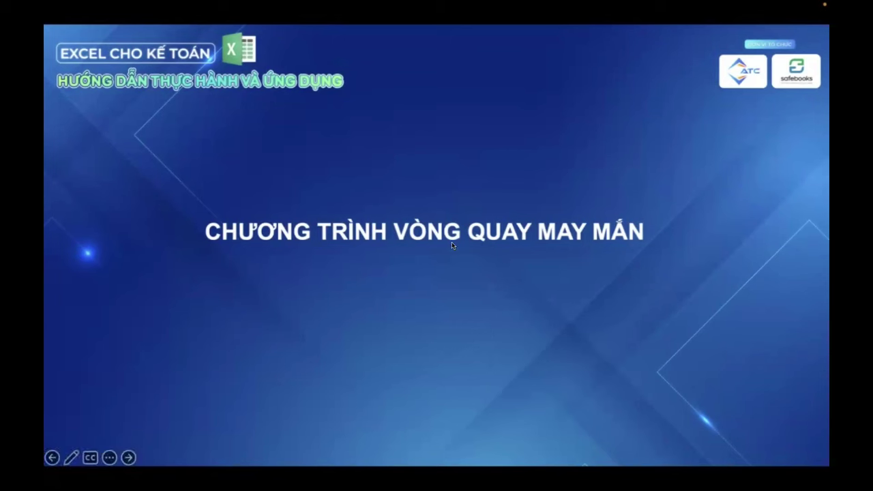
Go back two slides in the running slide show to the Phần 1 speaker slide
{"action": "left_click", "coordinate": [52, 457]}
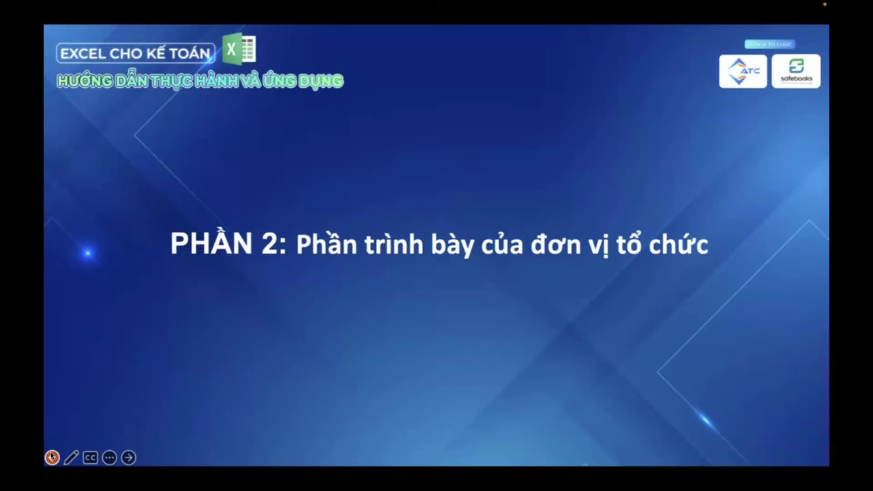
{"action": "left_click", "coordinate": [52, 457]}
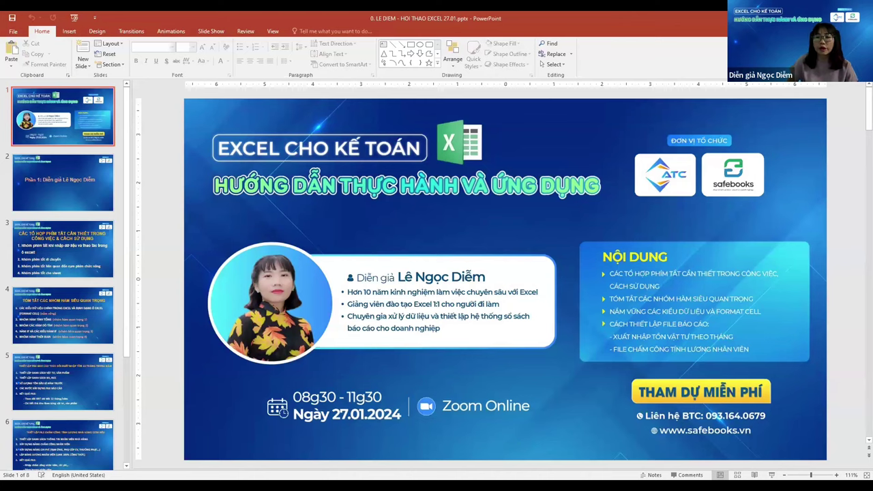
Present the deck full screen from its 'EXCEL CHO KẾ TOÁN' title slide with F5
{"action": "key", "text": "F5"}
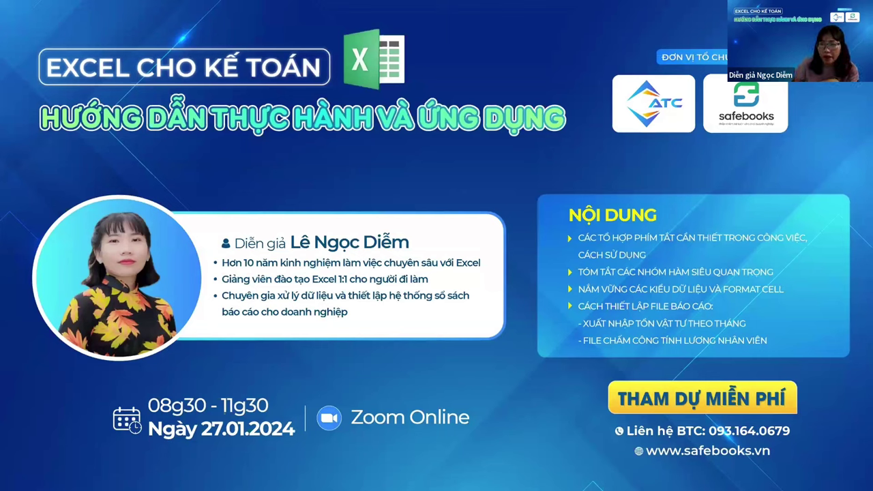
Advance through the speaker, shortcut-group, key-function, inventory and payroll slides, then switch to Excel
{"action": "left_click", "coordinate": [288, 384]}
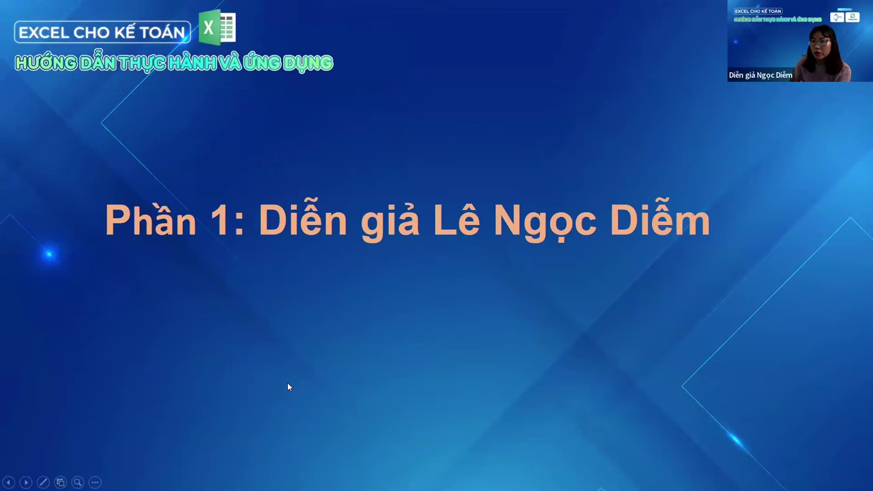
{"action": "left_click", "coordinate": [287, 384]}
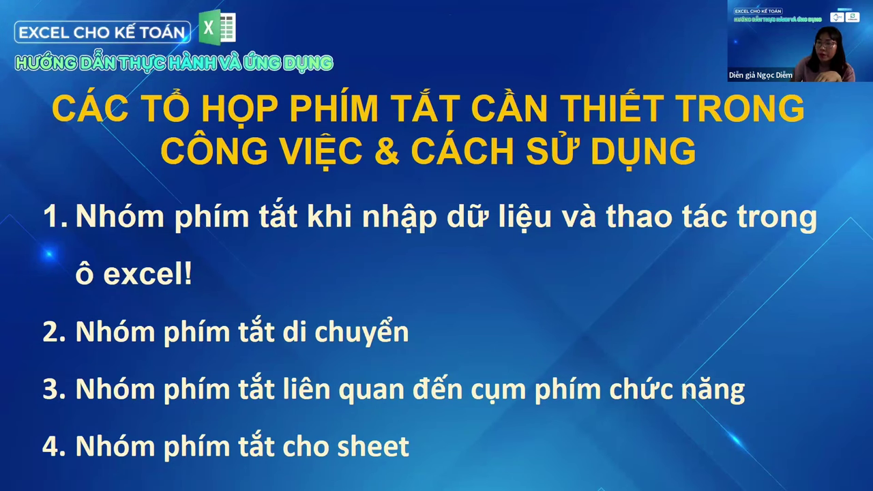
{"action": "key", "text": "Right"}
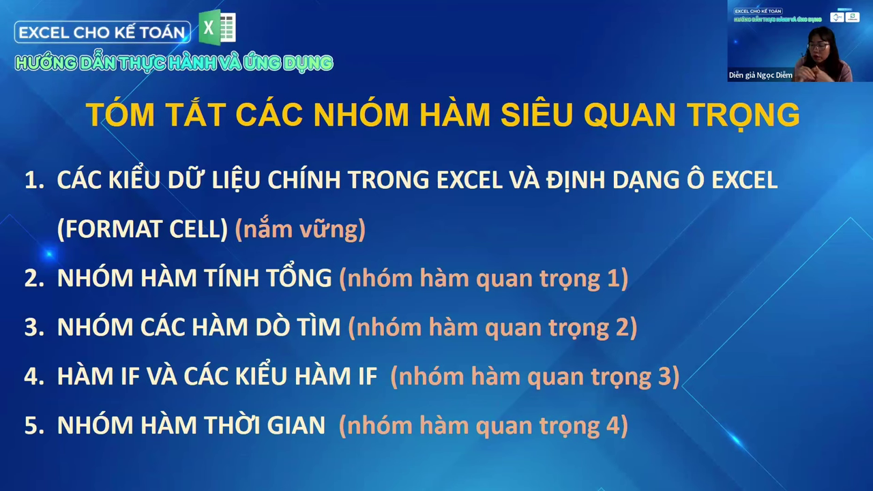
{"action": "key", "text": "Right"}
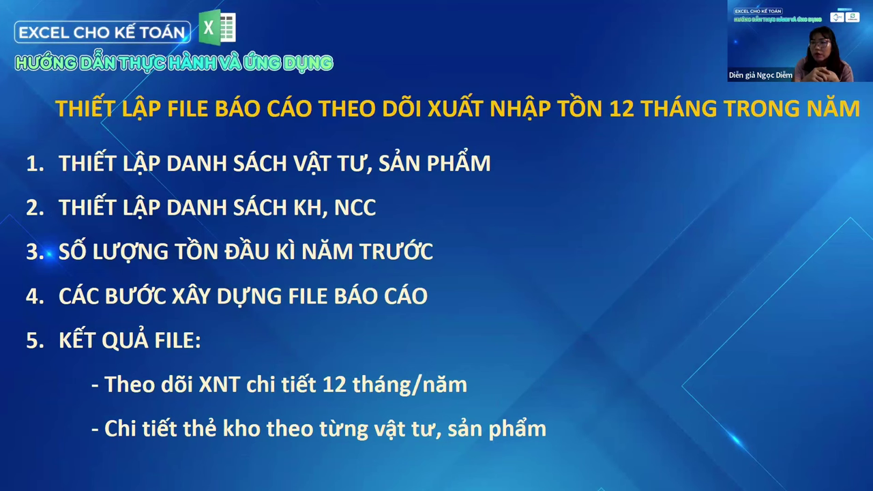
{"action": "key", "text": "Right"}
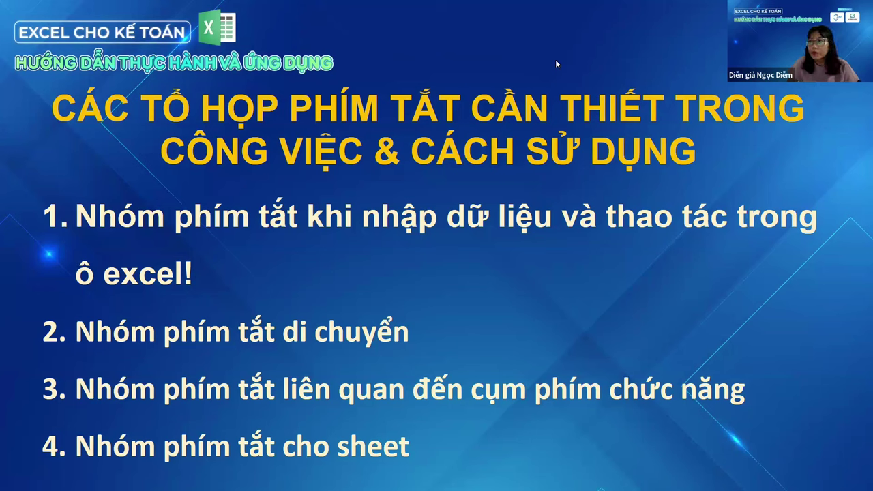
{"action": "key", "text": "alt+Tab"}
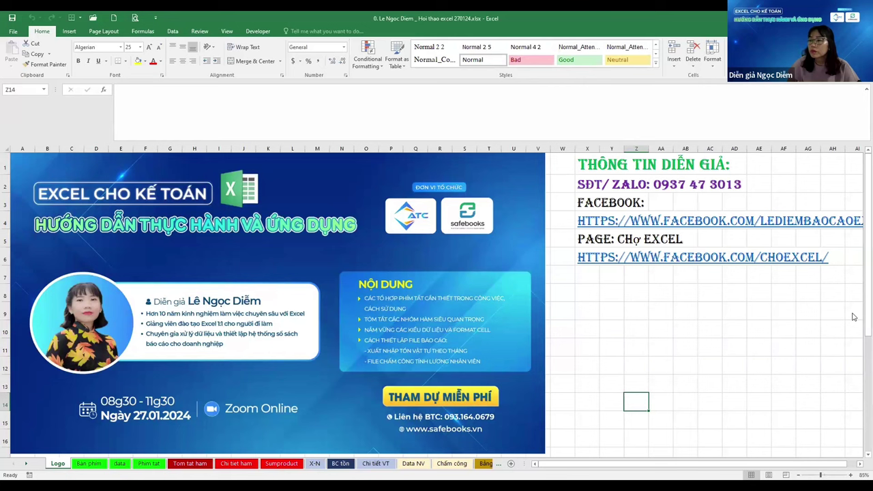
{"action": "left_click", "coordinate": [832, 329]}
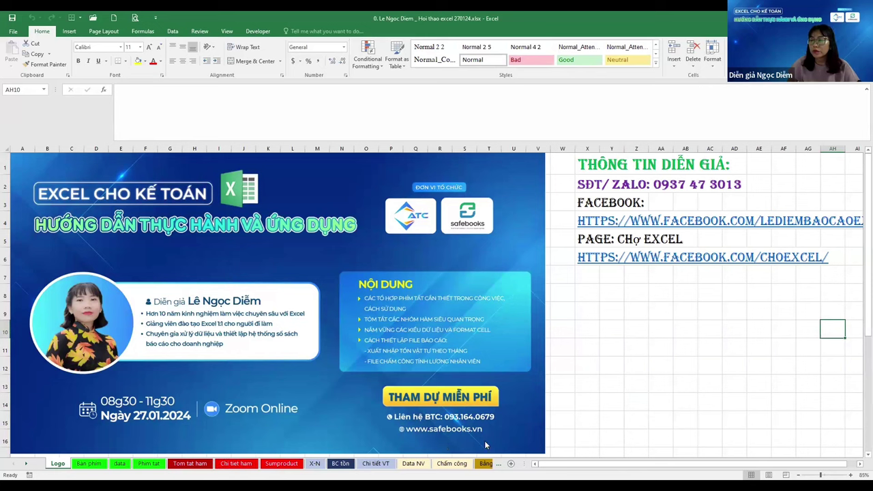
{"action": "left_click", "coordinate": [635, 401]}
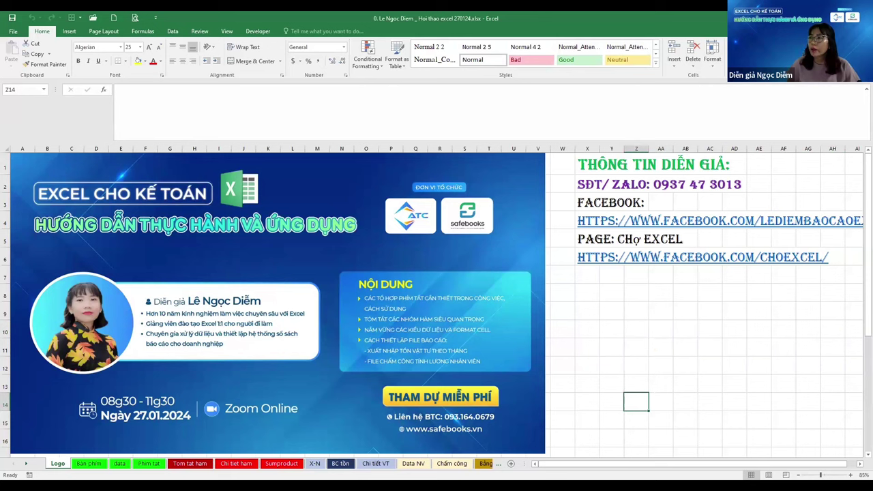
{"action": "left_click", "coordinate": [641, 303]}
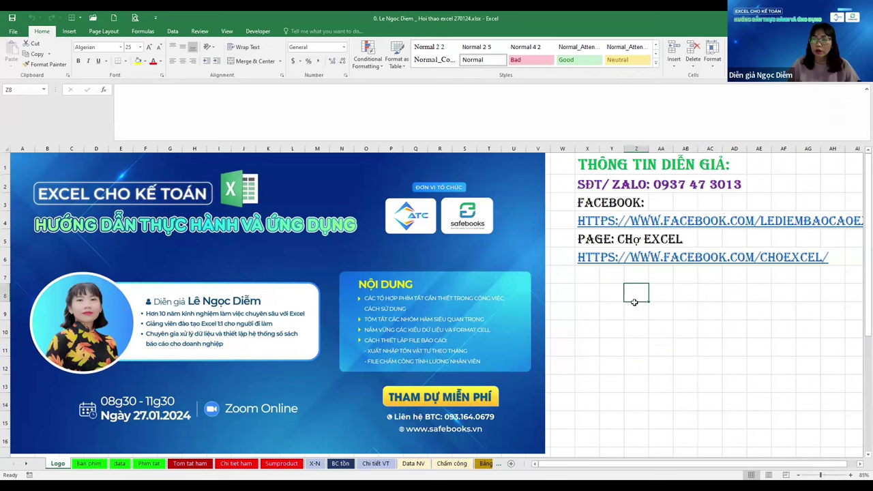
{"action": "left_click", "coordinate": [622, 306]}
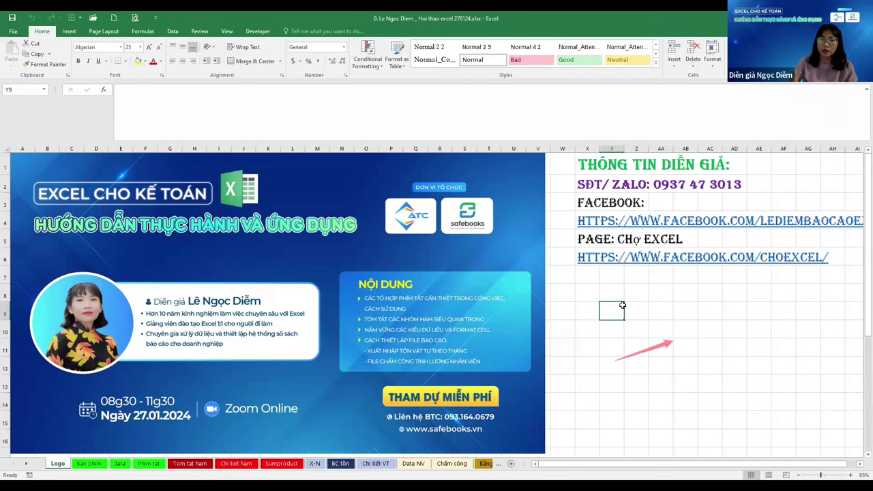
On the Bàn phím sheet, enter 'Nắm vững công thức excel' in cell T1
{"action": "key", "text": "ctrl+Page_Down"}
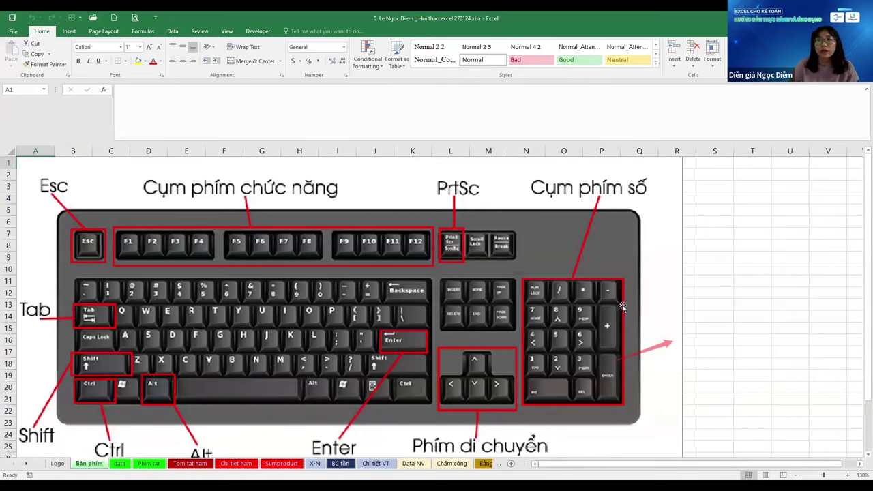
{"action": "left_click", "coordinate": [744, 170]}
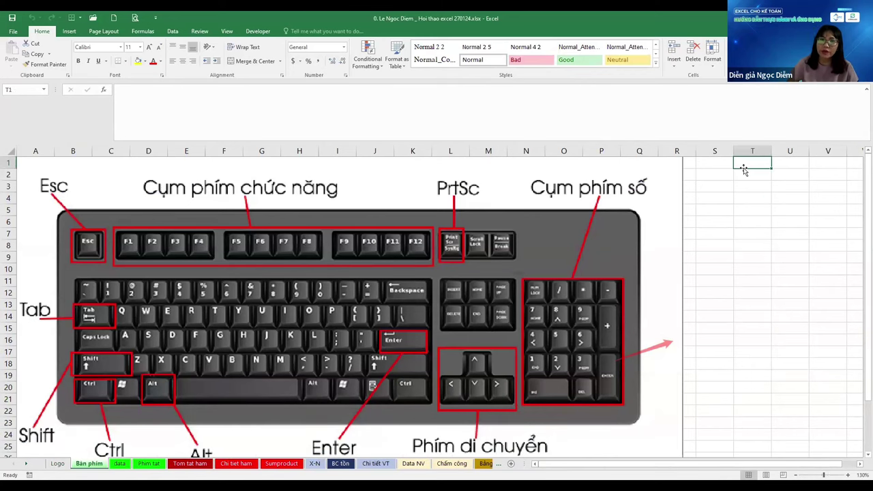
{"action": "key", "text": "Right"}
{"action": "key", "text": "Right"}
{"action": "key", "text": "Right"}
{"action": "key", "text": "Right"}
{"action": "key", "text": "Right"}
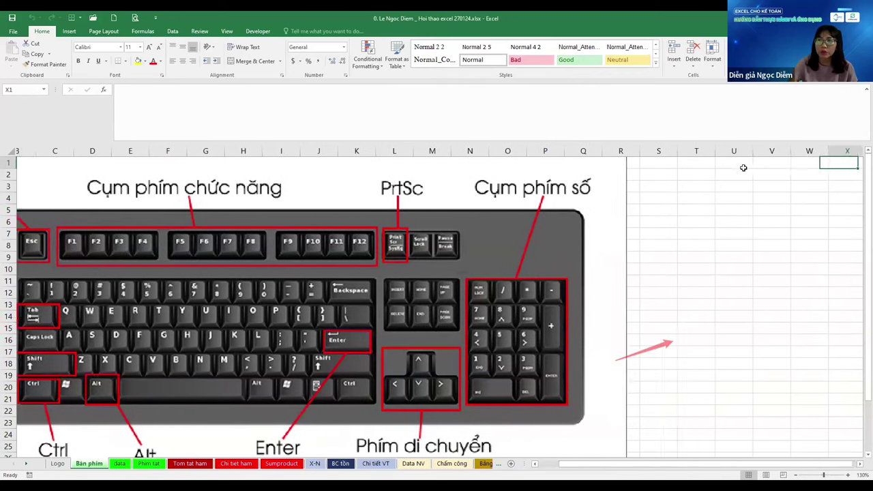
{"action": "key", "text": "Right"}
{"action": "key", "text": "Right"}
{"action": "key", "text": "Right"}
{"action": "key", "text": "Right"}
{"action": "key", "text": "Left"}
{"action": "key", "text": "Left"}
{"action": "key", "text": "Left"}
{"action": "key", "text": "Left"}
{"action": "key", "text": "Left"}
{"action": "key", "text": "Left"}
{"action": "key", "text": "Left"}
{"action": "key", "text": "Left"}
{"action": "key", "text": "Left"}
{"action": "key", "text": "Left"}
{"action": "key", "text": "Left"}
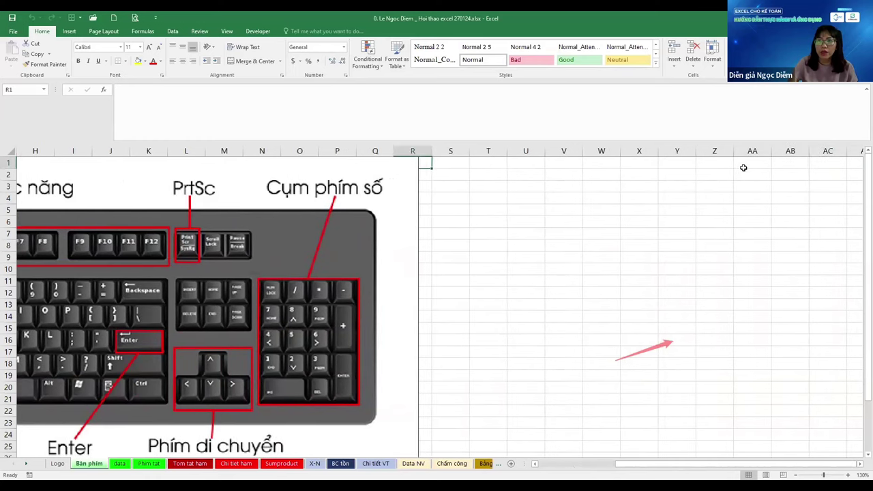
{"action": "key", "text": "Right"}
{"action": "key", "text": "Right"}
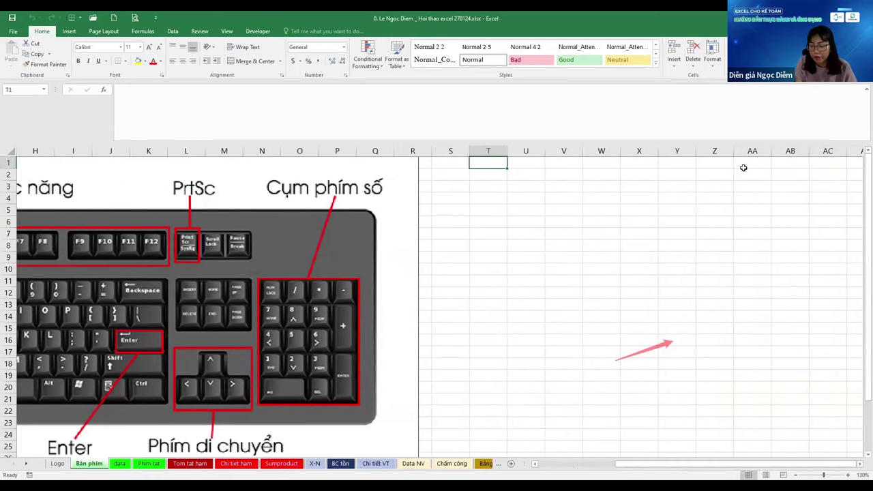
{"action": "type", "text": "Nam"}
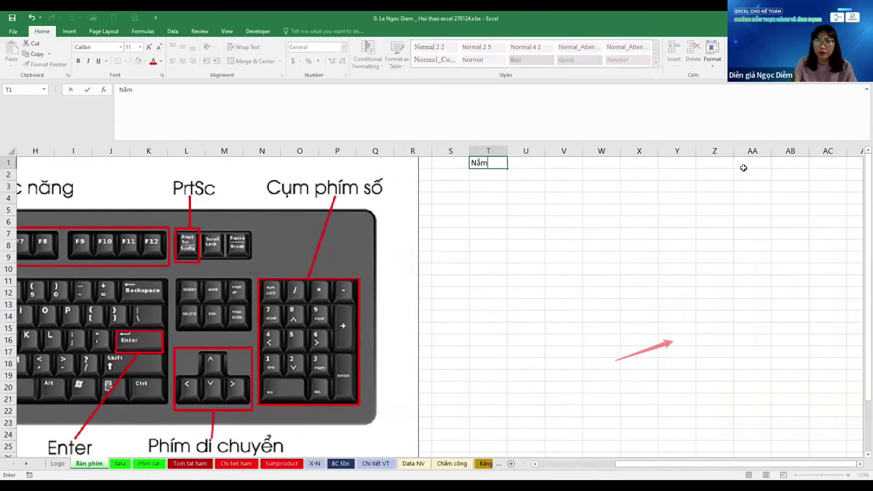
{"action": "type", "text": " vững"}
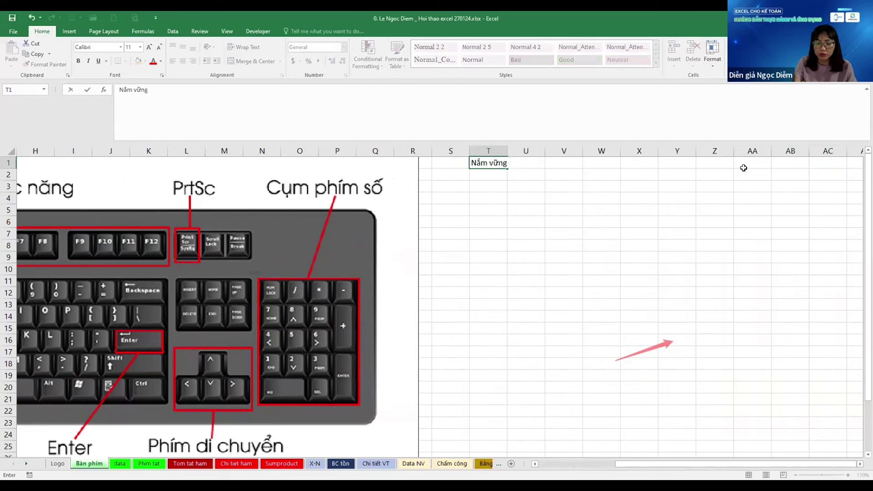
{"action": "type", "text": " công thứ"}
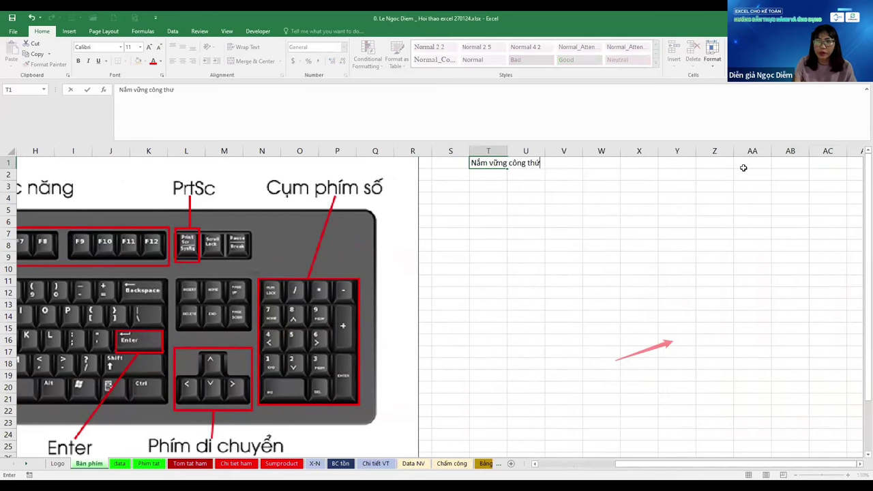
{"action": "type", "text": "c excel"}
{"action": "key", "text": "Return"}
Enter the note 'Sử dụng được phím tắt' in cell T2
{"action": "scroll", "coordinate": [743, 168], "scroll_direction": "up", "scroll_amount": 4}
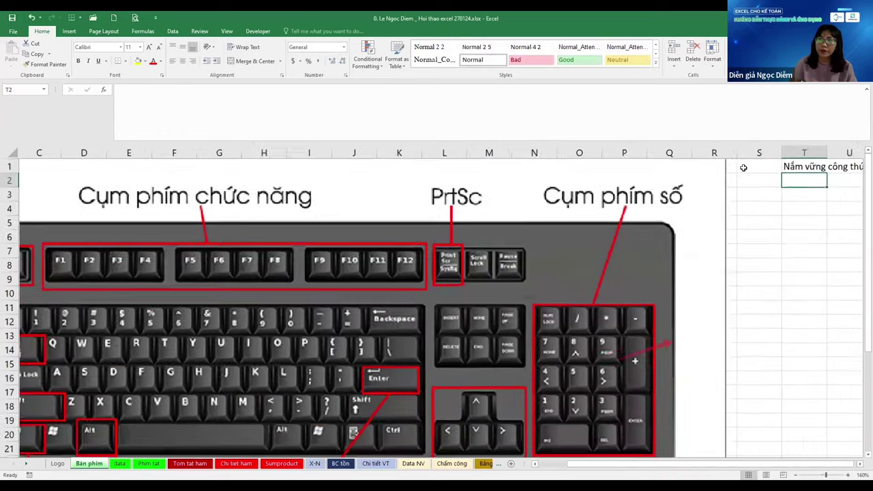
{"action": "scroll", "coordinate": [744, 167], "scroll_direction": "down", "scroll_amount": 4}
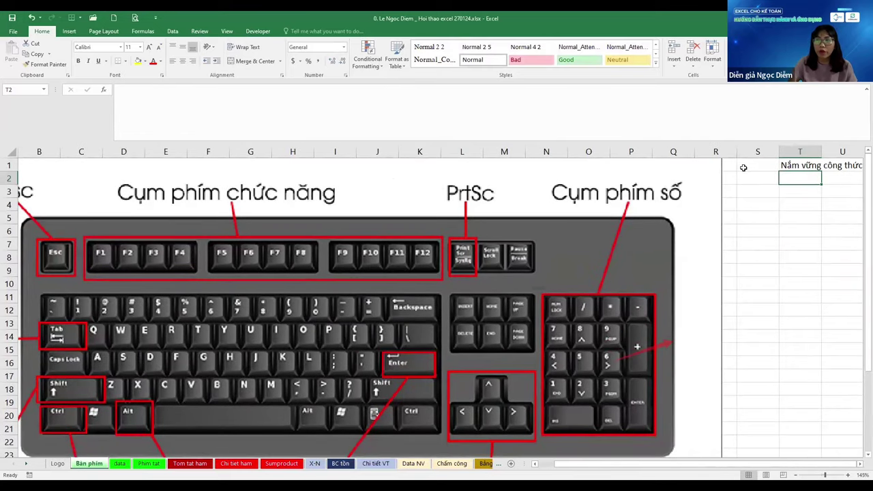
{"action": "key", "text": "Right"}
{"action": "key", "text": "Right"}
{"action": "key", "text": "Right"}
{"action": "scroll", "coordinate": [744, 167], "scroll_direction": "up", "scroll_amount": 3}
{"action": "key", "text": "Left"}
{"action": "key", "text": "Left"}
{"action": "key", "text": "Left"}
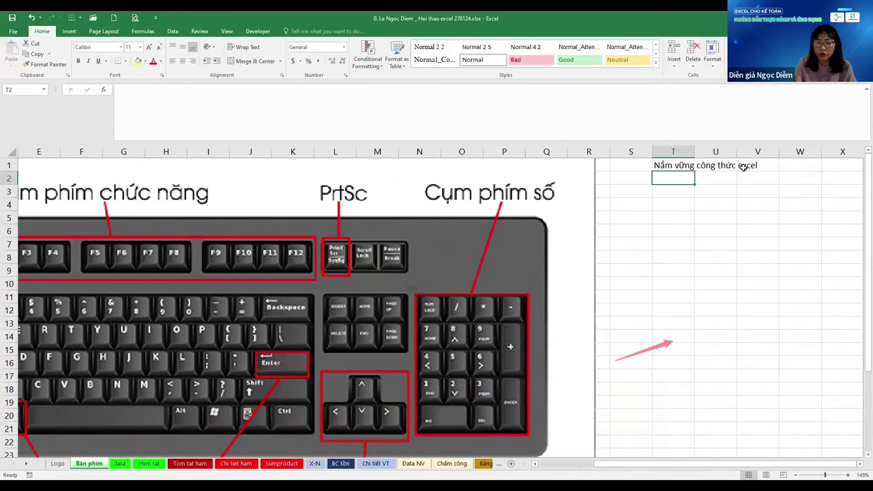
{"action": "type", "text": "Sử dụng "}
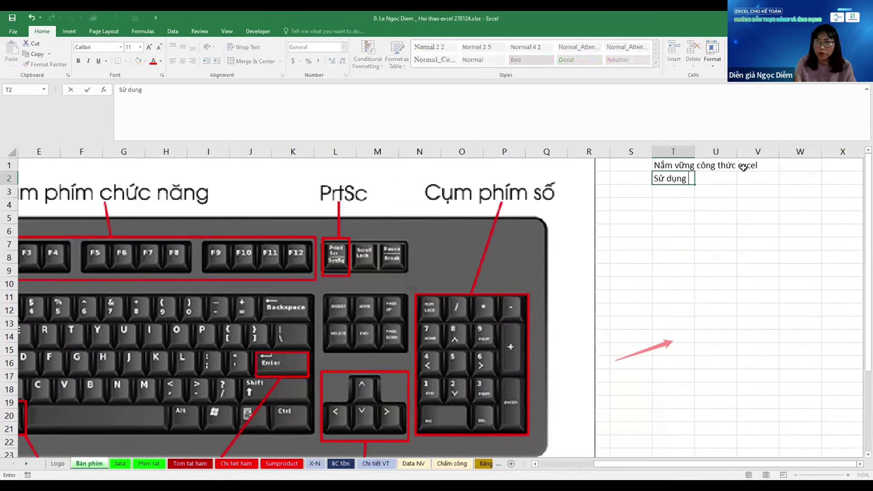
{"action": "type", "text": "dược nhun"}
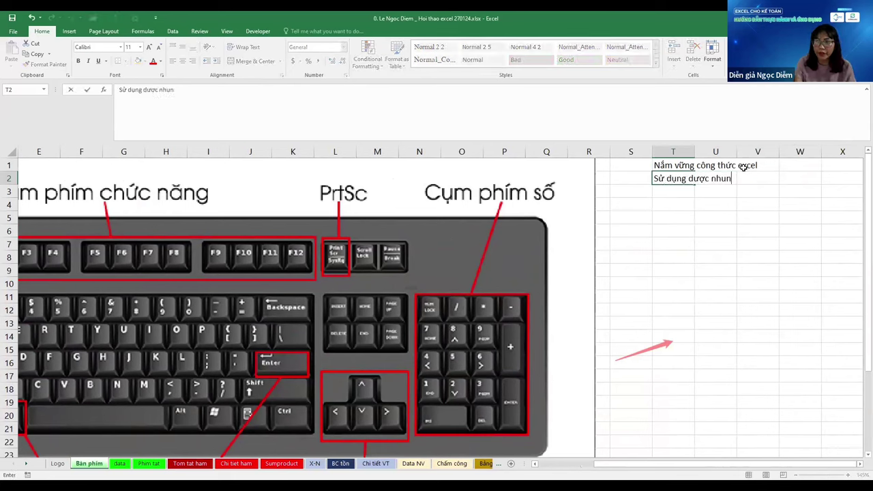
{"action": "key", "text": "BackSpace"}
{"action": "key", "text": "BackSpace"}
{"action": "key", "text": "BackSpace"}
{"action": "key", "text": "BackSpace"}
{"action": "key", "text": "BackSpace"}
{"action": "key", "text": "BackSpace"}
{"action": "key", "text": "BackSpace"}
{"action": "key", "text": "BackSpace"}
{"action": "key", "text": "BackSpace"}
{"action": "type", "text": "được"}
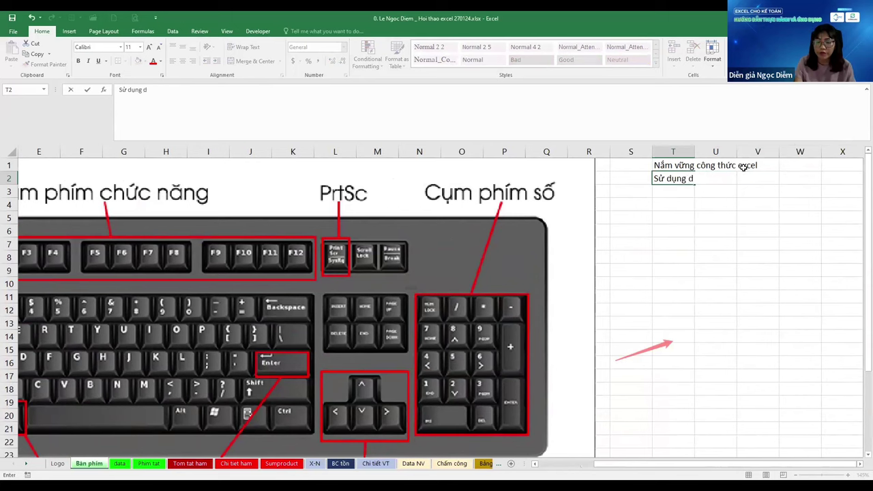
{"action": "type", "text": "ím tắt"}
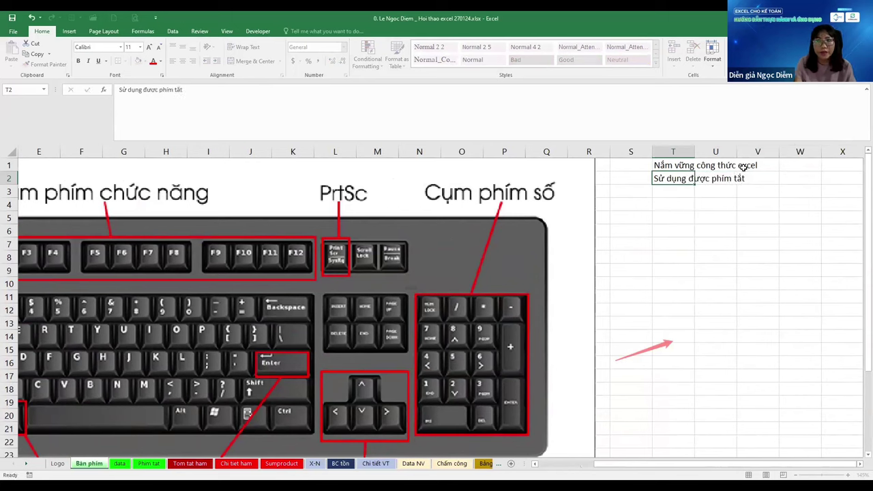
{"action": "key", "text": "Return"}
Enter 'ko hề khó! Thói quen!' in T3, then select empty cells further down
{"action": "type", "text": "k"}
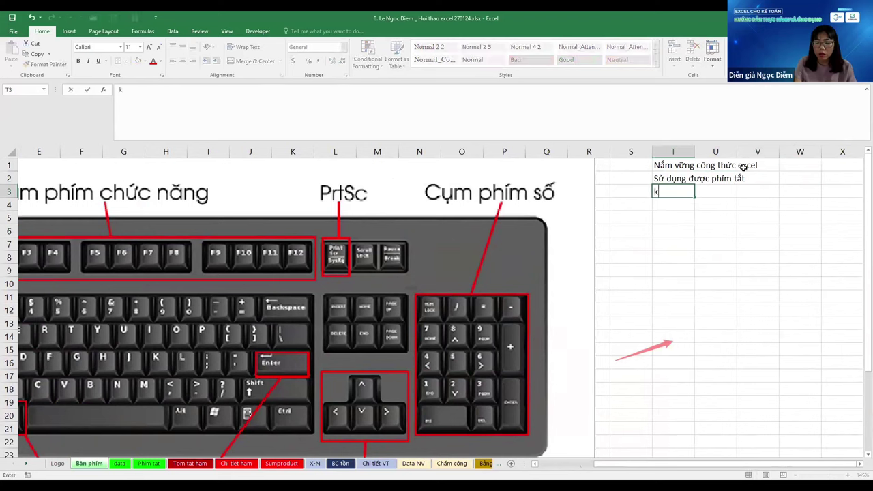
{"action": "key", "text": "Escape"}
{"action": "type", "text": "ko hề khó!"}
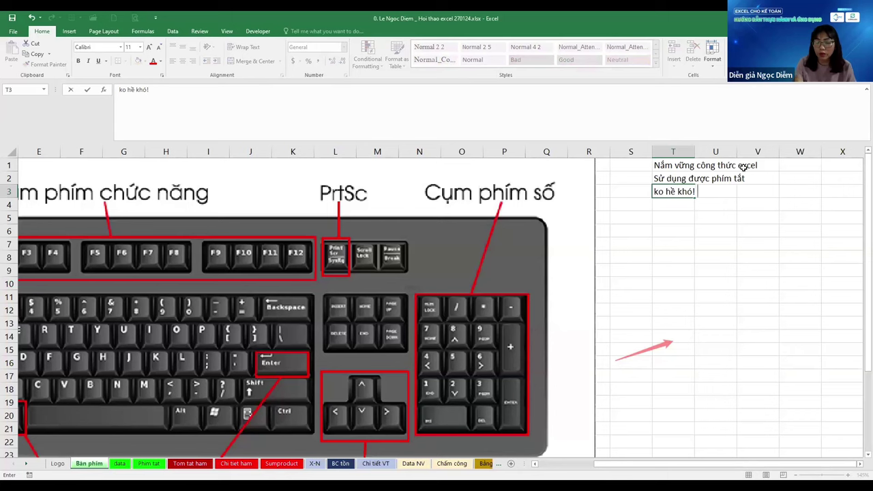
{"action": "type", "text": " Thói quen"}
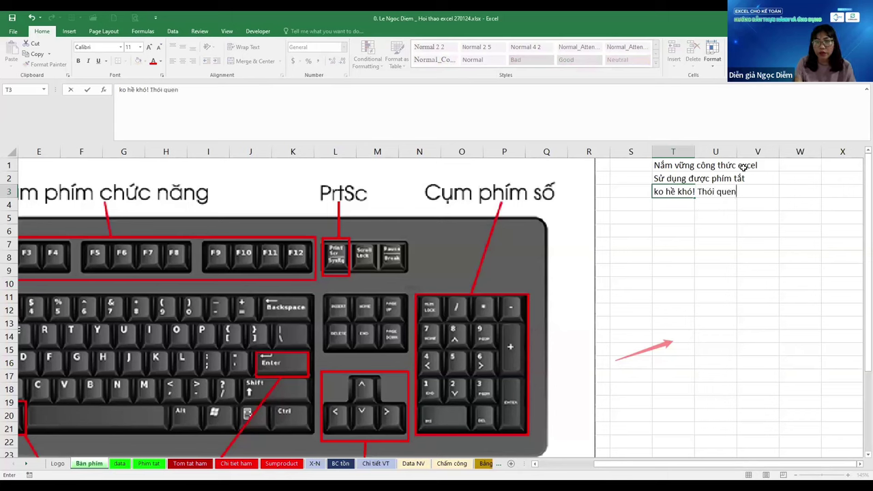
{"action": "type", "text": "!"}
{"action": "key", "text": "Return"}
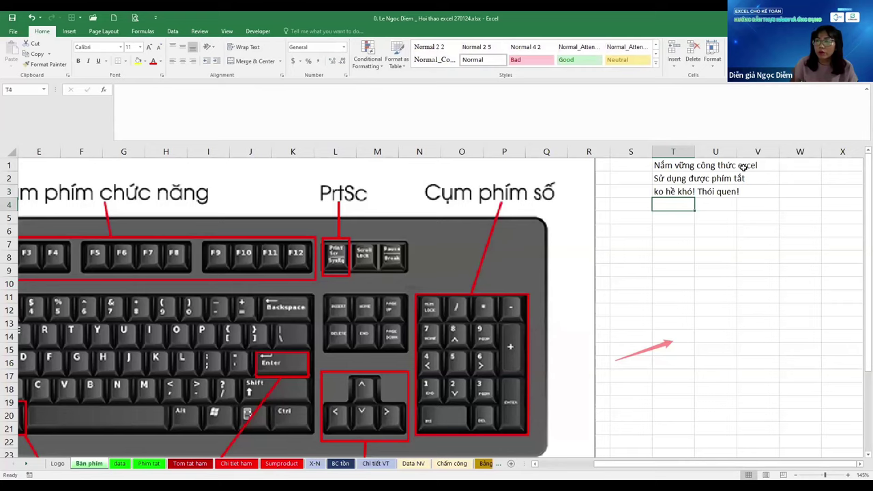
{"action": "scroll", "coordinate": [743, 167], "scroll_direction": "down", "scroll_amount": 1}
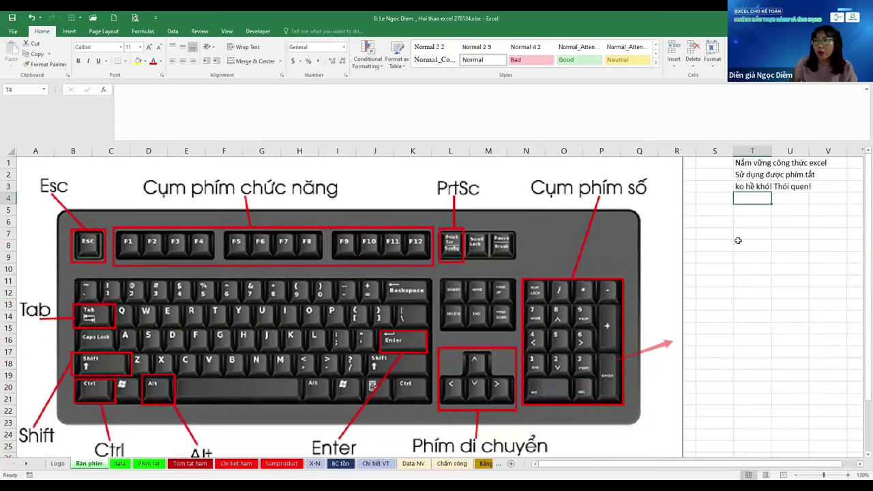
{"action": "left_click", "coordinate": [740, 243]}
{"action": "left_click", "coordinate": [758, 277]}
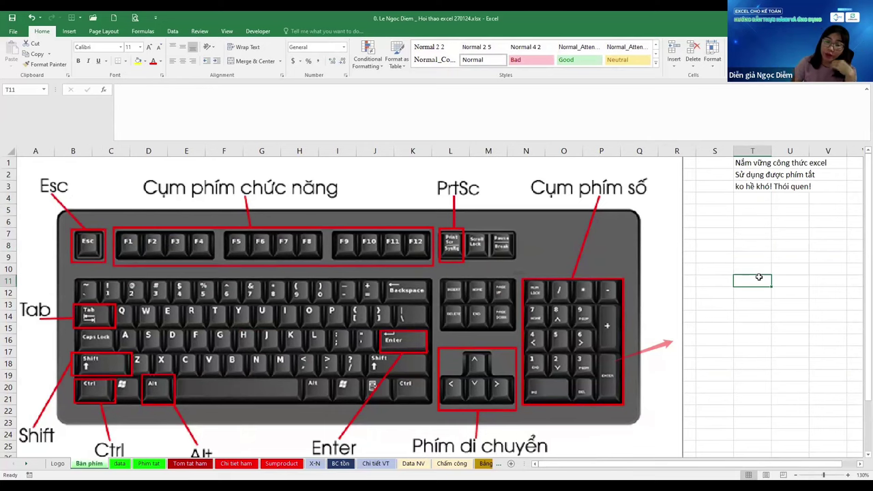
On the data sheet, jump between the table's last row and header ends with Ctrl+arrows
{"action": "key", "text": "ctrl+Page_Down"}
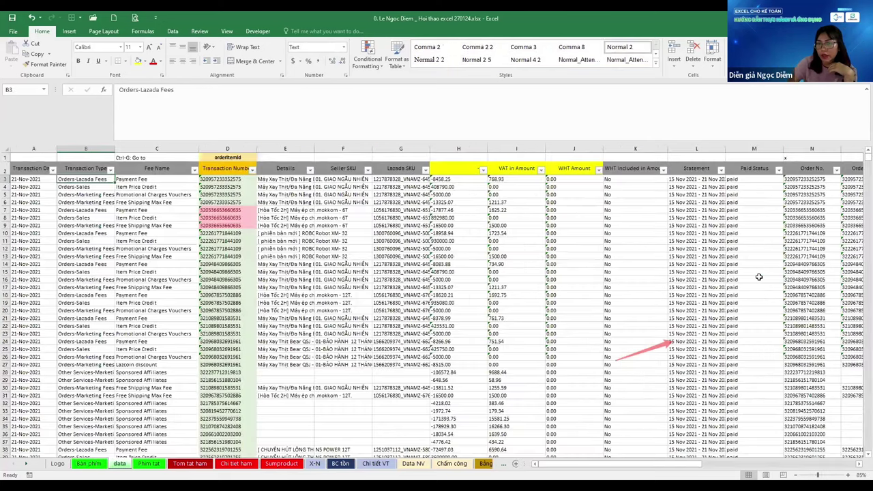
{"action": "key", "text": "Left"}
{"action": "key", "text": "ctrl+Down"}
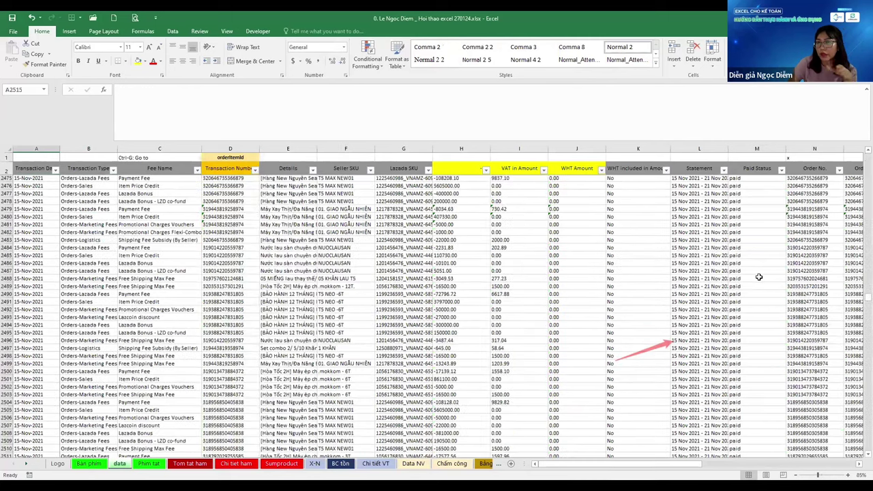
{"action": "key", "text": "Down"}
{"action": "key", "text": "Down"}
{"action": "key", "text": "Down"}
{"action": "key", "text": "Down"}
{"action": "key", "text": "Down"}
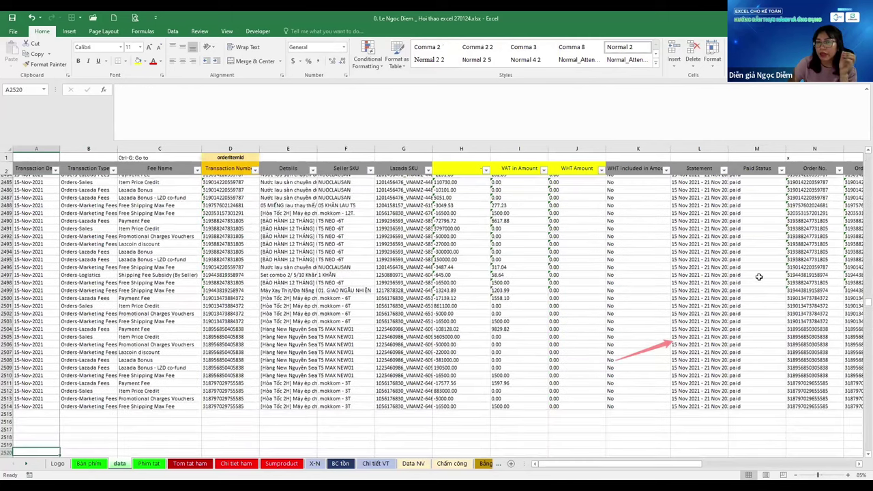
{"action": "key", "text": "ctrl+Up"}
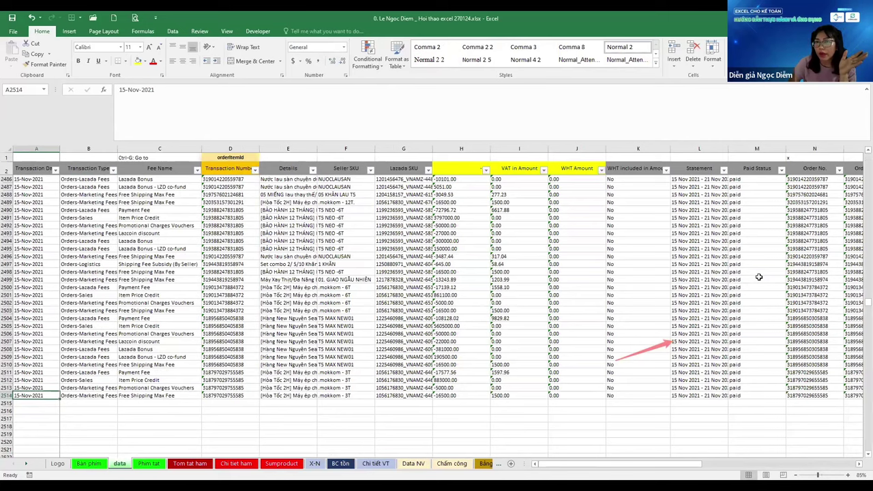
{"action": "key", "text": "ctrl+Home"}
{"action": "key", "text": "ctrl+Up"}
{"action": "key", "text": "ctrl+Right"}
{"action": "key", "text": "Right"}
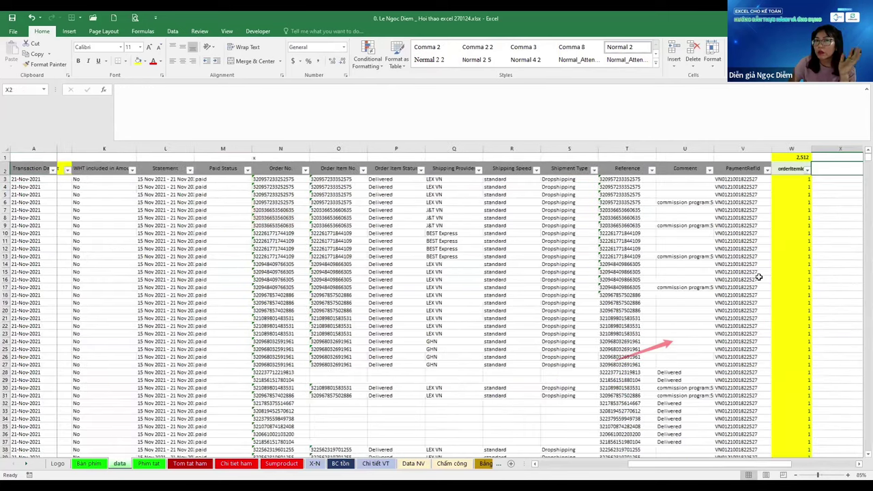
{"action": "key", "text": "Left"}
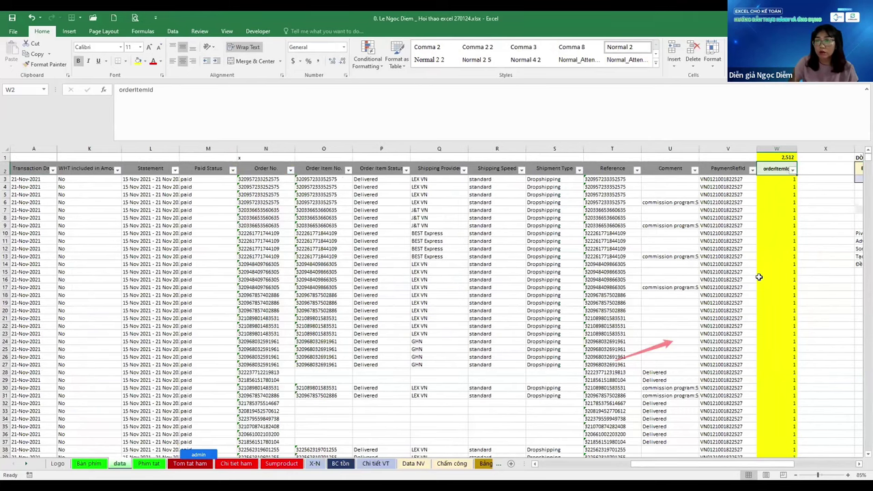
{"action": "key", "text": "ctrl+Left"}
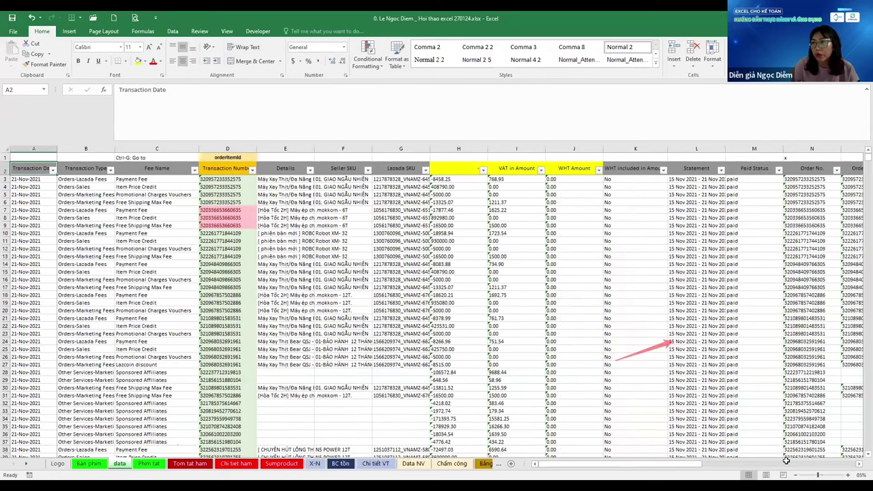
Extend the selection from the Transaction Date header, then select the whole table with Ctrl+A
{"action": "key", "text": "shift+Right"}
{"action": "key", "text": "shift+Down"}
{"action": "key", "text": "ctrl+a"}
{"action": "scroll", "coordinate": [796, 462], "scroll_direction": "down", "scroll_amount": 2}
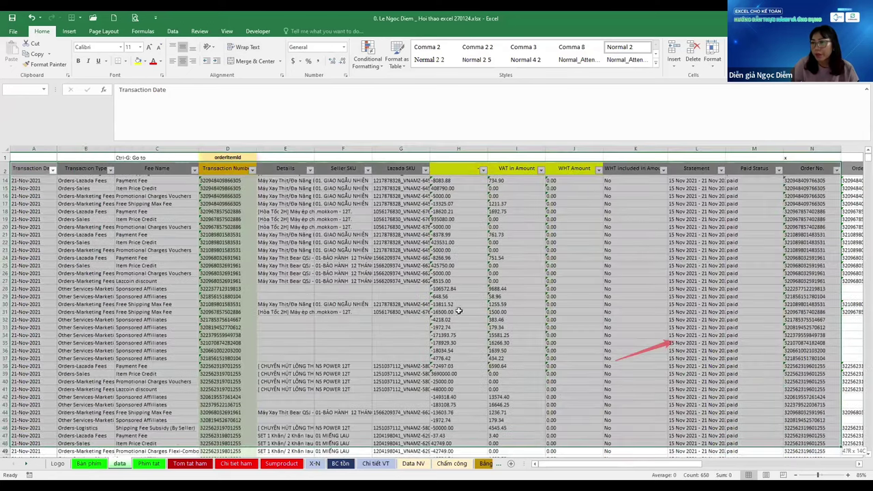
{"action": "scroll", "coordinate": [279, 285], "scroll_direction": "down", "scroll_amount": 12}
{"action": "scroll", "coordinate": [279, 285], "scroll_direction": "down", "scroll_amount": 1}
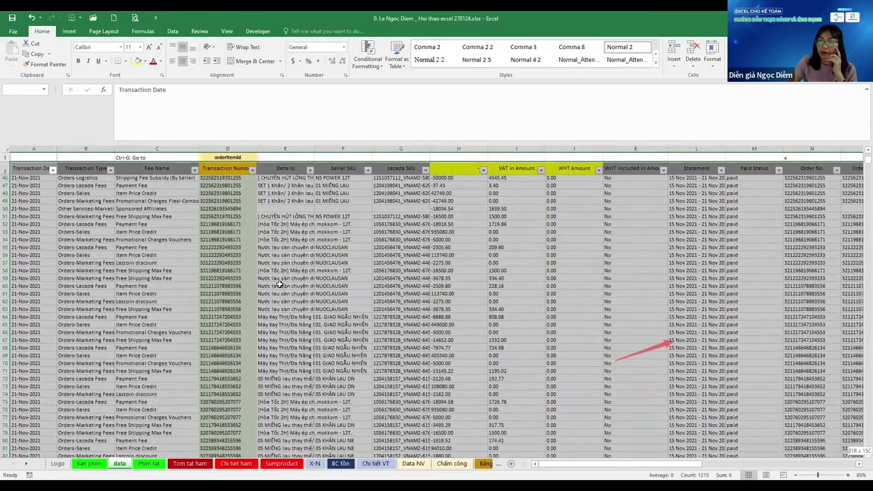
Return to Bàn phím and begin typing 'Công thức: chọn 1 cột!' under the notes
{"action": "key", "text": "ctrl+Page_Up"}
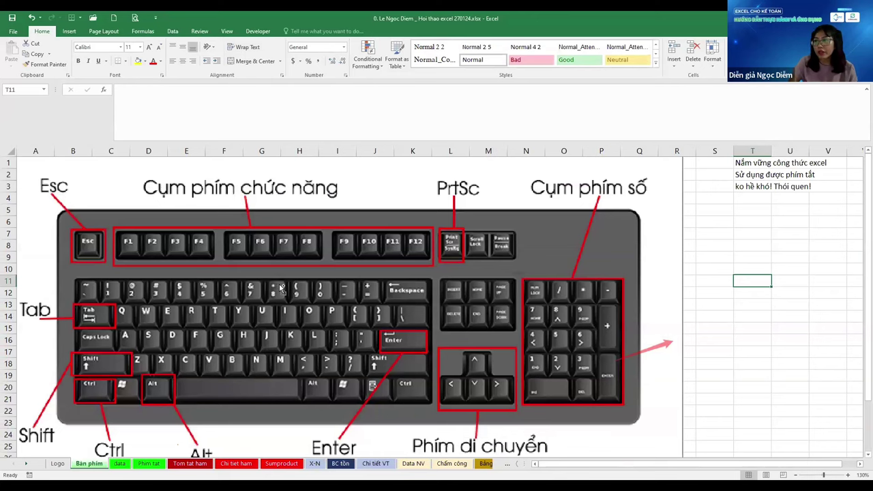
{"action": "key", "text": "Up"}
{"action": "key", "text": "Up"}
{"action": "key", "text": "Up"}
{"action": "key", "text": "Up"}
{"action": "key", "text": "Up"}
{"action": "key", "text": "Up"}
{"action": "key", "text": "Up"}
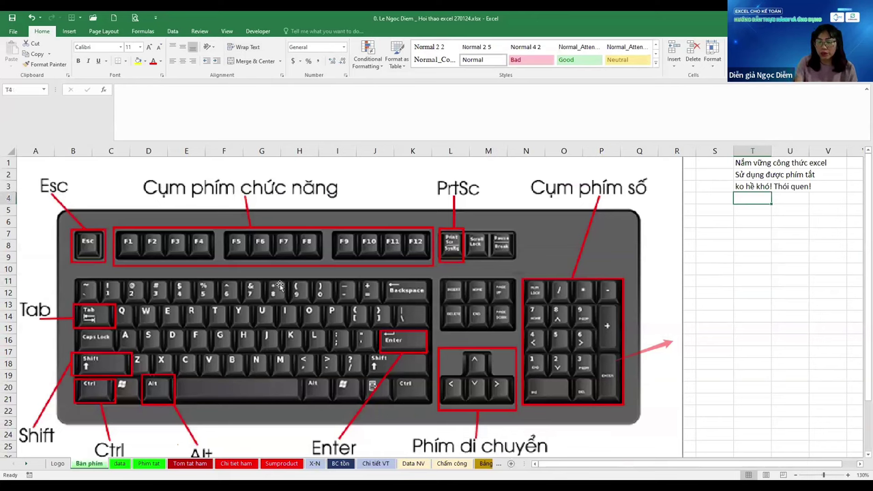
{"action": "type", "text": "Công"}
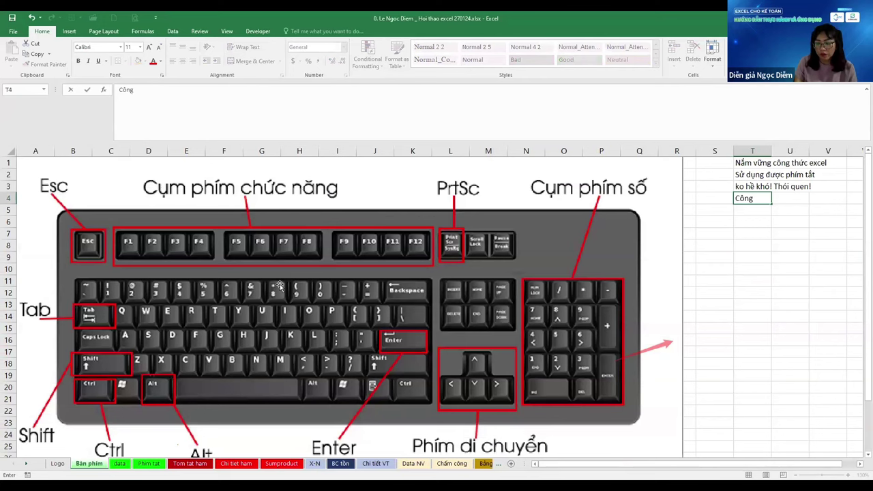
{"action": "type", "text": " thức"}
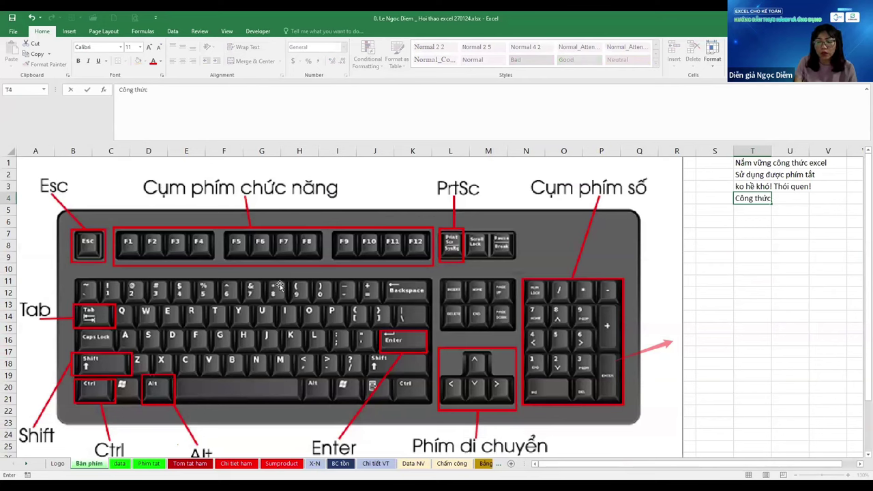
{"action": "type", "text": ": cho"}
{"action": "type", "text": "̣n "}
{"action": "type", "text": "1 cột!"}
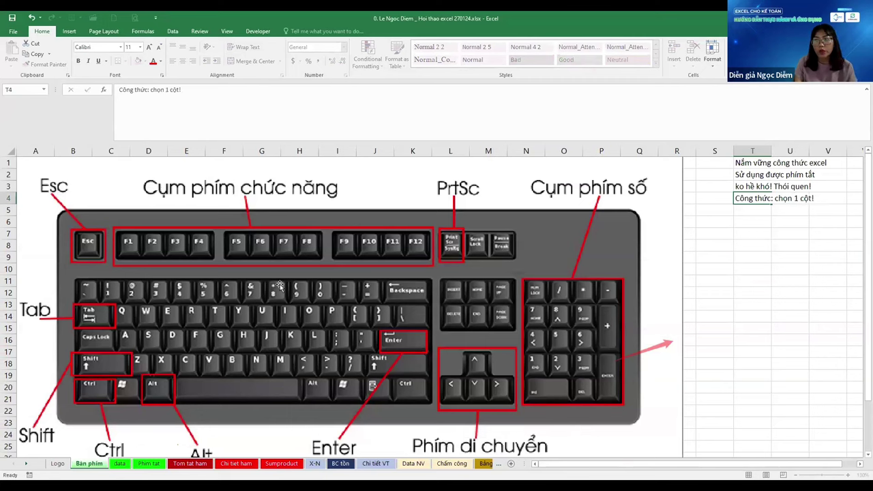
Commit 'Công thức: chọn 1 cột!' in T4 and jump to the sheet's last row
{"action": "key", "text": "Return"}
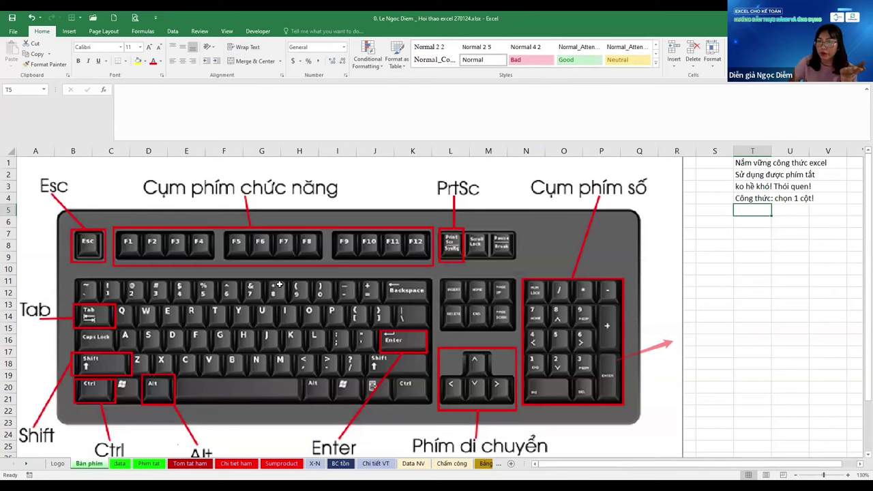
{"action": "key", "text": "ctrl+Down"}
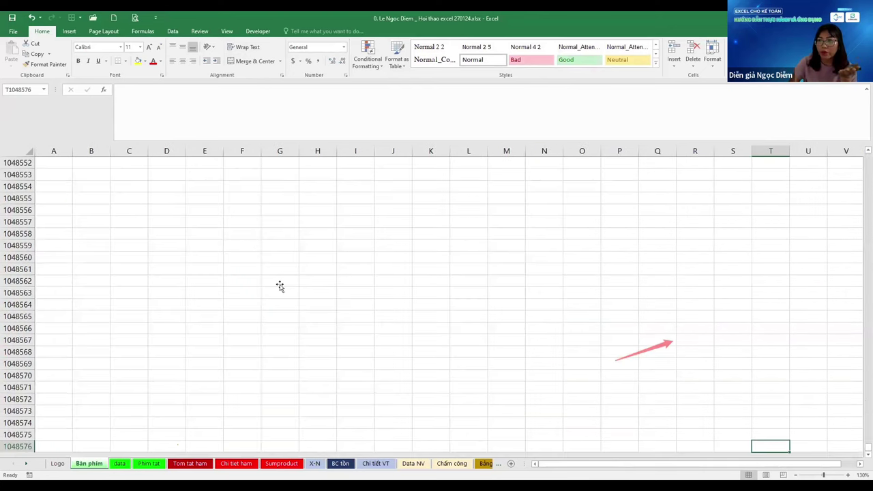
Jump back up, zoom out and in, then return to A1 at 100% zoom
{"action": "key", "text": "ctrl+Up"}
{"action": "key", "text": "Down"}
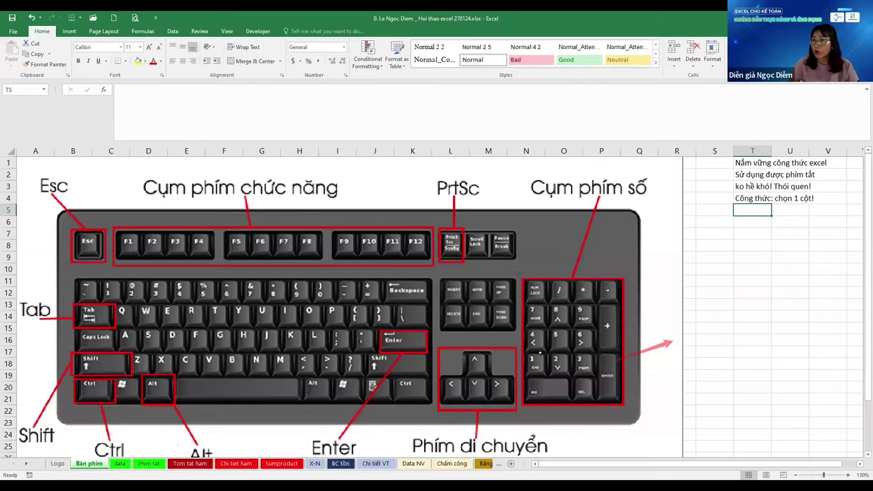
{"action": "scroll", "coordinate": [539, 352], "scroll_direction": "down", "scroll_amount": 6}
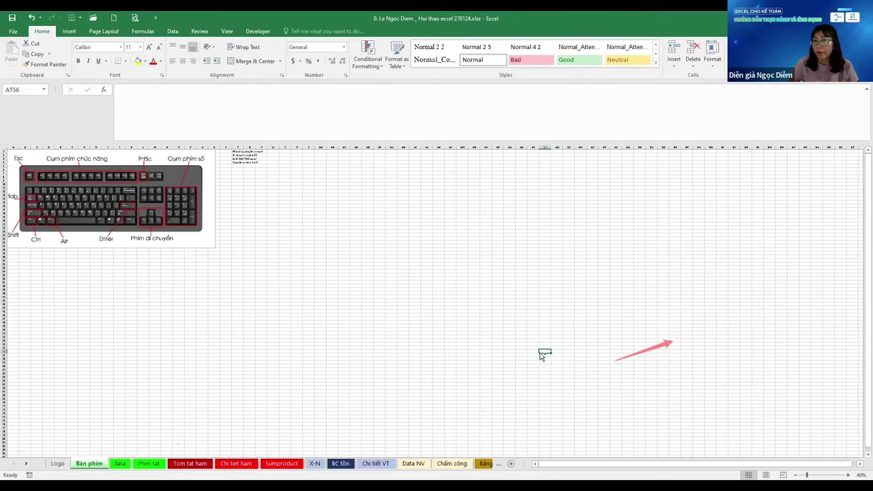
{"action": "scroll", "coordinate": [539, 353], "scroll_direction": "up", "scroll_amount": 1}
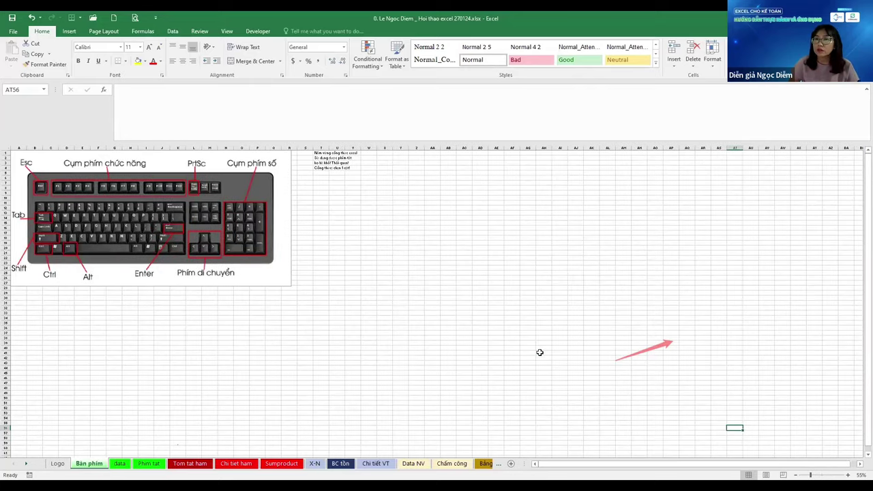
{"action": "scroll", "coordinate": [539, 352], "scroll_direction": "up", "scroll_amount": 1}
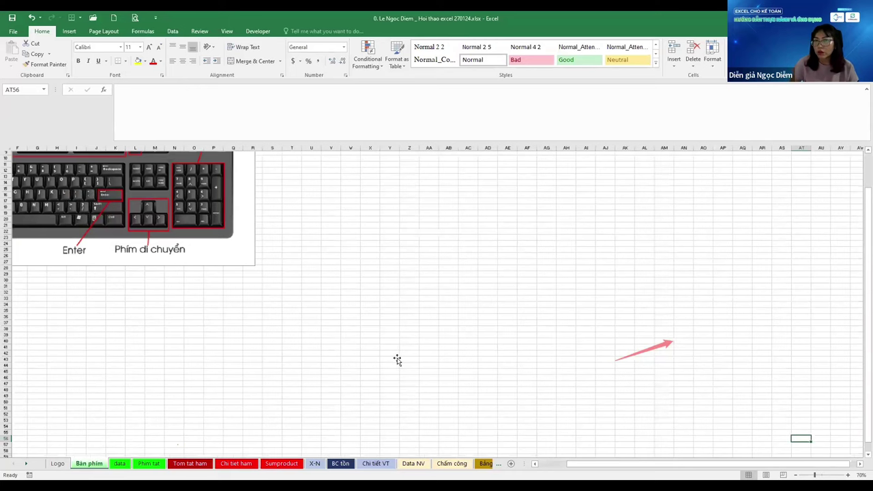
{"action": "key", "text": "ctrl+Home"}
{"action": "scroll", "coordinate": [397, 359], "scroll_direction": "up", "scroll_amount": 2}
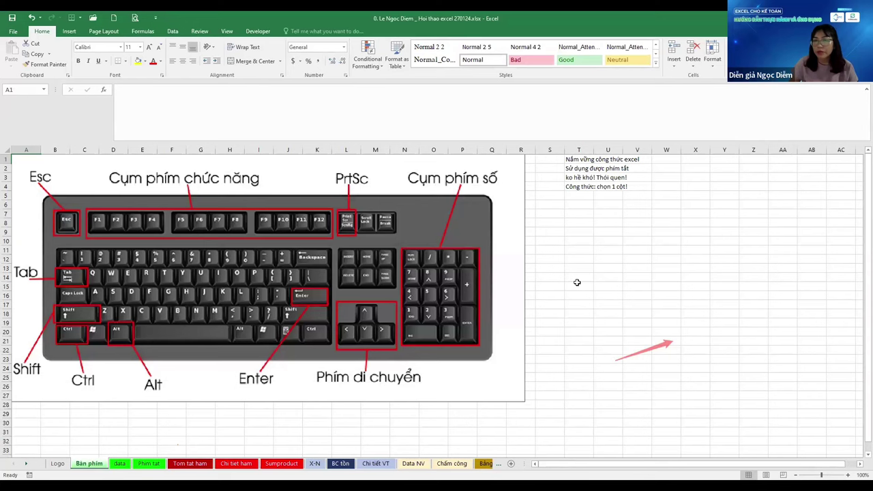
Select rows 30–40 across all columns and apply borders via Format Cells
{"action": "left_click_drag", "start_coordinate": [26, 423], "coordinate": [672, 430]}
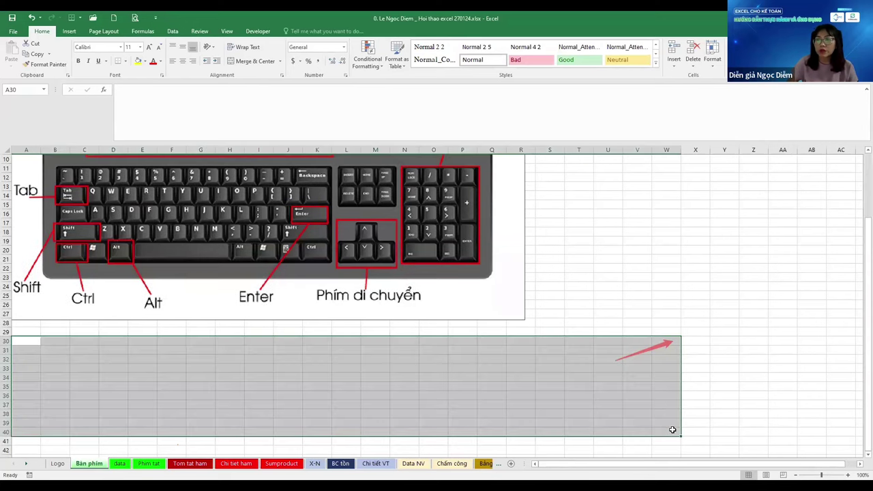
{"action": "key", "text": "ctrl+shift+Right"}
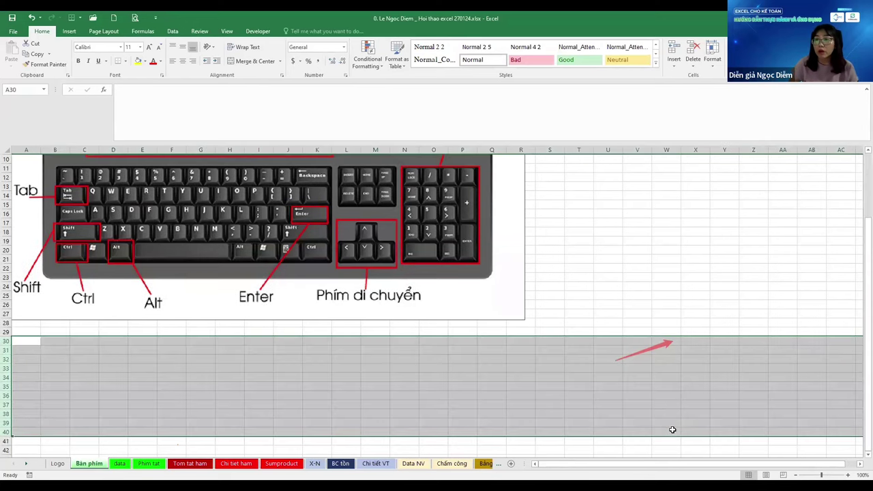
{"action": "key", "text": "ctrl+1"}
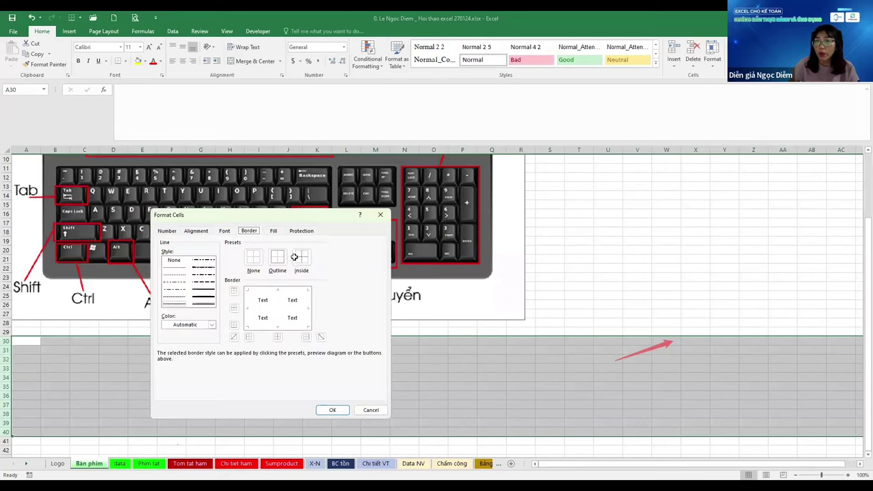
{"action": "left_click", "coordinate": [332, 410]}
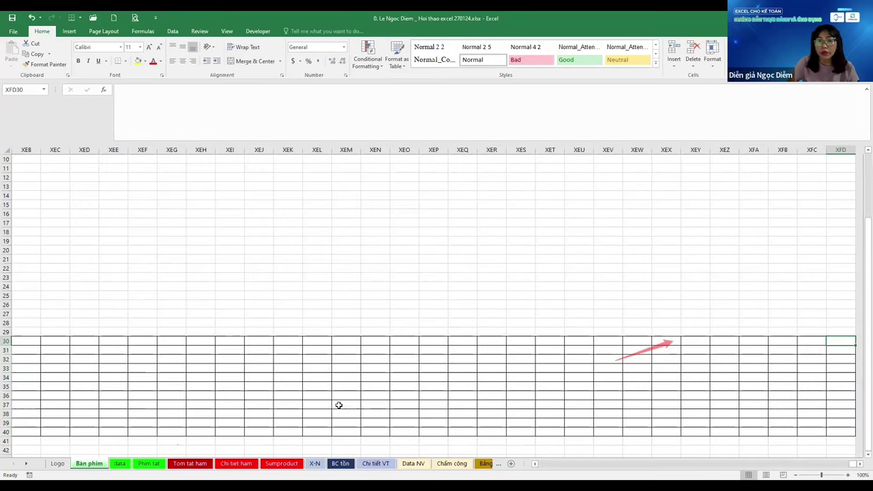
Jump across row 30, remove the borders, and move to empty cell T5 below the notes
{"action": "key", "text": "ctrl+Left"}
{"action": "key", "text": "Right"}
{"action": "key", "text": "Right"}
{"action": "key", "text": "Right"}
{"action": "key", "text": "Right"}
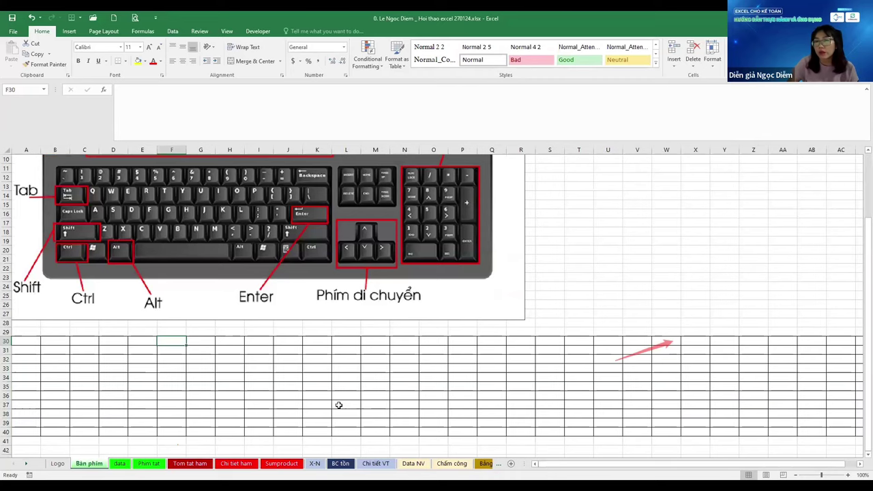
{"action": "key", "text": "ctrl+Right"}
{"action": "key", "text": "ctrl+Left"}
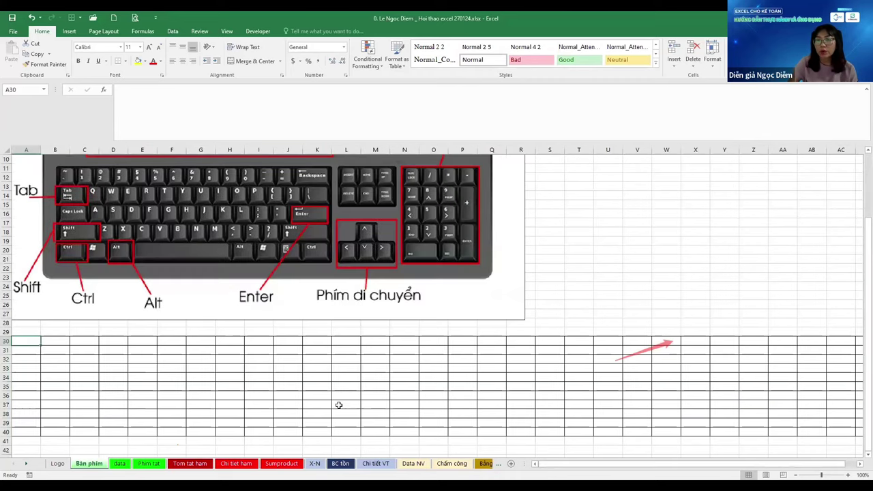
{"action": "key", "text": "Right"}
{"action": "key", "text": "Right"}
{"action": "key", "text": "Right"}
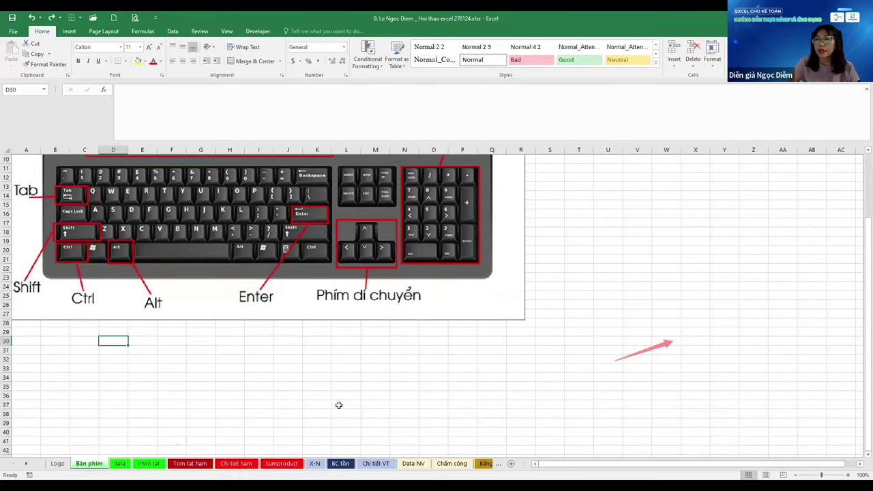
{"action": "key", "text": "ctrl+Up"}
{"action": "key", "text": "ctrl+Right"}
{"action": "key", "text": "ctrl+Down"}
{"action": "key", "text": "Down"}
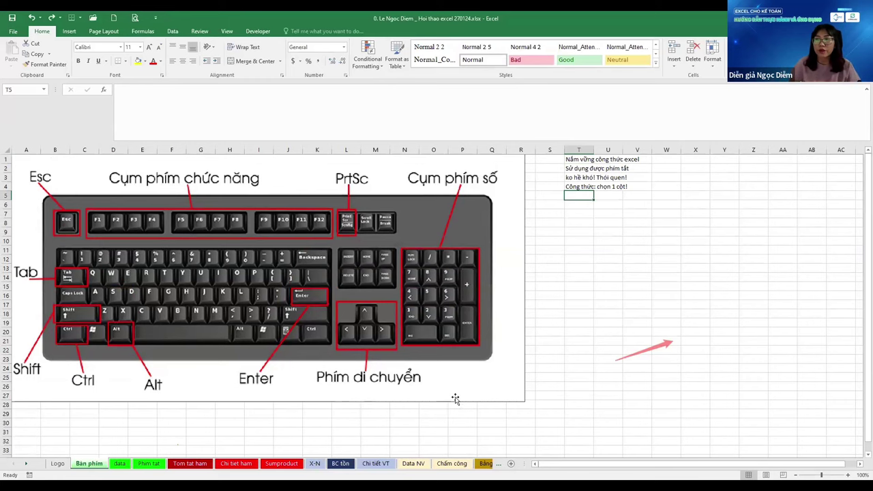
{"action": "scroll", "coordinate": [681, 217], "scroll_direction": "up", "scroll_amount": 1}
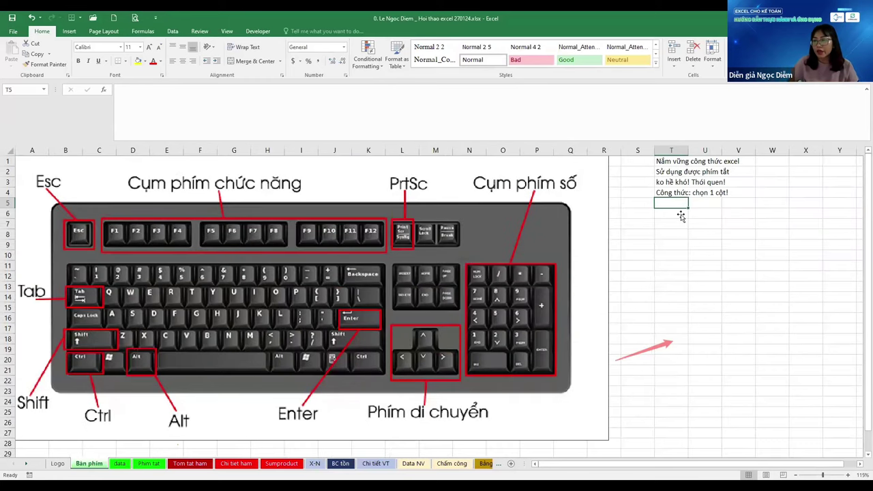
{"action": "left_click", "coordinate": [681, 217]}
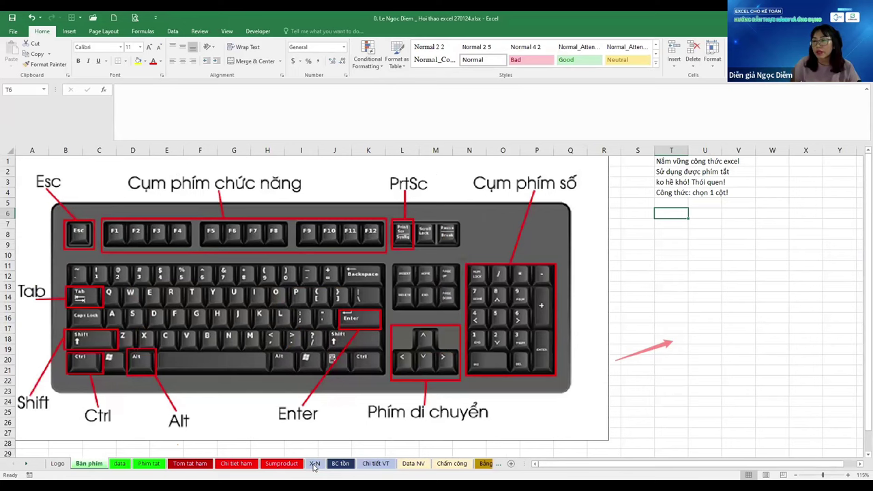
{"action": "left_click", "coordinate": [314, 464]}
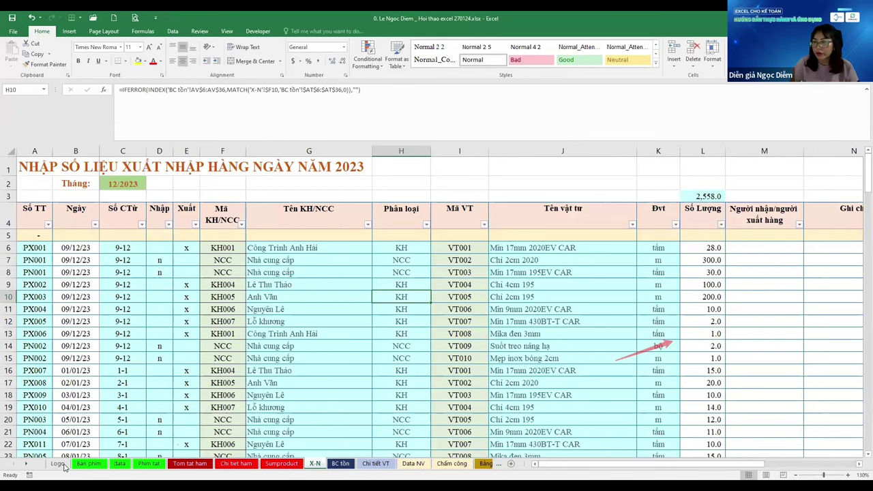
{"action": "left_click", "coordinate": [60, 464]}
{"action": "left_click", "coordinate": [88, 464]}
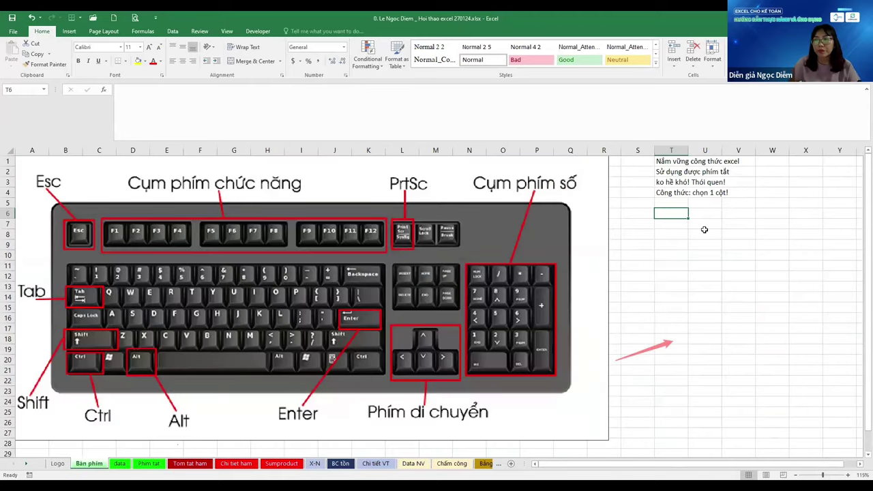
{"action": "key", "text": "Return"}
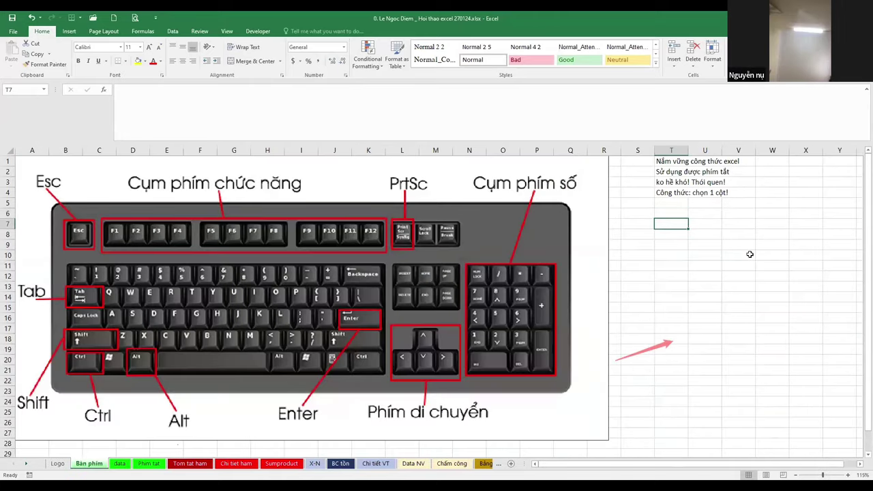
{"action": "left_click", "coordinate": [275, 175]}
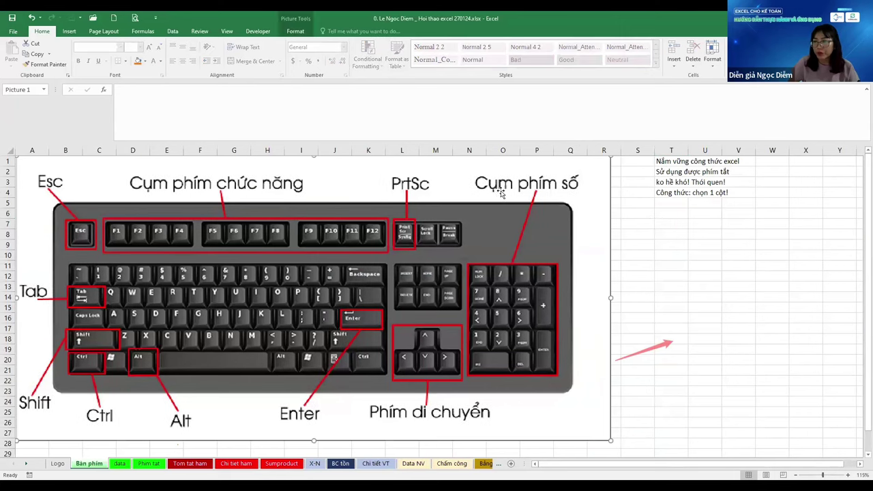
Deselect the keyboard picture and point out the D8 copy, A4 title and D13 paste-comments cells
{"action": "key", "text": "Escape"}
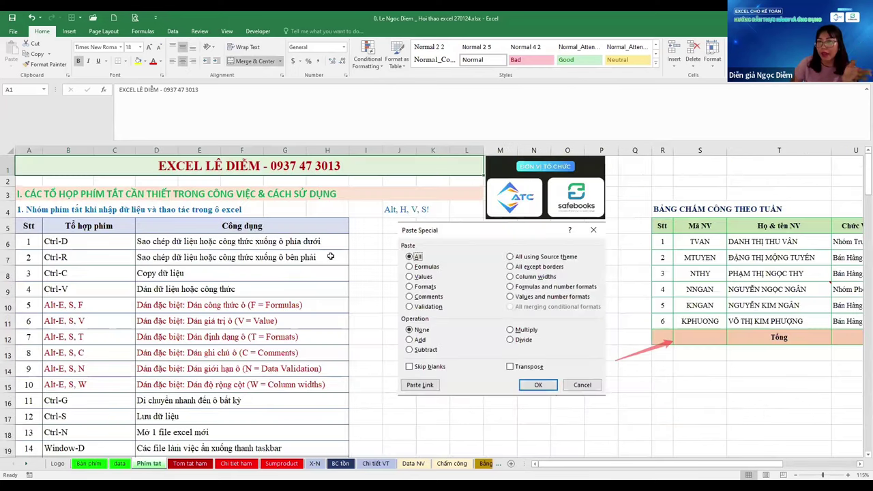
{"action": "left_click", "coordinate": [187, 273]}
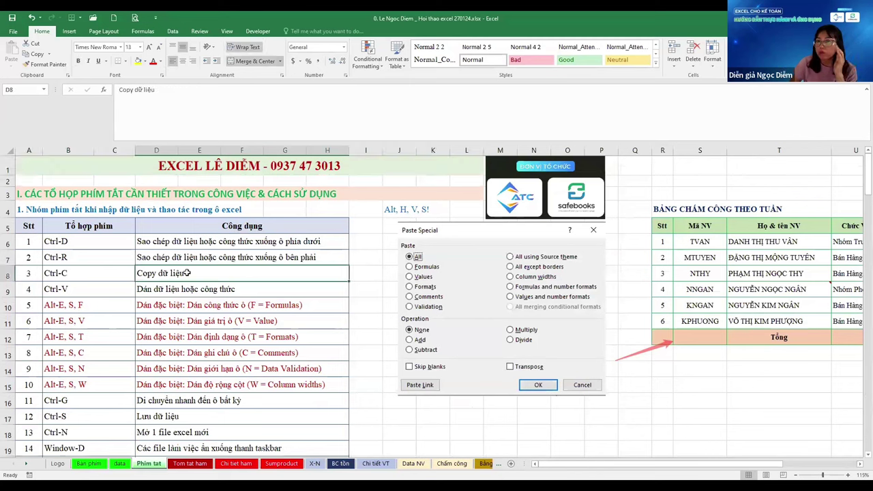
{"action": "left_click", "coordinate": [27, 211]}
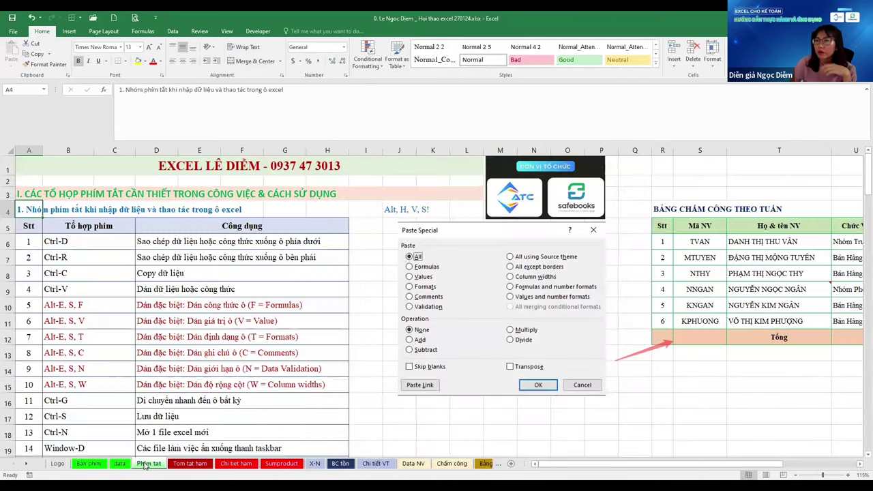
{"action": "left_click", "coordinate": [183, 356]}
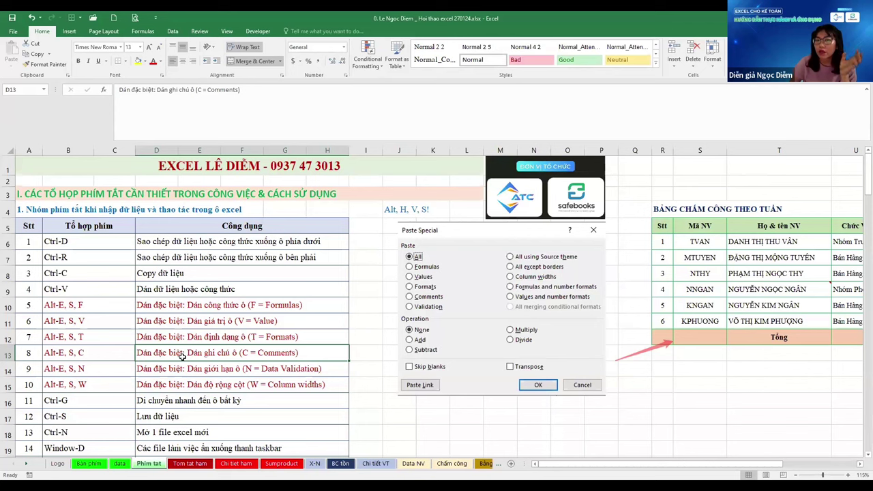
{"action": "scroll", "coordinate": [183, 356], "scroll_direction": "down", "scroll_amount": 2}
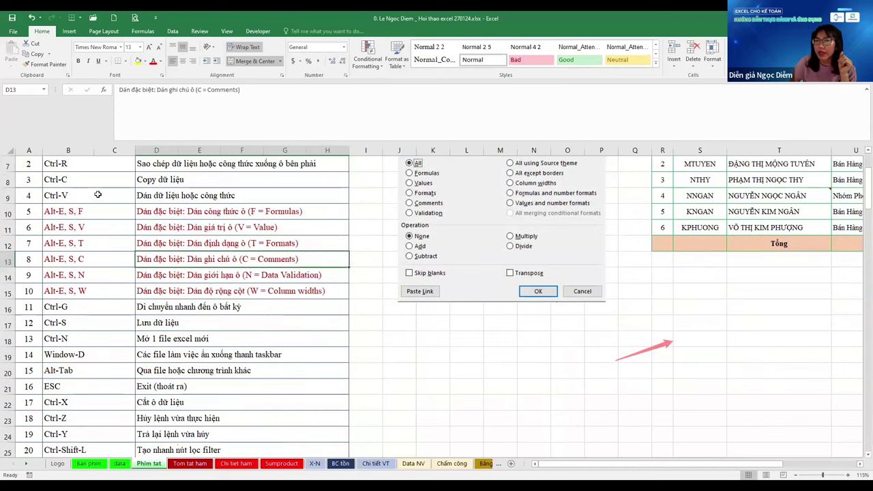
{"action": "scroll", "coordinate": [36, 163], "scroll_direction": "up", "scroll_amount": 1}
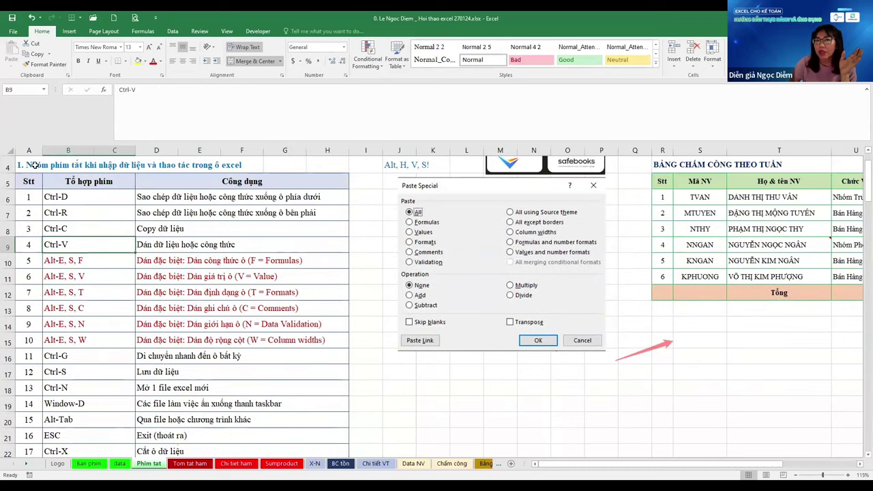
{"action": "left_click", "coordinate": [44, 239]}
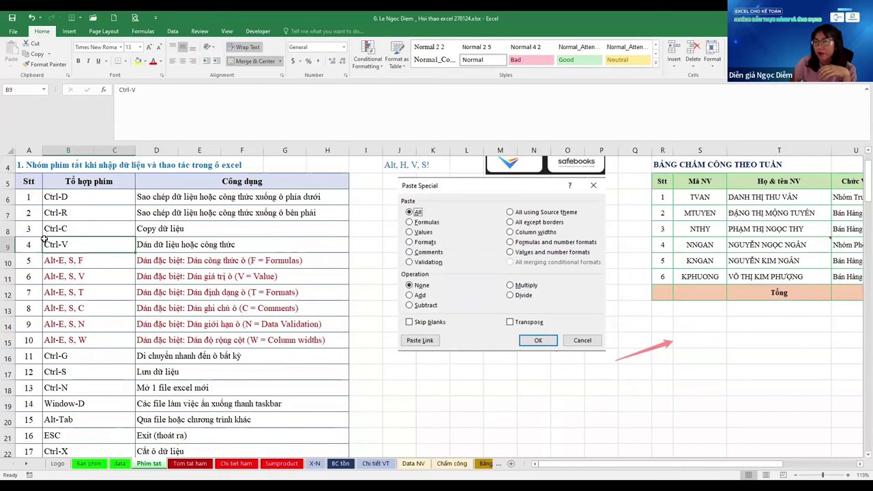
{"action": "key", "text": "ctrl+Home"}
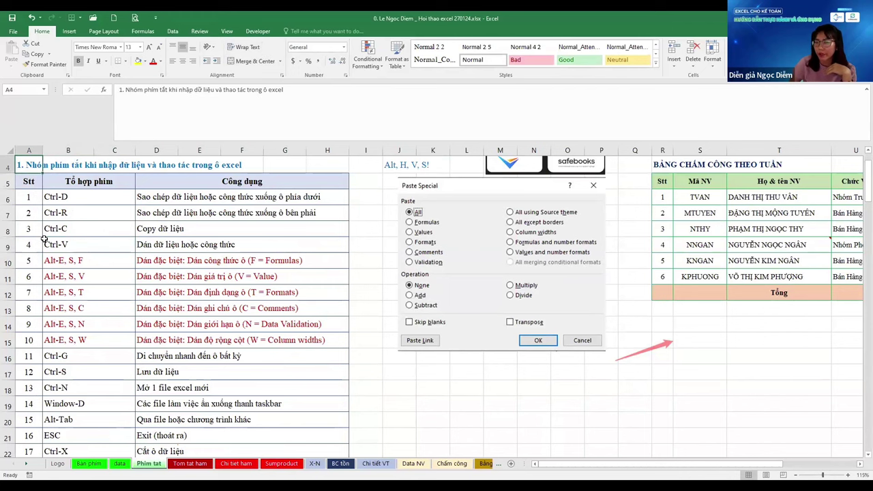
{"action": "scroll", "coordinate": [44, 239], "scroll_direction": "down", "scroll_amount": 5}
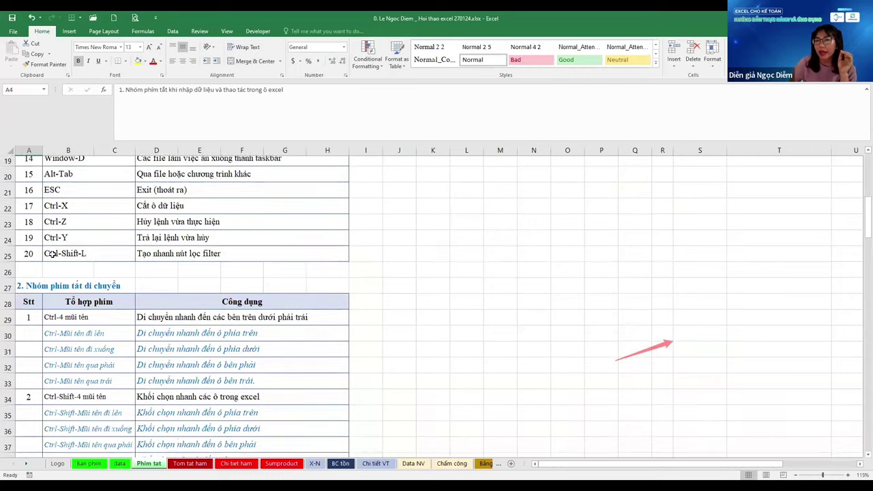
{"action": "scroll", "coordinate": [82, 266], "scroll_direction": "down", "scroll_amount": 2}
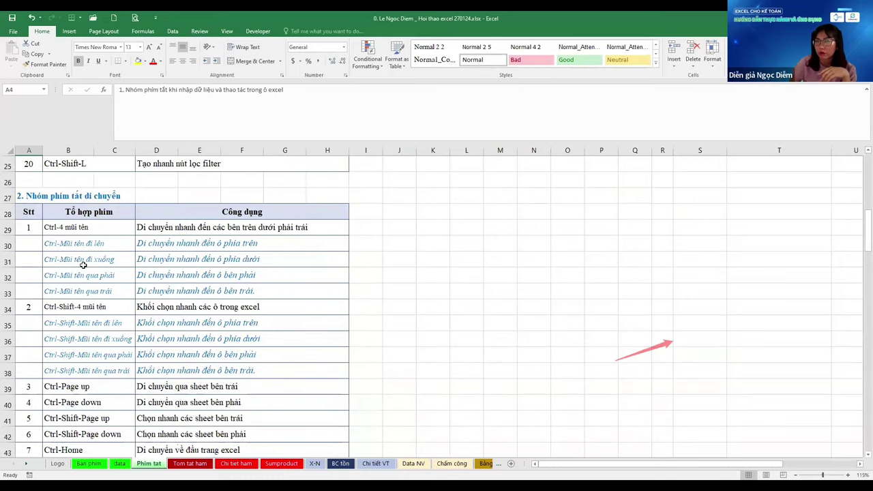
{"action": "left_click", "coordinate": [83, 263]}
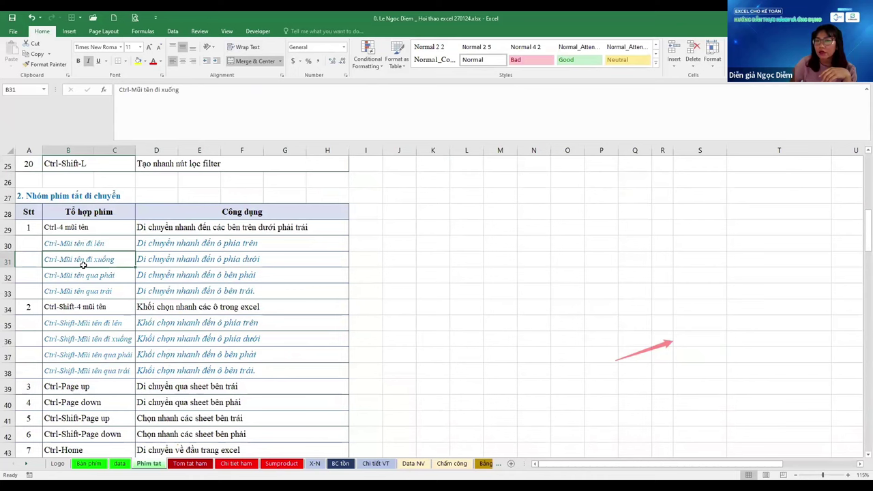
{"action": "scroll", "coordinate": [82, 265], "scroll_direction": "up", "scroll_amount": 1}
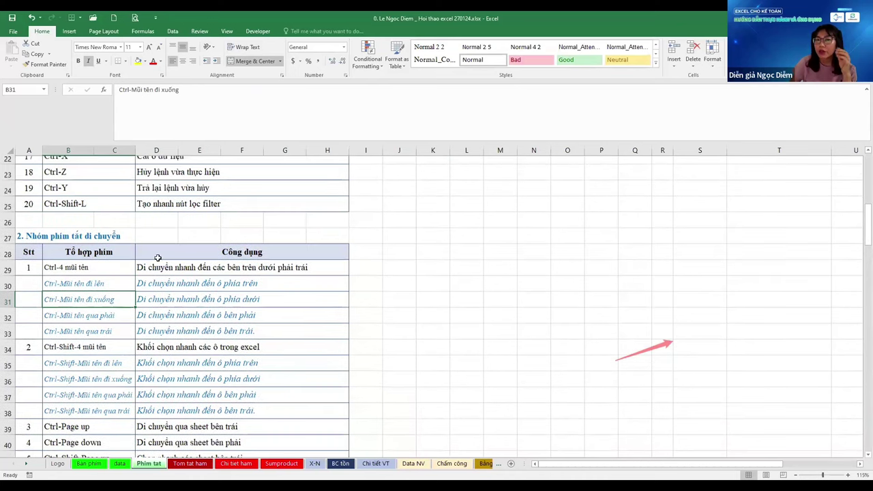
{"action": "left_click", "coordinate": [192, 260]}
{"action": "left_click", "coordinate": [228, 241]}
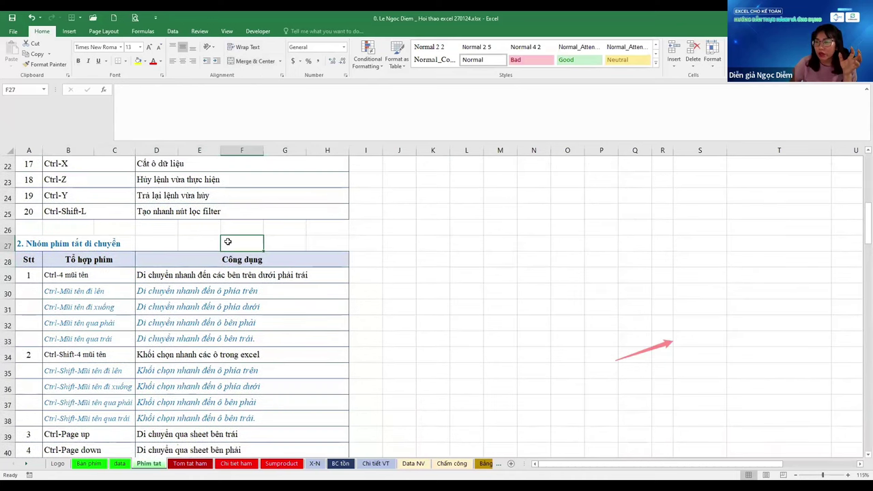
{"action": "scroll", "coordinate": [228, 242], "scroll_direction": "up", "scroll_amount": 7}
{"action": "key", "text": "ctrl+alt+v"}
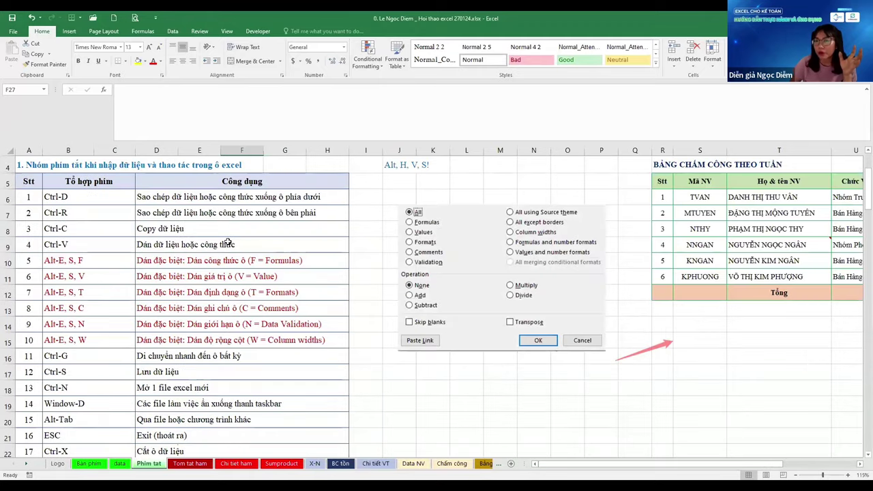
{"action": "left_click", "coordinate": [228, 242]}
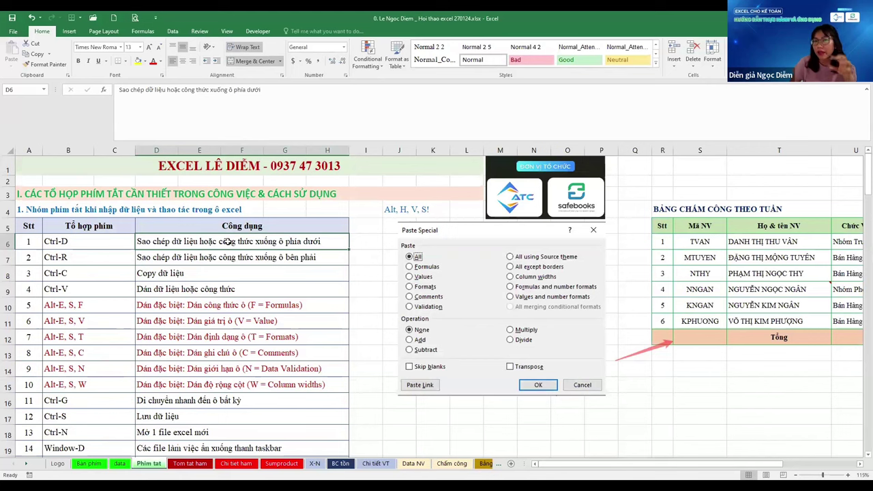
{"action": "scroll", "coordinate": [227, 241], "scroll_direction": "down", "scroll_amount": 1}
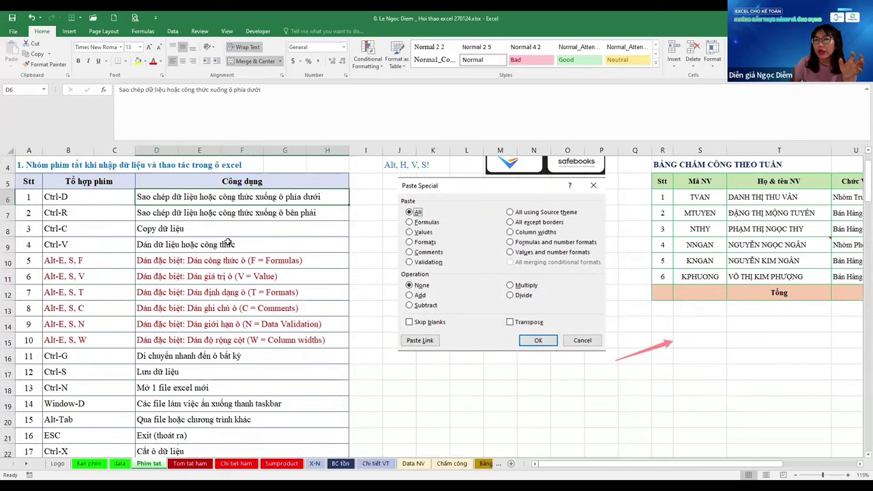
{"action": "scroll", "coordinate": [228, 242], "scroll_direction": "up", "scroll_amount": 1}
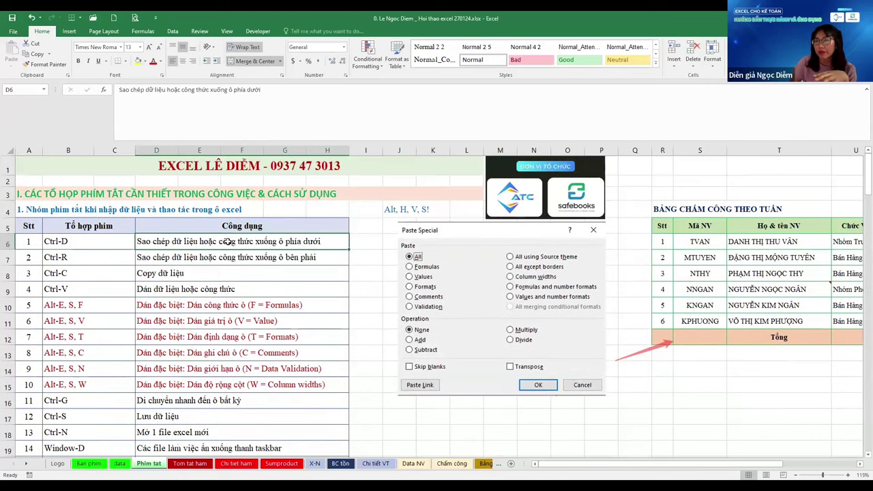
{"action": "scroll", "coordinate": [228, 242], "scroll_direction": "down", "scroll_amount": 2}
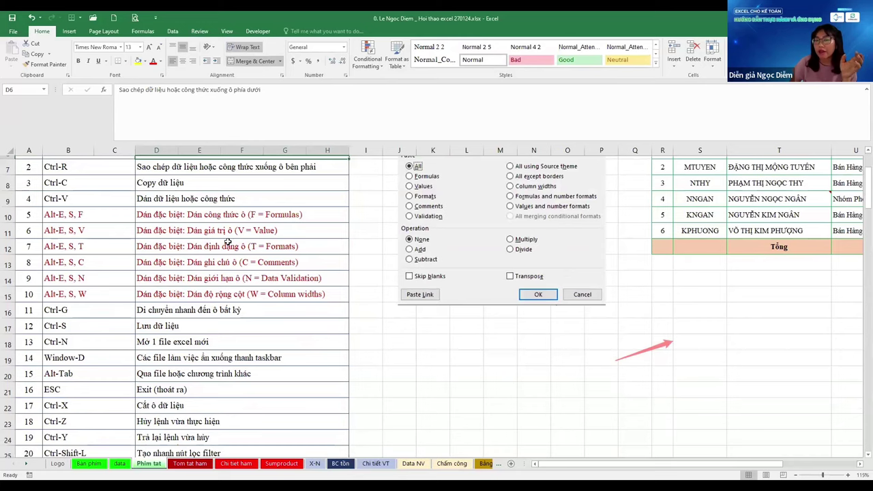
{"action": "scroll", "coordinate": [228, 241], "scroll_direction": "down", "scroll_amount": 1}
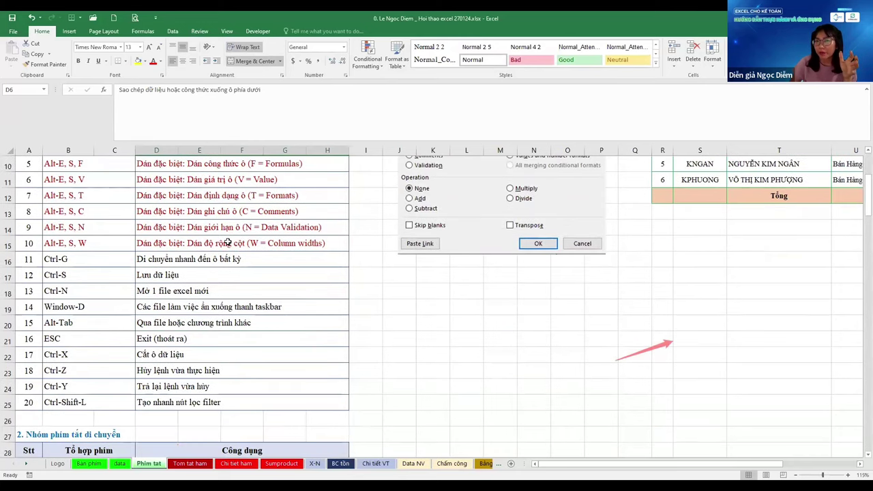
{"action": "scroll", "coordinate": [227, 241], "scroll_direction": "up", "scroll_amount": 1}
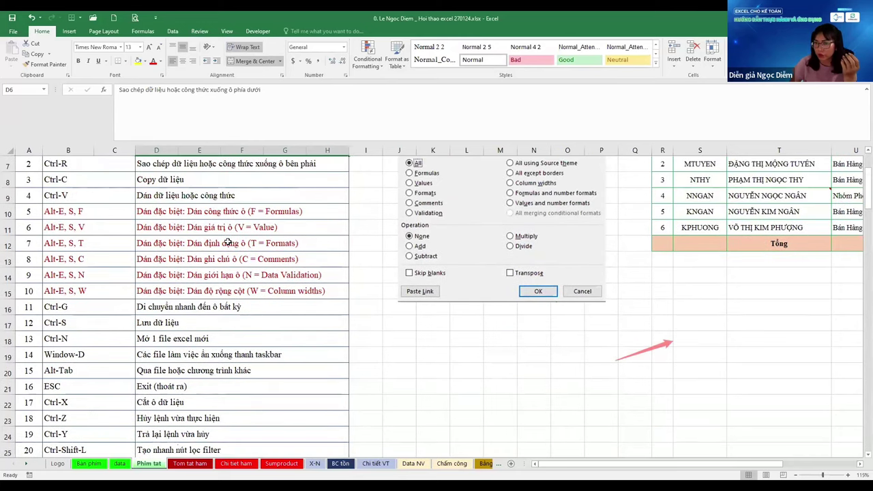
{"action": "scroll", "coordinate": [228, 242], "scroll_direction": "up", "scroll_amount": 2}
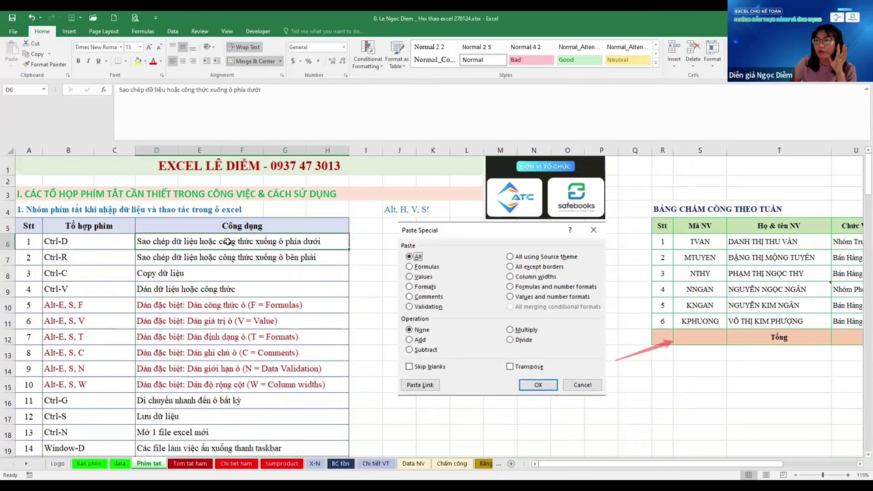
{"action": "scroll", "coordinate": [416, 338], "scroll_direction": "down", "scroll_amount": 1}
{"action": "scroll", "coordinate": [442, 336], "scroll_direction": "down", "scroll_amount": 2}
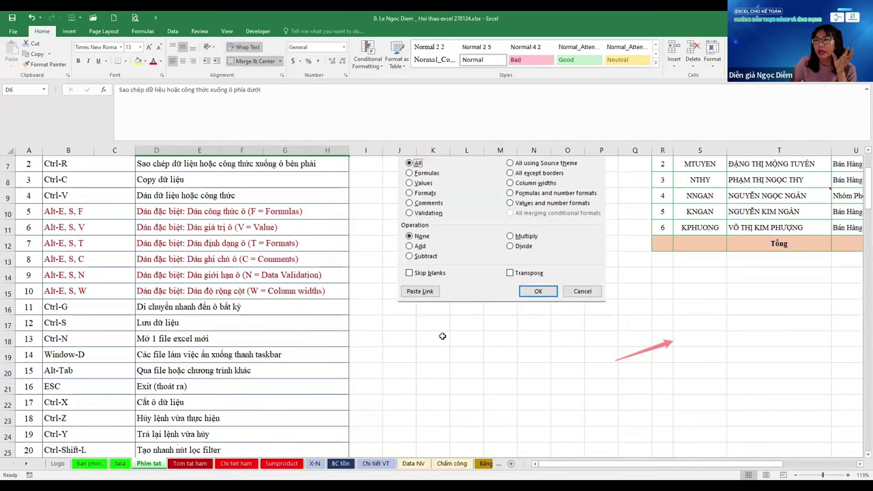
{"action": "left_click", "coordinate": [442, 336]}
{"action": "scroll", "coordinate": [442, 339], "scroll_direction": "up", "scroll_amount": 3}
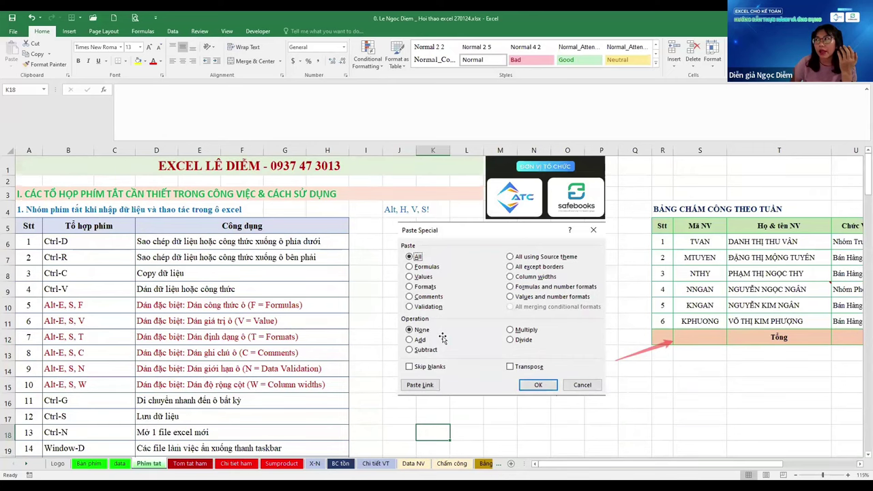
{"action": "scroll", "coordinate": [442, 339], "scroll_direction": "down", "scroll_amount": 1}
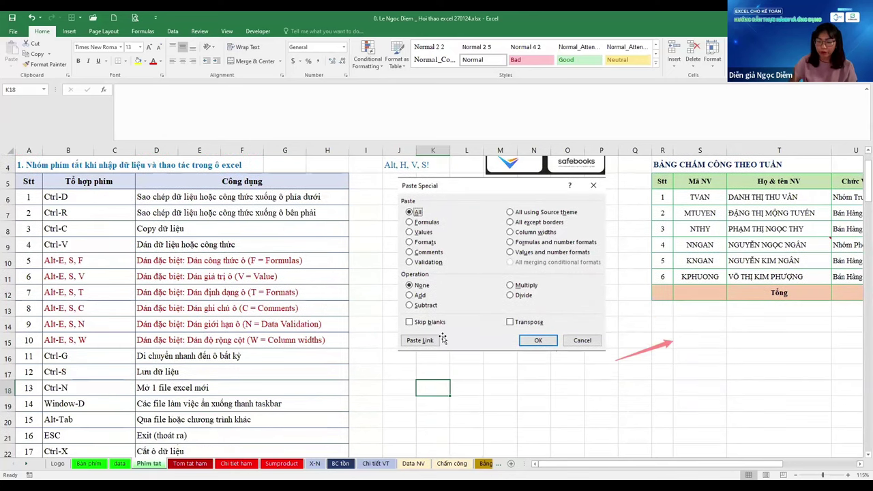
Type 'Format cell: ĐỊNH DẠNG Ô TRONG EXCEL' in K18 and 'C1:' in K19
{"action": "type", "text": "For"}
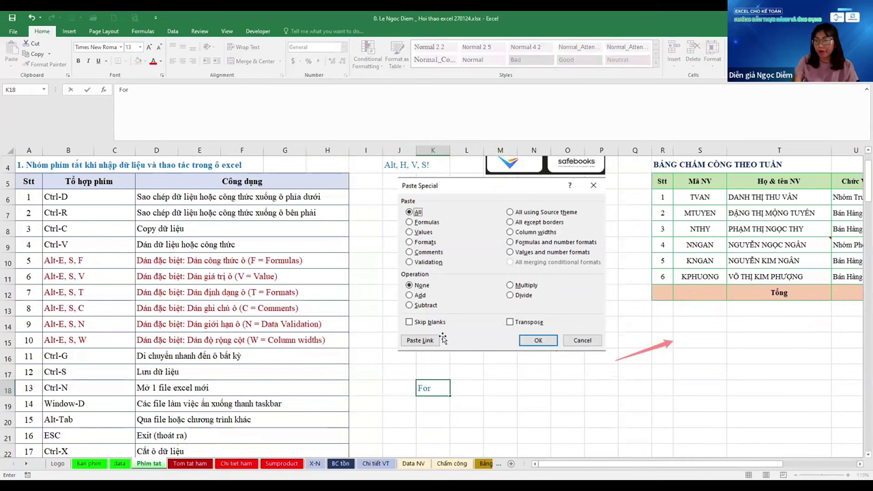
{"action": "type", "text": "mat cell:"}
{"action": "type", "text": " ĐỊNH DANG"}
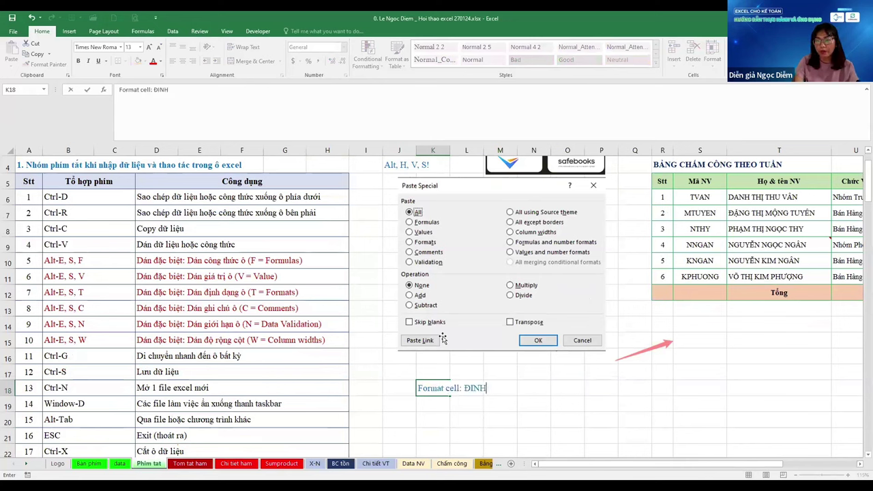
{"action": "type", "text": " Ô"}
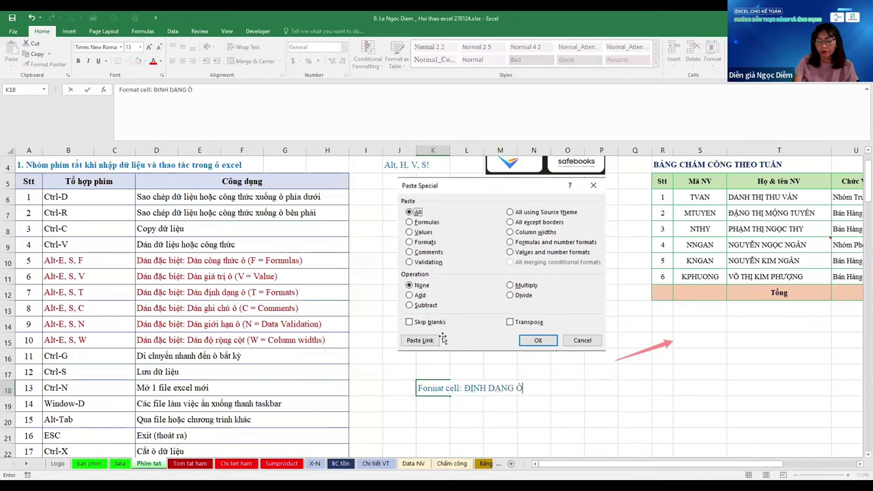
{"action": "type", "text": " TRONG EXC"}
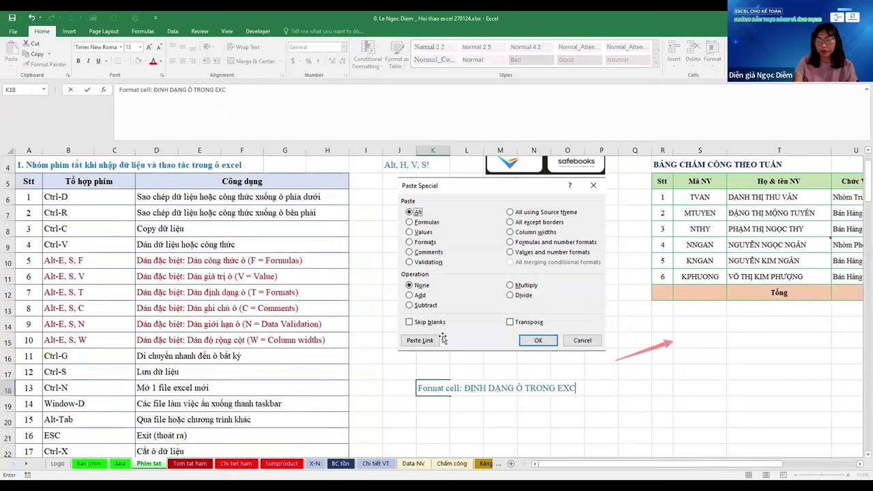
{"action": "type", "text": "EL"}
{"action": "key", "text": "Return"}
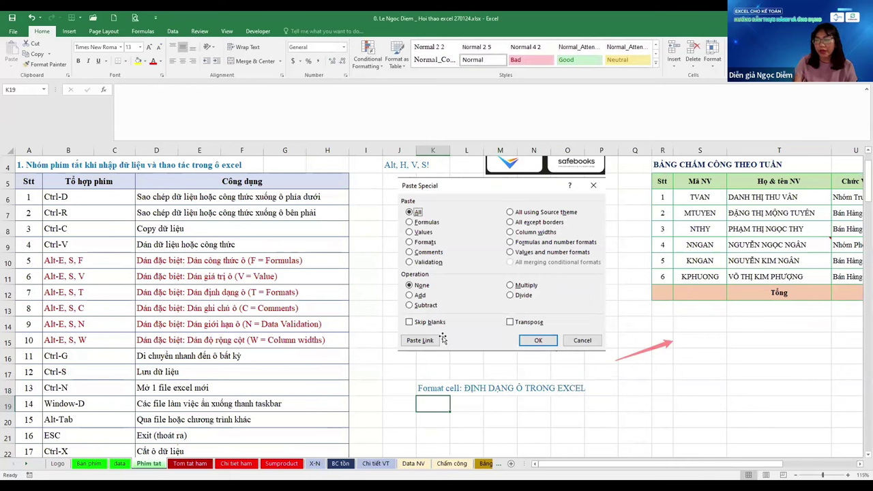
{"action": "type", "text": "C1:"}
{"action": "key", "text": "Return"}
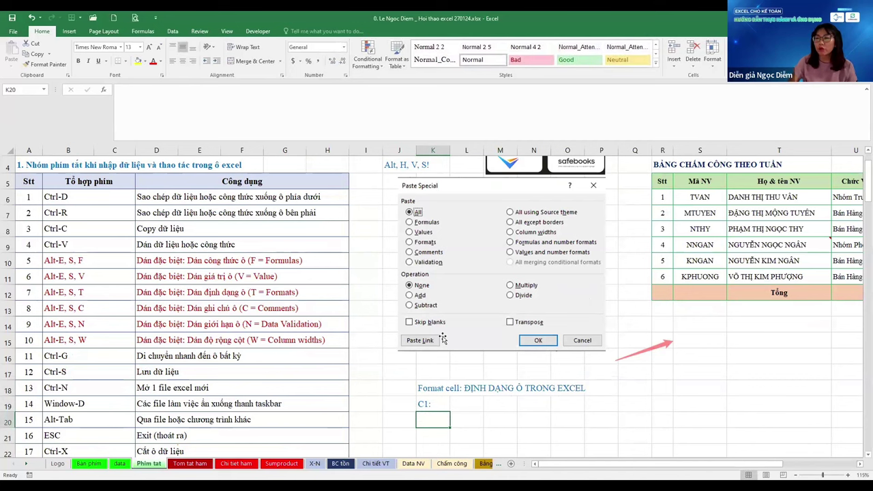
Select the range K19:K21 beneath the heading
{"action": "key", "text": "Up"}
{"action": "key", "text": "shift+Down"}
{"action": "key", "text": "shift+Down"}
{"action": "key", "text": "shift+Down"}
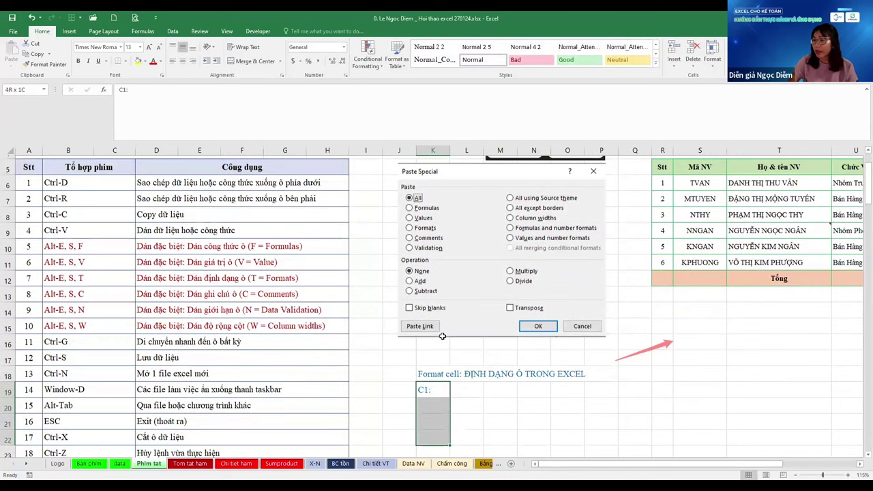
{"action": "scroll", "coordinate": [442, 335], "scroll_direction": "down", "scroll_amount": 1}
{"action": "key", "text": "shift+Up"}
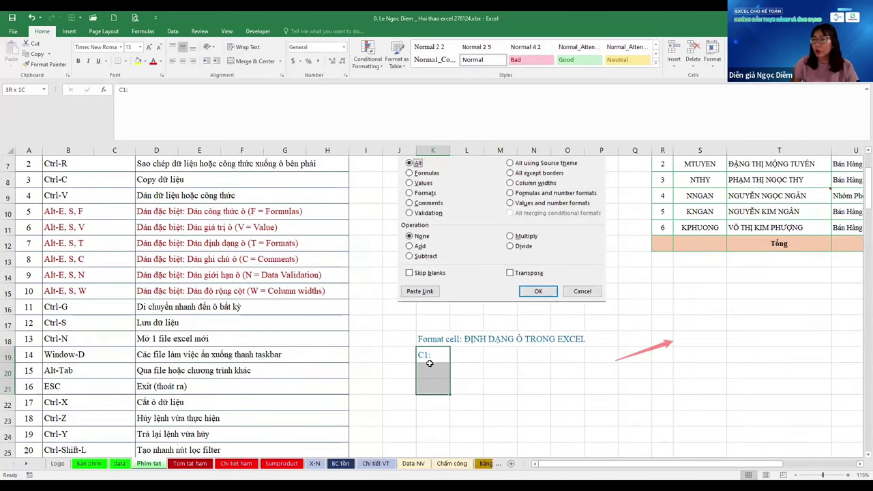
{"action": "right_click", "coordinate": [433, 354]}
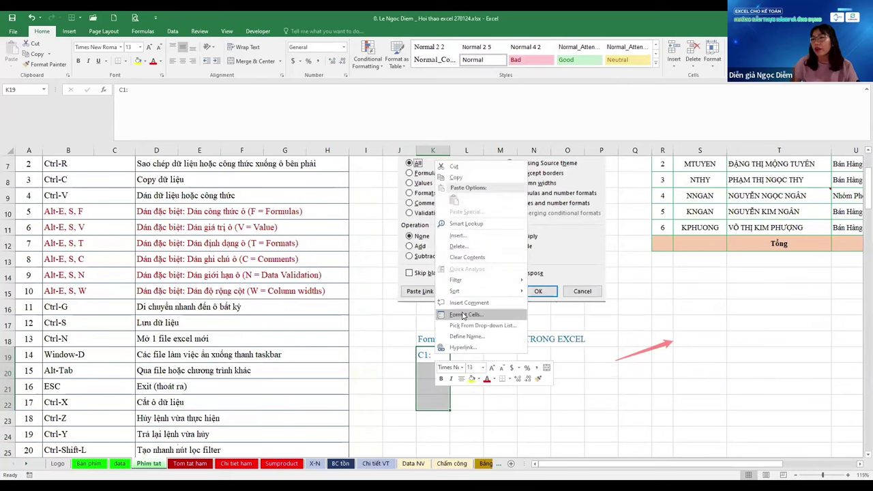
{"action": "key", "text": "Return"}
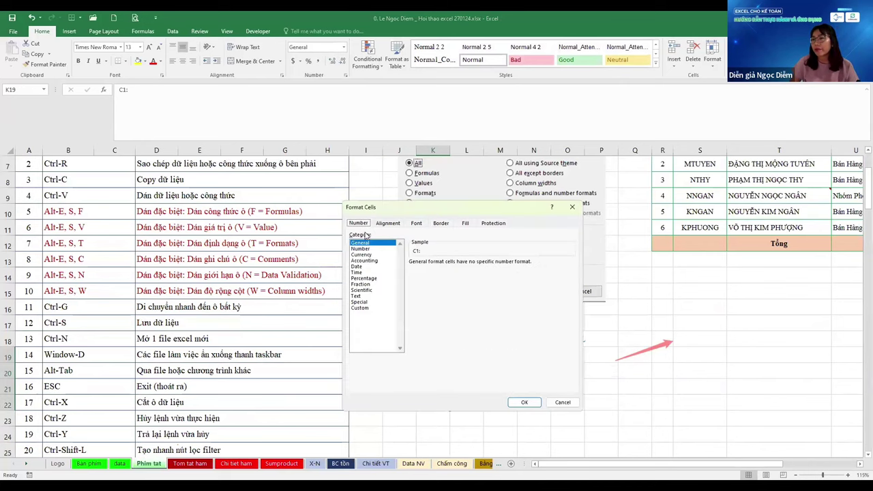
{"action": "left_click", "coordinate": [371, 278]}
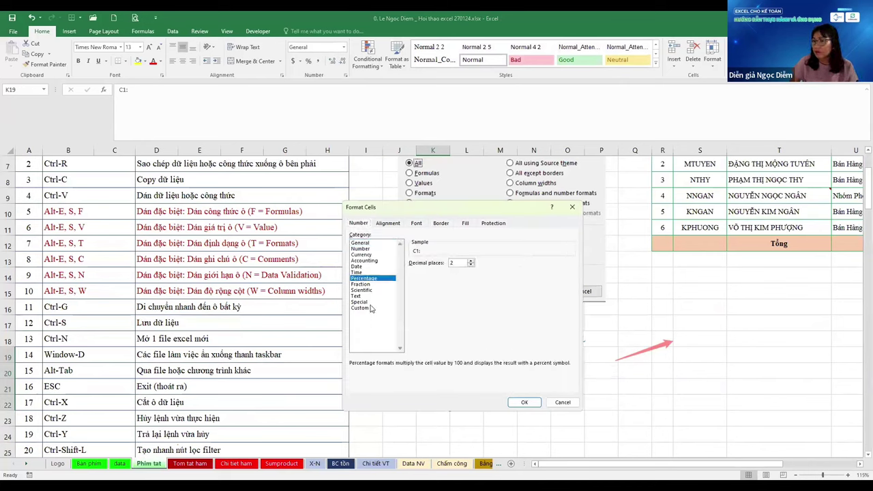
{"action": "left_click", "coordinate": [371, 308]}
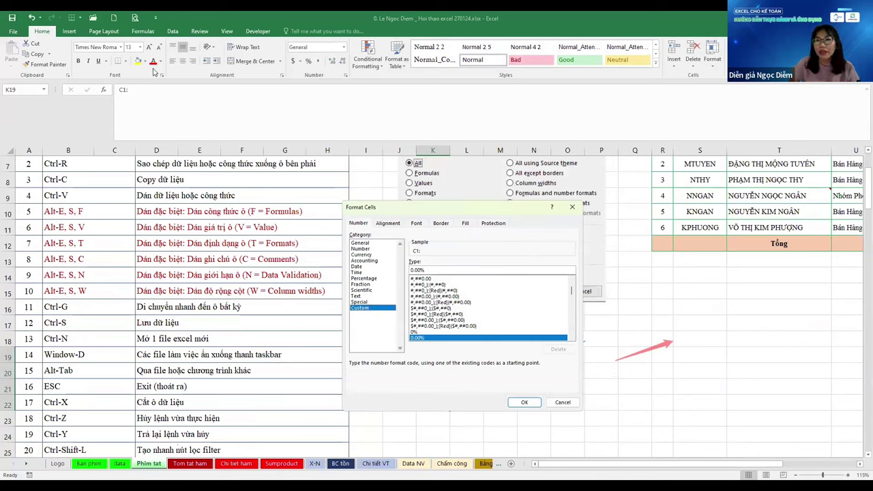
{"action": "key", "text": "Escape"}
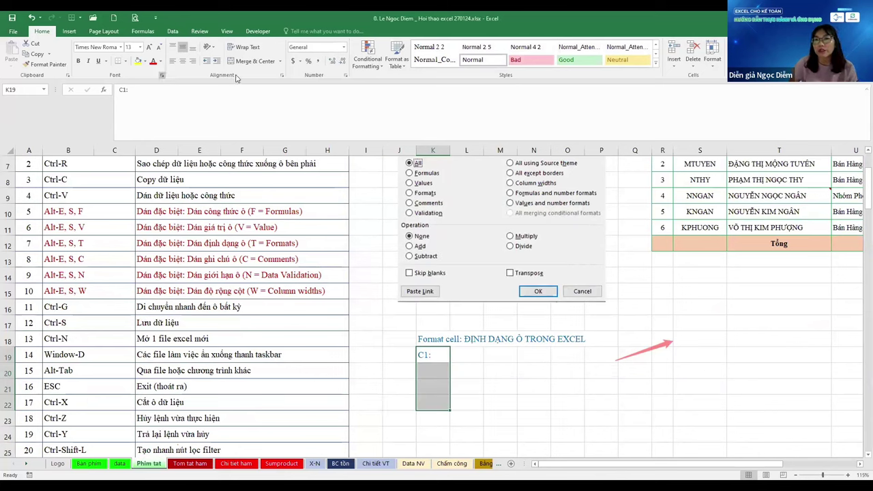
{"action": "left_click", "coordinate": [162, 75]}
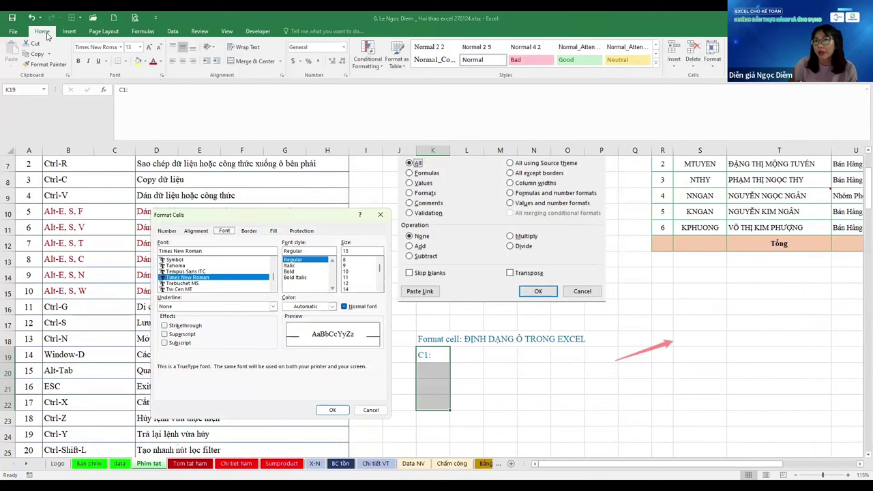
{"action": "key", "text": "Escape"}
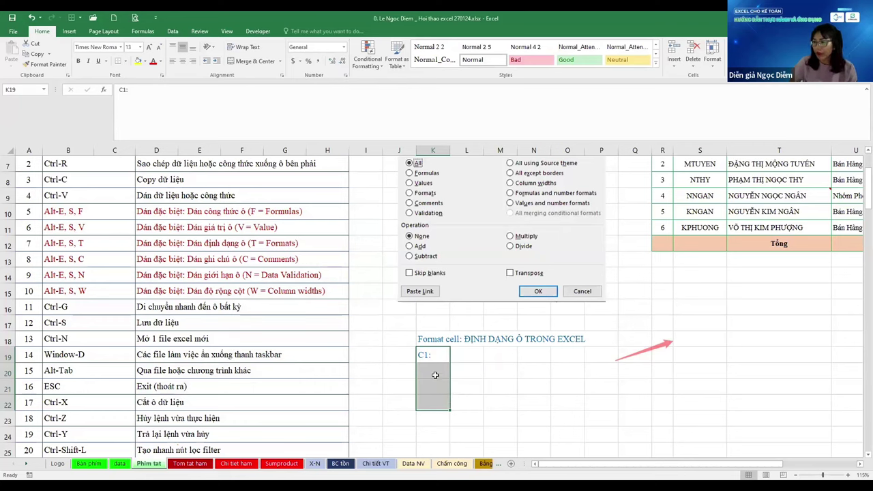
{"action": "key", "text": "shift+Up"}
{"action": "key", "text": "shift+Up"}
{"action": "key", "text": "shift+Up"}
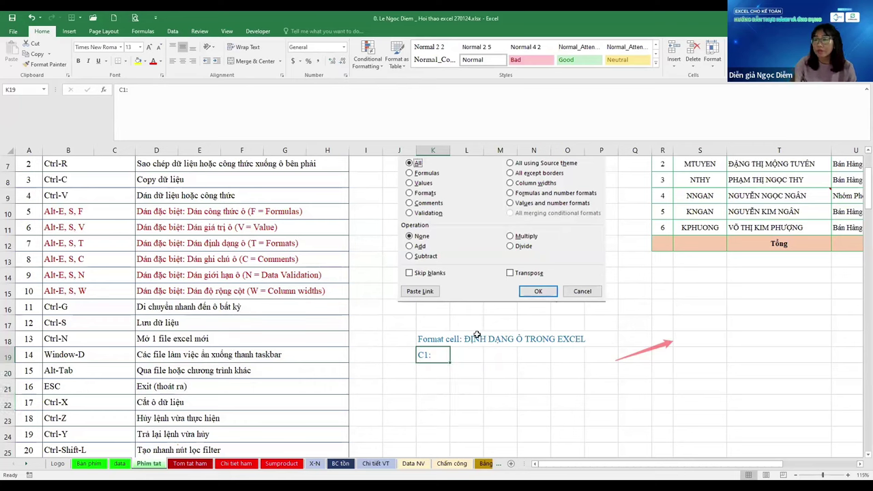
Relabel K19 as 'Ctrl-1:' and select K19 down to K24
{"action": "type", "text": "cTR"}
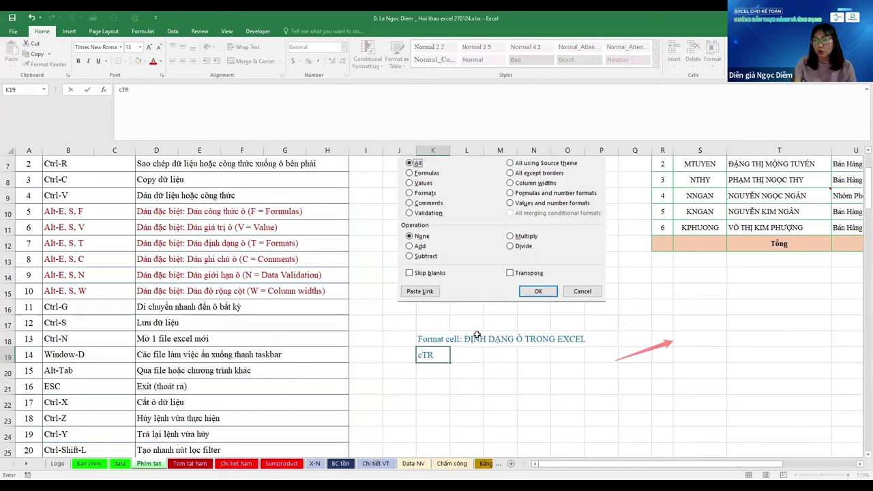
{"action": "type", "text": "L-1:"}
{"action": "key", "text": "Return"}
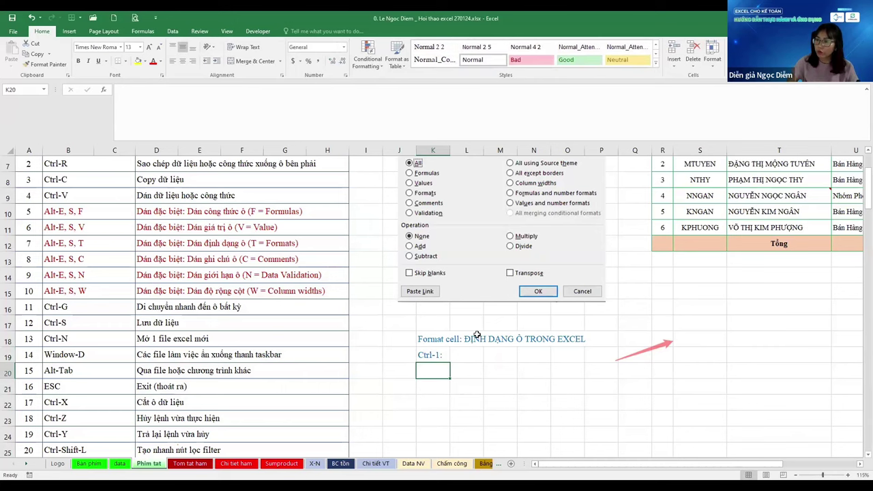
{"action": "key", "text": "Up"}
{"action": "key", "text": "shift+Down"}
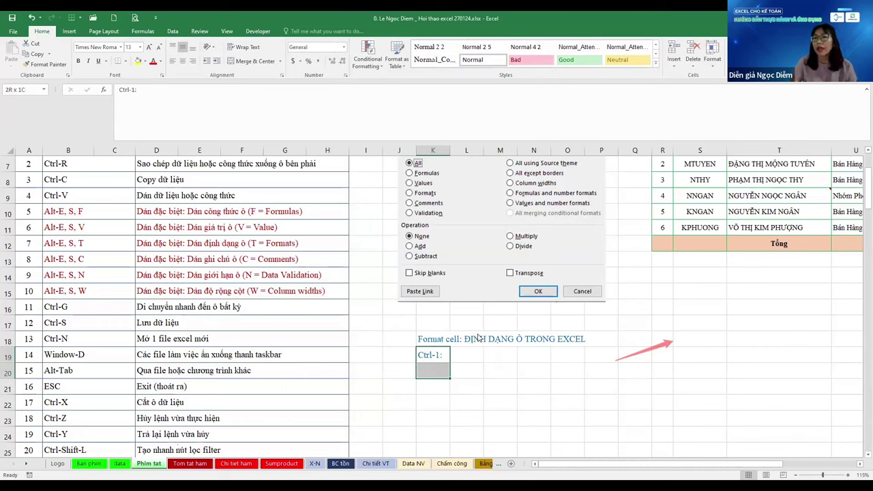
{"action": "key", "text": "shift+Down"}
{"action": "key", "text": "shift+Down"}
{"action": "key", "text": "shift+Down"}
{"action": "key", "text": "shift+Down"}
Open Format Cells for the range, close it unchanged, and return to the Logo sheet
{"action": "key", "text": "ctrl+1"}
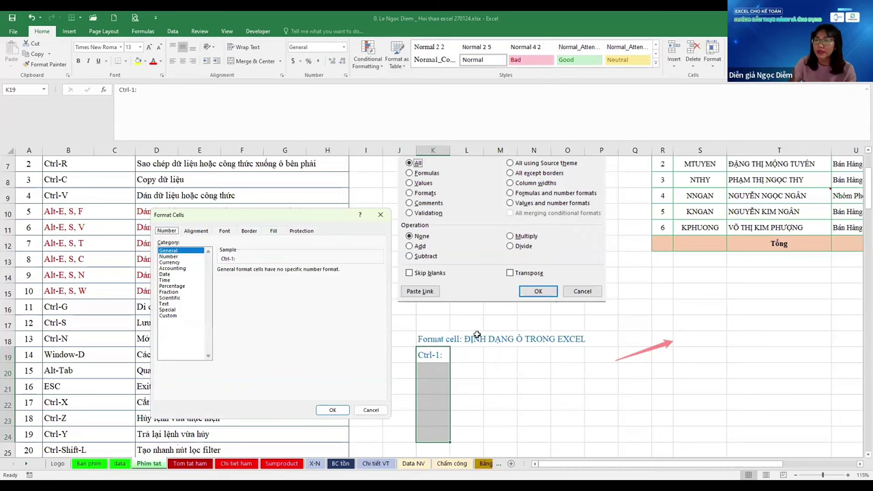
{"action": "key", "text": "Escape"}
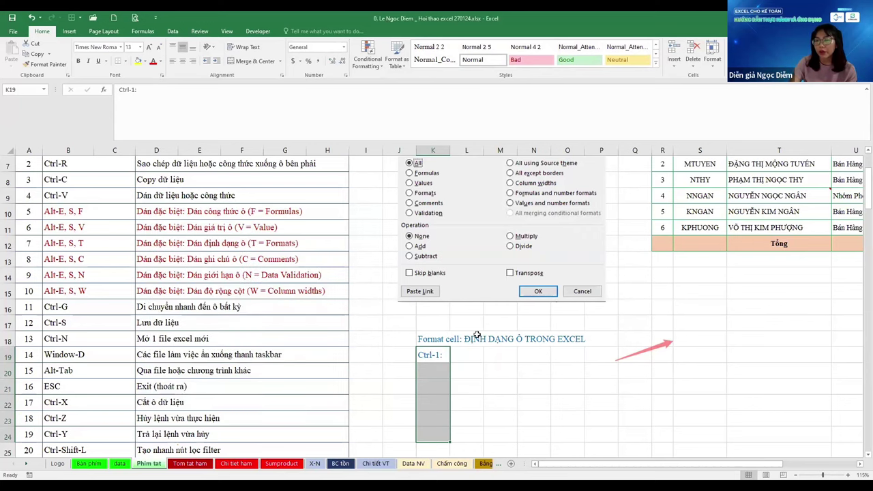
{"action": "key", "text": "ctrl+Page_Up"}
{"action": "key", "text": "ctrl+Page_Up"}
{"action": "key", "text": "ctrl+Page_Up"}
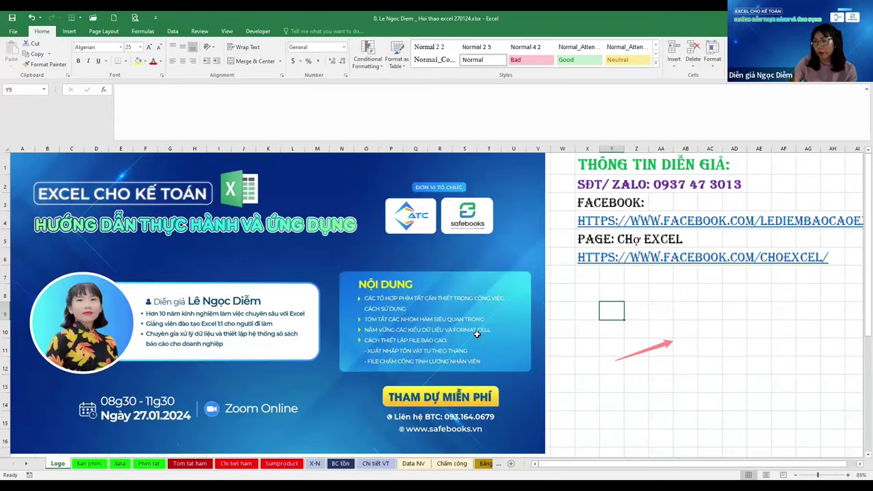
Group sheets from Sumproduct and set Move or Copy to a (new book) copy, then cancel
{"action": "key", "text": "ctrl+Page_Down"}
{"action": "key", "text": "ctrl+Page_Down"}
{"action": "key", "text": "ctrl+Page_Down"}
{"action": "key", "text": "ctrl+Page_Down"}
{"action": "key", "text": "ctrl+Page_Down"}
{"action": "key", "text": "ctrl+Page_Down"}
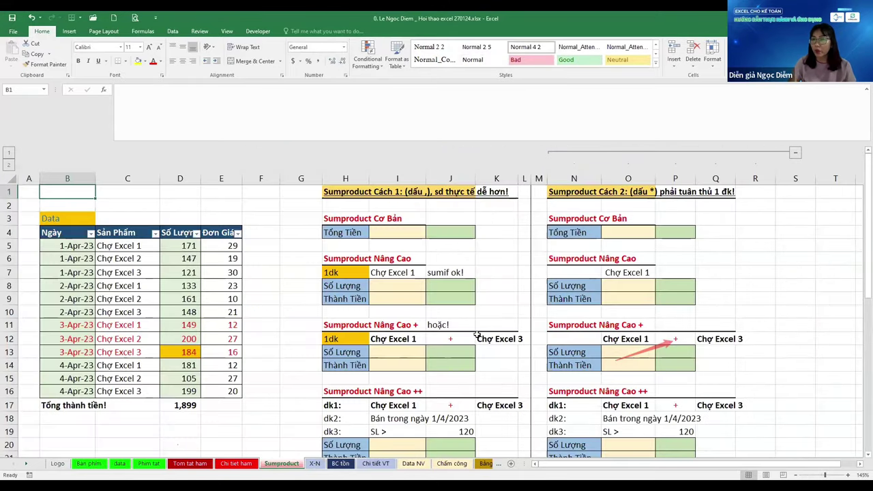
{"action": "key", "text": "ctrl+shift+Page_Up"}
{"action": "key", "text": "ctrl+shift+Page_Up"}
{"action": "key", "text": "alt+h"}
{"action": "key", "text": "o"}
{"action": "key", "text": "m"}
{"action": "key", "text": "Tab"}
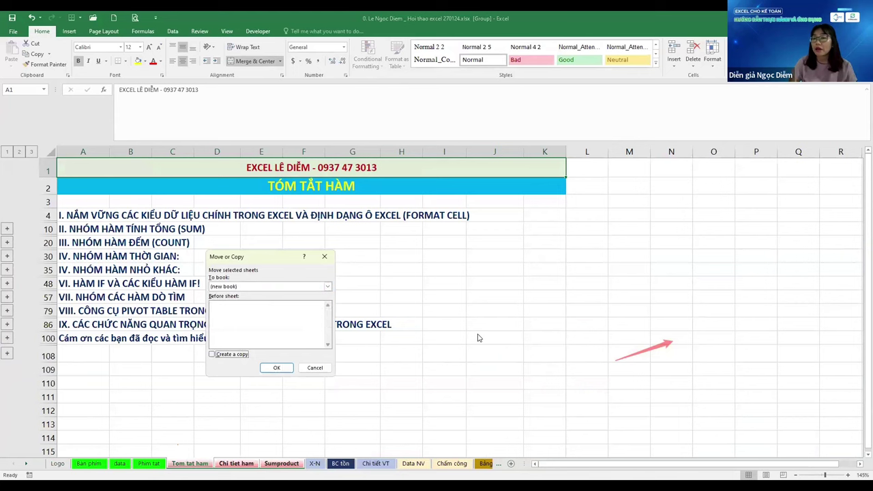
{"action": "key", "text": "space"}
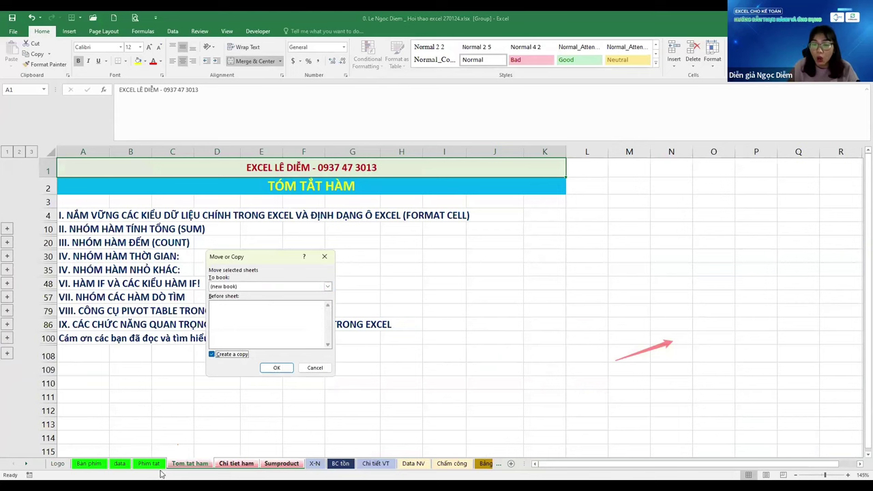
{"action": "key", "text": "Escape"}
From the Sumproduct tab's menu, set Move or Copy to (new book) with Create a copy, then leave without copying
{"action": "key", "text": "ctrl+Page_Up"}
{"action": "key", "text": "ctrl+Page_Up"}
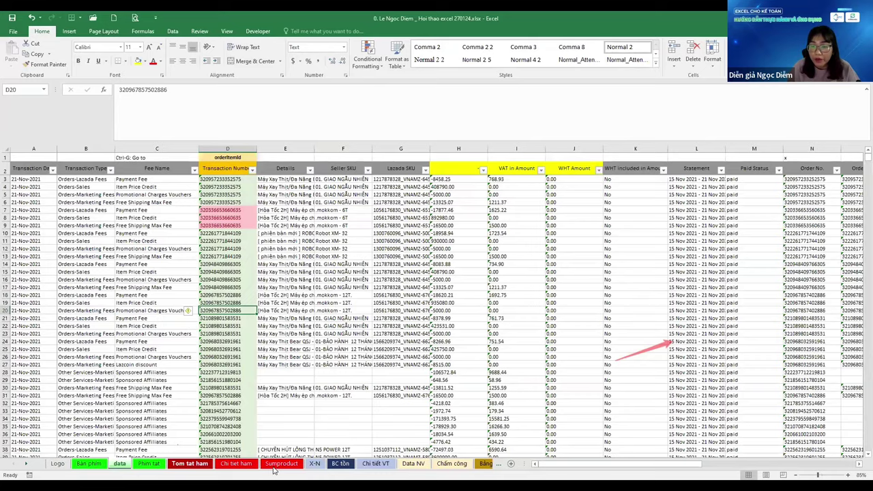
{"action": "left_click", "coordinate": [276, 468], "text": "shift"}
{"action": "right_click", "coordinate": [280, 463]}
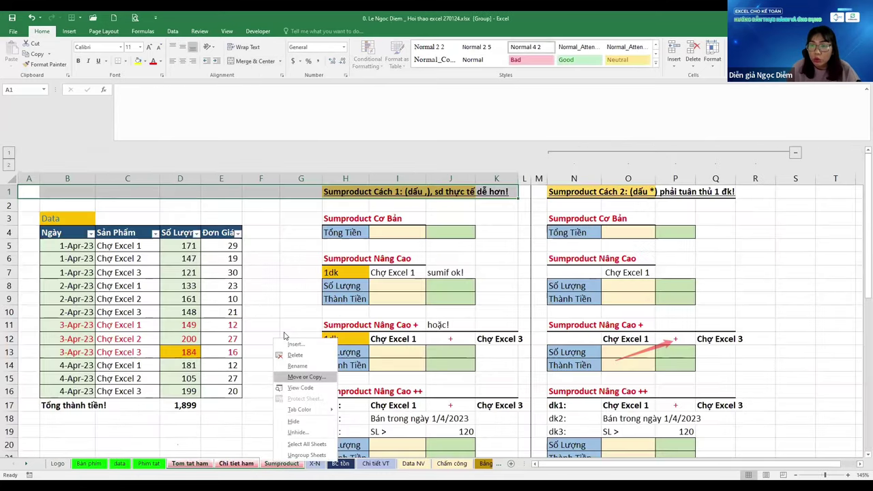
{"action": "left_click", "coordinate": [275, 377]}
{"action": "key", "text": "Up"}
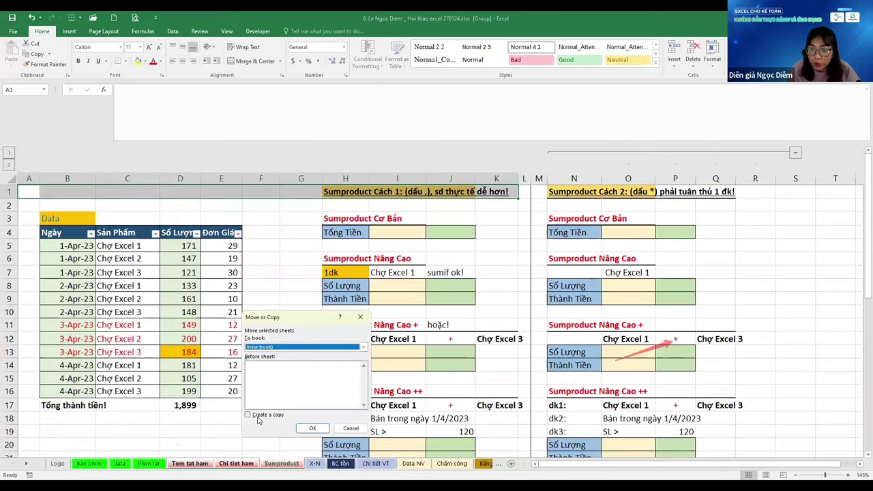
{"action": "key", "text": "alt+c"}
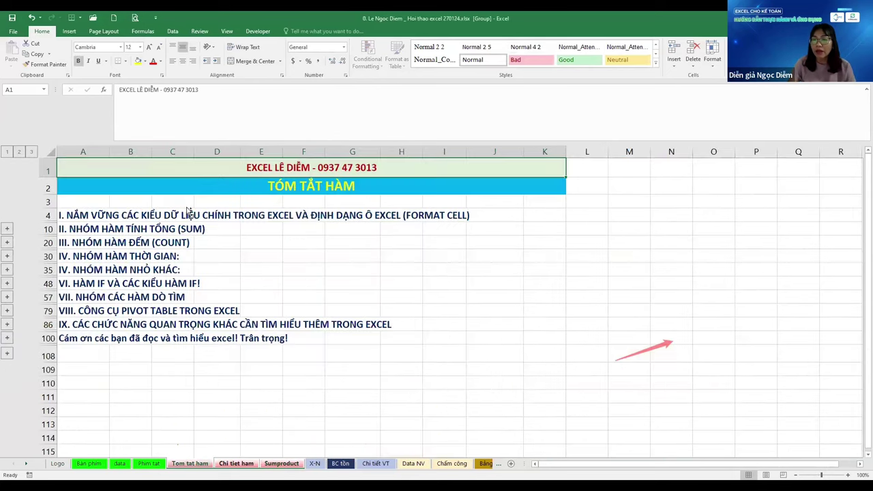
{"action": "key", "text": "ctrl+Page_Up"}
{"action": "key", "text": "ctrl+Page_Up"}
{"action": "key", "text": "ctrl+Page_Up"}
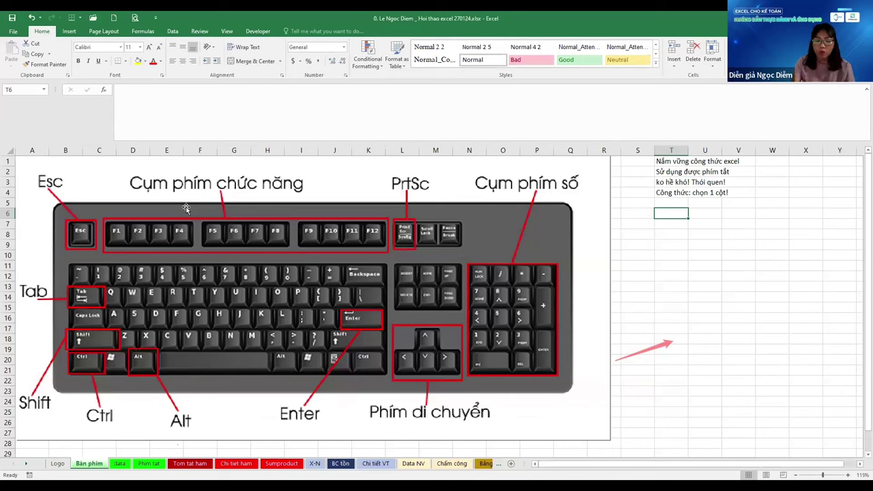
Enter '1 SD CHUỘT' in T6, abandon the 'SD' entry in T7, then clear T6
{"action": "type", "text": "1 SD"}
{"action": "type", "text": " CHUỘT!"}
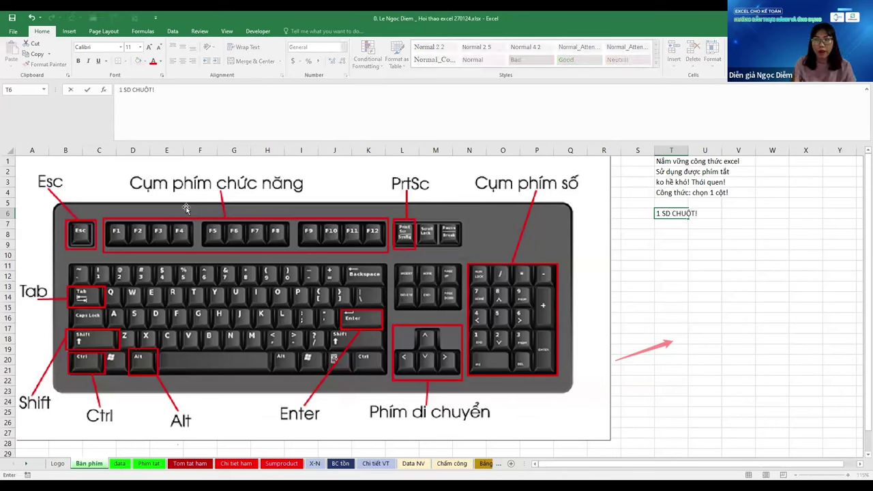
{"action": "key", "text": "Return"}
{"action": "type", "text": "SD"}
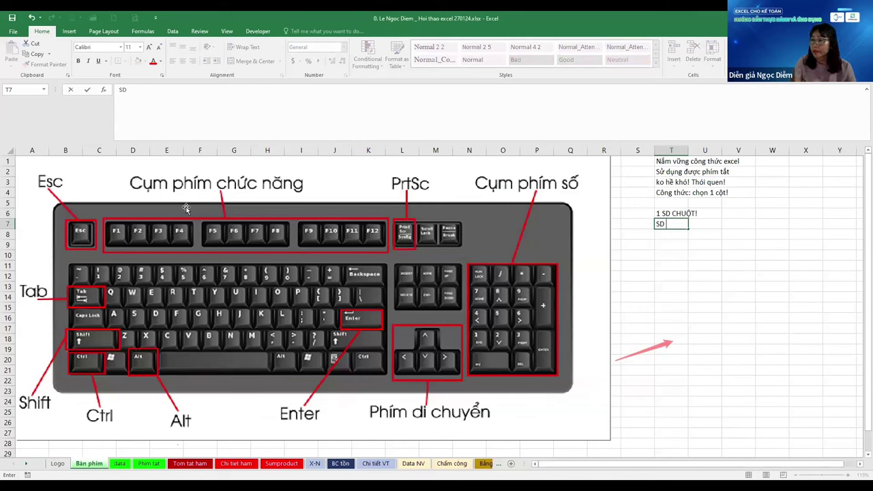
{"action": "key", "text": "Escape"}
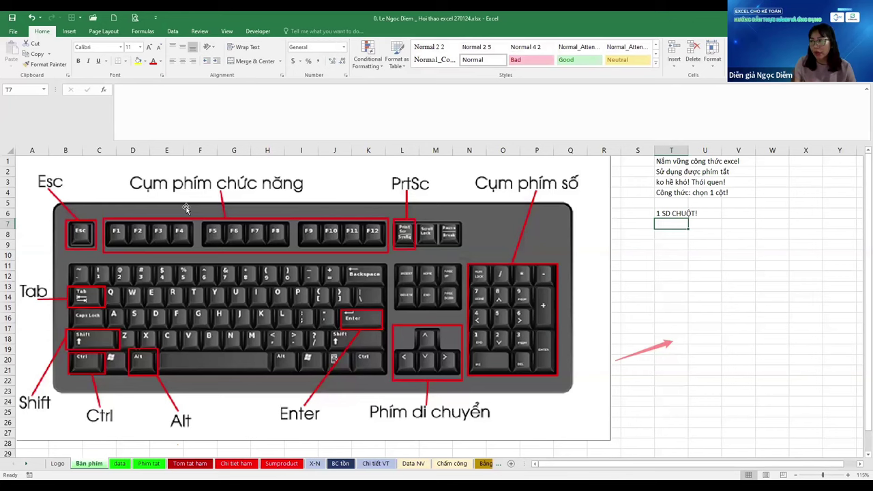
{"action": "key", "text": "Up"}
{"action": "key", "text": "Delete"}
Clear T6 and move two sheets forward to Phím tat
{"action": "left_click", "coordinate": [186, 208]}
{"action": "key", "text": "Delete"}
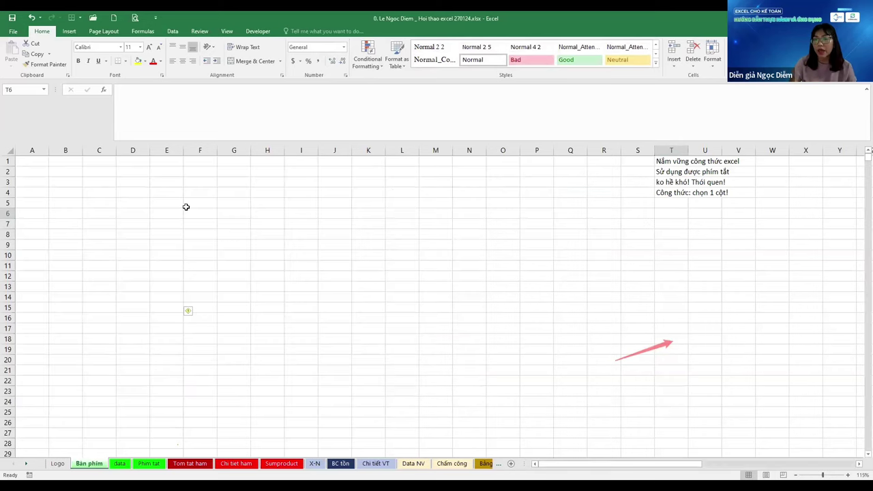
{"action": "key", "text": "ctrl+Page_Down"}
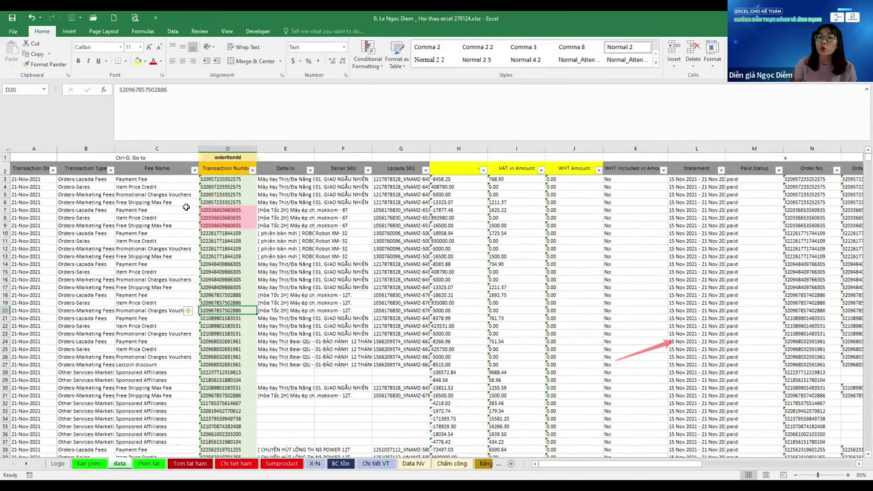
{"action": "key", "text": "ctrl+Page_Down"}
{"action": "scroll", "coordinate": [139, 328], "scroll_direction": "down", "scroll_amount": 12}
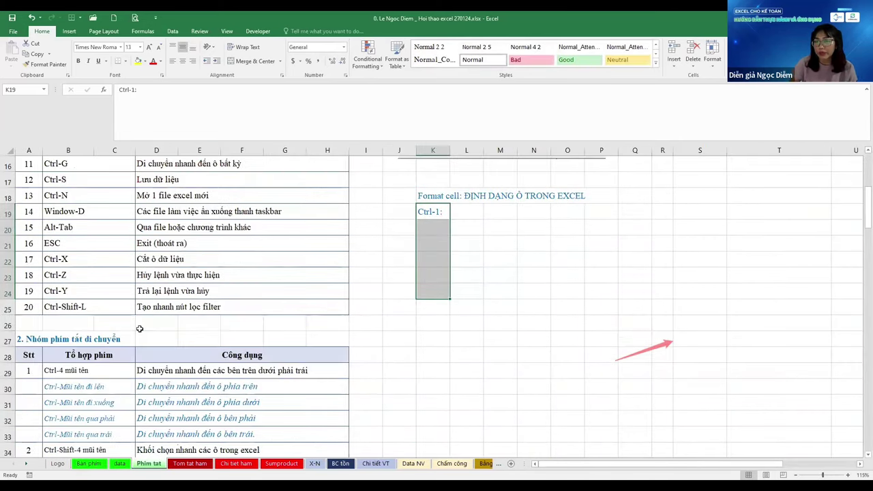
Step through the function-key rows around F2, then move on to section 4's sheet-colour shortcut
{"action": "left_click", "coordinate": [98, 312]}
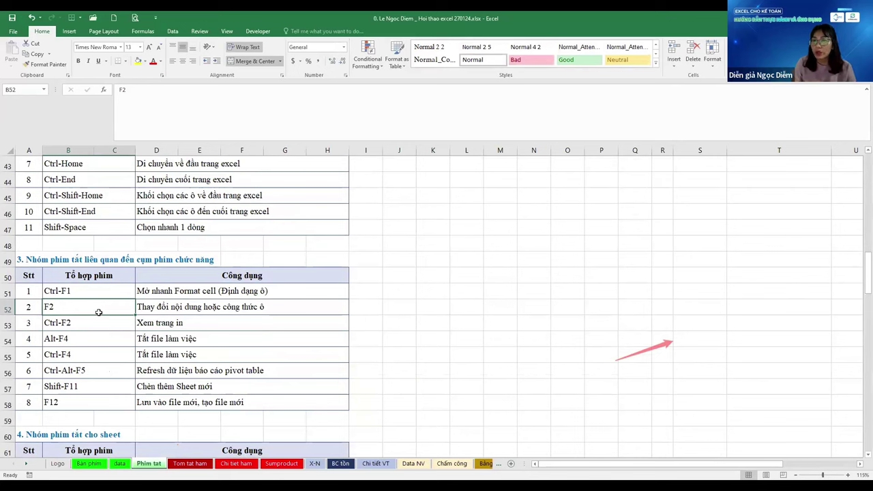
{"action": "key", "text": "Up"}
{"action": "key", "text": "Down"}
{"action": "key", "text": "Down"}
{"action": "key", "text": "Down"}
{"action": "key", "text": "Down"}
{"action": "key", "text": "Down"}
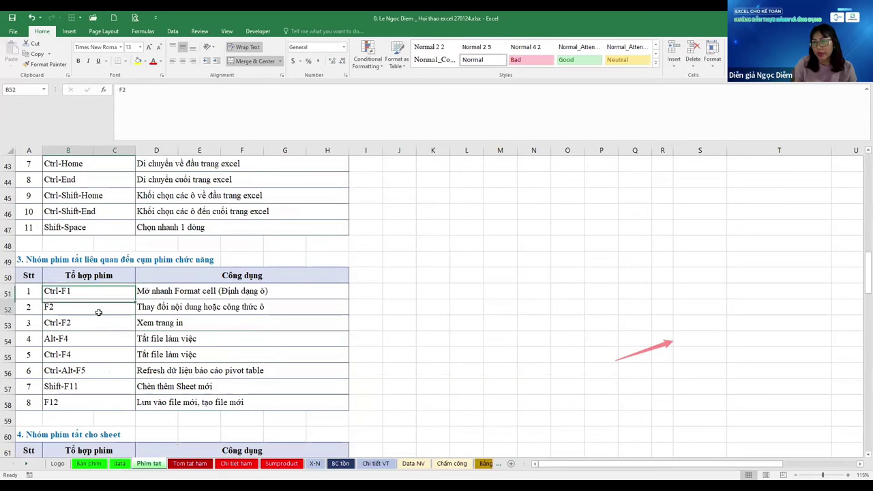
{"action": "key", "text": "Up"}
{"action": "key", "text": "Up"}
{"action": "key", "text": "Up"}
{"action": "key", "text": "Up"}
{"action": "key", "text": "Up"}
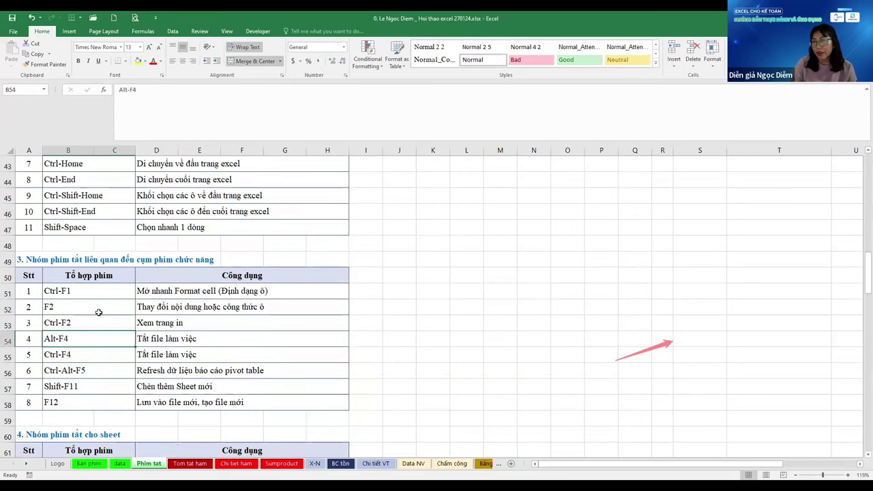
{"action": "key", "text": "Down"}
{"action": "key", "text": "Down"}
{"action": "key", "text": "Down"}
{"action": "key", "text": "Down"}
{"action": "key", "text": "Down"}
{"action": "key", "text": "Down"}
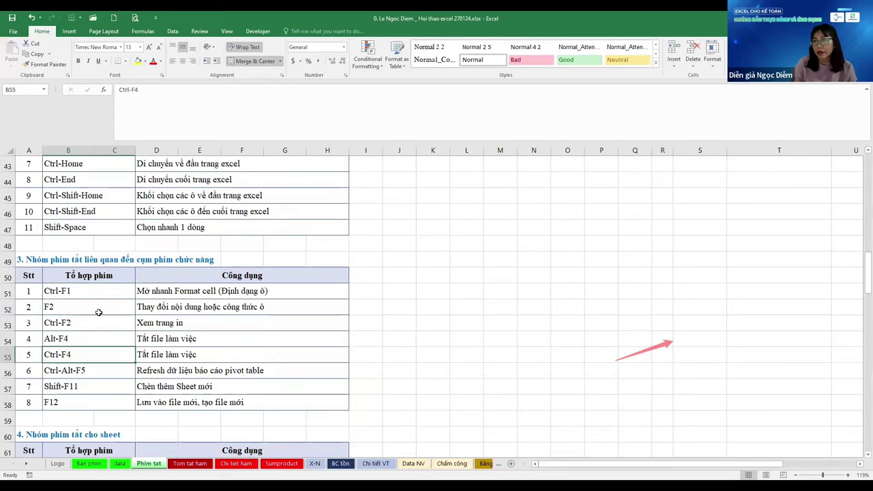
{"action": "scroll", "coordinate": [98, 312], "scroll_direction": "down", "scroll_amount": 4}
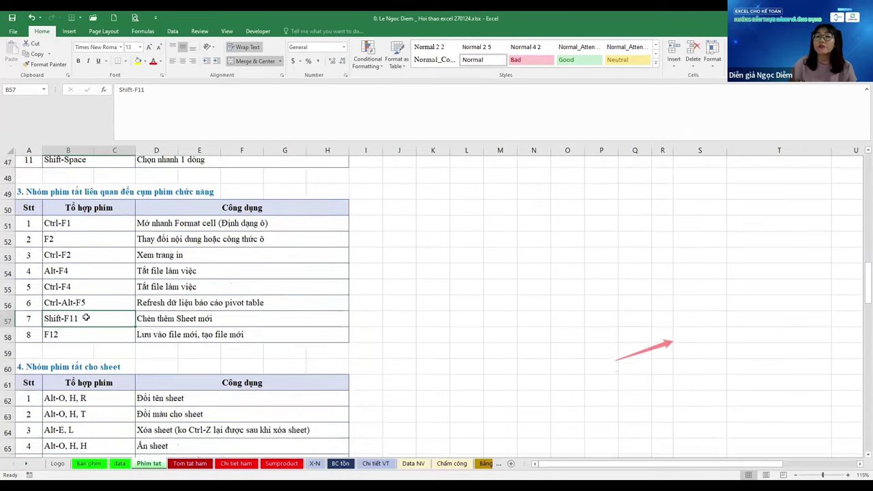
{"action": "left_click", "coordinate": [94, 287]}
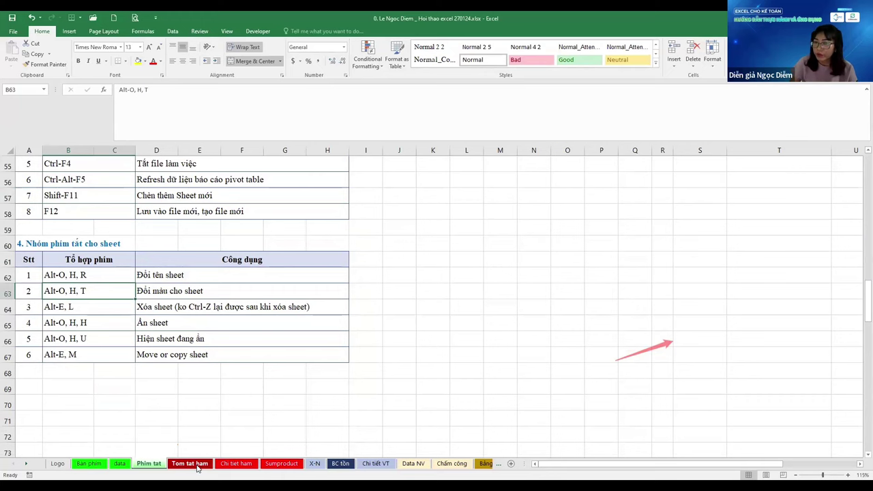
Show the Tom tat ham tab's context menu and its Tab Color choices without picking a colour
{"action": "right_click", "coordinate": [197, 466]}
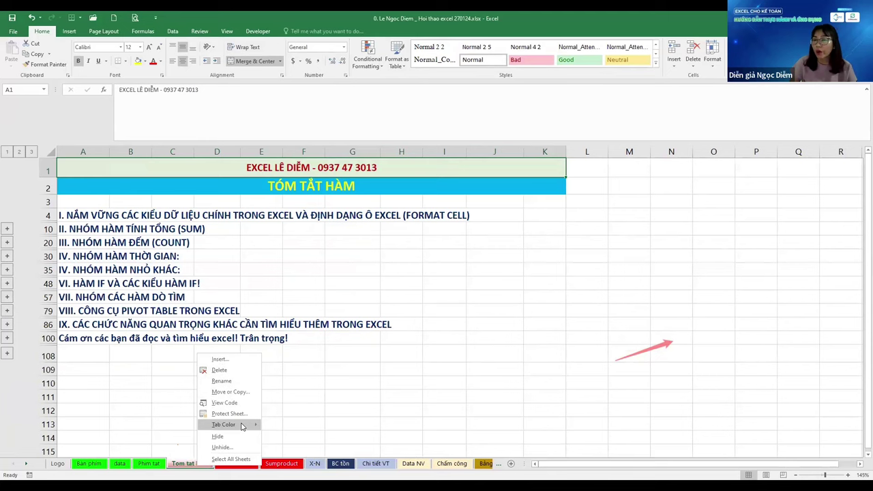
{"action": "mouse_move", "coordinate": [242, 427]}
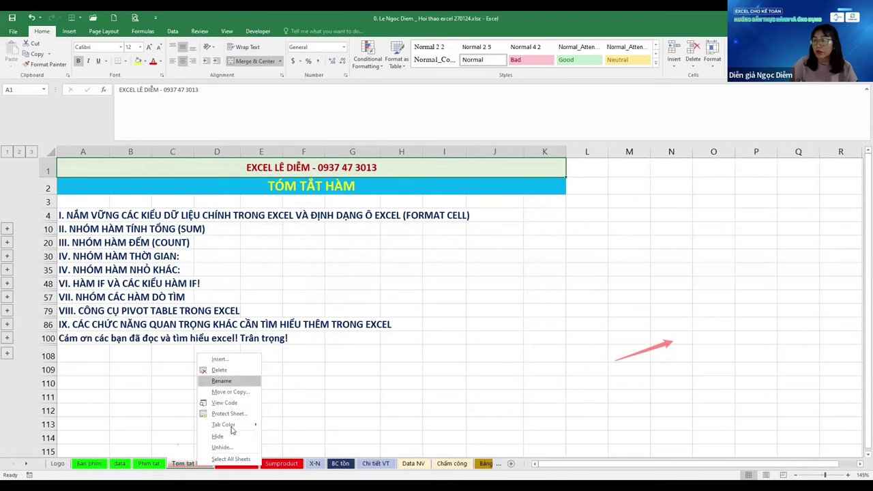
Dismiss the tab menu and, on Phim tat, review the hide-sheet and move-or-copy shortcut rows
{"action": "left_click", "coordinate": [352, 256]}
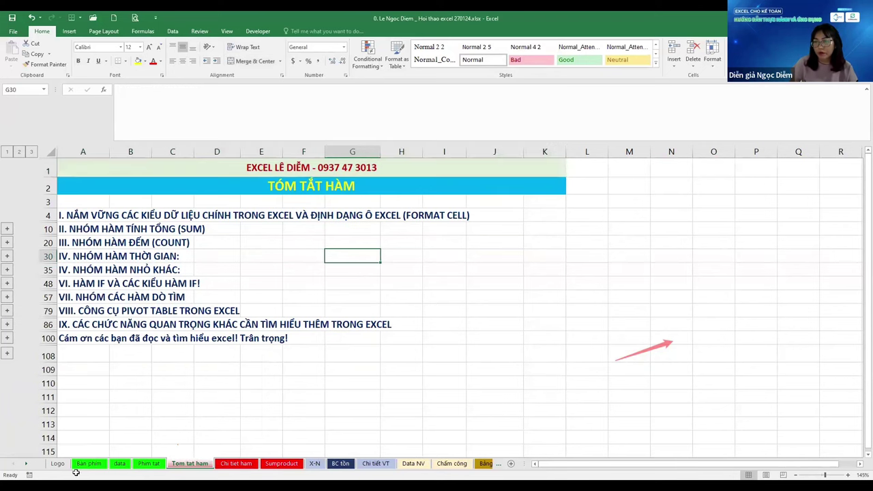
{"action": "left_click", "coordinate": [148, 464]}
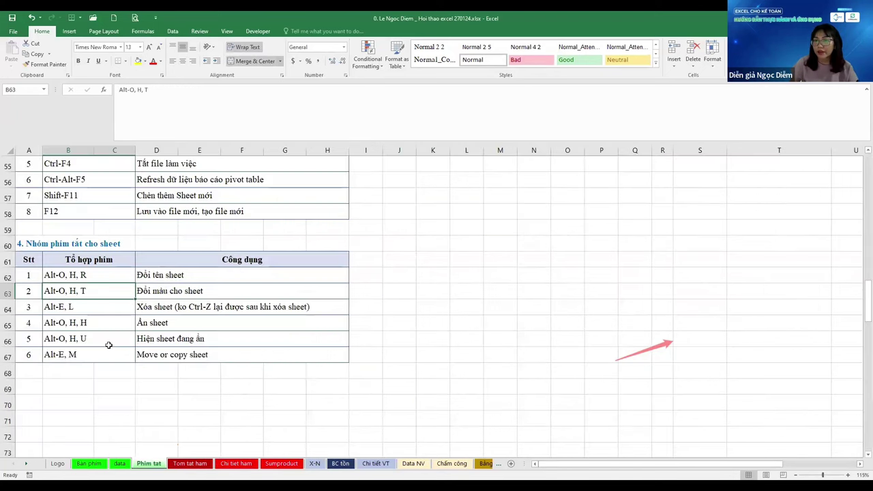
{"action": "scroll", "coordinate": [92, 361], "scroll_direction": "up", "scroll_amount": 1}
{"action": "left_click", "coordinate": [90, 374]}
{"action": "left_click", "coordinate": [94, 401]}
{"action": "scroll", "coordinate": [95, 399], "scroll_direction": "up", "scroll_amount": 11}
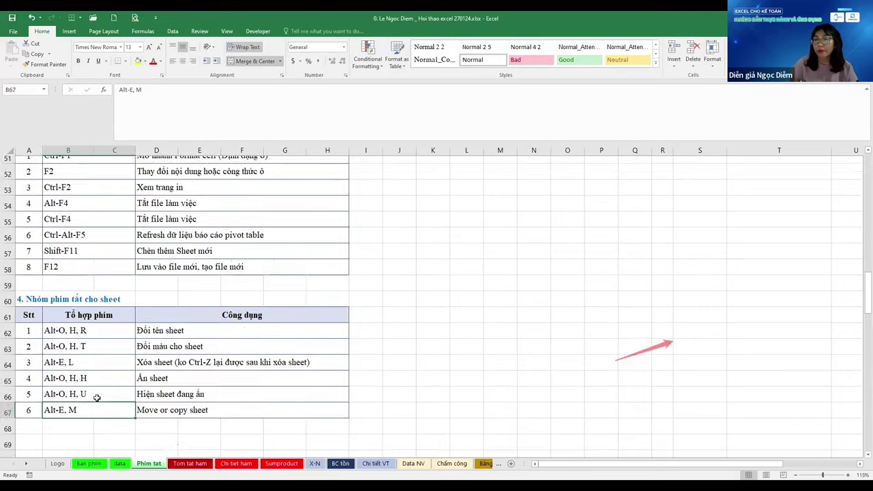
{"action": "scroll", "coordinate": [97, 398], "scroll_direction": "up", "scroll_amount": 6}
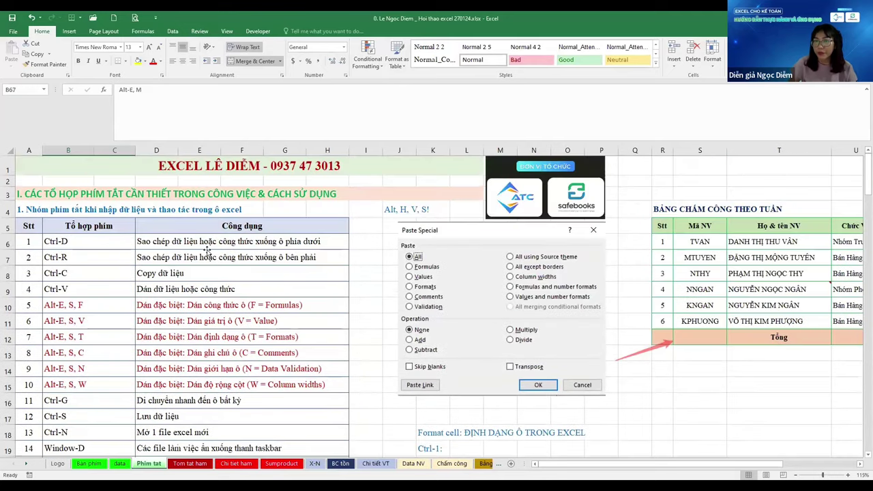
Review the fill-right and fill-down entries in D7, D6 and B6, then close Paste Special and go to the data sheet
{"action": "left_click", "coordinate": [207, 253]}
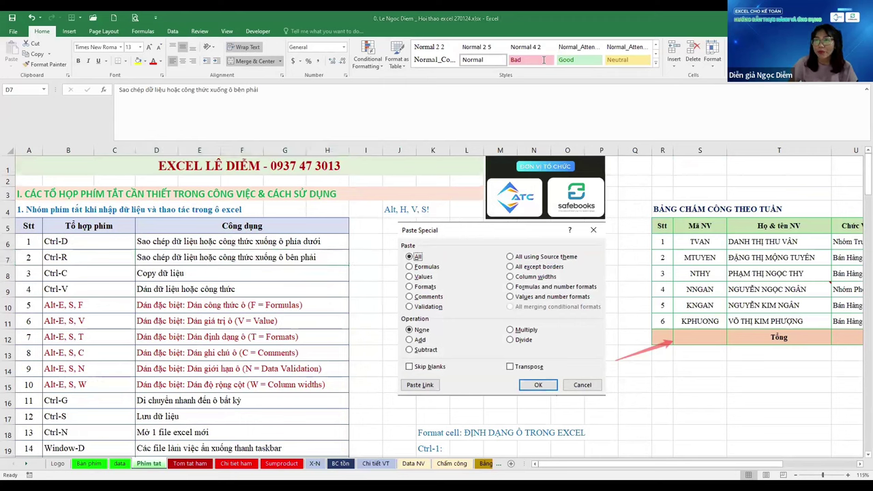
{"action": "left_click", "coordinate": [280, 252]}
{"action": "left_click", "coordinate": [248, 236]}
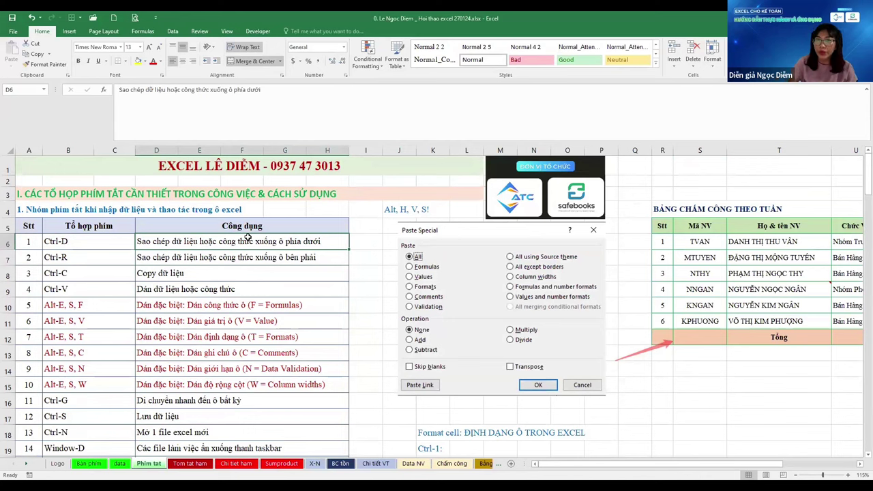
{"action": "key", "text": "Left"}
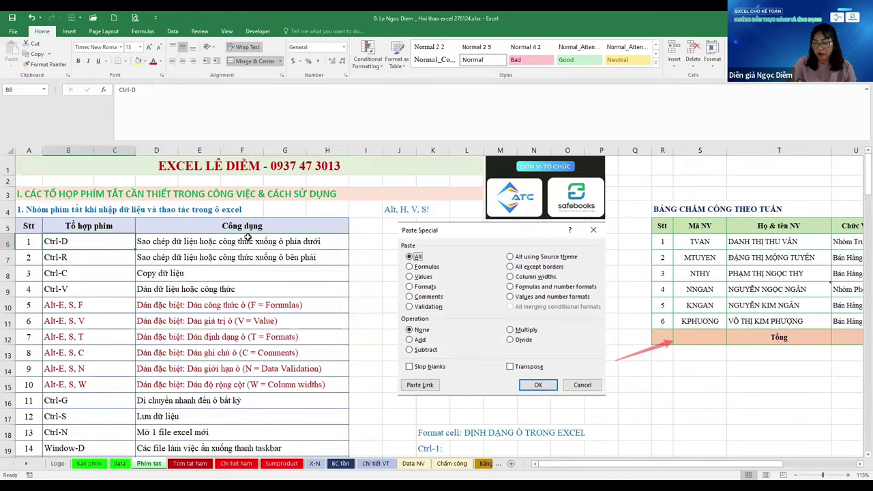
{"action": "key", "text": "Escape"}
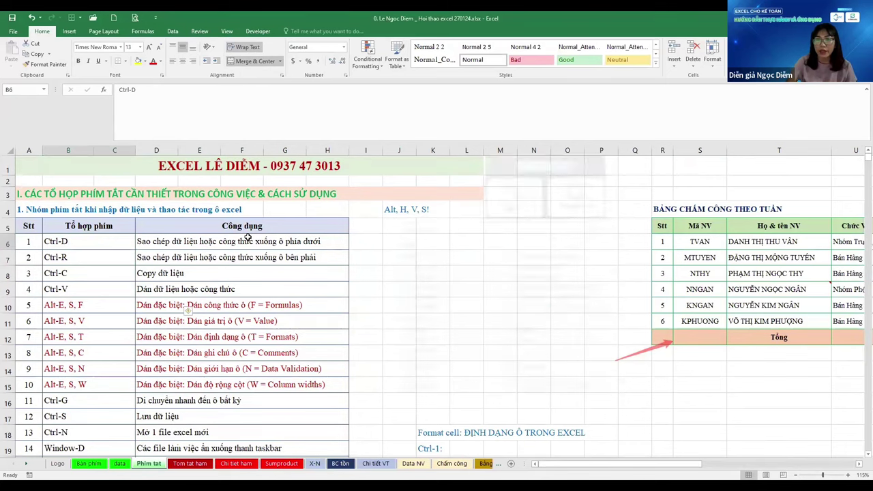
{"action": "key", "text": "ctrl+Page_Up"}
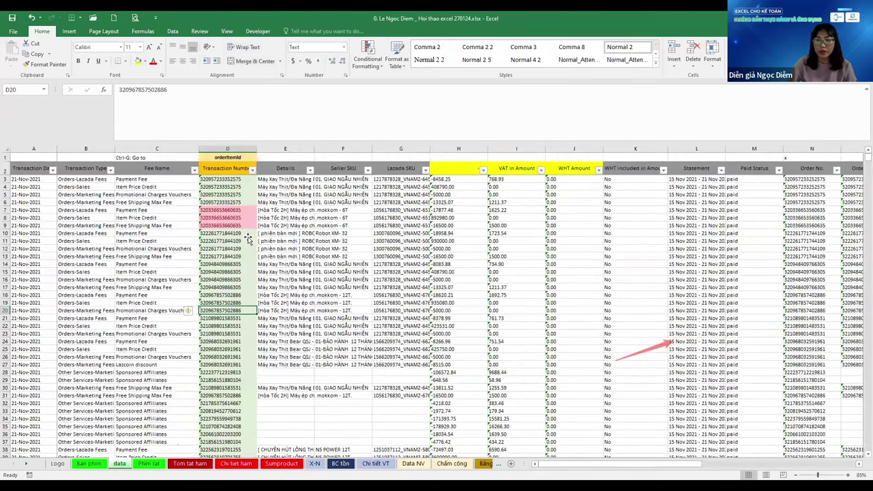
Move the Bàn phím sheet after data and enter 'Ctrl-D: Down' in T6
{"action": "key", "text": "ctrl+Page_Up"}
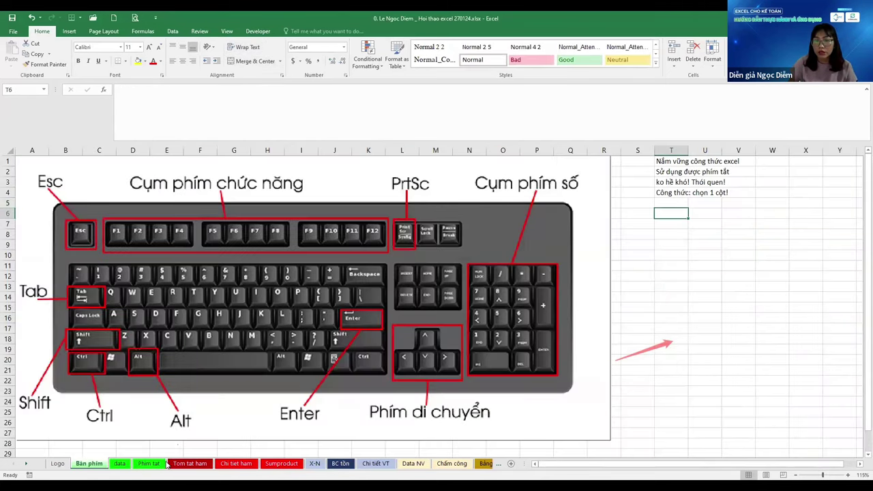
{"action": "left_click_drag", "start_coordinate": [167, 464], "coordinate": [134, 464]}
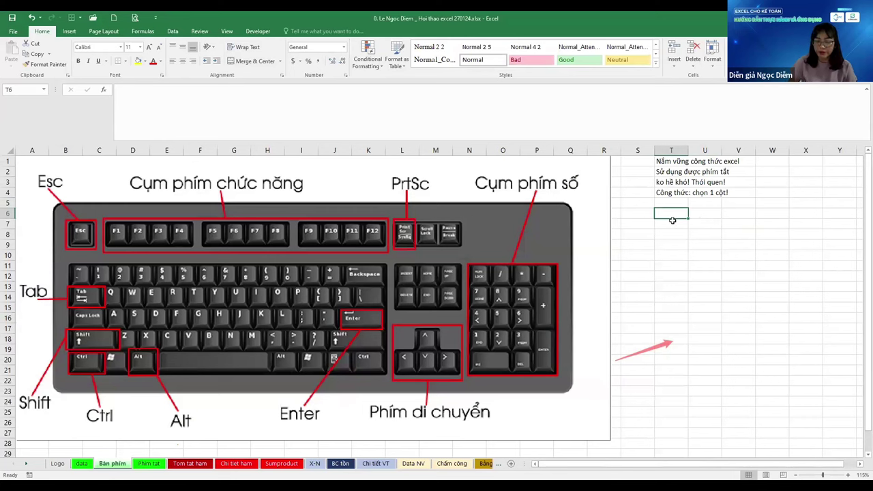
{"action": "type", "text": "Ctrl-D"}
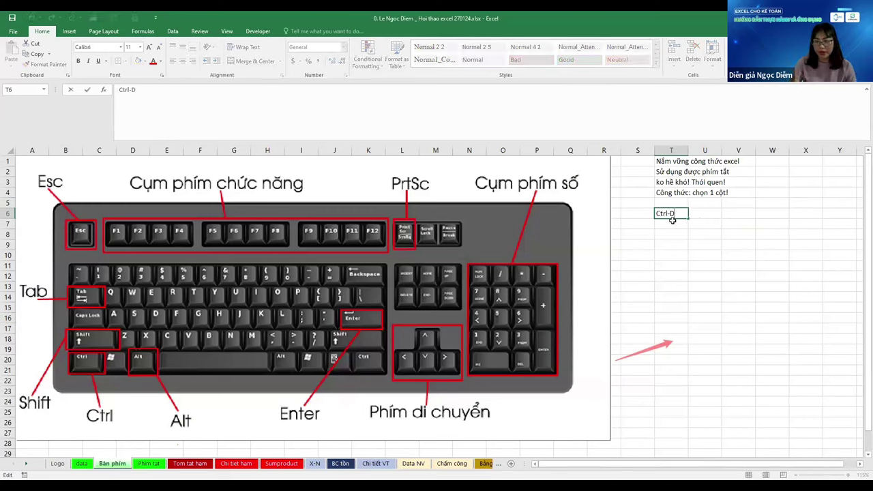
{"action": "type", "text": ": Down"}
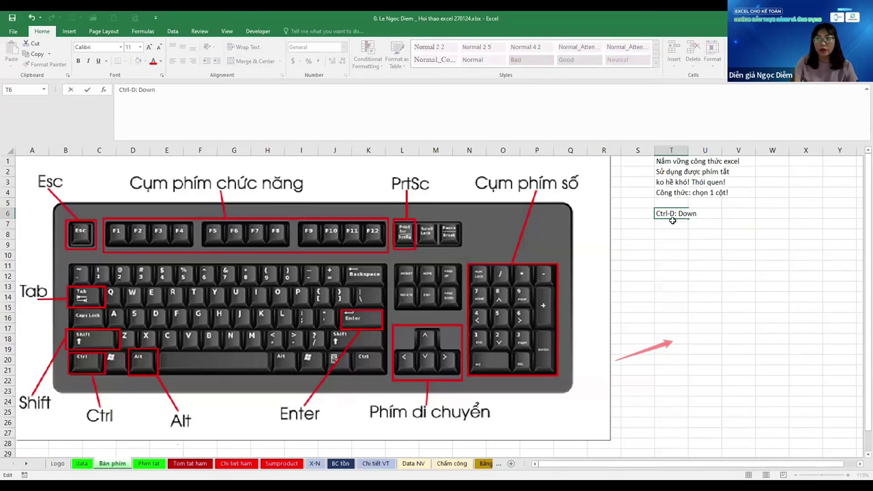
{"action": "key", "text": "Return"}
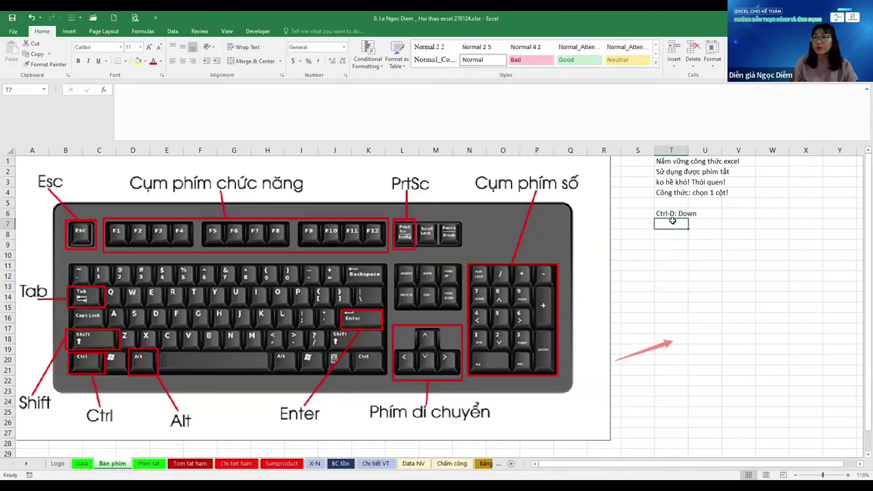
Enter 10 in V7, Ctrl+D it down through V18, then undo the fill
{"action": "scroll", "coordinate": [721, 247], "scroll_direction": "up", "scroll_amount": 2, "text": "ctrl"}
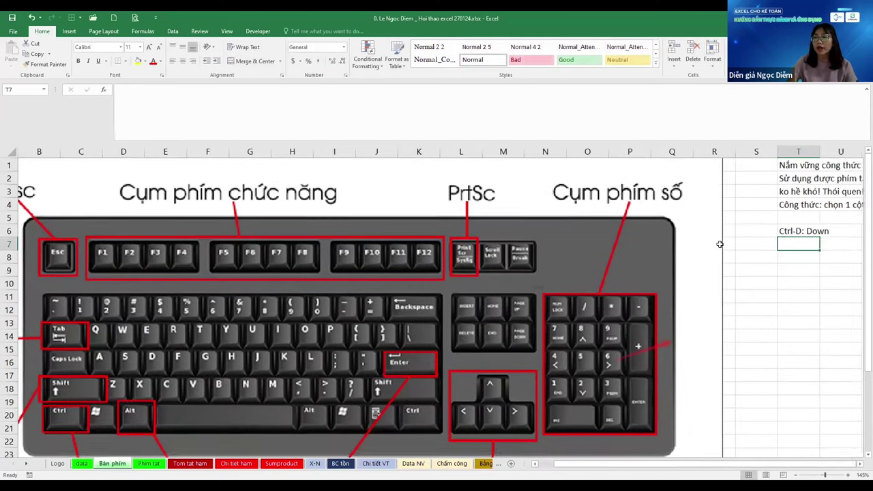
{"action": "key", "text": "Right"}
{"action": "key", "text": "Right"}
{"action": "key", "text": "Right"}
{"action": "key", "text": "Right"}
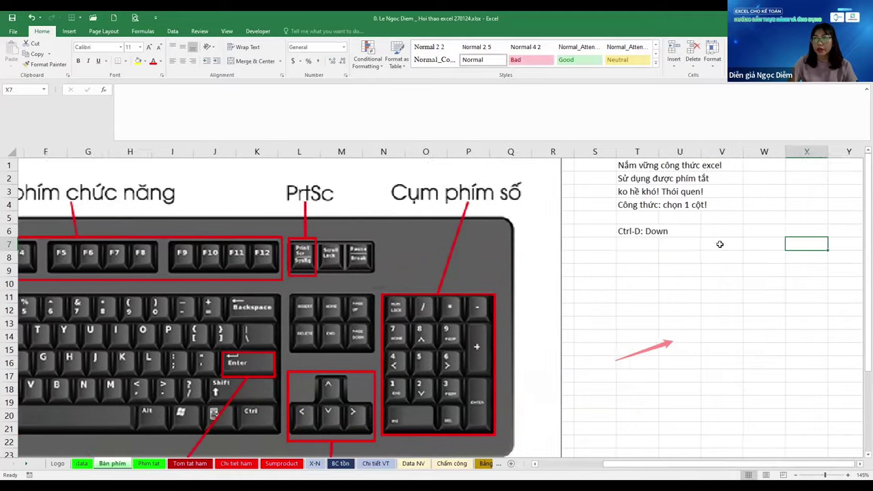
{"action": "key", "text": "Right"}
{"action": "key", "text": "Right"}
{"action": "key", "text": "Right"}
{"action": "key", "text": "Left"}
{"action": "key", "text": "Left"}
{"action": "key", "text": "Left"}
{"action": "key", "text": "Left"}
{"action": "key", "text": "Left"}
{"action": "type", "text": "10"}
{"action": "key", "text": "ctrl+Return"}
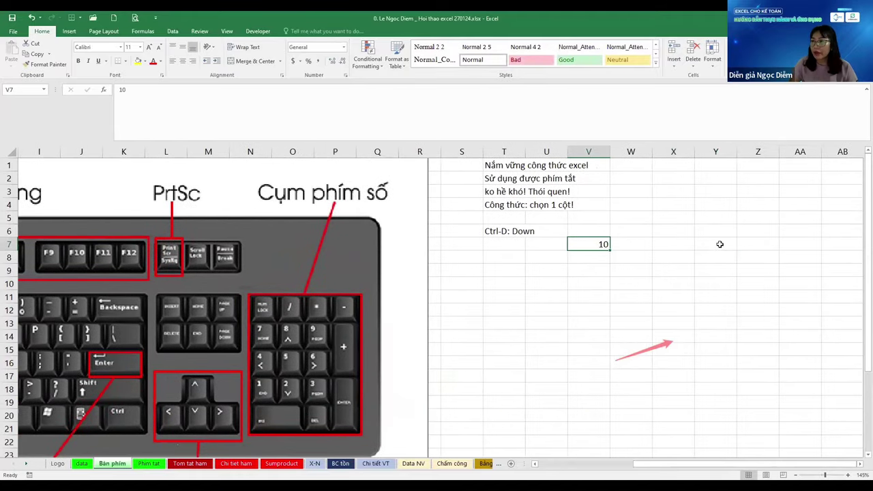
{"action": "key", "text": "Down"}
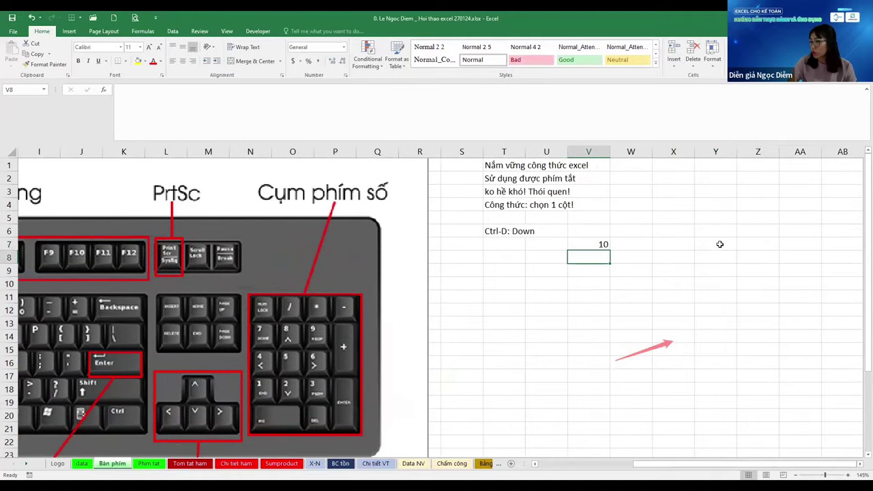
{"action": "key", "text": "ctrl+d"}
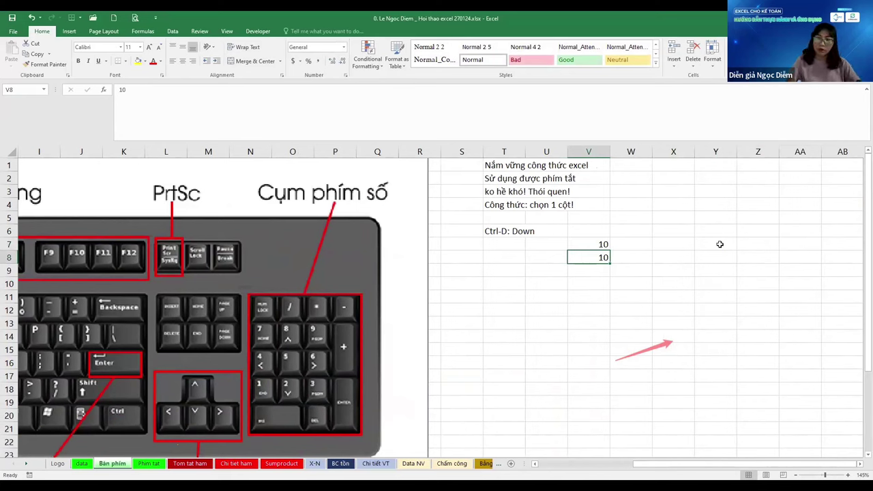
{"action": "key", "text": "shift+Down"}
{"action": "key", "text": "shift+Down"}
{"action": "key", "text": "shift+Down"}
{"action": "key", "text": "shift+Down"}
{"action": "key", "text": "shift+Down"}
{"action": "key", "text": "shift+Down"}
{"action": "key", "text": "shift+Down"}
{"action": "key", "text": "shift+Down"}
{"action": "key", "text": "shift+Down"}
{"action": "key", "text": "shift+Down"}
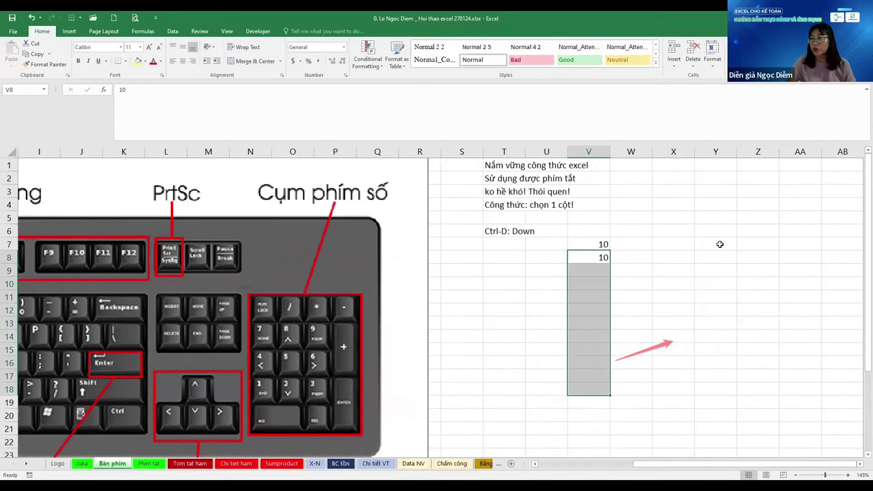
{"action": "key", "text": "ctrl+d"}
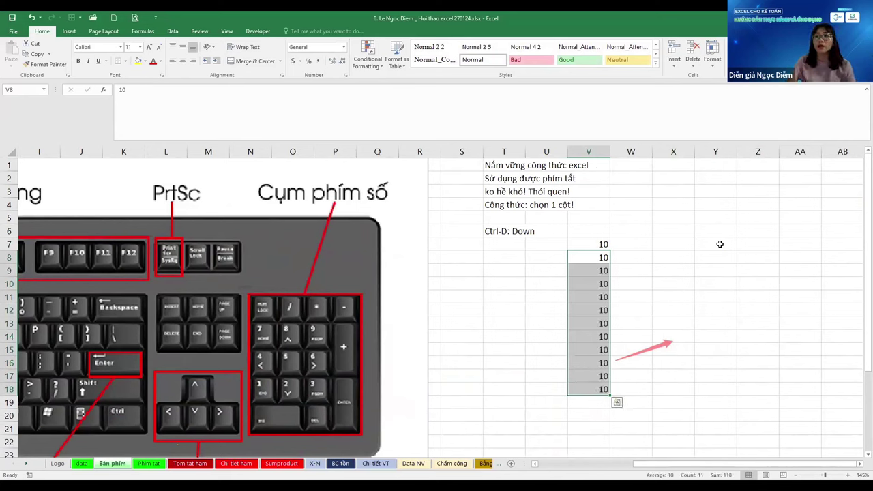
{"action": "key", "text": "ctrl+z"}
{"action": "key", "text": "ctrl+z"}
{"action": "key", "text": "ctrl+z"}
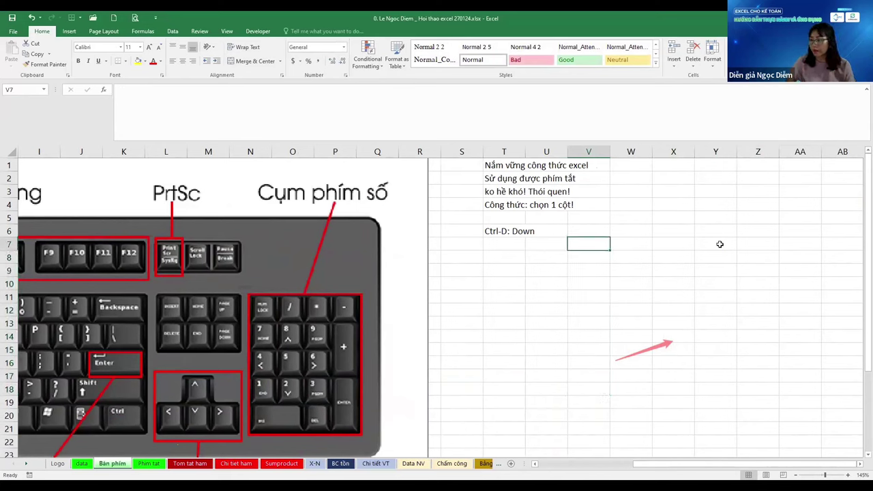
Enter 27/1 in V7, format it to show the year, and fill it down to V16
{"action": "type", "text": "2"}
{"action": "key", "text": "Escape"}
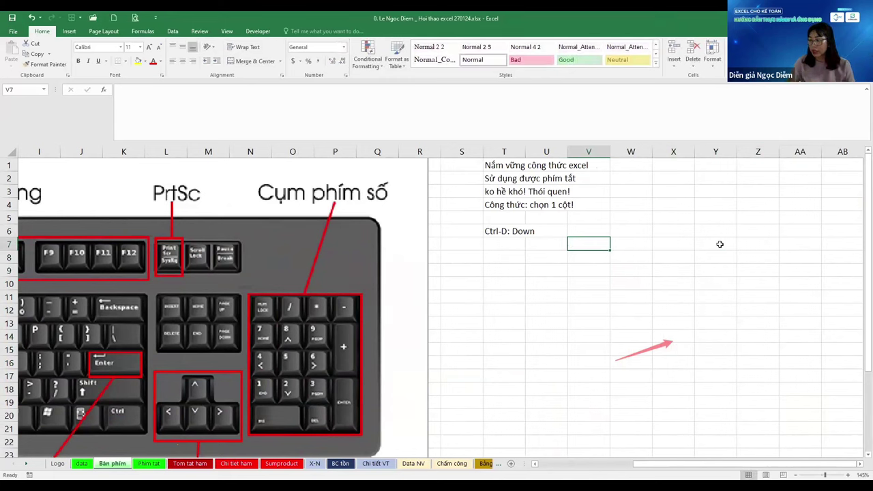
{"action": "type", "text": "27/1"}
{"action": "key", "text": "ctrl+Return"}
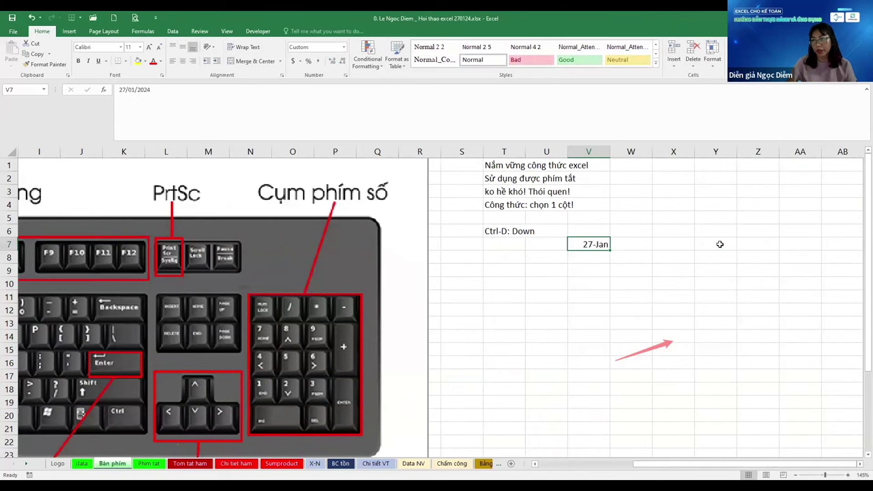
{"action": "key", "text": "ctrl+shift+3"}
{"action": "key", "text": "shift+Down"}
{"action": "key", "text": "shift+Down"}
{"action": "key", "text": "shift+Down"}
{"action": "key", "text": "shift+Down"}
{"action": "key", "text": "shift+Down"}
{"action": "key", "text": "shift+Down"}
{"action": "key", "text": "shift+Down"}
{"action": "key", "text": "shift+Down"}
{"action": "key", "text": "shift+Down"}
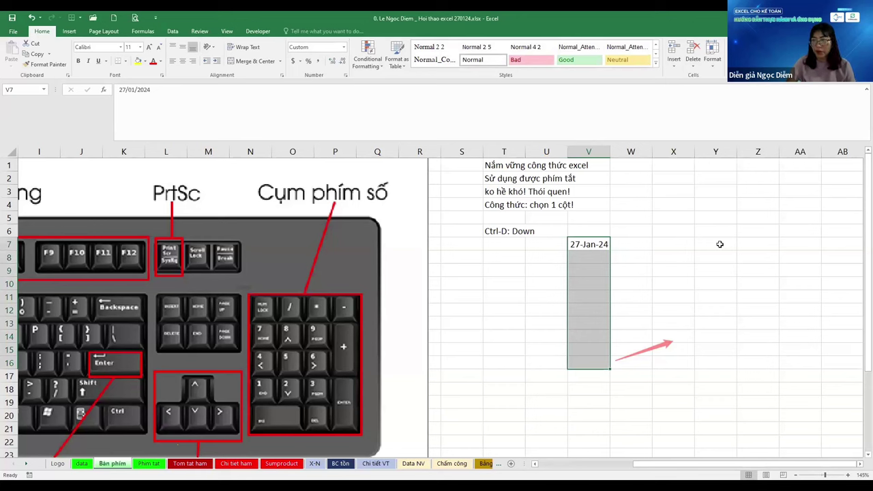
{"action": "key", "text": "ctrl+d"}
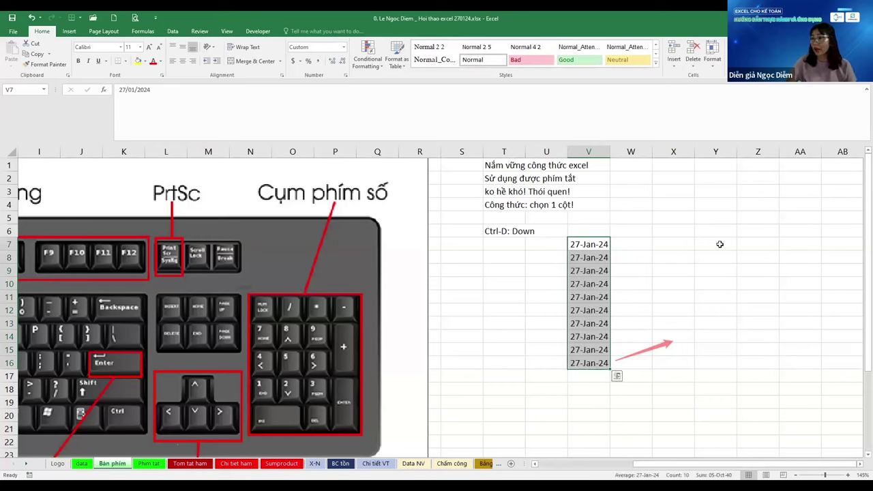
Look over the filled dates, then show Paste Special on the Phim tat sheet
{"action": "key", "text": "Left"}
{"action": "key", "text": "Left"}
{"action": "key", "text": "Right"}
{"action": "key", "text": "Right"}
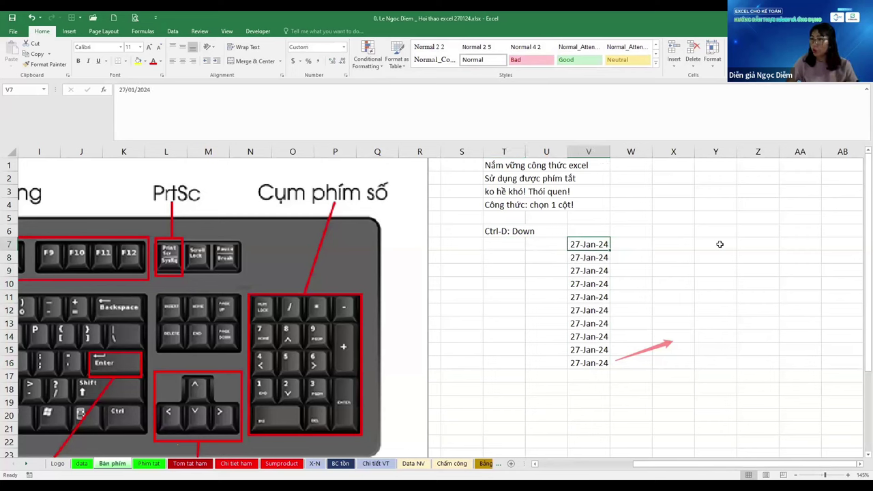
{"action": "key", "text": "Right"}
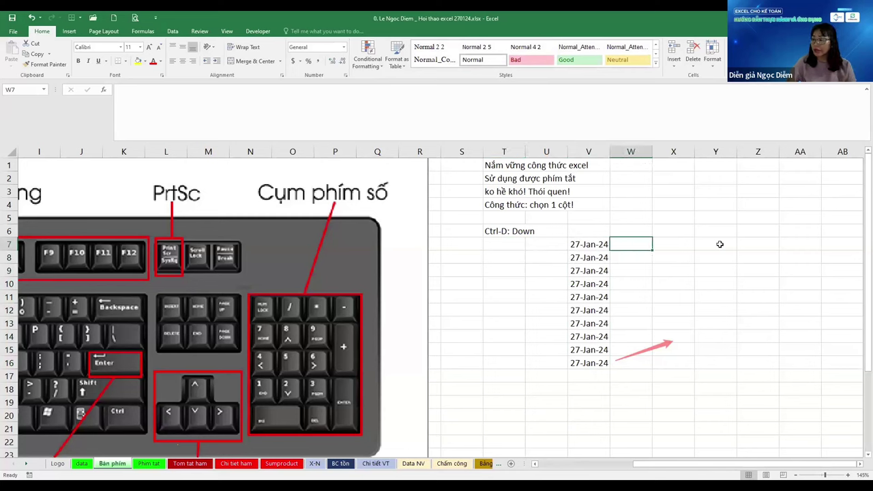
{"action": "key", "text": "Left"}
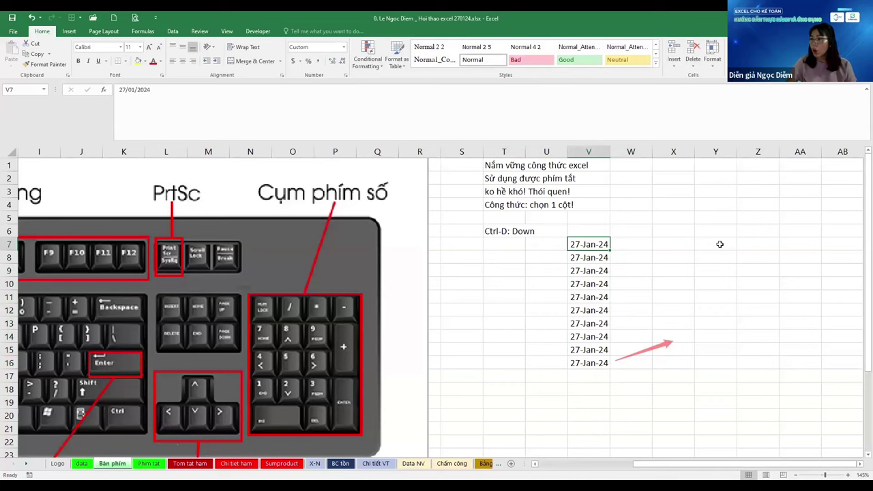
{"action": "key", "text": "Right"}
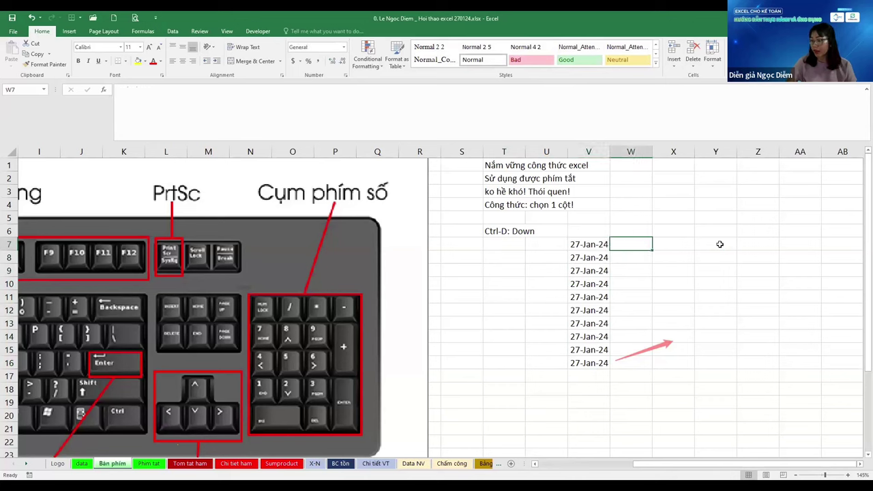
{"action": "key", "text": "Left"}
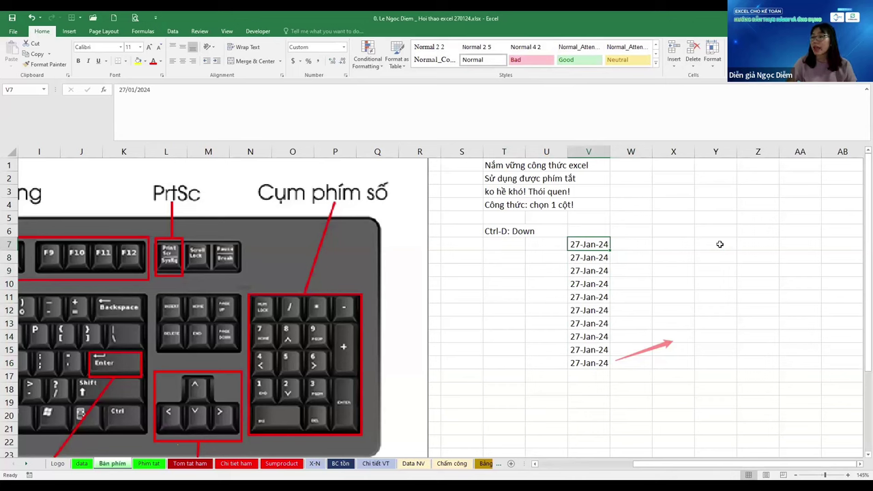
{"action": "key", "text": "Left"}
{"action": "key", "text": "Left"}
{"action": "key", "text": "Up"}
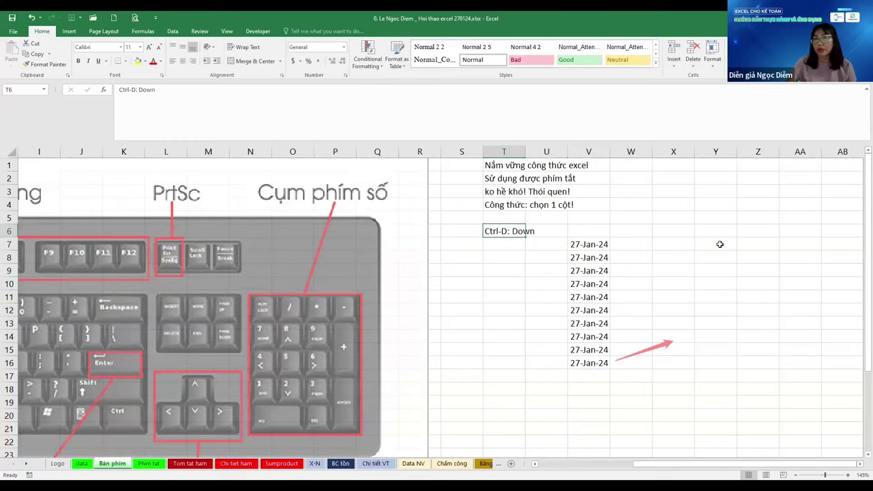
{"action": "key", "text": "ctrl+Page_Down"}
{"action": "key", "text": "ctrl+alt+v"}
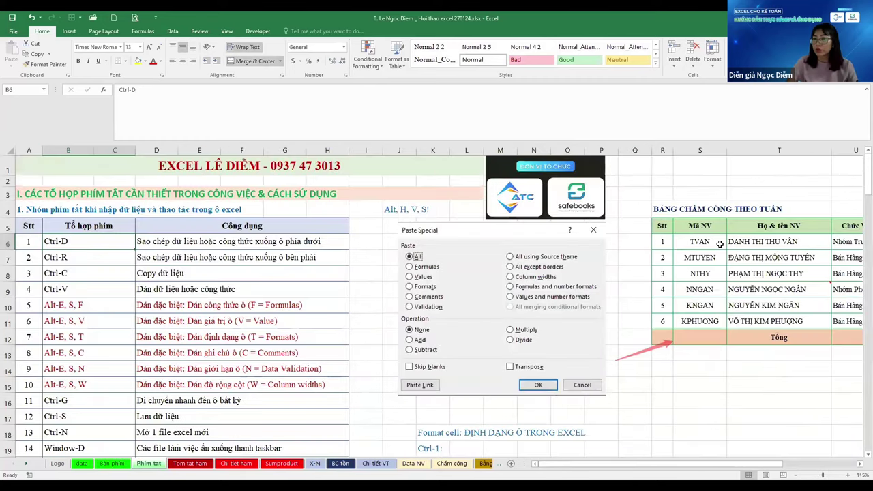
Close Paste Special, go back to Bàn phím, and enter 1 in both W7 and X7
{"action": "key", "text": "Right"}
{"action": "key", "text": "Escape"}
{"action": "key", "text": "ctrl+Page_Up"}
{"action": "key", "text": "Right"}
{"action": "key", "text": "Right"}
{"action": "key", "text": "Right"}
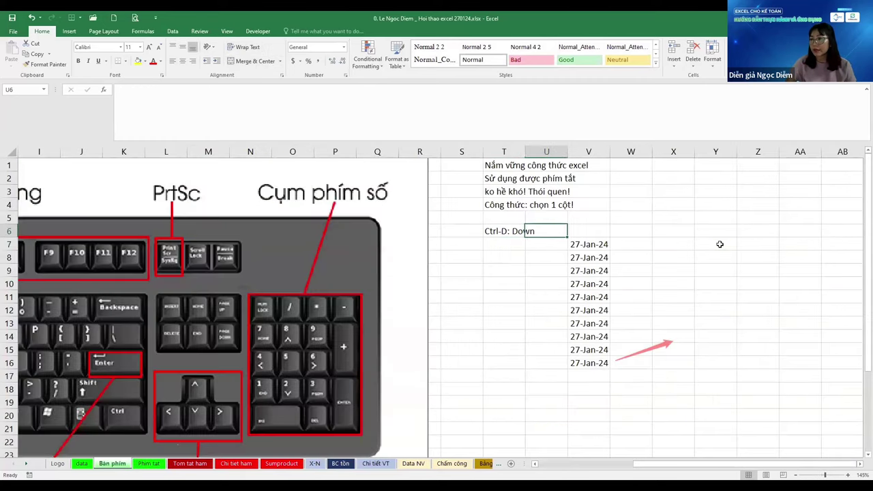
{"action": "key", "text": "Down"}
{"action": "type", "text": "1"}
{"action": "key", "text": "Tab"}
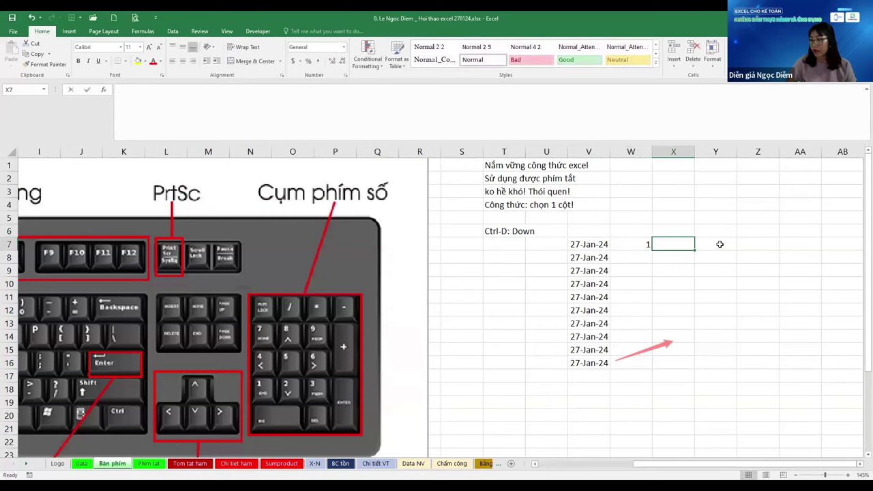
{"action": "type", "text": "1"}
{"action": "key", "text": "Tab"}
Write a Y7 formula adding W7 and X7 and fill it down to Y16
{"action": "type", "text": "+"}
{"action": "key", "text": "Left"}
{"action": "key", "text": "Left"}
{"action": "type", "text": "+"}
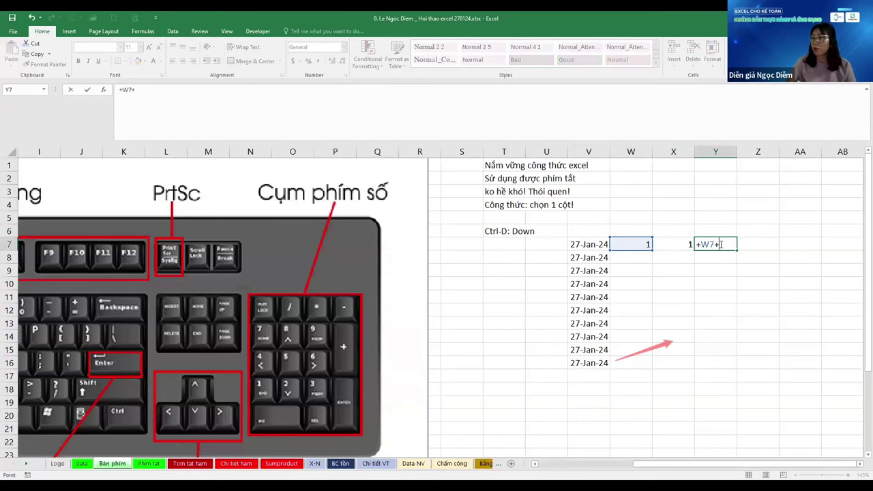
{"action": "key", "text": "Left"}
{"action": "key", "text": "ctrl+Return"}
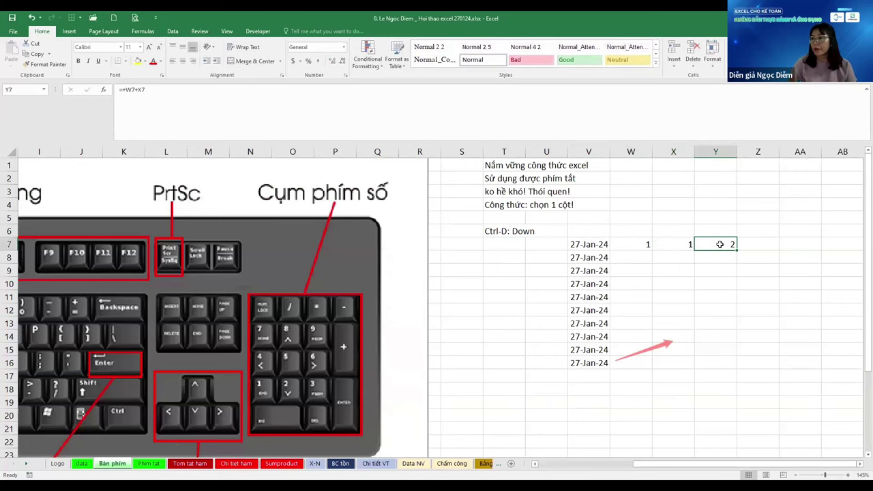
{"action": "key", "text": "shift+Down"}
{"action": "key", "text": "shift+Down"}
{"action": "key", "text": "shift+Down"}
{"action": "key", "text": "shift+Down"}
{"action": "key", "text": "shift+Down"}
{"action": "key", "text": "shift+Down"}
{"action": "key", "text": "shift+Down"}
{"action": "key", "text": "shift+Down"}
{"action": "key", "text": "shift+Down"}
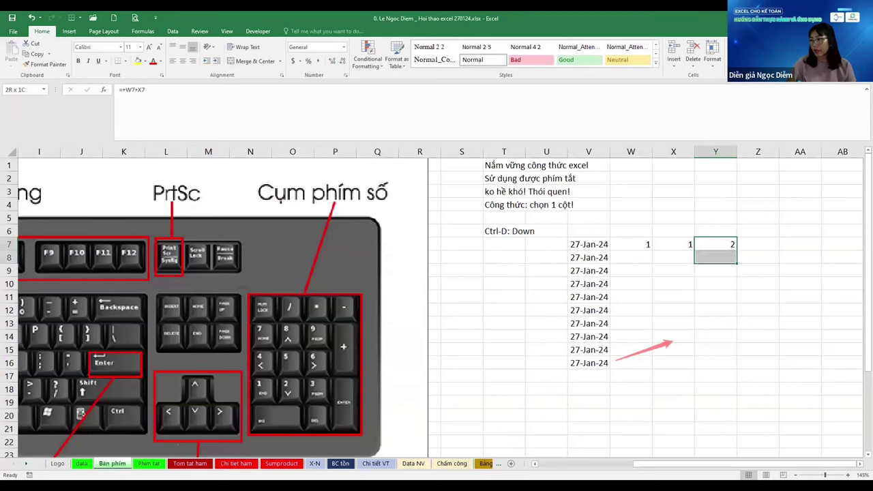
{"action": "key", "text": "ctrl+d"}
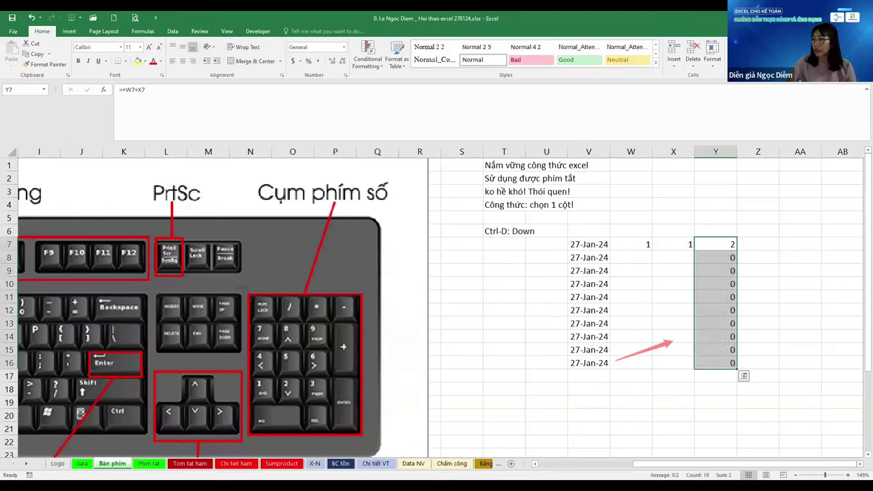
Enter test values 14 in W9, 52 in W10, 14 in X12, 10 in W13 and 47 in X14
{"action": "key", "text": "Left"}
{"action": "key", "text": "Left"}
{"action": "key", "text": "Down"}
{"action": "key", "text": "Down"}
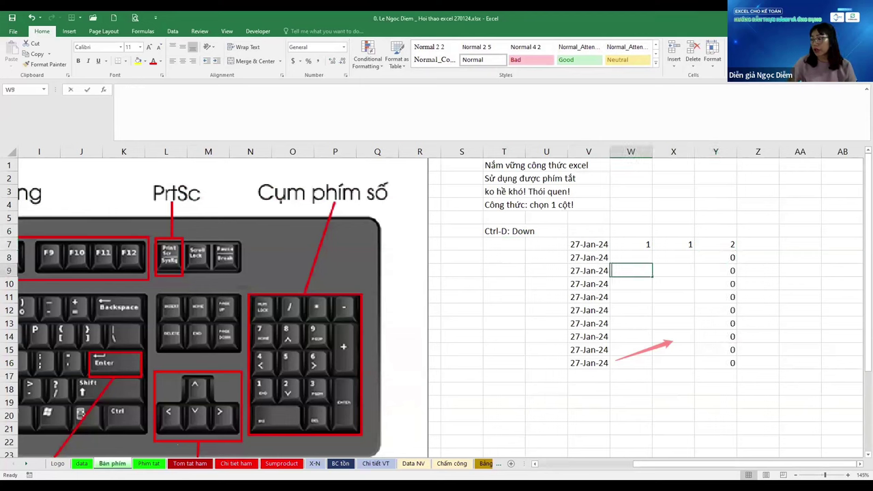
{"action": "type", "text": "14"}
{"action": "key", "text": "Return"}
{"action": "type", "text": "52"}
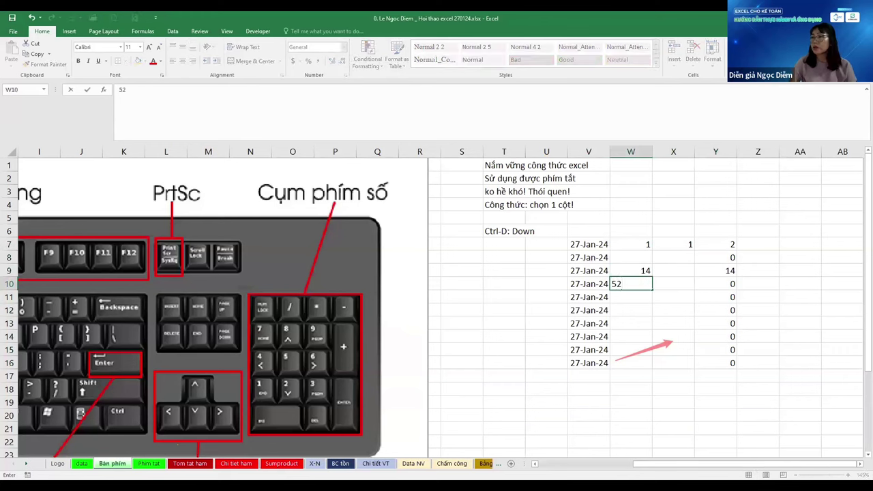
{"action": "key", "text": "Return"}
{"action": "key", "text": "Right"}
{"action": "key", "text": "Down"}
{"action": "type", "text": "14"}
{"action": "key", "text": "Left"}
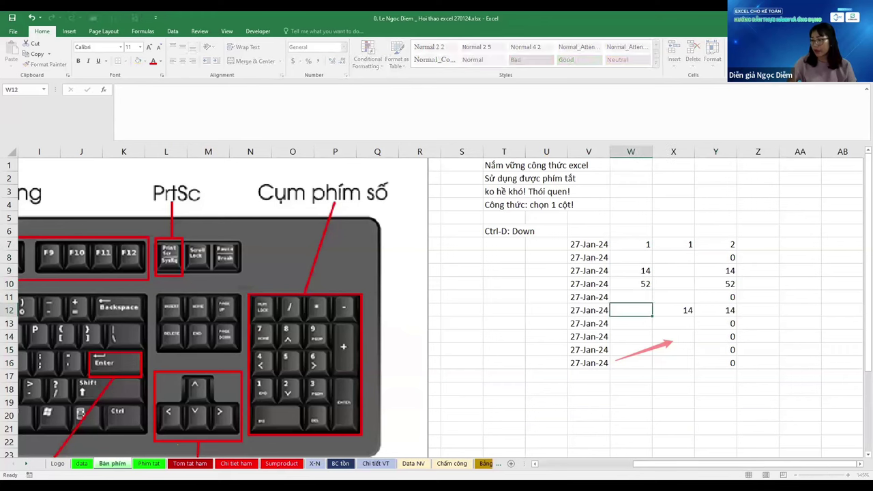
{"action": "key", "text": "Down"}
{"action": "type", "text": "10"}
{"action": "key", "text": "Return"}
{"action": "key", "text": "Right"}
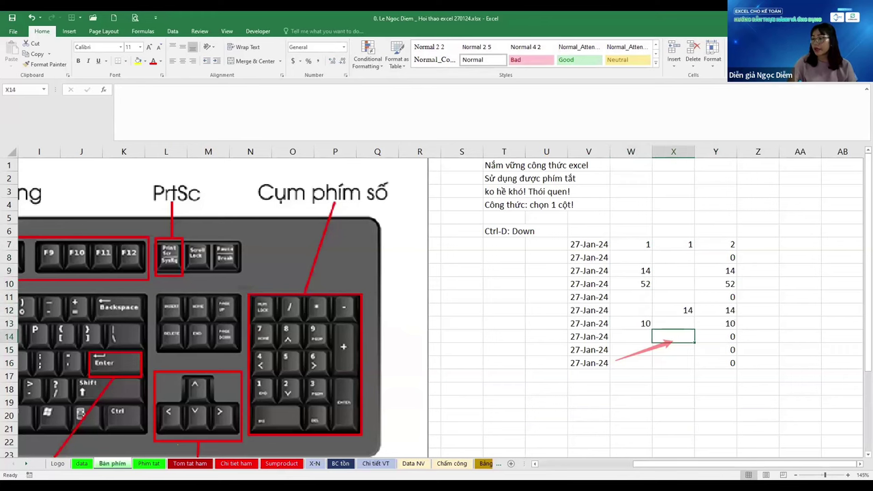
{"action": "type", "text": "47"}
{"action": "key", "text": "Return"}
Inspect the Y7 formula's cell references with F2, keep it unchanged, and look at the Ctrl-R entry
{"action": "key", "text": "Right"}
{"action": "key", "text": "ctrl+Up"}
{"action": "key", "text": "Down"}
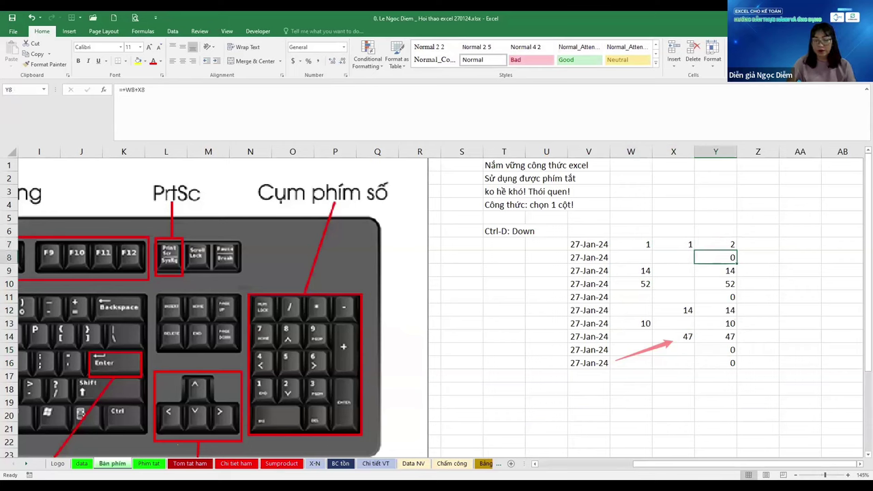
{"action": "key", "text": "Up"}
{"action": "key", "text": "F2"}
{"action": "key", "text": "Escape"}
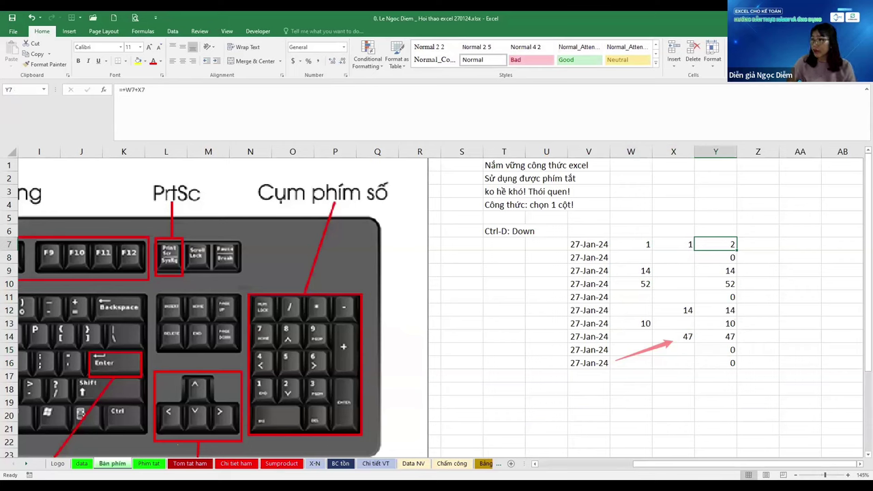
{"action": "key", "text": "F2"}
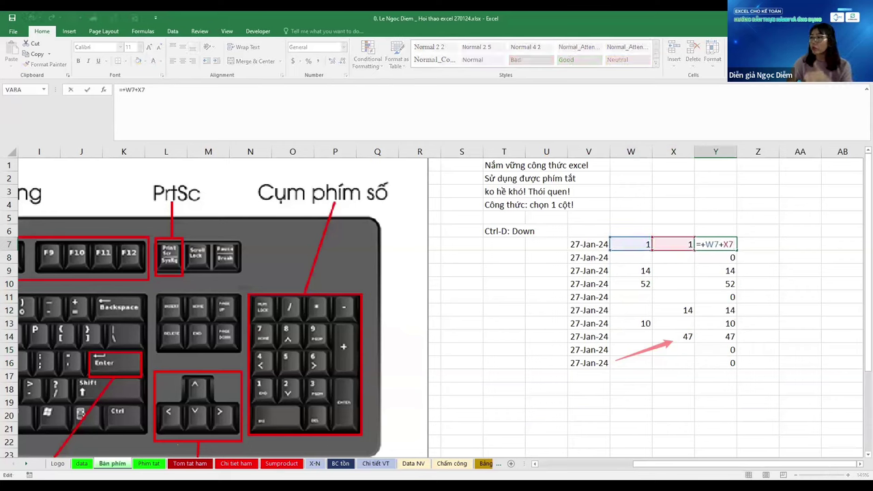
{"action": "key", "text": "ctrl+Return"}
{"action": "key", "text": "Left"}
{"action": "key", "text": "Left"}
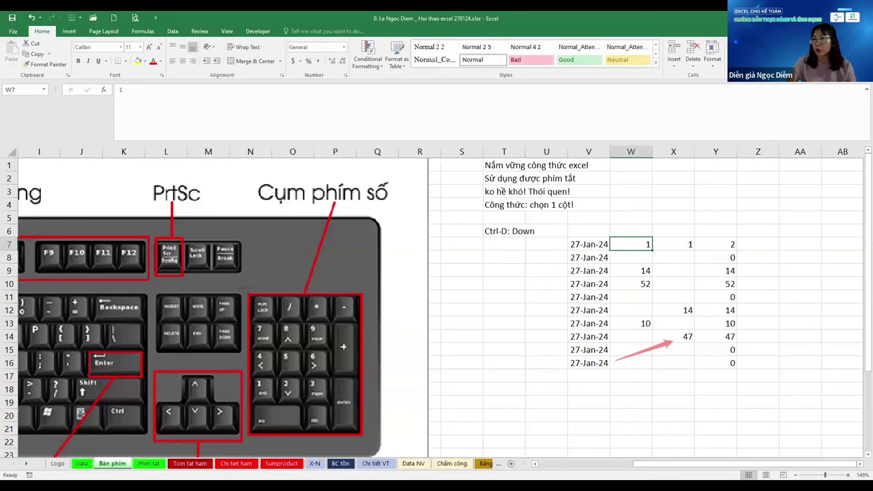
{"action": "key", "text": "Left"}
{"action": "key", "text": "Left"}
{"action": "key", "text": "Left"}
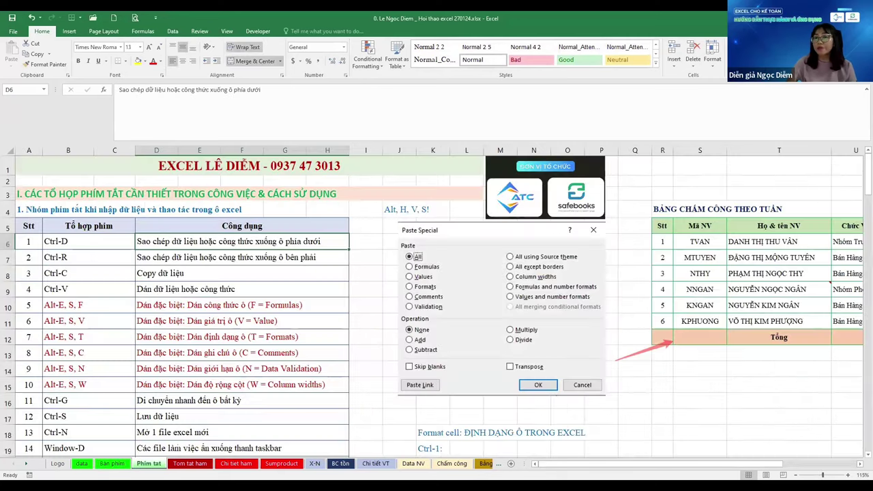
{"action": "left_click", "coordinate": [68, 257]}
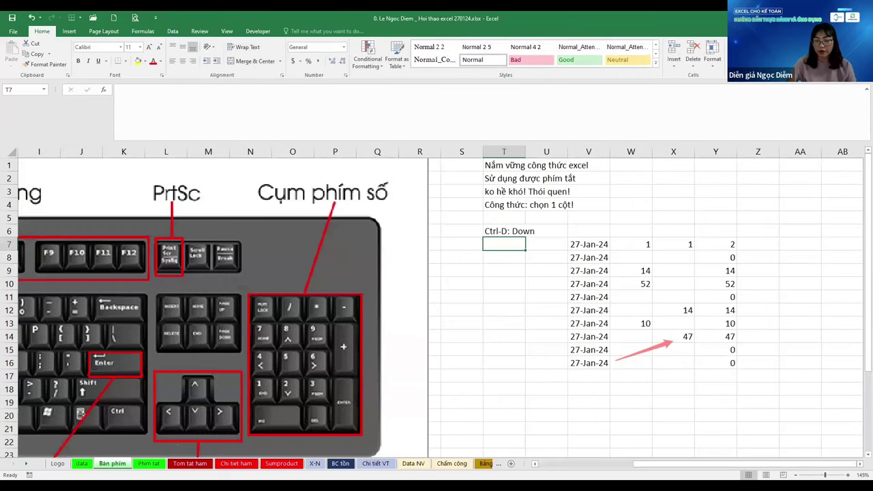
Label T7 'Ctrl-R: Right' and clear the test values in W7:Y16
{"action": "type", "text": "Ctrl-R"}
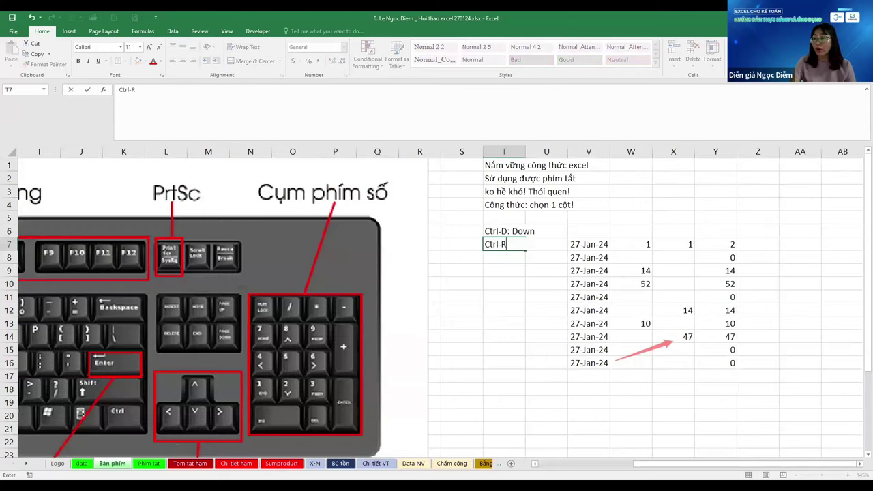
{"action": "type", "text": ": R"}
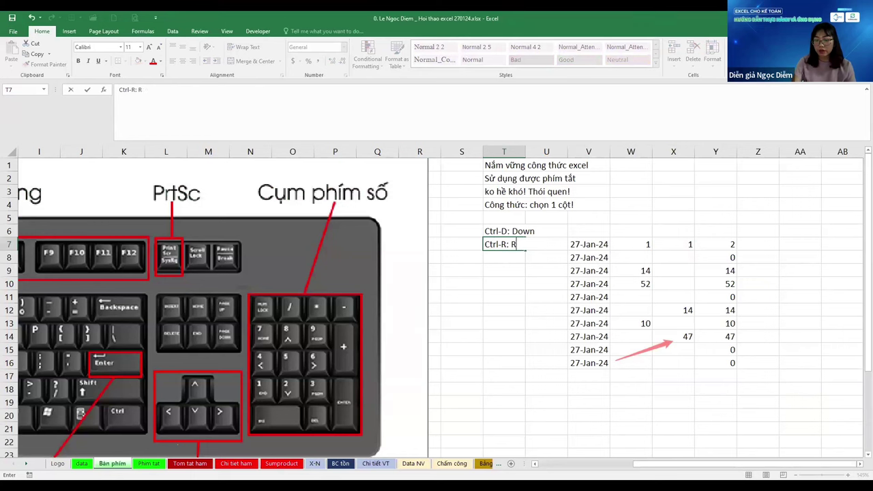
{"action": "type", "text": "ight"}
{"action": "key", "text": "Return"}
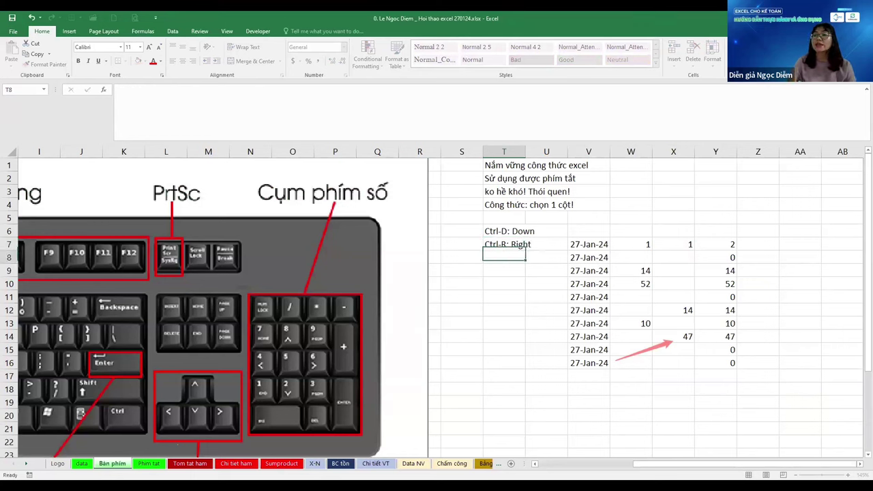
{"action": "left_click_drag", "start_coordinate": [631, 244], "coordinate": [716, 362]}
{"action": "key", "text": "Delete"}
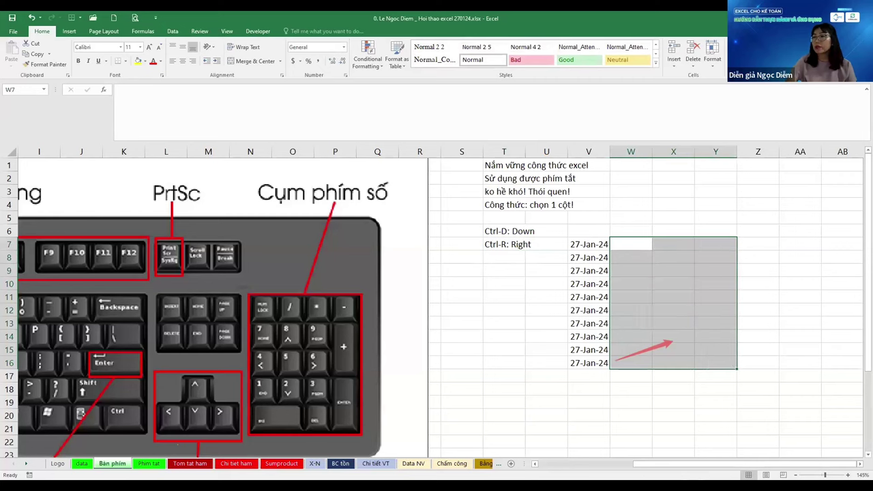
Fill the 27-Jan-24 dates in V7:V16 rightward across to column Z with Ctrl+R
{"action": "left_click", "coordinate": [588, 244]}
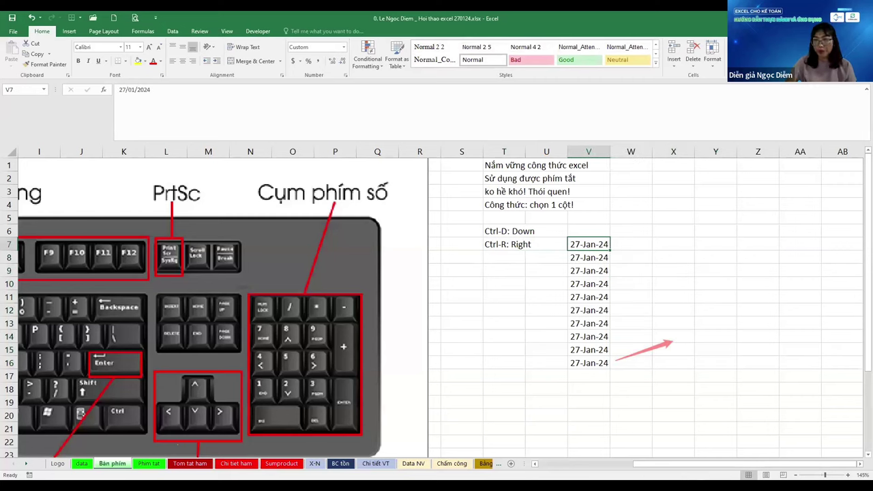
{"action": "key", "text": "ctrl+shift+Down"}
{"action": "key", "text": "shift+Right"}
{"action": "key", "text": "shift+Right"}
{"action": "key", "text": "shift+Right"}
{"action": "key", "text": "shift+Right"}
{"action": "key", "text": "shift+Right"}
{"action": "left_click", "coordinate": [588, 244]}
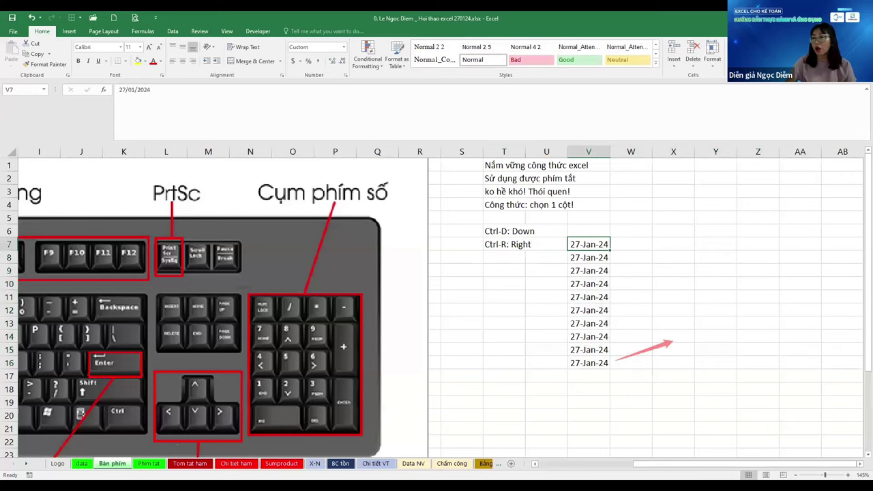
{"action": "key", "text": "ctrl+shift+Down"}
{"action": "key", "text": "shift+Right"}
{"action": "key", "text": "shift+Right"}
{"action": "key", "text": "shift+Right"}
{"action": "key", "text": "shift+Right"}
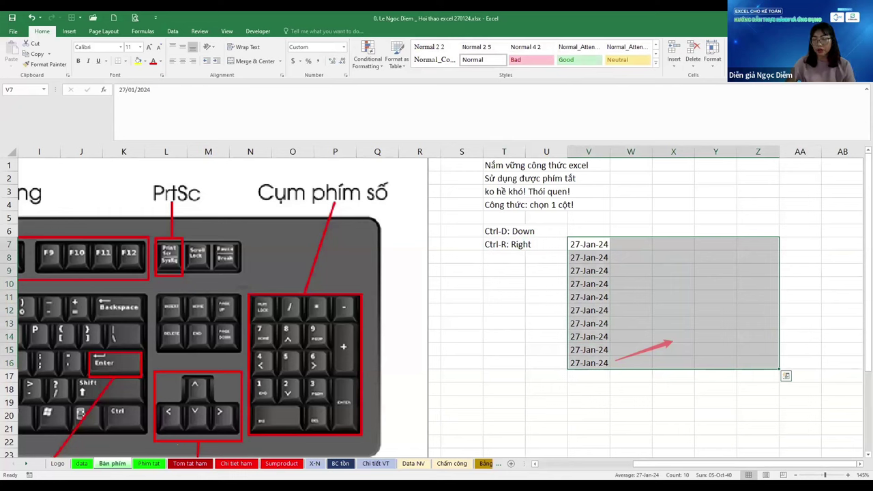
{"action": "key", "text": "ctrl+r"}
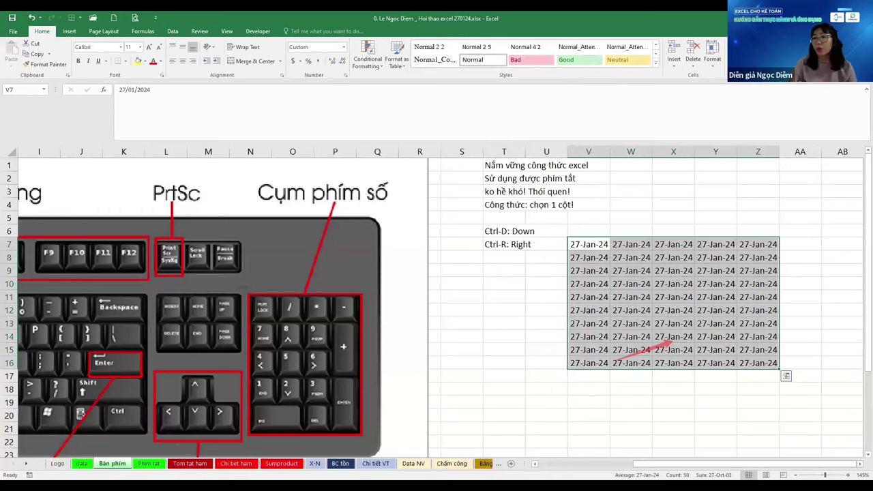
Enter 10 in cell V18
{"action": "key", "text": "ctrl+Down"}
{"action": "key", "text": "Down"}
{"action": "key", "text": "Down"}
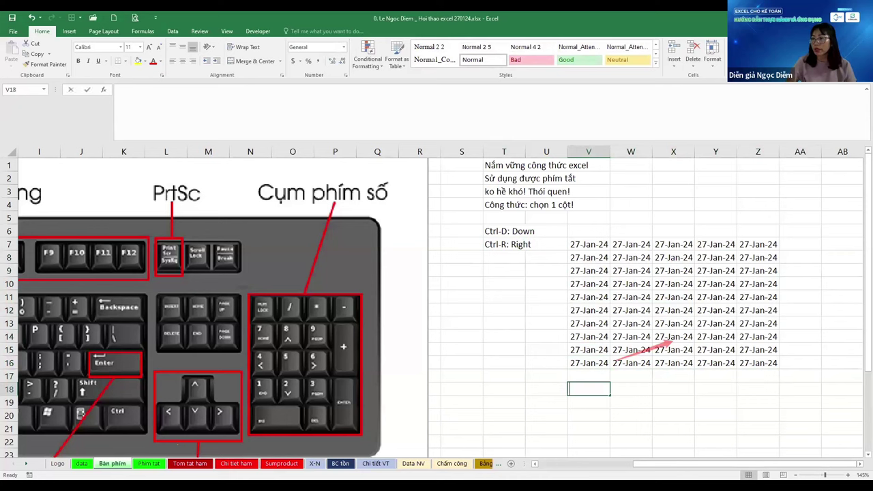
{"action": "type", "text": "10"}
{"action": "key", "text": "Tab"}
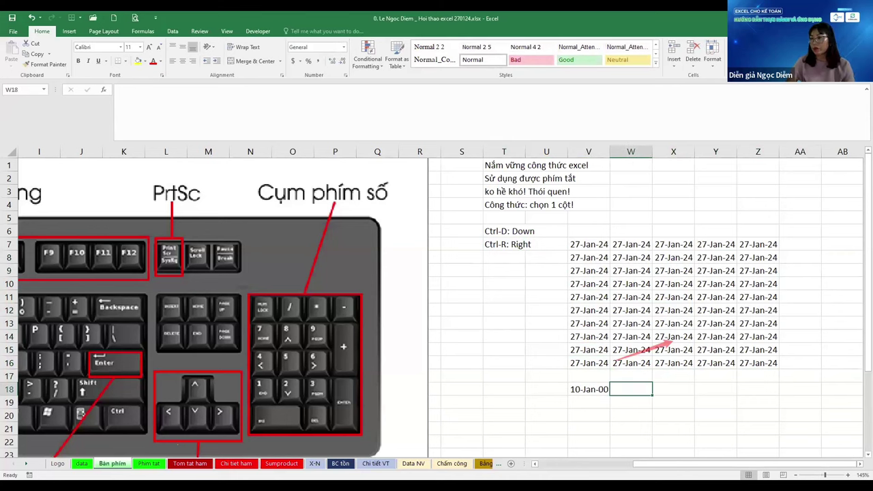
Format V18 as currency ($10.00) and copy it into W18 and V19
{"action": "left_click", "coordinate": [588, 389]}
{"action": "key", "text": "ctrl+shift+4"}
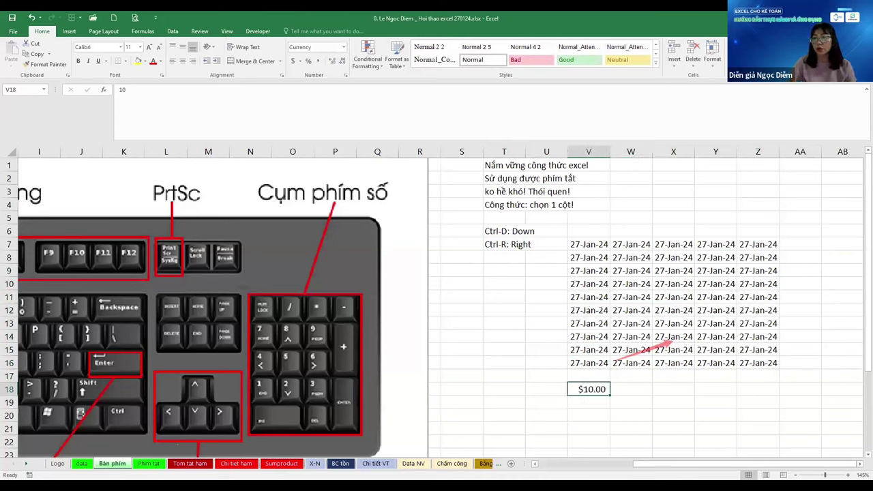
{"action": "key", "text": "Right"}
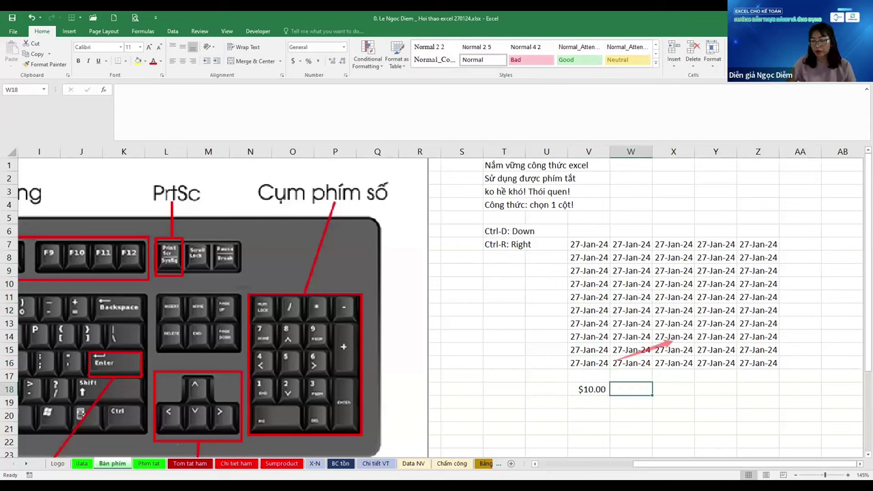
{"action": "key", "text": "ctrl+r"}
{"action": "key", "text": "Right"}
{"action": "key", "text": "Left"}
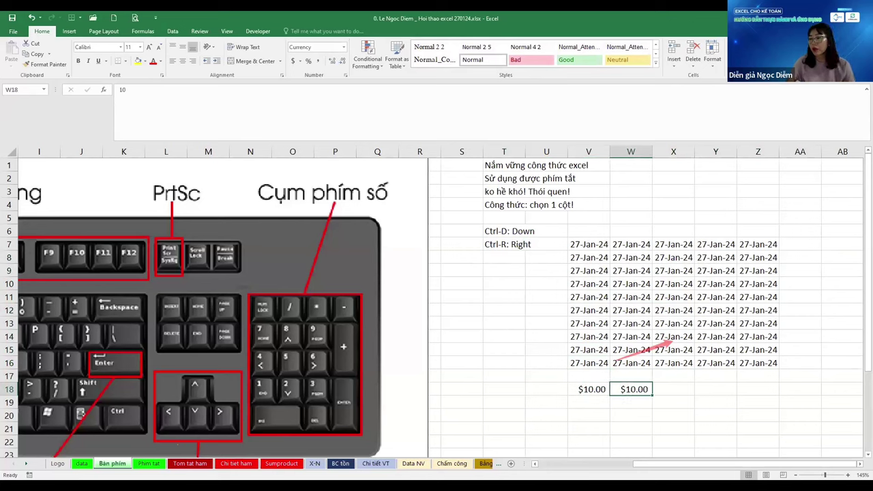
{"action": "key", "text": "Down"}
{"action": "key", "text": "Left"}
{"action": "key", "text": "Right"}
{"action": "key", "text": "Up"}
{"action": "key", "text": "Down"}
{"action": "key", "text": "Left"}
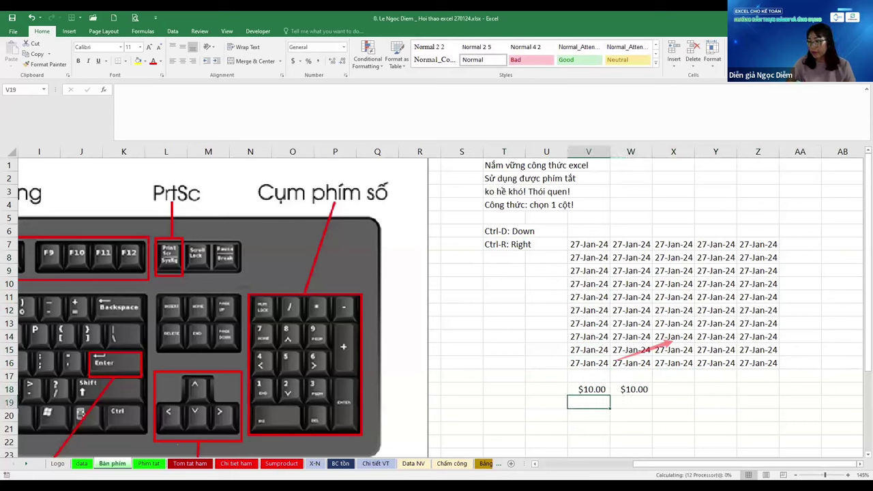
{"action": "key", "text": "ctrl+d"}
Change V19 to $15.00
{"action": "key", "text": "Up"}
{"action": "key", "text": "Right"}
{"action": "key", "text": "Left"}
{"action": "key", "text": "Down"}
{"action": "type", "text": "15"}
{"action": "key", "text": "Up"}
Enter the formula =+V18+V19 in W18, giving $25.00
{"action": "key", "text": "Right"}
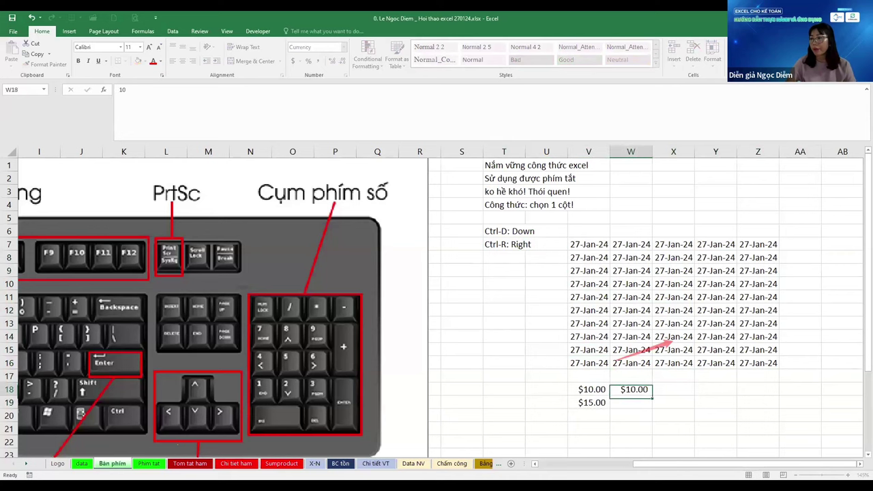
{"action": "type", "text": "+"}
{"action": "key", "text": "Left"}
{"action": "type", "text": "+"}
{"action": "key", "text": "Left"}
{"action": "key", "text": "Down"}
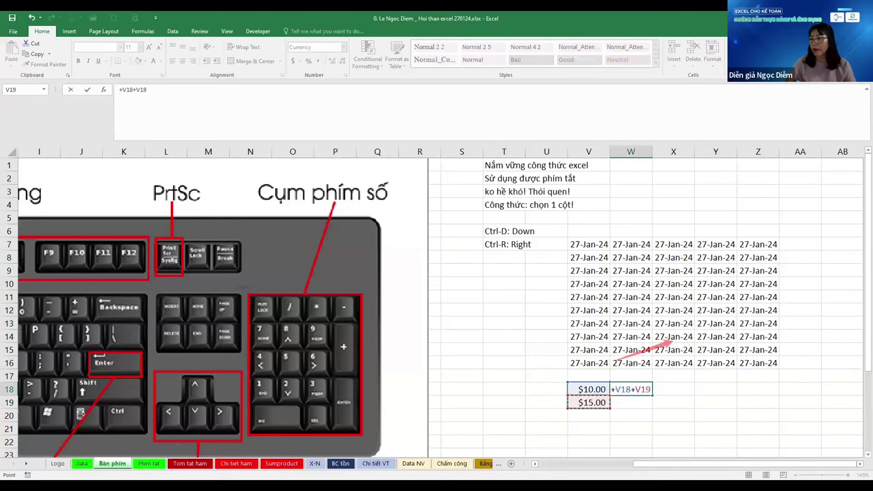
{"action": "key", "text": "Return"}
{"action": "key", "text": "Up"}
{"action": "key", "text": "shift+Down"}
{"action": "key", "text": "shift+Down"}
{"action": "key", "text": "shift+Down"}
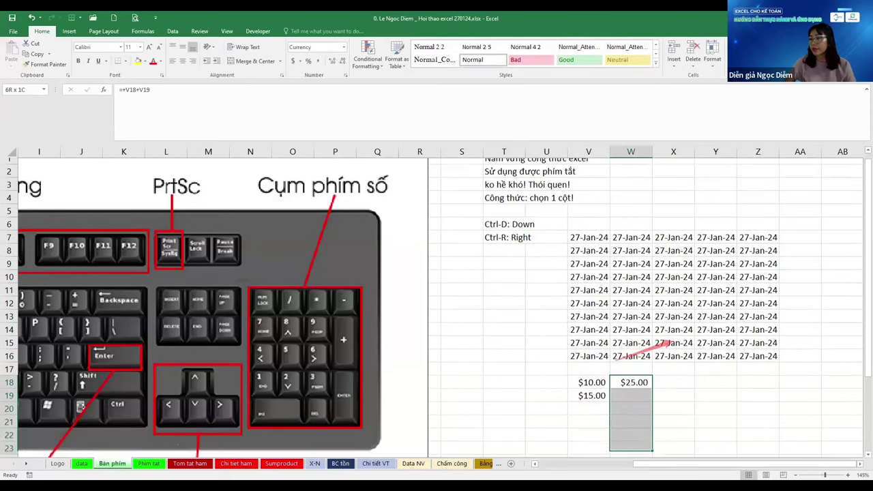
{"action": "key", "text": "shift+Down"}
{"action": "key", "text": "shift+Down"}
{"action": "key", "text": "shift+Down"}
{"action": "key", "text": "shift+Down"}
{"action": "key", "text": "shift+Down"}
{"action": "key", "text": "shift+Down"}
{"action": "key", "text": "shift+Down"}
{"action": "key", "text": "shift+Down"}
{"action": "key", "text": "ctrl+shift+Up"}
Fill W18's formula right across X18:AA18
{"action": "key", "text": "ctrl+c"}
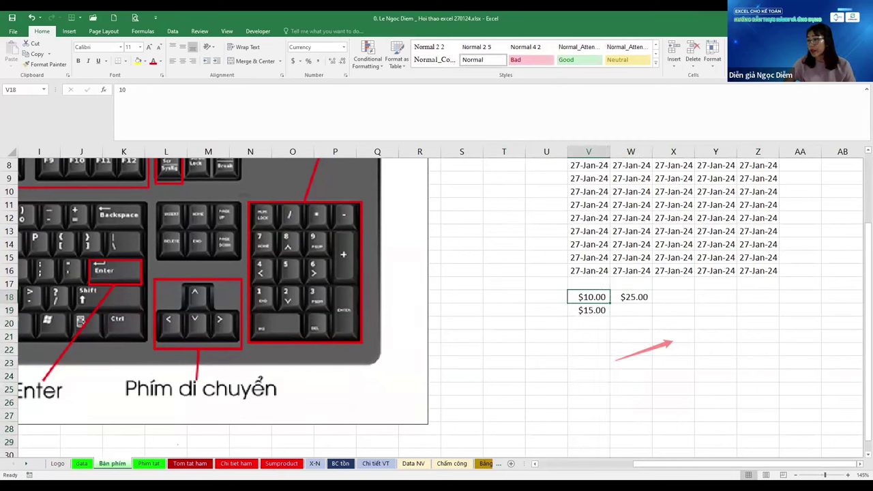
{"action": "key", "text": "Right"}
{"action": "key", "text": "shift+Right"}
{"action": "key", "text": "shift+Right"}
{"action": "key", "text": "shift+Right"}
{"action": "key", "text": "Return"}
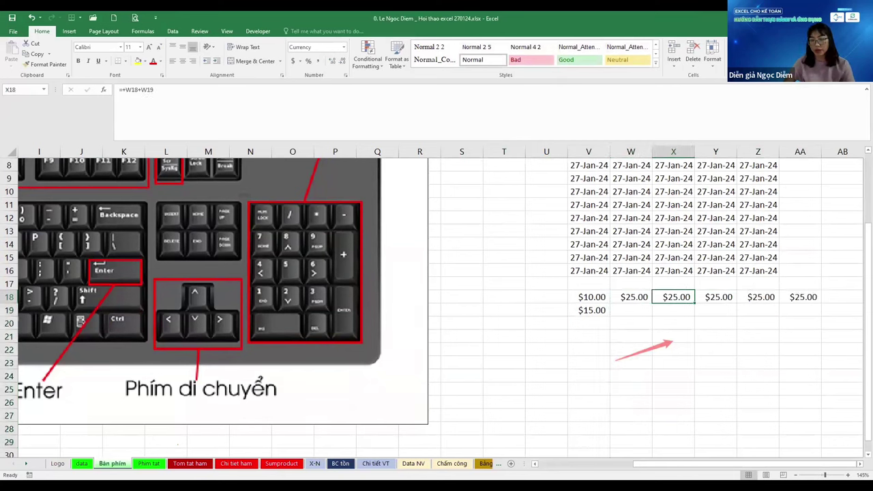
Check the copied formulas in X18 through AA18 with F2
{"action": "key", "text": "F2"}
{"action": "key", "text": "Tab"}
{"action": "key", "text": "F2"}
{"action": "key", "text": "Escape"}
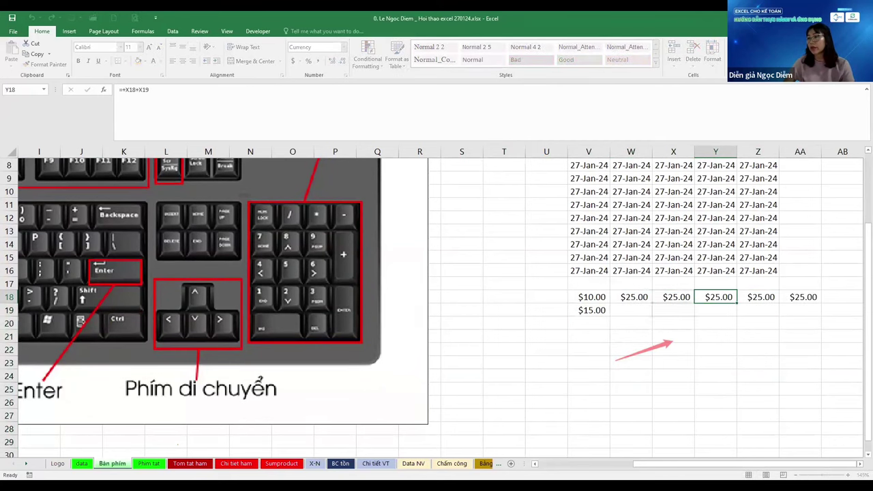
{"action": "key", "text": "Tab"}
{"action": "key", "text": "Tab"}
{"action": "key", "text": "F2"}
{"action": "key", "text": "Escape"}
{"action": "key", "text": "Left"}
{"action": "key", "text": "Left"}
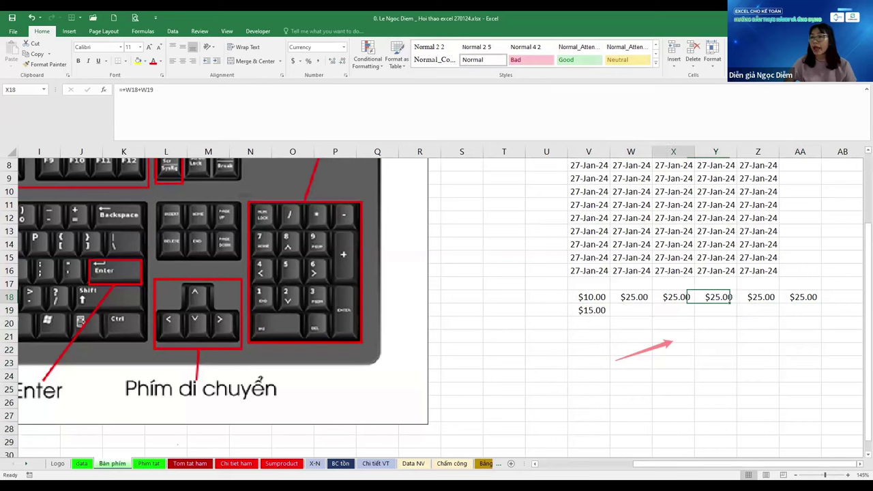
Return to the 'Ctrl-R: Right' note in T7
{"action": "left_click", "coordinate": [504, 296]}
{"action": "key", "text": "ctrl+Up"}
{"action": "scroll", "coordinate": [437, 307], "scroll_direction": "up", "scroll_amount": 1}
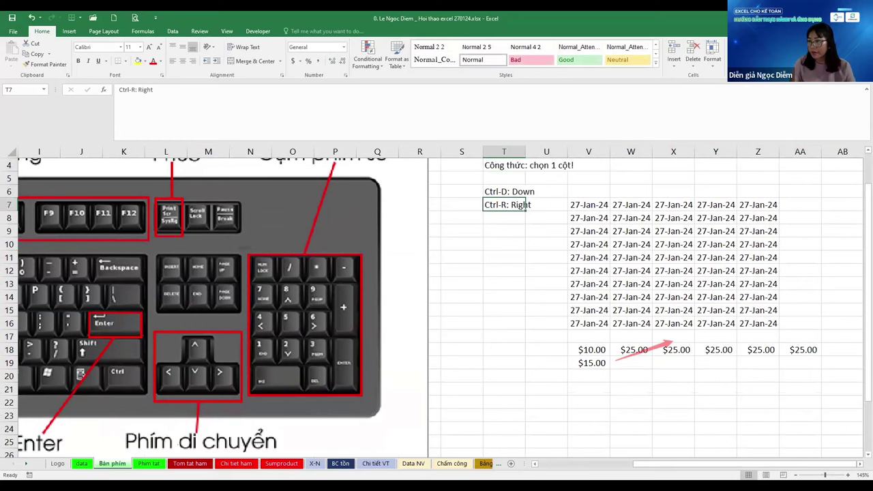
Write the note 'Đi lên trên, qua trái' in T8
{"action": "left_click", "coordinate": [504, 218]}
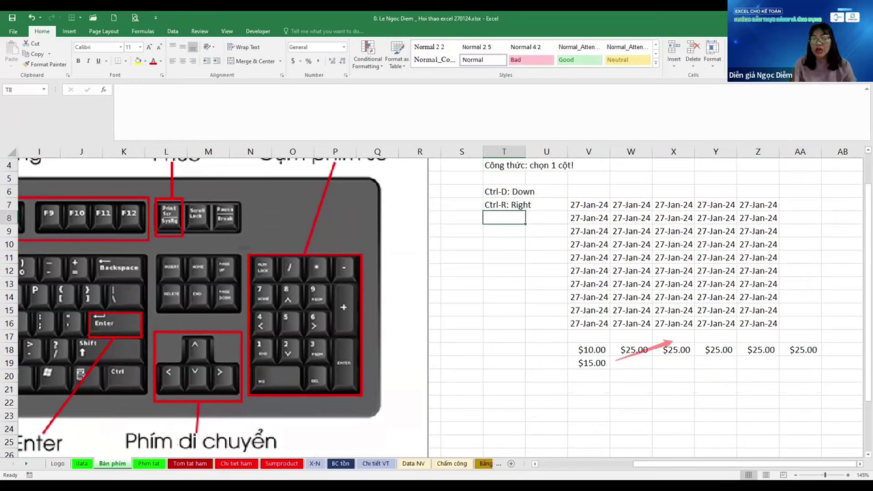
{"action": "type", "text": "Đi lên tr"}
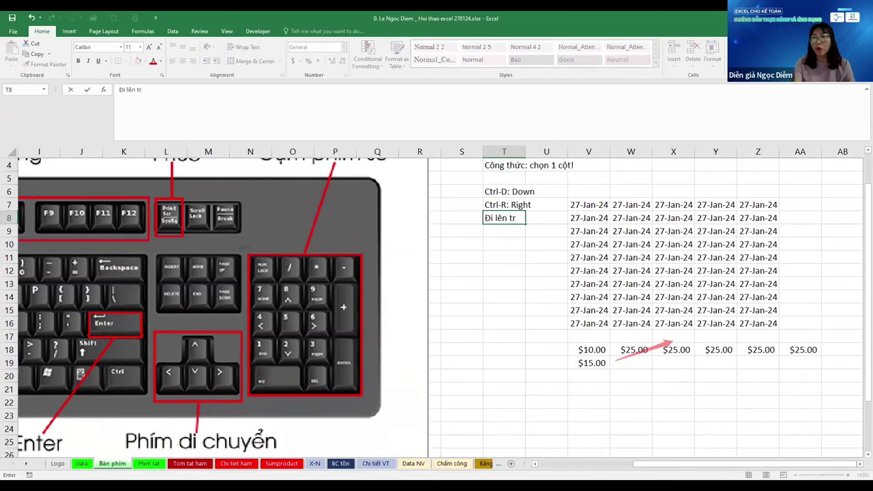
{"action": "type", "text": "ên, qua"}
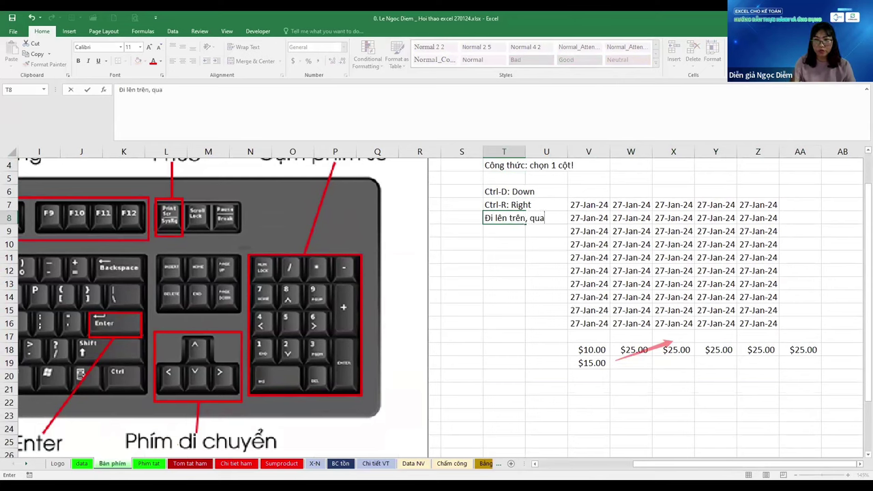
{"action": "type", "text": " trái"}
{"action": "key", "text": "Return"}
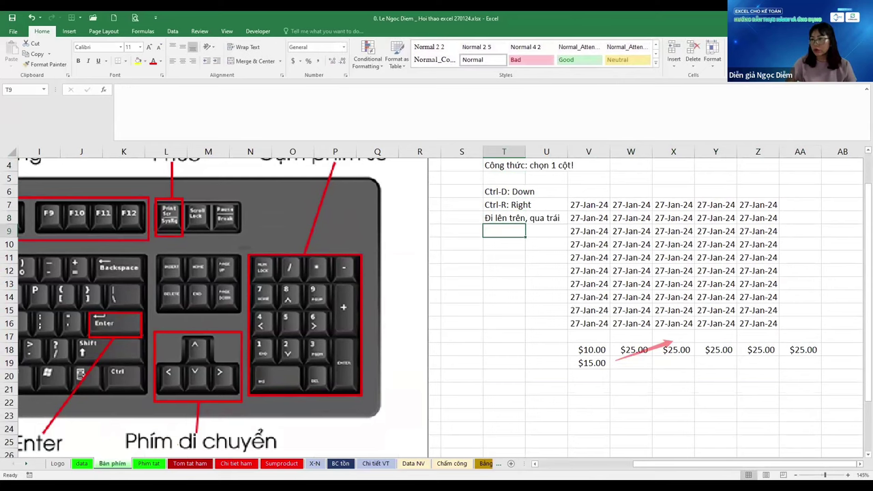
Add the notes 'Ctrl-C' in T10 and 'Ctrl-V' in T11
{"action": "key", "text": "Return"}
{"action": "type", "text": "Ctrl-C"}
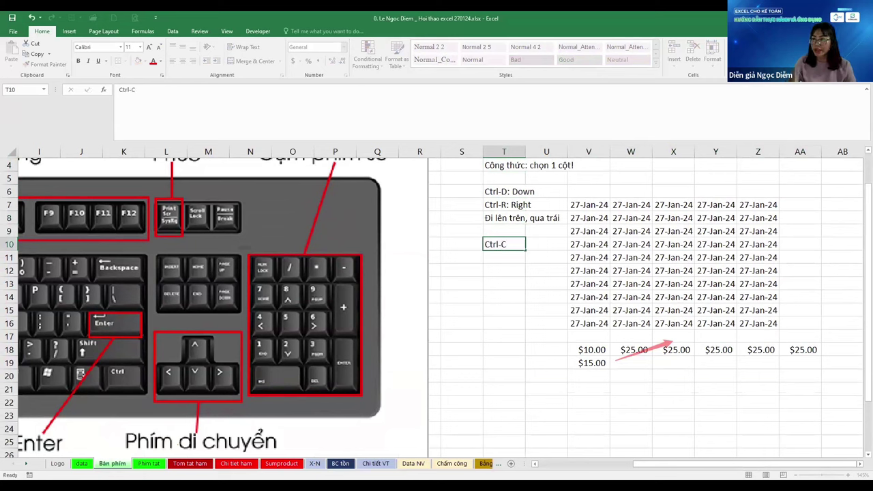
{"action": "key", "text": "Return"}
{"action": "key", "text": "ctrl+apostrophe"}
{"action": "key", "text": "BackSpace"}
{"action": "type", "text": "V"}
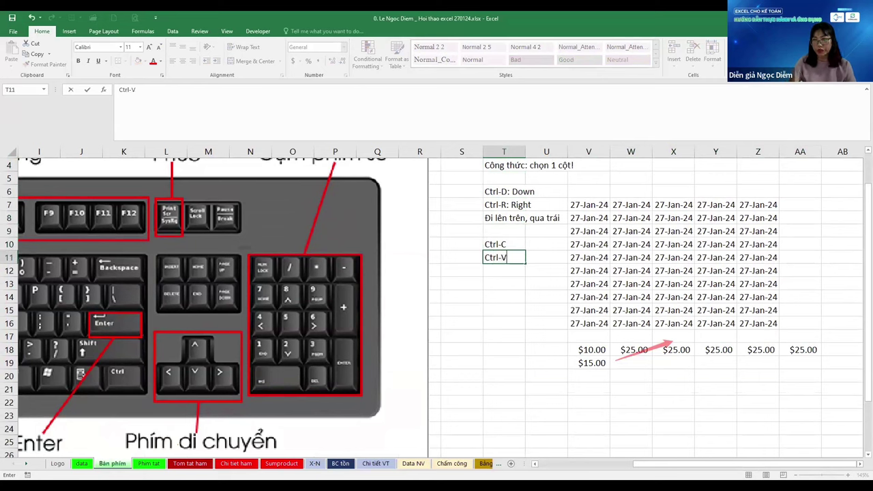
{"action": "key", "text": "Return"}
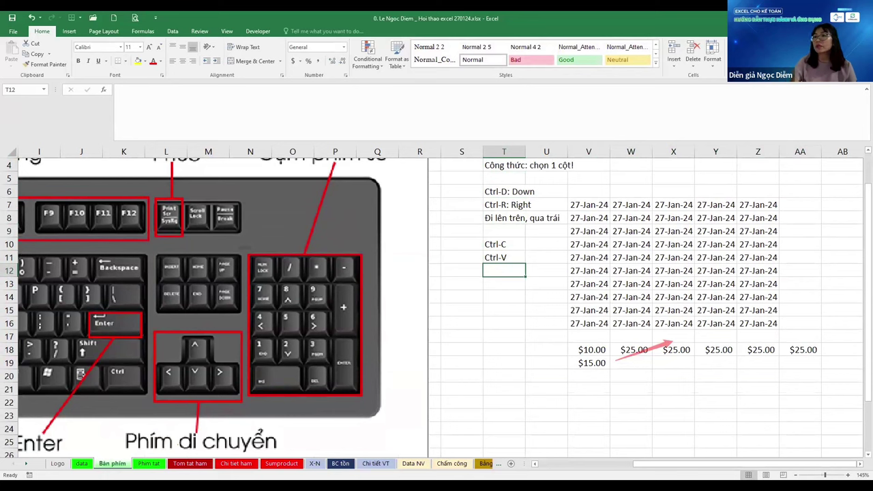
{"action": "key", "text": "Up"}
{"action": "key", "text": "Up"}
{"action": "key", "text": "Up"}
{"action": "key", "text": "Up"}
Enter the date 27/1 in AD7, showing 27-Jan-24
{"action": "key", "text": "Down"}
{"action": "key", "text": "Down"}
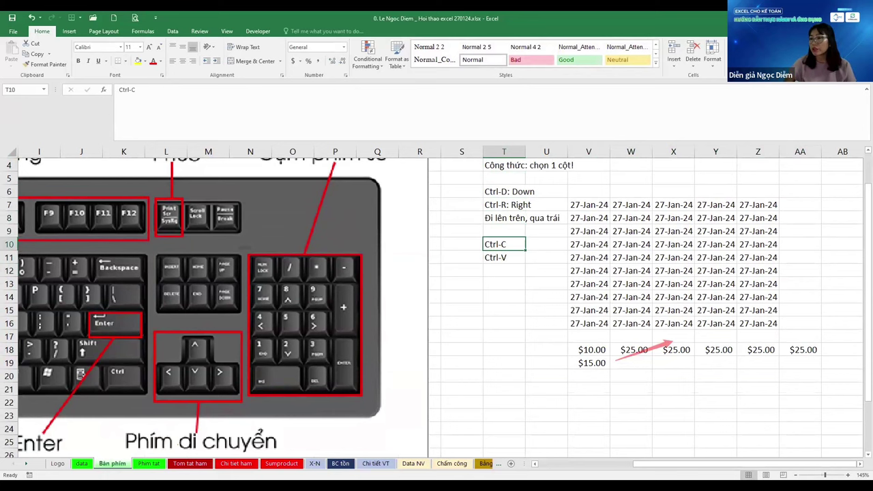
{"action": "key", "text": "Right"}
{"action": "scroll", "coordinate": [436, 307], "scroll_direction": "up", "scroll_amount": 1}
{"action": "key", "text": "Right"}
{"action": "key", "text": "Up"}
{"action": "key", "text": "Up"}
{"action": "key", "text": "Up"}
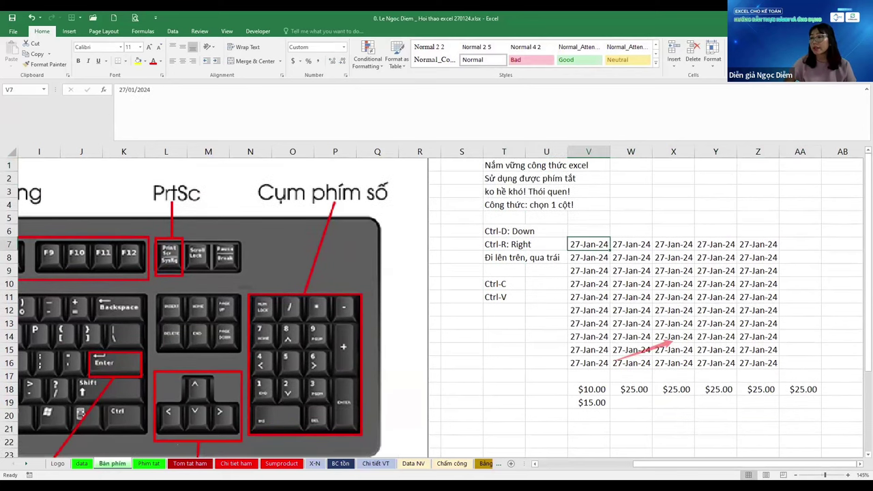
{"action": "key", "text": "Right"}
{"action": "key", "text": "Right"}
{"action": "key", "text": "Right"}
{"action": "key", "text": "Right"}
{"action": "key", "text": "ctrl+c"}
{"action": "key", "text": "Right"}
{"action": "key", "text": "Right"}
{"action": "key", "text": "Right"}
{"action": "key", "text": "Right"}
{"action": "key", "text": "Right"}
{"action": "key", "text": "Right"}
{"action": "key", "text": "Right"}
{"action": "key", "text": "Right"}
{"action": "key", "text": "Right"}
{"action": "key", "text": "Right"}
{"action": "key", "text": "Right"}
{"action": "key", "text": "Right"}
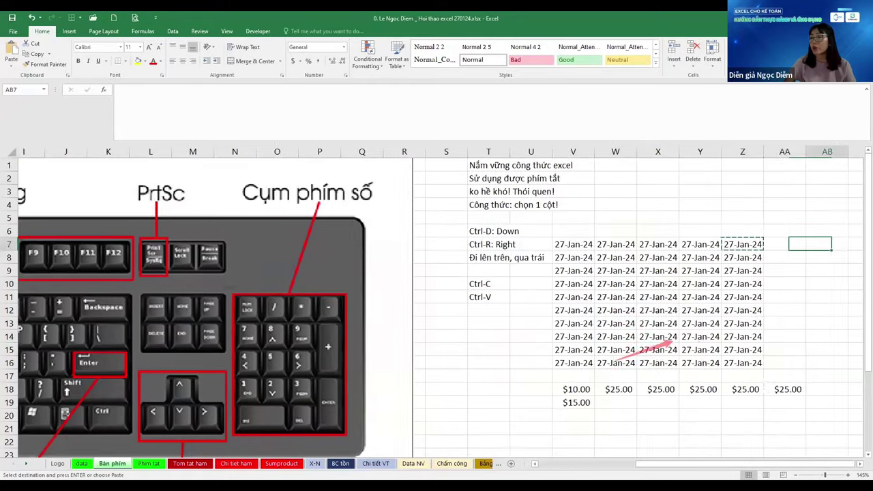
{"action": "key", "text": "Left"}
{"action": "key", "text": "Left"}
{"action": "key", "text": "Left"}
{"action": "key", "text": "Left"}
{"action": "key", "text": "Left"}
{"action": "key", "text": "Left"}
{"action": "key", "text": "Left"}
{"action": "key", "text": "Left"}
{"action": "type", "text": "27/1"}
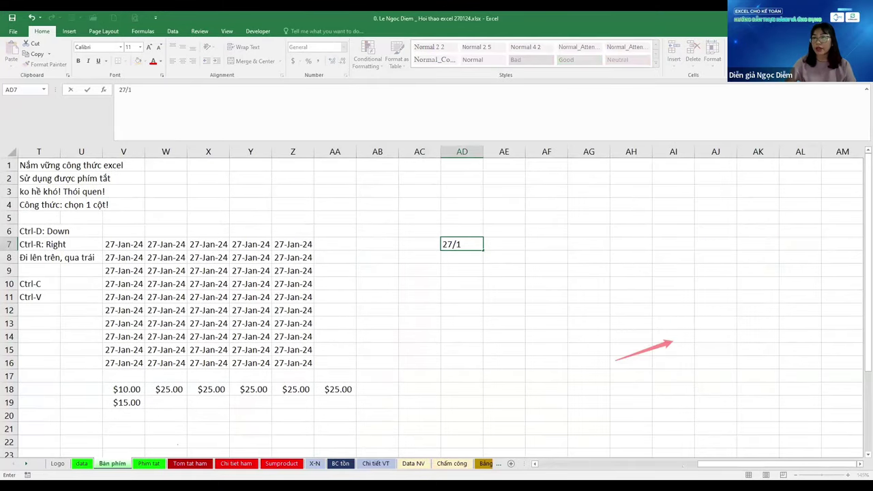
{"action": "key", "text": "ctrl+Return"}
Copy the AD7 date up into AD3:AD6
{"action": "key", "text": "ctrl+c"}
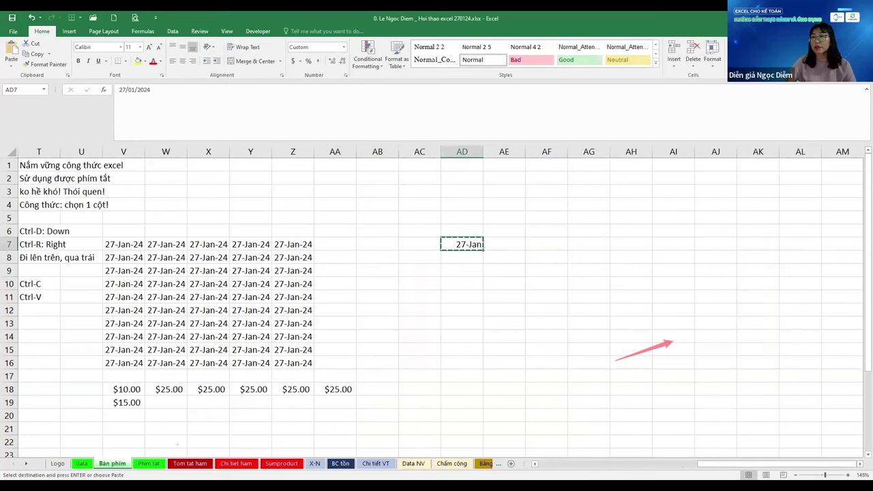
{"action": "key", "text": "shift+Up"}
{"action": "key", "text": "shift+Up"}
{"action": "key", "text": "shift+Up"}
{"action": "key", "text": "shift+Up"}
{"action": "key", "text": "ctrl+v"}
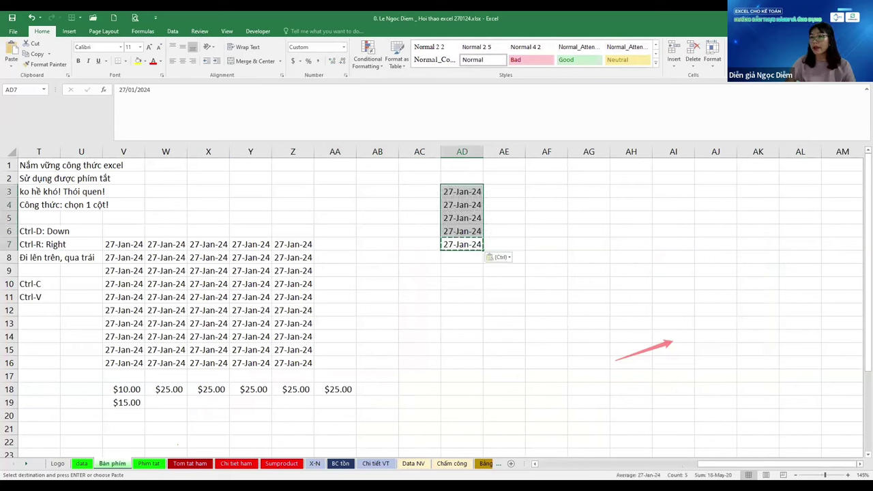
{"action": "key", "text": "Return"}
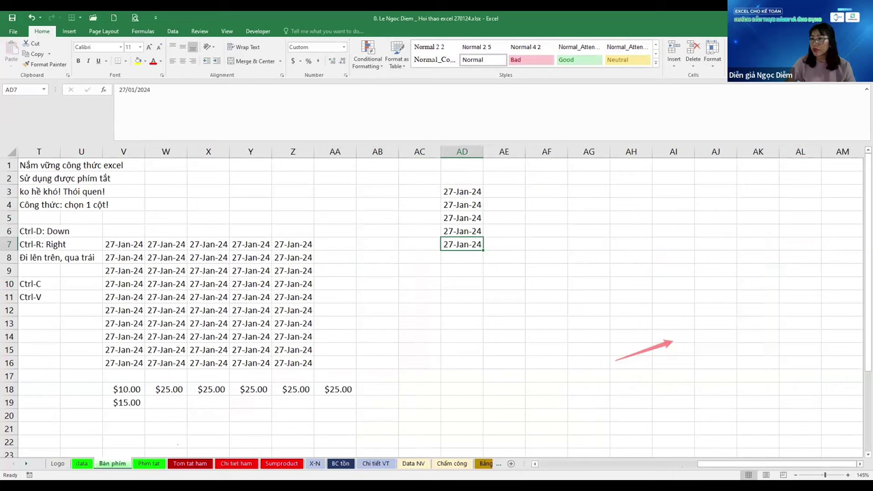
Copy the AD7 date left into AA7:AC7
{"action": "key", "text": "ctrl+c"}
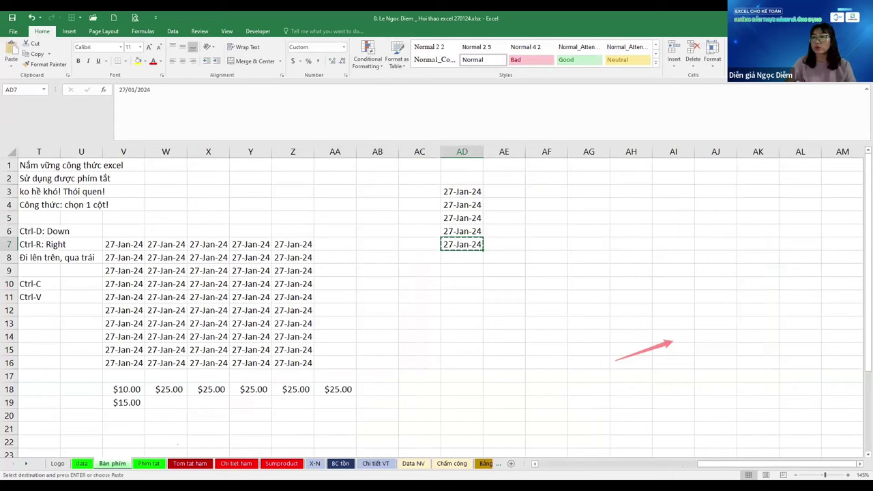
{"action": "key", "text": "shift+Left"}
{"action": "key", "text": "shift+Left"}
{"action": "key", "text": "shift+Left"}
{"action": "key", "text": "ctrl+v"}
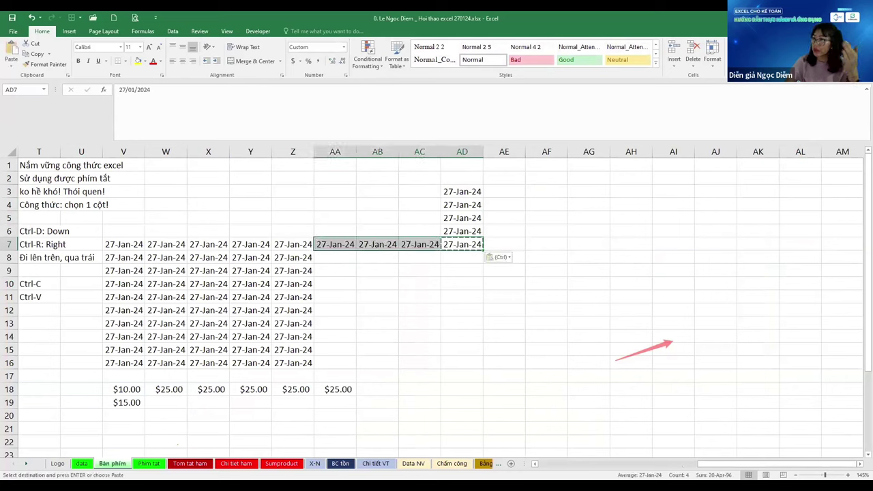
{"action": "key", "text": "shift+Right"}
{"action": "key", "text": "shift+Right"}
{"action": "key", "text": "shift+Right"}
Switch to the Phím tắt sheet and bring up the Paste Special options
{"action": "key", "text": "Down"}
{"action": "key", "text": "Left"}
{"action": "key", "text": "Left"}
{"action": "key", "text": "Left"}
{"action": "key", "text": "Left"}
{"action": "key", "text": "Left"}
{"action": "key", "text": "Left"}
{"action": "key", "text": "Left"}
{"action": "key", "text": "Left"}
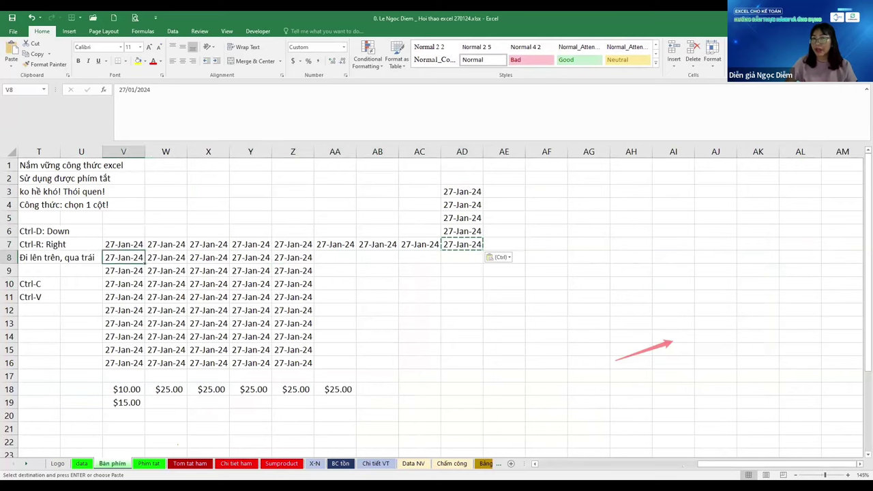
{"action": "key", "text": "Left"}
{"action": "key", "text": "Left"}
{"action": "scroll", "coordinate": [436, 307], "scroll_direction": "left", "scroll_amount": 2}
{"action": "key", "text": "Down"}
{"action": "key", "text": "Down"}
{"action": "key", "text": "Down"}
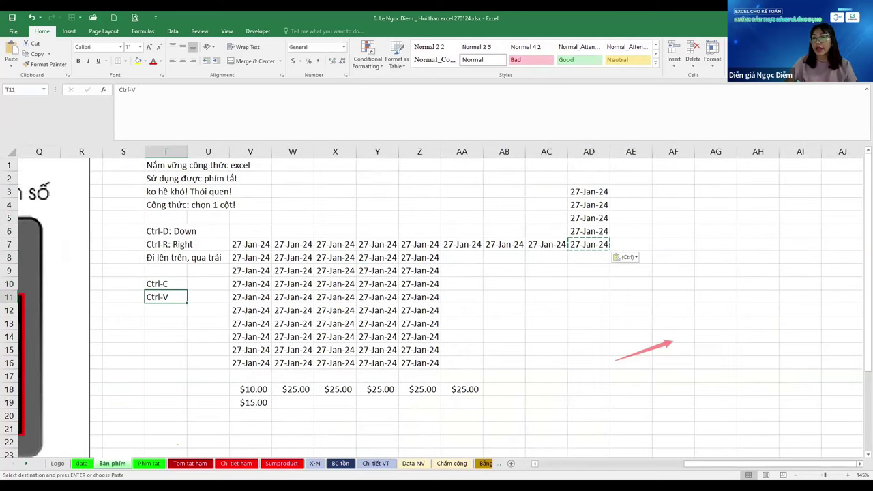
{"action": "key", "text": "Up"}
{"action": "key", "text": "Up"}
{"action": "key", "text": "Up"}
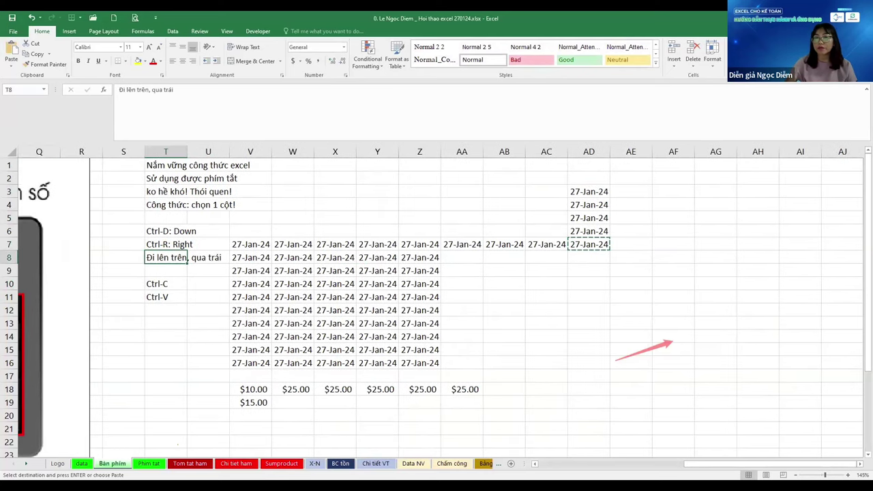
{"action": "key", "text": "ctrl+Page_Down"}
{"action": "key", "text": "ctrl+alt+v"}
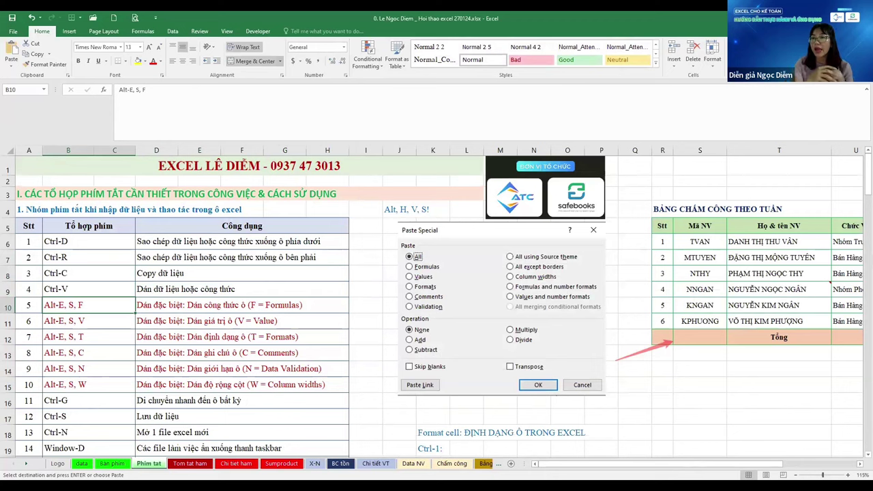
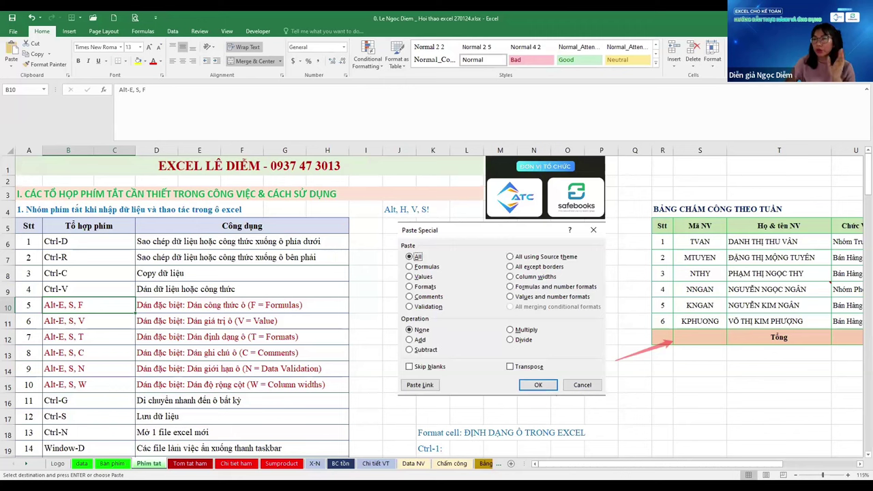
Select the whole timesheet table R5:Z12 with Ctrl+A and copy it
{"action": "key", "text": "Right"}
{"action": "key", "text": "Right"}
{"action": "key", "text": "Right"}
{"action": "key", "text": "Right"}
{"action": "key", "text": "Right"}
{"action": "key", "text": "Right"}
{"action": "key", "text": "Right"}
{"action": "key", "text": "Right"}
{"action": "key", "text": "Right"}
{"action": "key", "text": "Right"}
{"action": "key", "text": "Right"}
{"action": "key", "text": "Right"}
{"action": "key", "text": "Right"}
{"action": "key", "text": "Right"}
{"action": "key", "text": "Right"}
{"action": "key", "text": "Right"}
{"action": "key", "text": "Right"}
{"action": "key", "text": "Right"}
{"action": "key", "text": "Right"}
{"action": "key", "text": "Right"}
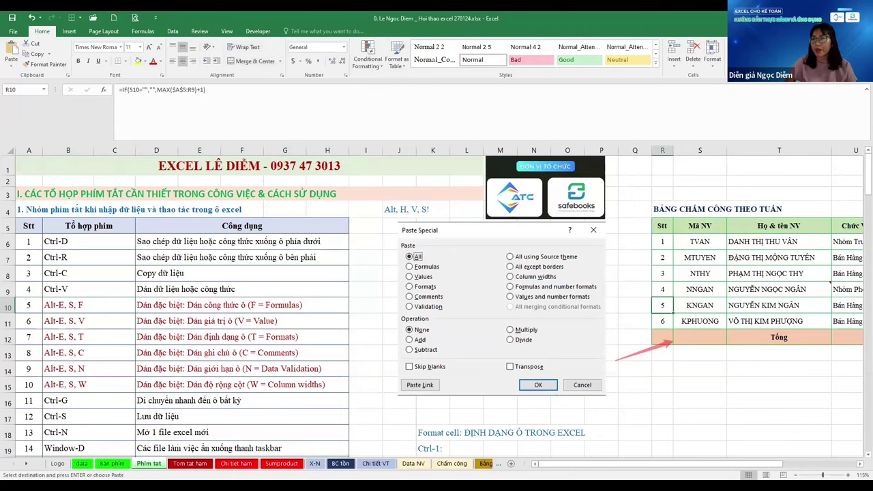
{"action": "key", "text": "Left"}
{"action": "key", "text": "Left"}
{"action": "key", "text": "ctrl+a"}
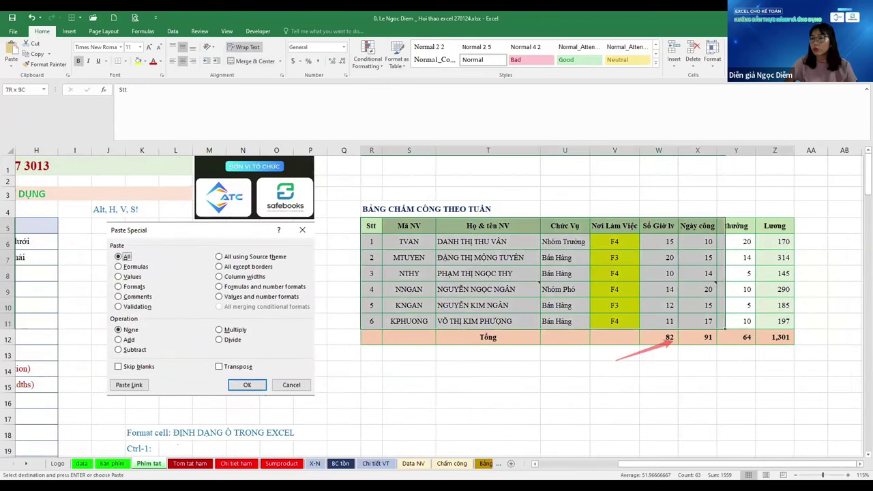
{"action": "key", "text": "ctrl+c"}
Preview the Paste Special choices at R15, then dismiss the menu without pasting
{"action": "left_click", "coordinate": [371, 368]}
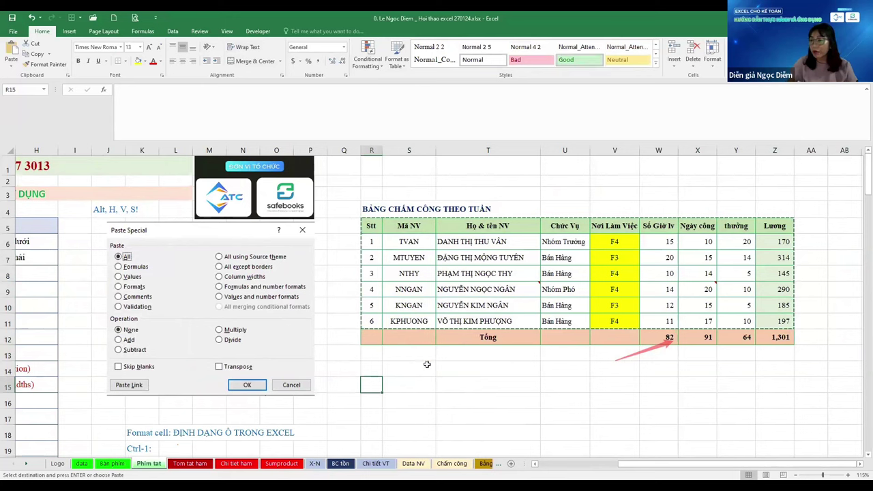
{"action": "left_click", "coordinate": [369, 385]}
{"action": "right_click", "coordinate": [368, 389]}
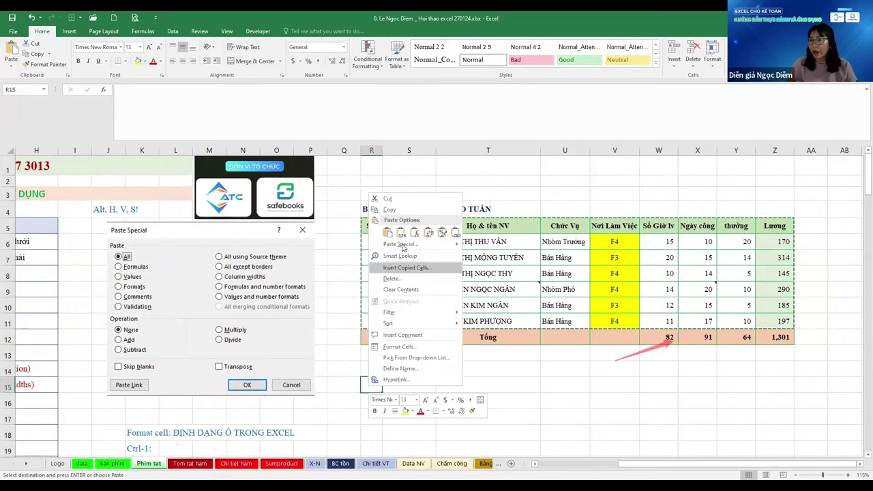
{"action": "left_click", "coordinate": [387, 233]}
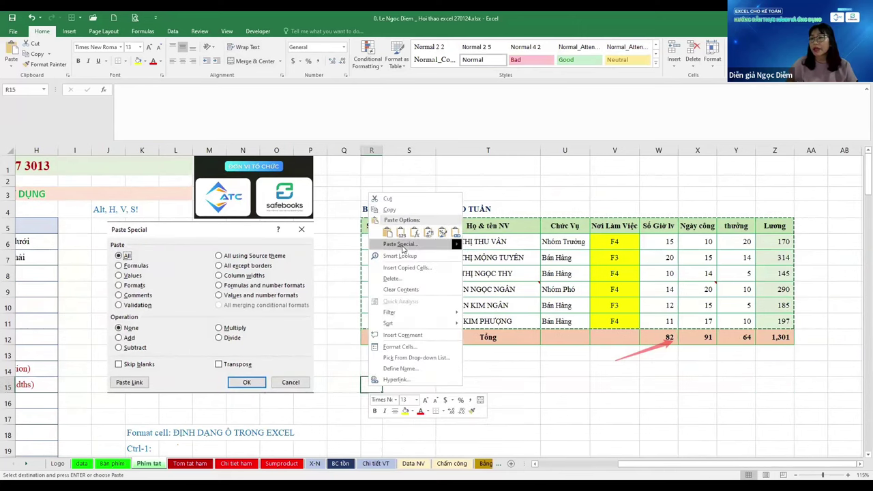
{"action": "mouse_move", "coordinate": [403, 250]}
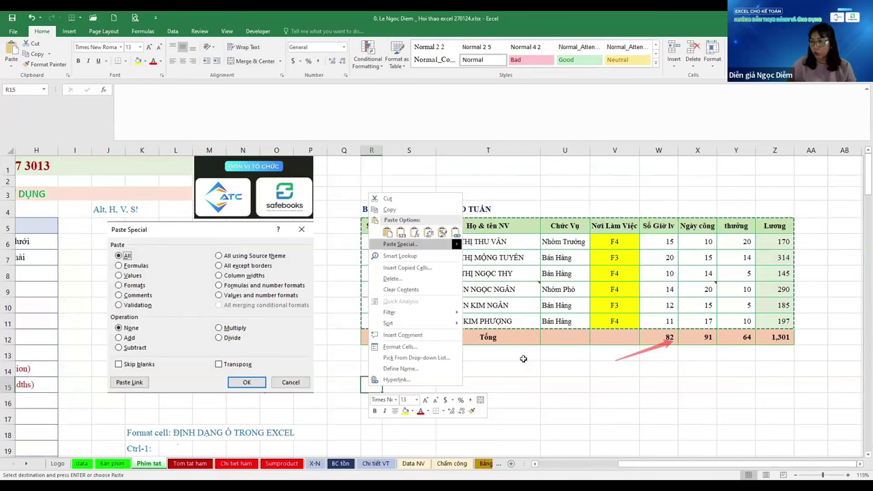
{"action": "left_click", "coordinate": [524, 359]}
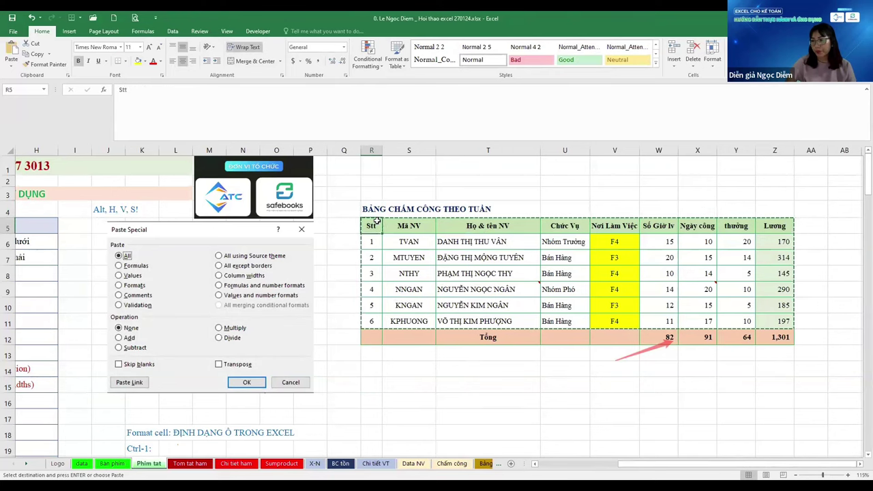
Open Paste Special at R14 via Alt, E, S and move the dialog over the table
{"action": "left_click_drag", "start_coordinate": [371, 226], "coordinate": [774, 289]}
{"action": "left_click", "coordinate": [371, 368]}
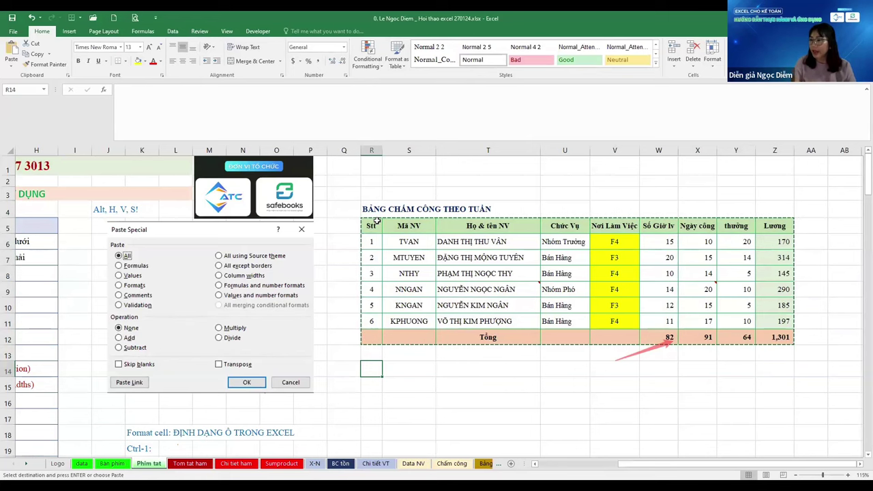
{"action": "key", "text": "alt"}
{"action": "key", "text": "e"}
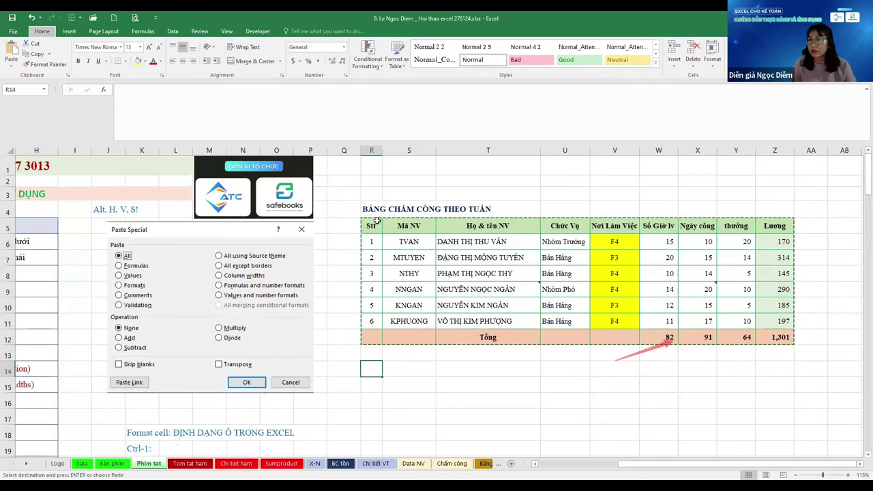
{"action": "key", "text": "s"}
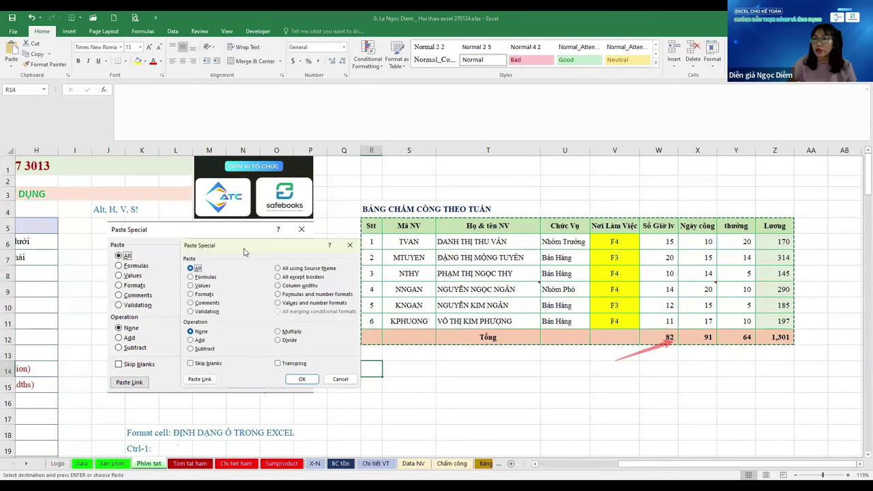
{"action": "left_click_drag", "start_coordinate": [249, 252], "coordinate": [537, 181]}
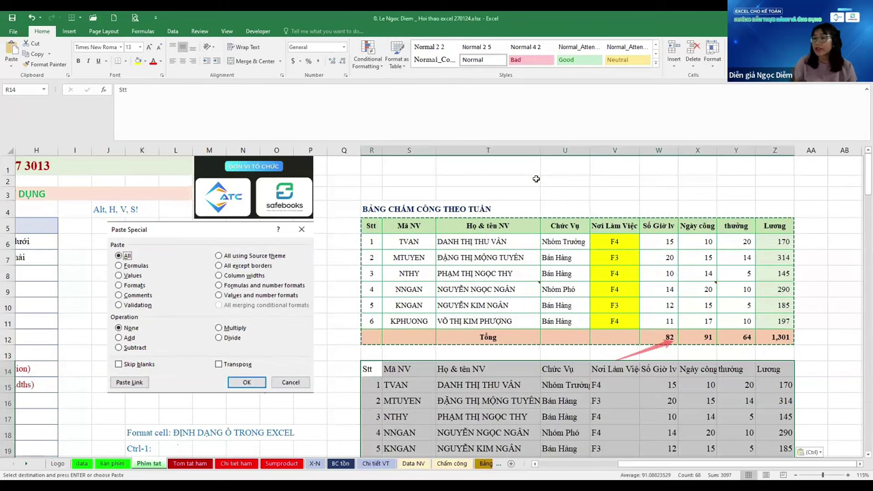
Inspect the F3/F4 workplace dropdown in V7, leaving it unchanged
{"action": "scroll", "coordinate": [746, 467], "scroll_direction": "down", "scroll_amount": 2}
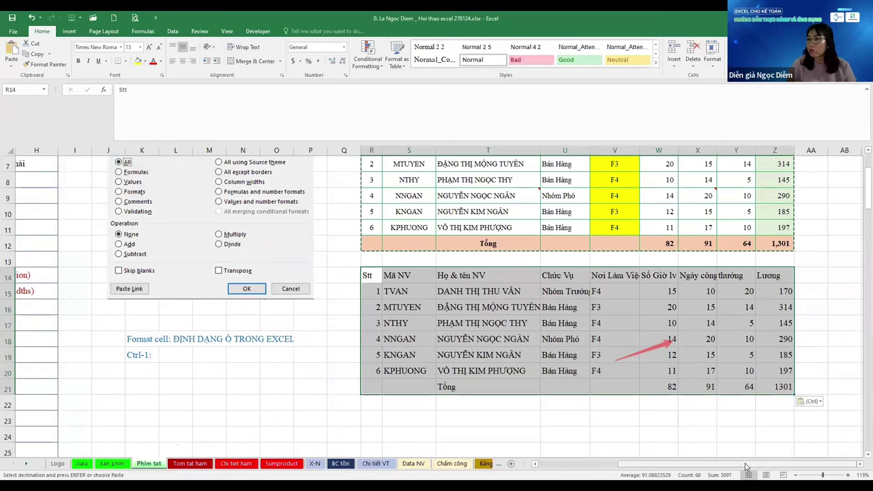
{"action": "scroll", "coordinate": [546, 287], "scroll_direction": "up", "scroll_amount": 1}
{"action": "left_click", "coordinate": [488, 372]}
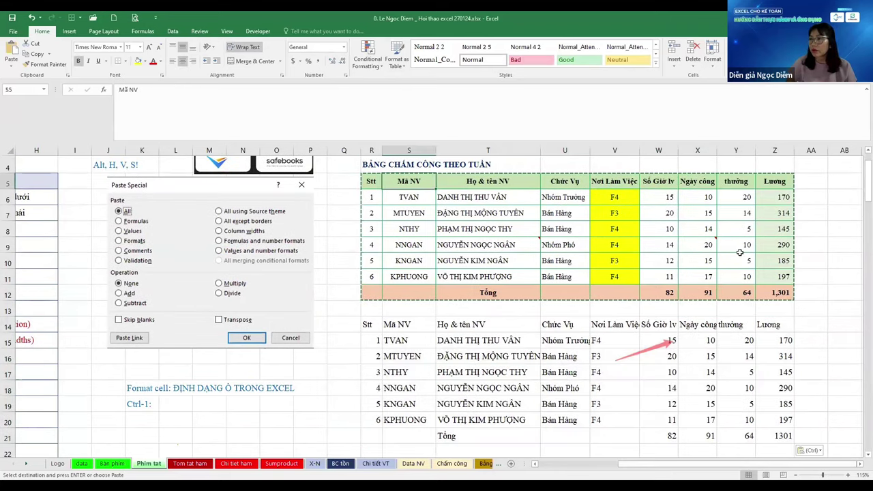
{"action": "left_click", "coordinate": [634, 216]}
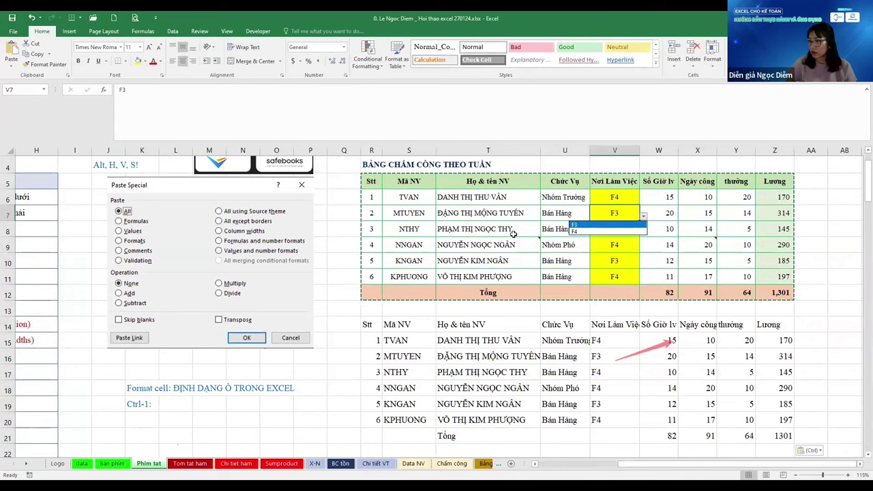
{"action": "key", "text": "Escape"}
Select the employee names in T5:T11 and copy them
{"action": "scroll", "coordinate": [375, 232], "scroll_direction": "down", "scroll_amount": 2}
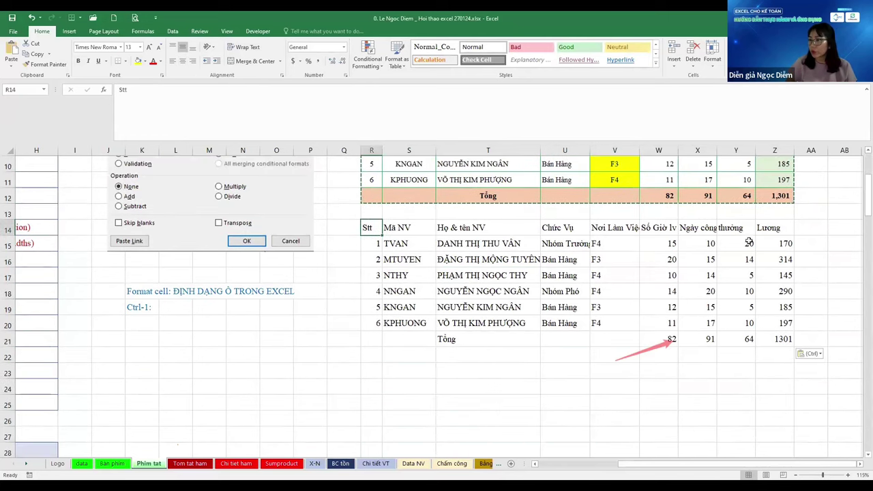
{"action": "left_click", "coordinate": [395, 399]}
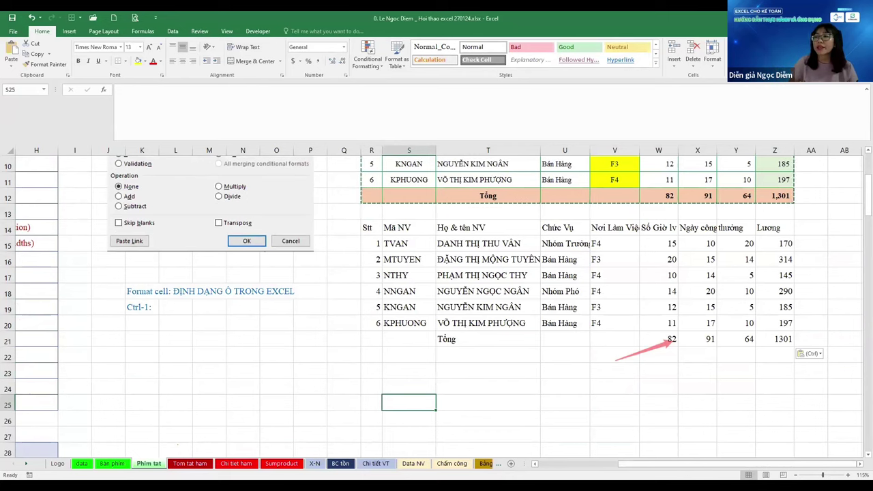
{"action": "scroll", "coordinate": [387, 247], "scroll_direction": "up", "scroll_amount": 3}
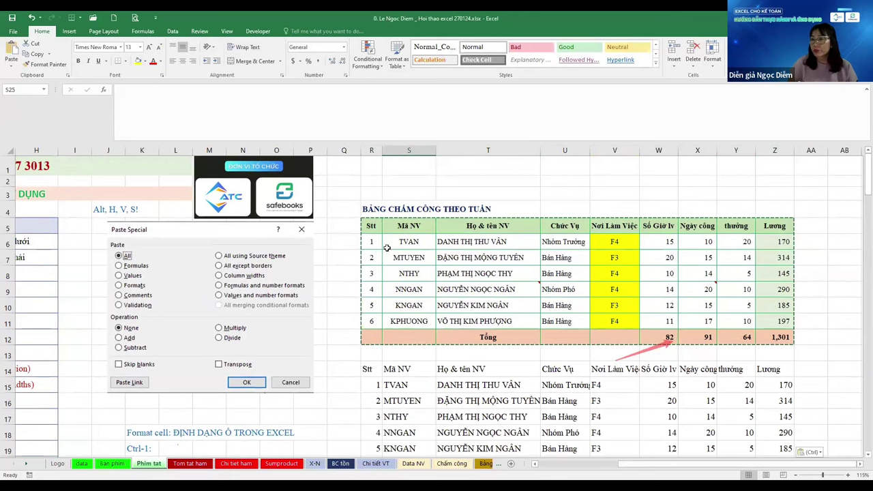
{"action": "left_click", "coordinate": [396, 229]}
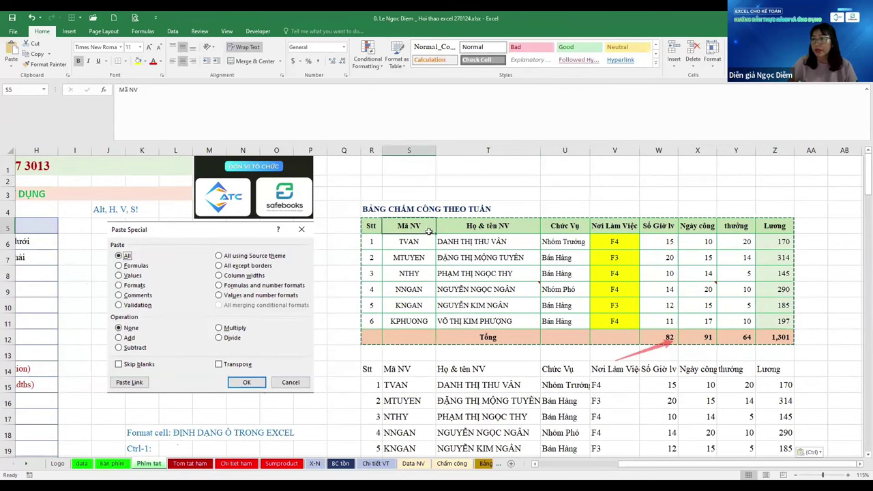
{"action": "left_click_drag", "start_coordinate": [470, 231], "coordinate": [478, 321]}
{"action": "key", "text": "ctrl+c"}
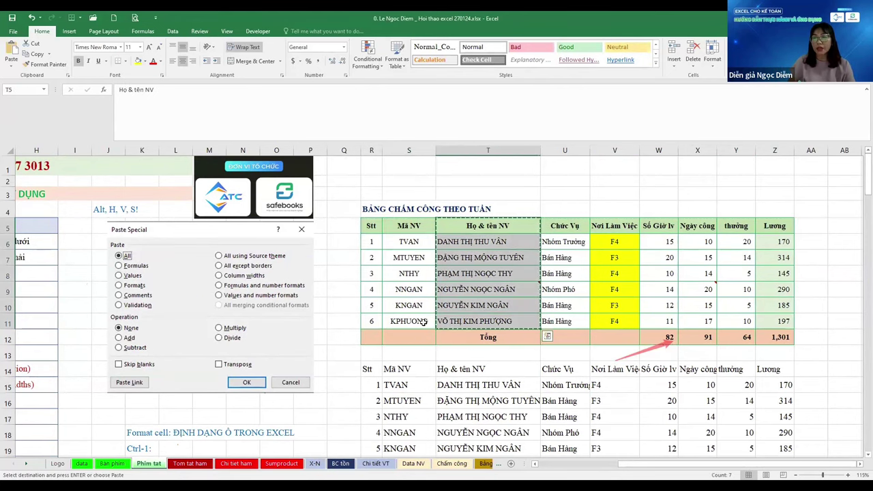
{"action": "key", "text": "Escape"}
{"action": "left_click", "coordinate": [314, 464]}
{"action": "left_click", "coordinate": [309, 251]}
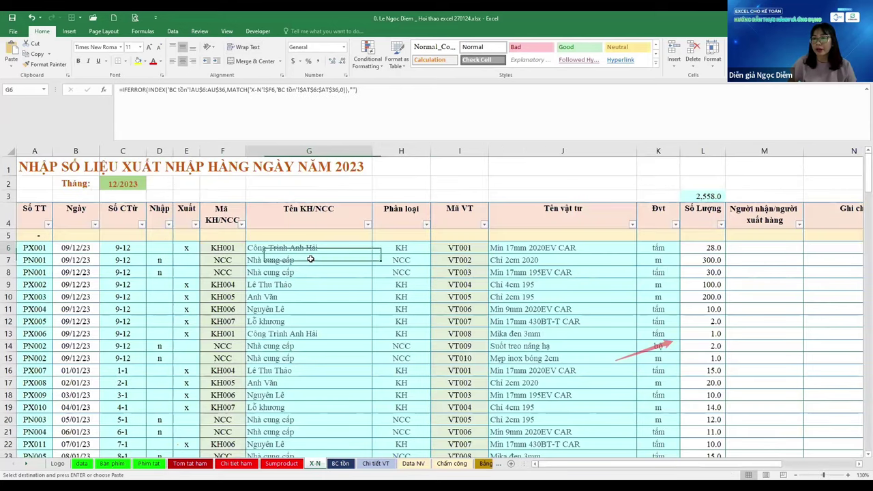
{"action": "key", "text": "ctrl+v"}
{"action": "left_click", "coordinate": [411, 308]}
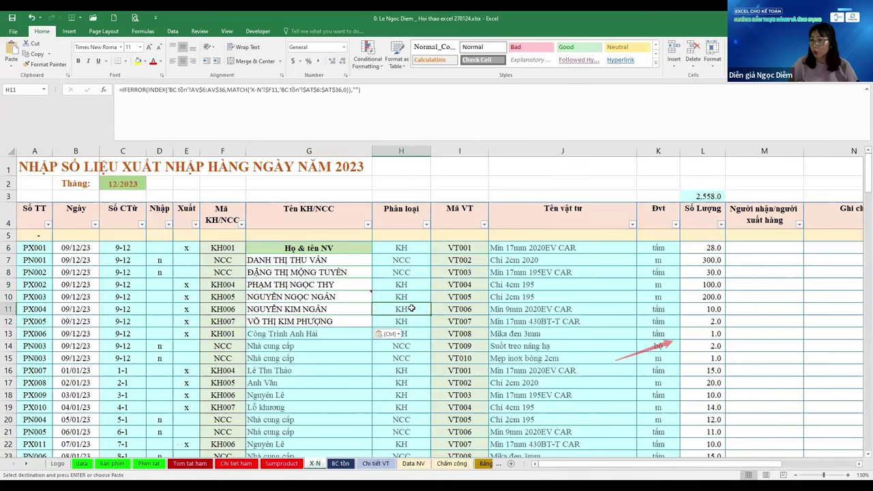
{"action": "key", "text": "ctrl+z"}
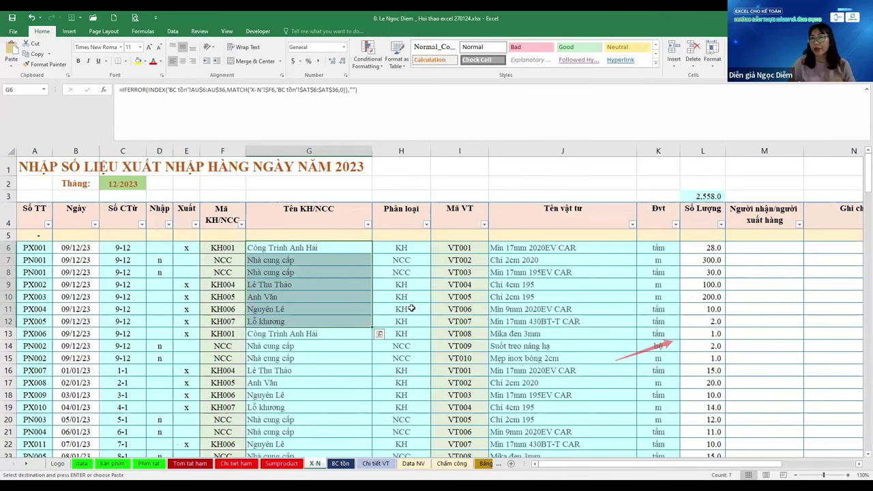
{"action": "left_click", "coordinate": [427, 310]}
{"action": "left_click", "coordinate": [178, 464]}
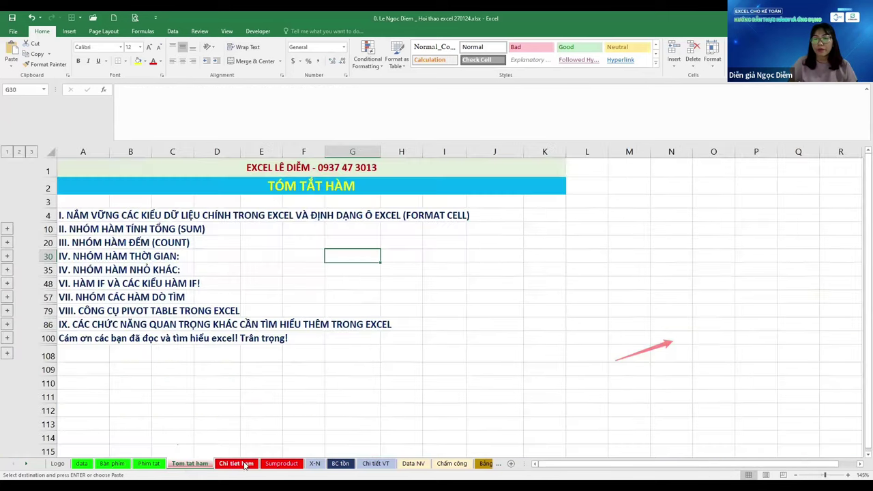
{"action": "left_click", "coordinate": [112, 463]}
{"action": "left_click", "coordinate": [145, 464]}
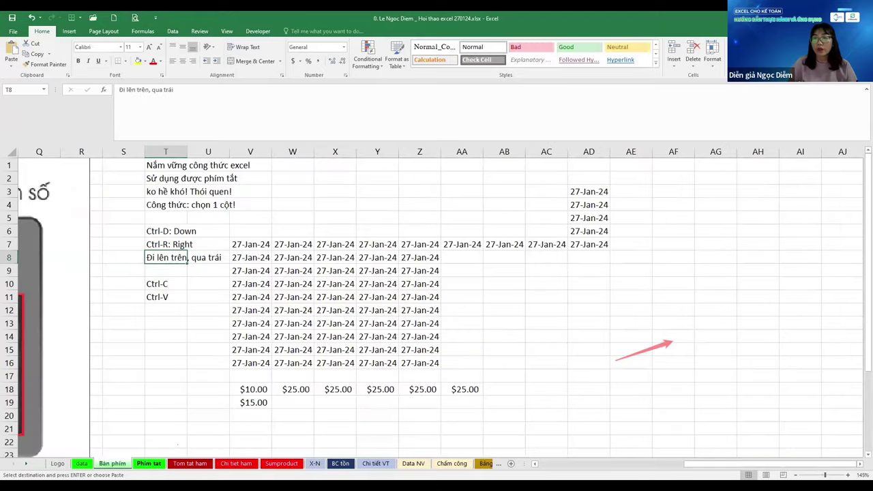
{"action": "key", "text": "ctrl+alt+v"}
{"action": "key", "text": "Escape"}
{"action": "key", "text": "Down"}
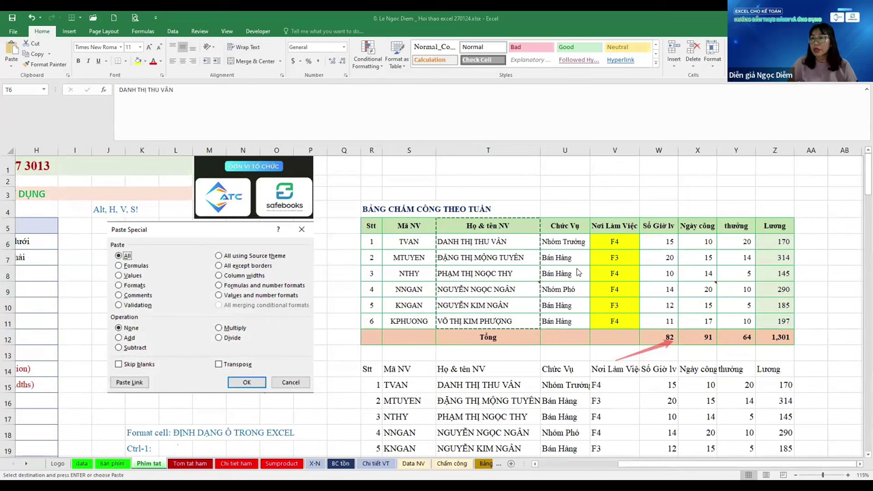
Cancel the names copy, then select the timesheet from R5 with Ctrl+Shift+arrows and copy it
{"action": "key", "text": "Escape"}
{"action": "scroll", "coordinate": [487, 303], "scroll_direction": "down", "scroll_amount": 1}
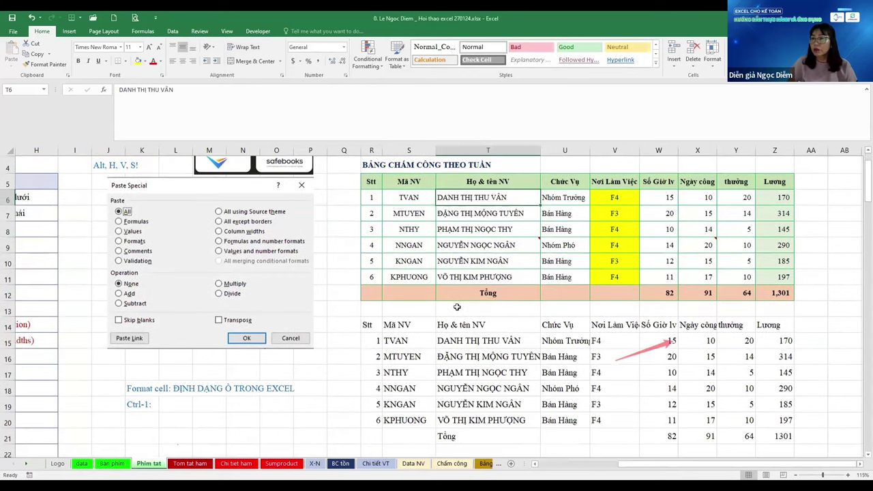
{"action": "left_click", "coordinate": [370, 180]}
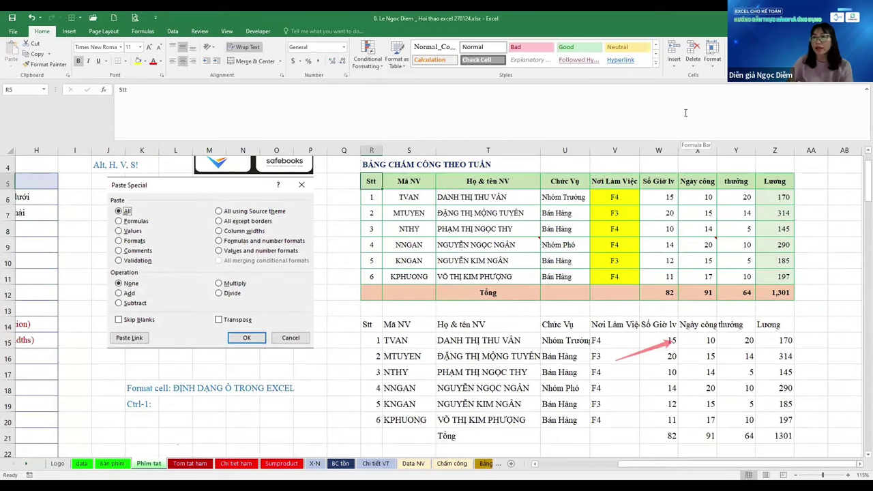
{"action": "key", "text": "ctrl+shift+Right"}
{"action": "key", "text": "ctrl+shift+Down"}
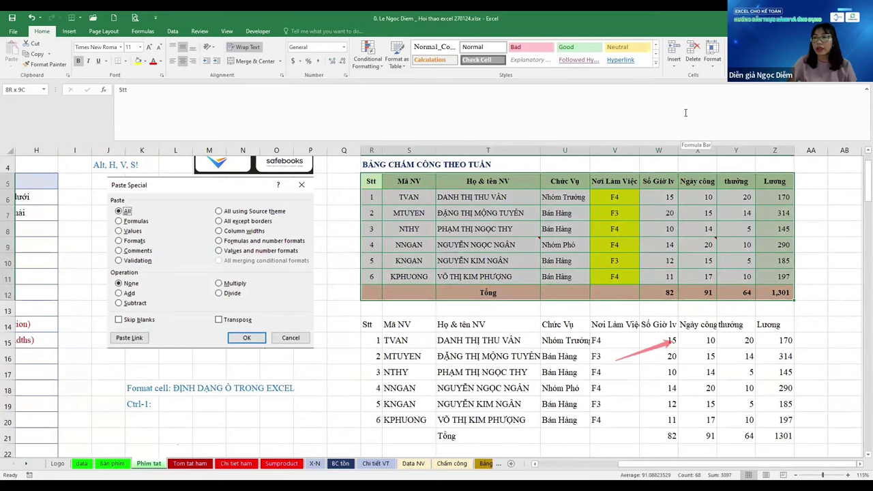
{"action": "key", "text": "ctrl+c"}
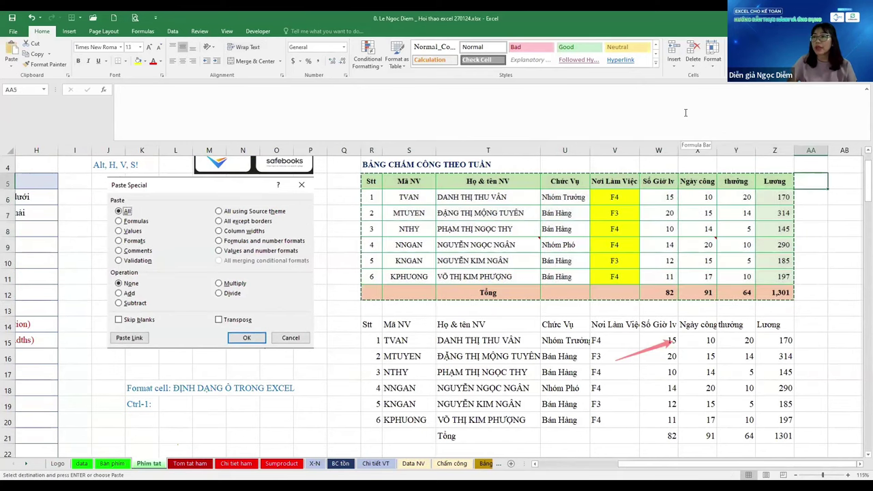
Look over the paste-values and Alt-E, S, T paste-formats rows in the shortcut list
{"action": "scroll", "coordinate": [686, 112], "scroll_direction": "right", "scroll_amount": 2}
{"action": "scroll", "coordinate": [154, 282], "scroll_direction": "left", "scroll_amount": 3}
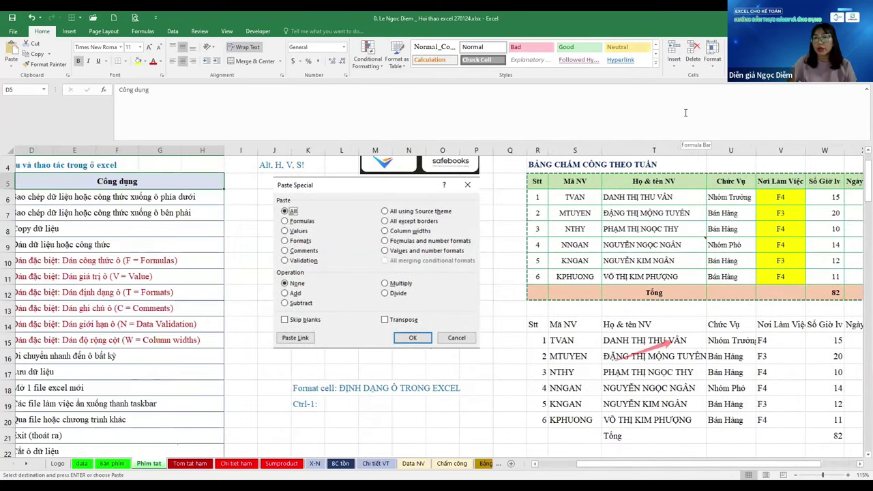
{"action": "key", "text": "Down"}
{"action": "key", "text": "Down"}
{"action": "key", "text": "Down"}
{"action": "key", "text": "Down"}
{"action": "key", "text": "Down"}
{"action": "key", "text": "Down"}
{"action": "left_click", "coordinate": [155, 270]}
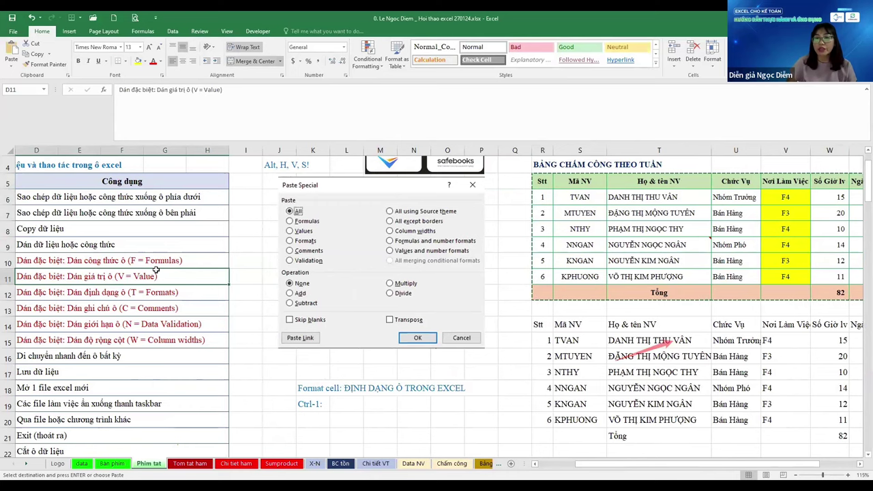
{"action": "key", "text": "Down"}
{"action": "key", "text": "Home"}
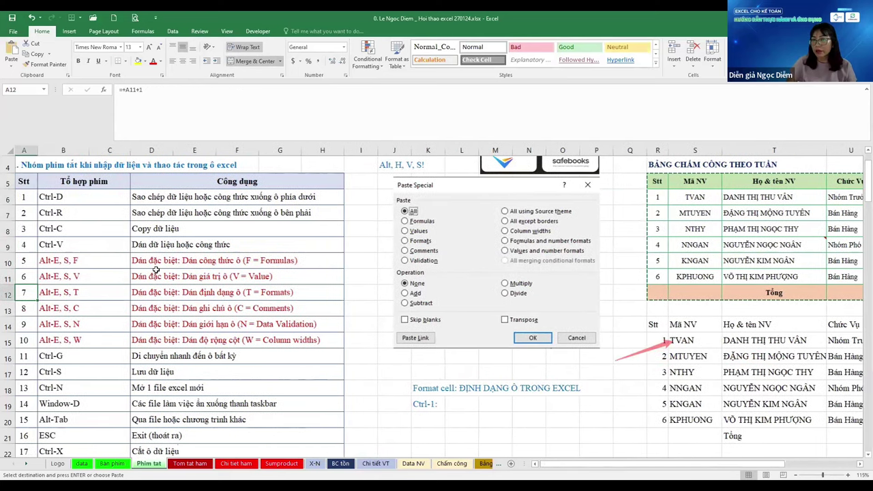
{"action": "key", "text": "Right"}
{"action": "key", "text": "Right"}
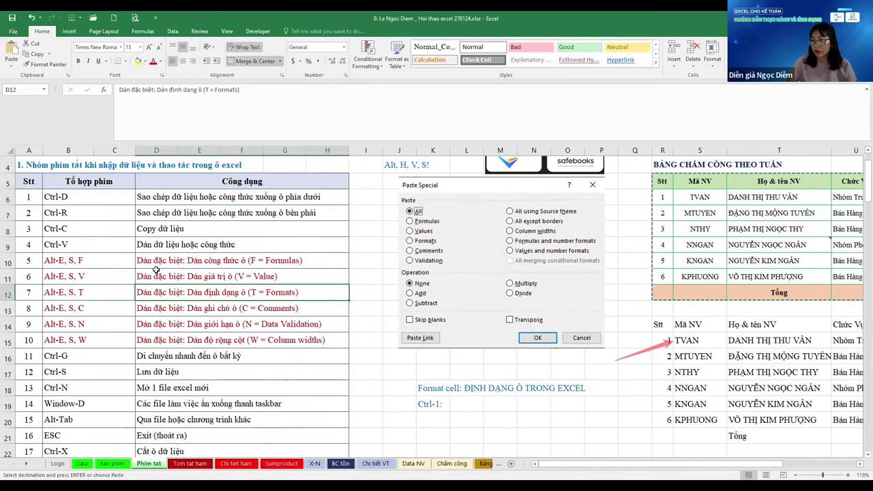
Select R23 below the second timesheet as the paste destination
{"action": "left_click", "coordinate": [453, 255]}
{"action": "left_click", "coordinate": [702, 243]}
{"action": "scroll", "coordinate": [670, 346], "scroll_direction": "down", "scroll_amount": 1}
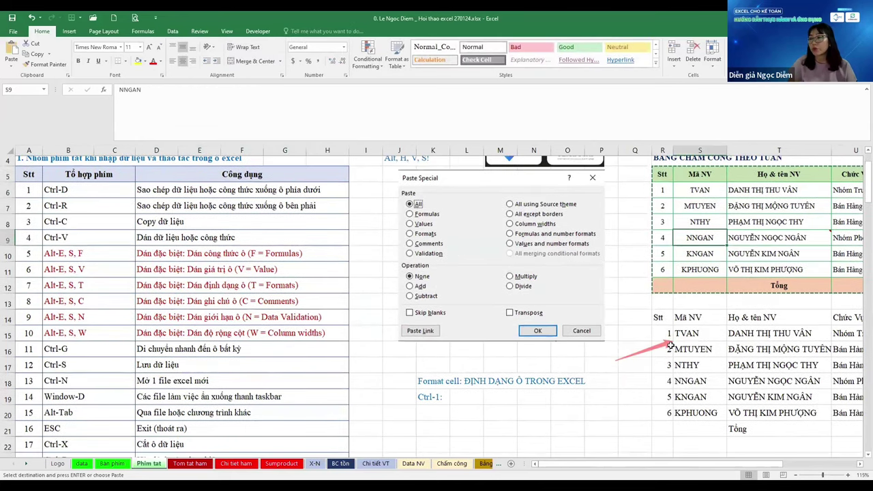
{"action": "scroll", "coordinate": [671, 347], "scroll_direction": "down", "scroll_amount": 3}
{"action": "left_click", "coordinate": [662, 324]}
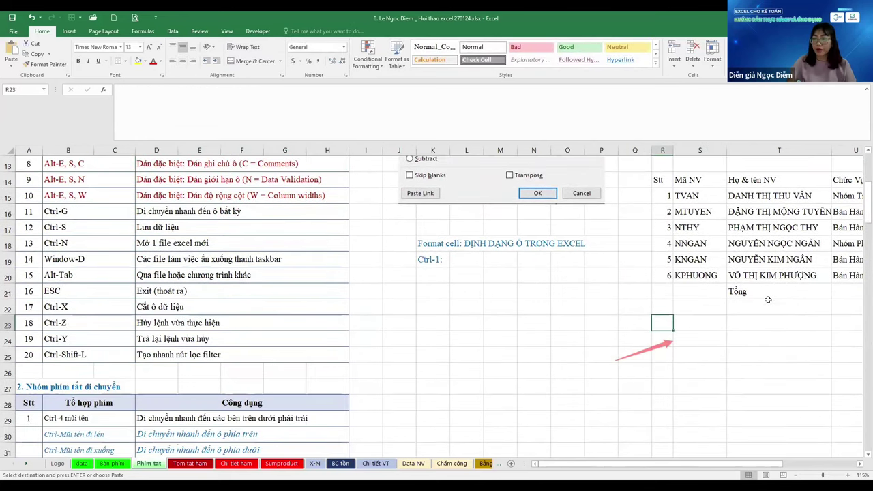
{"action": "key", "text": "Right"}
{"action": "key", "text": "Right"}
{"action": "key", "text": "Right"}
{"action": "key", "text": "Right"}
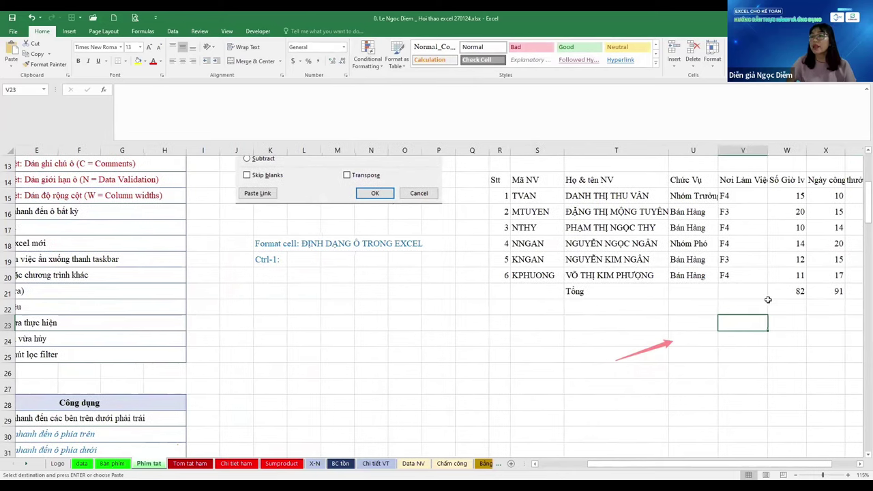
{"action": "key", "text": "Left"}
{"action": "key", "text": "Left"}
{"action": "key", "text": "Left"}
{"action": "key", "text": "Left"}
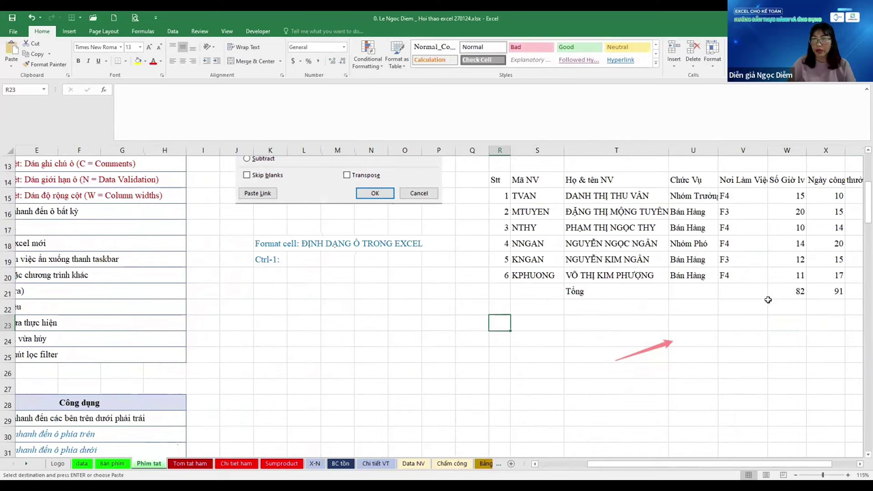
Paste only the timesheet's formats into R23:Z30 with Alt+E, S, T
{"action": "key", "text": "alt+e"}
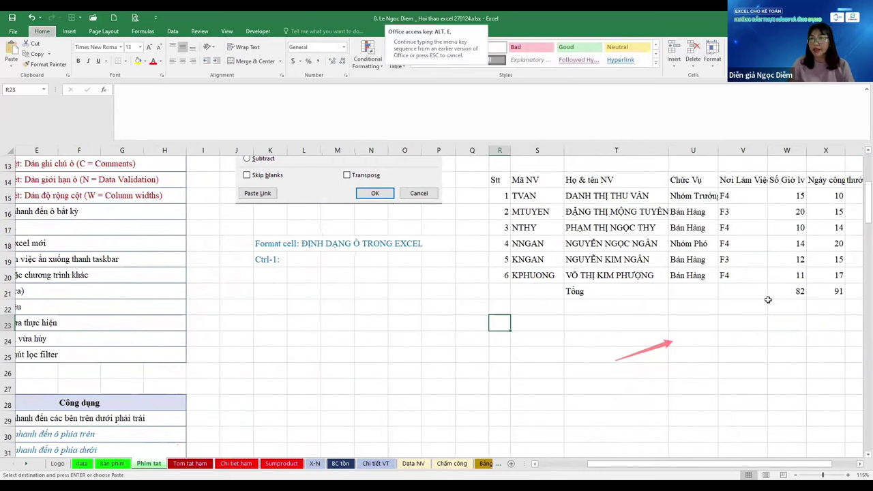
{"action": "key", "text": "s"}
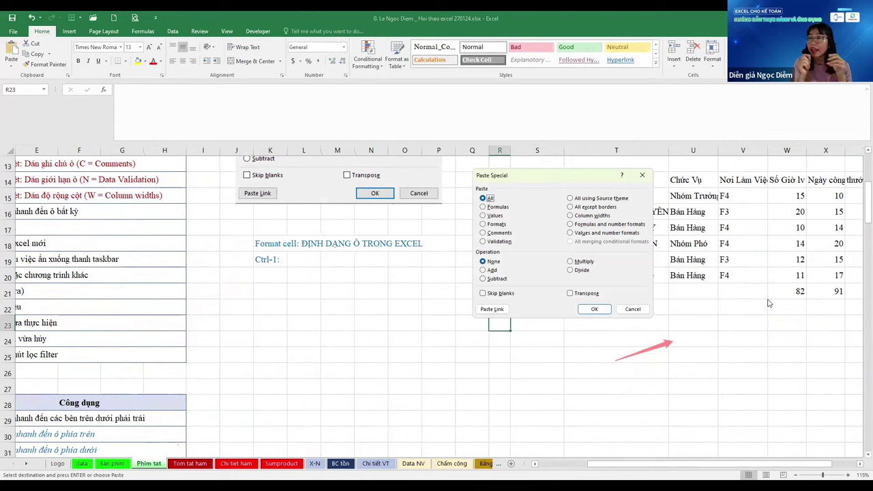
{"action": "key", "text": "t"}
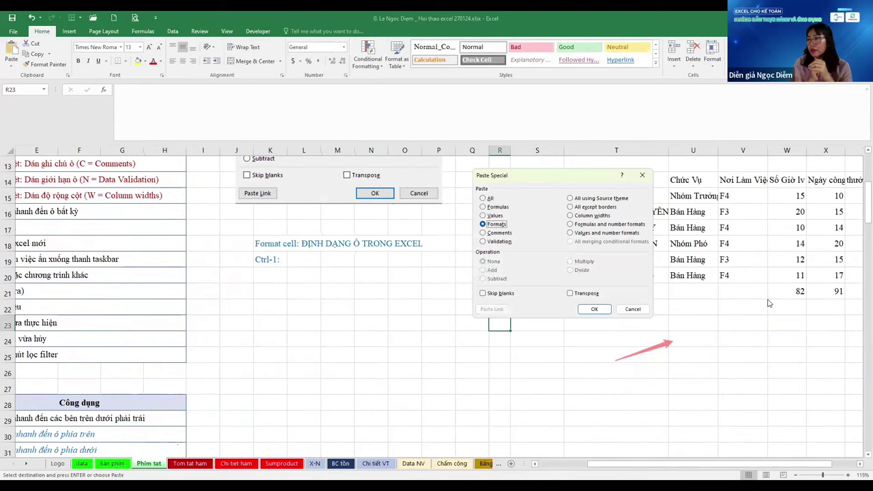
{"action": "key", "text": "Return"}
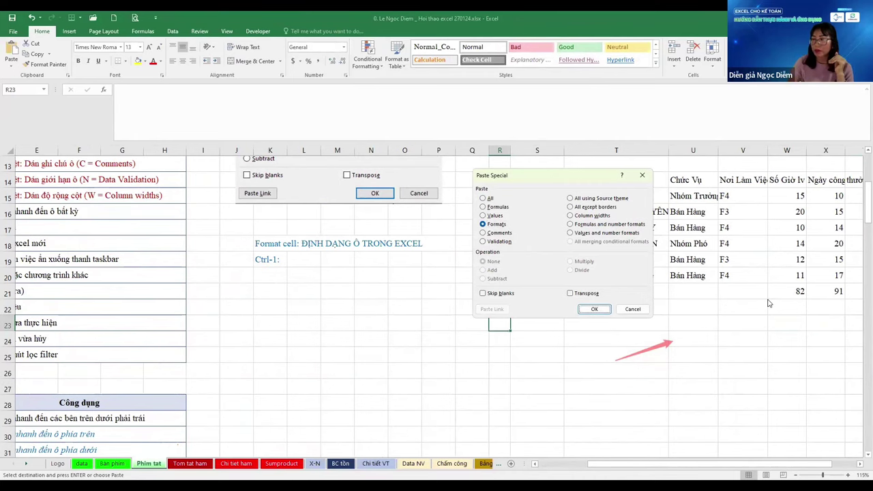
{"action": "key", "text": "Tab"}
{"action": "key", "text": "Tab"}
{"action": "key", "text": "Tab"}
{"action": "key", "text": "Tab"}
{"action": "key", "text": "Tab"}
{"action": "key", "text": "Tab"}
{"action": "key", "text": "Tab"}
{"action": "key", "text": "Tab"}
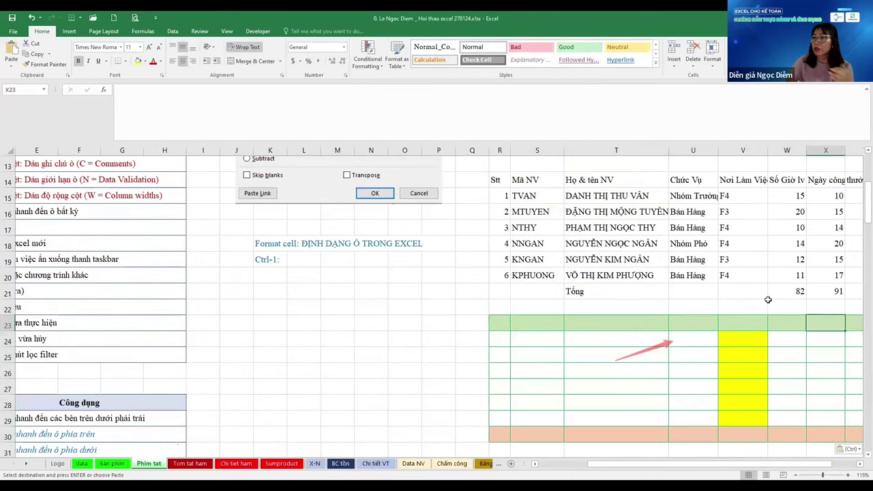
{"action": "key", "text": "Tab"}
{"action": "key", "text": "Tab"}
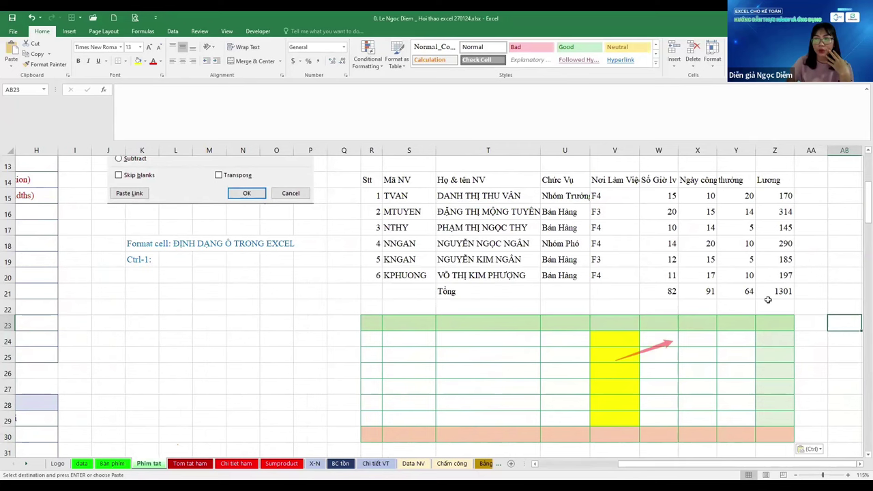
{"action": "key", "text": "Left"}
{"action": "key", "text": "Left"}
{"action": "key", "text": "Left"}
{"action": "key", "text": "Left"}
{"action": "key", "text": "Left"}
{"action": "key", "text": "Left"}
{"action": "key", "text": "Left"}
{"action": "key", "text": "Left"}
{"action": "key", "text": "Left"}
{"action": "key", "text": "Left"}
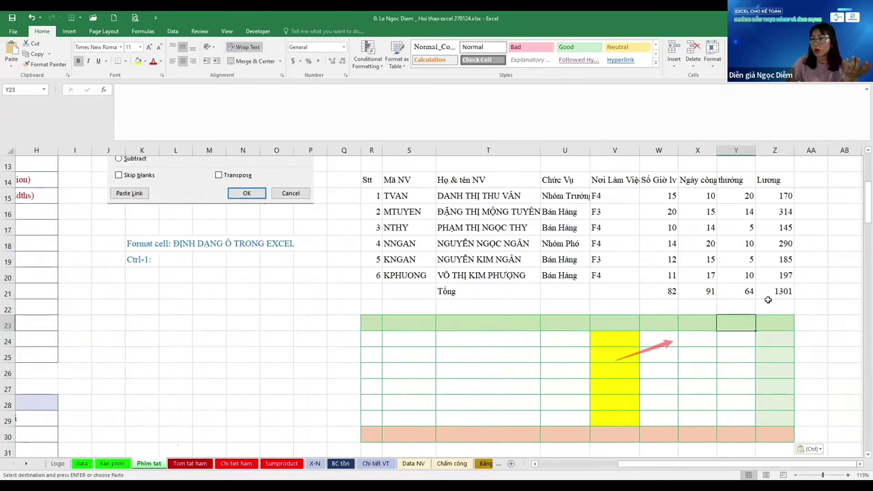
{"action": "key", "text": "Up"}
{"action": "key", "text": "Up"}
{"action": "key", "text": "Up"}
Return to R23 and paste only the comments with Ctrl+Alt+V, C
{"action": "scroll", "coordinate": [768, 299], "scroll_direction": "up", "scroll_amount": 4}
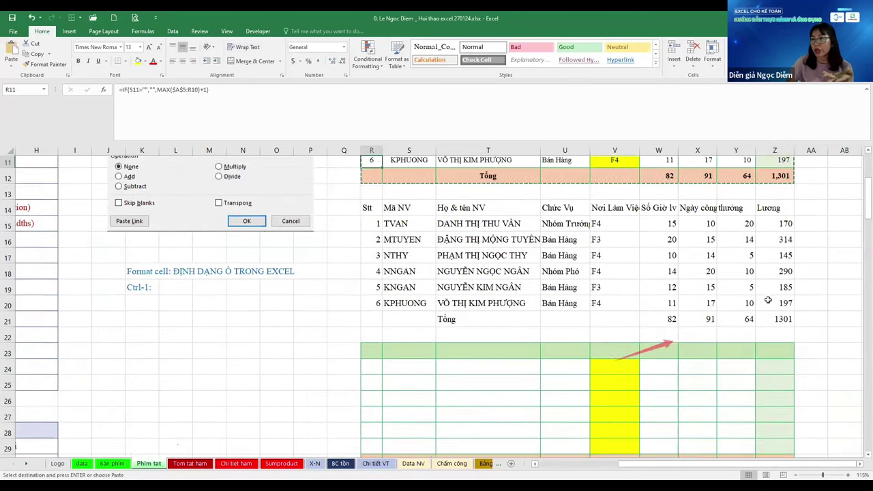
{"action": "key", "text": "shift+Down"}
{"action": "key", "text": "shift+Down"}
{"action": "key", "text": "shift+Down"}
{"action": "key", "text": "shift+Down"}
{"action": "key", "text": "shift+Down"}
{"action": "key", "text": "shift+Down"}
{"action": "key", "text": "shift+Down"}
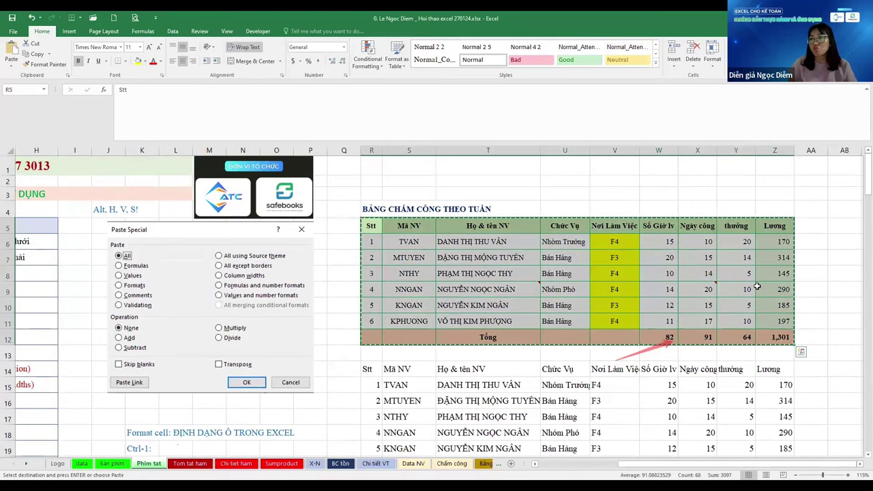
{"action": "key", "text": "Escape"}
{"action": "scroll", "coordinate": [757, 287], "scroll_direction": "down", "scroll_amount": 5}
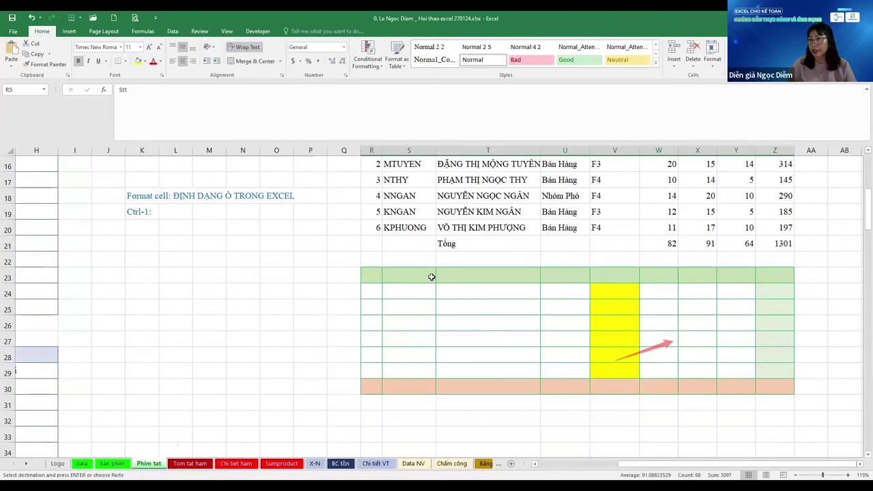
{"action": "key", "text": "Down"}
{"action": "key", "text": "Down"}
{"action": "key", "text": "Down"}
{"action": "key", "text": "Down"}
{"action": "key", "text": "Down"}
{"action": "key", "text": "Down"}
{"action": "key", "text": "Down"}
{"action": "key", "text": "Down"}
{"action": "key", "text": "Down"}
{"action": "key", "text": "Down"}
{"action": "key", "text": "Down"}
{"action": "key", "text": "Down"}
{"action": "key", "text": "Down"}
{"action": "key", "text": "Down"}
{"action": "key", "text": "Down"}
{"action": "key", "text": "Down"}
{"action": "key", "text": "Down"}
{"action": "key", "text": "Down"}
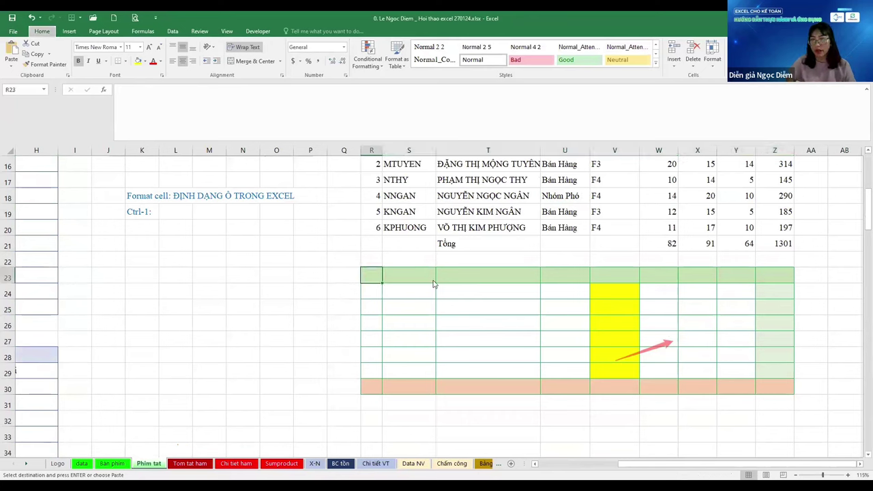
{"action": "key", "text": "ctrl+alt+v"}
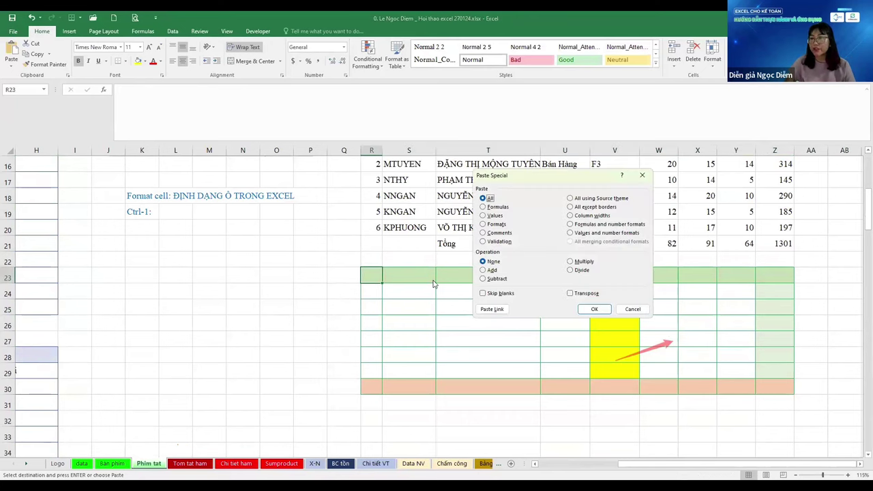
{"action": "key", "text": "c"}
{"action": "key", "text": "Return"}
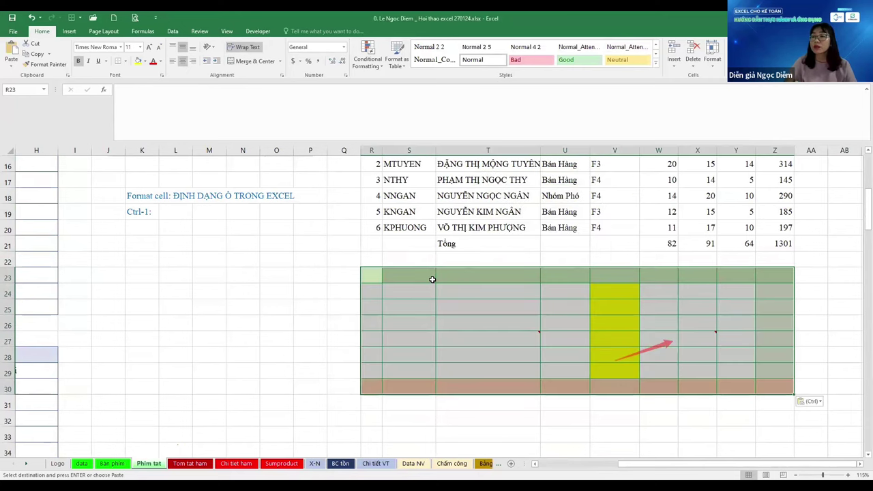
Move up to the work-location column header of the first table
{"action": "left_click", "coordinate": [433, 279]}
{"action": "key", "text": "Right"}
{"action": "key", "text": "Right"}
{"action": "key", "text": "Right"}
{"action": "key", "text": "ctrl+Up"}
{"action": "key", "text": "ctrl+Up"}
{"action": "key", "text": "ctrl+Up"}
{"action": "key", "text": "ctrl+Up"}
{"action": "key", "text": "ctrl+alt+v"}
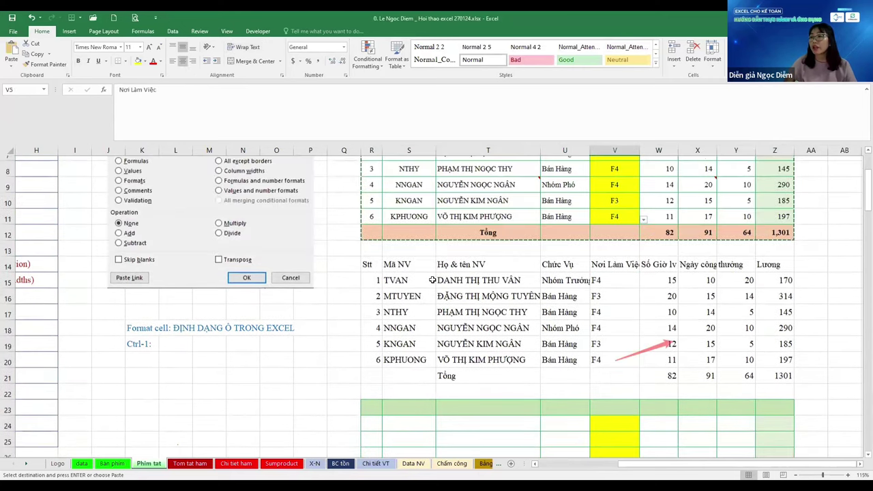
Check V6's F3/F4 dropdown list, then copy V6
{"action": "key", "text": "Down"}
{"action": "key", "text": "alt+Down"}
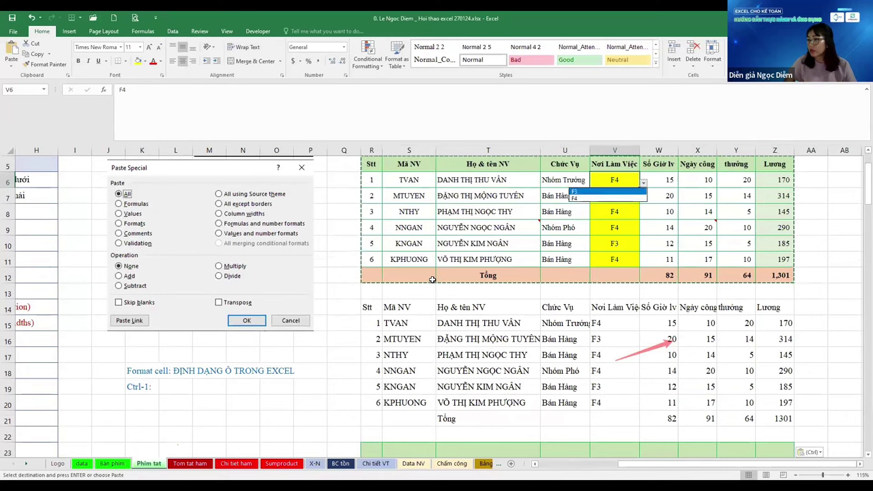
{"action": "key", "text": "Escape"}
{"action": "key", "text": "Escape"}
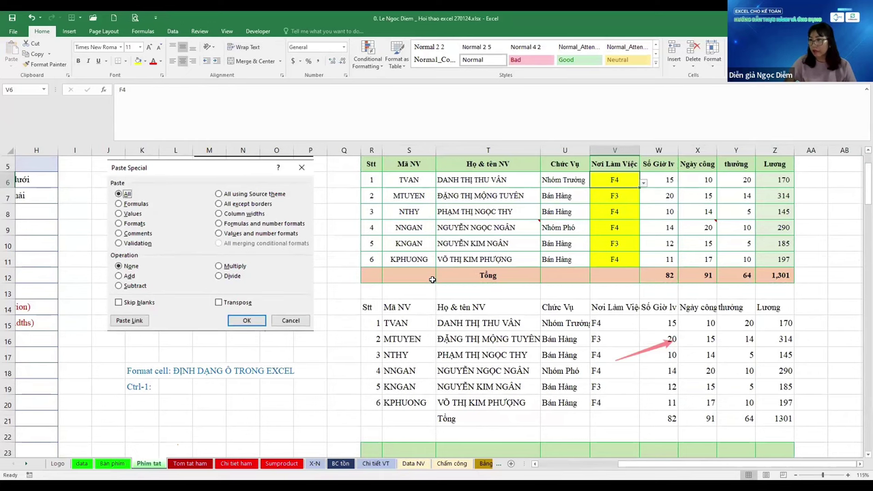
{"action": "key", "text": "ctrl+c"}
Paste only V6's validation into AC6:AC12 with Ctrl+Alt+V, N, then select AC6
{"action": "key", "text": "Right"}
{"action": "key", "text": "Right"}
{"action": "key", "text": "Right"}
{"action": "key", "text": "Right"}
{"action": "key", "text": "Right"}
{"action": "key", "text": "Right"}
{"action": "key", "text": "Right"}
{"action": "key", "text": "Right"}
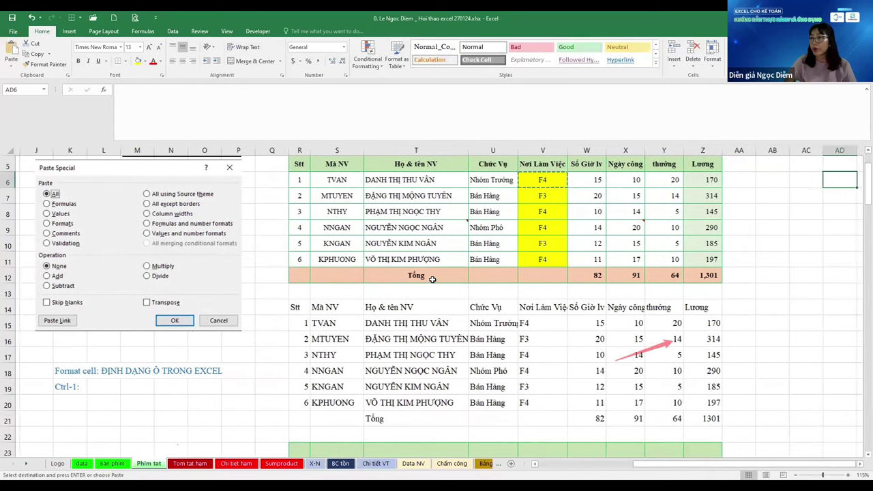
{"action": "key", "text": "Right"}
{"action": "key", "text": "Right"}
{"action": "key", "text": "Right"}
{"action": "key", "text": "Left"}
{"action": "key", "text": "Left"}
{"action": "key", "text": "Left"}
{"action": "key", "text": "Left"}
{"action": "key", "text": "shift+Down"}
{"action": "key", "text": "shift+Down"}
{"action": "key", "text": "shift+Down"}
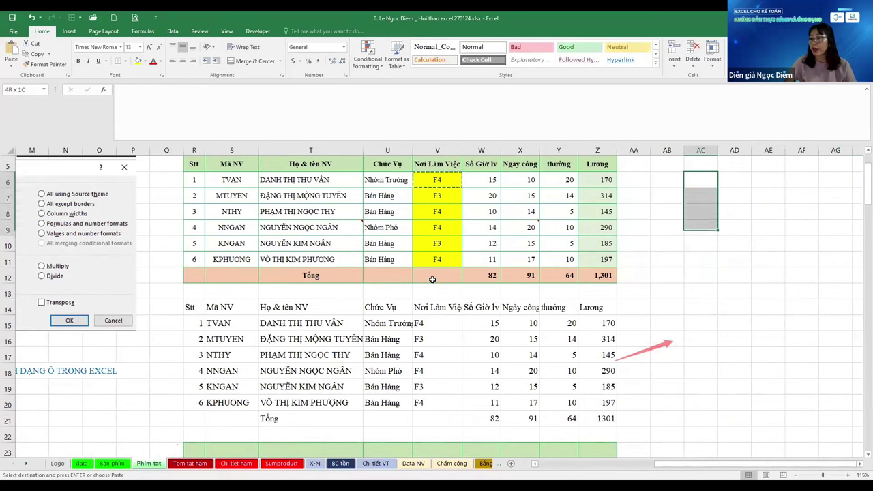
{"action": "key", "text": "shift+Down"}
{"action": "key", "text": "shift+Down"}
{"action": "key", "text": "shift+Down"}
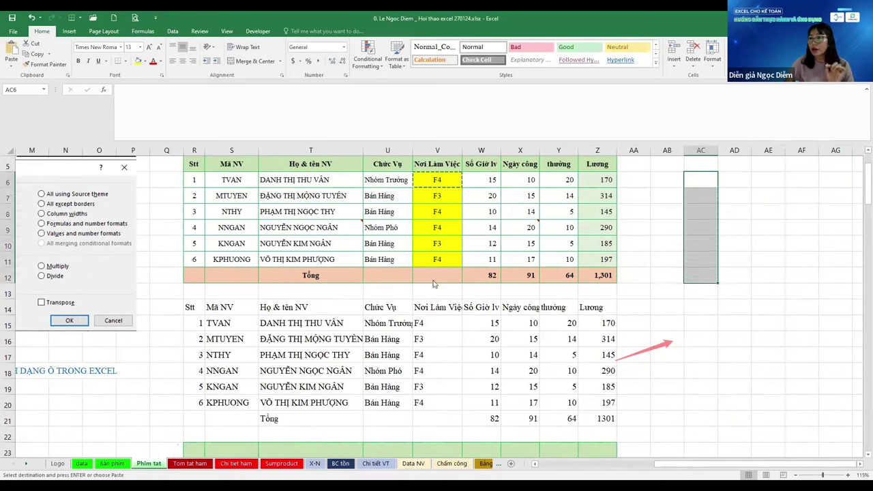
{"action": "key", "text": "ctrl+alt+v"}
{"action": "key", "text": "n"}
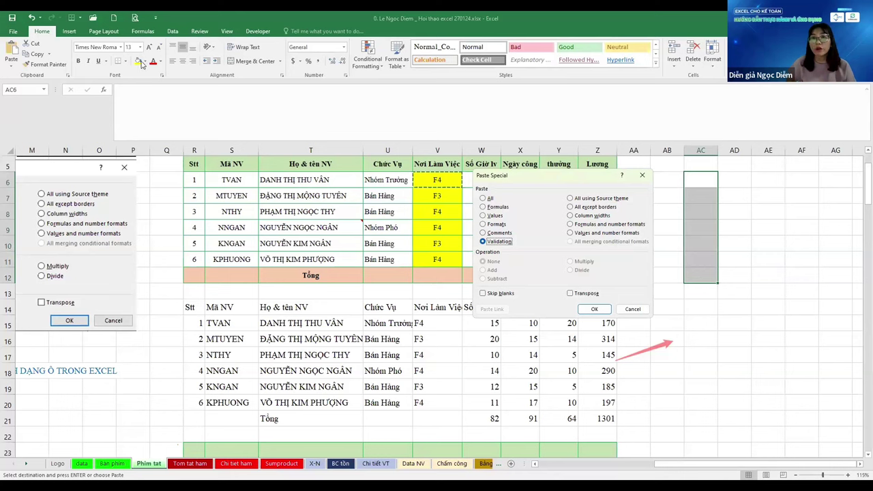
{"action": "key", "text": "Return"}
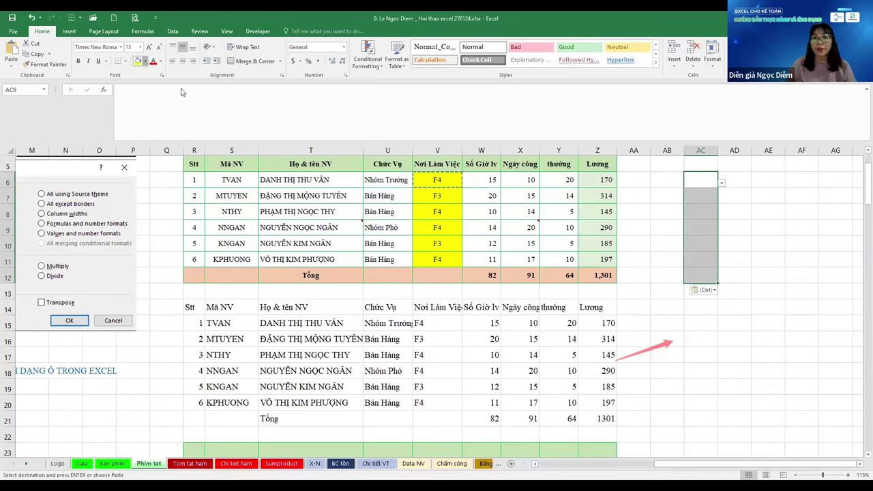
{"action": "left_click", "coordinate": [715, 183]}
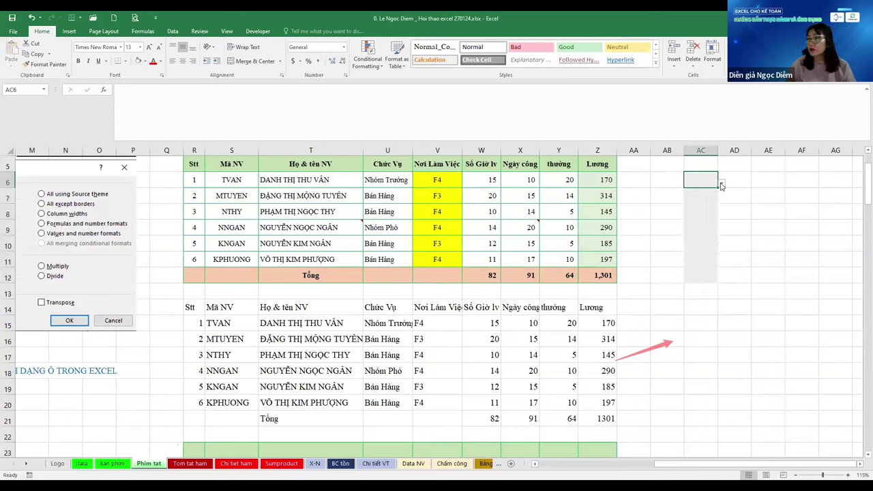
{"action": "left_click", "coordinate": [722, 183]}
{"action": "left_click", "coordinate": [708, 215]}
{"action": "left_click", "coordinate": [710, 273]}
{"action": "left_click", "coordinate": [702, 168]}
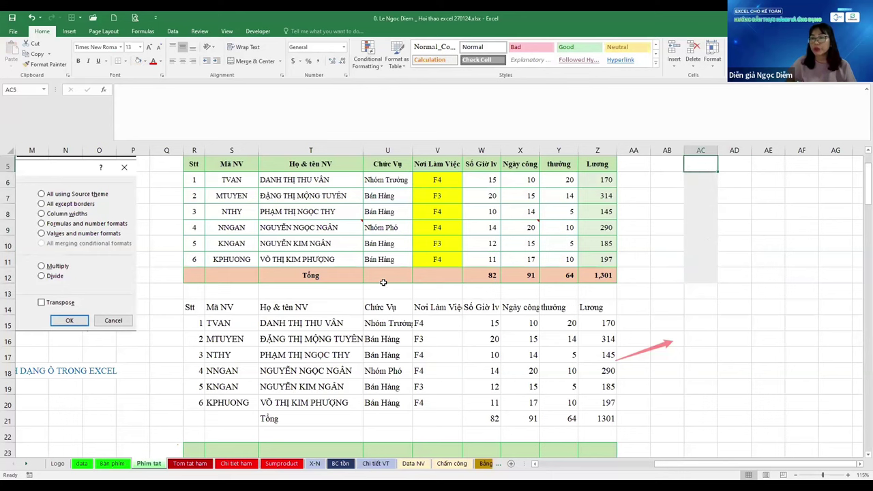
{"action": "left_click", "coordinate": [380, 213]}
{"action": "scroll", "coordinate": [380, 214], "scroll_direction": "up", "scroll_amount": 3}
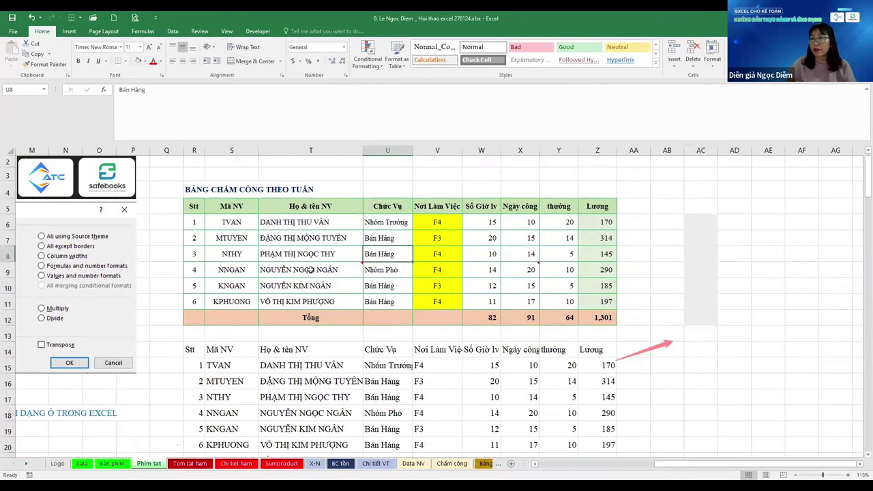
{"action": "left_click", "coordinate": [311, 221]}
{"action": "key", "text": "Right"}
{"action": "key", "text": "Right"}
{"action": "key", "text": "Right"}
{"action": "key", "text": "Right"}
{"action": "key", "text": "Right"}
{"action": "key", "text": "Right"}
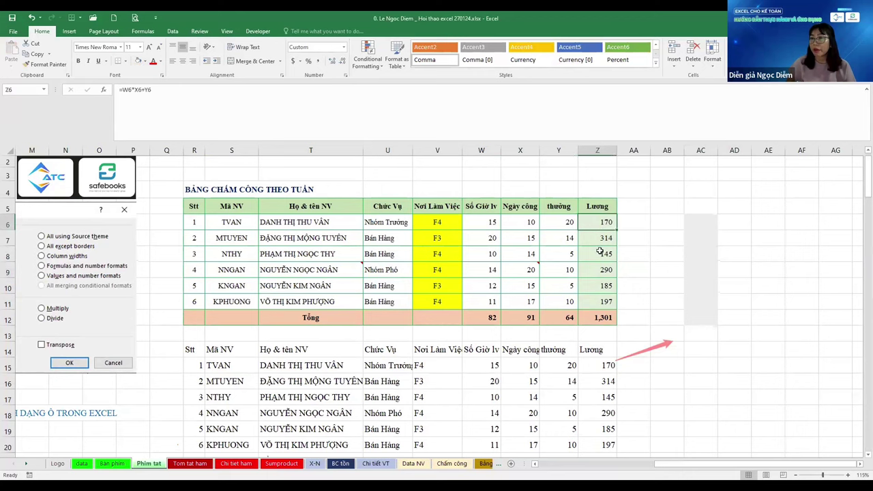
{"action": "left_click", "coordinate": [427, 226]}
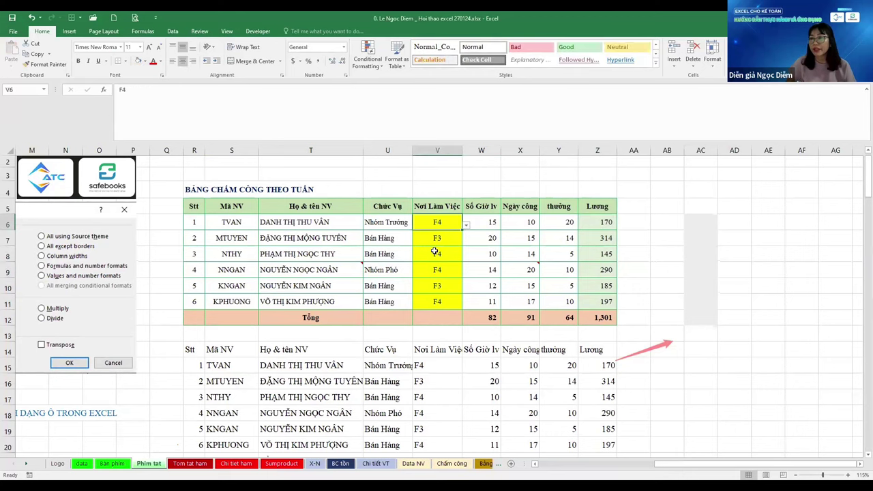
{"action": "left_click", "coordinate": [440, 300]}
{"action": "left_click", "coordinate": [444, 225]}
{"action": "left_click", "coordinate": [447, 271]}
{"action": "left_click", "coordinate": [442, 301]}
{"action": "left_click", "coordinate": [446, 225]}
{"action": "left_click", "coordinate": [445, 253]}
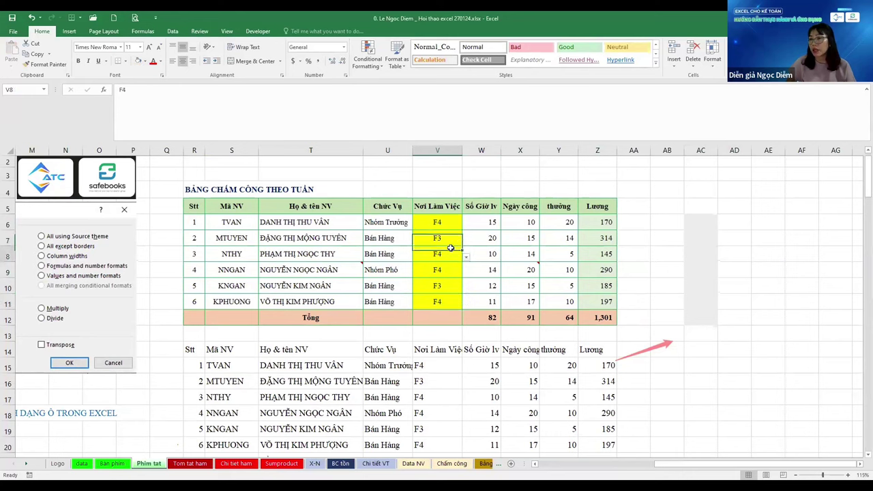
{"action": "left_click", "coordinate": [447, 285]}
{"action": "left_click", "coordinate": [438, 226]}
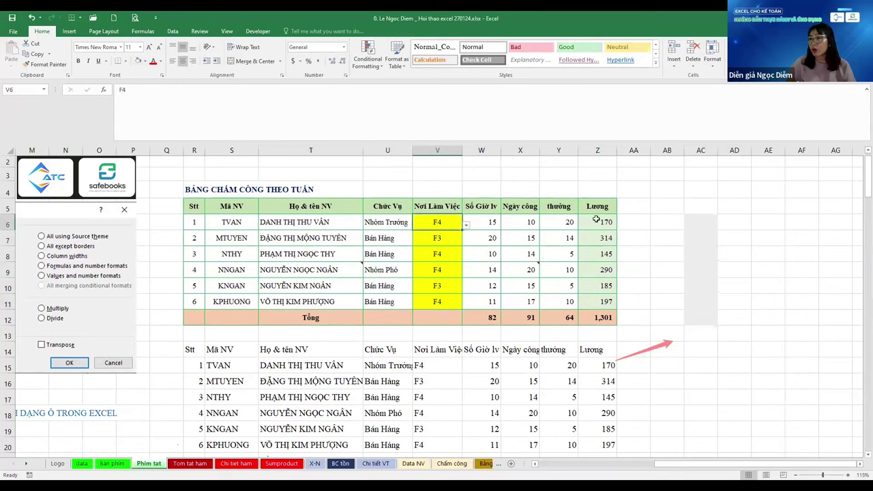
{"action": "left_click", "coordinate": [597, 222]}
{"action": "key", "text": "F2"}
{"action": "key", "text": "Escape"}
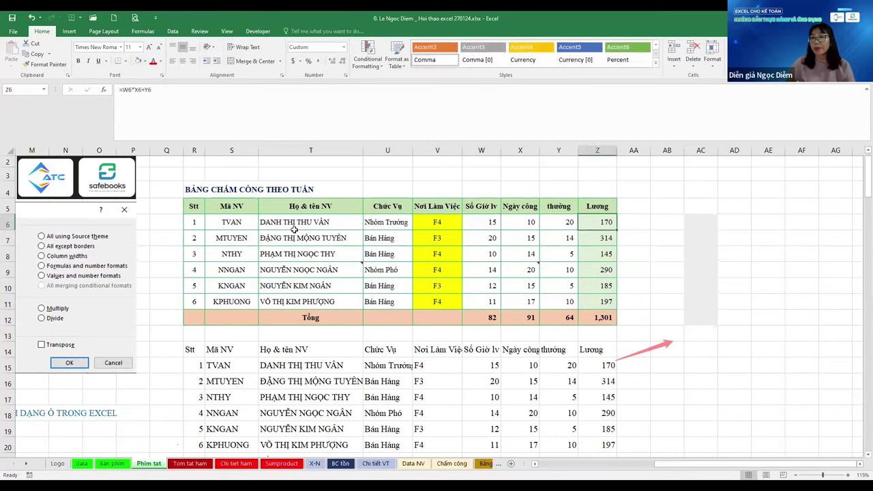
{"action": "left_click", "coordinate": [296, 223]}
{"action": "left_click", "coordinate": [296, 254]}
{"action": "left_click", "coordinate": [232, 272]}
{"action": "left_click", "coordinate": [232, 301]}
{"action": "left_click", "coordinate": [310, 285]}
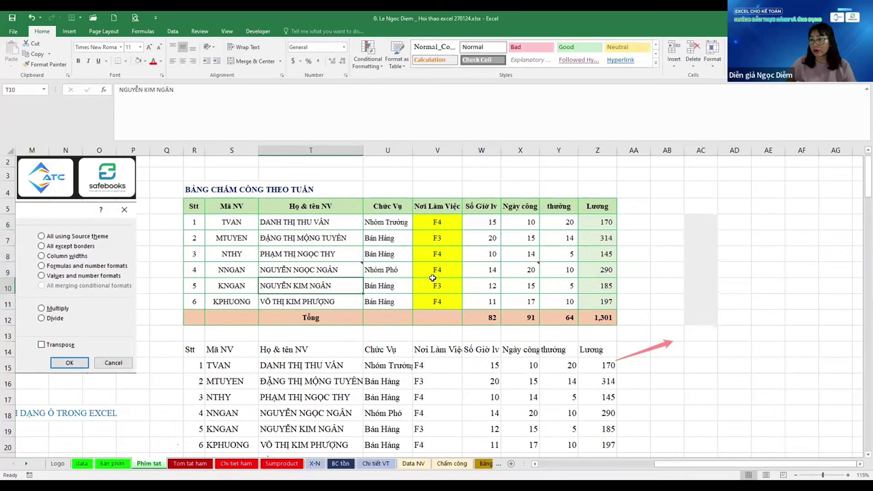
{"action": "left_click", "coordinate": [503, 207]}
{"action": "left_click", "coordinate": [695, 210]}
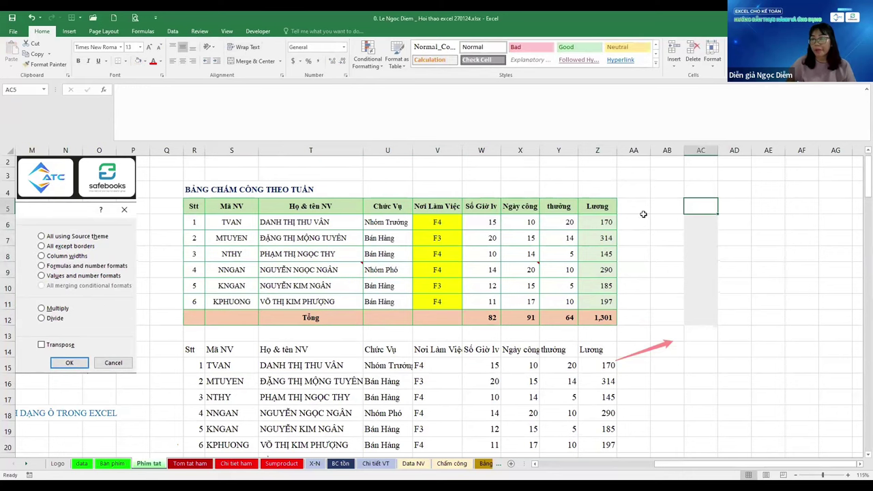
{"action": "left_click", "coordinate": [195, 206]}
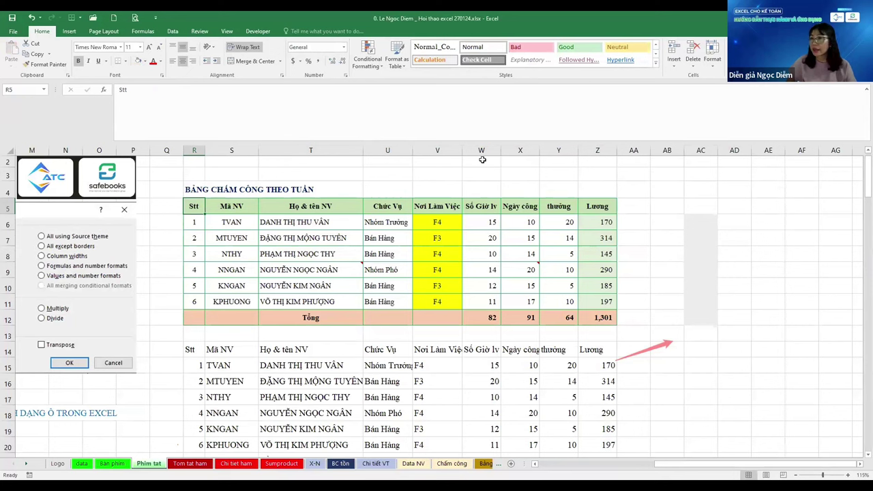
Select the timesheet from R5 through the Tổng row and copy it
{"action": "key", "text": "ctrl+shift+Right"}
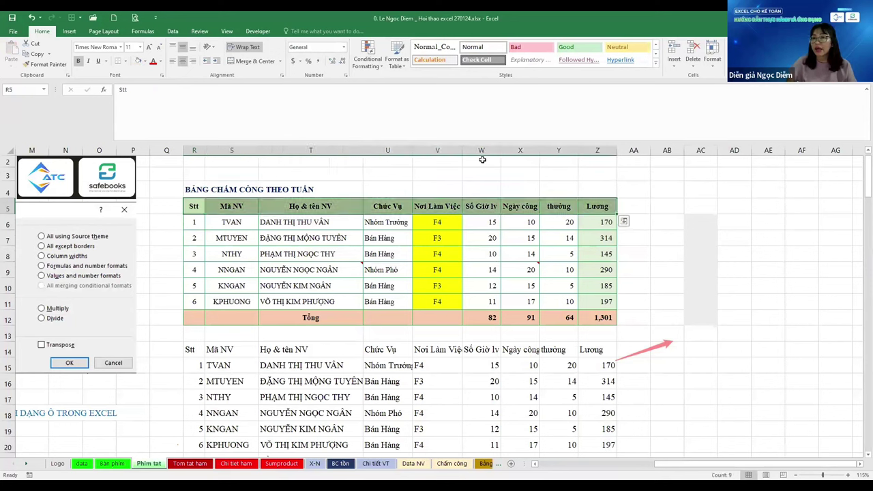
{"action": "key", "text": "ctrl+shift+Down"}
{"action": "key", "text": "ctrl+c"}
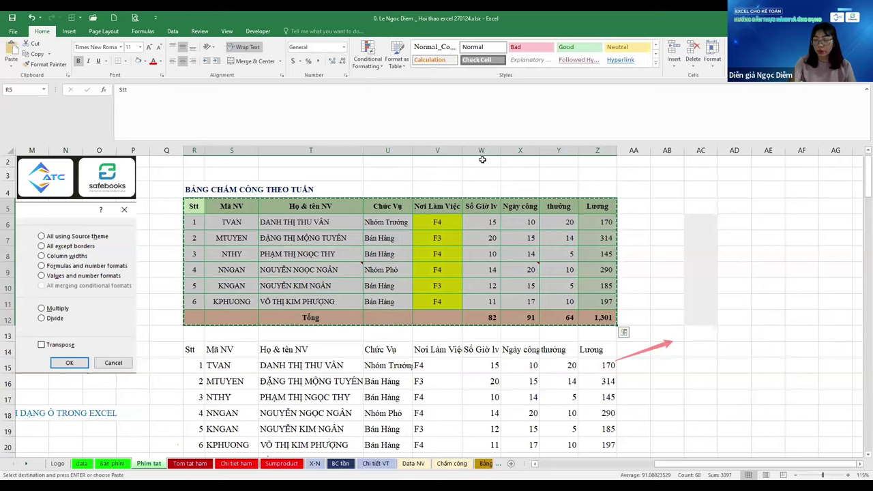
Insert a new Sheet1 with Shift+F11 and paste the table at A3
{"action": "key", "text": "shift+F11"}
{"action": "key", "text": "Down"}
{"action": "key", "text": "Down"}
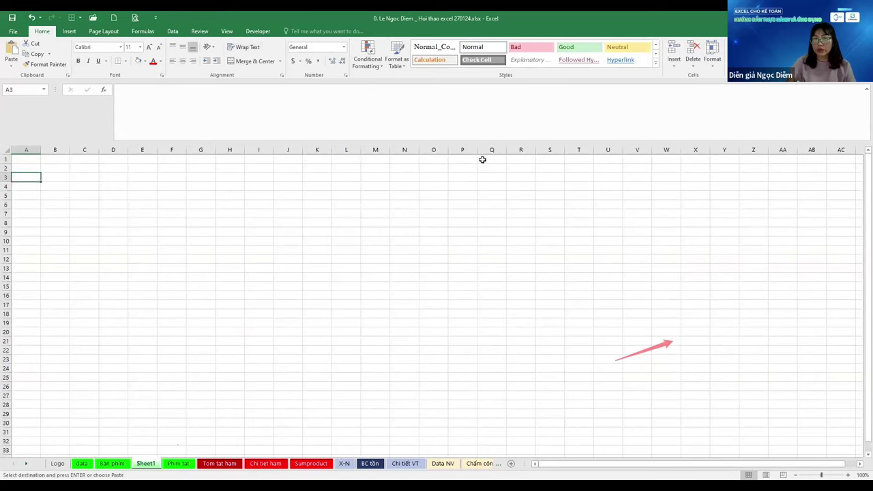
{"action": "key", "text": "ctrl+Page_Down"}
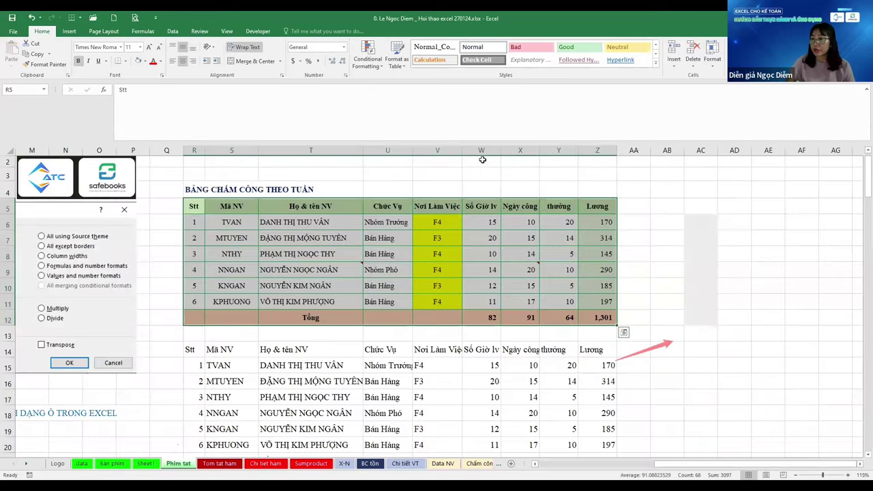
{"action": "key", "text": "ctrl+Page_Up"}
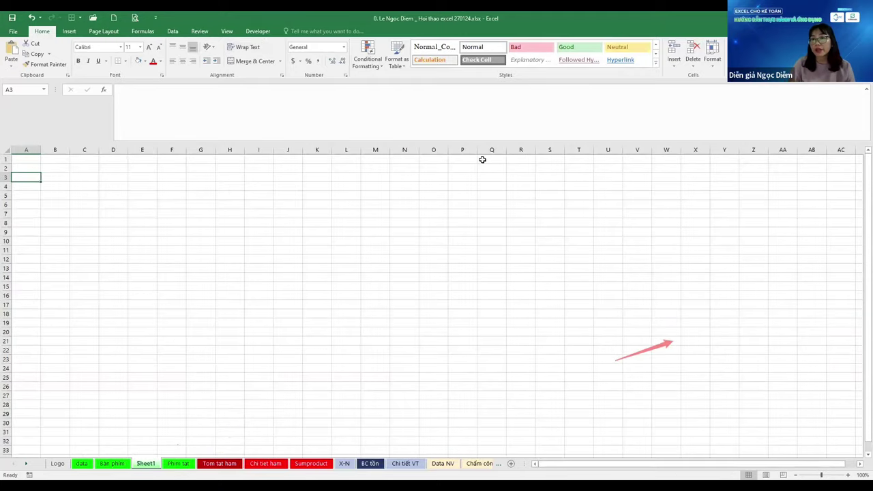
{"action": "key", "text": "ctrl+v"}
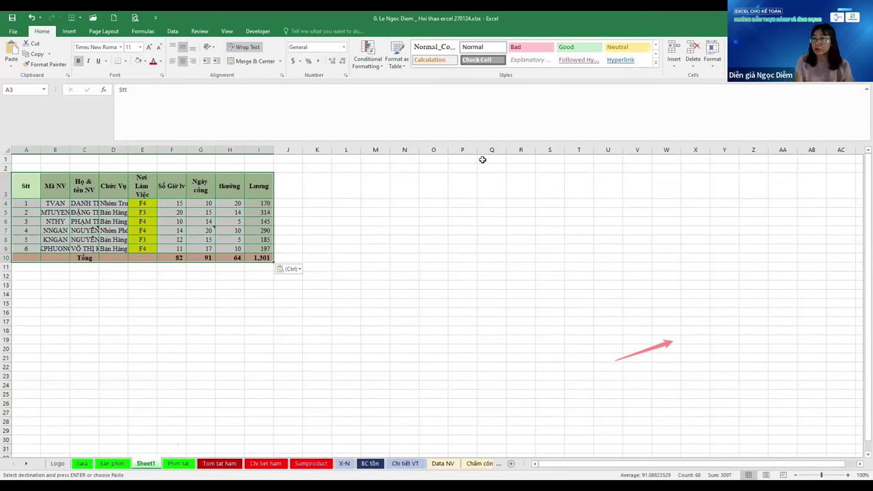
{"action": "key", "text": "Escape"}
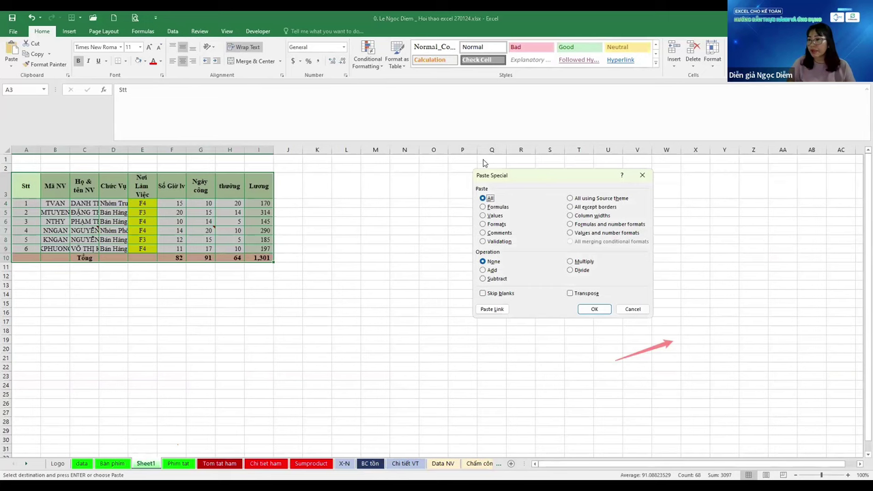
Paste only the source column widths onto the Sheet1 table
{"action": "key", "text": "w"}
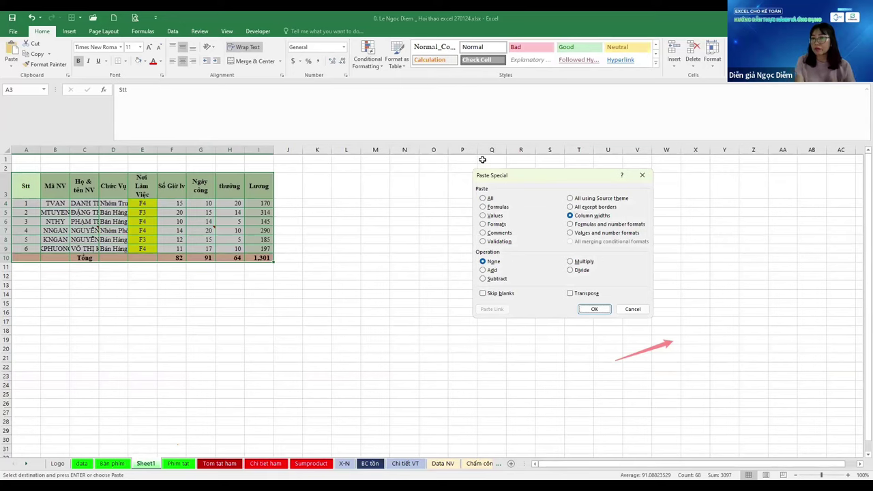
{"action": "key", "text": "Return"}
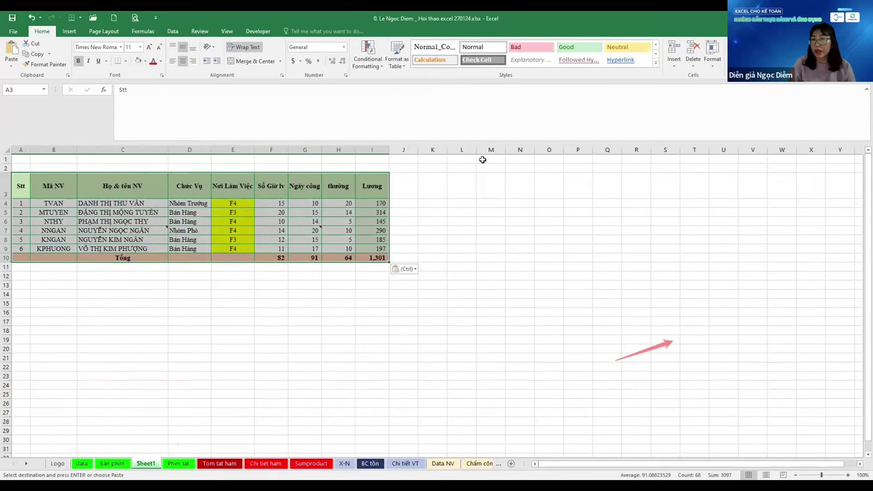
{"action": "key", "text": "Escape"}
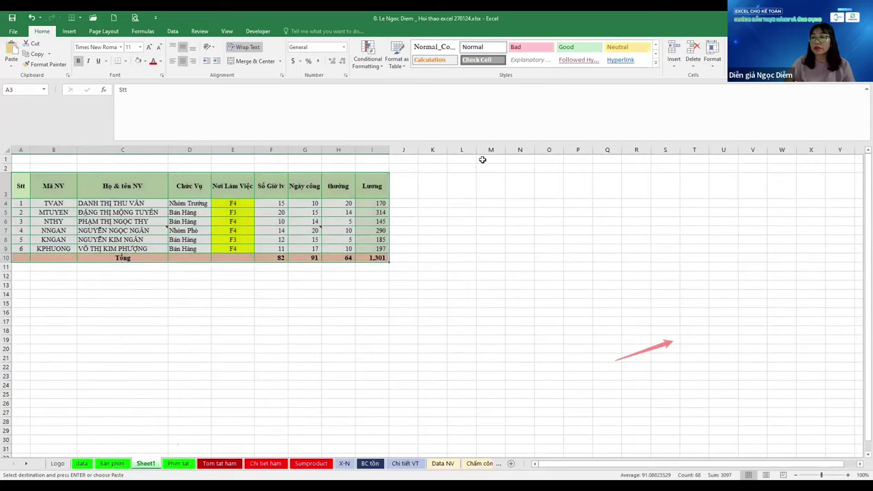
Paste a second timesheet copy at K3, keeping the source column widths
{"action": "key", "text": "ctrl+Page_Down"}
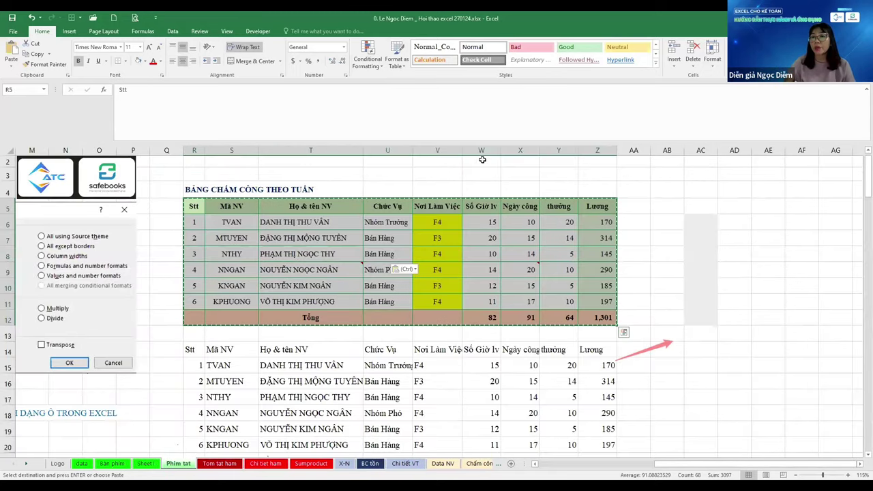
{"action": "key", "text": "ctrl+Page_Up"}
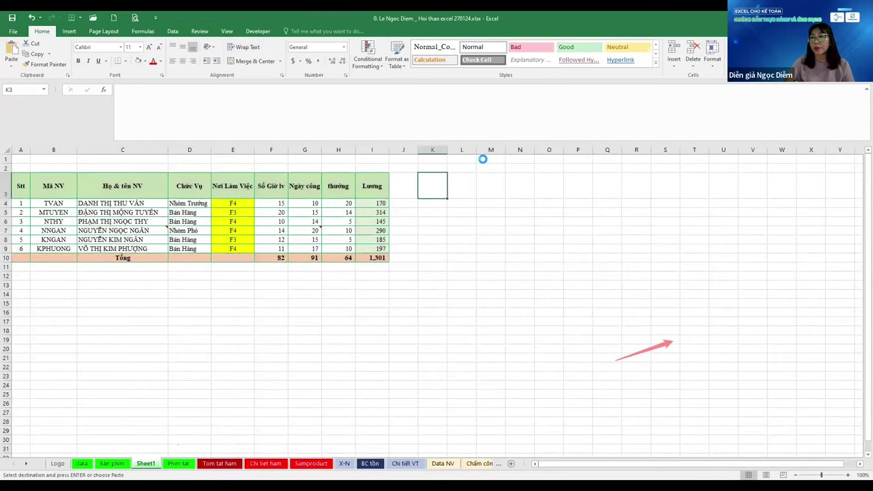
{"action": "key", "text": "Right"}
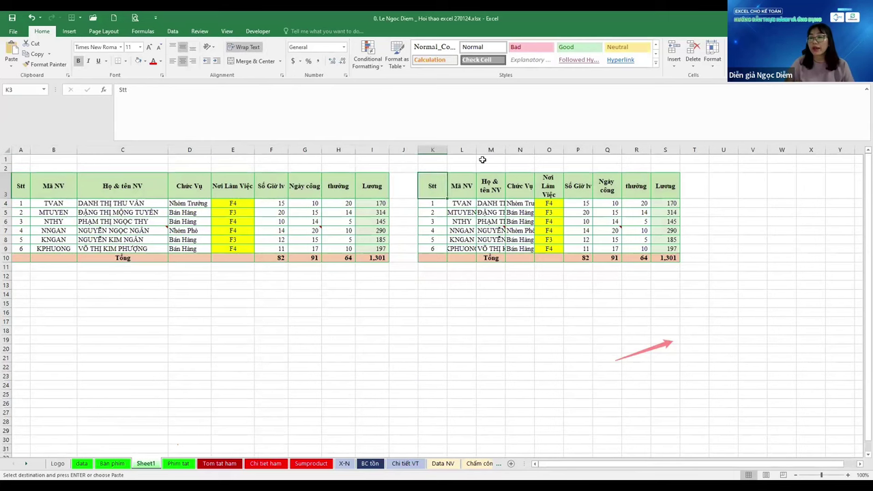
{"action": "key", "text": "ctrl"}
{"action": "key", "text": "w"}
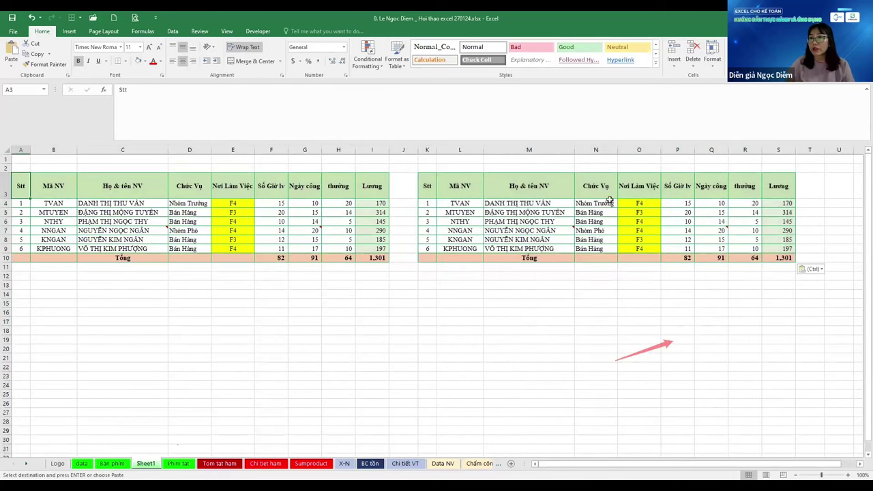
Autofit columns L and M, then undo both width changes
{"action": "double_click", "coordinate": [484, 149]}
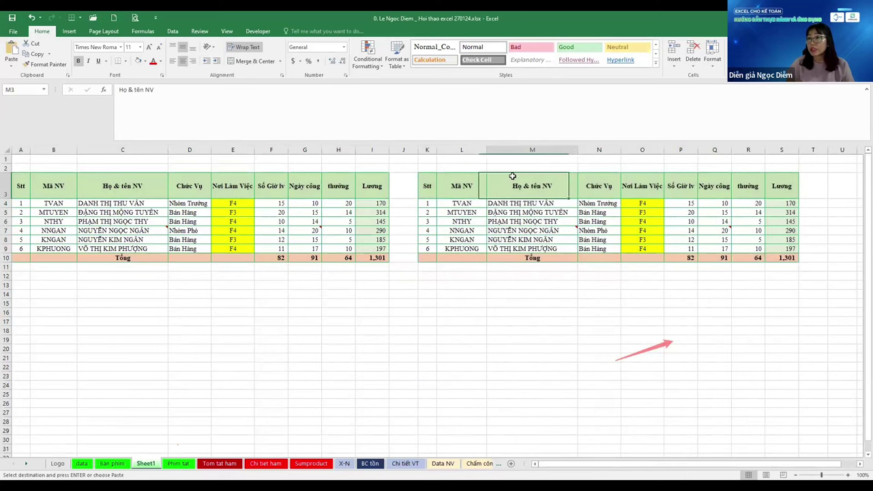
{"action": "left_click", "coordinate": [513, 179]}
{"action": "double_click", "coordinate": [577, 149]}
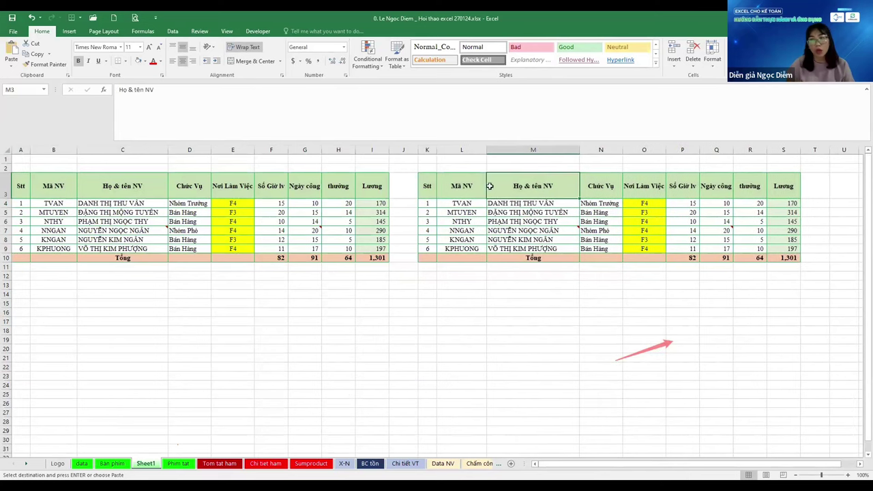
{"action": "key", "text": "Left"}
{"action": "key", "text": "ctrl+z"}
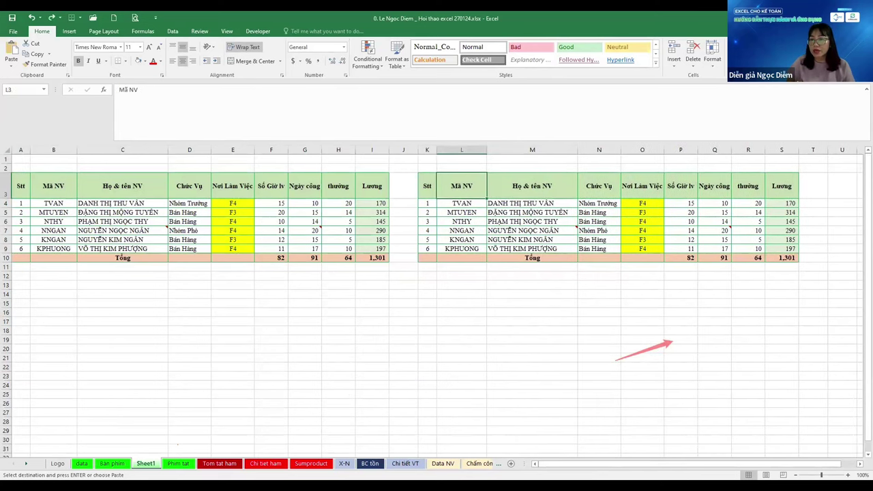
{"action": "key", "text": "ctrl+z"}
Check the column options on Phim tat and column M's width on Sheet1, cancelling without changes
{"action": "left_click", "coordinate": [178, 463]}
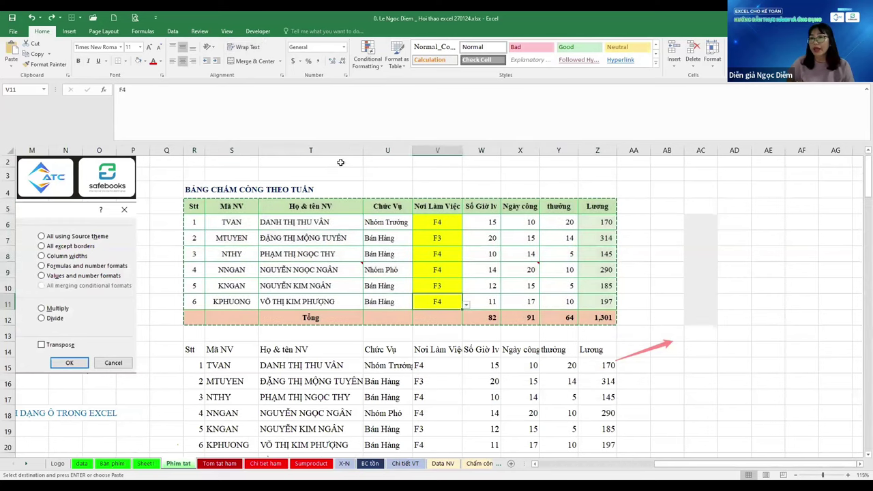
{"action": "right_click", "coordinate": [333, 147]}
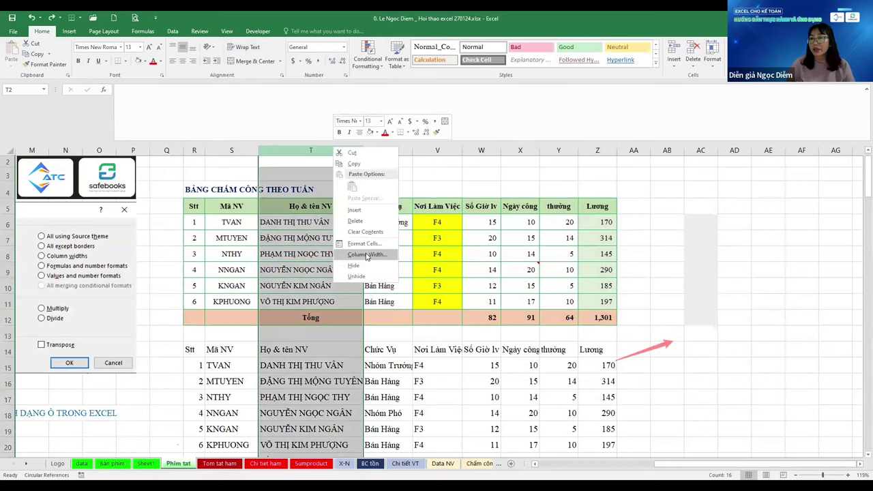
{"action": "key", "text": "Escape"}
{"action": "left_click", "coordinate": [352, 336]}
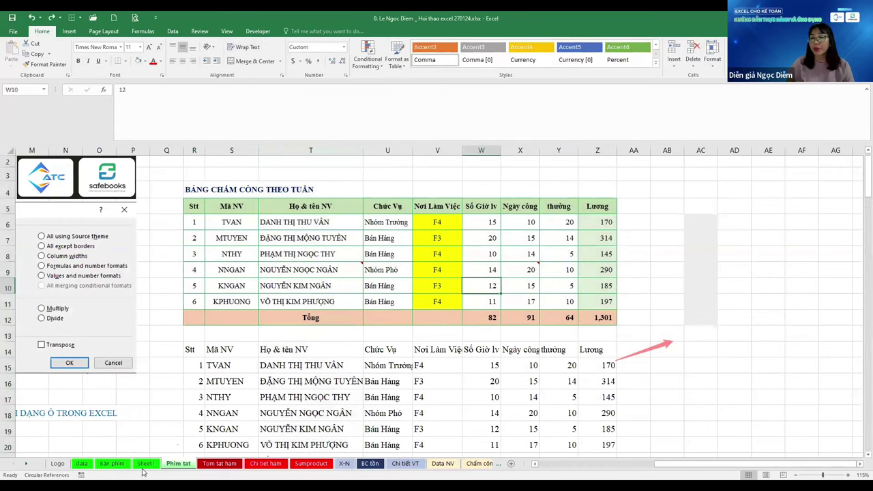
{"action": "left_click", "coordinate": [146, 464]}
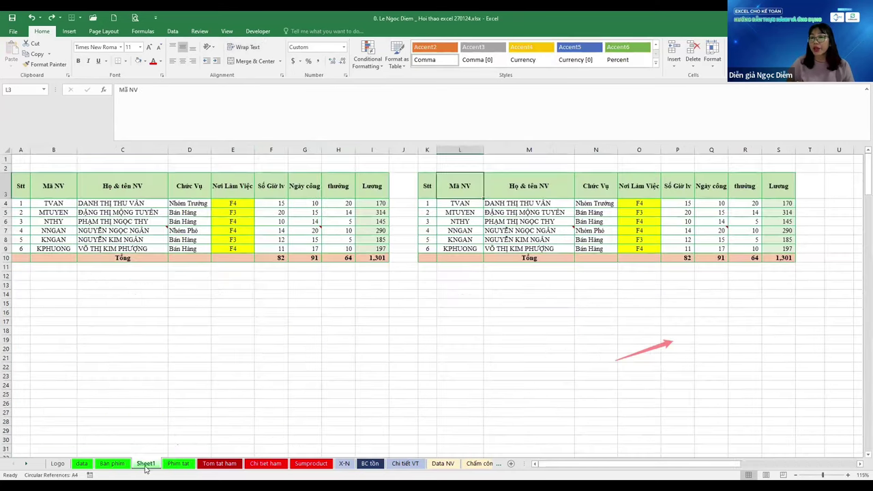
{"action": "right_click", "coordinate": [527, 149]}
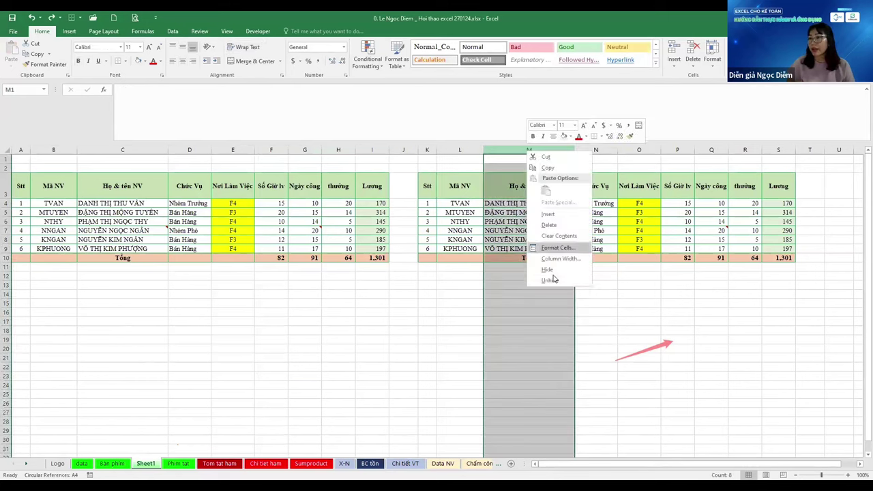
{"action": "left_click", "coordinate": [556, 259]}
{"action": "key", "text": "Escape"}
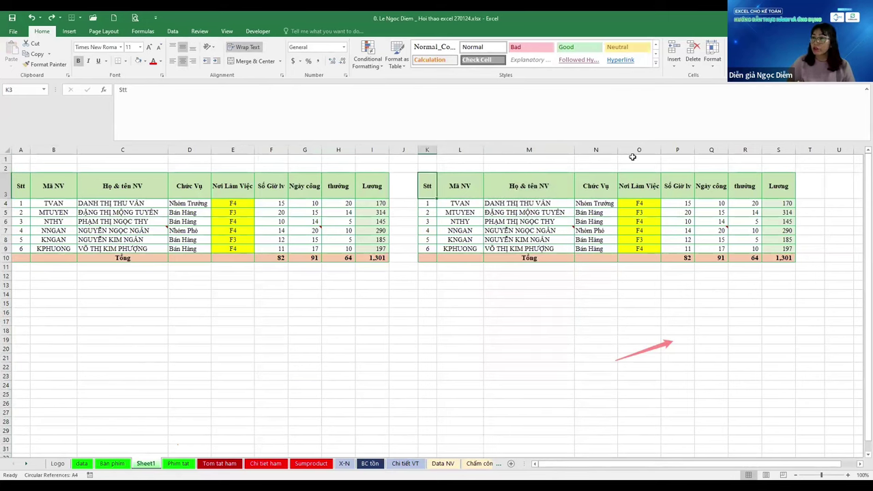
Copy the Họ & tên NV header M3 and select row 3 from U to AD
{"action": "key", "text": "Right"}
{"action": "key", "text": "Right"}
{"action": "key", "text": "ctrl+c"}
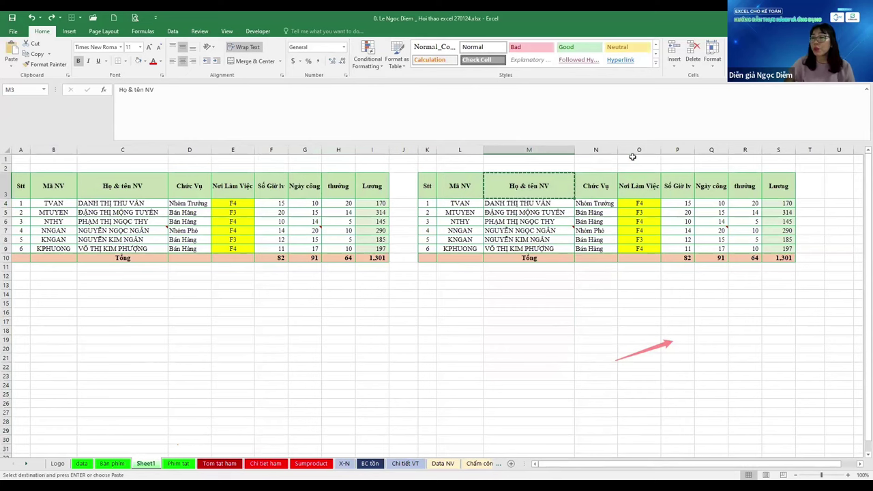
{"action": "key", "text": "Right"}
{"action": "key", "text": "Right"}
{"action": "key", "text": "Right"}
{"action": "key", "text": "Right"}
{"action": "key", "text": "Right"}
{"action": "key", "text": "Right"}
{"action": "key", "text": "Right"}
{"action": "key", "text": "Right"}
{"action": "key", "text": "shift+Right"}
{"action": "key", "text": "shift+Right"}
{"action": "key", "text": "shift+Right"}
{"action": "key", "text": "shift+Right"}
{"action": "key", "text": "shift+Right"}
{"action": "key", "text": "shift+Right"}
{"action": "key", "text": "shift+Right"}
{"action": "key", "text": "shift+Right"}
{"action": "key", "text": "shift+Right"}
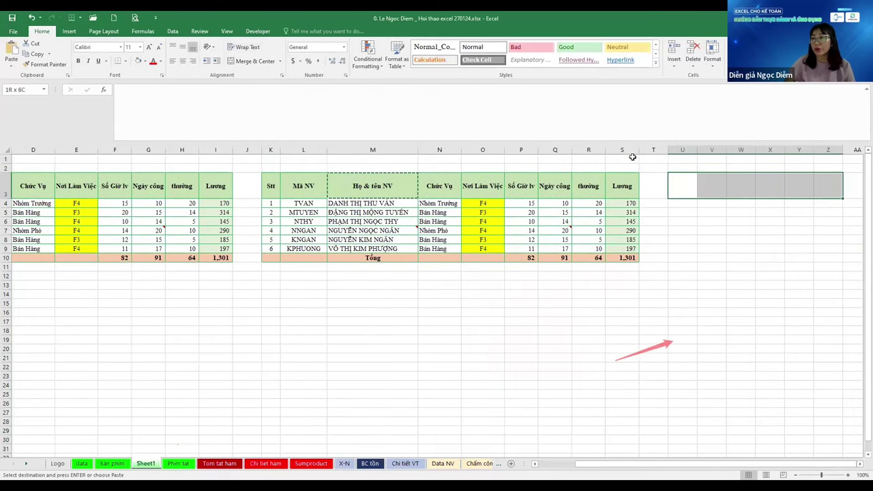
Paste column M's width onto U3:AF3 with Ctrl+Alt+V, W
{"action": "key", "text": "shift+Right"}
{"action": "key", "text": "shift+Right"}
{"action": "key", "text": "shift+Right"}
{"action": "key", "text": "shift+Left"}
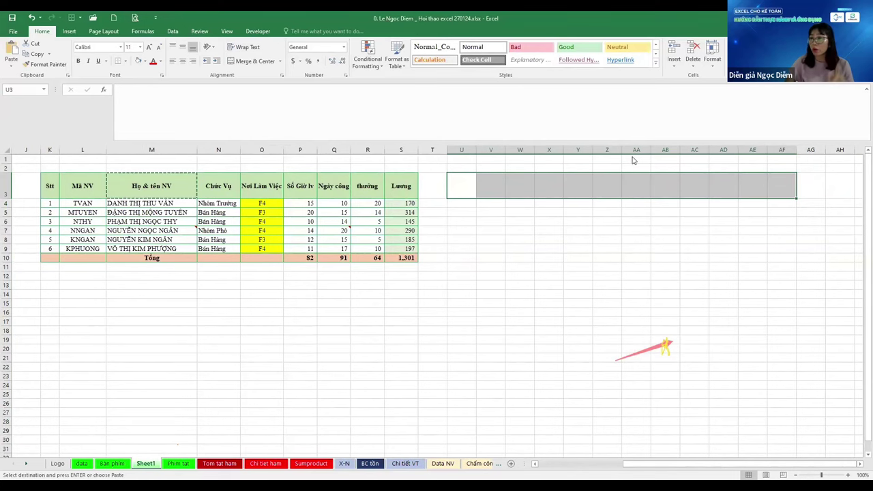
{"action": "key", "text": "ctrl+alt+v"}
{"action": "key", "text": "w"}
{"action": "key", "text": "Return"}
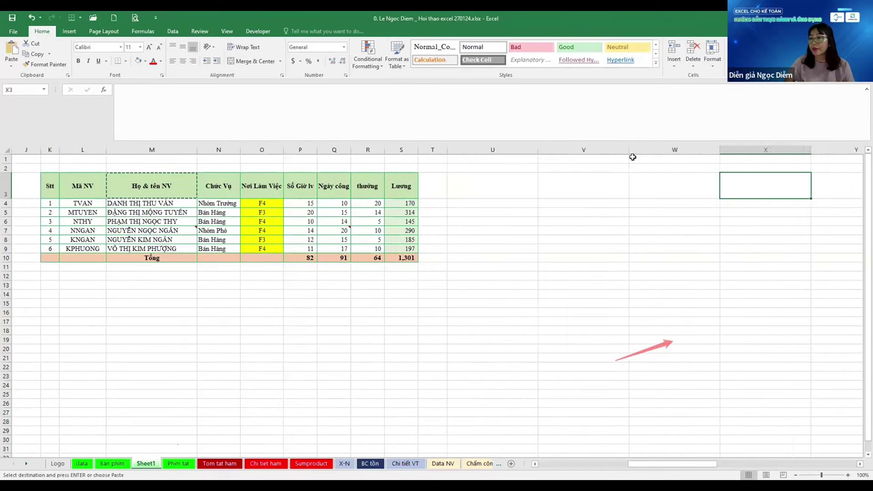
{"action": "key", "text": "Home"}
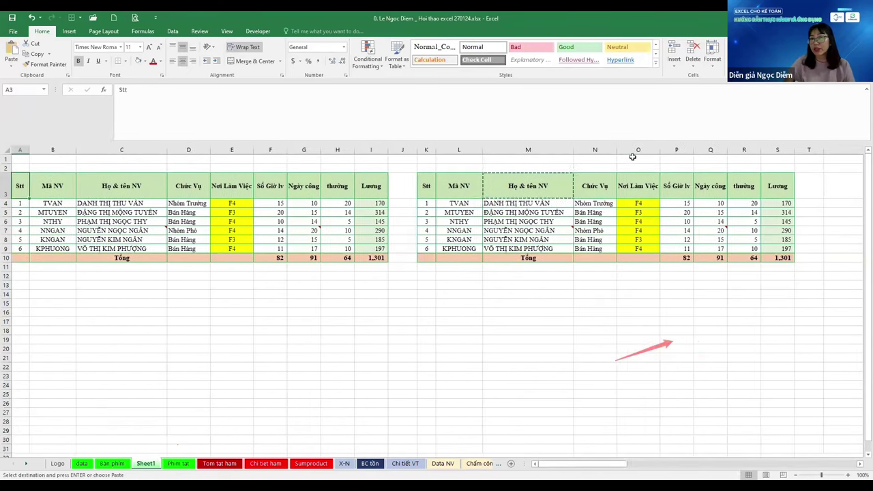
Switch to the Phim tat sheet and move from S10 back to column A of row 5
{"action": "key", "text": "ctrl+Page_Down"}
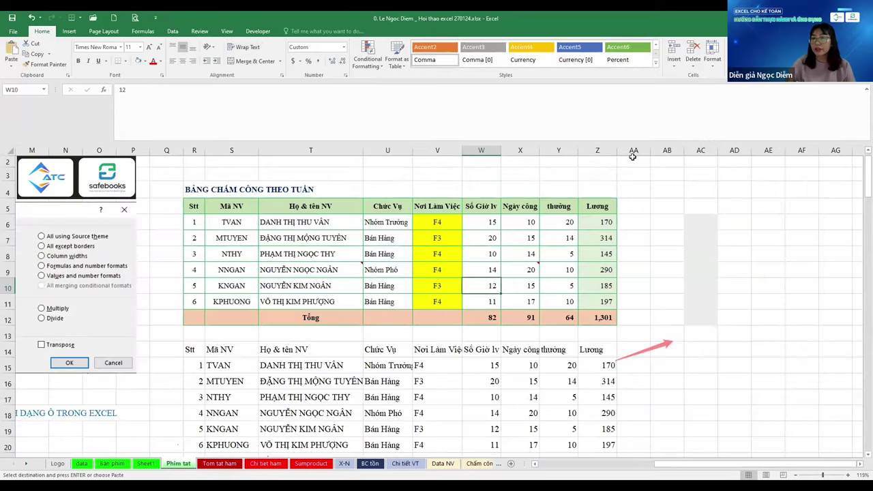
{"action": "key", "text": "Left"}
{"action": "key", "text": "Left"}
{"action": "key", "text": "Left"}
{"action": "key", "text": "Left"}
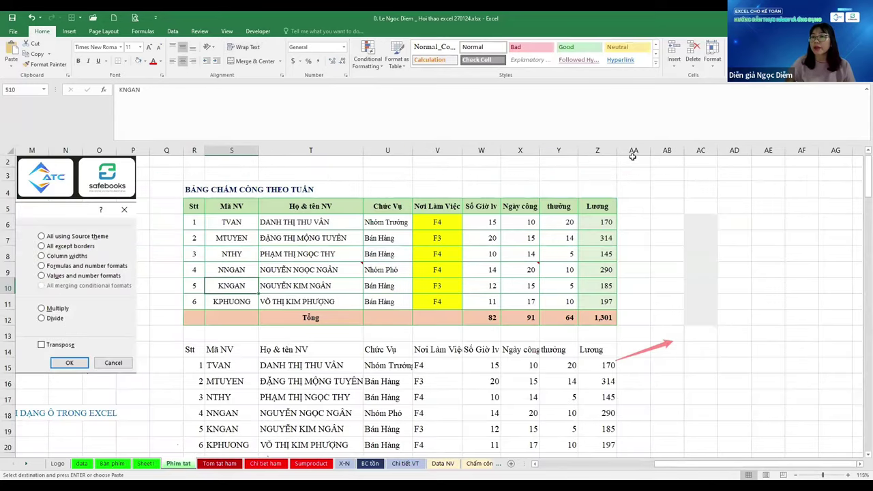
{"action": "key", "text": "ctrl+Up"}
{"action": "key", "text": "Left"}
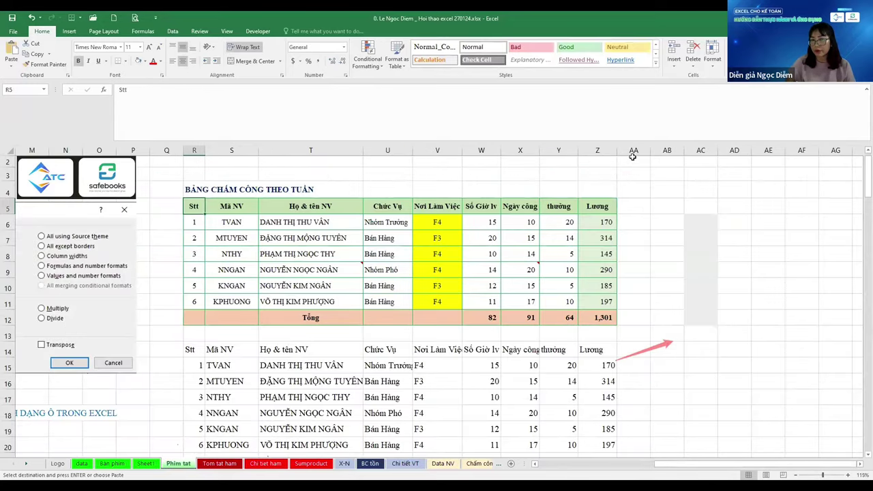
{"action": "key", "text": "Home"}
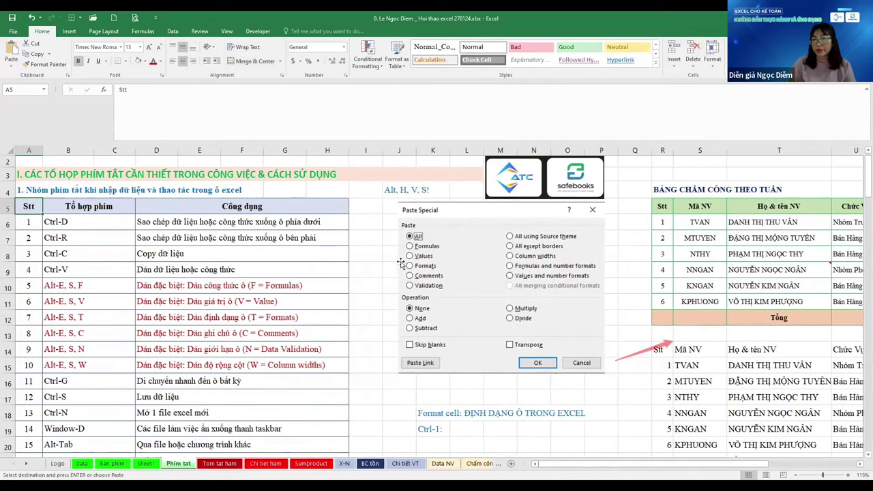
{"action": "scroll", "coordinate": [90, 288], "scroll_direction": "down", "scroll_amount": 2}
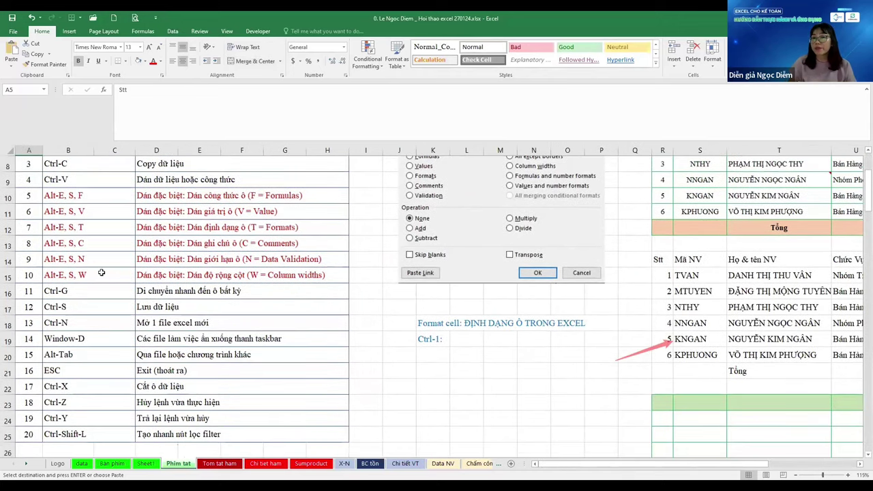
{"action": "left_click", "coordinate": [86, 244]}
{"action": "scroll", "coordinate": [85, 244], "scroll_direction": "down", "scroll_amount": 1}
{"action": "left_click", "coordinate": [86, 244]}
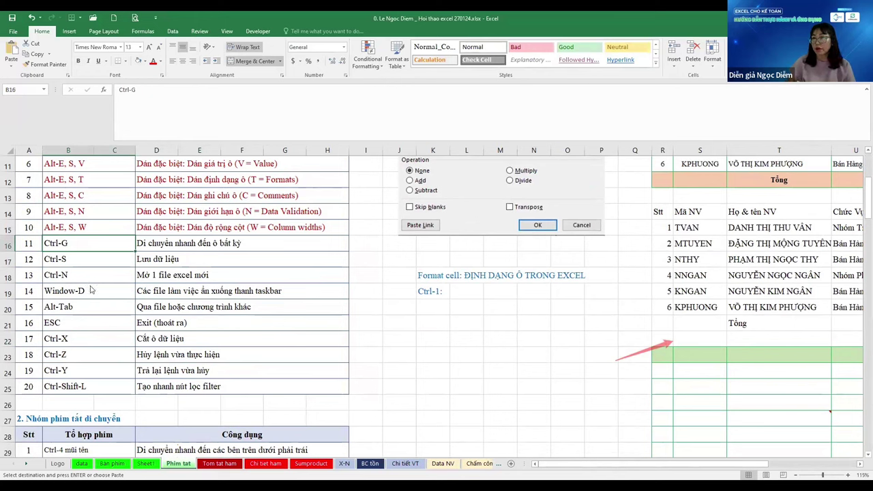
{"action": "key", "text": "ctrl+g"}
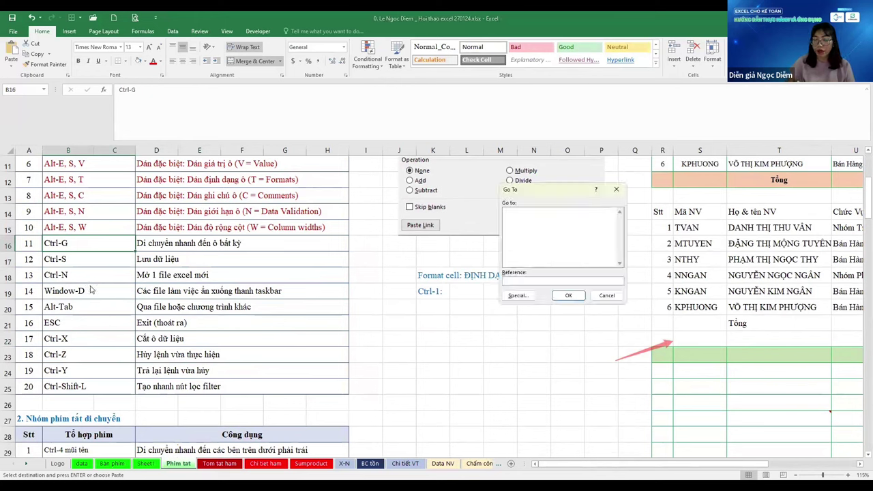
{"action": "type", "text": "a"}
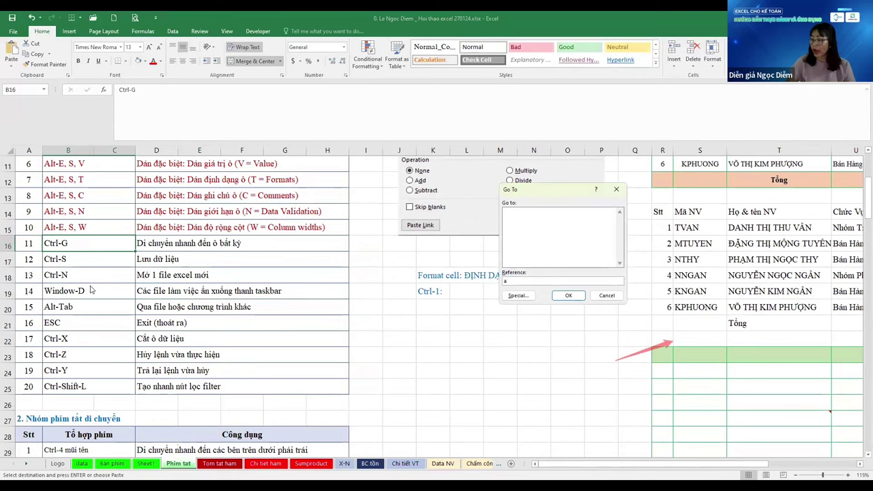
{"action": "type", "text": "300"}
{"action": "key", "text": "Return"}
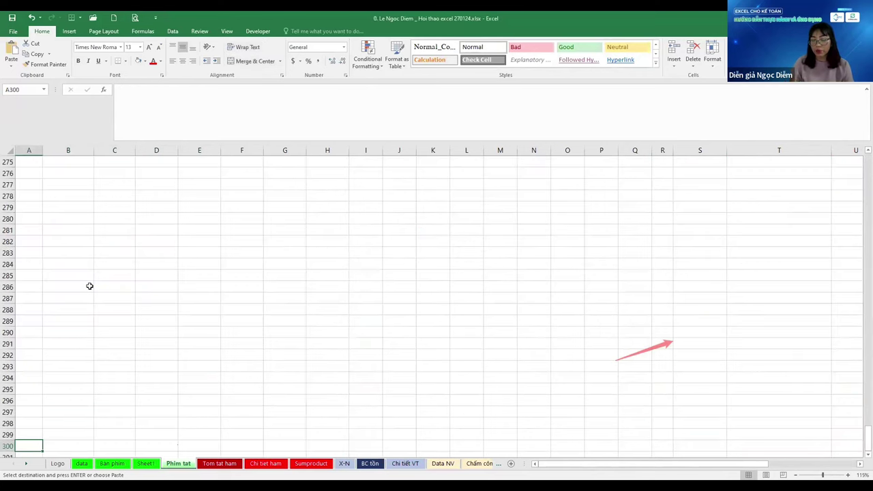
{"action": "key", "text": "ctrl+g"}
{"action": "type", "text": "a"}
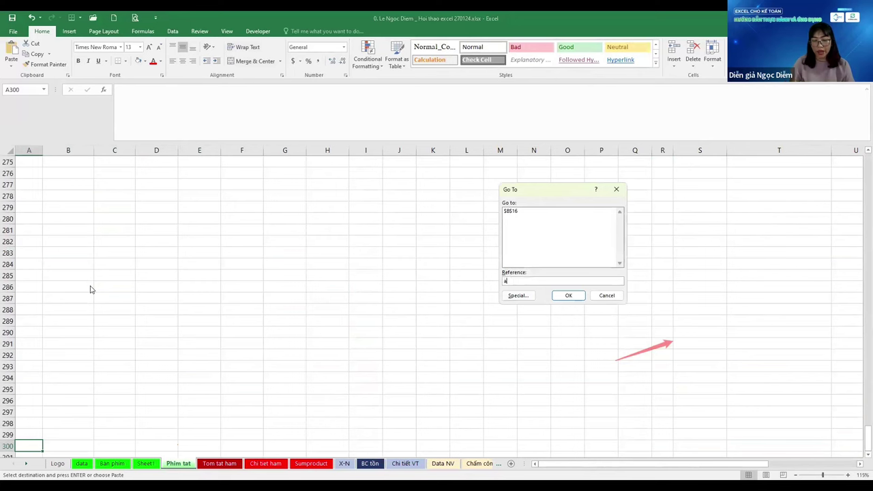
{"action": "type", "text": "1000"}
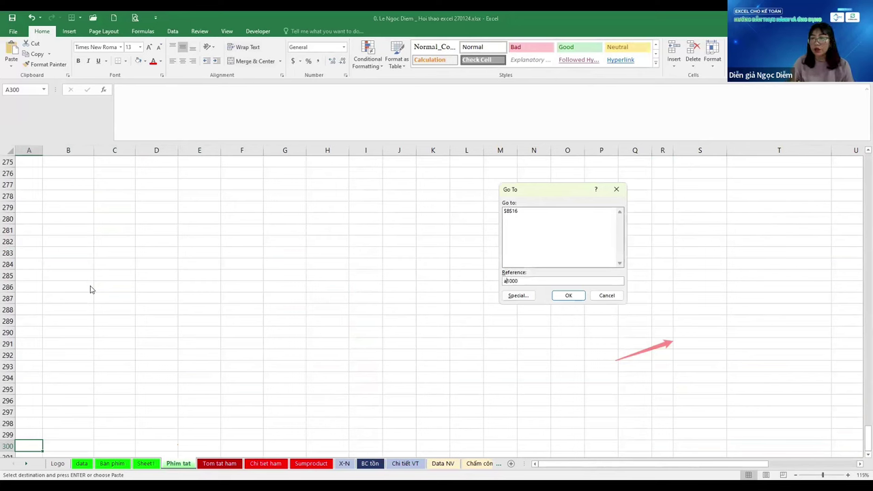
{"action": "type", "text": "f"}
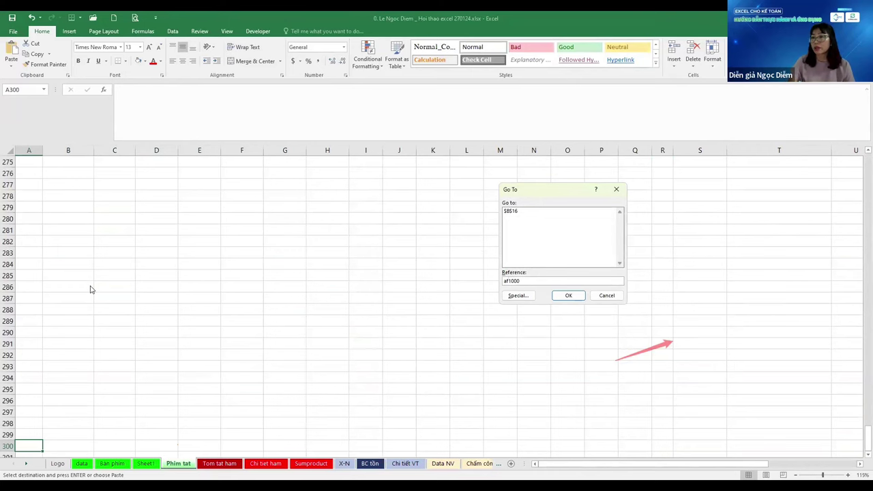
{"action": "key", "text": "Return"}
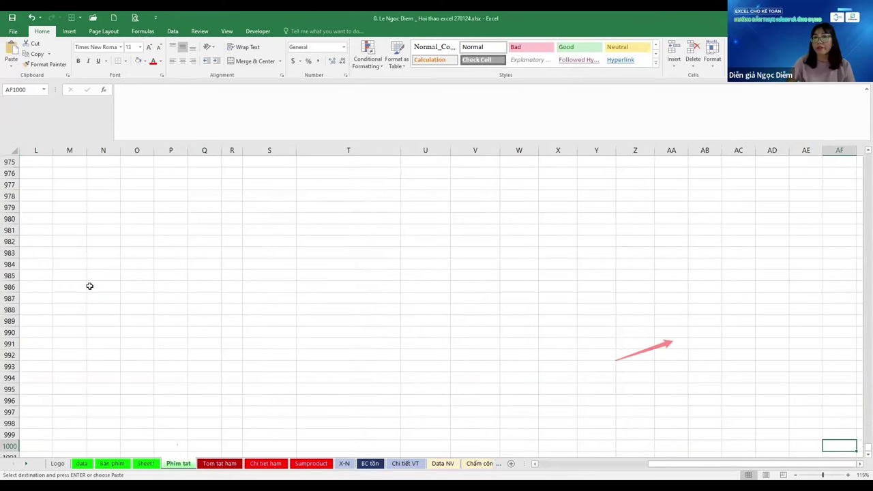
{"action": "key", "text": "ctrl+Home"}
{"action": "key", "text": "ctrl+alt+v"}
{"action": "key", "text": "Escape"}
{"action": "scroll", "coordinate": [89, 286], "scroll_direction": "down", "scroll_amount": 2}
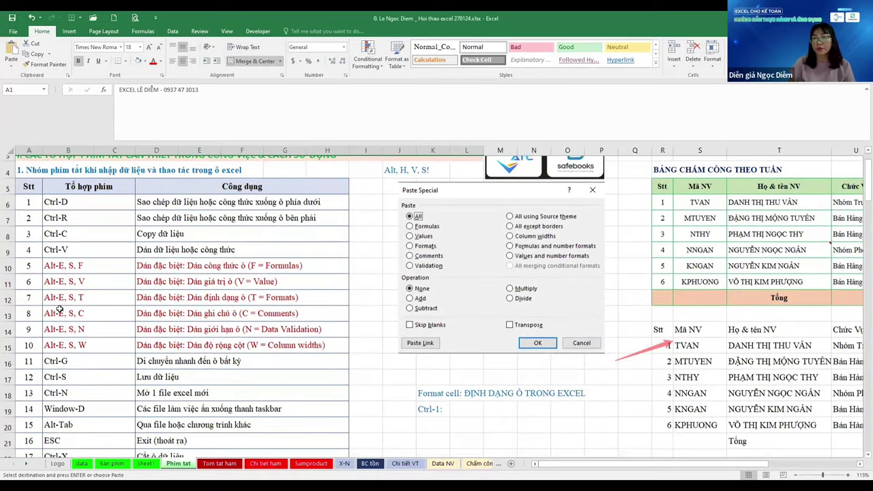
{"action": "left_click", "coordinate": [118, 326]}
{"action": "left_click", "coordinate": [85, 309]}
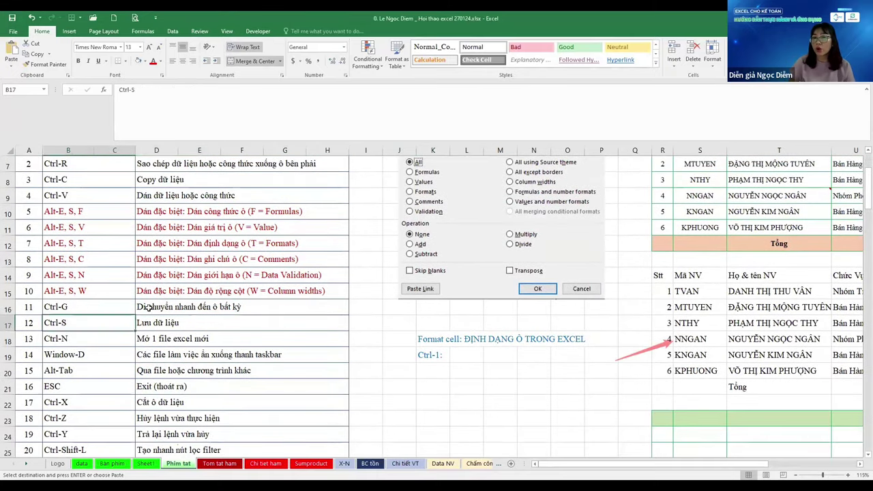
{"action": "left_click", "coordinate": [150, 307]}
{"action": "left_click", "coordinate": [199, 324]}
{"action": "left_click", "coordinate": [76, 318]}
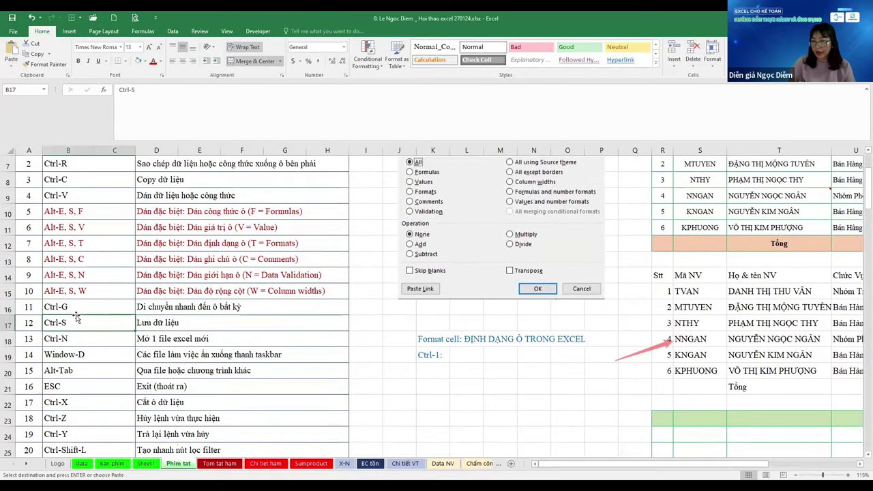
{"action": "scroll", "coordinate": [202, 290], "scroll_direction": "down", "scroll_amount": 1}
{"action": "left_click_drag", "start_coordinate": [202, 291], "coordinate": [75, 275]}
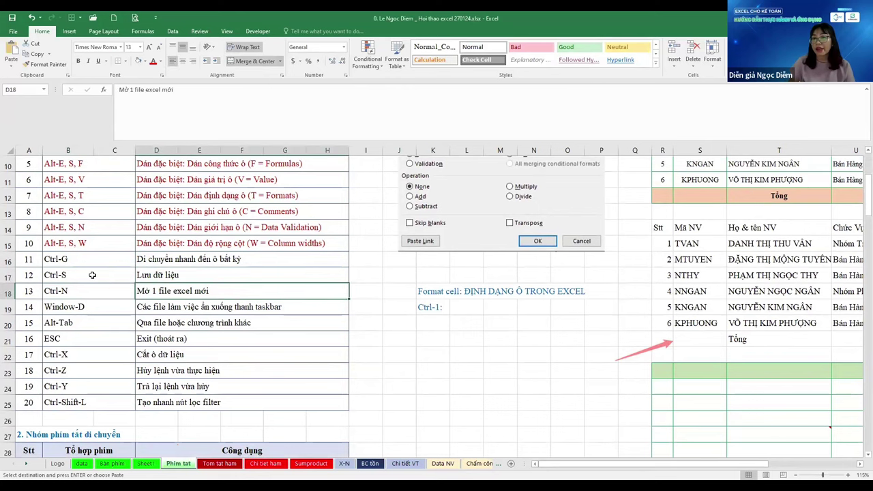
{"action": "left_click", "coordinate": [94, 275]}
{"action": "left_click_drag", "start_coordinate": [214, 273], "coordinate": [102, 262]}
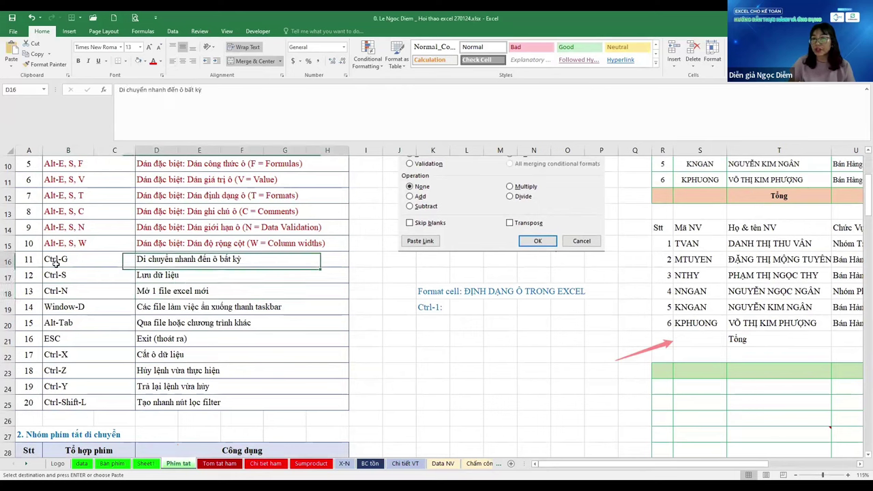
{"action": "left_click", "coordinate": [103, 276]}
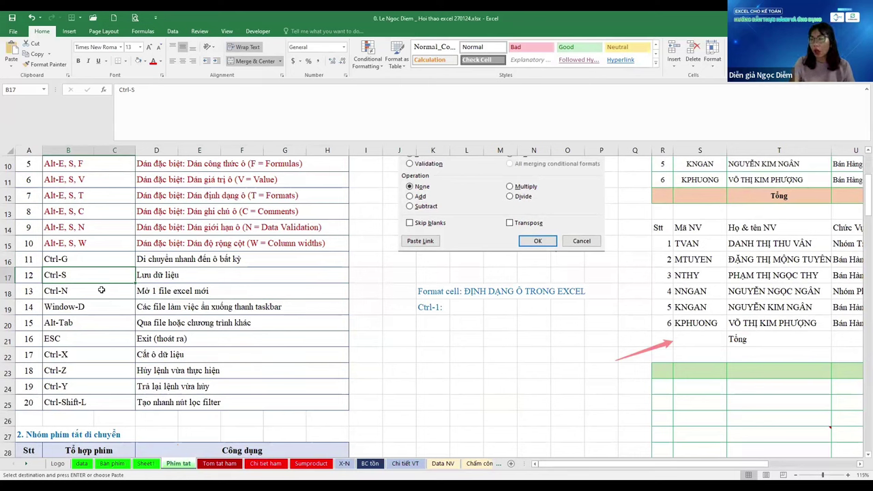
{"action": "left_click", "coordinate": [101, 290]}
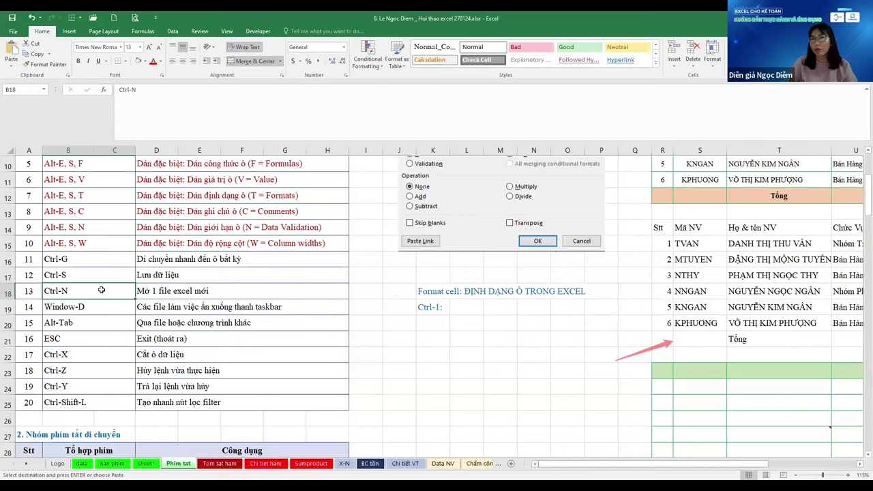
Save the workbook from the File page and go back to the Window-D shortcut cell
{"action": "left_click", "coordinate": [15, 31]}
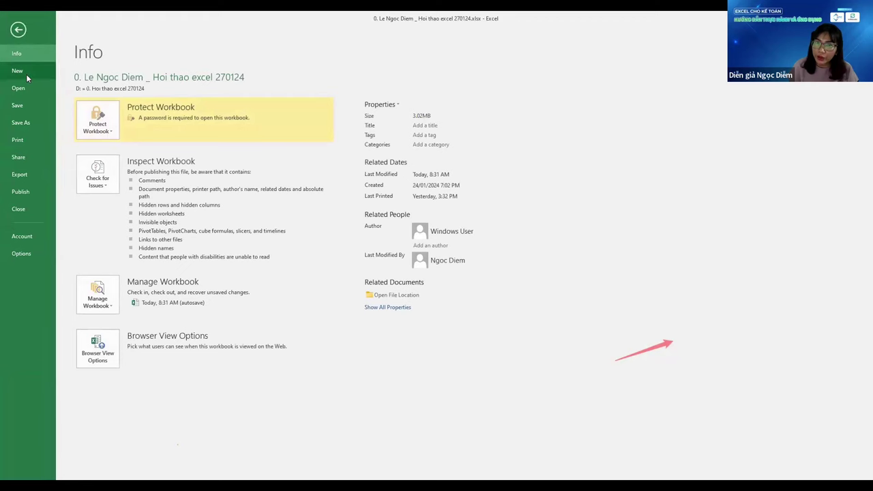
{"action": "left_click", "coordinate": [25, 106]}
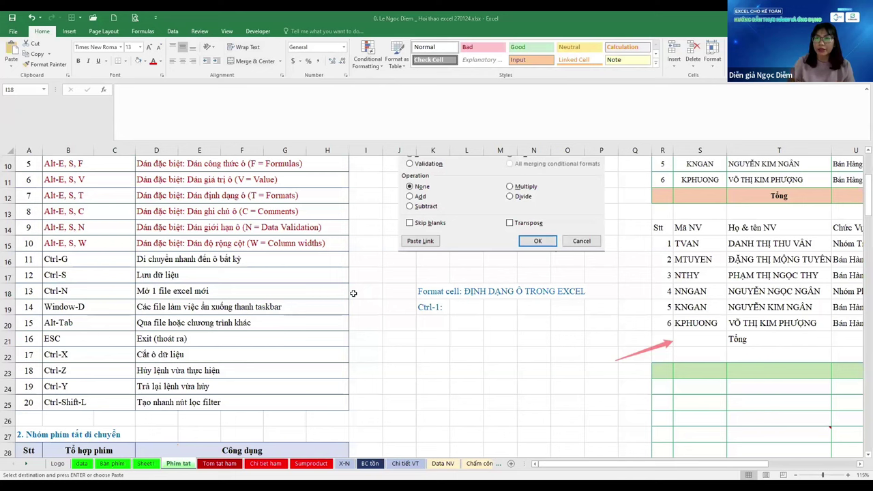
{"action": "left_click", "coordinate": [200, 316]}
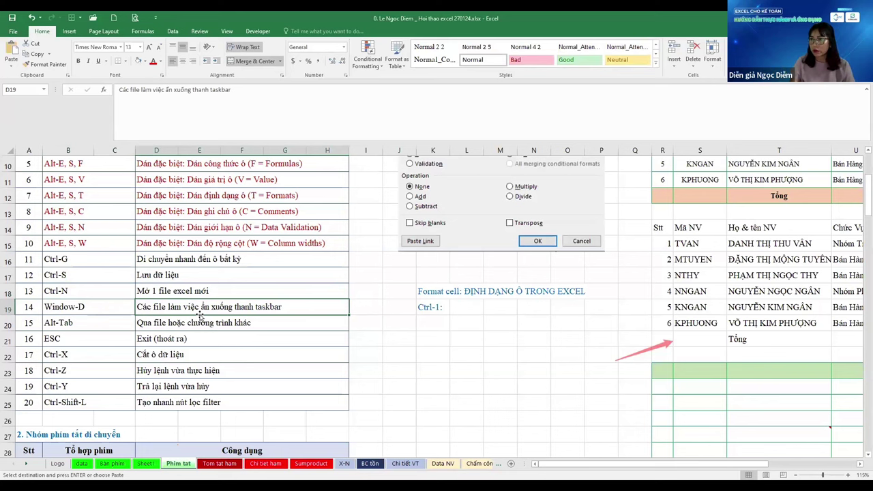
{"action": "key", "text": "Left"}
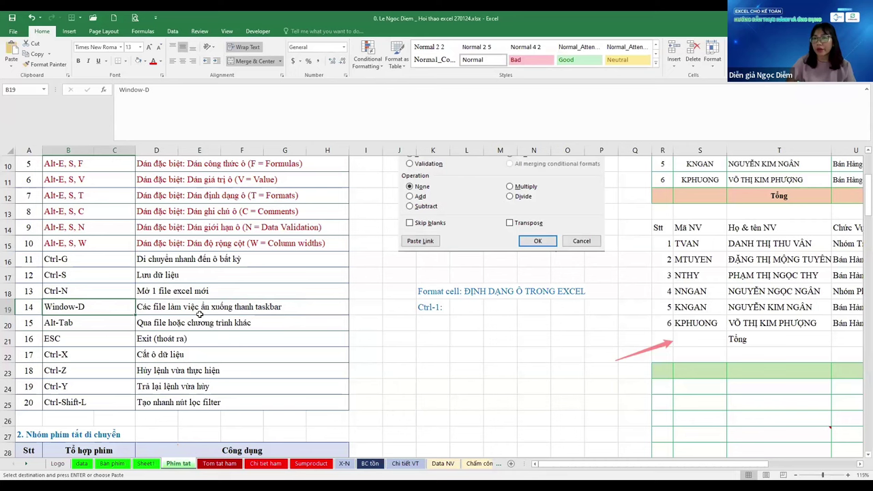
Extend the selection over B19:H20, shrink it back to B19, then switch sheets
{"action": "key", "text": "shift+Right"}
{"action": "key", "text": "shift+Right"}
{"action": "key", "text": "shift+Down"}
{"action": "key", "text": "shift+Up"}
{"action": "key", "text": "shift+Left"}
{"action": "key", "text": "shift+Left"}
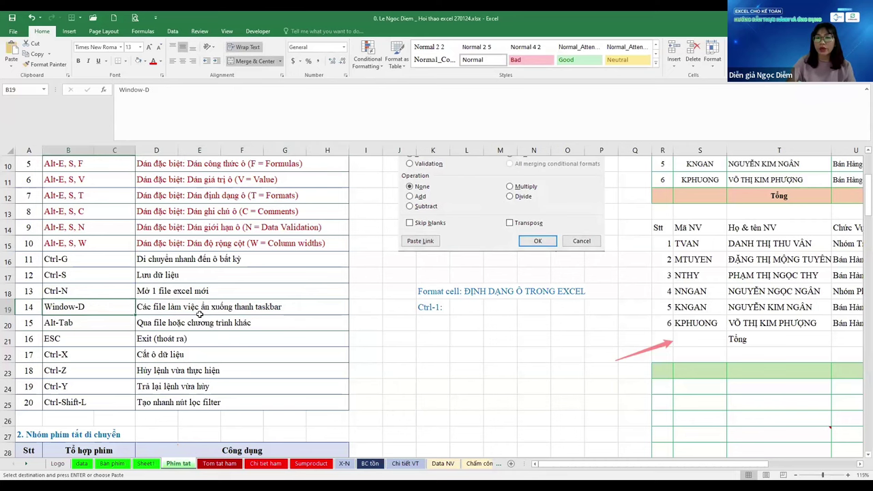
{"action": "key", "text": "Escape"}
{"action": "key", "text": "ctrl+Page_Up"}
{"action": "key", "text": "ctrl+Page_Up"}
Open Bàn phím, jump to A1, select a cell beside the keyboard picture, then switch to Sheet1
{"action": "left_click", "coordinate": [128, 378]}
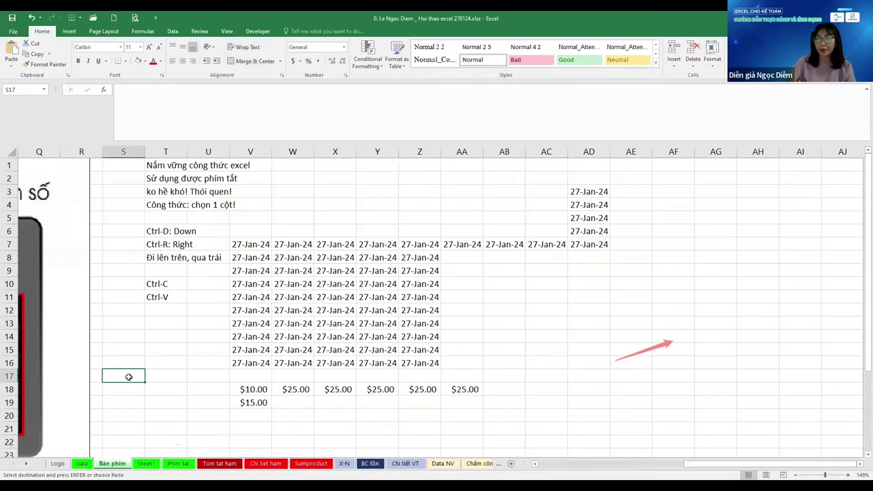
{"action": "key", "text": "ctrl+Home"}
{"action": "scroll", "coordinate": [119, 369], "scroll_direction": "down", "scroll_amount": 2}
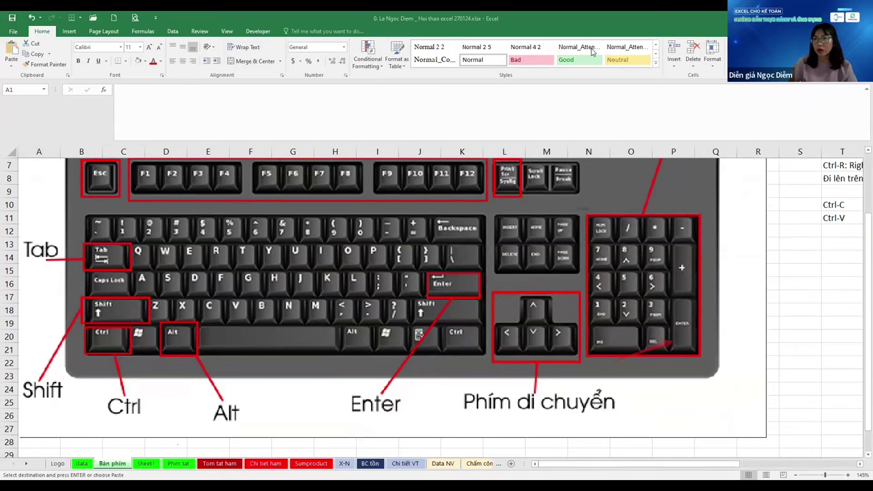
{"action": "left_click", "coordinate": [800, 270]}
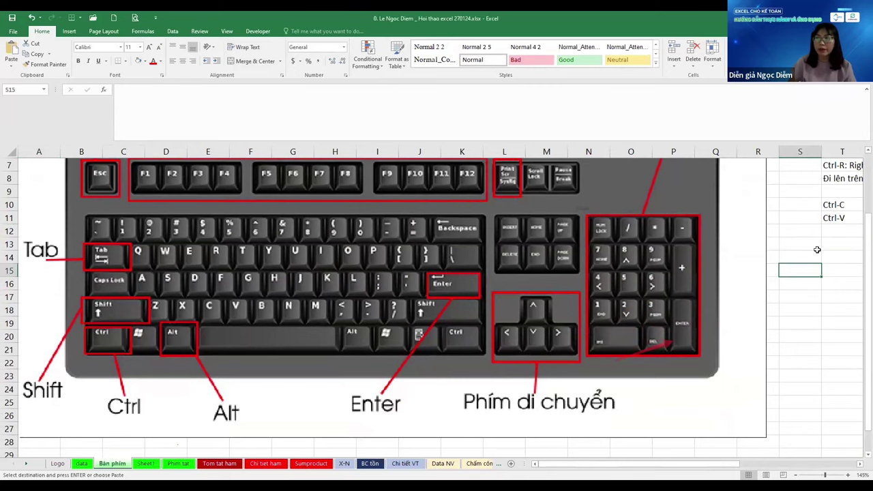
{"action": "key", "text": "Right"}
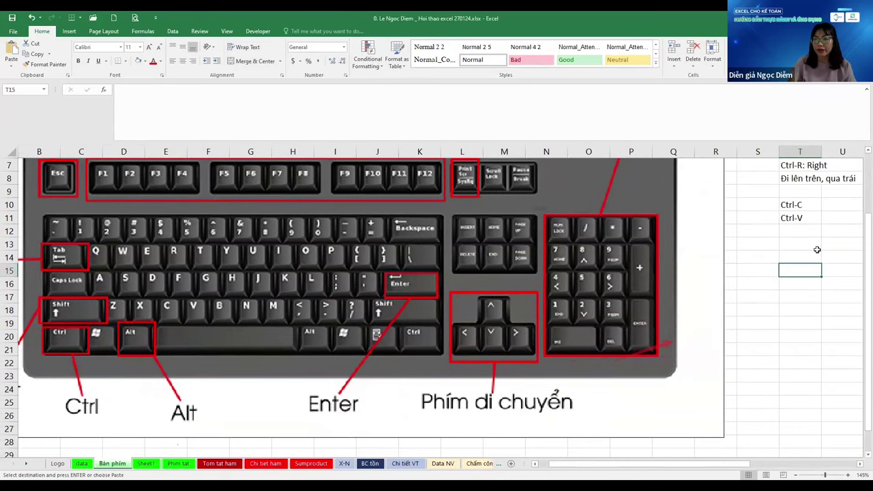
{"action": "key", "text": "ctrl+Page_Down"}
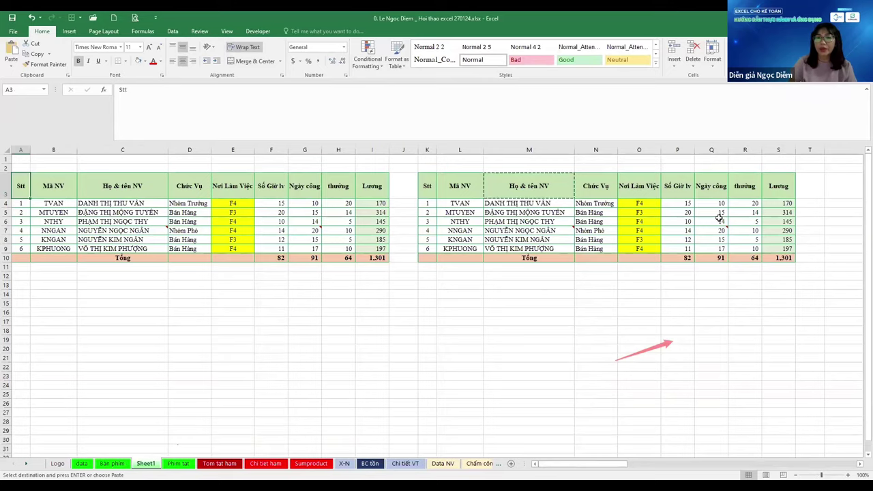
Switch to the Phím tắt sheet and scroll down to the Alt-Tab shortcut
{"action": "key", "text": "ctrl+Page_Down"}
{"action": "scroll", "coordinate": [107, 262], "scroll_direction": "down", "scroll_amount": 1}
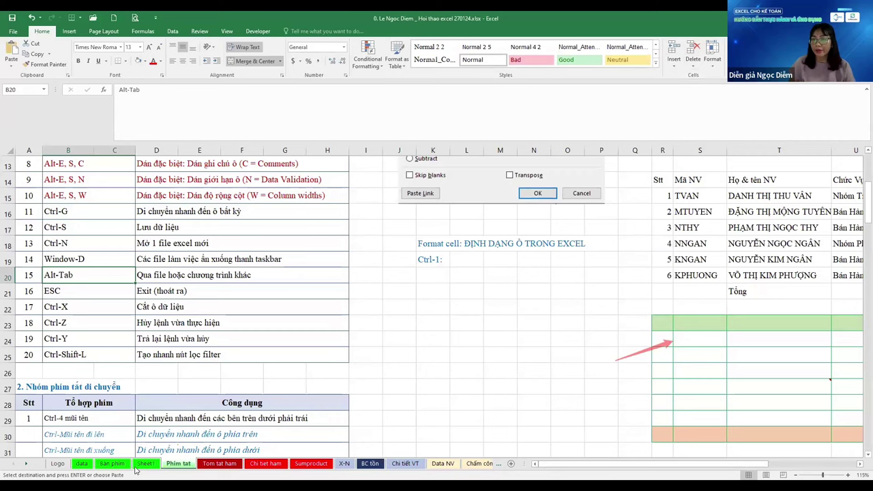
{"action": "left_click", "coordinate": [112, 463]}
{"action": "left_click", "coordinate": [132, 342]}
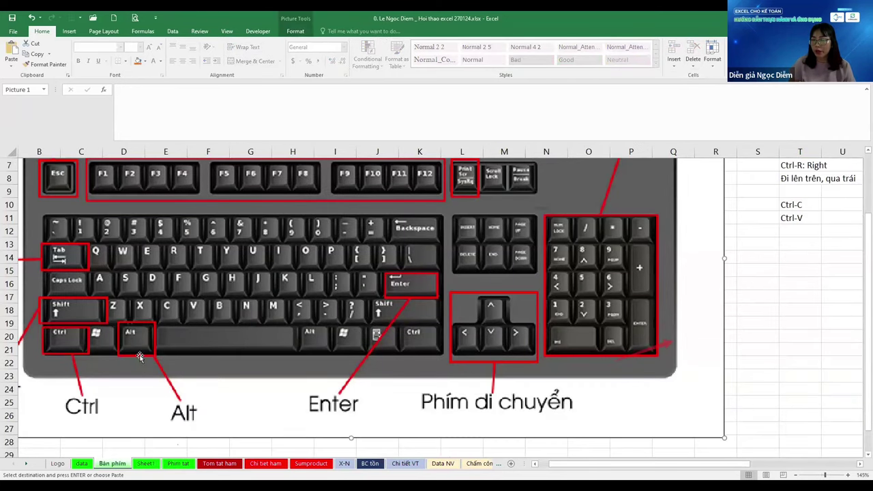
{"action": "scroll", "coordinate": [151, 369], "scroll_direction": "up", "scroll_amount": 1}
{"action": "scroll", "coordinate": [152, 369], "scroll_direction": "up", "scroll_amount": 1}
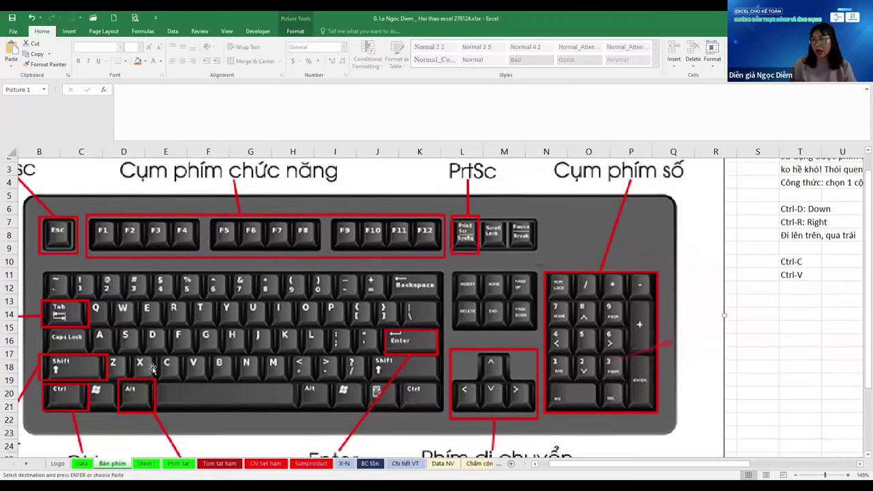
{"action": "scroll", "coordinate": [151, 369], "scroll_direction": "down", "scroll_amount": 1}
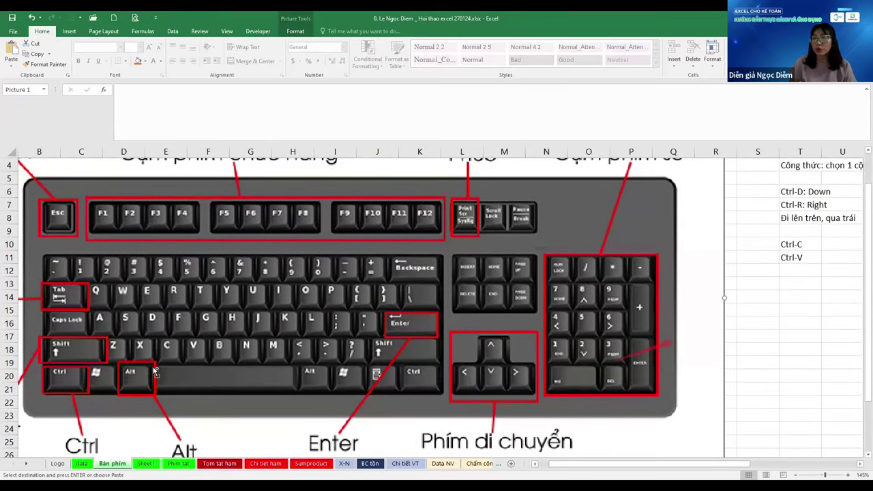
{"action": "scroll", "coordinate": [152, 369], "scroll_direction": "down", "scroll_amount": 1, "text": "ctrl"}
{"action": "scroll", "coordinate": [151, 369], "scroll_direction": "down", "scroll_amount": 1}
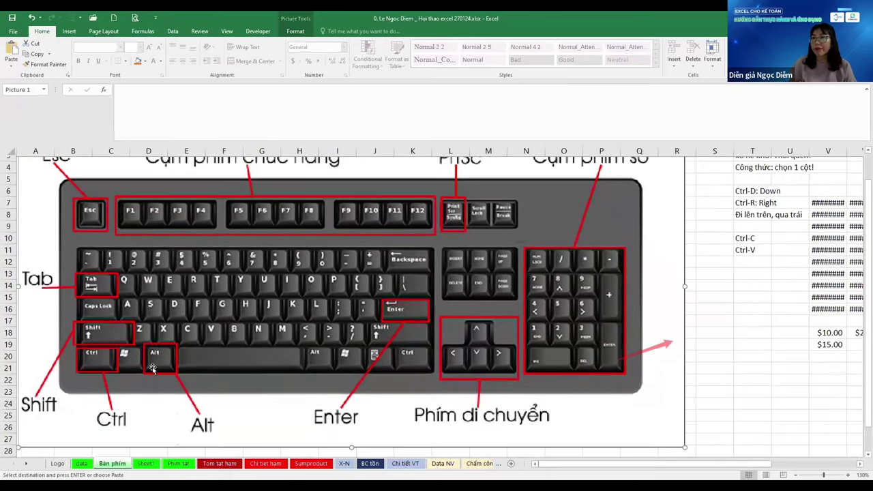
{"action": "scroll", "coordinate": [151, 369], "scroll_direction": "up", "scroll_amount": 1}
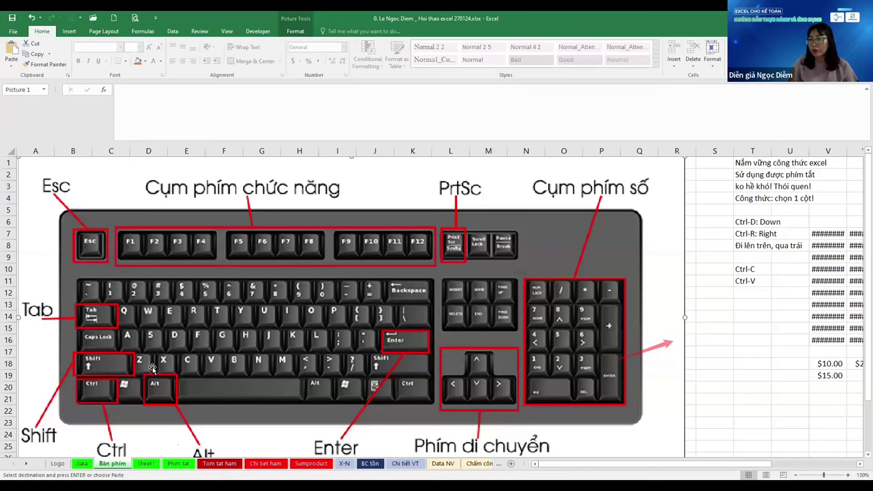
{"action": "scroll", "coordinate": [153, 369], "scroll_direction": "down", "scroll_amount": 2}
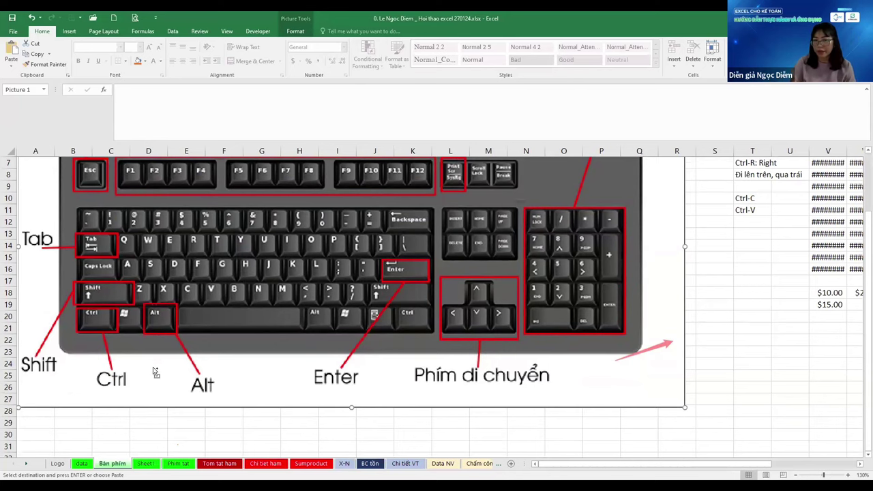
{"action": "key", "text": "ctrl+Page_Down"}
{"action": "key", "text": "ctrl+Page_Down"}
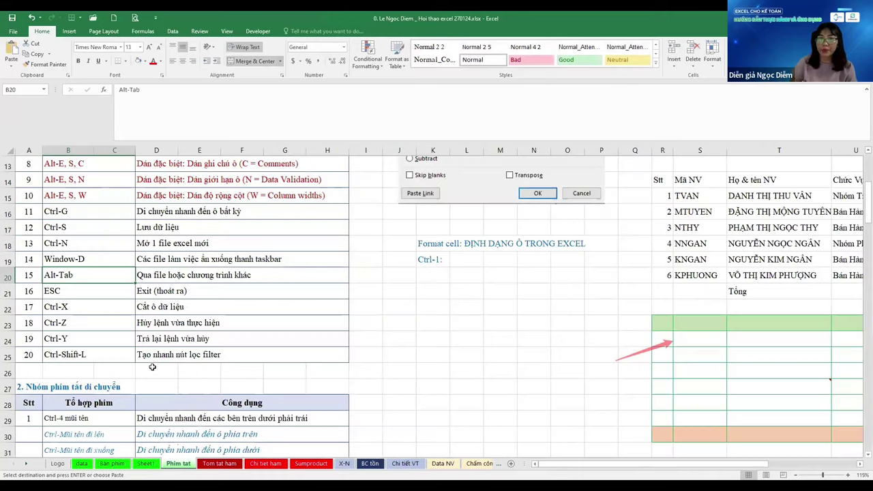
{"action": "left_click", "coordinate": [224, 307]}
{"action": "left_click", "coordinate": [220, 281]}
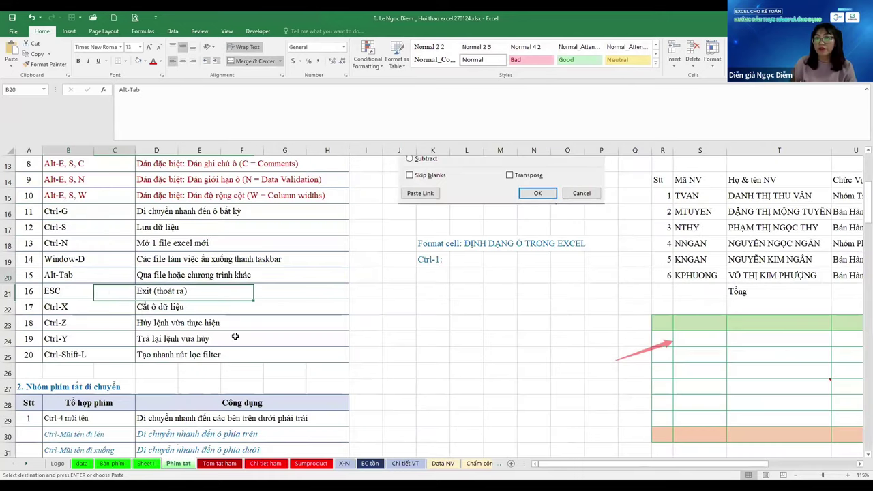
{"action": "key", "text": "Down"}
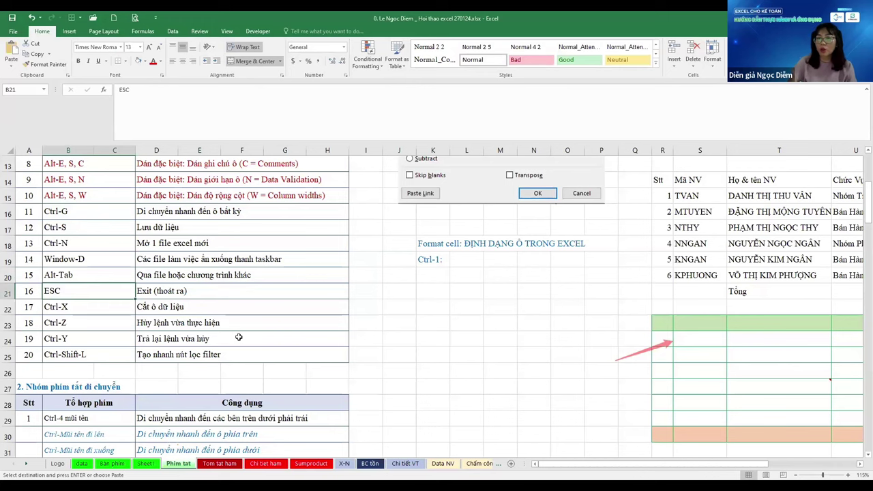
{"action": "key", "text": "ctrl+Page_Up"}
{"action": "key", "text": "ctrl+Page_Up"}
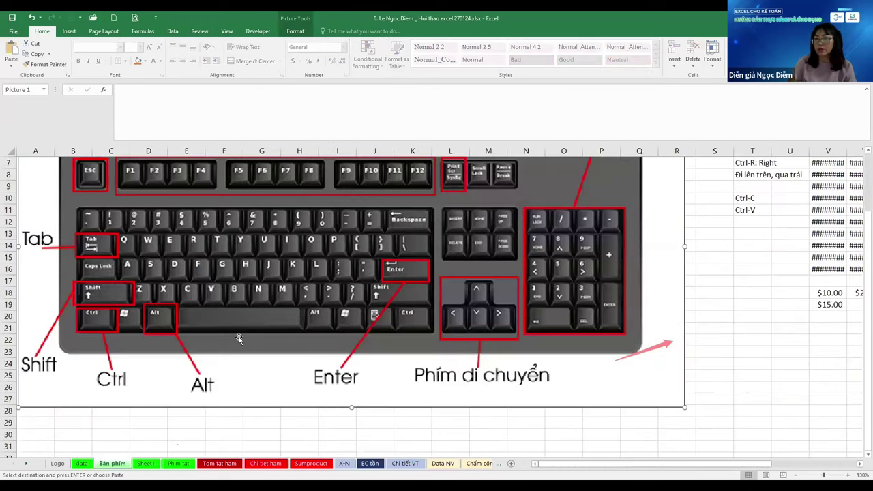
{"action": "key", "text": "ctrl+Page_Down"}
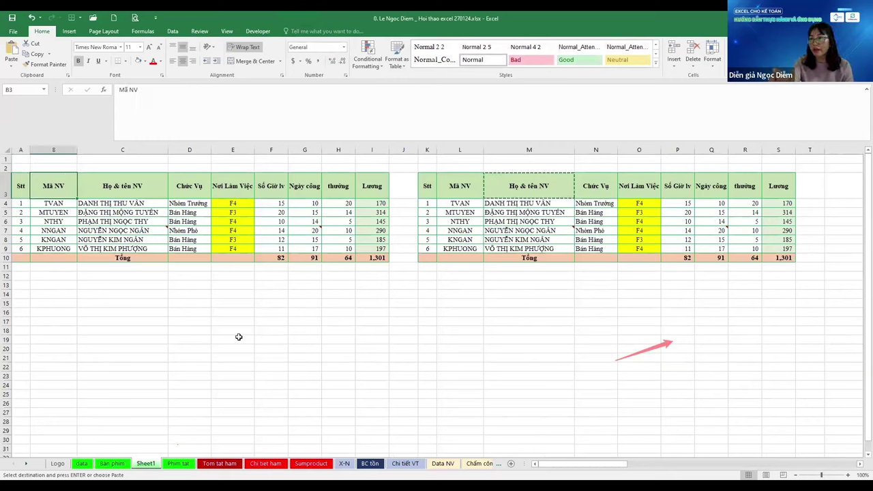
{"action": "key", "text": "ctrl+Right"}
{"action": "key", "text": "Right"}
{"action": "key", "text": "Right"}
{"action": "key", "text": "Right"}
{"action": "key", "text": "Right"}
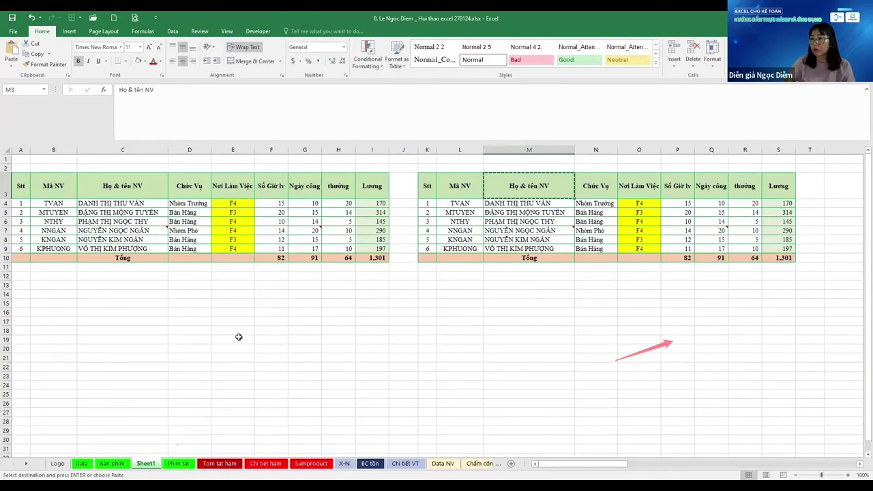
{"action": "key", "text": "Escape"}
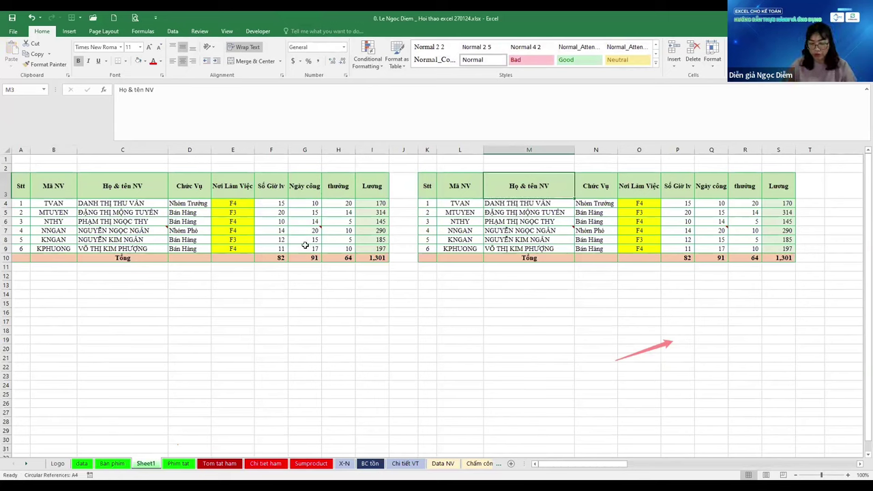
{"action": "key", "text": "ctrl+c"}
{"action": "left_click", "coordinate": [335, 300]}
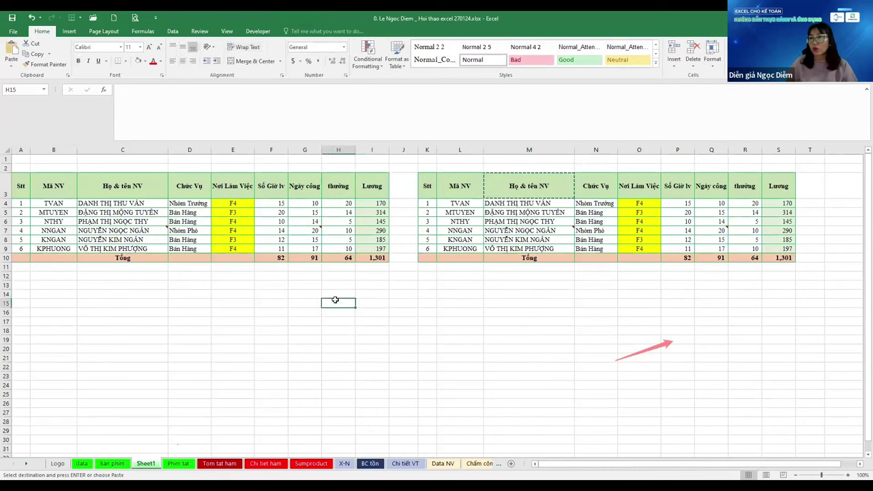
{"action": "left_click", "coordinate": [550, 193]}
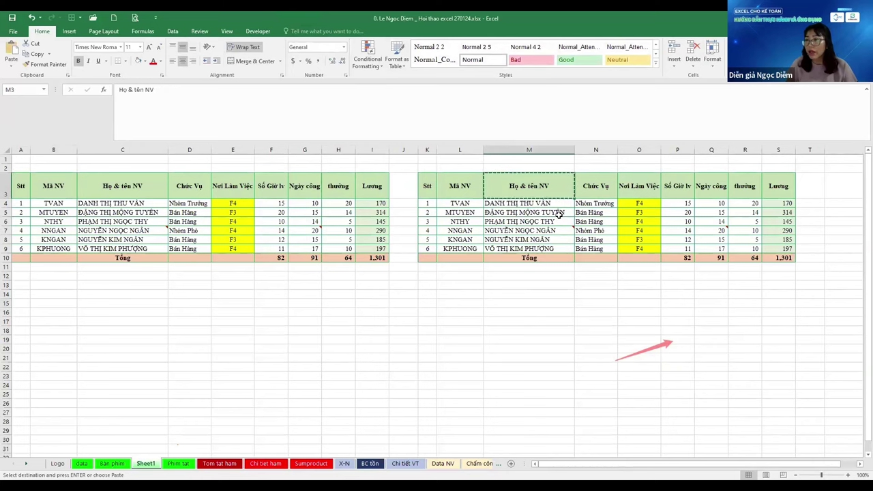
{"action": "key", "text": "Escape"}
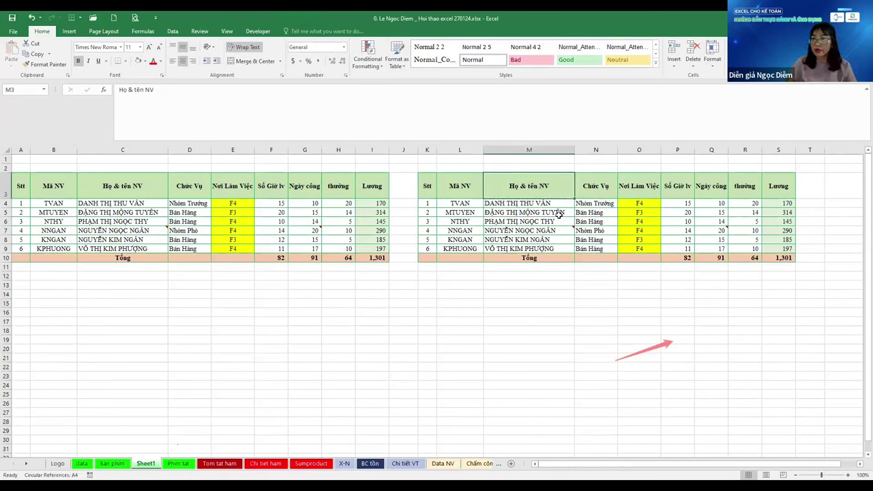
{"action": "key", "text": "Down"}
{"action": "key", "text": "Down"}
{"action": "key", "text": "Down"}
{"action": "key", "text": "Down"}
{"action": "key", "text": "Down"}
{"action": "key", "text": "Down"}
{"action": "key", "text": "Down"}
{"action": "key", "text": "Right"}
{"action": "key", "text": "Right"}
{"action": "key", "text": "Right"}
{"action": "key", "text": "Right"}
{"action": "key", "text": "Right"}
{"action": "key", "text": "Right"}
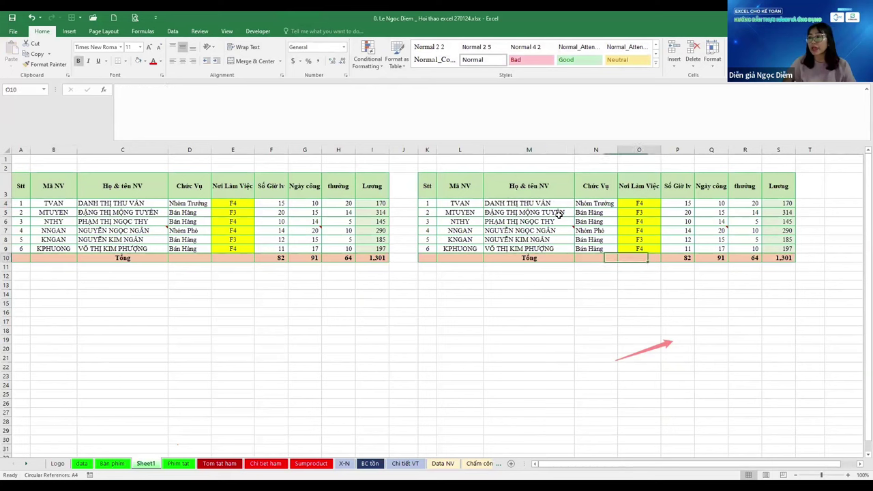
{"action": "key", "text": "alt+equal"}
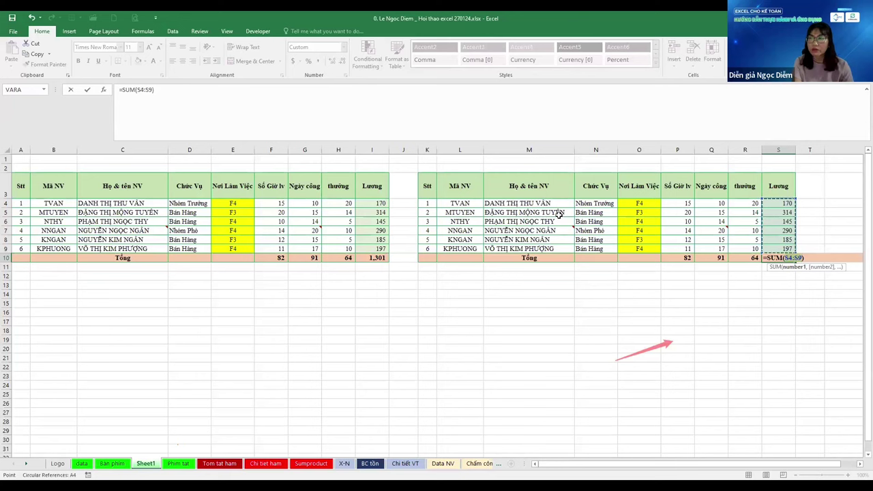
{"action": "key", "text": "alt+equal"}
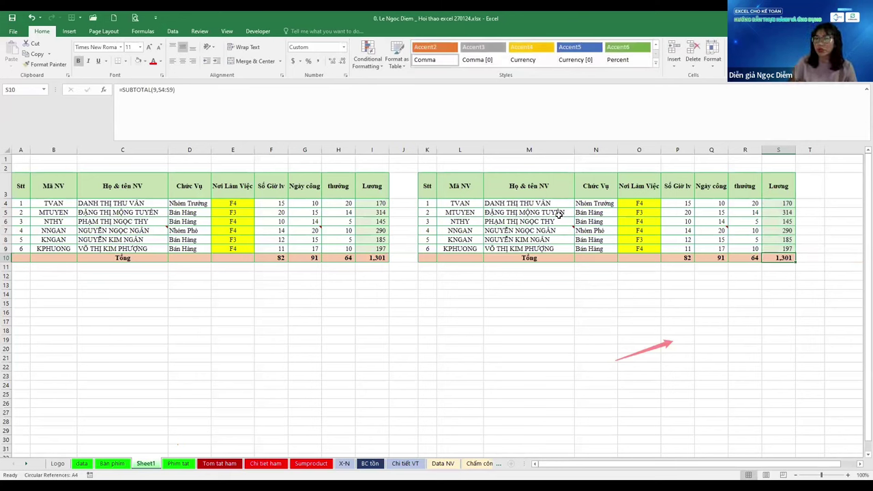
{"action": "key", "text": "ctrl+Page_Down"}
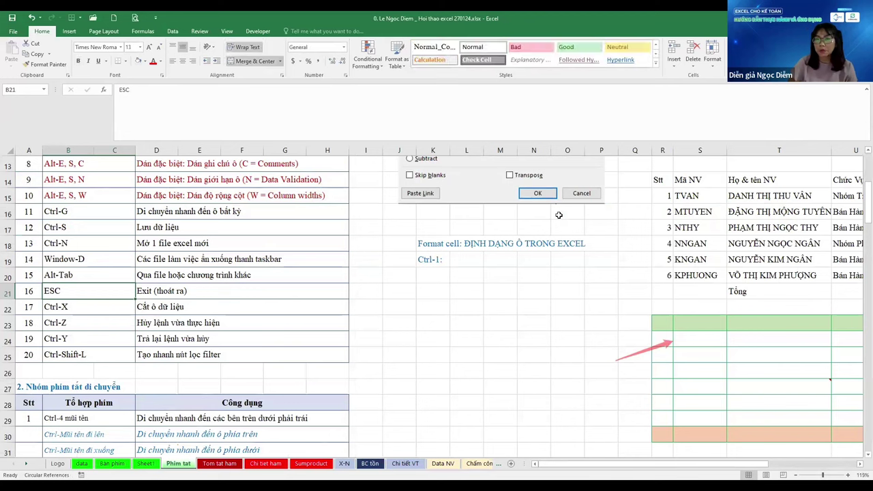
Enter 'Ctrl-C: Copy' in K21 and 'Ctrl-X: cắt hẳn, qua nơi khác' in K22, then jump to the last column
{"action": "key", "text": "Right"}
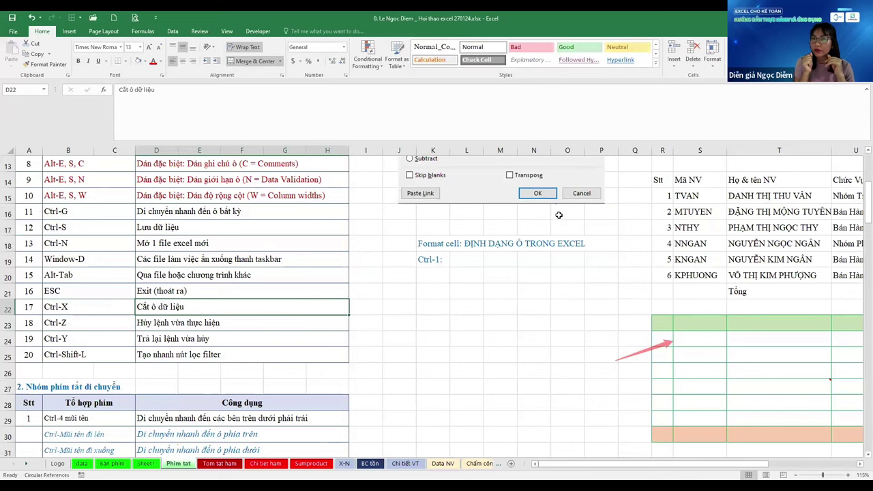
{"action": "left_click", "coordinate": [433, 291]}
{"action": "type", "text": "Ctrl-"}
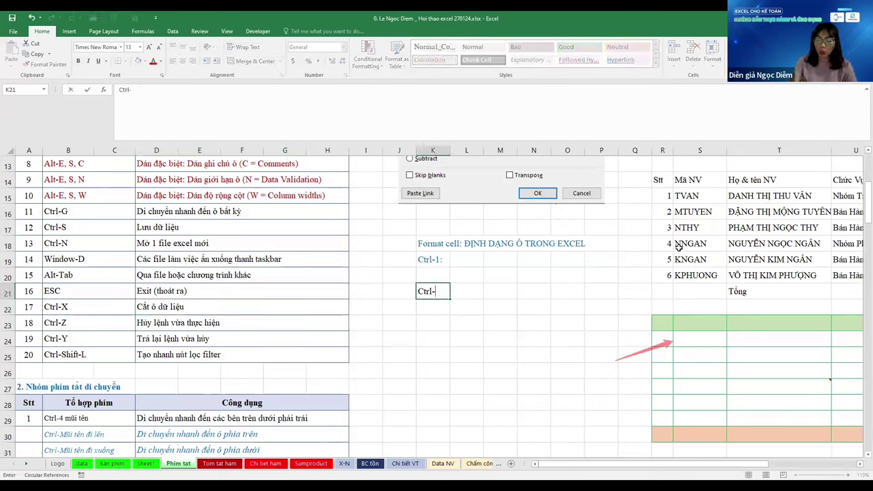
{"action": "type", "text": "C: Copy"}
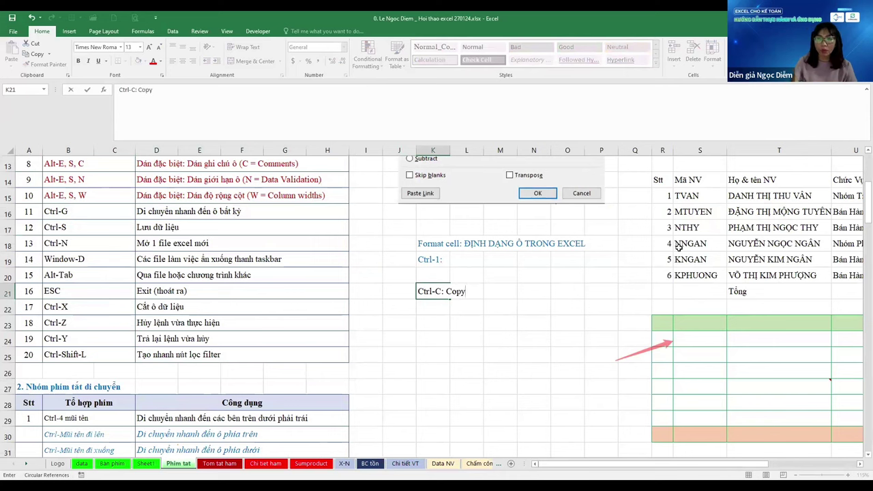
{"action": "key", "text": "Return"}
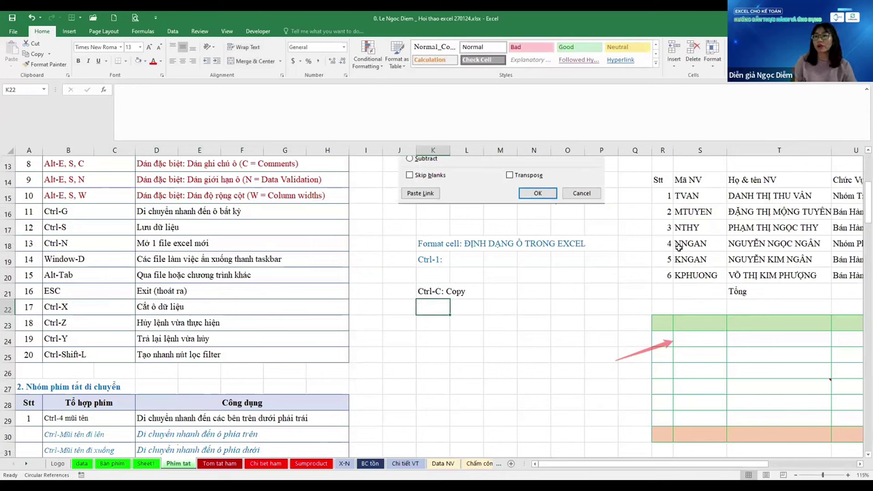
{"action": "type", "text": "Ctrl-X"}
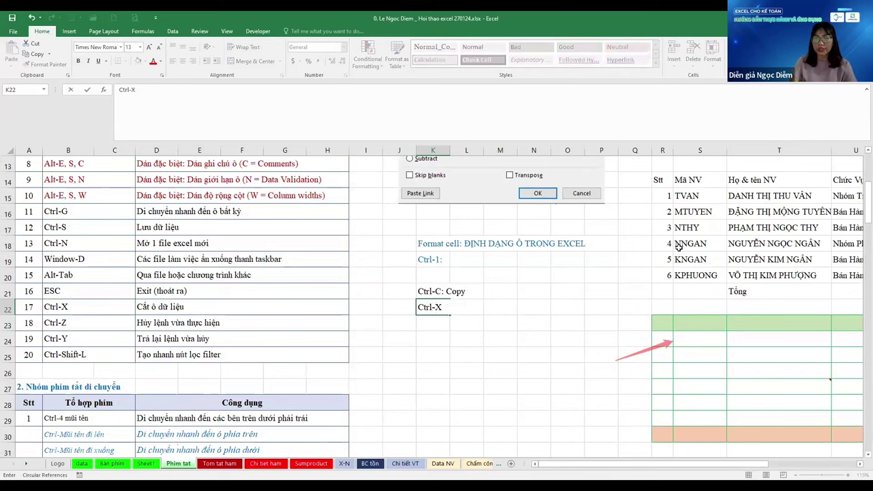
{"action": "type", "text": ":"}
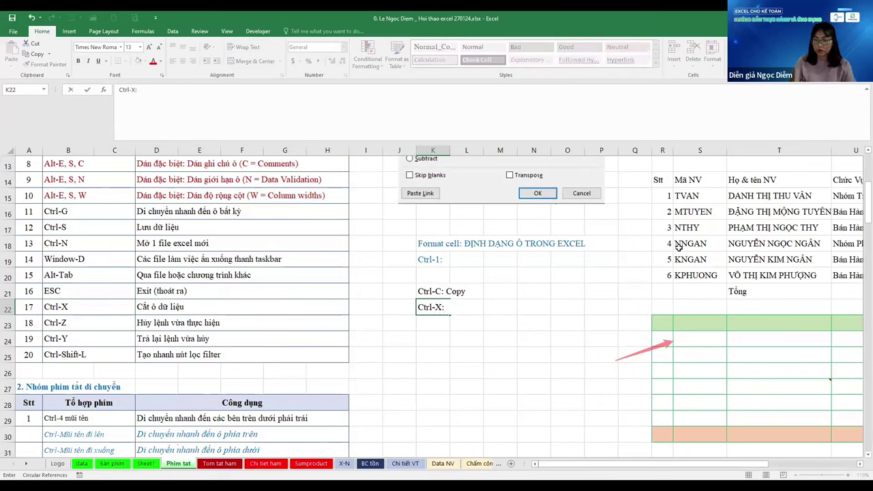
{"action": "type", "text": " cắt hẳn, "}
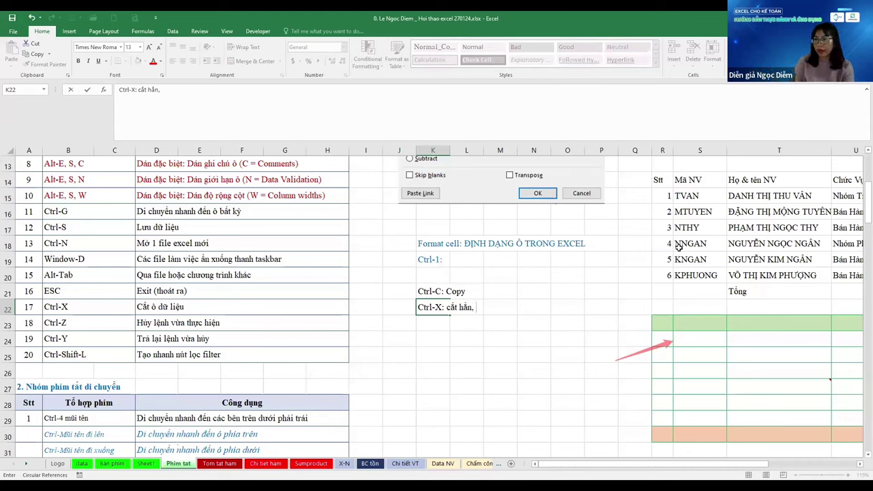
{"action": "type", "text": "qua "}
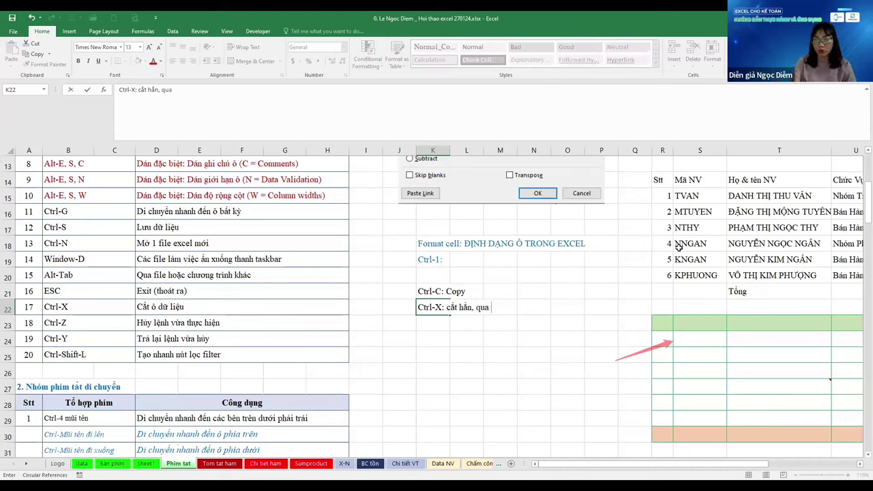
{"action": "type", "text": "nơi khác"}
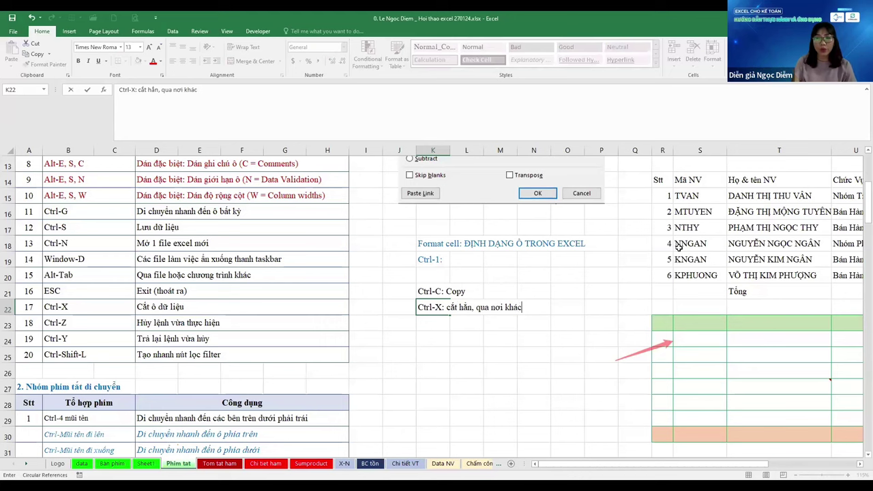
{"action": "key", "text": "Return"}
{"action": "key", "text": "Up"}
{"action": "key", "text": "Up"}
{"action": "key", "text": "ctrl+Right"}
{"action": "key", "text": "ctrl+Right"}
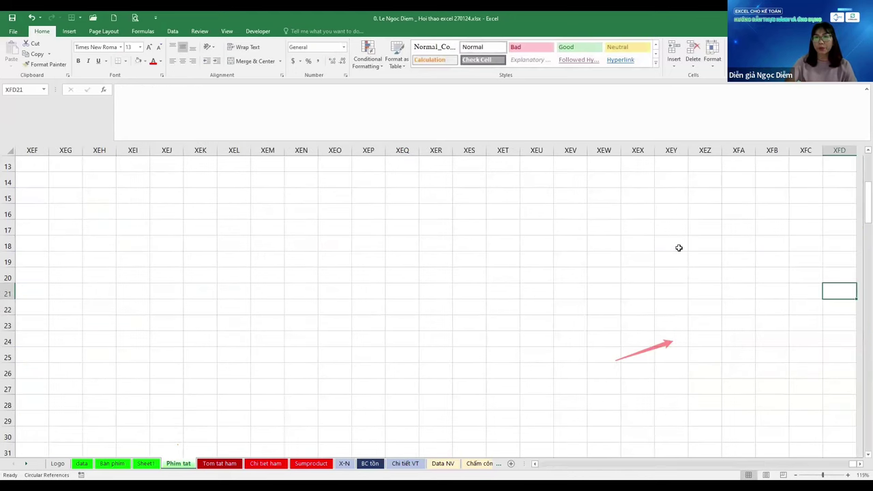
Select and copy the weekly attendance table R5:Z11
{"action": "key", "text": "ctrl+Home"}
{"action": "key", "text": "alt+h"}
{"action": "key", "text": "v"}
{"action": "key", "text": "s"}
{"action": "key", "text": "Right"}
{"action": "key", "text": "Right"}
{"action": "key", "text": "Right"}
{"action": "key", "text": "Right"}
{"action": "key", "text": "Right"}
{"action": "key", "text": "Right"}
{"action": "key", "text": "Right"}
{"action": "key", "text": "Right"}
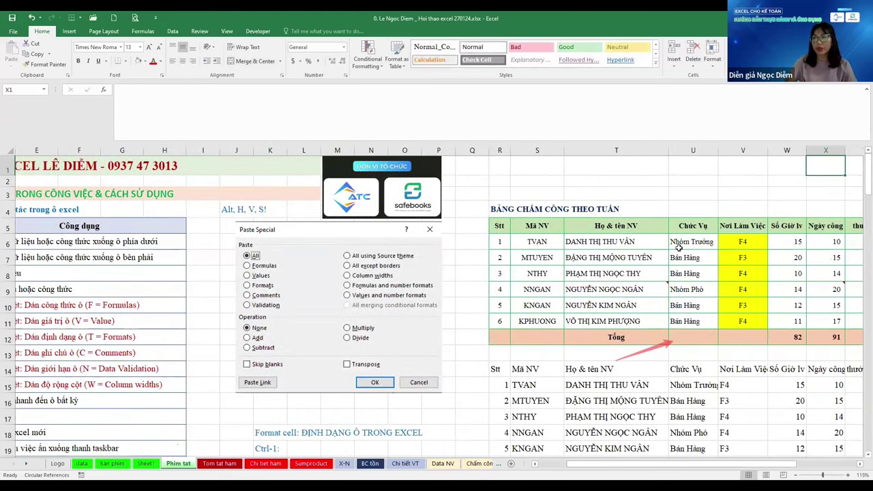
{"action": "key", "text": "Right"}
{"action": "key", "text": "Right"}
{"action": "key", "text": "Right"}
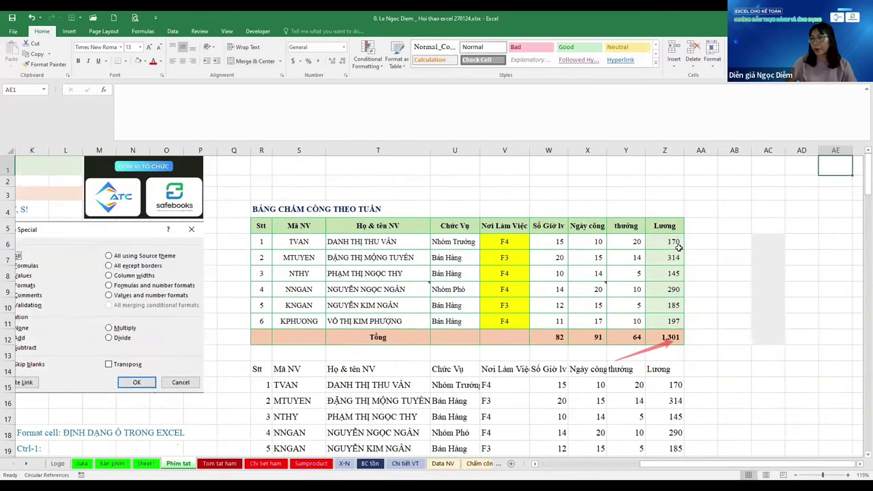
{"action": "key", "text": "Down"}
{"action": "key", "text": "Down"}
{"action": "key", "text": "Down"}
{"action": "key", "text": "Down"}
{"action": "key", "text": "Left"}
{"action": "key", "text": "Left"}
{"action": "key", "text": "Left"}
{"action": "key", "text": "Left"}
{"action": "key", "text": "Left"}
{"action": "key", "text": "Left"}
{"action": "key", "text": "ctrl+shift+Left"}
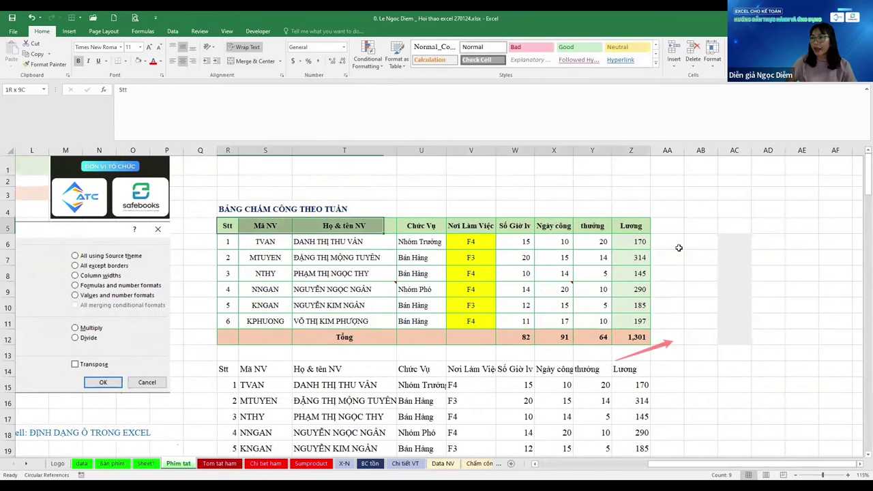
{"action": "key", "text": "shift+Down"}
{"action": "key", "text": "shift+Down"}
{"action": "key", "text": "shift+Down"}
{"action": "key", "text": "shift+Down"}
{"action": "key", "text": "shift+Down"}
{"action": "key", "text": "shift+Down"}
{"action": "key", "text": "ctrl+c"}
Paste the copied table at AB5, then undo the paste
{"action": "key", "text": "Right"}
{"action": "key", "text": "Right"}
{"action": "key", "text": "ctrl+v"}
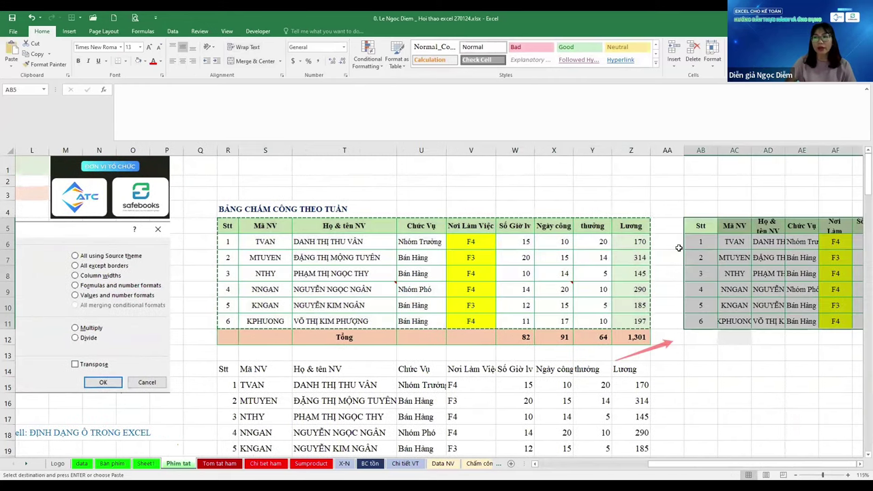
{"action": "key", "text": "Right"}
{"action": "key", "text": "Right"}
{"action": "key", "text": "Right"}
{"action": "key", "text": "Right"}
{"action": "key", "text": "Right"}
{"action": "key", "text": "Right"}
{"action": "key", "text": "Right"}
{"action": "key", "text": "Right"}
{"action": "key", "text": "Right"}
{"action": "key", "text": "Right"}
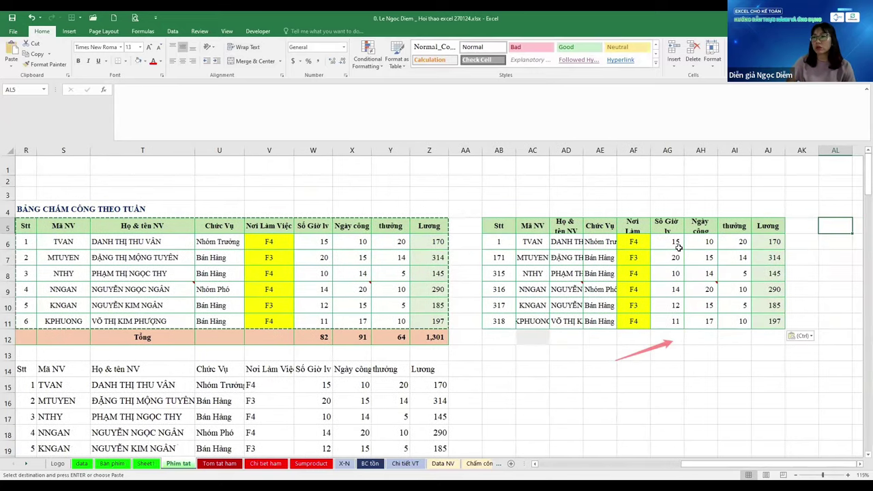
{"action": "key", "text": "ctrl+z"}
Reselect the whole attendance table including the Tổng row and cut it
{"action": "key", "text": "Escape"}
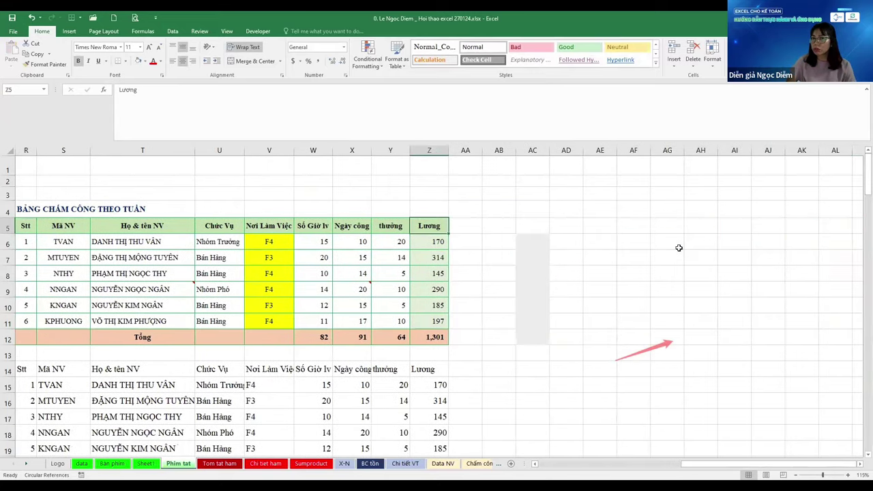
{"action": "key", "text": "ctrl+Left"}
{"action": "key", "text": "ctrl+shift+Right"}
{"action": "key", "text": "ctrl+shift+Down"}
{"action": "key", "text": "shift+Down"}
{"action": "key", "text": "ctrl+c"}
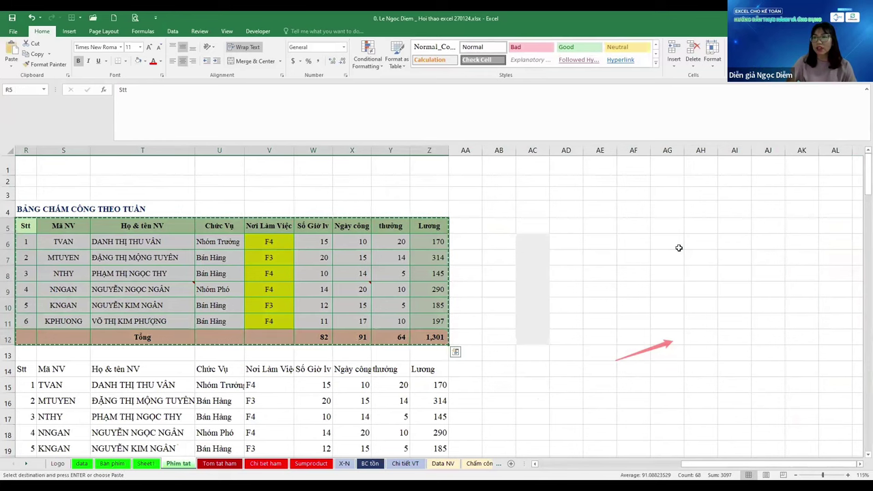
{"action": "key", "text": "ctrl+Right"}
{"action": "key", "text": "Right"}
{"action": "key", "text": "Right"}
Move the table to AB5, undo it back to R5:Z12, cancel the cut, and go to the next sheet
{"action": "key", "text": "ctrl+v"}
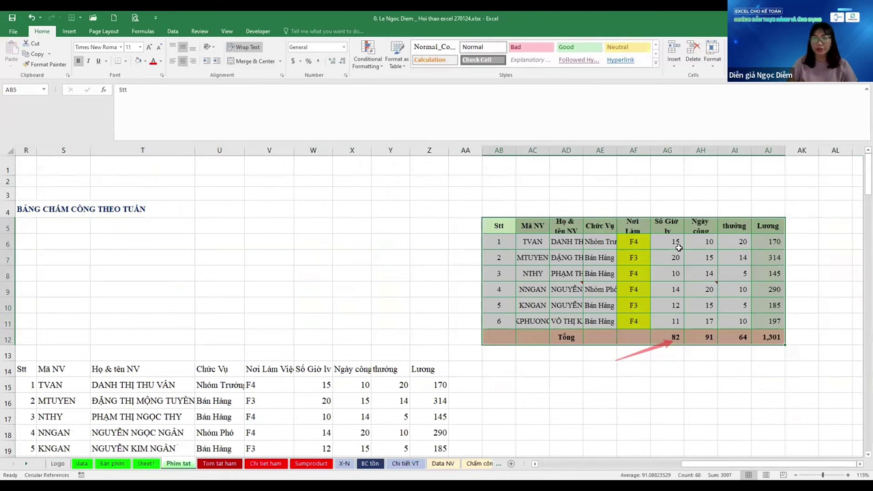
{"action": "key", "text": "ctrl+z"}
{"action": "key", "text": "Left"}
{"action": "key", "text": "Left"}
{"action": "key", "text": "Escape"}
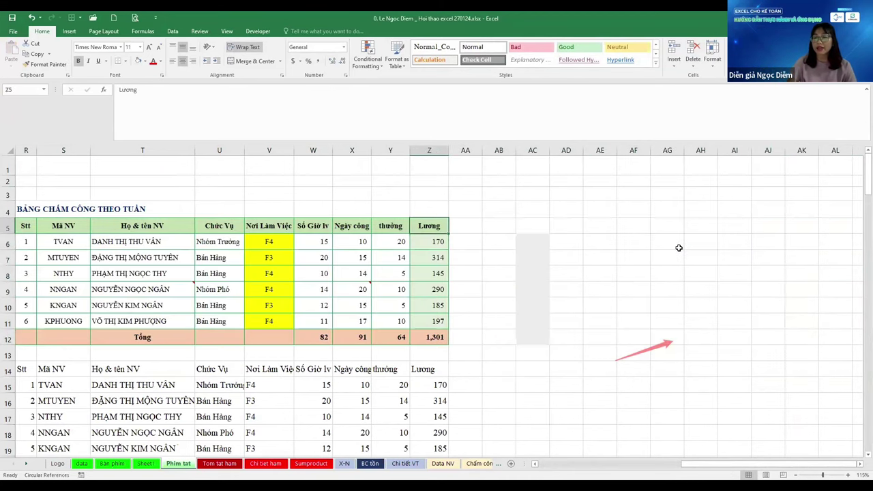
{"action": "key", "text": "ctrl+Page_Down"}
Go to the X-N sheet and move the 2,558.0 total from L3 up to L2
{"action": "key", "text": "ctrl+Page_Down"}
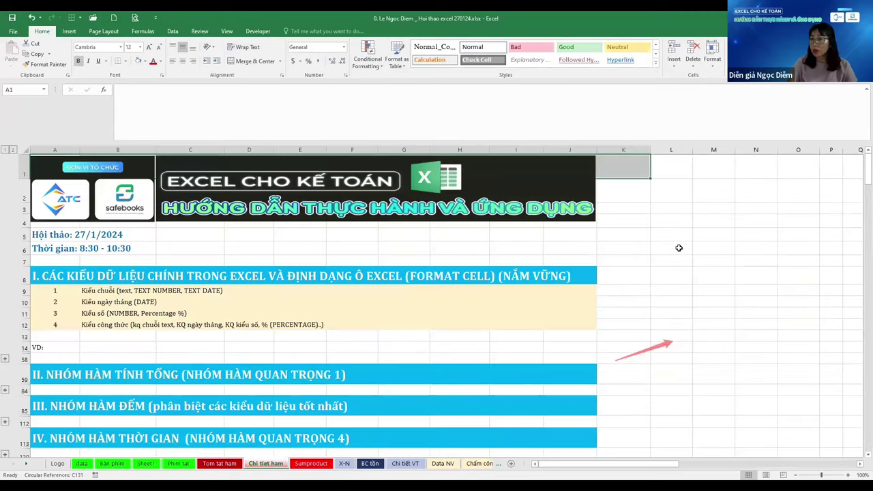
{"action": "key", "text": "ctrl+Page_Down"}
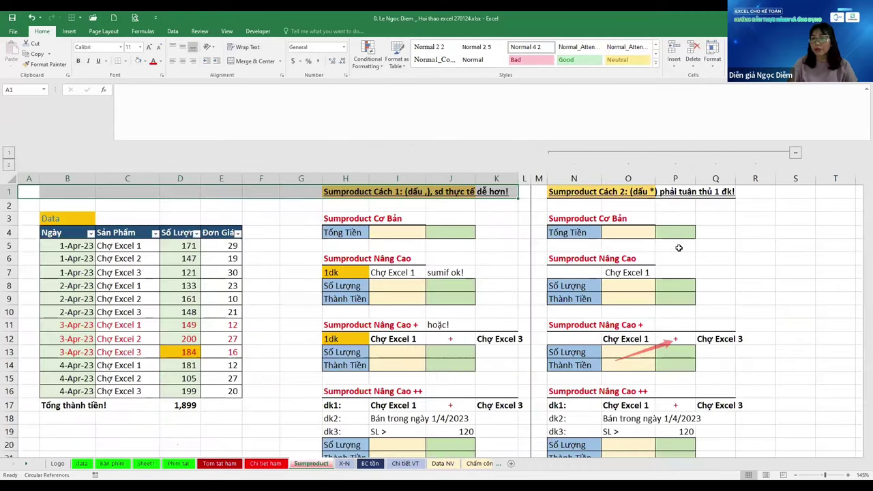
{"action": "key", "text": "ctrl+Page_Down"}
{"action": "key", "text": "ctrl+Page_Down"}
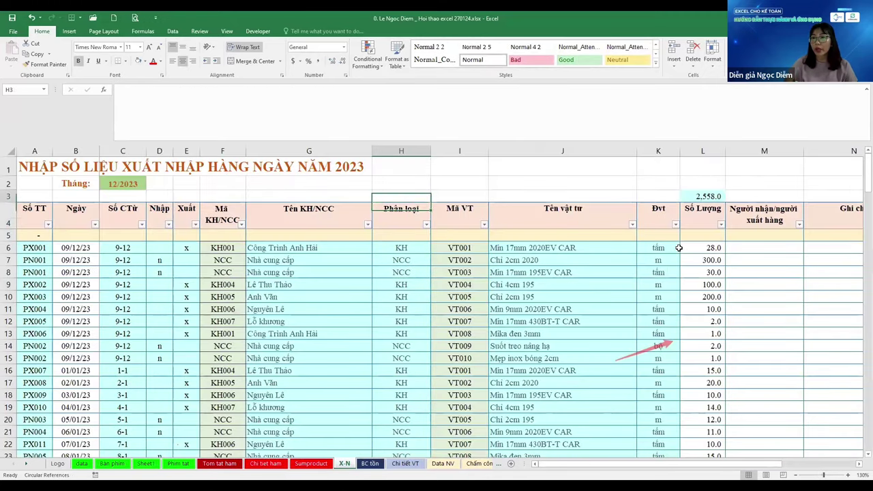
{"action": "key", "text": "Left"}
{"action": "scroll", "coordinate": [679, 247], "scroll_direction": "right", "scroll_amount": 5}
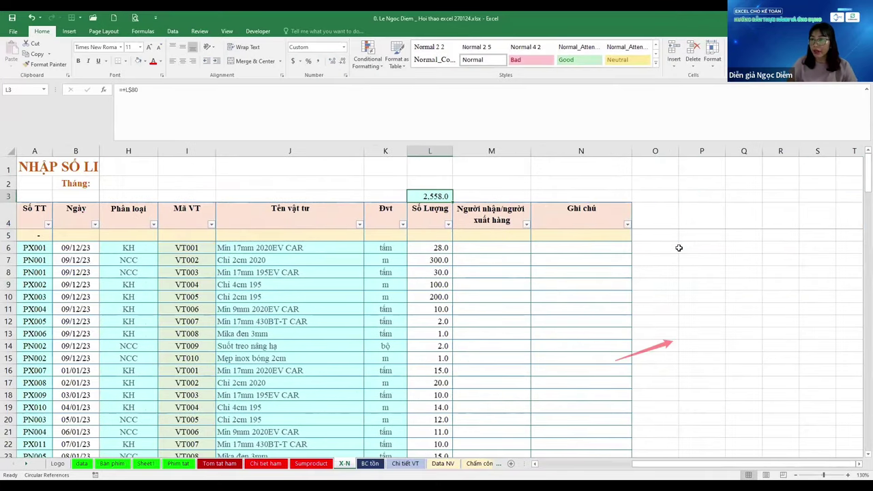
{"action": "key", "text": "ctrl+x"}
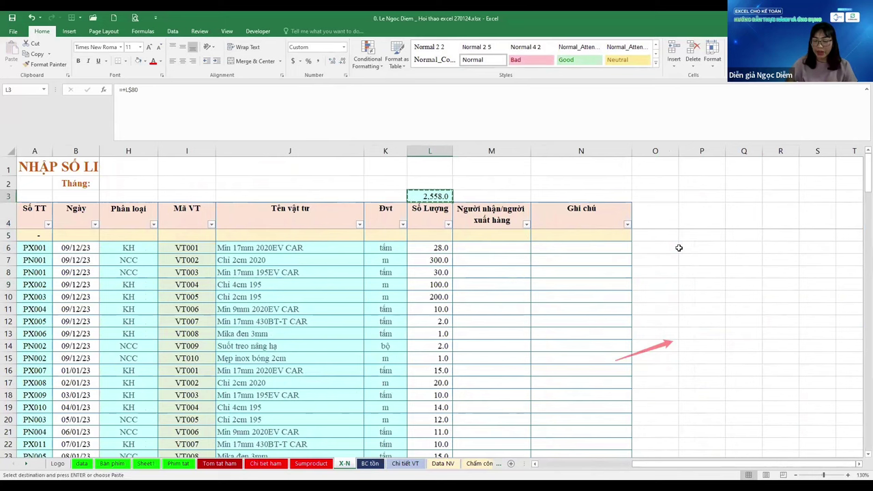
{"action": "key", "text": "Up"}
{"action": "key", "text": "ctrl+v"}
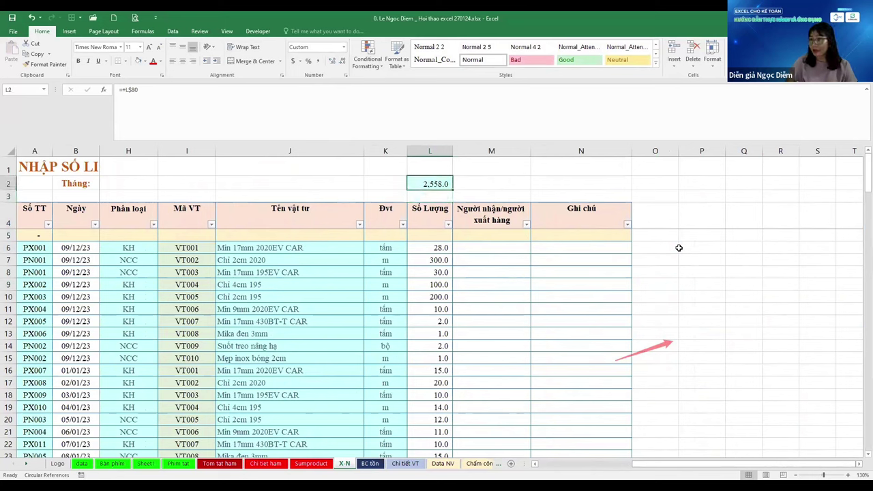
{"action": "key", "text": "Down"}
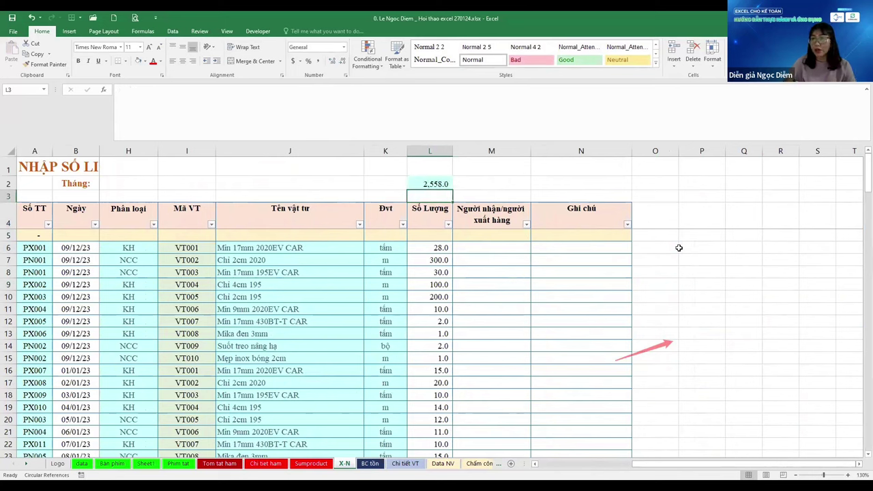
Redo the total move into L2, dismiss the circular-reference warning, and undo the pastes
{"action": "key", "text": "Down"}
{"action": "key", "text": "Up"}
{"action": "key", "text": "ctrl+z"}
{"action": "key", "text": "ctrl+x"}
{"action": "key", "text": "Up"}
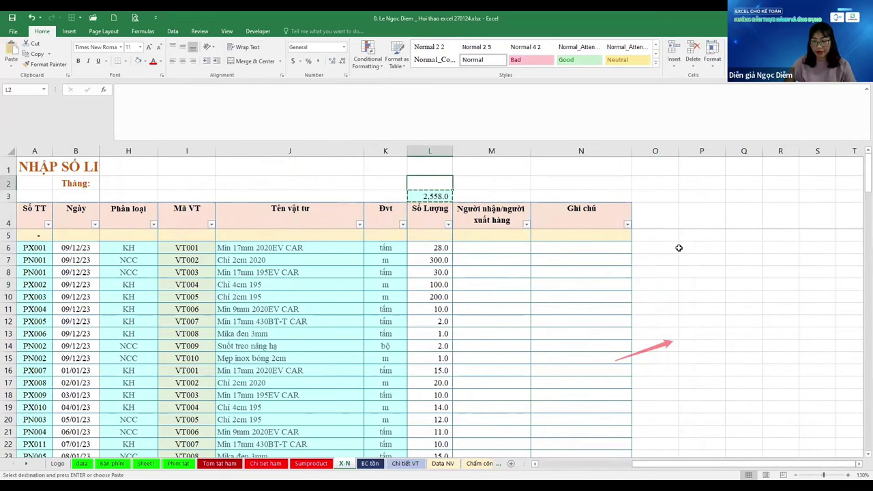
{"action": "key", "text": "Down"}
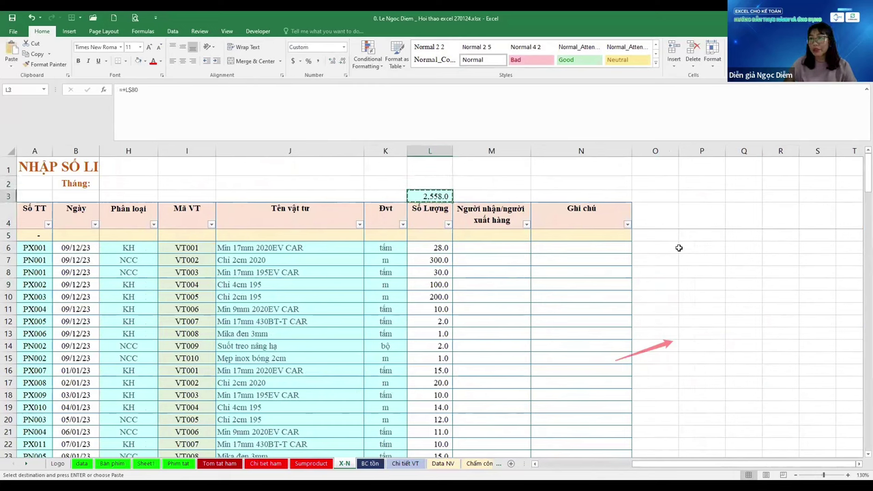
{"action": "key", "text": "Up"}
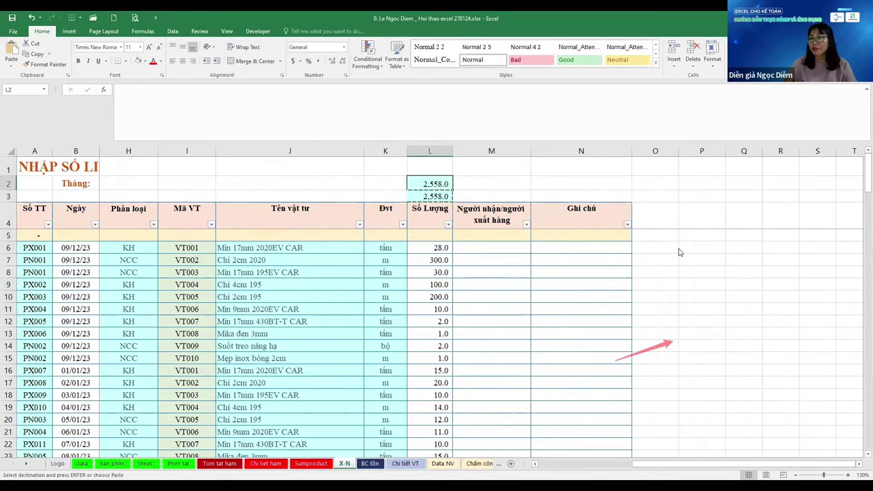
{"action": "key", "text": "ctrl+v"}
{"action": "key", "text": "Return"}
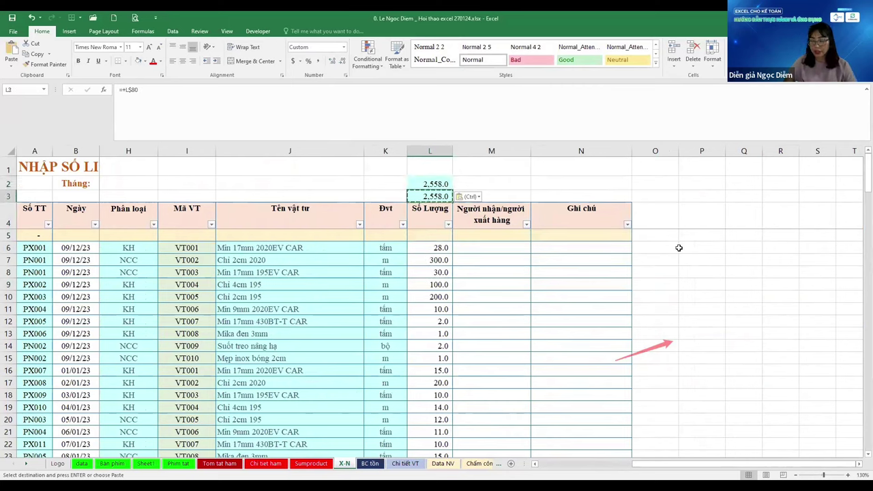
{"action": "key", "text": "ctrl+z"}
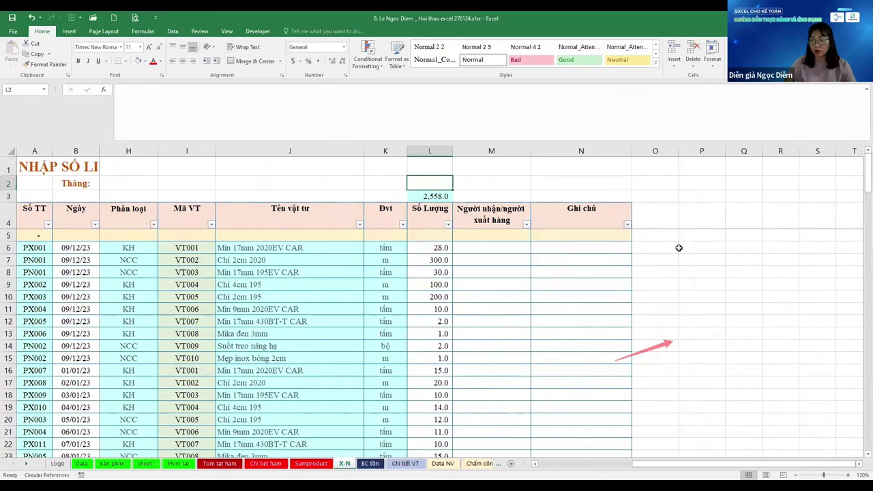
{"action": "key", "text": "ctrl+z"}
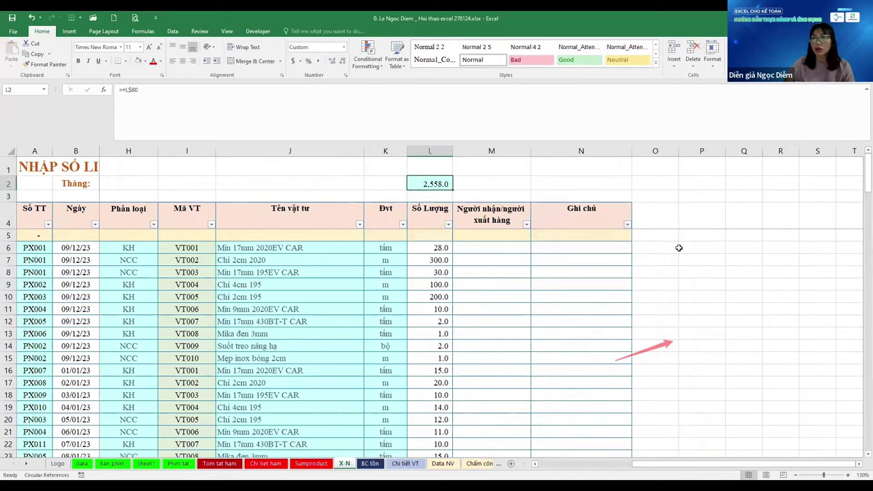
Unhide columns C–G across row 3, copy the L2 total, then go back to Tom tat ham
{"action": "left_click_drag", "start_coordinate": [581, 196], "coordinate": [187, 196]}
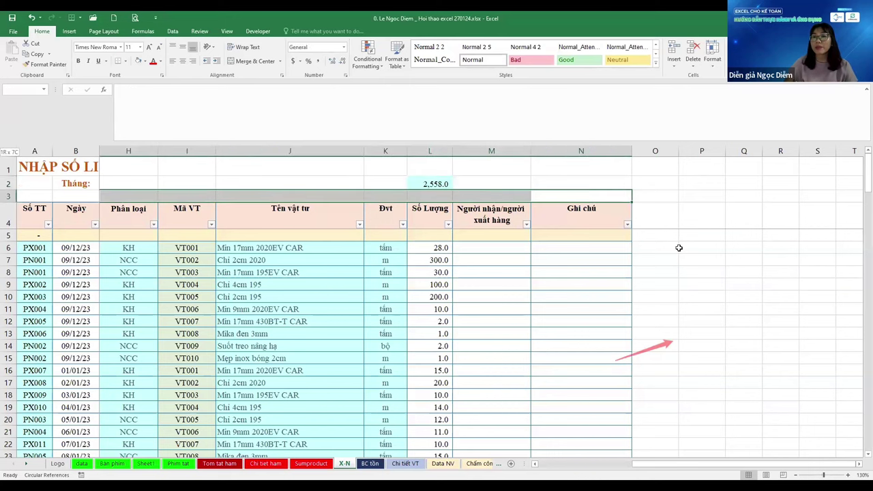
{"action": "key", "text": "ctrl+shift+0"}
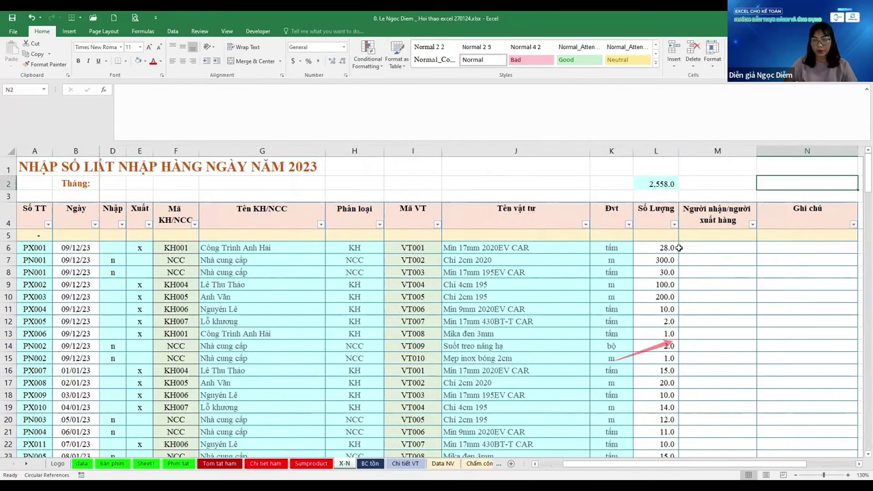
{"action": "key", "text": "Left"}
{"action": "key", "text": "Left"}
{"action": "key", "text": "Up"}
{"action": "key", "text": "ctrl+c"}
{"action": "key", "text": "Escape"}
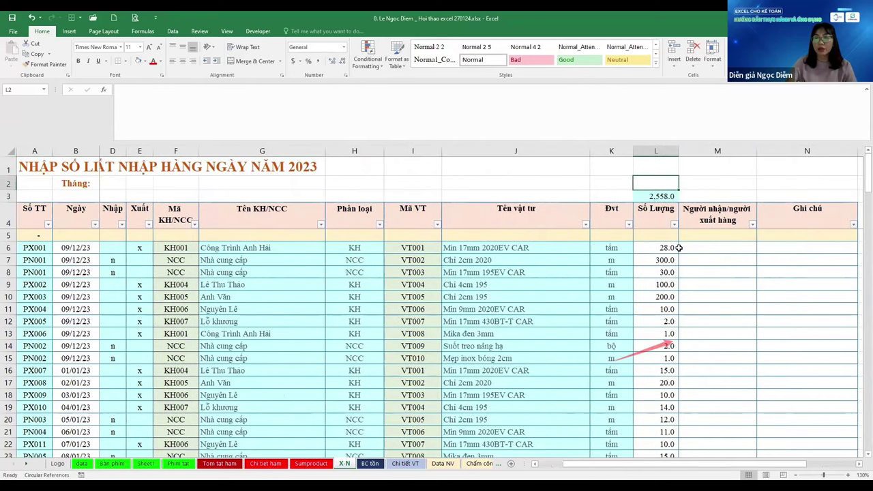
{"action": "key", "text": "ctrl+Page_Up"}
{"action": "key", "text": "ctrl+Page_Up"}
{"action": "key", "text": "ctrl+Page_Up"}
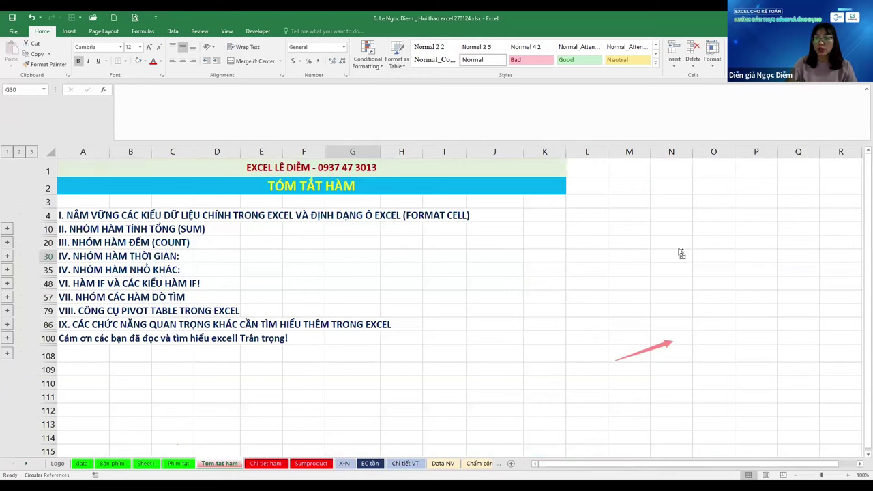
{"action": "key", "text": "ctrl+Page_Up"}
{"action": "key", "text": "ctrl+Page_Up"}
{"action": "key", "text": "ctrl+Page_Up"}
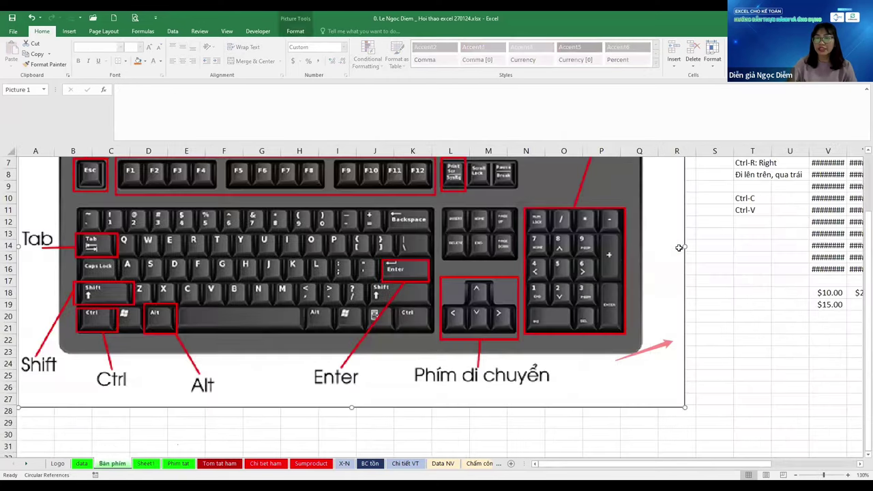
Cycle between neighbouring sheets, including Ban phim, and settle on the Phim tat sheet
{"action": "key", "text": "Delete"}
{"action": "key", "text": "ctrl+Page_Down"}
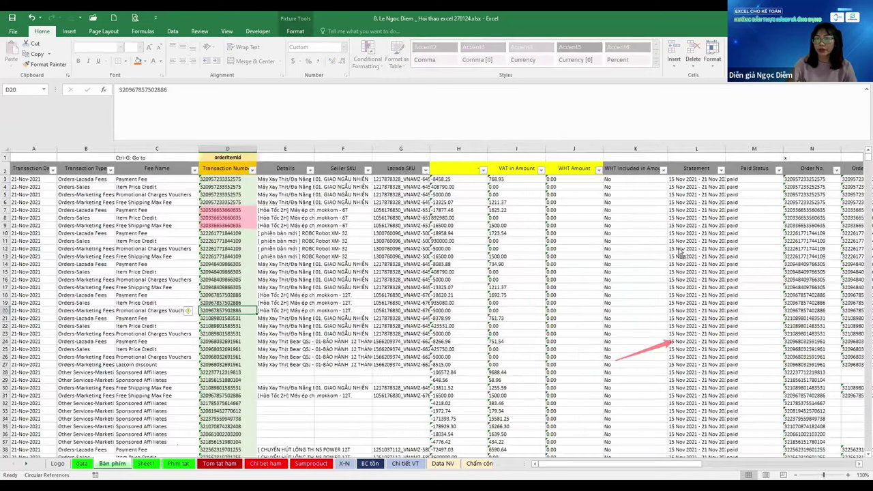
{"action": "key", "text": "ctrl+Page_Down"}
{"action": "key", "text": "ctrl+Page_Up"}
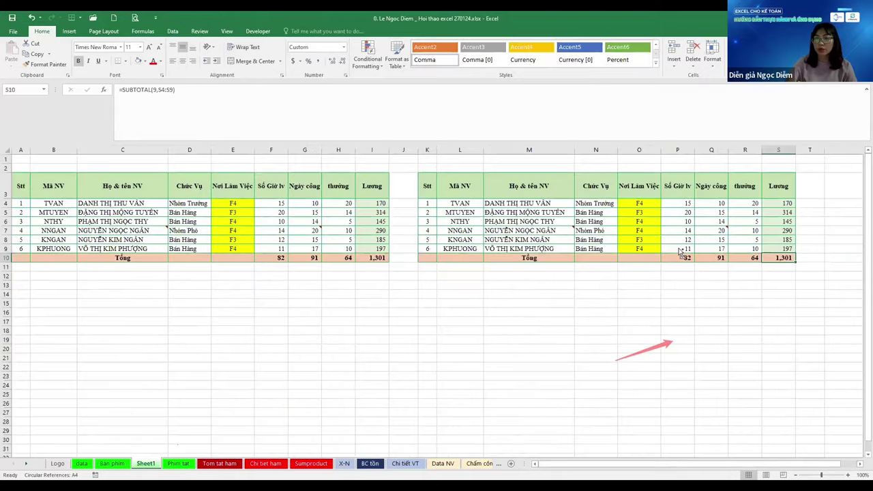
{"action": "key", "text": "ctrl+Page_Up"}
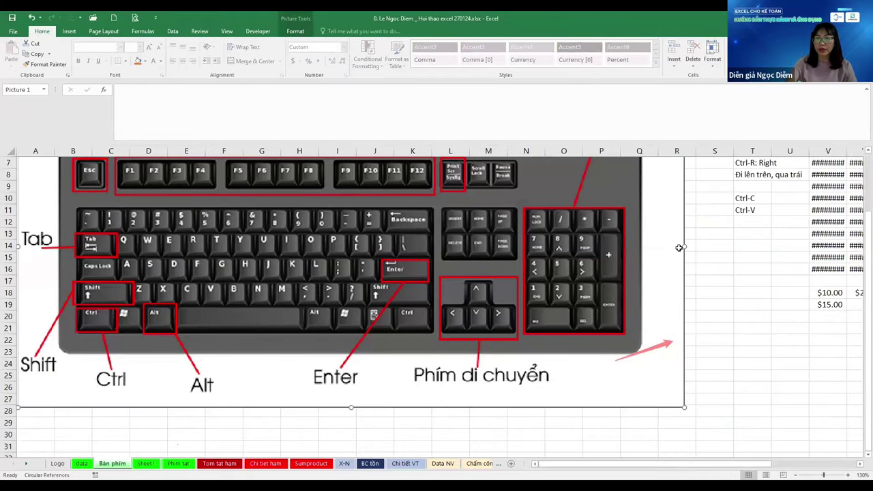
{"action": "key", "text": "ctrl+Page_Down"}
{"action": "key", "text": "ctrl+Page_Down"}
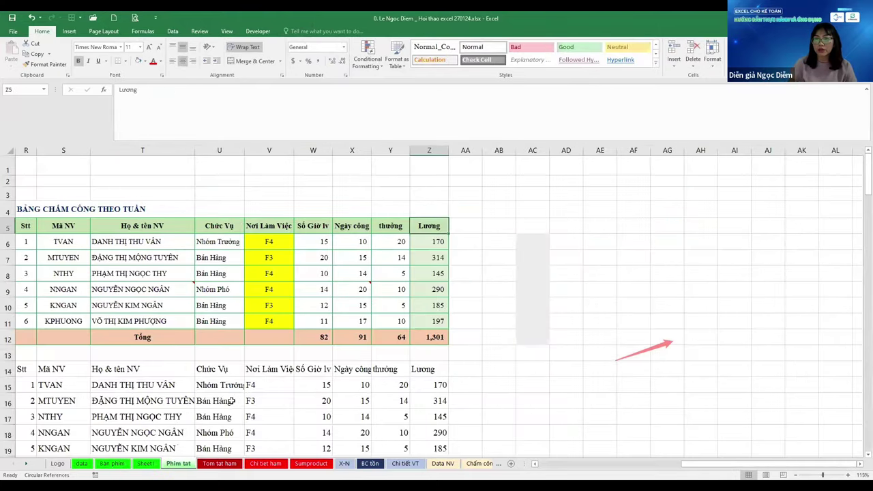
Jump to A1, then bring up and dismiss Paste Special with Alt+E, S
{"action": "key", "text": "ctrl+Home"}
{"action": "key", "text": "alt+e"}
{"action": "key", "text": "s"}
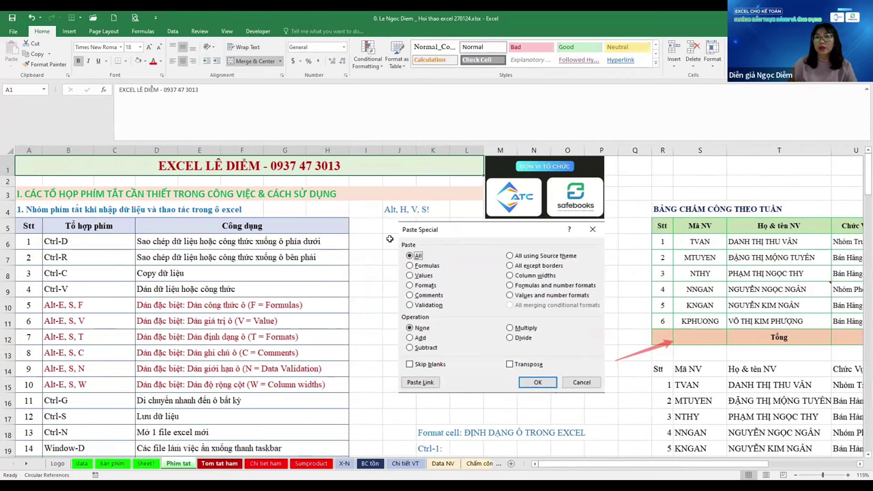
{"action": "key", "text": "Escape"}
Walk down the shortcut list past Ctrl-G, Ctrl-Y and Ctrl-Z to the Ctrl-Shift-L filter row
{"action": "key", "text": "ctrl+g"}
{"action": "key", "text": "Return"}
{"action": "scroll", "coordinate": [389, 239], "scroll_direction": "down", "scroll_amount": 2}
{"action": "scroll", "coordinate": [389, 238], "scroll_direction": "down", "scroll_amount": 1}
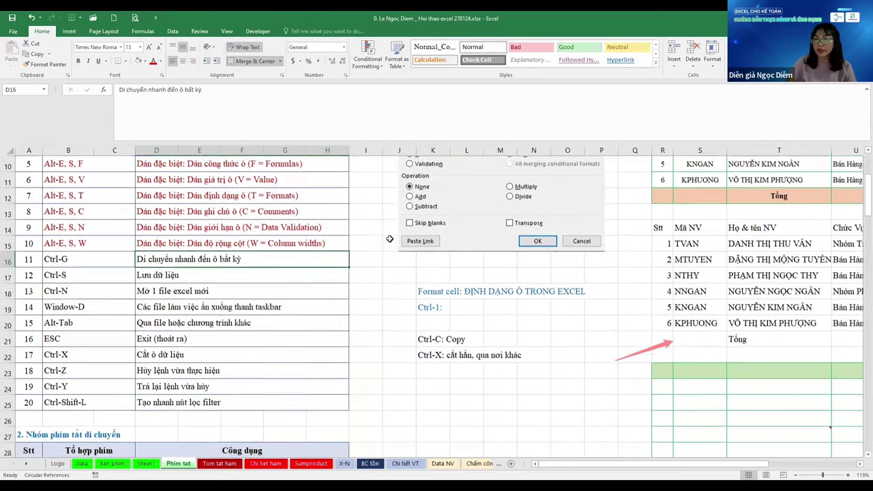
{"action": "scroll", "coordinate": [389, 239], "scroll_direction": "down", "scroll_amount": 1}
{"action": "key", "text": "Down"}
{"action": "key", "text": "Down"}
{"action": "key", "text": "Down"}
{"action": "key", "text": "Down"}
{"action": "key", "text": "Down"}
{"action": "key", "text": "Down"}
{"action": "key", "text": "Down"}
{"action": "key", "text": "Down"}
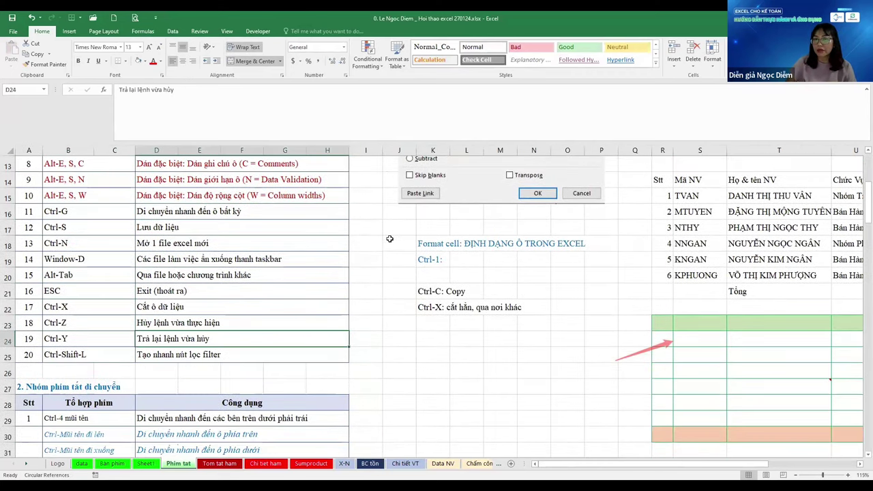
{"action": "key", "text": "Up"}
{"action": "key", "text": "Left"}
{"action": "key", "text": "Right"}
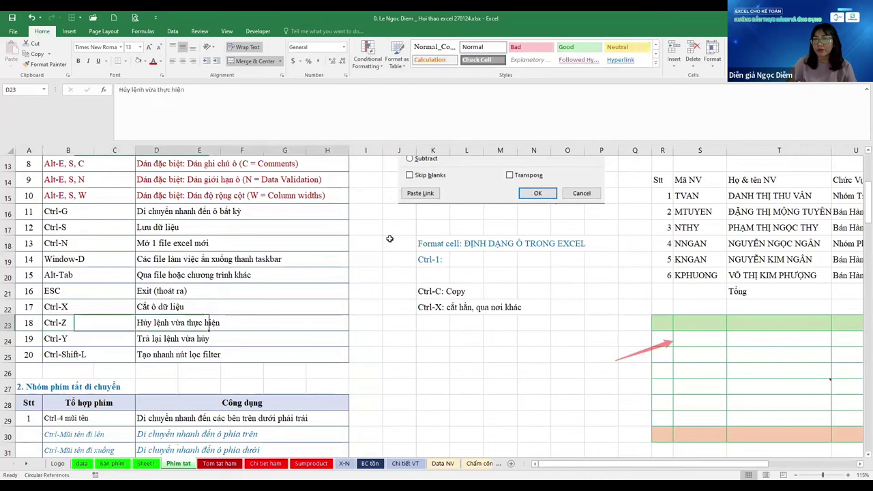
{"action": "key", "text": "Down"}
{"action": "key", "text": "Down"}
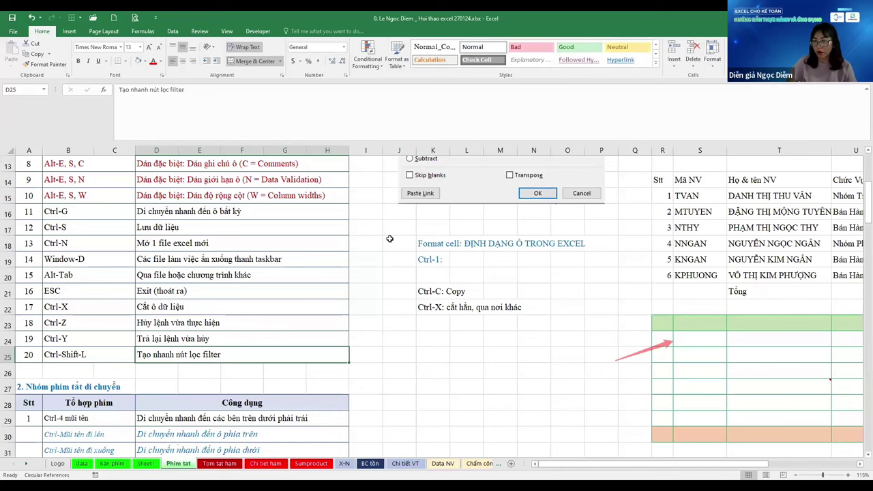
On the data sheet, select across the header row, ending on Transaction Date in A2
{"action": "key", "text": "ctrl+Page_Up"}
{"action": "key", "text": "ctrl+Page_Up"}
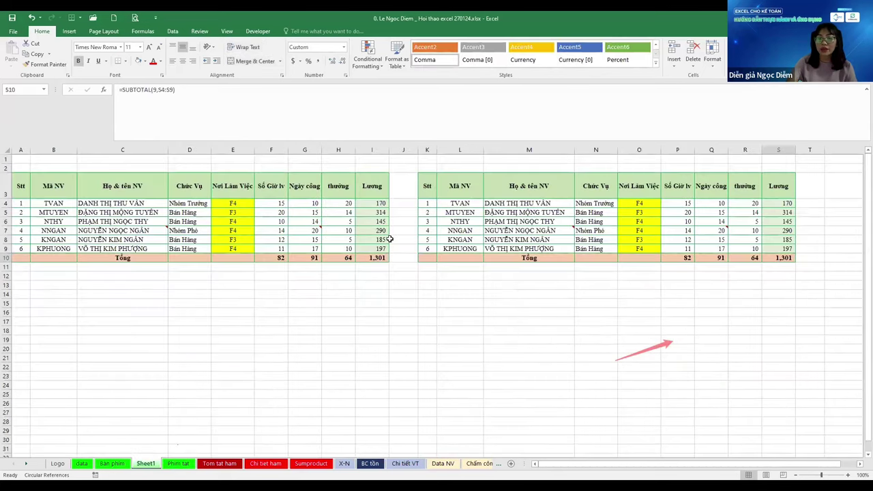
{"action": "key", "text": "ctrl+Page_Up"}
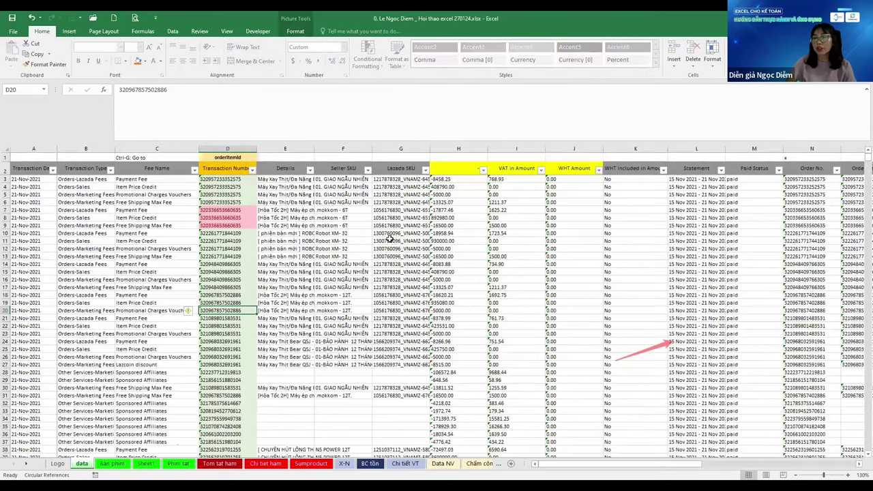
{"action": "key", "text": "ctrl+Home"}
{"action": "key", "text": "Up"}
{"action": "key", "text": "Left"}
{"action": "key", "text": "ctrl+shift+Right"}
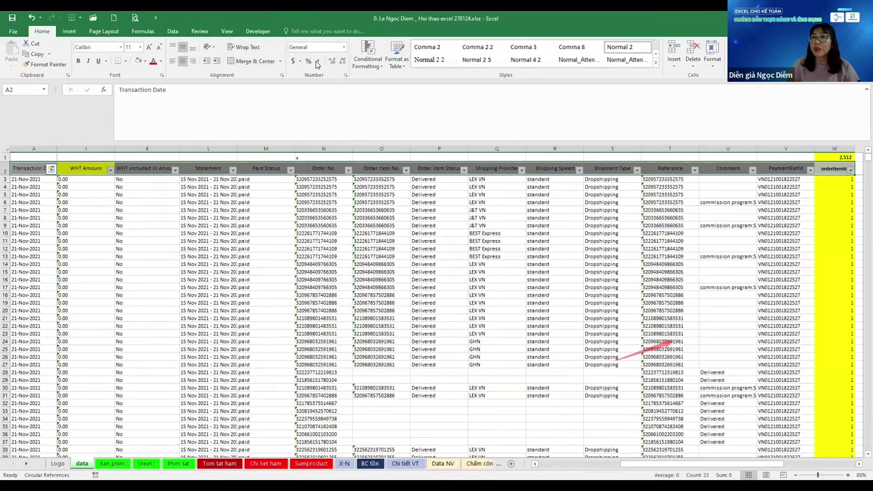
{"action": "key", "text": "Right"}
{"action": "key", "text": "Right"}
{"action": "key", "text": "Right"}
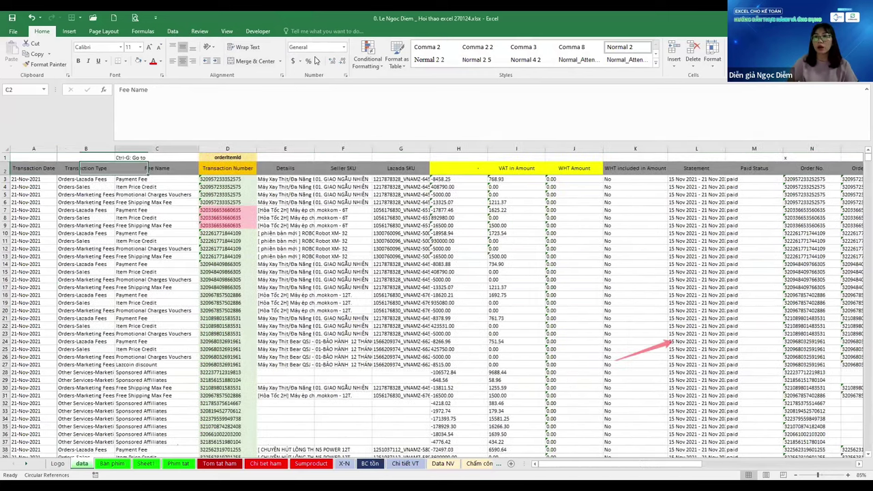
{"action": "key", "text": "Home"}
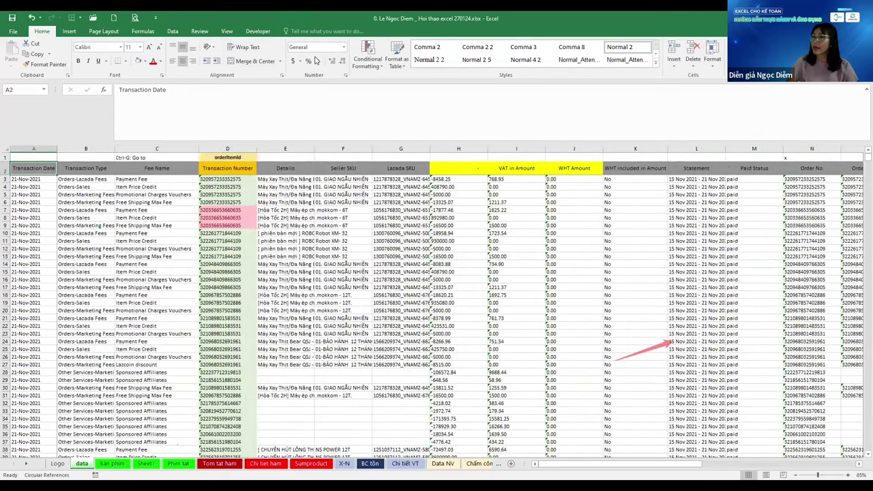
Toggle the header row filters off and back on with Alt+A, T and the Filter button
{"action": "key", "text": "alt+a"}
{"action": "key", "text": "t"}
{"action": "key", "text": "Home"}
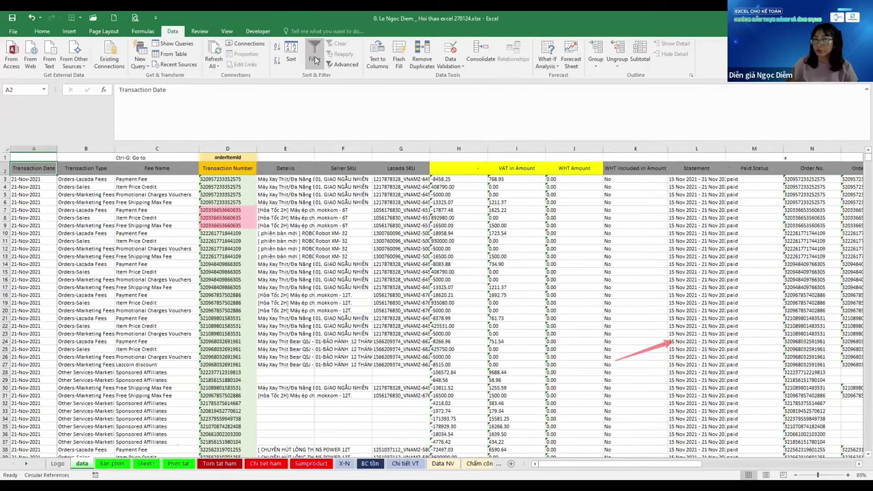
{"action": "left_click", "coordinate": [315, 60]}
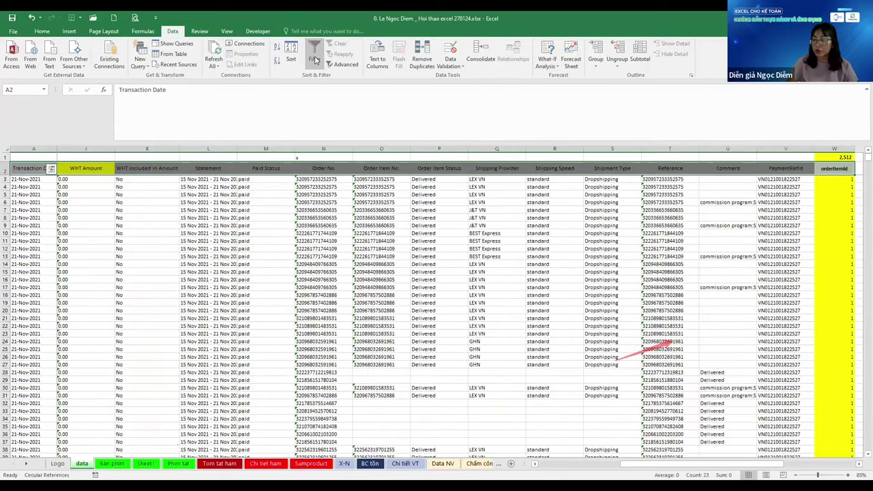
{"action": "left_click", "coordinate": [315, 60]}
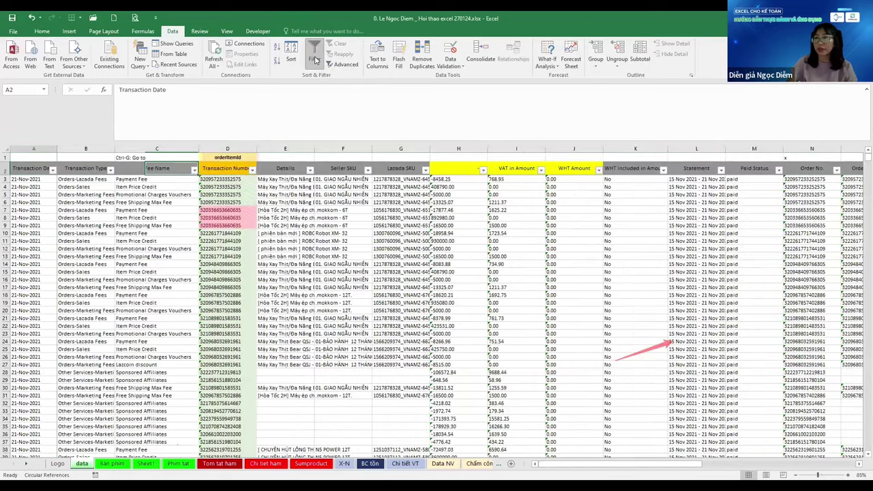
Add filters to the Y2:AC2 summary headers, then move through Sheet1 to Phim tat
{"action": "key", "text": "ctrl+Right"}
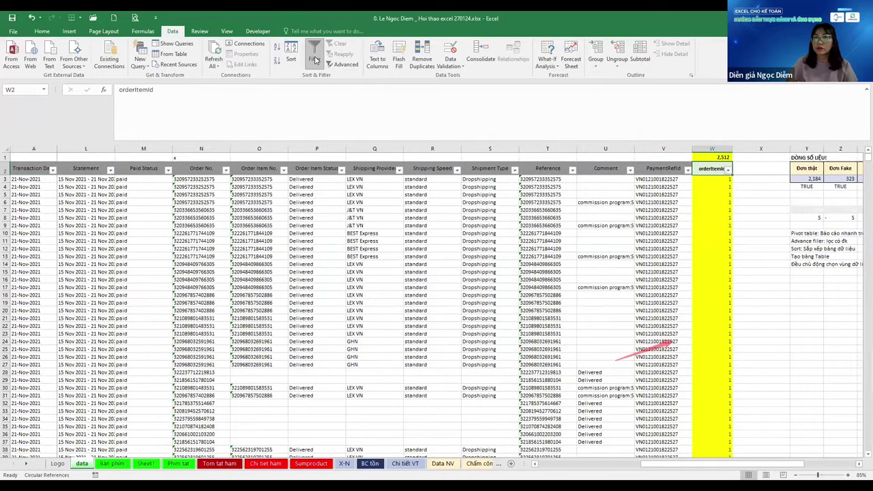
{"action": "key", "text": "ctrl+Right"}
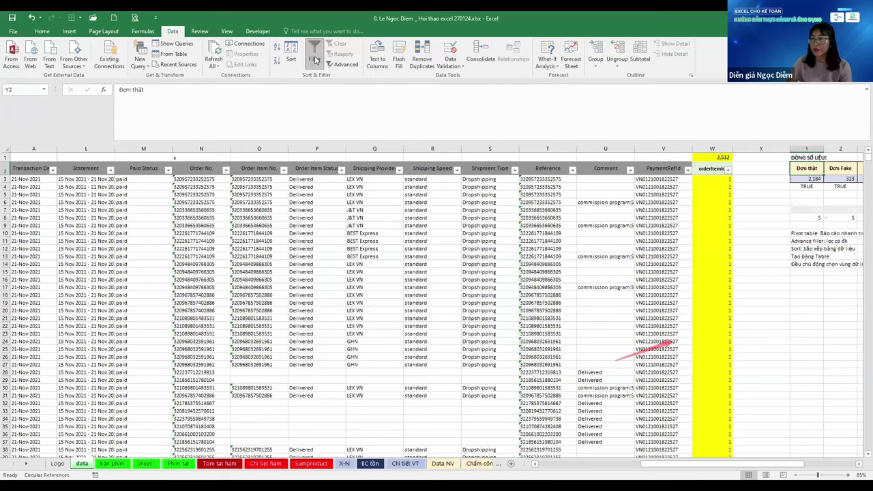
{"action": "key", "text": "ctrl+shift+Right"}
{"action": "left_click", "coordinate": [313, 55]}
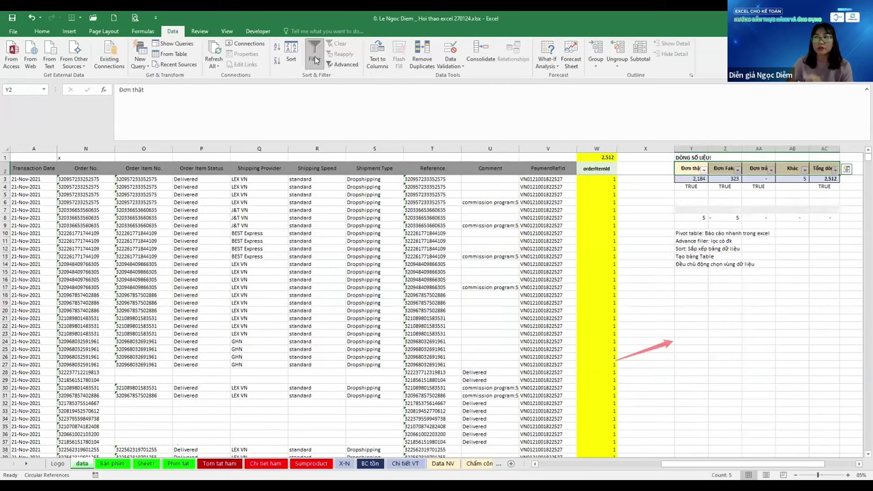
{"action": "key", "text": "Left"}
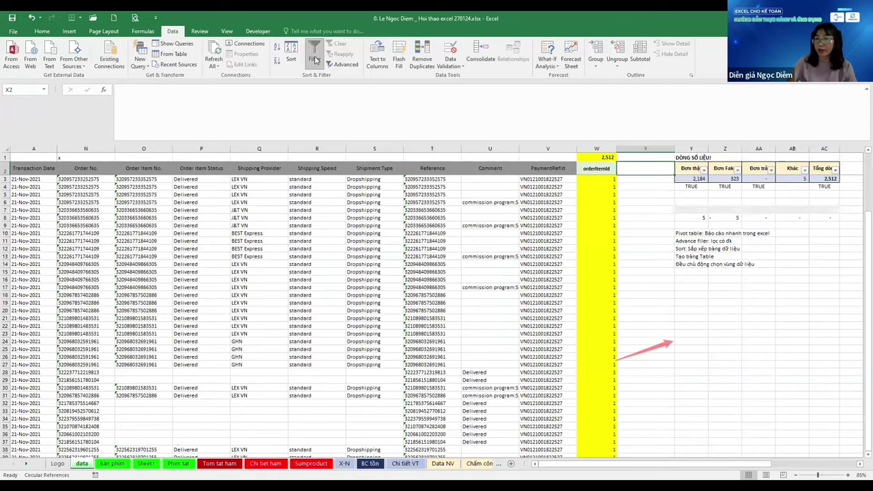
{"action": "key", "text": "ctrl+Page_Down"}
{"action": "key", "text": "ctrl+Page_Down"}
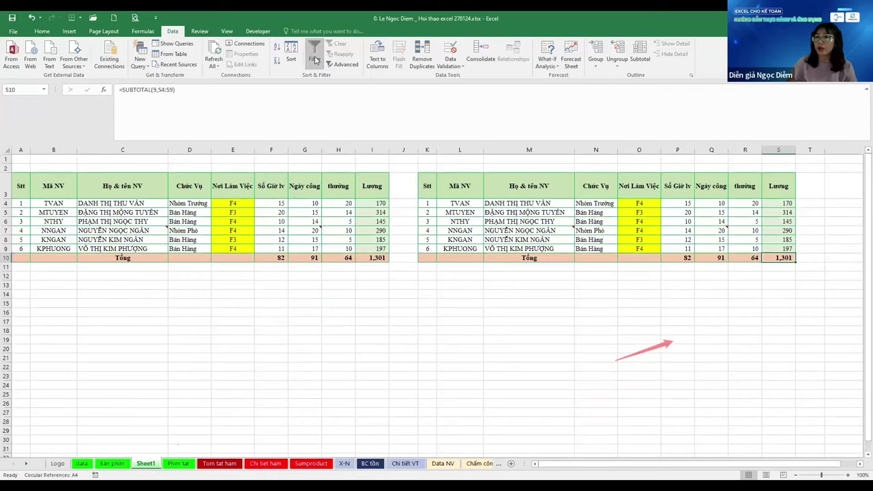
{"action": "key", "text": "ctrl+Page_Down"}
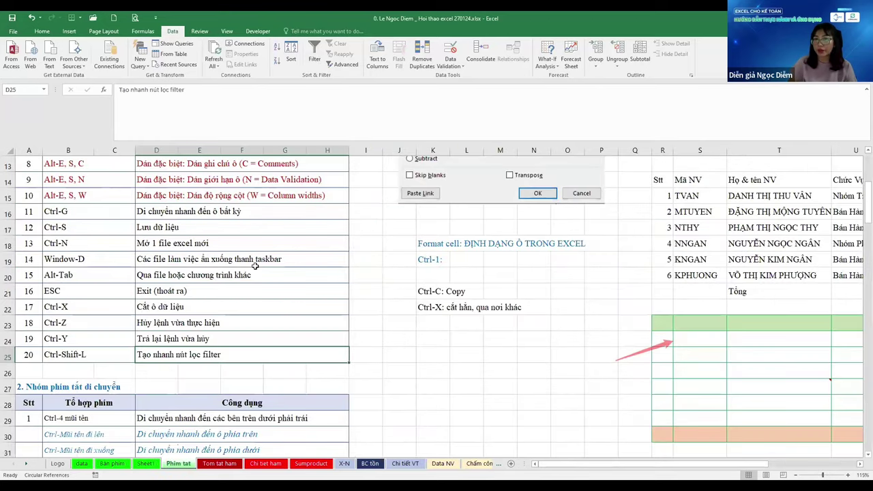
Select the paste-formulas description in D10, then the Alt-E, S, V entry in B11
{"action": "scroll", "coordinate": [255, 267], "scroll_direction": "up", "scroll_amount": 4}
{"action": "scroll", "coordinate": [255, 267], "scroll_direction": "down", "scroll_amount": 8}
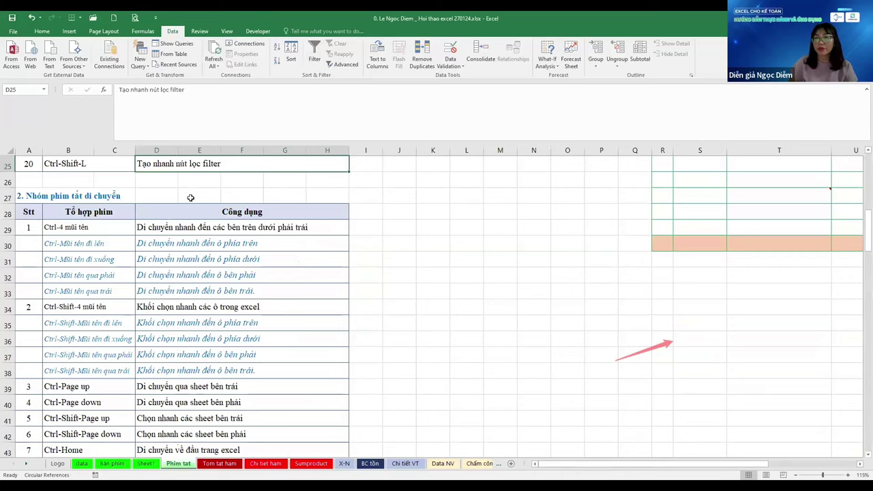
{"action": "left_click", "coordinate": [188, 259]}
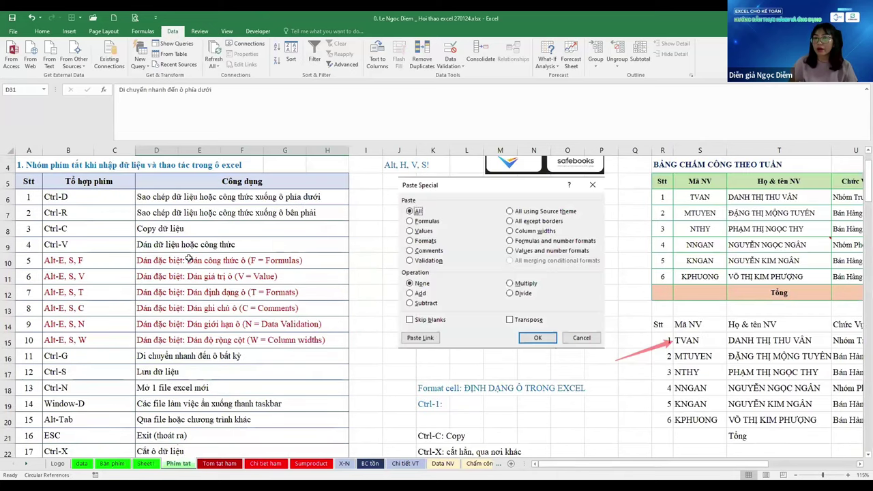
{"action": "left_click", "coordinate": [189, 259]}
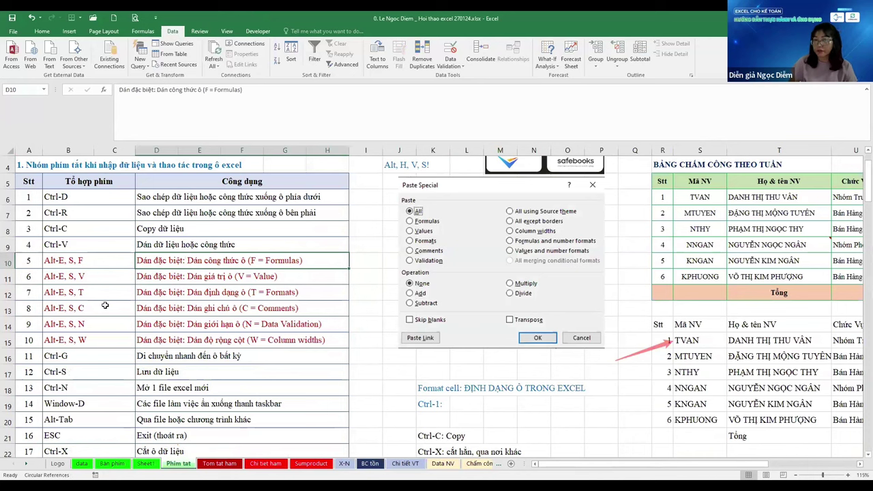
{"action": "key", "text": "Down"}
{"action": "key", "text": "Left"}
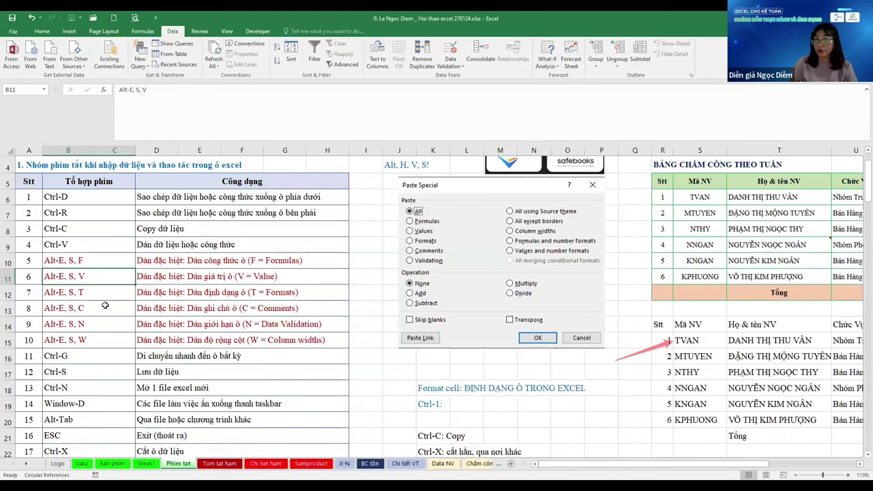
Select the Ctrl-Shift-4 entry in B34 and its block-select description in D36, then go to Bàn phím
{"action": "scroll", "coordinate": [105, 305], "scroll_direction": "down", "scroll_amount": 2}
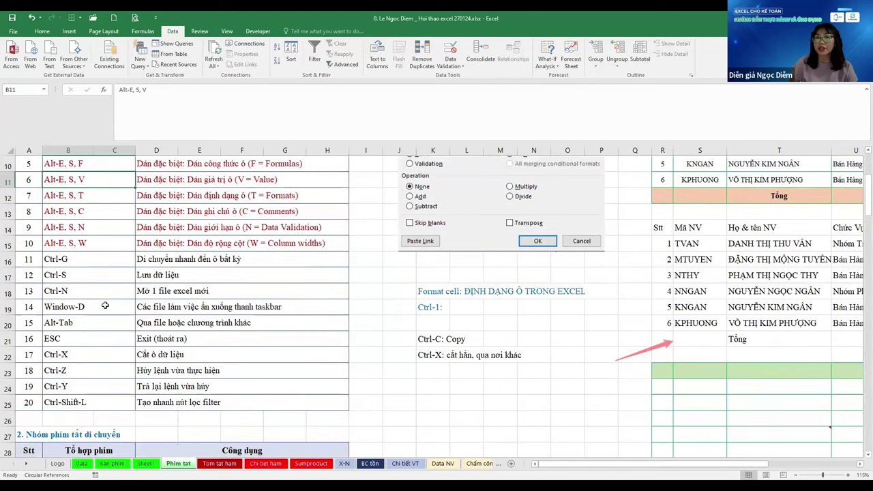
{"action": "scroll", "coordinate": [105, 306], "scroll_direction": "down", "scroll_amount": 5}
{"action": "scroll", "coordinate": [105, 305], "scroll_direction": "down", "scroll_amount": 1}
{"action": "scroll", "coordinate": [105, 305], "scroll_direction": "up", "scroll_amount": 1}
{"action": "left_click", "coordinate": [105, 305]}
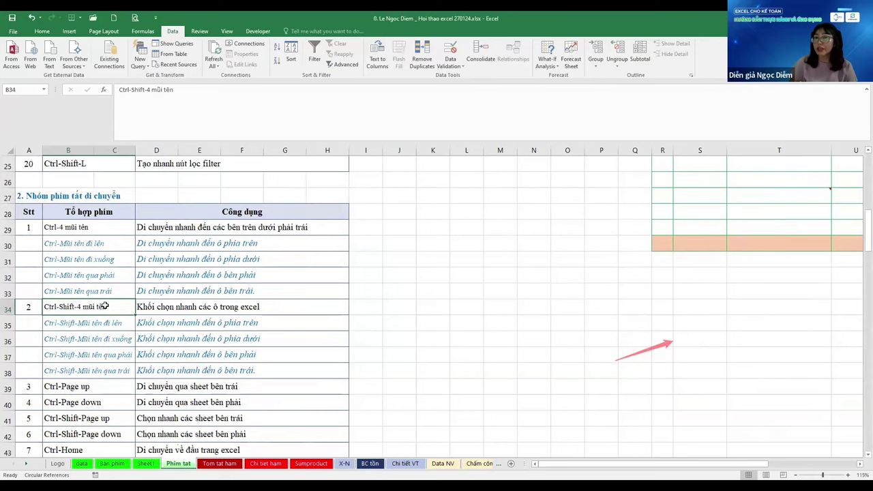
{"action": "left_click", "coordinate": [174, 337]}
{"action": "scroll", "coordinate": [175, 335], "scroll_direction": "down", "scroll_amount": 1}
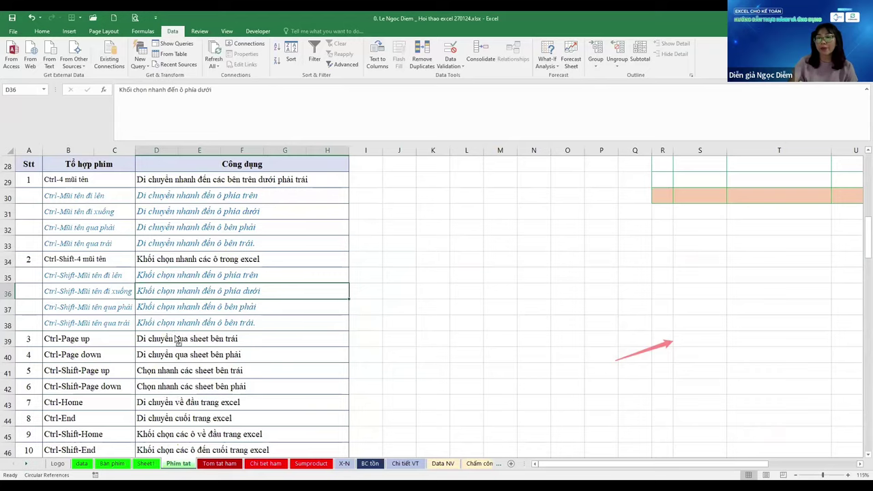
{"action": "key", "text": "ctrl+Page_Up"}
{"action": "key", "text": "ctrl+Page_Up"}
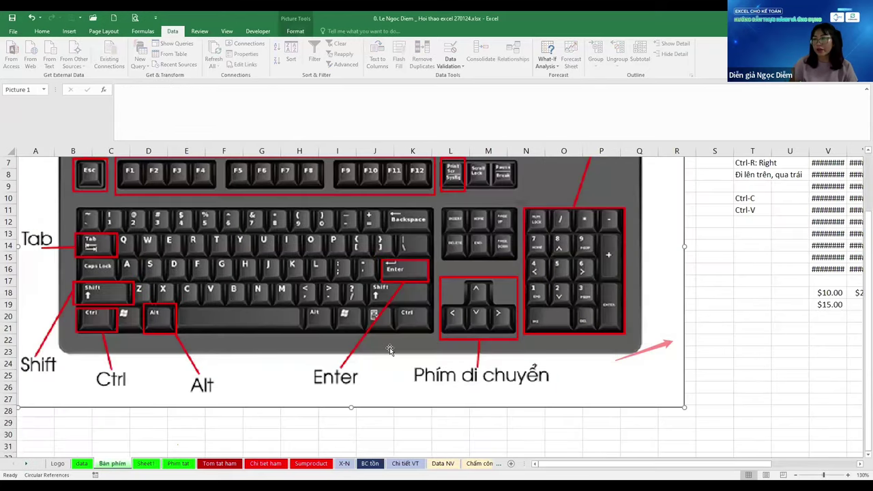
Deselect the keyboard picture and cycle through Sheet1, Phím tắt and Bàn phím to the orders data sheet
{"action": "scroll", "coordinate": [386, 337], "scroll_direction": "up", "scroll_amount": 1}
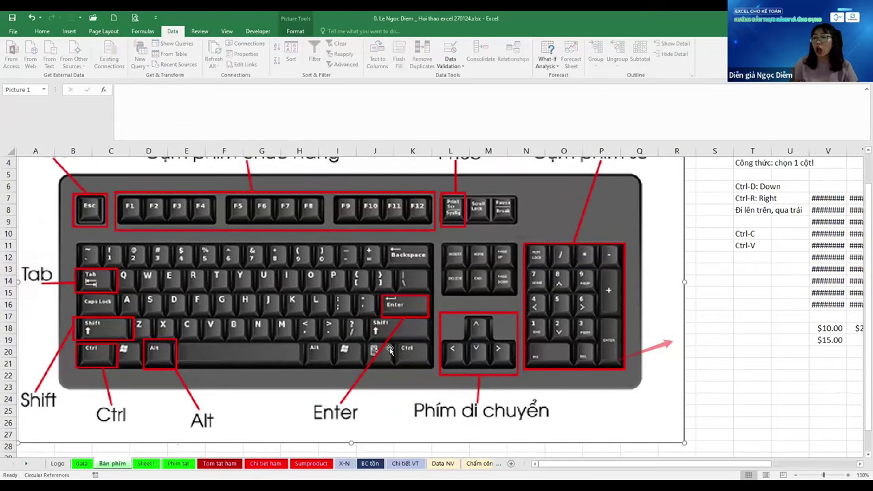
{"action": "scroll", "coordinate": [388, 350], "scroll_direction": "up", "scroll_amount": 1}
{"action": "scroll", "coordinate": [388, 350], "scroll_direction": "down", "scroll_amount": 1}
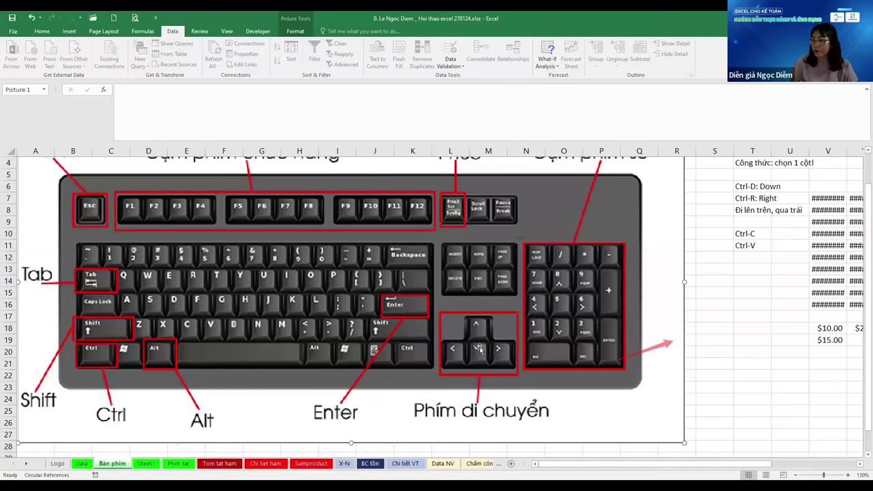
{"action": "left_click", "coordinate": [748, 344]}
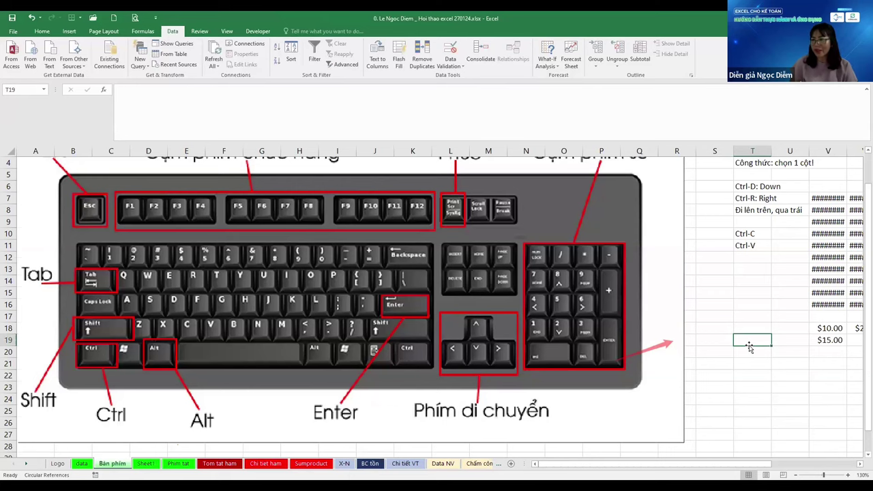
{"action": "key", "text": "ctrl+Page_Down"}
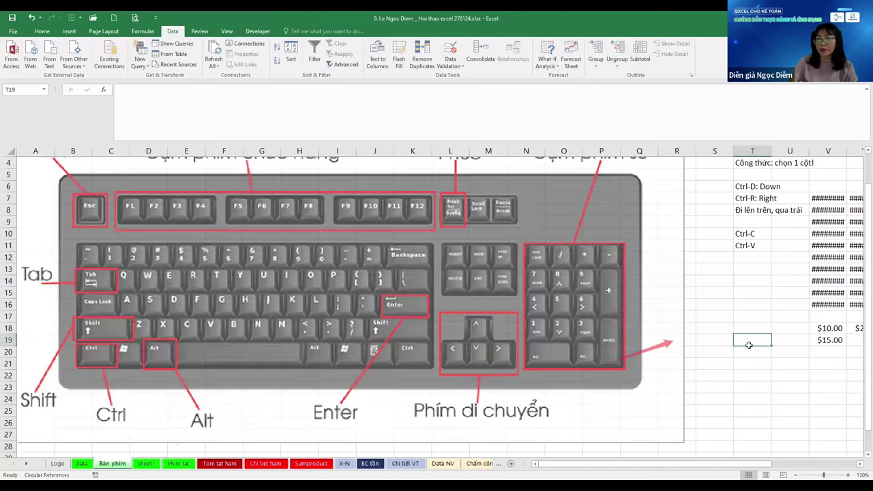
{"action": "key", "text": "ctrl+Page_Down"}
{"action": "key", "text": "ctrl+Page_Up"}
{"action": "key", "text": "ctrl+Page_Up"}
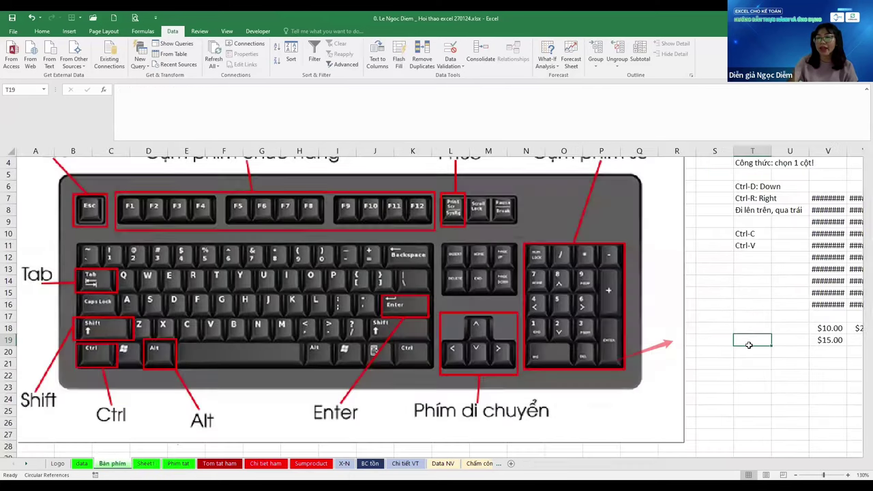
{"action": "key", "text": "ctrl+Page_Up"}
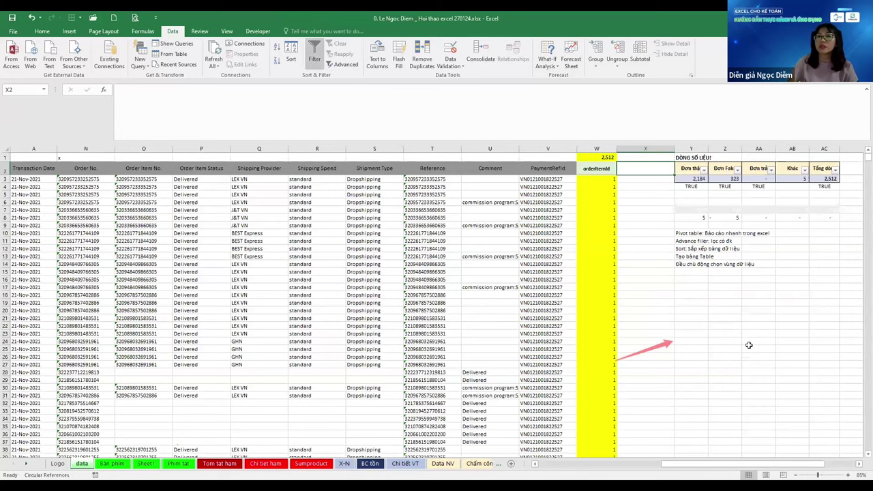
Jump down the Transaction Date column to last data row 2514 and back up to its header
{"action": "key", "text": "ctrl+Home"}
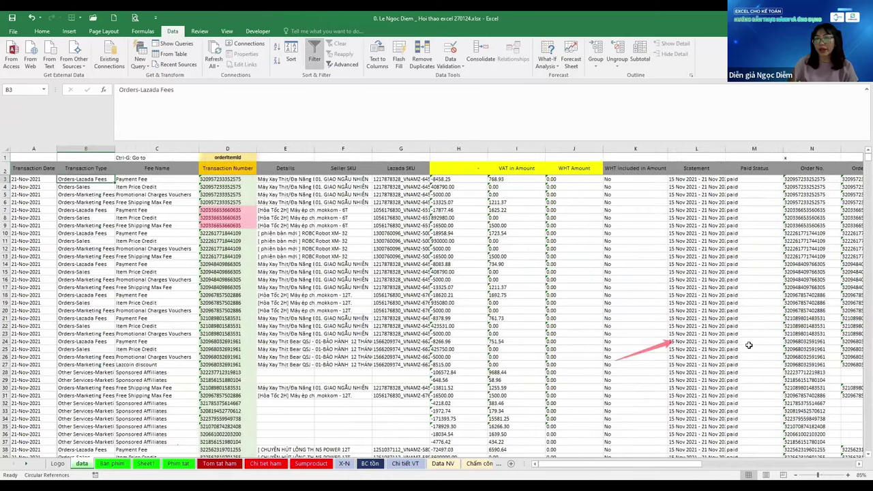
{"action": "key", "text": "ctrl+Left"}
{"action": "key", "text": "ctrl+Up"}
{"action": "key", "text": "ctrl+Down"}
{"action": "key", "text": "Down"}
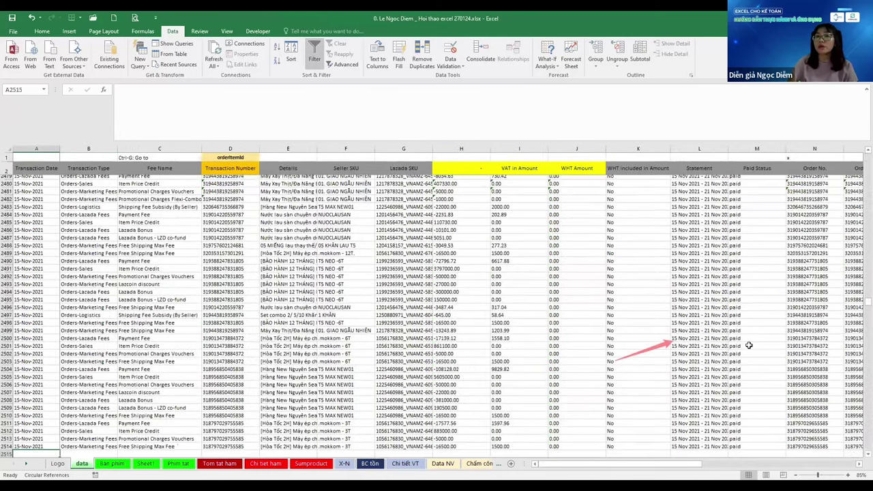
{"action": "key", "text": "ctrl+Up"}
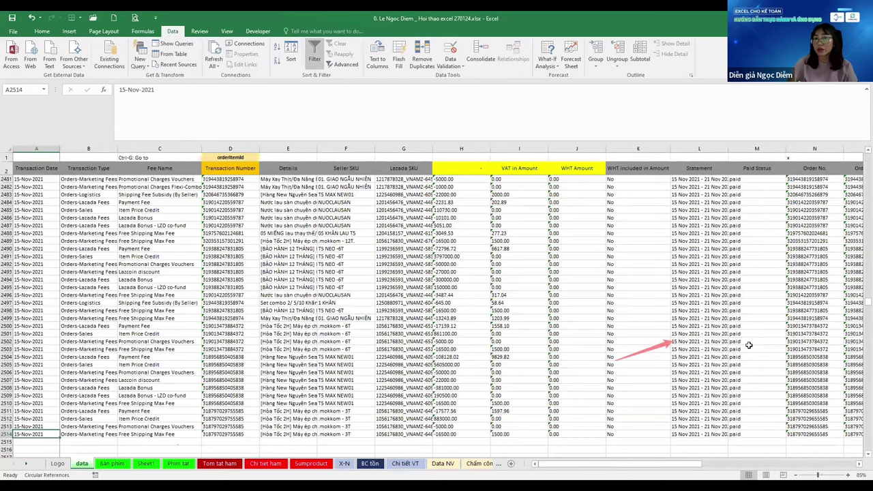
{"action": "key", "text": "ctrl+Up"}
{"action": "key", "text": "Down"}
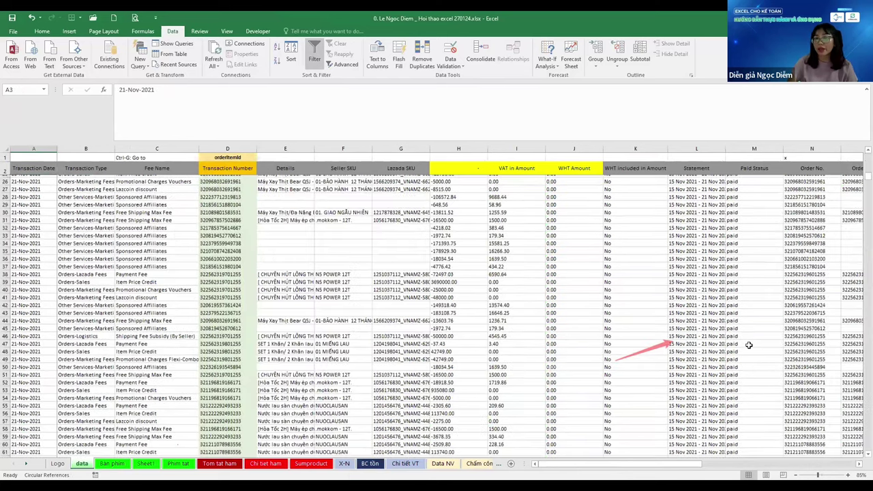
{"action": "key", "text": "Up"}
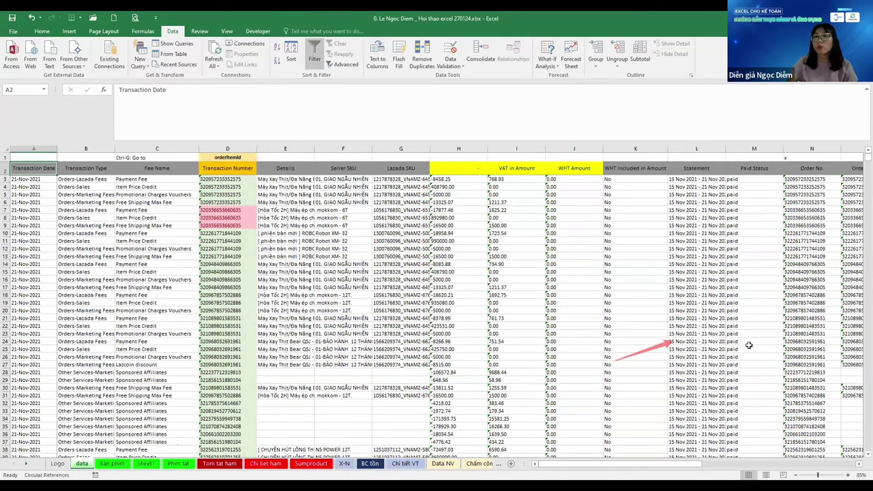
Jump to the last date row and back, then across to the orderItemId column and back to Transaction Date
{"action": "key", "text": "ctrl+Down"}
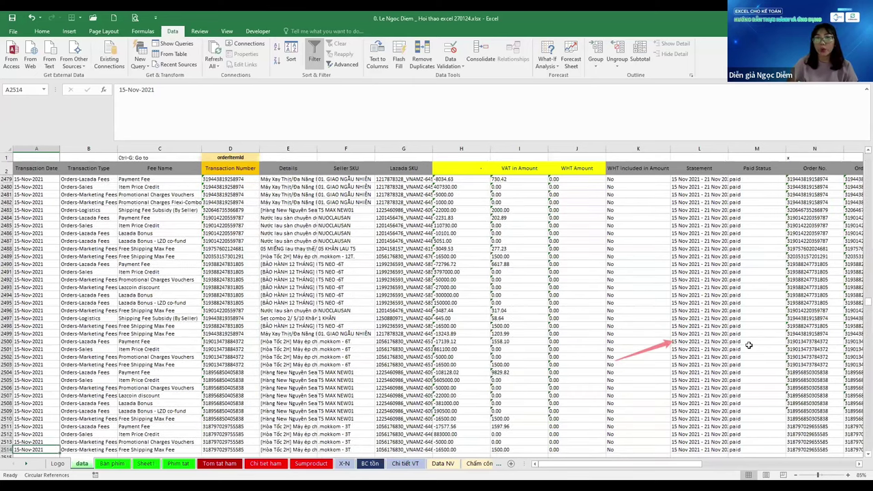
{"action": "key", "text": "ctrl+Up"}
{"action": "key", "text": "ctrl+Right"}
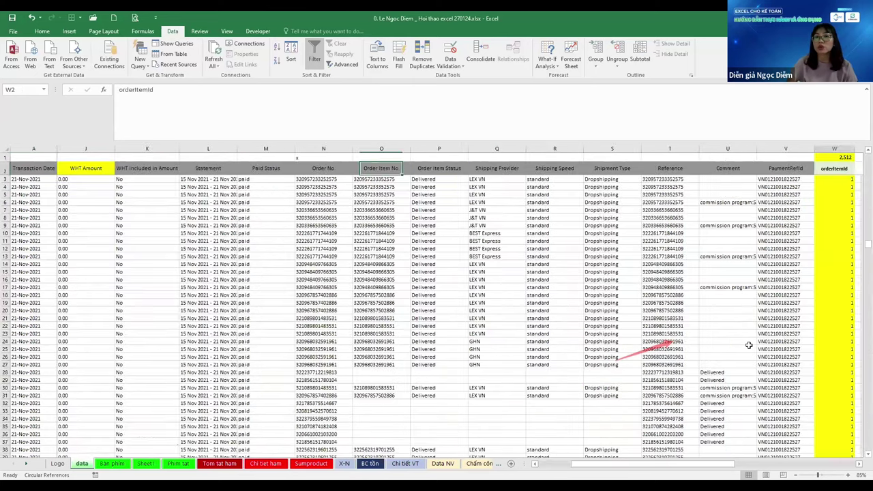
{"action": "key", "text": "ctrl+Left"}
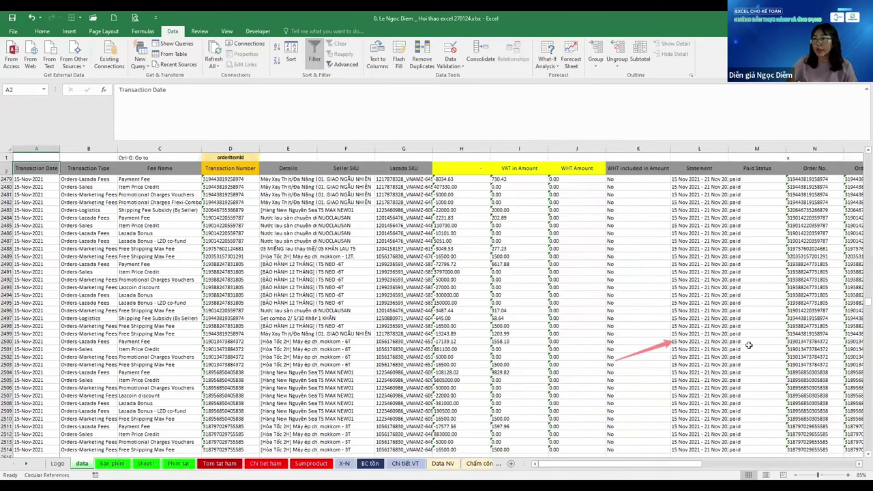
{"action": "key", "text": "ctrl+Up"}
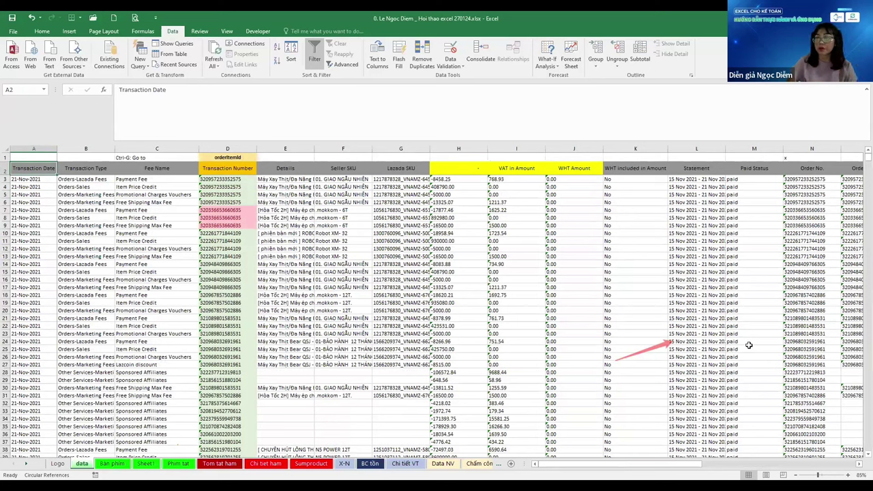
{"action": "key", "text": "Right"}
{"action": "key", "text": "Left"}
Extend the selection from A2 down to A8 and back, then return to the Bàn phím sheet
{"action": "key", "text": "shift+Down"}
{"action": "key", "text": "shift+Down"}
{"action": "key", "text": "shift+Down"}
{"action": "key", "text": "shift+Down"}
{"action": "key", "text": "shift+Down"}
{"action": "key", "text": "shift+Down"}
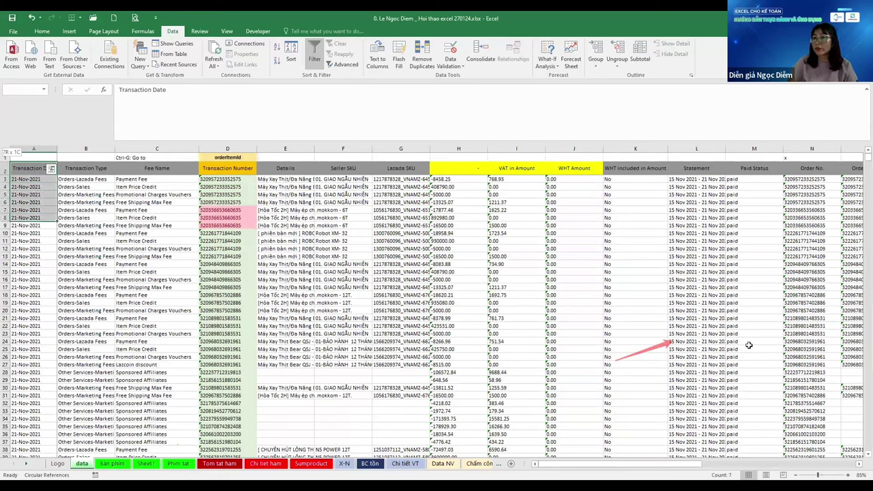
{"action": "key", "text": "shift+Up"}
{"action": "key", "text": "shift+Up"}
{"action": "key", "text": "shift+Up"}
{"action": "key", "text": "shift+Up"}
{"action": "key", "text": "shift+Up"}
{"action": "key", "text": "shift+Up"}
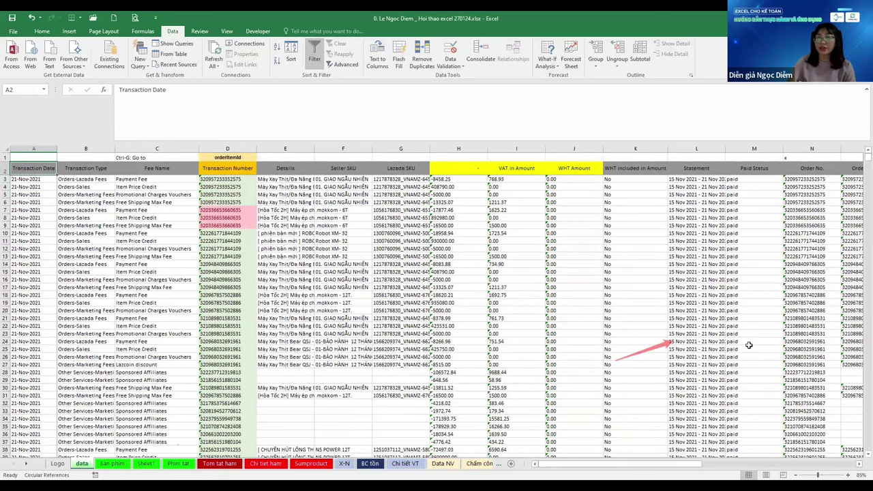
{"action": "key", "text": "ctrl+Page_Down"}
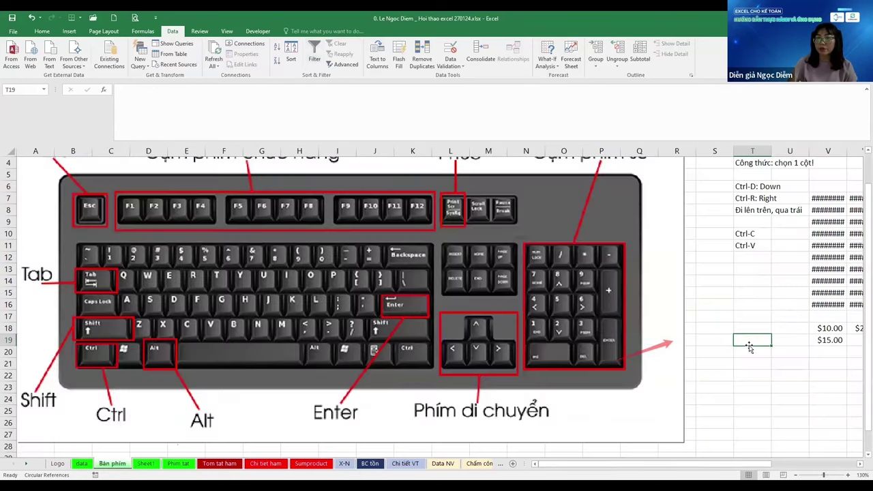
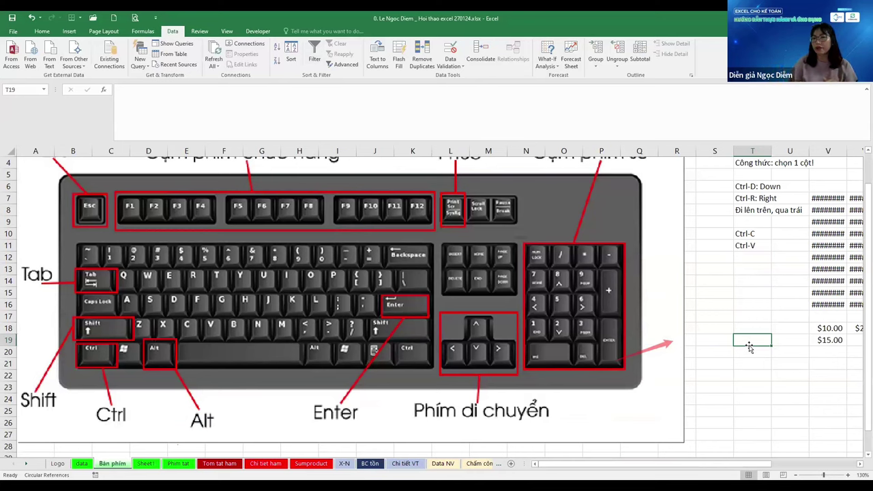
Undo the last edit and switch left from the Bàn phím sheet to the data sheet
{"action": "key", "text": "ctrl+z"}
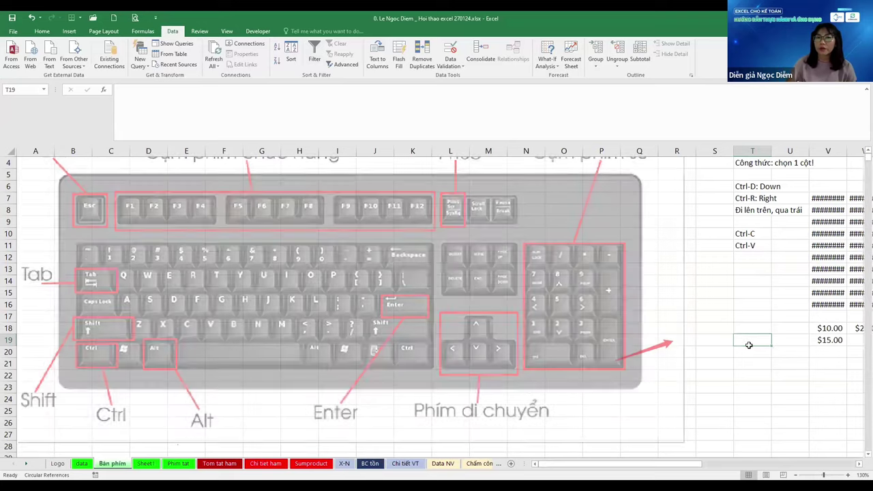
{"action": "key", "text": "ctrl+Page_Up"}
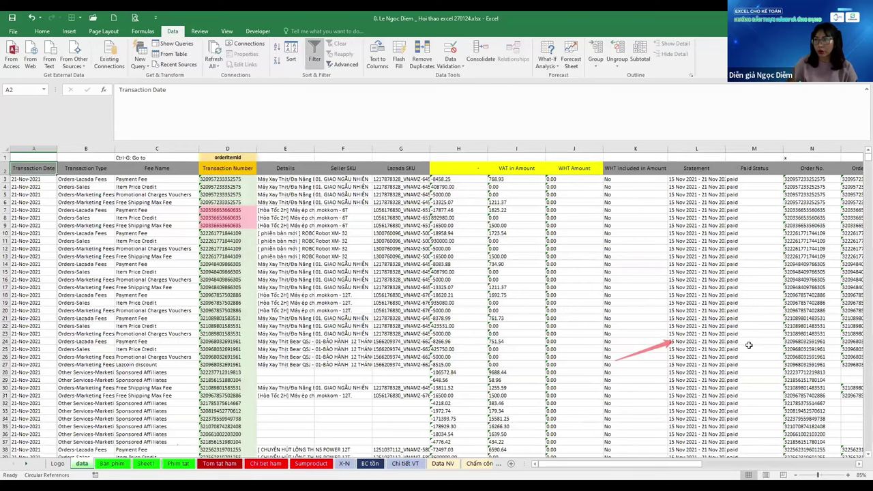
Select the transaction table down to the last row and across to column W
{"action": "key", "text": "ctrl+shift+Down"}
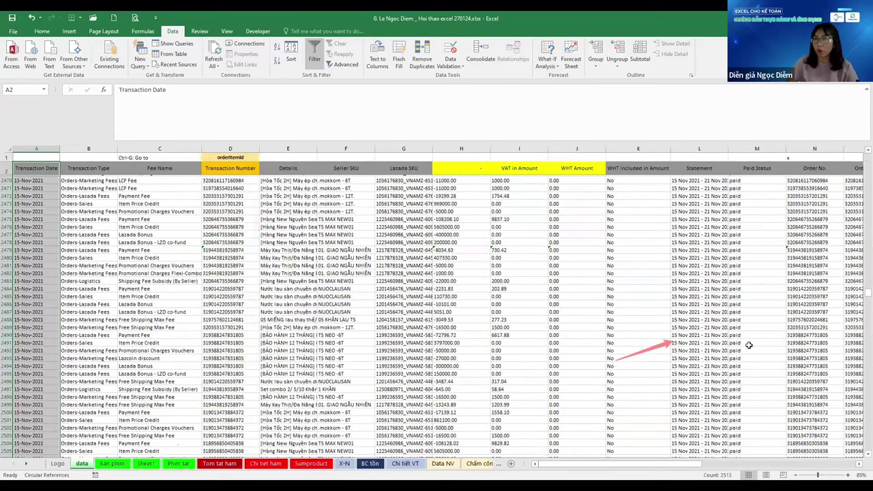
{"action": "scroll", "coordinate": [748, 346], "scroll_direction": "down", "scroll_amount": 3}
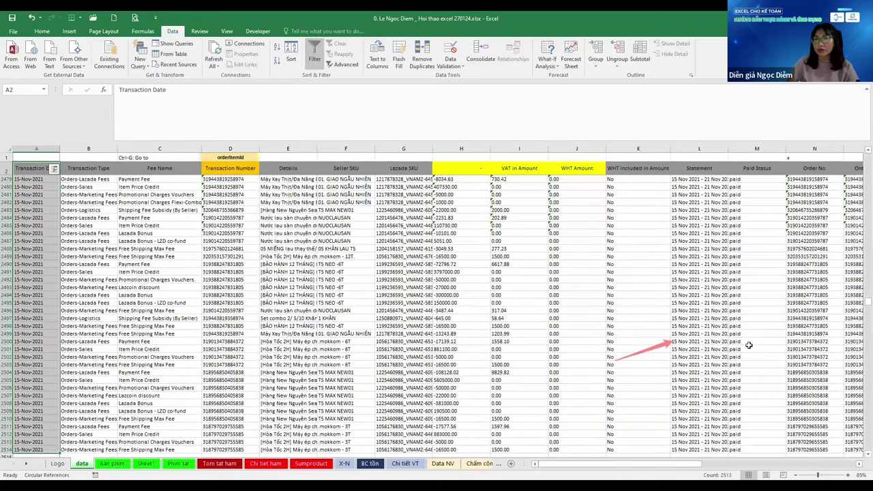
{"action": "key", "text": "ctrl+shift+Right"}
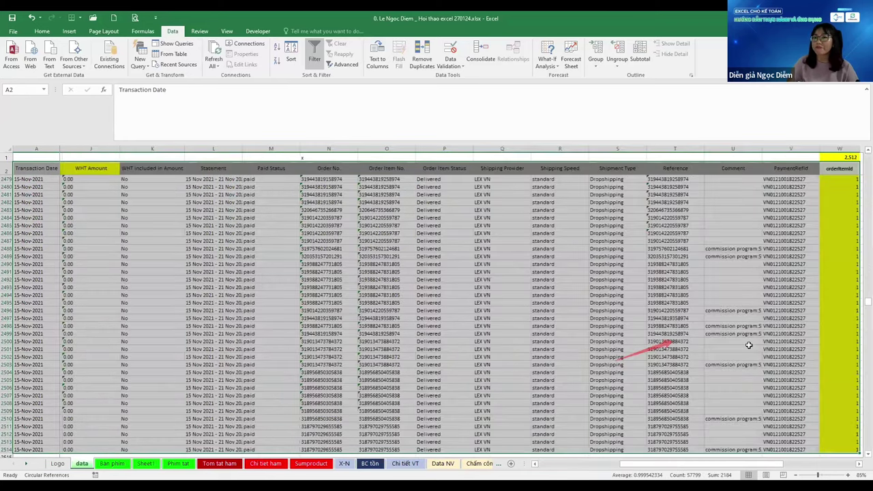
{"action": "key", "text": "Right"}
{"action": "key", "text": "Right"}
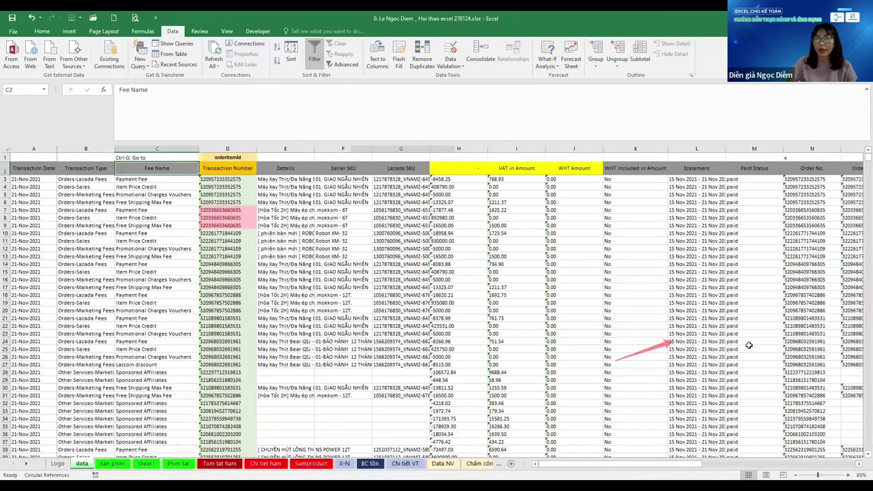
Add filter dropdowns to the header row and open the Fee Name filter in C2
{"action": "key", "text": "Right"}
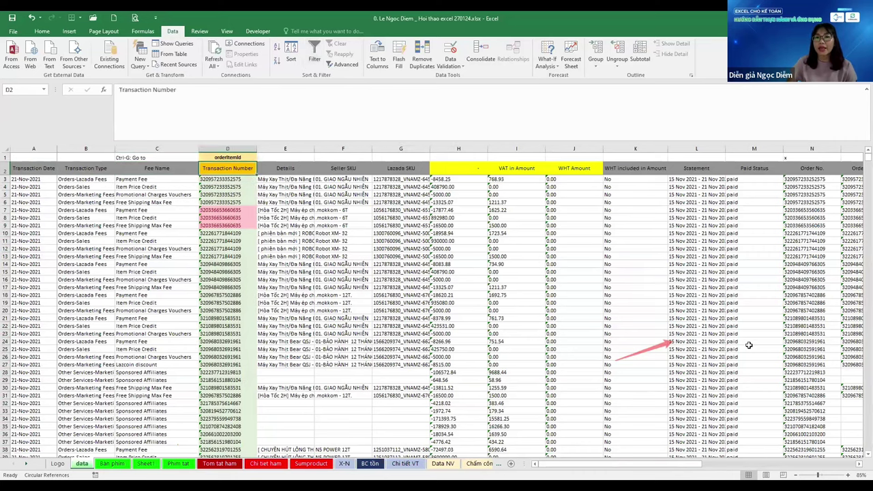
{"action": "key", "text": "Left"}
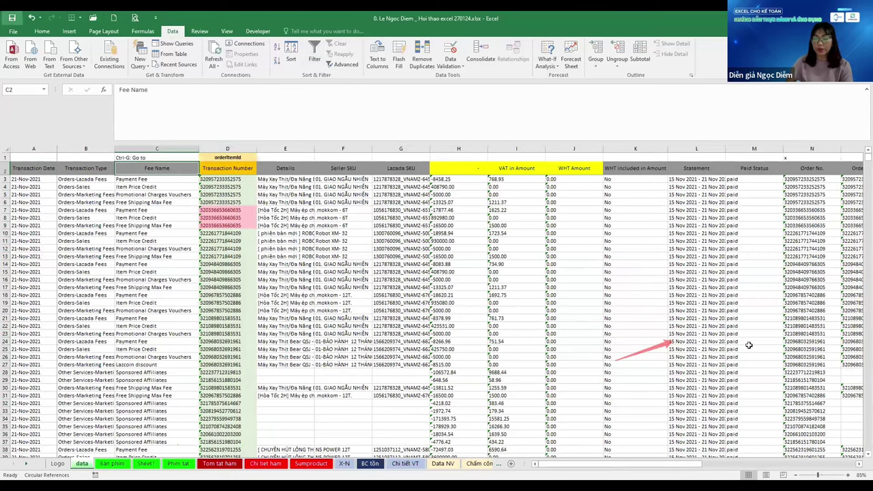
{"action": "key", "text": "Left"}
{"action": "scroll", "coordinate": [748, 345], "scroll_direction": "right", "scroll_amount": 3}
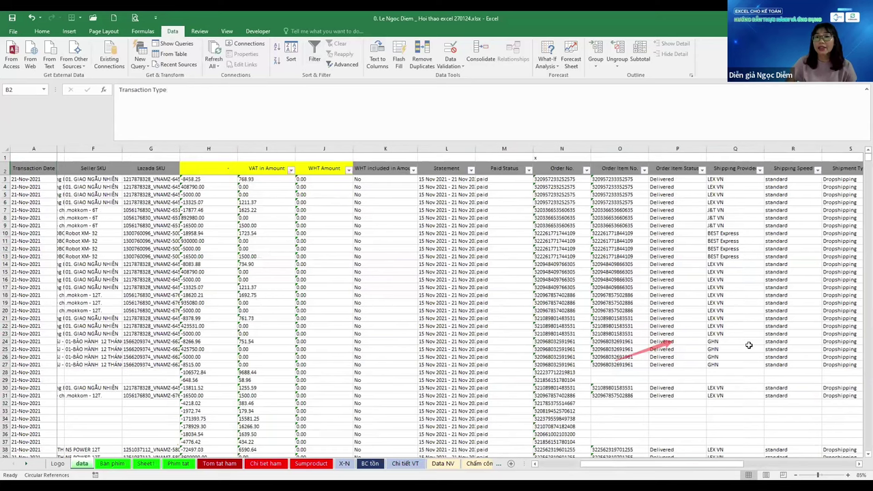
{"action": "scroll", "coordinate": [749, 346], "scroll_direction": "right", "scroll_amount": 3}
{"action": "key", "text": "Right"}
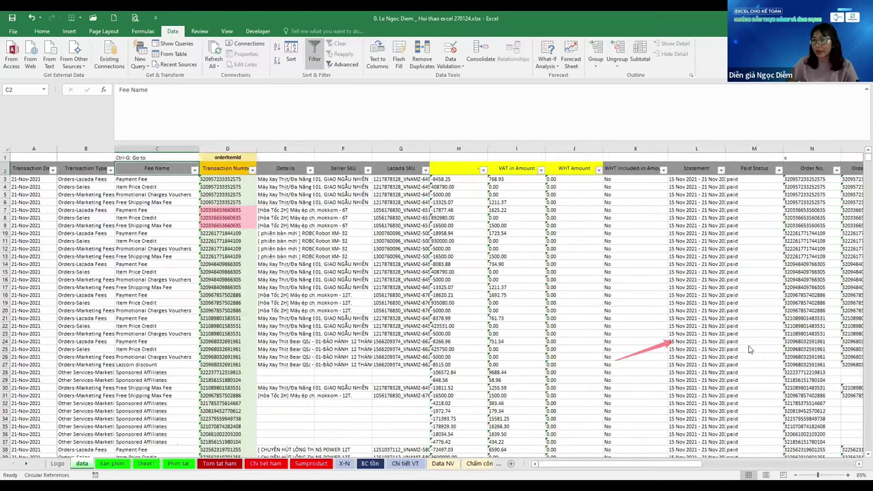
{"action": "key", "text": "alt+Down"}
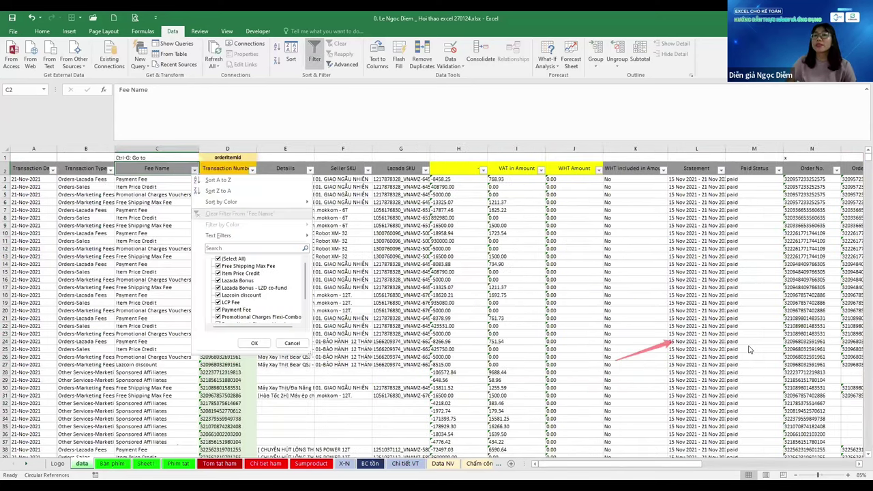
Close the Fee Name filter list unchanged and select column C from C2 to the last row
{"action": "scroll", "coordinate": [748, 348], "scroll_direction": "down", "scroll_amount": 2}
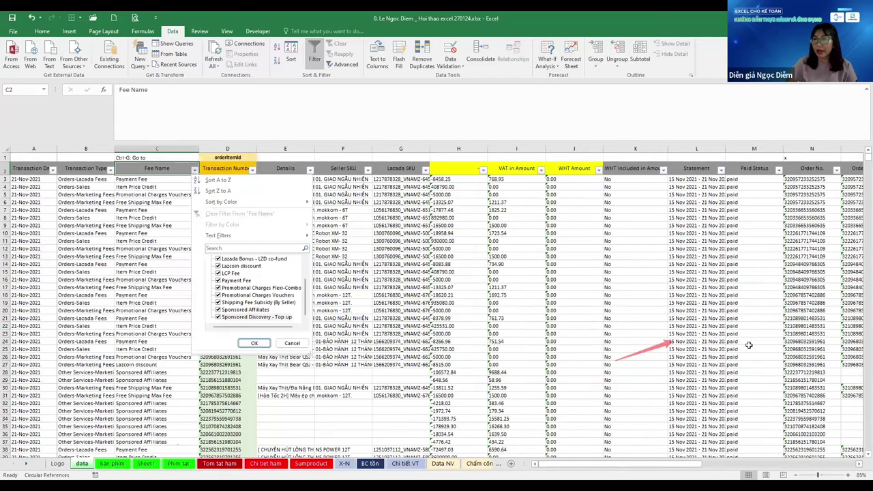
{"action": "key", "text": "Return"}
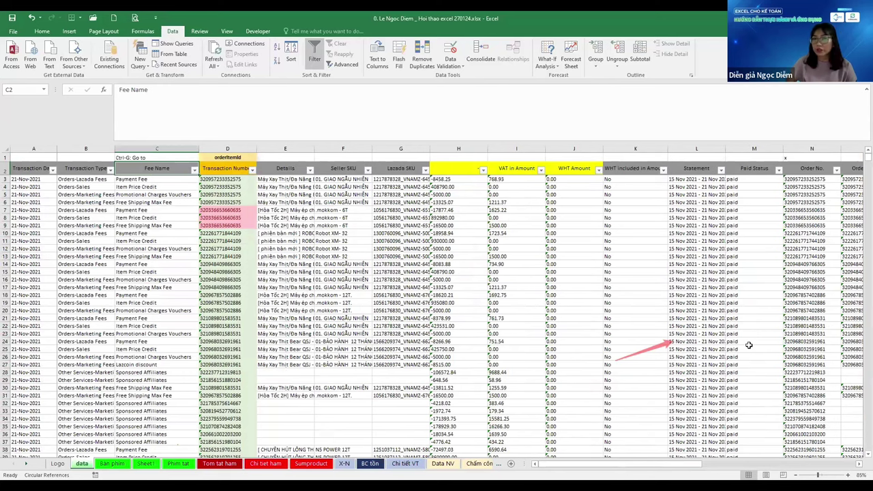
{"action": "key", "text": "Right"}
{"action": "scroll", "coordinate": [749, 345], "scroll_direction": "right", "scroll_amount": 1}
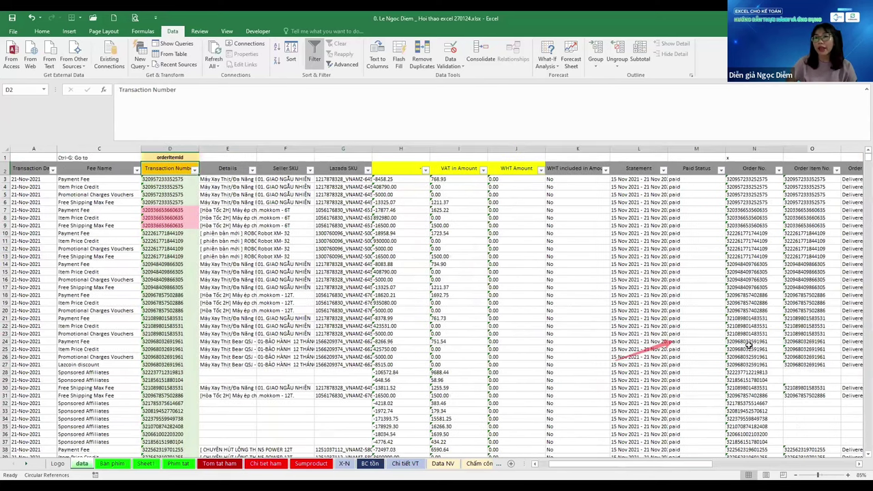
{"action": "key", "text": "Left"}
{"action": "key", "text": "ctrl+shift+Down"}
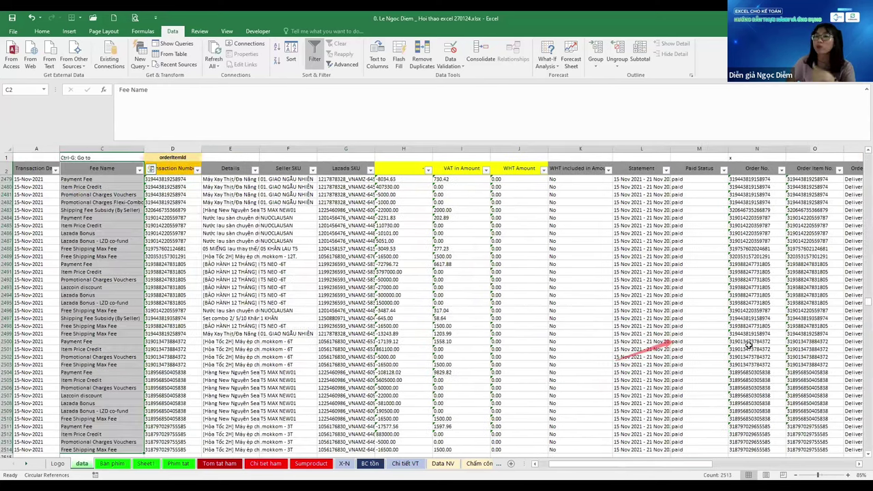
Insert a PivotTable on new Sheet2 with Fee Name as the row labels
{"action": "left_click", "coordinate": [68, 32]}
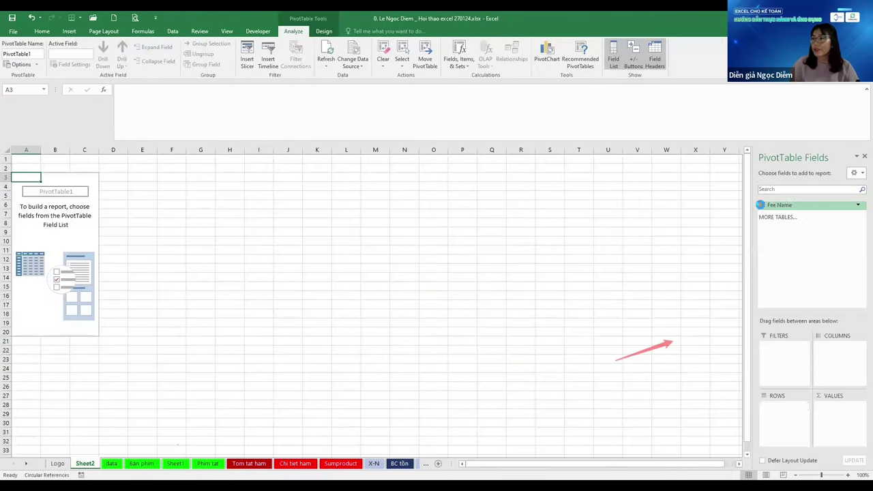
{"action": "left_click", "coordinate": [762, 204]}
{"action": "left_click", "coordinate": [71, 244]}
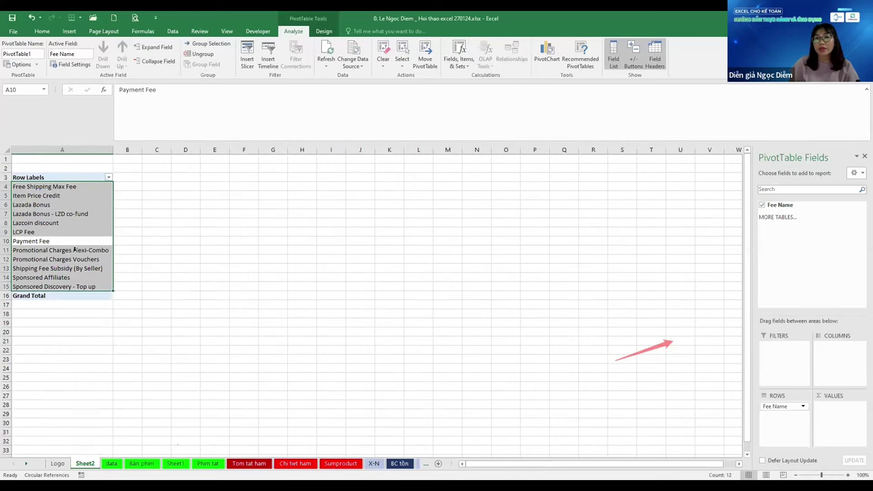
{"action": "scroll", "coordinate": [75, 246], "scroll_direction": "up", "scroll_amount": 2}
{"action": "scroll", "coordinate": [106, 339], "scroll_direction": "up", "scroll_amount": 3}
Review the 12 Fee Name values in the pivot, then return to the data sheet's Fee Name header
{"action": "key", "text": "Up"}
{"action": "key", "text": "Down"}
{"action": "key", "text": "Down"}
{"action": "key", "text": "Down"}
{"action": "key", "text": "Down"}
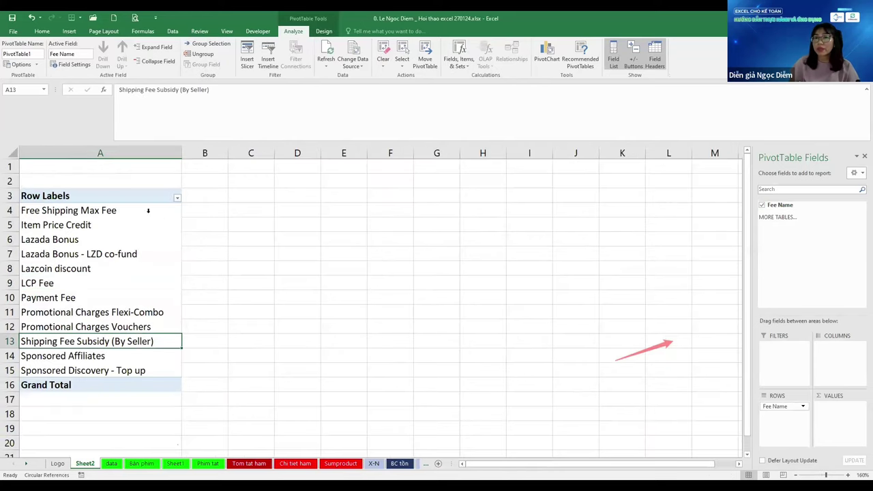
{"action": "left_click", "coordinate": [331, 272]}
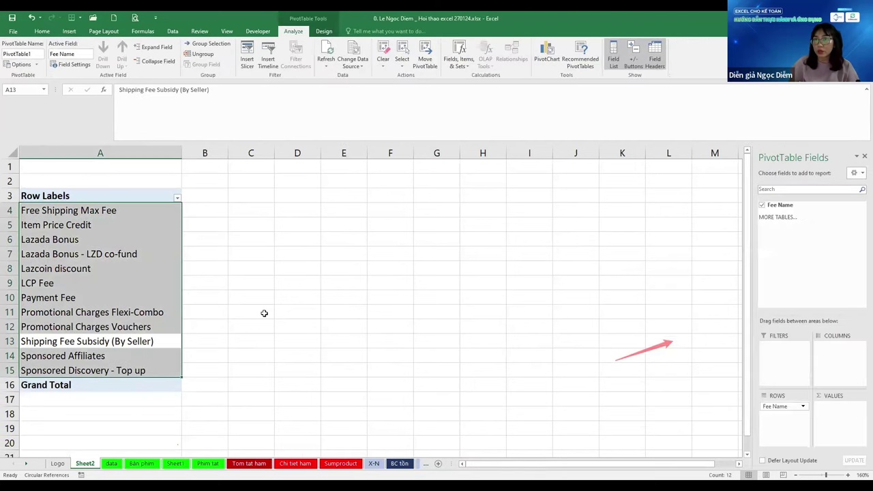
{"action": "left_click", "coordinate": [140, 203]}
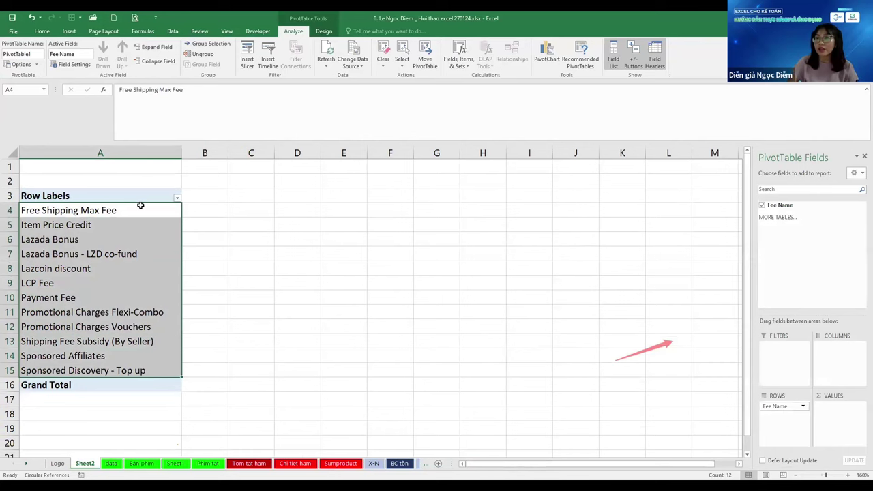
{"action": "key", "text": "ctrl+Page_Down"}
{"action": "key", "text": "Down"}
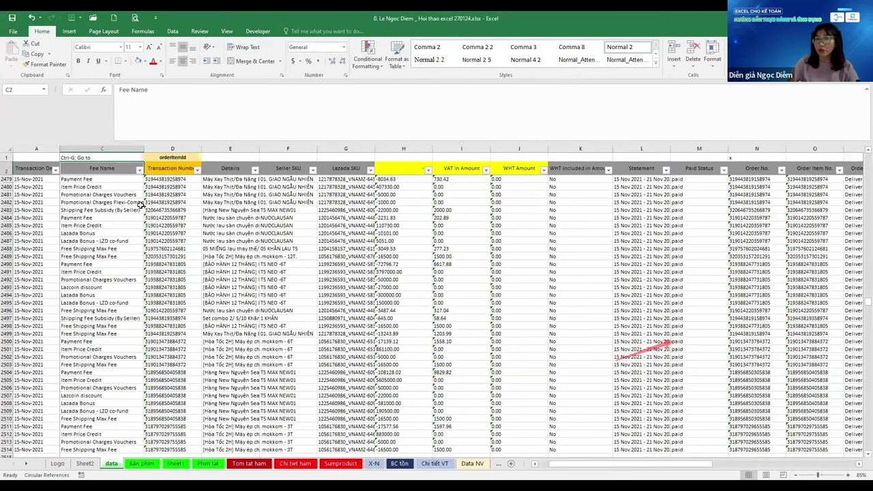
Reselect the Fee Name column, then the table from Transaction Date across to column W
{"action": "key", "text": "ctrl+Home"}
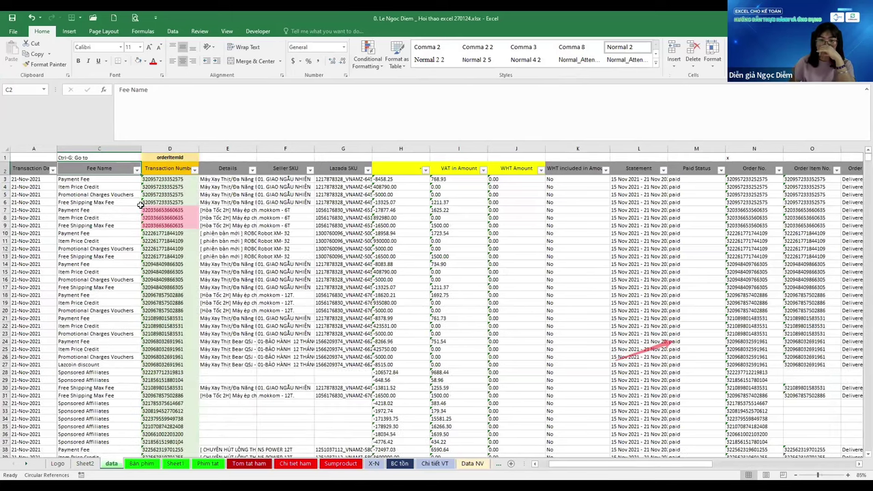
{"action": "key", "text": "ctrl+shift+Down"}
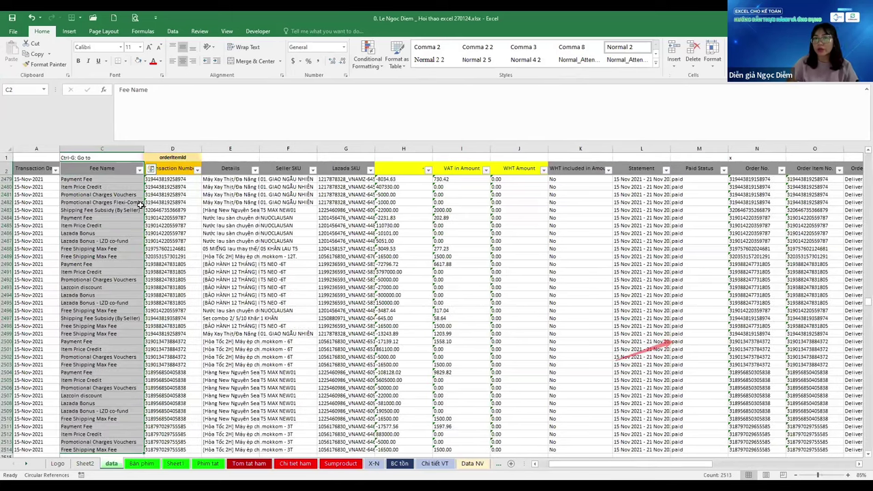
{"action": "key", "text": "ctrl+z"}
{"action": "key", "text": "Left"}
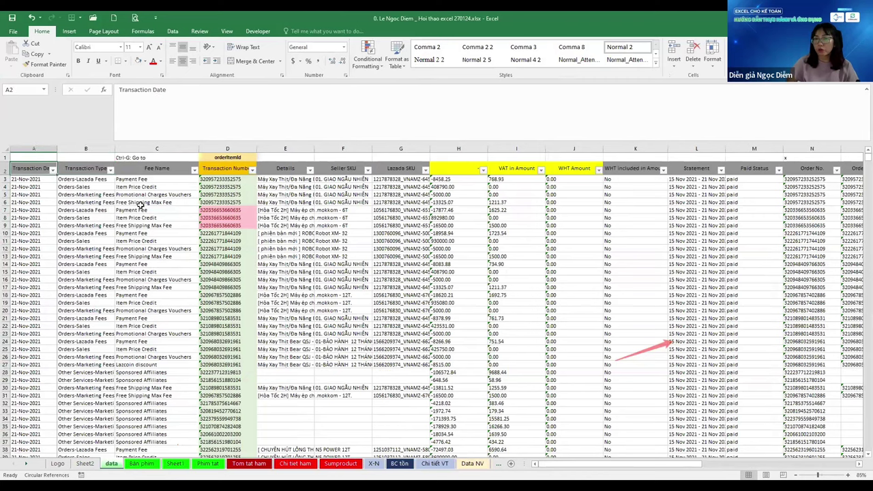
{"action": "key", "text": "ctrl+shift+Down"}
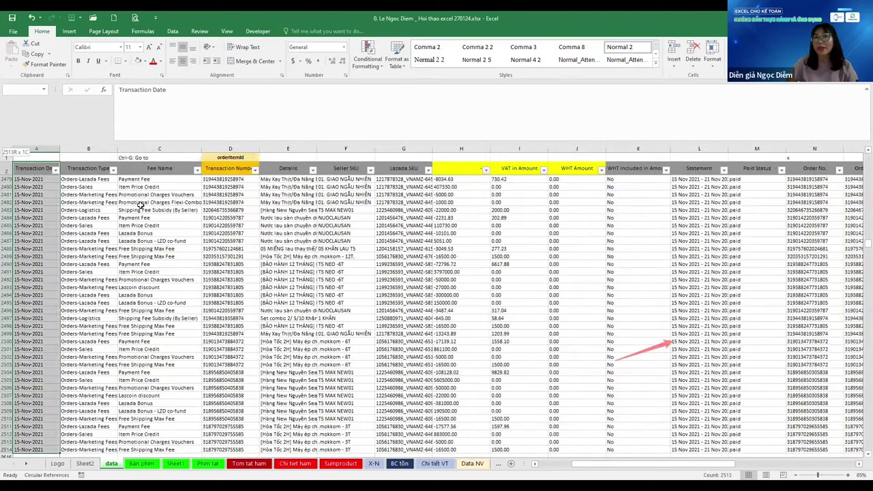
{"action": "key", "text": "ctrl+shift+Right"}
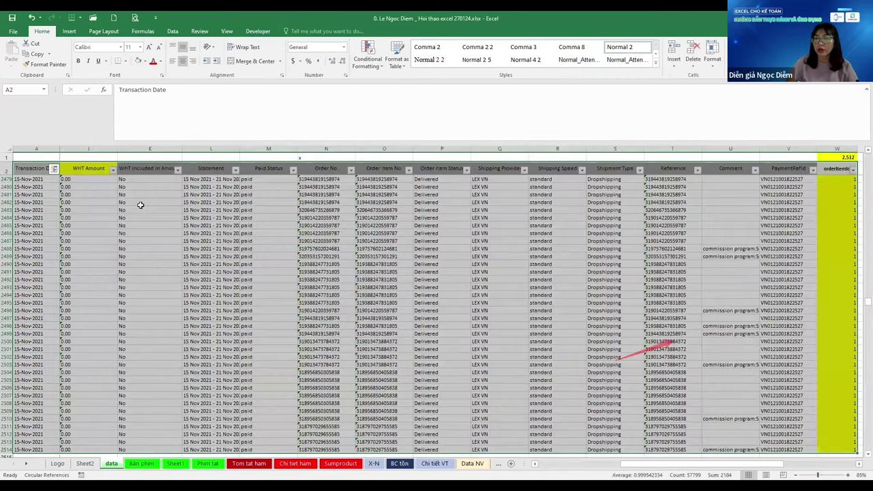
{"action": "key", "text": "Right"}
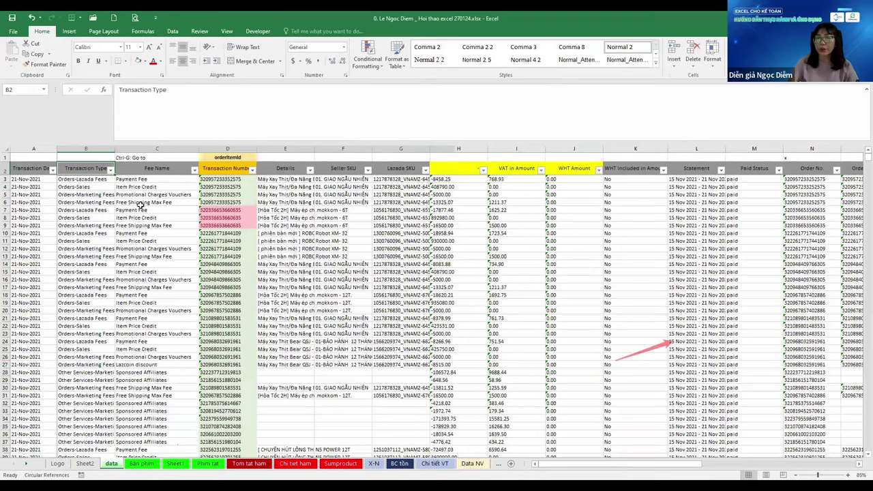
Move Sheet1 between Logo and Sheet2, then return to the data sheet
{"action": "key", "text": "ctrl+Page_Down"}
{"action": "key", "text": "ctrl+Page_Down"}
{"action": "key", "text": "ctrl+Page_Up"}
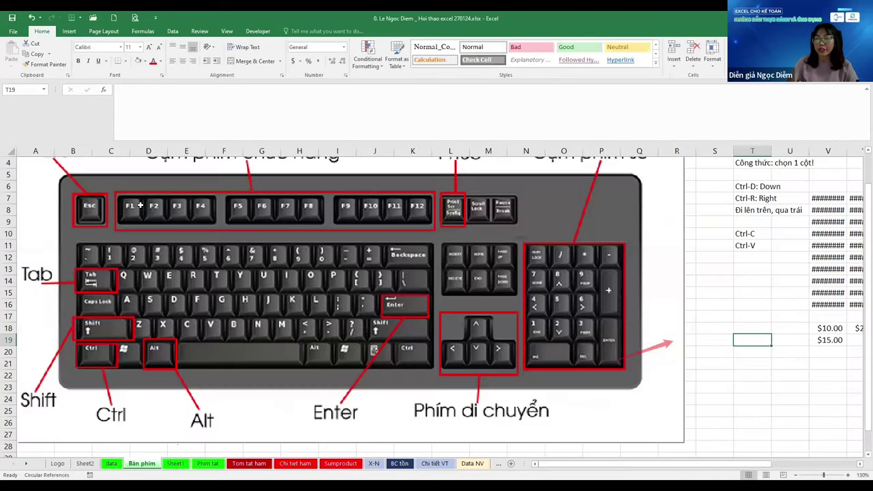
{"action": "left_click", "coordinate": [179, 464]}
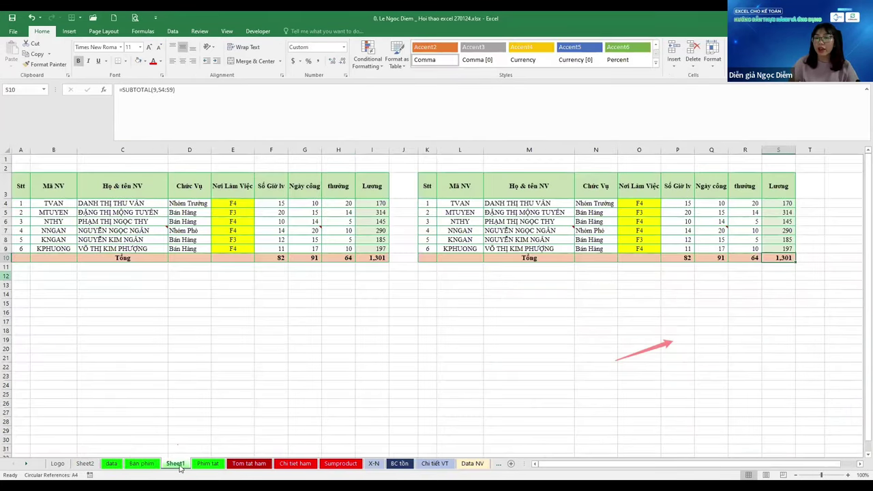
{"action": "left_click_drag", "start_coordinate": [96, 464], "coordinate": [96, 464]}
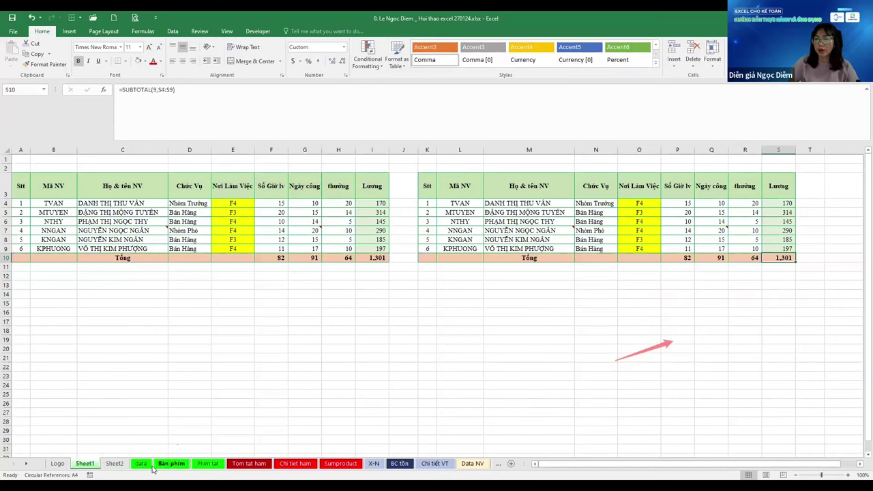
{"action": "key", "text": "ctrl+Page_Down"}
{"action": "key", "text": "ctrl+Page_Down"}
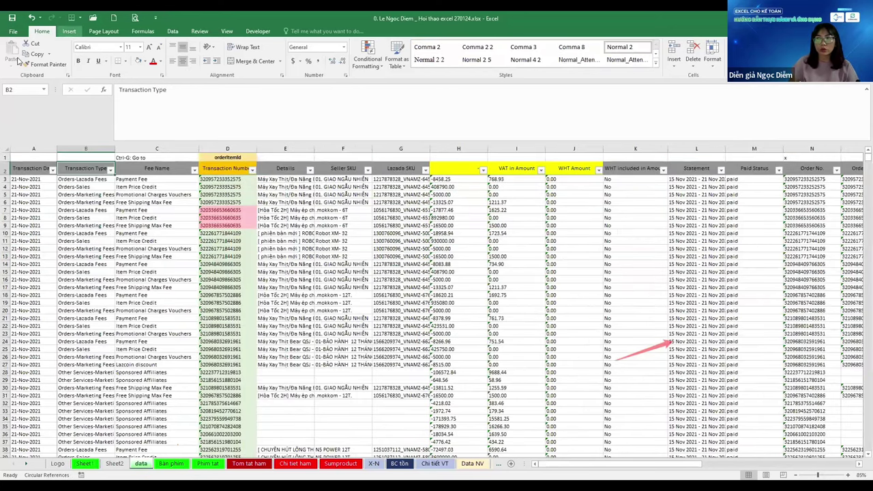
Start a PivotTable from the Insert commands, then cancel it with Esc
{"action": "key", "text": "alt+n"}
{"action": "left_click", "coordinate": [15, 55]}
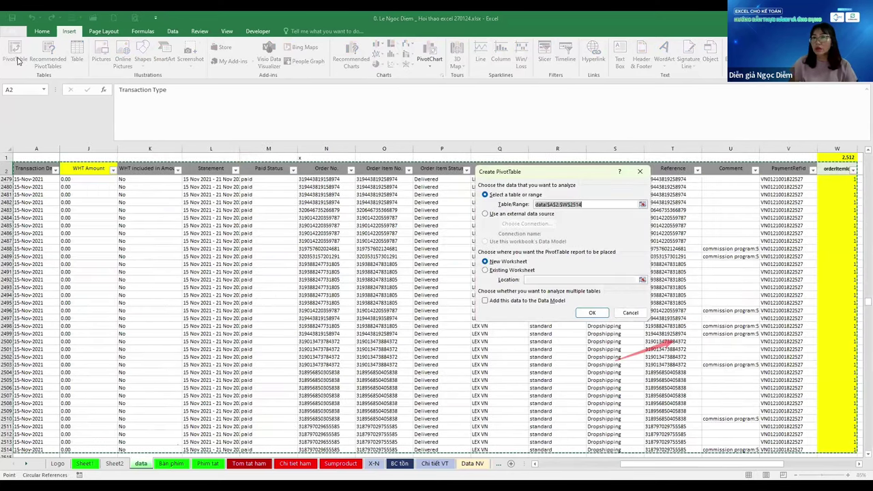
{"action": "key", "text": "Escape"}
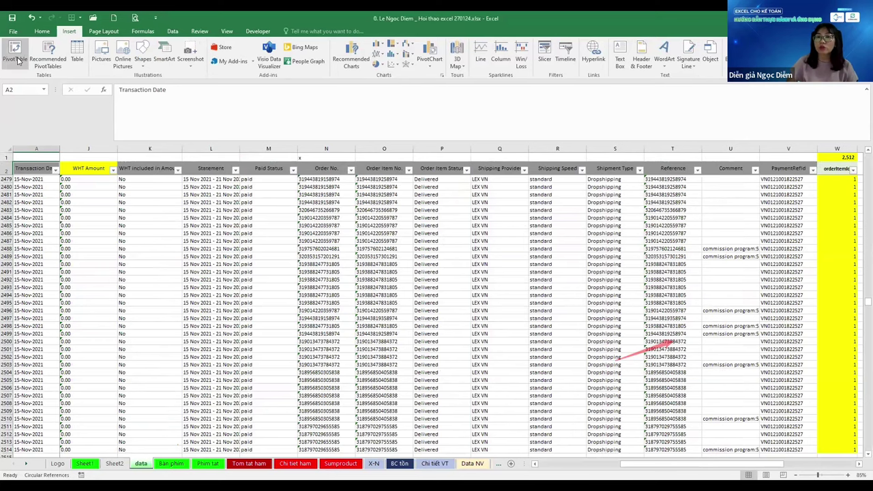
Select the whole data block from A2 across to column W and down to the last row
{"action": "key", "text": "ctrl+Home"}
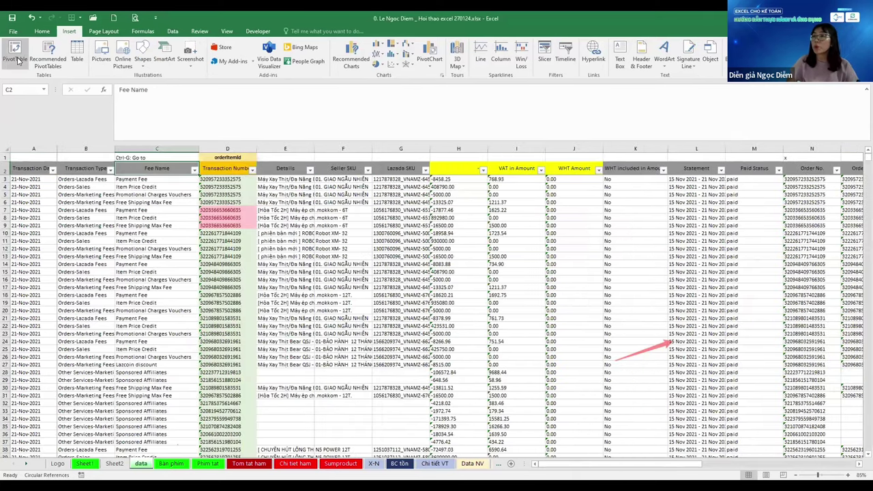
{"action": "key", "text": "ctrl+Left"}
{"action": "key", "text": "Down"}
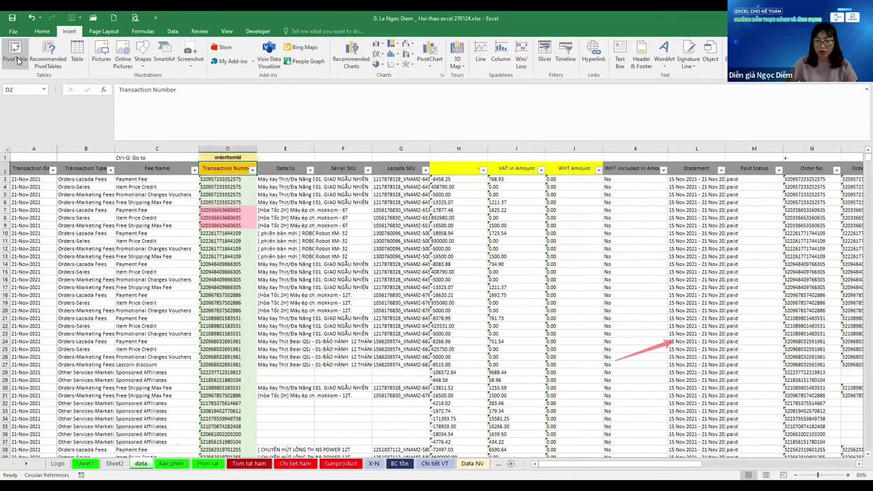
{"action": "key", "text": "ctrl+Left"}
{"action": "key", "text": "ctrl+shift+Right"}
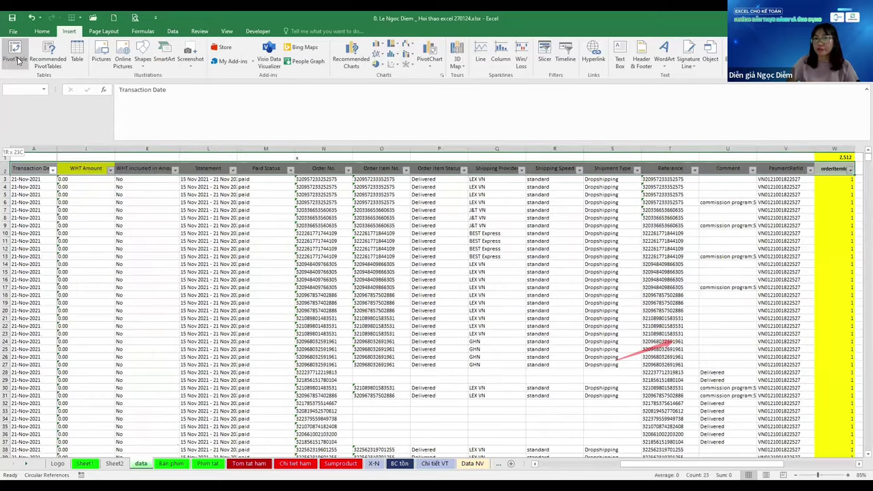
{"action": "key", "text": "ctrl+shift+Down"}
{"action": "left_click", "coordinate": [17, 55]}
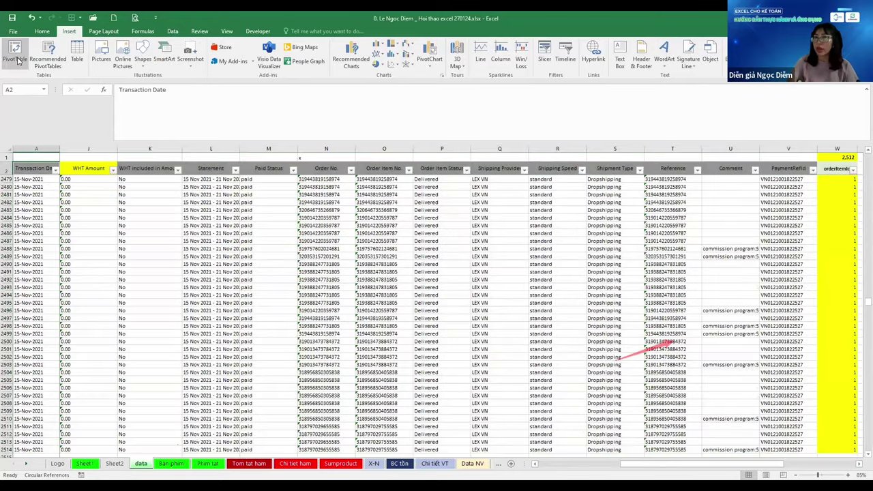
{"action": "key", "text": "ctrl+Home"}
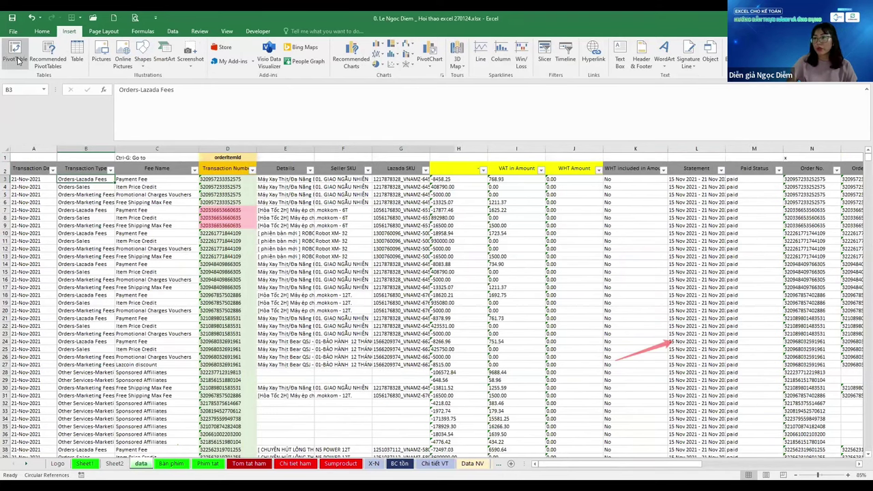
Enter Sort, Table, Pivot and Subtotal in cells Y16 through Y19 beside the table
{"action": "key", "text": "Up"}
{"action": "key", "text": "ctrl+Right"}
{"action": "key", "text": "ctrl+Right"}
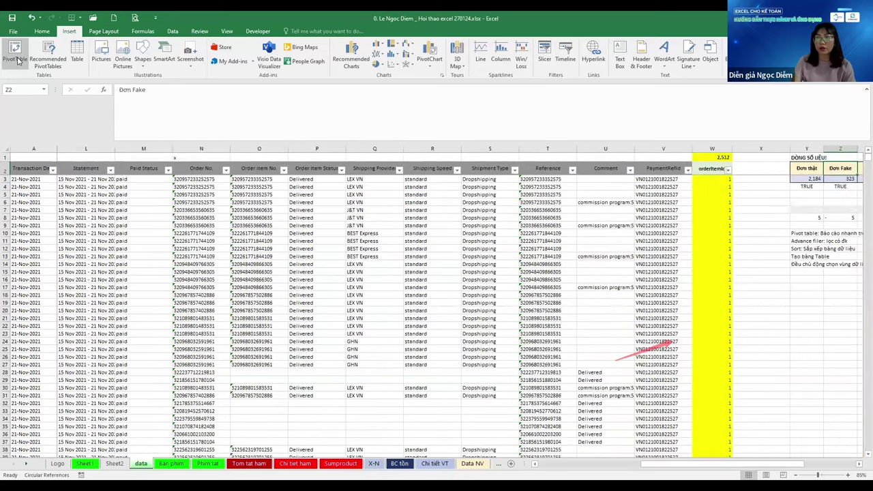
{"action": "key", "text": "Down"}
{"action": "key", "text": "Down"}
{"action": "key", "text": "Down"}
{"action": "key", "text": "Down"}
{"action": "key", "text": "Down"}
{"action": "key", "text": "Down"}
{"action": "key", "text": "Down"}
{"action": "key", "text": "Down"}
{"action": "key", "text": "Down"}
{"action": "key", "text": "Down"}
{"action": "key", "text": "Down"}
{"action": "key", "text": "Down"}
{"action": "key", "text": "Down"}
{"action": "key", "text": "Down"}
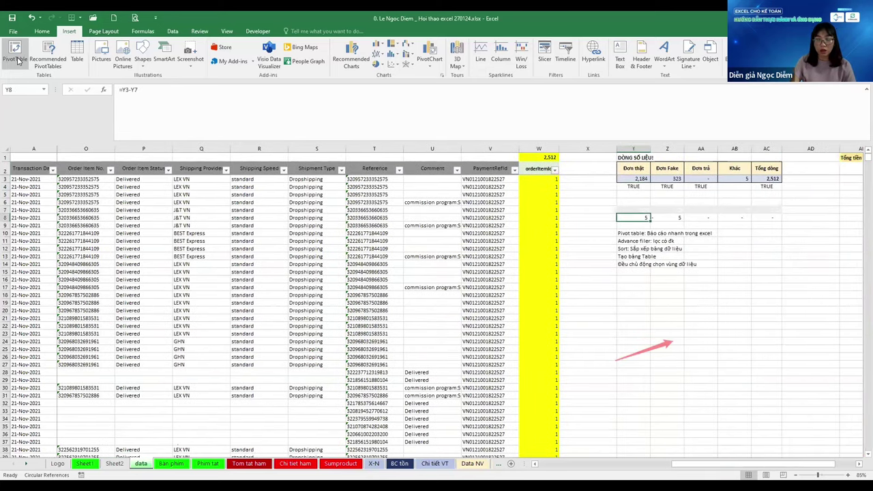
{"action": "type", "text": "Sort"}
{"action": "key", "text": "Return"}
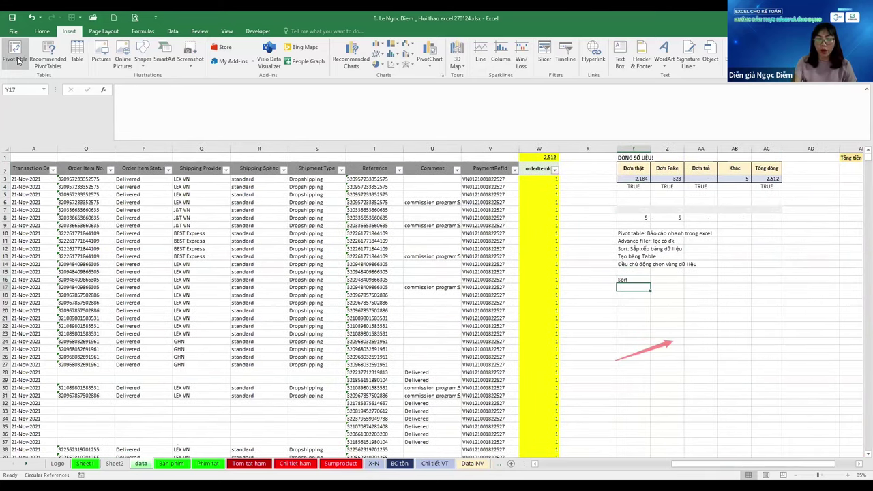
{"action": "type", "text": "Table"}
{"action": "key", "text": "Return"}
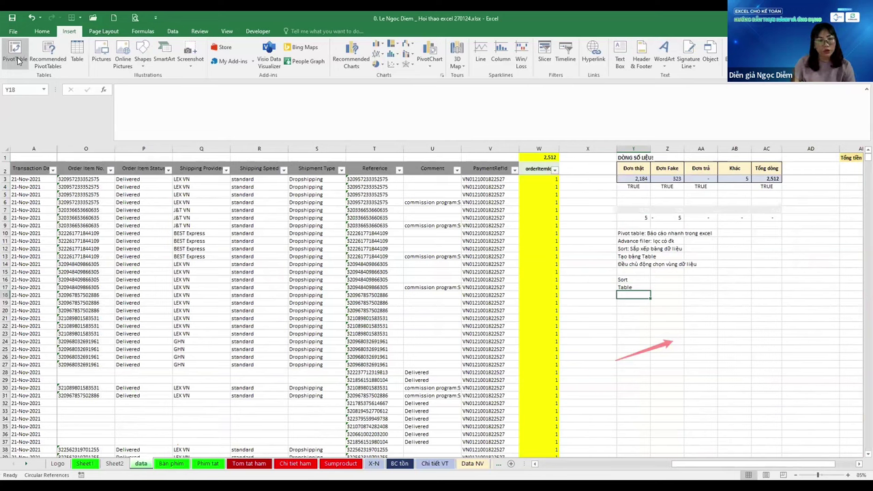
{"action": "type", "text": "P"}
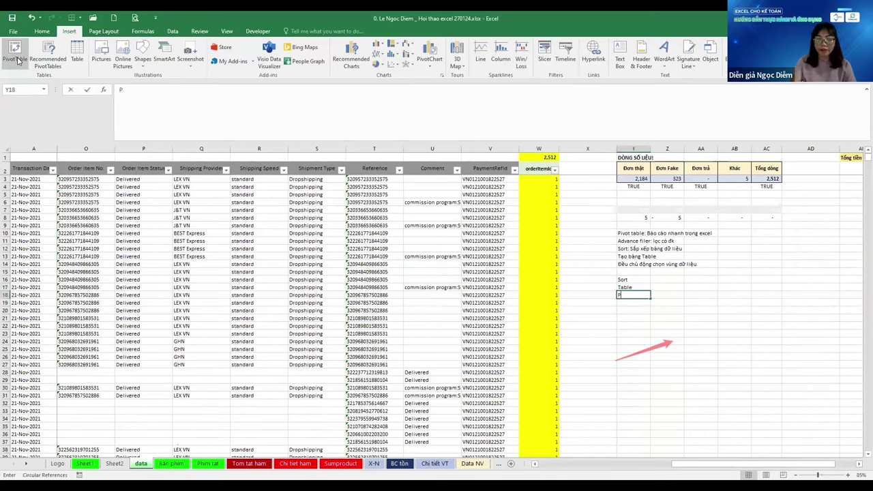
{"action": "type", "text": "ivot"}
{"action": "key", "text": "Return"}
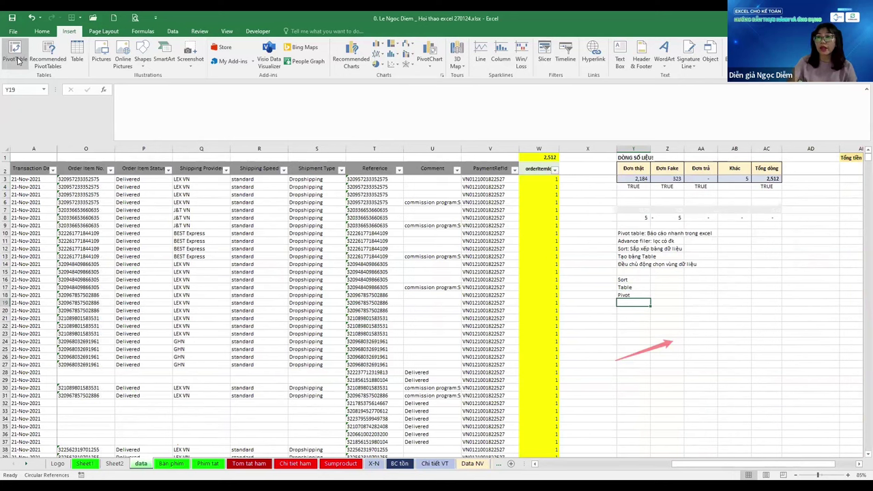
{"action": "type", "text": "Sub"}
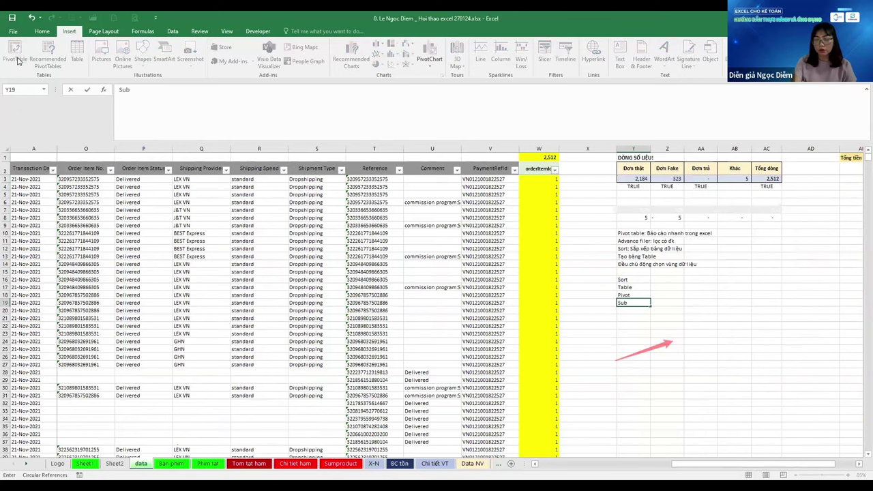
{"action": "type", "text": "total"}
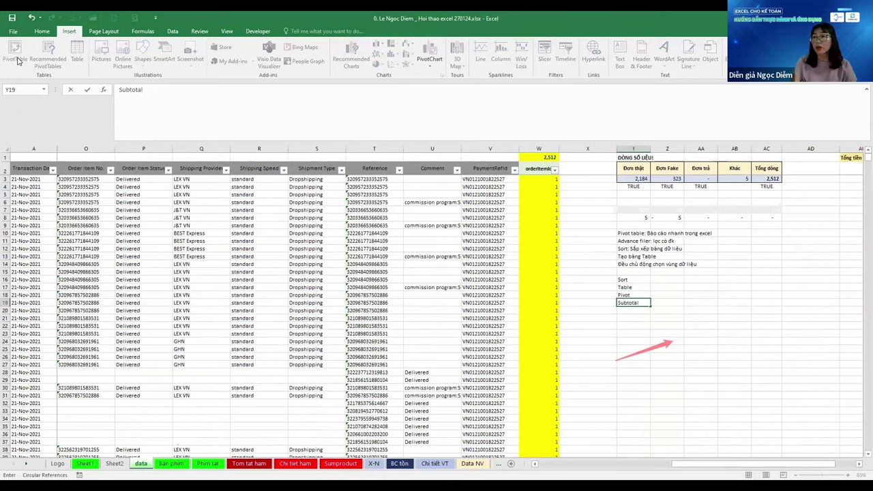
{"action": "key", "text": "Return"}
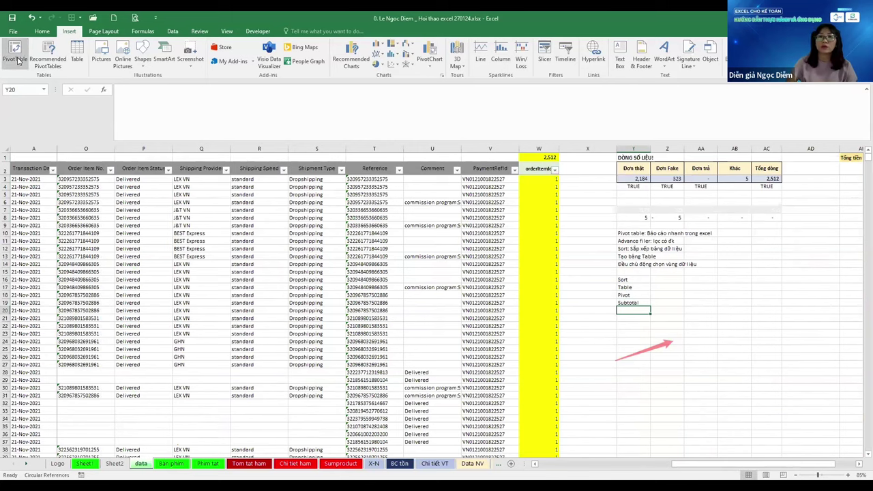
Copy the data block A2:W2514 with Ctrl+C, then move to the Phím tắt sheet
{"action": "key", "text": "ctrl+Home"}
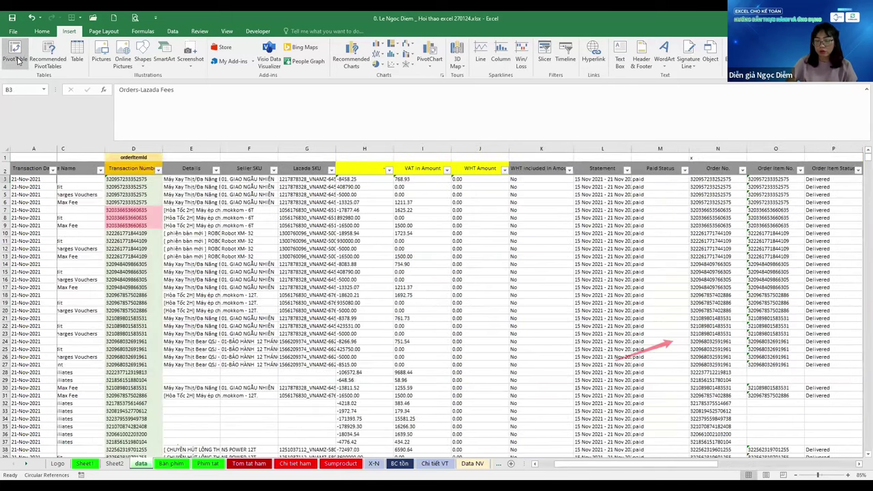
{"action": "key", "text": "Left"}
{"action": "key", "text": "Up"}
{"action": "key", "text": "ctrl+shift+Right"}
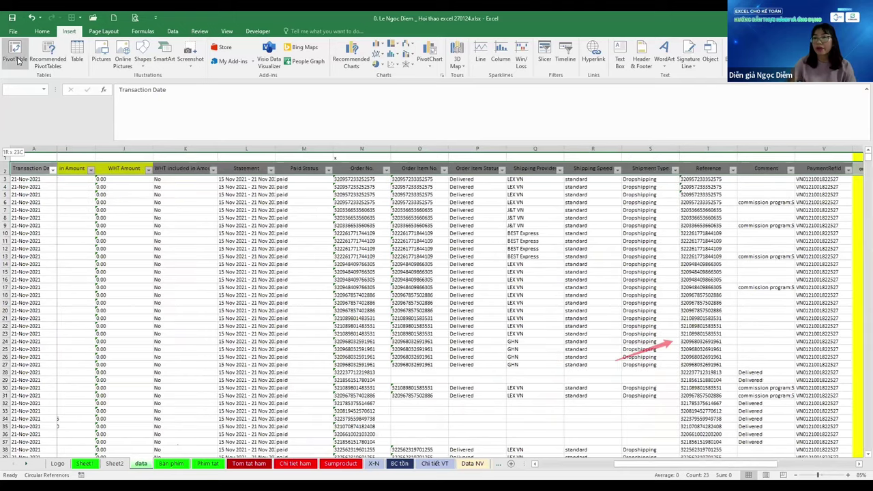
{"action": "key", "text": "ctrl+shift+Down"}
{"action": "key", "text": "ctrl+c"}
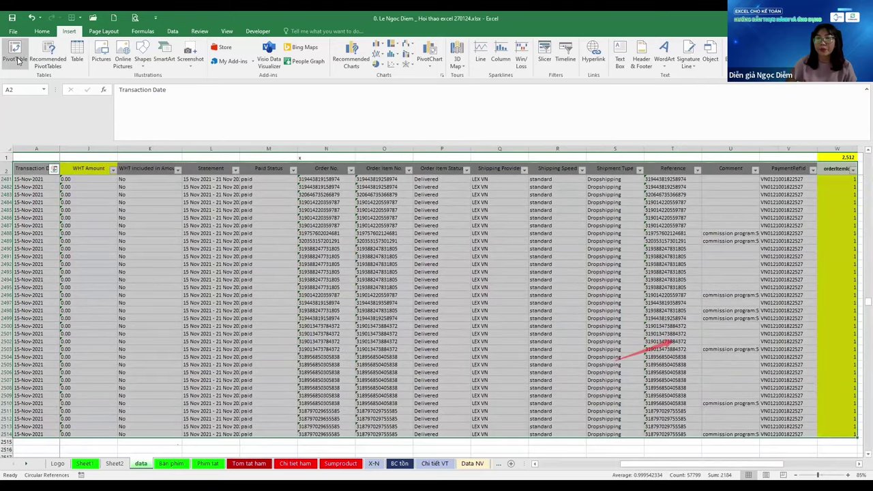
{"action": "key", "text": "ctrl+Page_Down"}
{"action": "key", "text": "ctrl+Page_Down"}
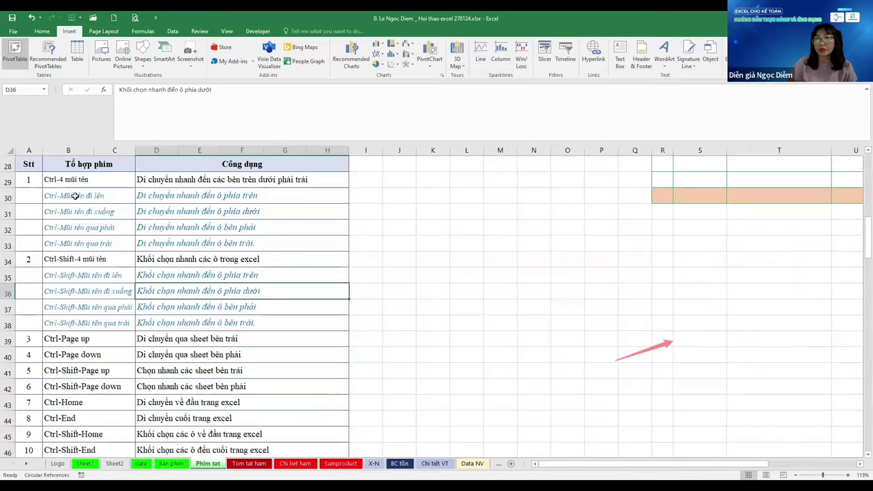
{"action": "left_click_drag", "start_coordinate": [82, 179], "coordinate": [334, 325]}
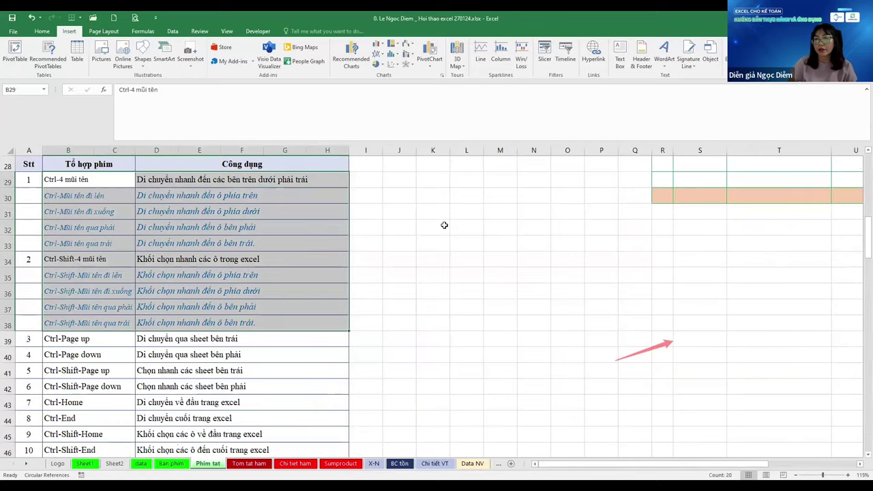
{"action": "scroll", "coordinate": [444, 225], "scroll_direction": "down", "scroll_amount": 1}
{"action": "scroll", "coordinate": [444, 226], "scroll_direction": "up", "scroll_amount": 1}
{"action": "left_click", "coordinate": [181, 208]}
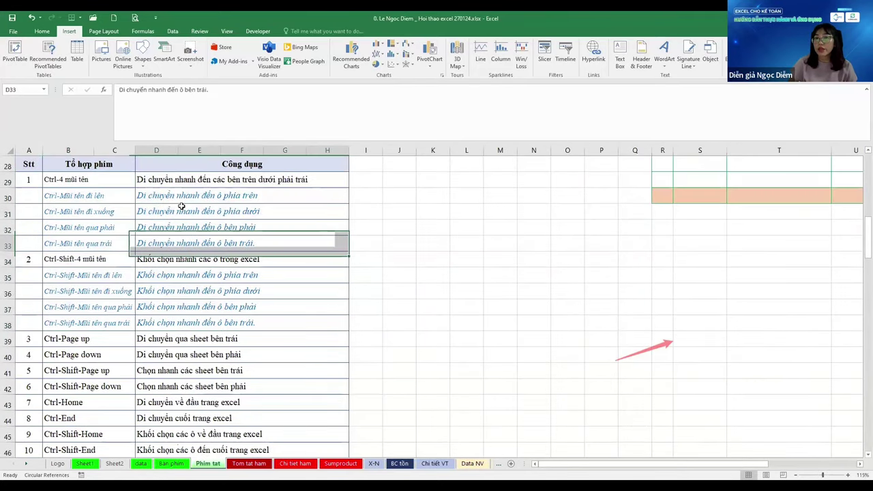
{"action": "left_click", "coordinate": [82, 211]}
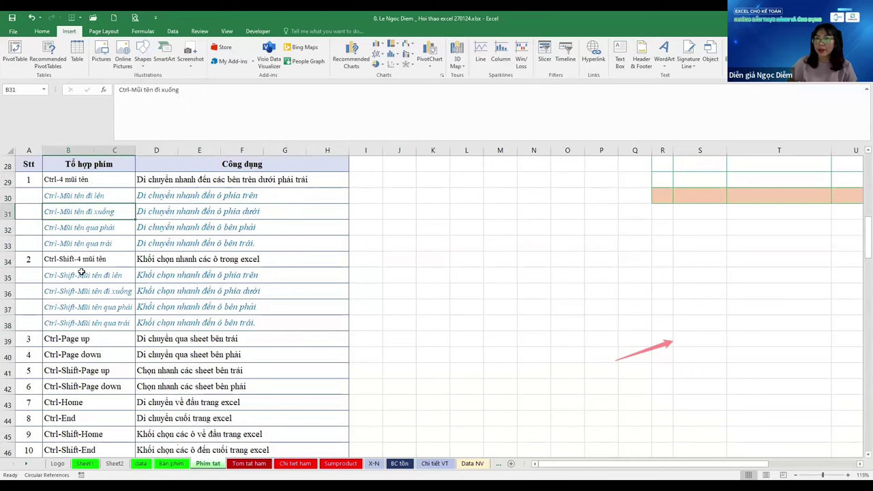
{"action": "left_click", "coordinate": [85, 275]}
{"action": "left_click", "coordinate": [98, 309]}
{"action": "scroll", "coordinate": [99, 307], "scroll_direction": "down", "scroll_amount": 1}
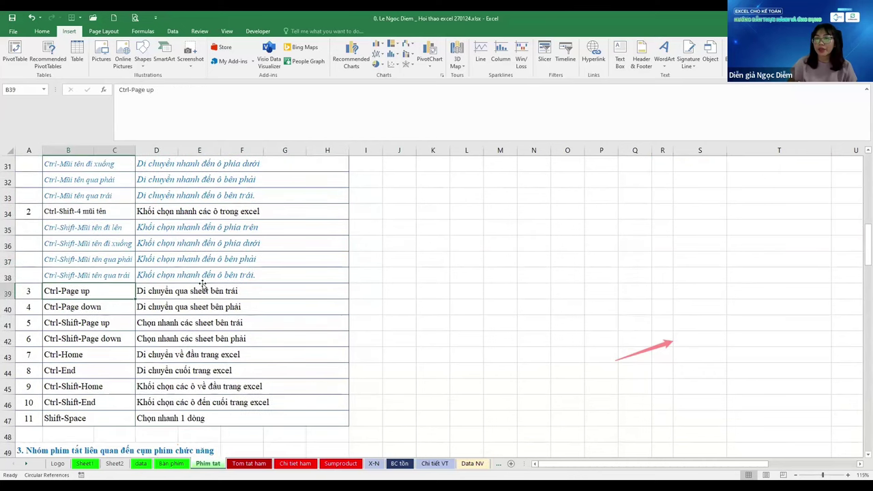
{"action": "left_click", "coordinate": [203, 289]}
{"action": "left_click", "coordinate": [75, 305]}
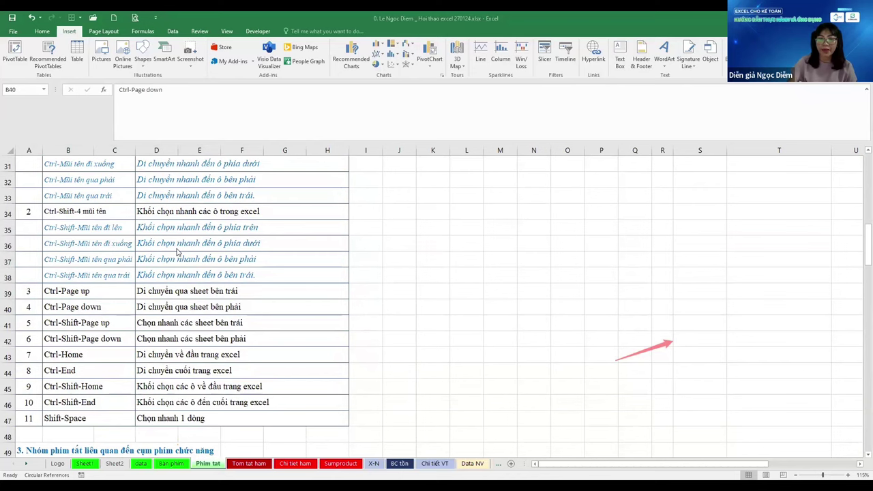
On the data sheet, select column C from the Fee Name header to the last row, then jump back up
{"action": "key", "text": "ctrl+Page_Up"}
{"action": "key", "text": "ctrl+Page_Up"}
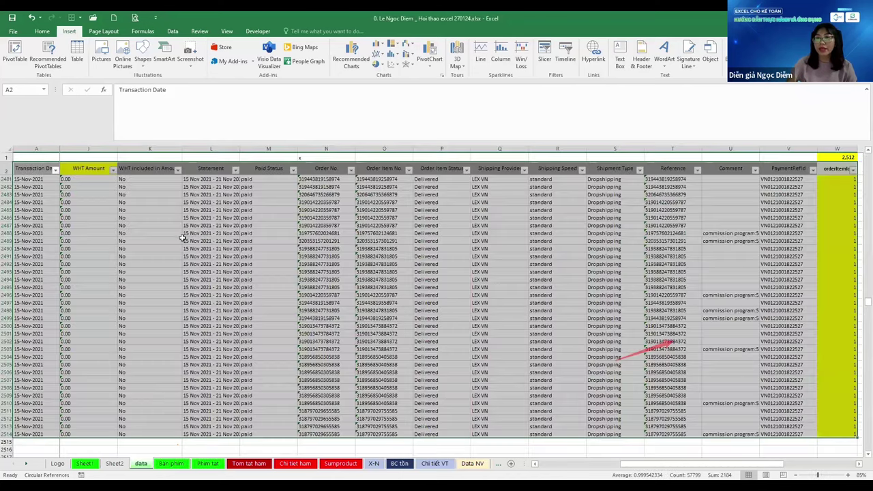
{"action": "key", "text": "Up"}
{"action": "key", "text": "Right"}
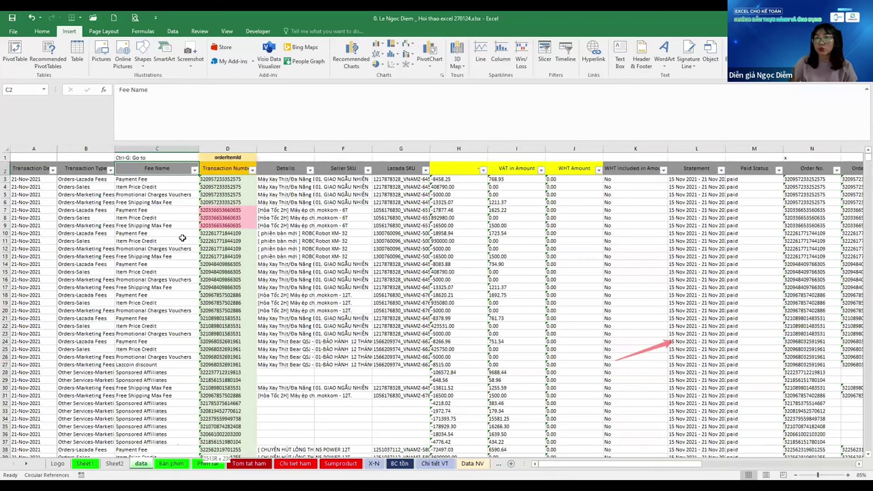
{"action": "key", "text": "ctrl+shift+Down"}
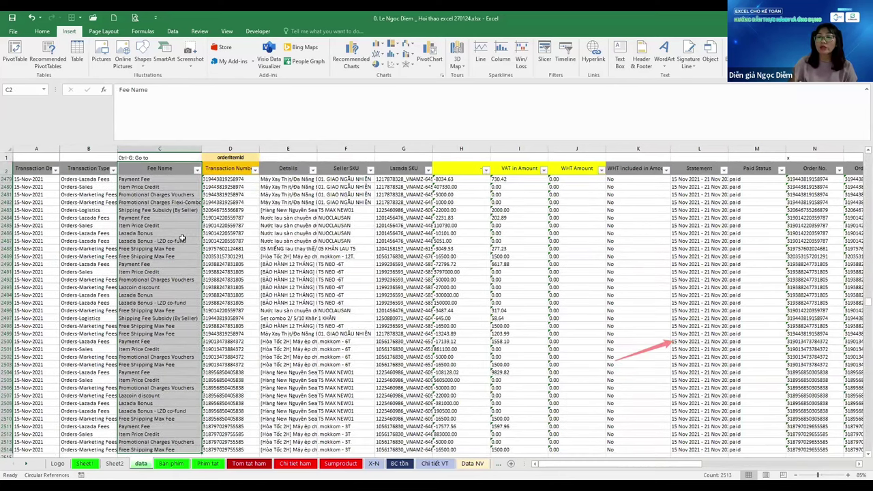
{"action": "key", "text": "ctrl+Up"}
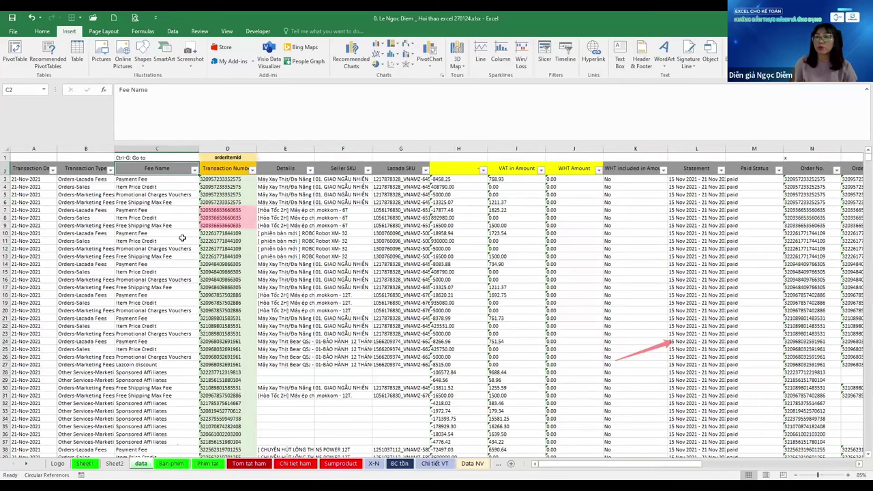
Cycle through the Bàn phím and Phím tắt sheets and finish on Tóm tắt hàm
{"action": "key", "text": "ctrl+Page_Down"}
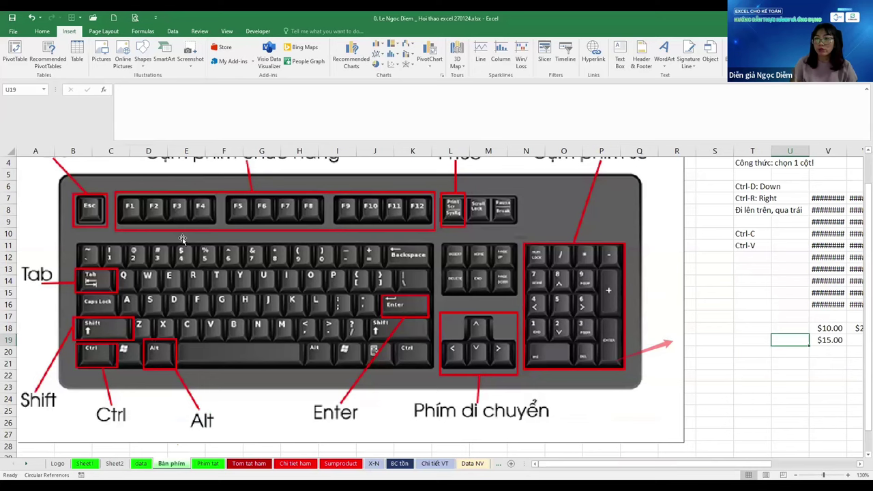
{"action": "key", "text": "ctrl+Page_Down"}
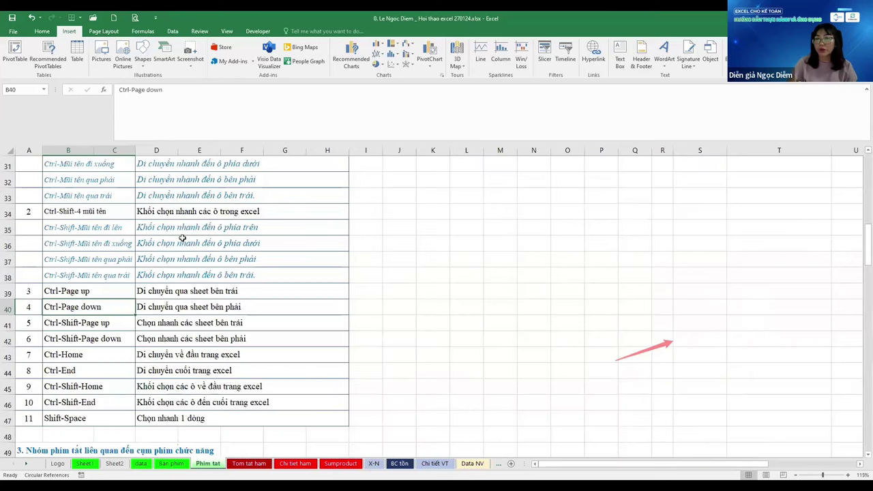
{"action": "key", "text": "Up"}
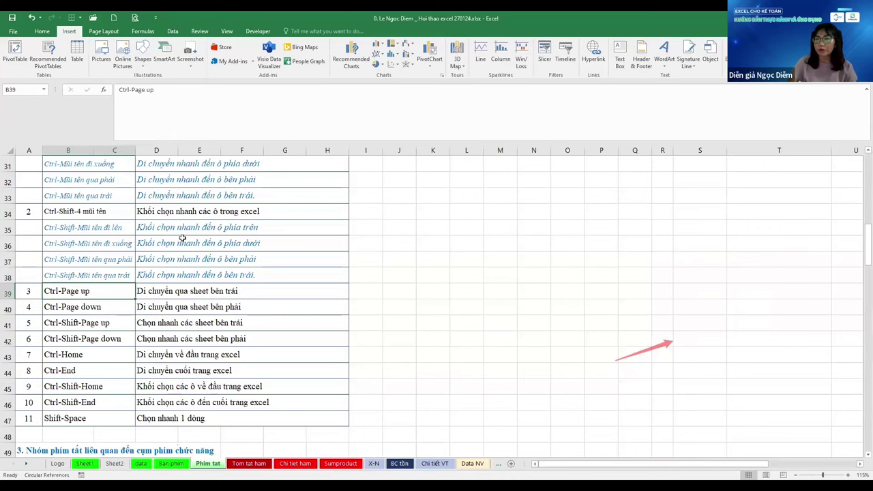
{"action": "key", "text": "Down"}
{"action": "key", "text": "Up"}
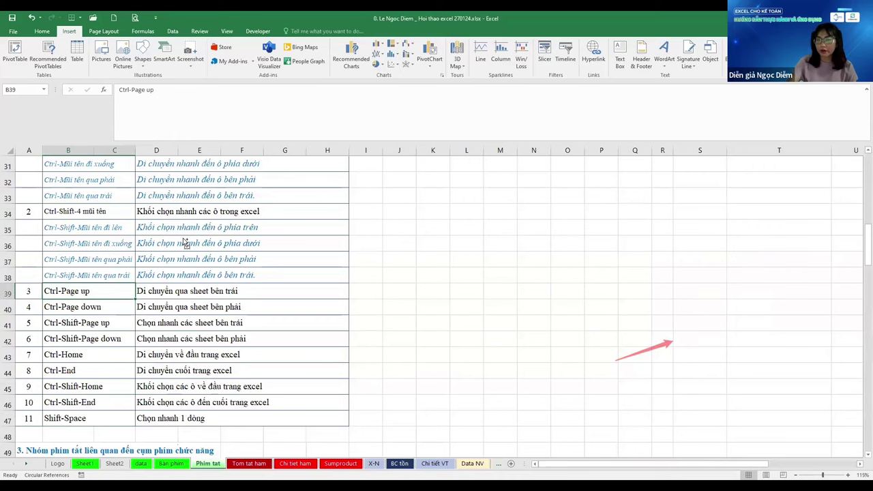
{"action": "key", "text": "ctrl+Page_Up"}
{"action": "key", "text": "ctrl+Page_Up"}
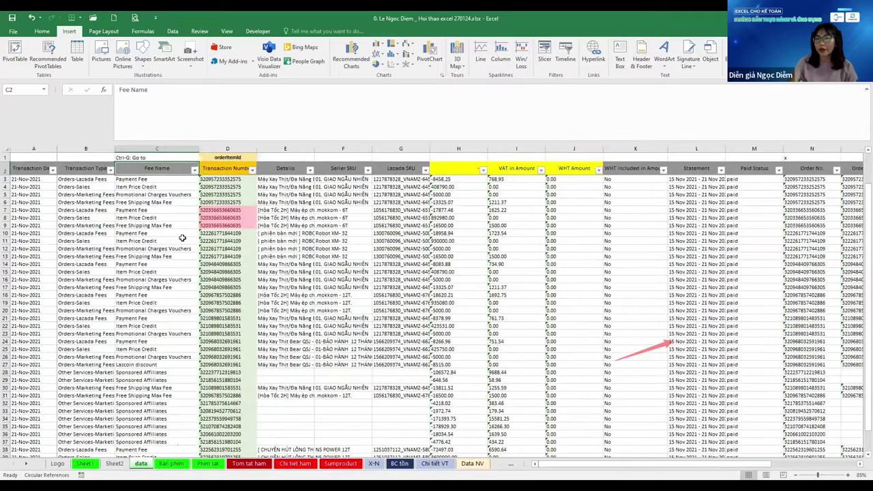
{"action": "key", "text": "ctrl+Page_Down"}
{"action": "key", "text": "ctrl+Page_Down"}
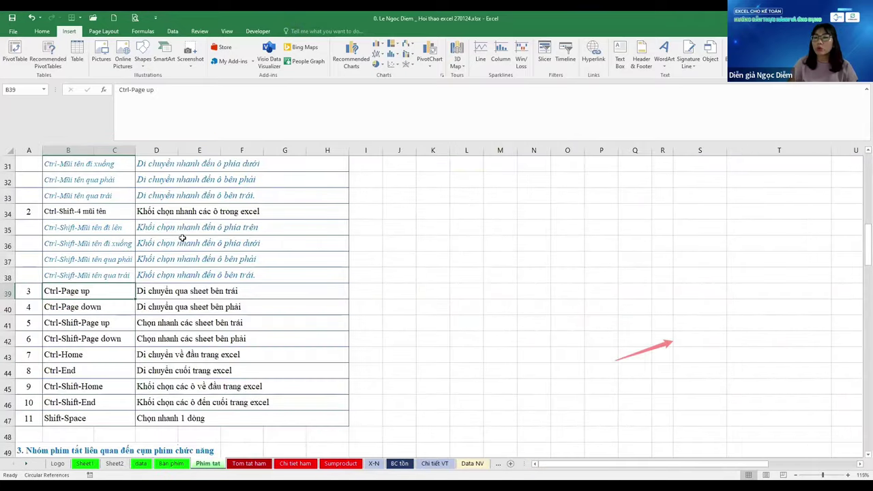
{"action": "key", "text": "ctrl+Page_Down"}
{"action": "key", "text": "ctrl+Page_Down"}
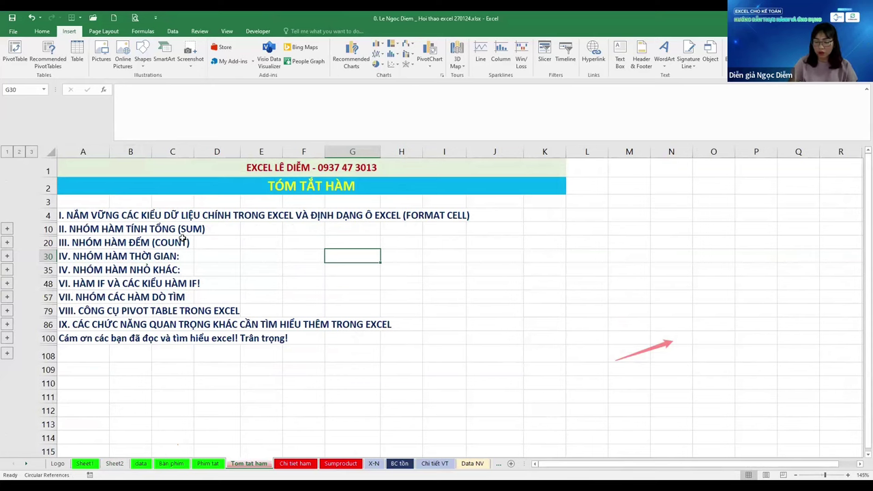
Group Tóm tắt hàm with the sheets through Sumproduct, then group Bàn phím with Phím tắt
{"action": "key", "text": "ctrl+shift+Page_Down"}
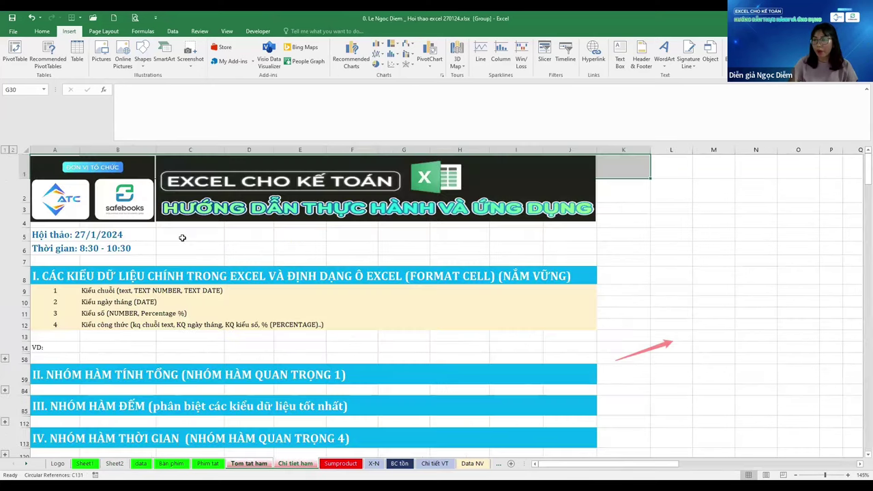
{"action": "key", "text": "ctrl+shift+Page_Down"}
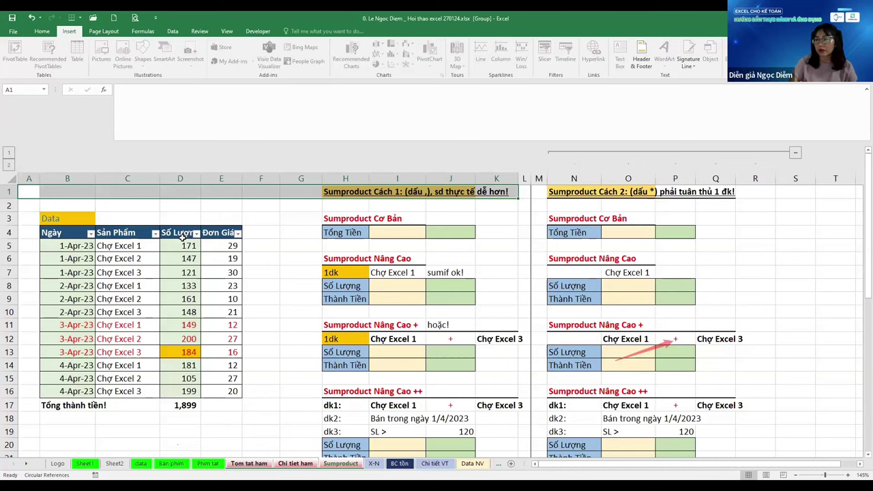
{"action": "key", "text": "ctrl+Page_Up"}
{"action": "key", "text": "ctrl+Page_Up"}
{"action": "key", "text": "ctrl+Page_Up"}
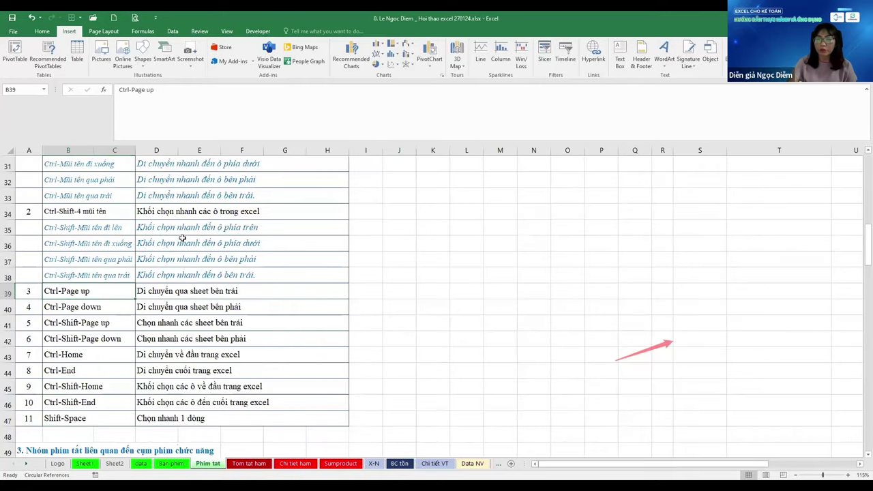
{"action": "key", "text": "ctrl+shift+Page_Up"}
{"action": "key", "text": "ctrl+shift+Page_Up"}
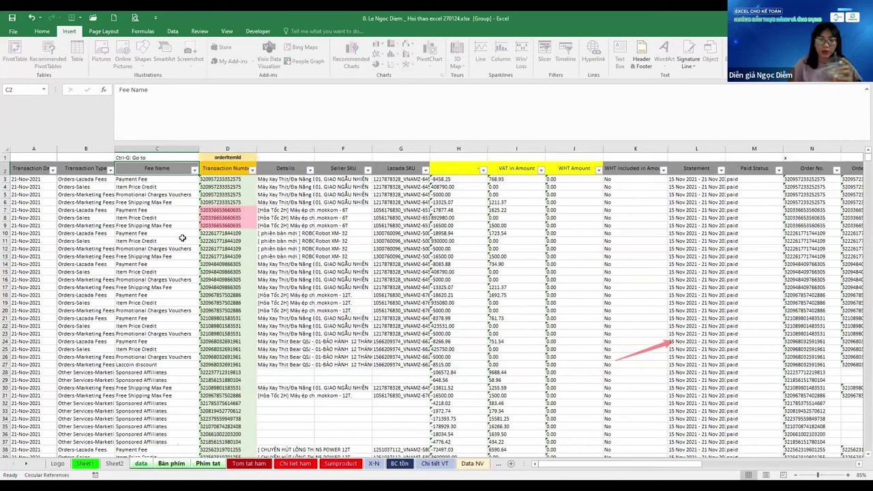
Ungroup by flipping back to the Logo sheet, then move through Sheet2 to the data sheet
{"action": "key", "text": "ctrl+Page_Up"}
{"action": "key", "text": "ctrl+Page_Up"}
{"action": "key", "text": "ctrl+Page_Up"}
{"action": "key", "text": "ctrl+Page_Up"}
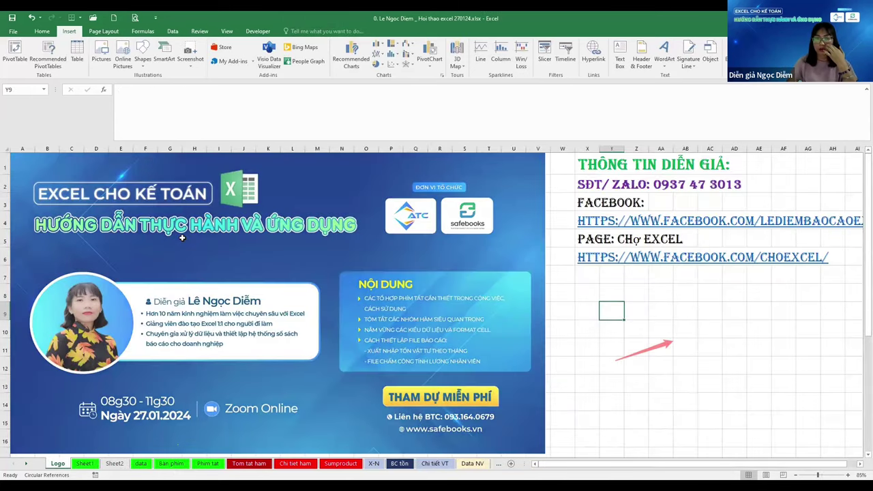
{"action": "key", "text": "ctrl+Page_Down"}
{"action": "key", "text": "ctrl+Page_Down"}
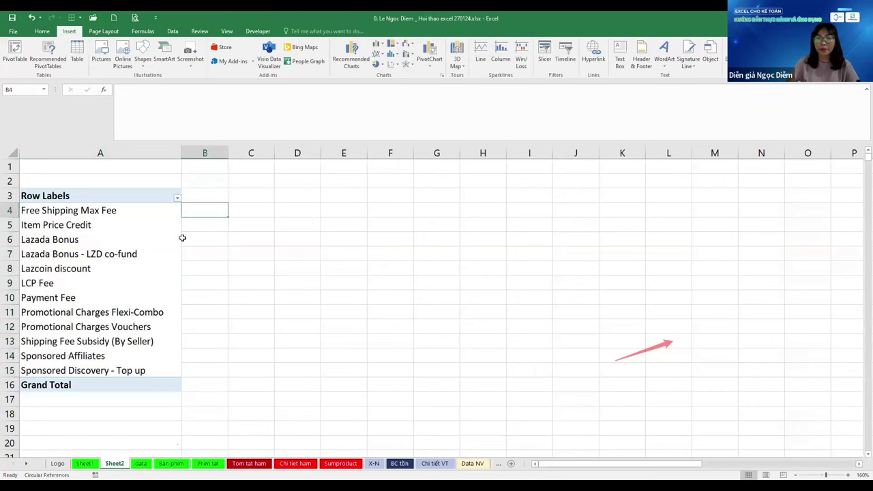
{"action": "key", "text": "ctrl+Page_Down"}
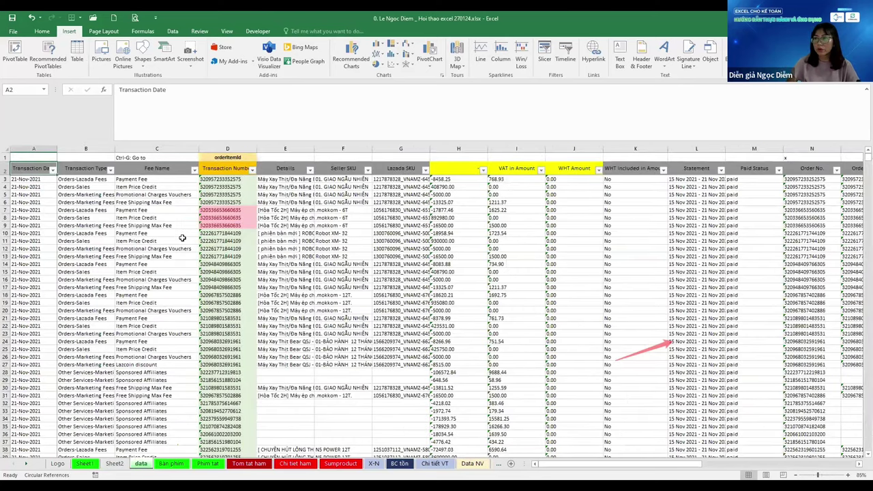
Jump around the data table edges with Ctrl+arrow keys, from A2 to column W and back to A3
{"action": "key", "text": "ctrl+Right"}
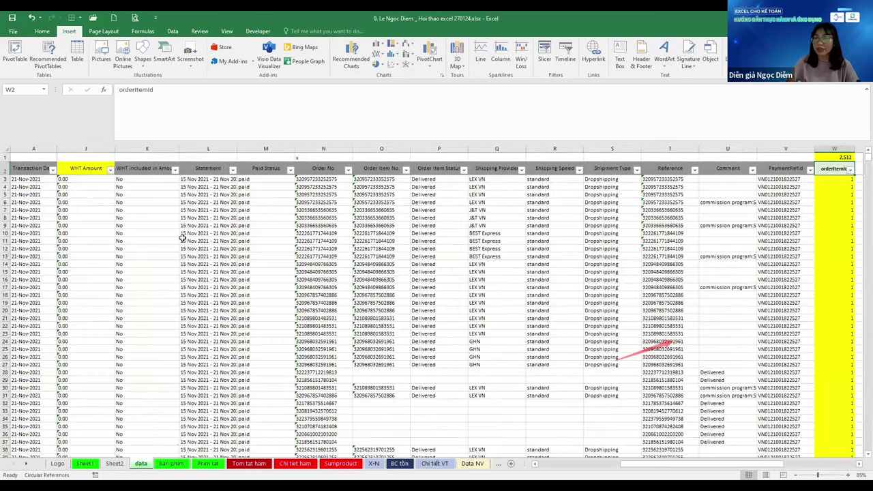
{"action": "key", "text": "ctrl+Left"}
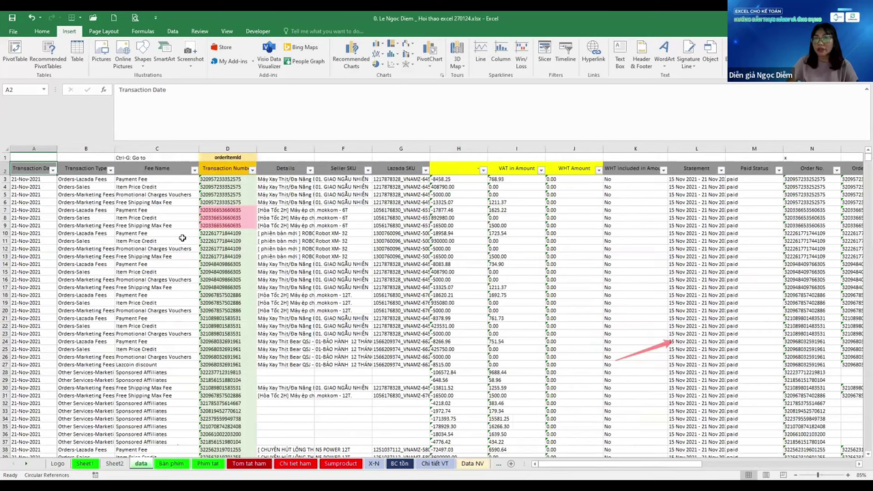
{"action": "key", "text": "ctrl+Down"}
{"action": "scroll", "coordinate": [182, 237], "scroll_direction": "down", "scroll_amount": 2}
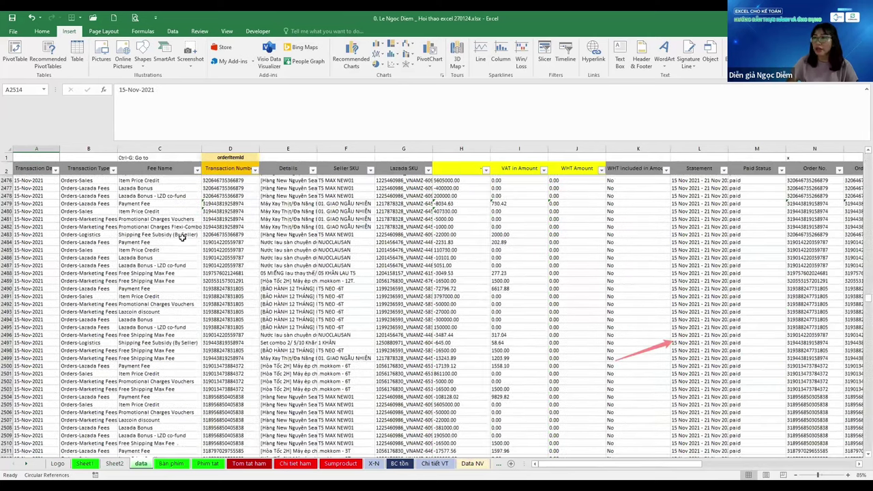
{"action": "scroll", "coordinate": [182, 236], "scroll_direction": "down", "scroll_amount": 2}
{"action": "key", "text": "ctrl+Up"}
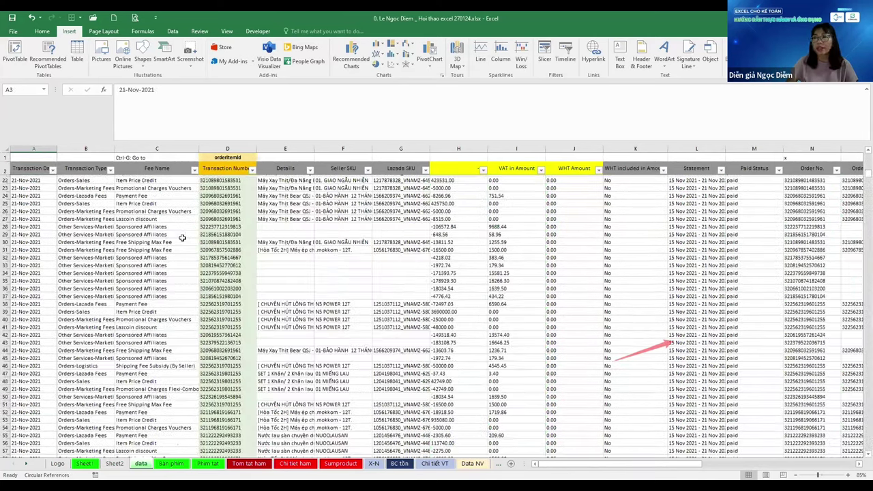
{"action": "key", "text": "ctrl+Right"}
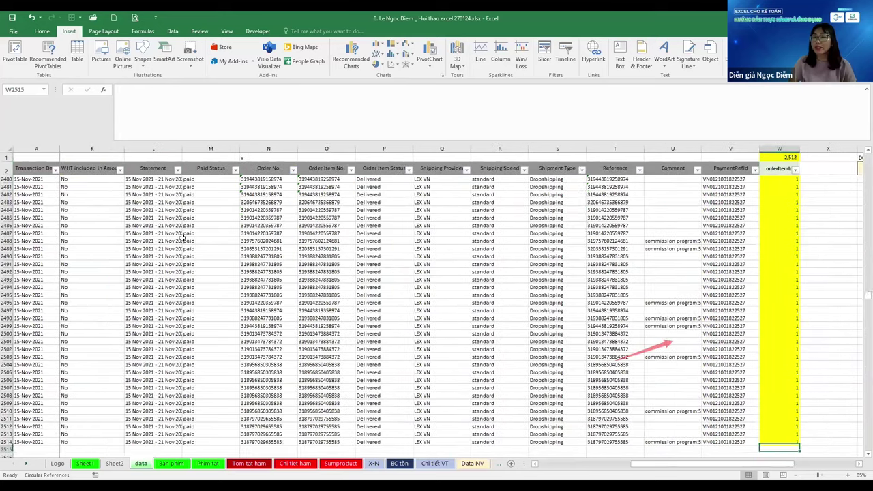
{"action": "key", "text": "ctrl+Down"}
{"action": "key", "text": "Down"}
{"action": "key", "text": "Down"}
{"action": "key", "text": "ctrl+Up"}
{"action": "key", "text": "ctrl+Left"}
{"action": "key", "text": "ctrl+Up"}
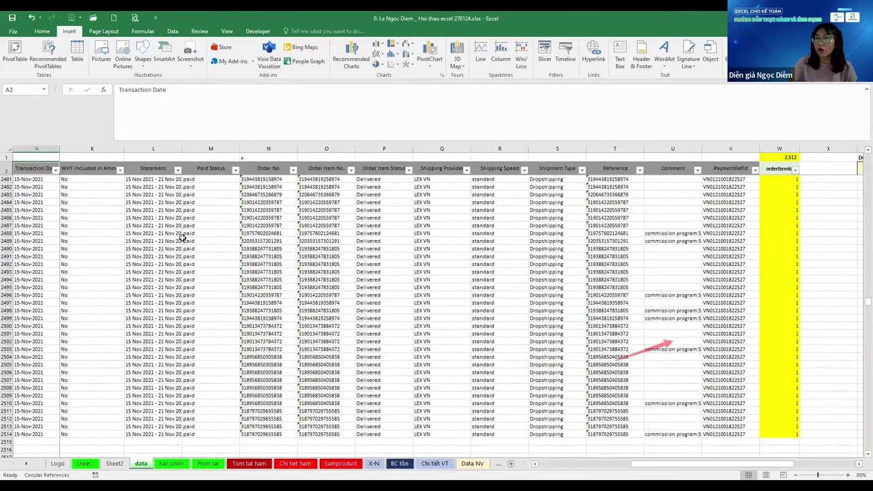
{"action": "key", "text": "Down"}
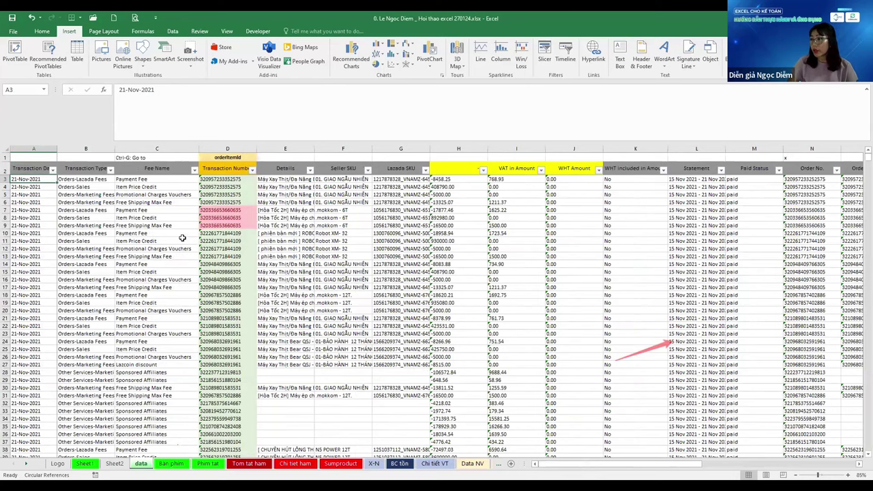
Alternate between the used range's end and B3 with Ctrl+End/Ctrl+Home, then go to the Phím tat sheet
{"action": "key", "text": "ctrl+End"}
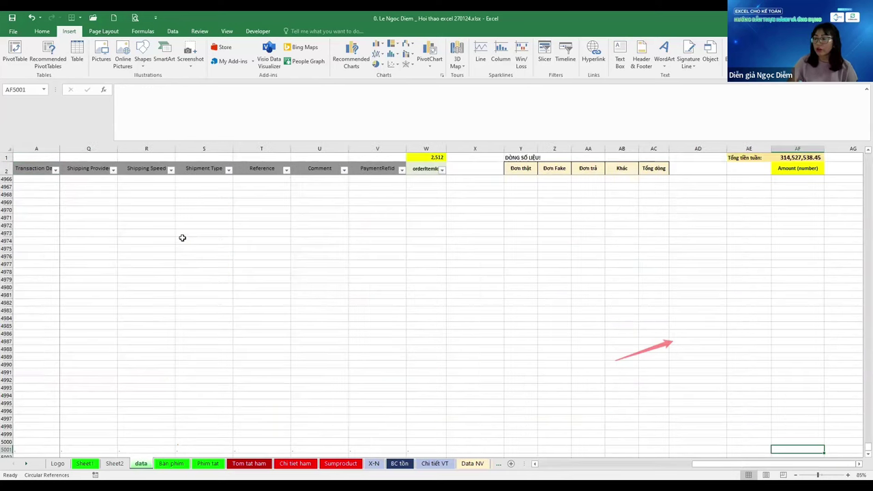
{"action": "key", "text": "ctrl+Home"}
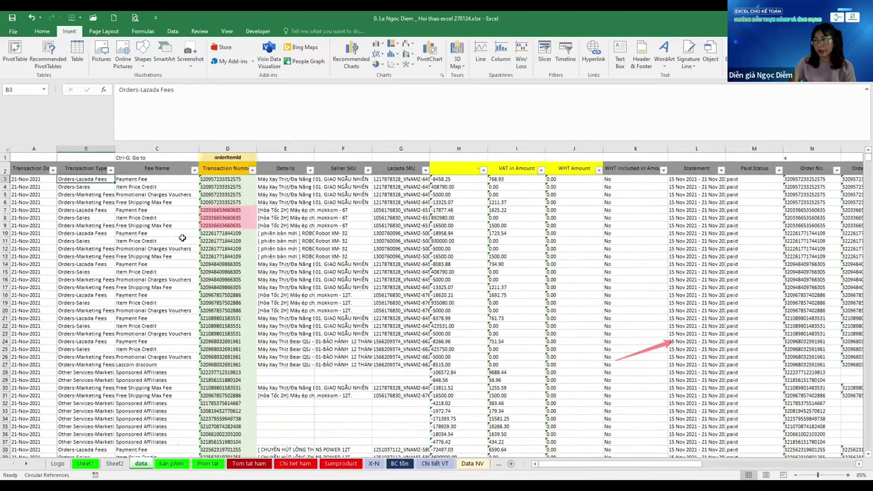
{"action": "key", "text": "ctrl+End"}
{"action": "key", "text": "ctrl+Home"}
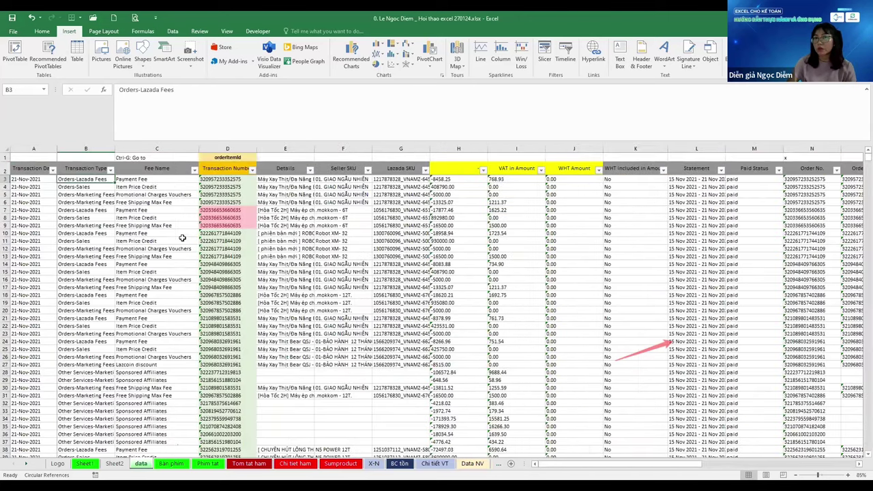
{"action": "key", "text": "Left"}
{"action": "key", "text": "Right"}
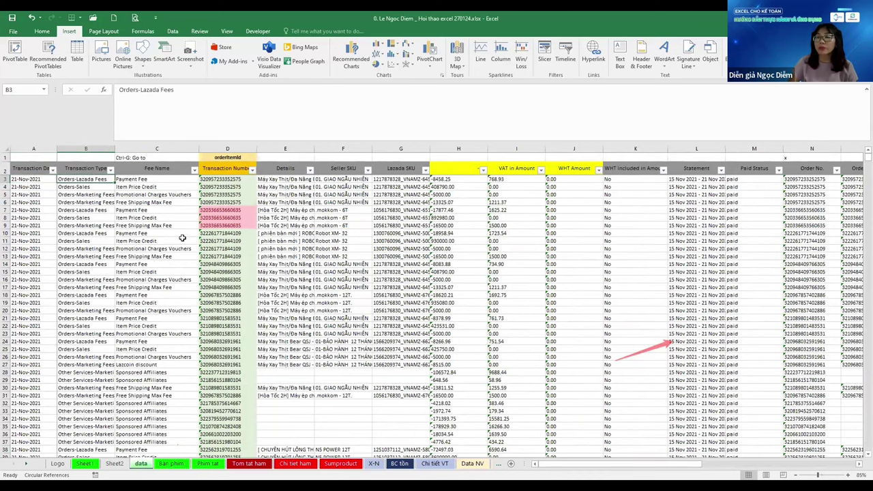
{"action": "key", "text": "ctrl+End"}
{"action": "key", "text": "ctrl+Home"}
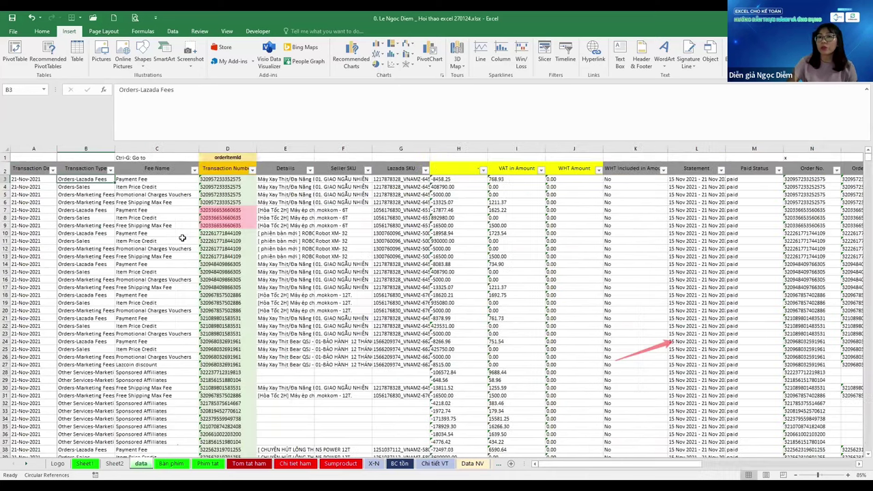
{"action": "key", "text": "ctrl+End"}
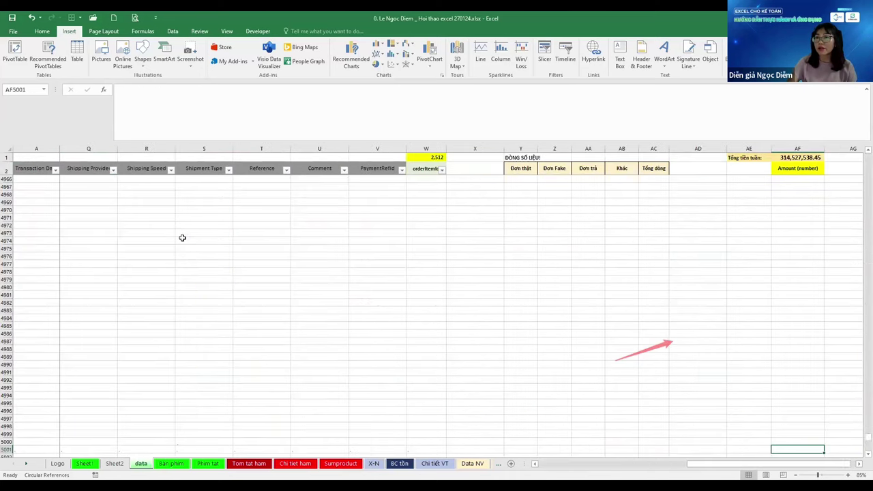
{"action": "key", "text": "ctrl+Home"}
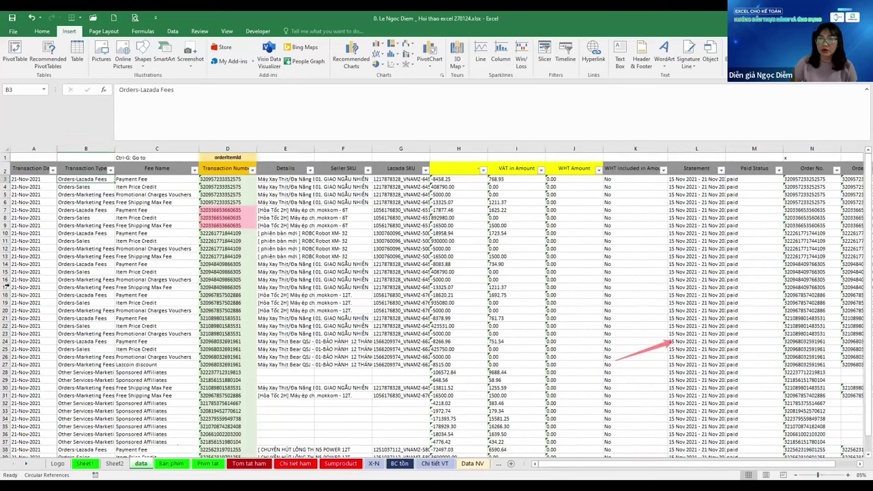
{"action": "key", "text": "ctrl+Page_Down"}
{"action": "key", "text": "ctrl+Page_Down"}
{"action": "left_click", "coordinate": [95, 318]}
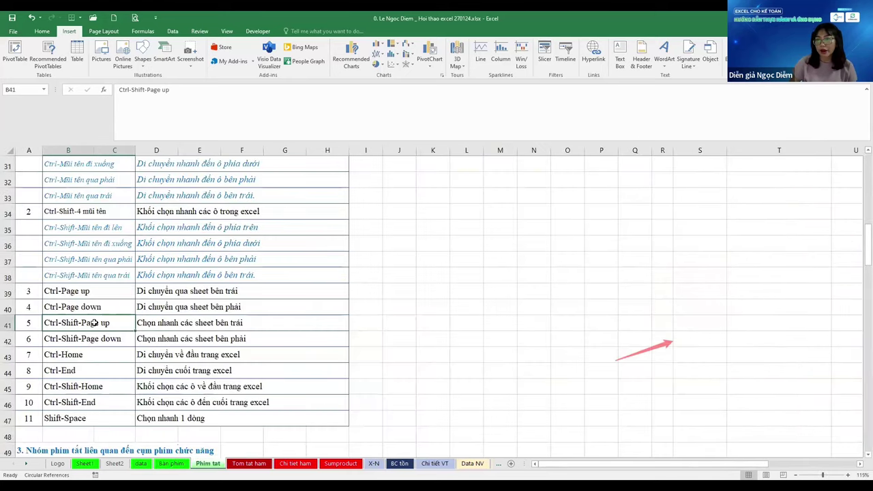
{"action": "scroll", "coordinate": [95, 294], "scroll_direction": "down", "scroll_amount": 1}
{"action": "left_click", "coordinate": [95, 307]}
{"action": "key", "text": "Up"}
{"action": "key", "text": "Up"}
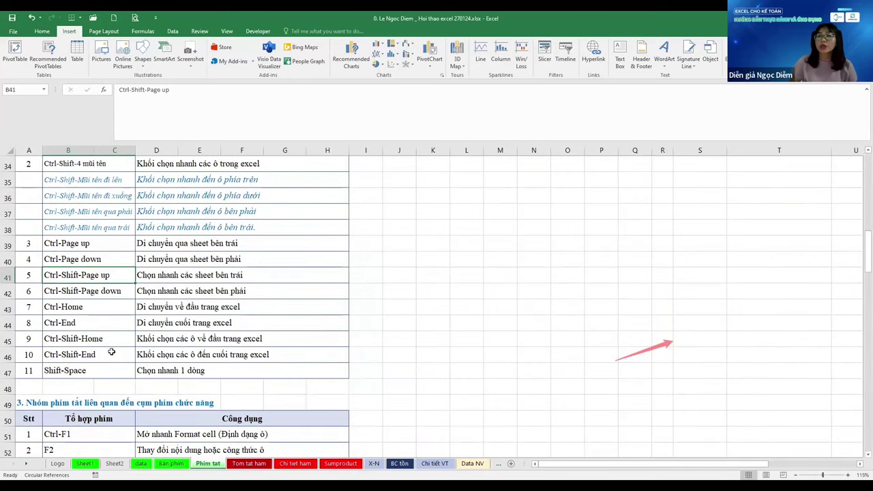
{"action": "key", "text": "Down"}
{"action": "key", "text": "Down"}
{"action": "key", "text": "Down"}
{"action": "key", "text": "Down"}
{"action": "key", "text": "Down"}
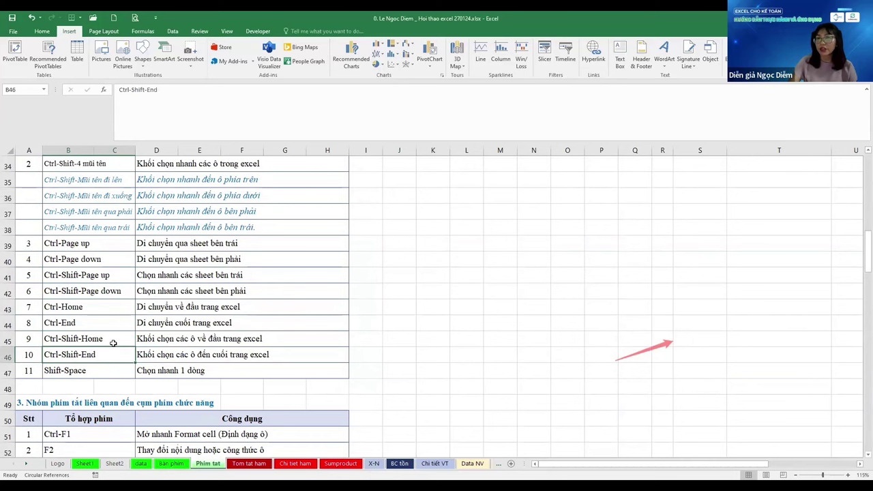
{"action": "key", "text": "ctrl+Home"}
{"action": "key", "text": "ctrl+alt+v"}
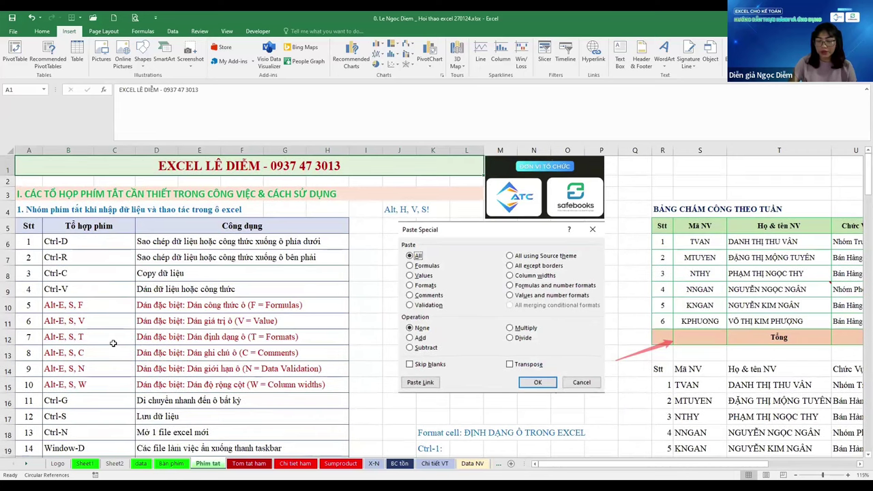
{"action": "key", "text": "Return"}
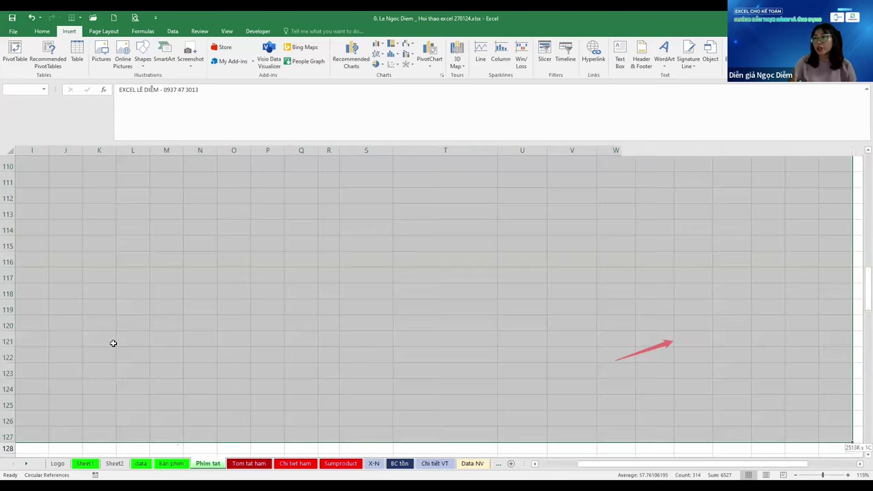
{"action": "scroll", "coordinate": [130, 313], "scroll_direction": "down", "scroll_amount": 3}
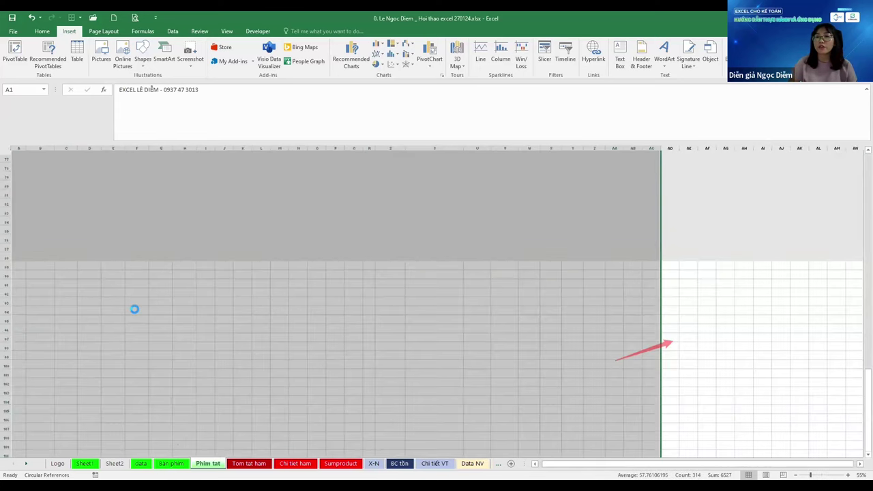
{"action": "scroll", "coordinate": [135, 309], "scroll_direction": "down", "scroll_amount": 2}
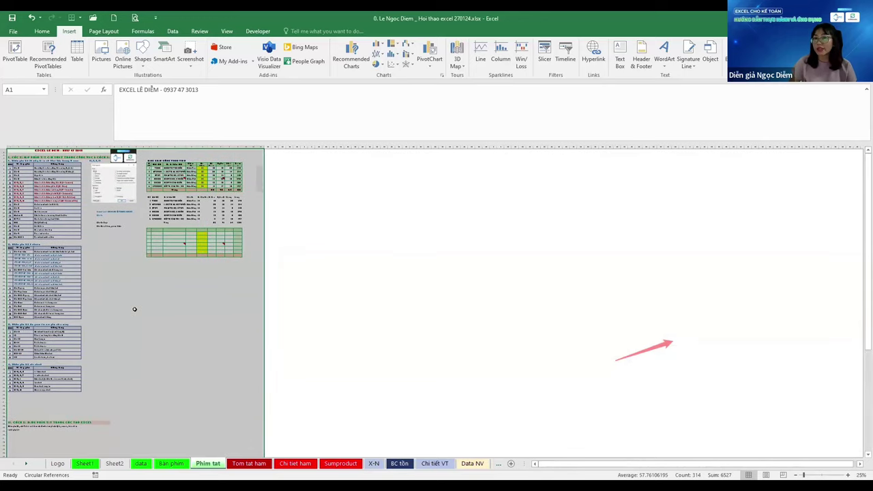
{"action": "scroll", "coordinate": [134, 309], "scroll_direction": "down", "scroll_amount": 1}
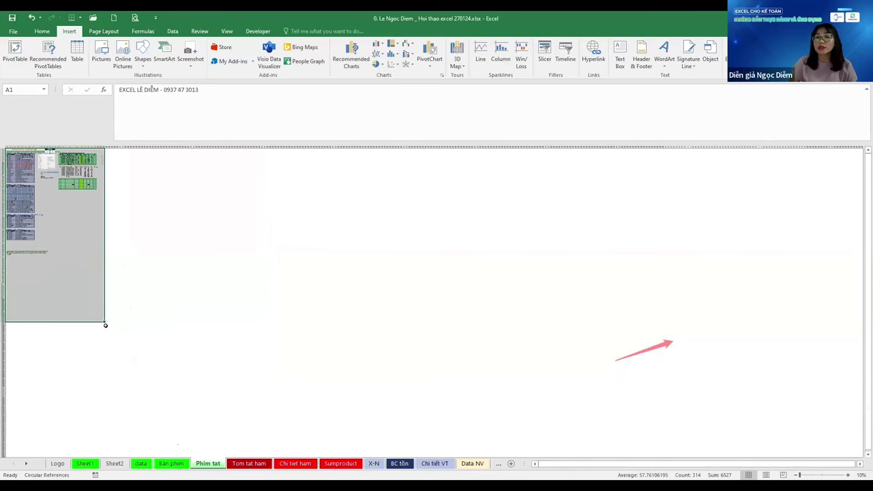
{"action": "left_click", "coordinate": [103, 318]}
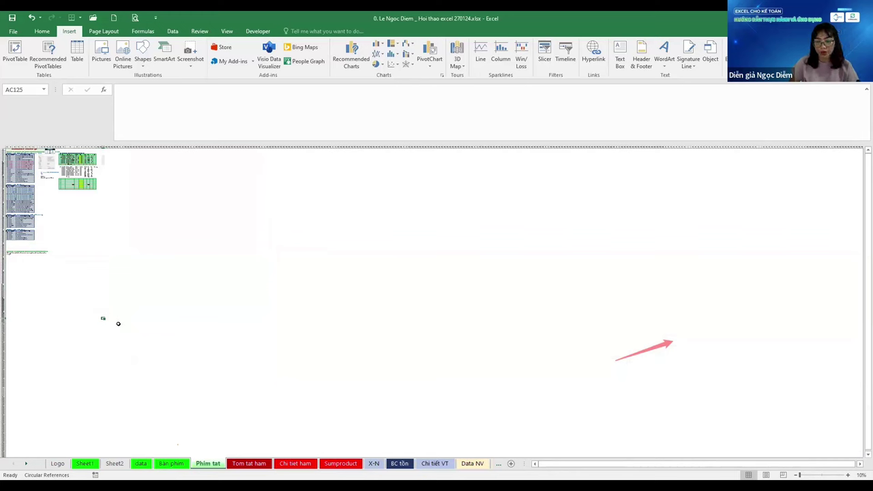
{"action": "key", "text": "ctrl+shift+Home"}
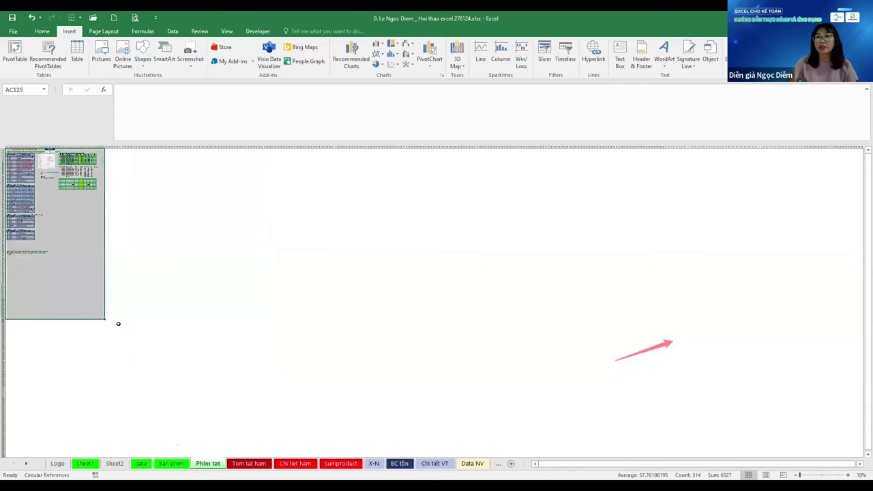
{"action": "key", "text": "ctrl+Home"}
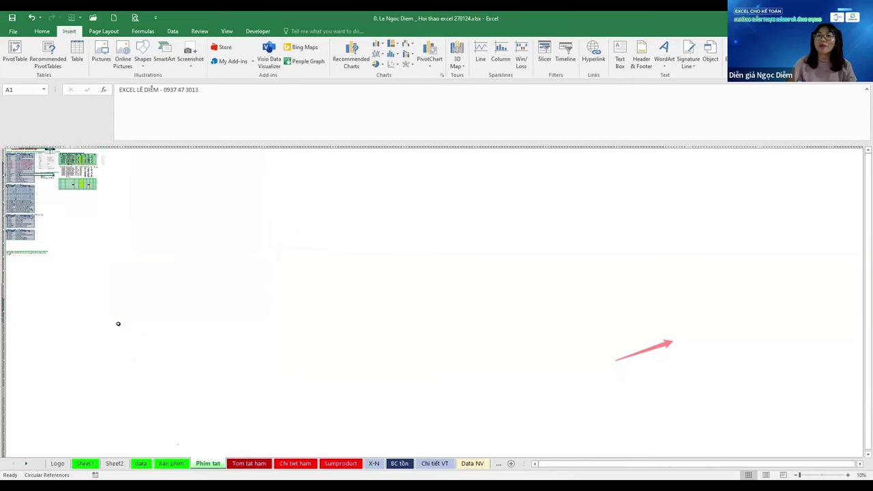
{"action": "scroll", "coordinate": [118, 323], "scroll_direction": "up", "scroll_amount": 4, "text": "ctrl"}
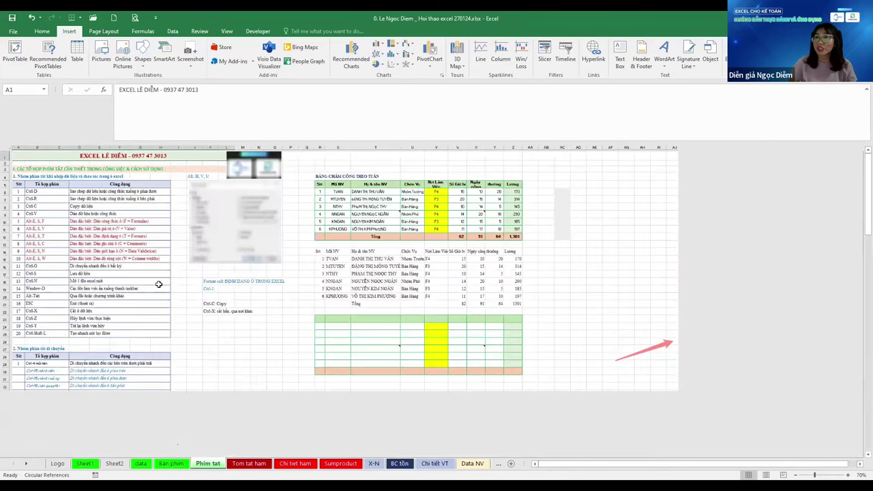
{"action": "scroll", "coordinate": [158, 284], "scroll_direction": "up", "scroll_amount": 2}
Set the sheet's print area to A1:L67 in Page Setup
{"action": "left_click", "coordinate": [158, 284]}
{"action": "key", "text": "ctrl+alt+v"}
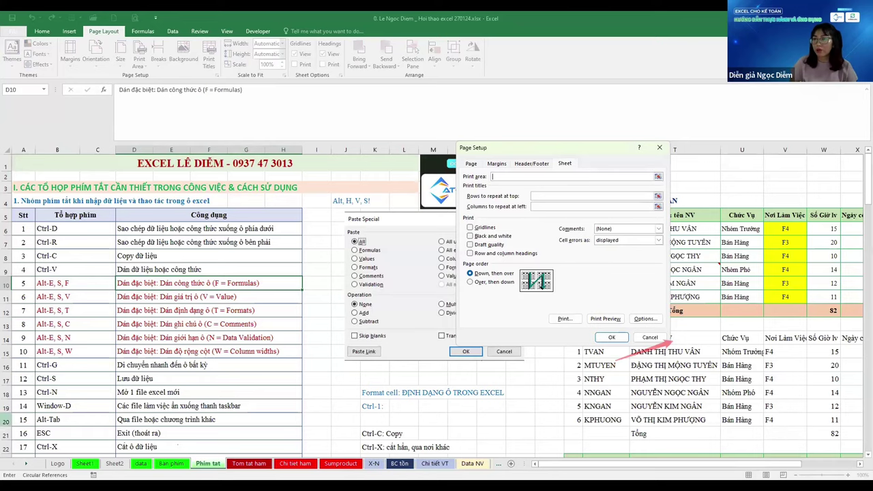
{"action": "scroll", "coordinate": [260, 358], "scroll_direction": "down", "scroll_amount": 3}
{"action": "scroll", "coordinate": [259, 359], "scroll_direction": "down", "scroll_amount": 6}
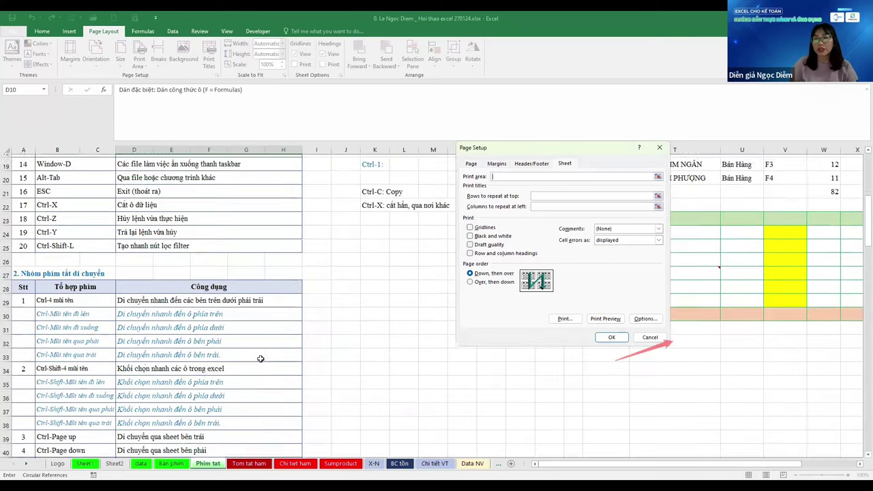
{"action": "scroll", "coordinate": [306, 420], "scroll_direction": "down", "scroll_amount": 11}
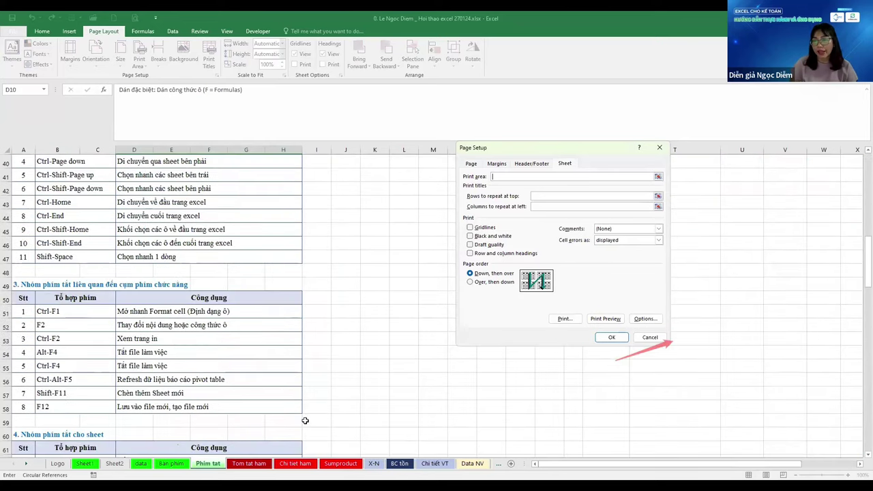
{"action": "left_click", "coordinate": [289, 243]}
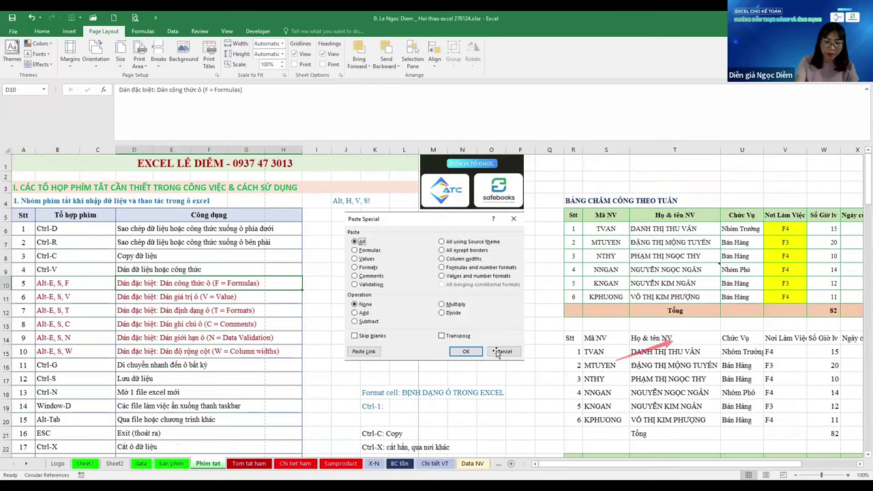
{"action": "left_click", "coordinate": [502, 351]}
Preview the printed pages and close the preview
{"action": "key", "text": "ctrl+p"}
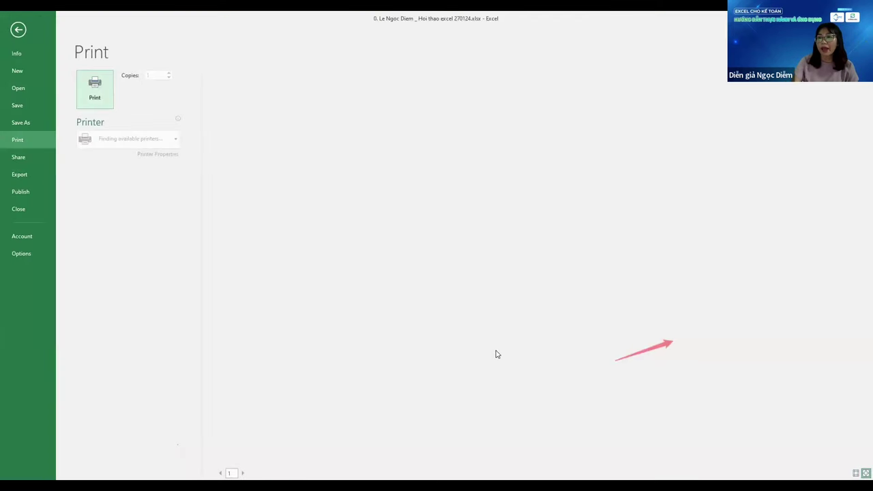
{"action": "scroll", "coordinate": [497, 353], "scroll_direction": "down", "scroll_amount": 5}
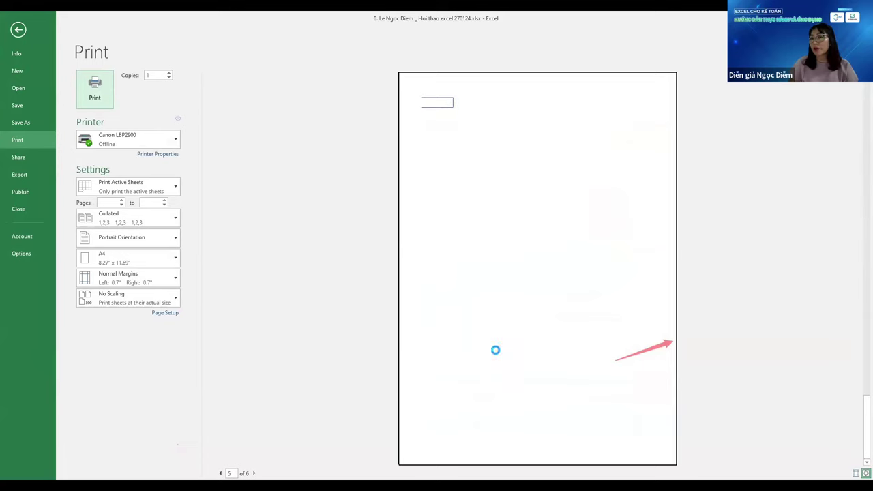
{"action": "scroll", "coordinate": [496, 349], "scroll_direction": "up", "scroll_amount": 3}
{"action": "key", "text": "Escape"}
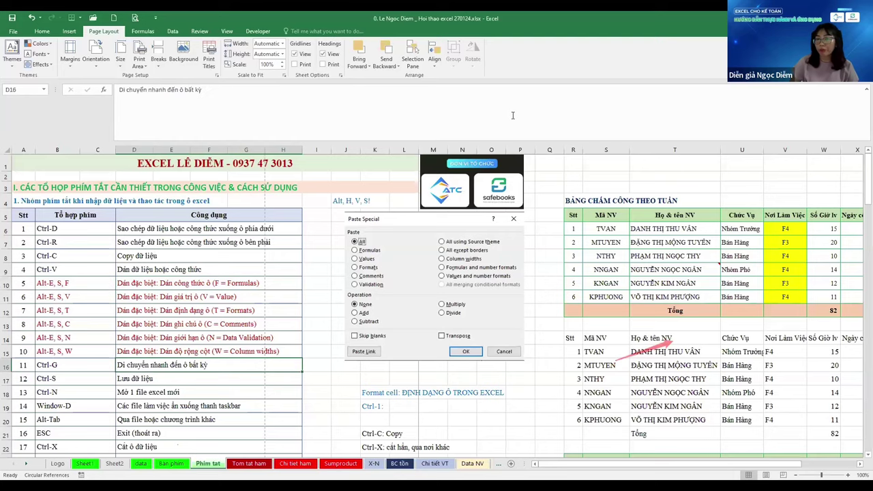
Select shortcut rows 39–45 up from the Shift-Space entry and delete them with Ctrl+minus
{"action": "scroll", "coordinate": [186, 368], "scroll_direction": "down", "scroll_amount": 4}
{"action": "scroll", "coordinate": [186, 369], "scroll_direction": "down", "scroll_amount": 5}
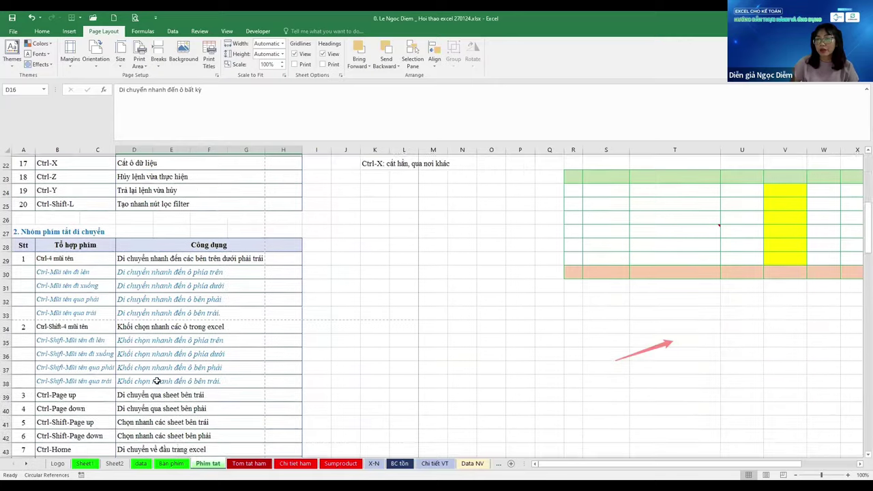
{"action": "left_click", "coordinate": [87, 419]}
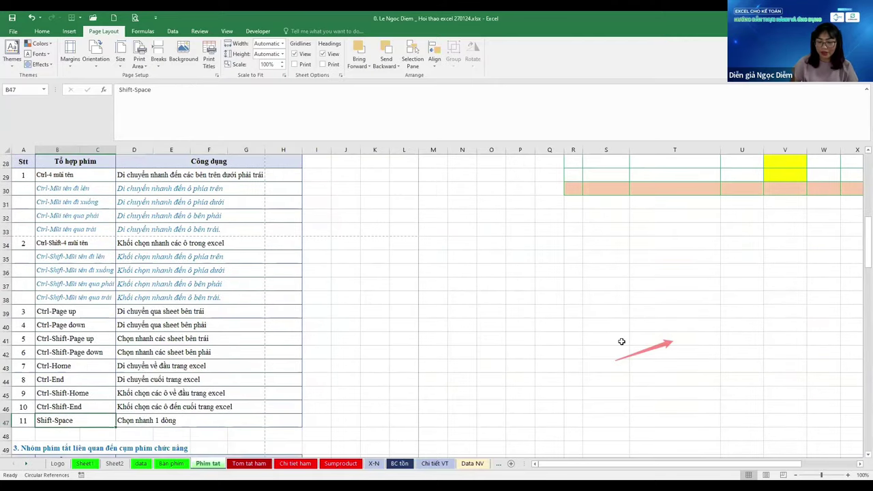
{"action": "key", "text": "shift+space"}
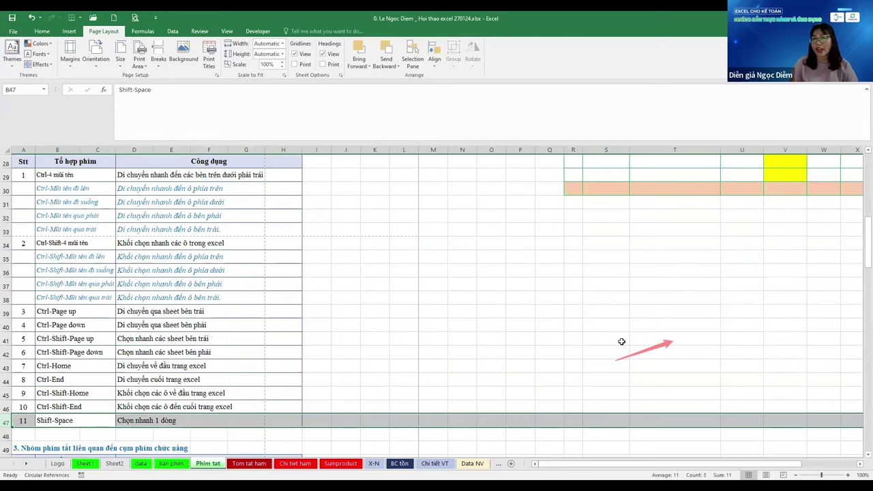
{"action": "key", "text": "Up"}
{"action": "key", "text": "Right"}
{"action": "key", "text": "Right"}
{"action": "key", "text": "Right"}
{"action": "key", "text": "Right"}
{"action": "key", "text": "Right"}
{"action": "key", "text": "Up"}
{"action": "key", "text": "shift+Up"}
{"action": "key", "text": "shift+Up"}
{"action": "key", "text": "shift+Up"}
{"action": "key", "text": "shift+Up"}
{"action": "key", "text": "shift+Up"}
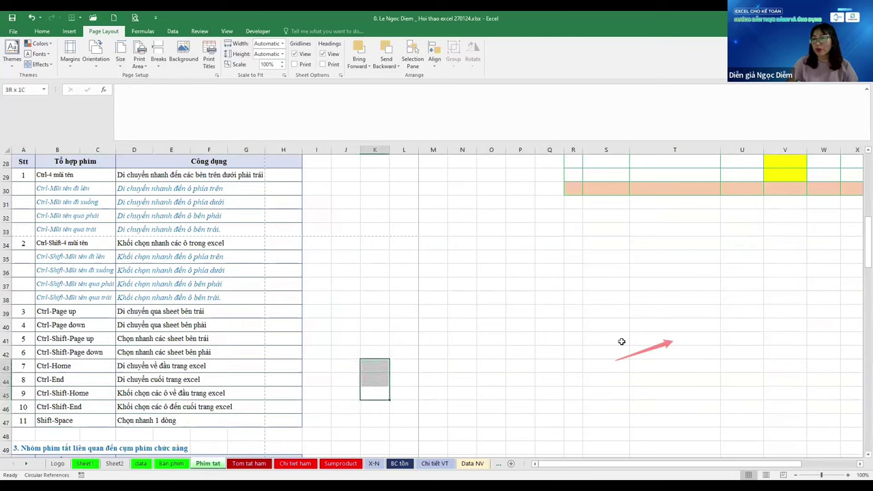
{"action": "key", "text": "shift+Up"}
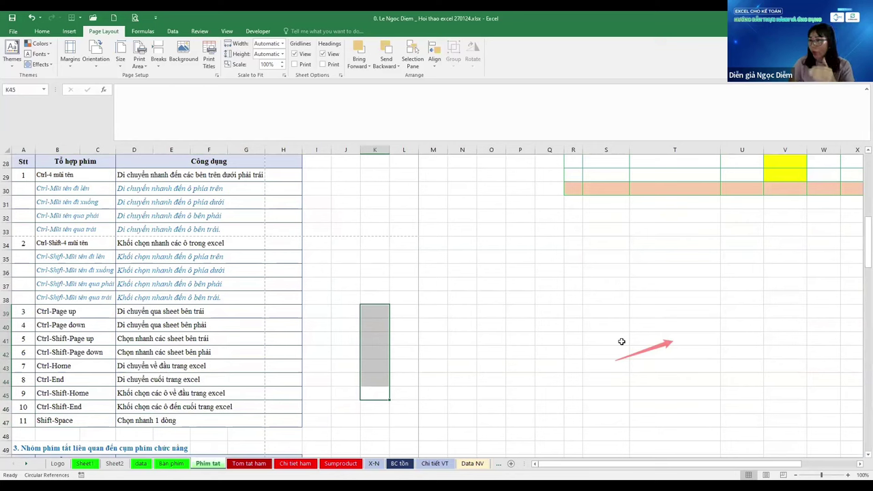
{"action": "key", "text": "shift+space"}
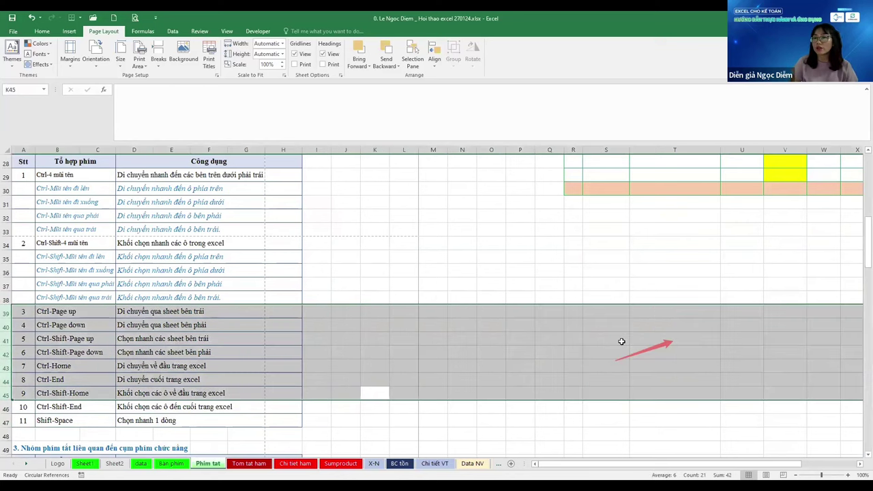
{"action": "key", "text": "ctrl+minus"}
Clear the stray character in K45 and undo the row deletion
{"action": "type", "text": "r"}
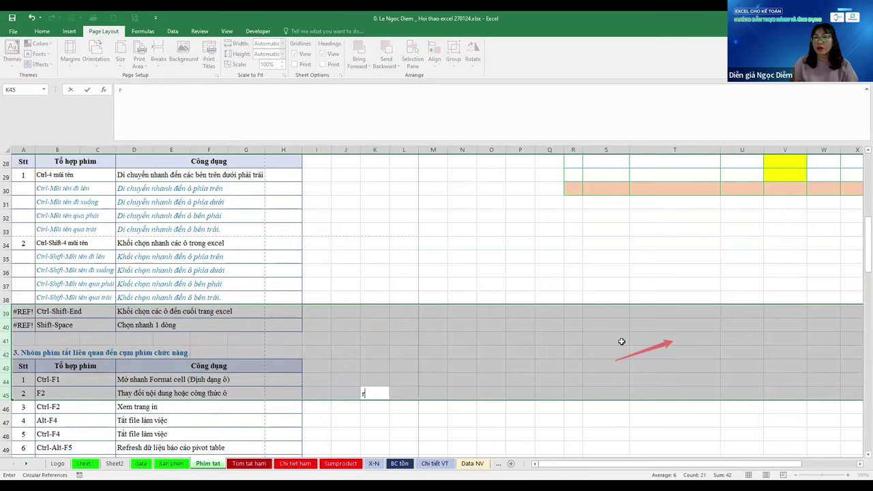
{"action": "key", "text": "BackSpace"}
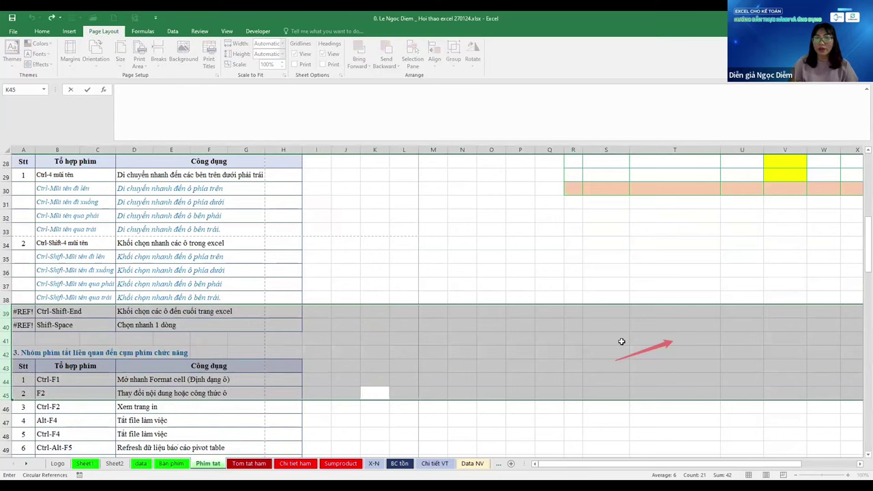
{"action": "key", "text": "Right"}
{"action": "key", "text": "Right"}
{"action": "key", "text": "Left"}
{"action": "key", "text": "Left"}
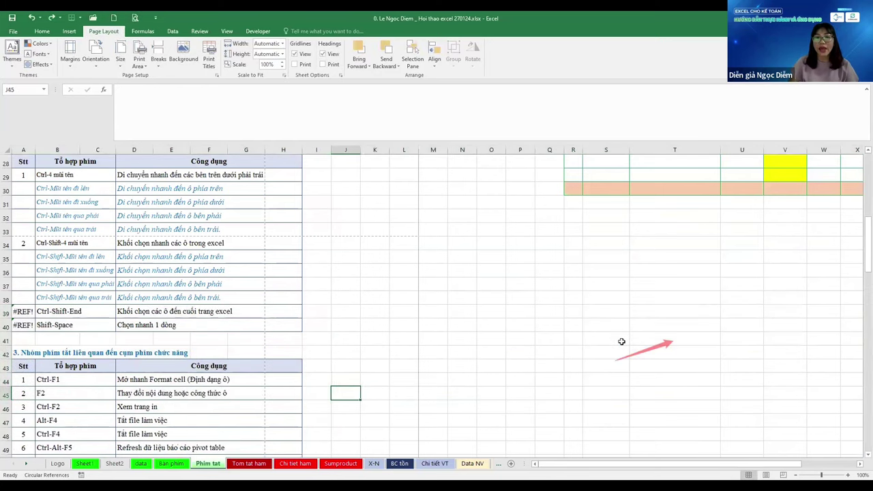
{"action": "key", "text": "Right"}
{"action": "key", "text": "ctrl+z"}
Extend the selection up to K34, delete rows 34–44, then undo to restore them
{"action": "key", "text": "Left"}
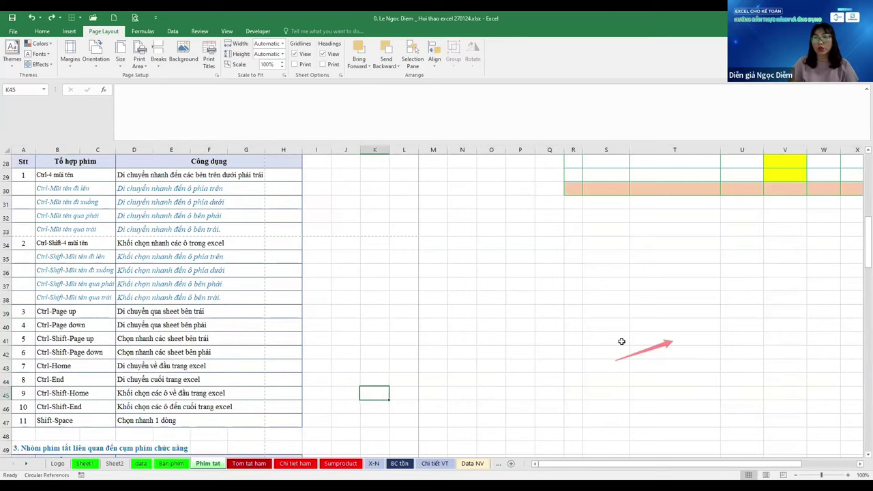
{"action": "key", "text": "Up"}
{"action": "key", "text": "shift+Up"}
{"action": "key", "text": "shift+Up"}
{"action": "key", "text": "shift+Up"}
{"action": "key", "text": "shift+Up"}
{"action": "key", "text": "shift+Up"}
{"action": "key", "text": "shift+Up"}
{"action": "key", "text": "shift+Up"}
{"action": "key", "text": "shift+Up"}
{"action": "key", "text": "shift+Up"}
{"action": "key", "text": "shift+Up"}
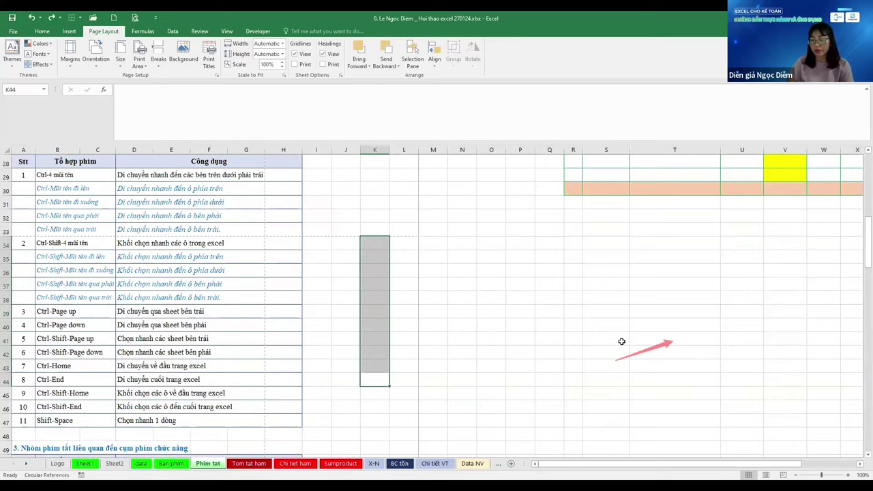
{"action": "key", "text": "ctrl+minus"}
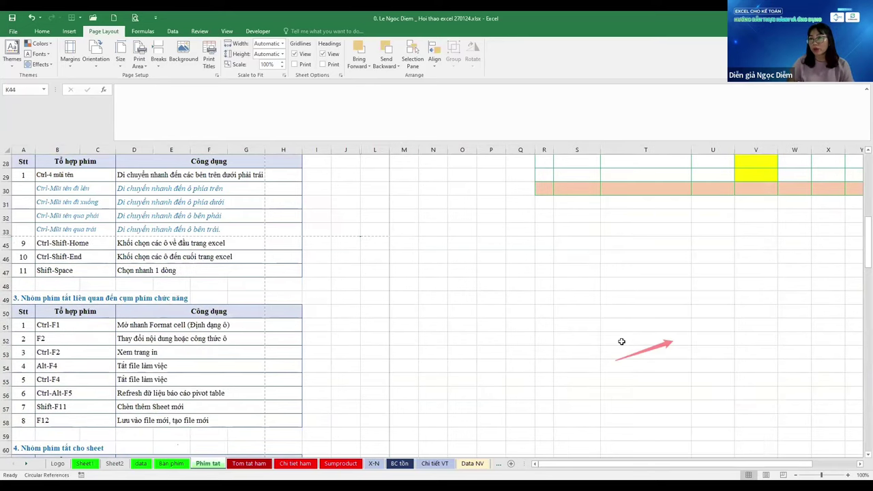
{"action": "key", "text": "ctrl+z"}
Jump with Ctrl+arrows to the Ctrl-End entry in B44 and down to the F2 entry
{"action": "key", "text": "ctrl+Left"}
{"action": "key", "text": "ctrl+Left"}
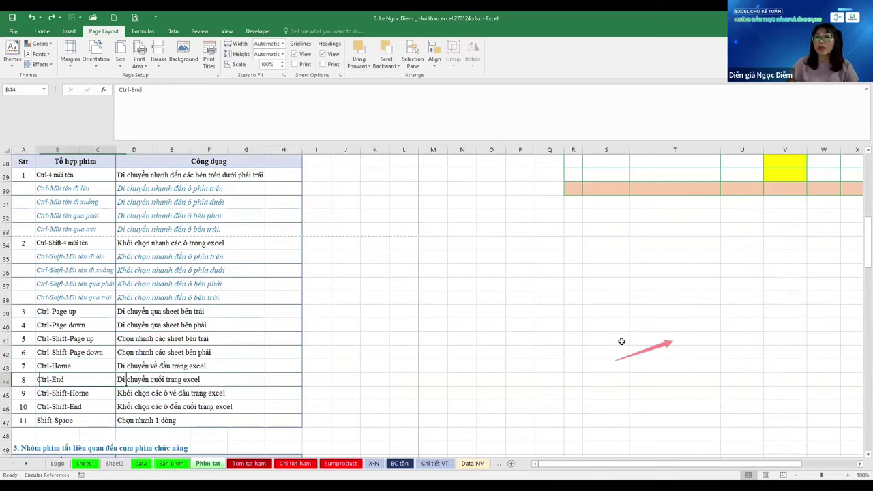
{"action": "key", "text": "ctrl+Right"}
{"action": "key", "text": "ctrl+Left"}
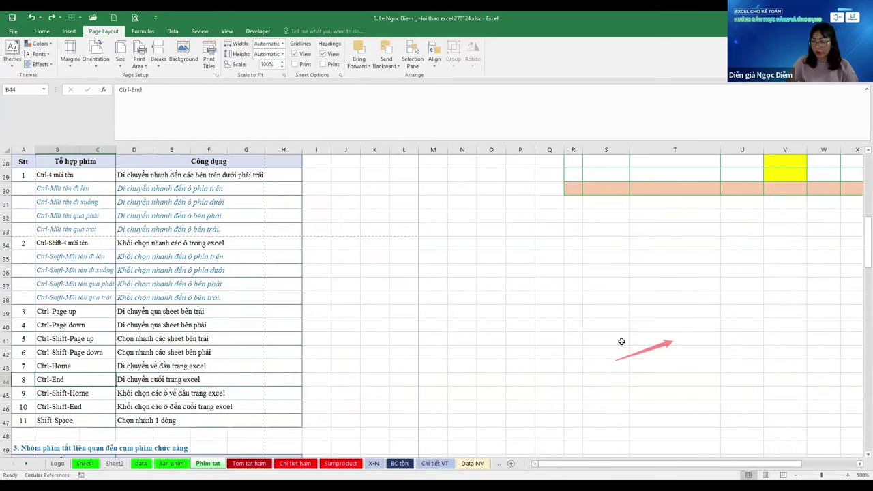
{"action": "key", "text": "ctrl+Down"}
Step through the function-key entries from F2 to F12 and back to Ctrl-F1
{"action": "key", "text": "ctrl+Down"}
{"action": "key", "text": "Down"}
{"action": "key", "text": "Down"}
{"action": "key", "text": "Down"}
{"action": "key", "text": "Down"}
{"action": "key", "text": "Down"}
{"action": "key", "text": "Down"}
{"action": "key", "text": "Down"}
{"action": "key", "text": "Down"}
{"action": "key", "text": "Down"}
{"action": "key", "text": "Down"}
{"action": "key", "text": "Down"}
{"action": "key", "text": "Down"}
{"action": "key", "text": "Down"}
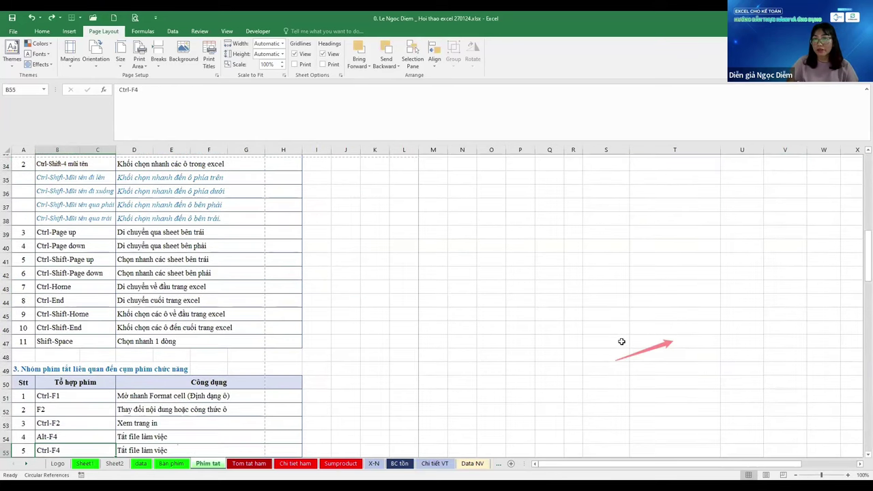
{"action": "key", "text": "ctrl+Down"}
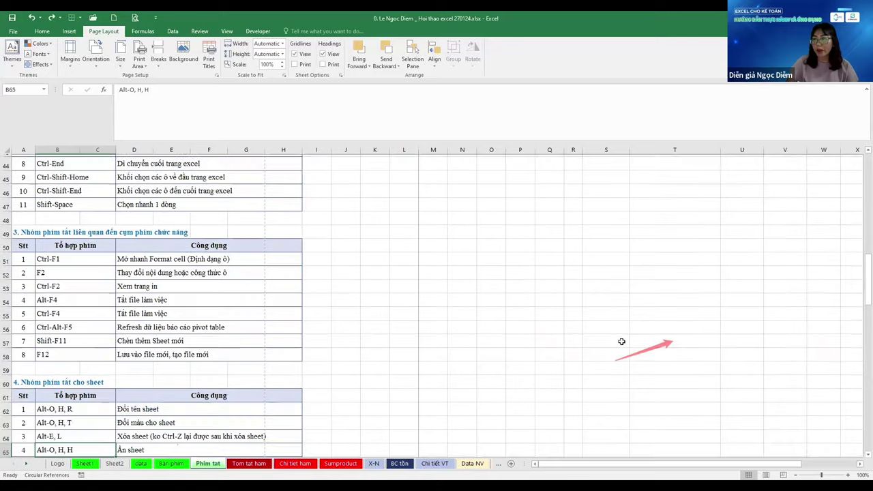
{"action": "key", "text": "ctrl+Up"}
{"action": "key", "text": "ctrl+Up"}
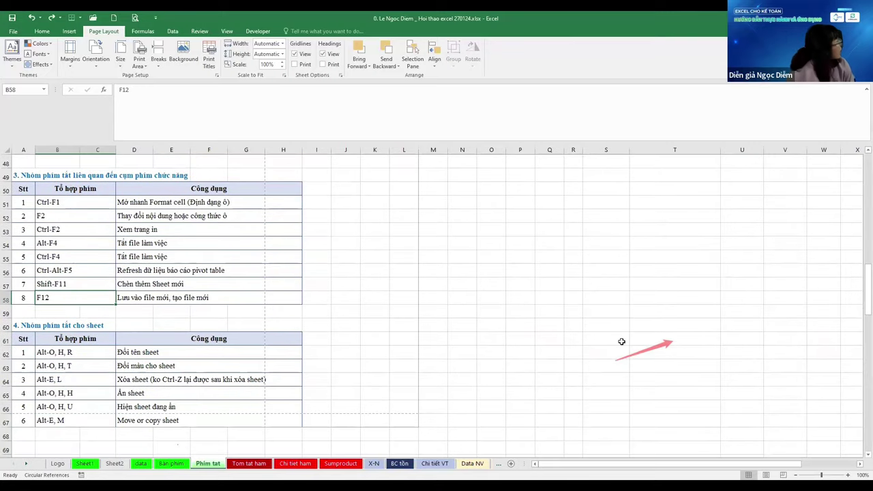
{"action": "key", "text": "ctrl+Up"}
{"action": "key", "text": "Down"}
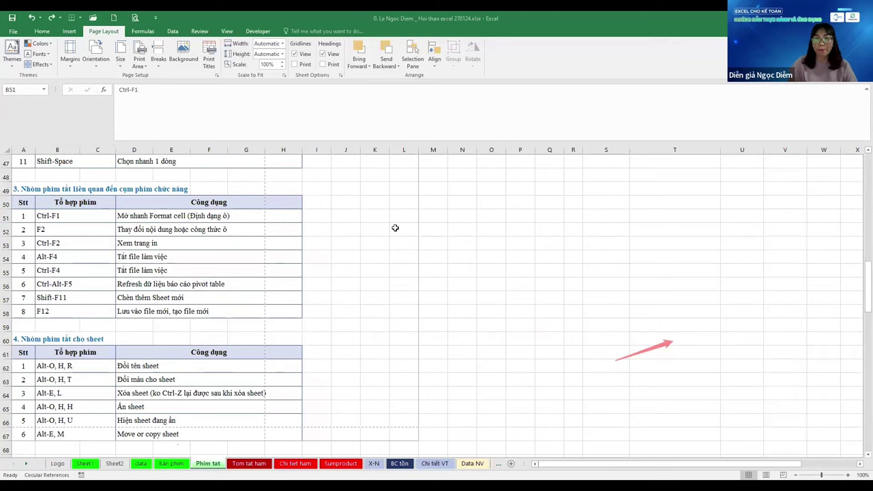
{"action": "scroll", "coordinate": [395, 228], "scroll_direction": "up", "scroll_amount": 4}
Switch via Tom tat ham to the Chi tiet ham sheet, select O12, and open Page Setup
{"action": "key", "text": "ctrl+Page_Down"}
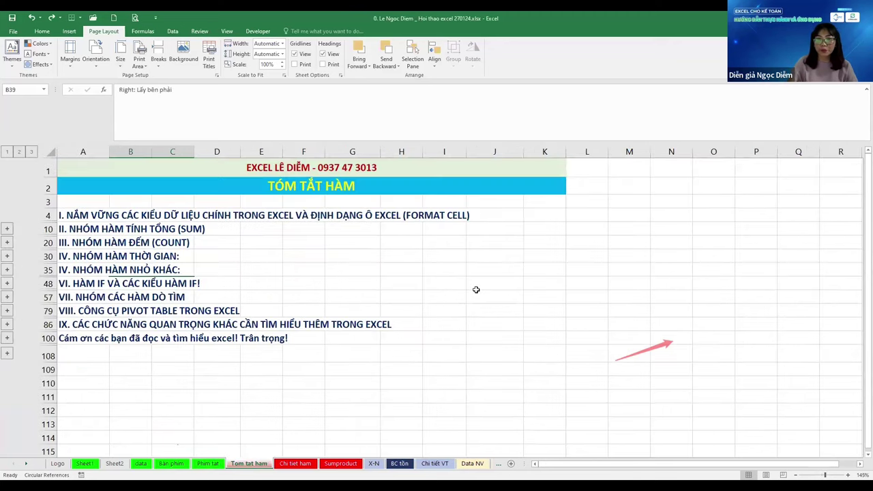
{"action": "key", "text": "ctrl+Page_Down"}
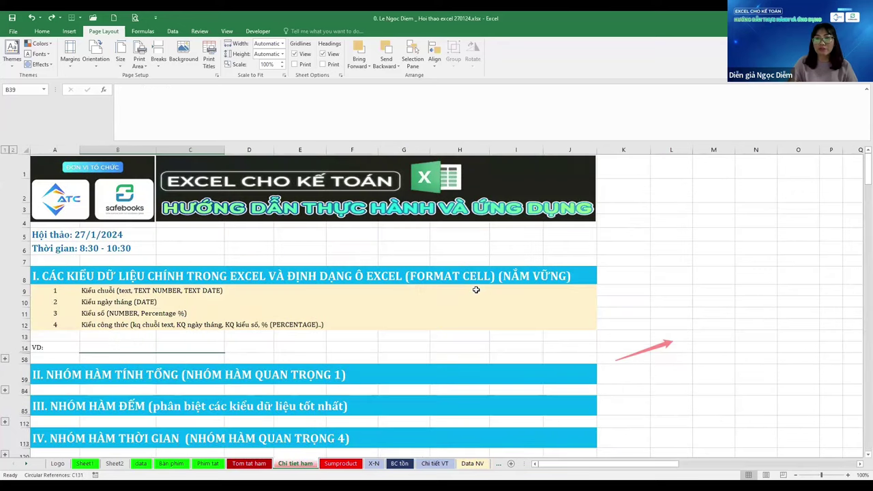
{"action": "left_click", "coordinate": [811, 331]}
{"action": "scroll", "coordinate": [648, 362], "scroll_direction": "down", "scroll_amount": 5}
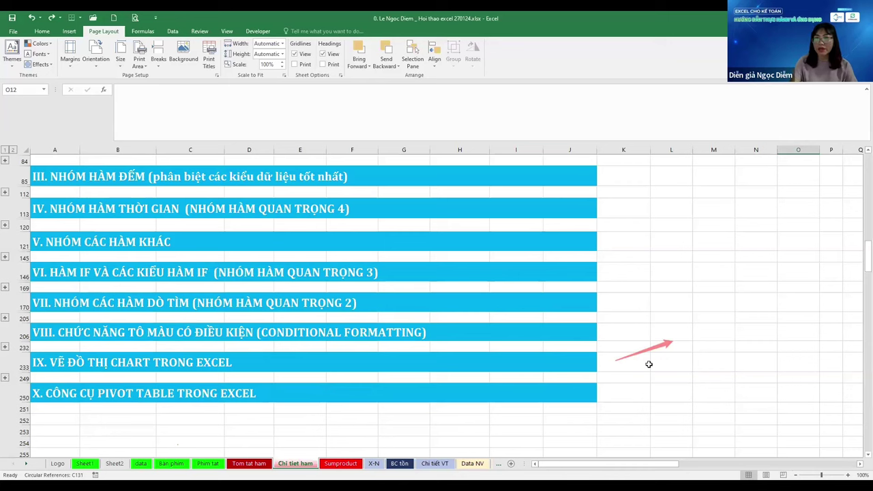
{"action": "key", "text": "alt+p"}
{"action": "key", "text": "s"}
{"action": "key", "text": "o"}
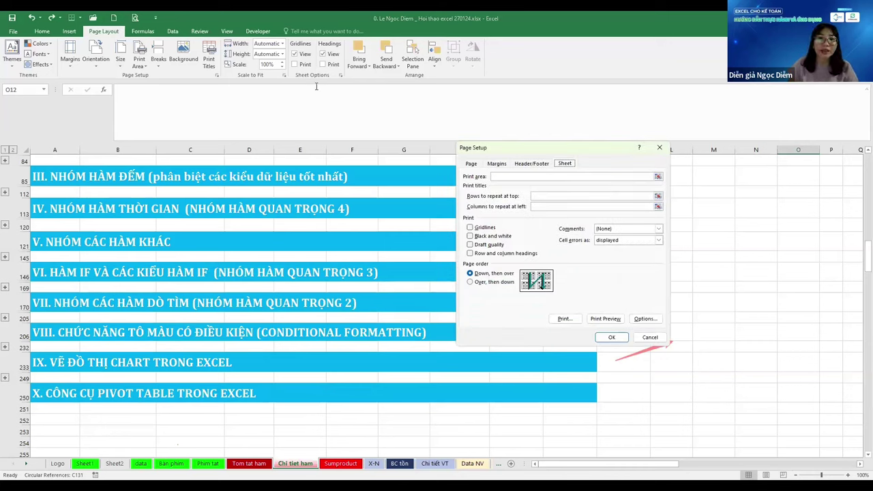
Close Page Setup and enter the note 'Alt-P,' in cell M85
{"action": "key", "text": "Escape"}
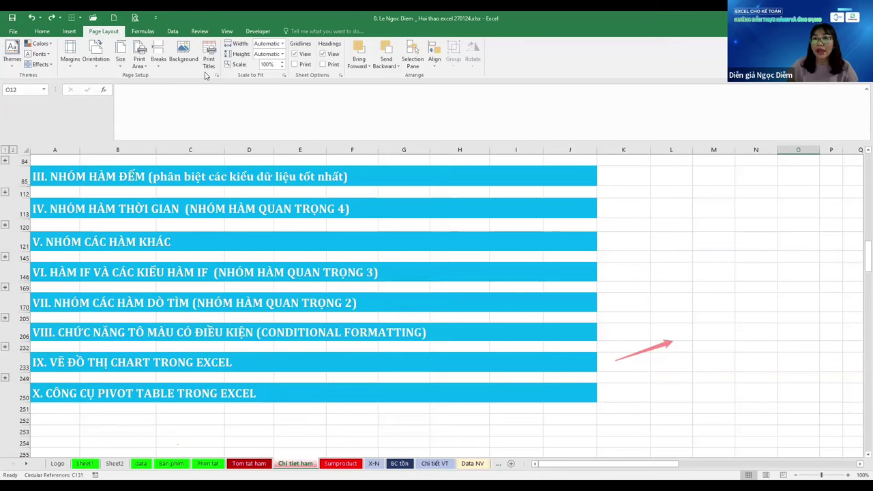
{"action": "left_click", "coordinate": [217, 75]}
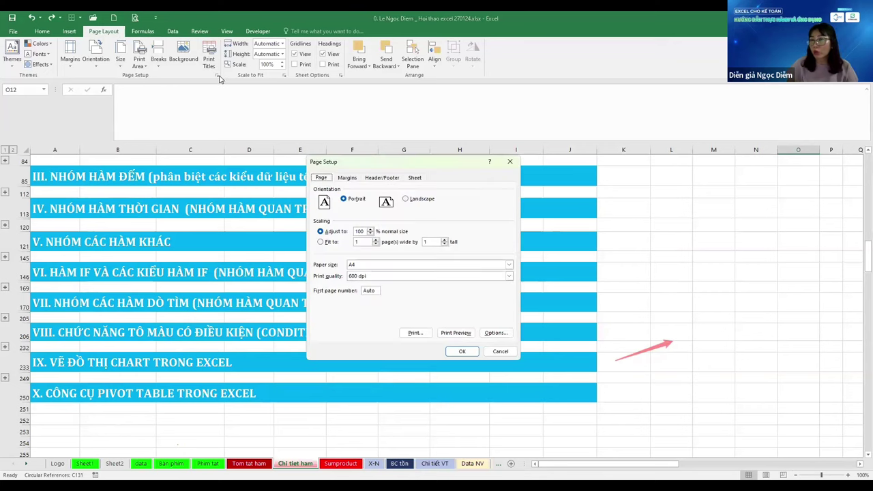
{"action": "key", "text": "Escape"}
{"action": "left_click", "coordinate": [714, 264]}
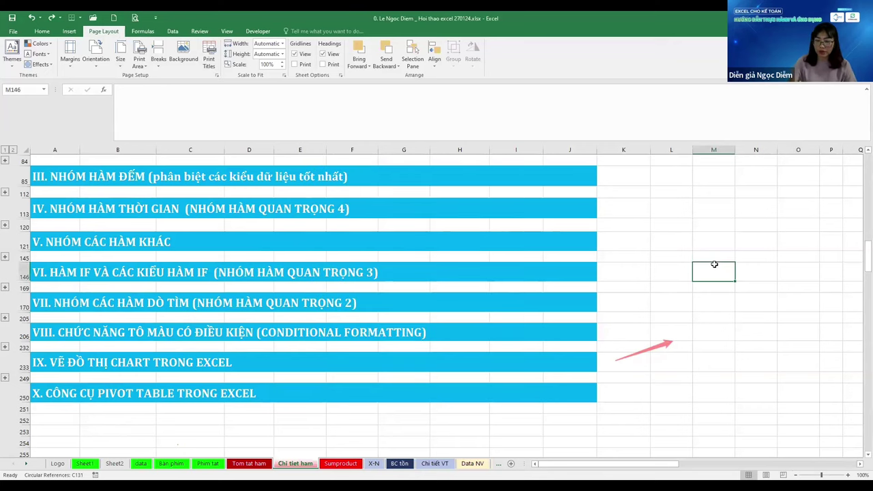
{"action": "left_click", "coordinate": [706, 177]}
{"action": "type", "text": "Alt-P"}
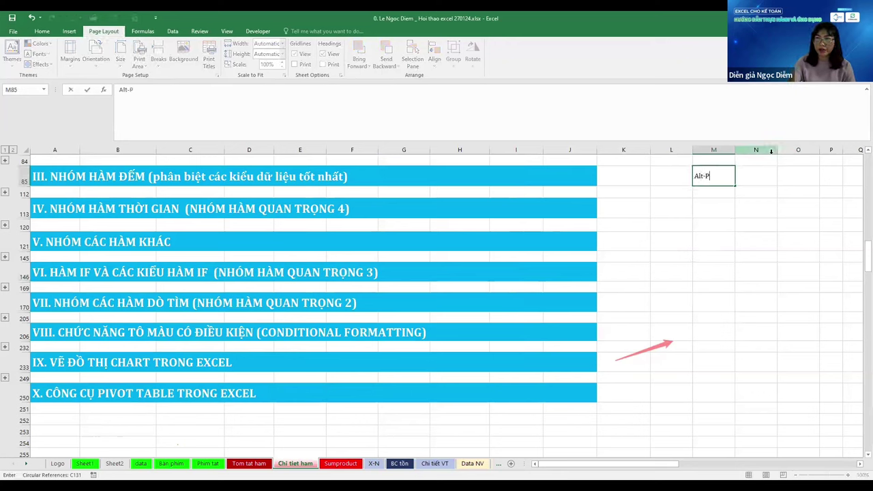
{"action": "type", "text": ", I"}
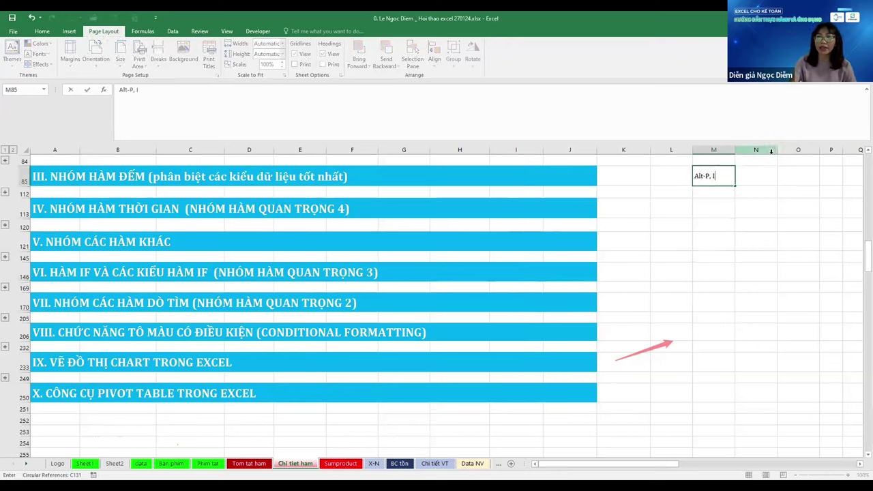
{"action": "key", "text": "Return"}
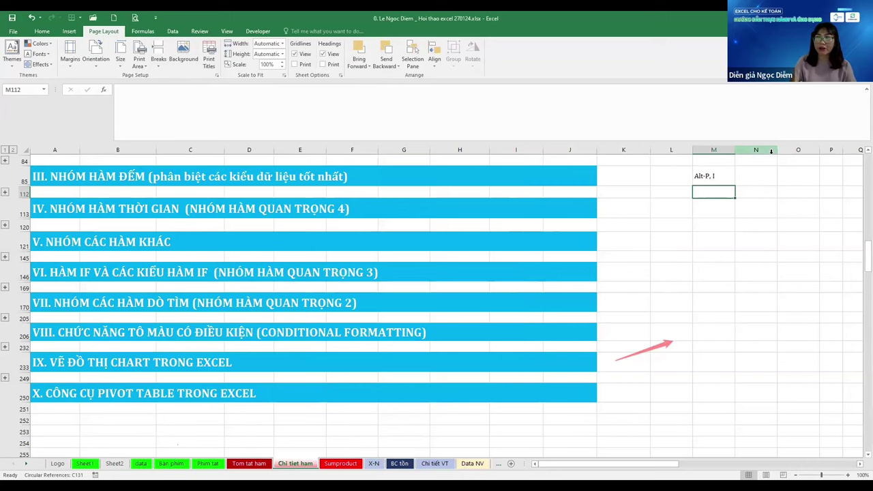
Set the sheet's print area to A1:K252 in Page Setup
{"action": "key", "text": "alt+p"}
{"action": "key", "text": "s"}
{"action": "key", "text": "o"}
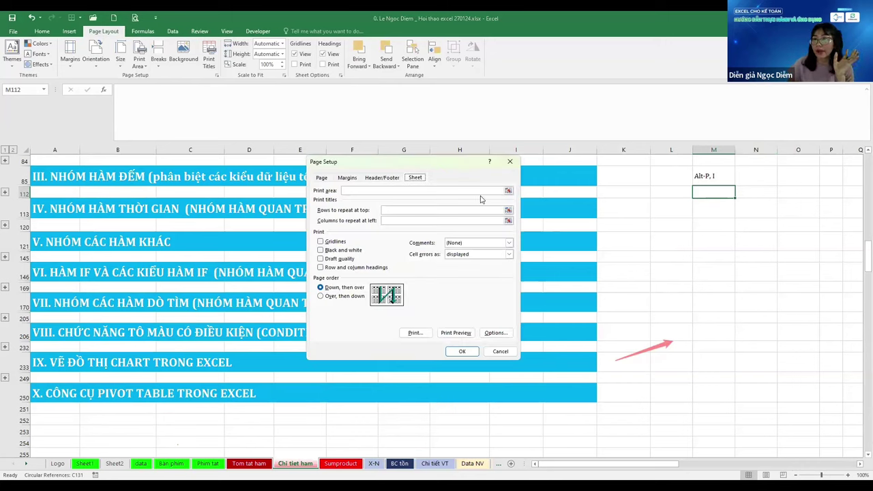
{"action": "left_click", "coordinate": [480, 194]}
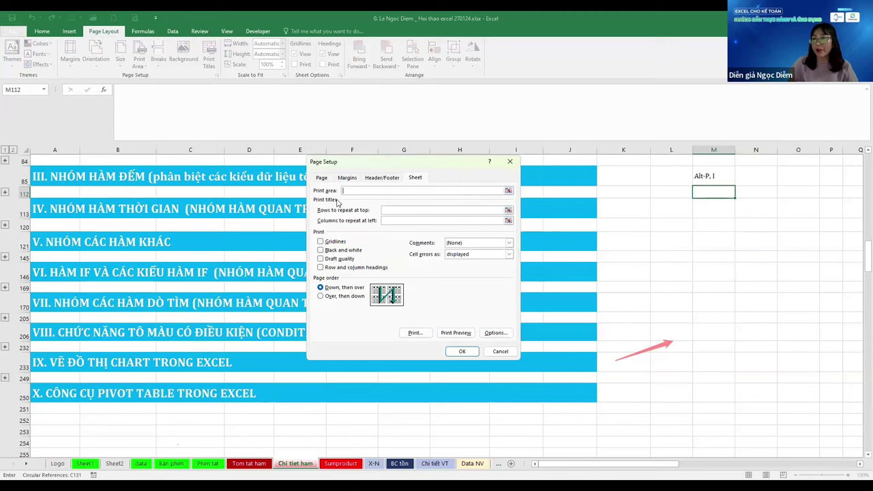
{"action": "left_click", "coordinate": [573, 419]}
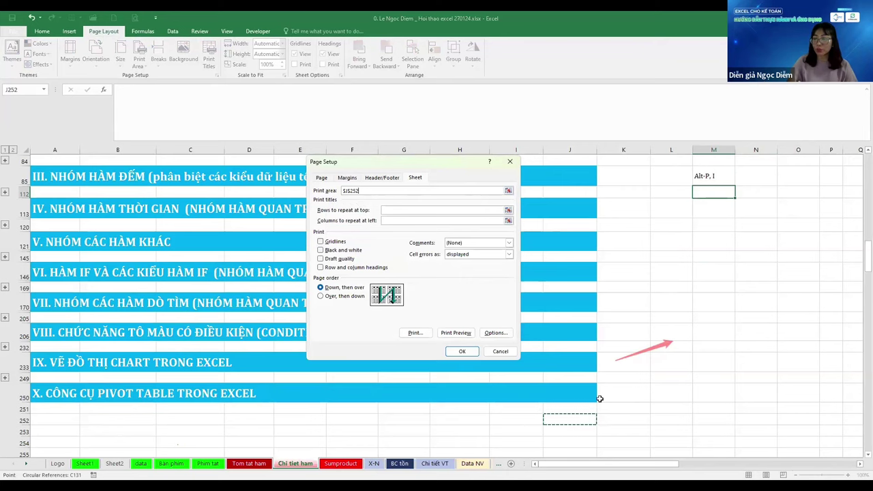
{"action": "key", "text": "ctrl+shift+Home"}
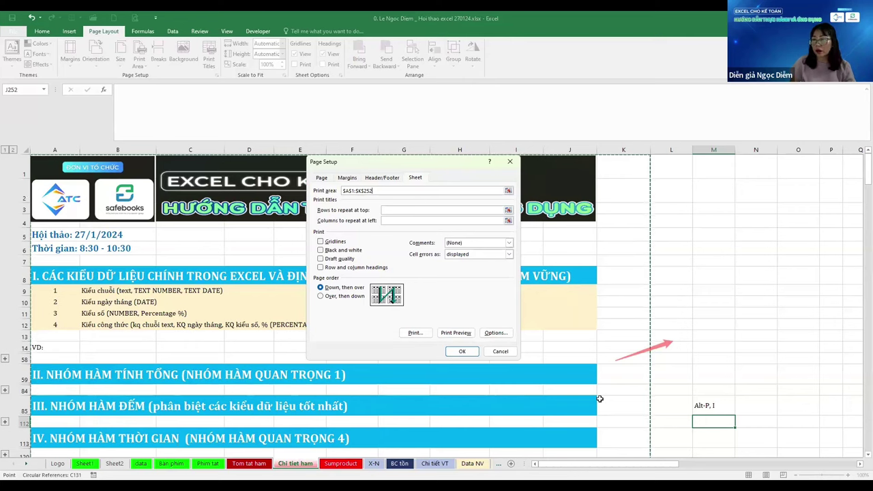
{"action": "key", "text": "Tab"}
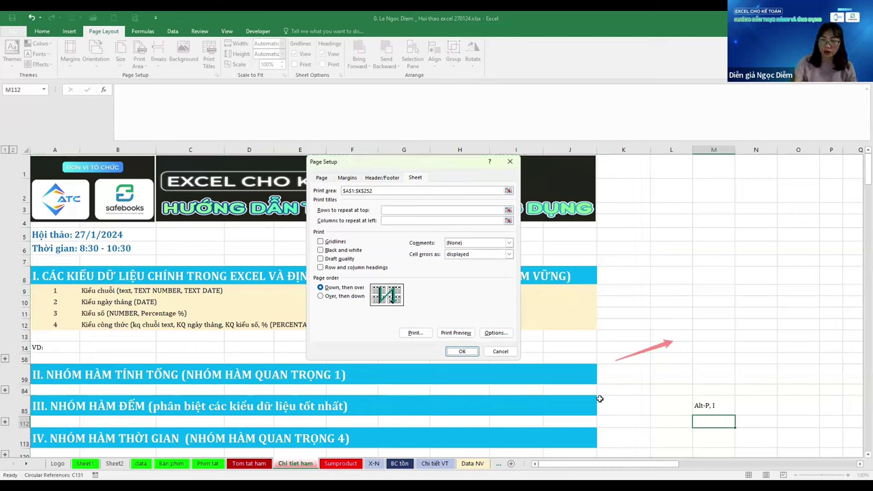
{"action": "key", "text": "Return"}
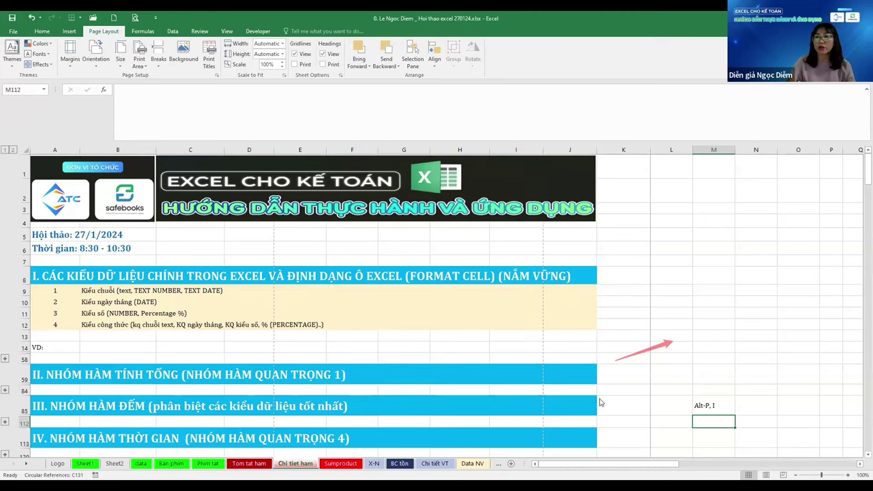
Zero the page margins, header and footer, and centre the page horizontally
{"action": "key", "text": "alt+p"}
{"action": "key", "text": "i"}
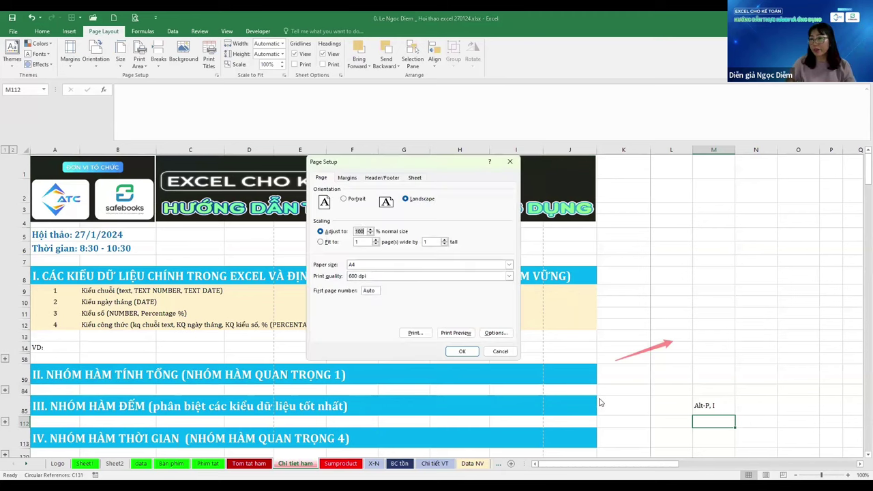
{"action": "key", "text": "ctrl+Tab"}
{"action": "type", "text": "00"}
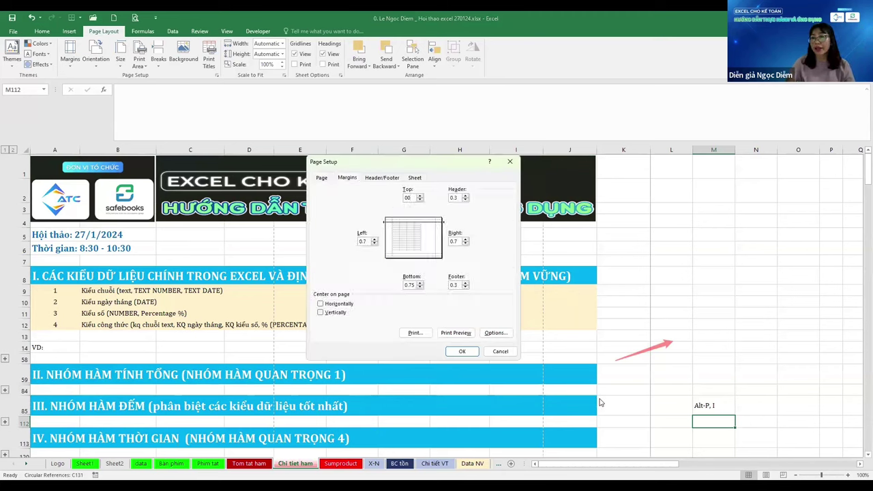
{"action": "type", "text": "25"}
{"action": "key", "text": "Tab"}
{"action": "type", "text": "0"}
{"action": "key", "text": "Tab"}
{"action": "type", "text": "0"}
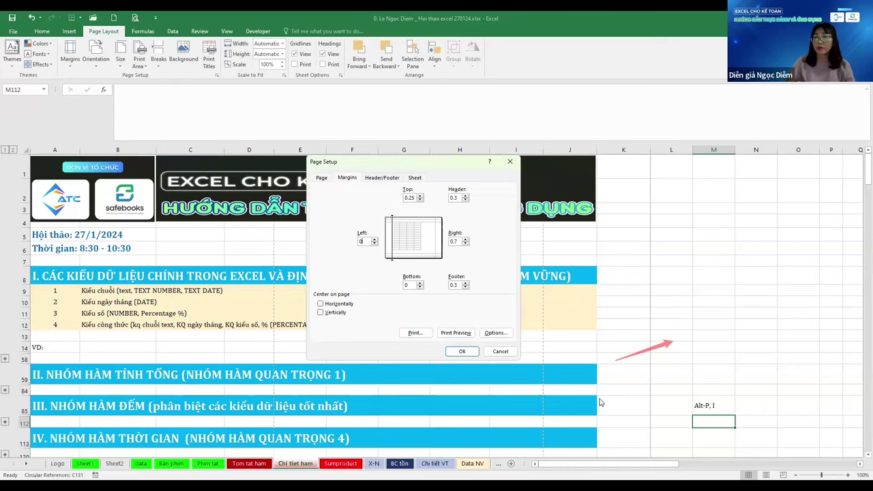
{"action": "type", "text": "0"}
{"action": "key", "text": "Tab"}
{"action": "type", "text": "0"}
{"action": "key", "text": "Tab"}
{"action": "type", "text": "0"}
{"action": "key", "text": "Tab"}
{"action": "type", "text": "0"}
{"action": "key", "text": "Tab"}
{"action": "key", "text": "space"}
{"action": "key", "text": "Tab"}
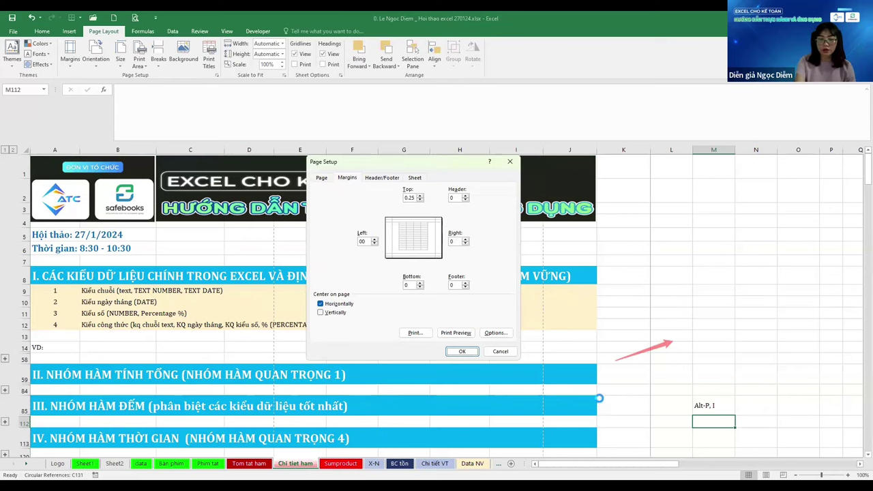
Check the four-page print preview twice via Page Setup, then move back to the Bàn phím sheet
{"action": "key", "text": "alt+w"}
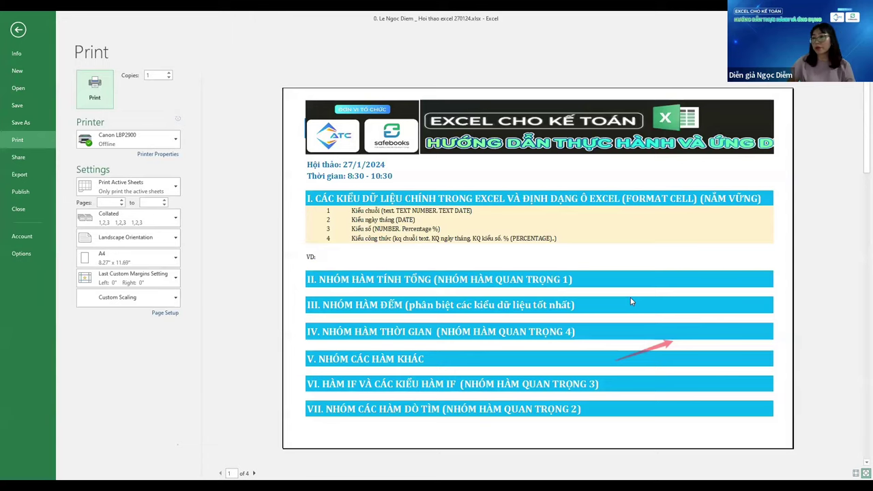
{"action": "scroll", "coordinate": [630, 298], "scroll_direction": "down", "scroll_amount": 3}
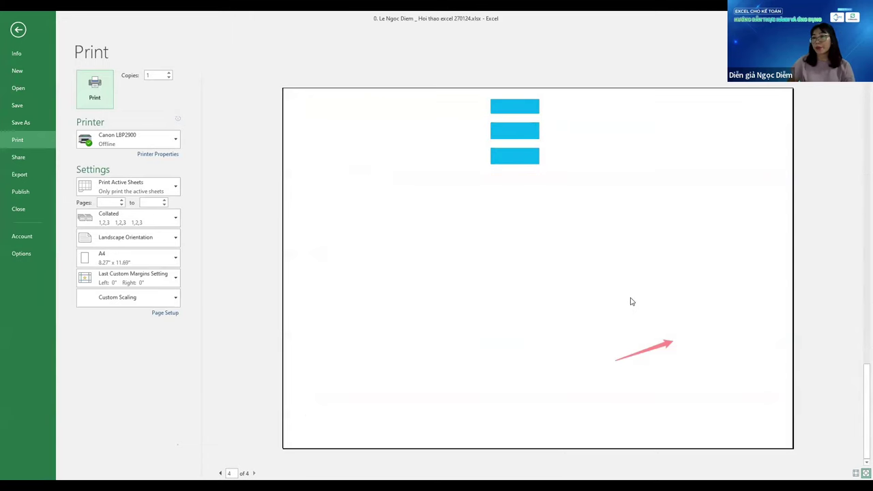
{"action": "key", "text": "Escape"}
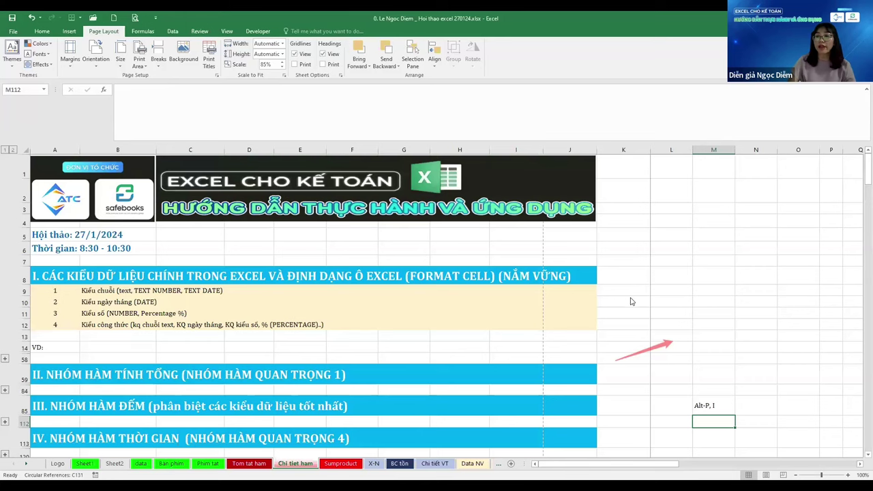
{"action": "key", "text": "alt+p"}
{"action": "key", "text": "s"}
{"action": "key", "text": "p"}
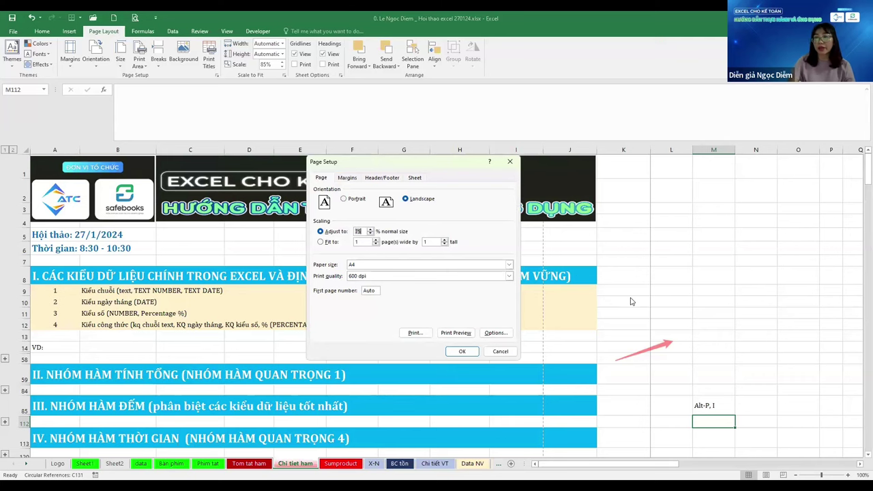
{"action": "key", "text": "alt+w"}
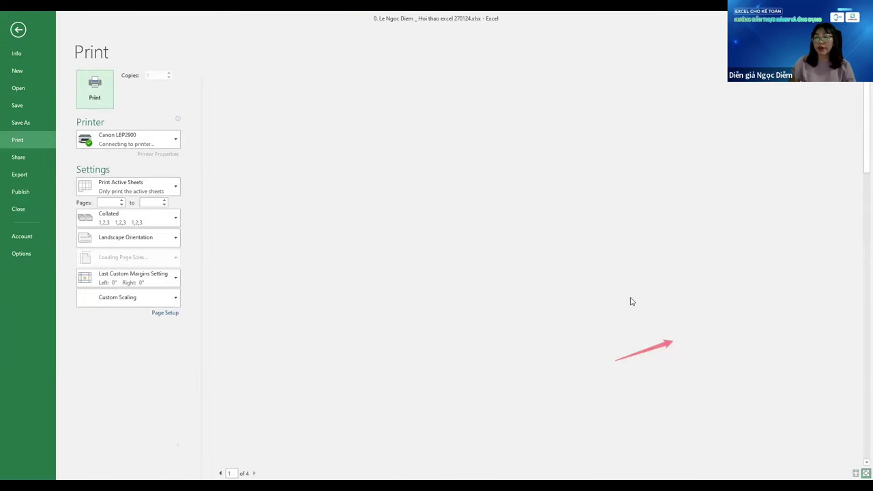
{"action": "scroll", "coordinate": [631, 302], "scroll_direction": "down", "scroll_amount": 1}
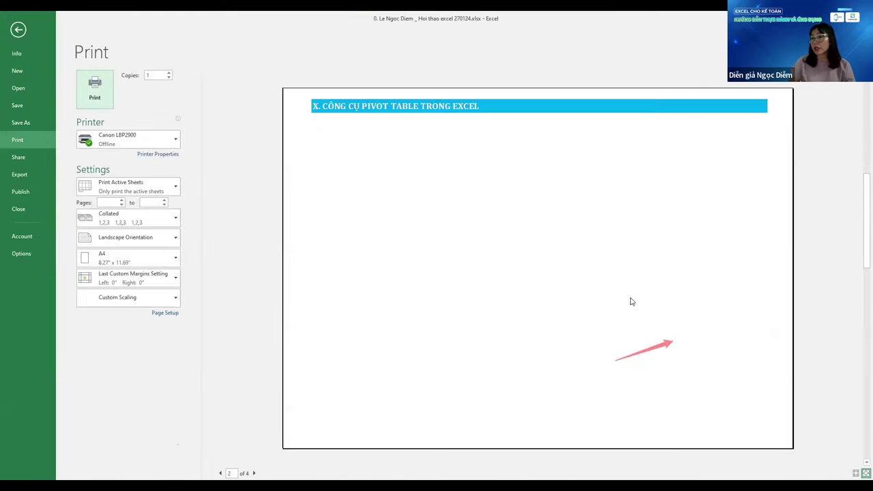
{"action": "scroll", "coordinate": [630, 302], "scroll_direction": "up", "scroll_amount": 1}
{"action": "key", "text": "Escape"}
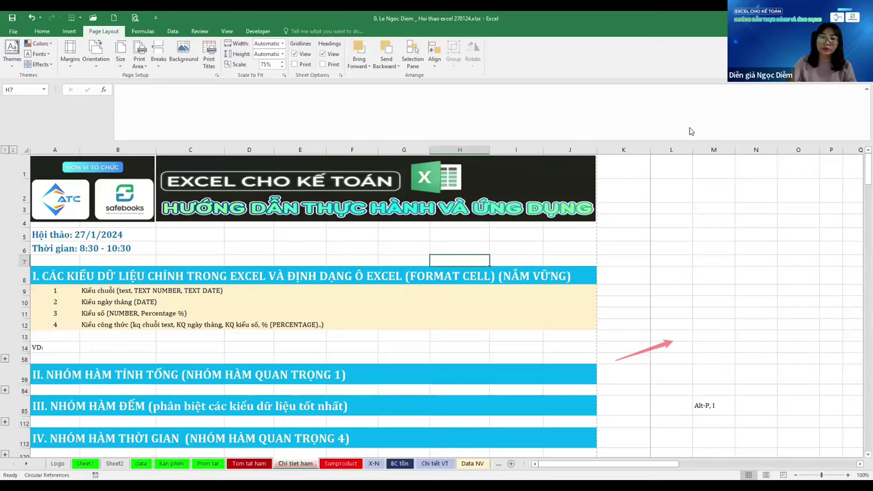
{"action": "key", "text": "ctrl+Page_Up"}
{"action": "key", "text": "ctrl+Page_Up"}
{"action": "key", "text": "ctrl+Page_Up"}
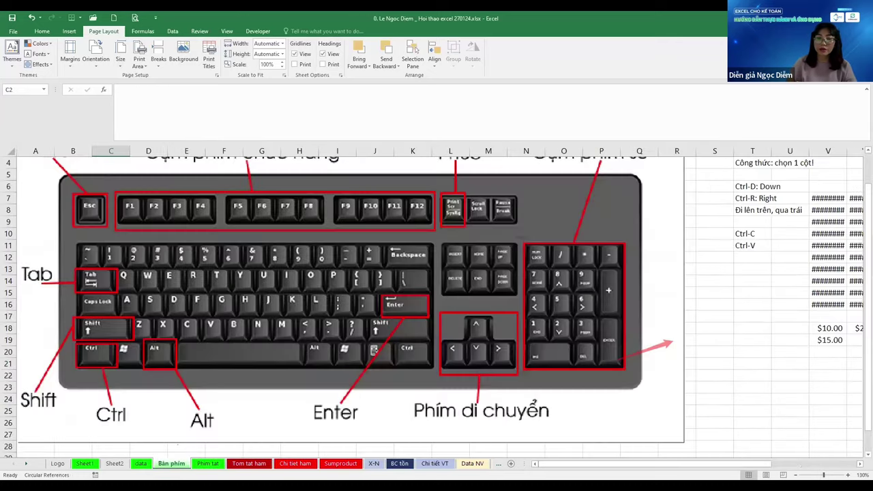
On the Phím tat sheet, correct the Ctrl-F1 entry in B51 to read Ctrl-1
{"action": "key", "text": "ctrl+Page_Down"}
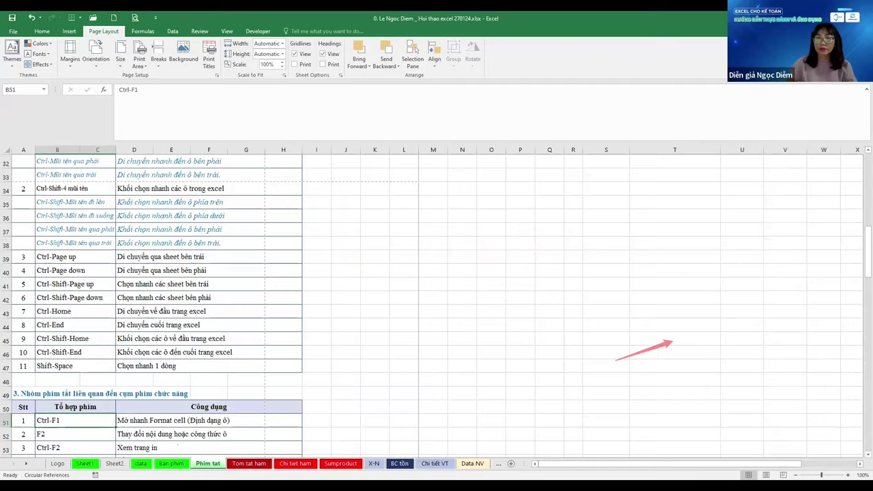
{"action": "scroll", "coordinate": [32, 256], "scroll_direction": "down", "scroll_amount": 4}
{"action": "left_click", "coordinate": [204, 257]}
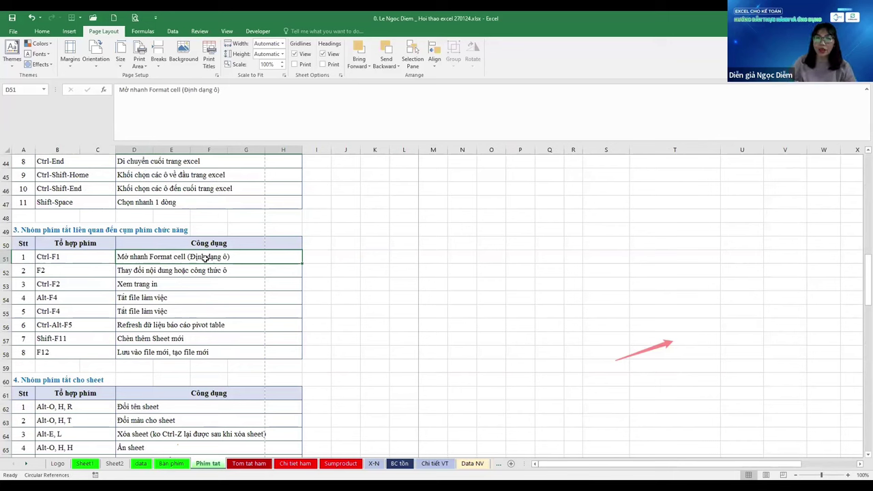
{"action": "key", "text": "Left"}
{"action": "key", "text": "F2"}
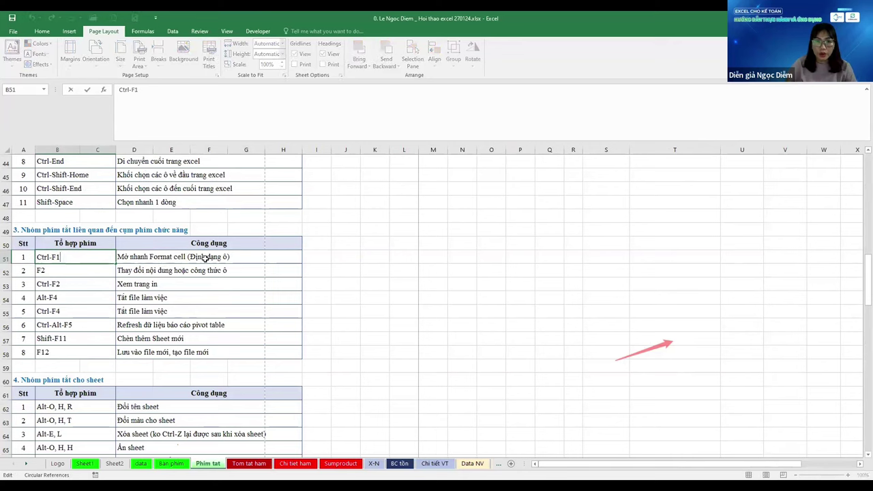
{"action": "key", "text": "Left"}
{"action": "key", "text": "BackSpace"}
{"action": "key", "text": "Return"}
{"action": "key", "text": "Up"}
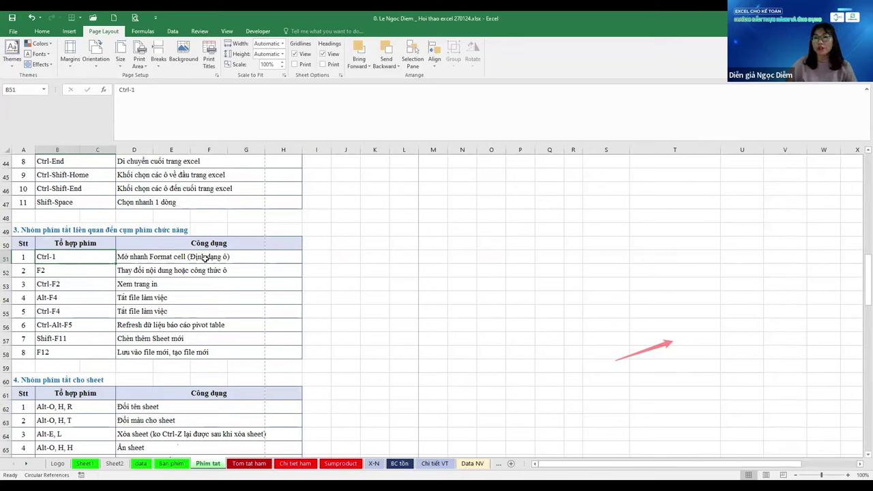
{"action": "key", "text": "Right"}
{"action": "key", "text": "Right"}
{"action": "key", "text": "Right"}
{"action": "key", "text": "Right"}
{"action": "key", "text": "Right"}
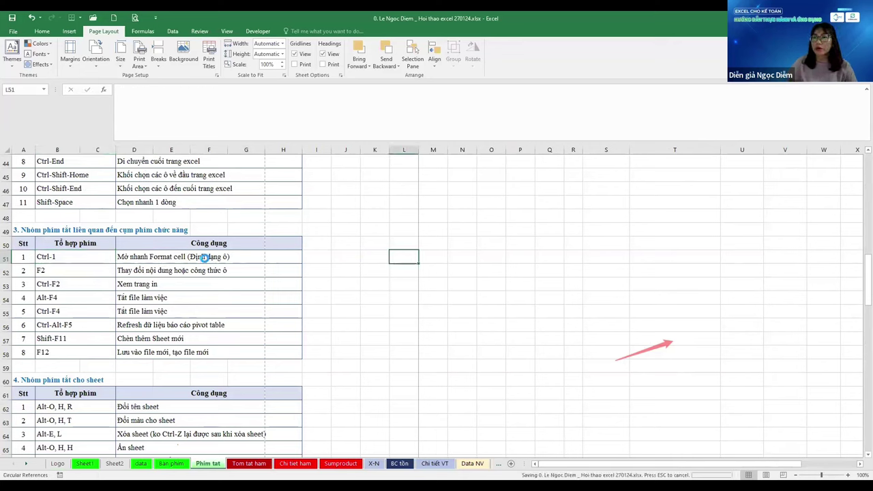
Enter the date 27/1 in cell T48 and open Format Cells on it
{"action": "left_click", "coordinate": [480, 215]}
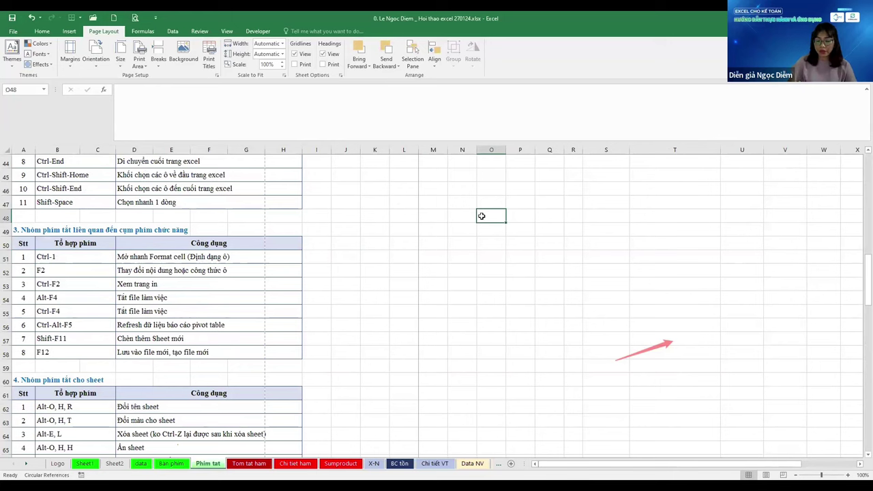
{"action": "type", "text": "Qt"}
{"action": "key", "text": "BackSpace"}
{"action": "key", "text": "Escape"}
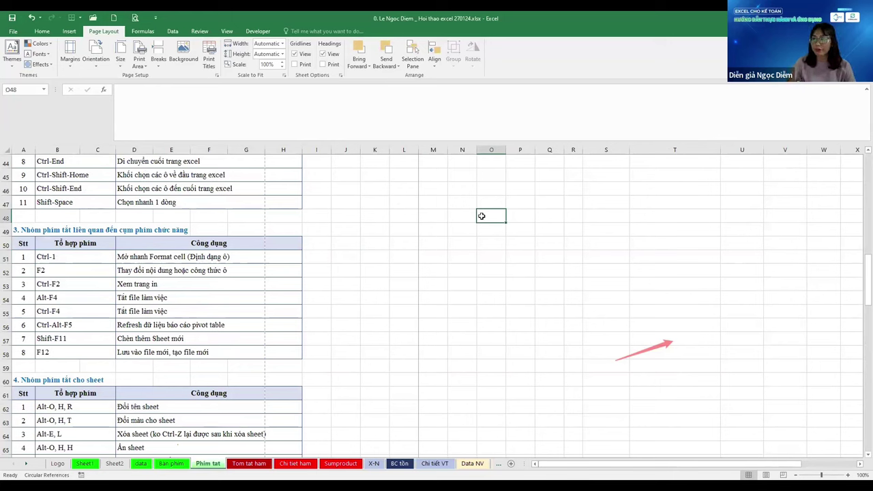
{"action": "key", "text": "Left"}
{"action": "key", "text": "Left"}
{"action": "key", "text": "Left"}
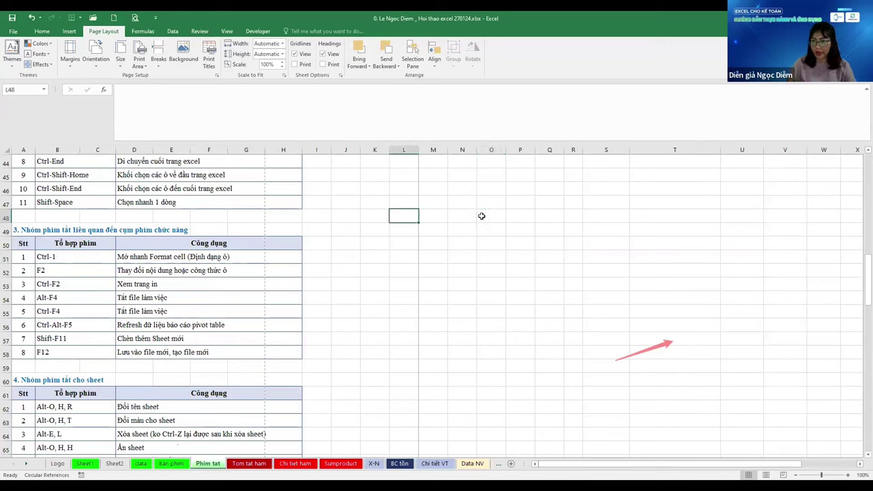
{"action": "key", "text": "Right"}
{"action": "key", "text": "Right"}
{"action": "key", "text": "Right"}
{"action": "key", "text": "Right"}
{"action": "key", "text": "Right"}
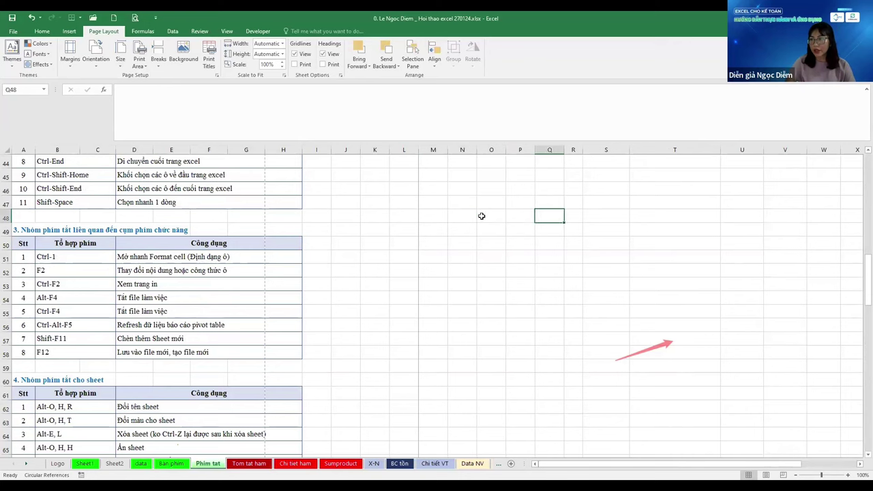
{"action": "key", "text": "Right"}
{"action": "key", "text": "Right"}
{"action": "key", "text": "Right"}
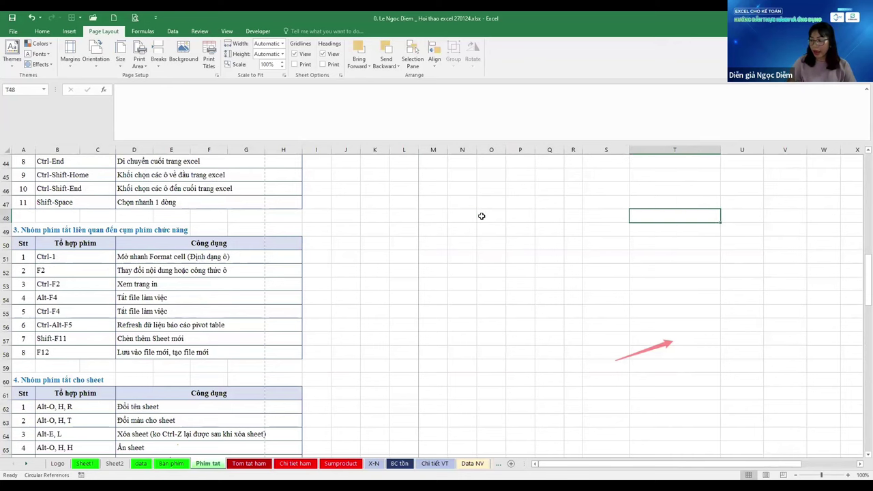
{"action": "type", "text": "27/1"}
{"action": "key", "text": "Right"}
{"action": "key", "text": "Right"}
{"action": "key", "text": "Right"}
{"action": "key", "text": "Right"}
{"action": "key", "text": "Right"}
{"action": "key", "text": "Right"}
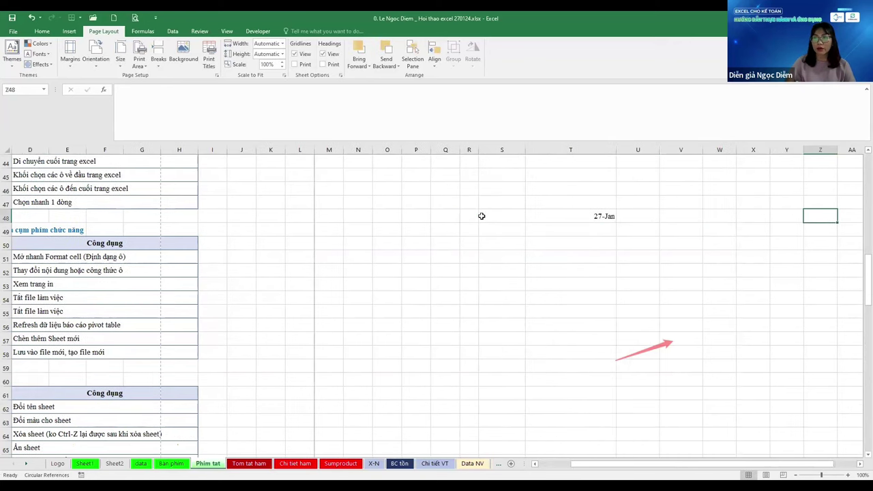
{"action": "key", "text": "Left"}
{"action": "key", "text": "Left"}
{"action": "key", "text": "Left"}
{"action": "key", "text": "Left"}
{"action": "key", "text": "Left"}
{"action": "key", "text": "Left"}
{"action": "key", "text": "shift+Down"}
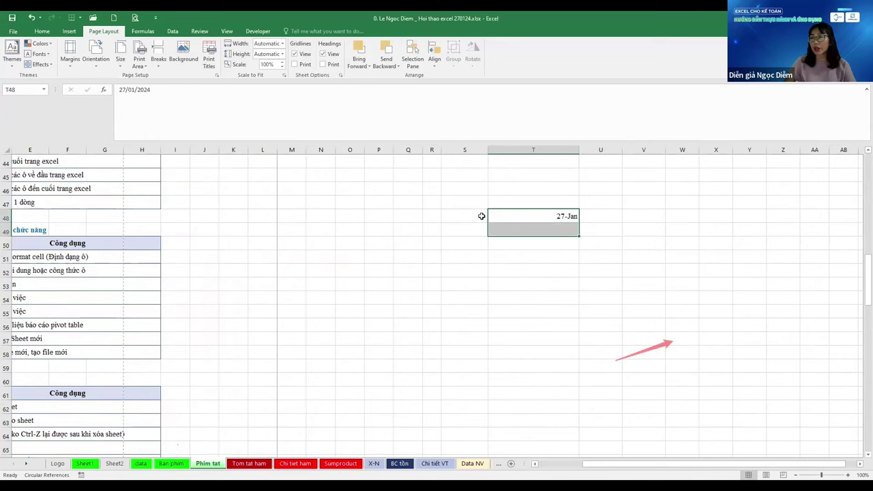
{"action": "key", "text": "shift+Up"}
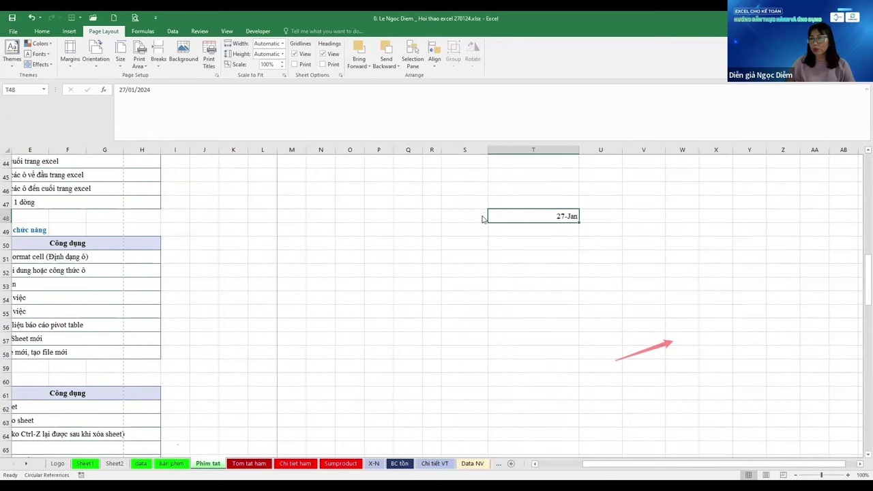
{"action": "key", "text": "ctrl+1"}
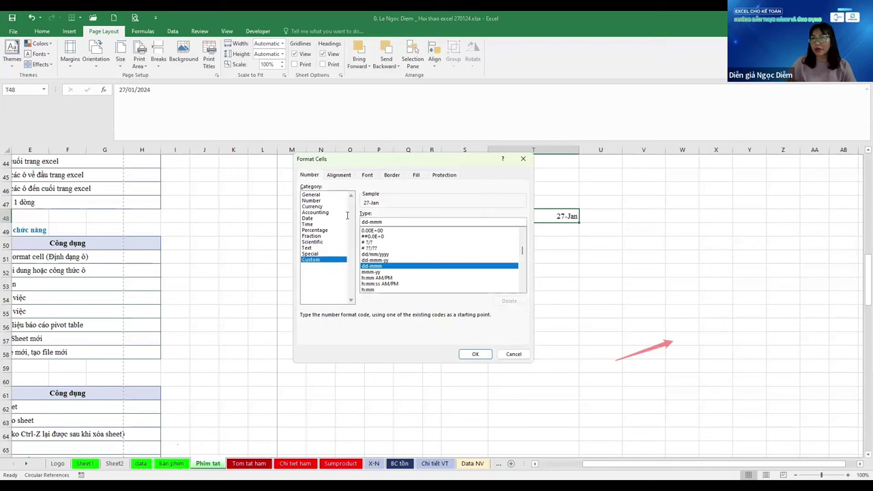
Replace T48's dd-mmm format with the custom code "Ngày "dd "tháng "mm "năm" yyyy
{"action": "key", "text": "Tab"}
{"action": "type", "text": "\"N"}
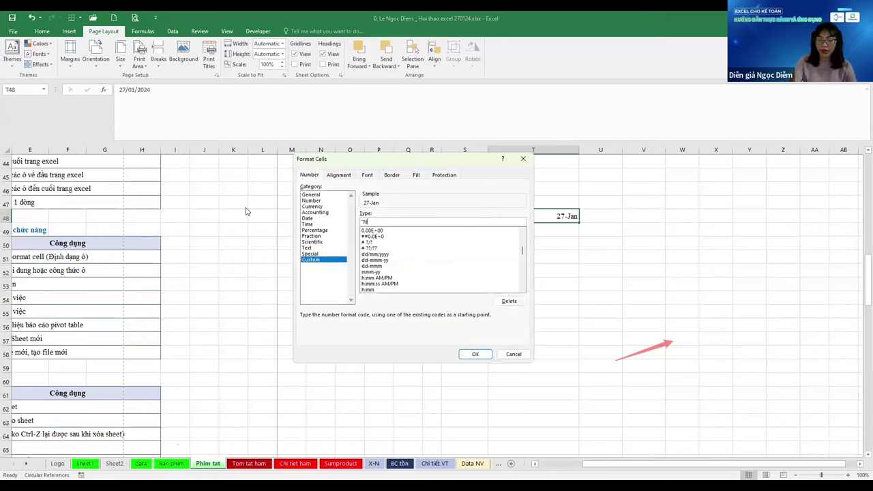
{"action": "type", "text": "gày \""}
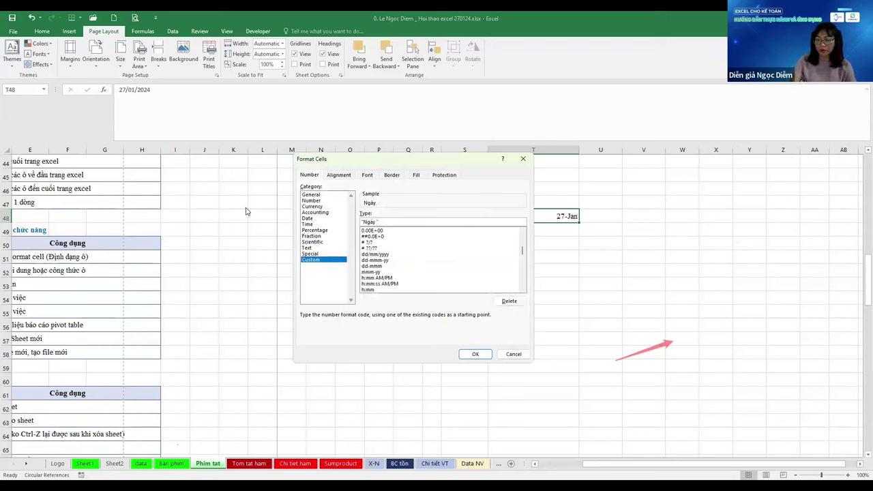
{"action": "type", "text": "dd"}
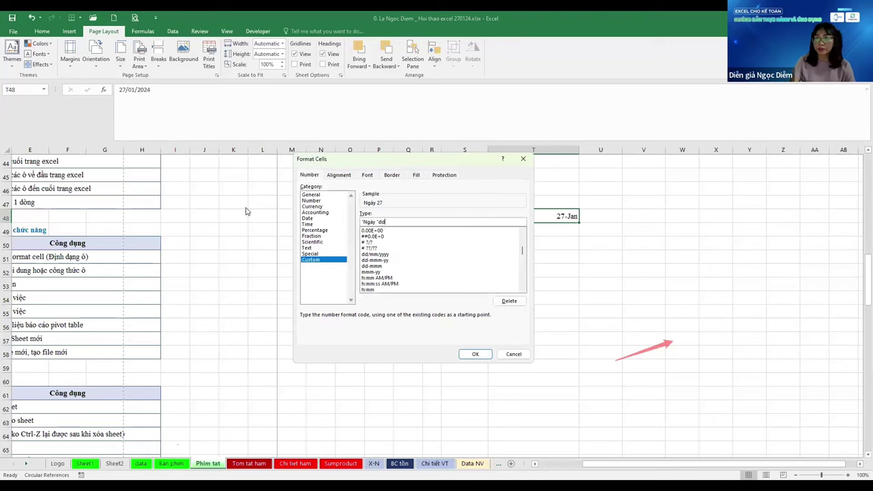
{"action": "type", "text": " \"tháng"}
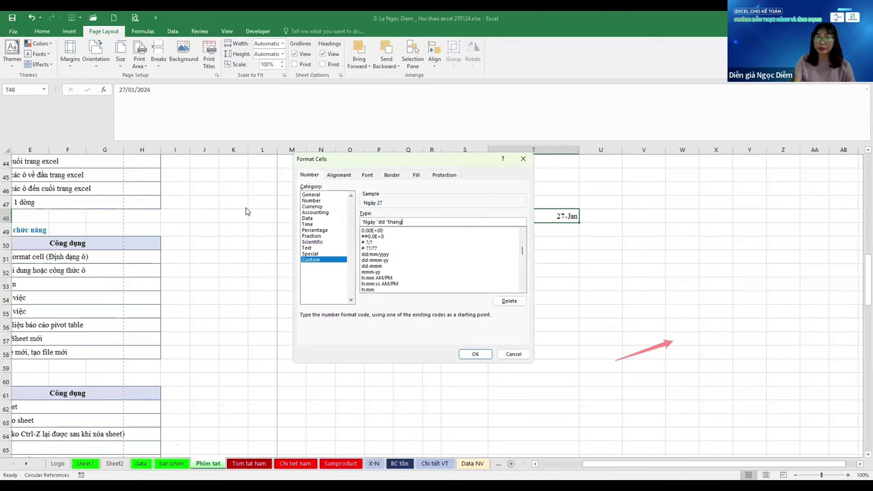
{"action": "type", "text": " \"mm \"năm\""}
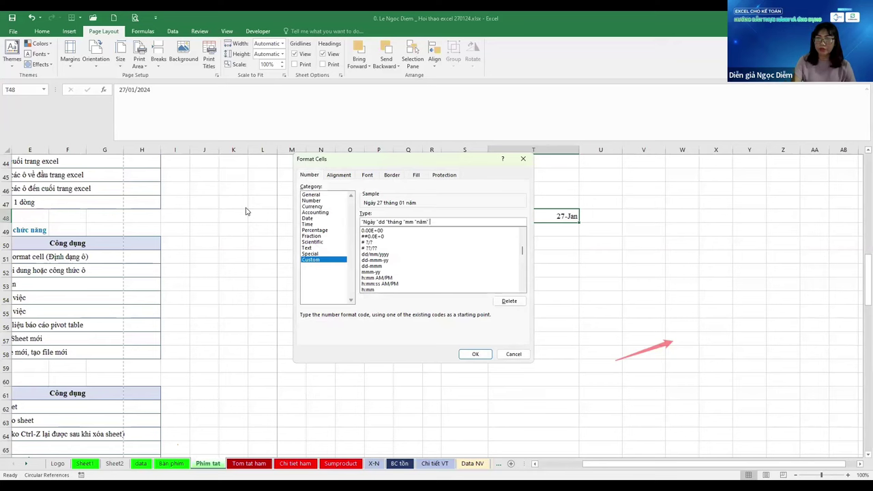
{"action": "type", "text": " yyyy"}
{"action": "key", "text": "Return"}
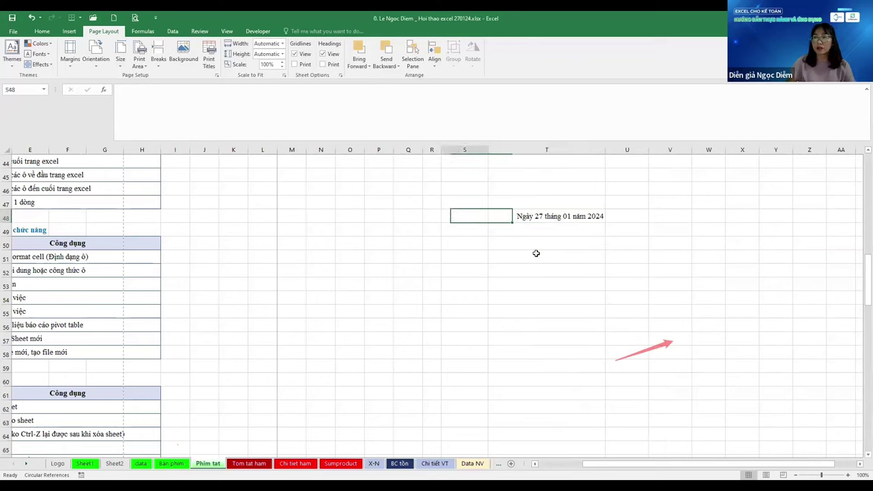
Enter the date 14/7 (14 July 2024) in T48 and return to the row's start
{"action": "type", "text": "14/7"}
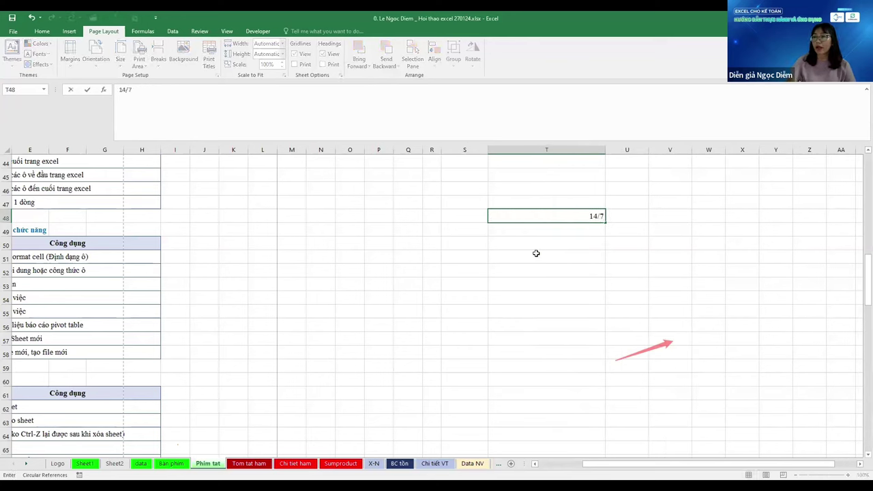
{"action": "key", "text": "ctrl+Return"}
{"action": "key", "text": "Home"}
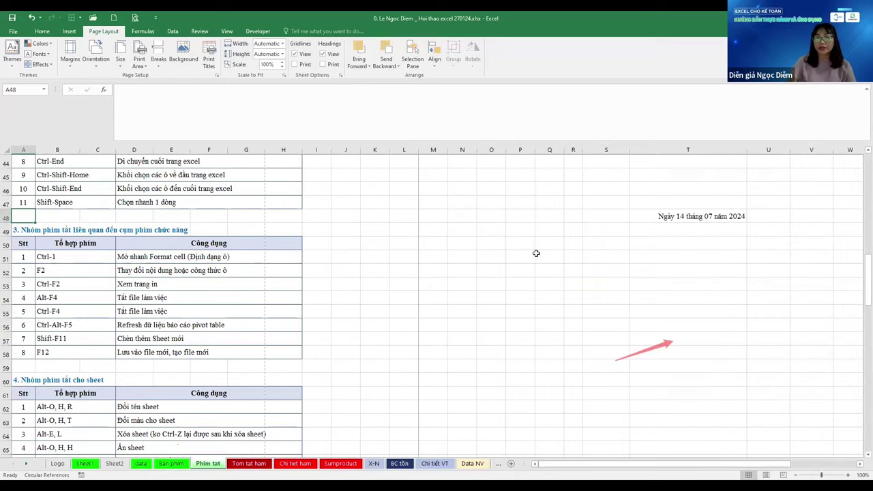
Demonstrate F2 cell editing on D52, then select the Alt-F4 and Ctrl-Alt-F5 shortcuts
{"action": "left_click", "coordinate": [158, 257]}
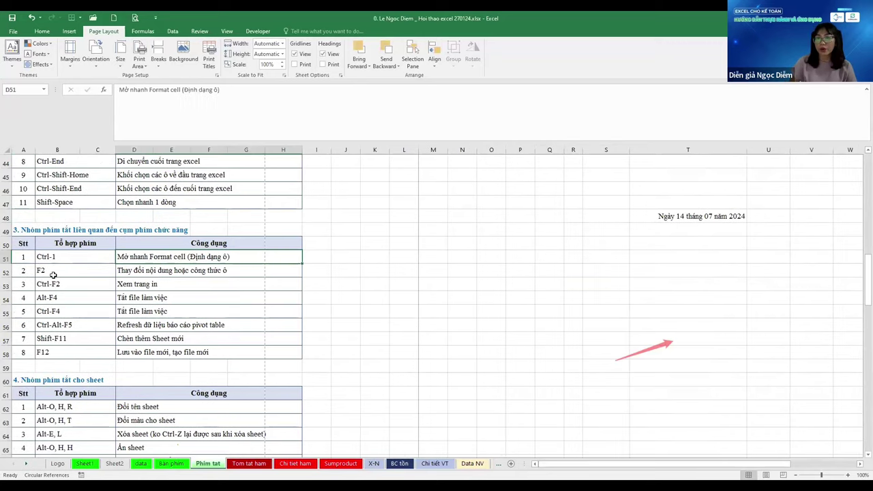
{"action": "left_click", "coordinate": [137, 271]}
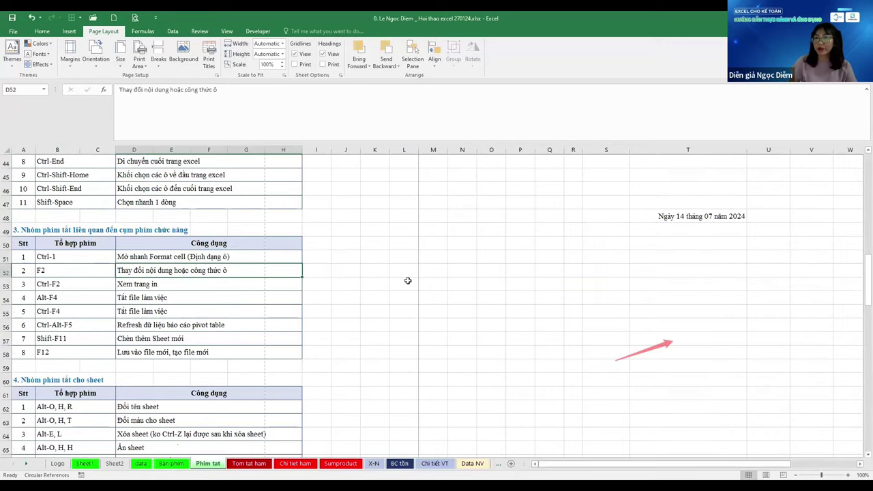
{"action": "key", "text": "F2"}
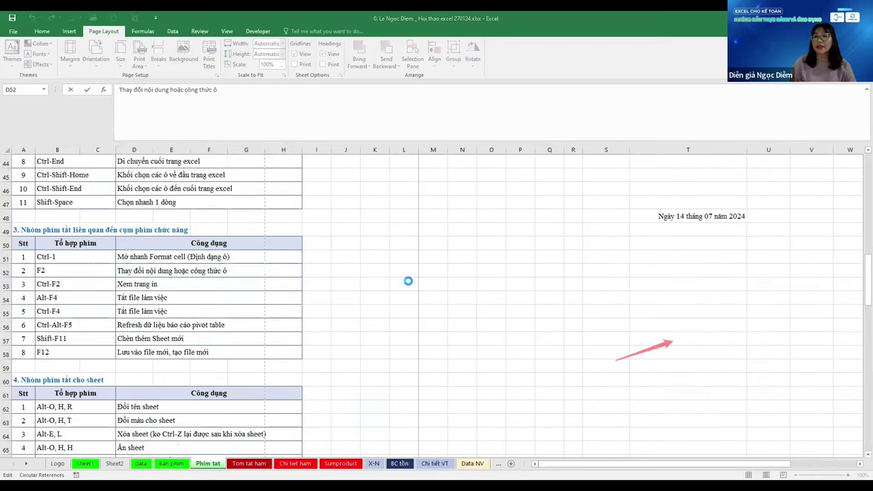
{"action": "left_click", "coordinate": [31, 235]}
{"action": "left_click", "coordinate": [41, 298]}
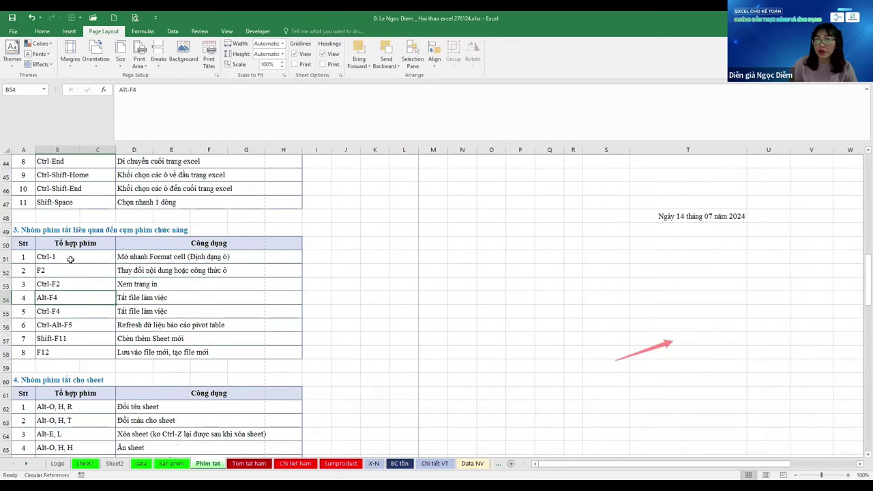
{"action": "left_click", "coordinate": [71, 324]}
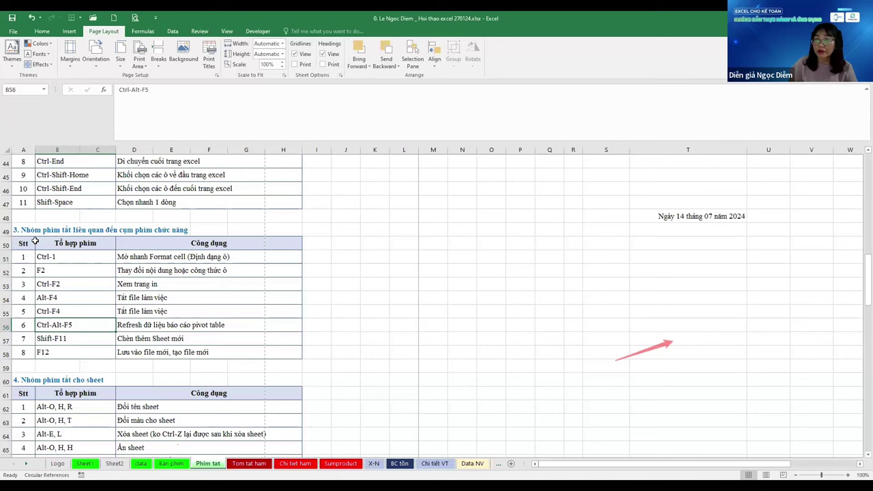
Add the note 'Nếu sd LAP! Phối phím Fn' in J49
{"action": "left_click", "coordinate": [337, 230]}
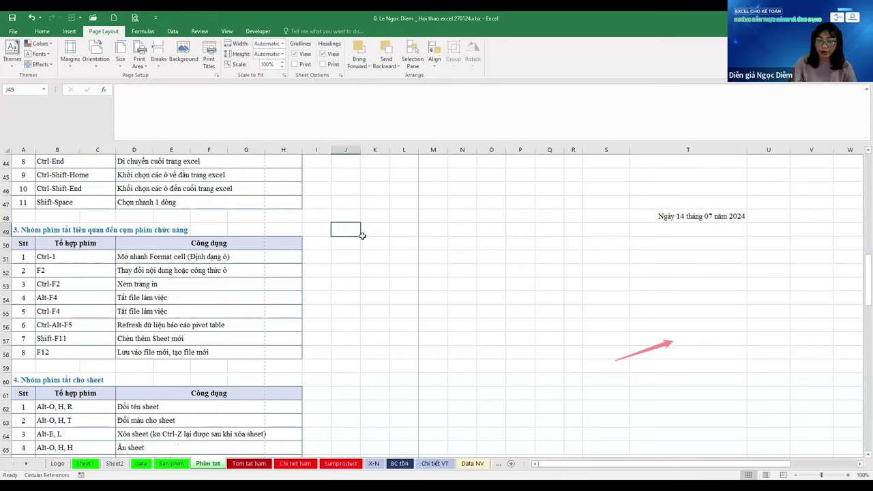
{"action": "type", "text": "Nếu sd L"}
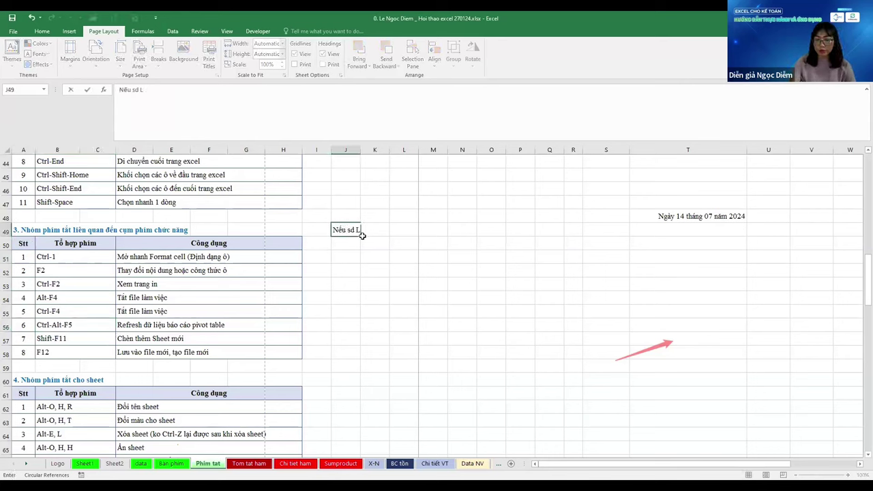
{"action": "type", "text": "AP!"}
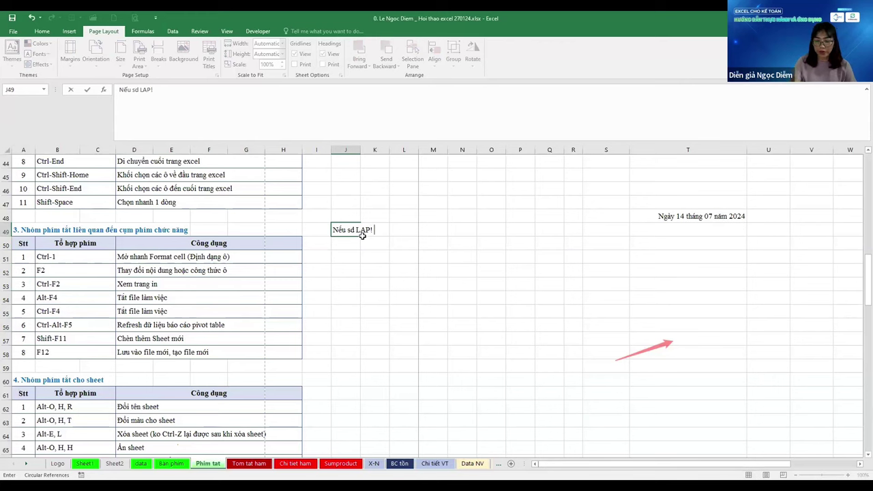
{"action": "type", "text": " Ph"}
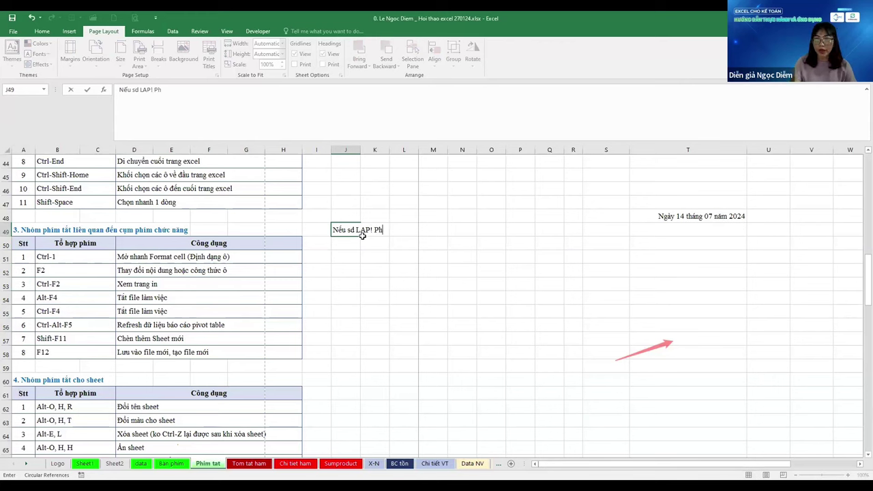
{"action": "type", "text": "ối phím Fn!"}
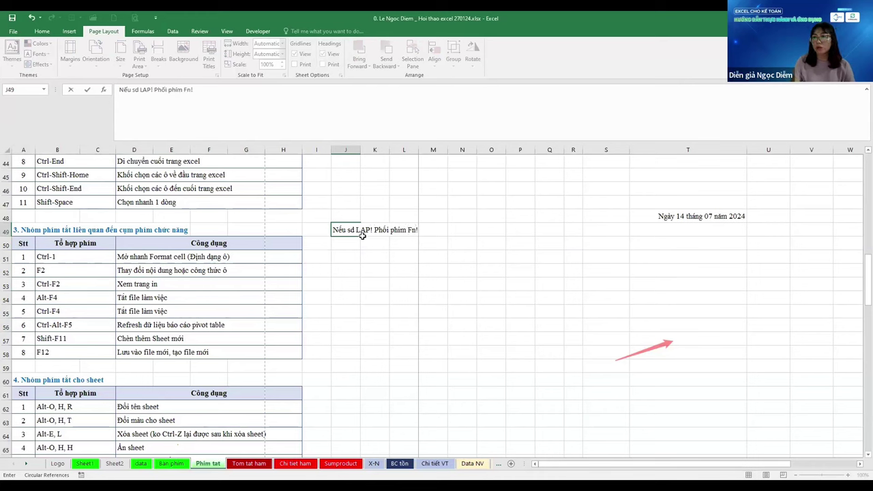
{"action": "key", "text": "Return"}
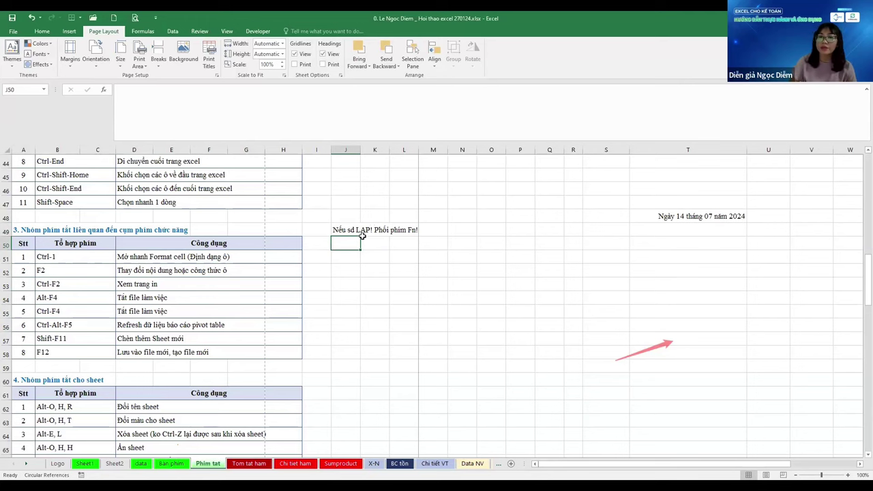
{"action": "scroll", "coordinate": [228, 318], "scroll_direction": "up", "scroll_amount": 1}
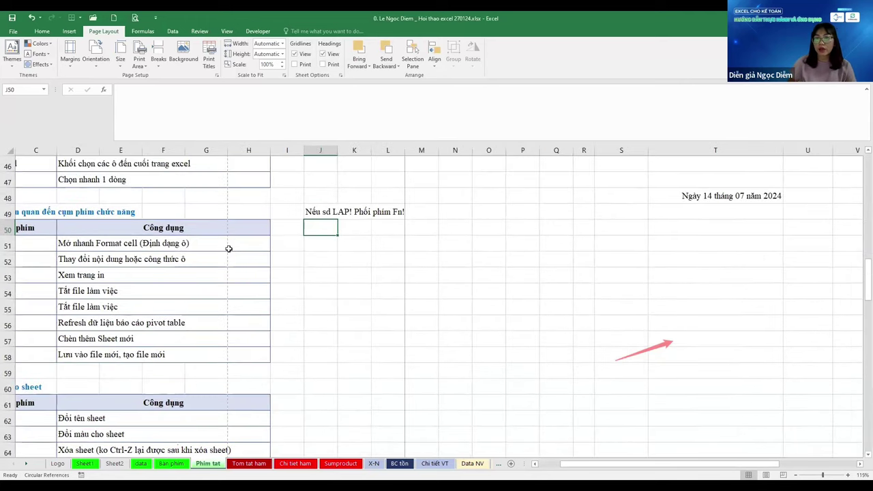
{"action": "scroll", "coordinate": [228, 248], "scroll_direction": "up", "scroll_amount": 1}
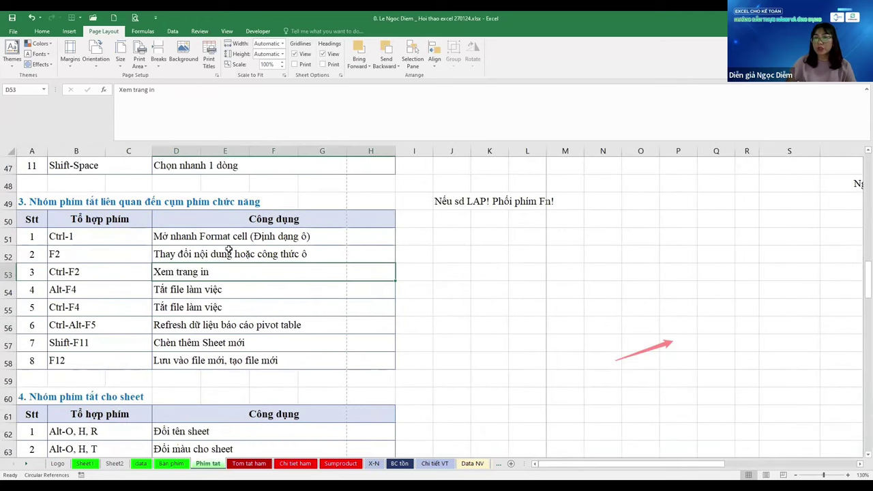
Show the workbook's print preview with Ctrl+F2, then close it
{"action": "key", "text": "ctrl+F2"}
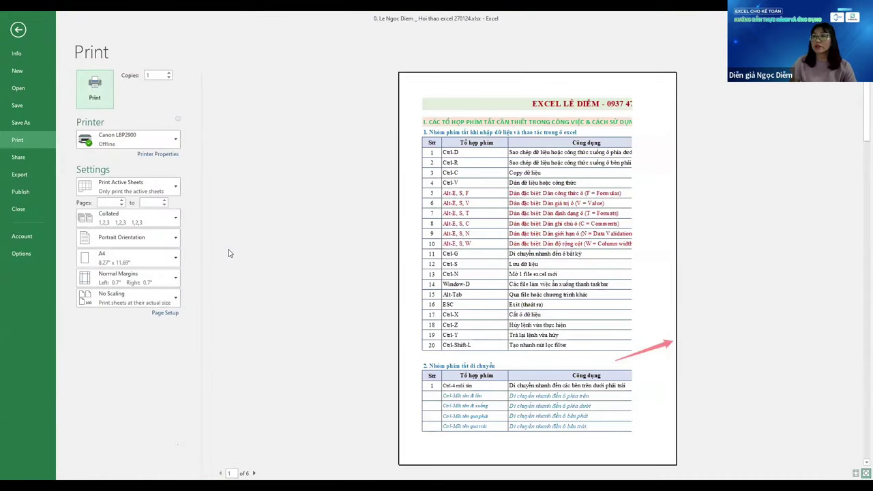
{"action": "key", "text": "Escape"}
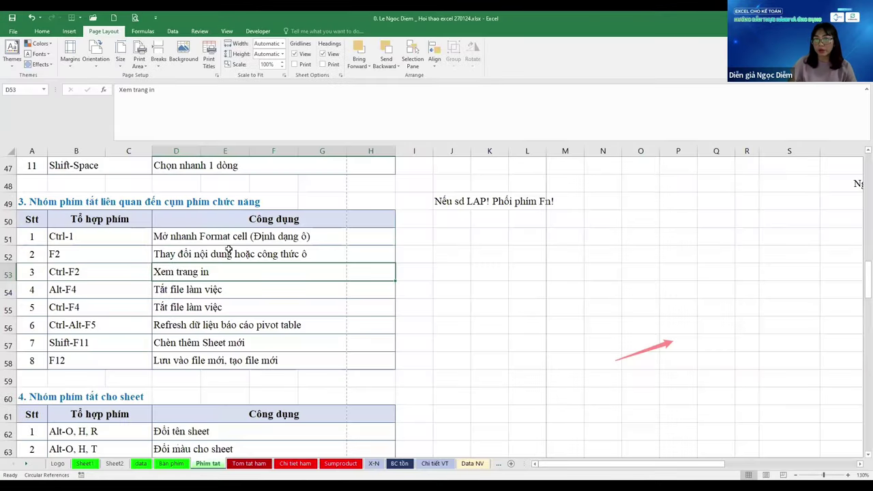
{"action": "key", "text": "Down"}
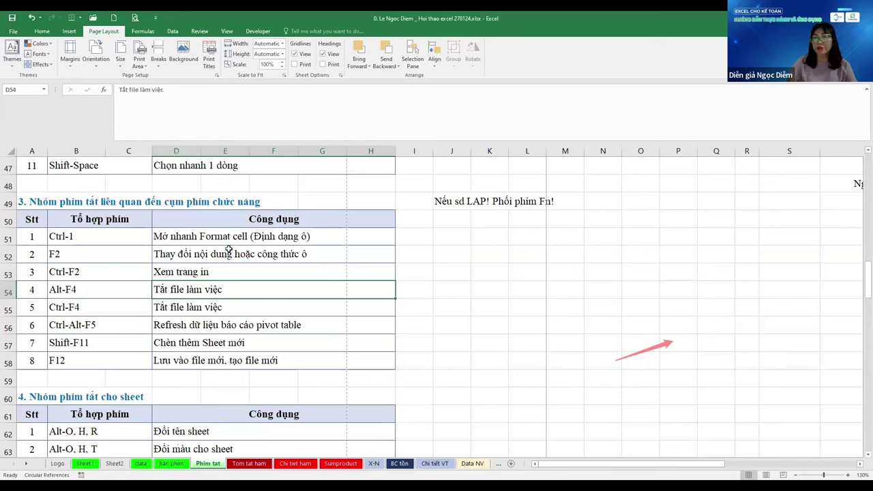
Step through the Alt-F4, Ctrl-F4 and Ctrl-Alt-F5 entries, then switch to Sheet2's pivot table
{"action": "key", "text": "Left"}
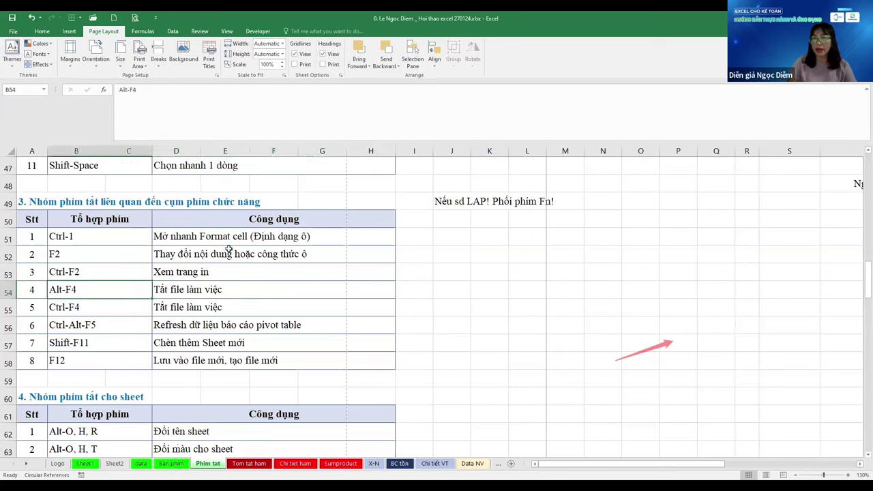
{"action": "key", "text": "Down"}
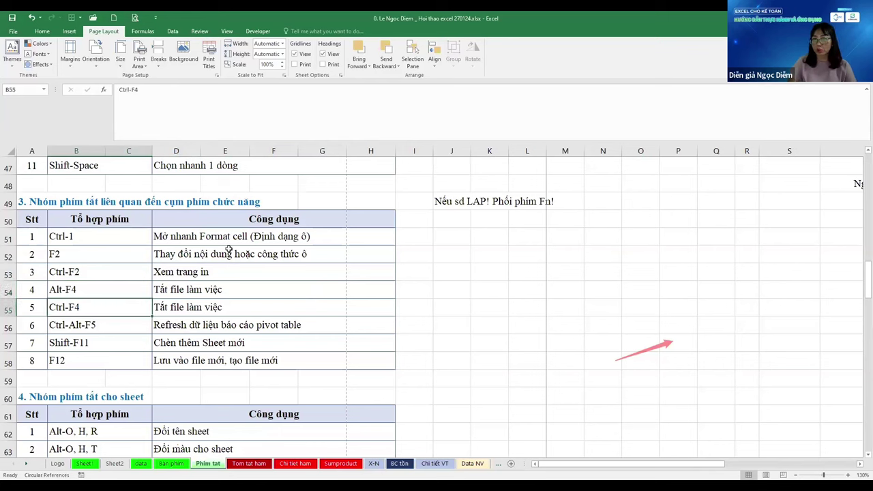
{"action": "key", "text": "Down"}
{"action": "key", "text": "Right"}
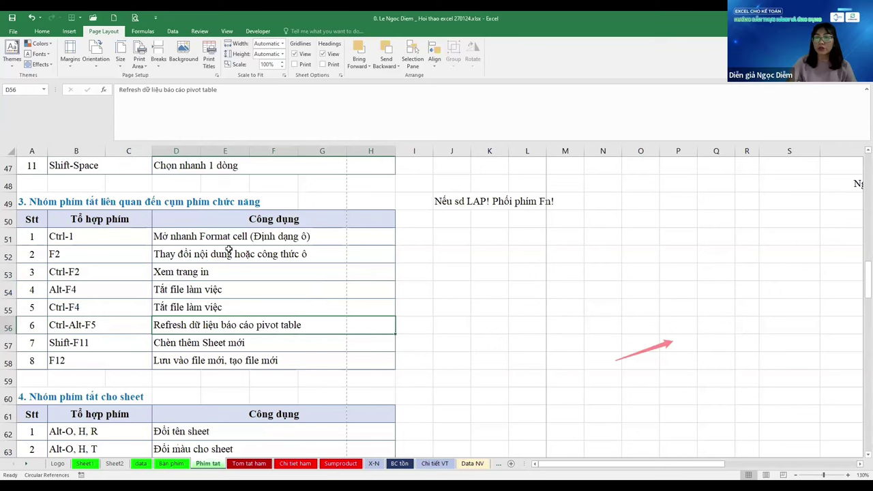
{"action": "key", "text": "ctrl+Page_Up"}
{"action": "key", "text": "ctrl+Page_Up"}
{"action": "key", "text": "ctrl+Page_Up"}
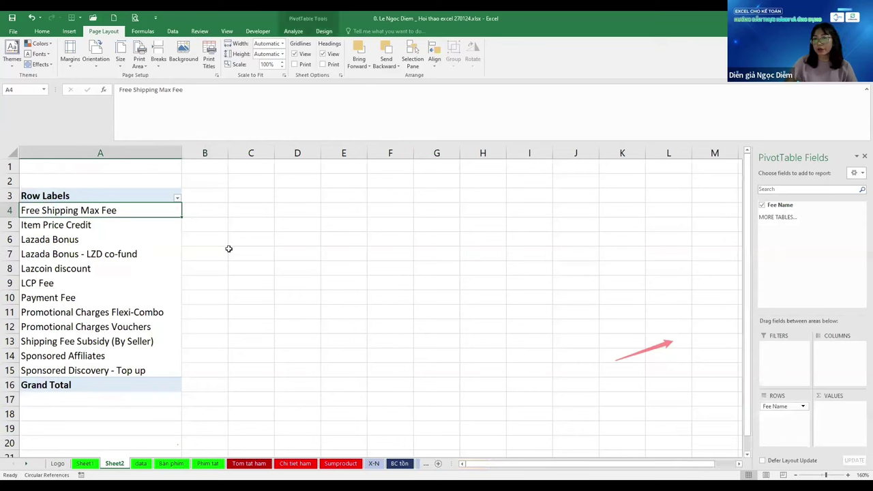
Refresh the Sheet2 pivot table from its right-click menu, then cancel a partial entry in C1
{"action": "key", "text": "Down"}
{"action": "key", "text": "Down"}
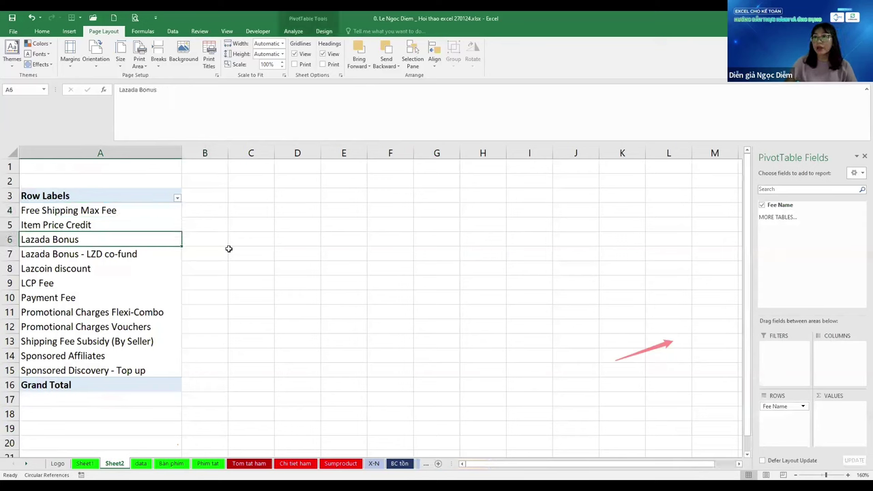
{"action": "right_click", "coordinate": [98, 240]}
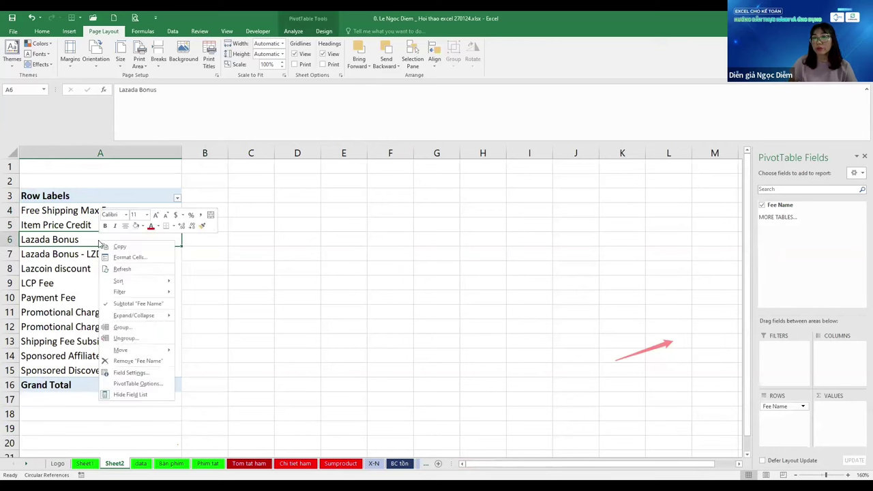
{"action": "left_click", "coordinate": [124, 273]}
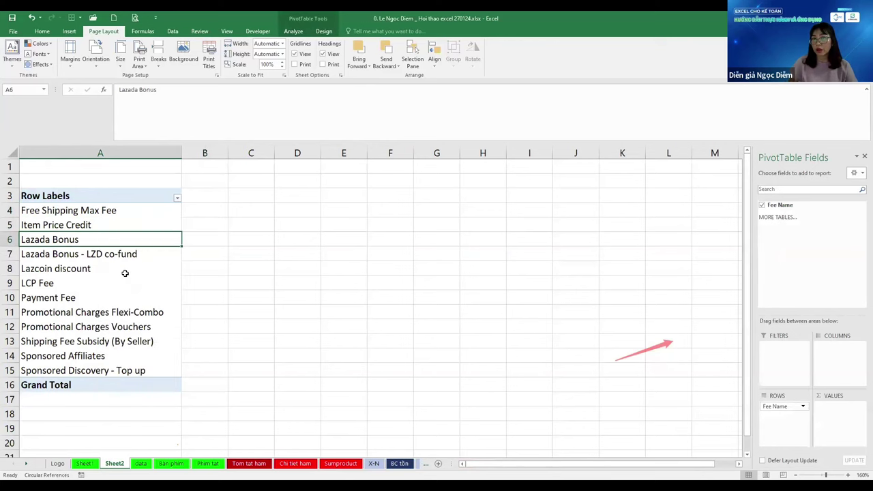
{"action": "left_click", "coordinate": [243, 169]}
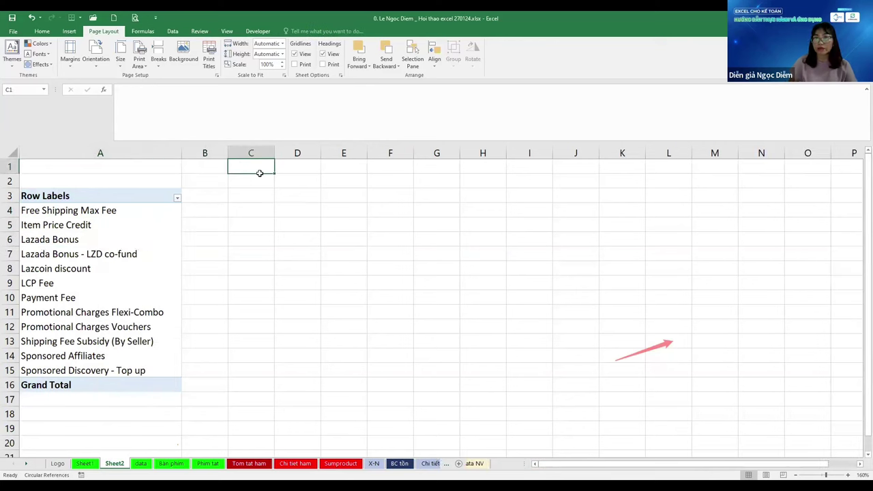
{"action": "type", "text": "Ctrl-"}
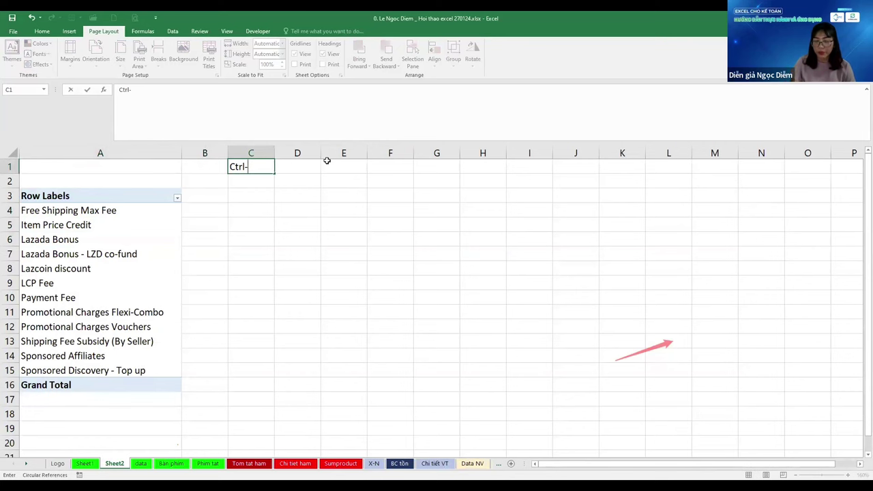
{"action": "key", "text": "Escape"}
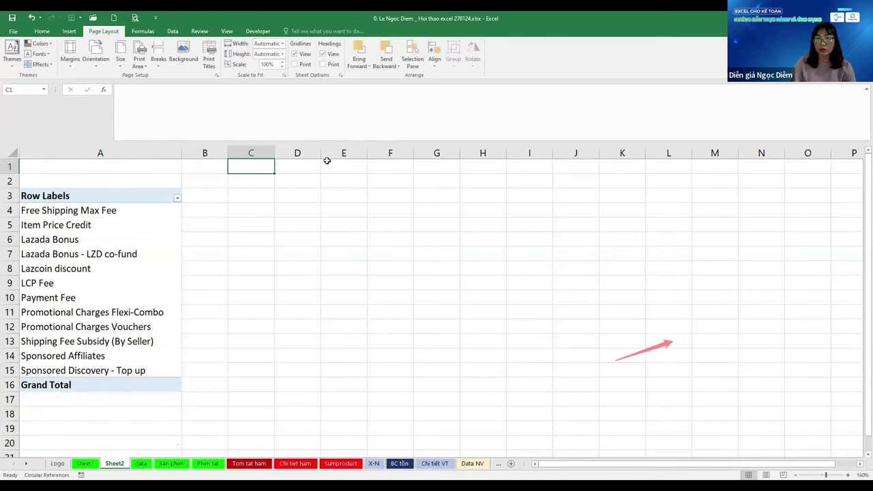
Copy the Ctrl-Alt-F5 entry from Phim tat and paste it into C1 of Sheet2
{"action": "key", "text": "ctrl+Page_Down"}
{"action": "key", "text": "ctrl+Page_Down"}
{"action": "key", "text": "ctrl+Page_Down"}
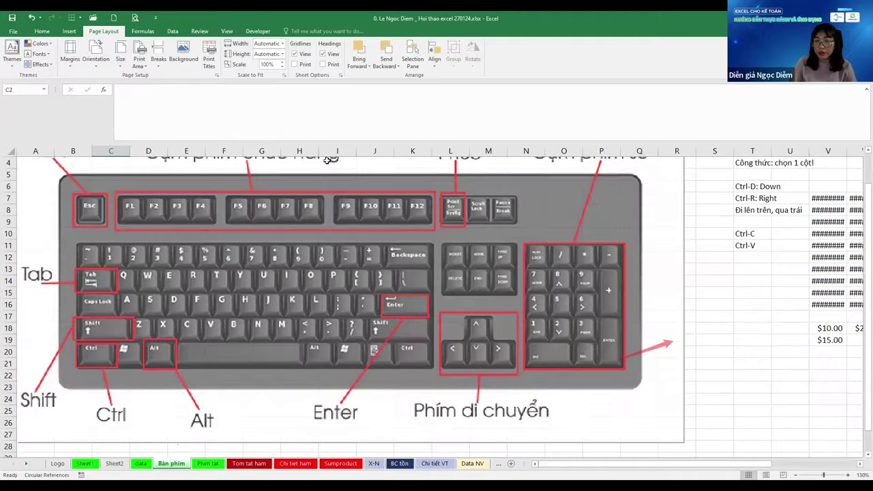
{"action": "key", "text": "Left"}
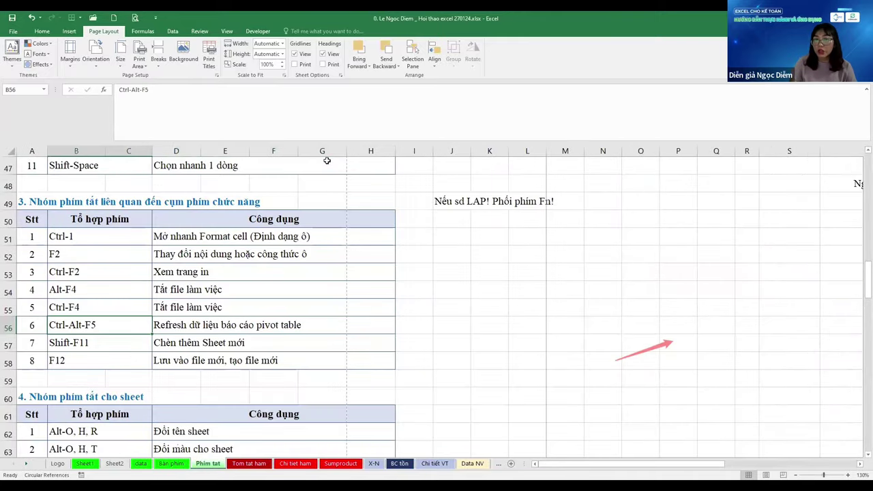
{"action": "key", "text": "ctrl+c"}
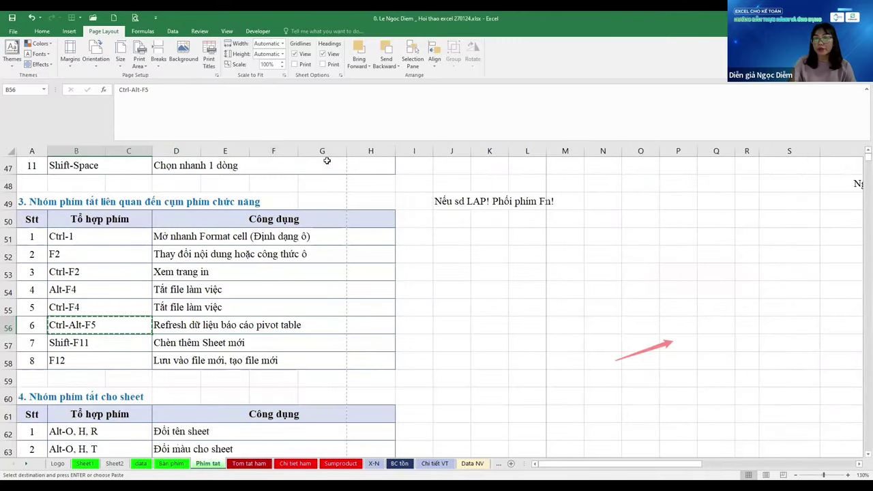
{"action": "key", "text": "ctrl+Page_Up"}
{"action": "key", "text": "ctrl+Page_Up"}
{"action": "key", "text": "ctrl+Page_Up"}
{"action": "key", "text": "ctrl+v"}
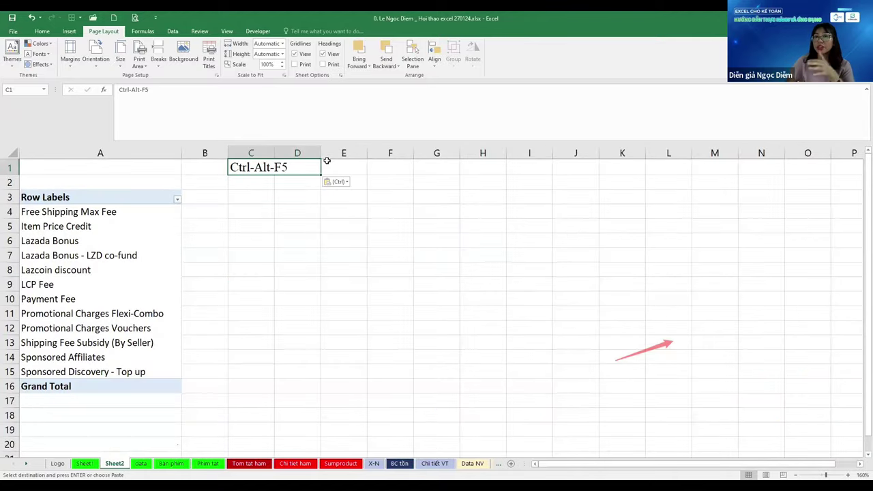
Refresh the pivot table, exit copy mode, and return to Phim tat at the Shift-F11 entry
{"action": "key", "text": "Down"}
{"action": "key", "text": "Down"}
{"action": "key", "text": "Down"}
{"action": "key", "text": "Left"}
{"action": "key", "text": "Left"}
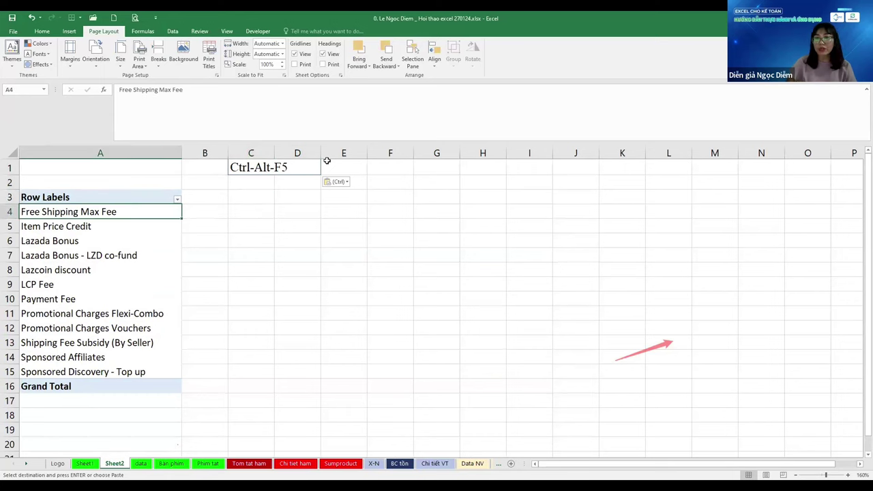
{"action": "key", "text": "Escape"}
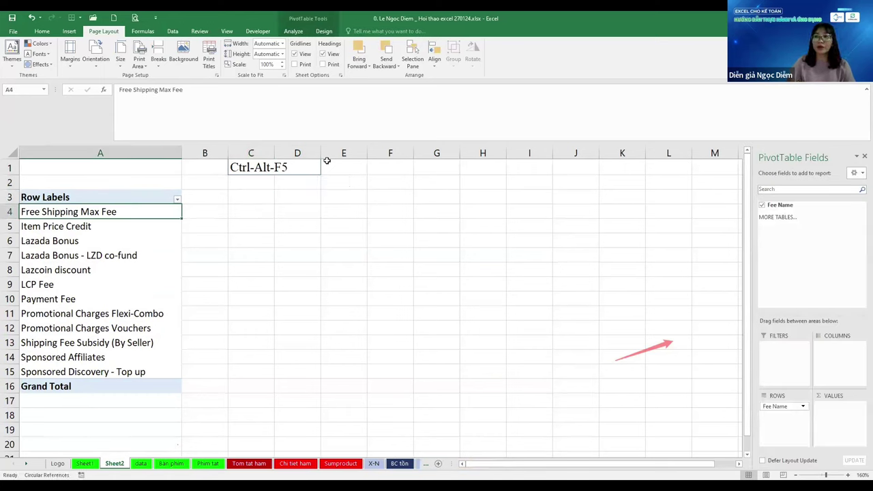
{"action": "left_click", "coordinate": [787, 81]}
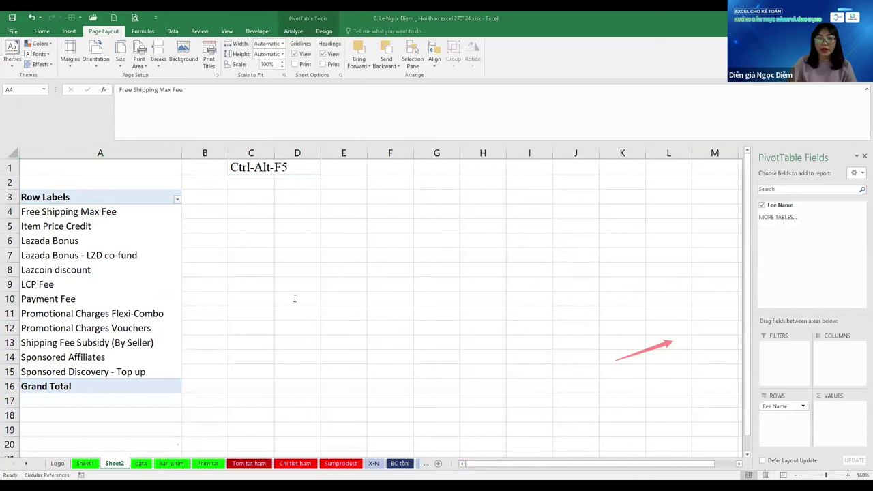
{"action": "key", "text": "ctrl+Page_Down"}
{"action": "key", "text": "ctrl+Page_Down"}
{"action": "key", "text": "ctrl+Page_Down"}
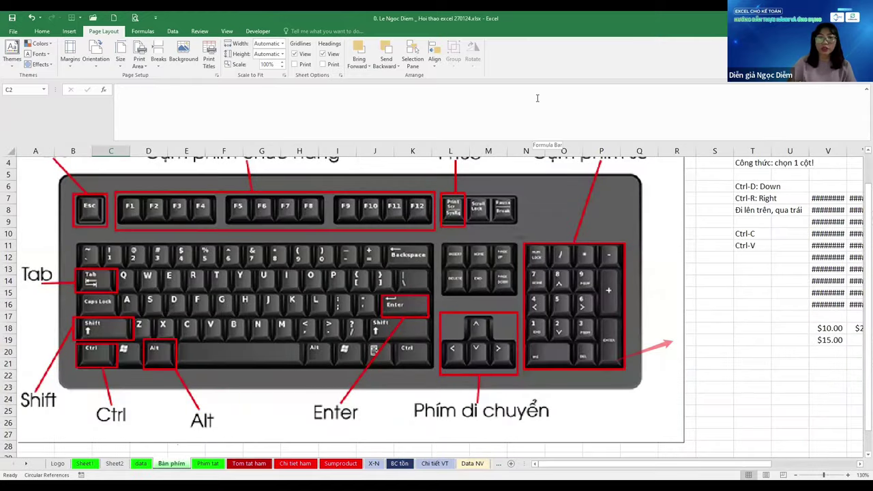
{"action": "scroll", "coordinate": [423, 269], "scroll_direction": "down", "scroll_amount": 1}
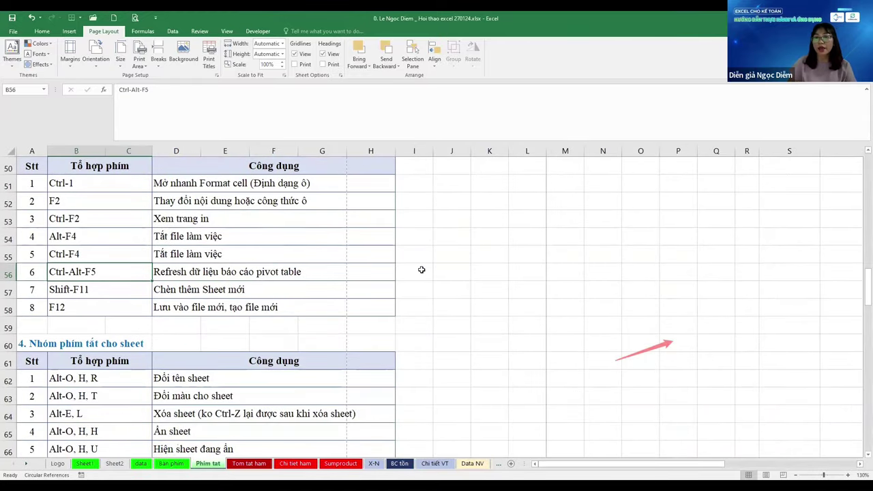
{"action": "key", "text": "Down"}
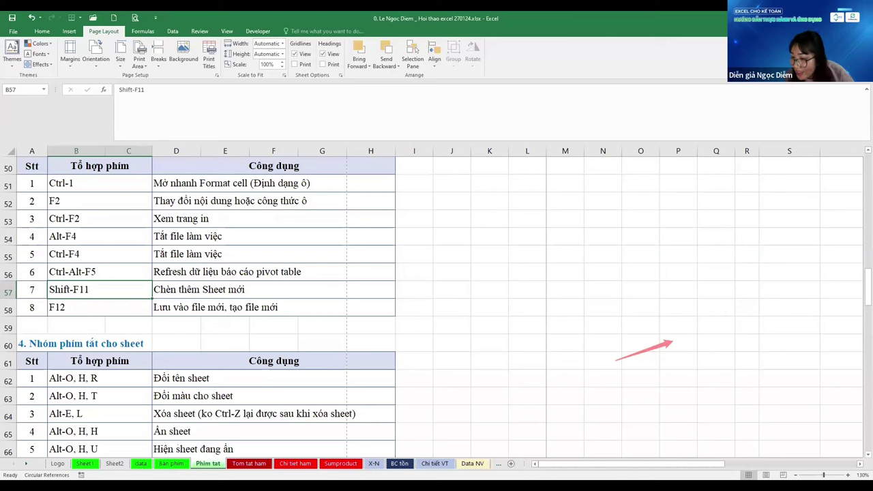
{"action": "left_click", "coordinate": [512, 465]}
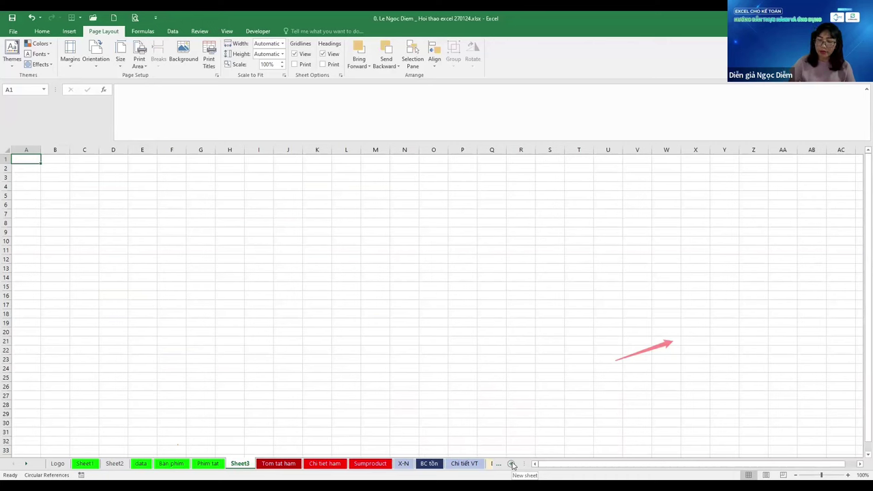
{"action": "left_click", "coordinate": [513, 464]}
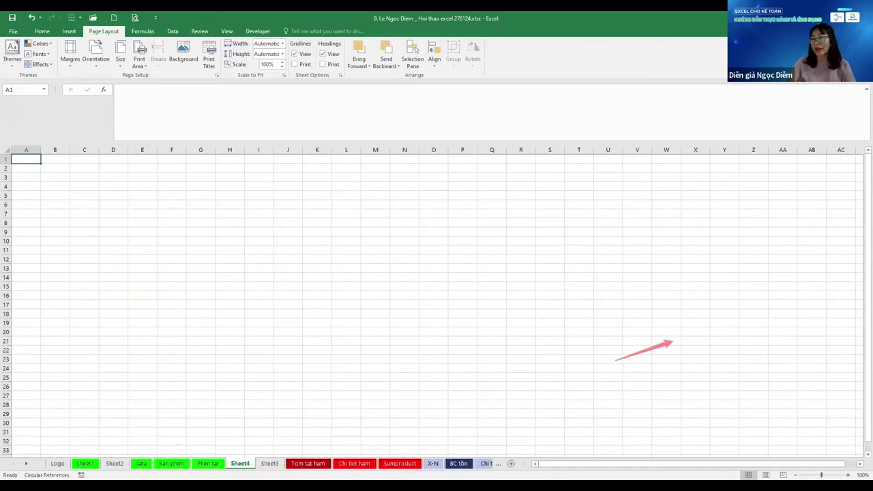
{"action": "key", "text": "shift+F11"}
{"action": "key", "text": "shift+F11"}
{"action": "key", "text": "shift+F11"}
{"action": "key", "text": "shift+F11"}
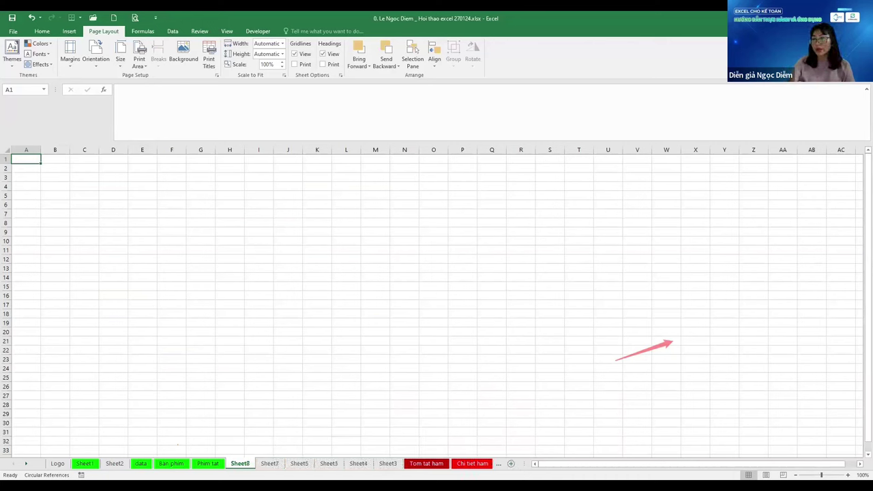
{"action": "key", "text": "ctrl+shift+Page_Down"}
{"action": "key", "text": "ctrl+shift+Page_Down"}
{"action": "key", "text": "ctrl+shift+Page_Down"}
{"action": "key", "text": "ctrl+shift+Page_Down"}
{"action": "key", "text": "ctrl+shift+Page_Down"}
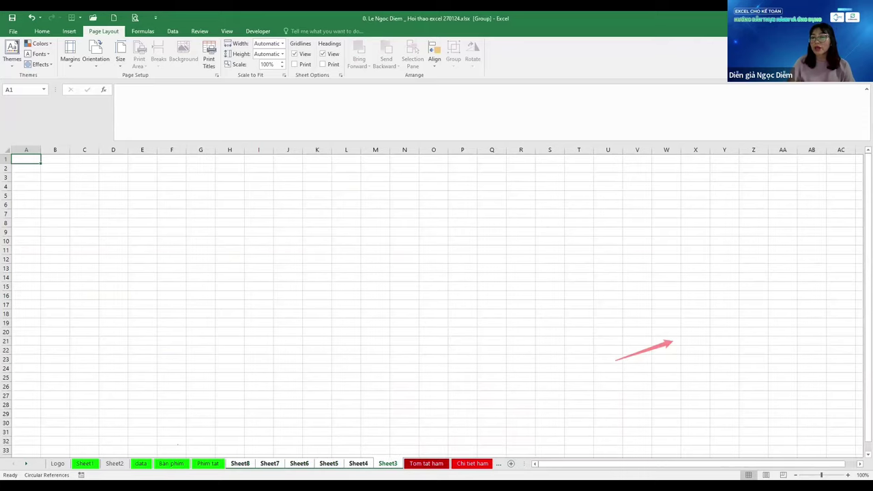
{"action": "key", "text": "alt+e"}
{"action": "key", "text": "l"}
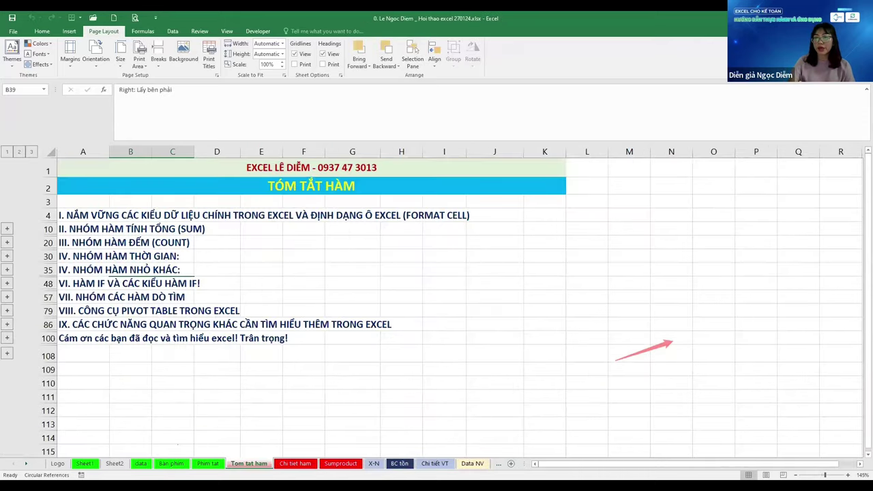
{"action": "key", "text": "ctrl+Page_Up"}
{"action": "key", "text": "ctrl+Page_Up"}
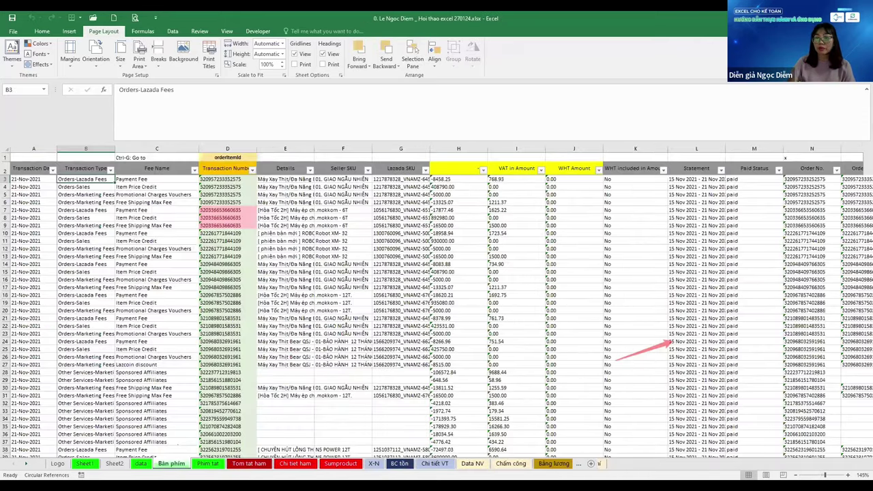
{"action": "key", "text": "ctrl+Page_Up"}
{"action": "key", "text": "ctrl+Page_Up"}
{"action": "key", "text": "ctrl+Page_Down"}
{"action": "key", "text": "ctrl+Page_Down"}
{"action": "key", "text": "ctrl+Page_Down"}
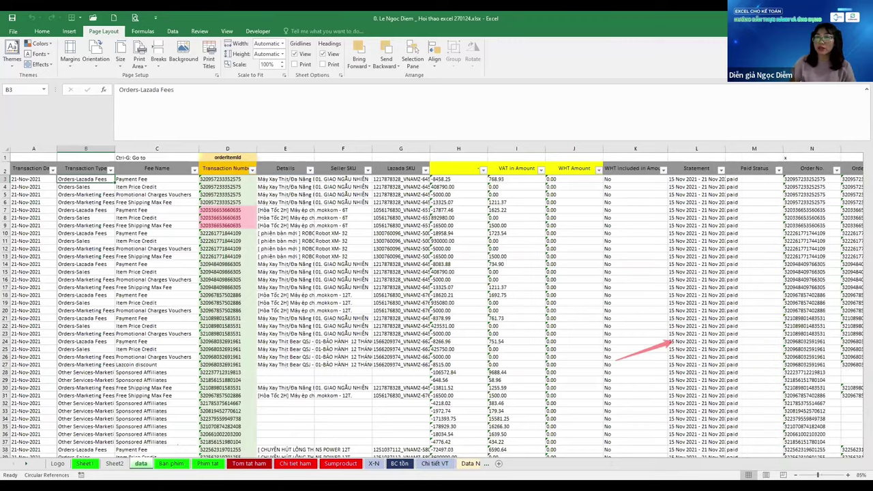
Go to the top of Phim tat and select the Data Validation paste-special description
{"action": "scroll", "coordinate": [306, 387], "scroll_direction": "up", "scroll_amount": 10}
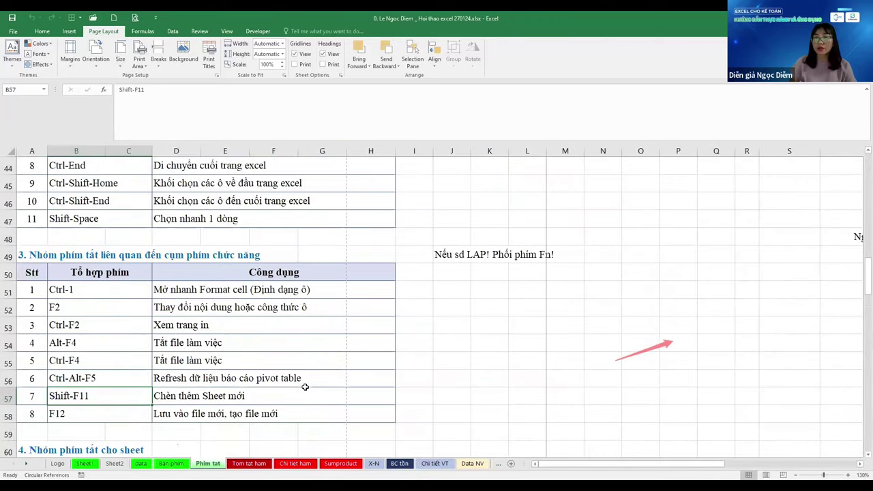
{"action": "scroll", "coordinate": [305, 387], "scroll_direction": "up", "scroll_amount": 6}
{"action": "key", "text": "alt+h"}
{"action": "key", "text": "v"}
{"action": "key", "text": "s"}
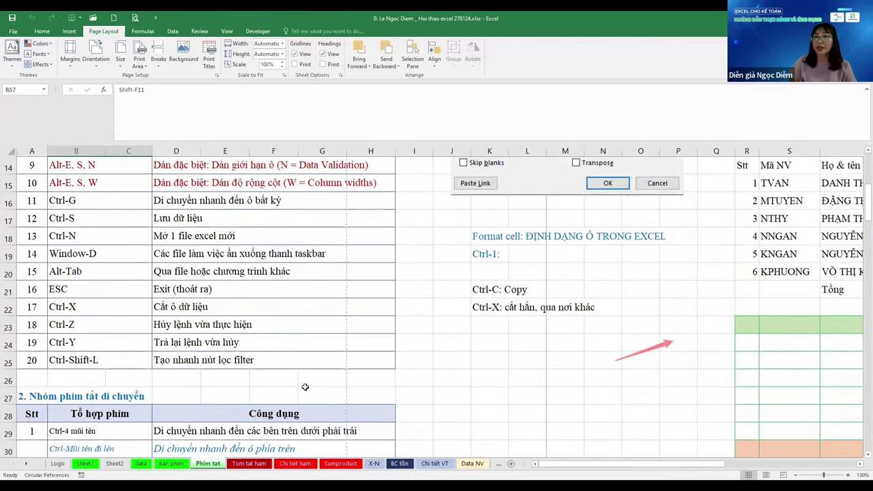
{"action": "scroll", "coordinate": [298, 389], "scroll_direction": "up", "scroll_amount": 1}
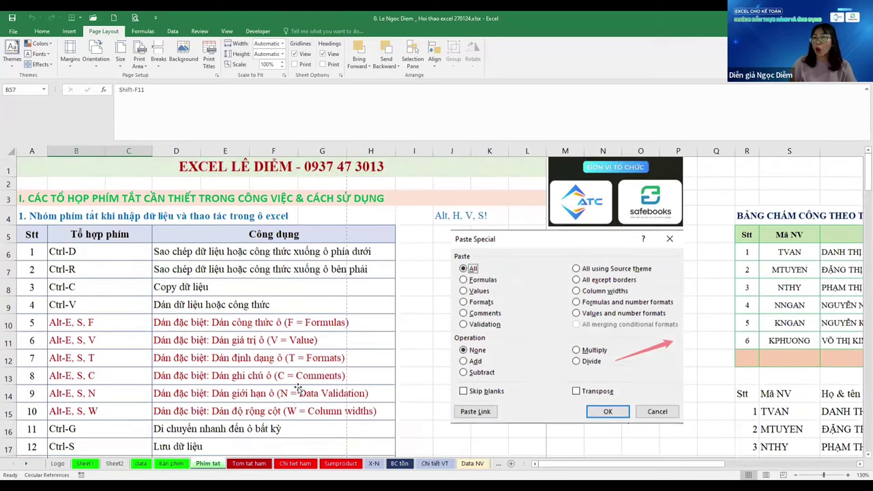
{"action": "left_click", "coordinate": [298, 388]}
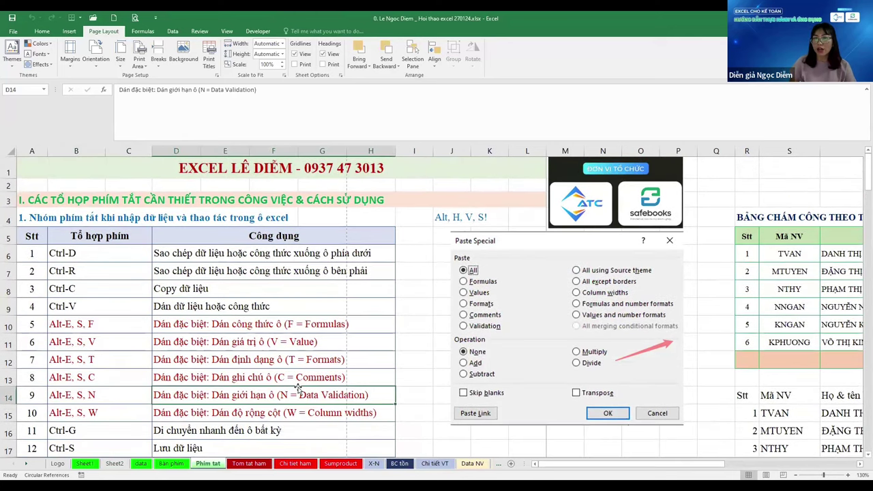
Move down to the group 4 sheet shortcuts and select the Alt-O, H, T entry
{"action": "scroll", "coordinate": [298, 387], "scroll_direction": "down", "scroll_amount": 5}
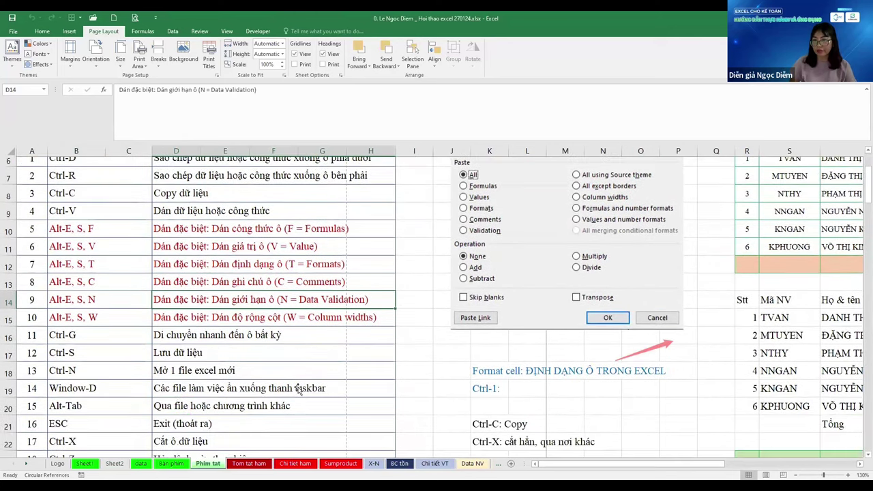
{"action": "scroll", "coordinate": [298, 389], "scroll_direction": "down", "scroll_amount": 10}
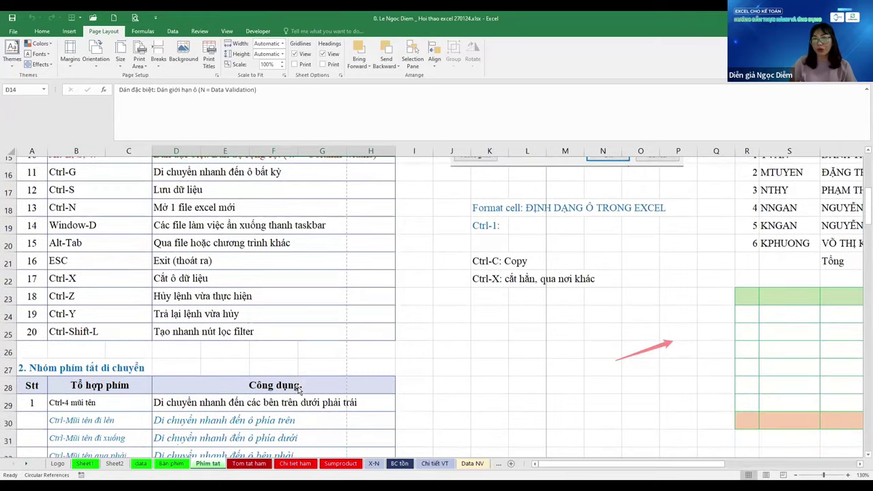
{"action": "scroll", "coordinate": [298, 388], "scroll_direction": "down", "scroll_amount": 3}
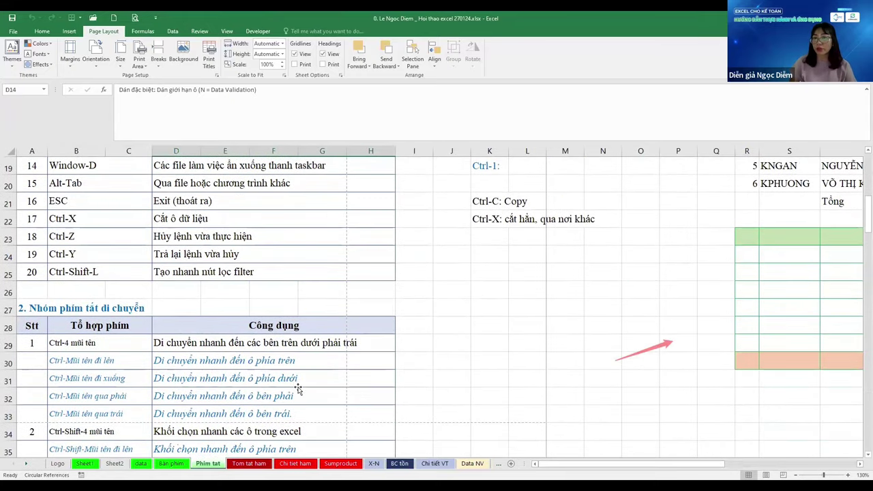
{"action": "scroll", "coordinate": [298, 389], "scroll_direction": "down", "scroll_amount": 3}
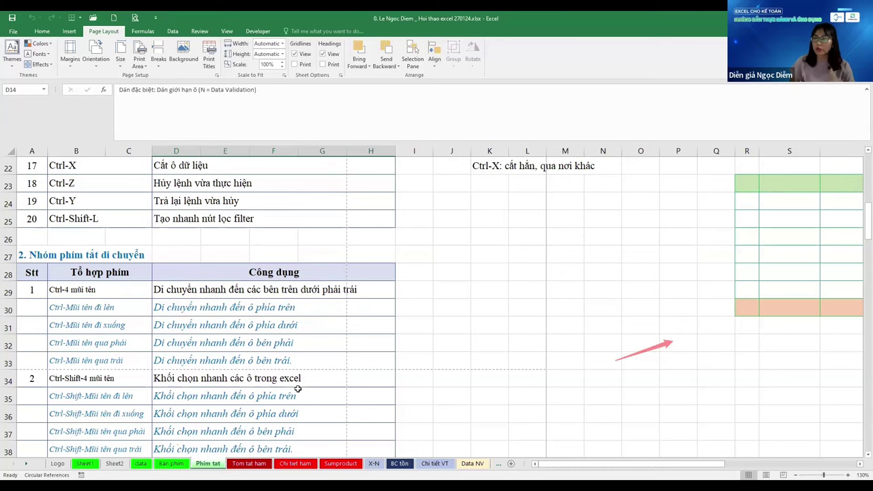
{"action": "scroll", "coordinate": [297, 389], "scroll_direction": "down", "scroll_amount": 2}
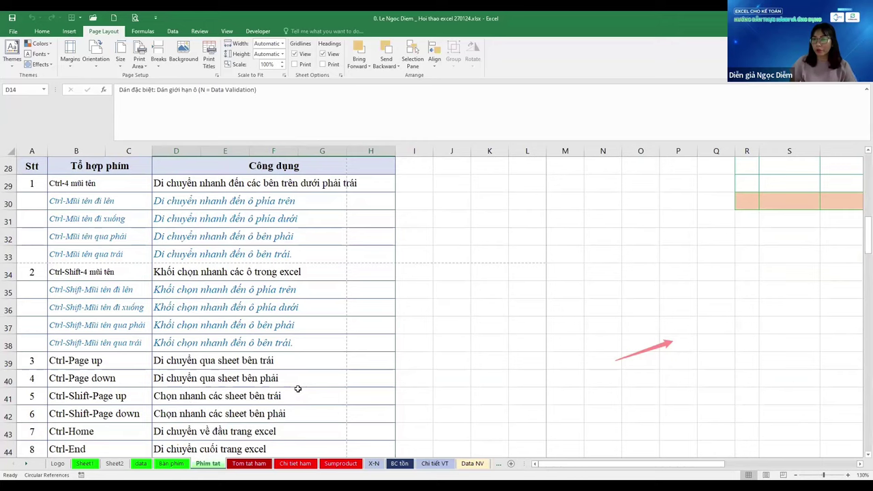
{"action": "scroll", "coordinate": [297, 389], "scroll_direction": "down", "scroll_amount": 4}
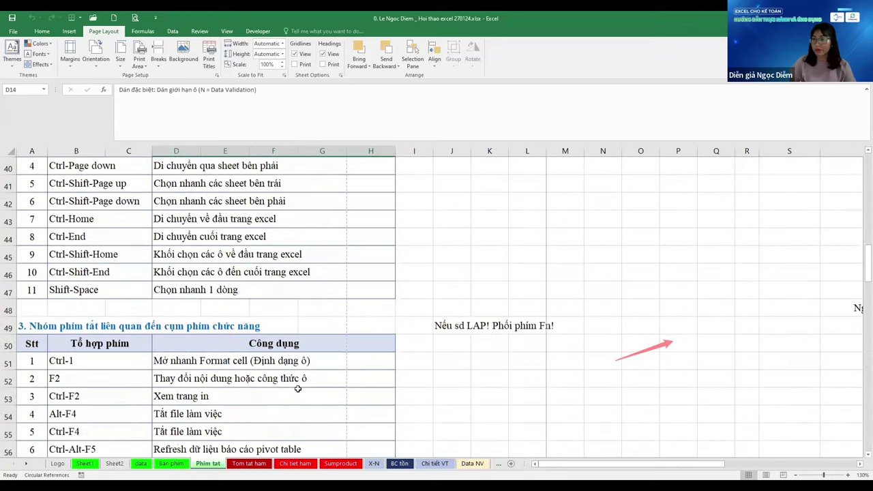
{"action": "scroll", "coordinate": [297, 388], "scroll_direction": "down", "scroll_amount": 6}
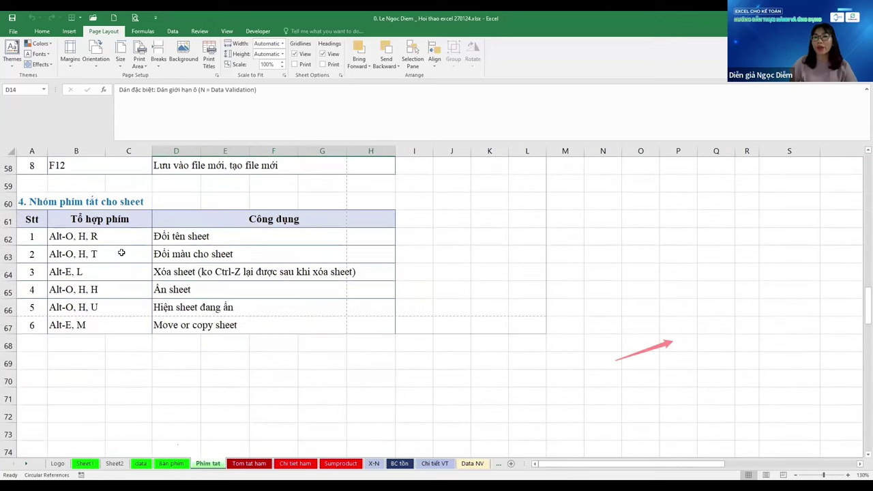
{"action": "left_click", "coordinate": [122, 253]}
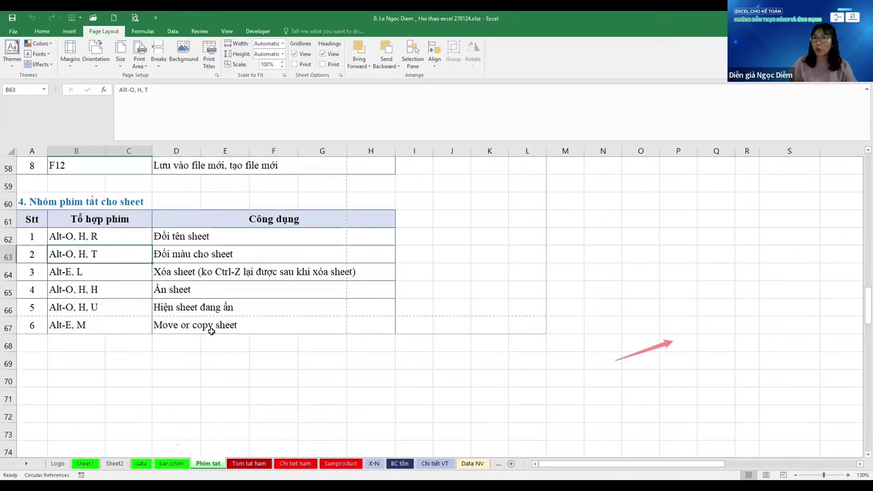
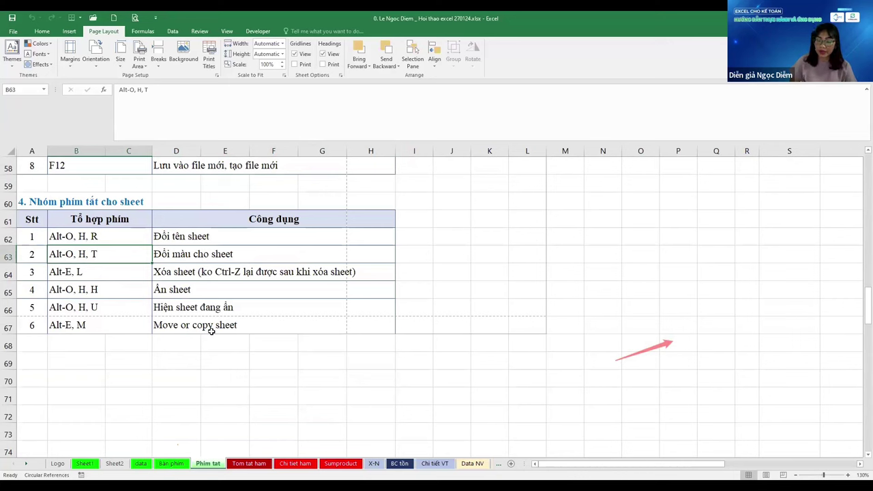
Insert a new blank sheet before Phim tat and name it 1
{"action": "left_click", "coordinate": [213, 463]}
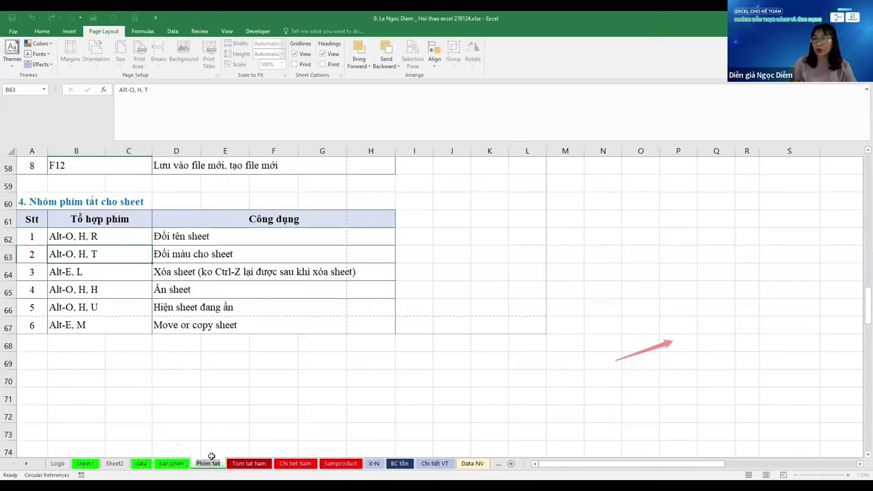
{"action": "key", "text": "Escape"}
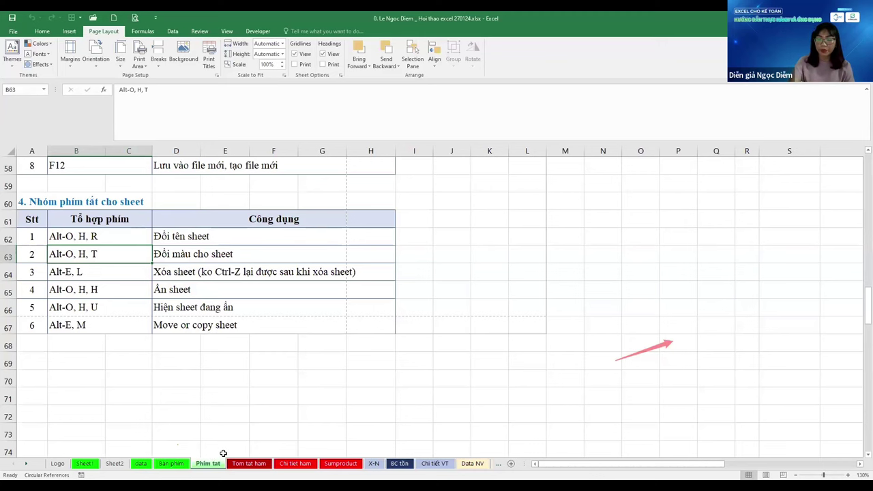
{"action": "key", "text": "shift+F11"}
{"action": "key", "text": "alt+o"}
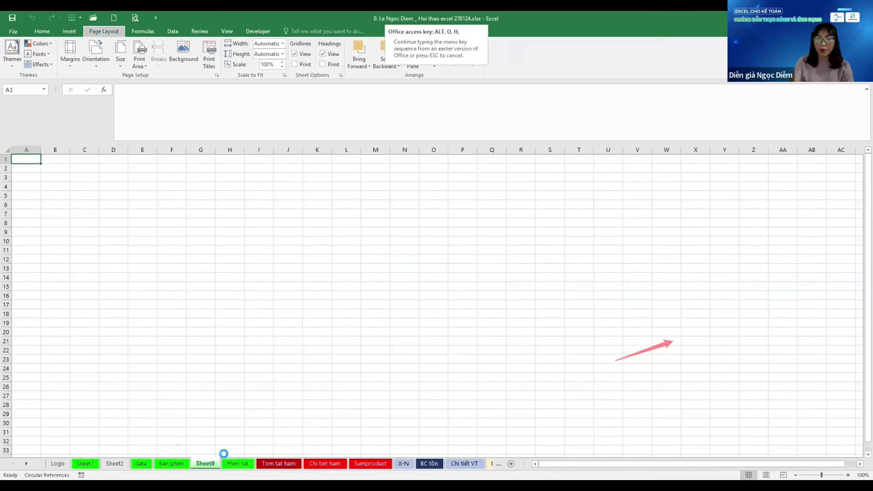
{"action": "type", "text": "hr1"}
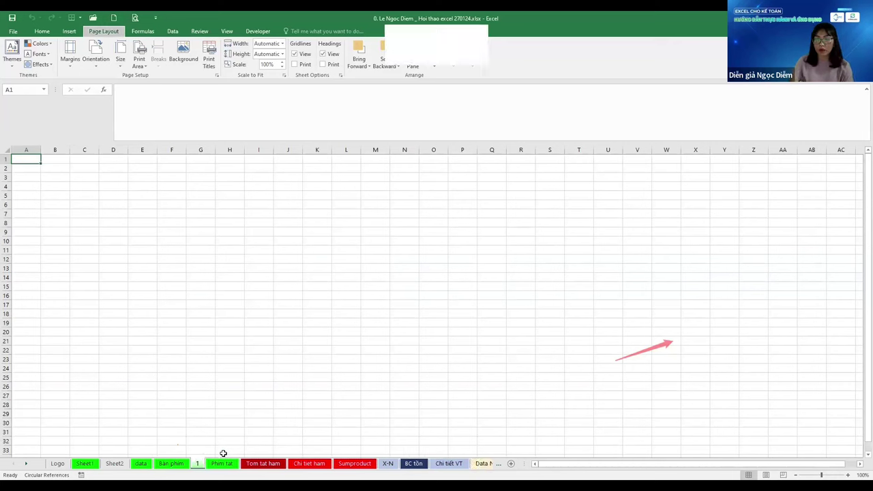
{"action": "type", "text": "m"}
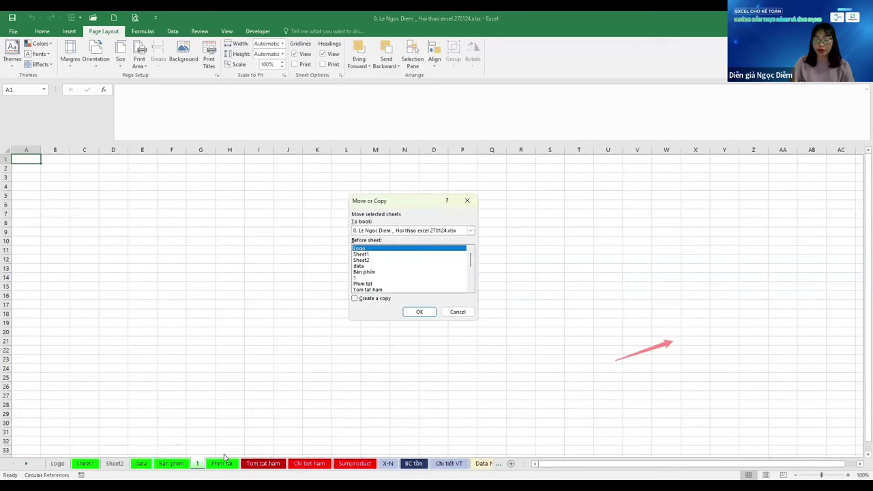
Make a copy of sheet 1 and rename the copy 2
{"action": "key", "text": "Down"}
{"action": "key", "text": "Down"}
{"action": "key", "text": "Down"}
{"action": "key", "text": "Down"}
{"action": "key", "text": "Down"}
{"action": "key", "text": "alt+c"}
{"action": "key", "text": "Return"}
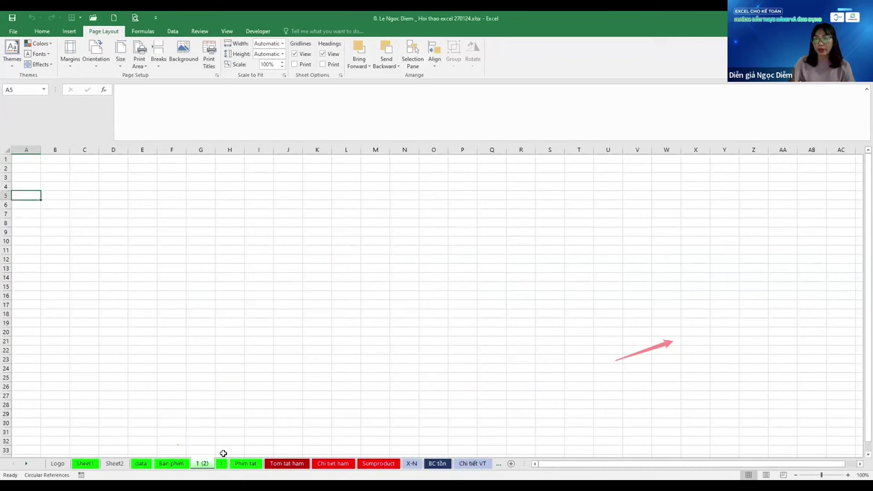
{"action": "key", "text": "alt+h"}
{"action": "type", "text": "or2"}
{"action": "key", "text": "Return"}
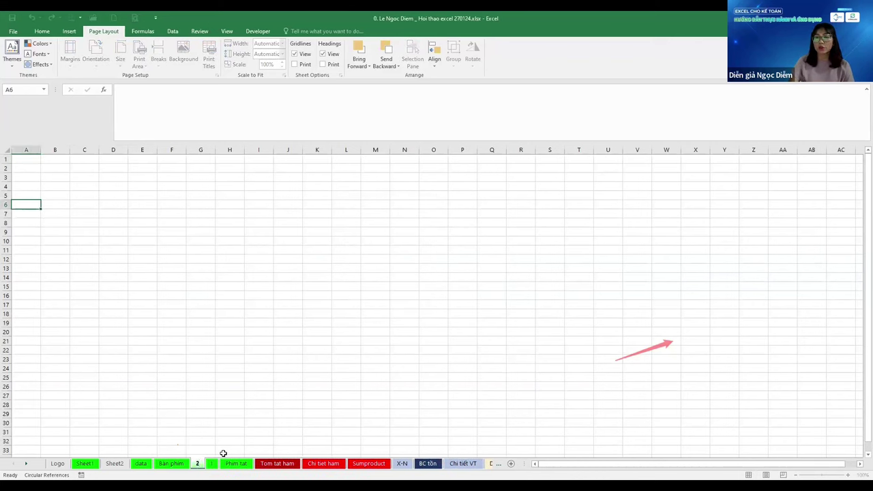
Create a copy of sheet 2 placed before it with Move or Copy
{"action": "key", "text": "alt+h"}
{"action": "key", "text": "o"}
{"action": "key", "text": "m"}
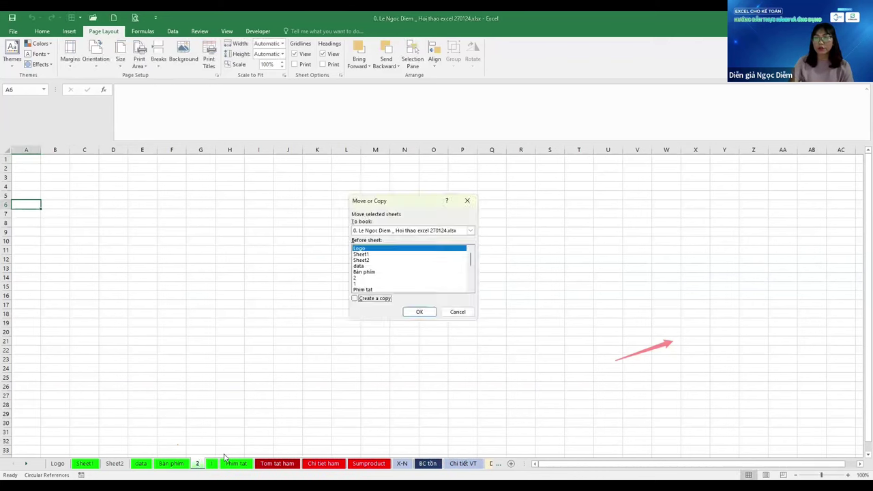
{"action": "key", "text": "Tab"}
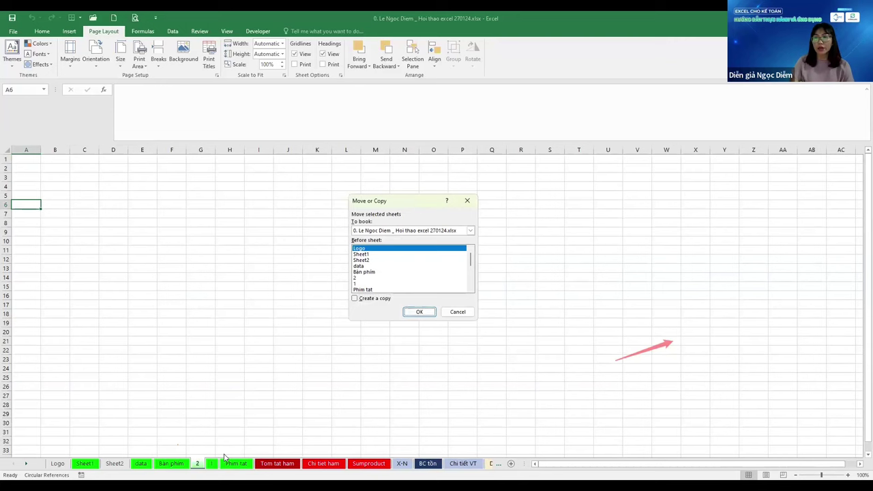
{"action": "key", "text": "shift+Tab"}
{"action": "key", "text": "shift+Tab"}
{"action": "key", "text": "Down"}
{"action": "key", "text": "Down"}
{"action": "key", "text": "Down"}
{"action": "key", "text": "Down"}
{"action": "key", "text": "Down"}
{"action": "key", "text": "Tab"}
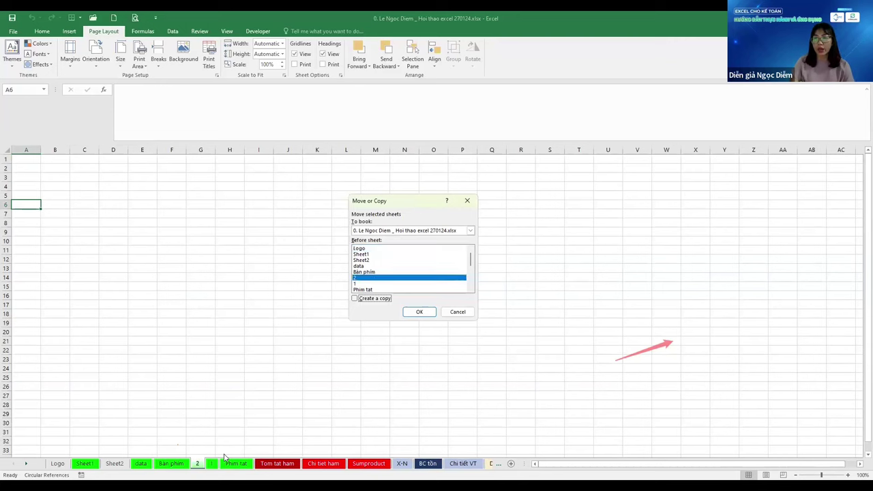
{"action": "key", "text": "space"}
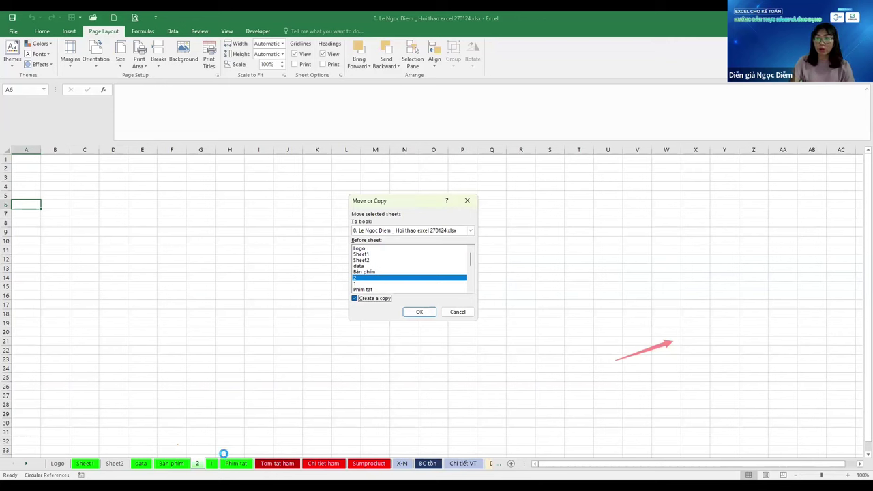
{"action": "key", "text": "Return"}
Rename the new copy 3 and go back to the Phim tat sheet
{"action": "key", "text": "alt"}
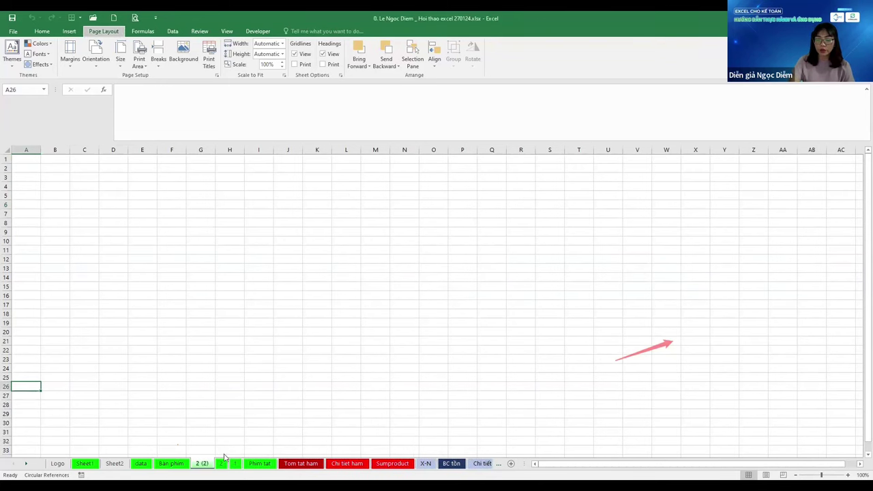
{"action": "key", "text": "o"}
{"action": "key", "text": "h"}
{"action": "type", "text": "r"}
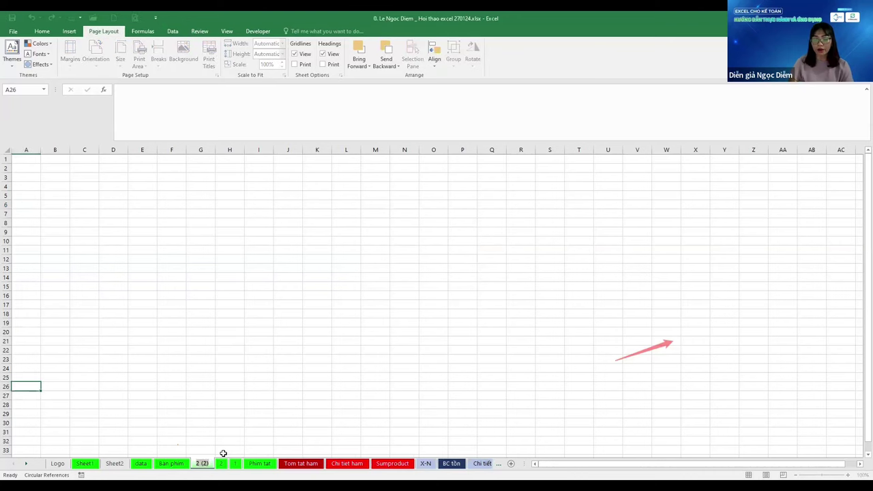
{"action": "type", "text": "3"}
{"action": "key", "text": "Return"}
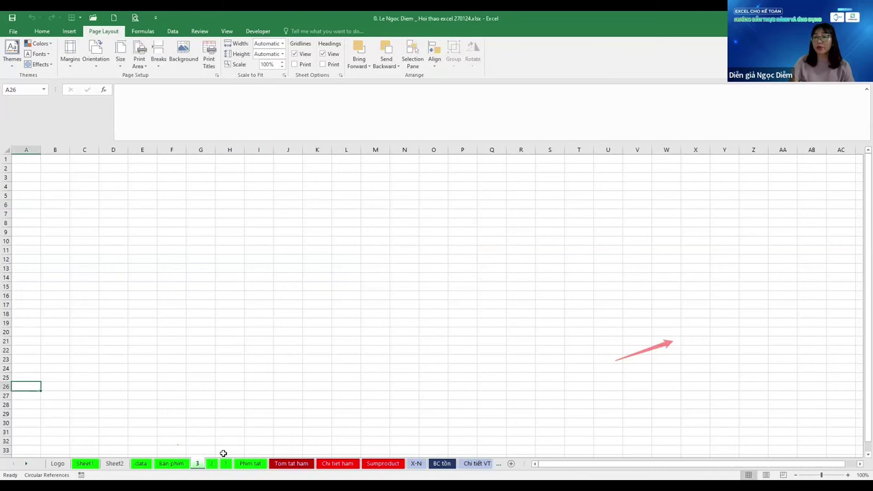
{"action": "key", "text": "ctrl+Page_Down"}
{"action": "key", "text": "ctrl+Page_Down"}
{"action": "key", "text": "ctrl+Page_Down"}
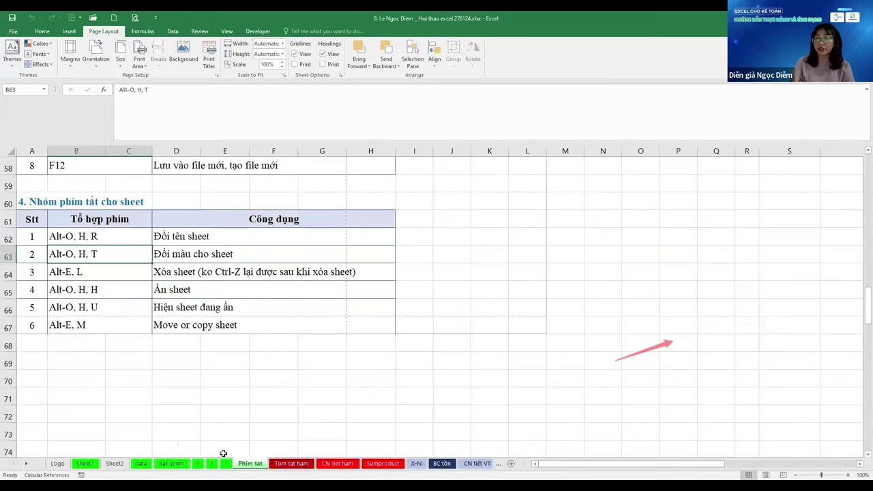
Append ' (R: Rename)' to the Đổi tên sheet description in D62
{"action": "key", "text": "alt"}
{"action": "key", "text": "o"}
{"action": "key", "text": "h"}
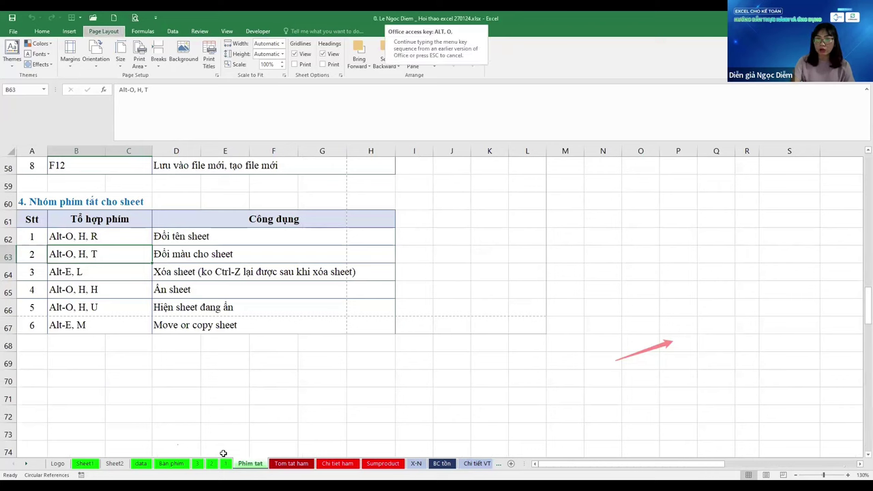
{"action": "key", "text": "Escape"}
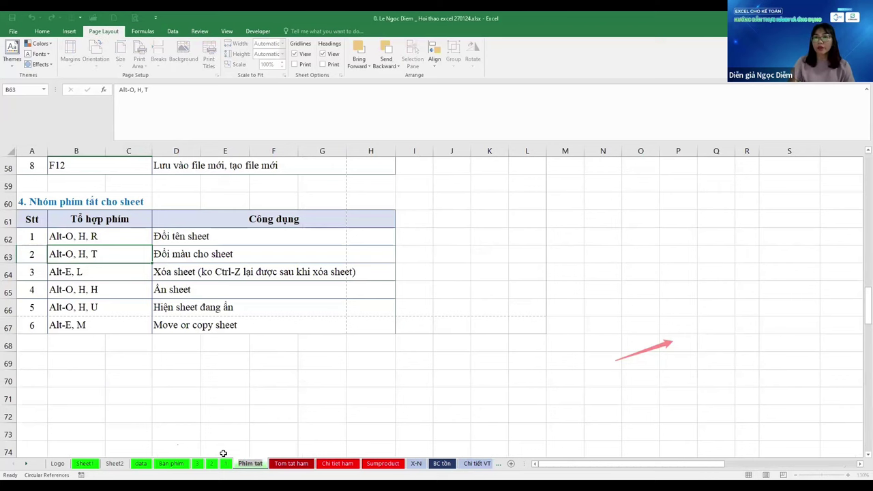
{"action": "key", "text": "Up"}
{"action": "key", "text": "Right"}
{"action": "key", "text": "F2"}
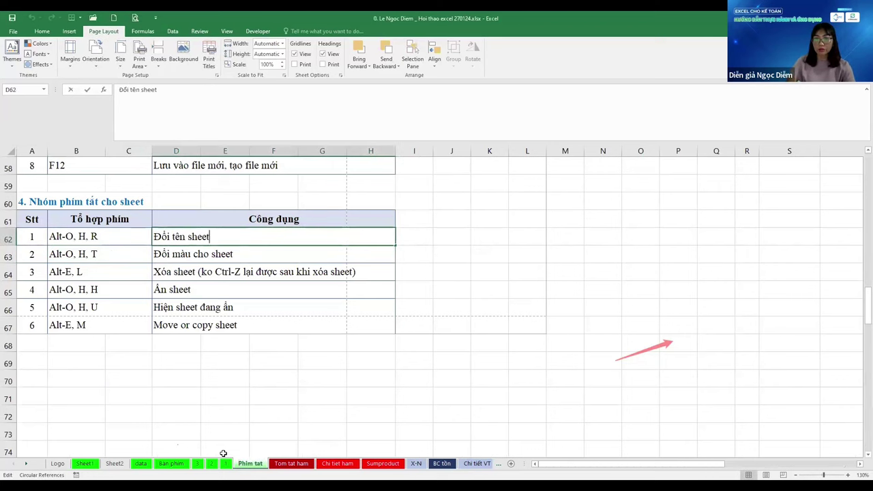
{"action": "type", "text": "(R"}
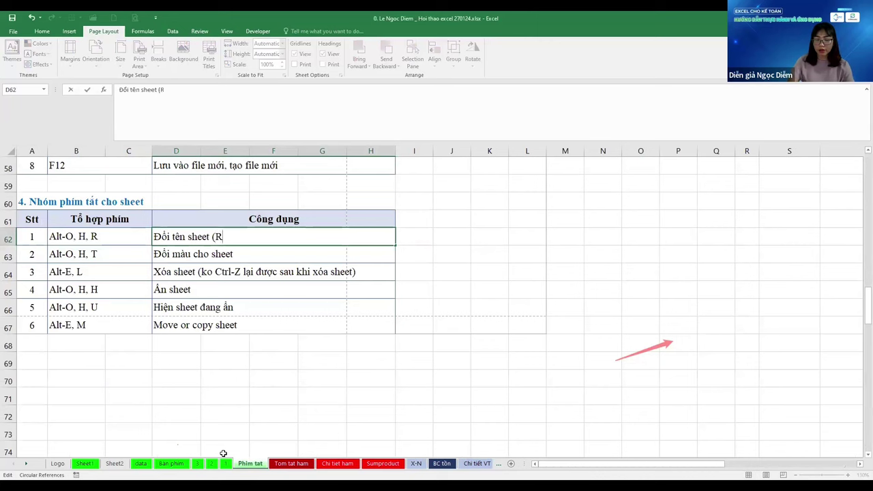
{"action": "type", "text": ": Rename"}
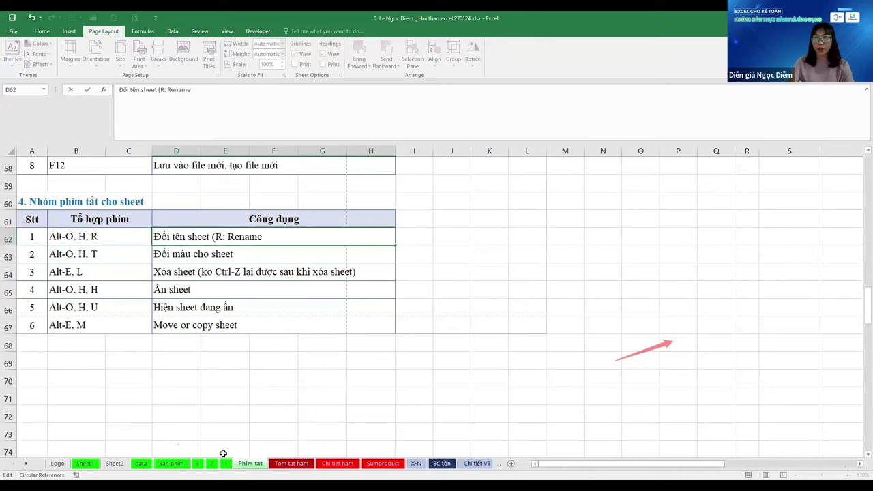
{"action": "type", "text": ")"}
{"action": "key", "text": "Return"}
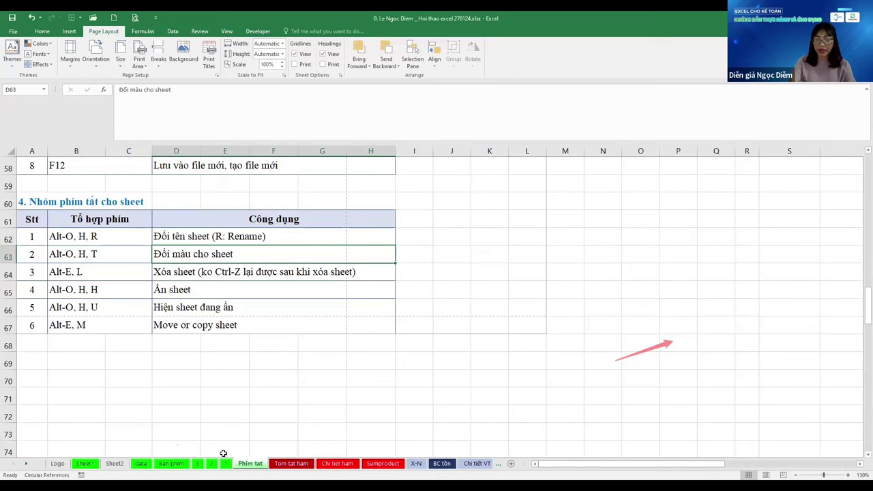
Set the Phim tat sheet tab colour to blue
{"action": "key", "text": "alt+o"}
{"action": "key", "text": "h"}
{"action": "key", "text": "t"}
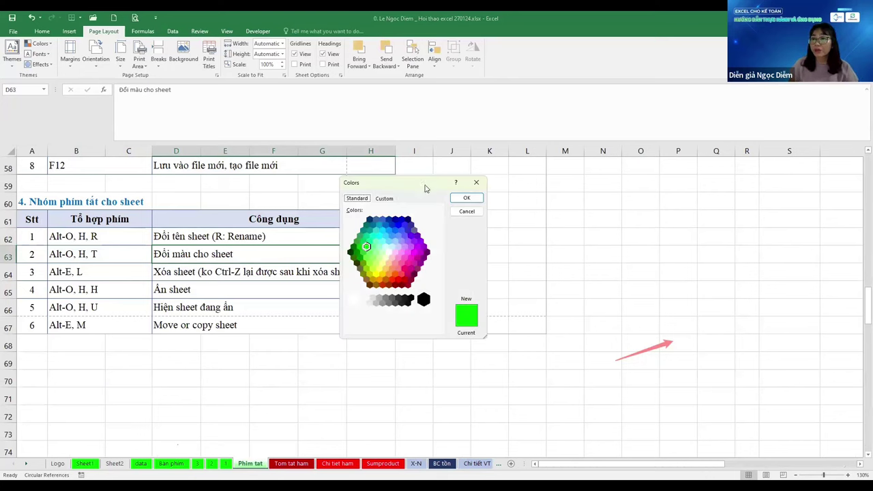
{"action": "left_click", "coordinate": [314, 277]}
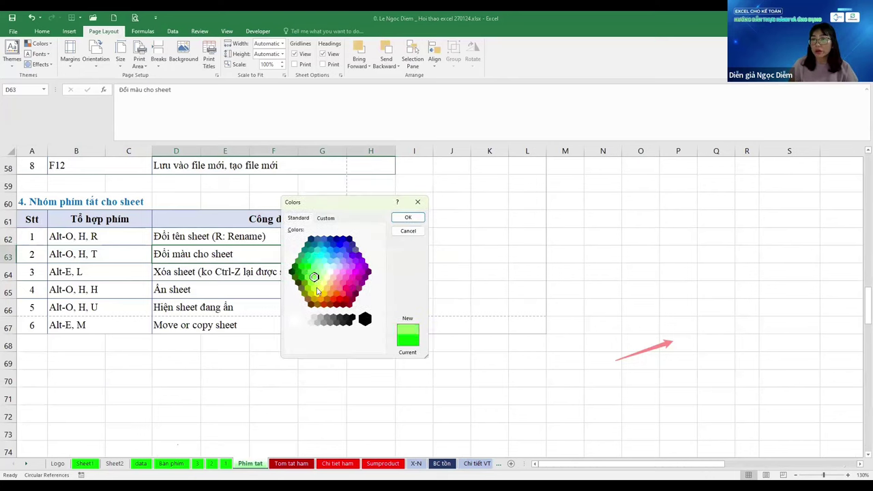
{"action": "left_click", "coordinate": [321, 301]}
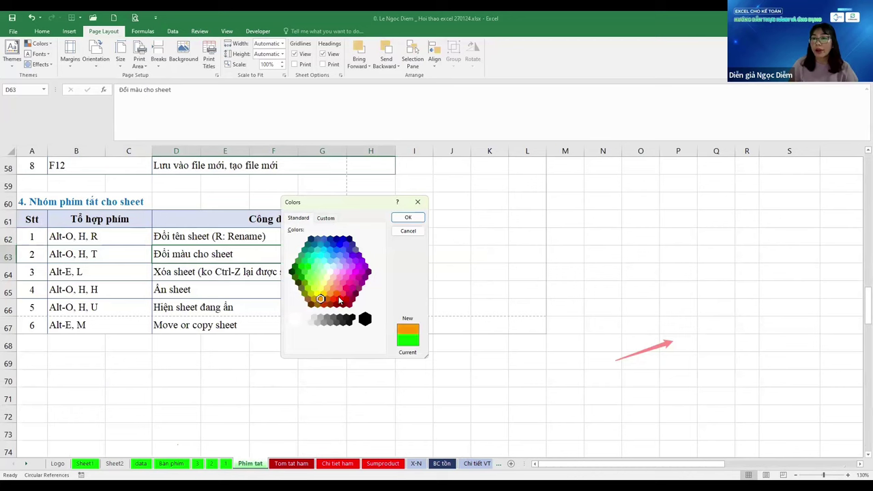
{"action": "left_click", "coordinate": [339, 295]}
{"action": "left_click", "coordinate": [336, 250]}
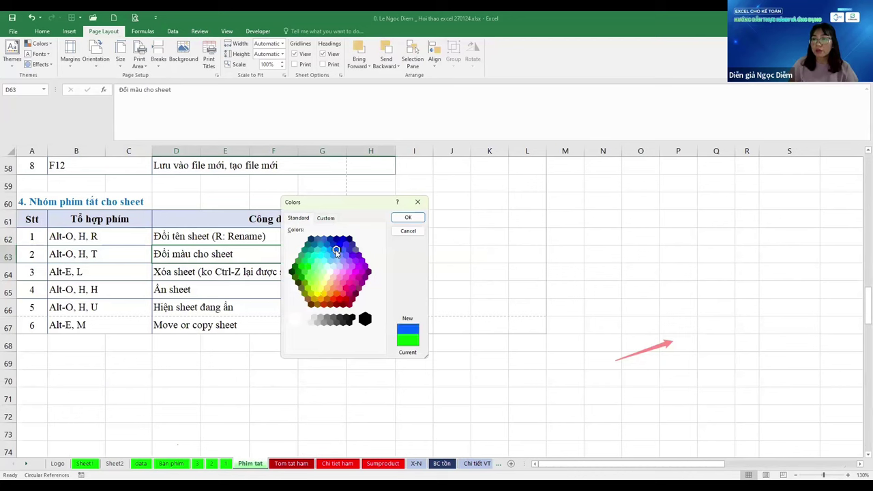
{"action": "left_click", "coordinate": [406, 218]}
{"action": "left_click", "coordinate": [128, 325]}
{"action": "left_click", "coordinate": [99, 271]}
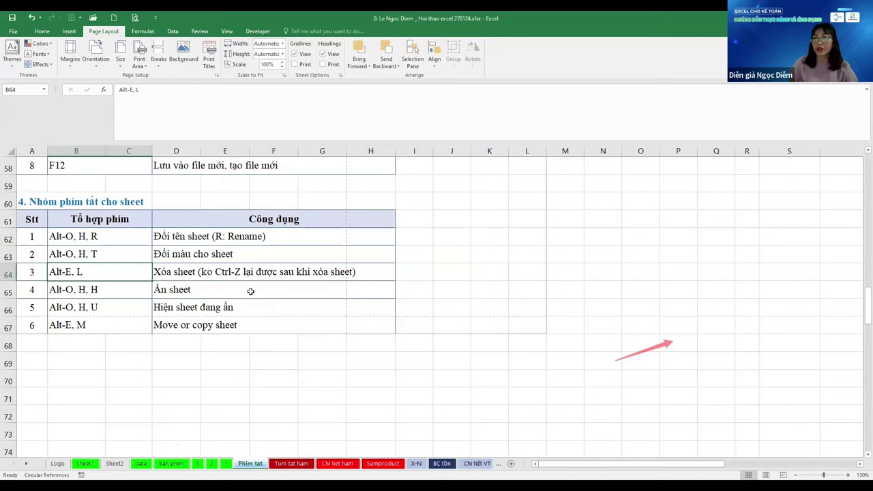
Group sheets 1, 2 and 3 and delete all three at once with Alt, E, L
{"action": "left_click", "coordinate": [447, 309]}
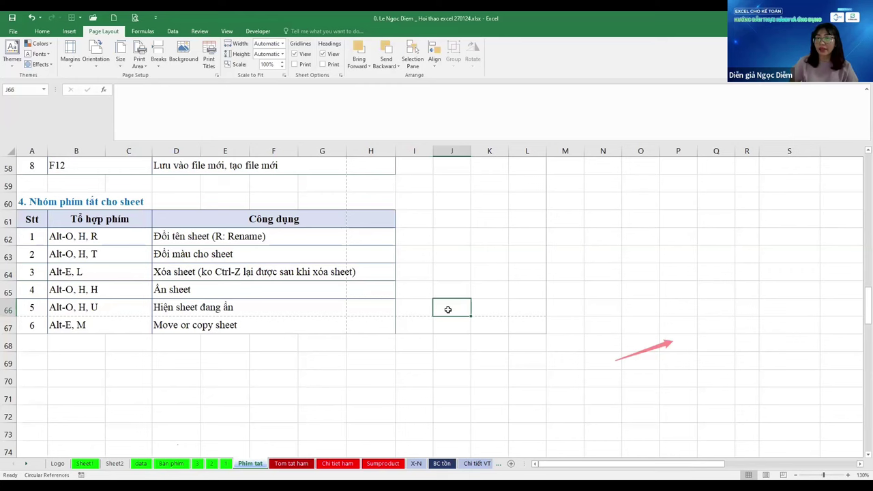
{"action": "left_click", "coordinate": [225, 464]}
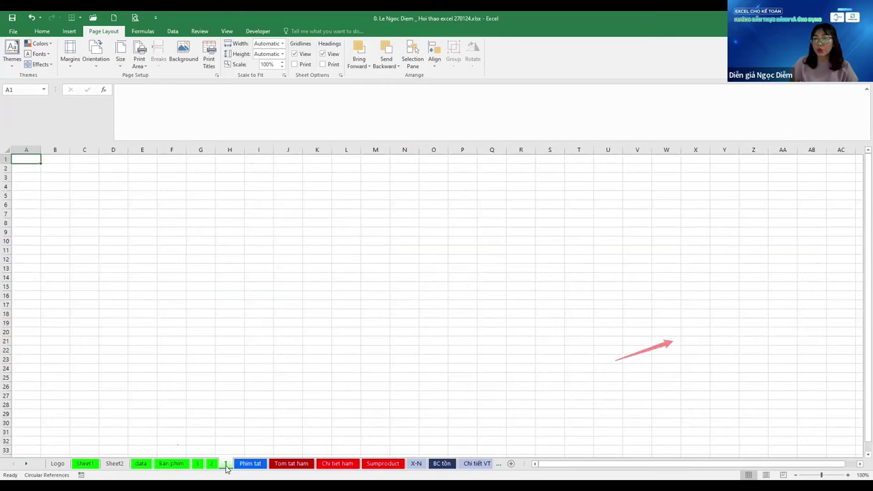
{"action": "right_click", "coordinate": [226, 466]}
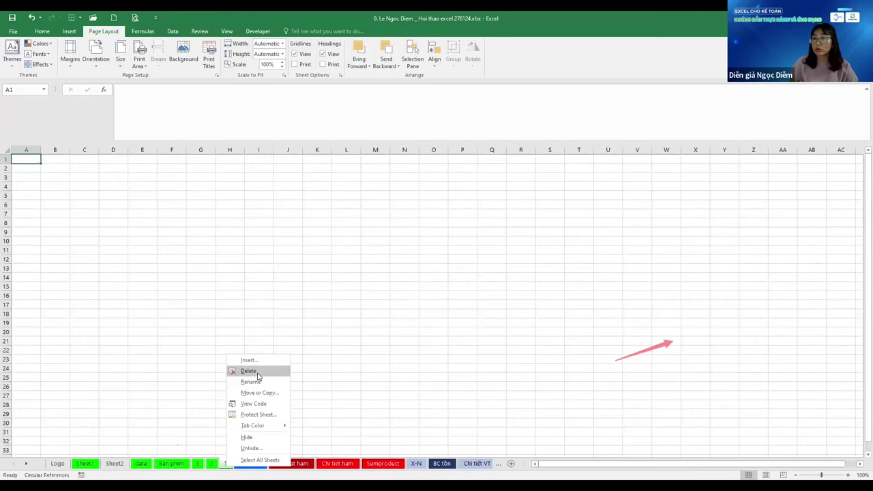
{"action": "left_click", "coordinate": [553, 274]}
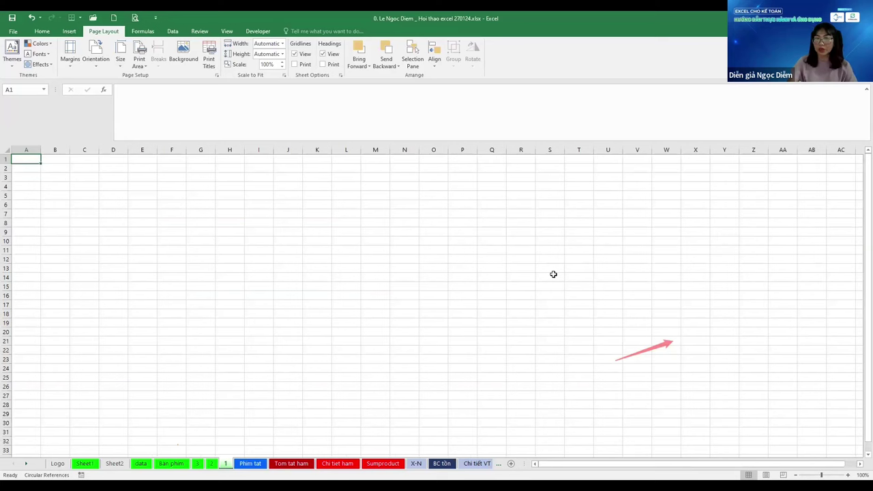
{"action": "key", "text": "ctrl+shift+Page_Up"}
{"action": "key", "text": "ctrl+shift+Page_Up"}
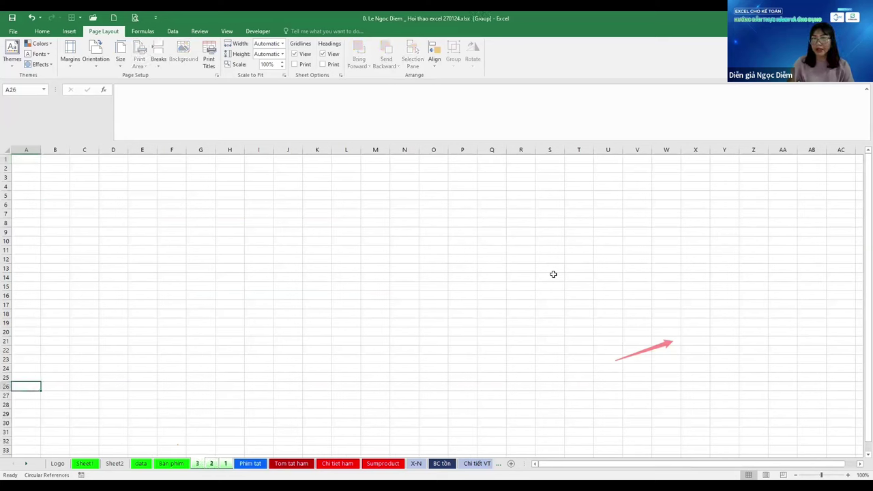
{"action": "key", "text": "alt+e"}
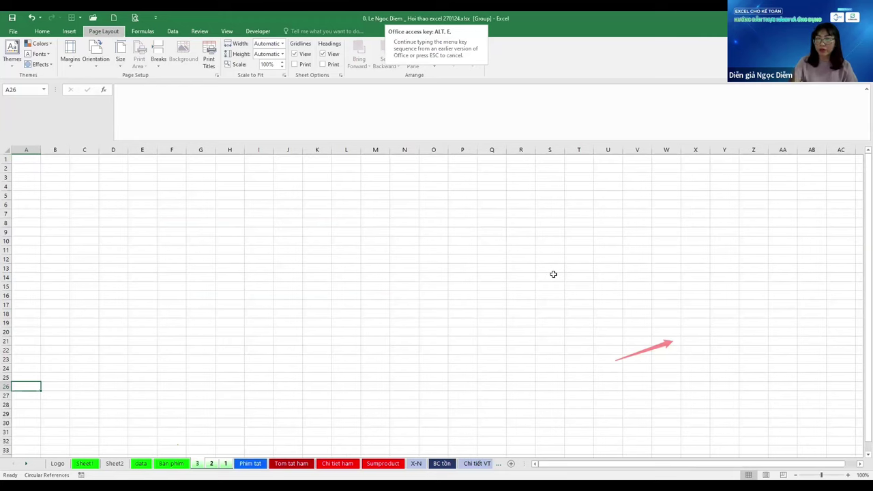
{"action": "key", "text": "l"}
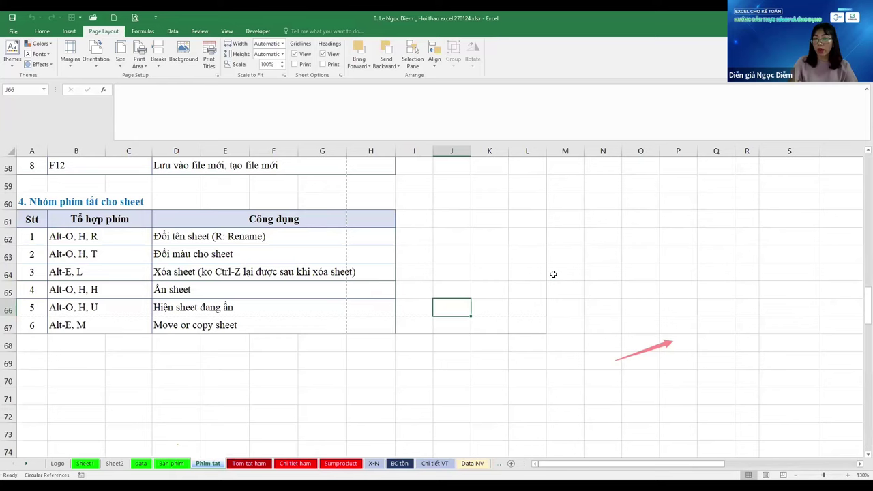
Delete Sheet2 with its pivot table, confirming the prompt, then return to Phim tat
{"action": "key", "text": "ctrl+Page_Up"}
{"action": "key", "text": "ctrl+Page_Up"}
{"action": "key", "text": "ctrl+Page_Up"}
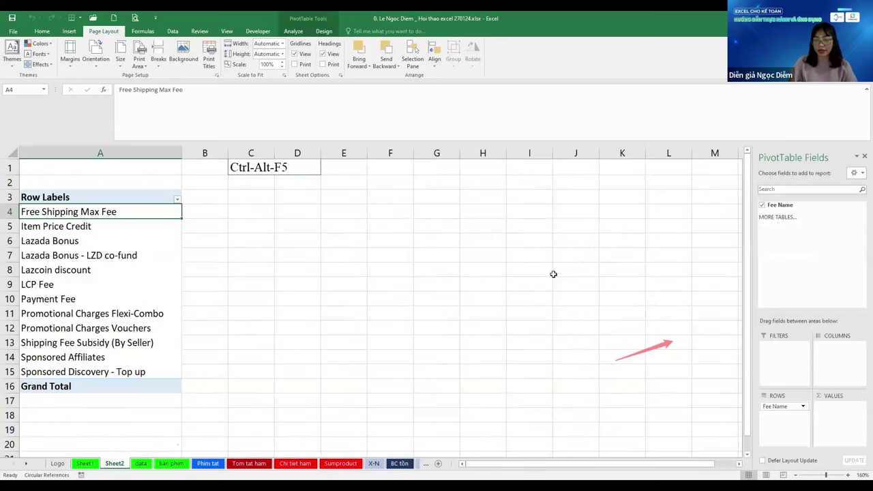
{"action": "key", "text": "alt+e"}
{"action": "key", "text": "l"}
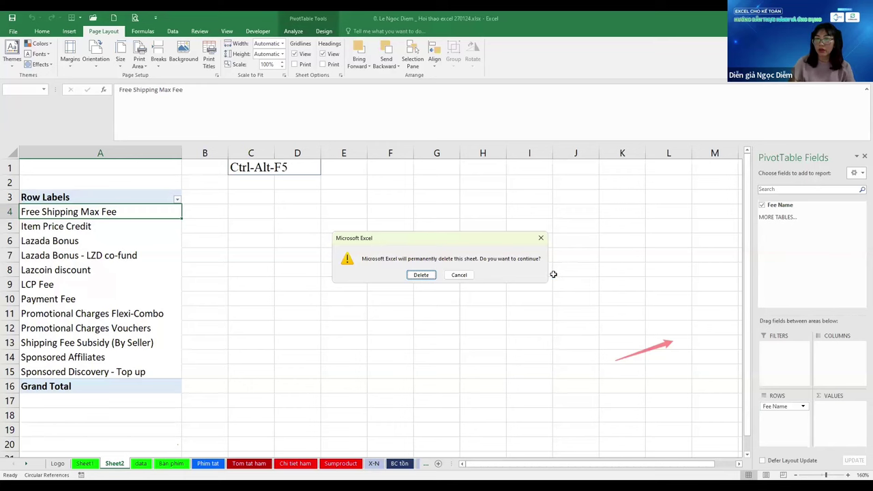
{"action": "key", "text": "Return"}
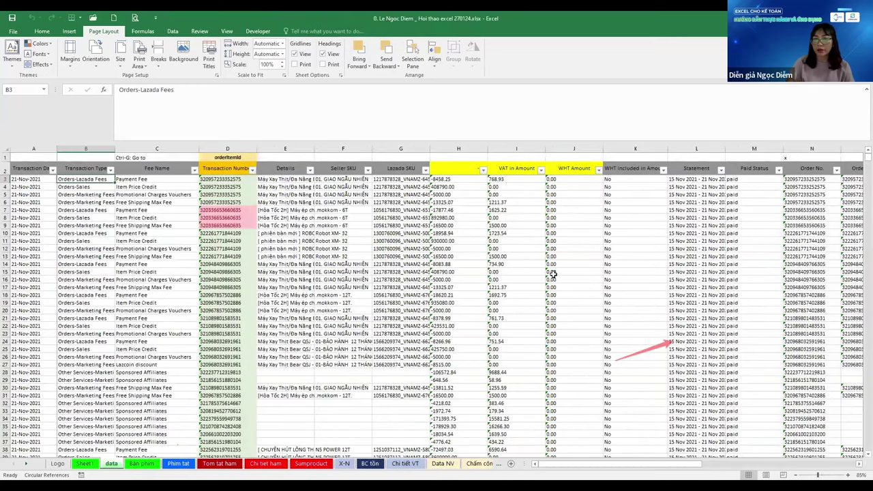
{"action": "key", "text": "ctrl+Page_Down"}
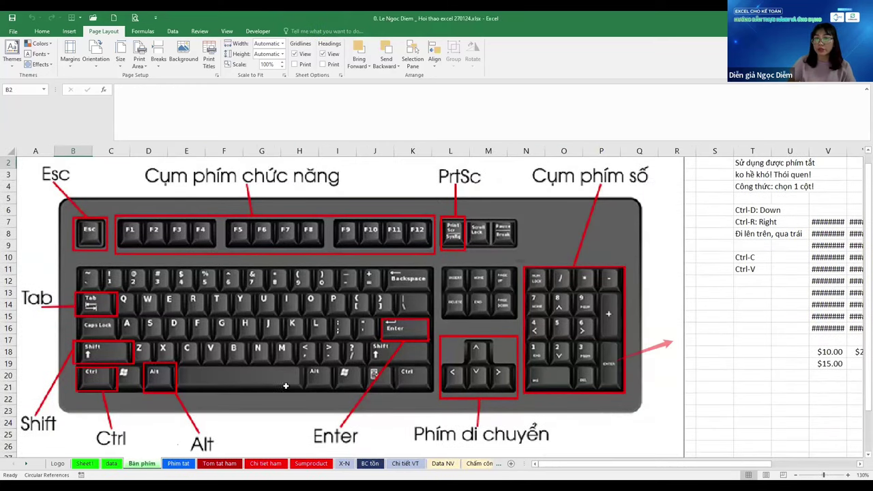
{"action": "key", "text": "ctrl+Page_Down"}
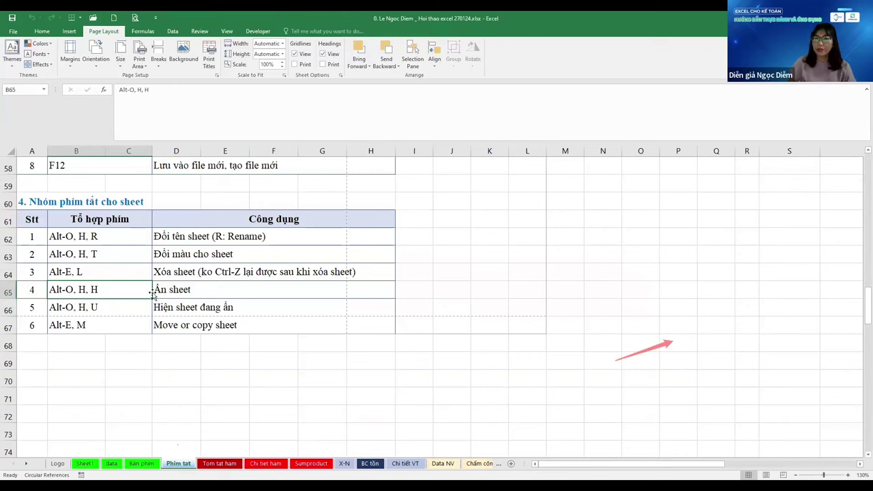
Hide the Phim tat sheet with Alt, O, H, H
{"action": "key", "text": "Right"}
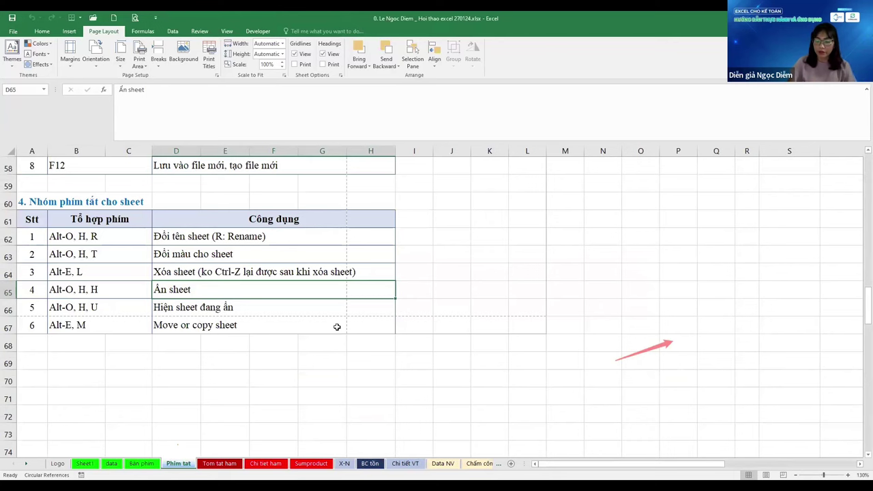
{"action": "key", "text": "alt+o"}
{"action": "key", "text": "h"}
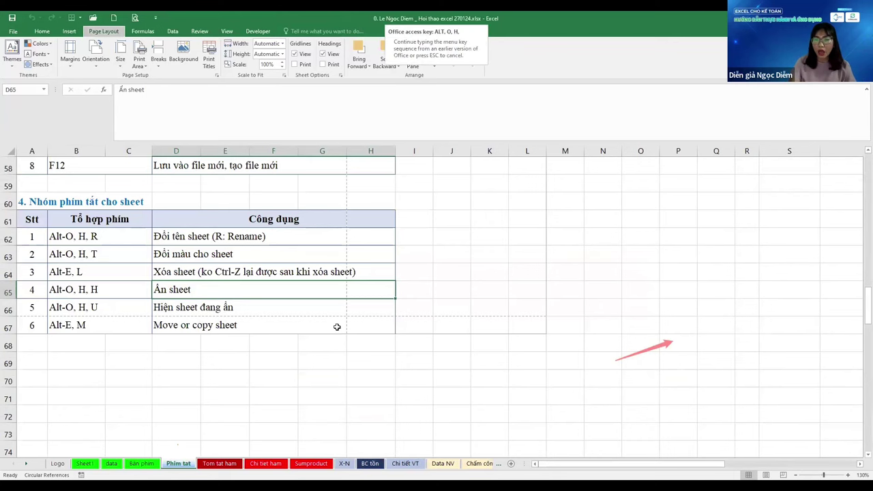
{"action": "key", "text": "h"}
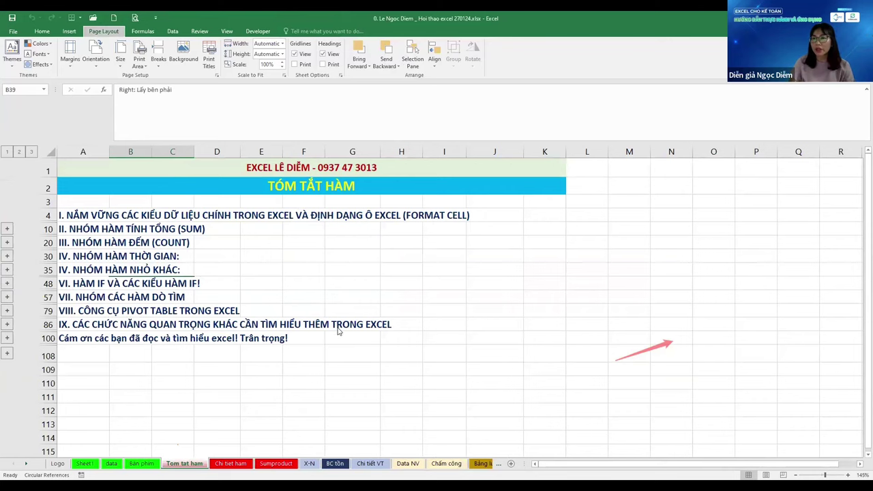
Unhide Phim tat and move on to the Tom tat ham summary sheet
{"action": "key", "text": "alt+o"}
{"action": "key", "text": "h"}
{"action": "key", "text": "u"}
{"action": "key", "text": "Return"}
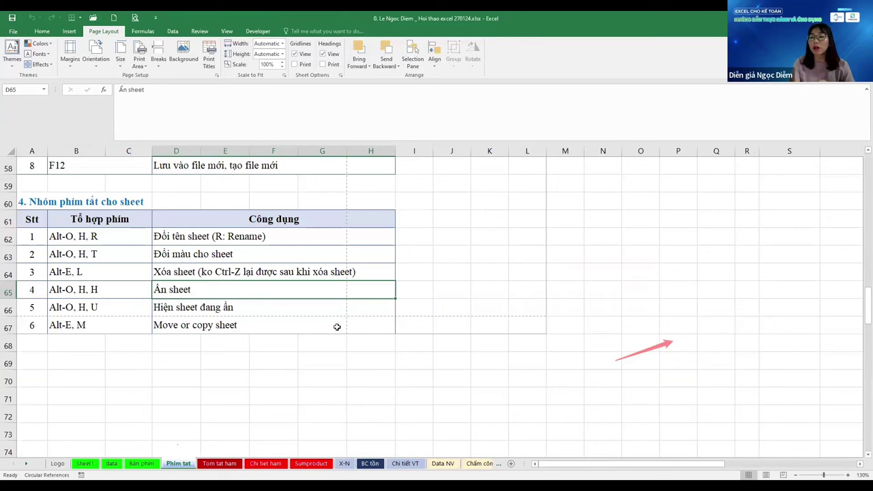
{"action": "key", "text": "ctrl+Page_Down"}
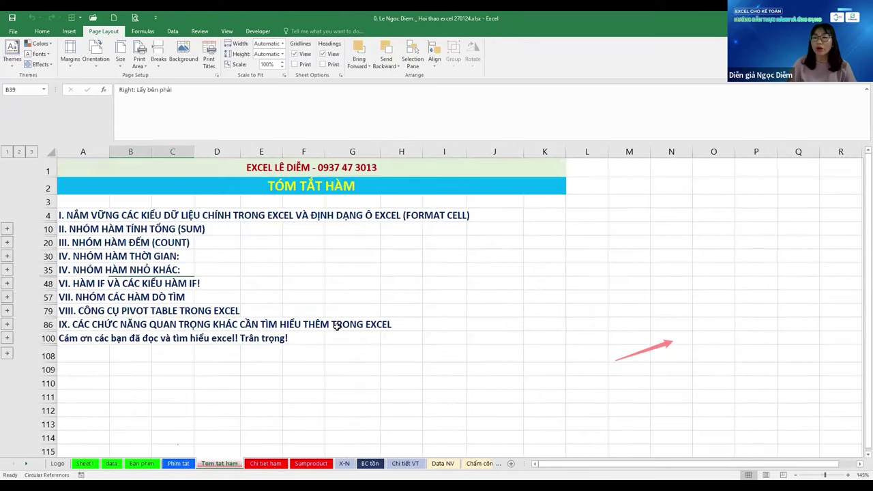
{"action": "key", "text": "ctrl+shift+Page_Down"}
{"action": "key", "text": "ctrl+shift+Page_Down"}
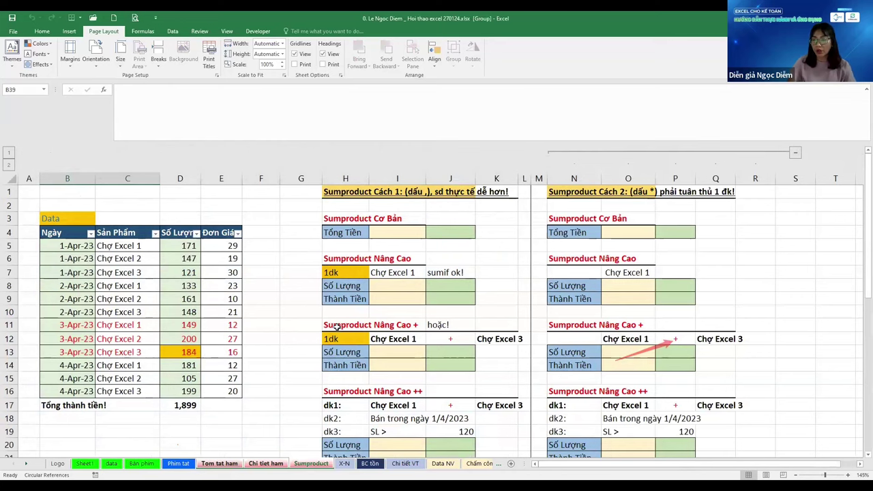
{"action": "key", "text": "ctrl+Page_Up"}
{"action": "key", "text": "ctrl+Page_Up"}
{"action": "key", "text": "ctrl+Page_Up"}
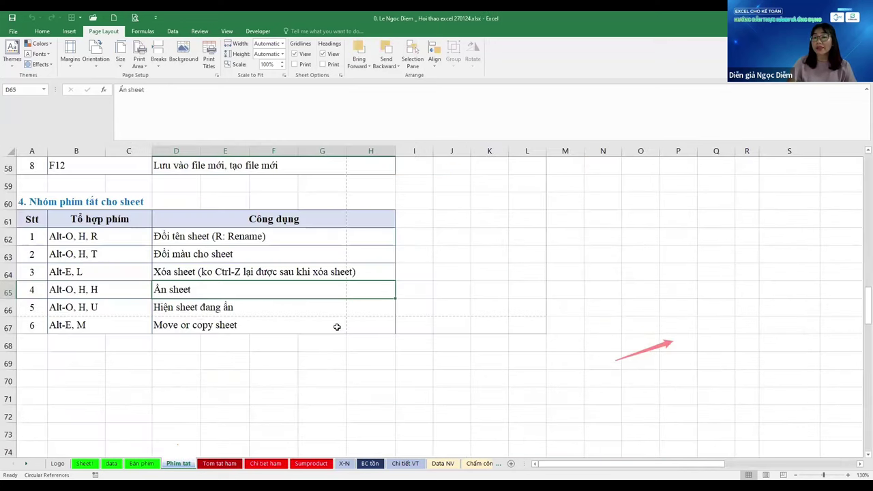
{"action": "key", "text": "ctrl+Page_Down"}
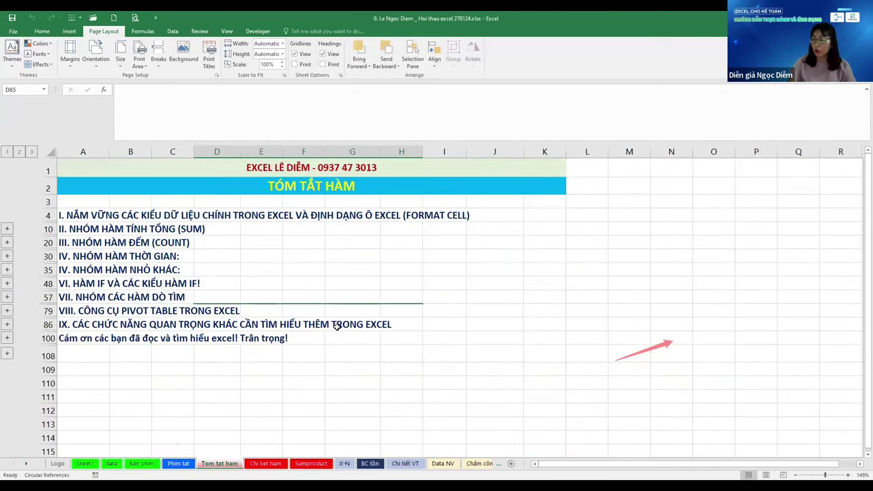
Group Tom tat ham, Chi tiet ham and Sumproduct and hide them together
{"action": "key", "text": "ctrl+shift+Page_Down"}
{"action": "key", "text": "ctrl+shift+Page_Down"}
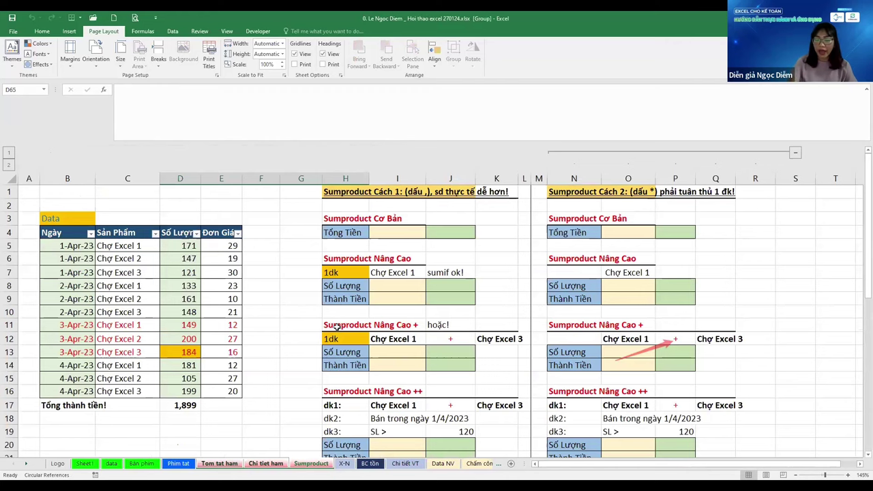
{"action": "key", "text": "alt+o"}
{"action": "key", "text": "h"}
{"action": "key", "text": "h"}
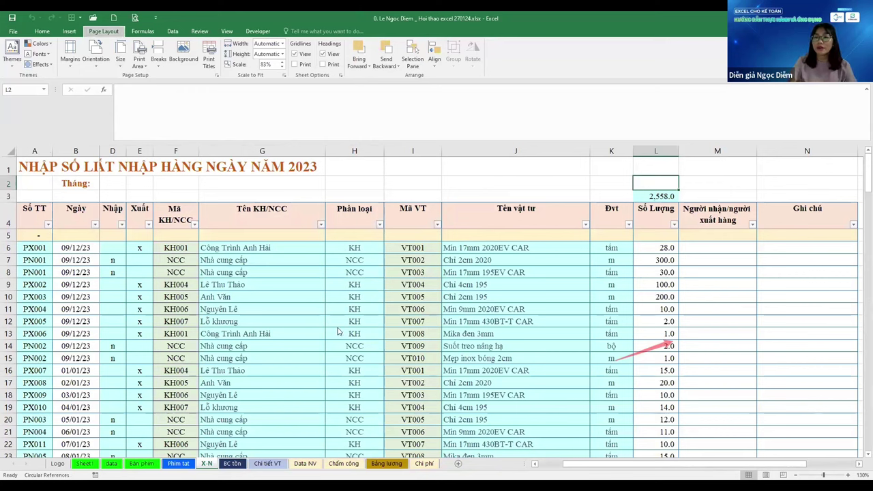
{"action": "key", "text": "alt+o"}
Unhide the Tom tat ham and Chi tiet ham sheets one at a time
{"action": "key", "text": "h"}
{"action": "key", "text": "u"}
{"action": "key", "text": "End"}
{"action": "key", "text": "Up"}
{"action": "key", "text": "Up"}
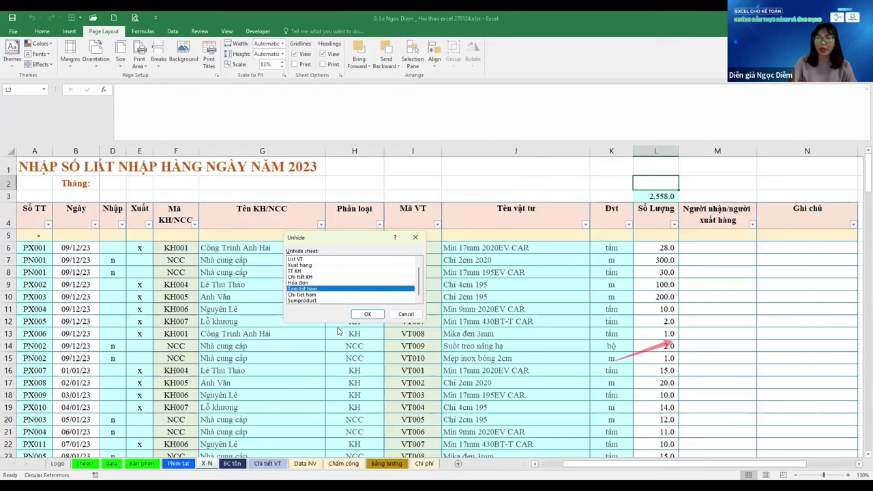
{"action": "key", "text": "Return"}
{"action": "key", "text": "alt+o"}
{"action": "key", "text": "h"}
{"action": "key", "text": "u"}
{"action": "key", "text": "End"}
{"action": "key", "text": "Up"}
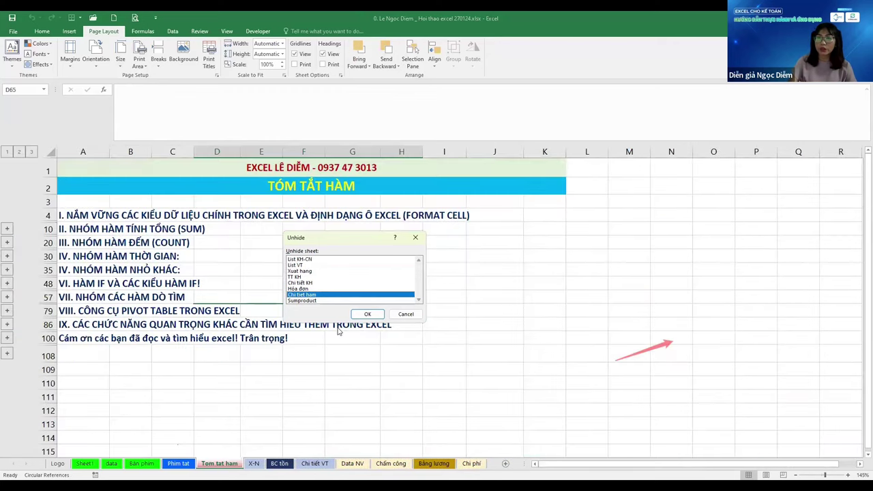
{"action": "key", "text": "Return"}
Unhide the Sumproduct sheet and return to the Phim tat sheet
{"action": "key", "text": "alt+o"}
{"action": "key", "text": "h"}
{"action": "key", "text": "u"}
{"action": "key", "text": "End"}
{"action": "key", "text": "Return"}
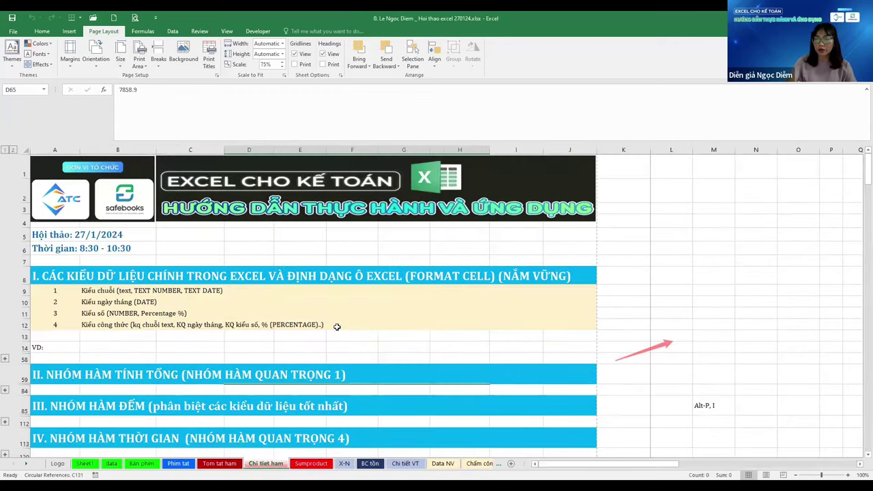
{"action": "key", "text": "ctrl+Page_Up"}
{"action": "key", "text": "ctrl+Page_Up"}
{"action": "key", "text": "ctrl+Page_Up"}
{"action": "key", "text": "ctrl+Page_Up"}
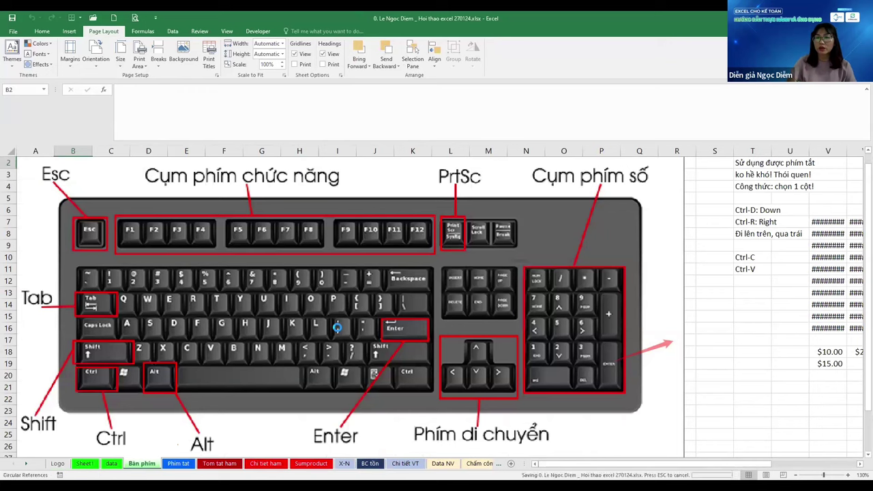
{"action": "key", "text": "ctrl+Page_Up"}
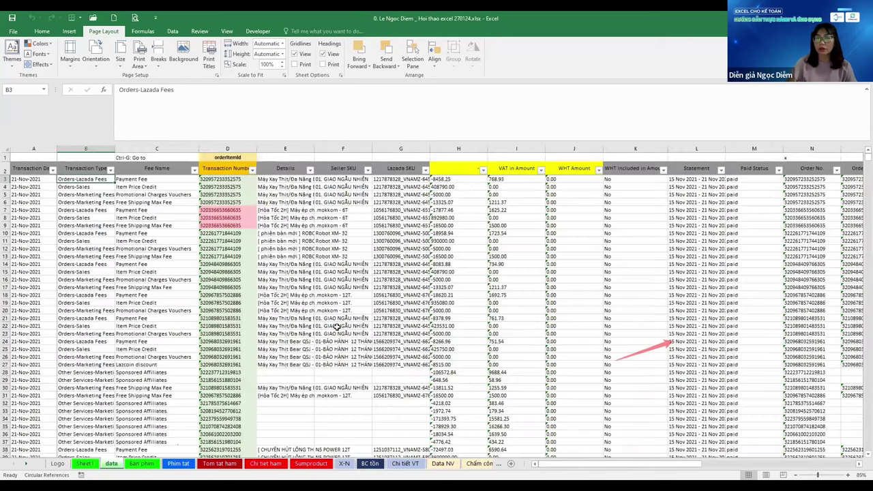
{"action": "key", "text": "ctrl+Page_Down"}
{"action": "key", "text": "ctrl+Page_Down"}
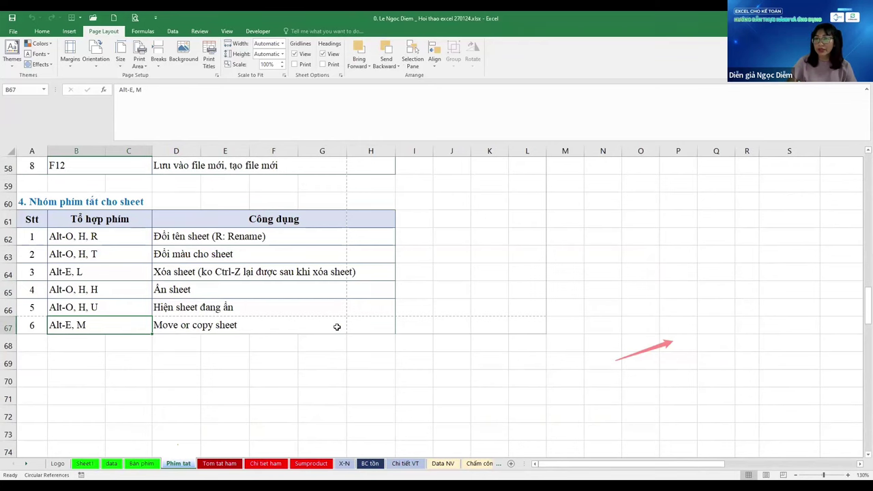
Jump to the top of Phim tat and open Paste Special, selecting D9
{"action": "key", "text": "Right"}
{"action": "key", "text": "Right"}
{"action": "key", "text": "Right"}
{"action": "key", "text": "ctrl+Home"}
{"action": "key", "text": "alt+e"}
{"action": "key", "text": "s"}
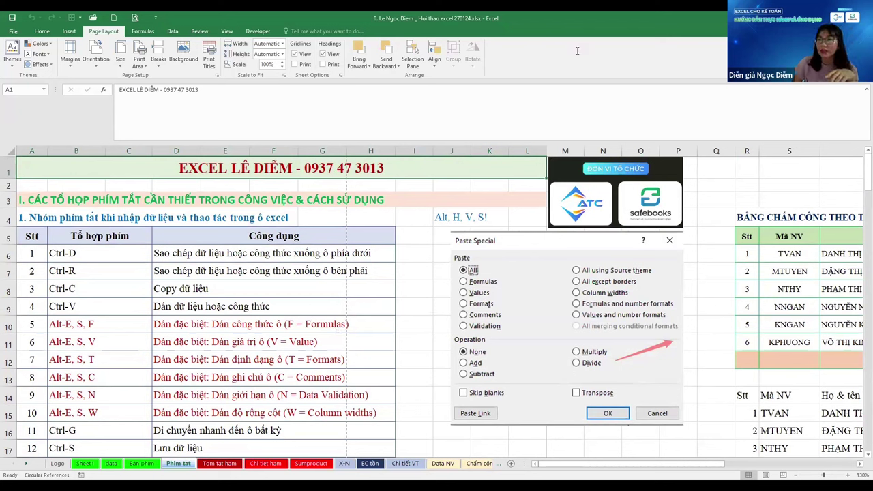
{"action": "left_click", "coordinate": [332, 302]}
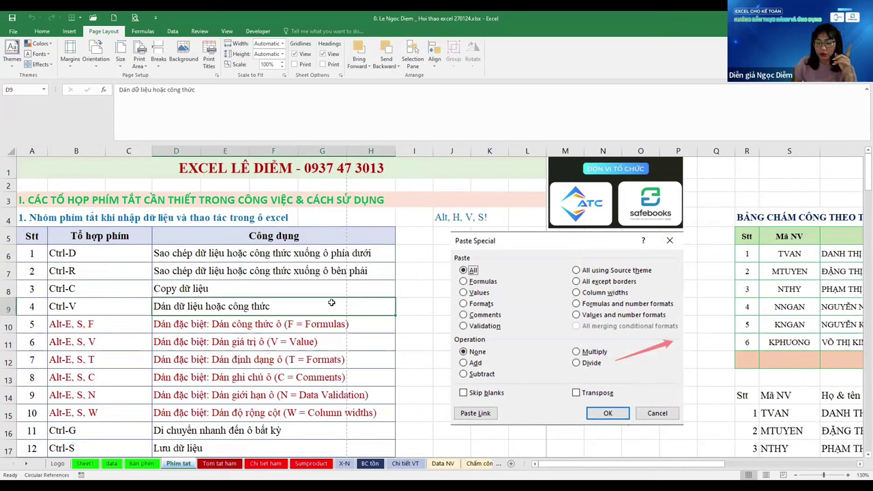
Display the ribbon KeyTips for the Home and then the Data commands
{"action": "key", "text": "alt"}
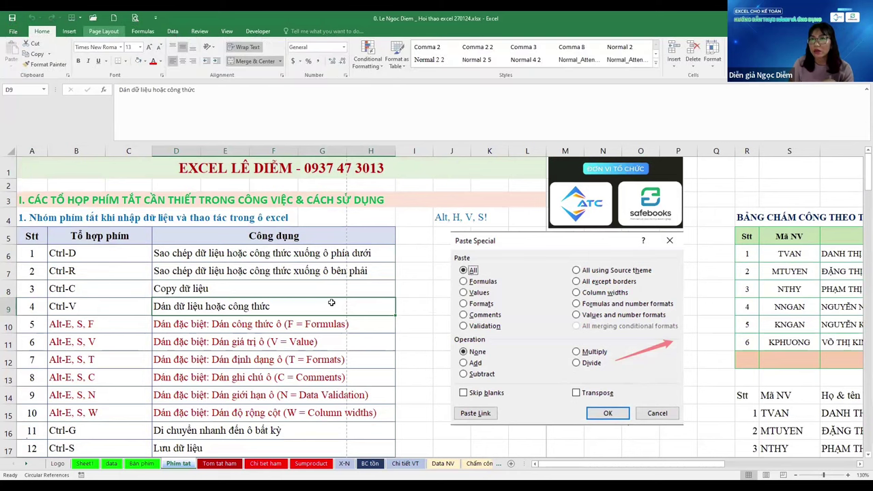
{"action": "key", "text": "alt+h"}
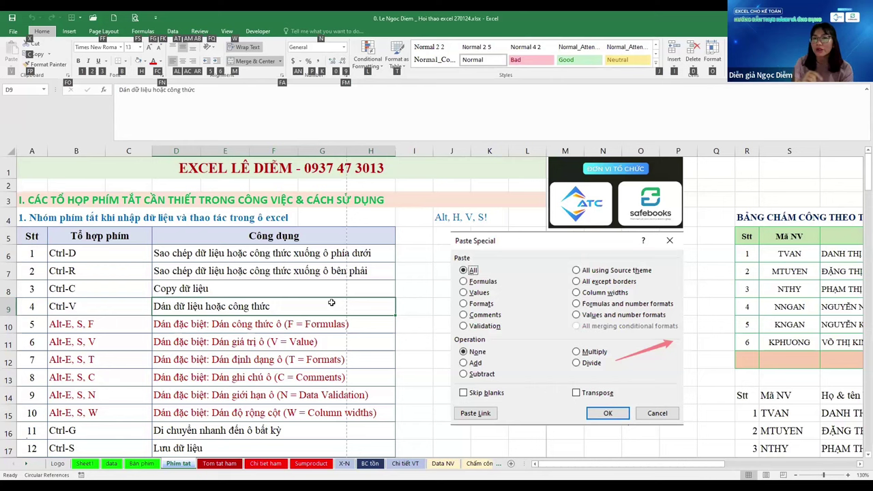
{"action": "key", "text": "alt"}
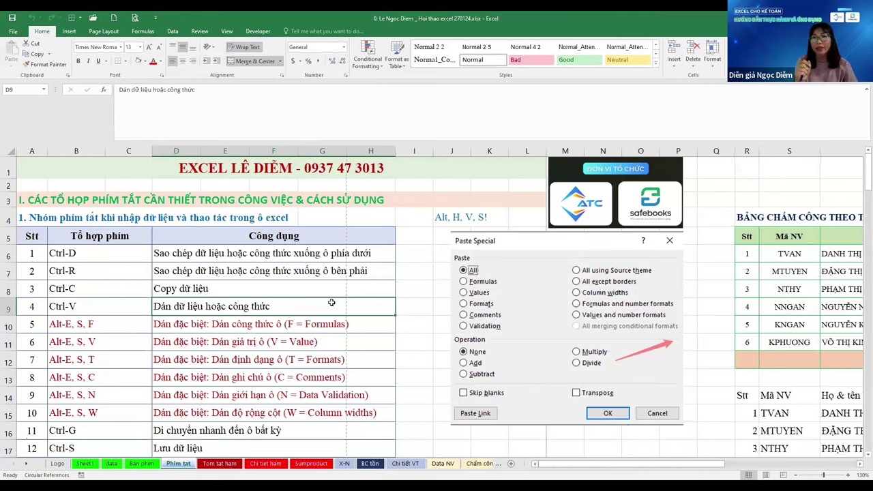
{"action": "key", "text": "alt"}
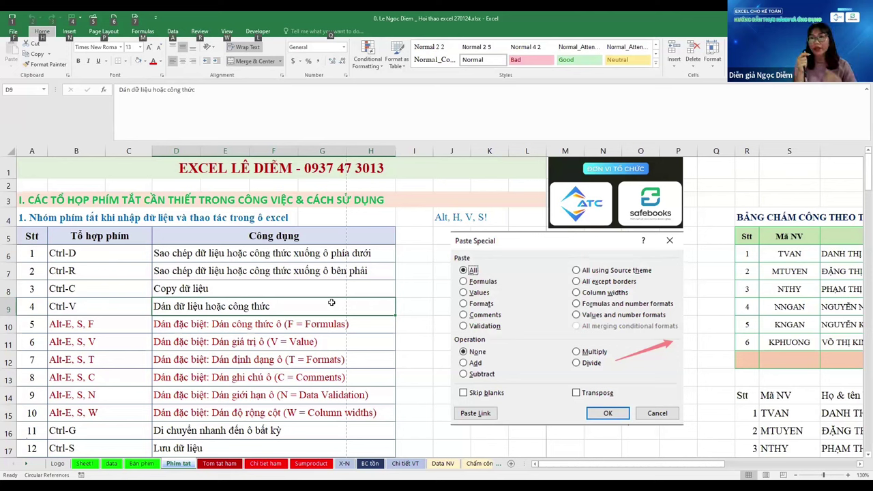
{"action": "key", "text": "a"}
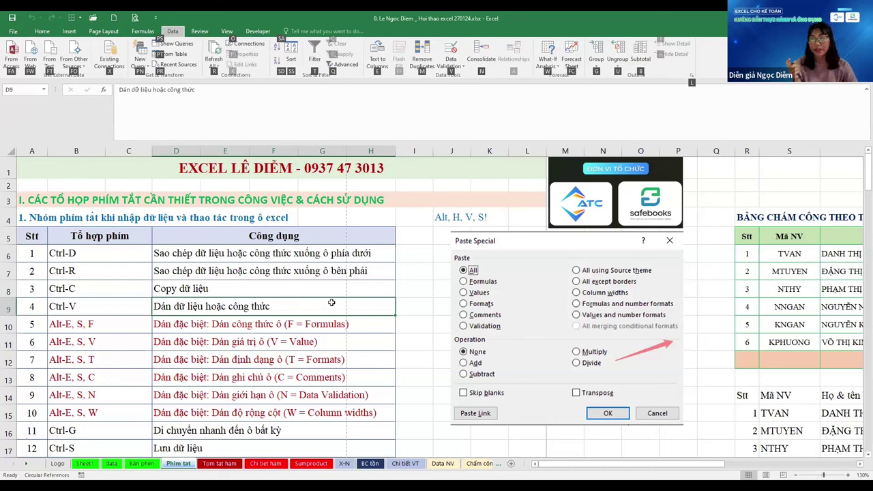
Open and dismiss Data Validation via KeyTips, then switch to the Bàn phím sheet
{"action": "key", "text": "v"}
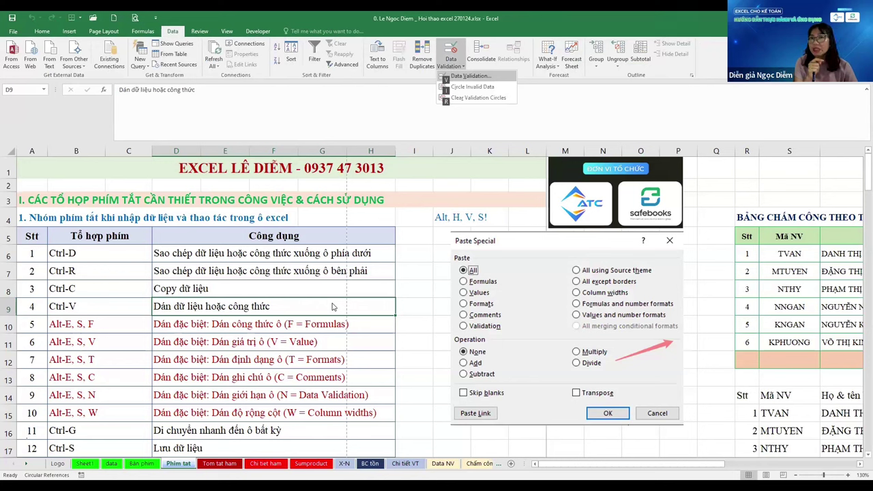
{"action": "key", "text": "v"}
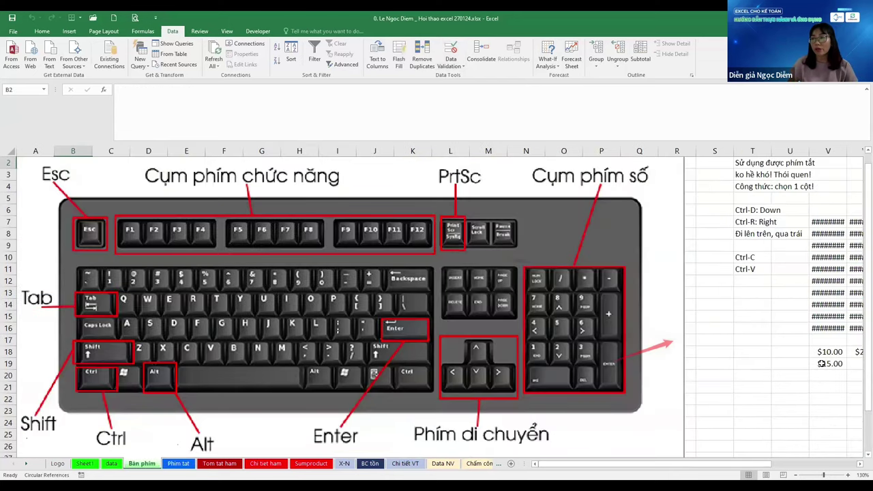
{"action": "left_click", "coordinate": [817, 359]}
{"action": "key", "text": "Right"}
{"action": "key", "text": "Right"}
{"action": "key", "text": "Right"}
{"action": "key", "text": "Right"}
{"action": "key", "text": "Right"}
{"action": "key", "text": "Right"}
{"action": "key", "text": "Right"}
{"action": "key", "text": "Right"}
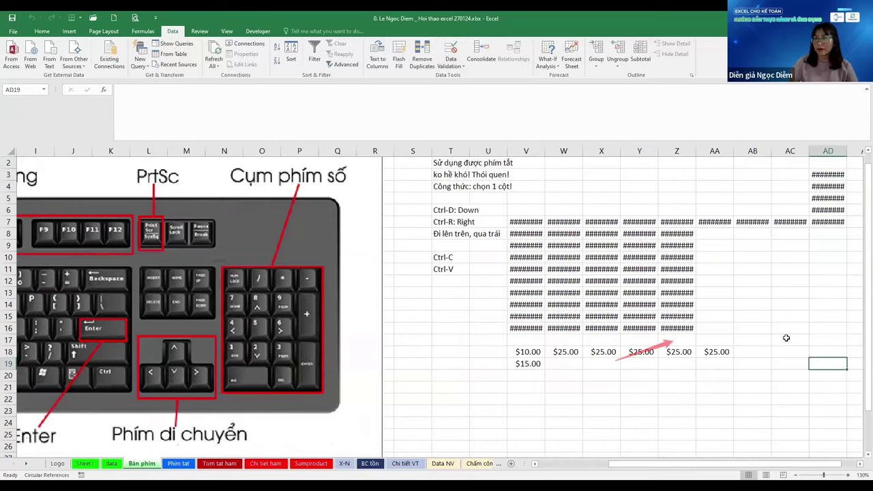
Enter the note 'Tô mau dữ liệu!' in cell T21
{"action": "scroll", "coordinate": [785, 335], "scroll_direction": "left", "scroll_amount": 1}
{"action": "left_click", "coordinate": [409, 361]}
{"action": "scroll", "coordinate": [410, 360], "scroll_direction": "down", "scroll_amount": 2}
{"action": "key", "text": "Down"}
{"action": "key", "text": "Down"}
{"action": "key", "text": "Left"}
{"action": "key", "text": "Left"}
{"action": "type", "text": "Tô mau"}
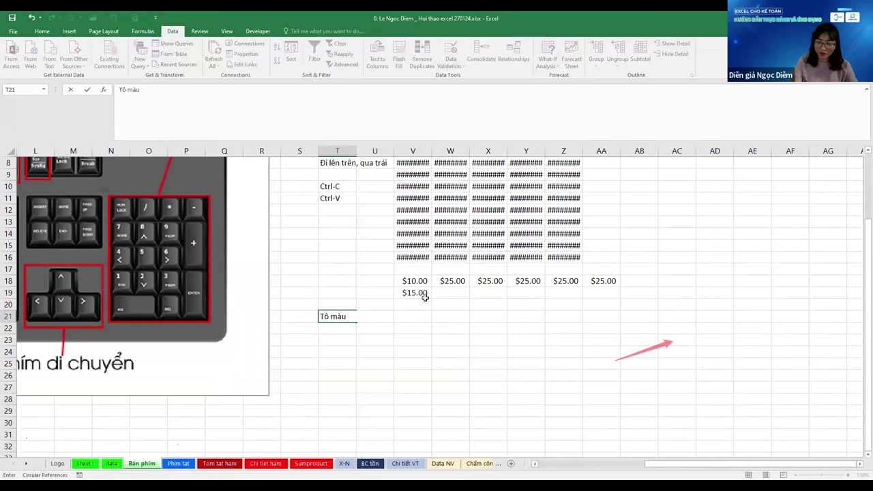
{"action": "type", "text": " dữ liệu!"}
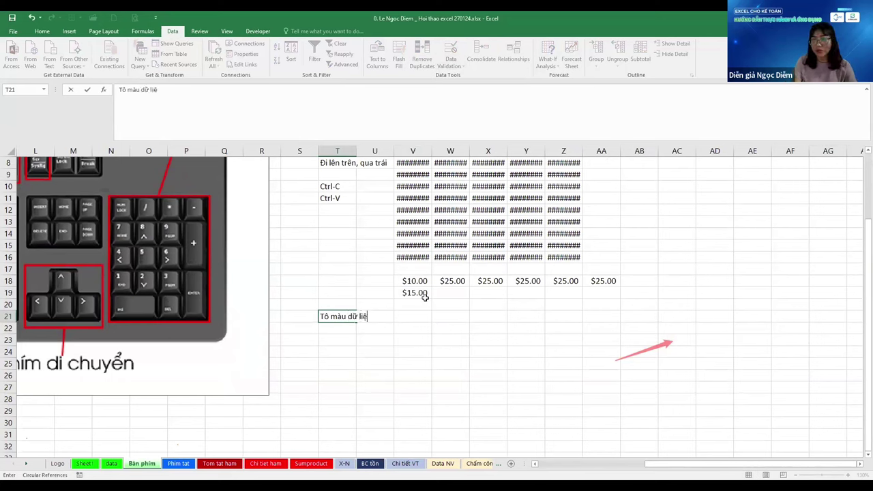
{"action": "key", "text": "Return"}
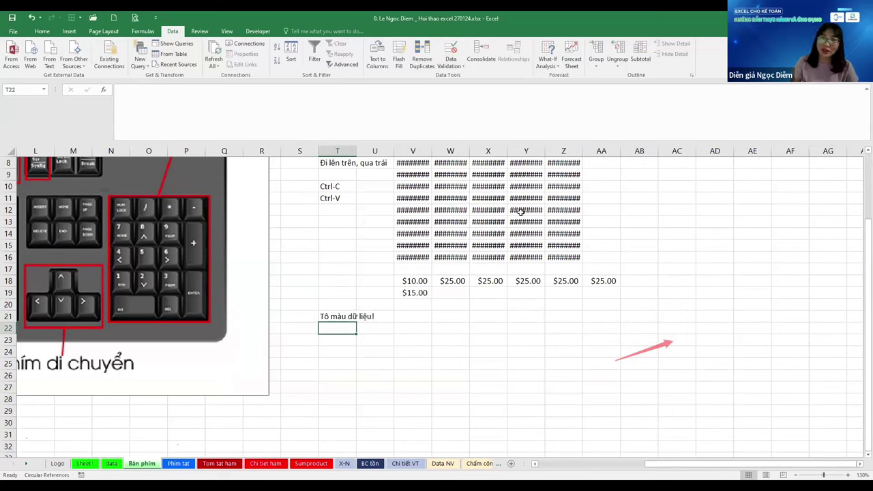
Browse the Undo list and Fill Color's More Colors picker, cancelling without filling
{"action": "left_click", "coordinate": [39, 17]}
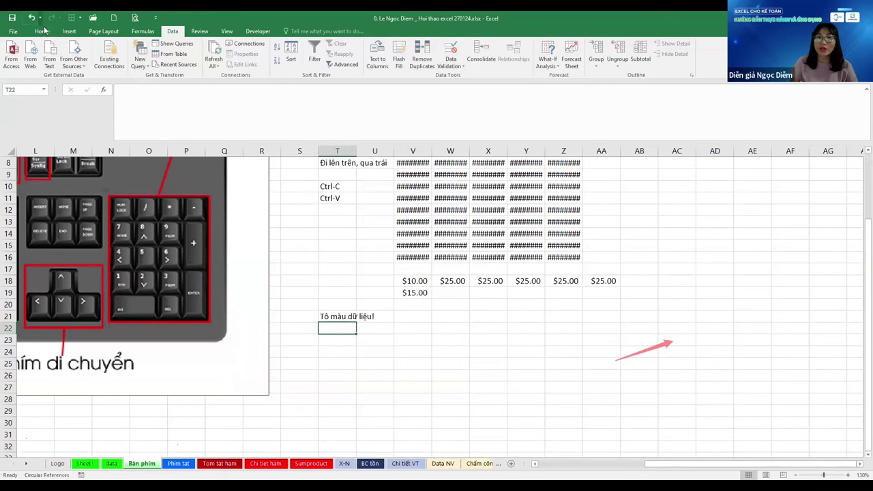
{"action": "left_click", "coordinate": [43, 31]}
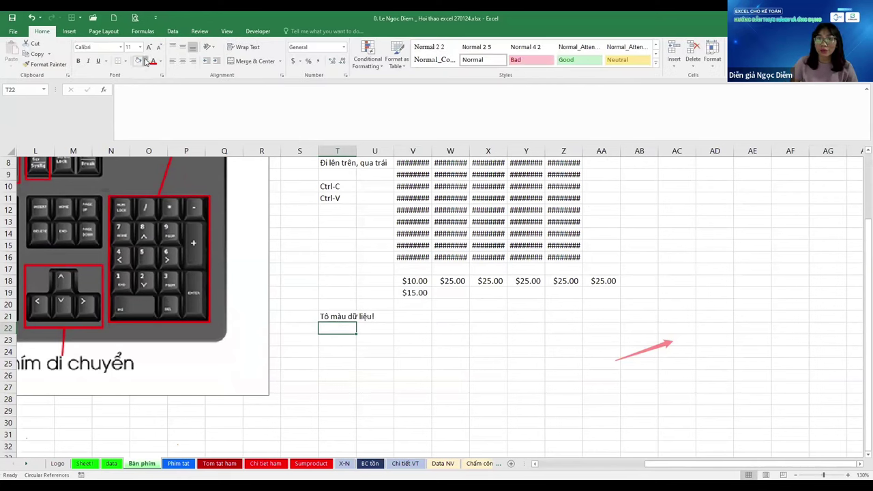
{"action": "left_click", "coordinate": [144, 61]}
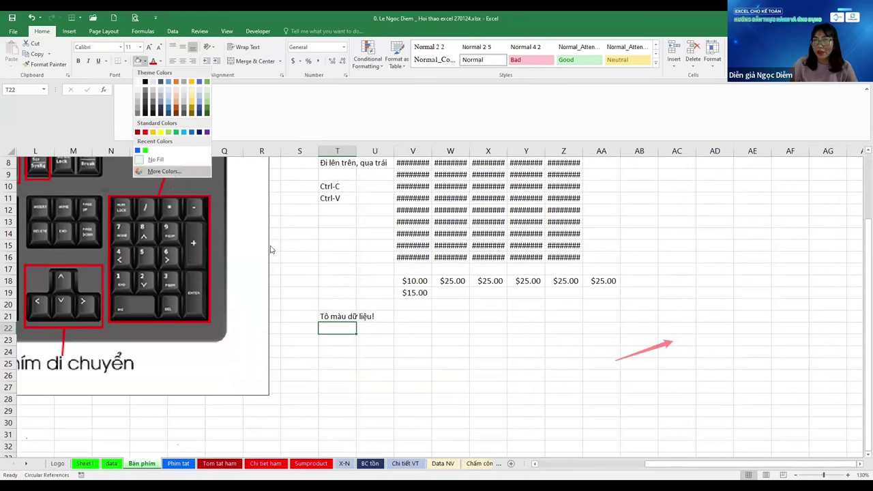
{"action": "key", "text": "Return"}
{"action": "left_click", "coordinate": [298, 218]}
{"action": "left_click", "coordinate": [327, 218]}
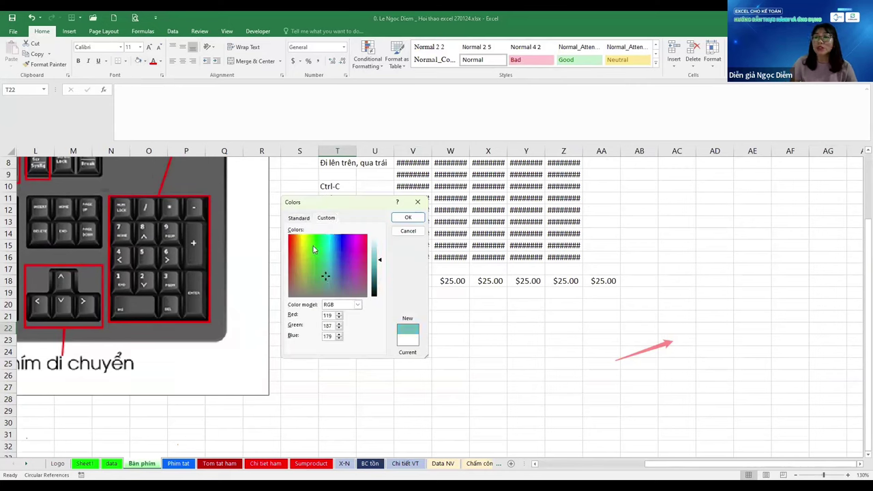
{"action": "key", "text": "Escape"}
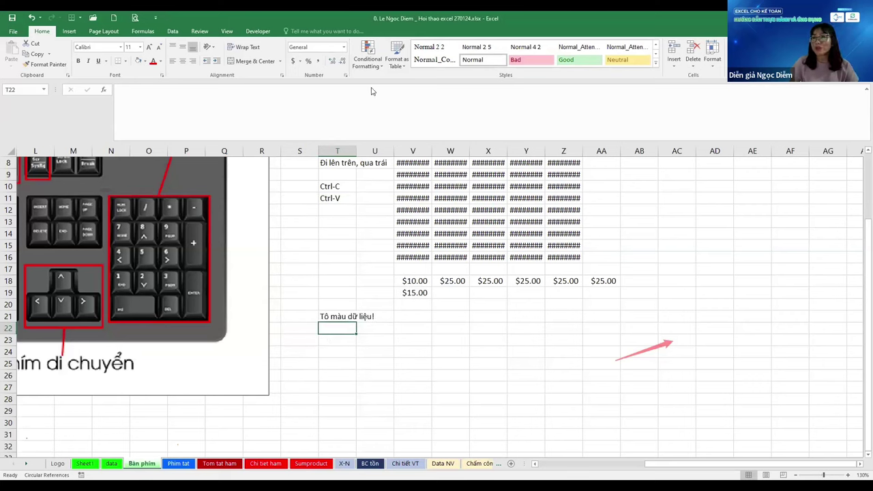
Look over Conditional Formatting options, select T17, then return to Phim tat with Paste Special
{"action": "left_click", "coordinate": [367, 56]}
{"action": "mouse_move", "coordinate": [413, 83]}
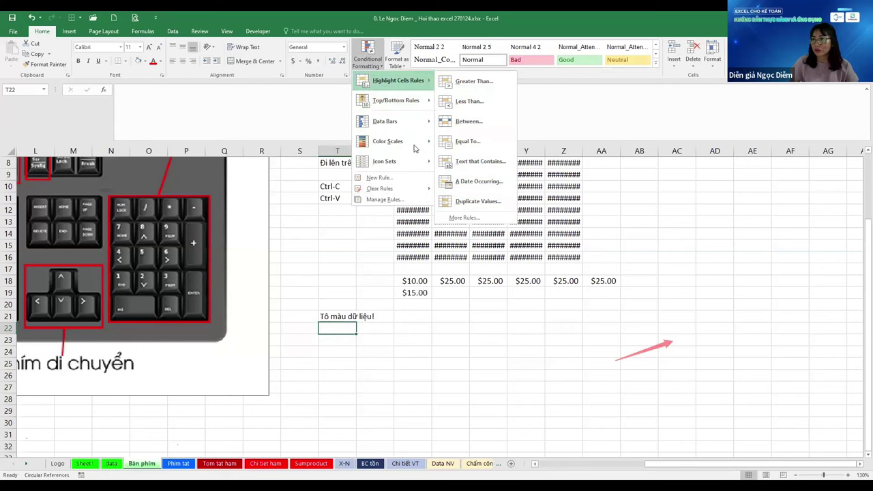
{"action": "left_click", "coordinate": [347, 318]}
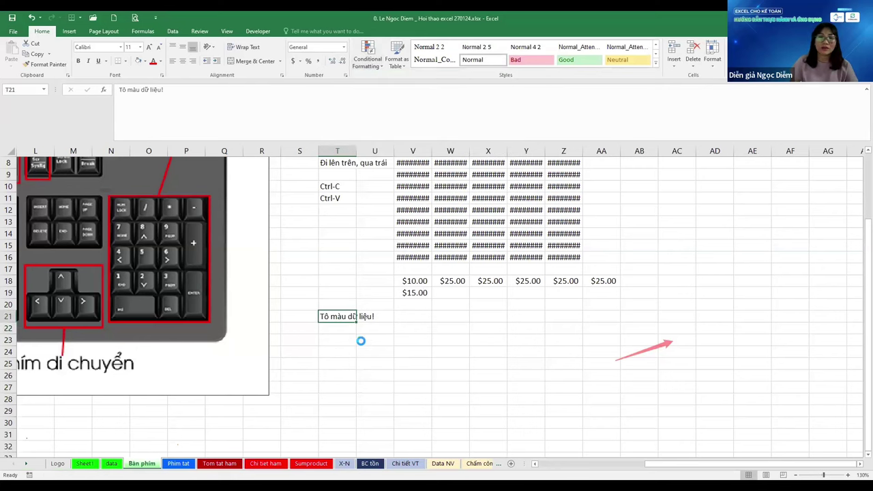
{"action": "left_click", "coordinate": [349, 273]}
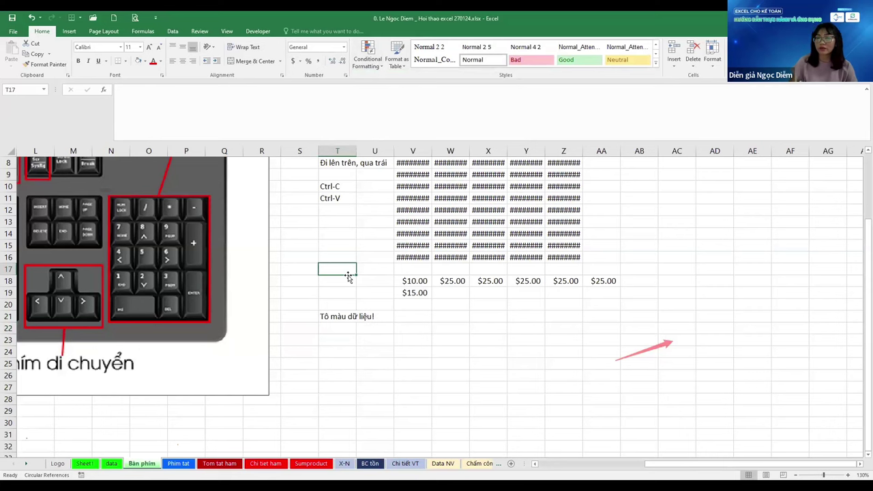
{"action": "key", "text": "ctrl+Page_Down"}
{"action": "key", "text": "ctrl+alt+v"}
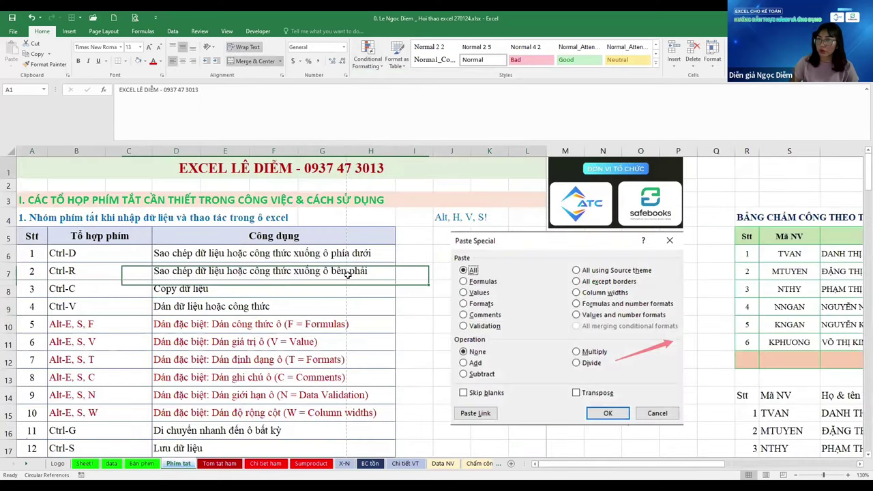
Select B8 and scroll through the Phim tat shortcut tables, then press Ctrl+Alt+V
{"action": "left_click", "coordinate": [96, 290]}
{"action": "scroll", "coordinate": [92, 301], "scroll_direction": "down", "scroll_amount": 2}
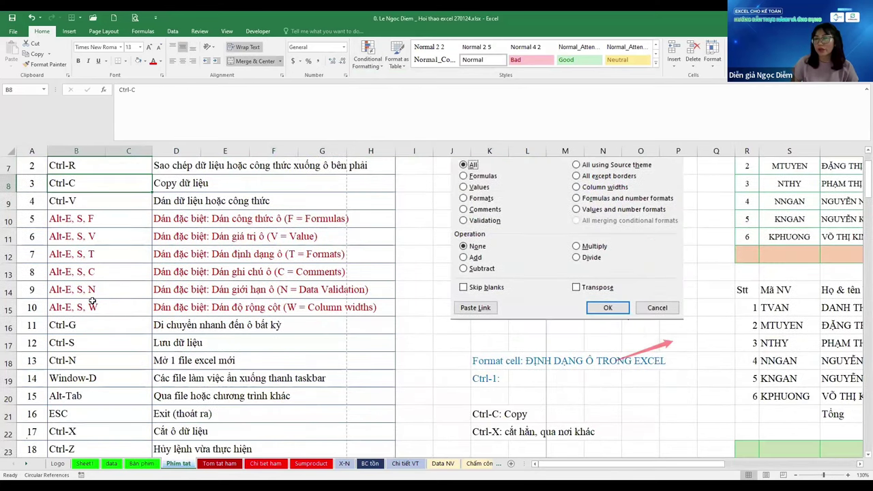
{"action": "scroll", "coordinate": [92, 300], "scroll_direction": "down", "scroll_amount": 6}
{"action": "scroll", "coordinate": [92, 301], "scroll_direction": "down", "scroll_amount": 8}
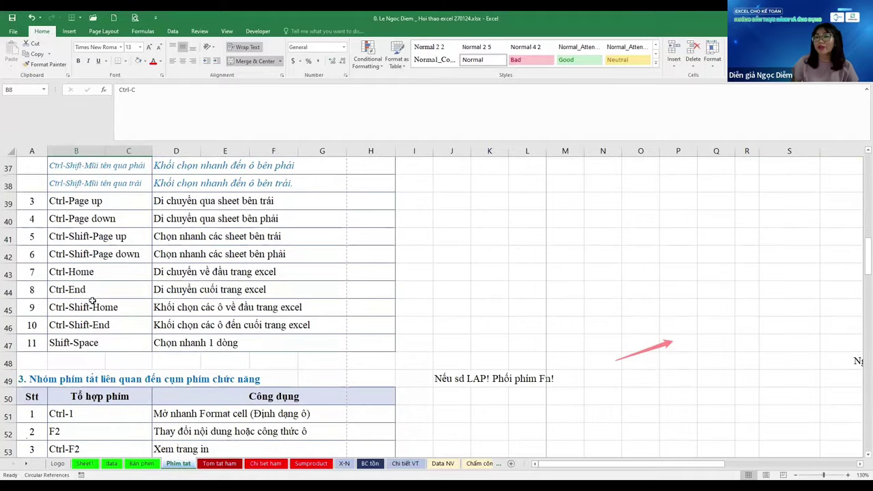
{"action": "scroll", "coordinate": [92, 301], "scroll_direction": "down", "scroll_amount": 2}
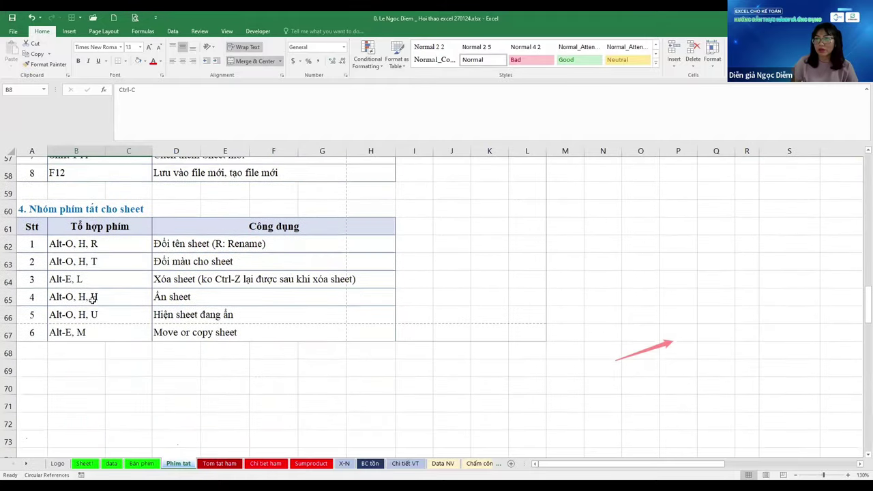
{"action": "scroll", "coordinate": [157, 302], "scroll_direction": "up", "scroll_amount": 15}
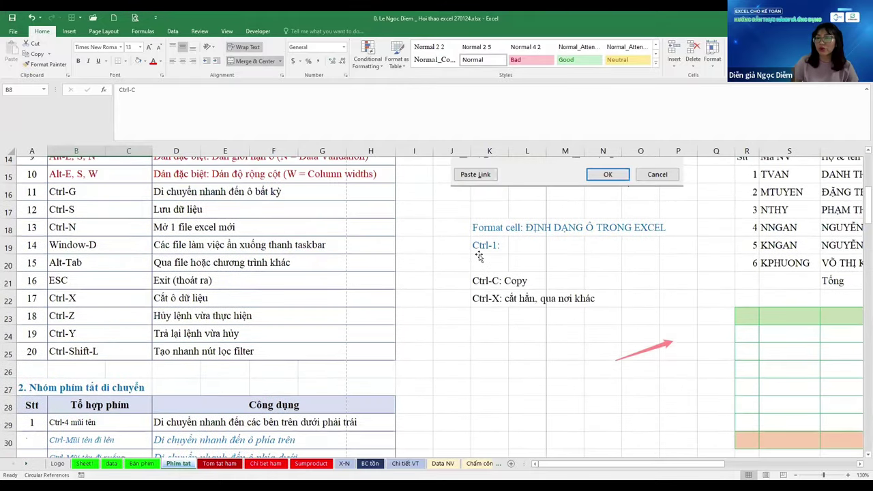
{"action": "key", "text": "ctrl+alt+v"}
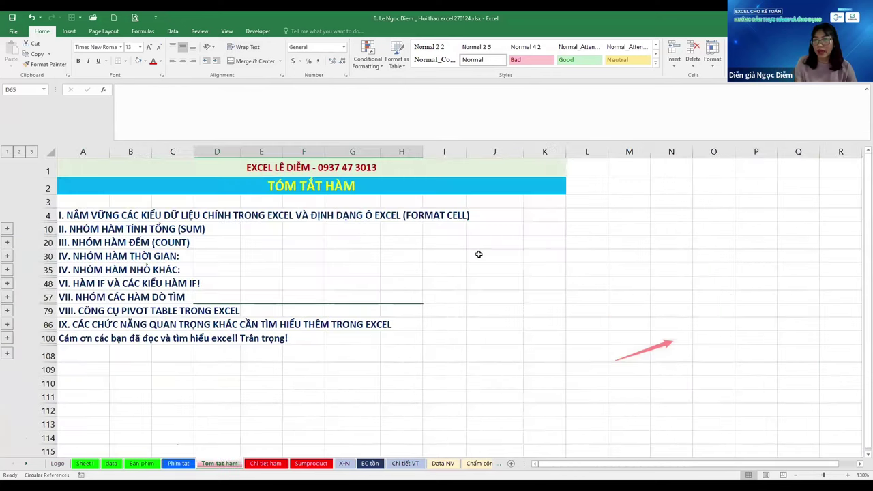
Switch to the Chi tiet ham sheet and look over the section I heading area
{"action": "key", "text": "ctrl+Page_Down"}
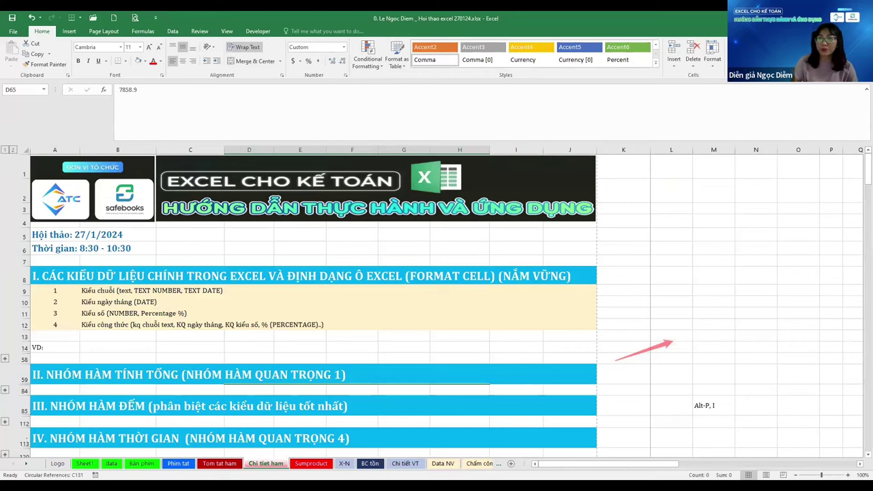
{"action": "left_click", "coordinate": [717, 290]}
{"action": "scroll", "coordinate": [717, 291], "scroll_direction": "down", "scroll_amount": 1}
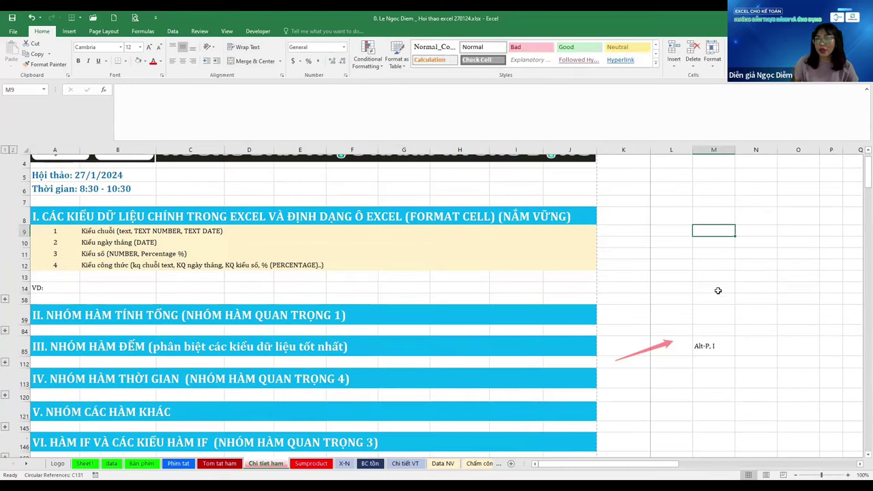
{"action": "left_click", "coordinate": [350, 213]}
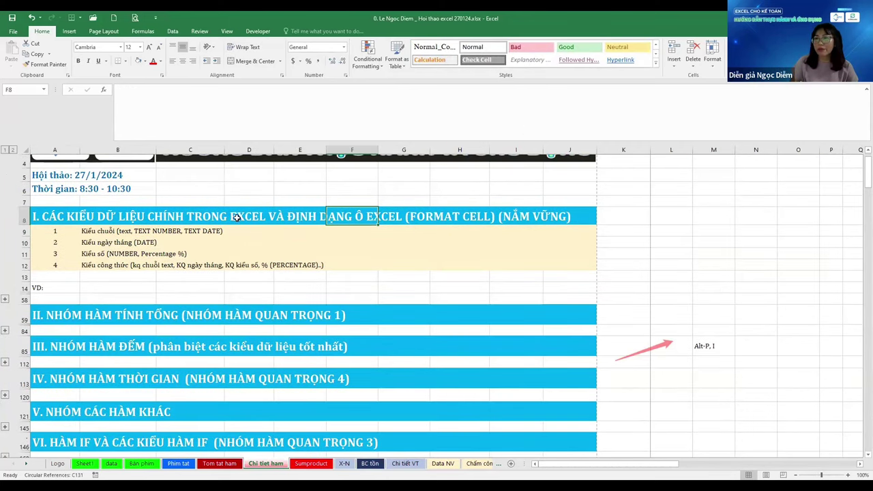
{"action": "left_click", "coordinate": [42, 214]}
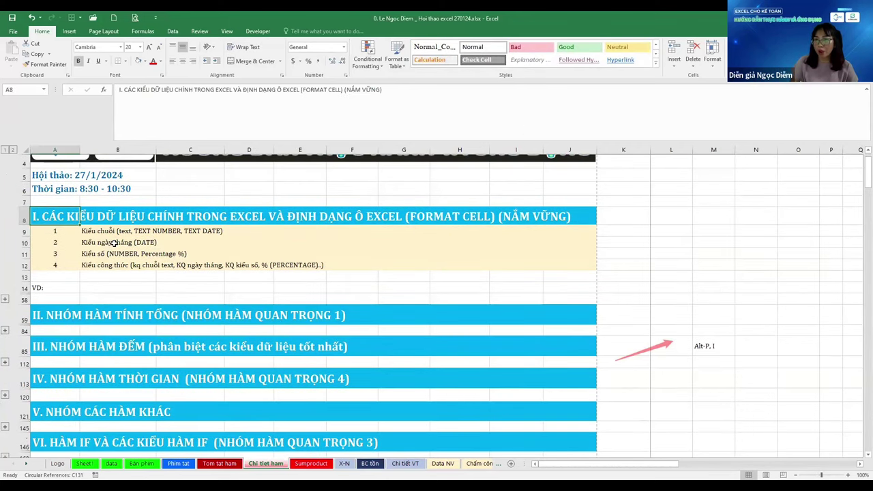
{"action": "left_click", "coordinate": [681, 203]}
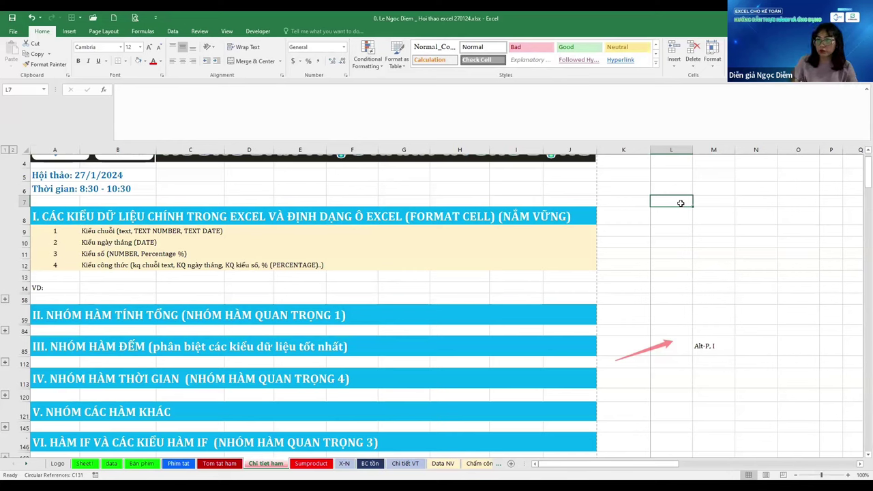
{"action": "key", "text": "Down"}
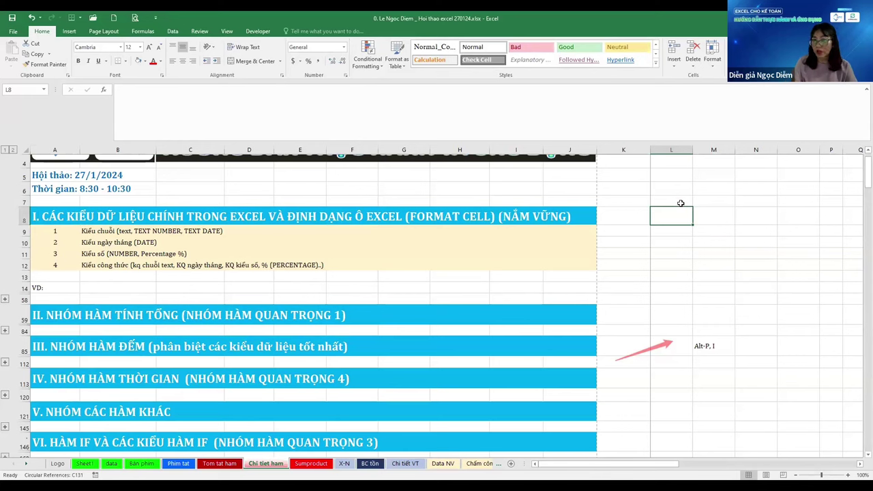
{"action": "scroll", "coordinate": [595, 227], "scroll_direction": "up", "scroll_amount": 2}
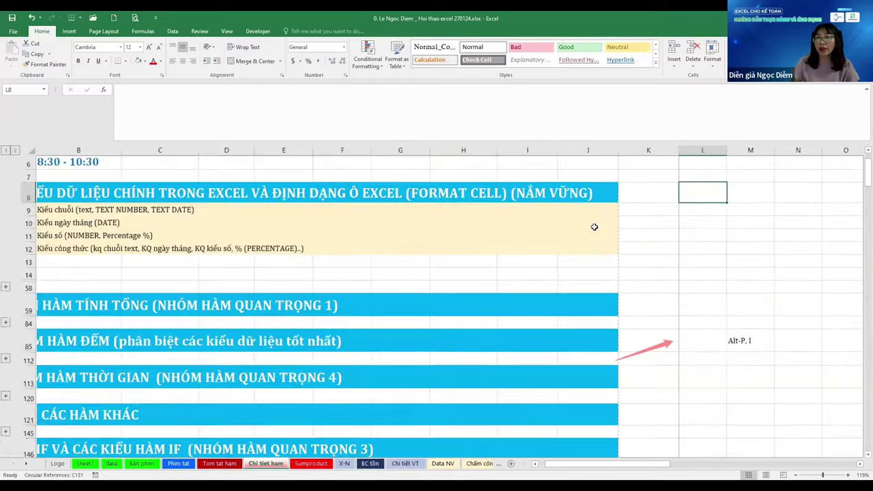
Move from I11 into the data-type list and step through its items in column B
{"action": "left_click", "coordinate": [525, 237]}
{"action": "key", "text": "Home"}
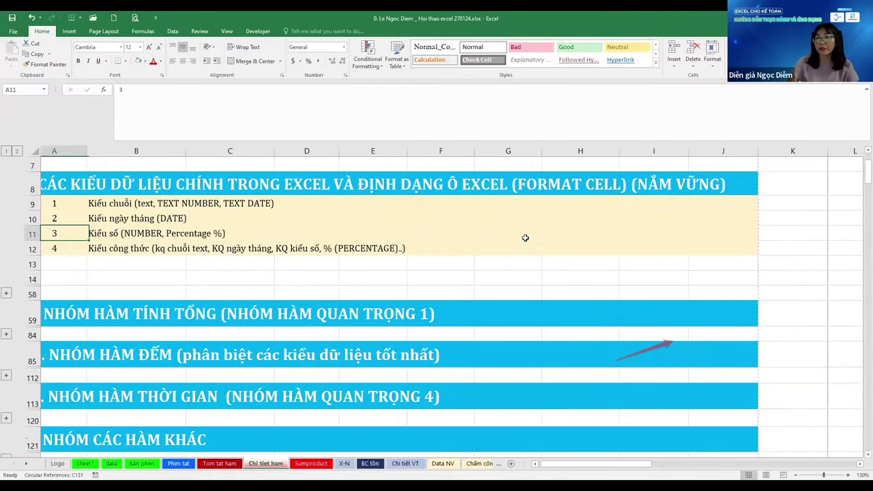
{"action": "key", "text": "Right"}
{"action": "key", "text": "Up"}
{"action": "key", "text": "Down"}
{"action": "key", "text": "Down"}
{"action": "key", "text": "Down"}
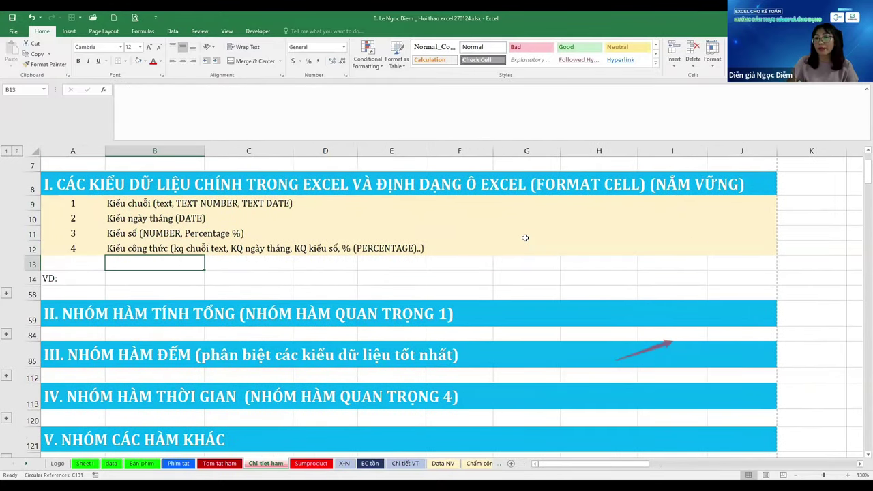
{"action": "key", "text": "Up"}
{"action": "key", "text": "Up"}
{"action": "key", "text": "Up"}
{"action": "key", "text": "Up"}
{"action": "key", "text": "Down"}
{"action": "key", "text": "Down"}
{"action": "key", "text": "Down"}
{"action": "key", "text": "Down"}
{"action": "key", "text": "Up"}
{"action": "key", "text": "Up"}
{"action": "key", "text": "Up"}
{"action": "key", "text": "Up"}
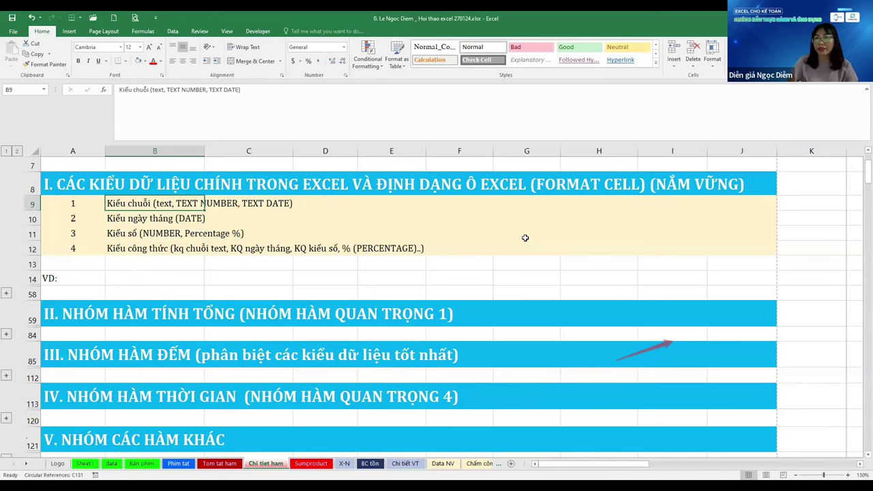
Move along row 9 to the date entry in B10 and expand grouped rows 15–57
{"action": "key", "text": "Right"}
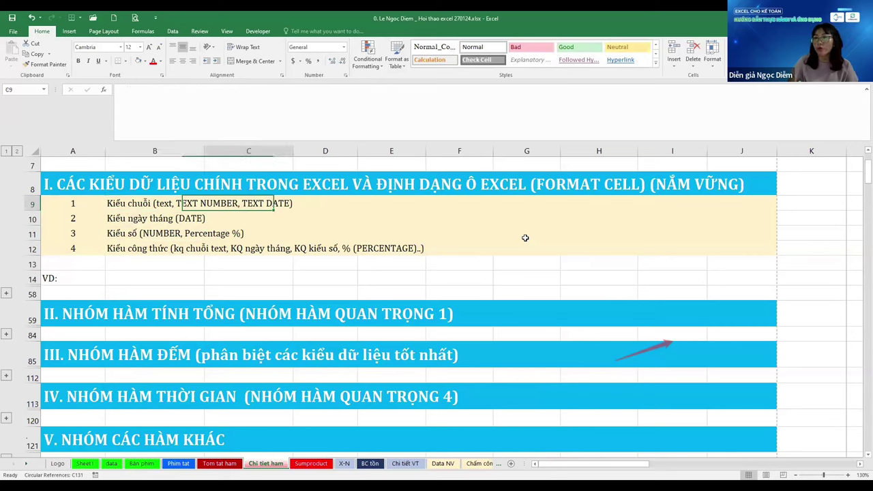
{"action": "key", "text": "Right"}
{"action": "key", "text": "Right"}
{"action": "key", "text": "Right"}
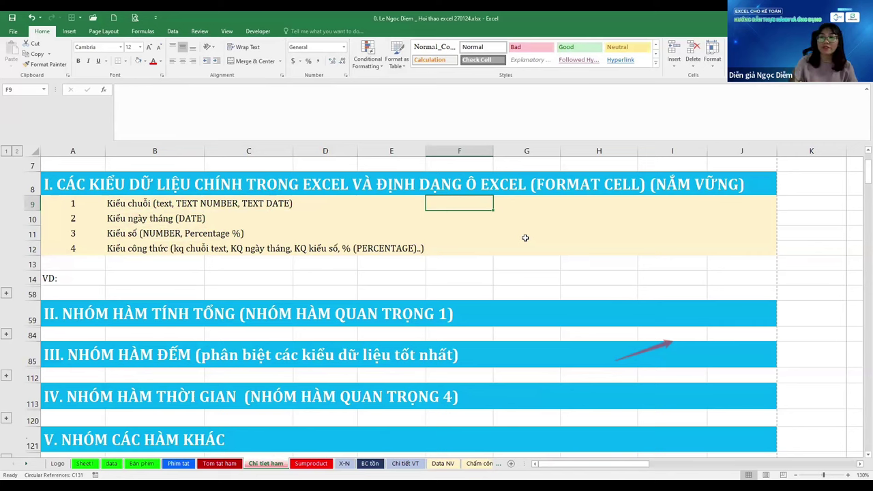
{"action": "key", "text": "Right"}
{"action": "key", "text": "ctrl+Left"}
{"action": "key", "text": "Down"}
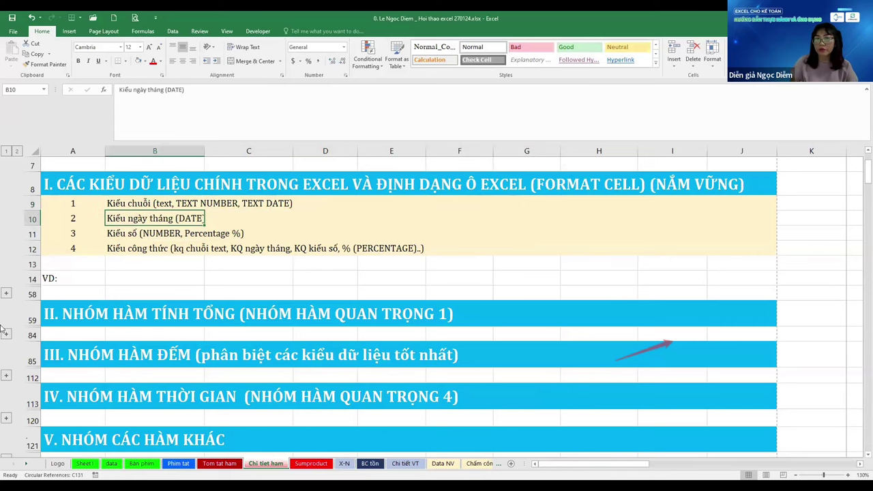
{"action": "left_click", "coordinate": [6, 291]}
Scroll up and down the sheet to locate the Ngày / Số lượng date table
{"action": "scroll", "coordinate": [369, 255], "scroll_direction": "up", "scroll_amount": 15}
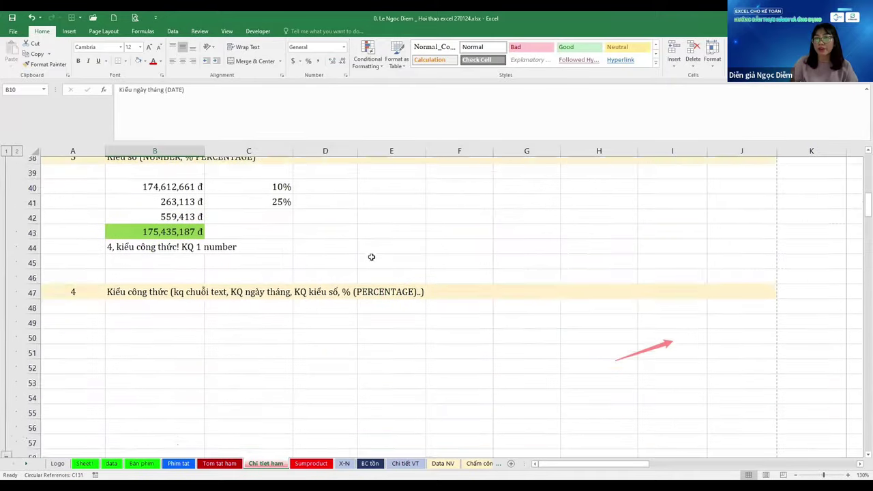
{"action": "scroll", "coordinate": [366, 255], "scroll_direction": "down", "scroll_amount": 7}
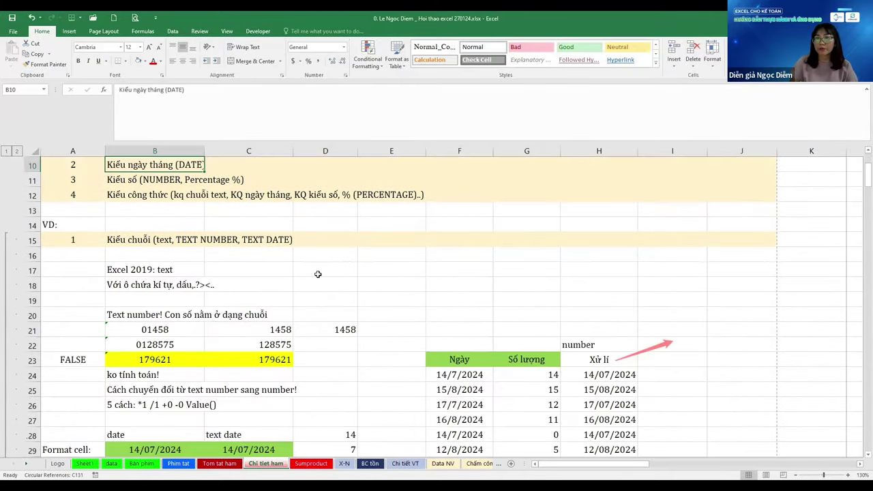
{"action": "scroll", "coordinate": [234, 300], "scroll_direction": "down", "scroll_amount": 6}
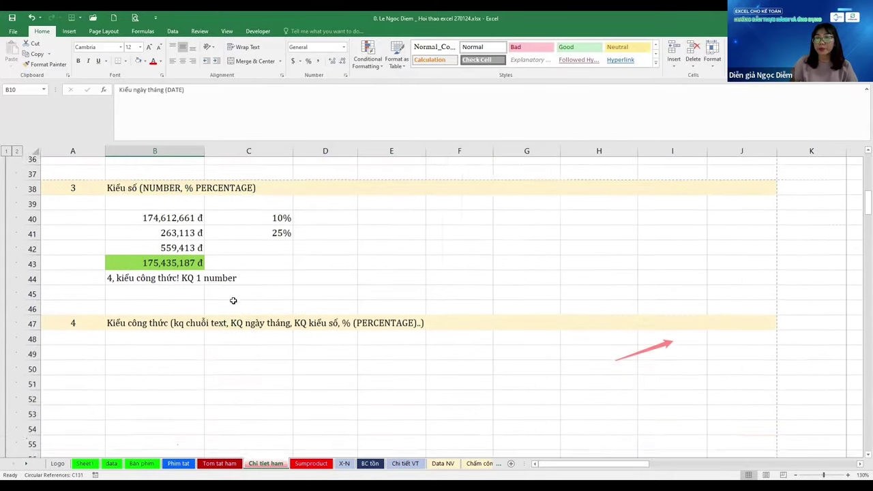
{"action": "scroll", "coordinate": [231, 298], "scroll_direction": "up", "scroll_amount": 6}
{"action": "scroll", "coordinate": [229, 298], "scroll_direction": "up", "scroll_amount": 3}
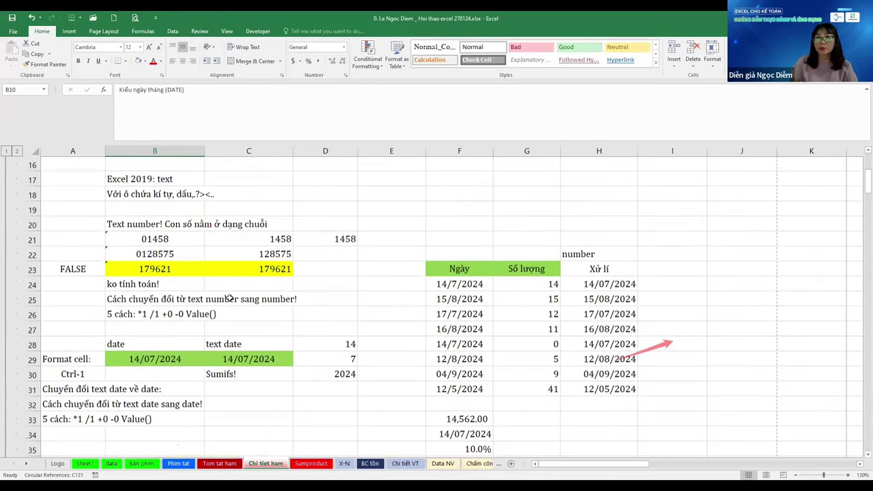
{"action": "scroll", "coordinate": [229, 298], "scroll_direction": "down", "scroll_amount": 10}
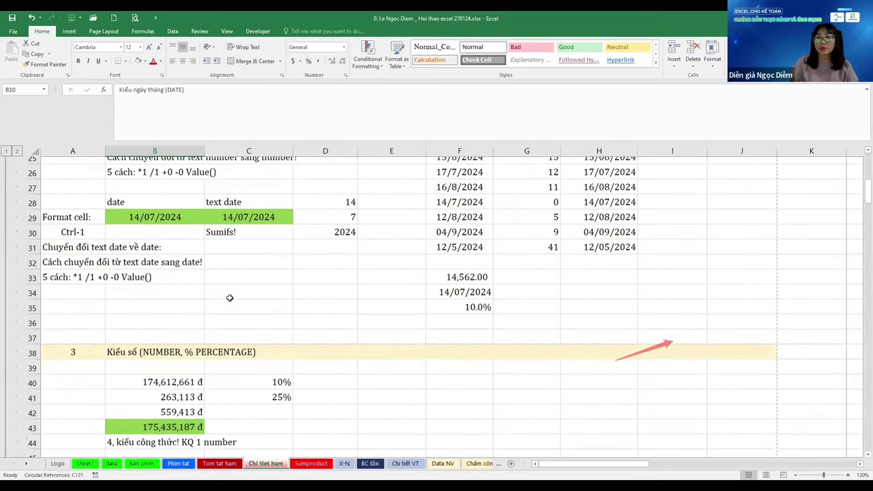
{"action": "scroll", "coordinate": [230, 298], "scroll_direction": "down", "scroll_amount": 2}
{"action": "scroll", "coordinate": [230, 298], "scroll_direction": "up", "scroll_amount": 15}
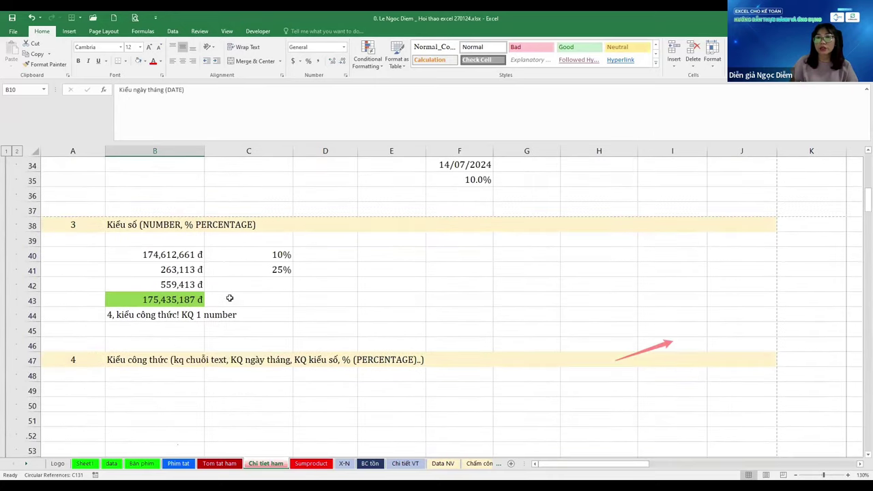
{"action": "scroll", "coordinate": [205, 298], "scroll_direction": "down", "scroll_amount": 4}
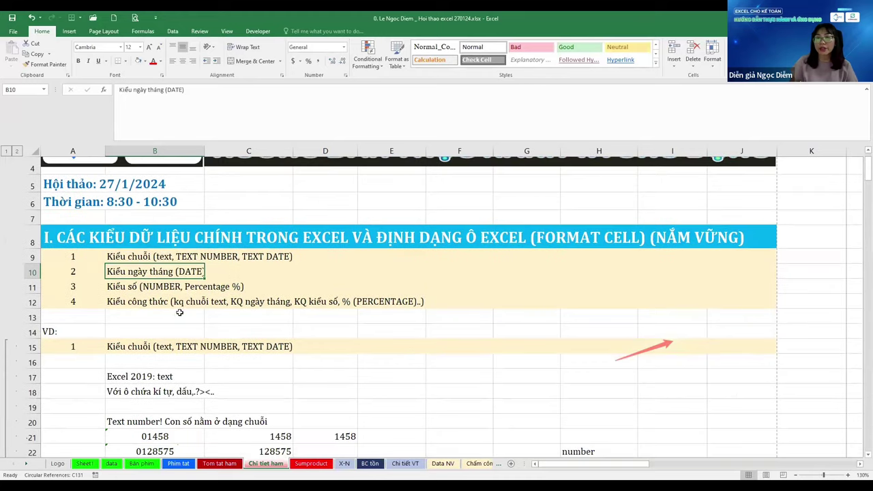
{"action": "scroll", "coordinate": [614, 212], "scroll_direction": "down", "scroll_amount": 1}
Move from H19 and H22 into the empty columns right of the table, toward J14
{"action": "left_click", "coordinate": [614, 211]}
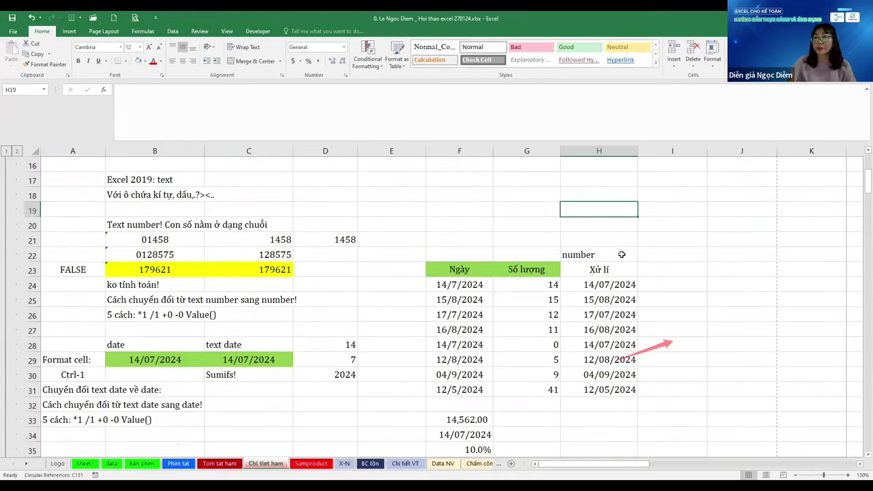
{"action": "left_click", "coordinate": [620, 254]}
{"action": "key", "text": "Down"}
{"action": "key", "text": "Down"}
{"action": "key", "text": "Right"}
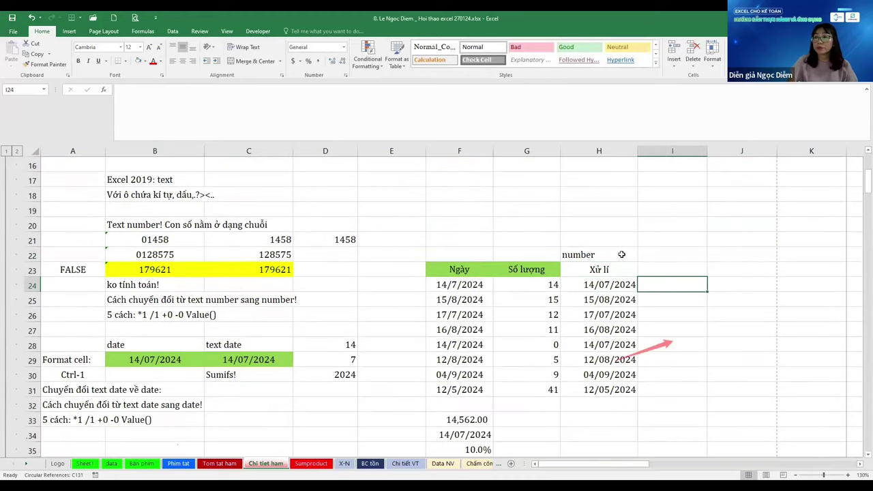
{"action": "key", "text": "Right"}
{"action": "key", "text": "Right"}
{"action": "key", "text": "Right"}
{"action": "key", "text": "Right"}
{"action": "key", "text": "Right"}
{"action": "key", "text": "Right"}
{"action": "key", "text": "Up"}
{"action": "key", "text": "Up"}
{"action": "key", "text": "Up"}
{"action": "key", "text": "Up"}
{"action": "key", "text": "Up"}
{"action": "key", "text": "Up"}
{"action": "key", "text": "Up"}
{"action": "key", "text": "Up"}
{"action": "key", "text": "Up"}
{"action": "key", "text": "Up"}
Enter 27/1 in J17 as a real date and fill it down to J26
{"action": "key", "text": "Left"}
{"action": "key", "text": "Left"}
{"action": "key", "text": "Left"}
{"action": "key", "text": "Left"}
{"action": "key", "text": "Left"}
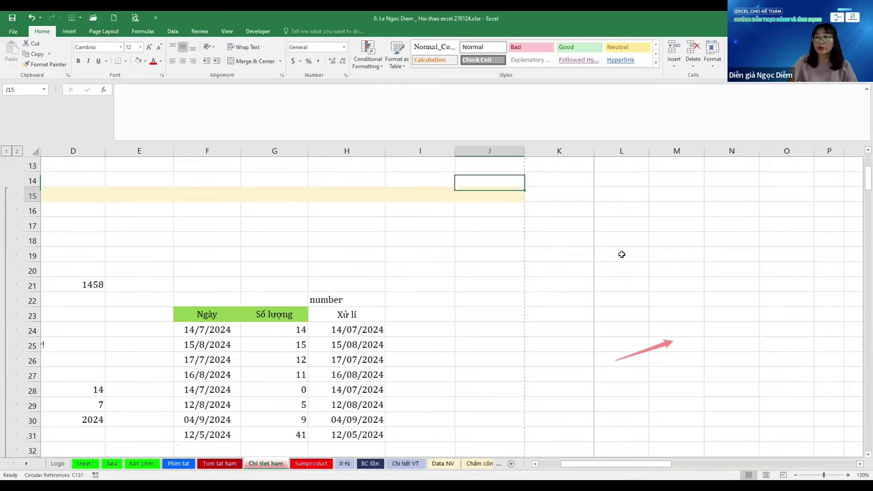
{"action": "key", "text": "Down"}
{"action": "key", "text": "Down"}
{"action": "key", "text": "Down"}
{"action": "key", "text": "Down"}
{"action": "key", "text": "Up"}
{"action": "type", "text": "27/1"}
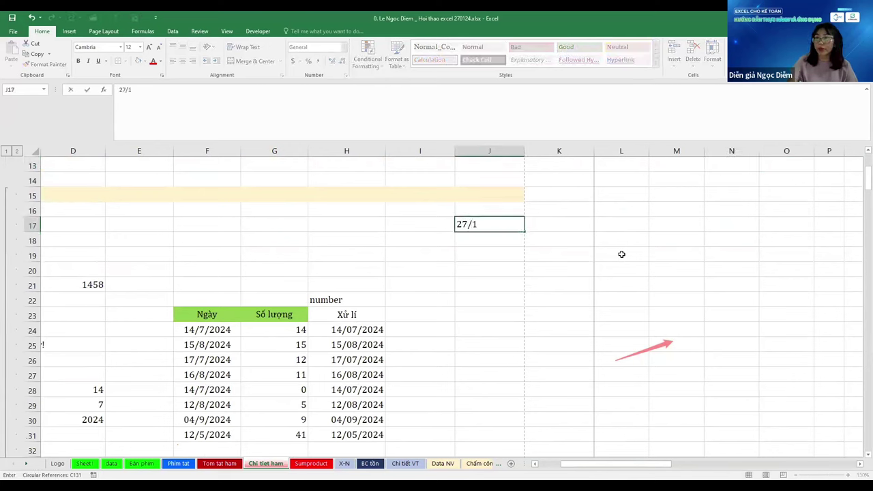
{"action": "key", "text": "Return"}
{"action": "key", "text": "Up"}
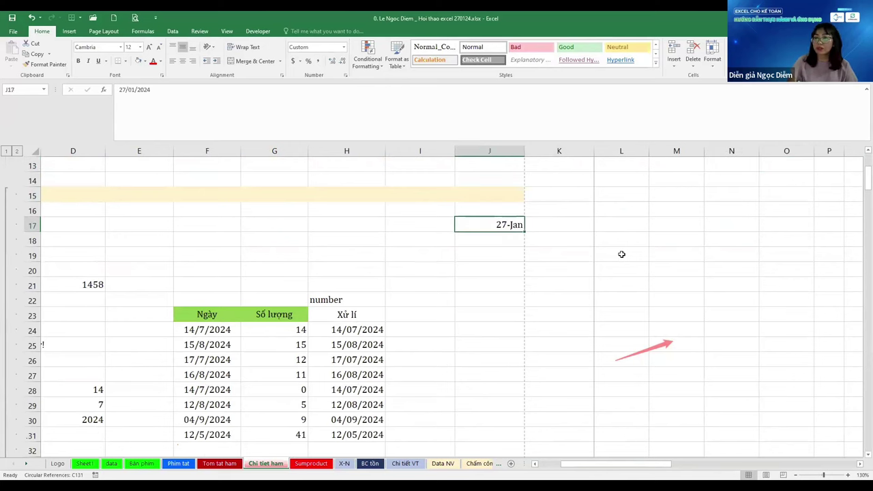
{"action": "key", "text": "shift+Down"}
{"action": "key", "text": "shift+Down"}
{"action": "key", "text": "shift+Down"}
{"action": "key", "text": "shift+Down"}
{"action": "key", "text": "shift+Down"}
{"action": "key", "text": "shift+Down"}
{"action": "key", "text": "shift+Down"}
{"action": "key", "text": "shift+Down"}
{"action": "key", "text": "shift+Down"}
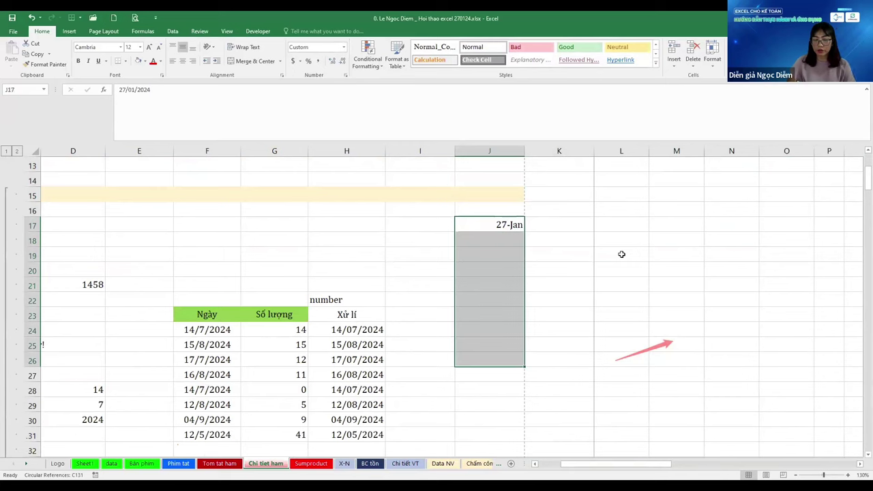
{"action": "key", "text": "ctrl+d"}
{"action": "key", "text": "shift+Up"}
{"action": "key", "text": "shift+Up"}
{"action": "key", "text": "shift+Up"}
{"action": "key", "text": "shift+Up"}
{"action": "key", "text": "shift+Up"}
{"action": "key", "text": "shift+Up"}
{"action": "key", "text": "shift+Up"}
{"action": "key", "text": "shift+Up"}
{"action": "key", "text": "shift+Up"}
Add a Date heading in J16 and enter the text date '27/1/2024 in K17
{"action": "key", "text": "Up"}
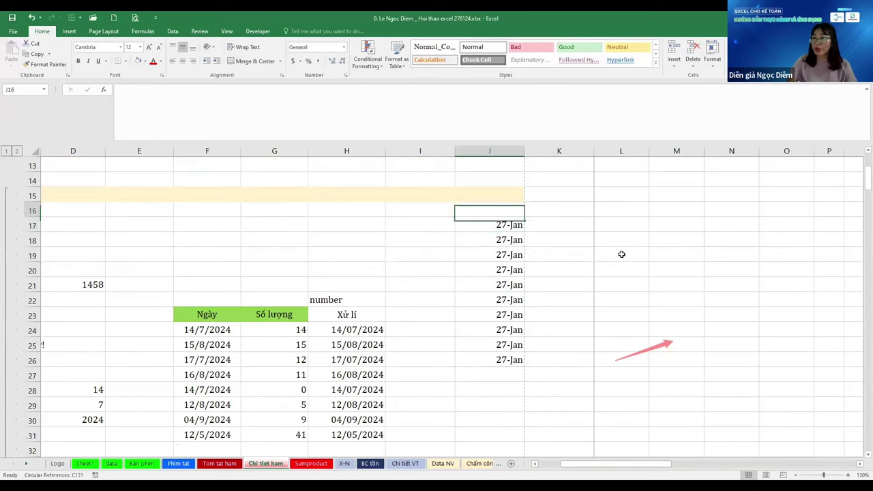
{"action": "type", "text": "Date"}
{"action": "key", "text": "Return"}
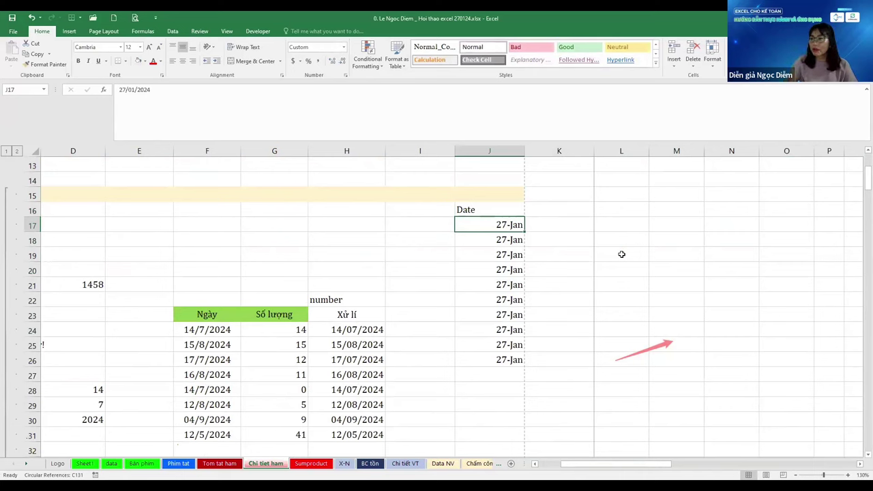
{"action": "key", "text": "Right"}
{"action": "type", "text": "'"}
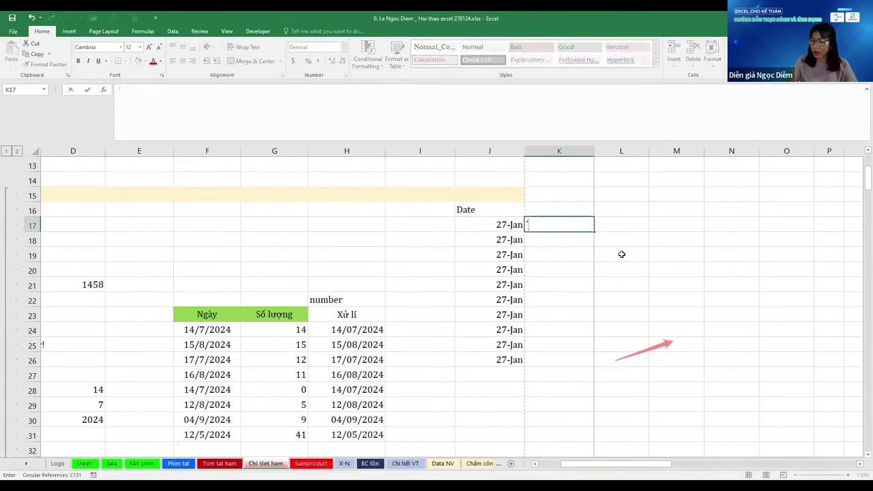
{"action": "type", "text": "27/1/2024"}
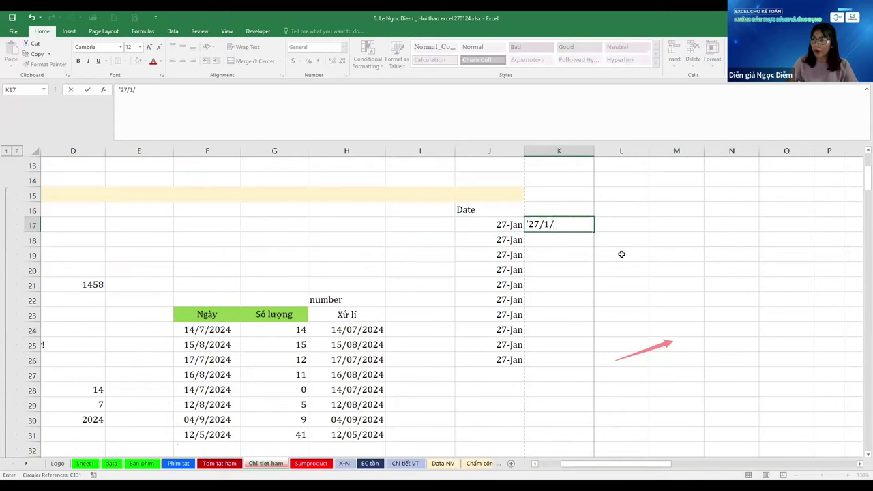
{"action": "key", "text": "BackSpace"}
{"action": "key", "text": "BackSpace"}
{"action": "type", "text": "24"}
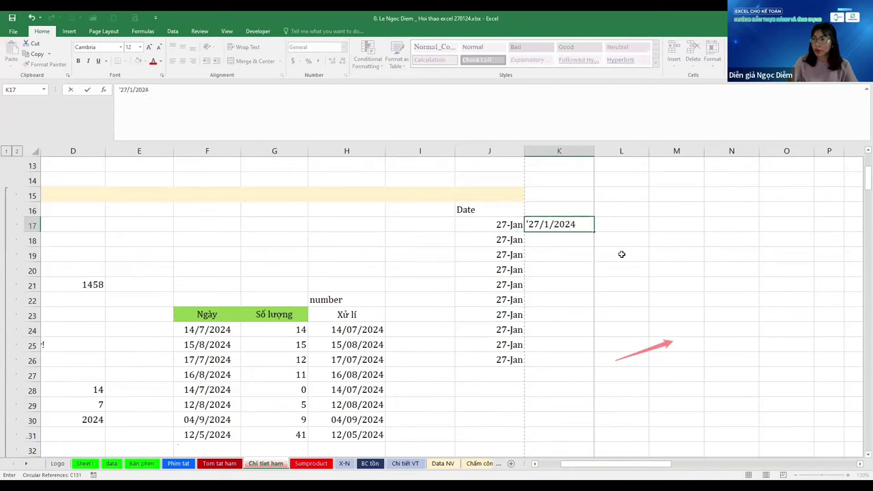
{"action": "key", "text": "Return"}
Prefix J17 with an apostrophe so it becomes text 27/01/2024, then fill down to J26
{"action": "key", "text": "Up"}
{"action": "key", "text": "Left"}
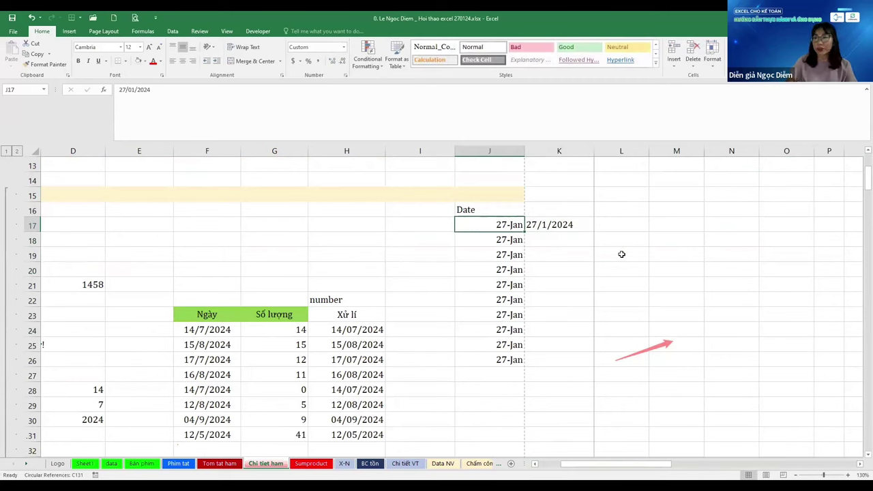
{"action": "key", "text": "F2"}
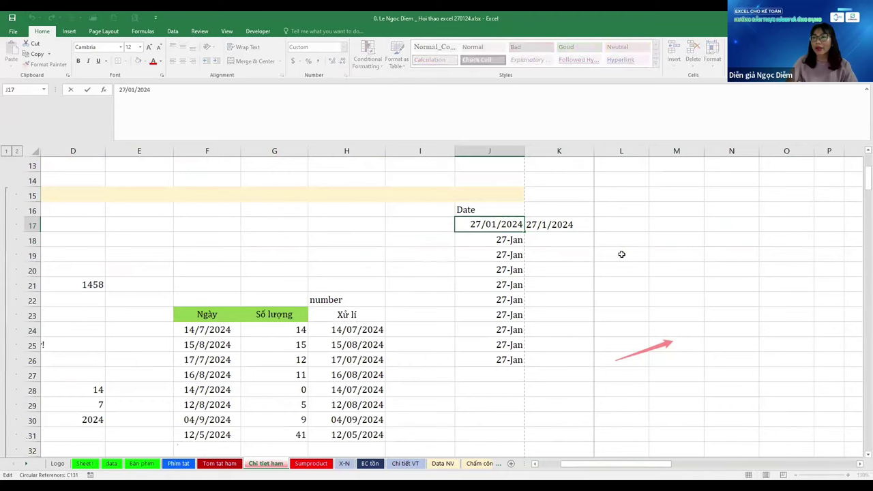
{"action": "key", "text": "Escape"}
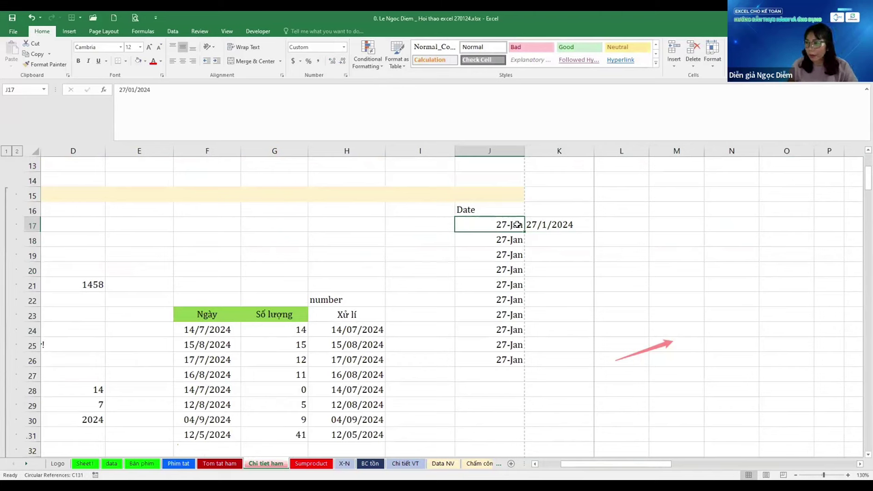
{"action": "double_click", "coordinate": [501, 225]}
{"action": "key", "text": "Home"}
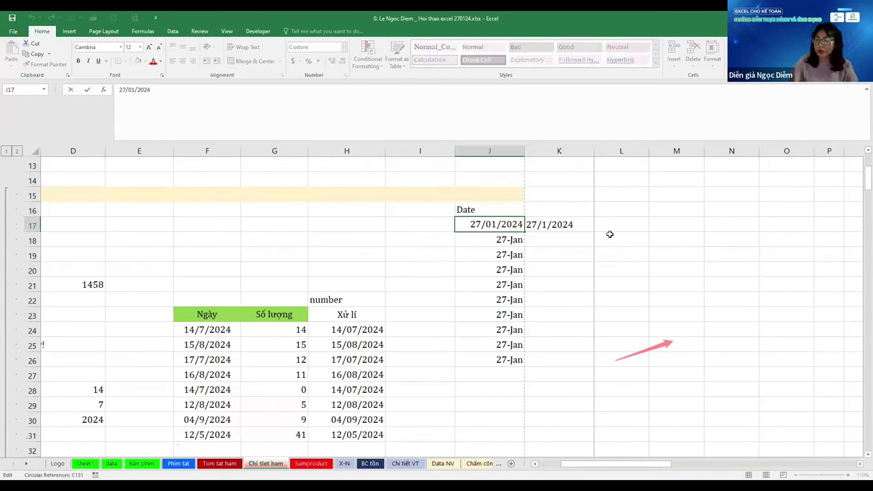
{"action": "type", "text": "'"}
{"action": "key", "text": "Return"}
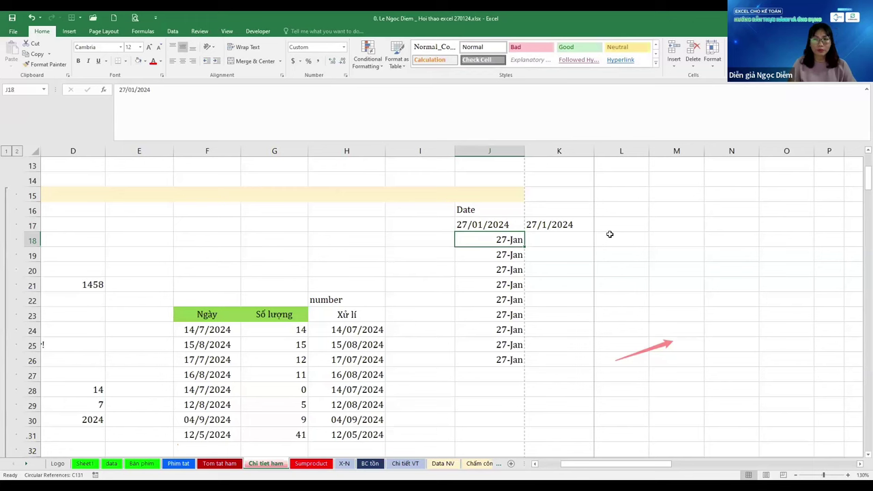
{"action": "key", "text": "Up"}
{"action": "key", "text": "shift+Down"}
{"action": "key", "text": "shift+Down"}
{"action": "key", "text": "shift+Down"}
{"action": "key", "text": "shift+Down"}
{"action": "key", "text": "shift+Down"}
{"action": "key", "text": "shift+Down"}
{"action": "key", "text": "shift+Down"}
{"action": "key", "text": "shift+Down"}
{"action": "key", "text": "shift+Down"}
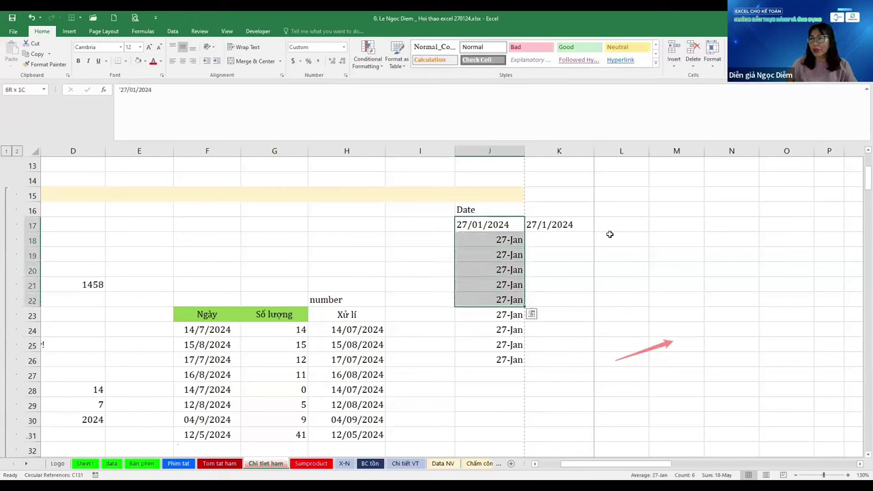
{"action": "key", "text": "ctrl+d"}
{"action": "key", "text": "shift+Up"}
{"action": "key", "text": "shift+Up"}
{"action": "key", "text": "shift+Up"}
{"action": "key", "text": "shift+Up"}
{"action": "key", "text": "shift+Up"}
{"action": "key", "text": "shift+Up"}
{"action": "key", "text": "shift+Up"}
{"action": "key", "text": "shift+Up"}
{"action": "key", "text": "shift+Up"}
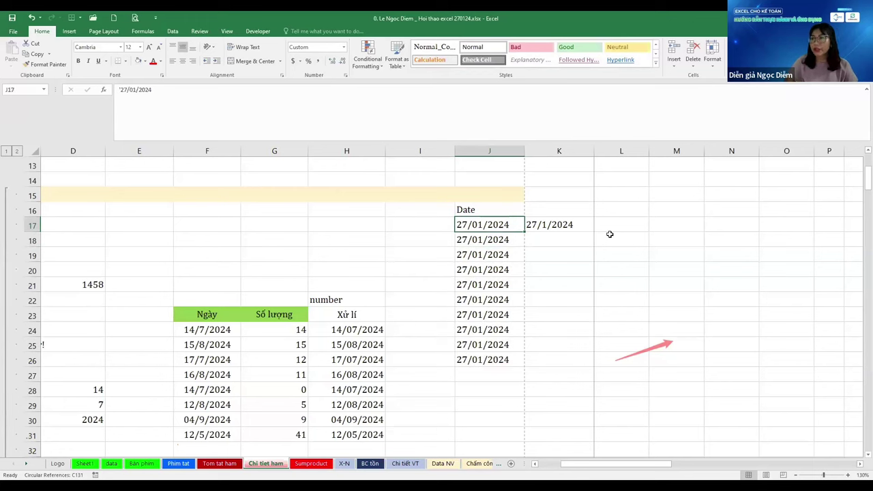
{"action": "key", "text": "Up"}
Rename the J16 heading to 'Text Date' and check the text dates below it
{"action": "key", "text": "F2"}
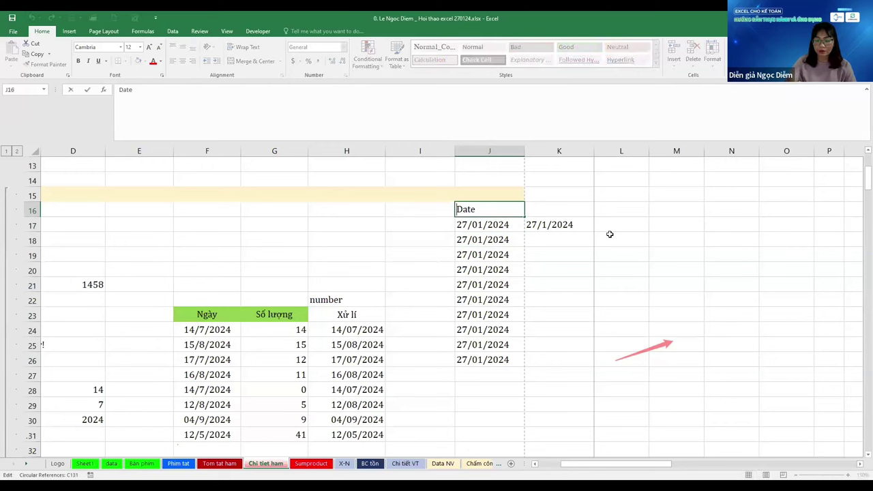
{"action": "key", "text": "Home"}
{"action": "type", "text": "Text"}
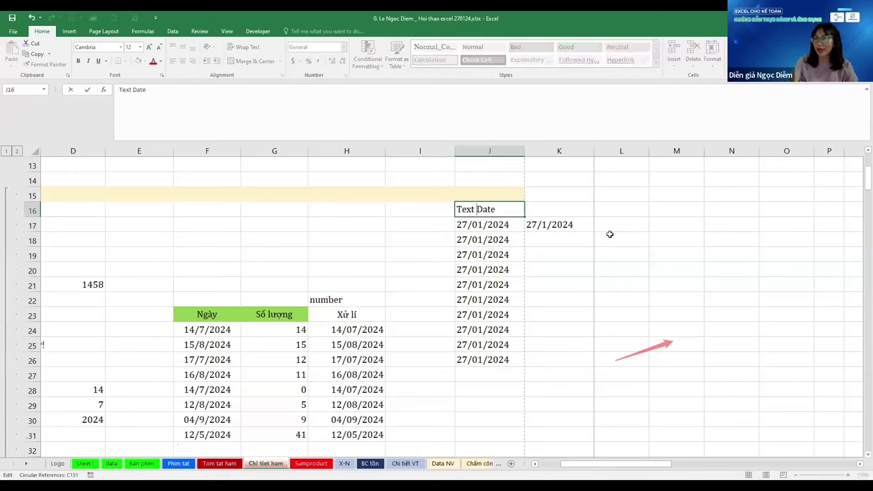
{"action": "key", "text": "Tab"}
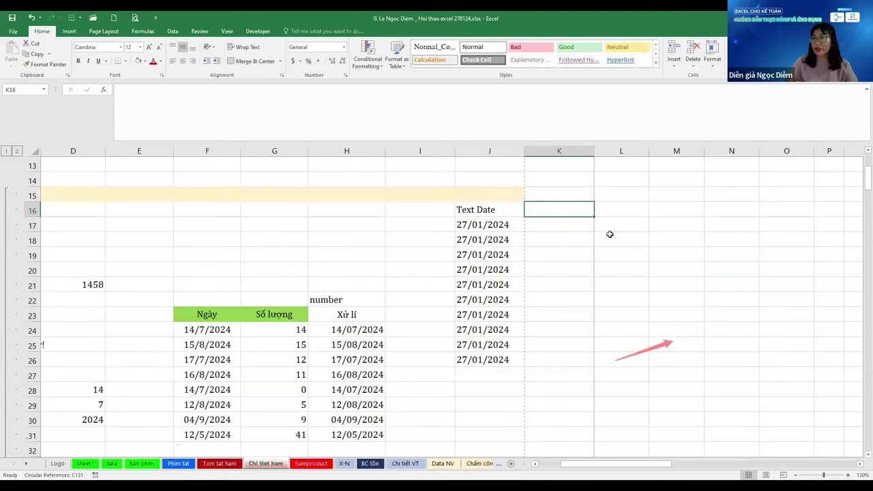
{"action": "key", "text": "Left"}
{"action": "key", "text": "Down"}
{"action": "key", "text": "Down"}
{"action": "key", "text": "Down"}
{"action": "key", "text": "Down"}
{"action": "key", "text": "Down"}
{"action": "key", "text": "Down"}
{"action": "key", "text": "Down"}
{"action": "key", "text": "Down"}
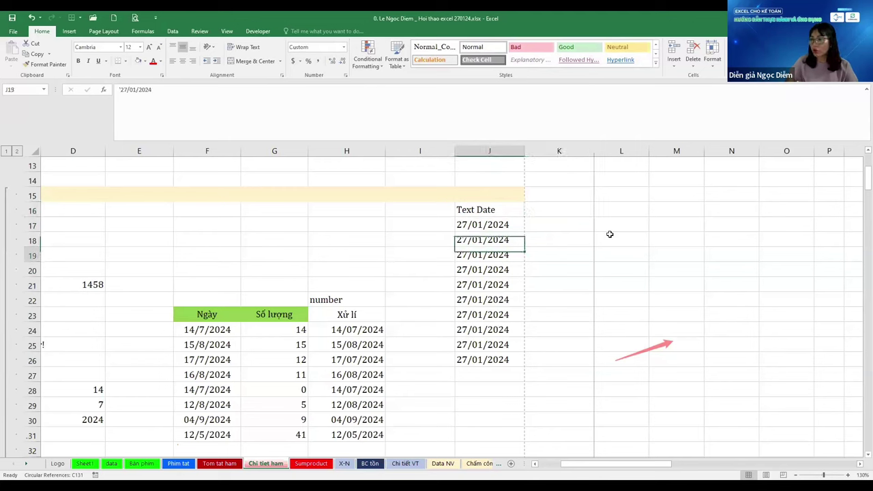
{"action": "key", "text": "ctrl+Up"}
{"action": "key", "text": "Down"}
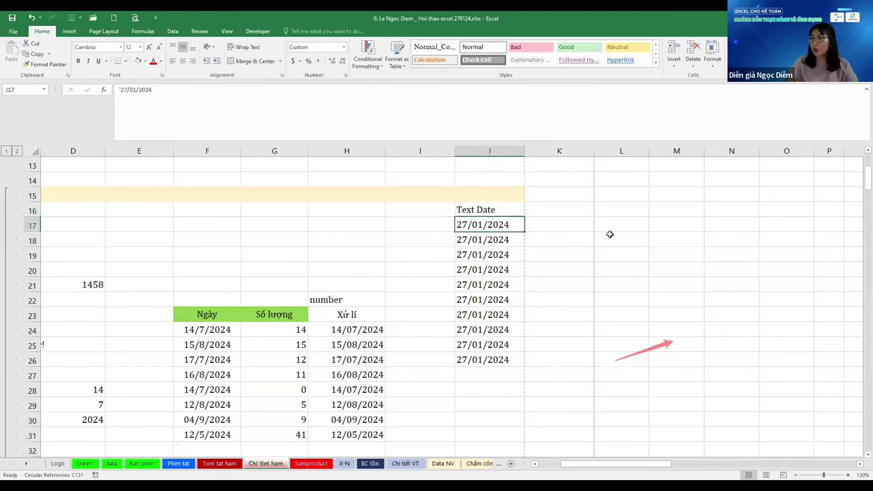
{"action": "key", "text": "Up"}
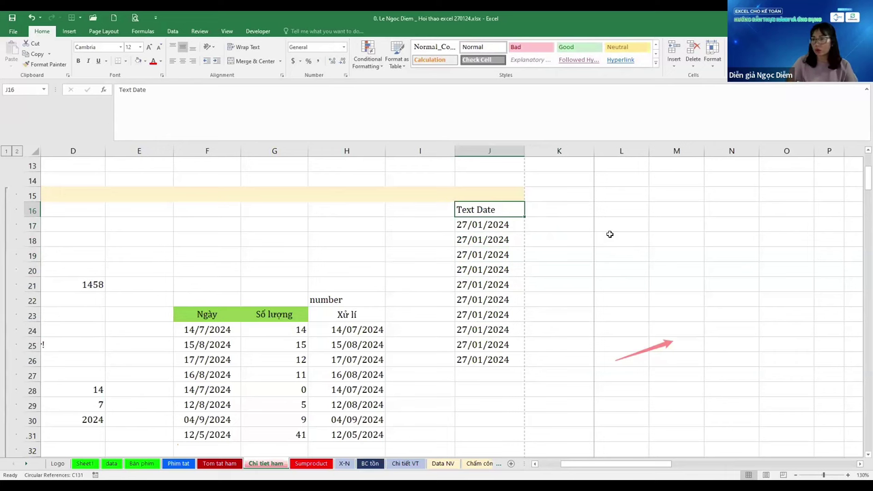
Add the note 'Cách chuyển đổi từ text date sang date' in J27 beneath the dates
{"action": "key", "text": "Down"}
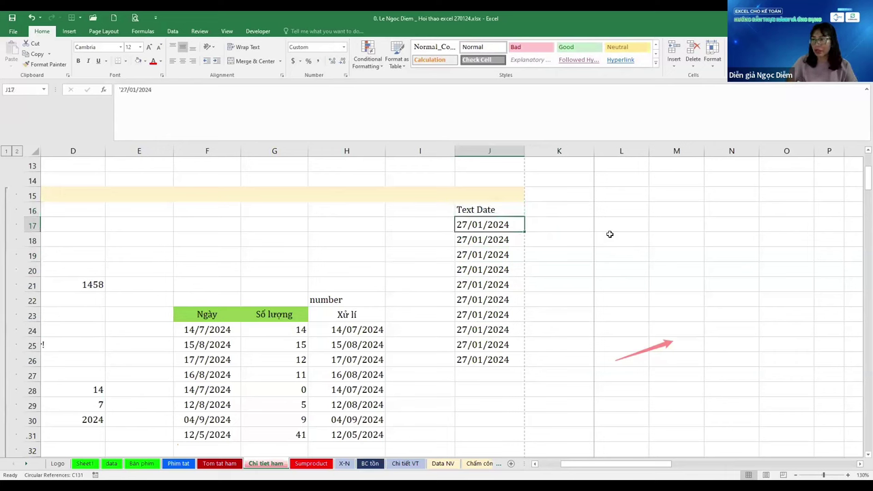
{"action": "key", "text": "Up"}
{"action": "key", "text": "Down"}
{"action": "key", "text": "Down"}
{"action": "key", "text": "Up"}
{"action": "key", "text": "Up"}
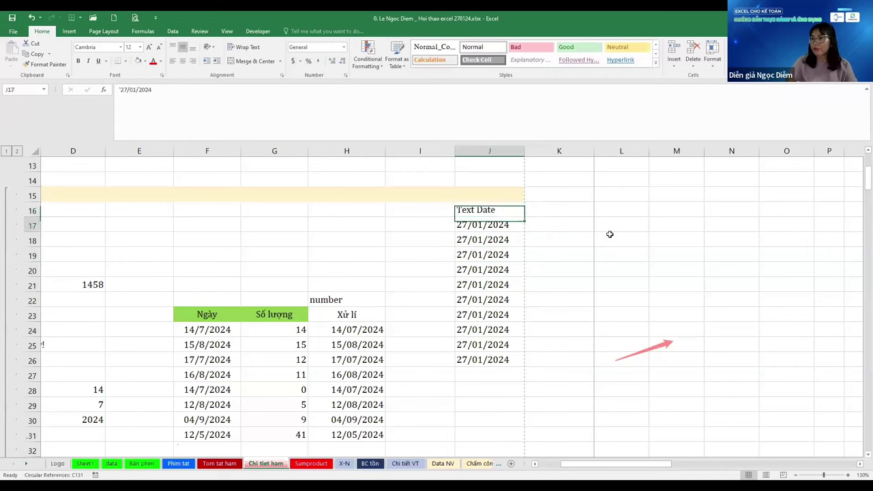
{"action": "key", "text": "Down"}
{"action": "key", "text": "Down"}
{"action": "key", "text": "Down"}
{"action": "key", "text": "Down"}
{"action": "key", "text": "Down"}
{"action": "key", "text": "Down"}
{"action": "key", "text": "Up"}
{"action": "key", "text": "Up"}
{"action": "key", "text": "Up"}
{"action": "key", "text": "Up"}
{"action": "key", "text": "Up"}
{"action": "key", "text": "Up"}
{"action": "key", "text": "Down"}
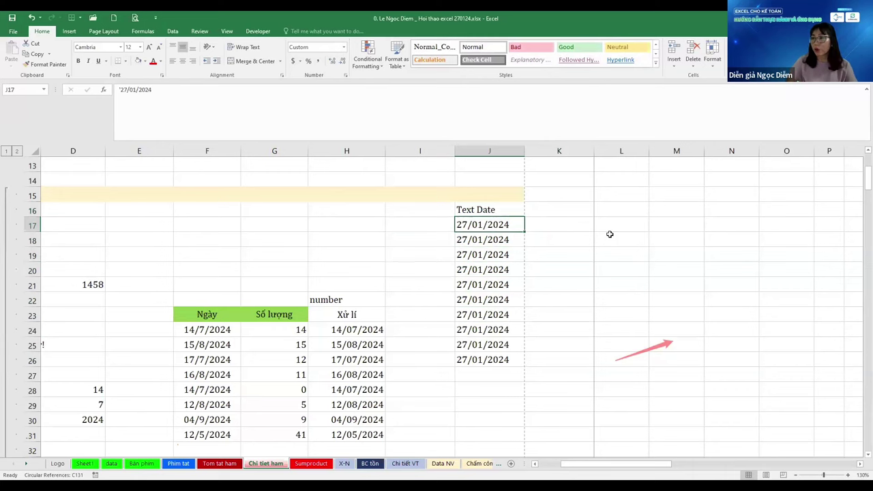
{"action": "key", "text": "ctrl+Down"}
{"action": "key", "text": "Down"}
{"action": "type", "text": "Cá"}
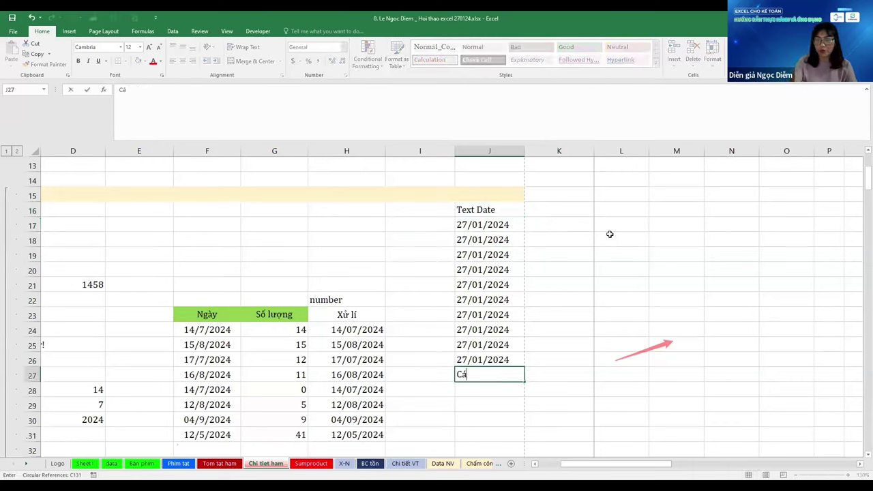
{"action": "type", "text": "ch chuyển"}
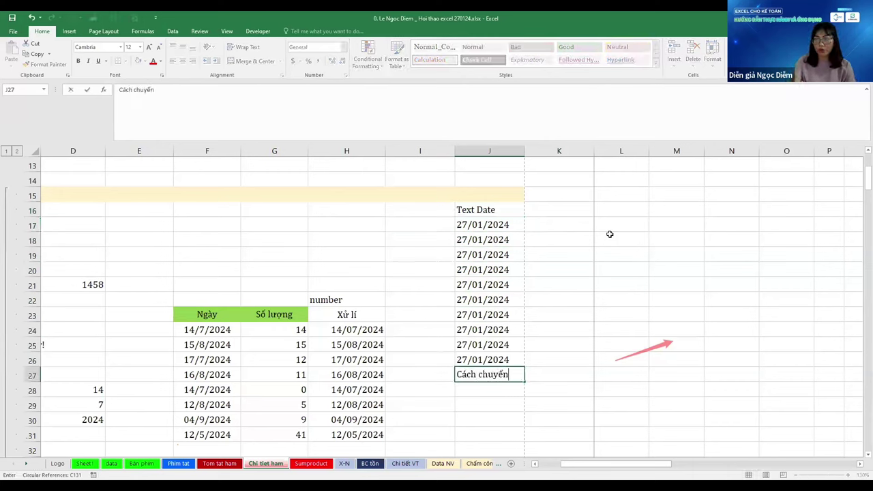
{"action": "type", "text": " đối tư"}
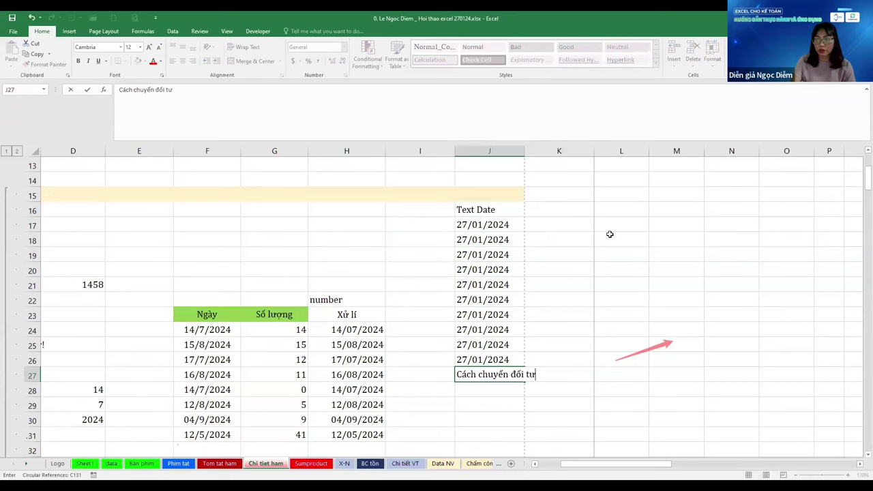
{"action": "type", "text": "f text "}
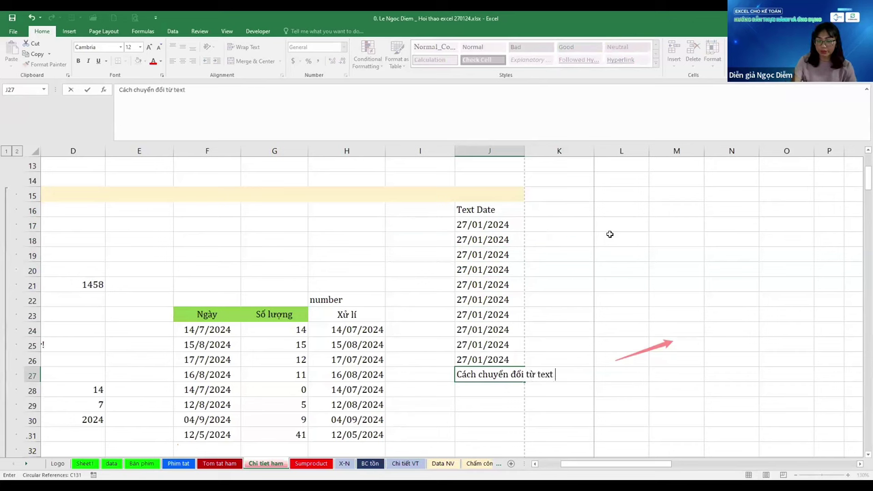
{"action": "type", "text": "date s"}
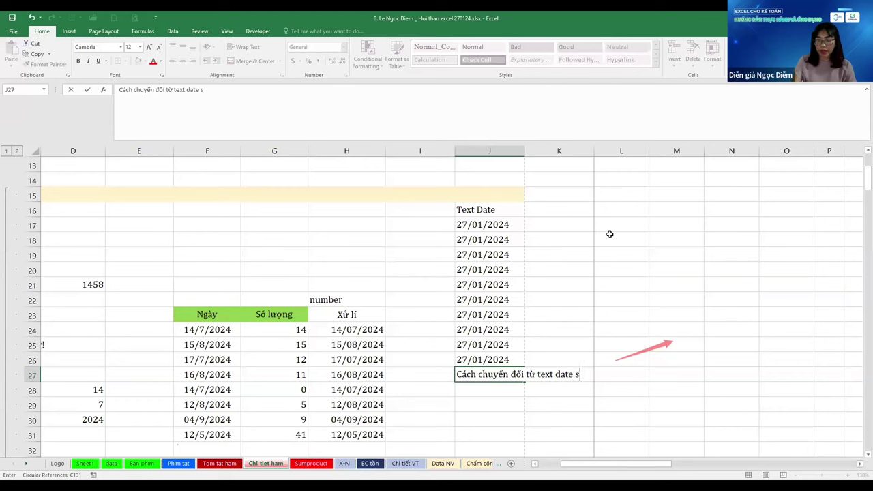
{"action": "type", "text": "ang da"}
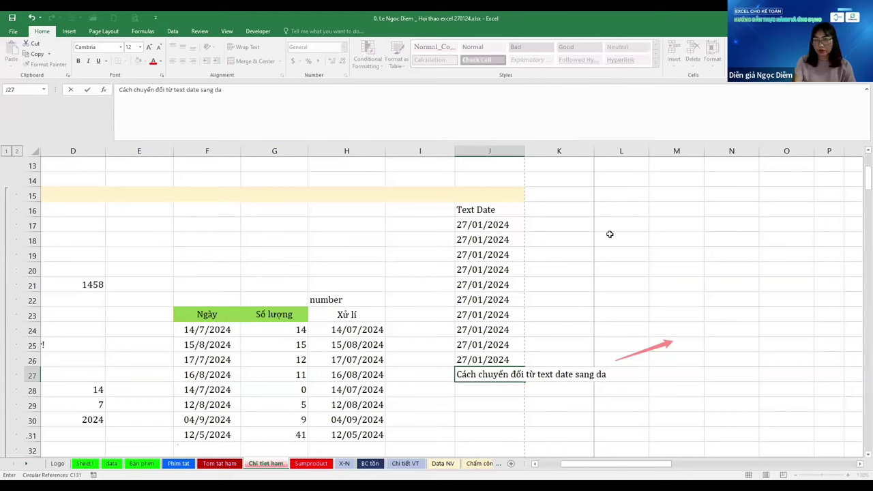
{"action": "type", "text": "te"}
{"action": "key", "text": "Return"}
{"action": "key", "text": "Up"}
{"action": "key", "text": "Up"}
{"action": "key", "text": "Up"}
{"action": "key", "text": "Up"}
{"action": "key", "text": "Up"}
{"action": "key", "text": "Up"}
{"action": "key", "text": "Up"}
{"action": "key", "text": "Up"}
{"action": "key", "text": "Up"}
{"action": "key", "text": "Up"}
{"action": "key", "text": "Up"}
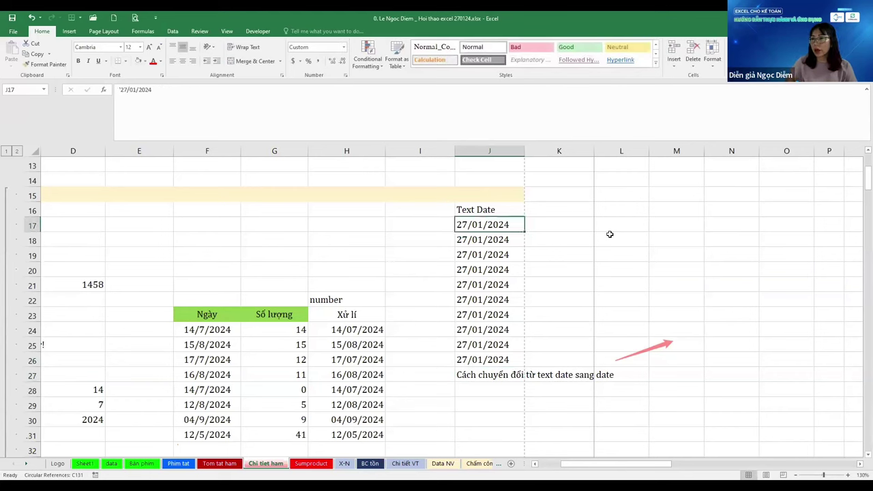
{"action": "key", "text": "Right"}
Enter =J17*1 in K17 to convert the text date into the real date 27-Jan-24
{"action": "type", "text": "="}
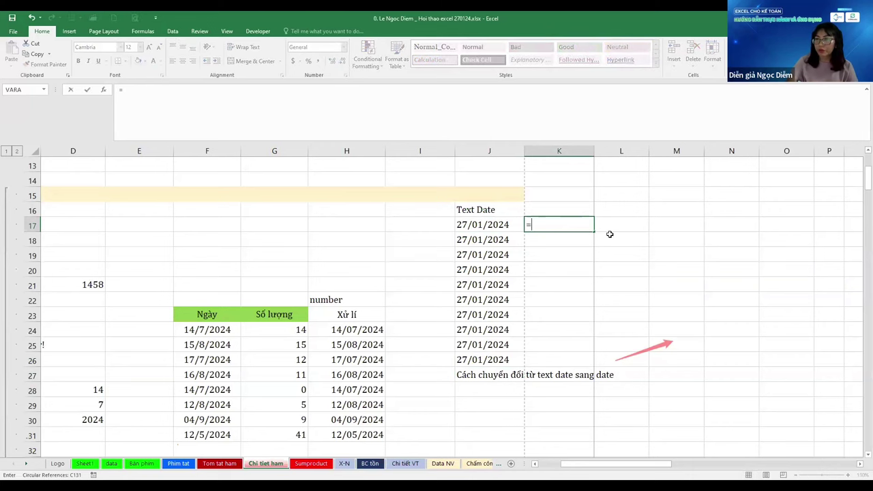
{"action": "key", "text": "Left"}
{"action": "type", "text": "*1"}
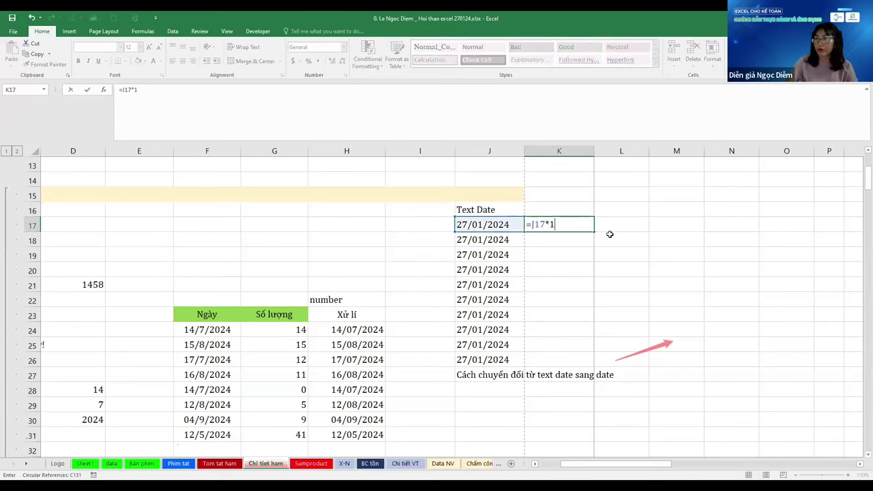
{"action": "key", "text": "Return"}
{"action": "key", "text": "Up"}
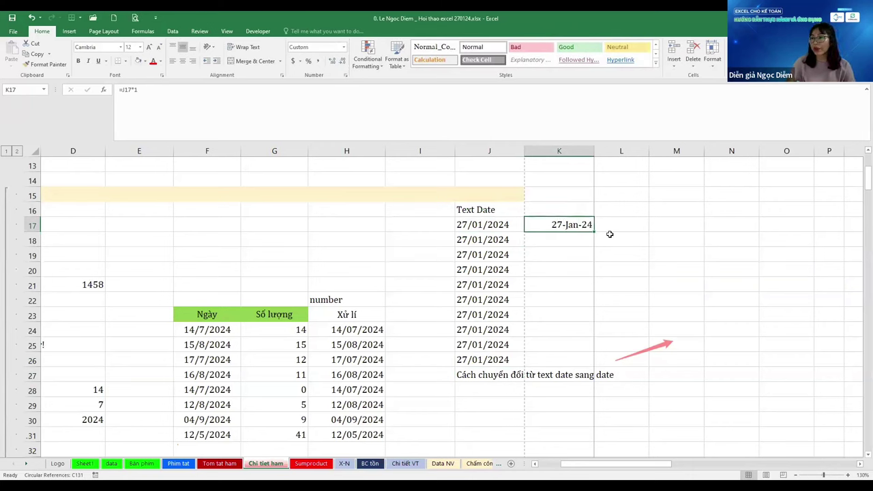
{"action": "key", "text": "Left"}
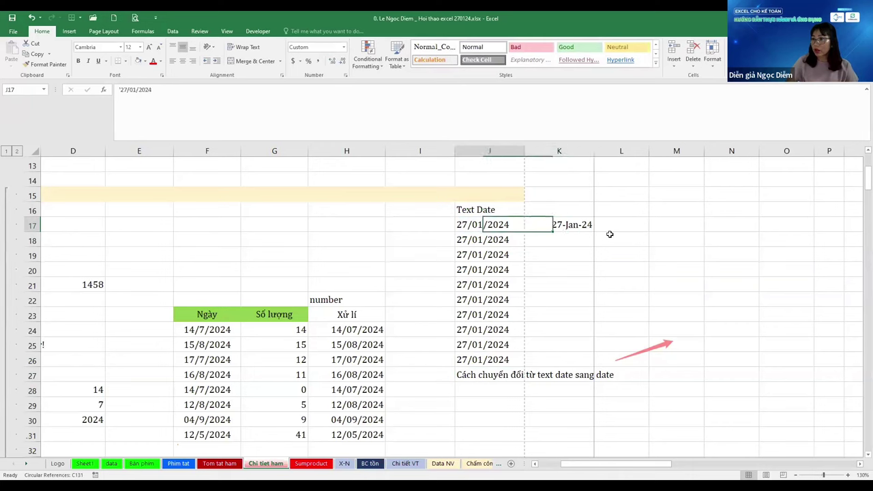
{"action": "key", "text": "Down"}
{"action": "key", "text": "Down"}
{"action": "key", "text": "Down"}
{"action": "key", "text": "Down"}
{"action": "key", "text": "Down"}
{"action": "key", "text": "Down"}
{"action": "key", "text": "Down"}
{"action": "key", "text": "Down"}
{"action": "key", "text": "Down"}
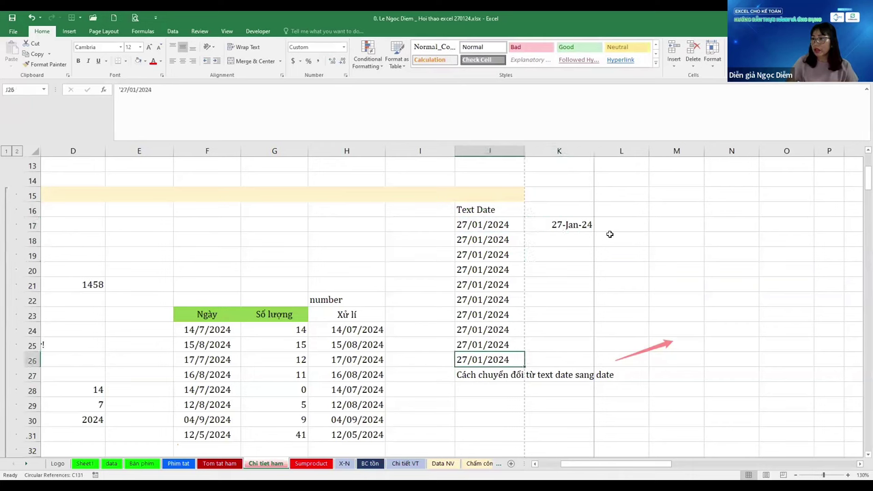
{"action": "key", "text": "ctrl+Up"}
{"action": "key", "text": "Down"}
{"action": "key", "text": "Down"}
{"action": "key", "text": "ctrl+Down"}
{"action": "key", "text": "Down"}
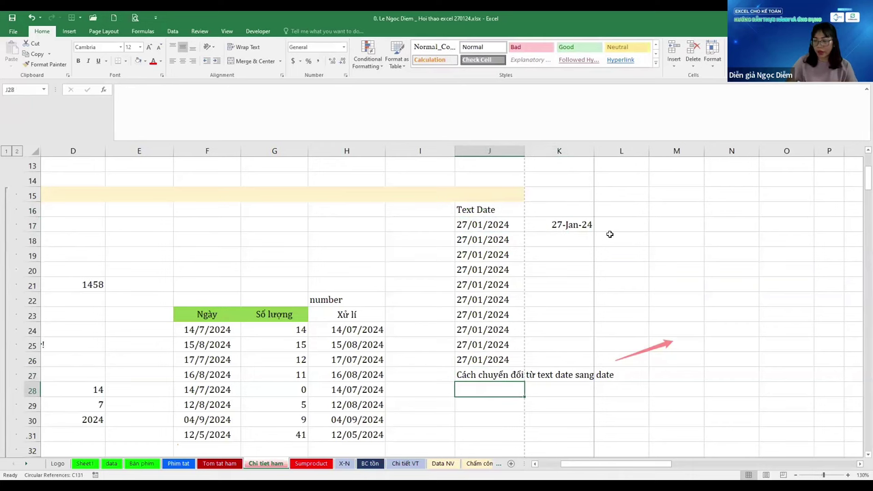
List Sumifs in J28 and Sumproduct in J29 below the note
{"action": "type", "text": "Sumifs"}
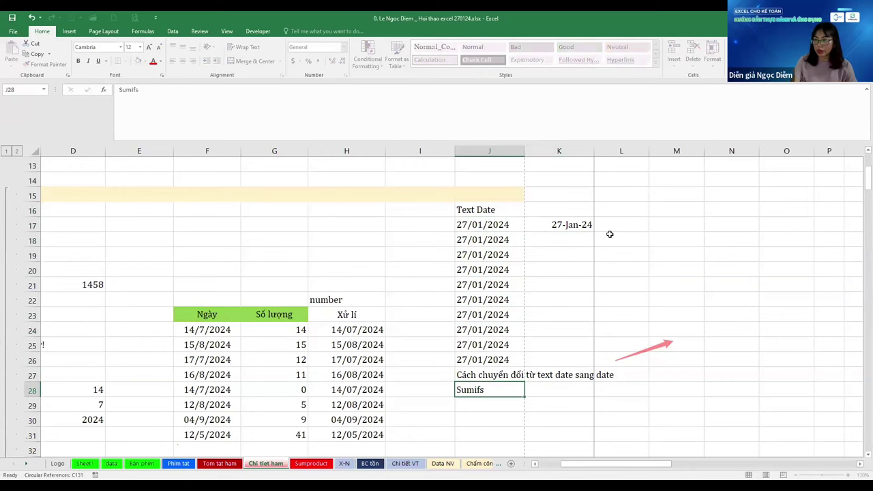
{"action": "key", "text": "Return"}
{"action": "type", "text": "Sumpro"}
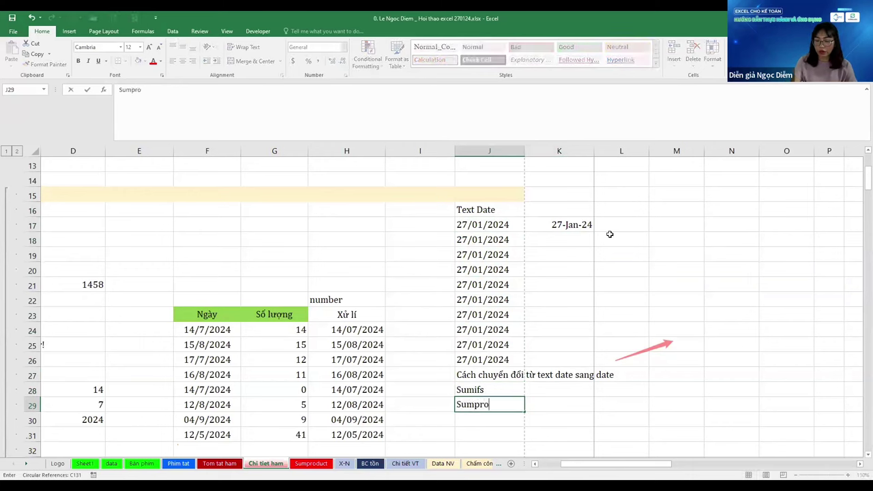
{"action": "type", "text": "duct"}
{"action": "key", "text": "Return"}
{"action": "key", "text": "Up"}
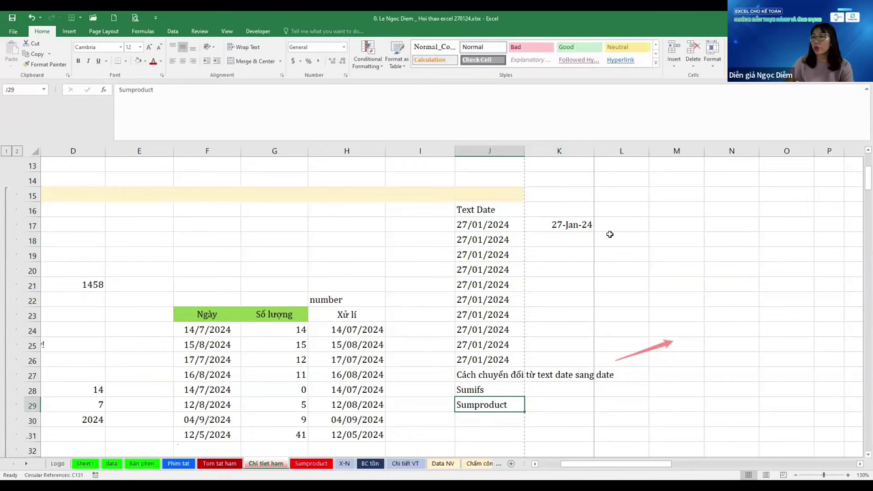
{"action": "key", "text": "ctrl+Up"}
{"action": "key", "text": "Down"}
{"action": "key", "text": "Down"}
{"action": "key", "text": "Down"}
{"action": "key", "text": "Down"}
{"action": "key", "text": "Down"}
{"action": "key", "text": "Down"}
{"action": "key", "text": "Down"}
{"action": "key", "text": "Down"}
{"action": "key", "text": "Down"}
{"action": "key", "text": "Down"}
{"action": "key", "text": "Down"}
{"action": "key", "text": "Down"}
{"action": "key", "text": "Down"}
{"action": "key", "text": "Down"}
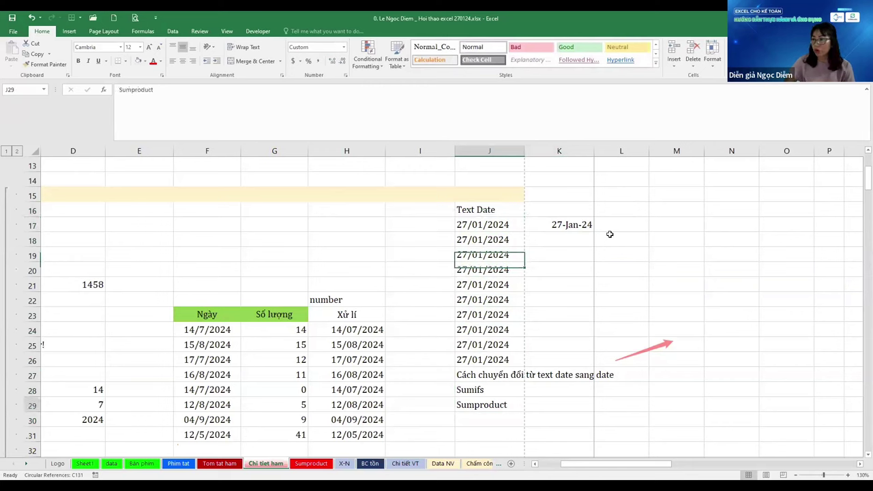
Fill the date conversion formula from K17 down to K26
{"action": "key", "text": "Up"}
{"action": "key", "text": "Up"}
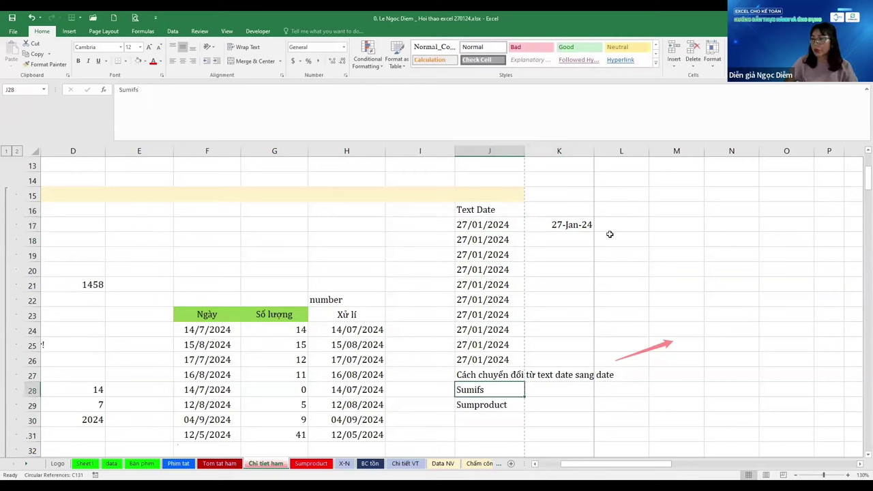
{"action": "key", "text": "Down"}
{"action": "key", "text": "Down"}
{"action": "key", "text": "Down"}
{"action": "key", "text": "Down"}
{"action": "key", "text": "ctrl+Up"}
{"action": "key", "text": "ctrl+Up"}
{"action": "key", "text": "Down"}
{"action": "key", "text": "Up"}
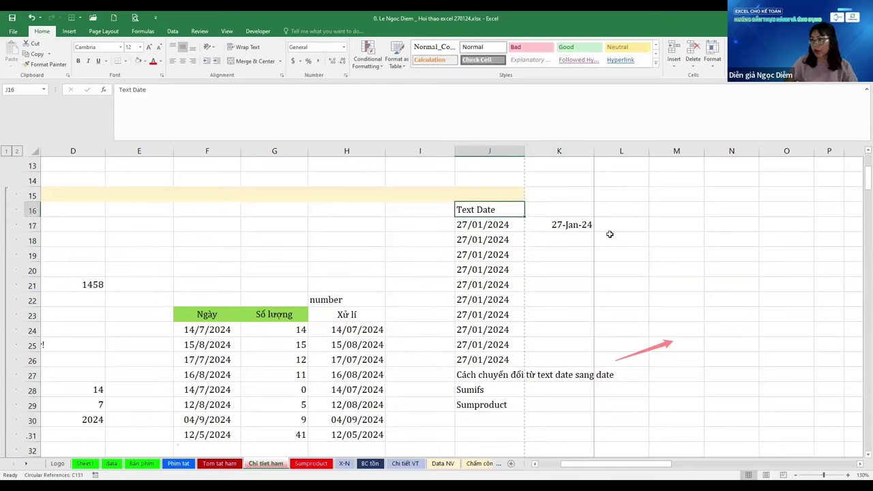
{"action": "key", "text": "Down"}
{"action": "key", "text": "ctrl+Down"}
{"action": "key", "text": "Up"}
{"action": "key", "text": "Up"}
{"action": "key", "text": "Right"}
{"action": "key", "text": "Up"}
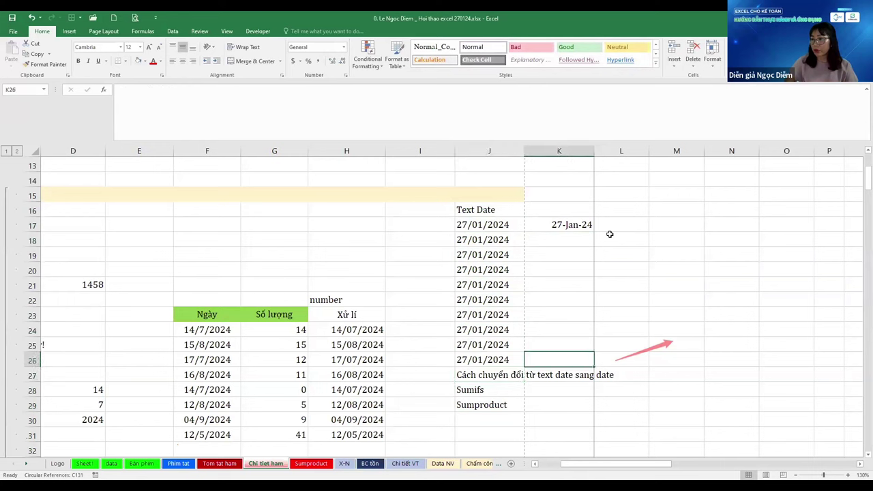
{"action": "key", "text": "ctrl+shift+Up"}
{"action": "key", "text": "ctrl+d"}
Check the conversion formula in K17 without changing it
{"action": "key", "text": "ctrl+Up"}
{"action": "key", "text": "Left"}
{"action": "key", "text": "ctrl+Down"}
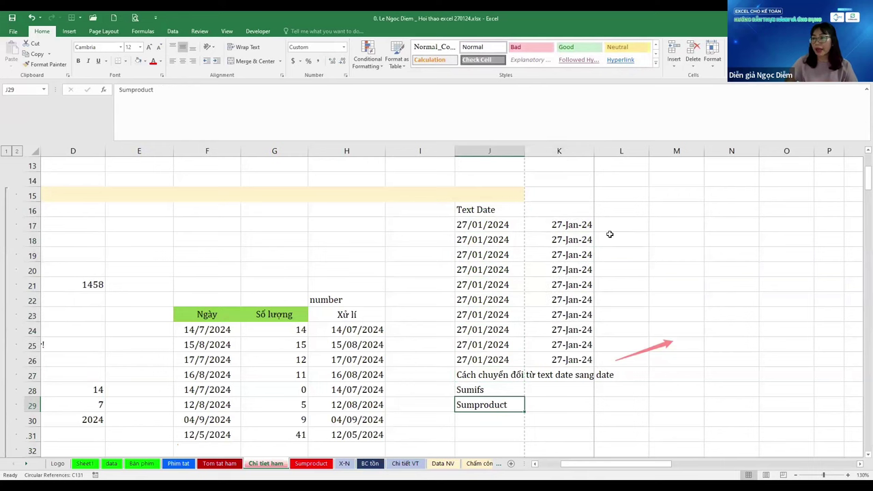
{"action": "key", "text": "Right"}
{"action": "key", "text": "ctrl+Up"}
{"action": "key", "text": "ctrl+Up"}
{"action": "key", "text": "Up"}
{"action": "key", "text": "Left"}
{"action": "key", "text": "Down"}
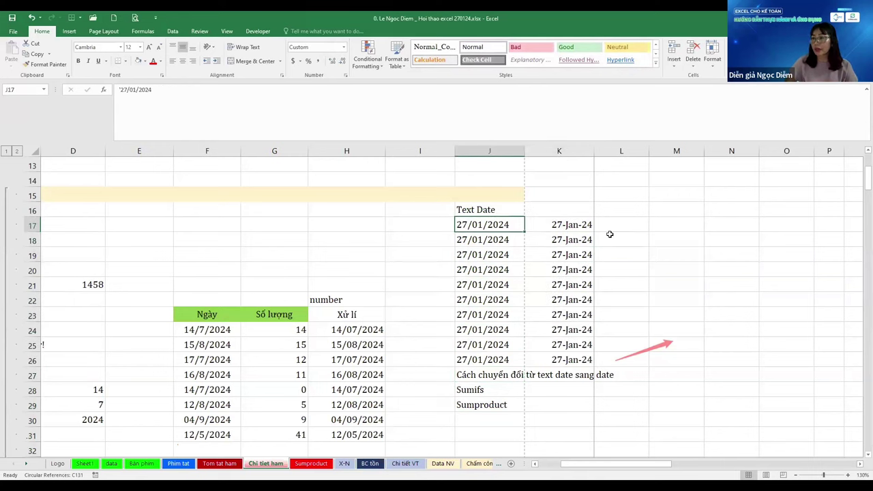
{"action": "key", "text": "ctrl+Down"}
{"action": "key", "text": "Right"}
{"action": "key", "text": "ctrl+Up"}
{"action": "key", "text": "ctrl+Up"}
{"action": "key", "text": "F2"}
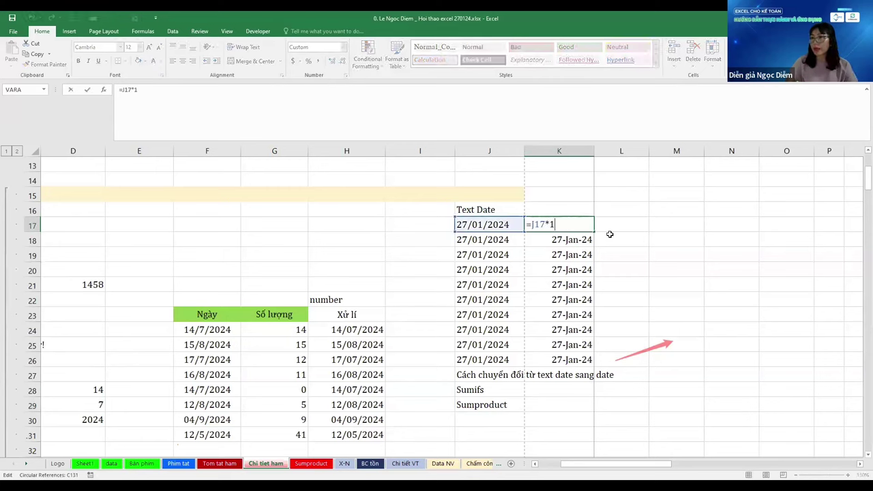
{"action": "key", "text": "Escape"}
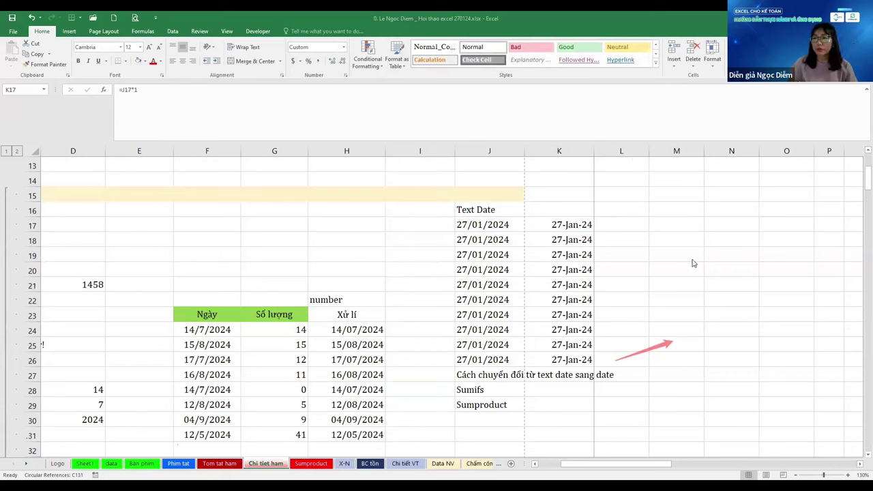
Enter the heading Date in K16
{"action": "key", "text": "Up"}
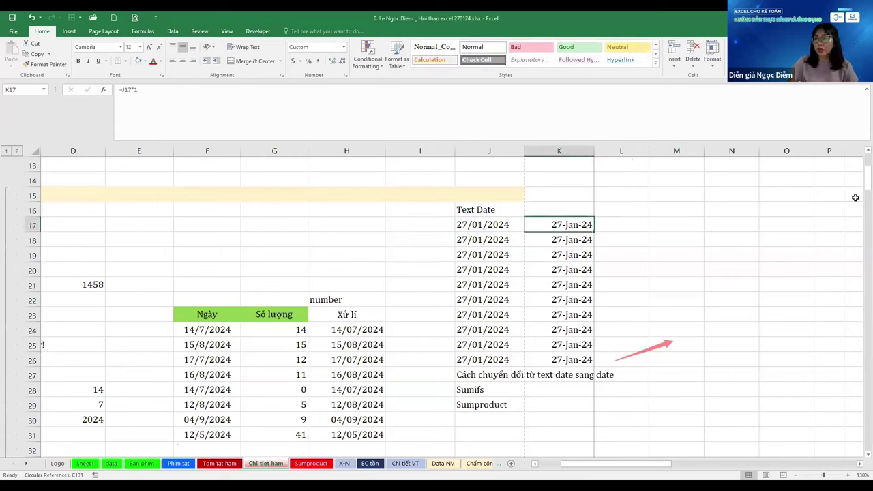
{"action": "key", "text": "Left"}
{"action": "key", "text": "Right"}
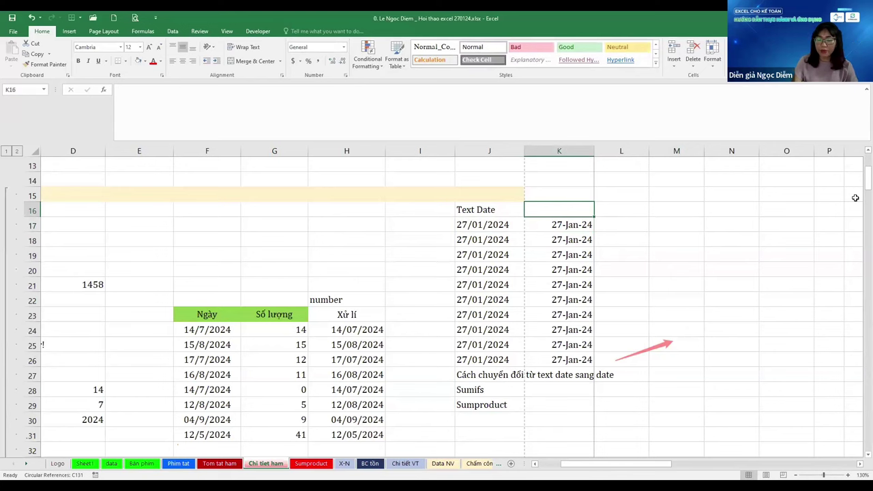
{"action": "type", "text": "Date"}
{"action": "key", "text": "Return"}
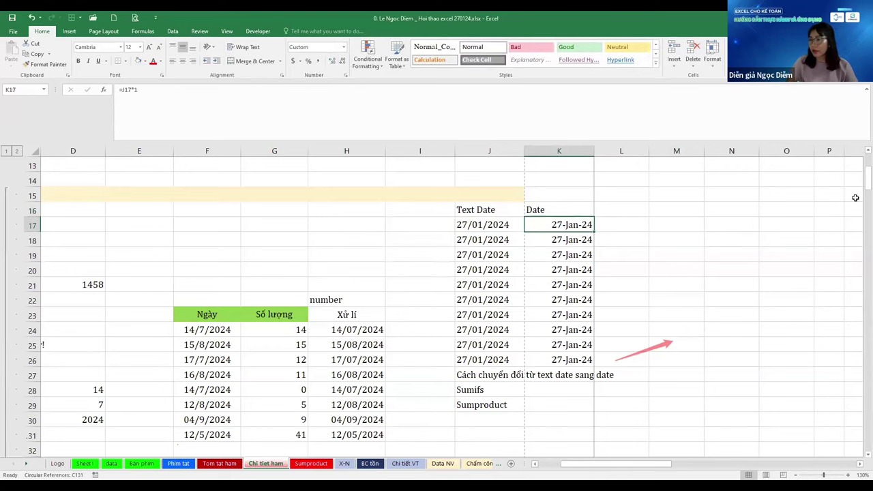
{"action": "key", "text": "Right"}
{"action": "key", "text": "Left"}
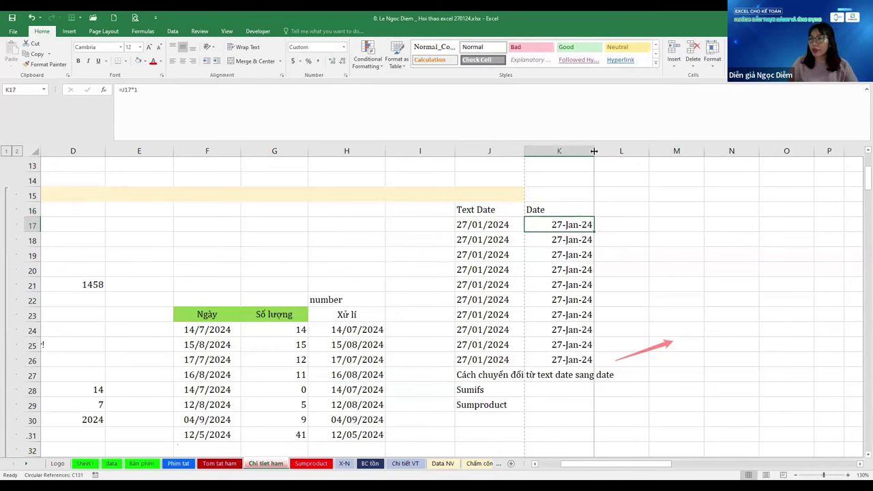
Widen column K so the 27-Jan-24 dates display fully
{"action": "left_click_drag", "start_coordinate": [594, 150], "coordinate": [665, 151]}
{"action": "left_click", "coordinate": [579, 284]}
{"action": "left_click", "coordinate": [590, 228]}
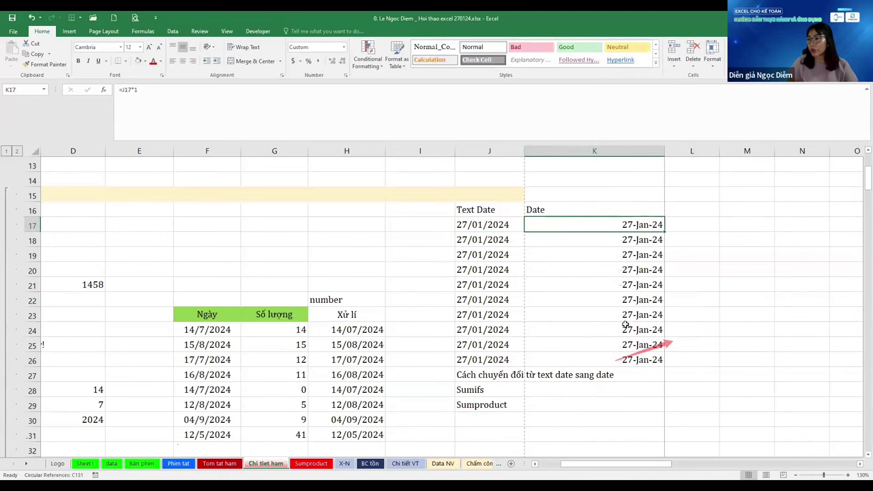
{"action": "left_click", "coordinate": [649, 353]}
{"action": "left_click", "coordinate": [651, 344]}
{"action": "left_click", "coordinate": [648, 225]}
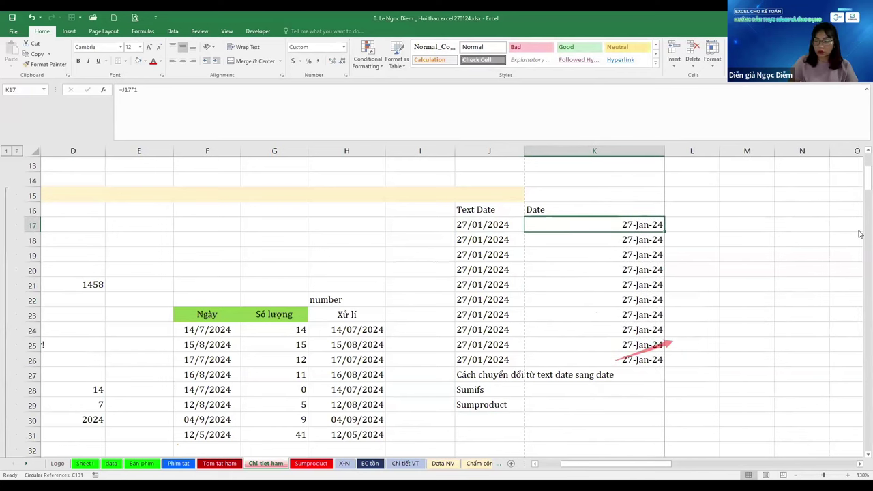
{"action": "key", "text": "Up"}
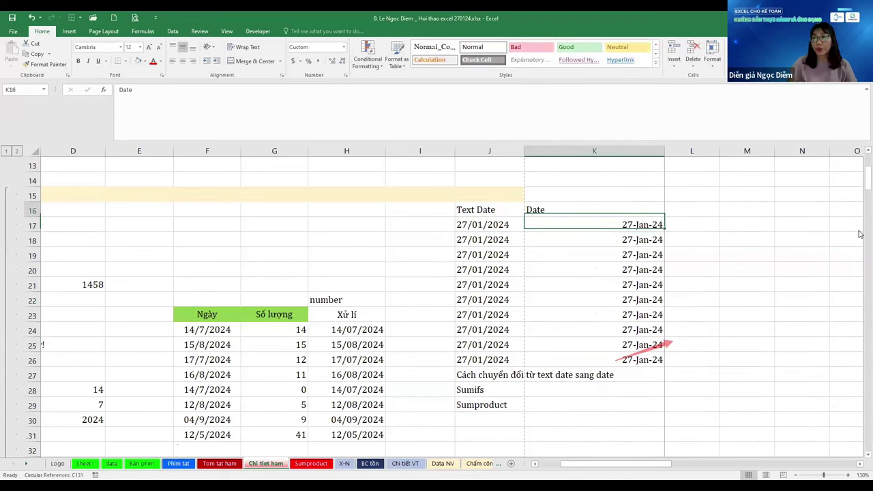
{"action": "key", "text": "Right"}
{"action": "key", "text": "Right"}
{"action": "key", "text": "Right"}
{"action": "key", "text": "Right"}
{"action": "key", "text": "Right"}
{"action": "key", "text": "Right"}
{"action": "key", "text": "Right"}
Enter 1/1 in M15 and the next-day formula =M15+1 in N15
{"action": "key", "text": "Left"}
{"action": "key", "text": "Left"}
{"action": "key", "text": "Left"}
{"action": "key", "text": "Left"}
{"action": "key", "text": "Left"}
{"action": "key", "text": "Left"}
{"action": "key", "text": "Left"}
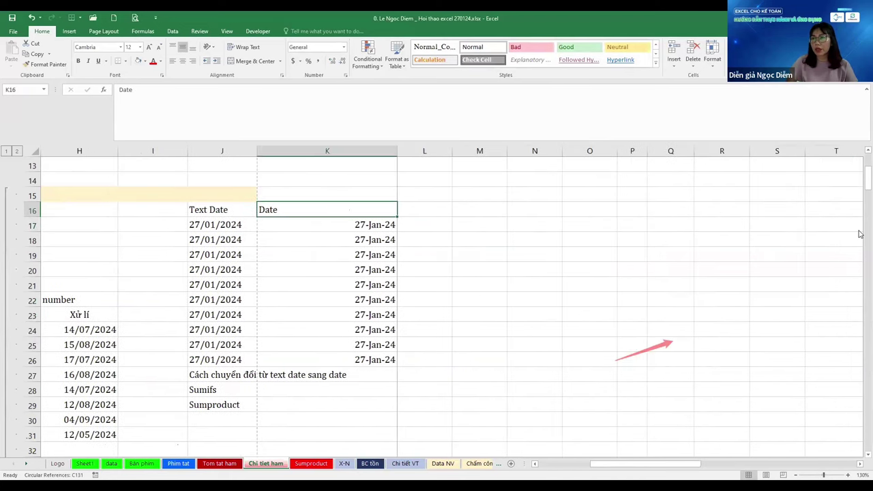
{"action": "key", "text": "Up"}
{"action": "key", "text": "Right"}
{"action": "key", "text": "Right"}
{"action": "key", "text": "Right"}
{"action": "type", "text": "1"}
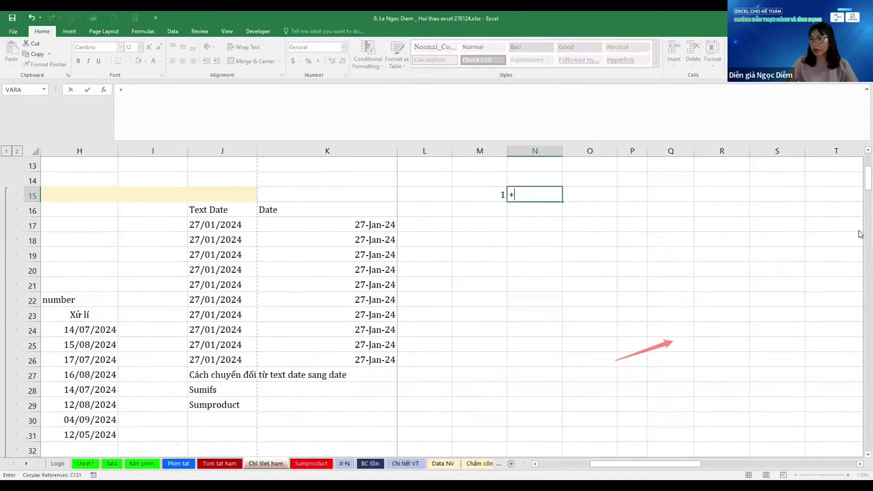
{"action": "key", "text": "Escape"}
{"action": "key", "text": "Left"}
{"action": "type", "text": "1/1"}
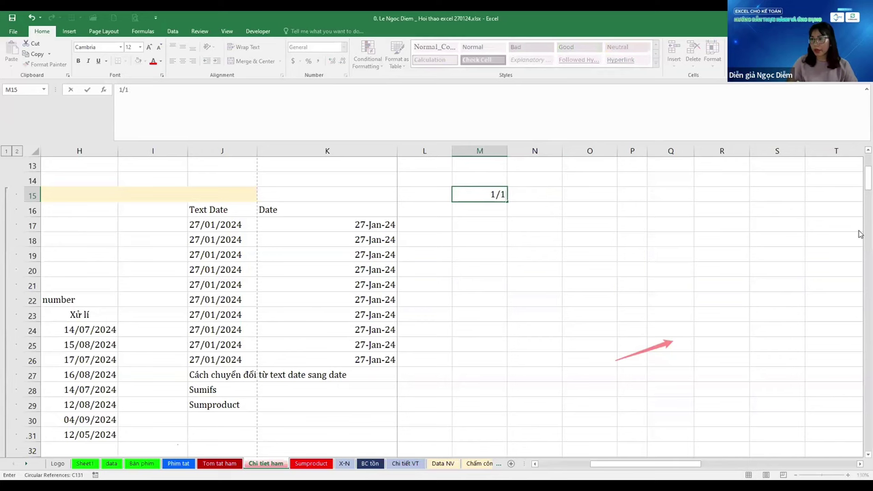
{"action": "key", "text": "Right"}
{"action": "type", "text": "+"}
{"action": "key", "text": "Left"}
{"action": "type", "text": "+1"}
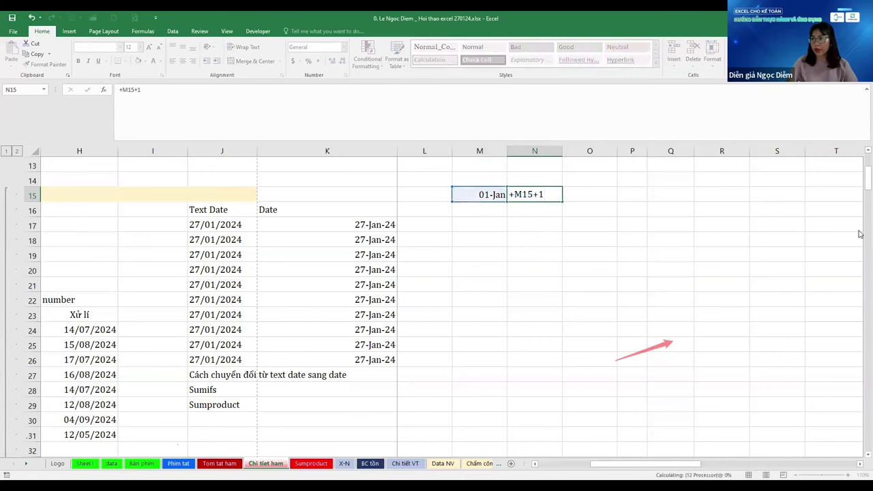
{"action": "key", "text": "Return"}
Fill the next-day formula across row 15 through AP15, ending at 30-Jan
{"action": "key", "text": "Up"}
{"action": "key", "text": "shift+Right"}
{"action": "key", "text": "shift+Right"}
{"action": "key", "text": "shift+Right"}
{"action": "key", "text": "shift+Right"}
{"action": "key", "text": "shift+Right"}
{"action": "key", "text": "shift+Right"}
{"action": "key", "text": "shift+Right"}
{"action": "key", "text": "shift+Right"}
{"action": "key", "text": "shift+Right"}
{"action": "key", "text": "shift+Right"}
{"action": "key", "text": "shift+Right"}
{"action": "key", "text": "shift+Right"}
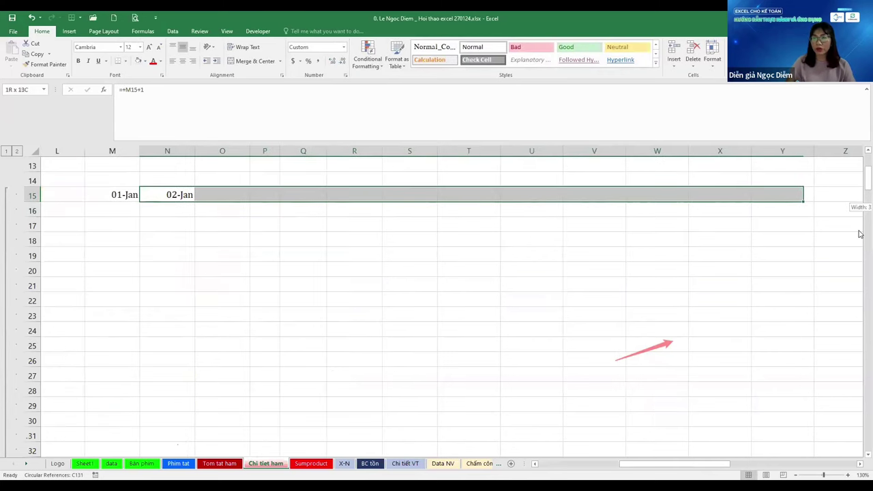
{"action": "key", "text": "ctrl+r"}
{"action": "key", "text": "Left"}
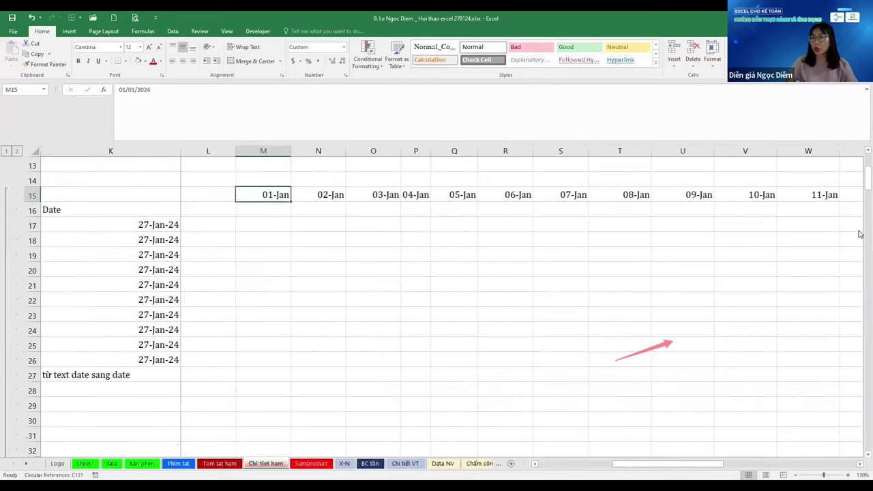
{"action": "key", "text": "ctrl+Right"}
{"action": "key", "text": "Right"}
{"action": "key", "text": "Left"}
{"action": "key", "text": "shift+Right"}
{"action": "key", "text": "shift+Right"}
{"action": "key", "text": "shift+Right"}
{"action": "key", "text": "shift+Right"}
{"action": "key", "text": "shift+Right"}
{"action": "key", "text": "shift+Right"}
{"action": "key", "text": "shift+Right"}
{"action": "key", "text": "shift+Right"}
{"action": "key", "text": "shift+Right"}
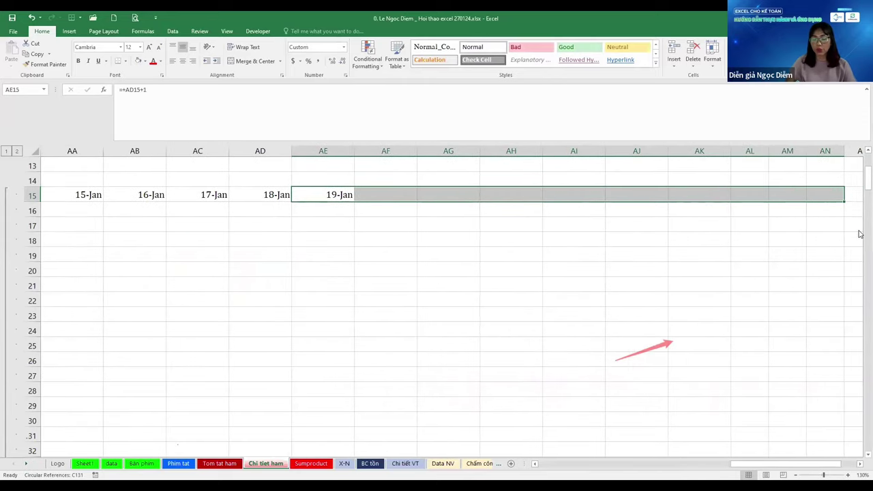
{"action": "key", "text": "ctrl+r"}
{"action": "key", "text": "ctrl+Right"}
{"action": "key", "text": "shift+Right"}
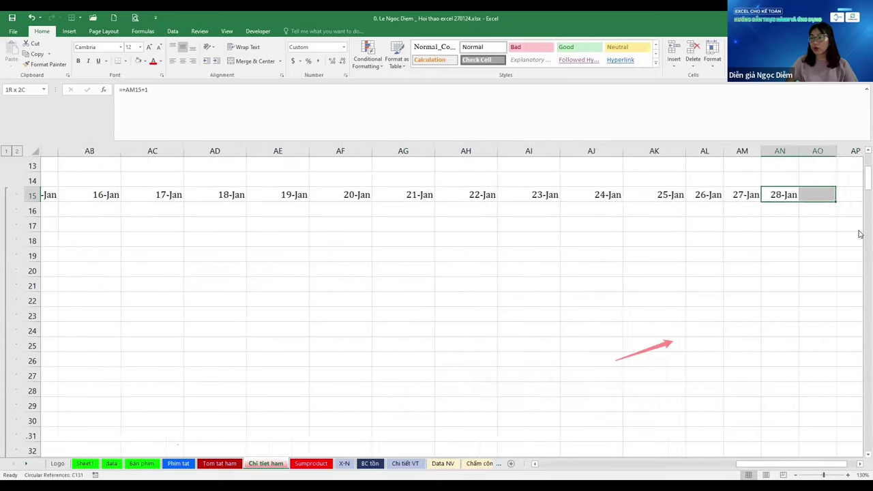
{"action": "key", "text": "shift+Right"}
{"action": "key", "text": "ctrl+r"}
Select the thirty dates M15:AP15 and bring up their number format settings
{"action": "key", "text": "Home"}
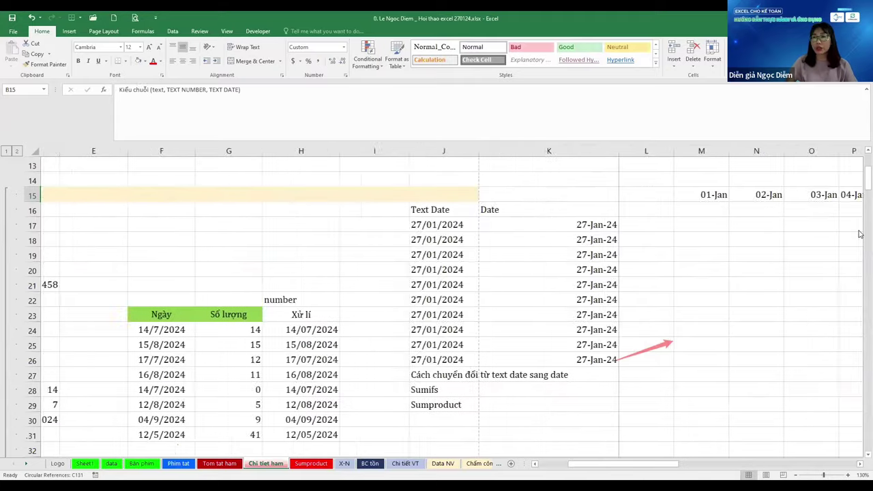
{"action": "key", "text": "ctrl+Right"}
{"action": "key", "text": "ctrl+Right"}
{"action": "key", "text": "ctrl+Right"}
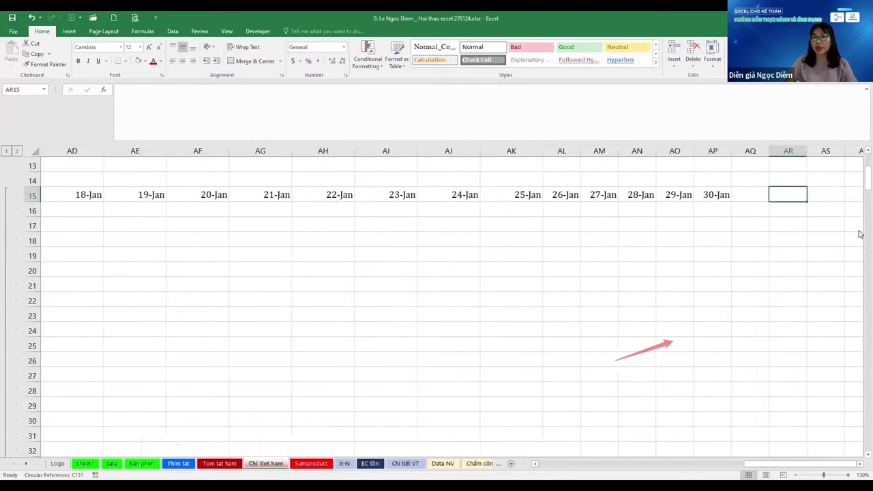
{"action": "key", "text": "ctrl+Left"}
{"action": "key", "text": "Left"}
{"action": "key", "text": "Right"}
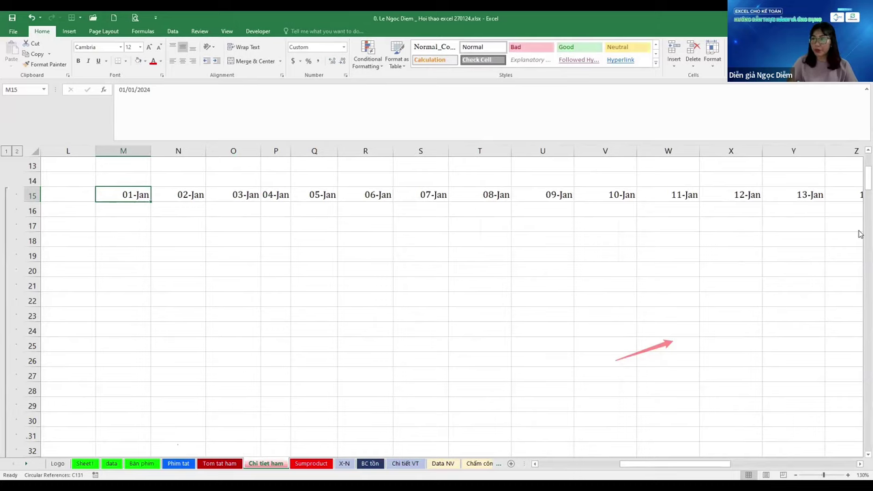
{"action": "key", "text": "ctrl+shift+Right"}
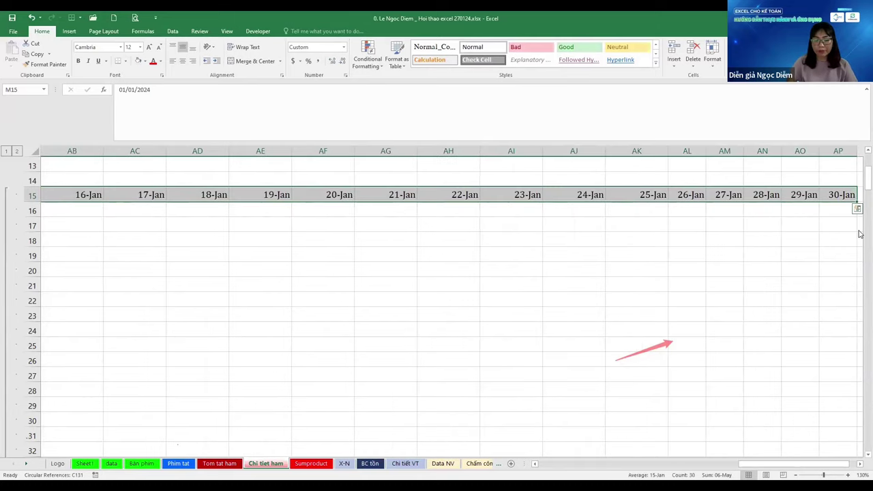
{"action": "key", "text": "ctrl+BackSpace"}
{"action": "key", "text": "ctrl+1"}
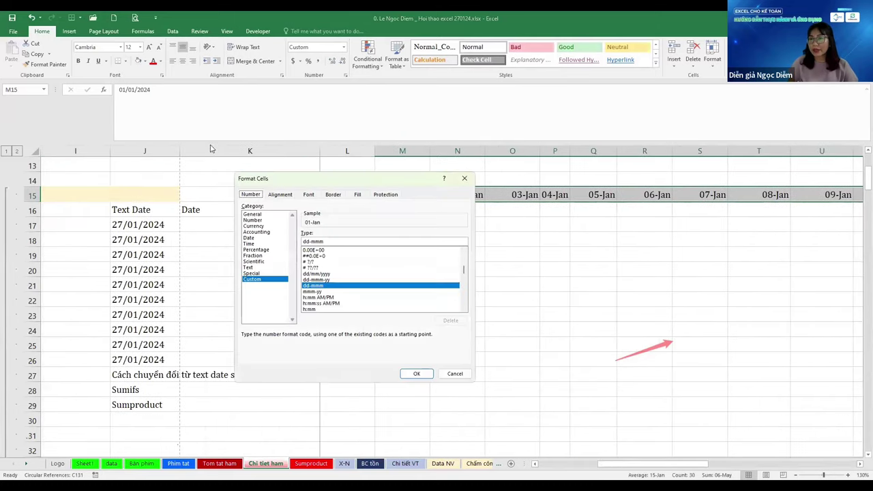
Apply custom format d so row 15 shows day numbers 1, 2, 3…
{"action": "key", "text": "Tab"}
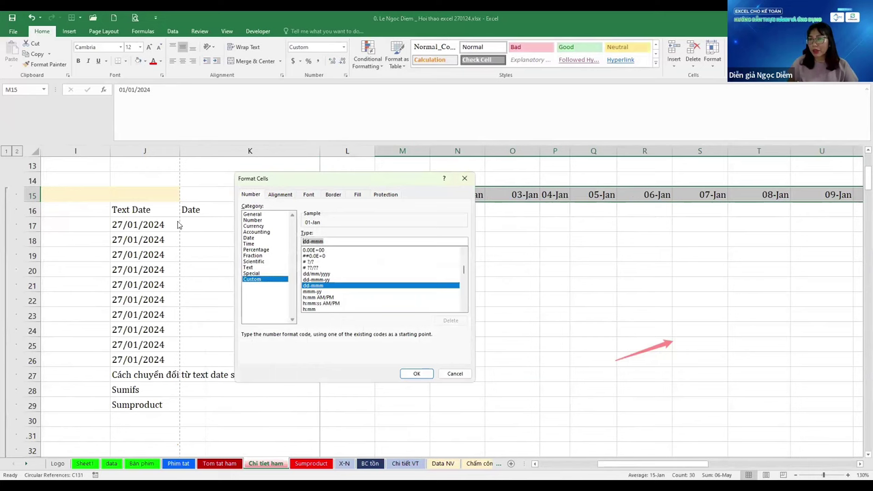
{"action": "type", "text": "d"}
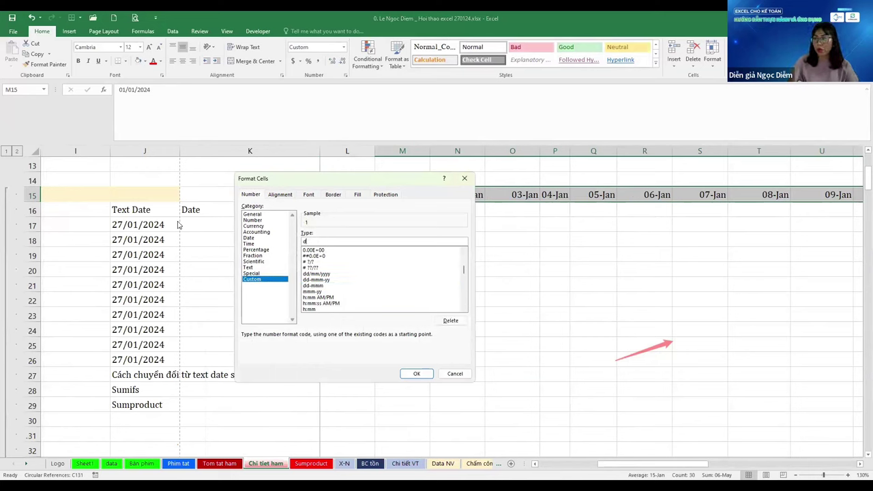
{"action": "key", "text": "Return"}
{"action": "key", "text": "Right"}
{"action": "key", "text": "Right"}
{"action": "key", "text": "Right"}
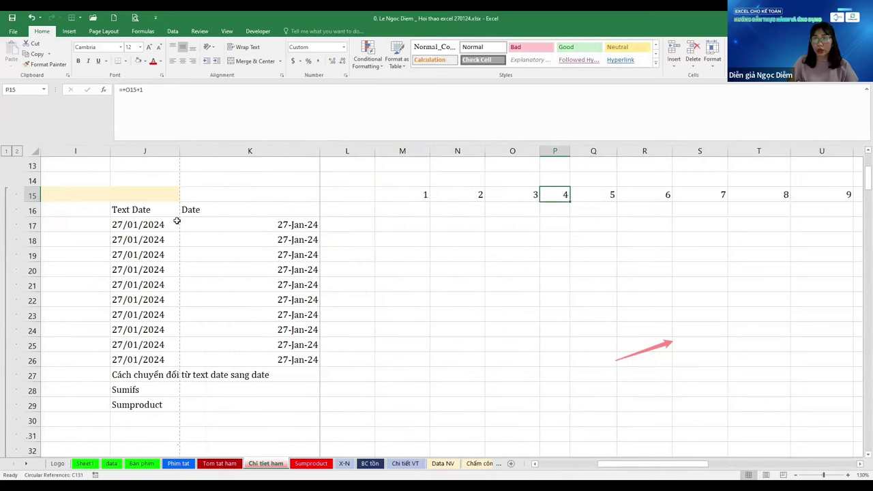
{"action": "key", "text": "Left"}
{"action": "key", "text": "Left"}
{"action": "key", "text": "Left"}
Label M14 as Number, correcting the misspelled entry
{"action": "key", "text": "Up"}
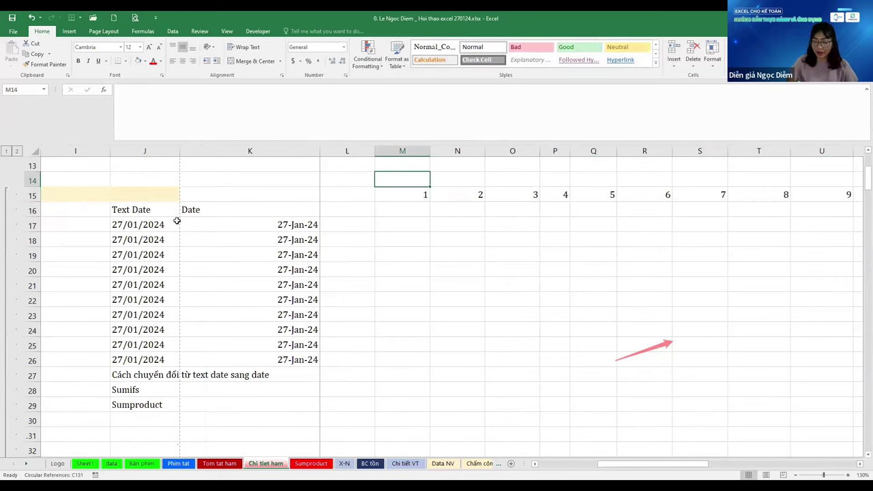
{"action": "type", "text": "Numer"}
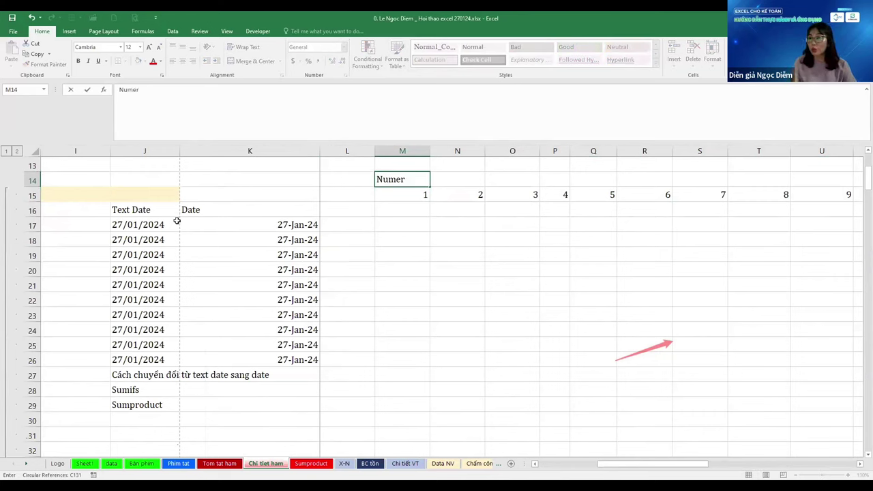
{"action": "key", "text": "ctrl+Return"}
{"action": "key", "text": "F2"}
{"action": "key", "text": "Left"}
{"action": "key", "text": "Left"}
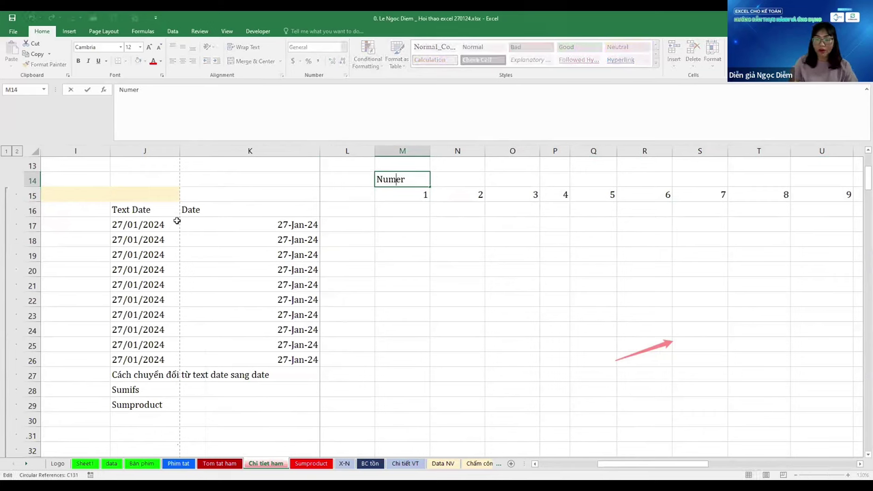
{"action": "type", "text": "b"}
{"action": "key", "text": "Return"}
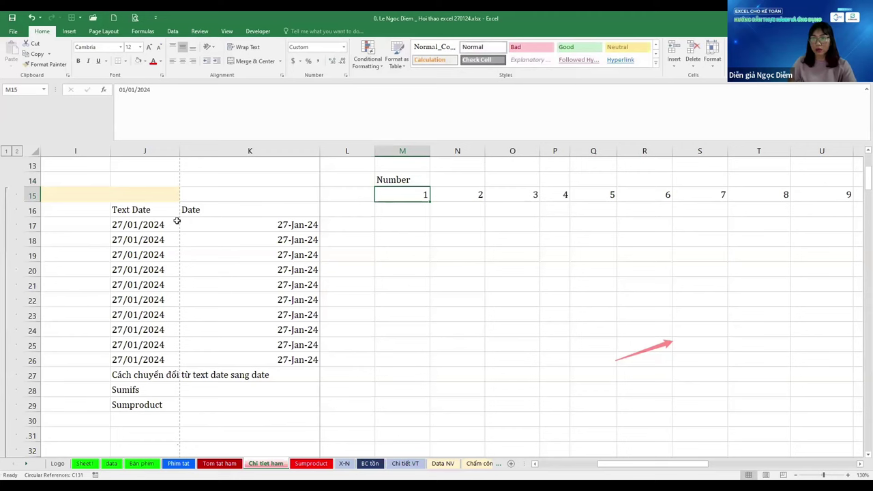
{"action": "key", "text": "F2"}
{"action": "key", "text": "Escape"}
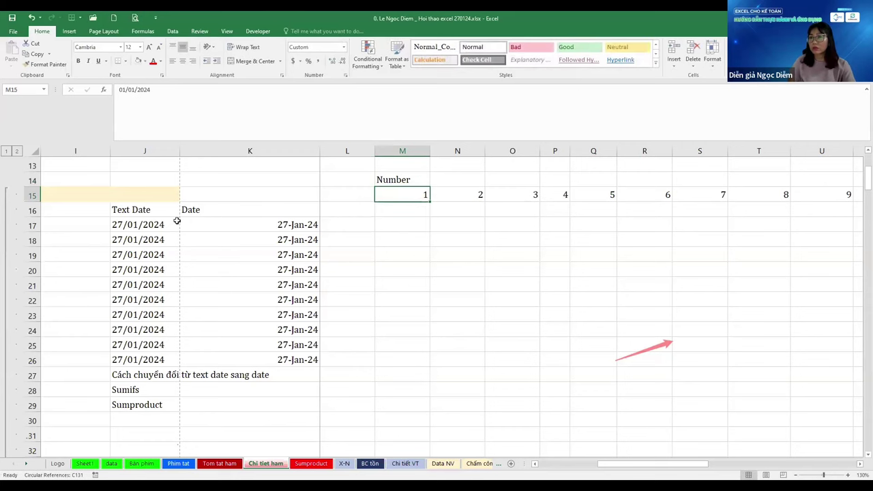
Format M15:AP15 with custom d/m to show 1/1, 2/1, 3/1…, and narrow column M
{"action": "scroll", "coordinate": [177, 221], "scroll_direction": "right", "scroll_amount": 5}
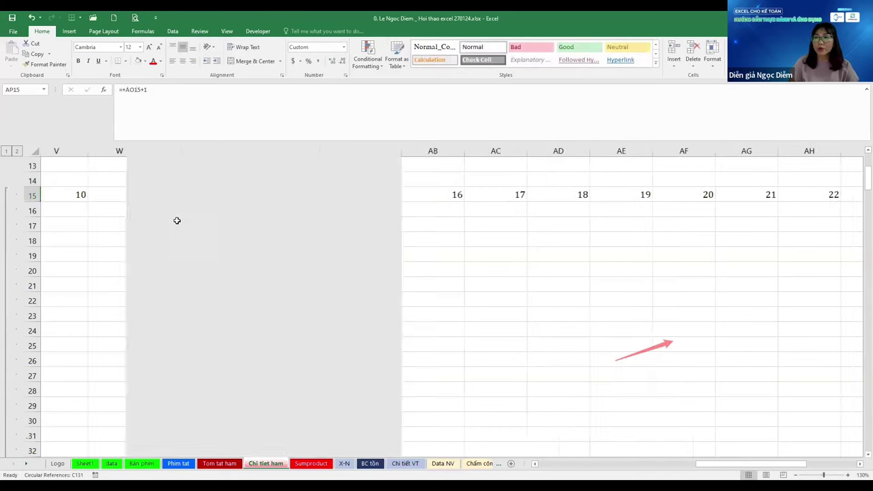
{"action": "scroll", "coordinate": [177, 221], "scroll_direction": "left", "scroll_amount": 4}
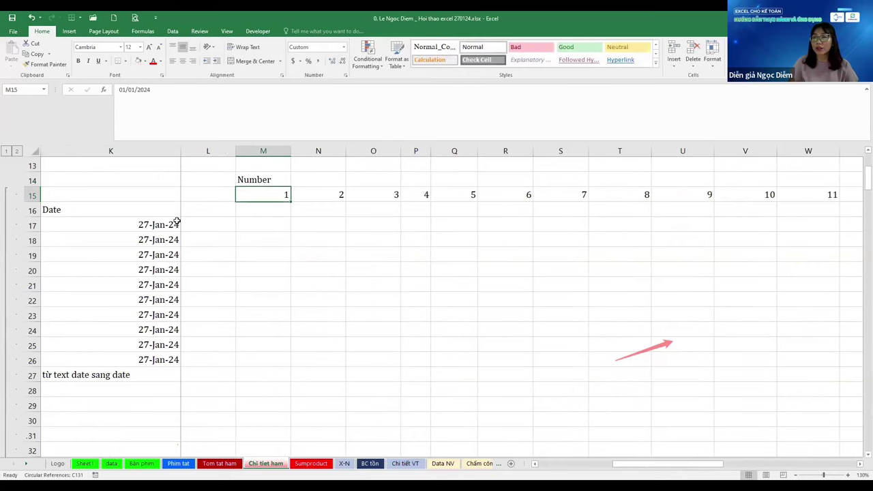
{"action": "key", "text": "ctrl+shift+Right"}
{"action": "scroll", "coordinate": [177, 221], "scroll_direction": "left", "scroll_amount": 5}
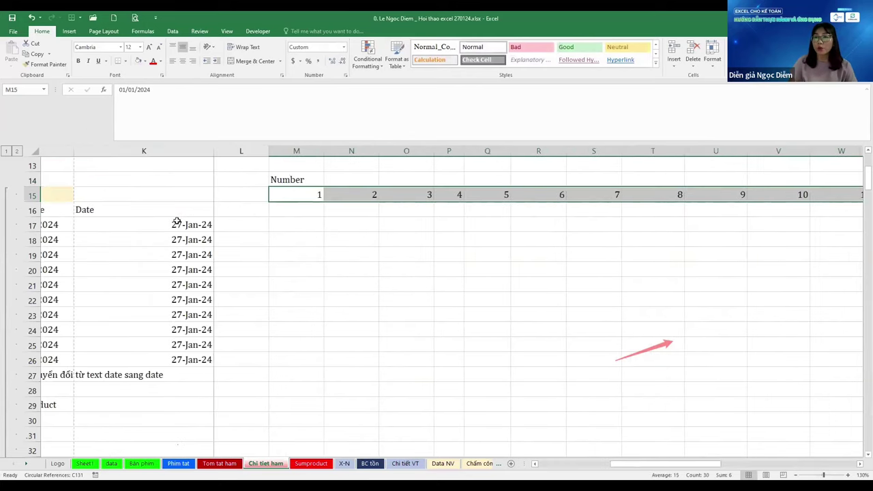
{"action": "scroll", "coordinate": [176, 221], "scroll_direction": "left", "scroll_amount": 2}
{"action": "key", "text": "ctrl+1"}
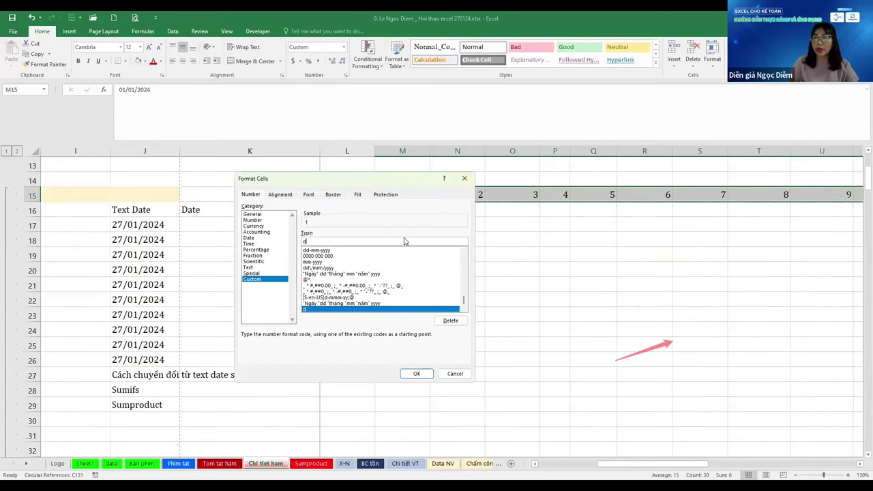
{"action": "type", "text": "/m"}
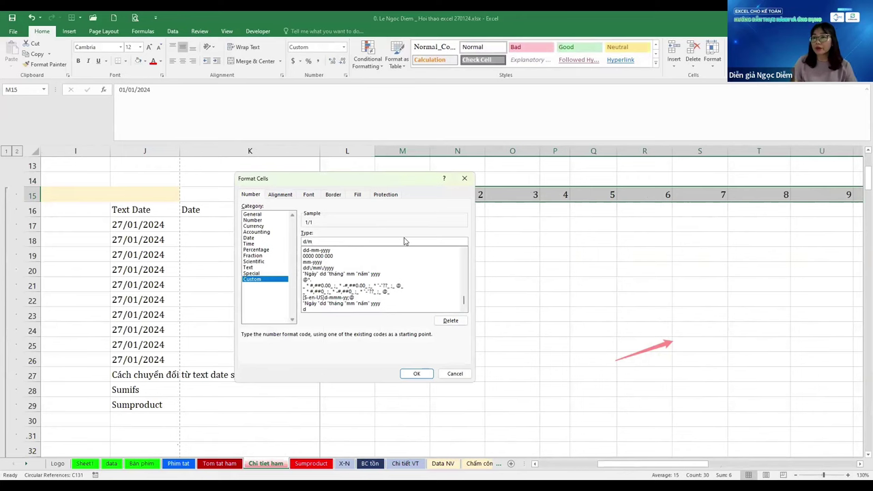
{"action": "key", "text": "Return"}
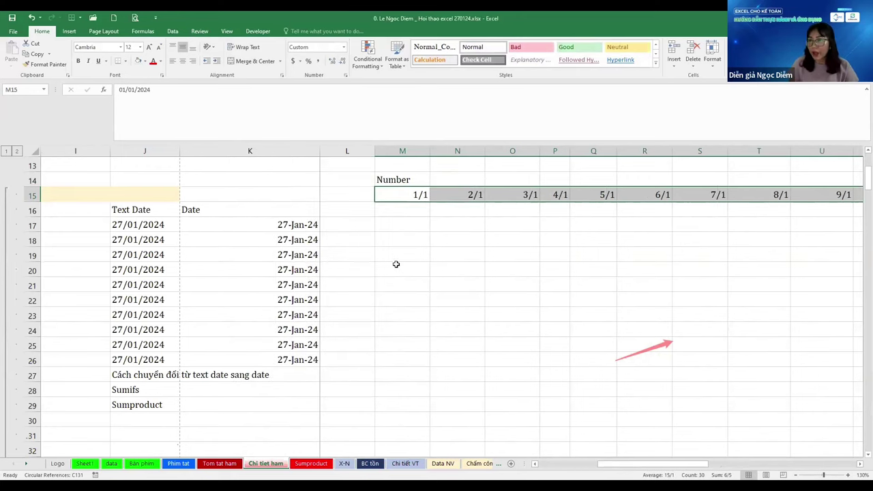
{"action": "left_click", "coordinate": [400, 268]}
{"action": "left_click_drag", "start_coordinate": [429, 152], "coordinate": [407, 152]}
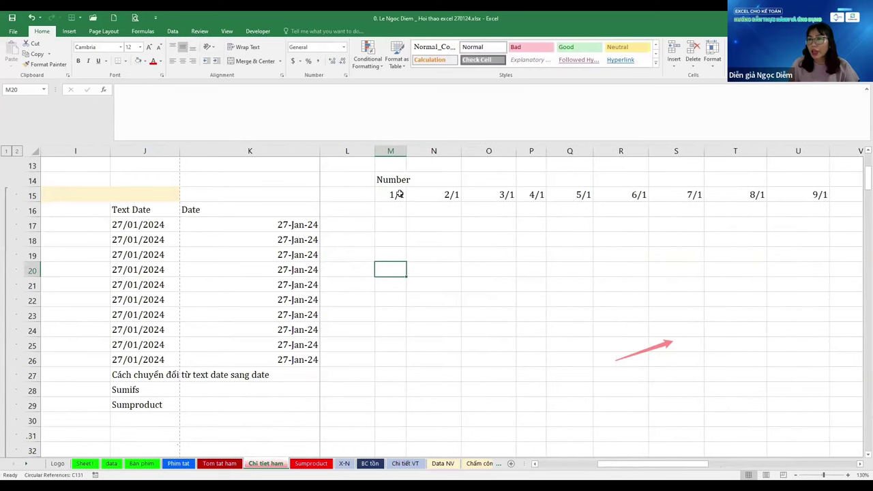
Copy M15 and paste only its column width across M15:AP15
{"action": "left_click", "coordinate": [399, 195]}
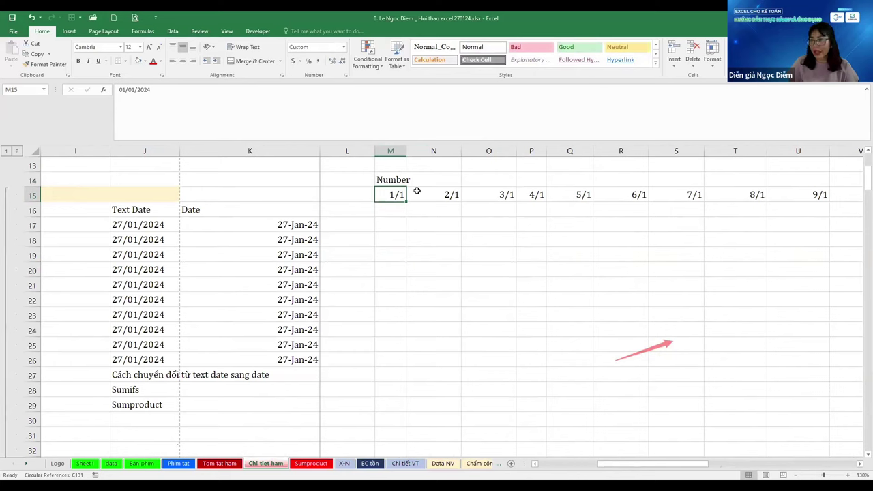
{"action": "key", "text": "ctrl+c"}
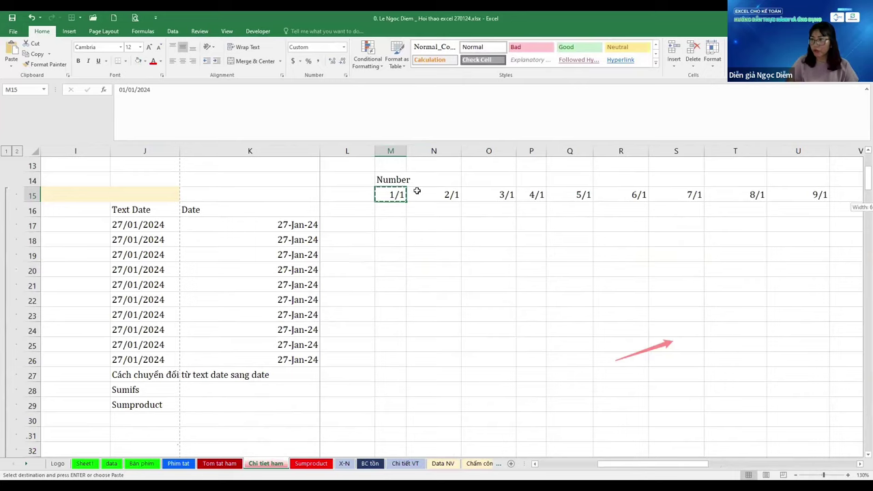
{"action": "key", "text": "ctrl+shift+Right"}
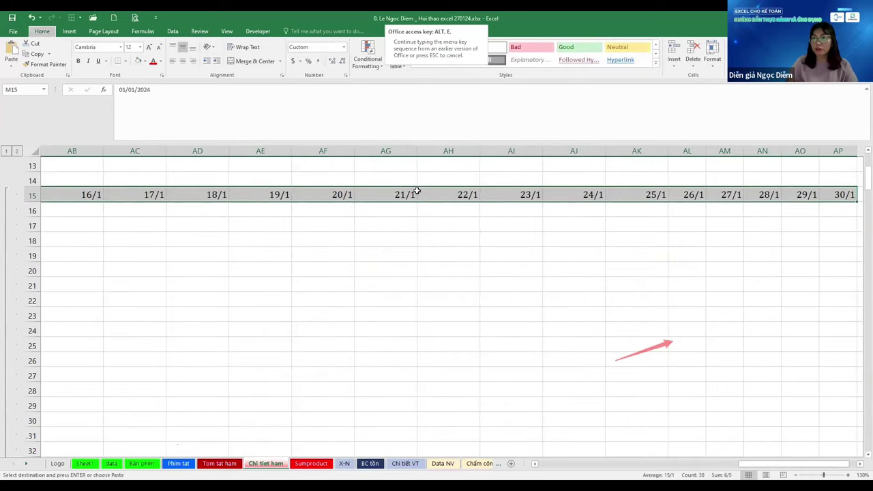
{"action": "key", "text": "ctrl+alt+v"}
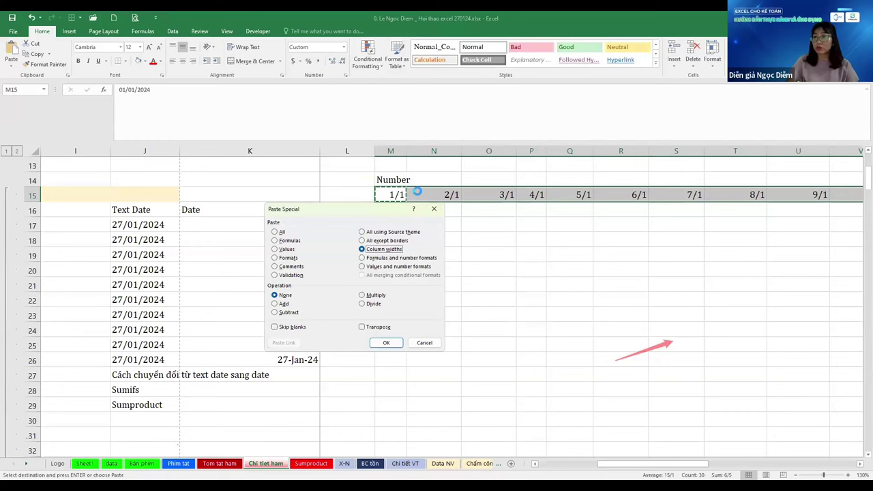
{"action": "key", "text": "Return"}
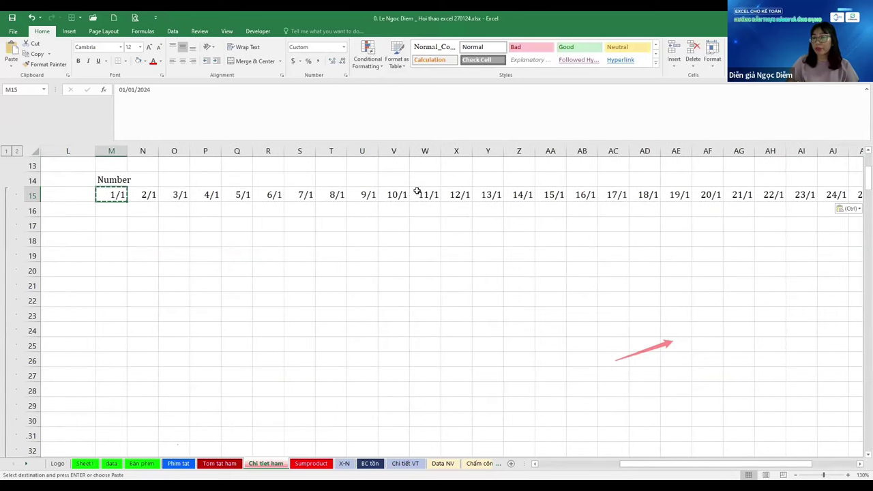
{"action": "scroll", "coordinate": [417, 191], "scroll_direction": "down", "scroll_amount": 3, "text": "ctrl"}
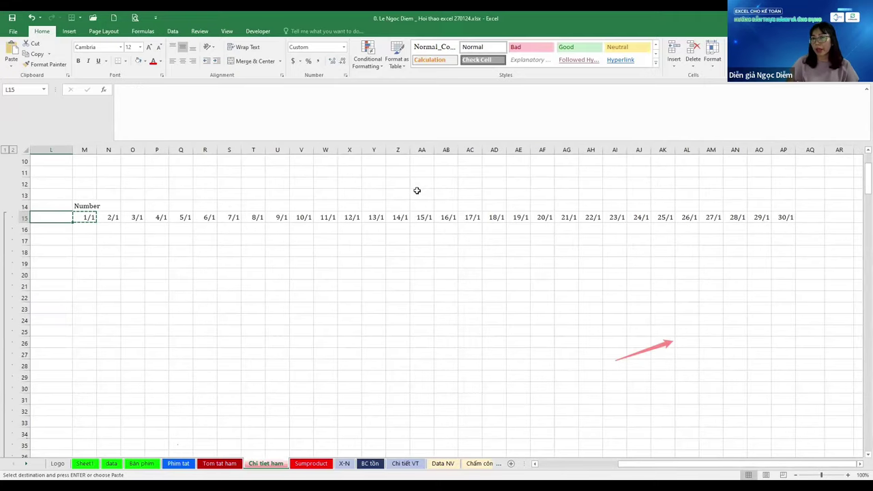
{"action": "scroll", "coordinate": [417, 191], "scroll_direction": "left", "scroll_amount": 1}
{"action": "key", "text": "Escape"}
{"action": "key", "text": "Down"}
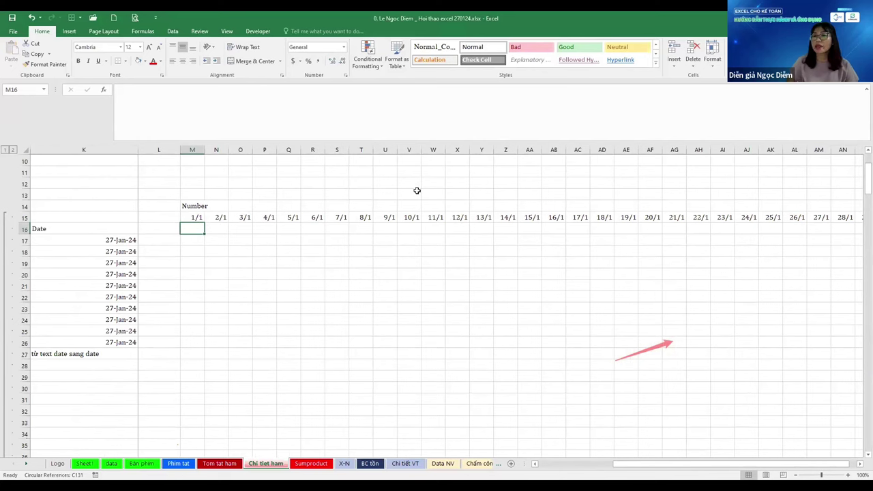
Label cell L16 as Thứ TA
{"action": "key", "text": "Left"}
{"action": "type", "text": "Thu"}
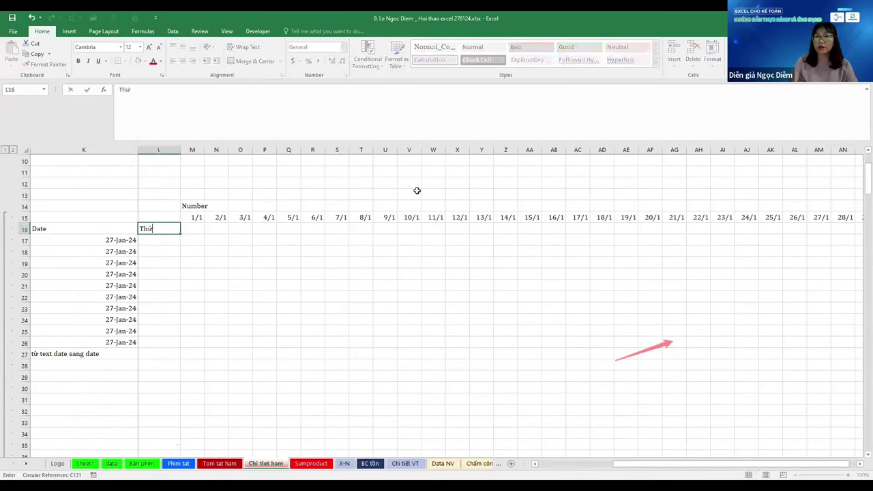
{"action": "key", "text": "Right"}
{"action": "key", "text": "Left"}
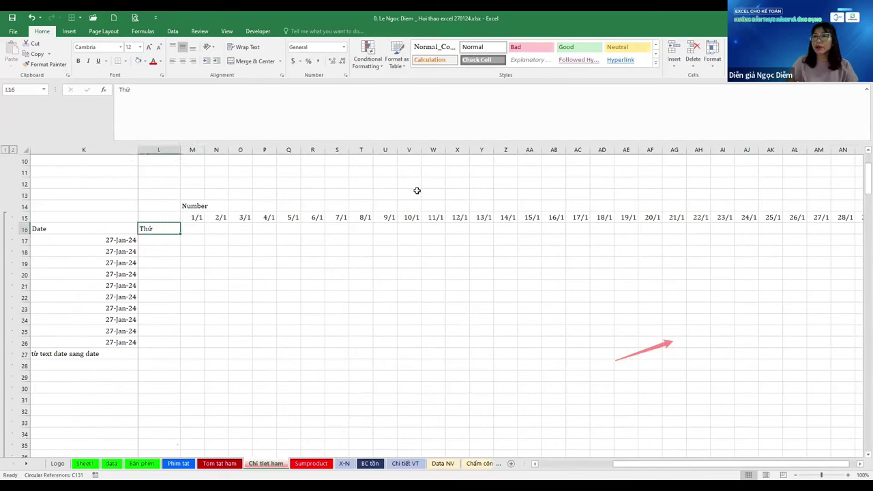
{"action": "key", "text": "F2"}
{"action": "type", "text": "TV"}
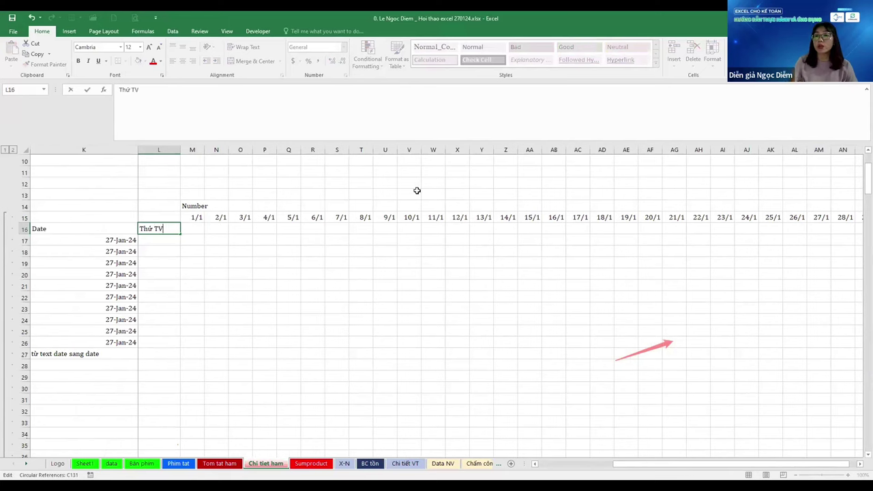
{"action": "key", "text": "Return"}
{"action": "key", "text": "Up"}
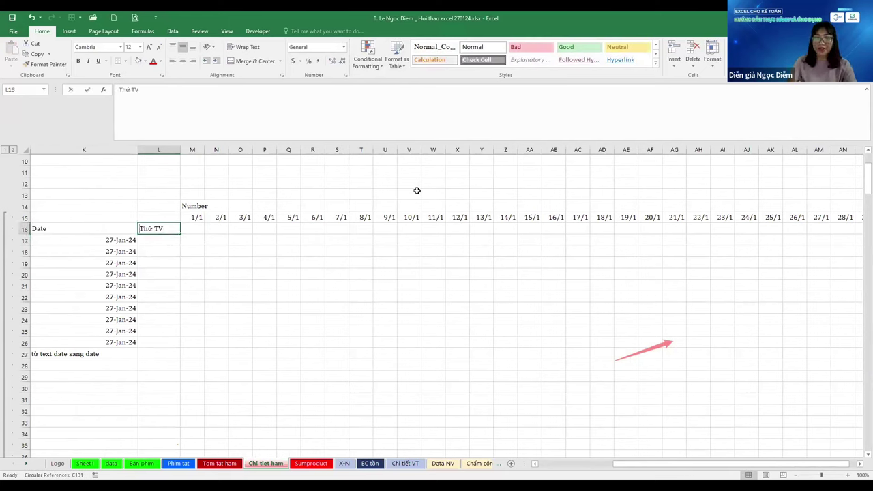
{"action": "key", "text": "F2"}
{"action": "key", "text": "BackSpace"}
{"action": "key", "text": "BackSpace"}
{"action": "type", "text": "TA"}
{"action": "key", "text": "Tab"}
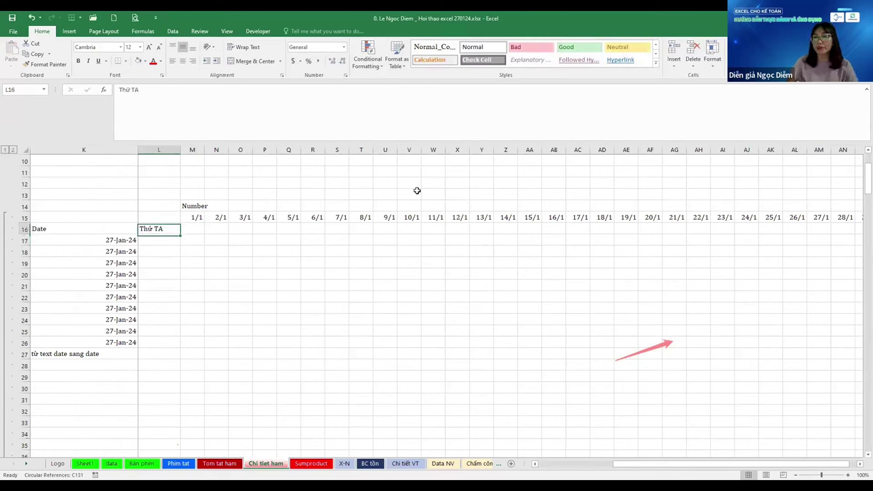
Enter =M15 in M16 and fill it right through AP16
{"action": "type", "text": "="}
{"action": "key", "text": "Up"}
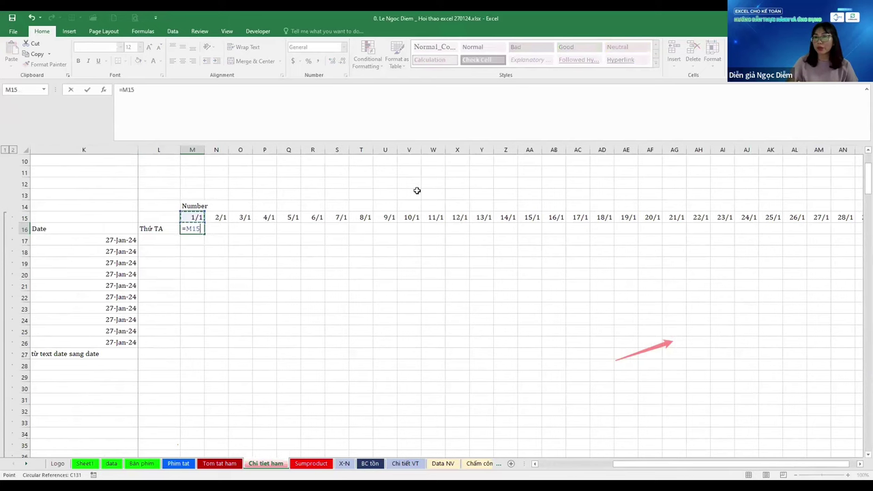
{"action": "key", "text": "Return"}
{"action": "key", "text": "Up"}
{"action": "key", "text": "Up"}
{"action": "key", "text": "ctrl+Right"}
{"action": "key", "text": "Down"}
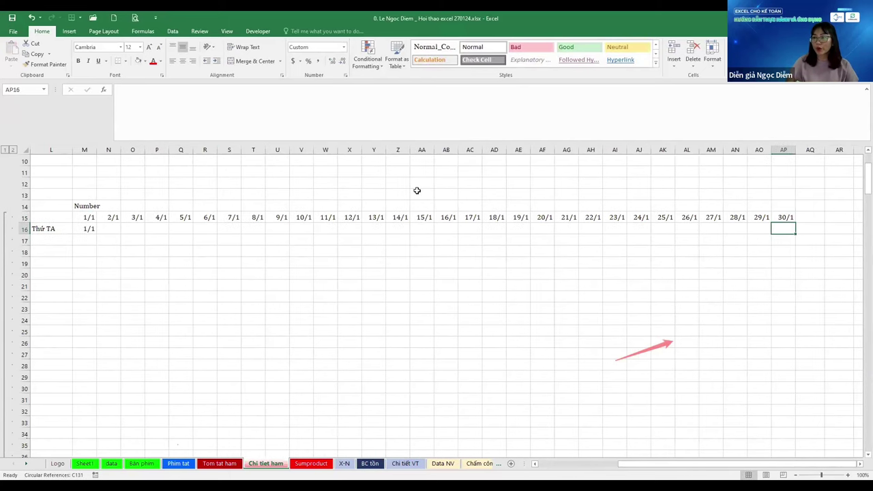
{"action": "key", "text": "ctrl+shift+Left"}
{"action": "key", "text": "ctrl+r"}
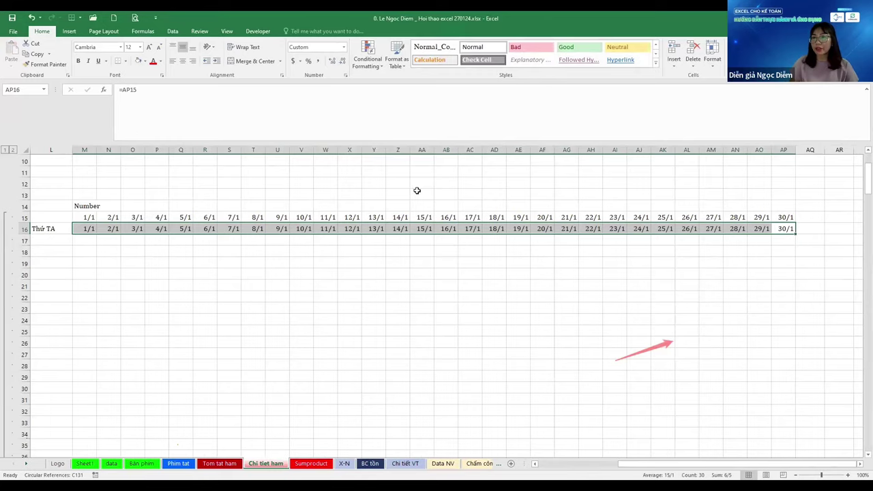
Apply custom format ddd so row 16 shows weekday names Mon, Tue, Wed…
{"action": "scroll", "coordinate": [417, 191], "scroll_direction": "up", "scroll_amount": 1, "text": "ctrl"}
{"action": "scroll", "coordinate": [418, 192], "scroll_direction": "right", "scroll_amount": 5}
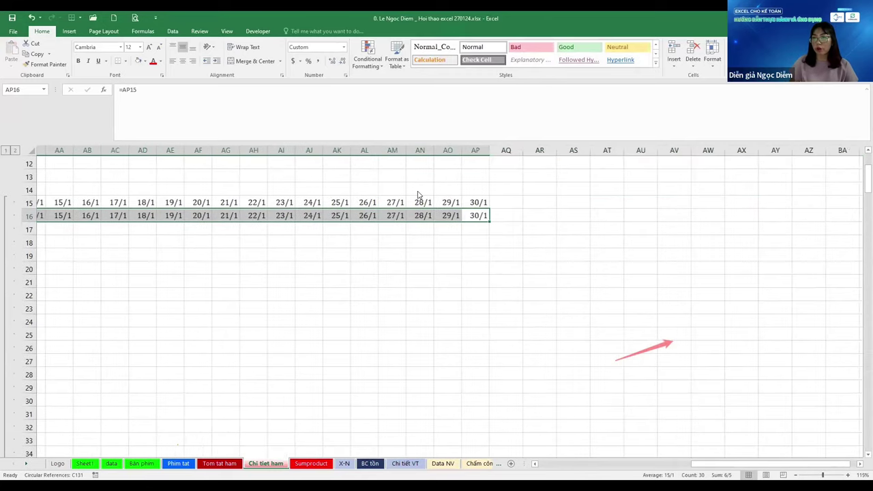
{"action": "key", "text": "ctrl+1"}
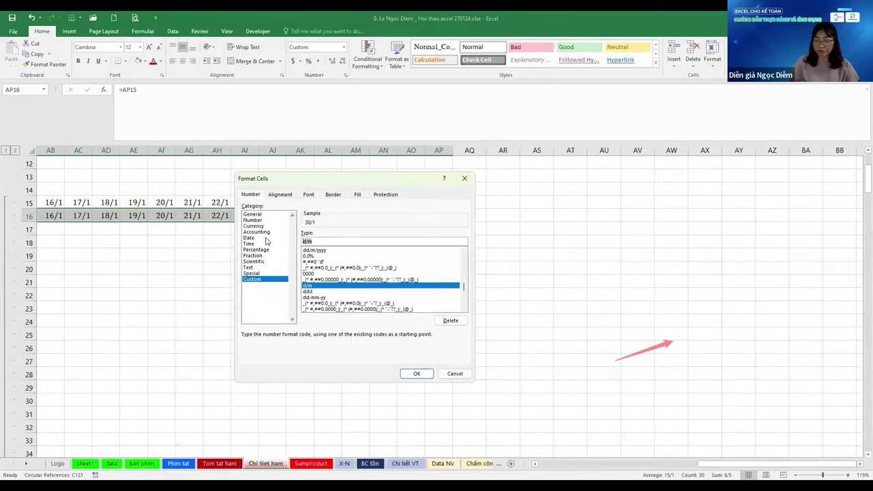
{"action": "type", "text": "ddd"}
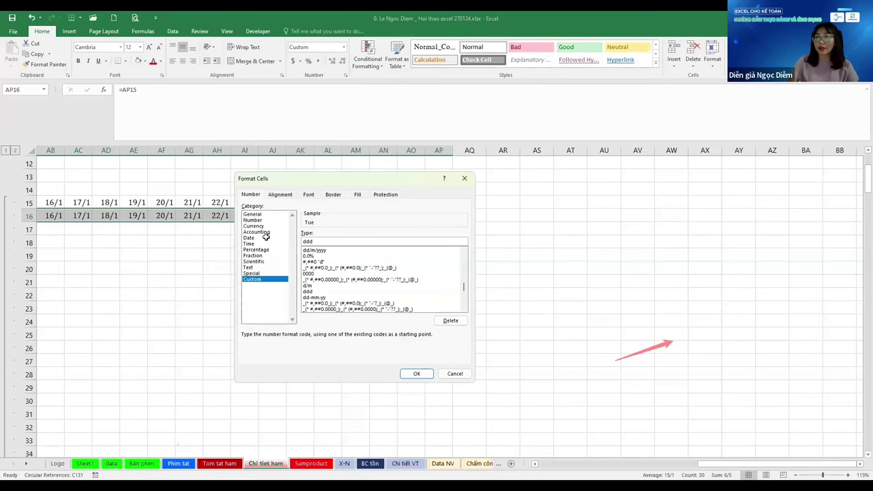
{"action": "key", "text": "Return"}
{"action": "key", "text": "ctrl+Left"}
{"action": "key", "text": "Right"}
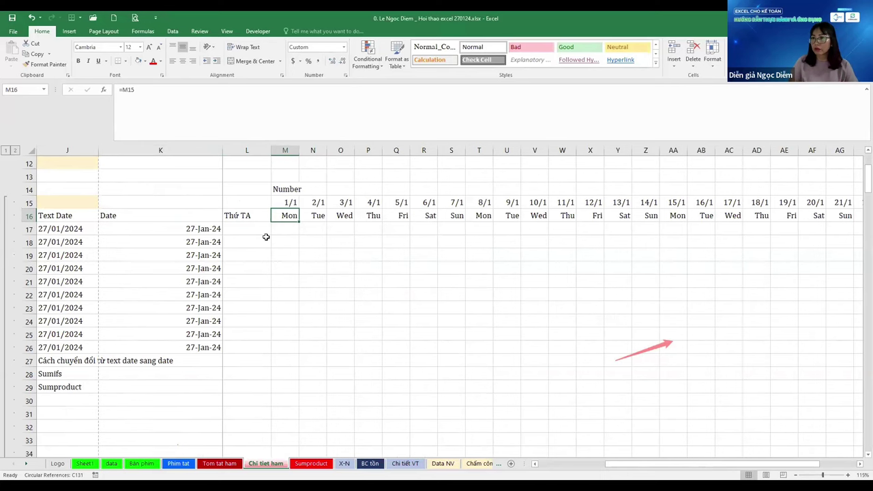
Label row 17 'Thứ TV' in L17 and add the note 'sd CT!' in M17
{"action": "key", "text": "Down"}
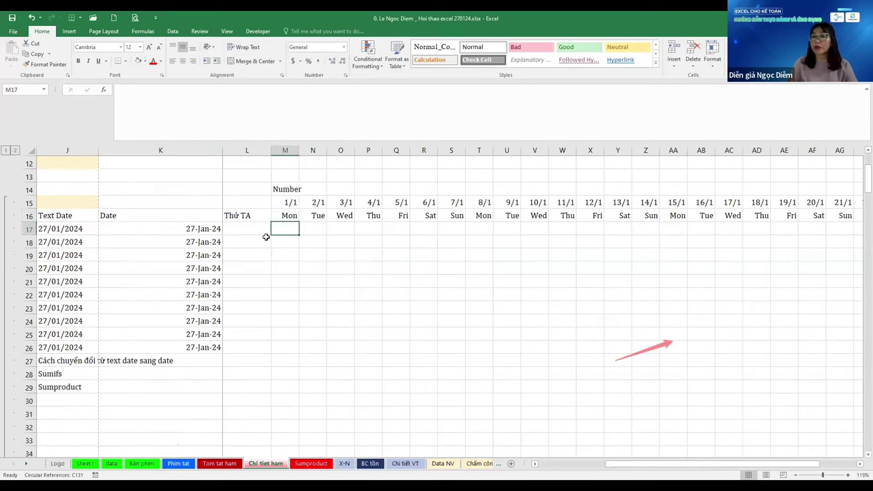
{"action": "key", "text": "Left"}
{"action": "type", "text": "Thưs TV"}
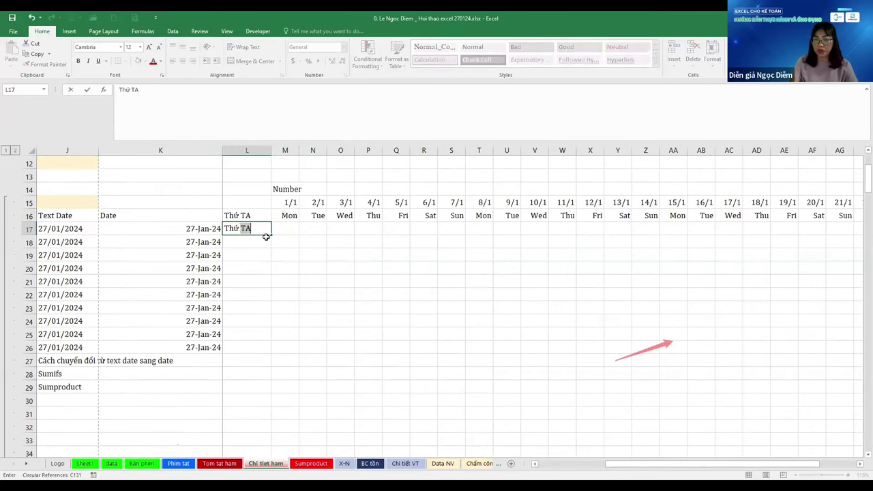
{"action": "key", "text": "Return"}
{"action": "key", "text": "Right"}
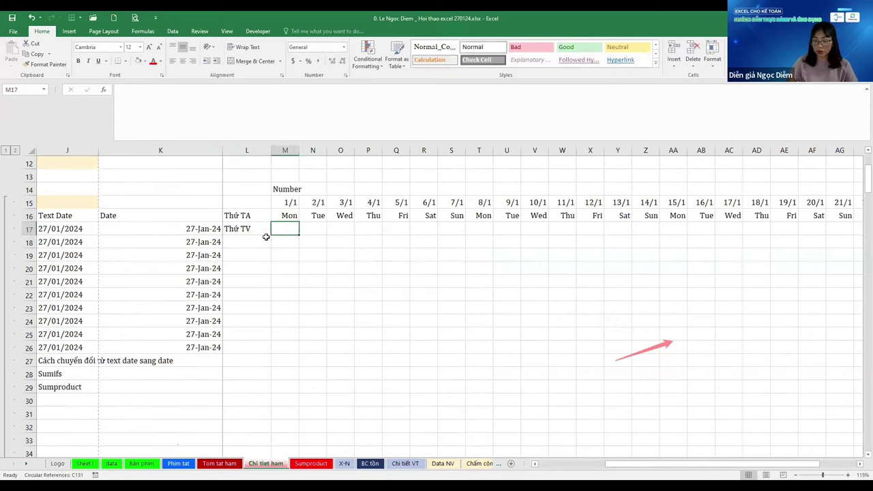
{"action": "type", "text": "sd CT!"}
{"action": "key", "text": "ctrl+Return"}
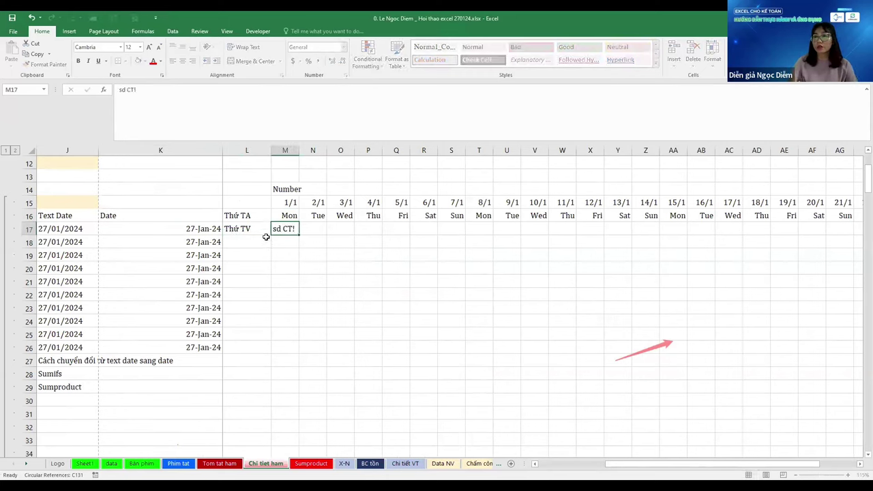
Inspect the Mon weekday formula in M16 beside the Thứ TA label, leaving it unchanged
{"action": "key", "text": "Up"}
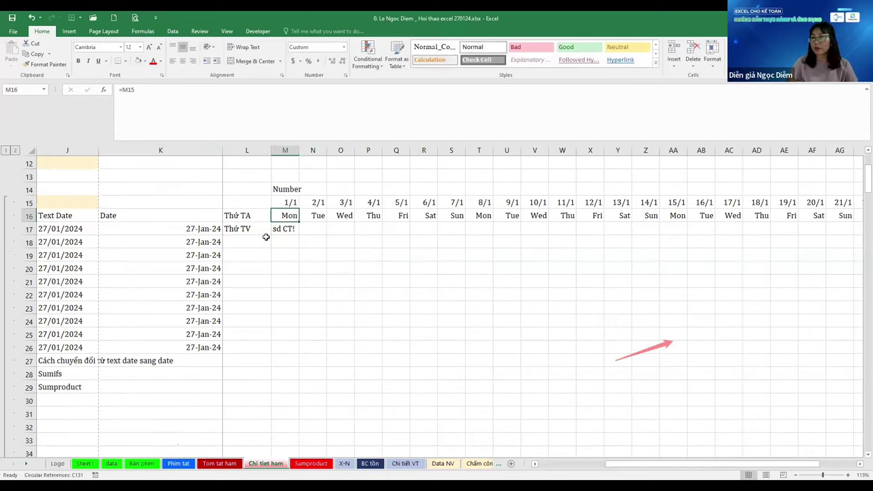
{"action": "key", "text": "Left"}
{"action": "key", "text": "Right"}
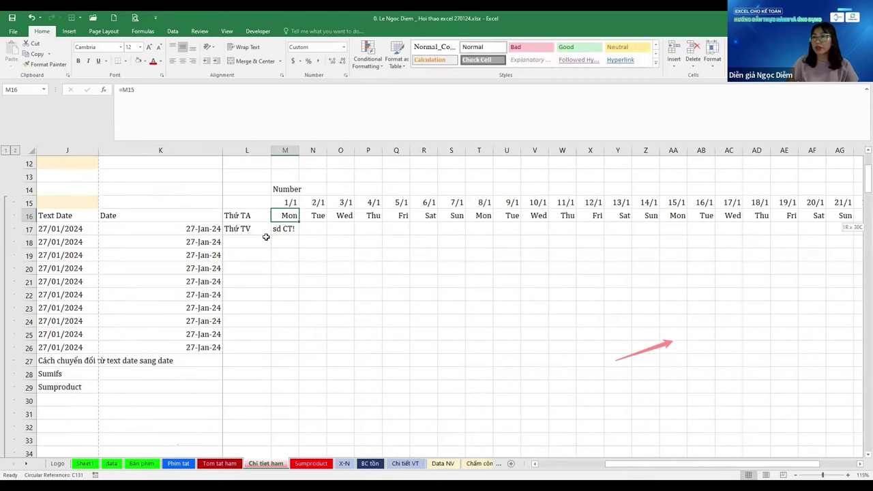
{"action": "scroll", "coordinate": [266, 237], "scroll_direction": "right", "scroll_amount": 2}
{"action": "key", "text": "Left"}
{"action": "key", "text": "Right"}
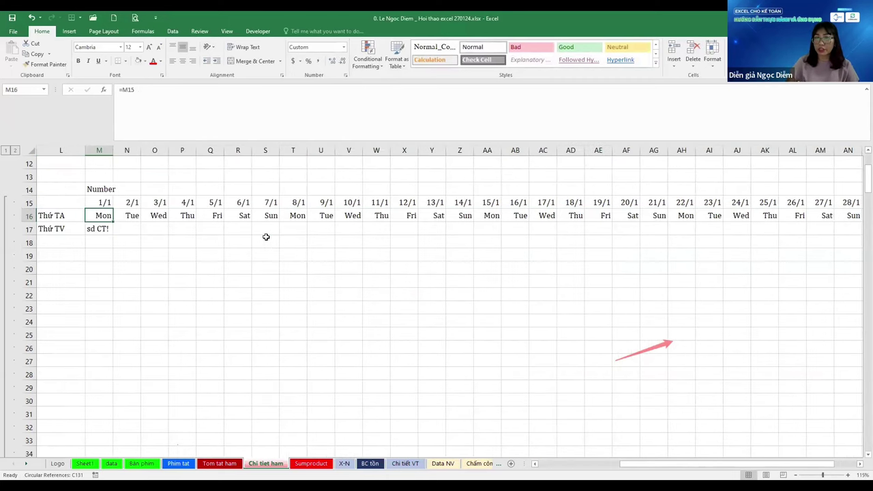
{"action": "key", "text": "F2"}
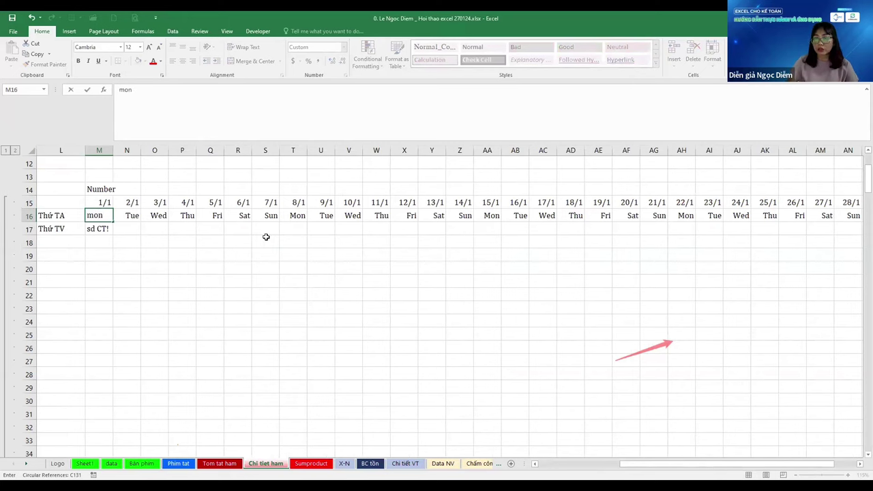
{"action": "key", "text": "Escape"}
Confirm row 16 weekdays reference the 01/01/2024 dates above, then delete the Number label in M14
{"action": "key", "text": "Right"}
{"action": "key", "text": "Right"}
{"action": "key", "text": "Right"}
{"action": "key", "text": "Right"}
{"action": "key", "text": "Left"}
{"action": "key", "text": "Left"}
{"action": "key", "text": "Left"}
{"action": "key", "text": "Left"}
{"action": "key", "text": "Left"}
{"action": "key", "text": "Left"}
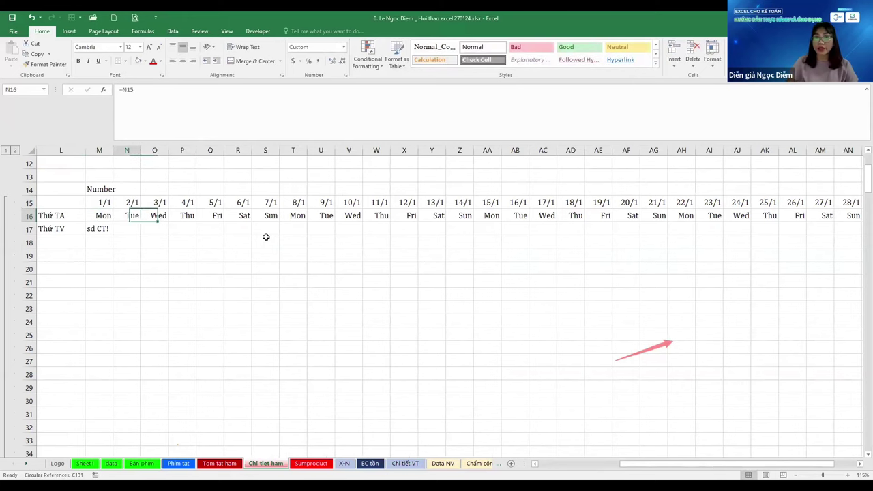
{"action": "key", "text": "Right"}
{"action": "key", "text": "Right"}
{"action": "key", "text": "Right"}
{"action": "key", "text": "Left"}
{"action": "key", "text": "Up"}
{"action": "key", "text": "Down"}
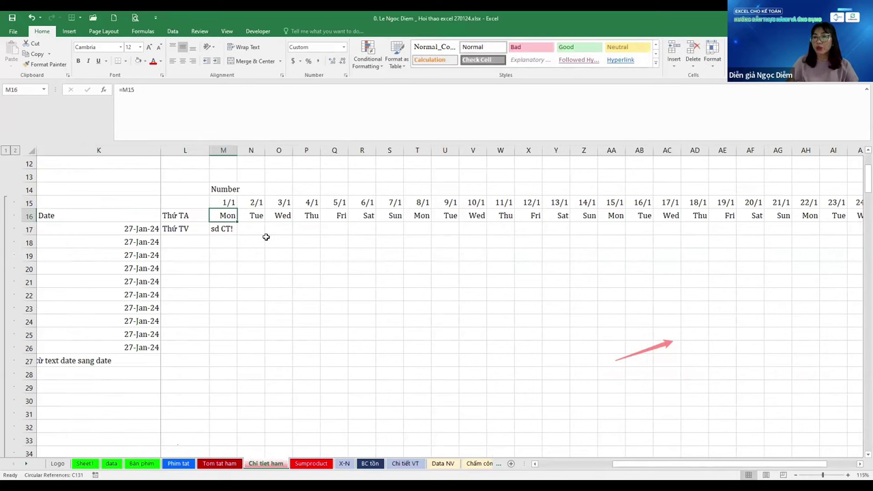
{"action": "key", "text": "Up"}
{"action": "key", "text": "Down"}
{"action": "key", "text": "Up"}
{"action": "key", "text": "Up"}
{"action": "key", "text": "Delete"}
Type 'Bản chất giống nhau, ô ngày' into M12, above the date row
{"action": "scroll", "coordinate": [266, 236], "scroll_direction": "up", "scroll_amount": 1}
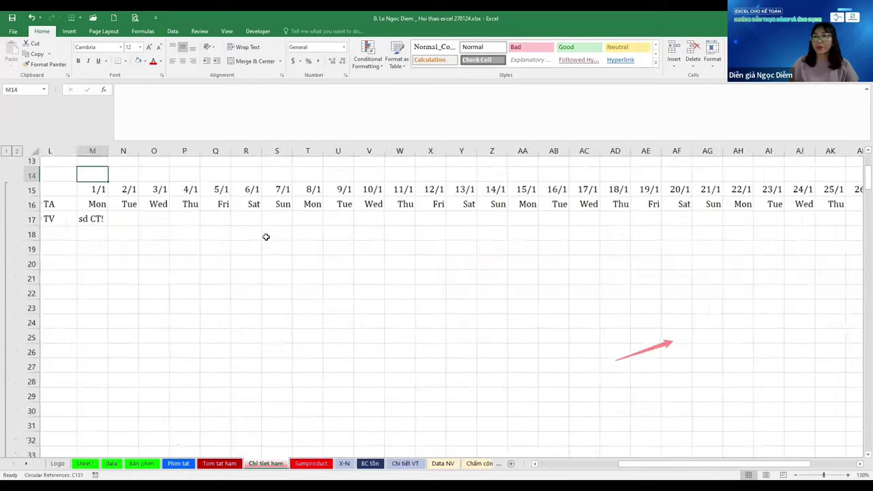
{"action": "scroll", "coordinate": [266, 236], "scroll_direction": "right", "scroll_amount": 1}
{"action": "scroll", "coordinate": [266, 237], "scroll_direction": "up", "scroll_amount": 1}
{"action": "scroll", "coordinate": [266, 237], "scroll_direction": "left", "scroll_amount": 3}
{"action": "key", "text": "Up"}
{"action": "key", "text": "Up"}
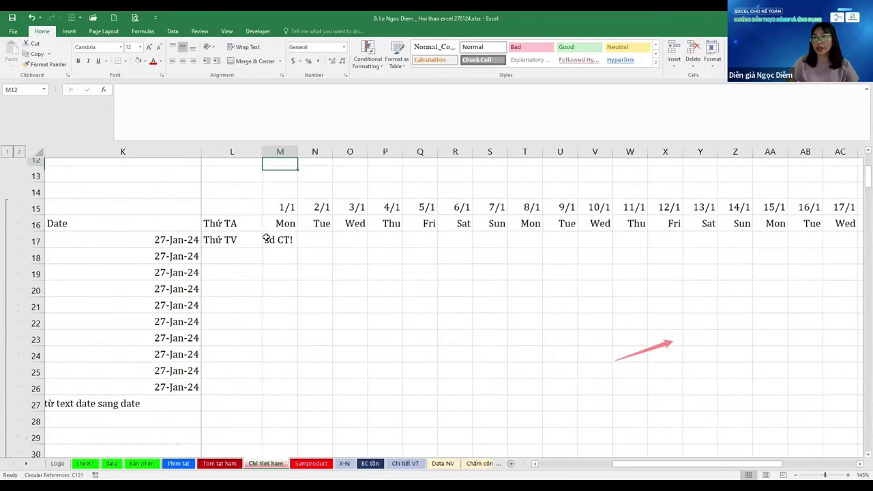
{"action": "key", "text": "Down"}
{"action": "key", "text": "Down"}
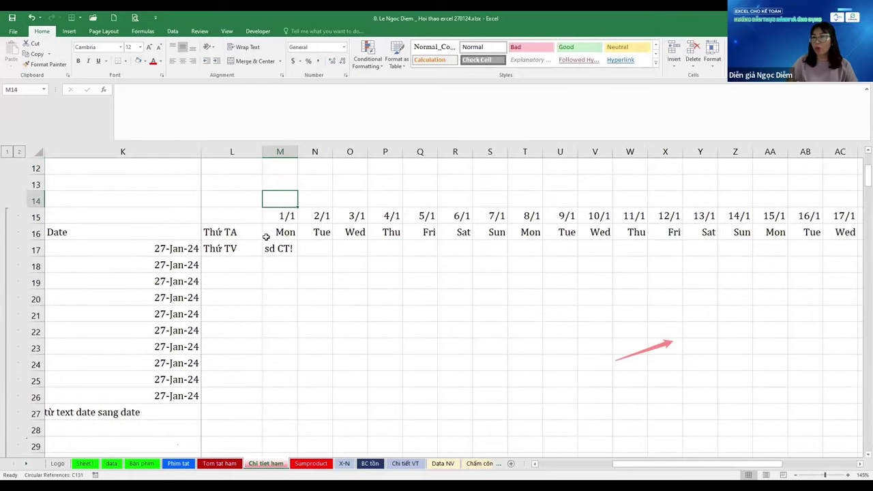
{"action": "left_click", "coordinate": [266, 237]}
{"action": "key", "text": "Up"}
{"action": "key", "text": "Up"}
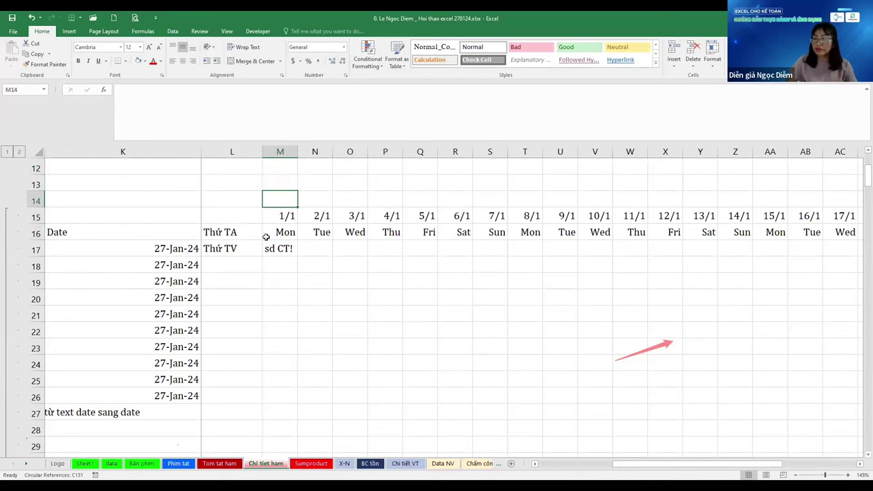
{"action": "key", "text": "Up"}
{"action": "key", "text": "Up"}
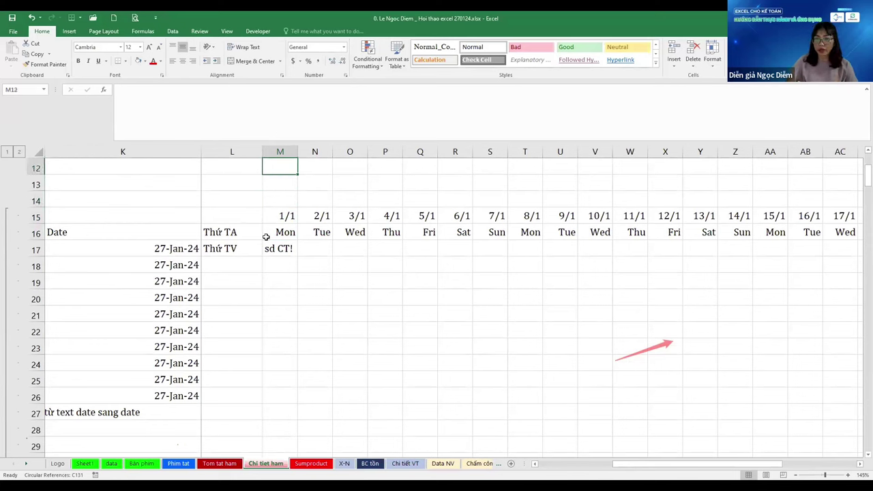
{"action": "type", "text": "Bản chấ"}
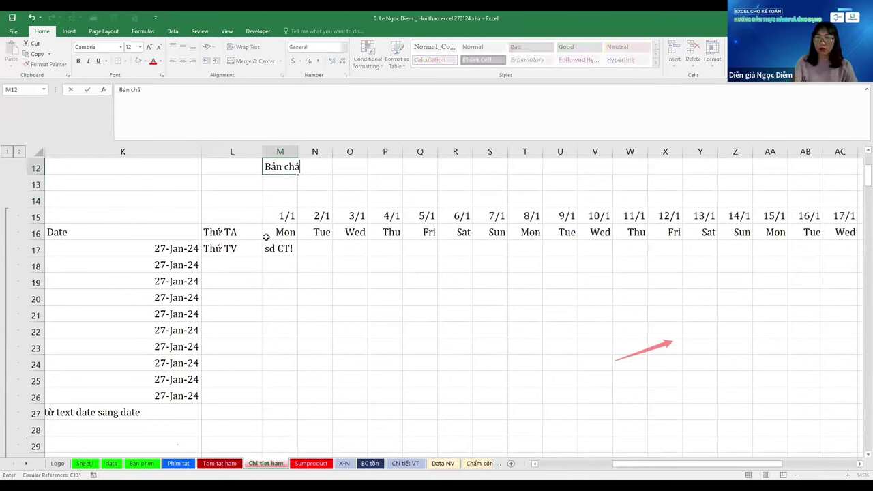
{"action": "type", "text": "t giông"}
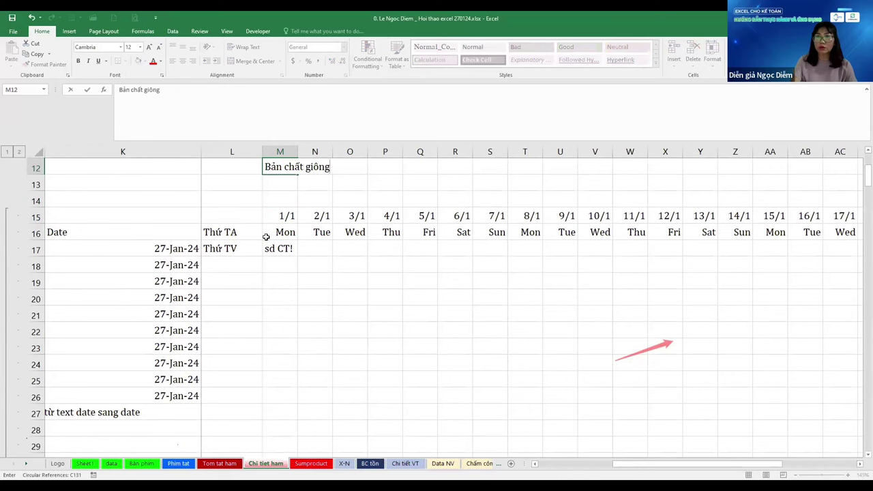
{"action": "type", "text": "s nhau, ô n"}
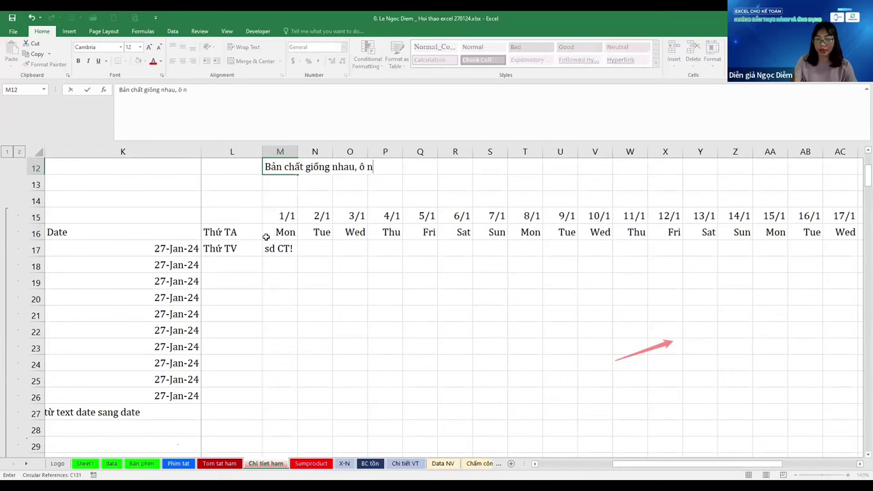
{"action": "type", "text": "gay"}
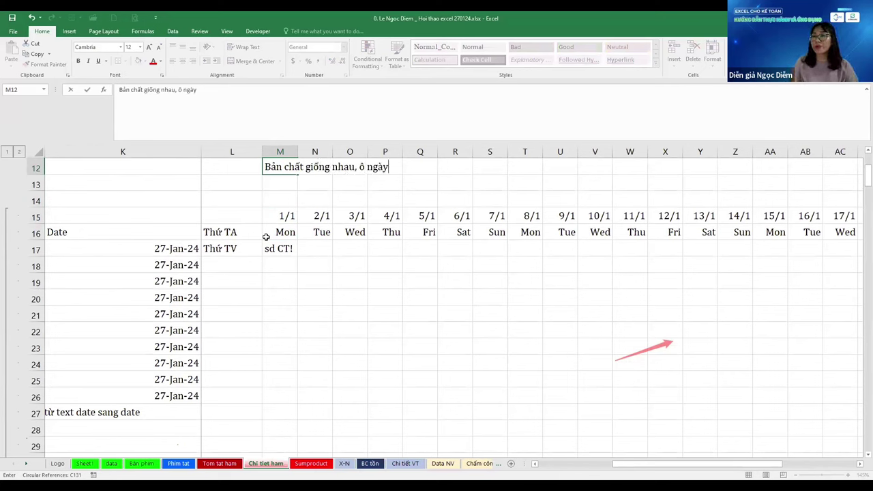
{"action": "key", "text": "Return"}
{"action": "key", "text": "Down"}
{"action": "key", "text": "Down"}
{"action": "key", "text": "Up"}
Enter =M15=M16 in M14 and fill it right across row 14 to AI, giving TRUE
{"action": "type", "text": "="}
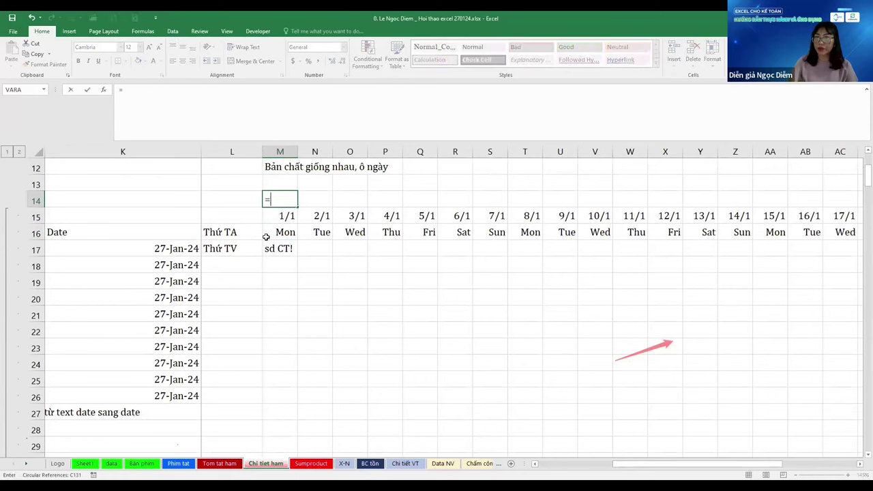
{"action": "key", "text": "Down"}
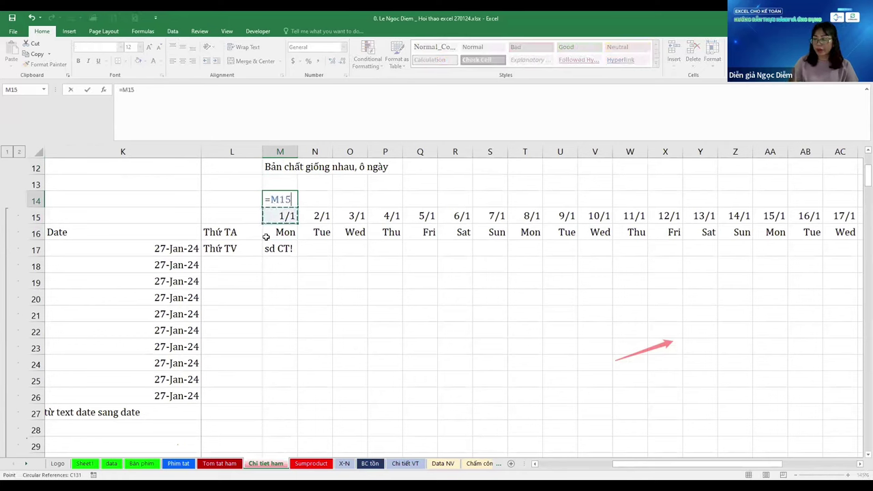
{"action": "type", "text": "="}
{"action": "left_click", "coordinate": [266, 236]}
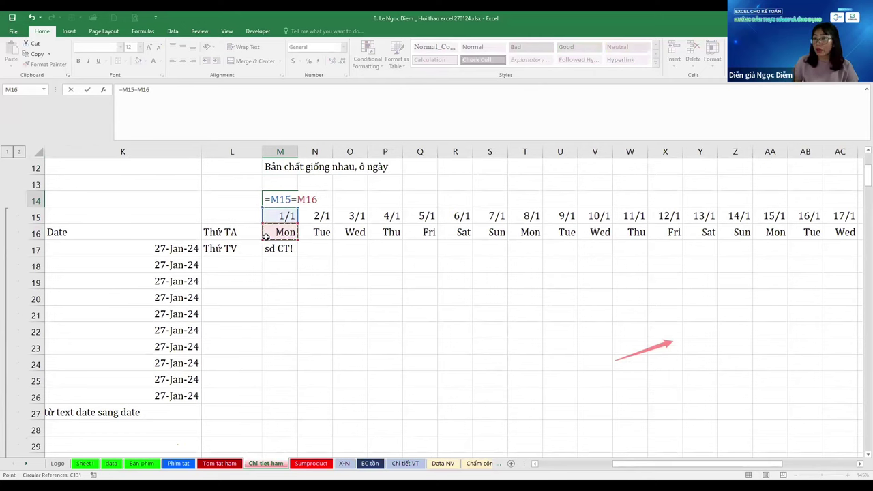
{"action": "key", "text": "Return"}
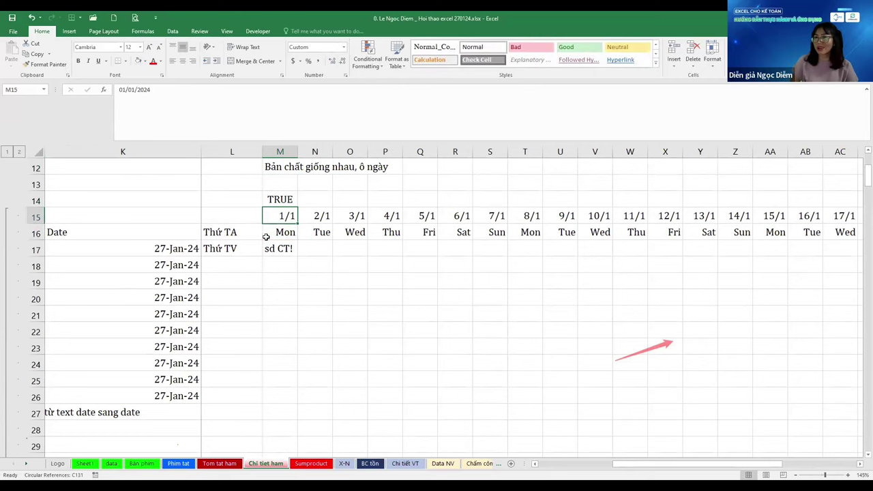
{"action": "key", "text": "ctrl+Right"}
{"action": "key", "text": "Up"}
{"action": "key", "text": "ctrl+shift+Left"}
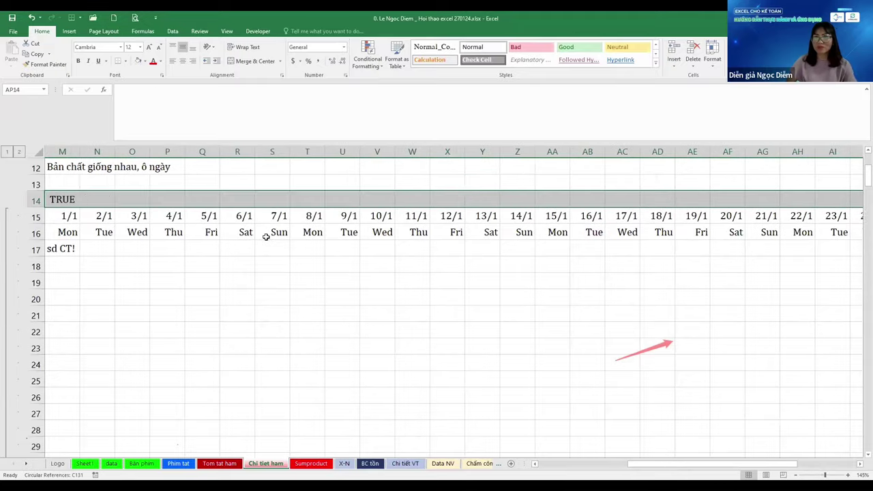
{"action": "key", "text": "ctrl+r"}
{"action": "key", "text": "Left"}
{"action": "key", "text": "Right"}
Check the real date in M15 against its weekday in M16, selecting both cells
{"action": "key", "text": "Down"}
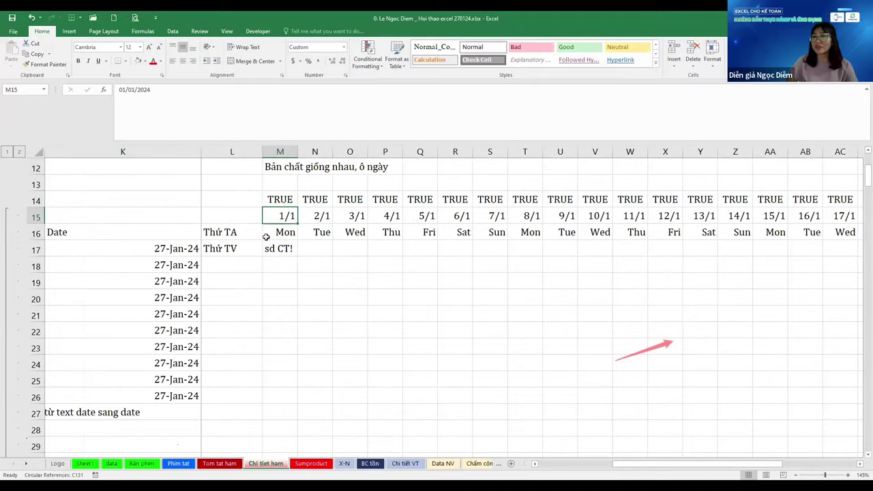
{"action": "key", "text": "Down"}
{"action": "key", "text": "Up"}
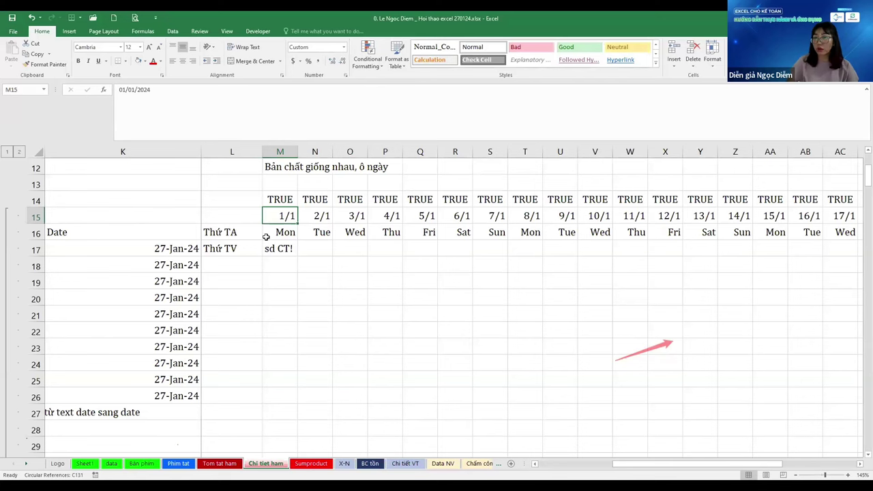
{"action": "key", "text": "Down"}
{"action": "key", "text": "Up"}
{"action": "key", "text": "shift+Down"}
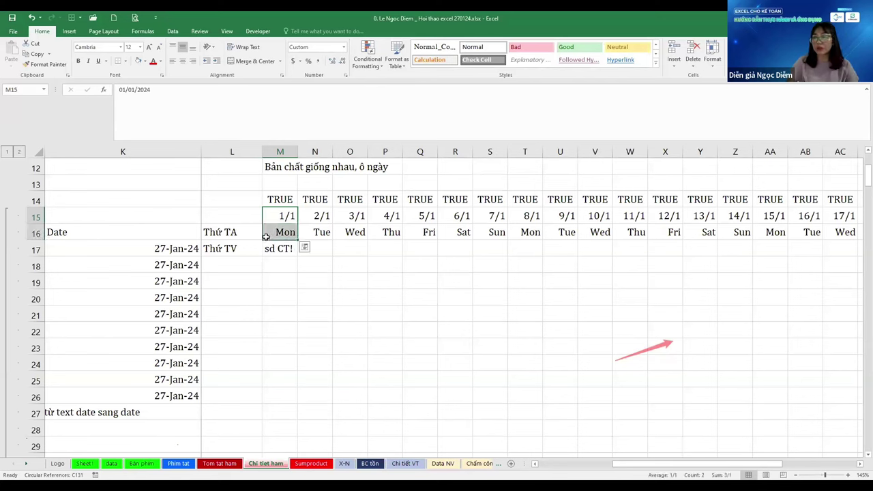
{"action": "key", "text": "Down"}
{"action": "key", "text": "Down"}
{"action": "key", "text": "Down"}
{"action": "key", "text": "Down"}
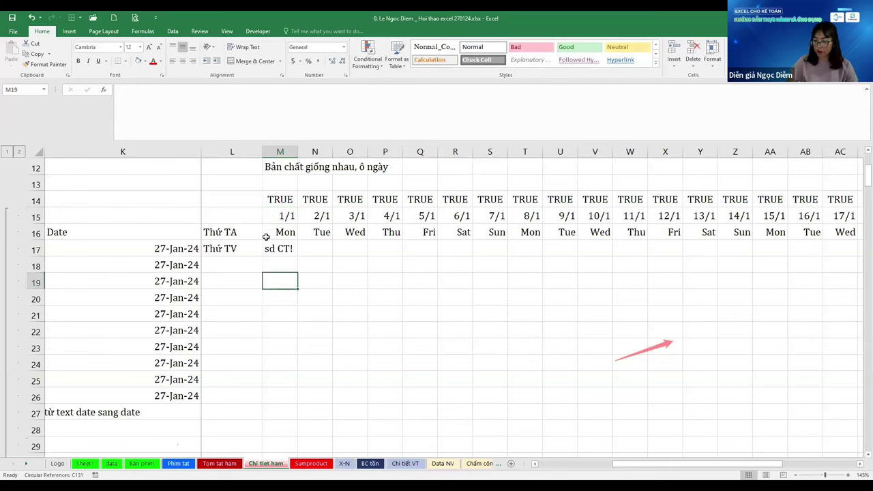
Enter text dates '1/1, '2/1 and '3/1 in M19:O19, correcting the mistyped entries
{"action": "type", "text": "1/1"}
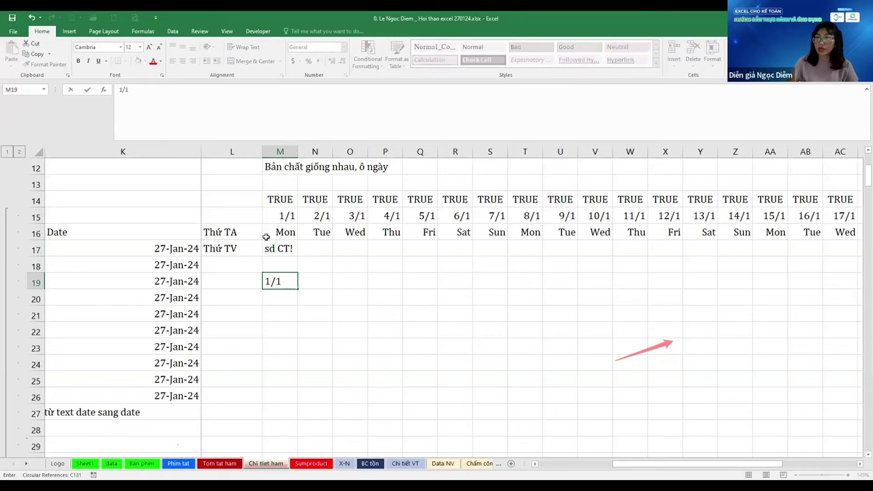
{"action": "key", "text": "ctrl+Return"}
{"action": "type", "text": "'1/1"}
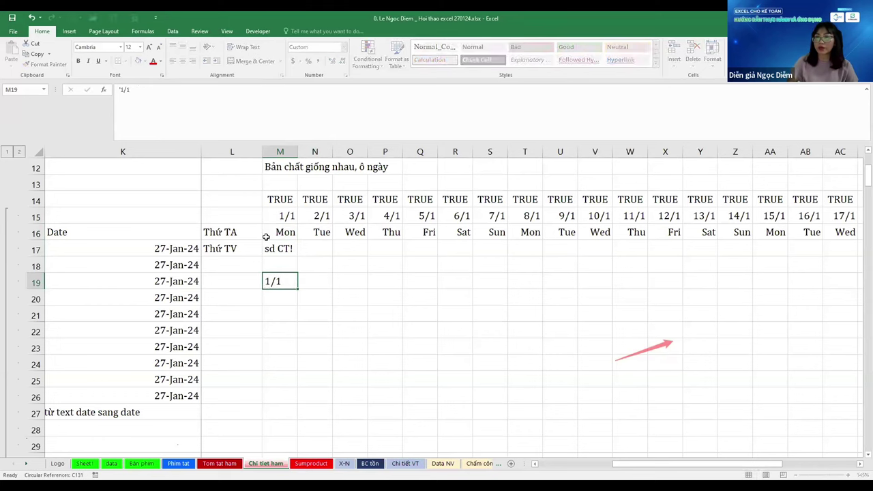
{"action": "key", "text": "Tab"}
{"action": "type", "text": "'1"}
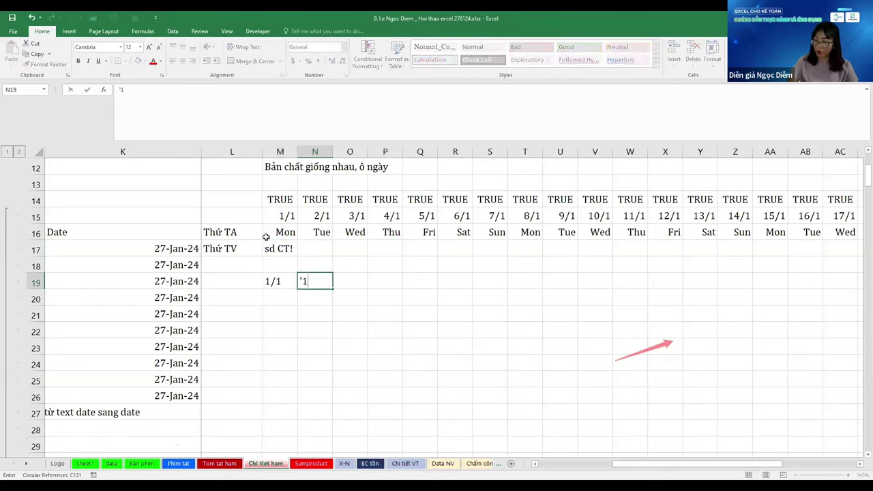
{"action": "type", "text": "/2"}
{"action": "key", "text": "Tab"}
{"action": "type", "text": "'1/"}
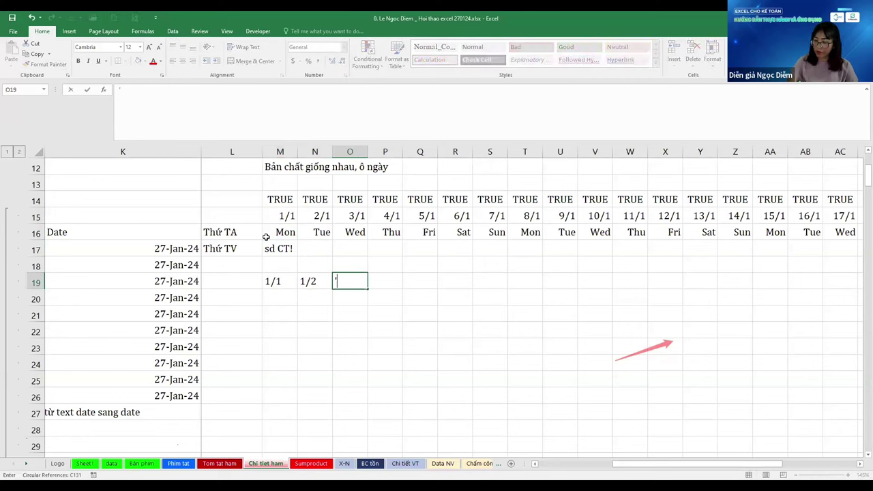
{"action": "type", "text": "3"}
{"action": "key", "text": "Tab"}
{"action": "key", "text": "Left"}
{"action": "key", "text": "Left"}
{"action": "key", "text": "Left"}
{"action": "key", "text": "Left"}
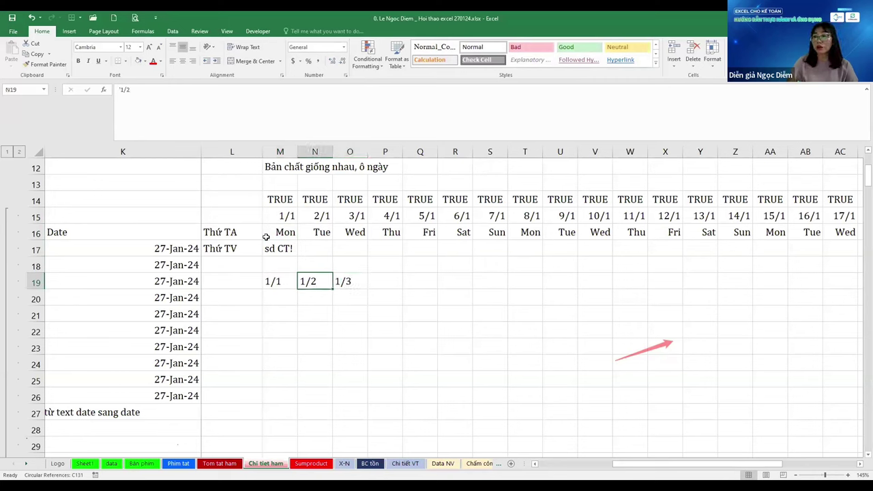
{"action": "key", "text": "Right"}
{"action": "key", "text": "Right"}
{"action": "type", "text": "2"}
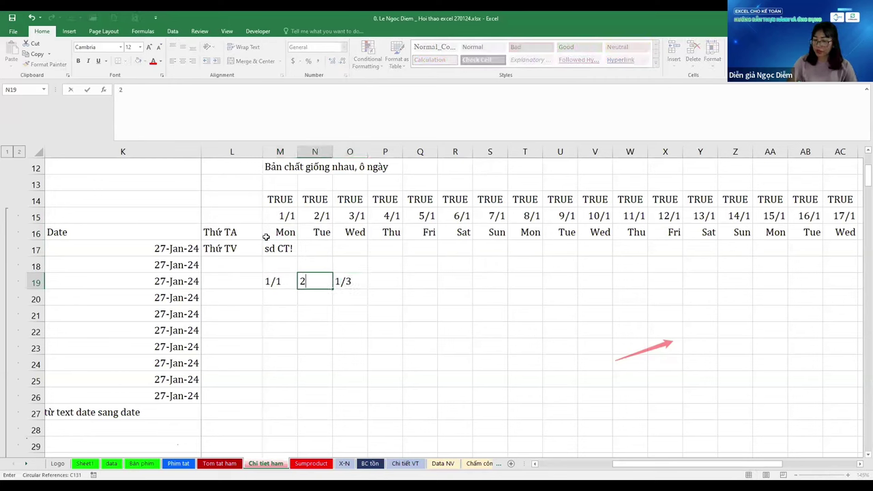
{"action": "key", "text": "Escape"}
{"action": "type", "text": "'2/1"}
{"action": "key", "text": "Tab"}
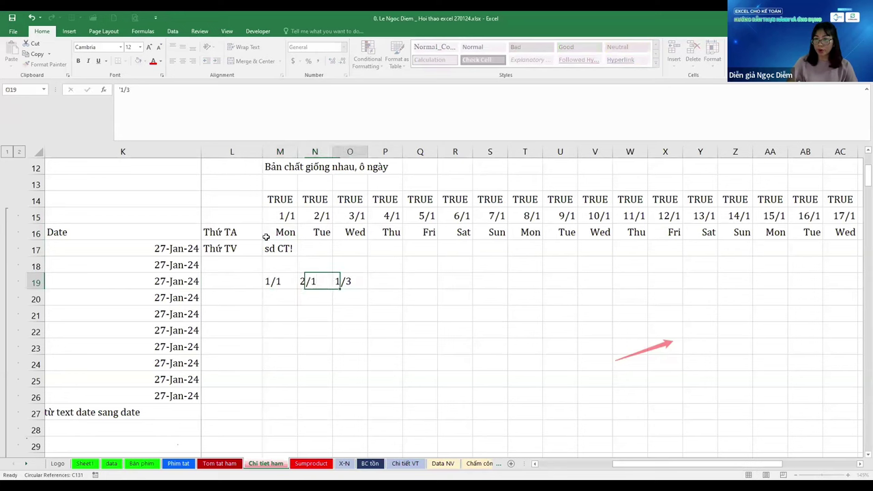
{"action": "type", "text": "'3/1"}
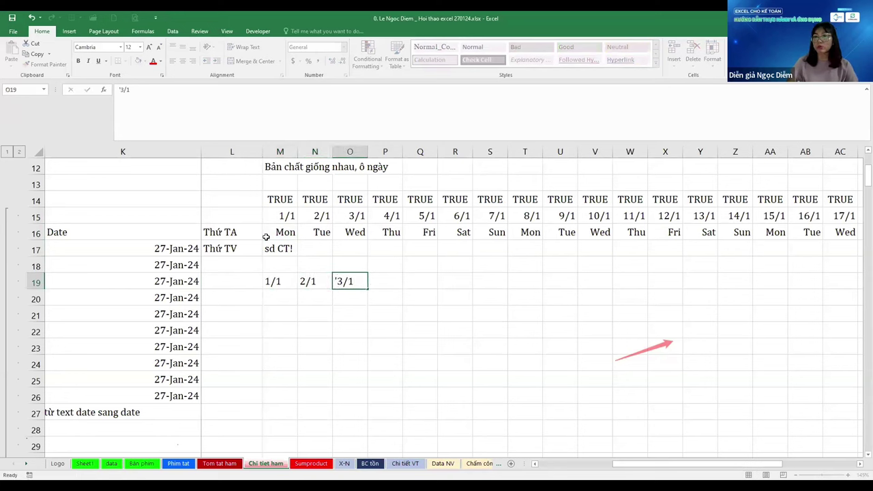
{"action": "key", "text": "Left"}
{"action": "key", "text": "Left"}
Type the text weekday names Mon, Tue and Wed in M20:O20
{"action": "key", "text": "Down"}
{"action": "type", "text": "Mon"}
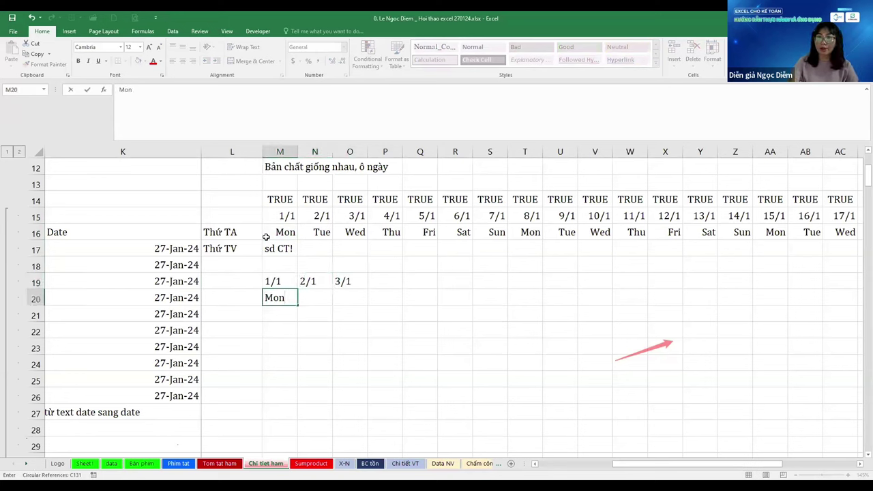
{"action": "key", "text": "Right"}
{"action": "type", "text": "Tue"}
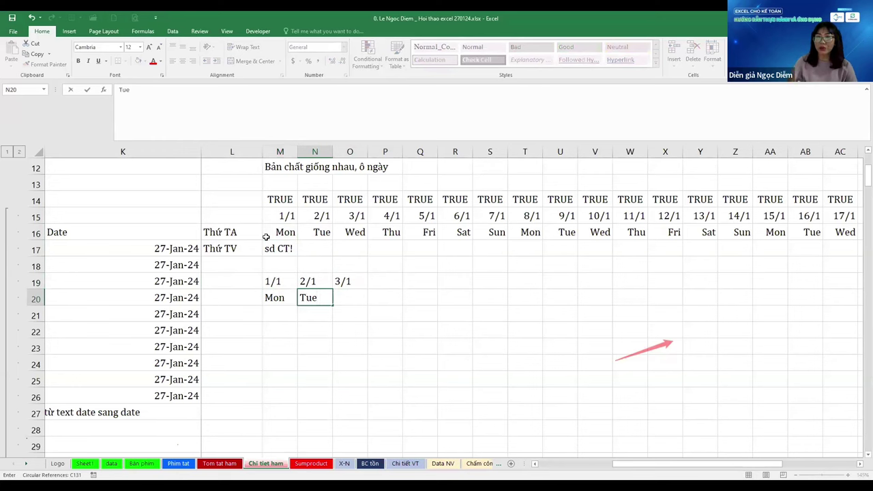
{"action": "key", "text": "Right"}
{"action": "type", "text": "Wedd"}
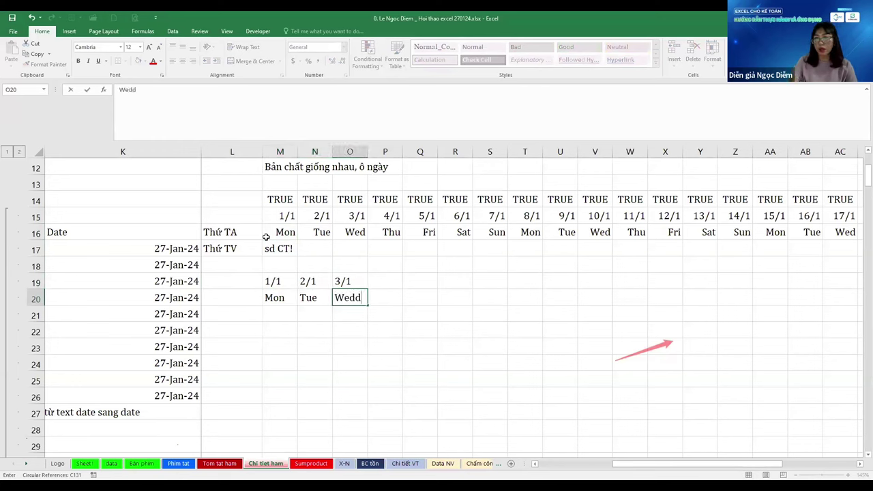
{"action": "key", "text": "BackSpace"}
{"action": "key", "text": "Left"}
{"action": "key", "text": "Left"}
Centre the text dates and weekday names in M19:O20
{"action": "key", "text": "shift+Up"}
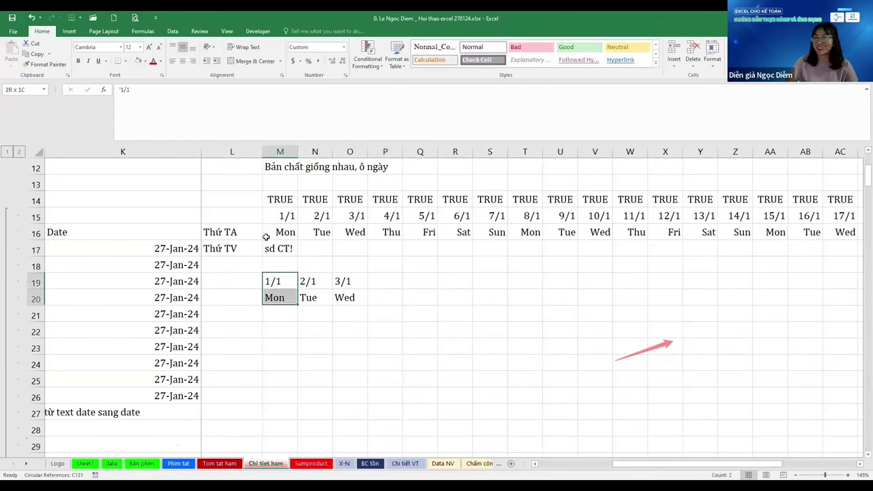
{"action": "key", "text": "shift+Right"}
{"action": "key", "text": "shift+Right"}
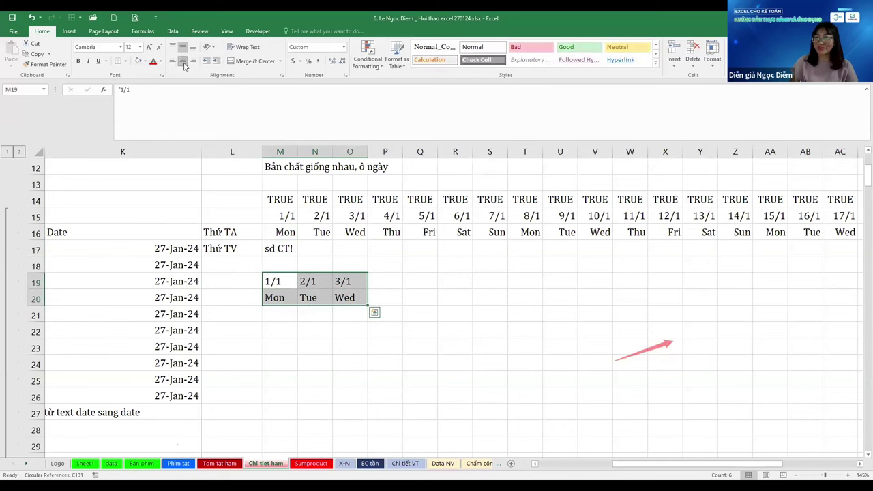
{"action": "left_click", "coordinate": [182, 62]}
{"action": "key", "text": "Right"}
{"action": "key", "text": "Left"}
{"action": "key", "text": "Down"}
{"action": "key", "text": "Down"}
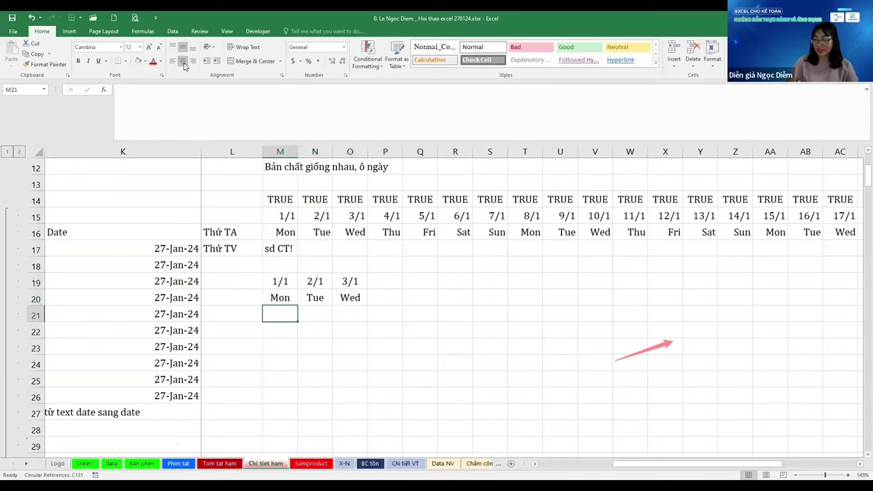
Enter =M19=M20 in M21, returning FALSE, and fill it right to O21
{"action": "type", "text": "="}
{"action": "key", "text": "Up"}
{"action": "key", "text": "Up"}
{"action": "type", "text": "="}
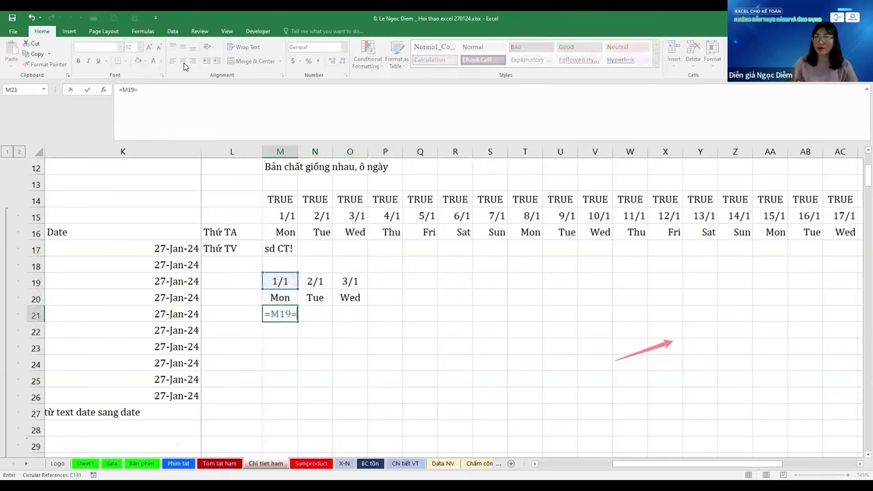
{"action": "key", "text": "Up"}
{"action": "key", "text": "ctrl+Return"}
{"action": "key", "text": "shift+Right"}
{"action": "key", "text": "shift+Right"}
{"action": "key", "text": "ctrl+r"}
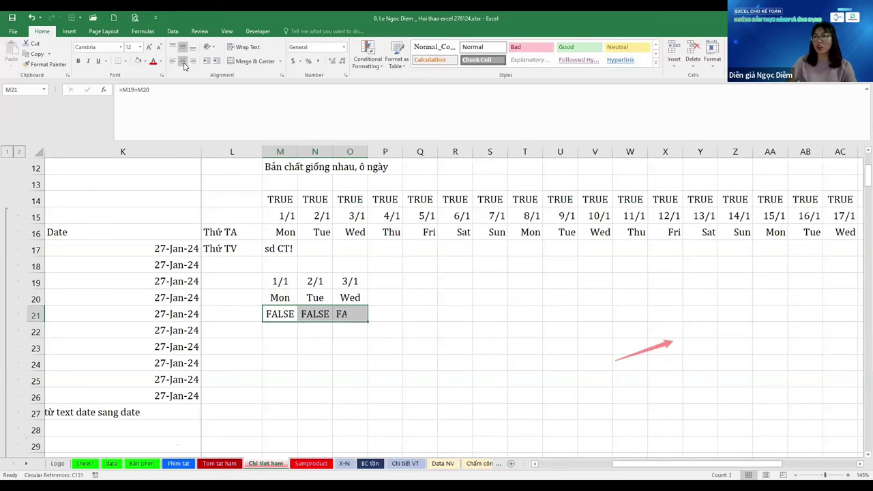
{"action": "key", "text": "Right"}
Label the text date and text name rows by typing Text in L19 and L20
{"action": "key", "text": "Left"}
{"action": "key", "text": "Up"}
{"action": "key", "text": "Up"}
{"action": "key", "text": "Right"}
{"action": "key", "text": "Left"}
{"action": "key", "text": "Left"}
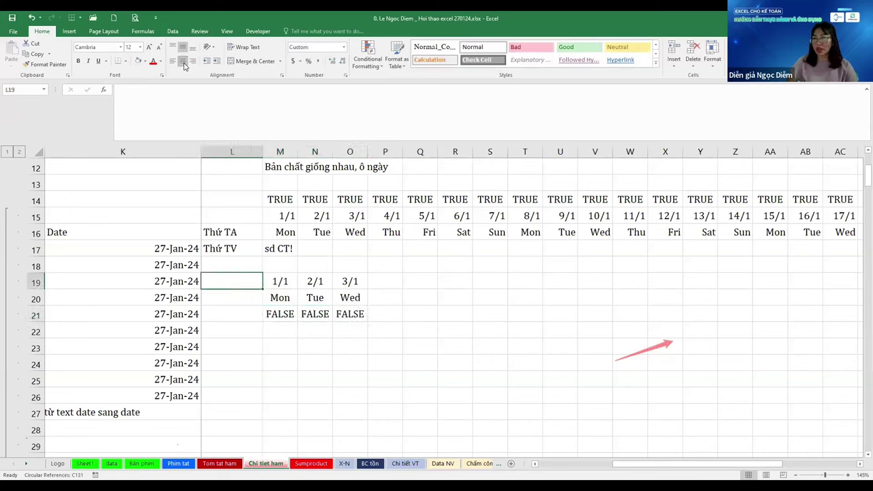
{"action": "key", "text": "Right"}
{"action": "key", "text": "Right"}
{"action": "key", "text": "Left"}
{"action": "key", "text": "Right"}
{"action": "key", "text": "Left"}
{"action": "key", "text": "Right"}
{"action": "key", "text": "Right"}
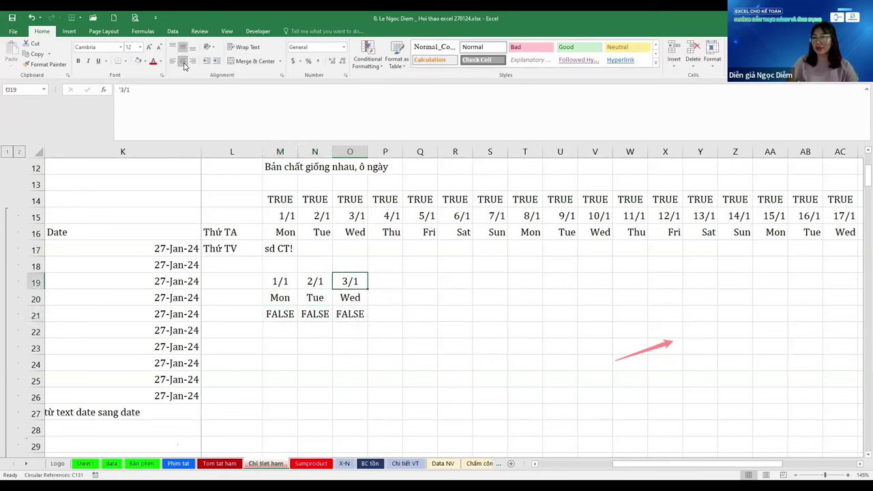
{"action": "key", "text": "Left"}
{"action": "key", "text": "Right"}
{"action": "key", "text": "Left"}
{"action": "key", "text": "Left"}
{"action": "key", "text": "Left"}
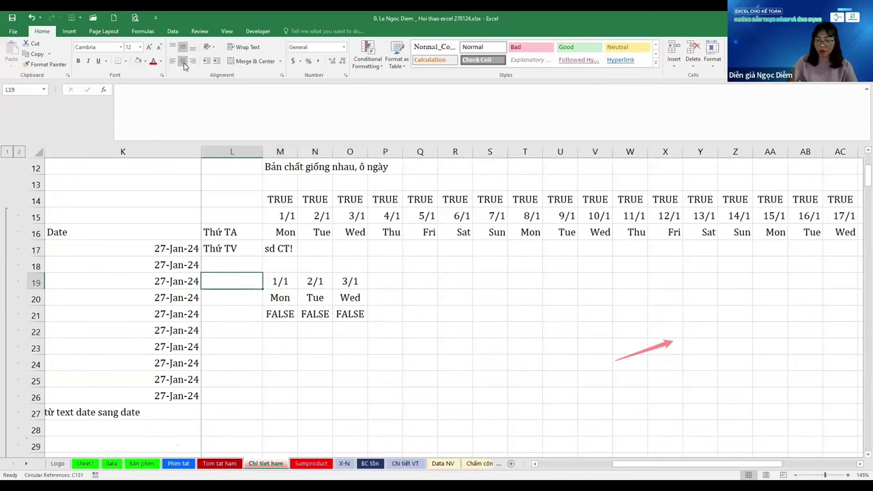
{"action": "type", "text": "Text"}
{"action": "key", "text": "Return"}
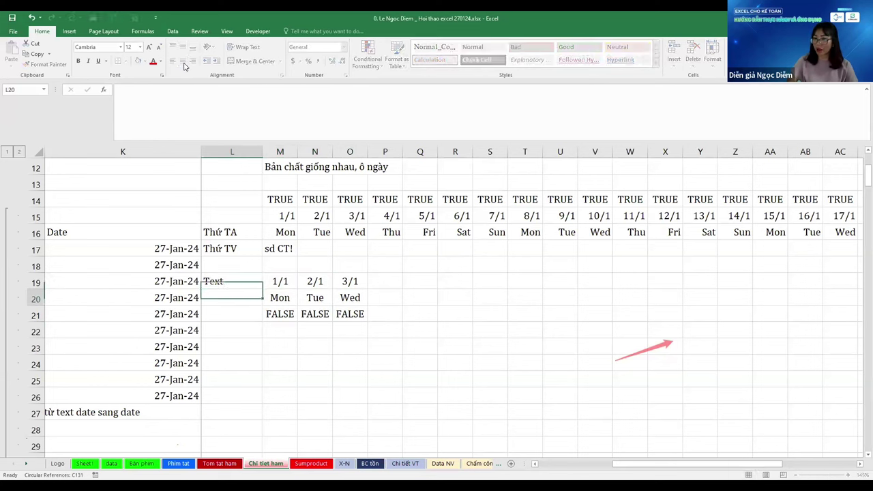
{"action": "type", "text": "Text"}
{"action": "key", "text": "Right"}
Enter =M19=M15 in M22, returning FALSE, and fill it right to O22
{"action": "key", "text": "Down"}
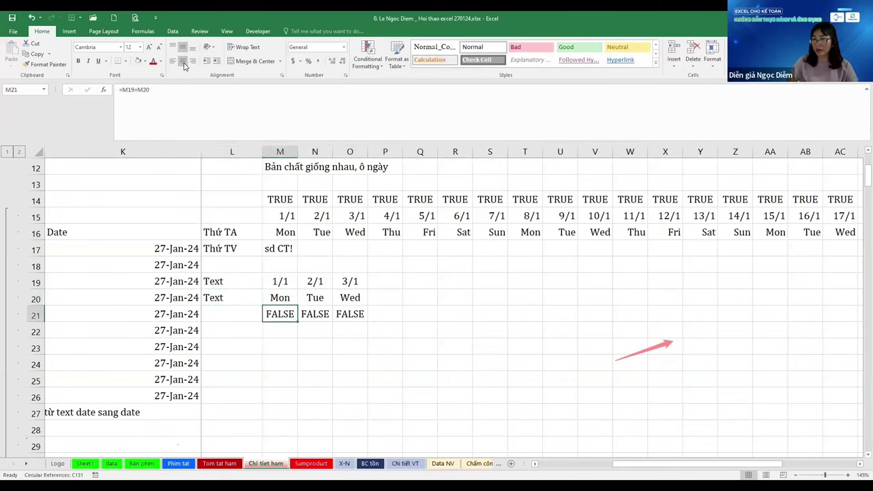
{"action": "key", "text": "Up"}
{"action": "key", "text": "Up"}
{"action": "key", "text": "Down"}
{"action": "key", "text": "Down"}
{"action": "key", "text": "Right"}
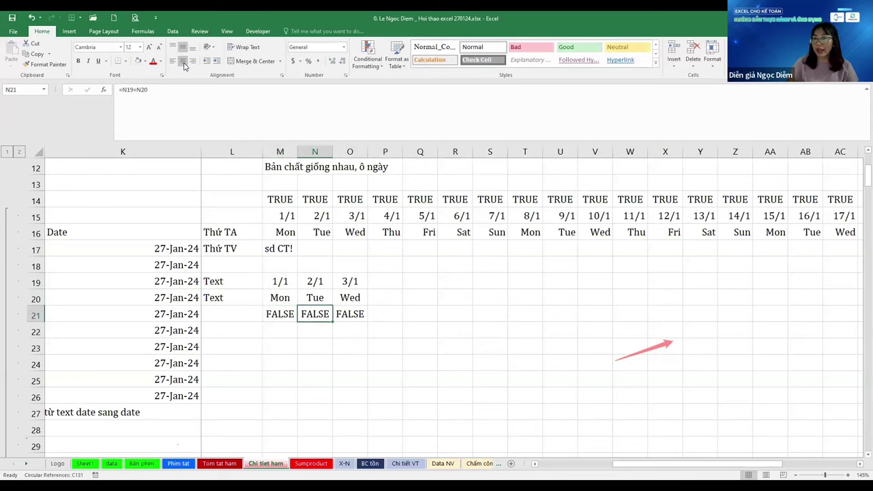
{"action": "key", "text": "Right"}
{"action": "key", "text": "Left"}
{"action": "key", "text": "Left"}
{"action": "key", "text": "Down"}
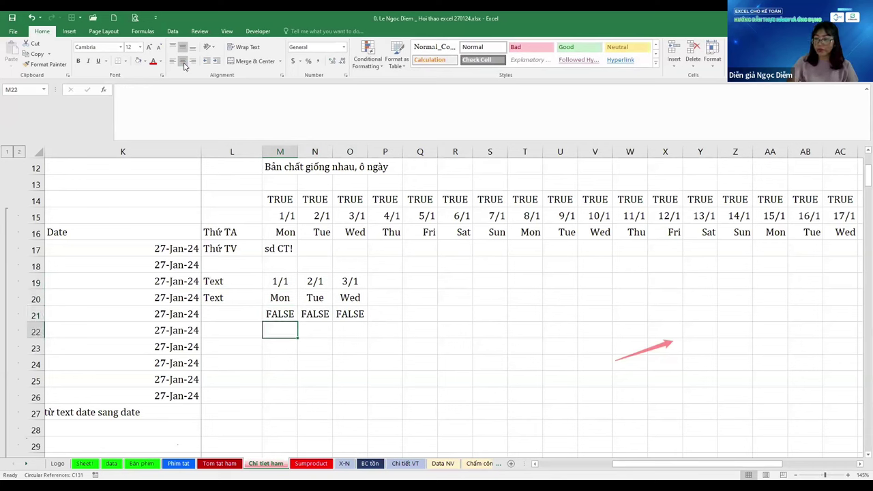
{"action": "type", "text": "="}
{"action": "key", "text": "Up"}
{"action": "key", "text": "Up"}
{"action": "key", "text": "Up"}
{"action": "type", "text": "="}
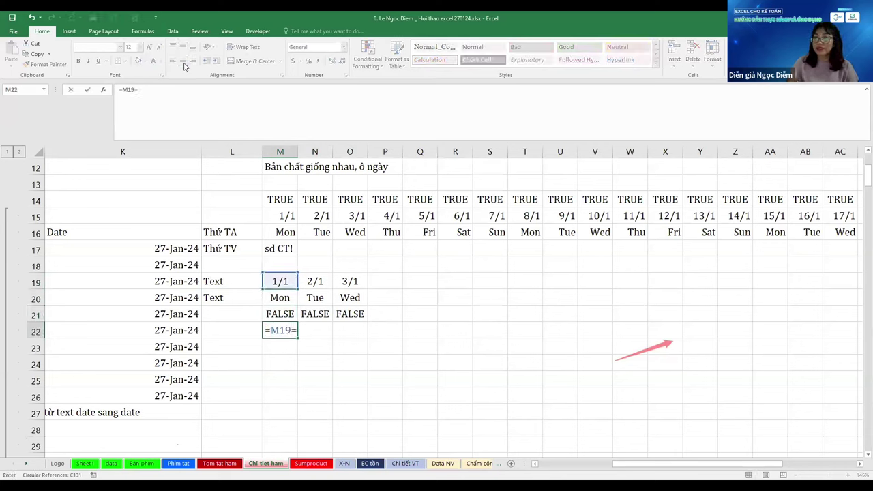
{"action": "key", "text": "Up"}
{"action": "key", "text": "Up"}
{"action": "key", "text": "Up"}
{"action": "key", "text": "Up"}
{"action": "key", "text": "Up"}
{"action": "key", "text": "Up"}
{"action": "key", "text": "Up"}
{"action": "key", "text": "ctrl+Return"}
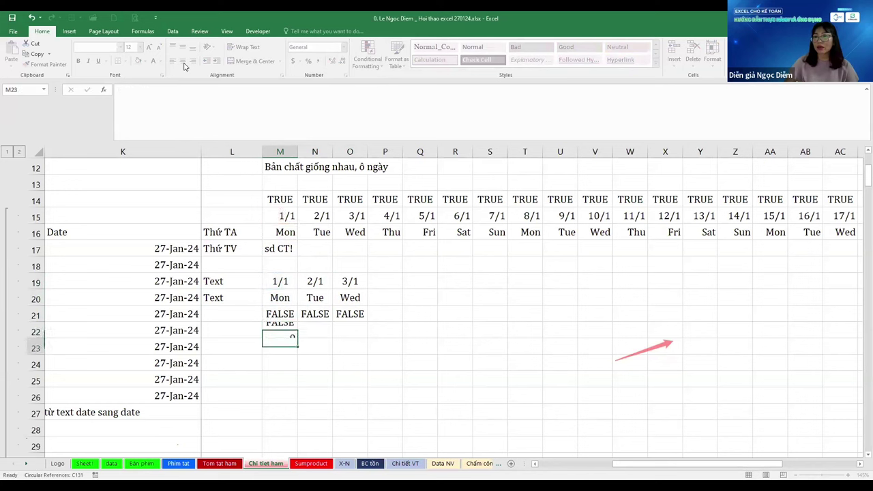
{"action": "key", "text": "shift+Right"}
{"action": "key", "text": "ctrl+r"}
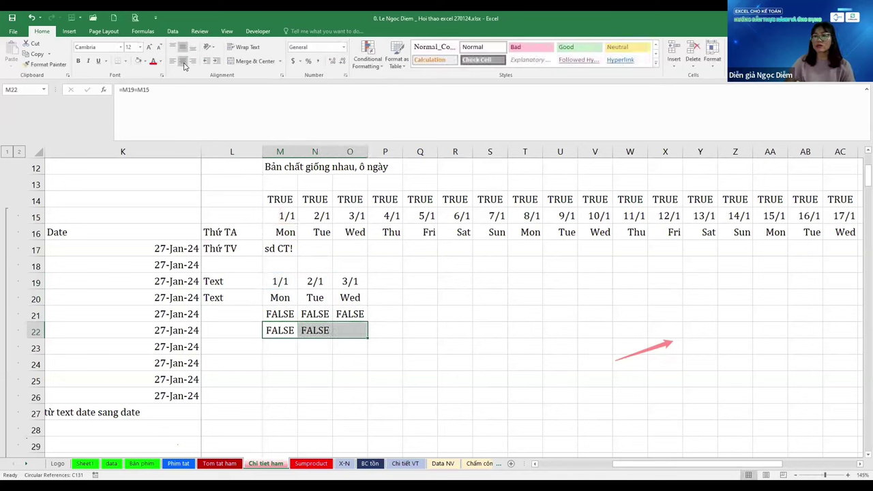
{"action": "key", "text": "shift+Right"}
{"action": "key", "text": "ctrl+r"}
Label the real dates row by typing date in L15
{"action": "key", "text": "Down"}
{"action": "key", "text": "Up"}
{"action": "key", "text": "Up"}
{"action": "key", "text": "Up"}
{"action": "key", "text": "Up"}
{"action": "key", "text": "Up"}
{"action": "key", "text": "Up"}
{"action": "key", "text": "Up"}
{"action": "key", "text": "Up"}
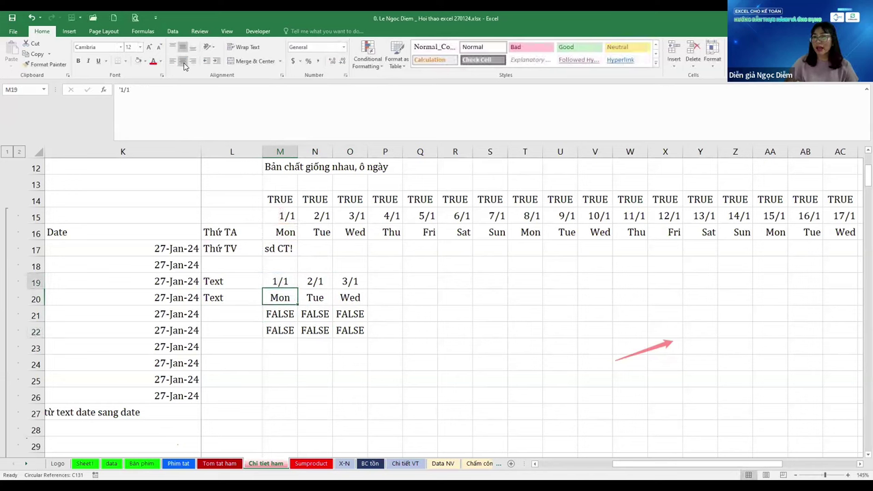
{"action": "key", "text": "Left"}
{"action": "type", "text": "date"}
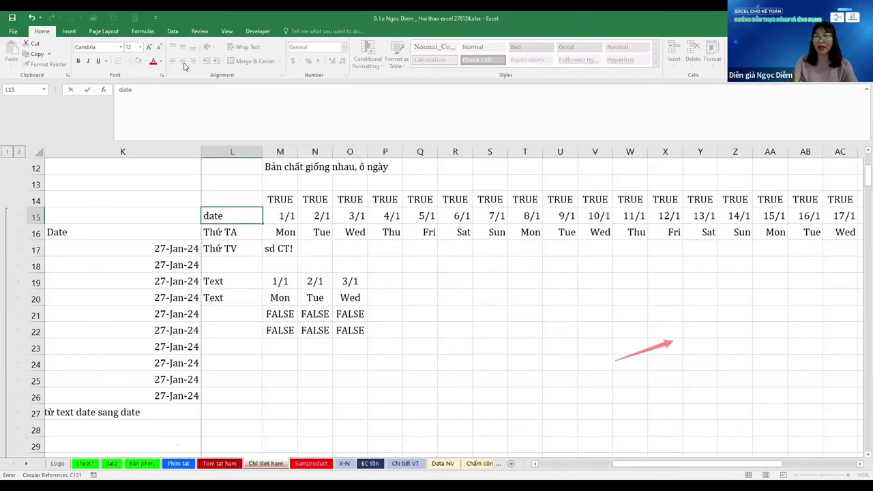
{"action": "key", "text": "Return"}
Enter =M16=M20 in M23, returning FALSE, and fill it right to O23
{"action": "key", "text": "Right"}
{"action": "key", "text": "Down"}
{"action": "key", "text": "Down"}
{"action": "key", "text": "Down"}
{"action": "key", "text": "Down"}
{"action": "key", "text": "Down"}
{"action": "key", "text": "Down"}
{"action": "key", "text": "Down"}
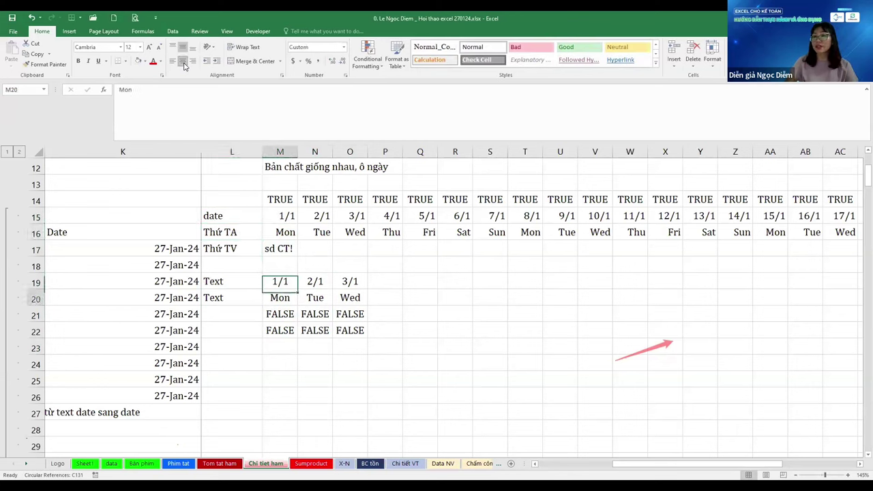
{"action": "type", "text": "="}
{"action": "key", "text": "Up"}
{"action": "key", "text": "Up"}
{"action": "key", "text": "Up"}
{"action": "key", "text": "Up"}
{"action": "key", "text": "Up"}
{"action": "key", "text": "Up"}
{"action": "key", "text": "Up"}
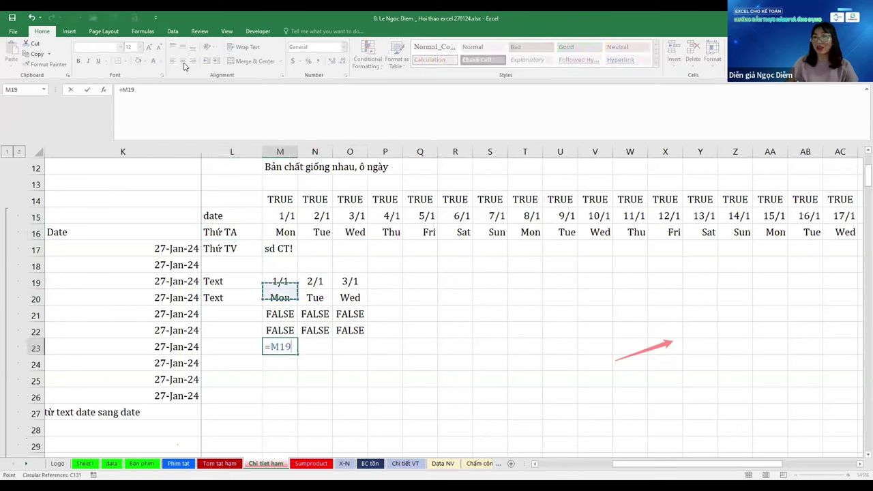
{"action": "type", "text": "="}
{"action": "key", "text": "Up"}
{"action": "key", "text": "Up"}
{"action": "key", "text": "Up"}
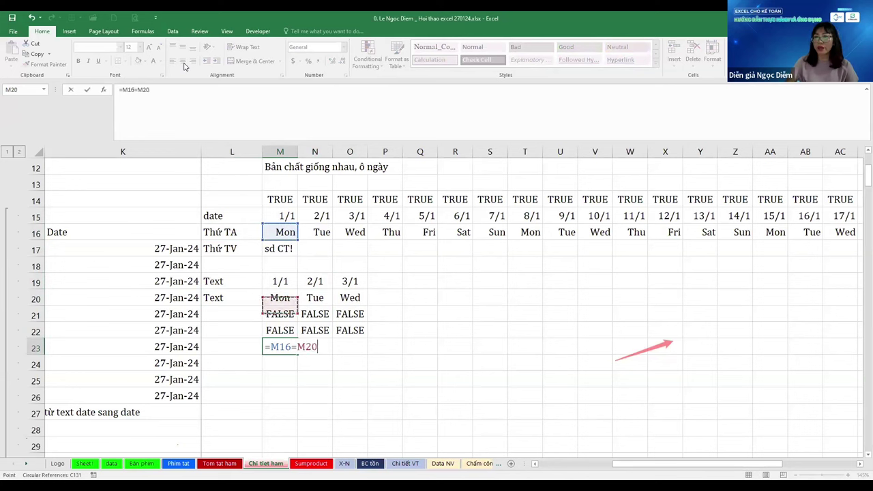
{"action": "key", "text": "ctrl+Return"}
{"action": "key", "text": "shift+Right"}
{"action": "key", "text": "shift+Right"}
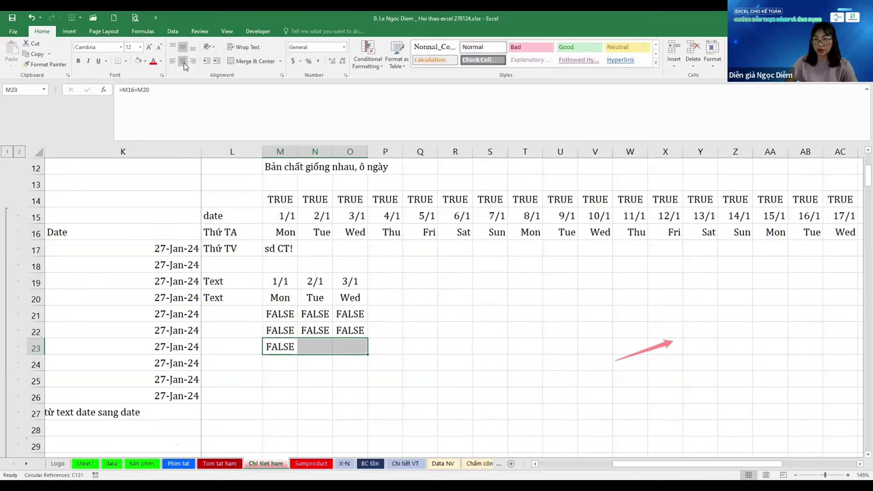
{"action": "key", "text": "ctrl+r"}
{"action": "key", "text": "Left"}
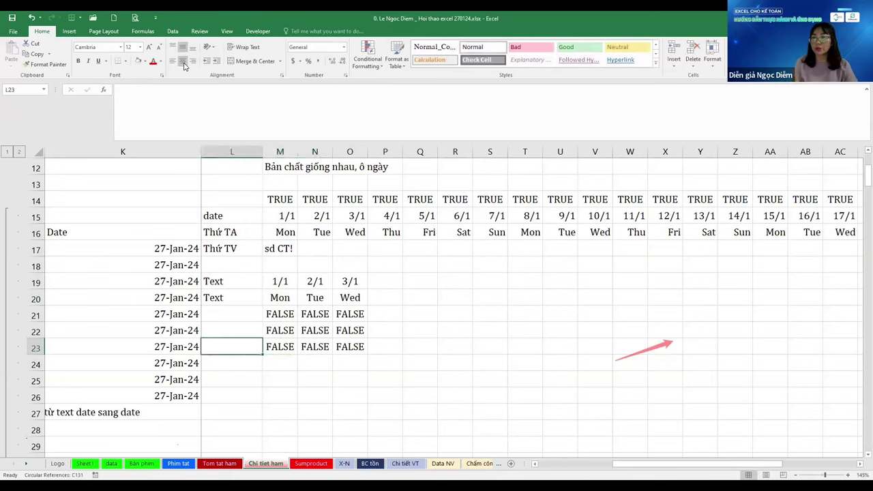
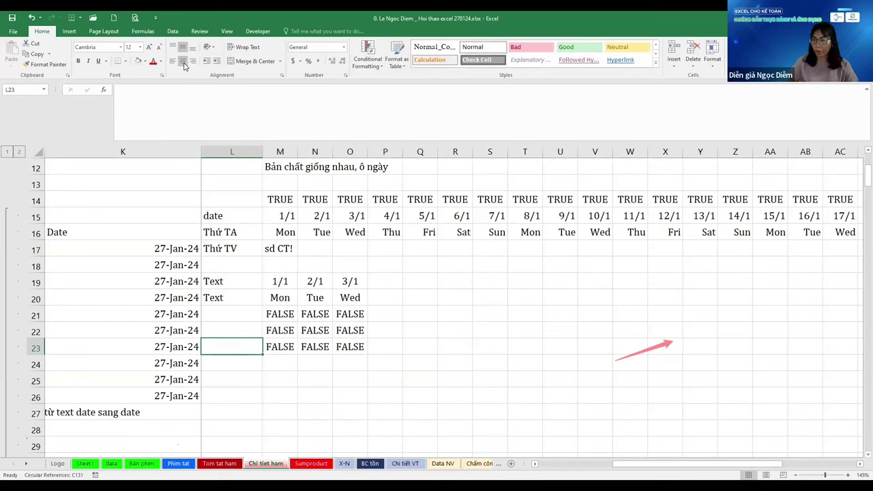
Select the row 16 weekday cells and browse the Format Cells number categories
{"action": "left_click", "coordinate": [275, 231]}
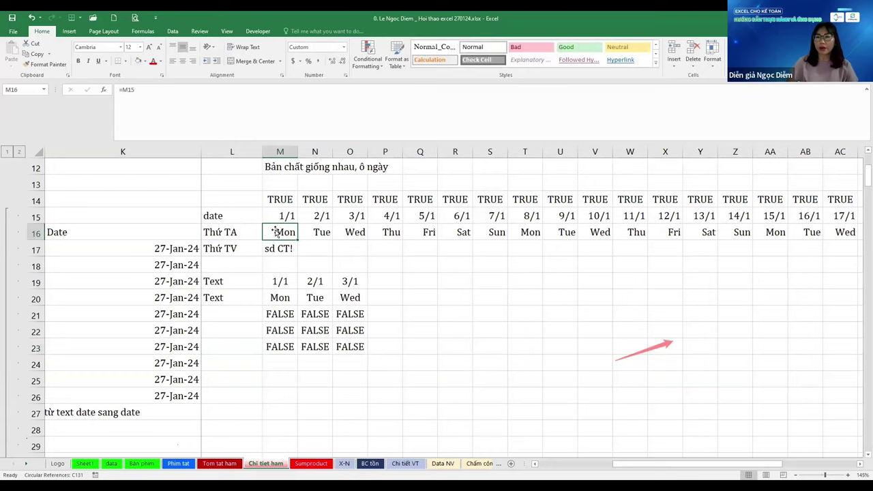
{"action": "key", "text": "ctrl+shift+Right"}
{"action": "scroll", "coordinate": [279, 228], "scroll_direction": "left", "scroll_amount": 5}
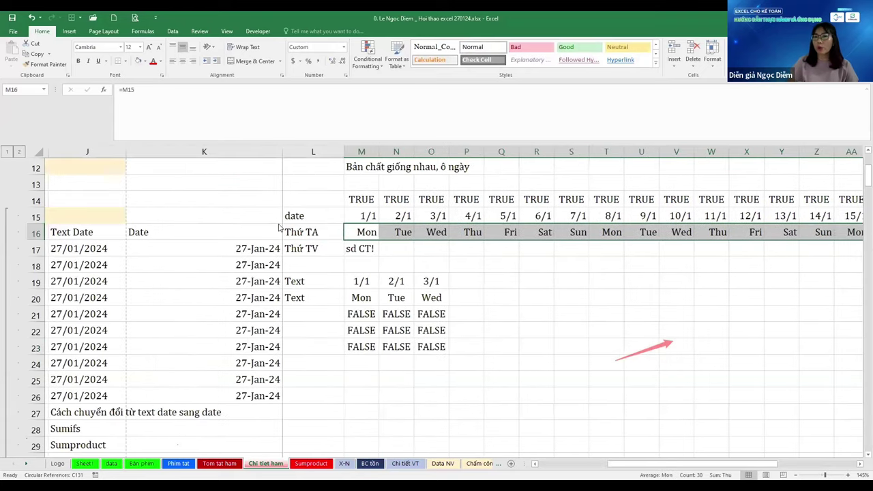
{"action": "key", "text": "ctrl+1"}
{"action": "left_click", "coordinate": [254, 215]}
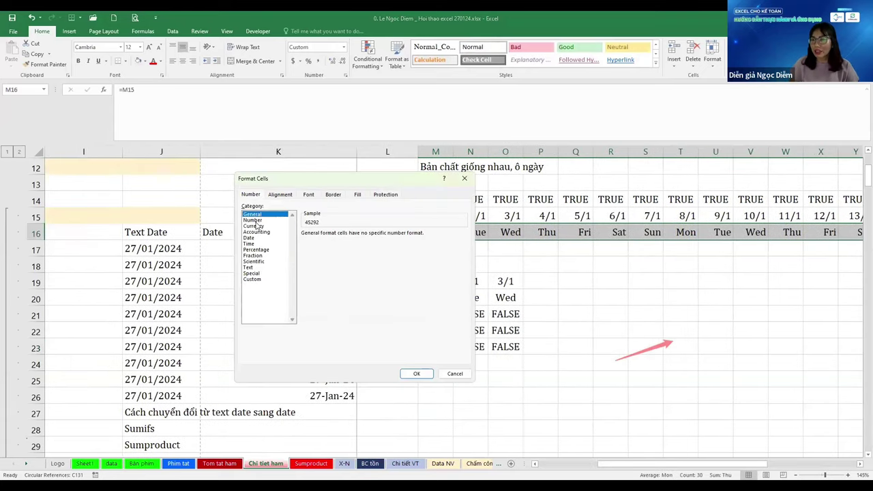
{"action": "left_click", "coordinate": [252, 220]}
{"action": "left_click", "coordinate": [256, 232]}
{"action": "left_click", "coordinate": [256, 250]}
{"action": "left_click", "coordinate": [253, 261]}
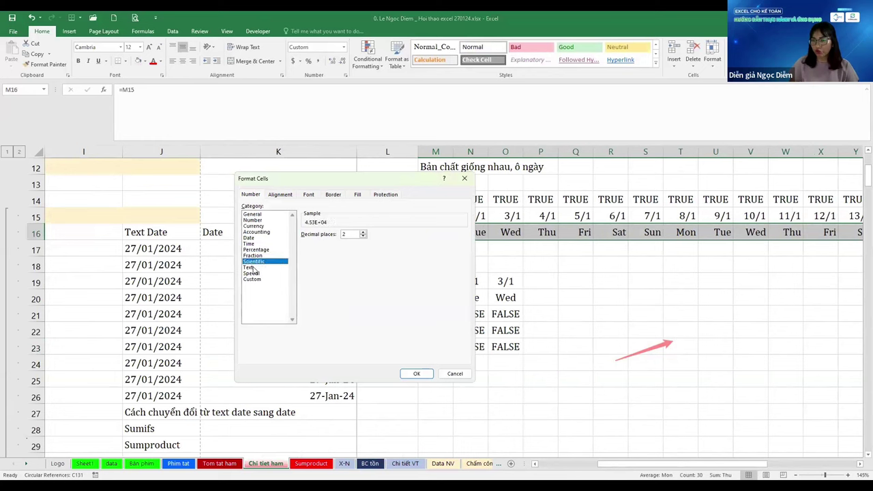
{"action": "left_click", "coordinate": [252, 278]}
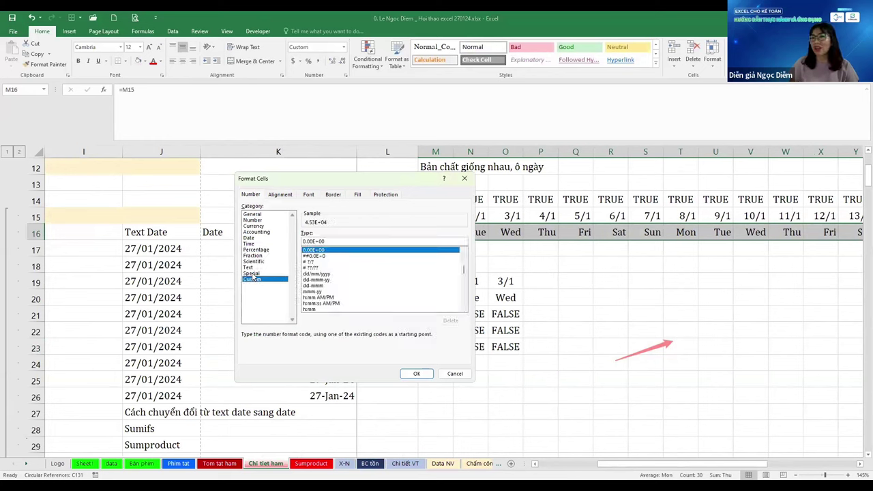
Preview the custom thousands-separator and accounting format codes, then close Format Cells
{"action": "left_click", "coordinate": [263, 214]}
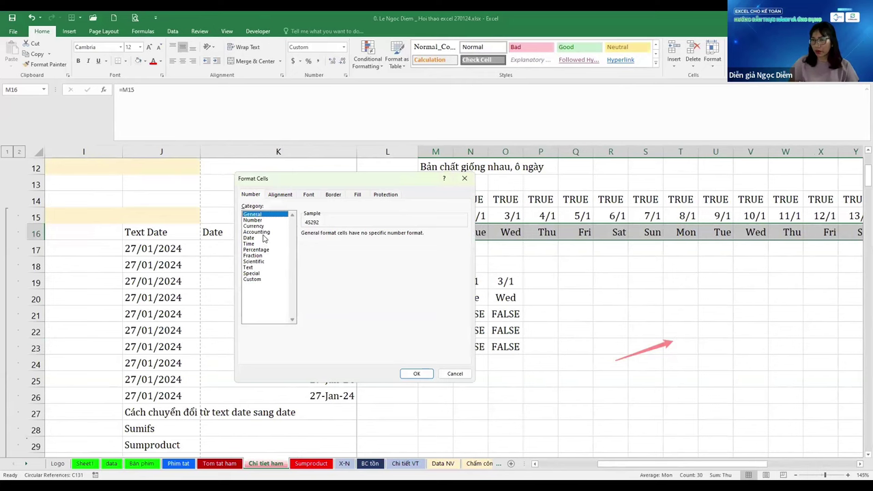
{"action": "left_click", "coordinate": [258, 268]}
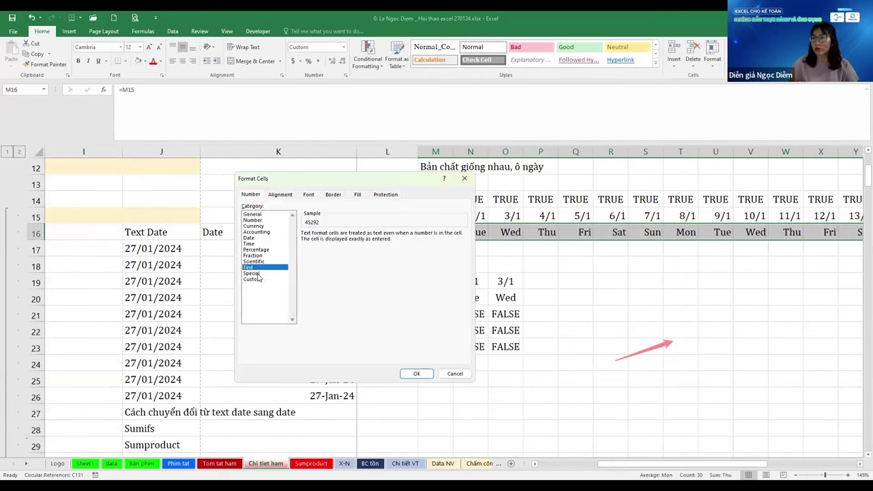
{"action": "left_click", "coordinate": [263, 220]}
{"action": "left_click", "coordinate": [253, 279]}
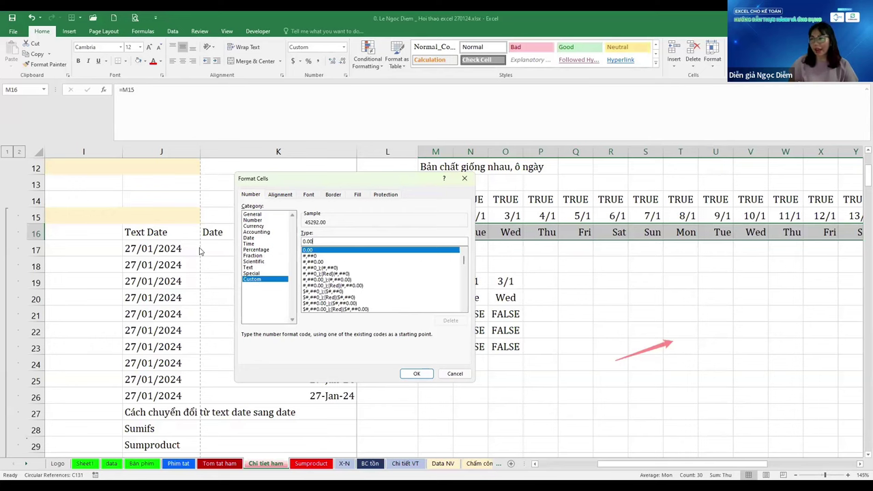
{"action": "left_click", "coordinate": [345, 268]}
{"action": "left_click", "coordinate": [331, 280]}
{"action": "scroll", "coordinate": [334, 286], "scroll_direction": "down", "scroll_amount": 6}
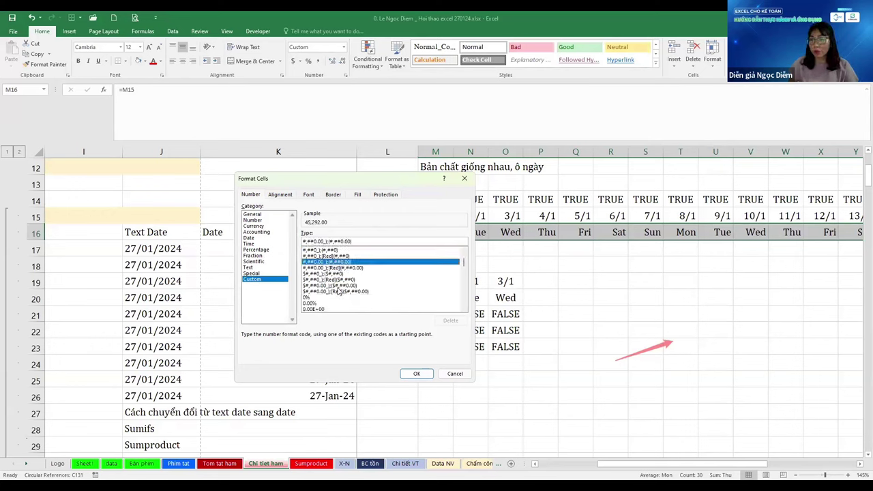
{"action": "scroll", "coordinate": [341, 291], "scroll_direction": "up", "scroll_amount": 1}
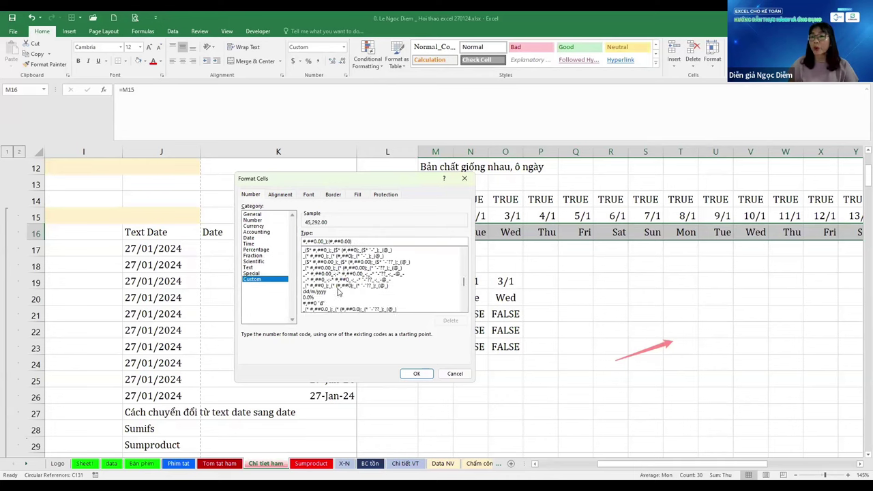
{"action": "left_click", "coordinate": [352, 296]}
{"action": "scroll", "coordinate": [350, 298], "scroll_direction": "down", "scroll_amount": 1}
{"action": "left_click", "coordinate": [349, 292]}
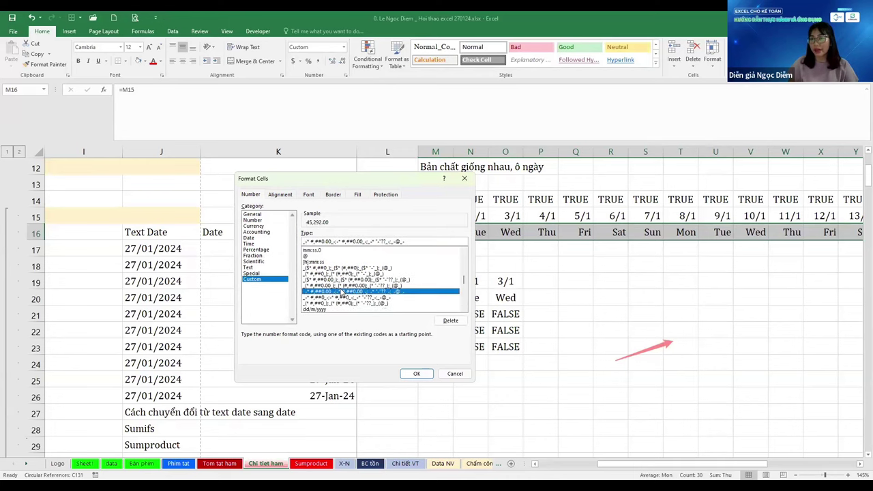
{"action": "scroll", "coordinate": [360, 283], "scroll_direction": "up", "scroll_amount": 5}
{"action": "scroll", "coordinate": [361, 280], "scroll_direction": "up", "scroll_amount": 1}
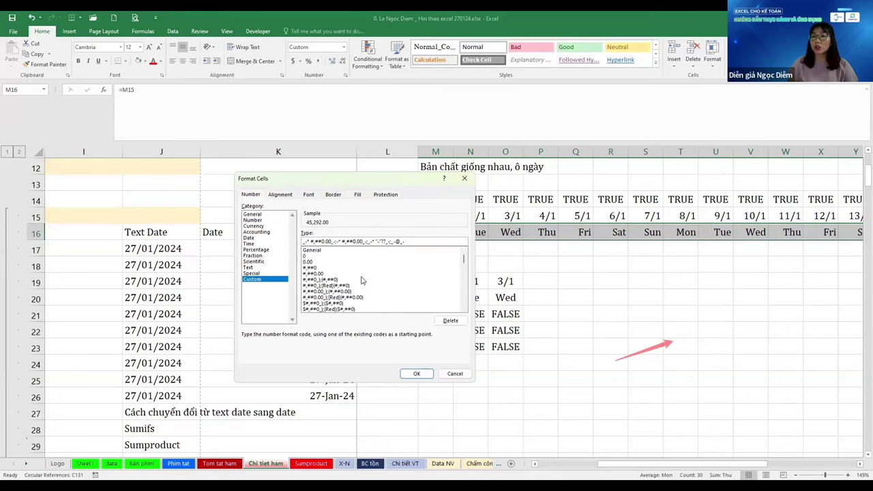
{"action": "left_click", "coordinate": [416, 373]}
{"action": "scroll", "coordinate": [415, 308], "scroll_direction": "down", "scroll_amount": 2}
Enter 10000 in M26 and 15624 in N26 and apply Comma Style
{"action": "left_click", "coordinate": [422, 296]}
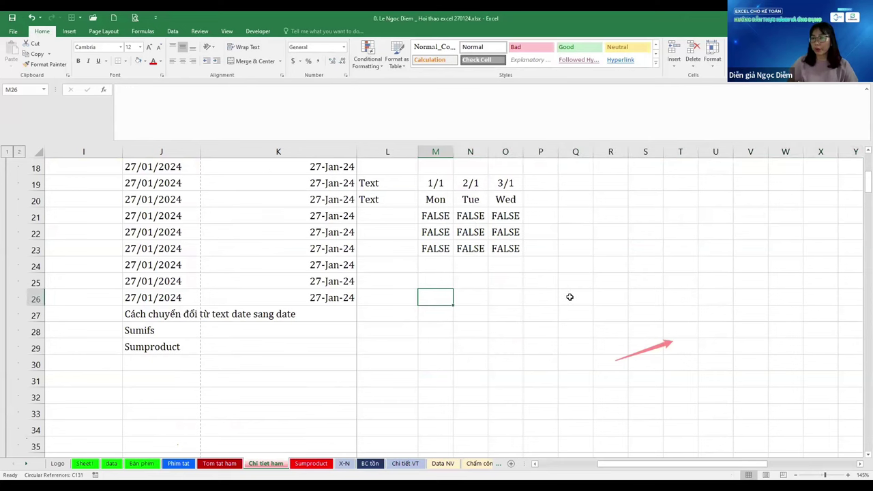
{"action": "type", "text": "10000"}
{"action": "key", "text": "Tab"}
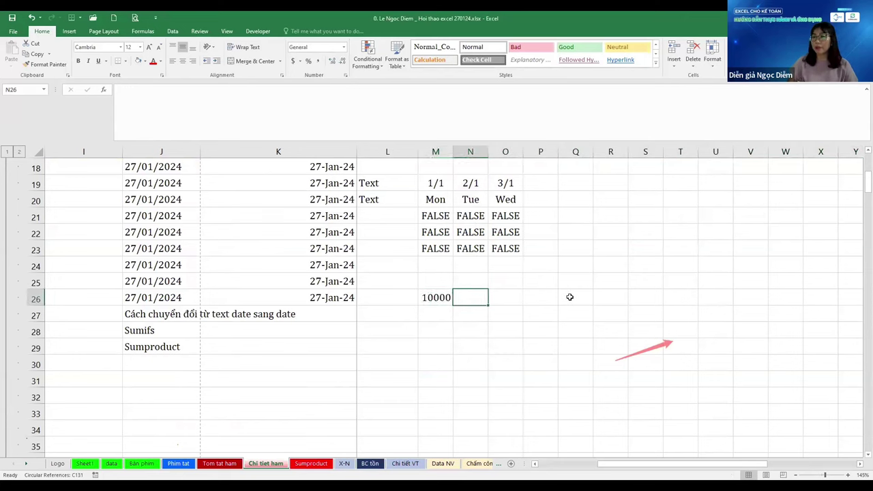
{"action": "type", "text": "15624"}
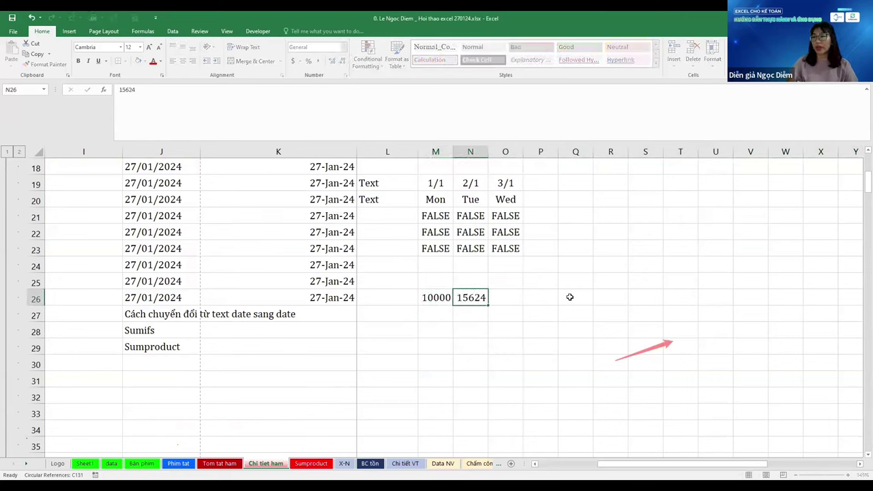
{"action": "key", "text": "Left"}
{"action": "key", "text": "shift+Right"}
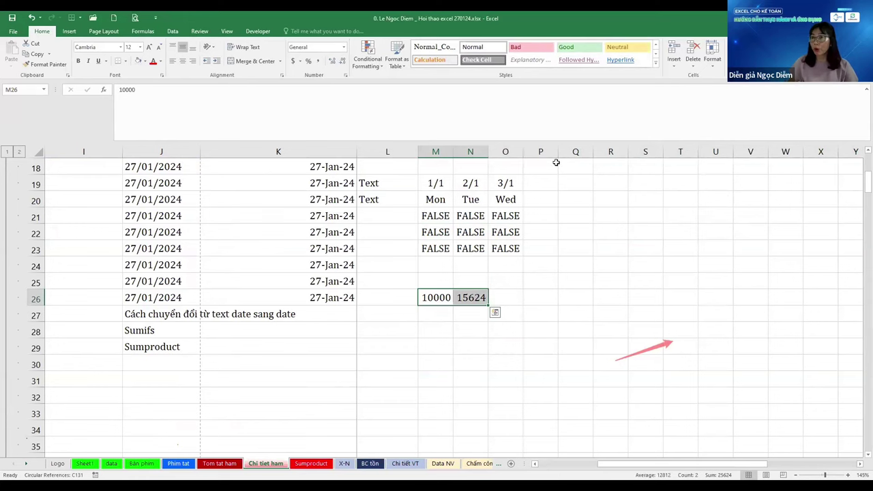
{"action": "left_click", "coordinate": [318, 60]}
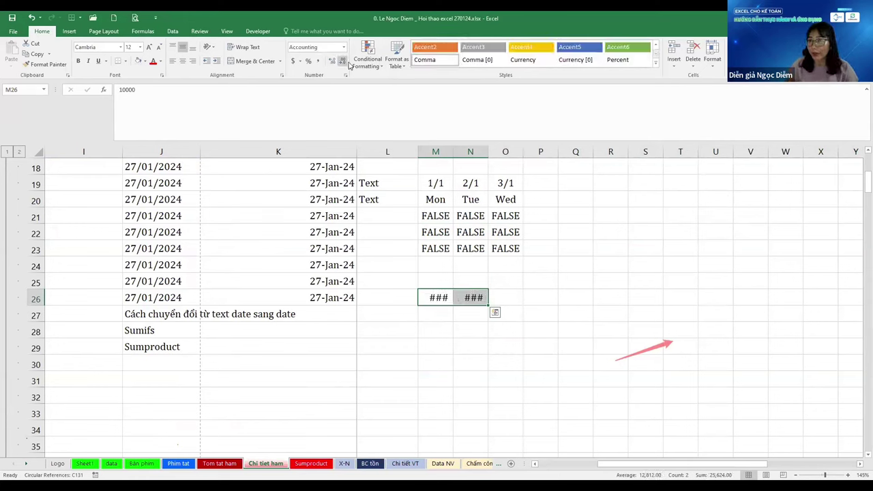
Autofit columns M and N and remove both decimal places from the numbers
{"action": "left_click_drag", "start_coordinate": [437, 151], "coordinate": [474, 151]}
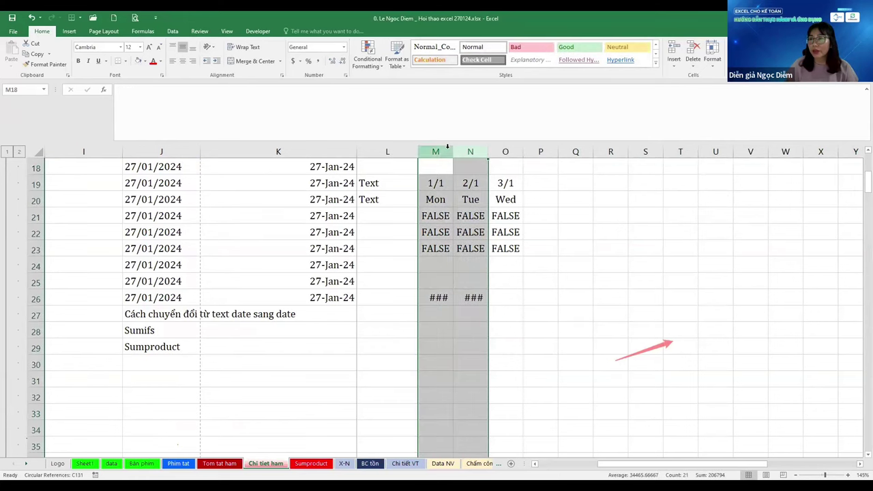
{"action": "double_click", "coordinate": [453, 152]}
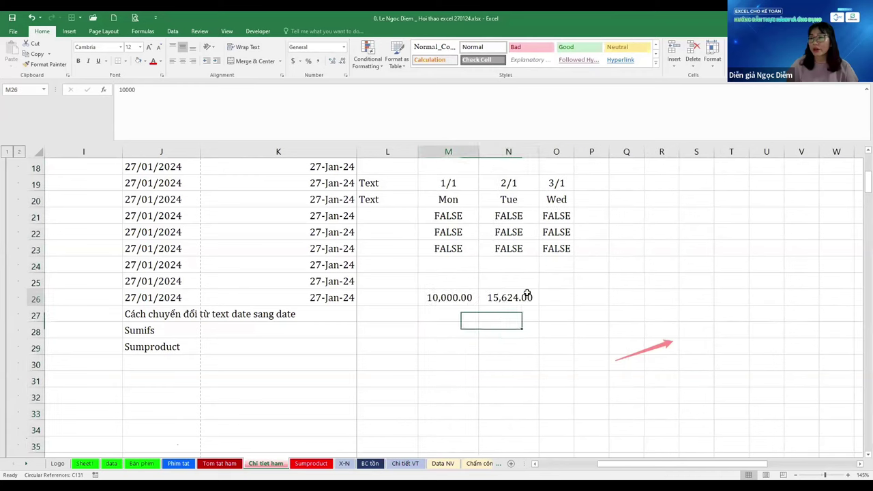
{"action": "left_click_drag", "start_coordinate": [448, 297], "coordinate": [508, 298]}
{"action": "left_click", "coordinate": [343, 62]}
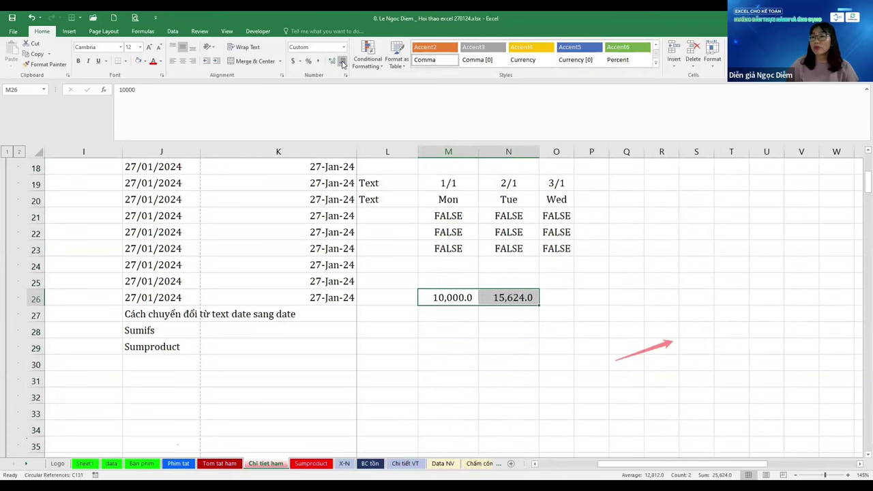
{"action": "left_click", "coordinate": [343, 62]}
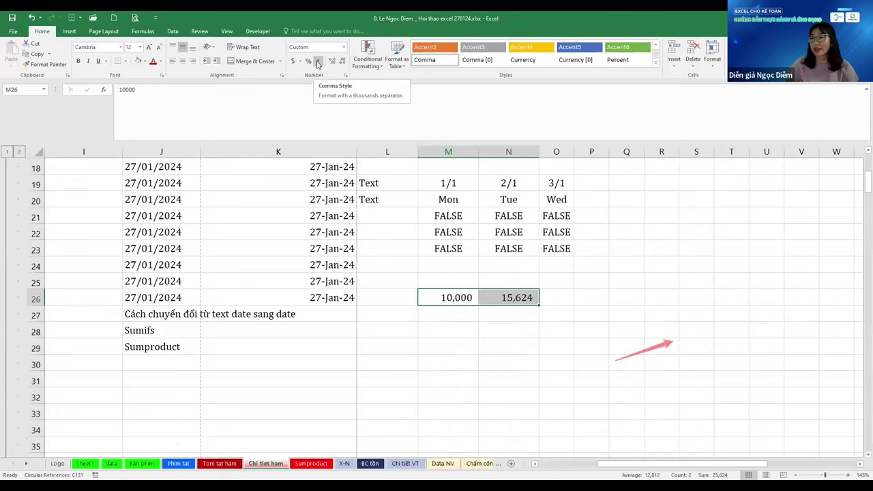
Type the label vnd in M25 above the numbers
{"action": "left_click", "coordinate": [455, 278]}
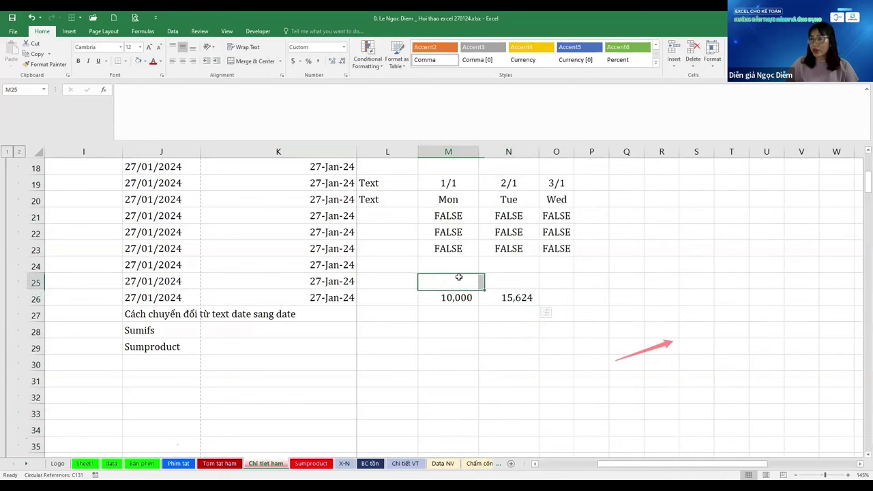
{"action": "type", "text": "vnd"}
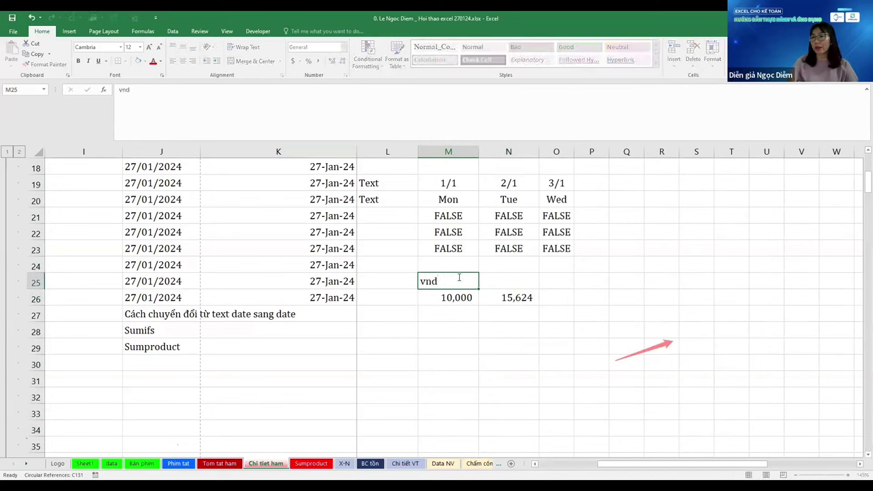
{"action": "key", "text": "Return"}
{"action": "key", "text": "shift+Right"}
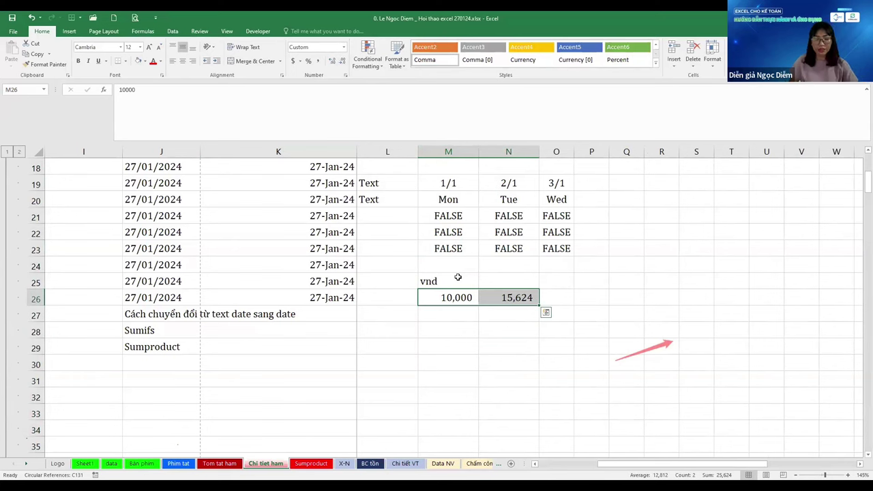
Give M26:N26 the custom format #,##0 "vnd" so they read 10,000 vnd and 15,624 vnd
{"action": "key", "text": "ctrl+1"}
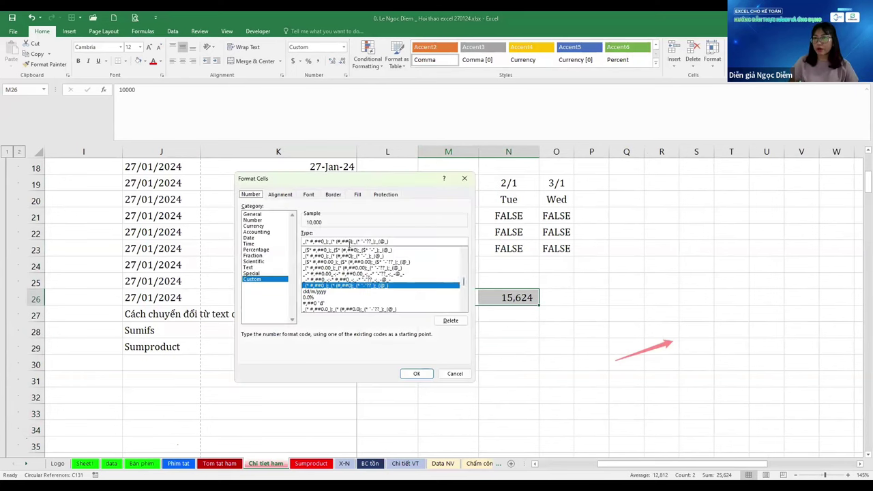
{"action": "left_click", "coordinate": [363, 256]}
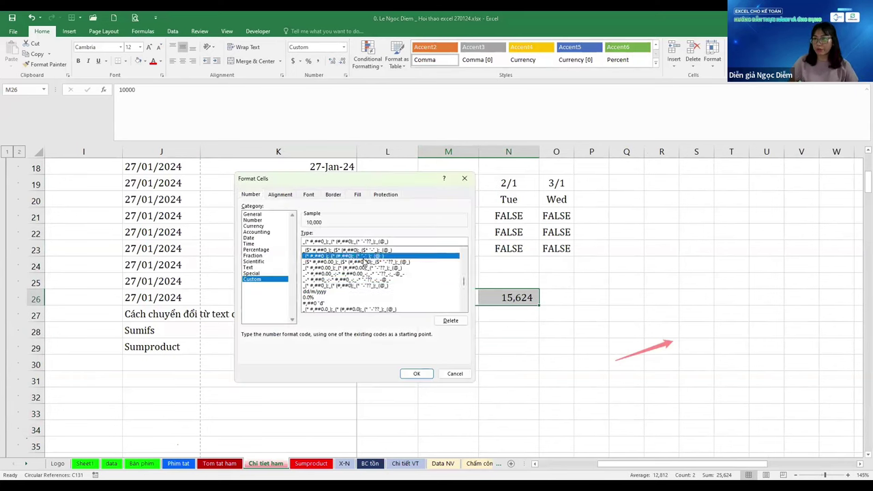
{"action": "scroll", "coordinate": [364, 257], "scroll_direction": "up", "scroll_amount": 5}
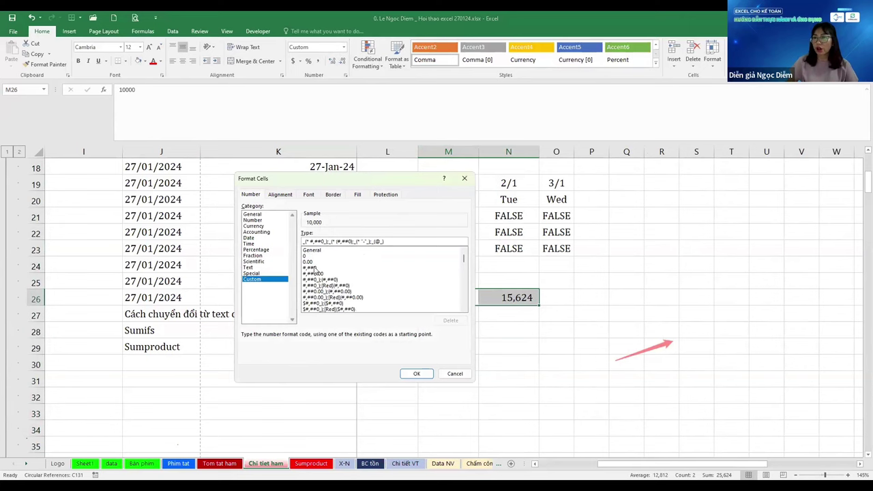
{"action": "left_click", "coordinate": [313, 267]}
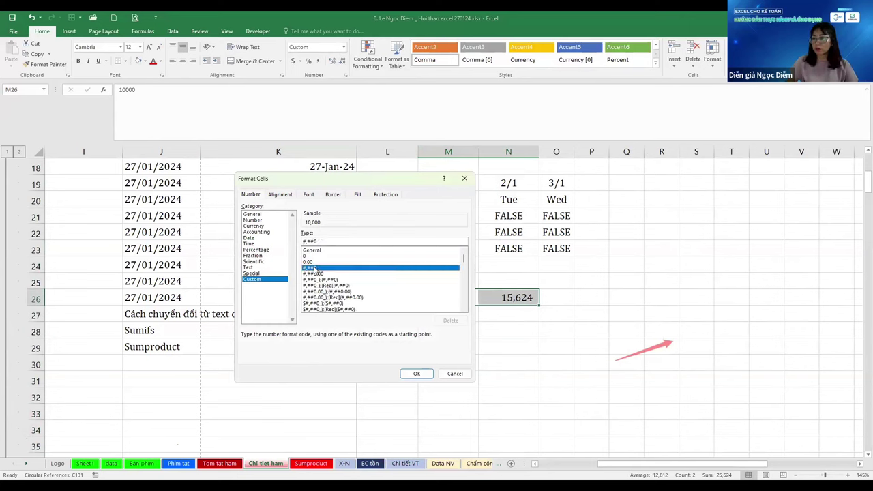
{"action": "left_click", "coordinate": [318, 274]}
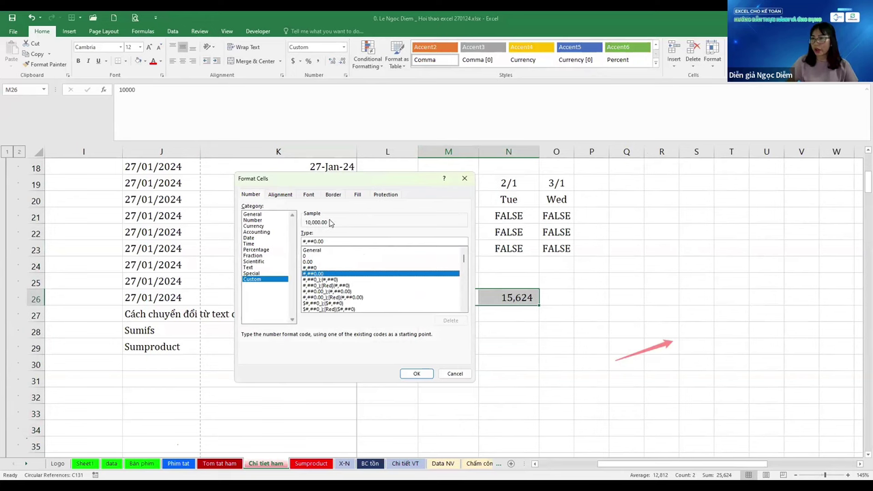
{"action": "left_click", "coordinate": [319, 267]}
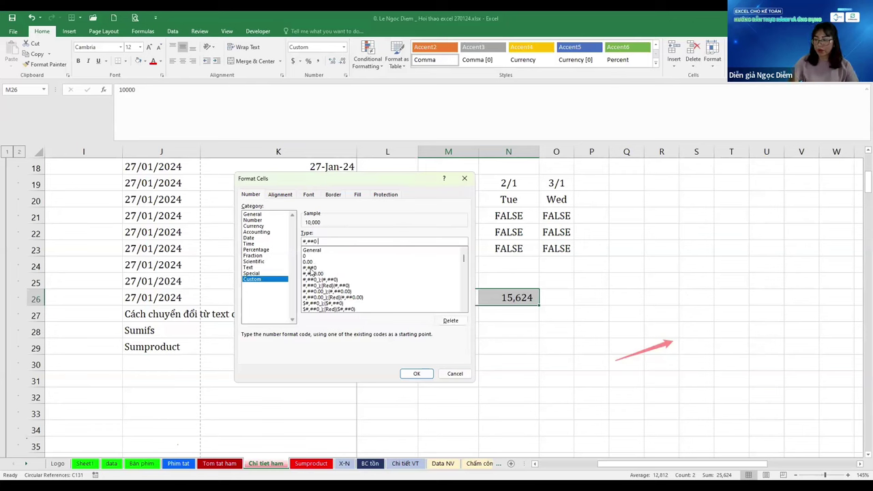
{"action": "type", "text": "\"vnd\""}
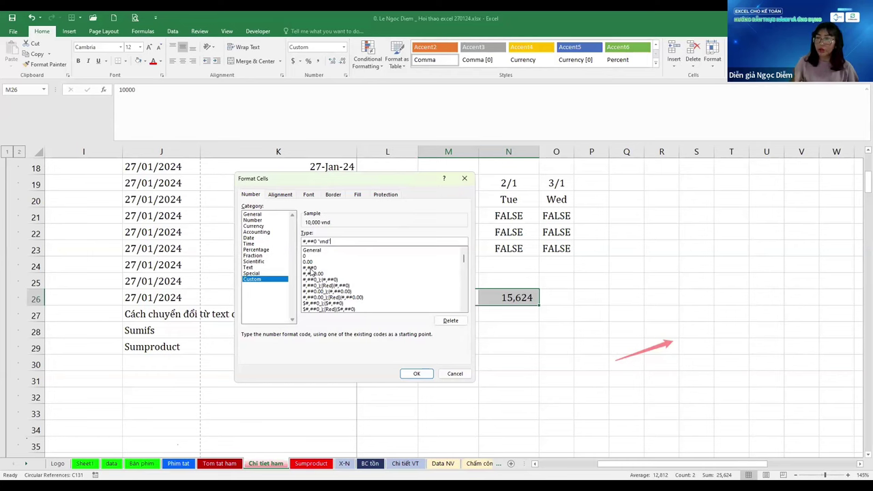
{"action": "key", "text": "Return"}
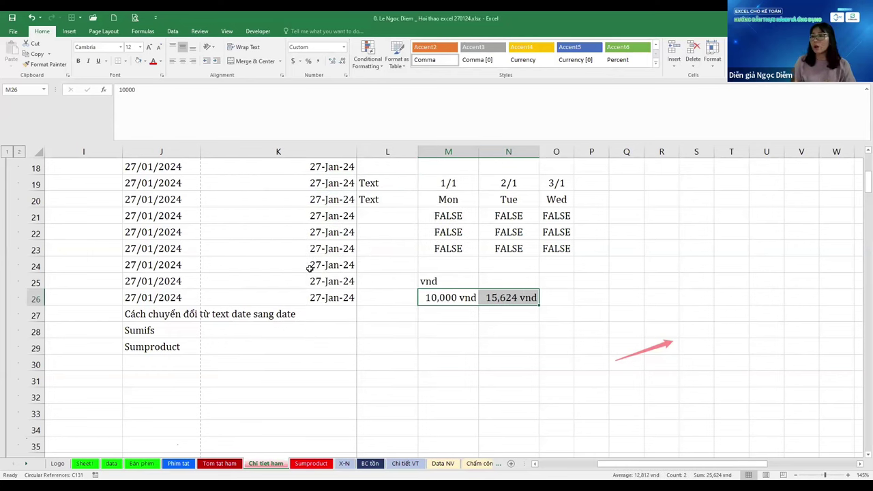
Enter the text values '10,000 vnd in M27 and '15,624 vnd in N27
{"action": "key", "text": "Down"}
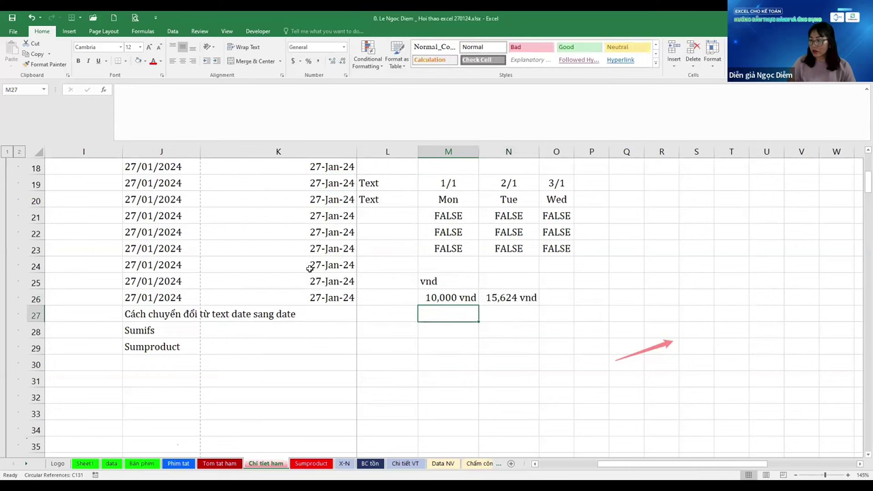
{"action": "type", "text": "'10"}
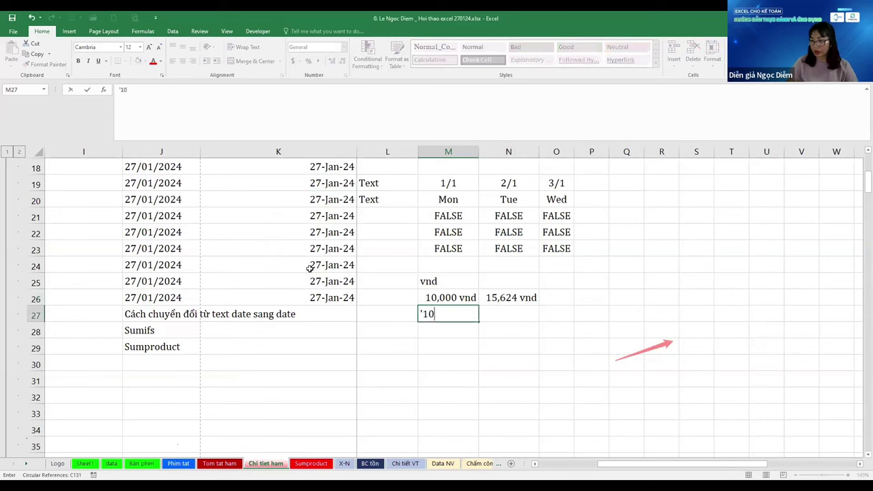
{"action": "type", "text": ",000 vnd"}
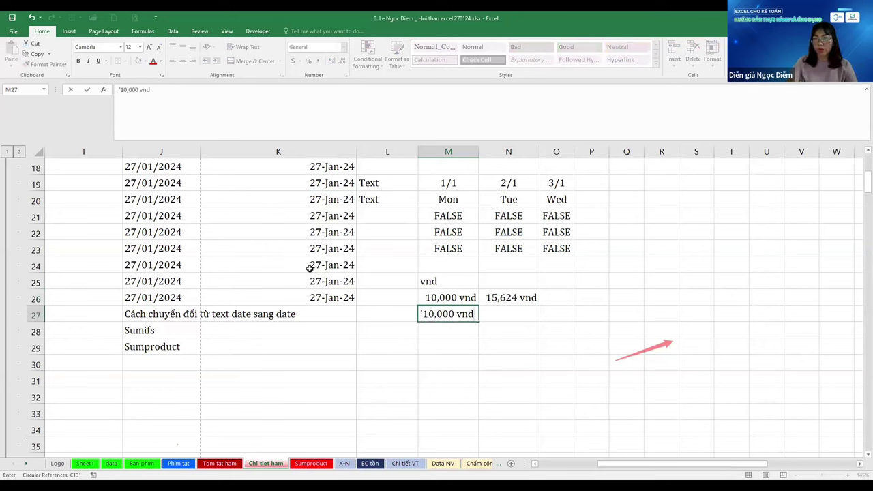
{"action": "key", "text": "Return"}
{"action": "key", "text": "Up"}
{"action": "key", "text": "Up"}
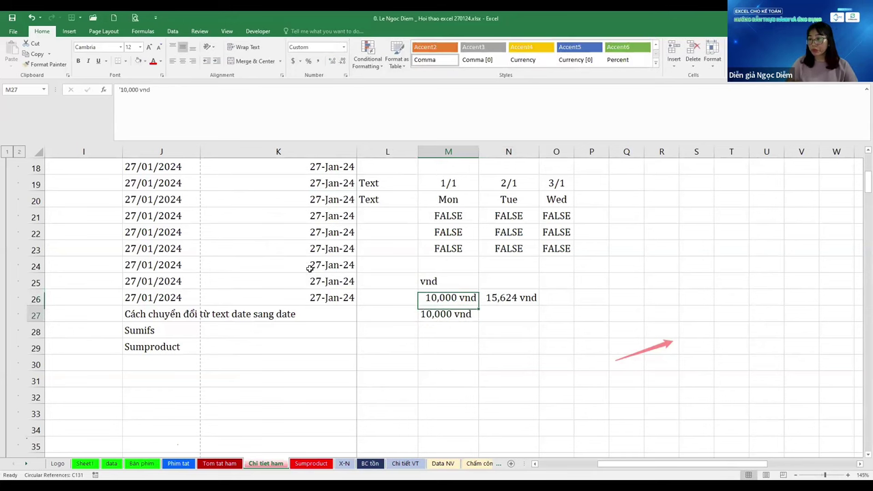
{"action": "key", "text": "Down"}
{"action": "key", "text": "Right"}
{"action": "type", "text": "'1"}
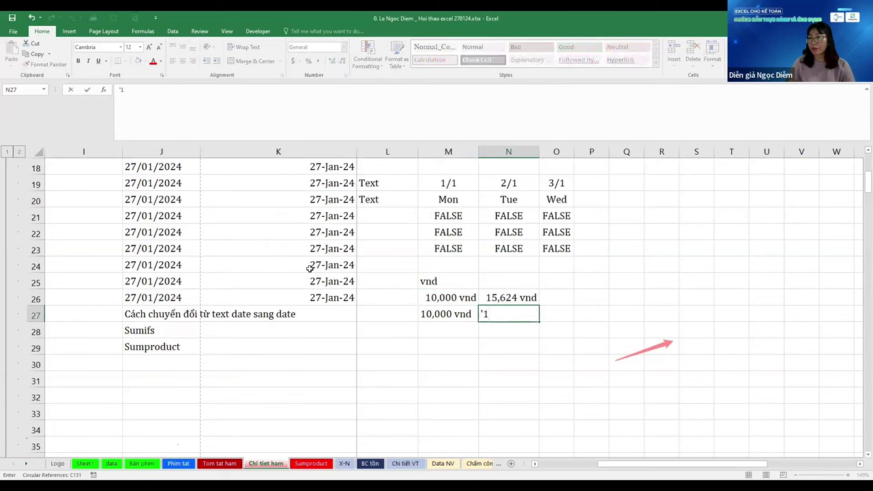
{"action": "type", "text": "5,62"}
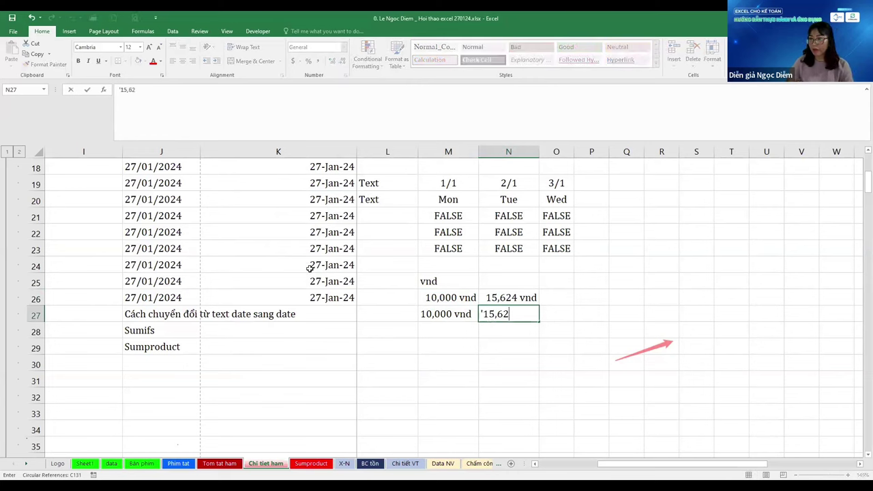
{"action": "type", "text": "4 vnd"}
{"action": "key", "text": "Left"}
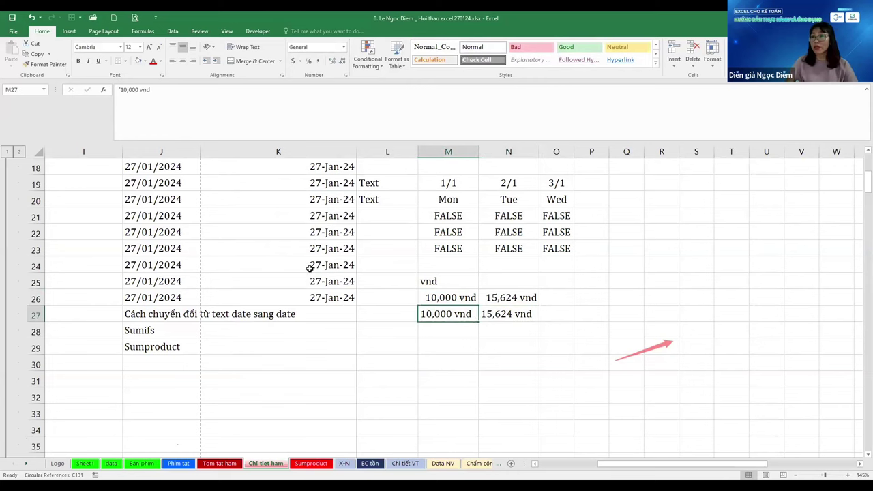
Centre the values in M26:N27
{"action": "key", "text": "Up"}
{"action": "key", "text": "shift+Down"}
{"action": "key", "text": "shift+Right"}
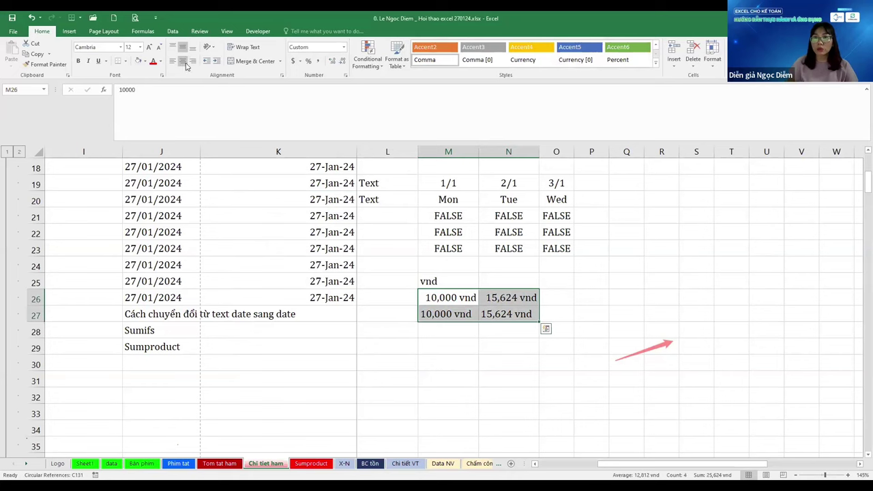
{"action": "left_click", "coordinate": [185, 62]}
Label row 26 Number and row 27 Text in L26 and L27
{"action": "key", "text": "Left"}
{"action": "type", "text": "Number"}
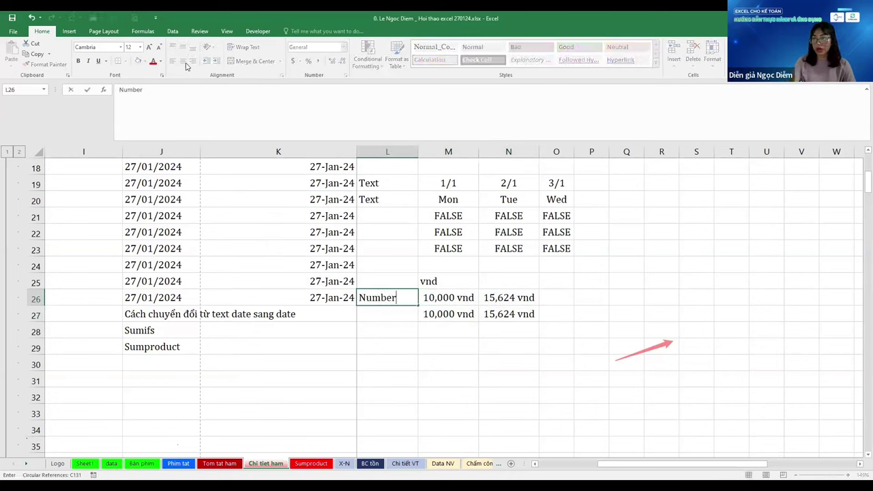
{"action": "key", "text": "Return"}
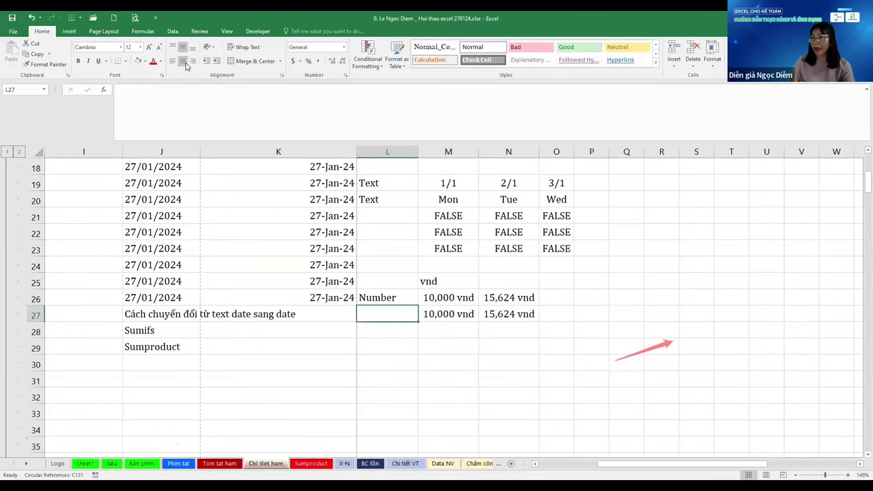
{"action": "type", "text": "Text"}
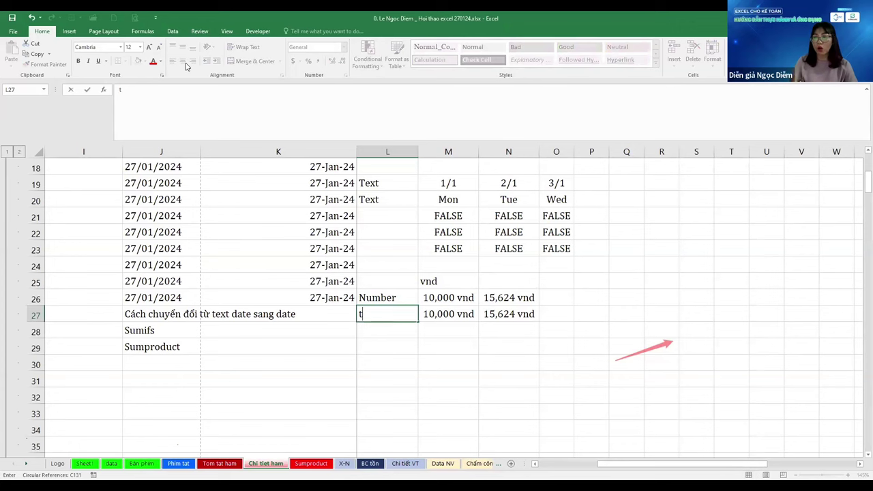
{"action": "key", "text": "Return"}
{"action": "key", "text": "Up"}
{"action": "key", "text": "Right"}
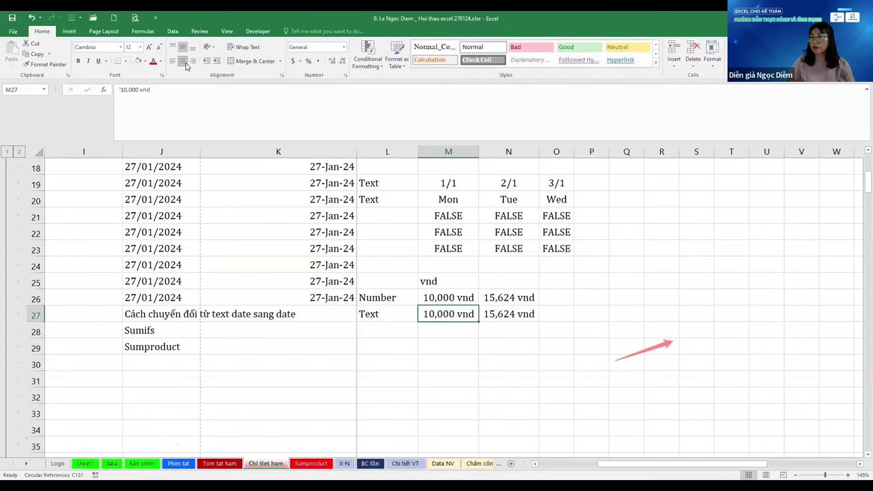
{"action": "key", "text": "Down"}
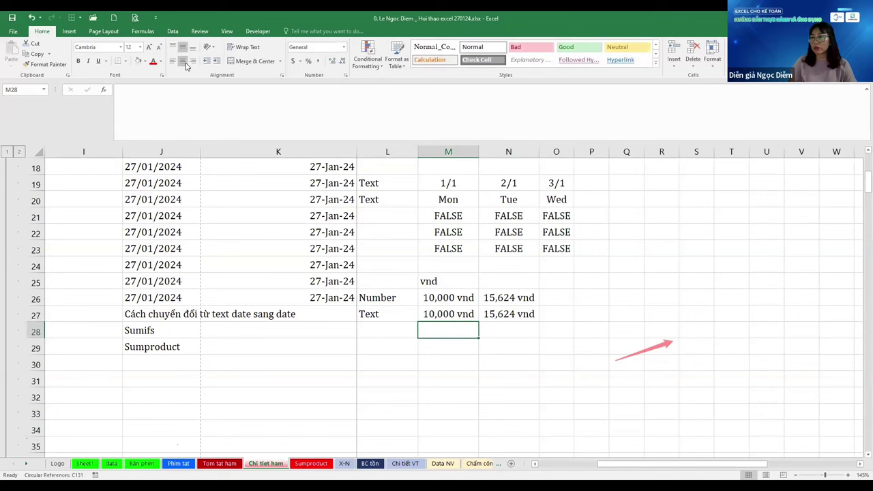
Enter =M26=M27 in M28 and fill it right to N28, both showing FALSE
{"action": "type", "text": "="}
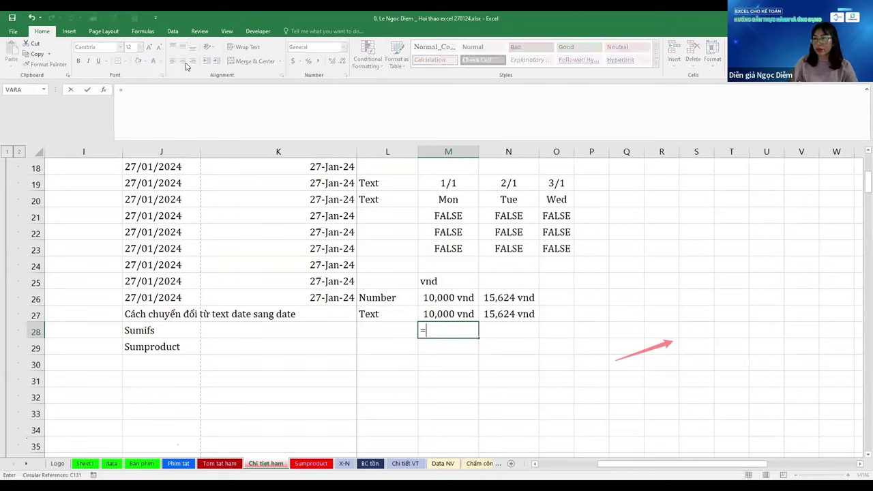
{"action": "key", "text": "Up"}
{"action": "key", "text": "Up"}
{"action": "type", "text": "="}
{"action": "key", "text": "Up"}
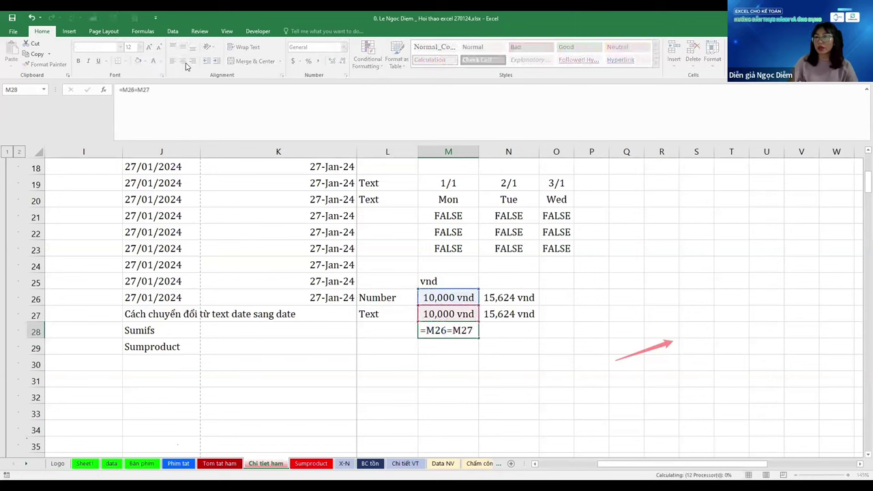
{"action": "key", "text": "Tab"}
{"action": "key", "text": "ctrl+r"}
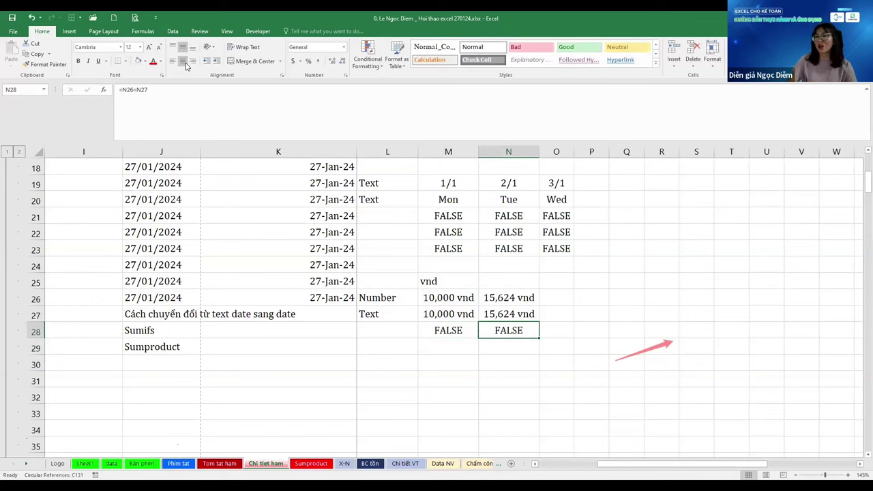
{"action": "key", "text": "Left"}
{"action": "key", "text": "Right"}
{"action": "key", "text": "Left"}
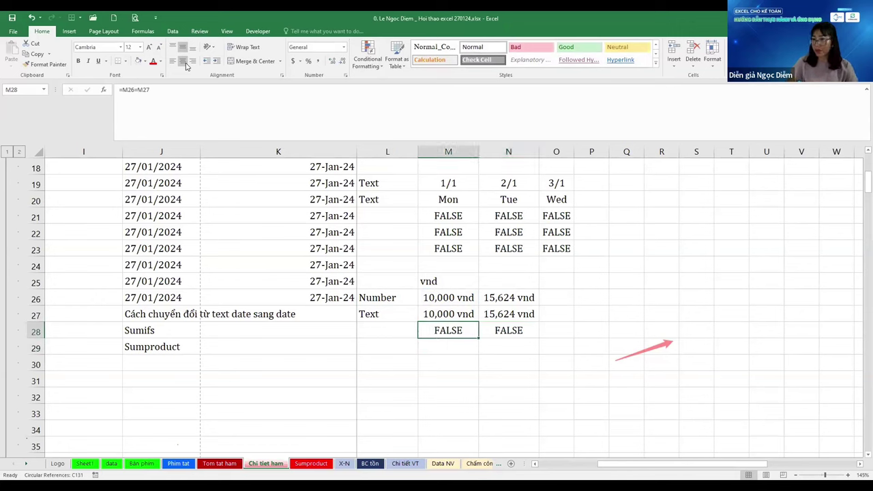
Move up column M to the earlier TRUE results in row 14
{"action": "key", "text": "ctrl+Up"}
{"action": "key", "text": "Down"}
{"action": "key", "text": "ctrl+Down"}
{"action": "key", "text": "ctrl+Up"}
{"action": "key", "text": "ctrl+Up"}
{"action": "key", "text": "ctrl+Up"}
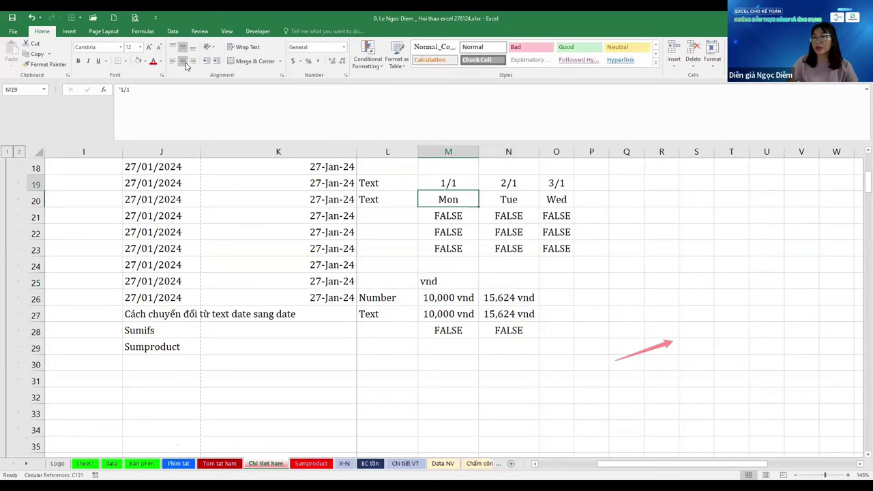
{"action": "key", "text": "ctrl+Up"}
{"action": "key", "text": "ctrl+Up"}
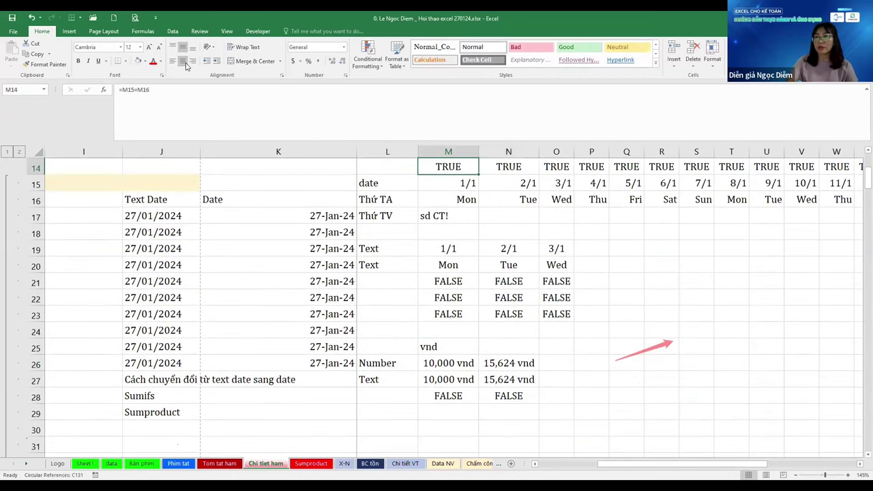
{"action": "key", "text": "ctrl+Up"}
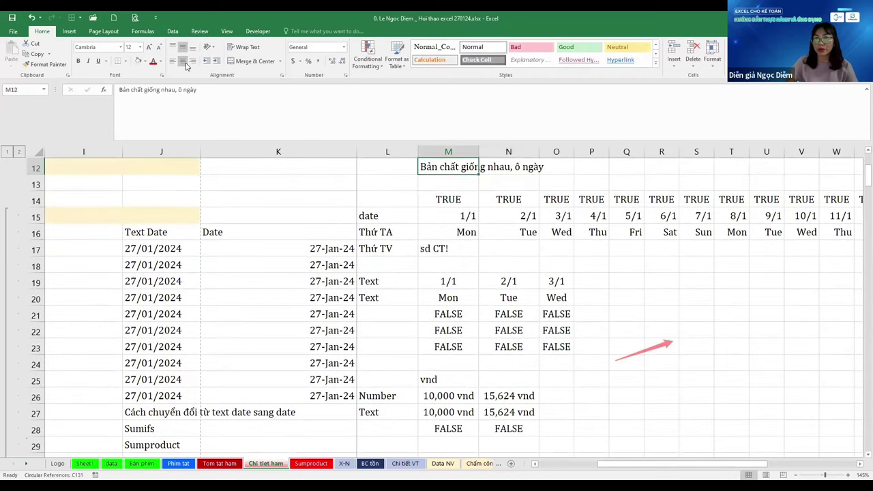
{"action": "key", "text": "ctrl+Down"}
{"action": "key", "text": "ctrl+Left"}
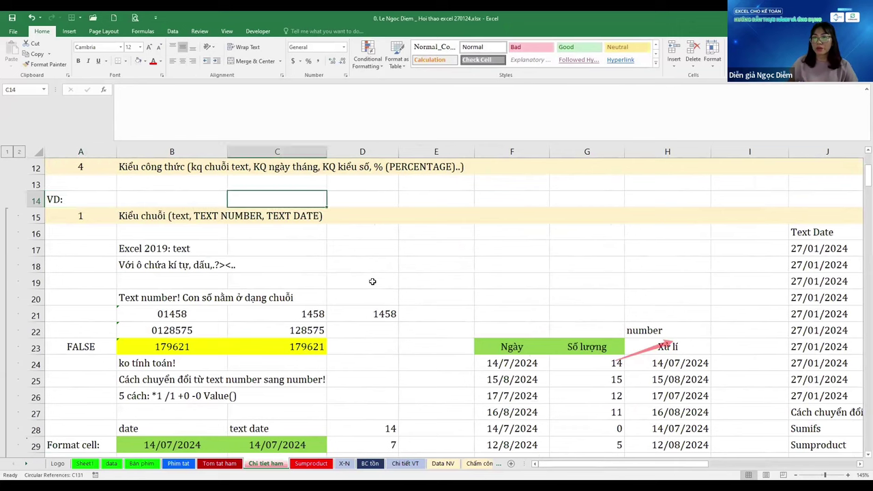
{"action": "left_click", "coordinate": [374, 279]}
{"action": "scroll", "coordinate": [374, 279], "scroll_direction": "up", "scroll_amount": 4}
{"action": "scroll", "coordinate": [374, 280], "scroll_direction": "down", "scroll_amount": 1}
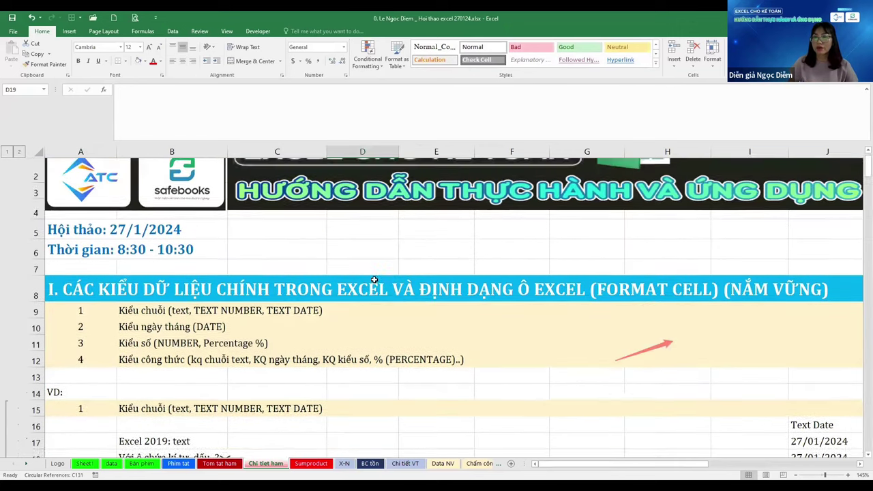
{"action": "key", "text": "ctrl+minus"}
{"action": "scroll", "coordinate": [373, 280], "scroll_direction": "down", "scroll_amount": 1}
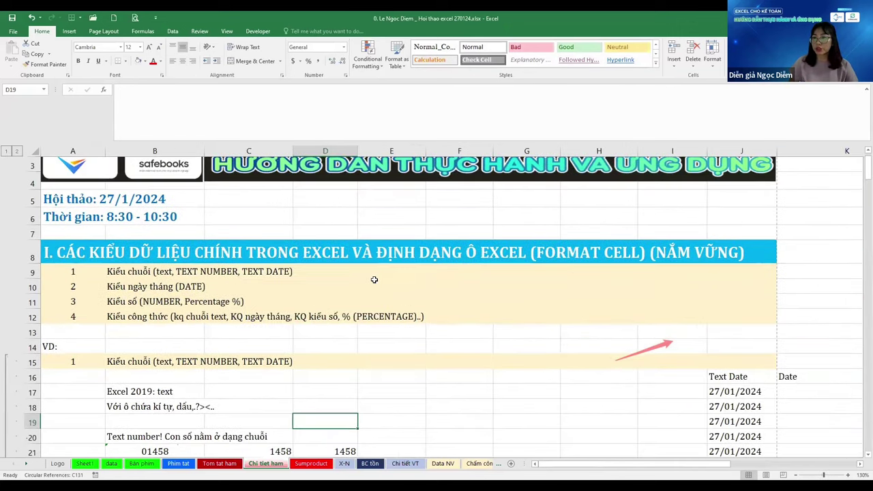
{"action": "scroll", "coordinate": [374, 280], "scroll_direction": "up", "scroll_amount": 3}
{"action": "left_click", "coordinate": [374, 279]}
{"action": "scroll", "coordinate": [373, 279], "scroll_direction": "down", "scroll_amount": 1}
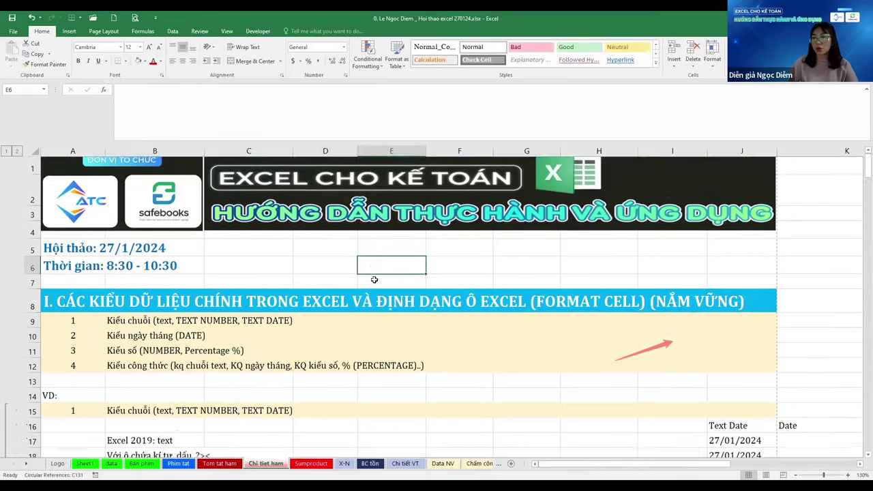
{"action": "scroll", "coordinate": [373, 280], "scroll_direction": "down", "scroll_amount": 1}
{"action": "scroll", "coordinate": [374, 279], "scroll_direction": "down", "scroll_amount": 2}
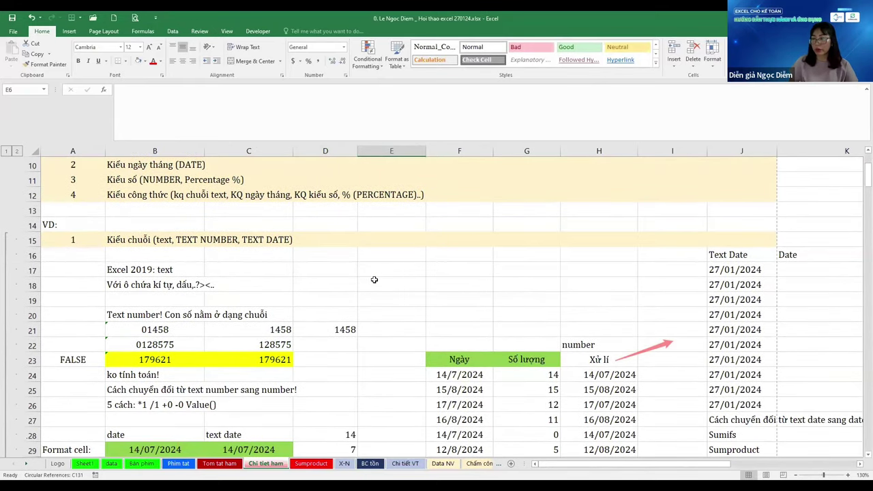
{"action": "left_click", "coordinate": [392, 300]}
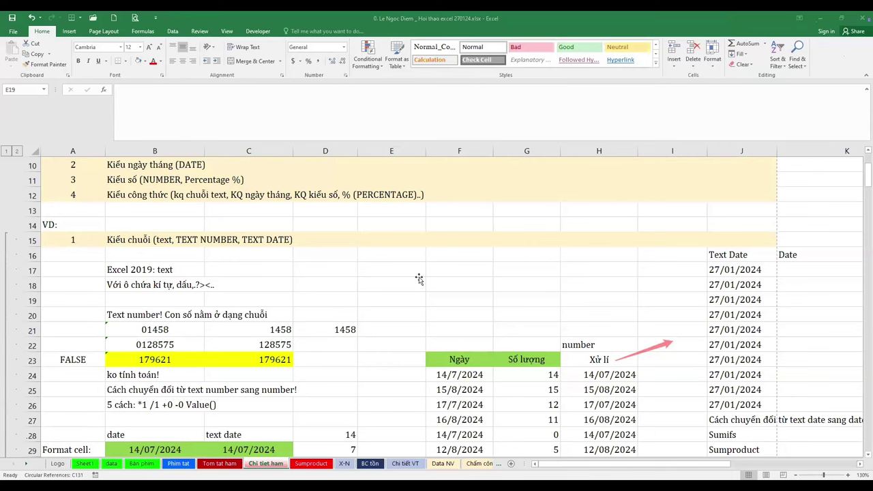
{"action": "key", "text": "Up"}
{"action": "key", "text": "Up"}
{"action": "key", "text": "Up"}
{"action": "key", "text": "Right"}
{"action": "key", "text": "Right"}
{"action": "key", "text": "Right"}
{"action": "key", "text": "Right"}
{"action": "key", "text": "Right"}
{"action": "key", "text": "Right"}
{"action": "key", "text": "Right"}
{"action": "key", "text": "Right"}
{"action": "key", "text": "Right"}
{"action": "key", "text": "Right"}
{"action": "key", "text": "Right"}
{"action": "key", "text": "Right"}
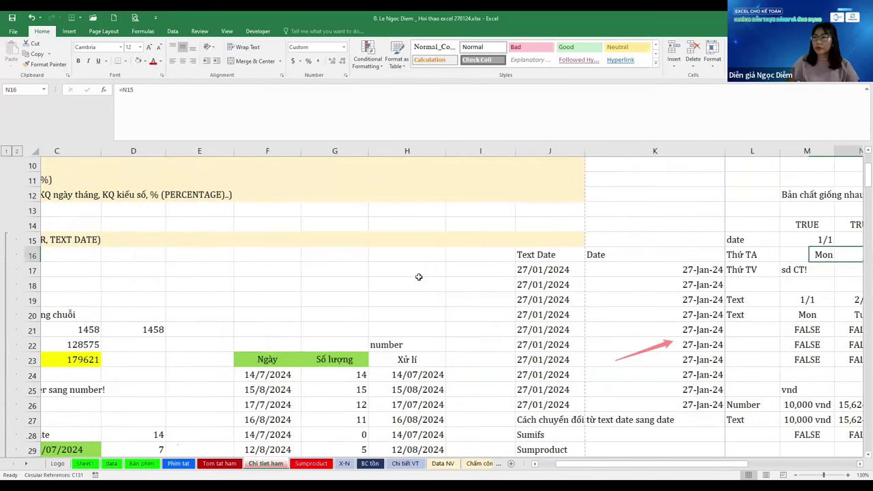
{"action": "key", "text": "Left"}
{"action": "key", "text": "Left"}
{"action": "key", "text": "Left"}
{"action": "key", "text": "Left"}
{"action": "key", "text": "Left"}
{"action": "key", "text": "Left"}
{"action": "key", "text": "Left"}
{"action": "left_click", "coordinate": [231, 272]}
{"action": "scroll", "coordinate": [228, 262], "scroll_direction": "down", "scroll_amount": 1}
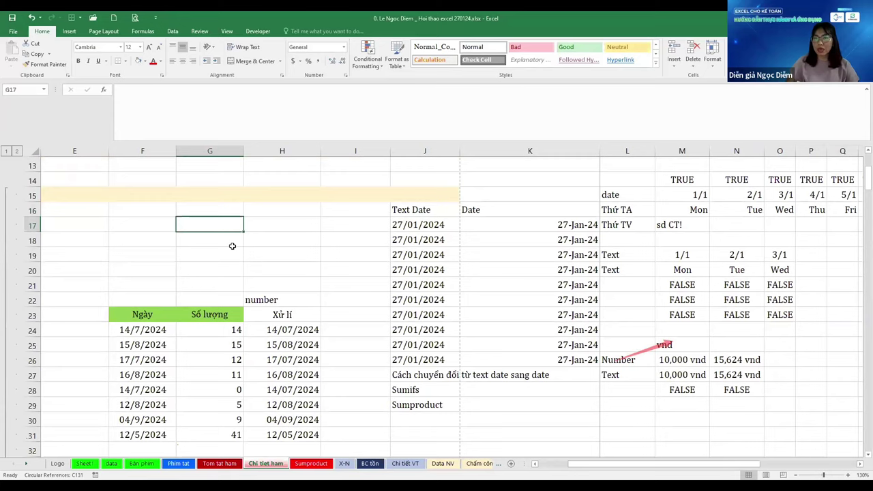
{"action": "scroll", "coordinate": [232, 246], "scroll_direction": "left", "scroll_amount": 3}
{"action": "key", "text": "Left"}
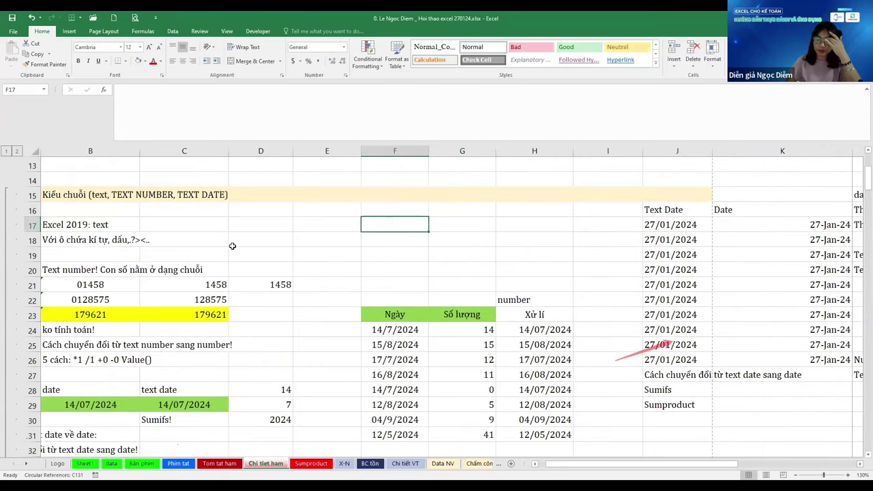
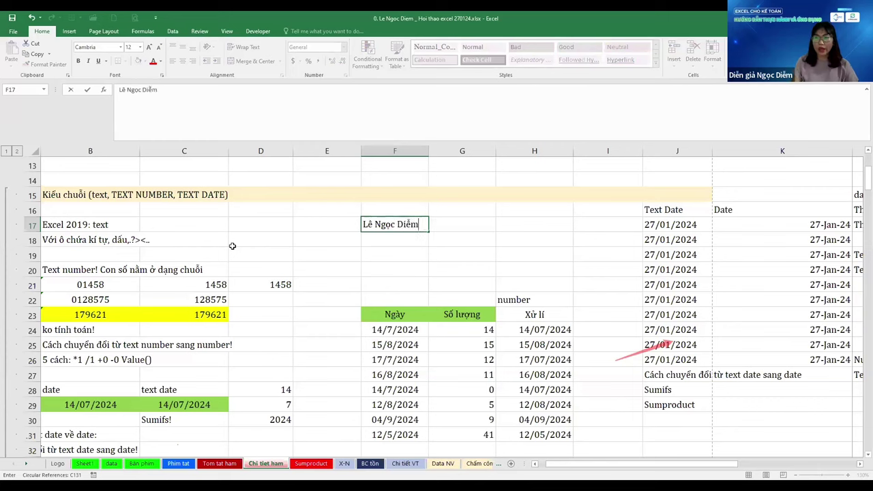
Type the same person's full name into F17 and F18
{"action": "key", "text": "Return"}
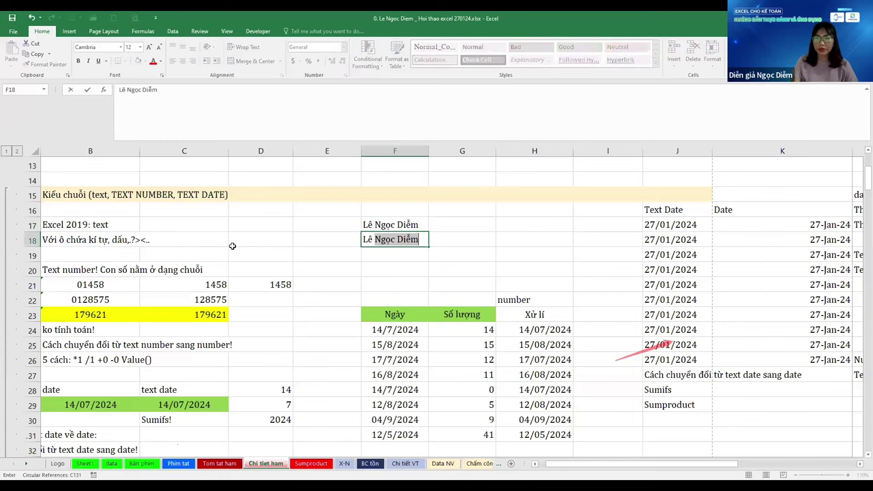
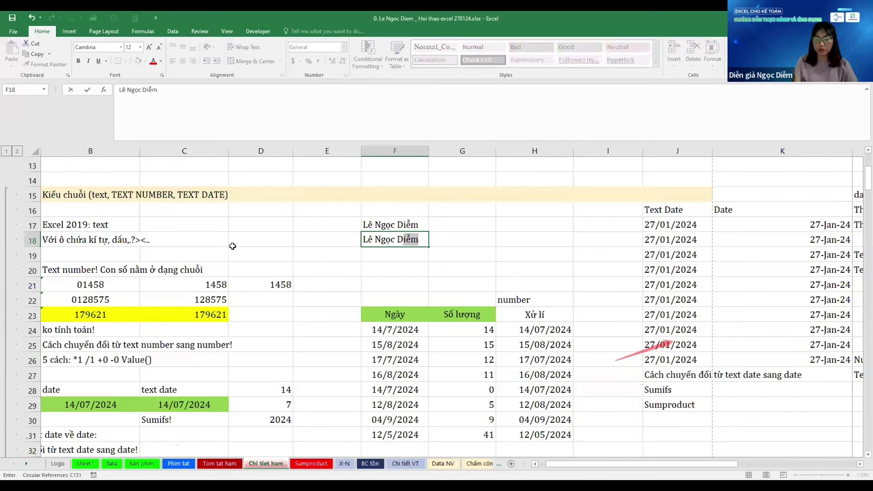
{"action": "key", "text": "Return"}
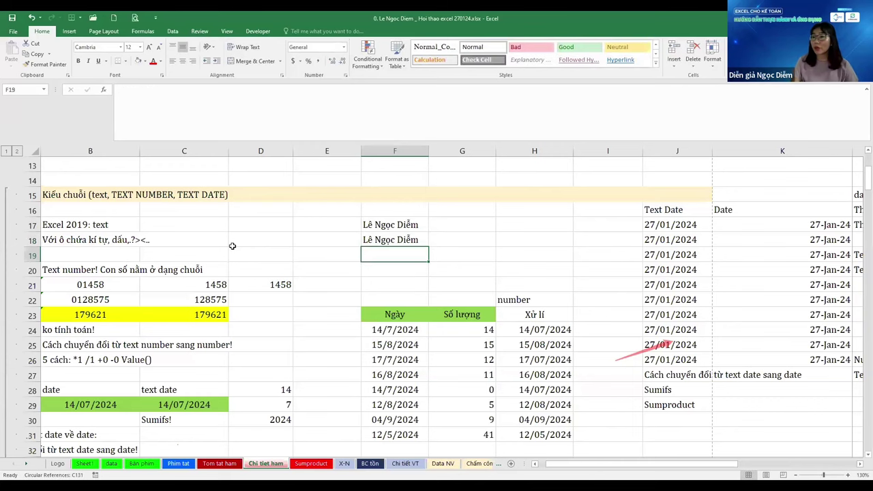
{"action": "scroll", "coordinate": [232, 245], "scroll_direction": "up", "scroll_amount": 1}
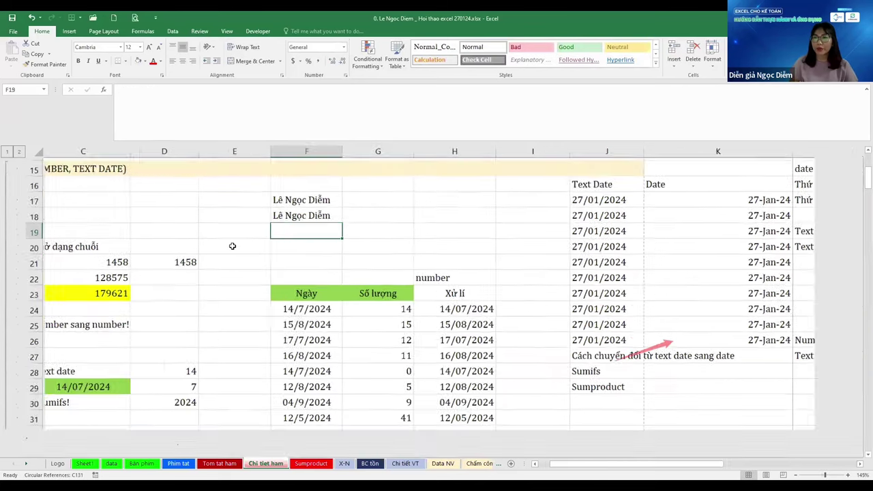
{"action": "key", "text": "Up"}
{"action": "key", "text": "Up"}
{"action": "key", "text": "Down"}
{"action": "key", "text": "Down"}
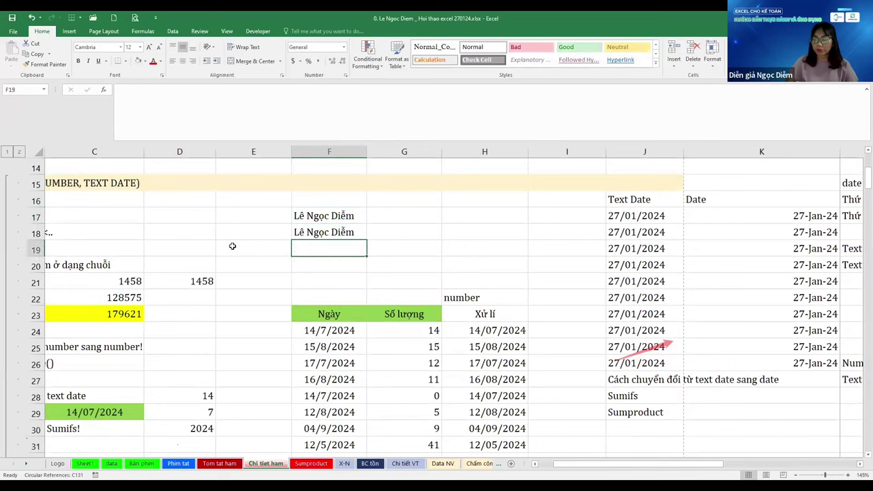
{"action": "type", "text": "="}
{"action": "key", "text": "Up"}
{"action": "key", "text": "Up"}
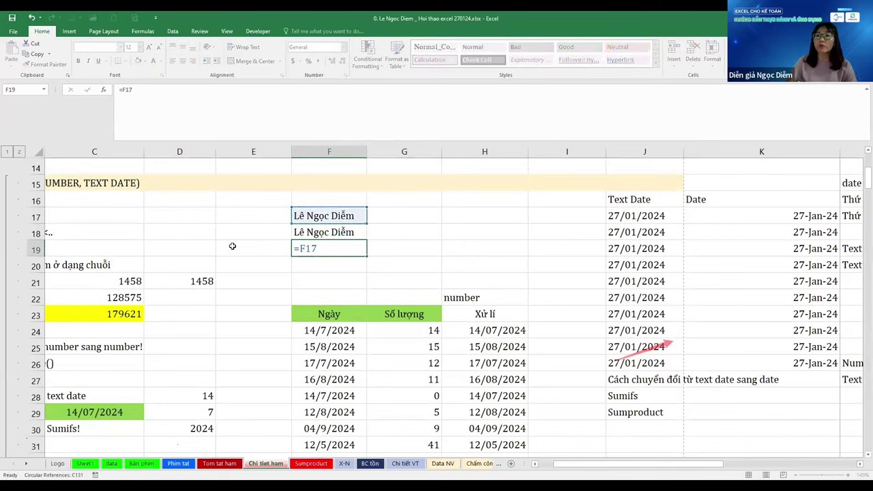
{"action": "key", "text": "Escape"}
Label E17 and E18 as text
{"action": "key", "text": "Up"}
{"action": "key", "text": "Up"}
{"action": "key", "text": "Left"}
{"action": "type", "text": "text"}
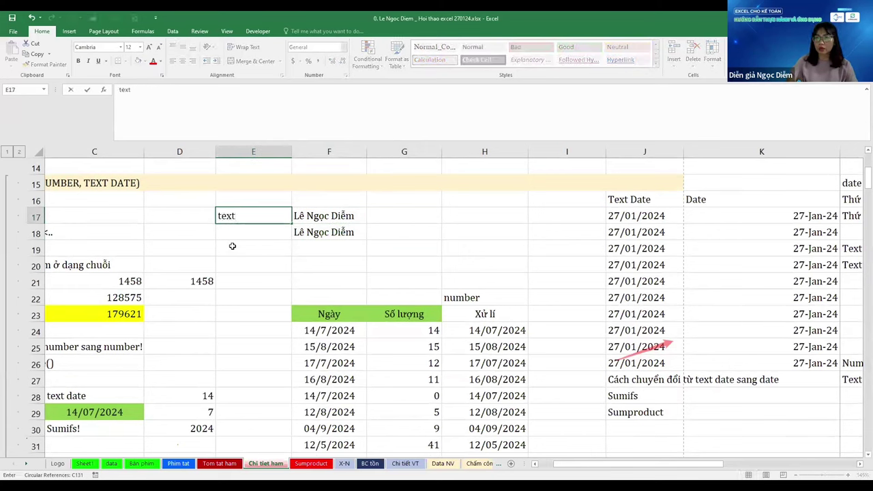
{"action": "key", "text": "Return"}
{"action": "key", "text": "ctrl+d"}
Enter =F17=F18 in F19, which returns FALSE
{"action": "key", "text": "Right"}
{"action": "key", "text": "Down"}
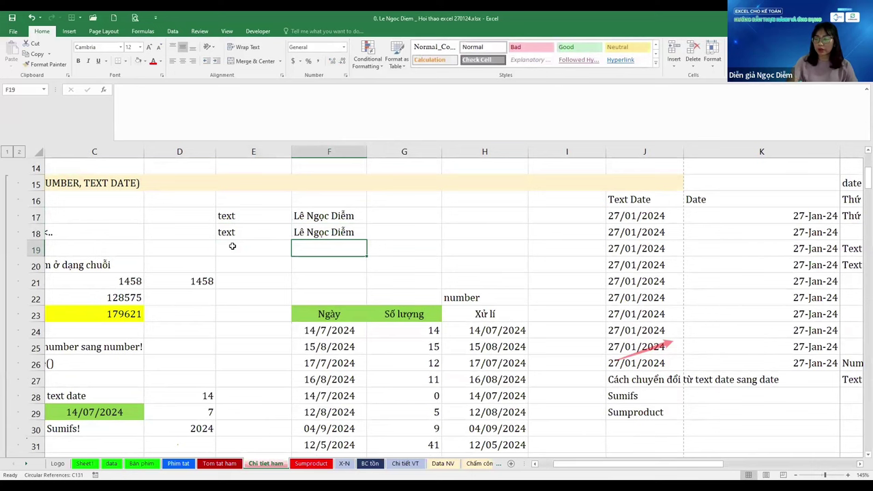
{"action": "type", "text": "="}
{"action": "key", "text": "Up"}
{"action": "key", "text": "Up"}
{"action": "type", "text": "="}
{"action": "key", "text": "Down"}
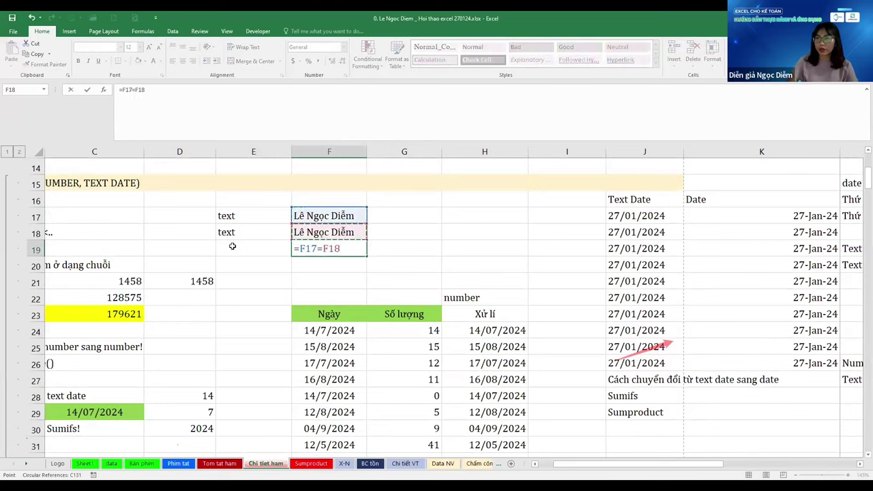
{"action": "key", "text": "ctrl+Return"}
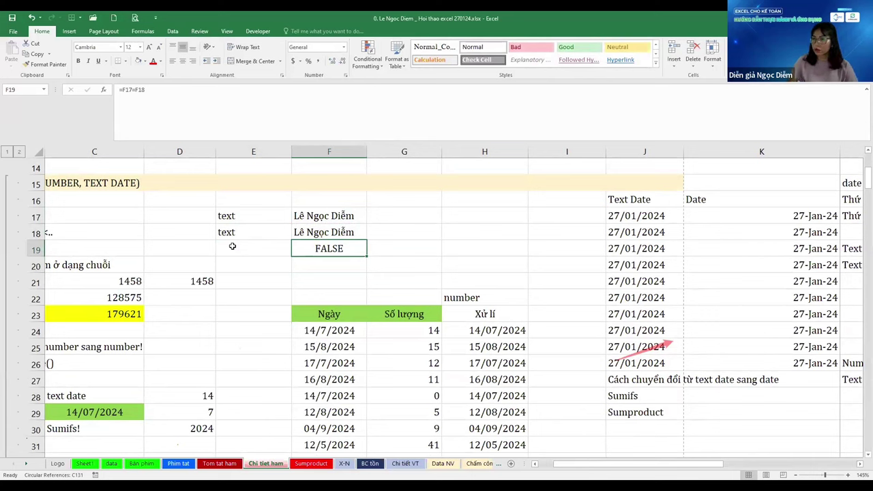
{"action": "key", "text": "Up"}
{"action": "key", "text": "Up"}
{"action": "key", "text": "Right"}
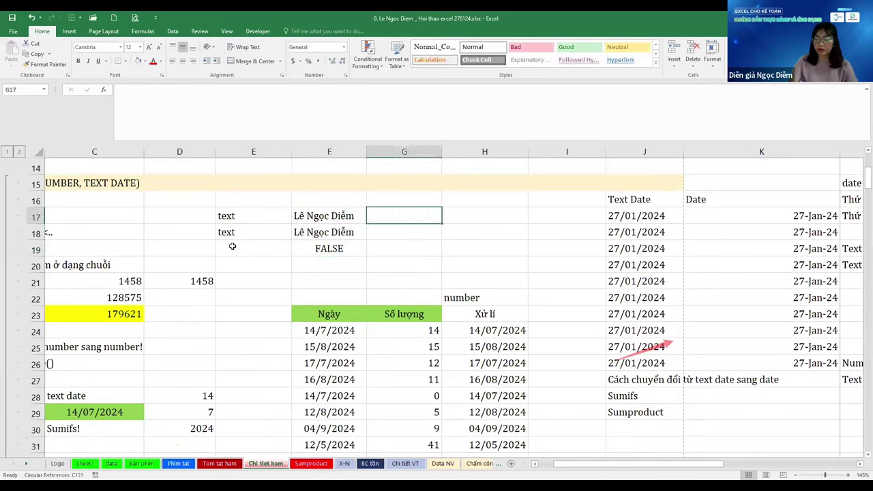
Count characters with =LEN(F17) in G17 filled to G18 (12 and 13), then inspect F18's contents
{"action": "type", "text": "=l"}
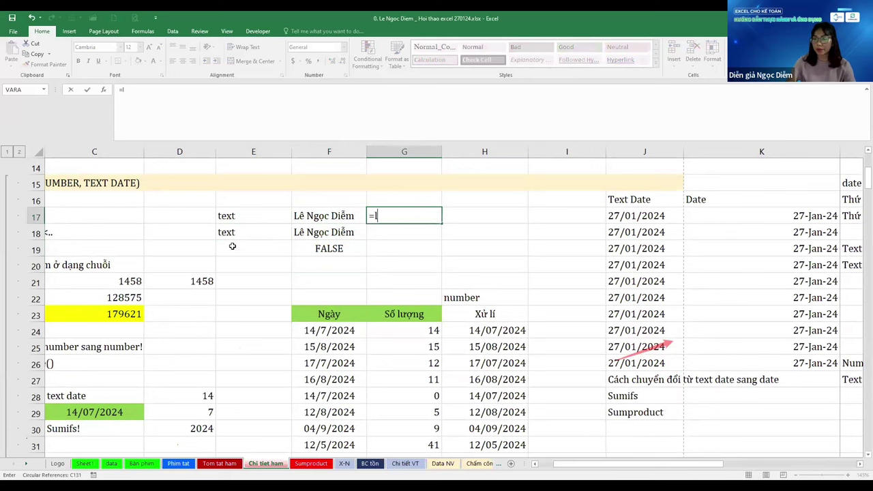
{"action": "type", "text": "en(F17)"}
{"action": "key", "text": "Return"}
{"action": "key", "text": "ctrl+d"}
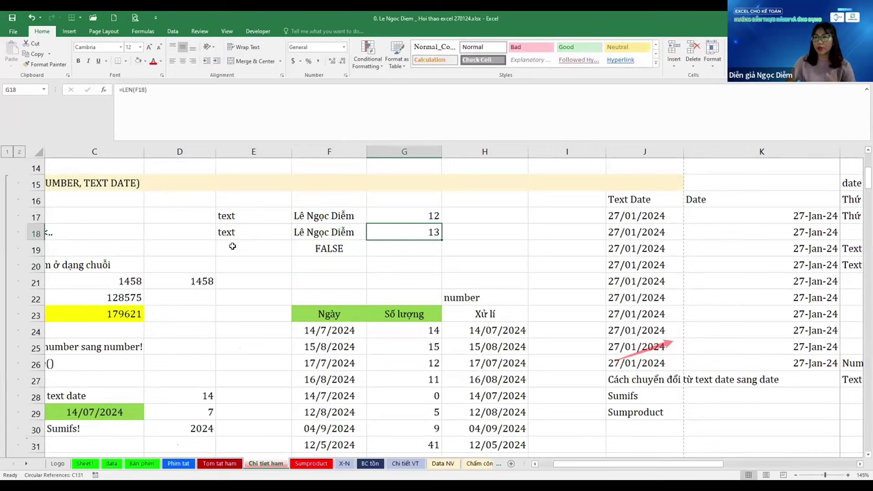
{"action": "key", "text": "Up"}
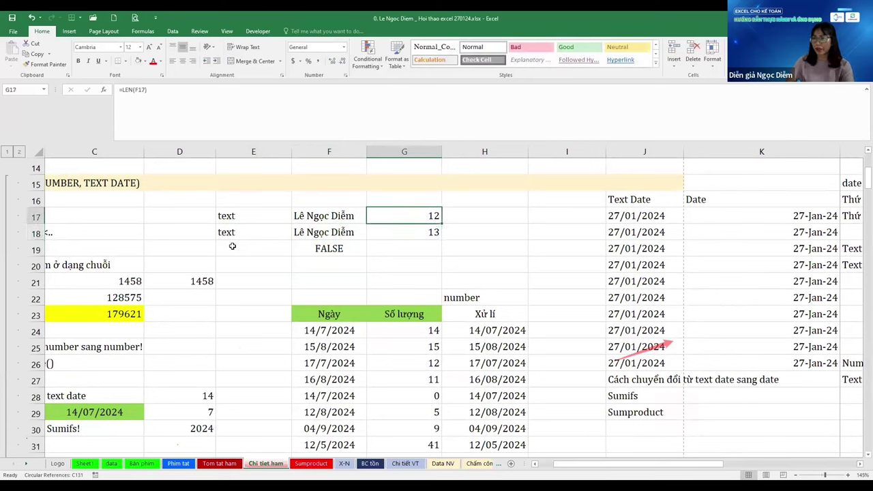
{"action": "key", "text": "Down"}
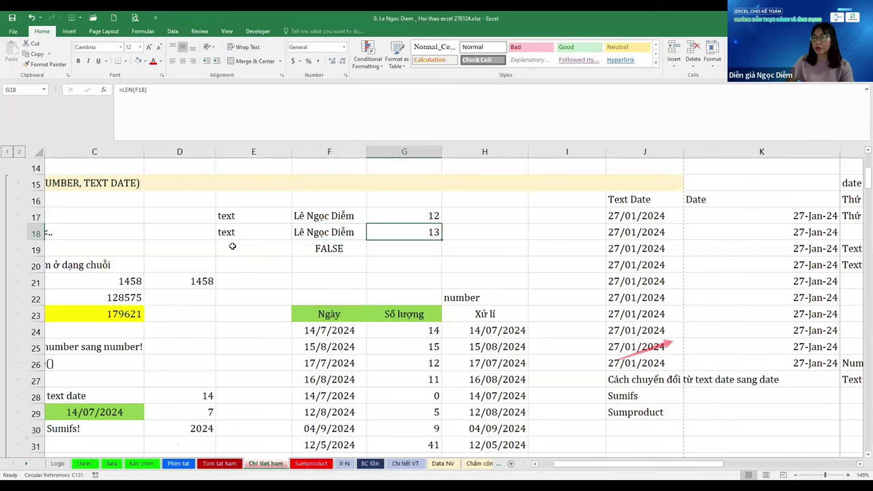
{"action": "key", "text": "Left"}
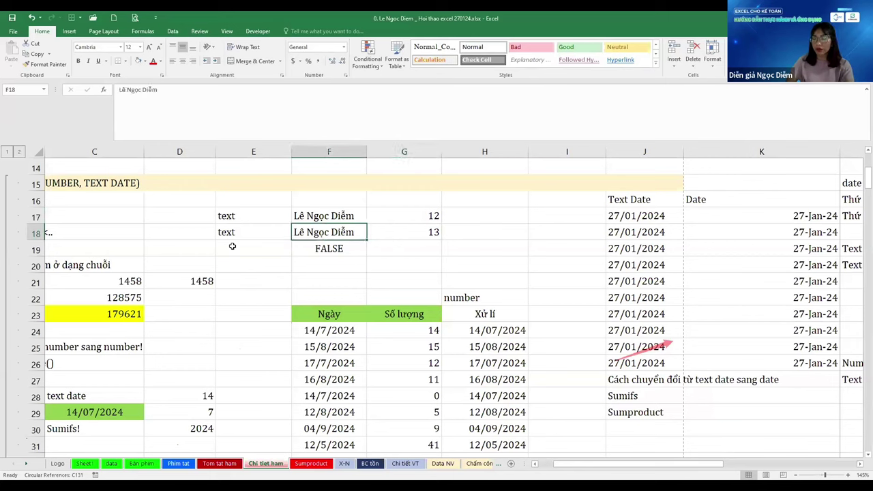
{"action": "key", "text": "F2"}
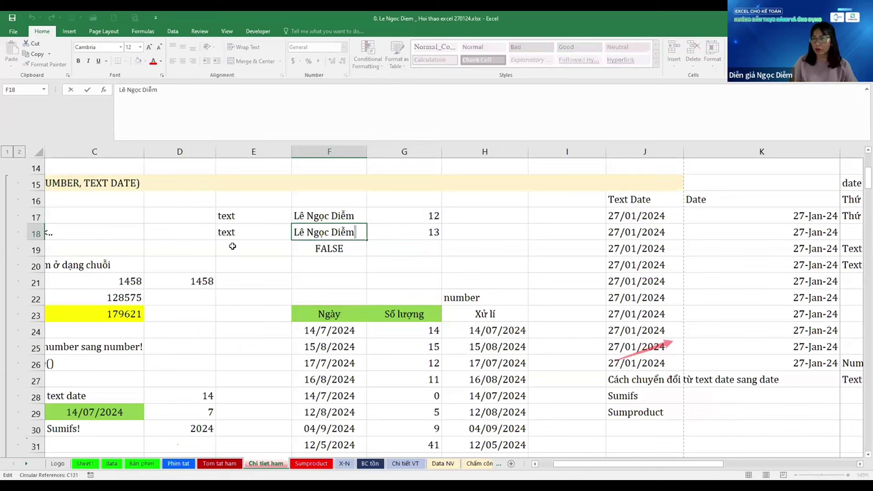
{"action": "key", "text": "Escape"}
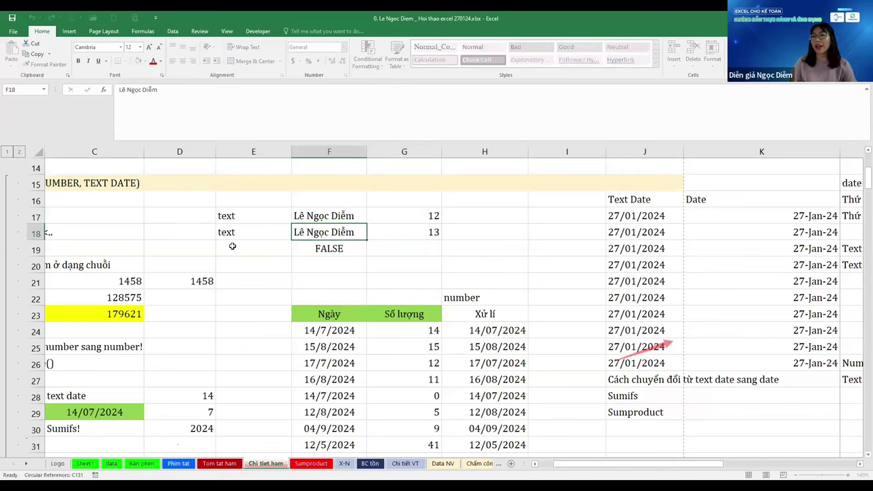
Compare the two lengths with =G17=G18 in G19, returning FALSE
{"action": "key", "text": "Right"}
{"action": "key", "text": "Down"}
{"action": "key", "text": "ctrl+r"}
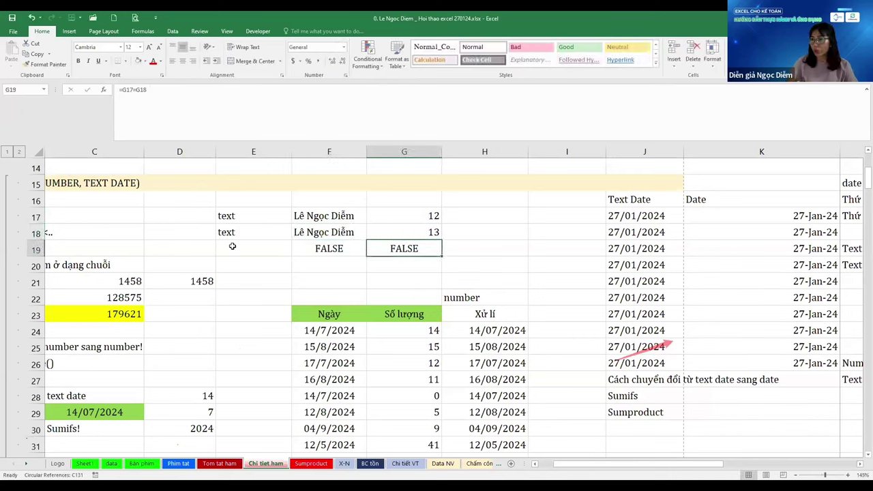
{"action": "key", "text": "Left"}
{"action": "key", "text": "Up"}
{"action": "key", "text": "Up"}
{"action": "key", "text": "Up"}
{"action": "key", "text": "Down"}
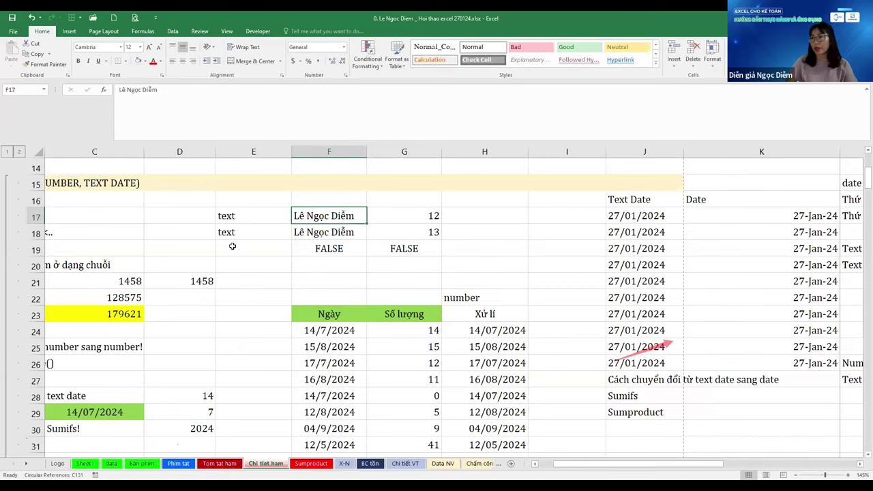
{"action": "key", "text": "Right"}
{"action": "key", "text": "Right"}
{"action": "key", "text": "Right"}
{"action": "key", "text": "Right"}
{"action": "key", "text": "Right"}
{"action": "key", "text": "Right"}
{"action": "key", "text": "Right"}
{"action": "key", "text": "Right"}
{"action": "key", "text": "Right"}
{"action": "key", "text": "Right"}
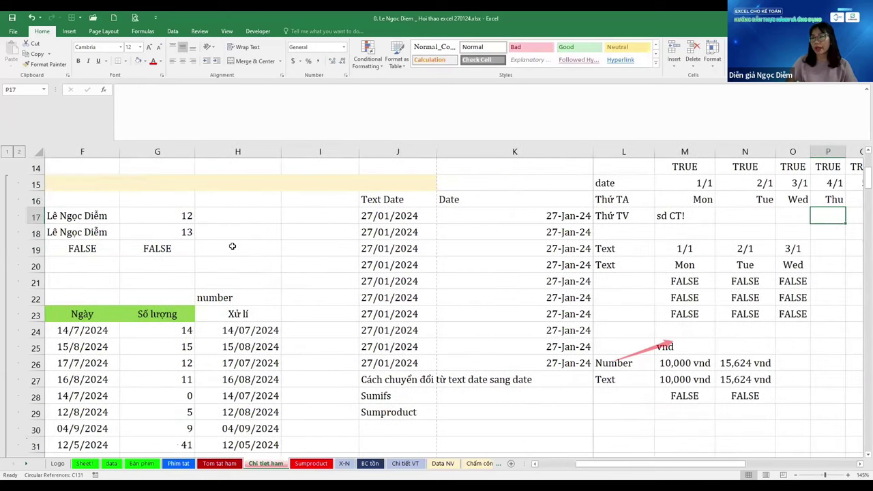
{"action": "key", "text": "Left"}
{"action": "key", "text": "Left"}
{"action": "key", "text": "Left"}
{"action": "key", "text": "Left"}
{"action": "key", "text": "Left"}
{"action": "key", "text": "Left"}
{"action": "key", "text": "Left"}
{"action": "key", "text": "Left"}
{"action": "key", "text": "Left"}
{"action": "key", "text": "Left"}
{"action": "key", "text": "Left"}
{"action": "key", "text": "Left"}
{"action": "key", "text": "Left"}
{"action": "key", "text": "Left"}
{"action": "key", "text": "Left"}
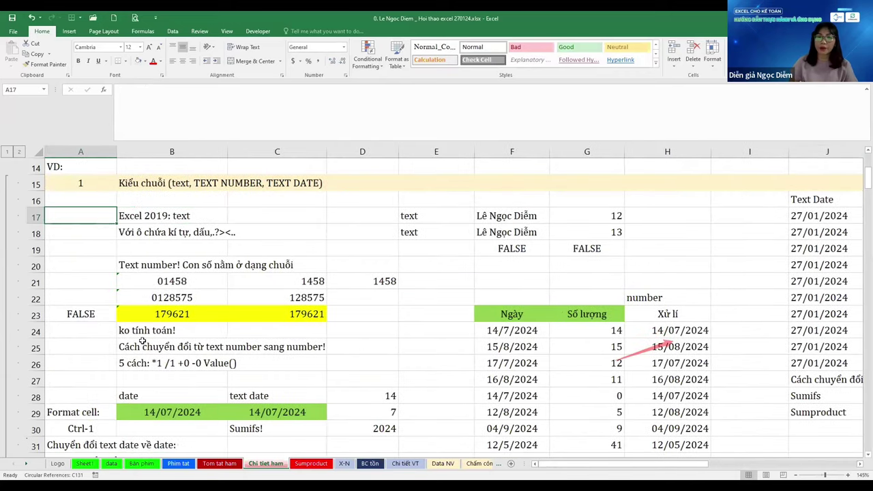
Expand the SUM section's outline group under row 59, then collapse it again
{"action": "scroll", "coordinate": [73, 393], "scroll_direction": "down", "scroll_amount": 8}
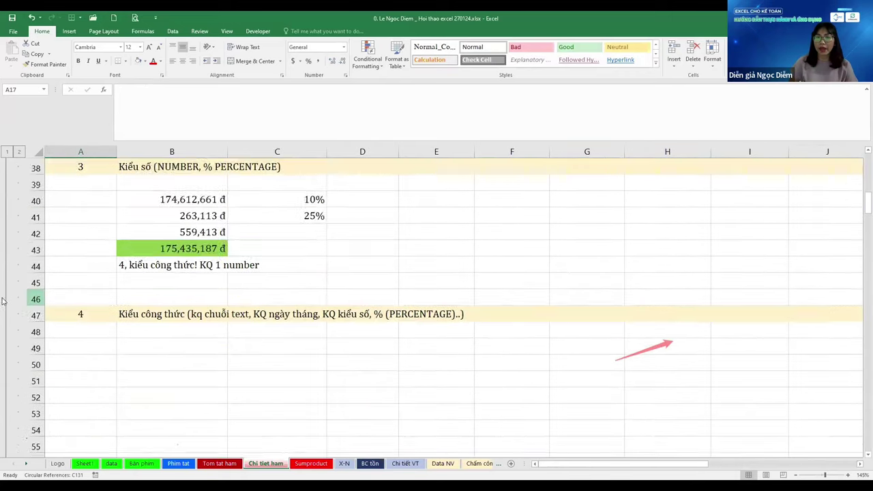
{"action": "scroll", "coordinate": [5, 287], "scroll_direction": "down", "scroll_amount": 6}
{"action": "scroll", "coordinate": [178, 263], "scroll_direction": "down", "scroll_amount": 1}
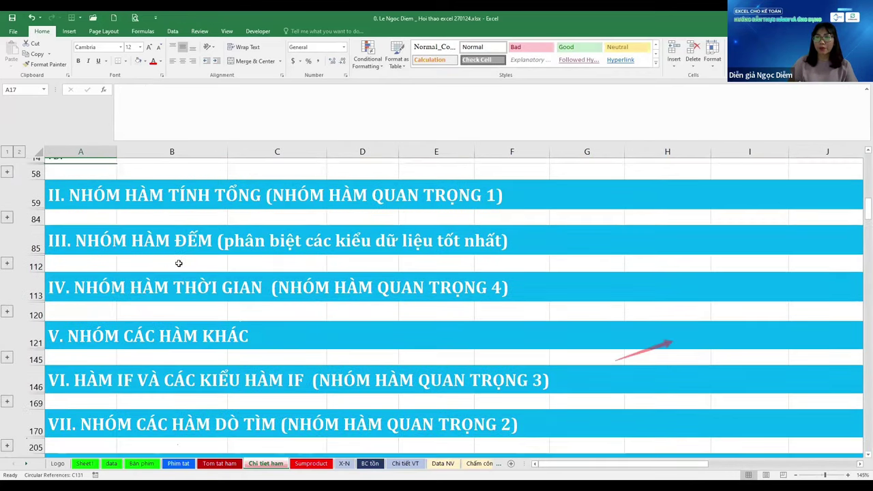
{"action": "scroll", "coordinate": [179, 263], "scroll_direction": "up", "scroll_amount": 5}
{"action": "scroll", "coordinate": [163, 290], "scroll_direction": "down", "scroll_amount": 3}
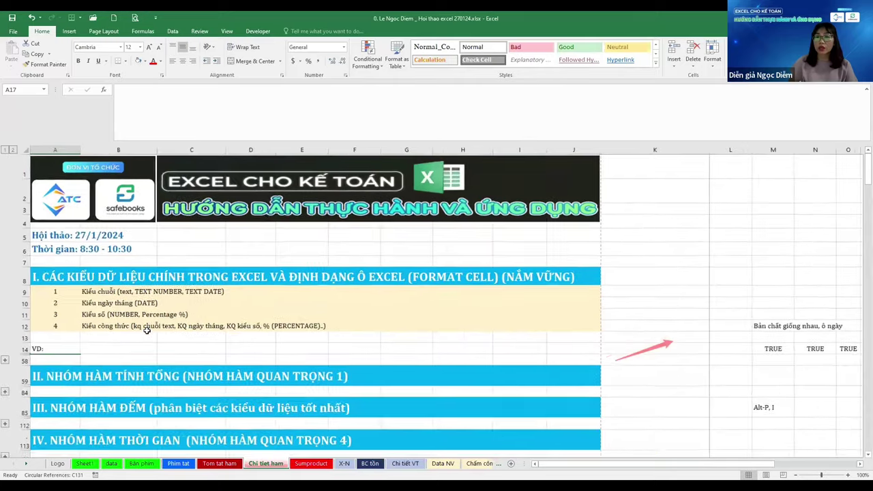
{"action": "scroll", "coordinate": [147, 330], "scroll_direction": "down", "scroll_amount": 5}
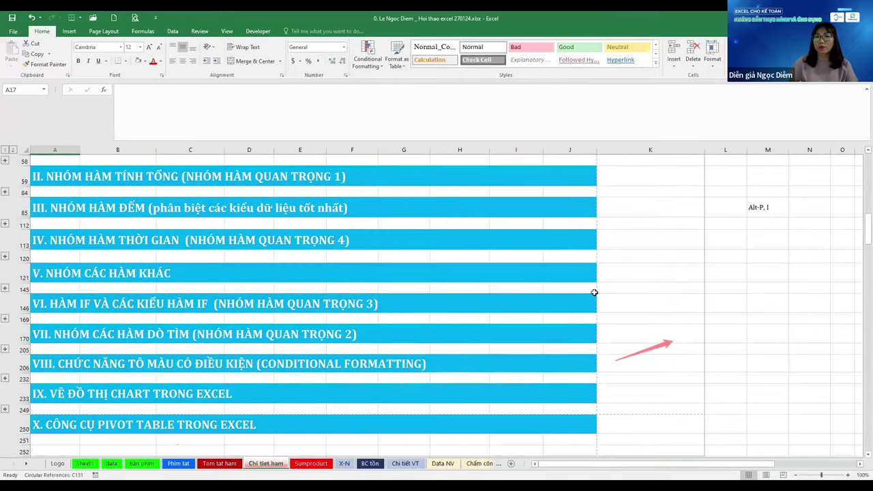
{"action": "left_click", "coordinate": [588, 287]}
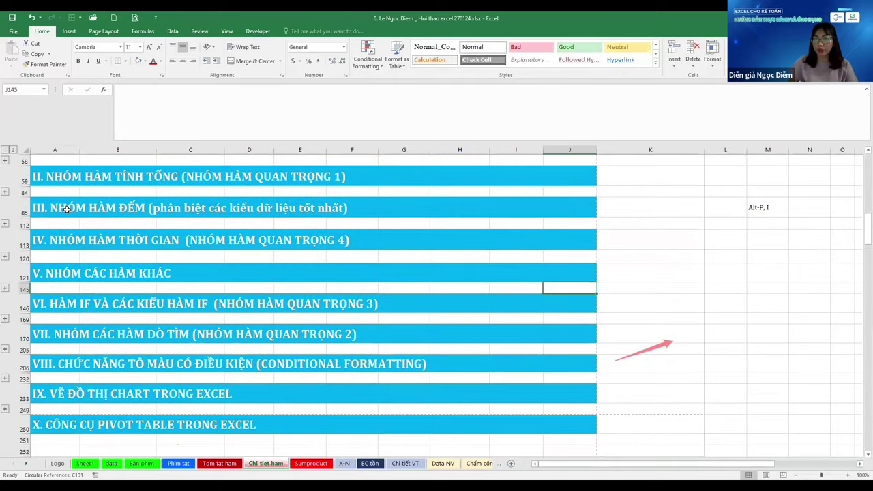
{"action": "left_click", "coordinate": [7, 192]}
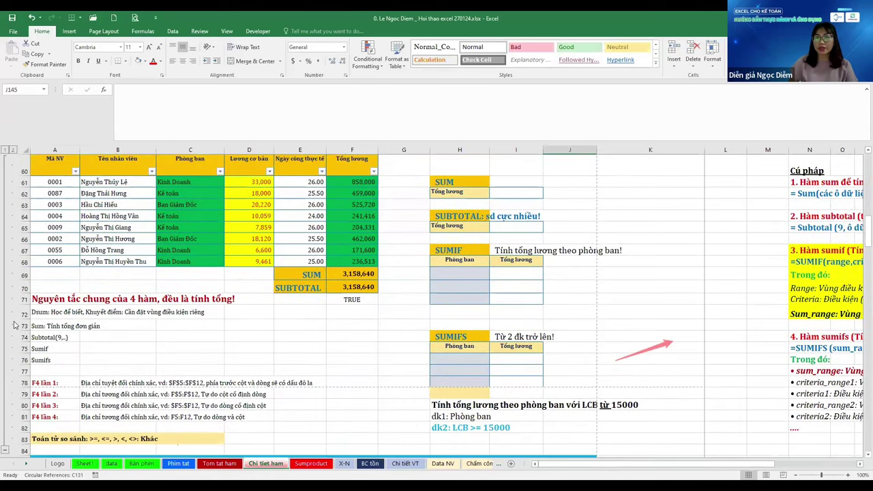
{"action": "left_click", "coordinate": [6, 301]}
{"action": "scroll", "coordinate": [88, 310], "scroll_direction": "up", "scroll_amount": 2}
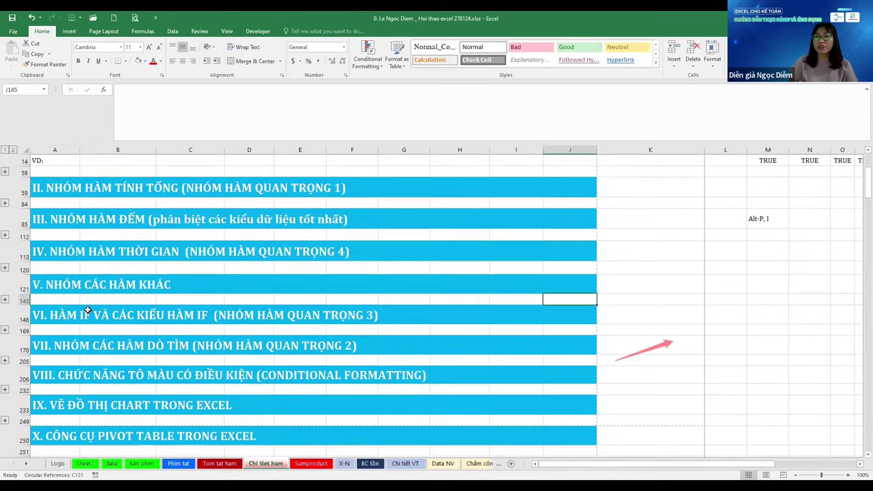
Switch to the Tom tat ham sheet and expand its data-types and SUM sections
{"action": "key", "text": "Right"}
{"action": "key", "text": "Up"}
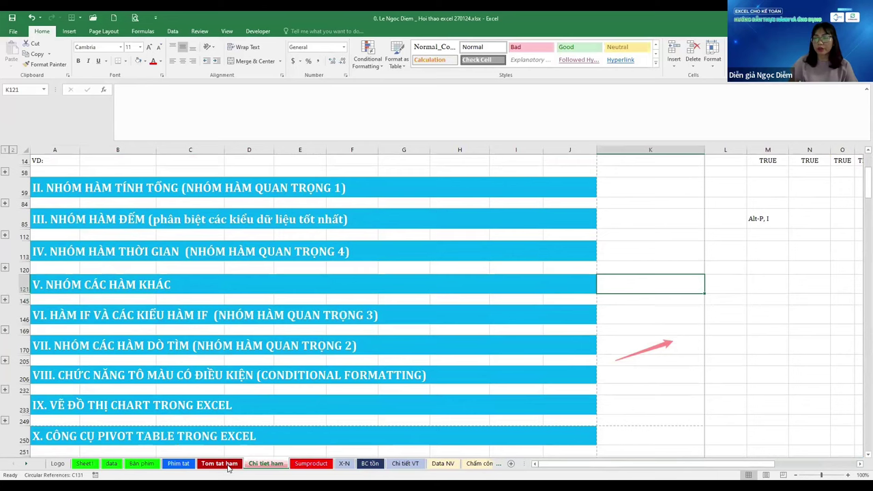
{"action": "left_click", "coordinate": [225, 465]}
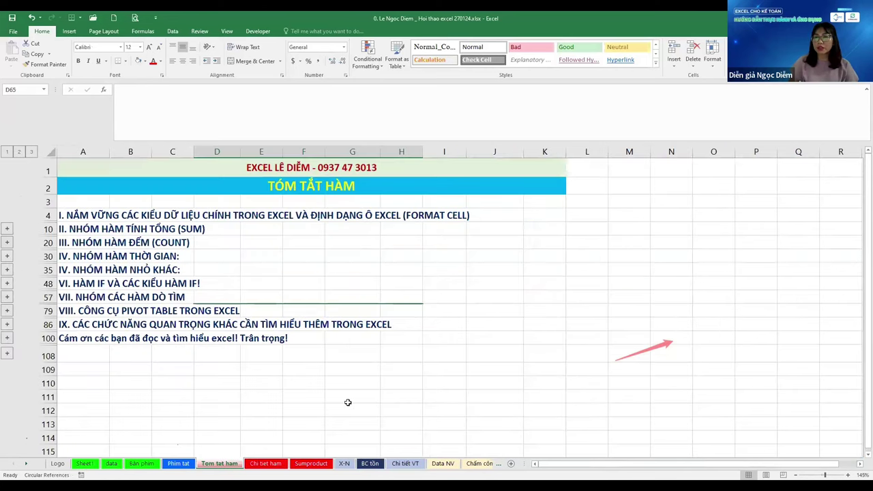
{"action": "left_click", "coordinate": [7, 231]}
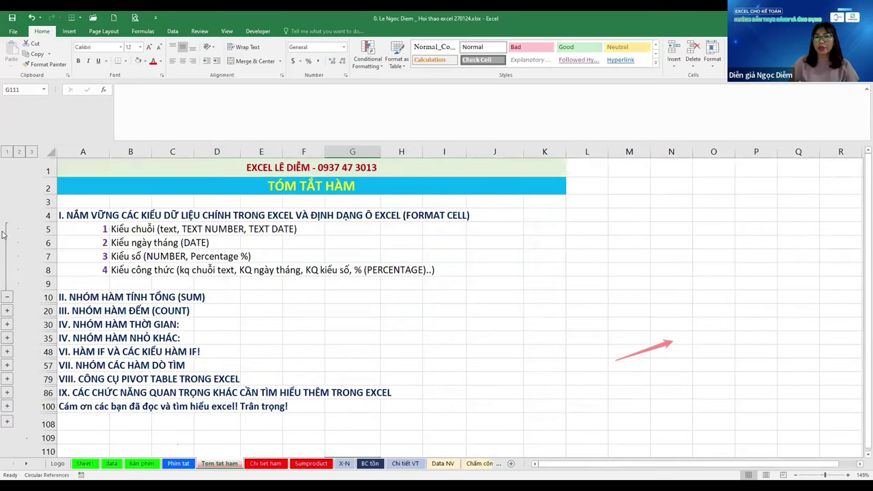
{"action": "left_click", "coordinate": [7, 311]}
{"action": "scroll", "coordinate": [340, 328], "scroll_direction": "down", "scroll_amount": 2}
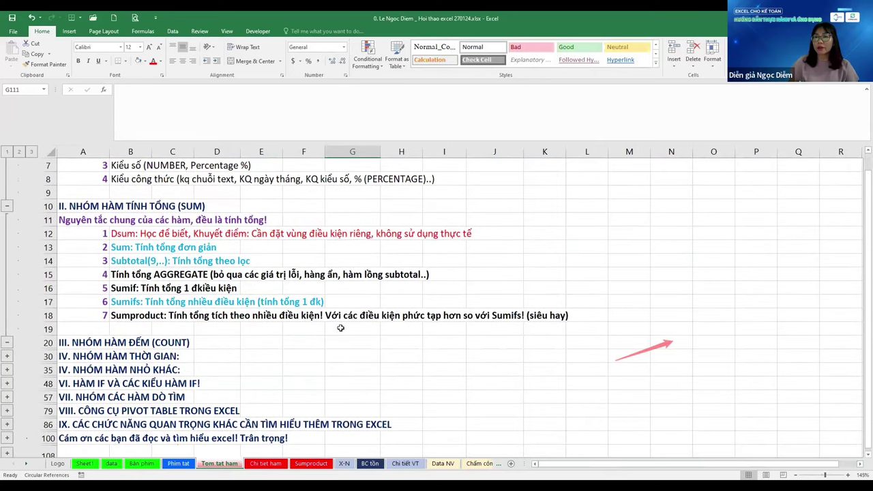
{"action": "left_click", "coordinate": [340, 328]}
{"action": "scroll", "coordinate": [340, 328], "scroll_direction": "up", "scroll_amount": 2}
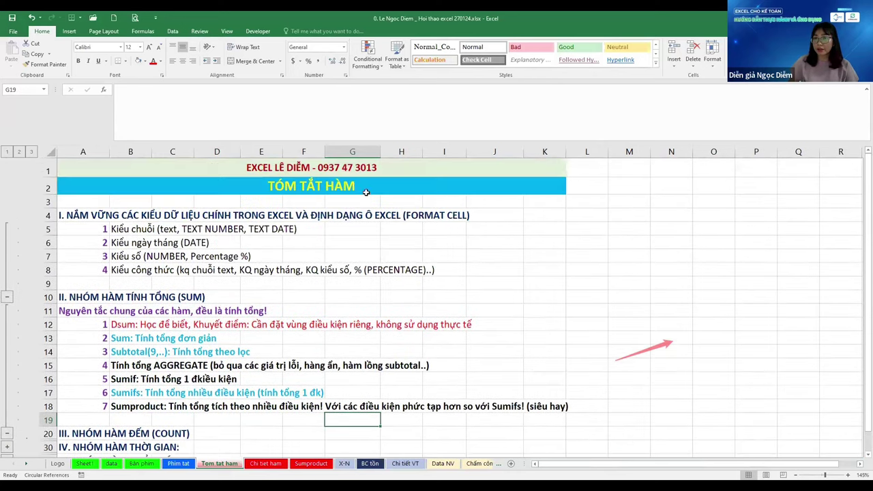
Append ' - LIỆT KÊ HAY SD' to the A2 title so it reads 'TÓM TẮT HÀM - LIỆT KÊ HAY SD'
{"action": "left_click", "coordinate": [350, 170]}
{"action": "left_click", "coordinate": [354, 187]}
{"action": "key", "text": "ctrl+z"}
{"action": "double_click", "coordinate": [391, 196]}
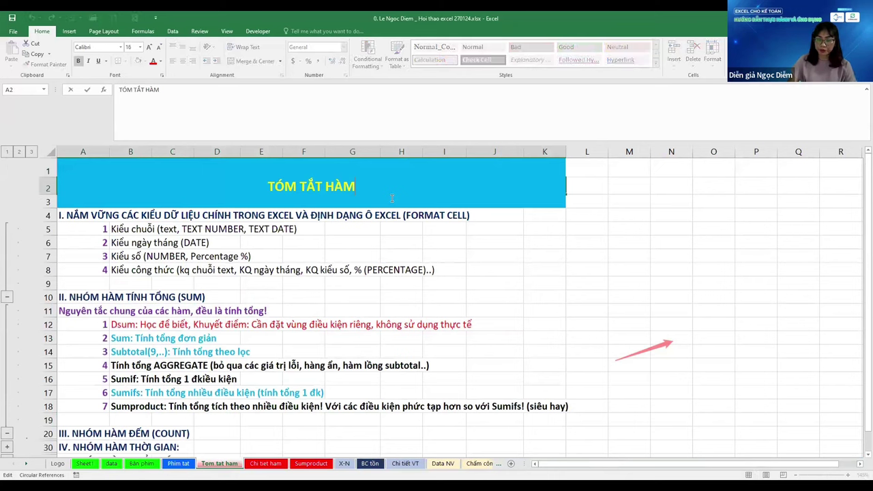
{"action": "type", "text": "- LIỆT"}
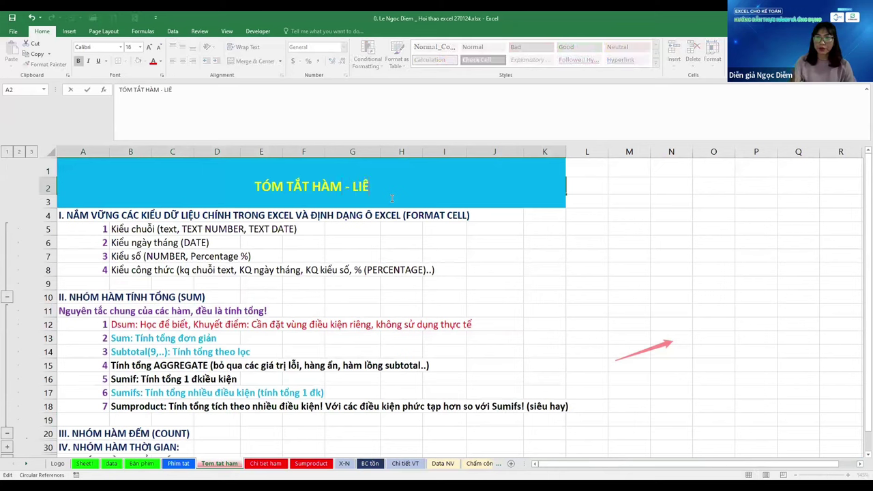
{"action": "type", "text": " KÊ"}
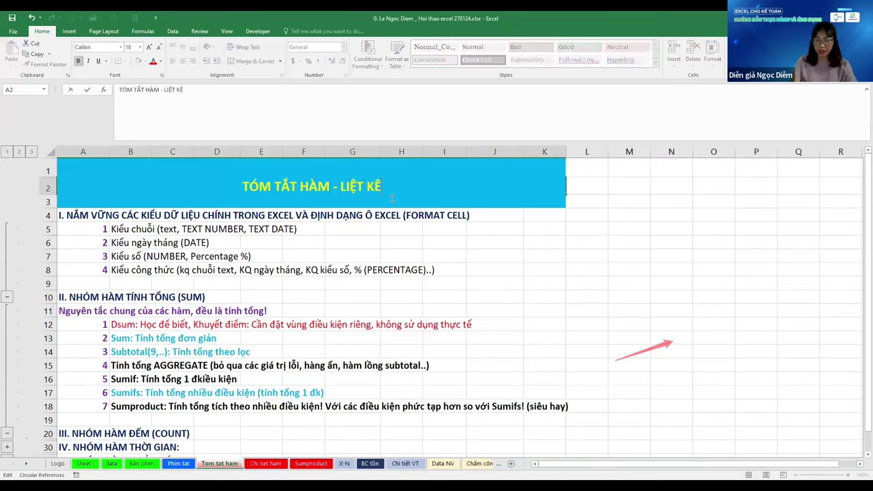
{"action": "type", "text": " HAY"}
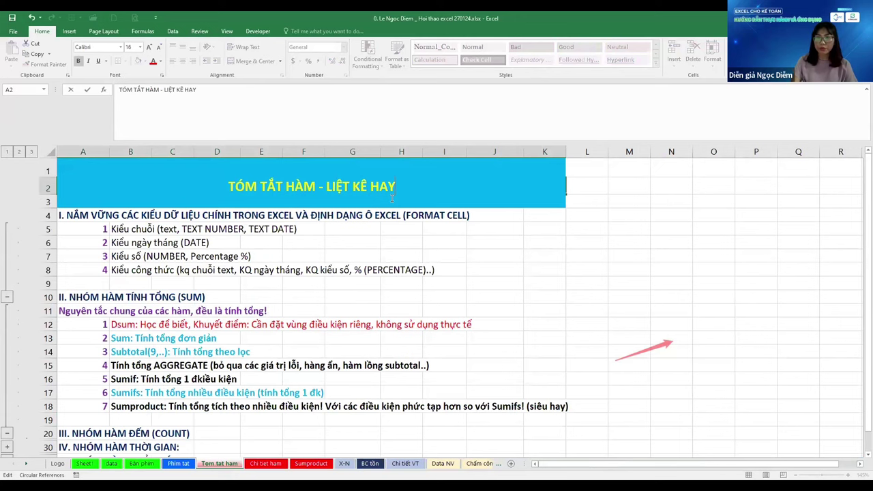
{"action": "type", "text": " SD"}
{"action": "key", "text": "Return"}
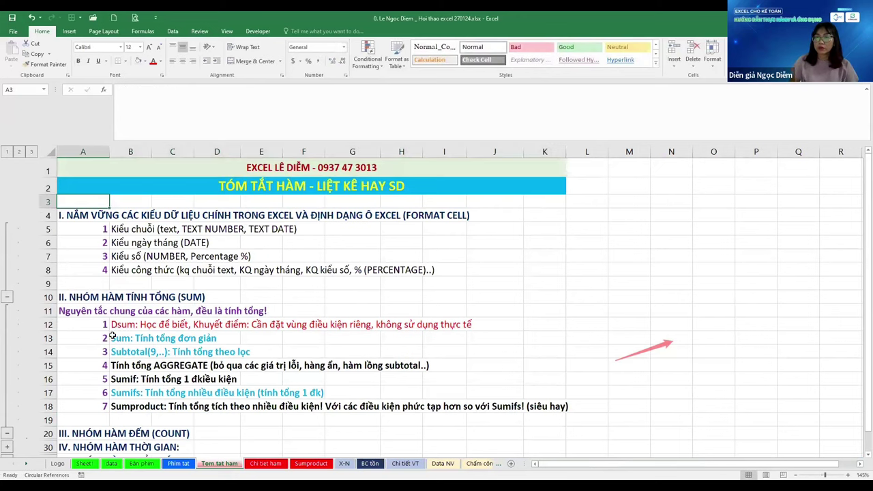
{"action": "left_click", "coordinate": [114, 324]}
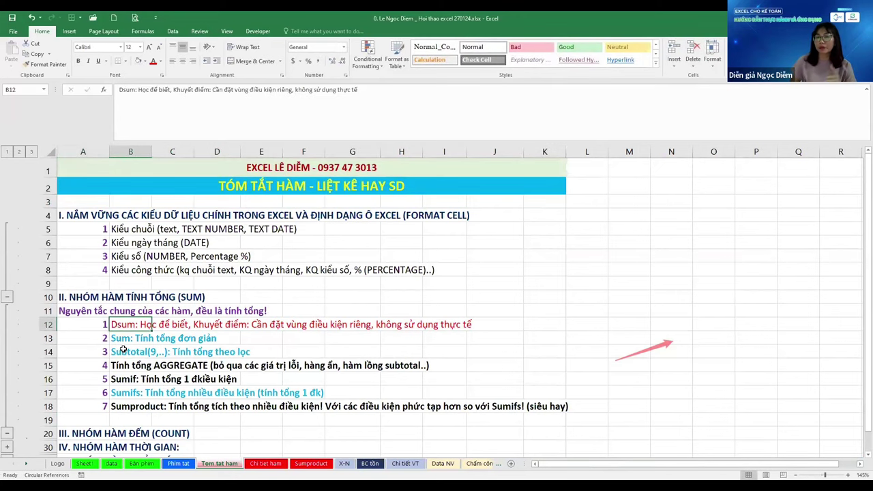
Review the Dsum, AGGREGATE and Sumifs notes in the SUM group
{"action": "scroll", "coordinate": [124, 360], "scroll_direction": "down", "scroll_amount": 1}
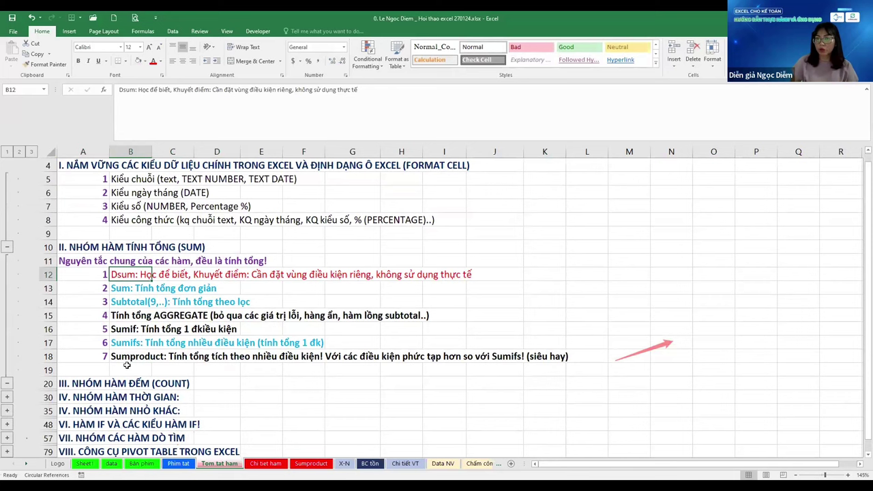
{"action": "left_click", "coordinate": [127, 367]}
{"action": "left_click", "coordinate": [119, 273]}
{"action": "left_click", "coordinate": [116, 318]}
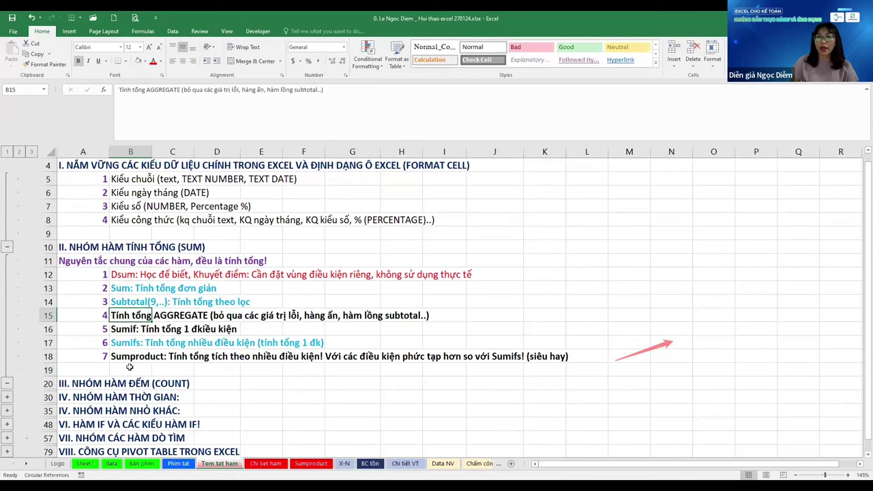
{"action": "scroll", "coordinate": [116, 318], "scroll_direction": "down", "scroll_amount": 1}
{"action": "left_click_drag", "start_coordinate": [261, 247], "coordinate": [304, 247]}
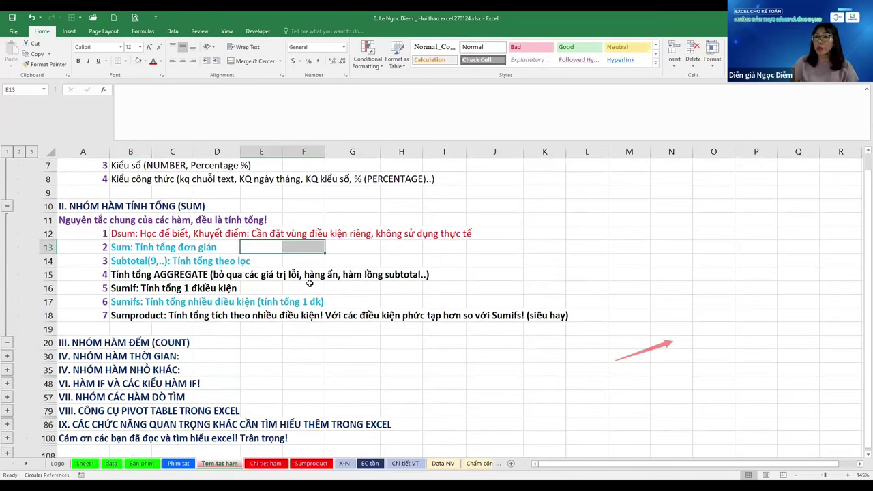
{"action": "left_click", "coordinate": [318, 300]}
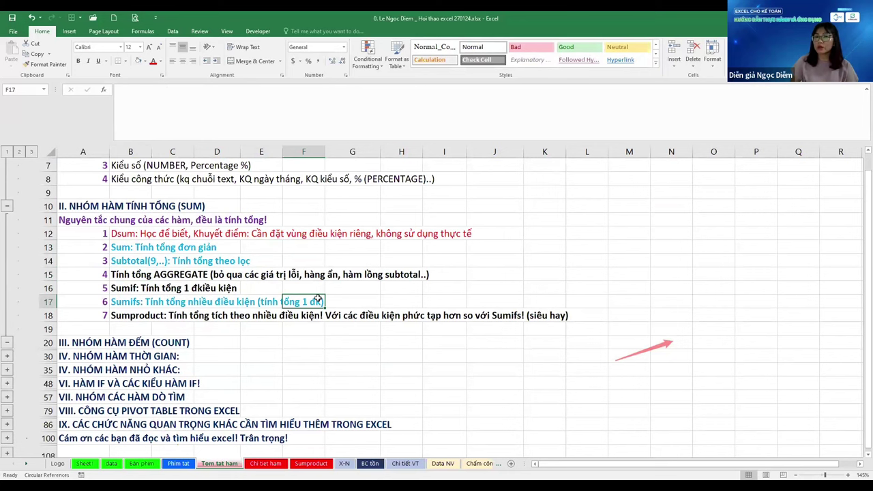
{"action": "scroll", "coordinate": [318, 298], "scroll_direction": "up", "scroll_amount": 2}
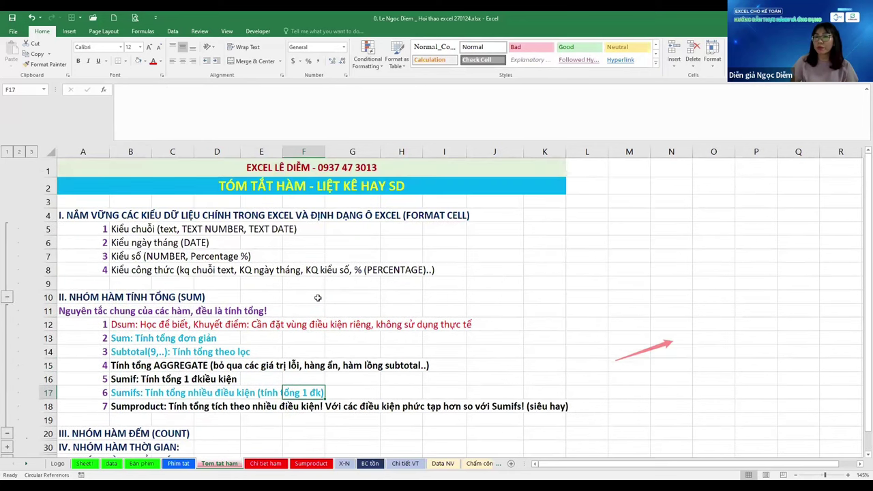
{"action": "scroll", "coordinate": [317, 298], "scroll_direction": "down", "scroll_amount": 1}
{"action": "left_click", "coordinate": [553, 242]}
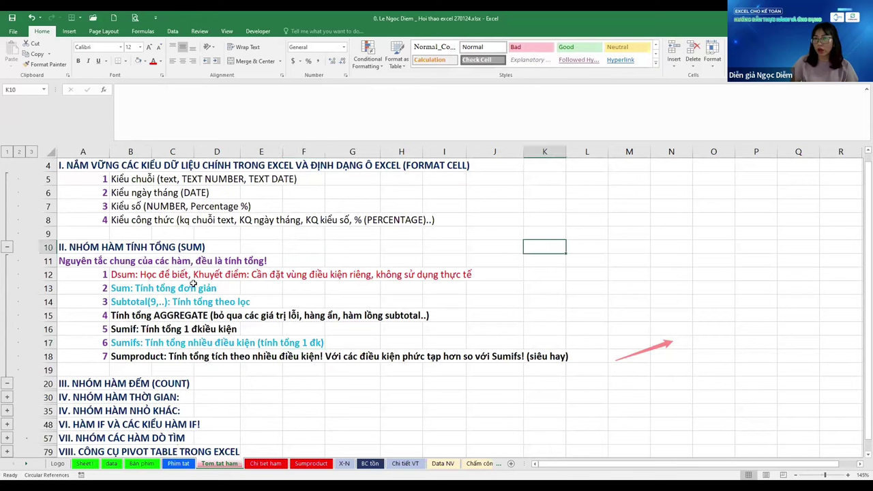
Step through the general principle, Sumif, Sum, Subtotal and AGGREGATE notes in rows 11–17
{"action": "left_click", "coordinate": [113, 329]}
{"action": "left_click", "coordinate": [82, 260]}
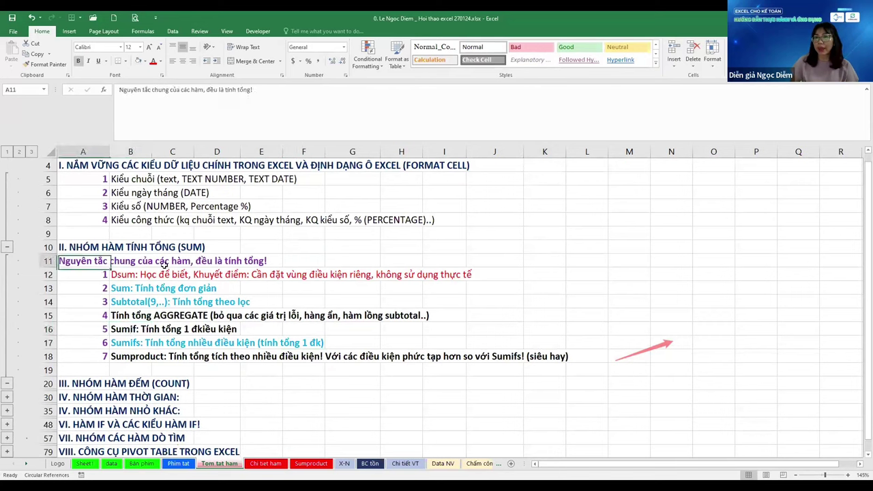
{"action": "left_click", "coordinate": [254, 260]}
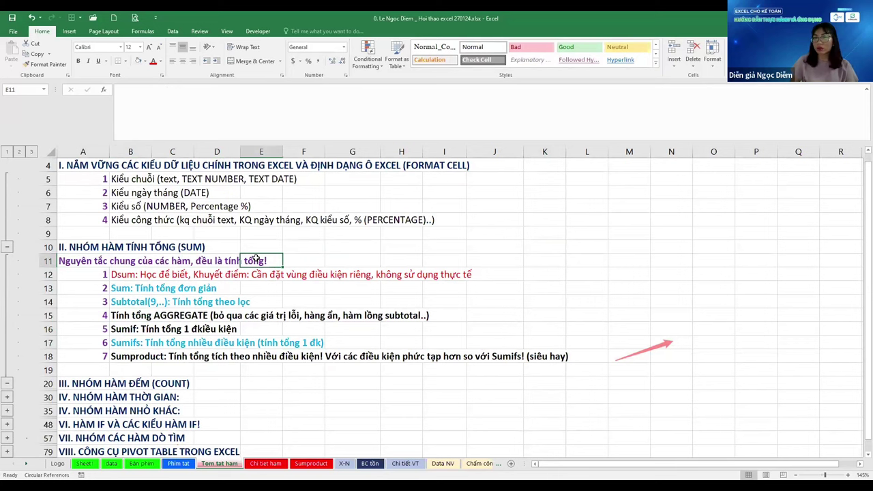
{"action": "key", "text": "Right"}
{"action": "key", "text": "Right"}
{"action": "key", "text": "Right"}
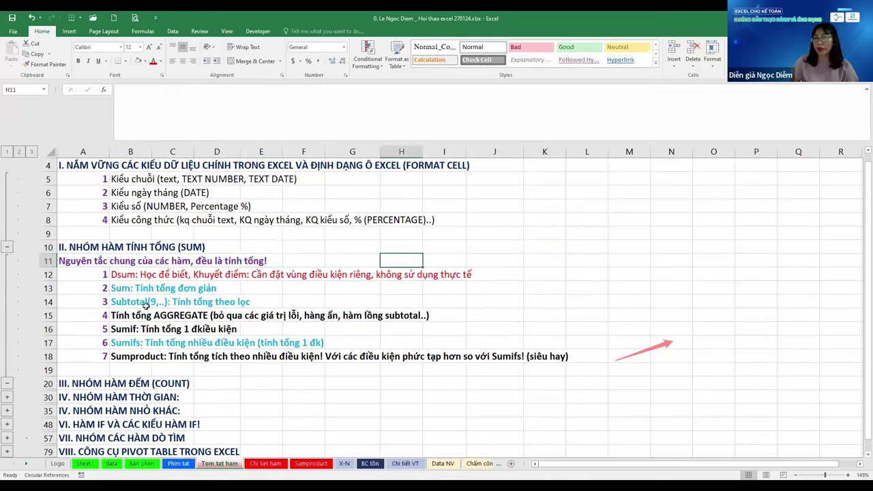
{"action": "left_click", "coordinate": [127, 290]}
{"action": "key", "text": "Up"}
{"action": "key", "text": "Down"}
{"action": "key", "text": "Down"}
{"action": "key", "text": "Down"}
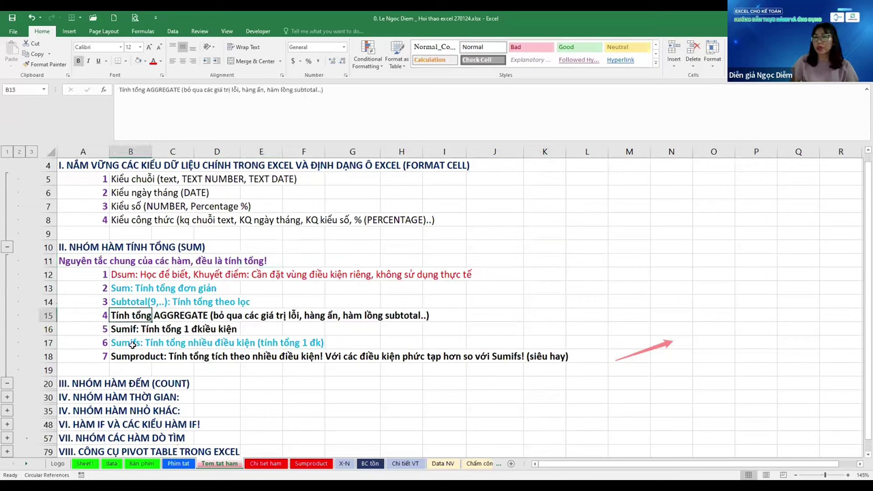
{"action": "left_click", "coordinate": [126, 339]}
{"action": "left_click", "coordinate": [125, 288]}
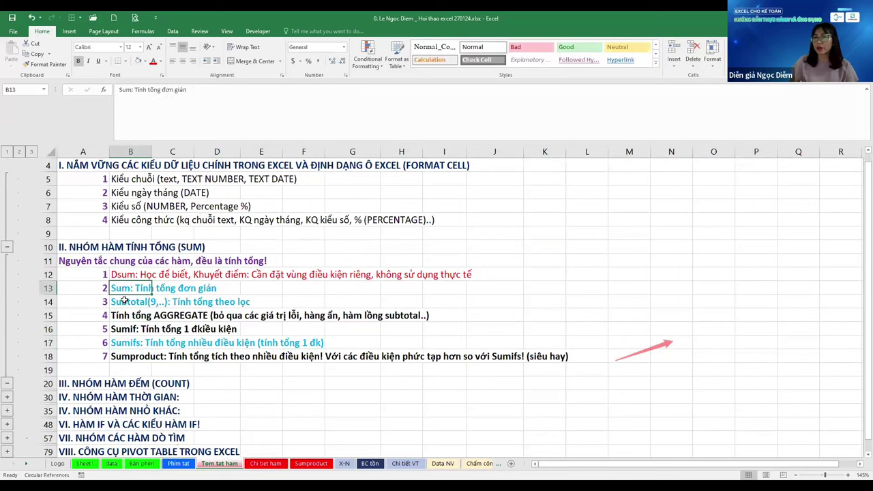
{"action": "left_click", "coordinate": [125, 302]}
{"action": "left_click", "coordinate": [123, 337]}
{"action": "left_click", "coordinate": [124, 314]}
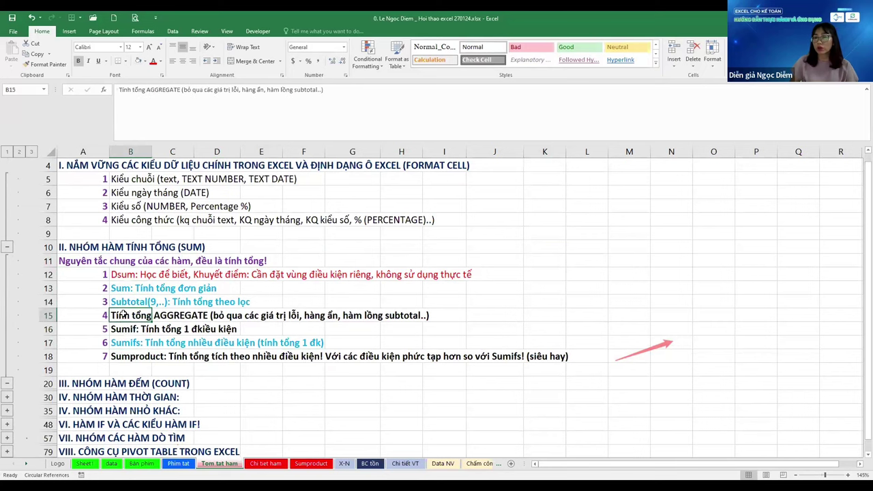
Give the Sumproduct note in B18 a purple font colour
{"action": "scroll", "coordinate": [119, 342], "scroll_direction": "down", "scroll_amount": 1}
{"action": "left_click", "coordinate": [147, 315]}
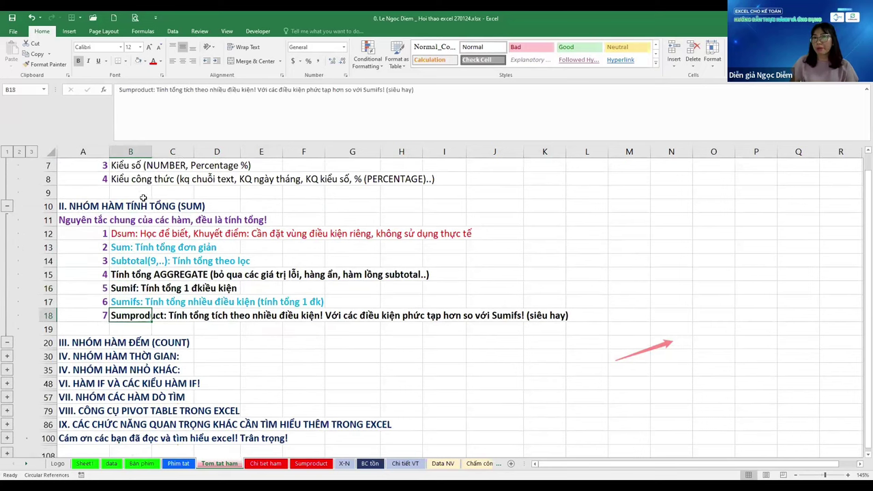
{"action": "left_click", "coordinate": [160, 61]}
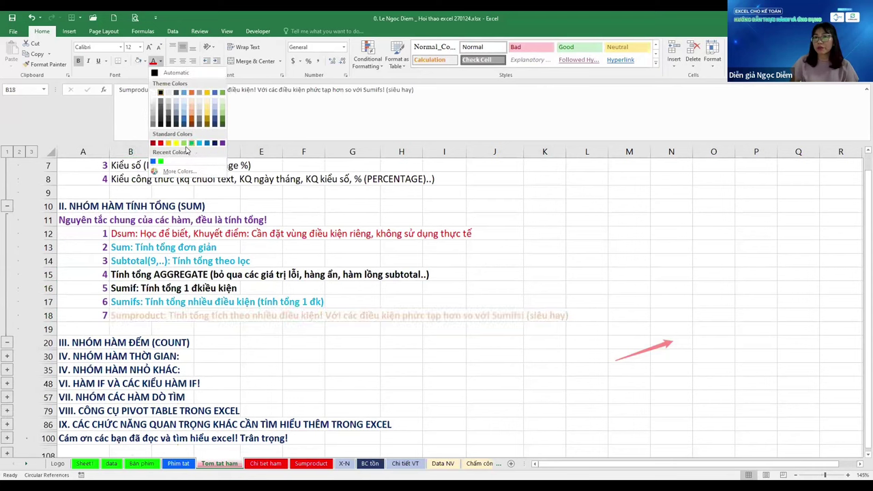
{"action": "left_click", "coordinate": [223, 145]}
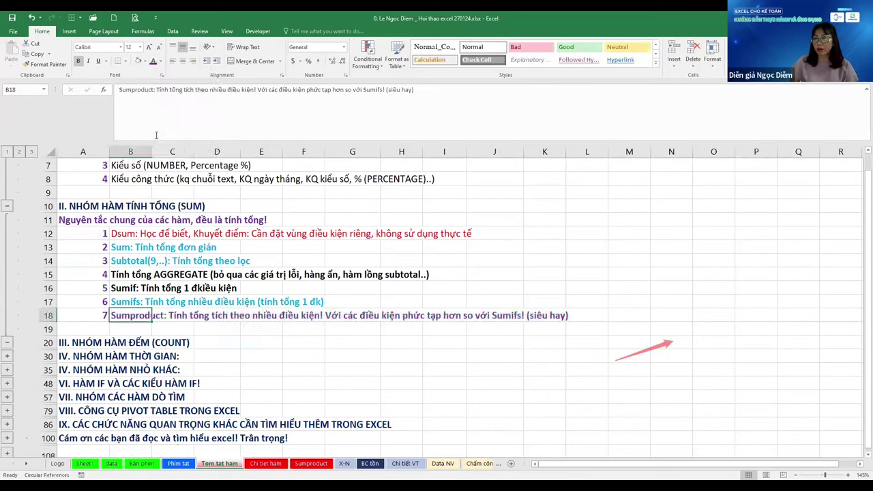
{"action": "left_click", "coordinate": [622, 229]}
{"action": "left_click", "coordinate": [171, 263]}
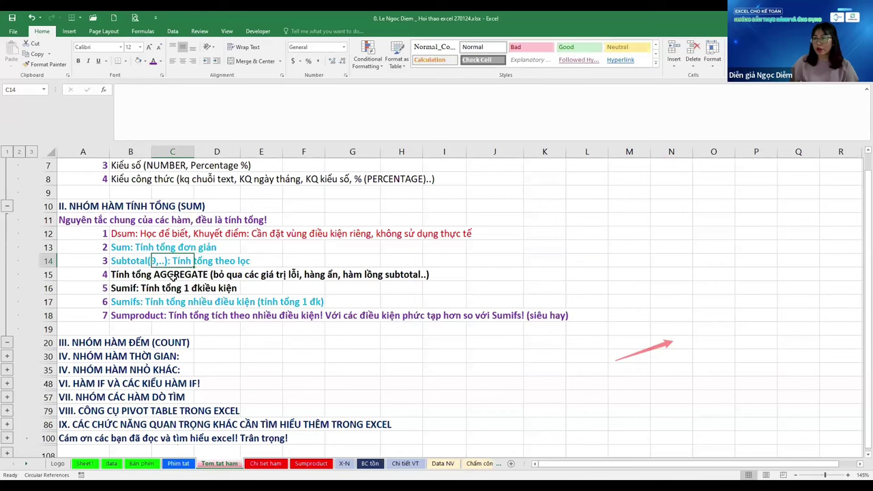
Scroll the summary and review the Dsum, AGGREGATE, Subtotal and Sumifs notes of the SUM group
{"action": "scroll", "coordinate": [174, 274], "scroll_direction": "up", "scroll_amount": 3}
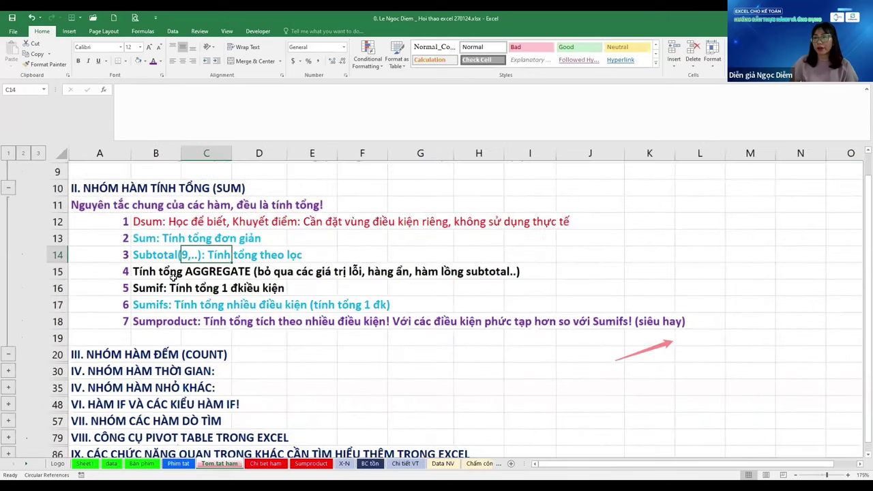
{"action": "scroll", "coordinate": [177, 265], "scroll_direction": "down", "scroll_amount": 2}
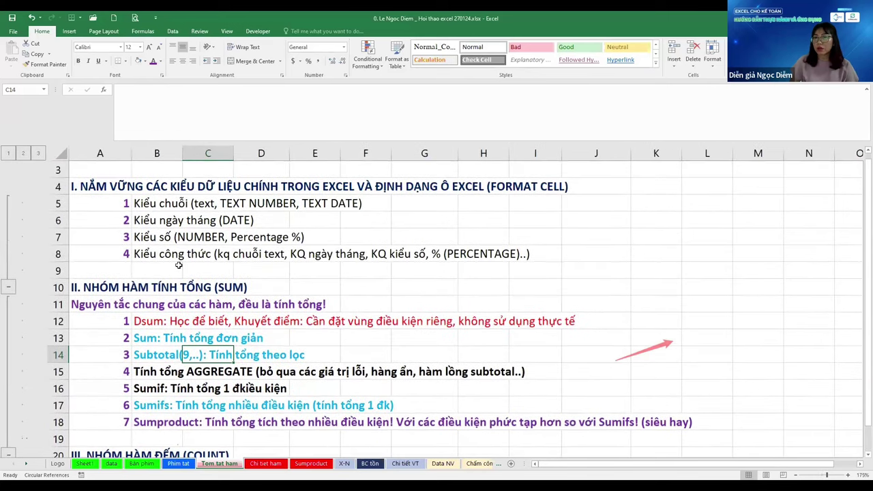
{"action": "scroll", "coordinate": [178, 265], "scroll_direction": "up", "scroll_amount": 3}
{"action": "scroll", "coordinate": [177, 265], "scroll_direction": "down", "scroll_amount": 2}
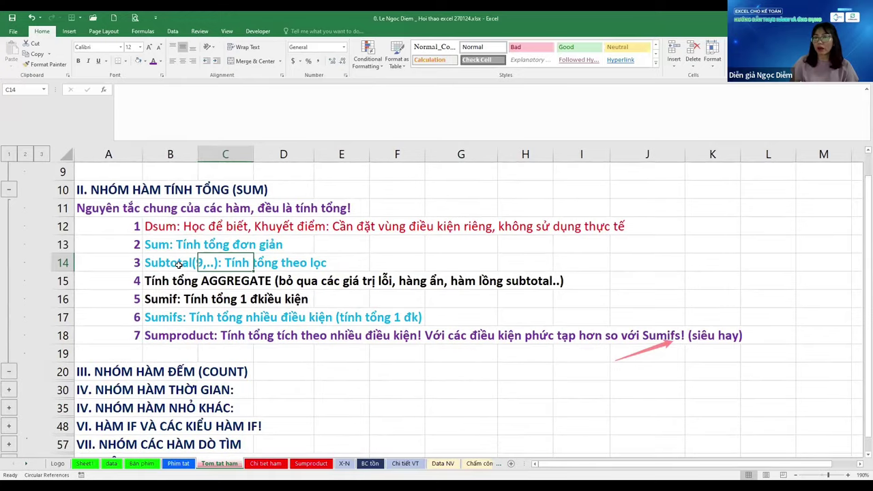
{"action": "left_click", "coordinate": [178, 264]}
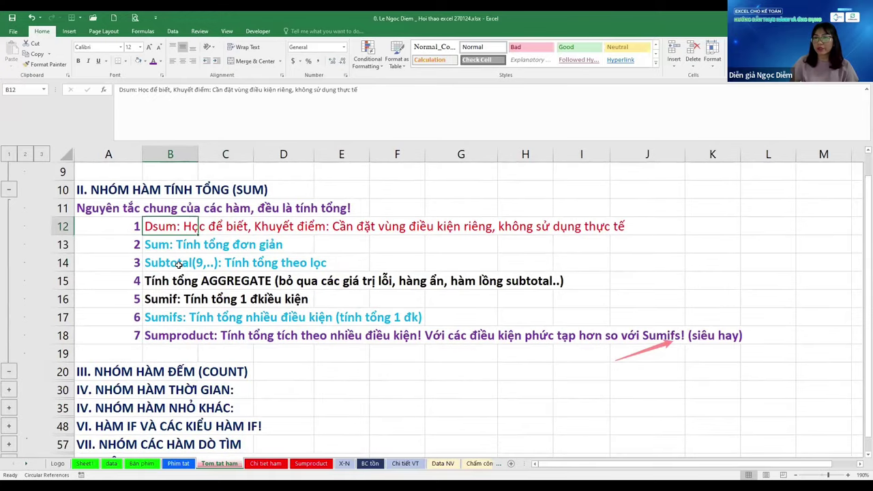
{"action": "left_click", "coordinate": [536, 278]}
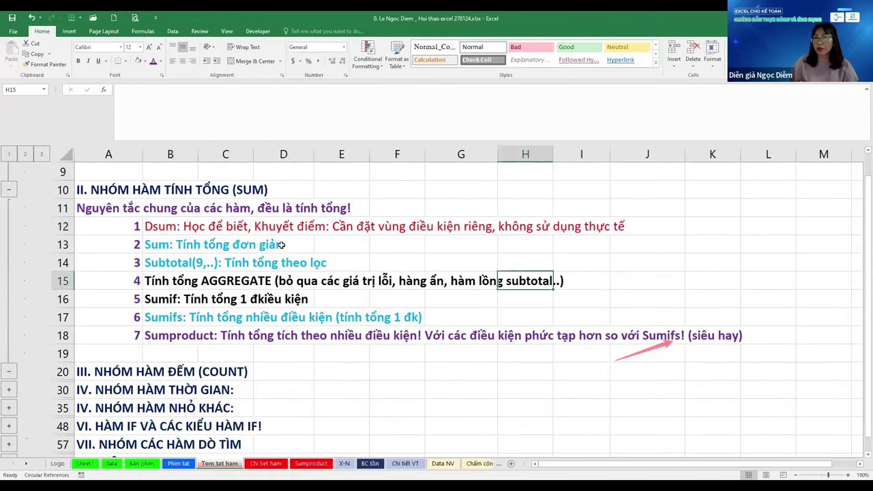
{"action": "left_click", "coordinate": [170, 263]}
{"action": "left_click", "coordinate": [192, 312]}
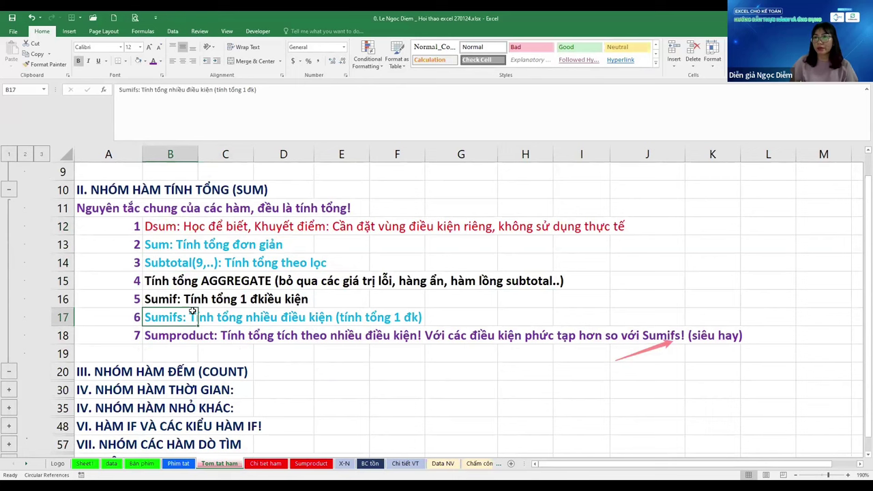
{"action": "scroll", "coordinate": [192, 312], "scroll_direction": "down", "scroll_amount": 2}
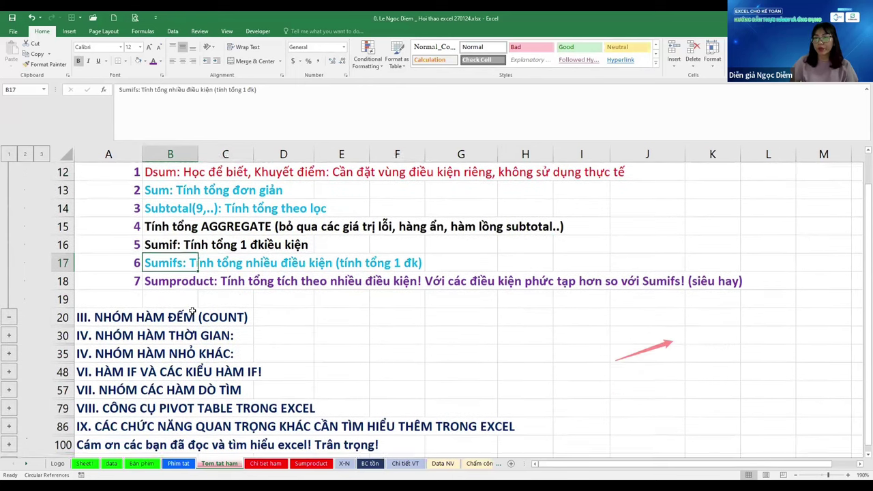
{"action": "scroll", "coordinate": [9, 287], "scroll_direction": "down", "scroll_amount": 1}
{"action": "scroll", "coordinate": [198, 305], "scroll_direction": "up", "scroll_amount": 1}
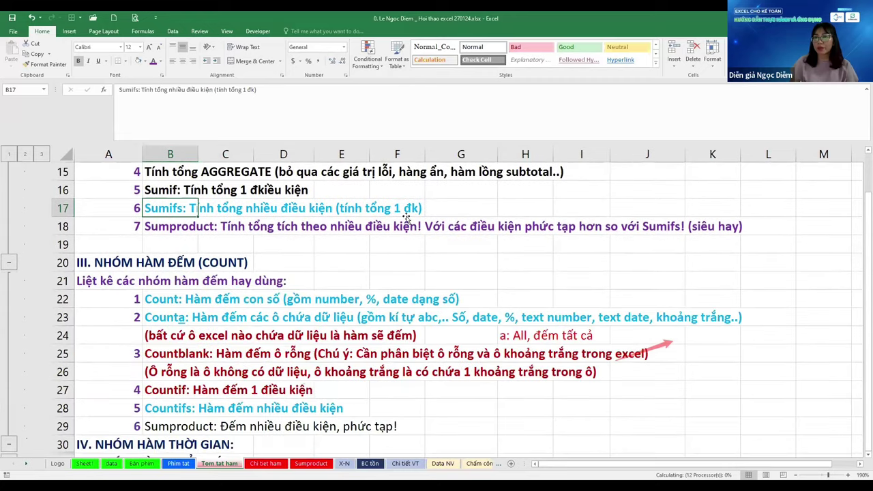
Review the COUNT group's blank-cell explanation and the Sumproduct counting note in row 29
{"action": "left_click", "coordinate": [401, 254]}
{"action": "scroll", "coordinate": [400, 250], "scroll_direction": "down", "scroll_amount": 2}
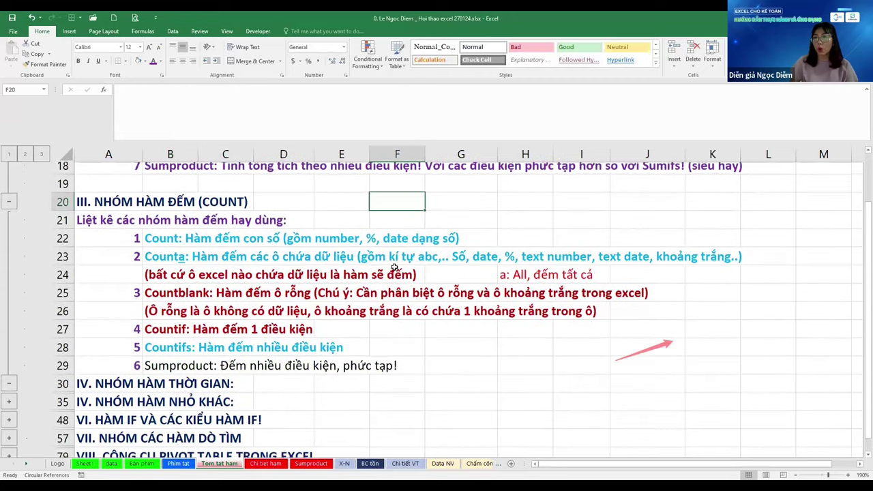
{"action": "left_click", "coordinate": [595, 262]}
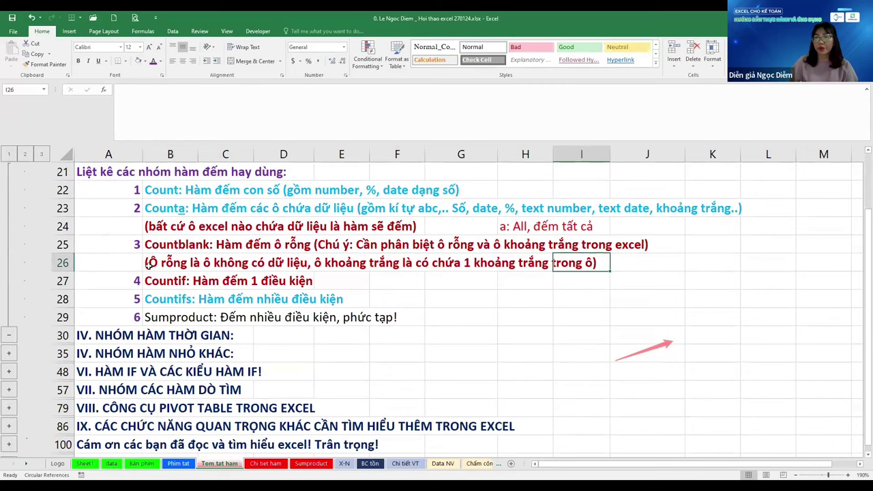
{"action": "left_click_drag", "start_coordinate": [130, 317], "coordinate": [269, 316]}
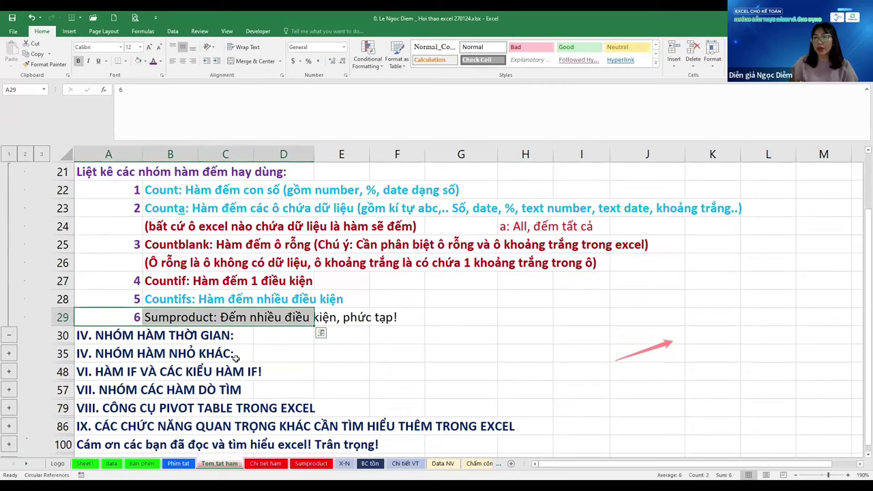
{"action": "left_click", "coordinate": [280, 371]}
{"action": "left_click", "coordinate": [171, 317]}
Compare the Sumproduct summing note in B18 with the counting note in B29
{"action": "scroll", "coordinate": [174, 310], "scroll_direction": "up", "scroll_amount": 3}
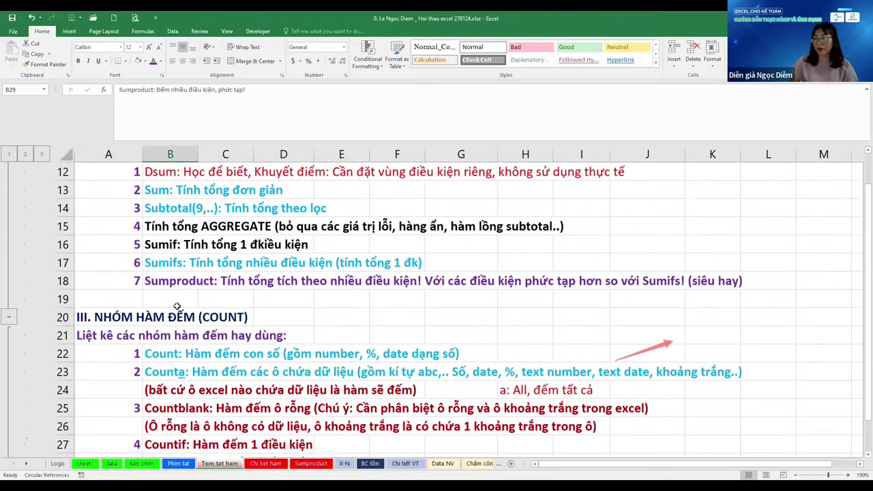
{"action": "scroll", "coordinate": [176, 306], "scroll_direction": "up", "scroll_amount": 1}
{"action": "left_click", "coordinate": [177, 306]}
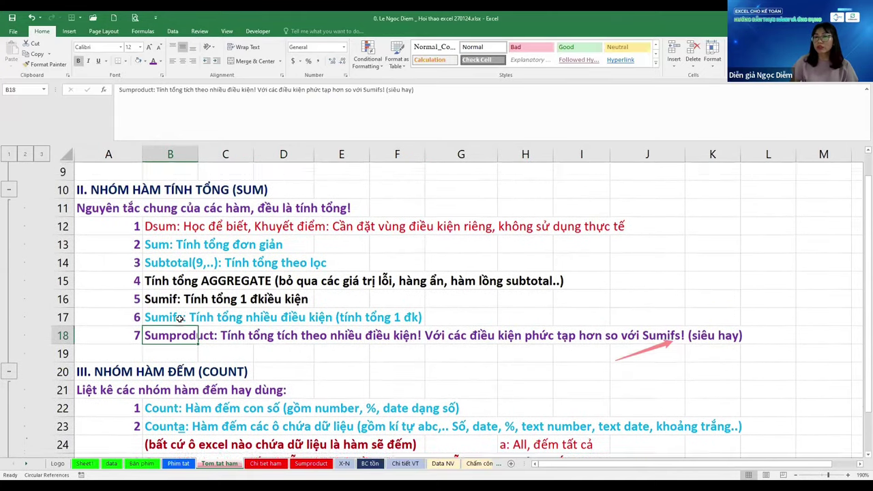
{"action": "scroll", "coordinate": [179, 319], "scroll_direction": "down", "scroll_amount": 1}
{"action": "scroll", "coordinate": [179, 319], "scroll_direction": "down", "scroll_amount": 4}
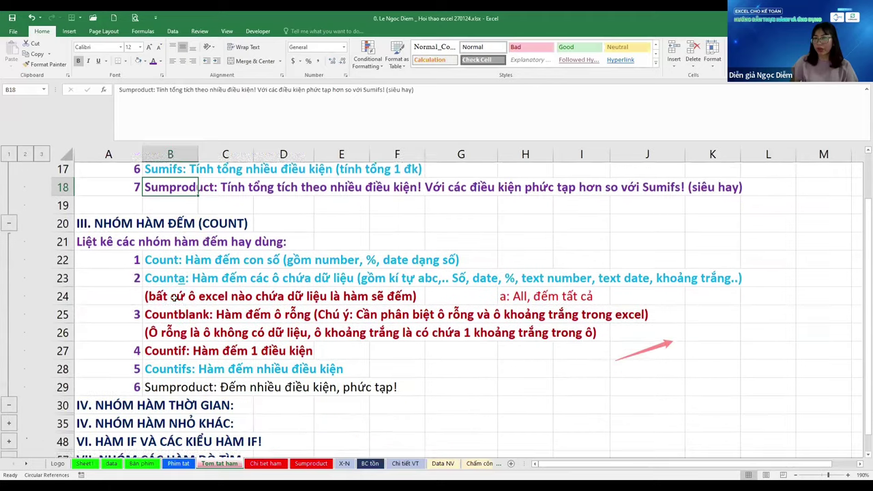
{"action": "left_click", "coordinate": [169, 312]}
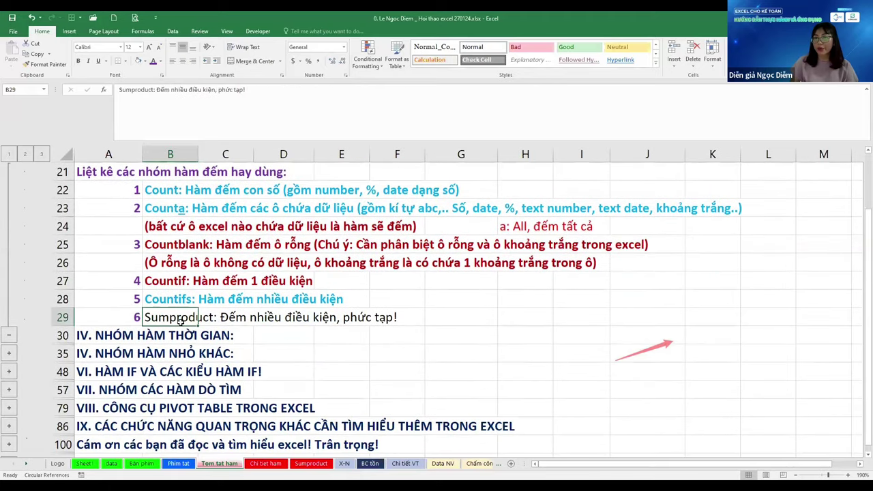
{"action": "key", "text": "Up"}
{"action": "key", "text": "Down"}
Review the date and time function lists in rows 32–33, from Today and weekday to datedif
{"action": "scroll", "coordinate": [261, 359], "scroll_direction": "down", "scroll_amount": 1}
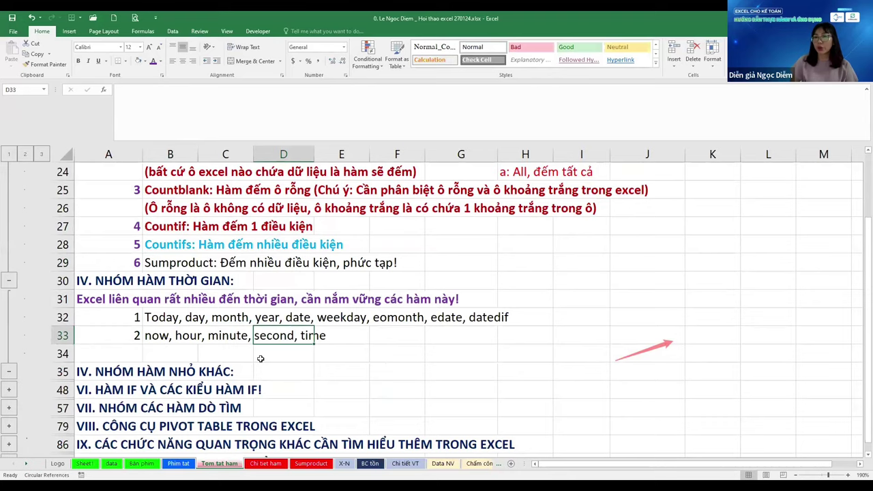
{"action": "scroll", "coordinate": [260, 359], "scroll_direction": "down", "scroll_amount": 1}
{"action": "left_click", "coordinate": [148, 263]}
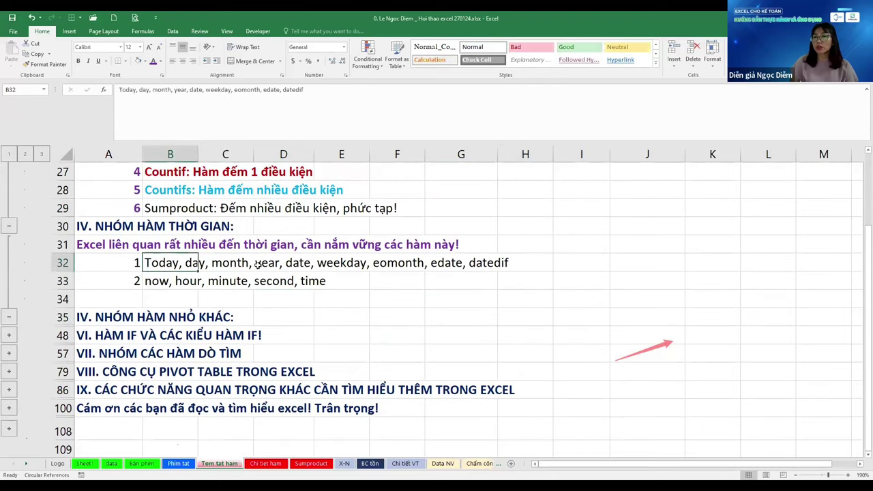
{"action": "left_click", "coordinate": [526, 280]}
{"action": "left_click", "coordinate": [341, 280]}
{"action": "left_click", "coordinate": [225, 317]}
{"action": "left_click", "coordinate": [153, 262]}
{"action": "left_click", "coordinate": [342, 262]}
{"action": "left_click", "coordinate": [525, 262]}
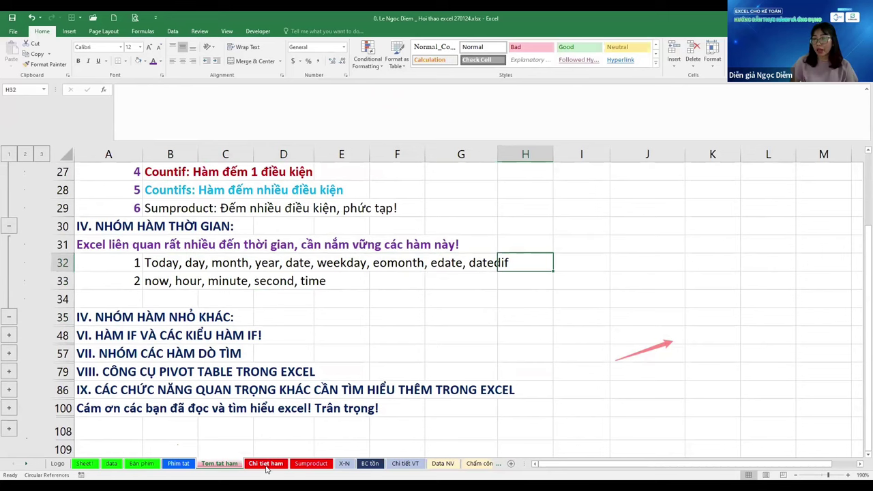
{"action": "left_click", "coordinate": [525, 318]}
{"action": "left_click", "coordinate": [164, 278]}
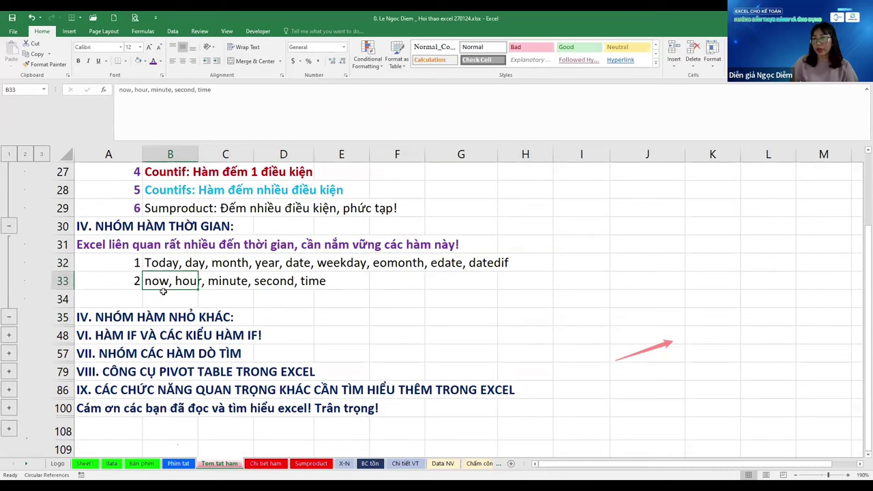
Expand the other small functions section and check the Mid note in row 40
{"action": "left_click", "coordinate": [8, 334]}
{"action": "scroll", "coordinate": [161, 259], "scroll_direction": "down", "scroll_amount": 3}
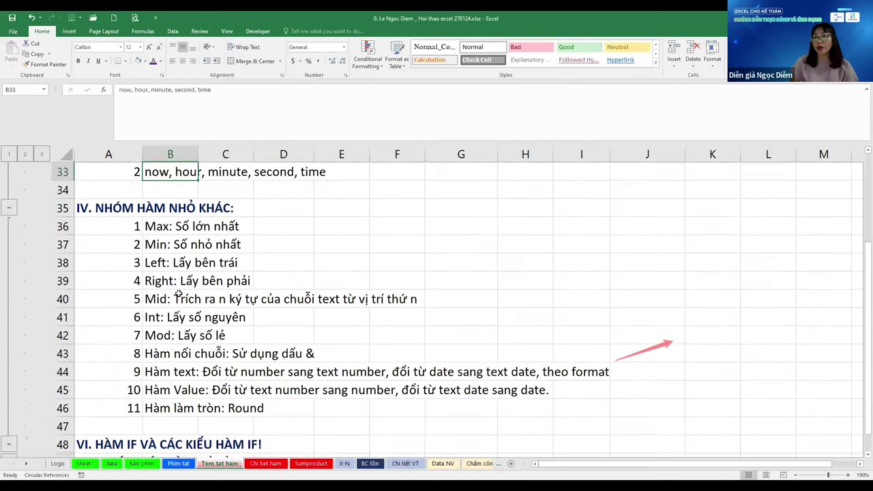
{"action": "left_click", "coordinate": [161, 252]}
{"action": "scroll", "coordinate": [161, 259], "scroll_direction": "up", "scroll_amount": 1}
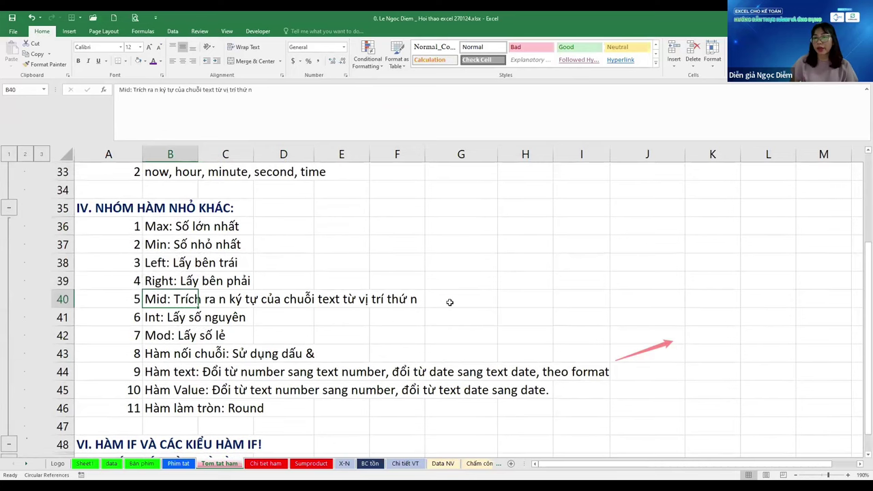
{"action": "left_click", "coordinate": [450, 300]}
Expand the IF functions section at row 48 to show its forms
{"action": "scroll", "coordinate": [273, 333], "scroll_direction": "down", "scroll_amount": 1}
{"action": "scroll", "coordinate": [273, 333], "scroll_direction": "down", "scroll_amount": 2}
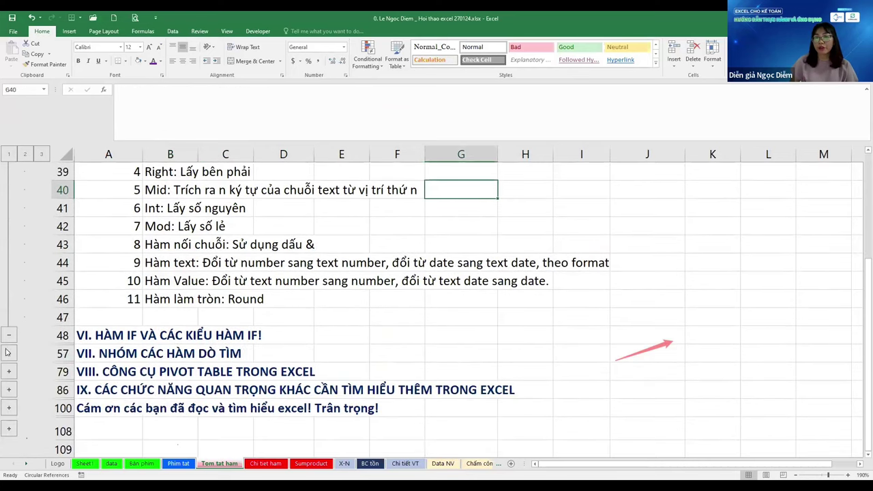
{"action": "left_click", "coordinate": [7, 349]}
{"action": "scroll", "coordinate": [101, 307], "scroll_direction": "down", "scroll_amount": 1}
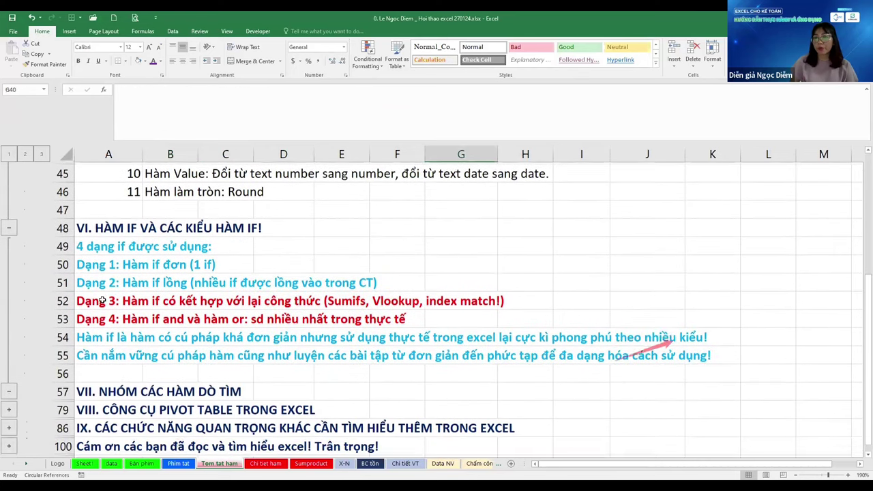
{"action": "left_click", "coordinate": [109, 225]}
{"action": "left_click", "coordinate": [334, 266]}
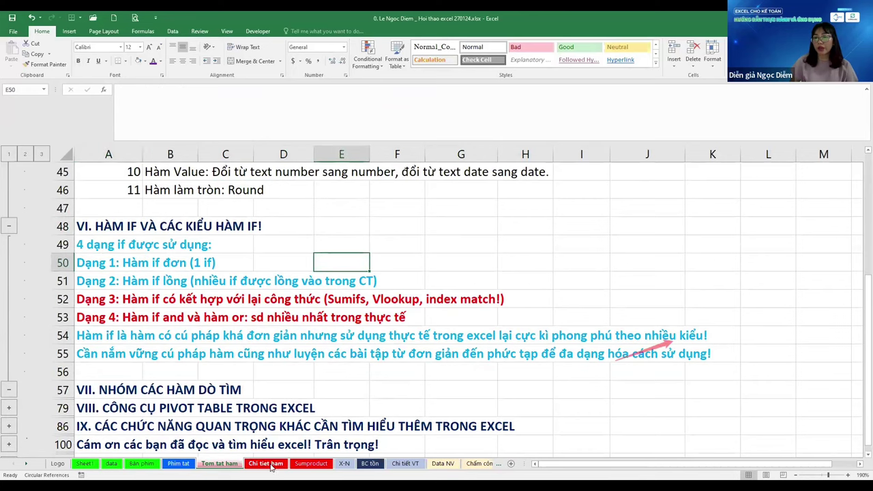
On the Chi tiet ham sheet, expand the lookup functions section, then collapse it again
{"action": "left_click", "coordinate": [267, 464]}
{"action": "scroll", "coordinate": [324, 333], "scroll_direction": "down", "scroll_amount": 1}
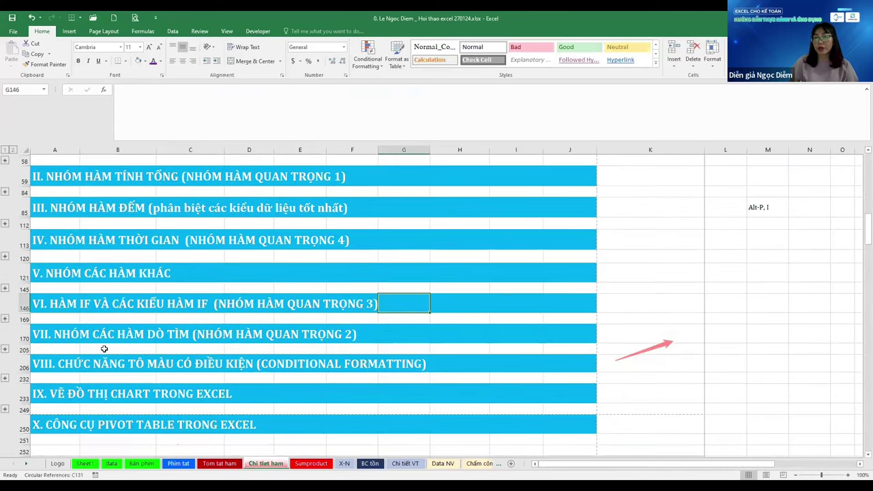
{"action": "left_click", "coordinate": [5, 349]}
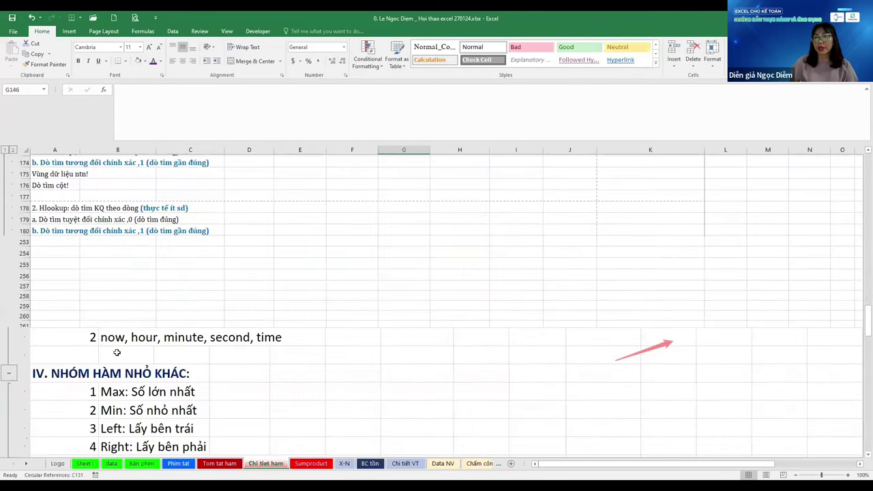
{"action": "scroll", "coordinate": [117, 352], "scroll_direction": "up", "scroll_amount": 15}
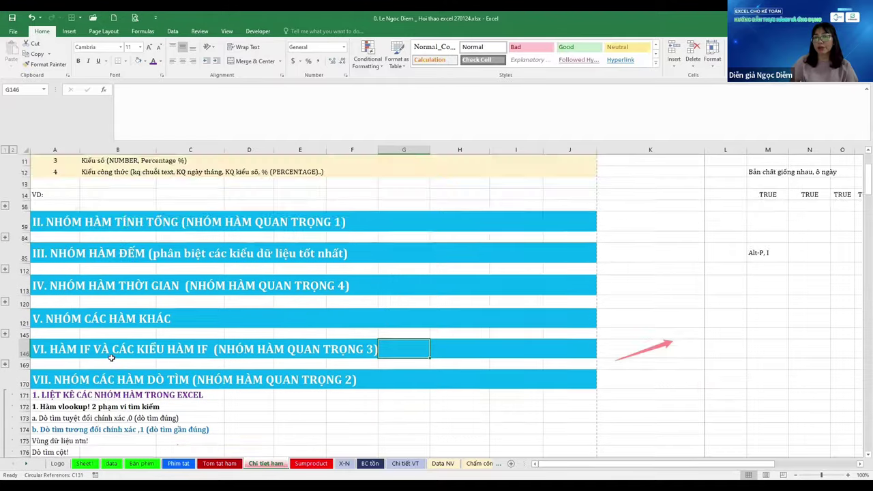
{"action": "scroll", "coordinate": [111, 357], "scroll_direction": "down", "scroll_amount": 10}
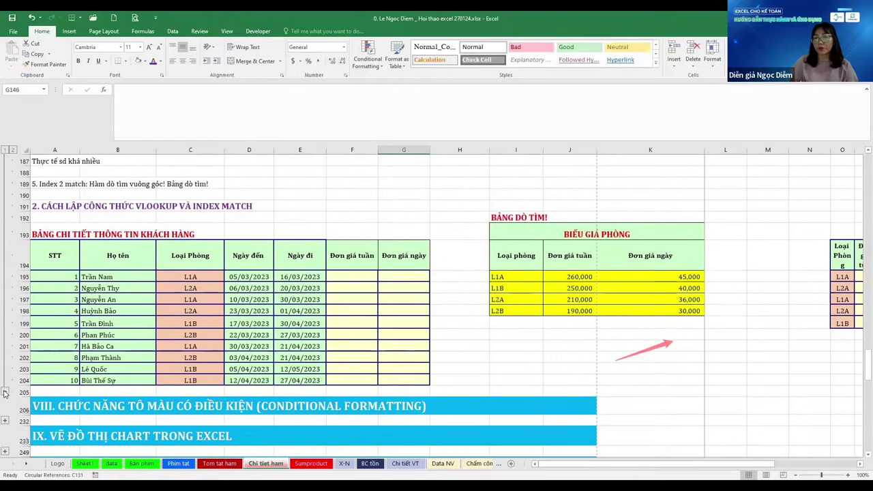
{"action": "left_click", "coordinate": [5, 393]}
{"action": "left_click", "coordinate": [337, 303]}
Return to the Tom tat ham sheet with Ctrl+PageUp
{"action": "scroll", "coordinate": [337, 303], "scroll_direction": "up", "scroll_amount": 6}
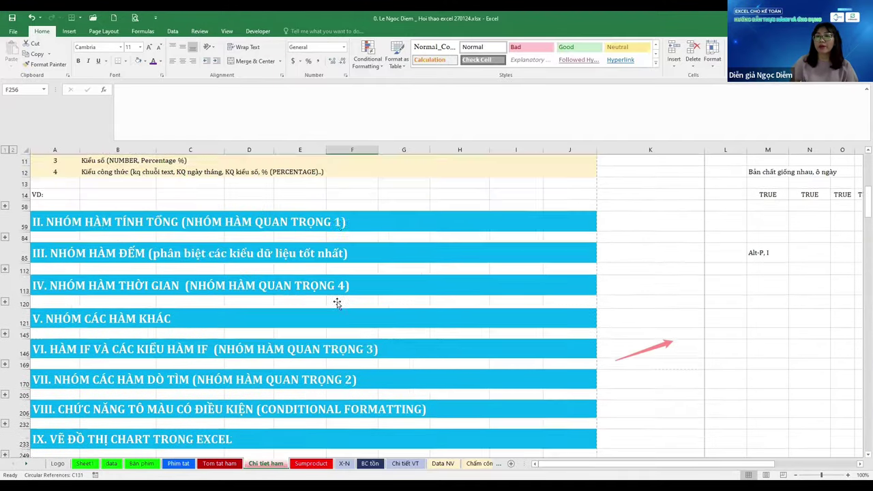
{"action": "scroll", "coordinate": [337, 303], "scroll_direction": "up", "scroll_amount": 2}
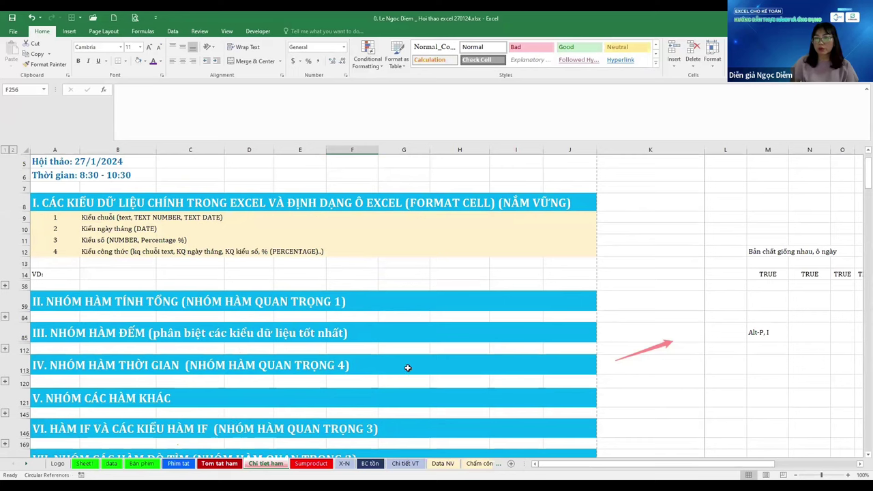
{"action": "key", "text": "ctrl+Page_Up"}
{"action": "scroll", "coordinate": [407, 367], "scroll_direction": "down", "scroll_amount": 2}
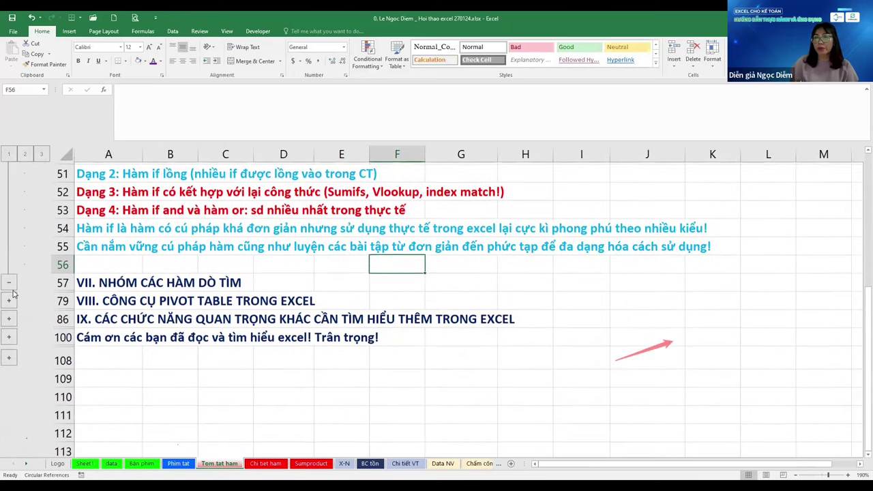
Expand the VII lookup functions section and review its VLOOKUP line in row 59
{"action": "left_click", "coordinate": [99, 281]}
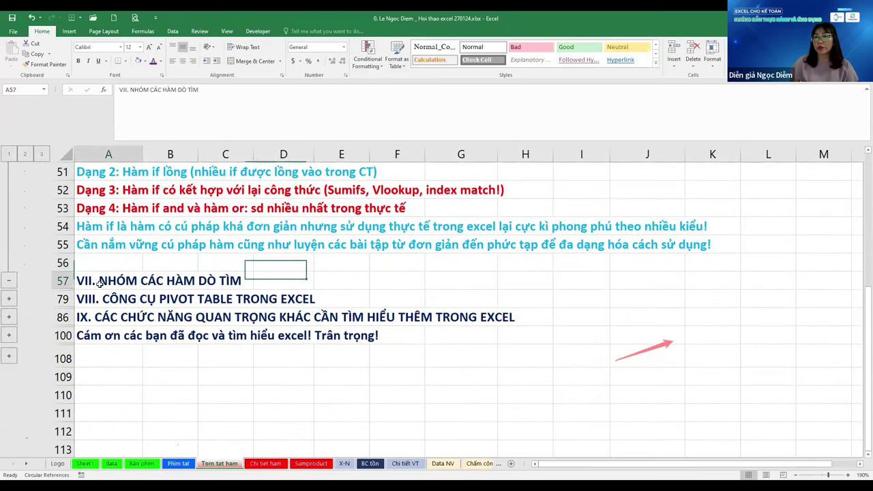
{"action": "left_click", "coordinate": [10, 301]}
{"action": "scroll", "coordinate": [162, 309], "scroll_direction": "down", "scroll_amount": 4}
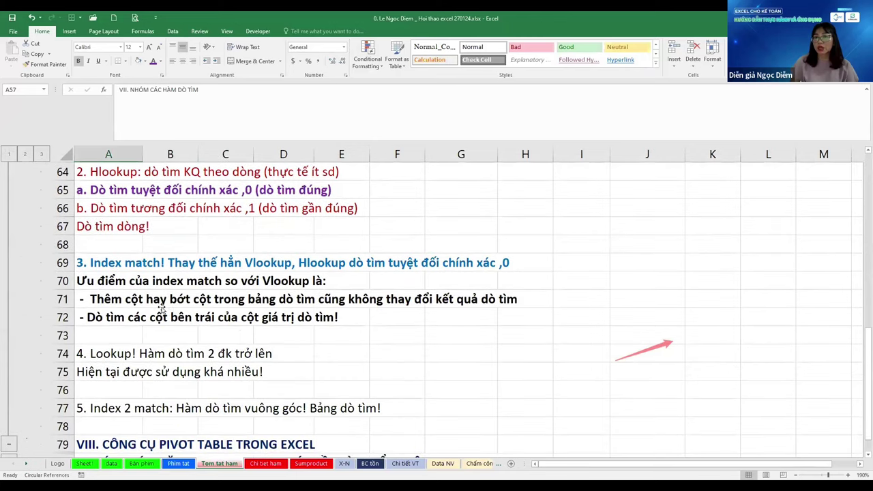
{"action": "scroll", "coordinate": [161, 309], "scroll_direction": "up", "scroll_amount": 4}
{"action": "left_click", "coordinate": [172, 305]}
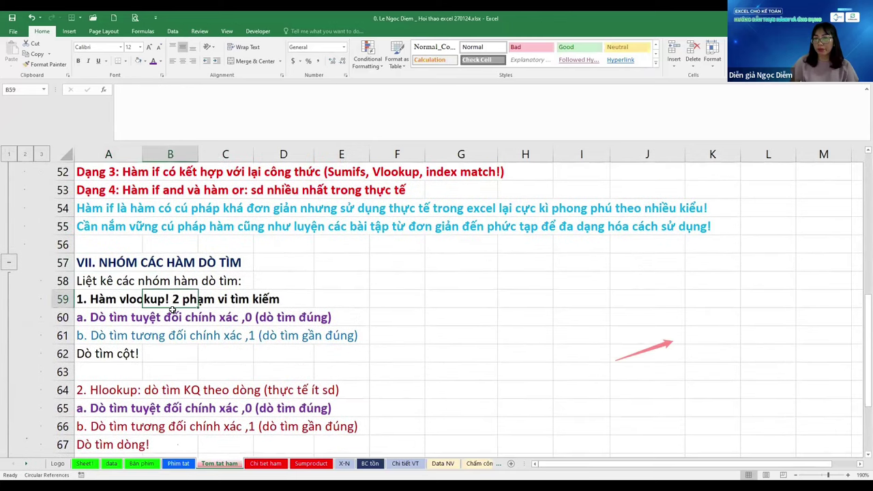
{"action": "scroll", "coordinate": [172, 309], "scroll_direction": "down", "scroll_amount": 5}
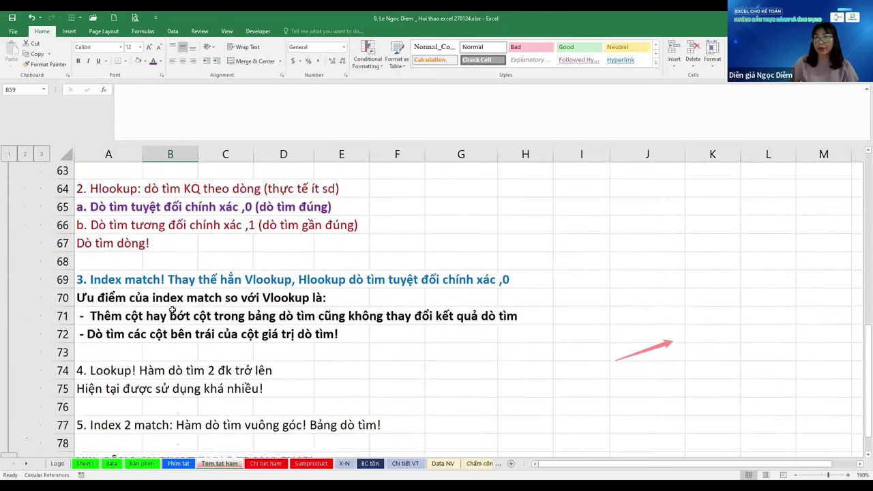
{"action": "scroll", "coordinate": [175, 308], "scroll_direction": "down", "scroll_amount": 1}
{"action": "scroll", "coordinate": [174, 309], "scroll_direction": "up", "scroll_amount": 3}
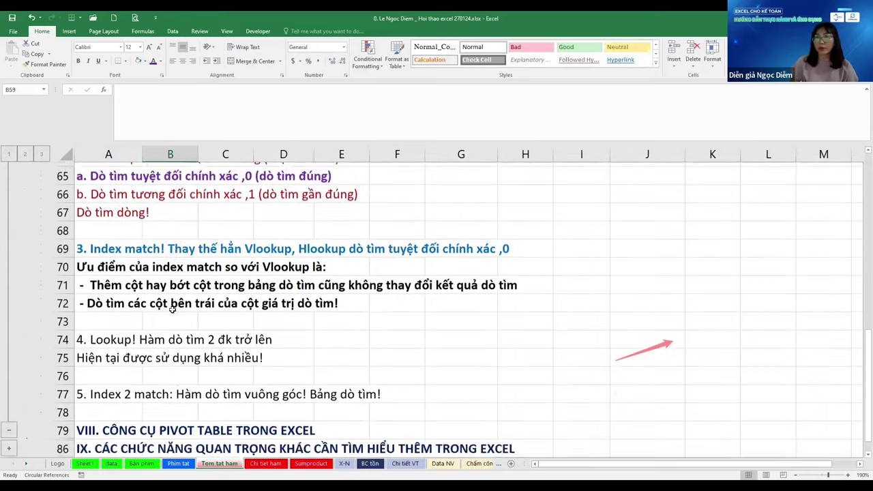
{"action": "scroll", "coordinate": [173, 310], "scroll_direction": "up", "scroll_amount": 3}
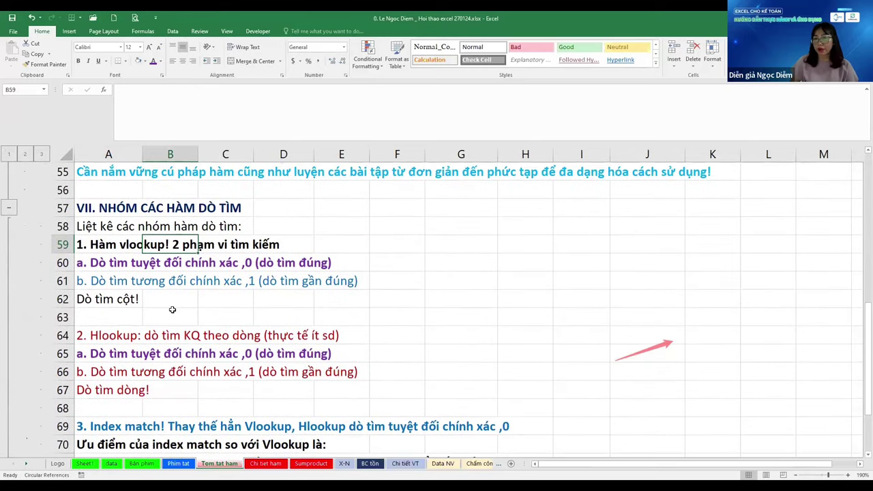
{"action": "scroll", "coordinate": [173, 309], "scroll_direction": "down", "scroll_amount": 5}
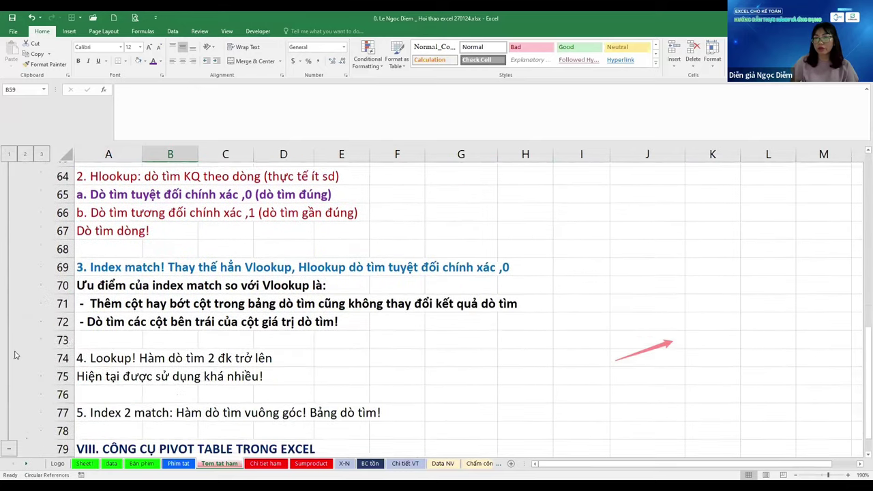
{"action": "scroll", "coordinate": [109, 335], "scroll_direction": "down", "scroll_amount": 1}
Check the VIII pivot table and IX other features headings
{"action": "left_click", "coordinate": [283, 281]}
{"action": "left_click", "coordinate": [109, 374]}
{"action": "left_click", "coordinate": [110, 390]}
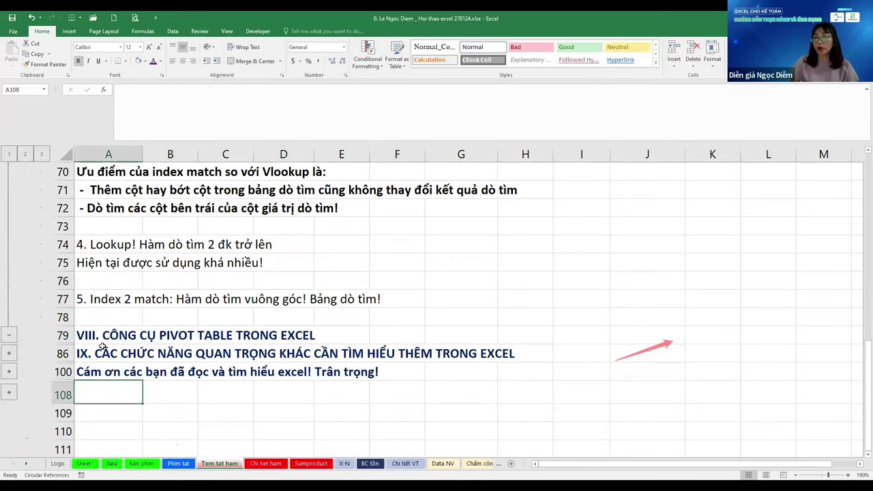
{"action": "key", "text": "Up"}
{"action": "key", "text": "Up"}
{"action": "left_click", "coordinate": [559, 277]}
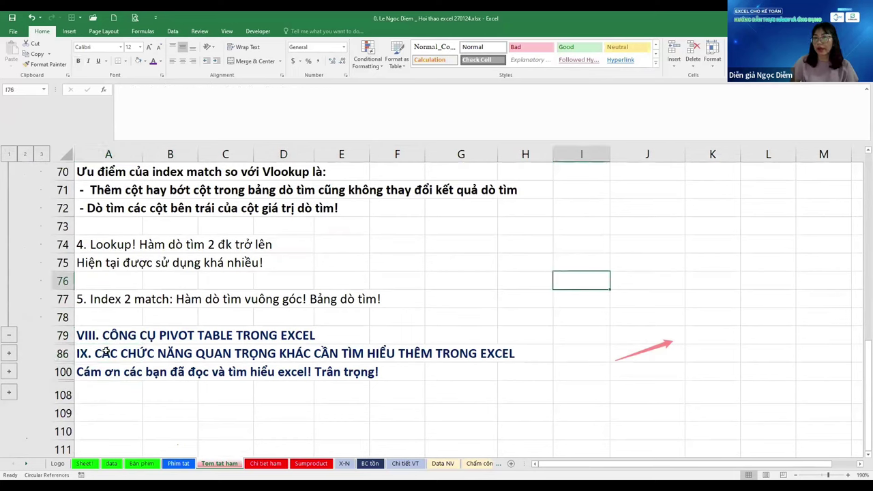
{"action": "left_click", "coordinate": [101, 336]}
{"action": "left_click", "coordinate": [111, 389]}
{"action": "left_click", "coordinate": [114, 353]}
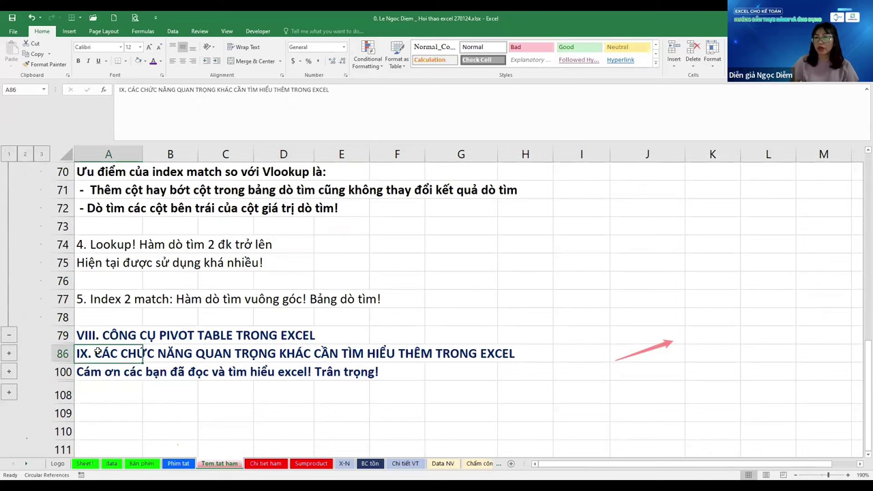
Expand section IX and review its Mailing, chart types and data validation lines
{"action": "left_click", "coordinate": [9, 372]}
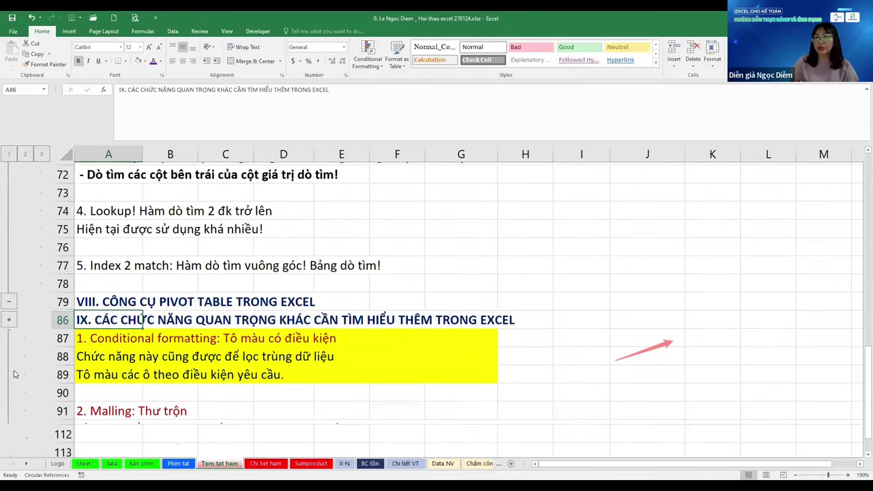
{"action": "scroll", "coordinate": [409, 286], "scroll_direction": "down", "scroll_amount": 3}
{"action": "left_click", "coordinate": [106, 292]}
{"action": "left_click", "coordinate": [108, 278]}
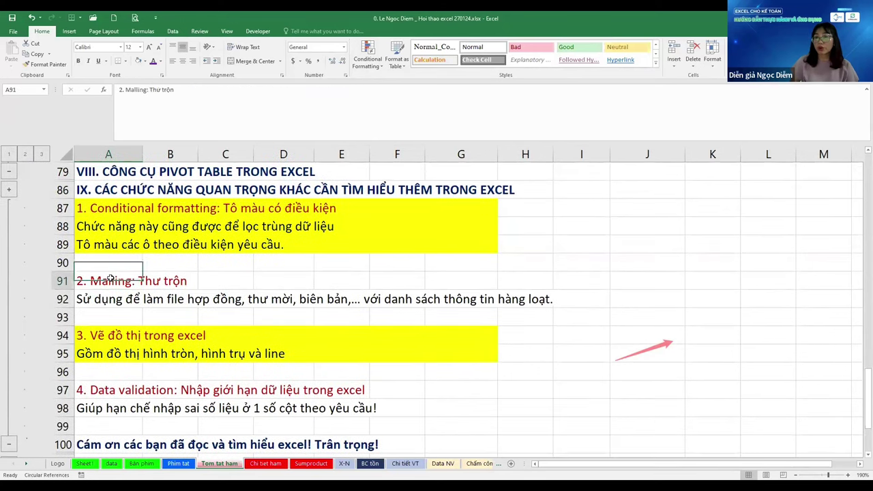
{"action": "left_click", "coordinate": [107, 315]}
{"action": "left_click", "coordinate": [107, 348]}
{"action": "scroll", "coordinate": [109, 349], "scroll_direction": "down", "scroll_amount": 1}
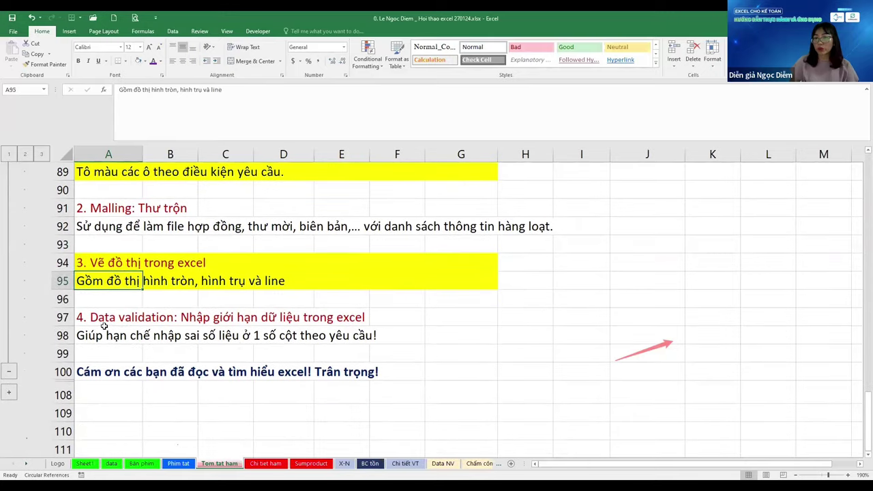
{"action": "left_click", "coordinate": [113, 335]}
{"action": "left_click", "coordinate": [127, 353]}
Scroll through the expanded Tom tat ham summary to review all its sections
{"action": "scroll", "coordinate": [77, 359], "scroll_direction": "down", "scroll_amount": 1}
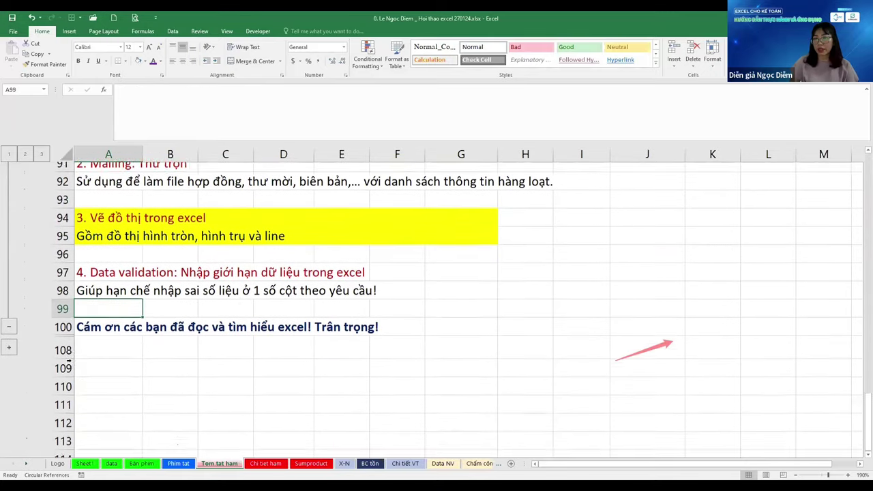
{"action": "scroll", "coordinate": [199, 341], "scroll_direction": "up", "scroll_amount": 8}
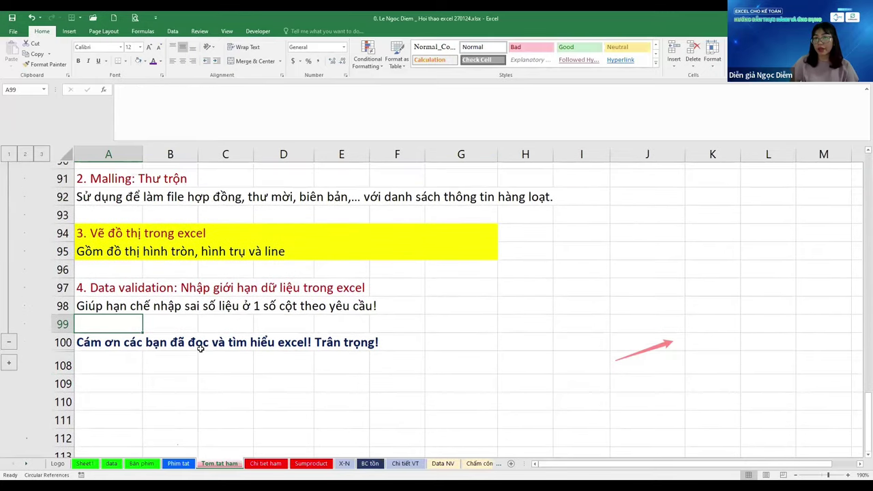
{"action": "scroll", "coordinate": [202, 345], "scroll_direction": "up", "scroll_amount": 5}
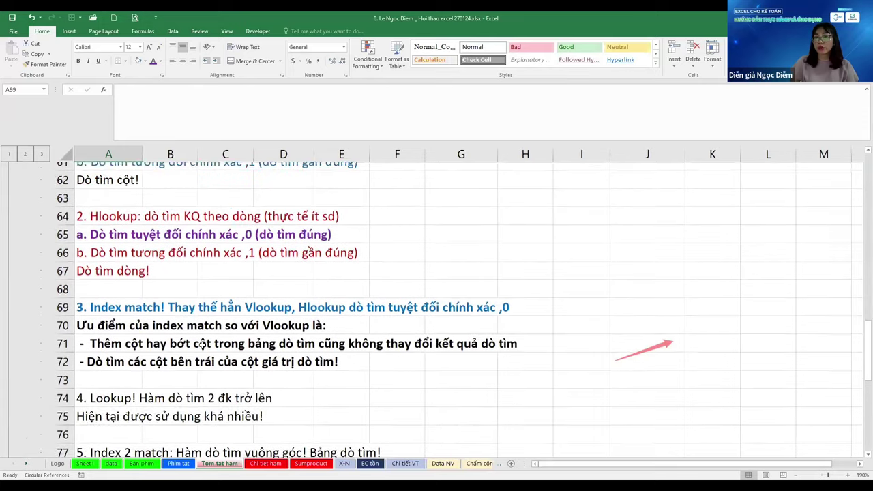
{"action": "scroll", "coordinate": [202, 345], "scroll_direction": "up", "scroll_amount": 8}
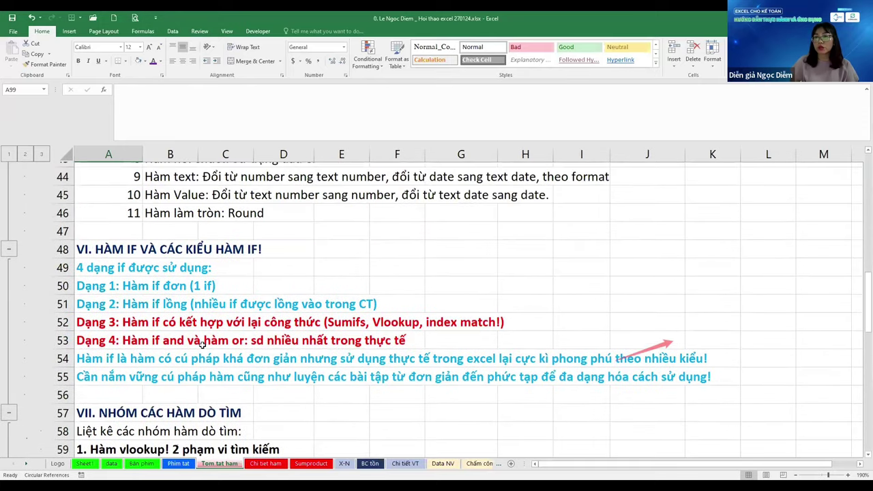
{"action": "scroll", "coordinate": [201, 345], "scroll_direction": "down", "scroll_amount": 1}
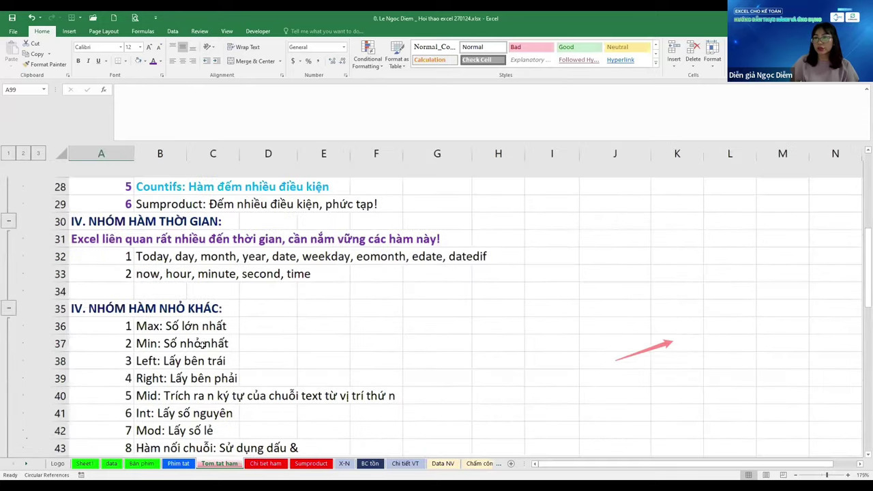
{"action": "scroll", "coordinate": [632, 297], "scroll_direction": "down", "scroll_amount": 1}
{"action": "scroll", "coordinate": [607, 279], "scroll_direction": "up", "scroll_amount": 9}
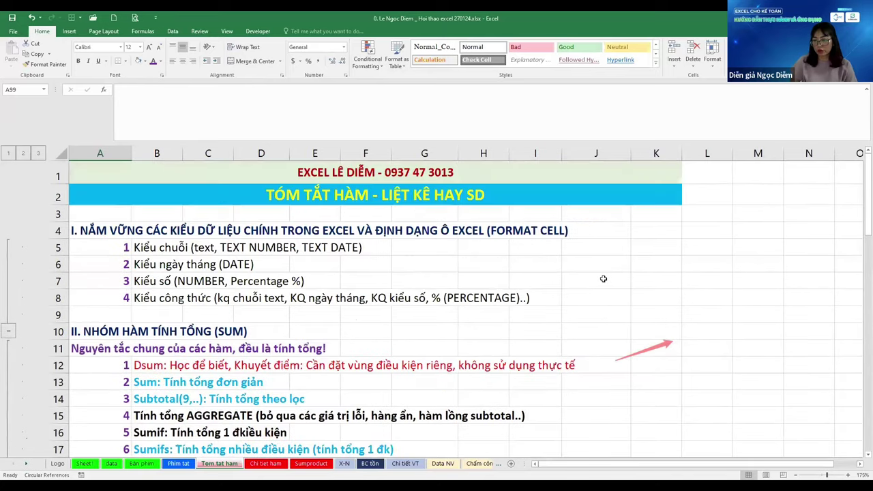
{"action": "left_click", "coordinate": [656, 298]}
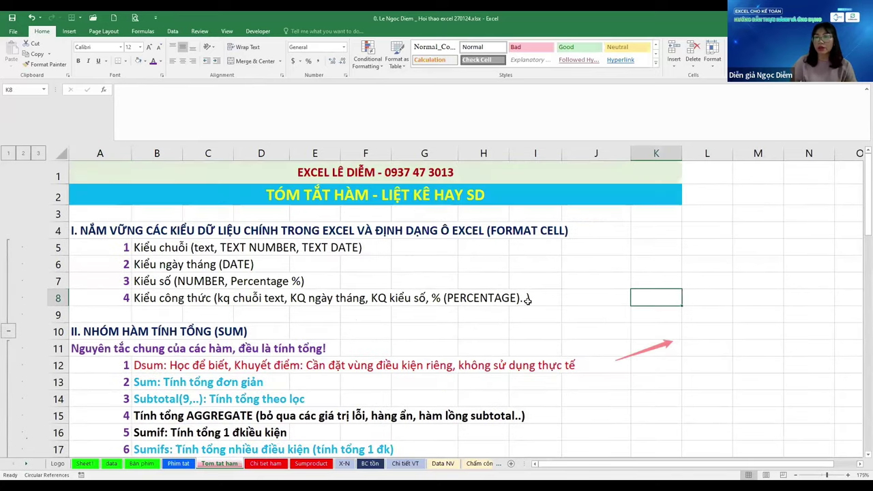
Move through the Chi tiet ham and Sumproduct sheets to the X-N log and scroll down it
{"action": "left_click", "coordinate": [262, 467]}
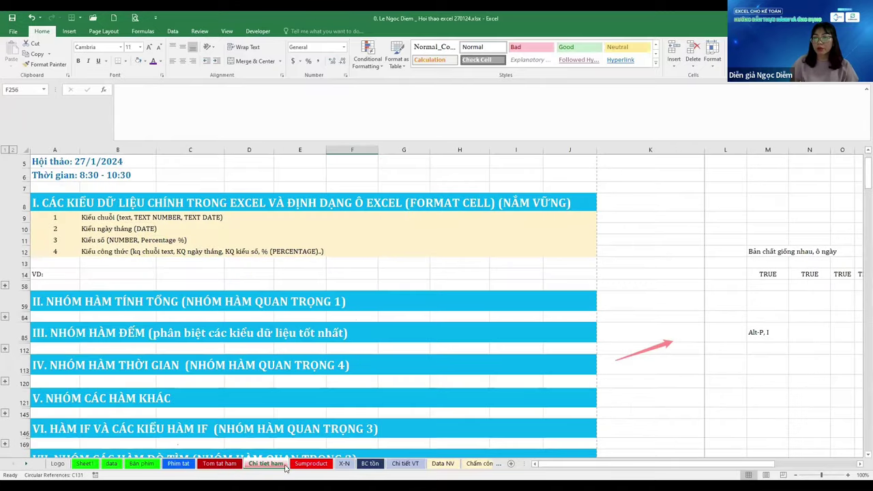
{"action": "key", "text": "ctrl+Page_Down"}
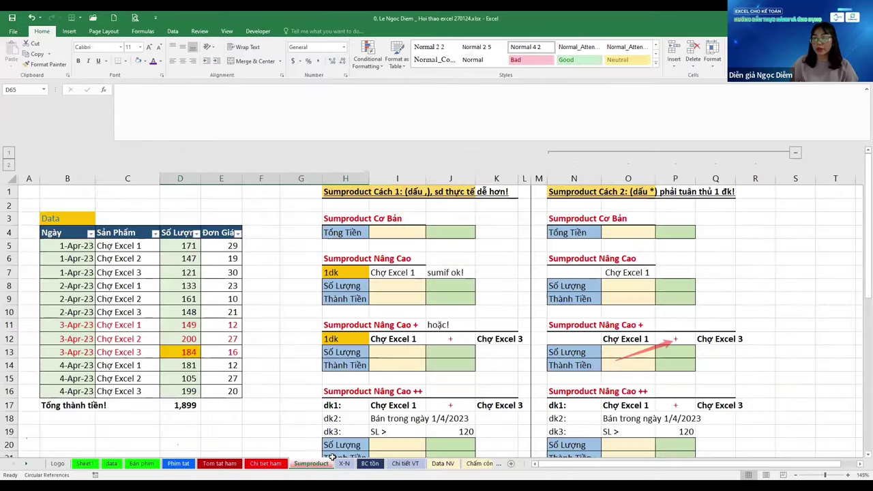
{"action": "key", "text": "ctrl+Page_Down"}
{"action": "scroll", "coordinate": [405, 390], "scroll_direction": "down", "scroll_amount": 1}
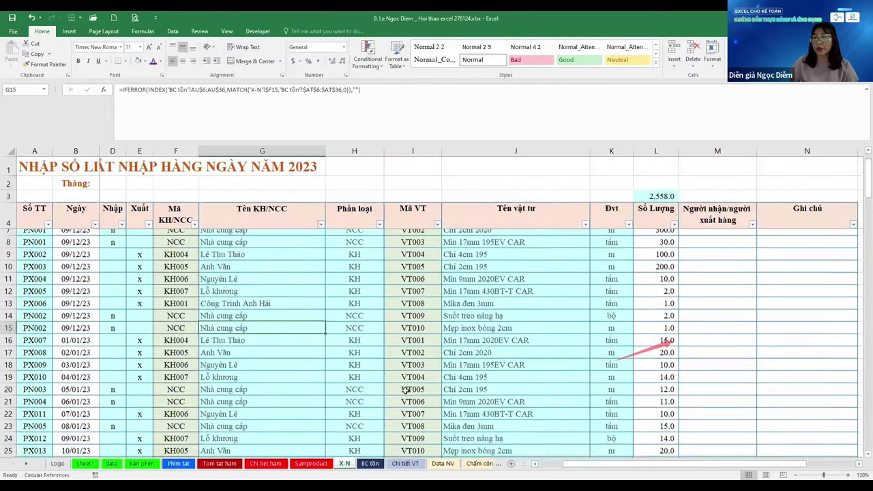
{"action": "scroll", "coordinate": [393, 451], "scroll_direction": "down", "scroll_amount": 2}
{"action": "scroll", "coordinate": [349, 467], "scroll_direction": "down", "scroll_amount": 1}
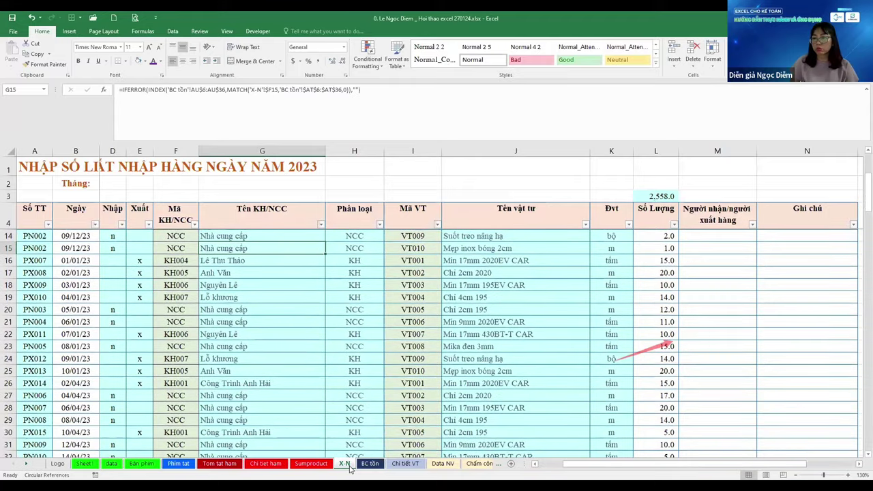
Glance at BC tồn, select quantity cell L14 on X-N, then go to the BC tồn report
{"action": "key", "text": "ctrl+Page_Down"}
{"action": "key", "text": "ctrl+Page_Up"}
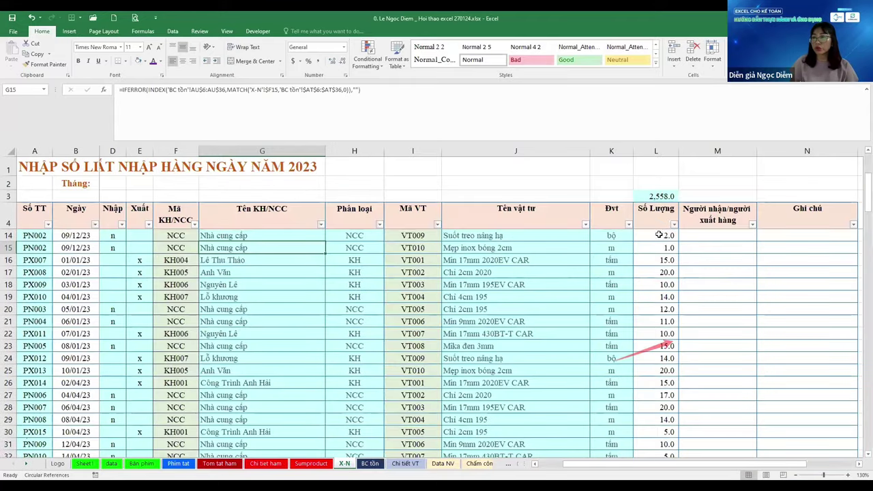
{"action": "key", "text": "Right"}
{"action": "key", "text": "Right"}
{"action": "key", "text": "Right"}
{"action": "key", "text": "Right"}
{"action": "key", "text": "Right"}
{"action": "key", "text": "Right"}
{"action": "key", "text": "Up"}
{"action": "key", "text": "Left"}
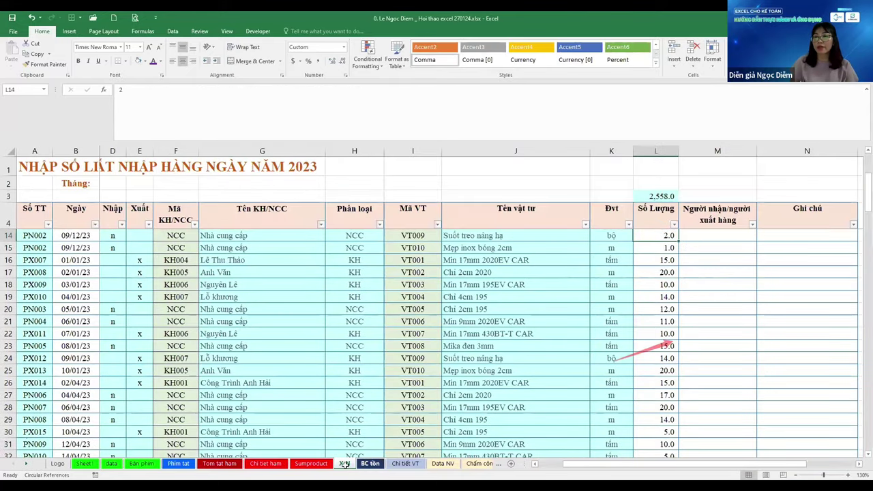
{"action": "key", "text": "ctrl+Page_Down"}
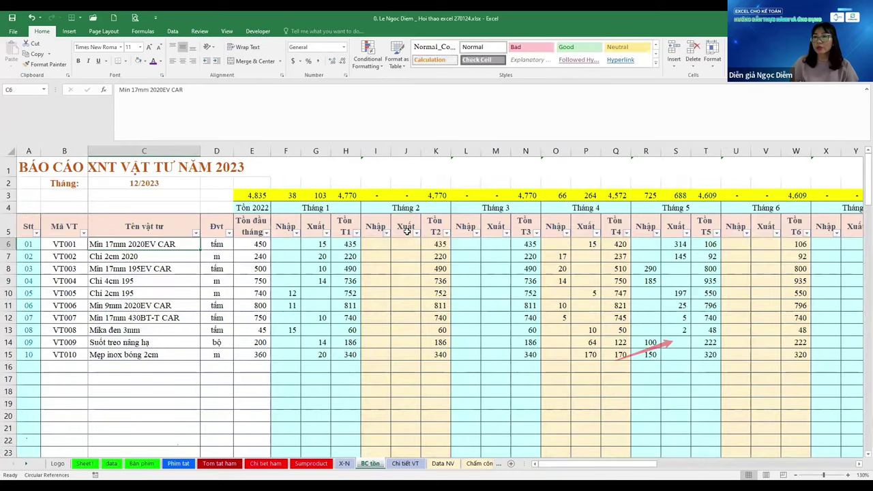
Check an item name and the opening stock 500 in E8, then go back to X-N
{"action": "left_click", "coordinate": [187, 289]}
{"action": "left_click", "coordinate": [245, 270]}
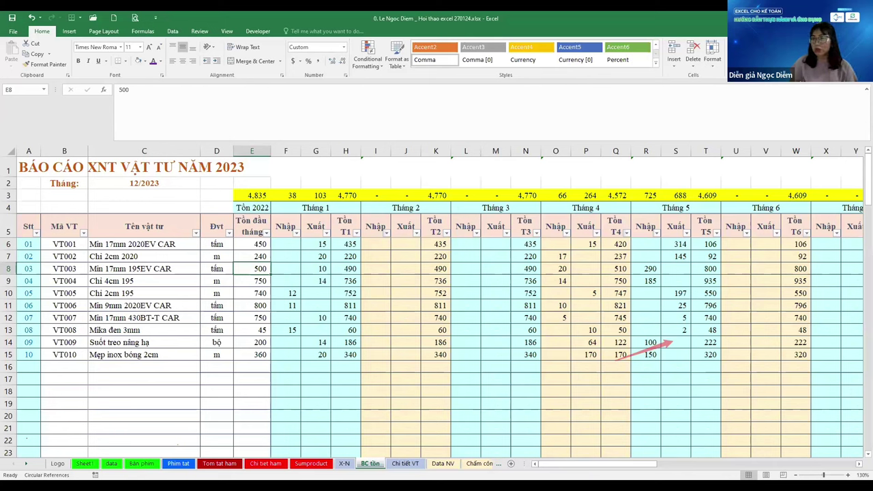
{"action": "left_click", "coordinate": [345, 464]}
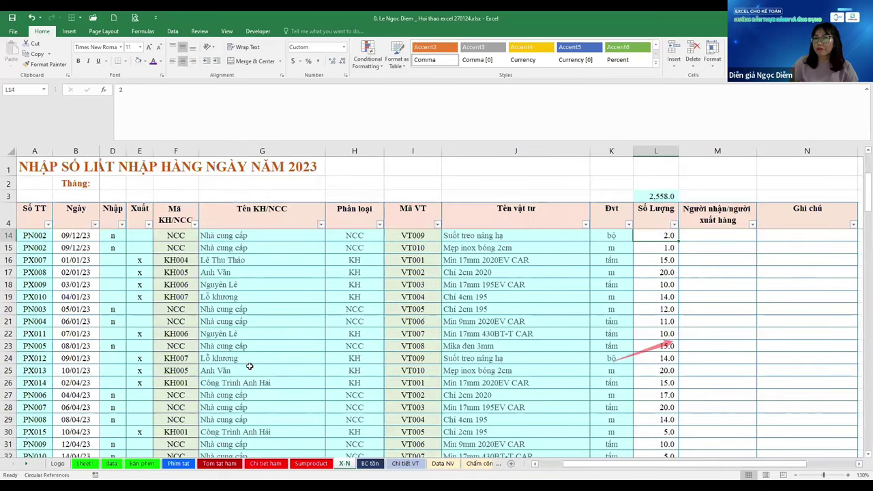
{"action": "scroll", "coordinate": [250, 366], "scroll_direction": "down", "scroll_amount": 1}
{"action": "scroll", "coordinate": [250, 366], "scroll_direction": "down", "scroll_amount": 3}
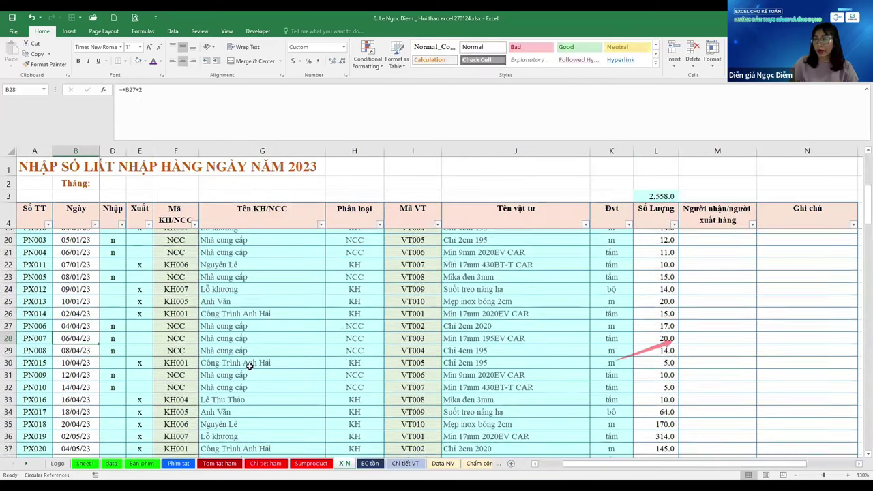
{"action": "scroll", "coordinate": [260, 332], "scroll_direction": "down", "scroll_amount": 2}
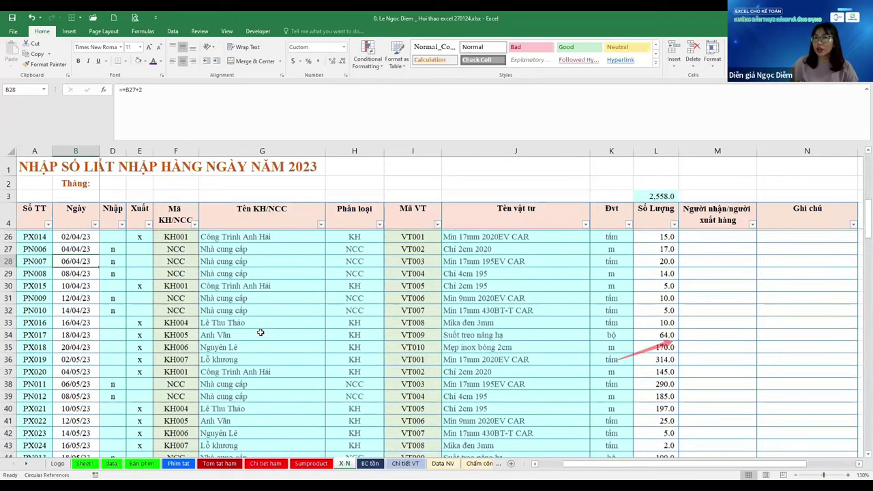
{"action": "scroll", "coordinate": [260, 332], "scroll_direction": "down", "scroll_amount": 2}
{"action": "left_click", "coordinate": [259, 332]}
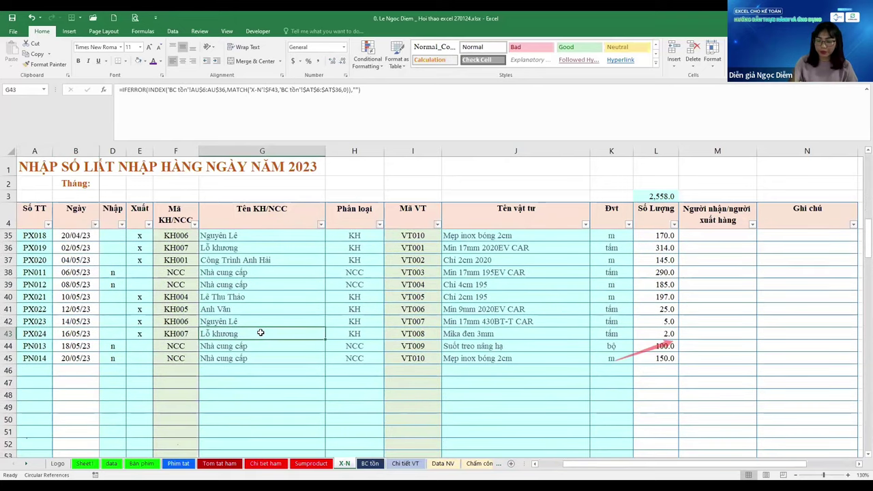
Insert a new worksheet Sheet12 and enter the heading 'DÒ tìm:' in A1
{"action": "key", "text": "shift+F11"}
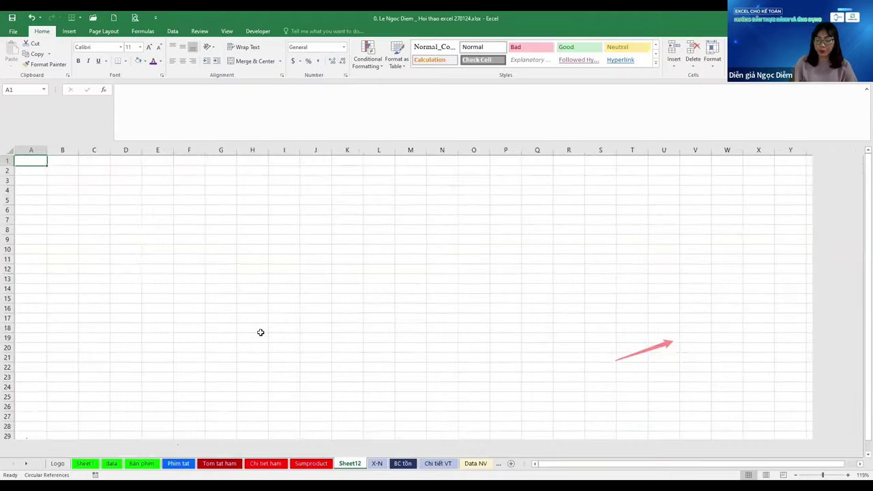
{"action": "scroll", "coordinate": [260, 332], "scroll_direction": "up", "scroll_amount": 10}
{"action": "type", "text": "s"}
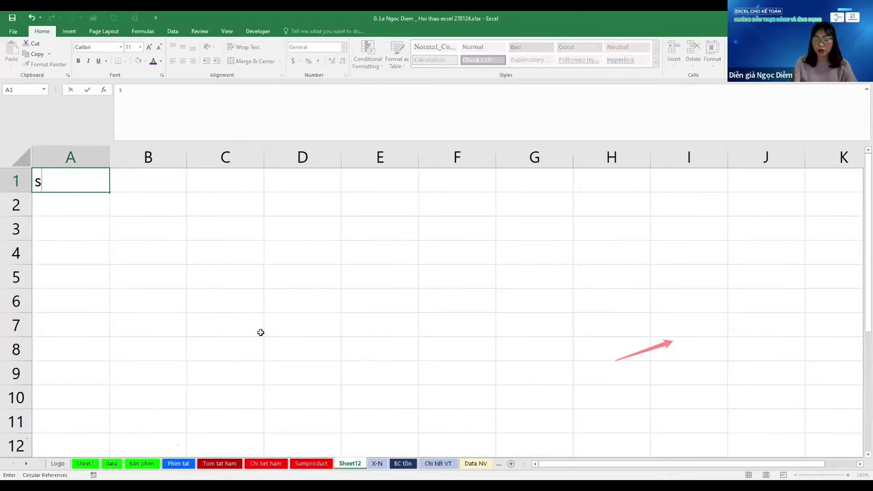
{"action": "key", "text": "BackSpace"}
{"action": "type", "text": "DÒ tim"}
{"action": "type", "text": "f:"}
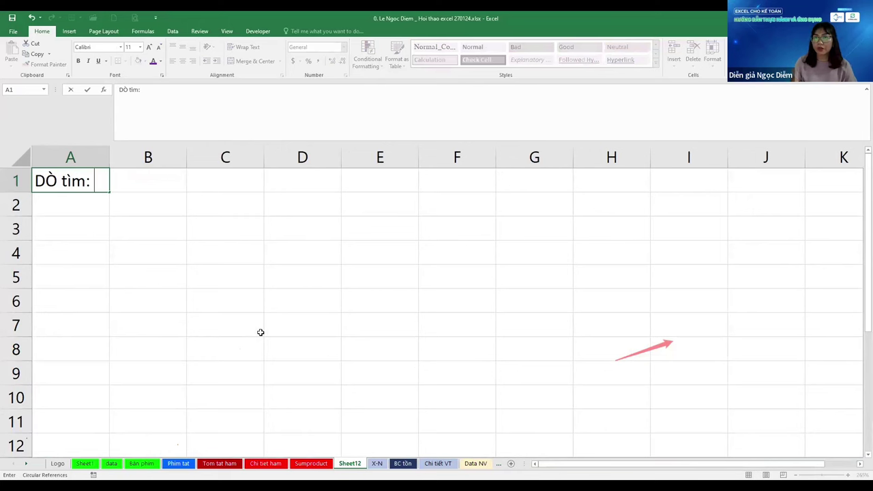
{"action": "key", "text": "Return"}
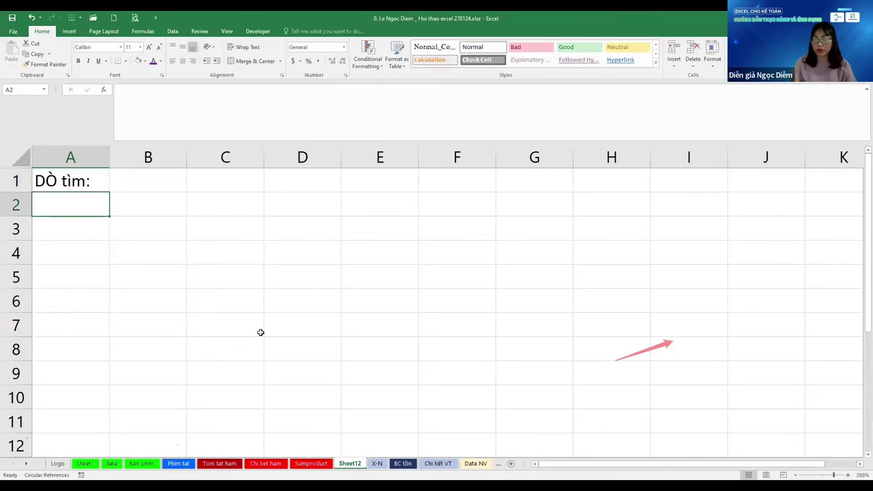
Enter 'Vlookup ,0' in A2 and 'Thay thế: Index match!' in A3
{"action": "type", "text": "Vlookup"}
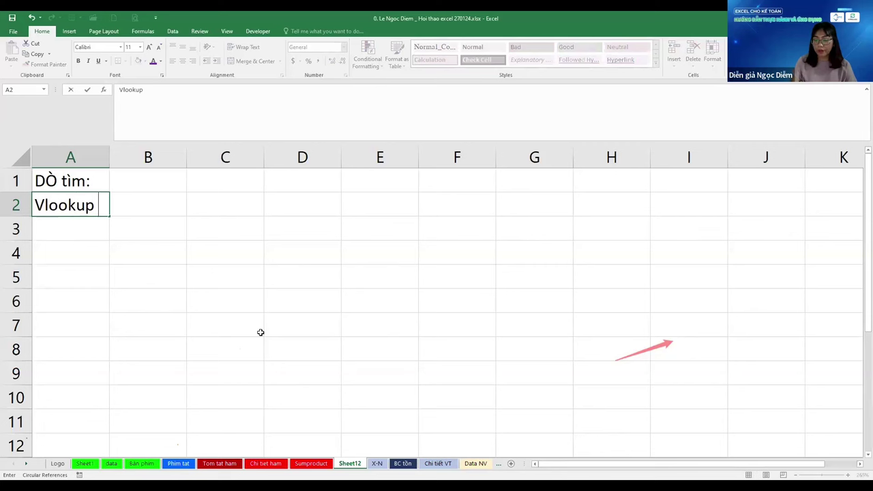
{"action": "type", "text": " ,0"}
{"action": "key", "text": "Return"}
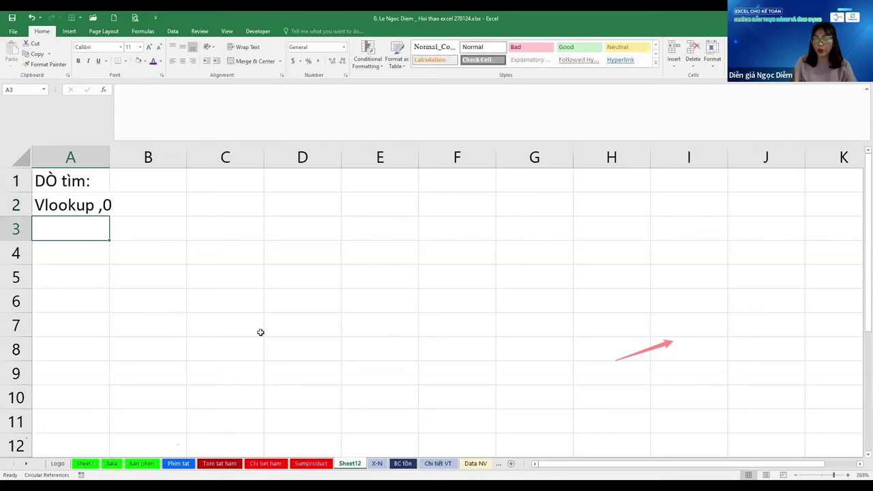
{"action": "type", "text": "Thay the"}
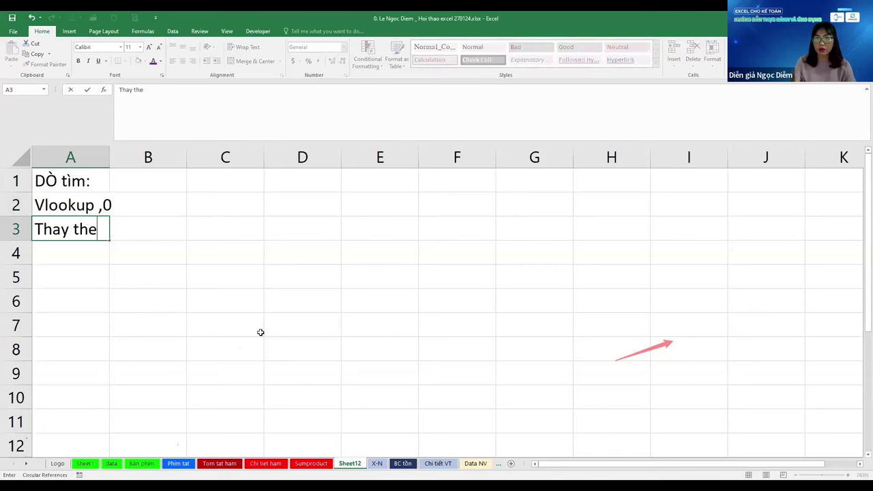
{"action": "key", "text": "BackSpace"}
{"action": "type", "text": "ế: Index "}
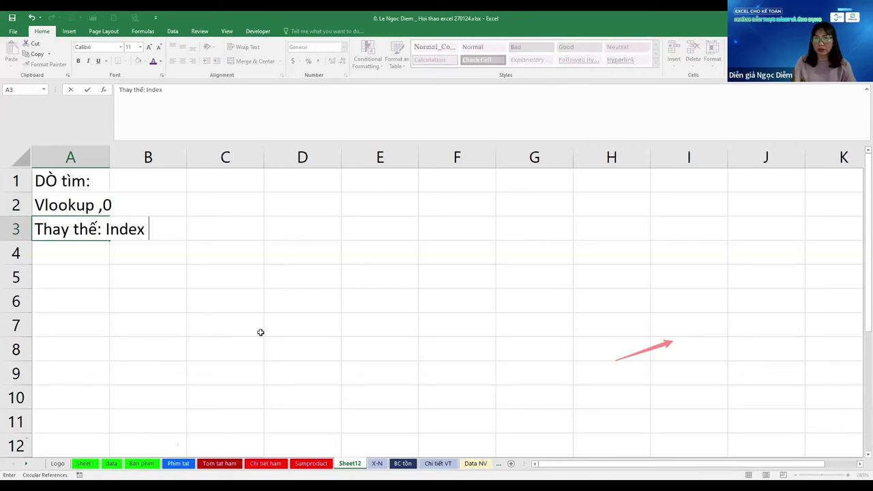
{"action": "type", "text": "match!"}
{"action": "key", "text": "Return"}
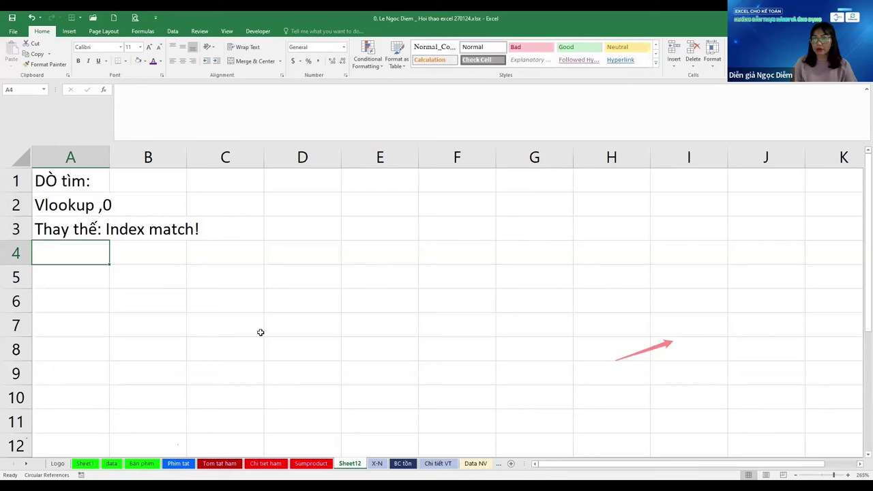
Review the three notes in A1:A3 and move right toward column D
{"action": "key", "text": "Up"}
{"action": "key", "text": "Down"}
{"action": "key", "text": "Down"}
{"action": "key", "text": "Up"}
{"action": "key", "text": "Up"}
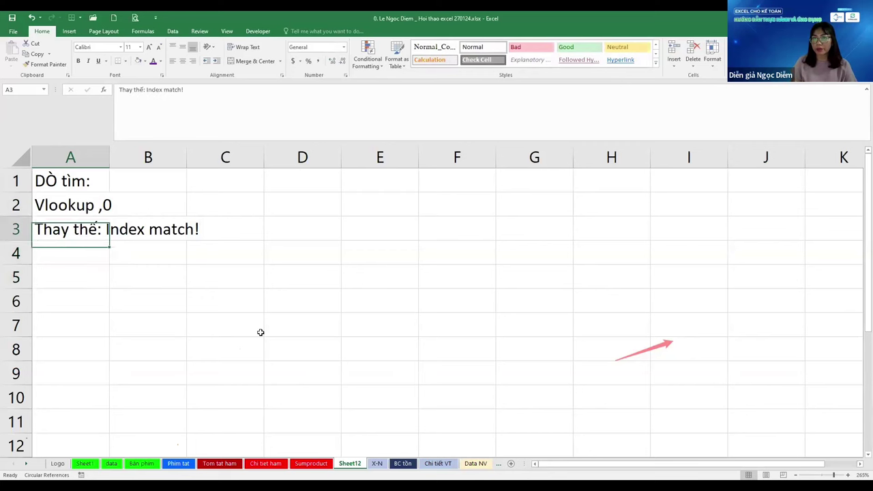
{"action": "key", "text": "Down"}
{"action": "key", "text": "Down"}
{"action": "key", "text": "Up"}
{"action": "key", "text": "Up"}
{"action": "key", "text": "Up"}
{"action": "key", "text": "Down"}
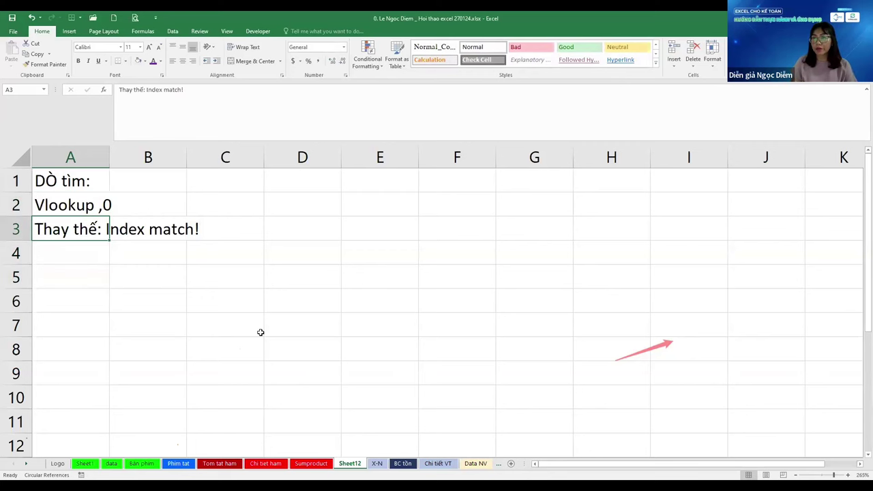
{"action": "key", "text": "Down"}
{"action": "key", "text": "Up"}
{"action": "key", "text": "Up"}
{"action": "key", "text": "Up"}
{"action": "key", "text": "Right"}
{"action": "key", "text": "Right"}
{"action": "key", "text": "Right"}
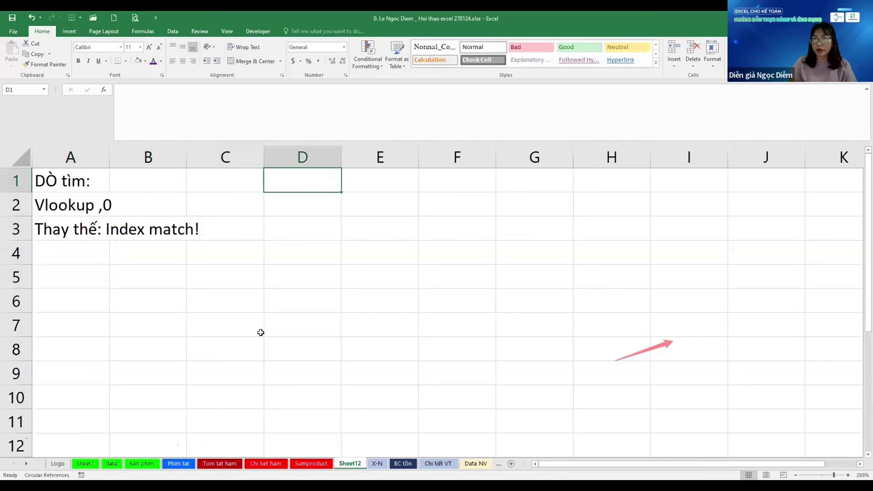
Enter 'Sumproduct!: Tính tổng nhiều đk!' in D1 and 'Sumifs!' in D2, then return to X-N
{"action": "type", "text": "Sum"}
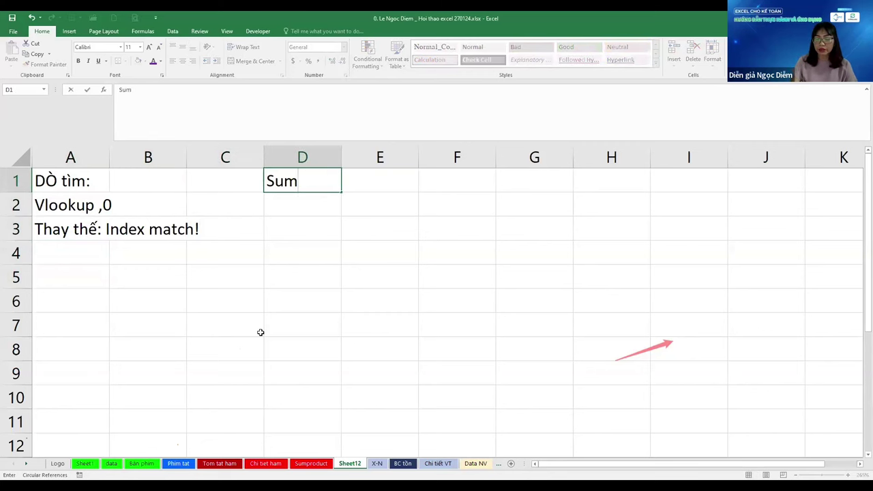
{"action": "type", "text": "product!: Ti"}
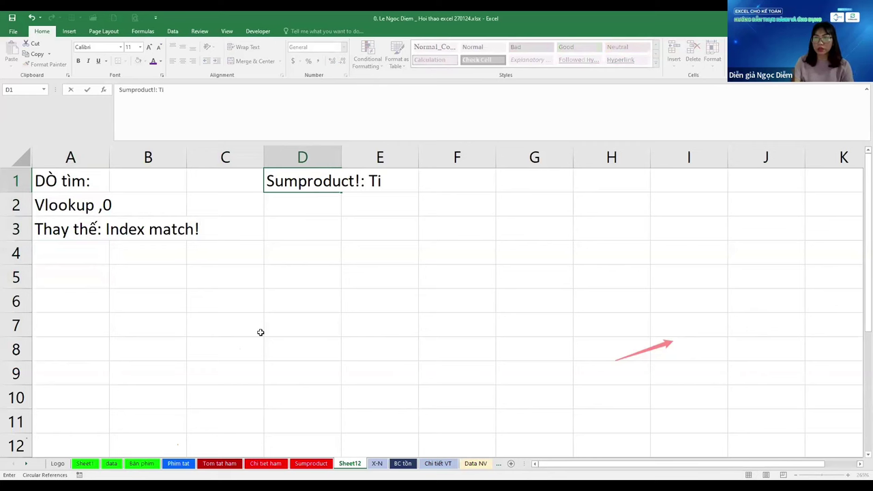
{"action": "key", "text": "BackSpace"}
{"action": "type", "text": "ính tổng nh"}
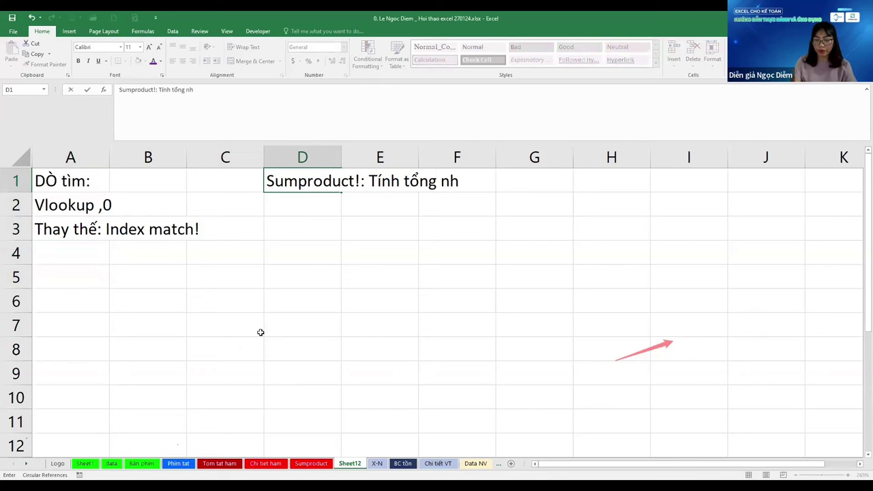
{"action": "type", "text": "iều đk!"}
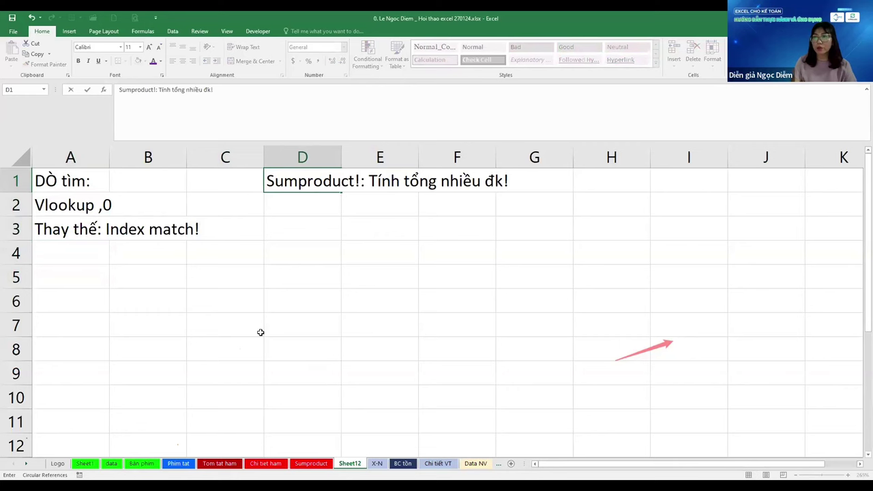
{"action": "key", "text": "Return"}
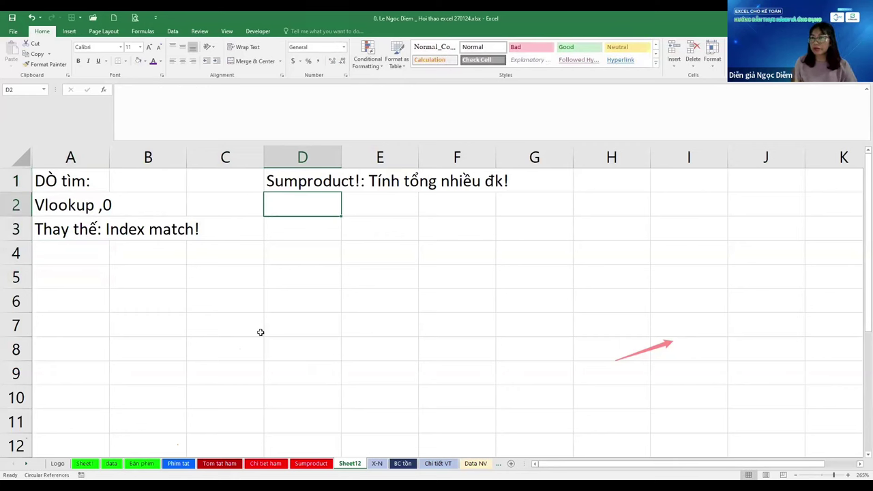
{"action": "type", "text": "Sumif"}
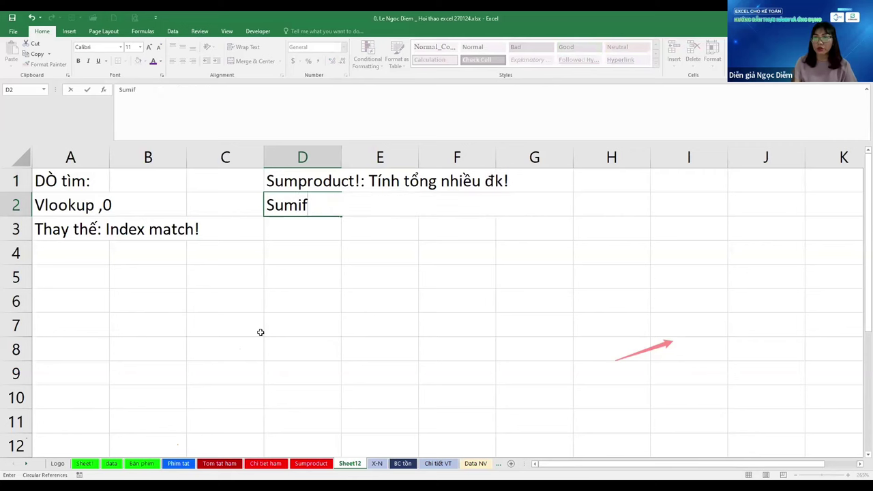
{"action": "type", "text": "s!"}
{"action": "key", "text": "Return"}
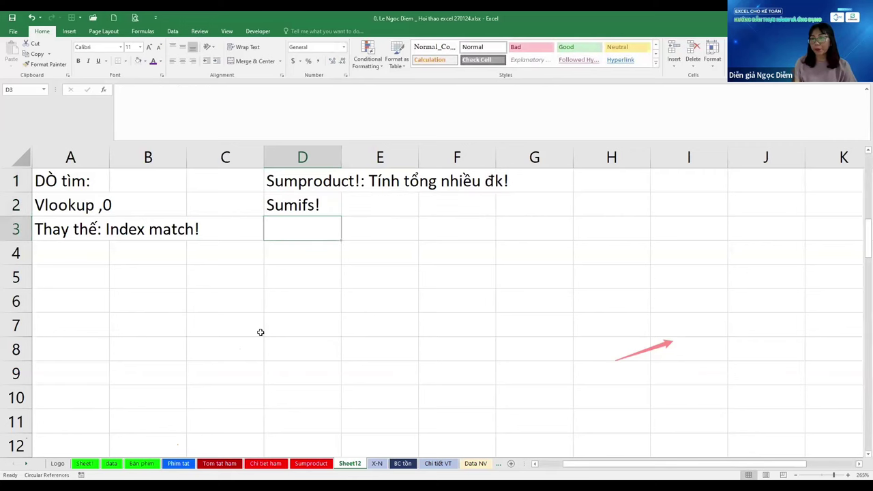
{"action": "key", "text": "ctrl+Page_Down"}
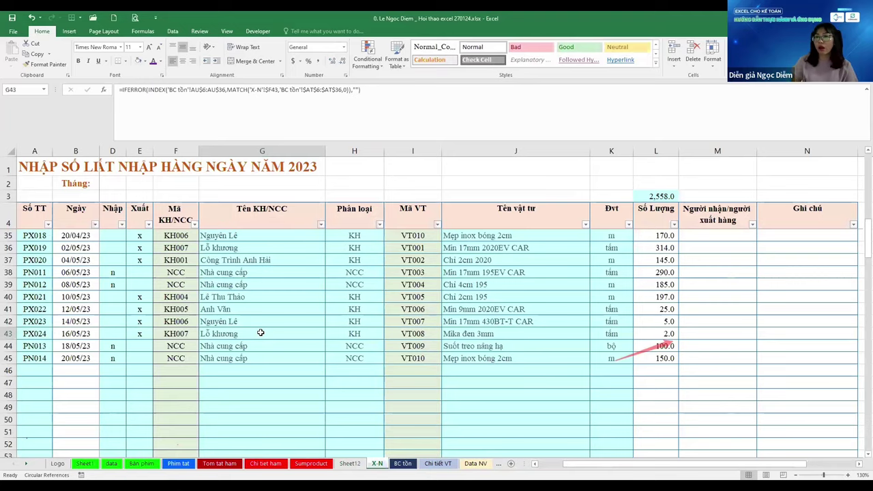
{"action": "key", "text": "ctrl+Page_Down"}
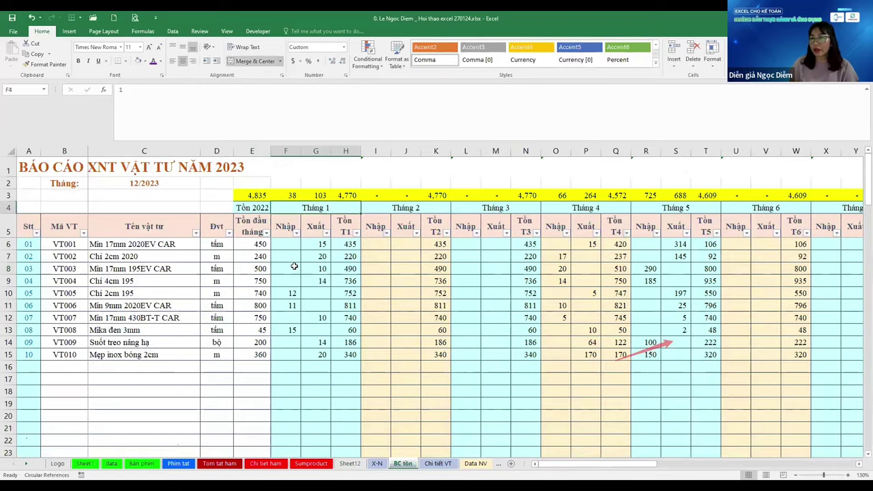
{"action": "left_click", "coordinate": [298, 291]}
{"action": "left_click", "coordinate": [314, 213]}
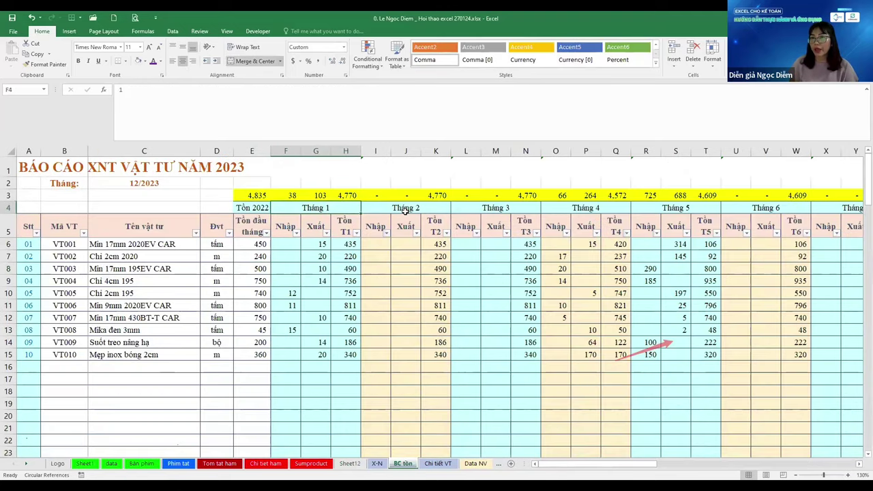
{"action": "left_click", "coordinate": [482, 210]}
{"action": "left_click", "coordinate": [600, 209]}
{"action": "left_click", "coordinate": [679, 209]}
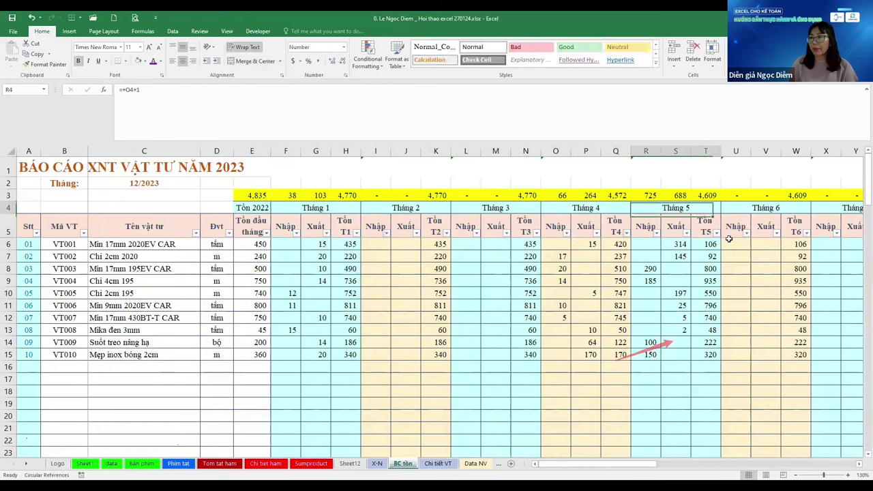
{"action": "left_click", "coordinate": [804, 228]}
{"action": "key", "text": "Right"}
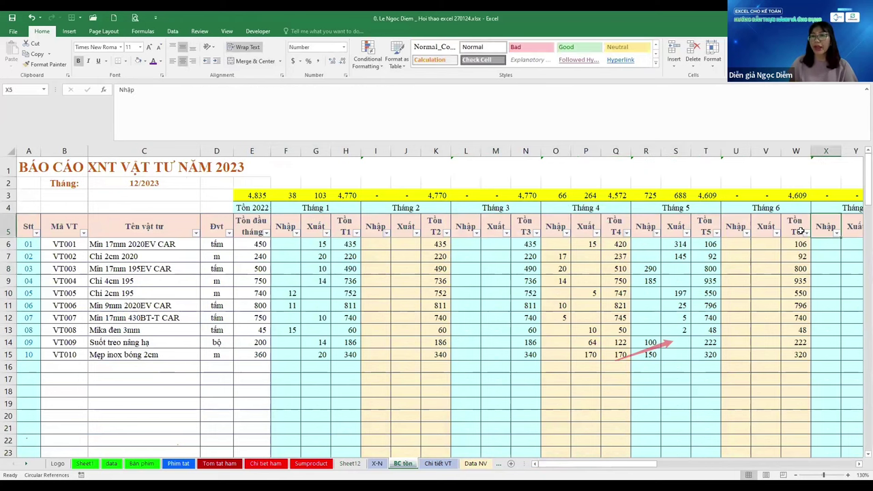
{"action": "left_click", "coordinate": [377, 464]}
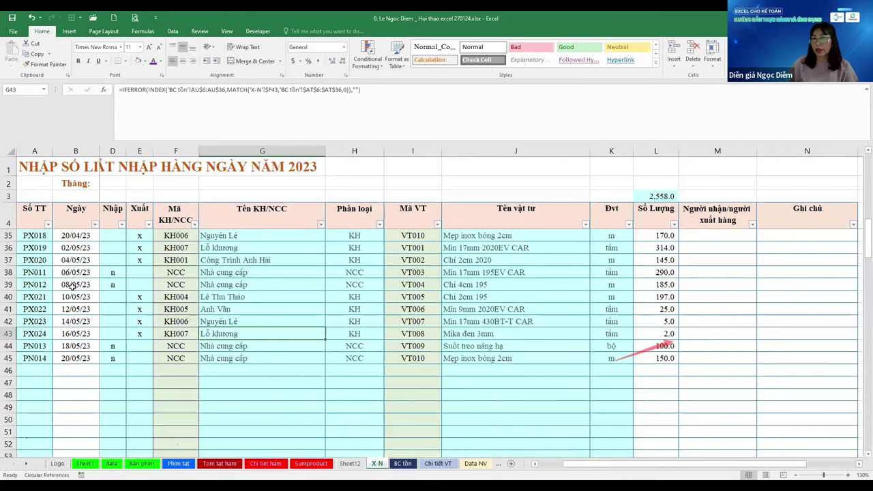
{"action": "left_click", "coordinate": [77, 260]}
{"action": "left_click", "coordinate": [74, 383]}
{"action": "scroll", "coordinate": [77, 307], "scroll_direction": "up", "scroll_amount": 10}
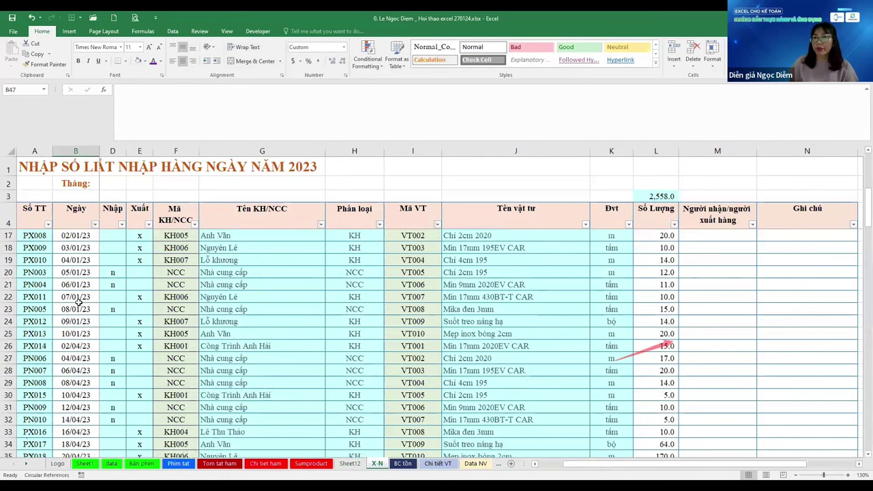
{"action": "scroll", "coordinate": [79, 300], "scroll_direction": "down", "scroll_amount": 9}
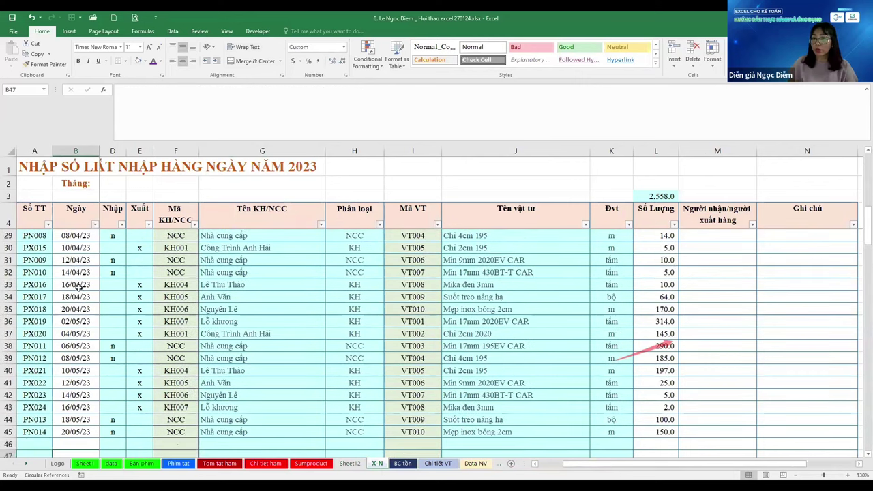
{"action": "left_click_drag", "start_coordinate": [81, 272], "coordinate": [81, 345]}
{"action": "left_click", "coordinate": [81, 359]}
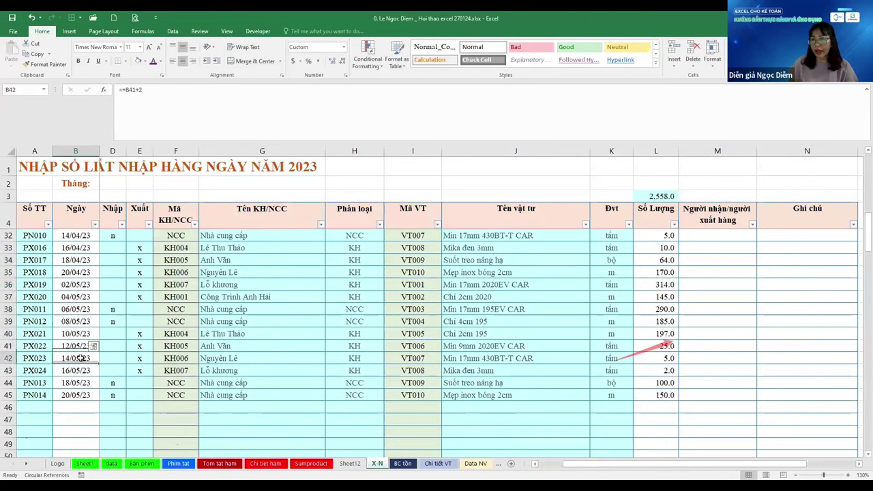
{"action": "left_click", "coordinate": [323, 325]}
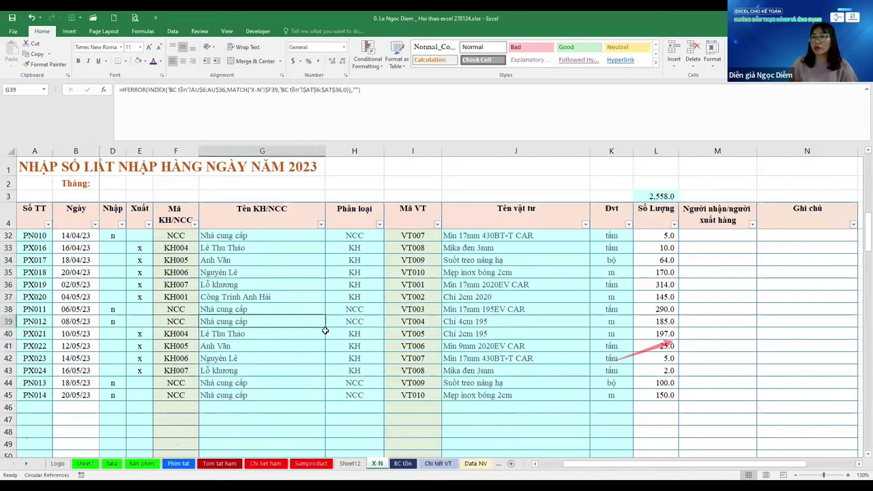
{"action": "left_click", "coordinate": [500, 324]}
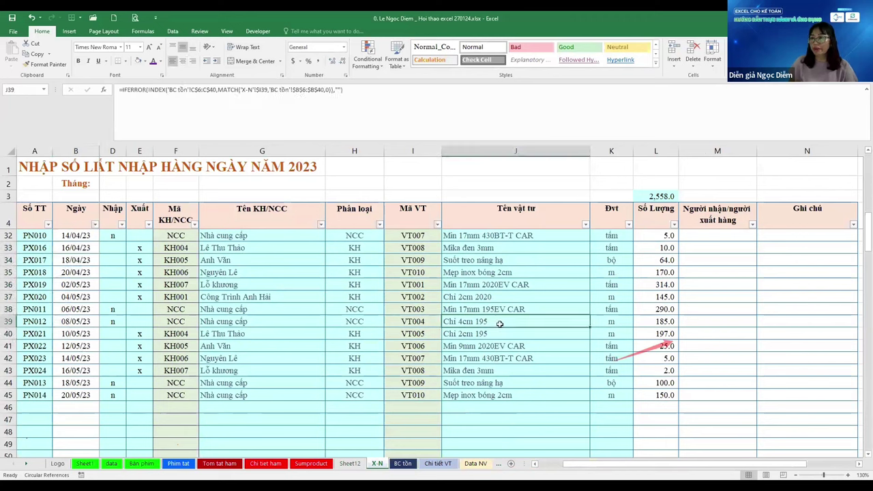
{"action": "left_click", "coordinate": [663, 323]}
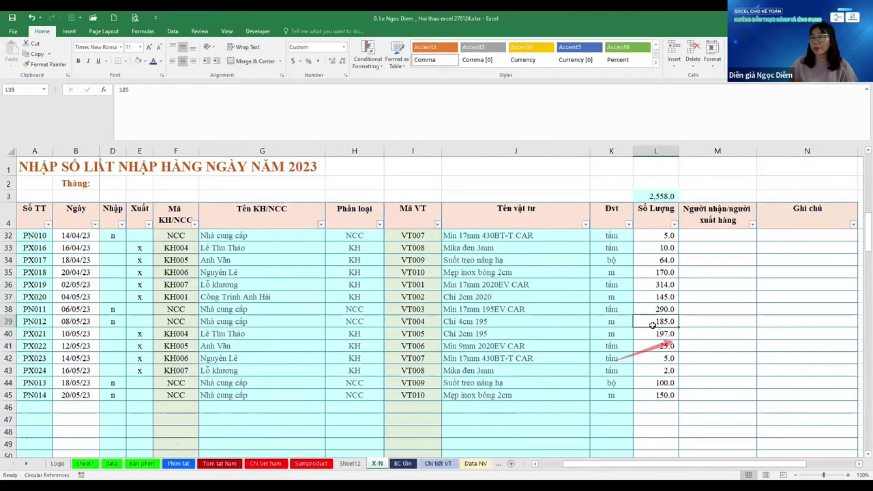
{"action": "left_click", "coordinate": [403, 470]}
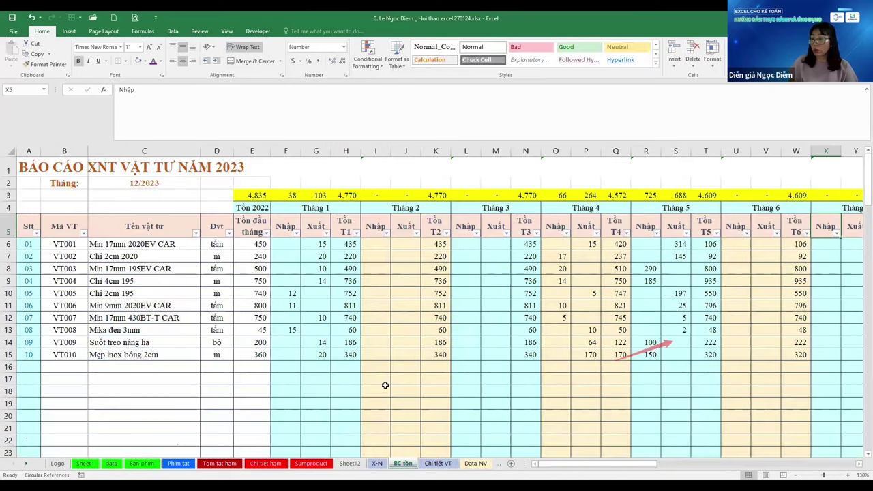
{"action": "left_click", "coordinate": [355, 468]}
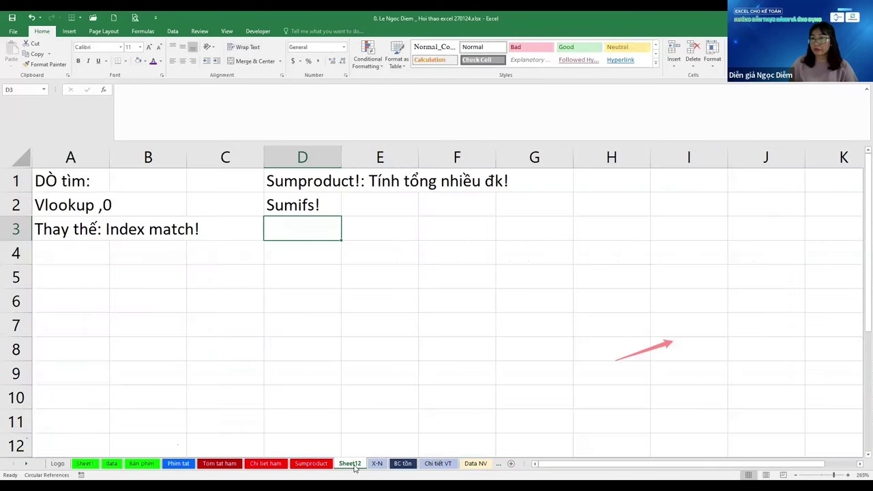
{"action": "left_click", "coordinate": [304, 188]}
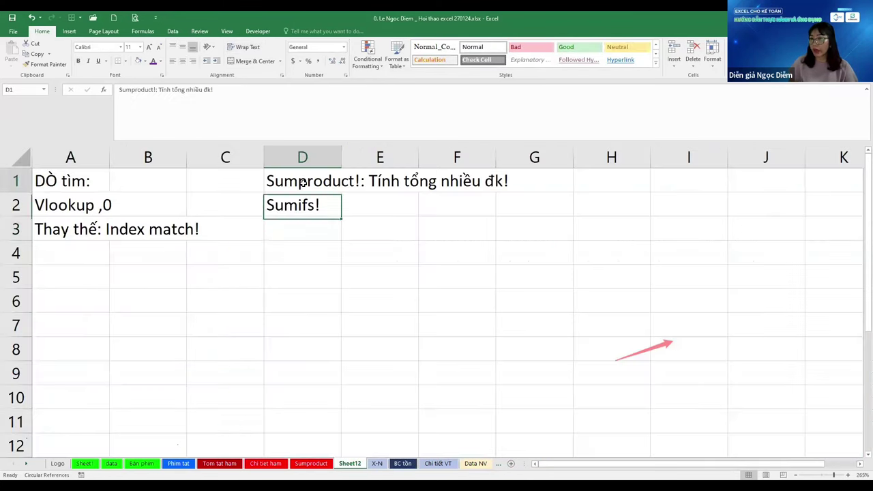
{"action": "left_click", "coordinate": [306, 217]}
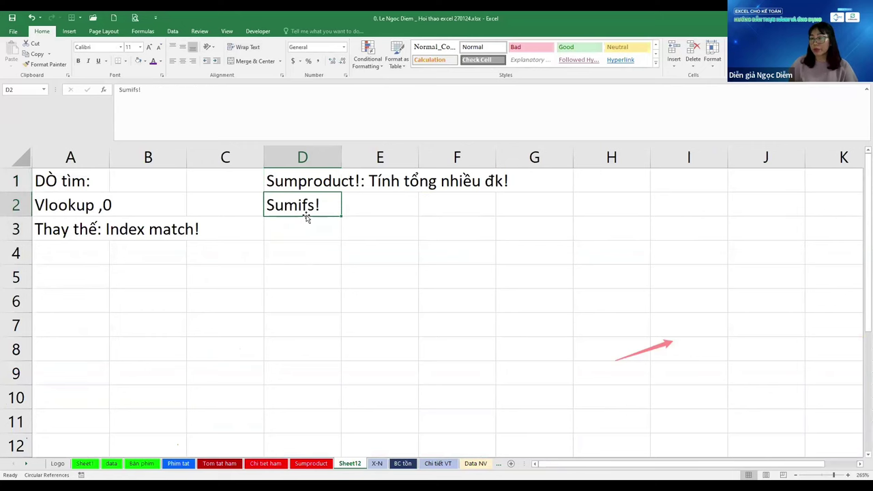
{"action": "left_click", "coordinate": [376, 465]}
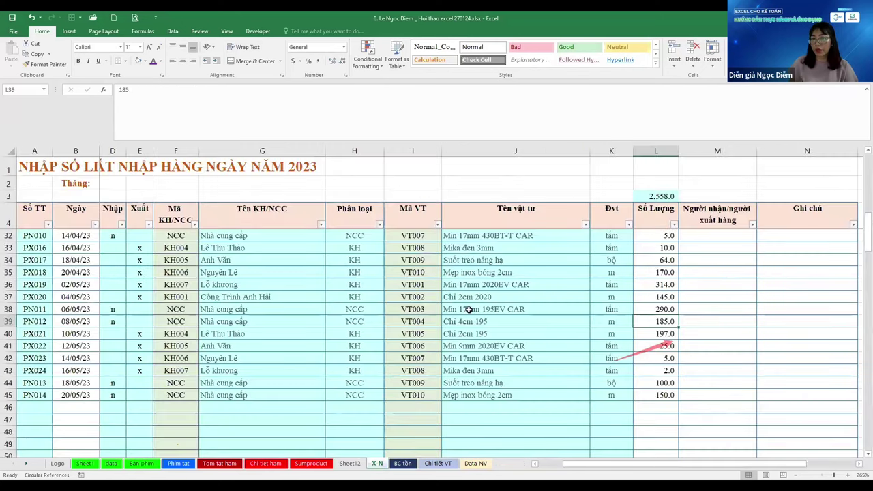
{"action": "left_click", "coordinate": [87, 272]}
{"action": "left_click", "coordinate": [113, 260]}
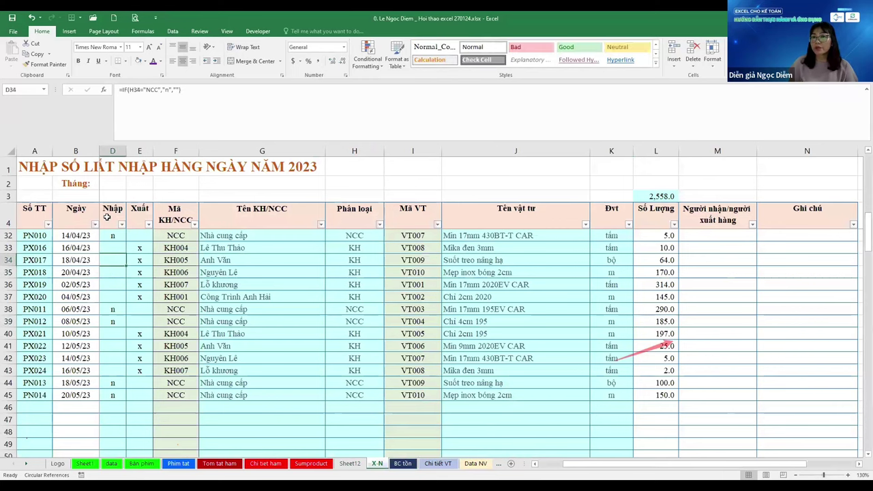
{"action": "left_click", "coordinate": [108, 217]}
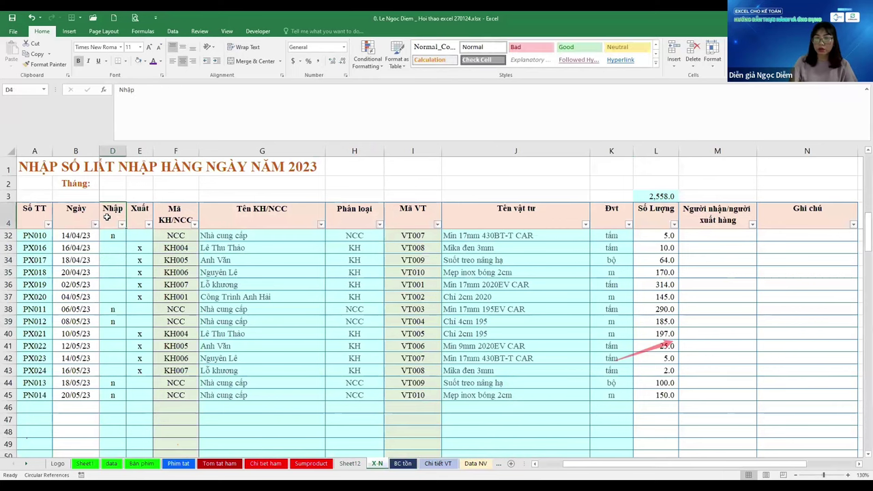
Insert a new column before Nhập with the header 'Tháng'
{"action": "key", "text": "alt+i"}
{"action": "key", "text": "c"}
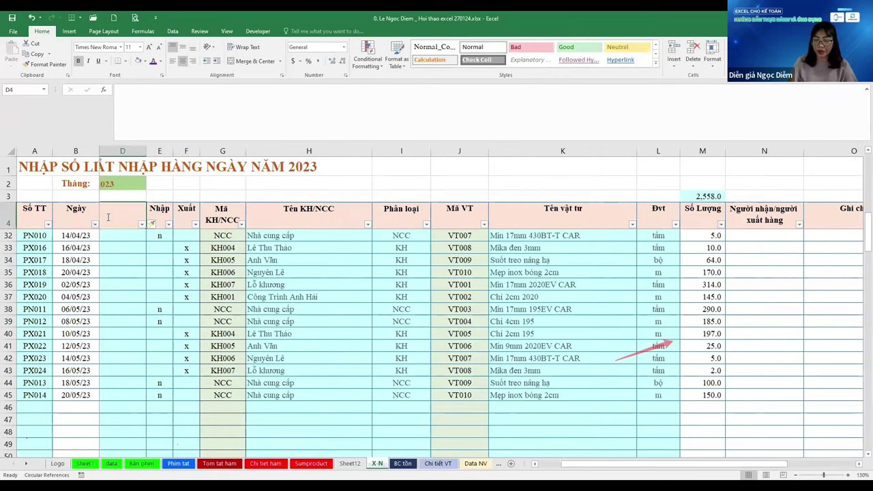
{"action": "type", "text": "Tháng"}
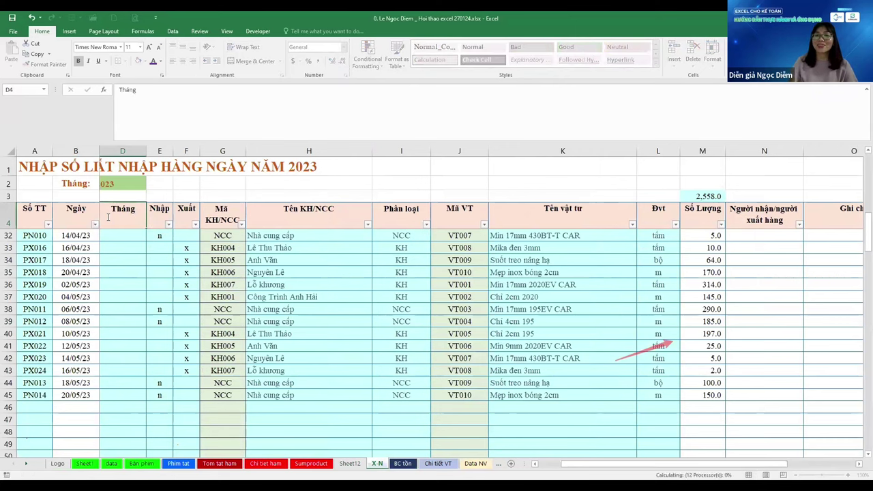
{"action": "key", "text": "Return"}
{"action": "key", "text": "Return"}
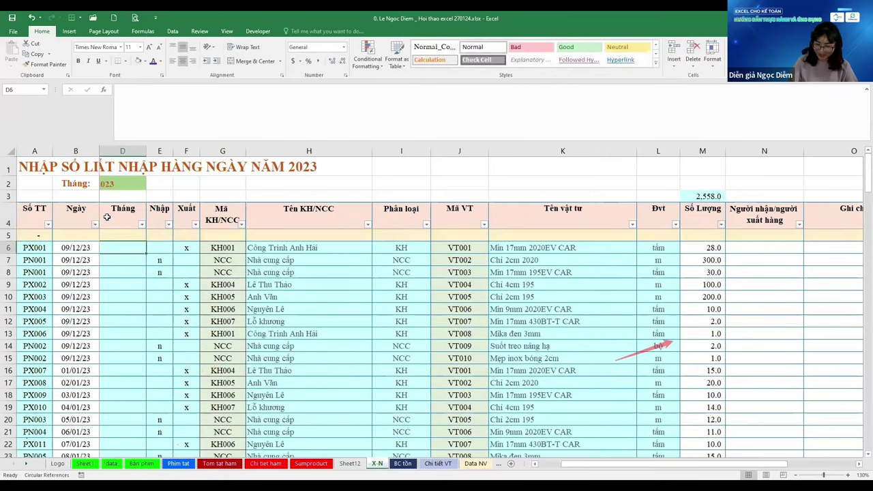
Enter =MONTH(B6) in D6 to show the date's month, 12
{"action": "type", "text": "=mon"}
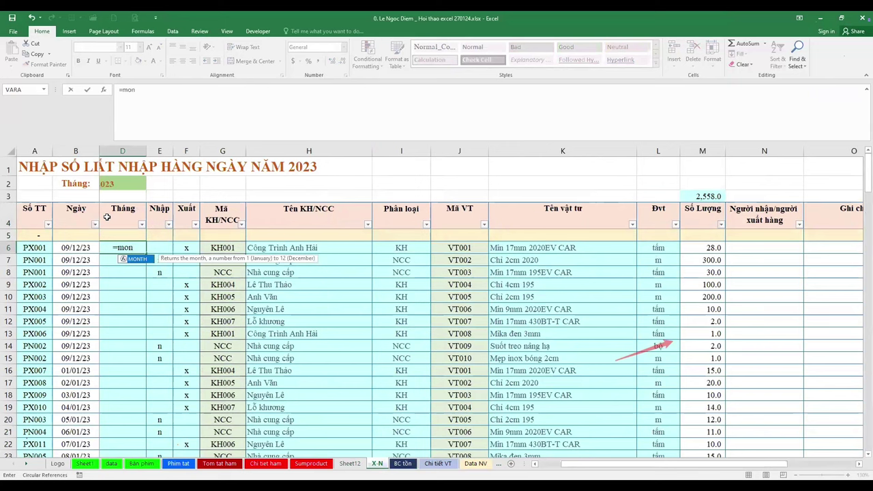
{"action": "key", "text": "Tab"}
{"action": "key", "text": "Left"}
{"action": "key", "text": "Left"}
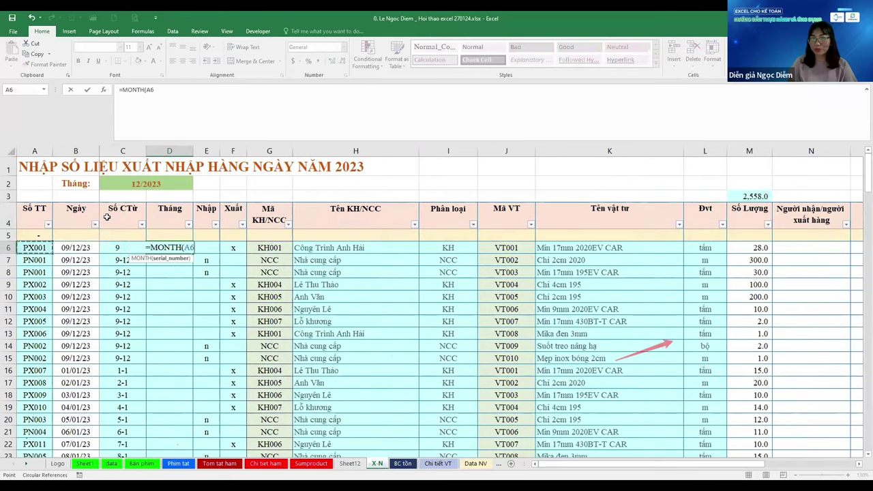
{"action": "type", "text": ")"}
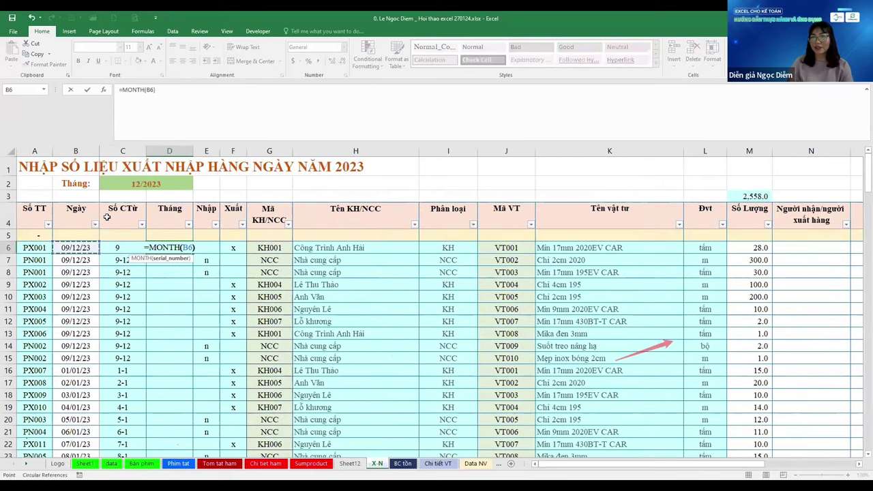
{"action": "key", "text": "ctrl+Return"}
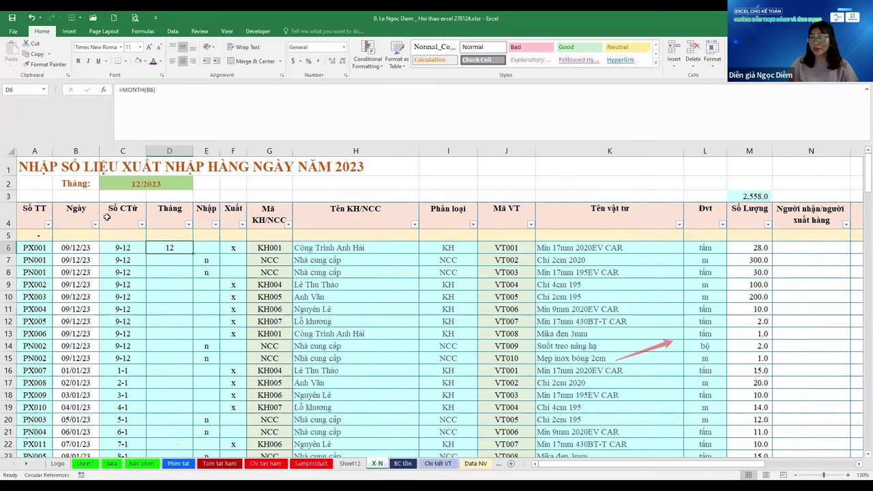
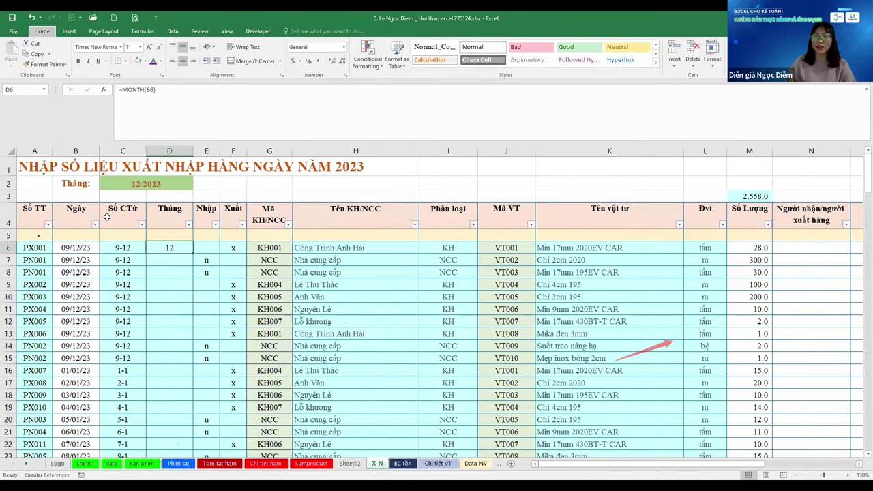
Remove the Tháng month column from X-N, then review the lookup and sum function notes on Sheet12
{"action": "key", "text": "ctrl+z"}
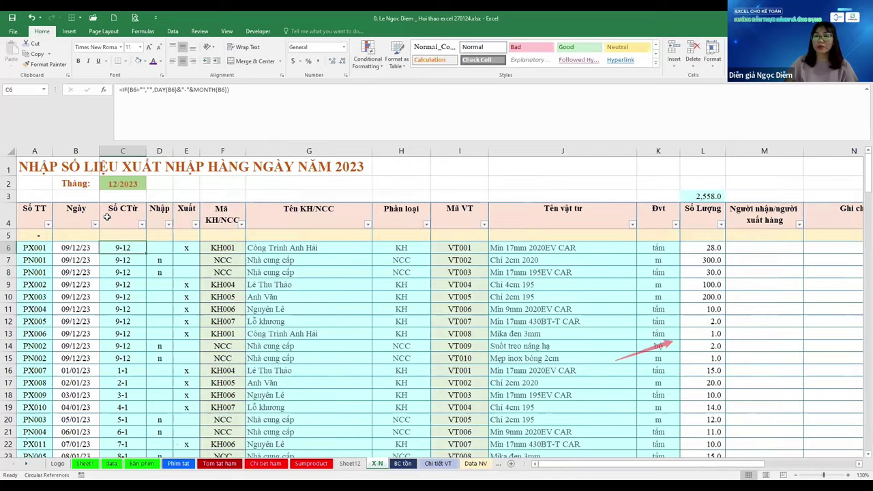
{"action": "key", "text": "ctrl+Page_Up"}
{"action": "key", "text": "Up"}
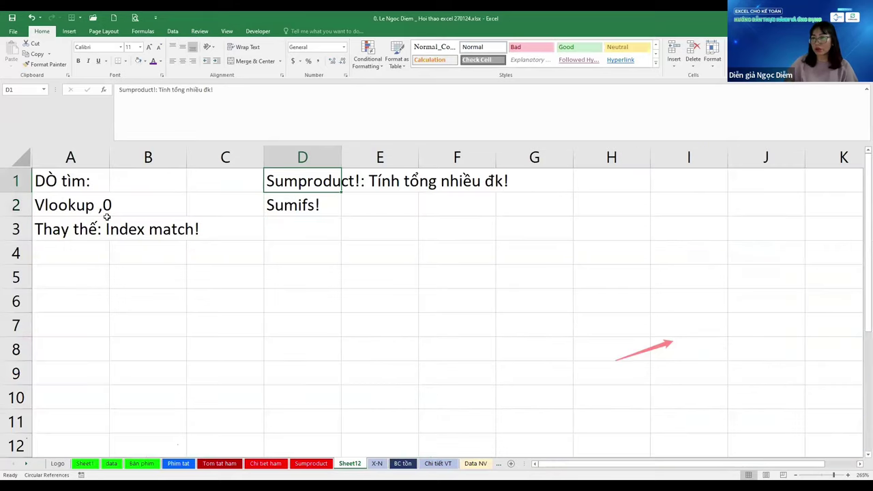
{"action": "key", "text": "Down"}
{"action": "key", "text": "Up"}
{"action": "key", "text": "Home"}
{"action": "key", "text": "Down"}
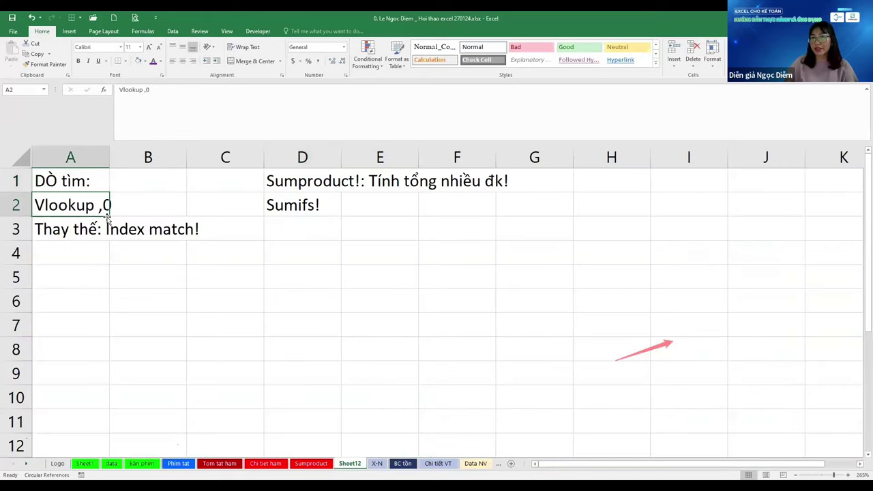
{"action": "key", "text": "Up"}
{"action": "key", "text": "ctrl+Right"}
{"action": "key", "text": "Down"}
{"action": "key", "text": "Down"}
{"action": "key", "text": "Down"}
{"action": "key", "text": "Down"}
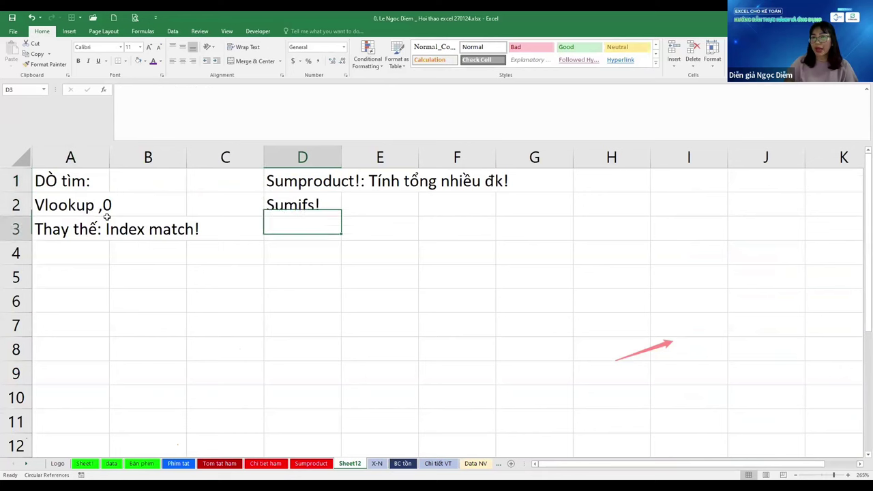
{"action": "key", "text": "Home"}
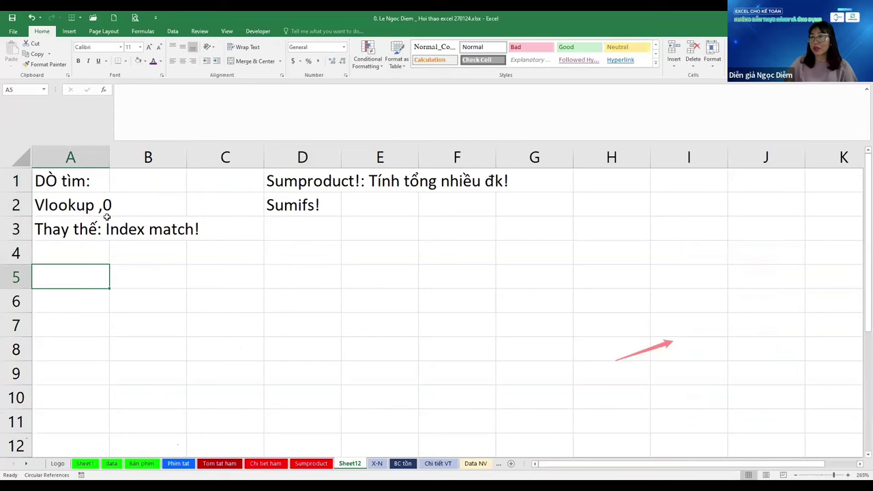
Flip through the X-N, BC tồn and Chi tiết VT sheets, ending on Sumproduct
{"action": "key", "text": "ctrl+Page_Down"}
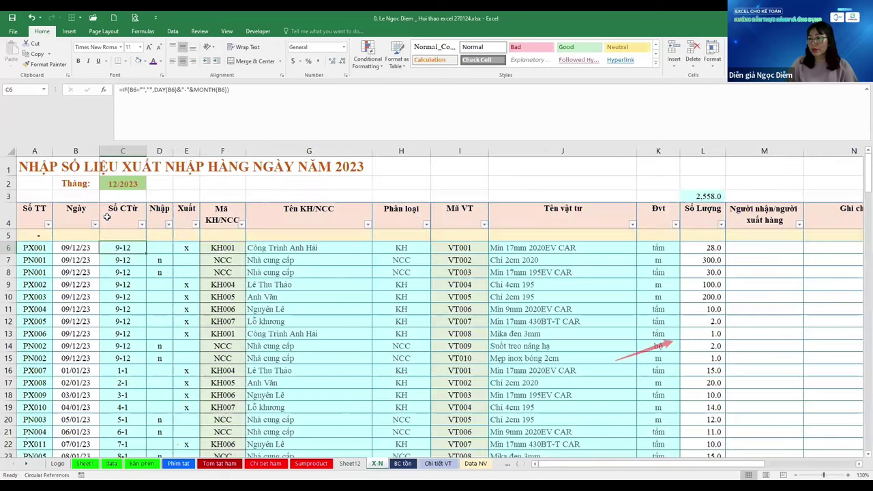
{"action": "key", "text": "ctrl+Page_Down"}
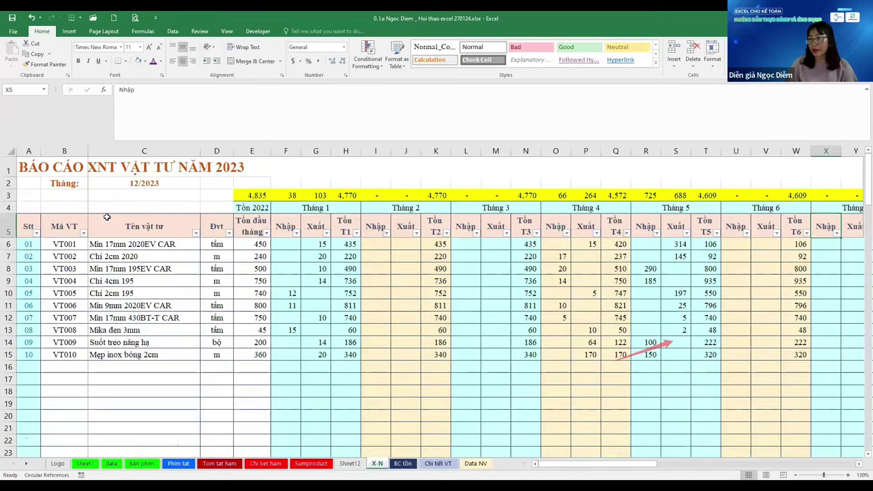
{"action": "key", "text": "ctrl+Page_Down"}
{"action": "key", "text": "ctrl+Page_Up"}
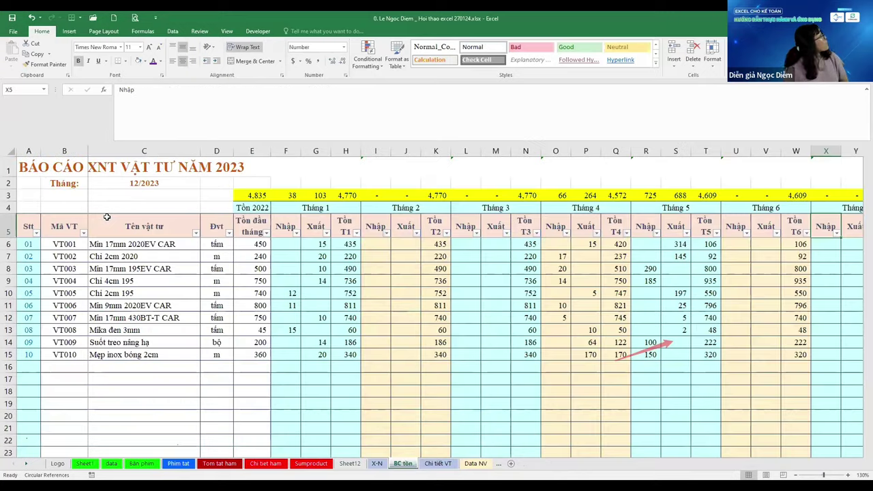
{"action": "key", "text": "ctrl+Page_Up"}
{"action": "key", "text": "ctrl+Page_Up"}
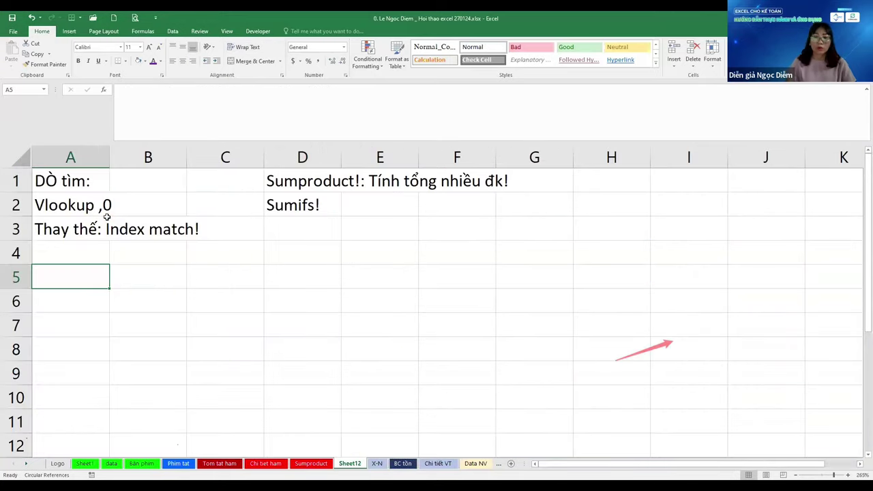
{"action": "key", "text": "ctrl+Page_Up"}
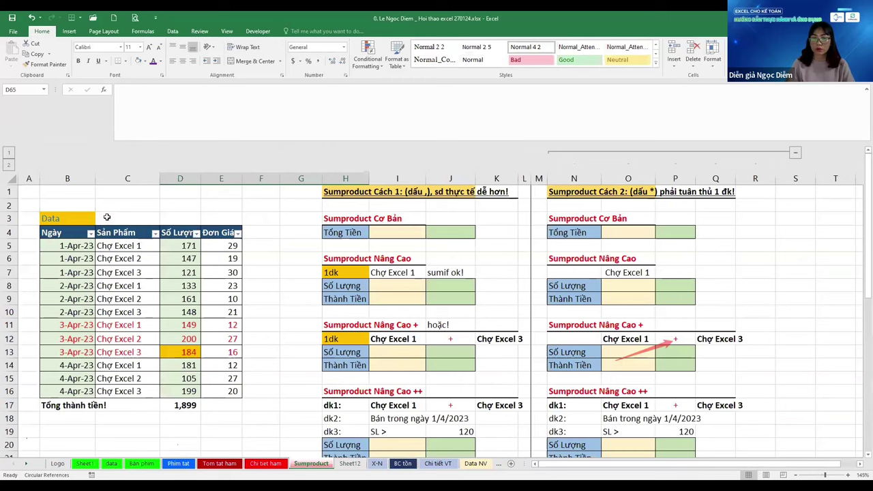
On Chi tiet ham, expand the collapsed lookup-functions section VII
{"action": "key", "text": "ctrl+Page_Up"}
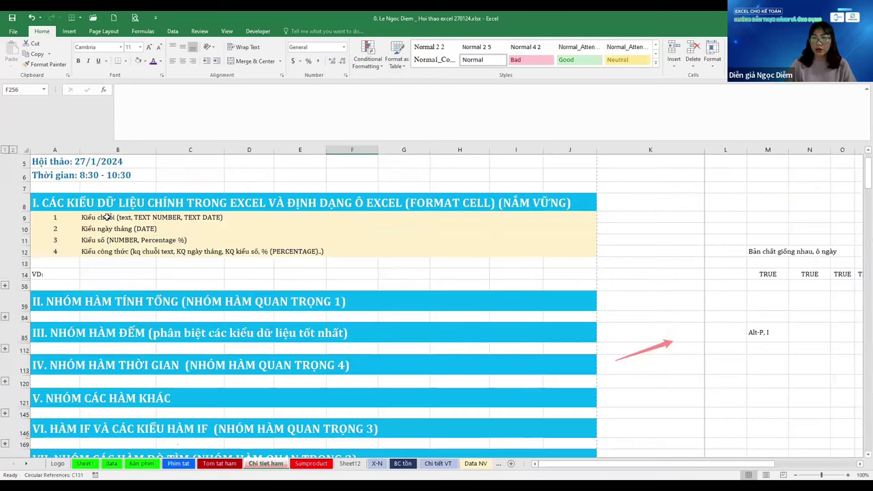
{"action": "scroll", "coordinate": [286, 307], "scroll_direction": "down", "scroll_amount": 5}
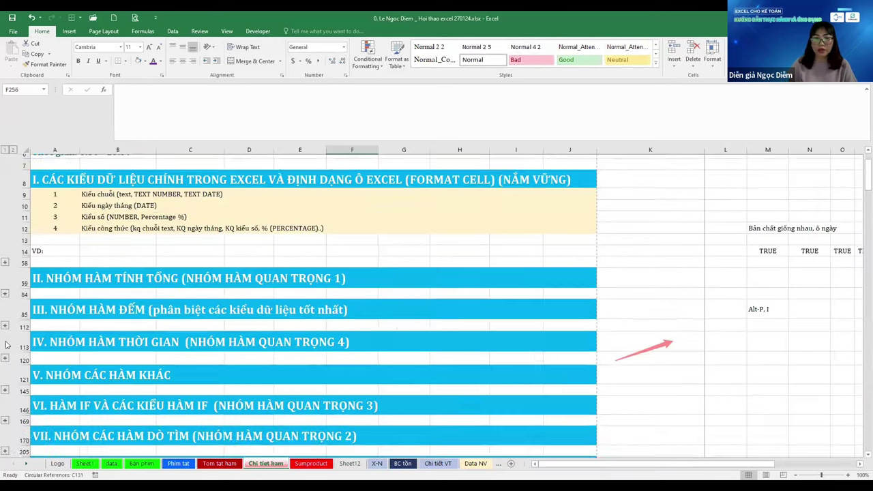
{"action": "left_click", "coordinate": [293, 348]}
{"action": "scroll", "coordinate": [273, 362], "scroll_direction": "down", "scroll_amount": 1}
{"action": "scroll", "coordinate": [233, 375], "scroll_direction": "down", "scroll_amount": 1}
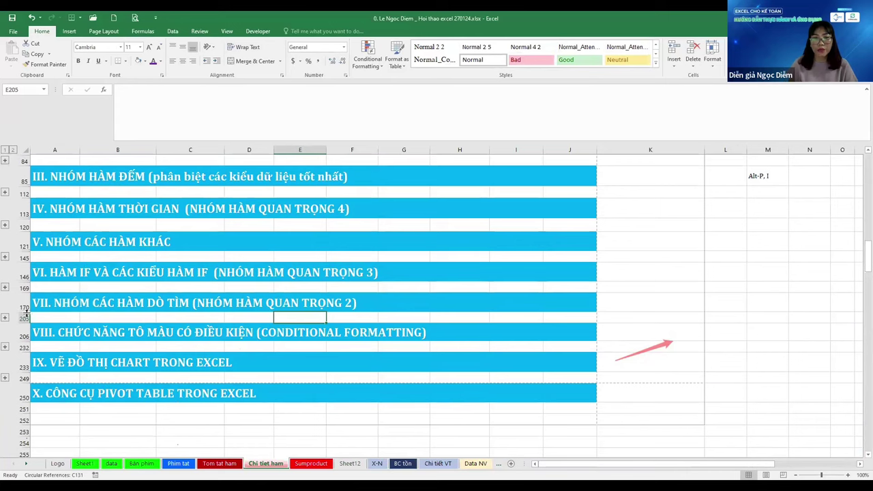
{"action": "left_click", "coordinate": [6, 318]}
{"action": "scroll", "coordinate": [341, 293], "scroll_direction": "down", "scroll_amount": 6}
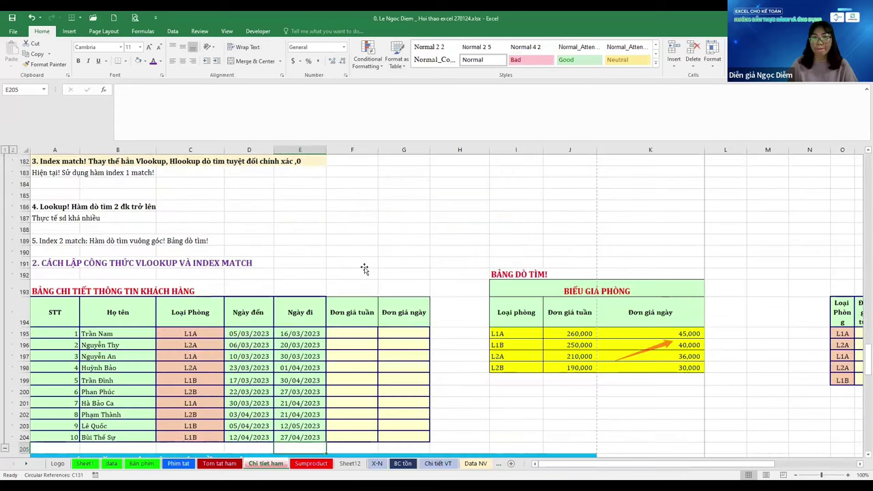
Autofit the room-price table's daily-price column K around row 195
{"action": "left_click", "coordinate": [364, 268]}
{"action": "scroll", "coordinate": [369, 259], "scroll_direction": "down", "scroll_amount": 3}
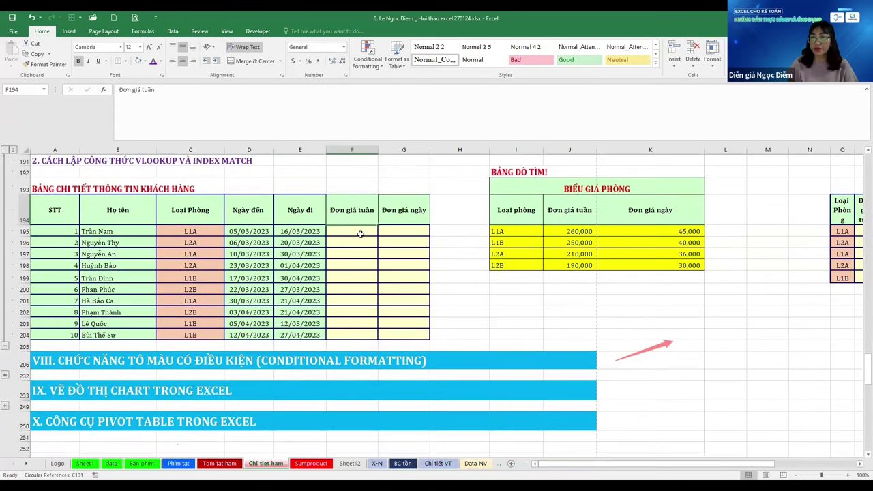
{"action": "left_click", "coordinate": [358, 231]}
{"action": "scroll", "coordinate": [499, 244], "scroll_direction": "up", "scroll_amount": 1}
{"action": "left_click", "coordinate": [636, 265]}
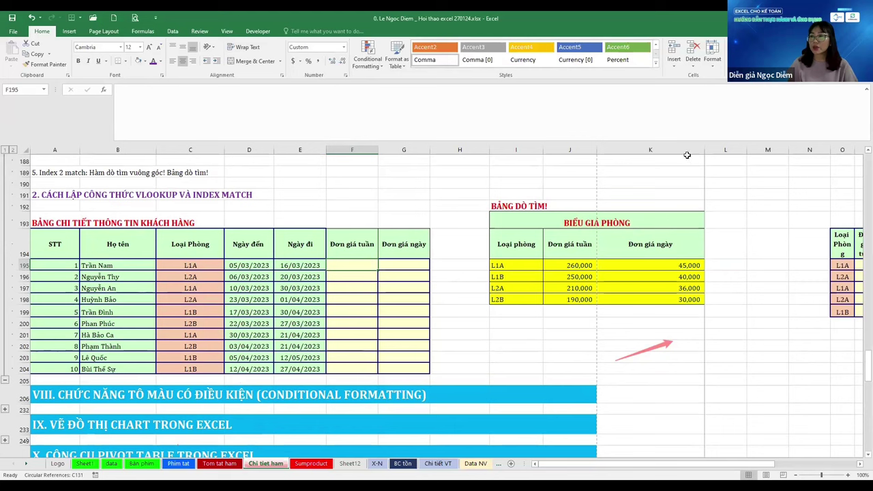
{"action": "double_click", "coordinate": [705, 150]}
{"action": "left_click", "coordinate": [394, 253]}
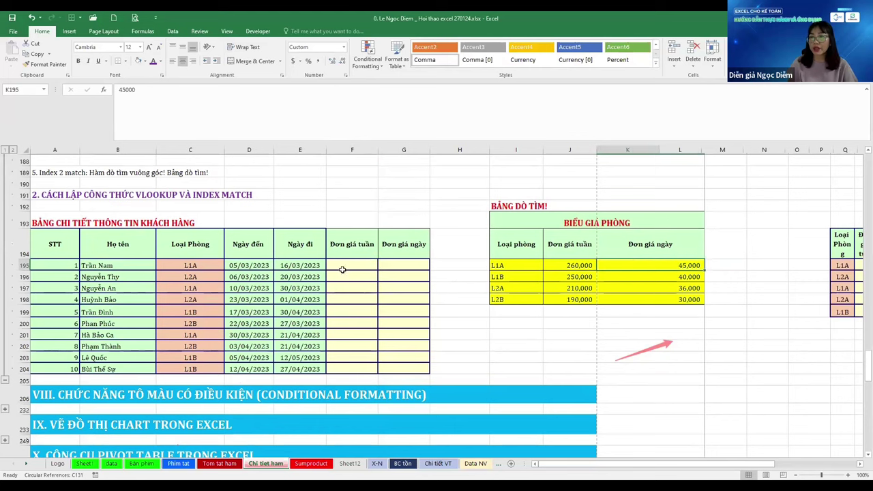
{"action": "left_click", "coordinate": [364, 261]}
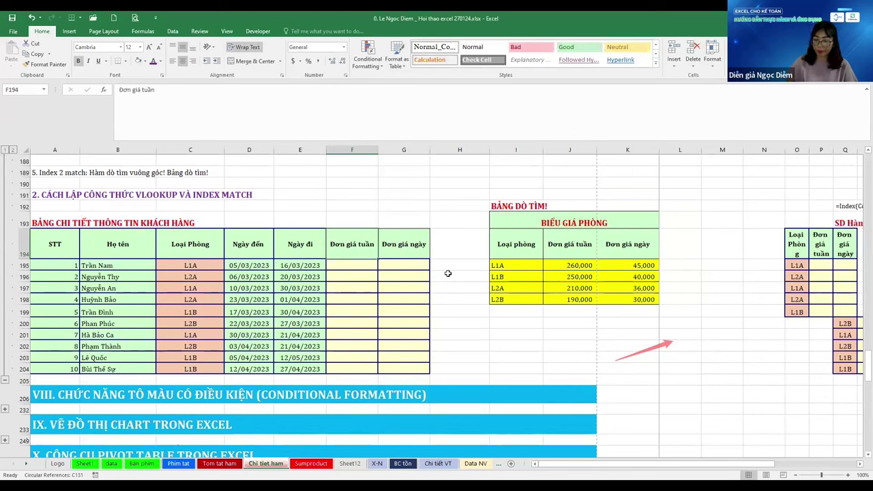
Enter =VLOOKUP($C195,$I$195:$K$198,2,0) in F195
{"action": "type", "text": "="}
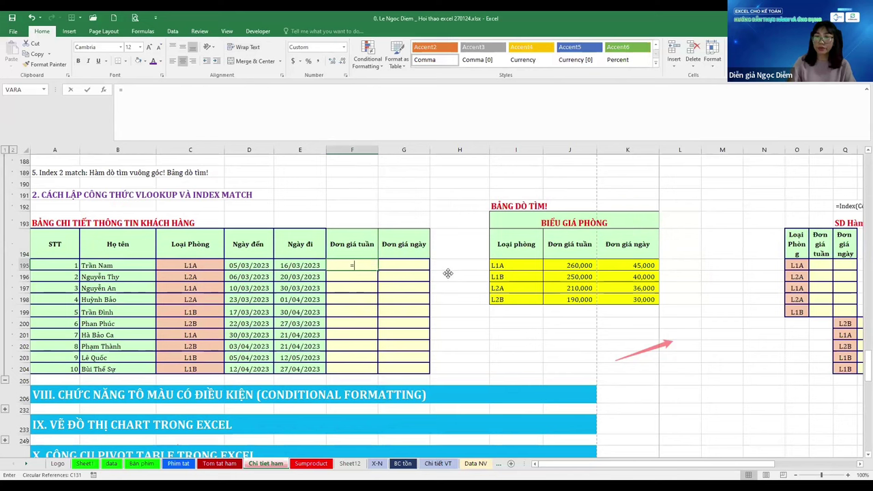
{"action": "type", "text": "VLOOKUP("}
{"action": "key", "text": "Left"}
{"action": "key", "text": "Left"}
{"action": "key", "text": "Left"}
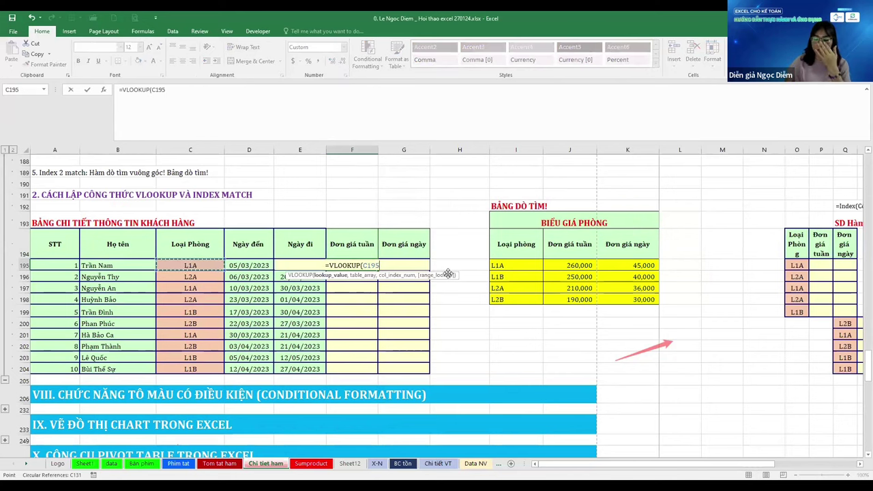
{"action": "key", "text": "F4"}
{"action": "key", "text": "F4"}
{"action": "key", "text": "F4"}
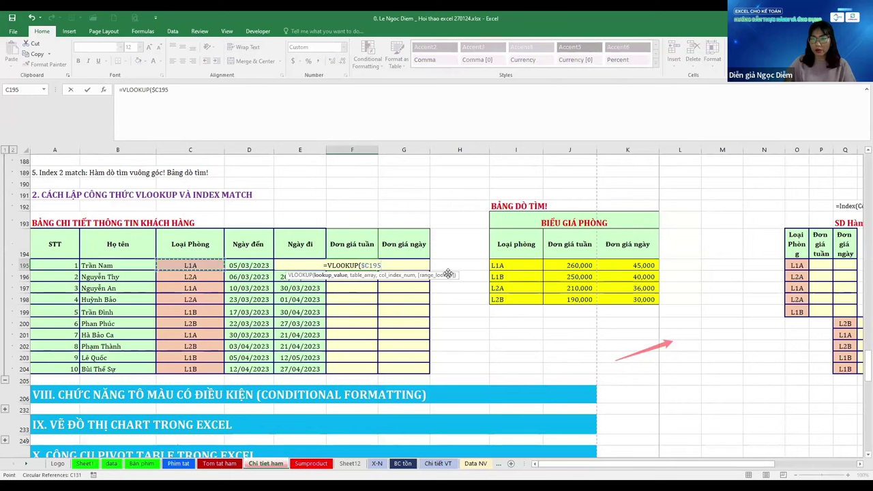
{"action": "type", "text": ","}
{"action": "key", "text": "Right"}
{"action": "key", "text": "Right"}
{"action": "key", "text": "Right"}
{"action": "key", "text": "ctrl+shift+Down"}
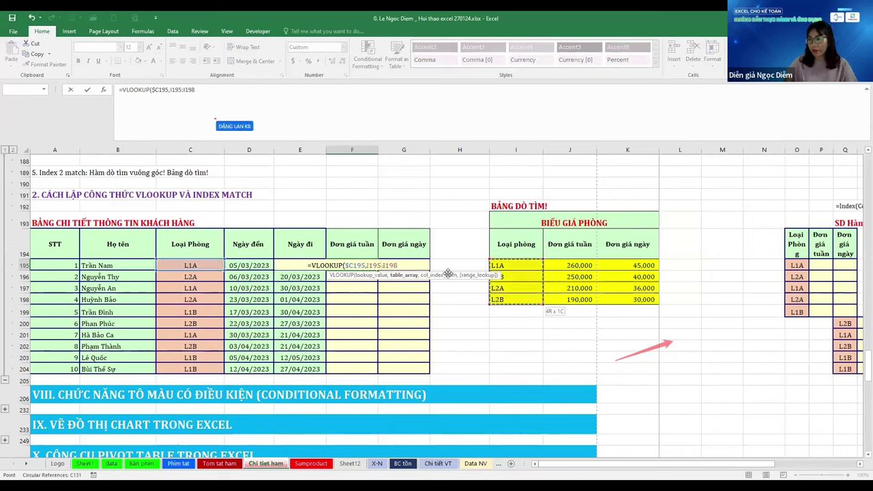
{"action": "key", "text": "ctrl+shift+Right"}
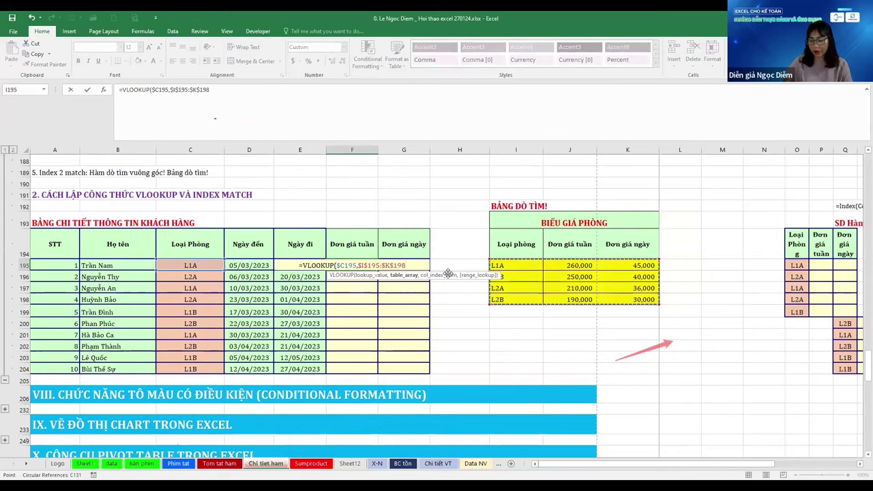
{"action": "key", "text": "F4"}
{"action": "type", "text": ","}
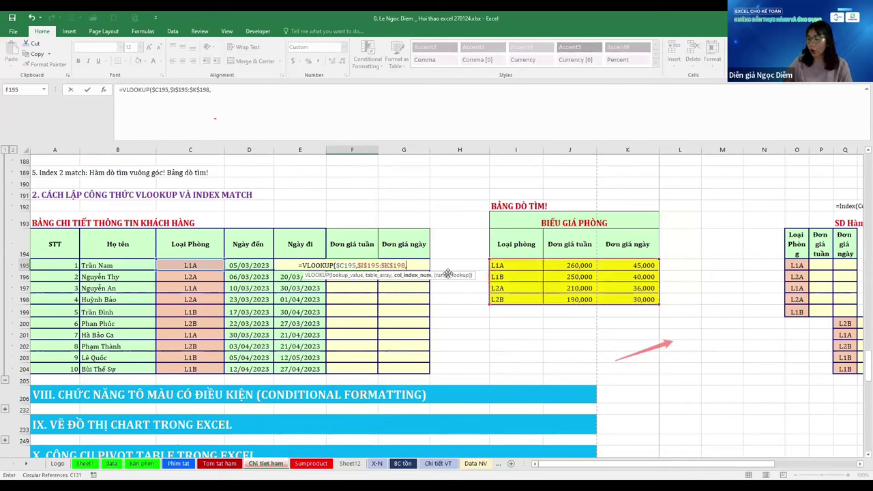
{"action": "type", "text": "2,0"}
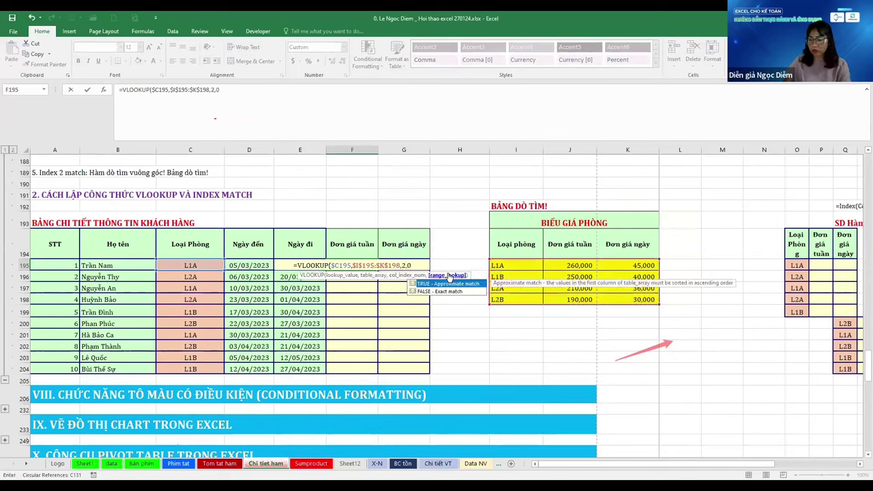
{"action": "key", "text": "ctrl+Return"}
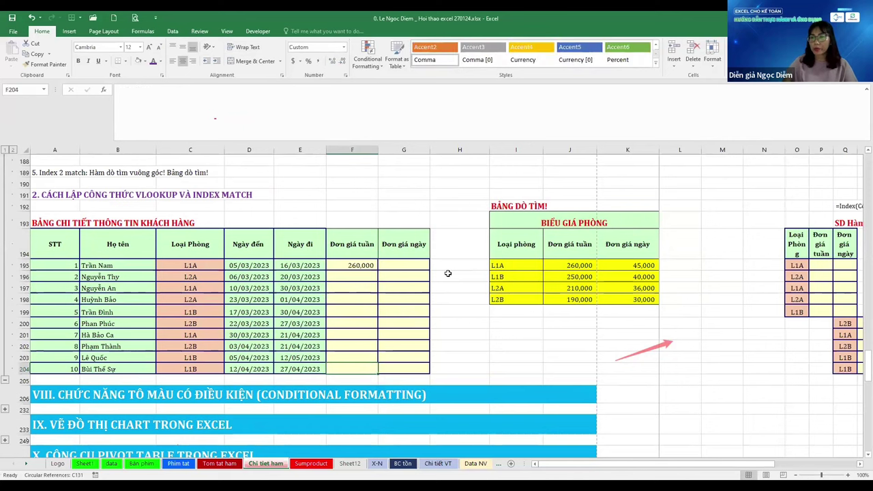
Fill the weekly-price formula down through F204
{"action": "key", "text": "ctrl+shift+Down"}
{"action": "key", "text": "ctrl+d"}
{"action": "key", "text": "Up"}
{"action": "key", "text": "Right"}
{"action": "key", "text": "Right"}
{"action": "key", "text": "Right"}
{"action": "key", "text": "Down"}
{"action": "key", "text": "Down"}
{"action": "key", "text": "Down"}
{"action": "key", "text": "Down"}
{"action": "key", "text": "Down"}
{"action": "key", "text": "Down"}
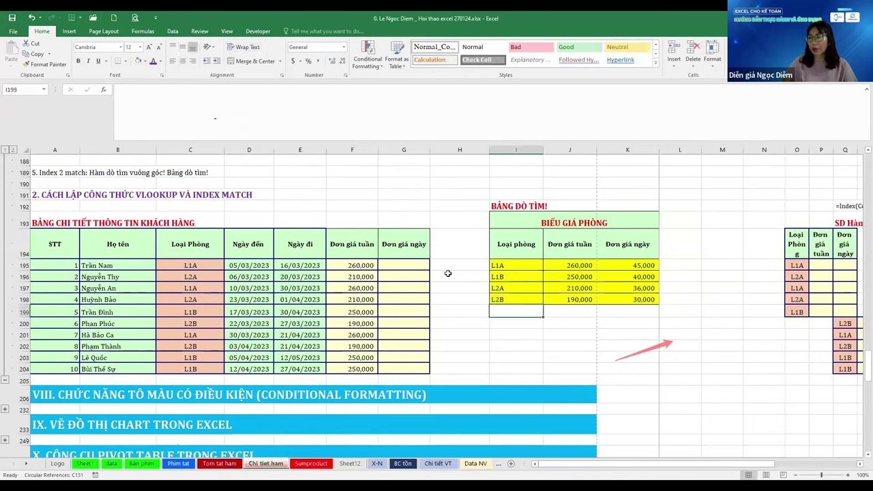
Number the price table's columns 1, 2, 3 in I200:K200 using a +1 counting formula
{"action": "type", "text": "1"}
{"action": "key", "text": "Right"}
{"action": "type", "text": "+"}
{"action": "key", "text": "Left"}
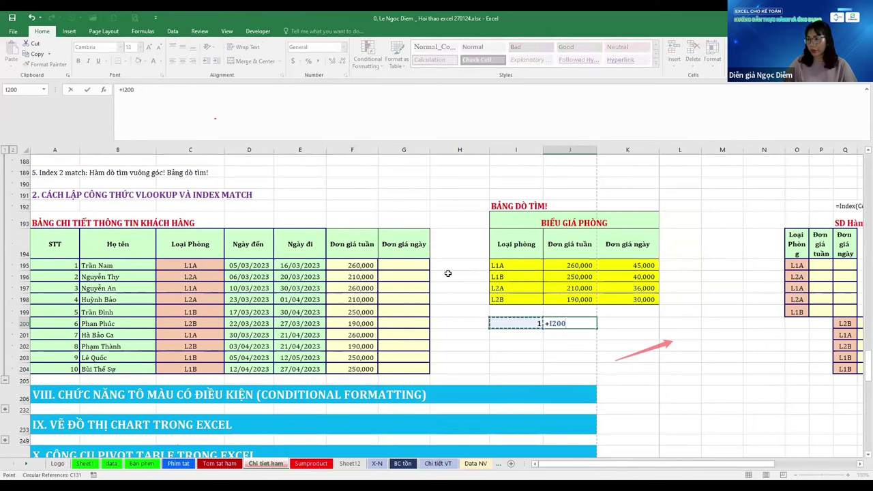
{"action": "type", "text": "+1"}
{"action": "key", "text": "ctrl+Return"}
{"action": "key", "text": "shift+Right"}
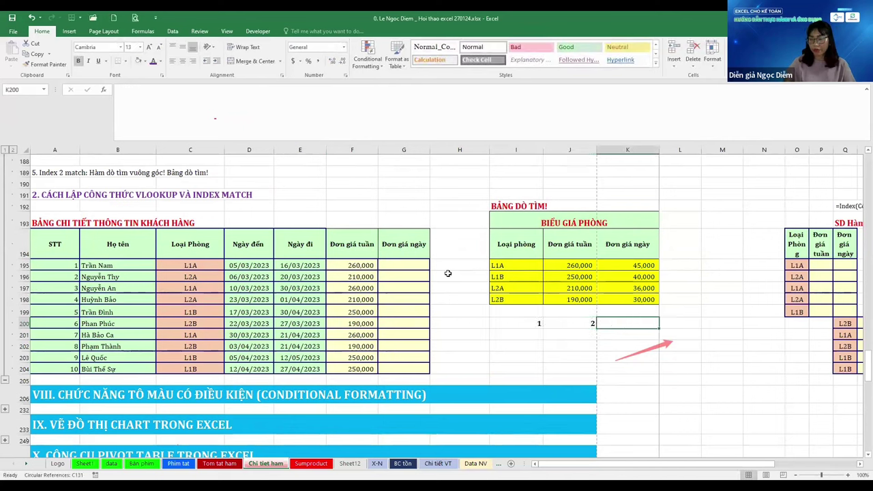
{"action": "key", "text": "ctrl+r"}
{"action": "key", "text": "Left"}
{"action": "key", "text": "Left"}
{"action": "key", "text": "Left"}
Paste the VLOOKUP formula into G195 and reopen it for editing
{"action": "key", "text": "Up"}
{"action": "key", "text": "Up"}
{"action": "key", "text": "Up"}
{"action": "key", "text": "Up"}
{"action": "key", "text": "Up"}
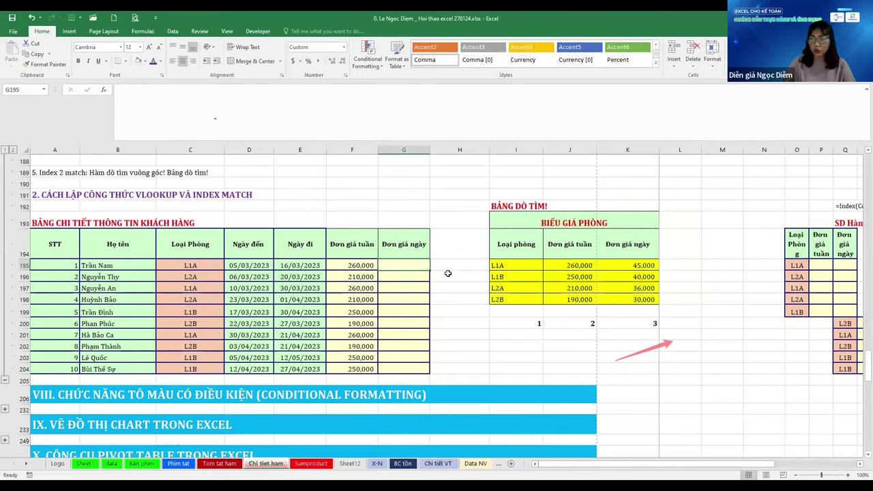
{"action": "key", "text": "ctrl+v"}
{"action": "key", "text": "F2"}
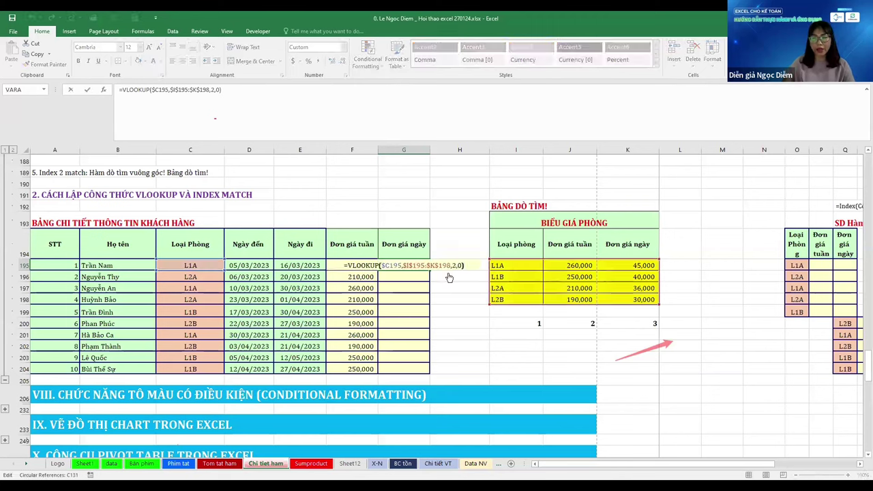
Change G195's column index to 3 and fill the daily-price lookup down to G204
{"action": "key", "text": "Left"}
{"action": "key", "text": "Left"}
{"action": "key", "text": "Left"}
{"action": "key", "text": "Left"}
{"action": "key", "text": "BackSpace"}
{"action": "type", "text": "3"}
{"action": "key", "text": "Return"}
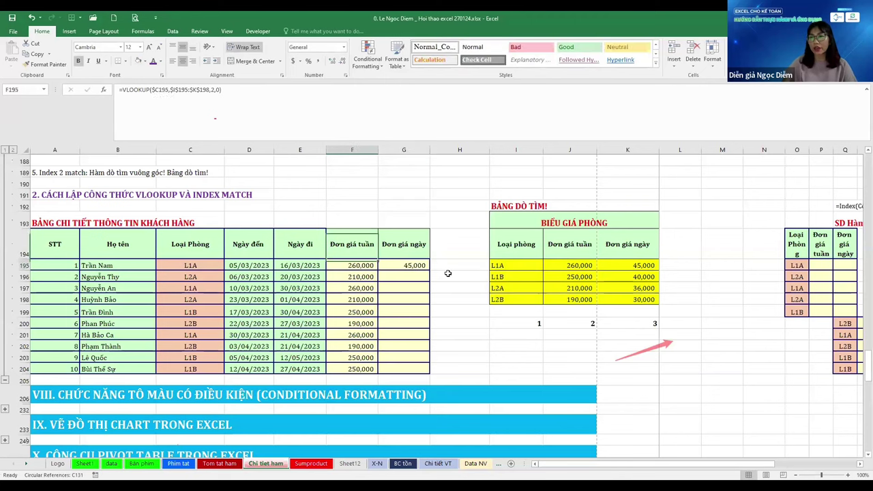
{"action": "key", "text": "ctrl+Down"}
{"action": "key", "text": "ctrl+shift+Up"}
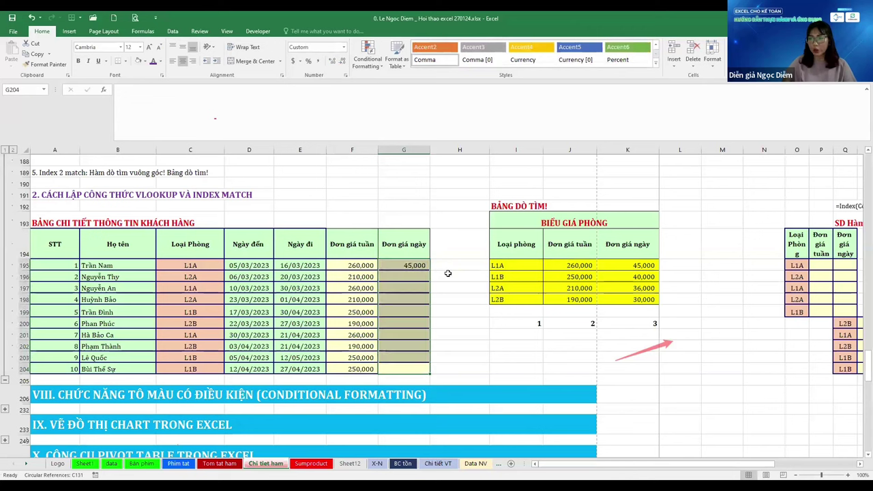
{"action": "key", "text": "ctrl+d"}
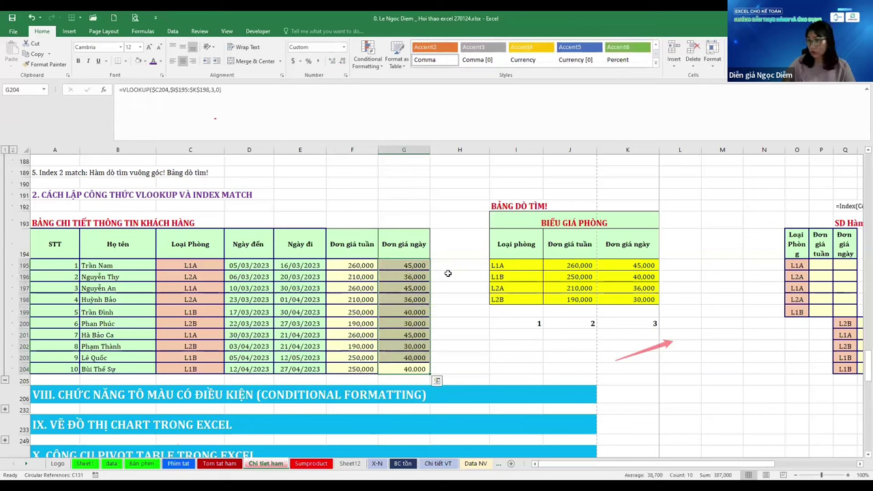
{"action": "key", "text": "ctrl+Up"}
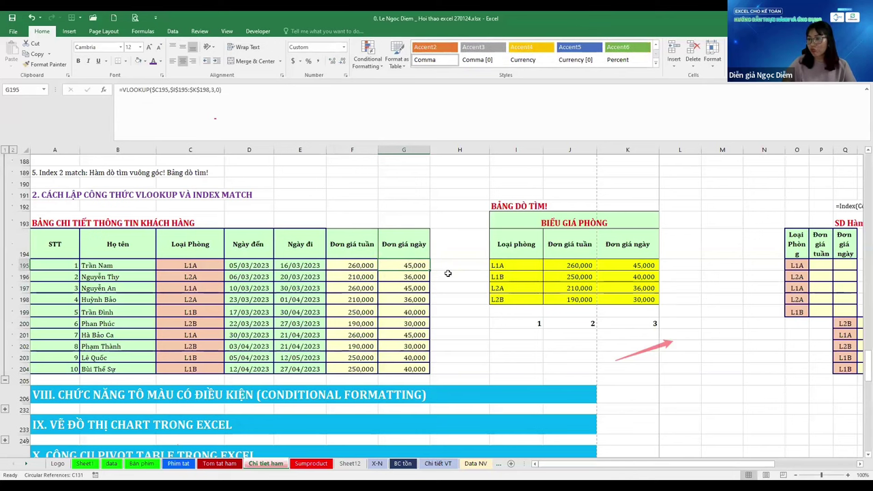
Compare the F195 weekly-price formula with the price table, ending at the INDEX MATCH table
{"action": "key", "text": "Left"}
{"action": "key", "text": "Left"}
{"action": "key", "text": "Right"}
{"action": "key", "text": "Right"}
{"action": "key", "text": "Left"}
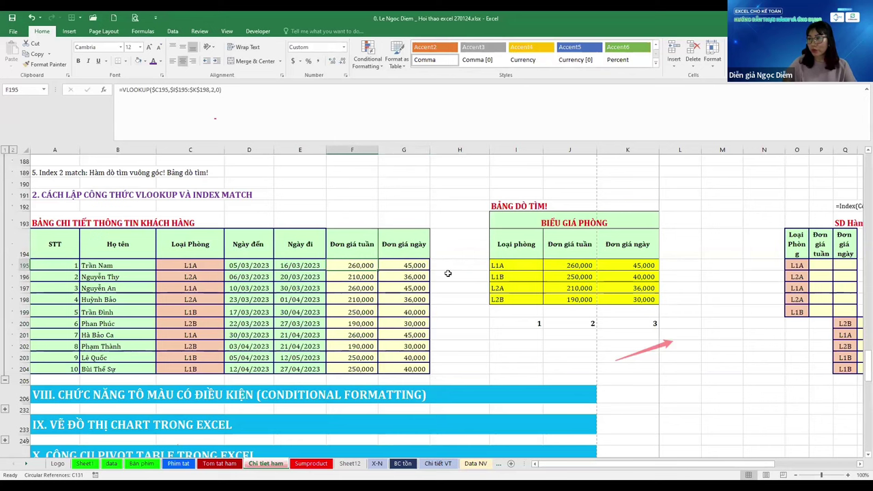
{"action": "key", "text": "Right"}
{"action": "key", "text": "Right"}
{"action": "key", "text": "Right"}
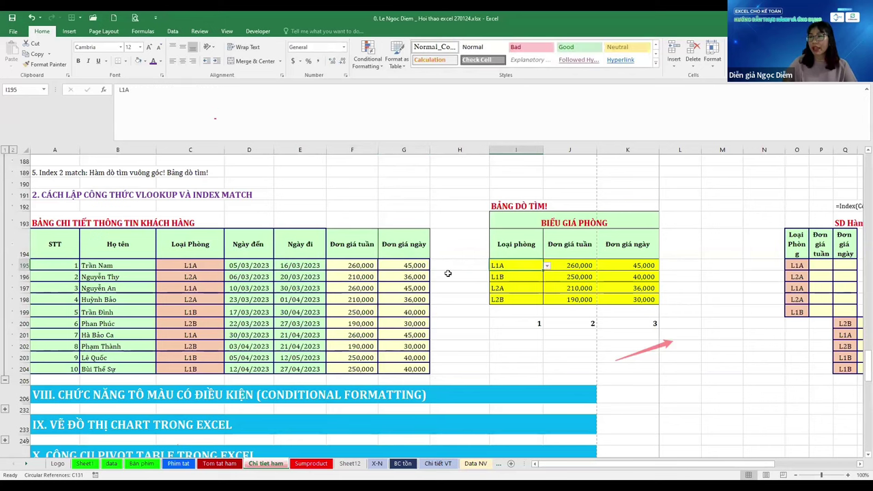
{"action": "key", "text": "Left"}
{"action": "key", "text": "Left"}
{"action": "key", "text": "Left"}
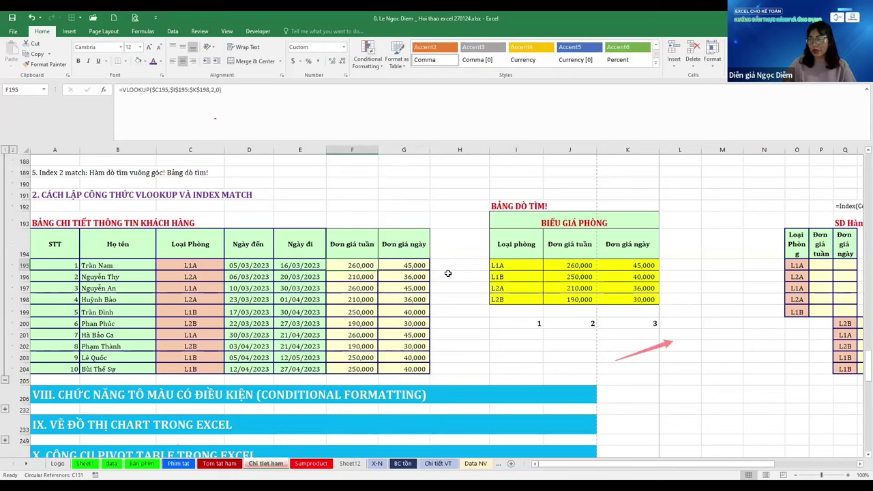
{"action": "key", "text": "Right"}
{"action": "key", "text": "Right"}
{"action": "key", "text": "Right"}
{"action": "key", "text": "Right"}
{"action": "key", "text": "Right"}
{"action": "key", "text": "Right"}
{"action": "key", "text": "Right"}
{"action": "key", "text": "Right"}
{"action": "key", "text": "Right"}
{"action": "key", "text": "Right"}
{"action": "key", "text": "Right"}
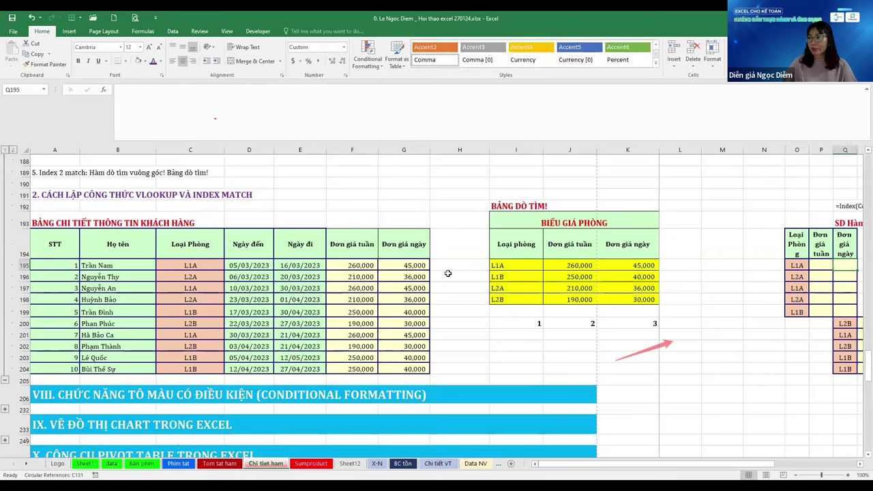
Move the five loose room-type rows from Q200:S204 into O200:Q204
{"action": "scroll", "coordinate": [447, 274], "scroll_direction": "right", "scroll_amount": 3}
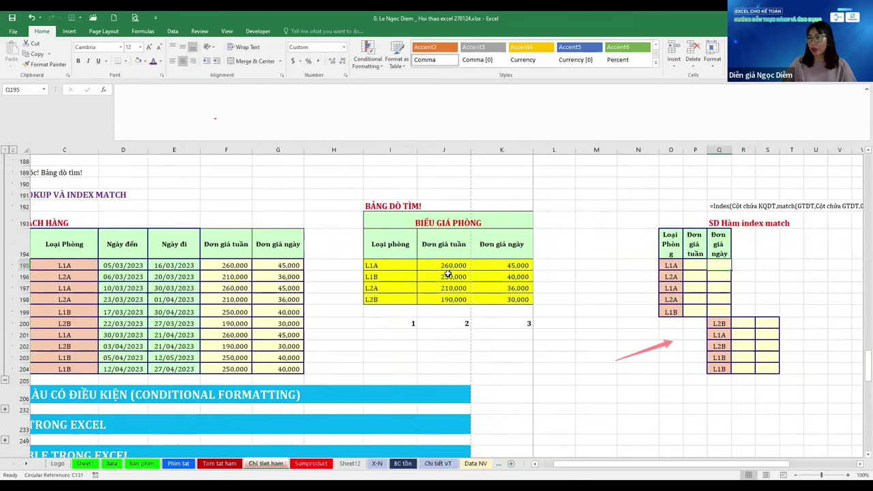
{"action": "key", "text": "Down"}
{"action": "key", "text": "Down"}
{"action": "key", "text": "Down"}
{"action": "key", "text": "Down"}
{"action": "key", "text": "Down"}
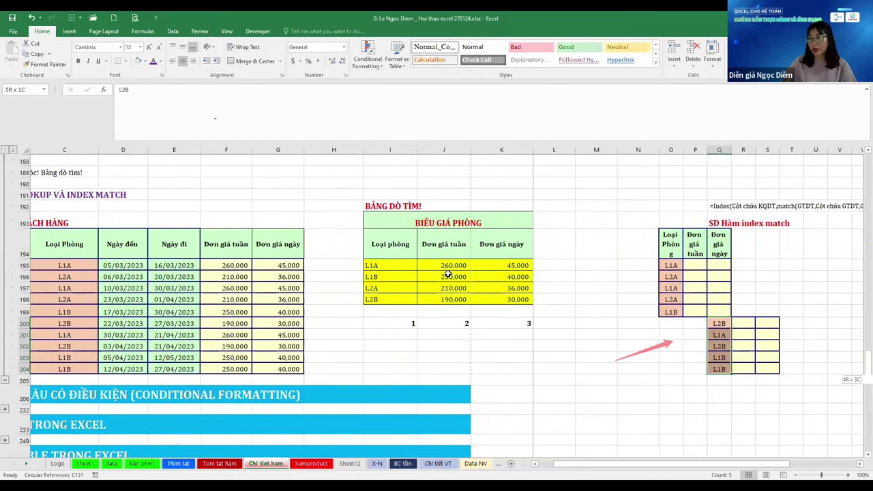
{"action": "scroll", "coordinate": [448, 273], "scroll_direction": "right", "scroll_amount": 6}
{"action": "key", "text": "shift+Down"}
{"action": "key", "text": "shift+Down"}
{"action": "key", "text": "shift+Down"}
{"action": "key", "text": "shift+Down"}
{"action": "key", "text": "shift+Right"}
{"action": "key", "text": "shift+Right"}
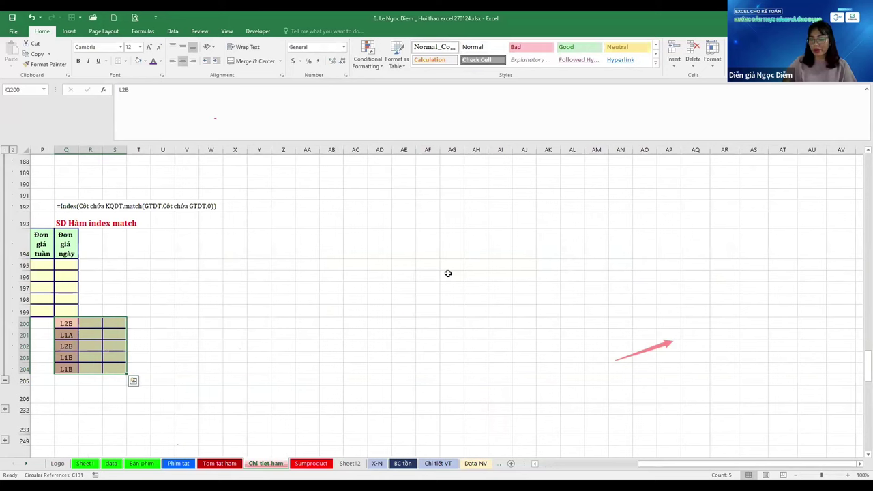
{"action": "key", "text": "ctrl+c"}
{"action": "key", "text": "Left"}
{"action": "key", "text": "Left"}
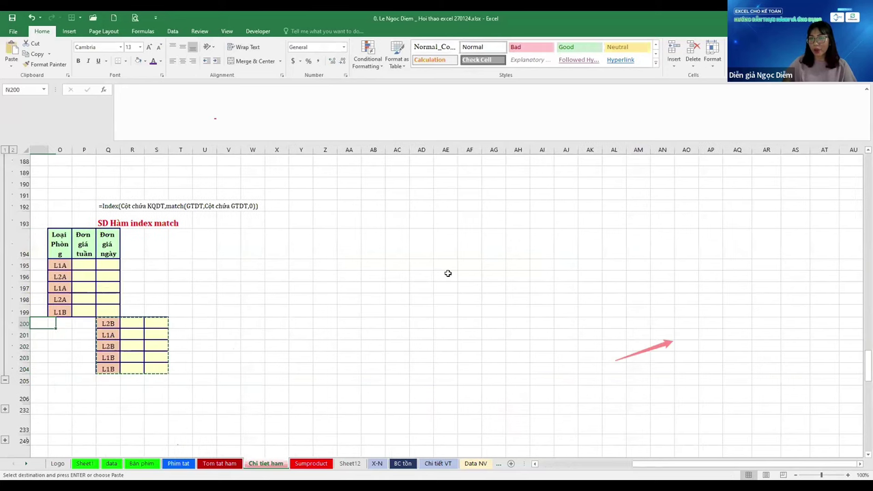
{"action": "key", "text": "ctrl+v"}
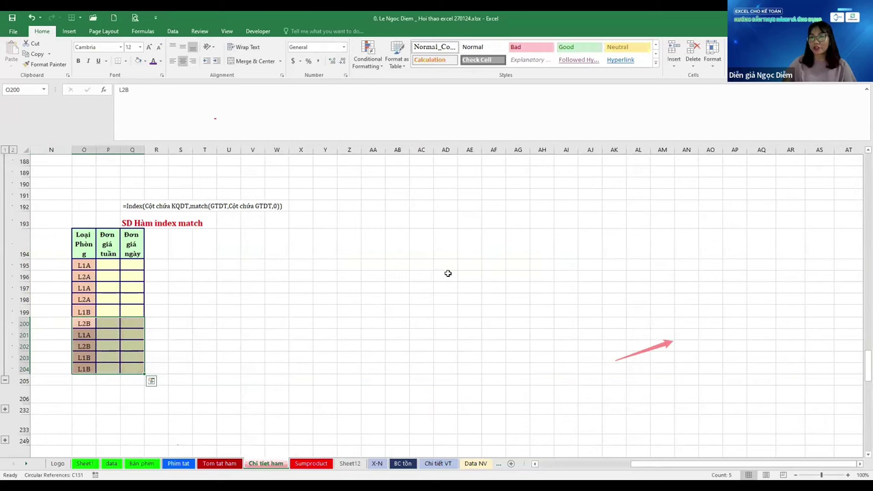
Widen columns O and P of the INDEX MATCH table
{"action": "key", "text": "Left"}
{"action": "key", "text": "Left"}
{"action": "key", "text": "Left"}
{"action": "key", "text": "Left"}
{"action": "key", "text": "Left"}
{"action": "key", "text": "Left"}
{"action": "key", "text": "Right"}
{"action": "key", "text": "Right"}
{"action": "key", "text": "Right"}
{"action": "key", "text": "Right"}
{"action": "key", "text": "Right"}
{"action": "key", "text": "Right"}
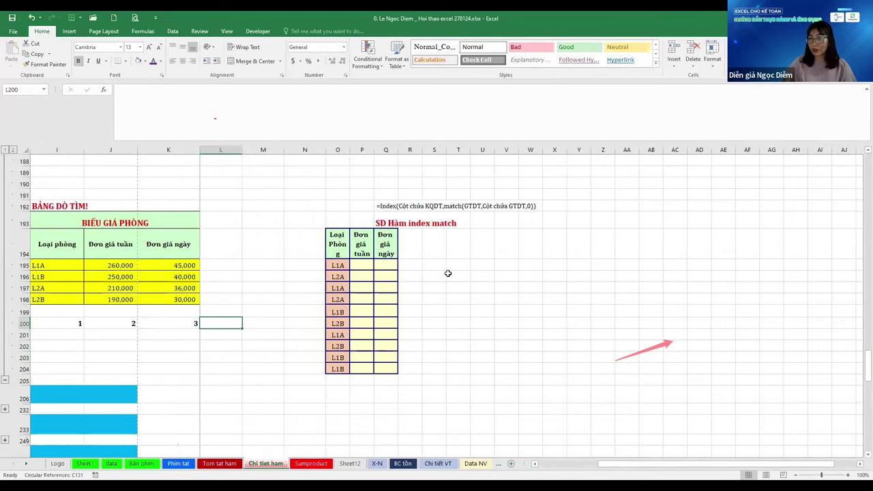
{"action": "key", "text": "Up"}
{"action": "key", "text": "Up"}
{"action": "key", "text": "Up"}
{"action": "key", "text": "Up"}
{"action": "key", "text": "Up"}
{"action": "key", "text": "Up"}
{"action": "key", "text": "Down"}
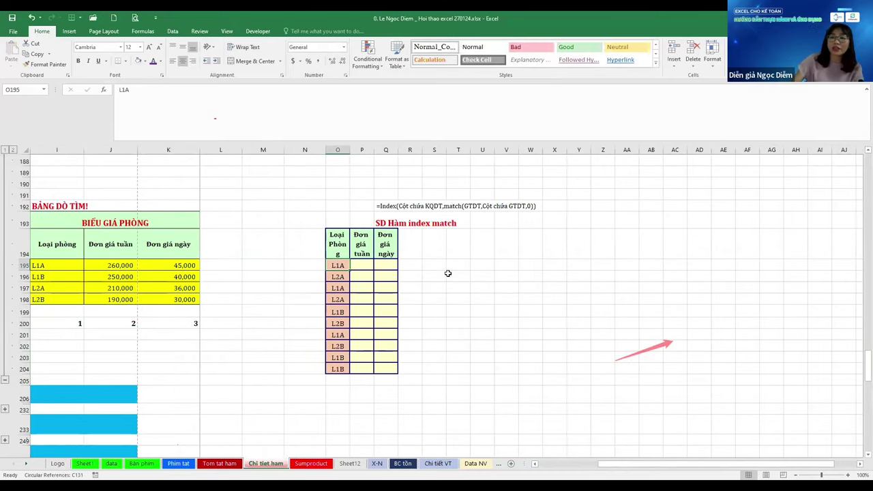
{"action": "left_click_drag", "start_coordinate": [338, 150], "coordinate": [422, 149]}
{"action": "left_click", "coordinate": [457, 214]}
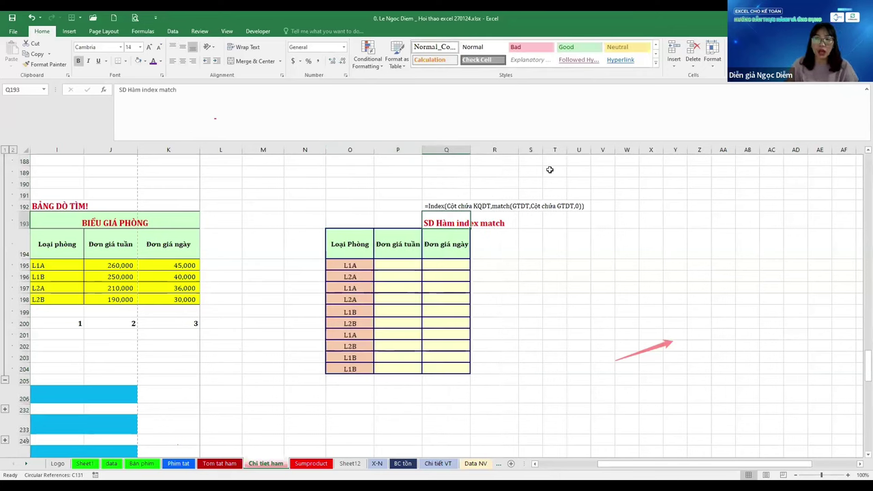
Move the INDEX MATCH title and formula note from Q192:Q193 to O192
{"action": "key", "text": "Up"}
{"action": "key", "text": "shift+Down"}
{"action": "key", "text": "ctrl+c"}
{"action": "key", "text": "Left"}
{"action": "key", "text": "Left"}
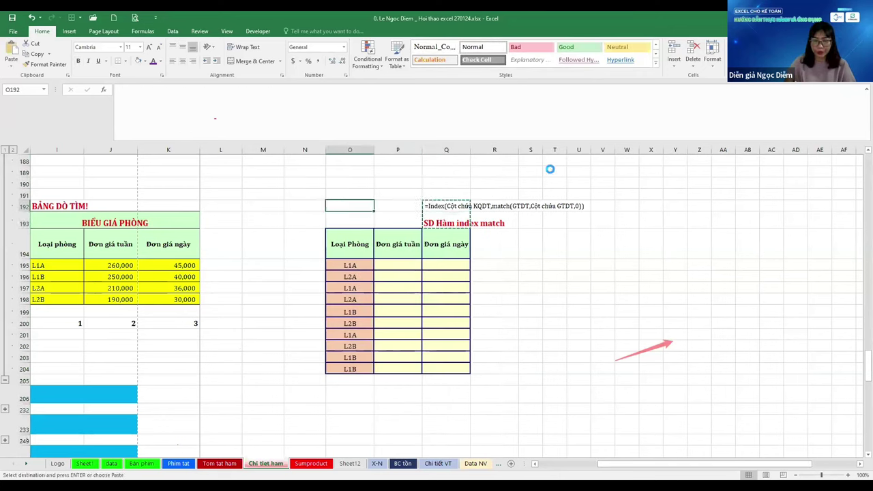
{"action": "key", "text": "ctrl+v"}
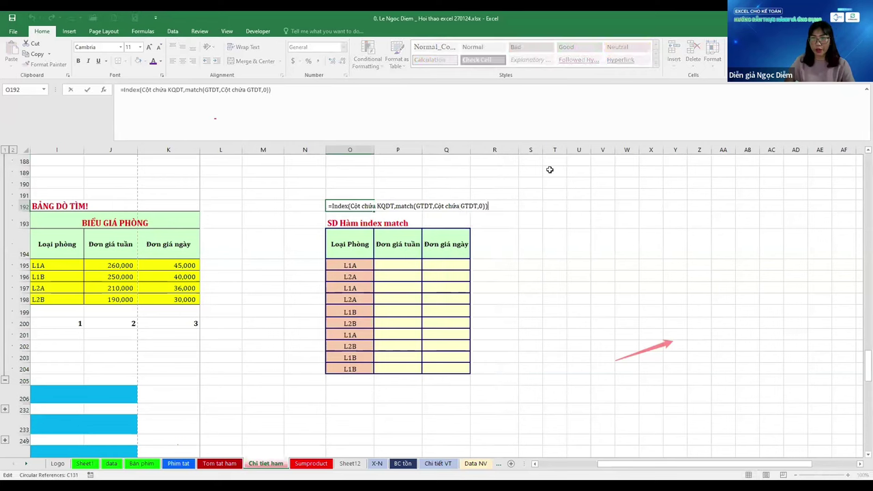
Start an entry in P195 reading =index(cọt chua KQDT
{"action": "key", "text": "Down"}
{"action": "key", "text": "Down"}
{"action": "key", "text": "Down"}
{"action": "key", "text": "Right"}
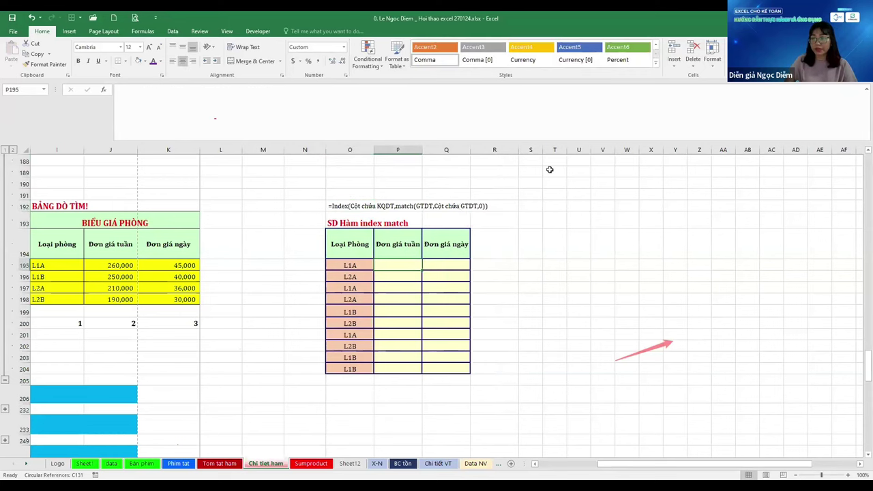
{"action": "type", "text": "="}
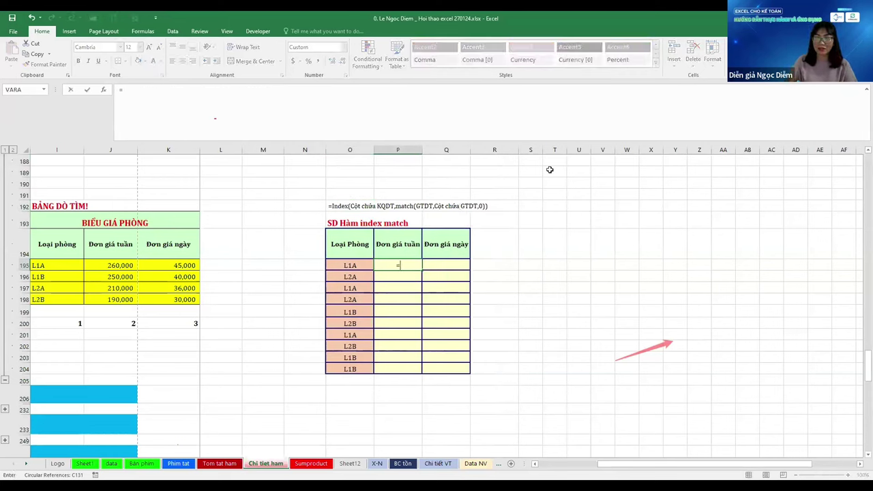
{"action": "type", "text": "index"}
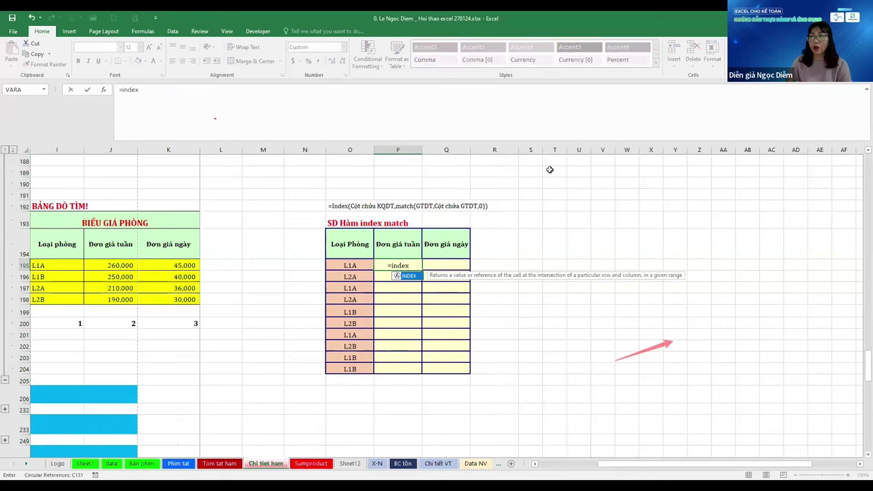
{"action": "type", "text": "("}
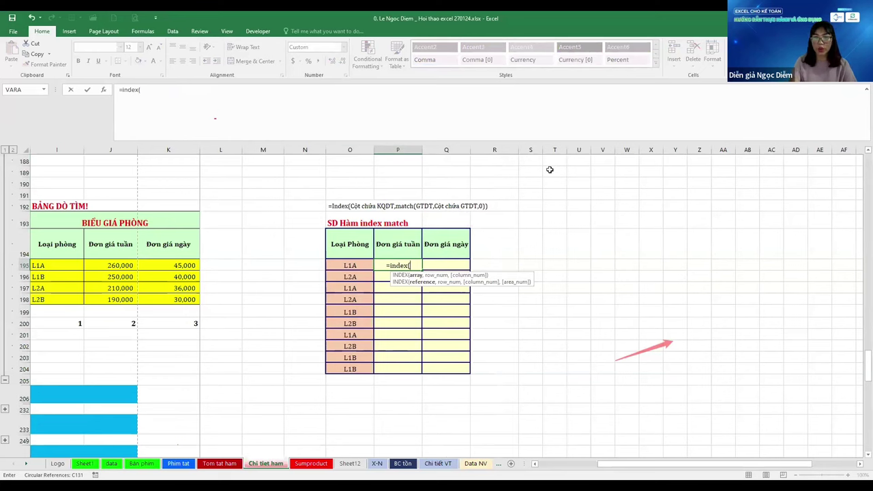
{"action": "type", "text": "cọt chua KQDT"}
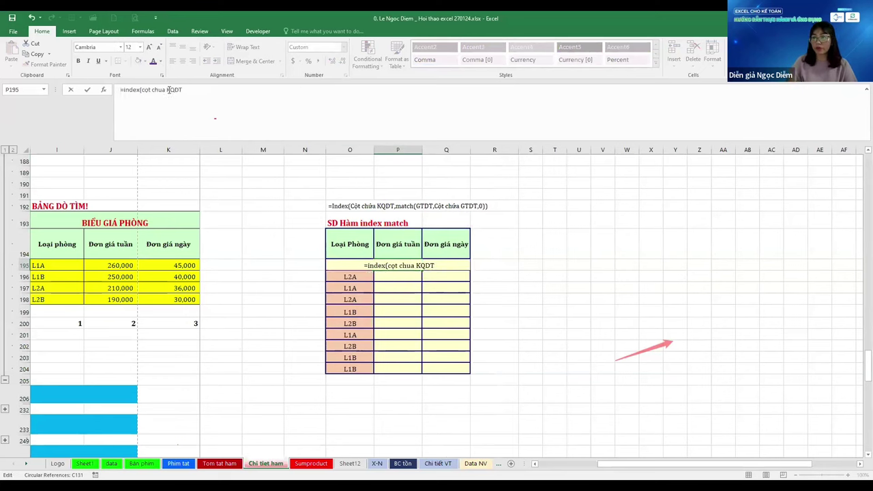
{"action": "key", "text": "Left"}
{"action": "key", "text": "Left"}
{"action": "key", "text": "Left"}
{"action": "key", "text": "Left"}
{"action": "key", "text": "Left"}
{"action": "key", "text": "Left"}
{"action": "key", "text": "Left"}
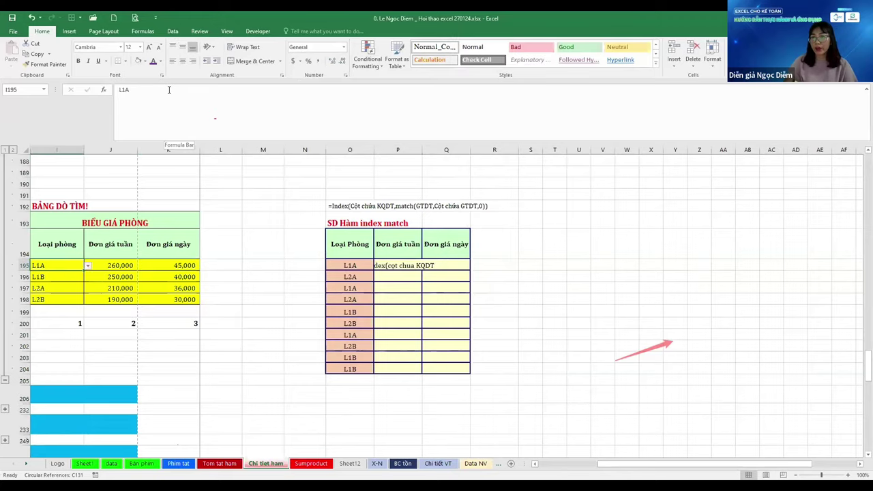
{"action": "key", "text": "Right"}
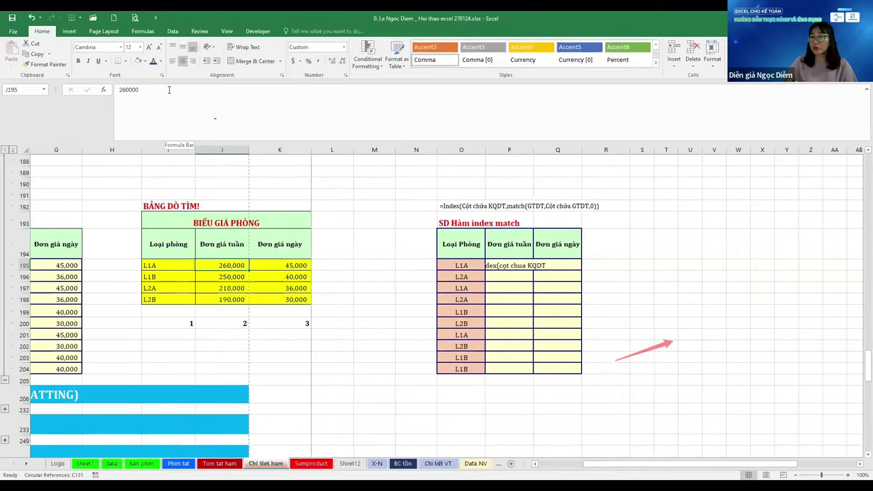
Label J199 'Cột Chứa KQDT J195:J198' and make row 199 tall enough to show it
{"action": "key", "text": "Down"}
{"action": "key", "text": "Down"}
{"action": "key", "text": "Down"}
{"action": "key", "text": "Down"}
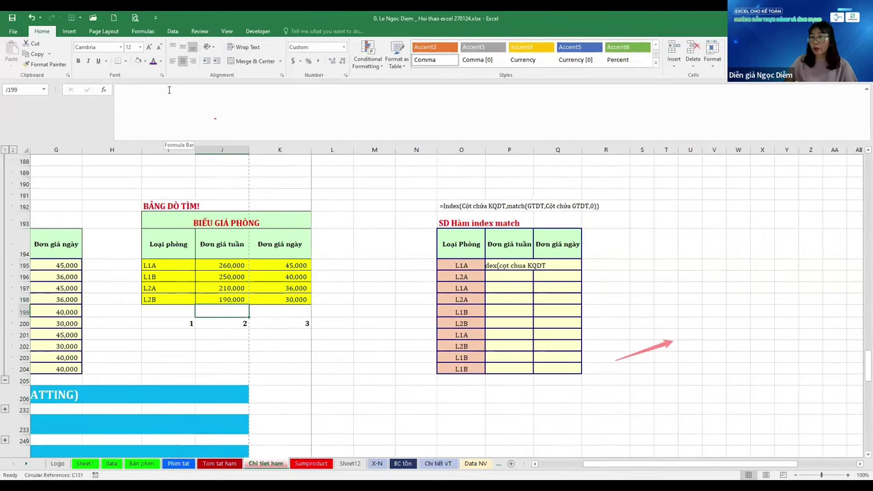
{"action": "type", "text": "Co"}
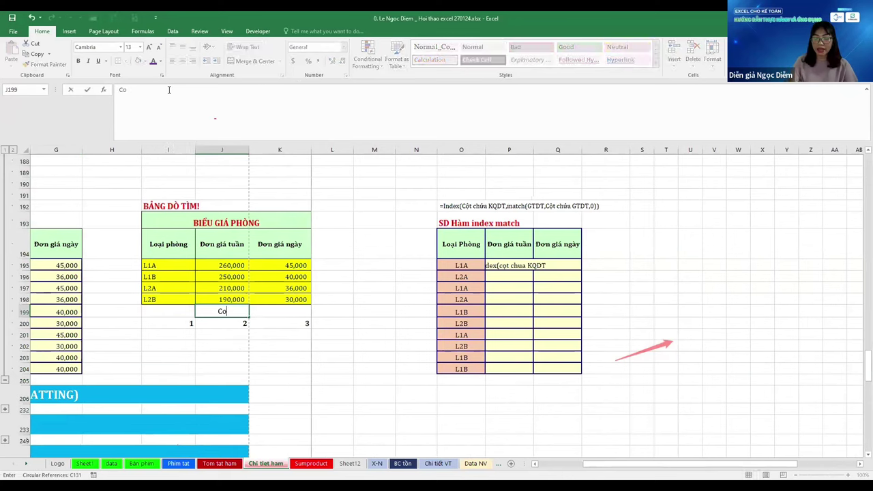
{"action": "type", "text": "t Chứa KQ"}
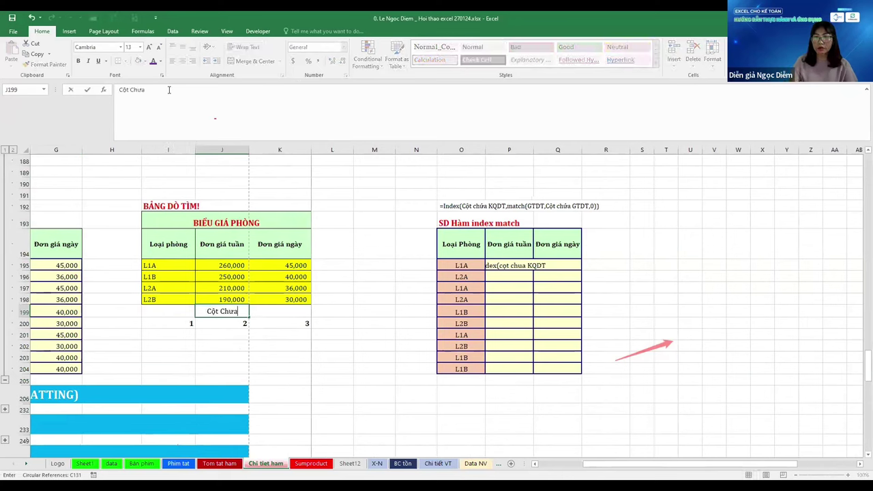
{"action": "type", "text": "DT"}
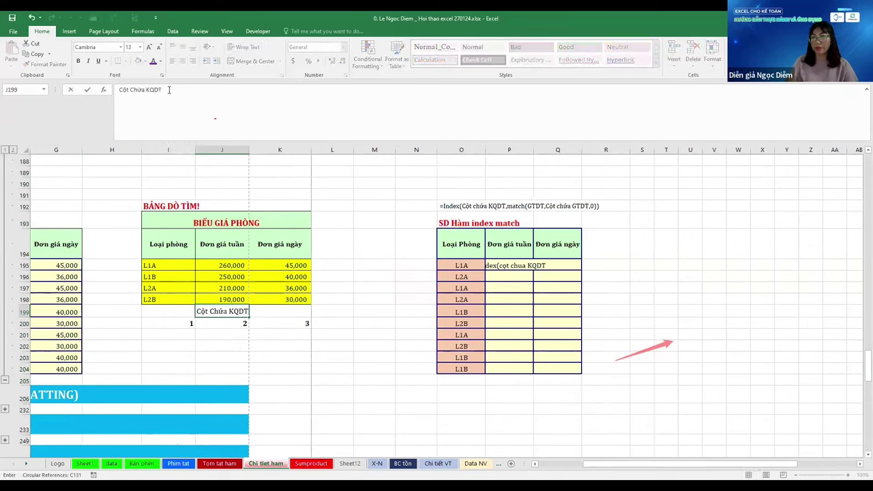
{"action": "key", "text": "ctrl+Return"}
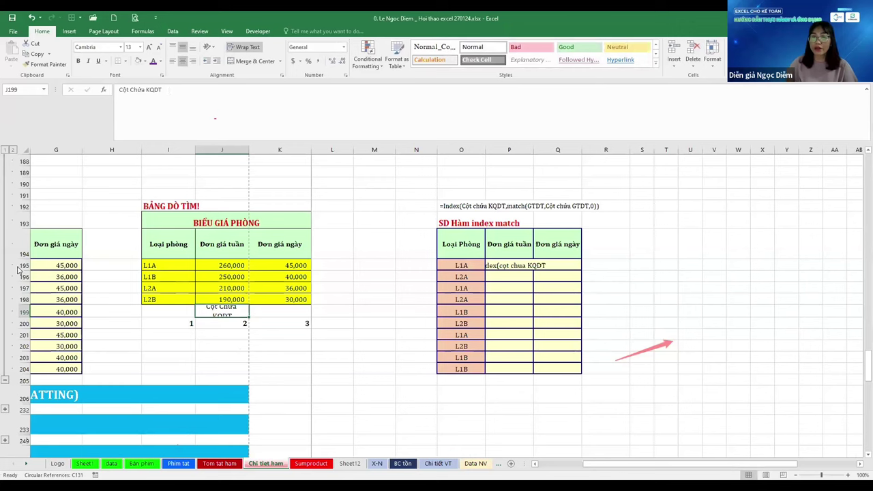
{"action": "left_click_drag", "start_coordinate": [25, 317], "coordinate": [24, 336]}
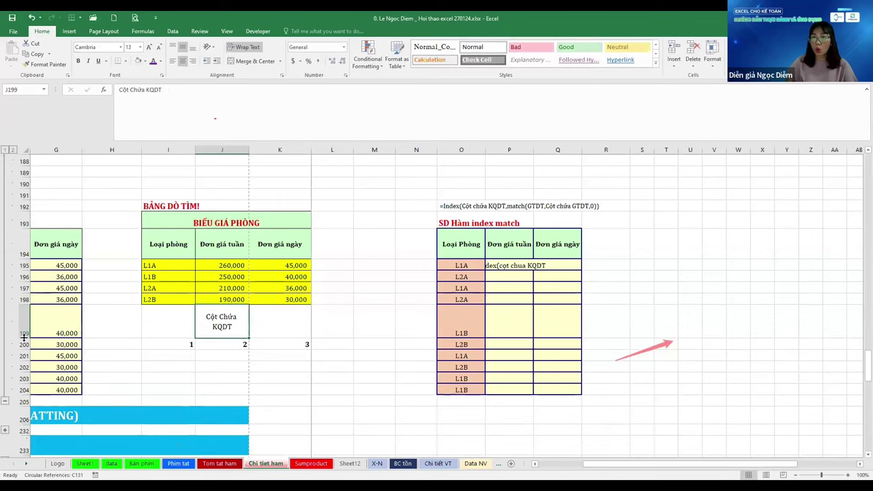
{"action": "key", "text": "Up"}
{"action": "key", "text": "Up"}
{"action": "key", "text": "Up"}
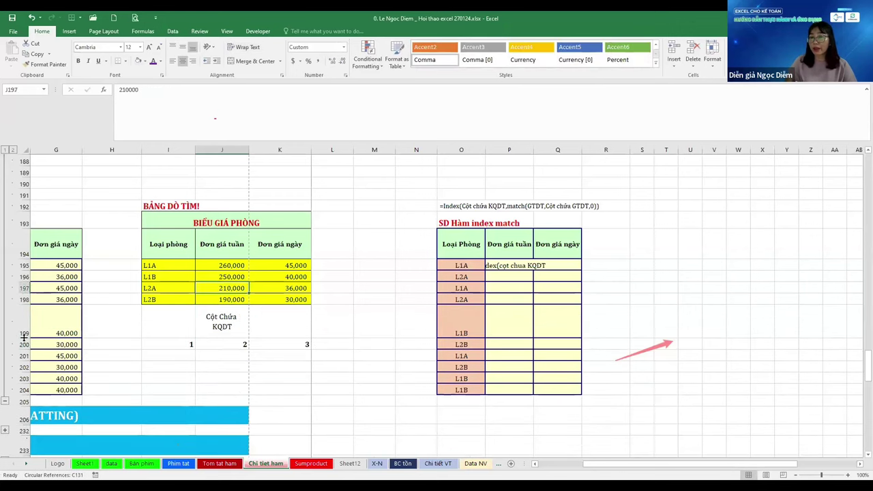
{"action": "key", "text": "Up"}
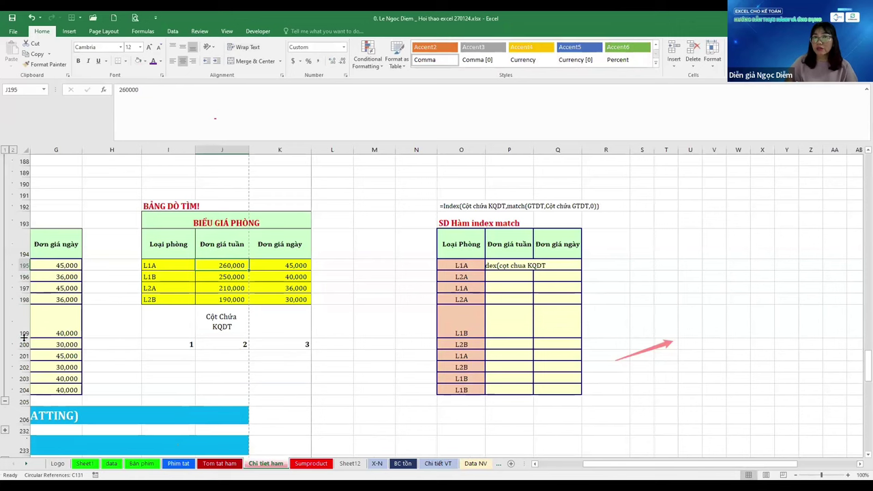
{"action": "key", "text": "Down"}
{"action": "key", "text": "Down"}
{"action": "key", "text": "Down"}
{"action": "key", "text": "Down"}
{"action": "key", "text": "Up"}
{"action": "key", "text": "Up"}
{"action": "key", "text": "Up"}
{"action": "key", "text": "Up"}
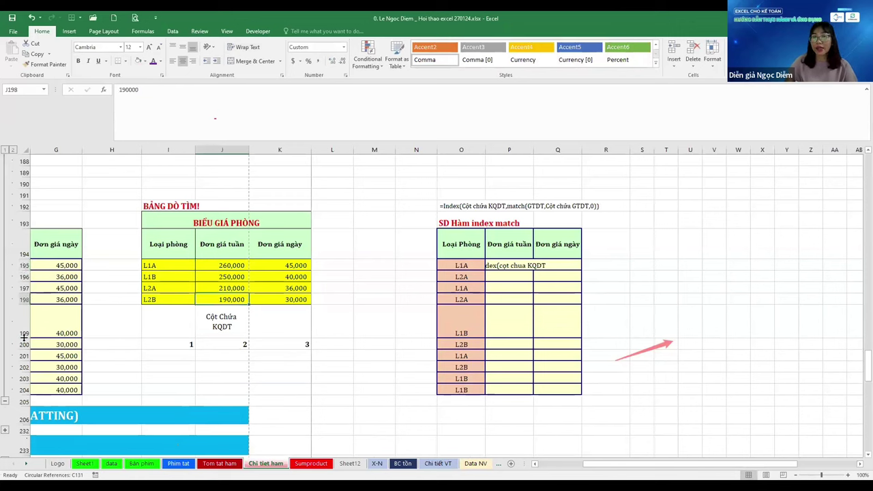
{"action": "key", "text": "Down"}
{"action": "key", "text": "Down"}
{"action": "key", "text": "Down"}
{"action": "key", "text": "Down"}
{"action": "key", "text": "F2"}
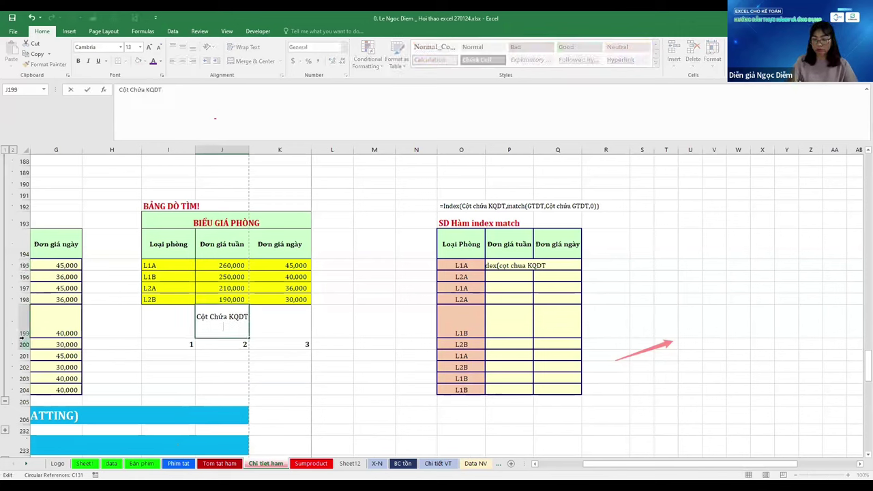
{"action": "type", "text": "J1"}
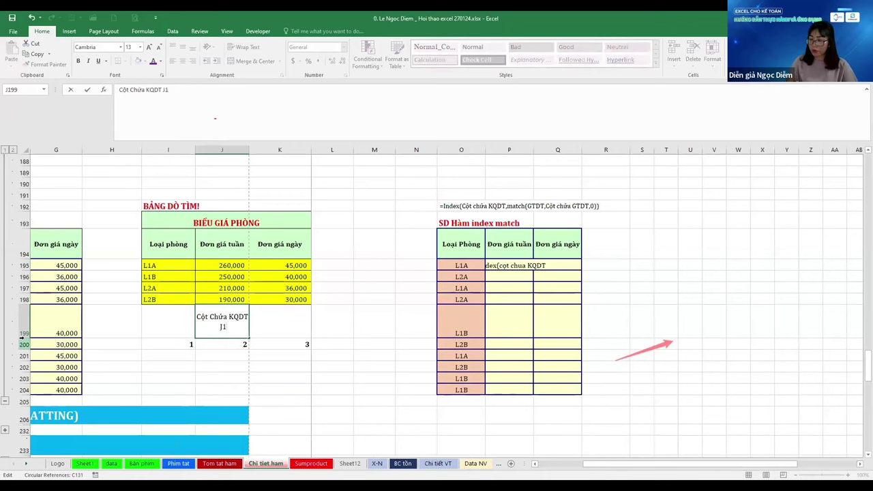
{"action": "type", "text": "95:J"}
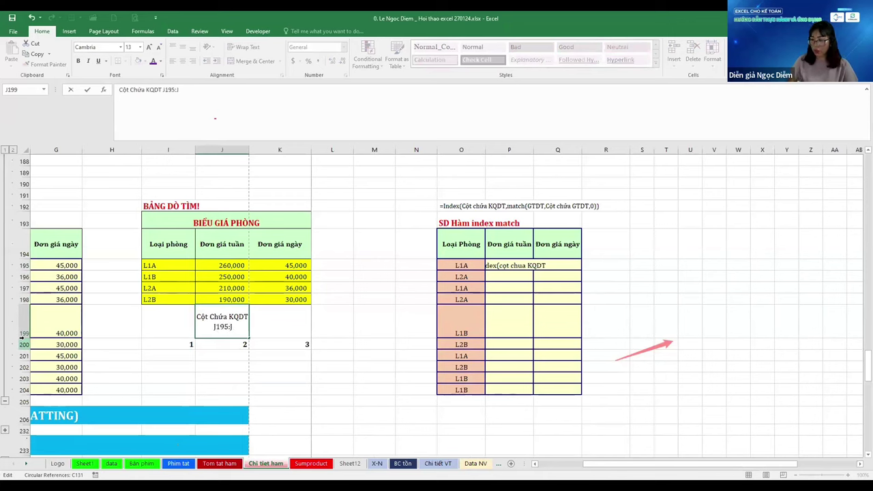
{"action": "type", "text": "198"}
{"action": "key", "text": "ctrl+Return"}
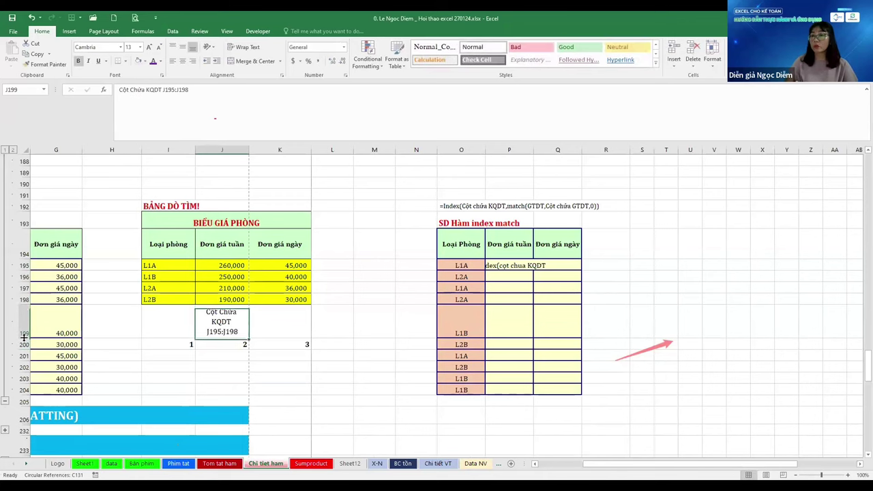
Copy the J199 label into I199 and open it for editing
{"action": "key", "text": "ctrl+c"}
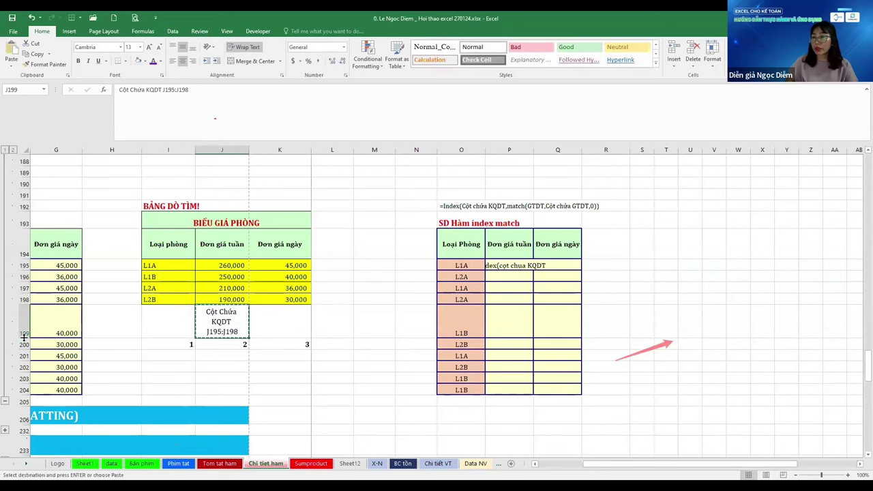
{"action": "key", "text": "Left"}
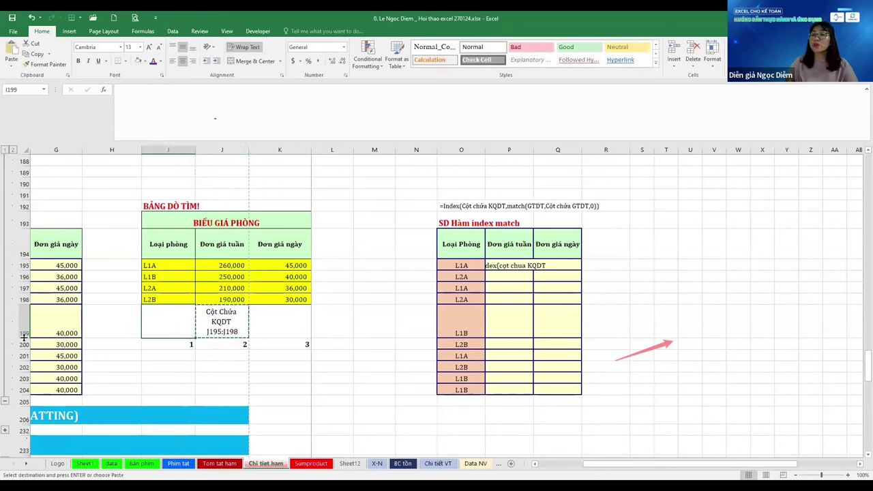
{"action": "key", "text": "ctrl+v"}
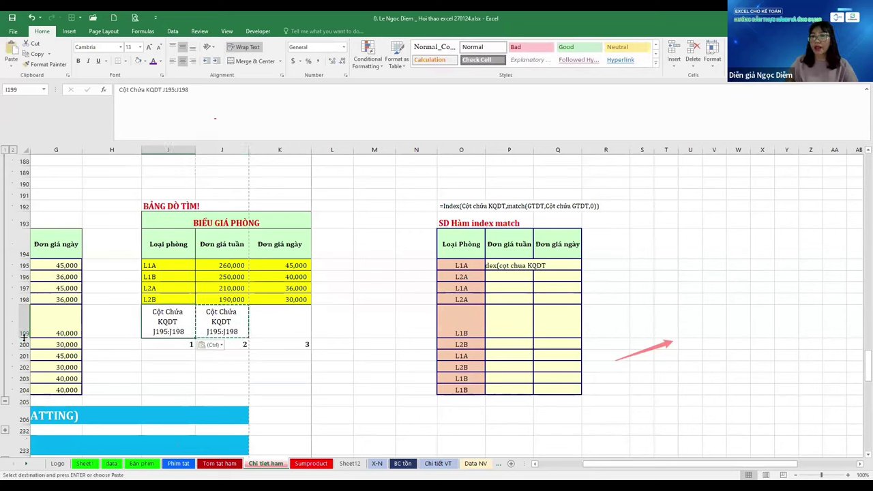
{"action": "key", "text": "F2"}
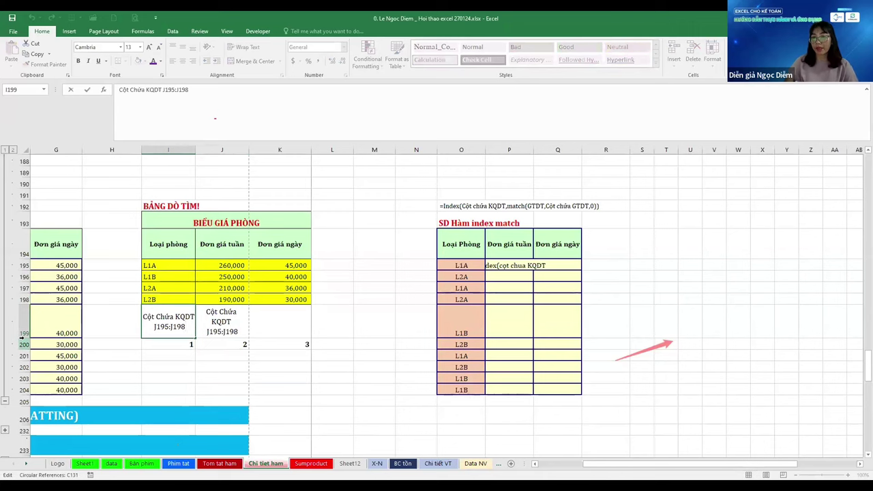
Rewrite the I199 label as 'Cột Chứa GTDT I195:I198'
{"action": "key", "text": "BackSpace"}
{"action": "key", "text": "BackSpace"}
{"action": "type", "text": "GT"}
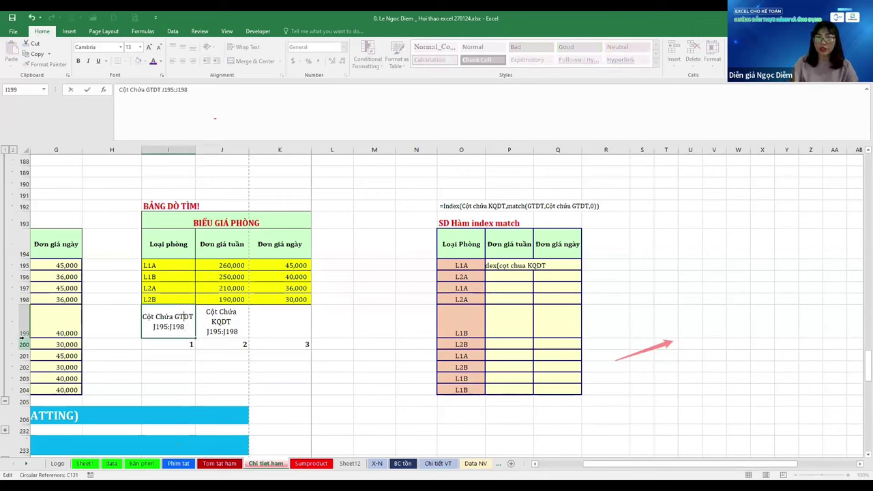
{"action": "key", "text": "Left"}
{"action": "key", "text": "Left"}
{"action": "key", "text": "Left"}
{"action": "key", "text": "Left"}
{"action": "key", "text": "Left"}
{"action": "key", "text": "Left"}
{"action": "key", "text": "Left"}
{"action": "key", "text": "Left"}
{"action": "key", "text": "BackSpace"}
{"action": "type", "text": "I"}
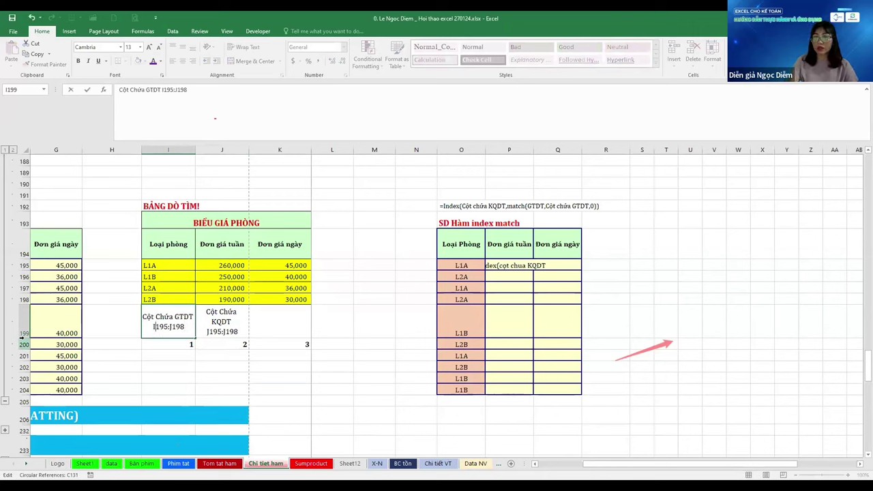
{"action": "key", "text": "Right"}
{"action": "key", "text": "Right"}
{"action": "key", "text": "Right"}
{"action": "key", "text": "Right"}
{"action": "key", "text": "Right"}
{"action": "key", "text": "BackSpace"}
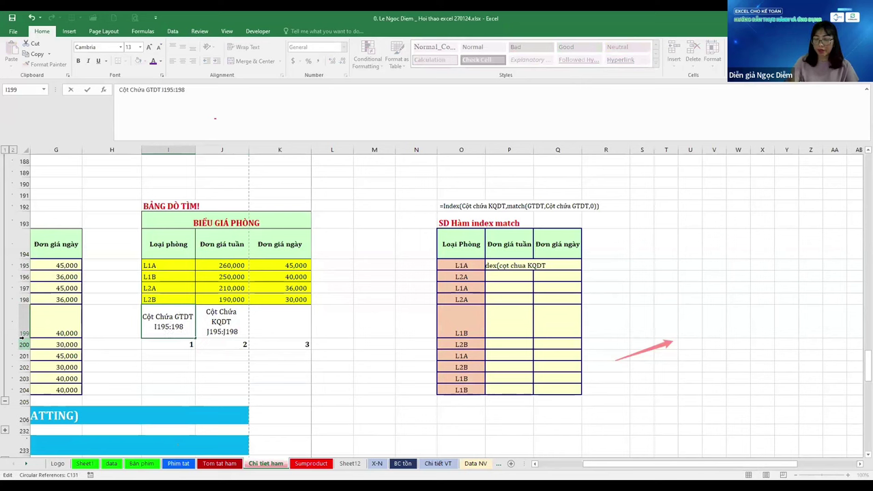
{"action": "type", "text": "I"}
{"action": "key", "text": "Tab"}
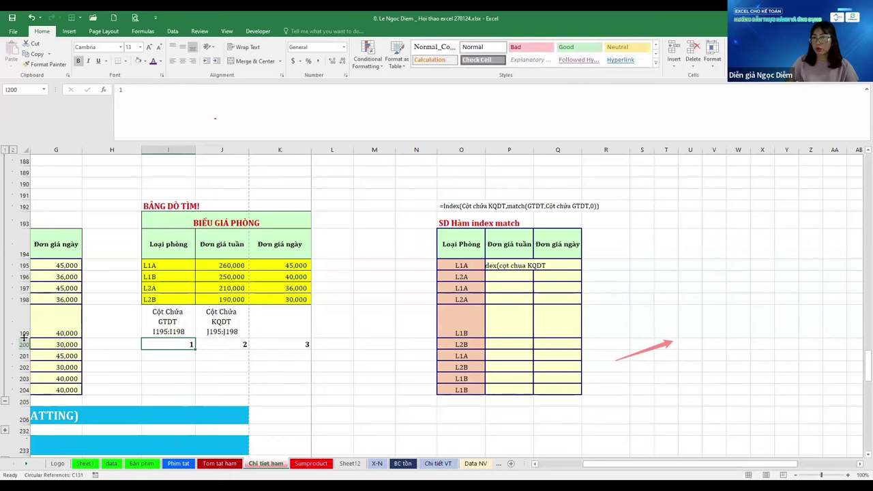
Review the room-type and weekly-price ranges, ending on the =Index formula note in O192
{"action": "key", "text": "Up"}
{"action": "key", "text": "Up"}
{"action": "key", "text": "Up"}
{"action": "key", "text": "Up"}
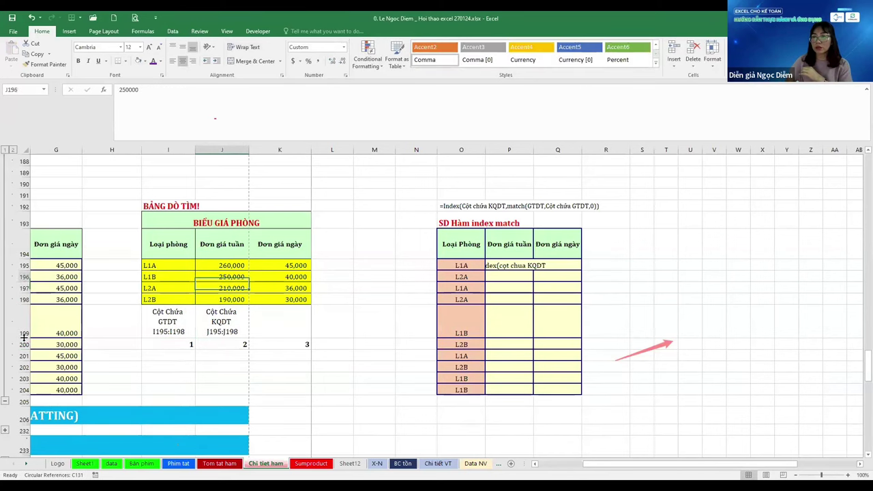
{"action": "key", "text": "Left"}
{"action": "key", "text": "Down"}
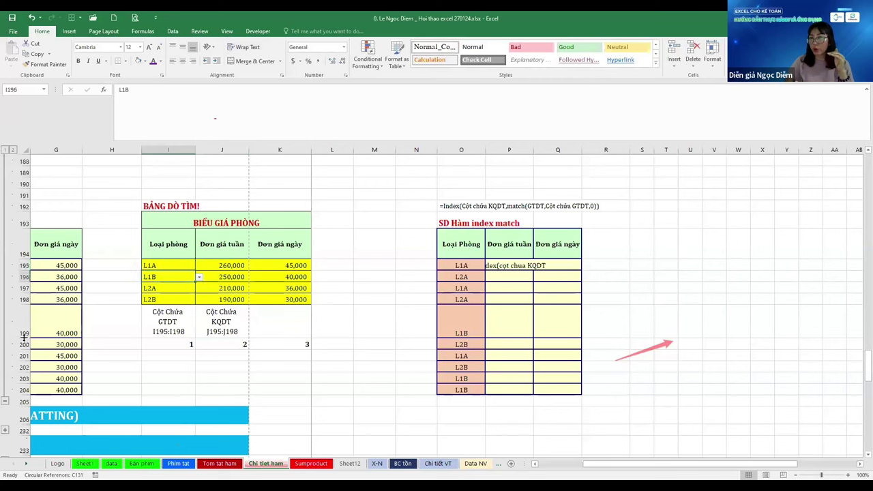
{"action": "key", "text": "Down"}
{"action": "key", "text": "Down"}
{"action": "key", "text": "Up"}
{"action": "key", "text": "Up"}
{"action": "key", "text": "Up"}
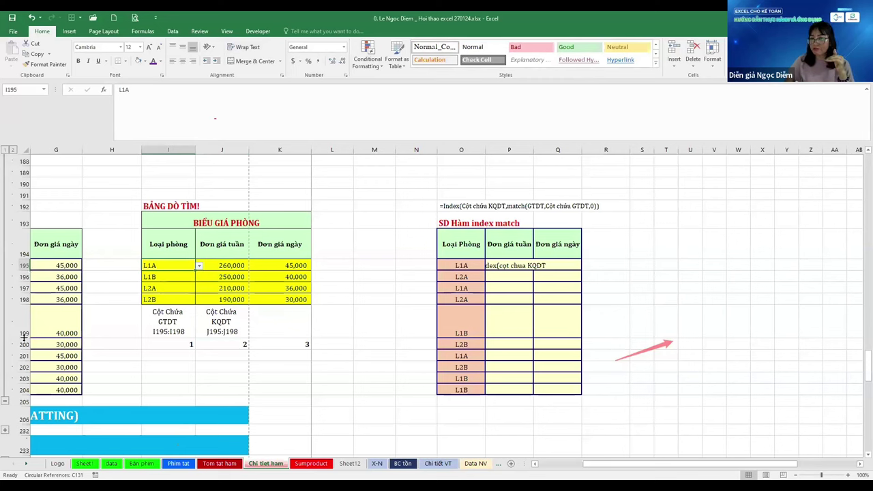
{"action": "key", "text": "Down"}
{"action": "key", "text": "Down"}
{"action": "key", "text": "Down"}
{"action": "key", "text": "Down"}
{"action": "key", "text": "Right"}
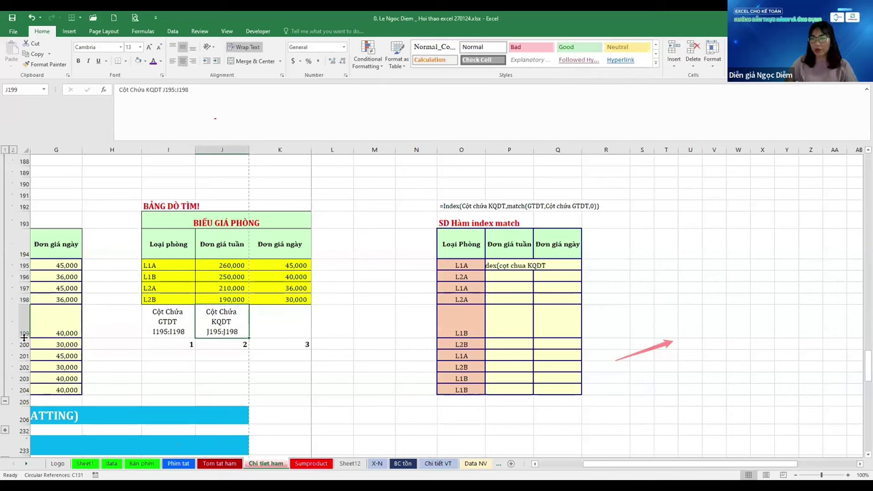
{"action": "key", "text": "Right"}
{"action": "key", "text": "Right"}
{"action": "key", "text": "Right"}
{"action": "key", "text": "Right"}
{"action": "key", "text": "Right"}
{"action": "key", "text": "Right"}
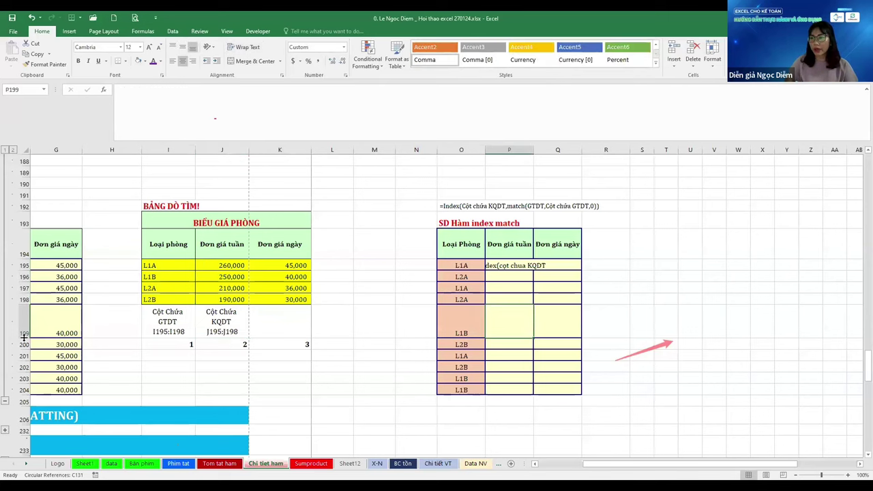
{"action": "key", "text": "Up"}
{"action": "key", "text": "Up"}
{"action": "key", "text": "Up"}
{"action": "key", "text": "Up"}
{"action": "key", "text": "Left"}
{"action": "key", "text": "Up"}
{"action": "key", "text": "Up"}
{"action": "key", "text": "Up"}
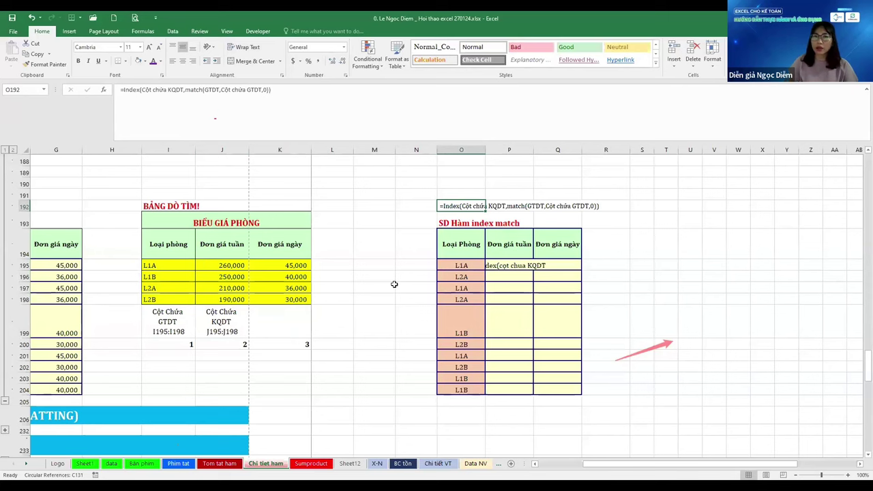
Set the =Index formula note to font size 15 and go to the first weekly price cell P195
{"action": "type", "text": "1"}
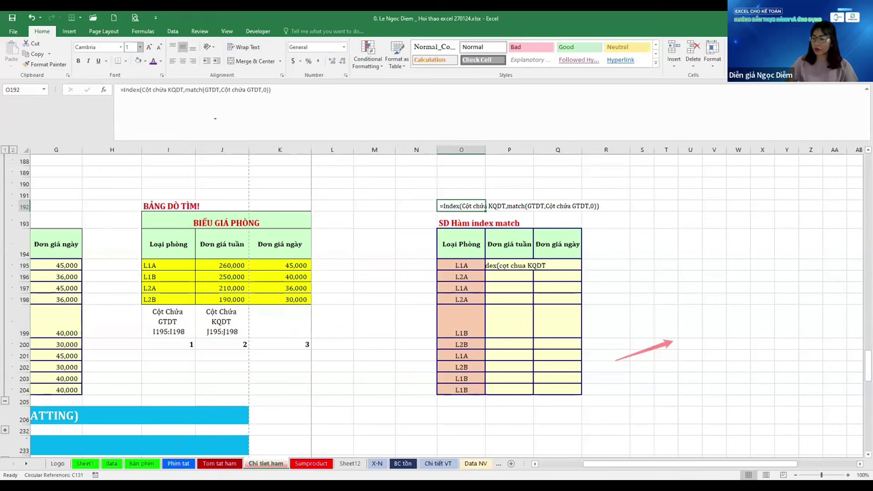
{"action": "type", "text": "5"}
{"action": "key", "text": "Return"}
{"action": "scroll", "coordinate": [244, 13], "scroll_direction": "up", "scroll_amount": 1}
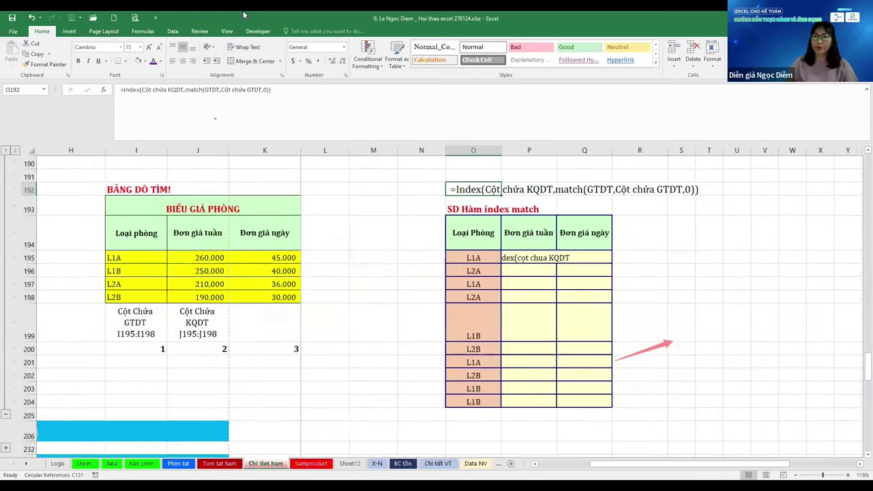
{"action": "scroll", "coordinate": [243, 14], "scroll_direction": "up", "scroll_amount": 1}
{"action": "key", "text": "Left"}
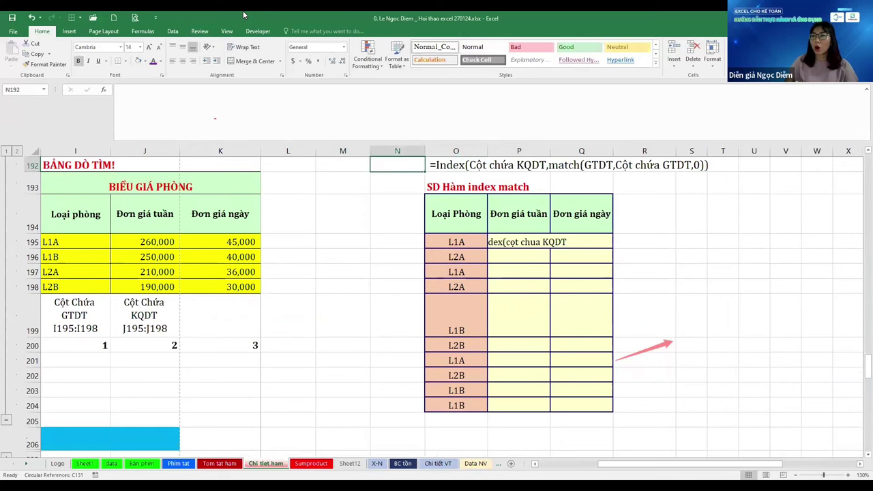
{"action": "key", "text": "Right"}
{"action": "key", "text": "Down"}
{"action": "key", "text": "Down"}
{"action": "key", "text": "Down"}
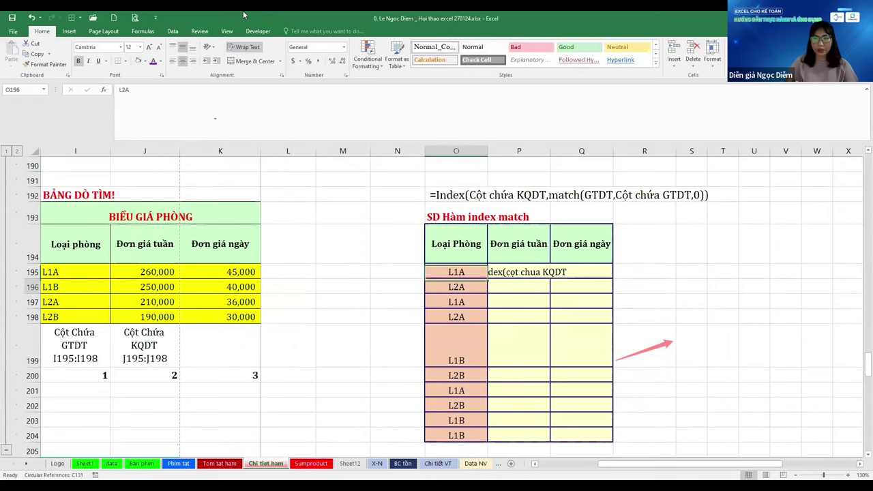
{"action": "key", "text": "Right"}
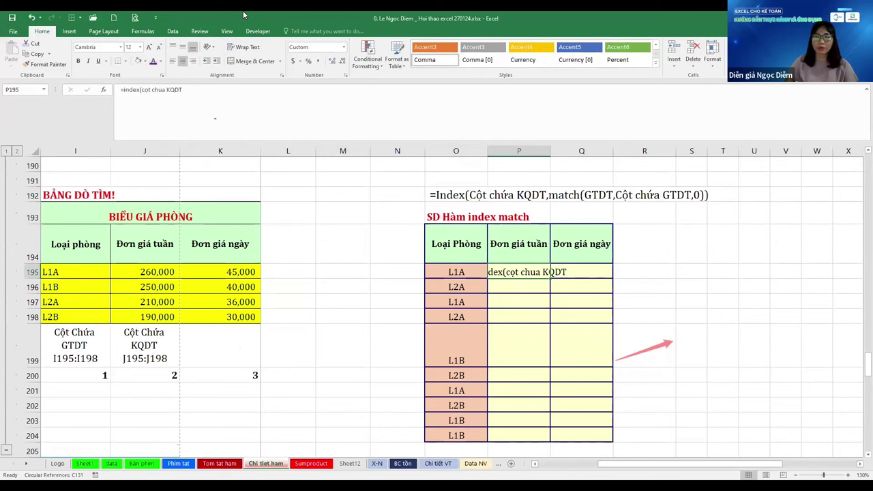
{"action": "key", "text": "Left"}
{"action": "key", "text": "Left"}
{"action": "key", "text": "Left"}
{"action": "key", "text": "Left"}
{"action": "key", "text": "Left"}
{"action": "key", "text": "Left"}
{"action": "key", "text": "Left"}
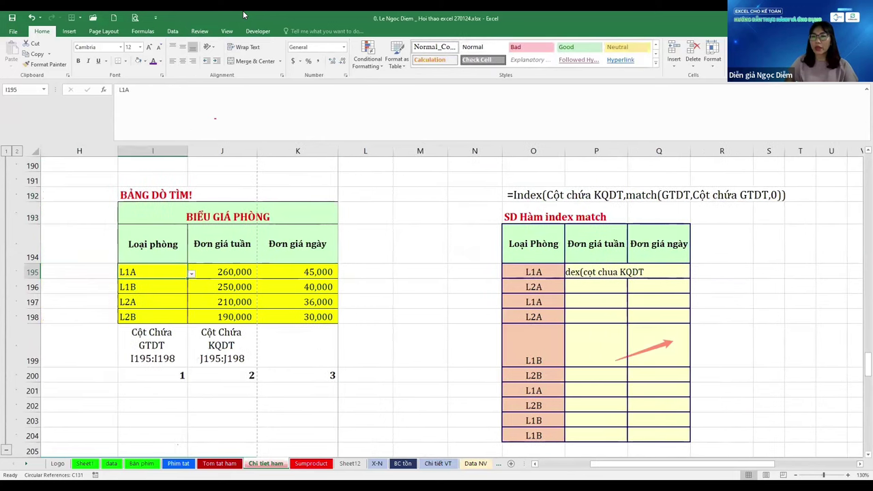
{"action": "key", "text": "Right"}
{"action": "key", "text": "Right"}
{"action": "key", "text": "Right"}
{"action": "key", "text": "Right"}
{"action": "key", "text": "Right"}
{"action": "key", "text": "Right"}
{"action": "key", "text": "Right"}
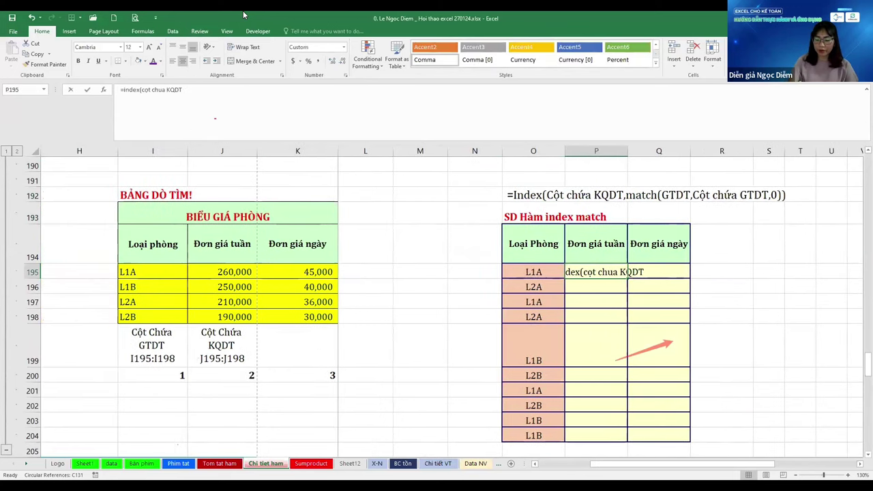
In P195, start an INDEX formula over the absolute weekly price range $J$195:$J$198
{"action": "type", "text": "="}
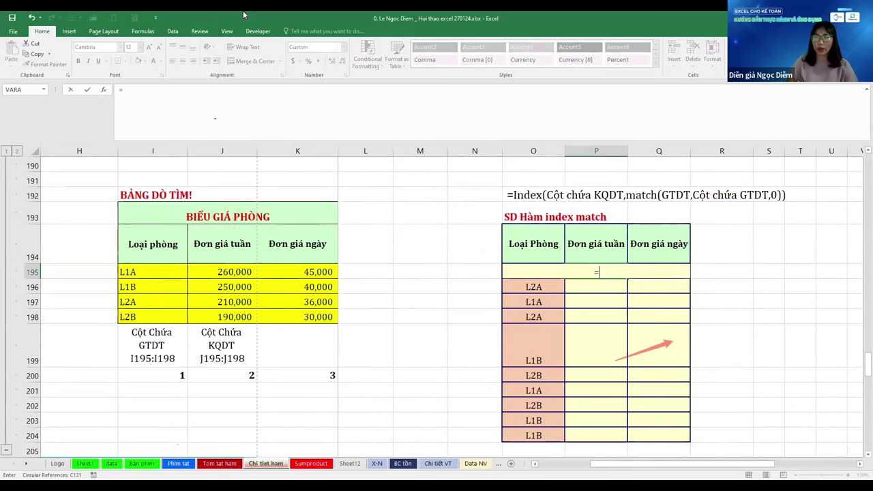
{"action": "type", "text": "INDEX("}
{"action": "key", "text": "Left"}
{"action": "key", "text": "Left"}
{"action": "key", "text": "Left"}
{"action": "key", "text": "Left"}
{"action": "key", "text": "Left"}
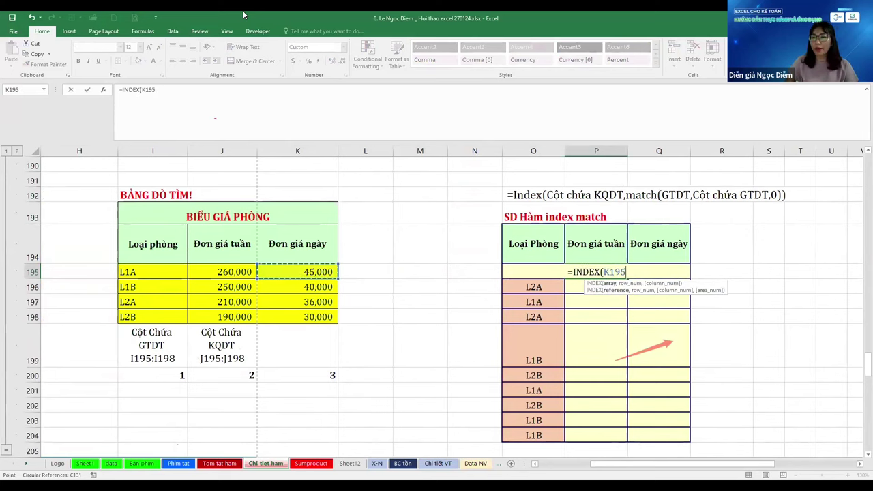
{"action": "key", "text": "Left"}
{"action": "key", "text": "shift+Down"}
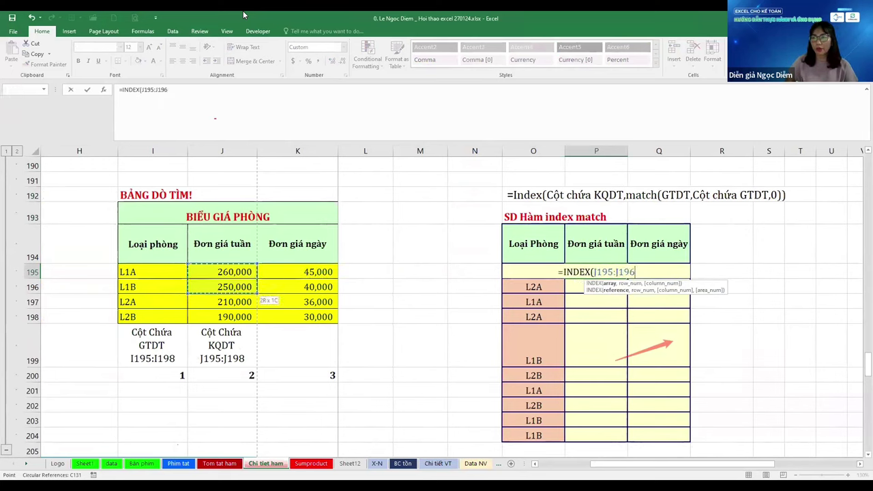
{"action": "key", "text": "shift+Down"}
{"action": "key", "text": "shift+Down"}
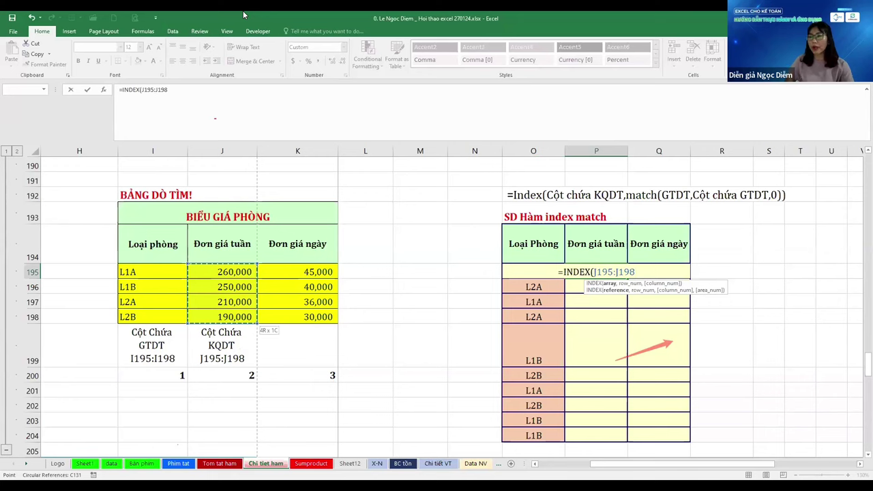
{"action": "key", "text": "F4"}
{"action": "key", "text": "F4"}
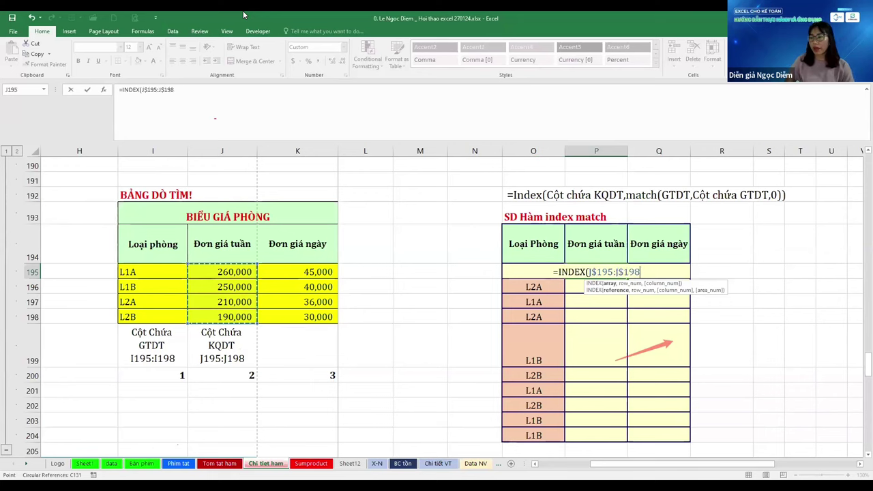
{"action": "key", "text": "F4"}
{"action": "key", "text": "F4"}
{"action": "key", "text": "F4"}
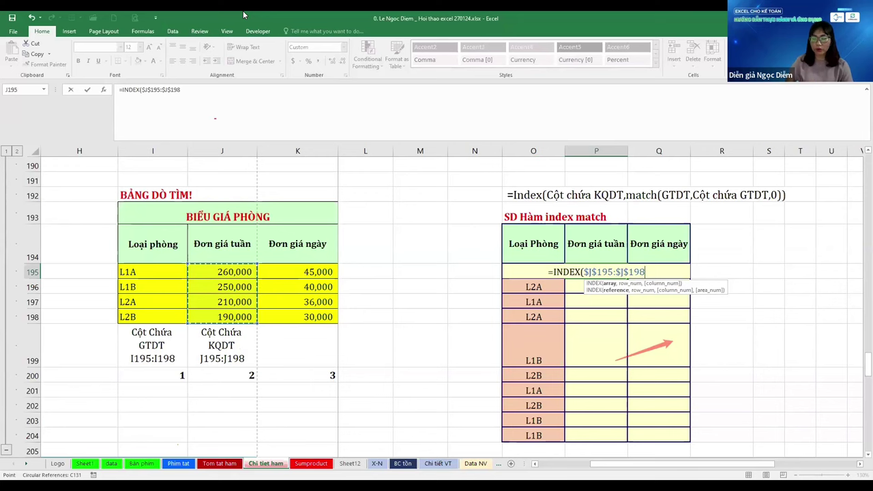
Complete it with MATCH($O195,$I$195:$I$198,0), commit, and select P195:P204
{"action": "type", "text": ","}
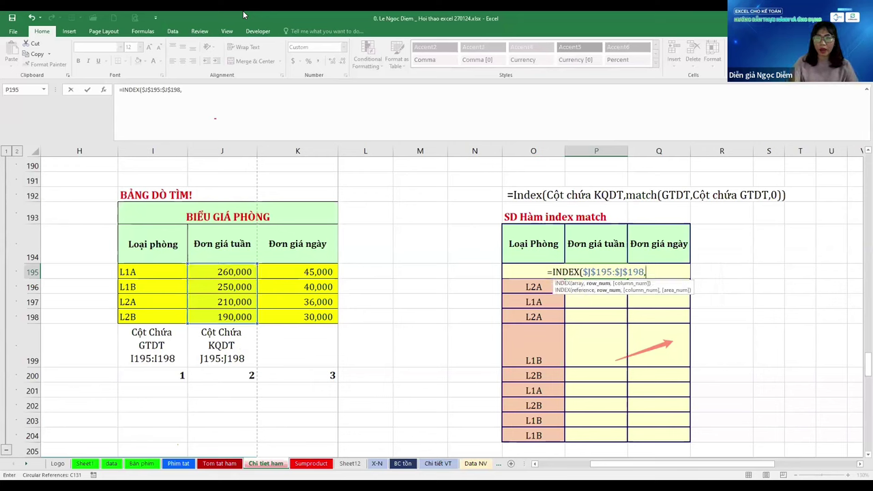
{"action": "type", "text": "MATCH("}
{"action": "key", "text": "Left"}
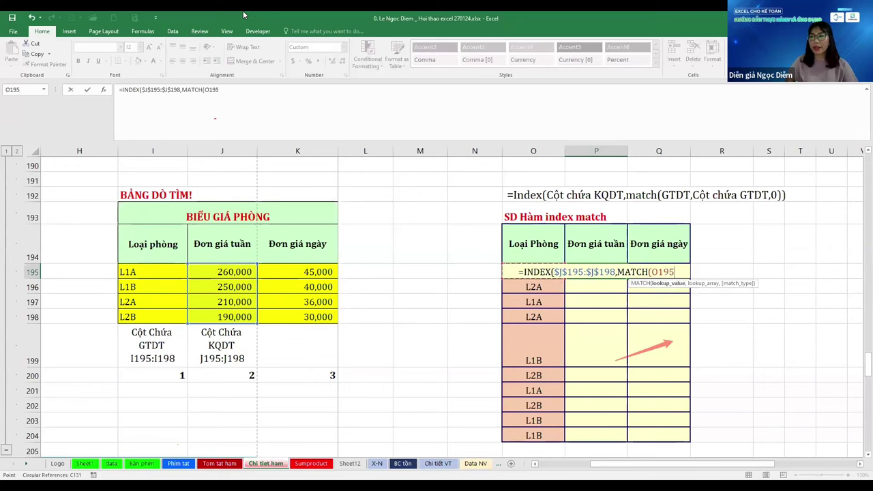
{"action": "key", "text": "F4"}
{"action": "key", "text": "F4"}
{"action": "key", "text": "F4"}
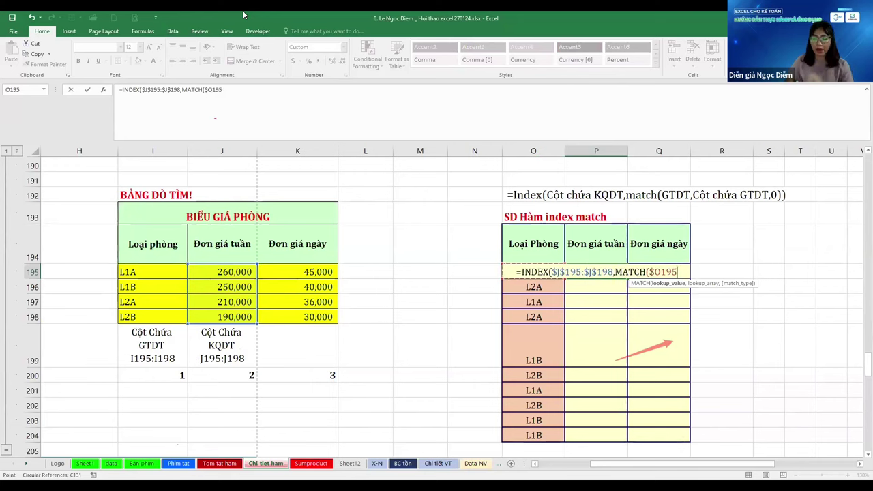
{"action": "type", "text": ","}
{"action": "key", "text": "Left"}
{"action": "key", "text": "Left"}
{"action": "key", "text": "Left"}
{"action": "key", "text": "Left"}
{"action": "key", "text": "Left"}
{"action": "key", "text": "Left"}
{"action": "key", "text": "Left"}
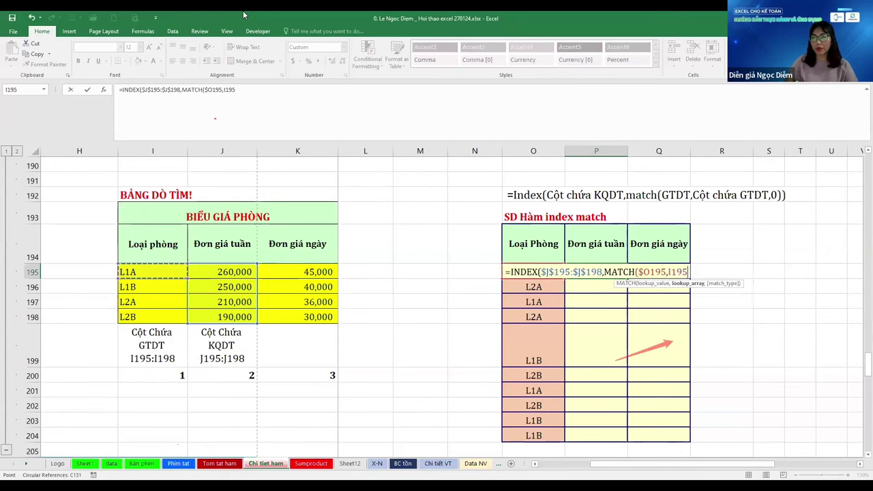
{"action": "key", "text": "shift+Down"}
{"action": "key", "text": "shift+Down"}
{"action": "key", "text": "shift+Down"}
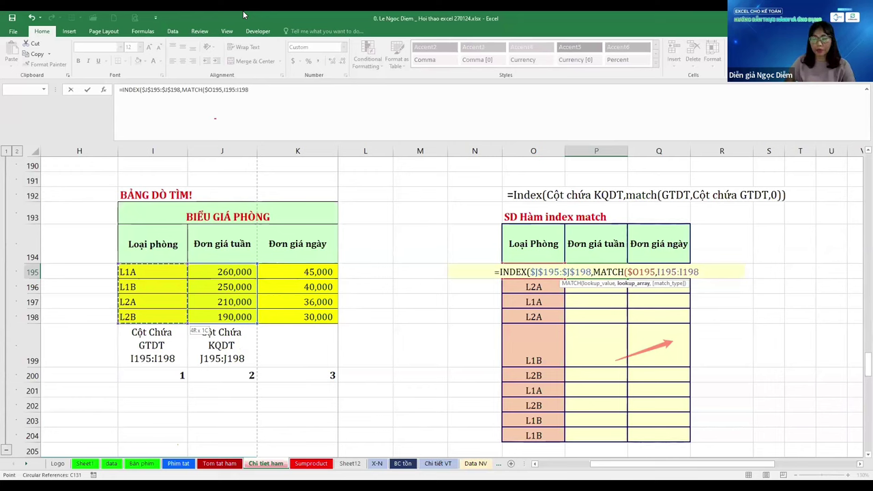
{"action": "key", "text": "F4"}
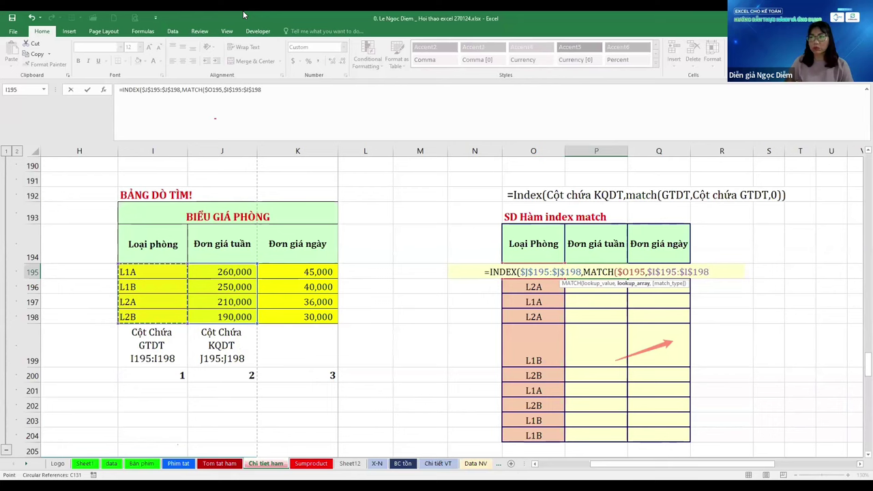
{"action": "type", "text": ",0"}
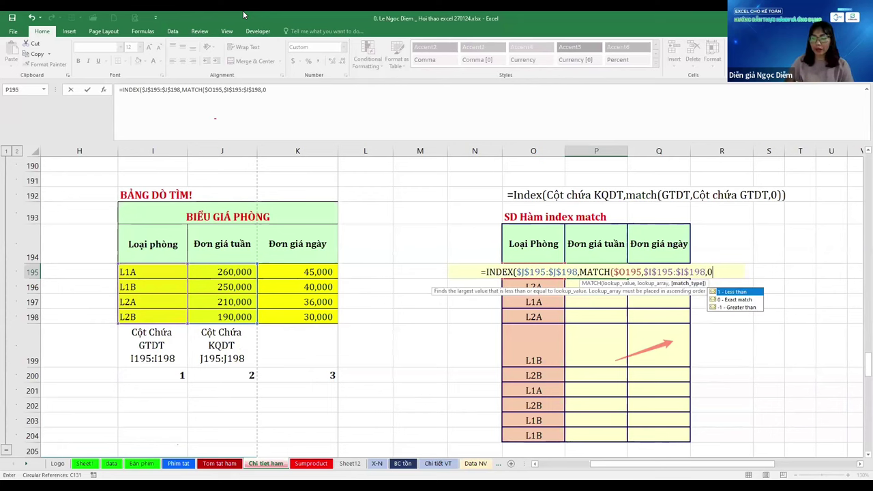
{"action": "type", "text": "))"}
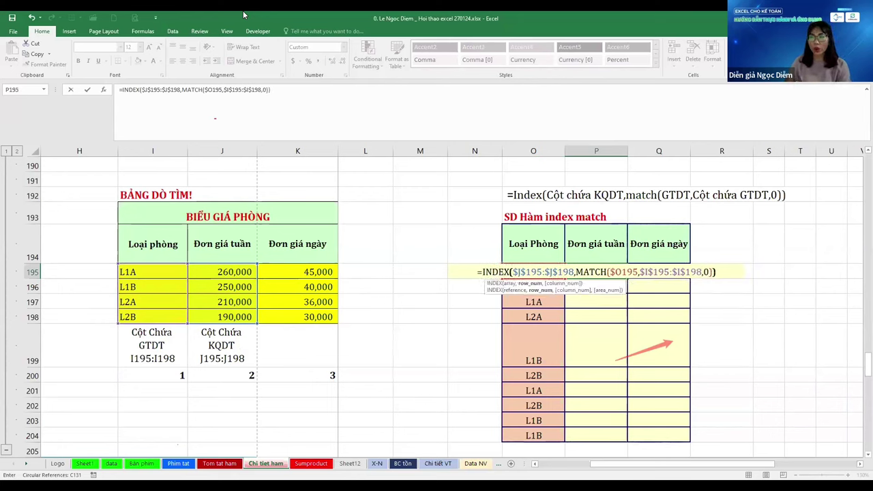
{"action": "key", "text": "Return"}
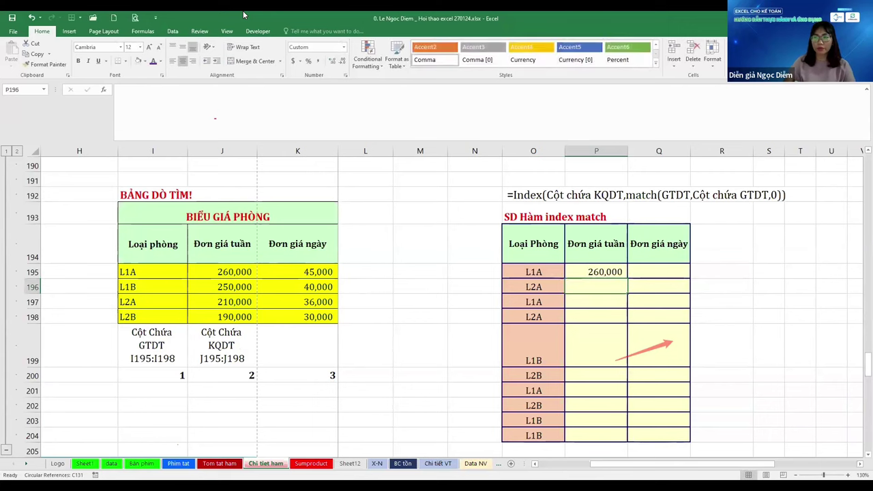
{"action": "key", "text": "Down"}
{"action": "key", "text": "Down"}
{"action": "key", "text": "Down"}
{"action": "key", "text": "Down"}
{"action": "key", "text": "Down"}
{"action": "key", "text": "Down"}
{"action": "key", "text": "Down"}
{"action": "key", "text": "Down"}
{"action": "key", "text": "ctrl+shift+Up"}
Fill the lookup formula down P195:P204 and copy it into Q195
{"action": "key", "text": "ctrl+Return"}
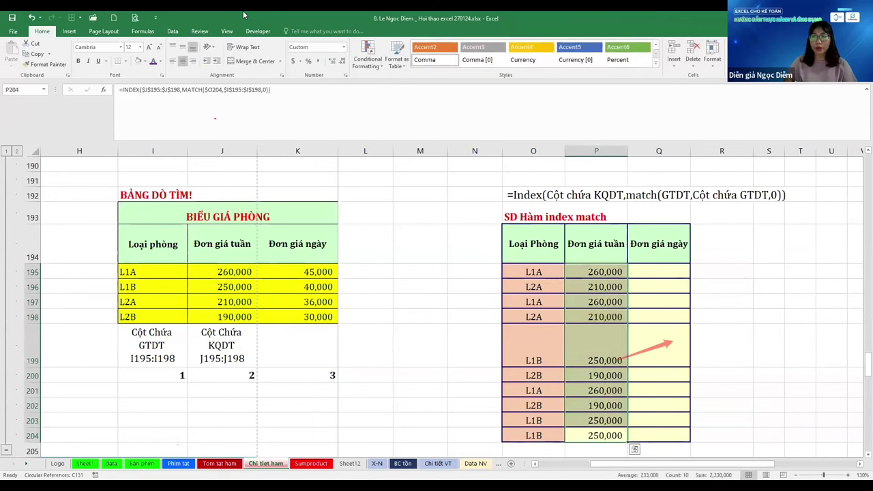
{"action": "key", "text": "Tab"}
{"action": "key", "text": "F2"}
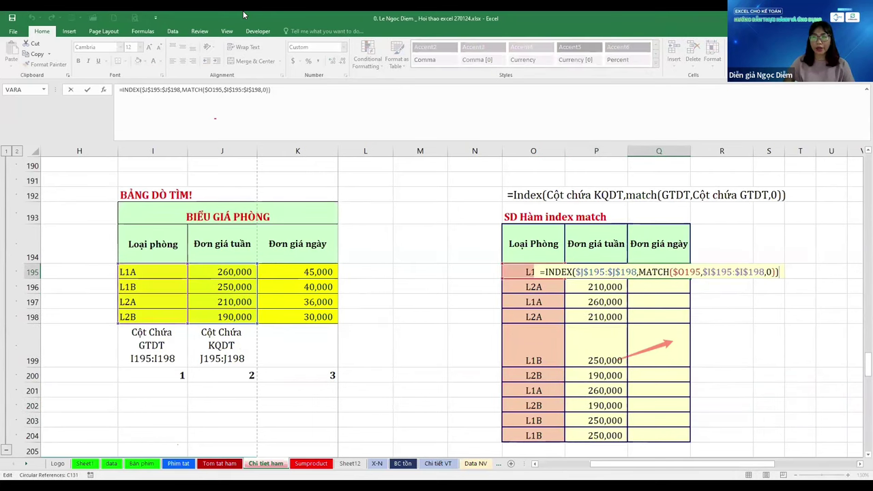
{"action": "key", "text": "Home"}
{"action": "key", "text": "Right"}
{"action": "key", "text": "Right"}
{"action": "key", "text": "Right"}
{"action": "key", "text": "Right"}
{"action": "key", "text": "Right"}
{"action": "key", "text": "Right"}
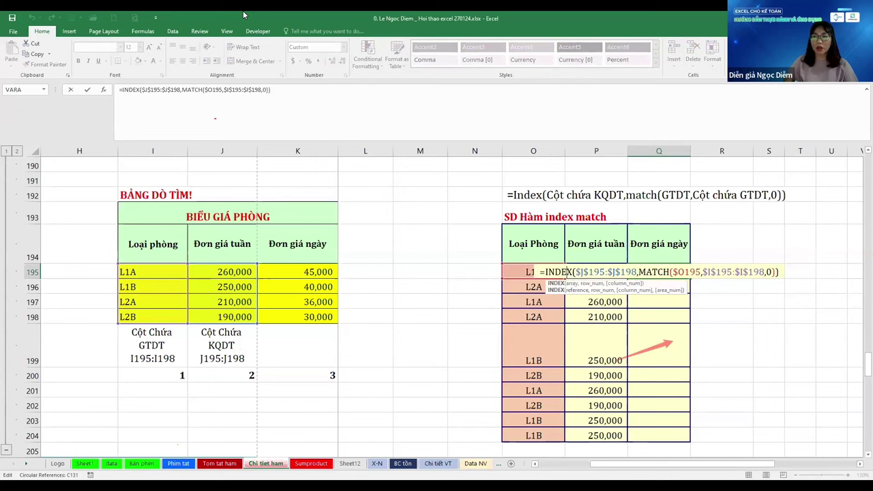
{"action": "key", "text": "Right"}
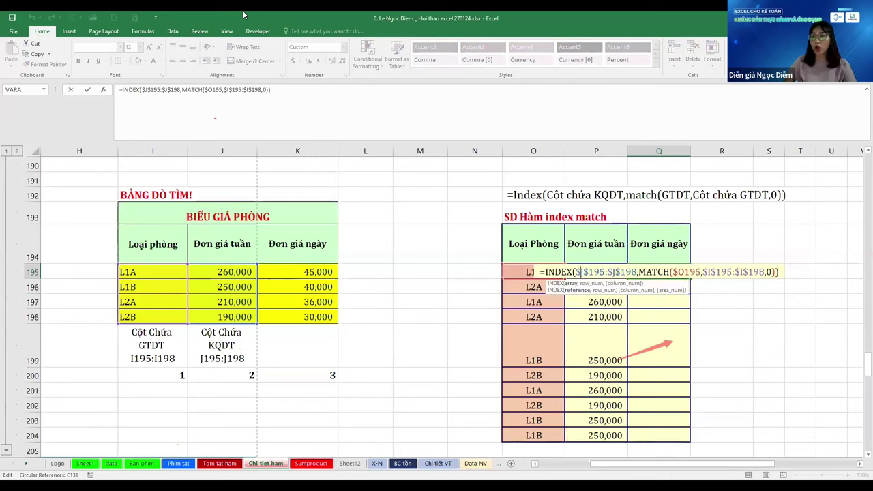
{"action": "key", "text": "Escape"}
Paste the range label into K199 and change it to K195:K198
{"action": "key", "text": "ctrl+Left"}
{"action": "key", "text": "ctrl+Left"}
{"action": "key", "text": "ctrl+Down"}
{"action": "key", "text": "Down"}
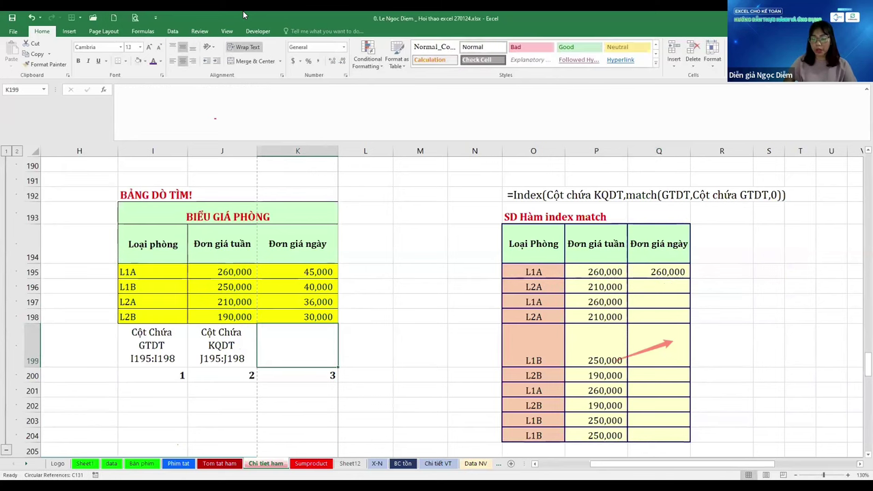
{"action": "type", "text": "Cột Chứa KQDT J195:J198"}
{"action": "key", "text": "F2"}
{"action": "key", "text": "ctrl+Left"}
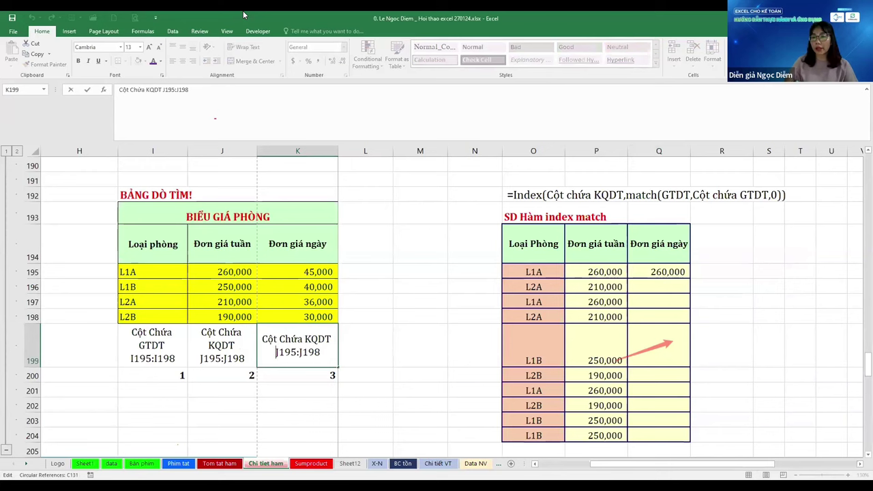
{"action": "key", "text": "Delete"}
{"action": "type", "text": "K"}
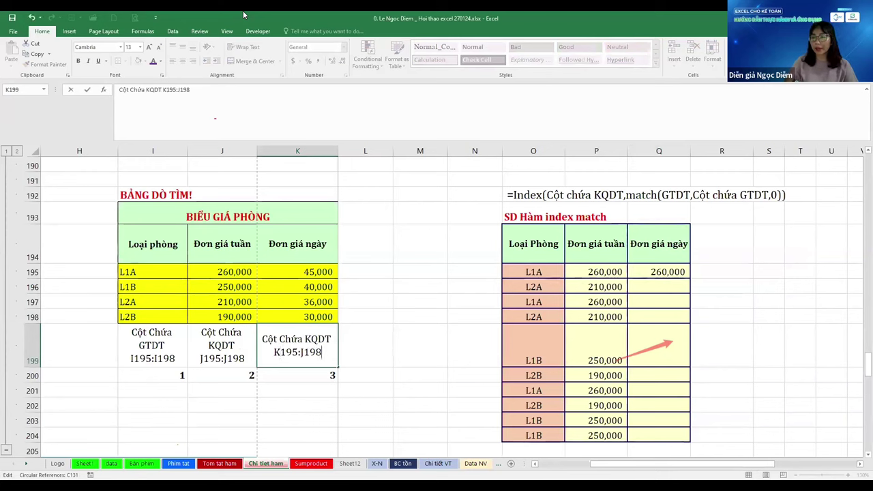
{"action": "key", "text": "Delete"}
{"action": "type", "text": "K"}
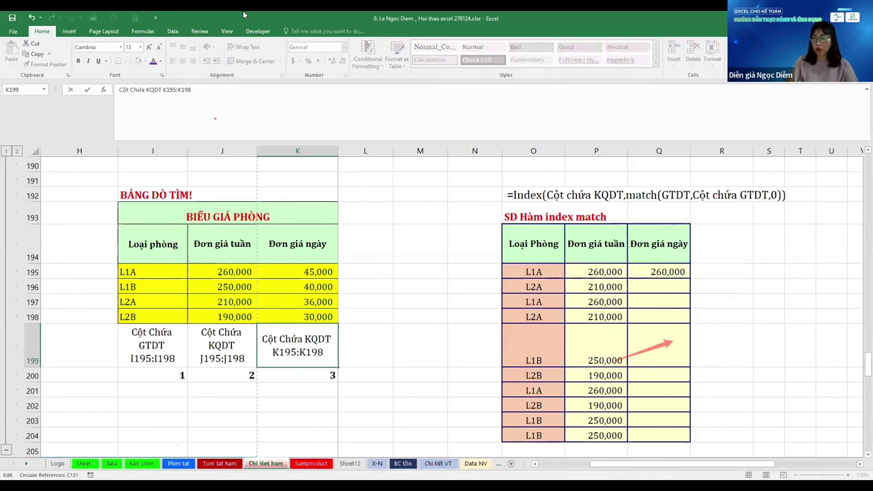
{"action": "key", "text": "Return"}
Fill Q195:Q204 with the lookup formula, switching its INDEX range to $K$195:$K$198
{"action": "key", "text": "Down"}
{"action": "key", "text": "Down"}
{"action": "key", "text": "Down"}
{"action": "key", "text": "Down"}
{"action": "key", "text": "Down"}
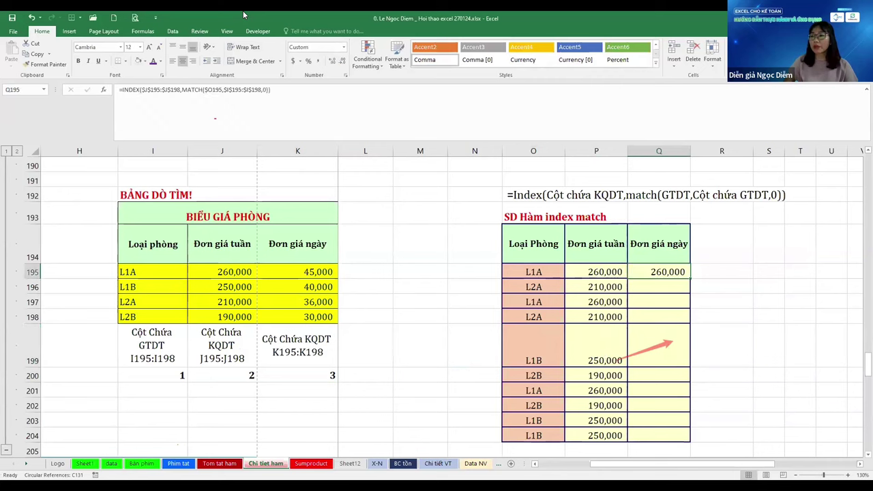
{"action": "key", "text": "ctrl+shift+Up"}
{"action": "key", "text": "ctrl+d"}
{"action": "key", "text": "Return"}
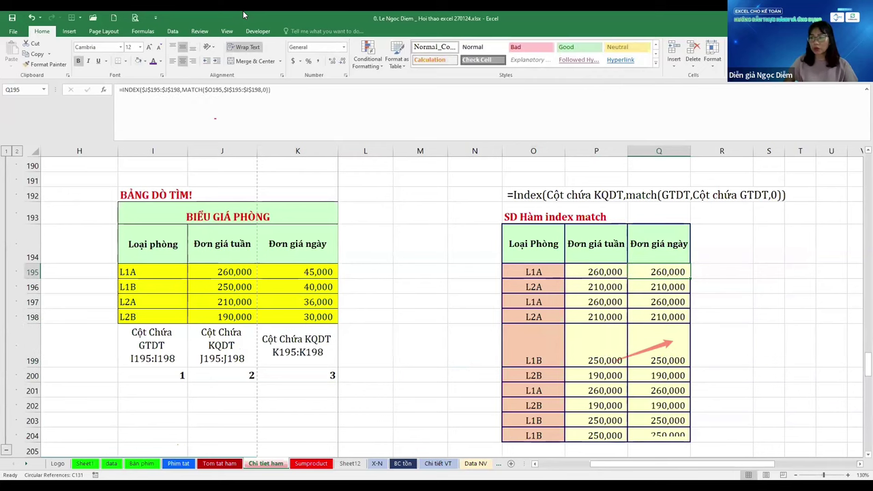
{"action": "key", "text": "F2"}
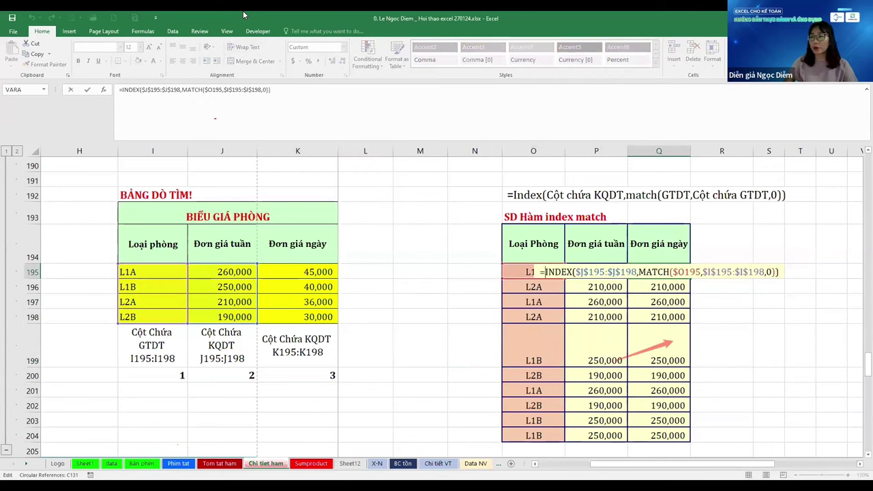
{"action": "type", "text": "K"}
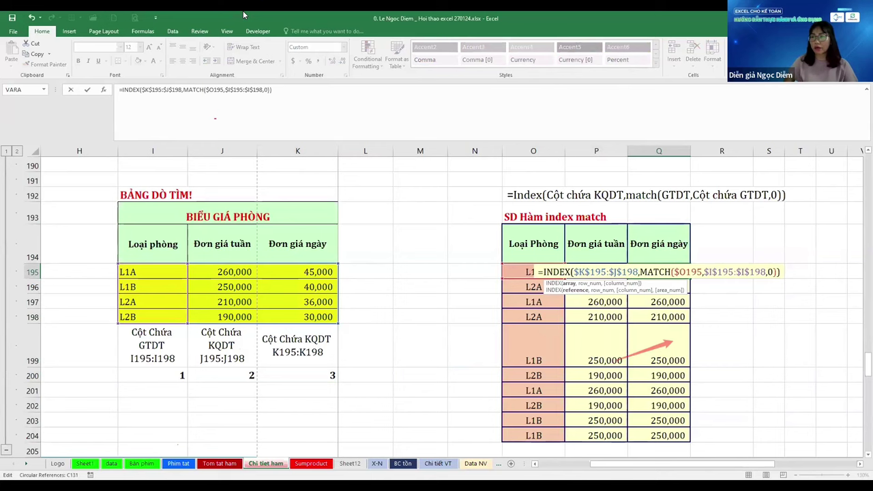
{"action": "key", "text": "ctrl+Return"}
{"action": "key", "text": "Right"}
Enter =P195=F195 in R195 and fill it down to R204
{"action": "type", "text": "="}
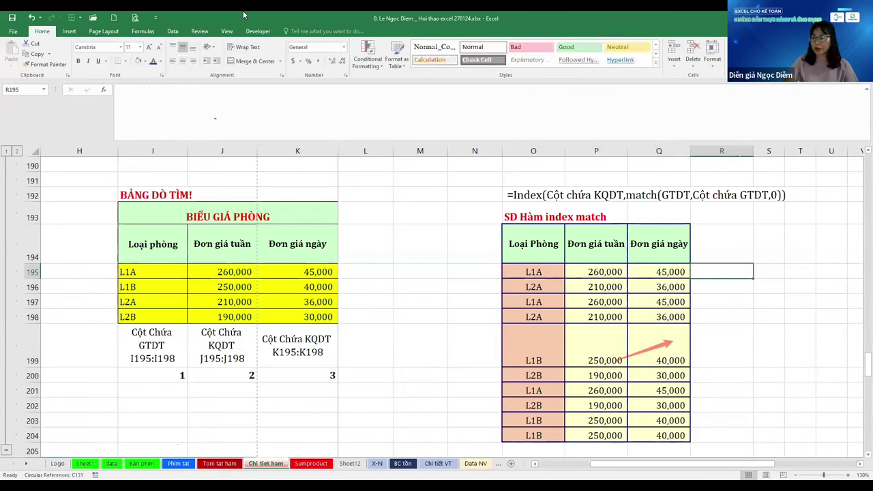
{"action": "key", "text": "Left"}
{"action": "key", "text": "Left"}
{"action": "type", "text": "="}
{"action": "key", "text": "Left"}
{"action": "key", "text": "Left"}
{"action": "key", "text": "Left"}
{"action": "key", "text": "Left"}
{"action": "key", "text": "Left"}
{"action": "key", "text": "Left"}
{"action": "key", "text": "Left"}
{"action": "key", "text": "Left"}
{"action": "key", "text": "Left"}
{"action": "key", "text": "Left"}
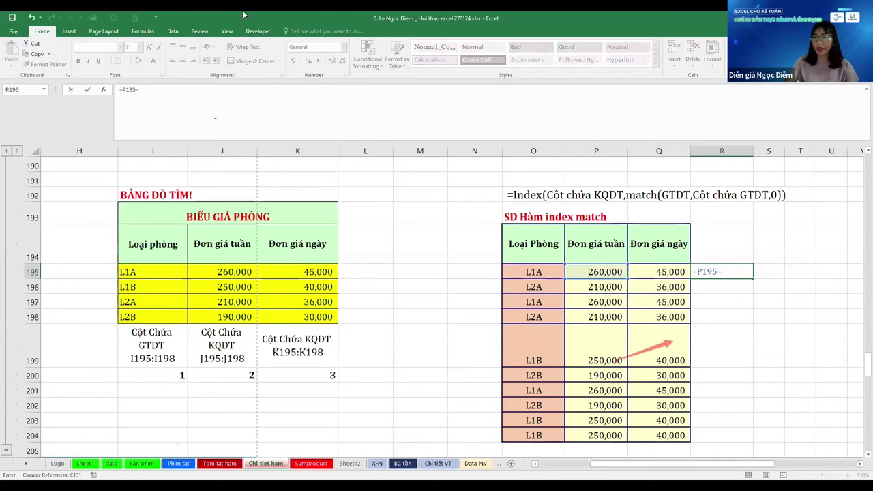
{"action": "key", "text": "Left"}
{"action": "key", "text": "Left"}
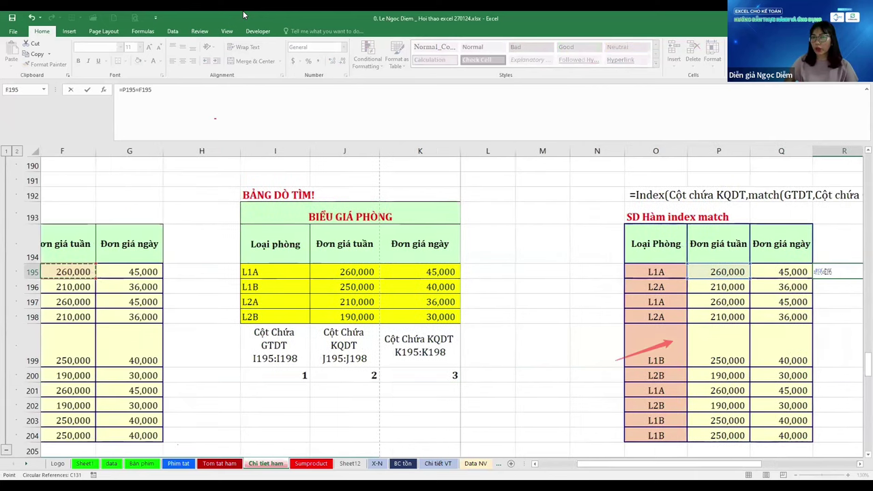
{"action": "key", "text": "Return"}
{"action": "key", "text": "Up"}
{"action": "key", "text": "shift+Down"}
{"action": "key", "text": "shift+Down"}
{"action": "key", "text": "shift+Down"}
{"action": "key", "text": "shift+Down"}
{"action": "key", "text": "shift+Down"}
{"action": "key", "text": "shift+Down"}
{"action": "key", "text": "shift+Down"}
{"action": "key", "text": "shift+Down"}
{"action": "key", "text": "shift+Down"}
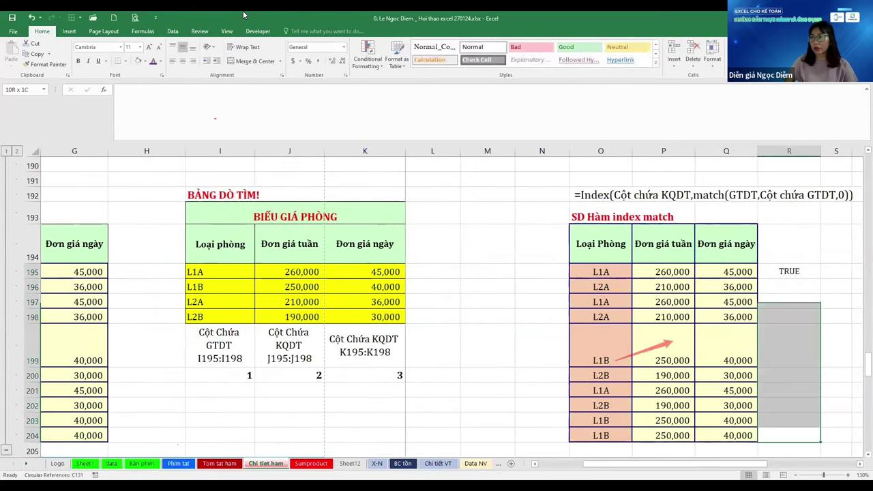
{"action": "key", "text": "ctrl+d"}
Enter =Q195=G195 in S195 and fill it down to S204
{"action": "key", "text": "Right"}
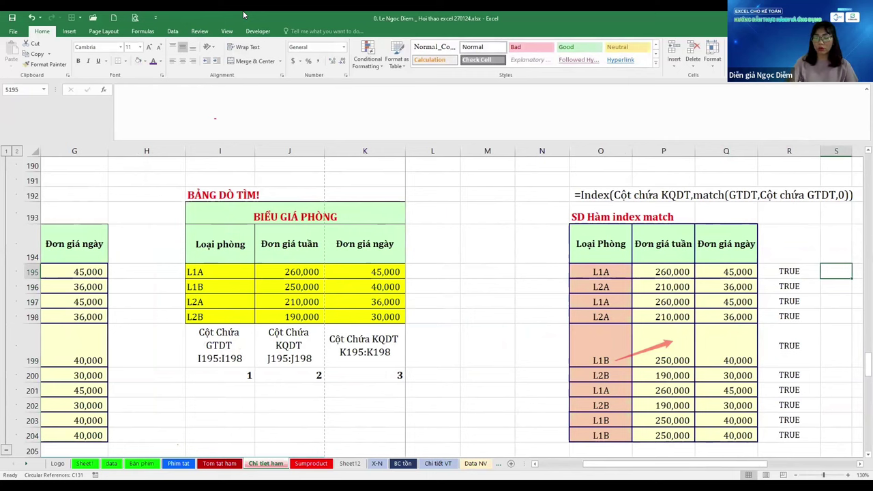
{"action": "type", "text": "="}
{"action": "key", "text": "Left"}
{"action": "key", "text": "Left"}
{"action": "type", "text": "="}
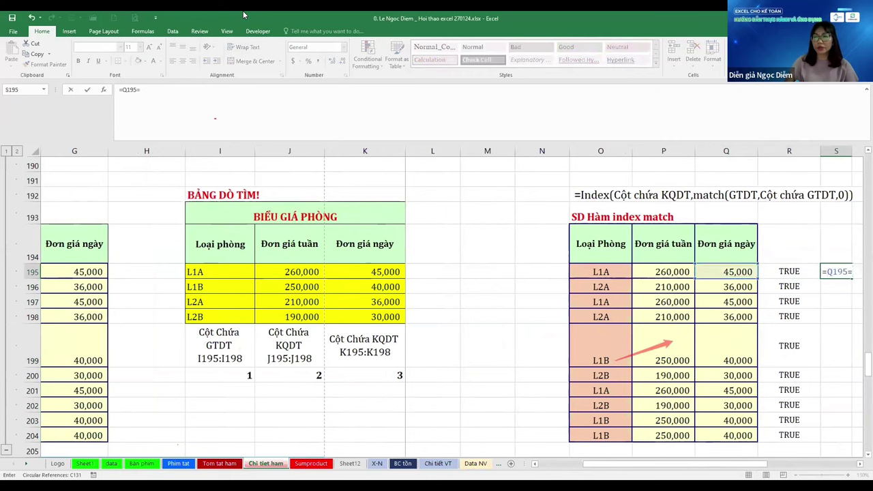
{"action": "key", "text": "Left"}
{"action": "key", "text": "Left"}
{"action": "key", "text": "Left"}
{"action": "key", "text": "Left"}
{"action": "key", "text": "Left"}
{"action": "key", "text": "Left"}
{"action": "key", "text": "Left"}
{"action": "key", "text": "Left"}
{"action": "key", "text": "Left"}
{"action": "key", "text": "Left"}
{"action": "key", "text": "Return"}
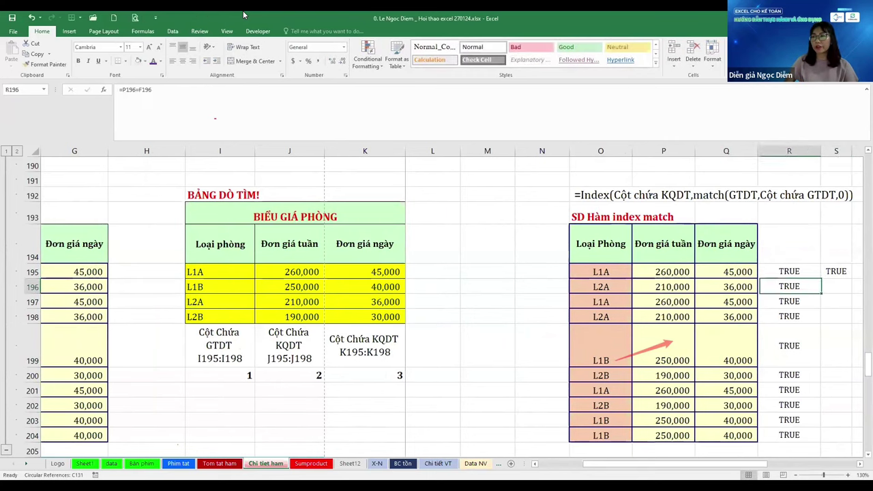
{"action": "key", "text": "Down"}
{"action": "key", "text": "Down"}
{"action": "key", "text": "Down"}
{"action": "key", "text": "Down"}
{"action": "key", "text": "Down"}
{"action": "key", "text": "Down"}
{"action": "key", "text": "Down"}
{"action": "key", "text": "Down"}
{"action": "key", "text": "shift+Up"}
{"action": "key", "text": "shift+Up"}
{"action": "key", "text": "shift+Up"}
{"action": "key", "text": "shift+Up"}
{"action": "key", "text": "shift+Up"}
{"action": "key", "text": "shift+Up"}
{"action": "key", "text": "shift+Up"}
{"action": "key", "text": "shift+Up"}
{"action": "key", "text": "shift+Up"}
{"action": "key", "text": "ctrl+d"}
{"action": "key", "text": "Left"}
{"action": "key", "text": "Left"}
{"action": "key", "text": "Left"}
{"action": "key", "text": "Left"}
{"action": "key", "text": "Left"}
{"action": "key", "text": "Left"}
{"action": "key", "text": "Left"}
{"action": "key", "text": "Left"}
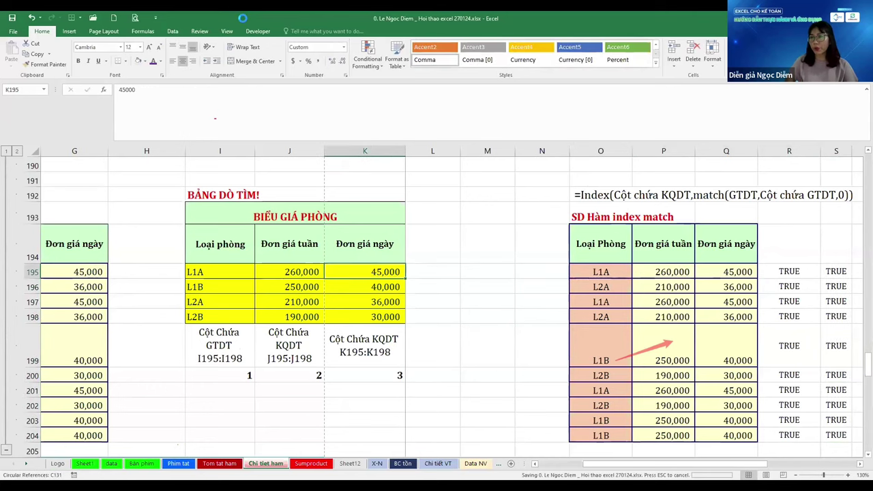
{"action": "key", "text": "Left"}
{"action": "key", "text": "Left"}
{"action": "key", "text": "Left"}
{"action": "key", "text": "Left"}
{"action": "key", "text": "Left"}
Insert two blank columns at J, before the weekly price column
{"action": "key", "text": "Right"}
{"action": "key", "text": "Right"}
{"action": "key", "text": "Right"}
{"action": "key", "text": "Right"}
{"action": "key", "text": "Right"}
{"action": "key", "text": "Right"}
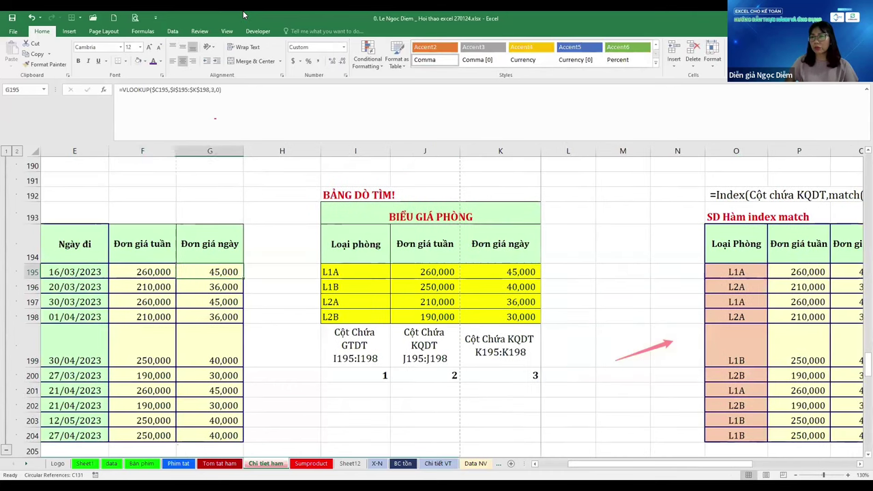
{"action": "key", "text": "Left"}
{"action": "key", "text": "Left"}
{"action": "key", "text": "Left"}
{"action": "key", "text": "Right"}
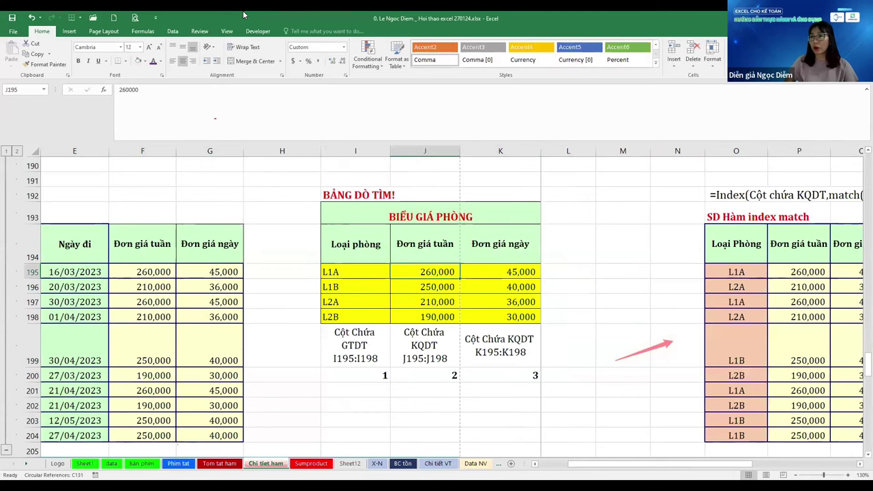
{"action": "key", "text": "ctrl+space"}
{"action": "key", "text": "ctrl+shift+equal"}
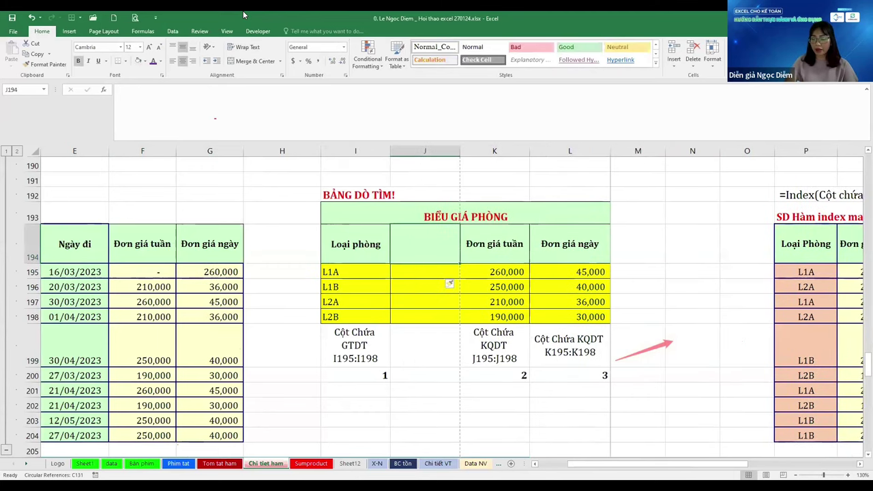
{"action": "key", "text": "ctrl+shift+equal"}
Copy the weekly and daily price block L194:M198 into J194:K198
{"action": "key", "text": "Right"}
{"action": "key", "text": "Right"}
{"action": "key", "text": "shift+Right"}
{"action": "key", "text": "shift+Down"}
{"action": "key", "text": "shift+Down"}
{"action": "key", "text": "shift+Down"}
{"action": "key", "text": "shift+Down"}
{"action": "key", "text": "shift+Down"}
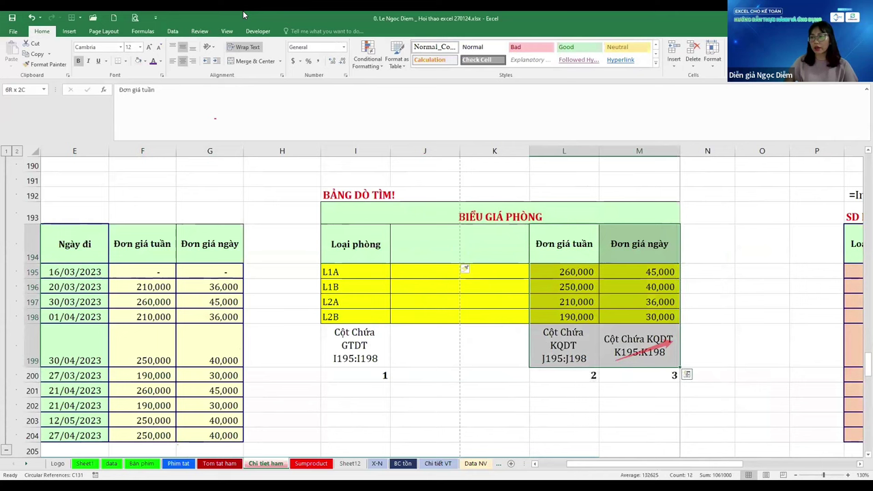
{"action": "key", "text": "shift+Up"}
{"action": "key", "text": "ctrl+c"}
{"action": "key", "text": "Left"}
{"action": "key", "text": "Left"}
{"action": "key", "text": "ctrl+v"}
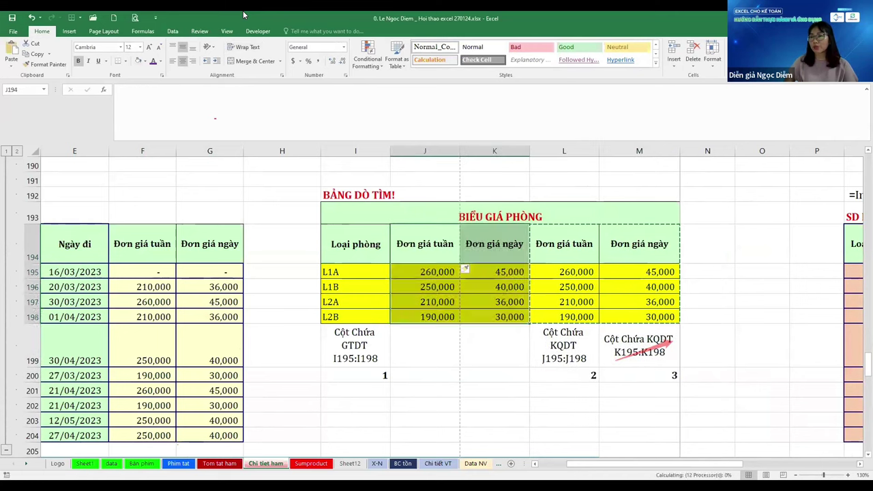
{"action": "key", "text": "Escape"}
Rename the new headers to Đơn giá quý and Đơn giá tháng
{"action": "key", "text": "F2"}
{"action": "key", "text": "ctrl+shift+Left"}
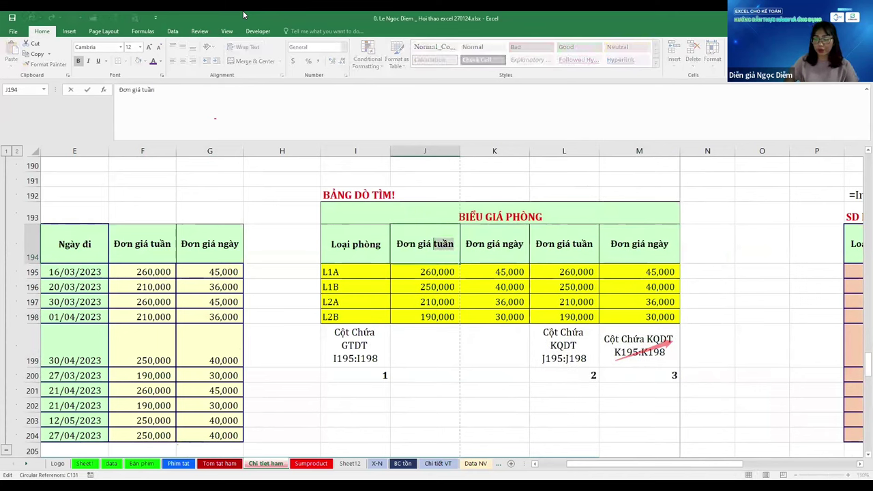
{"action": "type", "text": "T"}
{"action": "key", "text": "BackSpace"}
{"action": "type", "text": "Q"}
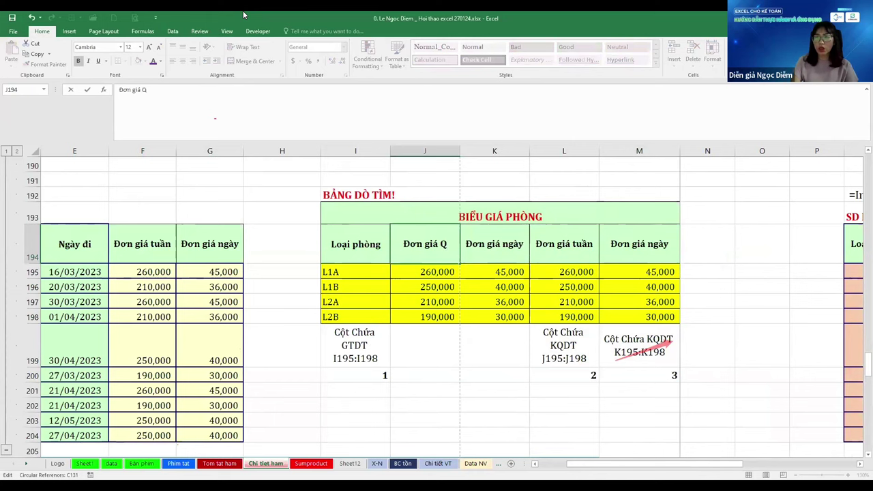
{"action": "key", "text": "BackSpace"}
{"action": "type", "text": "quý"}
{"action": "key", "text": "Tab"}
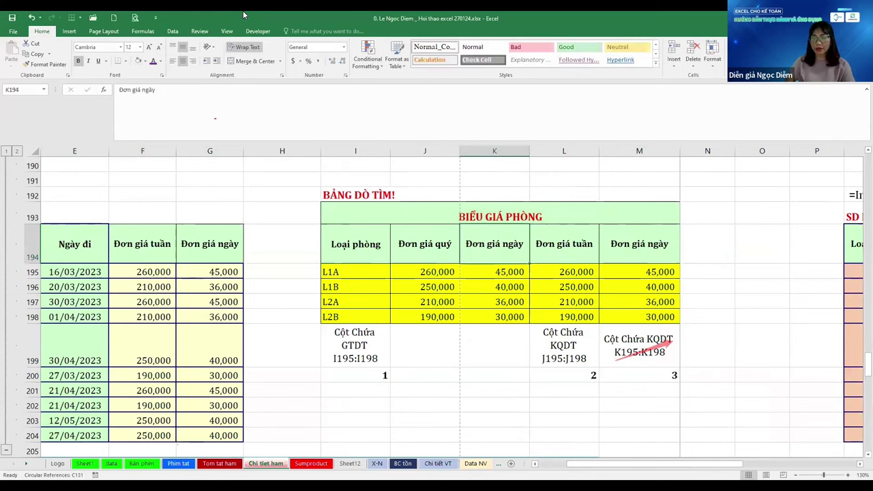
{"action": "key", "text": "F2"}
{"action": "key", "text": "ctrl+shift+Left"}
{"action": "type", "text": "tháng"}
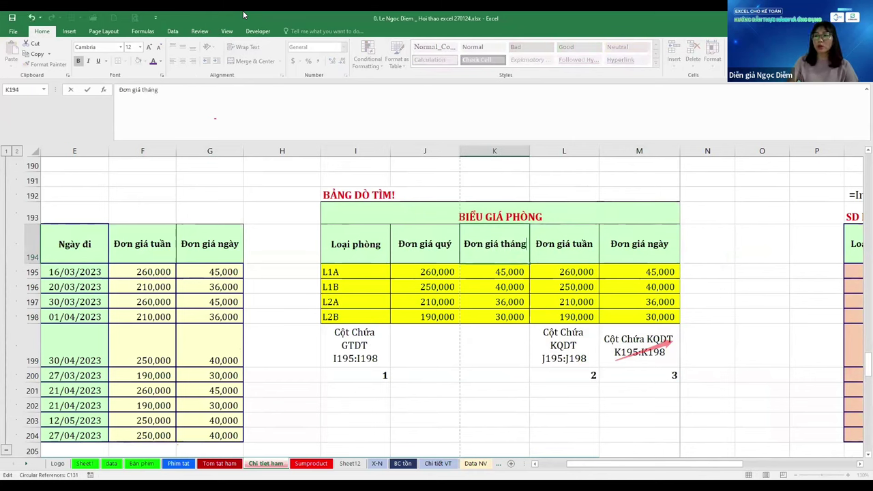
{"action": "key", "text": "Return"}
{"action": "type", "text": "="}
{"action": "key", "text": "Right"}
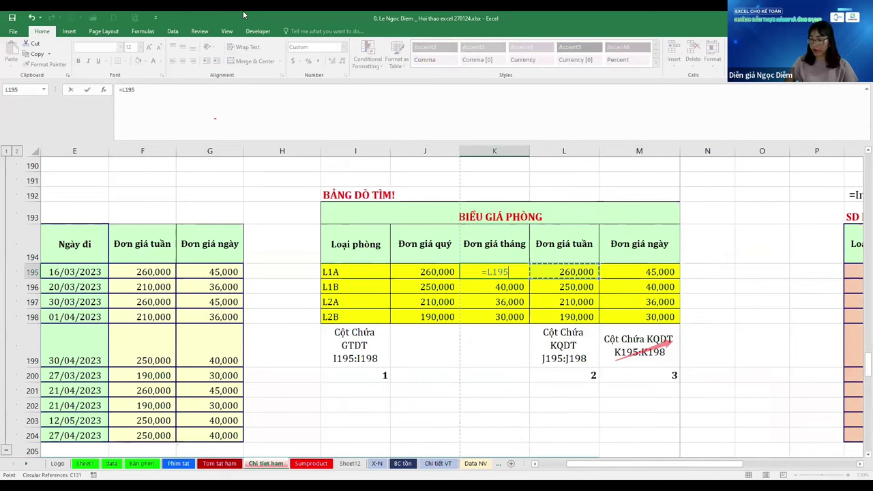
Enter =L195*3.5 in K195 and fill the monthly prices down to row 198
{"action": "type", "text": "*3.5"}
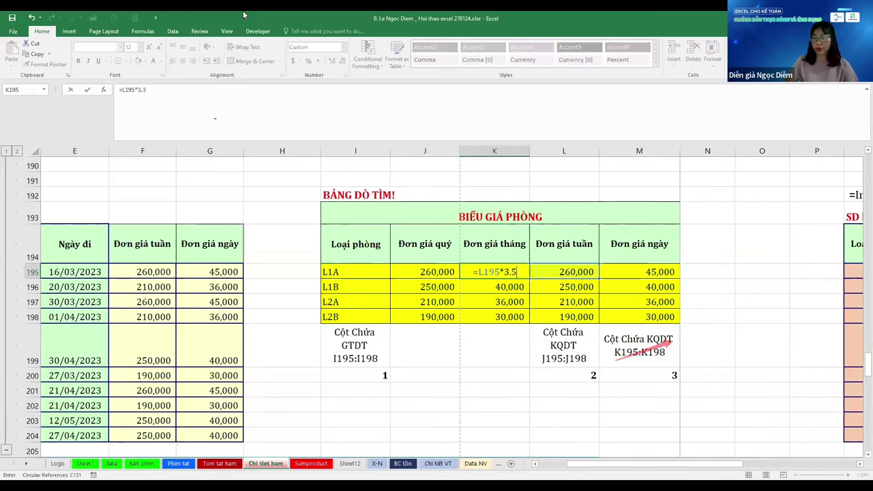
{"action": "key", "text": "ctrl+Return"}
{"action": "key", "text": "ctrl+shift+Down"}
{"action": "key", "text": "ctrl+d"}
Enter =K195*3.5 in J195 and fill the quarterly prices down to J198
{"action": "key", "text": "Left"}
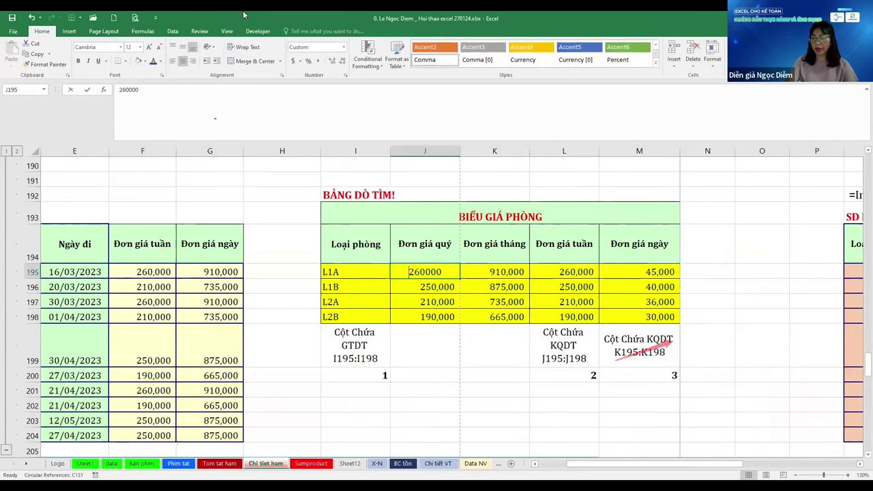
{"action": "type", "text": "="}
{"action": "key", "text": "Right"}
{"action": "type", "text": "*3"}
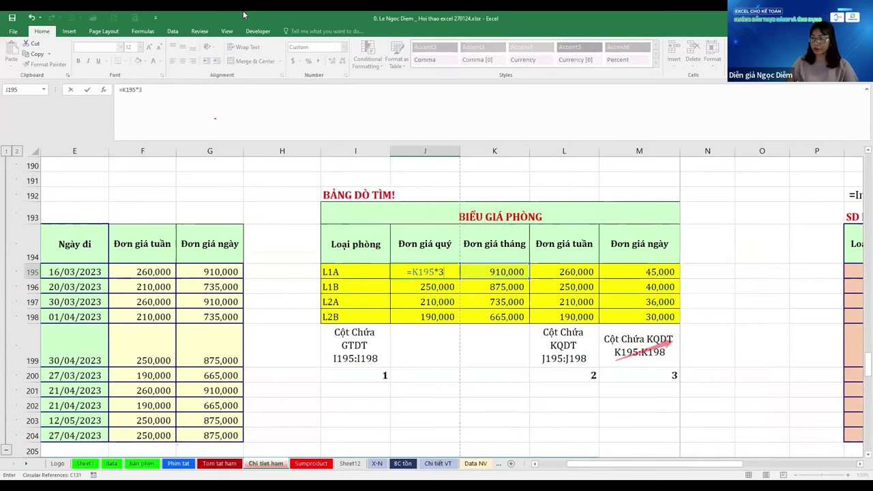
{"action": "type", "text": ".5"}
{"action": "key", "text": "ctrl+Return"}
{"action": "key", "text": "ctrl+shift+Down"}
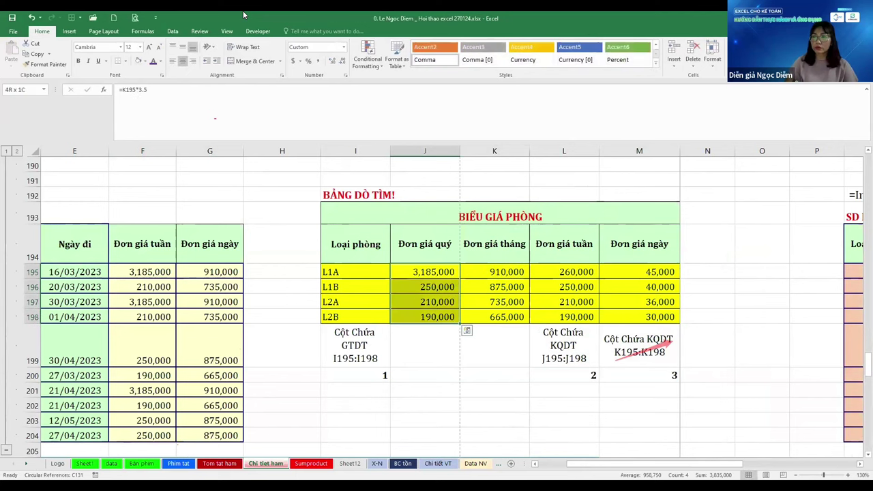
{"action": "key", "text": "ctrl+d"}
Enter +I200+1 in J200 and fill right so the price columns are numbered 1 to 5
{"action": "key", "text": "Left"}
{"action": "key", "text": "Left"}
{"action": "key", "text": "Left"}
{"action": "key", "text": "Left"}
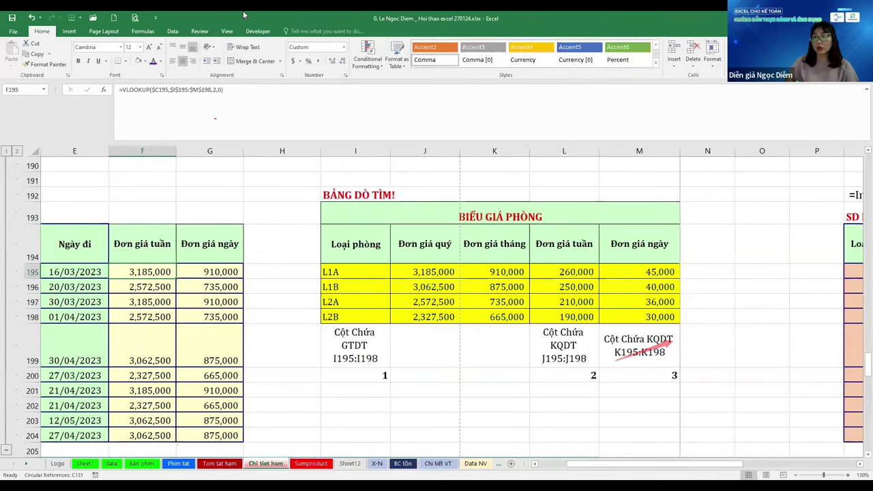
{"action": "key", "text": "Up"}
{"action": "key", "text": "Up"}
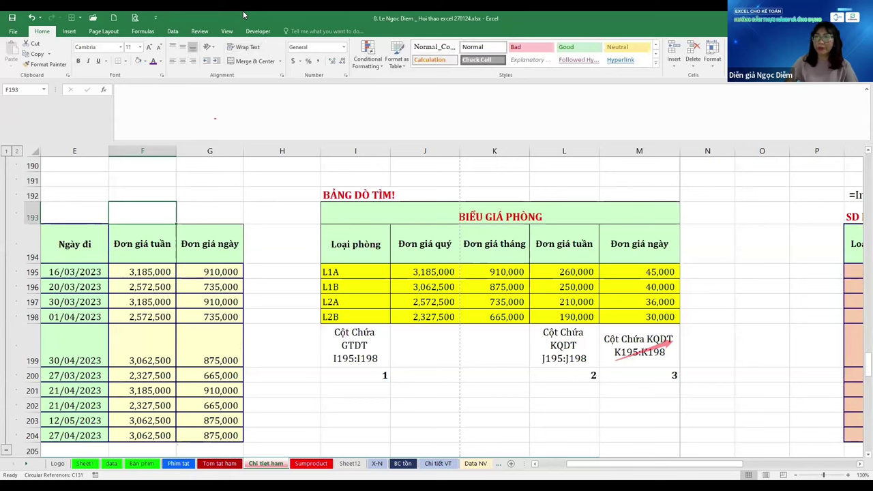
{"action": "key", "text": "Down"}
{"action": "key", "text": "Down"}
{"action": "key", "text": "Down"}
{"action": "key", "text": "Right"}
{"action": "key", "text": "Right"}
{"action": "key", "text": "Right"}
{"action": "key", "text": "Right"}
{"action": "key", "text": "Down"}
{"action": "key", "text": "Down"}
{"action": "key", "text": "Down"}
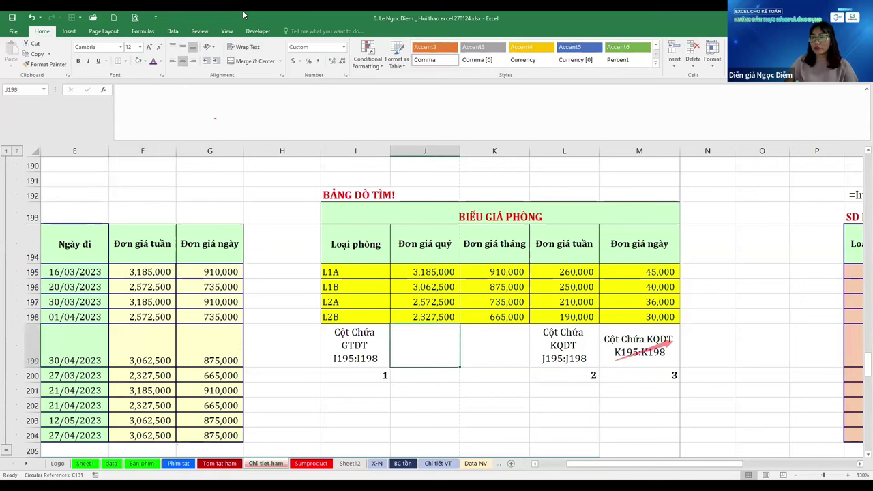
{"action": "key", "text": "Down"}
{"action": "type", "text": "+"}
{"action": "key", "text": "Left"}
{"action": "type", "text": "+1"}
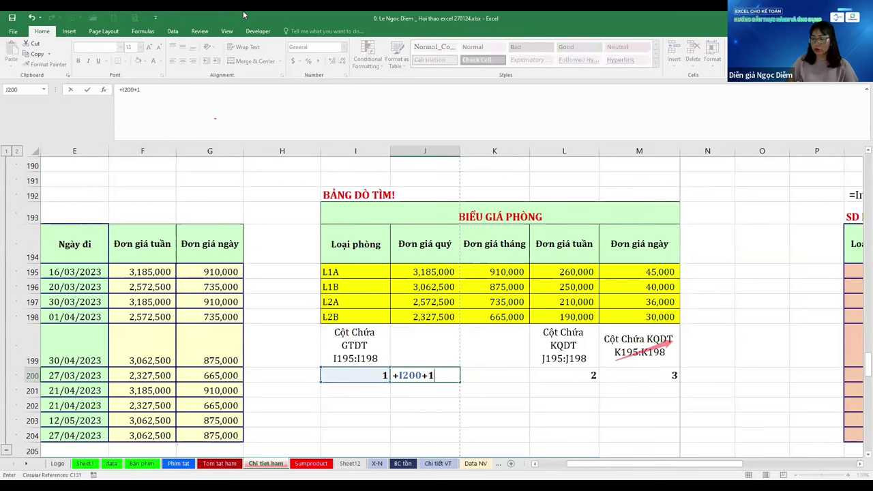
{"action": "key", "text": "ctrl+Return"}
{"action": "key", "text": "shift+Right"}
{"action": "key", "text": "ctrl+r"}
{"action": "key", "text": "Left"}
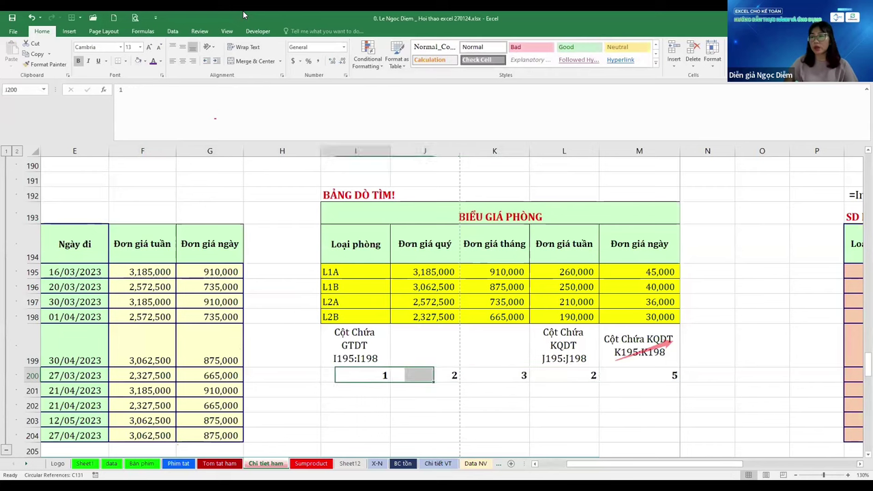
{"action": "key", "text": "Right"}
{"action": "key", "text": "Left"}
{"action": "key", "text": "Left"}
{"action": "key", "text": "Left"}
{"action": "key", "text": "Left"}
{"action": "key", "text": "Up"}
{"action": "key", "text": "Up"}
{"action": "key", "text": "Up"}
{"action": "key", "text": "Up"}
{"action": "key", "text": "Up"}
{"action": "key", "text": "Up"}
Inspect the column-index arguments of the F195 and G195 VLOOKUPs without changing them
{"action": "key", "text": "Down"}
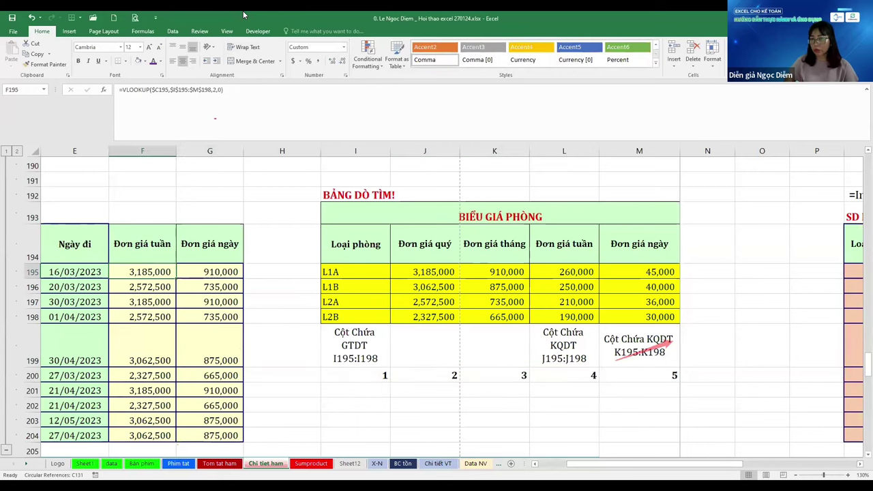
{"action": "key", "text": "F2"}
{"action": "key", "text": "Left"}
{"action": "key", "text": "Left"}
{"action": "key", "text": "Left"}
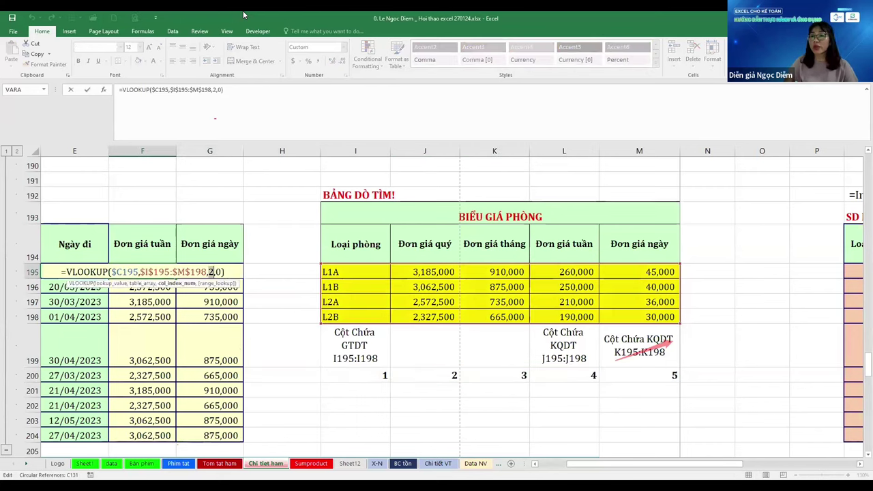
{"action": "key", "text": "Tab"}
{"action": "key", "text": "F2"}
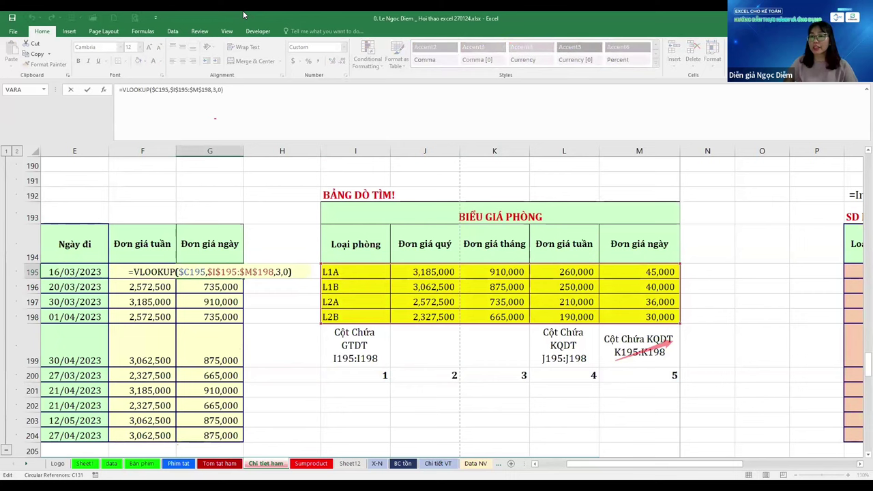
{"action": "key", "text": "Left"}
{"action": "key", "text": "Left"}
{"action": "key", "text": "Left"}
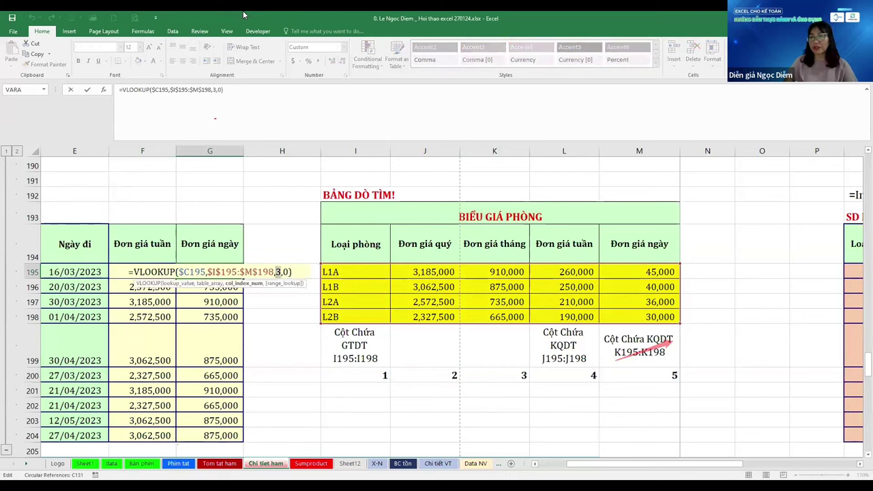
{"action": "key", "text": "shift+Tab"}
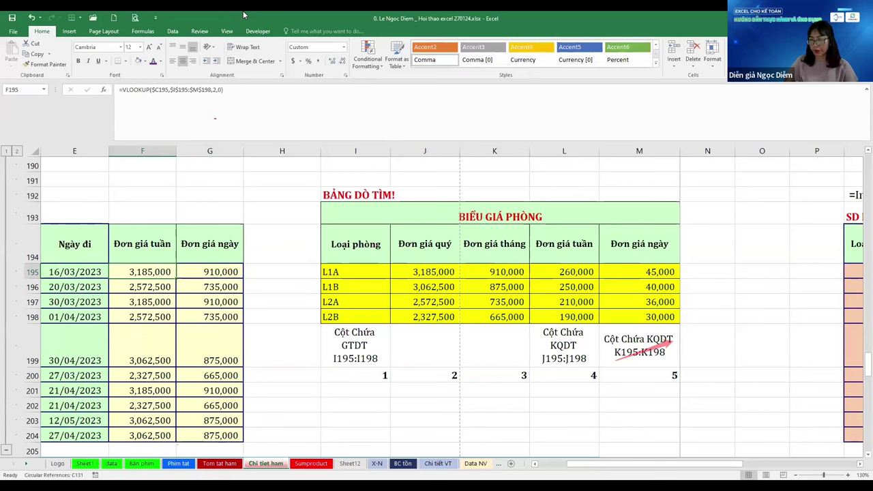
Change the F195 and G195 VLOOKUP column indexes from 2 and 3 to 4 and 5
{"action": "key", "text": "F2"}
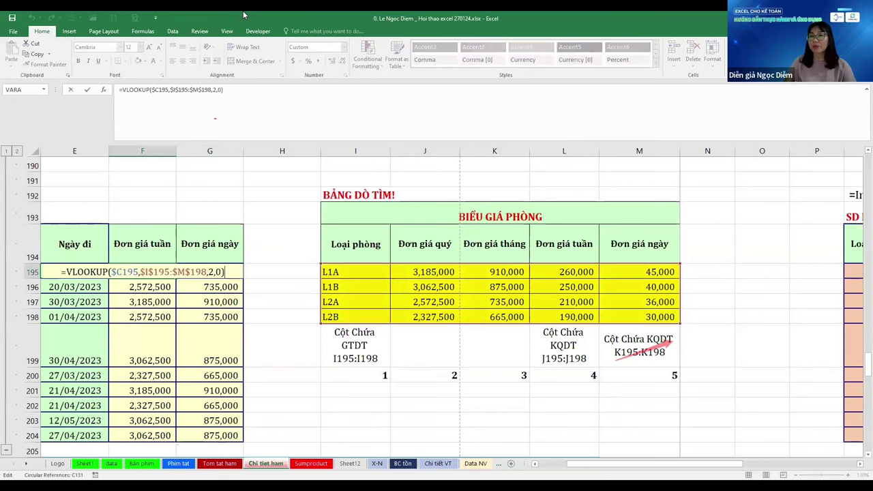
{"action": "key", "text": "Left"}
{"action": "key", "text": "Left"}
{"action": "key", "text": "Left"}
{"action": "key", "text": "Left"}
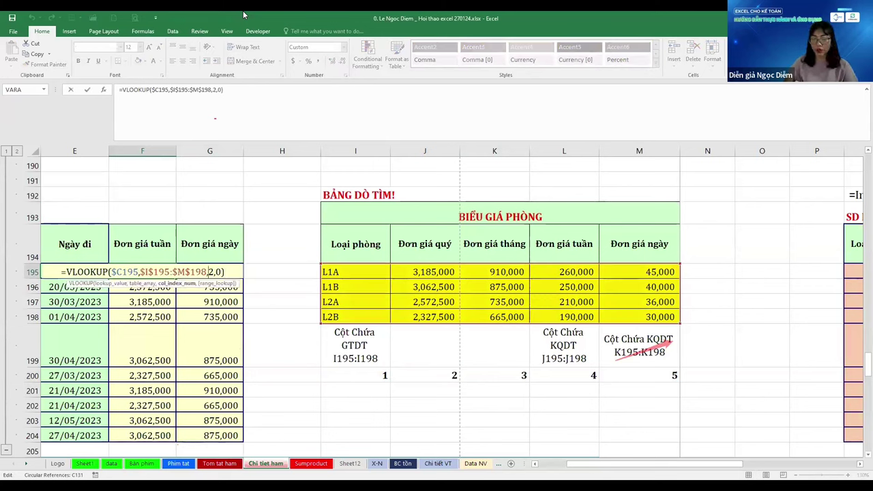
{"action": "key", "text": "Delete"}
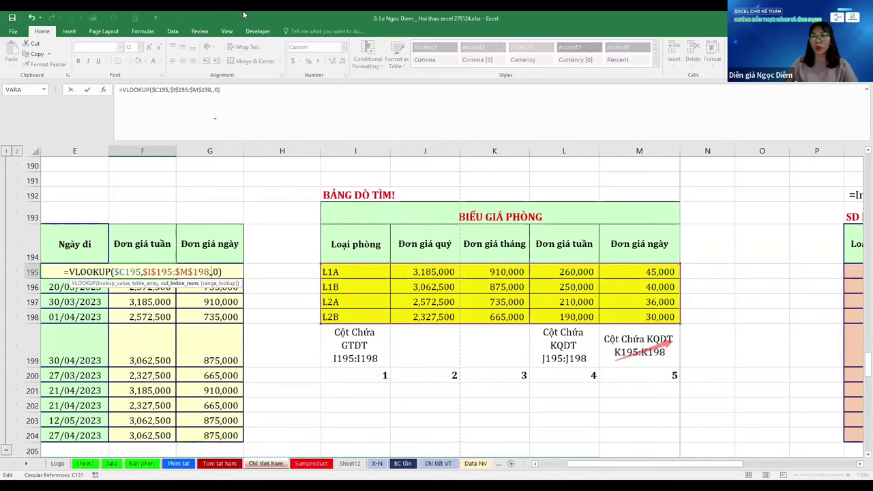
{"action": "type", "text": "4"}
{"action": "key", "text": "Tab"}
{"action": "key", "text": "F2"}
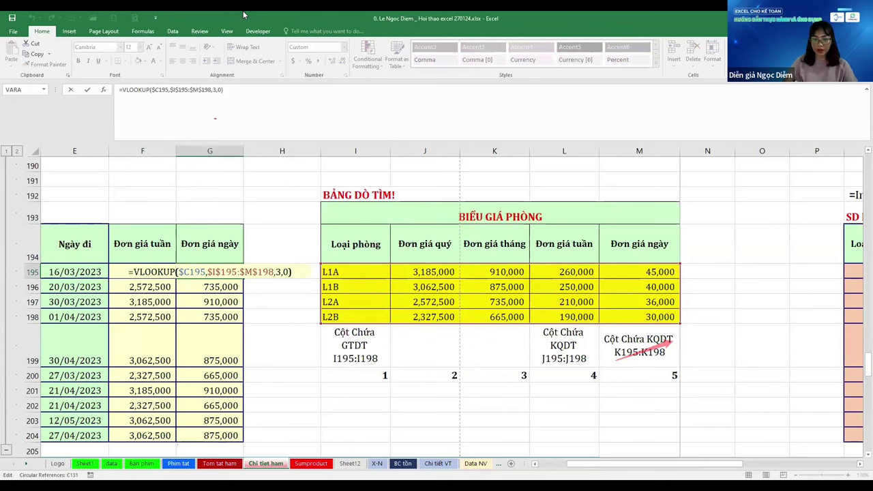
{"action": "key", "text": "Left"}
{"action": "key", "text": "Left"}
{"action": "key", "text": "Left"}
{"action": "key", "text": "Left"}
{"action": "key", "text": "Delete"}
{"action": "type", "text": "5"}
{"action": "key", "text": "shift+Tab"}
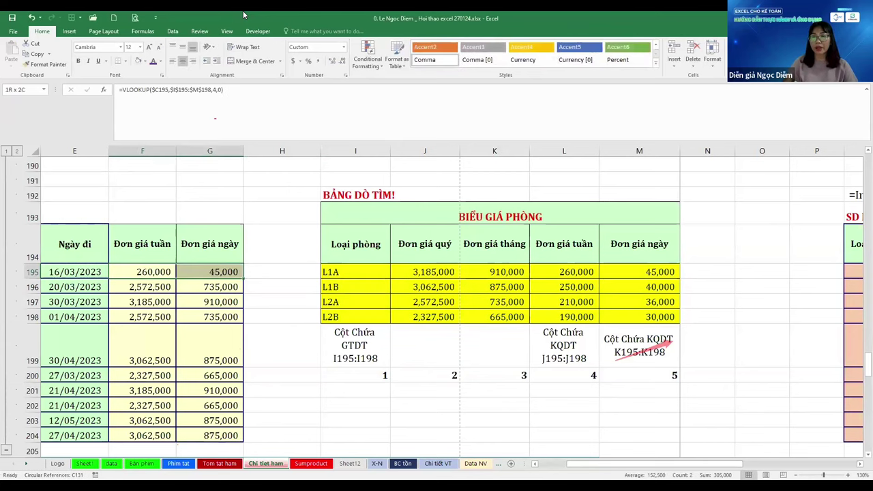
Fill the updated weekly and daily lookups down through F195:G204
{"action": "key", "text": "shift+Right"}
{"action": "key", "text": "shift+ctrl+Down"}
{"action": "key", "text": "ctrl+d"}
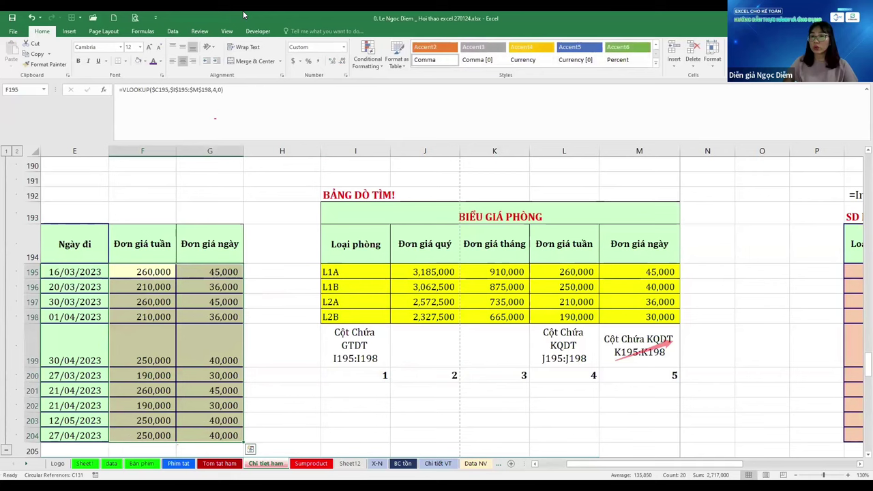
{"action": "key", "text": "ctrl+q"}
{"action": "key", "text": "ctrl+Right"}
{"action": "key", "text": "ctrl+Right"}
{"action": "key", "text": "ctrl+Right"}
{"action": "key", "text": "ctrl+Right"}
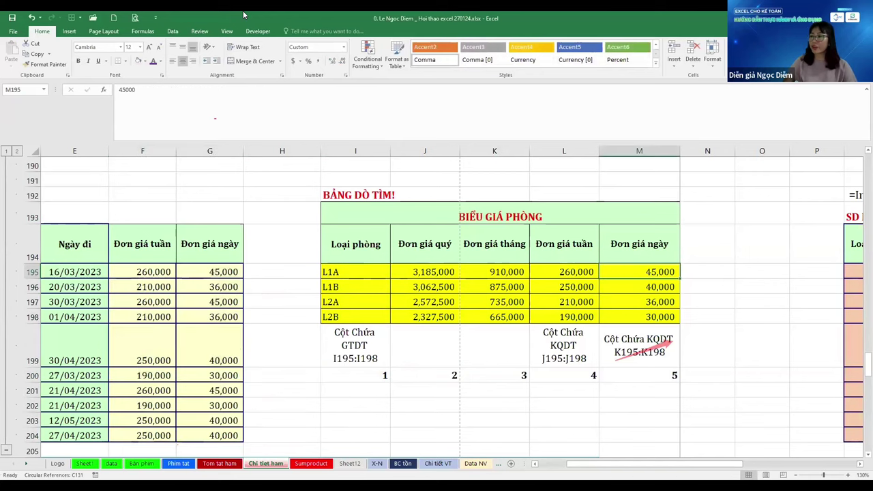
{"action": "key", "text": "Right"}
{"action": "key", "text": "Right"}
{"action": "key", "text": "Right"}
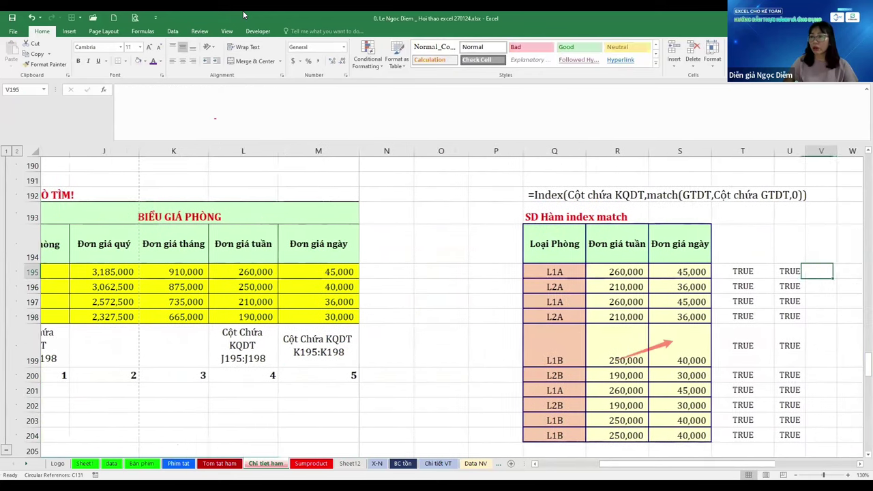
{"action": "key", "text": "Left"}
{"action": "key", "text": "Left"}
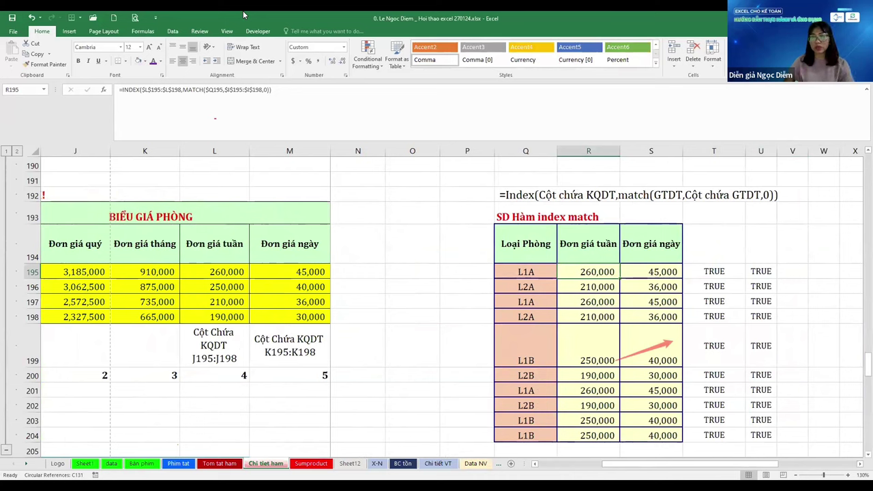
{"action": "key", "text": "F2"}
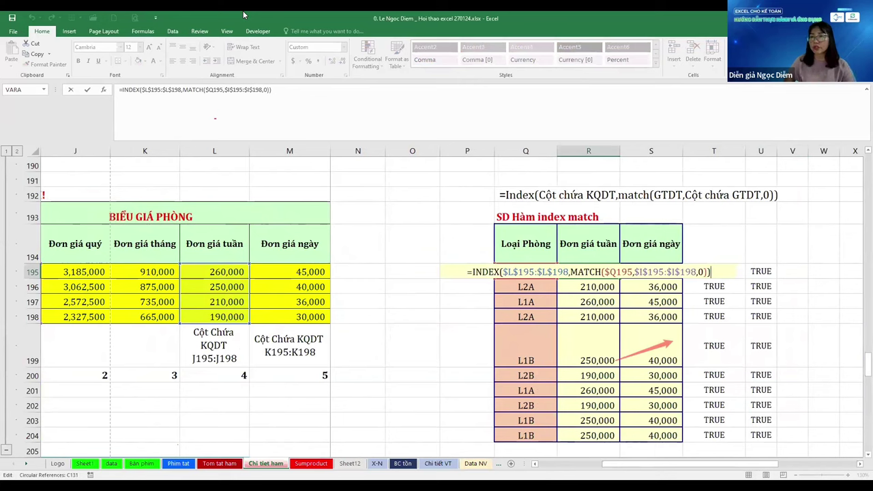
{"action": "key", "text": "ctrl+Return"}
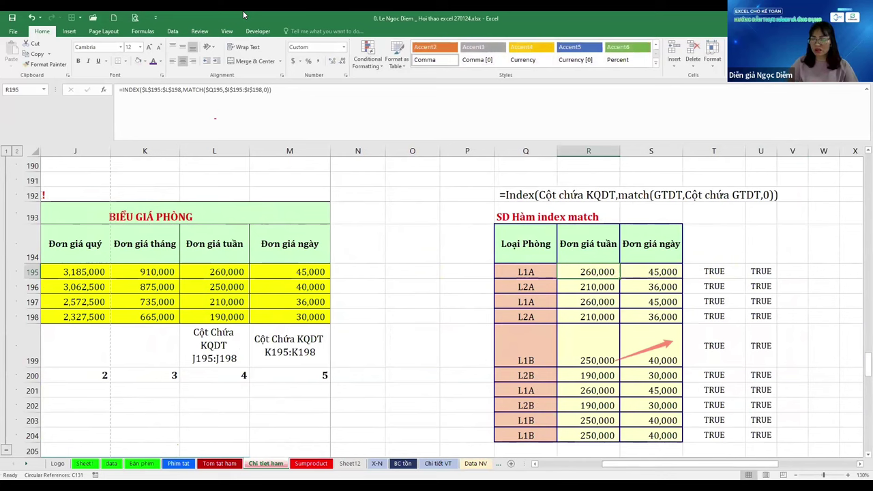
Enter the note 'File chấm công tính lương!' in cell O206 below the lookup tables
{"action": "scroll", "coordinate": [370, 422], "scroll_direction": "down", "scroll_amount": 1}
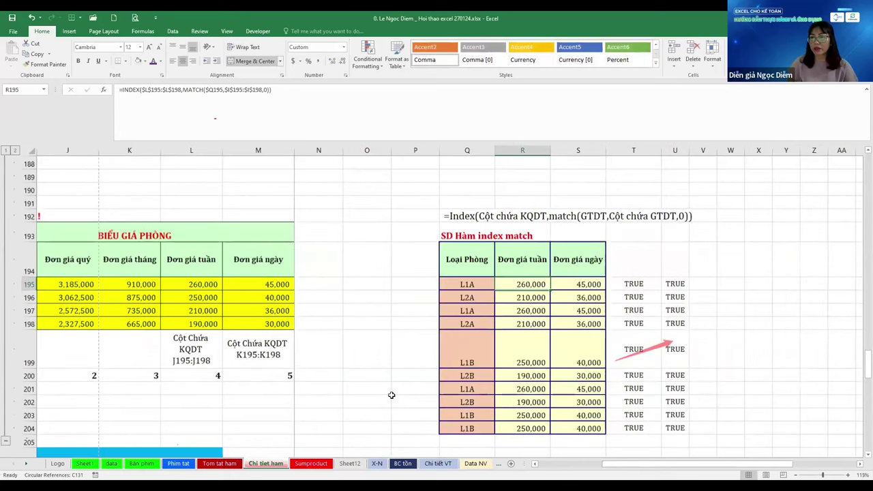
{"action": "scroll", "coordinate": [394, 394], "scroll_direction": "down", "scroll_amount": 1}
{"action": "scroll", "coordinate": [401, 386], "scroll_direction": "down", "scroll_amount": 1}
{"action": "scroll", "coordinate": [555, 328], "scroll_direction": "up", "scroll_amount": 1}
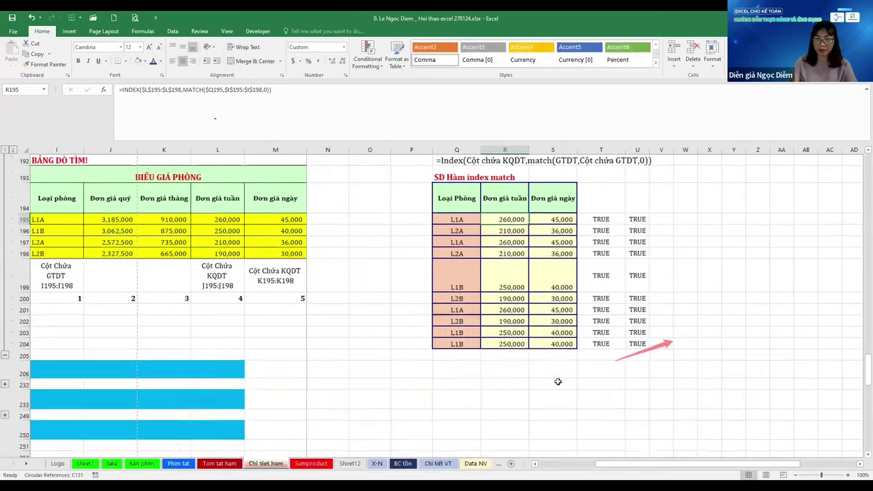
{"action": "key", "text": "Down"}
{"action": "key", "text": "Down"}
{"action": "key", "text": "Down"}
{"action": "key", "text": "Down"}
{"action": "key", "text": "Down"}
{"action": "key", "text": "Down"}
{"action": "key", "text": "Down"}
{"action": "key", "text": "Down"}
{"action": "key", "text": "Down"}
{"action": "key", "text": "Down"}
{"action": "key", "text": "Down"}
{"action": "key", "text": "Left"}
{"action": "key", "text": "Left"}
{"action": "key", "text": "Left"}
{"action": "type", "text": "File chấm"}
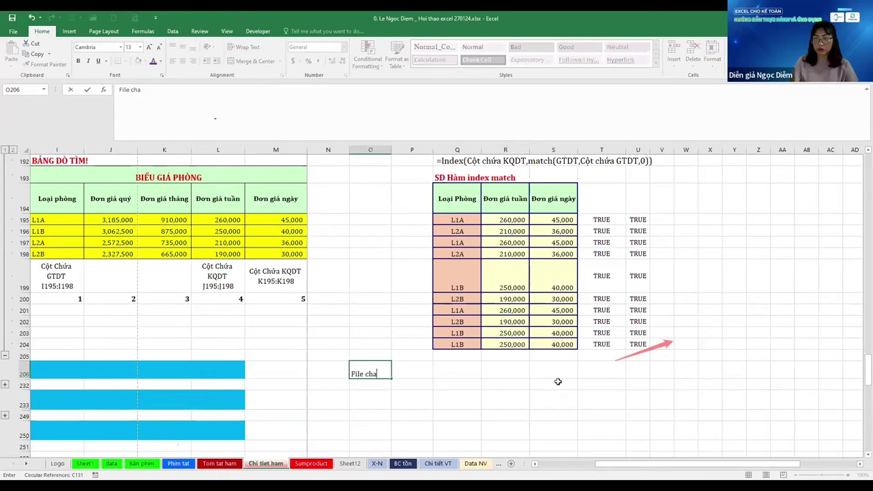
{"action": "type", "text": " công"}
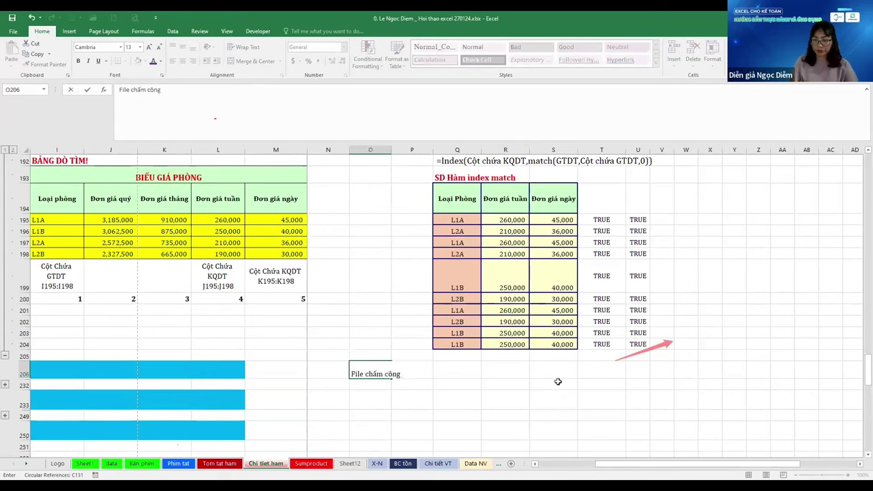
{"action": "type", "text": " tính l"}
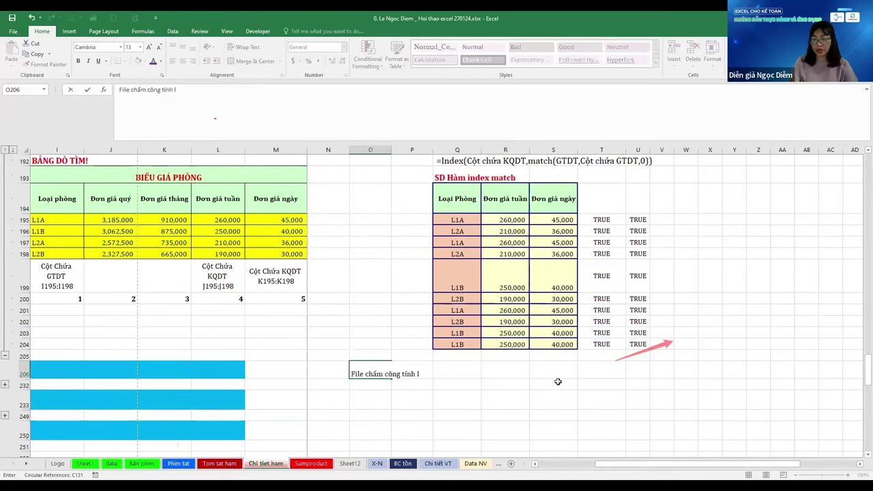
{"action": "type", "text": "uongw!"}
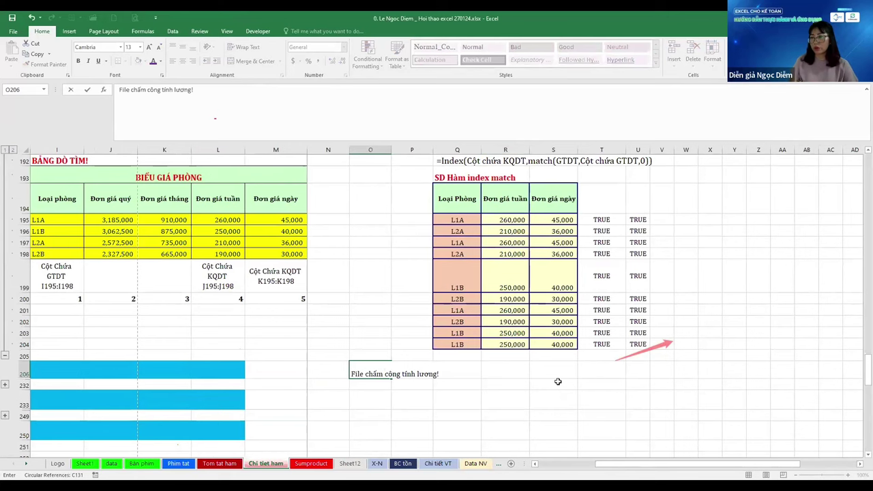
{"action": "key", "text": "Return"}
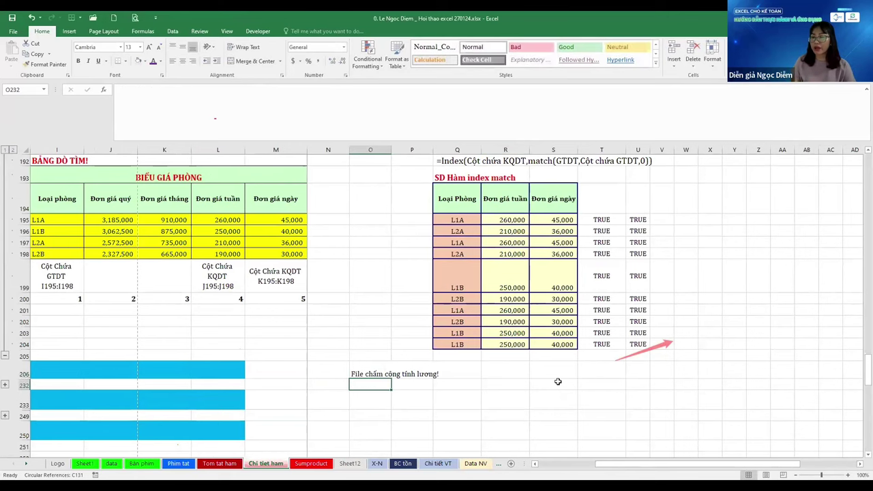
Page through the following sheets and come back to the Data NV employee list
{"action": "key", "text": "ctrl+Page_Down"}
{"action": "key", "text": "ctrl+Page_Down"}
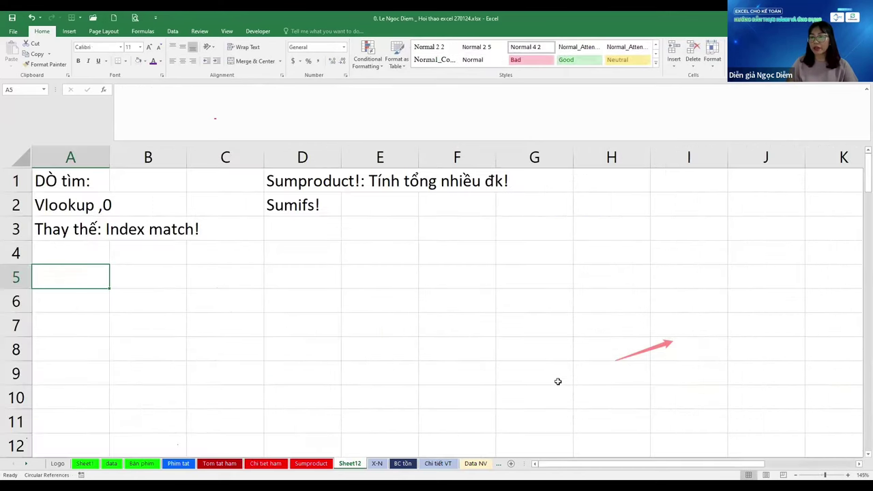
{"action": "key", "text": "ctrl+Page_Down"}
{"action": "key", "text": "ctrl+Page_Down"}
{"action": "key", "text": "ctrl+Page_Down"}
{"action": "key", "text": "ctrl+Page_Down"}
{"action": "key", "text": "ctrl+Page_Down"}
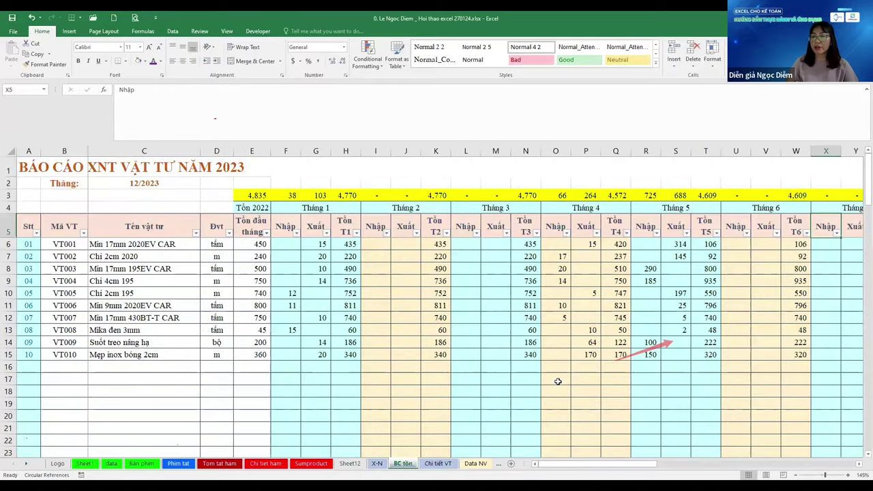
{"action": "key", "text": "ctrl+Page_Down"}
{"action": "key", "text": "ctrl+Page_Down"}
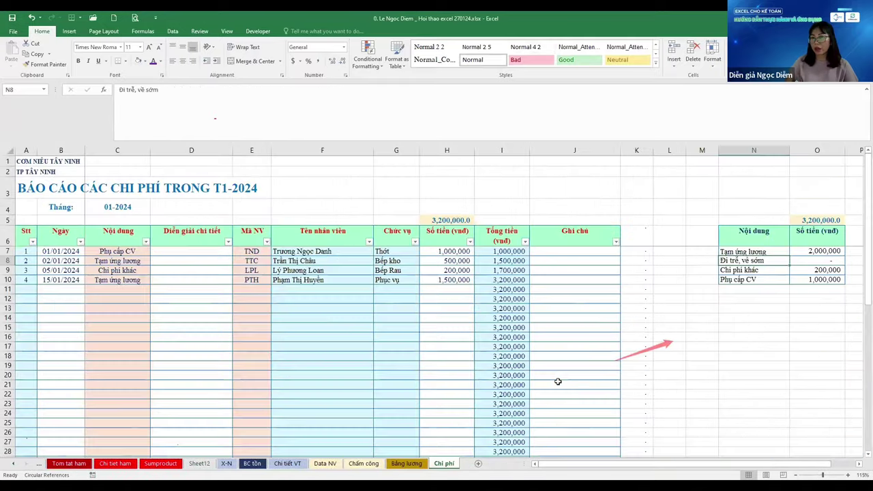
{"action": "key", "text": "ctrl+Page_Up"}
{"action": "key", "text": "ctrl+Page_Up"}
{"action": "key", "text": "ctrl+Page_Up"}
Review the Data NV header row from Mã NV across to Chức vụ and the last column
{"action": "key", "text": "Up"}
{"action": "key", "text": "Left"}
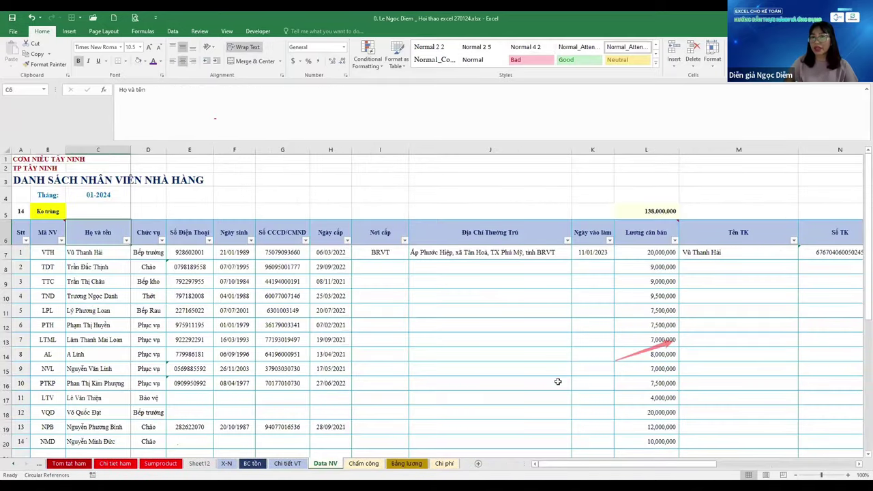
{"action": "key", "text": "Right"}
{"action": "key", "text": "Right"}
{"action": "key", "text": "Right"}
{"action": "key", "text": "Right"}
{"action": "key", "text": "Right"}
{"action": "key", "text": "Right"}
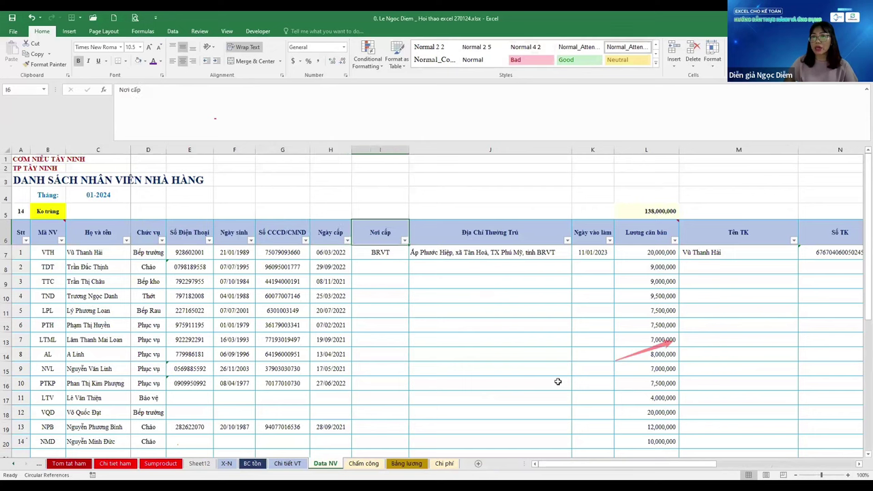
{"action": "key", "text": "Home"}
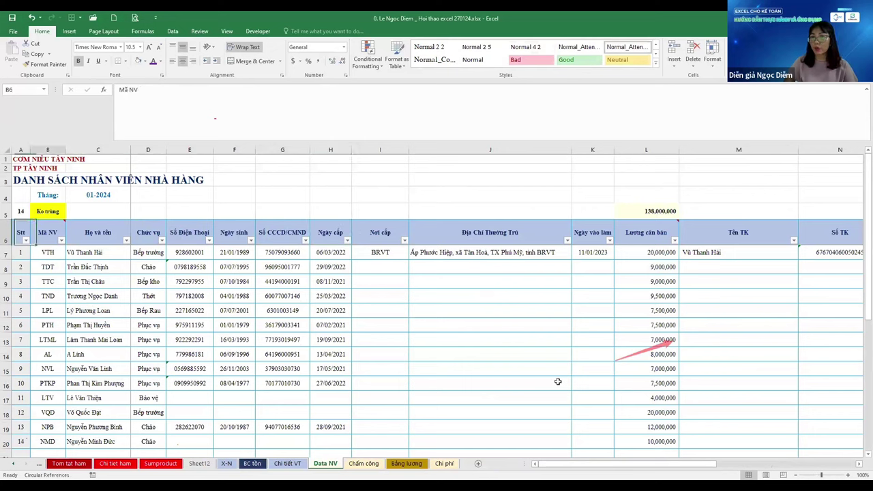
{"action": "key", "text": "Right"}
{"action": "key", "text": "Right"}
{"action": "key", "text": "Right"}
{"action": "key", "text": "Right"}
{"action": "key", "text": "Right"}
{"action": "key", "text": "Right"}
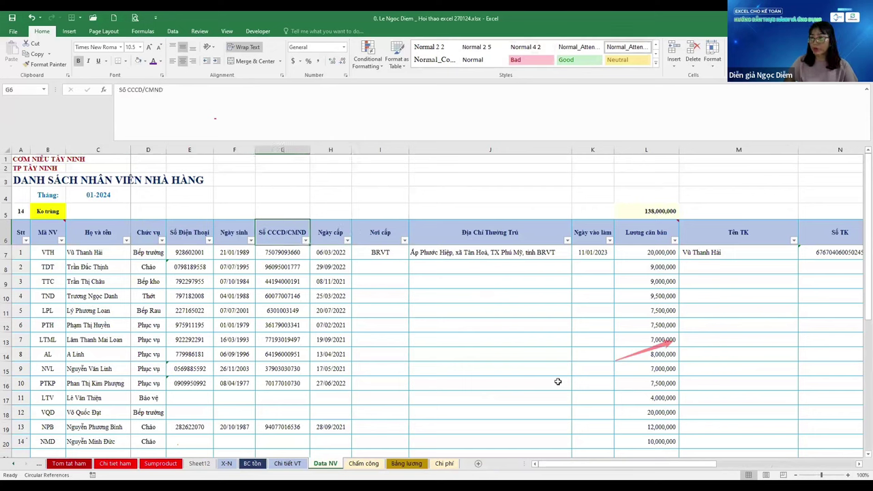
{"action": "key", "text": "Home"}
{"action": "key", "text": "Right"}
{"action": "key", "text": "ctrl+Right"}
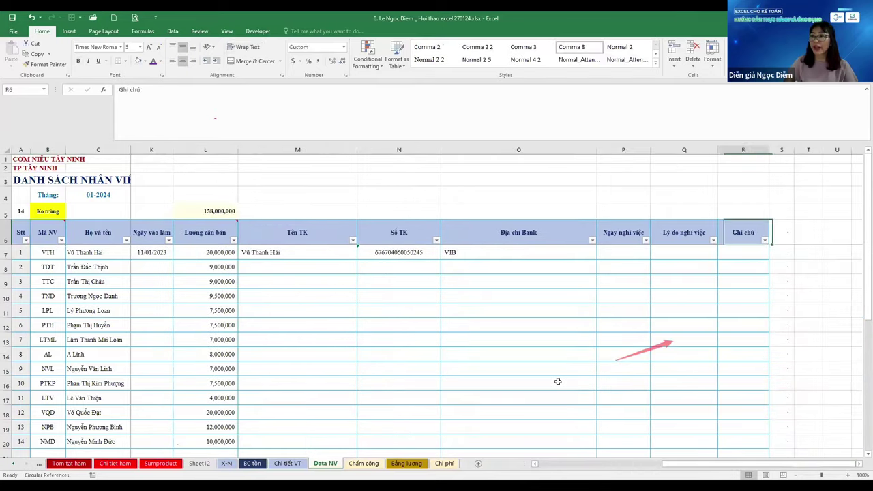
{"action": "key", "text": "Home"}
{"action": "key", "text": "Right"}
{"action": "key", "text": "Right"}
{"action": "key", "text": "Right"}
{"action": "key", "text": "Right"}
{"action": "key", "text": "Right"}
{"action": "key", "text": "Right"}
{"action": "key", "text": "Right"}
{"action": "key", "text": "Right"}
{"action": "key", "text": "Right"}
{"action": "key", "text": "Right"}
{"action": "key", "text": "Right"}
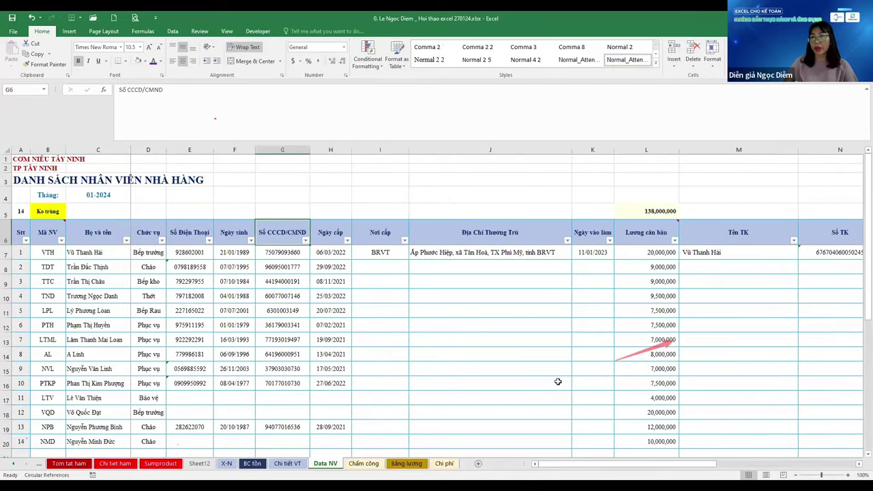
{"action": "key", "text": "Right"}
{"action": "key", "text": "Right"}
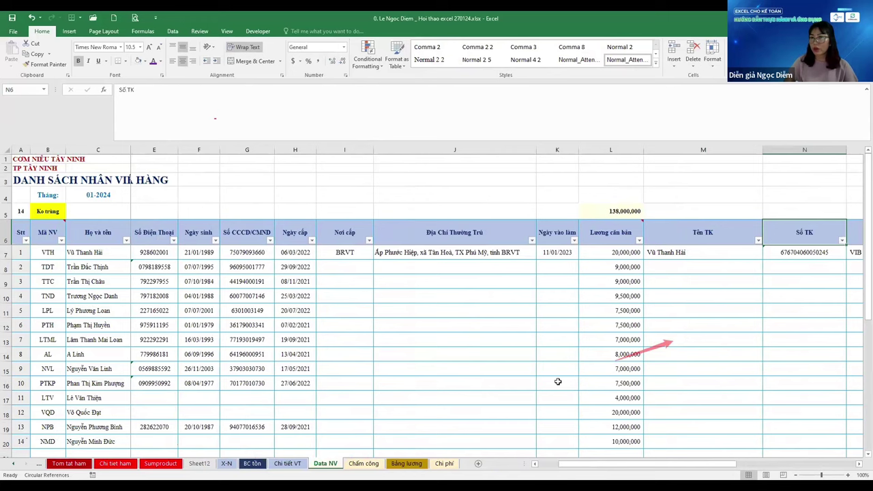
{"action": "key", "text": "Home"}
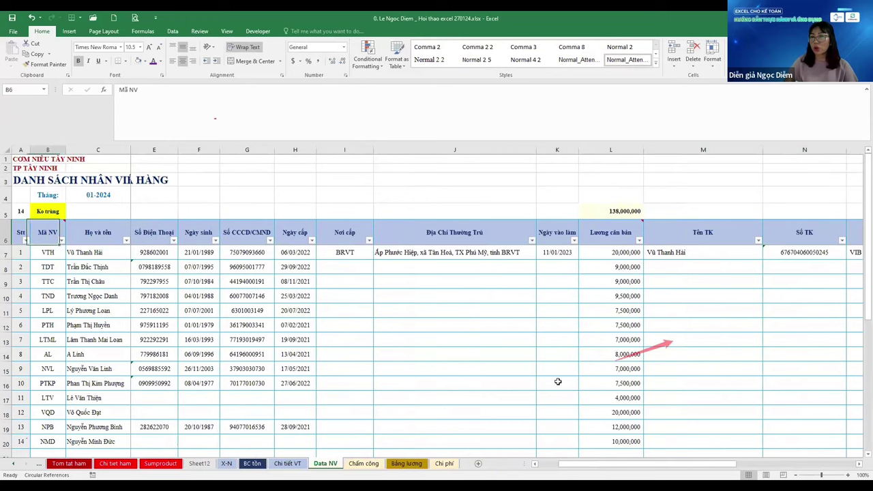
{"action": "key", "text": "ctrl+z"}
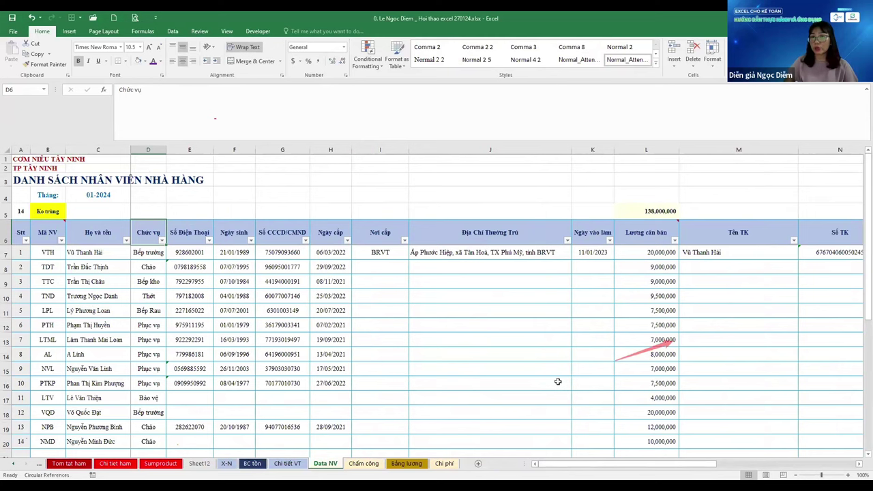
Move down into the employee rows to the first employee's issue date
{"action": "key", "text": "Down"}
{"action": "key", "text": "Down"}
{"action": "key", "text": "Down"}
{"action": "key", "text": "Right"}
{"action": "key", "text": "Right"}
{"action": "key", "text": "Right"}
{"action": "key", "text": "Right"}
{"action": "key", "text": "Right"}
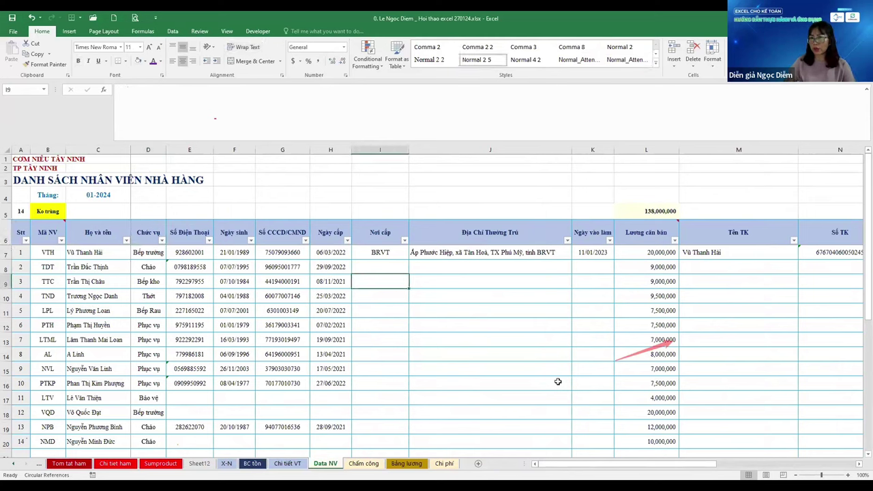
{"action": "key", "text": "Up"}
{"action": "key", "text": "Up"}
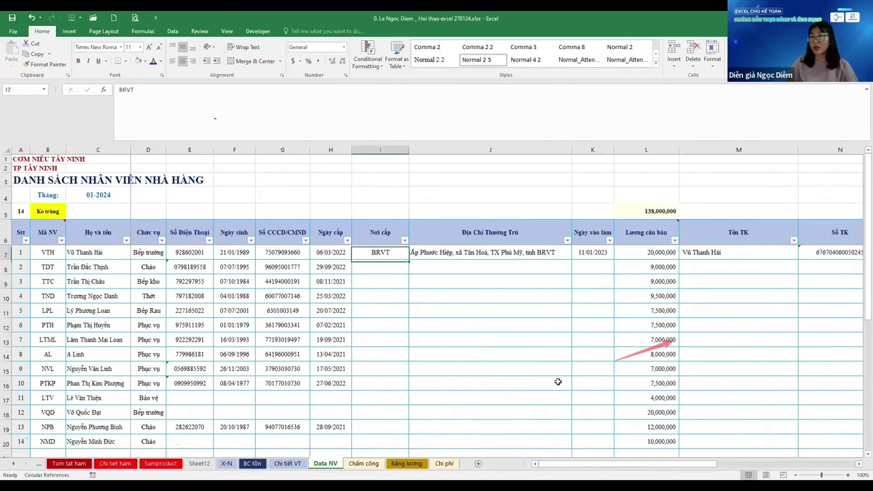
{"action": "key", "text": "Left"}
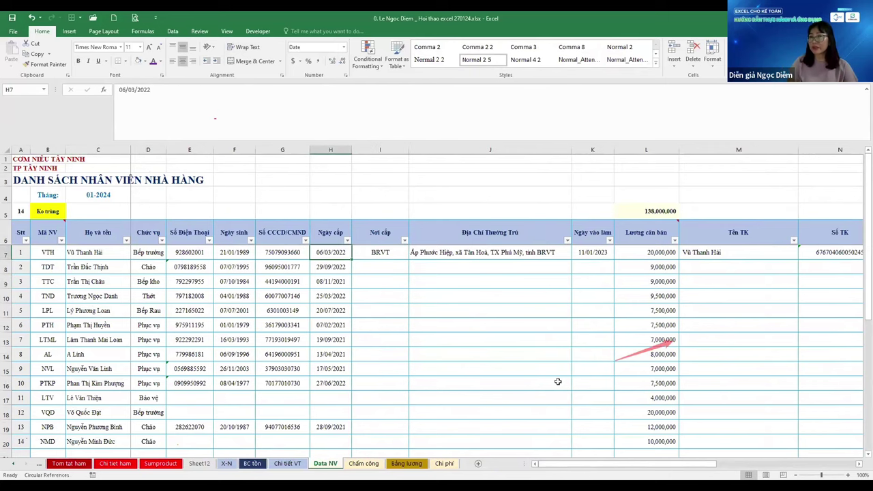
Go to the Bảng lương sheet and inspect the INDEX MATCH basic-salary formula in E7
{"action": "key", "text": "ctrl+Page_Down"}
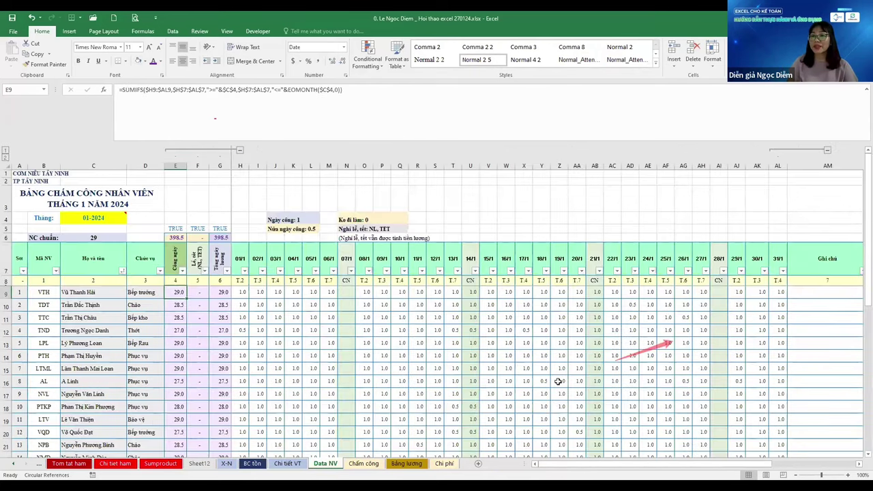
{"action": "key", "text": "ctrl+Page_Down"}
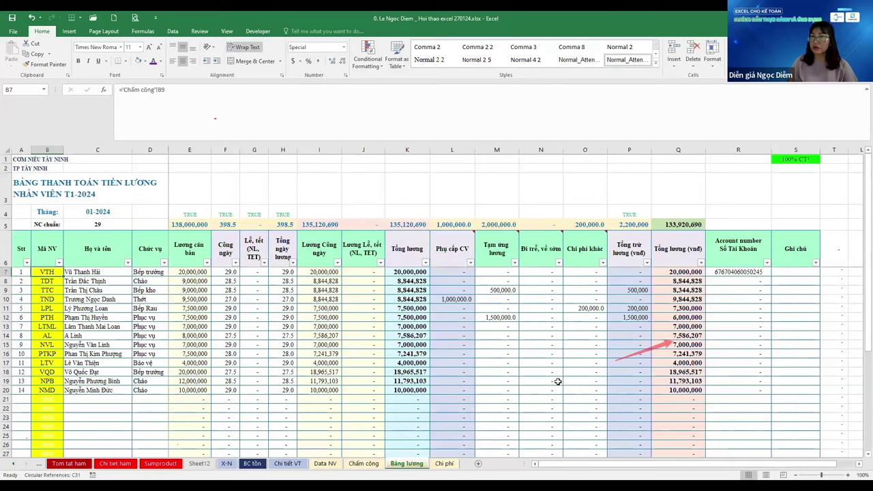
{"action": "key", "text": "Right"}
{"action": "key", "text": "Right"}
{"action": "key", "text": "Right"}
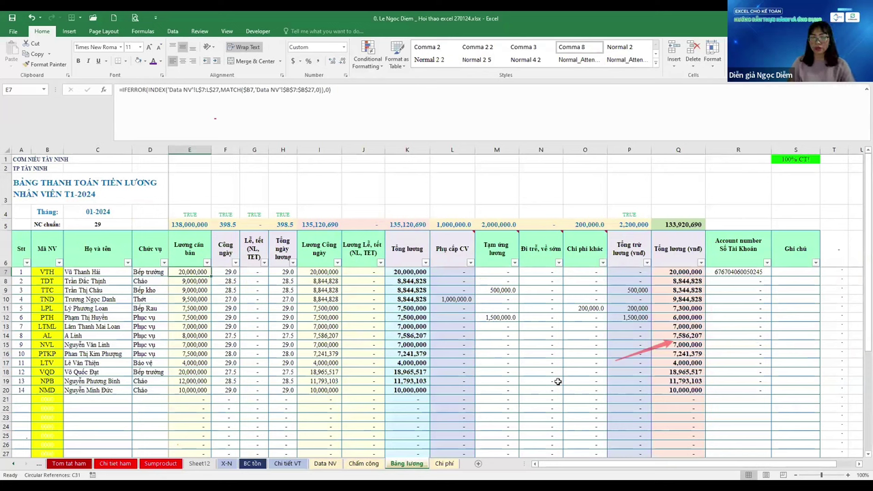
{"action": "key", "text": "F2"}
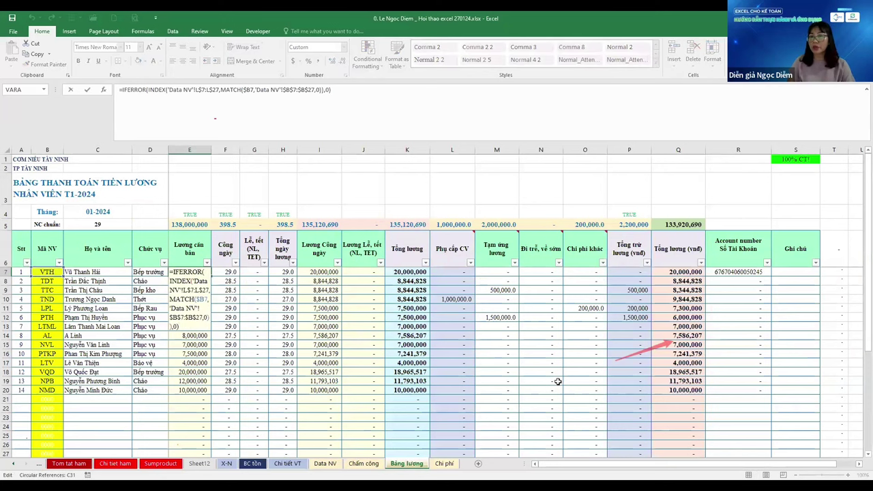
{"action": "key", "text": "Escape"}
{"action": "key", "text": "F2"}
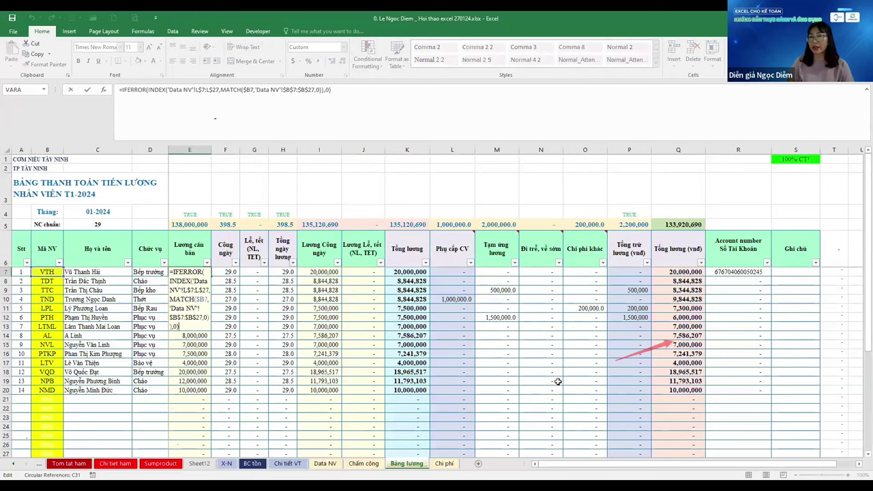
{"action": "key", "text": "Escape"}
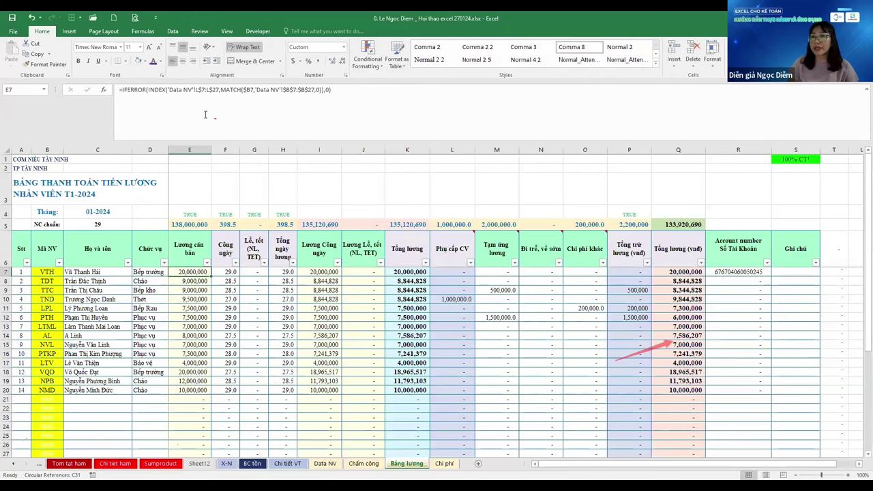
Insert eight blank columns F:M in Data NV and confirm the E7 salary formula adjusts
{"action": "left_click", "coordinate": [319, 464]}
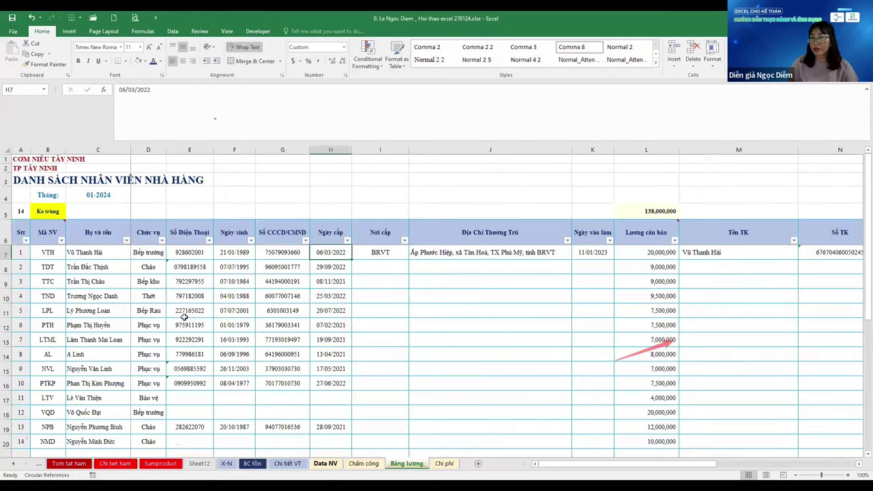
{"action": "left_click", "coordinate": [98, 311]}
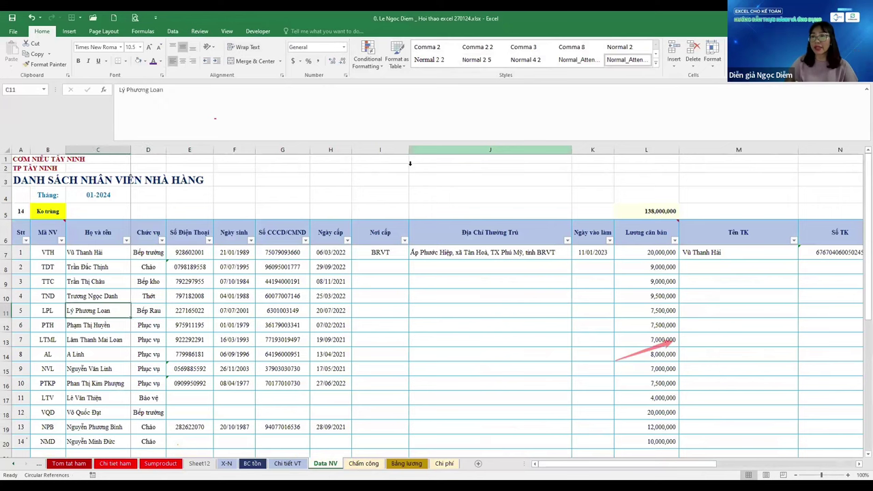
{"action": "left_click", "coordinate": [330, 310]}
{"action": "left_click_drag", "start_coordinate": [234, 310], "coordinate": [380, 311]}
{"action": "key", "text": "shift+Right"}
{"action": "key", "text": "shift+Right"}
{"action": "key", "text": "shift+Right"}
{"action": "key", "text": "shift+Right"}
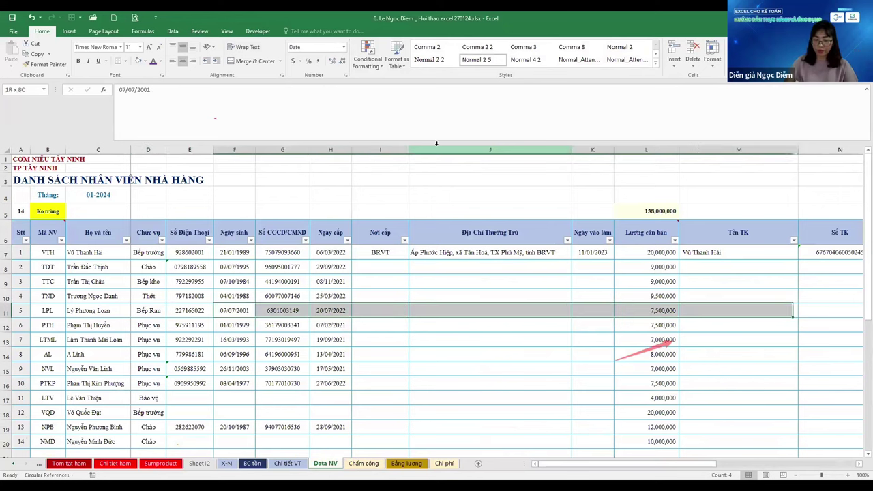
{"action": "key", "text": "ctrl+shift+plus"}
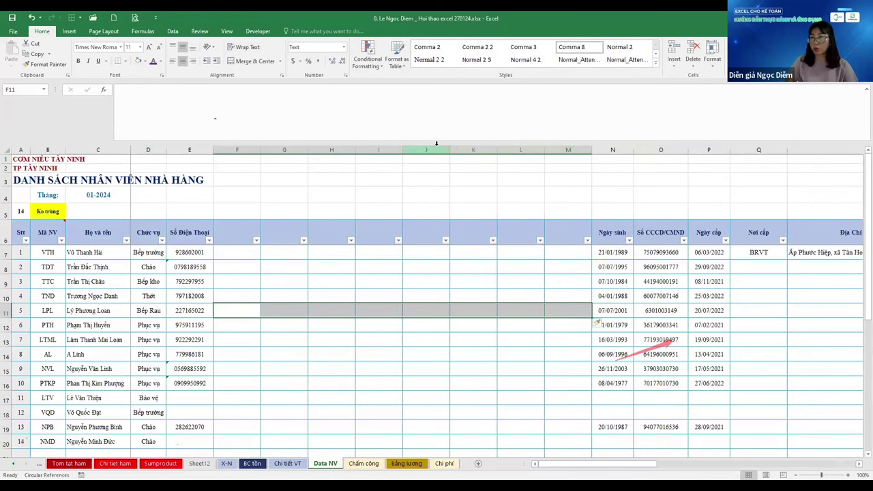
{"action": "key", "text": "ctrl+Page_Down"}
{"action": "key", "text": "ctrl+Page_Down"}
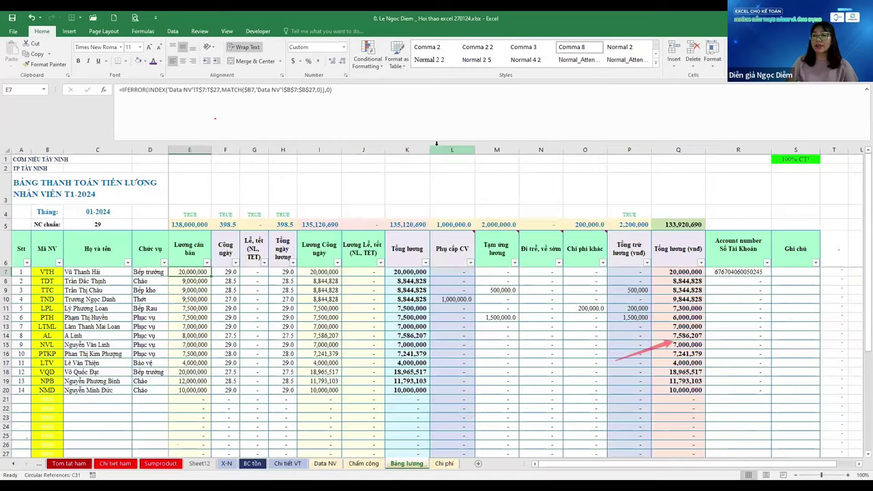
{"action": "key", "text": "F2"}
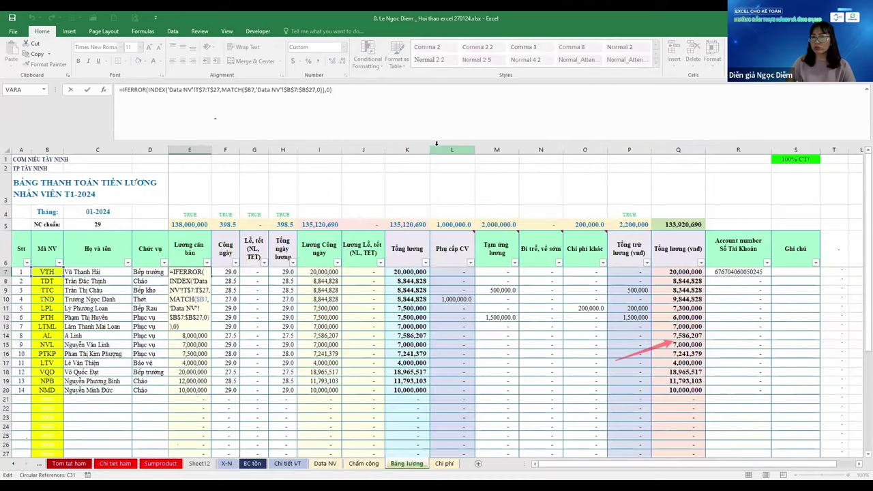
{"action": "key", "text": "Escape"}
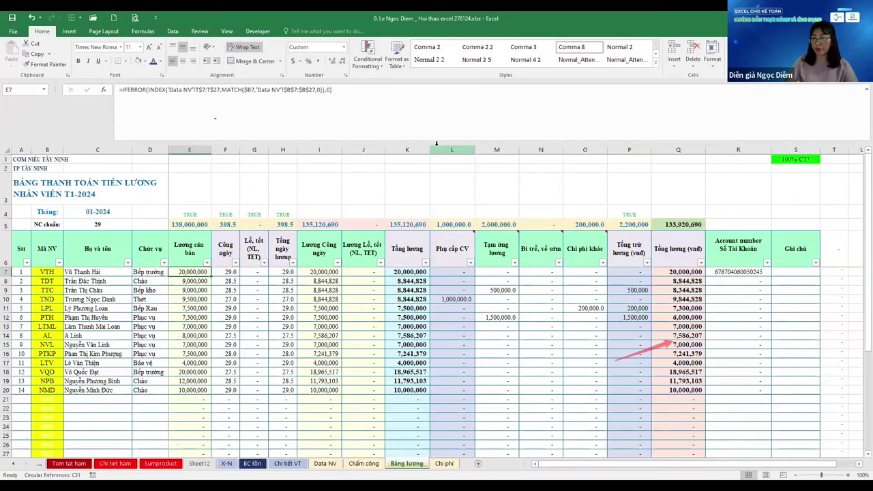
Delete the blank columns F through M from Data NV again
{"action": "key", "text": "ctrl+Page_Up"}
{"action": "key", "text": "ctrl+Page_Up"}
{"action": "key", "text": "ctrl+Page_Up"}
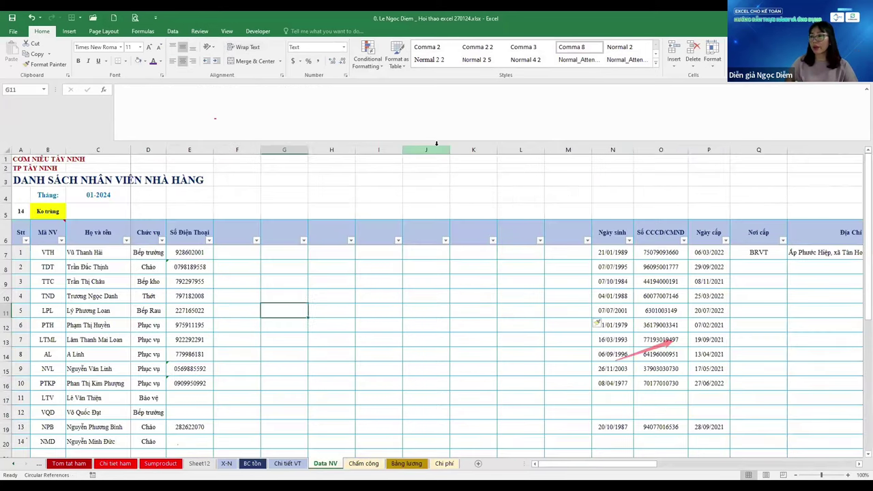
{"action": "scroll", "coordinate": [436, 145], "scroll_direction": "right", "scroll_amount": 5}
{"action": "scroll", "coordinate": [436, 145], "scroll_direction": "right", "scroll_amount": 3}
{"action": "key", "text": "Left"}
{"action": "key", "text": "Left"}
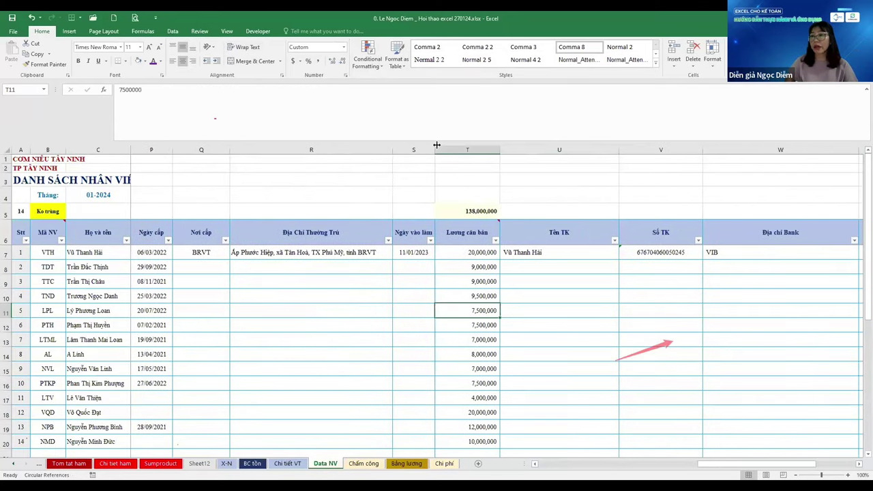
{"action": "key", "text": "Left"}
{"action": "key", "text": "Left"}
{"action": "key", "text": "Left"}
{"action": "key", "text": "Left"}
{"action": "key", "text": "Left"}
{"action": "key", "text": "Left"}
{"action": "key", "text": "Left"}
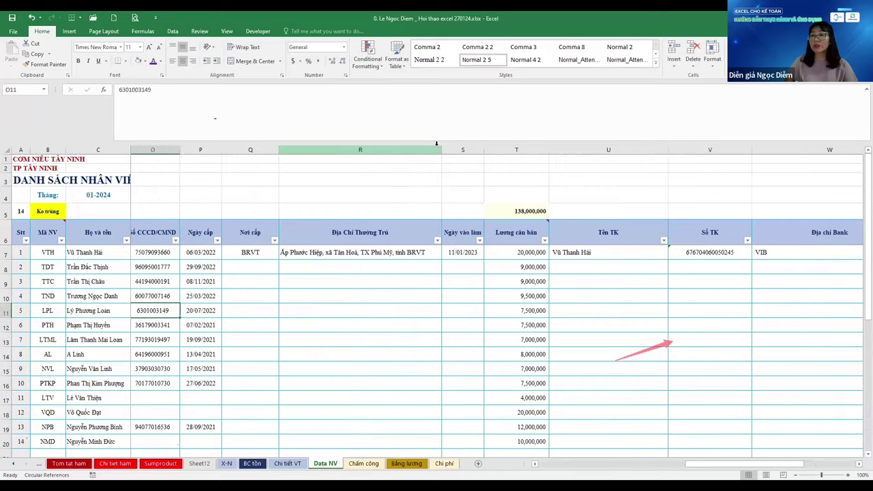
{"action": "key", "text": "shift+Left"}
{"action": "key", "text": "shift+Left"}
{"action": "key", "text": "shift+Left"}
{"action": "key", "text": "shift+Left"}
{"action": "key", "text": "shift+Left"}
{"action": "key", "text": "shift+Left"}
{"action": "key", "text": "shift+Left"}
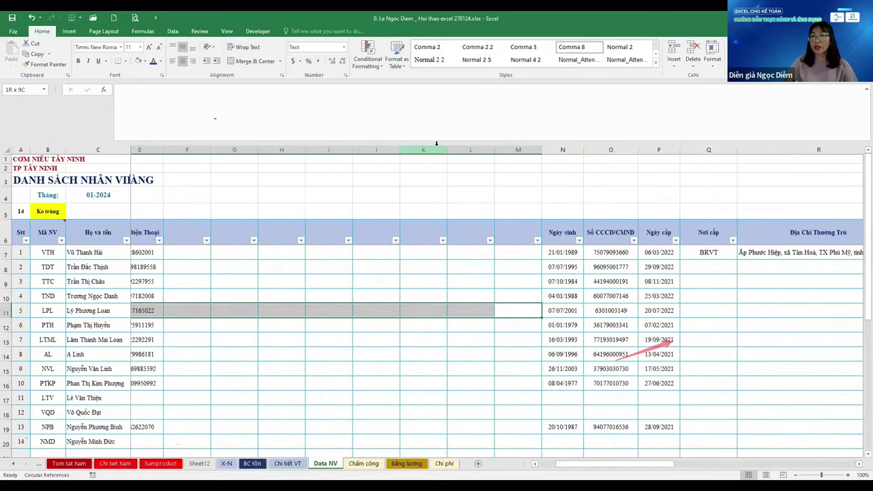
{"action": "key", "text": "ctrl+space"}
{"action": "key", "text": "ctrl+minus"}
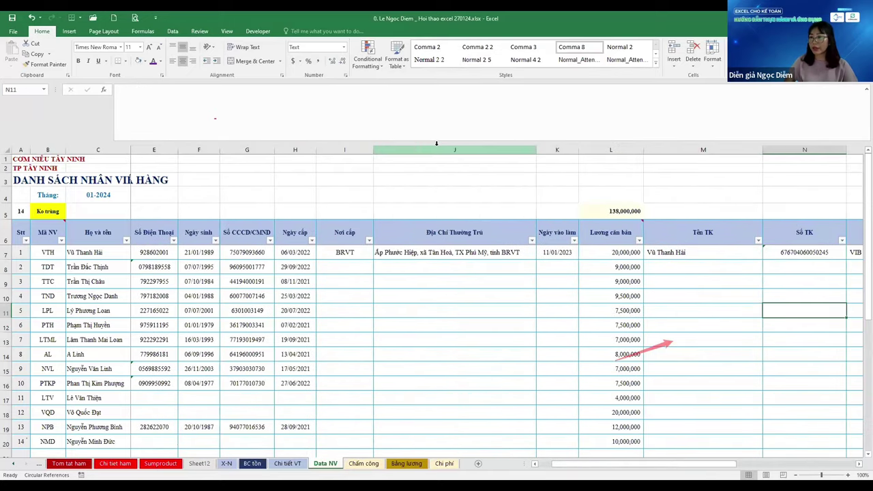
{"action": "key", "text": "Left"}
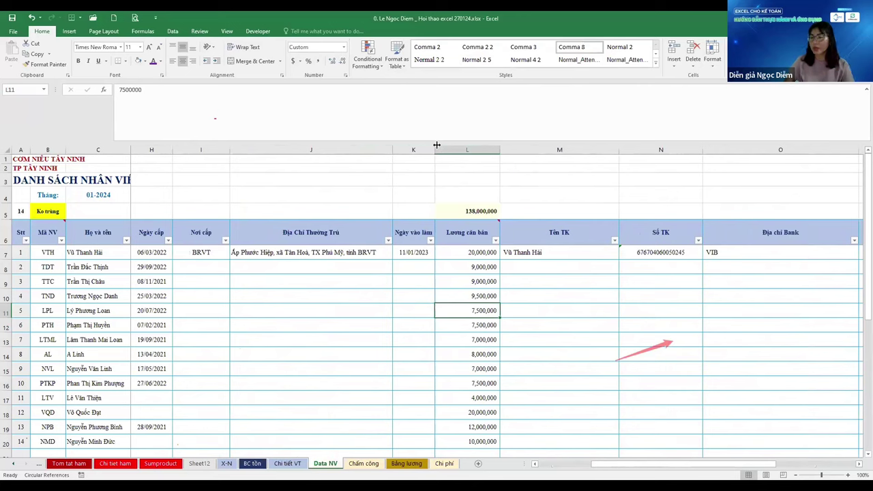
{"action": "key", "text": "ctrl+Page_Down"}
{"action": "key", "text": "ctrl+Page_Down"}
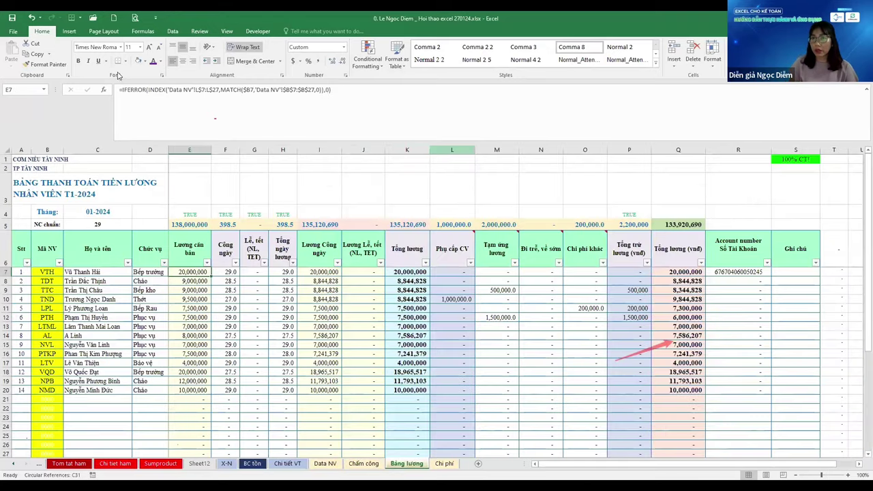
{"action": "left_click", "coordinate": [198, 89]}
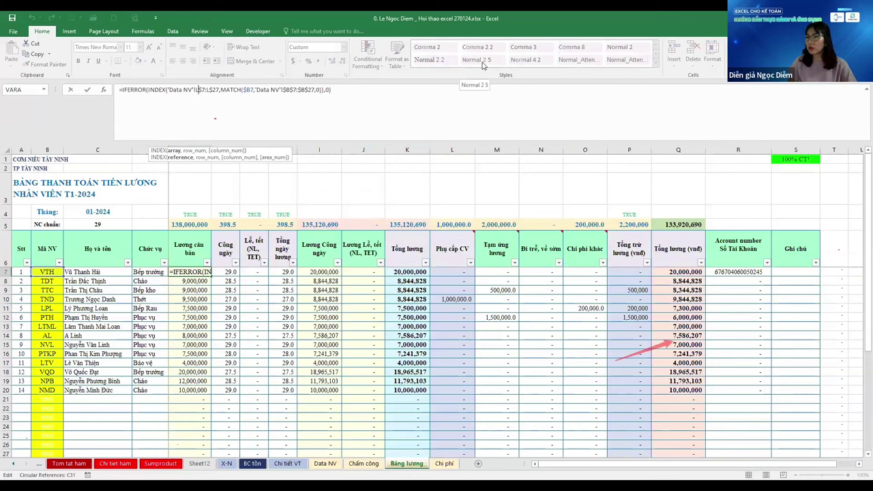
{"action": "key", "text": "Escape"}
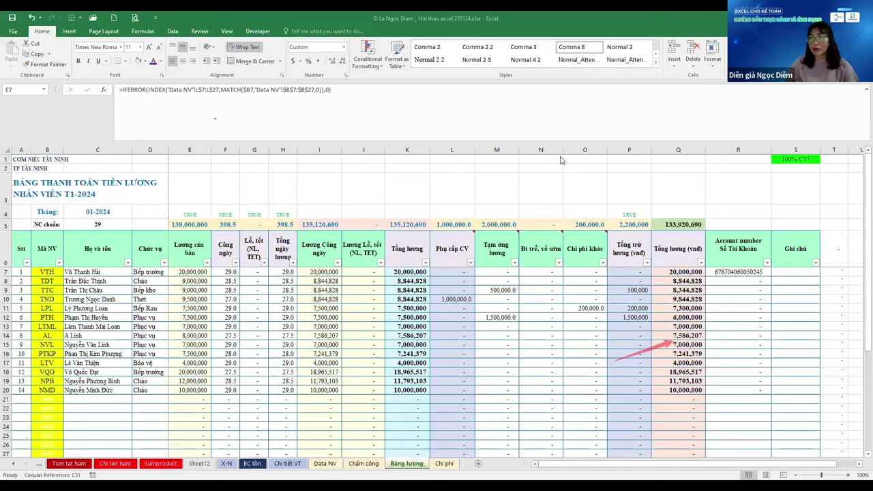
{"action": "left_click", "coordinate": [214, 265]}
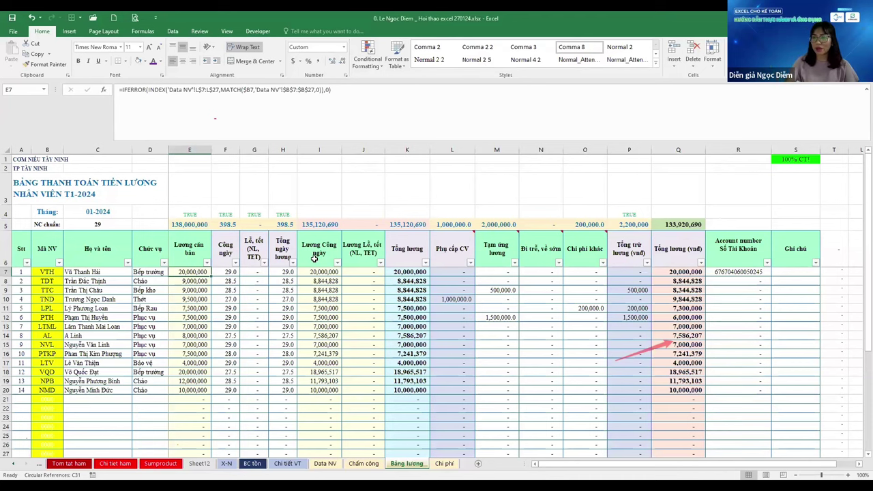
{"action": "key", "text": "ctrl+Page_Up"}
{"action": "key", "text": "ctrl+Page_Up"}
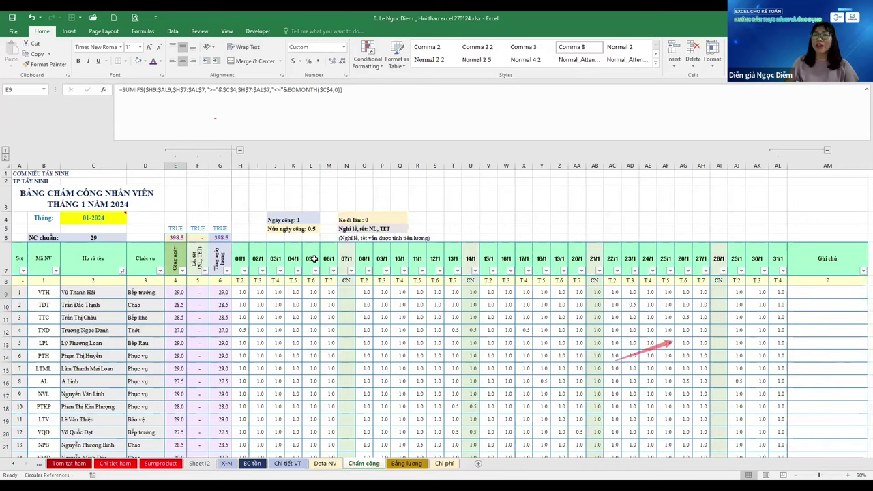
Return to the Chi tiet ham sheet and type 'Index match:' in cell O206
{"action": "key", "text": "ctrl+Page_Up"}
{"action": "key", "text": "ctrl+Page_Up"}
{"action": "key", "text": "ctrl+Page_Down"}
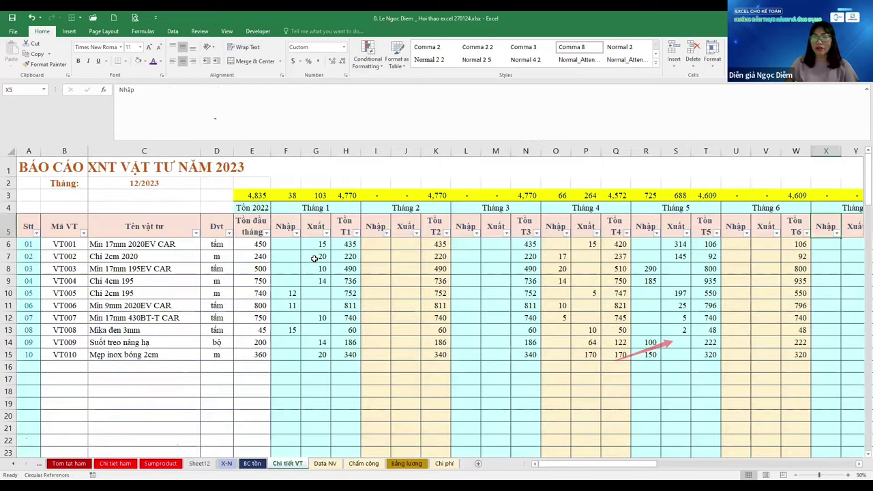
{"action": "key", "text": "ctrl+Page_Up"}
{"action": "key", "text": "ctrl+Page_Up"}
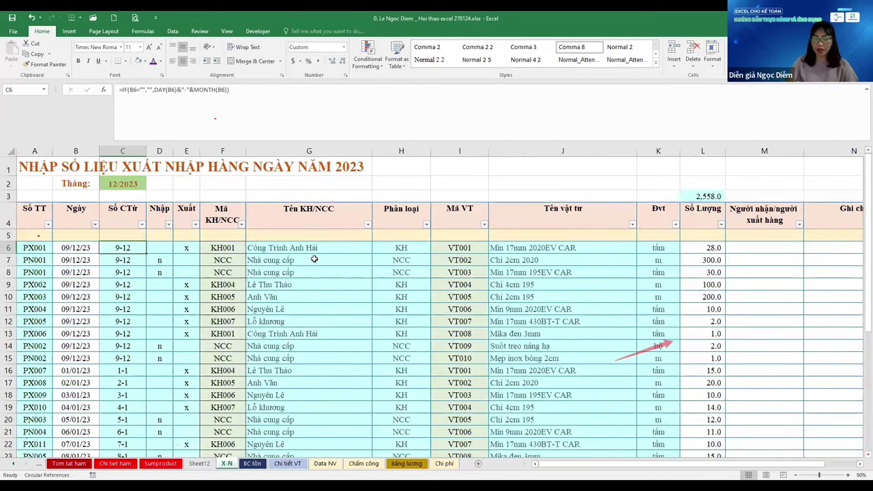
{"action": "key", "text": "ctrl+Page_Up"}
{"action": "key", "text": "ctrl+Page_Up"}
{"action": "key", "text": "ctrl+Page_Up"}
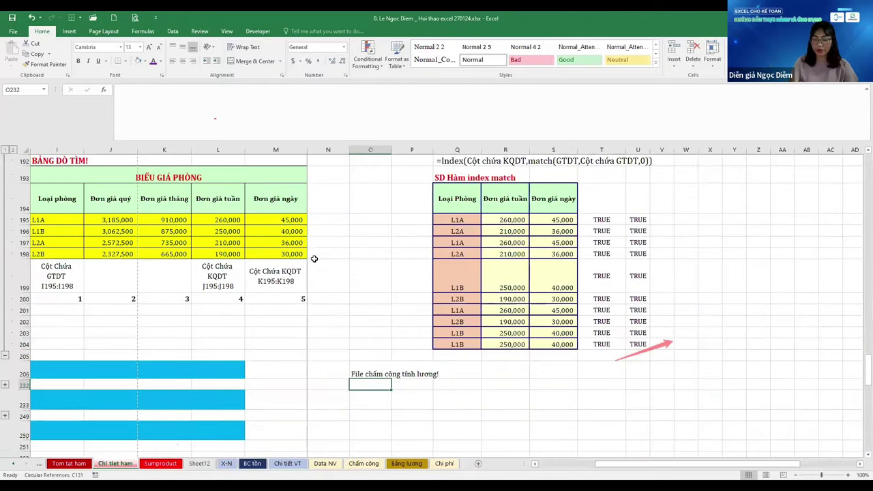
{"action": "key", "text": "Up"}
{"action": "type", "text": "Index match:"}
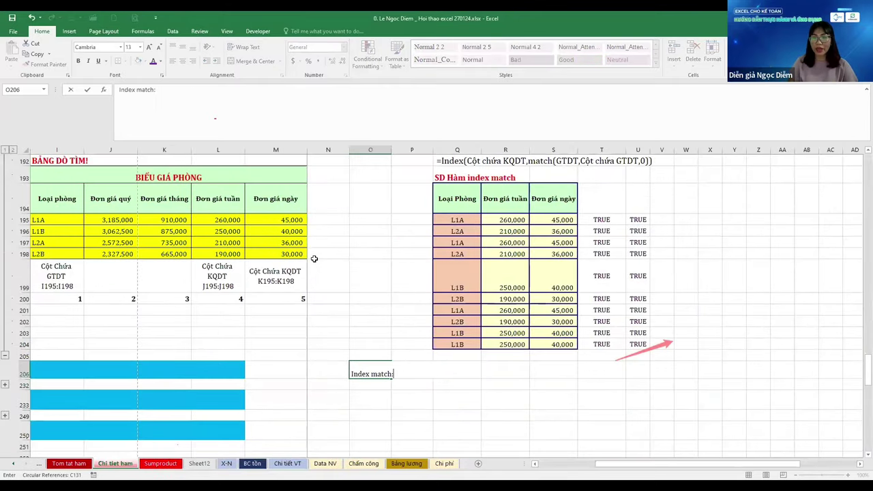
Add the lines '2 ưu điểm:' and '1. Thêm cột xóa cột: ko ảnh hưởng đến KQDT' below it
{"action": "key", "text": "Return"}
{"action": "type", "text": "2"}
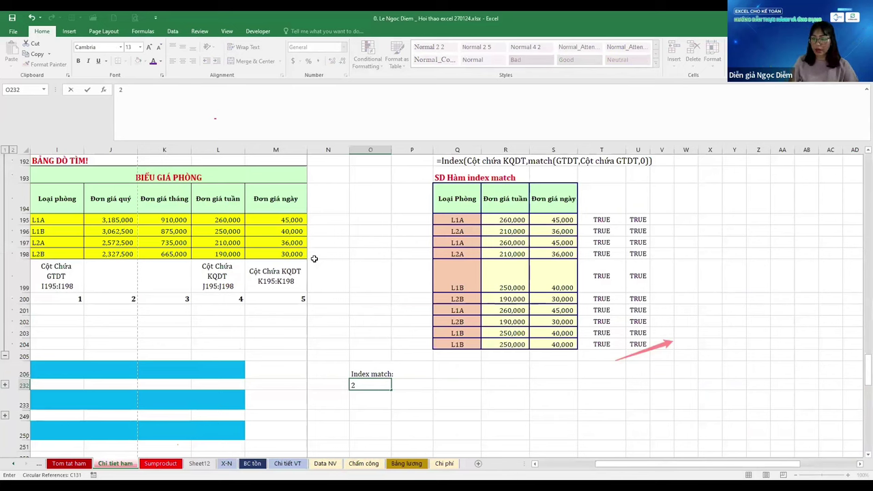
{"action": "type", "text": " ưu điểm:"}
{"action": "key", "text": "Return"}
{"action": "type", "text": "1."}
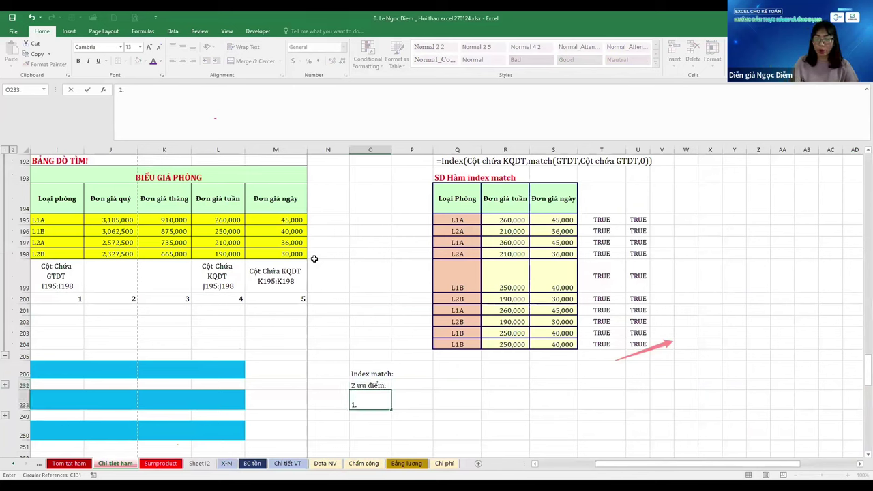
{"action": "type", "text": " Thêm cột "}
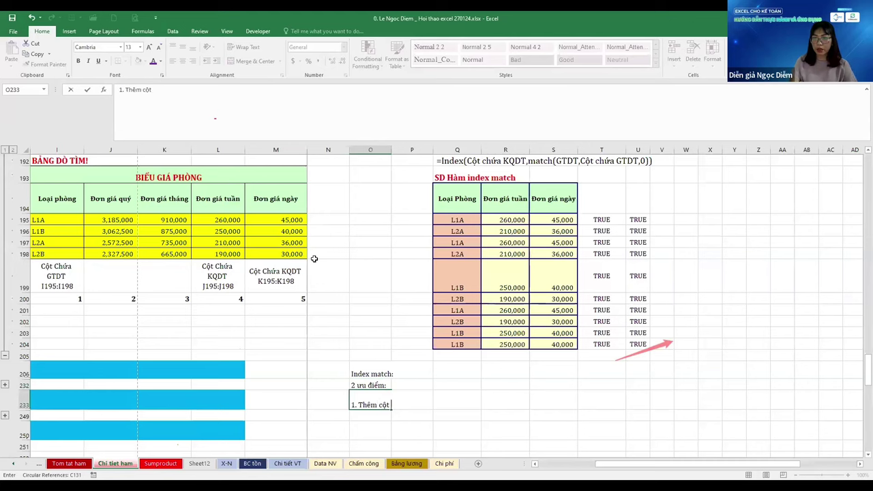
{"action": "type", "text": "thêm"}
{"action": "key", "text": "BackSpace"}
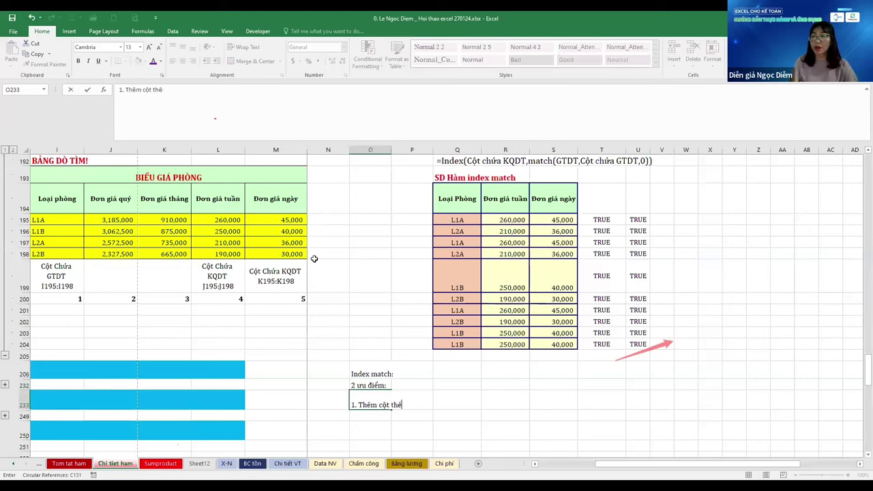
{"action": "key", "text": "BackSpace"}
{"action": "key", "text": "BackSpace"}
{"action": "key", "text": "BackSpace"}
{"action": "type", "text": "xóa"}
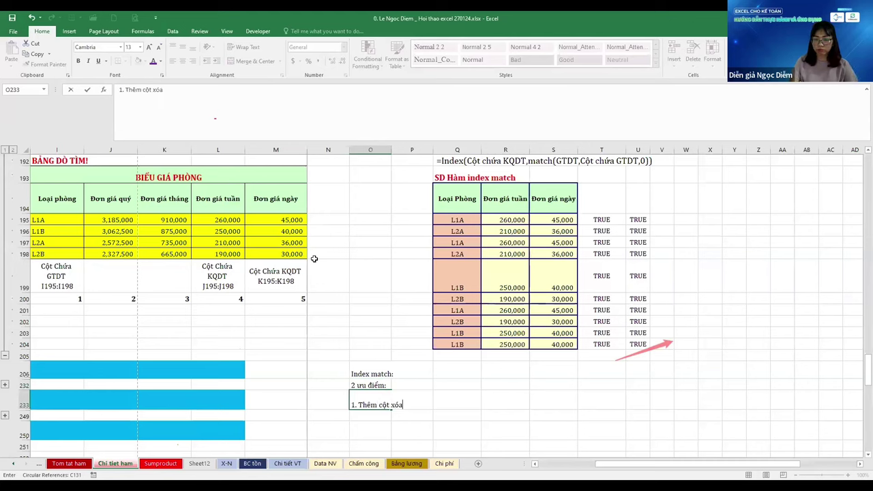
{"action": "type", "text": " cột: "}
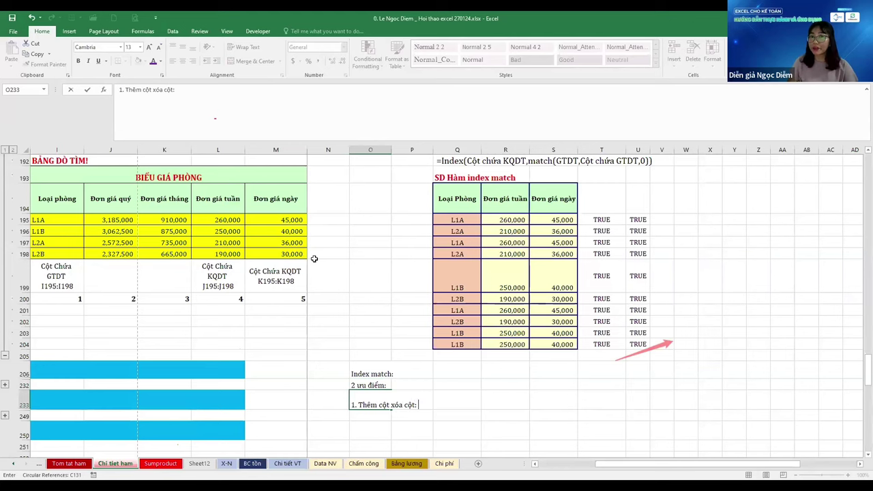
{"action": "type", "text": "ko"}
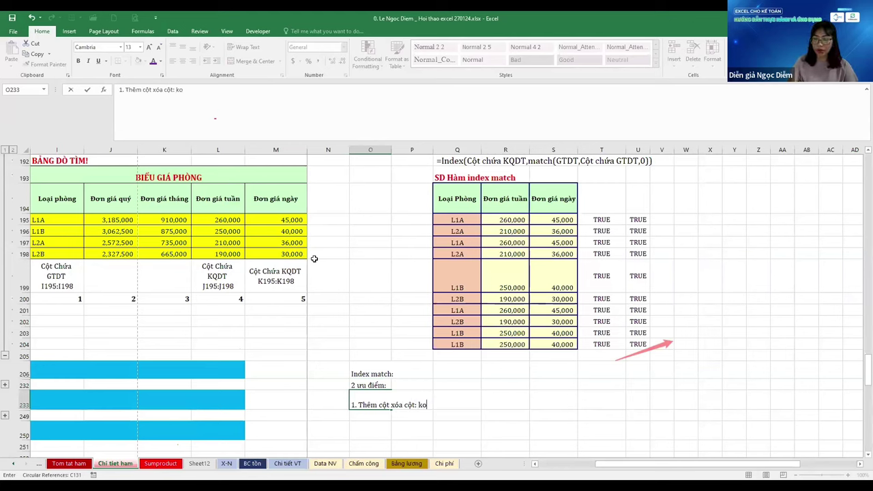
{"action": "type", "text": " anhr hưởng đến"}
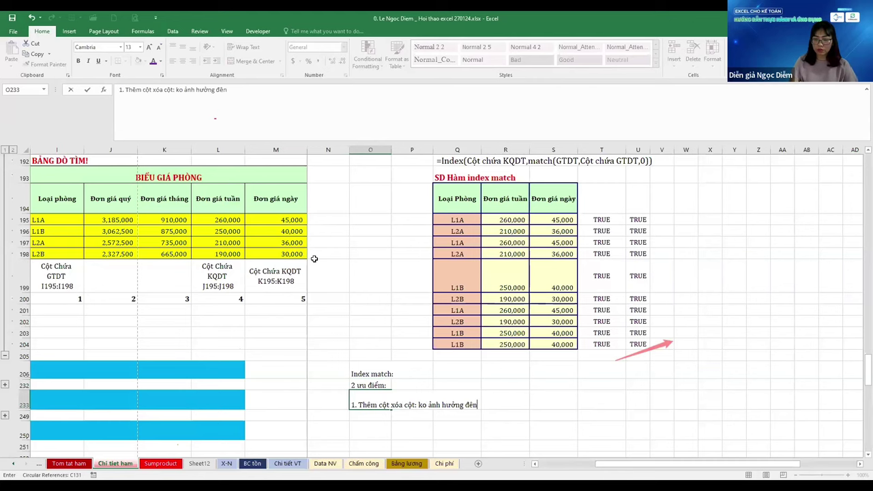
{"action": "type", "text": " KQD"}
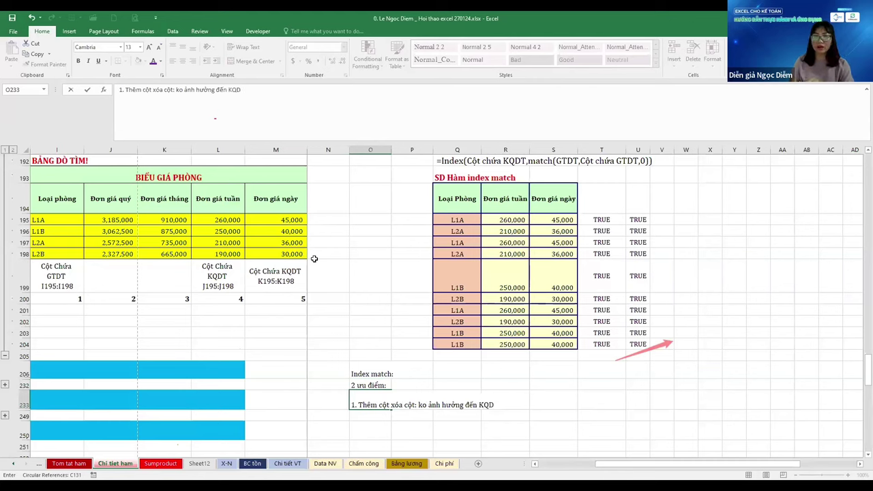
{"action": "type", "text": "T"}
{"action": "key", "text": "Return"}
Delete the entire Đơn giá quý column from the room price table
{"action": "left_click", "coordinate": [110, 232]}
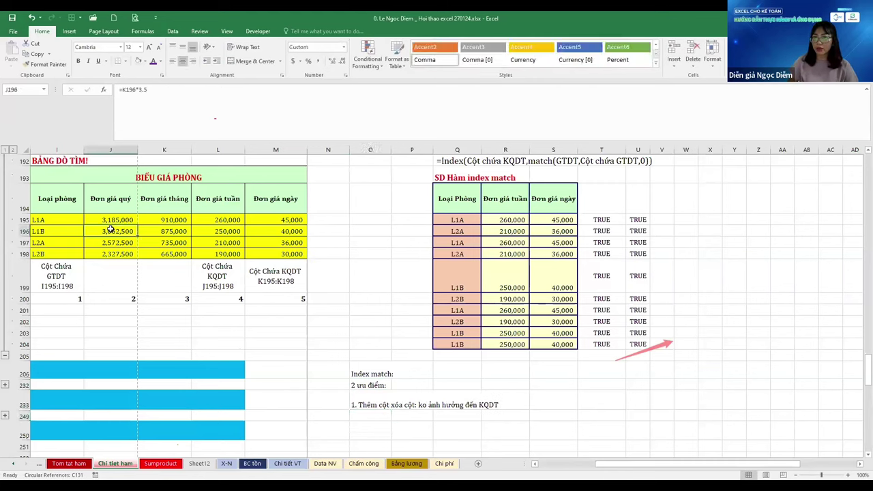
{"action": "key", "text": "Left"}
{"action": "key", "text": "Left"}
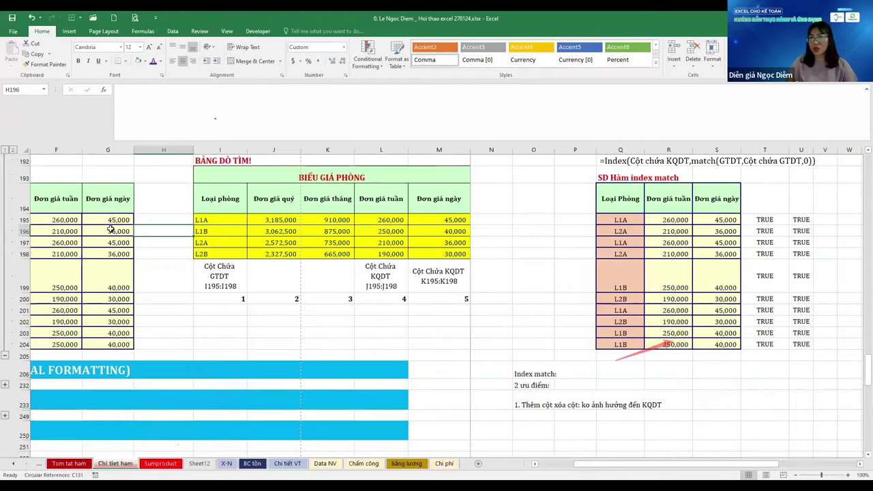
{"action": "key", "text": "Right"}
{"action": "key", "text": "Right"}
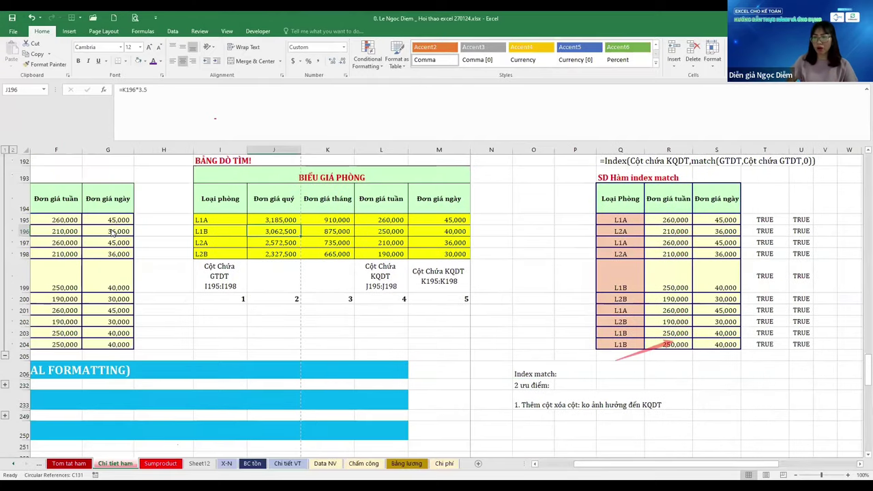
{"action": "key", "text": "ctrl+space"}
{"action": "key", "text": "ctrl+minus"}
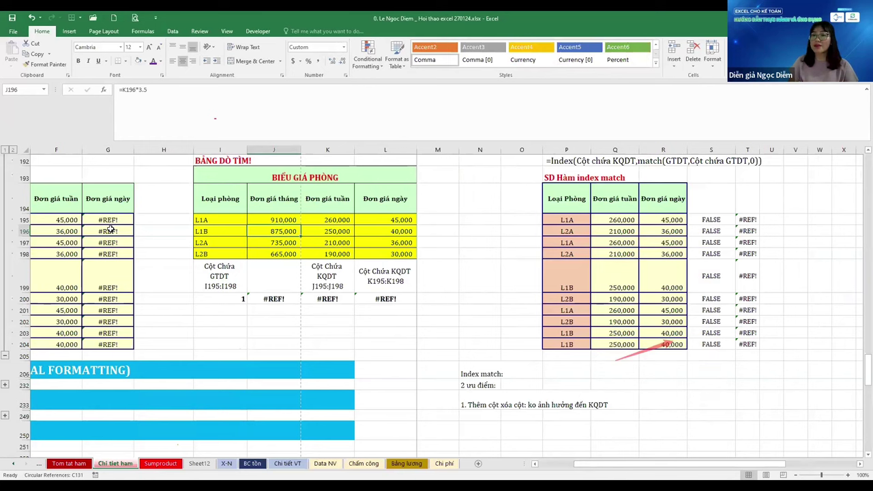
Renumber row 200 with a previous-cell-plus-one formula so it reads 1 to 4
{"action": "key", "text": "Down"}
{"action": "key", "text": "Down"}
{"action": "key", "text": "Down"}
{"action": "key", "text": "Down"}
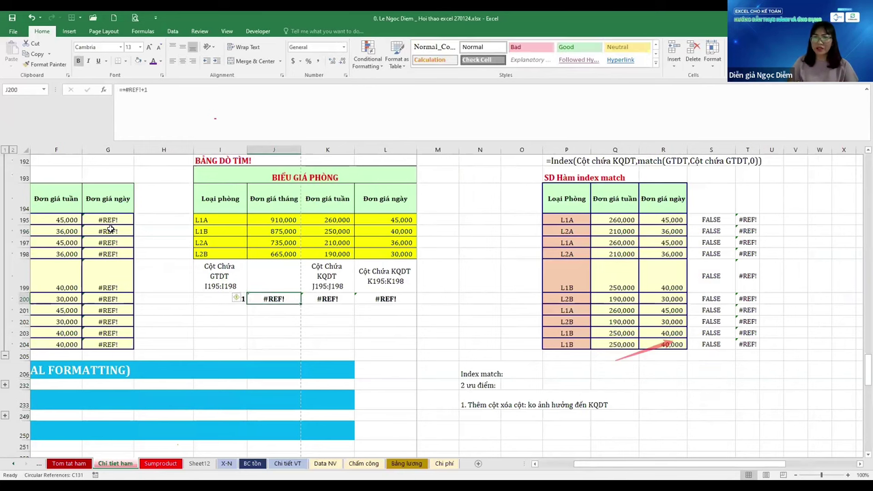
{"action": "type", "text": "="}
{"action": "key", "text": "Left"}
{"action": "type", "text": "+1"}
{"action": "key", "text": "ctrl+Return"}
{"action": "key", "text": "Left"}
{"action": "key", "text": "Left"}
{"action": "key", "text": "Left"}
{"action": "key", "text": "Left"}
{"action": "key", "text": "Left"}
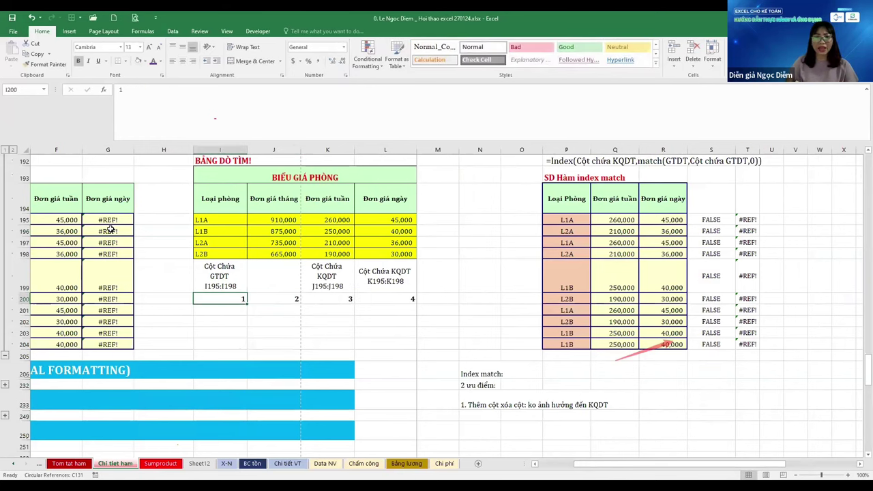
Change the weekly-price VLOOKUP in F195 to use column 3 instead of 4
{"action": "key", "text": "Up"}
{"action": "key", "text": "Up"}
{"action": "key", "text": "Up"}
{"action": "key", "text": "Up"}
{"action": "key", "text": "Up"}
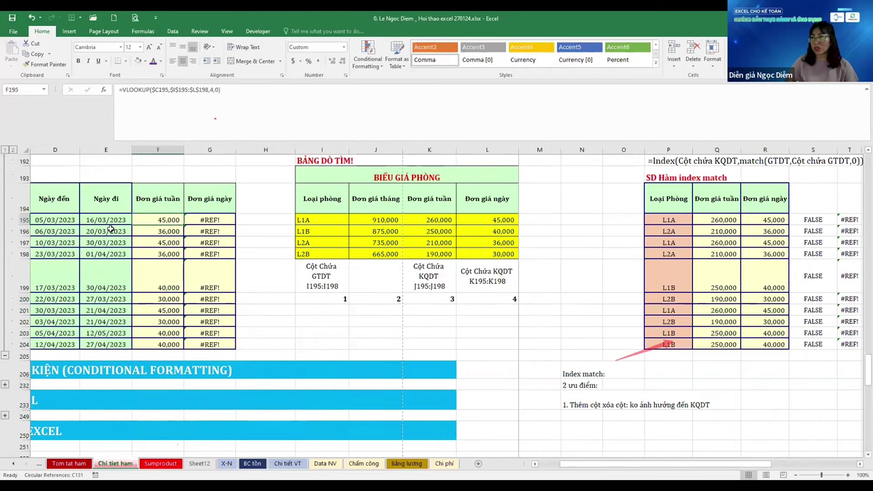
{"action": "key", "text": "Right"}
{"action": "key", "text": "Right"}
{"action": "key", "text": "Right"}
{"action": "key", "text": "Right"}
{"action": "key", "text": "Right"}
{"action": "key", "text": "Right"}
{"action": "key", "text": "Right"}
{"action": "key", "text": "Right"}
{"action": "key", "text": "Right"}
{"action": "key", "text": "Right"}
{"action": "key", "text": "Right"}
{"action": "key", "text": "Right"}
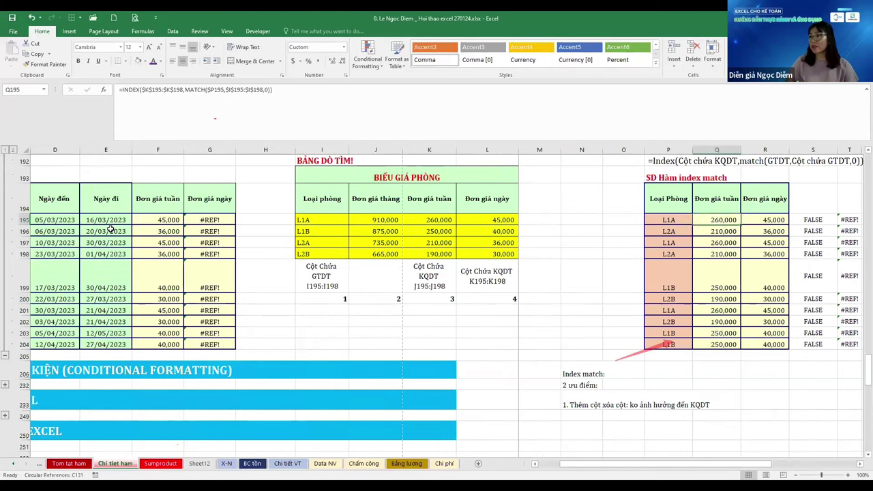
{"action": "key", "text": "Up"}
{"action": "key", "text": "Down"}
{"action": "key", "text": "Left"}
{"action": "key", "text": "Left"}
{"action": "key", "text": "Left"}
{"action": "key", "text": "Left"}
{"action": "key", "text": "Left"}
{"action": "key", "text": "Left"}
{"action": "key", "text": "Left"}
{"action": "key", "text": "Left"}
{"action": "key", "text": "Left"}
{"action": "key", "text": "Left"}
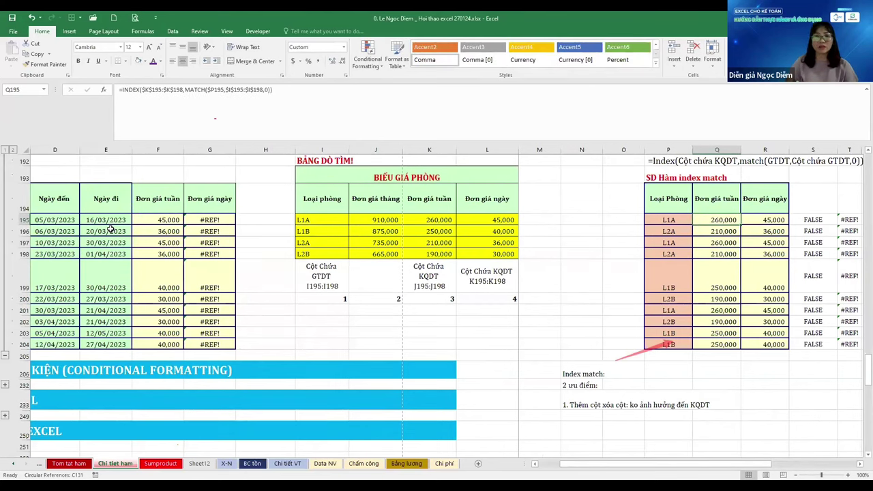
{"action": "key", "text": "Left"}
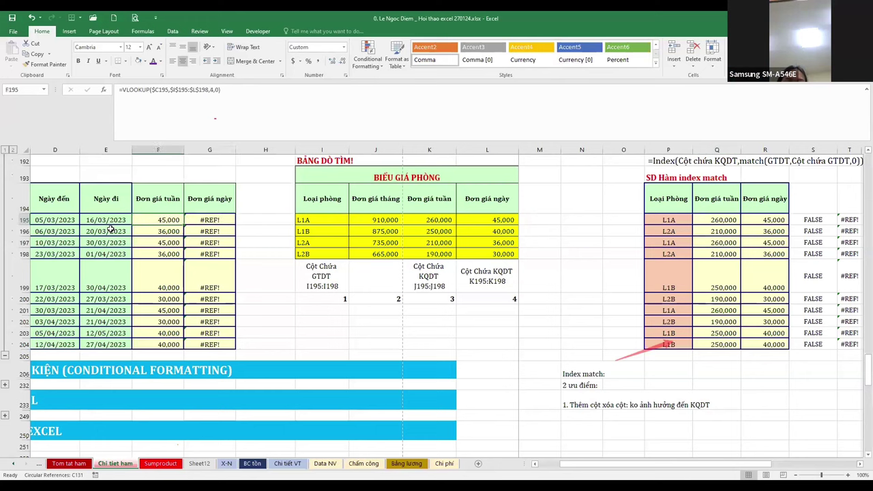
{"action": "key", "text": "F2"}
{"action": "key", "text": "Left"}
{"action": "key", "text": "Left"}
{"action": "key", "text": "Left"}
{"action": "key", "text": "Left"}
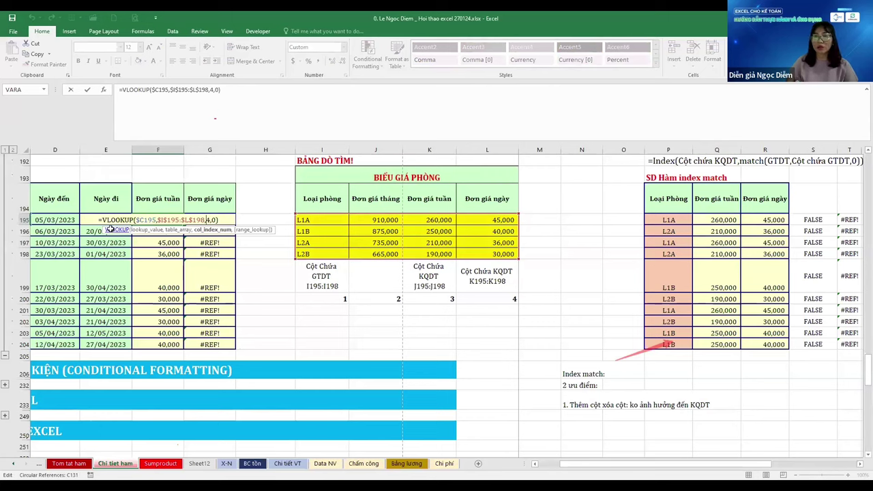
{"action": "key", "text": "Delete"}
{"action": "type", "text": "3"}
{"action": "key", "text": "Tab"}
Set the daily-price VLOOKUP in G195 to column 4 and fill it down to row 204
{"action": "key", "text": "F2"}
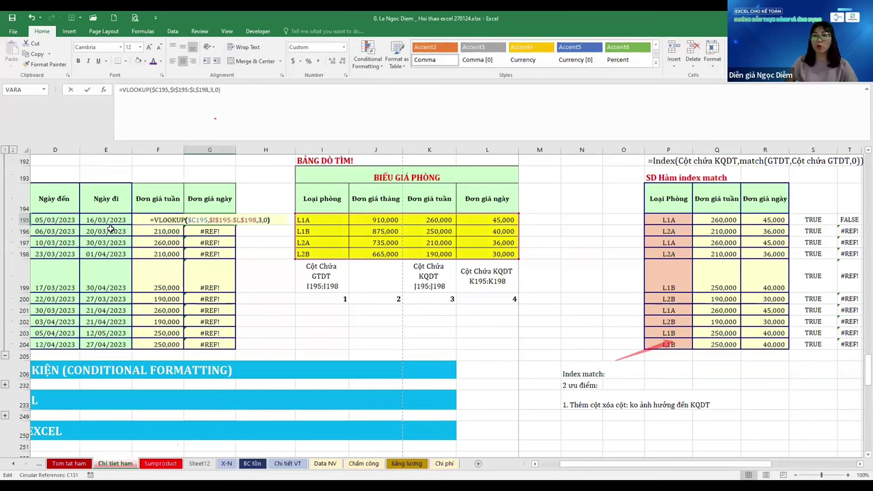
{"action": "key", "text": "Left"}
{"action": "key", "text": "Left"}
{"action": "key", "text": "BackSpace"}
{"action": "type", "text": "4"}
{"action": "key", "text": "ctrl+Return"}
{"action": "key", "text": "ctrl+shift+Down"}
{"action": "key", "text": "ctrl+d"}
Review the weekly-price formula's arguments without changing it
{"action": "key", "text": "Left"}
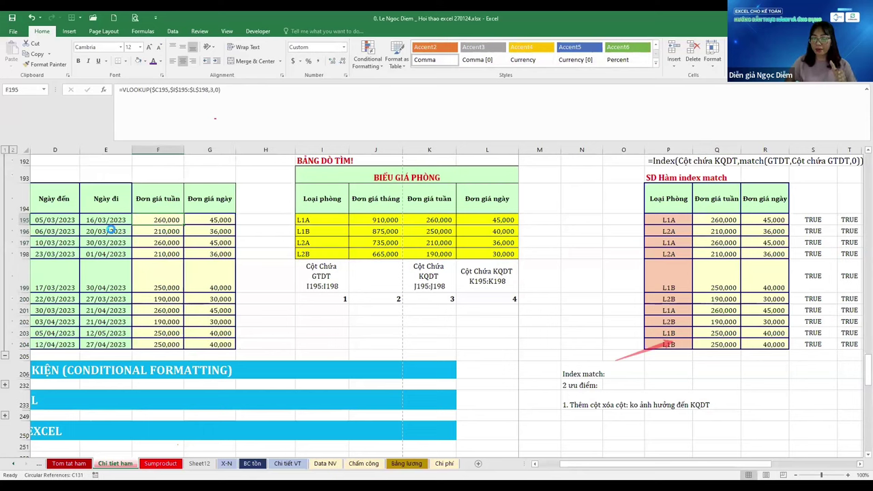
{"action": "key", "text": "F2"}
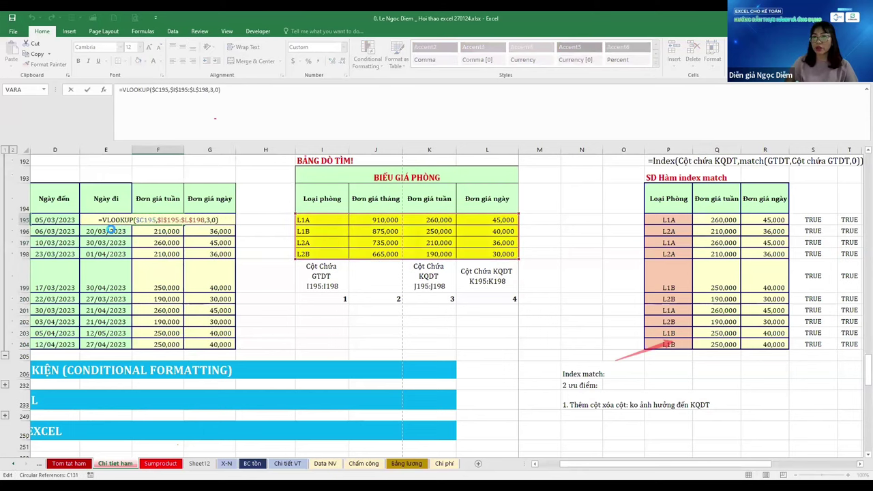
{"action": "key", "text": "Left"}
{"action": "key", "text": "Left"}
{"action": "key", "text": "Left"}
{"action": "key", "text": "Left"}
{"action": "key", "text": "Left"}
{"action": "key", "text": "Left"}
{"action": "key", "text": "Left"}
{"action": "key", "text": "Left"}
{"action": "key", "text": "Left"}
{"action": "key", "text": "Left"}
{"action": "key", "text": "Left"}
{"action": "key", "text": "Left"}
{"action": "key", "text": "Left"}
{"action": "key", "text": "Left"}
{"action": "key", "text": "Left"}
{"action": "key", "text": "Left"}
{"action": "key", "text": "Left"}
{"action": "key", "text": "Left"}
{"action": "key", "text": "Left"}
{"action": "key", "text": "Left"}
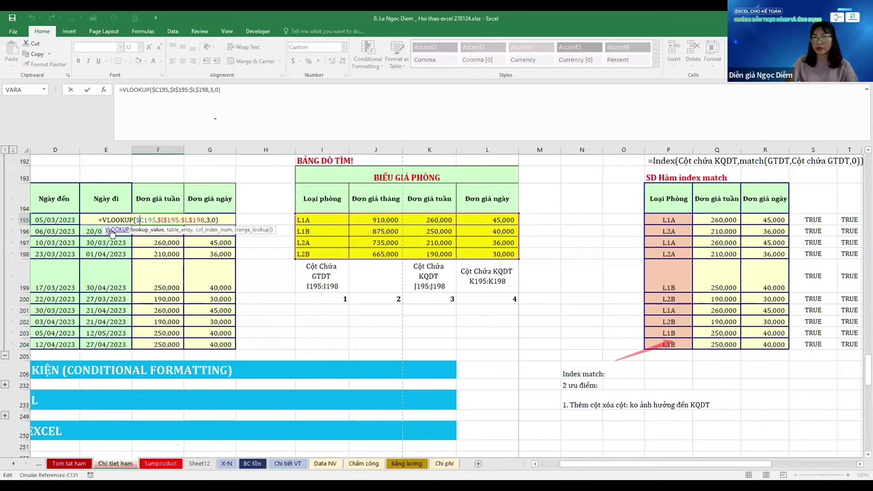
{"action": "key", "text": "Return"}
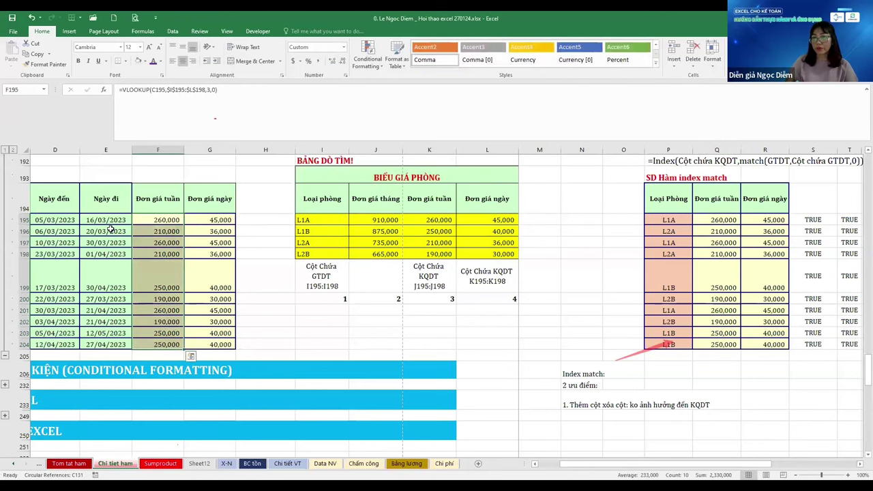
{"action": "scroll", "coordinate": [109, 230], "scroll_direction": "left", "scroll_amount": 3}
Change the weekly-price lookup value from D195 to the column-locked $C195
{"action": "key", "text": "Right"}
{"action": "key", "text": "Right"}
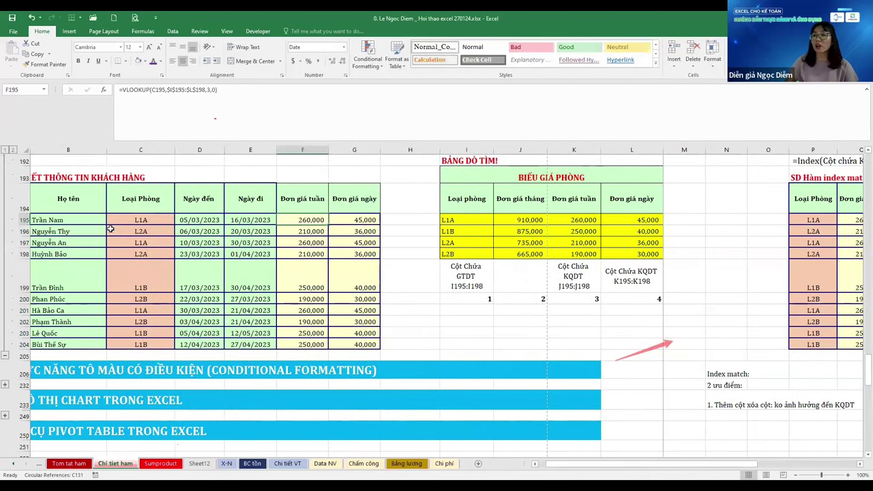
{"action": "key", "text": "Right"}
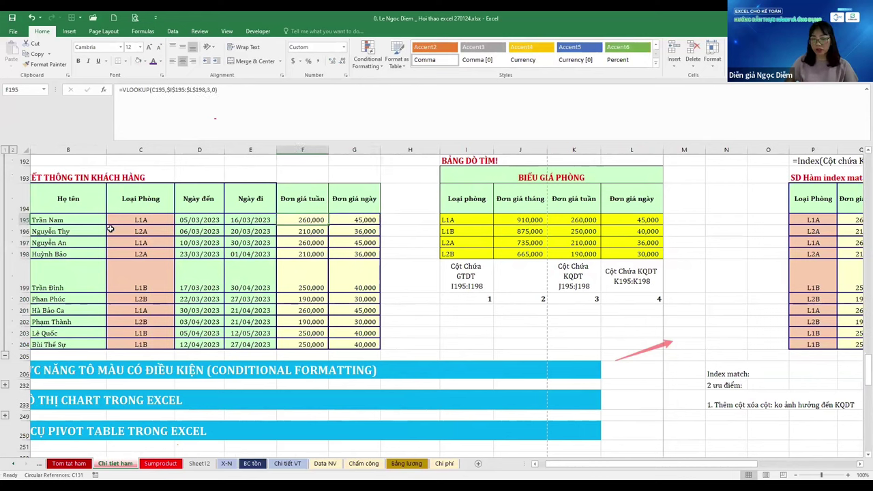
{"action": "key", "text": "ctrl+r"}
{"action": "key", "text": "F2"}
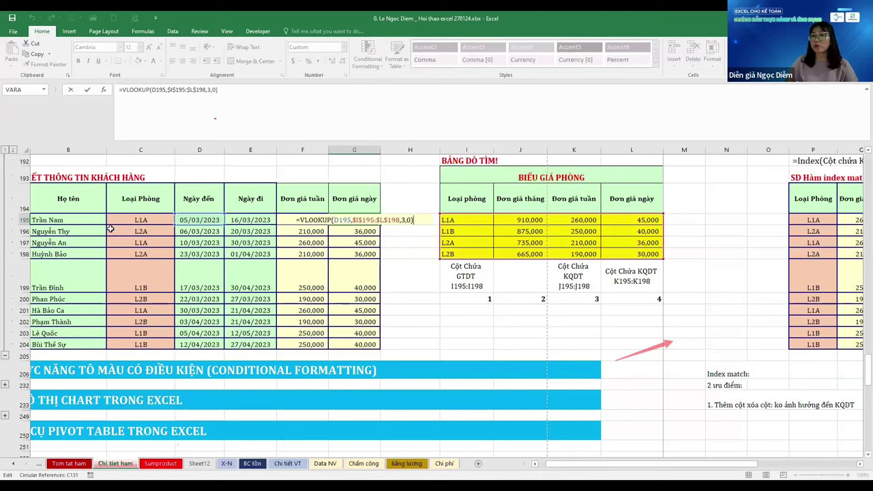
{"action": "key", "text": "Left"}
{"action": "key", "text": "Left"}
{"action": "key", "text": "Left"}
{"action": "key", "text": "Left"}
{"action": "key", "text": "Left"}
{"action": "key", "text": "Left"}
{"action": "key", "text": "Left"}
{"action": "key", "text": "Left"}
{"action": "key", "text": "Left"}
{"action": "key", "text": "Left"}
{"action": "key", "text": "Left"}
{"action": "key", "text": "Left"}
{"action": "key", "text": "Left"}
{"action": "key", "text": "Left"}
{"action": "key", "text": "Left"}
{"action": "key", "text": "Left"}
{"action": "key", "text": "Left"}
{"action": "key", "text": "Left"}
{"action": "key", "text": "Left"}
{"action": "key", "text": "Left"}
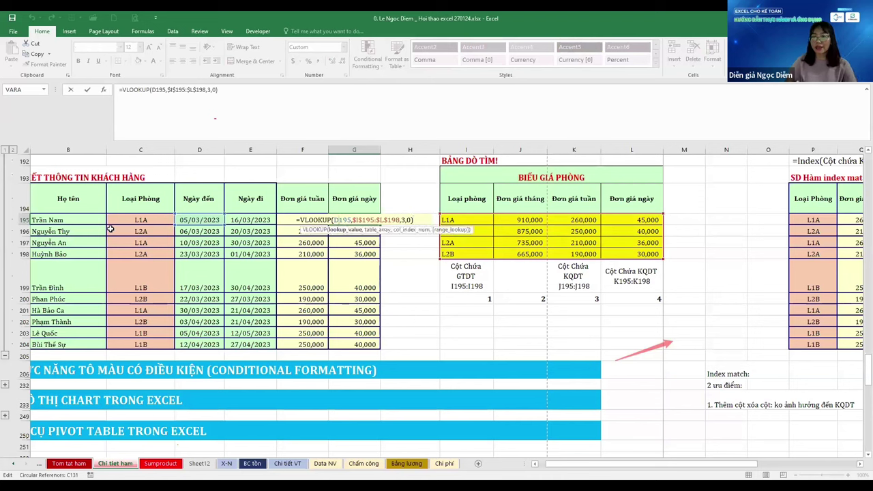
{"action": "key", "text": "BackSpace"}
{"action": "type", "text": "C"}
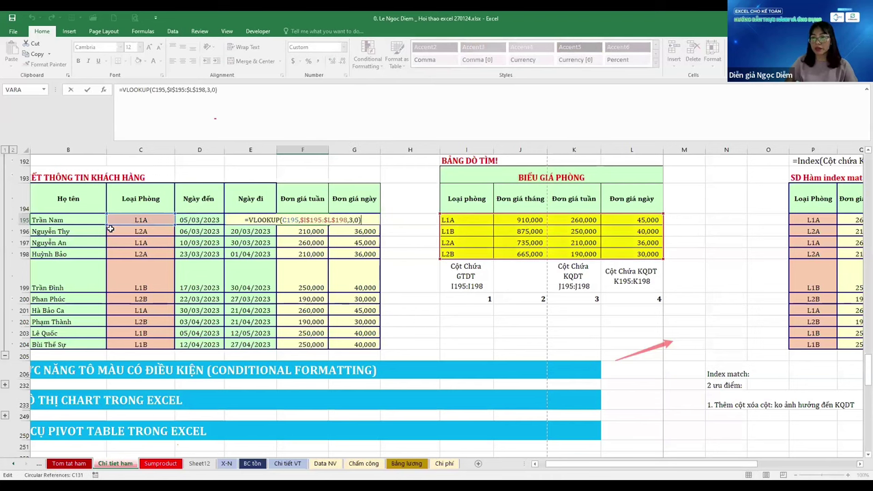
{"action": "key", "text": "F4"}
{"action": "key", "text": "F4"}
{"action": "key", "text": "F4"}
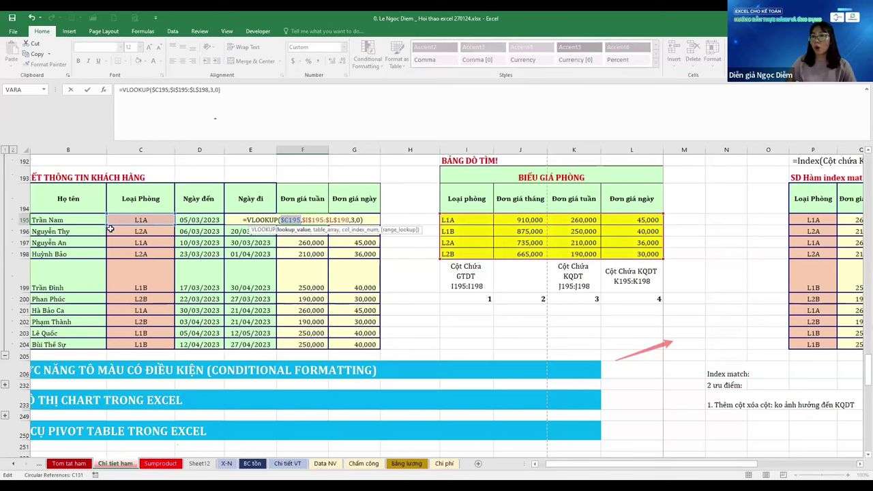
{"action": "key", "text": "ctrl+Return"}
Copy the $C195 lookup formula into G195 and check its lookup-value argument
{"action": "key", "text": "ctrl+c"}
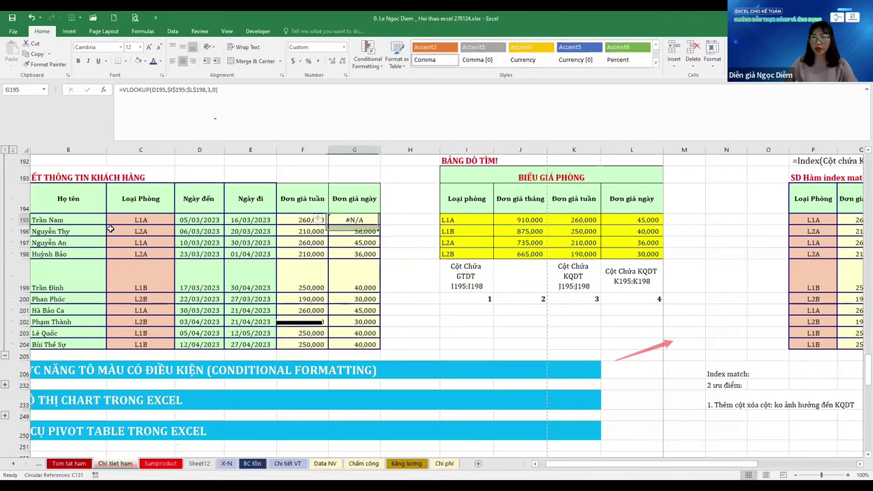
{"action": "key", "text": "Right"}
{"action": "key", "text": "ctrl+v"}
{"action": "key", "text": "F2"}
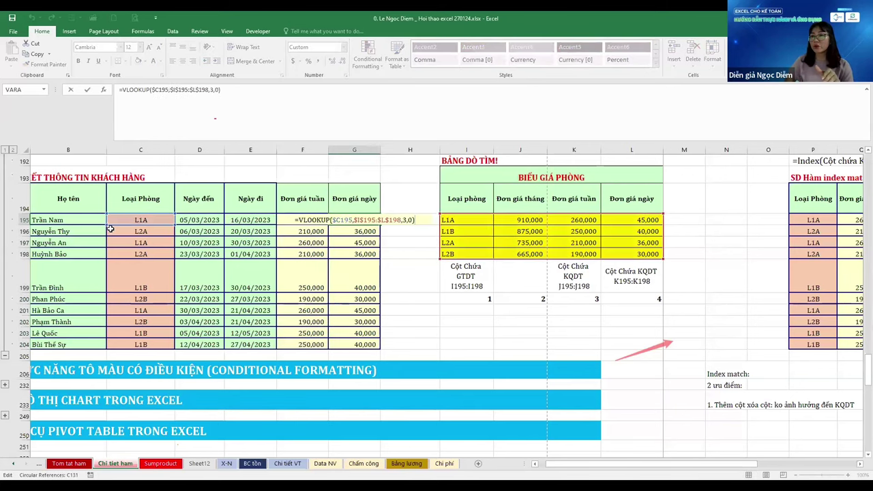
{"action": "key", "text": "Left"}
{"action": "key", "text": "Left"}
{"action": "key", "text": "Left"}
{"action": "key", "text": "Left"}
{"action": "key", "text": "Left"}
{"action": "key", "text": "Left"}
{"action": "key", "text": "Left"}
{"action": "key", "text": "Left"}
{"action": "key", "text": "Left"}
{"action": "key", "text": "Left"}
{"action": "key", "text": "Left"}
{"action": "key", "text": "Left"}
{"action": "key", "text": "Left"}
{"action": "key", "text": "Left"}
{"action": "key", "text": "Left"}
{"action": "key", "text": "Left"}
{"action": "key", "text": "Left"}
{"action": "key", "text": "Left"}
{"action": "key", "text": "Left"}
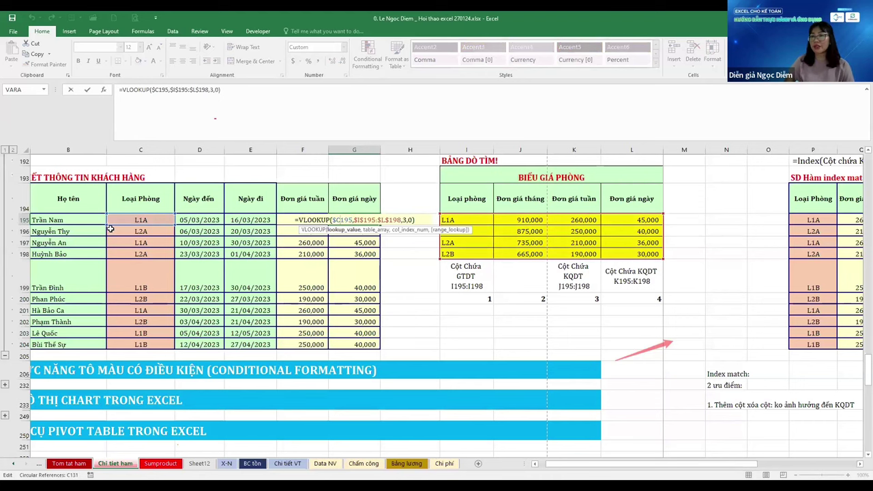
{"action": "key", "text": "Return"}
{"action": "key", "text": "Up"}
{"action": "key", "text": "Up"}
{"action": "key", "text": "Up"}
Enter the note 'Khóa cột dòng!' in cell G193 above the table
{"action": "scroll", "coordinate": [110, 229], "scroll_direction": "up", "scroll_amount": 1}
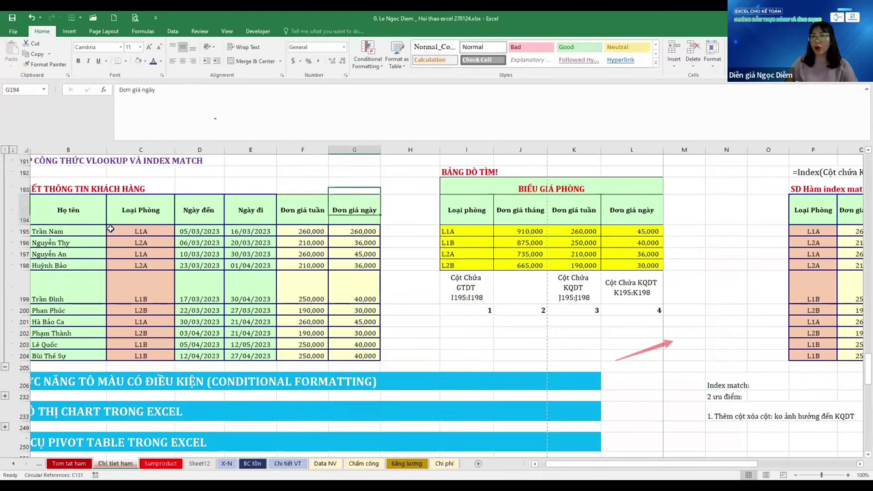
{"action": "type", "text": "Khóa"}
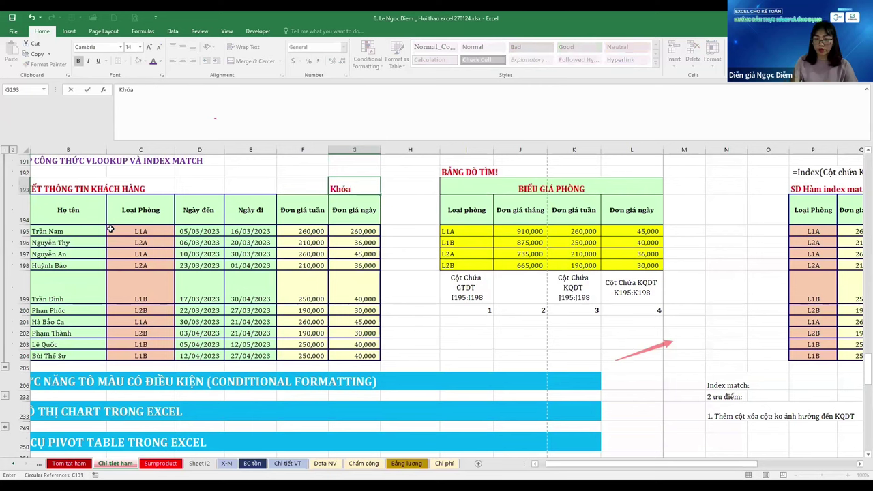
{"action": "type", "text": " cột dòng!"}
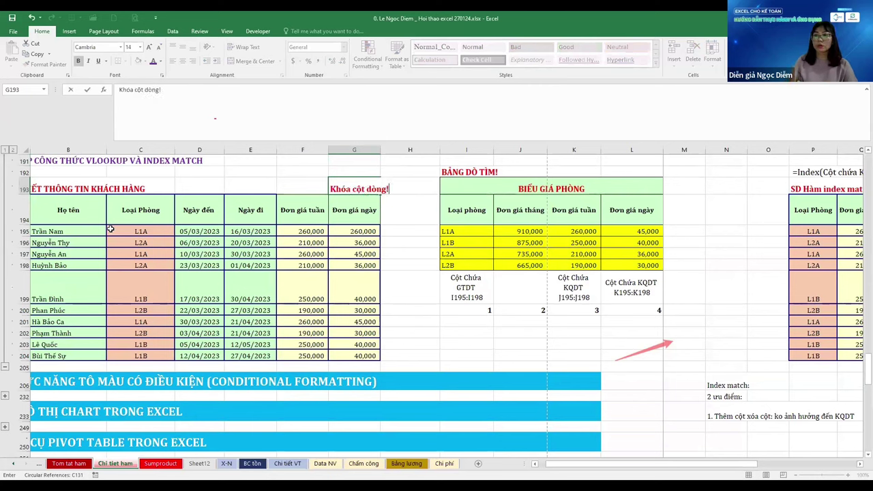
{"action": "key", "text": "ctrl+Return"}
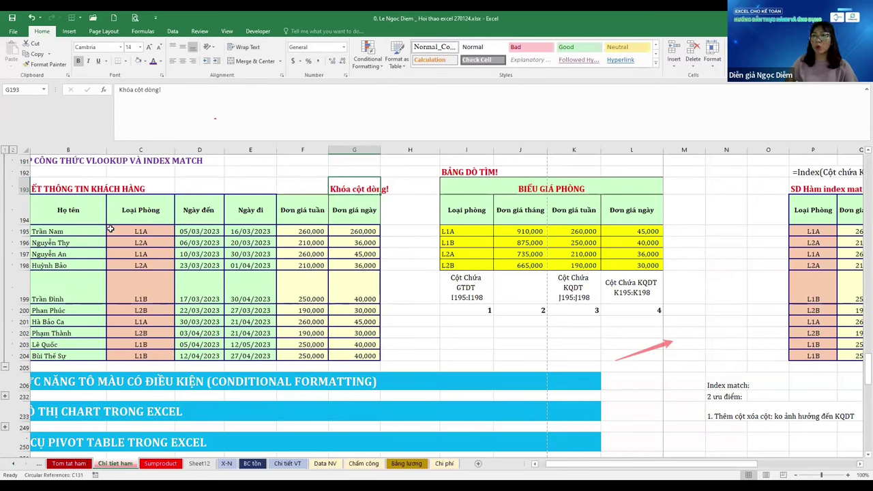
Re-enter column index 3 in F195's VLOOKUP and review the daily prices G195:G204
{"action": "key", "text": "Down"}
{"action": "key", "text": "Down"}
{"action": "key", "text": "Left"}
{"action": "key", "text": "F2"}
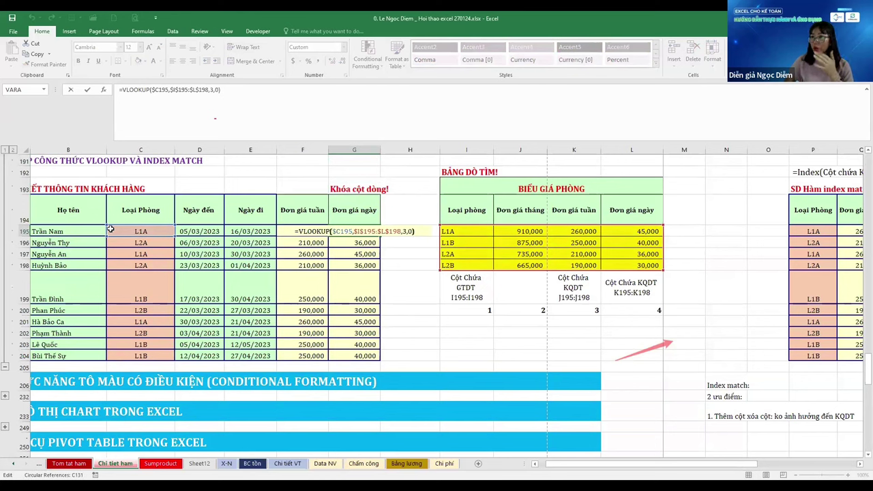
{"action": "key", "text": "Left"}
{"action": "key", "text": "Left"}
{"action": "key", "text": "Left"}
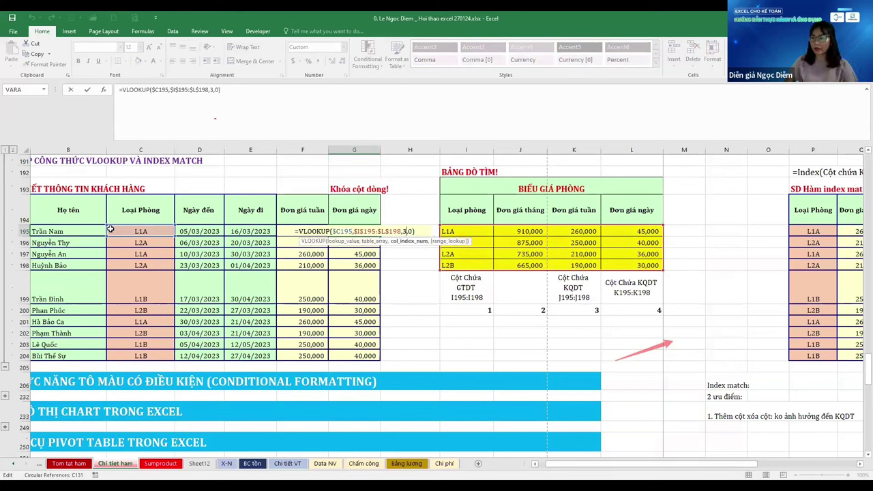
{"action": "key", "text": "BackSpace"}
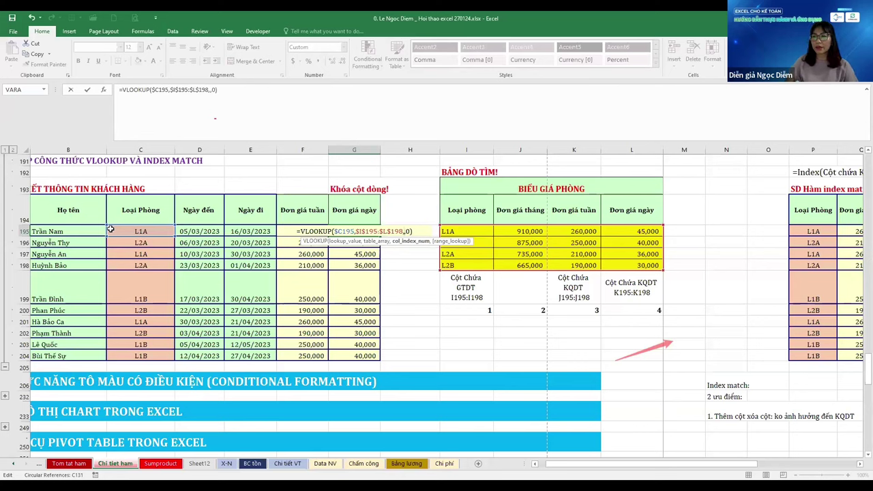
{"action": "type", "text": "3"}
{"action": "key", "text": "Tab"}
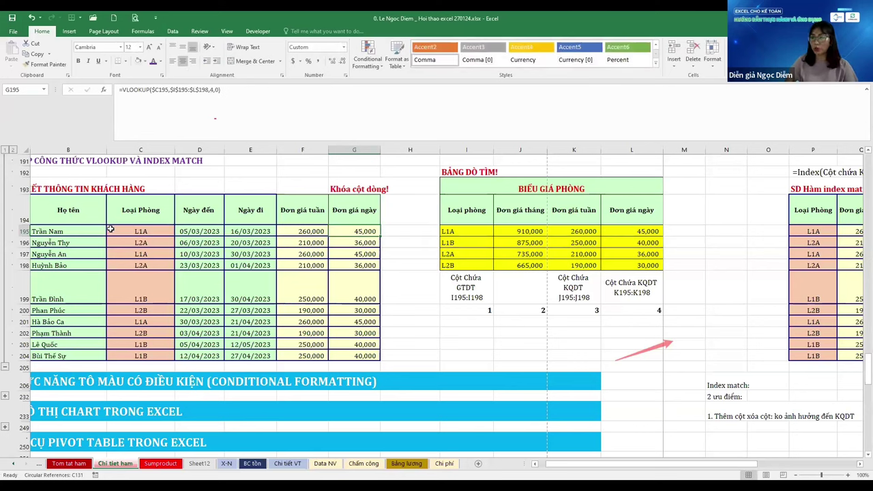
{"action": "key", "text": "ctrl+shift+Down"}
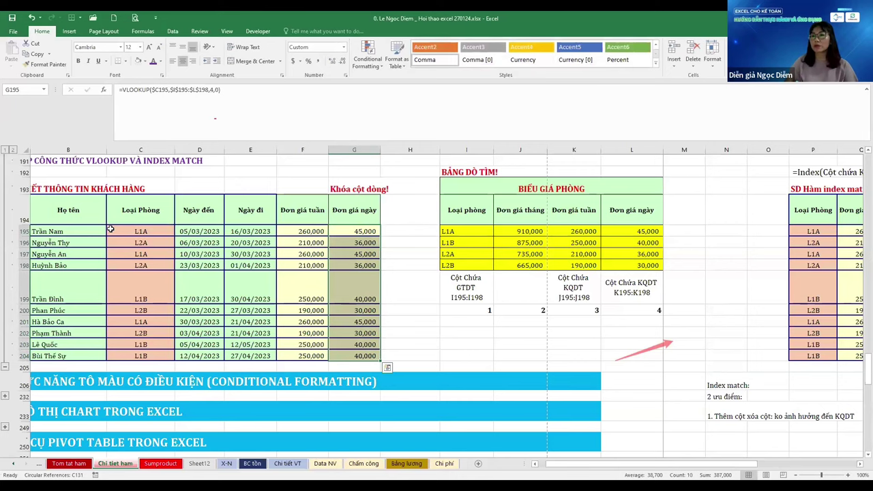
{"action": "left_click", "coordinate": [110, 229]}
Move to the INDEX MATCH notes column, just below the first advantage
{"action": "key", "text": "ctrl+Right"}
{"action": "key", "text": "ctrl+Right"}
{"action": "key", "text": "ctrl+Right"}
{"action": "key", "text": "ctrl+Right"}
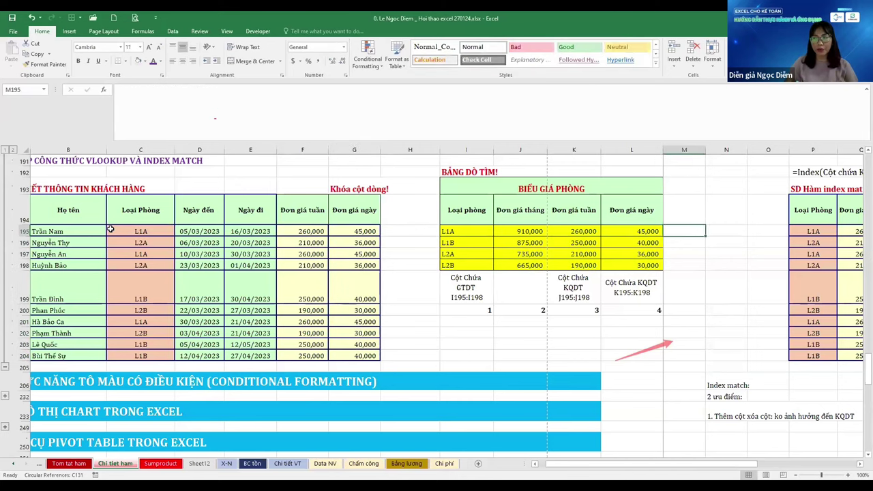
{"action": "key", "text": "ctrl+Right"}
{"action": "key", "text": "ctrl+Left"}
{"action": "key", "text": "Left"}
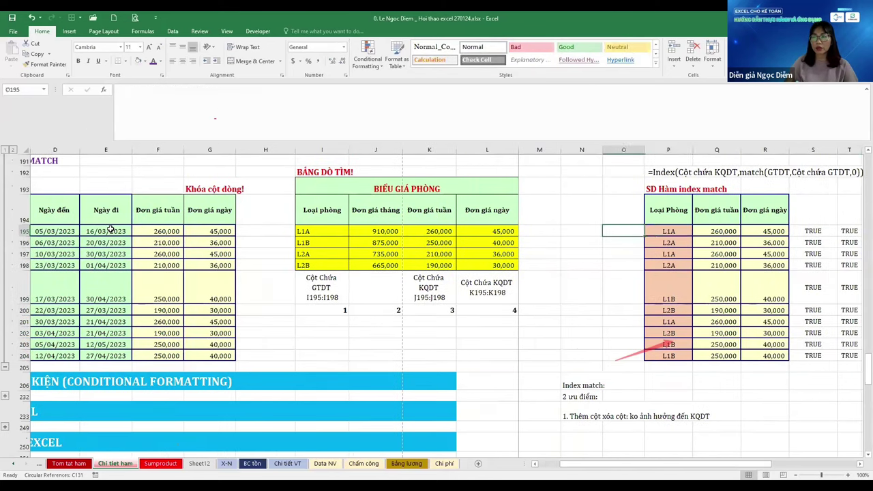
{"action": "key", "text": "Left"}
{"action": "key", "text": "ctrl+Down"}
{"action": "key", "text": "ctrl+Down"}
{"action": "key", "text": "ctrl+Down"}
Type '2. Dò tìm ngược, Dò tìm Cột KQ bên trái cột chứa GTDT' below the first advantage
{"action": "key", "text": "Down"}
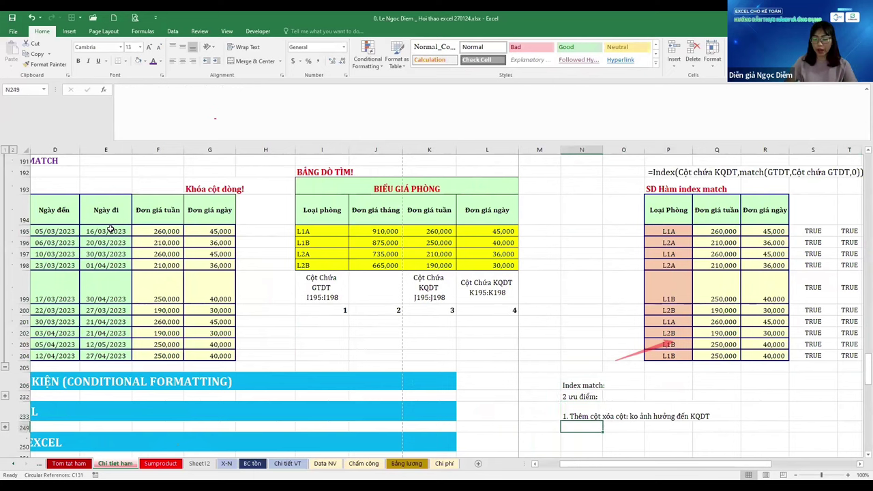
{"action": "type", "text": "2. Dò"}
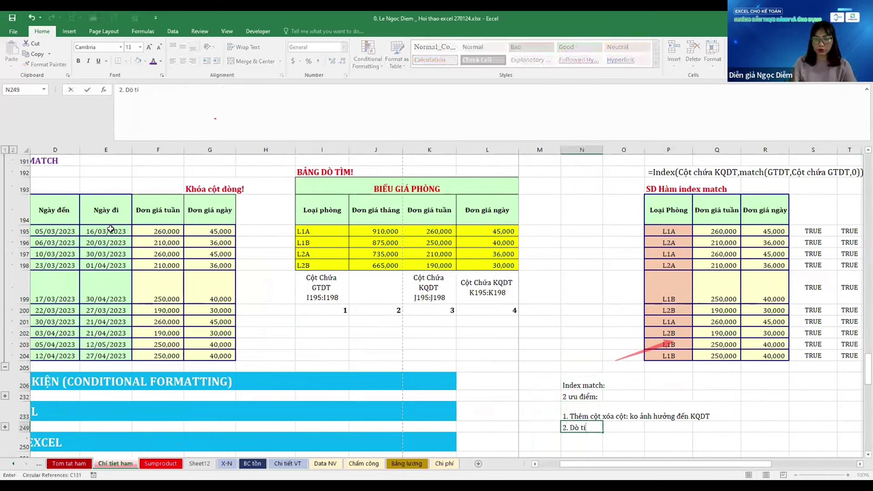
{"action": "type", "text": " tìm ngược"}
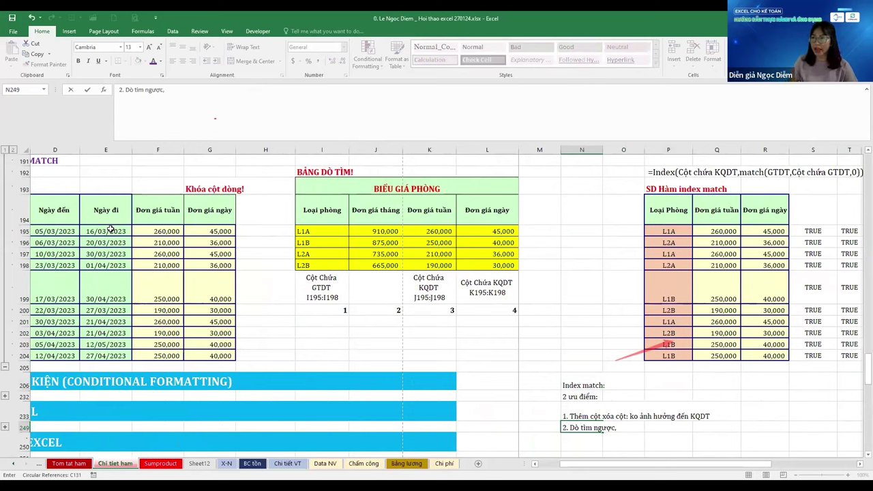
{"action": "type", "text": ", Dò tìm"}
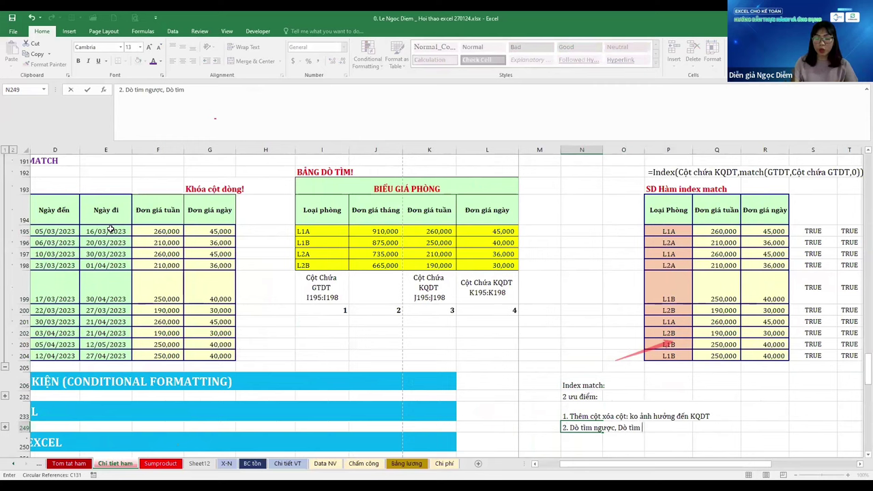
{"action": "type", "text": " Cột"}
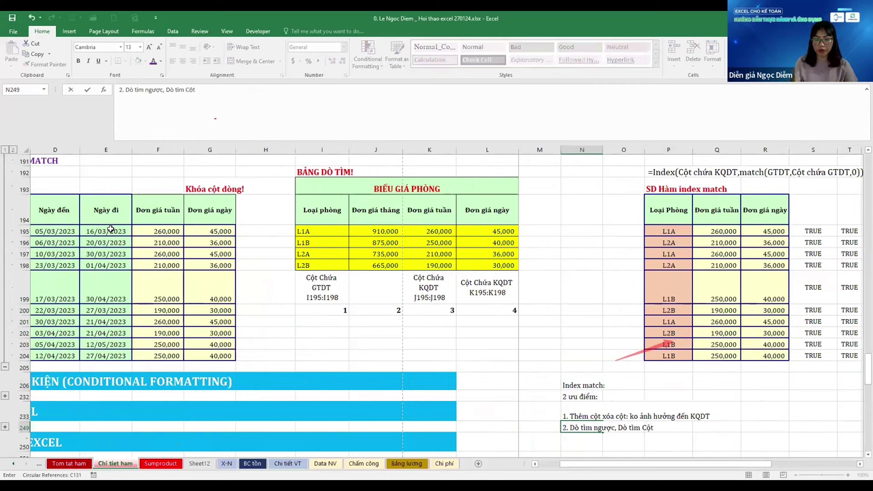
{"action": "type", "text": " G"}
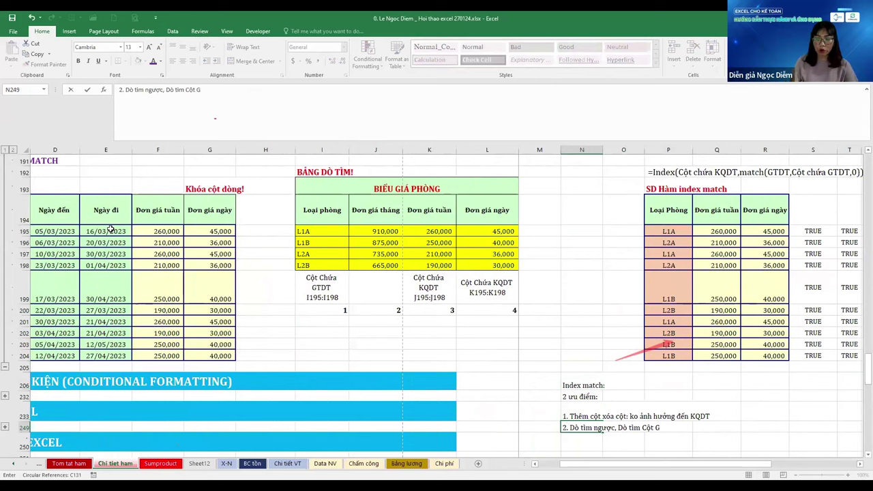
{"action": "key", "text": "BackSpace"}
{"action": "type", "text": "KQ b"}
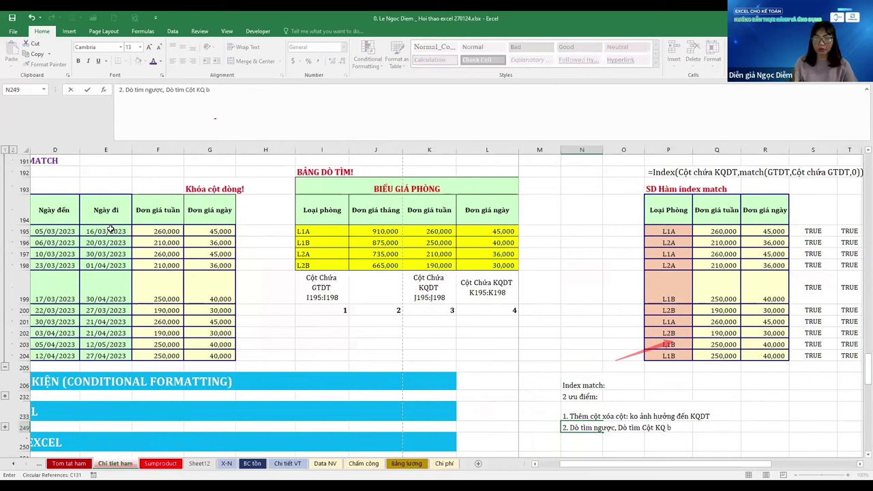
{"action": "type", "text": "ên trái cột chứa GTDT"}
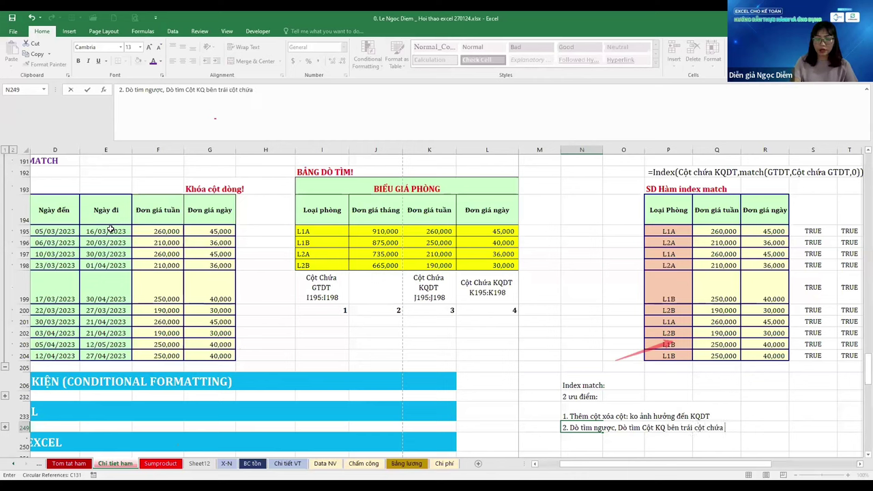
{"action": "key", "text": "Up"}
{"action": "key", "text": "Up"}
{"action": "key", "text": "Up"}
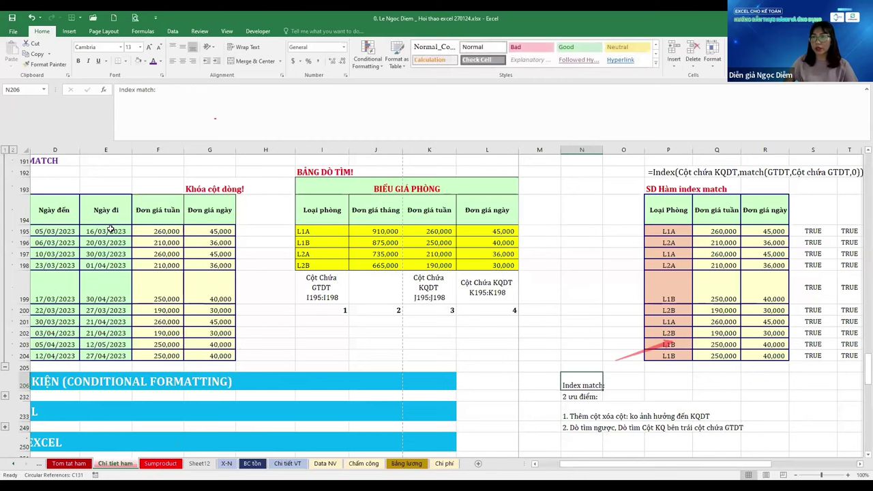
{"action": "key", "text": "Left"}
{"action": "key", "text": "Left"}
{"action": "key", "text": "Left"}
{"action": "key", "text": "ctrl+Up"}
{"action": "key", "text": "ctrl+Up"}
{"action": "key", "text": "Left"}
{"action": "key", "text": "Left"}
Copy the room-type column I194:I198 to P251 below the notes
{"action": "key", "text": "shift+Down"}
{"action": "key", "text": "shift+Down"}
{"action": "key", "text": "shift+Down"}
{"action": "key", "text": "shift+Down"}
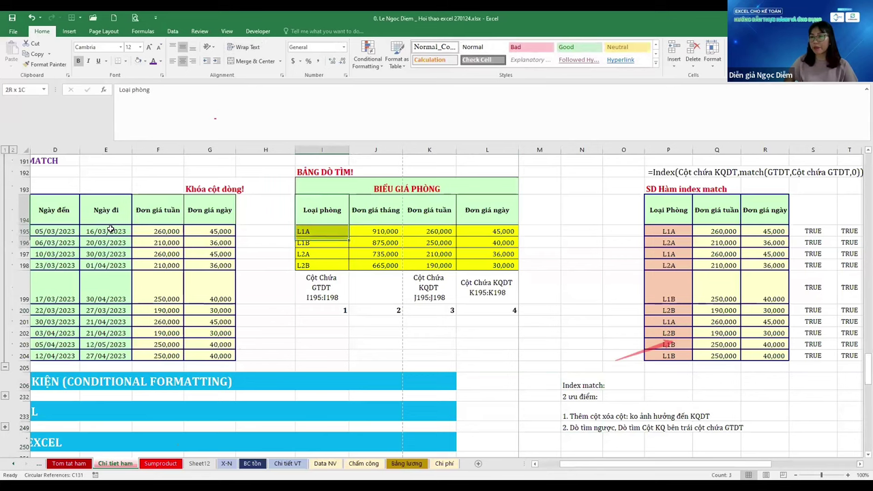
{"action": "key", "text": "ctrl+c"}
{"action": "scroll", "coordinate": [692, 316], "scroll_direction": "down", "scroll_amount": 3}
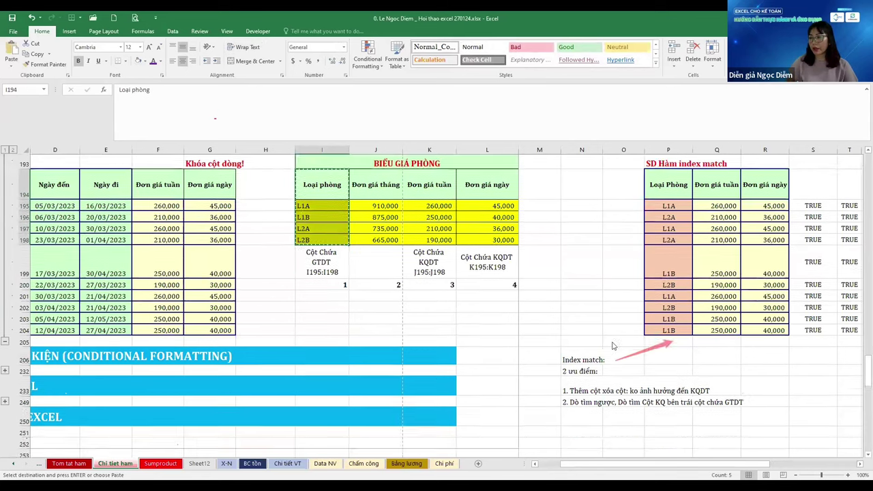
{"action": "left_click", "coordinate": [654, 309]}
{"action": "key", "text": "ctrl+v"}
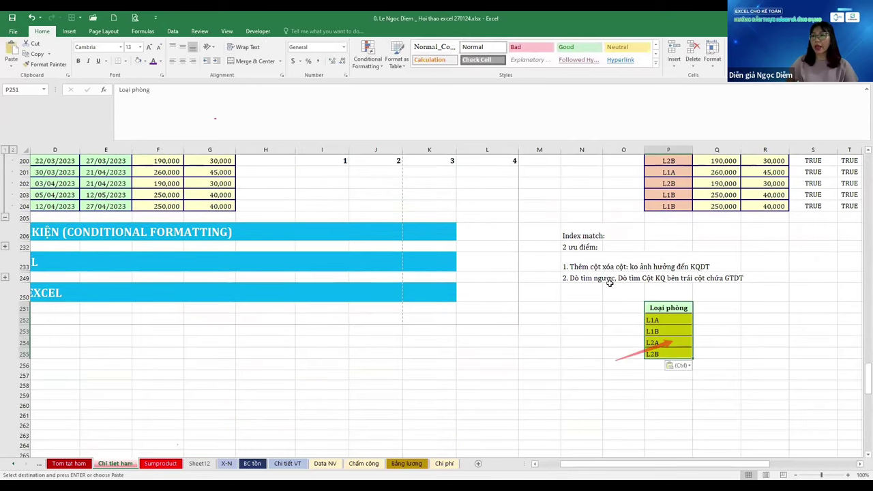
Copy the weekly and daily prices K194:L198 to N251 and auto-fit row 251
{"action": "scroll", "coordinate": [452, 282], "scroll_direction": "up", "scroll_amount": 5}
{"action": "left_click_drag", "start_coordinate": [453, 281], "coordinate": [497, 325]}
{"action": "key", "text": "ctrl+c"}
{"action": "scroll", "coordinate": [682, 419], "scroll_direction": "down", "scroll_amount": 4}
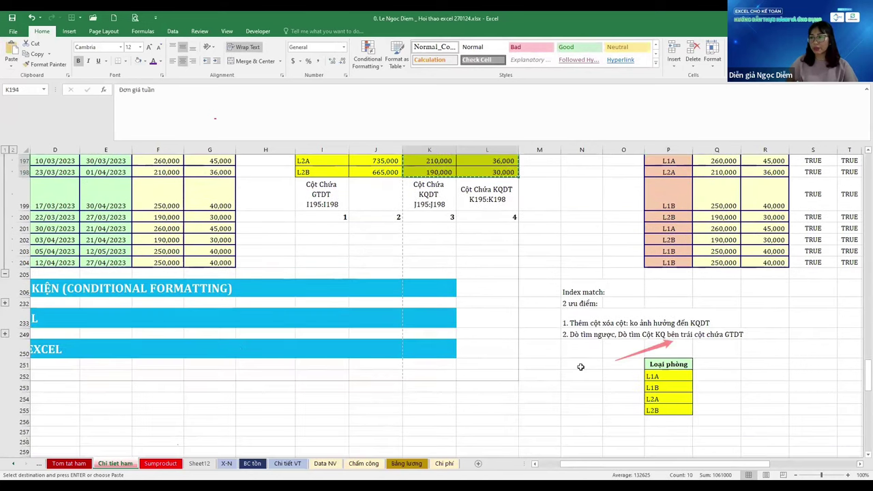
{"action": "left_click", "coordinate": [580, 364]}
{"action": "key", "text": "ctrl+v"}
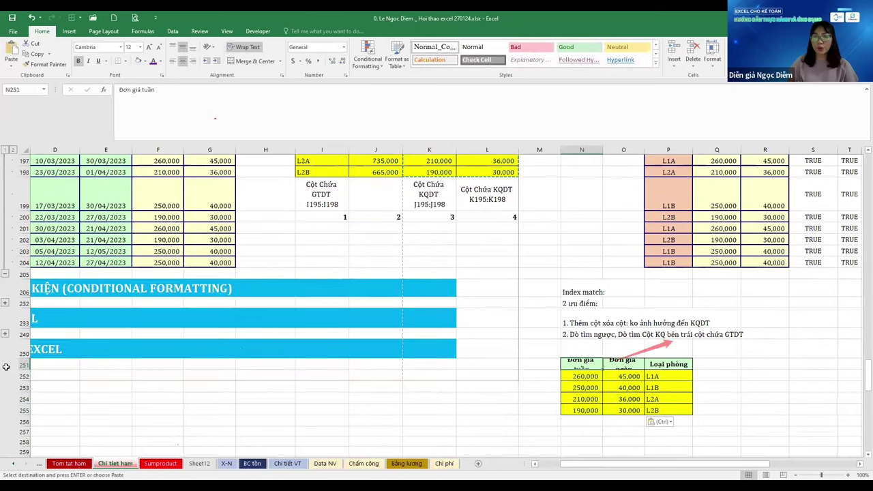
{"action": "double_click", "coordinate": [22, 372]}
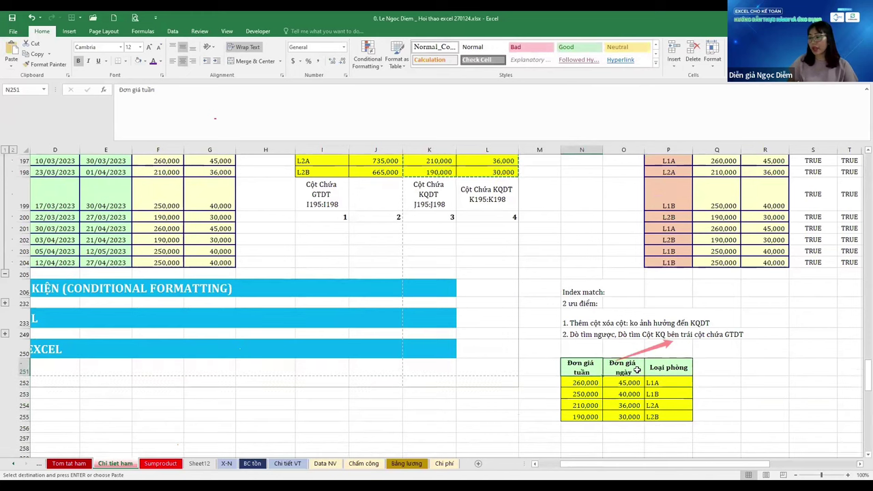
Paste a small L1A/L2A room-type table at N257 below the reverse-lookup table
{"action": "left_click", "coordinate": [665, 404]}
{"action": "scroll", "coordinate": [621, 349], "scroll_direction": "down", "scroll_amount": 1}
{"action": "scroll", "coordinate": [621, 349], "scroll_direction": "down", "scroll_amount": 2}
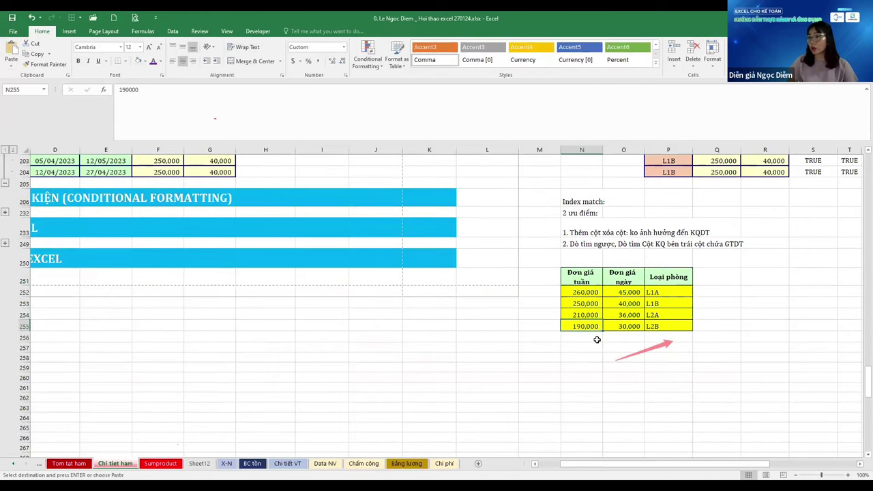
{"action": "left_click", "coordinate": [584, 280]}
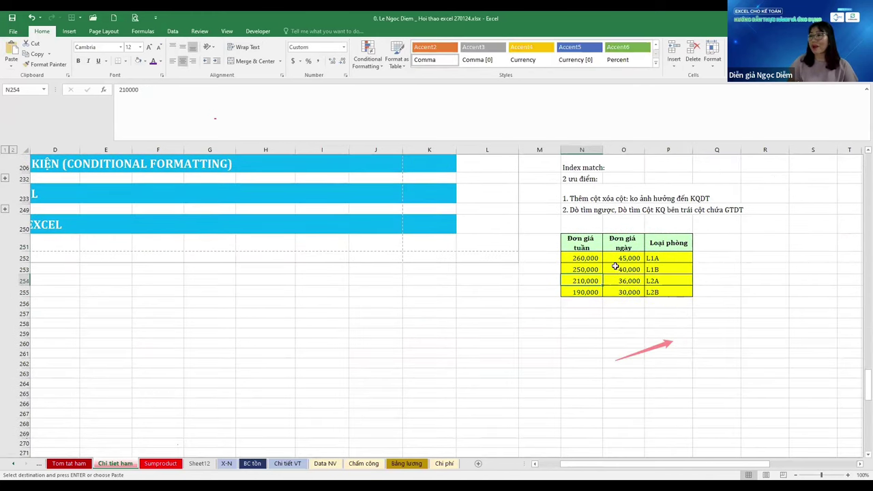
{"action": "scroll", "coordinate": [682, 239], "scroll_direction": "up", "scroll_amount": 4}
{"action": "scroll", "coordinate": [693, 212], "scroll_direction": "up", "scroll_amount": 2}
{"action": "left_click_drag", "start_coordinate": [669, 210], "coordinate": [717, 242]}
{"action": "scroll", "coordinate": [617, 313], "scroll_direction": "down", "scroll_amount": 5}
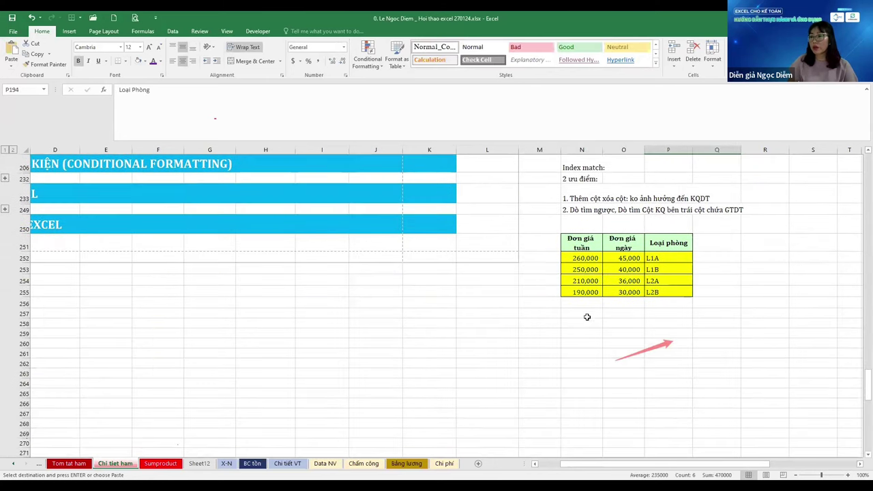
{"action": "left_click", "coordinate": [592, 313]}
{"action": "key", "text": "ctrl+v"}
Clear O258:O259 and start an INDEX over the locked weekly prices $N$252:$N$255
{"action": "left_click", "coordinate": [631, 314]}
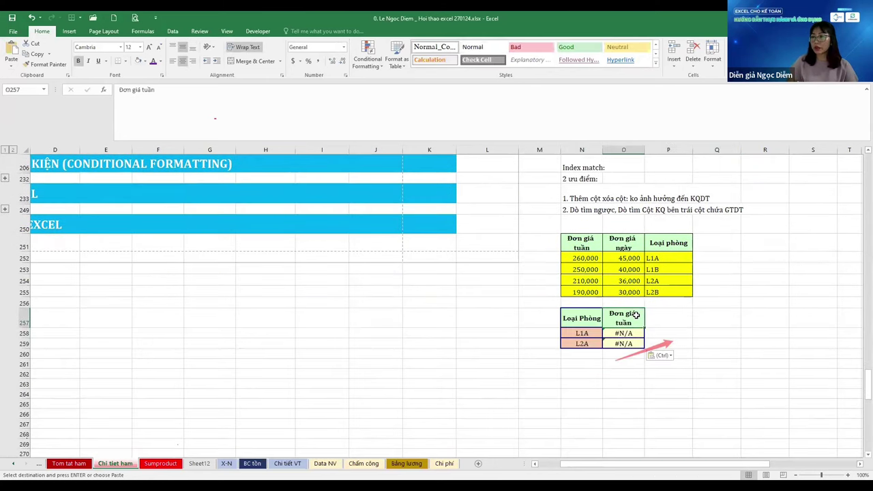
{"action": "key", "text": "Down"}
{"action": "key", "text": "shift+Down"}
{"action": "key", "text": "Delete"}
{"action": "type", "text": "="}
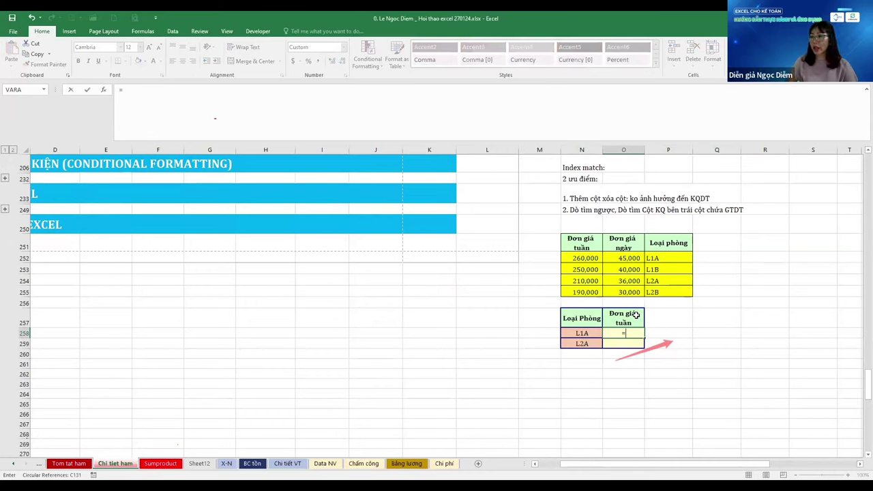
{"action": "type", "text": "INDEX("}
{"action": "key", "text": "Up"}
{"action": "key", "text": "Up"}
{"action": "key", "text": "Up"}
{"action": "key", "text": "Up"}
{"action": "key", "text": "Up"}
{"action": "key", "text": "Up"}
{"action": "key", "text": "Left"}
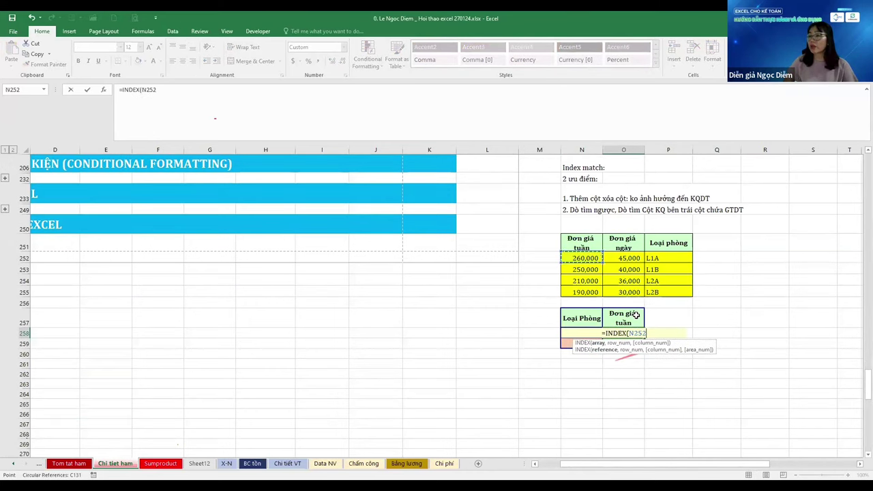
{"action": "key", "text": "shift+Down"}
{"action": "key", "text": "shift+Down"}
{"action": "key", "text": "shift+Down"}
{"action": "key", "text": "F4"}
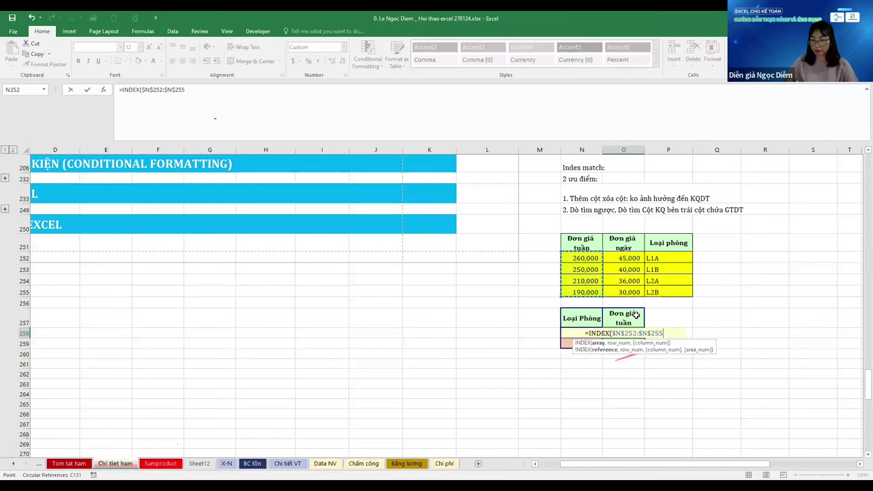
Finish with MATCH($N258,$P$252:$P$255,0), returning 260,000 for L1A and 210,000 for L2A
{"action": "type", "text": ","}
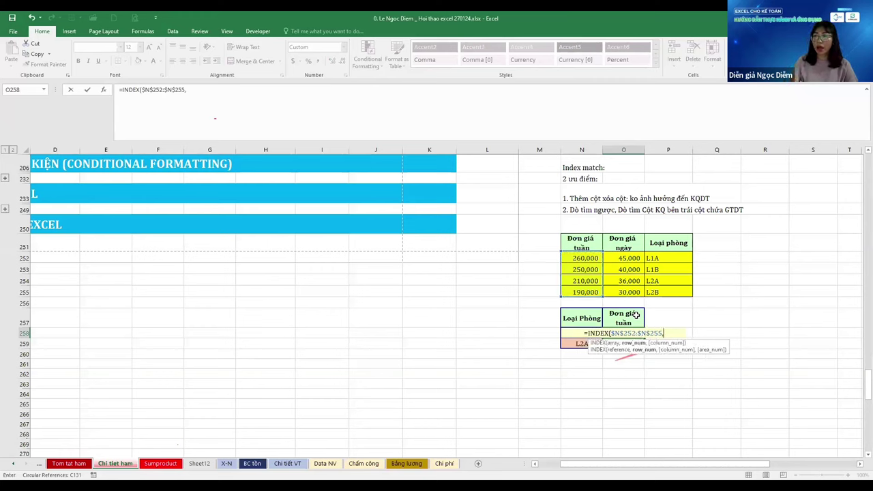
{"action": "type", "text": "MATCH("}
{"action": "key", "text": "Left"}
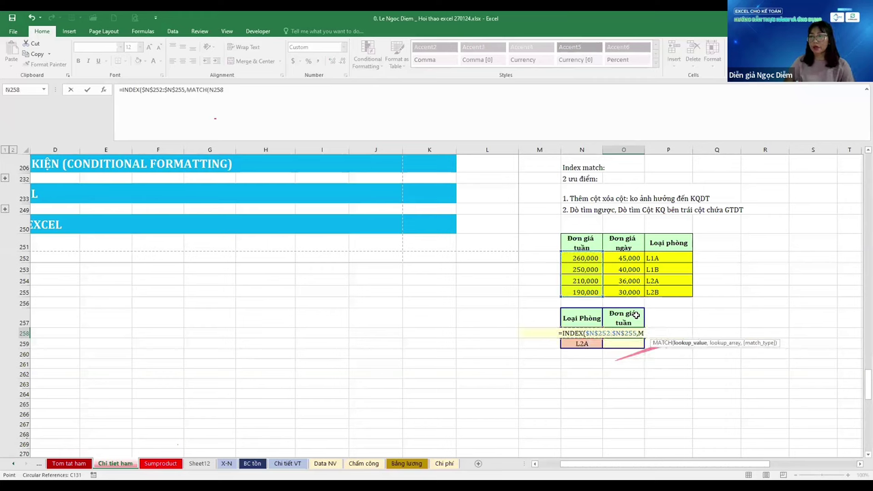
{"action": "key", "text": "F4"}
{"action": "key", "text": "F4"}
{"action": "key", "text": "F4"}
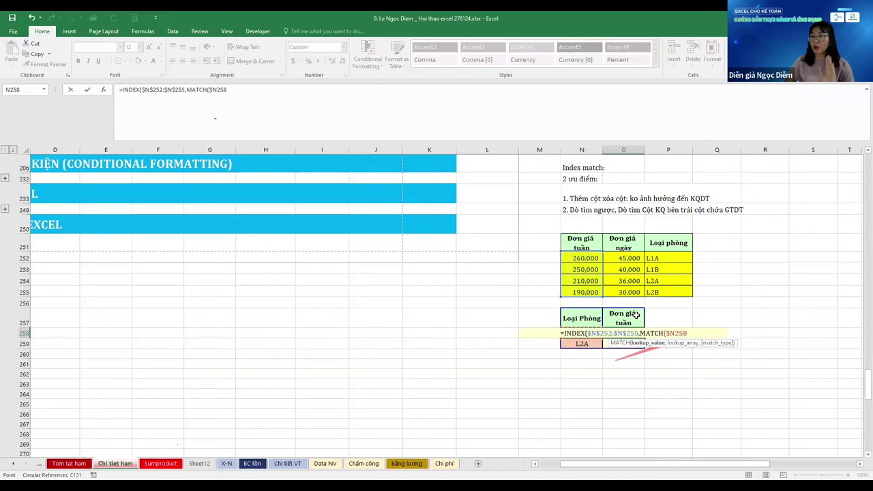
{"action": "type", "text": ","}
{"action": "key", "text": "Right"}
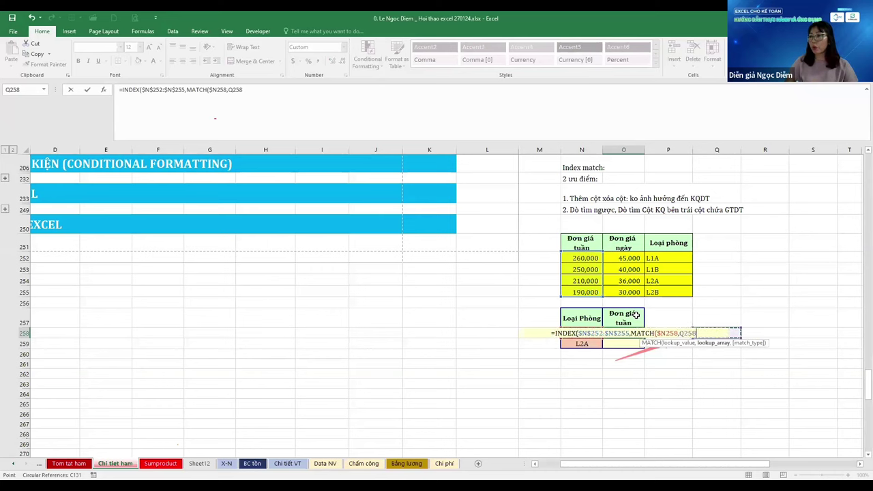
{"action": "key", "text": "ctrl+Up"}
{"action": "key", "text": "ctrl+Up"}
{"action": "key", "text": "ctrl+Up"}
{"action": "key", "text": "ctrl+Down"}
{"action": "key", "text": "Down"}
{"action": "key", "text": "ctrl+shift+Down"}
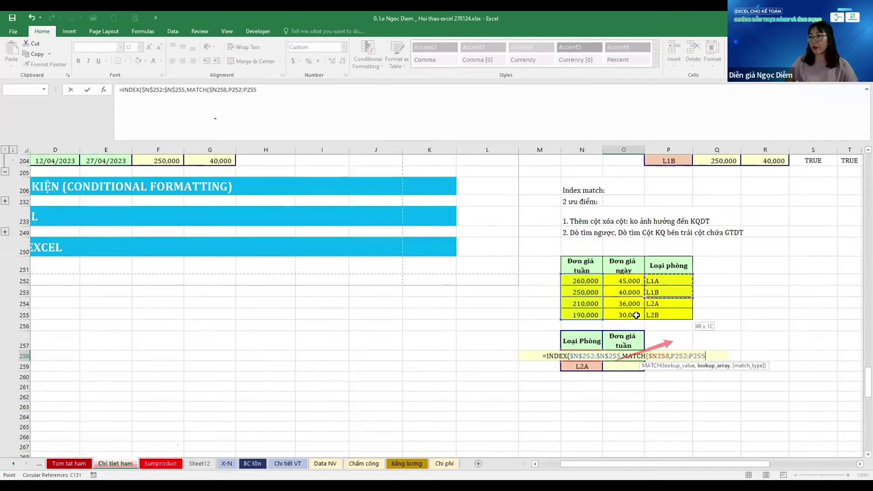
{"action": "key", "text": "F4"}
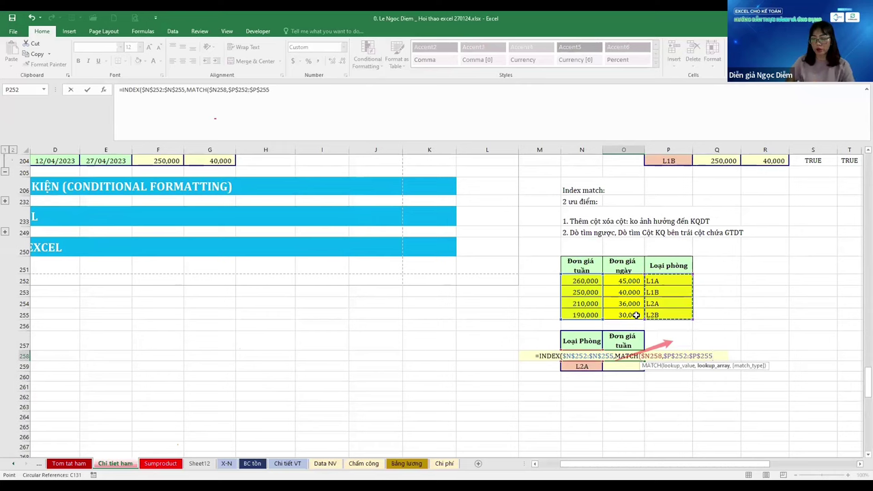
{"action": "type", "text": ",0"}
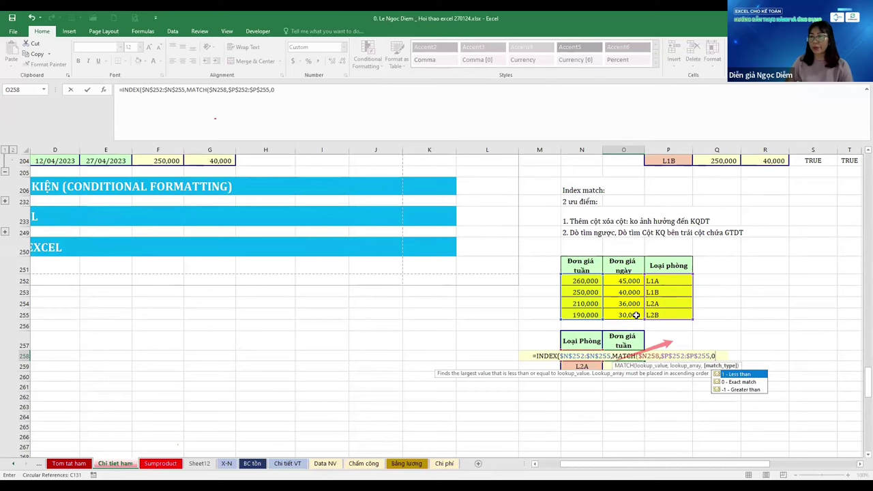
{"action": "key", "text": "Return"}
{"action": "key", "text": "Return"}
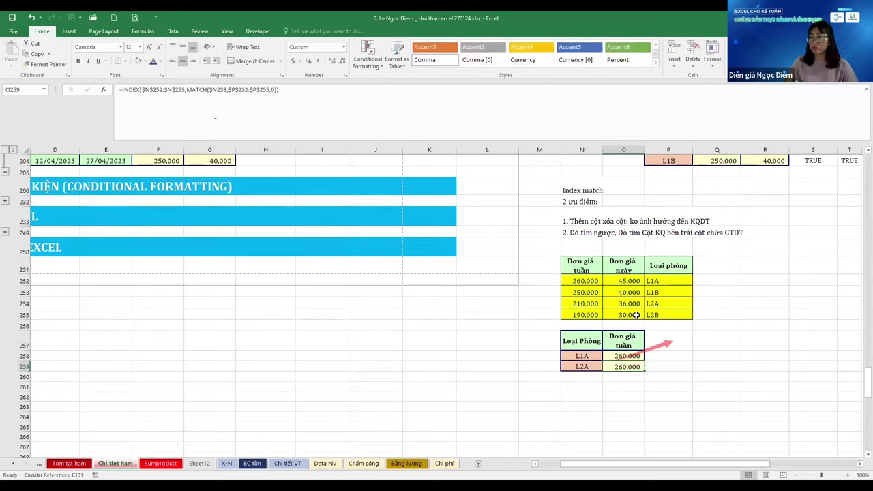
{"action": "scroll", "coordinate": [641, 319], "scroll_direction": "down", "scroll_amount": 2}
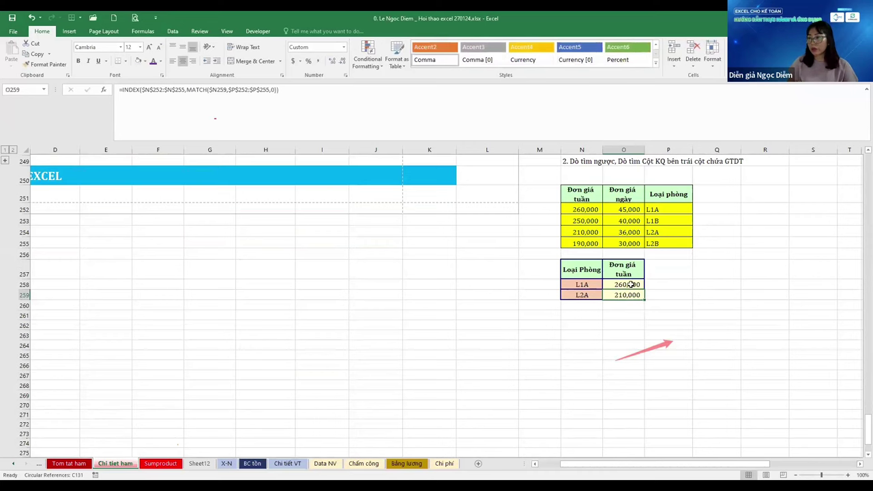
{"action": "left_click", "coordinate": [631, 284]}
{"action": "scroll", "coordinate": [642, 289], "scroll_direction": "up", "scroll_amount": 20}
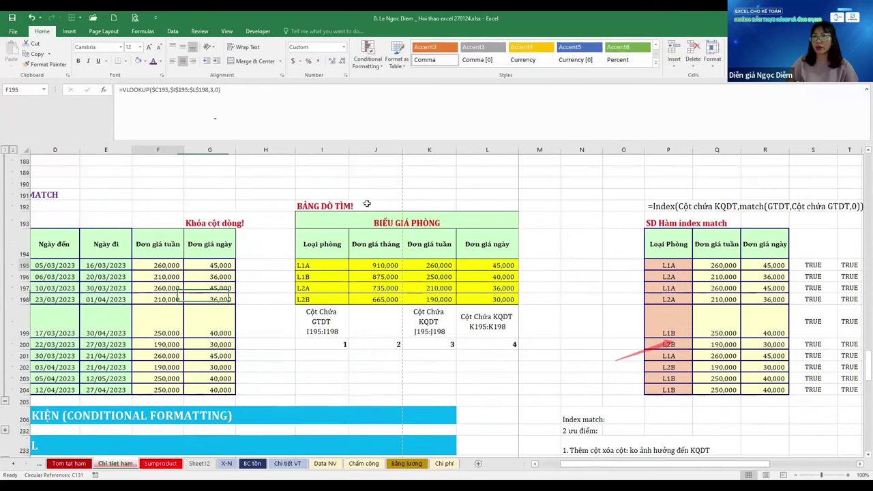
Put F195's VLOOKUP into edit mode with the cursor at its column-number argument 3
{"action": "scroll", "coordinate": [367, 204], "scroll_direction": "left", "scroll_amount": 3}
{"action": "key", "text": "F2"}
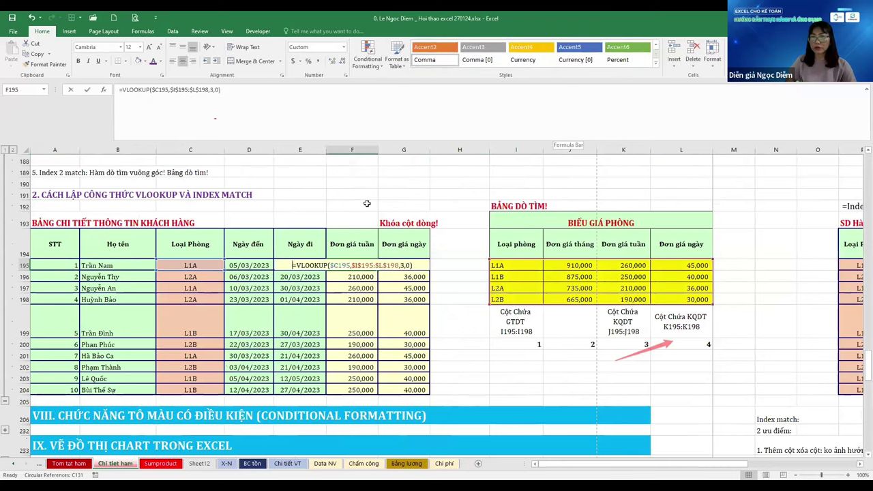
{"action": "key", "text": "Left"}
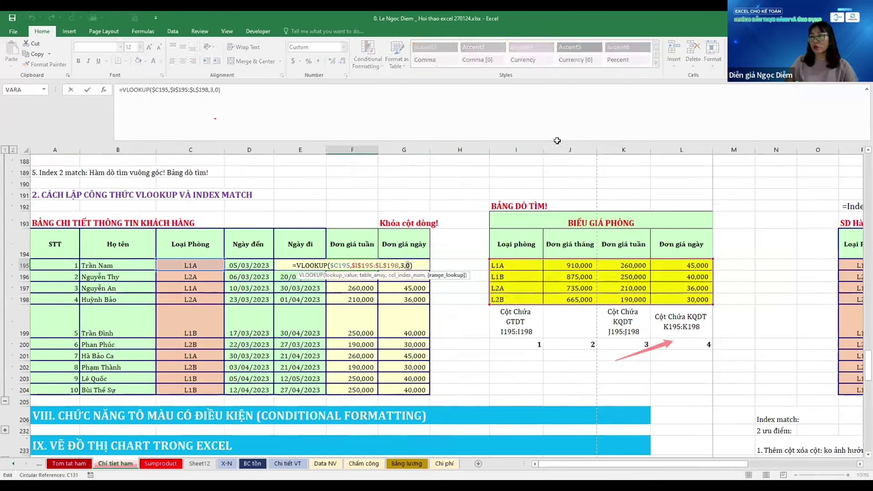
{"action": "key", "text": "Left"}
{"action": "key", "text": "Left"}
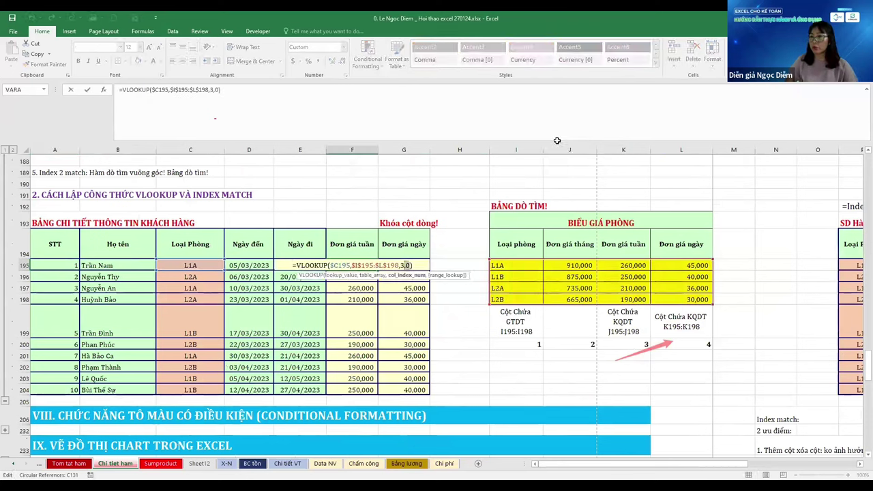
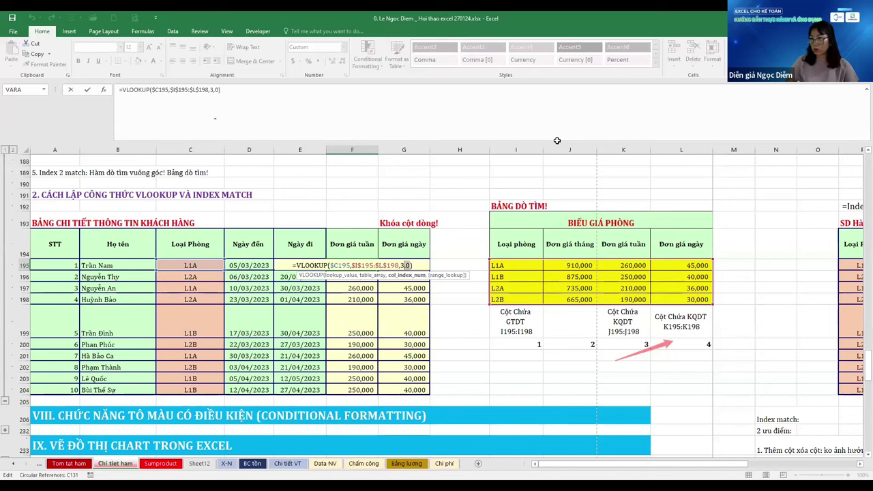
Show the VLOOKUP formula in F195 with its ranges and argument hints
{"action": "key", "text": "shift+Tab"}
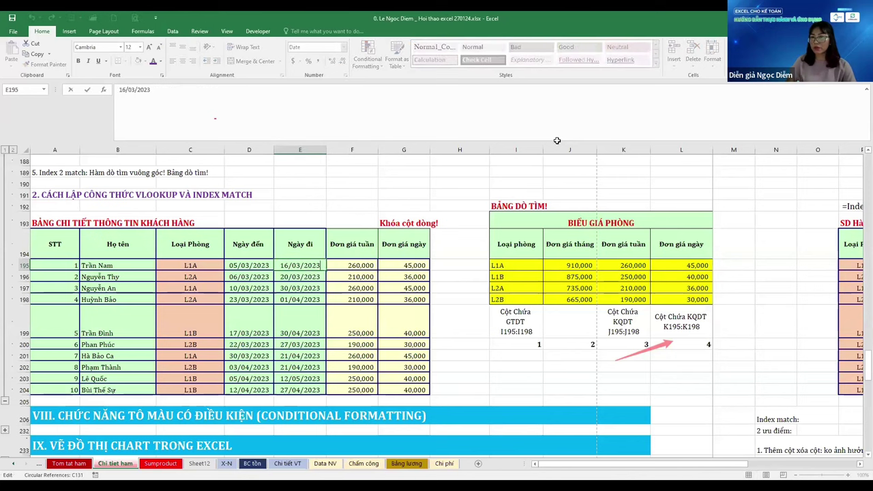
{"action": "key", "text": "Right"}
{"action": "key", "text": "F2"}
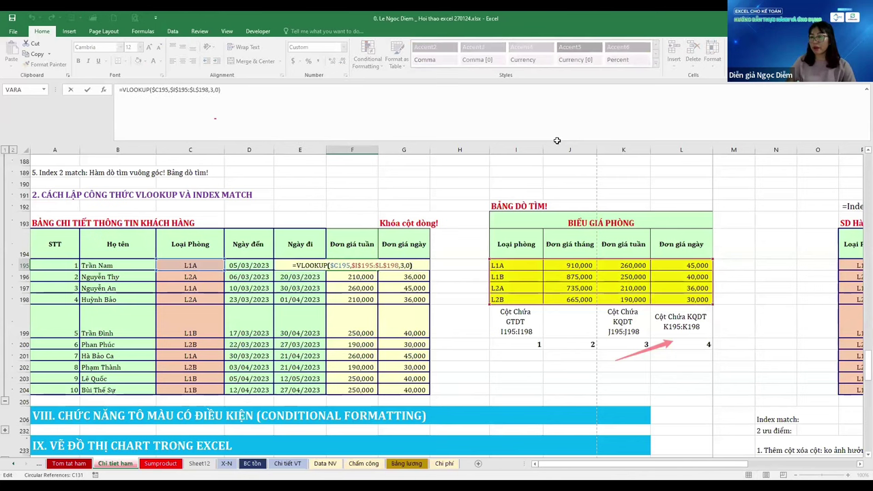
{"action": "key", "text": "Escape"}
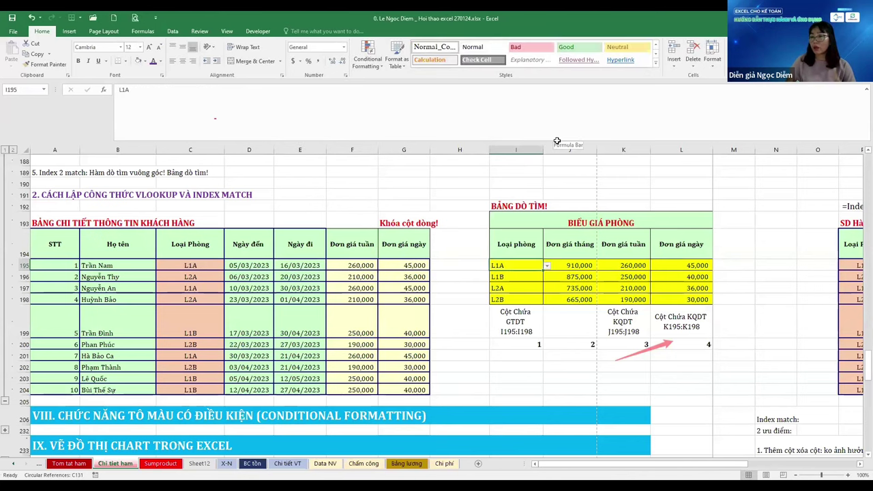
{"action": "key", "text": "Left"}
{"action": "key", "text": "Right"}
{"action": "key", "text": "F2"}
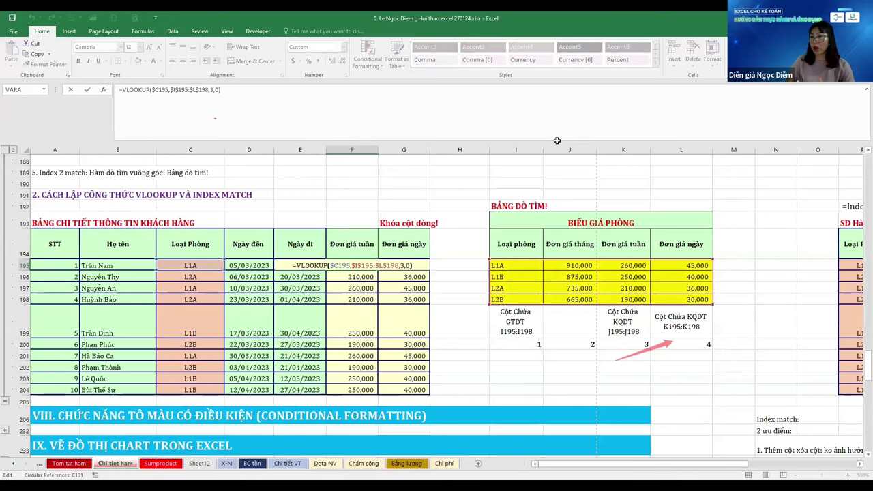
{"action": "key", "text": "Left"}
{"action": "key", "text": "Escape"}
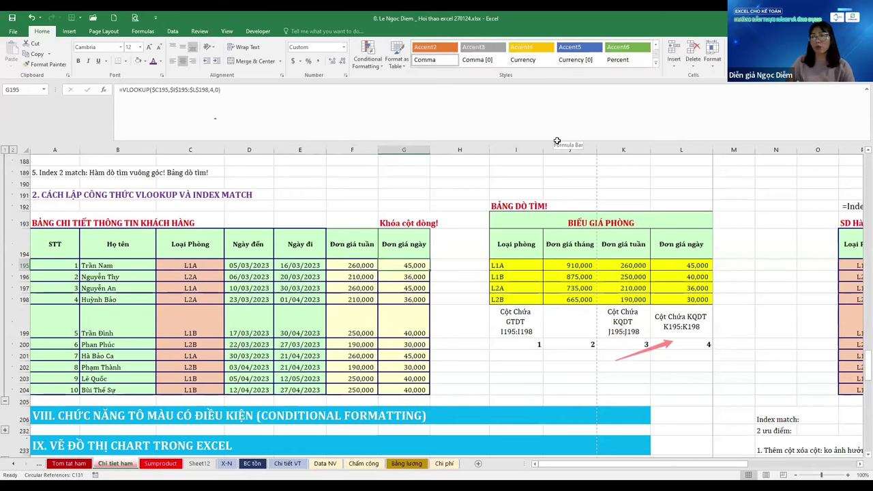
{"action": "key", "text": "ctrl+Right"}
{"action": "key", "text": "ctrl+Right"}
{"action": "key", "text": "ctrl+Right"}
{"action": "key", "text": "ctrl+Right"}
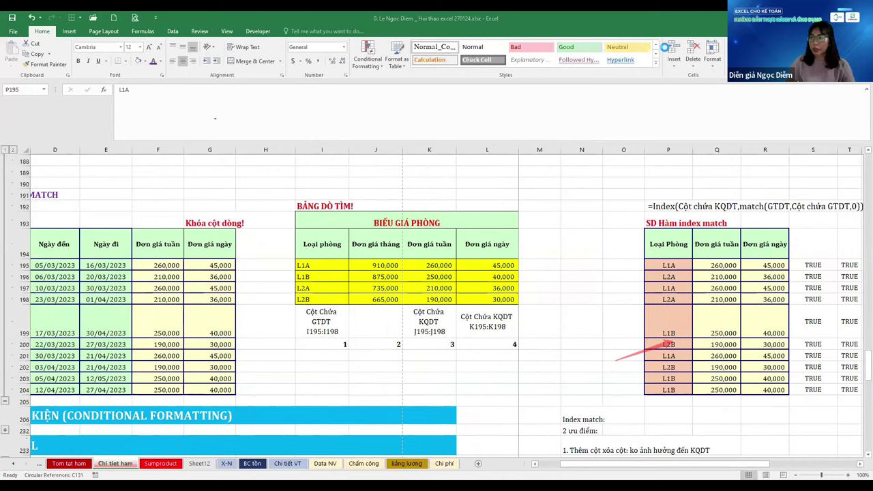
Check the INDEX MATCH formula in Q199 and G195's VLOOKUP, then go to the Sumproduct sheet
{"action": "scroll", "coordinate": [574, 266], "scroll_direction": "down", "scroll_amount": 2}
{"action": "left_click", "coordinate": [709, 249]}
{"action": "scroll", "coordinate": [714, 251], "scroll_direction": "down", "scroll_amount": 1}
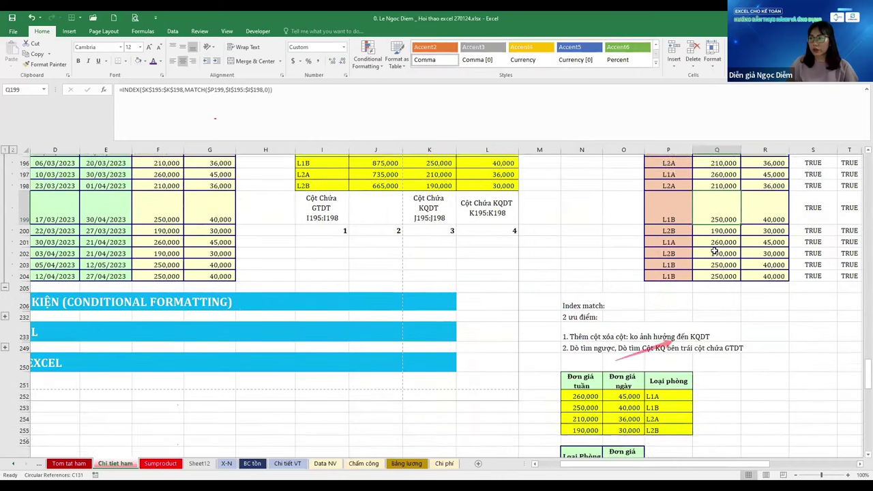
{"action": "scroll", "coordinate": [714, 251], "scroll_direction": "down", "scroll_amount": 1}
{"action": "scroll", "coordinate": [723, 225], "scroll_direction": "up", "scroll_amount": 5}
{"action": "left_click", "coordinate": [539, 276]}
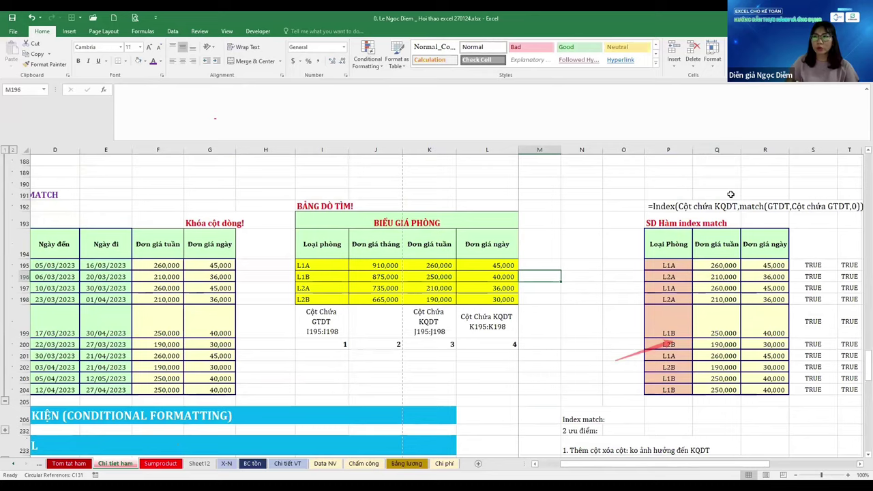
{"action": "key", "text": "Home"}
{"action": "key", "text": "Up"}
{"action": "key", "text": "Up"}
{"action": "key", "text": "Up"}
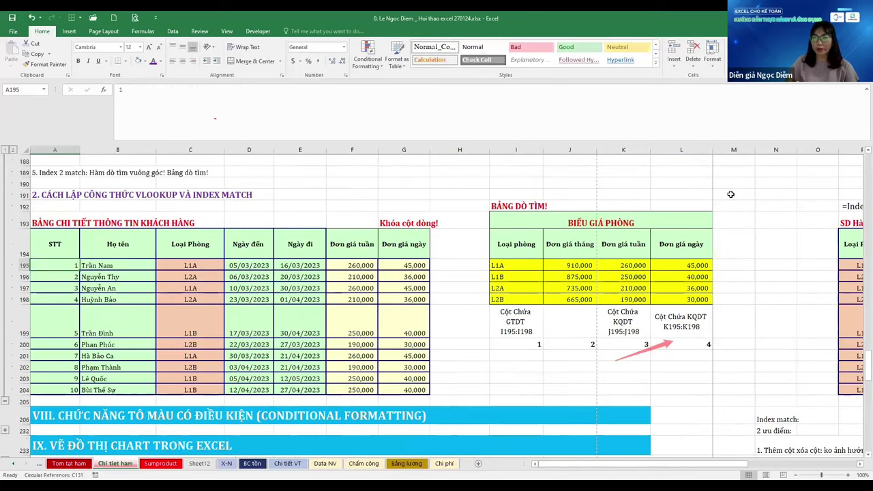
{"action": "key", "text": "Down"}
{"action": "key", "text": "Down"}
{"action": "key", "text": "ctrl+Right"}
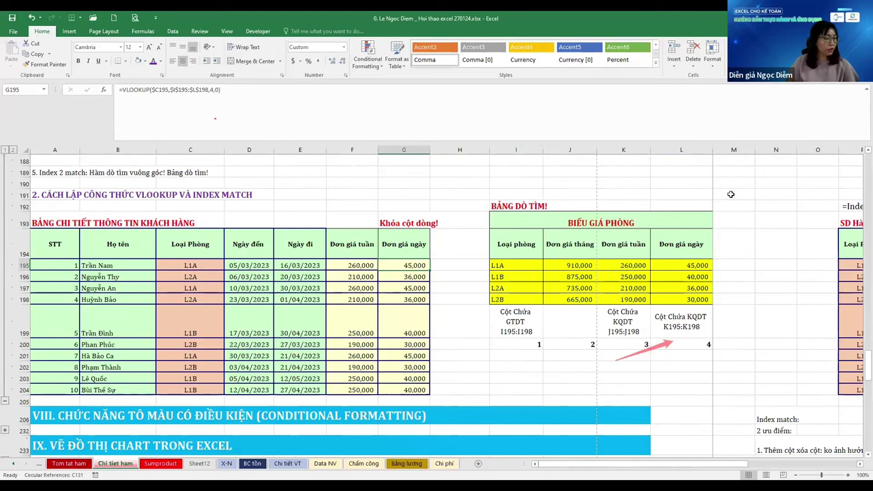
{"action": "key", "text": "ctrl+Page_Down"}
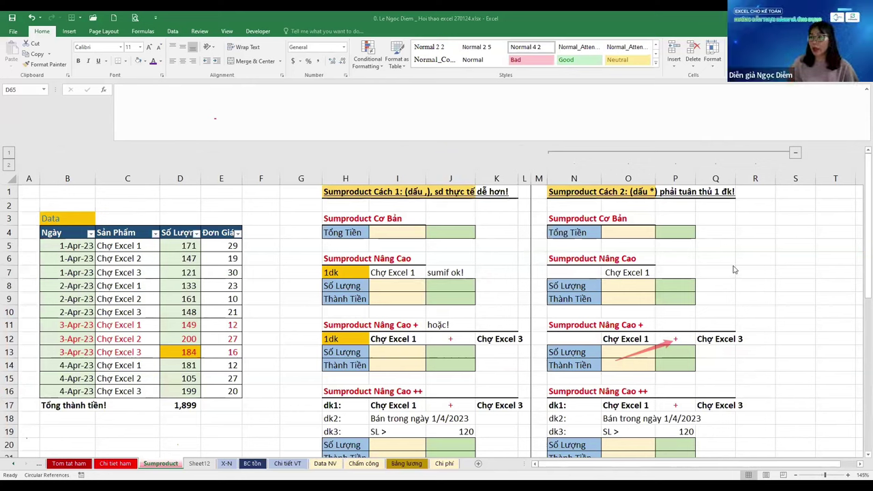
{"action": "left_click", "coordinate": [775, 247]}
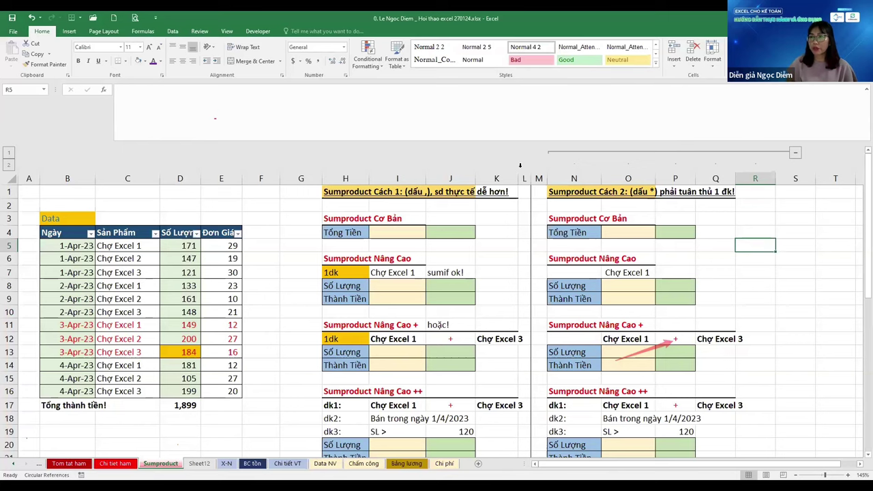
{"action": "left_click", "coordinate": [301, 352]}
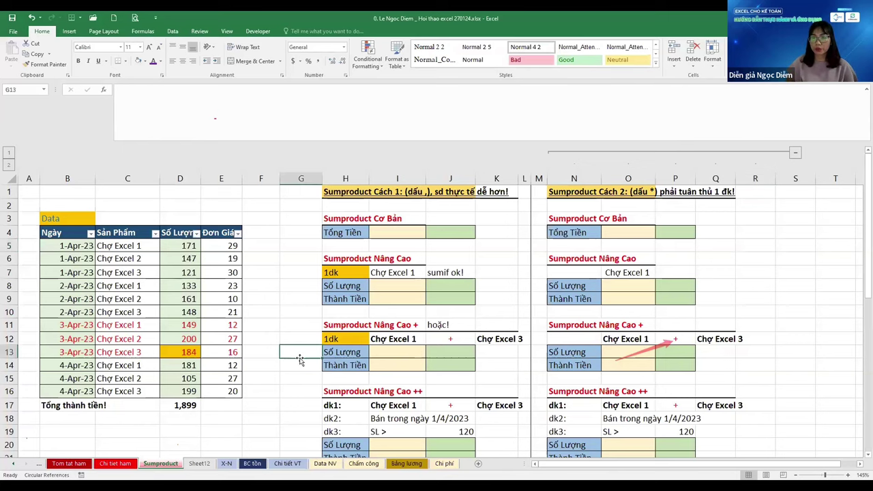
{"action": "scroll", "coordinate": [301, 352], "scroll_direction": "down", "scroll_amount": 1}
{"action": "left_click", "coordinate": [113, 464]}
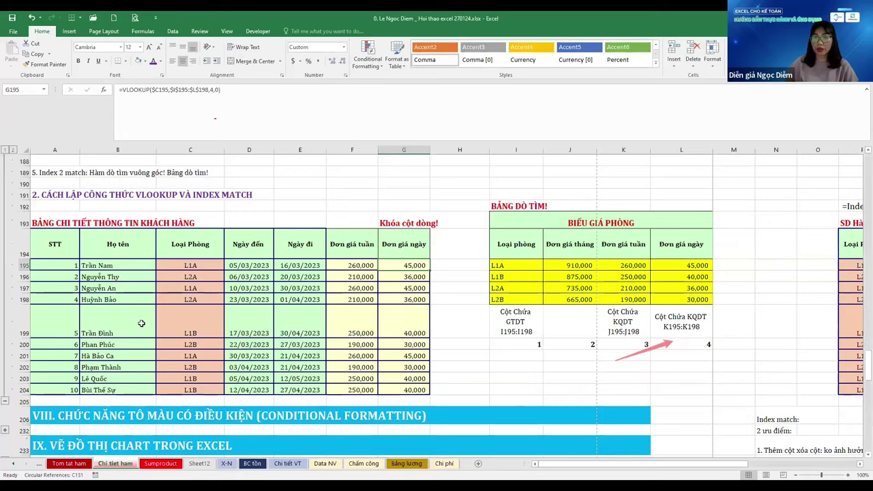
{"action": "scroll", "coordinate": [117, 302], "scroll_direction": "up", "scroll_amount": 3}
{"action": "left_click", "coordinate": [88, 275]}
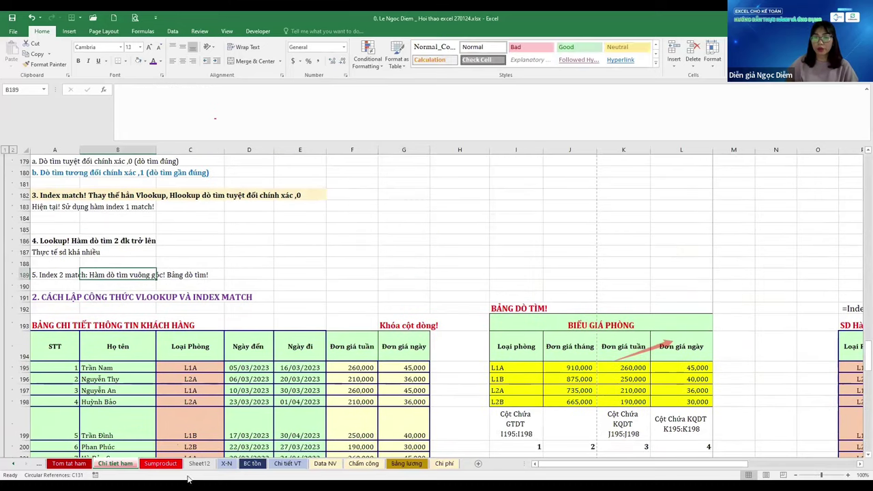
{"action": "left_click", "coordinate": [156, 465]}
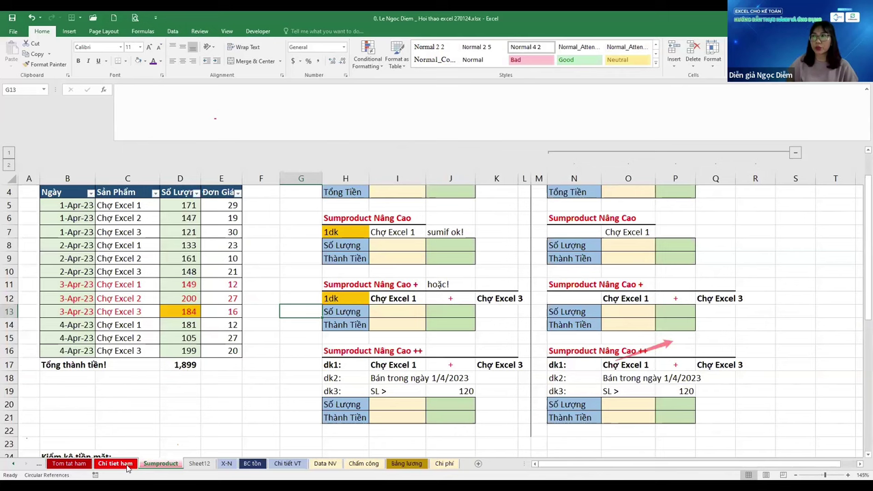
{"action": "left_click", "coordinate": [175, 298]}
{"action": "scroll", "coordinate": [175, 317], "scroll_direction": "down", "scroll_amount": 1}
{"action": "scroll", "coordinate": [175, 319], "scroll_direction": "down", "scroll_amount": 1}
{"action": "scroll", "coordinate": [174, 324], "scroll_direction": "up", "scroll_amount": 2}
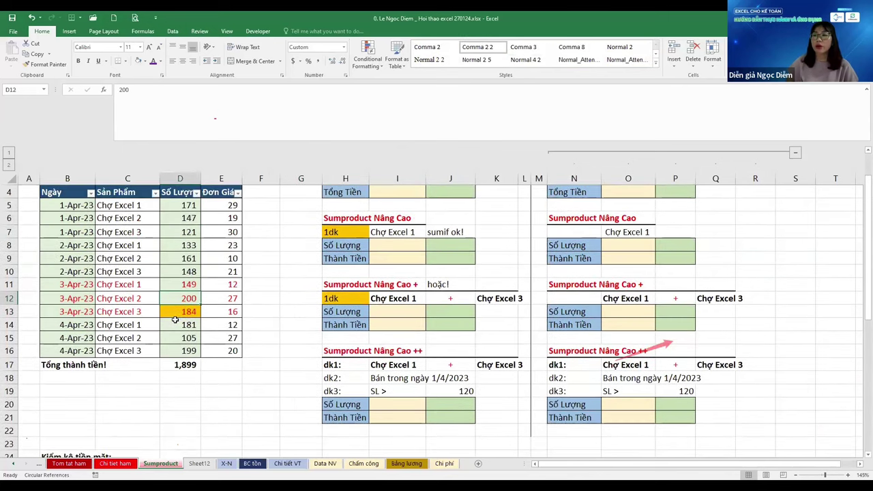
{"action": "scroll", "coordinate": [175, 327], "scroll_direction": "down", "scroll_amount": 2}
{"action": "left_click", "coordinate": [174, 333]}
{"action": "key", "text": "Left"}
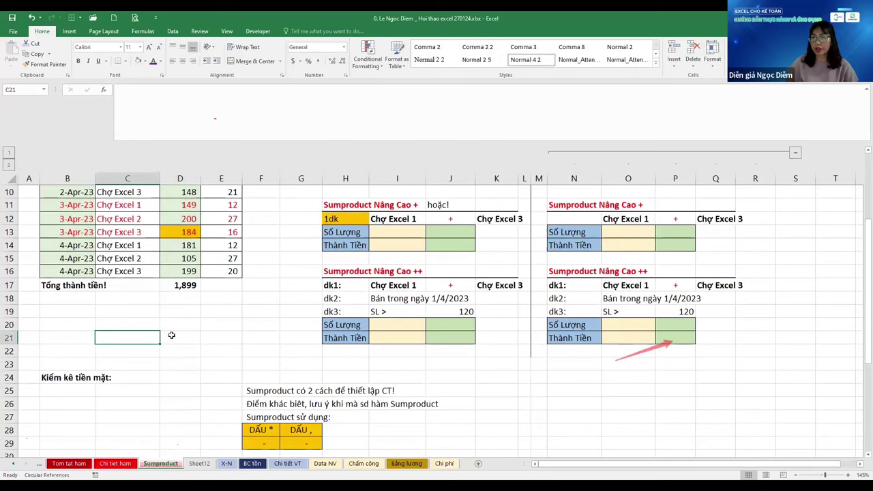
{"action": "scroll", "coordinate": [174, 335], "scroll_direction": "up", "scroll_amount": 2}
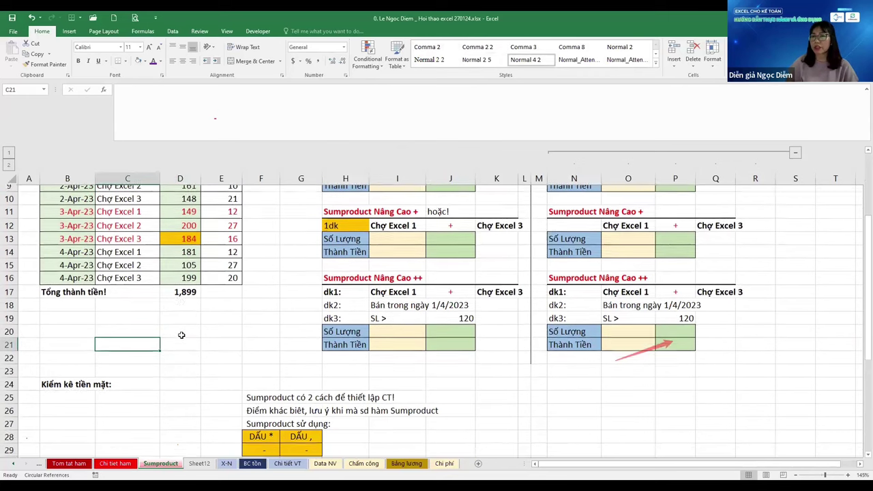
{"action": "scroll", "coordinate": [182, 335], "scroll_direction": "up", "scroll_amount": 1}
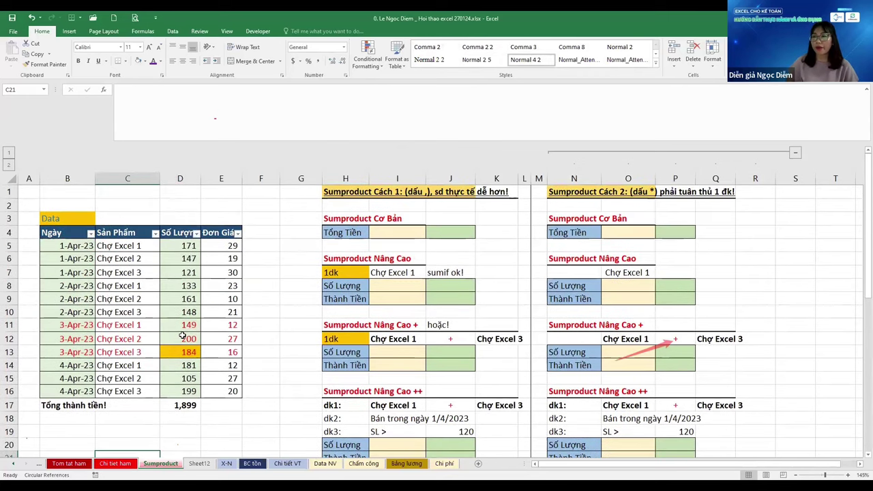
{"action": "scroll", "coordinate": [136, 334], "scroll_direction": "down", "scroll_amount": 3}
{"action": "type", "text": "Loo"}
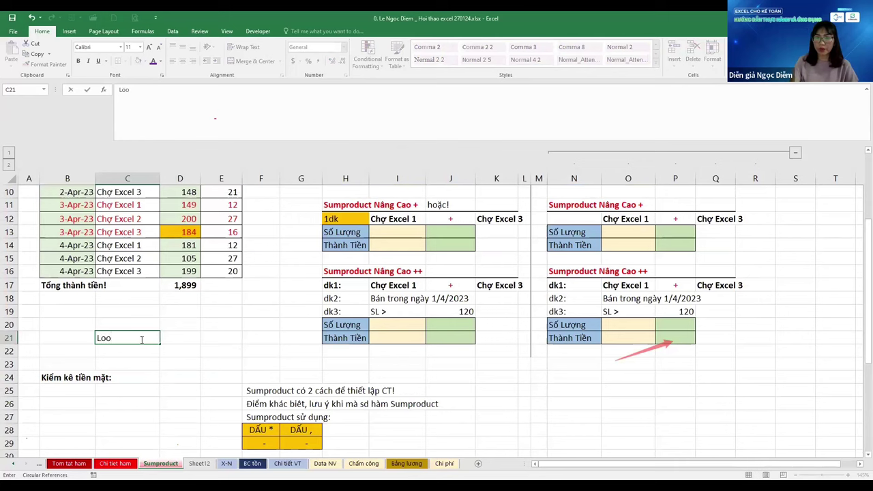
{"action": "type", "text": "kup!"}
{"action": "key", "text": "Return"}
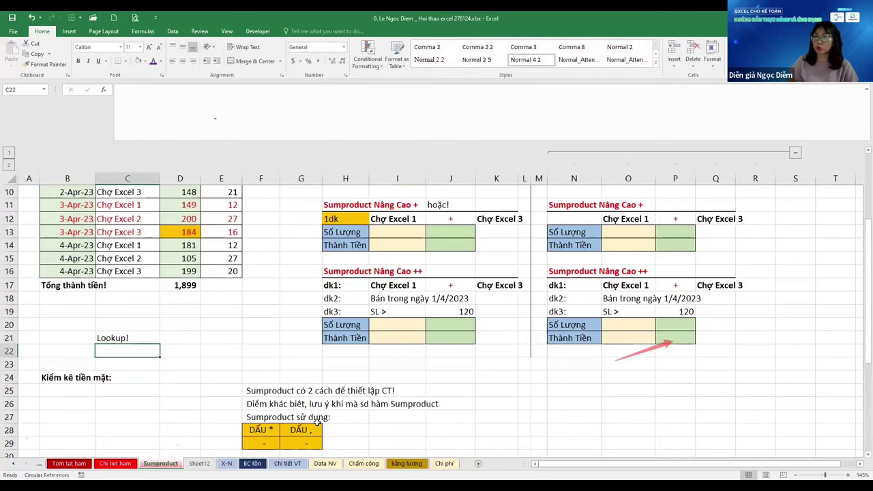
{"action": "scroll", "coordinate": [304, 363], "scroll_direction": "up", "scroll_amount": 2}
{"action": "left_click", "coordinate": [157, 417]}
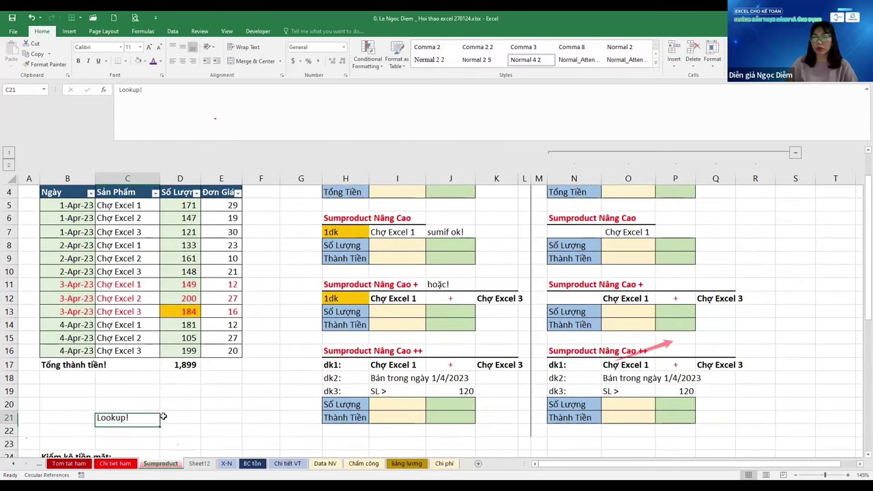
{"action": "key", "text": "Delete"}
{"action": "key", "text": "ctrl+Page_Up"}
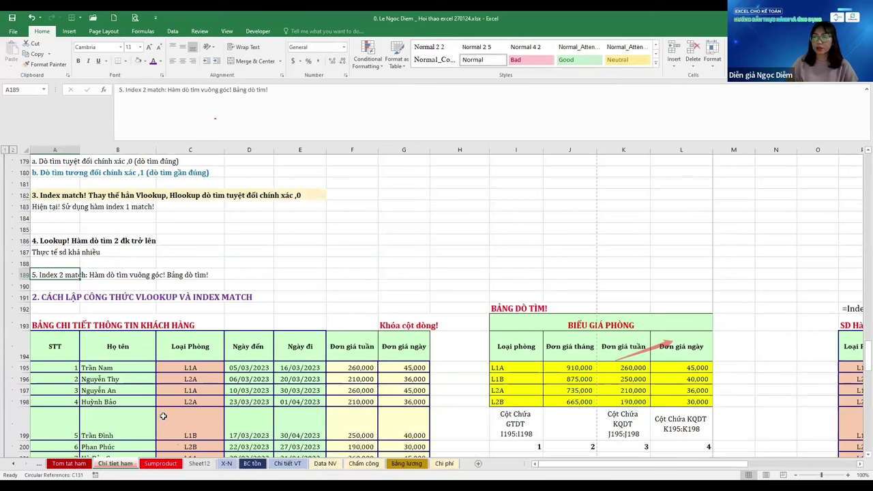
{"action": "scroll", "coordinate": [163, 416], "scroll_direction": "down", "scroll_amount": 1}
{"action": "scroll", "coordinate": [165, 423], "scroll_direction": "down", "scroll_amount": 2}
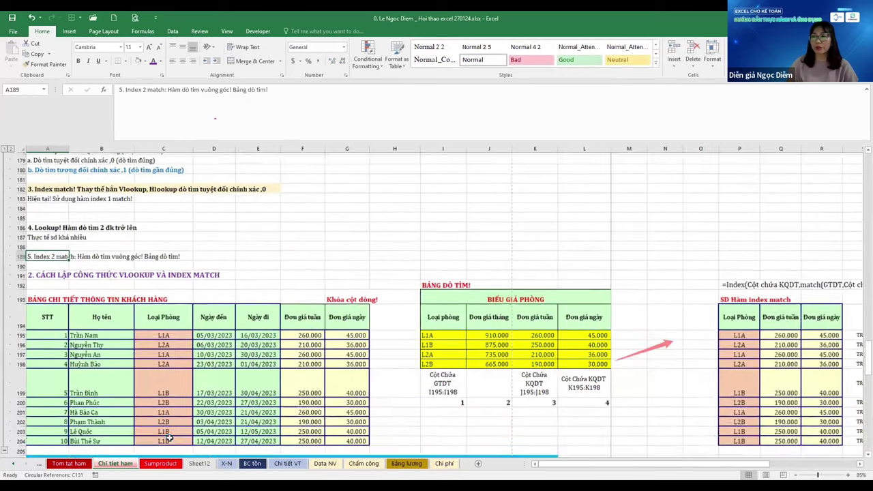
{"action": "scroll", "coordinate": [169, 439], "scroll_direction": "down", "scroll_amount": 3}
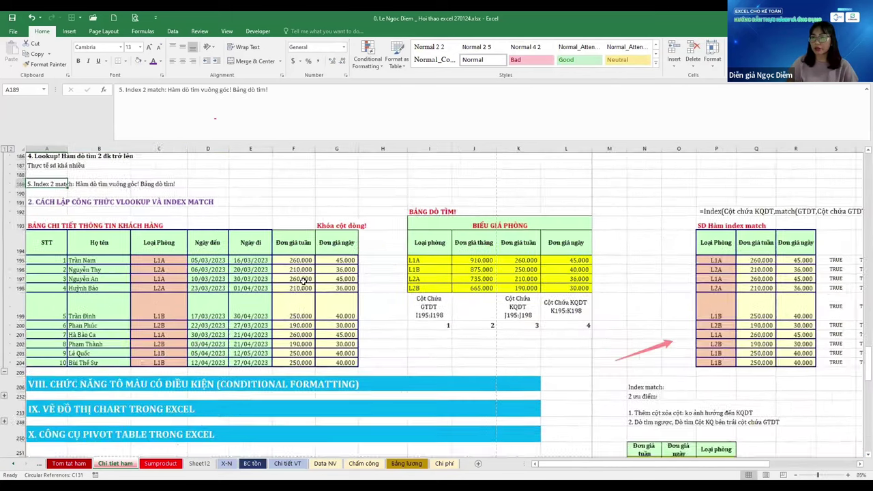
{"action": "scroll", "coordinate": [304, 280], "scroll_direction": "up", "scroll_amount": 1}
{"action": "left_click", "coordinate": [293, 314]}
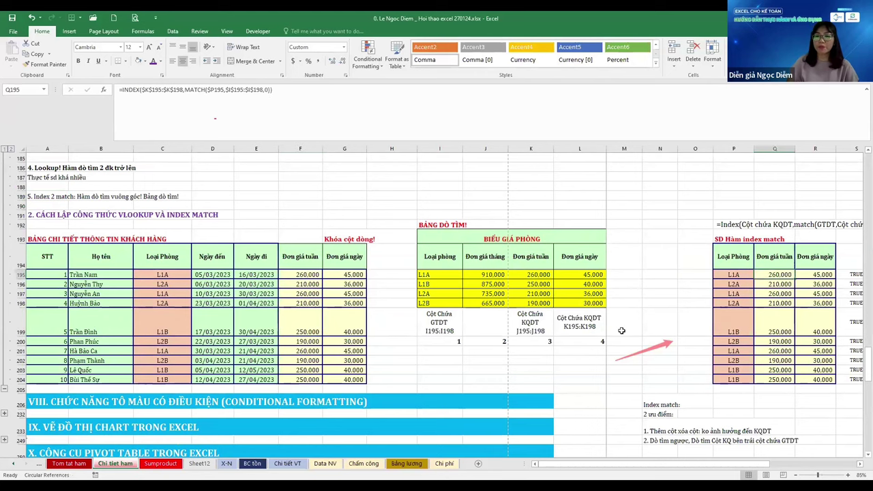
{"action": "key", "text": "ctrl+Page_Down"}
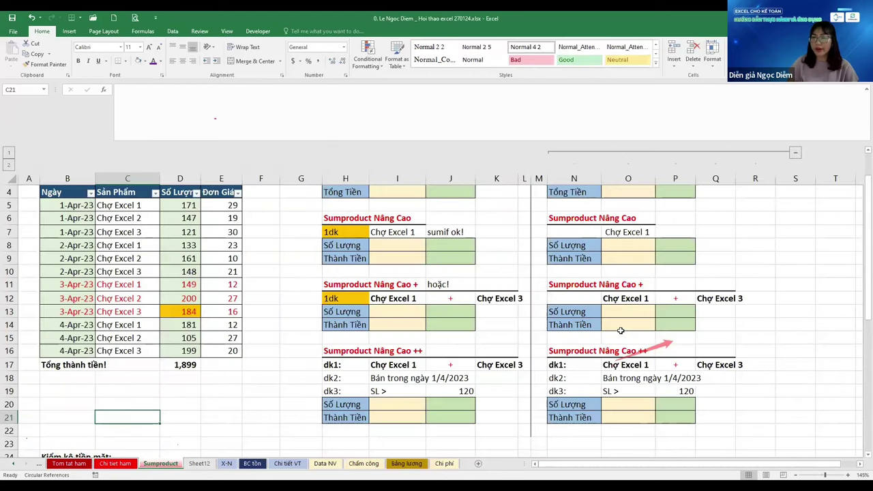
{"action": "scroll", "coordinate": [620, 330], "scroll_direction": "up", "scroll_amount": 1}
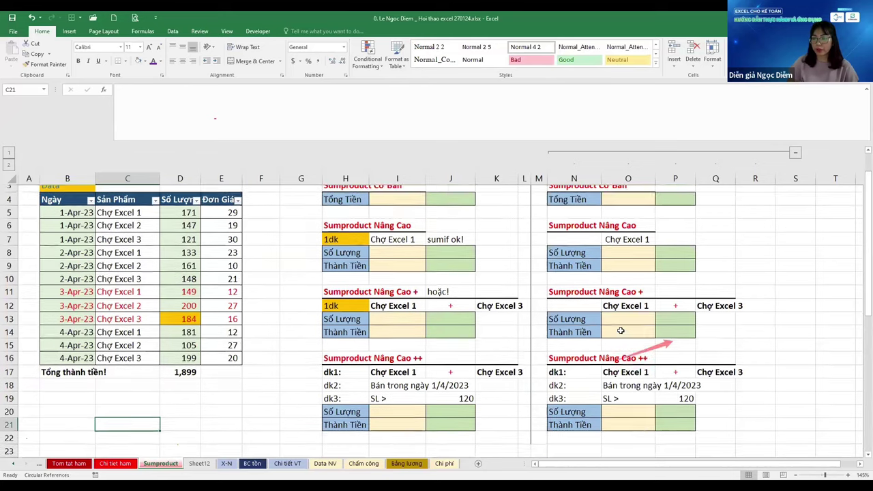
Browse the X-N, BC tồn, Chi tiết VT, Chấm công, Bảng lương and Data NV sheets, ending on Sumproduct
{"action": "left_click", "coordinate": [227, 465]}
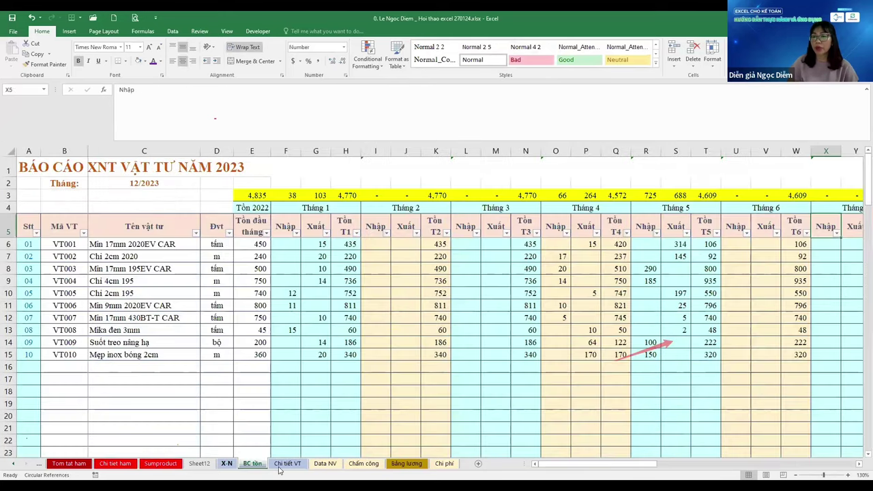
{"action": "left_click", "coordinate": [257, 467]}
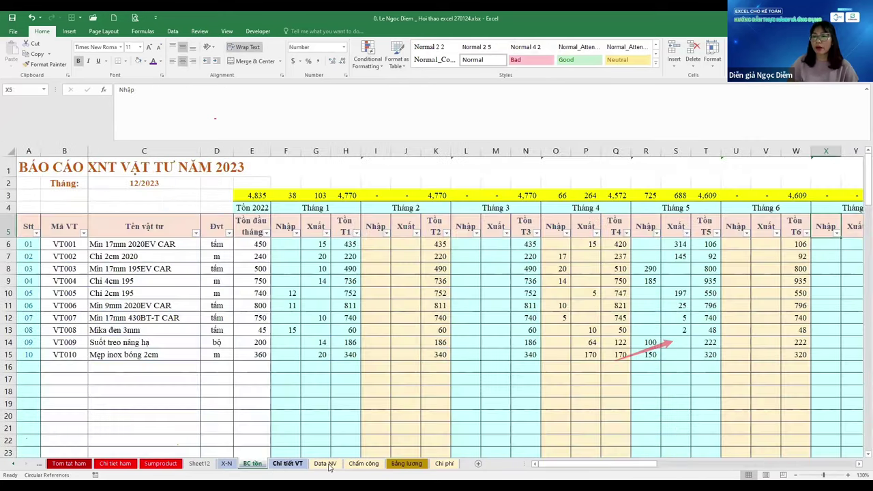
{"action": "left_click", "coordinate": [281, 466]}
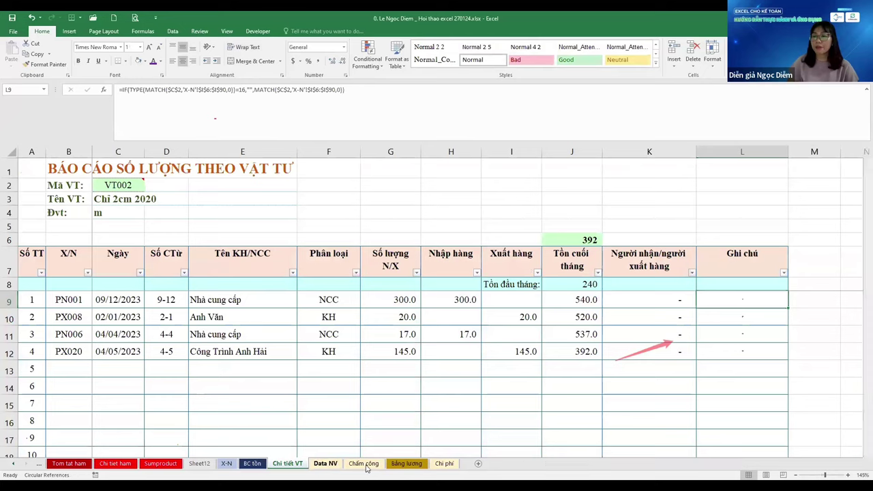
{"action": "left_click", "coordinate": [363, 465]}
{"action": "left_click", "coordinate": [406, 464]}
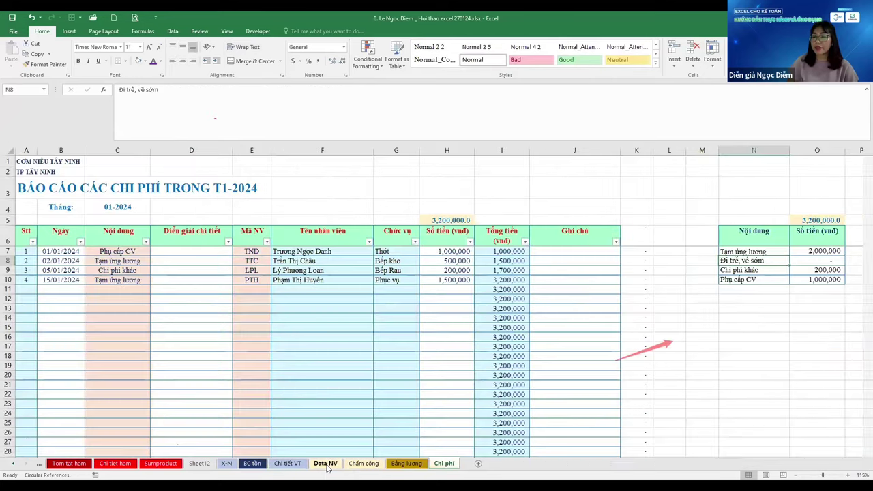
{"action": "left_click", "coordinate": [326, 467]}
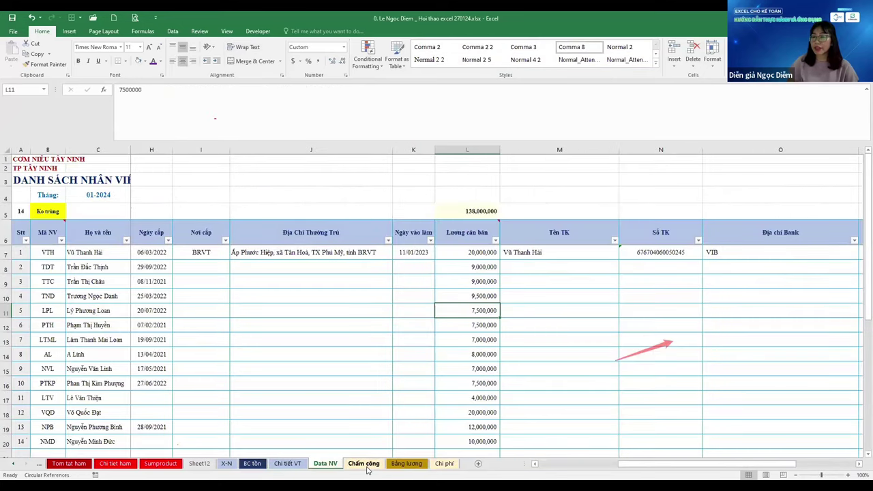
{"action": "left_click", "coordinate": [366, 466]}
{"action": "left_click", "coordinate": [326, 466]}
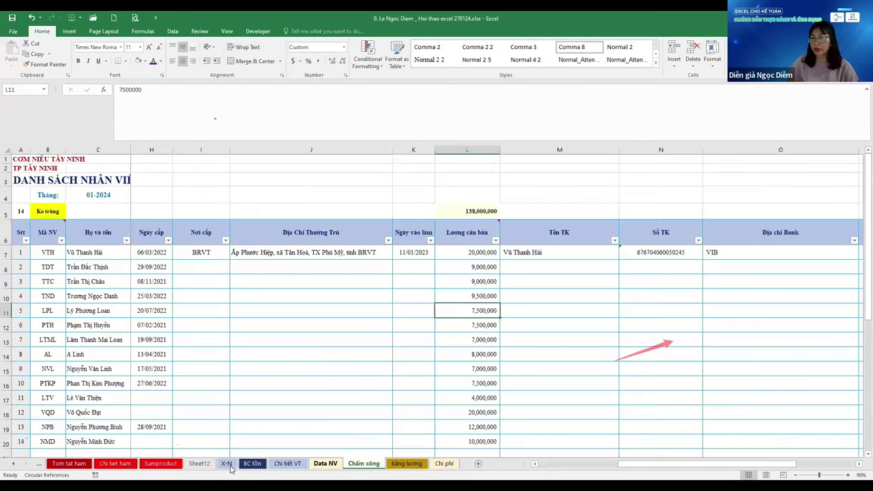
{"action": "left_click", "coordinate": [227, 464]}
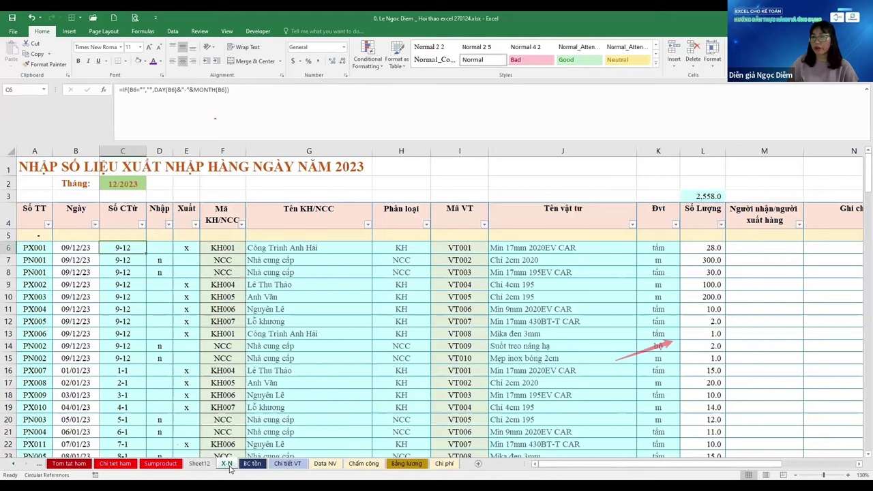
{"action": "left_click", "coordinate": [160, 465]}
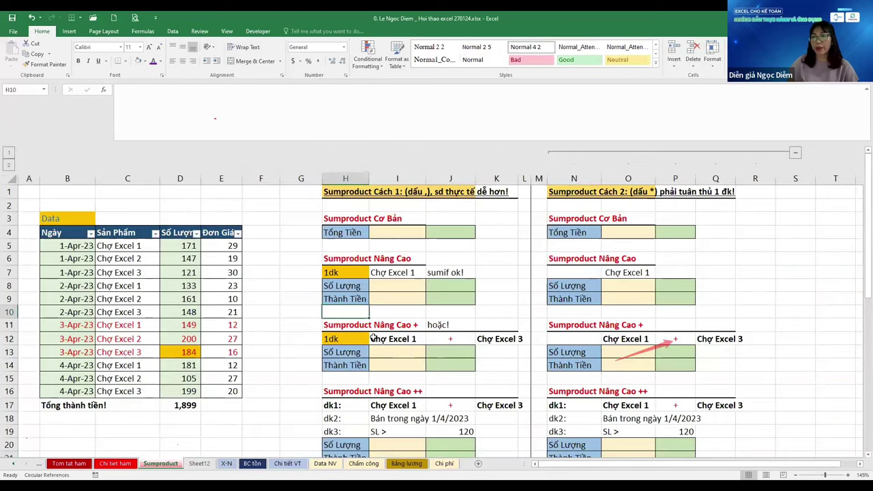
Delete the old zero totals in row 35 of the cash-count area
{"action": "left_click", "coordinate": [112, 311]}
{"action": "key", "text": "Left"}
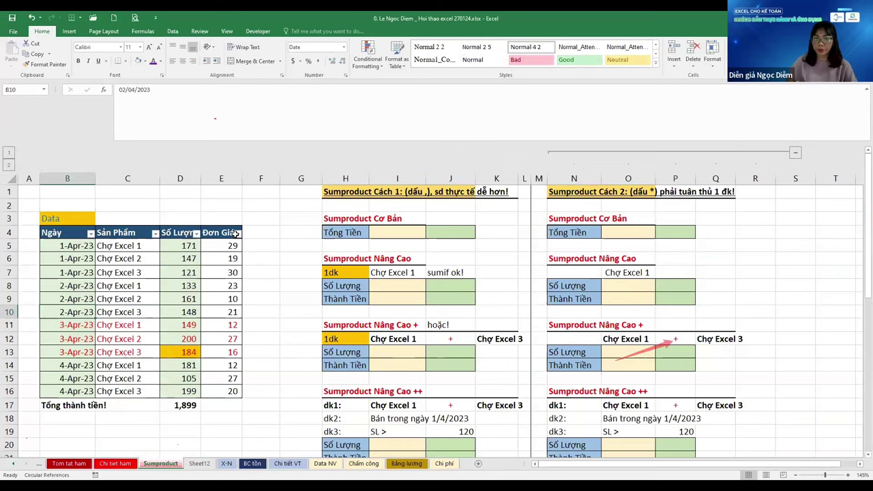
{"action": "key", "text": "Left"}
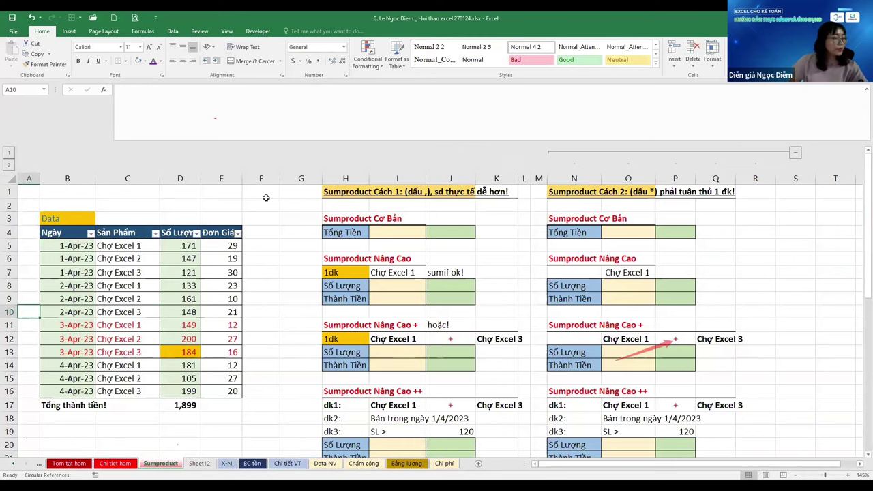
{"action": "scroll", "coordinate": [268, 195], "scroll_direction": "down", "scroll_amount": 1}
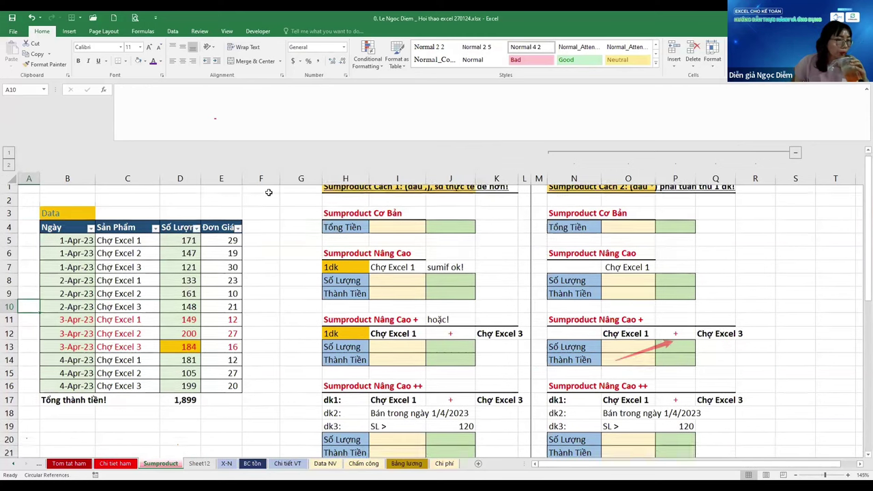
{"action": "scroll", "coordinate": [268, 193], "scroll_direction": "down", "scroll_amount": 4}
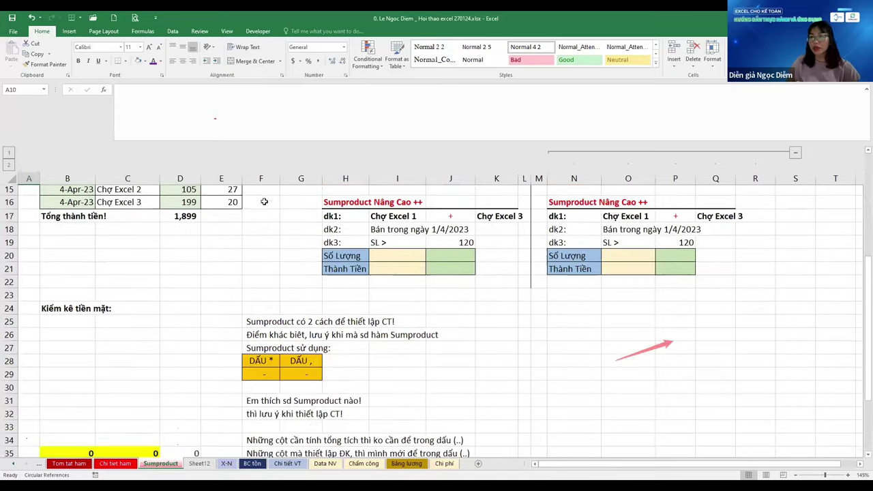
{"action": "scroll", "coordinate": [263, 204], "scroll_direction": "down", "scroll_amount": 2}
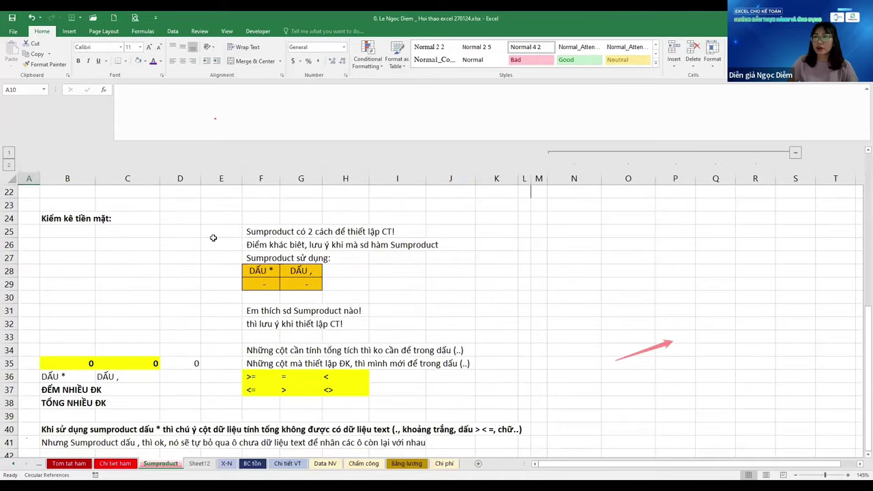
{"action": "left_click", "coordinate": [85, 229]}
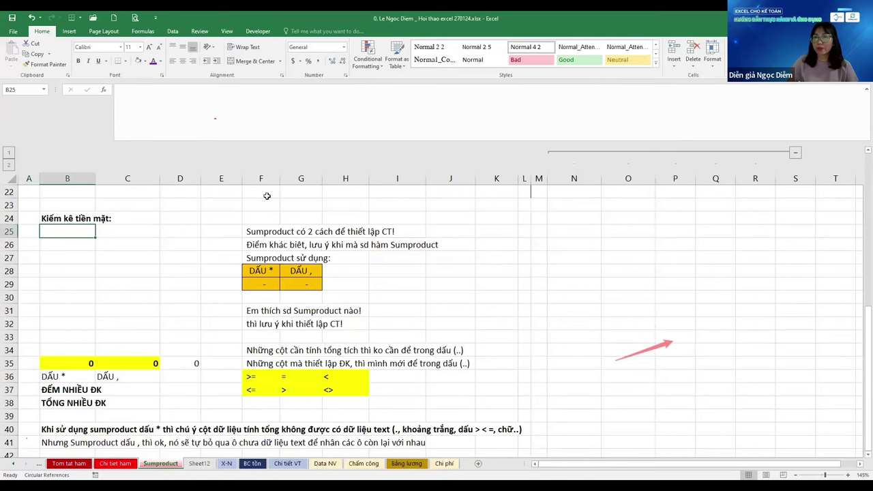
{"action": "key", "text": "Left"}
{"action": "key", "text": "Right"}
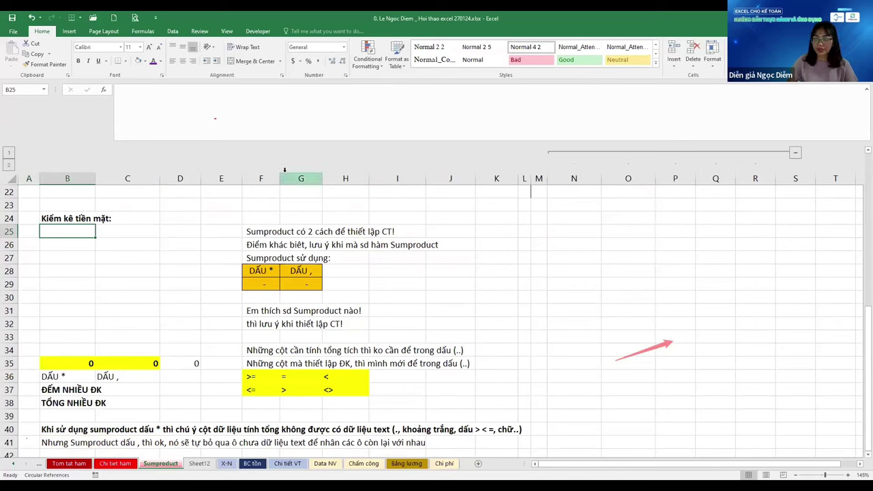
{"action": "key", "text": "ctrl+Down"}
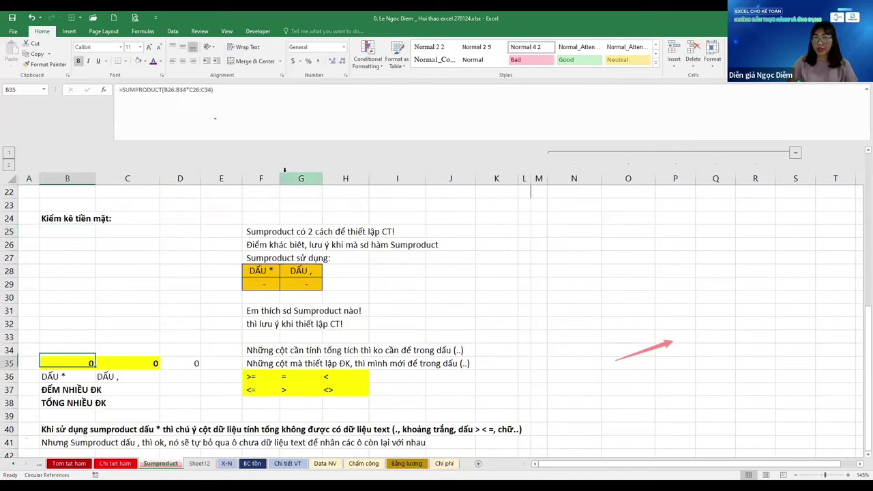
{"action": "key", "text": "Down"}
{"action": "key", "text": "Up"}
{"action": "key", "text": "shift+Right"}
{"action": "key", "text": "shift+Right"}
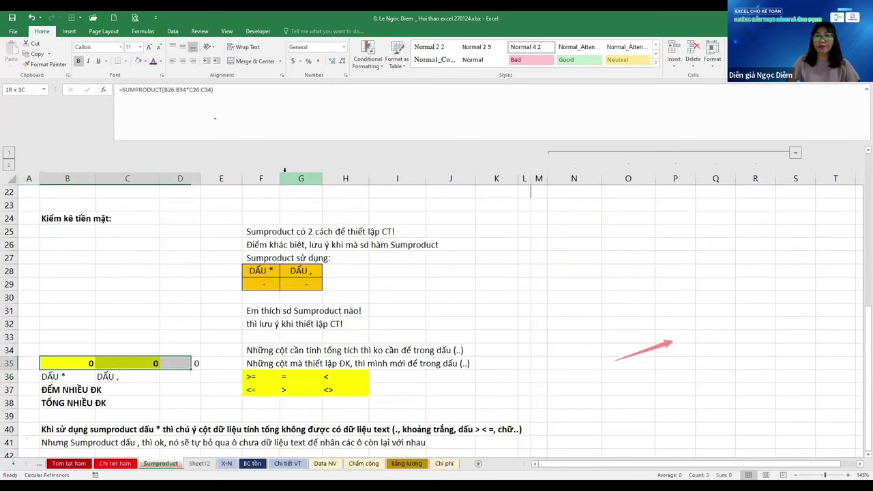
{"action": "key", "text": "Delete"}
{"action": "key", "text": "ctrl+Up"}
{"action": "key", "text": "Down"}
Add the Mệnh giá header in B25, the Thủ quỹ label in B23, and the SL header in C25
{"action": "type", "text": "M"}
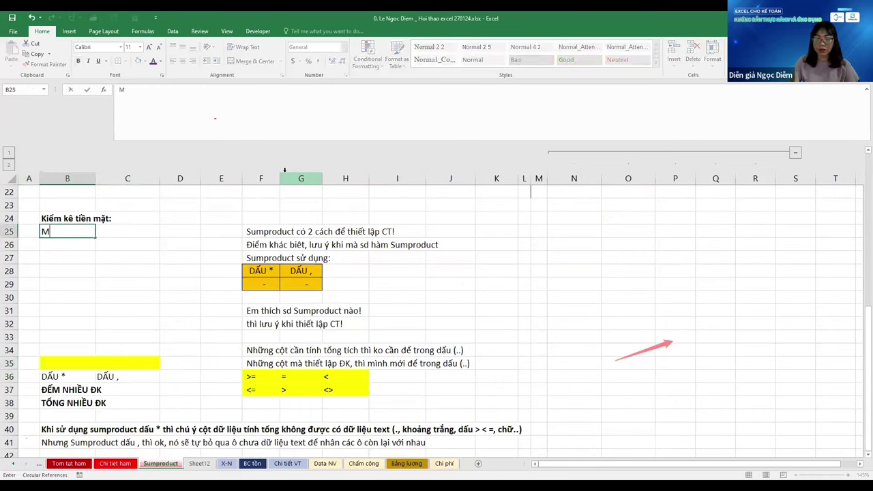
{"action": "type", "text": "ênh gia"}
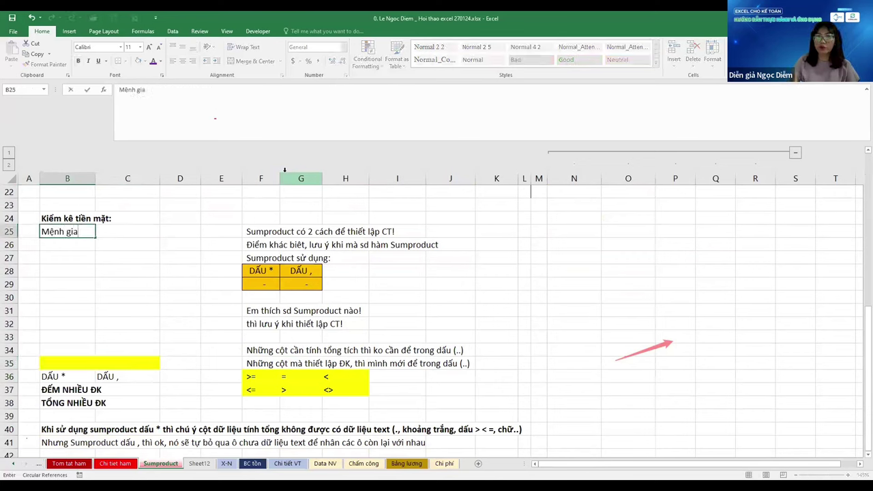
{"action": "type", "text": "s"}
{"action": "key", "text": "Return"}
{"action": "key", "text": "Up"}
{"action": "key", "text": "Up"}
{"action": "key", "text": "Up"}
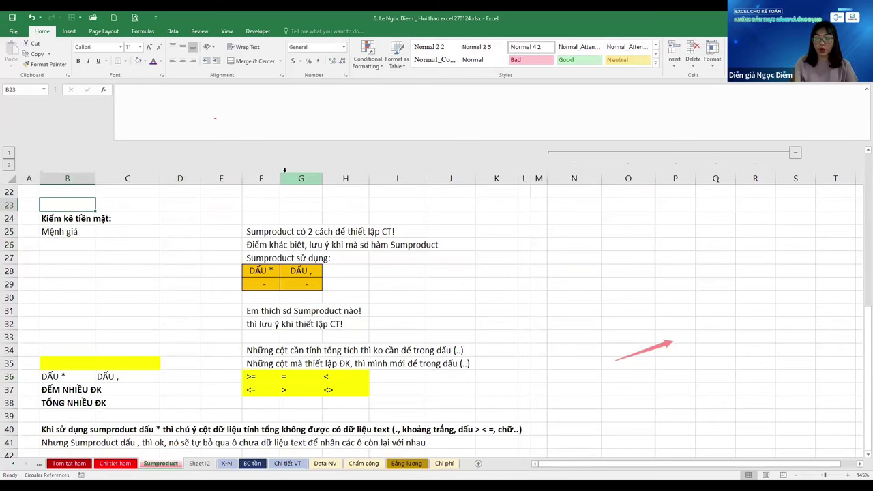
{"action": "type", "text": "Thủ qu"}
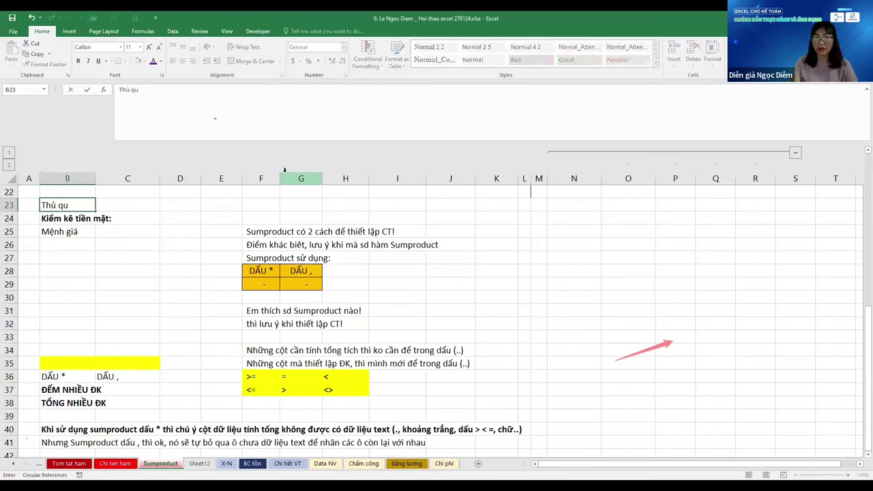
{"action": "type", "text": "ỹ"}
{"action": "key", "text": "Return"}
{"action": "key", "text": "Right"}
{"action": "key", "text": "Down"}
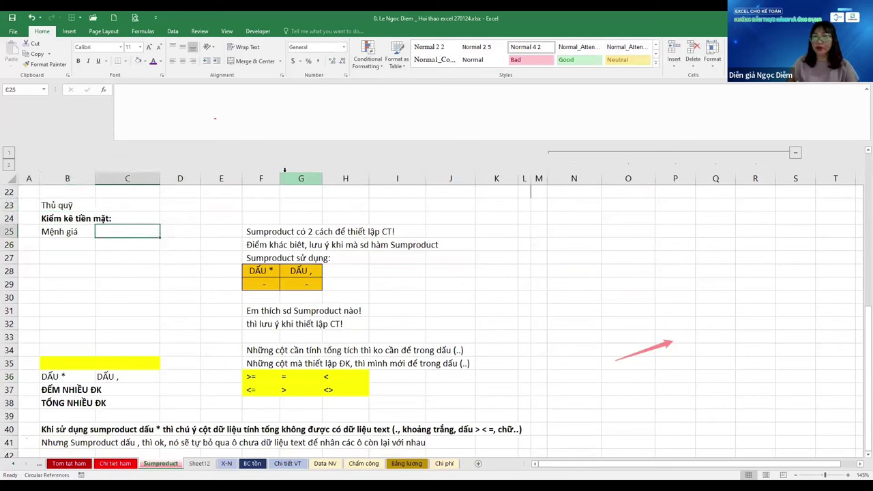
{"action": "key", "text": "Left"}
{"action": "key", "text": "Right"}
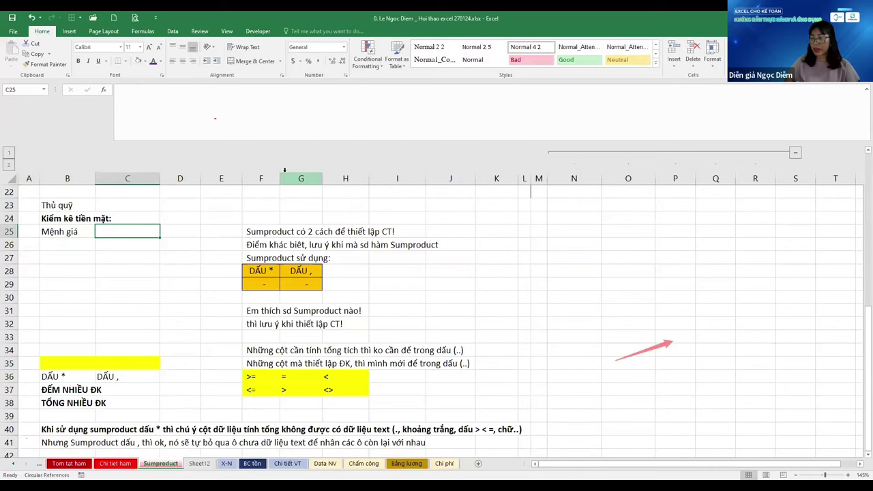
{"action": "type", "text": "SL"}
{"action": "key", "text": "Return"}
Enter denominations 500, 200, 100, 50, 20, 10, 5, 2 and 1 in B26:B34
{"action": "key", "text": "Left"}
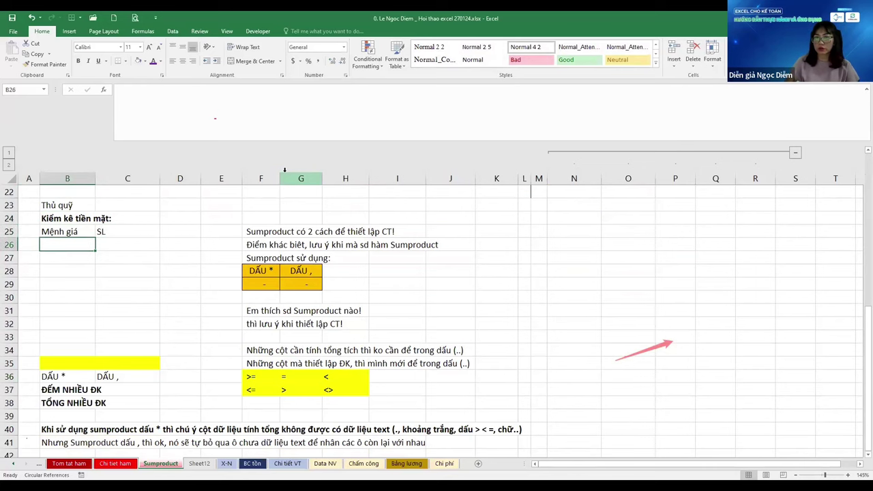
{"action": "type", "text": "500"}
{"action": "key", "text": "Return"}
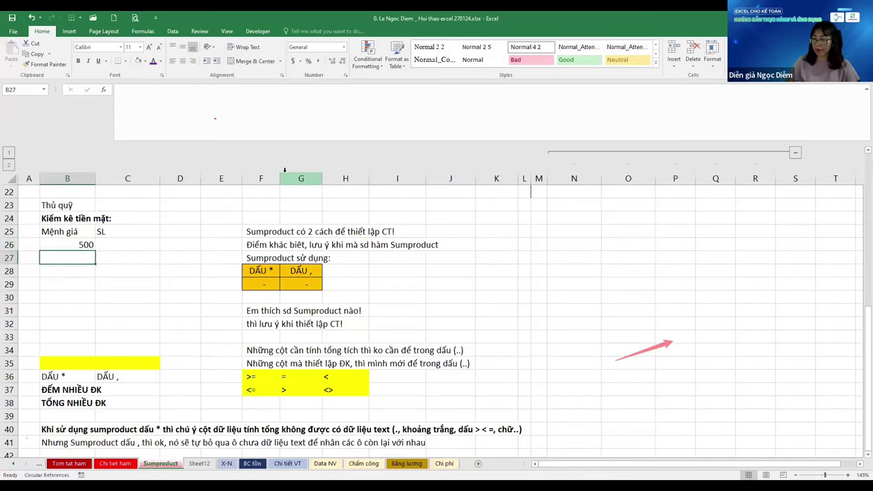
{"action": "type", "text": "200"}
{"action": "key", "text": "Return"}
{"action": "type", "text": "100"}
{"action": "key", "text": "Return"}
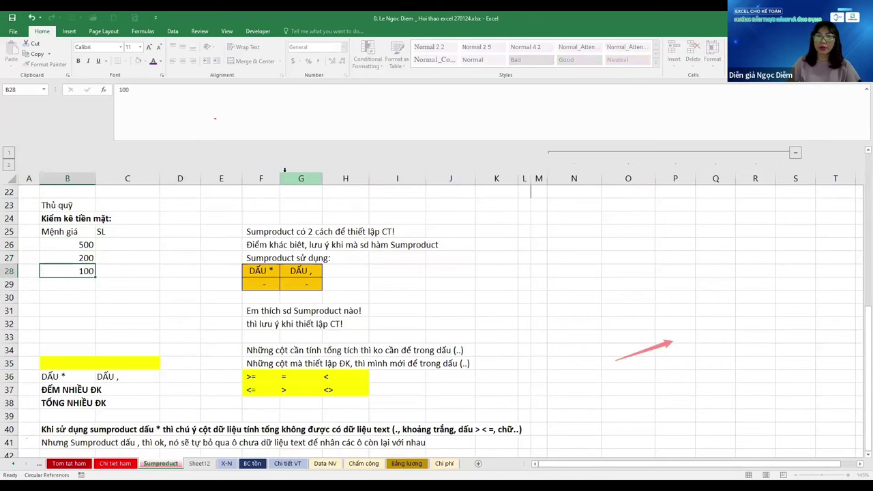
{"action": "type", "text": "50"}
{"action": "key", "text": "Return"}
{"action": "type", "text": "20"}
{"action": "key", "text": "Return"}
{"action": "type", "text": "10"}
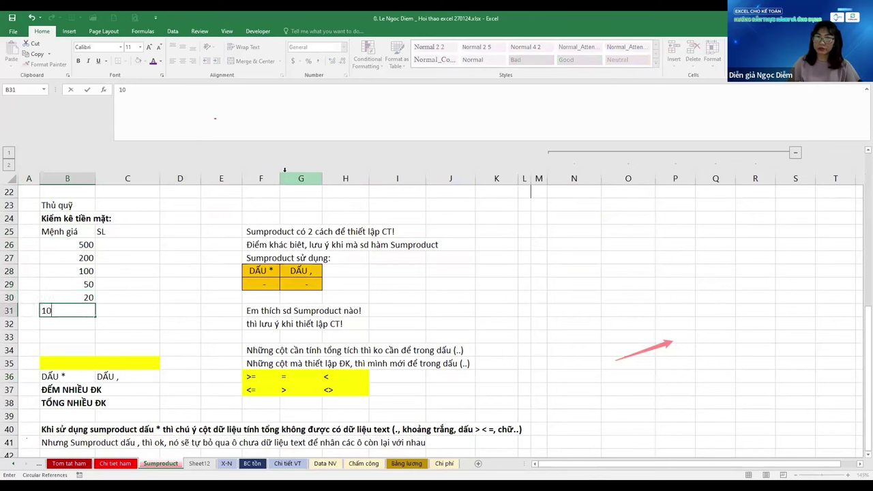
{"action": "key", "text": "Return"}
{"action": "type", "text": "5"}
{"action": "key", "text": "ctrl+Return"}
{"action": "key", "text": "Return"}
{"action": "type", "text": "2"}
{"action": "key", "text": "Return"}
{"action": "type", "text": "1"}
{"action": "key", "text": "Return"}
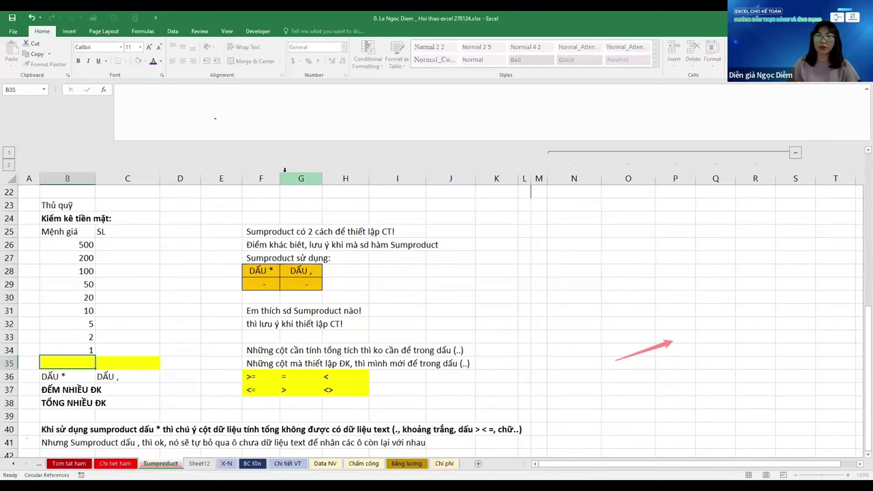
{"action": "left_click", "coordinate": [67, 204]}
{"action": "left_click", "coordinate": [127, 218]}
{"action": "key", "text": "Return"}
{"action": "key", "text": "Return"}
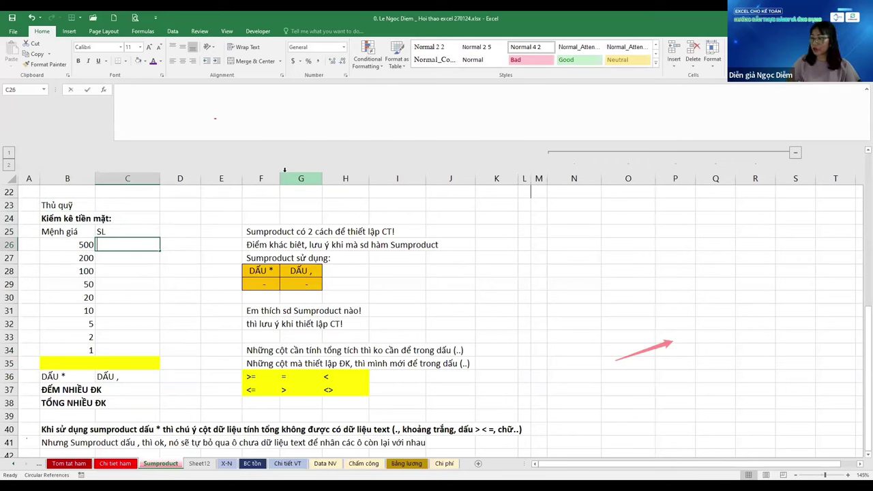
Enter SL quantities 145, 45, 85, 74 and 65 (corrected from 654) for the 500 to 20 notes
{"action": "type", "text": "145"}
{"action": "key", "text": "Return"}
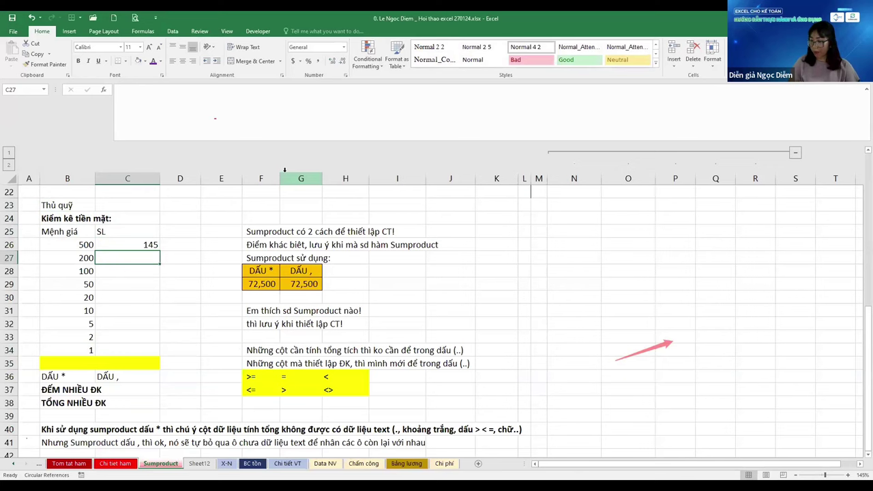
{"action": "type", "text": "45"}
{"action": "key", "text": "Return"}
{"action": "type", "text": "85"}
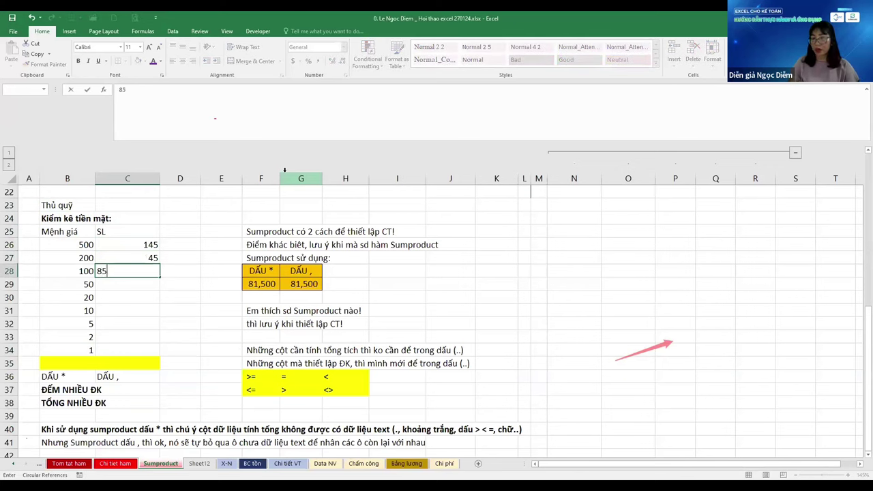
{"action": "key", "text": "Return"}
{"action": "type", "text": "74"}
{"action": "key", "text": "Return"}
{"action": "type", "text": "654"}
{"action": "key", "text": "Return"}
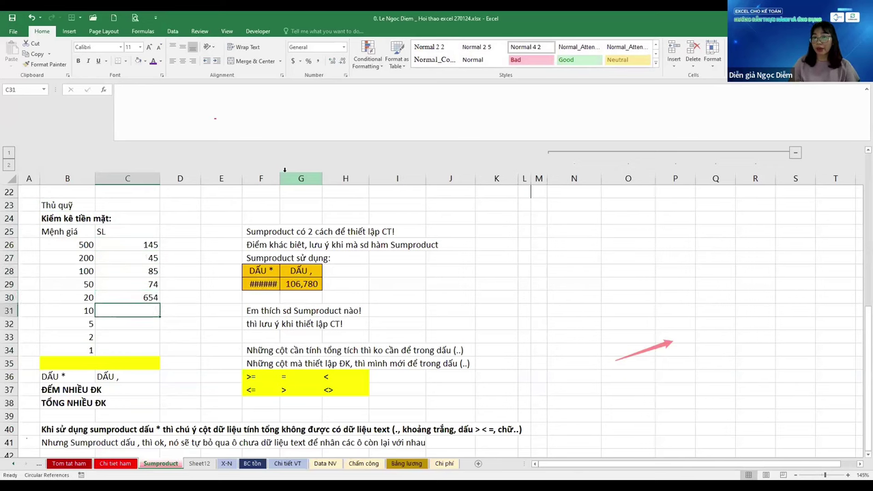
{"action": "key", "text": "Up"}
{"action": "type", "text": "65"}
{"action": "key", "text": "Return"}
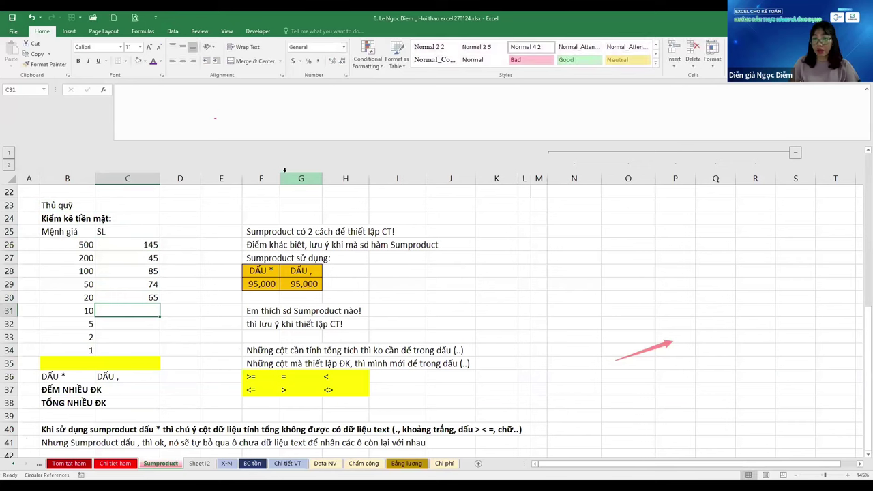
Enter quantities 45, 14, 24 and 14 for the 10, 5, 2 and 1 denominations
{"action": "type", "text": "45"}
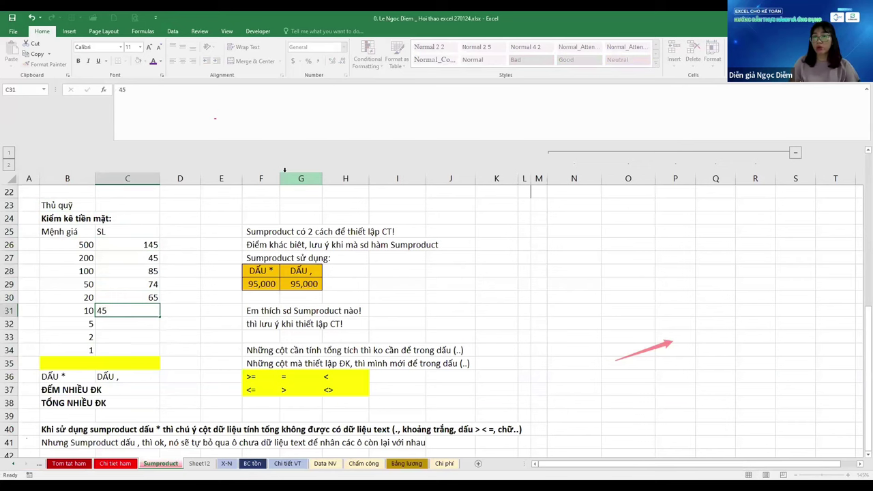
{"action": "key", "text": "Return"}
{"action": "type", "text": "14"}
{"action": "key", "text": "Return"}
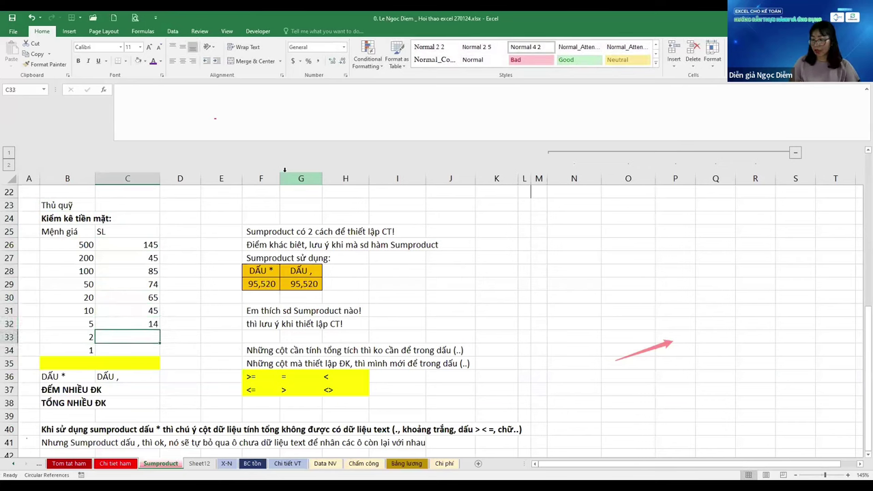
{"action": "type", "text": "24"}
{"action": "key", "text": "Return"}
{"action": "type", "text": "14"}
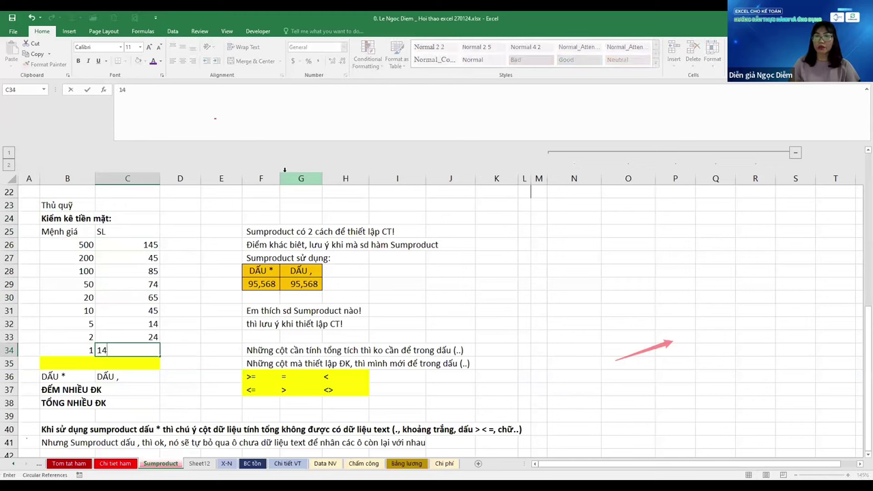
{"action": "key", "text": "Return"}
{"action": "key", "text": "ctrl+Up"}
{"action": "key", "text": "ctrl+Up"}
{"action": "key", "text": "Down"}
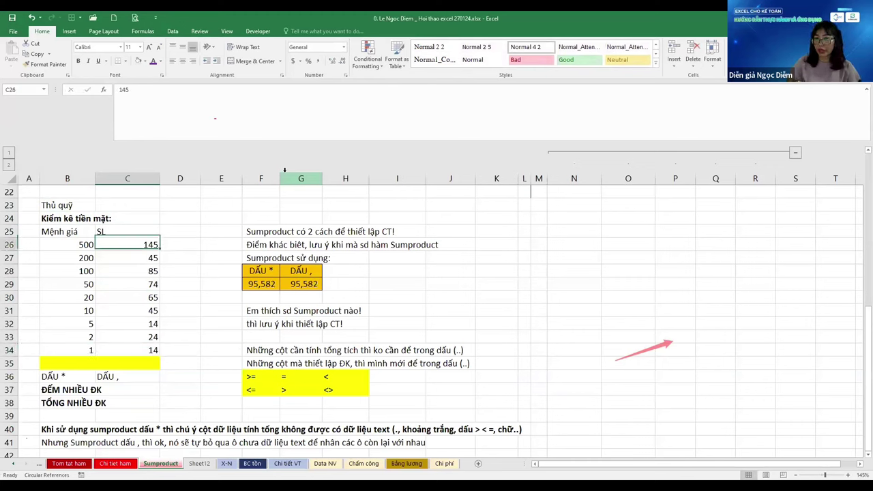
Enter =B26*C26 in D26 and fill it down to D34
{"action": "key", "text": "Right"}
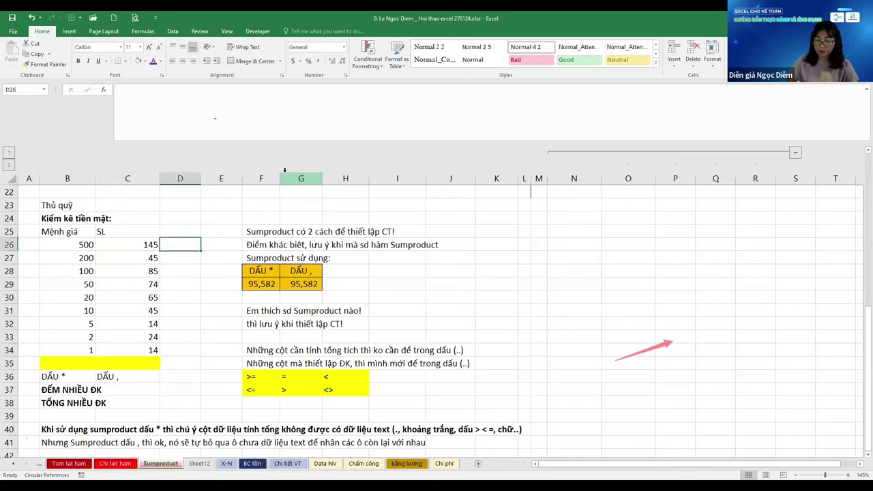
{"action": "type", "text": "="}
{"action": "key", "text": "Left"}
{"action": "key", "text": "Left"}
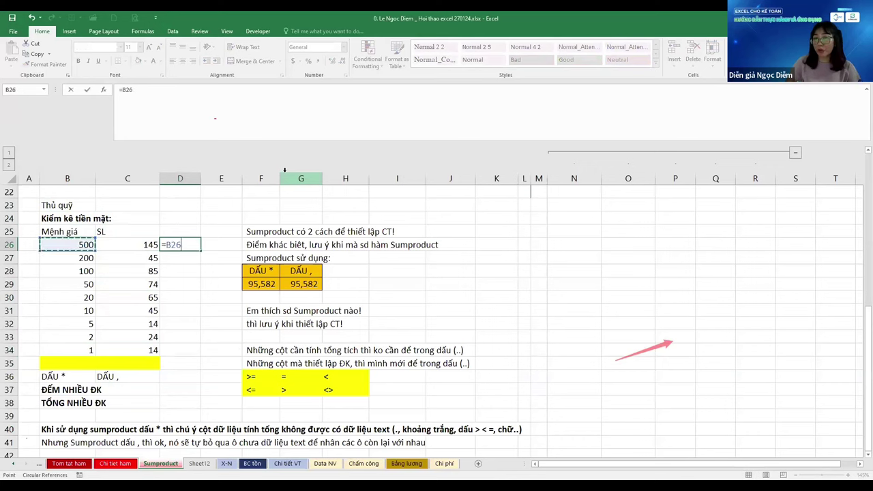
{"action": "key", "text": "F2"}
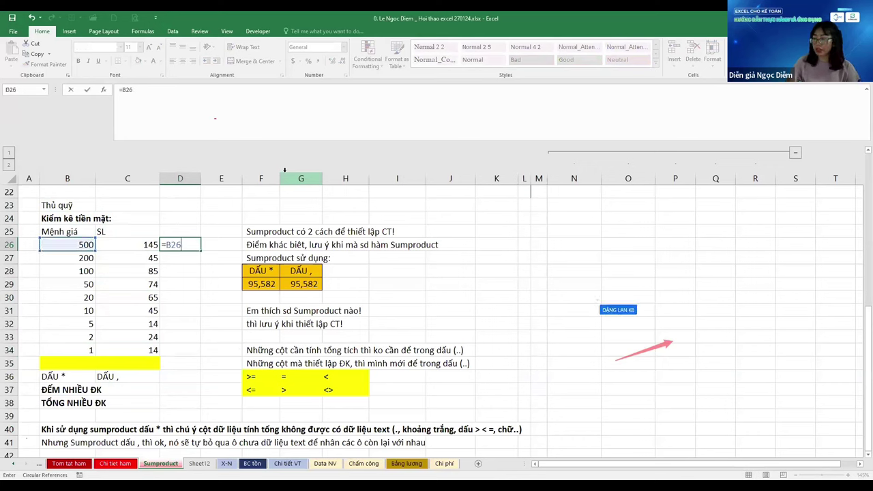
{"action": "type", "text": "*"}
{"action": "key", "text": "Left"}
{"action": "key", "text": "ctrl+Return"}
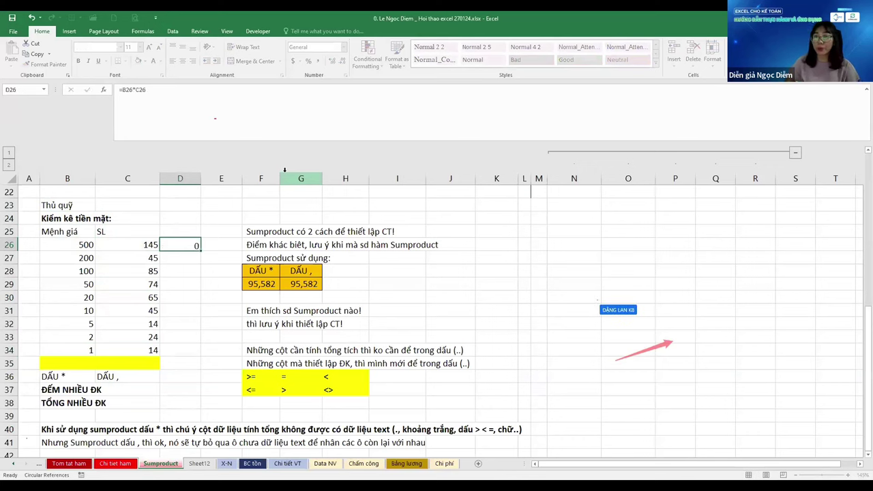
{"action": "key", "text": "Down"}
{"action": "key", "text": "Down"}
{"action": "key", "text": "Down"}
{"action": "key", "text": "Down"}
{"action": "key", "text": "Down"}
{"action": "key", "text": "Down"}
{"action": "key", "text": "Down"}
{"action": "key", "text": "Down"}
{"action": "key", "text": "ctrl+shift+Up"}
{"action": "key", "text": "ctrl+d"}
{"action": "key", "text": "shift+Left"}
{"action": "key", "text": "shift+Left"}
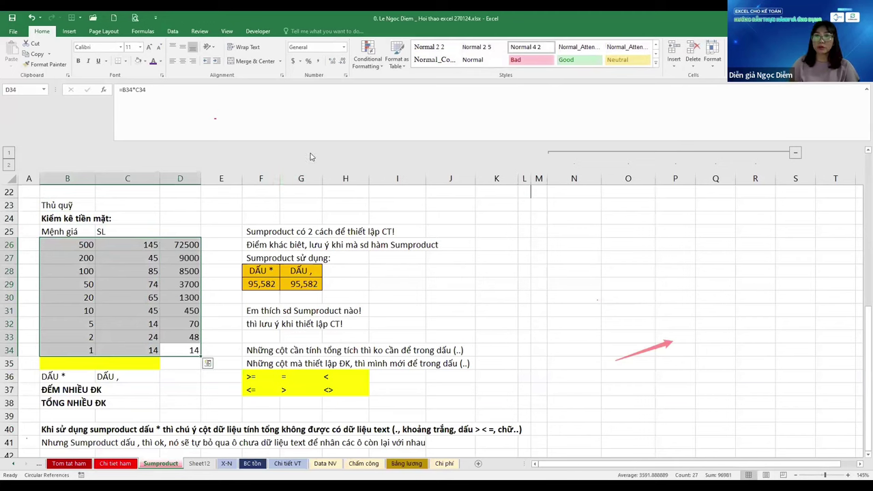
Apply Comma Style with no decimals to the table and AutoSum the products in D35 to 95,582
{"action": "left_click", "coordinate": [318, 60]}
{"action": "left_click", "coordinate": [344, 60]}
{"action": "left_click", "coordinate": [344, 60]}
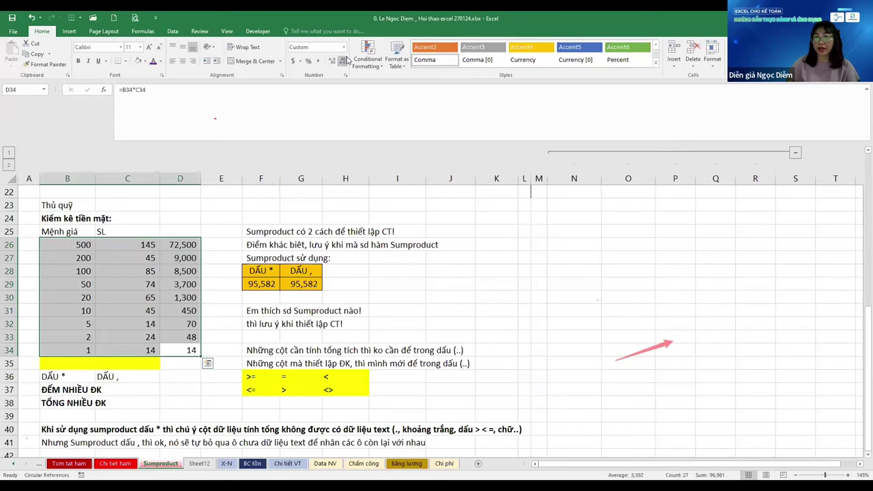
{"action": "key", "text": "Right"}
{"action": "key", "text": "Left"}
{"action": "key", "text": "Down"}
{"action": "key", "text": "alt+equal"}
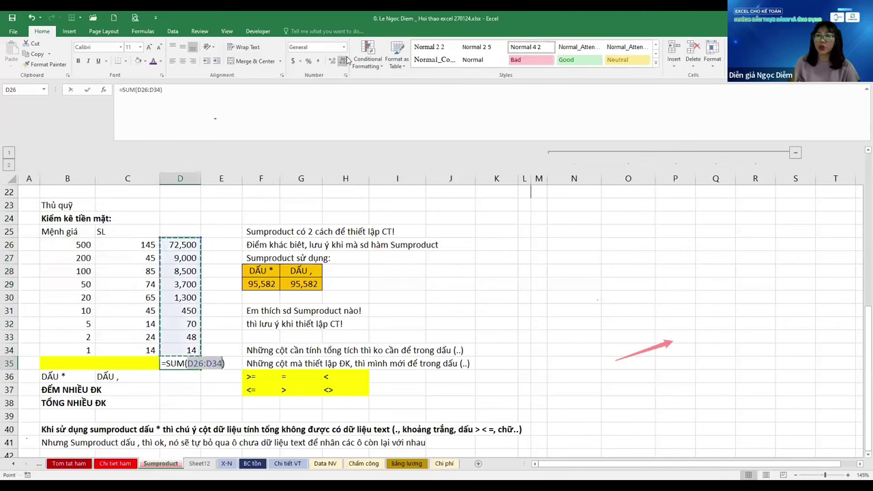
{"action": "key", "text": "ctrl+Return"}
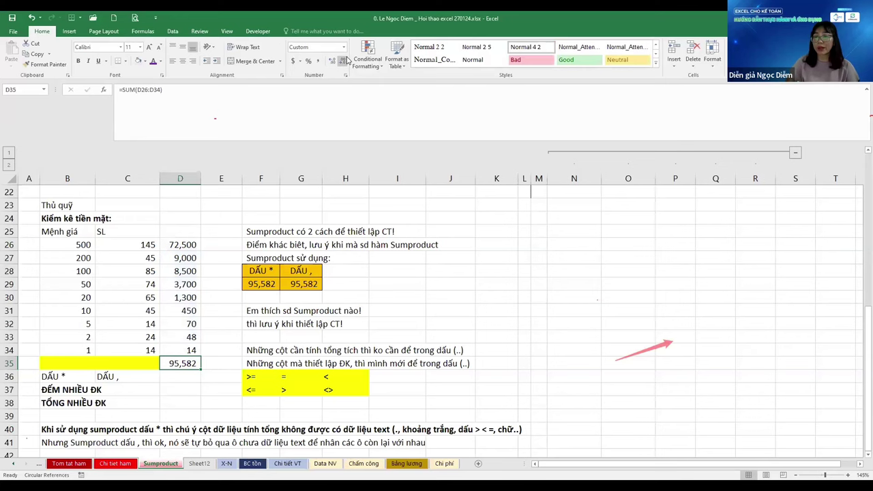
{"action": "key", "text": "Left"}
{"action": "key", "text": "Left"}
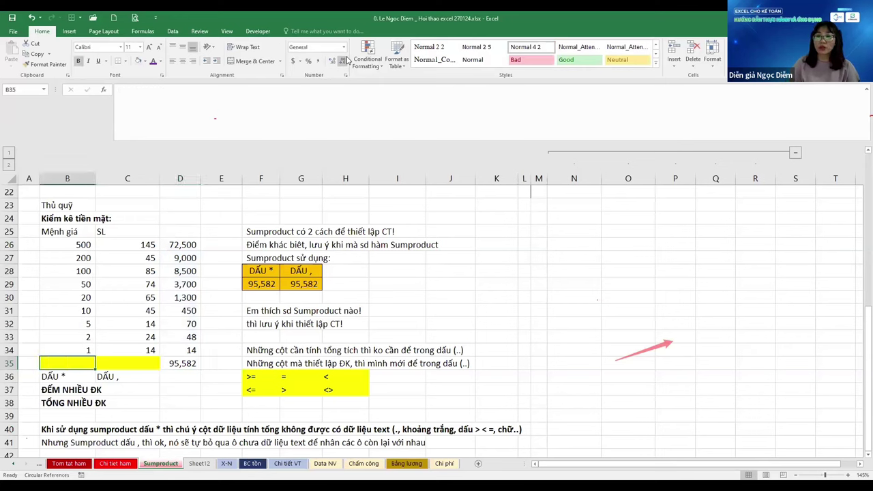
Enter =SUMPRODUCT(B26:B34*C26:C34) in B35, returning 95582
{"action": "type", "text": "="}
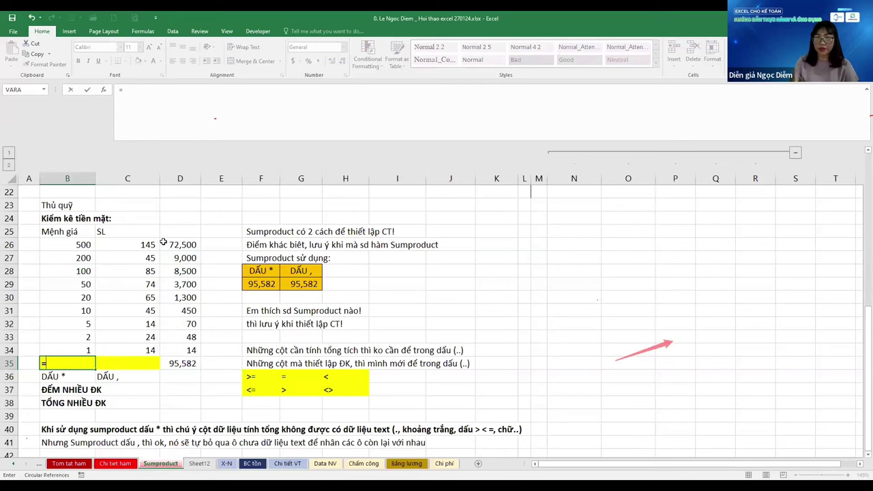
{"action": "type", "text": "sump"}
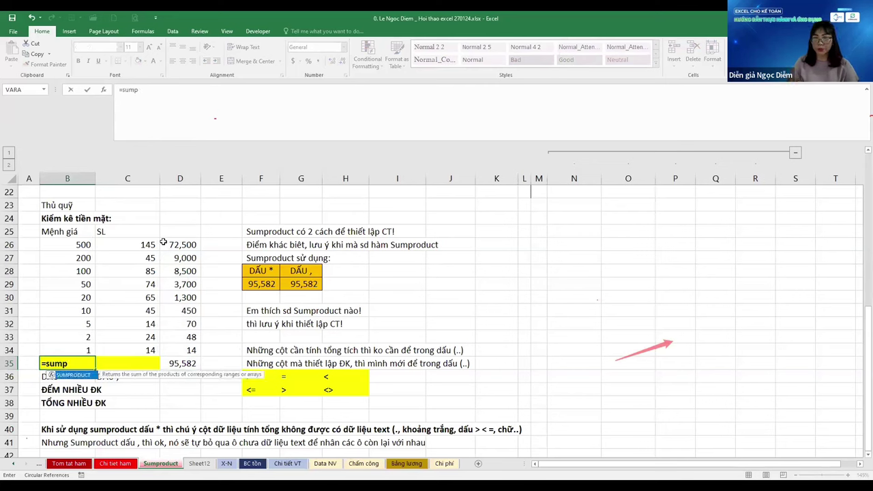
{"action": "key", "text": "Tab"}
{"action": "key", "text": "Up"}
{"action": "key", "text": "ctrl+shift+Up"}
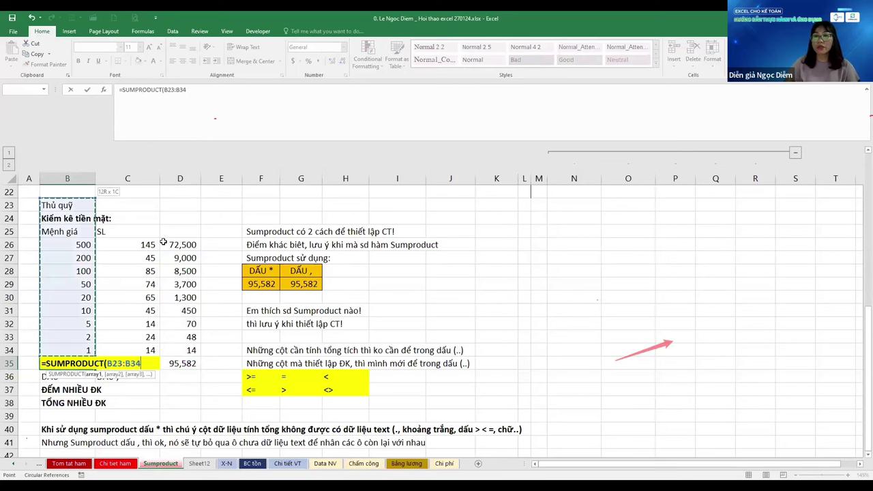
{"action": "key", "text": "shift+Down"}
{"action": "key", "text": "shift+Down"}
{"action": "key", "text": "shift+Down"}
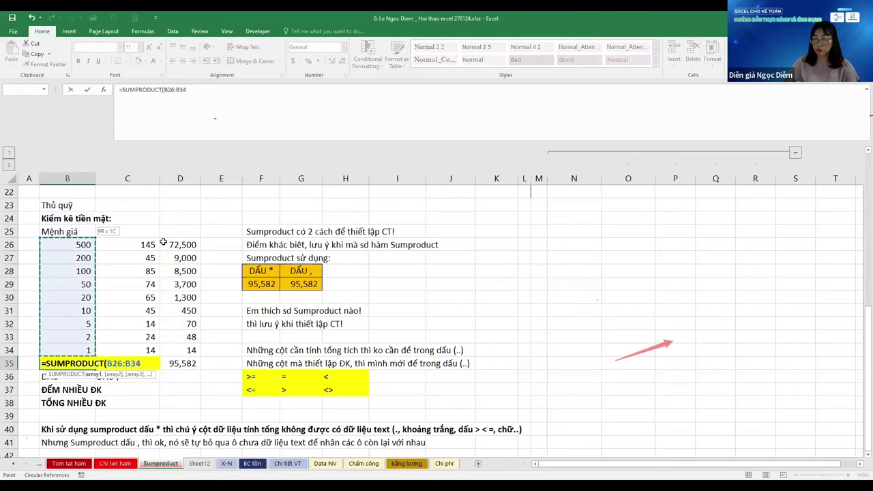
{"action": "type", "text": "*"}
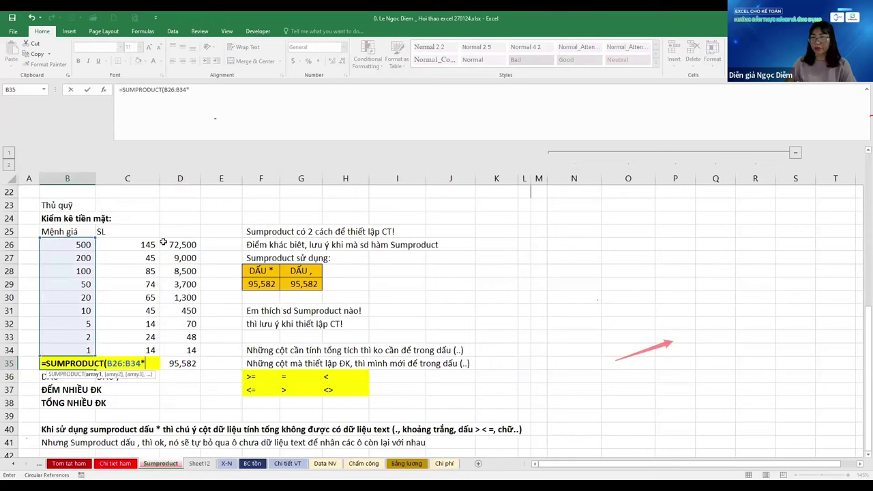
{"action": "key", "text": "Up"}
{"action": "key", "text": "Right"}
{"action": "key", "text": "shift+Up"}
{"action": "key", "text": "shift+Up"}
{"action": "key", "text": "shift+Up"}
{"action": "key", "text": "shift+Up"}
{"action": "key", "text": "shift+Up"}
{"action": "key", "text": "shift+Up"}
{"action": "key", "text": "shift+Up"}
{"action": "key", "text": "shift+Up"}
{"action": "key", "text": "shift+Up"}
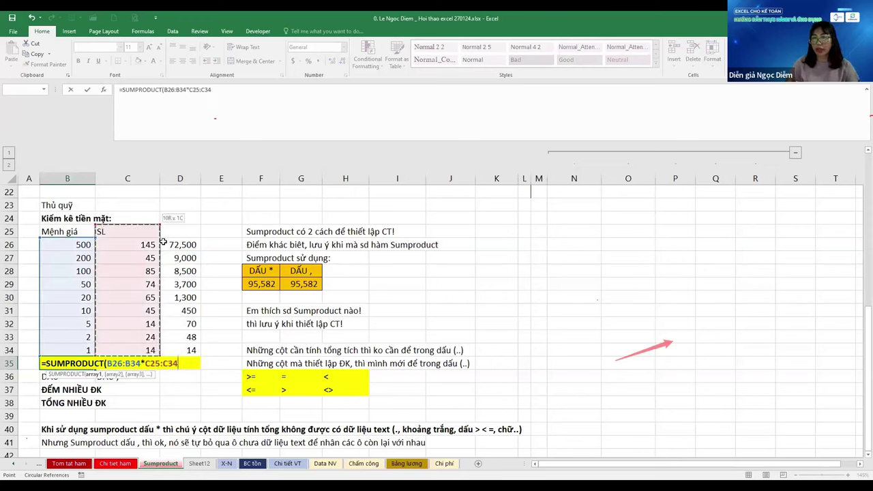
{"action": "key", "text": "shift+Down"}
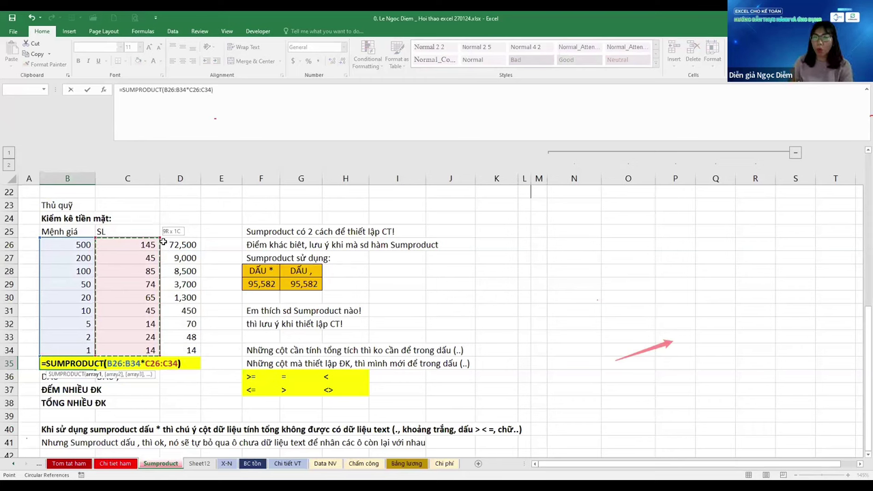
{"action": "key", "text": "Return"}
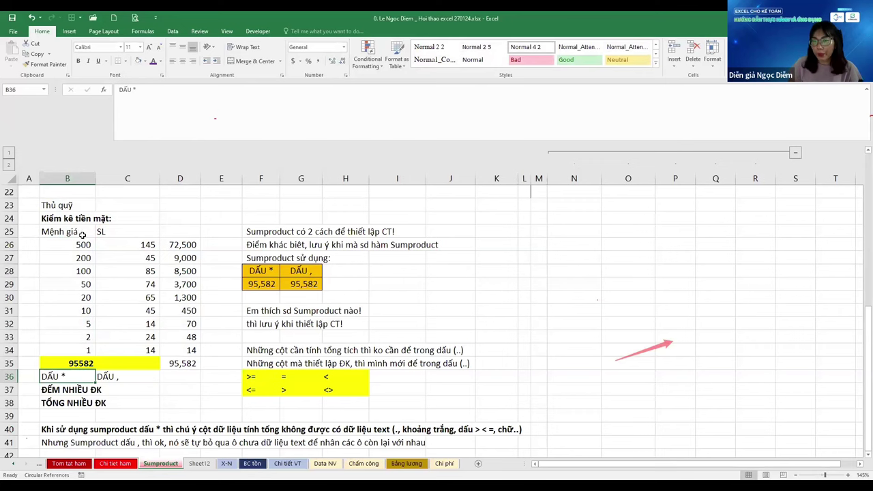
Review the denomination-quantity pairs 500/145, 200/45 and 50/74
{"action": "left_click", "coordinate": [142, 244]}
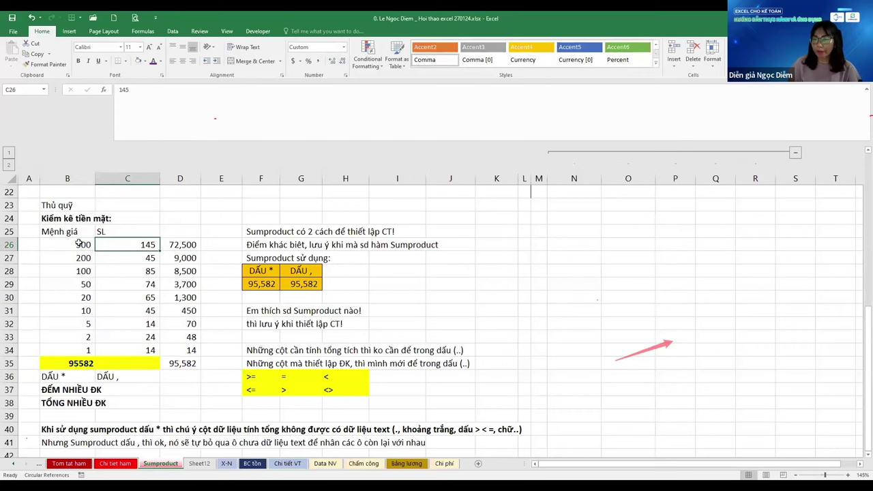
{"action": "left_click_drag", "start_coordinate": [79, 243], "coordinate": [140, 243]}
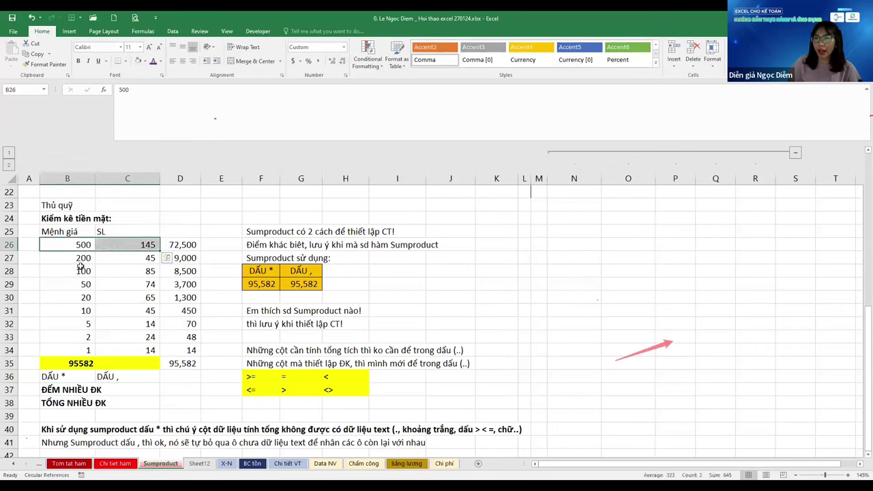
{"action": "left_click_drag", "start_coordinate": [78, 263], "coordinate": [134, 259]}
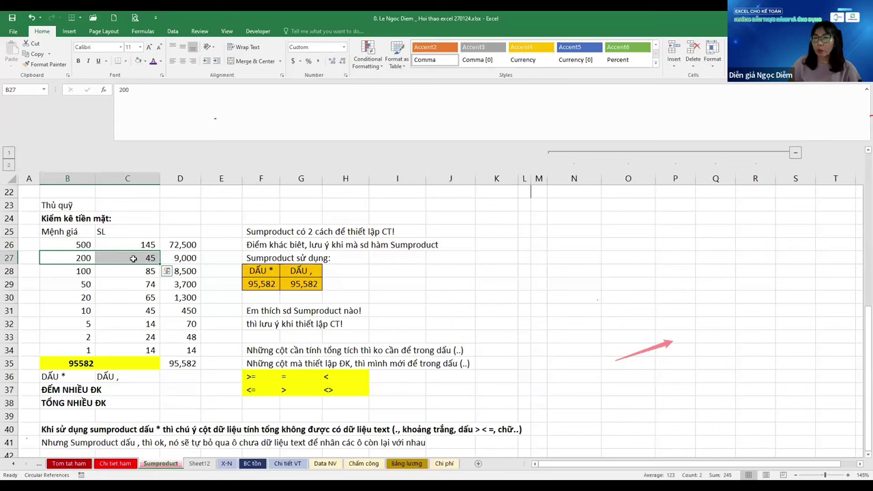
{"action": "left_click_drag", "start_coordinate": [76, 271], "coordinate": [139, 284]}
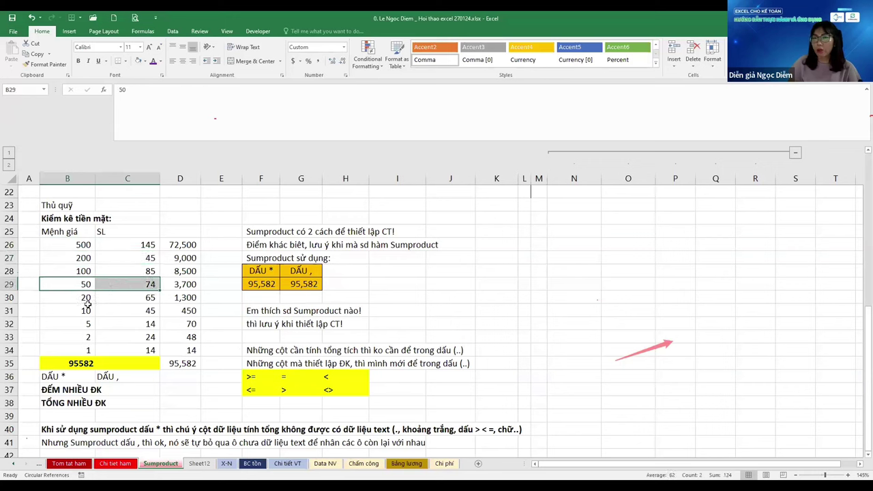
Give the B35:D35 totals Comma Style with no decimals, showing 95,582
{"action": "left_click", "coordinate": [88, 363]}
{"action": "left_click_drag", "start_coordinate": [173, 363], "coordinate": [181, 363]}
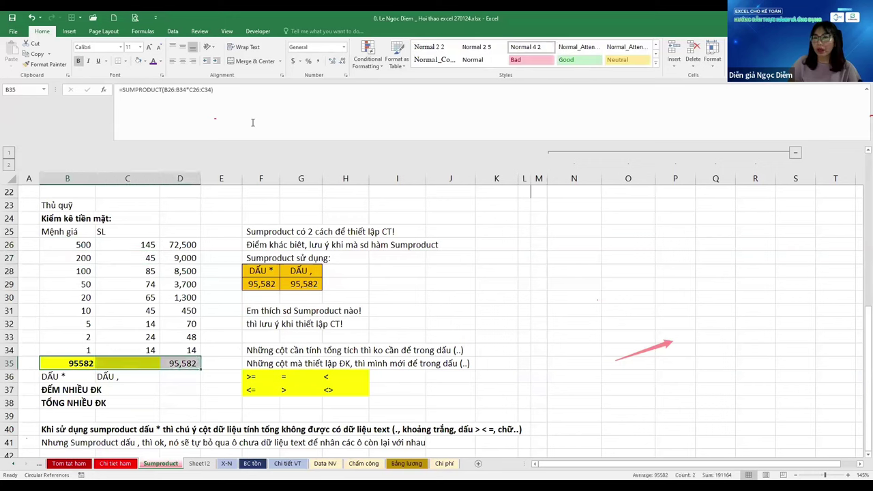
{"action": "left_click", "coordinate": [318, 61]}
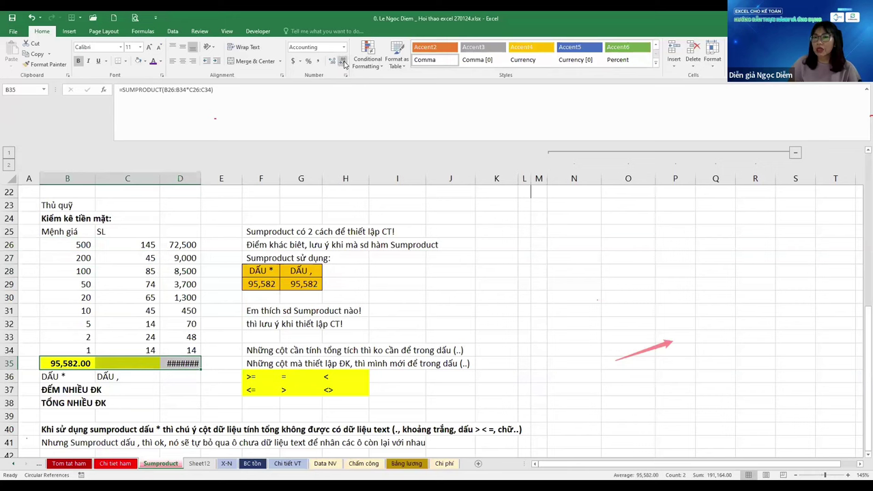
{"action": "left_click", "coordinate": [342, 61]}
{"action": "left_click", "coordinate": [215, 279]}
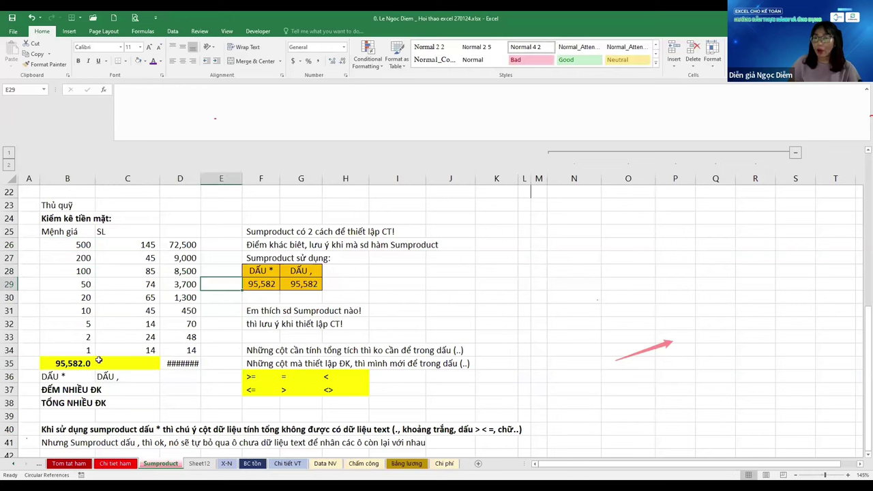
{"action": "left_click_drag", "start_coordinate": [75, 363], "coordinate": [180, 363]}
{"action": "left_click", "coordinate": [340, 61]}
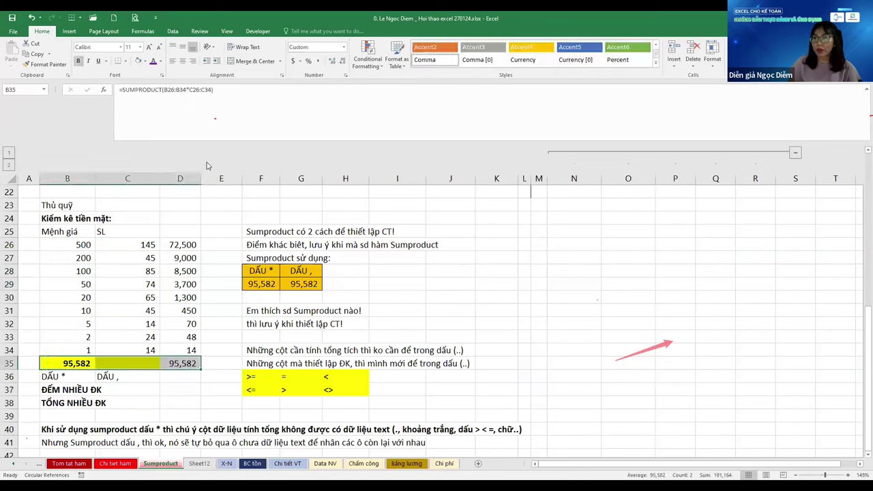
Widen column D slightly and check its product formulas and the D35 SUM
{"action": "left_click_drag", "start_coordinate": [197, 178], "coordinate": [203, 179]}
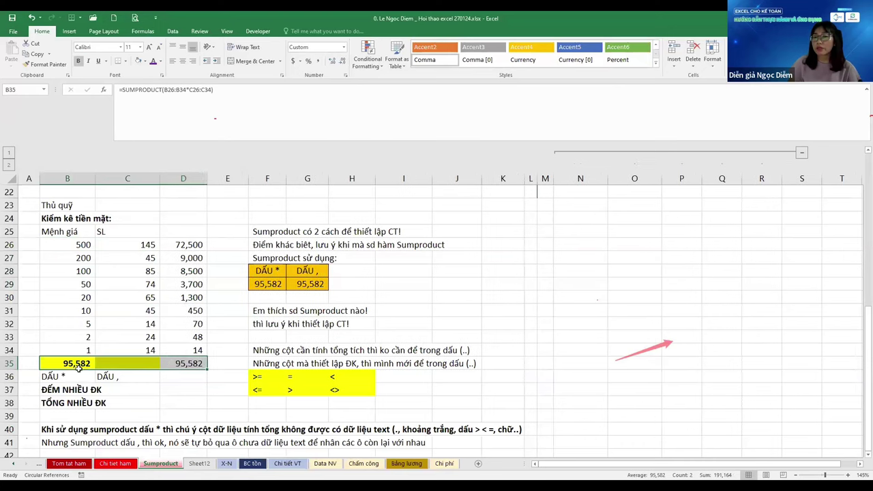
{"action": "left_click", "coordinate": [192, 242]}
{"action": "left_click", "coordinate": [193, 308]}
{"action": "left_click", "coordinate": [196, 258]}
{"action": "left_click", "coordinate": [195, 283]}
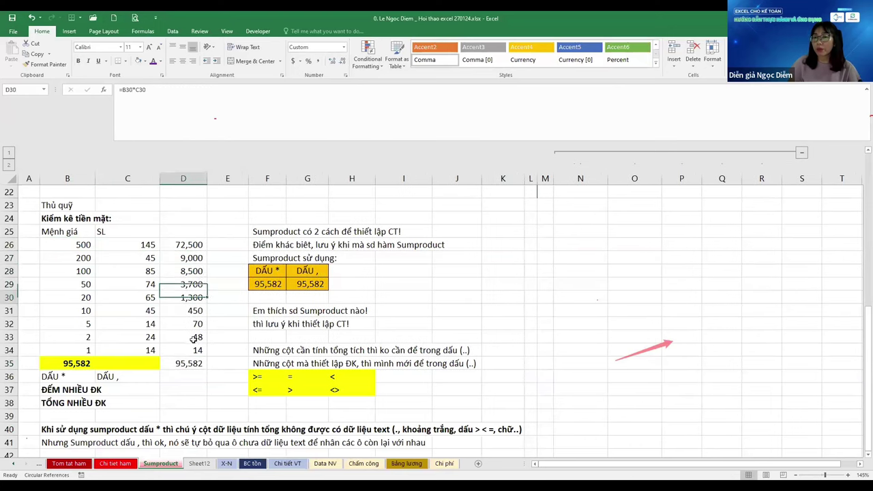
{"action": "left_click_drag", "start_coordinate": [195, 297], "coordinate": [194, 311]}
{"action": "left_click", "coordinate": [193, 364]}
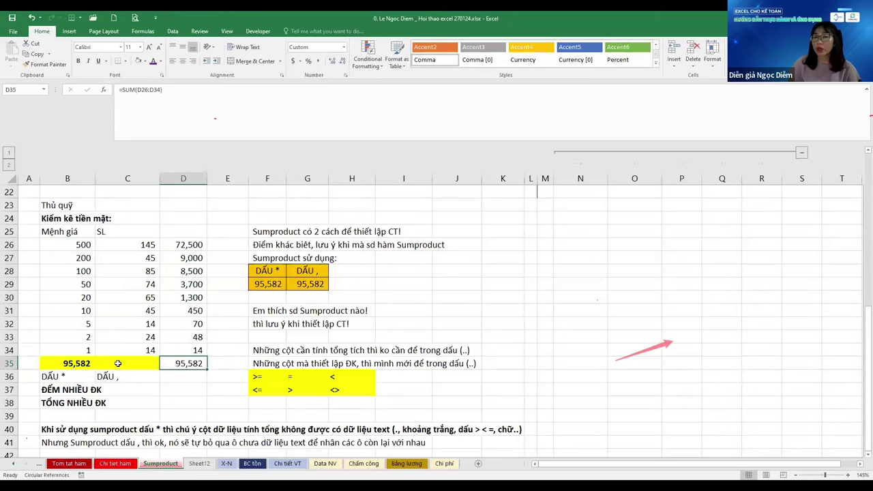
Check B35's SUMPRODUCT formula, then start a =sum formula in C35
{"action": "scroll", "coordinate": [118, 363], "scroll_direction": "down", "scroll_amount": 1}
{"action": "left_click", "coordinate": [94, 323]}
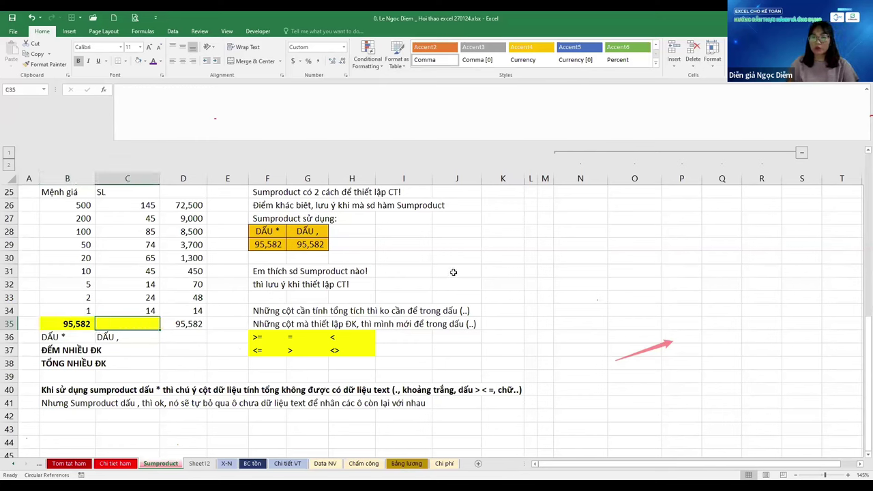
{"action": "key", "text": "Right"}
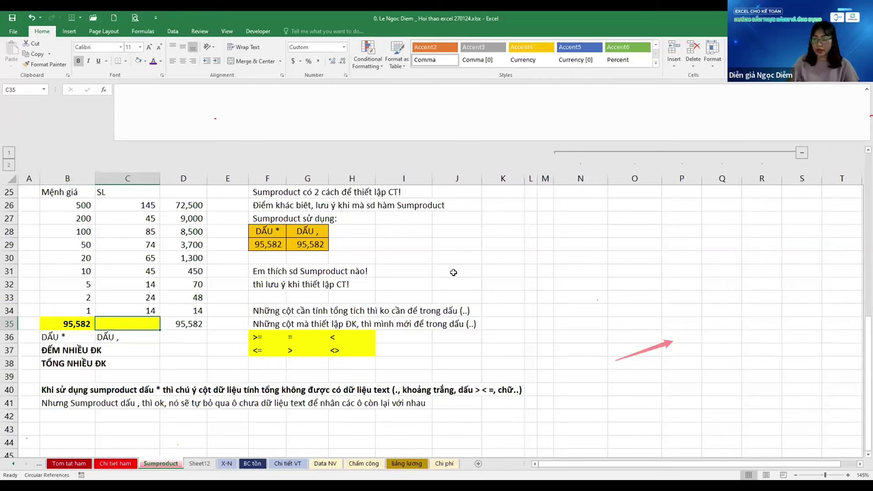
{"action": "type", "text": "="}
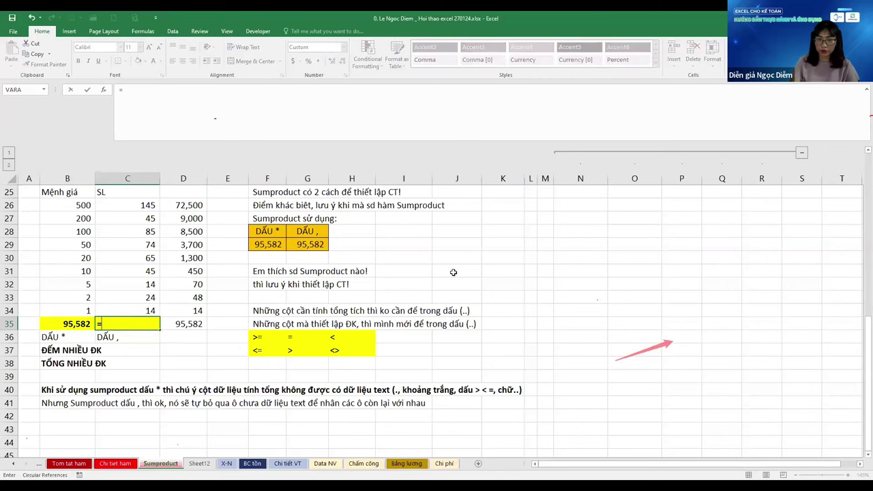
{"action": "type", "text": "sum"}
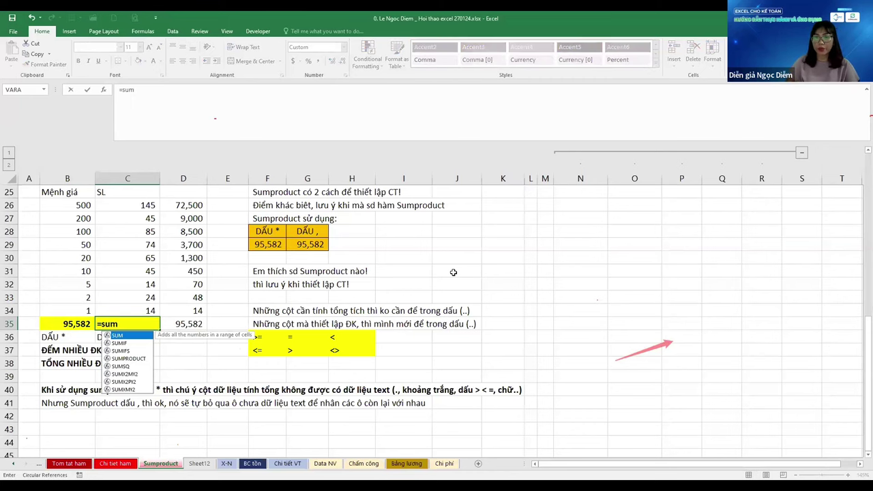
Enter =SUMPRODUCT(B26:B34,C26:C34) in C35, giving 95,582
{"action": "key", "text": "Down"}
{"action": "key", "text": "Down"}
{"action": "key", "text": "Down"}
{"action": "key", "text": "Tab"}
{"action": "key", "text": "Left"}
{"action": "key", "text": "Up"}
{"action": "key", "text": "ctrl+shift+Up"}
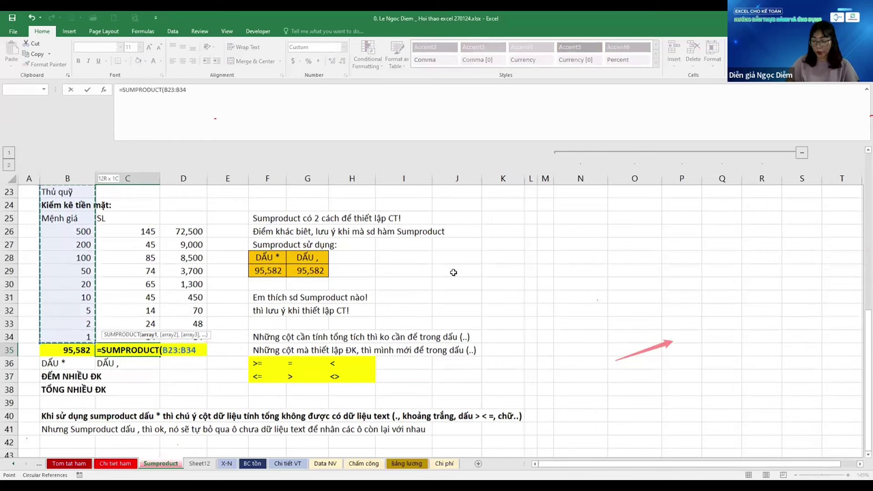
{"action": "key", "text": "shift+Down"}
{"action": "key", "text": "shift+Down"}
{"action": "key", "text": "shift+Down"}
{"action": "type", "text": ","}
{"action": "key", "text": "Up"}
{"action": "key", "text": "ctrl+shift+Up"}
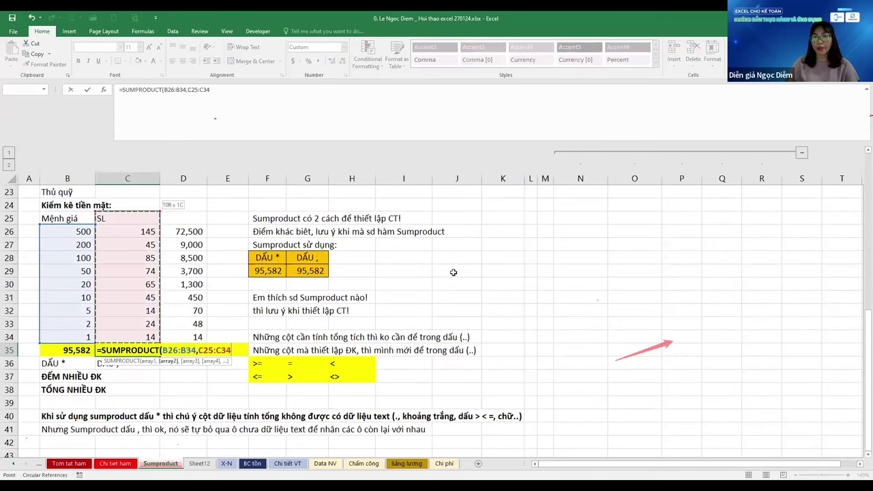
{"action": "key", "text": "shift+Down"}
{"action": "type", "text": ")"}
{"action": "key", "text": "ctrl+Return"}
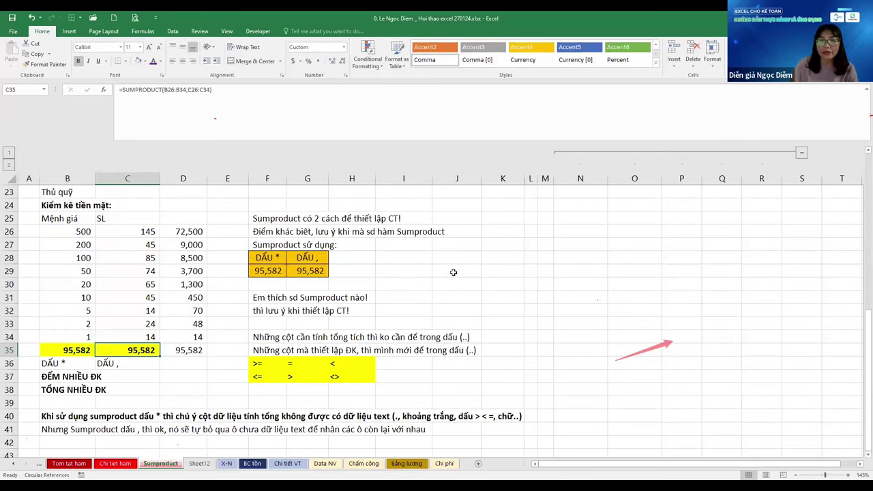
Add the check =C35=B35 in D36, which returns TRUE
{"action": "key", "text": "Down"}
{"action": "key", "text": "Right"}
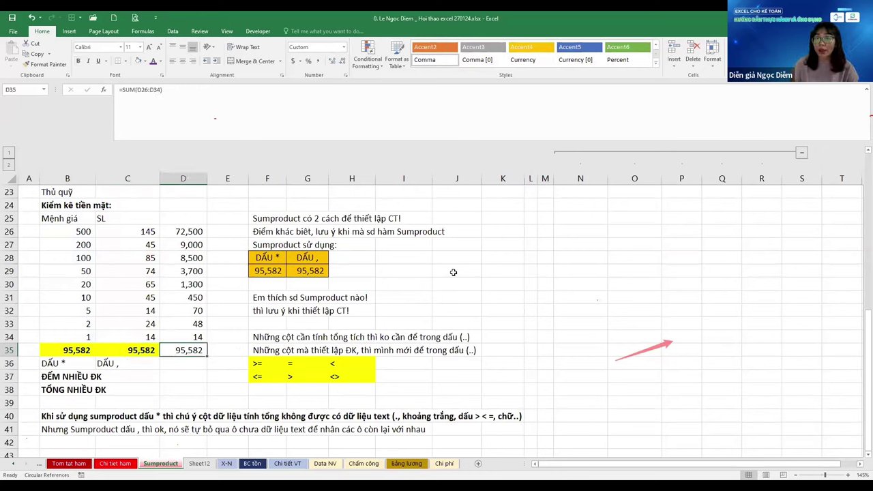
{"action": "type", "text": "="}
{"action": "key", "text": "Up"}
{"action": "key", "text": "Left"}
{"action": "type", "text": "="}
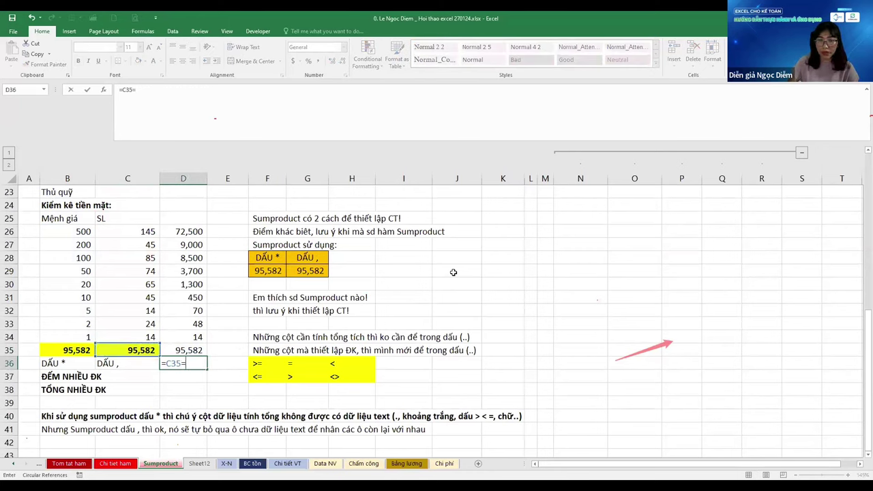
{"action": "key", "text": "Up"}
{"action": "key", "text": "Left"}
{"action": "key", "text": "Left"}
{"action": "key", "text": "ctrl+Return"}
Move back up to the first quantity in C26
{"action": "key", "text": "Left"}
{"action": "key", "text": "Left"}
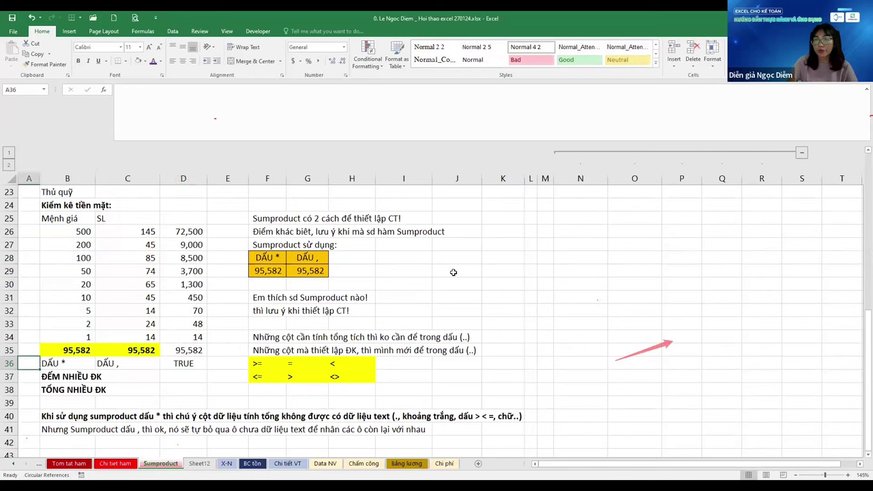
{"action": "key", "text": "Right"}
{"action": "key", "text": "ctrl+Up"}
{"action": "key", "text": "Down"}
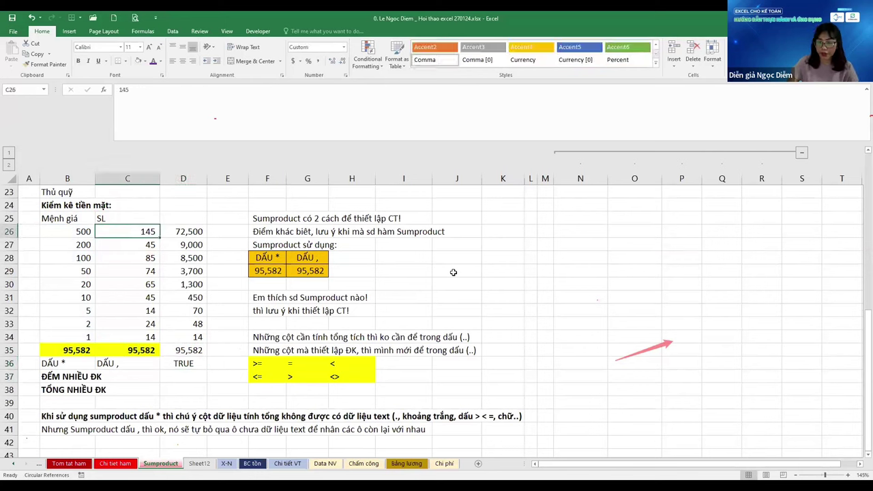
Try replacing C29's quantity 74 with a blank and then with ??
{"action": "key", "text": "Down"}
{"action": "key", "text": "Down"}
{"action": "key", "text": "Down"}
{"action": "key", "text": "Down"}
{"action": "key", "text": "Down"}
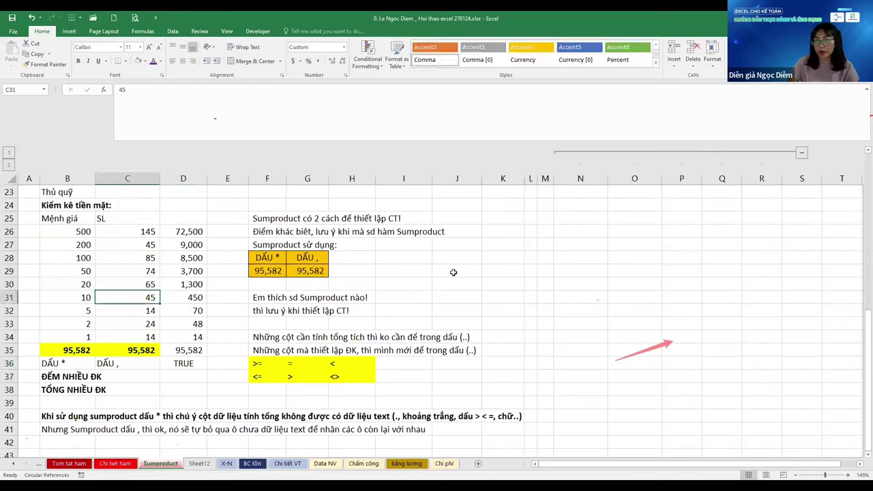
{"action": "key", "text": "Up"}
{"action": "key", "text": "Up"}
{"action": "key", "text": "Down"}
{"action": "key", "text": "Up"}
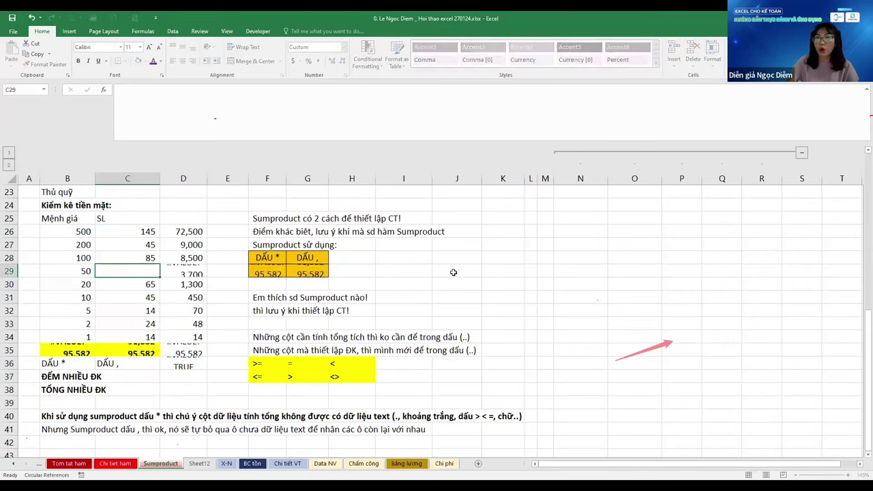
{"action": "key", "text": "Return"}
{"action": "key", "text": "Up"}
{"action": "key", "text": "Right"}
{"action": "key", "text": "Left"}
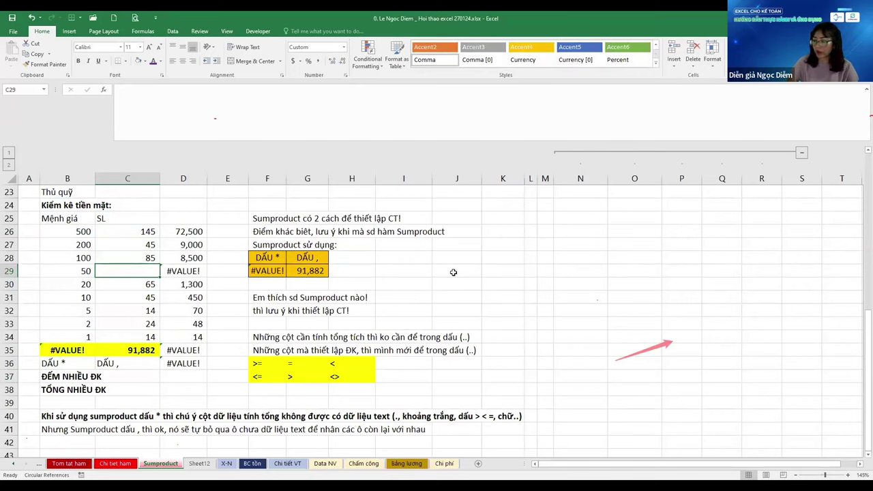
{"action": "type", "text": "??"}
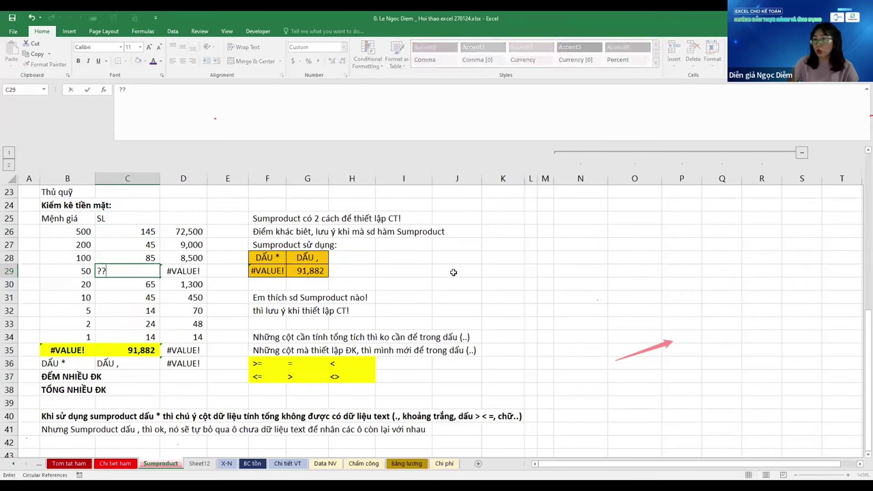
{"action": "key", "text": "Return"}
{"action": "key", "text": "Up"}
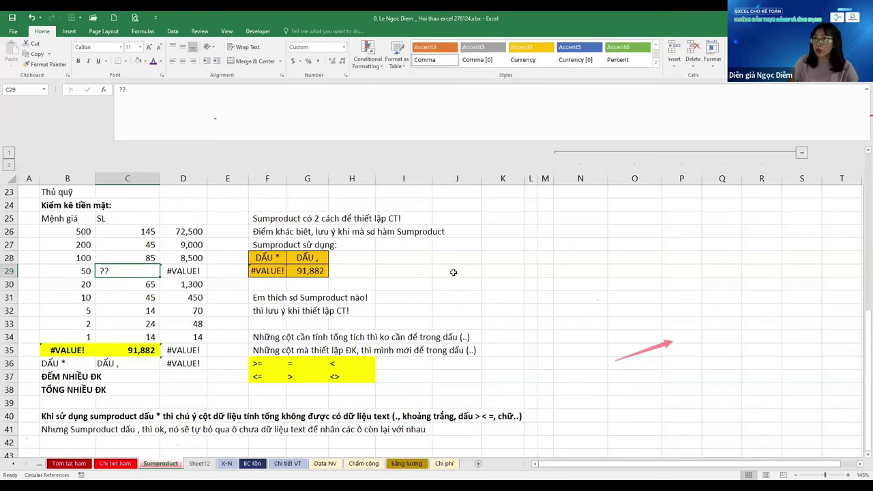
Clear C29 and enter ??? as its quantity
{"action": "key", "text": "Delete"}
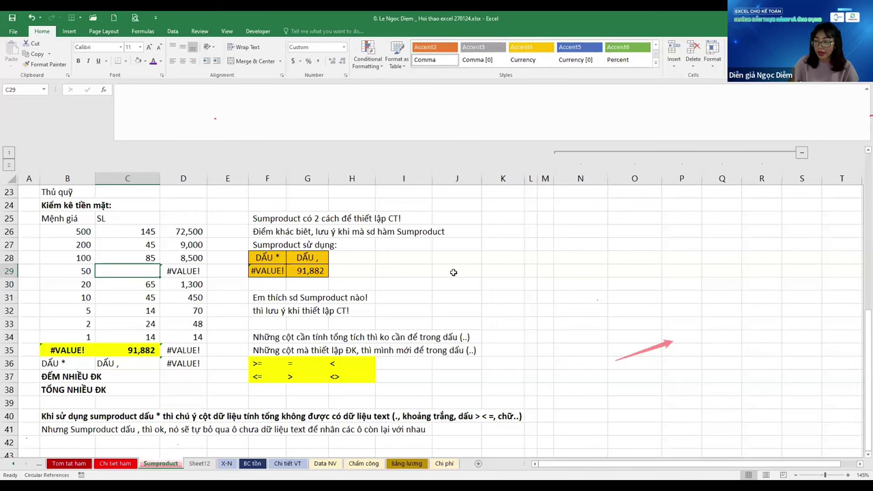
{"action": "type", "text": ".\\"}
{"action": "key", "text": "Escape"}
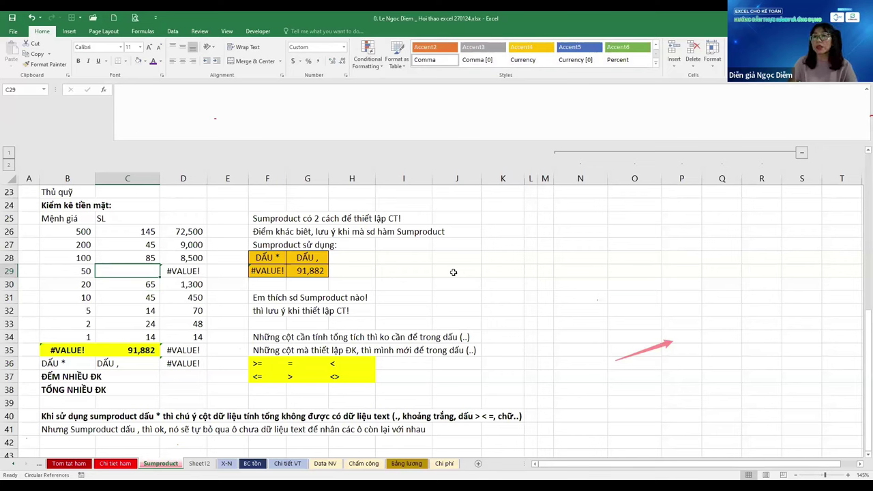
{"action": "type", "text": "???"}
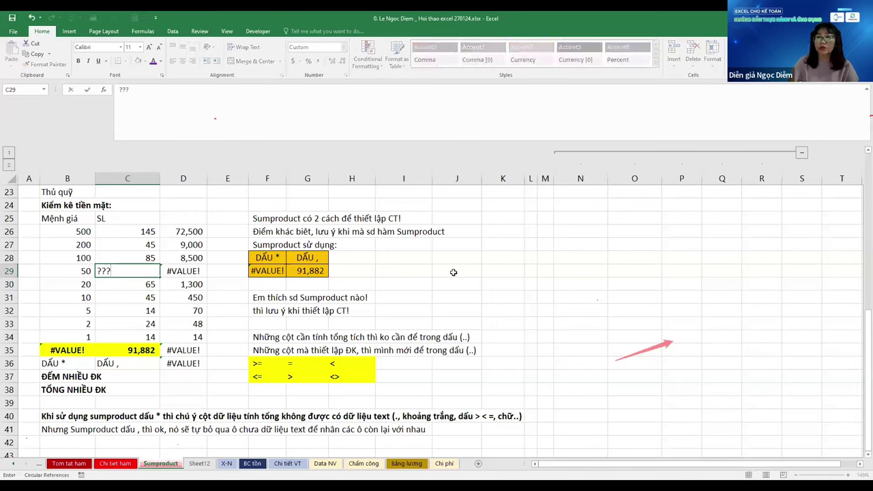
{"action": "key", "text": "Return"}
Inspect the D29 and D26 product formulas and B29, then return to C35
{"action": "key", "text": "Up"}
{"action": "key", "text": "Right"}
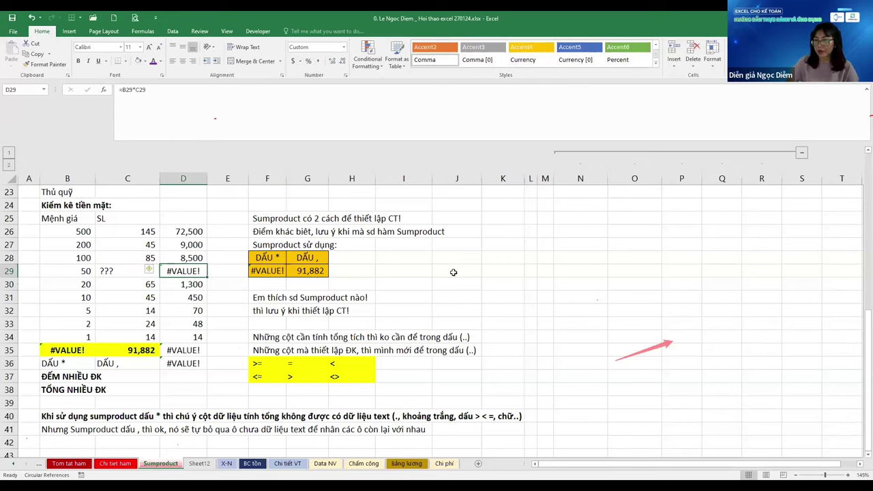
{"action": "key", "text": "Left"}
{"action": "key", "text": "Left"}
{"action": "key", "text": "Right"}
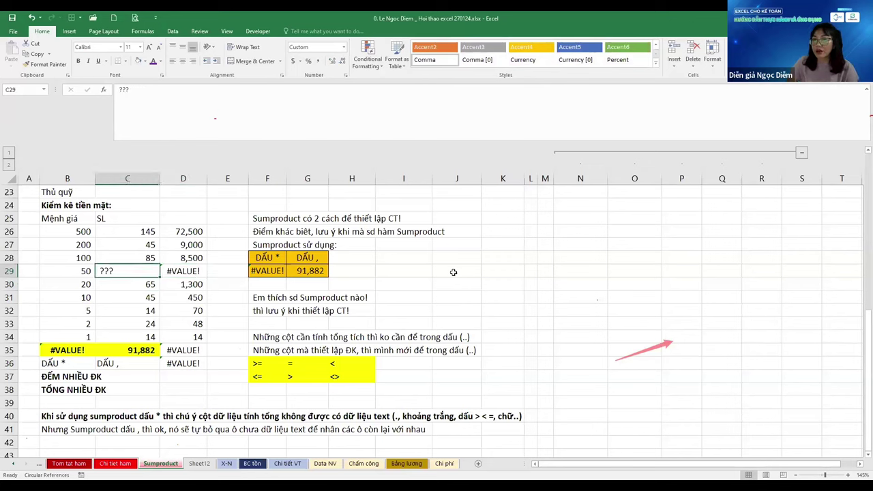
{"action": "key", "text": "Right"}
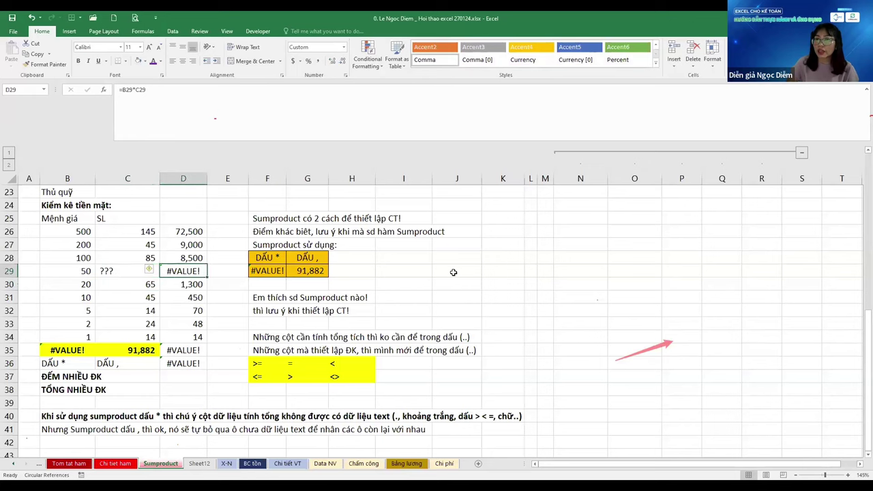
{"action": "key", "text": "Up"}
{"action": "key", "text": "Up"}
{"action": "key", "text": "Up"}
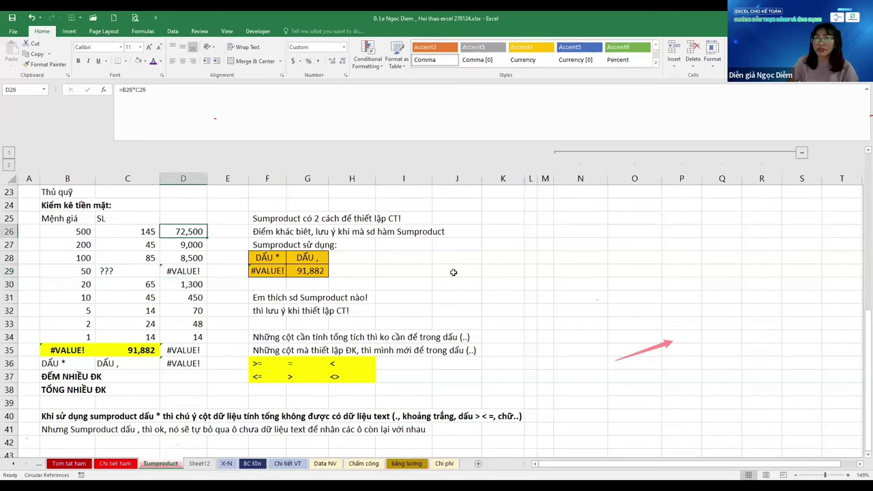
{"action": "key", "text": "Down"}
{"action": "key", "text": "Down"}
{"action": "key", "text": "Down"}
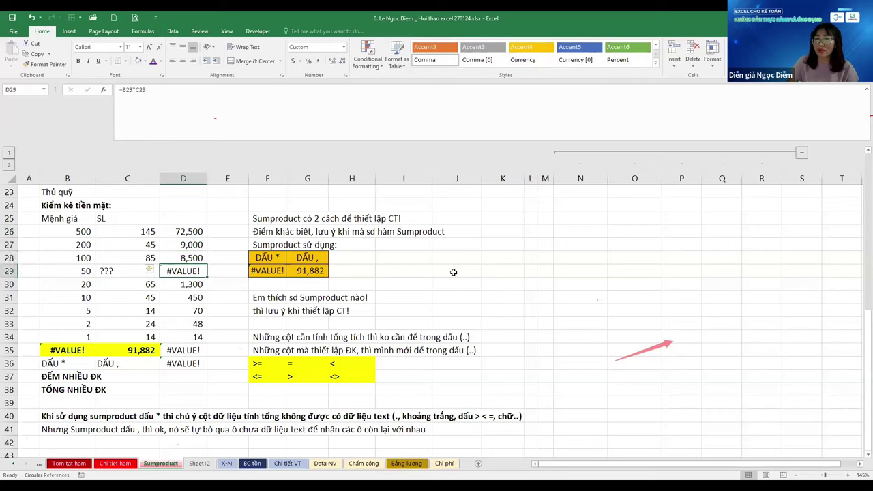
{"action": "key", "text": "Left"}
{"action": "key", "text": "ctrl+Down"}
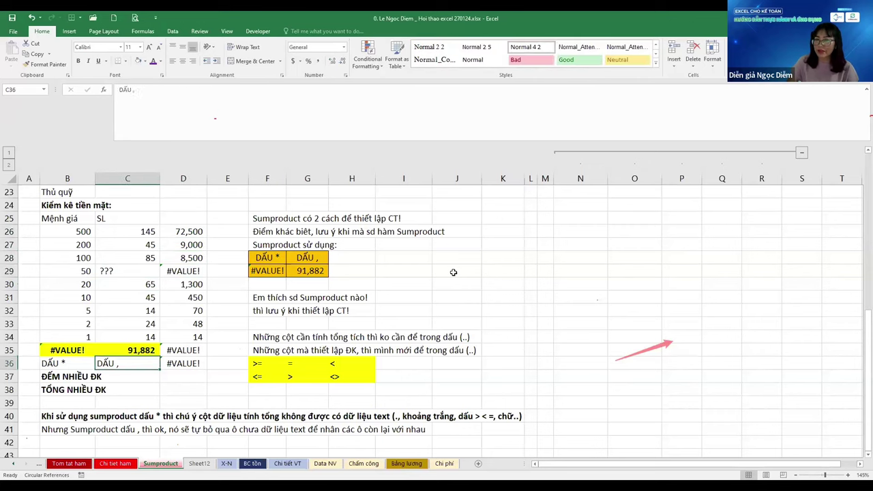
{"action": "key", "text": "Up"}
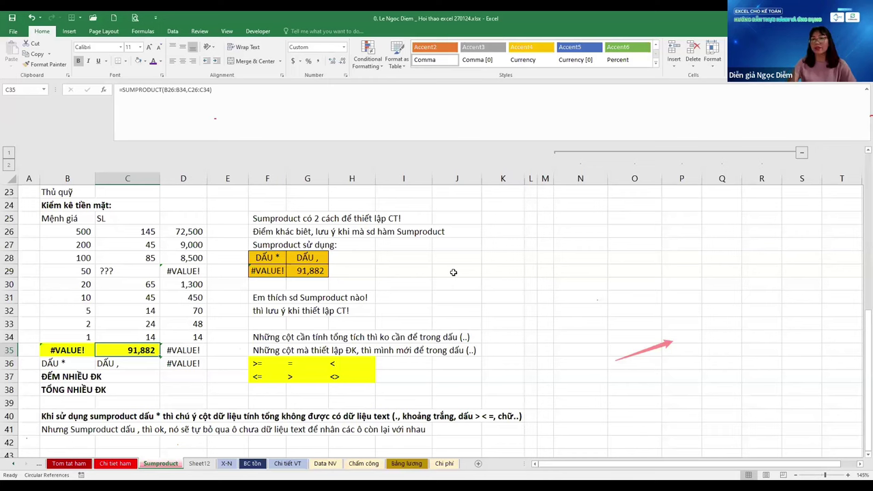
{"action": "key", "text": "Left"}
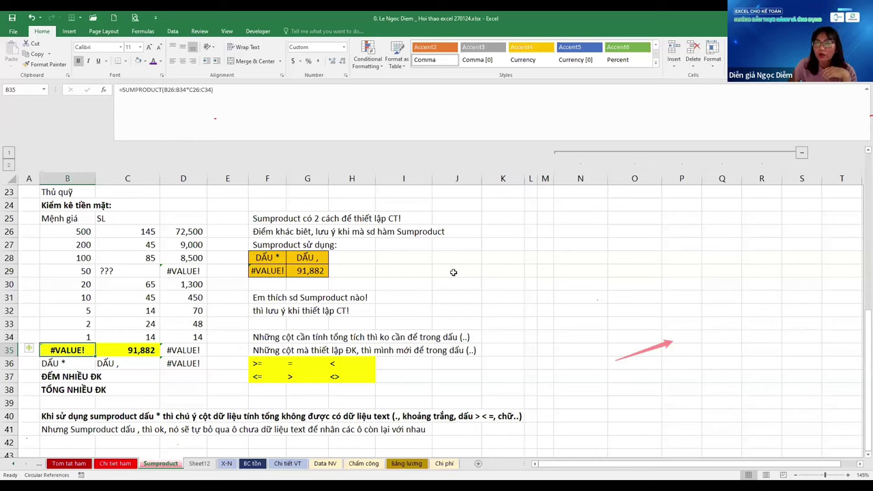
{"action": "key", "text": "Right"}
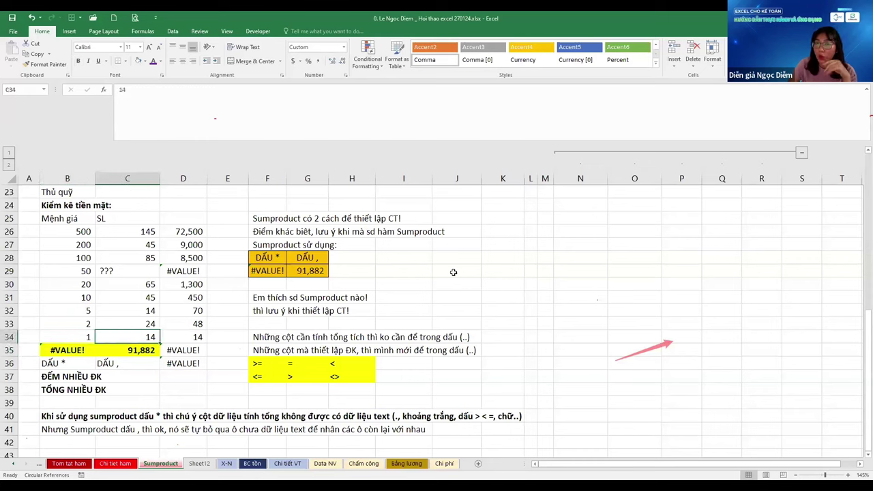
{"action": "key", "text": "ctrl+Up"}
{"action": "key", "text": "Down"}
{"action": "key", "text": "Down"}
{"action": "key", "text": "Down"}
{"action": "key", "text": "Down"}
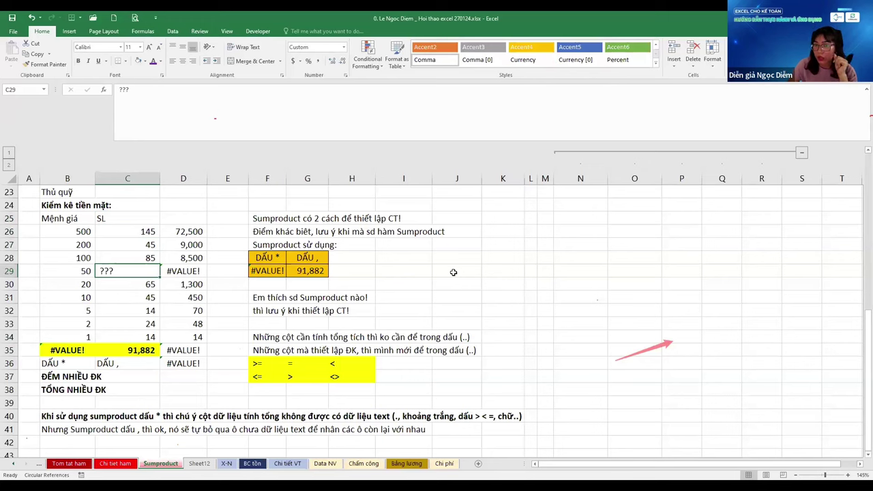
{"action": "left_click", "coordinate": [66, 350]}
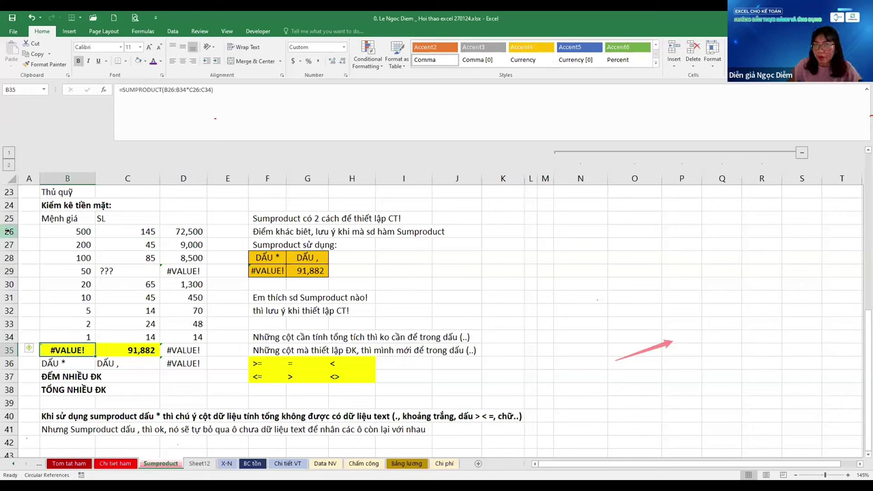
{"action": "left_click", "coordinate": [8, 231]}
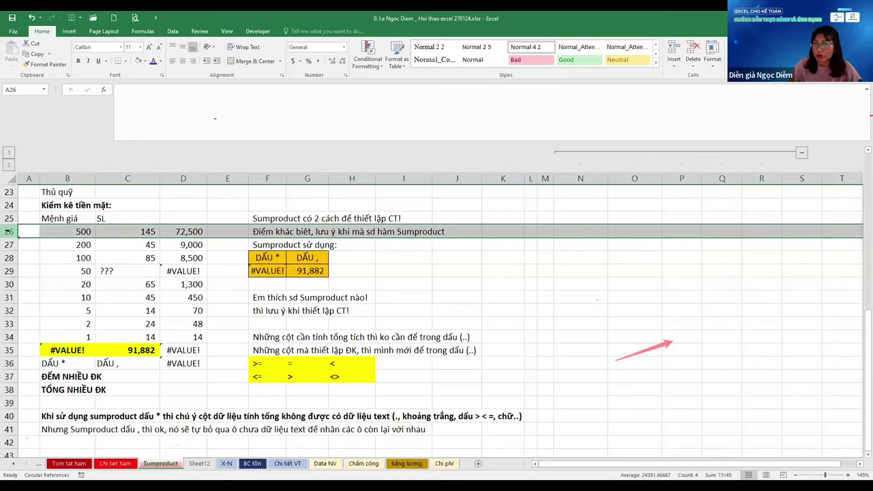
{"action": "left_click_drag", "start_coordinate": [8, 231], "coordinate": [10, 337]}
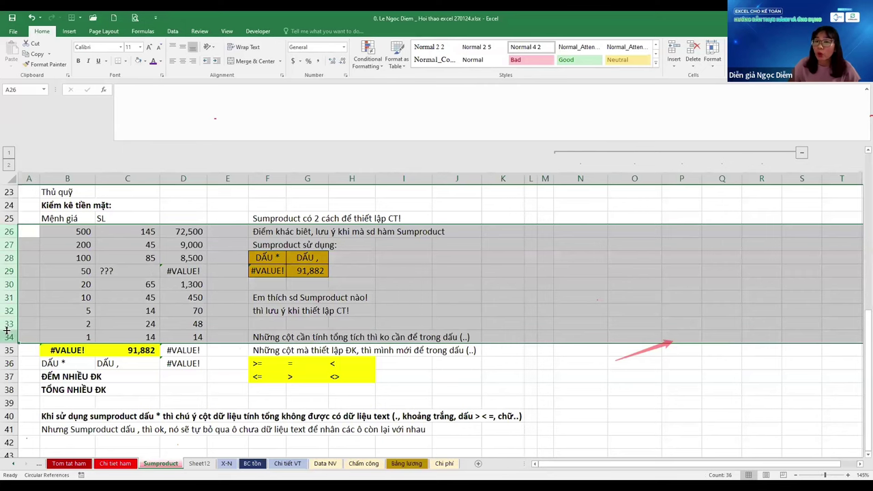
Commit the multiplied-range SUMPRODUCT in B35, which returns #VALUE!
{"action": "left_click", "coordinate": [88, 350]}
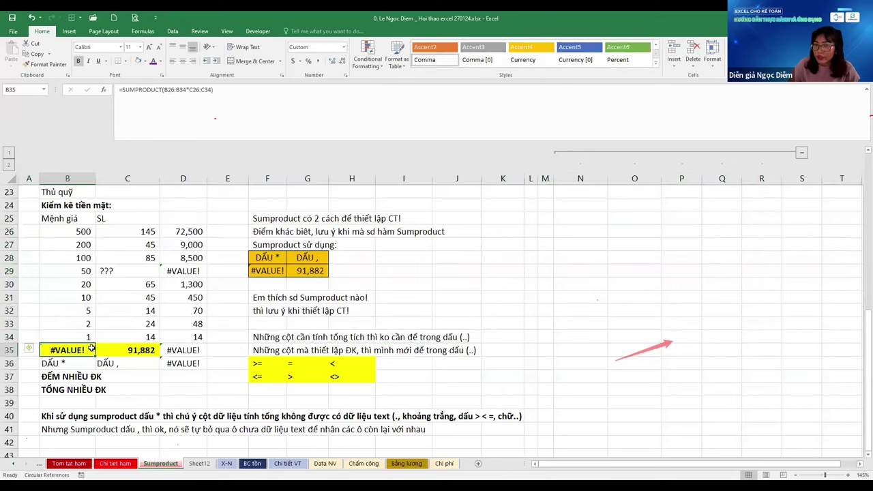
{"action": "double_click", "coordinate": [107, 354]}
{"action": "left_click_drag", "start_coordinate": [107, 350], "coordinate": [141, 349]}
{"action": "left_click", "coordinate": [153, 349]}
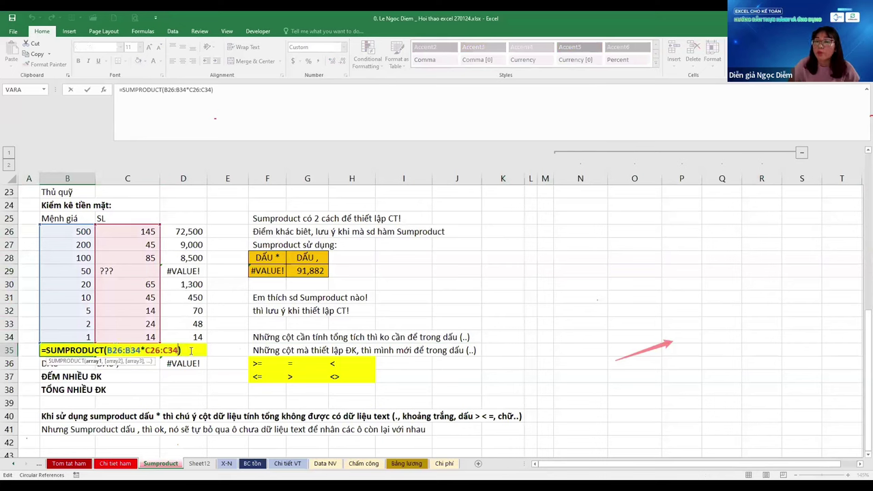
{"action": "left_click", "coordinate": [75, 351]}
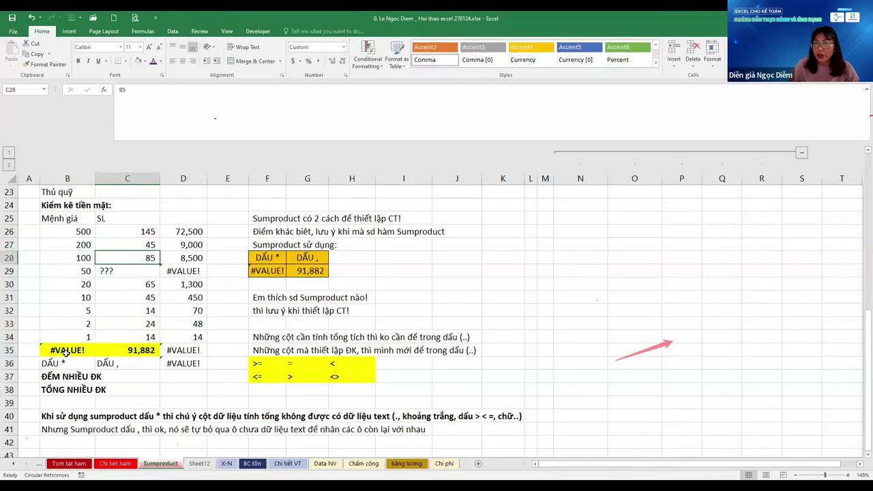
Compare B35's #VALUE! with the column C quantities and C35's comma SUMPRODUCT total
{"action": "left_click", "coordinate": [118, 365]}
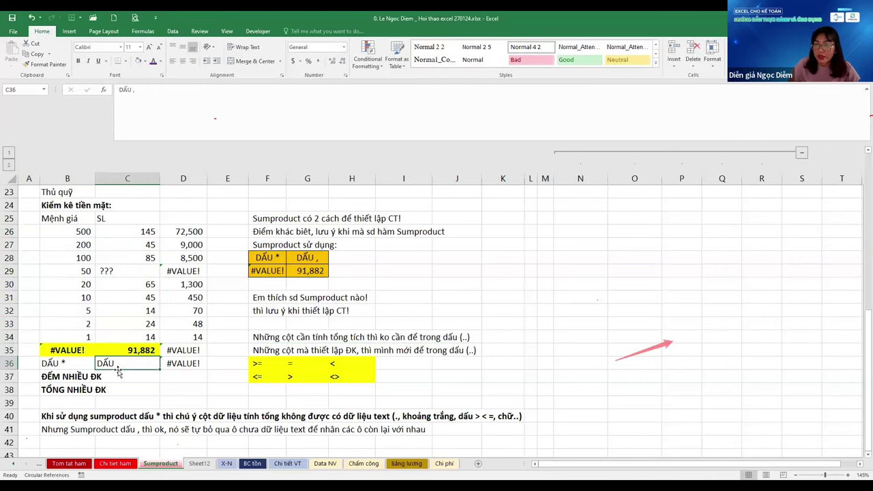
{"action": "left_click", "coordinate": [95, 351]}
{"action": "left_click", "coordinate": [88, 404]}
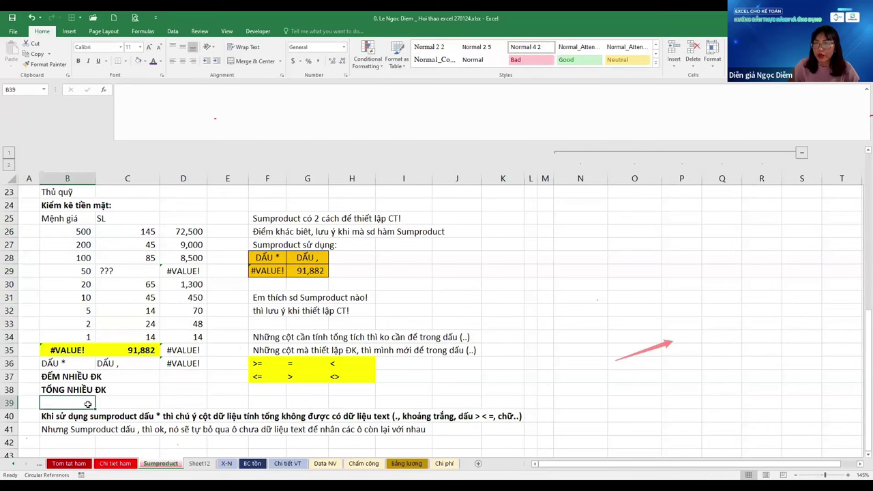
{"action": "left_click", "coordinate": [138, 273]}
{"action": "left_click", "coordinate": [127, 325]}
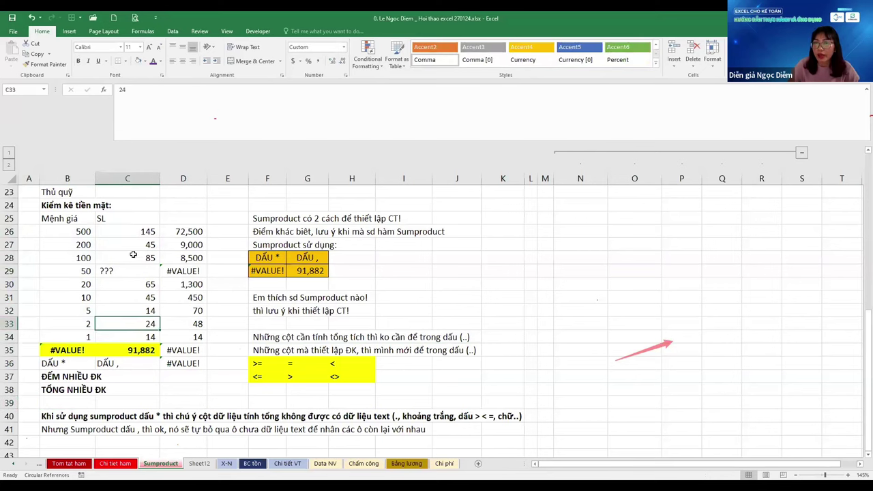
{"action": "left_click", "coordinate": [120, 271]}
{"action": "left_click", "coordinate": [123, 298]}
{"action": "left_click", "coordinate": [122, 322]}
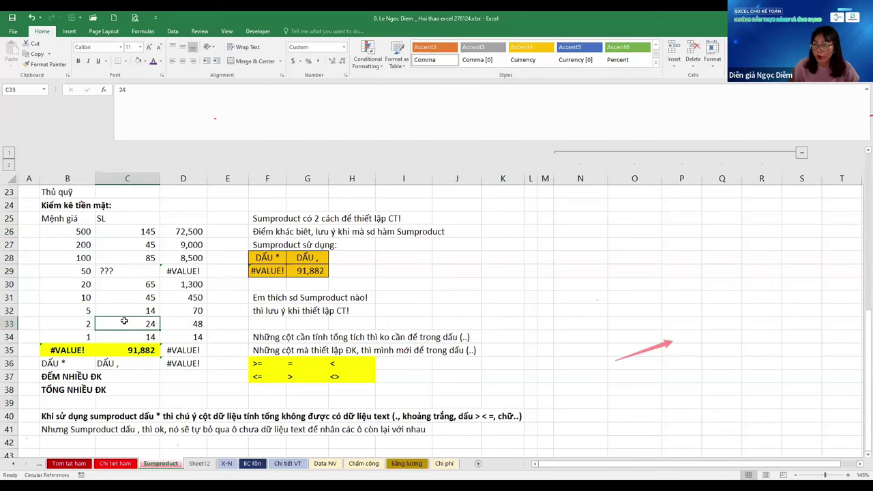
{"action": "left_click", "coordinate": [120, 271]}
{"action": "left_click", "coordinate": [131, 351]}
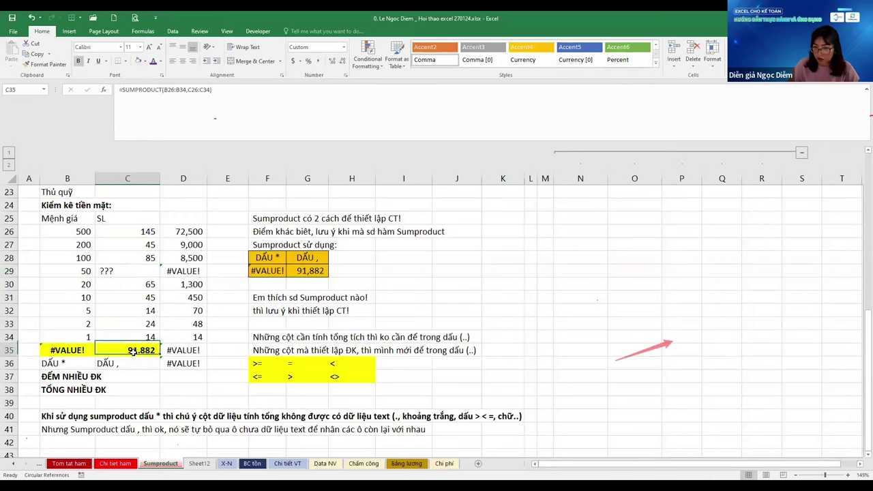
Delete ??? from C29 to watch totals recalculate, then undo to restore it
{"action": "left_click", "coordinate": [128, 270]}
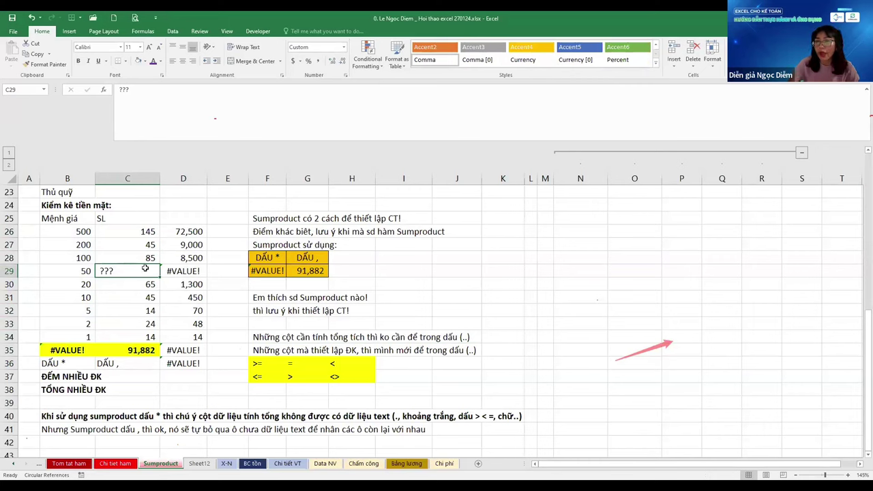
{"action": "key", "text": "Delete"}
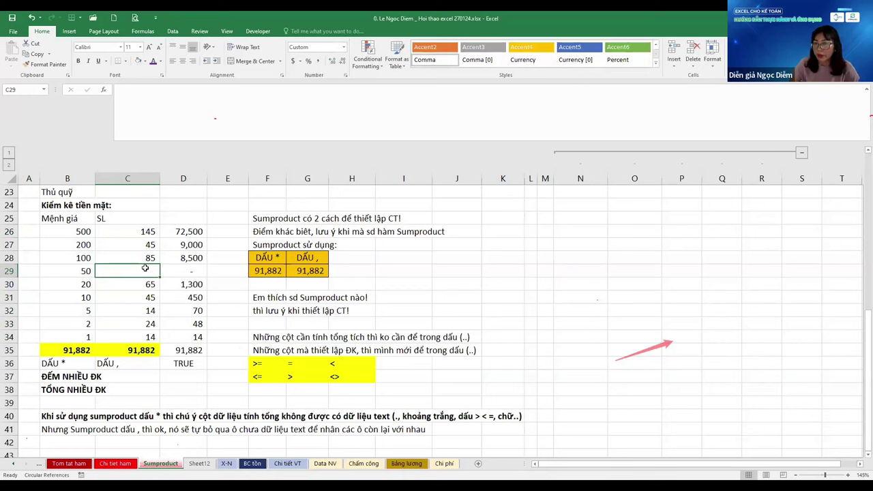
{"action": "key", "text": "ctrl+z"}
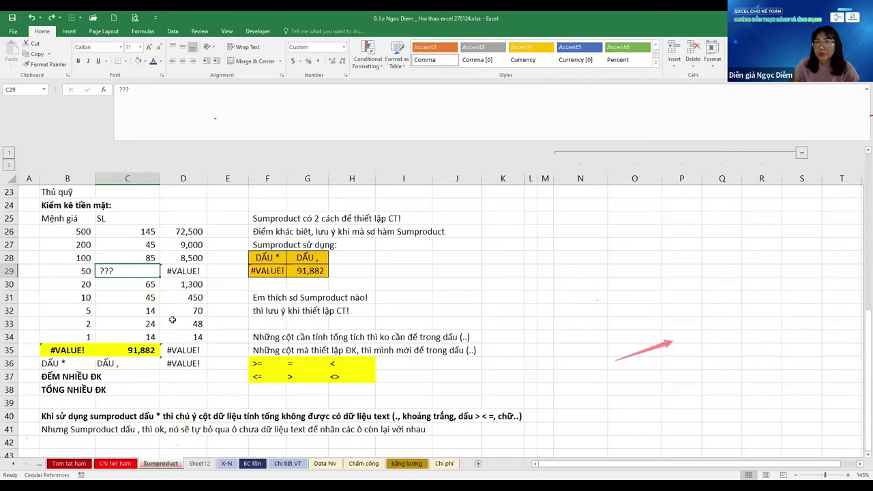
{"action": "key", "text": "Return"}
{"action": "key", "text": "Down"}
{"action": "key", "text": "Down"}
{"action": "key", "text": "Down"}
{"action": "key", "text": "Down"}
{"action": "key", "text": "Down"}
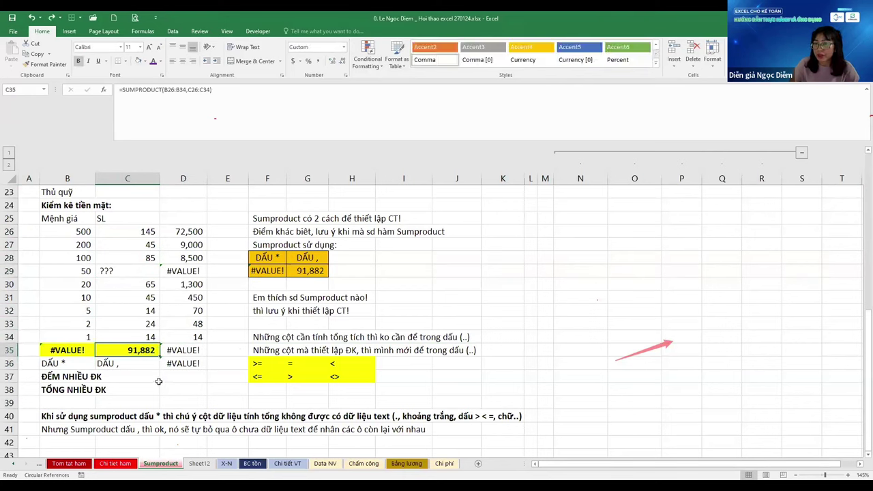
Inspect the #VALUE! in D35 and the product formulas down column D
{"action": "left_click", "coordinate": [186, 350]}
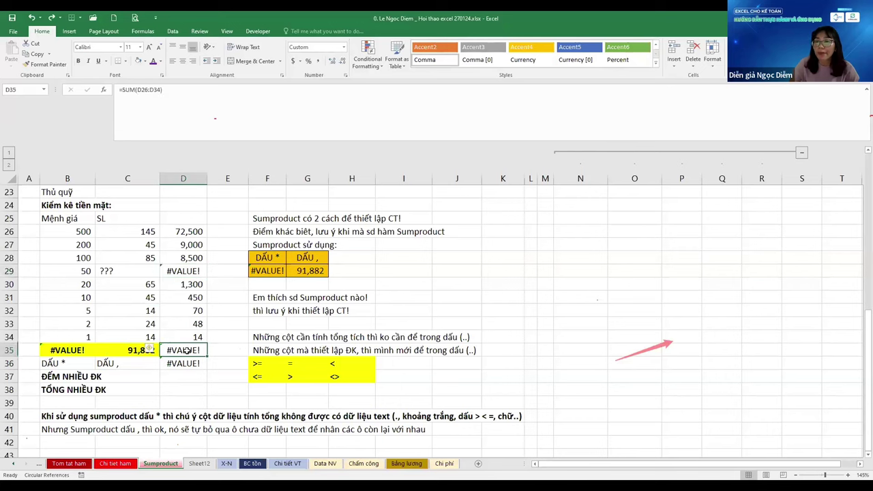
{"action": "left_click", "coordinate": [189, 271]}
{"action": "key", "text": "Down"}
{"action": "key", "text": "Down"}
{"action": "key", "text": "Down"}
{"action": "key", "text": "Down"}
{"action": "key", "text": "Down"}
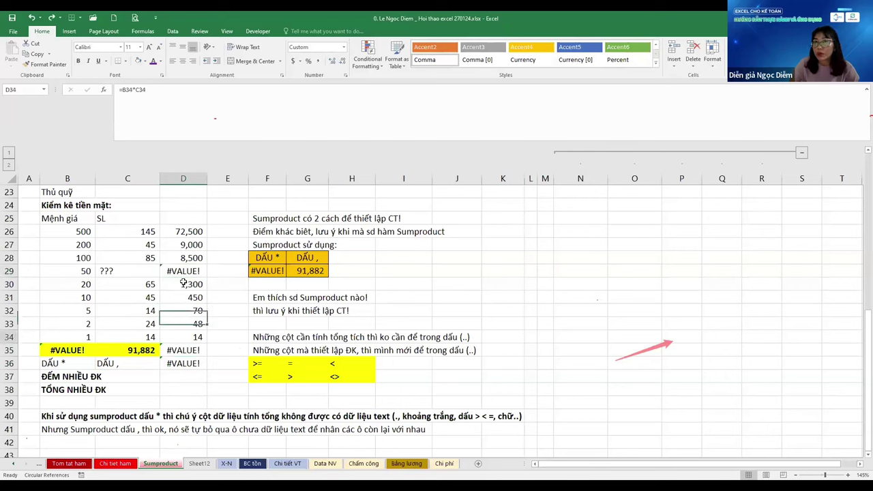
{"action": "key", "text": "Up"}
{"action": "key", "text": "Up"}
{"action": "key", "text": "Up"}
{"action": "key", "text": "Up"}
{"action": "key", "text": "Up"}
{"action": "key", "text": "Up"}
{"action": "key", "text": "Up"}
{"action": "key", "text": "Up"}
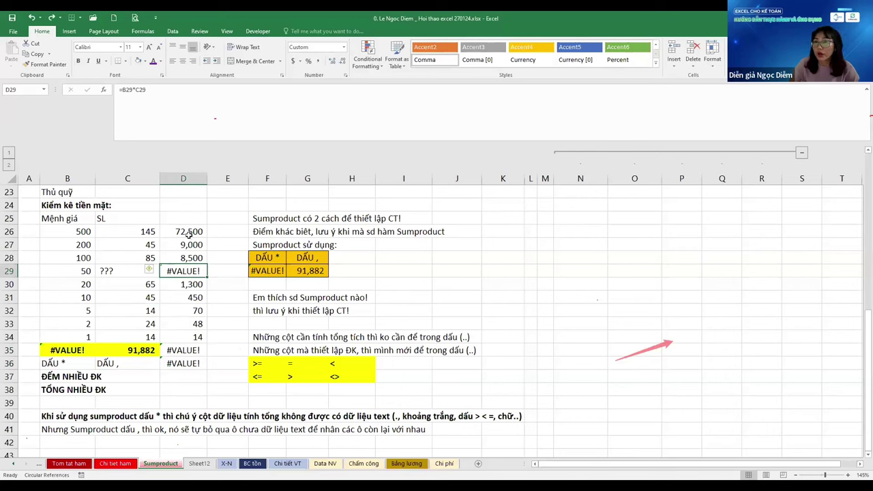
Wrap the D26:D34 products as =IFERROR(B26*C26,0) so D29 shows a dash
{"action": "key", "text": "F2"}
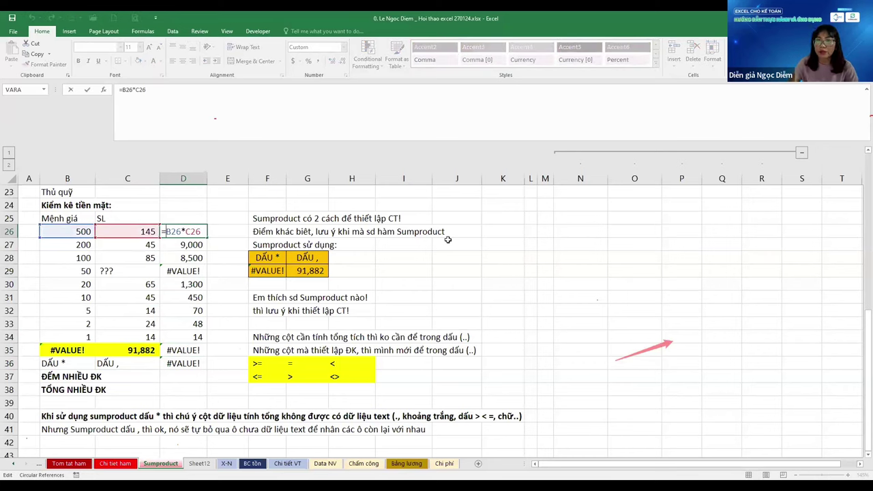
{"action": "type", "text": "IFERROR("}
{"action": "key", "text": "End"}
{"action": "type", "text": ",0)"}
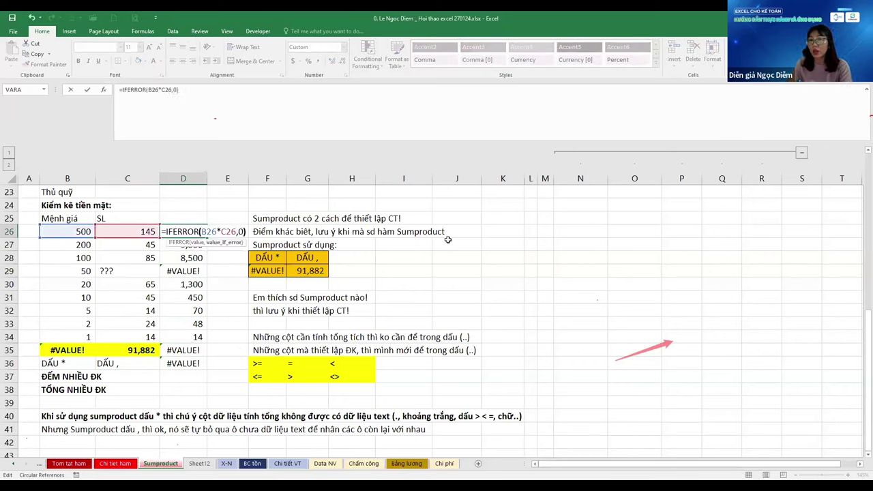
{"action": "key", "text": "ctrl+Return"}
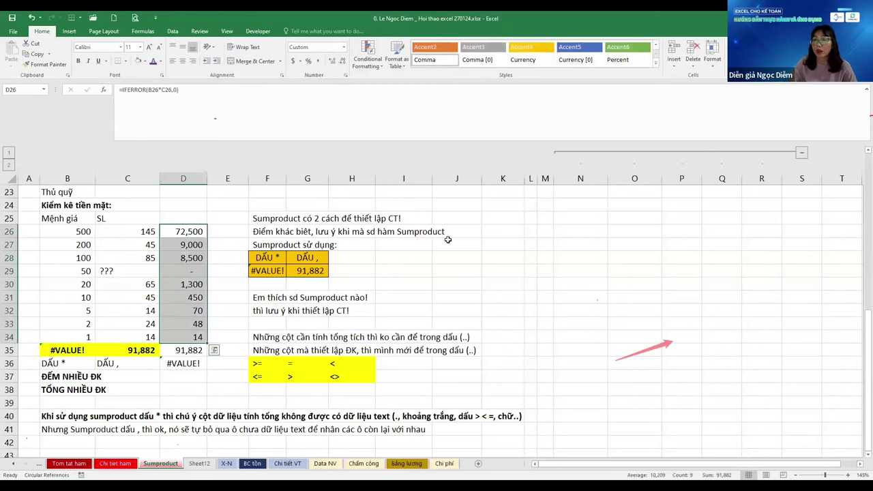
Compare the updated products with B35, the column C quantities and F29's #VALUE!
{"action": "left_click", "coordinate": [179, 257]}
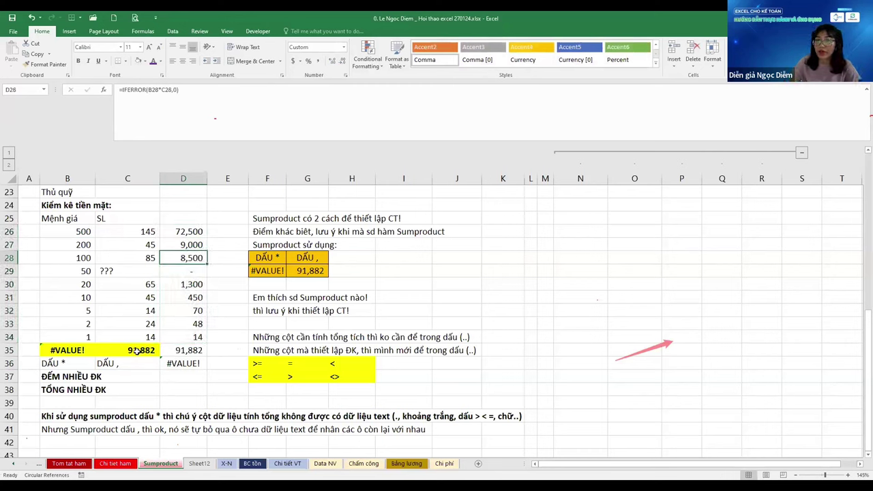
{"action": "left_click", "coordinate": [137, 350]}
{"action": "left_click", "coordinate": [64, 349]}
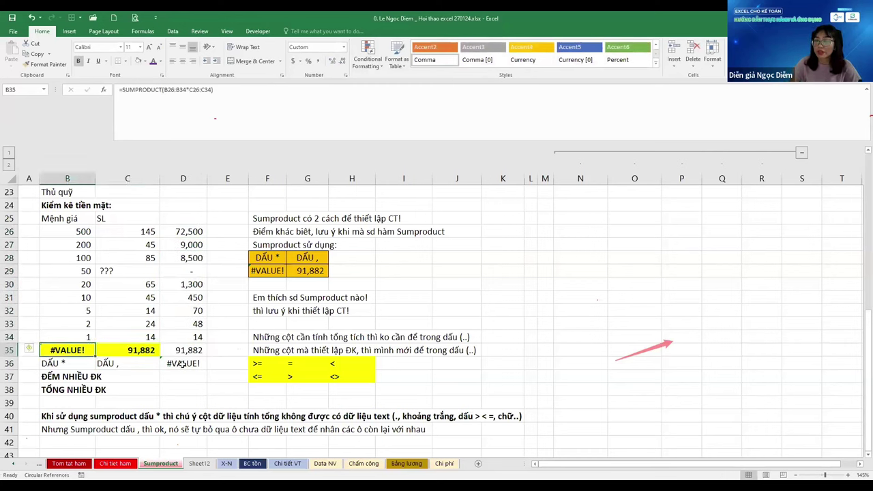
{"action": "left_click", "coordinate": [134, 268]}
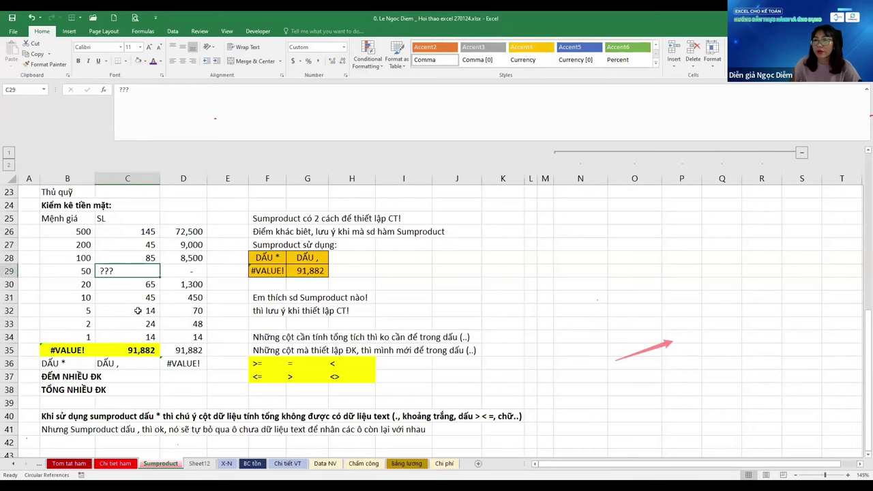
{"action": "left_click", "coordinate": [138, 310]}
{"action": "left_click", "coordinate": [136, 257]}
{"action": "left_click", "coordinate": [137, 297]}
{"action": "double_click", "coordinate": [136, 337]}
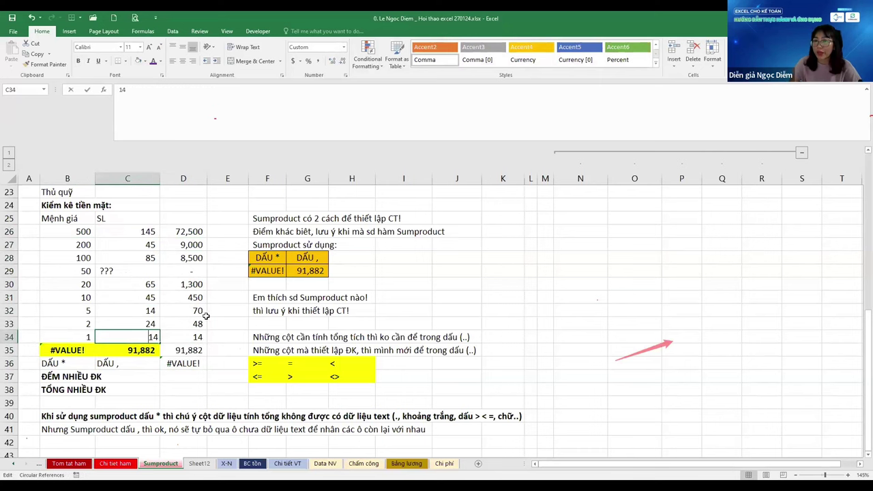
{"action": "left_click", "coordinate": [333, 245]}
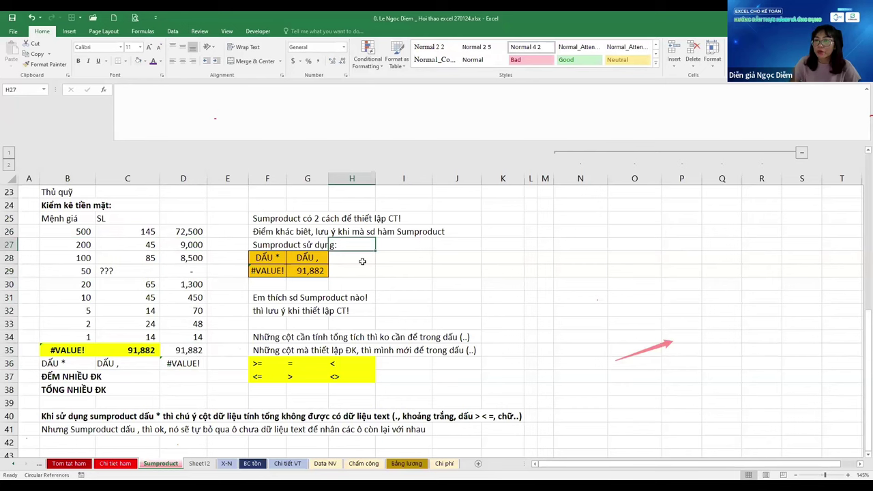
{"action": "left_click", "coordinate": [281, 273]}
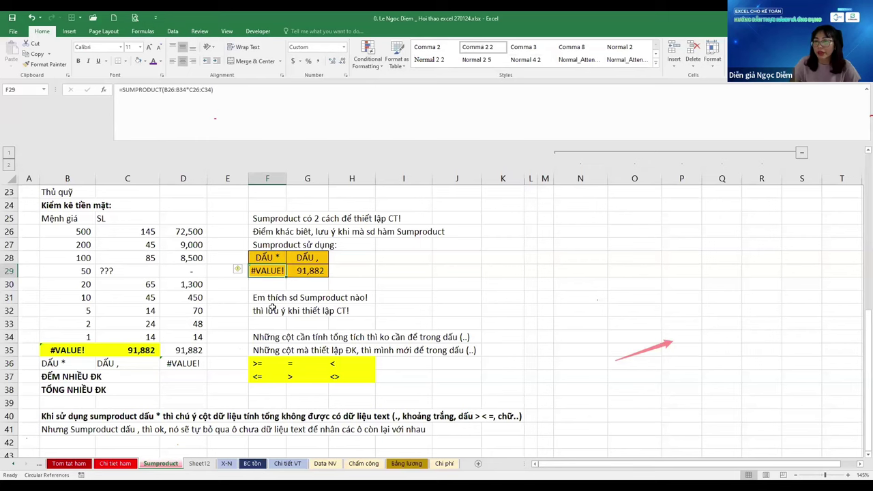
Enter the notes ham if!, Biểu thức so sánh and BTSS mảng! in K25:K27
{"action": "left_click", "coordinate": [487, 217]}
{"action": "type", "text": "ham if!"}
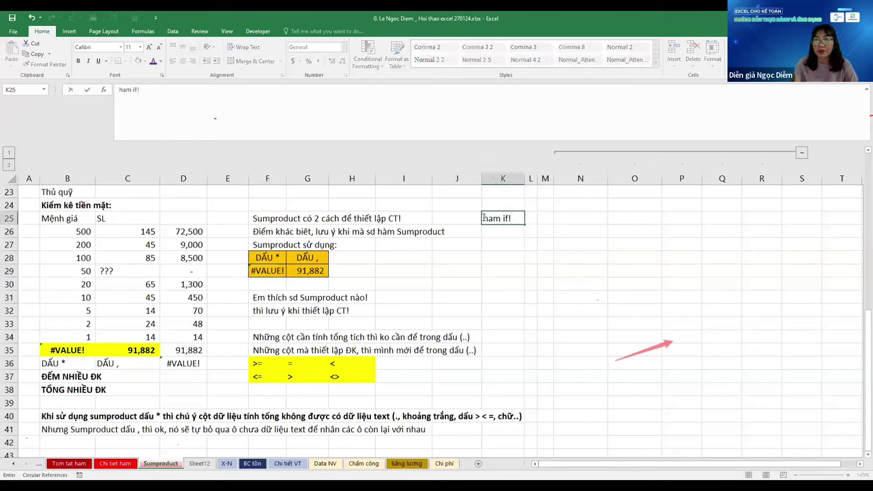
{"action": "key", "text": "Return"}
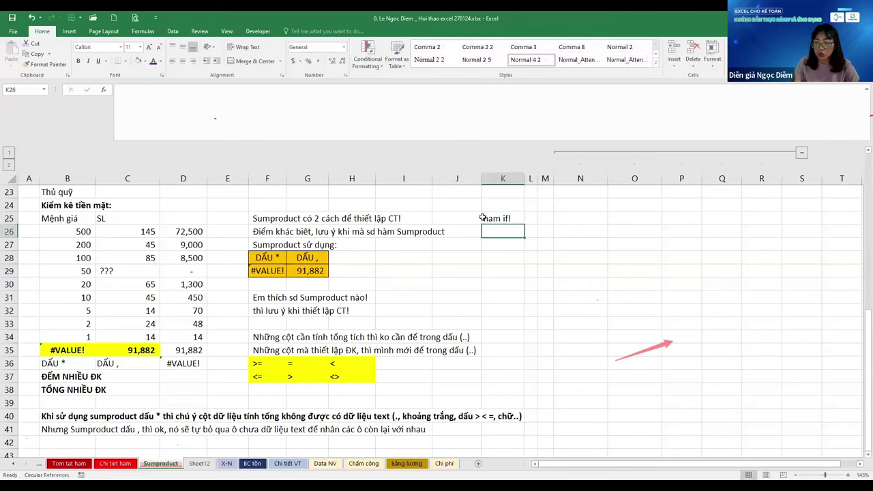
{"action": "type", "text": "Biểu thứ"}
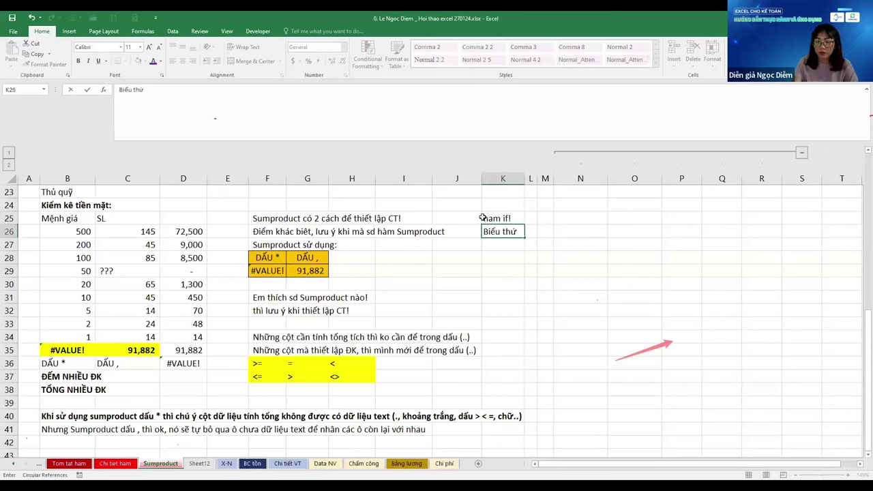
{"action": "type", "text": "c so"}
{"action": "type", "text": " sanh"}
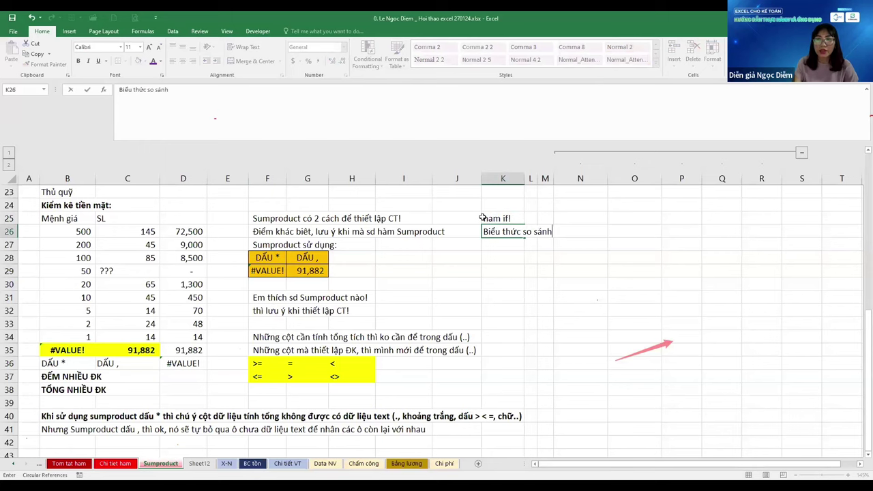
{"action": "key", "text": "Return"}
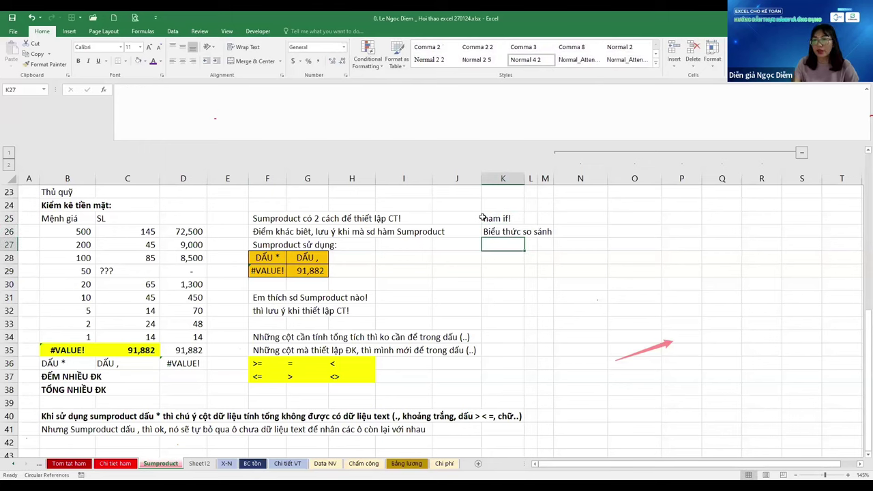
{"action": "type", "text": "BTSST"}
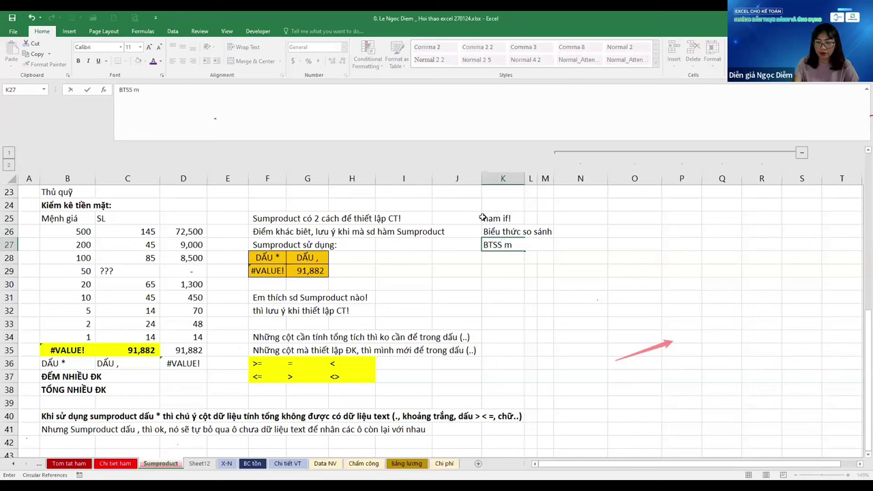
{"action": "type", "text": "ang"}
{"action": "type", "text": "!"}
{"action": "key", "text": "Return"}
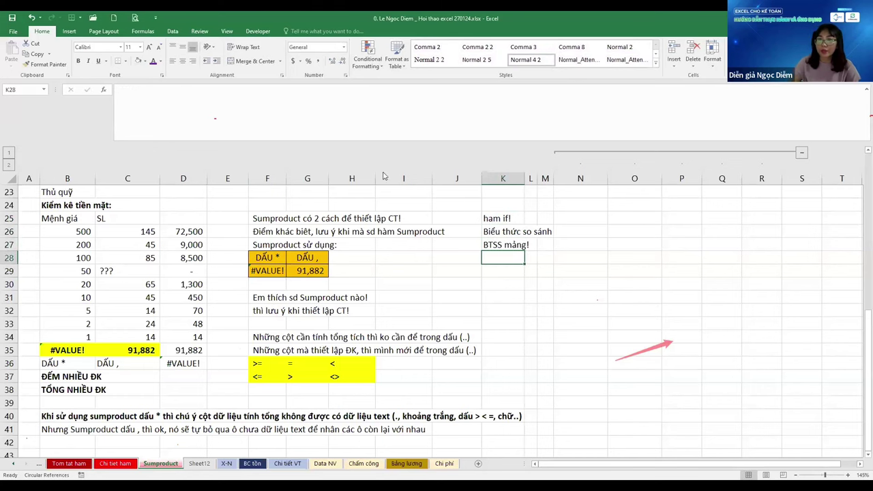
{"action": "left_click", "coordinate": [168, 234]}
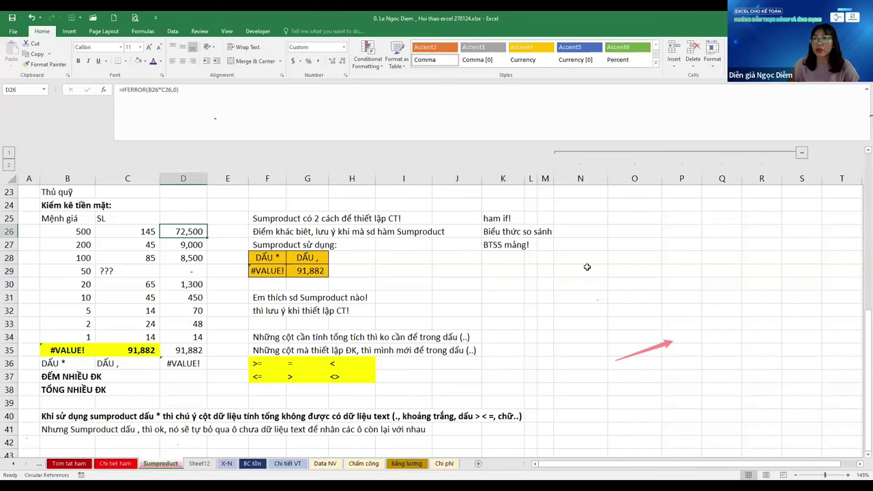
Review G29's comma SUMPRODUCT and the >=, <= and = operators in the yellow table
{"action": "left_click_drag", "start_coordinate": [425, 252], "coordinate": [416, 351]}
{"action": "left_click", "coordinate": [537, 313]}
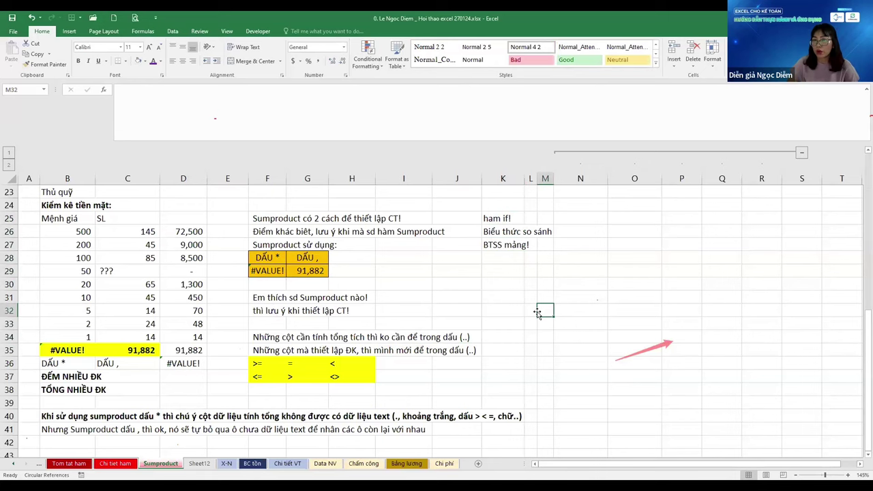
{"action": "left_click", "coordinate": [310, 273]}
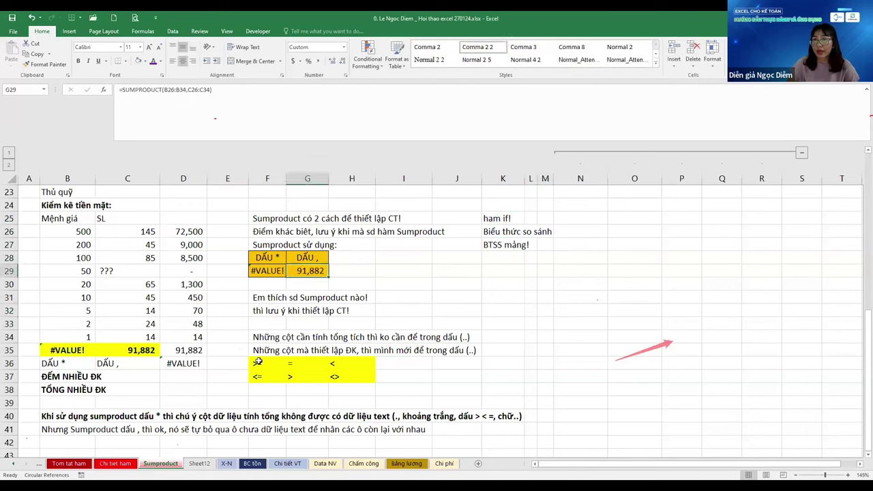
{"action": "left_click", "coordinate": [351, 376]}
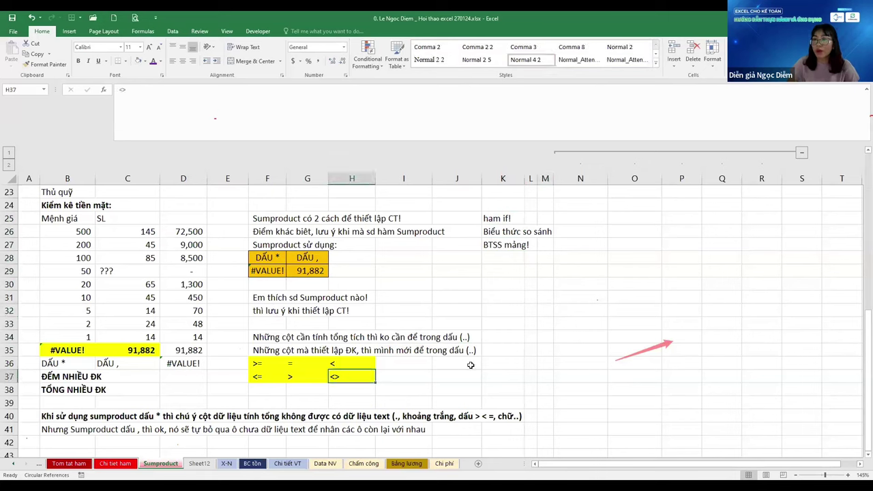
{"action": "left_click", "coordinate": [471, 365]}
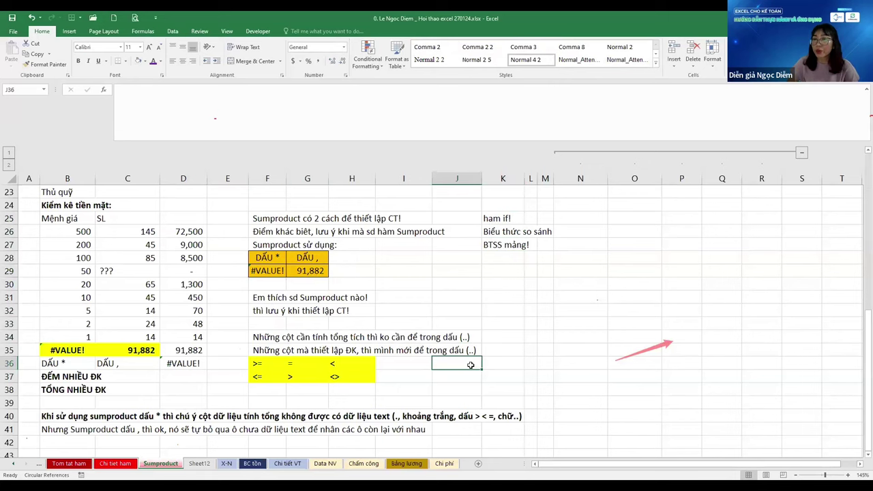
{"action": "left_click", "coordinate": [304, 389]}
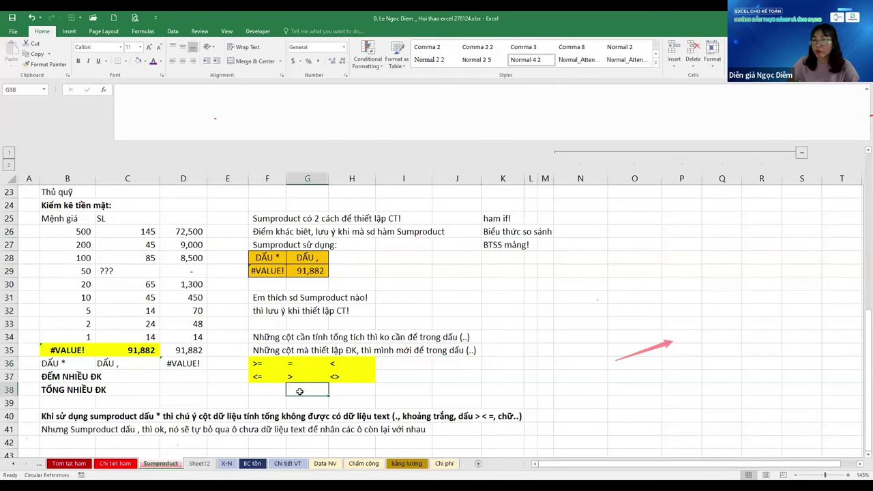
{"action": "left_click", "coordinate": [273, 371]}
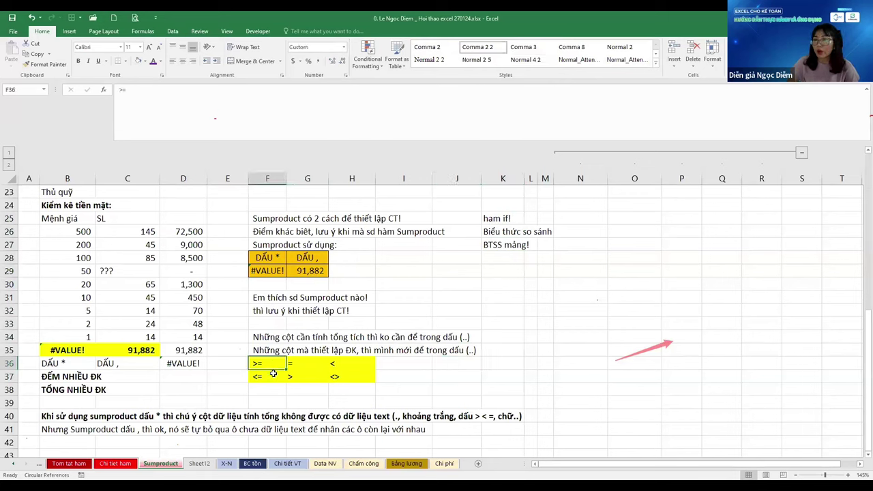
{"action": "left_click", "coordinate": [268, 378]}
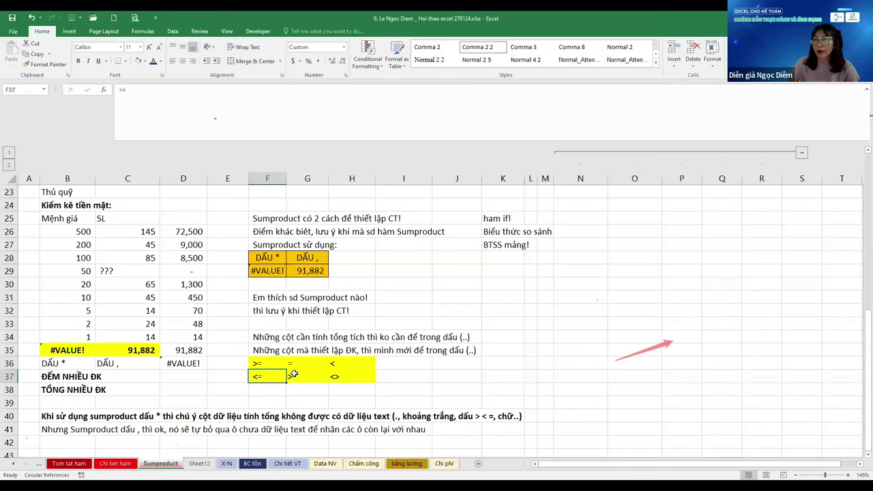
{"action": "left_click", "coordinate": [304, 362]}
Append ": Khác" to the <> operator in H37
{"action": "left_click", "coordinate": [299, 376]}
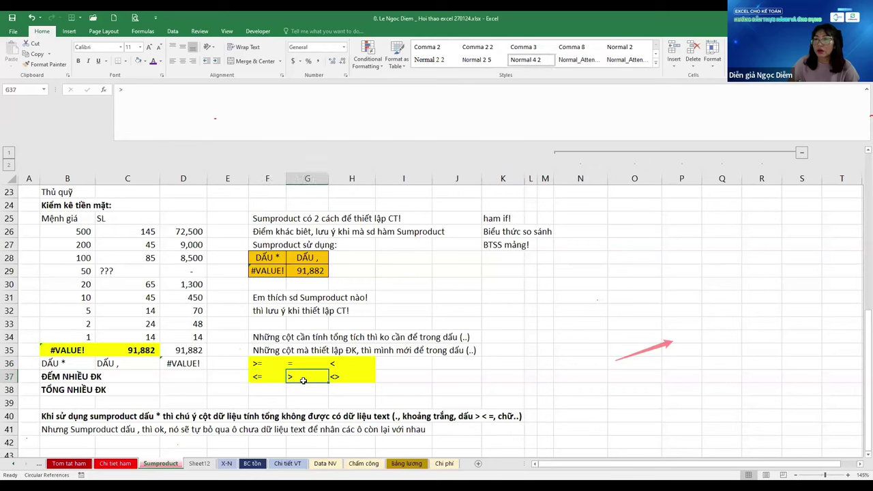
{"action": "left_click", "coordinate": [336, 374]}
{"action": "key", "text": "F2"}
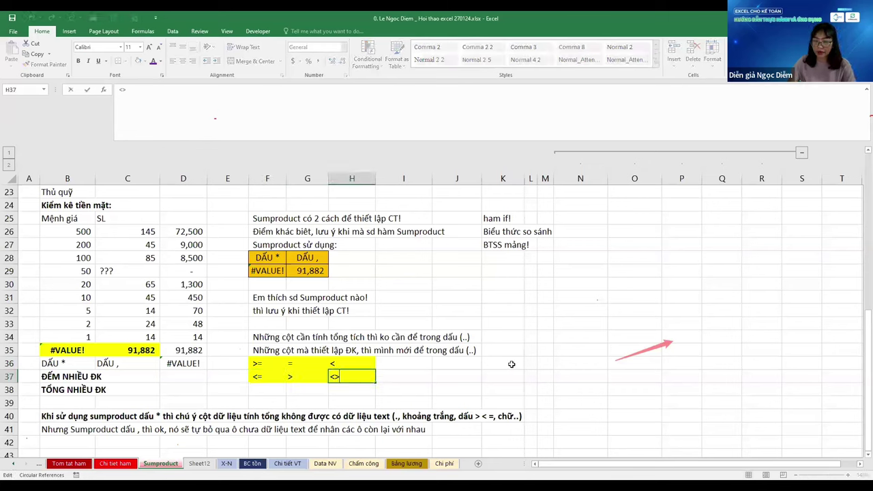
{"action": "type", "text": ": Khacs"}
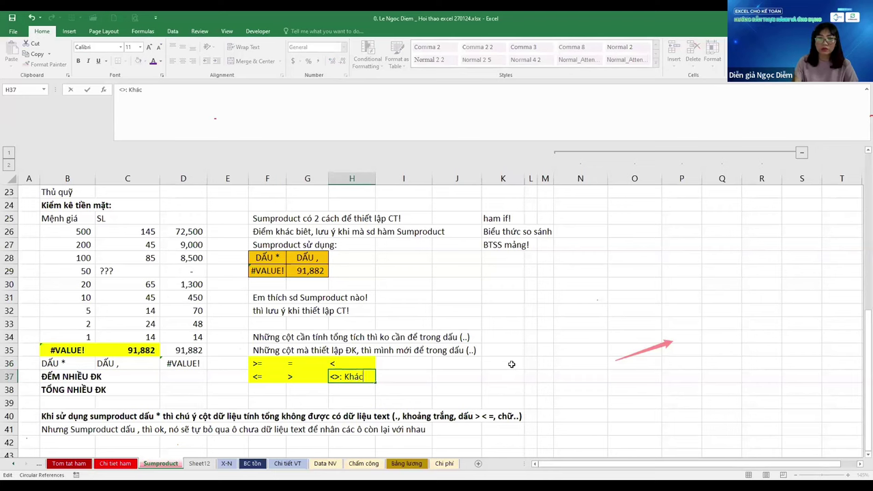
{"action": "key", "text": "Return"}
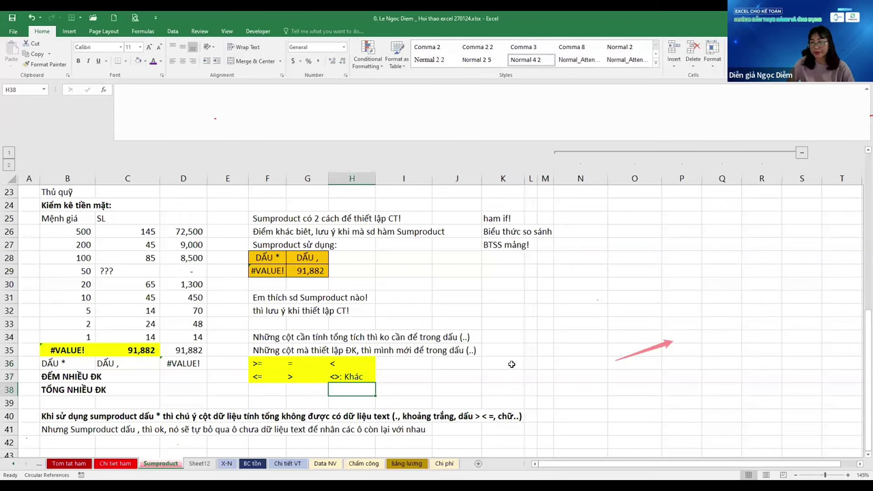
Point out the Data table's columns and the dates in the Ngày column, including the 3-Apr-23 rows
{"action": "scroll", "coordinate": [278, 286], "scroll_direction": "up", "scroll_amount": 3}
{"action": "scroll", "coordinate": [278, 287], "scroll_direction": "up", "scroll_amount": 4}
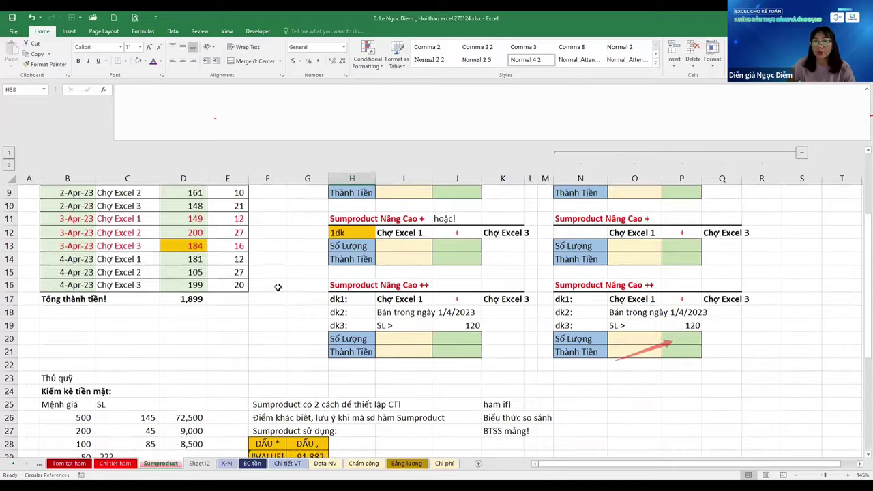
{"action": "left_click", "coordinate": [113, 241]}
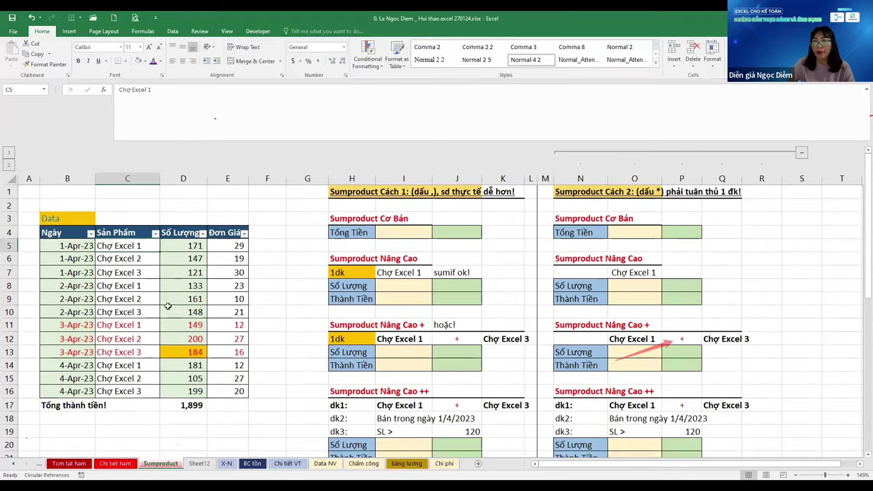
{"action": "left_click", "coordinate": [237, 244]}
{"action": "left_click", "coordinate": [63, 245]}
{"action": "left_click", "coordinate": [68, 299]}
{"action": "left_click", "coordinate": [68, 325]}
{"action": "left_click", "coordinate": [68, 352]}
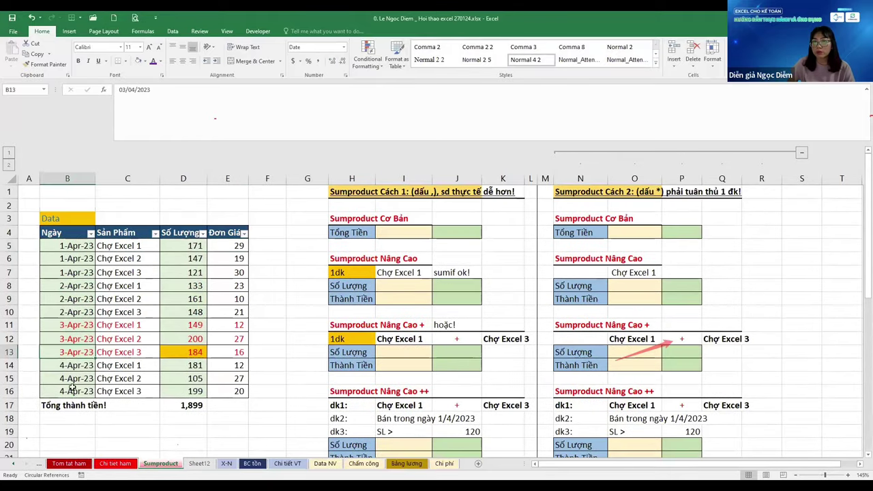
{"action": "left_click", "coordinate": [71, 390]}
{"action": "left_click", "coordinate": [68, 299]}
{"action": "left_click", "coordinate": [69, 352]}
Point out the Sản Phẩm products, Số Lượng quantities and Đơn Giá unit prices
{"action": "left_click", "coordinate": [68, 390]}
{"action": "left_click", "coordinate": [127, 258]}
{"action": "left_click", "coordinate": [127, 299]}
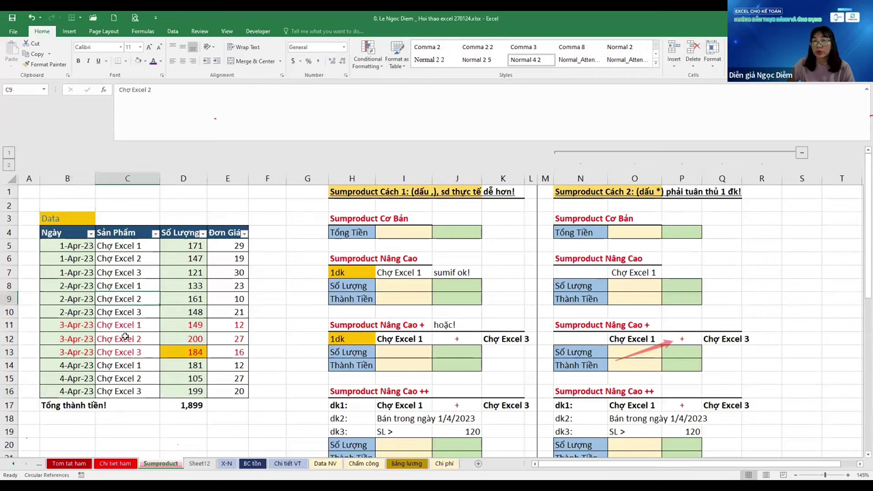
{"action": "left_click", "coordinate": [127, 339]}
{"action": "left_click", "coordinate": [127, 378]}
{"action": "left_click", "coordinate": [182, 299]}
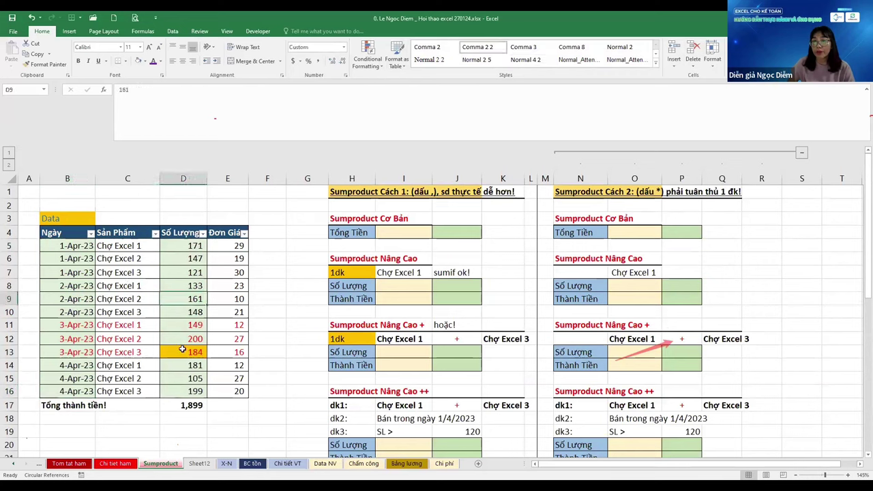
{"action": "left_click", "coordinate": [183, 338]}
{"action": "left_click", "coordinate": [227, 245]}
{"action": "left_click", "coordinate": [222, 369]}
{"action": "left_click", "coordinate": [229, 403]}
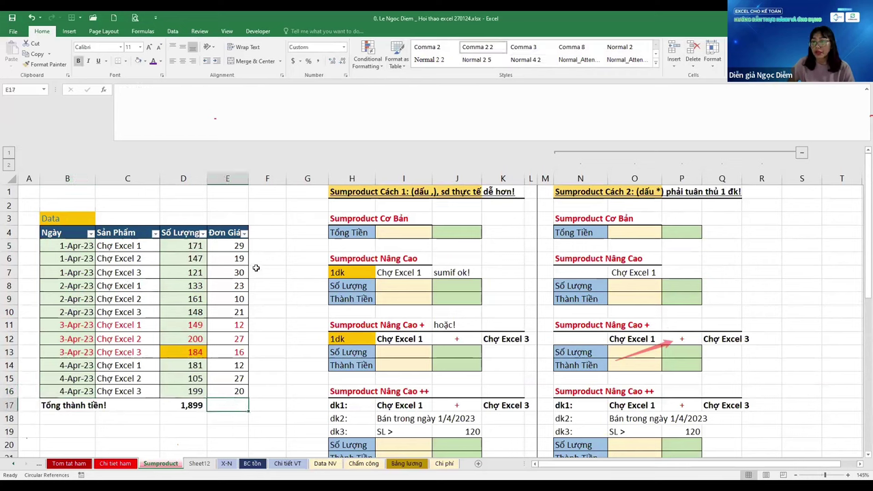
Add the header 'Thành tiền' in F4 and the formula =D5*E5 in F5
{"action": "left_click", "coordinate": [269, 232]}
{"action": "type", "text": "Than"}
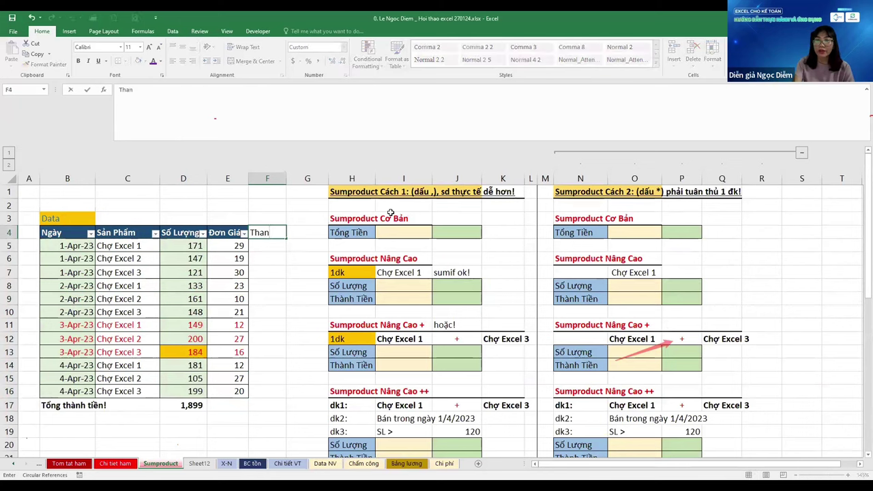
{"action": "type", "text": "h tiền"}
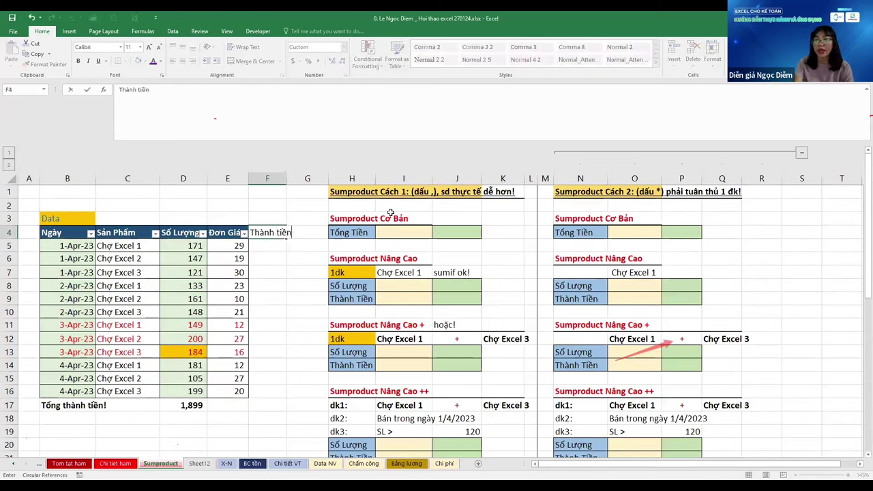
{"action": "key", "text": "Return"}
{"action": "type", "text": "="}
{"action": "key", "text": "Left"}
{"action": "key", "text": "Left"}
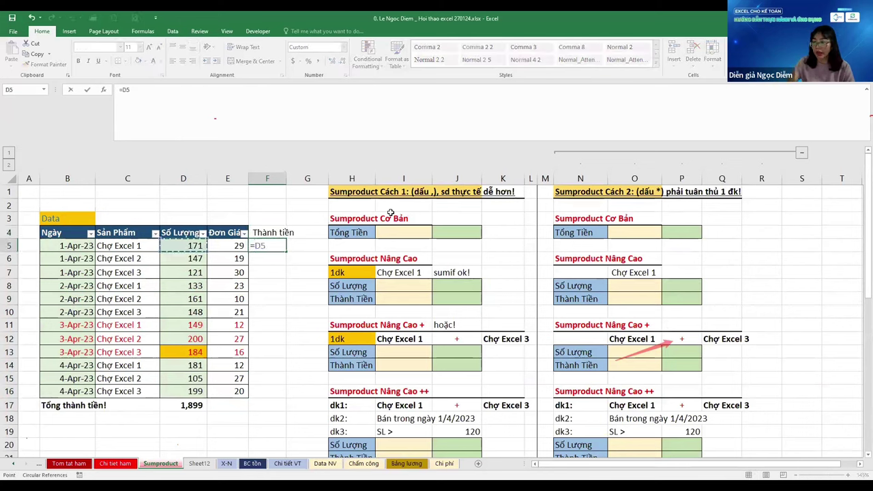
{"action": "type", "text": "*"}
{"action": "key", "text": "Left"}
{"action": "key", "text": "Return"}
Fill the formula down F5:F16 and total it in F17 with AutoSum, giving 38,278
{"action": "key", "text": "Left"}
{"action": "key", "text": "ctrl+Down"}
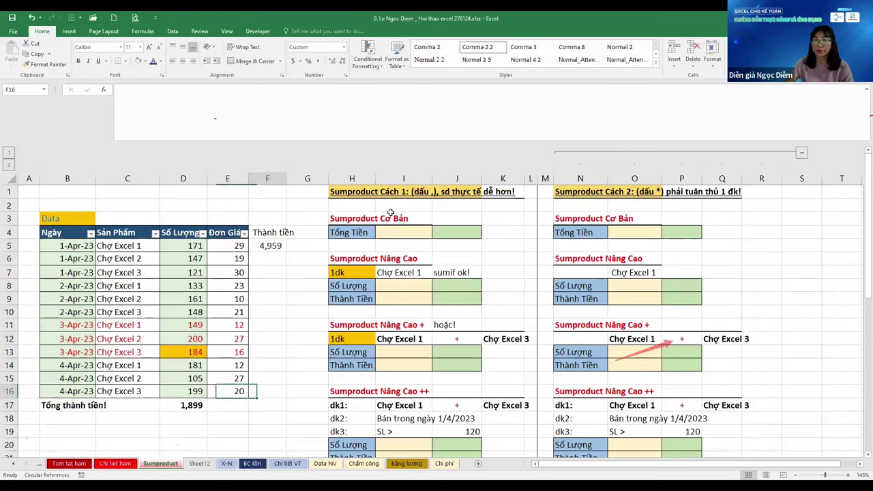
{"action": "key", "text": "Right"}
{"action": "key", "text": "ctrl+shift+Up"}
{"action": "key", "text": "ctrl+d"}
{"action": "key", "text": "Down"}
{"action": "key", "text": "alt+equal"}
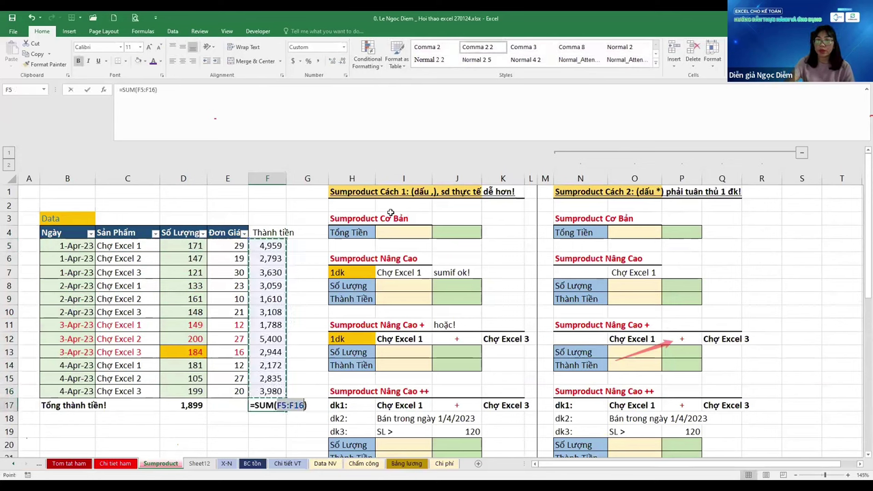
{"action": "key", "text": "ctrl+Return"}
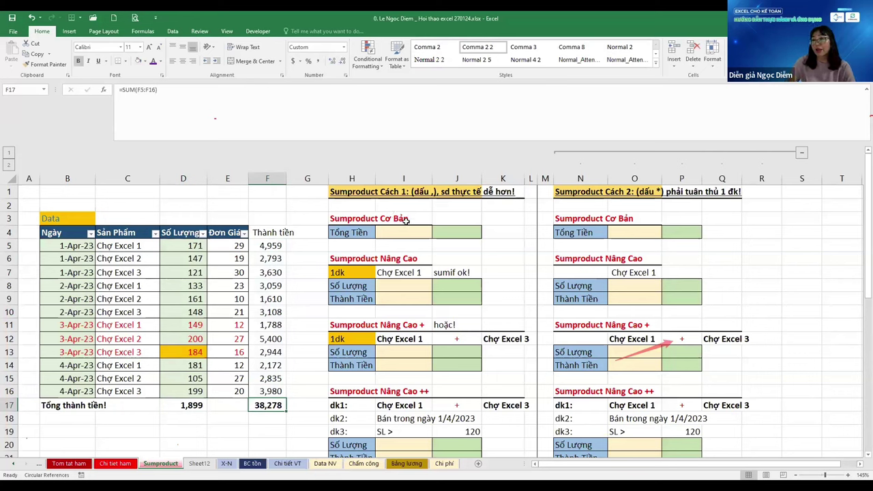
{"action": "left_click", "coordinate": [408, 227]}
Collapse the column group N to R
{"action": "key", "text": "Up"}
{"action": "key", "text": "Up"}
{"action": "key", "text": "Left"}
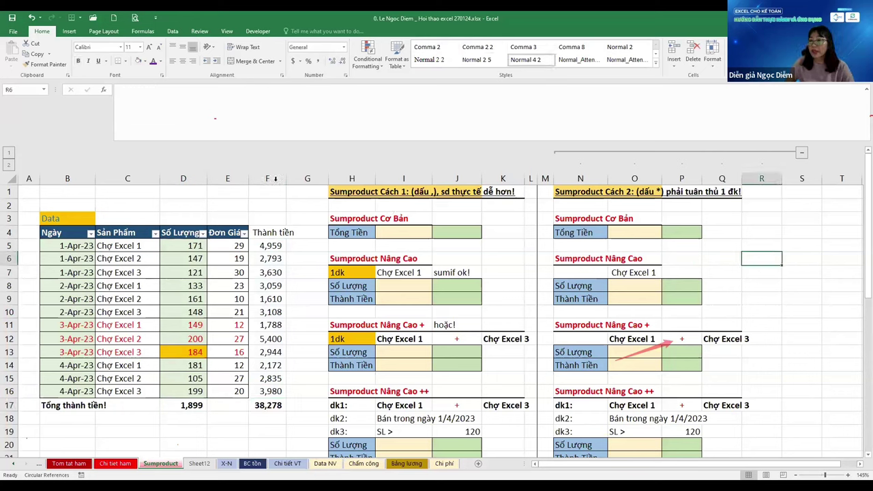
{"action": "key", "text": "Right"}
{"action": "key", "text": "Right"}
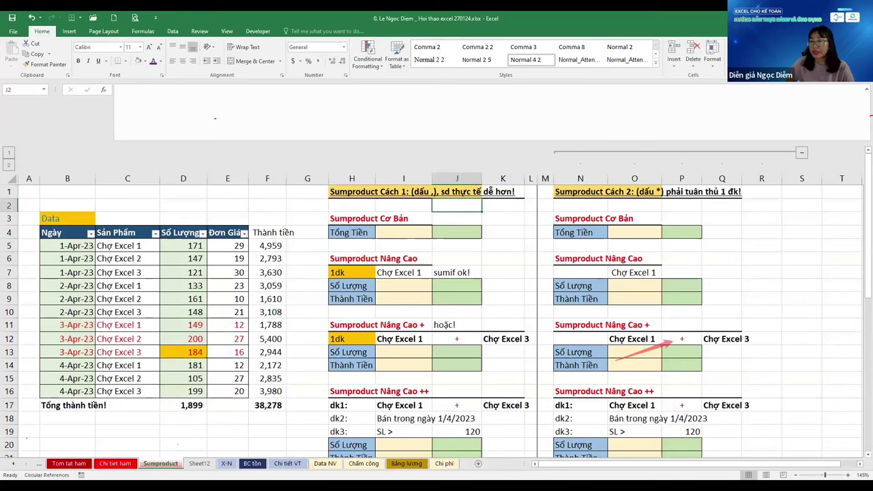
{"action": "left_click", "coordinate": [522, 244]}
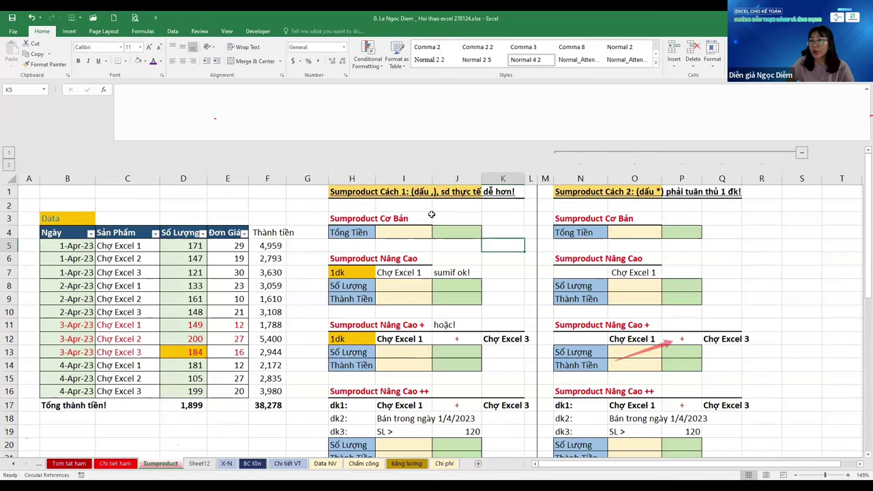
{"action": "left_click", "coordinate": [430, 216]}
{"action": "left_click", "coordinate": [802, 153]}
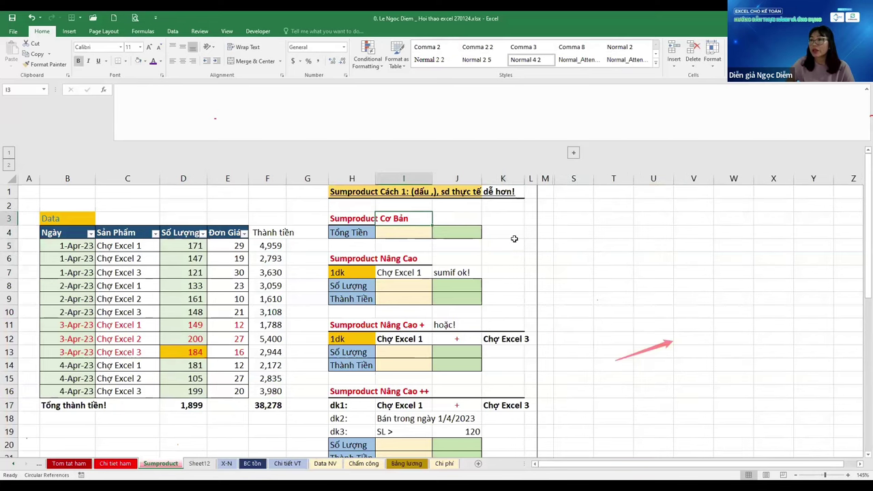
{"action": "left_click", "coordinate": [775, 295]}
Enter =SUMPRODUCT($D$5:$D$16,$E$5:$E$16) in I4 for the Tổng Tiền total
{"action": "left_click", "coordinate": [351, 233]}
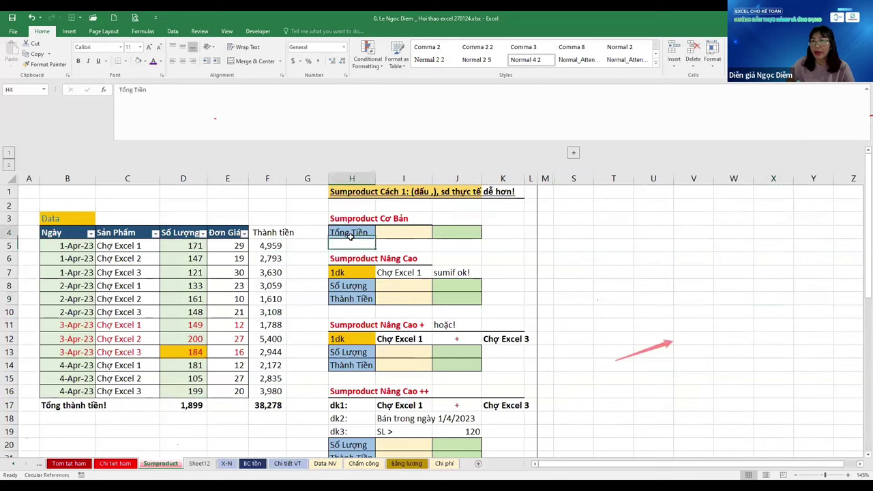
{"action": "left_click", "coordinate": [403, 233]}
{"action": "type", "text": "="}
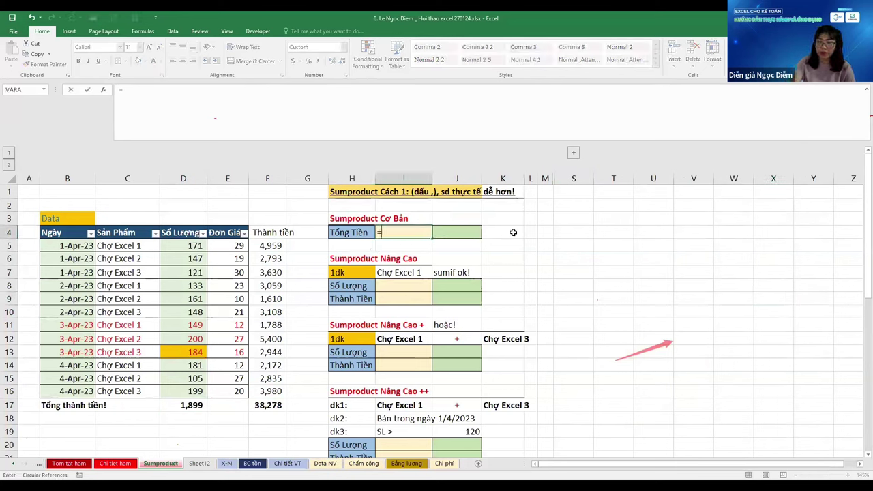
{"action": "type", "text": "SUMPRODUCT("}
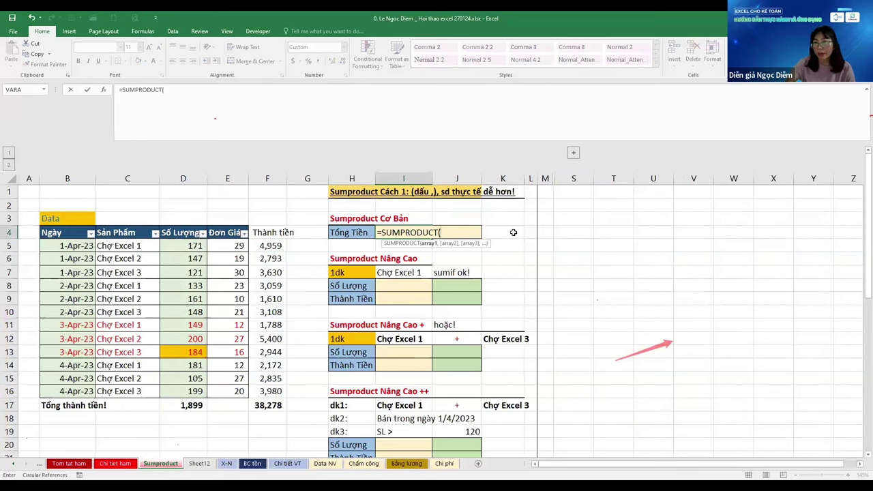
{"action": "left_click_drag", "start_coordinate": [183, 246], "coordinate": [198, 407]}
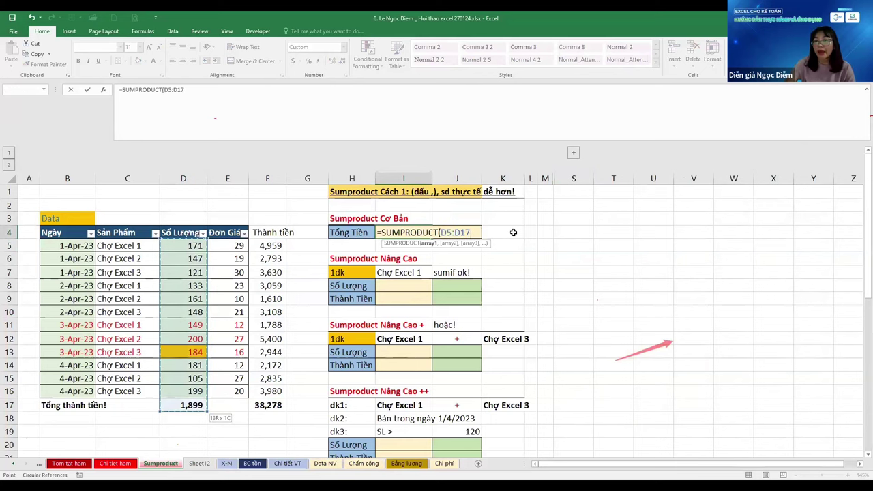
{"action": "key", "text": "shift+Up"}
{"action": "key", "text": "F4"}
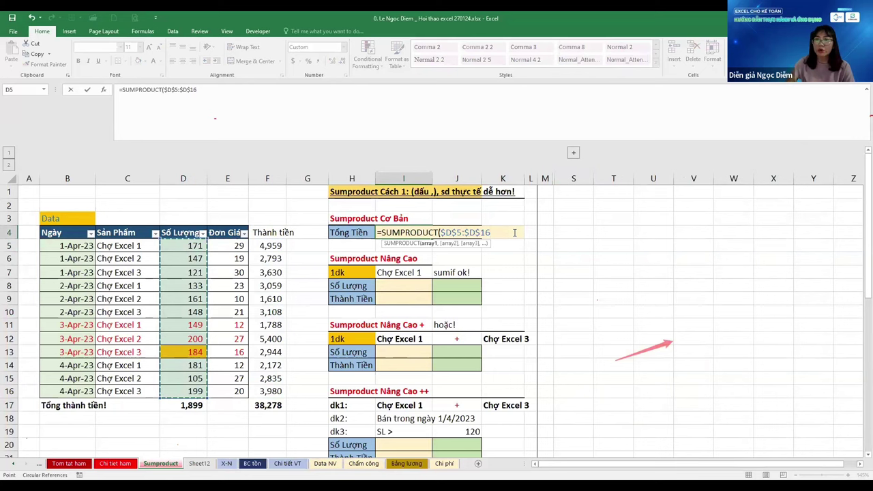
{"action": "type", "text": ","}
{"action": "key", "text": "Left"}
{"action": "key", "text": "Left"}
{"action": "key", "text": "Left"}
{"action": "key", "text": "Left"}
{"action": "key", "text": "Down"}
{"action": "key", "text": "ctrl+shift+Down"}
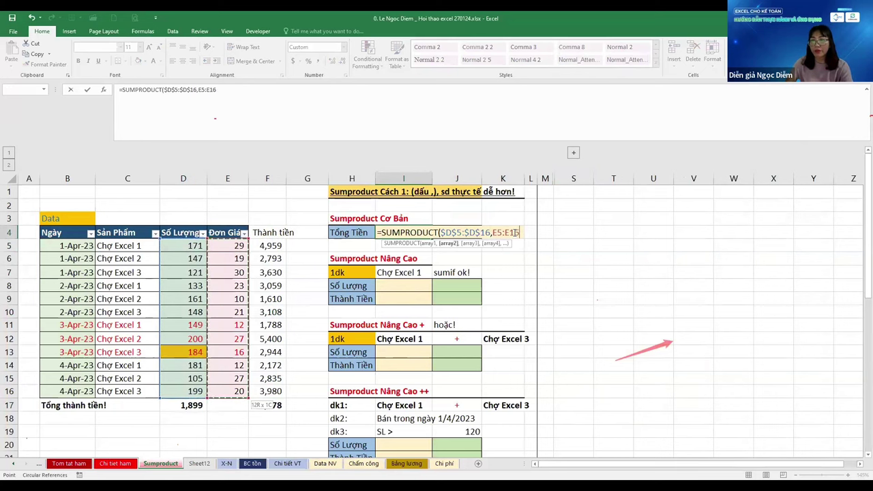
{"action": "key", "text": "F4"}
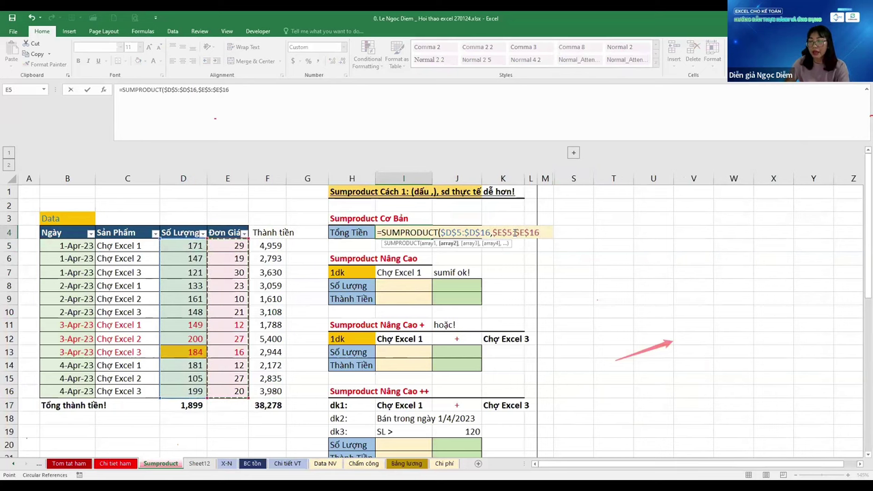
{"action": "type", "text": ")"}
{"action": "key", "text": "Tab"}
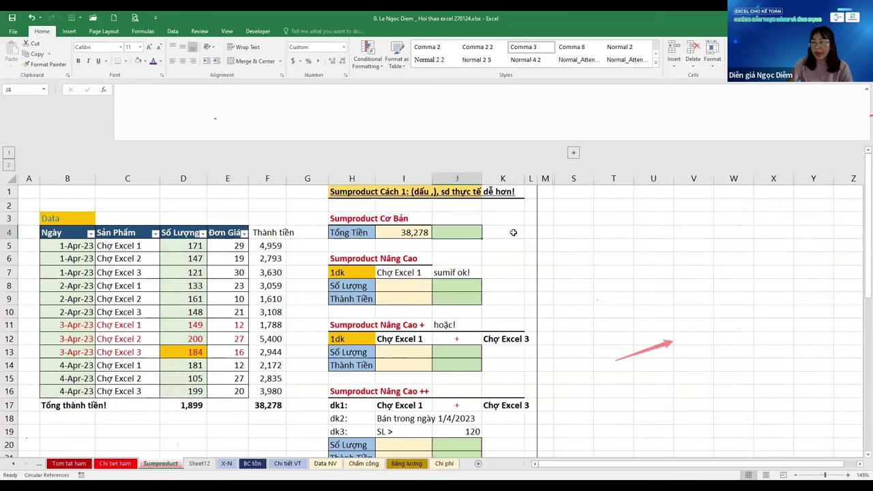
Make J4 reference the F17 total with =F17
{"action": "type", "text": "="}
{"action": "key", "text": "Left"}
{"action": "key", "text": "Left"}
{"action": "key", "text": "Left"}
{"action": "key", "text": "Left"}
{"action": "key", "text": "ctrl+Down"}
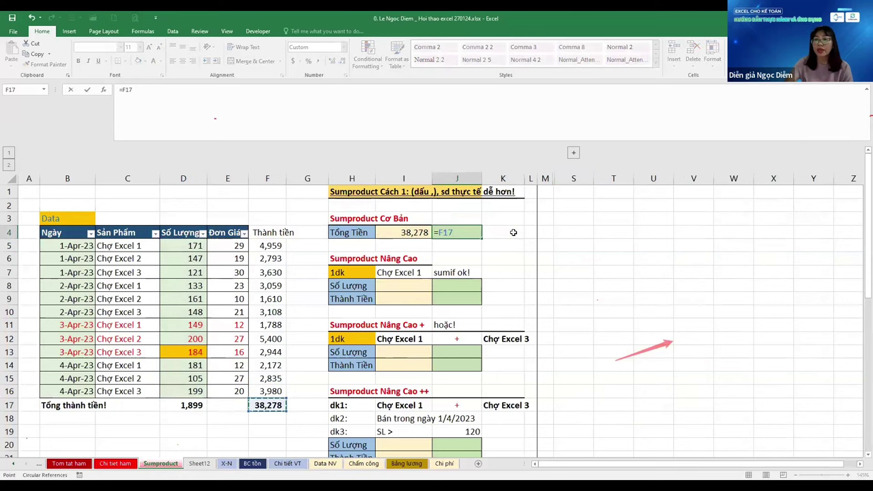
{"action": "key", "text": "ctrl+Return"}
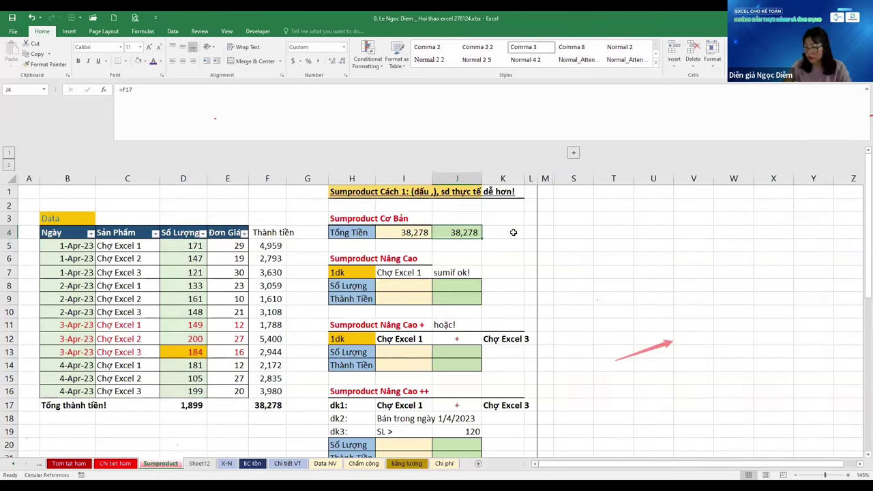
Review I4's SUMPRODUCT arguments and keep the formula unchanged
{"action": "key", "text": "Left"}
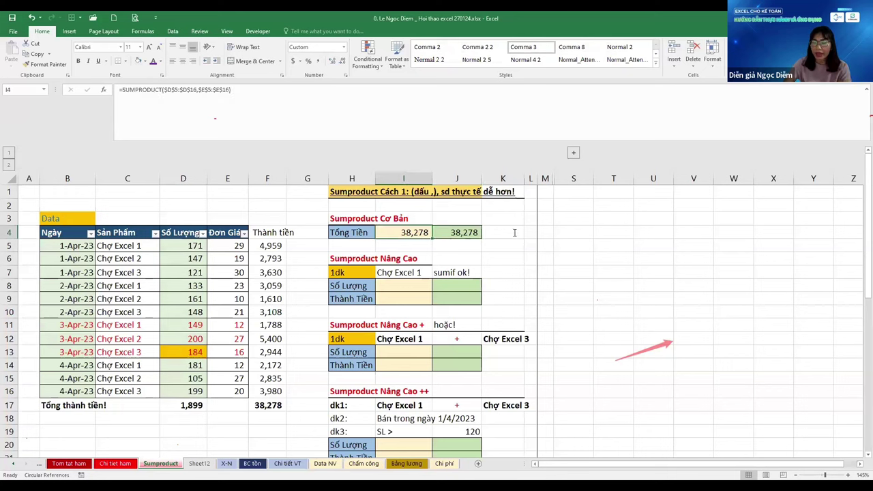
{"action": "key", "text": "F2"}
{"action": "left_click", "coordinate": [515, 232]}
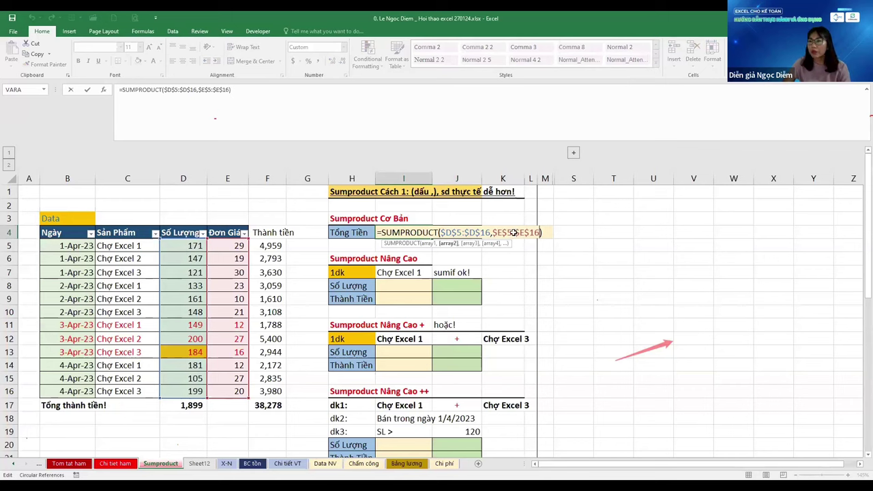
{"action": "key", "text": "Return"}
Begin a SUMIF formula in J8 for the Số Lượng condition
{"action": "key", "text": "Down"}
{"action": "key", "text": "Down"}
{"action": "key", "text": "Down"}
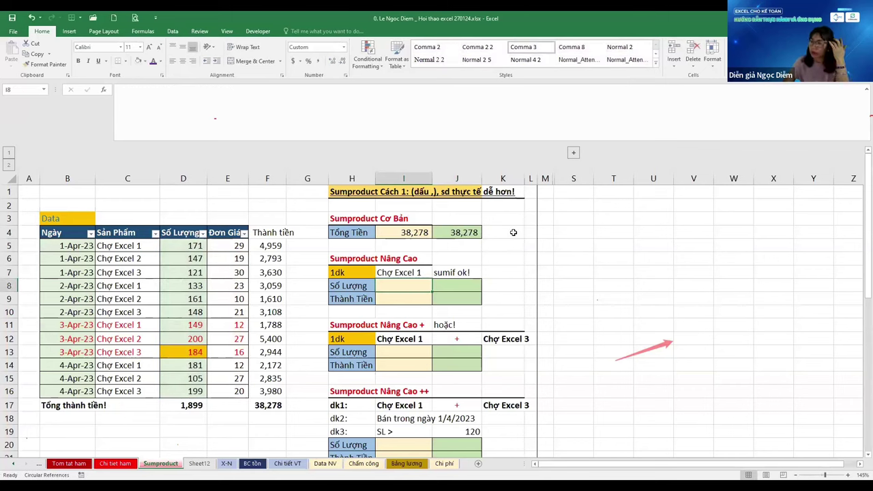
{"action": "key", "text": "Right"}
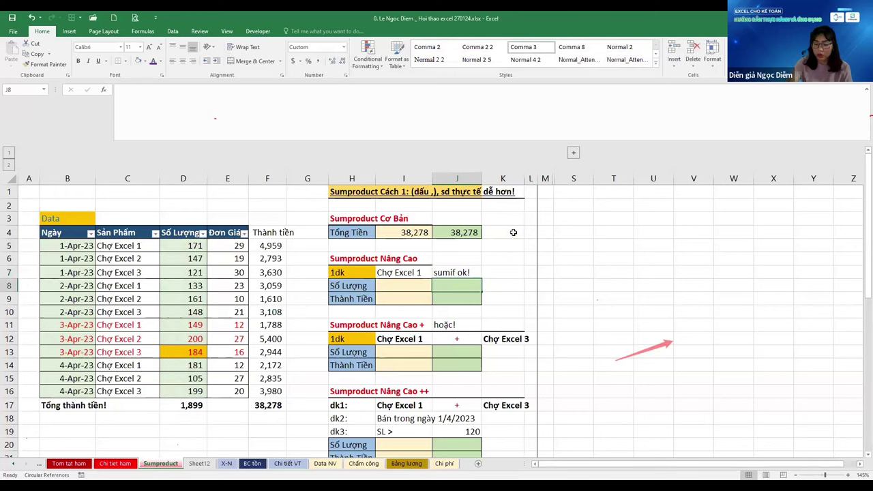
{"action": "type", "text": "="}
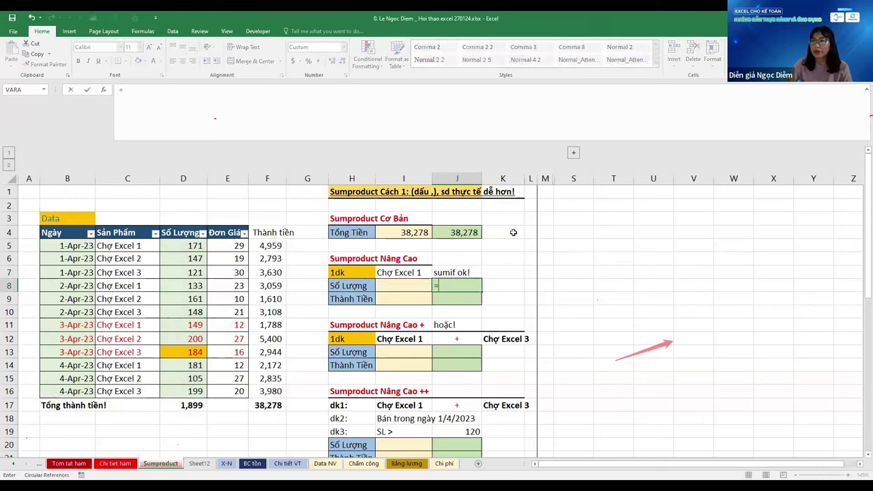
{"action": "type", "text": "SUMIF("}
Give J8's SUMIF the absolute range $C$5:$C$16 and criterion $I$7
{"action": "key", "text": "Left"}
{"action": "key", "text": "Left"}
{"action": "key", "text": "Left"}
{"action": "key", "text": "Left"}
{"action": "key", "text": "Left"}
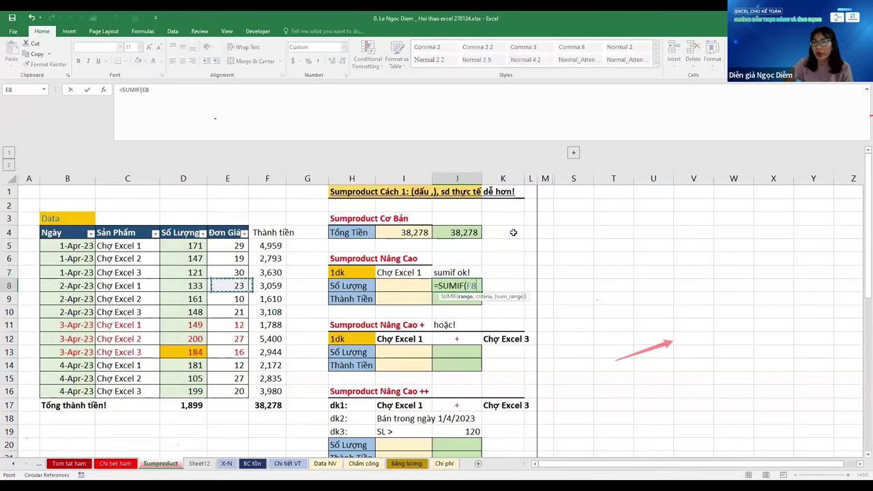
{"action": "key", "text": "Left"}
{"action": "key", "text": "ctrl+Up"}
{"action": "key", "text": "Down"}
{"action": "key", "text": "Left"}
{"action": "key", "text": "ctrl+shift+Down"}
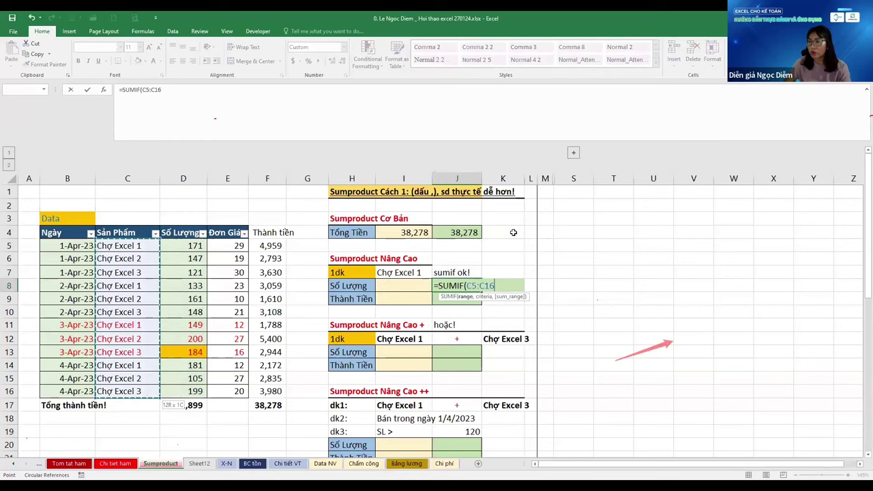
{"action": "key", "text": "F4"}
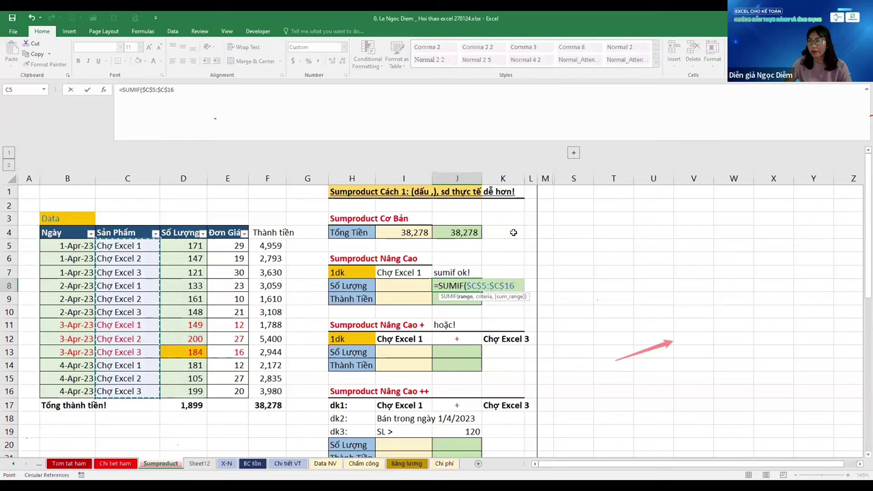
{"action": "type", "text": ","}
{"action": "key", "text": "Up"}
{"action": "key", "text": "Left"}
{"action": "key", "text": "F4"}
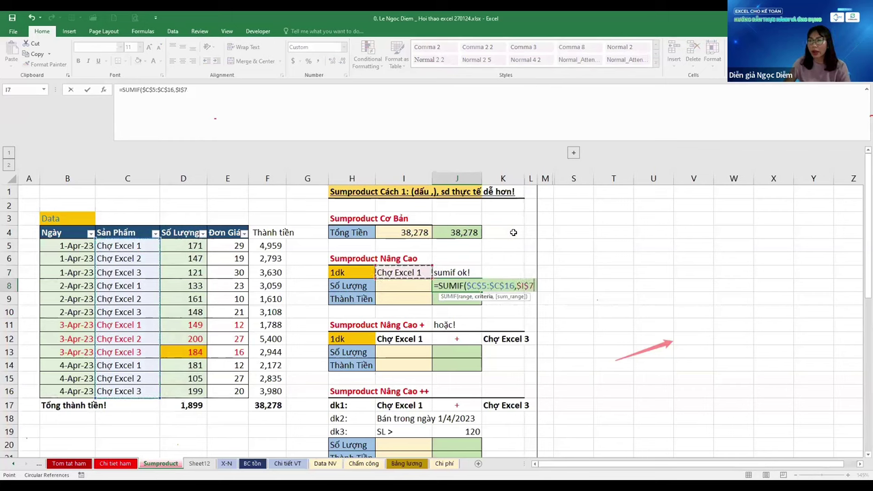
Finish the SUMIF with sum range $F$5:$F$16, returning 11,978 for Chợ Excel 1
{"action": "type", "text": ","}
{"action": "key", "text": "Left"}
{"action": "key", "text": "Left"}
{"action": "key", "text": "Left"}
{"action": "key", "text": "Left"}
{"action": "key", "text": "Left"}
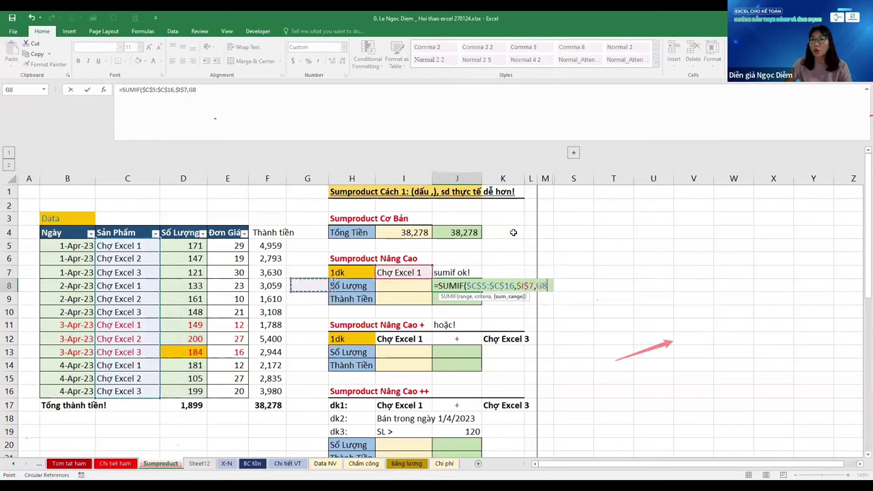
{"action": "key", "text": "Up"}
{"action": "key", "text": "Up"}
{"action": "key", "text": "Up"}
{"action": "key", "text": "Right"}
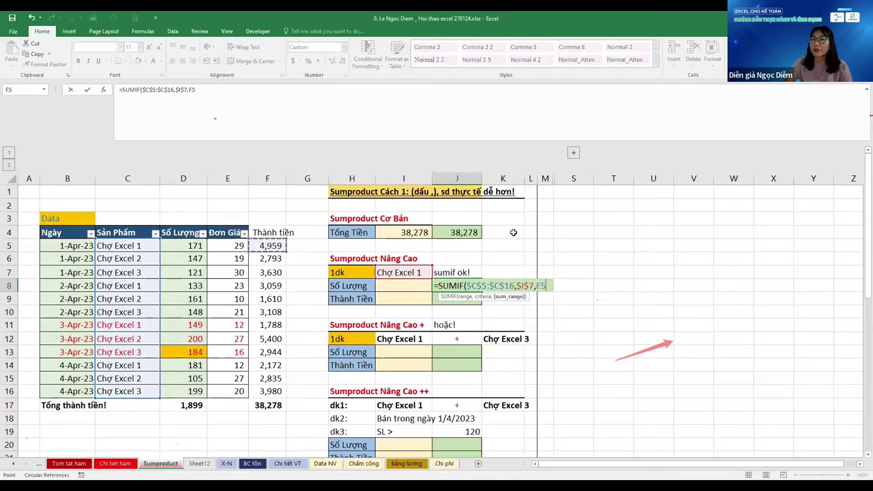
{"action": "key", "text": "ctrl+shift+Down"}
{"action": "key", "text": "shift+Up"}
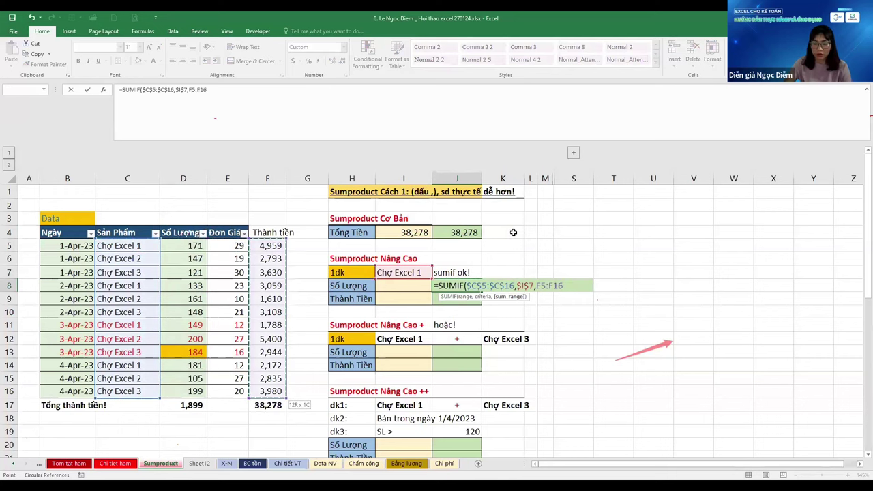
{"action": "key", "text": "F4"}
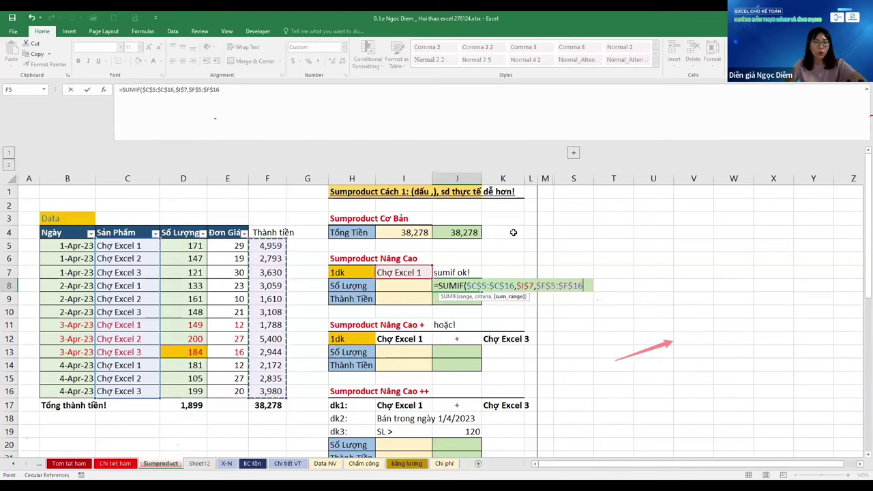
{"action": "type", "text": ")"}
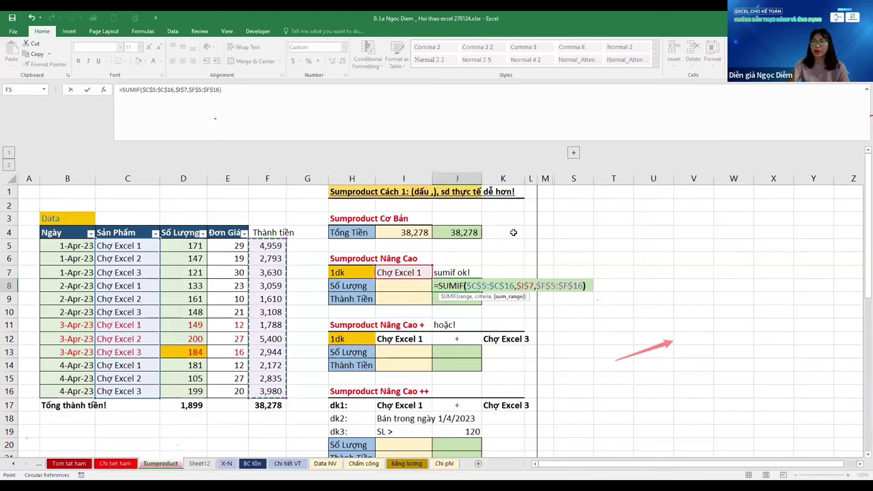
{"action": "key", "text": "Return"}
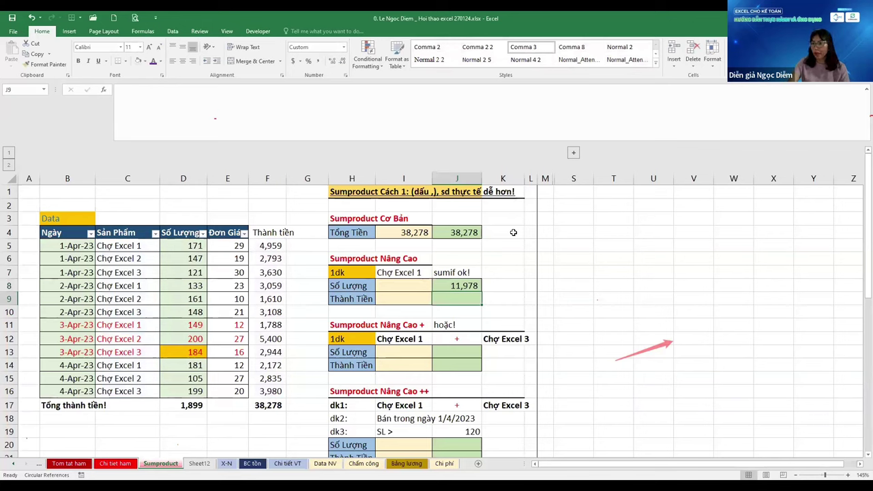
{"action": "key", "text": "Up"}
{"action": "key", "text": "Left"}
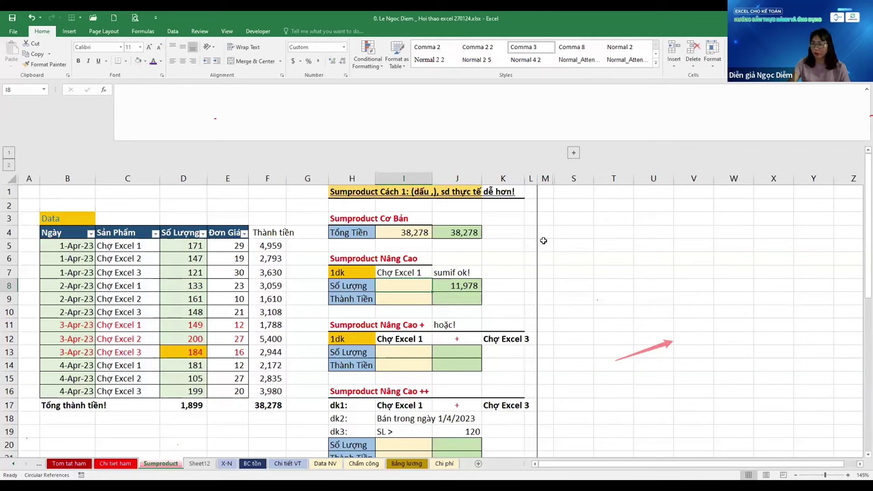
Start I8's SUMPRODUCT with the condition --($C$5:$C$16=$I$7)
{"action": "type", "text": "="}
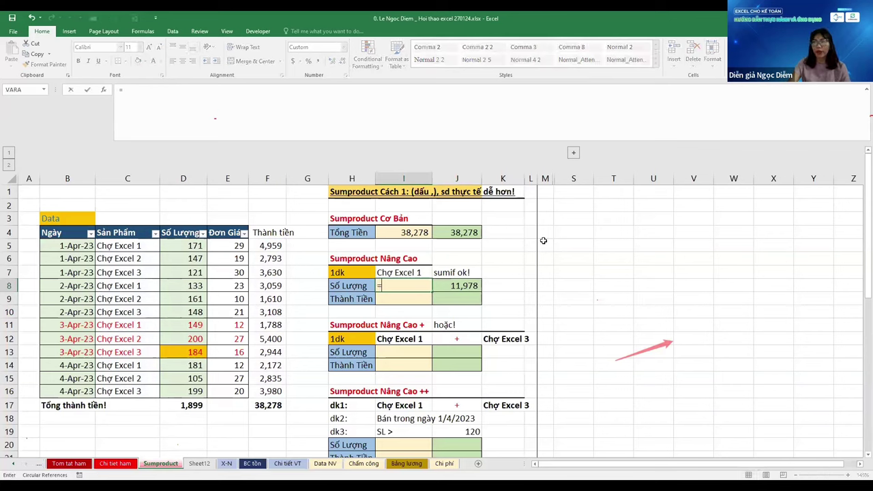
{"action": "type", "text": "SUMPRODUCT("}
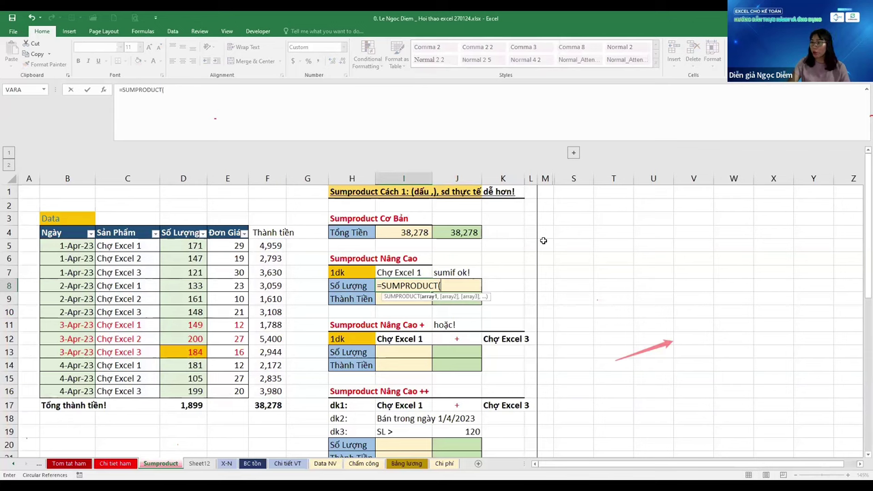
{"action": "type", "text": "--"}
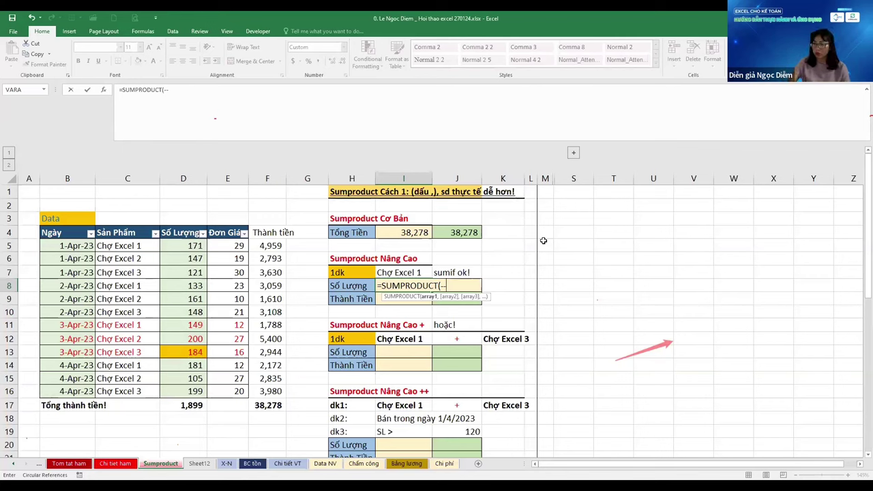
{"action": "type", "text": "("}
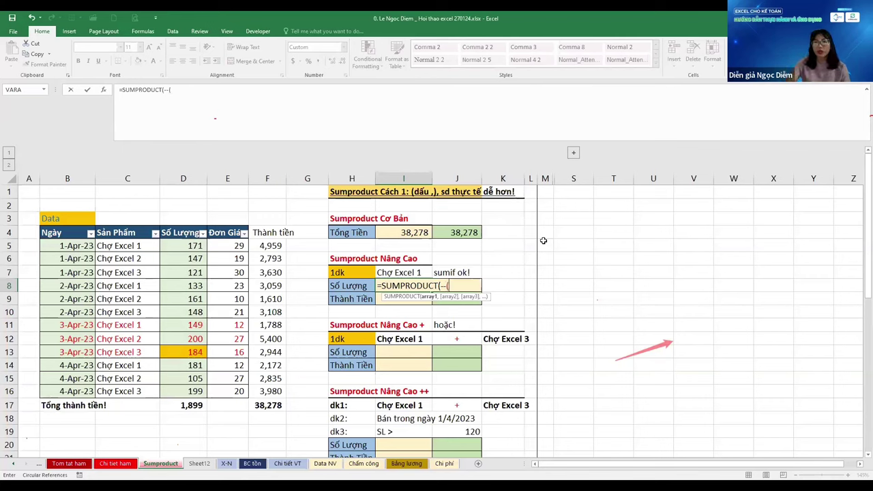
{"action": "key", "text": "Left"}
{"action": "key", "text": "Left"}
{"action": "key", "text": "Left"}
{"action": "key", "text": "Left"}
{"action": "key", "text": "Left"}
{"action": "key", "text": "Left"}
{"action": "key", "text": "Up"}
{"action": "key", "text": "Up"}
{"action": "key", "text": "Up"}
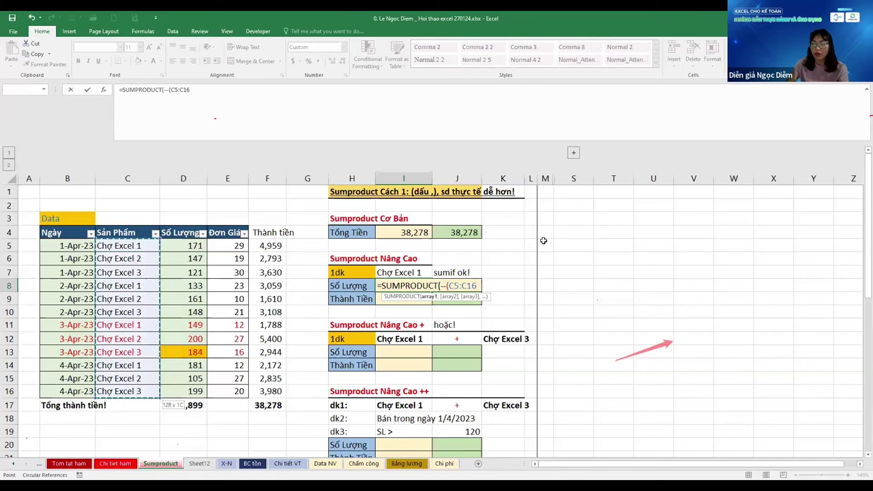
{"action": "key", "text": "F4"}
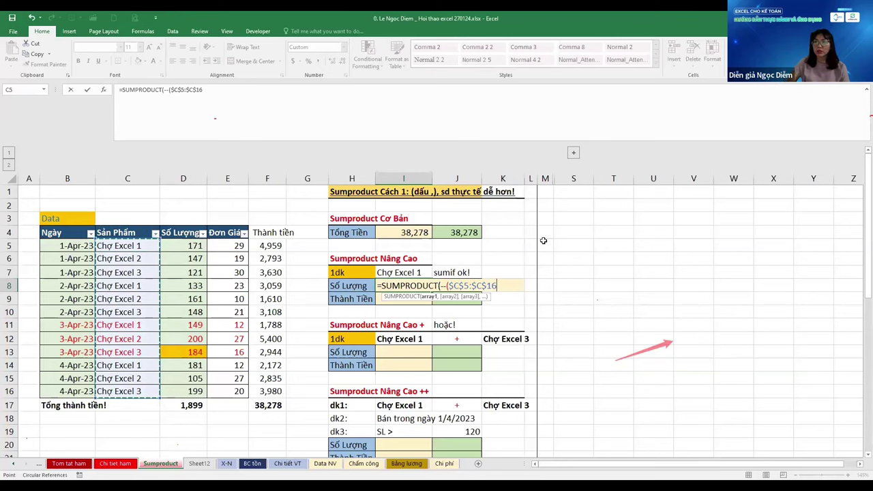
{"action": "type", "text": "="}
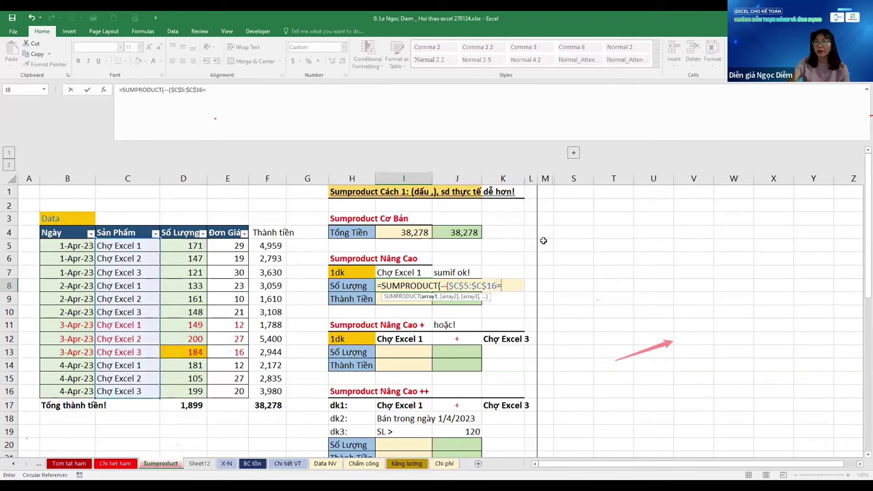
{"action": "key", "text": "Up"}
{"action": "key", "text": "F4"}
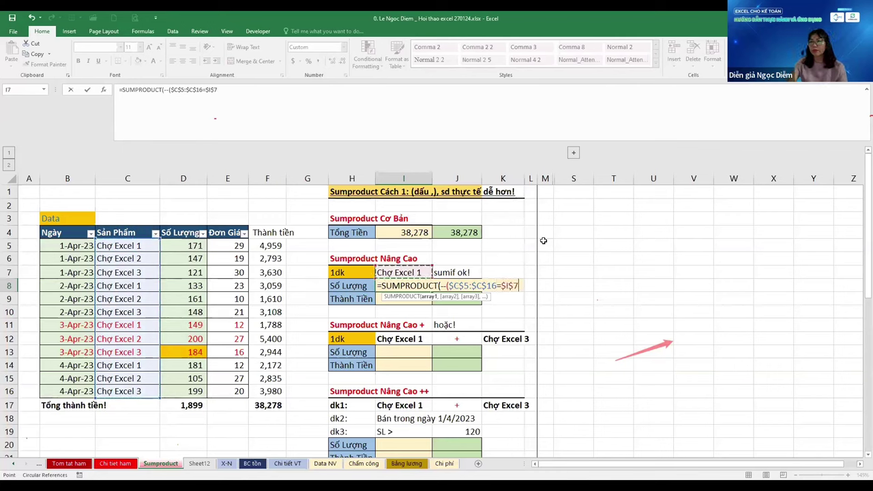
{"action": "type", "text": ")"}
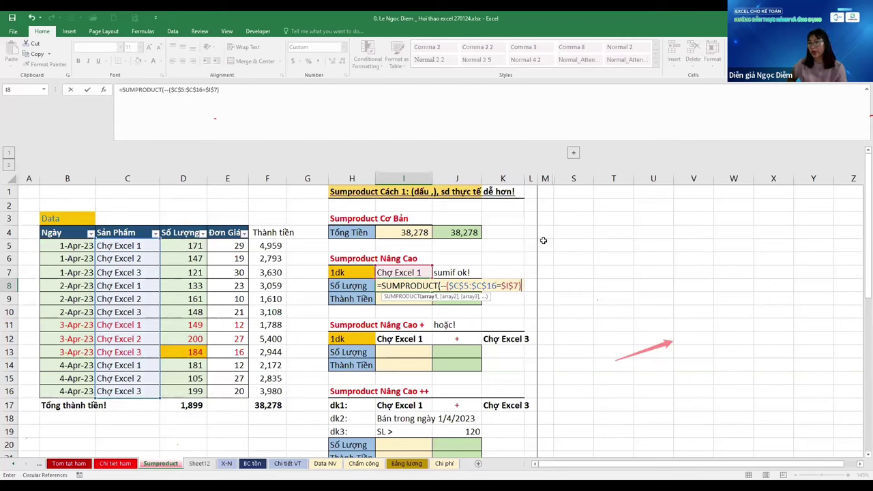
Add $D$5:$D$16 as the second array and confirm, giving 634
{"action": "type", "text": ","}
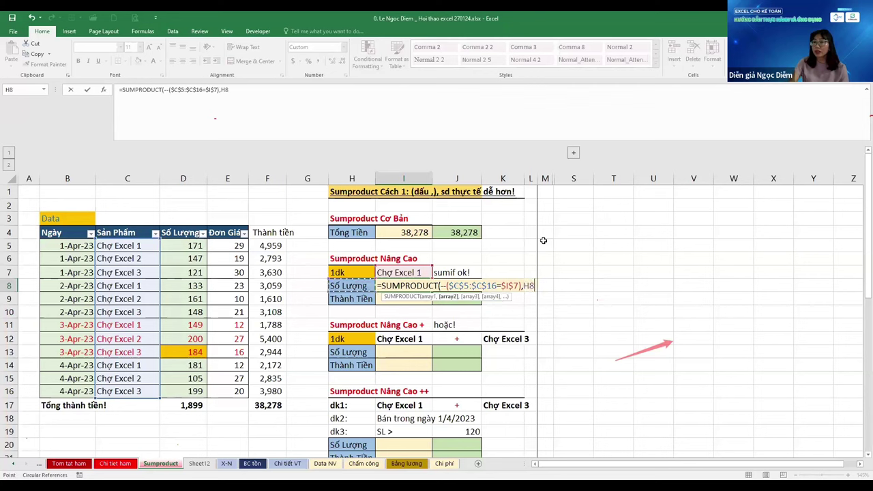
{"action": "left_click_drag", "start_coordinate": [182, 245], "coordinate": [182, 391]}
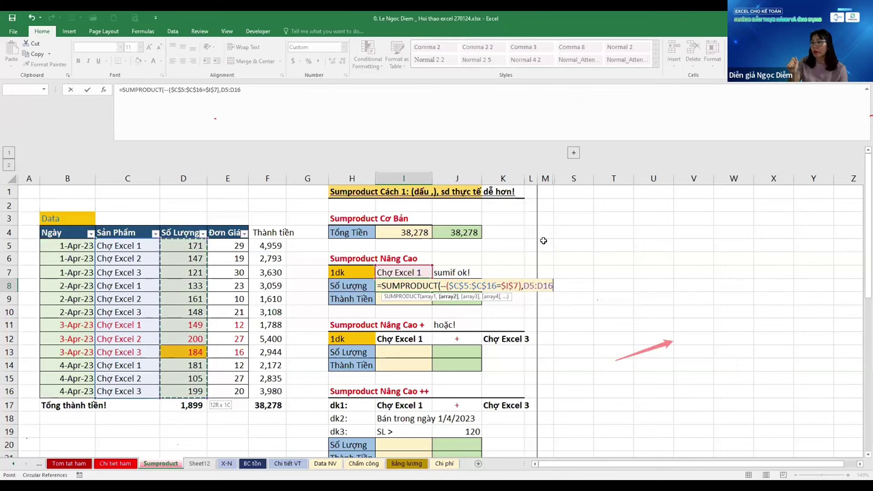
{"action": "key", "text": "F4"}
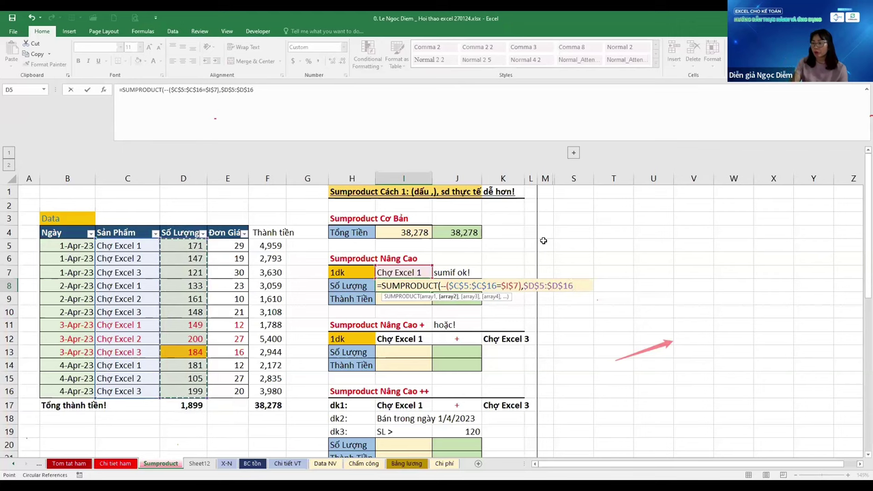
{"action": "type", "text": ")"}
{"action": "key", "text": "ctrl+Return"}
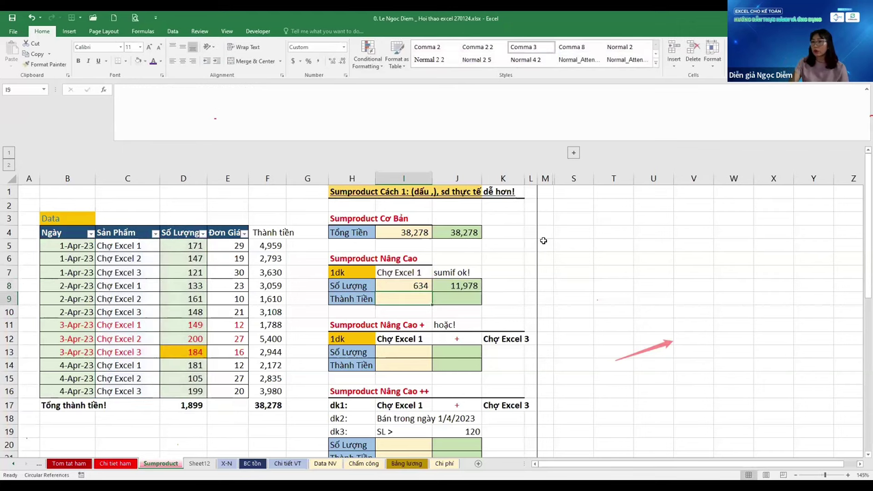
Change J8's SUMIF sum range from column F to $D$5:$D$16, returning 634
{"action": "key", "text": "Right"}
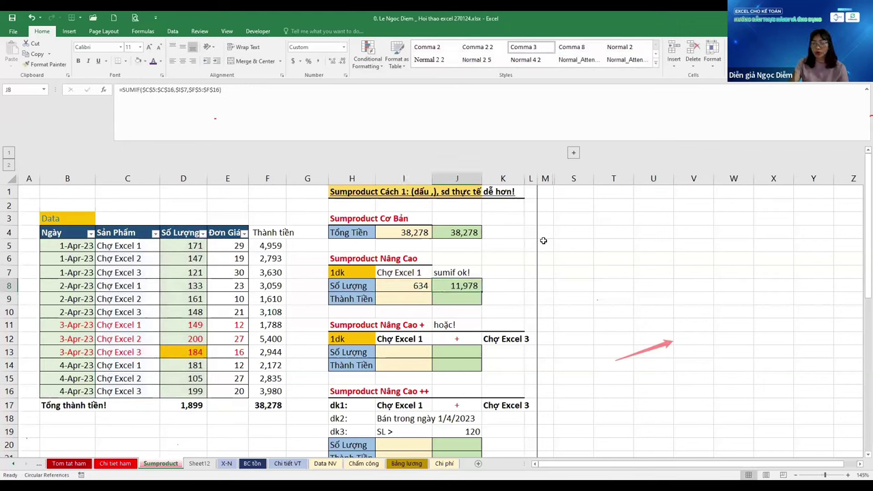
{"action": "key", "text": "F2"}
{"action": "key", "text": "Left"}
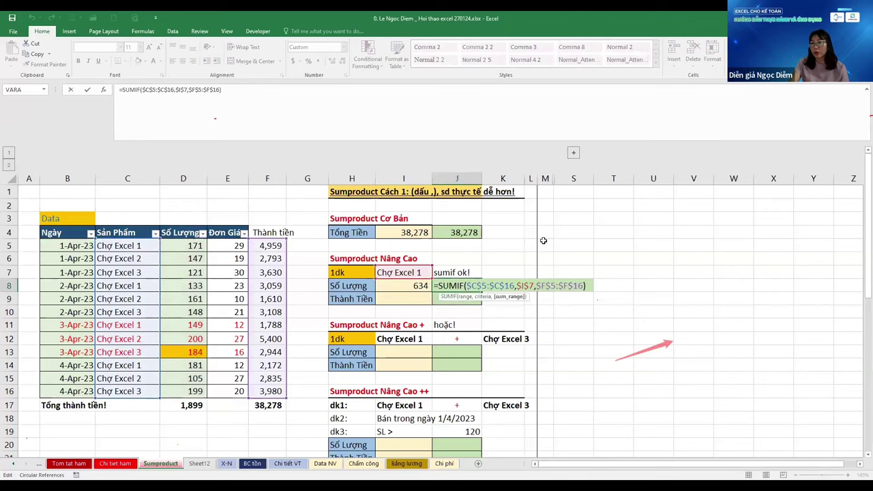
{"action": "key", "text": "BackSpace"}
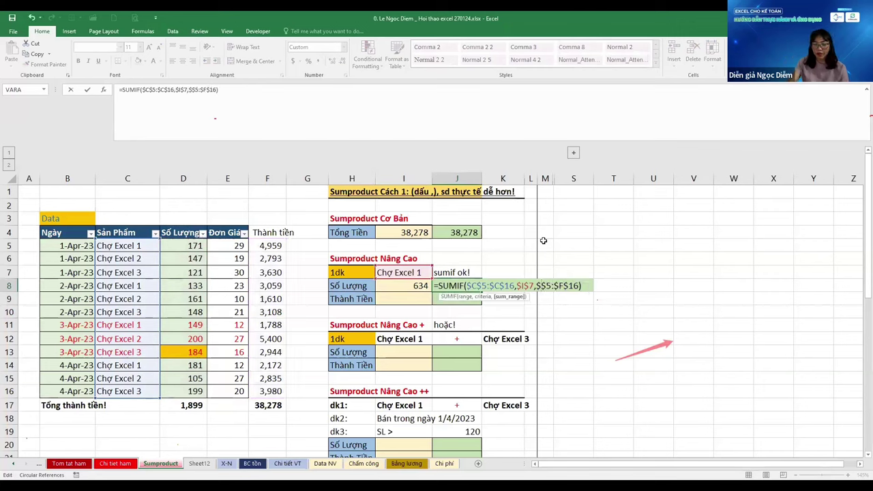
{"action": "type", "text": "d"}
{"action": "key", "text": "Right"}
{"action": "key", "text": "Right"}
{"action": "key", "text": "Right"}
{"action": "key", "text": "Right"}
{"action": "key", "text": "Right"}
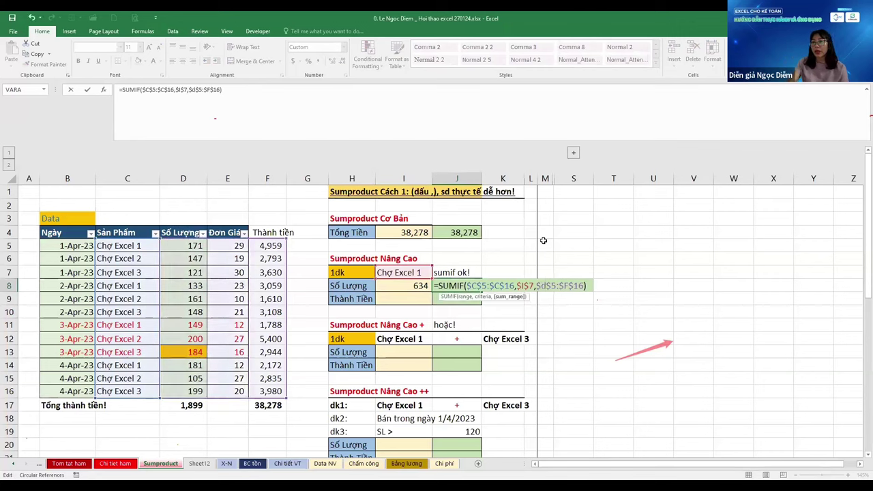
{"action": "key", "text": "BackSpace"}
{"action": "type", "text": "d"}
{"action": "key", "text": "Return"}
Filter Sản Phẩm to Chợ Excel 1 to verify the 634 total, then undo the filter
{"action": "key", "text": "Up"}
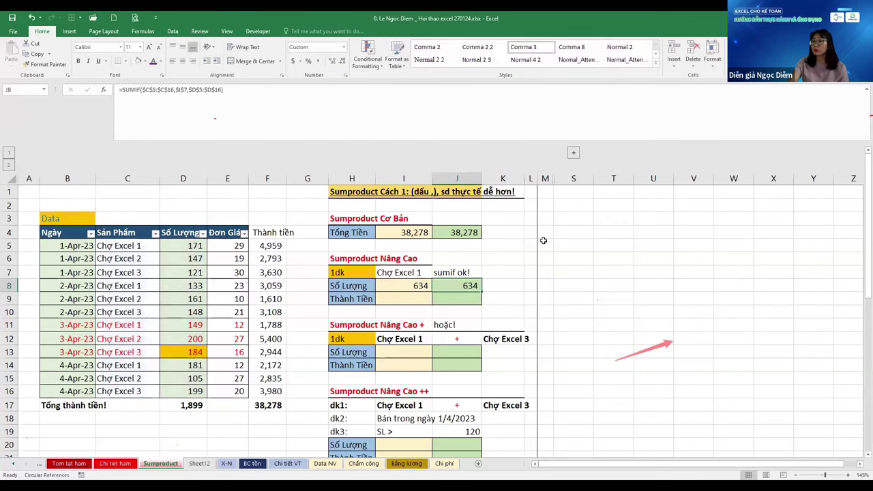
{"action": "key", "text": "Left"}
{"action": "key", "text": "Left"}
{"action": "key", "text": "Left"}
{"action": "key", "text": "Left"}
{"action": "key", "text": "Left"}
{"action": "key", "text": "Left"}
{"action": "key", "text": "Up"}
{"action": "key", "text": "Up"}
{"action": "key", "text": "Up"}
{"action": "key", "text": "Up"}
{"action": "key", "text": "Left"}
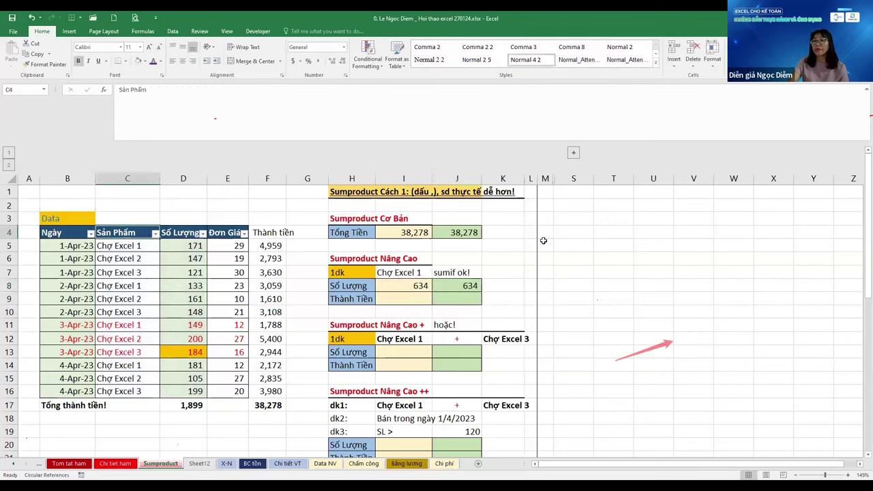
{"action": "key", "text": "alt+Down"}
{"action": "key", "text": "Down"}
{"action": "key", "text": "Down"}
{"action": "key", "text": "Down"}
{"action": "key", "text": "Down"}
{"action": "key", "text": "Down"}
{"action": "key", "text": "space"}
{"action": "key", "text": "Down"}
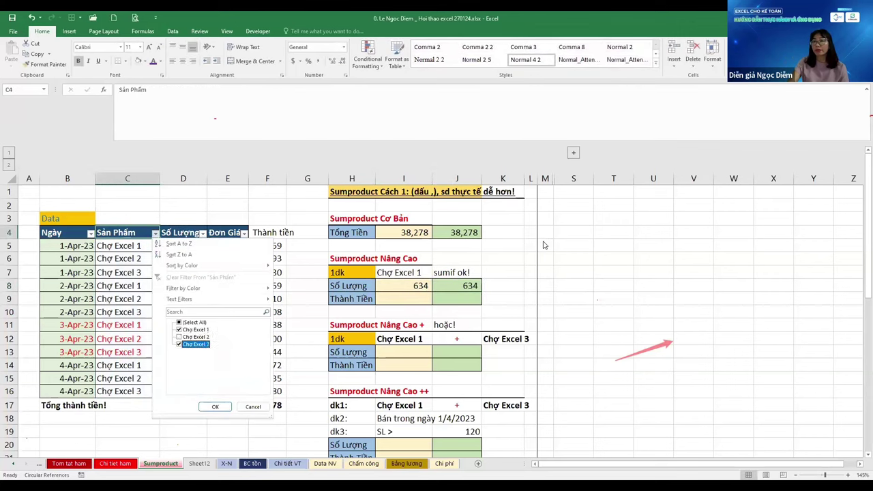
{"action": "key", "text": "space"}
{"action": "key", "text": "Return"}
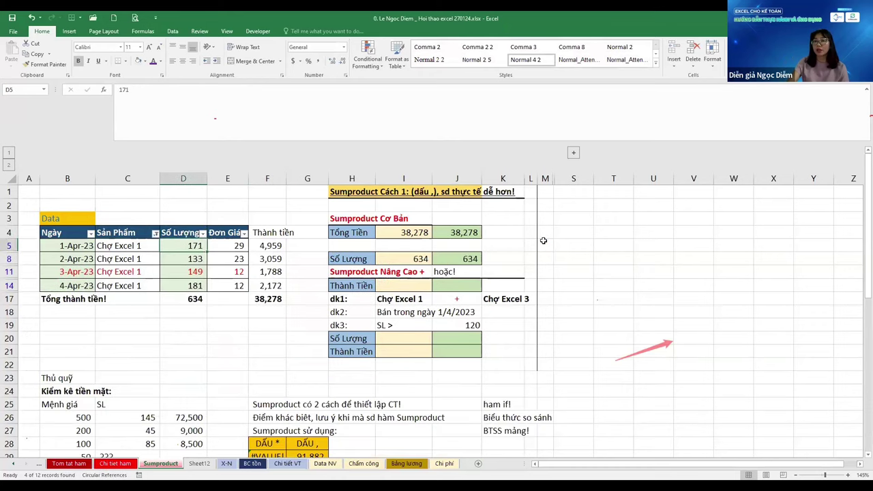
{"action": "key", "text": "Right"}
{"action": "key", "text": "Left"}
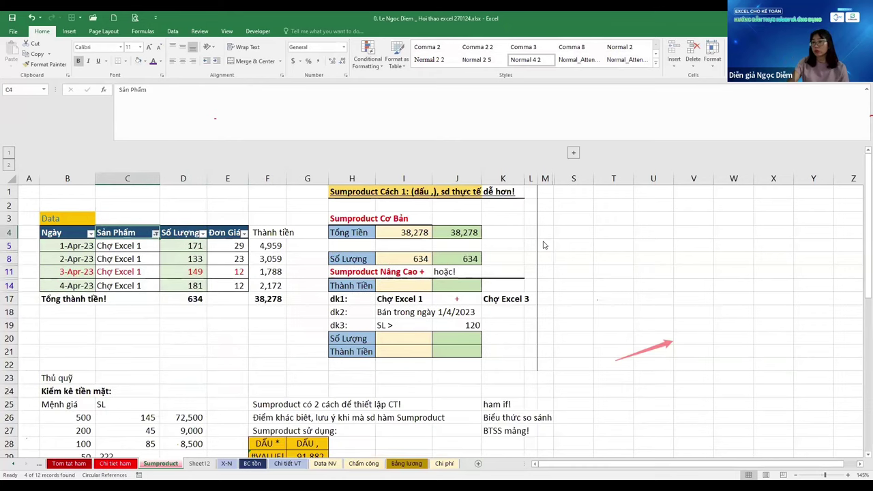
{"action": "key", "text": "ctrl+z"}
Copy the SUMIF from above into J9 for the Thành Tiền row
{"action": "key", "text": "Right"}
{"action": "key", "text": "Right"}
{"action": "key", "text": "Down"}
{"action": "key", "text": "Down"}
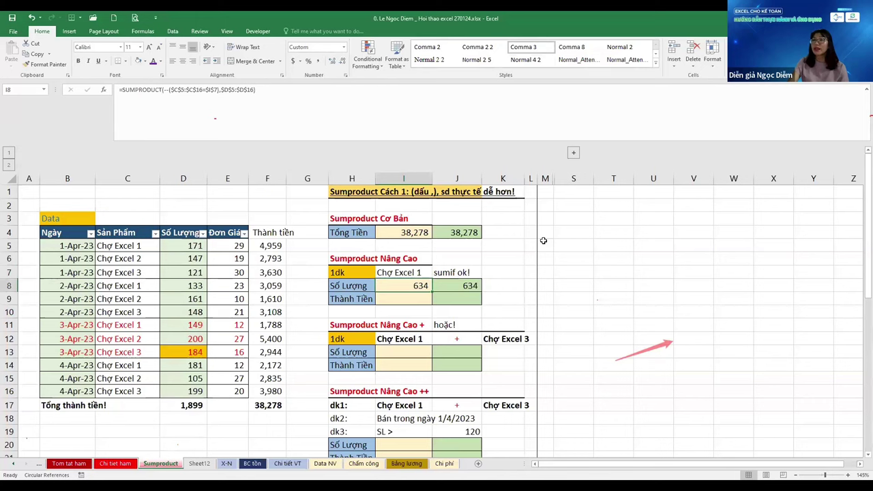
{"action": "key", "text": "Right"}
{"action": "key", "text": "Down"}
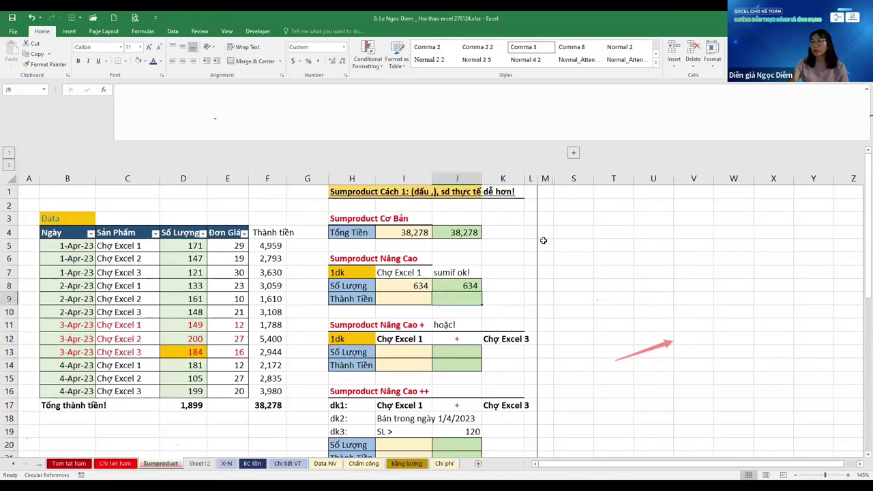
{"action": "key", "text": "ctrl+apostrophe"}
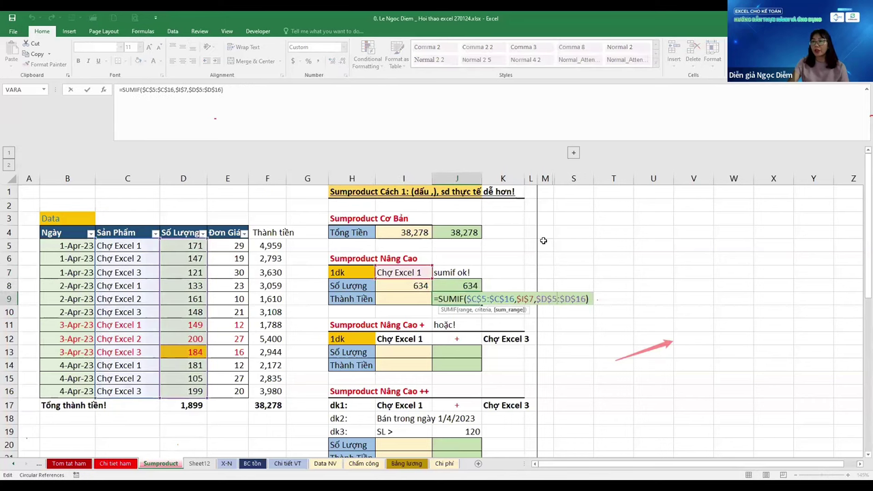
In J9, reuse the SUMIF with sum range $F$5:$F$16 to total Thành Tiền as 11,978
{"action": "key", "text": "Escape"}
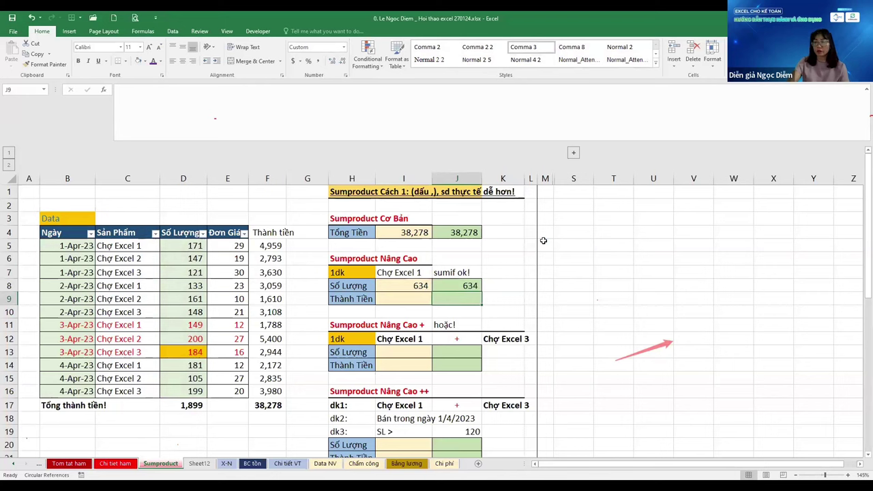
{"action": "key", "text": "ctrl+apostrophe"}
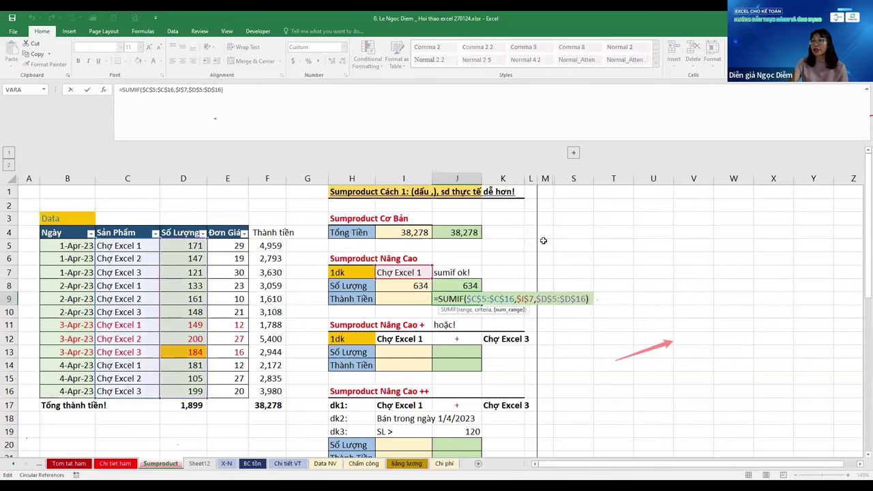
{"action": "key", "text": "Delete"}
{"action": "type", "text": "F"}
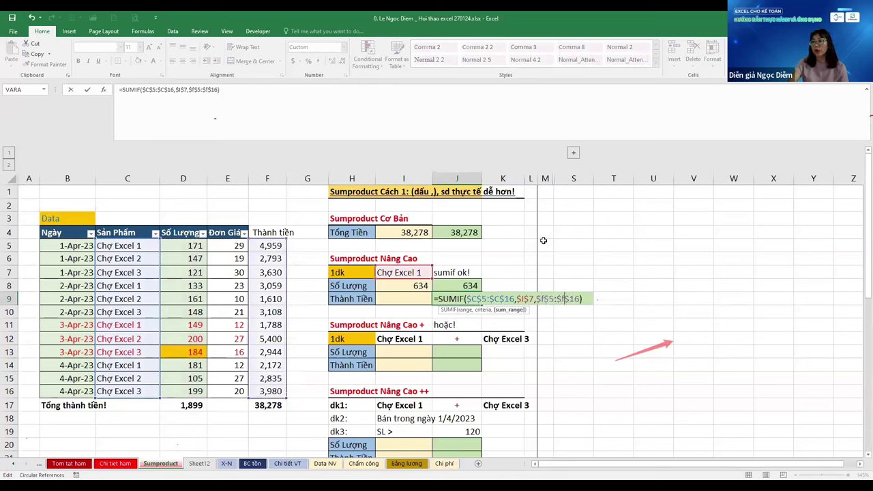
{"action": "key", "text": "Right"}
{"action": "key", "text": "Right"}
{"action": "key", "text": "Right"}
{"action": "key", "text": "Right"}
{"action": "key", "text": "Delete"}
{"action": "type", "text": "F"}
{"action": "key", "text": "shift+Return"}
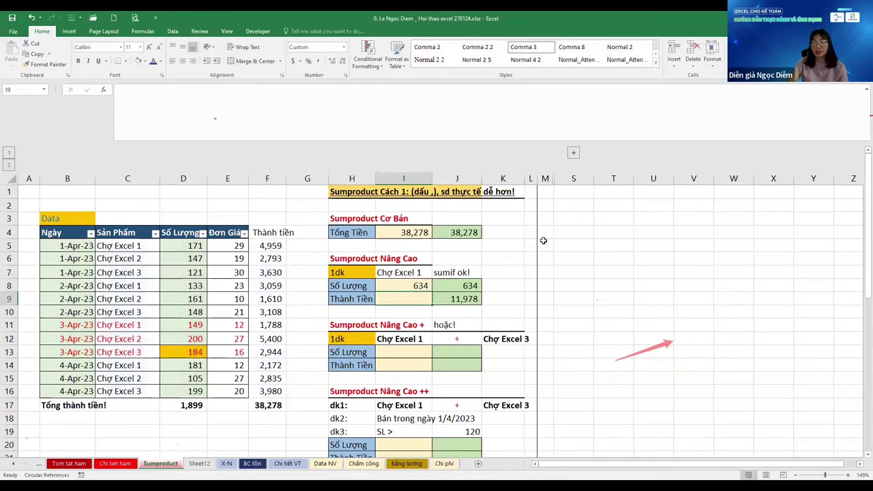
In I9, extend the pasted SUMPRODUCT with the absolute $E$5:$E$16 prices to return 11,978
{"action": "key", "text": "F2"}
{"action": "type", "text": "=SUMPRODUCT(--($C$5:$C$16=$I$7),$D$5:$D$16)"}
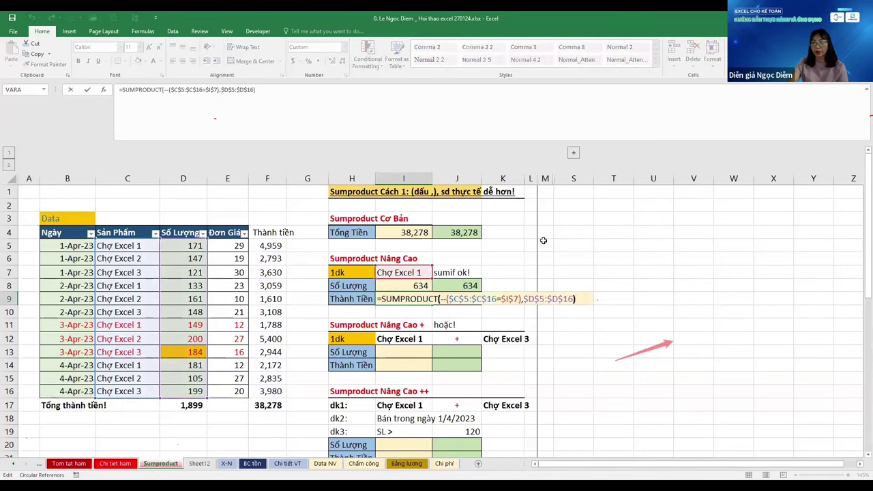
{"action": "key", "text": "Left"}
{"action": "type", "text": ","}
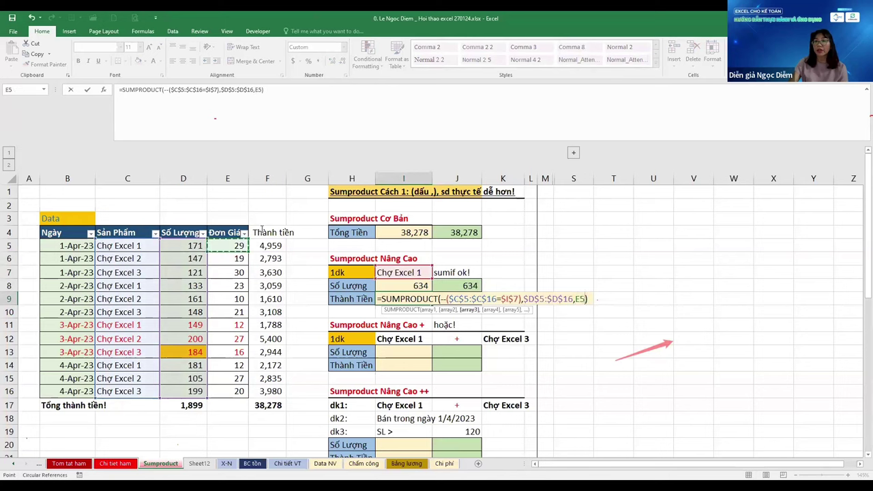
{"action": "left_click_drag", "start_coordinate": [239, 245], "coordinate": [239, 391]}
{"action": "key", "text": "F4"}
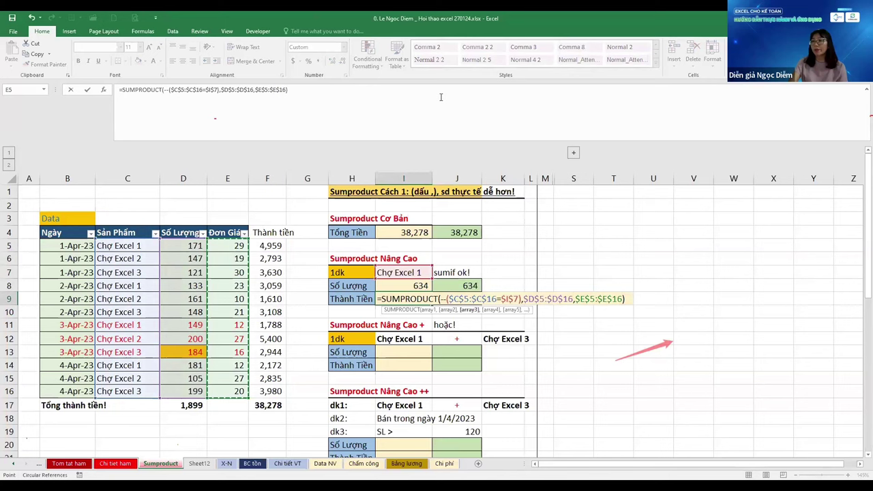
{"action": "key", "text": "Return"}
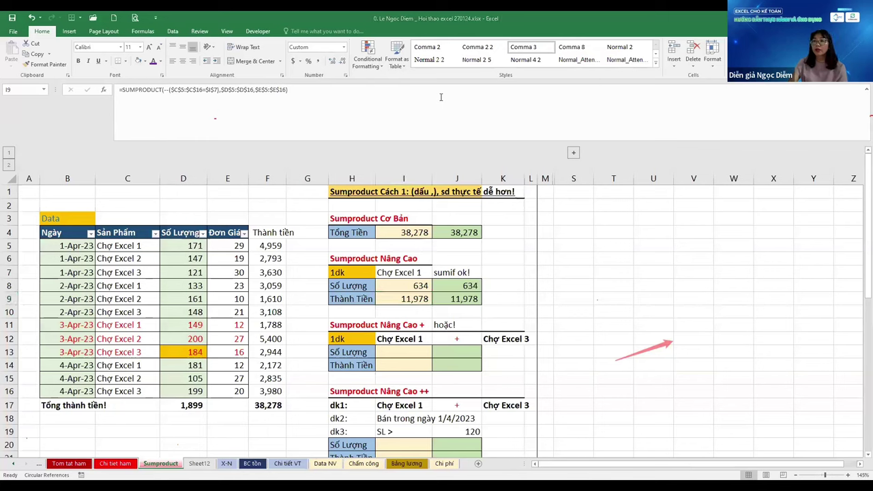
Edit I9's SUMPRODUCT, which now gives #VALUE!, and inspect its arguments
{"action": "key", "text": "F2"}
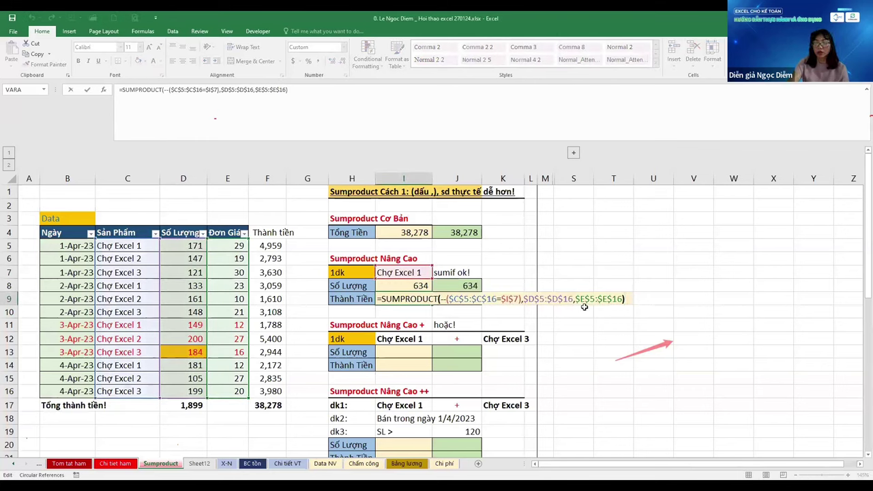
{"action": "key", "text": "ctrl+Return"}
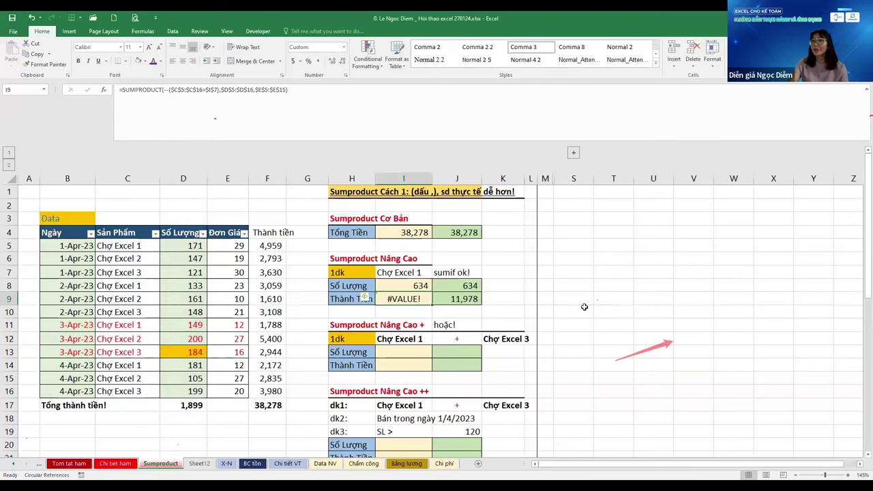
{"action": "key", "text": "F2"}
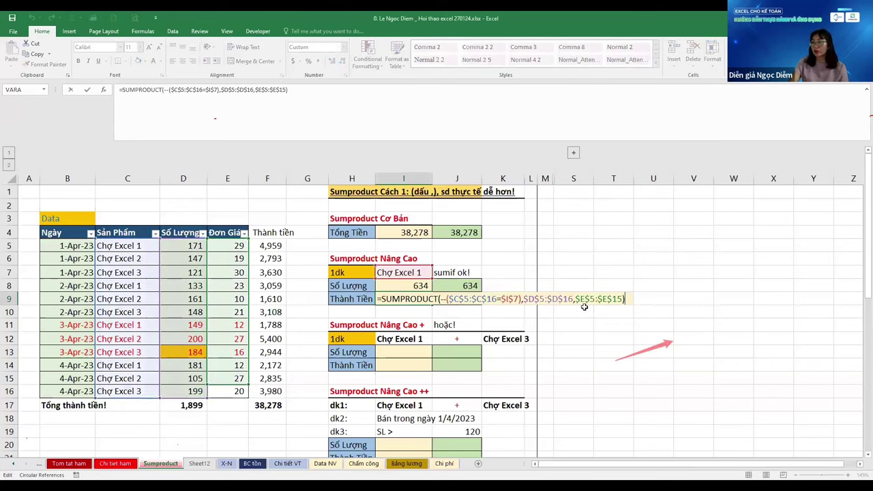
{"action": "key", "text": "Escape"}
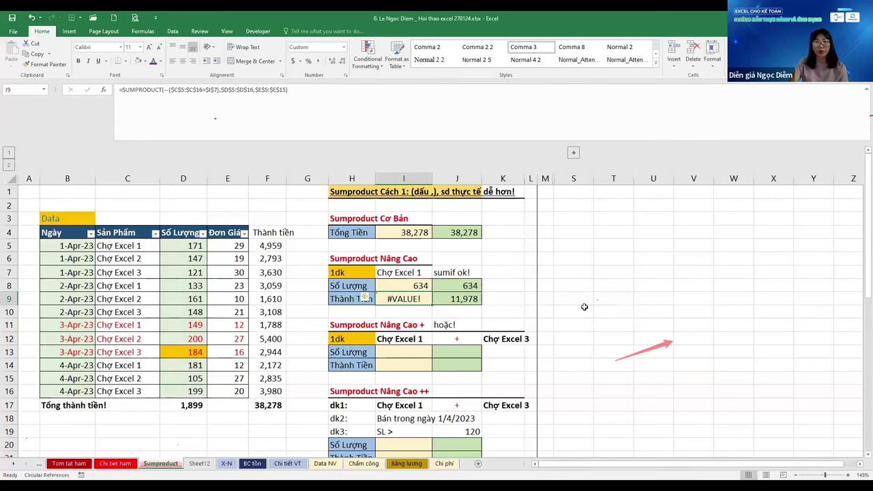
{"action": "key", "text": "F2"}
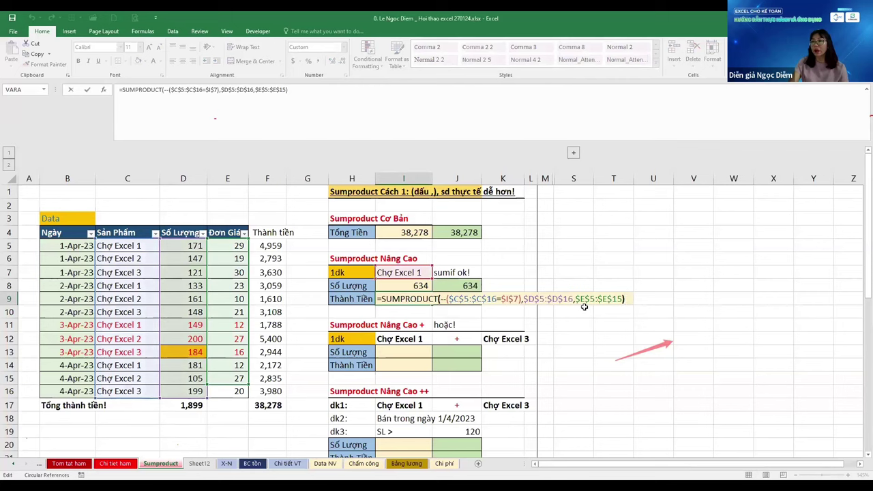
{"action": "key", "text": "Left"}
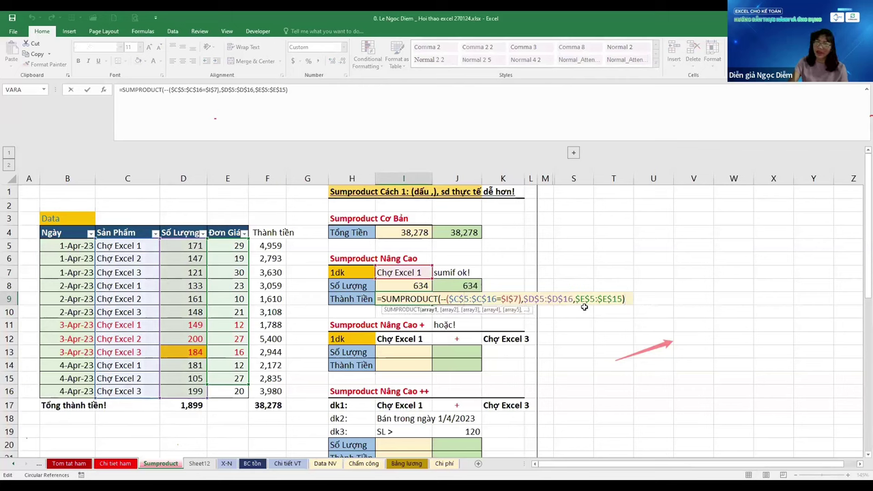
{"action": "key", "text": "Return"}
Select the table headers and data rows in B4:E16 to check the data block's extent
{"action": "key", "text": "ctrl+Left"}
{"action": "key", "text": "ctrl+Left"}
{"action": "key", "text": "ctrl+Up"}
{"action": "key", "text": "Right"}
{"action": "key", "text": "Down"}
{"action": "key", "text": "Left"}
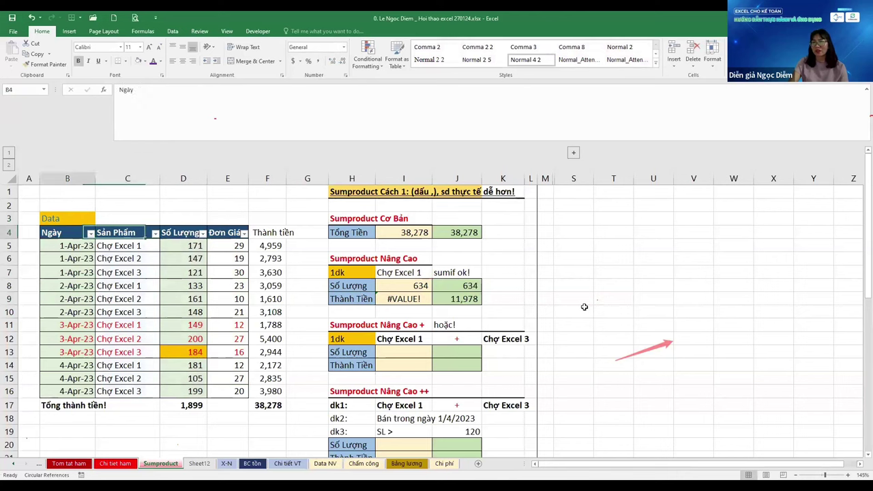
{"action": "key", "text": "ctrl+Right"}
{"action": "key", "text": "ctrl+Right"}
{"action": "key", "text": "Right"}
{"action": "key", "text": "Right"}
{"action": "key", "text": "Right"}
{"action": "key", "text": "Right"}
{"action": "key", "text": "Right"}
{"action": "key", "text": "Right"}
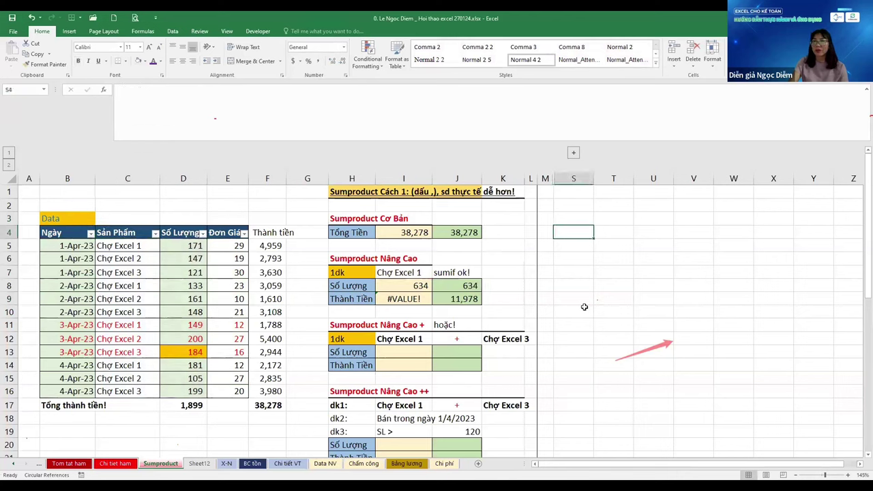
{"action": "key", "text": "ctrl+Left"}
{"action": "key", "text": "ctrl+Left"}
{"action": "key", "text": "ctrl+Left"}
{"action": "key", "text": "ctrl+Left"}
{"action": "key", "text": "ctrl+shift+Right"}
{"action": "key", "text": "shift+Left"}
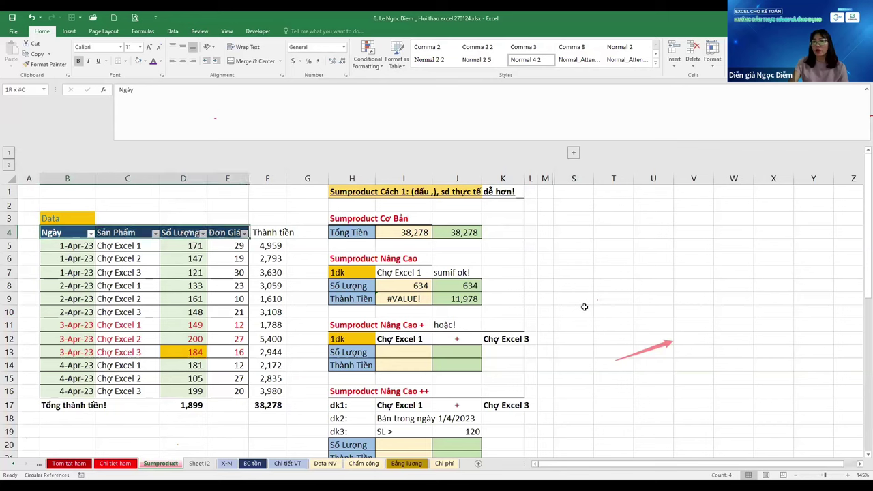
{"action": "key", "text": "ctrl+shift+Down"}
{"action": "key", "text": "shift+Up"}
{"action": "key", "text": "Down"}
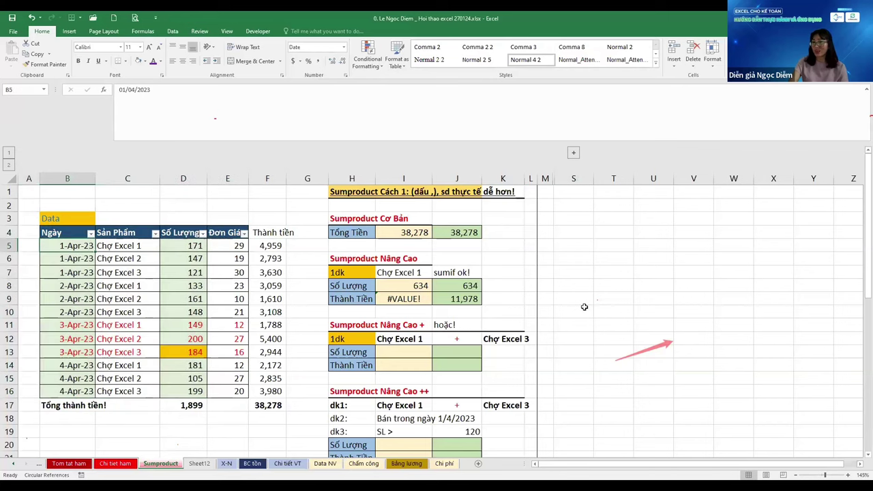
{"action": "key", "text": "ctrl+shift+Right"}
{"action": "key", "text": "shift+Left"}
{"action": "key", "text": "shift+Left"}
{"action": "key", "text": "shift+Right"}
{"action": "key", "text": "ctrl+shift+Down"}
{"action": "key", "text": "Up"}
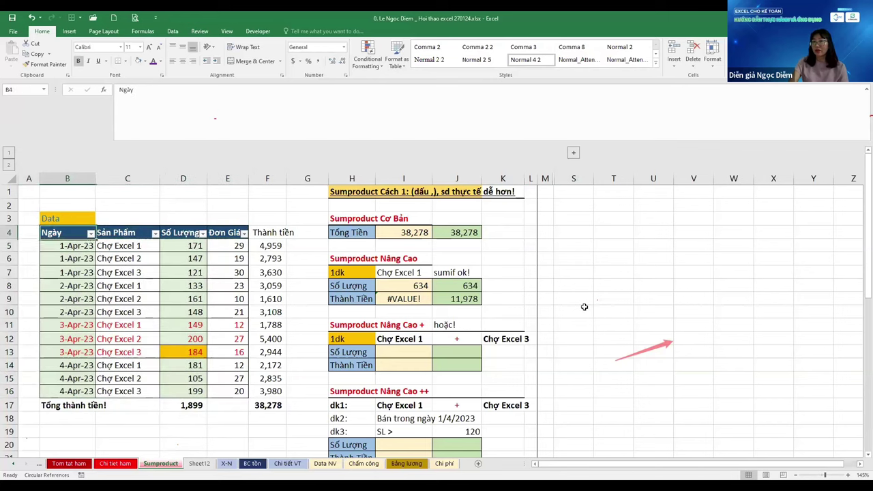
{"action": "key", "text": "Right"}
{"action": "key", "text": "Down"}
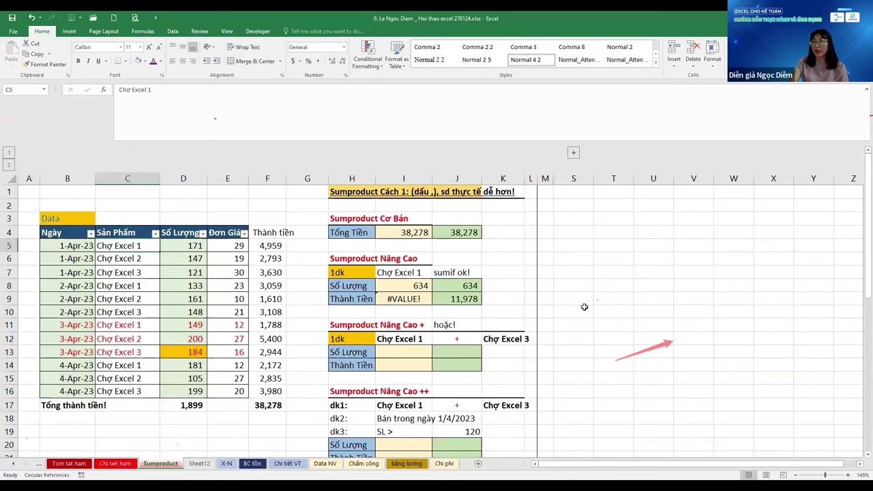
Review I8's formula, then select B5:E16 to confirm the data ends at row 16
{"action": "key", "text": "Down"}
{"action": "key", "text": "Down"}
{"action": "key", "text": "Down"}
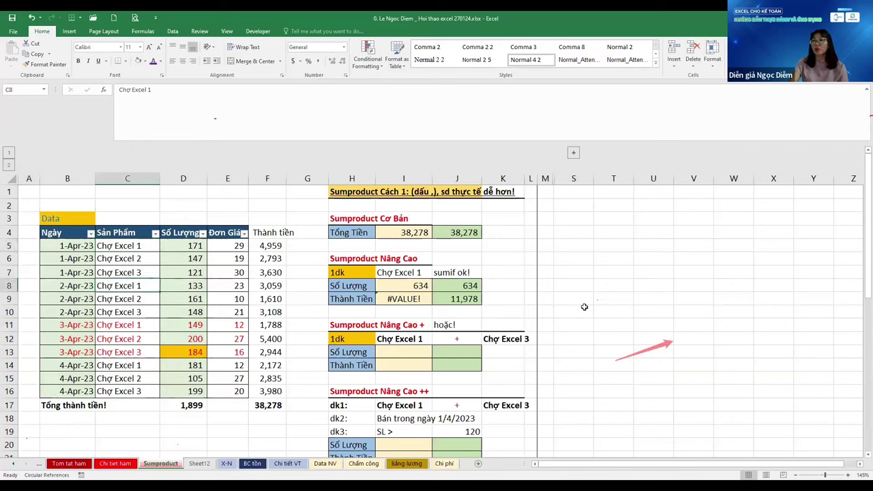
{"action": "key", "text": "Right"}
{"action": "key", "text": "Right"}
{"action": "key", "text": "Right"}
{"action": "key", "text": "Right"}
{"action": "key", "text": "Right"}
{"action": "key", "text": "Right"}
{"action": "key", "text": "ctrl+Left"}
{"action": "key", "text": "ctrl+Left"}
{"action": "key", "text": "ctrl+Left"}
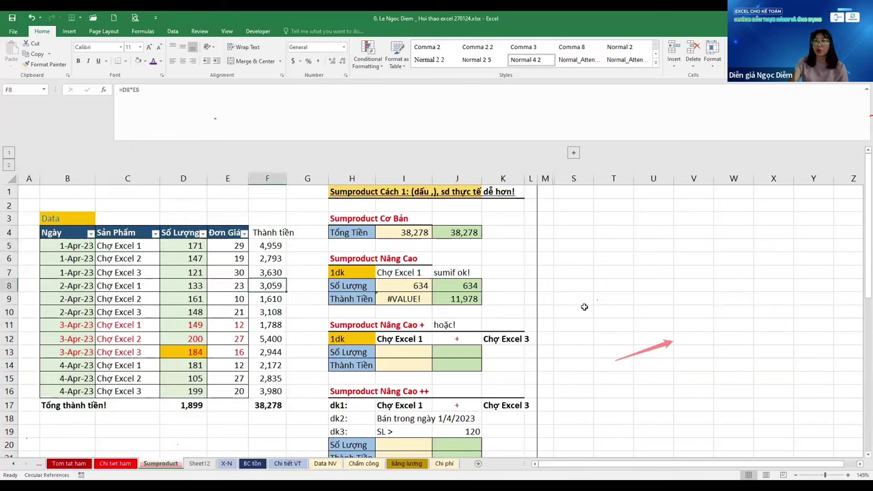
{"action": "key", "text": "ctrl+Up"}
{"action": "key", "text": "Down"}
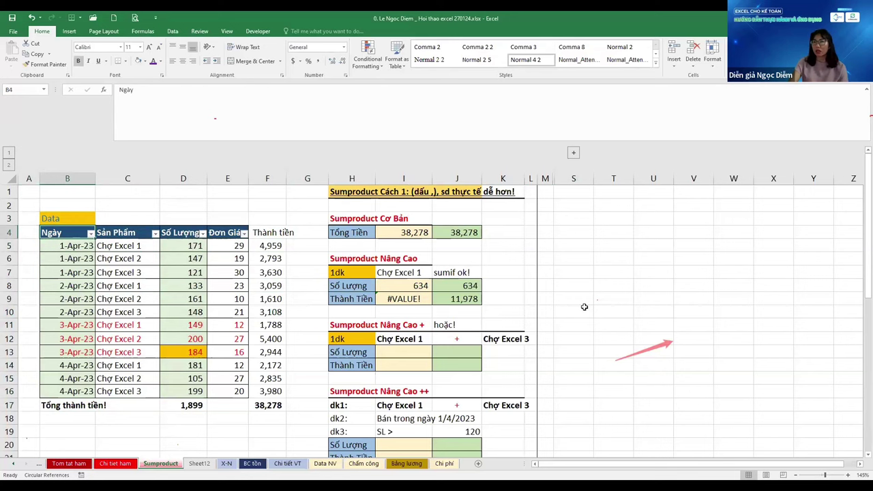
{"action": "key", "text": "Down"}
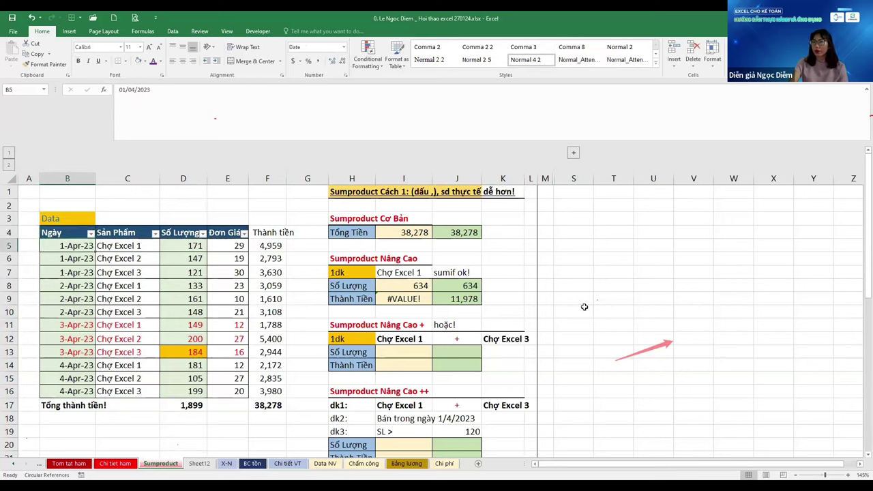
{"action": "key", "text": "ctrl+shift+Down"}
{"action": "key", "text": "shift+Right"}
{"action": "key", "text": "shift+Right"}
{"action": "key", "text": "shift+Right"}
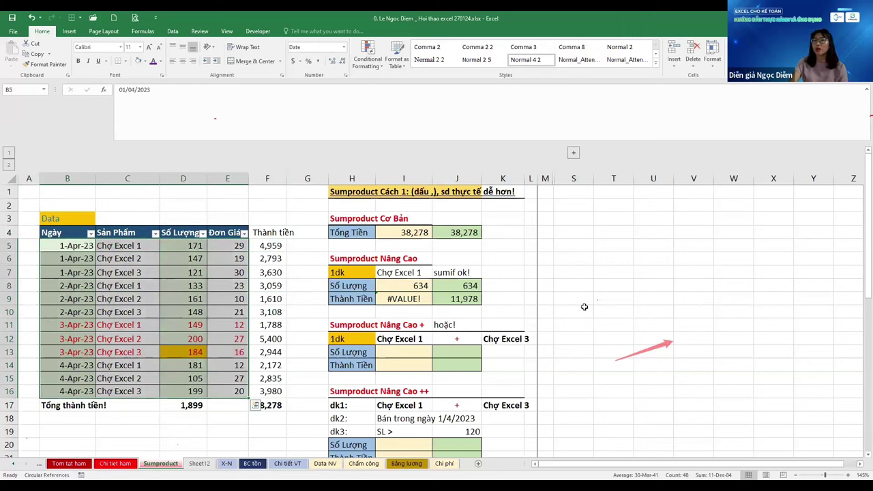
{"action": "key", "text": "Right"}
{"action": "key", "text": "Right"}
{"action": "key", "text": "Right"}
{"action": "key", "text": "Right"}
{"action": "key", "text": "Right"}
{"action": "key", "text": "Right"}
{"action": "key", "text": "Right"}
{"action": "key", "text": "Down"}
{"action": "key", "text": "Down"}
{"action": "key", "text": "Down"}
{"action": "key", "text": "Down"}
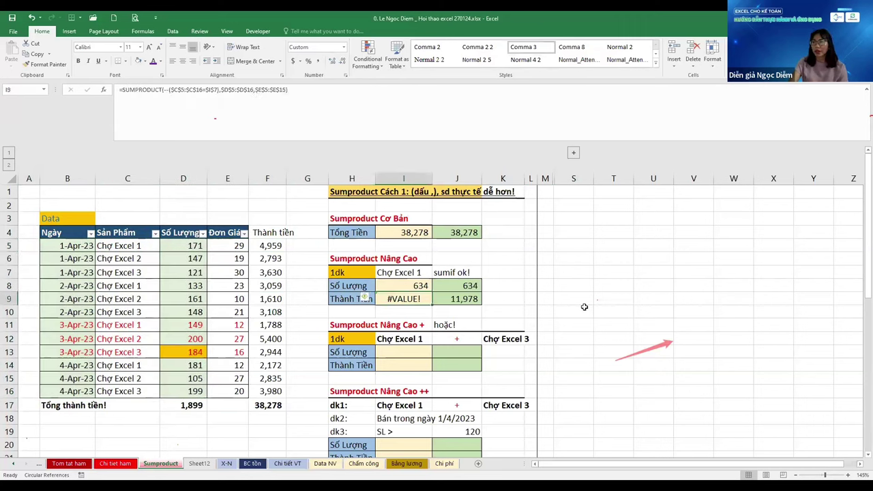
Change I9's last range from $E$5:$E$15 to $E$5:$E$16 so it returns 11,978
{"action": "key", "text": "F2"}
{"action": "key", "text": "Left"}
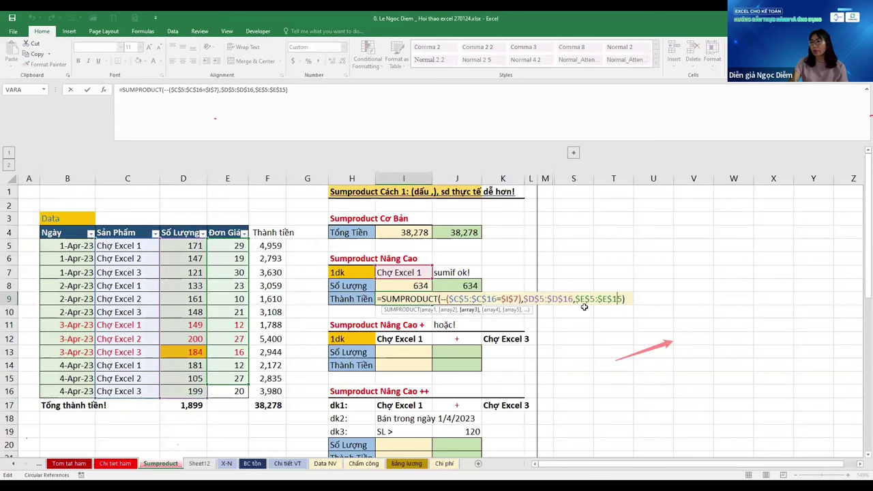
{"action": "key", "text": "BackSpace"}
{"action": "type", "text": "6"}
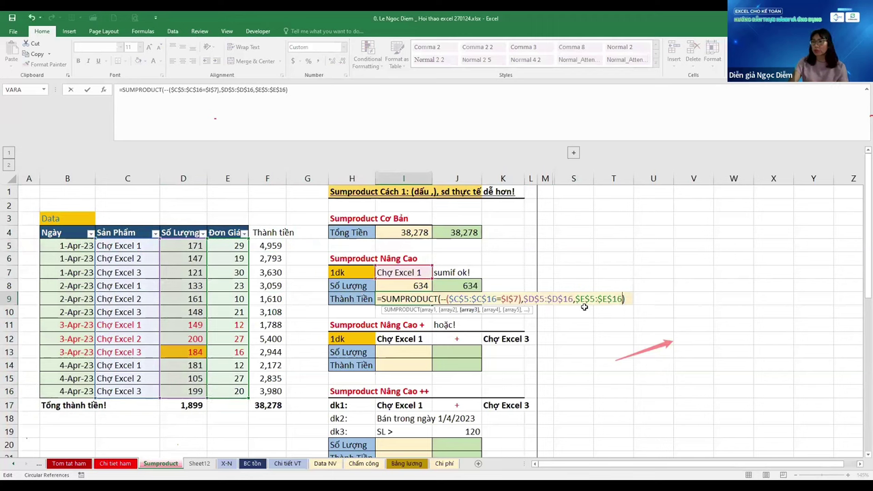
{"action": "key", "text": "ctrl+Return"}
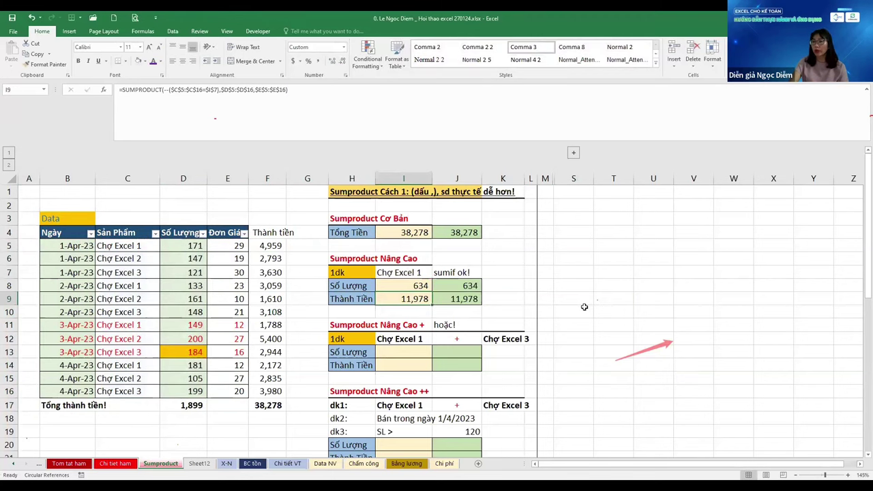
{"action": "key", "text": "Up"}
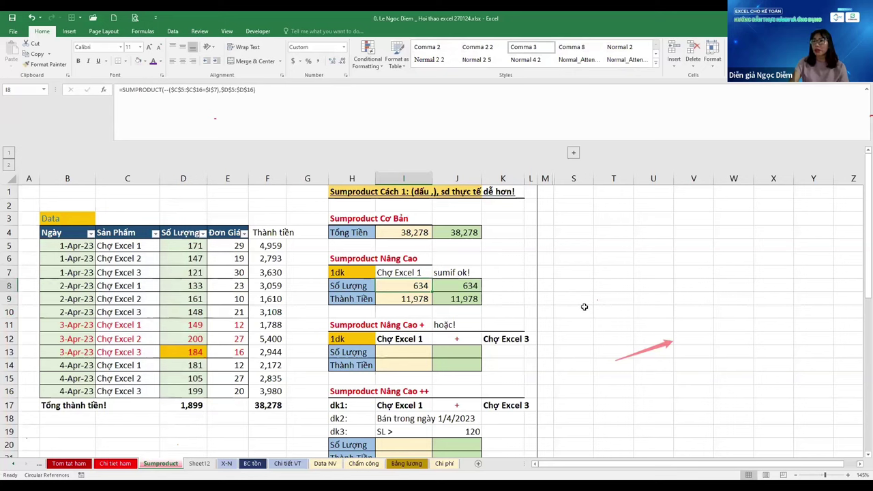
Add the note '2 sumif!' in J13
{"action": "key", "text": "Left"}
{"action": "key", "text": "Left"}
{"action": "key", "text": "Right"}
{"action": "key", "text": "Right"}
{"action": "key", "text": "Right"}
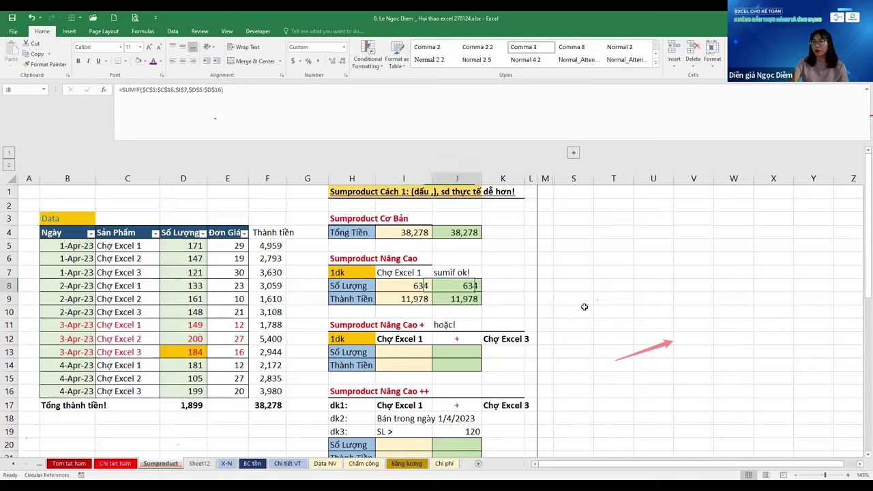
{"action": "key", "text": "Left"}
{"action": "key", "text": "Down"}
{"action": "key", "text": "Down"}
{"action": "key", "text": "Down"}
{"action": "key", "text": "Down"}
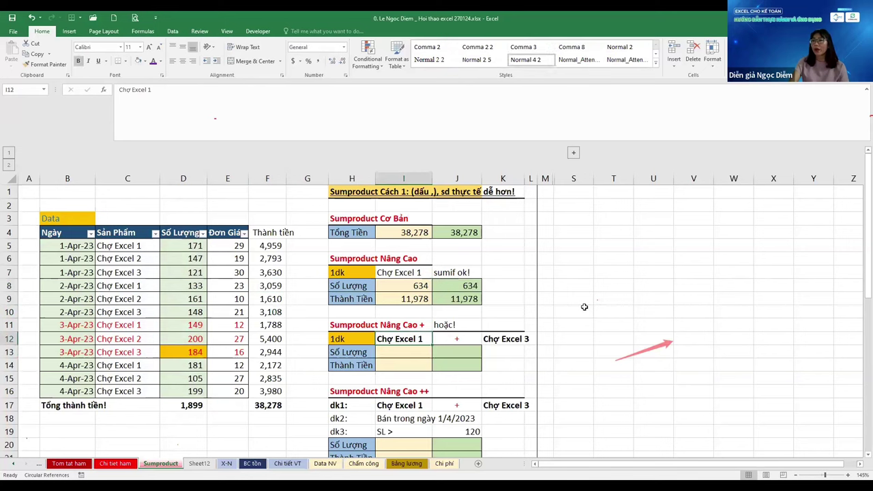
{"action": "key", "text": "Down"}
{"action": "key", "text": "Down"}
{"action": "key", "text": "Down"}
{"action": "key", "text": "Down"}
{"action": "key", "text": "Down"}
{"action": "key", "text": "Down"}
{"action": "key", "text": "Down"}
{"action": "key", "text": "Down"}
{"action": "key", "text": "Down"}
{"action": "key", "text": "Down"}
{"action": "key", "text": "Down"}
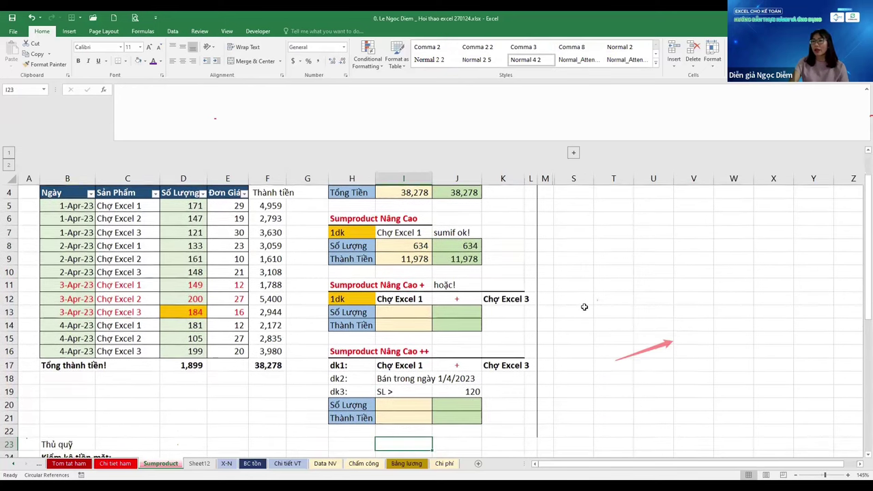
{"action": "key", "text": "Up"}
{"action": "key", "text": "Up"}
{"action": "key", "text": "Up"}
{"action": "key", "text": "Up"}
{"action": "key", "text": "Up"}
{"action": "key", "text": "Up"}
{"action": "key", "text": "Up"}
{"action": "key", "text": "Up"}
{"action": "key", "text": "Up"}
{"action": "key", "text": "Up"}
{"action": "key", "text": "Up"}
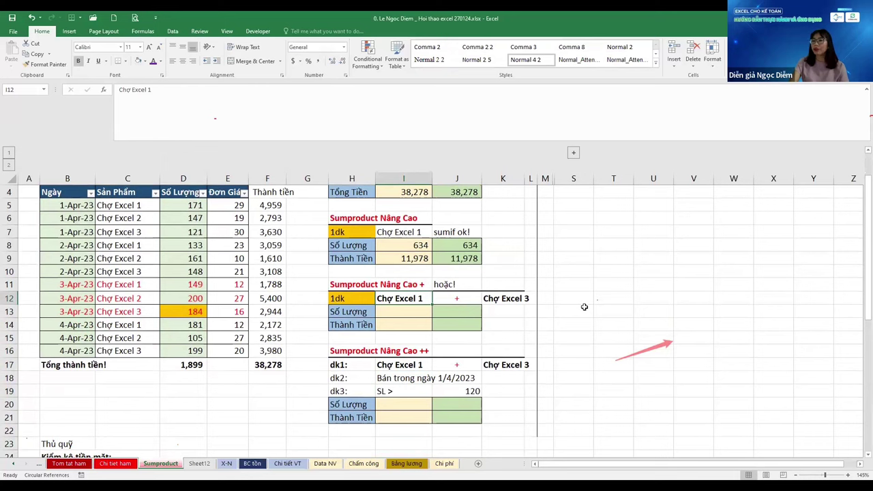
{"action": "key", "text": "Right"}
{"action": "key", "text": "Right"}
{"action": "key", "text": "Left"}
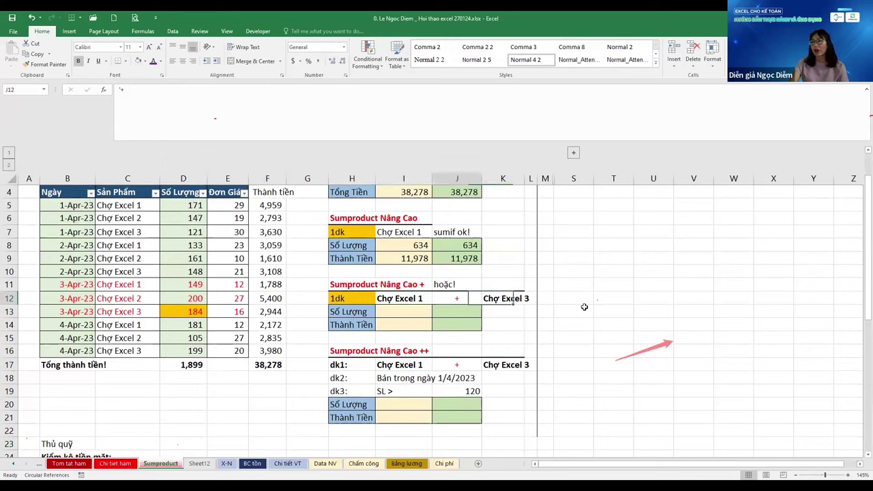
{"action": "key", "text": "Down"}
{"action": "type", "text": "2"}
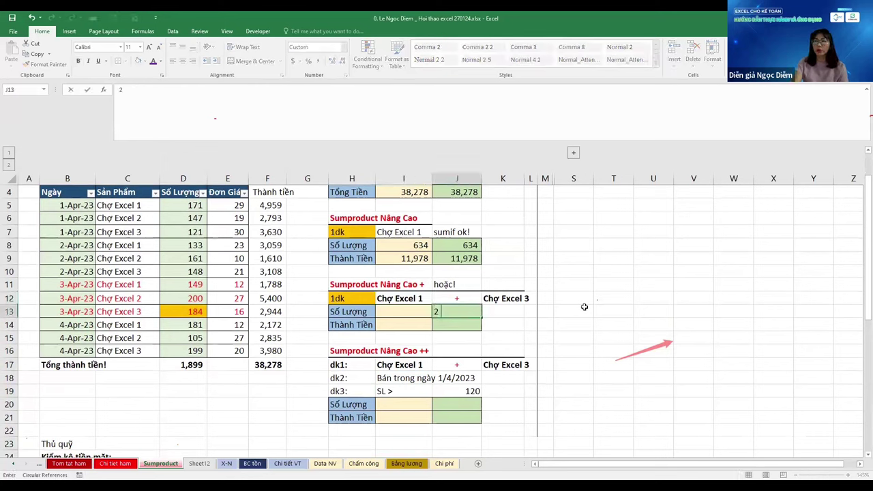
{"action": "type", "text": " sumif"}
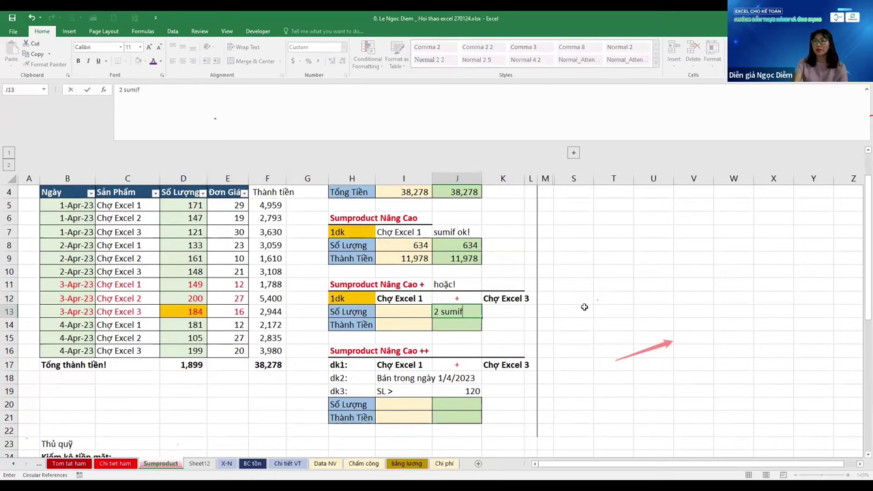
{"action": "type", "text": "!"}
{"action": "key", "text": "ctrl+Return"}
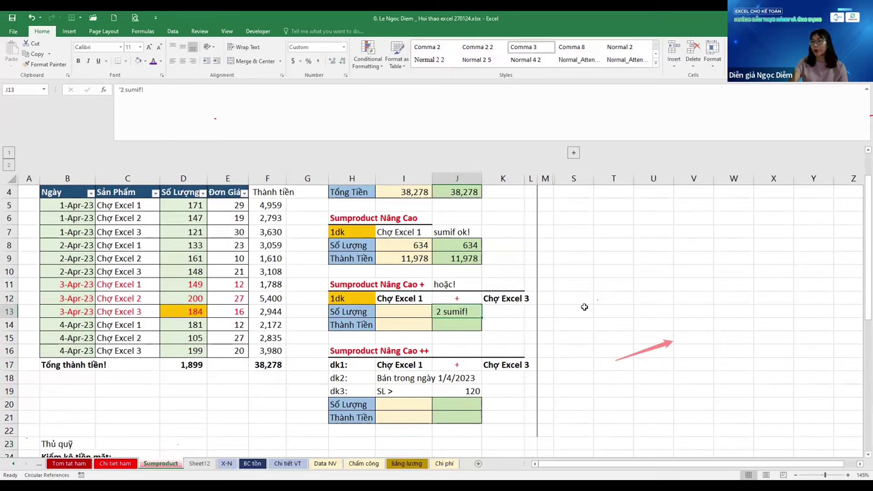
Start a =SUMPRODUCT( formula in I13 after discarding an unfinished '1 sumproduc' note
{"action": "key", "text": "Up"}
{"action": "key", "text": "Left"}
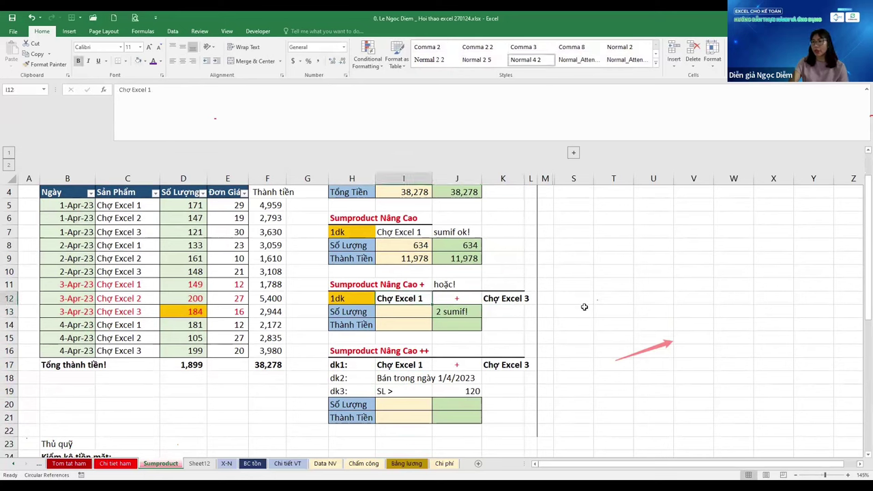
{"action": "key", "text": "Right"}
{"action": "key", "text": "Right"}
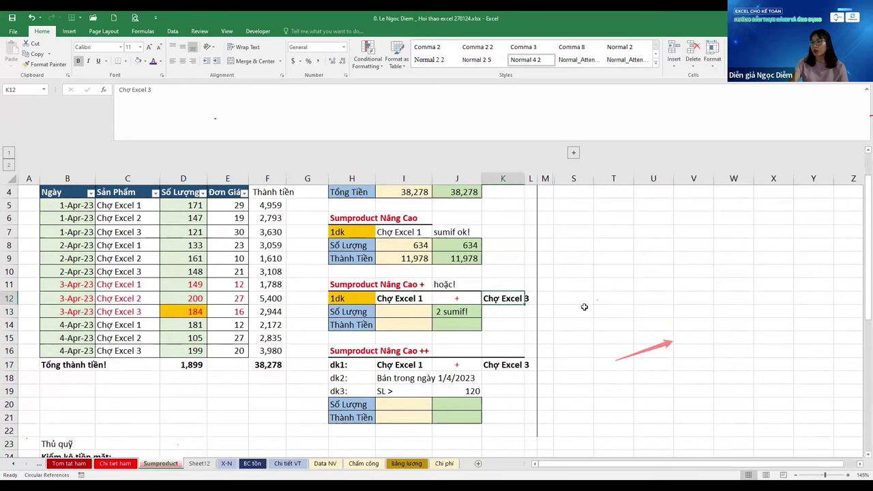
{"action": "key", "text": "Left"}
{"action": "key", "text": "Down"}
{"action": "key", "text": "Left"}
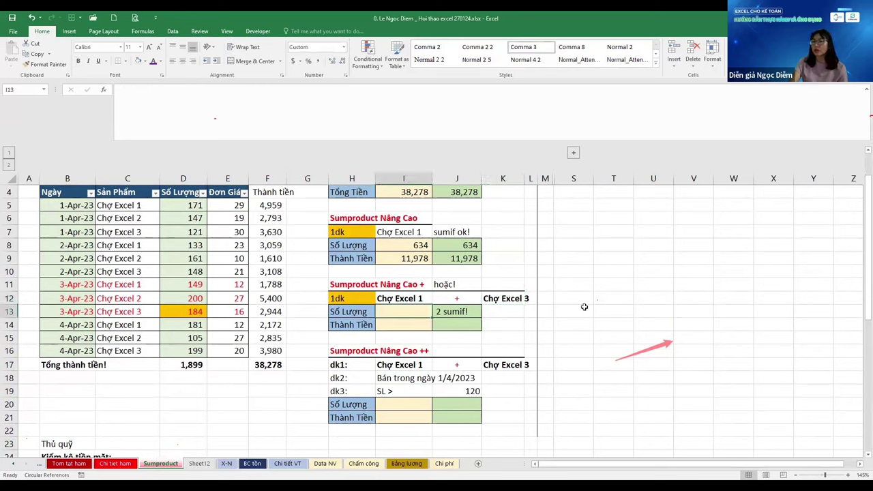
{"action": "type", "text": "1 sum"}
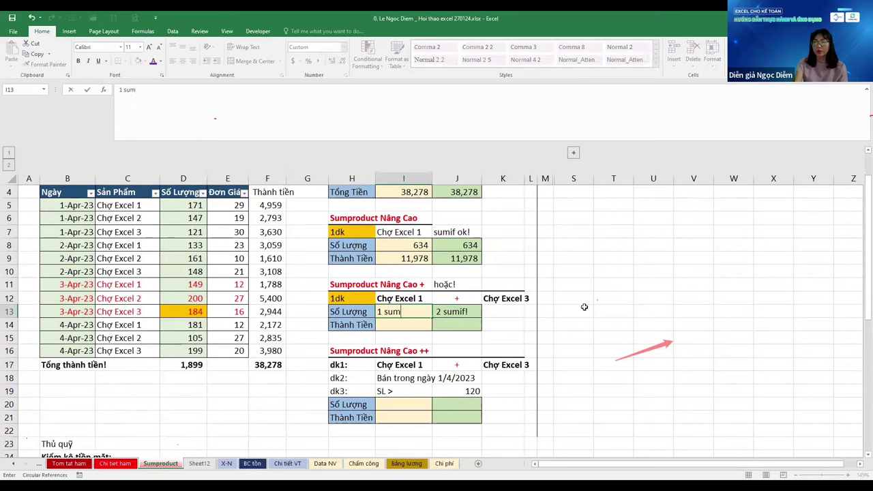
{"action": "type", "text": "product"}
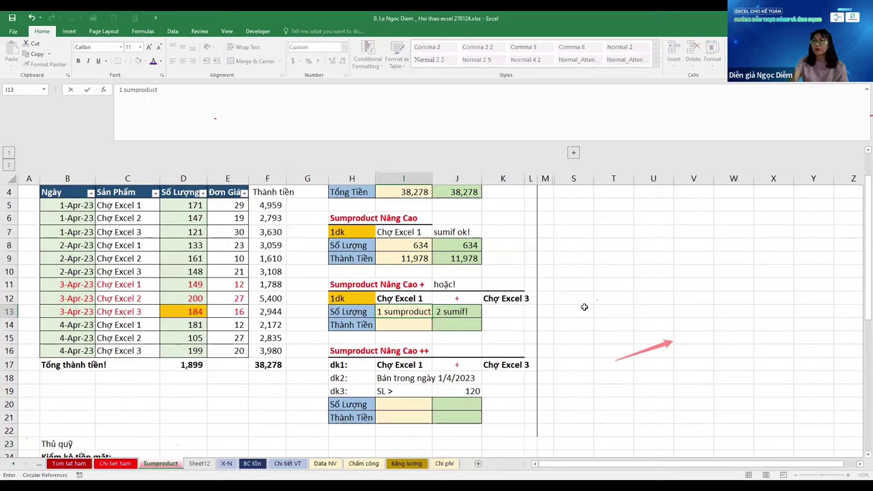
{"action": "key", "text": "Escape"}
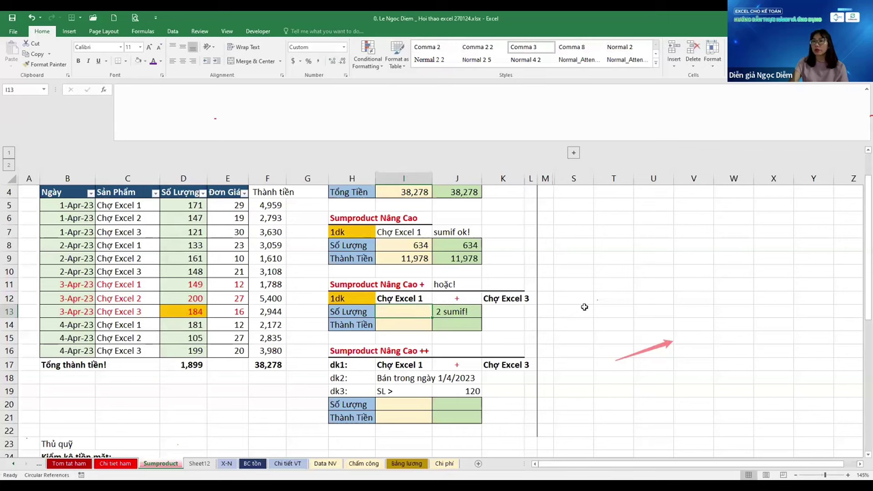
{"action": "type", "text": "="}
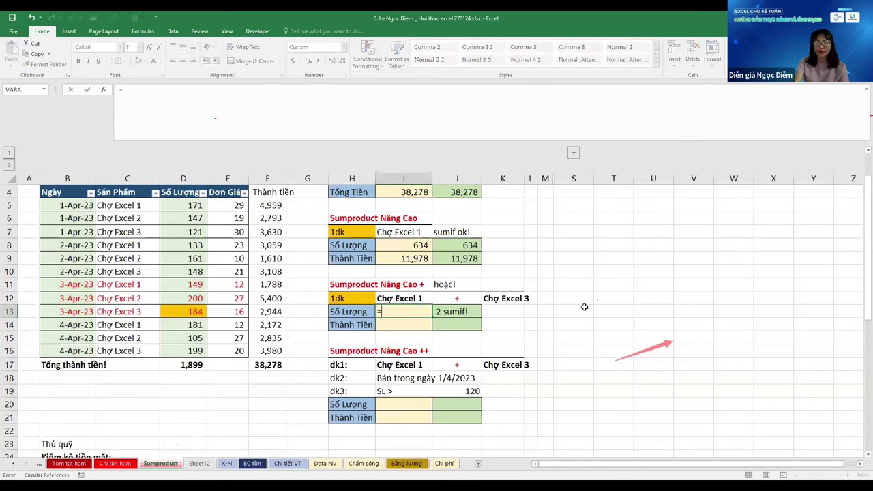
{"action": "type", "text": "sum"}
{"action": "key", "text": "Down"}
{"action": "key", "text": "Down"}
{"action": "key", "text": "Down"}
{"action": "key", "text": "Tab"}
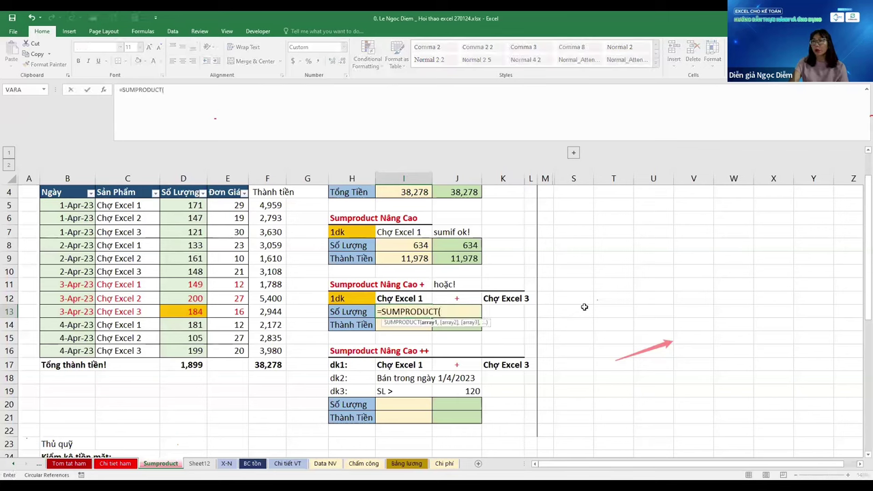
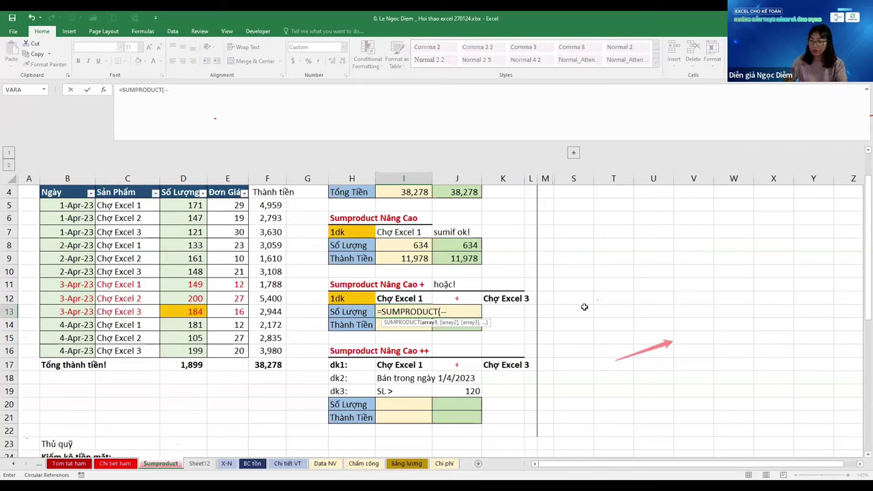
In I13's SUMPRODUCT, add the first test: $C$5:$C$16 equals $I$12 (Chợ Excel 1)
{"action": "scroll", "coordinate": [585, 307], "scroll_direction": "up", "scroll_amount": 3}
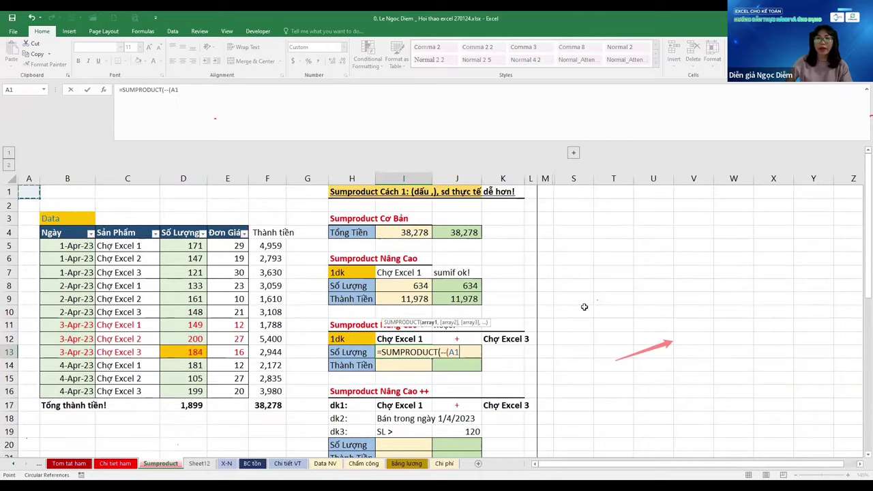
{"action": "left_click_drag", "start_coordinate": [128, 246], "coordinate": [128, 391]}
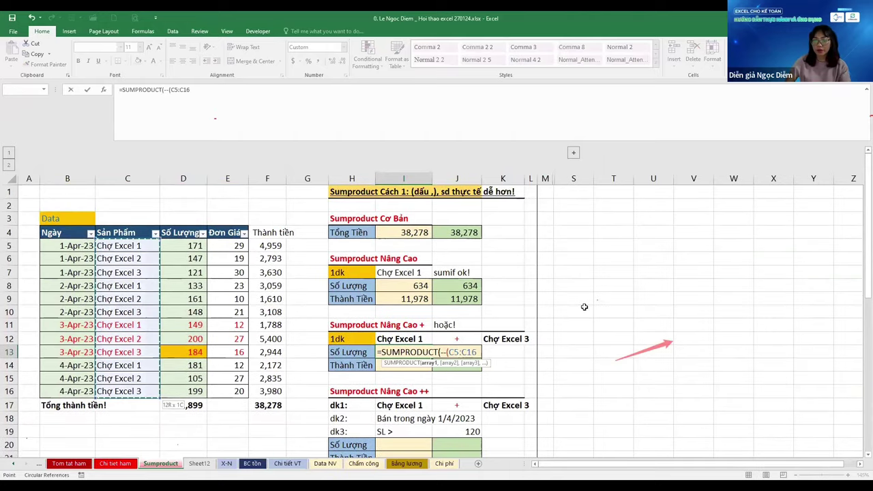
{"action": "key", "text": "F4"}
{"action": "type", "text": "="}
{"action": "key", "text": "Up"}
{"action": "key", "text": "Left"}
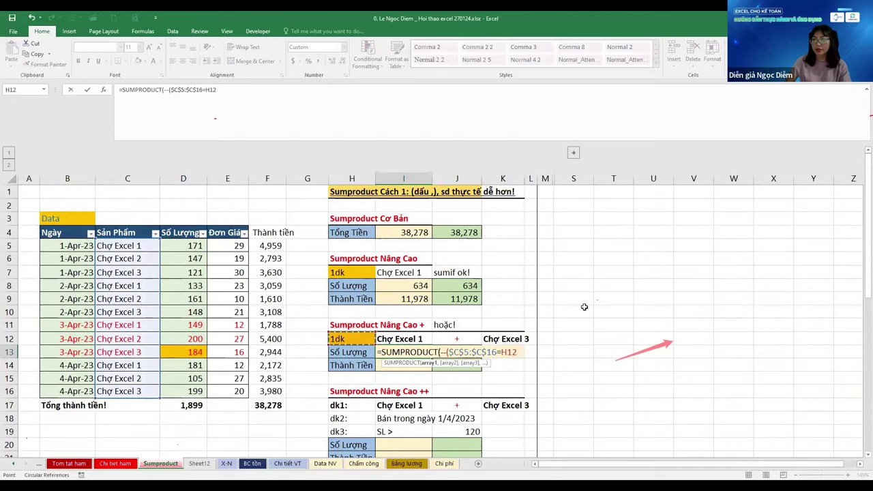
{"action": "key", "text": "Right"}
{"action": "key", "text": "F4"}
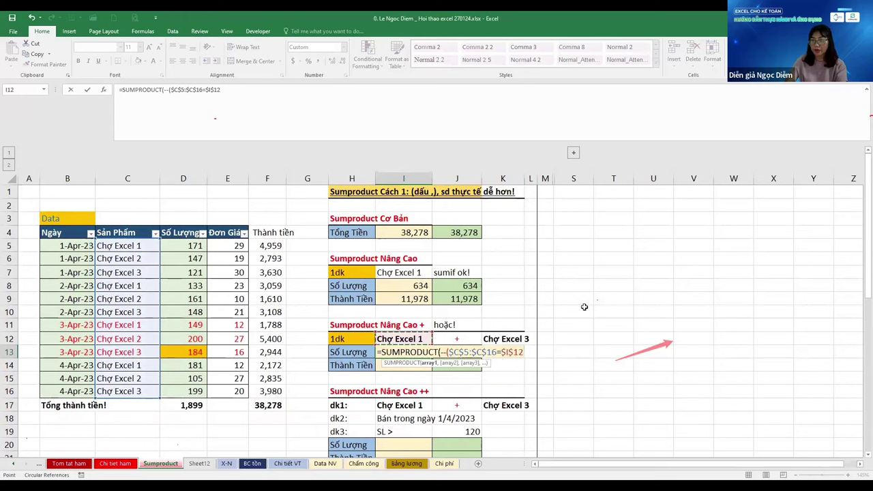
{"action": "type", "text": ")+"}
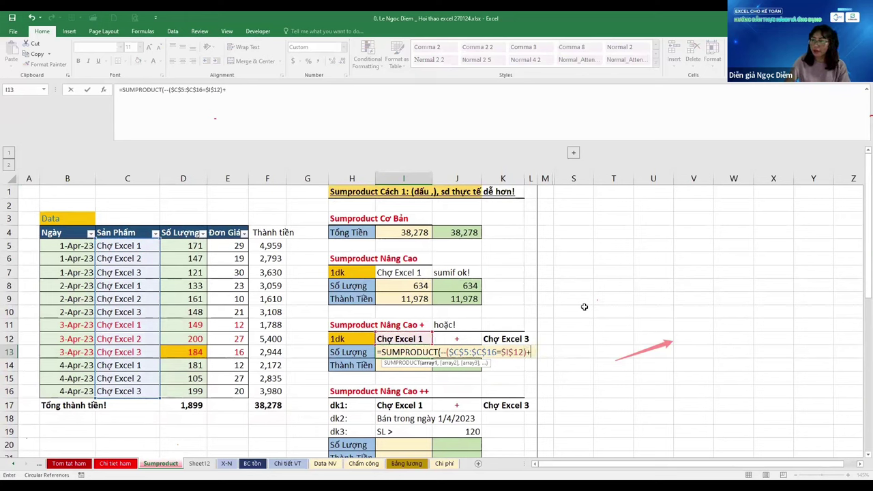
{"action": "type", "text": "--("}
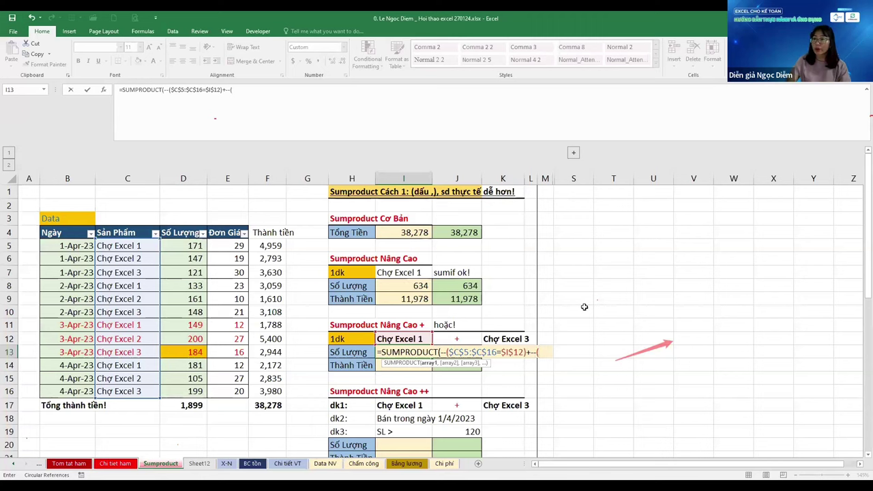
Add the second test, $C$5:$C$16 equals K12 (Chợ Excel 3), and close it
{"action": "left_click", "coordinate": [155, 243]}
{"action": "key", "text": "F4"}
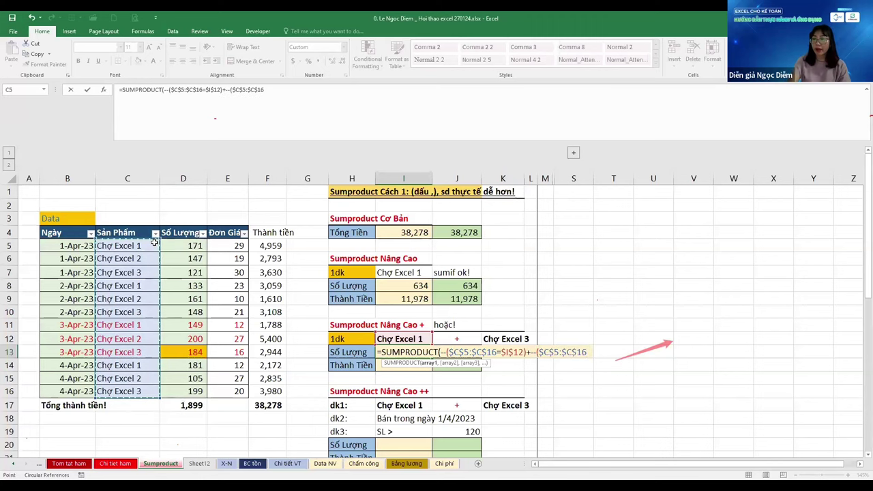
{"action": "type", "text": "="}
{"action": "key", "text": "Up"}
{"action": "key", "text": "Right"}
{"action": "key", "text": "Right"}
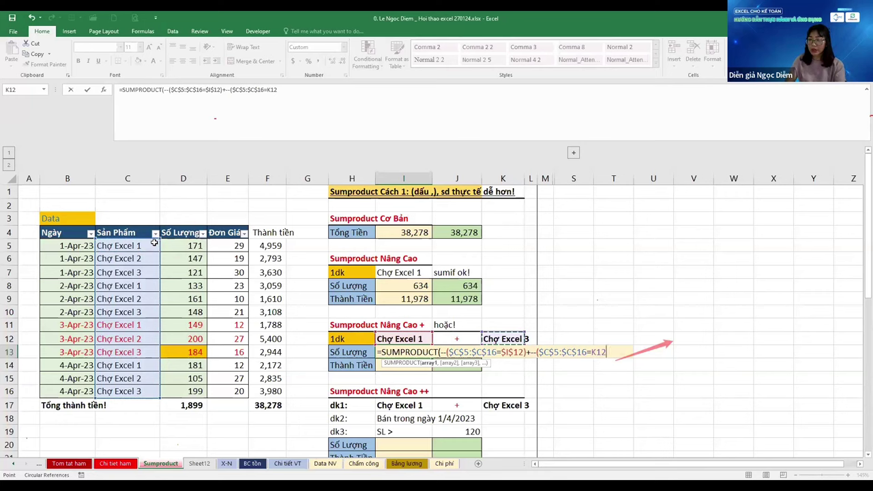
{"action": "type", "text": ")"}
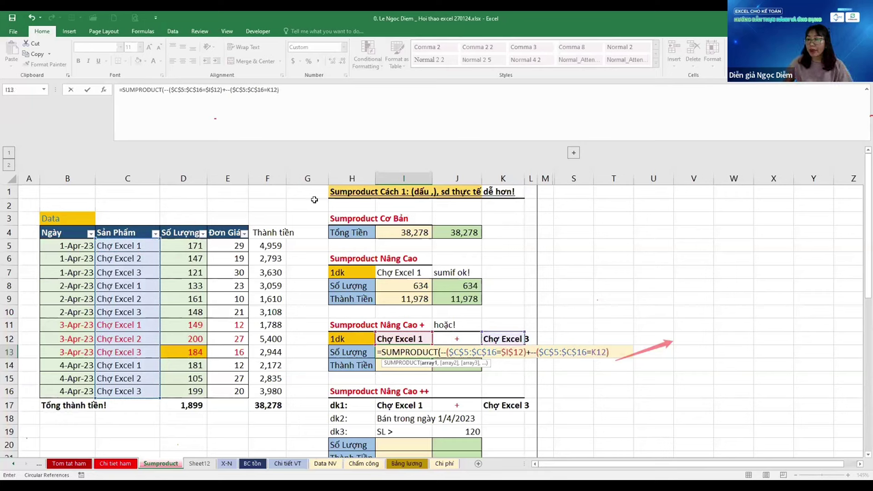
Wrap both product conditions in one --( ) and drop the second double negation
{"action": "left_click", "coordinate": [446, 352]}
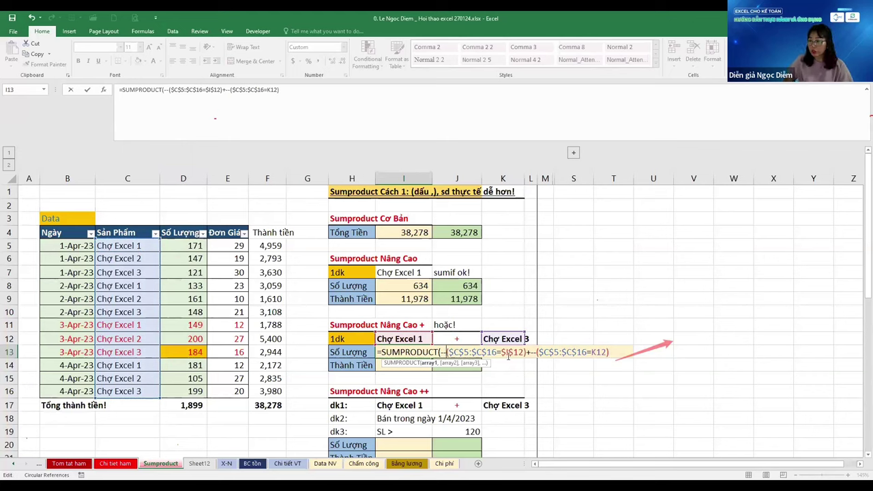
{"action": "type", "text": "("}
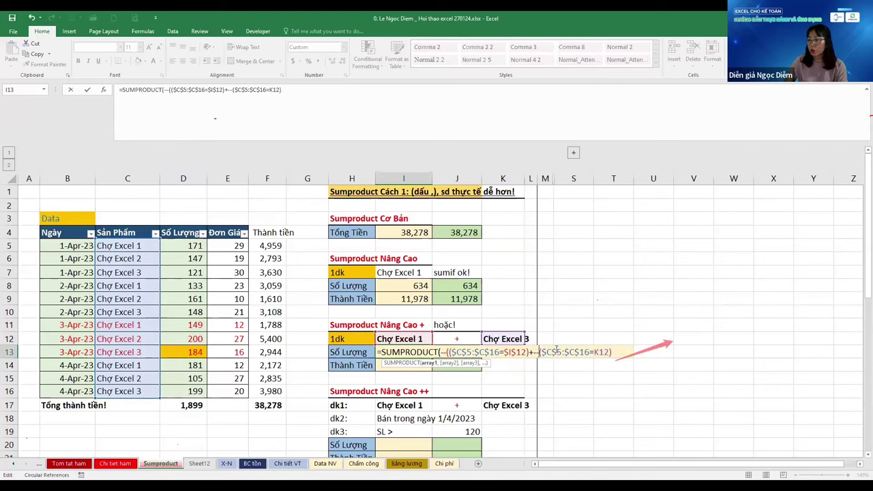
{"action": "key", "text": "BackSpace"}
{"action": "key", "text": "BackSpace"}
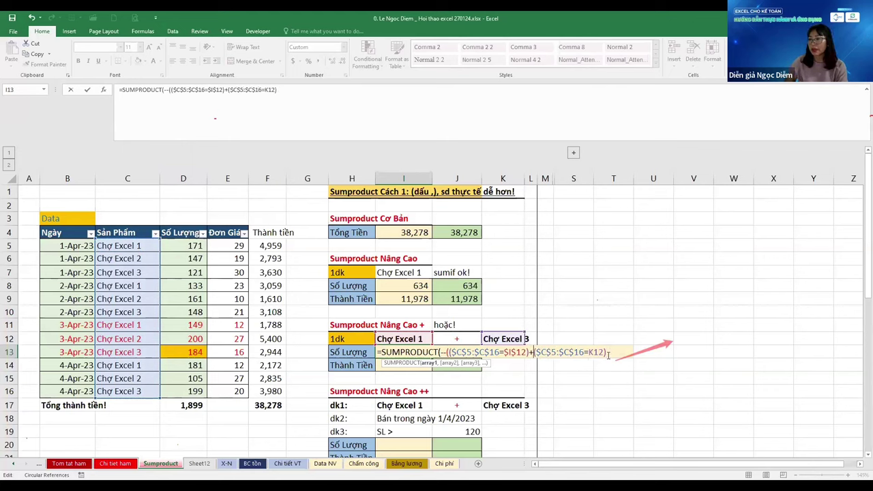
{"action": "left_click", "coordinate": [613, 352]}
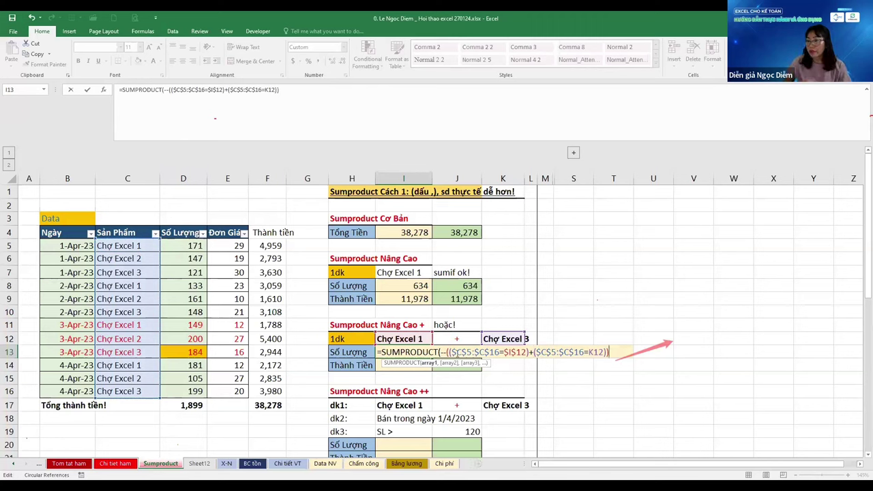
{"action": "left_click_drag", "start_coordinate": [450, 352], "coordinate": [607, 352]}
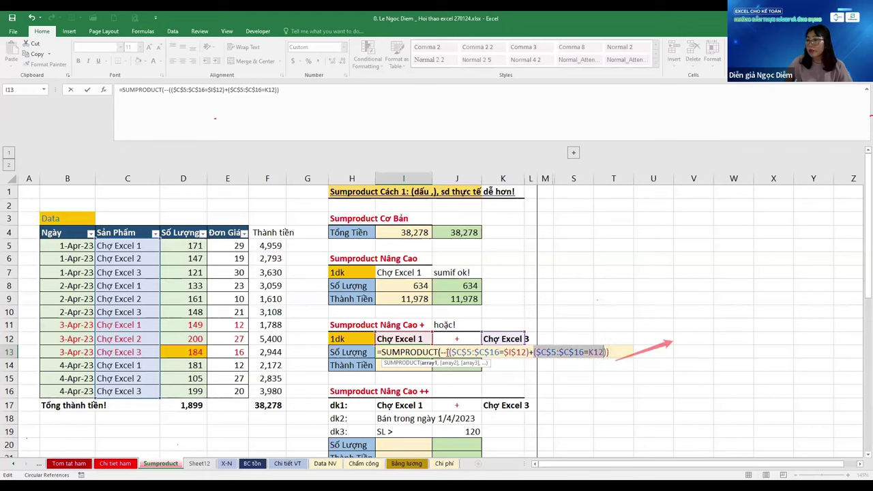
{"action": "left_click_drag", "start_coordinate": [449, 352], "coordinate": [607, 352]}
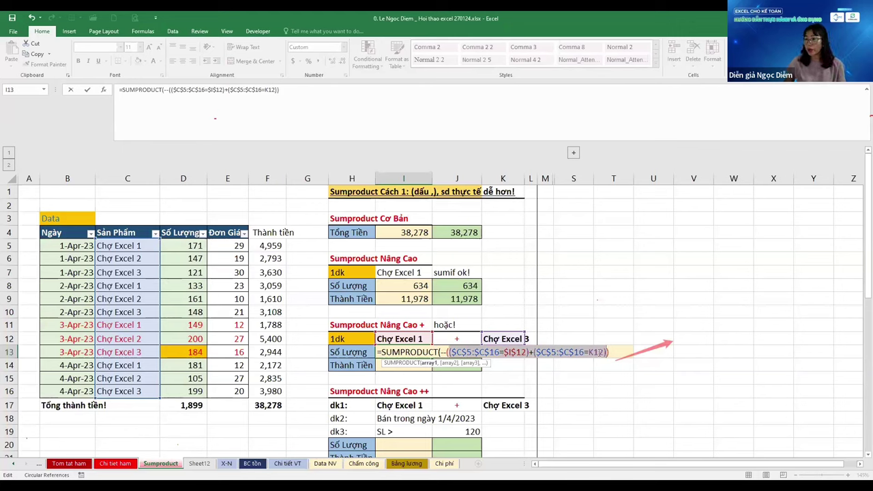
{"action": "left_click", "coordinate": [612, 353]}
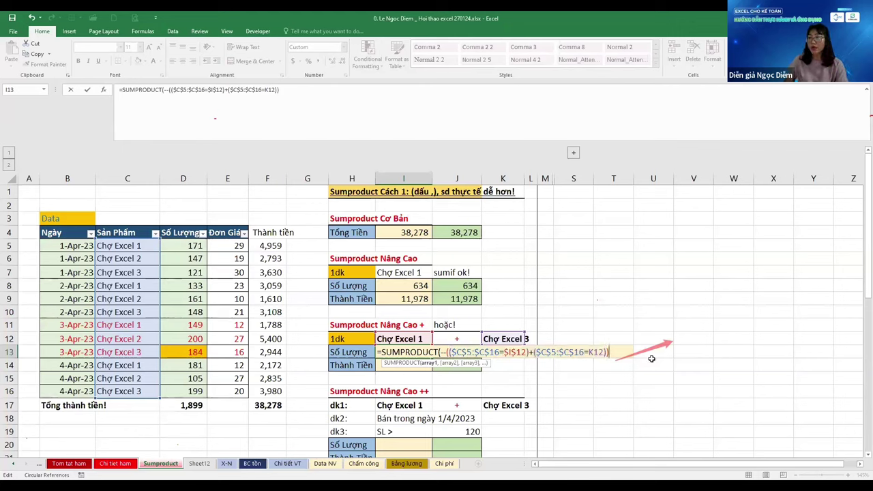
Append the absolute quantity range in column D as the second SUMPRODUCT argument
{"action": "type", "text": ","}
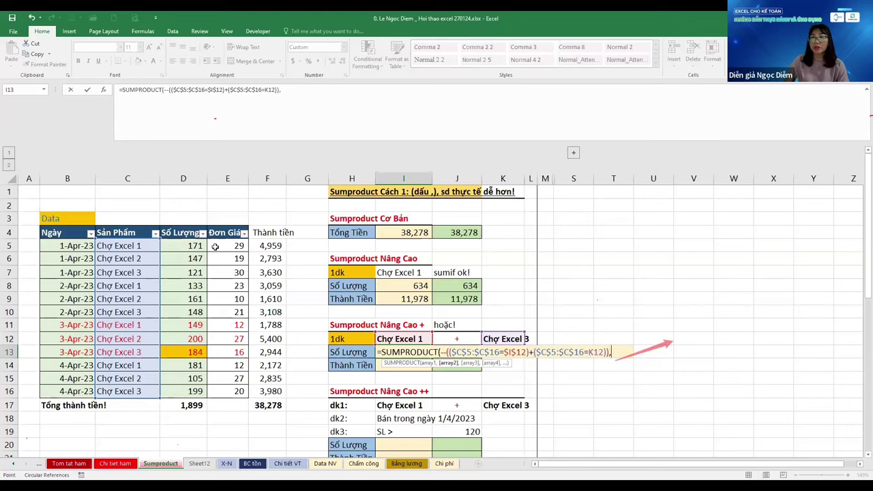
{"action": "left_click", "coordinate": [215, 247]}
{"action": "key", "text": "Left"}
{"action": "key", "text": "ctrl+shift+Down"}
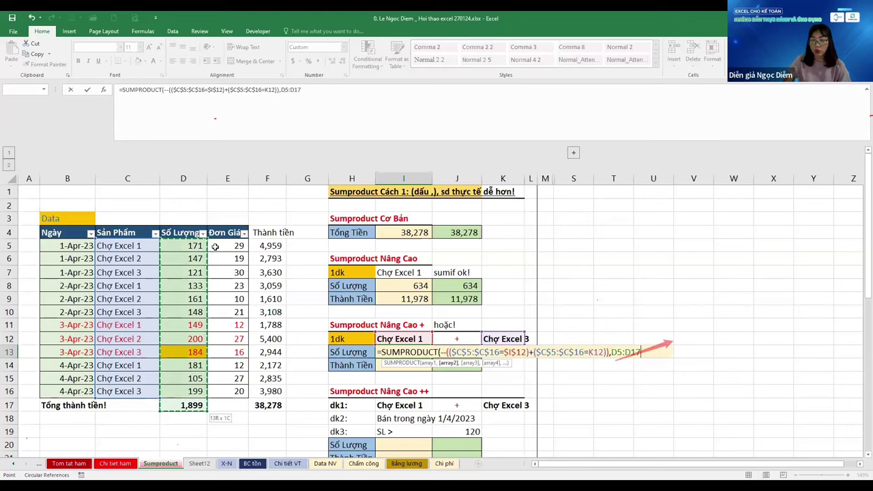
{"action": "key", "text": "F4"}
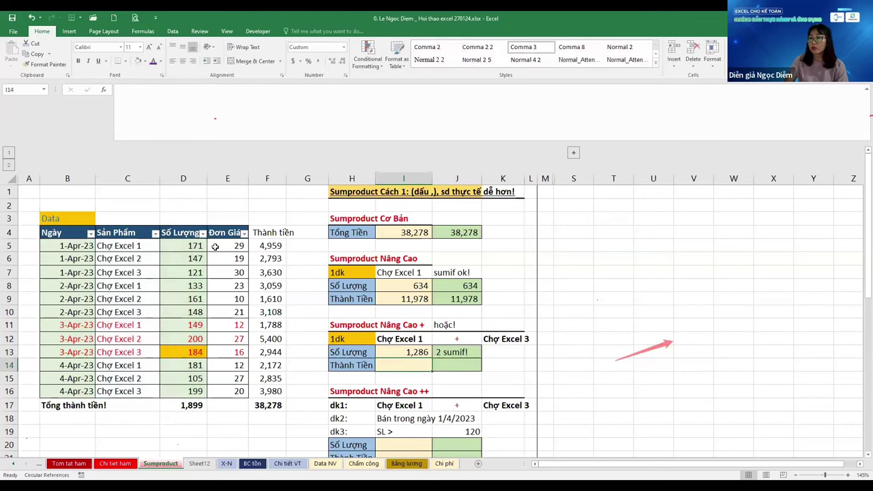
Enter I13's formula (1,286) and filter Sản Phẩm to exclude Chợ Excel 2 to compare totals
{"action": "key", "text": "ctrl+Return"}
{"action": "key", "text": "Left"}
{"action": "key", "text": "Left"}
{"action": "key", "text": "Left"}
{"action": "key", "text": "Left"}
{"action": "key", "text": "Left"}
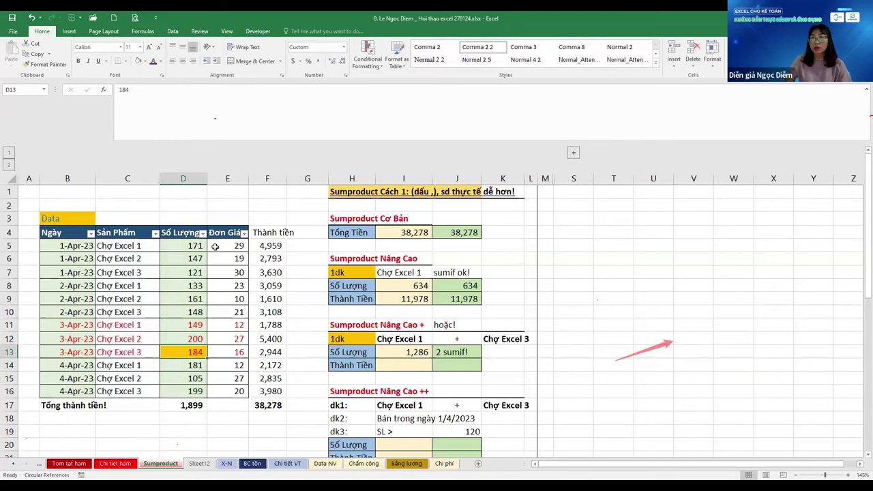
{"action": "key", "text": "ctrl+Up"}
{"action": "key", "text": "Left"}
{"action": "key", "text": "alt+Down"}
{"action": "key", "text": "Down"}
{"action": "key", "text": "Down"}
{"action": "key", "text": "Down"}
{"action": "key", "text": "Down"}
{"action": "key", "text": "Down"}
{"action": "key", "text": "Down"}
{"action": "key", "text": "Down"}
{"action": "key", "text": "Down"}
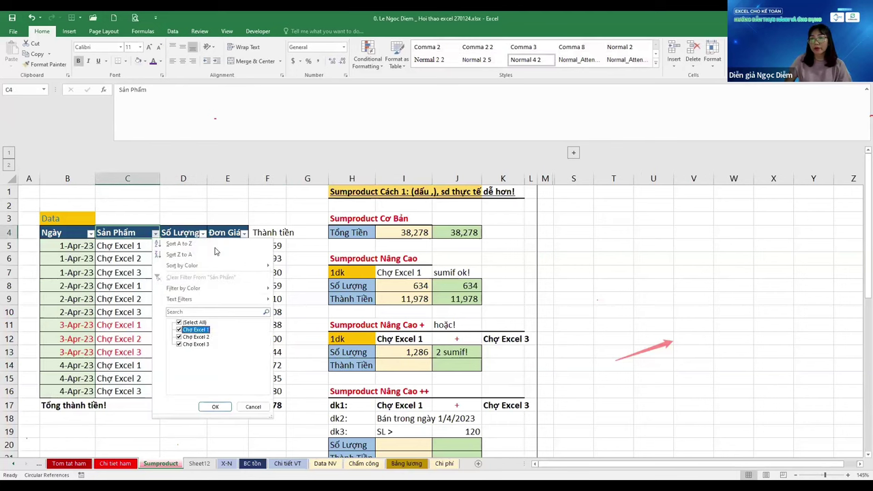
{"action": "key", "text": "space"}
{"action": "key", "text": "Tab"}
{"action": "key", "text": "Return"}
{"action": "key", "text": "Right"}
{"action": "key", "text": "ctrl+Down"}
{"action": "key", "text": "Down"}
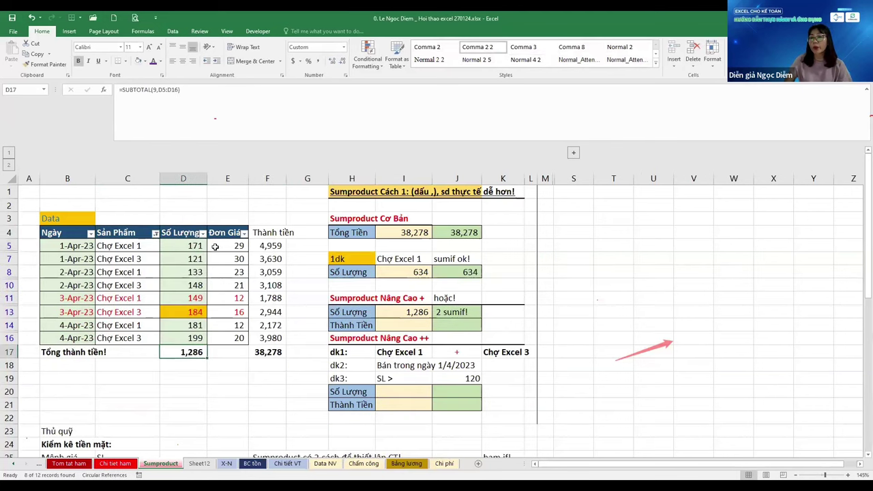
Clear the Sản Phẩm filter so all 12 rows show again
{"action": "key", "text": "ctrl+Up"}
{"action": "key", "text": "Left"}
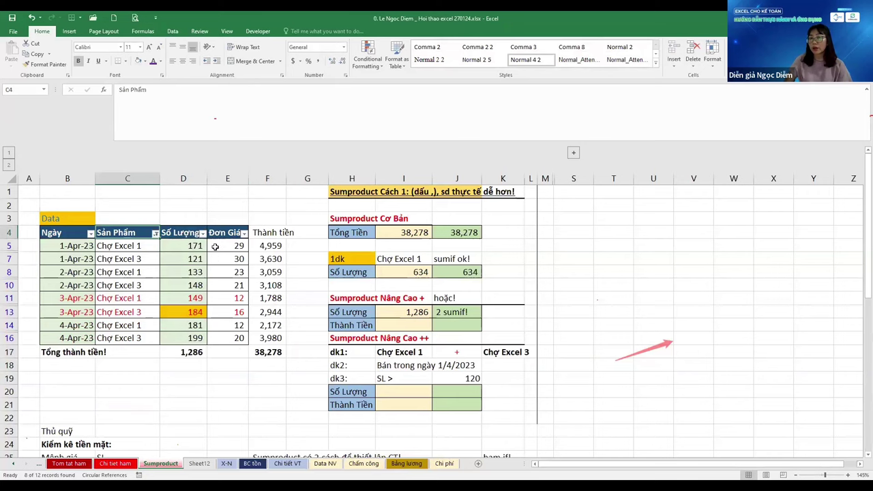
{"action": "key", "text": "ctrl+z"}
{"action": "key", "text": "Right"}
{"action": "key", "text": "Right"}
{"action": "key", "text": "Right"}
{"action": "key", "text": "Right"}
{"action": "key", "text": "Right"}
{"action": "key", "text": "Right"}
{"action": "key", "text": "Down"}
{"action": "key", "text": "Down"}
{"action": "key", "text": "Down"}
{"action": "key", "text": "Down"}
{"action": "key", "text": "Down"}
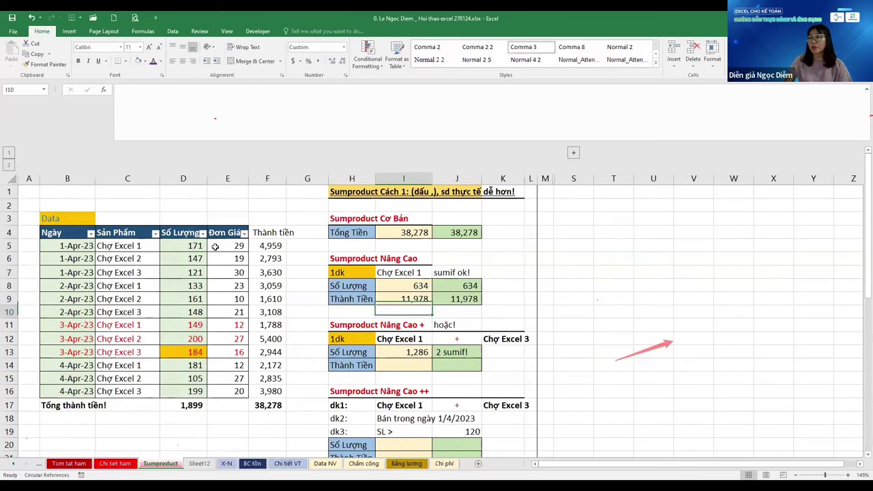
{"action": "key", "text": "Down"}
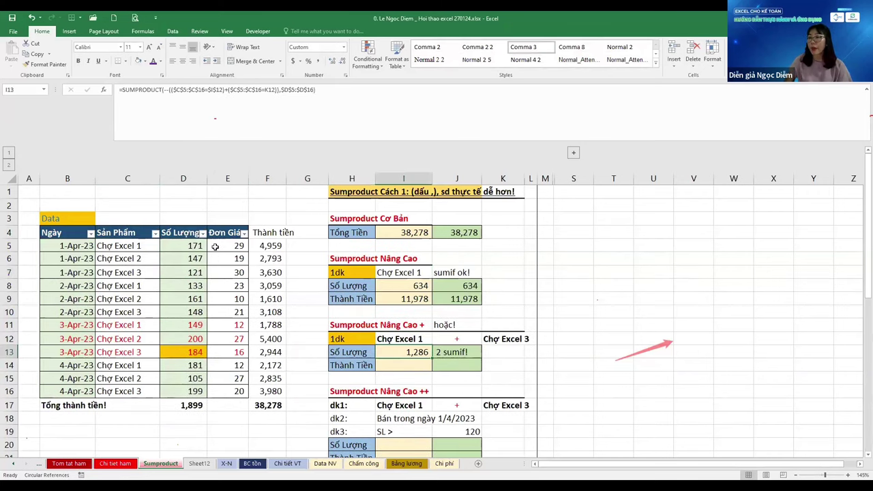
Change the + between I13's two conditions to -, giving -18
{"action": "key", "text": "F2"}
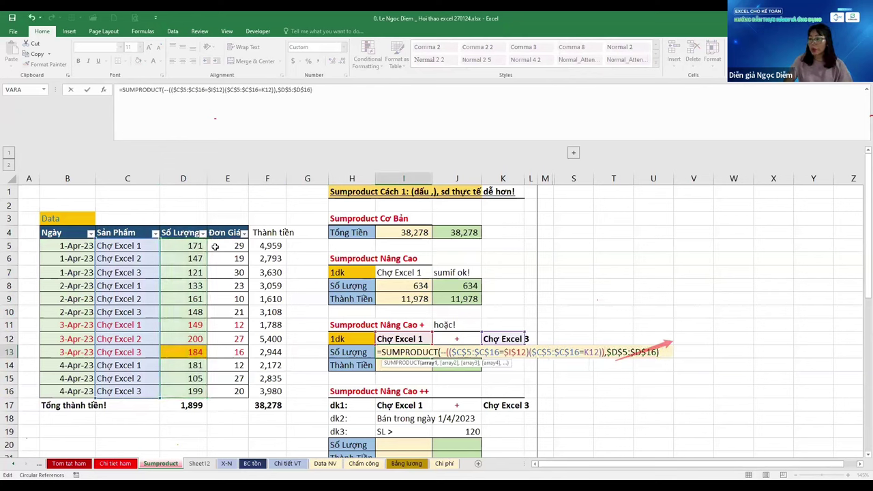
{"action": "key", "text": "BackSpace"}
{"action": "type", "text": "-"}
{"action": "key", "text": "ctrl+Return"}
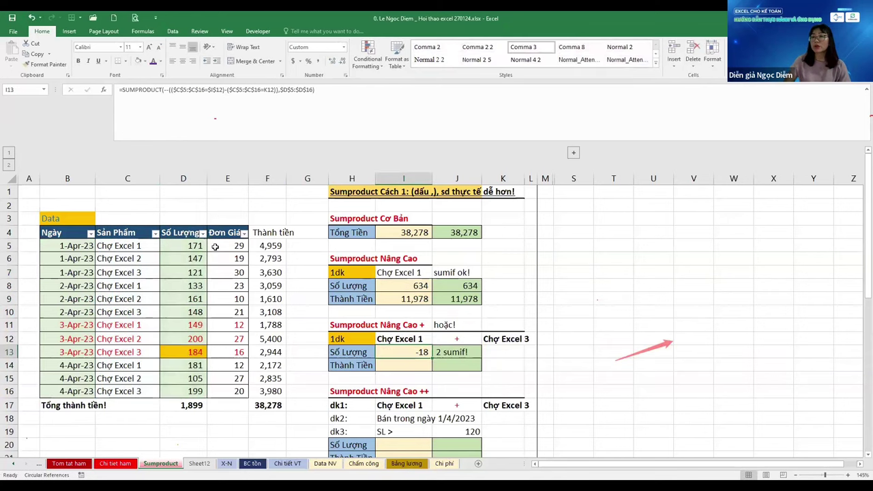
{"action": "key", "text": "Left"}
{"action": "key", "text": "Left"}
{"action": "key", "text": "Left"}
{"action": "key", "text": "Left"}
{"action": "key", "text": "Left"}
{"action": "key", "text": "Left"}
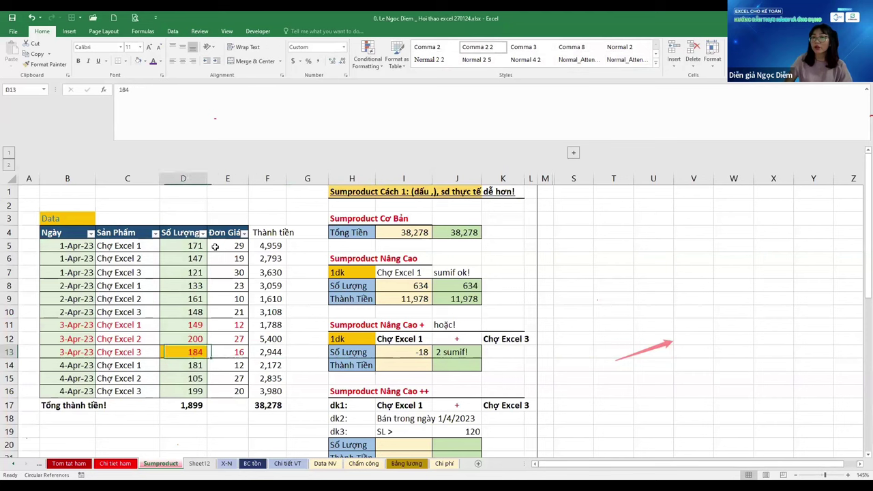
Filter Sản Phẩm to Chợ Excel 1 and record its total 634 in C1
{"action": "key", "text": "ctrl+Up"}
{"action": "key", "text": "alt+Down"}
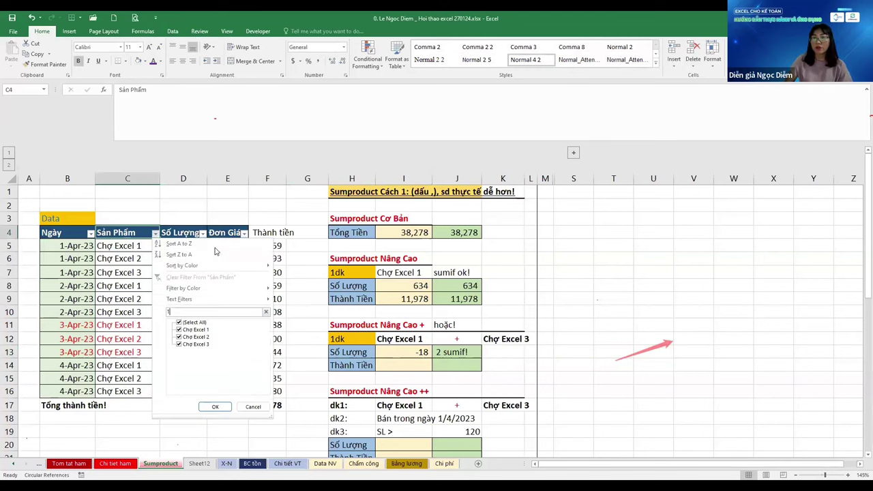
{"action": "type", "text": "1"}
{"action": "key", "text": "Return"}
{"action": "key", "text": "Left"}
{"action": "key", "text": "Up"}
{"action": "key", "text": "Up"}
{"action": "key", "text": "Up"}
{"action": "key", "text": "Up"}
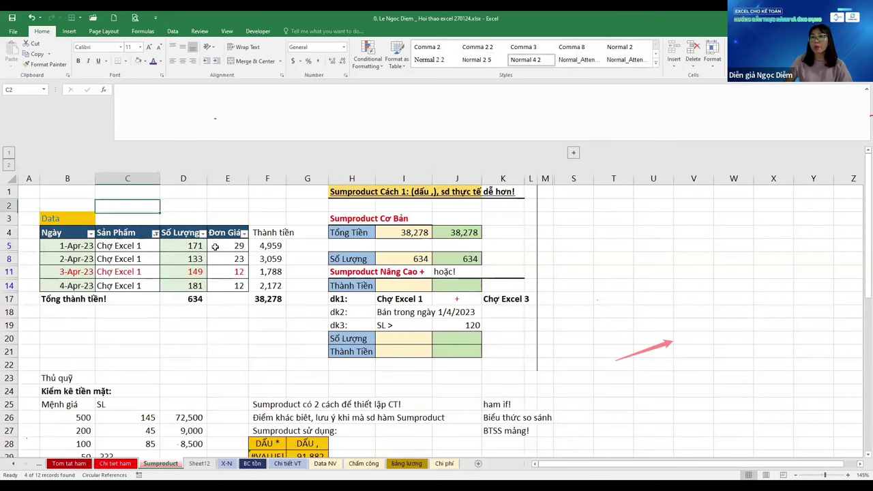
{"action": "type", "text": "634"}
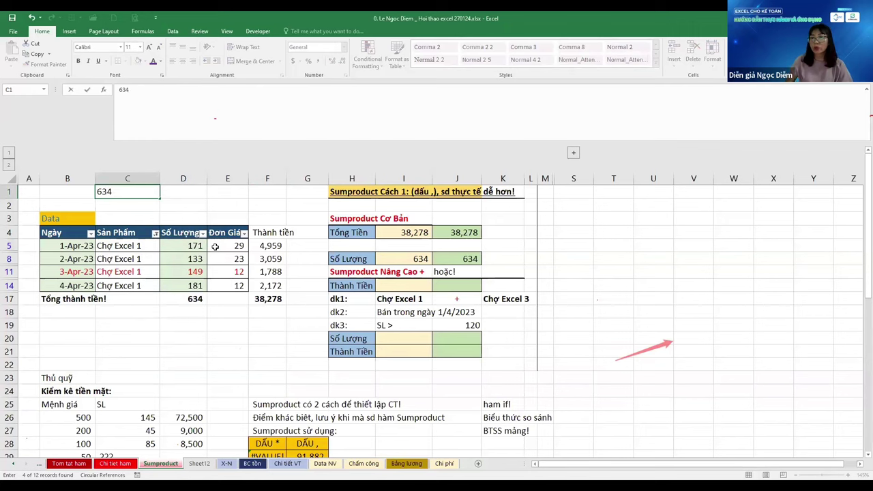
{"action": "key", "text": "Return"}
Filter Sản Phẩm to Chợ Excel 3 and record its total 652 in D1
{"action": "key", "text": "ctrl+Down"}
{"action": "key", "text": "alt+Down"}
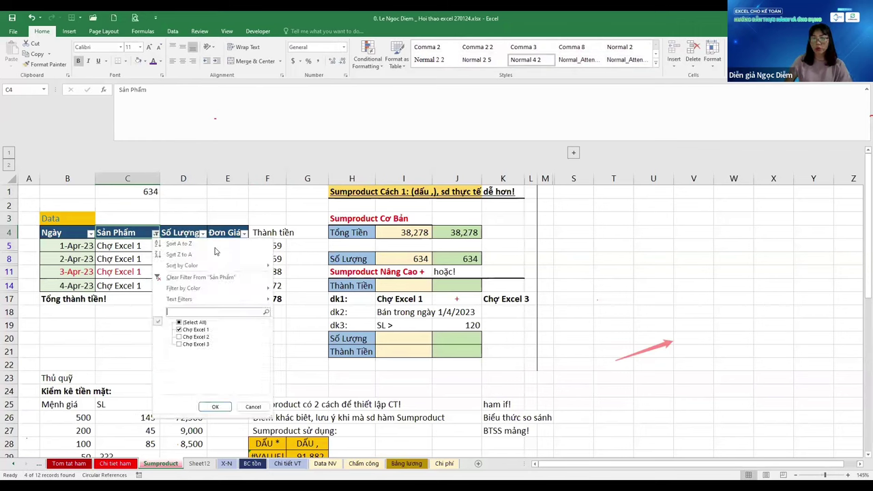
{"action": "type", "text": "3"}
{"action": "key", "text": "Return"}
{"action": "key", "text": "Right"}
{"action": "key", "text": "Up"}
{"action": "key", "text": "Up"}
{"action": "key", "text": "Up"}
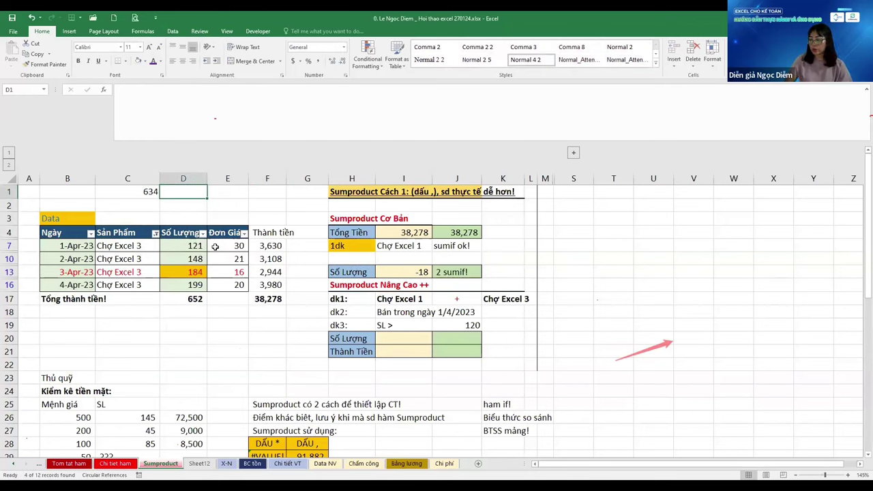
{"action": "type", "text": "652"}
{"action": "key", "text": "Return"}
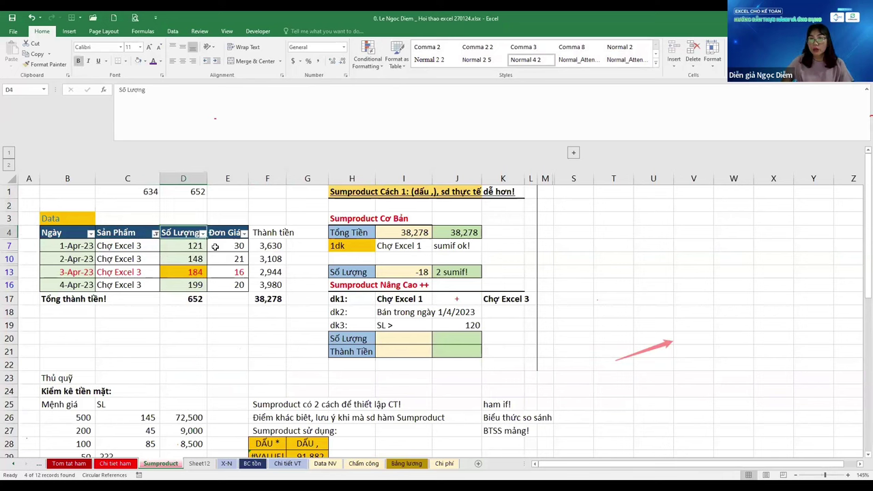
Enter =C1-D1 in D2, giving -18
{"action": "key", "text": "Up"}
{"action": "key", "text": "Down"}
{"action": "type", "text": "+C1-D1"}
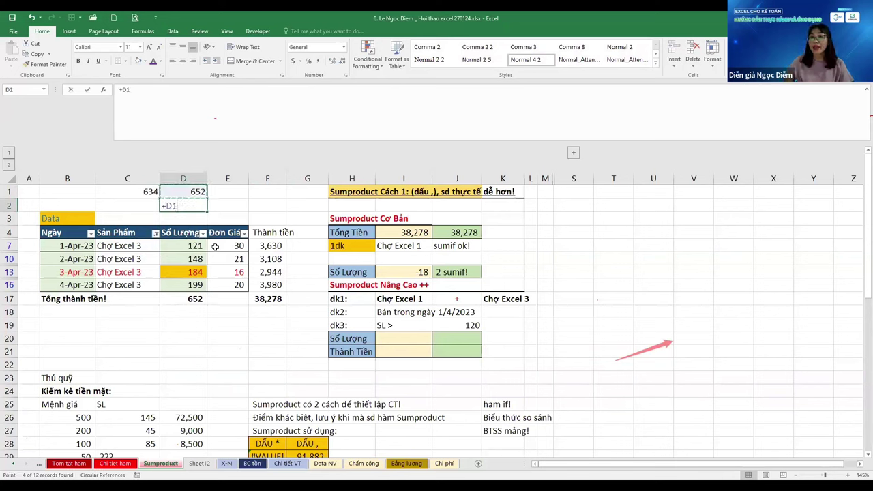
{"action": "key", "text": "ctrl+Return"}
Clear the product filter to show all rows again
{"action": "key", "text": "Down"}
{"action": "key", "text": "Down"}
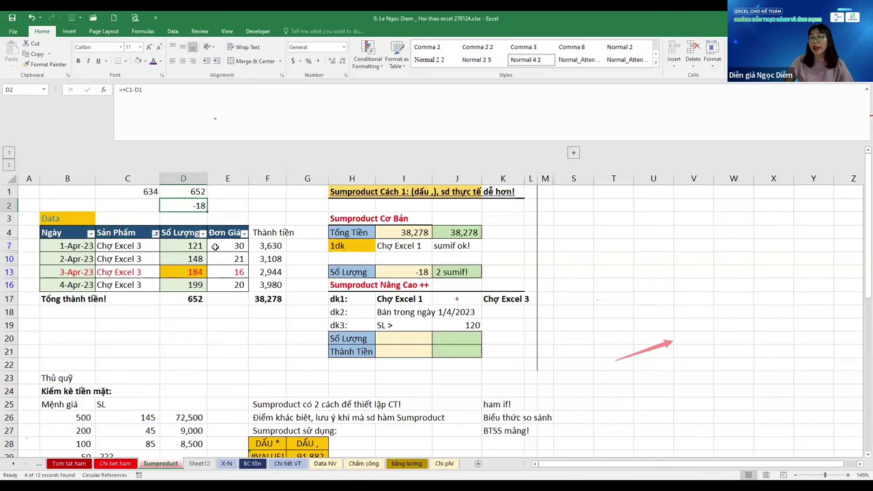
{"action": "key", "text": "Left"}
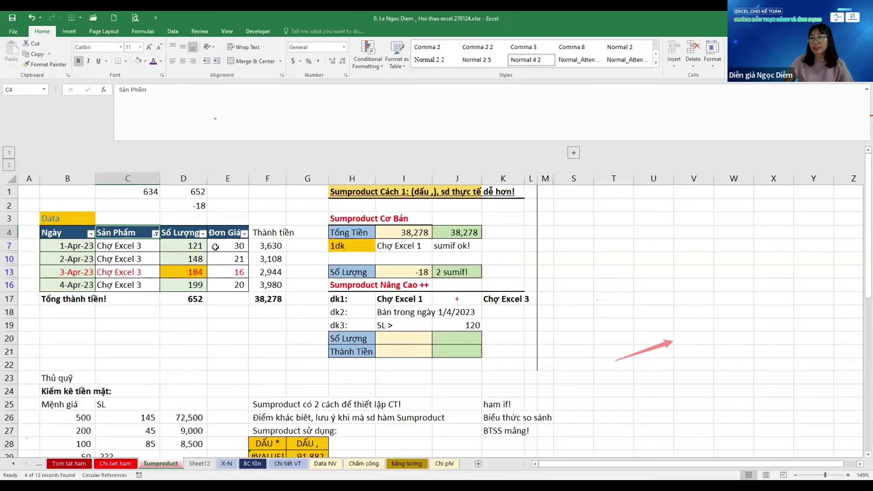
{"action": "key", "text": "alt+a"}
{"action": "key", "text": "c"}
{"action": "key", "text": "Down"}
{"action": "key", "text": "Down"}
{"action": "key", "text": "Down"}
{"action": "key", "text": "Down"}
{"action": "key", "text": "Down"}
{"action": "key", "text": "Down"}
{"action": "key", "text": "Down"}
{"action": "key", "text": "Down"}
{"action": "key", "text": "Down"}
{"action": "key", "text": "ctrl+Right"}
{"action": "key", "text": "ctrl+Right"}
{"action": "key", "text": "Right"}
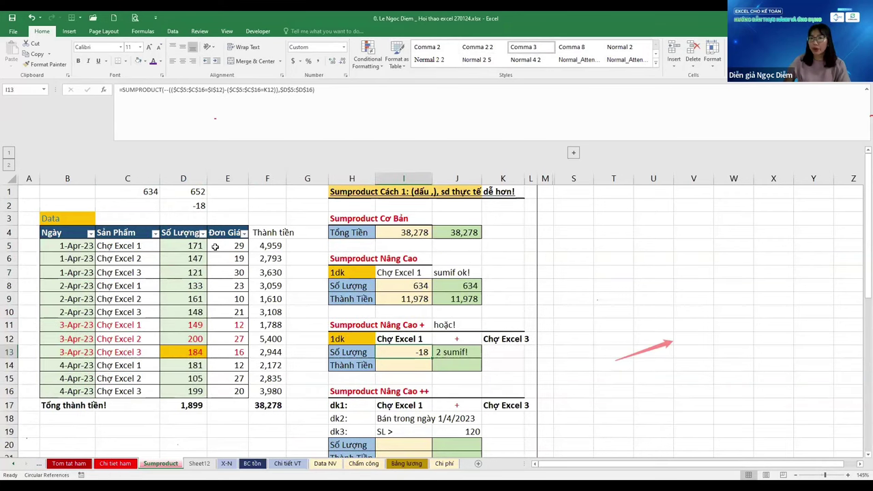
Change the - between I13's conditions back to +, returning 1,286
{"action": "key", "text": "F2"}
{"action": "key", "text": "Left"}
{"action": "key", "text": "Left"}
{"action": "key", "text": "Left"}
{"action": "key", "text": "Left"}
{"action": "key", "text": "Left"}
{"action": "key", "text": "Left"}
{"action": "key", "text": "Left"}
{"action": "key", "text": "Left"}
{"action": "key", "text": "Left"}
{"action": "key", "text": "Left"}
{"action": "key", "text": "Left"}
{"action": "key", "text": "Left"}
{"action": "key", "text": "Left"}
{"action": "key", "text": "Left"}
{"action": "key", "text": "Left"}
{"action": "key", "text": "Left"}
{"action": "key", "text": "Left"}
{"action": "key", "text": "Left"}
{"action": "key", "text": "Left"}
{"action": "key", "text": "Left"}
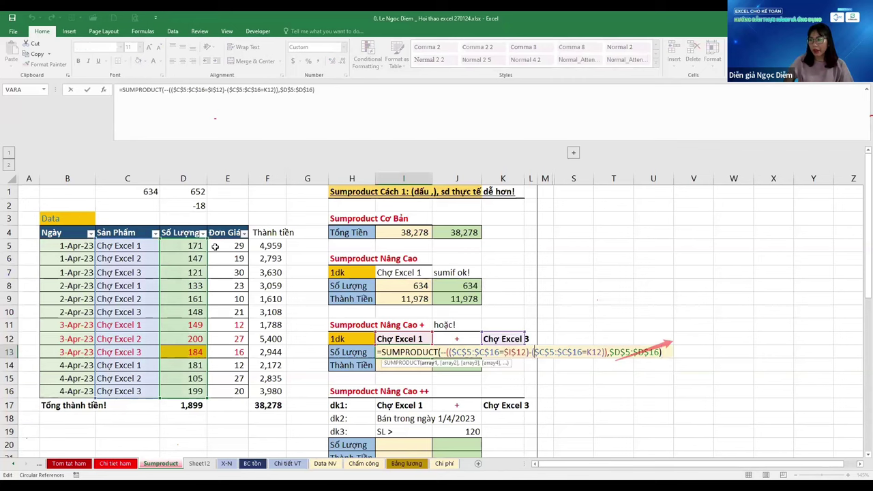
{"action": "key", "text": "BackSpace"}
{"action": "type", "text": "+"}
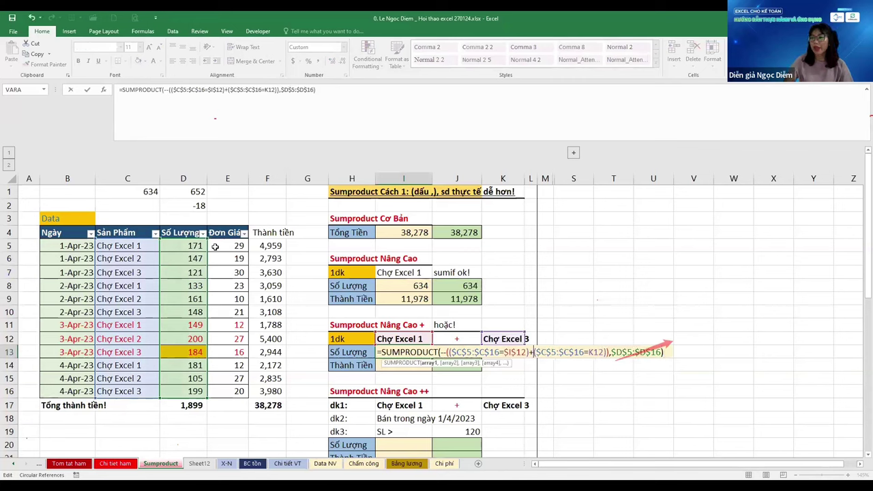
{"action": "key", "text": "Return"}
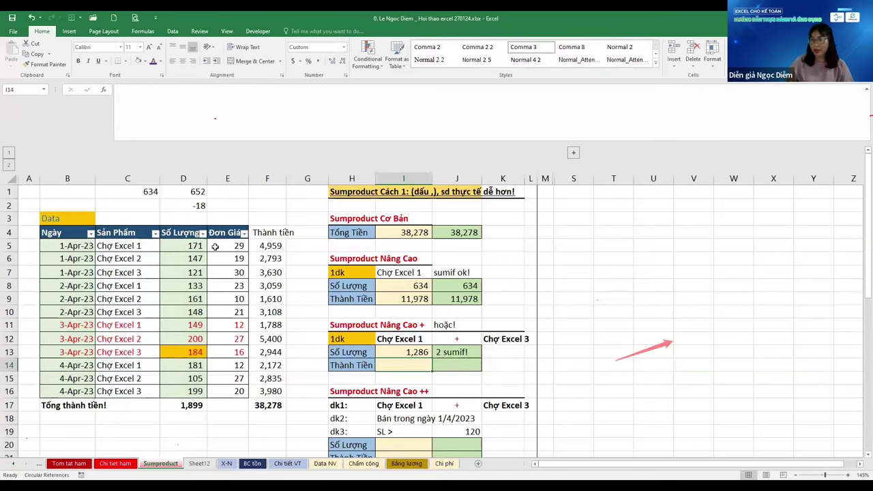
Copy I13's formula into I14 and add the Đơn Giá range E5:E16 for the Thành Tiền total
{"action": "key", "text": "ctrl+d"}
{"action": "key", "text": "F2"}
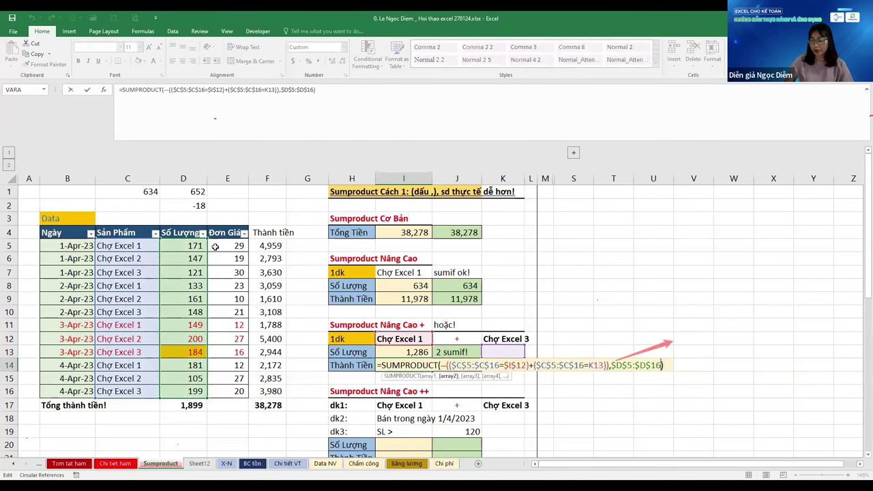
{"action": "type", "text": ","}
{"action": "left_click_drag", "start_coordinate": [215, 247], "coordinate": [227, 390]}
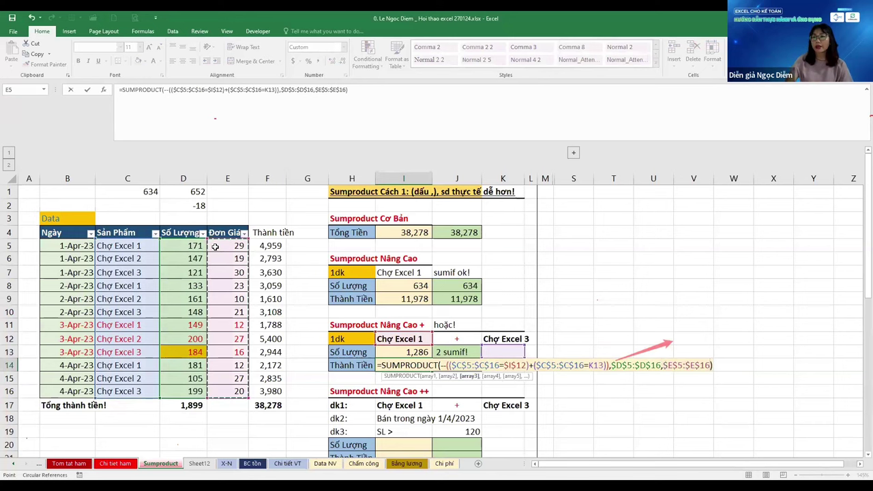
{"action": "key", "text": "Return"}
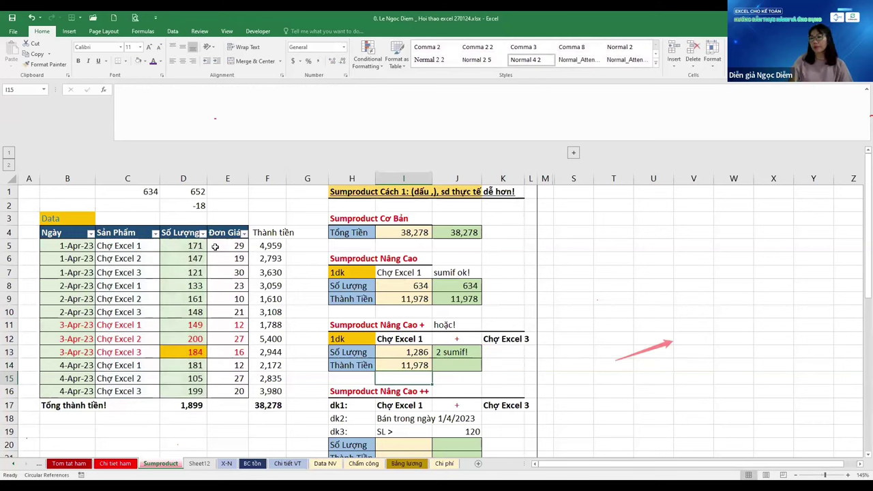
Review the earlier SUMPRODUCT formulas in I8, I7 and I4, ending on result cell I20
{"action": "key", "text": "Up"}
{"action": "key", "text": "Up"}
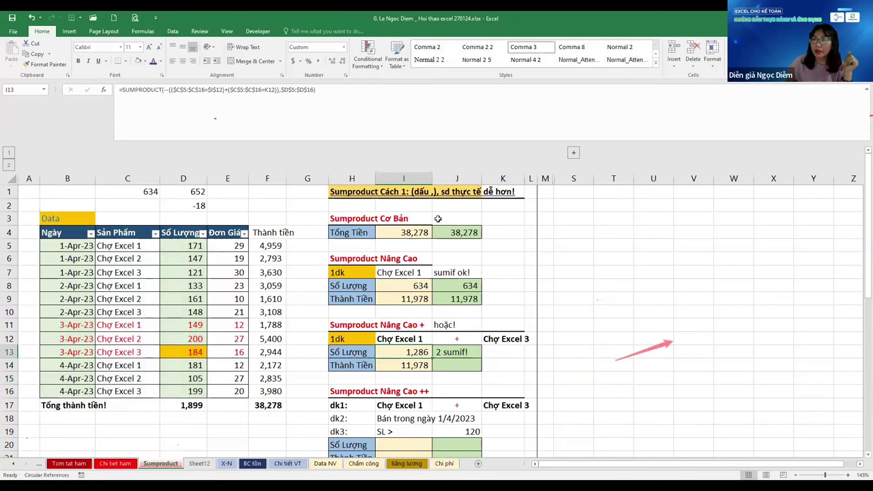
{"action": "key", "text": "Up"}
{"action": "key", "text": "Up"}
{"action": "key", "text": "Up"}
{"action": "key", "text": "Up"}
{"action": "key", "text": "Up"}
{"action": "left_click", "coordinate": [408, 351]}
{"action": "scroll", "coordinate": [416, 307], "scroll_direction": "down", "scroll_amount": 1}
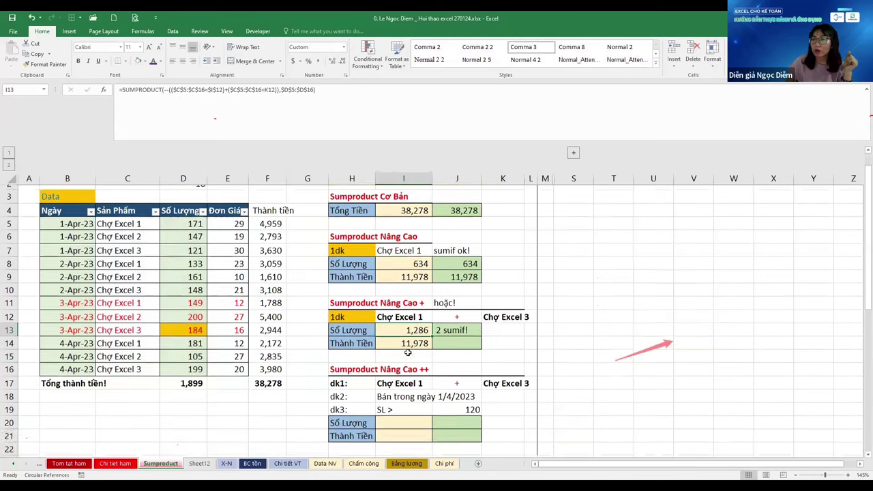
{"action": "left_click", "coordinate": [428, 238]}
{"action": "scroll", "coordinate": [428, 237], "scroll_direction": "up", "scroll_amount": 1}
{"action": "left_click", "coordinate": [413, 290]}
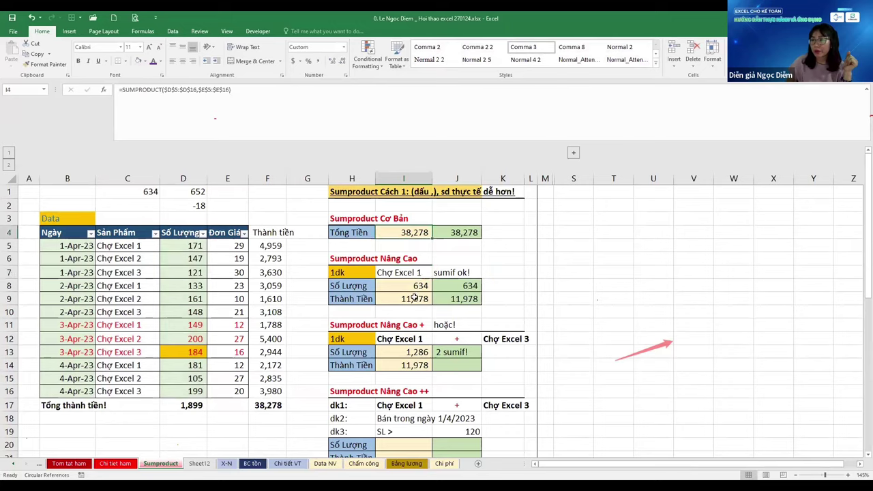
{"action": "scroll", "coordinate": [409, 307], "scroll_direction": "down", "scroll_amount": 3}
{"action": "left_click", "coordinate": [409, 312]}
{"action": "left_click", "coordinate": [409, 325]}
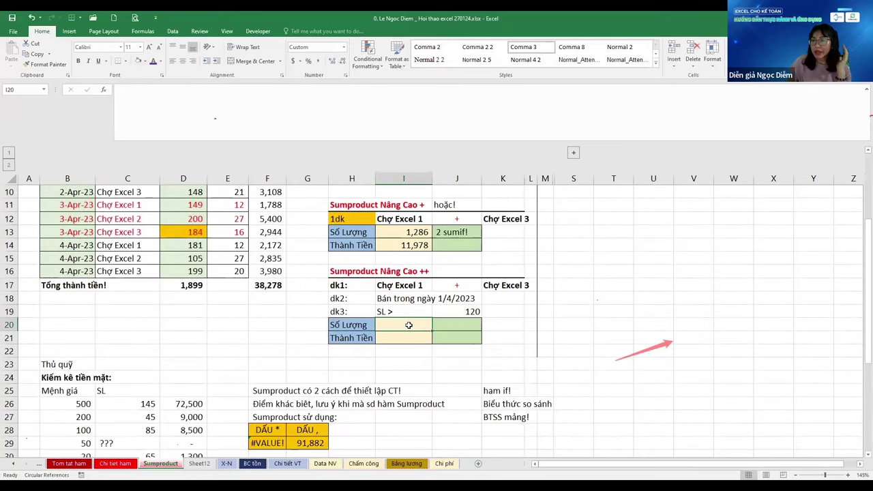
{"action": "left_click", "coordinate": [257, 464]}
{"action": "left_click", "coordinate": [321, 268]}
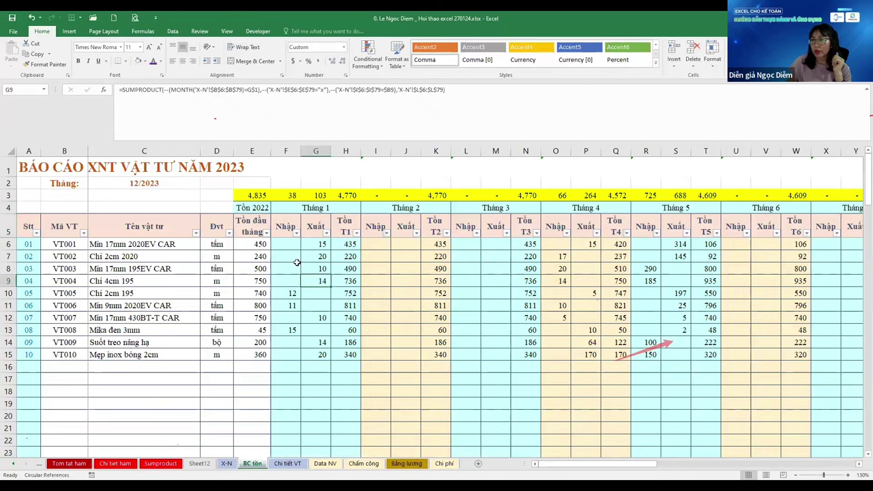
{"action": "left_click", "coordinate": [294, 263]}
{"action": "left_click", "coordinate": [291, 341]}
{"action": "left_click", "coordinate": [346, 354]}
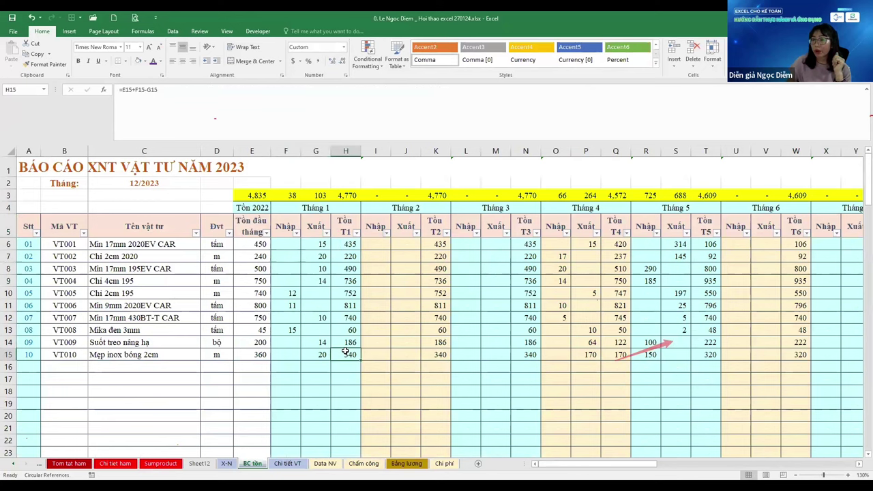
{"action": "left_click", "coordinate": [164, 467]}
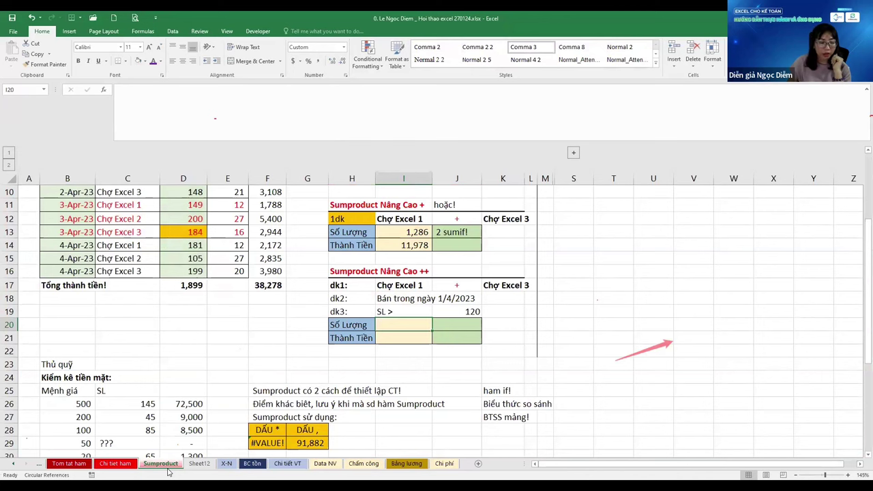
Review the Chợ Excel 3 condition in K17, the date condition in I18, and the column B dates
{"action": "key", "text": "Up"}
{"action": "key", "text": "Up"}
{"action": "key", "text": "Up"}
{"action": "scroll", "coordinate": [273, 389], "scroll_direction": "up", "scroll_amount": 1}
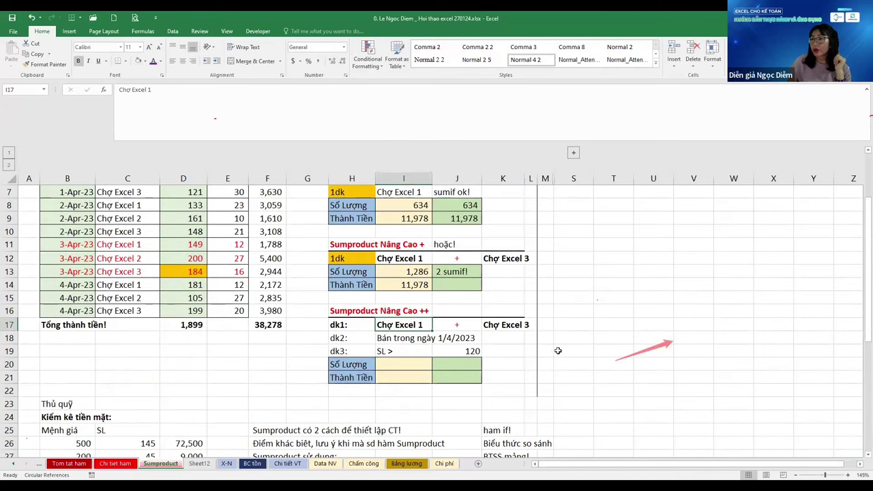
{"action": "left_click", "coordinate": [490, 328]}
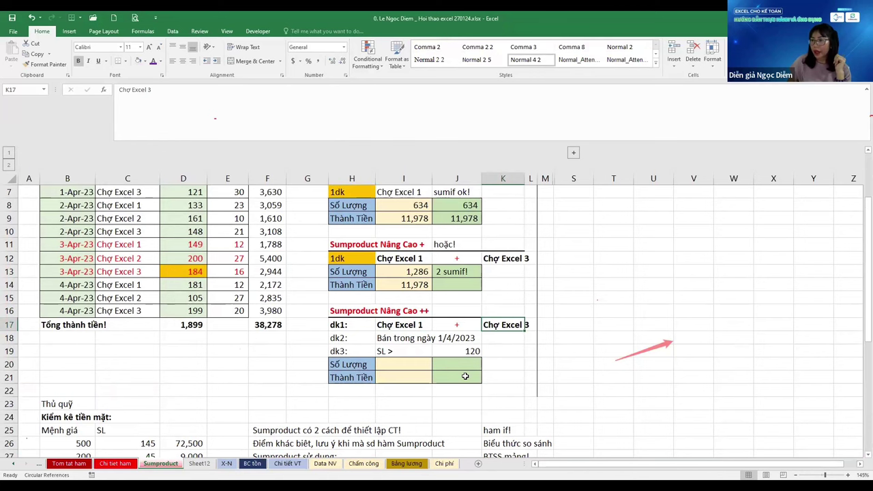
{"action": "left_click", "coordinate": [396, 341]}
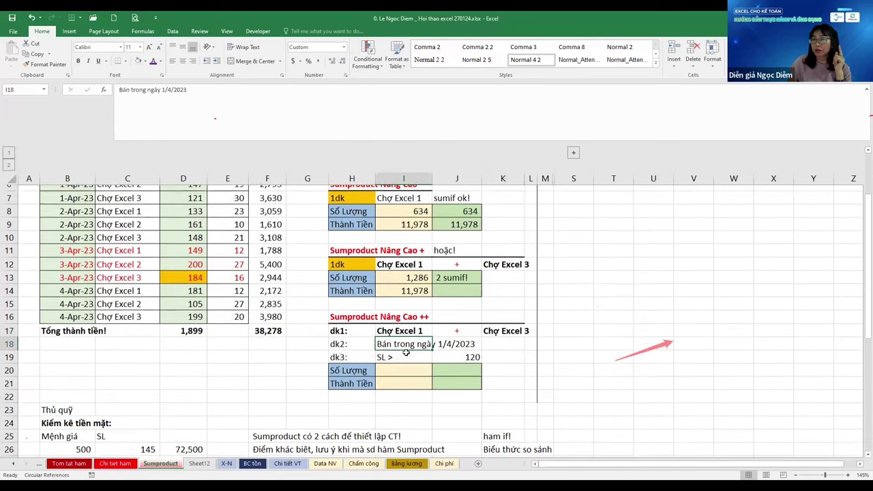
{"action": "scroll", "coordinate": [405, 351], "scroll_direction": "up", "scroll_amount": 1}
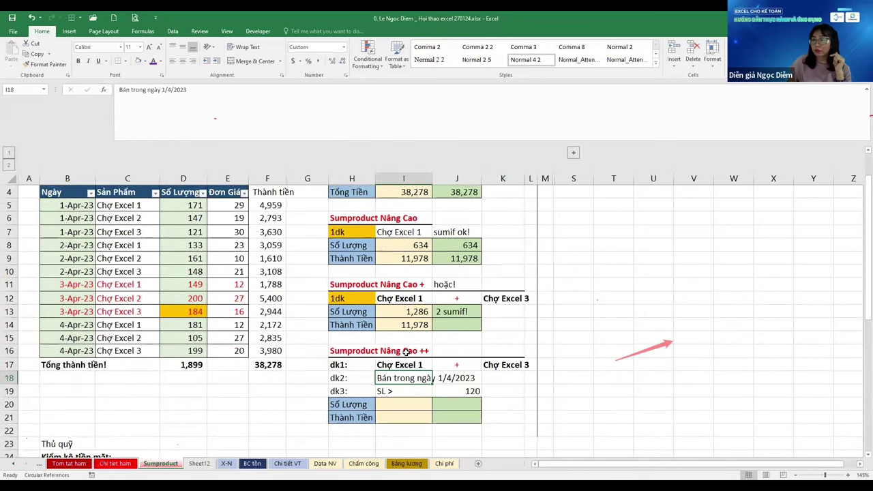
{"action": "left_click", "coordinate": [74, 208]}
{"action": "left_click", "coordinate": [71, 232]}
{"action": "left_click", "coordinate": [75, 271]}
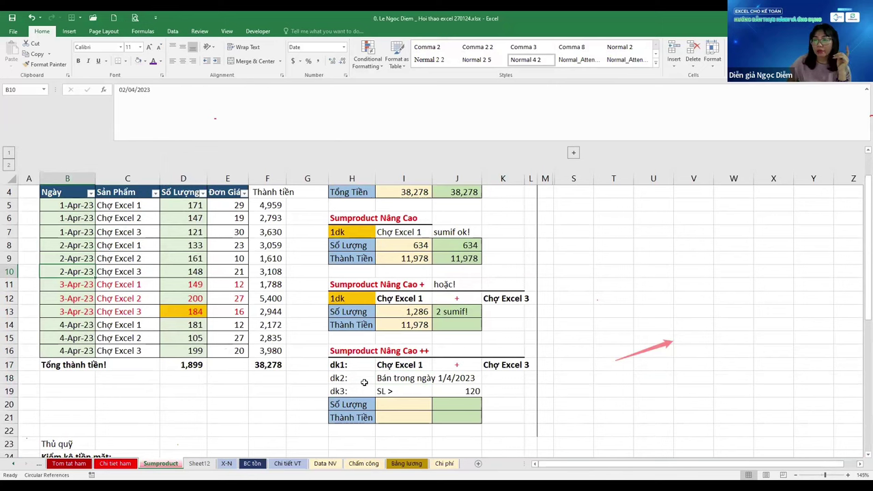
Look over the dk3 condition in I19, threshold 120 in J19, dk2 date in I18, and result cell I20
{"action": "left_click", "coordinate": [404, 391]}
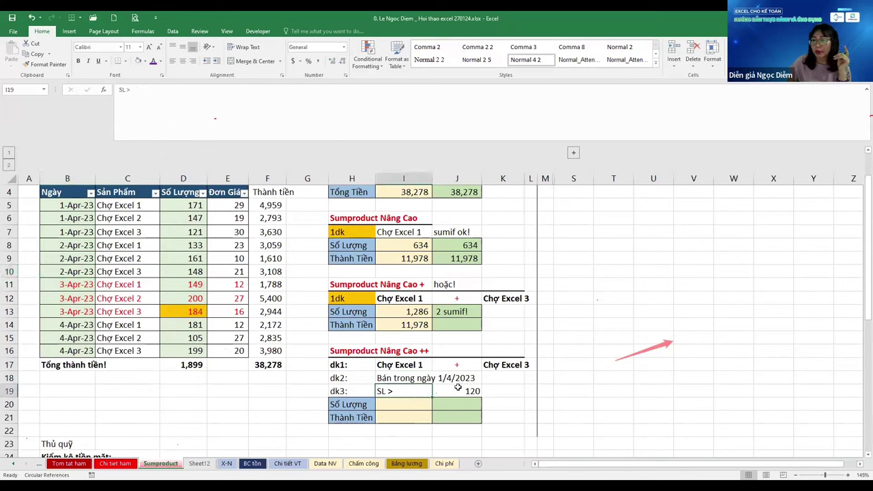
{"action": "left_click", "coordinate": [458, 387]}
{"action": "left_click", "coordinate": [412, 403]}
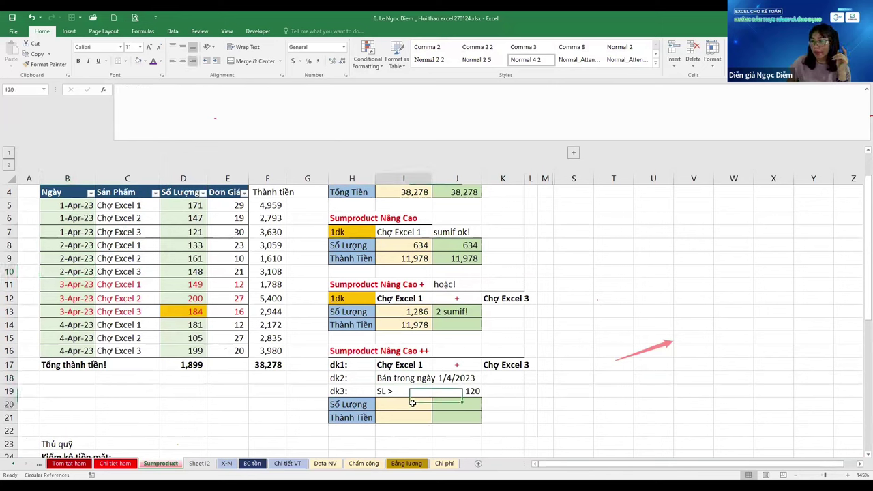
{"action": "left_click", "coordinate": [458, 391]}
{"action": "key", "text": "Left"}
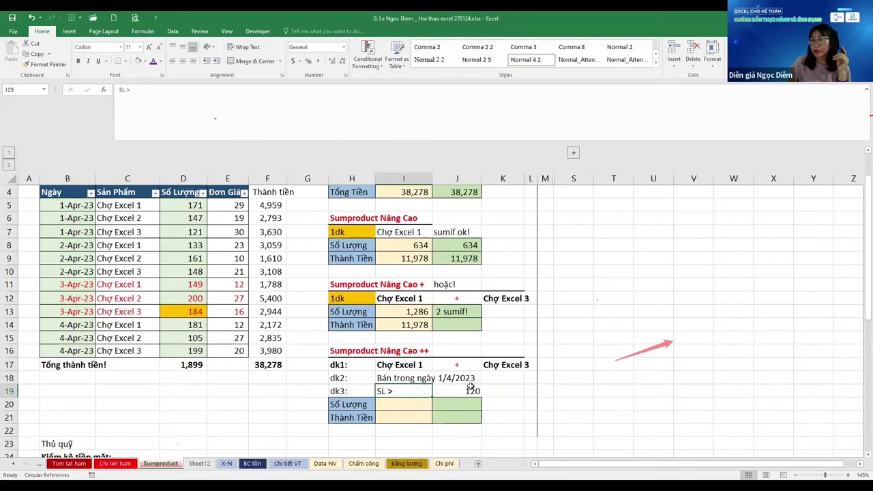
{"action": "left_click", "coordinate": [470, 389]}
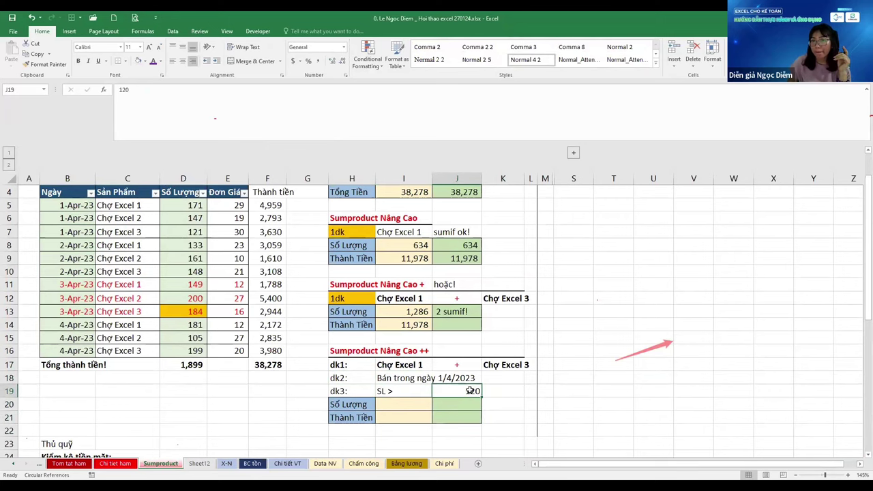
{"action": "left_click", "coordinate": [371, 380]}
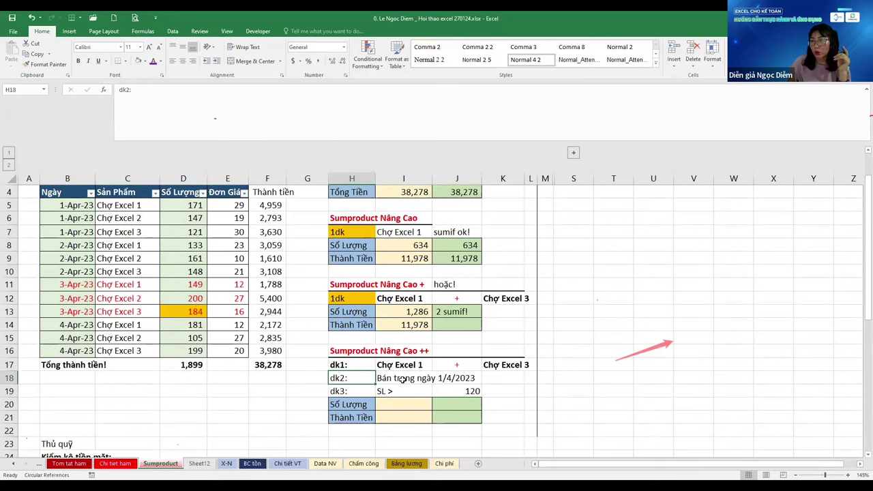
{"action": "left_click", "coordinate": [404, 382]}
{"action": "scroll", "coordinate": [401, 405], "scroll_direction": "down", "scroll_amount": 1}
{"action": "left_click", "coordinate": [404, 366]}
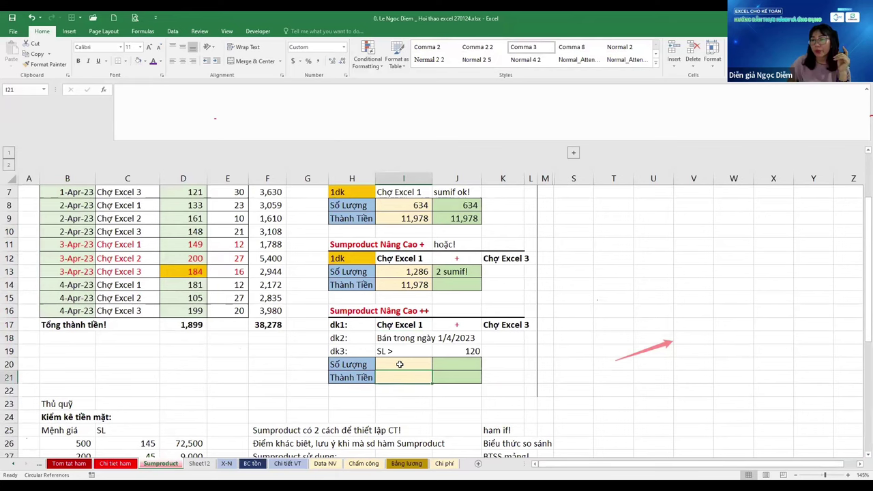
Select the dates B5:B16 and open B10 for editing, showing 02/04/2023
{"action": "scroll", "coordinate": [406, 366], "scroll_direction": "up", "scroll_amount": 1}
{"action": "left_click_drag", "start_coordinate": [68, 208], "coordinate": [71, 344]}
{"action": "double_click", "coordinate": [67, 272]}
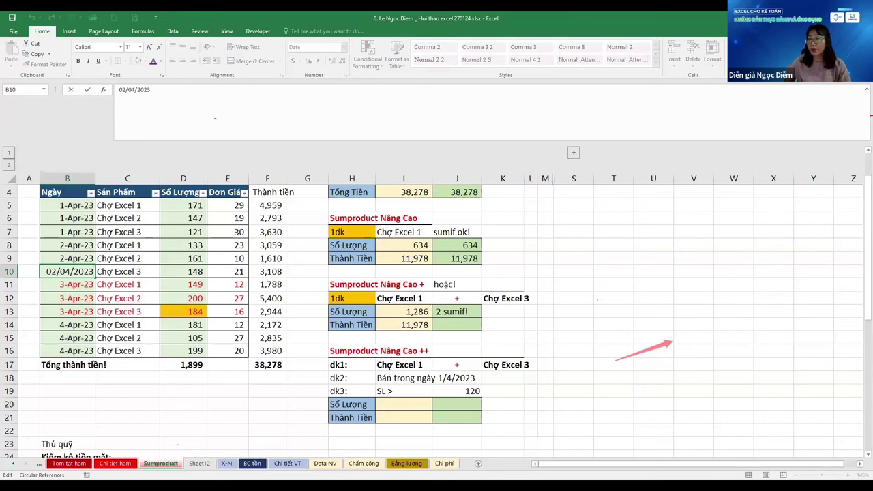
Change the date in B10 to 2-Jun-23 and in B14 to 4-Jul-23
{"action": "key", "text": "ctrl+Return"}
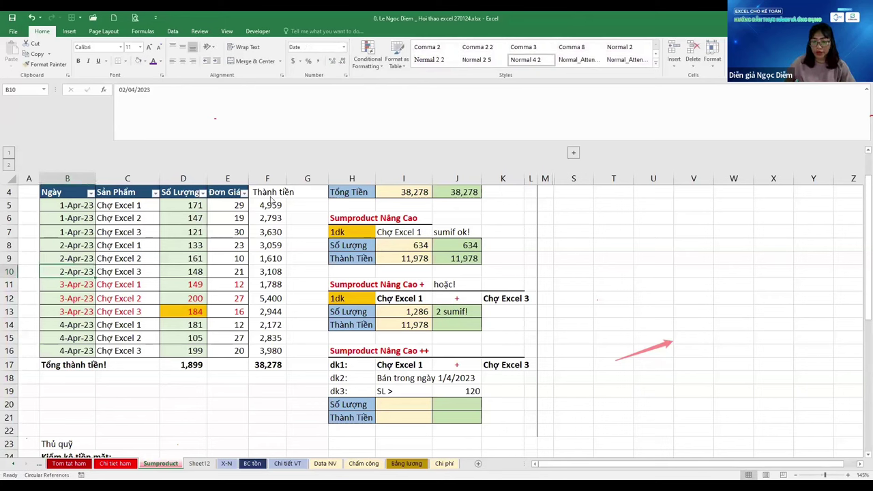
{"action": "key", "text": "F2"}
{"action": "key", "text": "Delete"}
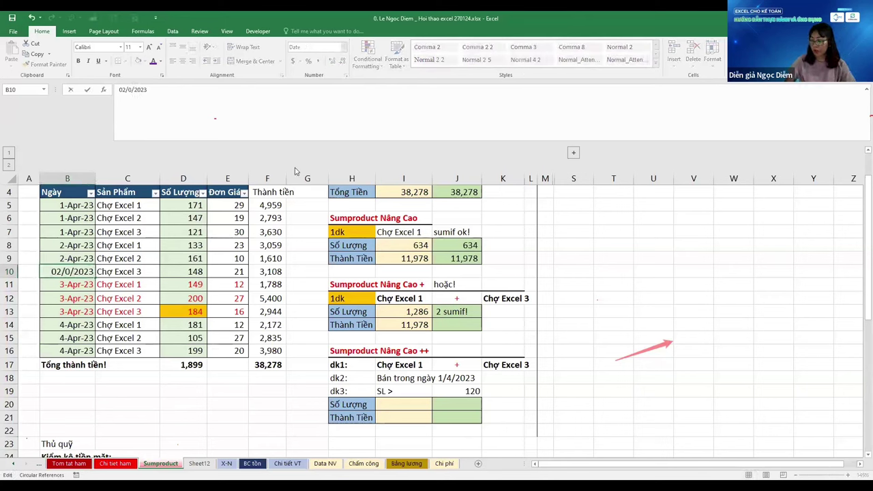
{"action": "type", "text": "6"}
{"action": "key", "text": "Return"}
{"action": "key", "text": "Down"}
{"action": "key", "text": "Down"}
{"action": "key", "text": "Down"}
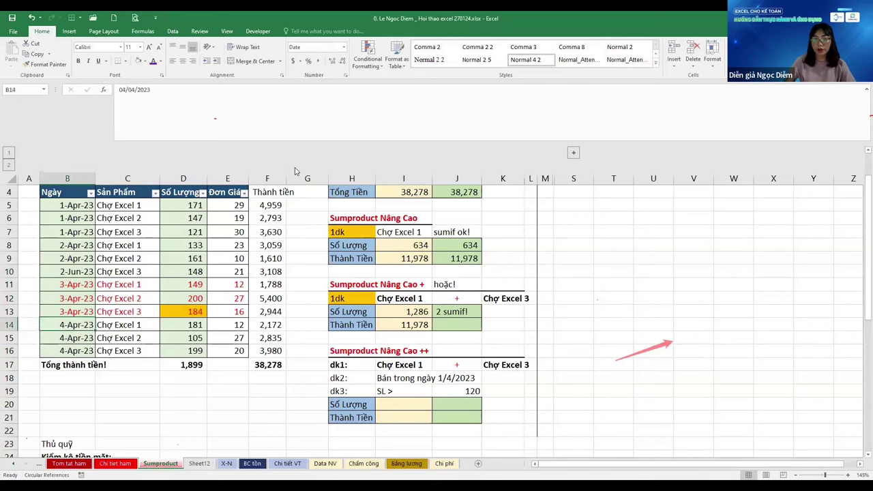
{"action": "key", "text": "F2"}
{"action": "key", "text": "Delete"}
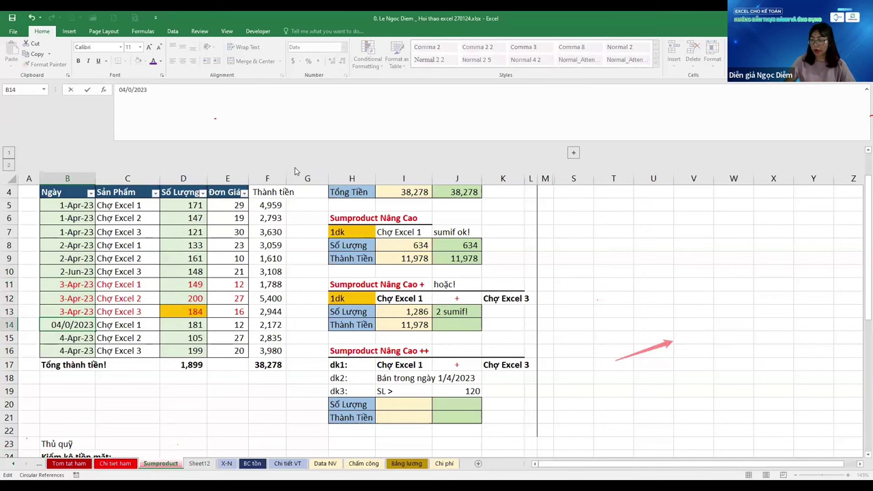
{"action": "type", "text": "7"}
{"action": "key", "text": "Return"}
{"action": "key", "text": "ctrl+Up"}
{"action": "key", "text": "Down"}
{"action": "key", "text": "Down"}
{"action": "key", "text": "Down"}
{"action": "key", "text": "Down"}
{"action": "key", "text": "Down"}
{"action": "key", "text": "Down"}
{"action": "key", "text": "Down"}
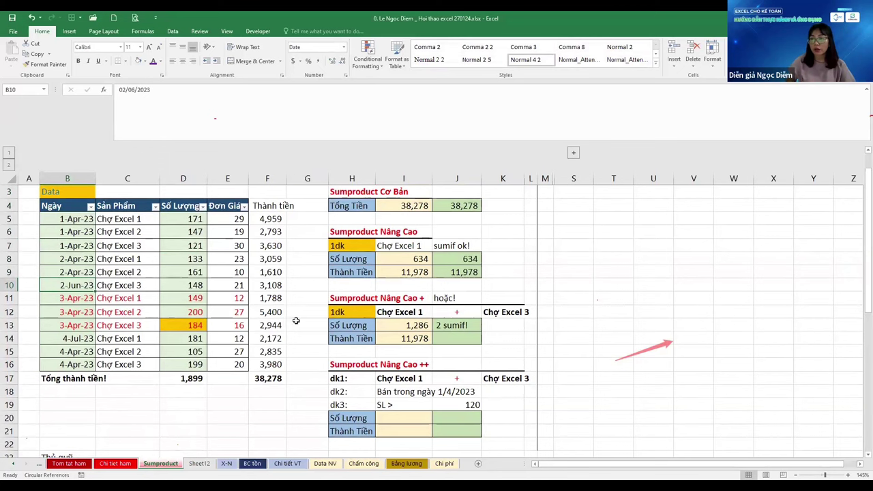
Shorten the dk2 label in I18 to 'Bán trong ngày 1' by removing its date part
{"action": "left_click", "coordinate": [386, 403]}
{"action": "key", "text": "Up"}
{"action": "key", "text": "F2"}
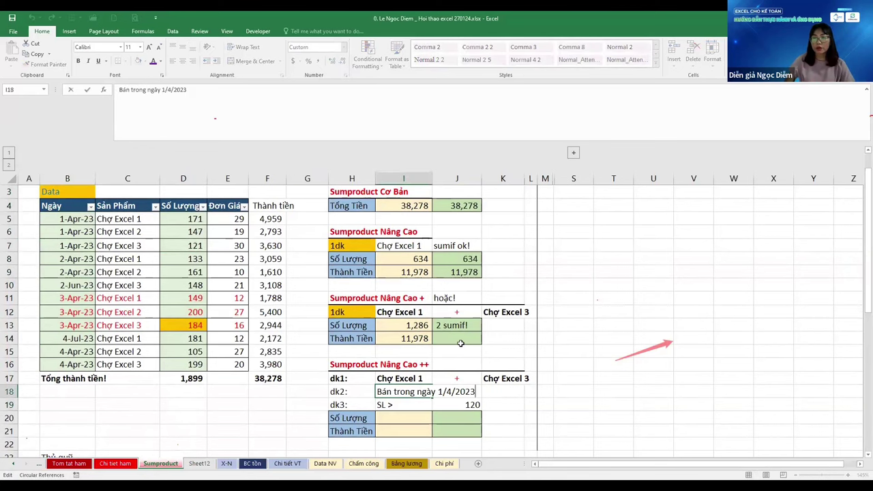
{"action": "key", "text": "shift+Left"}
{"action": "key", "text": "shift+Left"}
{"action": "key", "text": "shift+Left"}
{"action": "key", "text": "shift+Left"}
{"action": "key", "text": "shift+Left"}
{"action": "key", "text": "shift+Left"}
{"action": "key", "text": "shift+Left"}
{"action": "key", "text": "BackSpace"}
{"action": "key", "text": "Return"}
Inspect the existing SUMPRODUCT formula in I13 in edit mode
{"action": "scroll", "coordinate": [585, 311], "scroll_direction": "down", "scroll_amount": 3}
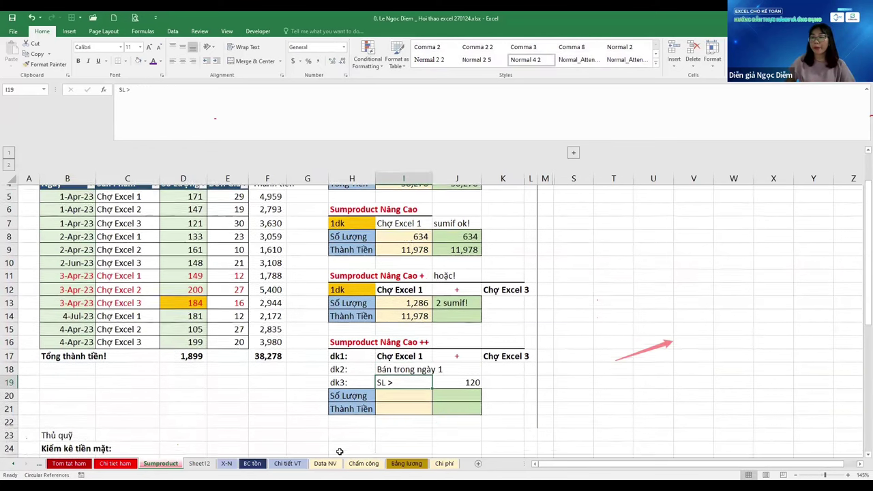
{"action": "left_click", "coordinate": [404, 311]}
{"action": "scroll", "coordinate": [403, 245], "scroll_direction": "up", "scroll_amount": 1}
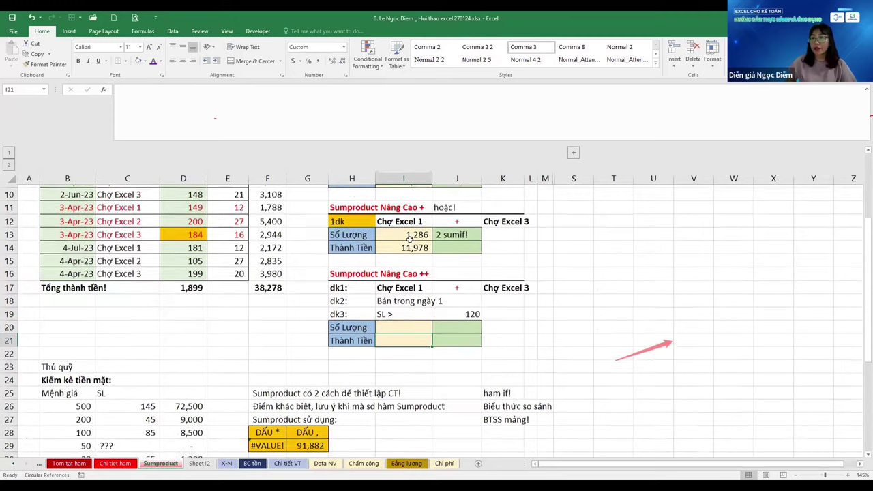
{"action": "left_click", "coordinate": [403, 245]}
{"action": "key", "text": "F2"}
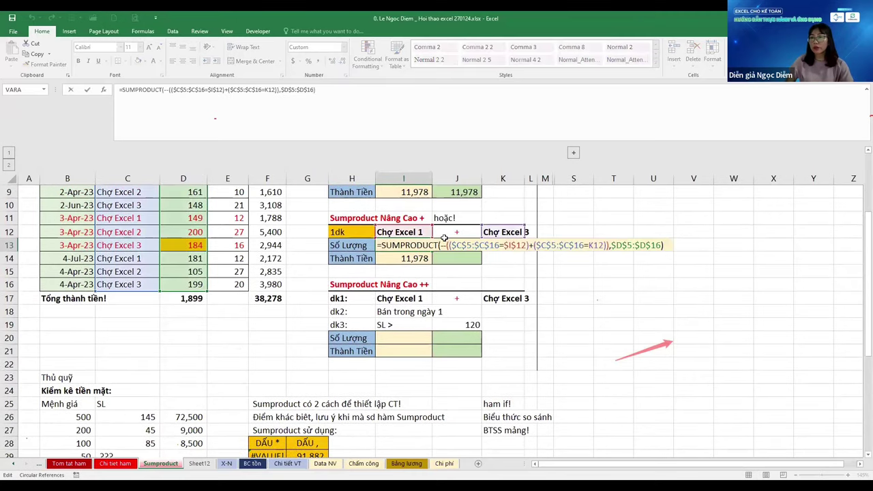
Copy I13's SUMPRODUCT formula into I20, dropping its trailing $D$5:$D$16 argument
{"action": "key", "text": "Escape"}
{"action": "key", "text": "F2"}
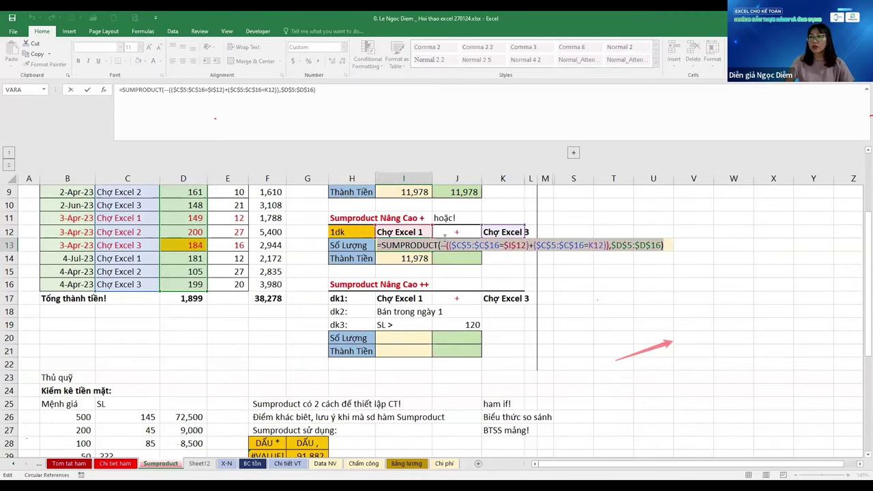
{"action": "key", "text": "Escape"}
{"action": "left_click", "coordinate": [418, 334]}
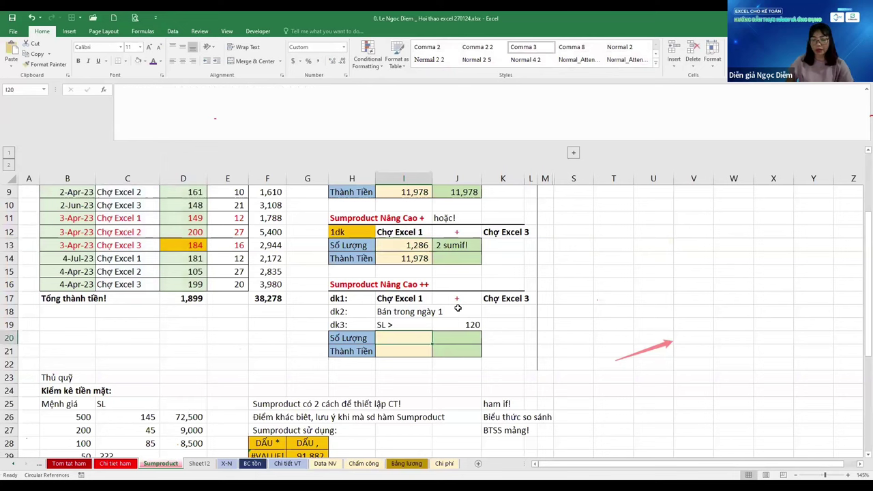
{"action": "key", "text": "F2"}
{"action": "type", "text": "=SUMPRODUCT(--(($C$5:$C$16=$I$12)+($C$5:$C$16=K12)),$D$5:$D$16)"}
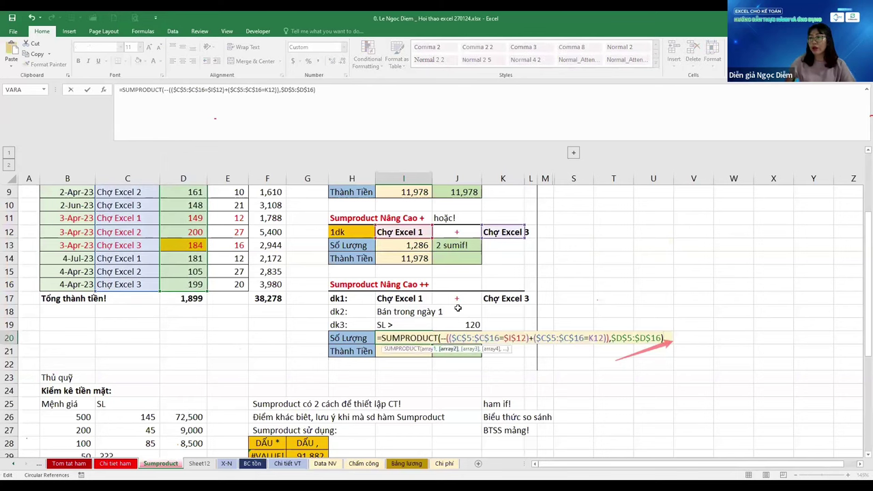
{"action": "key", "text": "Left"}
{"action": "key", "text": "Left"}
{"action": "key", "text": "Left"}
{"action": "key", "text": "Left"}
{"action": "key", "text": "Left"}
{"action": "key", "text": "Left"}
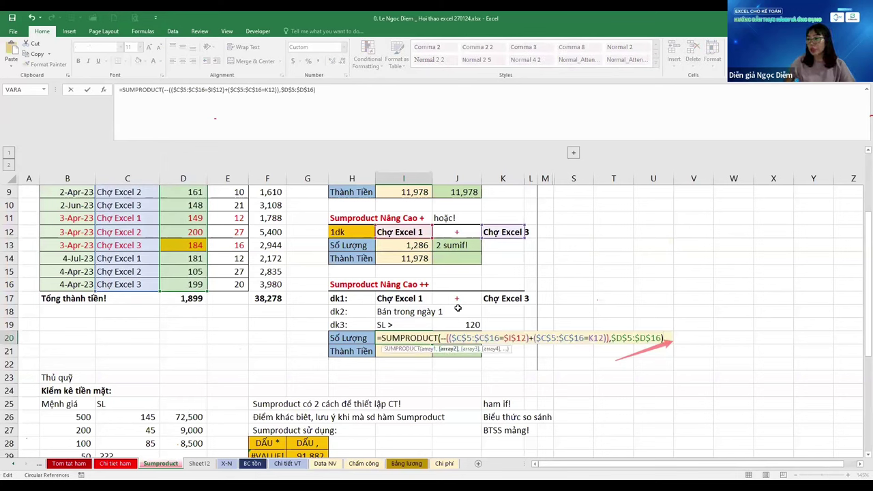
{"action": "key", "text": "shift+End"}
{"action": "key", "text": "Delete"}
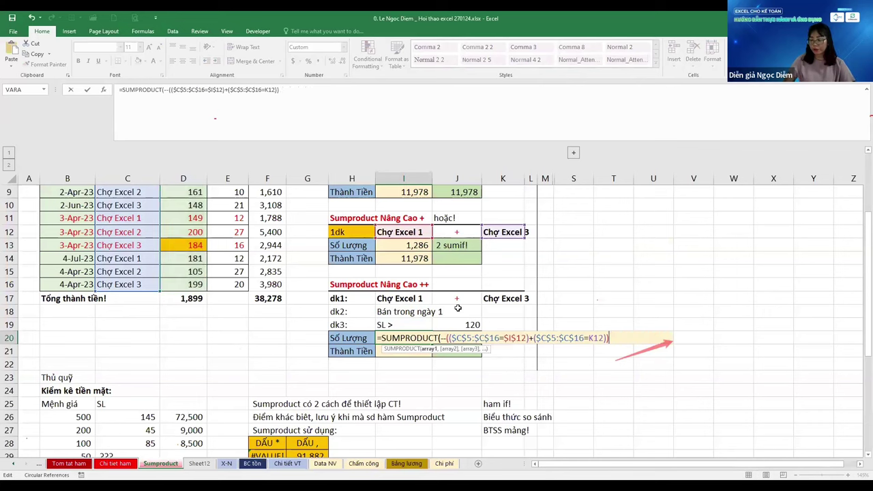
Add a day-1 condition --(DAY(absolute date range)=1) to the I20 formula
{"action": "type", "text": ","}
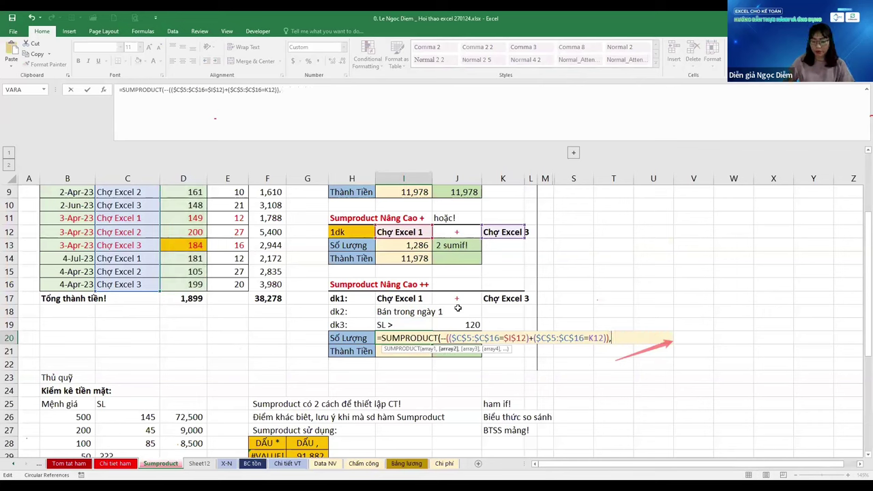
{"action": "type", "text": "day("}
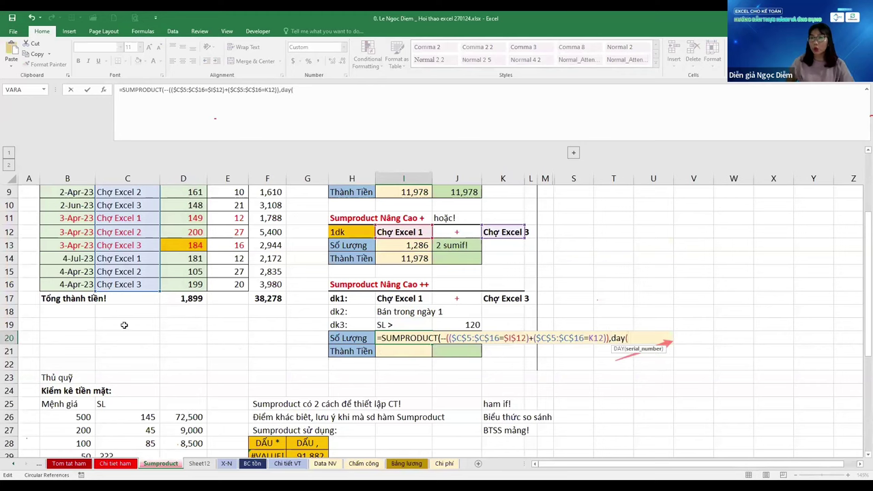
{"action": "left_click", "coordinate": [119, 283]}
{"action": "left_click_drag", "start_coordinate": [67, 284], "coordinate": [66, 219]}
{"action": "key", "text": "F4"}
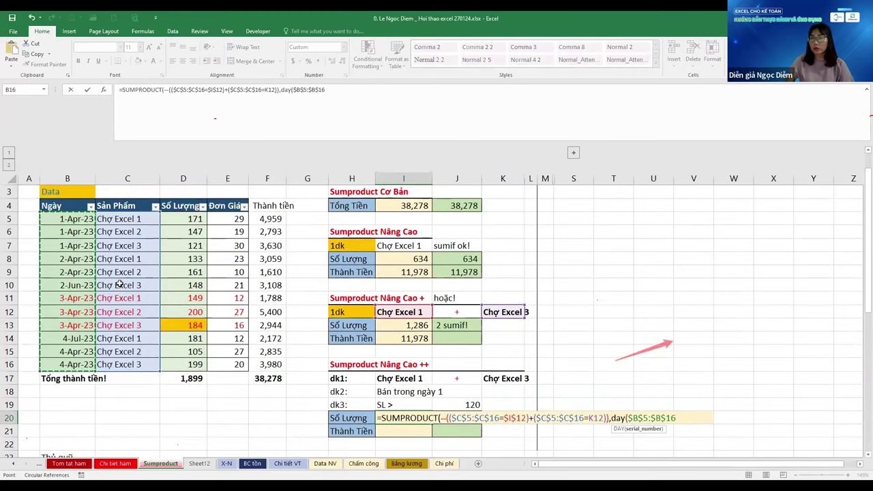
{"action": "type", "text": ")"}
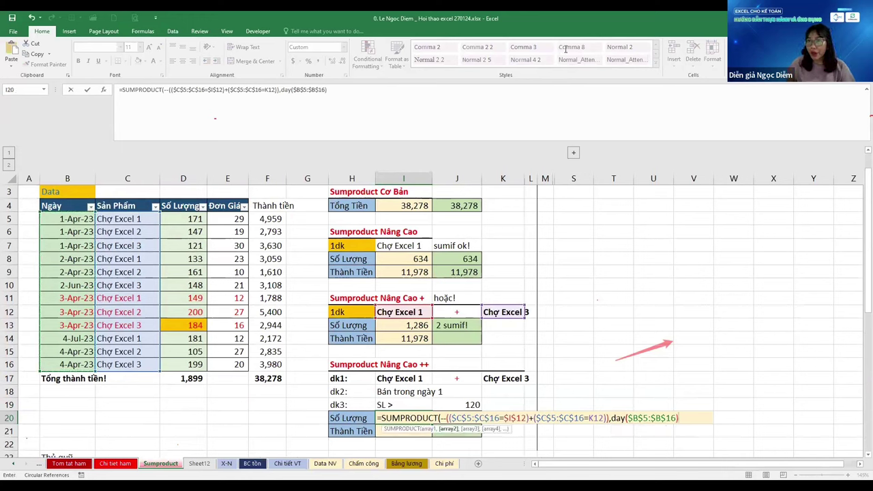
{"action": "left_click", "coordinate": [285, 89]}
{"action": "type", "text": "--("}
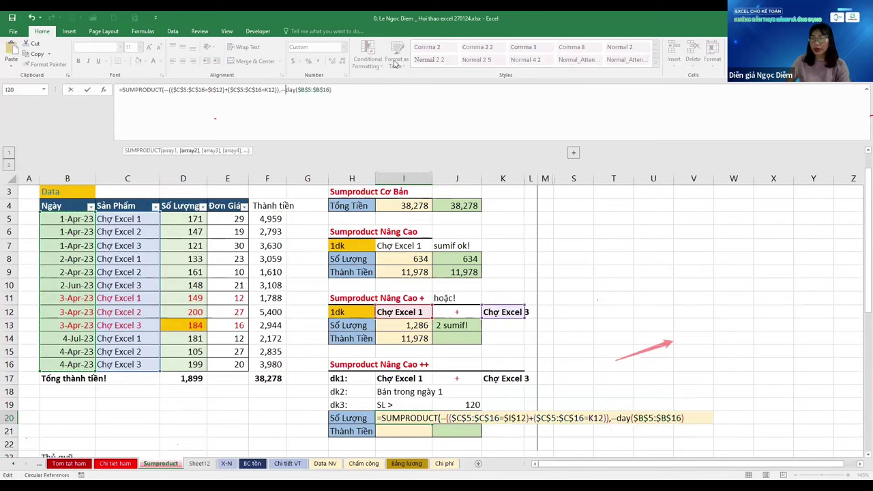
{"action": "left_click", "coordinate": [395, 94]}
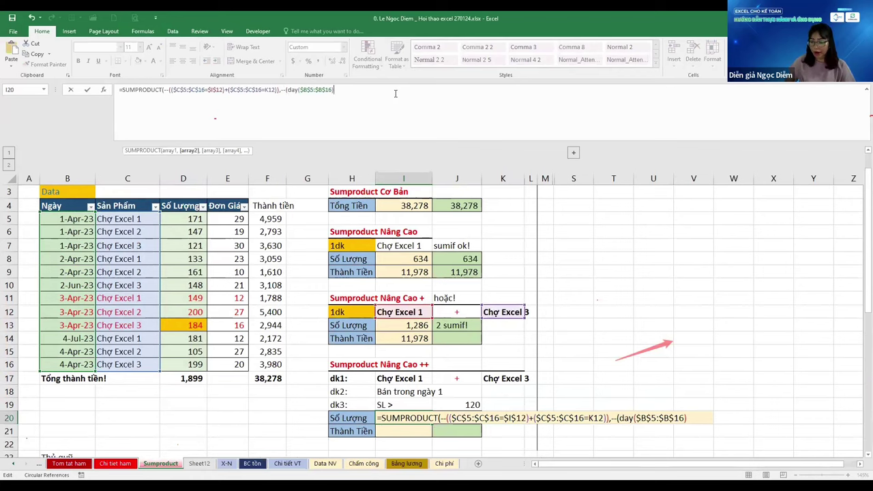
{"action": "type", "text": "=1"}
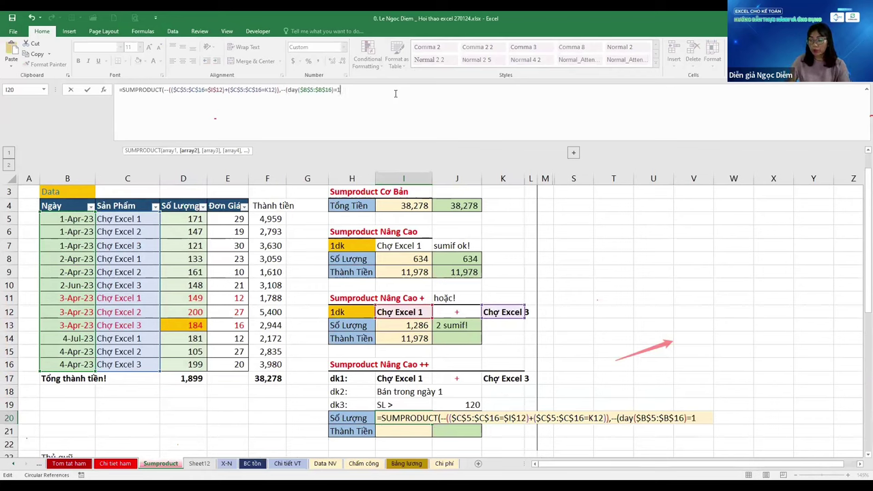
{"action": "type", "text": ")"}
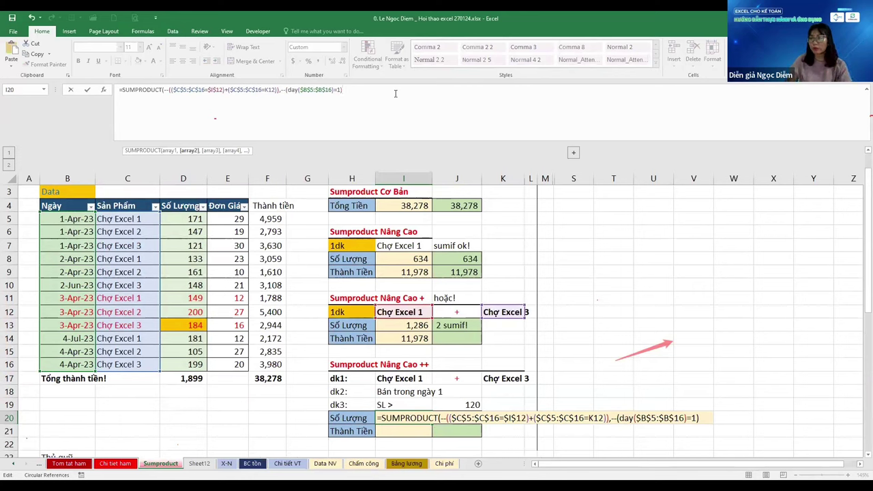
Add the quantity condition --($D$5:$D$16>120) to the I20 formula
{"action": "type", "text": ","}
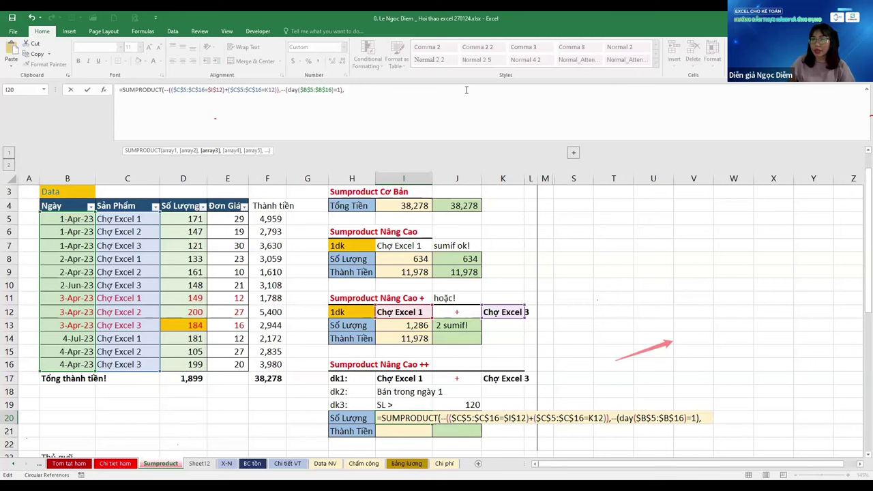
{"action": "left_click", "coordinate": [184, 223]}
{"action": "key", "text": "ctrl+shift+Down"}
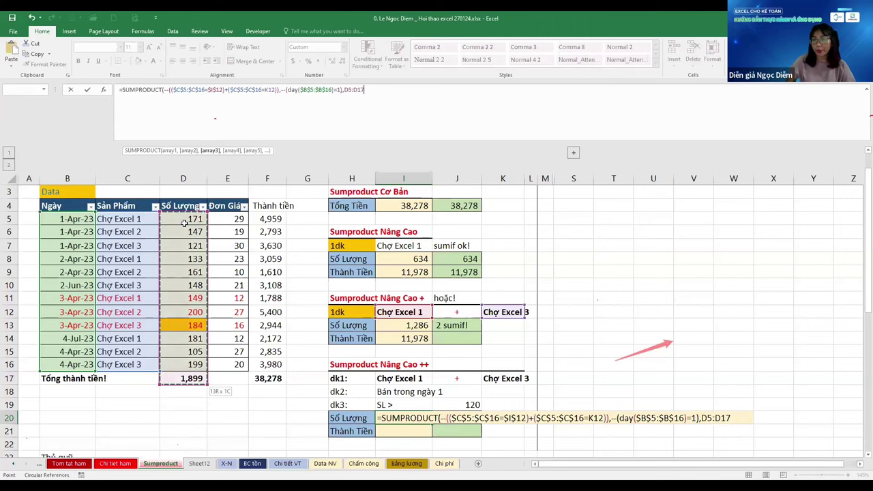
{"action": "key", "text": "F4"}
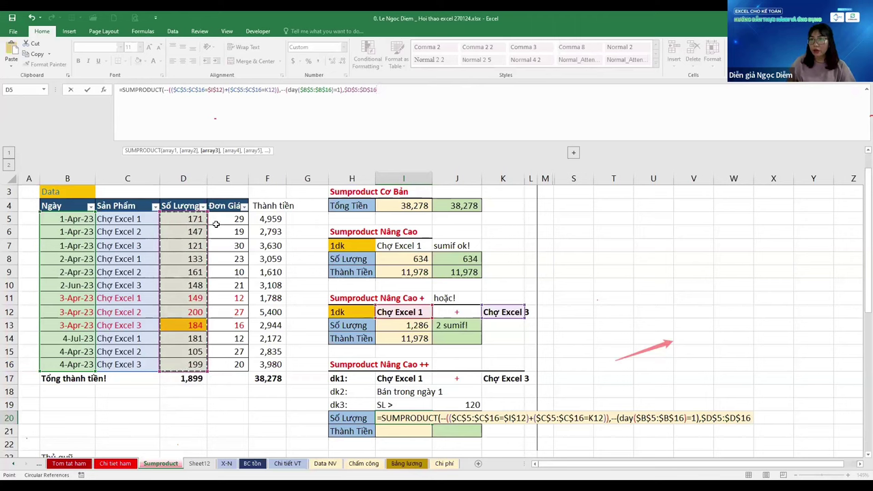
{"action": "key", "text": "BackSpace"}
{"action": "key", "text": "BackSpace"}
{"action": "key", "text": "BackSpace"}
{"action": "key", "text": "BackSpace"}
{"action": "key", "text": "BackSpace"}
{"action": "key", "text": "BackSpace"}
{"action": "key", "text": "BackSpace"}
{"action": "key", "text": "BackSpace"}
{"action": "key", "text": "BackSpace"}
{"action": "key", "text": "BackSpace"}
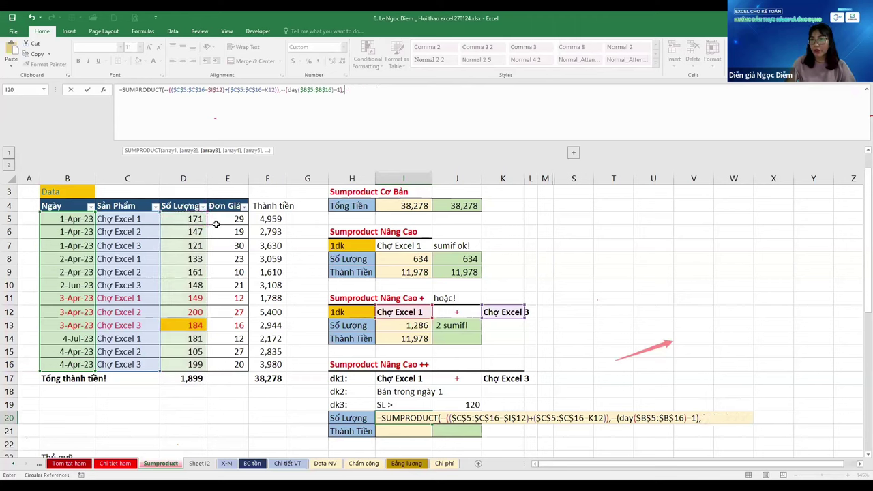
{"action": "type", "text": "--("}
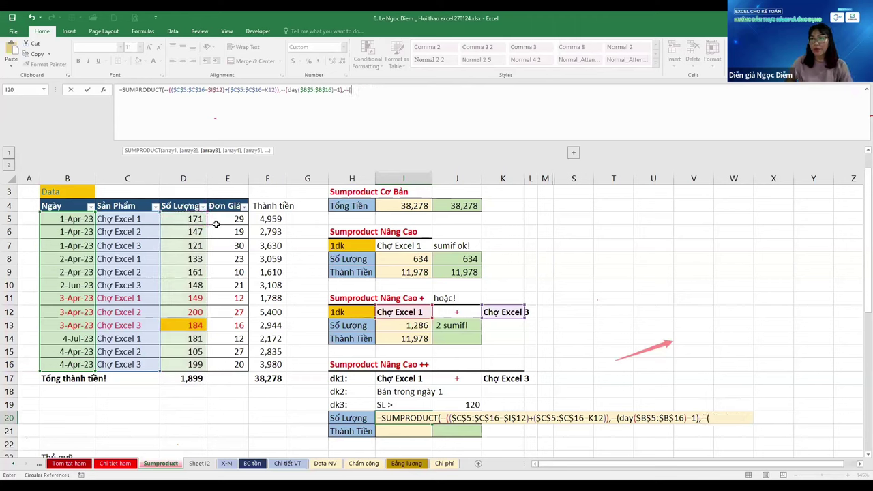
{"action": "left_click", "coordinate": [192, 216]}
{"action": "key", "text": "ctrl+shift+Down"}
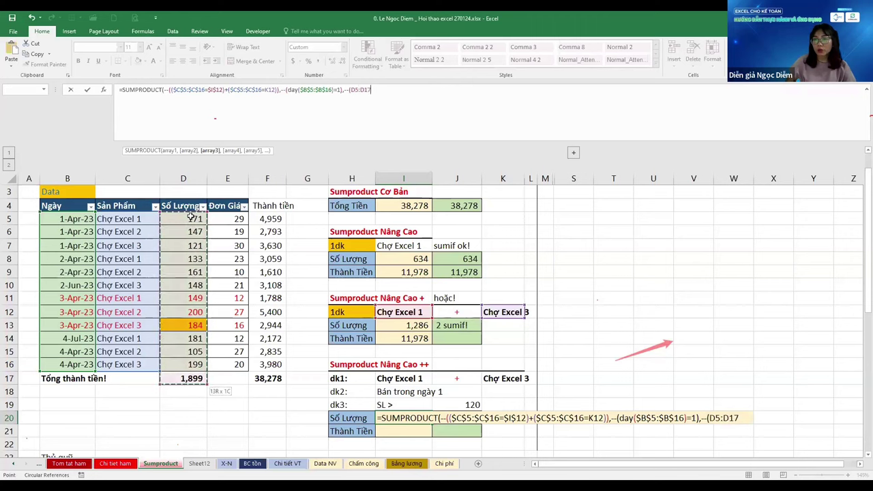
{"action": "key", "text": "shift+Up"}
{"action": "key", "text": "F4"}
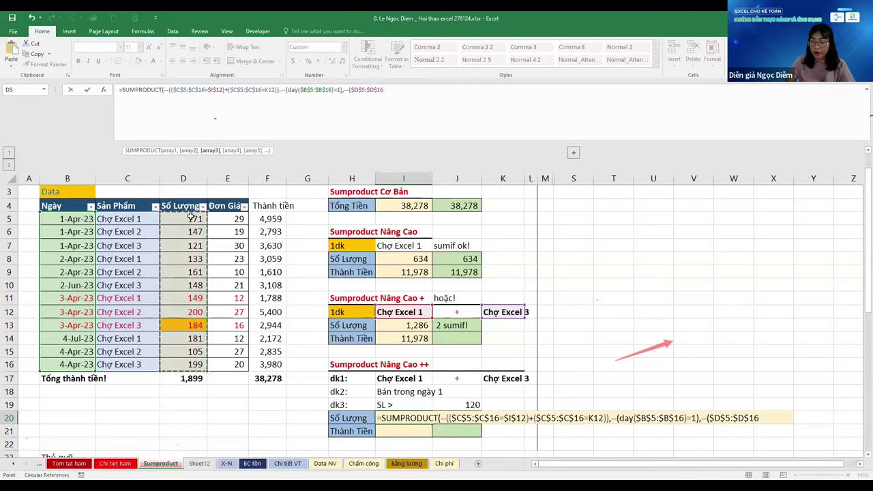
{"action": "type", "text": ">120)"}
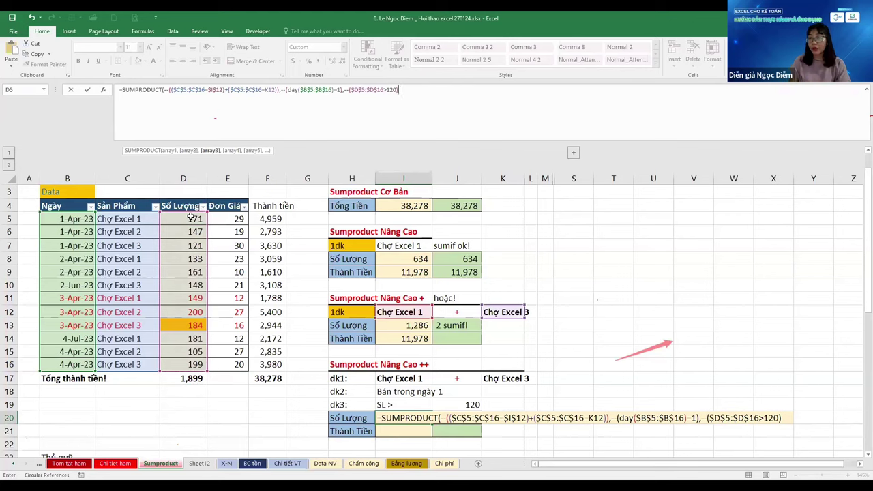
Append the $D$5:$D$16 quantity argument and close the formula so I20 shows 292
{"action": "type", "text": ","}
{"action": "left_click", "coordinate": [188, 217]}
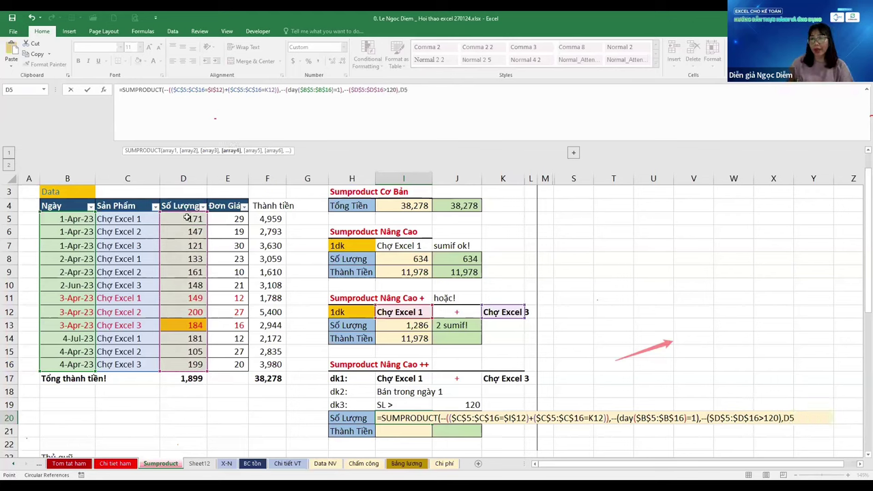
{"action": "key", "text": "ctrl+shift+Down"}
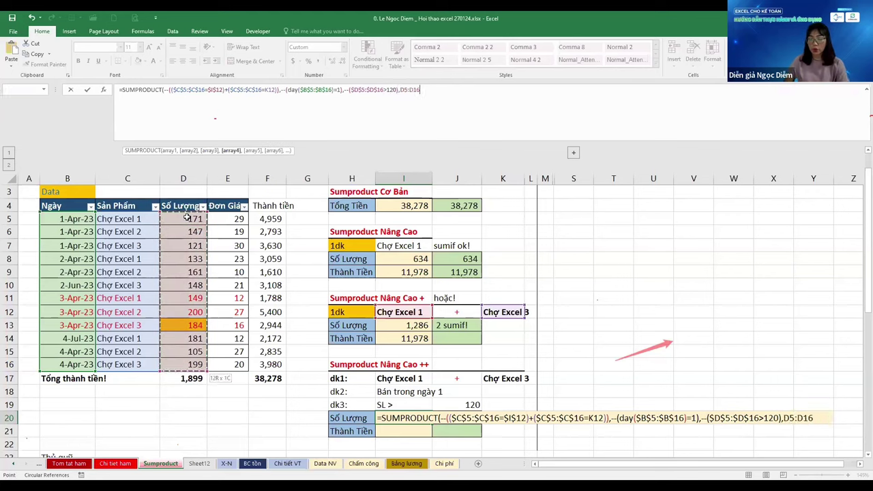
{"action": "key", "text": "F4"}
{"action": "type", "text": ")"}
{"action": "key", "text": "Return"}
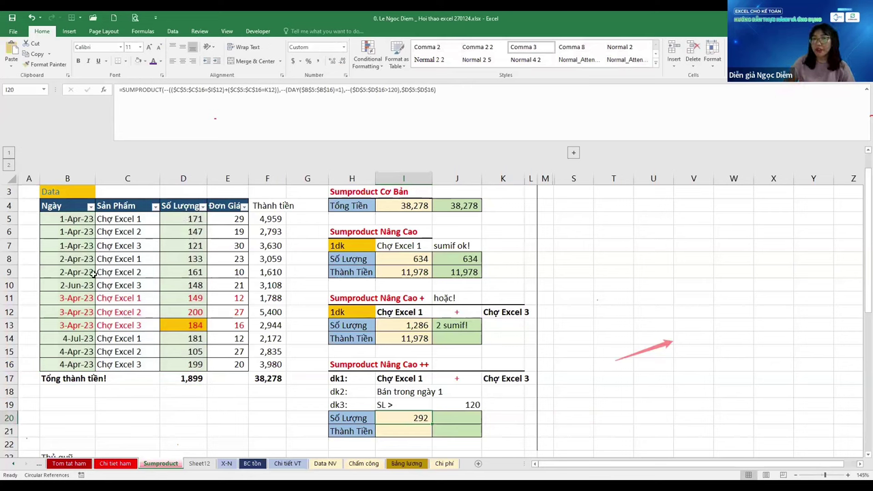
Check the dates B5:B7 and quantities D5:D7 against the 292 result
{"action": "left_click_drag", "start_coordinate": [72, 218], "coordinate": [75, 245]}
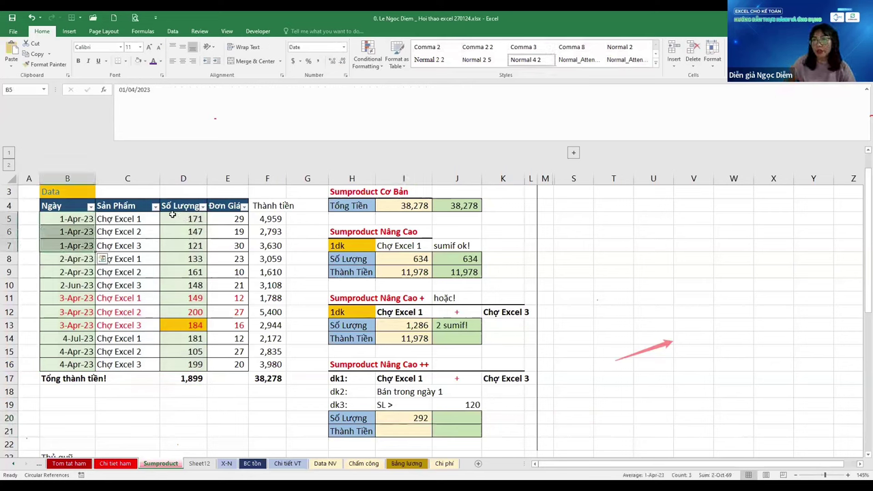
{"action": "left_click_drag", "start_coordinate": [174, 217], "coordinate": [173, 238]}
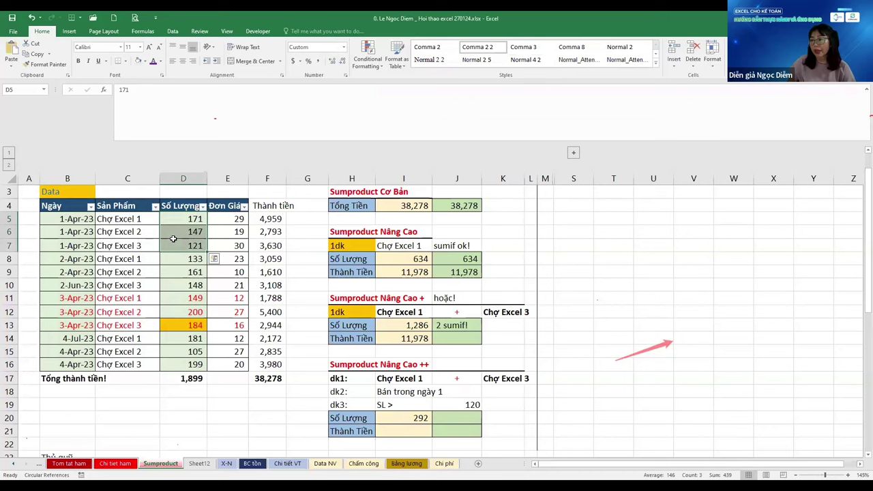
{"action": "left_click", "coordinate": [132, 233]}
{"action": "left_click", "coordinate": [186, 234]}
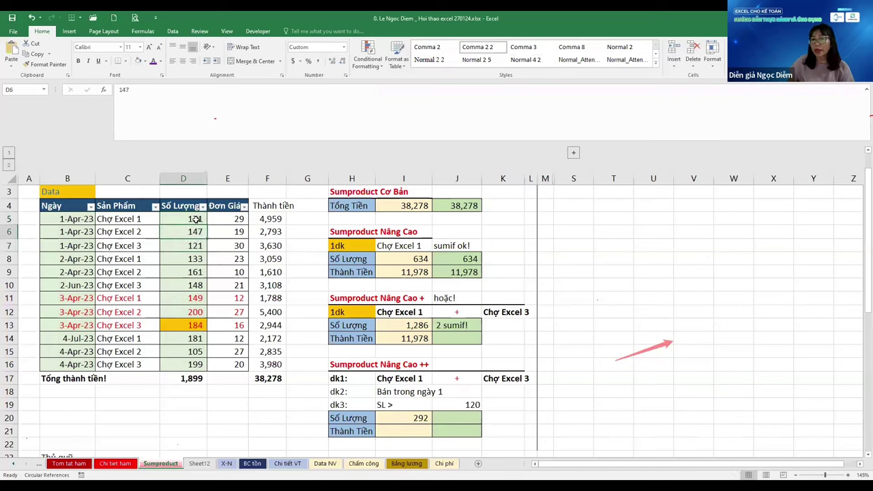
{"action": "left_click", "coordinate": [196, 219]}
{"action": "left_click", "coordinate": [187, 247], "text": "ctrl"}
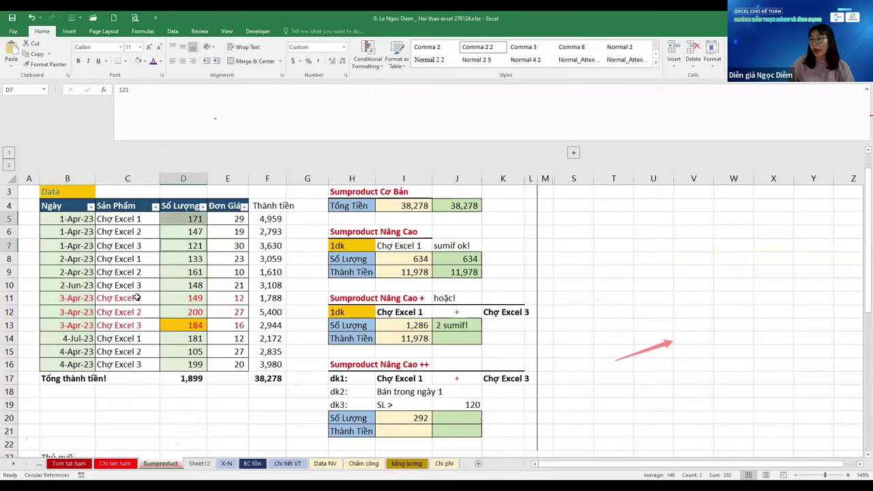
Fill I20's SUMPRODUCT formula down into I21
{"action": "left_click", "coordinate": [417, 416]}
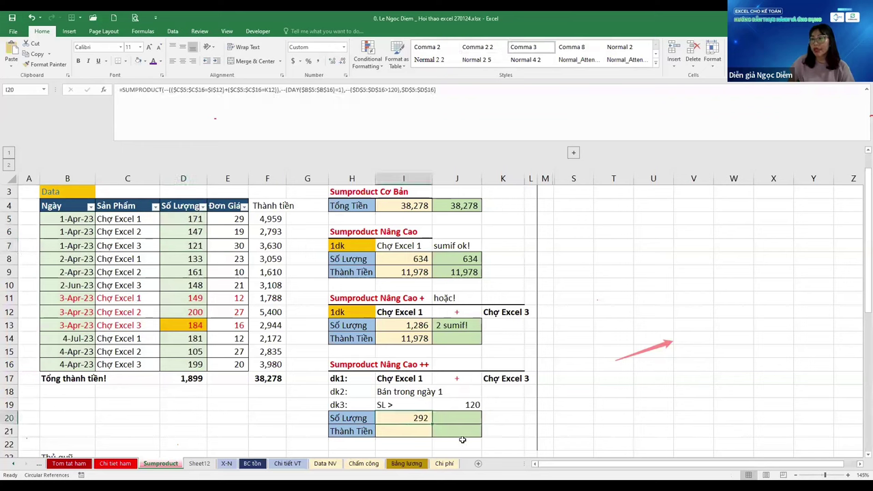
{"action": "key", "text": "Down"}
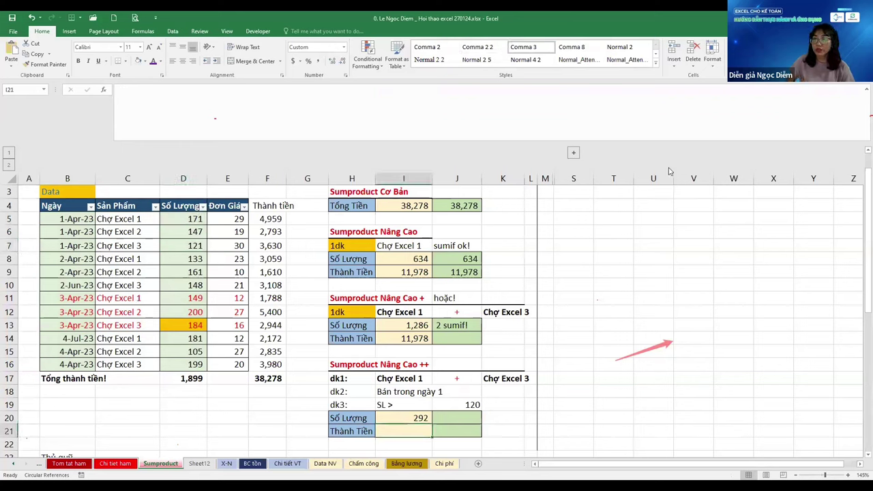
{"action": "key", "text": "ctrl+d"}
{"action": "key", "text": "F2"}
{"action": "key", "text": "Escape"}
{"action": "key", "text": "Up"}
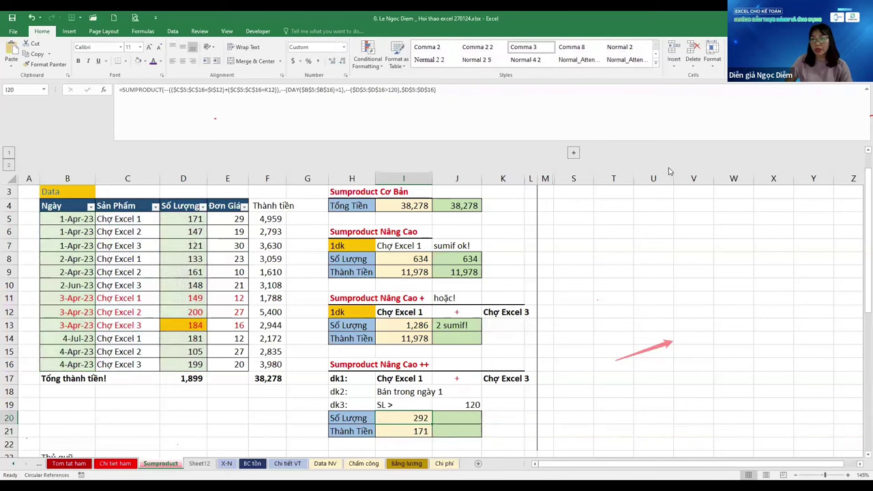
{"action": "key", "text": "F2"}
{"action": "key", "text": "Return"}
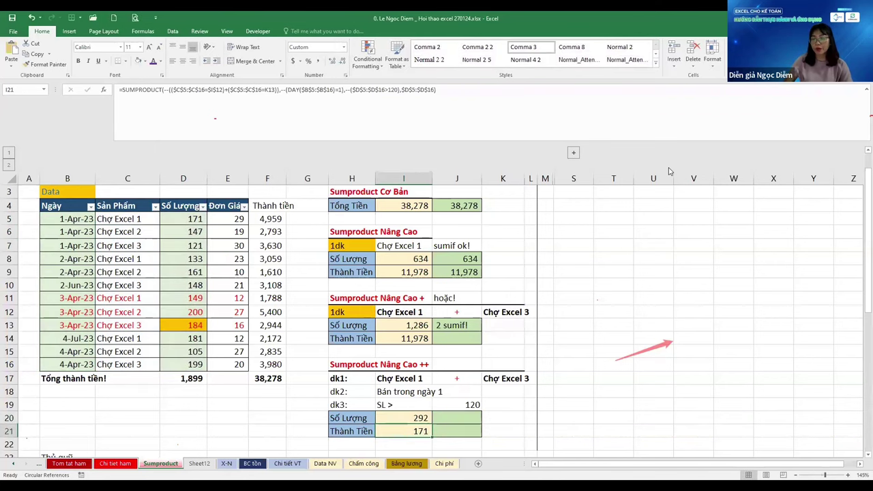
{"action": "key", "text": "ctrl+d"}
Add the unit price range $E$5:$E$16 to I21's SUMPRODUCT so it returns 8,589
{"action": "key", "text": "F2"}
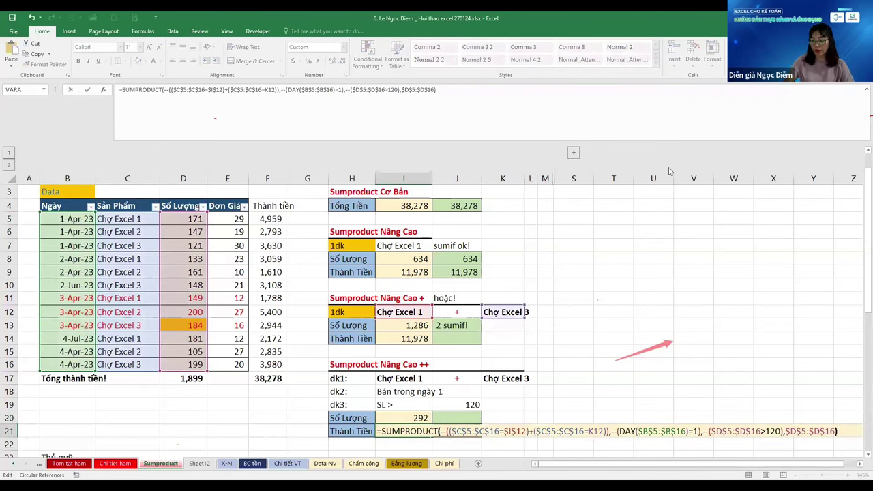
{"action": "key", "text": "Left"}
{"action": "type", "text": ","}
{"action": "left_click", "coordinate": [234, 218]}
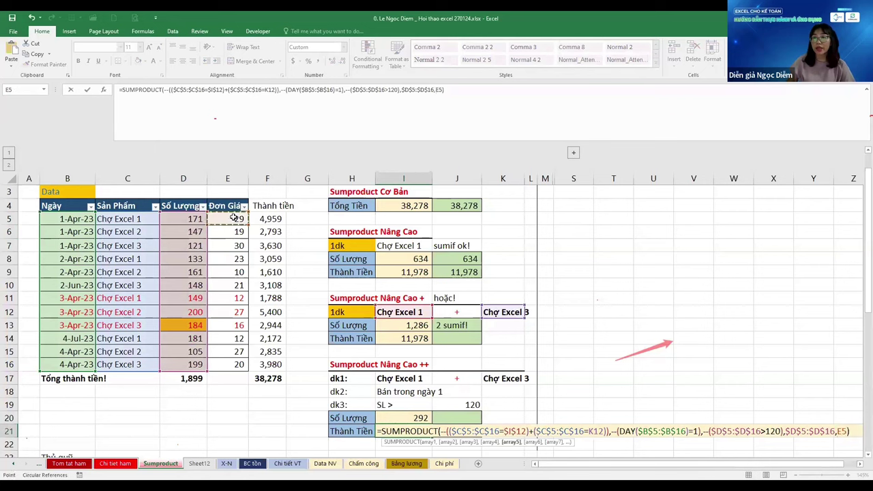
{"action": "key", "text": "ctrl+shift+Down"}
{"action": "key", "text": "F4"}
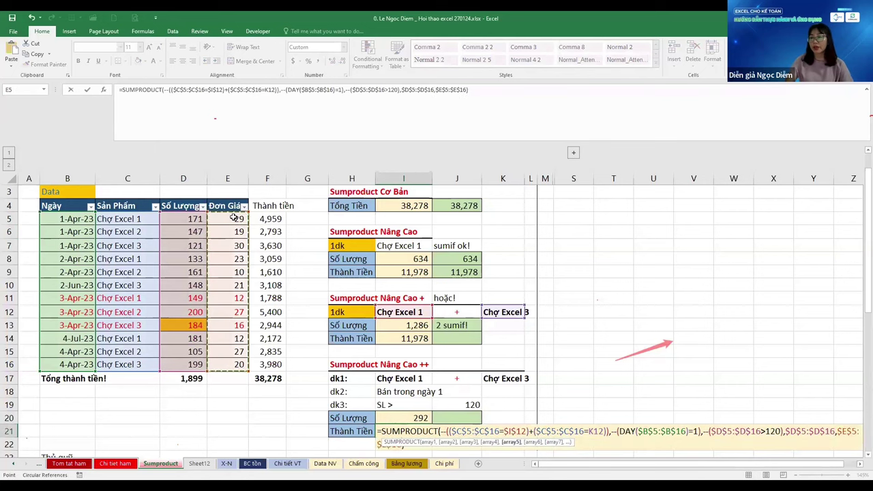
{"action": "key", "text": "ctrl+Return"}
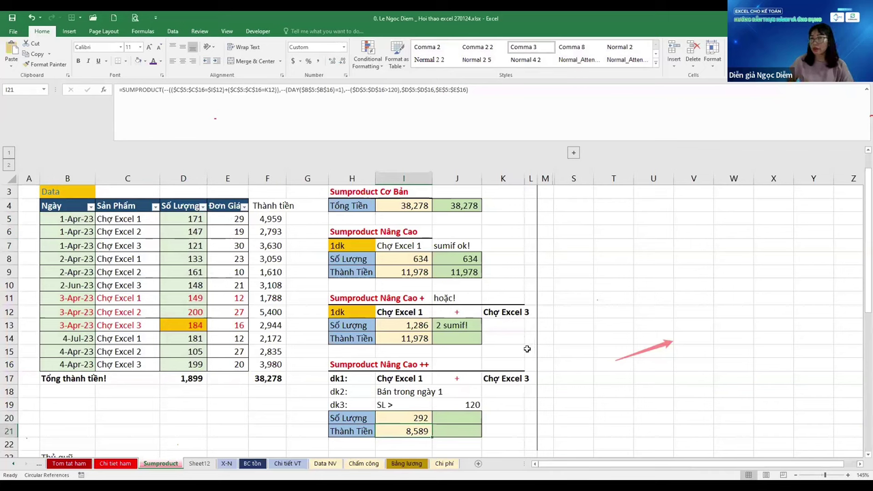
{"action": "left_click", "coordinate": [624, 206]}
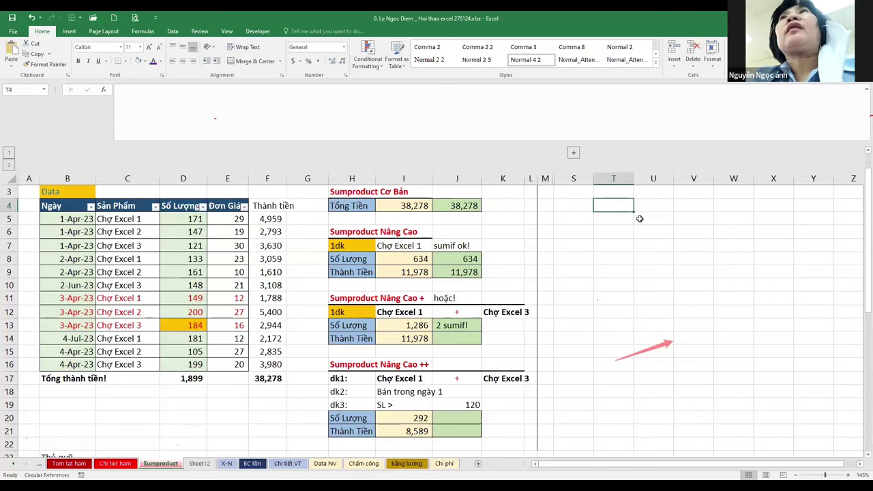
{"action": "left_click", "coordinate": [600, 312]}
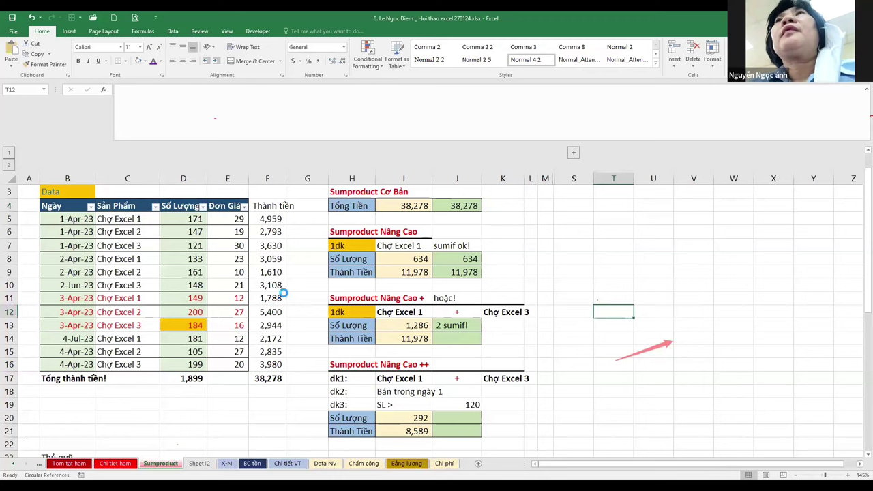
{"action": "left_click", "coordinate": [455, 273]}
{"action": "key", "text": "Down"}
{"action": "key", "text": "Down"}
{"action": "key", "text": "Down"}
{"action": "key", "text": "Down"}
{"action": "key", "text": "Down"}
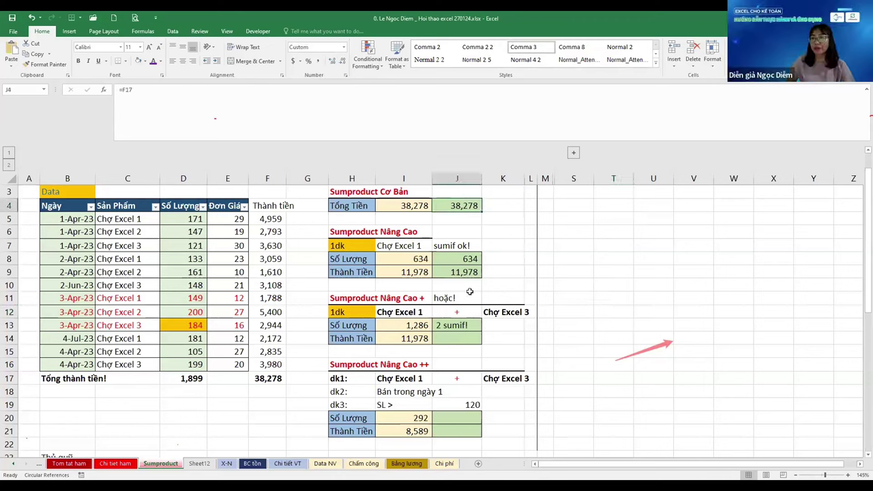
{"action": "left_click", "coordinate": [498, 115]}
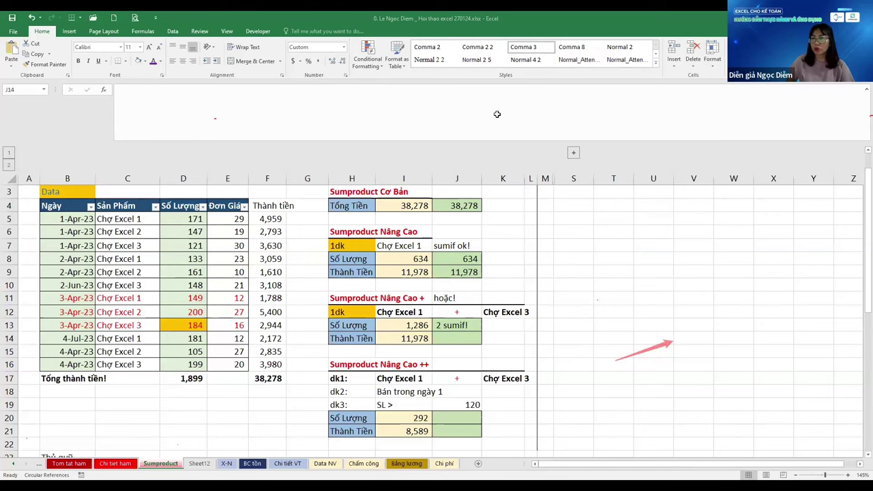
Change I21's quantity test to at least 120 (>=120) and confirm the Thành Tiền formula
{"action": "scroll", "coordinate": [610, 346], "scroll_direction": "down", "scroll_amount": 7}
{"action": "left_click_drag", "start_coordinate": [253, 352], "coordinate": [355, 363]}
{"action": "left_click", "coordinate": [468, 359]}
{"action": "scroll", "coordinate": [468, 359], "scroll_direction": "up", "scroll_amount": 4}
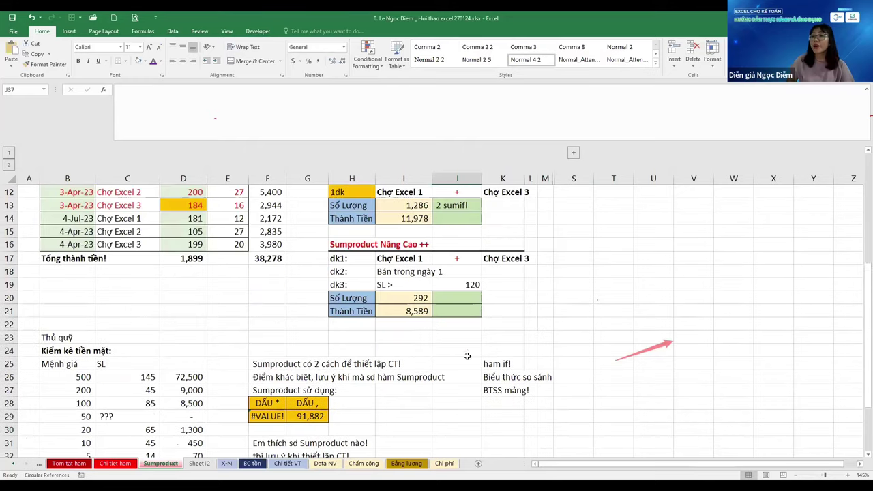
{"action": "left_click", "coordinate": [417, 313]}
{"action": "key", "text": "F2"}
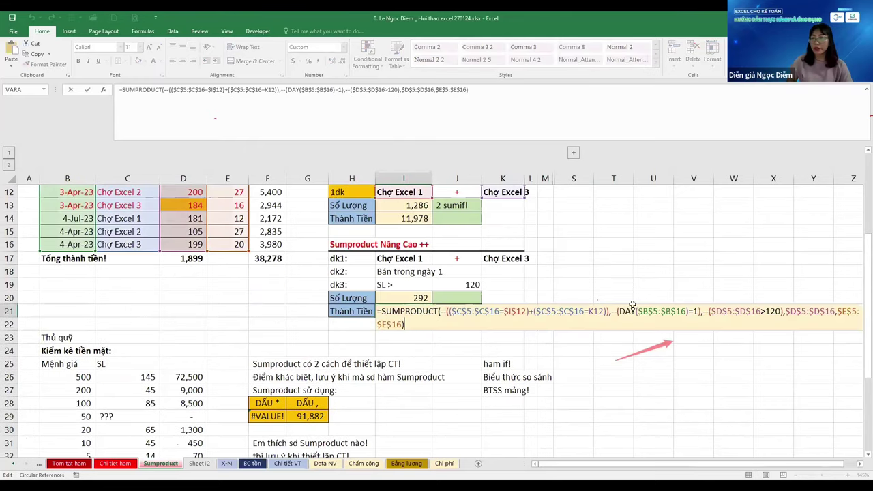
{"action": "left_click", "coordinate": [765, 311]}
{"action": "type", "text": "="}
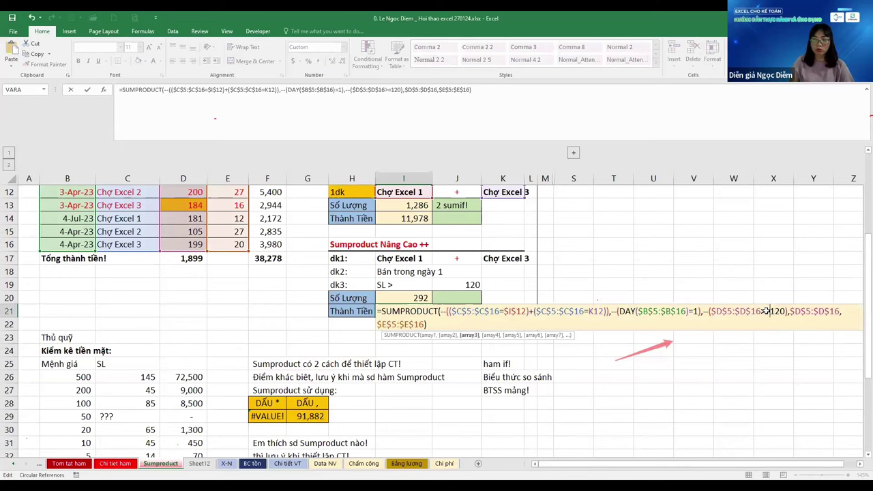
{"action": "key", "text": "Return"}
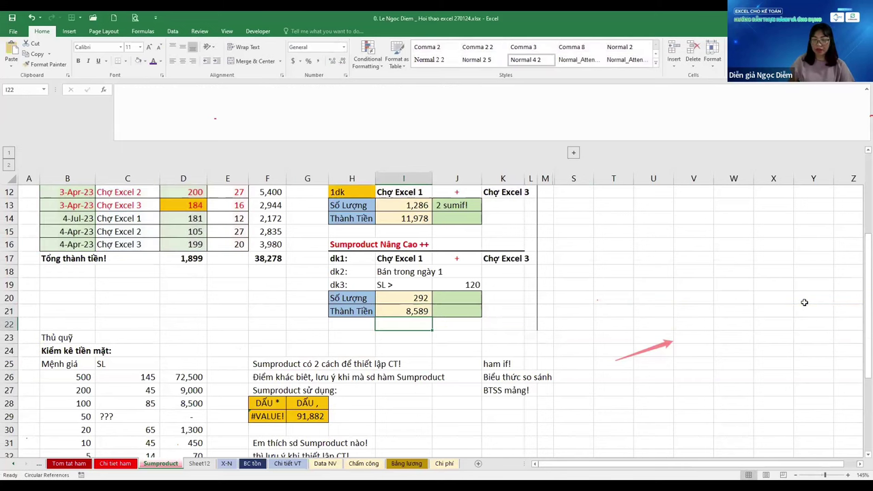
{"action": "key", "text": "Up"}
Review the comparison operator table and add the note '2 vế!' in J36
{"action": "scroll", "coordinate": [758, 360], "scroll_direction": "down", "scroll_amount": 2}
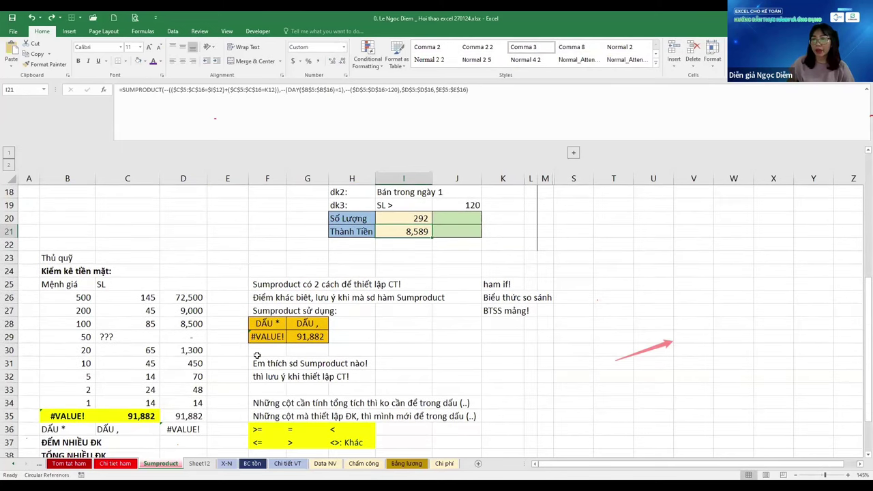
{"action": "scroll", "coordinate": [257, 355], "scroll_direction": "down", "scroll_amount": 2}
{"action": "left_click", "coordinate": [263, 362]}
{"action": "left_click", "coordinate": [307, 363]}
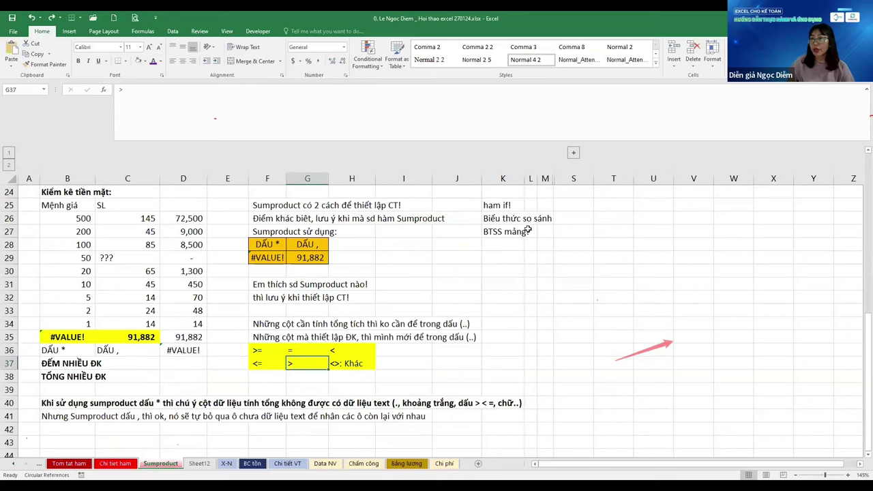
{"action": "left_click", "coordinate": [503, 219]}
{"action": "left_click", "coordinate": [274, 363]}
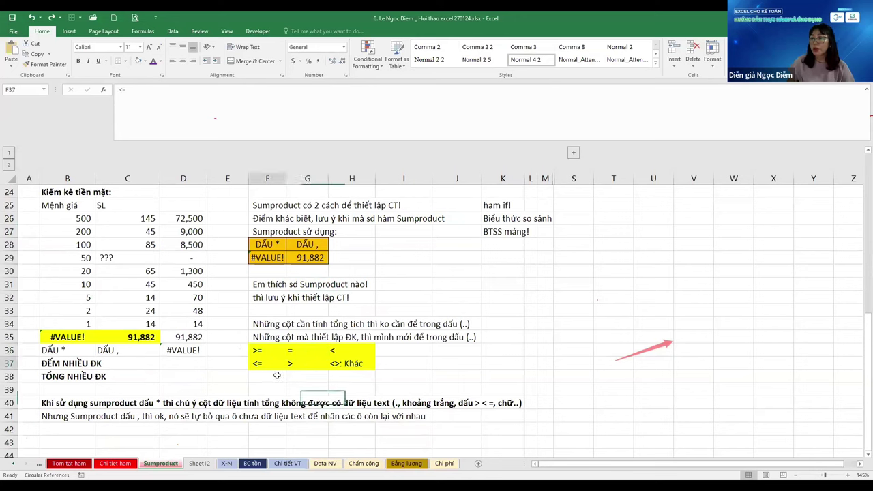
{"action": "left_click", "coordinate": [379, 349]}
{"action": "left_click", "coordinate": [483, 355]}
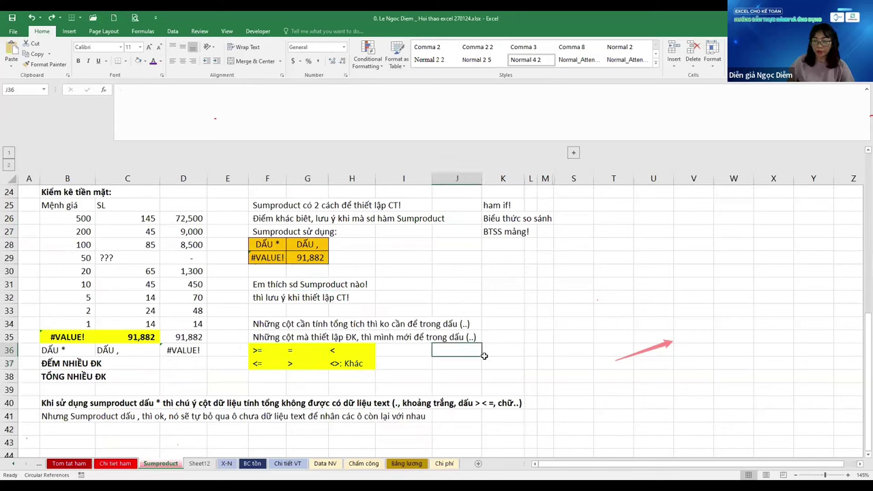
{"action": "type", "text": "2"}
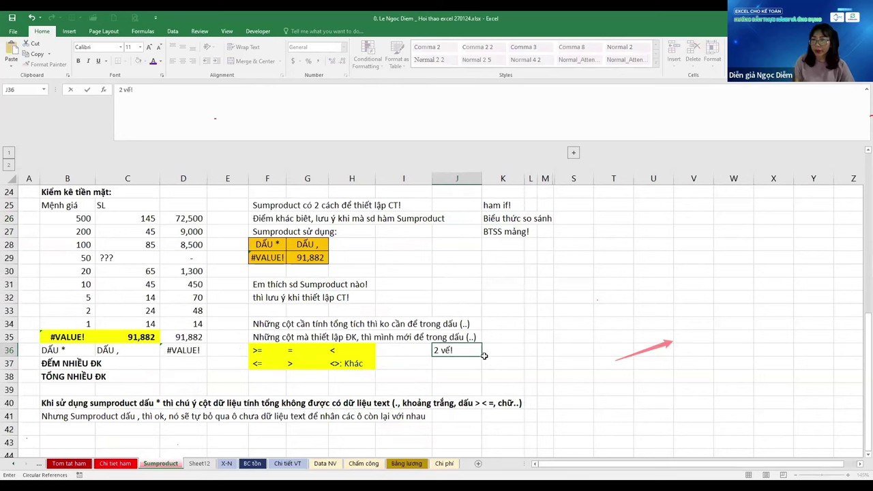
{"action": "type", "text": " vế!"}
{"action": "key", "text": "Return"}
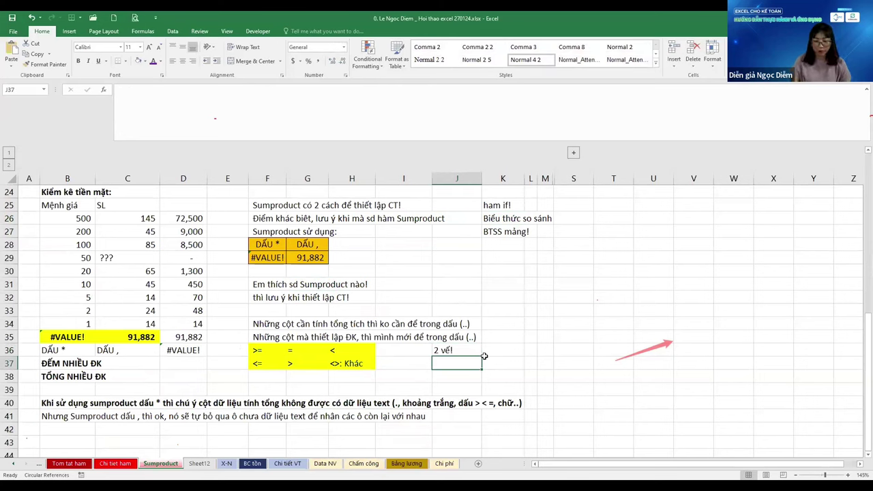
Enter 'VT' in J37 and 'VP' in J38 beside the operator table
{"action": "type", "text": "VP"}
{"action": "key", "text": "Return"}
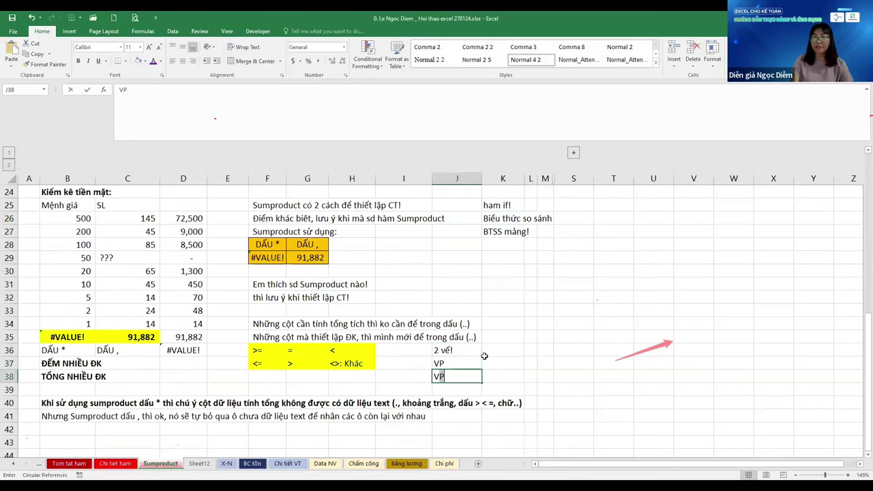
{"action": "type", "text": "VP"}
{"action": "key", "text": "Return"}
{"action": "key", "text": "Up"}
{"action": "key", "text": "Up"}
{"action": "key", "text": "F2"}
{"action": "key", "text": "BackSpace"}
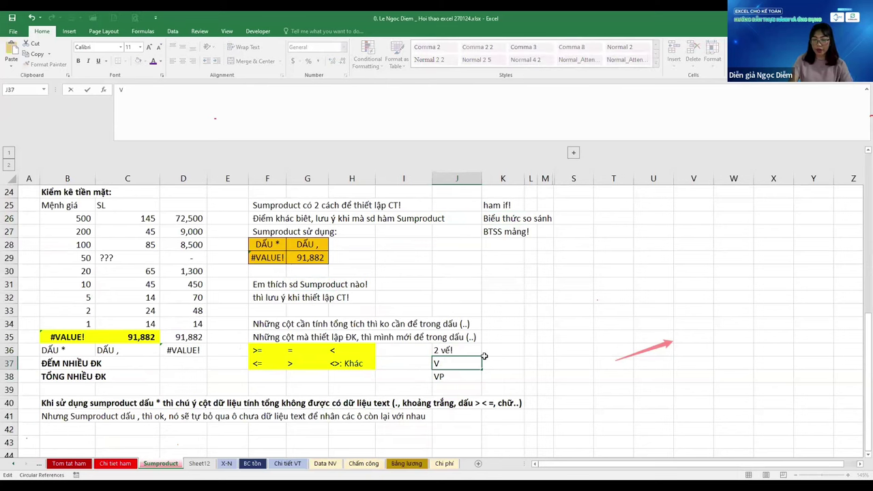
{"action": "type", "text": "T"}
{"action": "key", "text": "Return"}
{"action": "scroll", "coordinate": [403, 336], "scroll_direction": "up", "scroll_amount": 5}
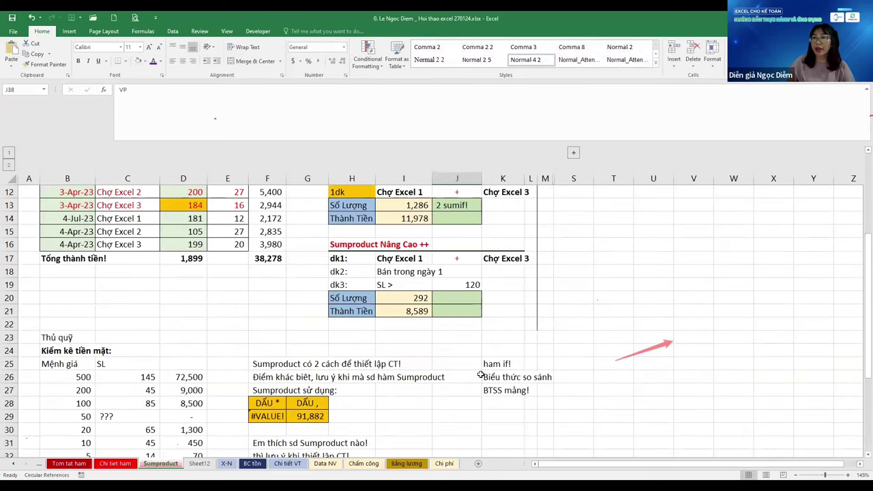
{"action": "left_click", "coordinate": [403, 337]}
{"action": "left_click", "coordinate": [299, 97]}
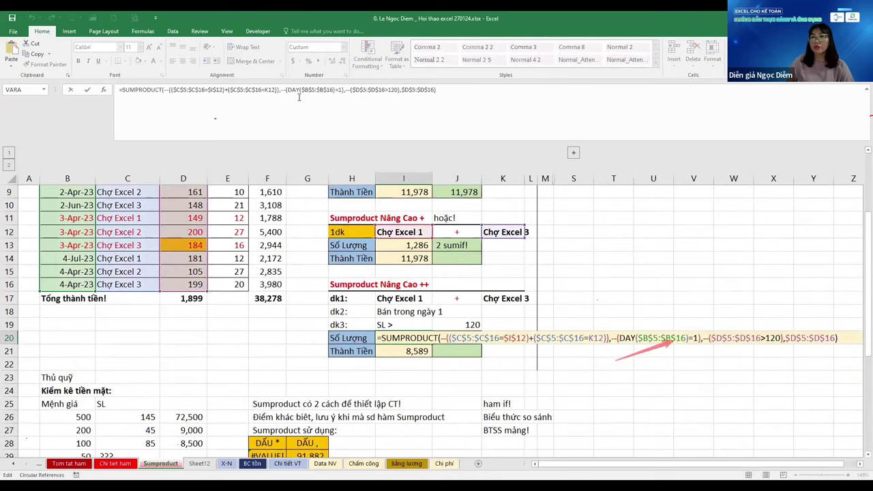
{"action": "left_click_drag", "start_coordinate": [171, 89], "coordinate": [203, 88]}
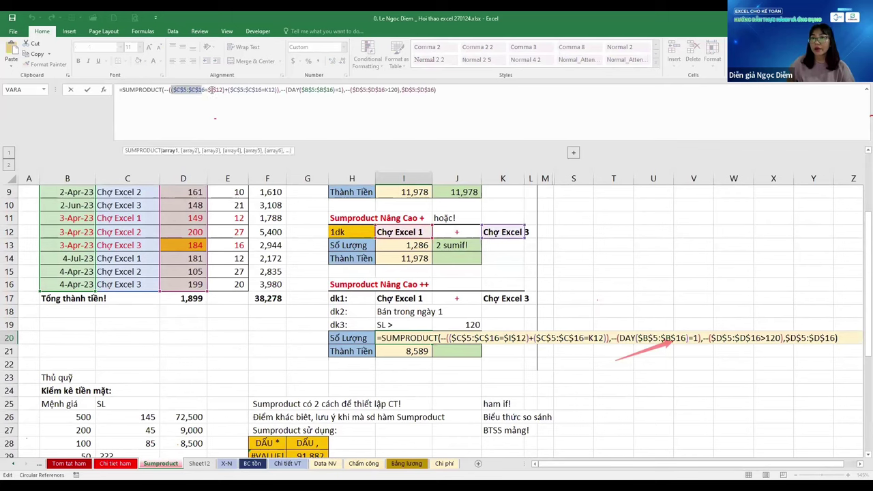
{"action": "left_click_drag", "start_coordinate": [208, 89], "coordinate": [219, 90]}
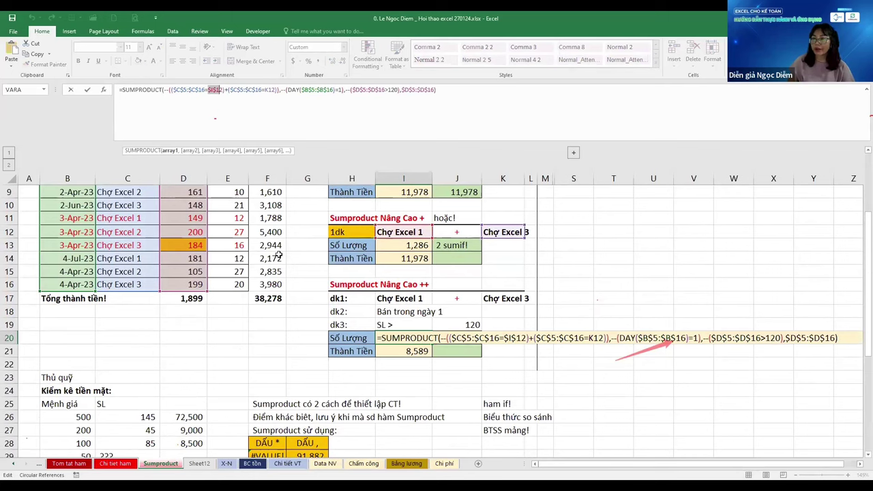
{"action": "key", "text": "Return"}
{"action": "left_click", "coordinate": [512, 365]}
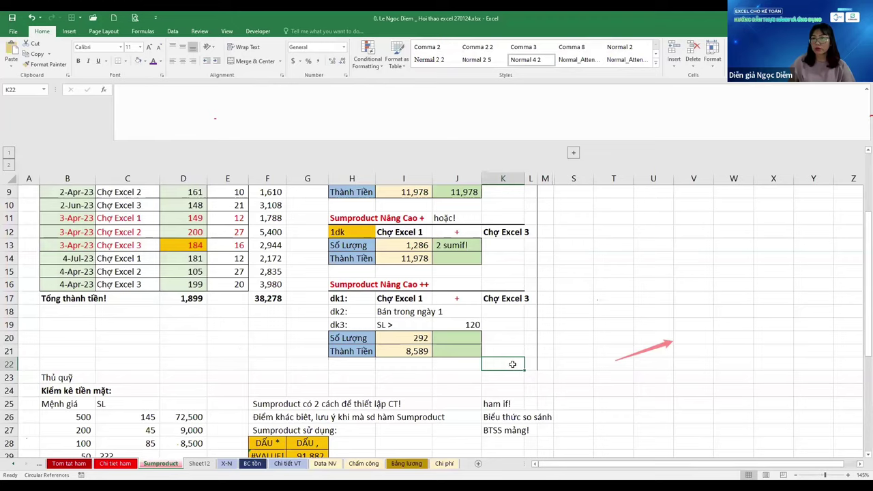
{"action": "scroll", "coordinate": [512, 364], "scroll_direction": "up", "scroll_amount": 3}
{"action": "scroll", "coordinate": [513, 365], "scroll_direction": "down", "scroll_amount": 2}
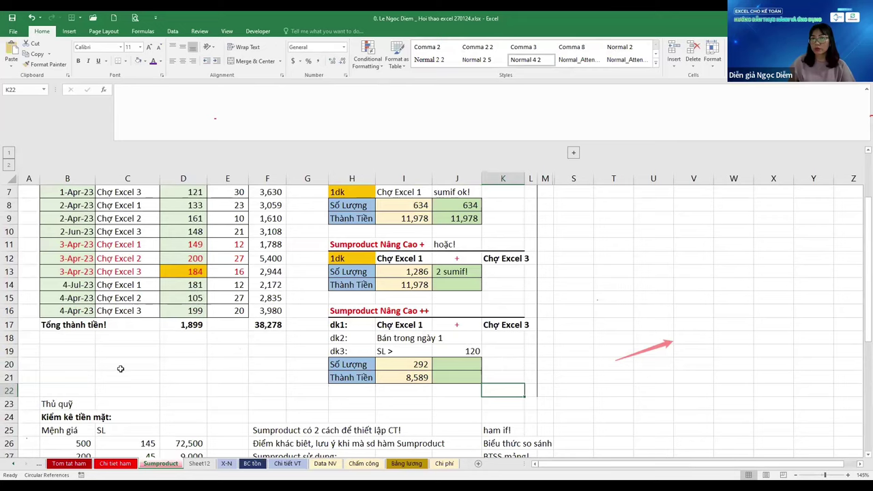
{"action": "scroll", "coordinate": [120, 370], "scroll_direction": "up", "scroll_amount": 2}
{"action": "left_click", "coordinate": [579, 301]}
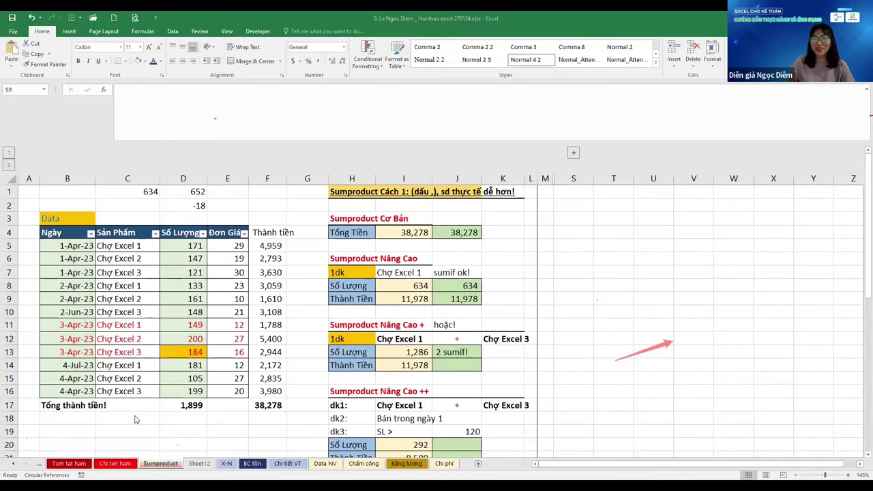
{"action": "left_click", "coordinate": [115, 422]}
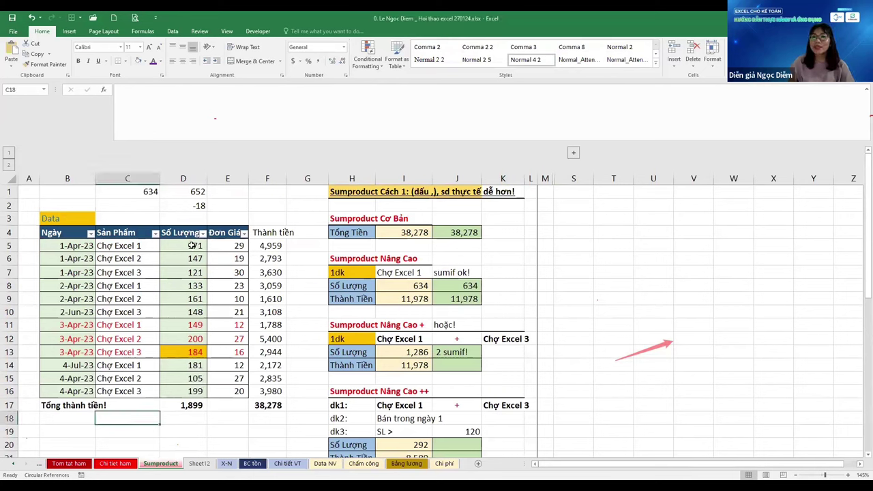
After reviewing the product names, criteria and I13's formula, delete the '2 sumif!' note in J13
{"action": "left_click_drag", "start_coordinate": [193, 246], "coordinate": [195, 391]}
{"action": "left_click", "coordinate": [129, 247]}
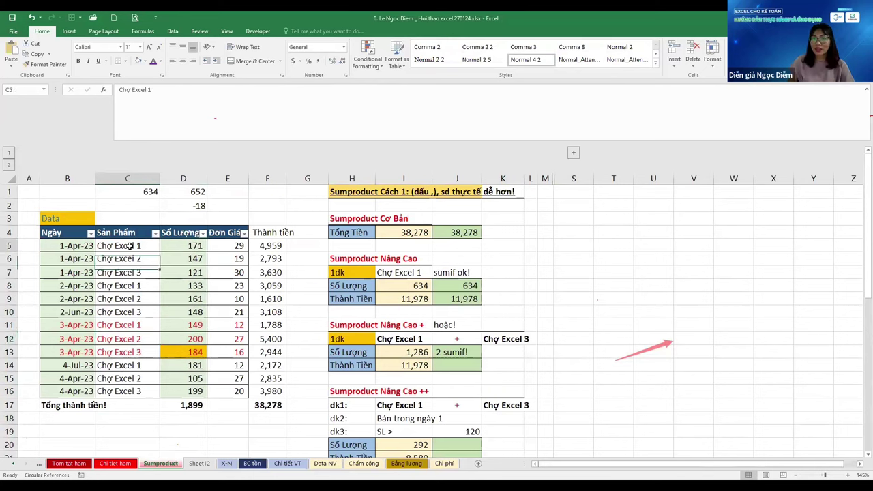
{"action": "key", "text": "Down"}
{"action": "key", "text": "Down"}
{"action": "key", "text": "Down"}
{"action": "key", "text": "Down"}
{"action": "key", "text": "Down"}
{"action": "key", "text": "Down"}
{"action": "key", "text": "Down"}
{"action": "key", "text": "Down"}
{"action": "key", "text": "Down"}
{"action": "key", "text": "Down"}
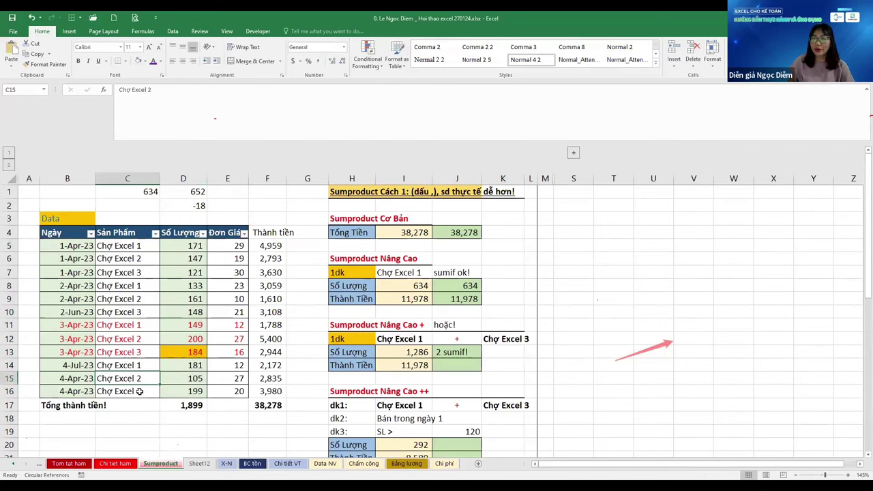
{"action": "key", "text": "Down"}
{"action": "key", "text": "Up"}
{"action": "key", "text": "Up"}
{"action": "key", "text": "Up"}
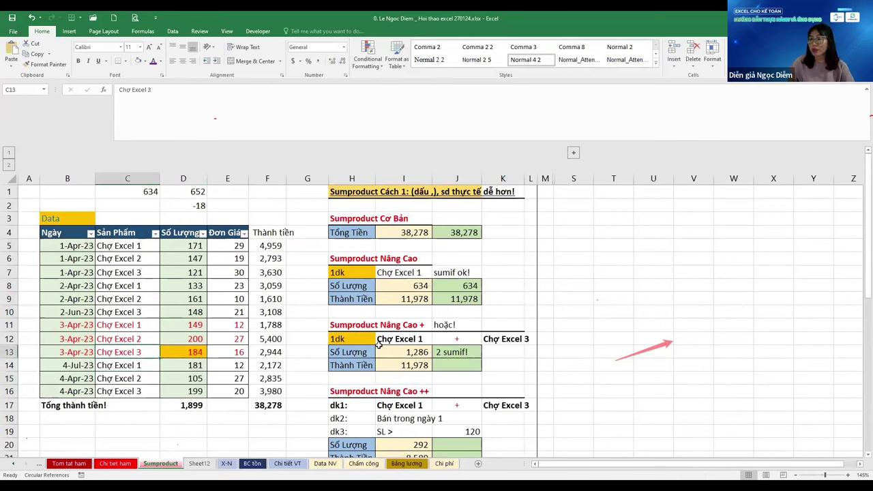
{"action": "left_click", "coordinate": [399, 341]}
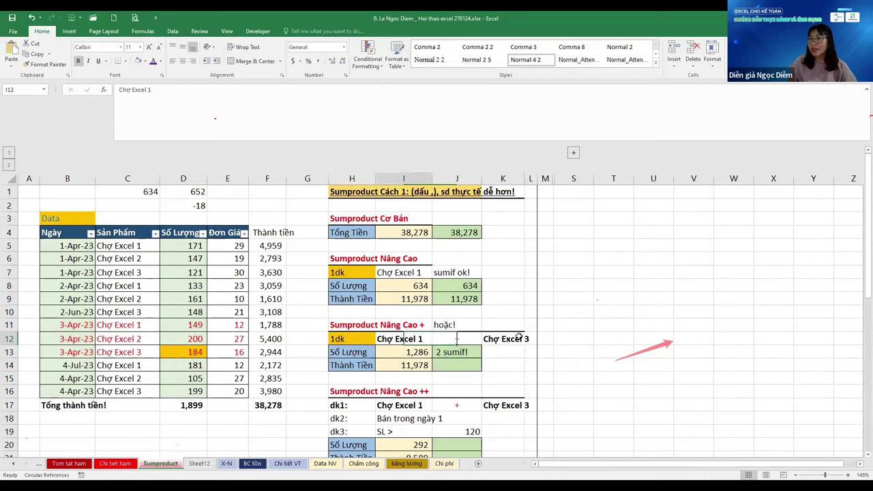
{"action": "left_click", "coordinate": [509, 341]}
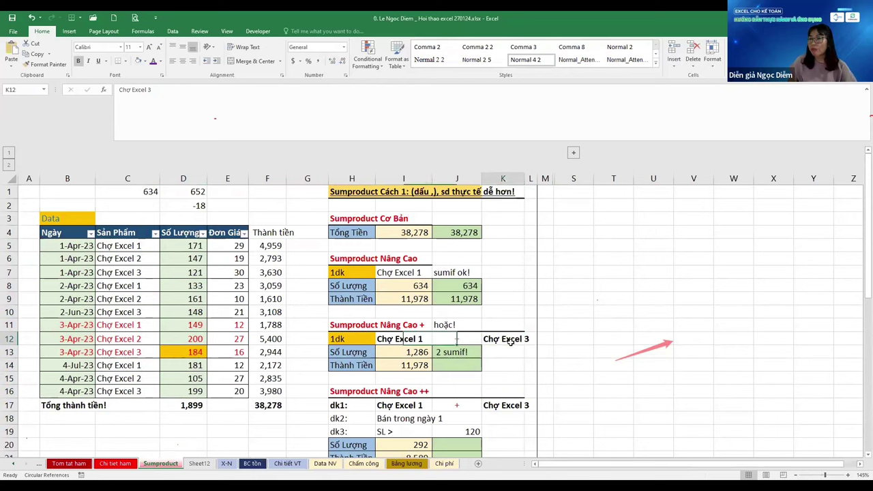
{"action": "left_click", "coordinate": [428, 353]}
{"action": "double_click", "coordinate": [418, 356]}
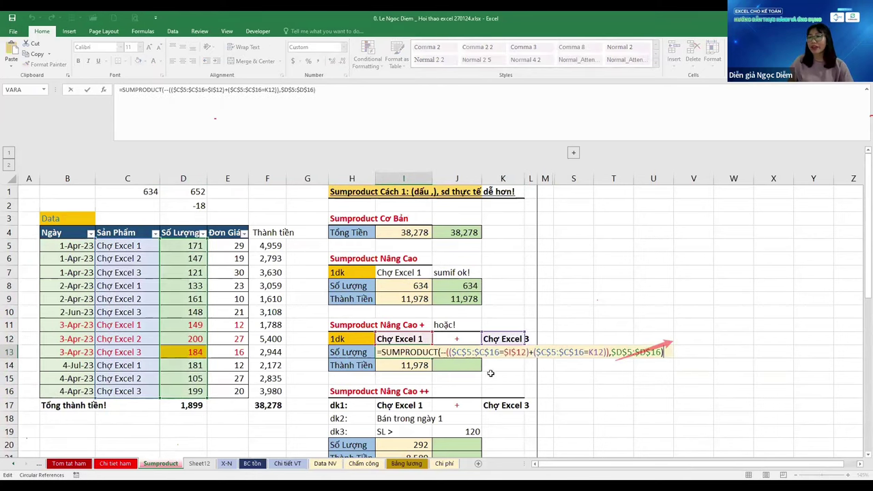
{"action": "key", "text": "Escape"}
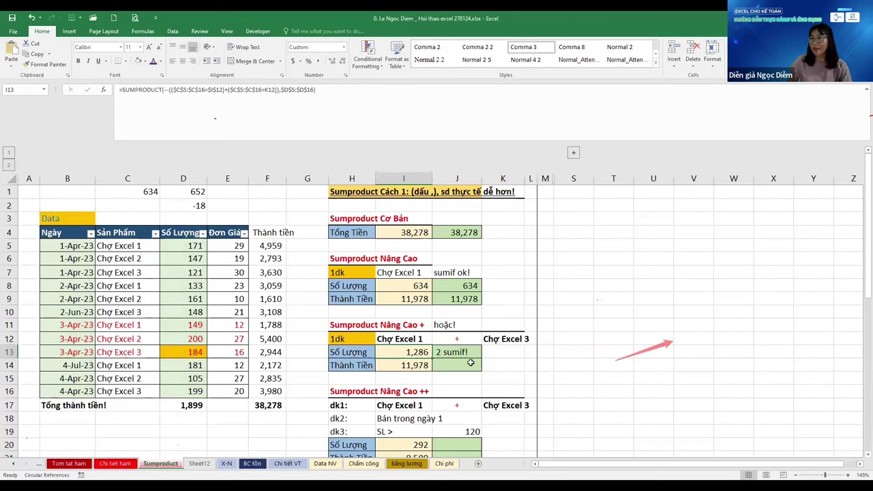
{"action": "key", "text": "Right"}
{"action": "key", "text": "Delete"}
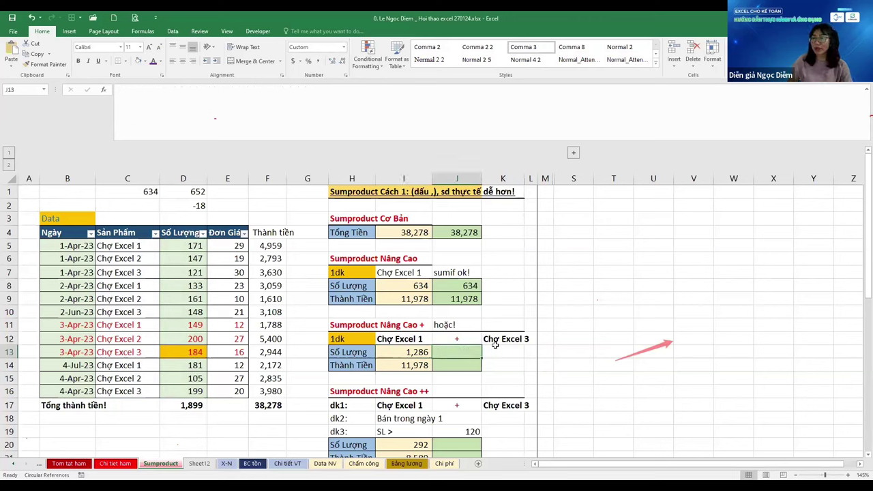
Begin J13's formula as =SUMPRODUCT(--($C$5:$C$16< with an absolute product range
{"action": "type", "text": "="}
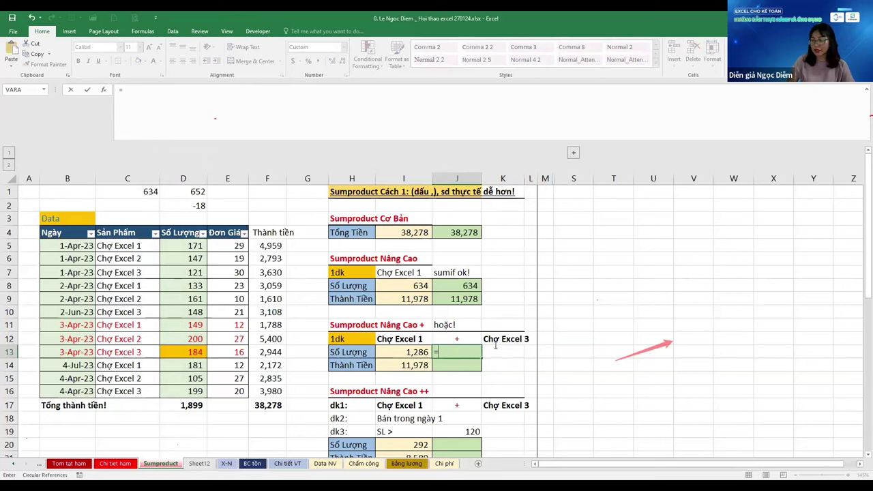
{"action": "type", "text": "SUMPRODUCT("}
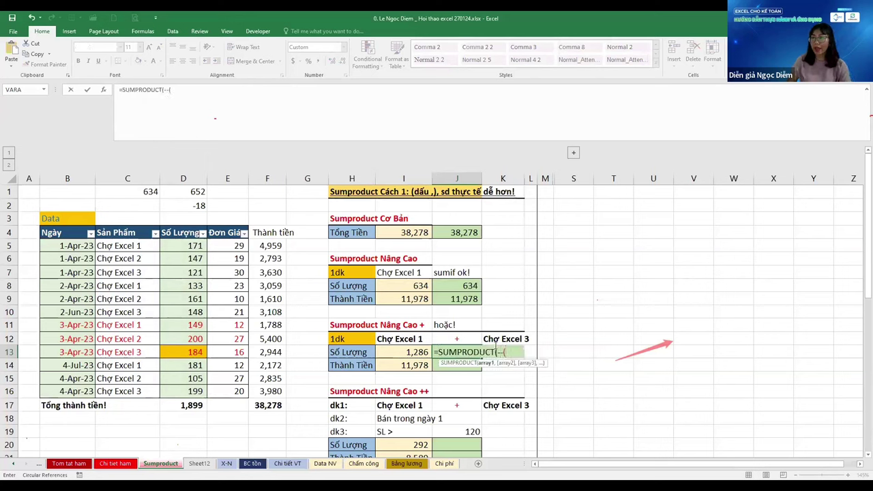
{"action": "type", "text": "--("}
{"action": "left_click", "coordinate": [128, 252]}
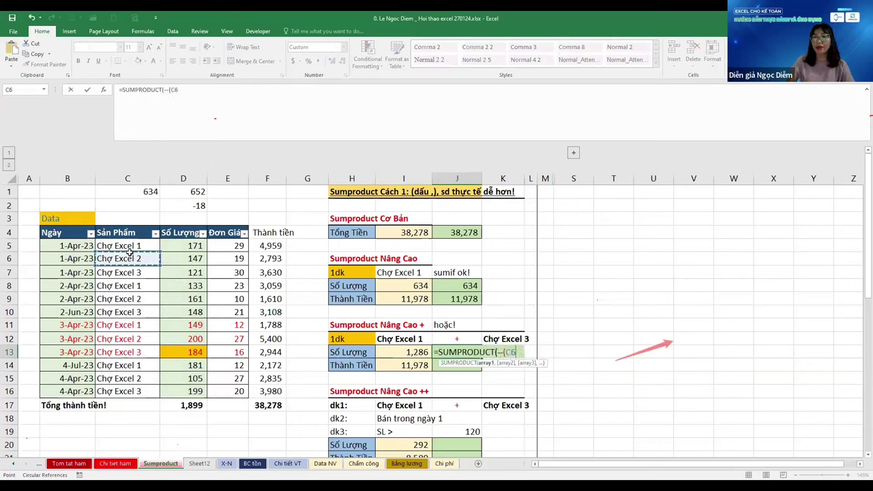
{"action": "key", "text": "ctrl+shift+Down"}
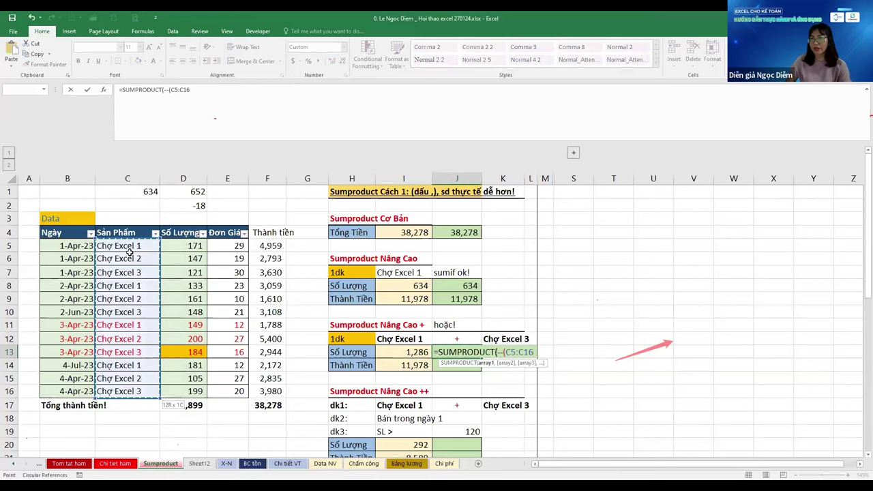
{"action": "key", "text": "F4"}
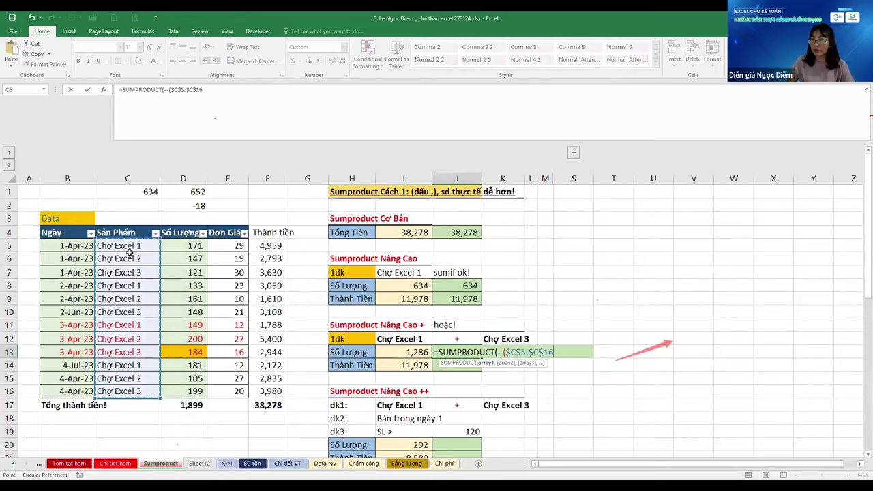
{"action": "type", "text": "<>"}
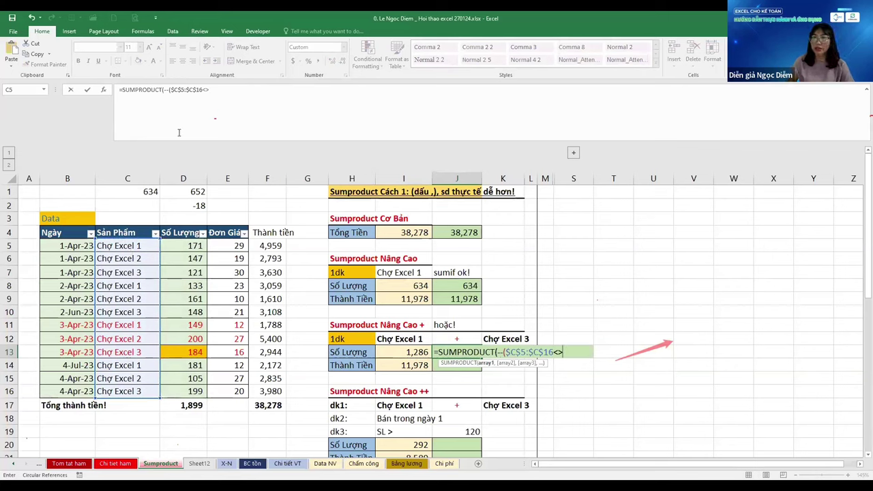
Enter the excluded product 'Chợ Excel 2' in cell S12
{"action": "left_click", "coordinate": [117, 91]}
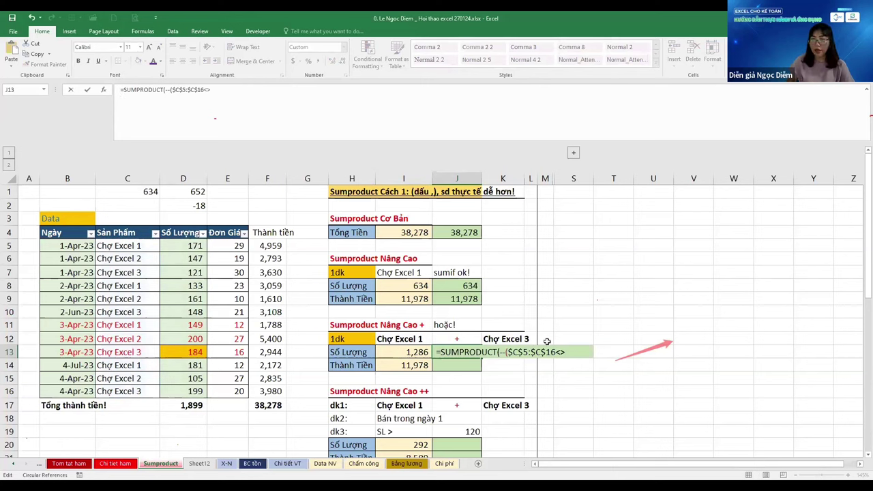
{"action": "left_click", "coordinate": [566, 339]}
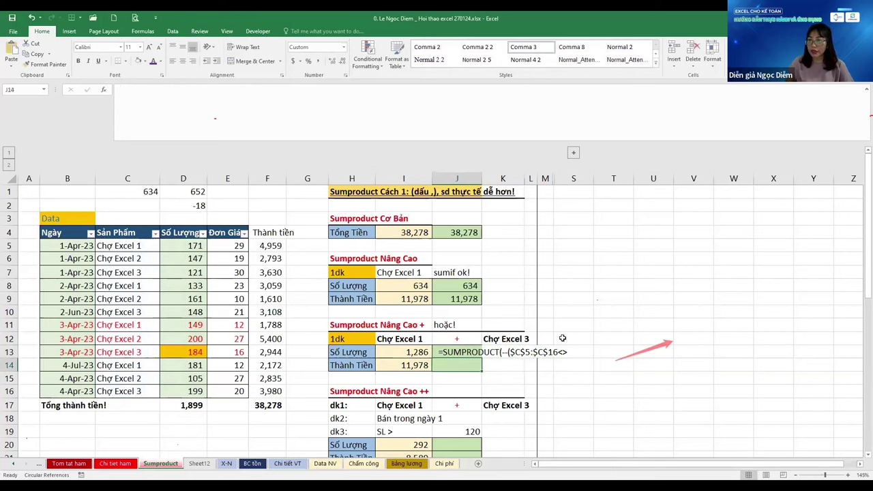
{"action": "type", "text": "Chọ"}
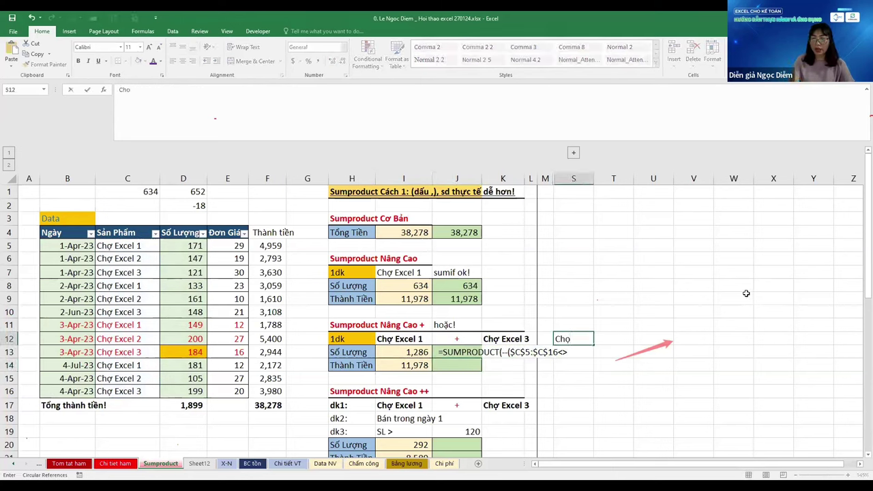
{"action": "type", "text": " E"}
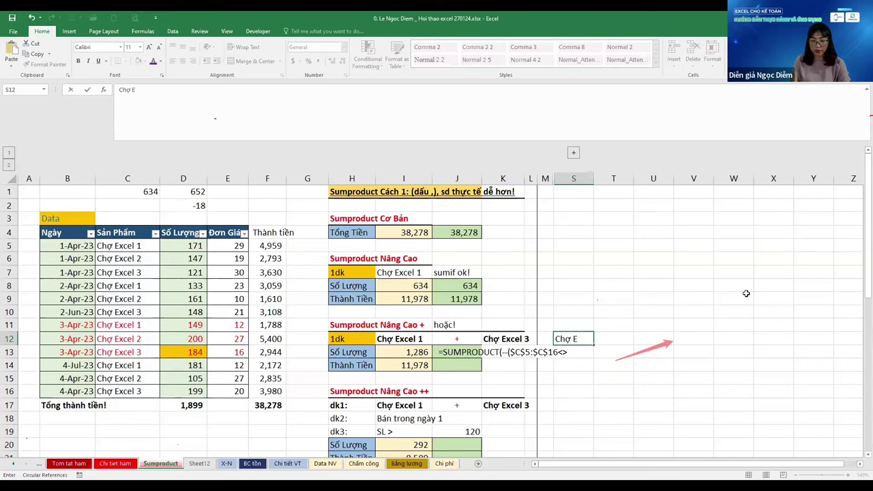
{"action": "type", "text": "xcel 2"}
{"action": "key", "text": "Return"}
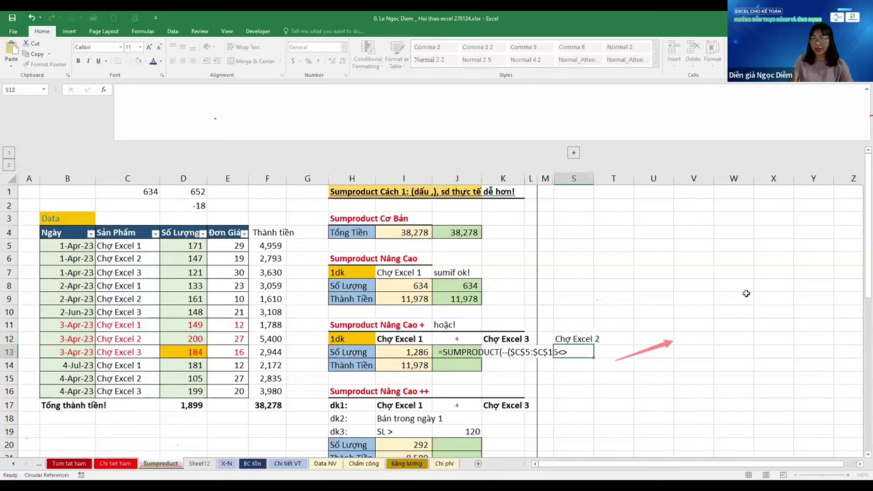
{"action": "key", "text": "Left"}
{"action": "key", "text": "Left"}
{"action": "key", "text": "Left"}
{"action": "key", "text": "Left"}
Complete J13 as =SUMPRODUCT(--($C$5:$C$16<>$S$12),$D$5:$D$16), returning 1,286
{"action": "key", "text": "F2"}
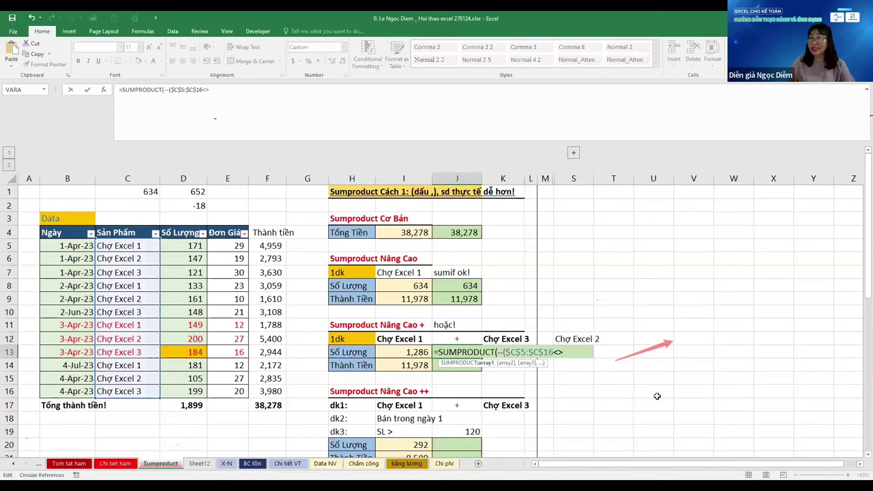
{"action": "left_click", "coordinate": [578, 339]}
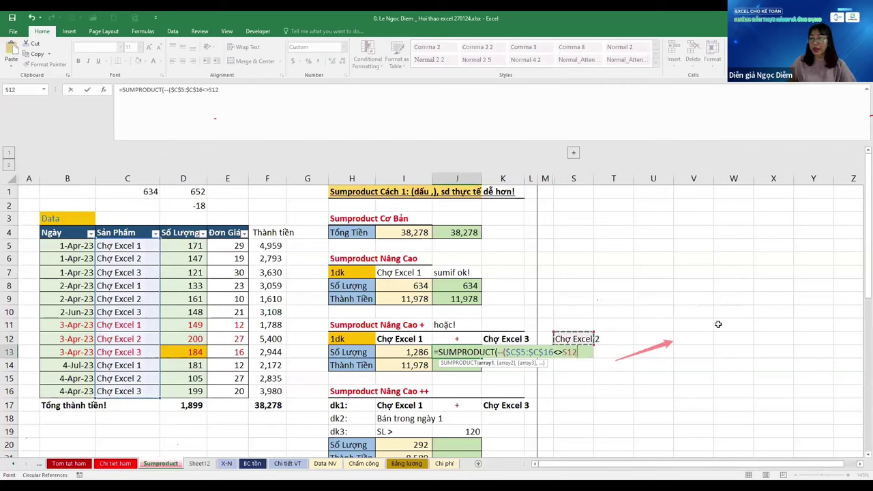
{"action": "key", "text": "F4"}
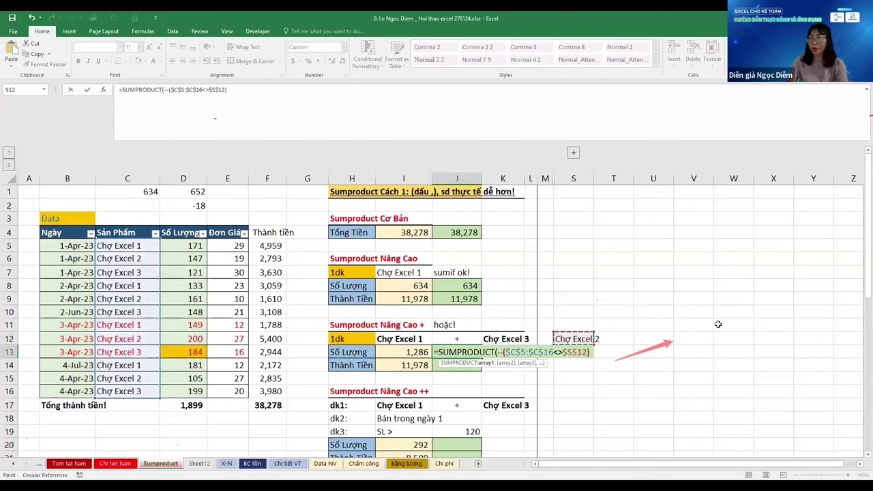
{"action": "type", "text": "),"}
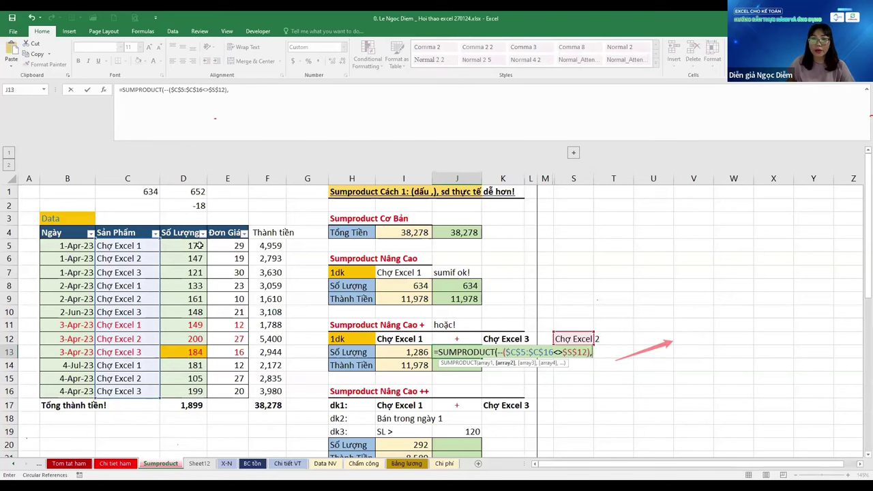
{"action": "left_click", "coordinate": [198, 246]}
{"action": "key", "text": "ctrl+shift+Down"}
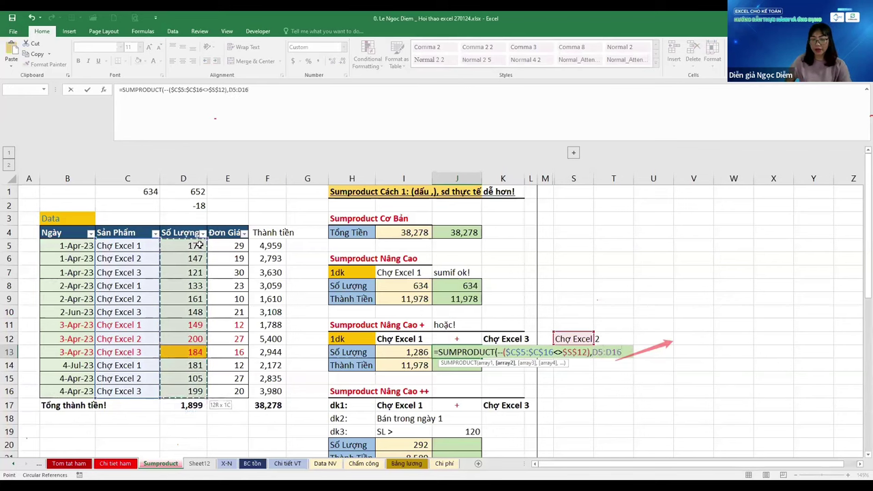
{"action": "key", "text": "F4"}
{"action": "key", "text": "Return"}
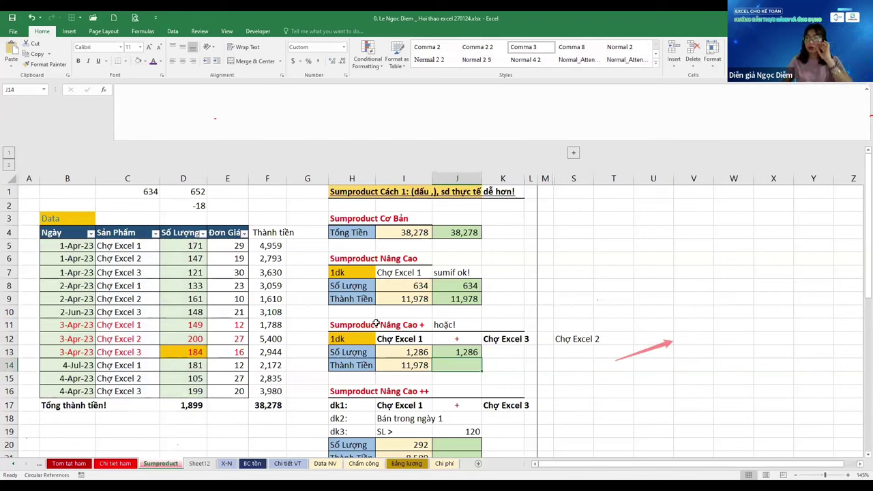
Review J13's SUMPRODUCT formula and the Chợ Excel 2 value in S12
{"action": "key", "text": "Up"}
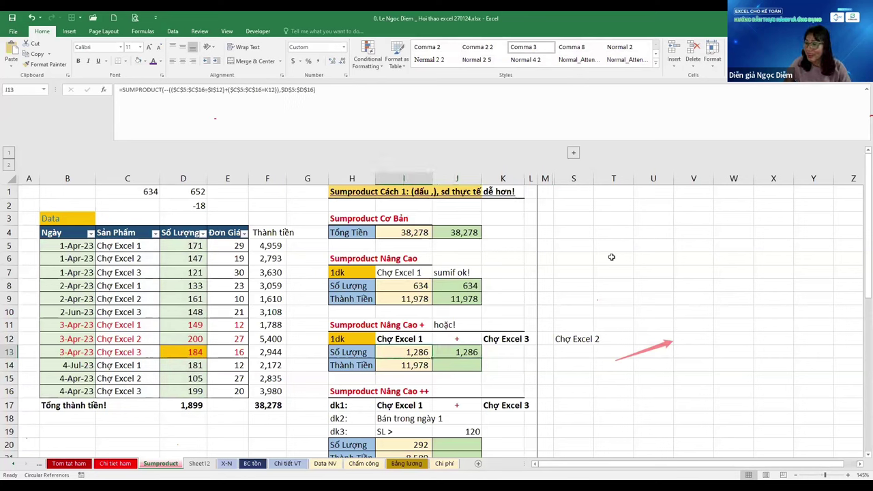
{"action": "key", "text": "F2"}
{"action": "key", "text": "Escape"}
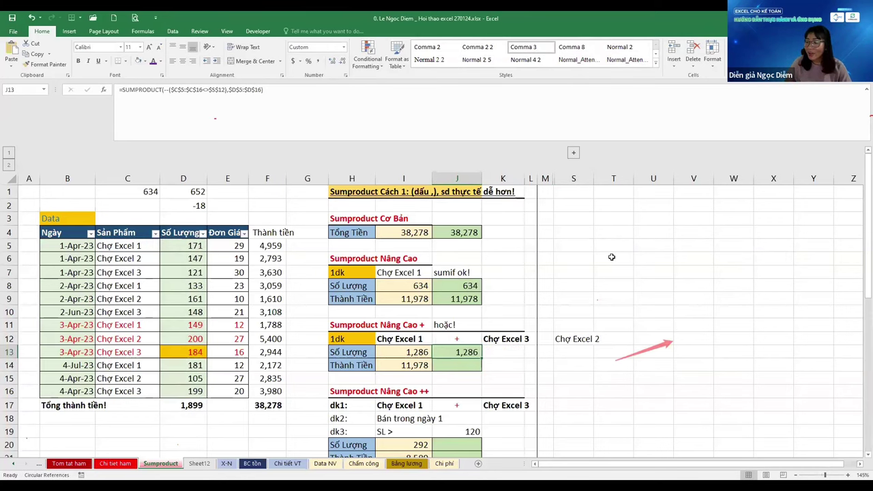
{"action": "key", "text": "Right"}
{"action": "key", "text": "Right"}
{"action": "key", "text": "Up"}
{"action": "key", "text": "Right"}
{"action": "key", "text": "Right"}
{"action": "key", "text": "Down"}
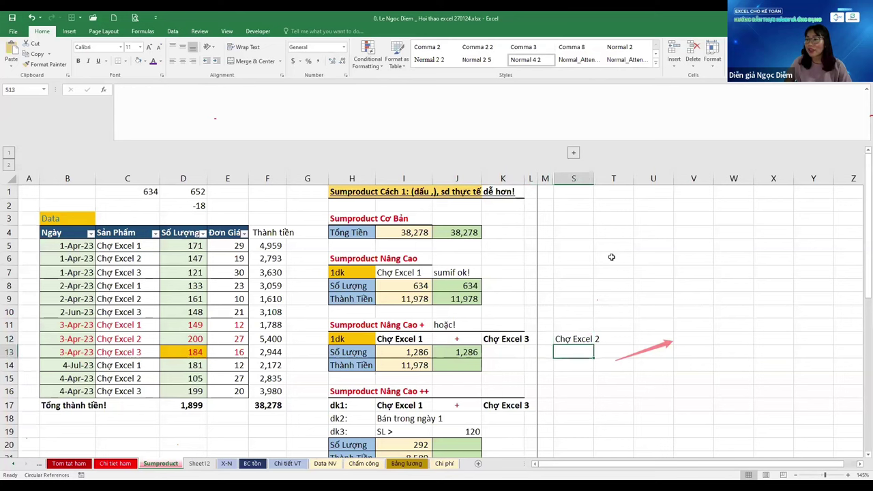
{"action": "key", "text": "Left"}
{"action": "key", "text": "Left"}
{"action": "key", "text": "Left"}
{"action": "key", "text": "Left"}
Replace J13's $S$12 reference with the typed text "Chợ Excel 2"
{"action": "key", "text": "F2"}
{"action": "key", "text": "Left"}
{"action": "key", "text": "Left"}
{"action": "key", "text": "Left"}
{"action": "key", "text": "Left"}
{"action": "key", "text": "Left"}
{"action": "key", "text": "Left"}
{"action": "key", "text": "Left"}
{"action": "key", "text": "Left"}
{"action": "key", "text": "Left"}
{"action": "key", "text": "Left"}
{"action": "key", "text": "Left"}
{"action": "key", "text": "Left"}
{"action": "key", "text": "Left"}
{"action": "key", "text": "Left"}
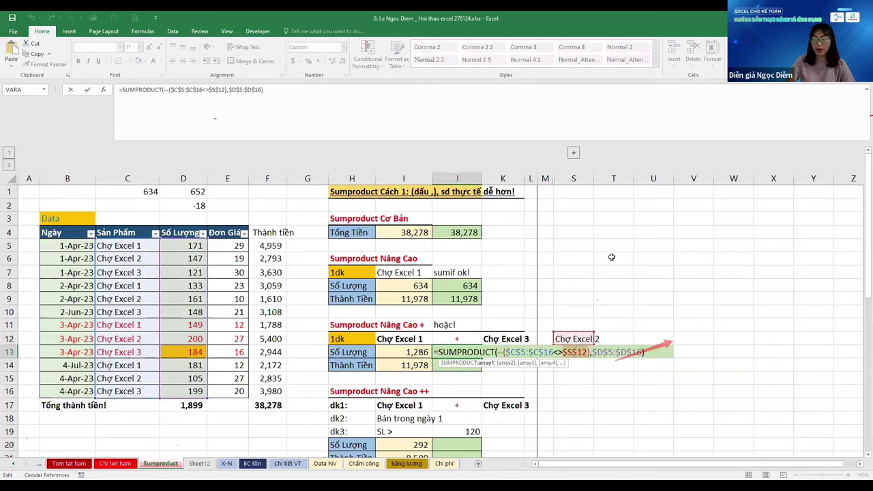
{"action": "key", "text": "BackSpace"}
{"action": "key", "text": "BackSpace"}
{"action": "key", "text": "BackSpace"}
{"action": "key", "text": "BackSpace"}
{"action": "key", "text": "BackSpace"}
{"action": "type", "text": "\""}
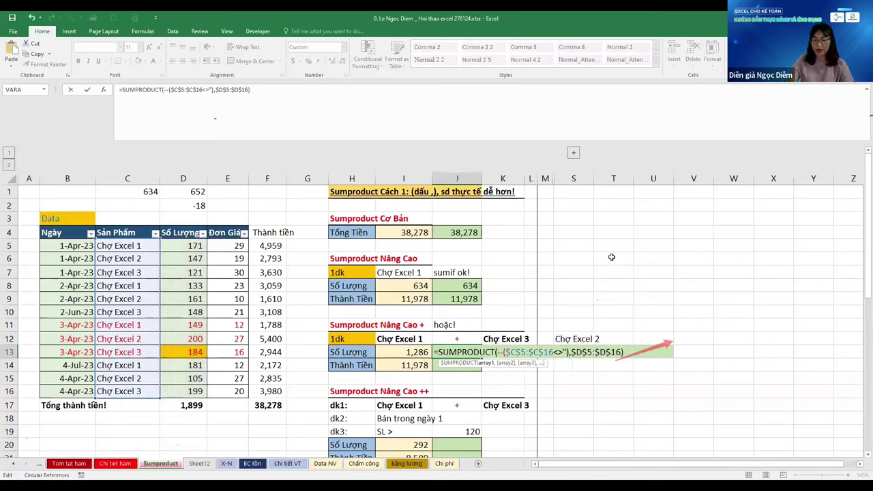
{"action": "type", "text": "C"}
{"action": "type", "text": "hợ "}
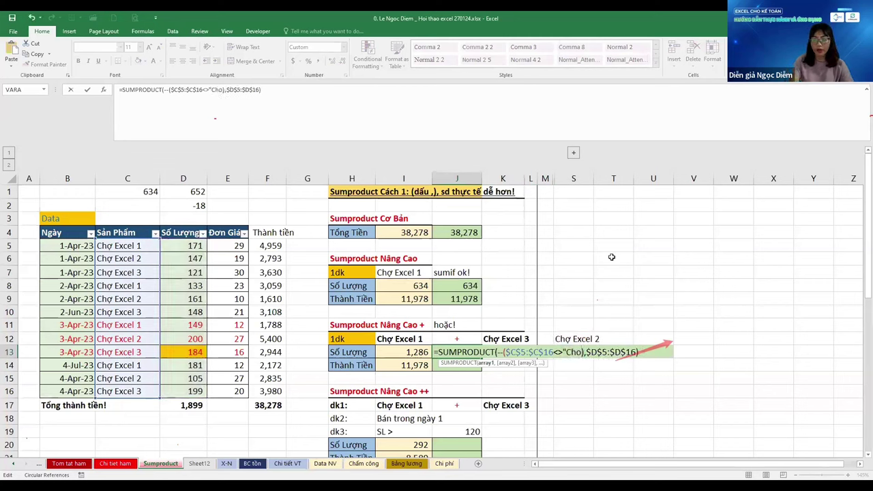
{"action": "type", "text": "Excel 2"}
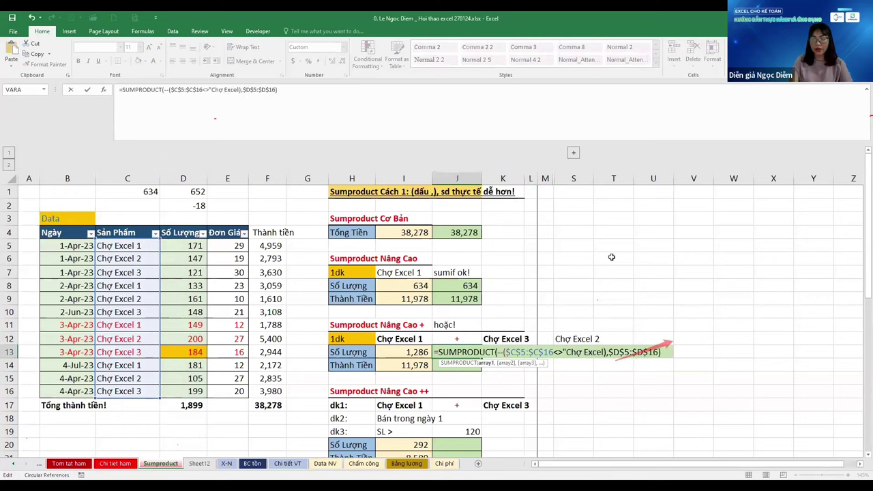
{"action": "type", "text": "\""}
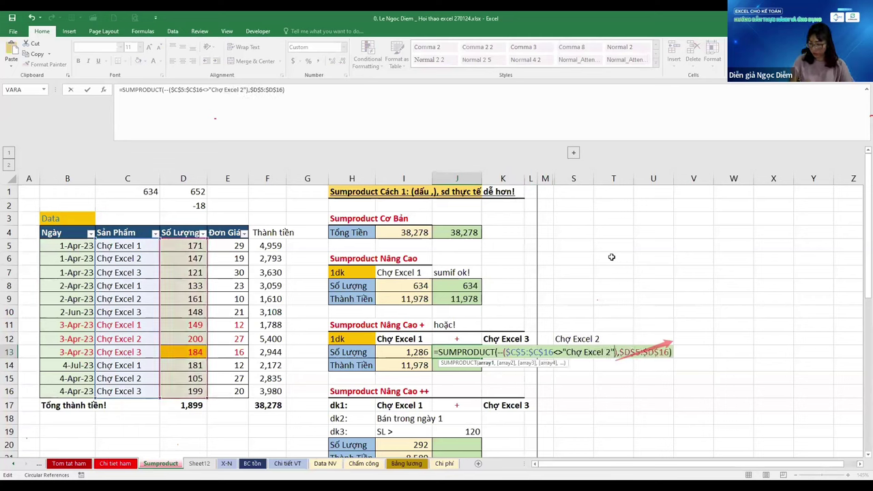
{"action": "key", "text": "ctrl+Return"}
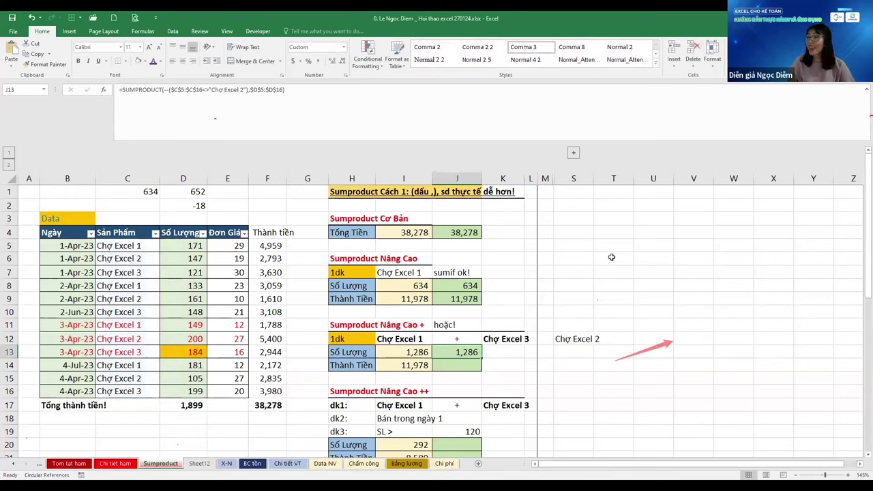
Compare with the I13 formula and check the product list spans C5:C16
{"action": "key", "text": "Left"}
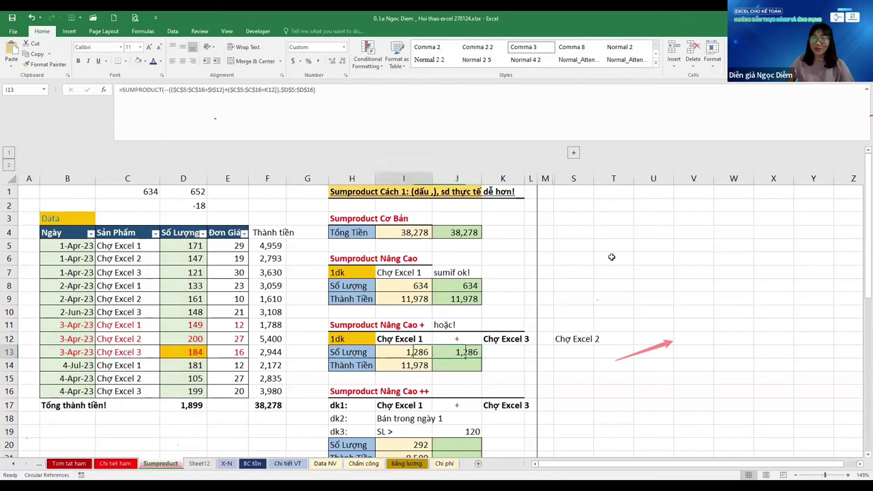
{"action": "key", "text": "F2"}
{"action": "key", "text": "Escape"}
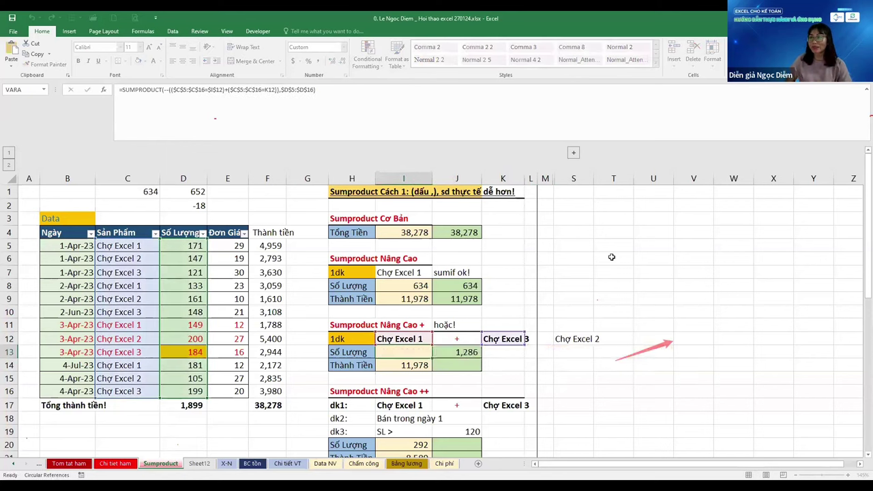
{"action": "key", "text": "Left"}
{"action": "key", "text": "Left"}
{"action": "key", "text": "Left"}
{"action": "key", "text": "Left"}
{"action": "key", "text": "Left"}
{"action": "key", "text": "Left"}
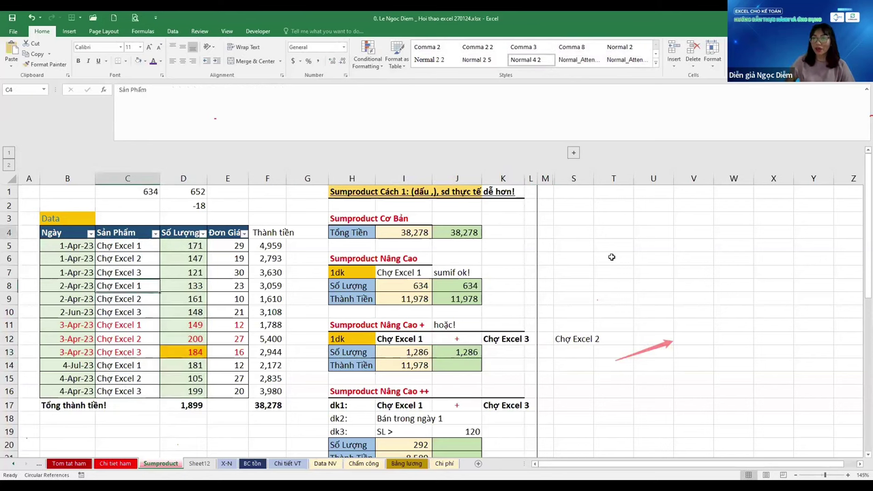
{"action": "key", "text": "Up"}
{"action": "key", "text": "Up"}
{"action": "key", "text": "Up"}
{"action": "key", "text": "Up"}
{"action": "key", "text": "Up"}
{"action": "key", "text": "Up"}
{"action": "key", "text": "Up"}
{"action": "key", "text": "Up"}
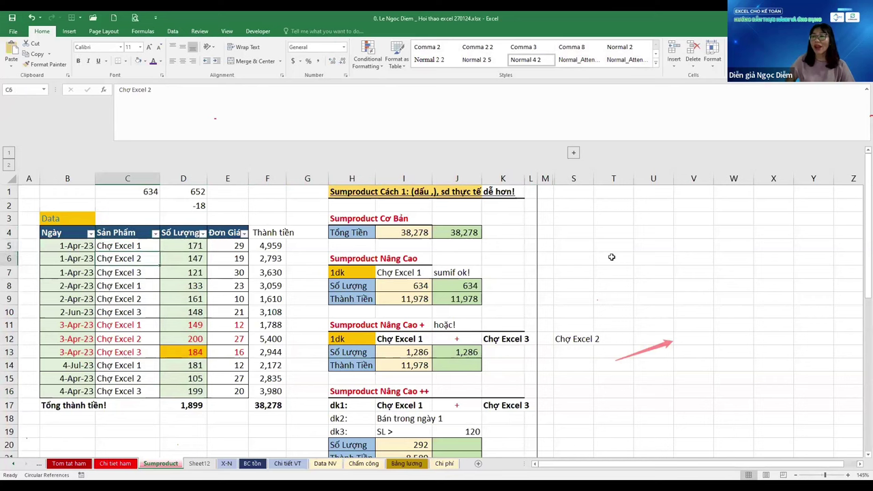
{"action": "key", "text": "ctrl+Down"}
{"action": "key", "text": "ctrl+Up"}
{"action": "key", "text": "Down"}
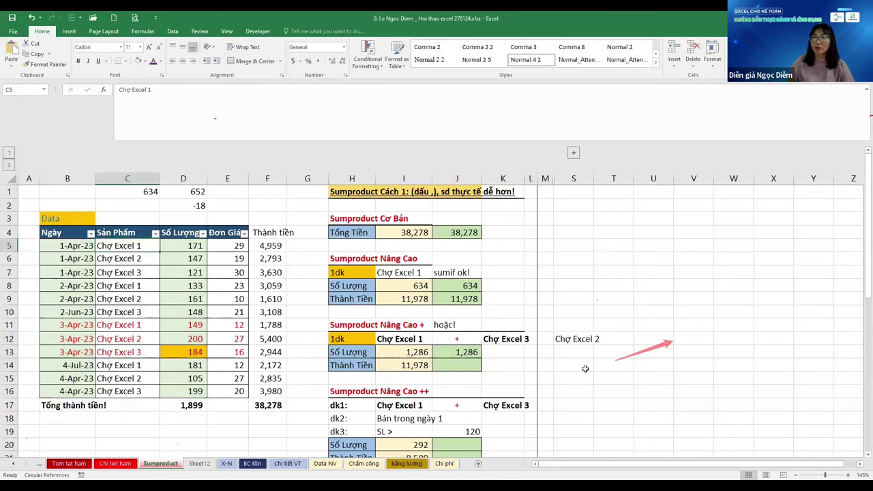
Reconfirm J13's SUMPRODUCT formula returning 1,286 and inspect its not-equal condition
{"action": "left_click", "coordinate": [475, 350]}
{"action": "key", "text": "F2"}
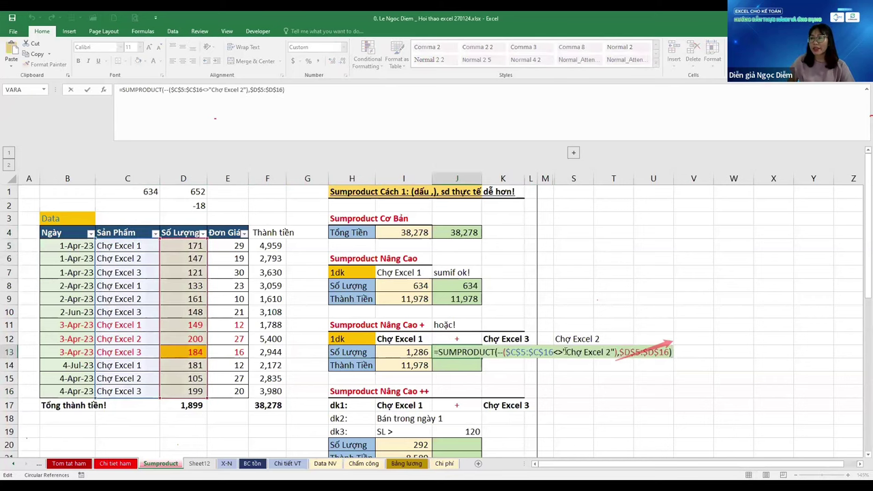
{"action": "left_click", "coordinate": [558, 352]}
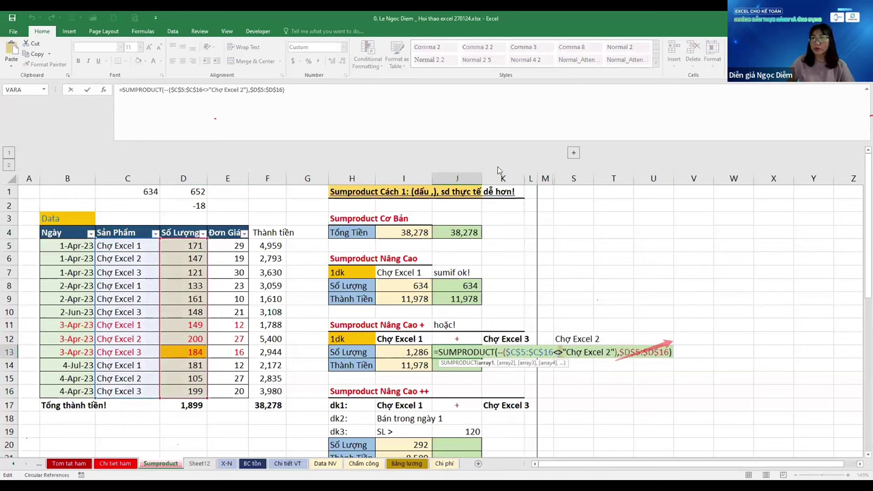
{"action": "key", "text": "ctrl+Return"}
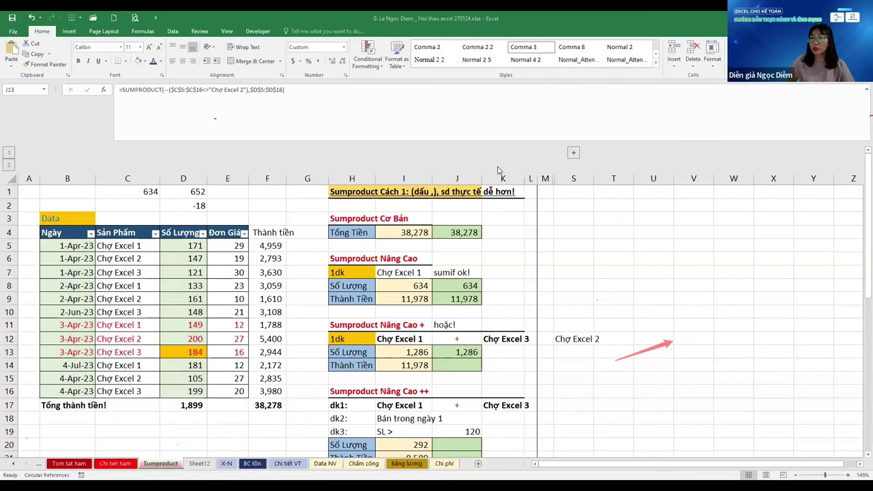
{"action": "key", "text": "F2"}
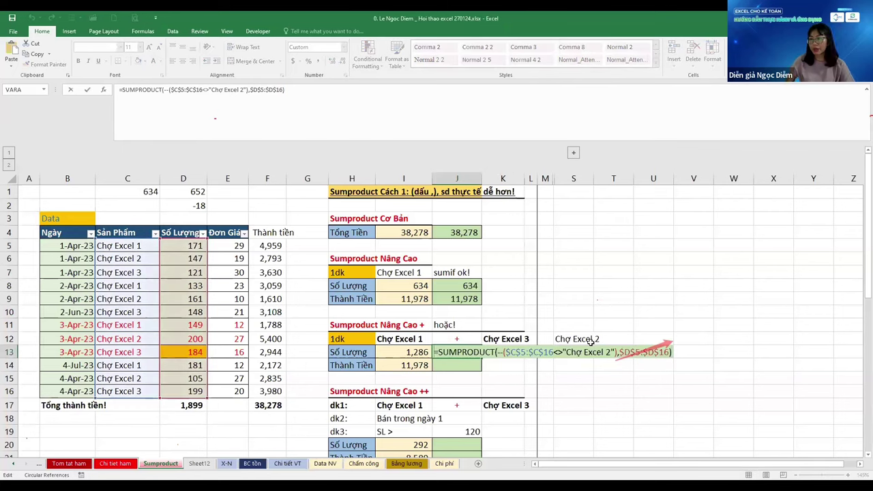
{"action": "key", "text": "Right"}
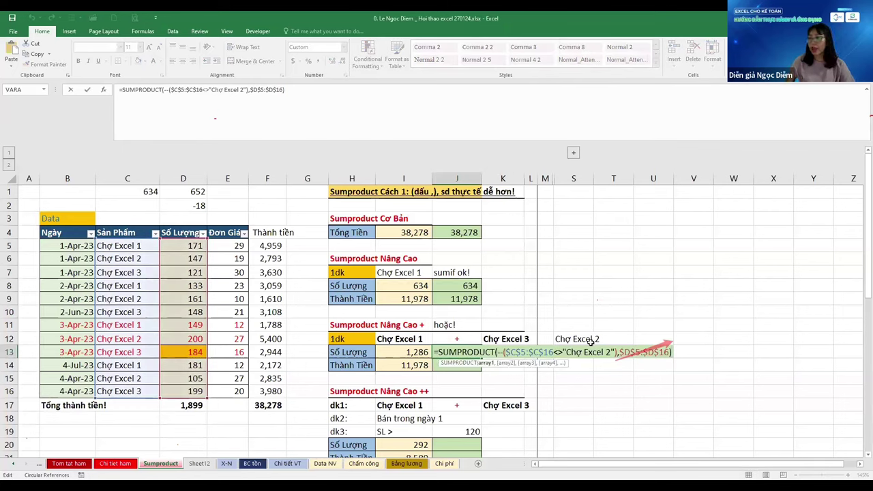
{"action": "key", "text": "ctrl+shift+Right"}
{"action": "key", "text": "ctrl+shift+Right"}
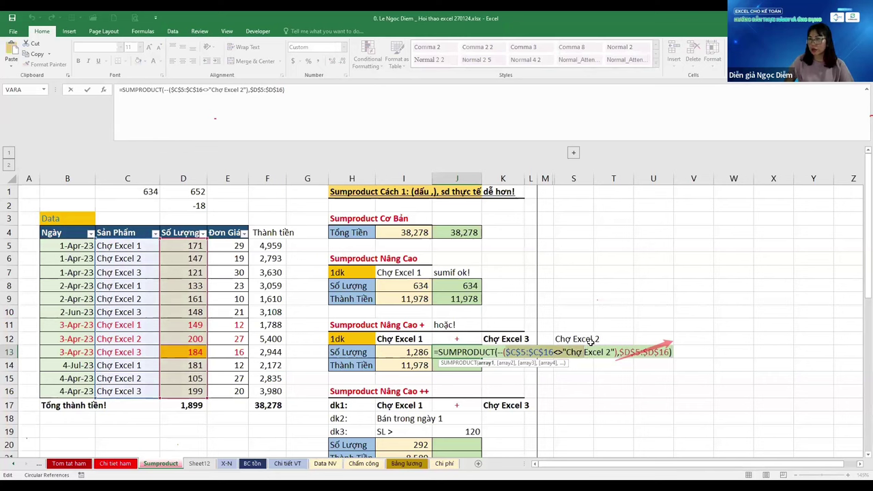
{"action": "key", "text": "Escape"}
{"action": "left_click", "coordinate": [613, 233]}
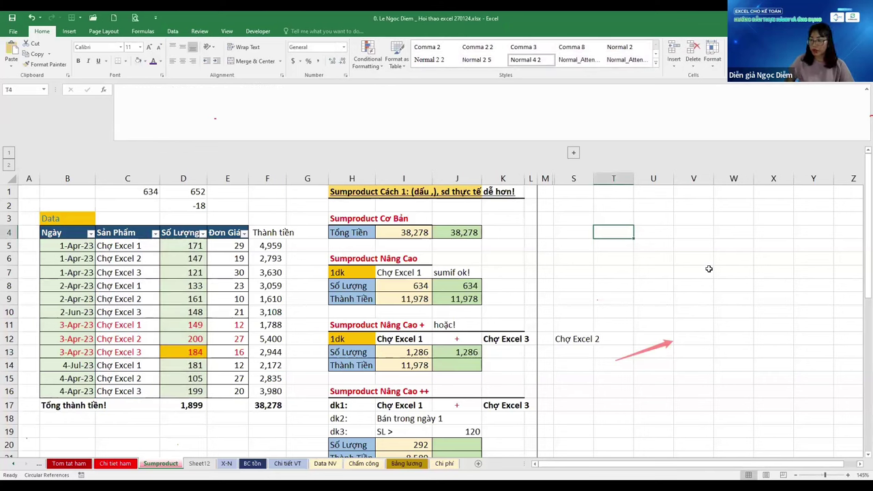
Enter the comparison =C5<>"Chợ Excel 2" in T5
{"action": "type", "text": "="}
{"action": "key", "text": "Left"}
{"action": "key", "text": "Left"}
{"action": "key", "text": "Left"}
{"action": "key", "text": "Left"}
{"action": "key", "text": "Left"}
{"action": "key", "text": "Left"}
{"action": "key", "text": "Left"}
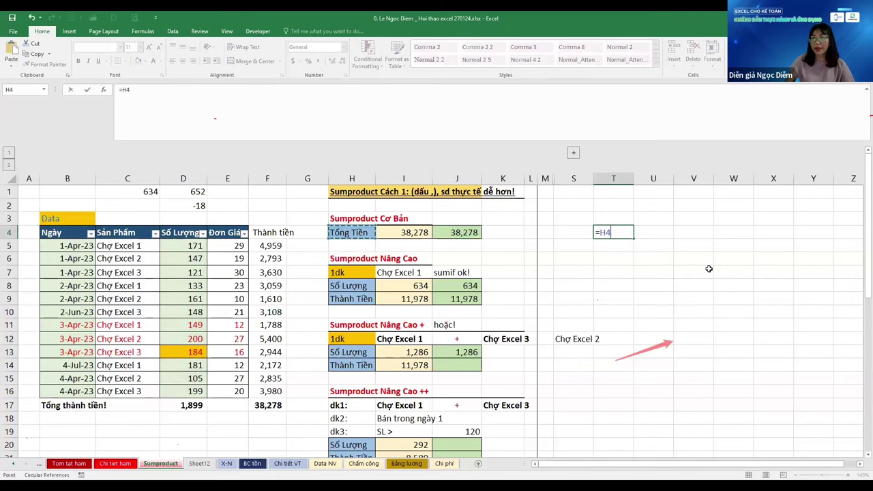
{"action": "key", "text": "Escape"}
{"action": "key", "text": "Down"}
{"action": "type", "text": "="}
{"action": "key", "text": "Left"}
{"action": "key", "text": "Left"}
{"action": "key", "text": "Left"}
{"action": "key", "text": "Left"}
{"action": "key", "text": "Left"}
{"action": "key", "text": "Left"}
{"action": "key", "text": "Left"}
{"action": "key", "text": "Left"}
{"action": "key", "text": "Left"}
{"action": "key", "text": "Left"}
{"action": "key", "text": "Left"}
{"action": "key", "text": "Left"}
{"action": "key", "text": "Left"}
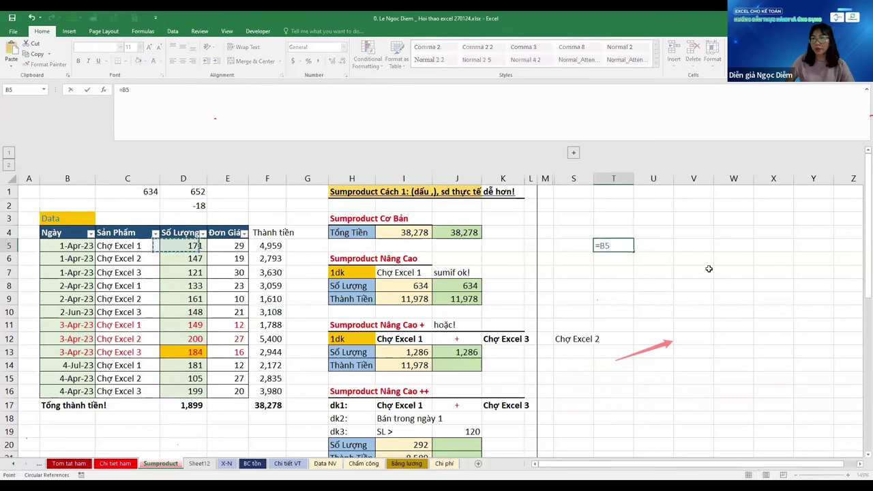
{"action": "key", "text": "Right"}
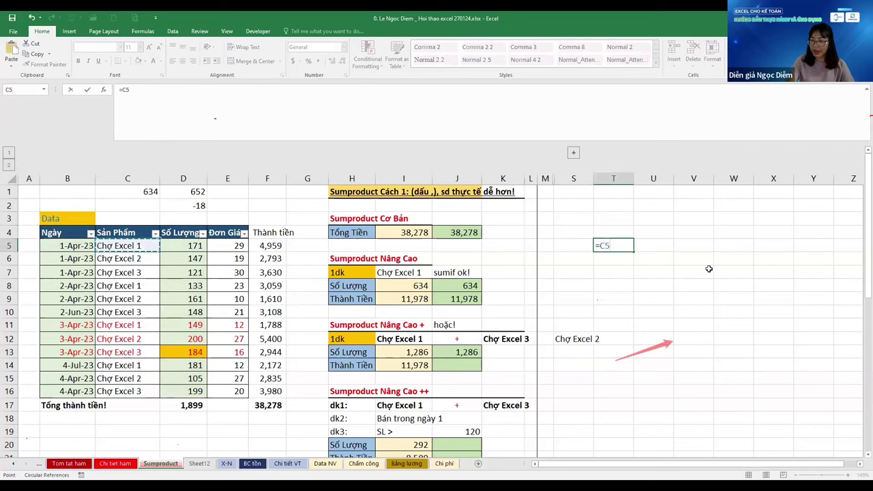
{"action": "type", "text": "="}
{"action": "type", "text": "\"Chợ"}
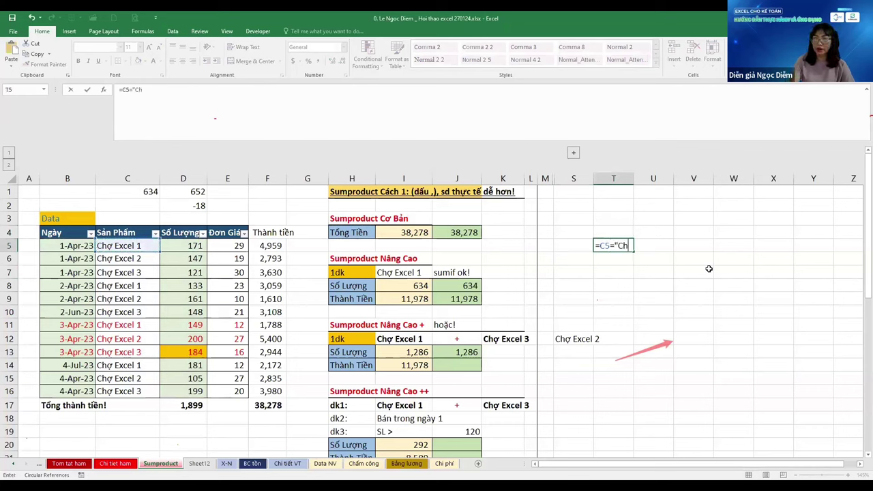
{"action": "key", "text": "BackSpace"}
{"action": "key", "text": "BackSpace"}
{"action": "key", "text": "BackSpace"}
{"action": "key", "text": "BackSpace"}
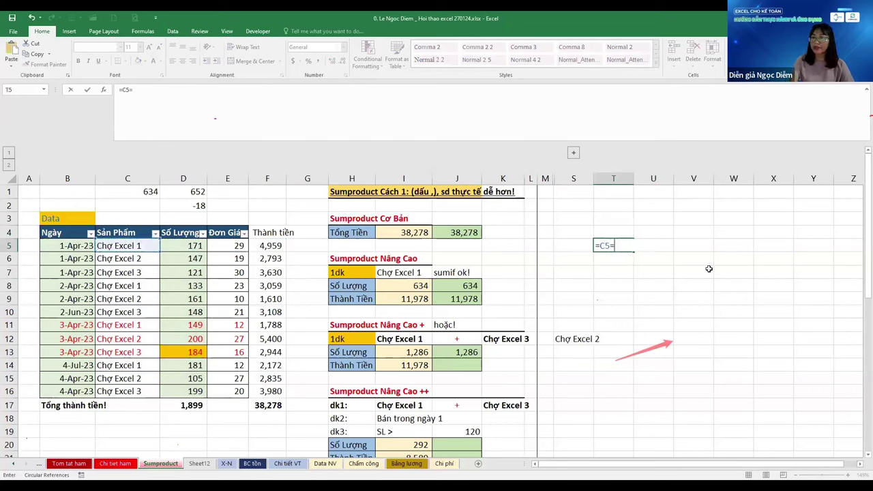
{"action": "type", "text": "<>\""}
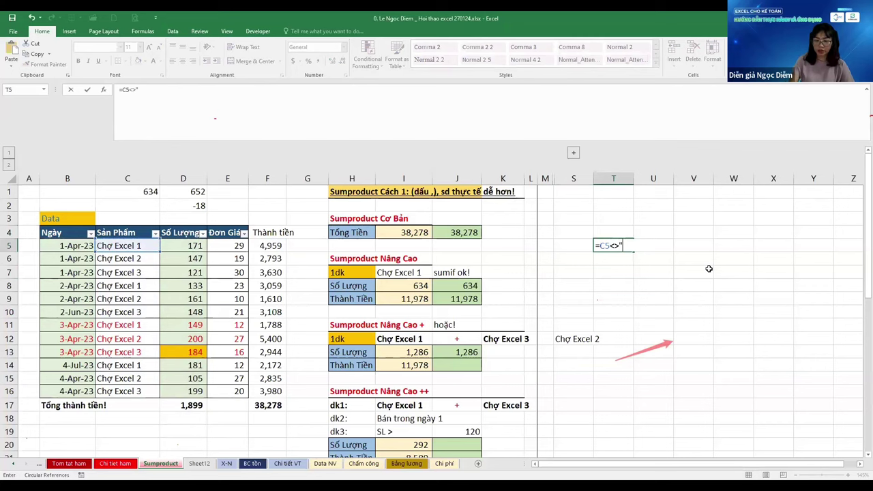
{"action": "type", "text": "Cho"}
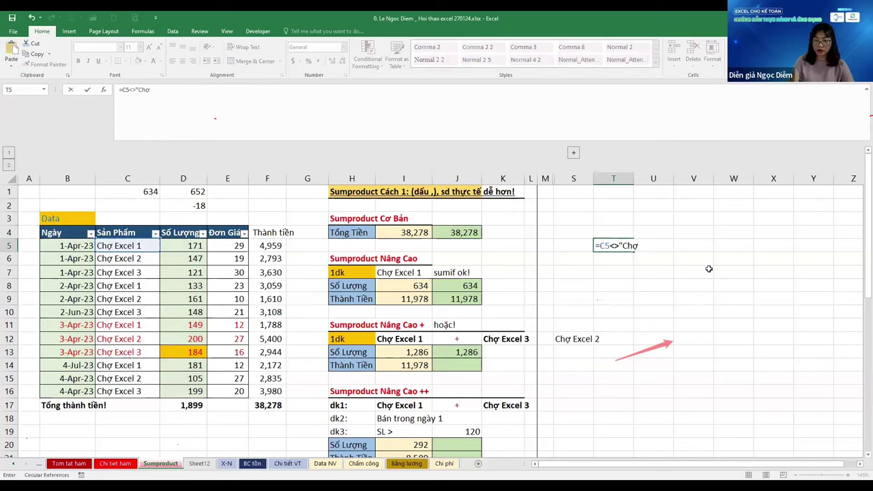
{"action": "type", "text": " E"}
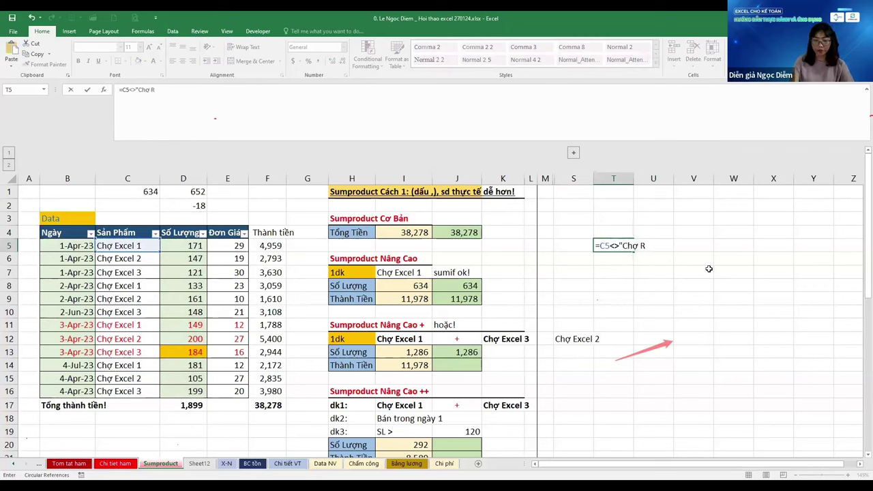
{"action": "type", "text": "xcel 2"}
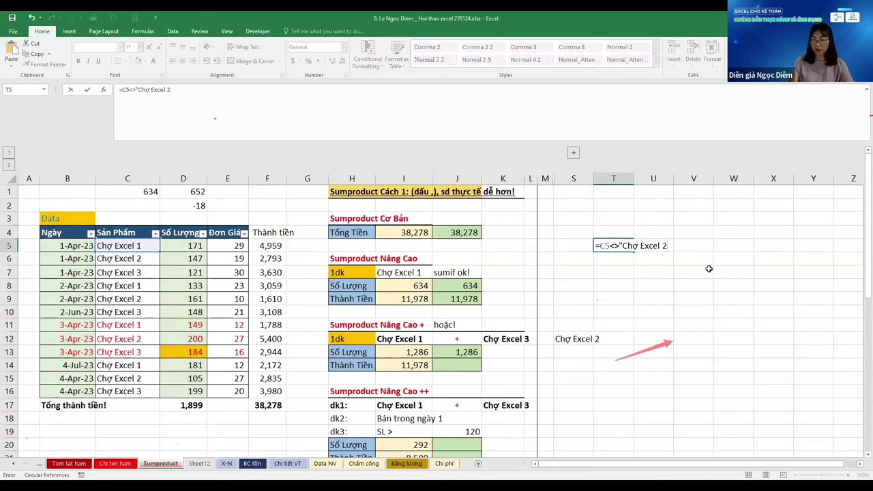
{"action": "type", "text": "\""}
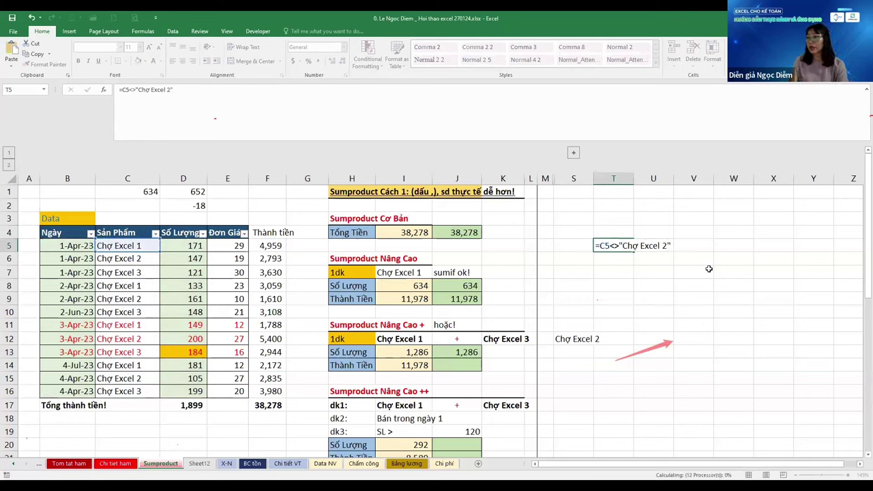
{"action": "key", "text": "ctrl+Return"}
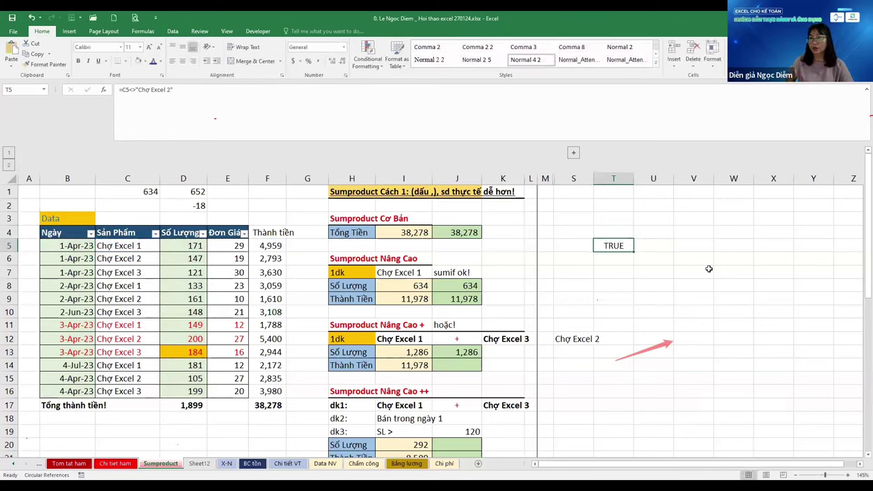
Fill the T5 comparison down column T through T16
{"action": "key", "text": "shift+Down"}
{"action": "key", "text": "shift+Down"}
{"action": "key", "text": "shift+Down"}
{"action": "key", "text": "shift+Down"}
{"action": "key", "text": "shift+Down"}
{"action": "key", "text": "shift+Down"}
{"action": "key", "text": "shift+Down"}
{"action": "key", "text": "shift+Down"}
{"action": "key", "text": "shift+Down"}
{"action": "key", "text": "ctrl+d"}
{"action": "key", "text": "Left"}
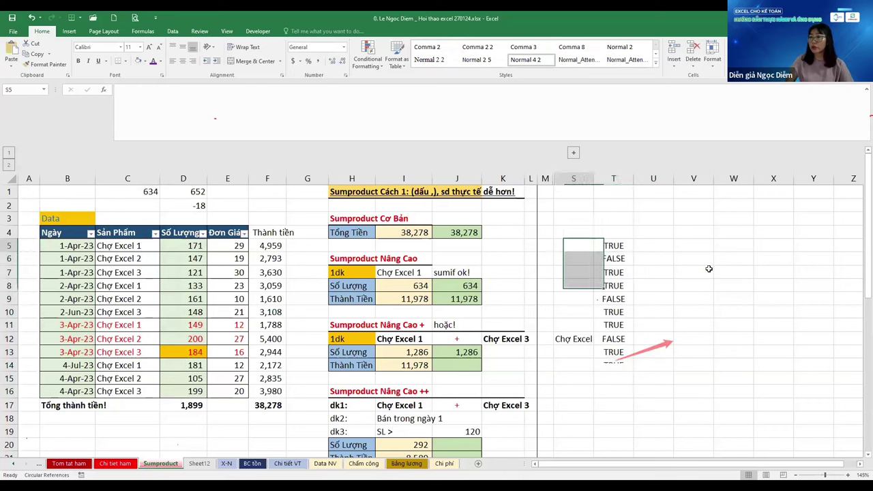
{"action": "key", "text": "Right"}
{"action": "key", "text": "Down"}
{"action": "key", "text": "Down"}
{"action": "key", "text": "Down"}
{"action": "key", "text": "ctrl+Down"}
{"action": "key", "text": "ctrl+Up"}
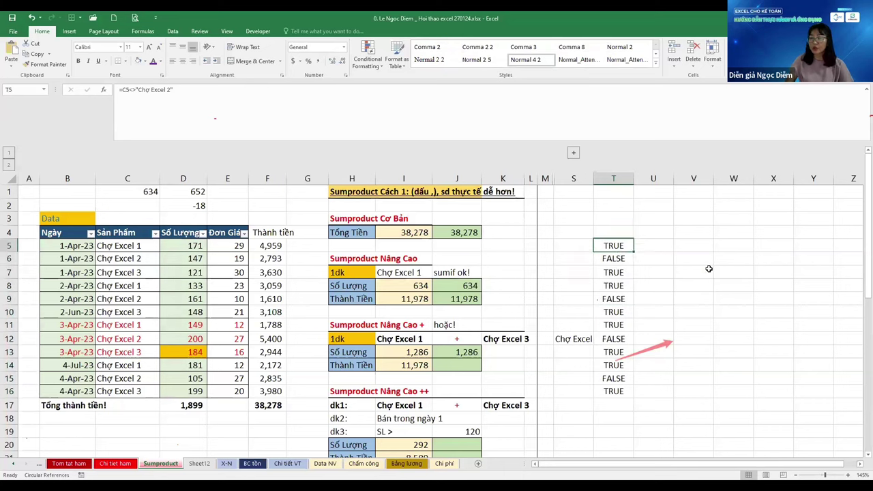
{"action": "key", "text": "Right"}
{"action": "key", "text": "F2"}
{"action": "key", "text": "Escape"}
{"action": "key", "text": "Left"}
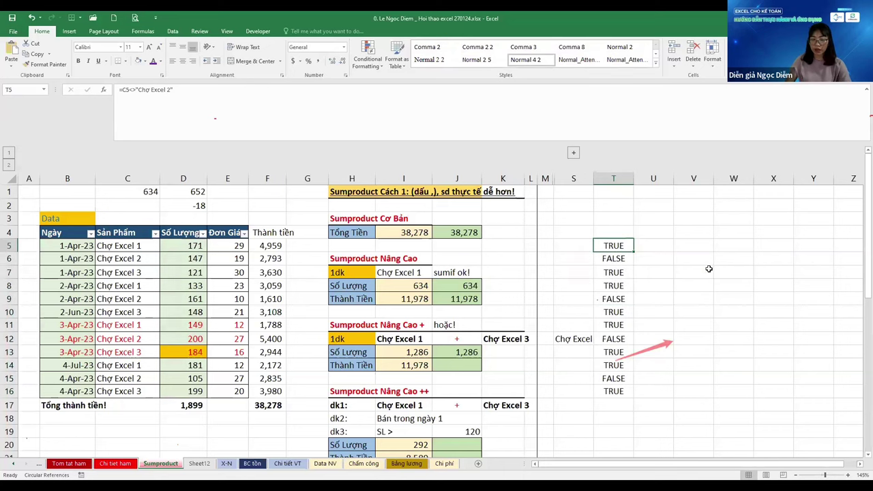
Change T5 to =--(C5<>"Chợ Excel 2") and refill through T16 for 1/0 flags
{"action": "key", "text": "F2"}
{"action": "type", "text": "--("}
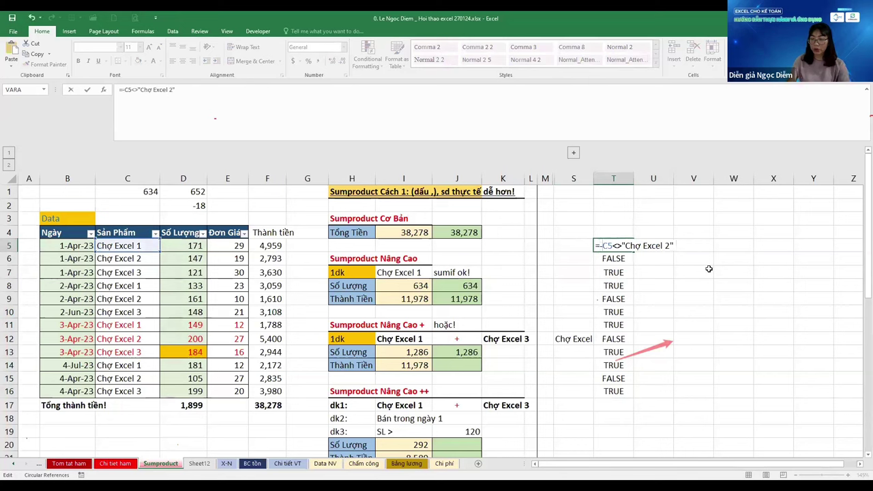
{"action": "key", "text": "ctrl+Return"}
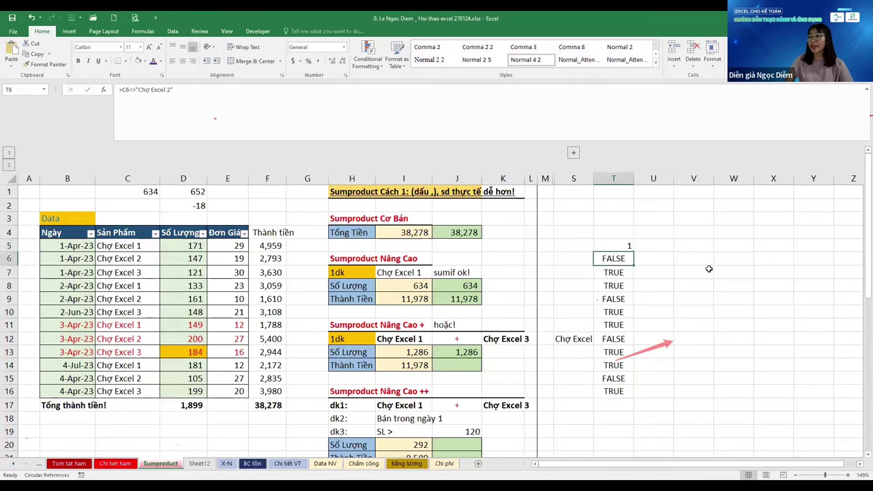
{"action": "key", "text": "ctrl+shift+Down"}
{"action": "key", "text": "ctrl+d"}
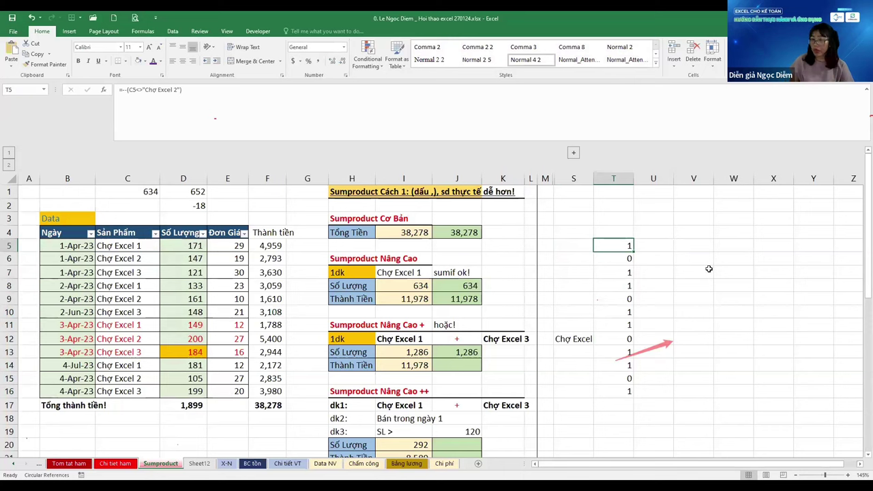
{"action": "key", "text": "F2"}
{"action": "key", "text": "Home"}
{"action": "key", "text": "Right"}
{"action": "key", "text": "Right"}
{"action": "key", "text": "Right"}
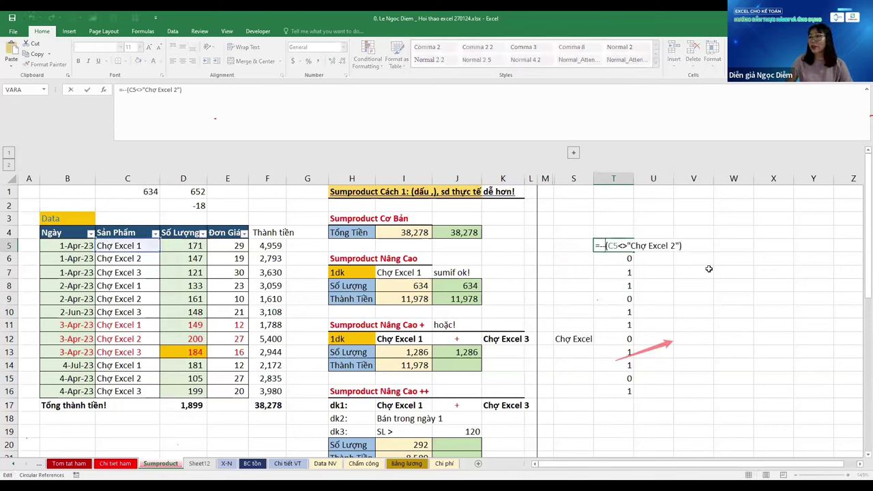
{"action": "key", "text": "Escape"}
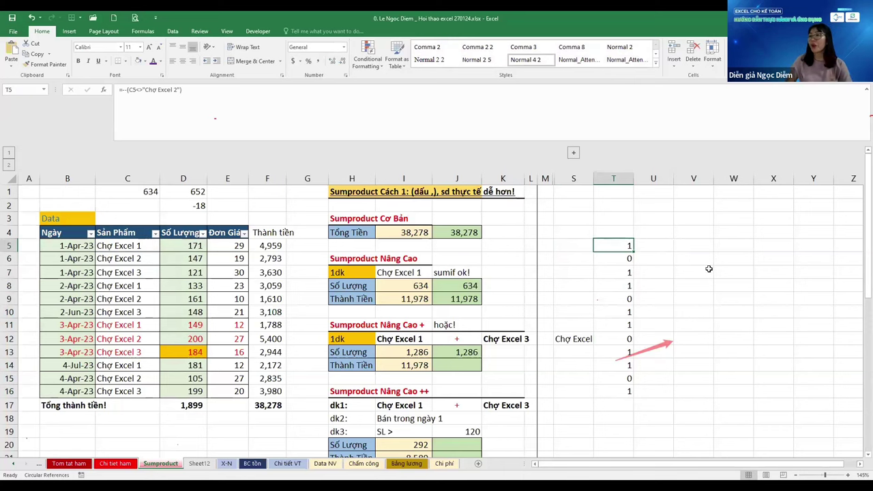
Enter =T5*D5 in U5 and fill it down to U16
{"action": "key", "text": "Right"}
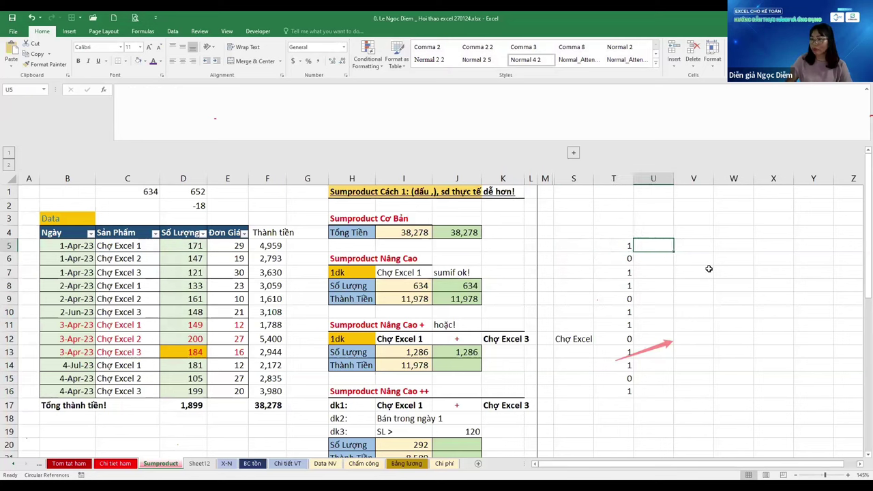
{"action": "type", "text": "="}
{"action": "key", "text": "Left"}
{"action": "type", "text": "*"}
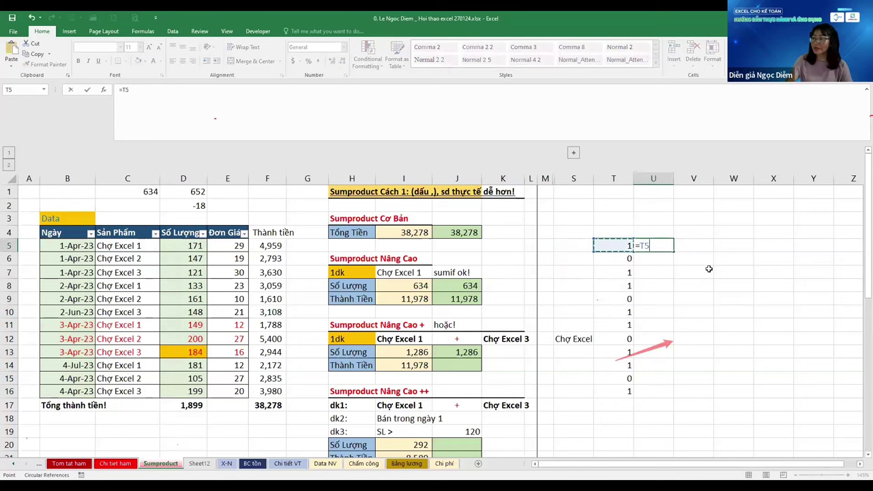
{"action": "key", "text": "Left"}
{"action": "key", "text": "ctrl+Left"}
{"action": "key", "text": "Left"}
{"action": "key", "text": "Left"}
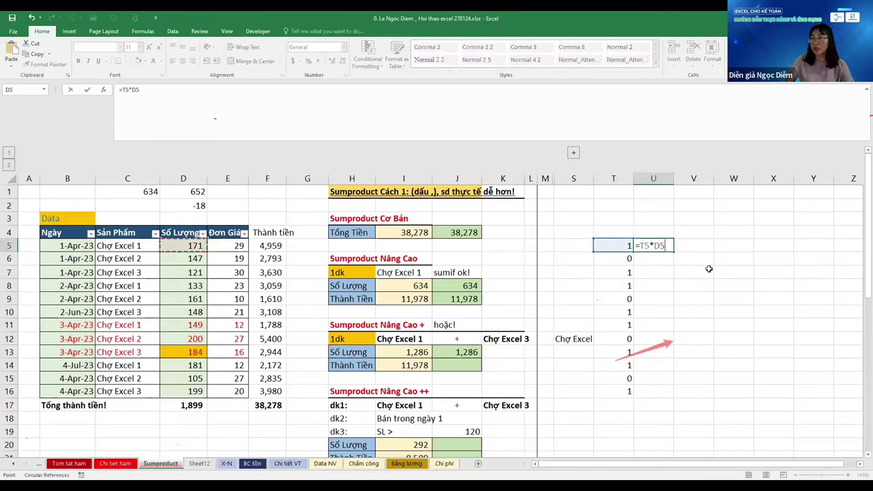
{"action": "key", "text": "Return"}
{"action": "key", "text": "ctrl+Down"}
{"action": "key", "text": "Right"}
{"action": "key", "text": "ctrl+shift+Up"}
{"action": "key", "text": "ctrl+d"}
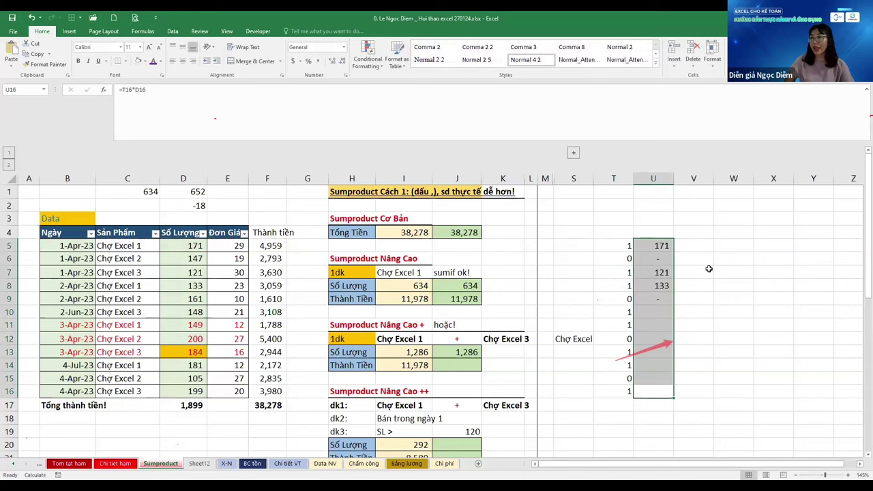
Total U5:U16 in U17 with =SUM, showing 1,286
{"action": "key", "text": "Down"}
{"action": "type", "text": "=SUM("}
{"action": "key", "text": "Up"}
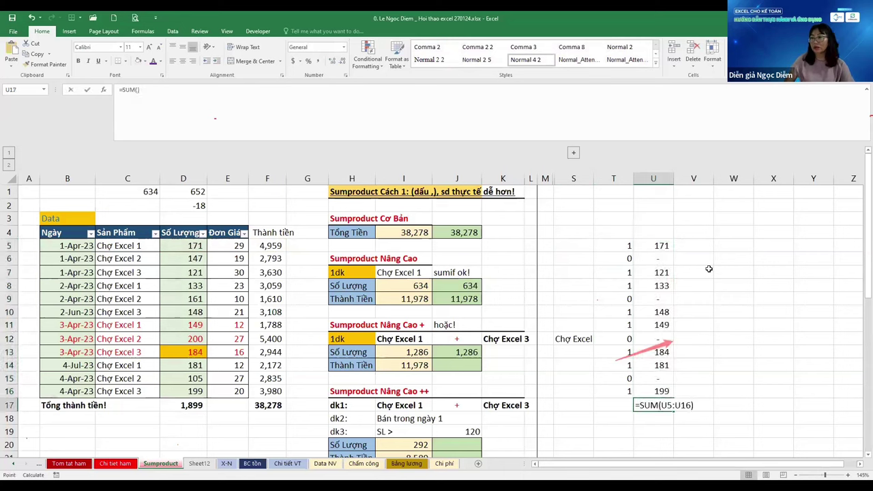
{"action": "key", "text": "ctrl+Up"}
{"action": "key", "text": "Up"}
{"action": "key", "text": "Down"}
{"action": "key", "text": "ctrl+shift+Down"}
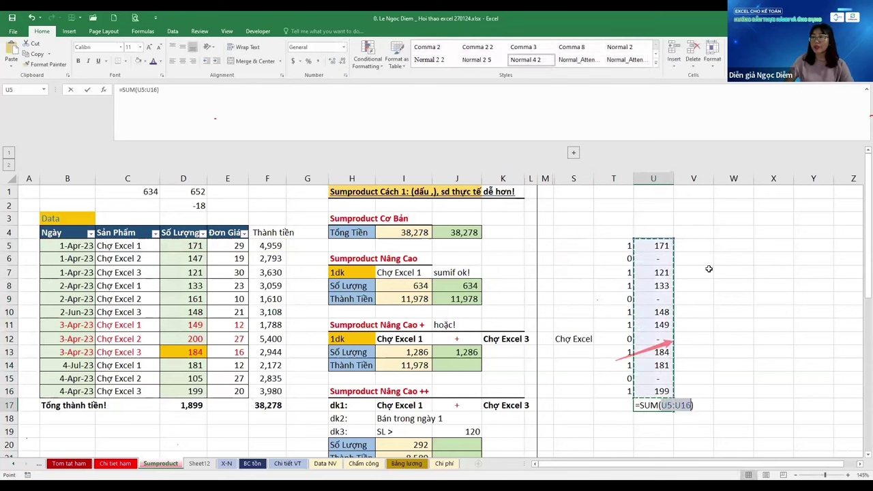
{"action": "key", "text": "ctrl+Return"}
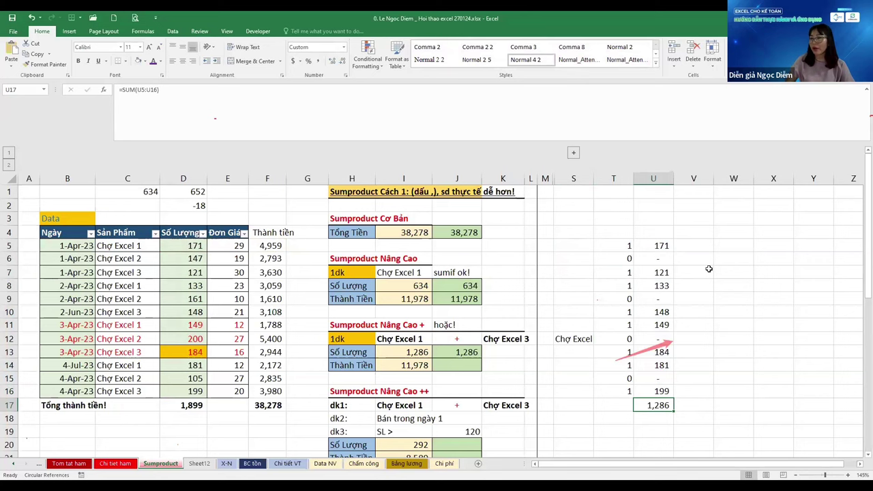
{"action": "key", "text": "ctrl+Up"}
{"action": "key", "text": "Left"}
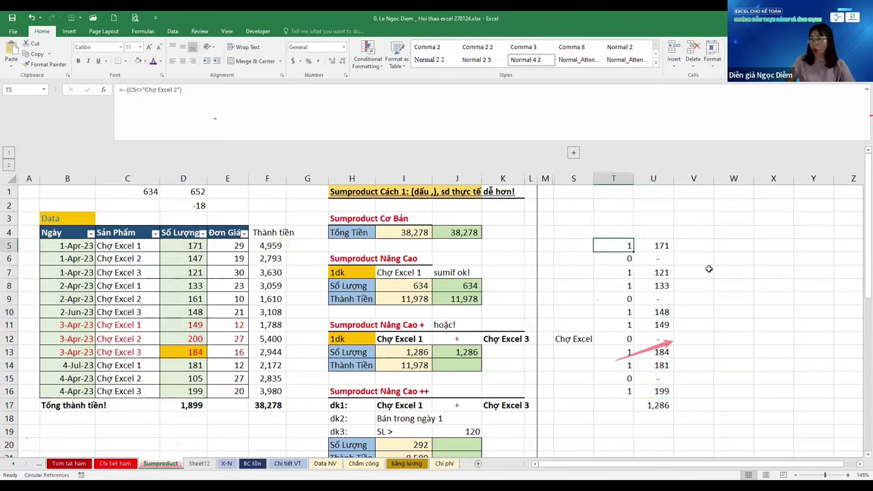
{"action": "key", "text": "ctrl+Down"}
{"action": "key", "text": "Left"}
{"action": "key", "text": "Left"}
{"action": "key", "text": "Left"}
{"action": "key", "text": "Left"}
{"action": "key", "text": "Left"}
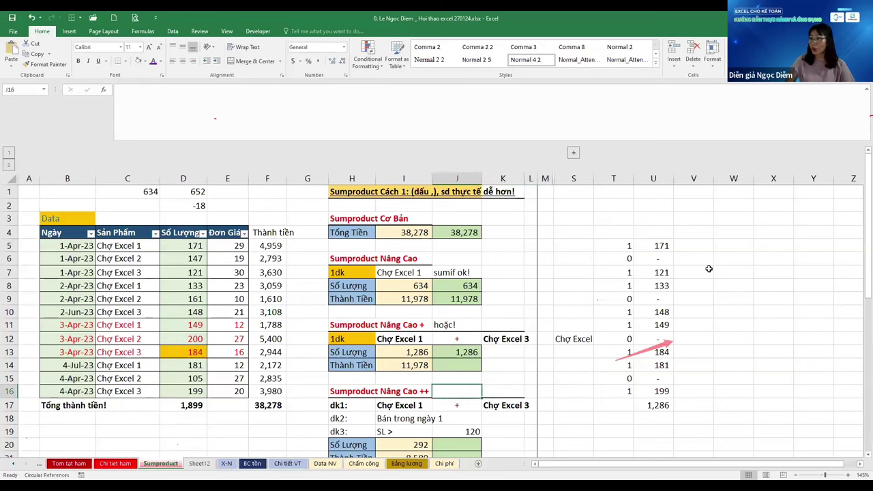
{"action": "key", "text": "Up"}
{"action": "key", "text": "Up"}
{"action": "key", "text": "Up"}
{"action": "key", "text": "F2"}
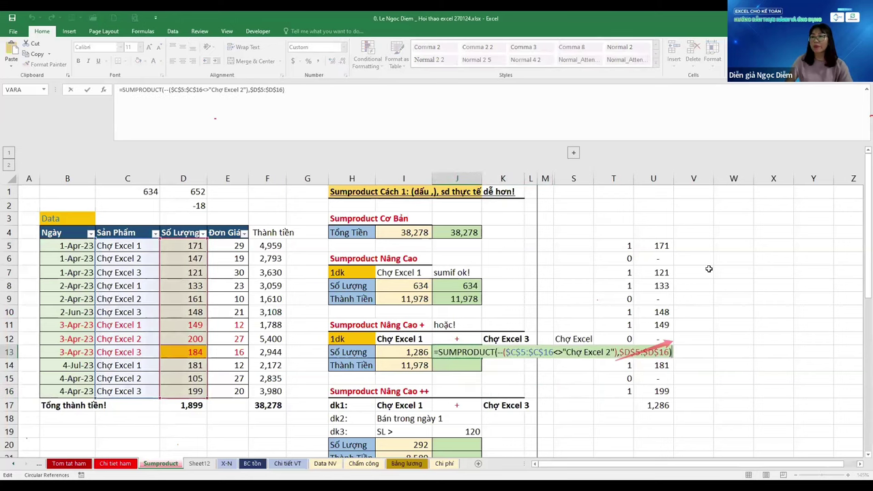
{"action": "key", "text": "Home"}
{"action": "key", "text": "Right"}
{"action": "key", "text": "Right"}
{"action": "key", "text": "Right"}
{"action": "key", "text": "Right"}
{"action": "key", "text": "Right"}
{"action": "key", "text": "Right"}
{"action": "key", "text": "Right"}
{"action": "key", "text": "Right"}
{"action": "key", "text": "Right"}
{"action": "key", "text": "Right"}
{"action": "key", "text": "Right"}
{"action": "key", "text": "Right"}
{"action": "key", "text": "Delete"}
{"action": "key", "text": "Delete"}
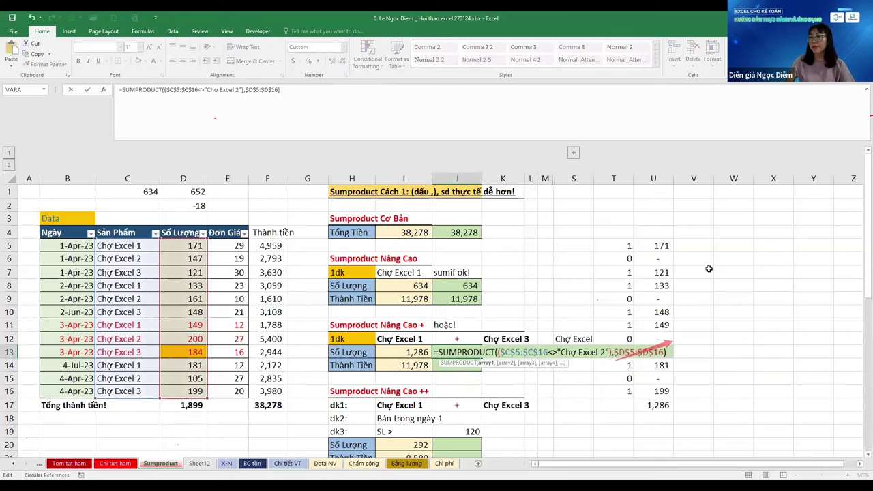
{"action": "key", "text": "Right"}
{"action": "key", "text": "Right"}
{"action": "key", "text": "Right"}
{"action": "key", "text": "Right"}
{"action": "key", "text": "Right"}
{"action": "key", "text": "Right"}
{"action": "key", "text": "Right"}
{"action": "key", "text": "Right"}
{"action": "key", "text": "Right"}
{"action": "key", "text": "Right"}
{"action": "key", "text": "Right"}
{"action": "key", "text": "Right"}
{"action": "key", "text": "Right"}
{"action": "key", "text": "Right"}
{"action": "key", "text": "Right"}
{"action": "key", "text": "Right"}
{"action": "key", "text": "Right"}
{"action": "key", "text": "Right"}
{"action": "key", "text": "Right"}
{"action": "key", "text": "Right"}
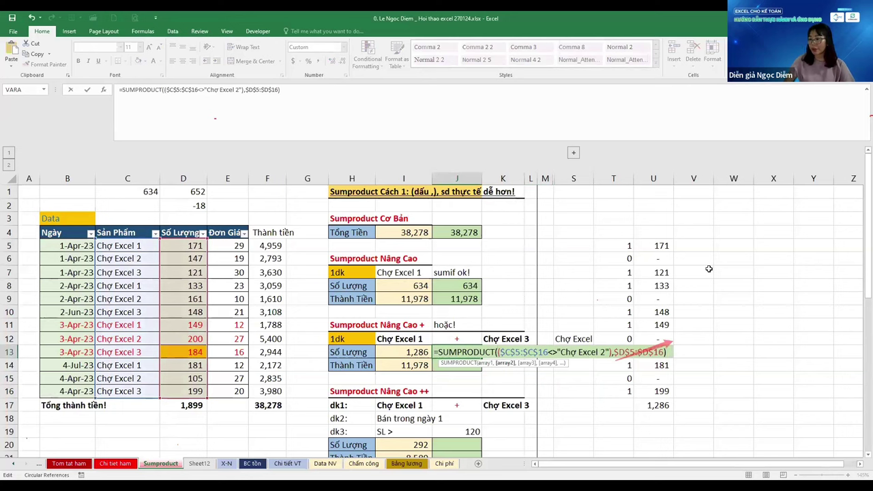
{"action": "key", "text": "Delete"}
{"action": "type", "text": "*"}
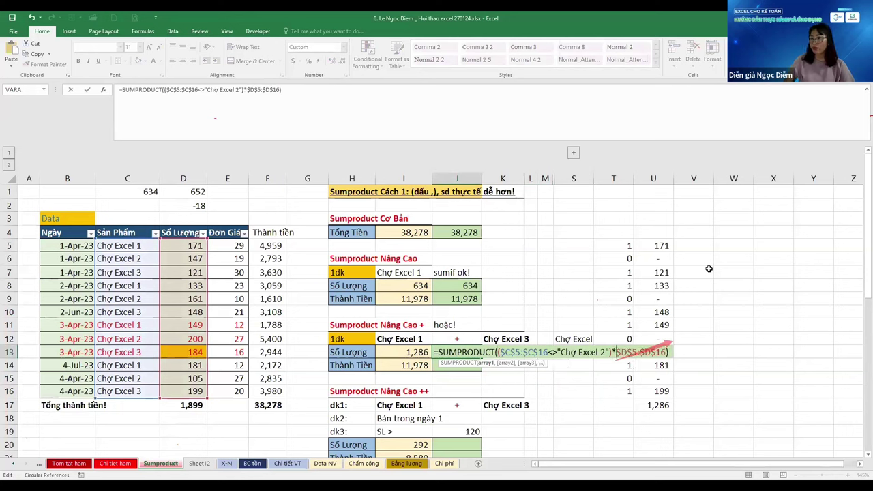
{"action": "key", "text": "ctrl+Return"}
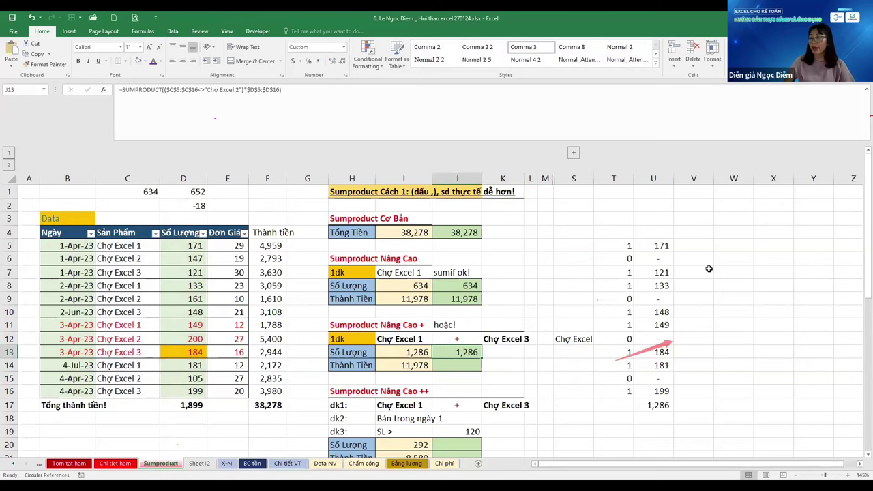
{"action": "key", "text": "Right"}
{"action": "key", "text": "Right"}
{"action": "key", "text": "Right"}
{"action": "key", "text": "Right"}
{"action": "key", "text": "Right"}
{"action": "key", "text": "ctrl+Up"}
{"action": "key", "text": "Right"}
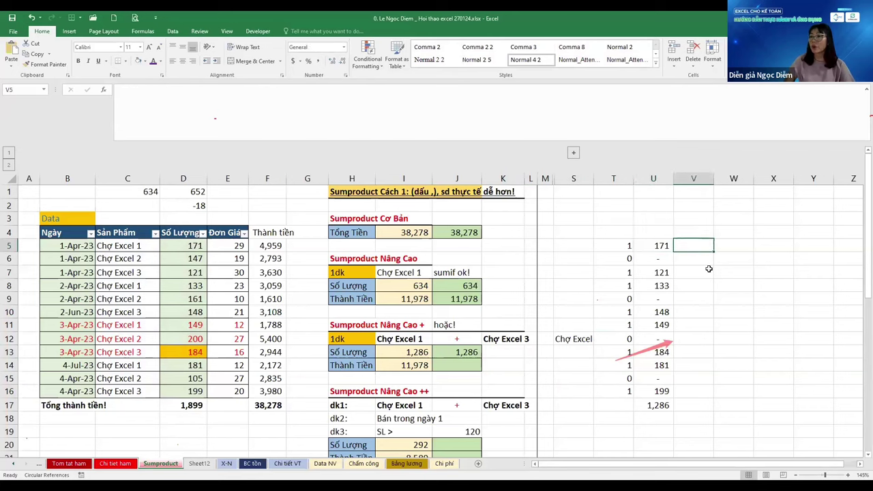
{"action": "key", "text": "Left"}
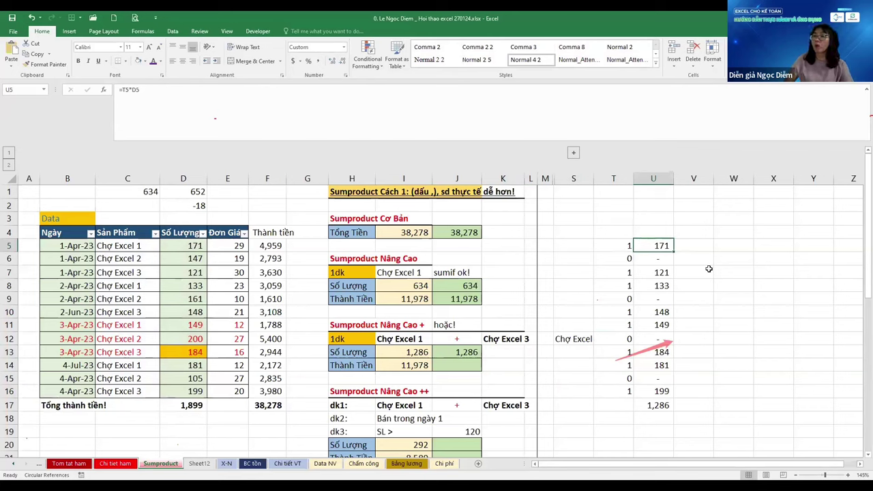
{"action": "key", "text": "Left"}
{"action": "key", "text": "Right"}
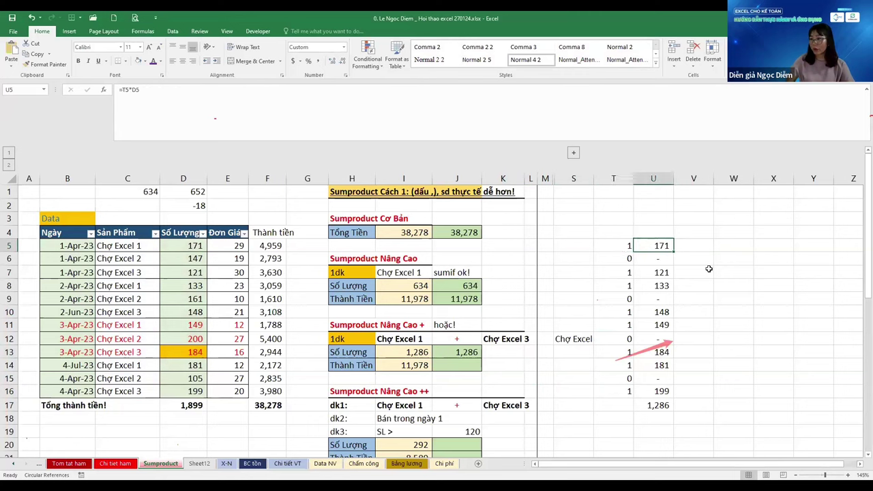
{"action": "key", "text": "F5"}
{"action": "key", "text": "Return"}
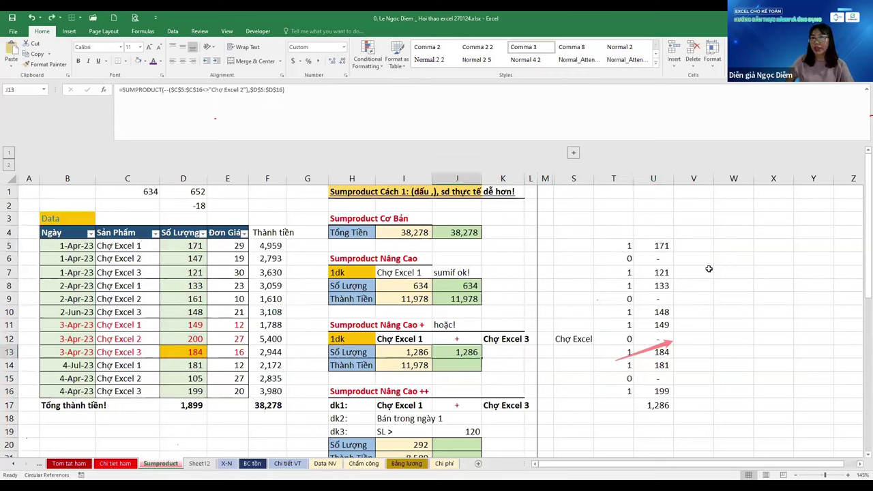
{"action": "key", "text": "F2"}
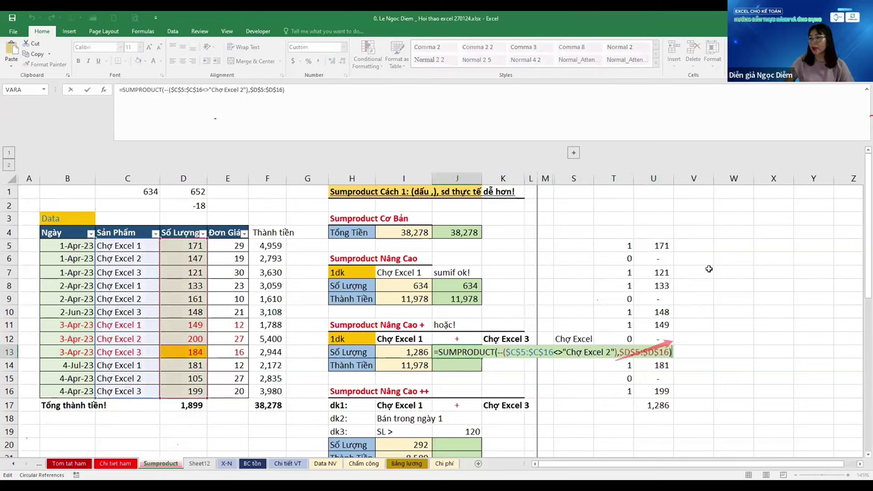
{"action": "key", "text": "Escape"}
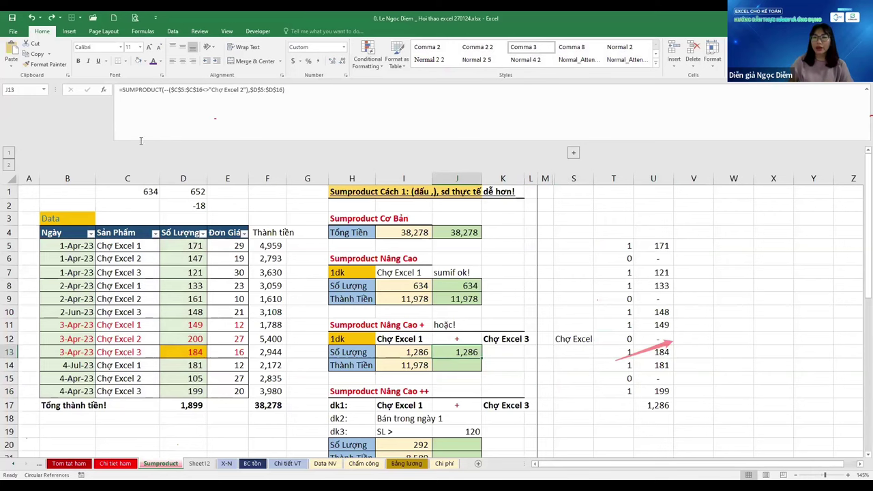
Scroll down to the cash count table and back, then select flag cell T5
{"action": "scroll", "coordinate": [128, 286], "scroll_direction": "down", "scroll_amount": 5}
{"action": "scroll", "coordinate": [128, 286], "scroll_direction": "down", "scroll_amount": 2}
{"action": "left_click", "coordinate": [127, 284]}
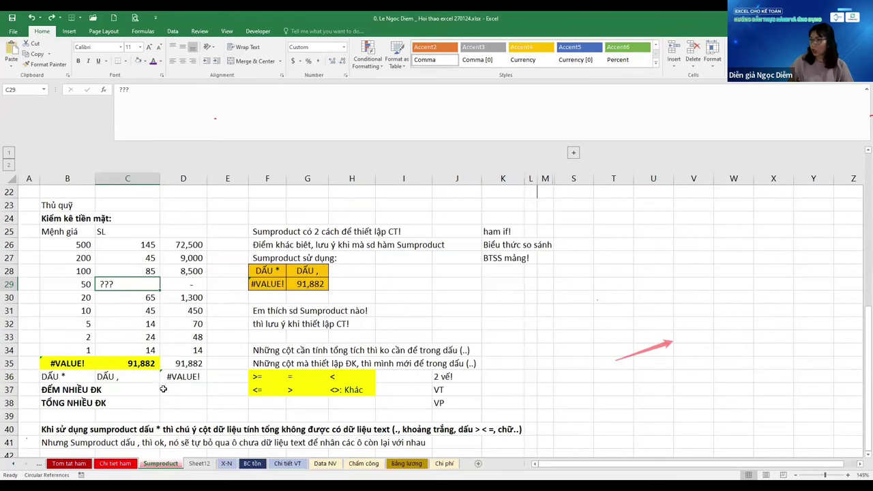
{"action": "scroll", "coordinate": [164, 388], "scroll_direction": "up", "scroll_amount": 6}
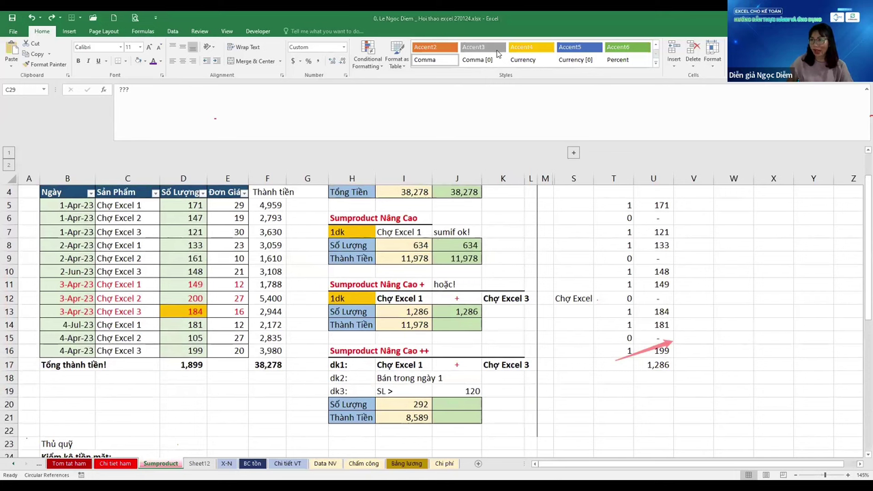
{"action": "left_click", "coordinate": [623, 204]}
Clear T5:T16 and enter =C5<>"Chợ excel 2" in T5, accepting the correction prompt
{"action": "key", "text": "ctrl+shift+Down"}
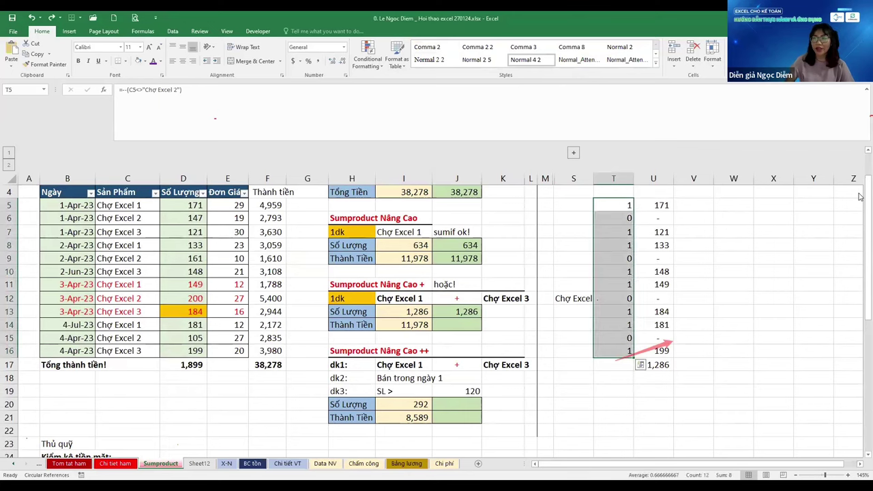
{"action": "key", "text": "Delete"}
{"action": "type", "text": "="}
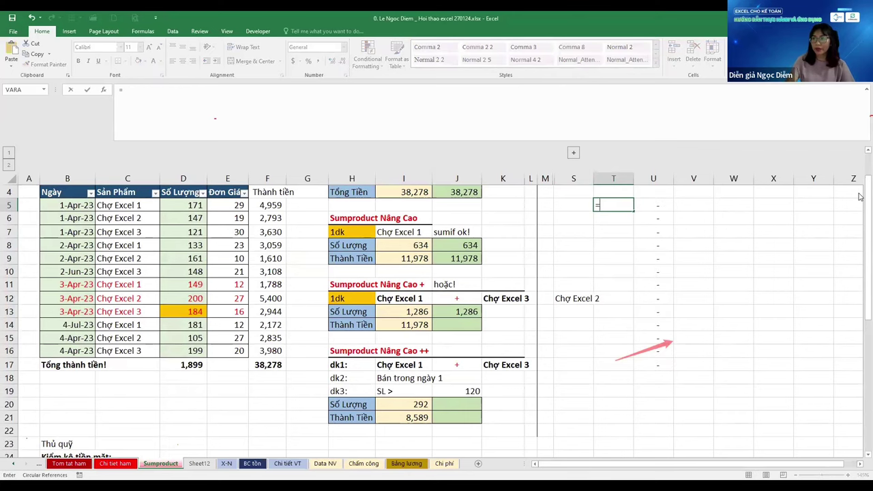
{"action": "key", "text": "Left"}
{"action": "key", "text": "Left"}
{"action": "key", "text": "Left"}
{"action": "key", "text": "Left"}
{"action": "key", "text": "Left"}
{"action": "key", "text": "Left"}
{"action": "key", "text": "Left"}
{"action": "key", "text": "Left"}
{"action": "key", "text": "Left"}
{"action": "key", "text": "Left"}
{"action": "key", "text": "Left"}
{"action": "key", "text": "Left"}
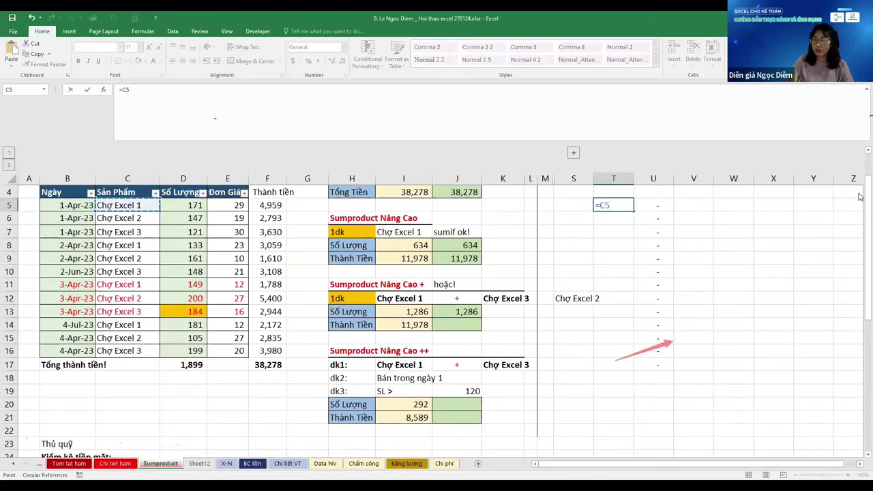
{"action": "type", "text": "<>\"C"}
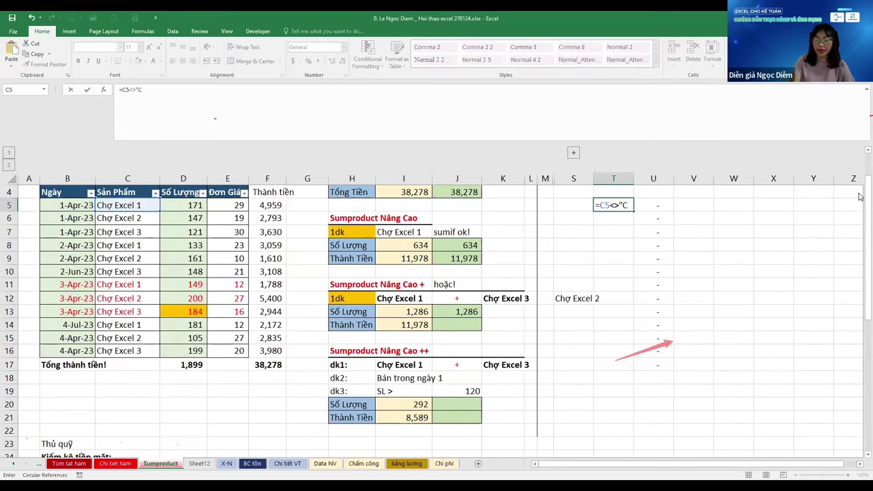
{"action": "type", "text": "ho excel 2"}
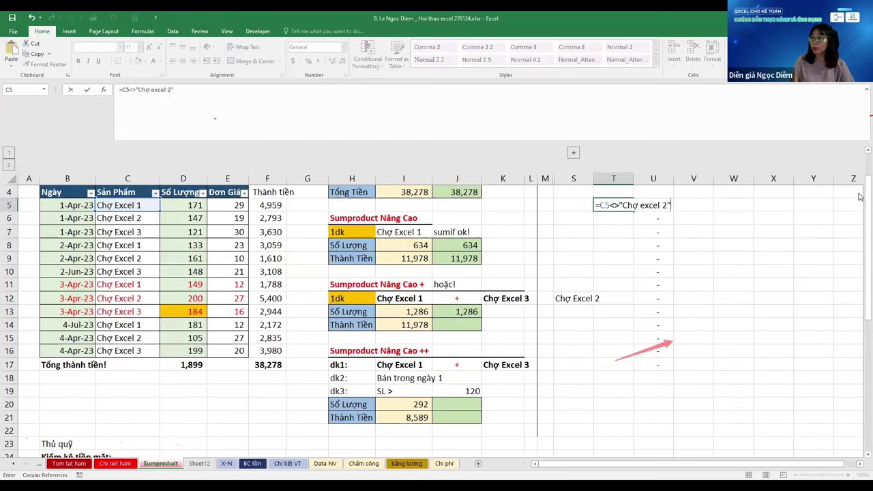
{"action": "type", "text": "\")"}
{"action": "key", "text": "Return"}
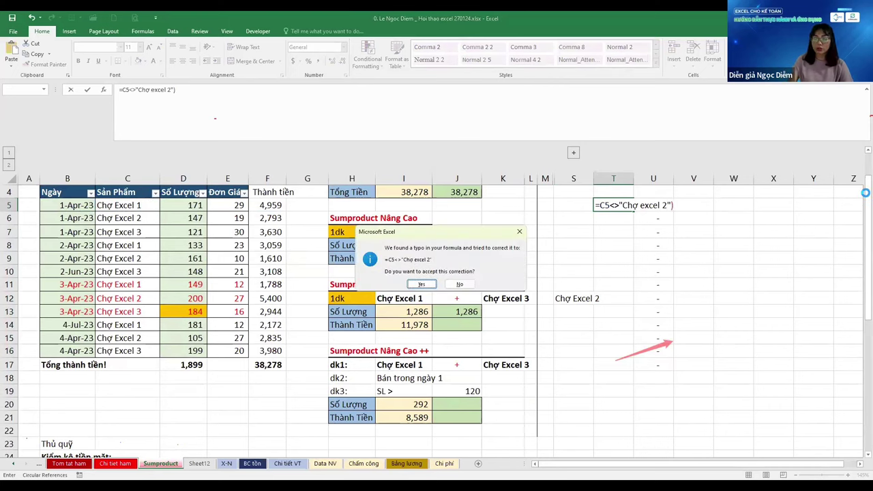
{"action": "key", "text": "Return"}
{"action": "key", "text": "F2"}
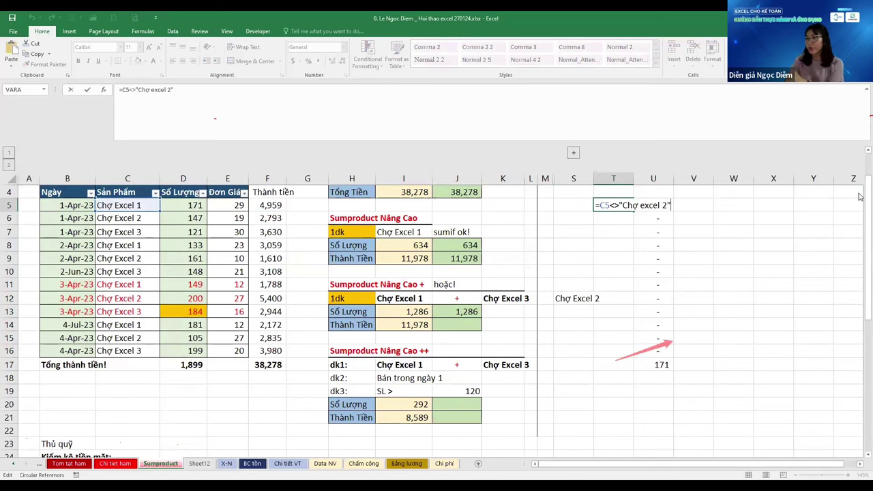
{"action": "key", "text": "Return"}
Fill the T5 comparison down through T17, restoring the 1,286 total
{"action": "key", "text": "Down"}
{"action": "key", "text": "Down"}
{"action": "key", "text": "Down"}
{"action": "key", "text": "Down"}
{"action": "key", "text": "Down"}
{"action": "key", "text": "Down"}
{"action": "key", "text": "Down"}
{"action": "key", "text": "Down"}
{"action": "key", "text": "Down"}
{"action": "key", "text": "Down"}
{"action": "key", "text": "Down"}
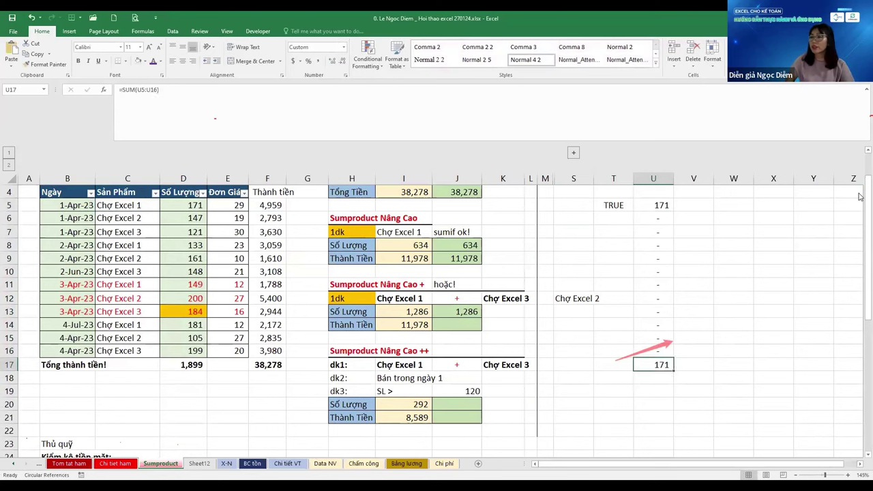
{"action": "key", "text": "ctrl+shift+Up"}
{"action": "key", "text": "ctrl+d"}
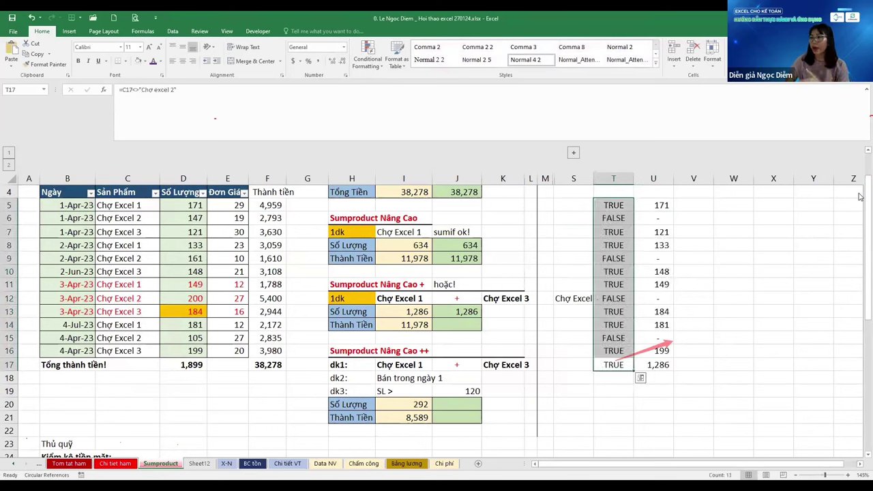
{"action": "key", "text": "ctrl+Up"}
Enter a flag-times-quantity formula in V5 referencing T5 and D5
{"action": "key", "text": "Right"}
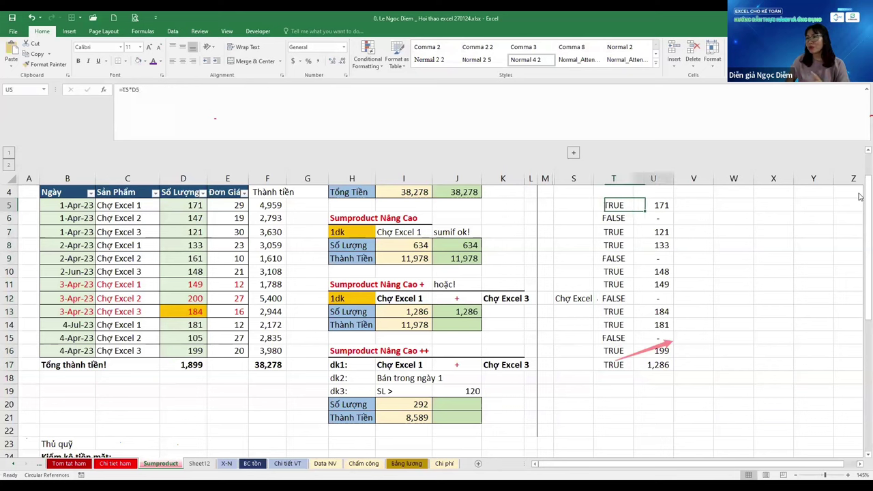
{"action": "key", "text": "Right"}
{"action": "type", "text": "+"}
{"action": "key", "text": "Left"}
{"action": "key", "text": "Left"}
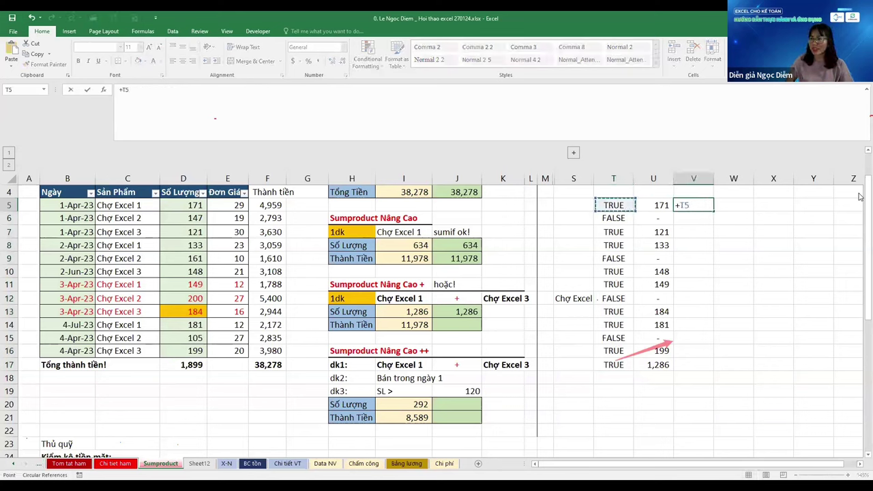
{"action": "type", "text": "*"}
{"action": "key", "text": "Left"}
{"action": "key", "text": "Left"}
{"action": "key", "text": "Left"}
{"action": "key", "text": "Left"}
{"action": "key", "text": "Left"}
{"action": "key", "text": "Left"}
{"action": "key", "text": "Left"}
{"action": "key", "text": "Left"}
{"action": "key", "text": "Left"}
{"action": "key", "text": "Left"}
{"action": "key", "text": "Left"}
{"action": "key", "text": "Left"}
{"action": "key", "text": "Left"}
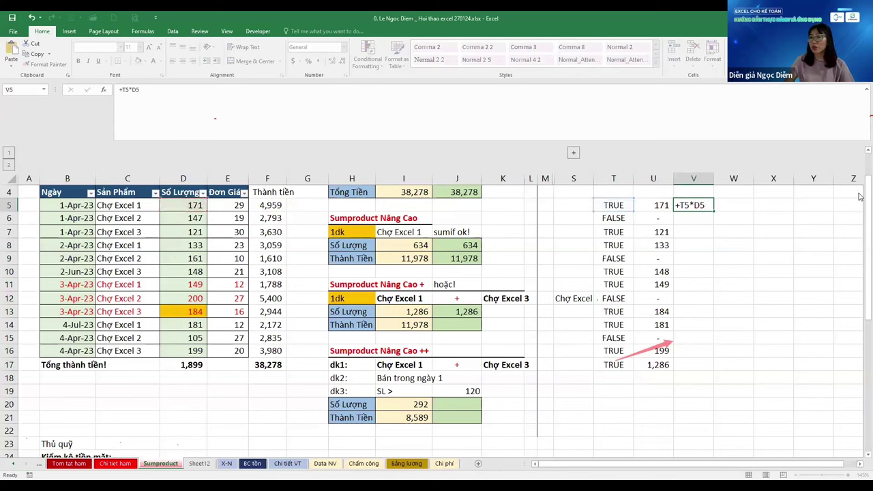
{"action": "key", "text": "Return"}
{"action": "key", "text": "Left"}
{"action": "key", "text": "Up"}
{"action": "key", "text": "Right"}
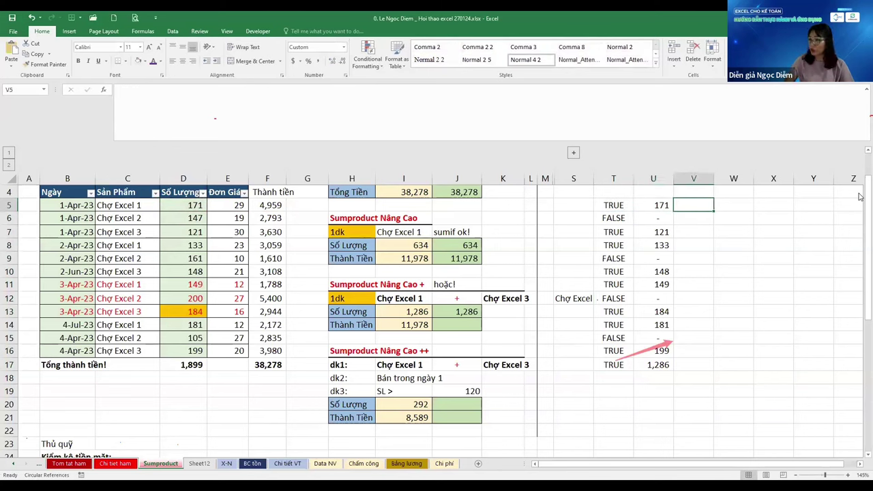
{"action": "key", "text": "Left"}
{"action": "key", "text": "Left"}
{"action": "key", "text": "F2"}
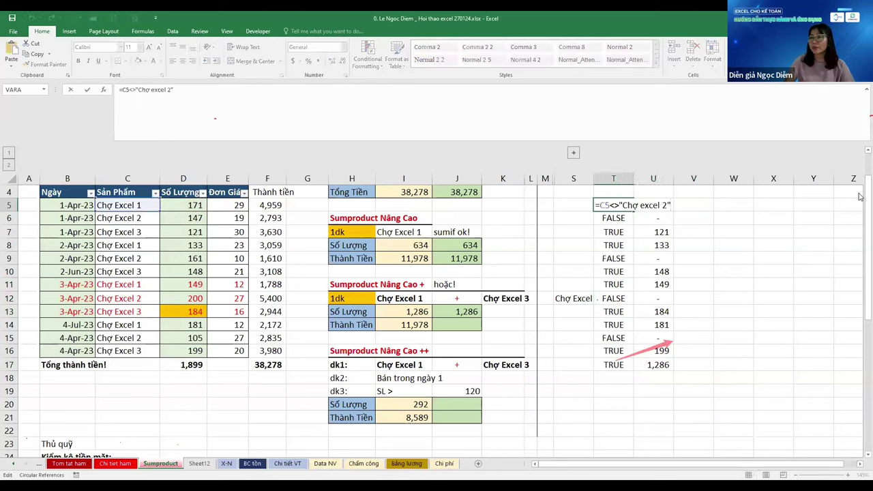
Change T5 to =--(C5<>"Chợ excel 2") and fill it down T5:T17
{"action": "key", "text": "Home"}
{"action": "key", "text": "Right"}
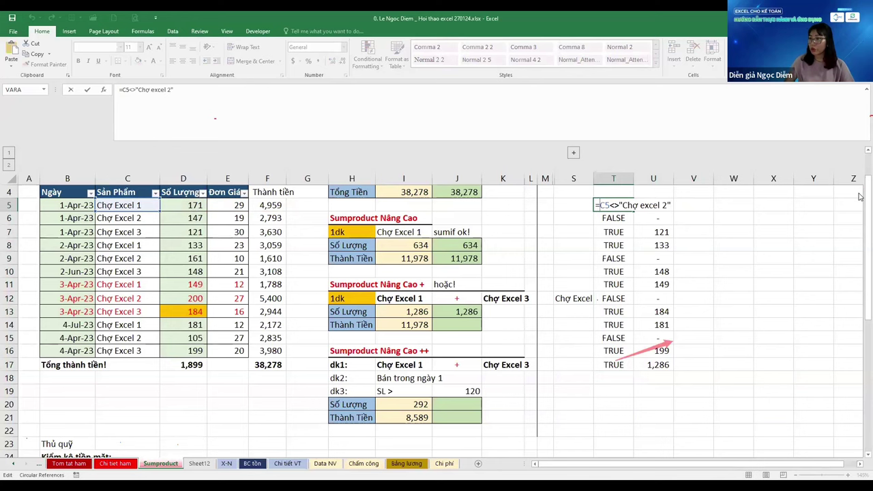
{"action": "type", "text": "--("}
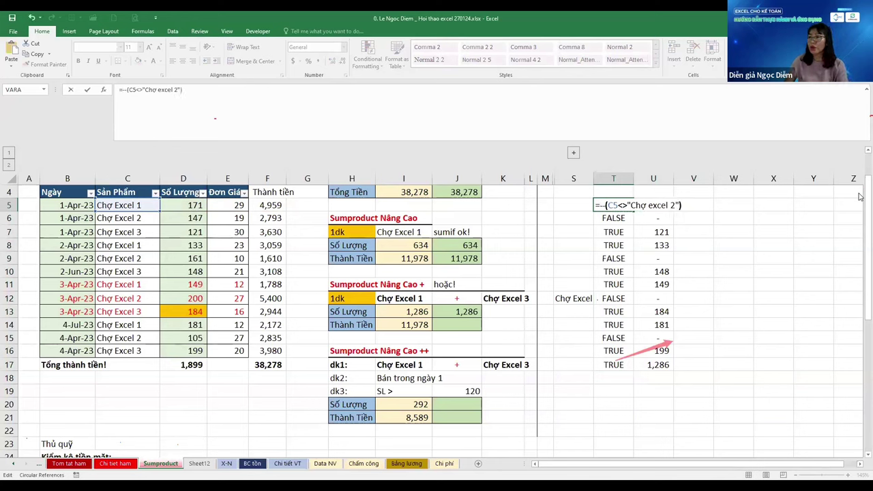
{"action": "key", "text": "ctrl+Return"}
{"action": "key", "text": "ctrl+shift+Down"}
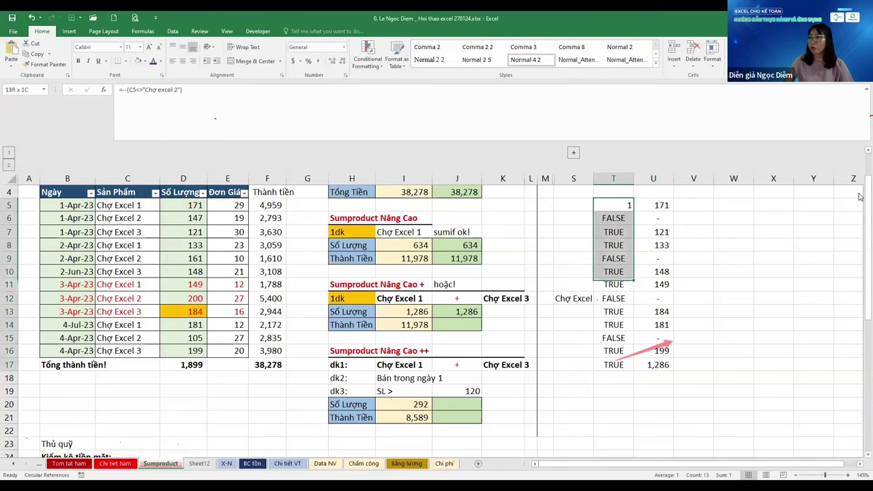
{"action": "key", "text": "ctrl+d"}
{"action": "key", "text": "Right"}
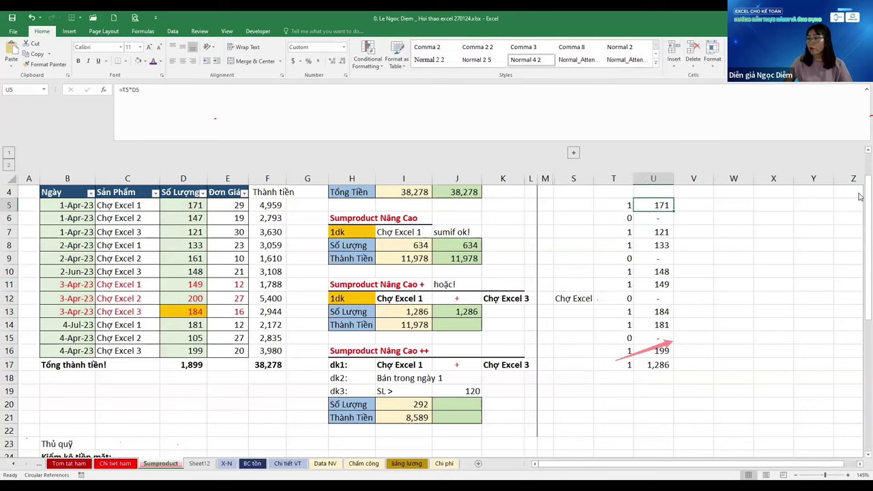
{"action": "key", "text": "Right"}
{"action": "key", "text": "Left"}
{"action": "key", "text": "Left"}
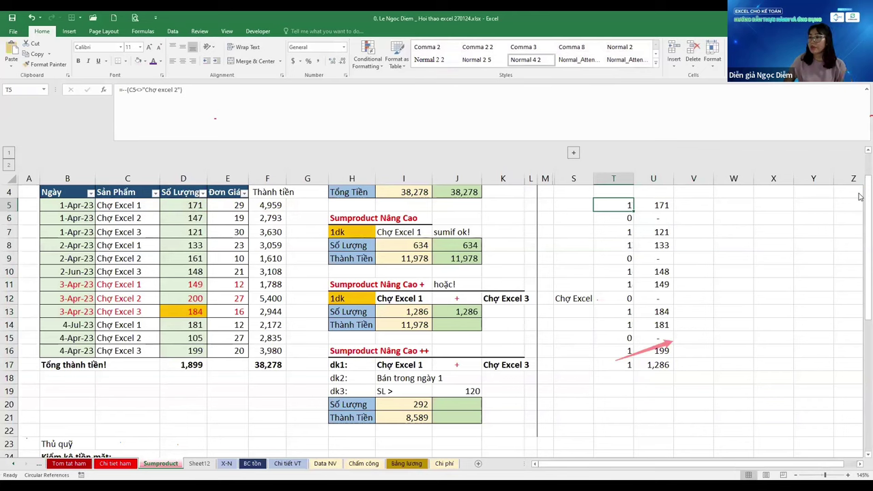
{"action": "key", "text": "Right"}
{"action": "key", "text": "Right"}
Enter the product formula +T5*U5 in V5, multiplying the flag by the quantity
{"action": "type", "text": "+"}
{"action": "key", "text": "Left"}
{"action": "key", "text": "Left"}
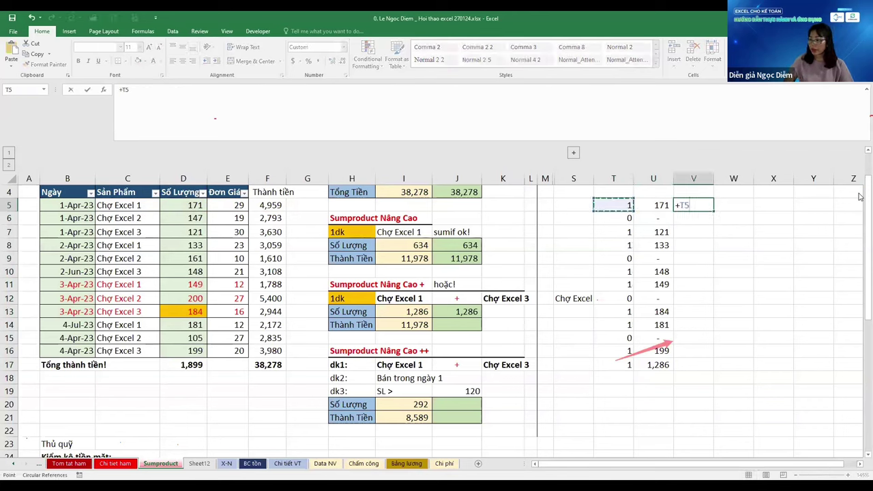
{"action": "type", "text": "*"}
{"action": "key", "text": "Left"}
{"action": "key", "text": "Return"}
{"action": "key", "text": "Up"}
{"action": "key", "text": "Left"}
Fill the formula down V5:V16 and total column V in V17 to 1,286
{"action": "key", "text": "ctrl+Down"}
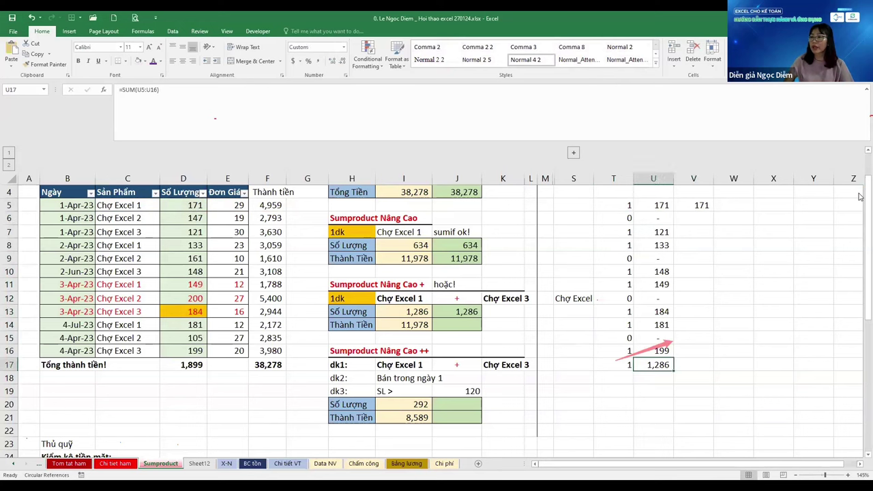
{"action": "key", "text": "Right"}
{"action": "key", "text": "ctrl+shift+Up"}
{"action": "key", "text": "ctrl+d"}
{"action": "key", "text": "alt+="}
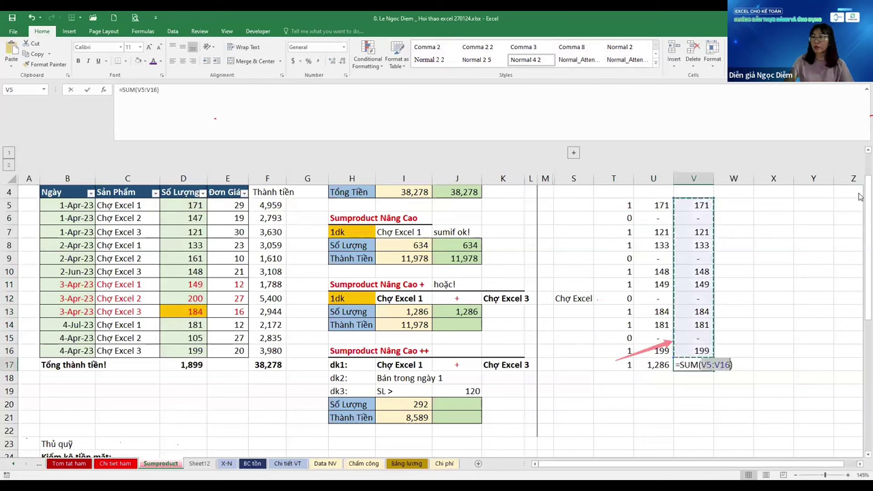
{"action": "key", "text": "ctrl+Return"}
Review T5's double-negative formula and compare with the Sumproduct result 1,286 in J13
{"action": "key", "text": "Left"}
{"action": "key", "text": "Up"}
{"action": "key", "text": "ctrl+Up"}
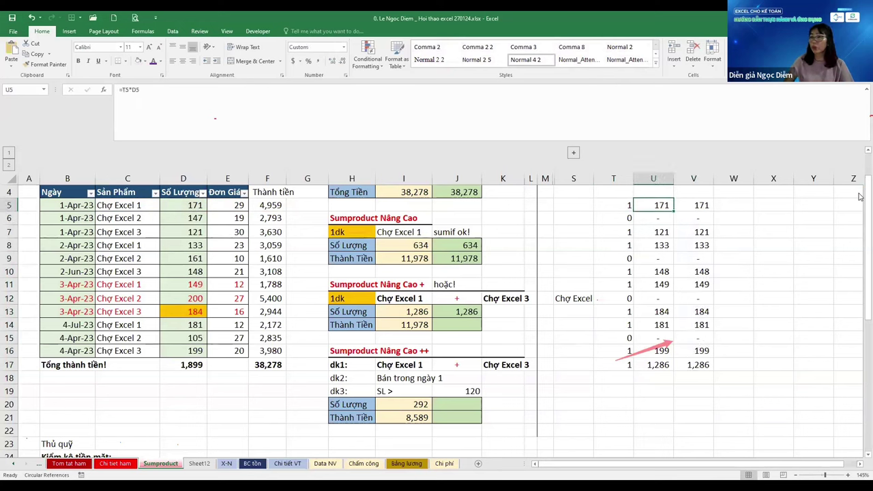
{"action": "key", "text": "Left"}
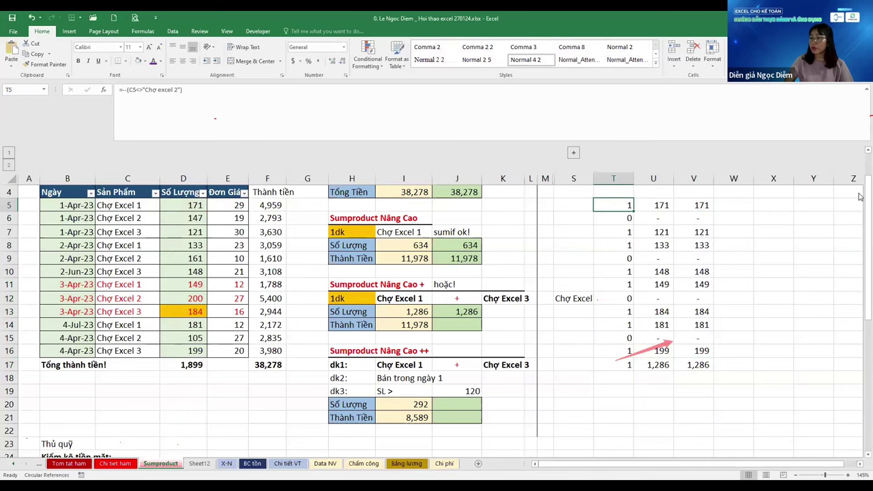
{"action": "key", "text": "ctrl+Down"}
{"action": "key", "text": "Left"}
{"action": "key", "text": "ctrl+Left"}
{"action": "key", "text": "Left"}
{"action": "key", "text": "ctrl+Up"}
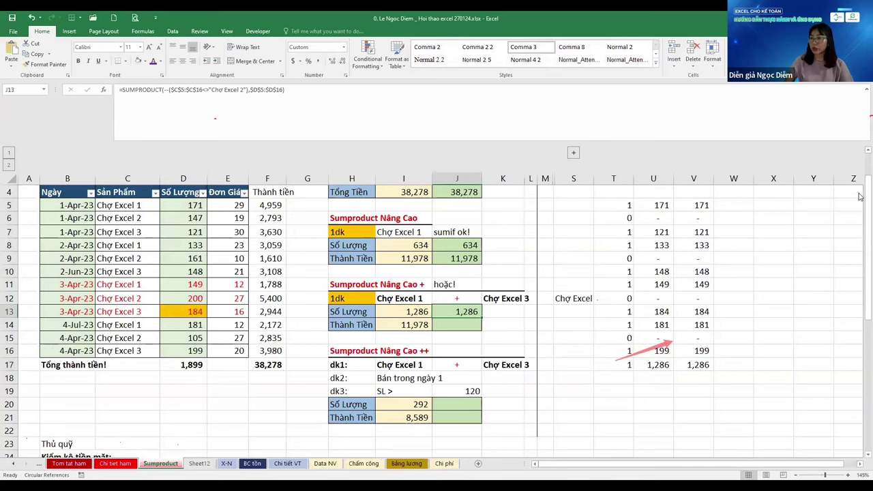
{"action": "key", "text": "Right"}
{"action": "key", "text": "Right"}
{"action": "key", "text": "Right"}
{"action": "key", "text": "Right"}
{"action": "key", "text": "Right"}
{"action": "key", "text": "ctrl+Up"}
{"action": "key", "text": "Up"}
{"action": "key", "text": "Up"}
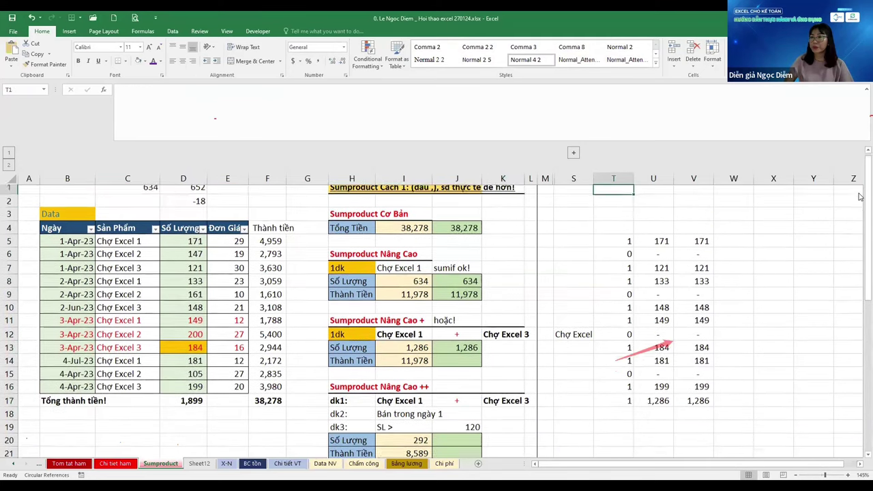
Write the note 'Nhiệm vụ 2 dấu -- chuyển đổi mảng TRUE FALSE thành 1 và 0' in T3
{"action": "type", "text": "Nhiệ"}
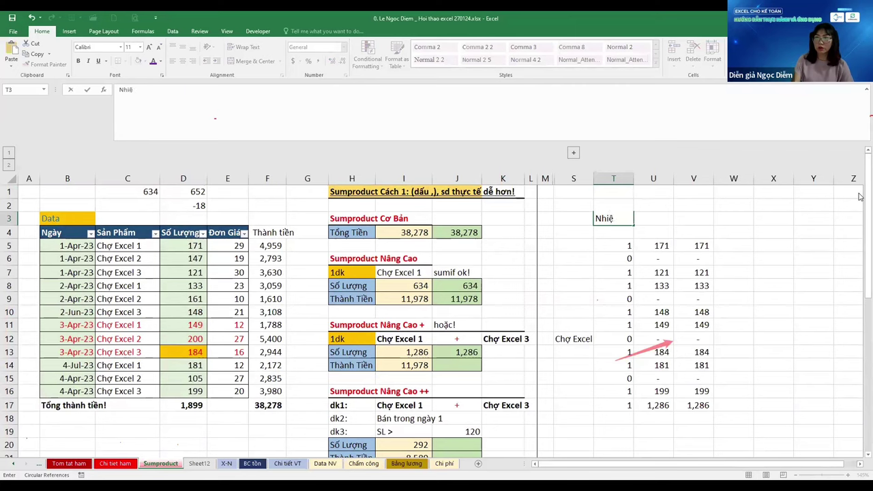
{"action": "type", "text": "m vụ"}
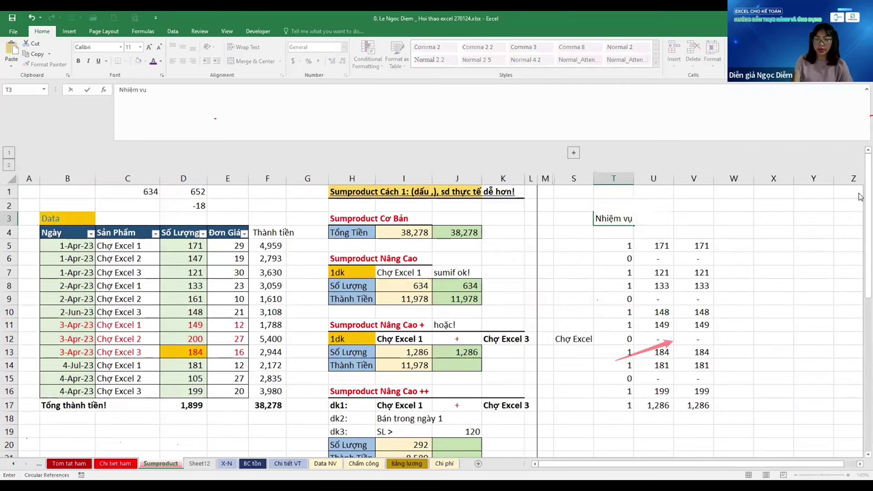
{"action": "type", "text": " d 2 dấu -"}
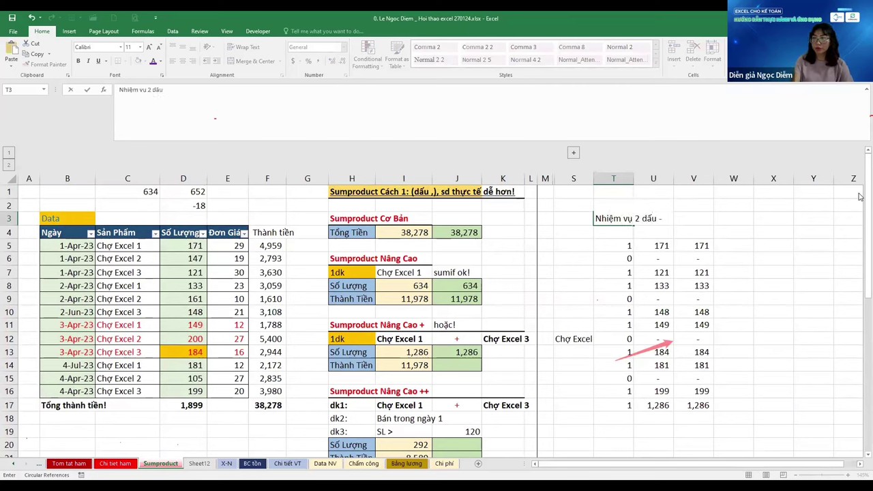
{"action": "type", "text": "- chuyển đ"}
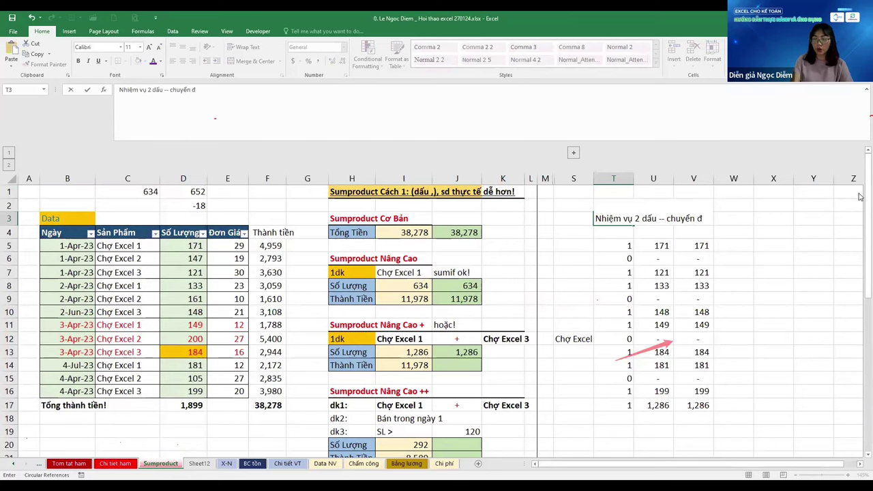
{"action": "type", "text": "ổi BTSST"}
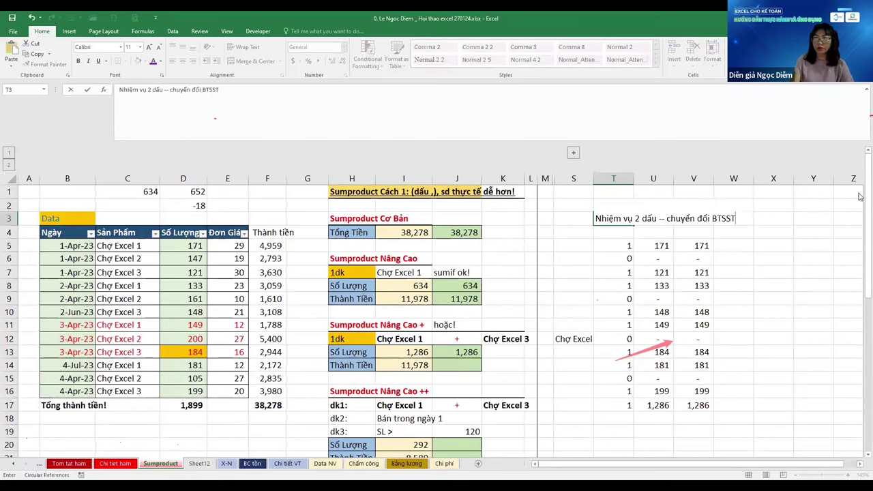
{"action": "key", "text": "BackSpace"}
{"action": "type", "text": "mảng"}
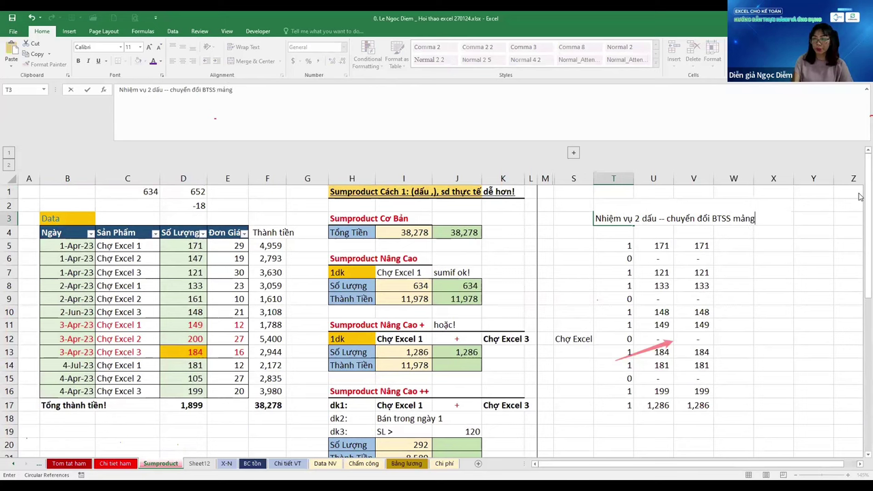
{"action": "type", "text": " trư TRUE"}
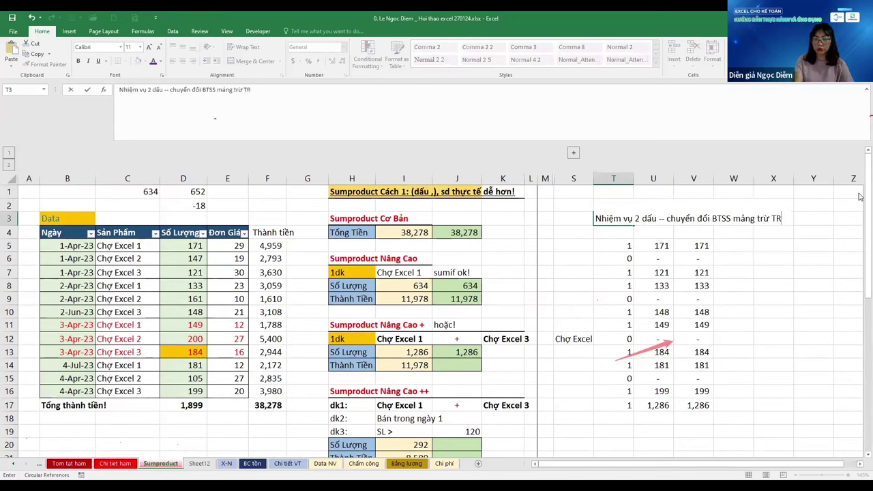
{"action": "type", "text": " FAL"}
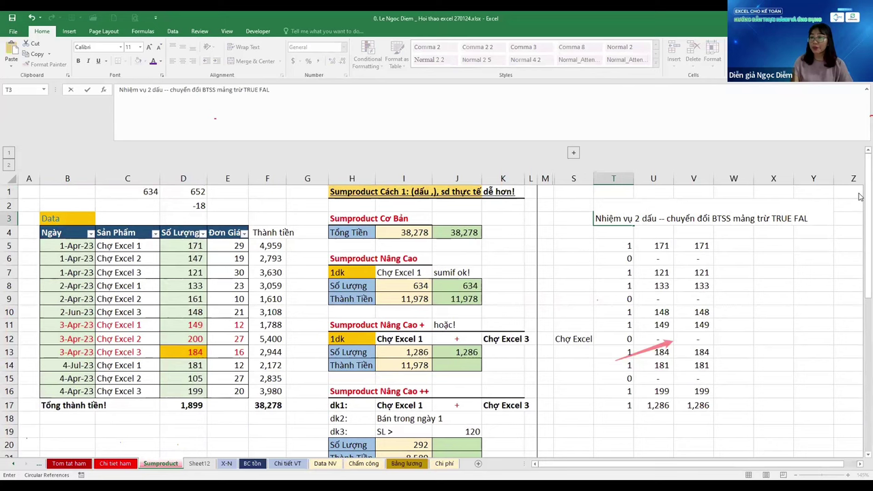
{"action": "key", "text": "BackSpace"}
{"action": "key", "text": "BackSpace"}
{"action": "type", "text": "AL"}
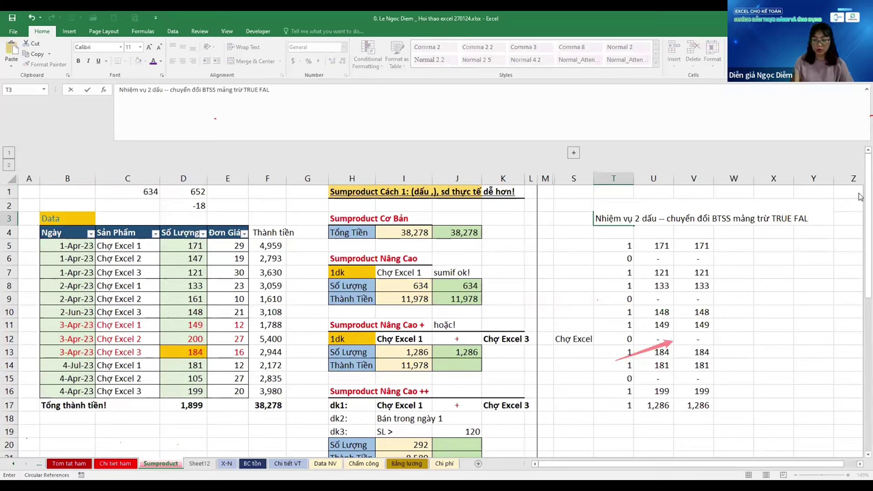
{"action": "type", "text": "SE"}
{"action": "type", "text": " thành 1 va"}
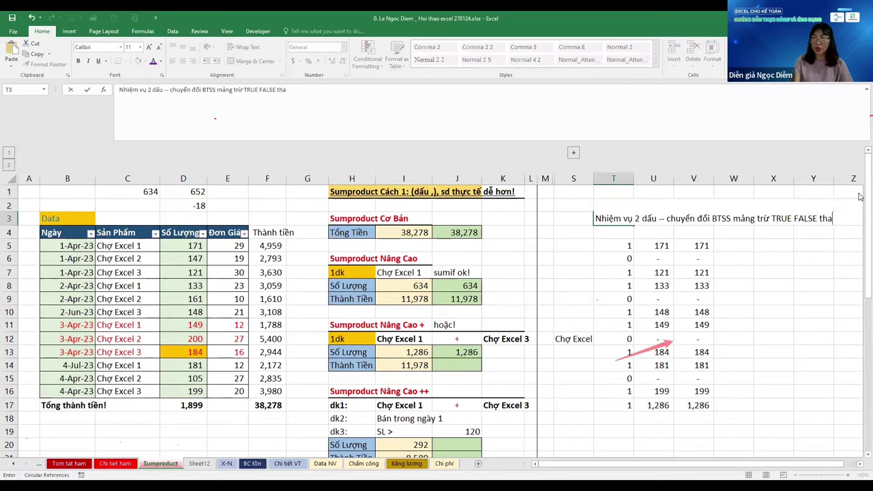
{"action": "type", "text": "f 0"}
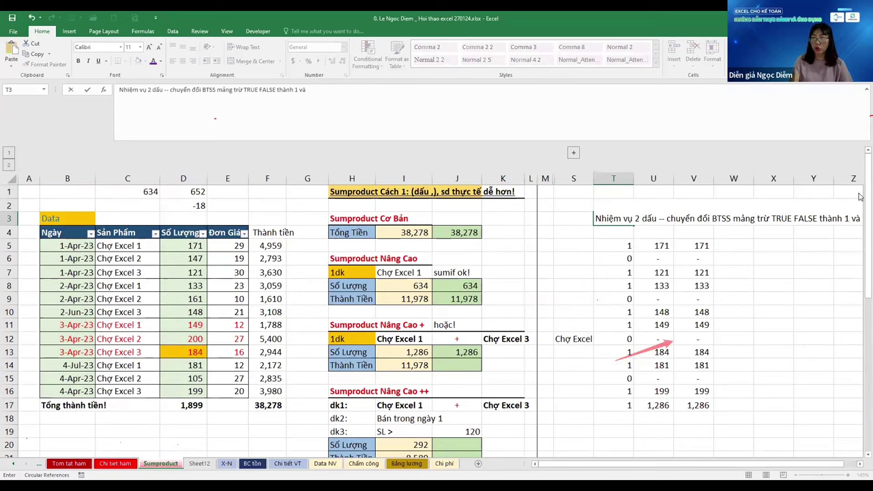
{"action": "key", "text": "Return"}
{"action": "key", "text": "Return"}
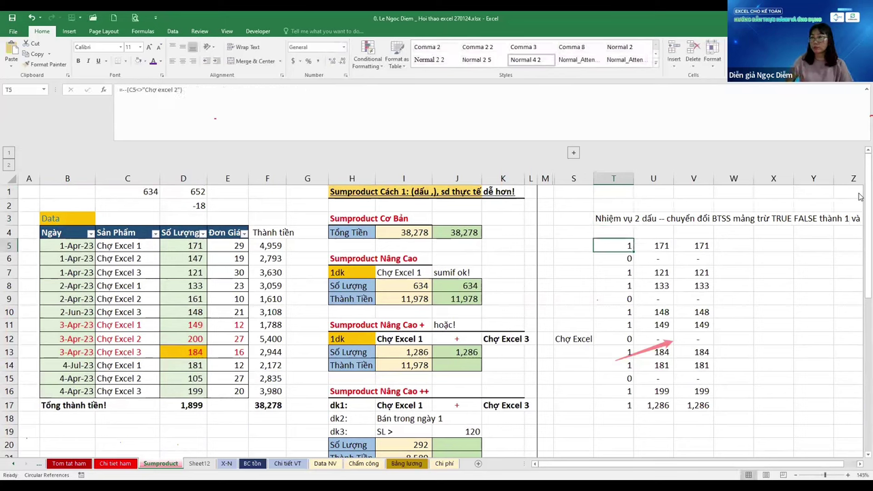
{"action": "key", "text": "ctrl+Left"}
{"action": "key", "text": "ctrl+Left"}
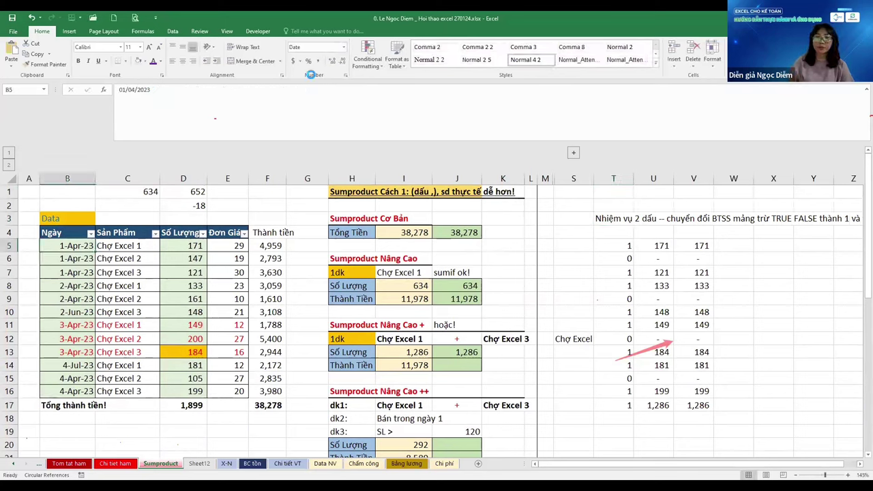
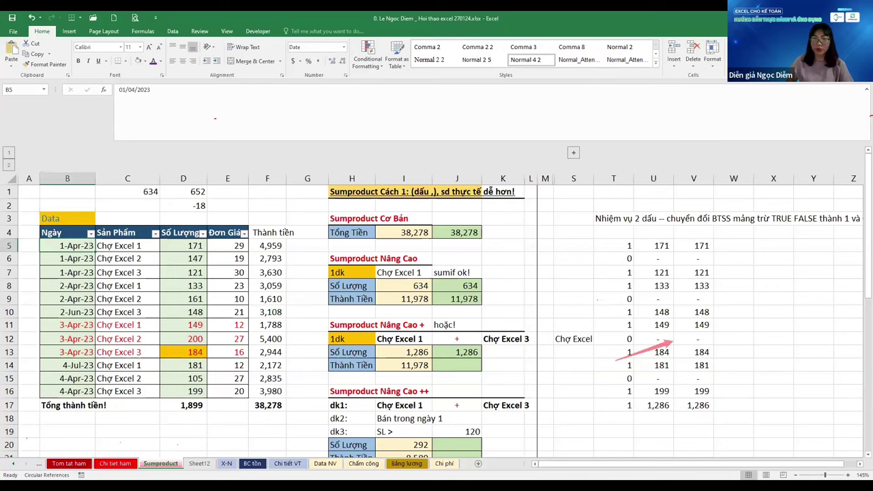
Go to the Bàn phím sheet, jump to A1, and select the keyboard diagram picture
{"action": "key", "text": "ctrl+Page_Up"}
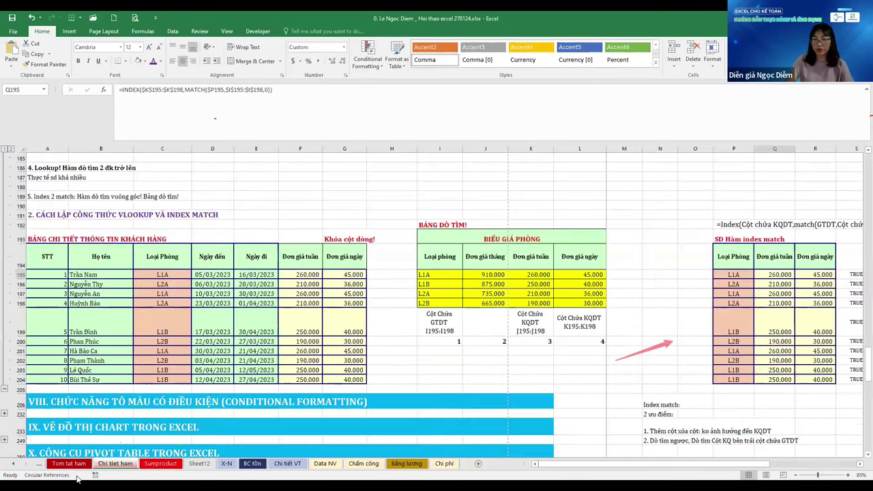
{"action": "key", "text": "ctrl+Page_Up"}
{"action": "key", "text": "ctrl+Page_Up"}
{"action": "key", "text": "ctrl+Page_Up"}
{"action": "key", "text": "ctrl+Page_Down"}
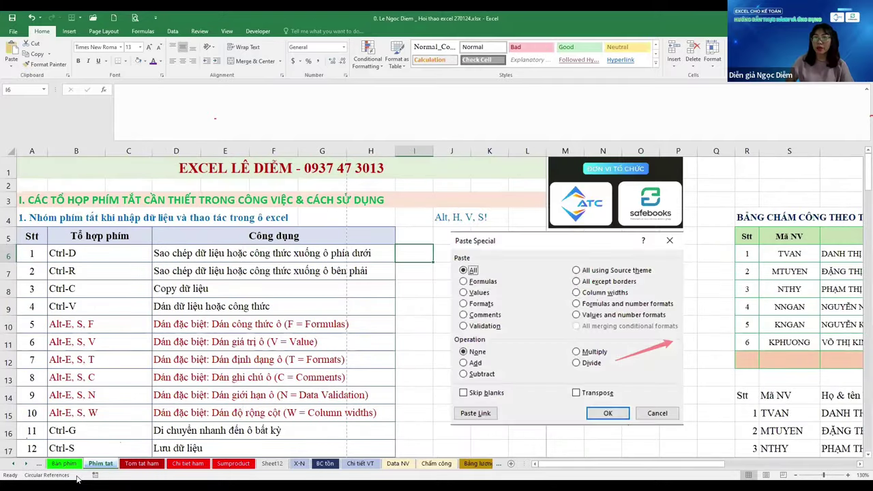
{"action": "key", "text": "ctrl+Page_Up"}
{"action": "key", "text": "ctrl+Home"}
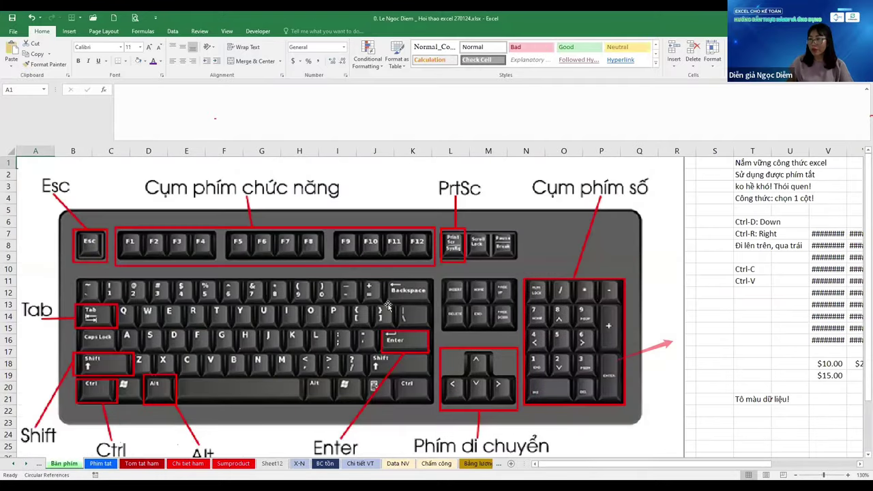
{"action": "left_click_drag", "start_coordinate": [385, 300], "coordinate": [384, 301]}
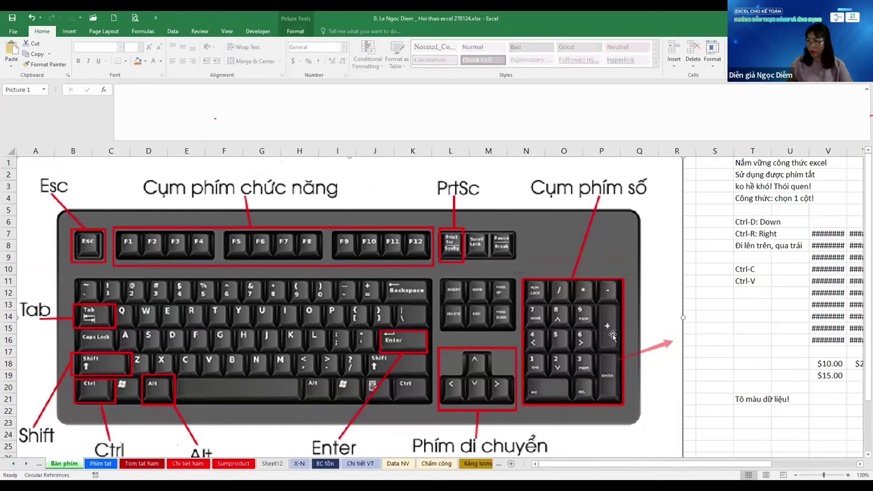
Check the filled data in columns V and AD, then select cell V21
{"action": "left_click", "coordinate": [767, 329]}
{"action": "key", "text": "Right"}
{"action": "key", "text": "Right"}
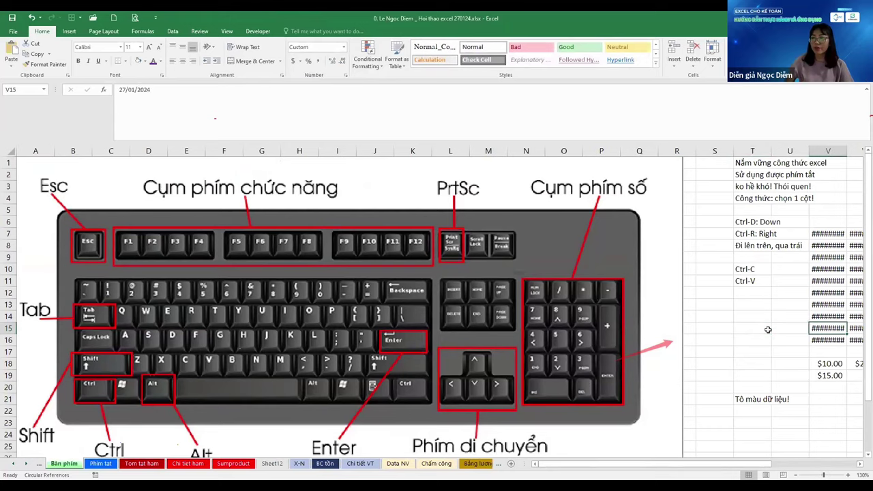
{"action": "key", "text": "ctrl+Up"}
{"action": "key", "text": "Right"}
{"action": "key", "text": "Right"}
{"action": "key", "text": "Right"}
{"action": "key", "text": "Right"}
{"action": "key", "text": "Right"}
{"action": "key", "text": "Right"}
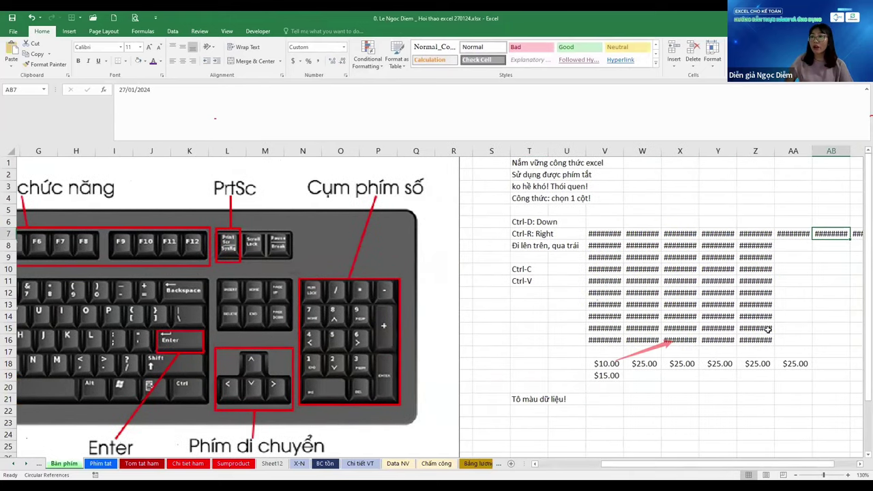
{"action": "key", "text": "Right"}
{"action": "key", "text": "Right"}
{"action": "key", "text": "Right"}
{"action": "key", "text": "Right"}
{"action": "key", "text": "Right"}
{"action": "key", "text": "Right"}
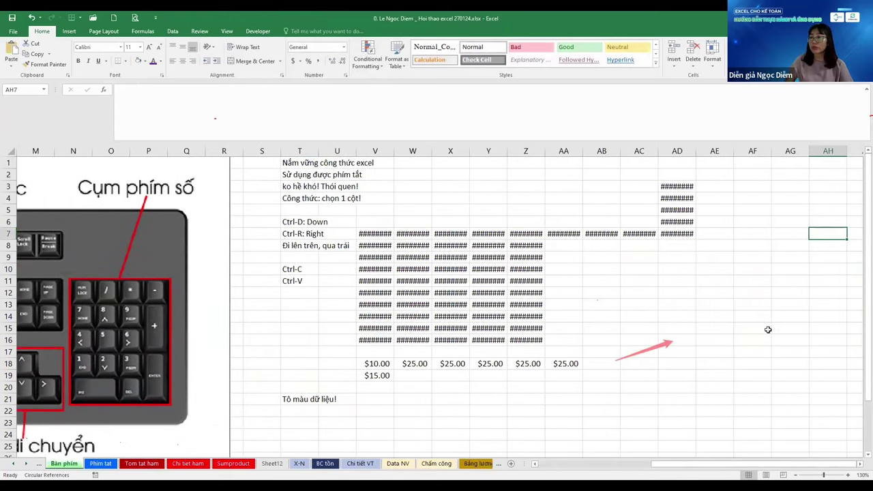
{"action": "key", "text": "ctrl+Left"}
{"action": "key", "text": "ctrl+Up"}
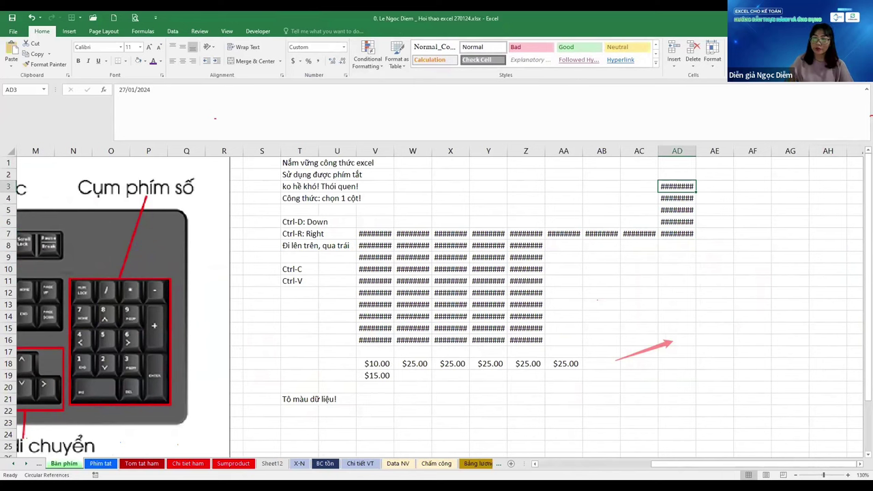
{"action": "left_click", "coordinate": [384, 399]}
Enter a formula in V21 adding V18 and V19 for $25.00, then move to the next sheet
{"action": "type", "text": "="}
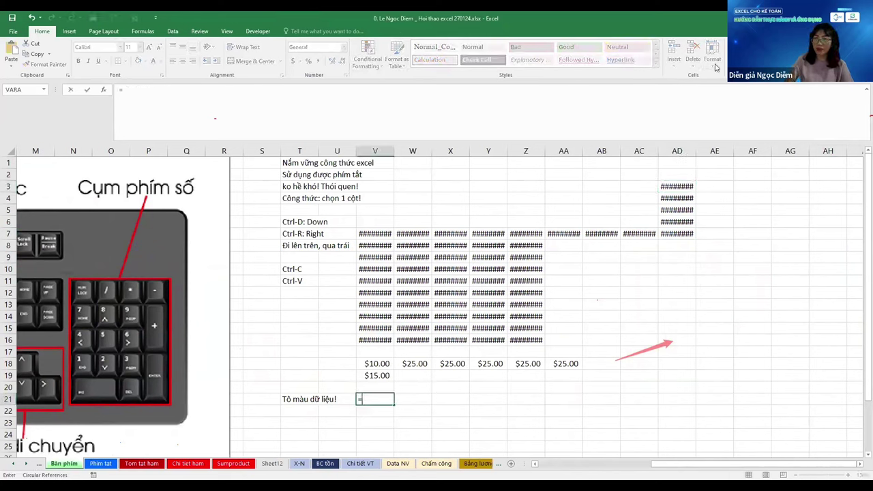
{"action": "key", "text": "Up"}
{"action": "key", "text": "Up"}
{"action": "key", "text": "Up"}
{"action": "key", "text": "Escape"}
{"action": "type", "text": "+"}
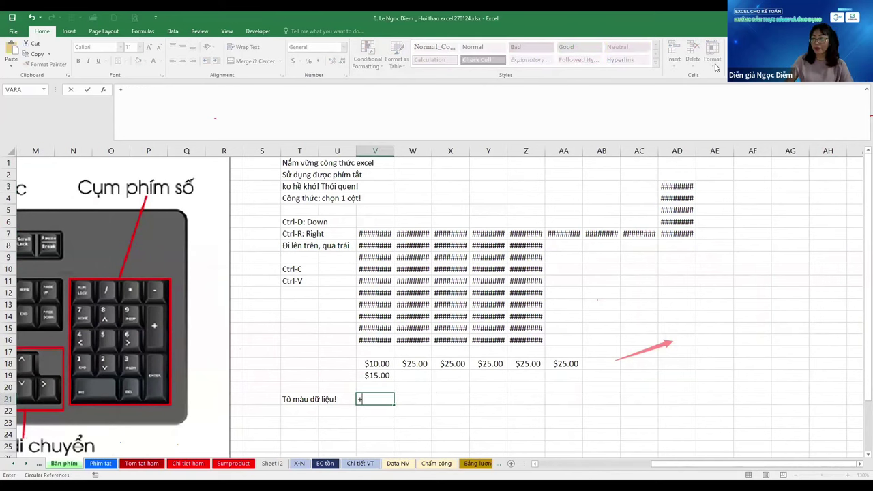
{"action": "key", "text": "Up"}
{"action": "key", "text": "Up"}
{"action": "key", "text": "Up"}
{"action": "type", "text": "+"}
{"action": "key", "text": "Up"}
{"action": "key", "text": "Up"}
{"action": "key", "text": "ctrl+Return"}
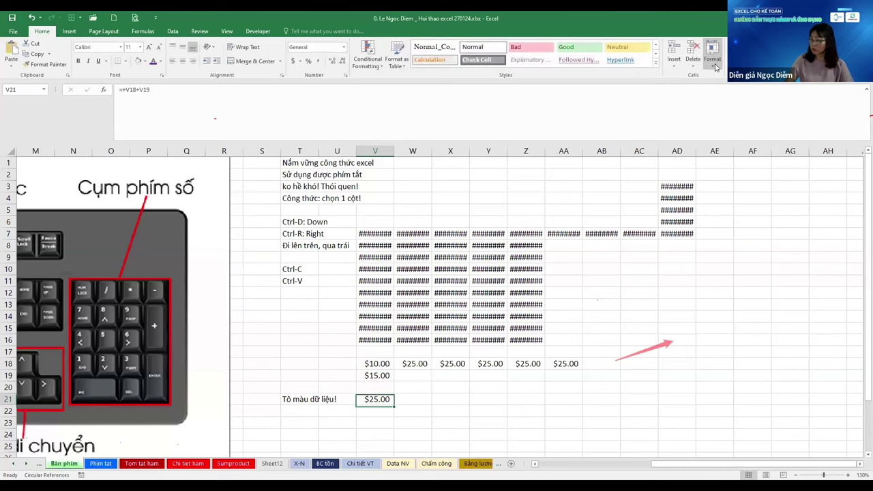
{"action": "key", "text": "ctrl+Page_Down"}
Move past Tom tat ham, review the Sumproduct sheet's Tổng thành tiền total, then reach Sheet12
{"action": "key", "text": "ctrl+Page_Down"}
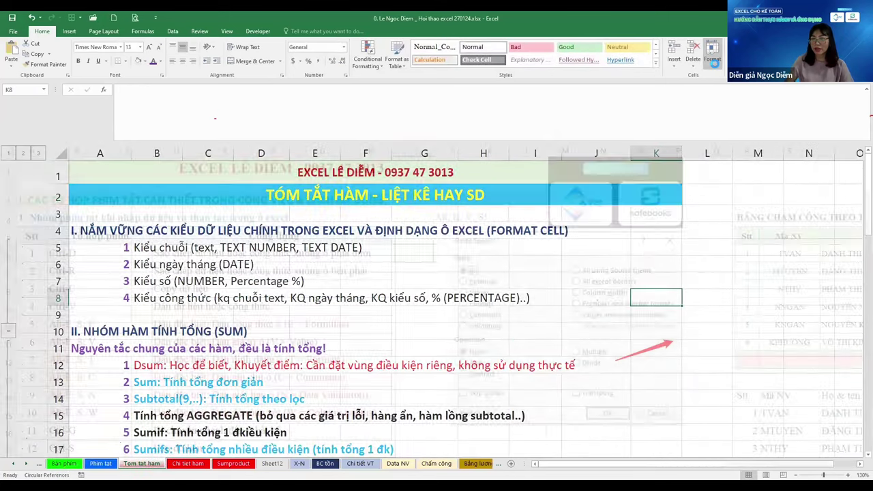
{"action": "key", "text": "ctrl+Page_Down"}
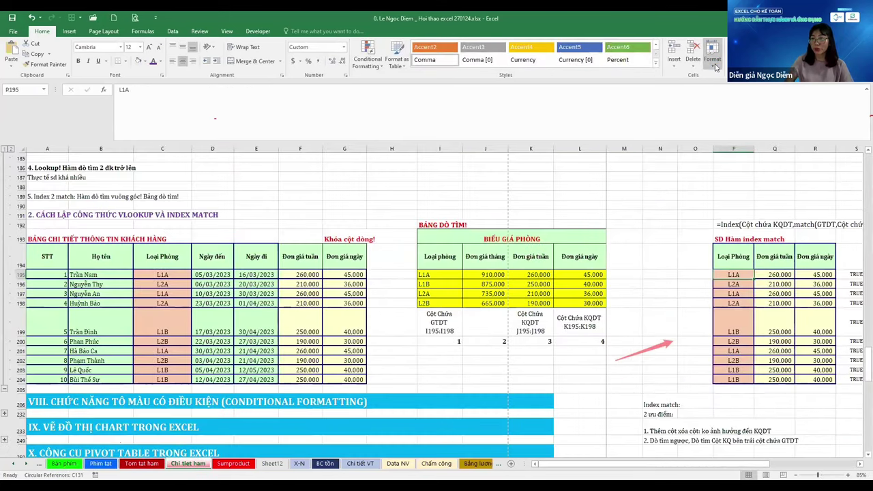
{"action": "key", "text": "ctrl+Page_Down"}
{"action": "key", "text": "ctrl+Up"}
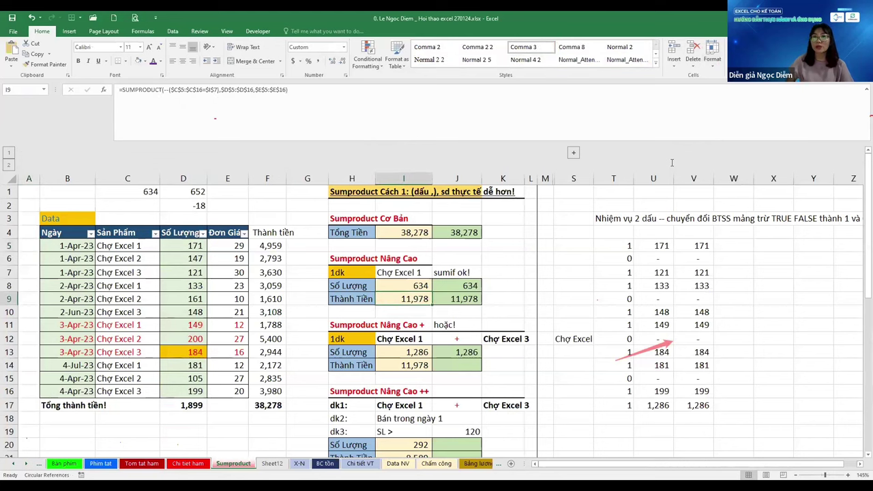
{"action": "key", "text": "ctrl+Down"}
{"action": "scroll", "coordinate": [414, 307], "scroll_direction": "down", "scroll_amount": 4}
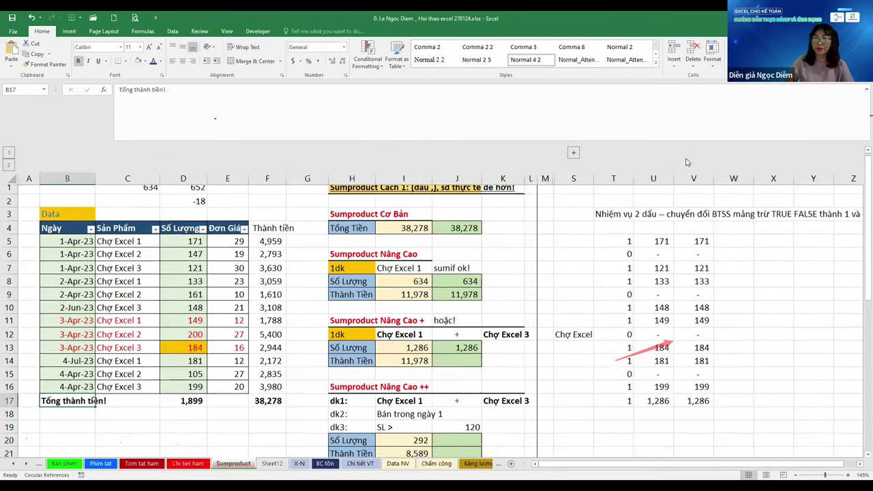
{"action": "left_click", "coordinate": [414, 358]}
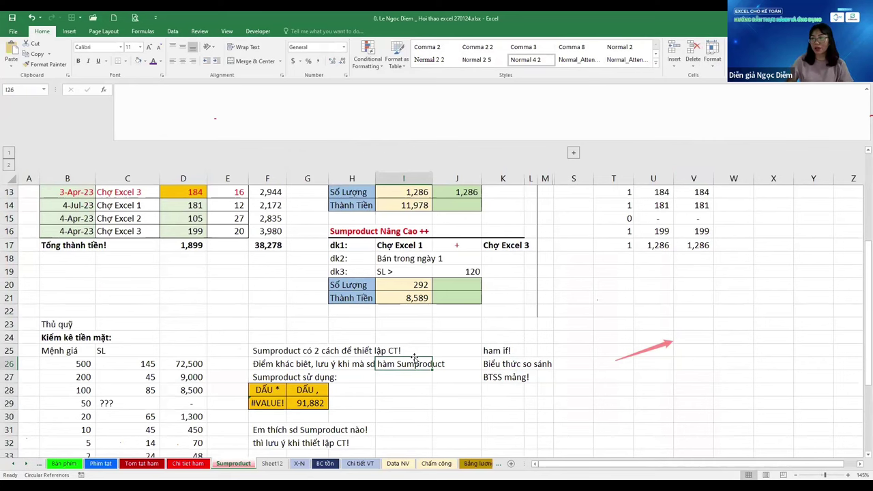
{"action": "key", "text": "ctrl+Page_Down"}
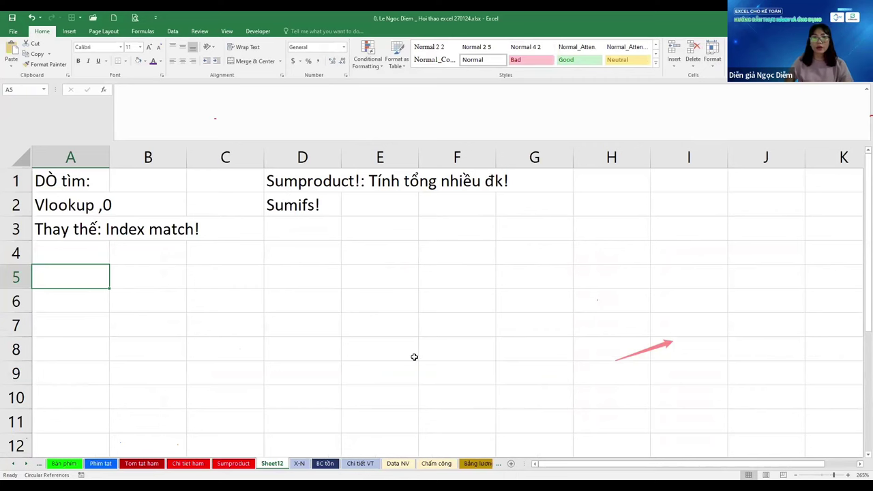
{"action": "key", "text": "ctrl+Page_Down"}
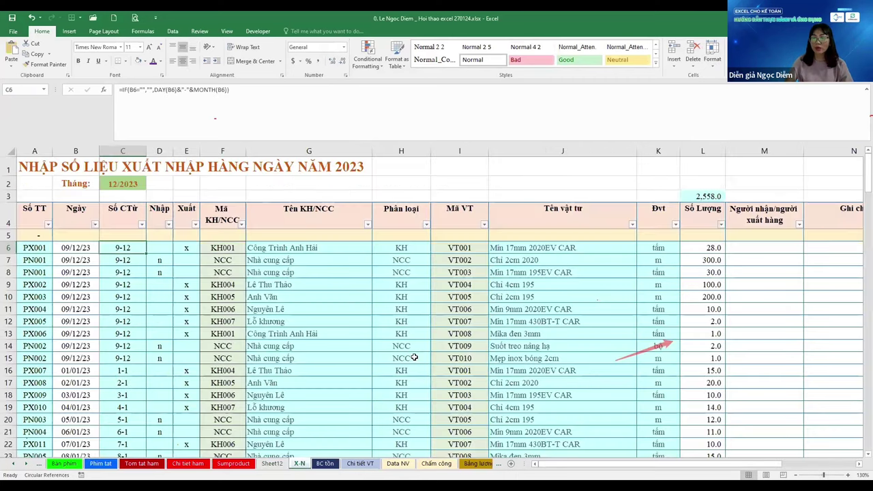
{"action": "key", "text": "Up"}
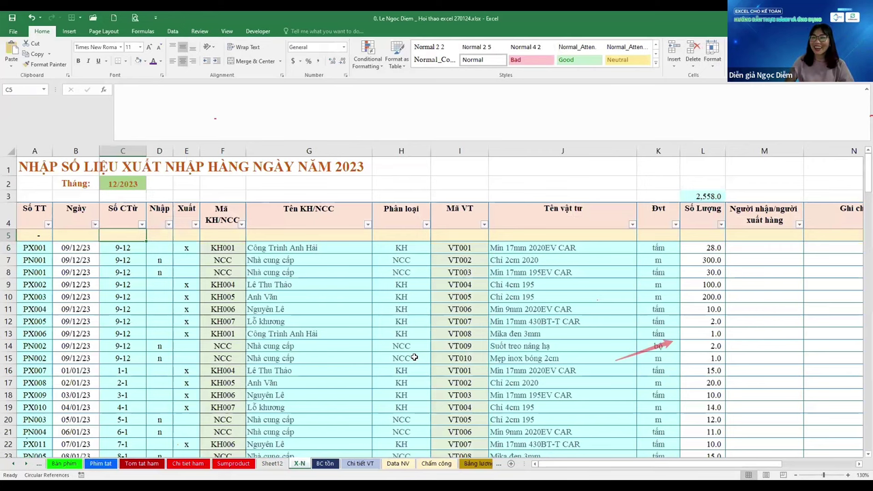
{"action": "key", "text": "ctrl+Page_Up"}
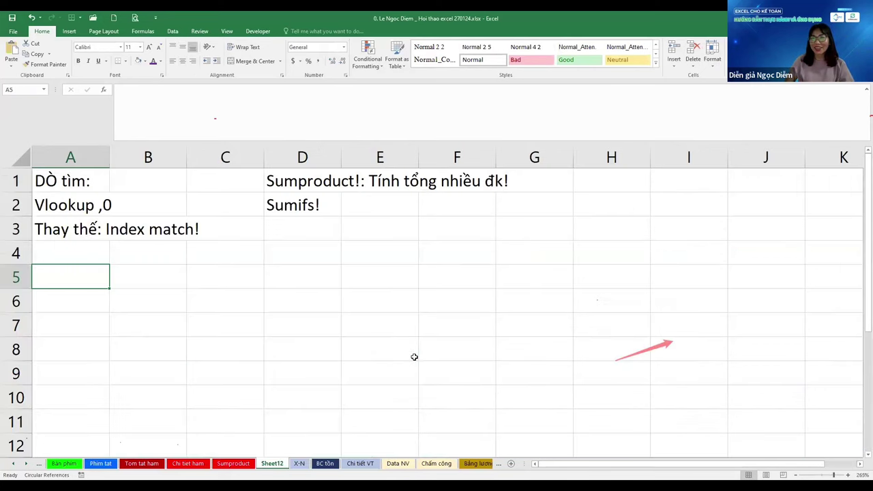
{"action": "key", "text": "Up"}
{"action": "key", "text": "Up"}
{"action": "key", "text": "Up"}
{"action": "key", "text": "Up"}
{"action": "key", "text": "Down"}
{"action": "key", "text": "Down"}
{"action": "key", "text": "Down"}
{"action": "key", "text": "Down"}
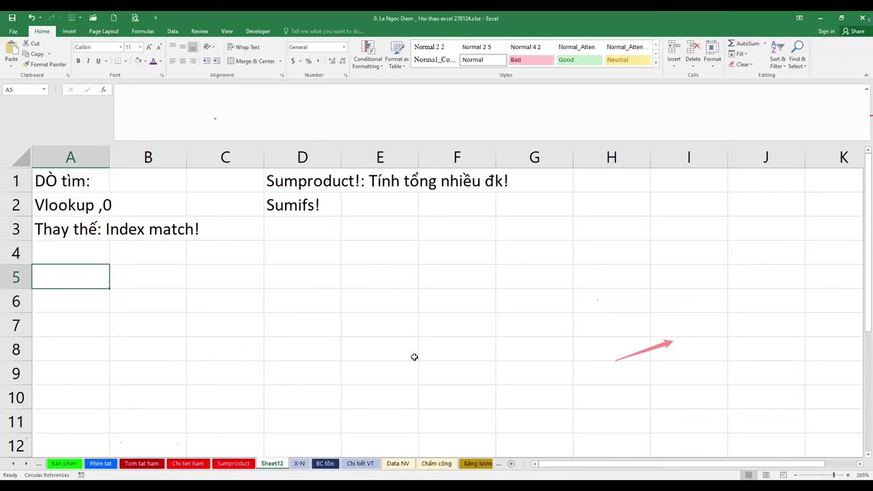
Finish the A5 note, changing 'sheet' to 'dữ liệu' and ending it 'đến báo cáo cần lập!'
{"action": "type", "text": "hệ t"}
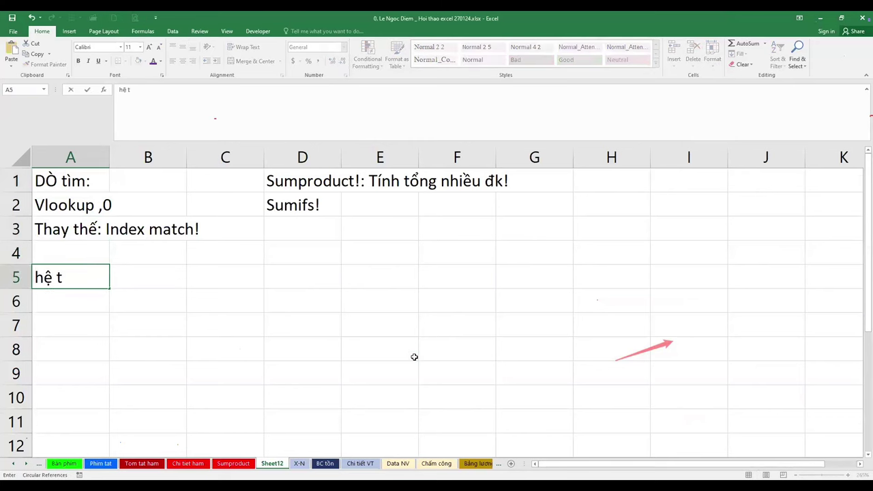
{"action": "type", "text": "hôngs sheet"}
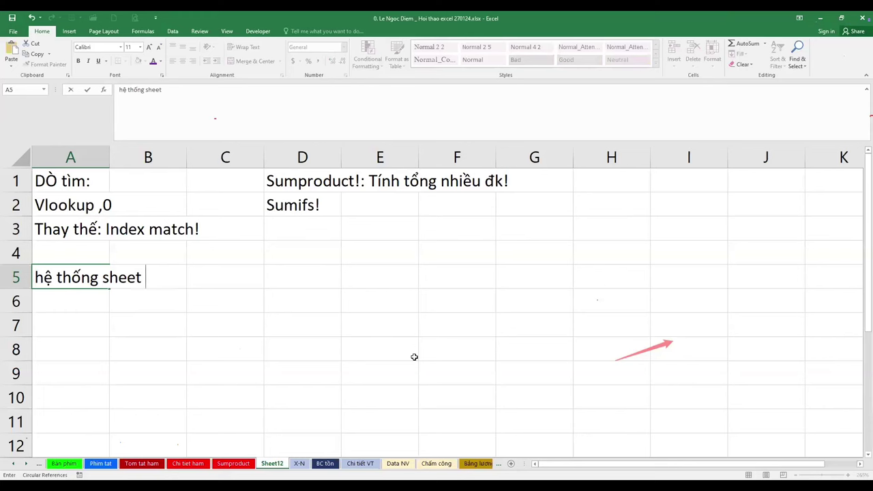
{"action": "type", "text": " liên"}
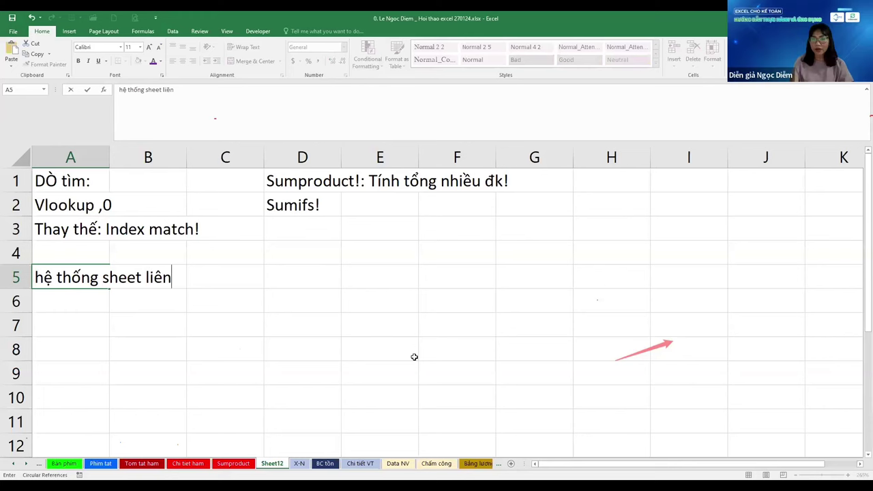
{"action": "type", "text": " quan"}
{"action": "key", "text": "Return"}
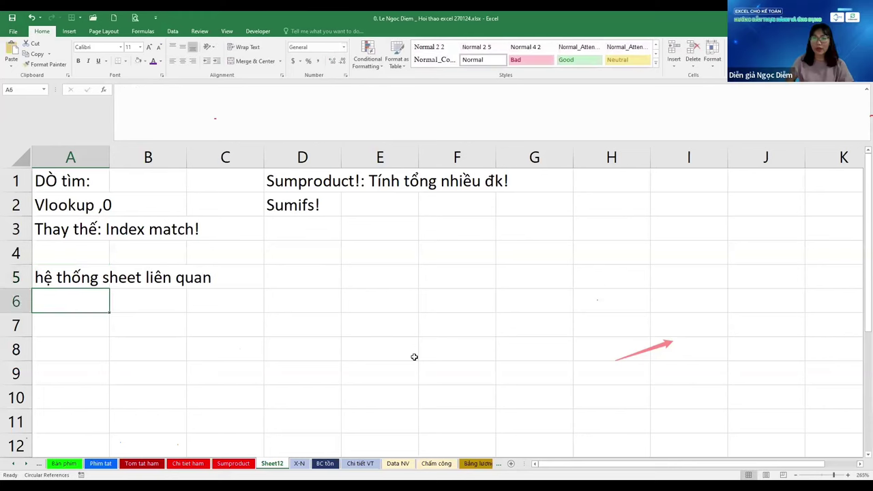
{"action": "key", "text": "Up"}
{"action": "key", "text": "F2"}
{"action": "key", "text": "ctrl+Left"}
{"action": "key", "text": "ctrl+Left"}
{"action": "key", "text": "ctrl+shift+Left"}
{"action": "type", "text": "d"}
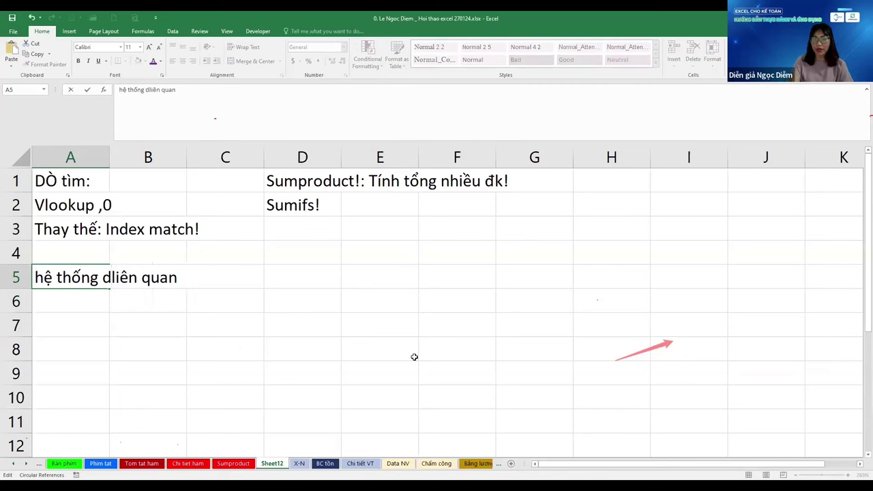
{"action": "type", "text": "ữ liệu"}
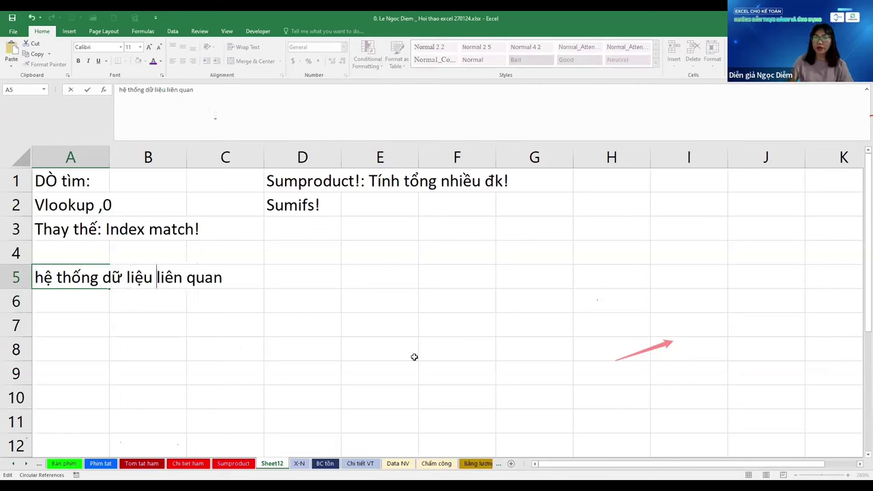
{"action": "key", "text": "End"}
{"action": "type", "text": "đến "}
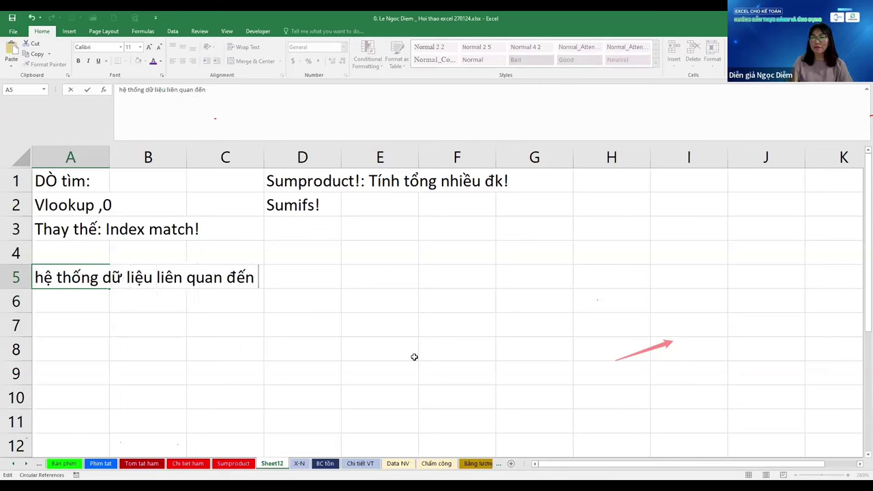
{"action": "type", "text": "báo cáo m"}
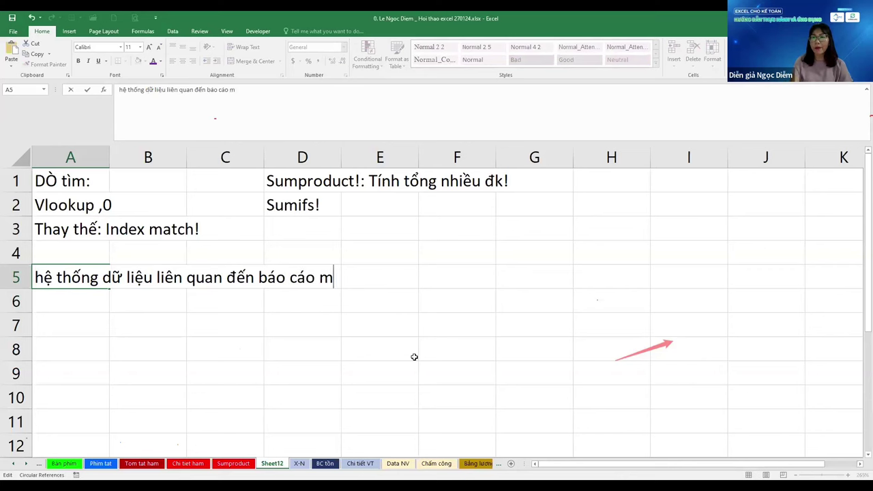
{"action": "type", "text": "inh"}
{"action": "key", "text": "BackSpace"}
{"action": "key", "text": "BackSpace"}
{"action": "key", "text": "BackSpace"}
{"action": "key", "text": "BackSpace"}
{"action": "type", "text": "cần "}
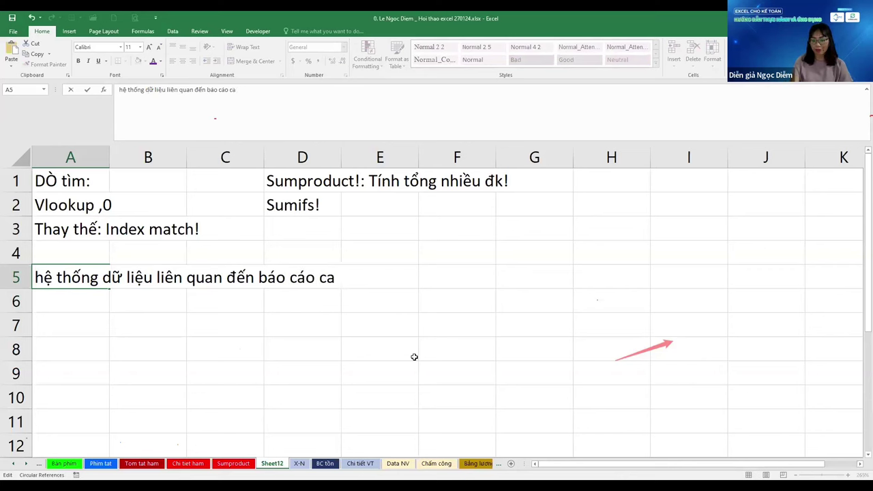
{"action": "type", "text": "lập!"}
{"action": "key", "text": "Return"}
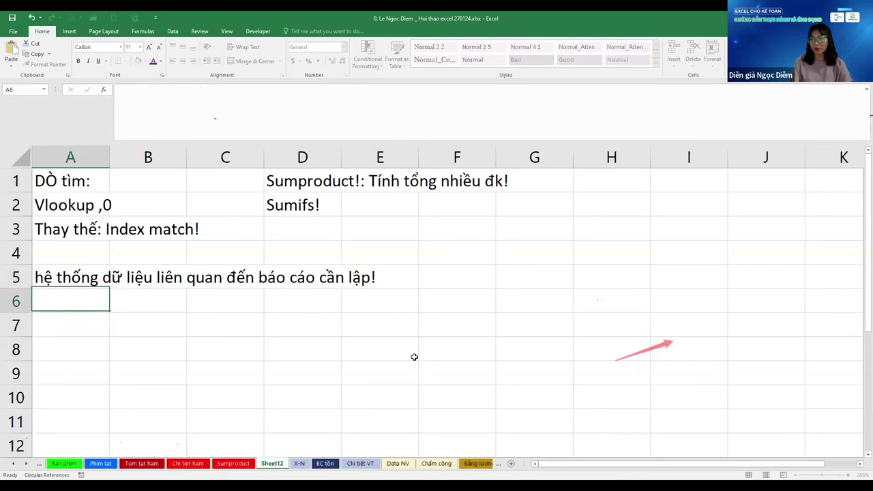
Enter 'Theo số liệu XNT theo tháng' in A6 and '1. Liệt kê danh sách vật tư!' in A7
{"action": "type", "text": "Theo "}
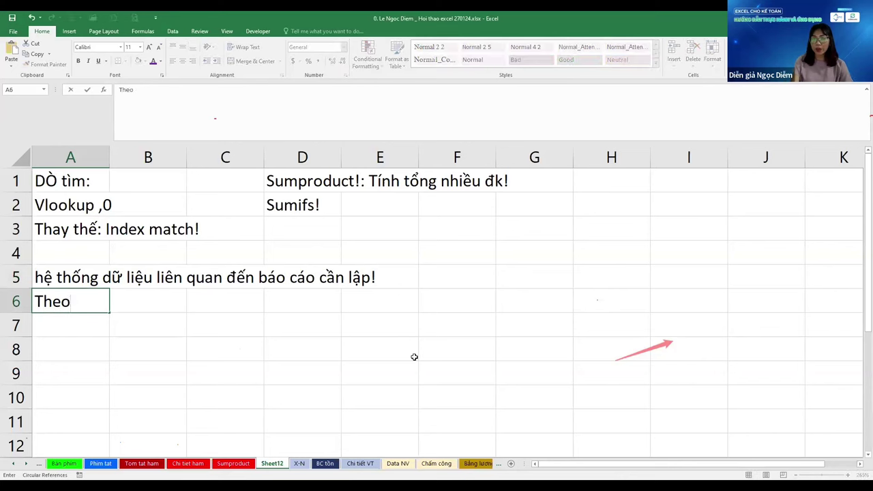
{"action": "type", "text": "số"}
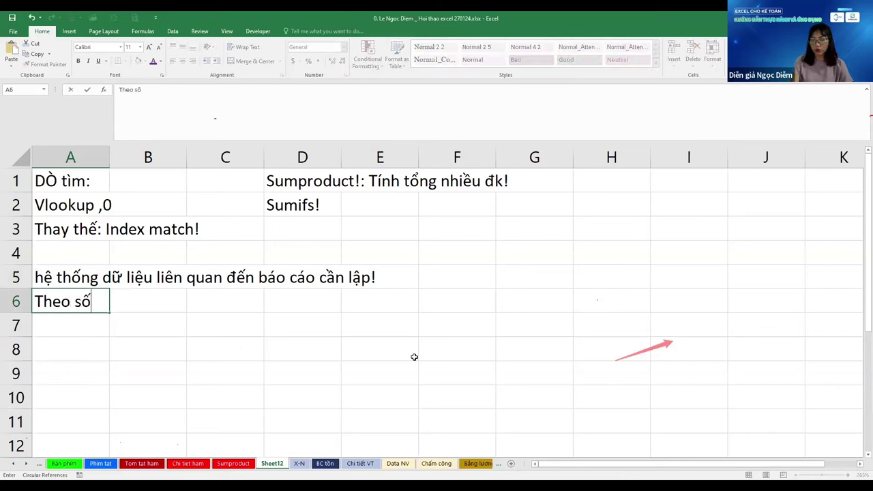
{"action": "type", "text": " lieu X"}
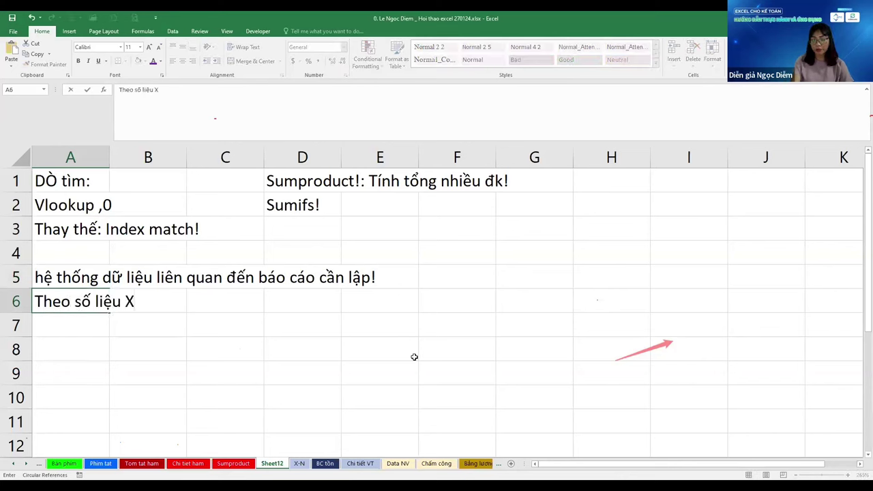
{"action": "type", "text": "NT theo tháng"}
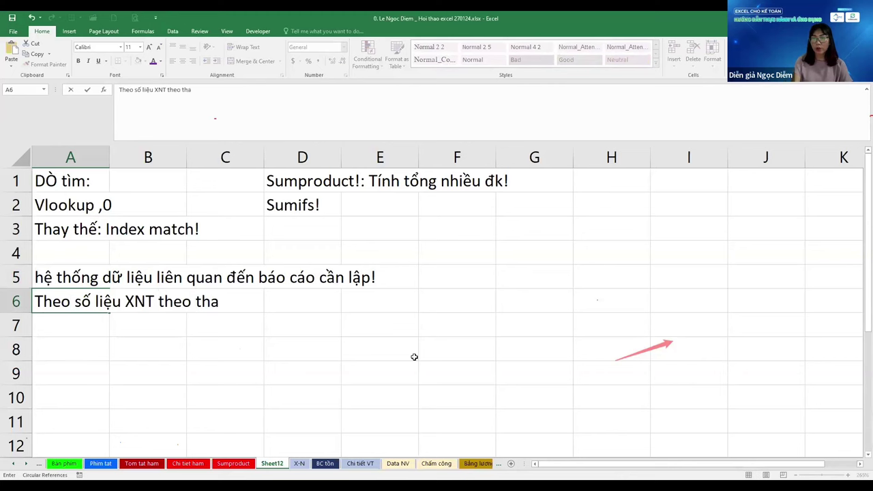
{"action": "key", "text": "Return"}
{"action": "type", "text": "1."}
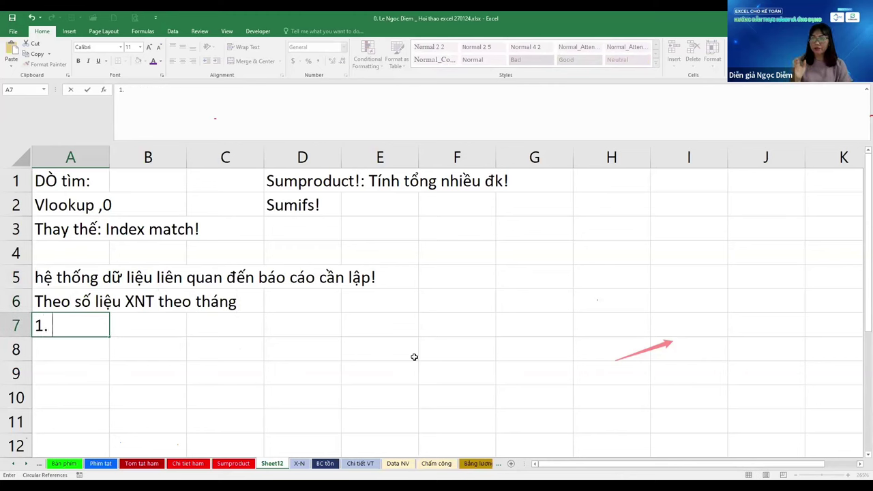
{"action": "type", "text": " Liệt kê da"}
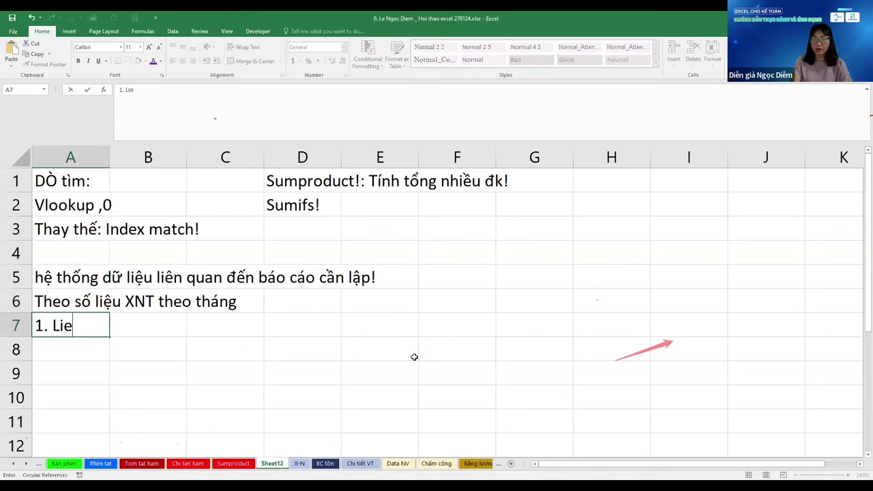
{"action": "type", "text": "nh "}
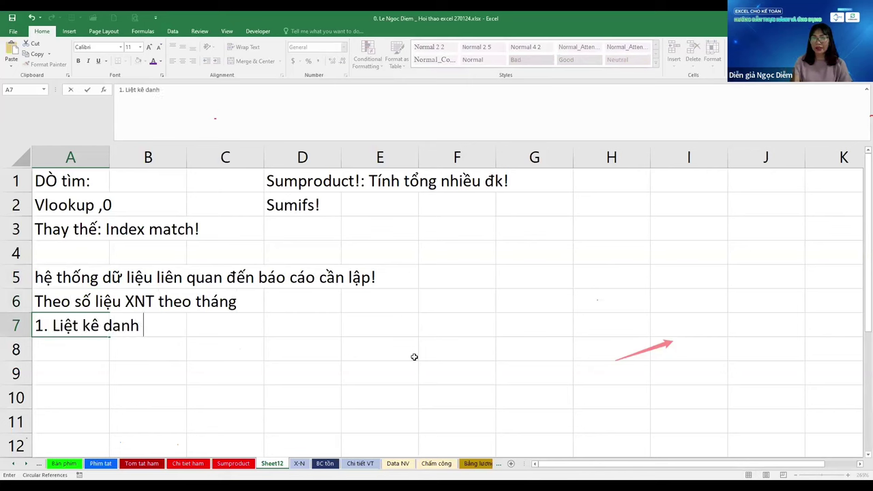
{"action": "type", "text": "sách vậ"}
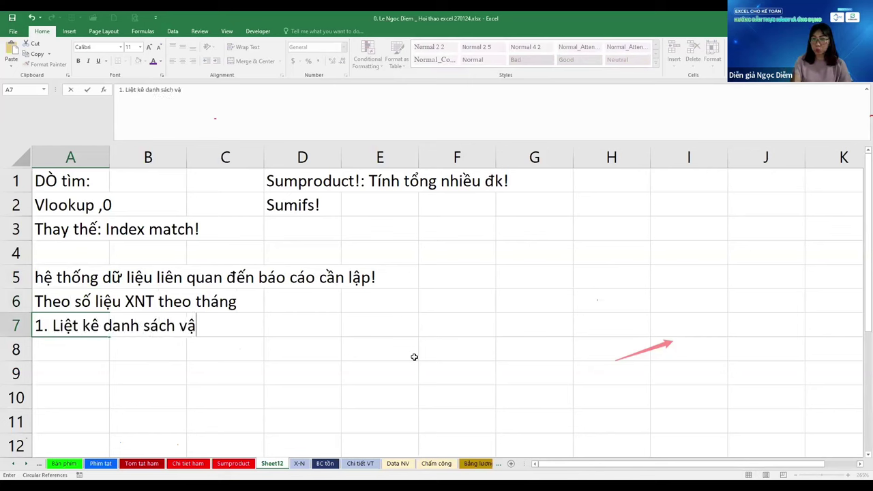
{"action": "type", "text": "t tư!"}
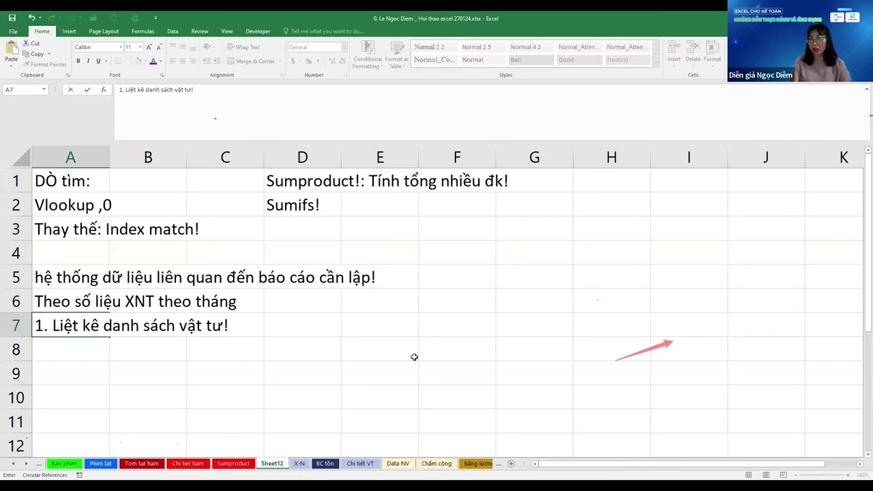
{"action": "key", "text": "Return"}
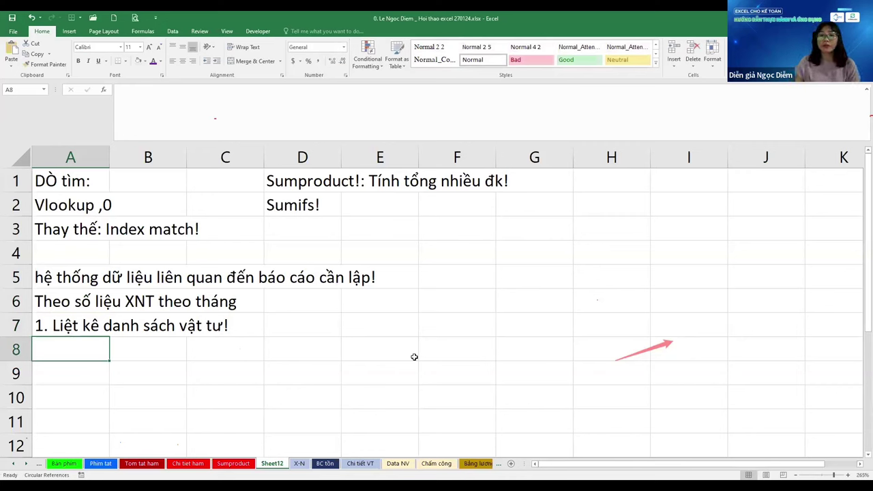
Enter the headings Mã VT, Tên VT and ĐVT across A8:C8
{"action": "type", "text": "Mã VT"}
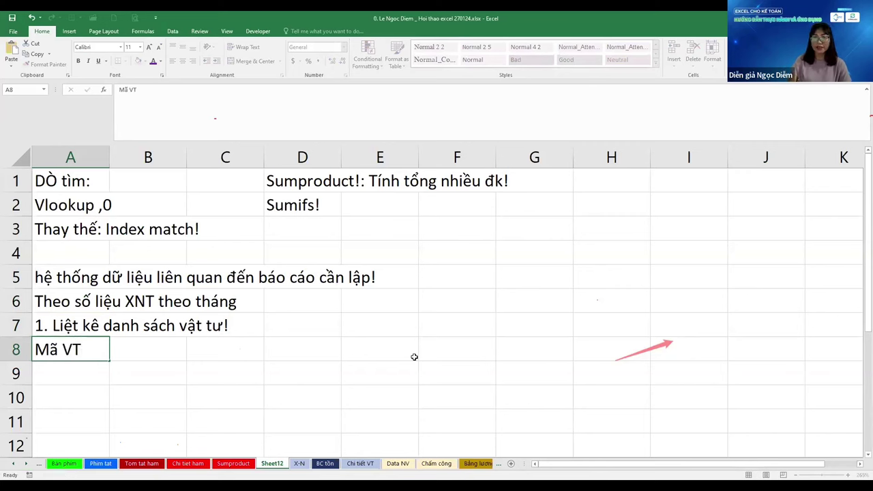
{"action": "key", "text": "Tab"}
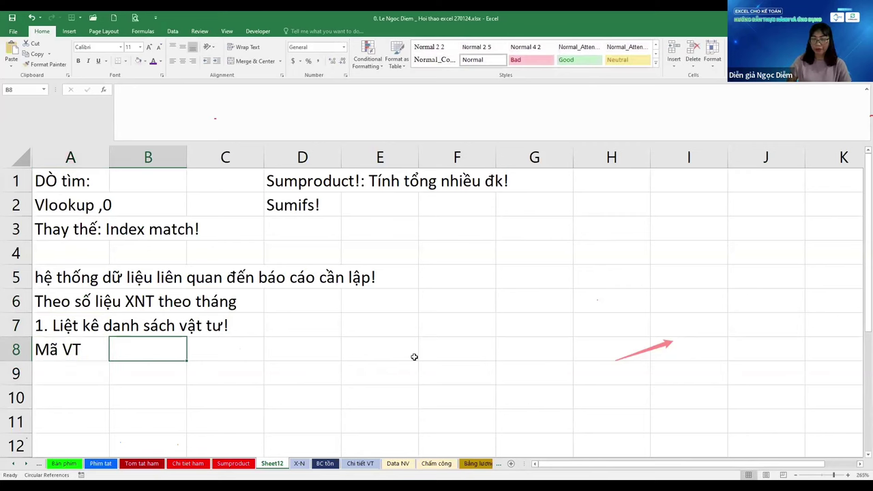
{"action": "type", "text": "Tên VT"}
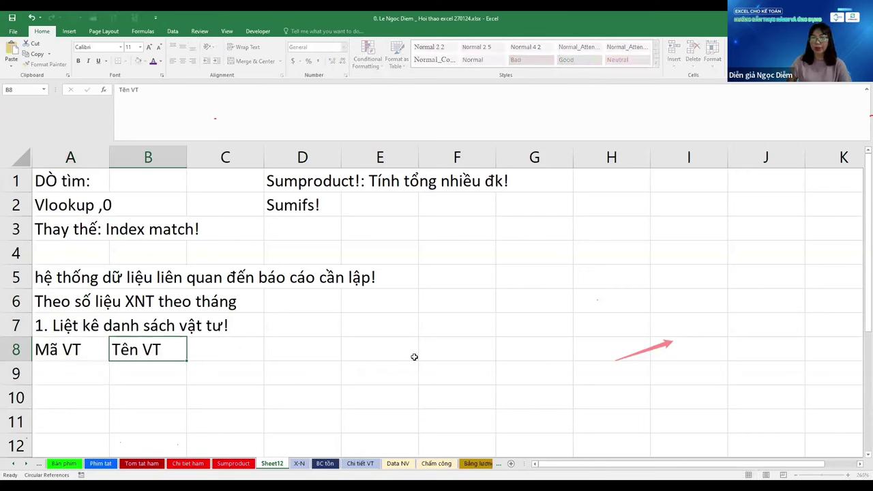
{"action": "key", "text": "Tab"}
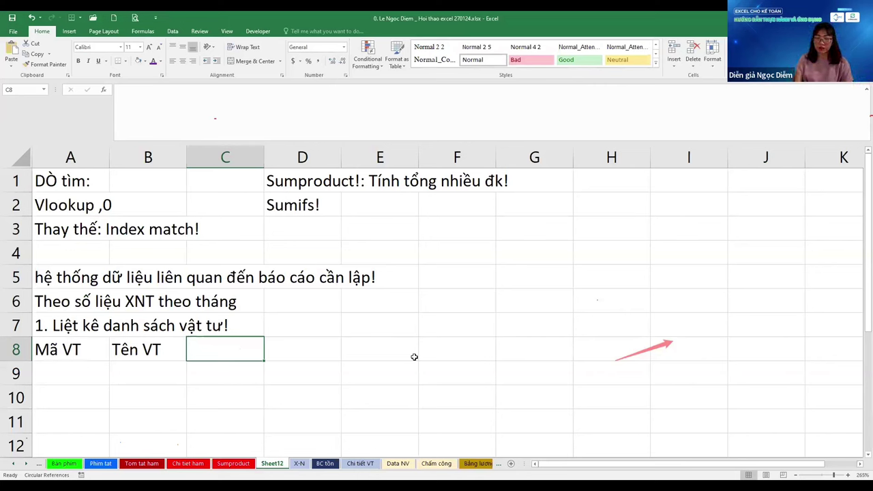
{"action": "type", "text": "ĐVT"}
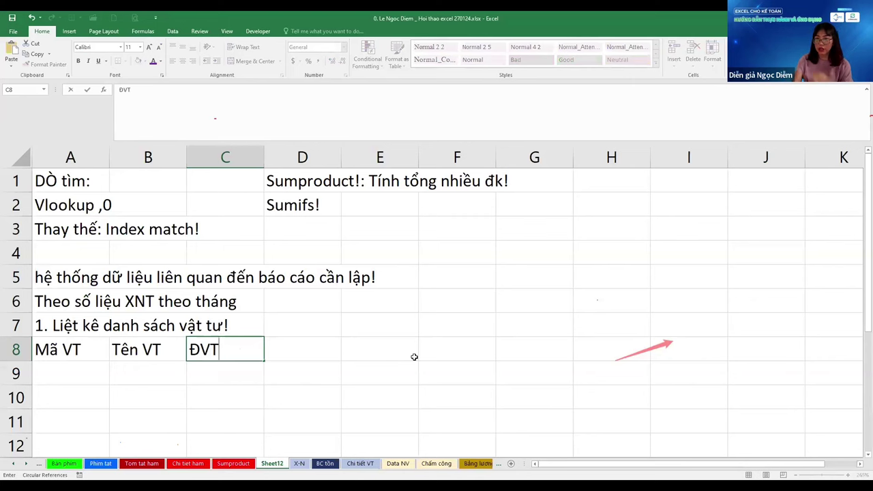
{"action": "key", "text": "Return"}
Add '2. Liệt kê số liệu tồn!' in cell A9
{"action": "key", "text": "Home"}
{"action": "key", "text": "Down"}
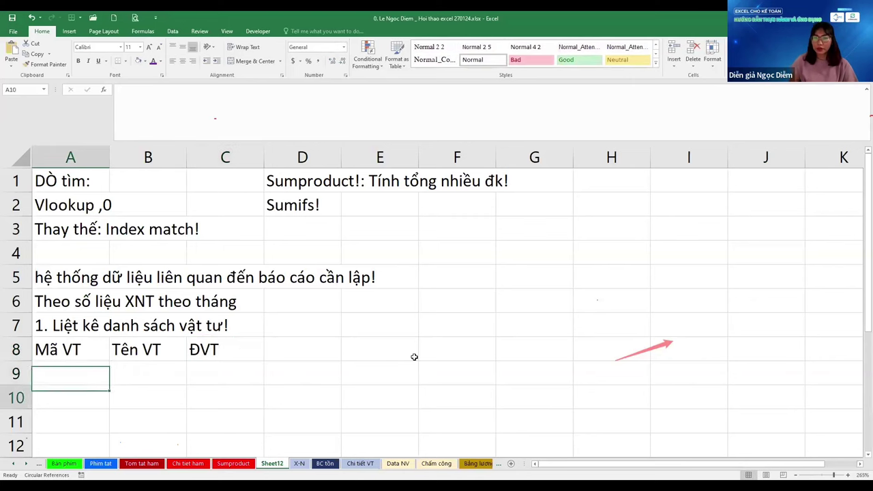
{"action": "key", "text": "Down"}
{"action": "key", "text": "Down"}
{"action": "key", "text": "Down"}
{"action": "key", "text": "ctrl+Up"}
{"action": "key", "text": "Down"}
{"action": "key", "text": "Down"}
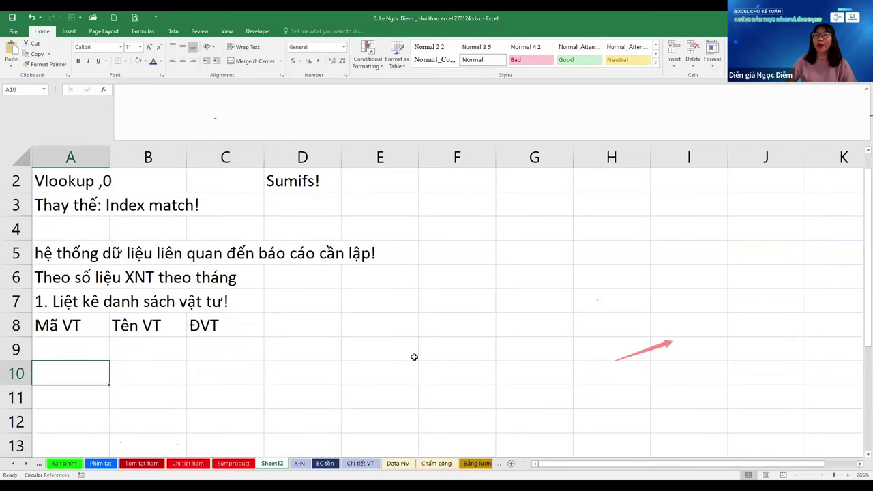
{"action": "key", "text": "Up"}
{"action": "type", "text": "2."}
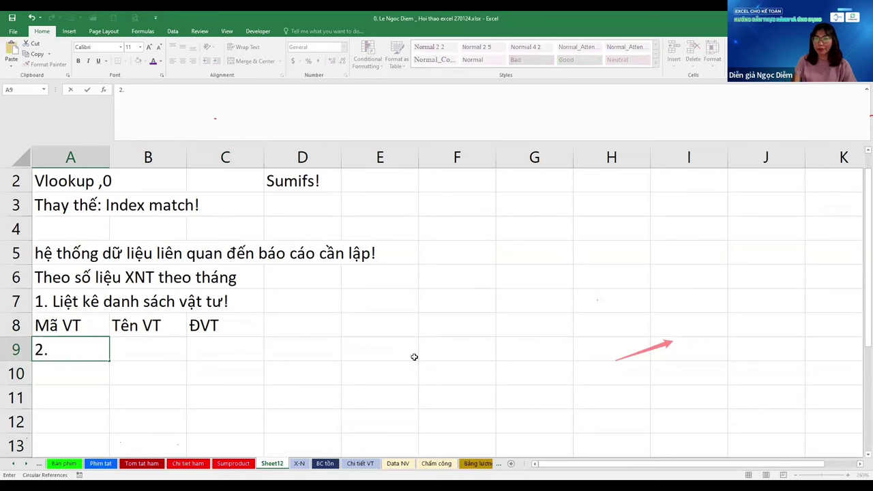
{"action": "type", "text": " Liệt"}
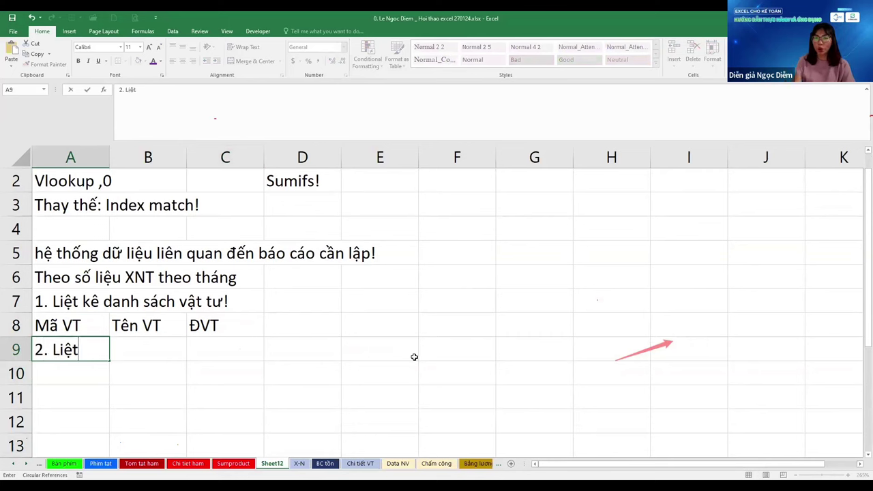
{"action": "type", "text": " kê số li"}
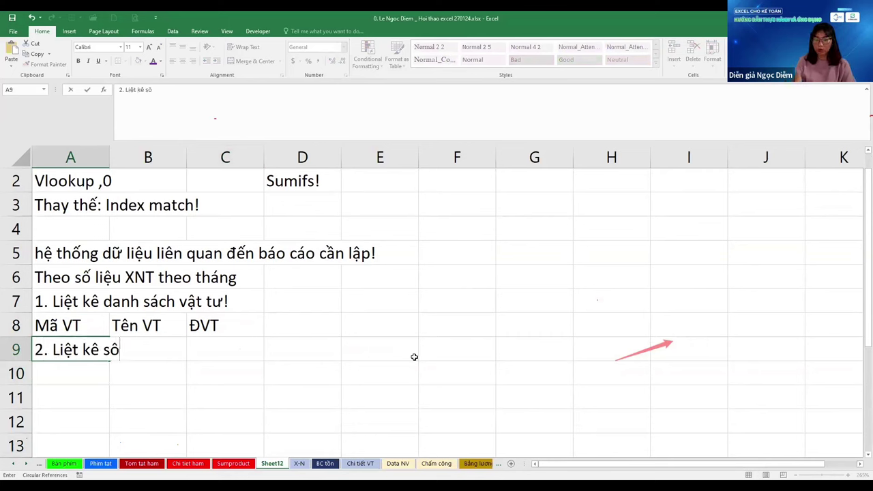
{"action": "type", "text": "ệu t"}
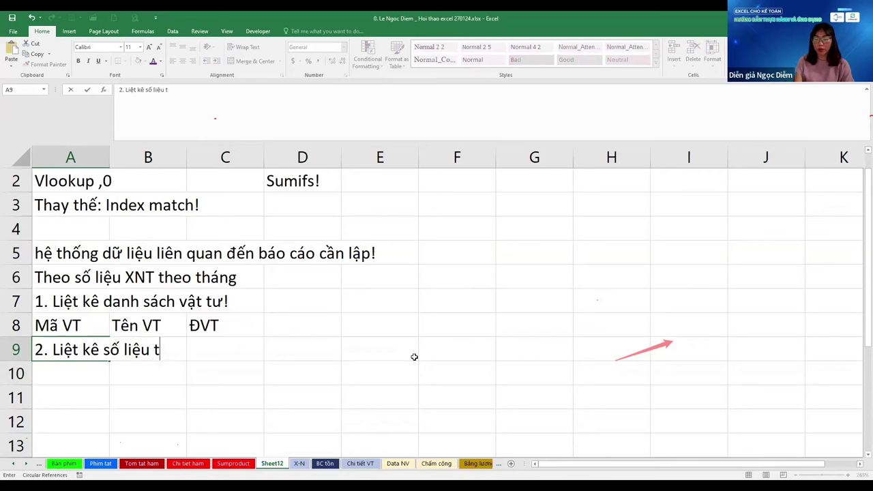
{"action": "type", "text": "ồn!"}
{"action": "key", "text": "Return"}
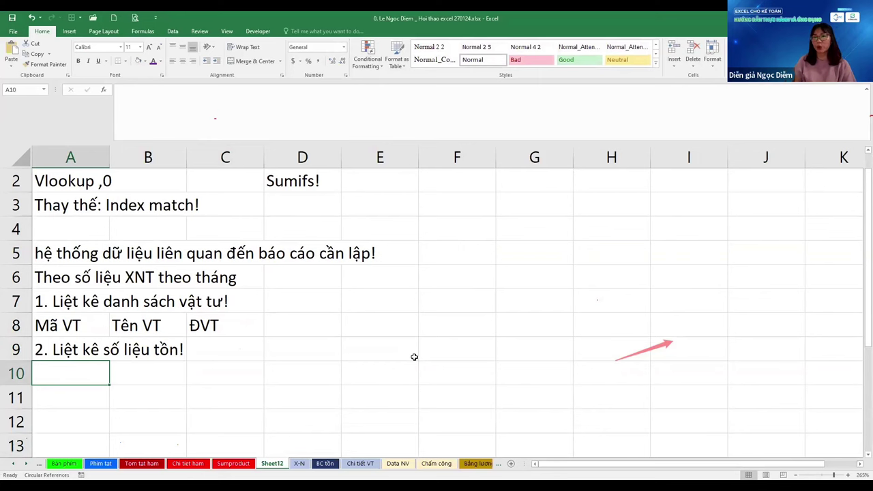
Add 'XNT số lượng!' in cell A11
{"action": "key", "text": "Return"}
{"action": "type", "text": "XN"}
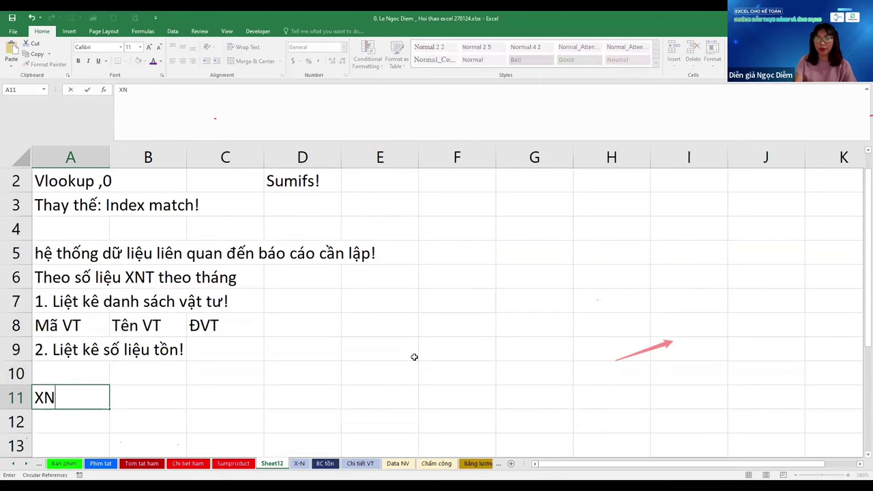
{"action": "type", "text": "T sôố lượng"}
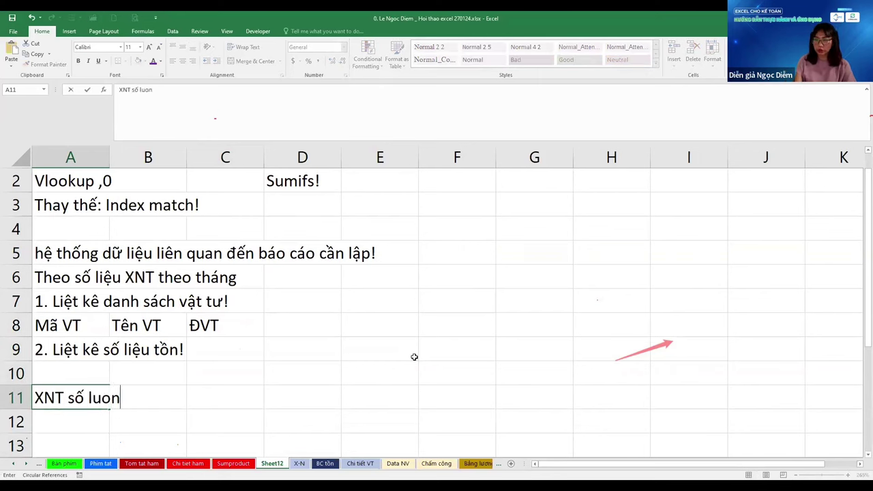
{"action": "type", "text": "!"}
{"action": "key", "text": "Return"}
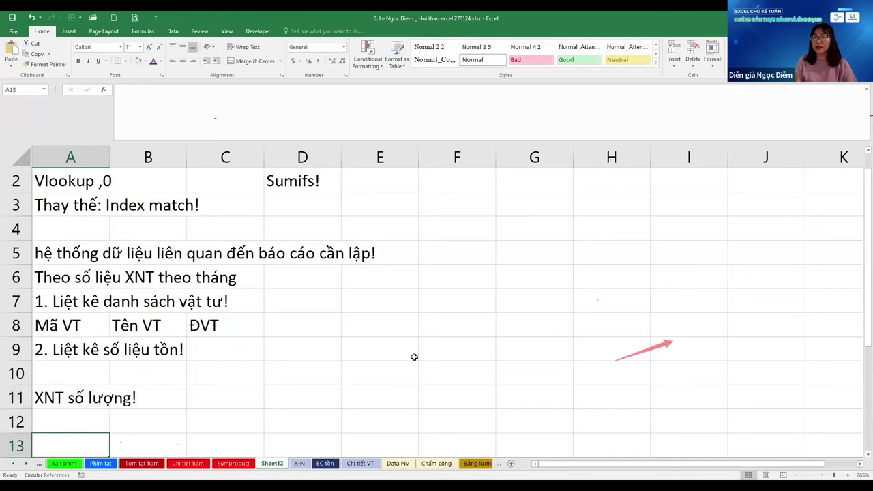
{"action": "scroll", "coordinate": [414, 357], "scroll_direction": "down", "scroll_amount": 1}
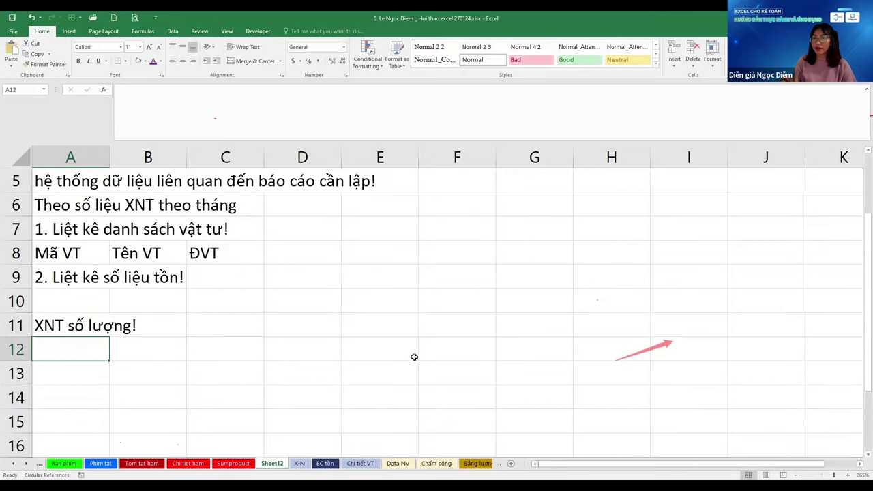
Add 'Công nợ! KH, NCC!' in A12, then the customer and supplier list sheet notes in A13–A14
{"action": "type", "text": "Công"}
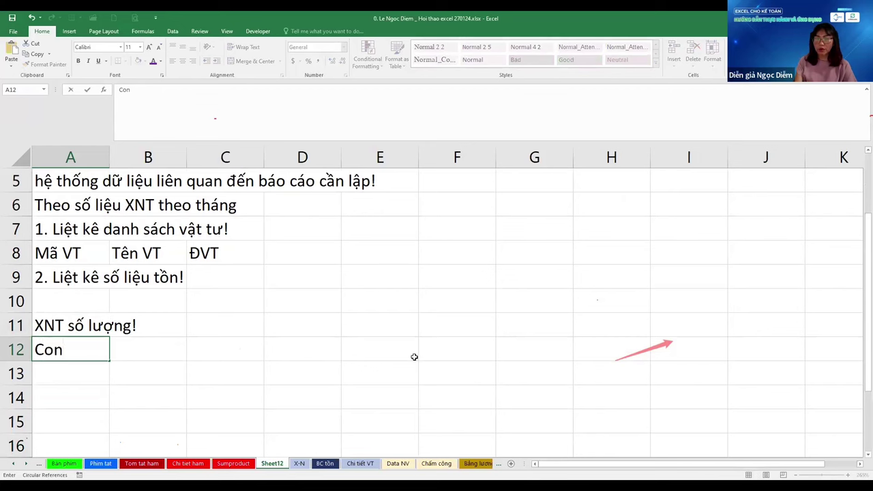
{"action": "type", "text": " nợ"}
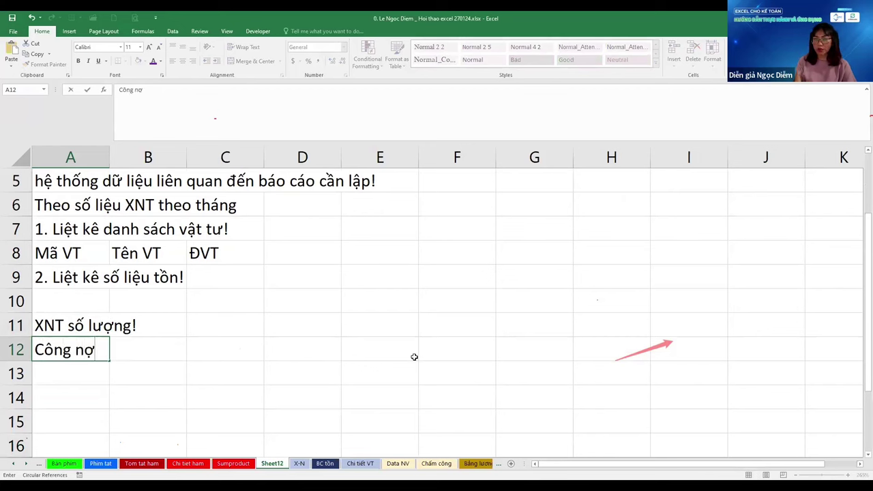
{"action": "type", "text": "!"}
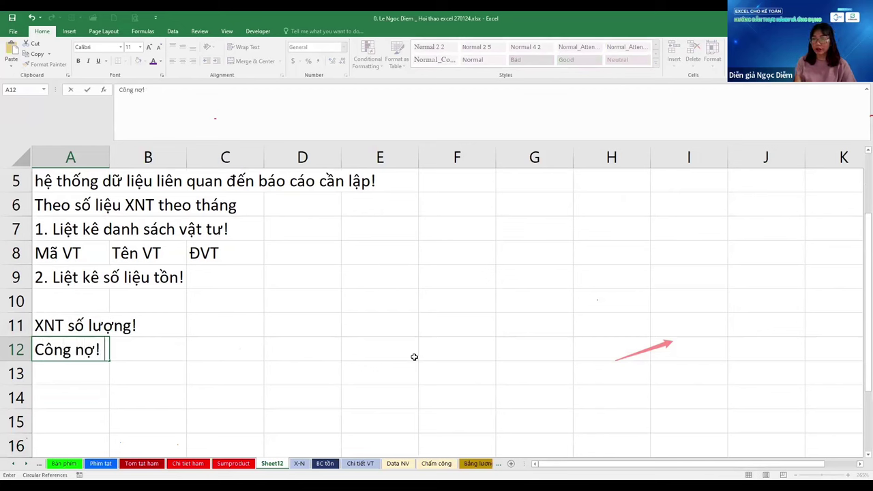
{"action": "type", "text": " K"}
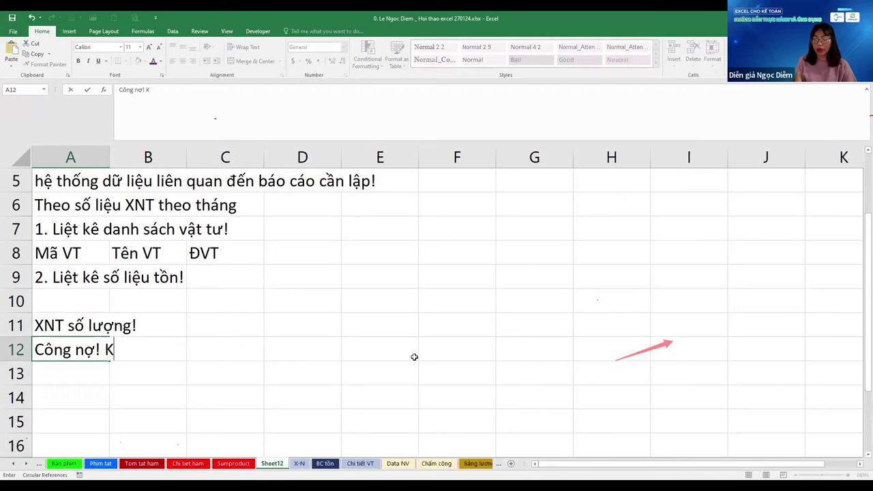
{"action": "type", "text": "H, NCC!"}
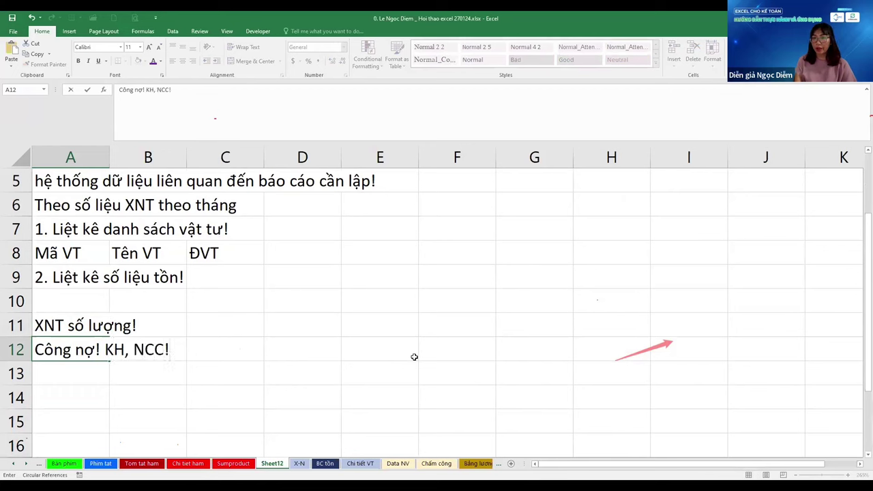
{"action": "key", "text": "Return"}
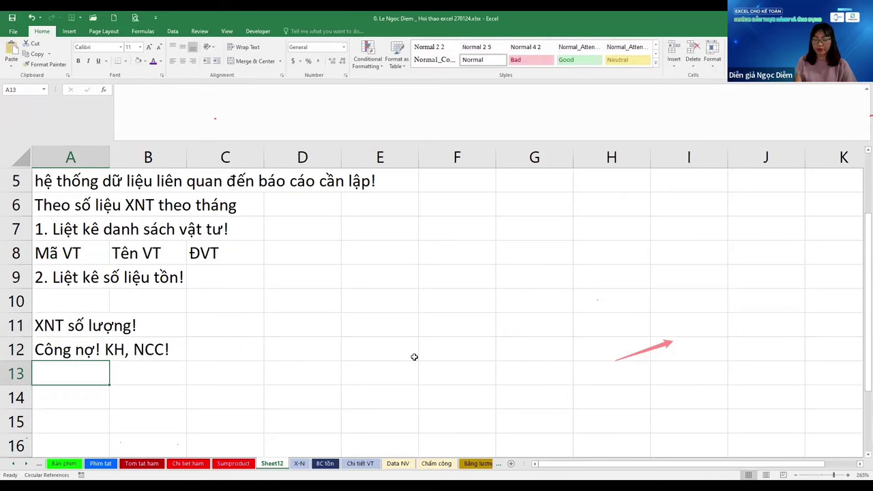
{"action": "type", "text": "Liệt kê "}
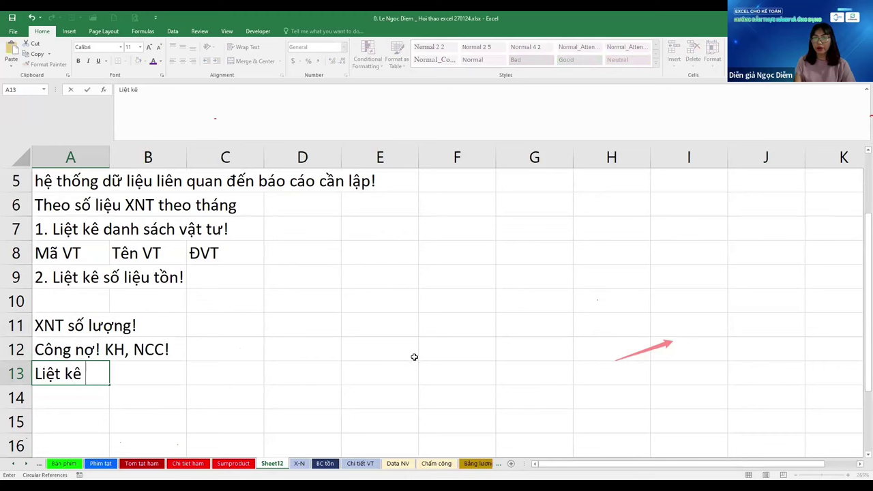
{"action": "type", "text": "shee"}
{"action": "type", "text": "t"}
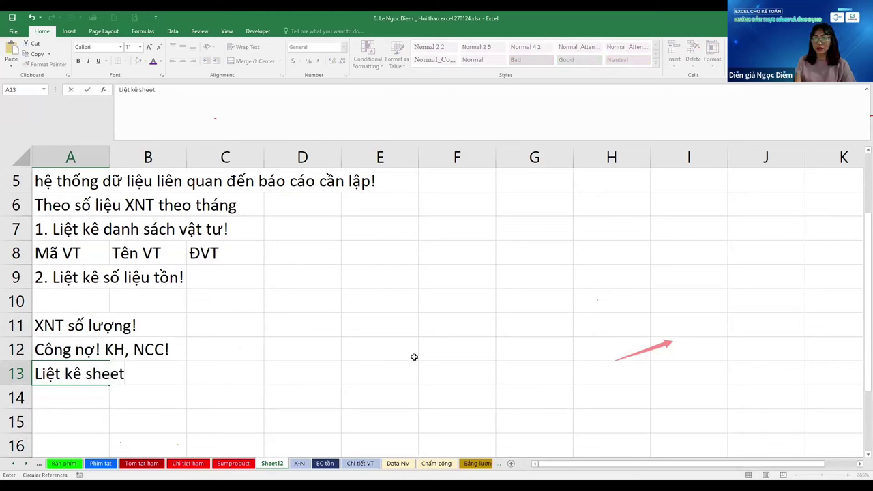
{"action": "type", "text": " chứa DS"}
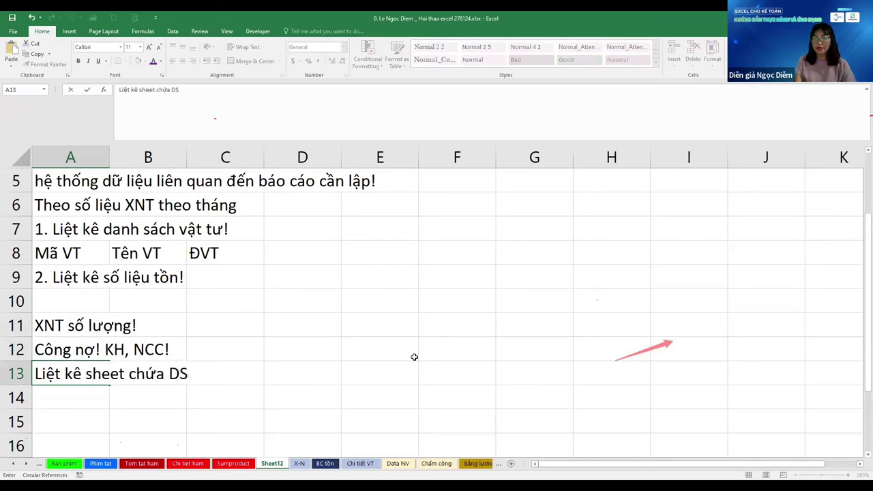
{"action": "type", "text": " khách hàng"}
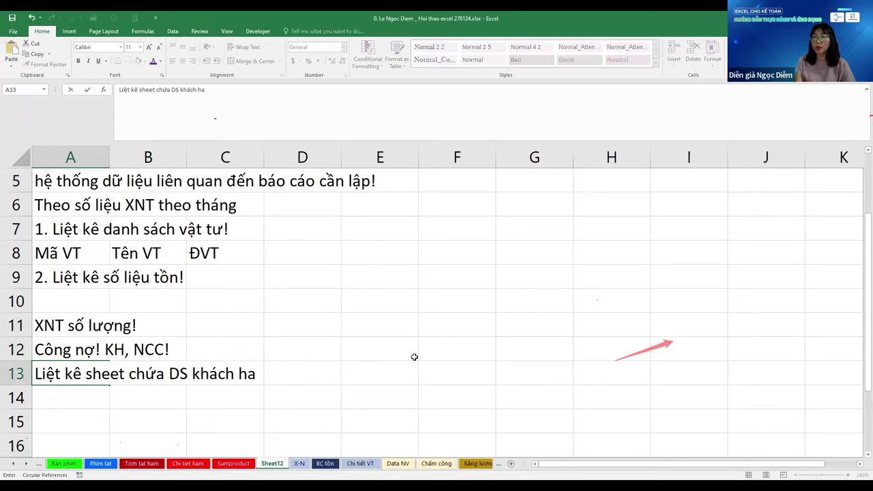
{"action": "key", "text": "ctrl+Return"}
{"action": "key", "text": "Return"}
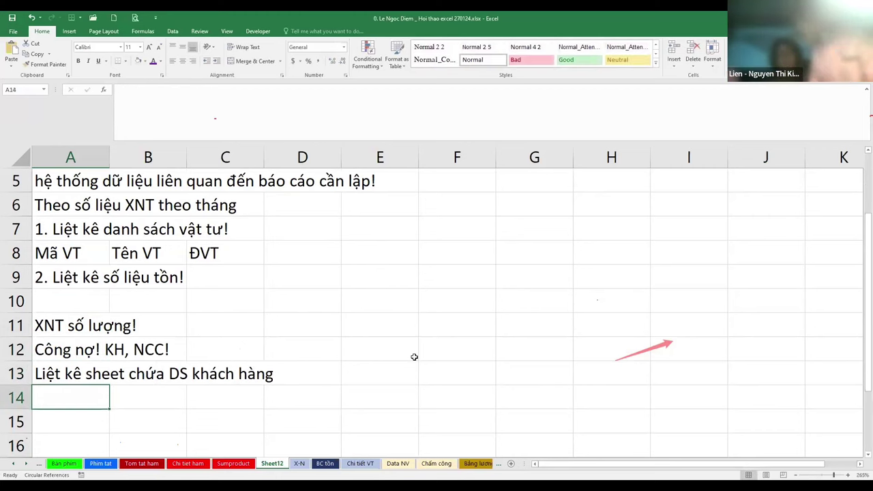
{"action": "type", "text": "Sheet ch"}
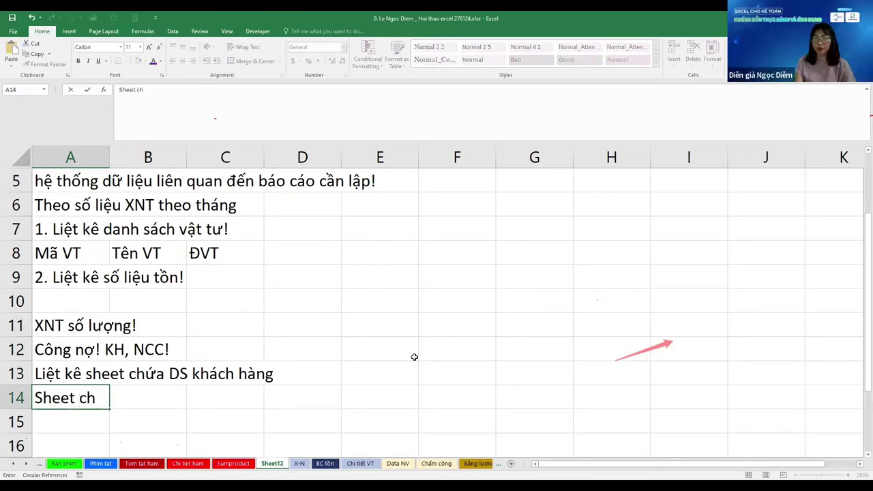
{"action": "type", "text": "ứa DS NCC"}
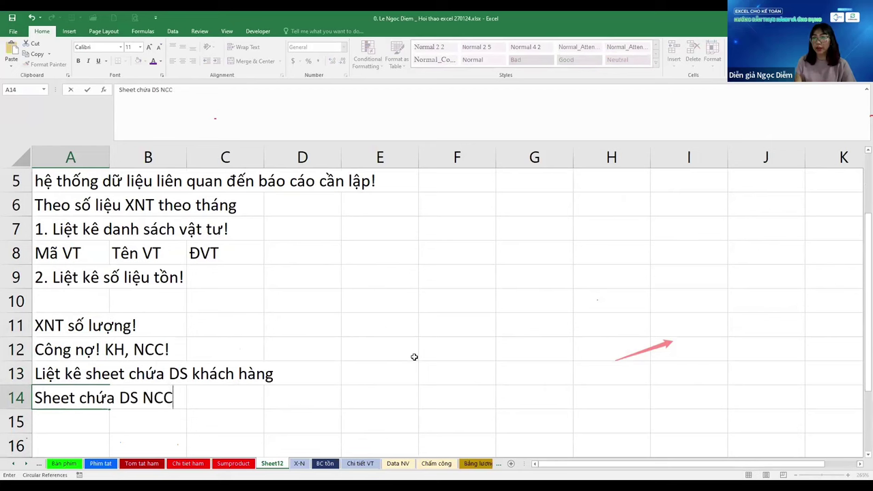
{"action": "key", "text": "Return"}
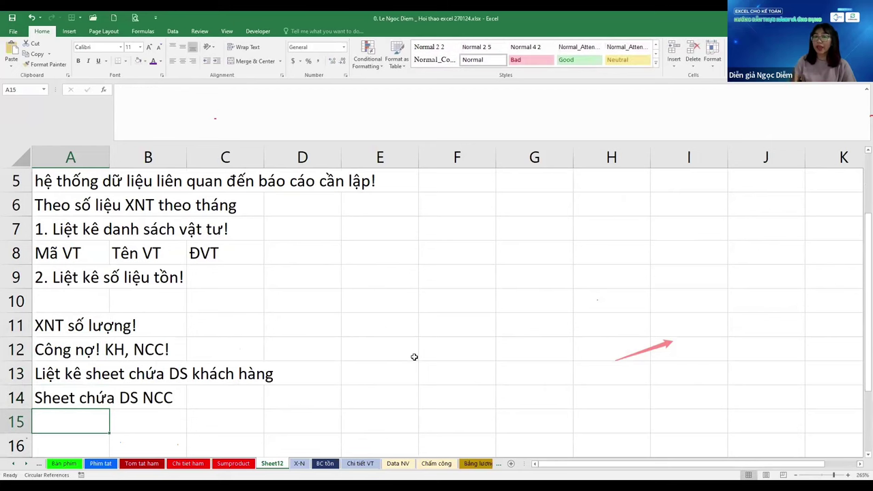
Review the notes and add 'Thanh toán: NCC' in cell A15
{"action": "key", "text": "Up"}
{"action": "key", "text": "Up"}
{"action": "key", "text": "Up"}
{"action": "key", "text": "Up"}
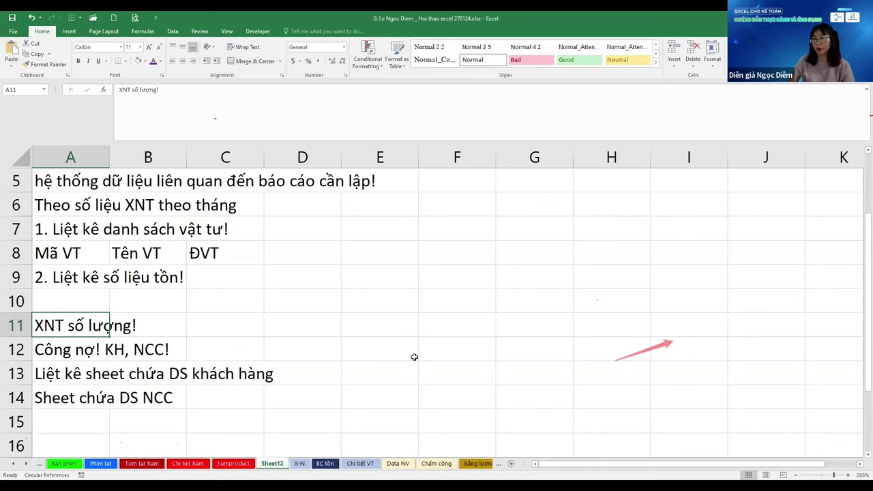
{"action": "key", "text": "Down"}
{"action": "key", "text": "Down"}
{"action": "key", "text": "Down"}
{"action": "key", "text": "Down"}
{"action": "key", "text": "Up"}
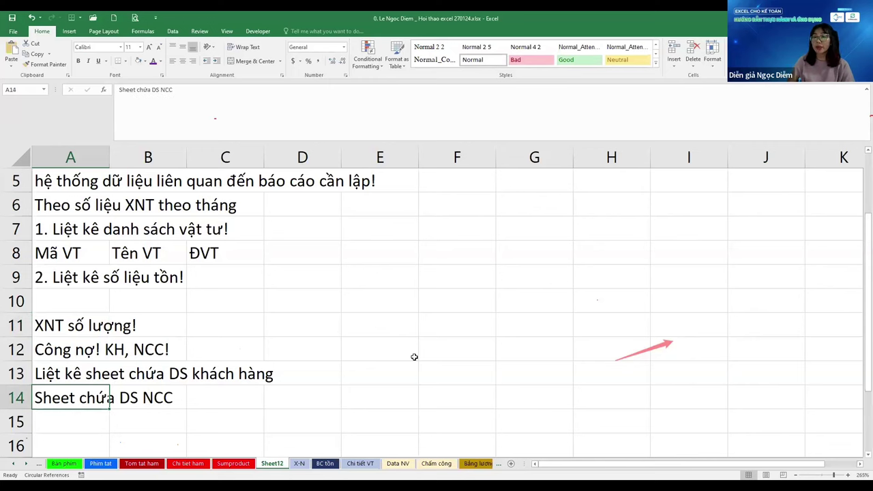
{"action": "key", "text": "Down"}
{"action": "key", "text": "Down"}
{"action": "key", "text": "Up"}
{"action": "key", "text": "Up"}
{"action": "key", "text": "Down"}
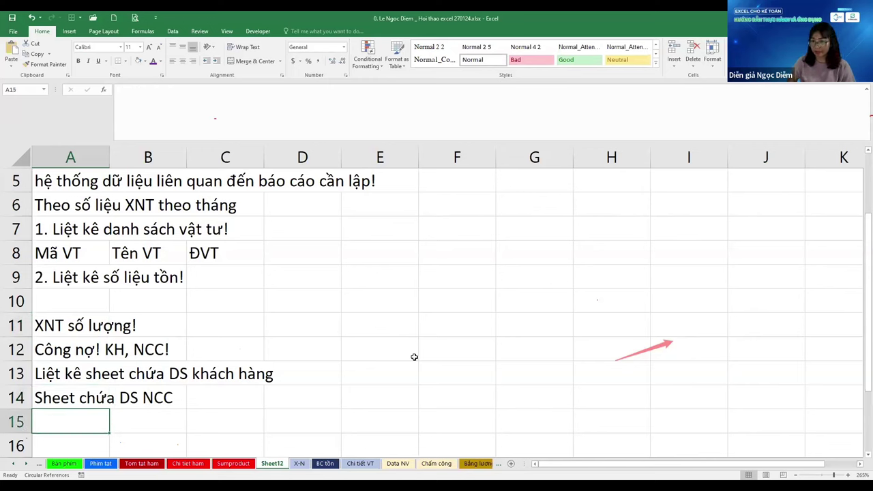
{"action": "key", "text": "Down"}
{"action": "key", "text": "Down"}
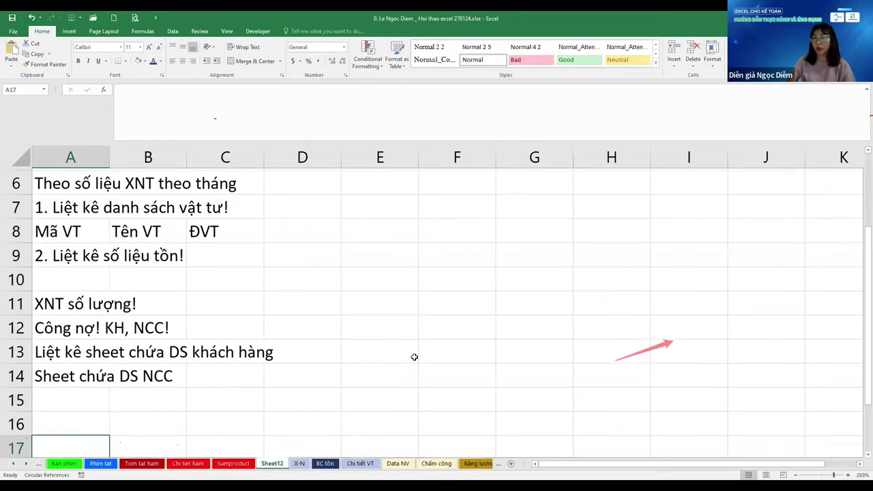
{"action": "key", "text": "Up"}
{"action": "key", "text": "Up"}
{"action": "key", "text": "Up"}
{"action": "key", "text": "Up"}
{"action": "key", "text": "Up"}
{"action": "key", "text": "Up"}
{"action": "key", "text": "Down"}
{"action": "key", "text": "Down"}
{"action": "key", "text": "Down"}
{"action": "key", "text": "Down"}
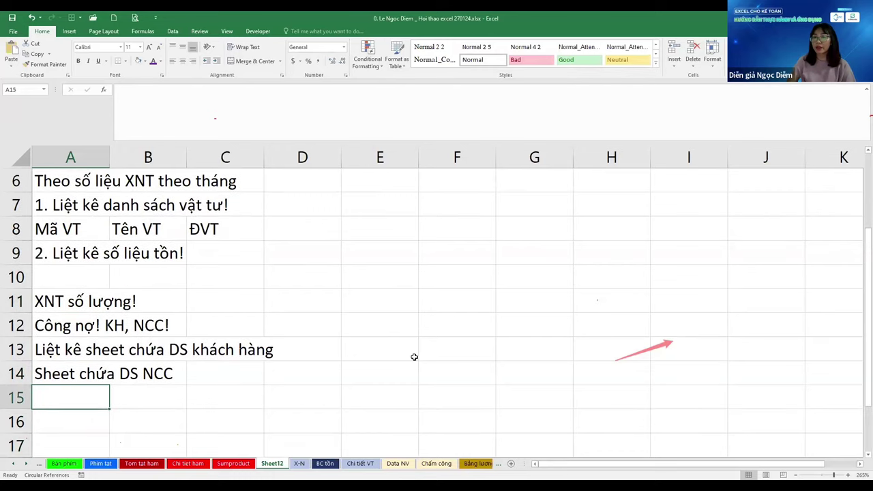
{"action": "type", "text": "Thanh toan"}
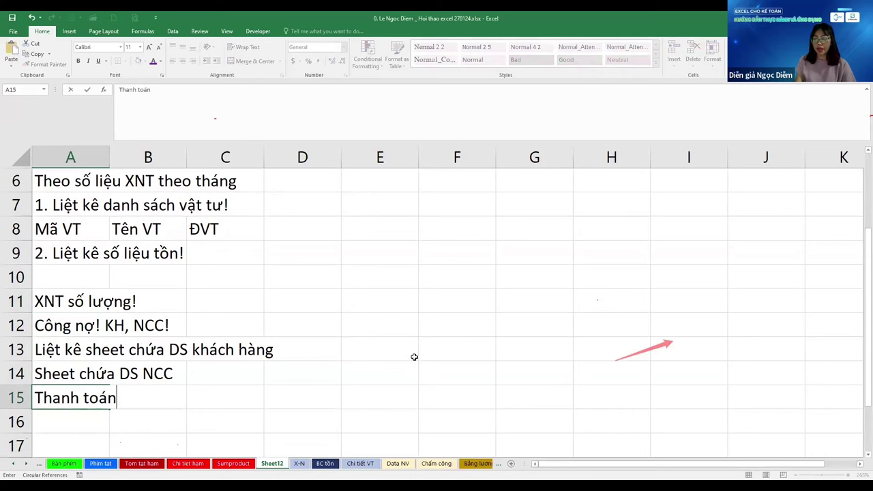
{"action": "key", "text": "BackSpace"}
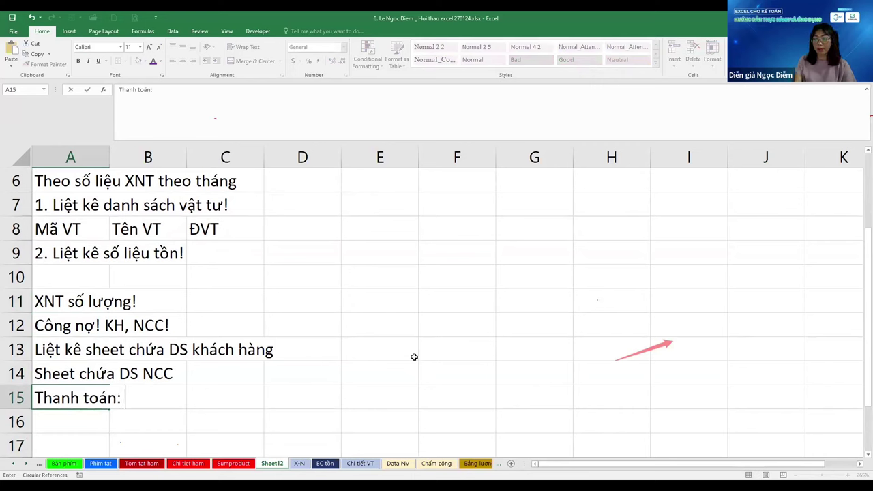
{"action": "type", "text": "NCC"}
{"action": "key", "text": "Return"}
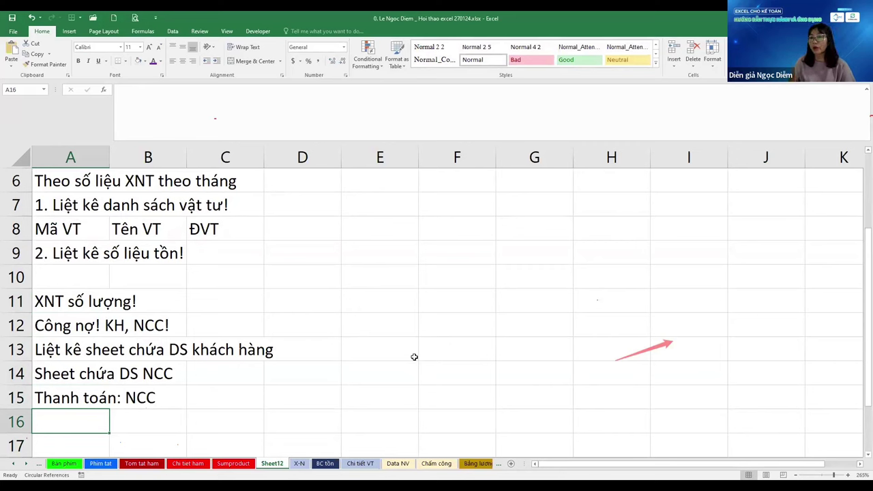
{"action": "key", "text": "Up"}
{"action": "key", "text": "Up"}
{"action": "key", "text": "Up"}
{"action": "key", "text": "Up"}
{"action": "key", "text": "Up"}
{"action": "key", "text": "Up"}
{"action": "key", "text": "Up"}
{"action": "key", "text": "Up"}
{"action": "key", "text": "Up"}
{"action": "key", "text": "Up"}
{"action": "key", "text": "Up"}
{"action": "key", "text": "Up"}
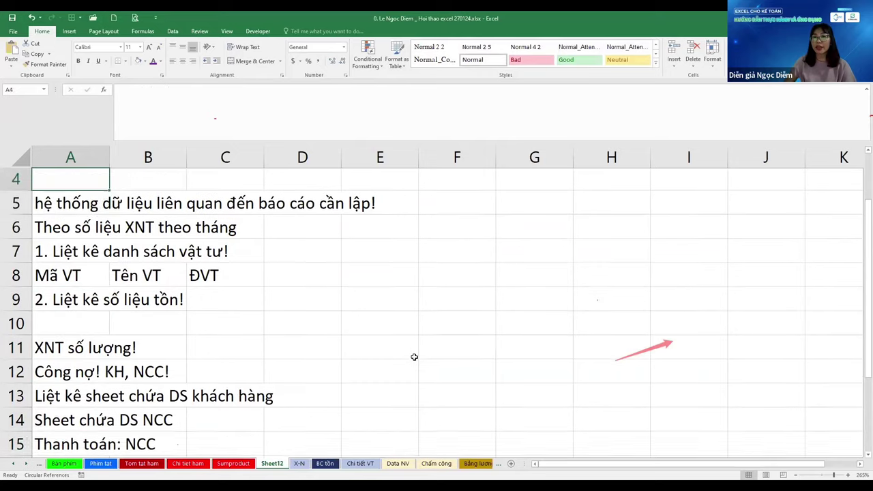
{"action": "key", "text": "Down"}
{"action": "key", "text": "Down"}
{"action": "key", "text": "Down"}
{"action": "key", "text": "Down"}
{"action": "key", "text": "Down"}
{"action": "key", "text": "Up"}
{"action": "key", "text": "Up"}
{"action": "key", "text": "Up"}
{"action": "key", "text": "Up"}
{"action": "key", "text": "Down"}
{"action": "key", "text": "Down"}
{"action": "key", "text": "Down"}
{"action": "key", "text": "Down"}
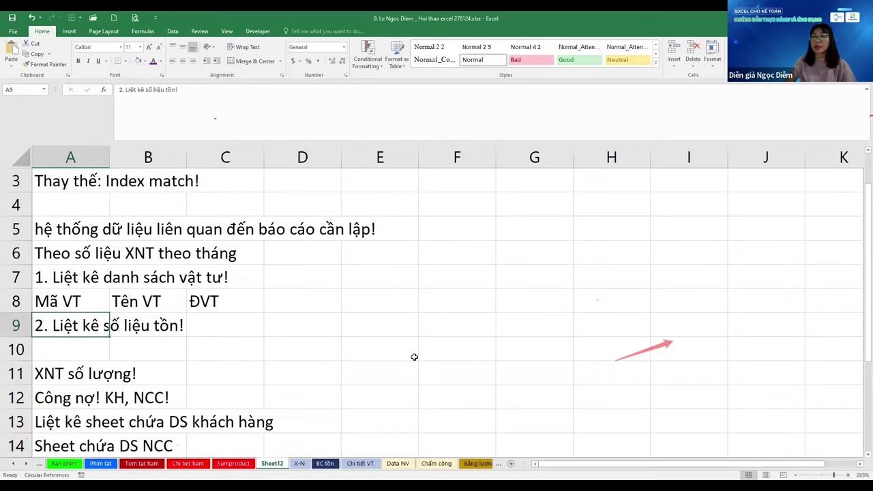
{"action": "key", "text": "Down"}
{"action": "key", "text": "Down"}
{"action": "key", "text": "Down"}
{"action": "key", "text": "shift+Down"}
{"action": "key", "text": "shift+Down"}
{"action": "key", "text": "shift+Down"}
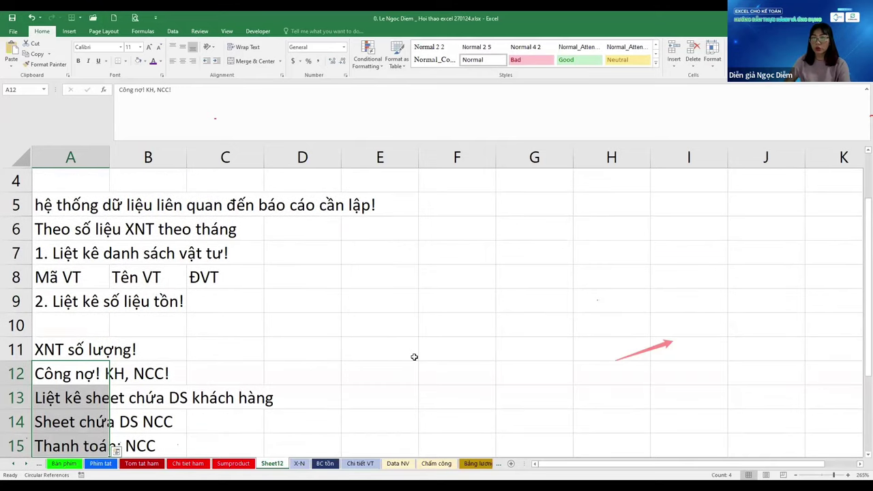
{"action": "key", "text": "ctrl+9"}
{"action": "key", "text": "Up"}
{"action": "key", "text": "Up"}
{"action": "key", "text": "Up"}
{"action": "key", "text": "Up"}
{"action": "key", "text": "Up"}
{"action": "key", "text": "Up"}
{"action": "key", "text": "Up"}
{"action": "key", "text": "Down"}
{"action": "key", "text": "Down"}
{"action": "key", "text": "Down"}
{"action": "key", "text": "Down"}
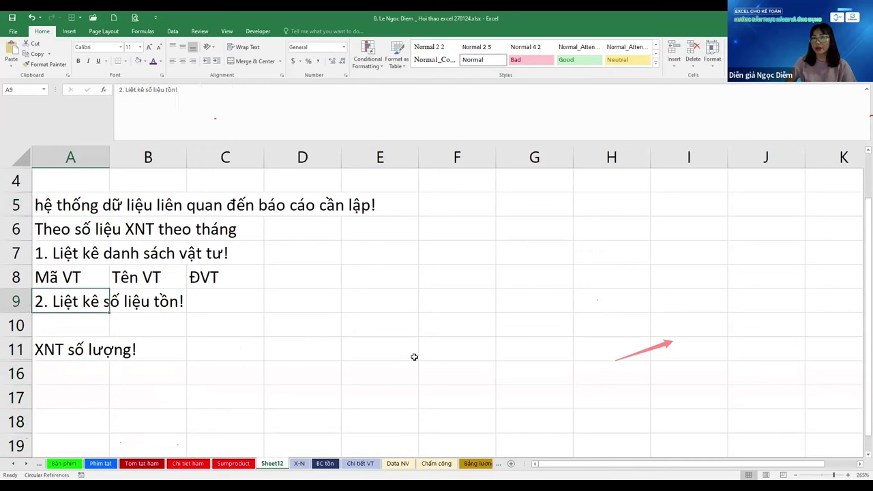
{"action": "key", "text": "Up"}
{"action": "key", "text": "Up"}
{"action": "key", "text": "Up"}
{"action": "key", "text": "Up"}
{"action": "key", "text": "Down"}
{"action": "key", "text": "Down"}
{"action": "key", "text": "Down"}
{"action": "key", "text": "Down"}
{"action": "key", "text": "Down"}
{"action": "key", "text": "Down"}
{"action": "key", "text": "Down"}
{"action": "key", "text": "Down"}
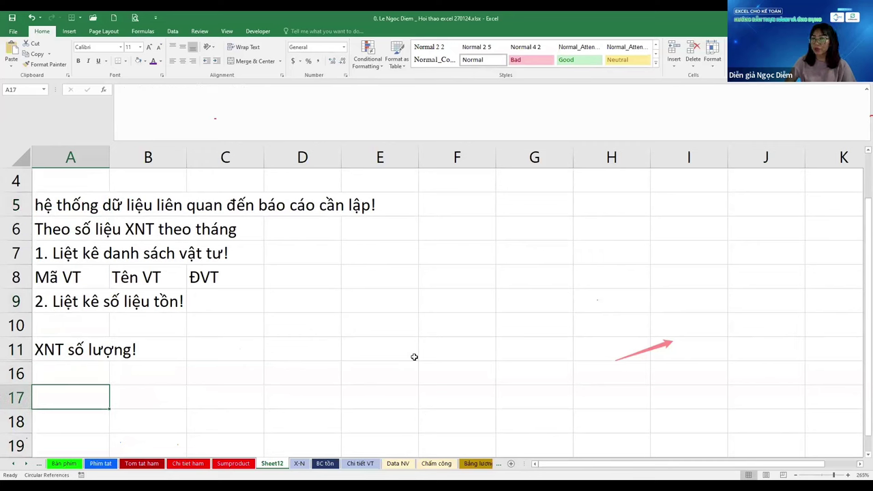
{"action": "key", "text": "Up"}
{"action": "key", "text": "Down"}
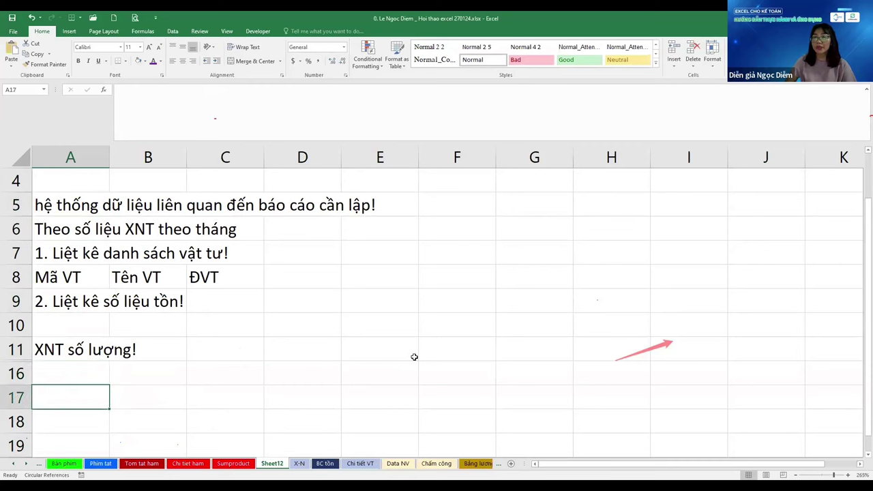
{"action": "key", "text": "Up"}
{"action": "type", "text": "Thiết l"}
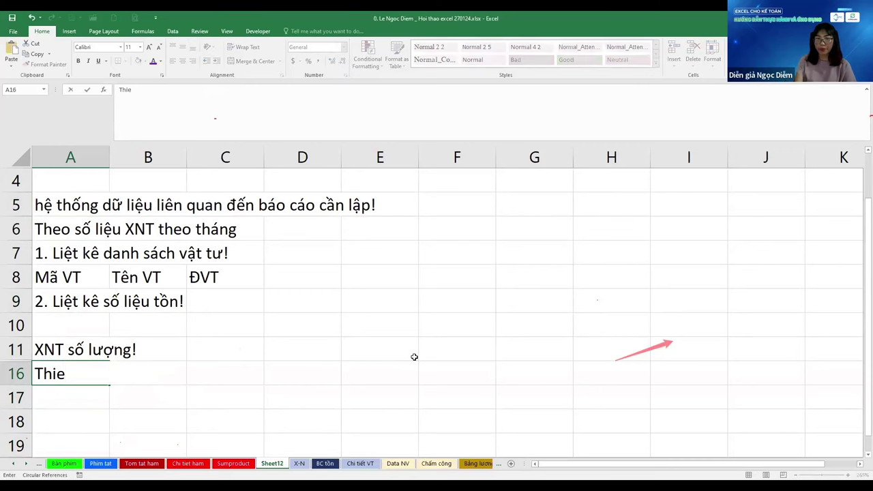
{"action": "type", "text": "ập "}
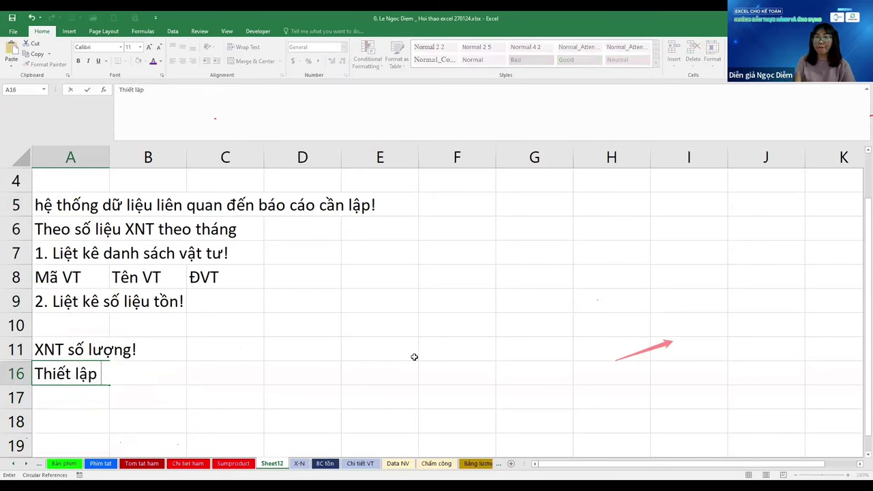
{"action": "type", "text": "1 sheet nhập"}
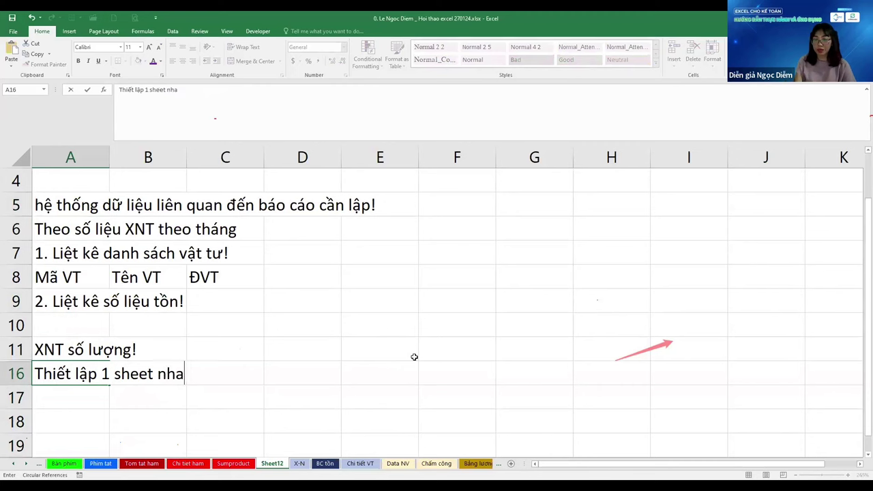
{"action": "type", "text": " số li"}
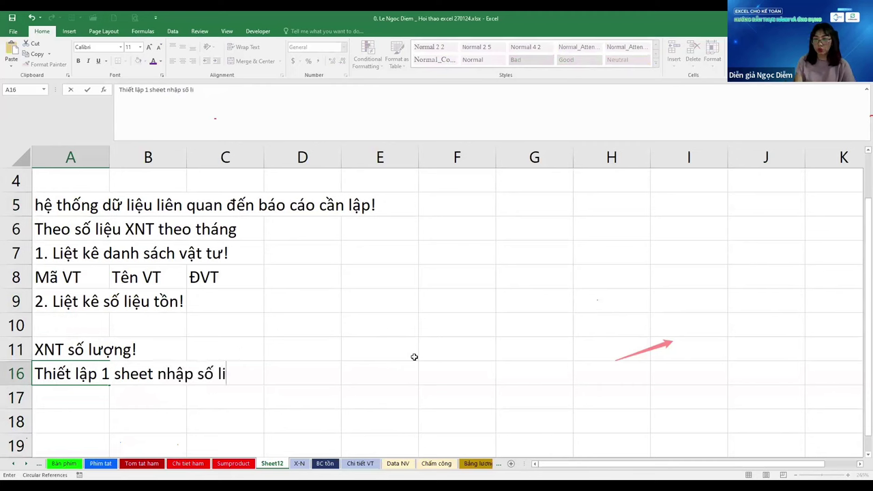
{"action": "type", "text": "ệu xuất nhập "}
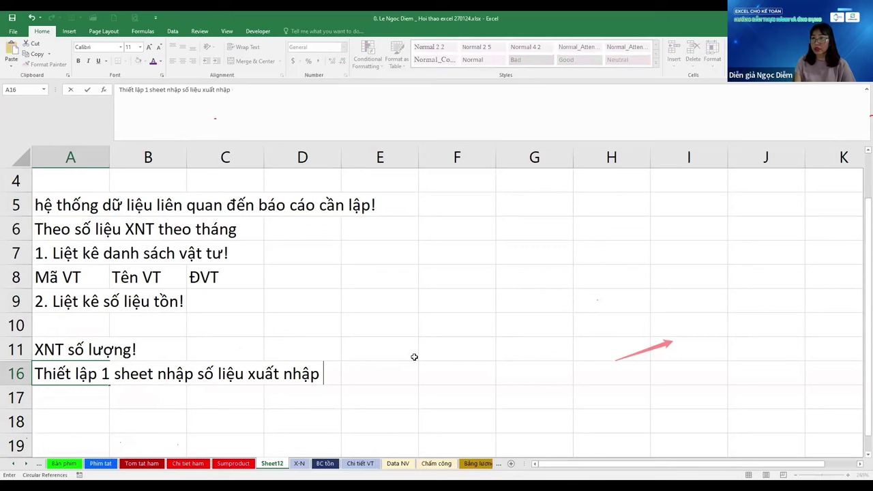
{"action": "type", "text": "yan"}
{"action": "key", "text": "BackSpace"}
{"action": "key", "text": "BackSpace"}
{"action": "key", "text": "BackSpace"}
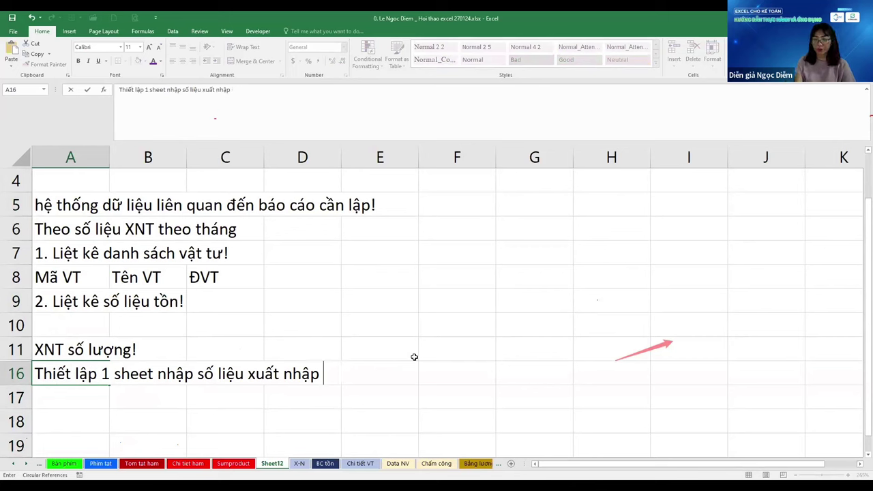
{"action": "type", "text": "hàng ngày!"}
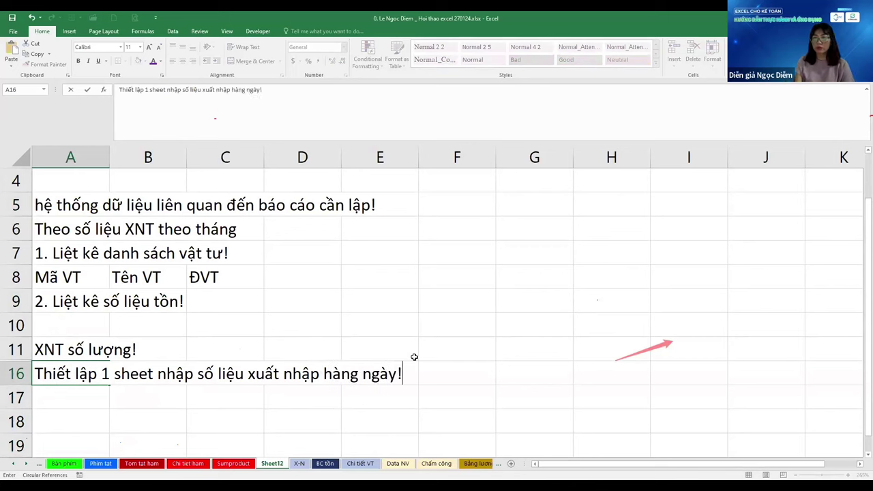
{"action": "key", "text": "Up"}
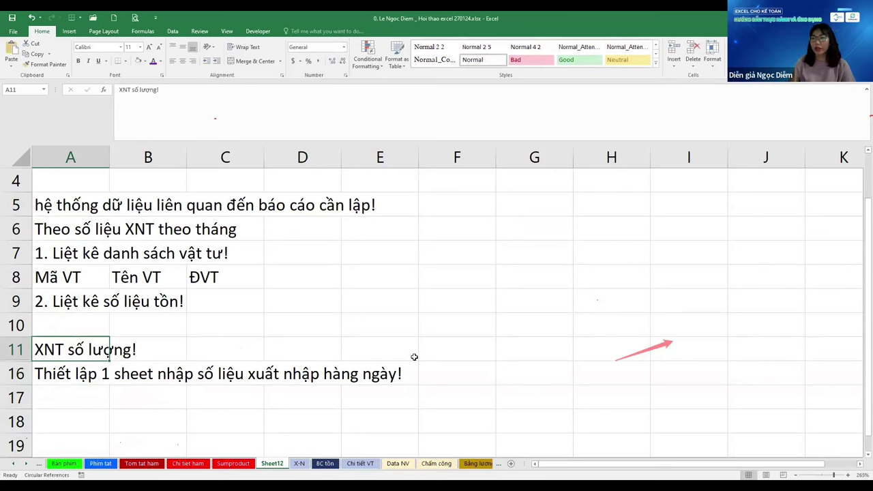
{"action": "key", "text": "Down"}
{"action": "key", "text": "Down"}
{"action": "key", "text": "Down"}
{"action": "key", "text": "Down"}
{"action": "key", "text": "Down"}
{"action": "key", "text": "Down"}
{"action": "key", "text": "Down"}
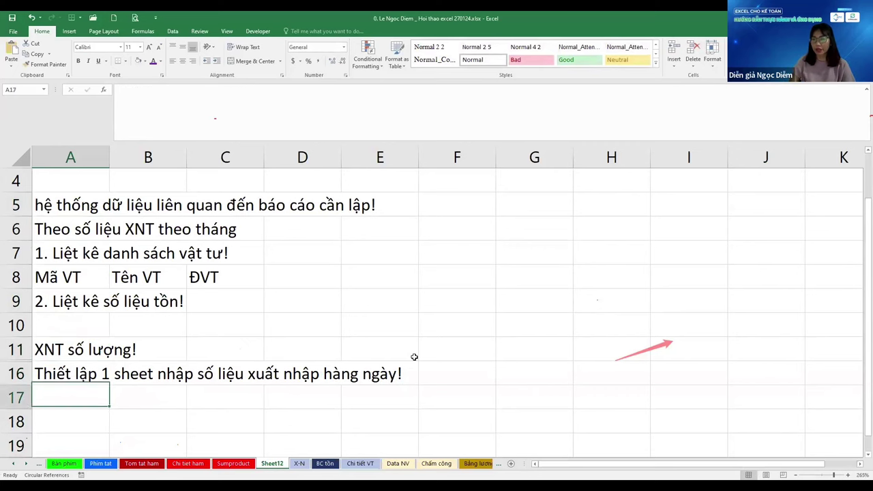
{"action": "key", "text": "ctrl+Up"}
{"action": "key", "text": "Up"}
{"action": "key", "text": "Down"}
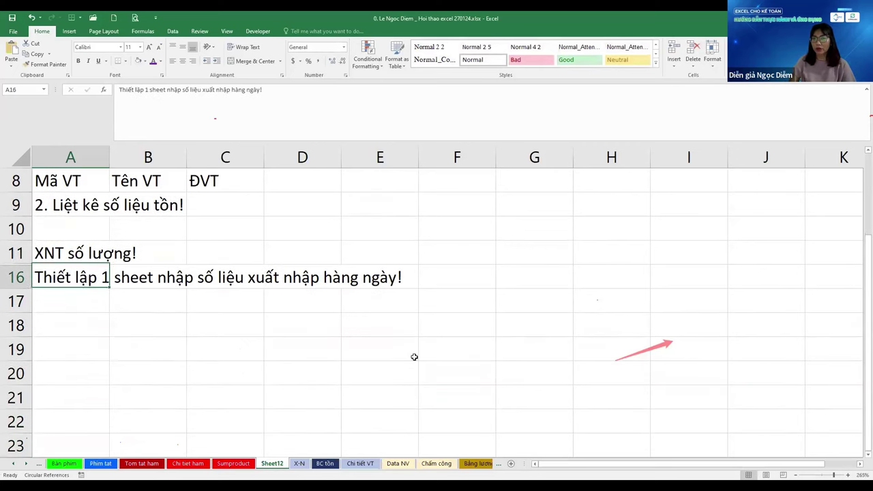
{"action": "key", "text": "Down"}
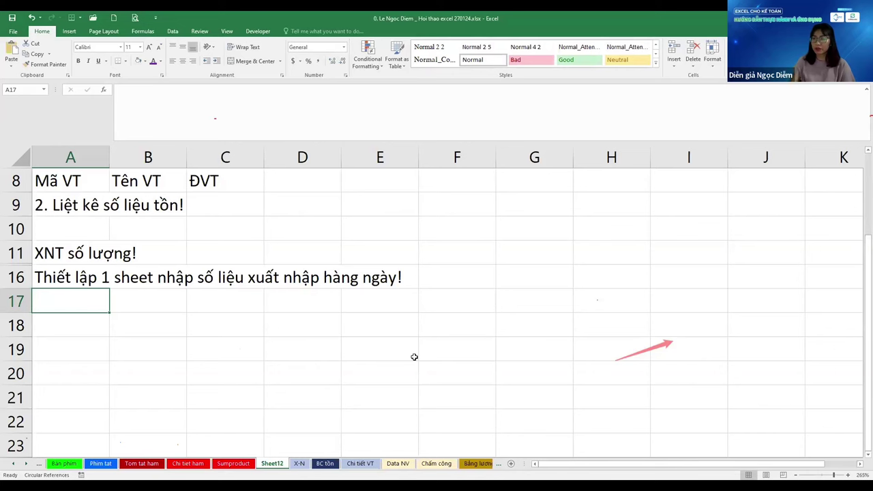
Switch to the X-N sheet and check the extent of the 2023 daily entry table
{"action": "key", "text": "ctrl+Page_Down"}
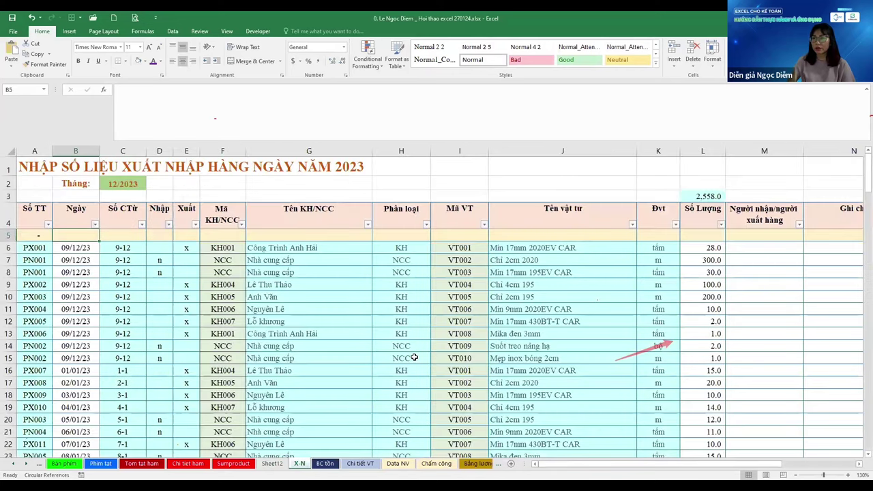
{"action": "key", "text": "Right"}
{"action": "key", "text": "ctrl+Down"}
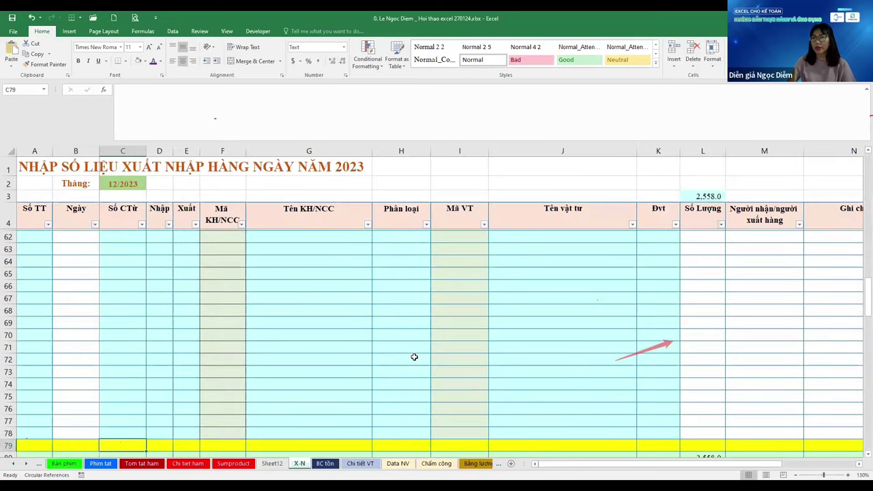
{"action": "key", "text": "ctrl+Up"}
{"action": "key", "text": "ctrl+Up"}
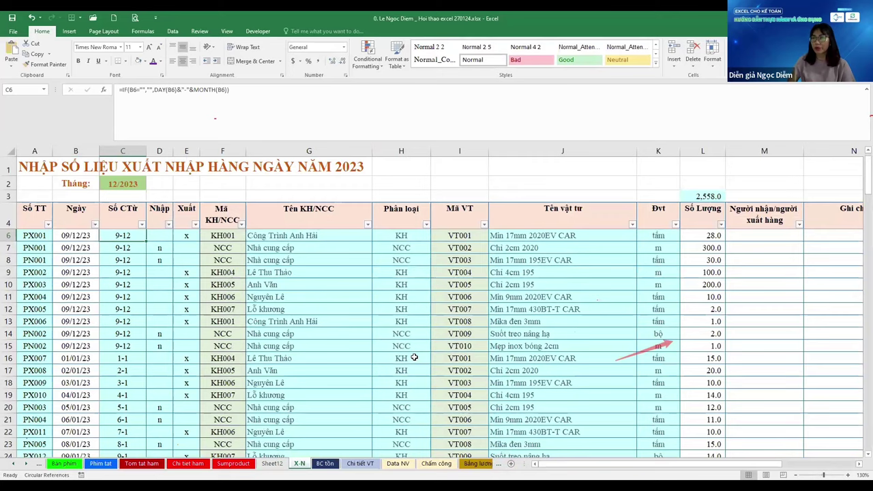
{"action": "key", "text": "Left"}
{"action": "key", "text": "Left"}
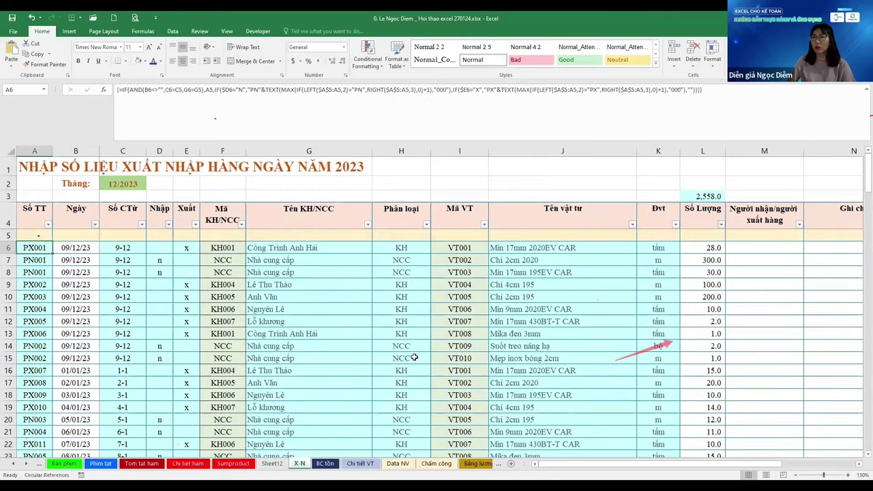
{"action": "left_click", "coordinate": [459, 165]}
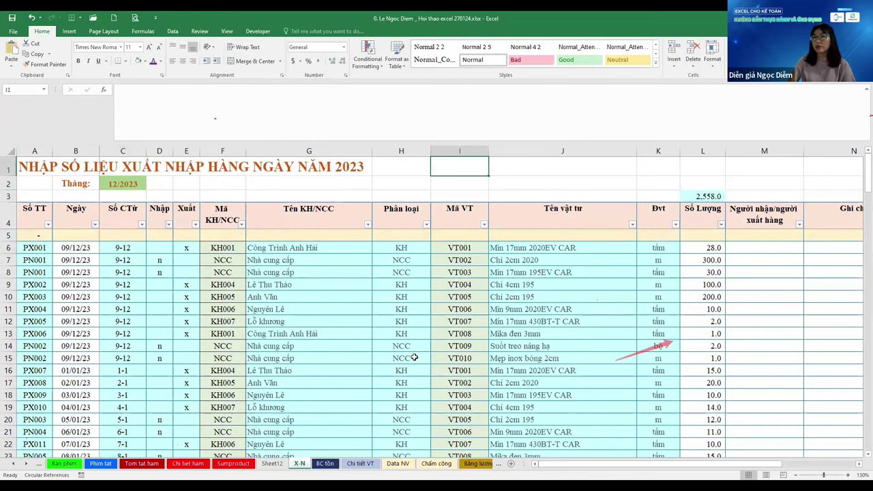
Select cells in columns C to E and apply a green fill from the recent colours
{"action": "left_click", "coordinate": [86, 287]}
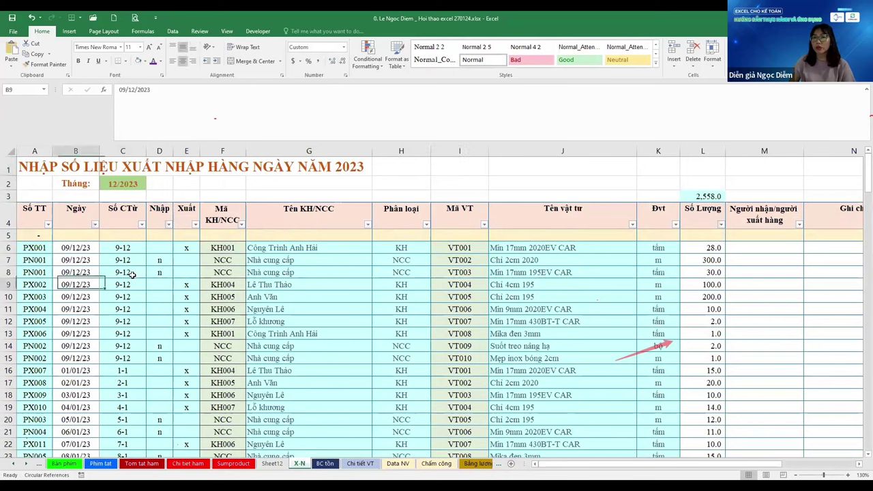
{"action": "left_click_drag", "start_coordinate": [122, 272], "coordinate": [186, 358]}
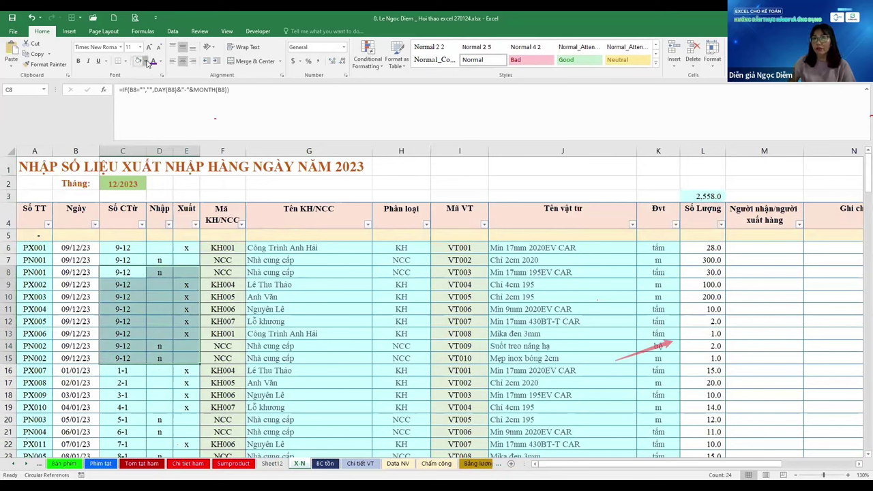
{"action": "left_click", "coordinate": [143, 61]}
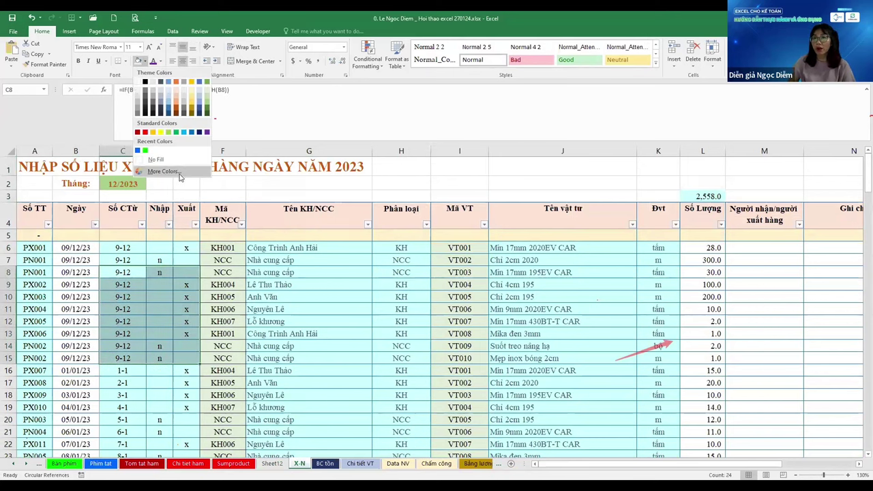
{"action": "key", "text": "Return"}
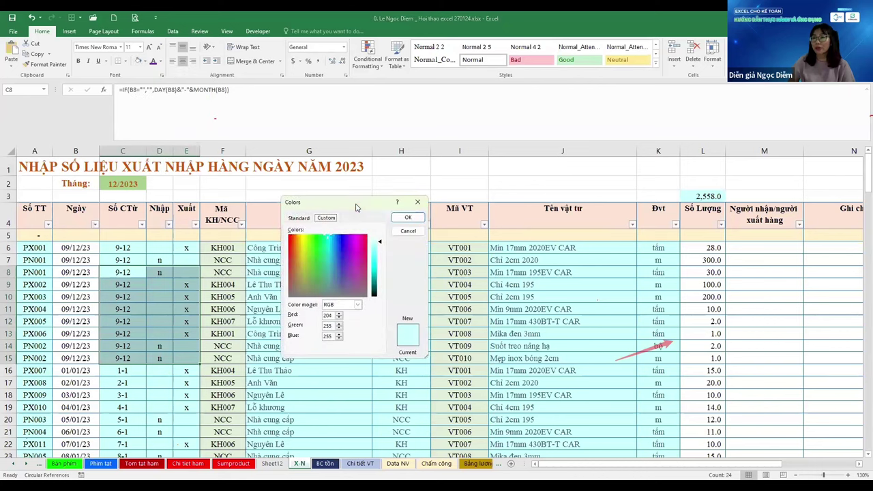
{"action": "left_click_drag", "start_coordinate": [368, 202], "coordinate": [426, 122]}
{"action": "left_click", "coordinate": [434, 162]}
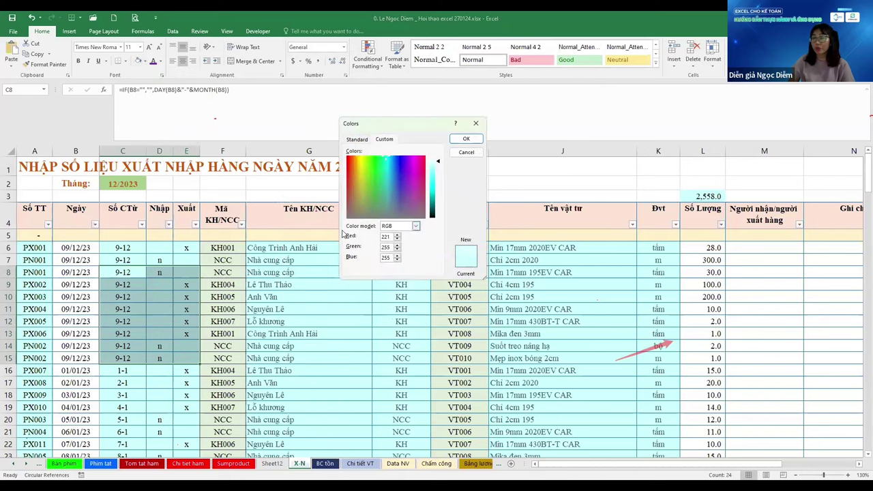
{"action": "key", "text": "Return"}
{"action": "key", "text": "ctrl+shift+Down"}
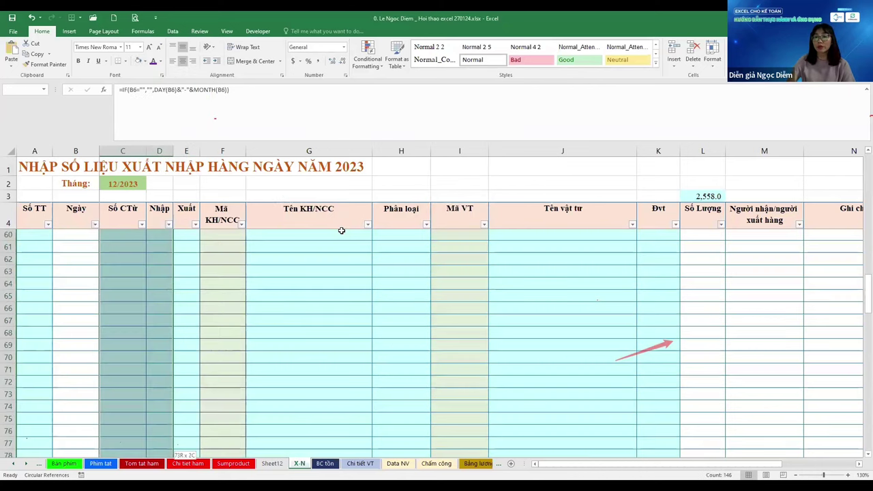
{"action": "left_click", "coordinate": [145, 61]}
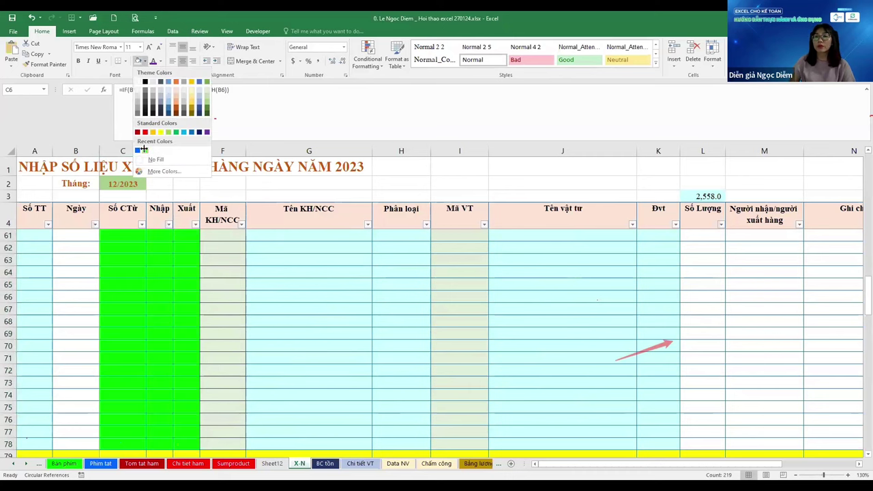
{"action": "left_click", "coordinate": [144, 150]}
Reselect C6:E78 and fill it with custom light green RGB 217/255/217
{"action": "scroll", "coordinate": [254, 386], "scroll_direction": "up", "scroll_amount": 16}
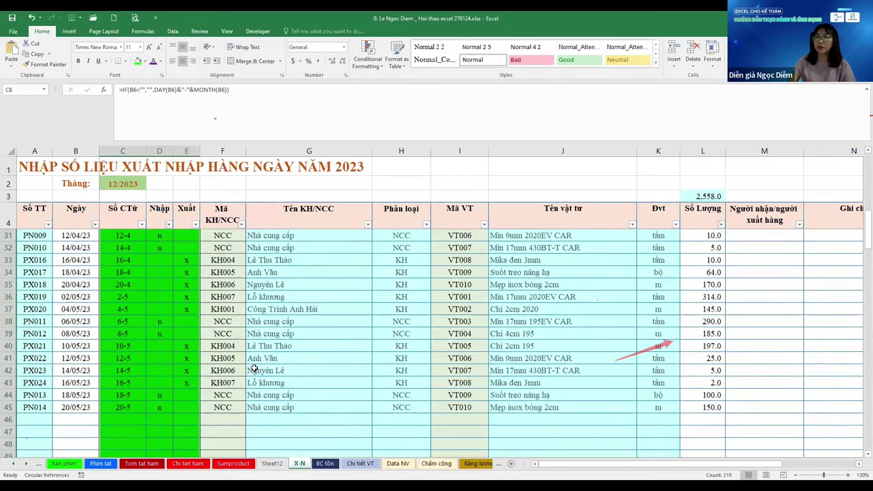
{"action": "scroll", "coordinate": [254, 368], "scroll_direction": "up", "scroll_amount": 3}
{"action": "key", "text": "ctrl+Up"}
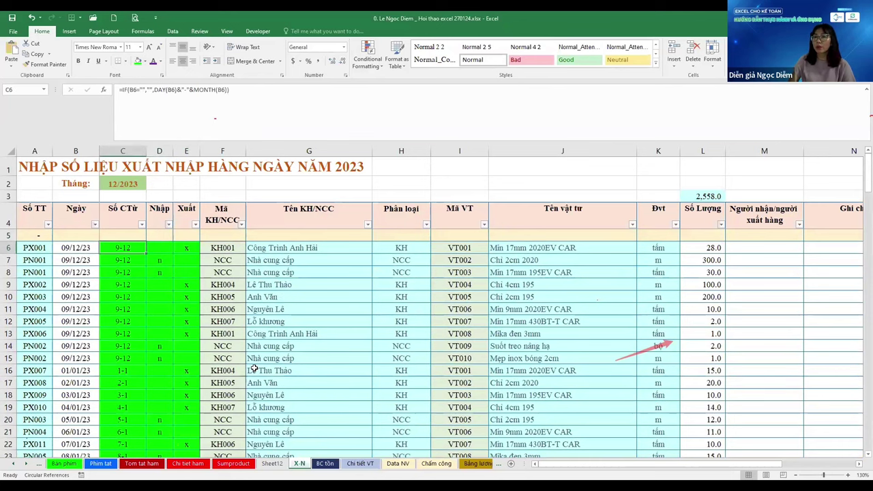
{"action": "key", "text": "shift+Right"}
{"action": "key", "text": "shift+Right"}
{"action": "key", "text": "ctrl+shift+Down"}
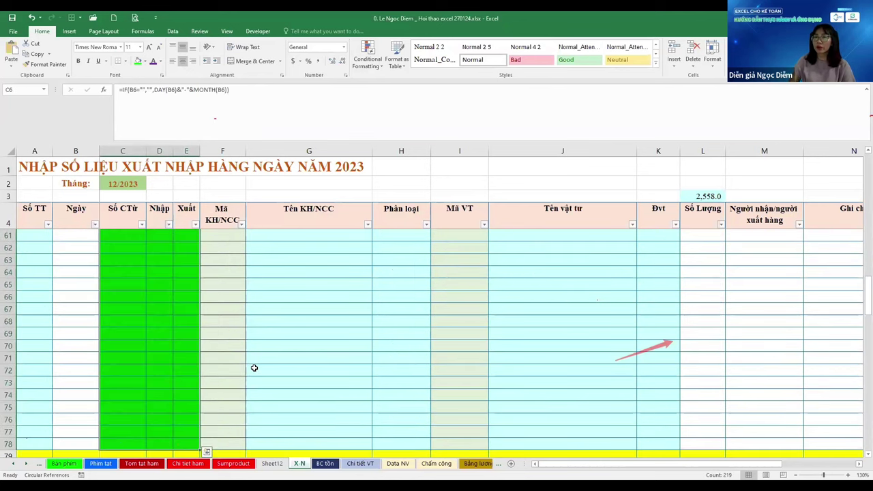
{"action": "left_click", "coordinate": [145, 61]}
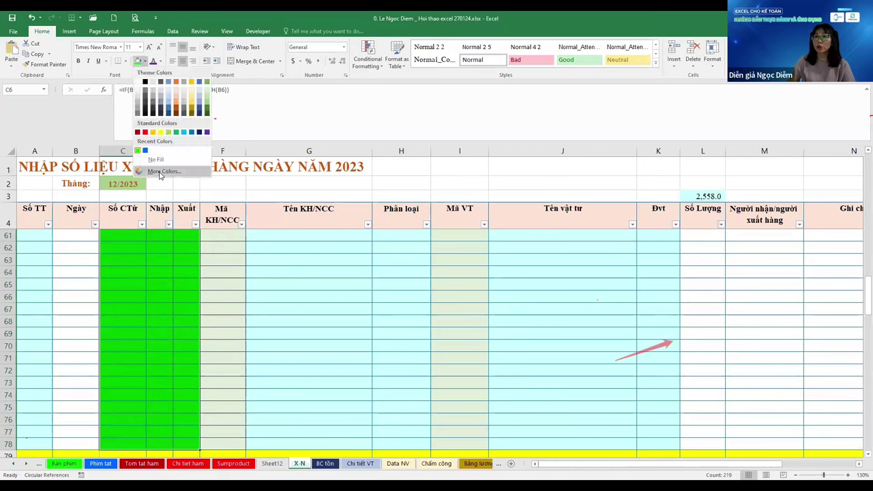
{"action": "left_click", "coordinate": [159, 173]}
{"action": "left_click", "coordinate": [436, 164]}
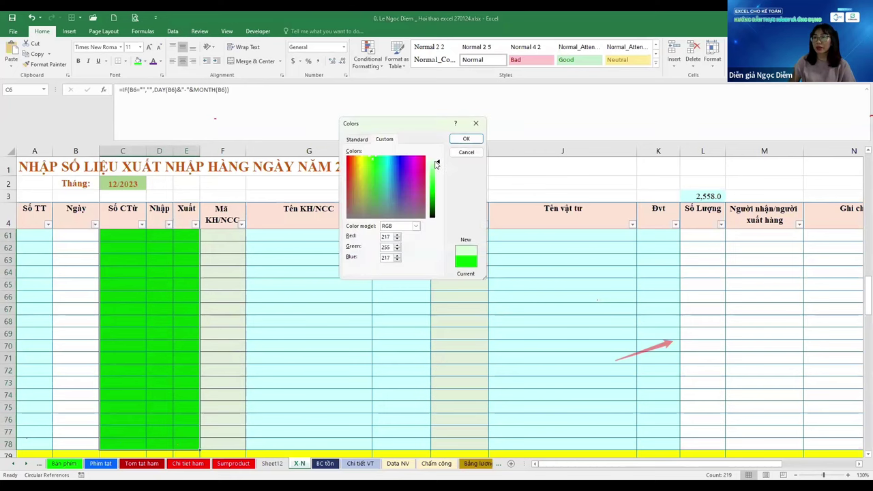
{"action": "left_click", "coordinate": [466, 138]}
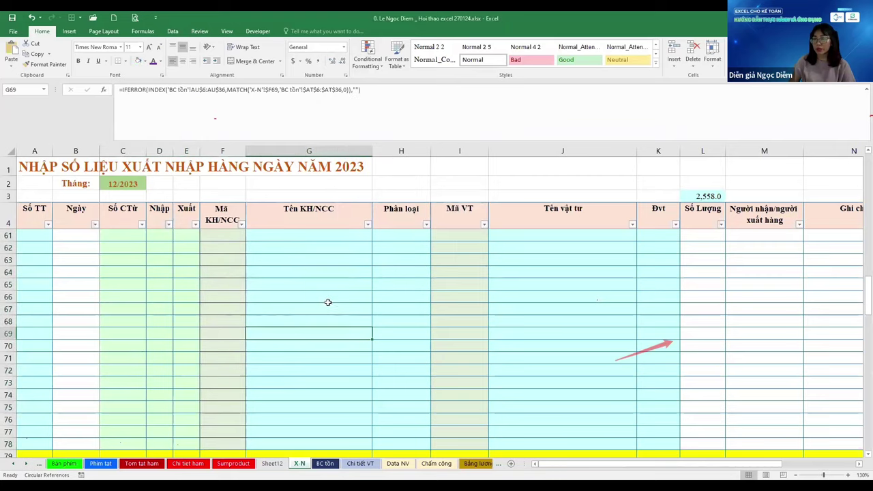
Check the table's top rows, then return to Sheet12 and review the note in A16
{"action": "key", "text": "ctrl+Up"}
{"action": "key", "text": "ctrl+Up"}
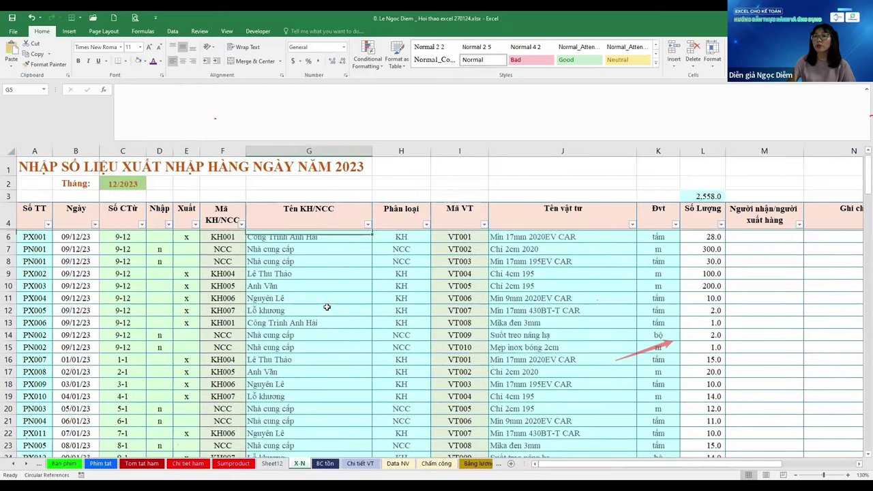
{"action": "key", "text": "ctrl+Up"}
{"action": "key", "text": "Down"}
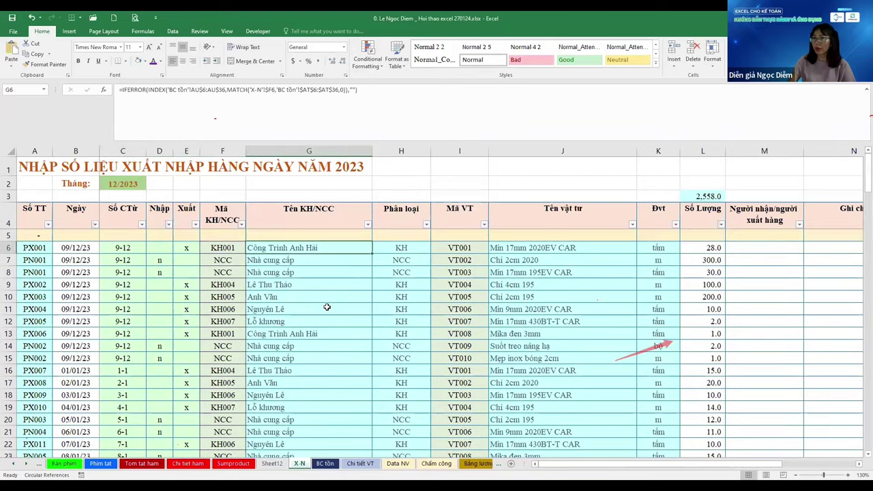
{"action": "key", "text": "Down"}
{"action": "key", "text": "Left"}
{"action": "key", "text": "Left"}
{"action": "key", "text": "Left"}
{"action": "key", "text": "Left"}
{"action": "key", "text": "Left"}
{"action": "key", "text": "Right"}
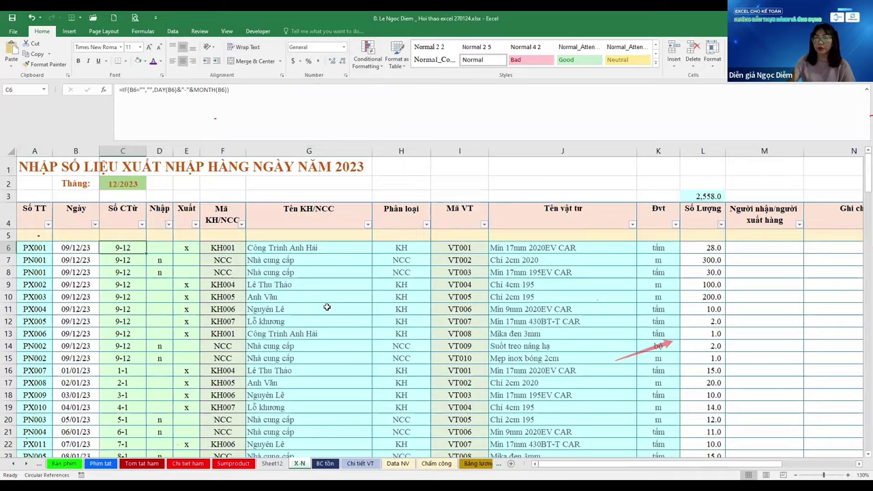
{"action": "key", "text": "ctrl+Page_Up"}
{"action": "key", "text": "Up"}
{"action": "key", "text": "Down"}
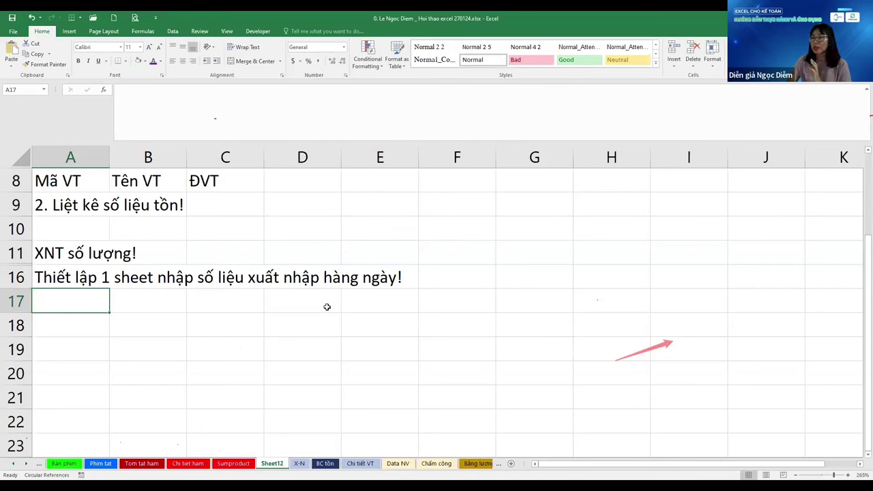
Enter 'Giúp xuất thẻ kho của từng VT!' in A17 and 'XNT chi tiết!' in A18, then go to the X-N sheet
{"action": "type", "text": "G"}
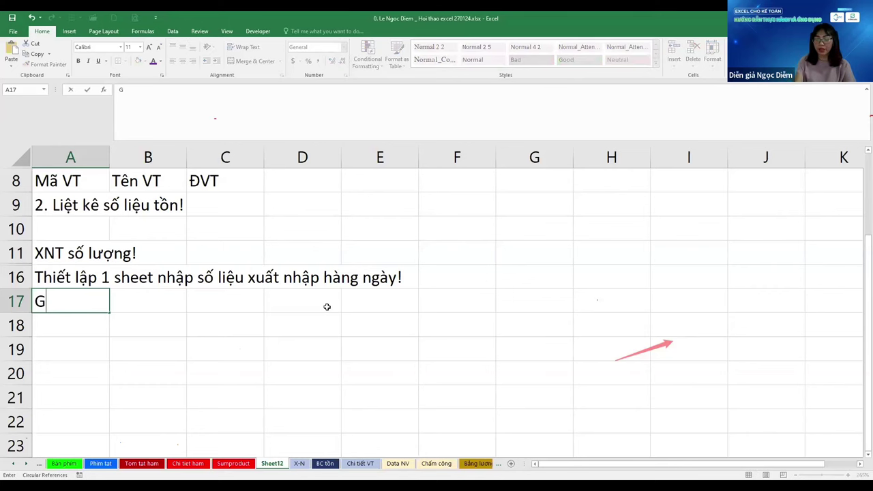
{"action": "type", "text": "iup xuất th"}
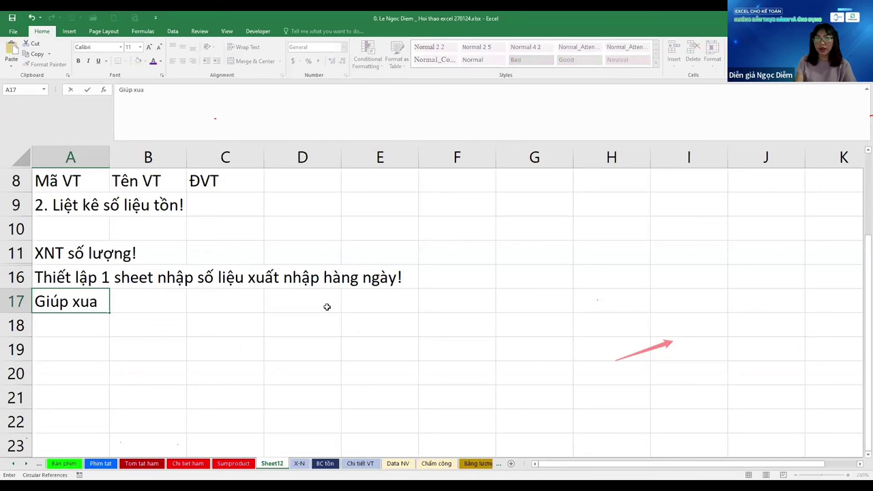
{"action": "type", "text": "ẻ k"}
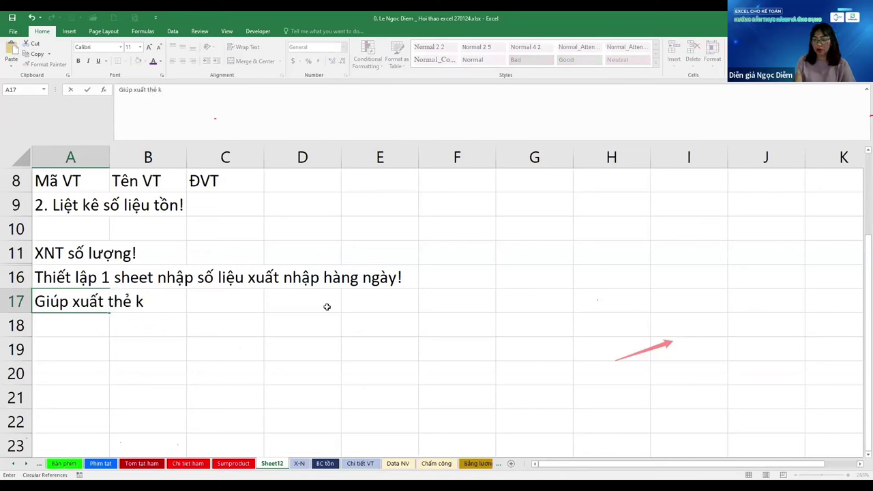
{"action": "type", "text": "ho của từng"}
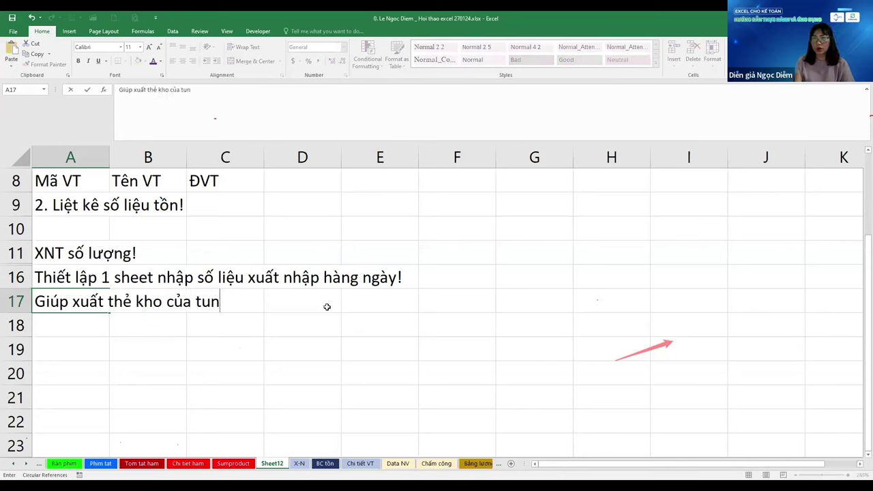
{"action": "type", "text": " VT!"}
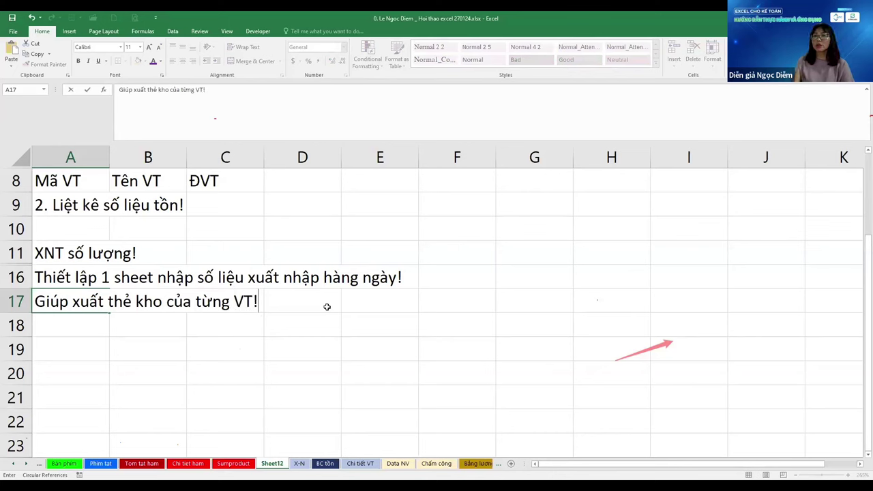
{"action": "key", "text": "Return"}
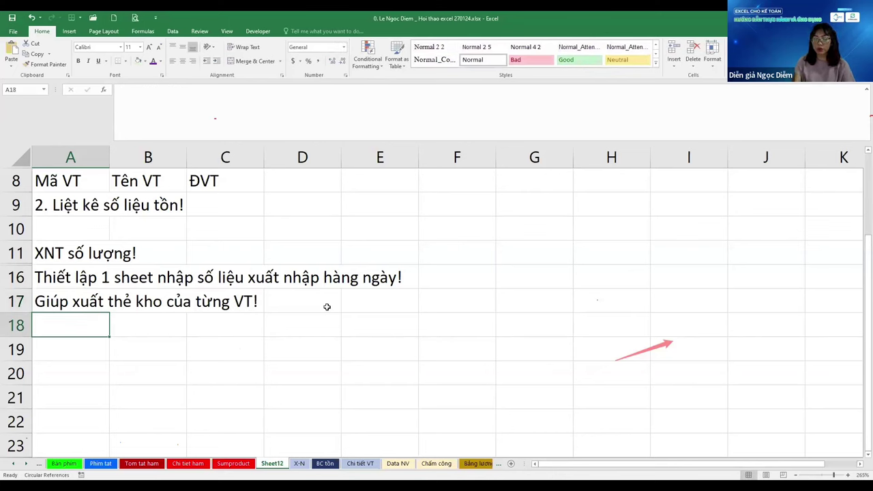
{"action": "type", "text": "XNT t"}
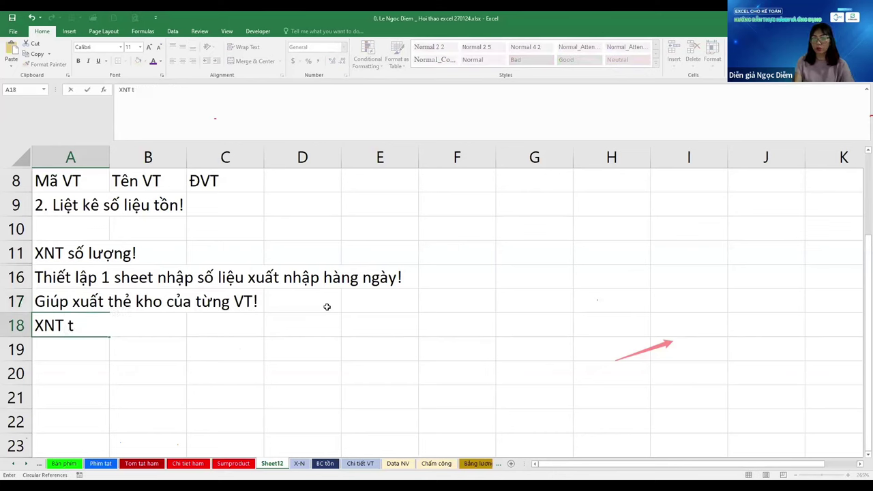
{"action": "type", "text": "heo tho"}
{"action": "key", "text": "BackSpace"}
{"action": "key", "text": "BackSpace"}
{"action": "key", "text": "BackSpace"}
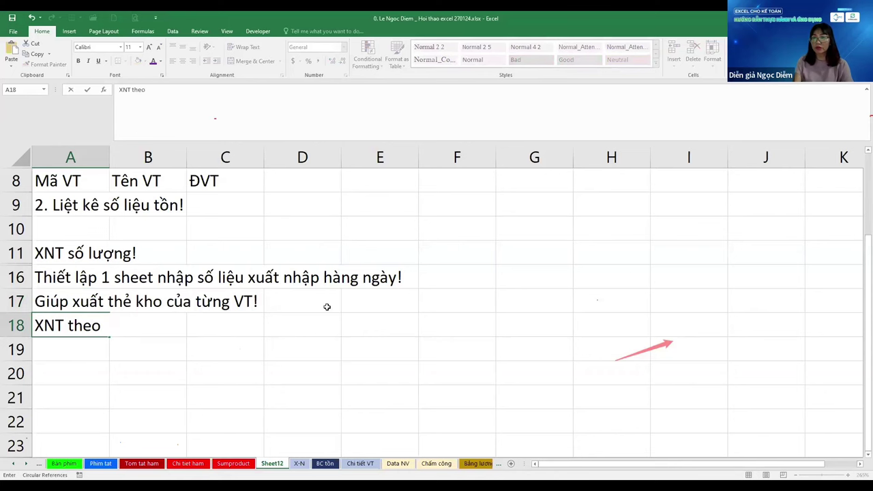
{"action": "key", "text": "BackSpace"}
{"action": "key", "text": "BackSpace"}
{"action": "key", "text": "BackSpace"}
{"action": "key", "text": "BackSpace"}
{"action": "type", "text": "chi ti"}
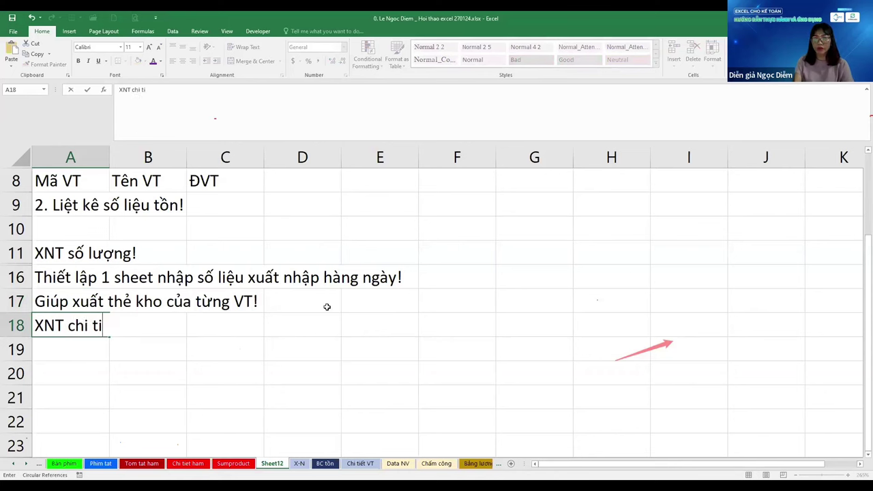
{"action": "type", "text": "ết!"}
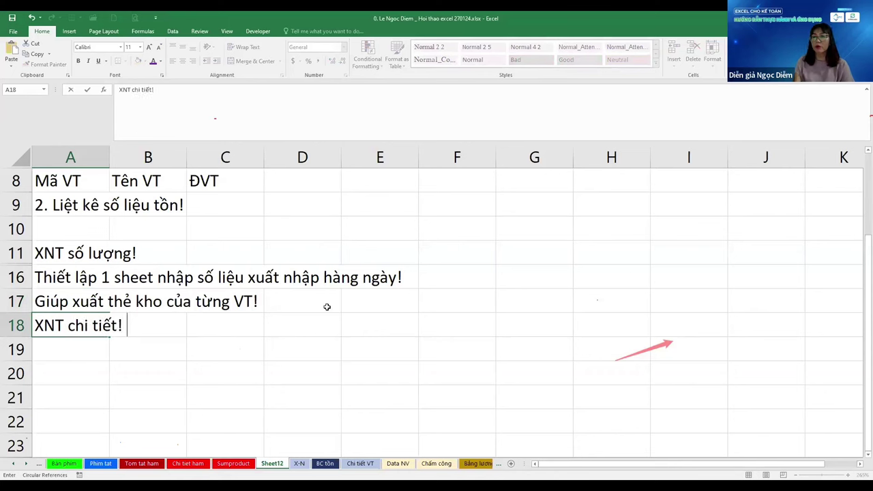
{"action": "key", "text": "Return"}
{"action": "key", "text": "ctrl+Page_Down"}
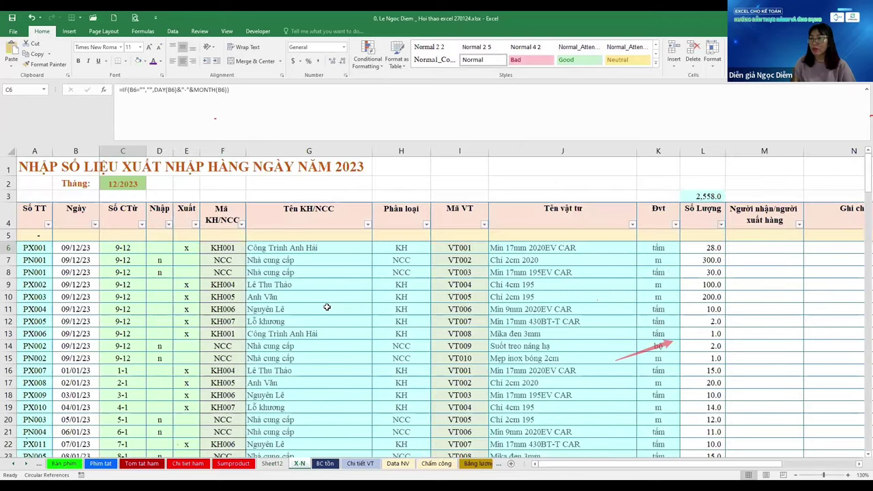
Browse through the workbook's sheets and settle on the Chi tiết VT report
{"action": "key", "text": "ctrl+Page_Down"}
{"action": "key", "text": "ctrl+Page_Down"}
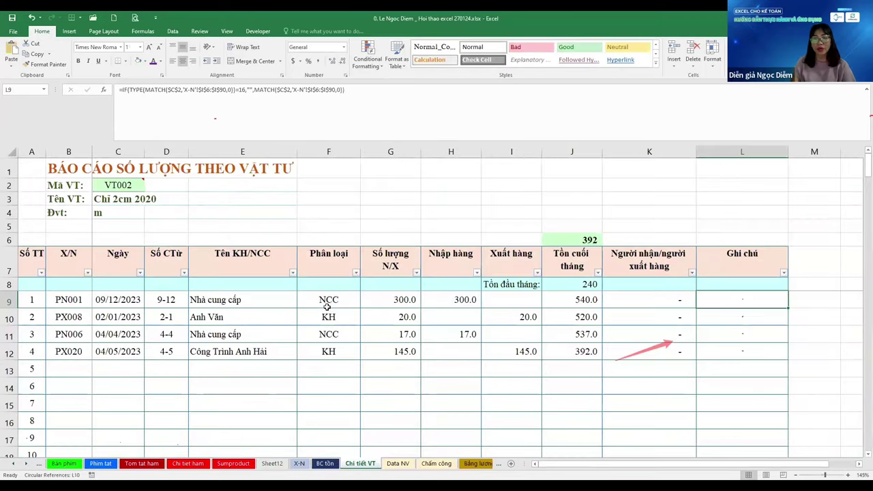
{"action": "key", "text": "ctrl+Page_Down"}
{"action": "key", "text": "ctrl+Page_Down"}
{"action": "key", "text": "ctrl+Page_Down"}
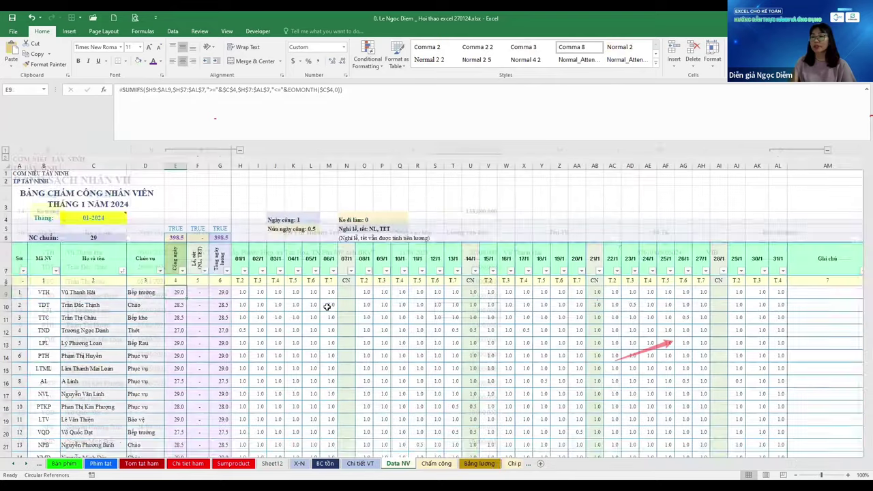
{"action": "key", "text": "ctrl+Page_Down"}
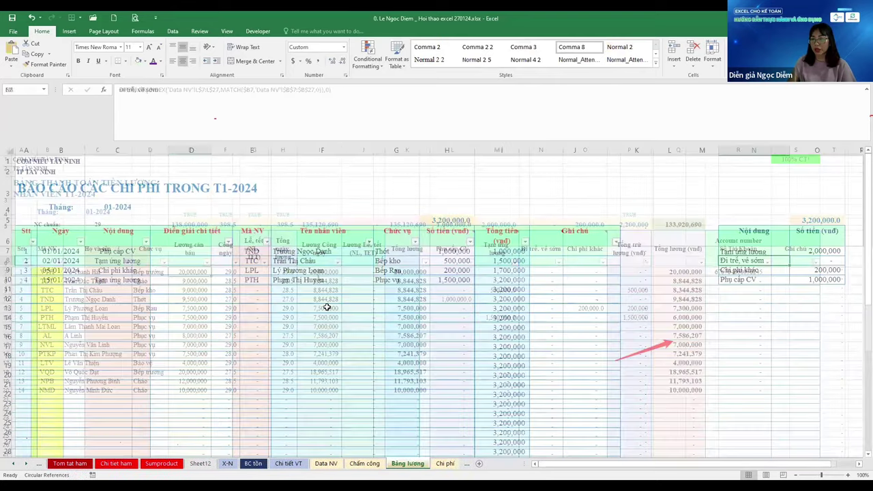
{"action": "key", "text": "ctrl+Page_Up"}
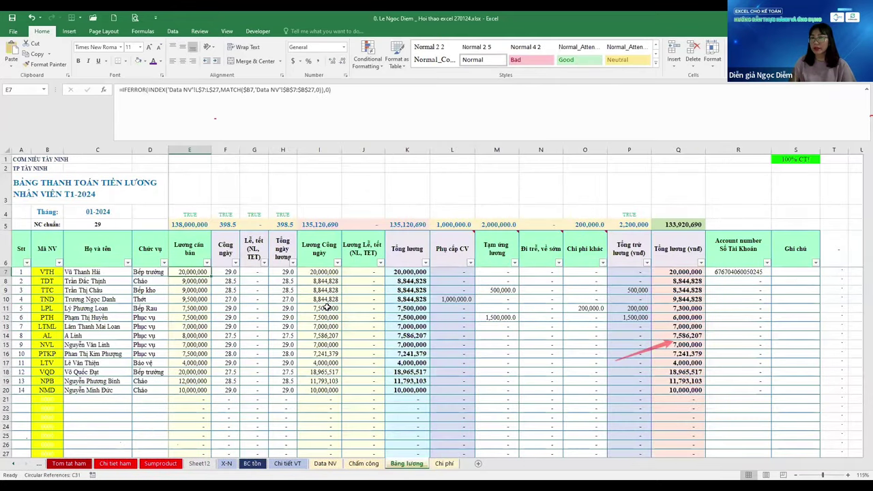
{"action": "key", "text": "ctrl+Page_Up"}
{"action": "key", "text": "ctrl+Page_Up"}
{"action": "key", "text": "ctrl+Page_Up"}
{"action": "key", "text": "ctrl+Page_Up"}
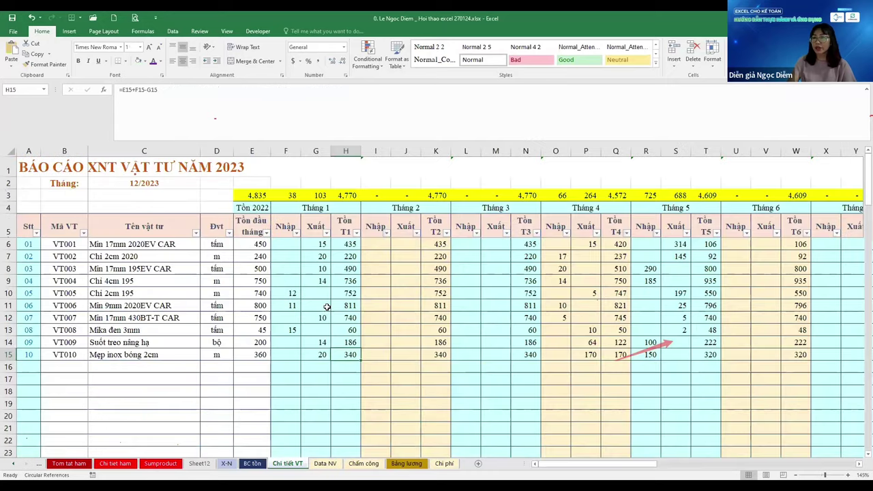
{"action": "key", "text": "ctrl+Page_Down"}
{"action": "key", "text": "ctrl+Page_Up"}
{"action": "key", "text": "ctrl+Page_Up"}
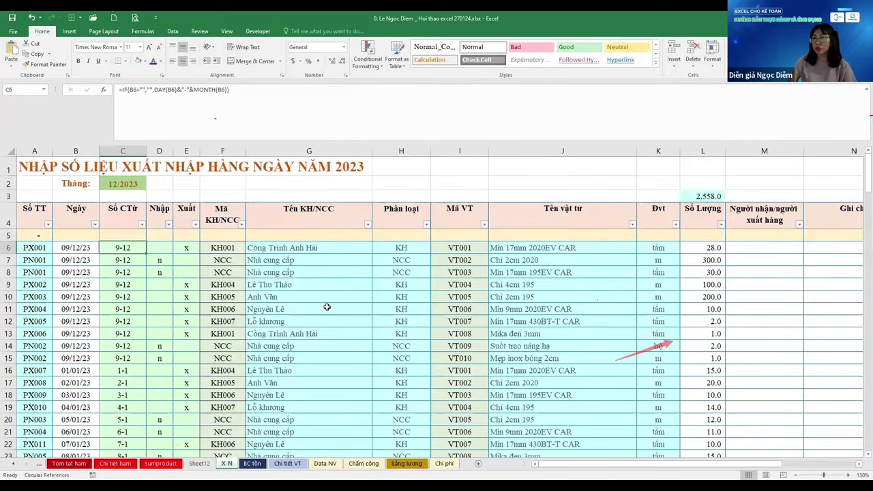
{"action": "key", "text": "Left"}
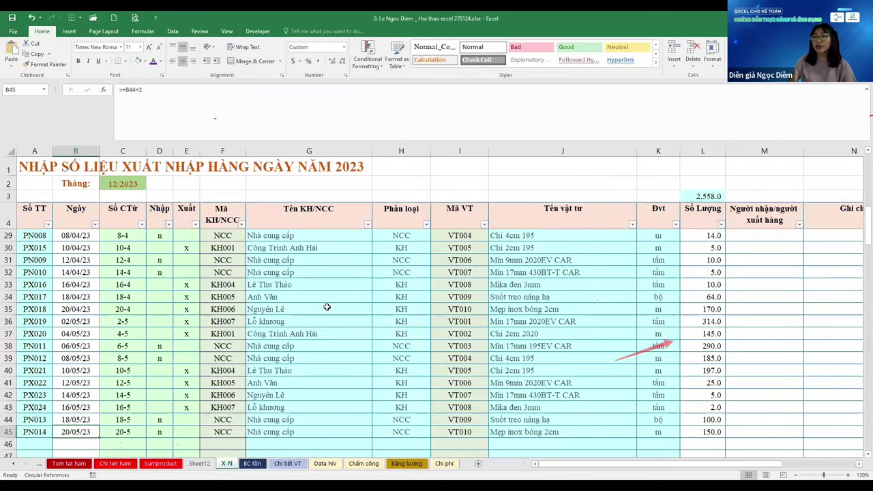
{"action": "key", "text": "ctrl+Page_Up"}
{"action": "key", "text": "ctrl+Page_Down"}
{"action": "key", "text": "ctrl+Page_Down"}
{"action": "key", "text": "ctrl+Page_Down"}
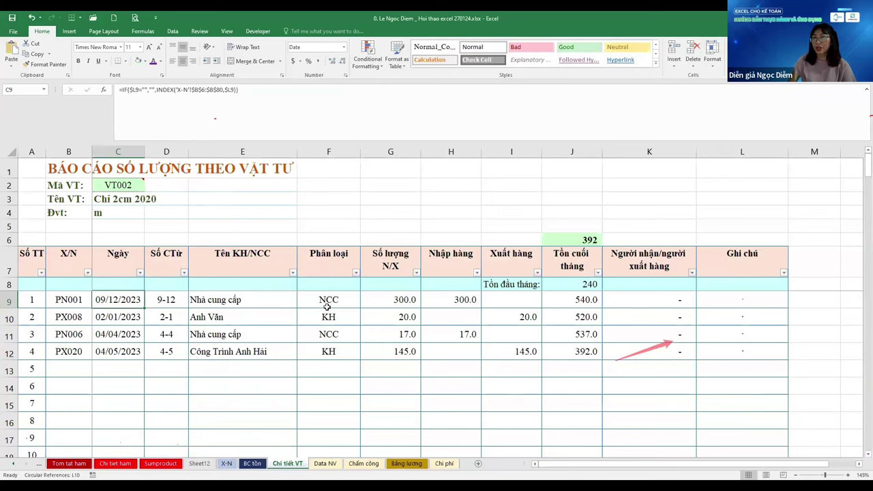
Set the report's material code in C2 to VT004 from its dropdown list
{"action": "key", "text": "Up"}
{"action": "key", "text": "Up"}
{"action": "key", "text": "Up"}
{"action": "key", "text": "Up"}
{"action": "key", "text": "Up"}
{"action": "key", "text": "Up"}
{"action": "key", "text": "Up"}
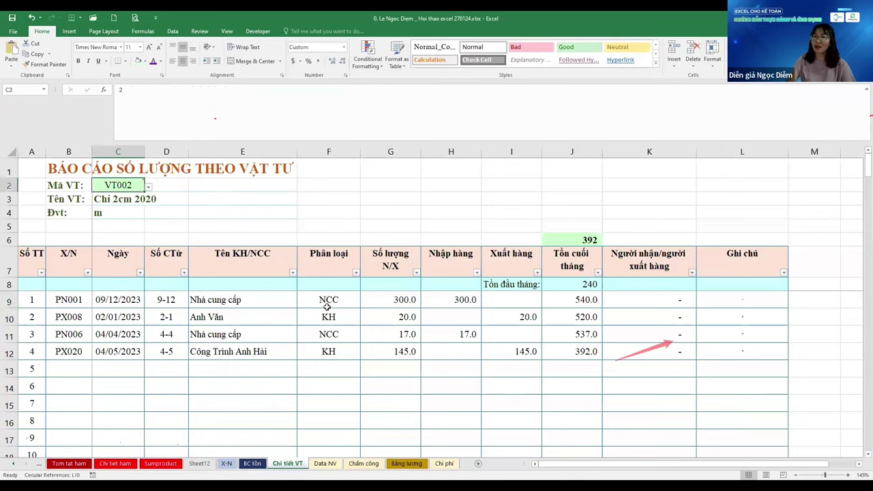
{"action": "type", "text": "5"}
{"action": "key", "text": "ctrl+Return"}
{"action": "key", "text": "alt+Down"}
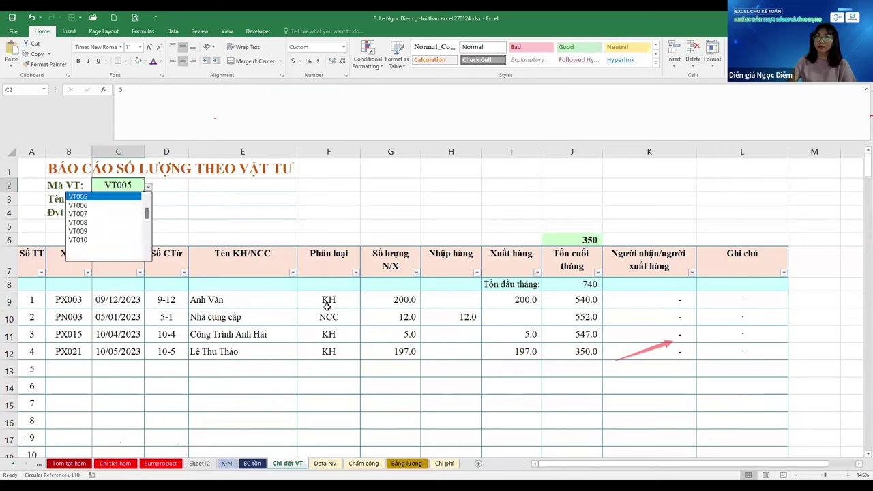
{"action": "key", "text": "Up"}
{"action": "key", "text": "Return"}
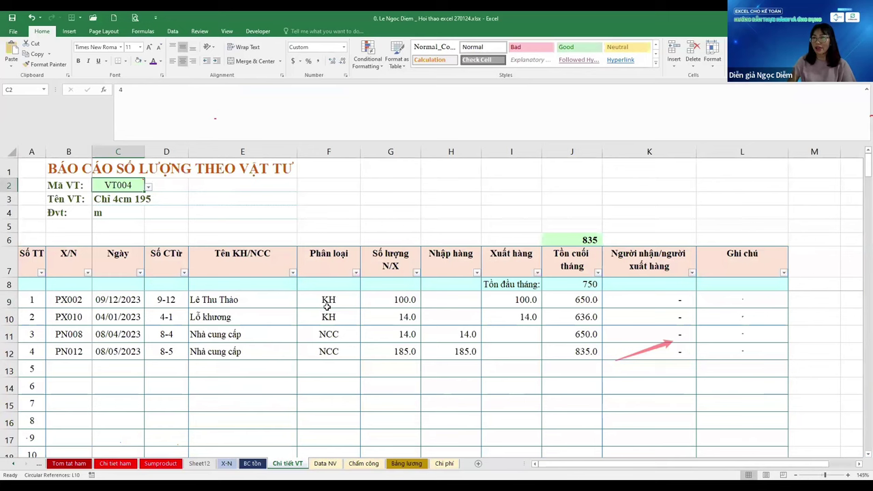
Inspect the report's date, voucher, import, export and balance formulas in rows 9–12
{"action": "key", "text": "Down"}
{"action": "key", "text": "Down"}
{"action": "key", "text": "Down"}
{"action": "key", "text": "Down"}
{"action": "key", "text": "Down"}
{"action": "key", "text": "Down"}
{"action": "key", "text": "Down"}
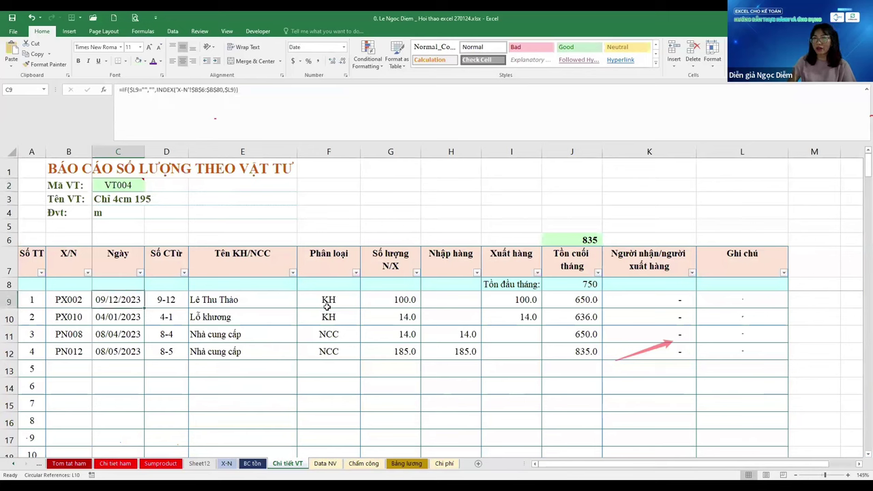
{"action": "key", "text": "Left"}
{"action": "key", "text": "Right"}
{"action": "key", "text": "Right"}
{"action": "key", "text": "Right"}
{"action": "key", "text": "Right"}
{"action": "key", "text": "Right"}
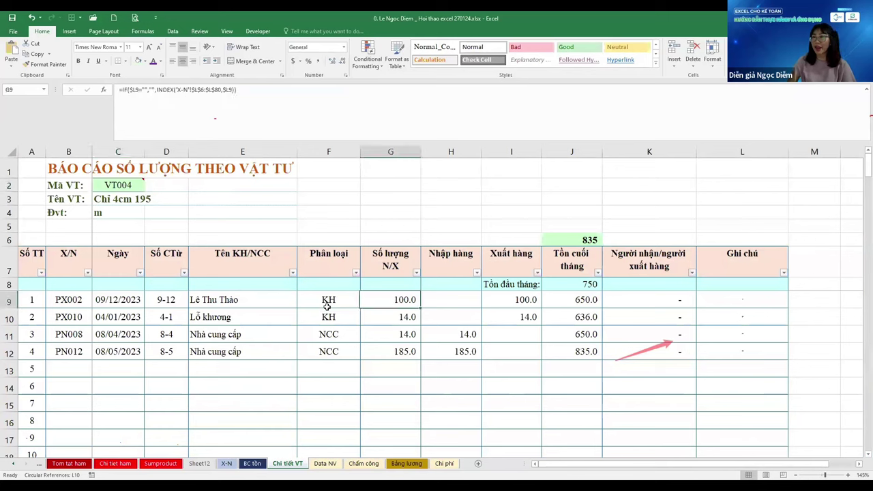
{"action": "key", "text": "Down"}
{"action": "key", "text": "Down"}
{"action": "key", "text": "Right"}
{"action": "key", "text": "Up"}
{"action": "key", "text": "Up"}
{"action": "key", "text": "Right"}
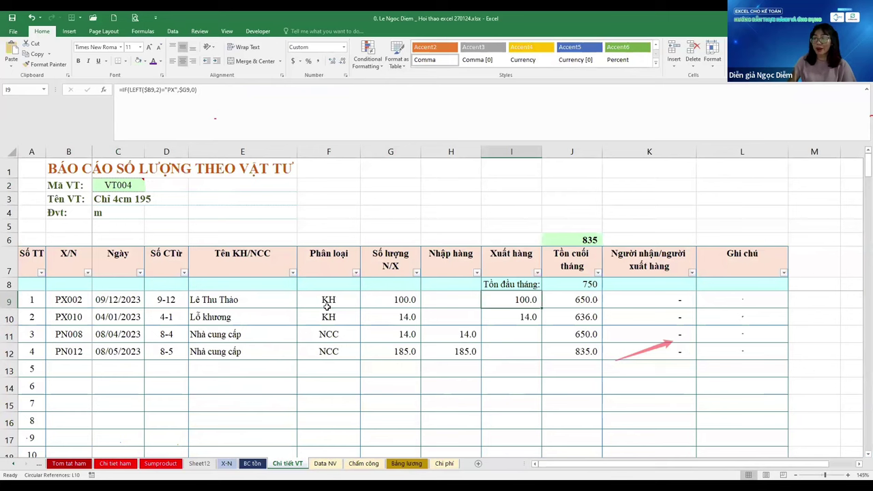
{"action": "key", "text": "Down"}
{"action": "key", "text": "Down"}
{"action": "key", "text": "Down"}
{"action": "key", "text": "Right"}
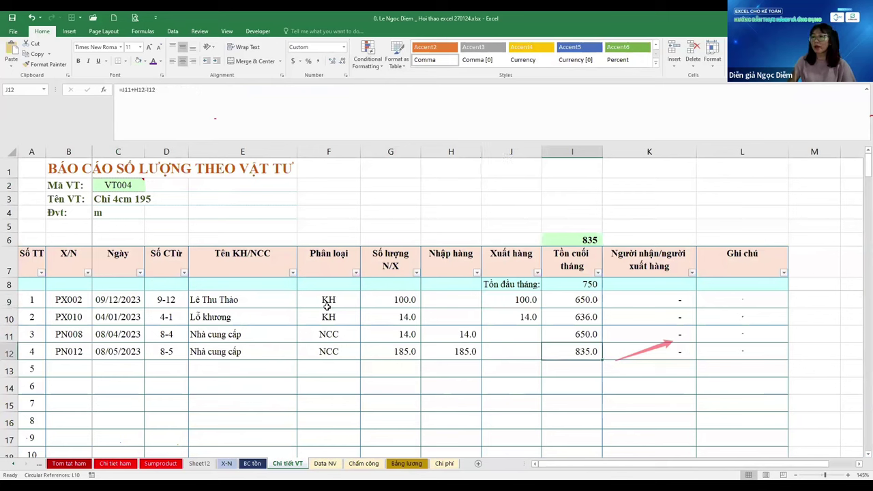
{"action": "key", "text": "Up"}
{"action": "key", "text": "Up"}
{"action": "key", "text": "Up"}
{"action": "key", "text": "Down"}
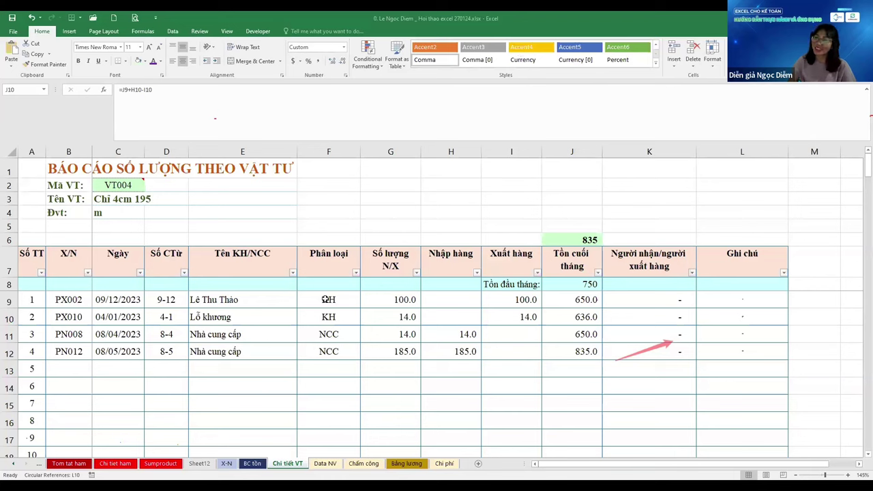
Check the customer name formula in E9, then bring up the BC tồn sheet
{"action": "key", "text": "Up"}
{"action": "key", "text": "Home"}
{"action": "key", "text": "Right"}
{"action": "key", "text": "Right"}
{"action": "key", "text": "Right"}
{"action": "key", "text": "Right"}
{"action": "key", "text": "Right"}
{"action": "key", "text": "Right"}
{"action": "key", "text": "Right"}
{"action": "key", "text": "Right"}
{"action": "key", "text": "Right"}
{"action": "key", "text": "Right"}
{"action": "key", "text": "Right"}
{"action": "key", "text": "Right"}
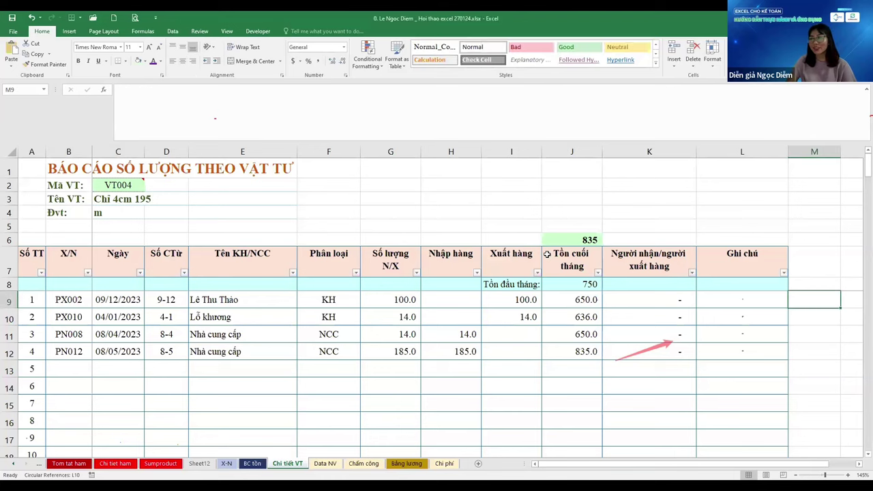
{"action": "key", "text": "Left"}
{"action": "key", "text": "Home"}
{"action": "key", "text": "Right"}
{"action": "key", "text": "Right"}
{"action": "key", "text": "Right"}
{"action": "key", "text": "Right"}
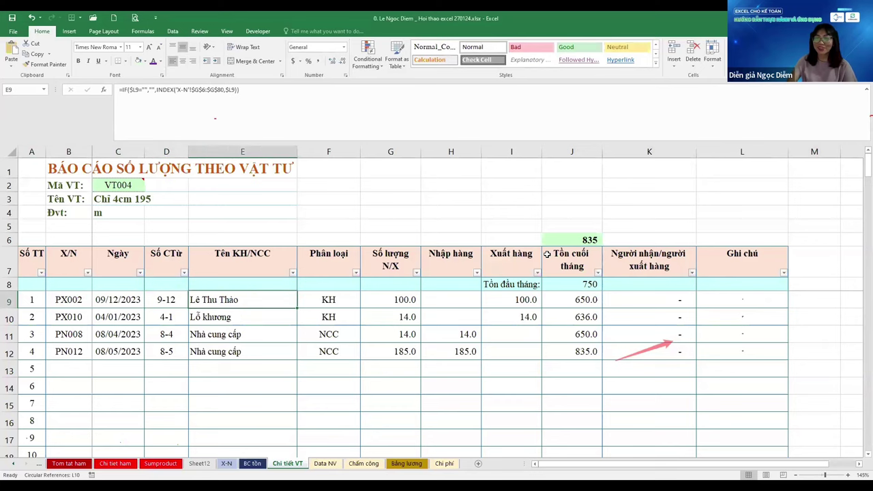
{"action": "key", "text": "ctrl+Page_Up"}
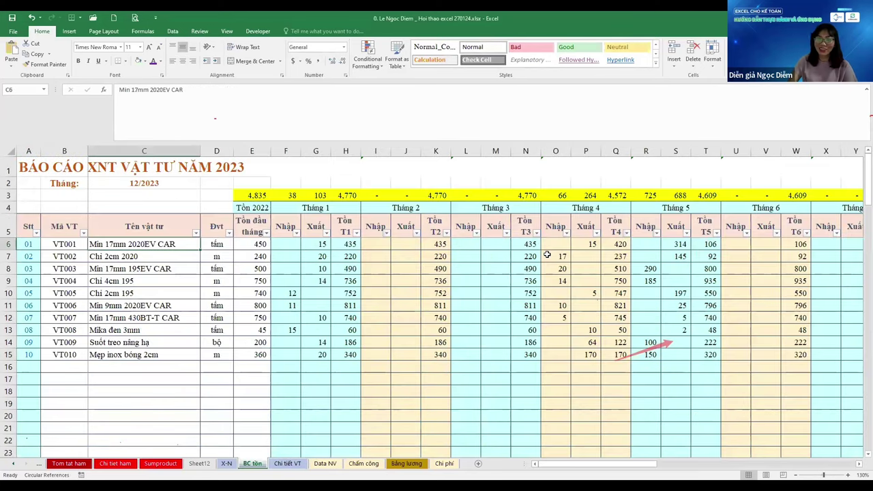
Leave the BC tồn material list and go back through X-N to Sheet12
{"action": "key", "text": "ctrl+Down"}
{"action": "key", "text": "Down"}
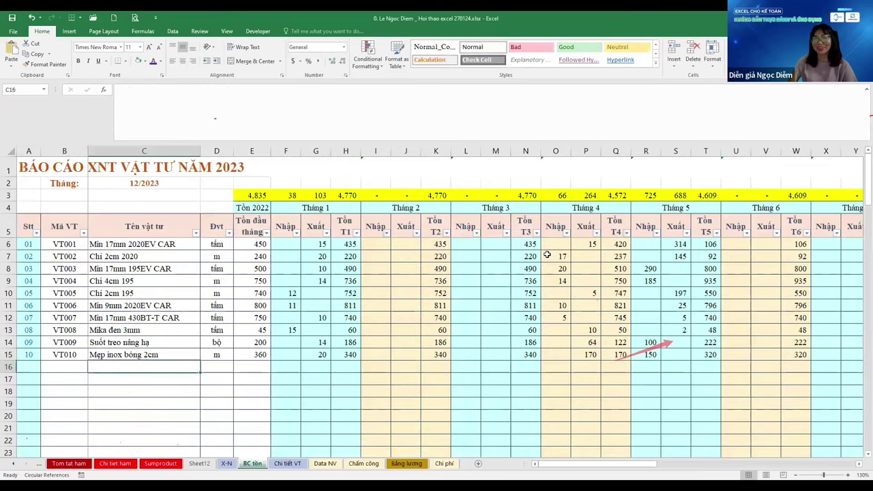
{"action": "key", "text": "Home"}
{"action": "key", "text": "ctrl+Page_Up"}
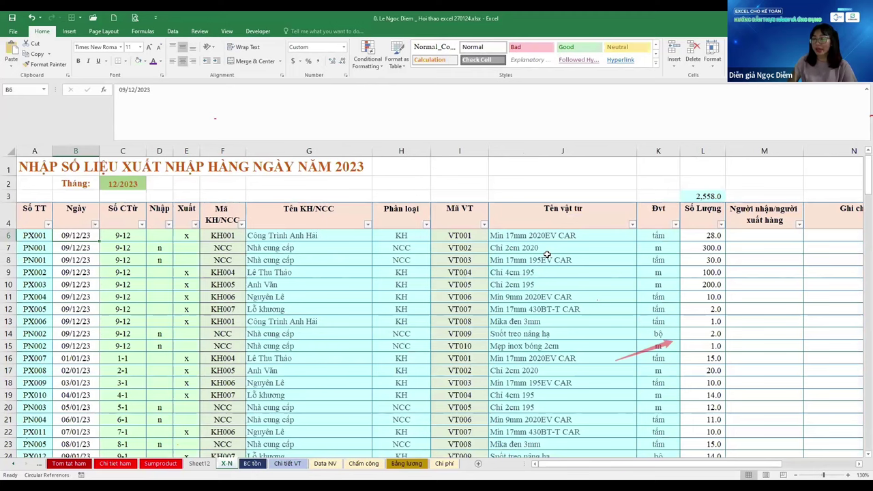
{"action": "key", "text": "ctrl+Page_Up"}
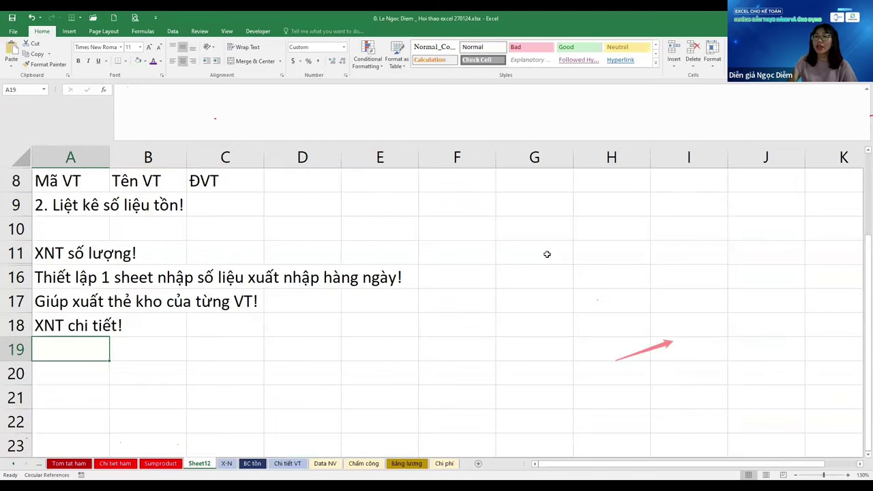
Look over the notes in A11–A18 and finish on the Mã VT heading in A8
{"action": "key", "text": "Up"}
{"action": "key", "text": "Up"}
{"action": "key", "text": "Up"}
{"action": "key", "text": "Up"}
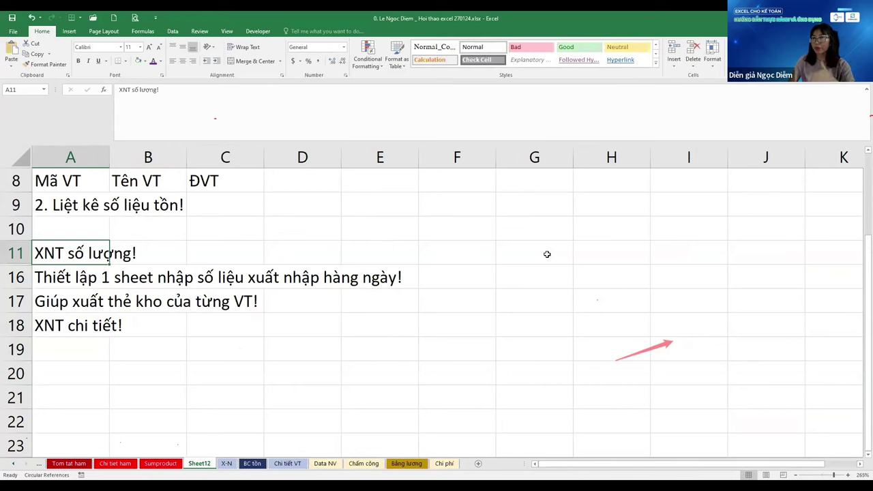
{"action": "key", "text": "ctrl+Down"}
{"action": "key", "text": "ctrl+Up"}
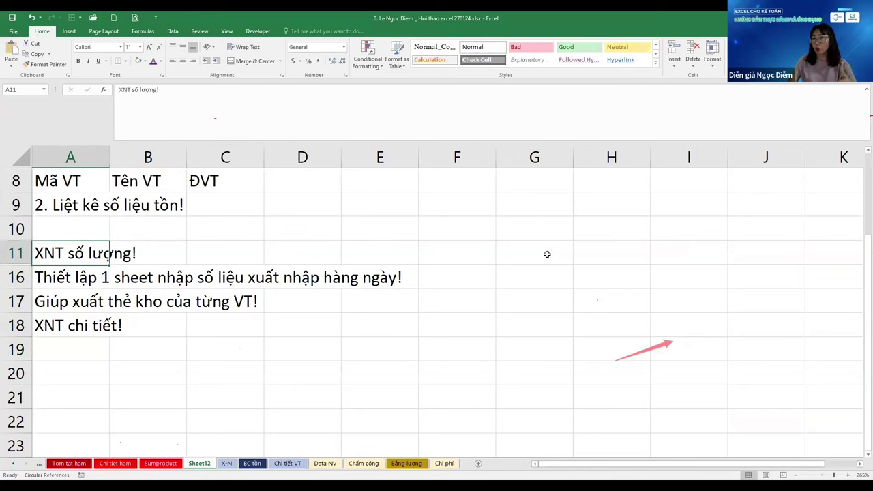
{"action": "key", "text": "ctrl+Down"}
{"action": "key", "text": "Down"}
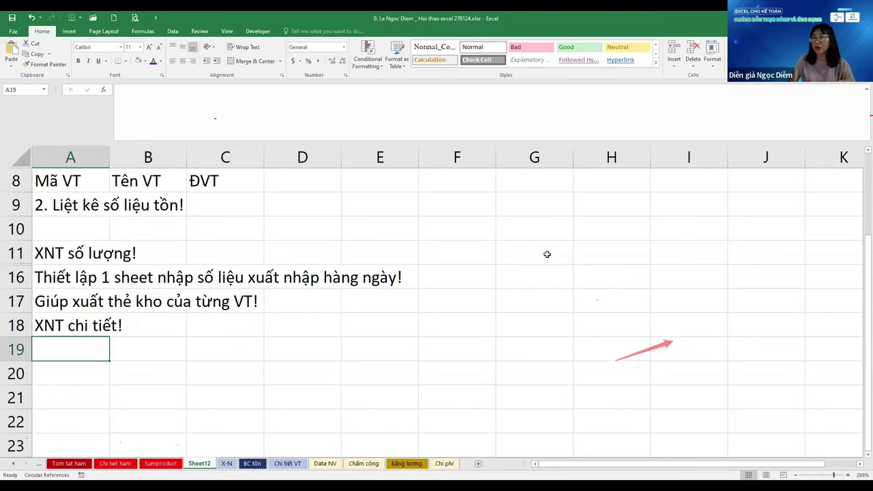
{"action": "key", "text": "ctrl+Up"}
{"action": "key", "text": "Up"}
{"action": "key", "text": "Up"}
{"action": "key", "text": "Up"}
{"action": "scroll", "coordinate": [547, 253], "scroll_direction": "up", "scroll_amount": 1}
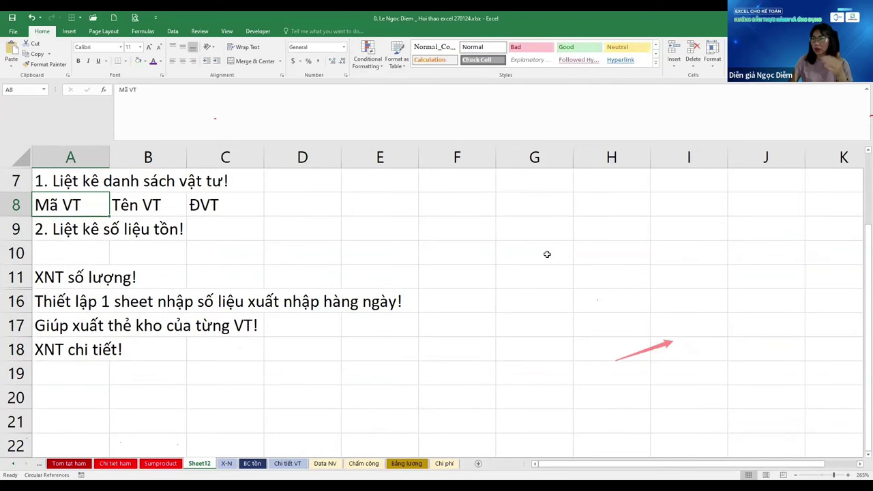
Enter the header 'Qui cách' in D8, right after ĐVT
{"action": "key", "text": "Right"}
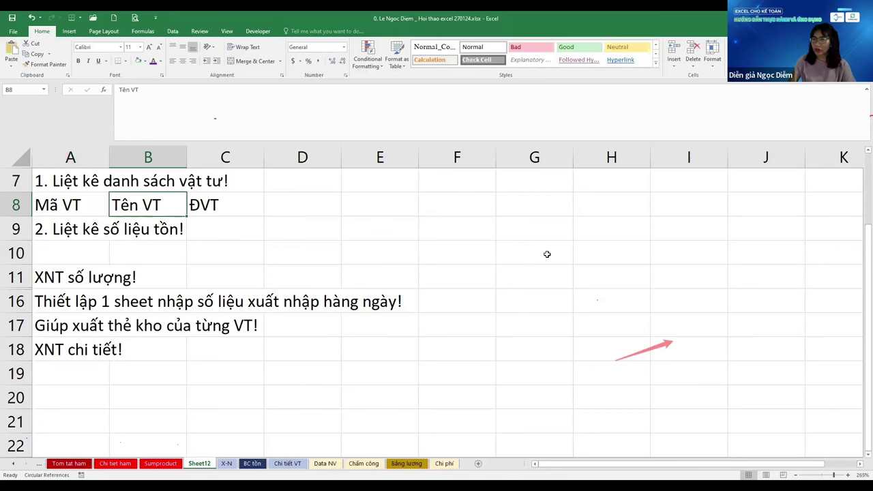
{"action": "key", "text": "Right"}
{"action": "key", "text": "Right"}
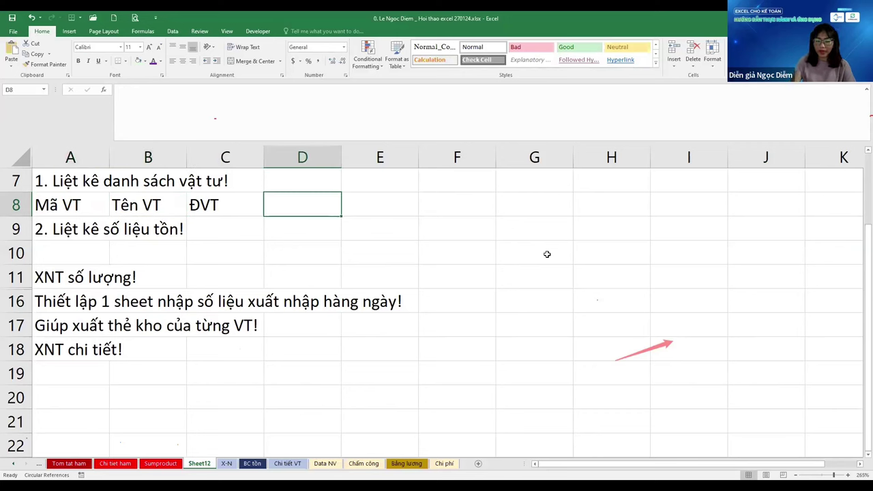
{"action": "type", "text": "Qui cách"}
{"action": "key", "text": "Return"}
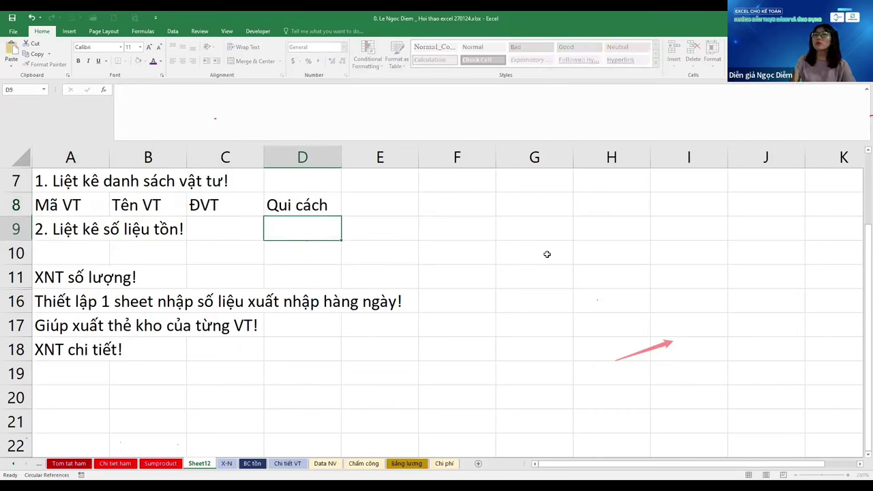
Try adding 'Thùng' and 'Chai lọ' as headers in E8 and F8
{"action": "key", "text": "Up"}
{"action": "key", "text": "Left"}
{"action": "key", "text": "Right"}
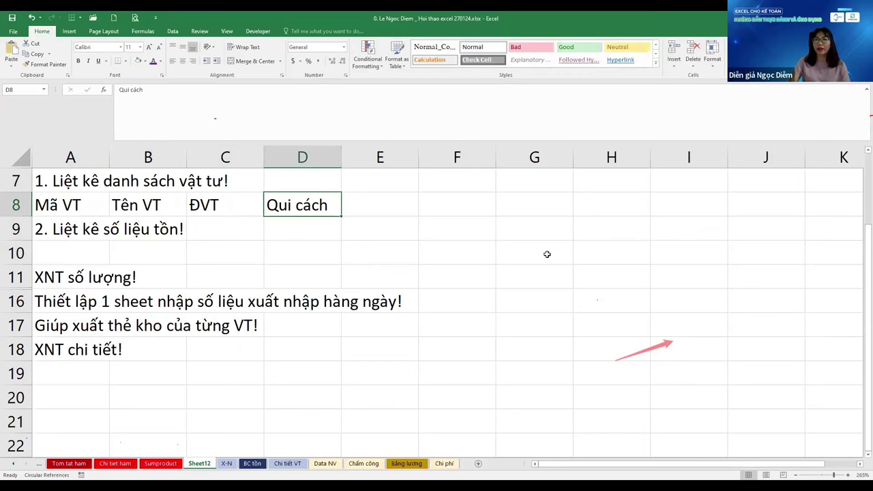
{"action": "key", "text": "Right"}
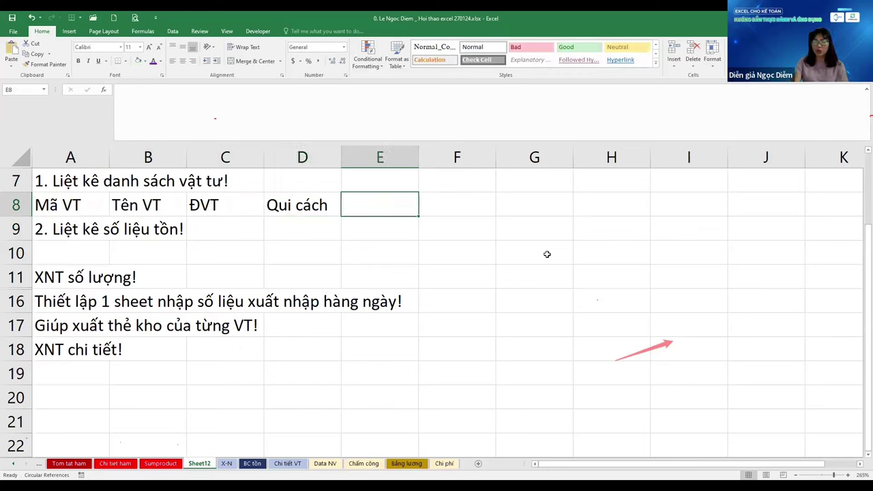
{"action": "type", "text": "Số lẻ, s"}
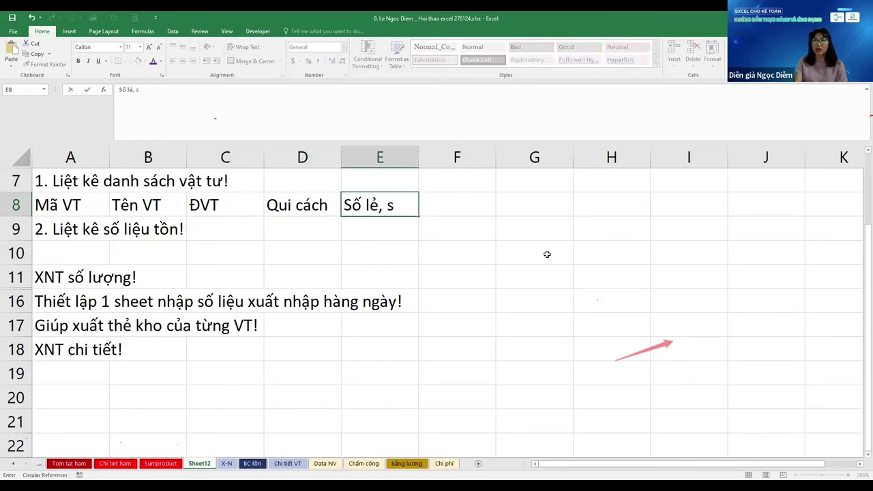
{"action": "type", "text": "ố"}
{"action": "key", "text": "Escape"}
{"action": "type", "text": "T"}
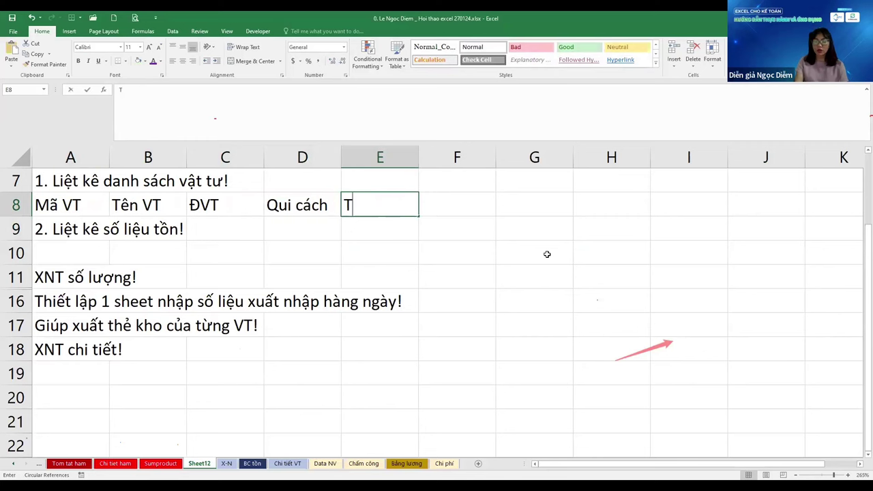
{"action": "type", "text": "hùng"}
{"action": "key", "text": "Right"}
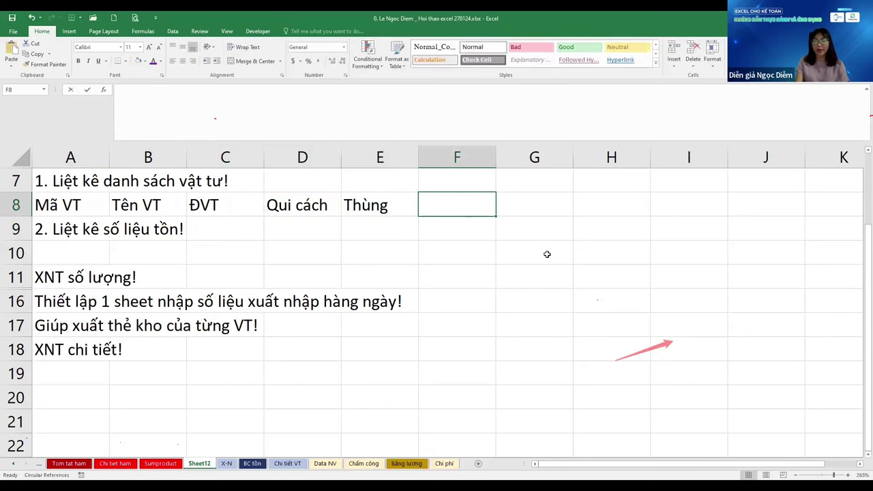
{"action": "type", "text": "Chai lọ"}
{"action": "key", "text": "Return"}
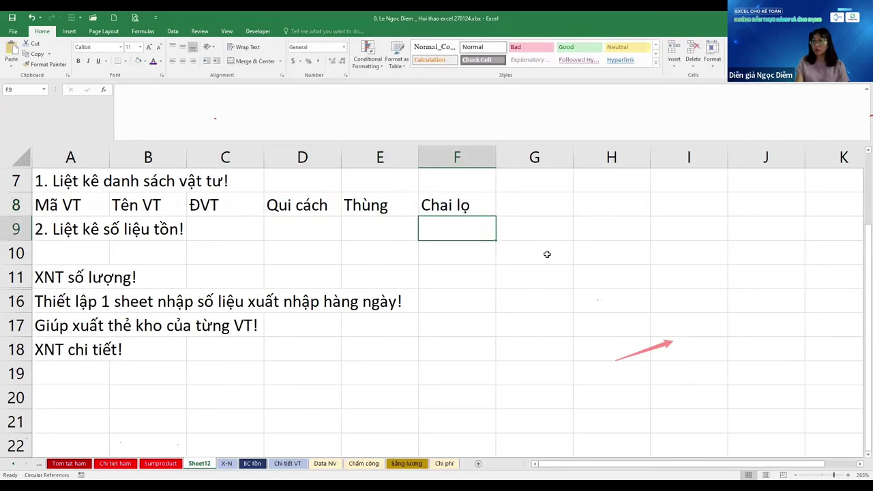
Delete the Thùng and Chai lọ headers, leaving Qui cách as the last header
{"action": "key", "text": "Up"}
{"action": "key", "text": "Left"}
{"action": "key", "text": "Left"}
{"action": "key", "text": "Left"}
{"action": "key", "text": "Right"}
{"action": "key", "text": "Right"}
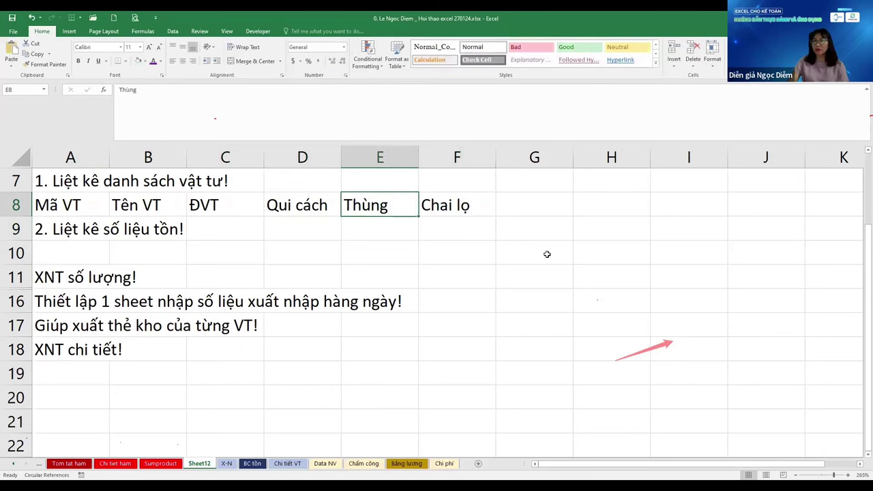
{"action": "key", "text": "shift+Right"}
{"action": "key", "text": "Delete"}
{"action": "key", "text": "Left"}
{"action": "key", "text": "Home"}
{"action": "key", "text": "Right"}
{"action": "key", "text": "Right"}
{"action": "key", "text": "Right"}
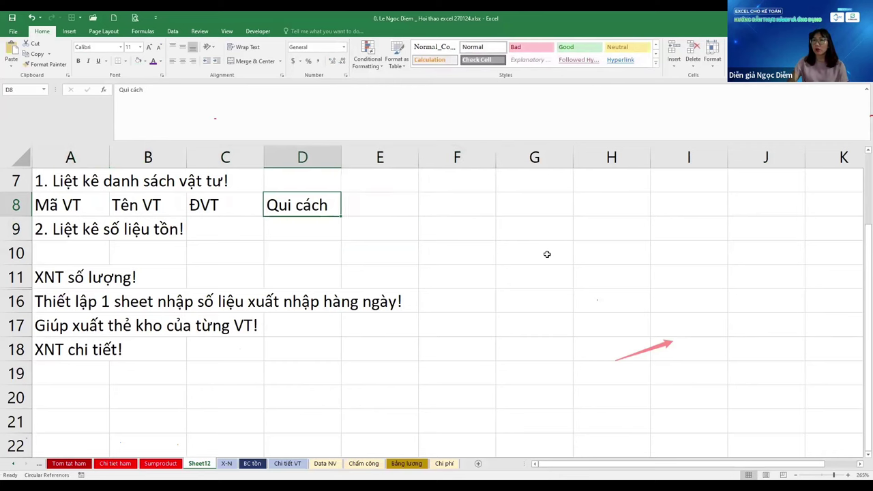
{"action": "key", "text": "ctrl+Right"}
{"action": "key", "text": "Home"}
{"action": "key", "text": "Right"}
{"action": "key", "text": "Right"}
{"action": "key", "text": "Right"}
Review the notes in column A, then switch to the BC tồn report sheet
{"action": "key", "text": "Home"}
{"action": "key", "text": "Up"}
{"action": "key", "text": "Up"}
{"action": "key", "text": "Up"}
{"action": "key", "text": "Up"}
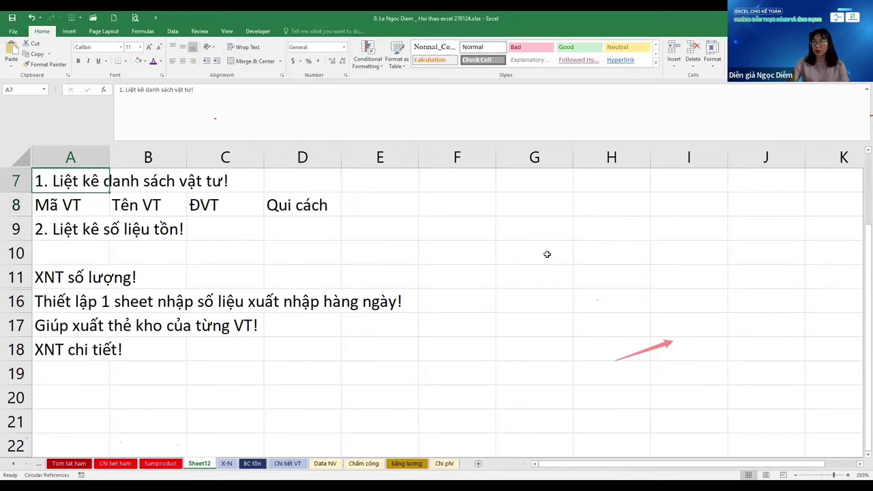
{"action": "key", "text": "Down"}
{"action": "key", "text": "Down"}
{"action": "key", "text": "Down"}
{"action": "key", "text": "Down"}
{"action": "key", "text": "Up"}
{"action": "key", "text": "Up"}
{"action": "key", "text": "Up"}
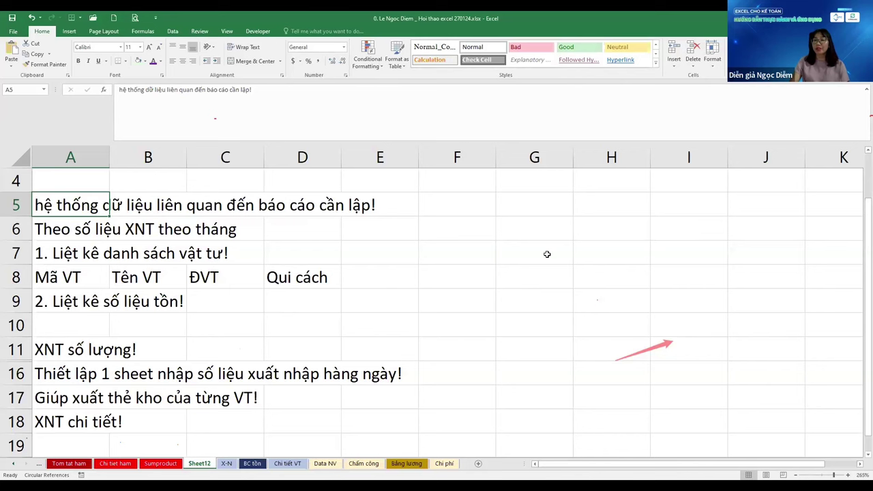
{"action": "key", "text": "ctrl+Page_Down"}
{"action": "key", "text": "ctrl+Page_Down"}
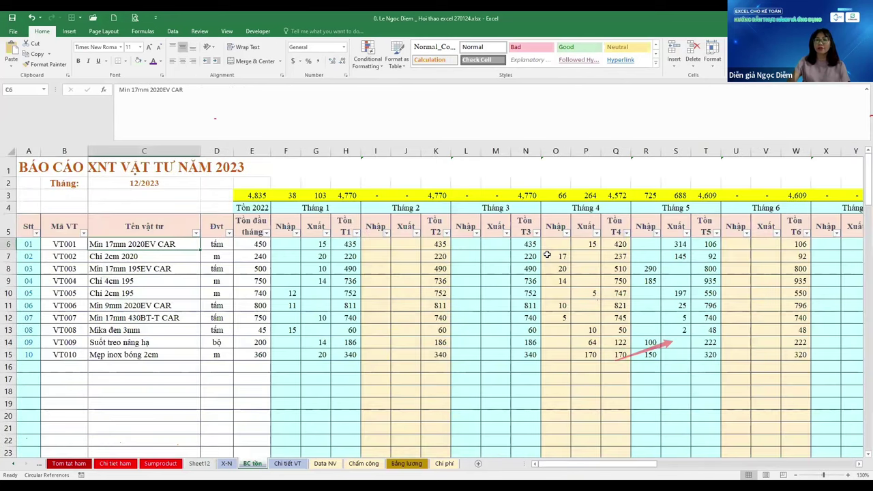
Review the BC tồn item codes and row 6 out to the report's far right
{"action": "key", "text": "Left"}
{"action": "key", "text": "Down"}
{"action": "key", "text": "Down"}
{"action": "key", "text": "Down"}
{"action": "key", "text": "Down"}
{"action": "key", "text": "Down"}
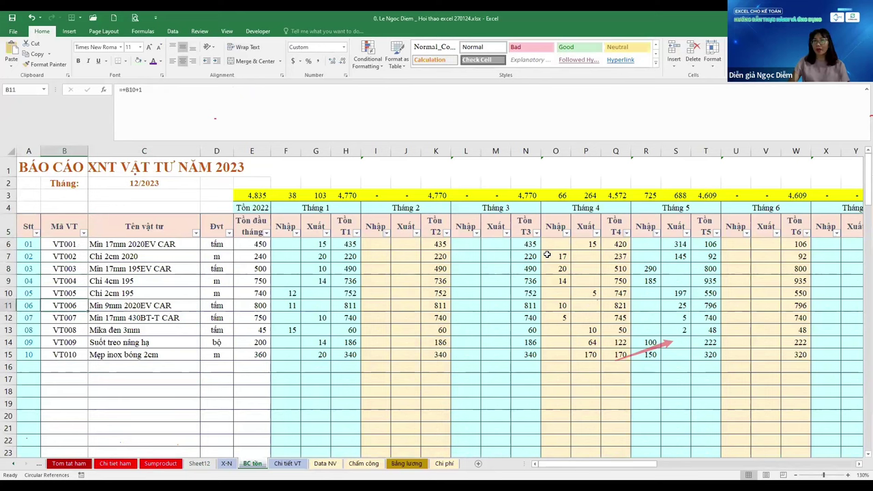
{"action": "key", "text": "Down"}
{"action": "key", "text": "Down"}
{"action": "key", "text": "ctrl+Up"}
{"action": "key", "text": "Down"}
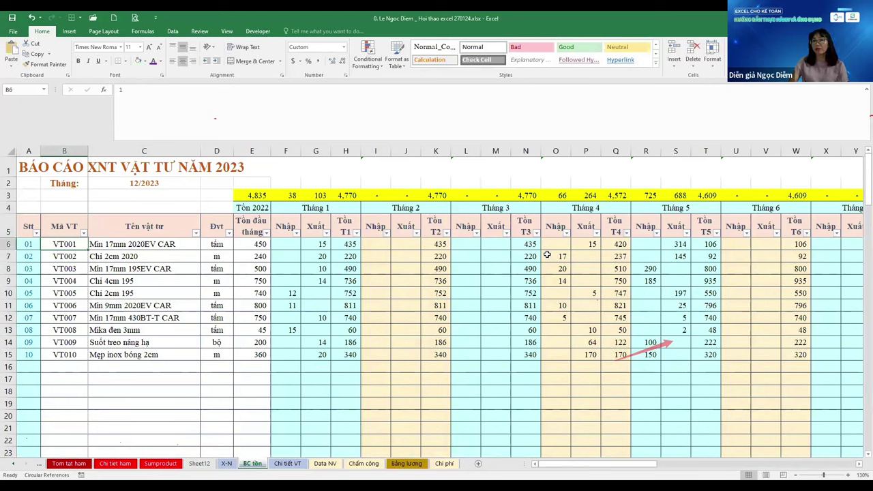
{"action": "key", "text": "Right"}
{"action": "key", "text": "Right"}
{"action": "key", "text": "Right"}
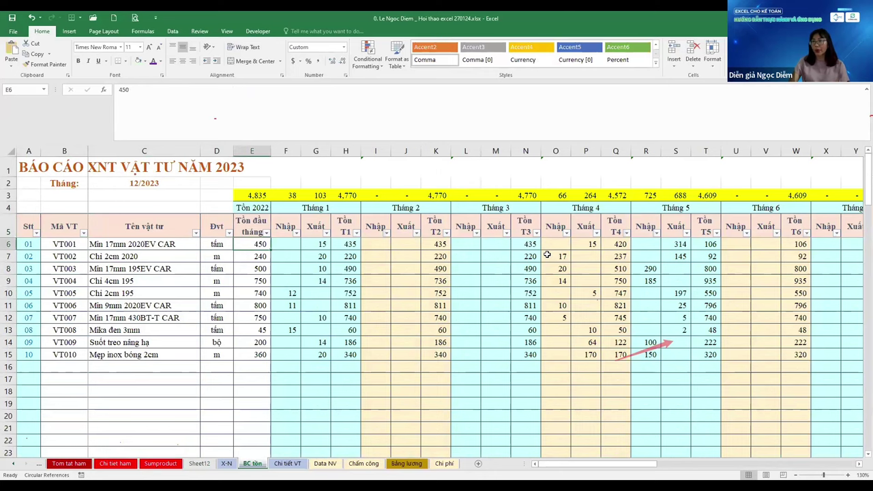
{"action": "key", "text": "Right"}
{"action": "key", "text": "Right"}
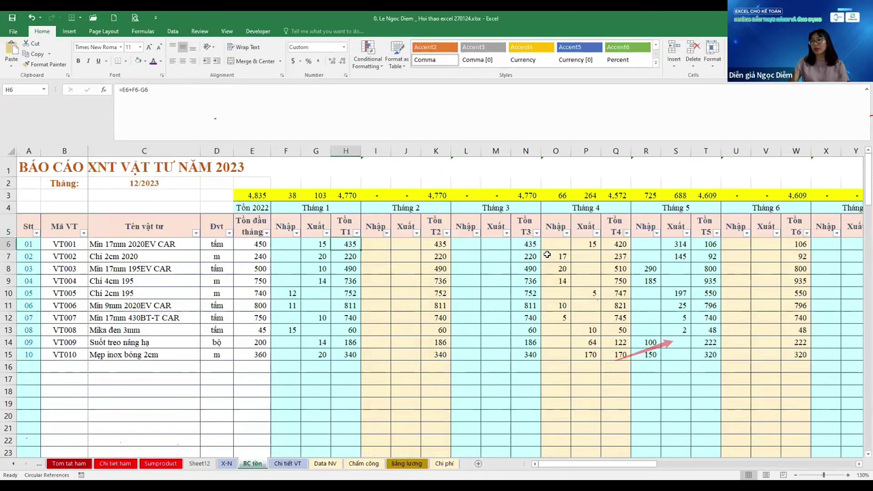
{"action": "key", "text": "Up"}
{"action": "key", "text": "ctrl+Right"}
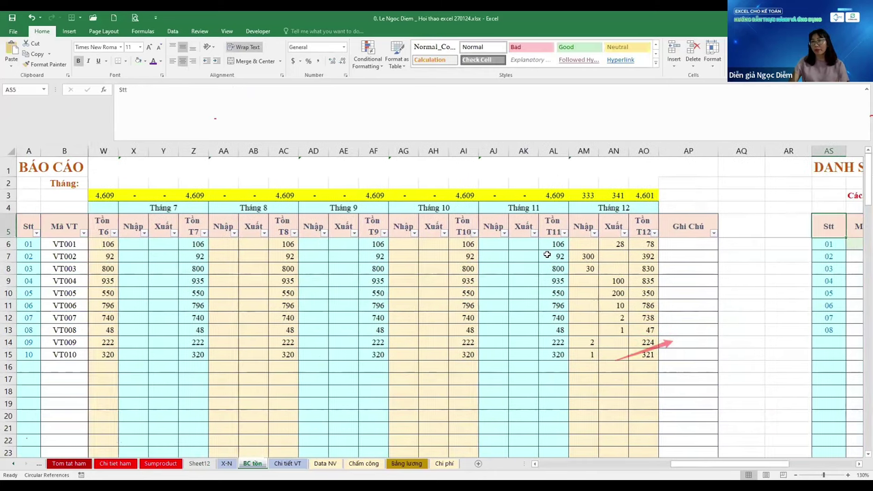
{"action": "key", "text": "Home"}
Inspect the month 1 SUMPRODUCT formula and the code and name list down to the last item
{"action": "key", "text": "Down"}
{"action": "key", "text": "Right"}
{"action": "key", "text": "Right"}
{"action": "key", "text": "Right"}
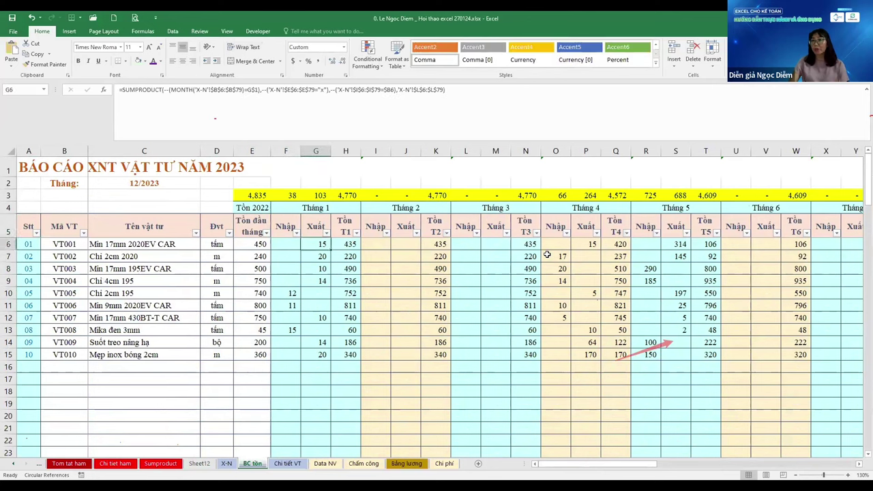
{"action": "key", "text": "Right"}
{"action": "key", "text": "Right"}
{"action": "key", "text": "Left"}
{"action": "key", "text": "Left"}
{"action": "key", "text": "Left"}
{"action": "key", "text": "Left"}
{"action": "key", "text": "Left"}
{"action": "key", "text": "Left"}
{"action": "key", "text": "shift+Right"}
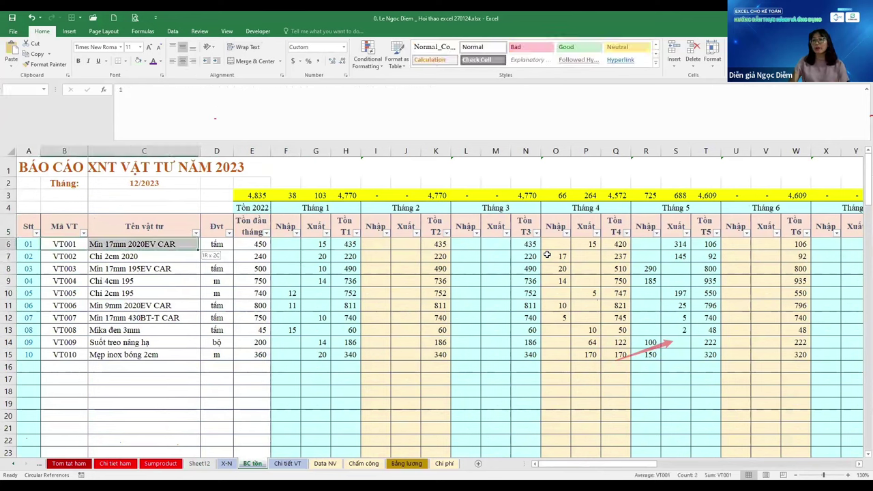
{"action": "key", "text": "ctrl+shift+Down"}
{"action": "key", "text": "ctrl+Down"}
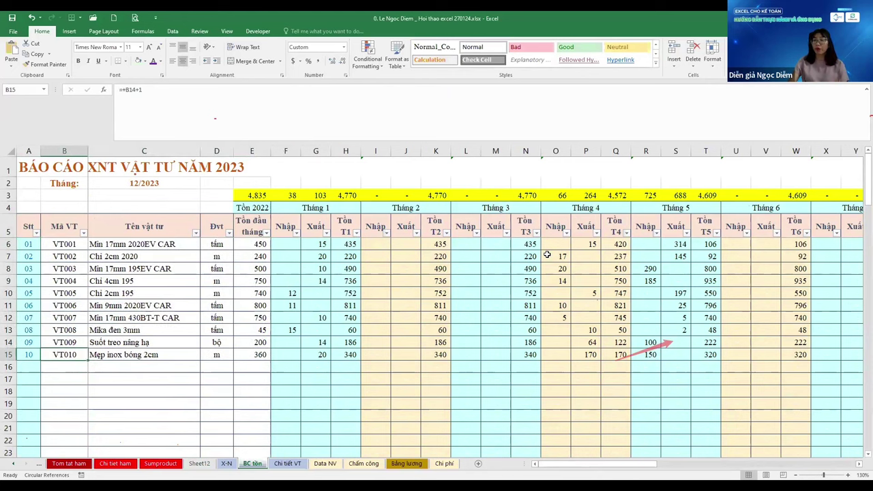
{"action": "key", "text": "Down"}
{"action": "key", "text": "ctrl+Up"}
{"action": "key", "text": "ctrl+Up"}
{"action": "key", "text": "Down"}
{"action": "key", "text": "Down"}
{"action": "key", "text": "Down"}
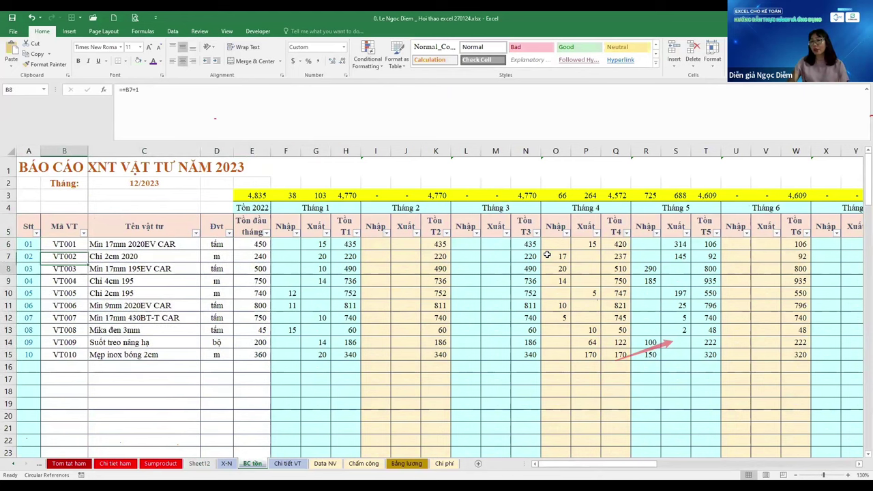
{"action": "key", "text": "ctrl+Page_Up"}
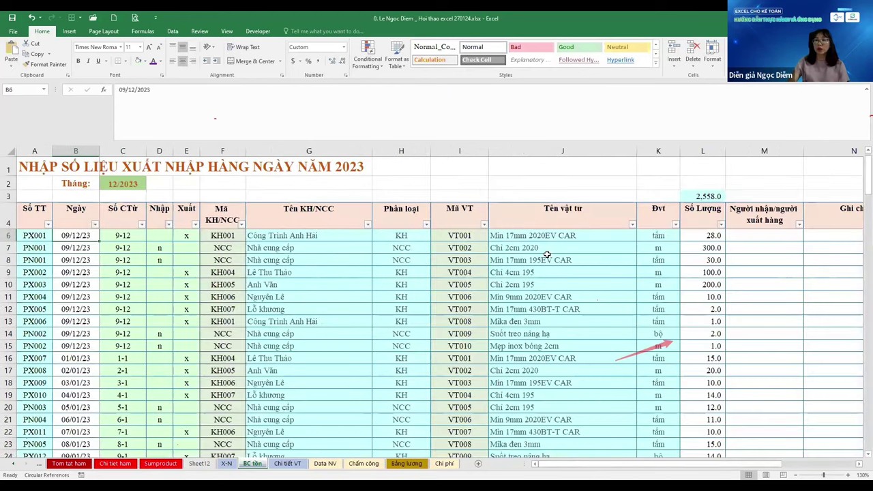
{"action": "key", "text": "ctrl+Down"}
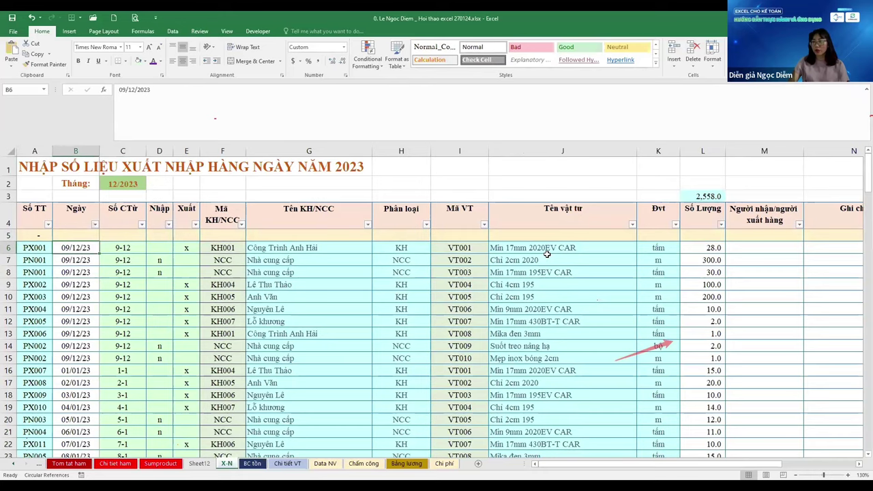
{"action": "scroll", "coordinate": [547, 254], "scroll_direction": "down", "scroll_amount": 6}
{"action": "key", "text": "Left"}
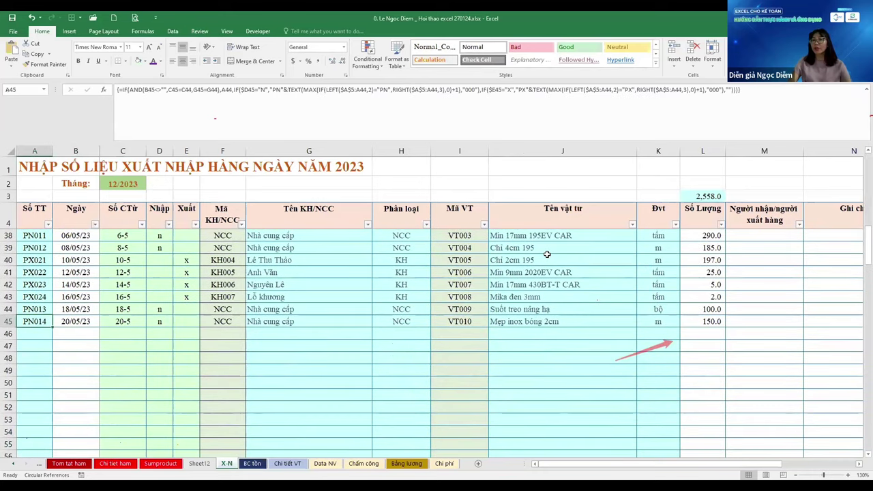
{"action": "key", "text": "Right"}
{"action": "key", "text": "Right"}
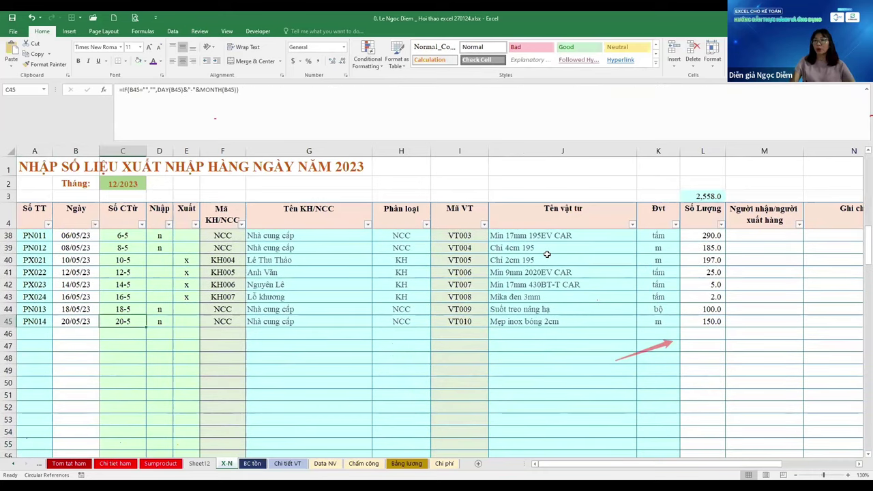
{"action": "key", "text": "Left"}
{"action": "key", "text": "Down"}
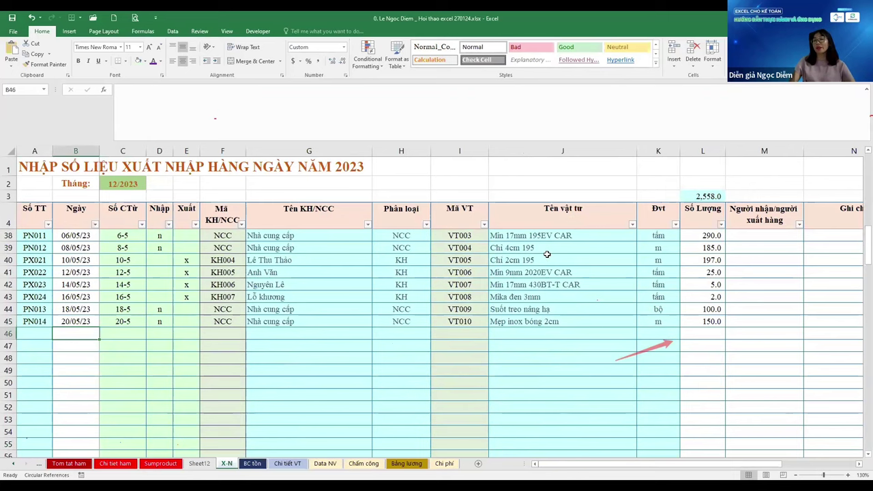
{"action": "key", "text": "Right"}
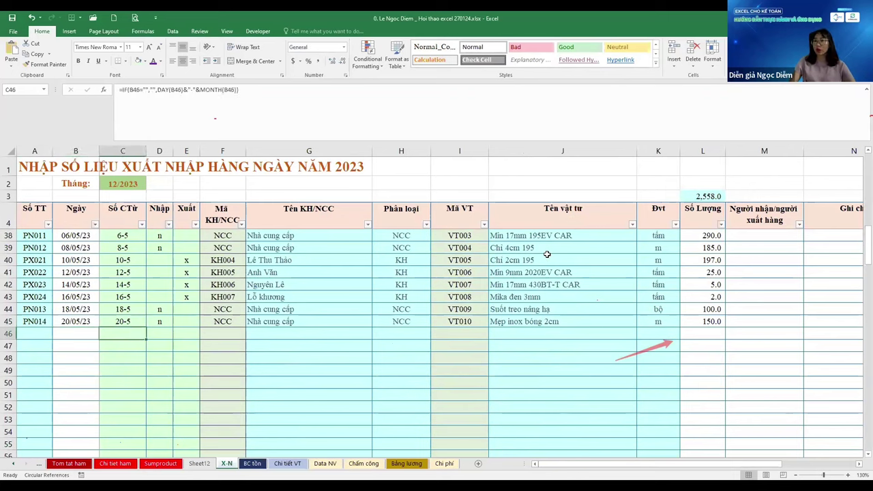
{"action": "key", "text": "Right"}
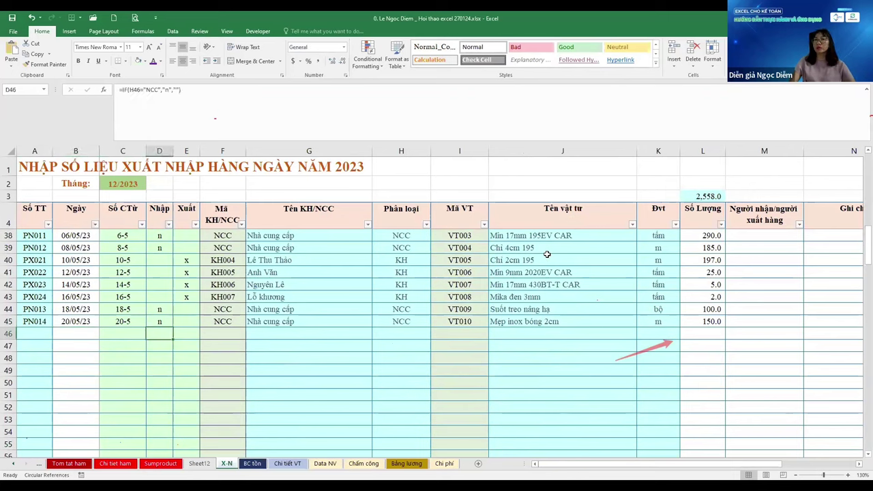
{"action": "key", "text": "Right"}
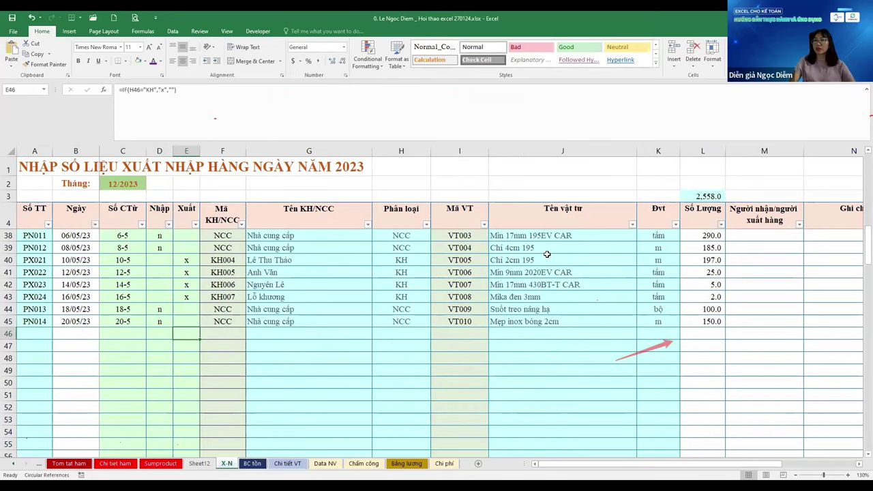
{"action": "key", "text": "Left"}
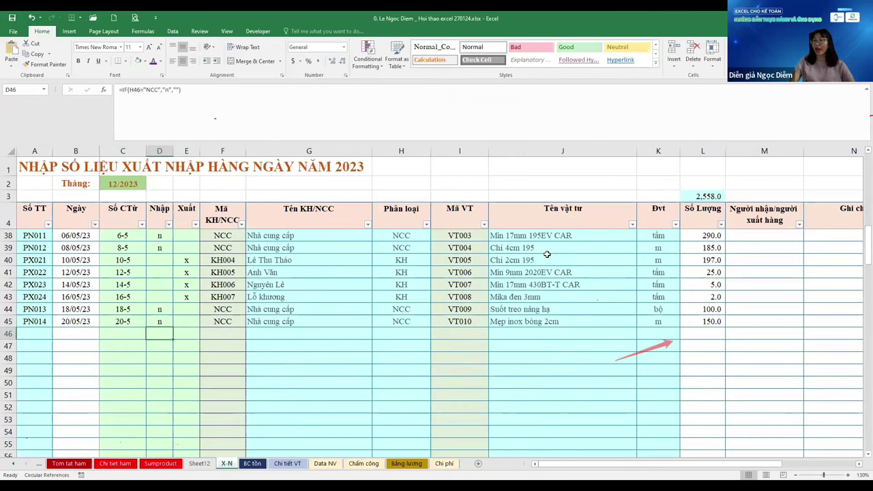
{"action": "key", "text": "Right"}
{"action": "key", "text": "Right"}
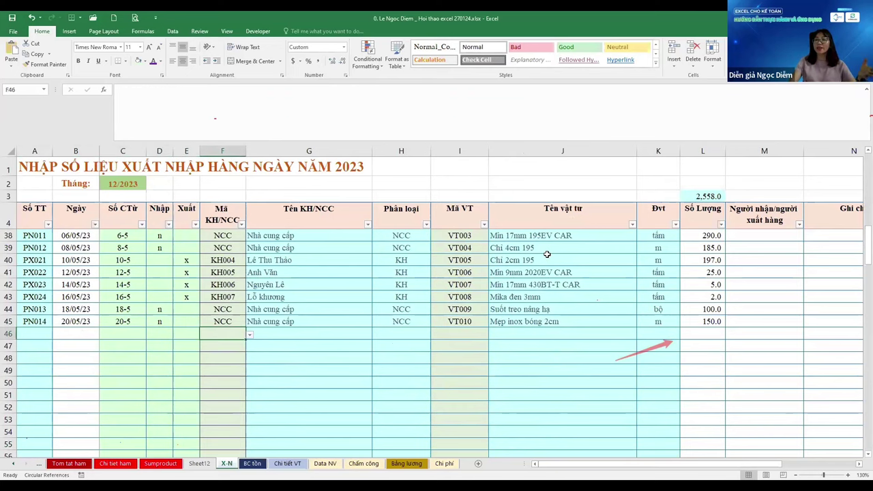
{"action": "key", "text": "ctrl+Page_Down"}
{"action": "key", "text": "Up"}
{"action": "key", "text": "Up"}
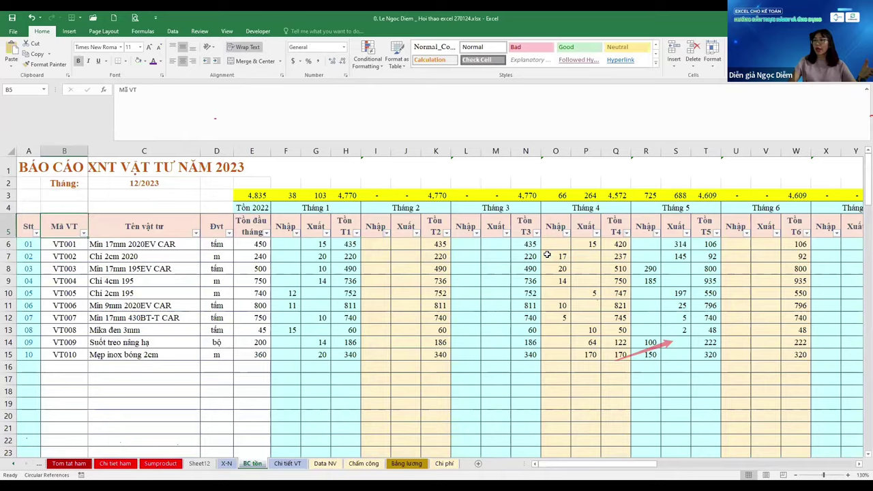
{"action": "key", "text": "Right"}
{"action": "key", "text": "Right"}
{"action": "key", "text": "Right"}
{"action": "key", "text": "Right"}
{"action": "key", "text": "Right"}
{"action": "key", "text": "Right"}
{"action": "key", "text": "Right"}
{"action": "key", "text": "Right"}
{"action": "key", "text": "Right"}
{"action": "key", "text": "Right"}
{"action": "key", "text": "Right"}
{"action": "key", "text": "Right"}
{"action": "key", "text": "Right"}
{"action": "key", "text": "Right"}
{"action": "key", "text": "Right"}
{"action": "key", "text": "Right"}
{"action": "key", "text": "Right"}
{"action": "key", "text": "Right"}
{"action": "key", "text": "Right"}
{"action": "key", "text": "Right"}
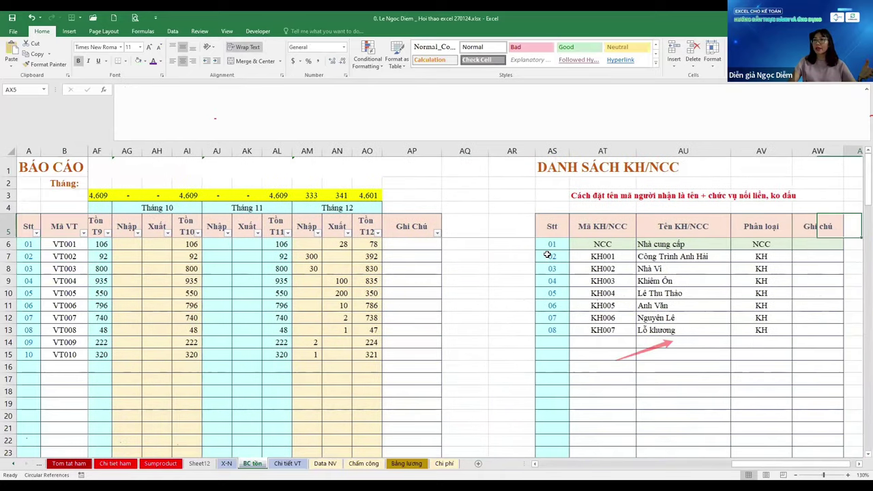
{"action": "key", "text": "Left"}
{"action": "key", "text": "Left"}
{"action": "key", "text": "Left"}
{"action": "key", "text": "Left"}
{"action": "key", "text": "Left"}
{"action": "key", "text": "Down"}
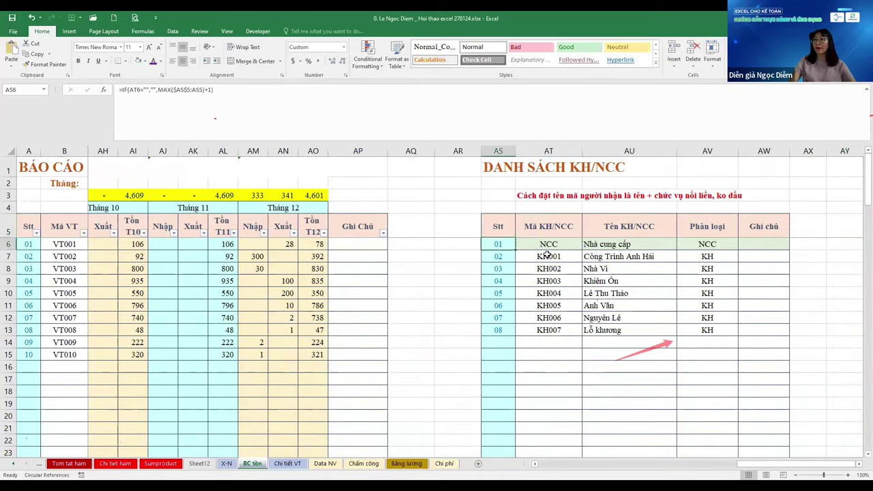
{"action": "key", "text": "Right"}
{"action": "key", "text": "Down"}
{"action": "key", "text": "Down"}
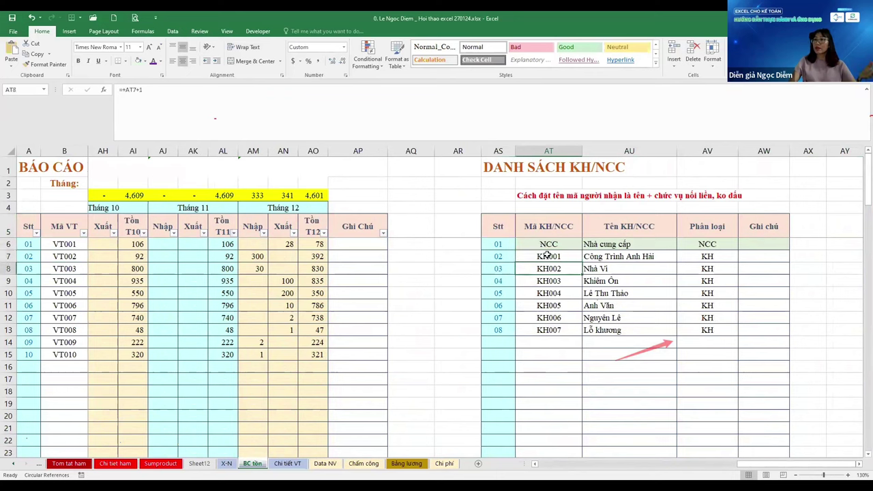
{"action": "key", "text": "Up"}
{"action": "key", "text": "Up"}
{"action": "key", "text": "Down"}
{"action": "key", "text": "Down"}
{"action": "key", "text": "Right"}
{"action": "key", "text": "Right"}
{"action": "key", "text": "Up"}
{"action": "key", "text": "Up"}
{"action": "key", "text": "Up"}
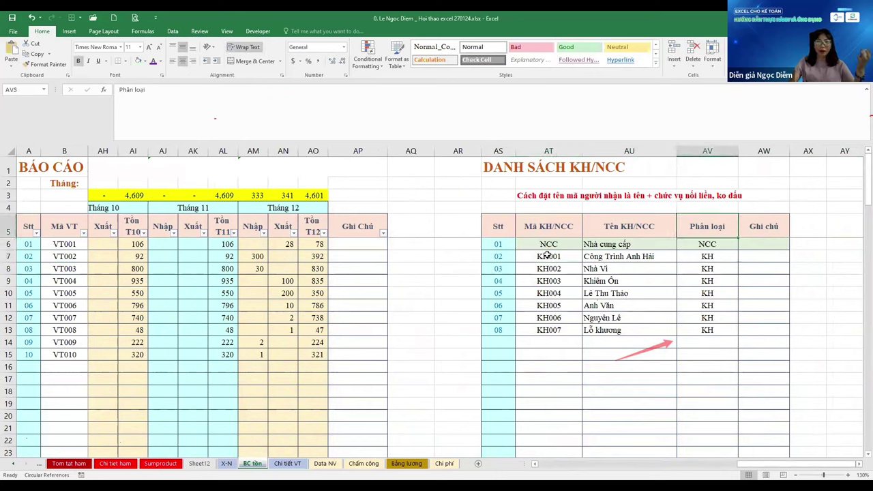
{"action": "key", "text": "ctrl+Down"}
{"action": "key", "text": "ctrl+Up"}
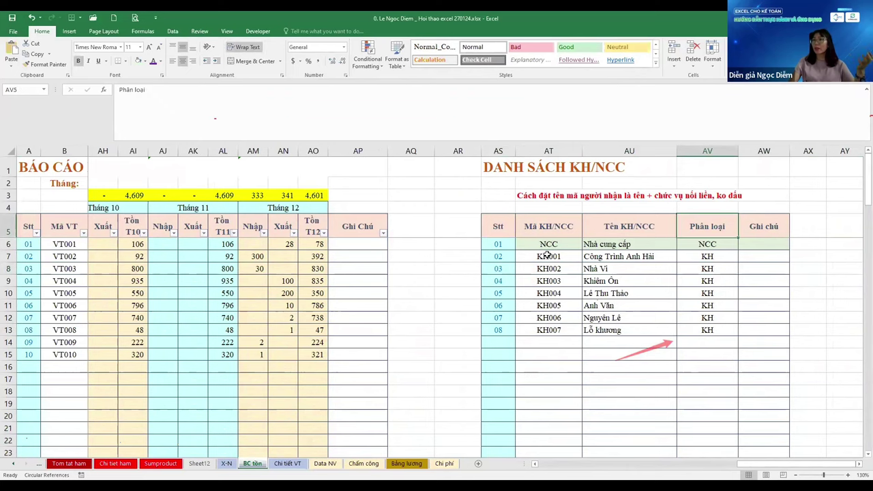
{"action": "key", "text": "Down"}
{"action": "key", "text": "Down"}
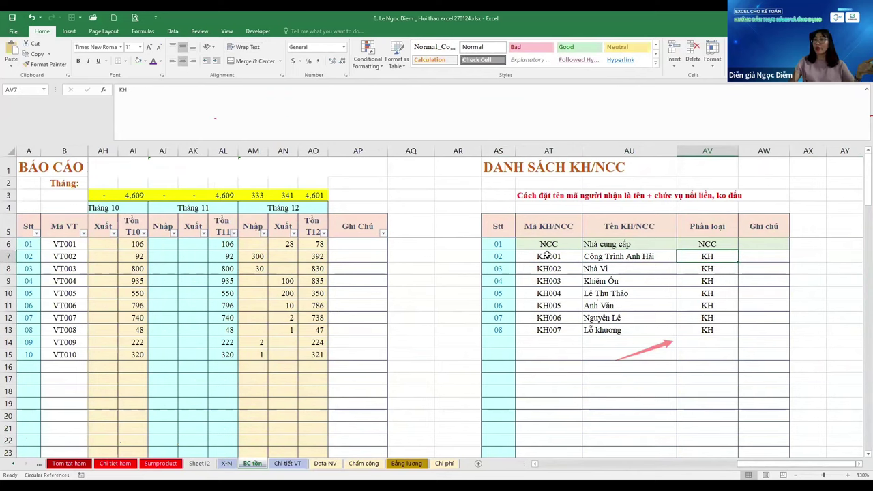
{"action": "key", "text": "ctrl+Page_Up"}
Unhide row 5 and choose NCC as row 46's code from the validation list
{"action": "key", "text": "ctrl+Home"}
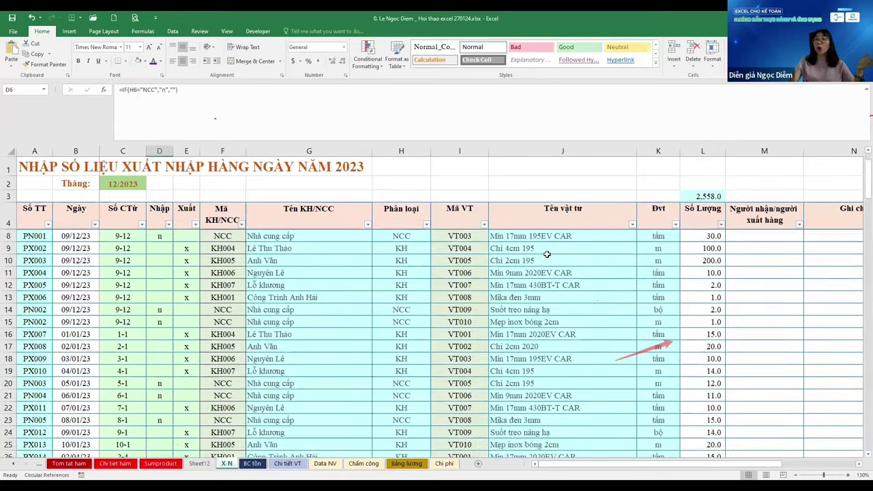
{"action": "key", "text": "ctrl+shift+9"}
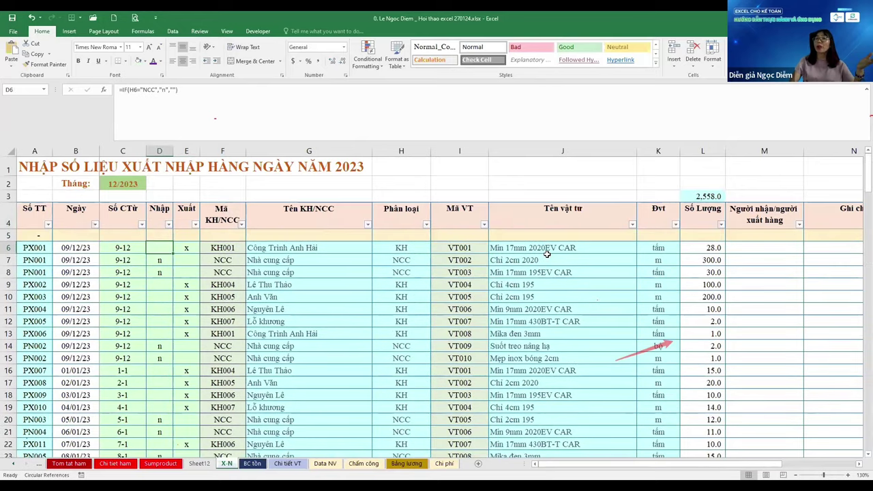
{"action": "key", "text": "Right"}
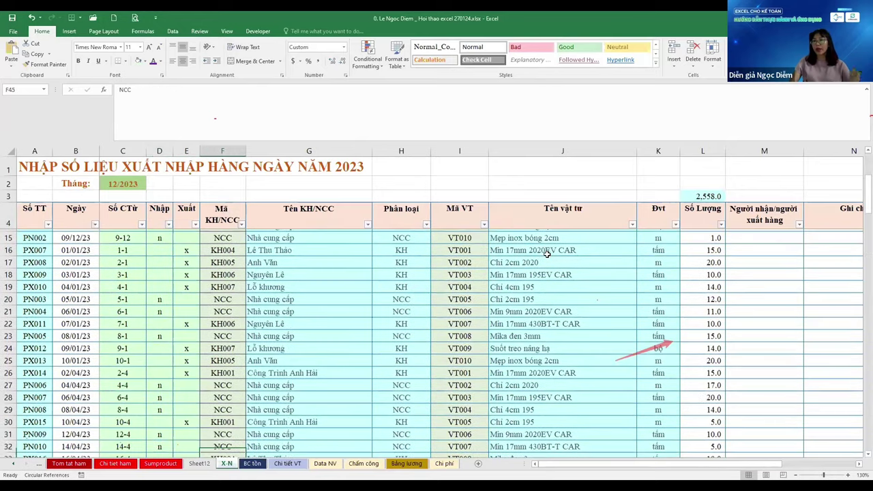
{"action": "key", "text": "Right"}
{"action": "key", "text": "Down"}
{"action": "key", "text": "Down"}
{"action": "key", "text": "Down"}
{"action": "key", "text": "Down"}
{"action": "key", "text": "Down"}
{"action": "key", "text": "Down"}
{"action": "key", "text": "Down"}
{"action": "key", "text": "Down"}
{"action": "key", "text": "Down"}
{"action": "key", "text": "Down"}
{"action": "key", "text": "Down"}
{"action": "key", "text": "Down"}
{"action": "key", "text": "Down"}
{"action": "key", "text": "Down"}
{"action": "key", "text": "Down"}
{"action": "key", "text": "Down"}
{"action": "key", "text": "Down"}
{"action": "key", "text": "Down"}
{"action": "key", "text": "Down"}
{"action": "key", "text": "Down"}
{"action": "key", "text": "Up"}
{"action": "key", "text": "Up"}
{"action": "key", "text": "Up"}
{"action": "key", "text": "alt+Down"}
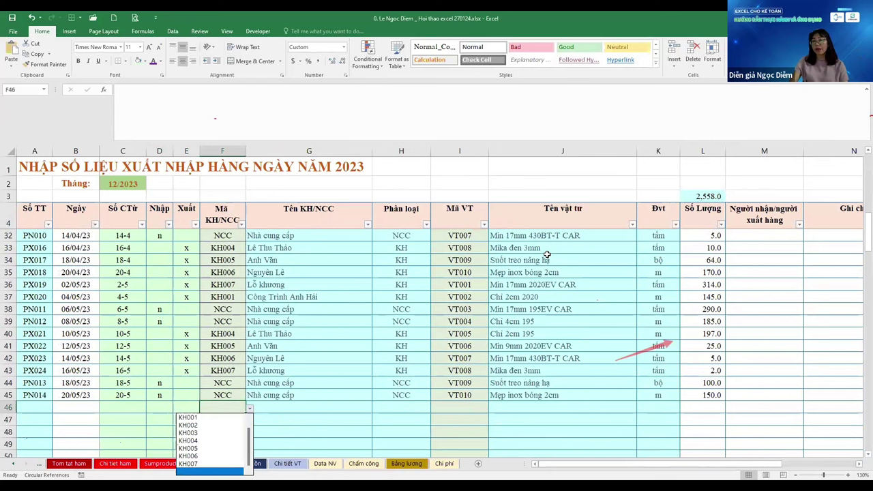
{"action": "key", "text": "Up"}
{"action": "key", "text": "Up"}
{"action": "key", "text": "Up"}
{"action": "key", "text": "Up"}
{"action": "key", "text": "Up"}
{"action": "key", "text": "Up"}
{"action": "key", "text": "Up"}
{"action": "key", "text": "Up"}
{"action": "key", "text": "Return"}
{"action": "key", "text": "Left"}
{"action": "key", "text": "Left"}
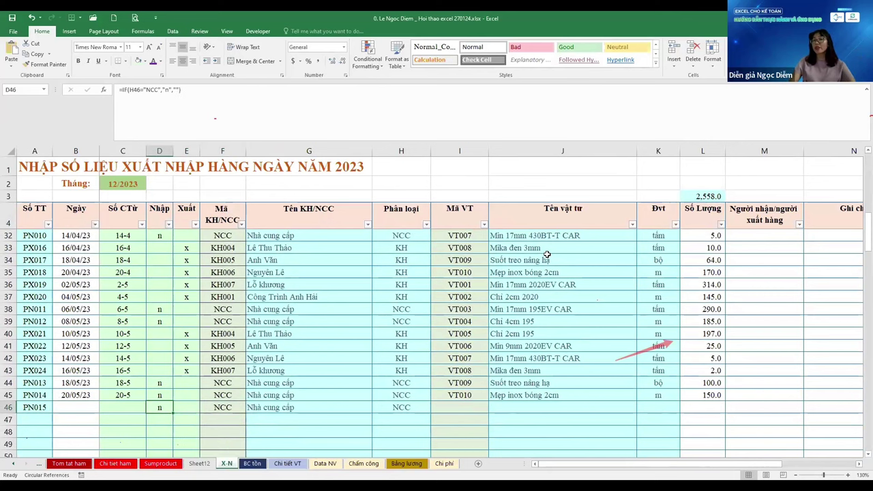
Fill NCC down F46:F50 and change F46 to KH001 from the dropdown
{"action": "key", "text": "Right"}
{"action": "key", "text": "Right"}
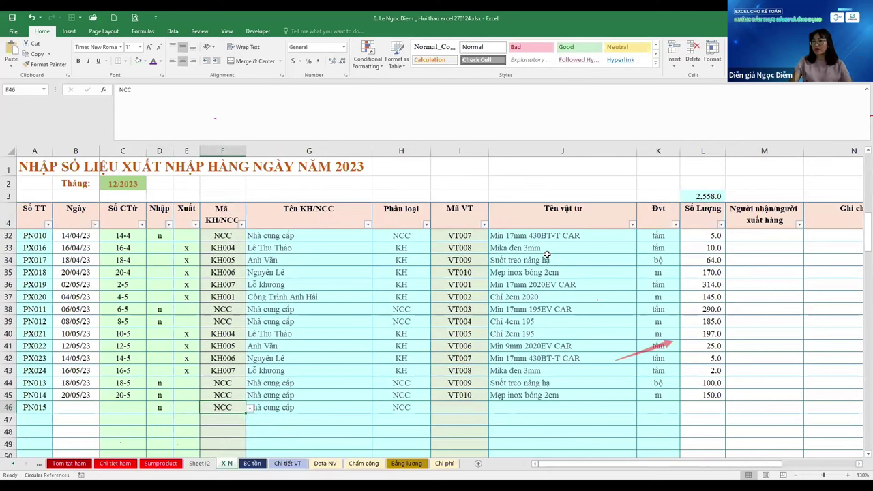
{"action": "key", "text": "shift+Down"}
{"action": "key", "text": "shift+Down"}
{"action": "key", "text": "shift+Down"}
{"action": "key", "text": "shift+Down"}
{"action": "key", "text": "ctrl+d"}
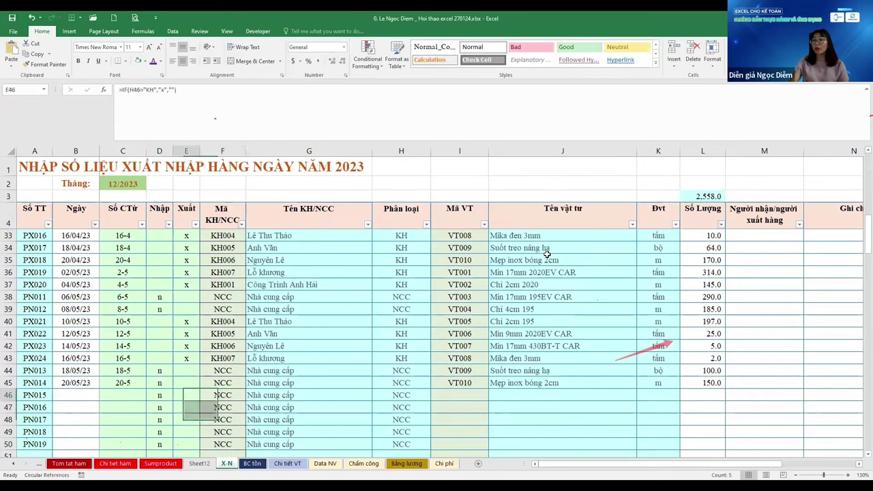
{"action": "key", "text": "alt+Down"}
{"action": "key", "text": "Return"}
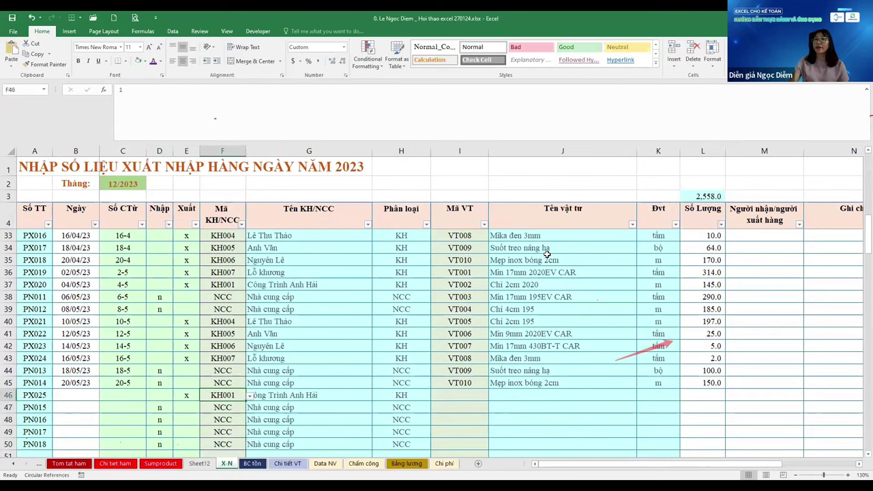
Check the KH codes on BC tồn, which run from KH001 to KH007
{"action": "key", "text": "ctrl+Page_Down"}
{"action": "left_click", "coordinate": [547, 255]}
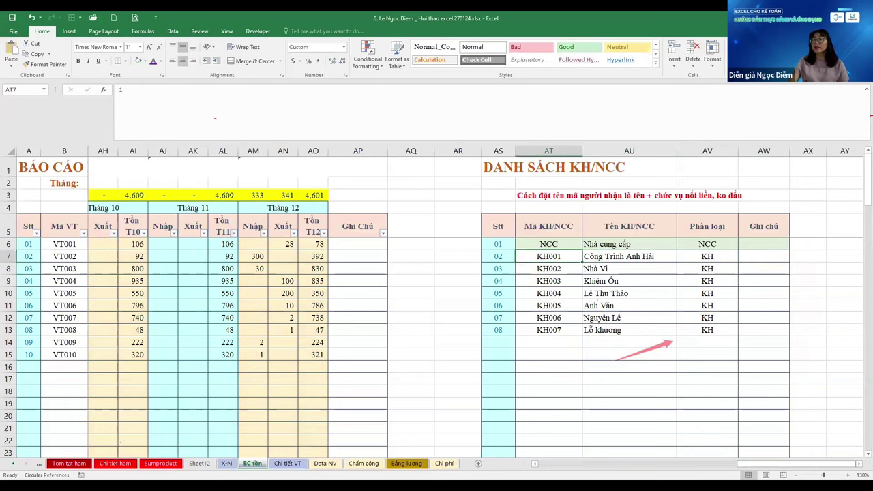
{"action": "key", "text": "ctrl+shift+Down"}
{"action": "key", "text": "ctrl+Down"}
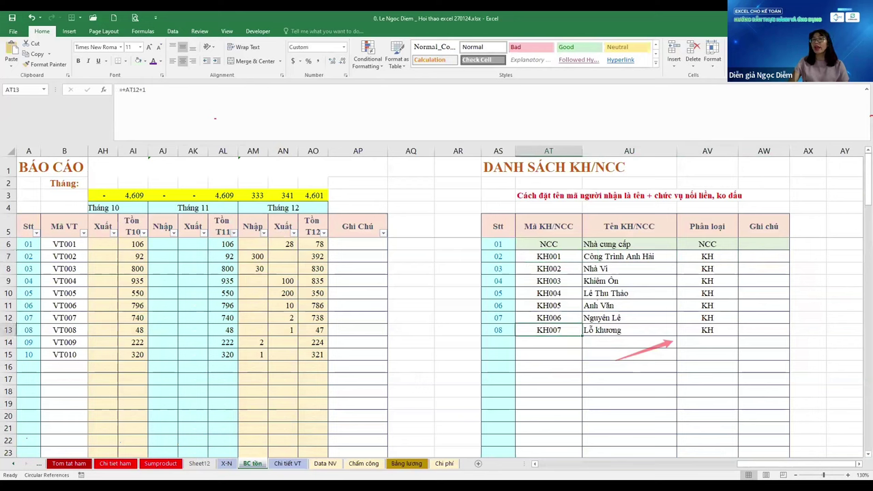
{"action": "key", "text": "Up"}
{"action": "key", "text": "Up"}
{"action": "key", "text": "Up"}
{"action": "key", "text": "Up"}
{"action": "key", "text": "Up"}
{"action": "key", "text": "Up"}
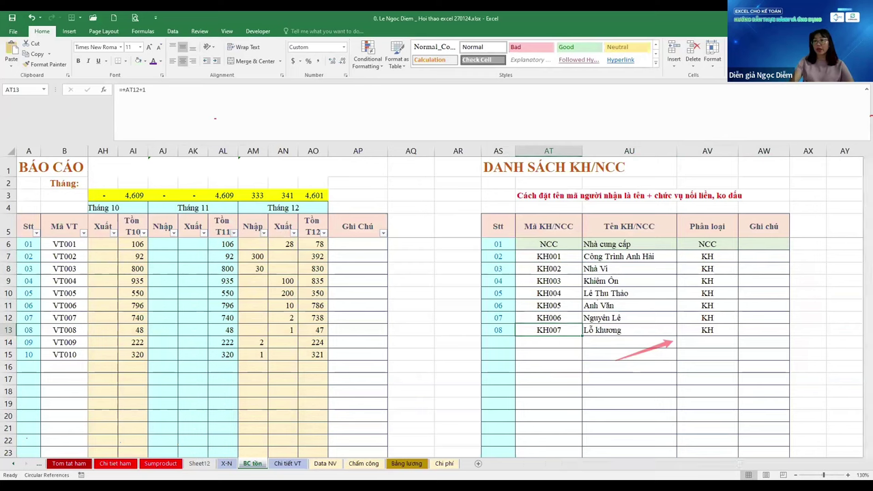
Change row 46's code to KH007, then return to the Mã KH/NCC column on BC tồn
{"action": "key", "text": "ctrl+Page_Up"}
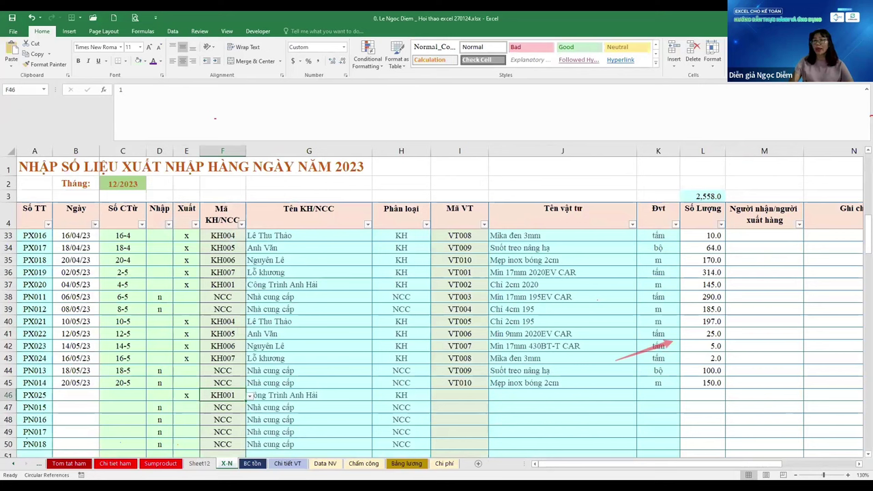
{"action": "type", "text": "7"}
{"action": "key", "text": "Return"}
{"action": "type", "text": "7"}
{"action": "key", "text": "Return"}
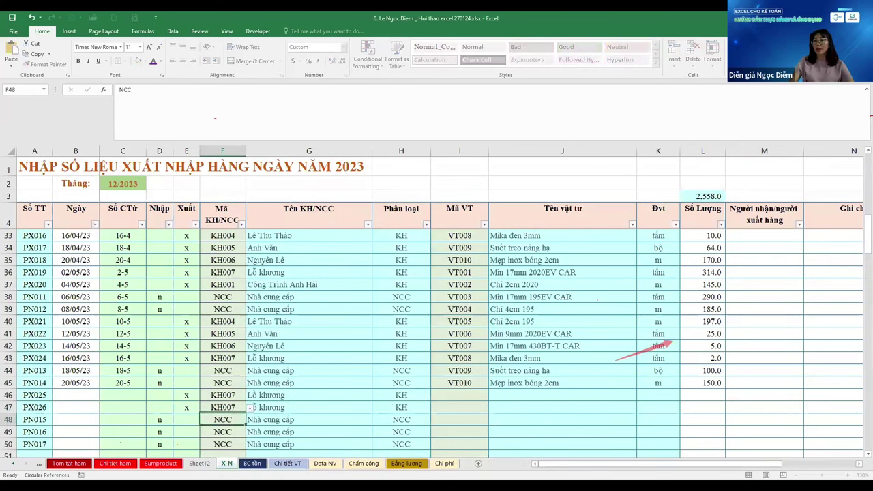
{"action": "scroll", "coordinate": [374, 321], "scroll_direction": "down", "scroll_amount": 1}
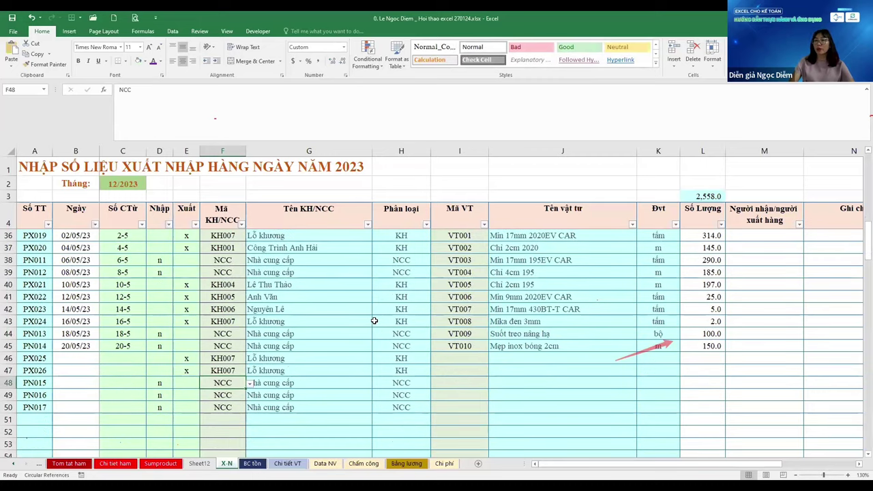
{"action": "key", "text": "ctrl+Page_Down"}
{"action": "key", "text": "ctrl+Up"}
{"action": "key", "text": "Down"}
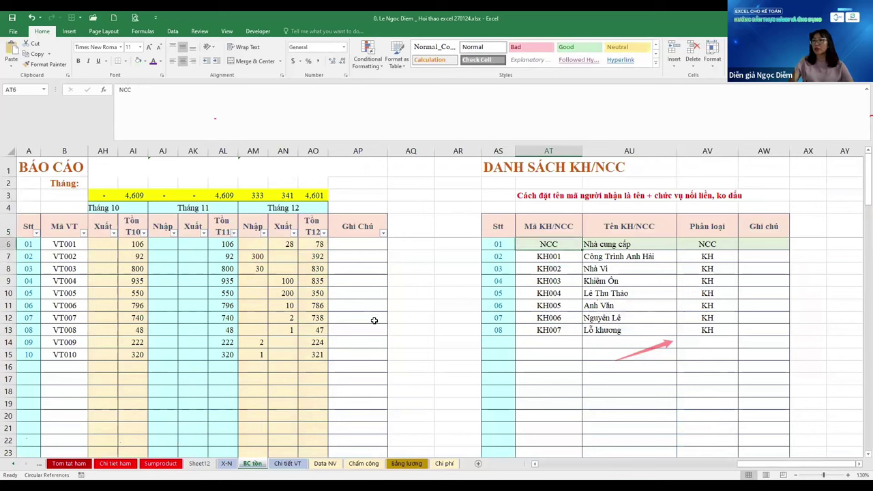
{"action": "key", "text": "Down"}
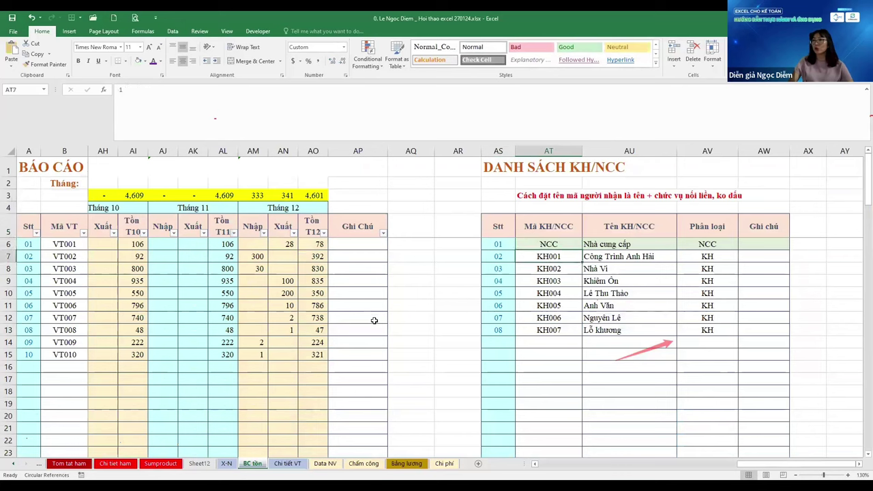
{"action": "key", "text": "ctrl+shift+Down"}
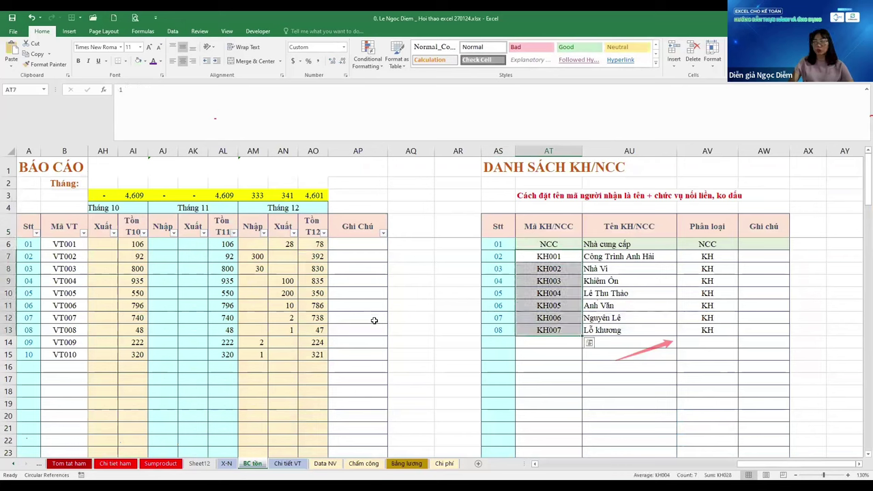
{"action": "key", "text": "ctrl+1"}
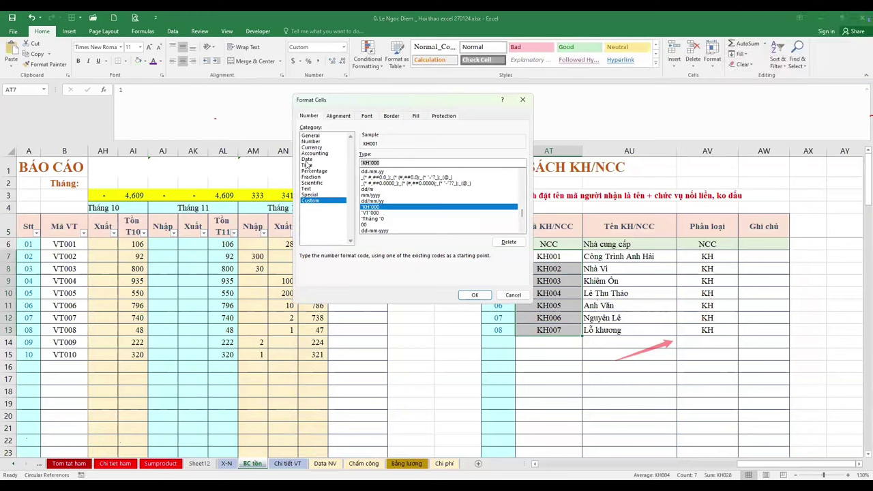
{"action": "left_click", "coordinate": [381, 172]}
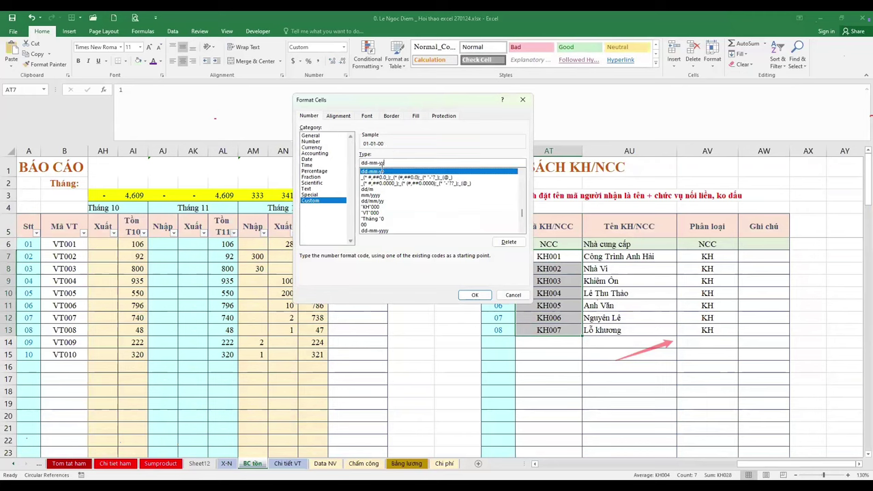
{"action": "left_click", "coordinate": [513, 295]}
{"action": "left_click", "coordinate": [554, 256]}
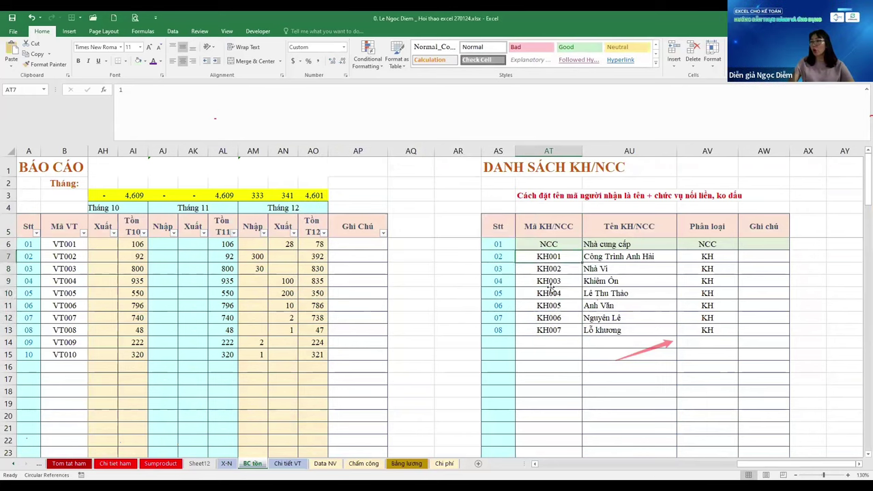
{"action": "left_click", "coordinate": [553, 320]}
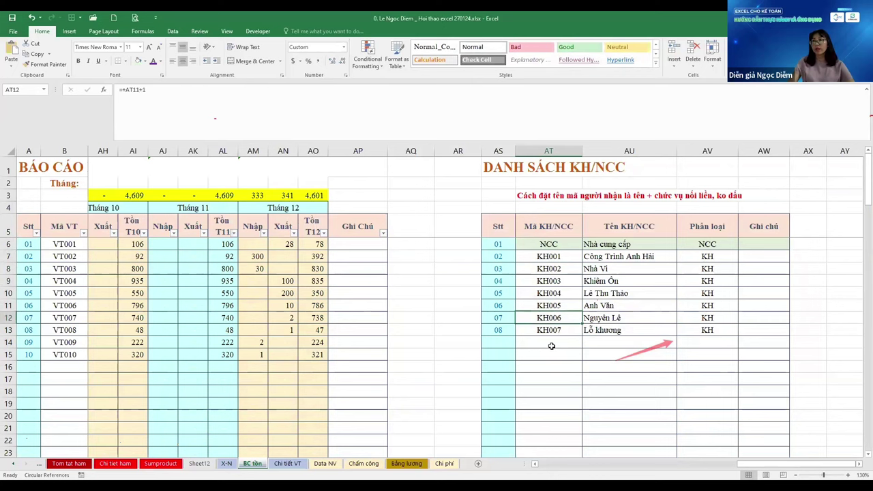
{"action": "left_click", "coordinate": [577, 199]}
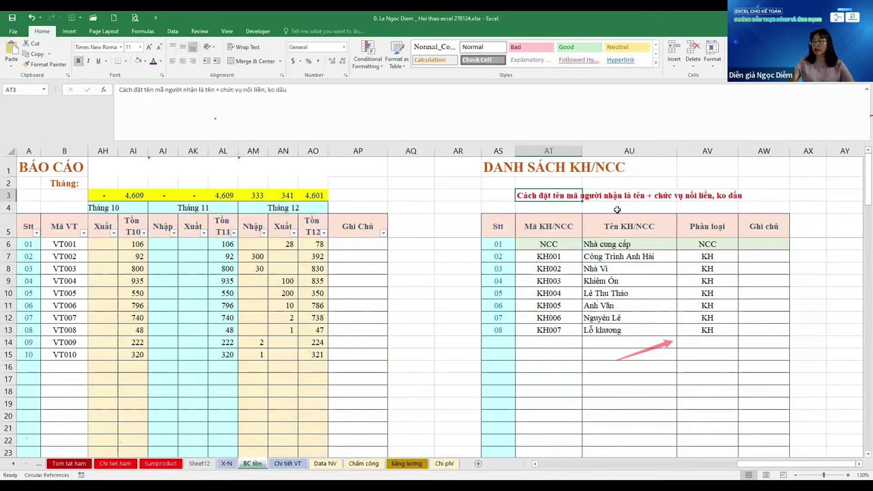
{"action": "key", "text": "Down"}
{"action": "type", "text": "999"}
{"action": "key", "text": "ctrl+Return"}
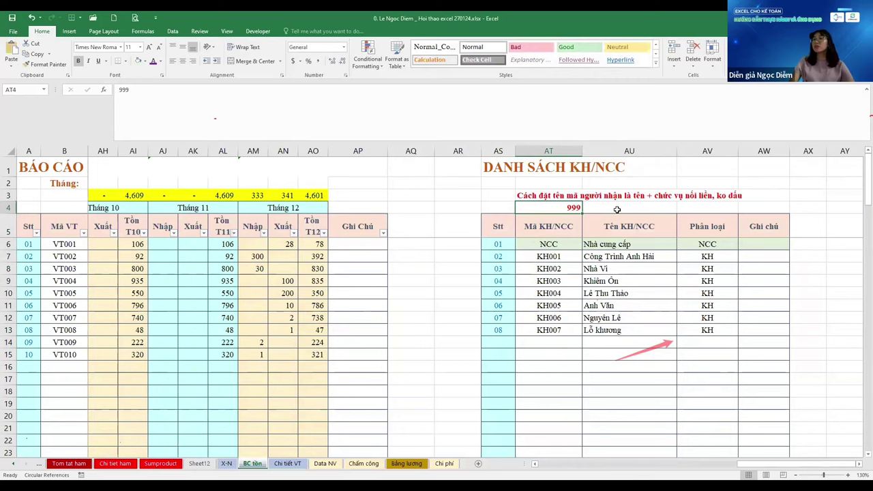
{"action": "key", "text": "Delete"}
{"action": "key", "text": "Right"}
{"action": "key", "text": "Right"}
{"action": "key", "text": "Right"}
{"action": "key", "text": "Right"}
{"action": "key", "text": "Right"}
{"action": "key", "text": "Right"}
{"action": "key", "text": "Right"}
{"action": "key", "text": "Right"}
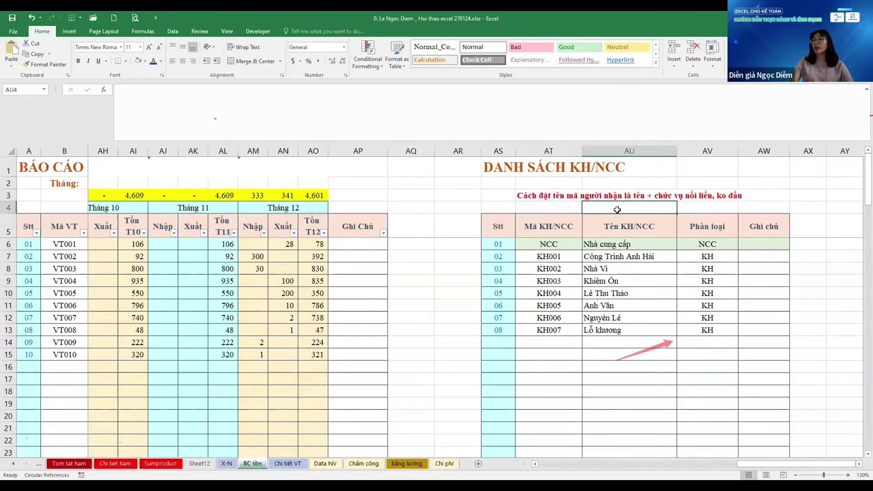
{"action": "key", "text": "Down"}
{"action": "key", "text": "Down"}
{"action": "key", "text": "Left"}
{"action": "key", "text": "Left"}
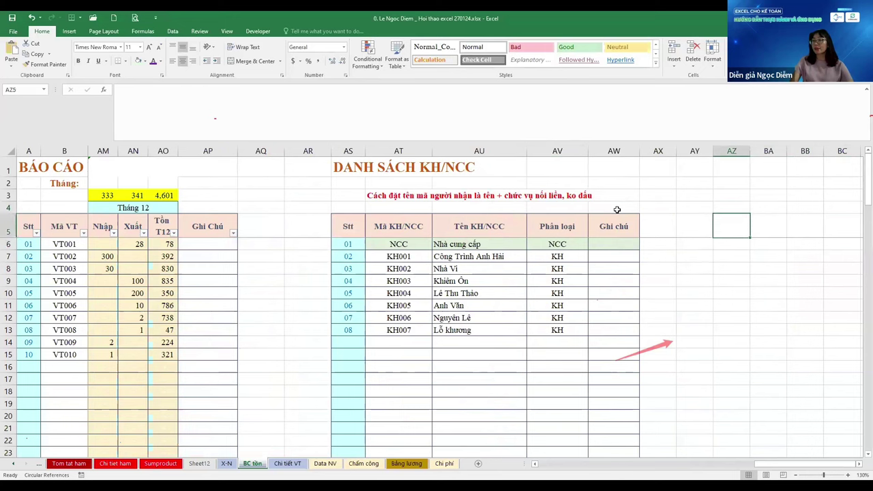
Number AZ6:AZ13 from 1 to 8, with 1 in AZ6 and =+AZ6+1 filled down
{"action": "type", "text": "1"}
{"action": "key", "text": "Return"}
{"action": "type", "text": "="}
{"action": "key", "text": "Up"}
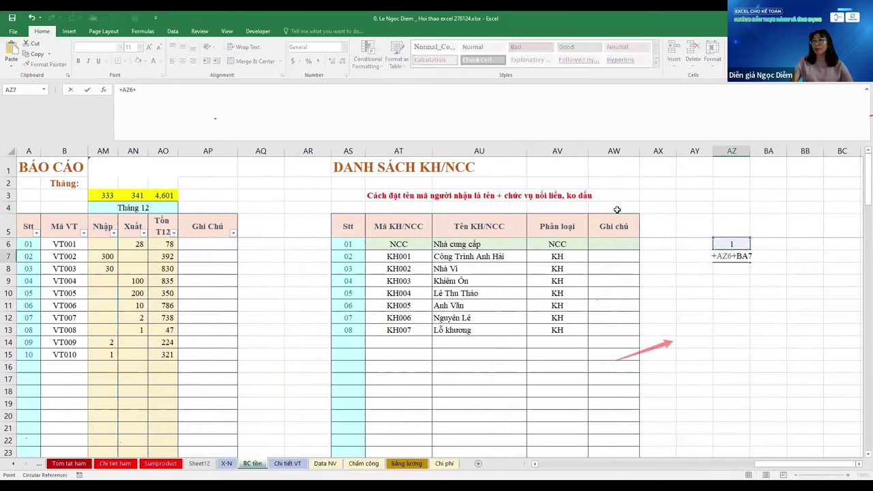
{"action": "type", "text": "+1"}
{"action": "key", "text": "Escape"}
{"action": "type", "text": "=+"}
{"action": "key", "text": "Up"}
{"action": "type", "text": "+1"}
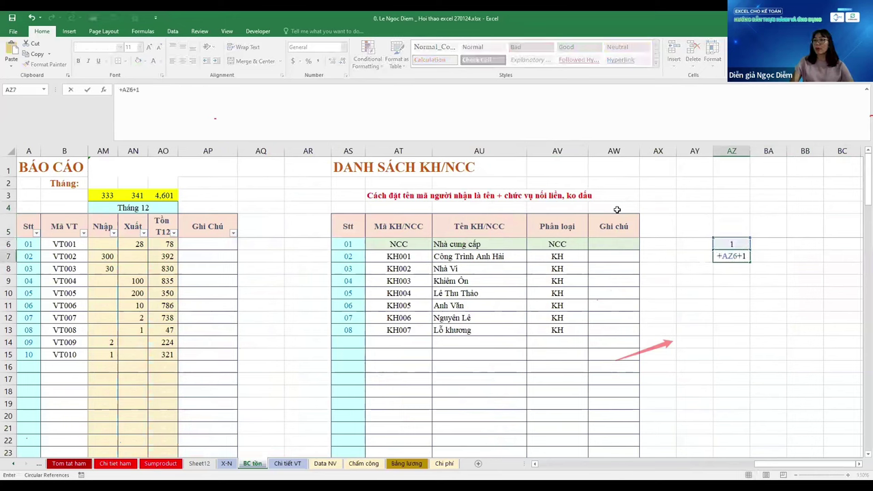
{"action": "key", "text": "Return"}
{"action": "key", "text": "Up"}
{"action": "key", "text": "shift+Down"}
{"action": "key", "text": "shift+Down"}
{"action": "key", "text": "shift+Down"}
{"action": "key", "text": "shift+Down"}
{"action": "key", "text": "shift+Down"}
{"action": "key", "text": "shift+Down"}
{"action": "key", "text": "ctrl+d"}
{"action": "key", "text": "Up"}
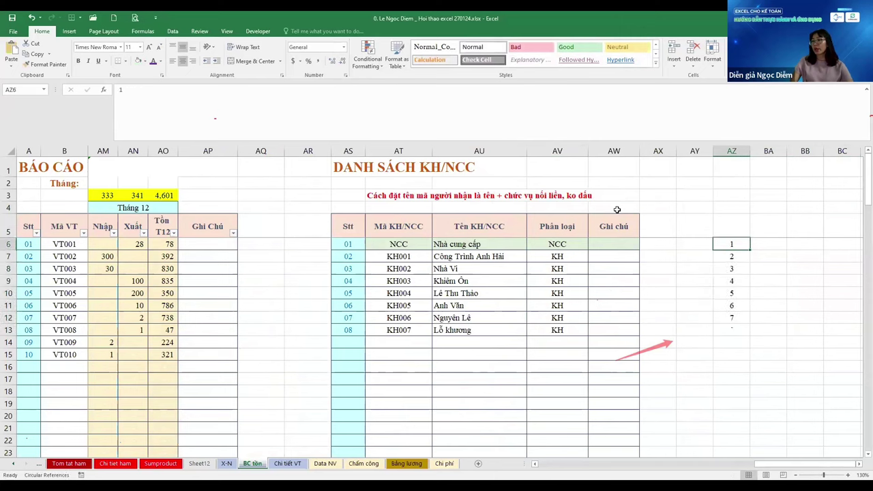
{"action": "key", "text": "ctrl+shift+Down"}
Give AZ6:AZ13 a custom three-digit number format prefixed with "KH"
{"action": "key", "text": "ctrl+1"}
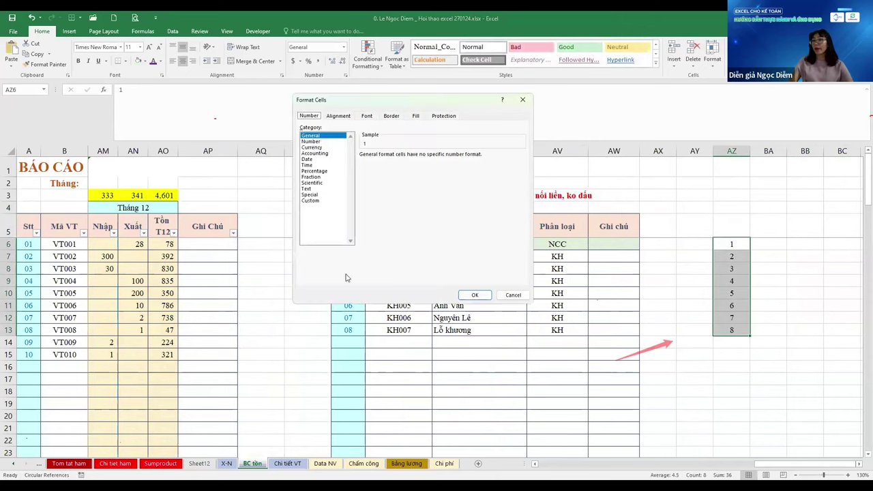
{"action": "left_click", "coordinate": [313, 202]}
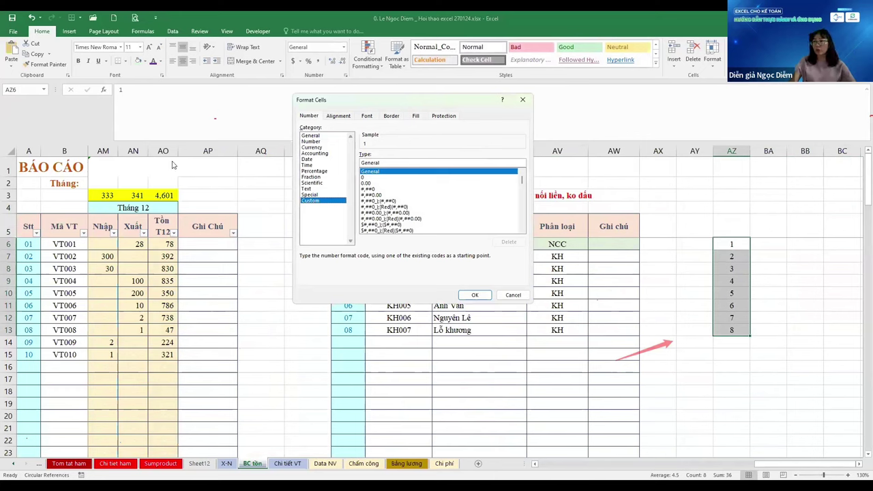
{"action": "key", "text": "Tab"}
{"action": "key", "text": "BackSpace"}
{"action": "type", "text": "\"KH"}
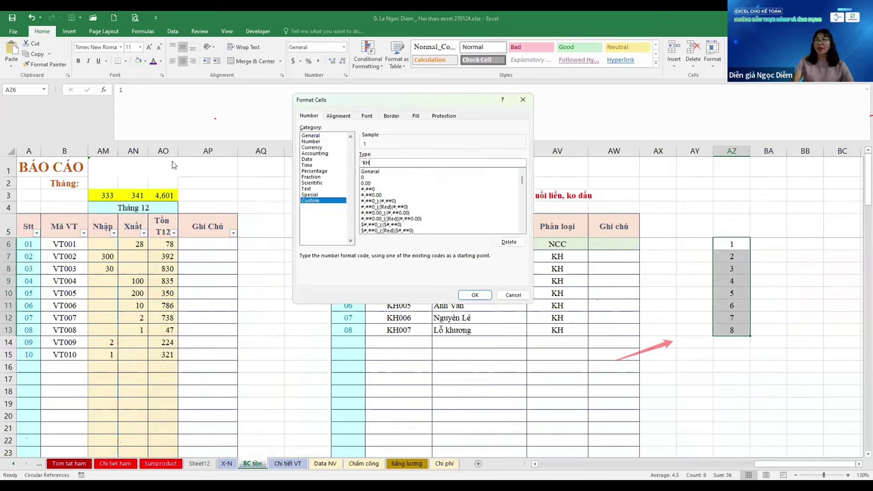
{"action": "type", "text": "\"000"}
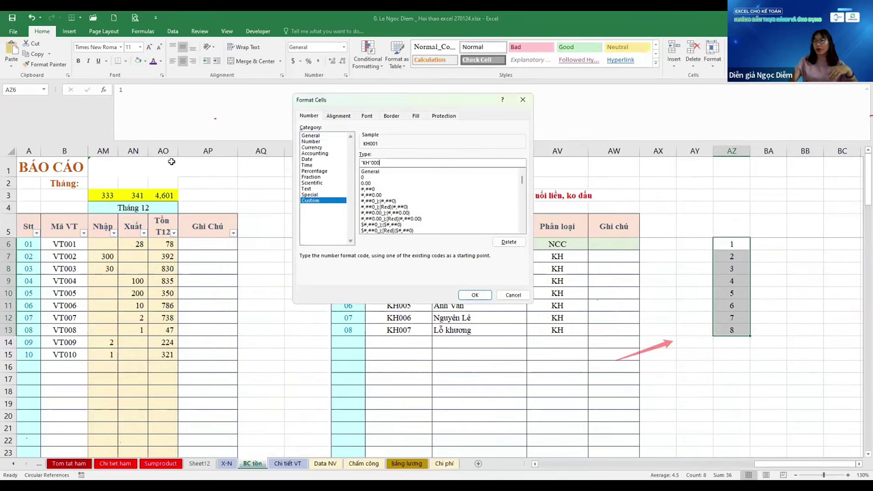
{"action": "key", "text": "Return"}
{"action": "key", "text": "Right"}
{"action": "key", "text": "Left"}
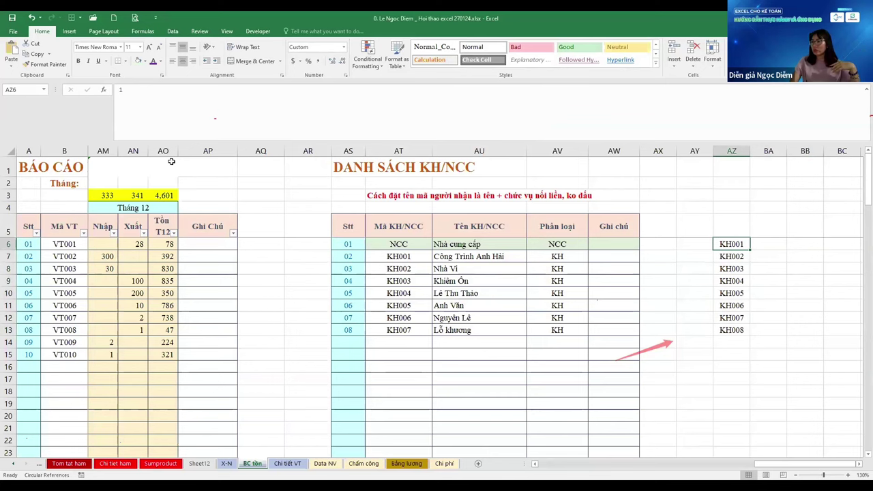
Change the custom format to "KH"0000 so the cells show KH0001–KH0008
{"action": "key", "text": "ctrl+shift+Down"}
{"action": "key", "text": "ctrl+1"}
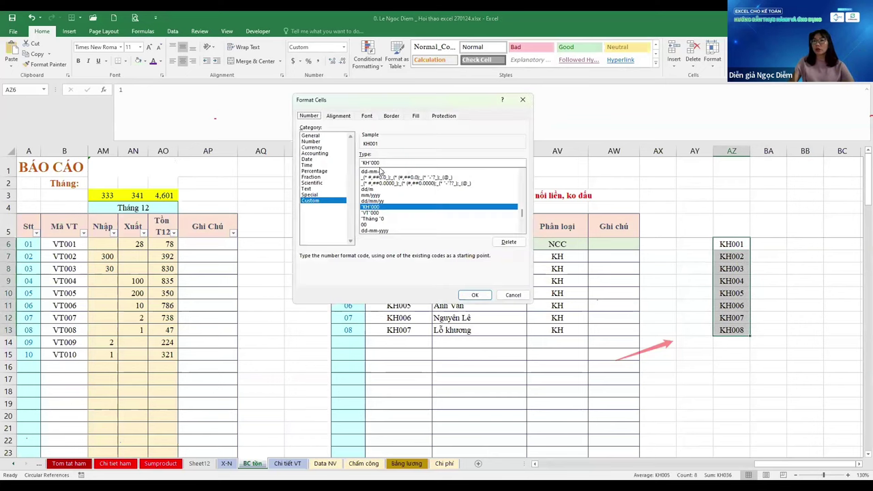
{"action": "left_click", "coordinate": [387, 162]}
{"action": "key", "text": "BackSpace"}
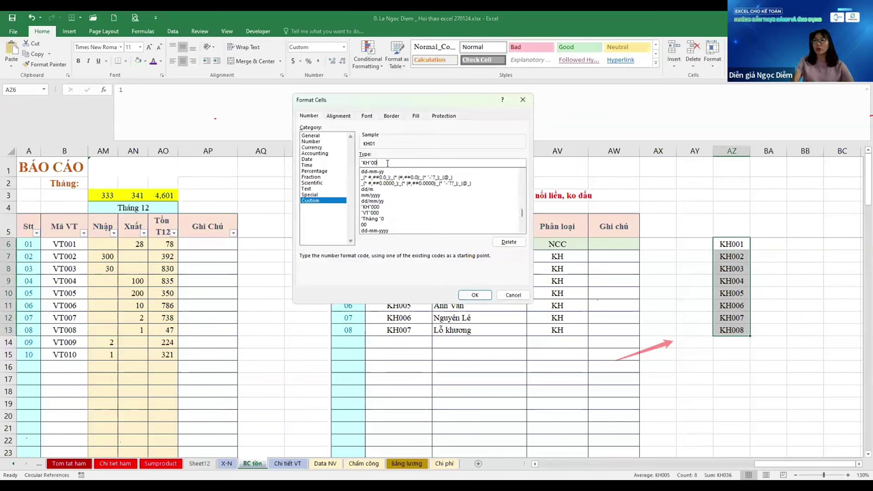
{"action": "key", "text": "Return"}
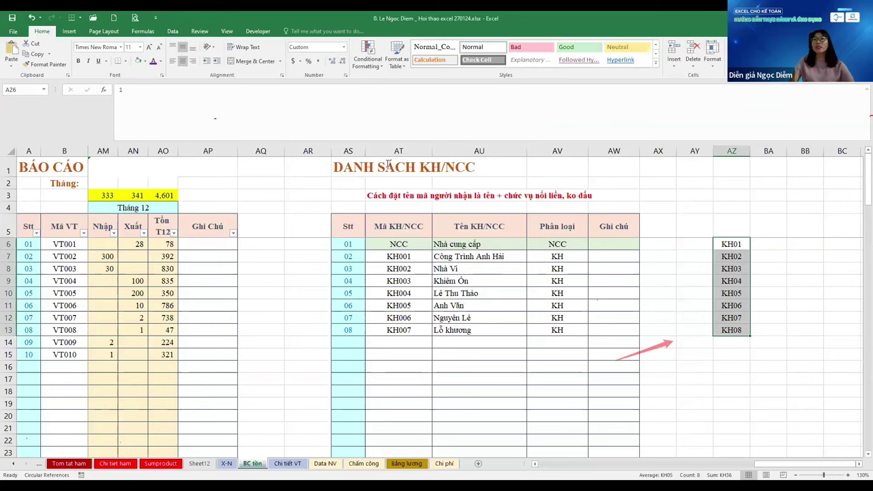
{"action": "key", "text": "ctrl+1"}
{"action": "left_click", "coordinate": [387, 162]}
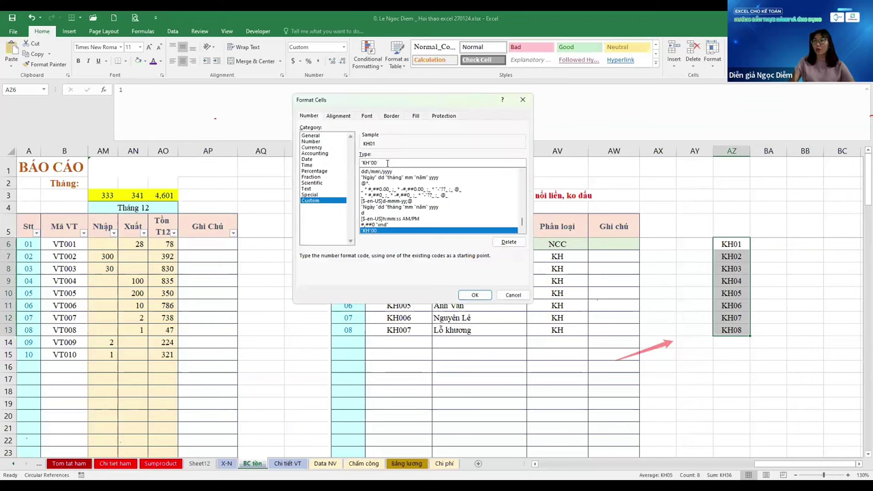
{"action": "type", "text": "00"}
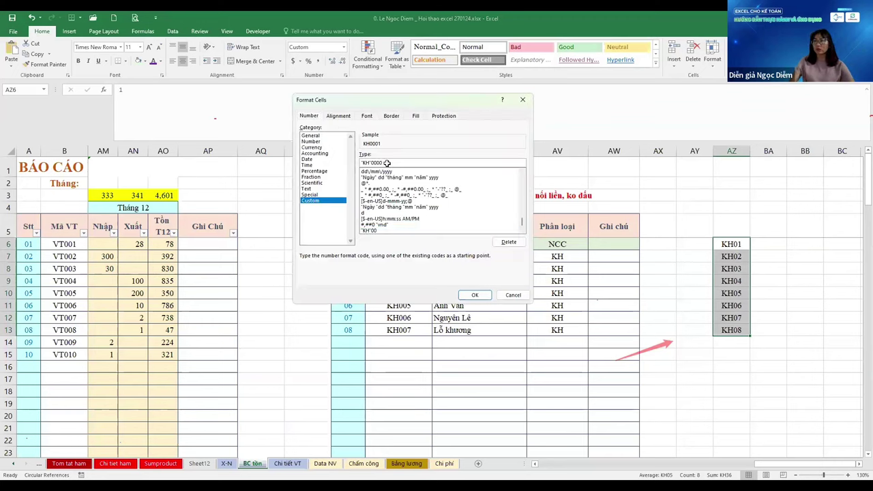
{"action": "key", "text": "Return"}
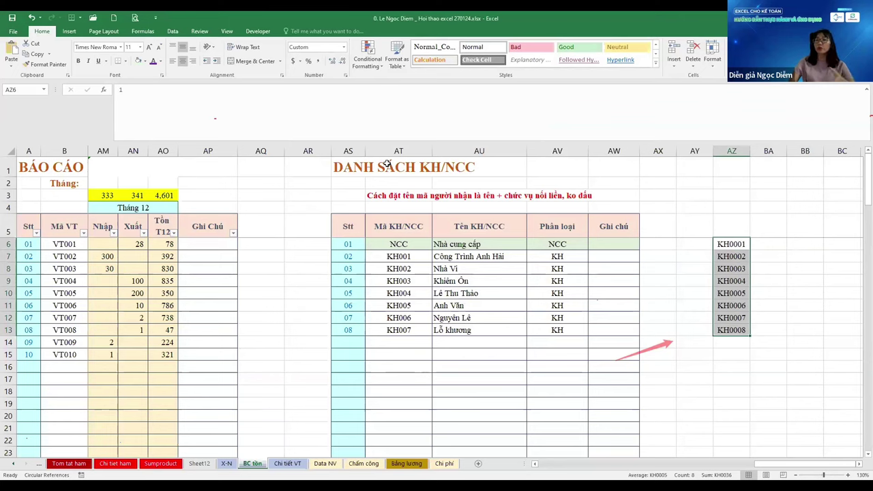
{"action": "left_click", "coordinate": [387, 164]}
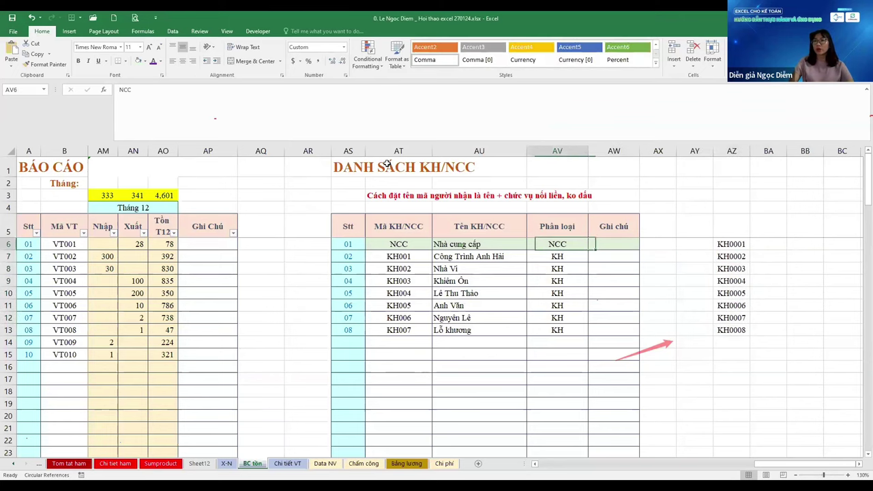
Glance at the X-N sheet, then start replacing KH001 in AT7 with the code anhhai
{"action": "key", "text": "ctrl+Page_Up"}
{"action": "key", "text": "Right"}
{"action": "key", "text": "Down"}
{"action": "key", "text": "Down"}
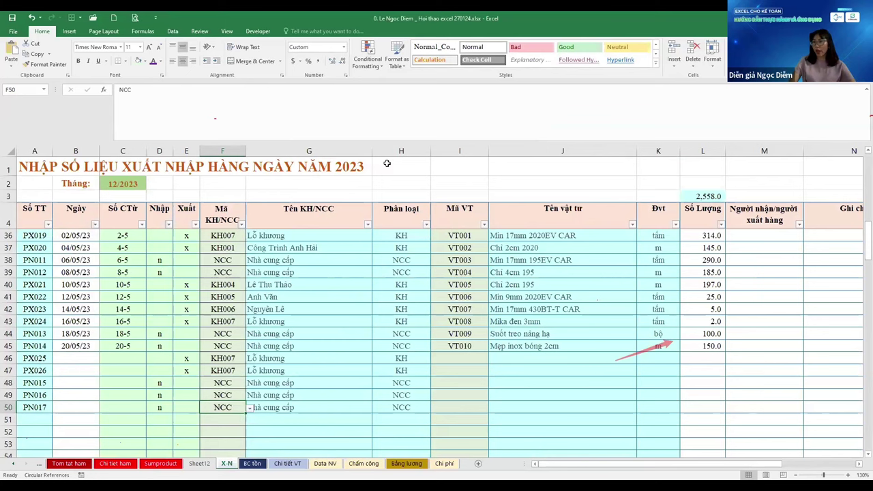
{"action": "key", "text": "ctrl+Page_Down"}
{"action": "key", "text": "Down"}
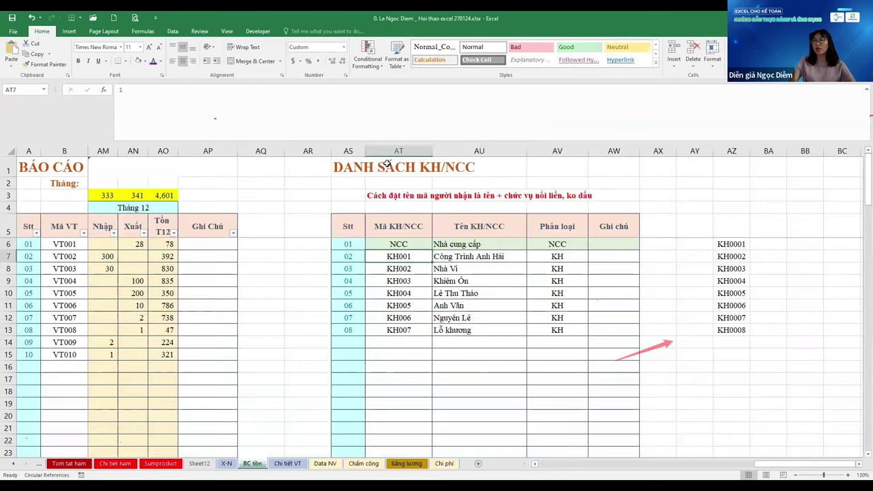
{"action": "key", "text": "ctrl+Down"}
{"action": "key", "text": "ctrl+Up"}
{"action": "key", "text": "Down"}
{"action": "key", "text": "Down"}
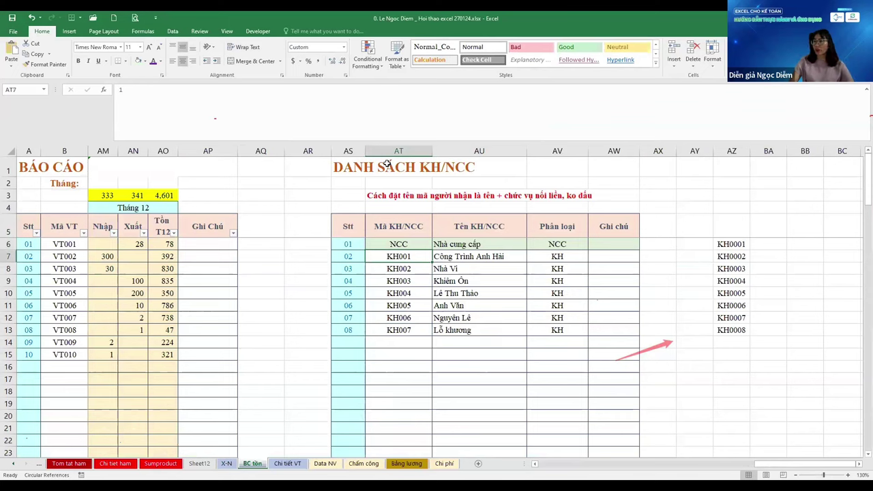
{"action": "type", "text": "anhhai"}
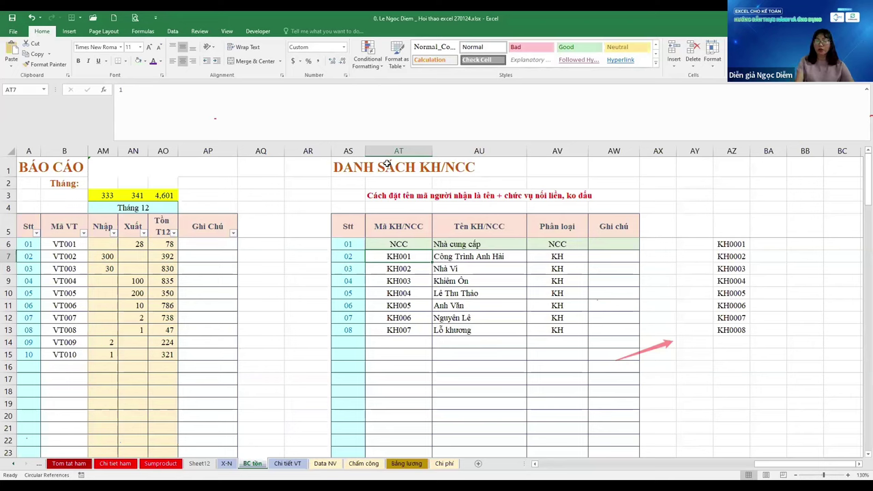
{"action": "key", "text": "BackSpace"}
{"action": "key", "text": "BackSpace"}
{"action": "key", "text": "BackSpace"}
Enter the name-based codes anhhai, nv, ko and ltt in AT7:AT10
{"action": "type", "text": "hai"}
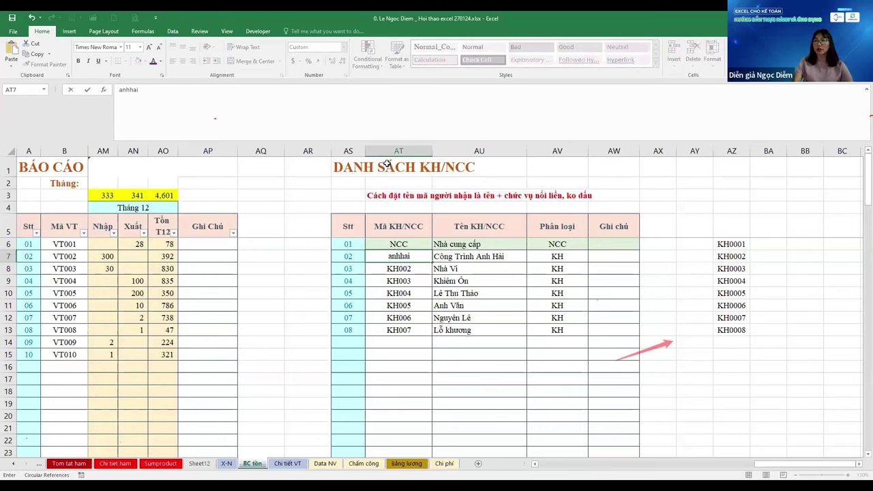
{"action": "key", "text": "Return"}
{"action": "type", "text": "nv"}
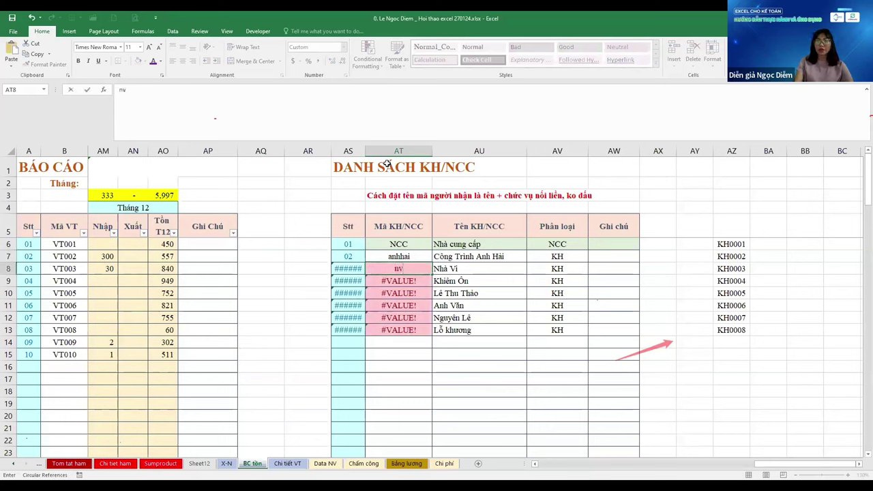
{"action": "key", "text": "Return"}
{"action": "type", "text": "ko"}
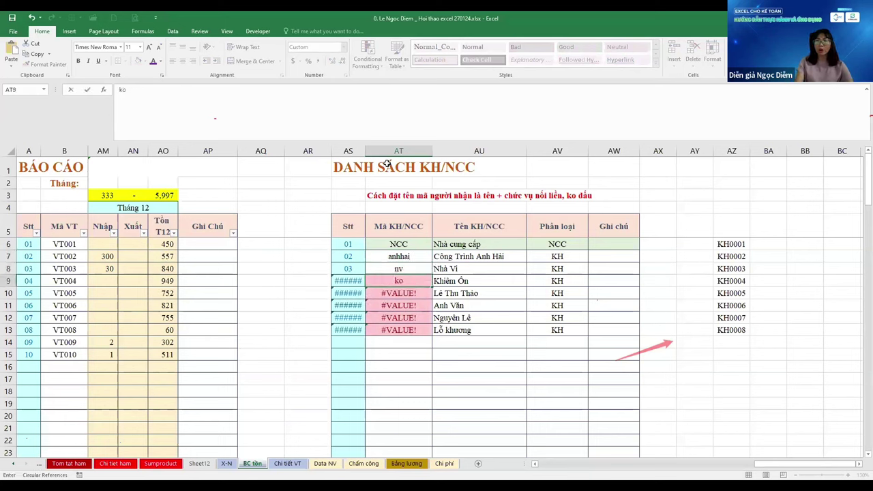
{"action": "key", "text": "Return"}
{"action": "type", "text": "l"}
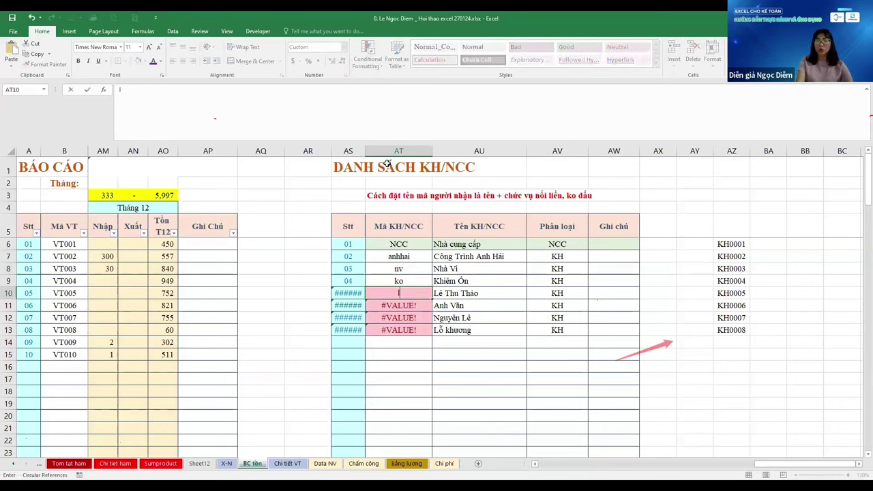
{"action": "type", "text": "tt"}
{"action": "key", "text": "Return"}
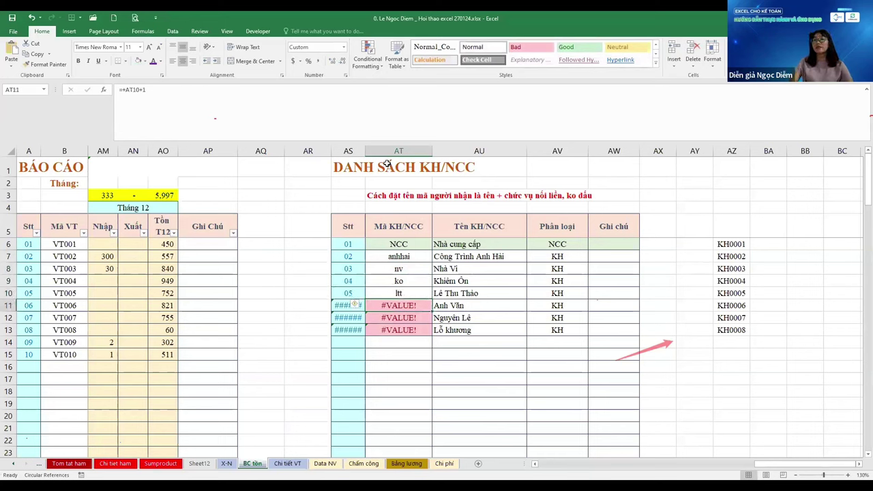
{"action": "key", "text": "Up"}
{"action": "key", "text": "Up"}
{"action": "key", "text": "Up"}
{"action": "key", "text": "Down"}
{"action": "key", "text": "Down"}
{"action": "key", "text": "Down"}
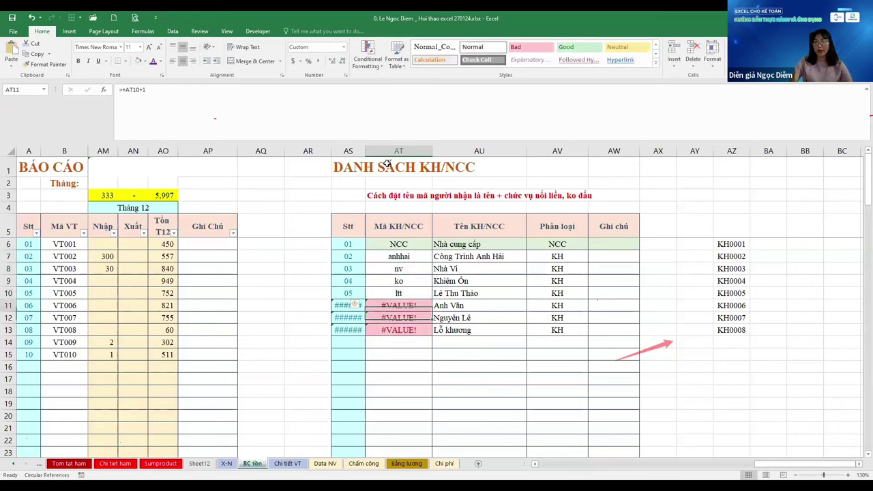
Add codes AV, NL, LK and NV below, then undo the NV row and LK code
{"action": "type", "text": "AV"}
{"action": "key", "text": "Return"}
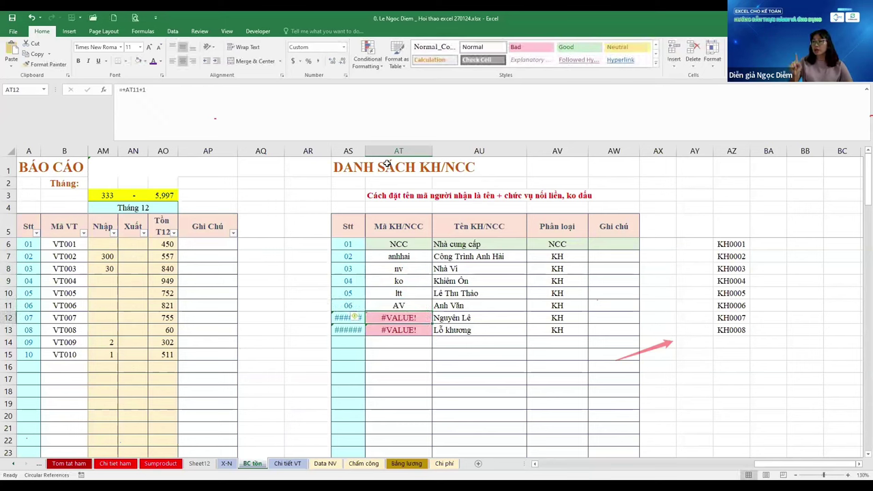
{"action": "type", "text": "NL"}
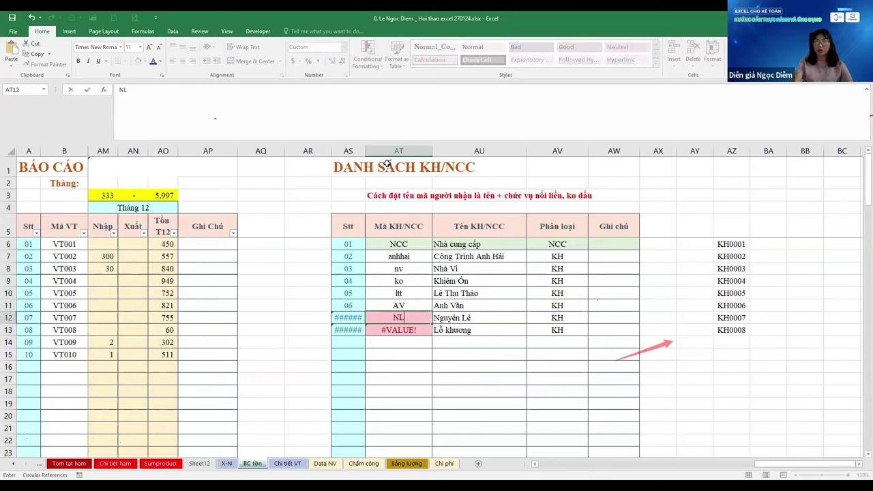
{"action": "key", "text": "Return"}
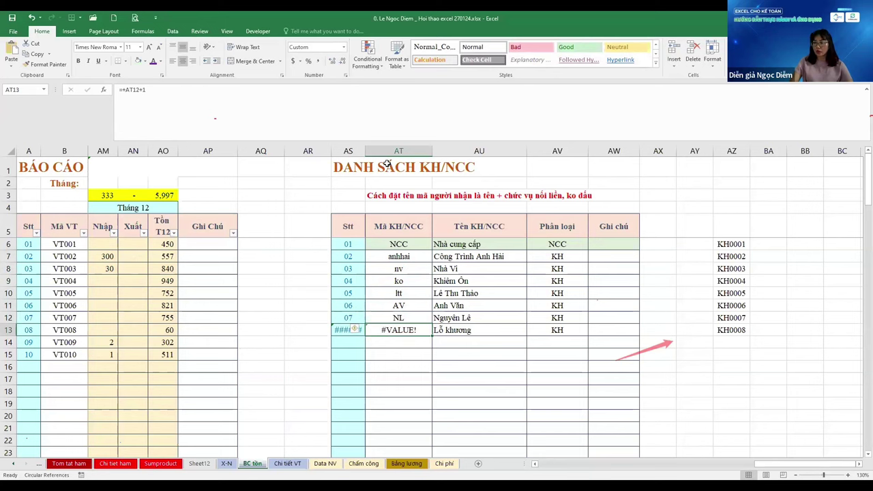
{"action": "type", "text": "LK"}
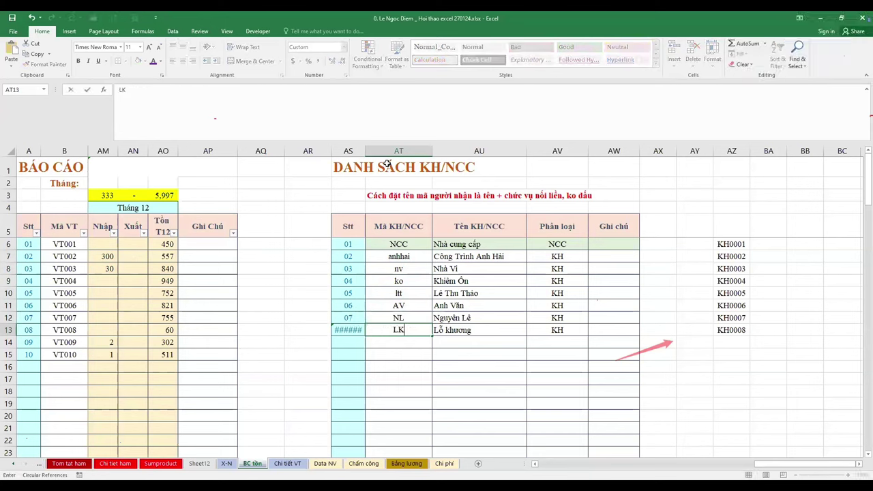
{"action": "key", "text": "ctrl+Return"}
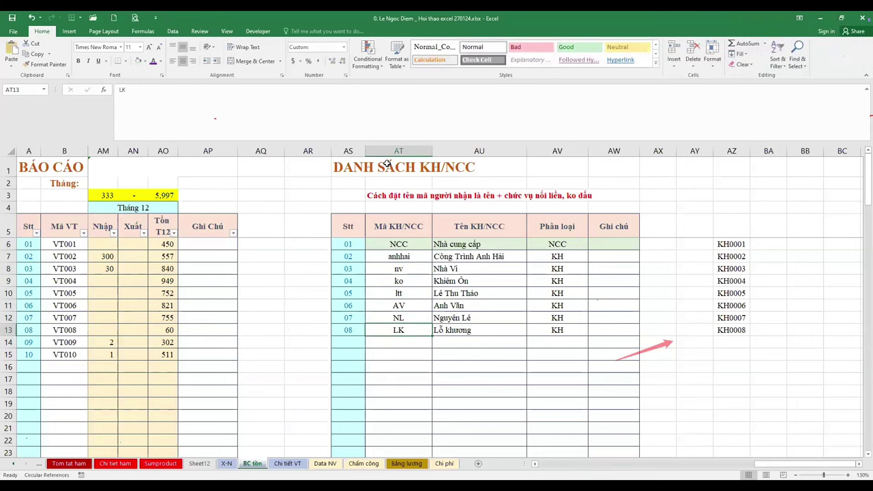
{"action": "key", "text": "Return"}
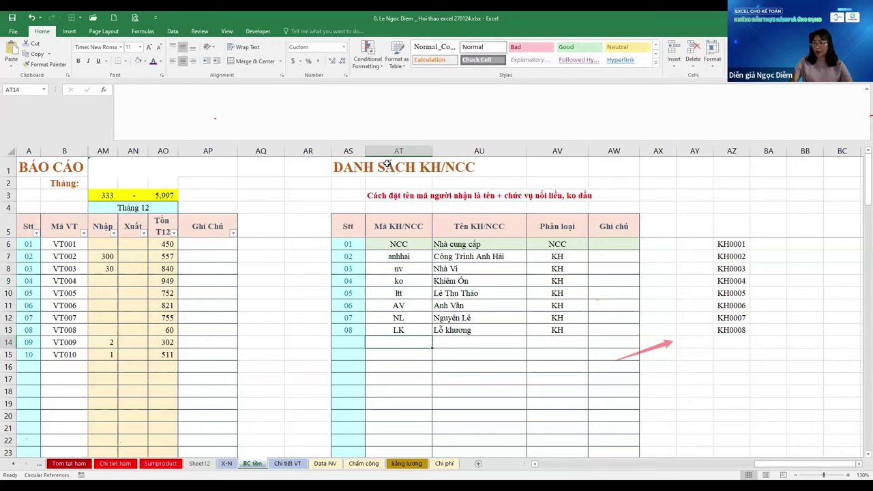
{"action": "type", "text": "NV"}
{"action": "key", "text": "Return"}
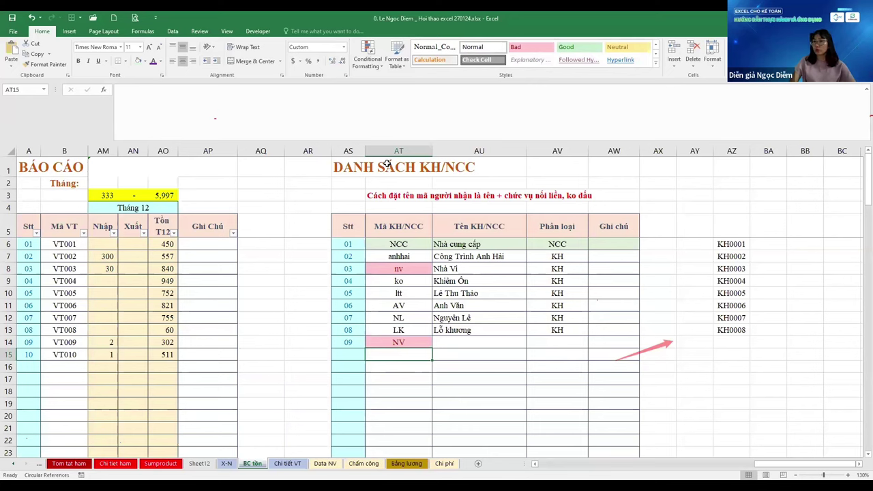
{"action": "key", "text": "ctrl+z"}
{"action": "key", "text": "ctrl+z"}
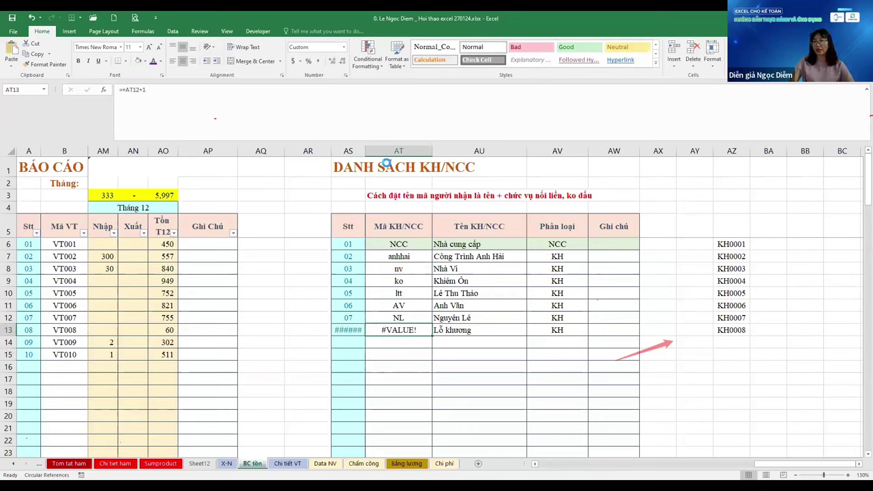
Undo the short code entries so column AT shows KH001–KH007 again
{"action": "key", "text": "ctrl+z"}
{"action": "key", "text": "Return"}
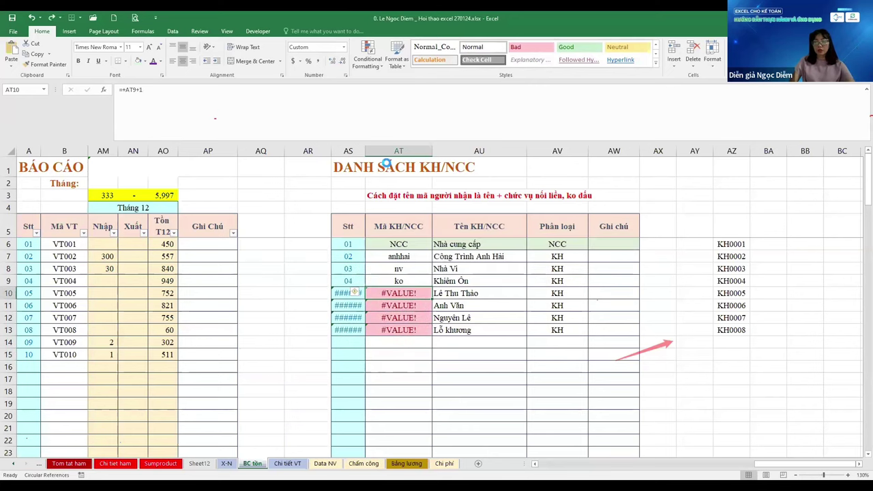
{"action": "key", "text": "ctrl+z"}
{"action": "key", "text": "ctrl+z"}
{"action": "key", "text": "ctrl+z"}
{"action": "key", "text": "ctrl+z"}
{"action": "key", "text": "ctrl+z"}
{"action": "key", "text": "ctrl+z"}
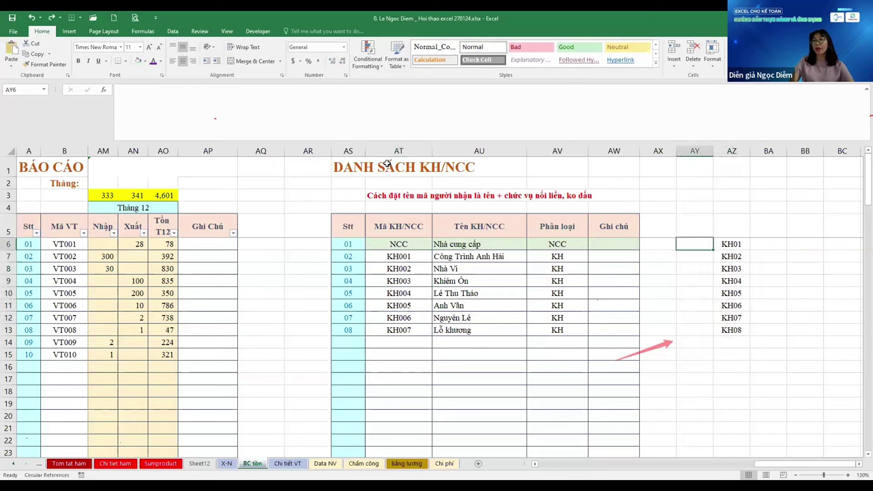
{"action": "key", "text": "Left"}
{"action": "key", "text": "Left"}
{"action": "key", "text": "Left"}
{"action": "key", "text": "Left"}
{"action": "key", "text": "Left"}
{"action": "key", "text": "Down"}
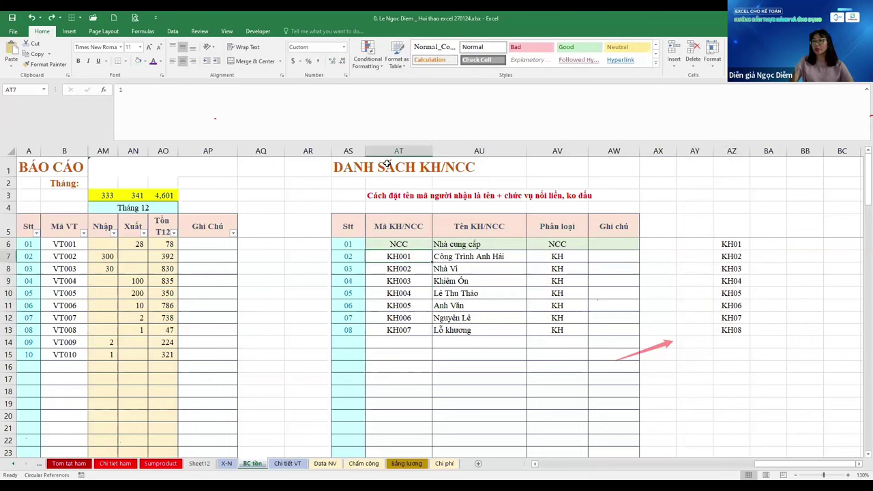
{"action": "key", "text": "Up"}
{"action": "key", "text": "Up"}
{"action": "key", "text": "Down"}
{"action": "key", "text": "Down"}
{"action": "key", "text": "Down"}
{"action": "key", "text": "Down"}
{"action": "key", "text": "Down"}
{"action": "key", "text": "Down"}
{"action": "key", "text": "Down"}
{"action": "key", "text": "Down"}
{"action": "key", "text": "Down"}
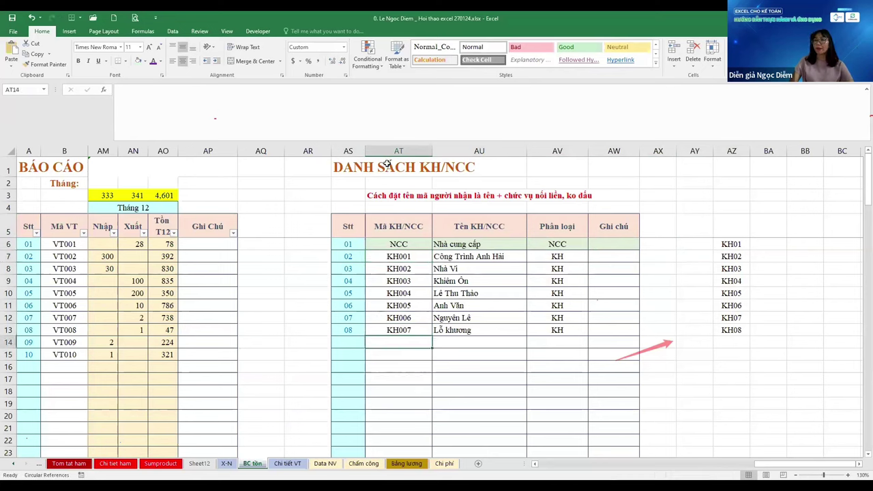
Check the last code and first empty row of the list, then move to sheet X-N
{"action": "key", "text": "Up"}
{"action": "key", "text": "ctrl+Up"}
{"action": "key", "text": "Down"}
{"action": "key", "text": "Down"}
{"action": "key", "text": "ctrl+Down"}
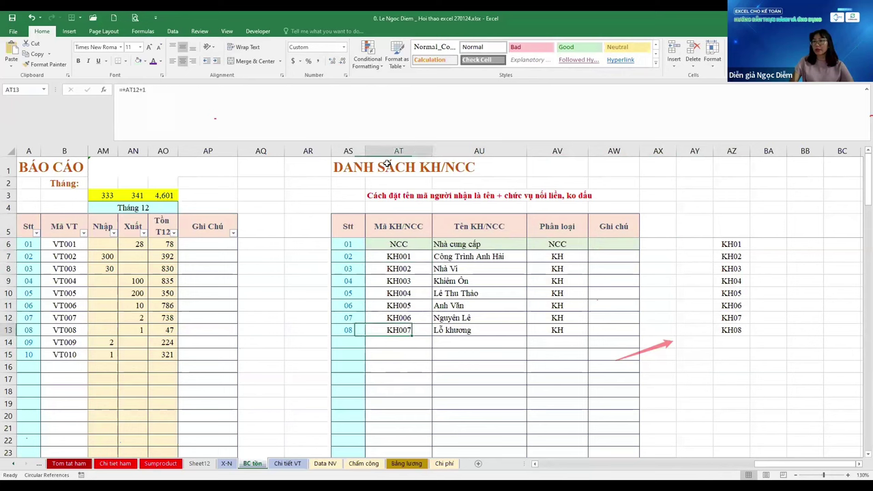
{"action": "key", "text": "Right"}
{"action": "key", "text": "Left"}
{"action": "key", "text": "Down"}
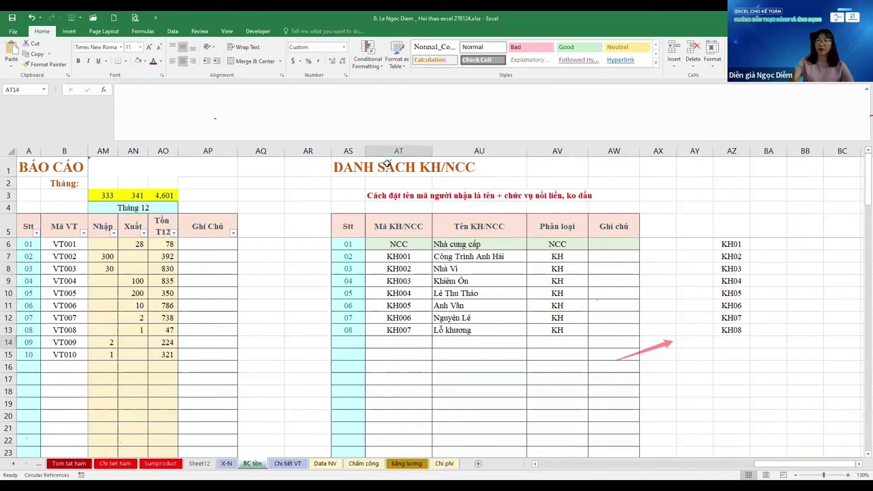
{"action": "key", "text": "ctrl+Page_Up"}
{"action": "key", "text": "Up"}
{"action": "key", "text": "ctrl+Up"}
Label the X-N sheet with the heading 'DATA VALIDATION' in F3
{"action": "key", "text": "Down"}
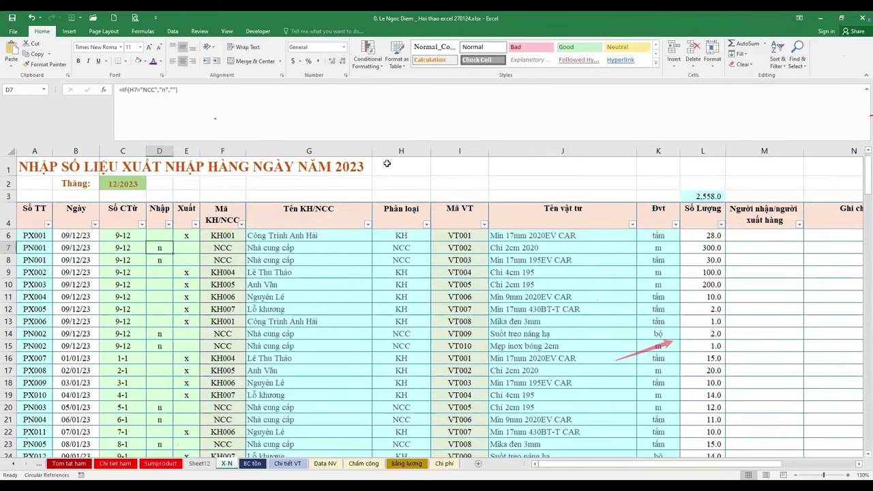
{"action": "key", "text": "Right"}
{"action": "key", "text": "Right"}
{"action": "key", "text": "Up"}
{"action": "key", "text": "Up"}
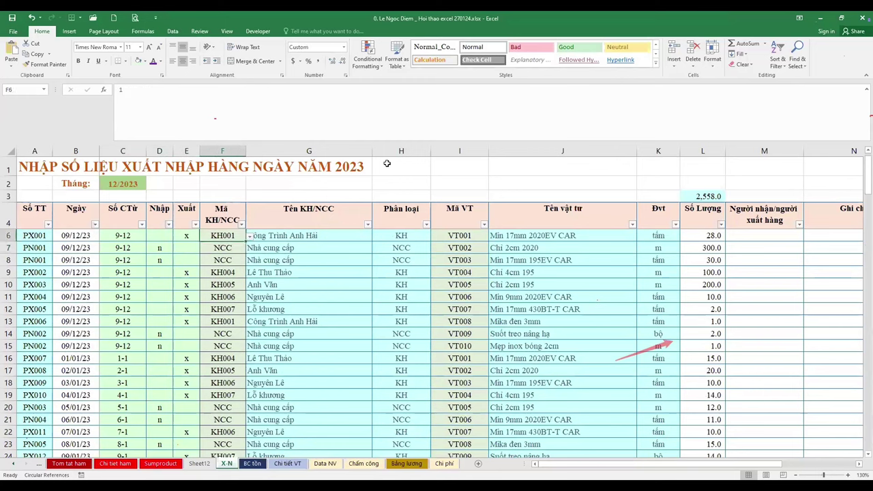
{"action": "key", "text": "ctrl+Down"}
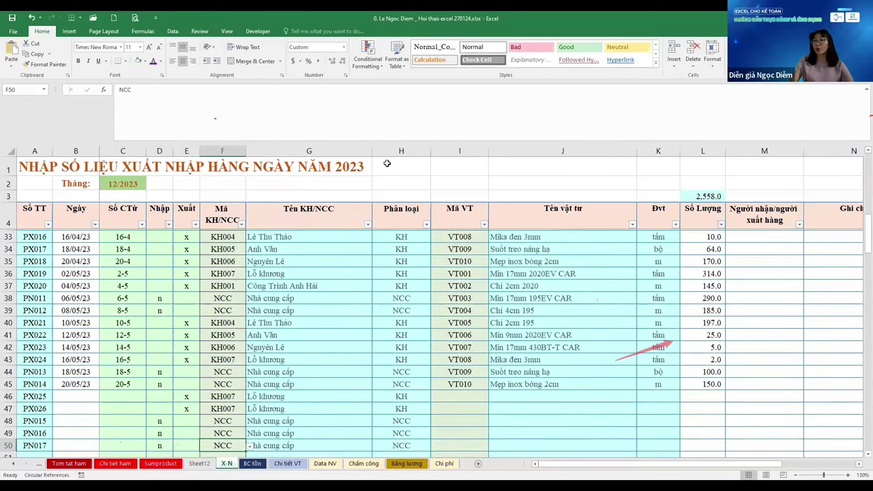
{"action": "key", "text": "ctrl+Up"}
{"action": "key", "text": "Up"}
{"action": "key", "text": "Up"}
{"action": "key", "text": "Up"}
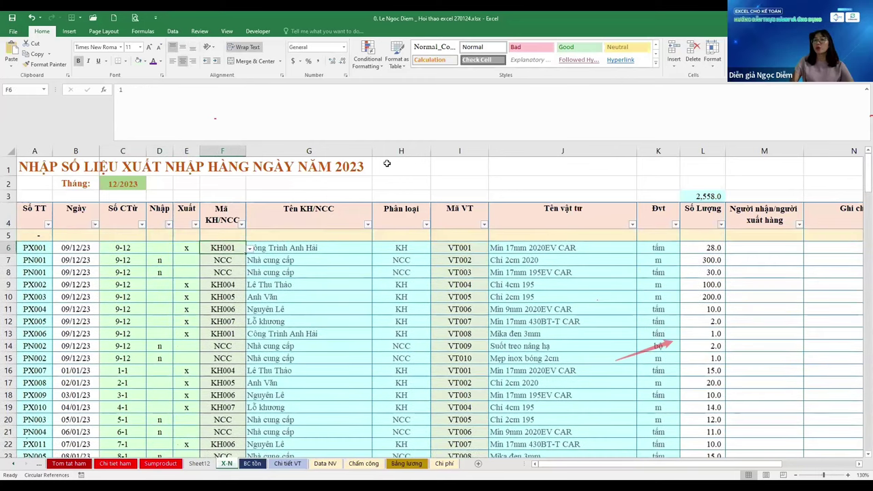
{"action": "type", "text": "DA"}
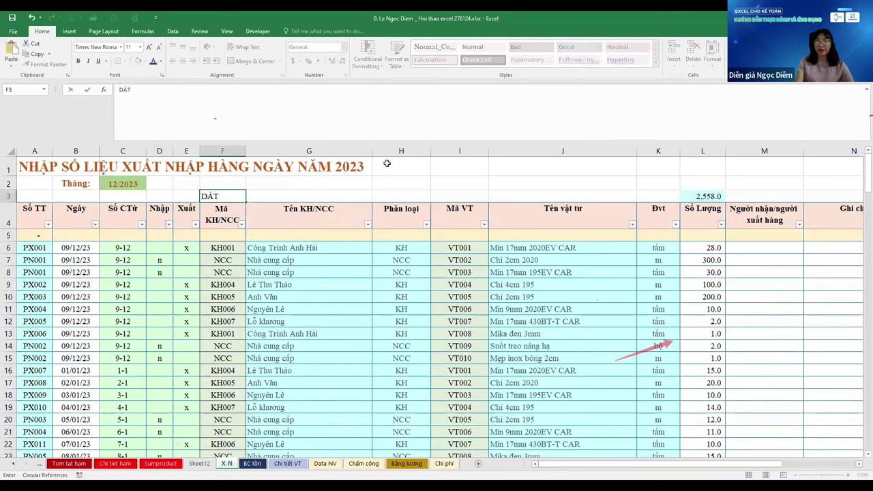
{"action": "type", "text": "TA VALIDA"}
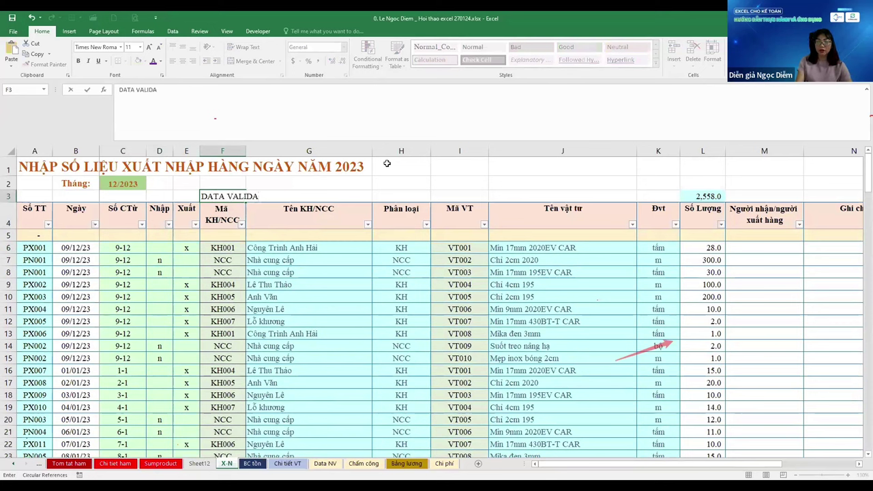
{"action": "type", "text": "TION"}
{"action": "key", "text": "Return"}
{"action": "key", "text": "Up"}
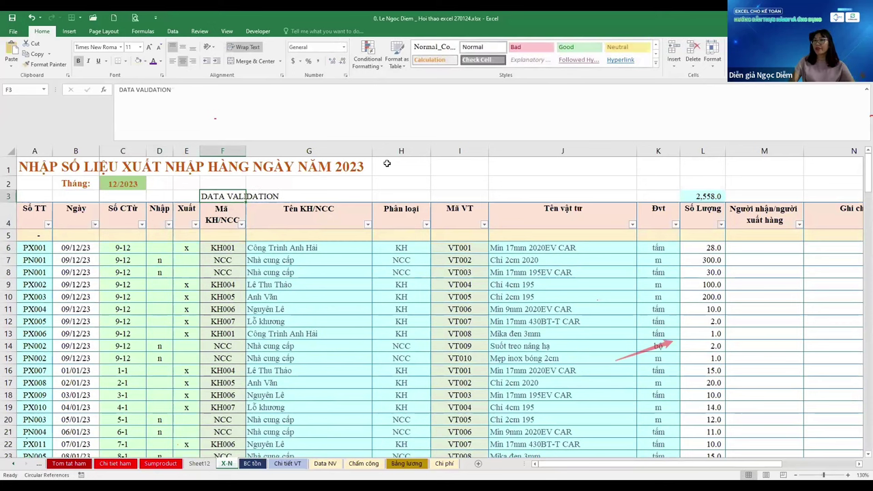
{"action": "key", "text": "Down"}
{"action": "key", "text": "Down"}
{"action": "key", "text": "Down"}
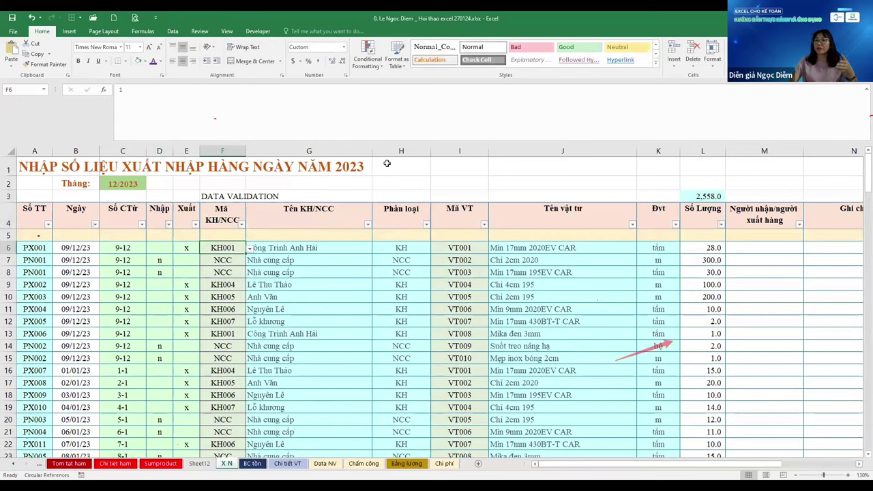
Check the last code in BC tồn's list, then go to X-N's first empty entry row
{"action": "key", "text": "ctrl+Page_Down"}
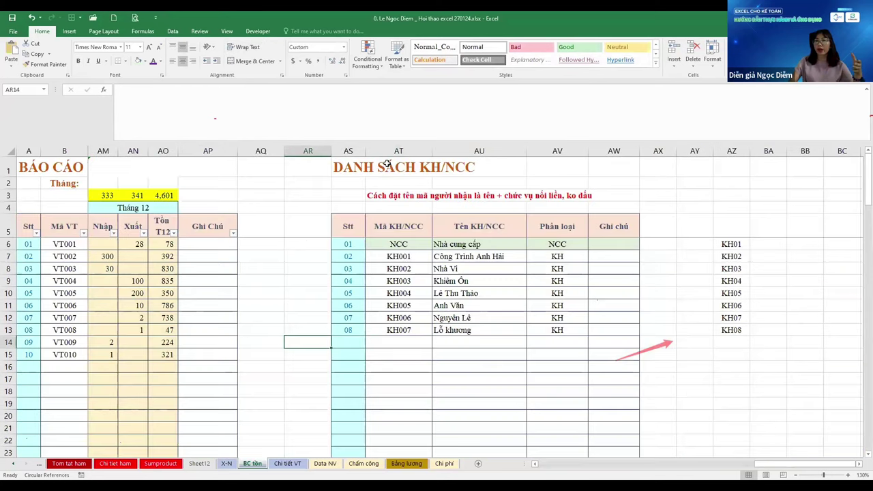
{"action": "key", "text": "Right"}
{"action": "key", "text": "Right"}
{"action": "key", "text": "Right"}
{"action": "key", "text": "Right"}
{"action": "key", "text": "Right"}
{"action": "key", "text": "Right"}
{"action": "key", "text": "Right"}
{"action": "key", "text": "Right"}
{"action": "key", "text": "Right"}
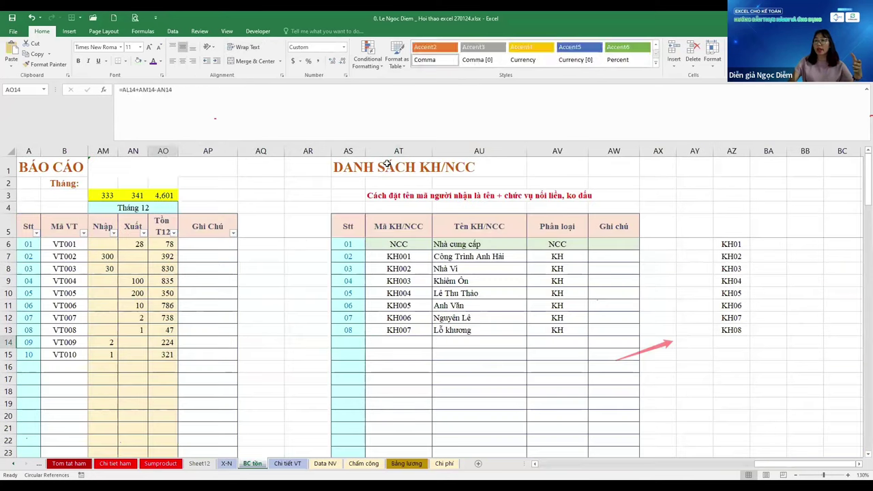
{"action": "key", "text": "Up"}
{"action": "key", "text": "Up"}
{"action": "key", "text": "Up"}
{"action": "key", "text": "Up"}
{"action": "key", "text": "Up"}
{"action": "key", "text": "Up"}
{"action": "key", "text": "Up"}
{"action": "key", "text": "Up"}
{"action": "key", "text": "ctrl+Down"}
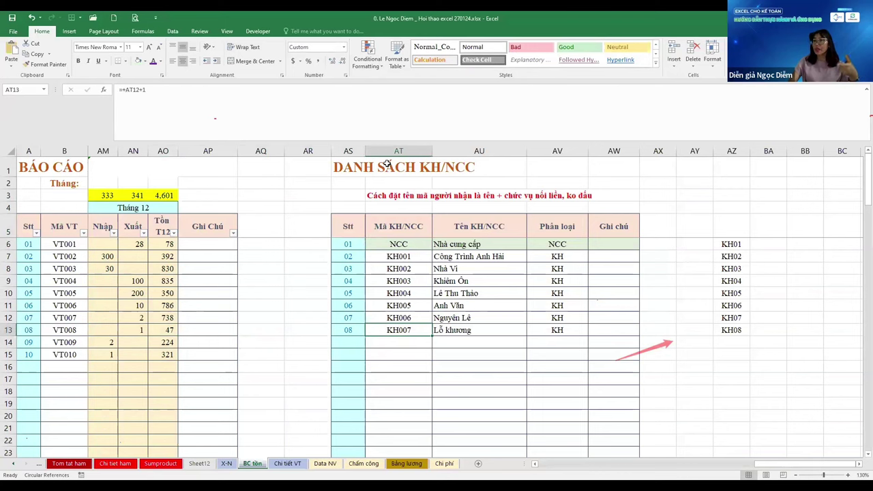
{"action": "key", "text": "ctrl+Up"}
{"action": "key", "text": "Down"}
{"action": "key", "text": "Down"}
{"action": "key", "text": "ctrl+Down"}
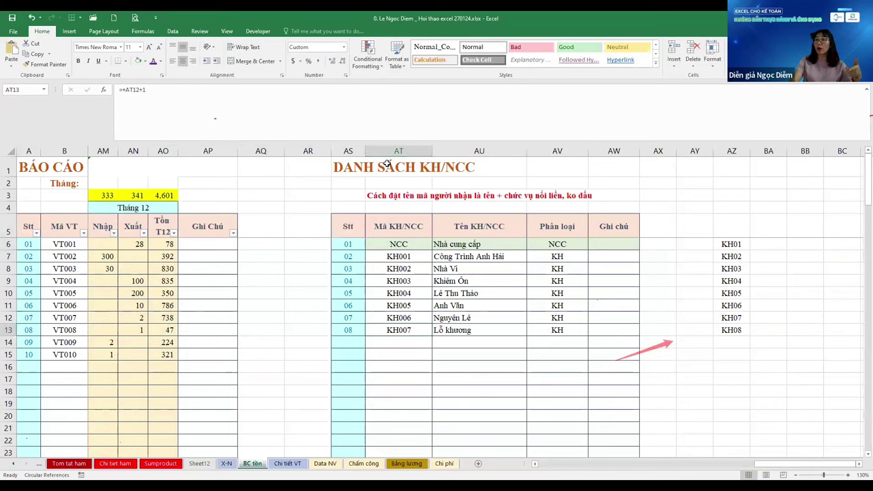
{"action": "key", "text": "ctrl+Page_Up"}
{"action": "key", "text": "ctrl+Down"}
{"action": "key", "text": "Down"}
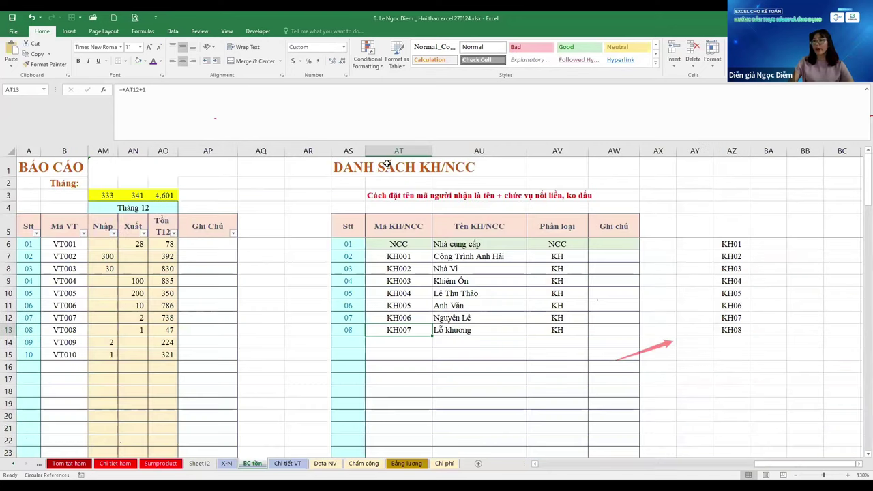
Add customer code KH008 named ABC in the first empty row of the KH/NCC list
{"action": "key", "text": "Down"}
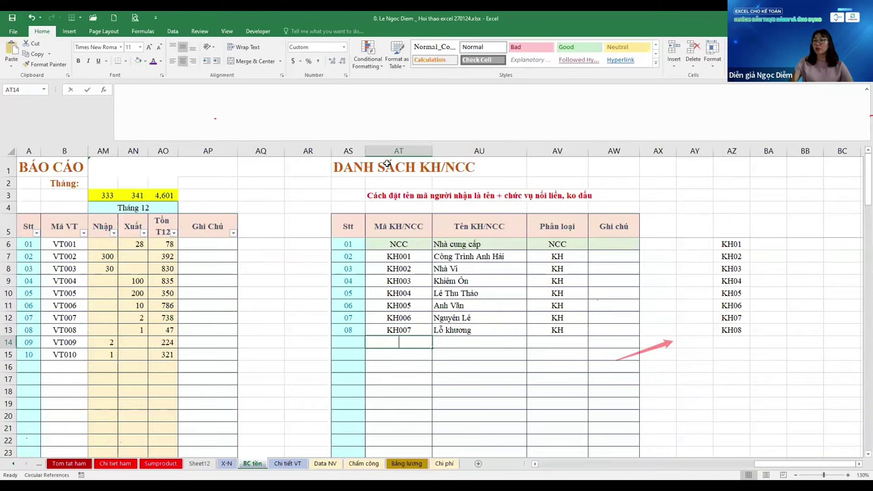
{"action": "type", "text": "KH008"}
{"action": "key", "text": "Tab"}
{"action": "type", "text": "ABC"}
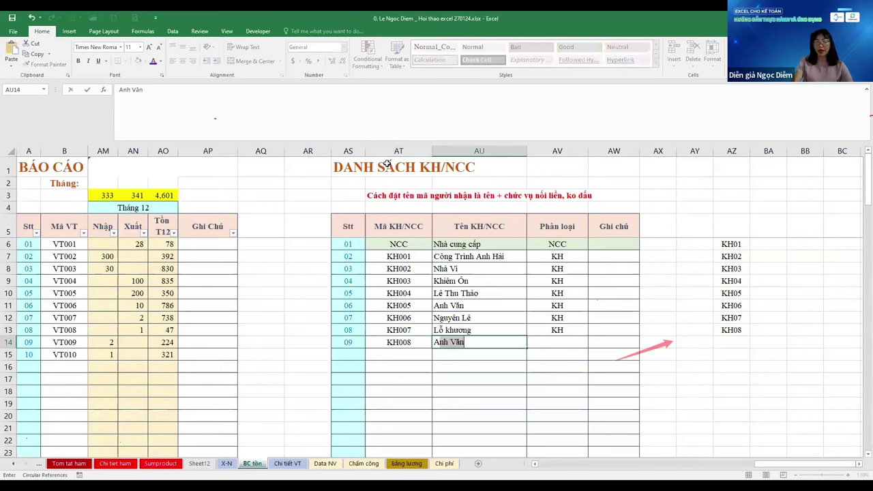
{"action": "key", "text": "Tab"}
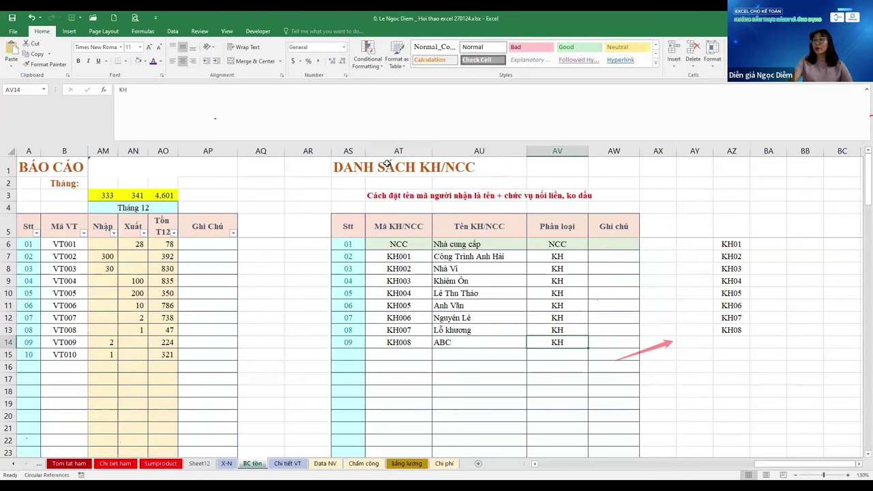
{"action": "key", "text": "ctrl+Page_Up"}
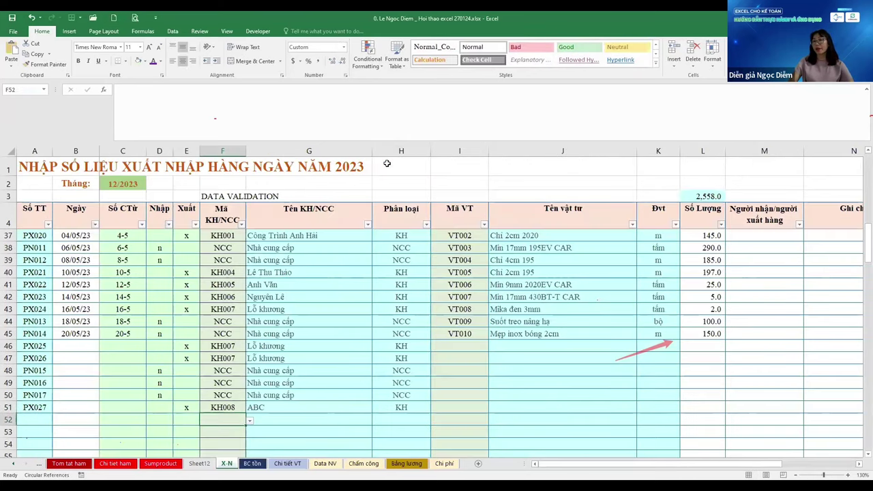
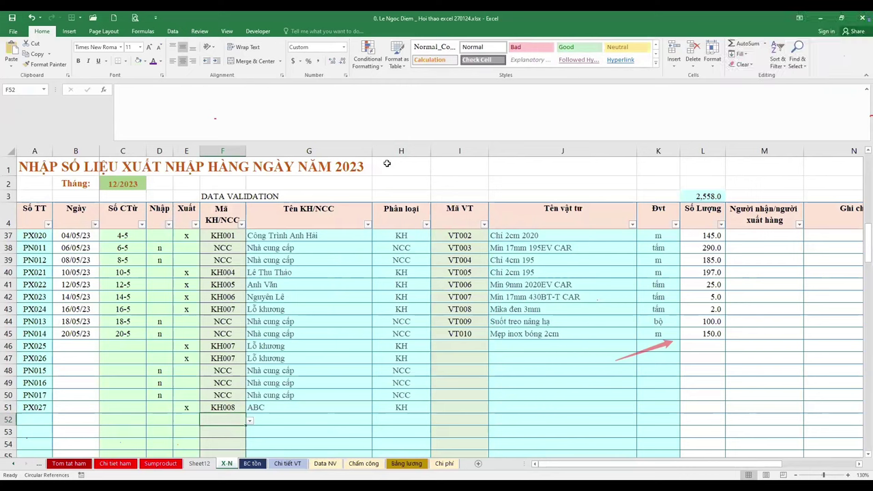
Pick KH004 from F52's validation list and check row 52's filled cells
{"action": "key", "text": "alt+Down"}
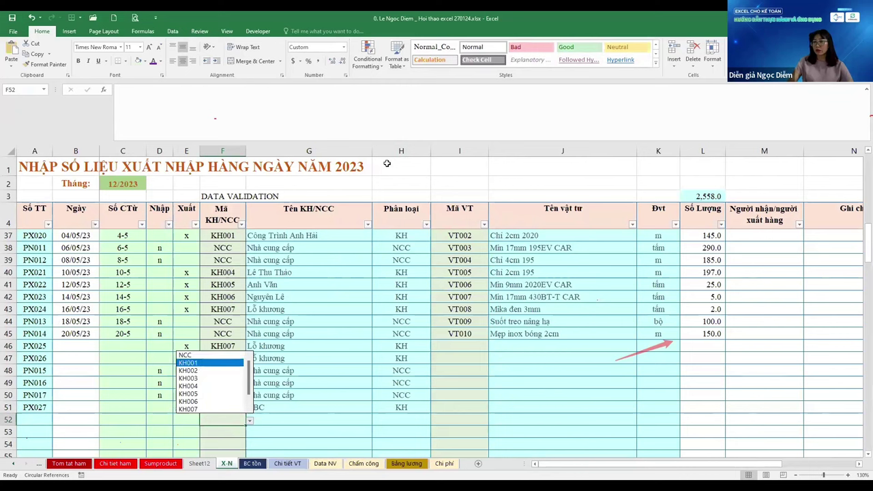
{"action": "key", "text": "Up"}
{"action": "key", "text": "Up"}
{"action": "key", "text": "Up"}
{"action": "key", "text": "Up"}
{"action": "key", "text": "Return"}
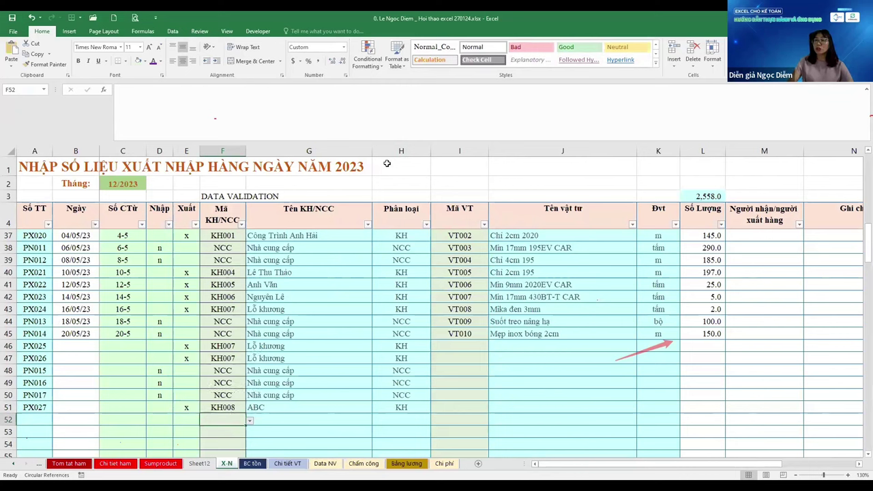
{"action": "key", "text": "Right"}
{"action": "key", "text": "Right"}
{"action": "key", "text": "Right"}
{"action": "key", "text": "Right"}
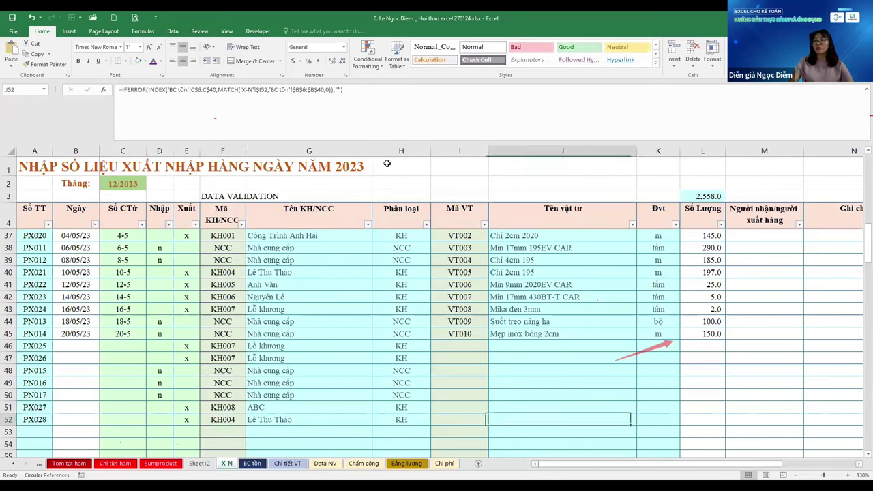
{"action": "key", "text": "Left"}
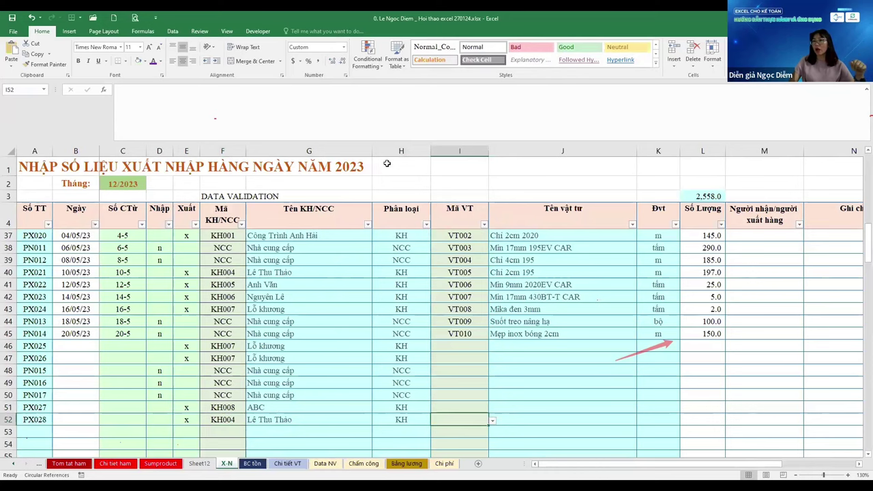
Scan the Mã VT column from VT001 down to row 46's material code
{"action": "key", "text": "ctrl+Up"}
{"action": "key", "text": "ctrl+Up"}
{"action": "key", "text": "Down"}
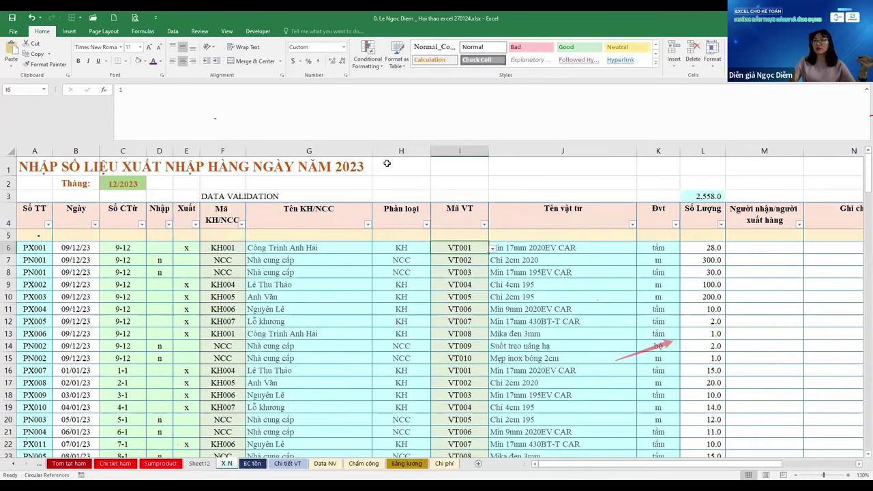
{"action": "key", "text": "Down"}
{"action": "key", "text": "Down"}
{"action": "key", "text": "Down"}
{"action": "key", "text": "Down"}
{"action": "key", "text": "Down"}
{"action": "key", "text": "Down"}
{"action": "key", "text": "Down"}
{"action": "key", "text": "Down"}
{"action": "key", "text": "Down"}
{"action": "key", "text": "Down"}
{"action": "key", "text": "Down"}
{"action": "key", "text": "Down"}
{"action": "key", "text": "Down"}
{"action": "key", "text": "Down"}
{"action": "key", "text": "Down"}
{"action": "key", "text": "Down"}
{"action": "key", "text": "Down"}
{"action": "key", "text": "Down"}
{"action": "key", "text": "Down"}
{"action": "key", "text": "Down"}
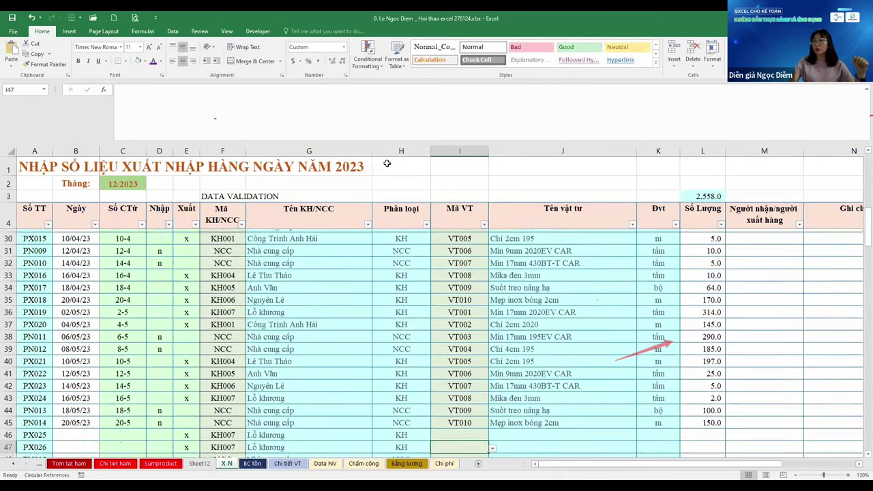
{"action": "key", "text": "Up"}
{"action": "key", "text": "Up"}
{"action": "key", "text": "Up"}
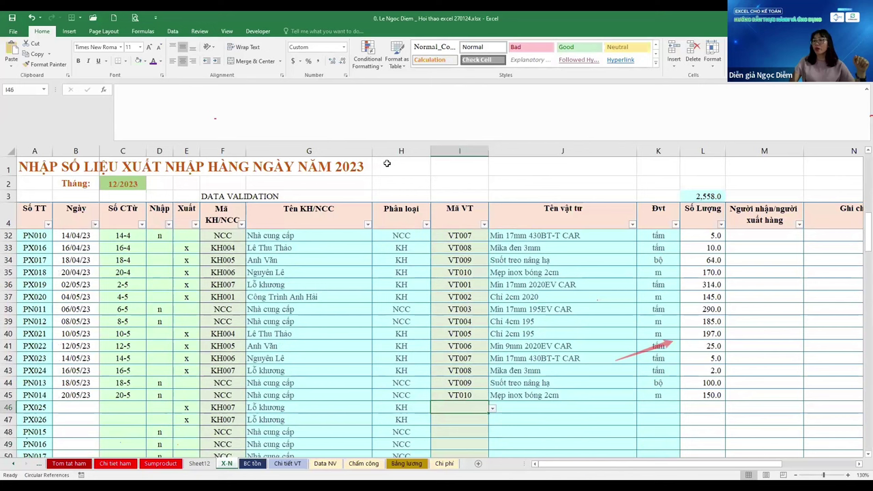
{"action": "key", "text": "Right"}
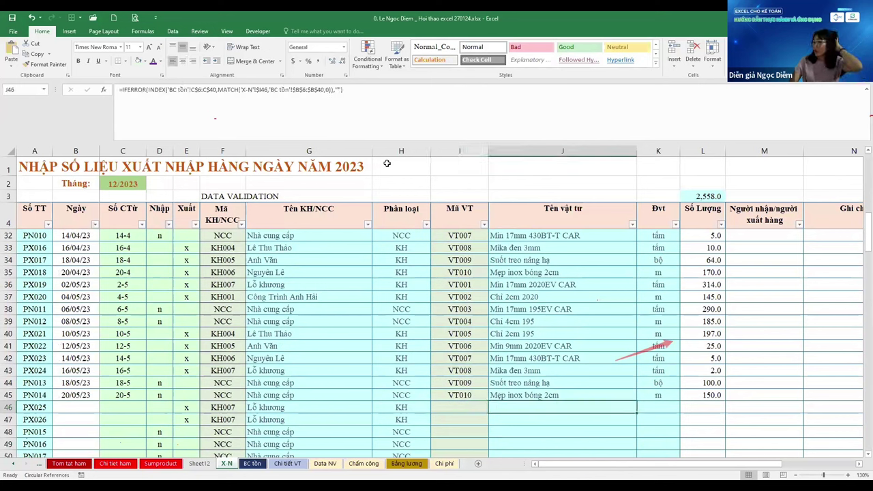
{"action": "key", "text": "shift+Left"}
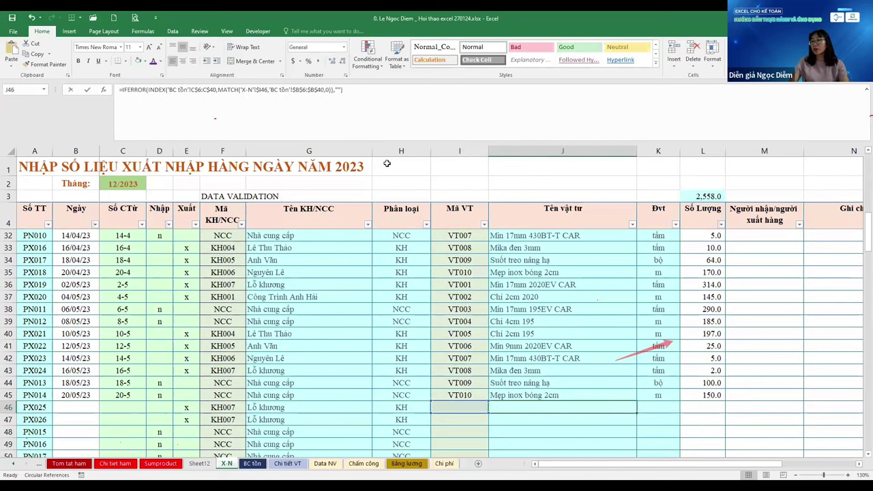
Inspect J46's IFERROR formula and copy the IFERROR part, leaving the formula unchanged
{"action": "key", "text": "F2"}
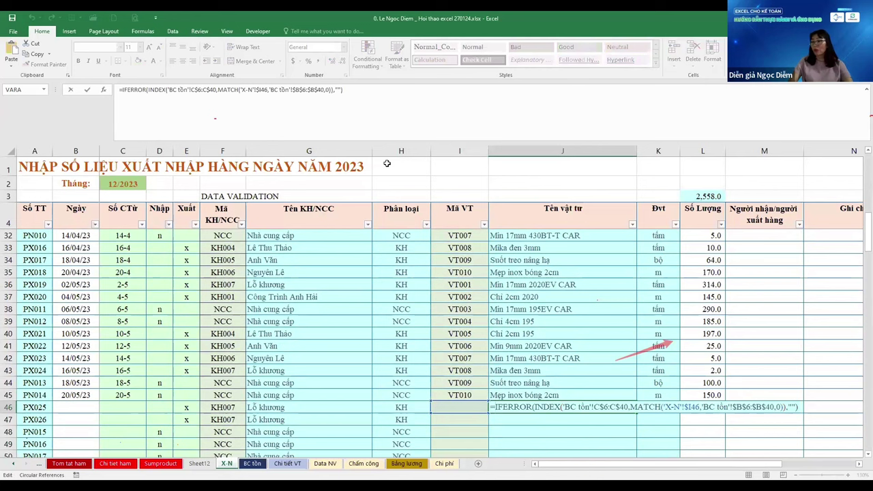
{"action": "key", "text": "Home"}
{"action": "key", "text": "Right"}
{"action": "key", "text": "Right"}
{"action": "key", "text": "Right"}
{"action": "key", "text": "Right"}
{"action": "key", "text": "Right"}
{"action": "key", "text": "Right"}
{"action": "key", "text": "shift+Left"}
{"action": "key", "text": "shift+Left"}
{"action": "key", "text": "shift+Left"}
{"action": "key", "text": "shift+Left"}
{"action": "key", "text": "shift+Left"}
{"action": "key", "text": "shift+Left"}
{"action": "key", "text": "shift+Left"}
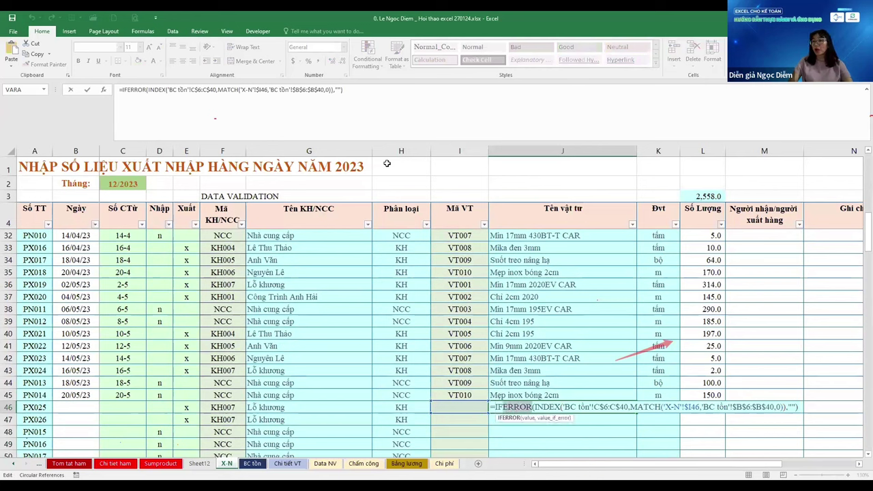
{"action": "key", "text": "ctrl+c"}
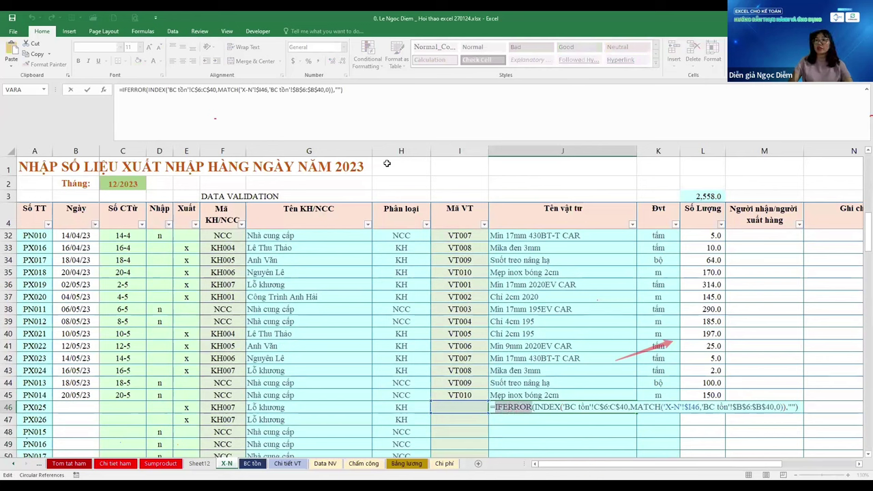
{"action": "key", "text": "Escape"}
{"action": "key", "text": "Up"}
{"action": "key", "text": "Up"}
{"action": "key", "text": "Up"}
{"action": "key", "text": "Up"}
{"action": "key", "text": "Up"}
{"action": "key", "text": "Up"}
{"action": "key", "text": "Up"}
{"action": "key", "text": "Up"}
{"action": "key", "text": "Up"}
{"action": "key", "text": "Up"}
{"action": "key", "text": "Up"}
{"action": "key", "text": "Up"}
{"action": "key", "text": "Up"}
{"action": "key", "text": "Up"}
{"action": "key", "text": "Up"}
{"action": "key", "text": "Up"}
{"action": "key", "text": "Up"}
{"action": "key", "text": "Up"}
{"action": "key", "text": "Up"}
{"action": "key", "text": "Up"}
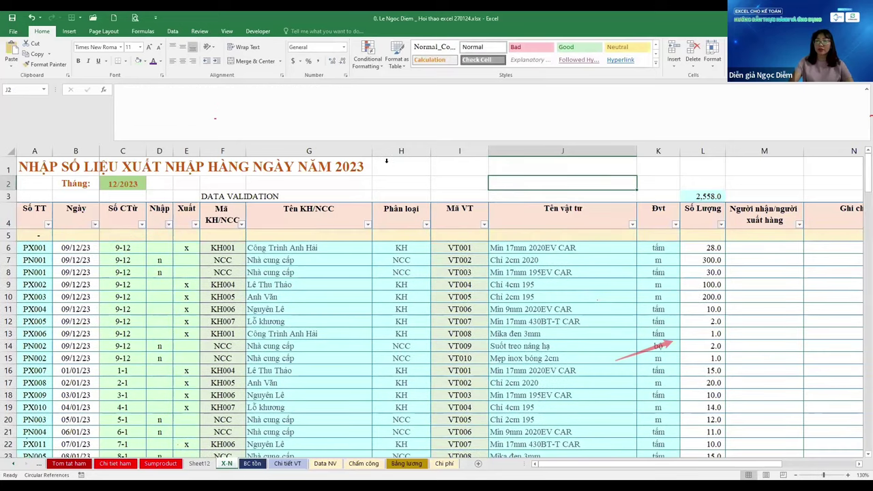
Enter room type LA2 in P198 to trigger a lookup error
{"action": "key", "text": "ctrl+Page_Up"}
{"action": "key", "text": "ctrl+Page_Up"}
{"action": "key", "text": "ctrl+Page_Up"}
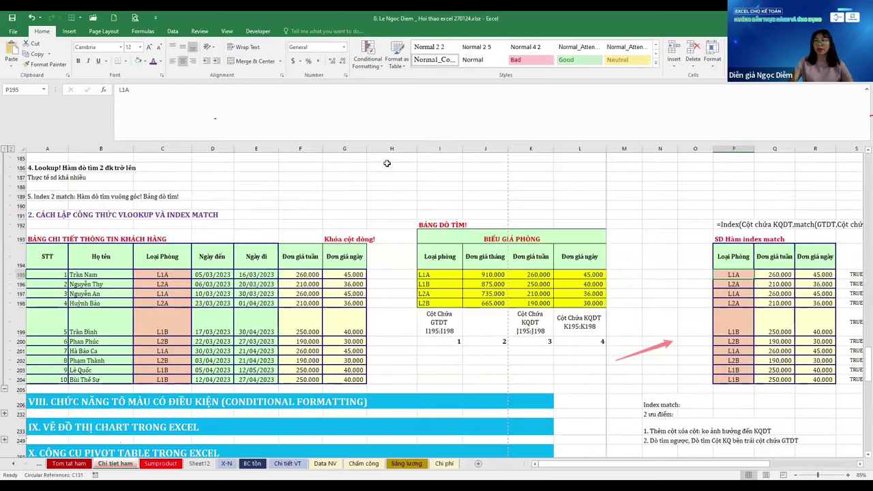
{"action": "key", "text": "Down"}
{"action": "key", "text": "Down"}
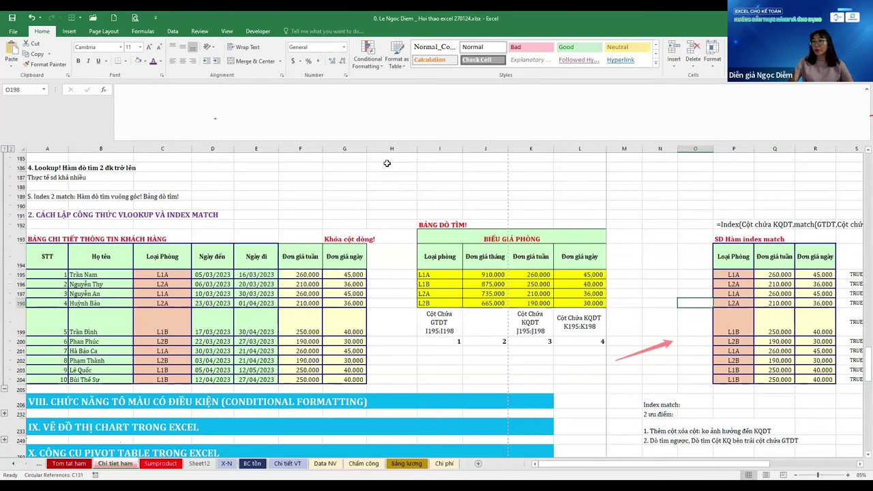
{"action": "key", "text": "Right"}
{"action": "type", "text": "la2"}
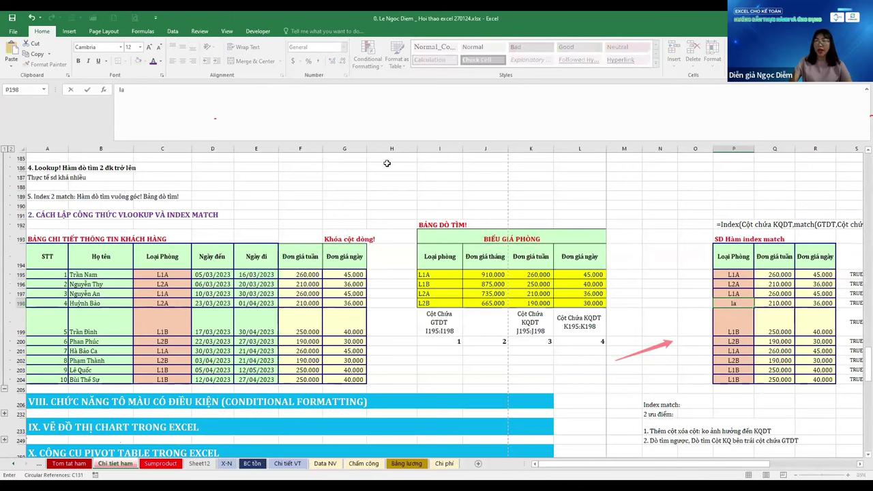
{"action": "key", "text": "Return"}
{"action": "key", "text": "Up"}
{"action": "key", "text": "Right"}
{"action": "key", "text": "Right"}
{"action": "key", "text": "Right"}
{"action": "key", "text": "Right"}
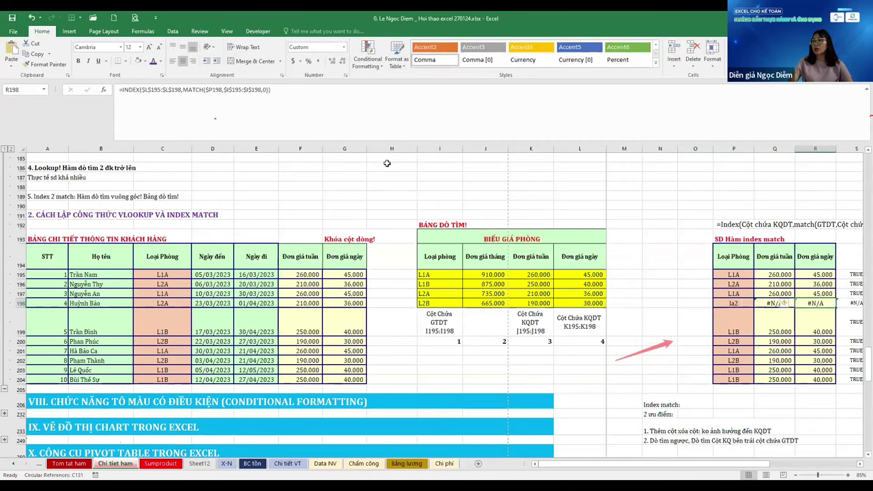
{"action": "key", "text": "Left"}
{"action": "key", "text": "Left"}
{"action": "key", "text": "Left"}
{"action": "key", "text": "Left"}
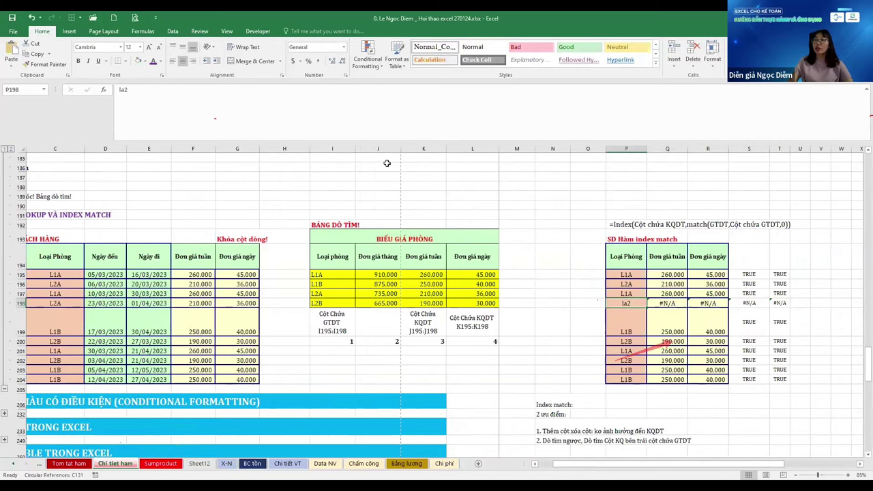
{"action": "scroll", "coordinate": [387, 163], "scroll_direction": "up", "scroll_amount": 3}
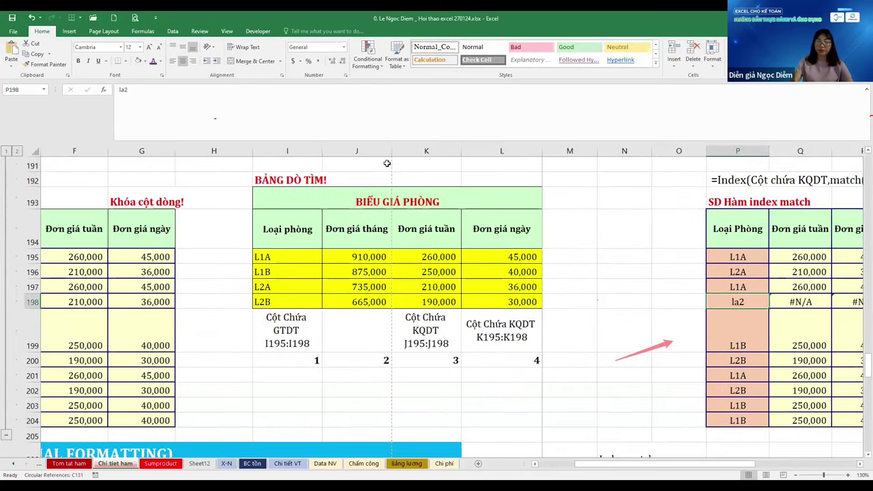
{"action": "type", "text": "LA2"}
{"action": "key", "text": "Right"}
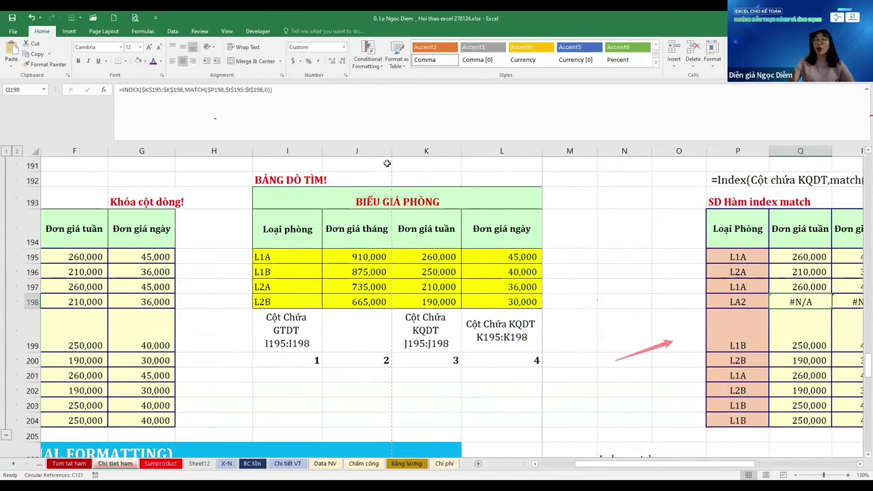
Wrap the weekly price formula in Q195:Q198 as IFERROR(...,"") to blank errors
{"action": "key", "text": "Left"}
{"action": "key", "text": "Left"}
{"action": "key", "text": "Left"}
{"action": "key", "text": "Left"}
{"action": "key", "text": "Left"}
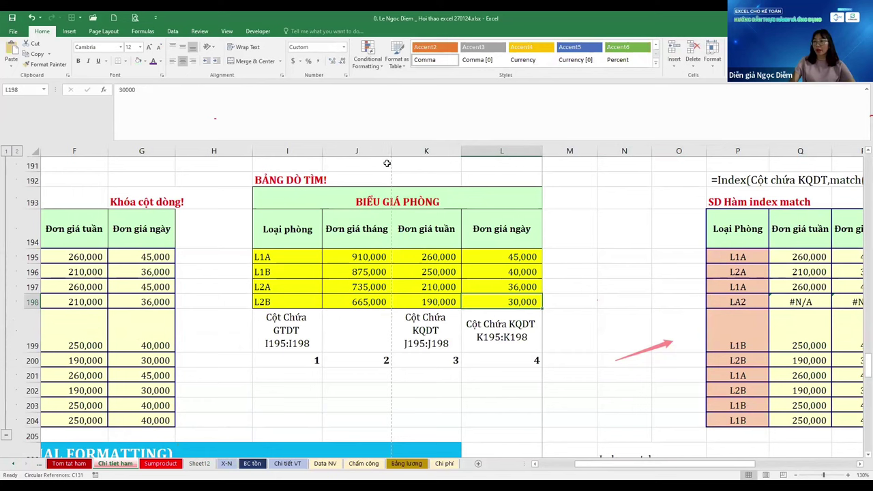
{"action": "key", "text": "Right"}
{"action": "key", "text": "Right"}
{"action": "key", "text": "Right"}
{"action": "key", "text": "Right"}
{"action": "key", "text": "Right"}
{"action": "key", "text": "Right"}
{"action": "key", "text": "Right"}
{"action": "key", "text": "Right"}
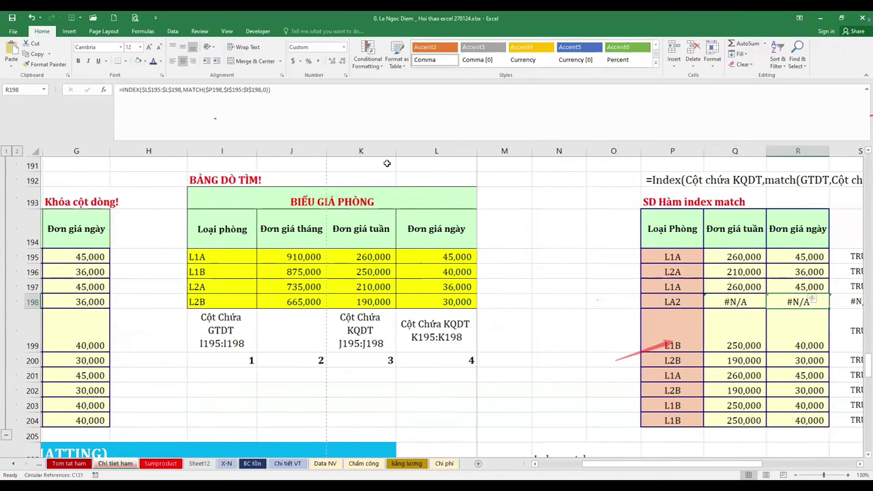
{"action": "key", "text": "Left"}
{"action": "key", "text": "Left"}
{"action": "key", "text": "Left"}
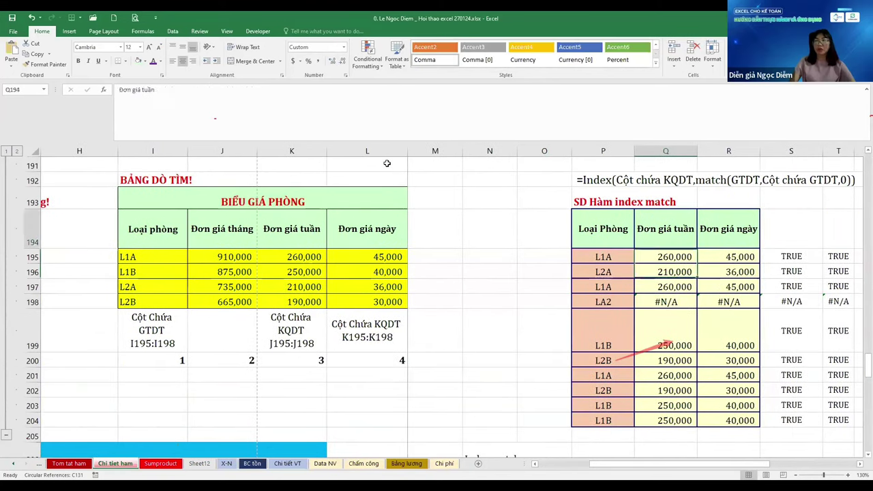
{"action": "key", "text": "Up"}
{"action": "key", "text": "Up"}
{"action": "key", "text": "Up"}
{"action": "key", "text": "F2"}
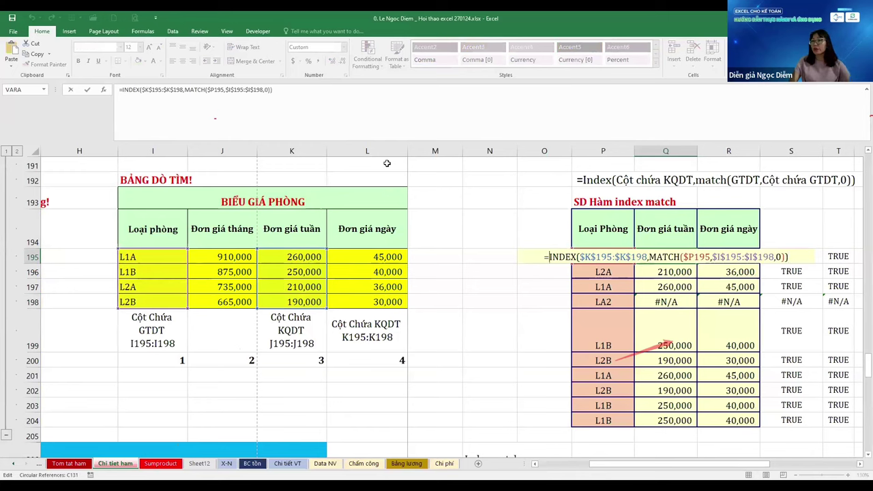
{"action": "type", "text": "IFERROR("}
{"action": "key", "text": "End"}
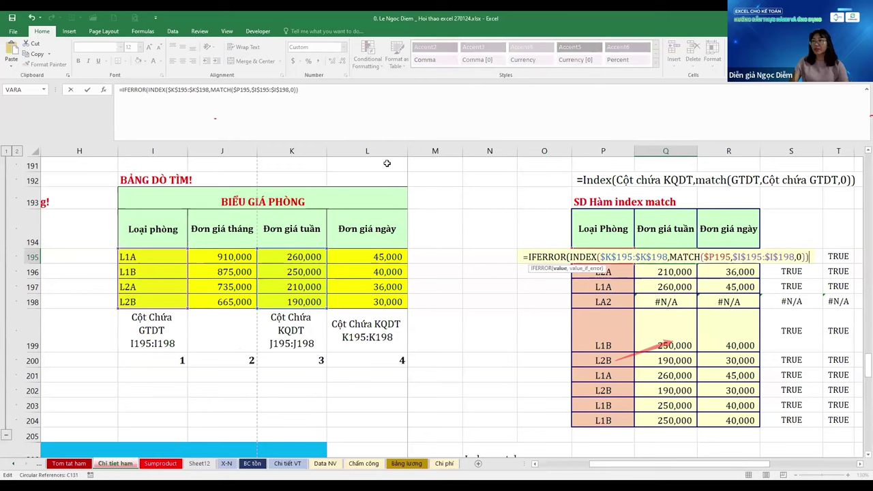
{"action": "type", "text": ","}
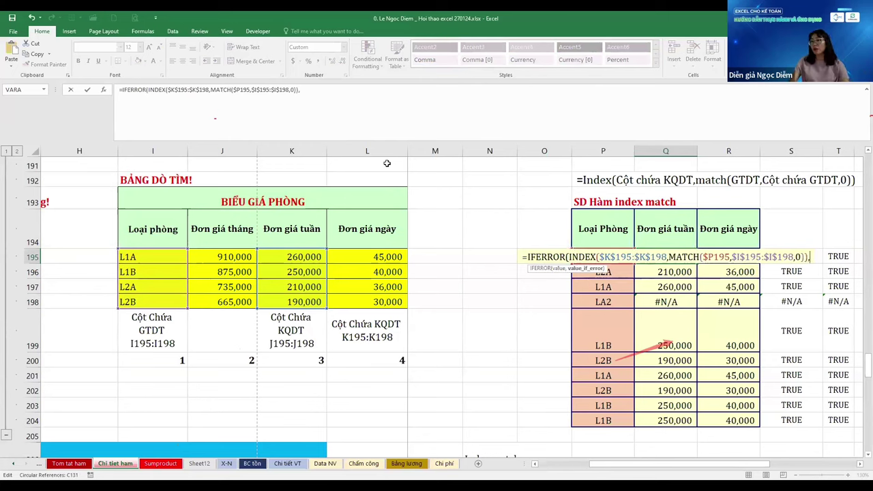
{"action": "type", "text": "\"\")"}
{"action": "key", "text": "ctrl+Return"}
Compare Q198's blank IFERROR result with R198's unwrapped formula
{"action": "key", "text": "Up"}
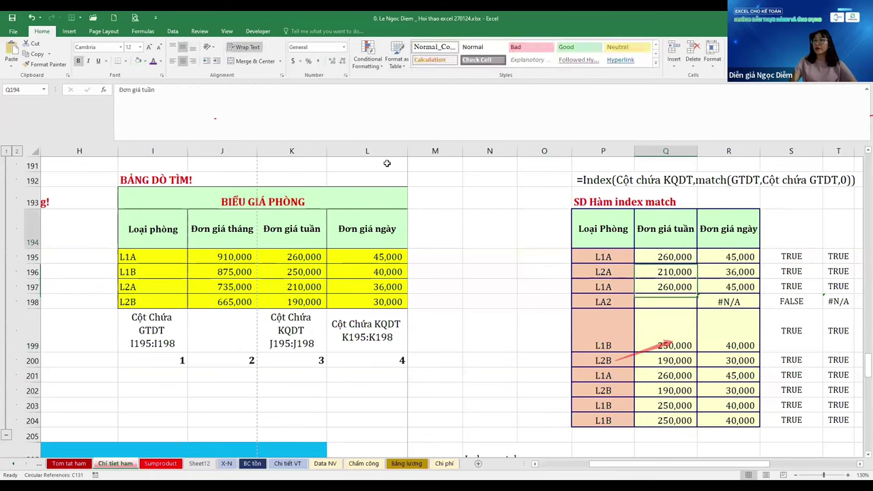
{"action": "key", "text": "Down"}
{"action": "key", "text": "Down"}
{"action": "key", "text": "Down"}
{"action": "key", "text": "Down"}
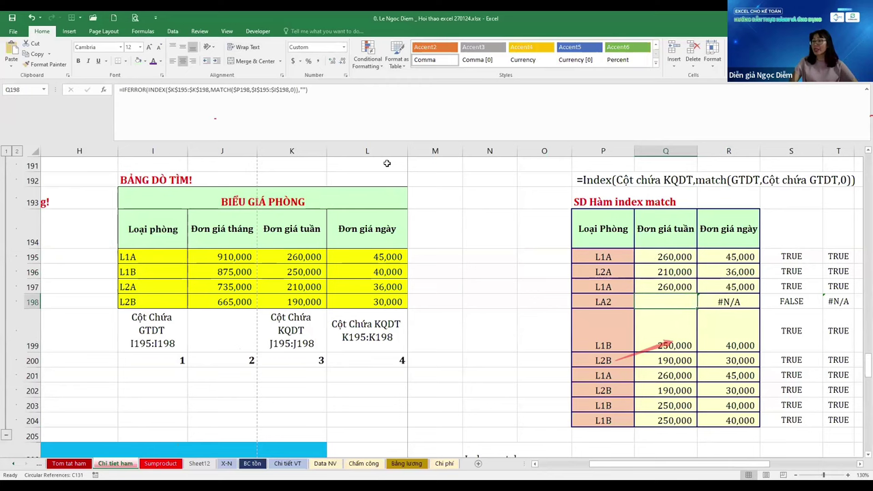
{"action": "key", "text": "Right"}
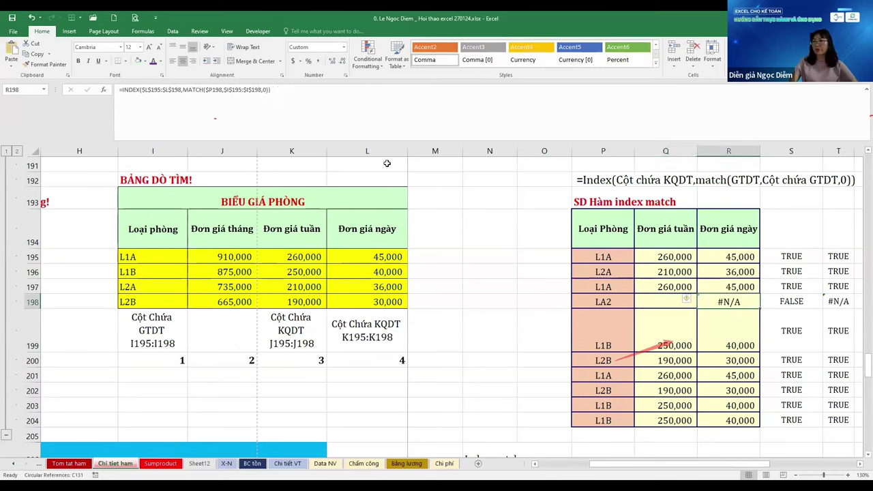
{"action": "key", "text": "Left"}
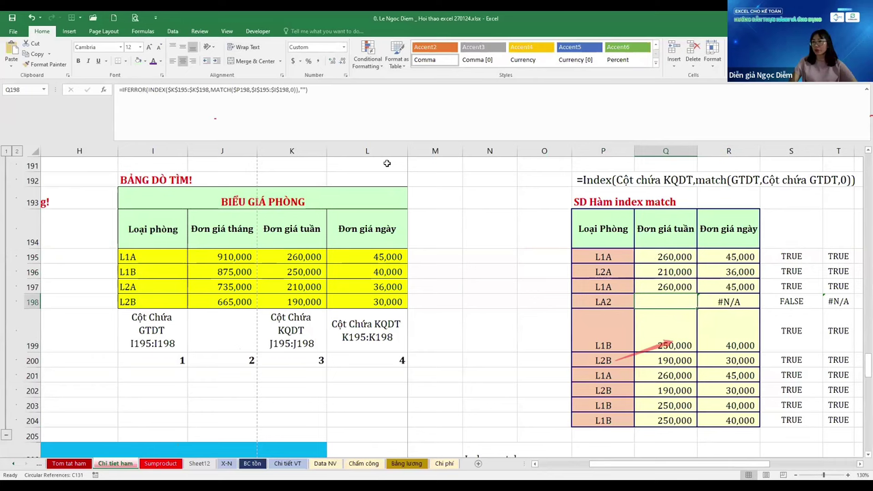
{"action": "key", "text": "Up"}
{"action": "key", "text": "Up"}
{"action": "key", "text": "Up"}
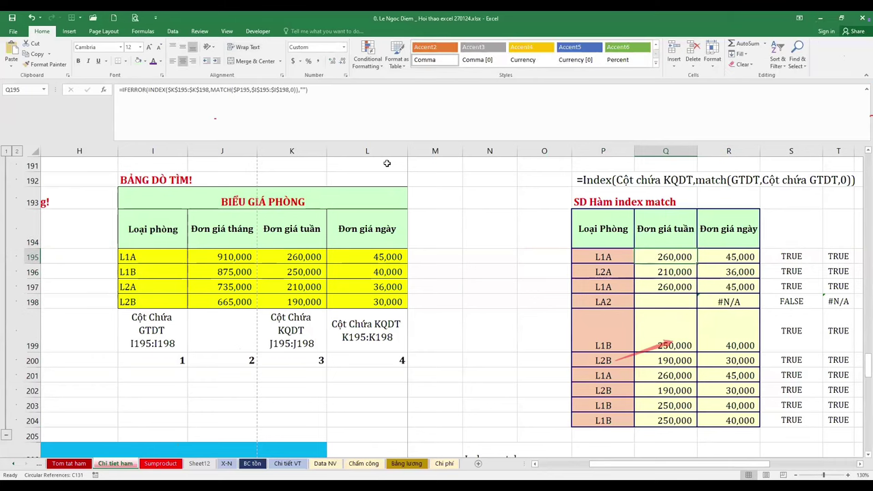
Go to the BC tồn report's top and insert a new blank worksheet, Sheet13
{"action": "key", "text": "ctrl+Page_Up"}
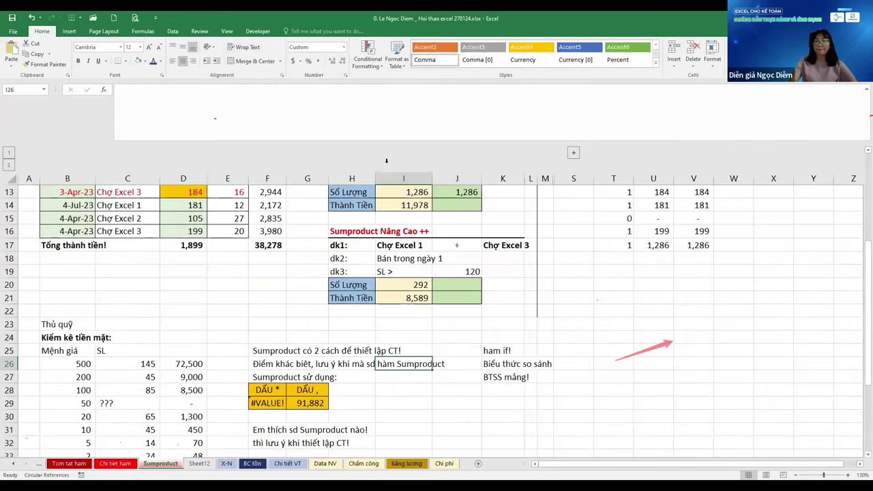
{"action": "key", "text": "ctrl+Page_Down"}
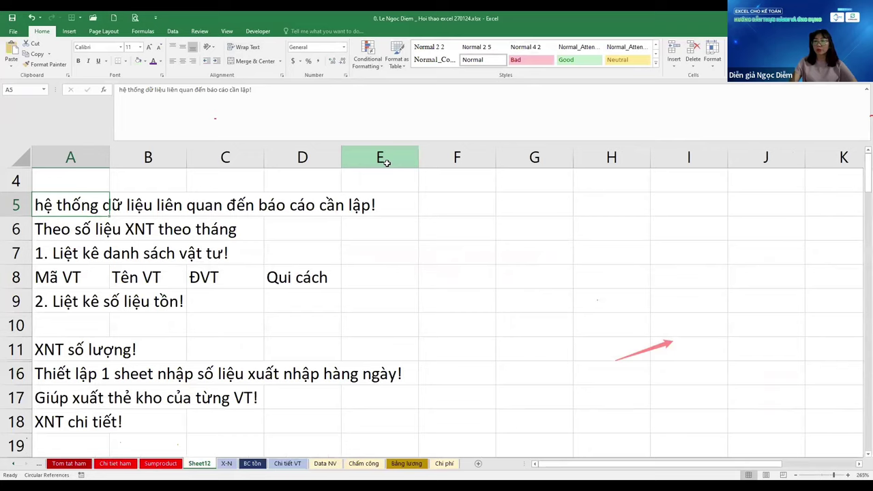
{"action": "key", "text": "ctrl+Page_Down"}
{"action": "key", "text": "ctrl+Page_Down"}
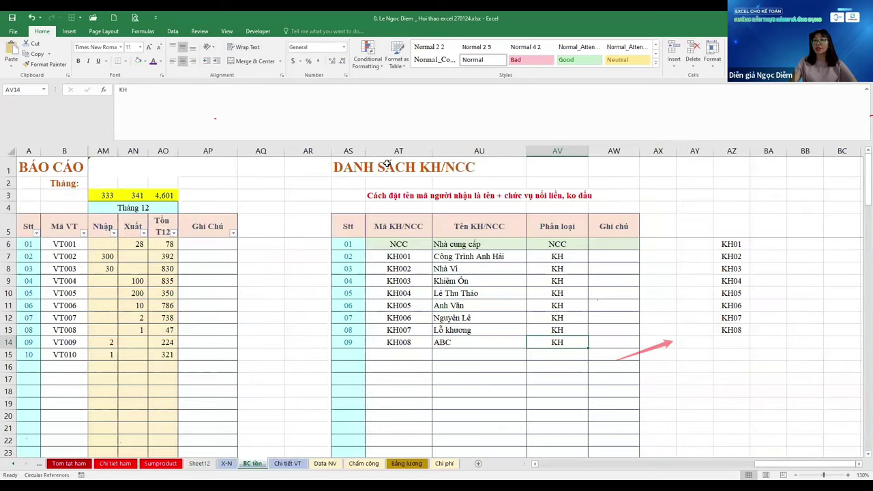
{"action": "key", "text": "ctrl+Home"}
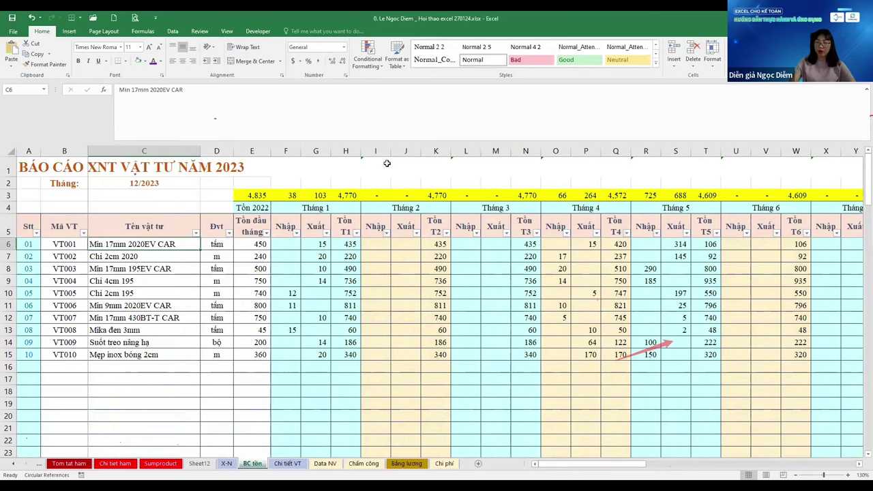
{"action": "key", "text": "shift+F11"}
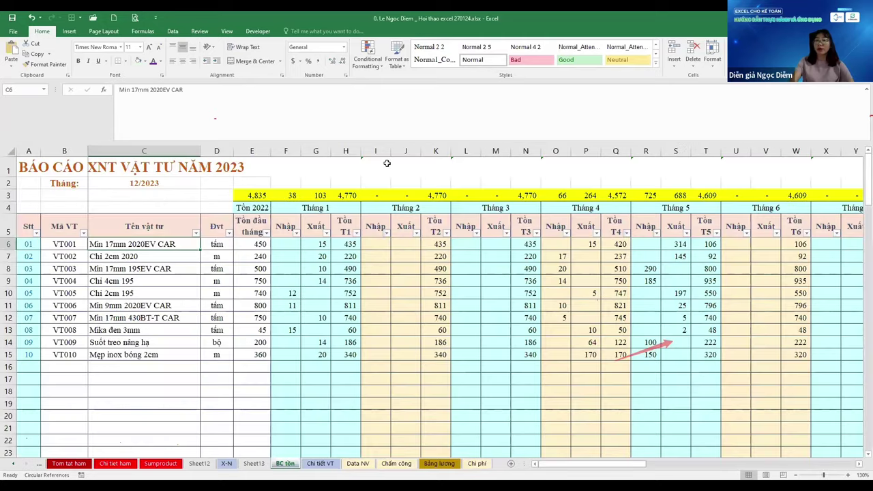
Copy the report's first five columns, A5:E39, from BC tồn
{"action": "key", "text": "ctrl+Page_Down"}
{"action": "key", "text": "ctrl+shift+Right"}
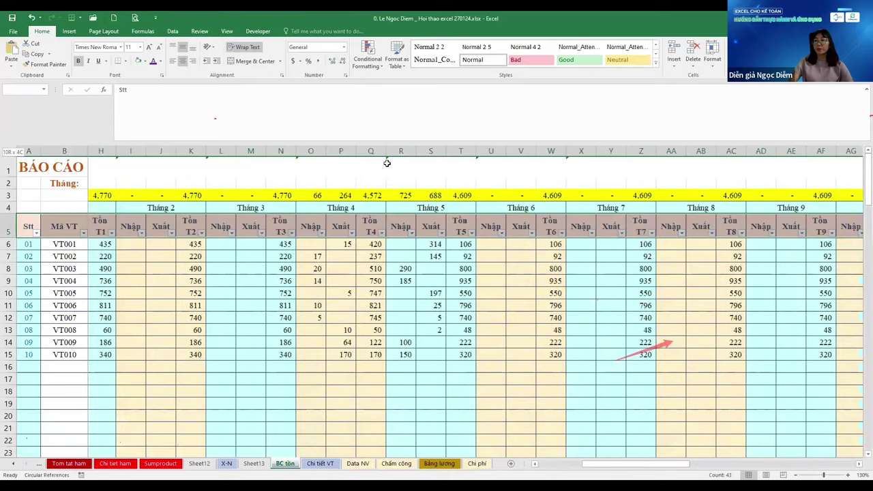
{"action": "key", "text": "Right"}
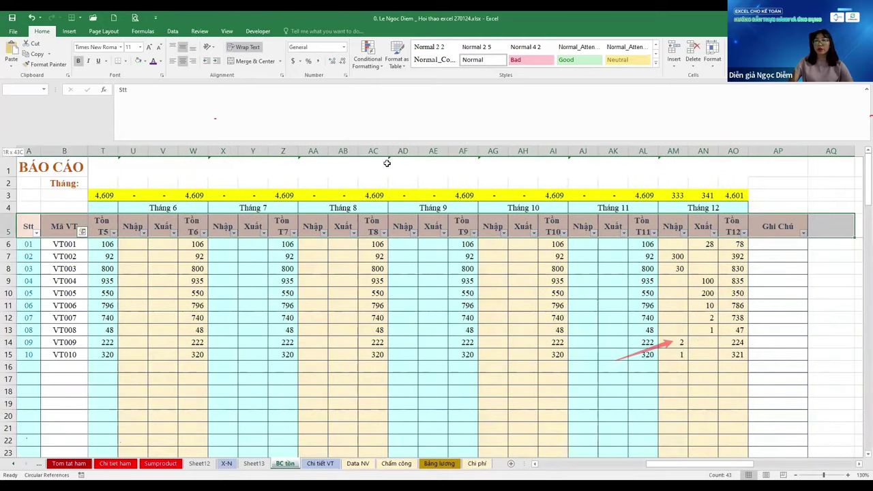
{"action": "scroll", "coordinate": [387, 163], "scroll_direction": "down", "scroll_amount": 6}
{"action": "key", "text": "ctrl+Home"}
{"action": "key", "text": "ctrl+c"}
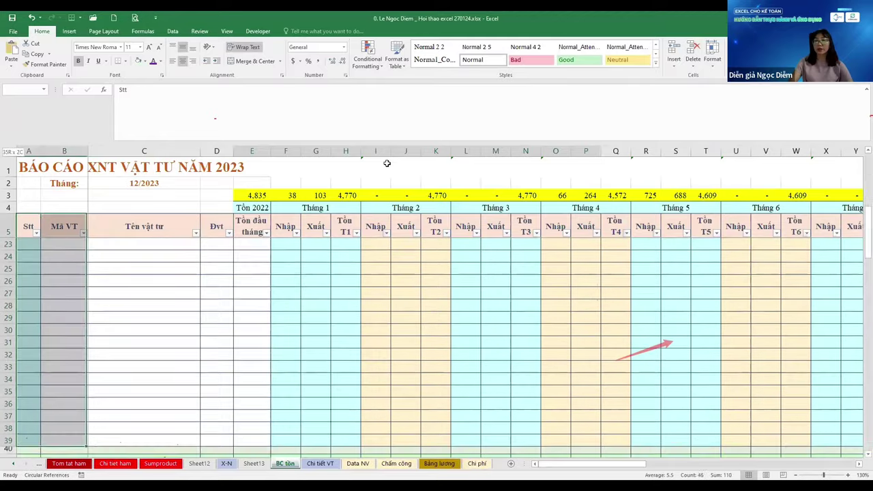
Paste the columns into Sheet13 at A4 and insert a blank row above them
{"action": "key", "text": "ctrl+Page_Up"}
{"action": "key", "text": "Down"}
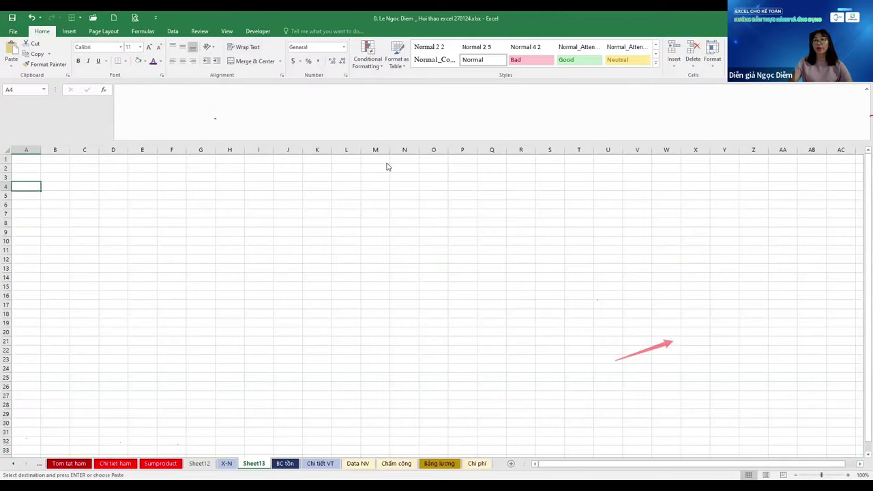
{"action": "key", "text": "ctrl+Page_Down"}
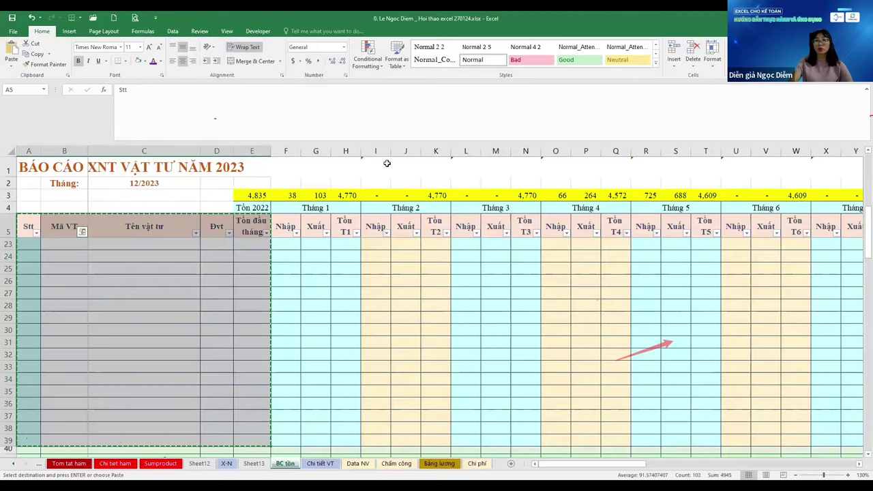
{"action": "key", "text": "ctrl+Page_Up"}
{"action": "key", "text": "ctrl+v"}
{"action": "key", "text": "ctrl+Home"}
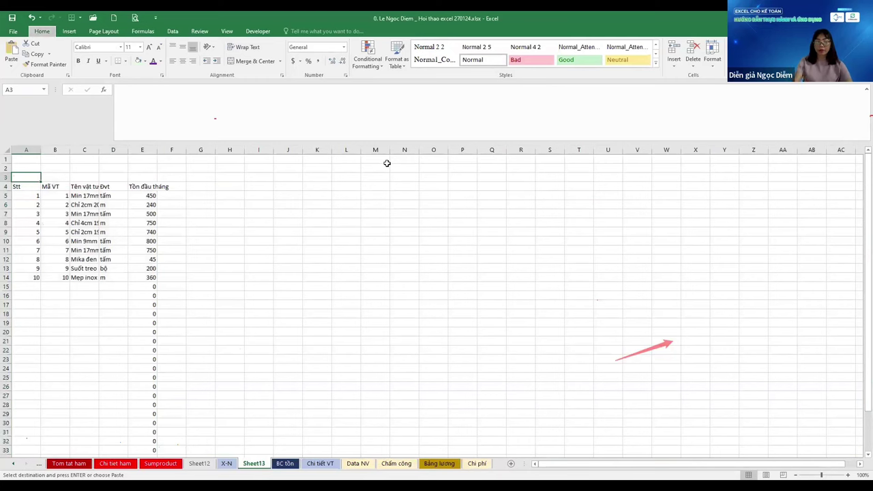
{"action": "key", "text": "ctrl+shift+plus"}
Copy the title and month block A1:C2 from BC tồn into Sheet13's A1
{"action": "key", "text": "ctrl+Page_Down"}
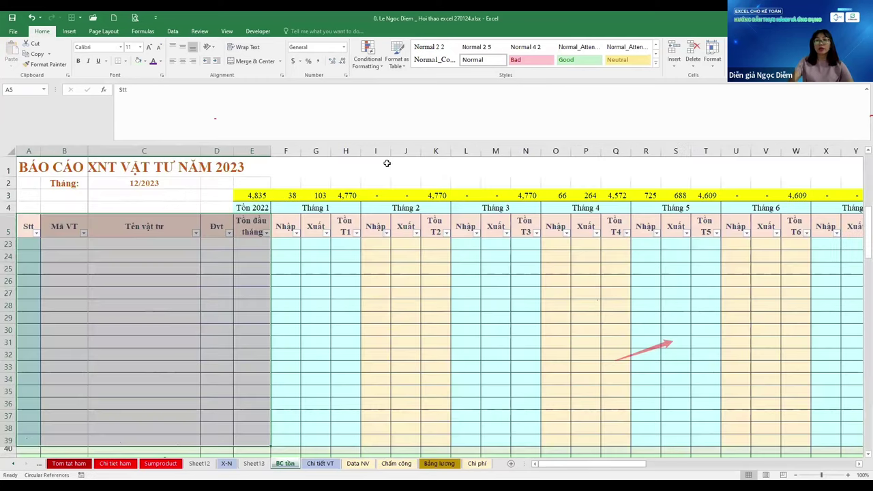
{"action": "key", "text": "ctrl+Home"}
{"action": "key", "text": "ctrl+c"}
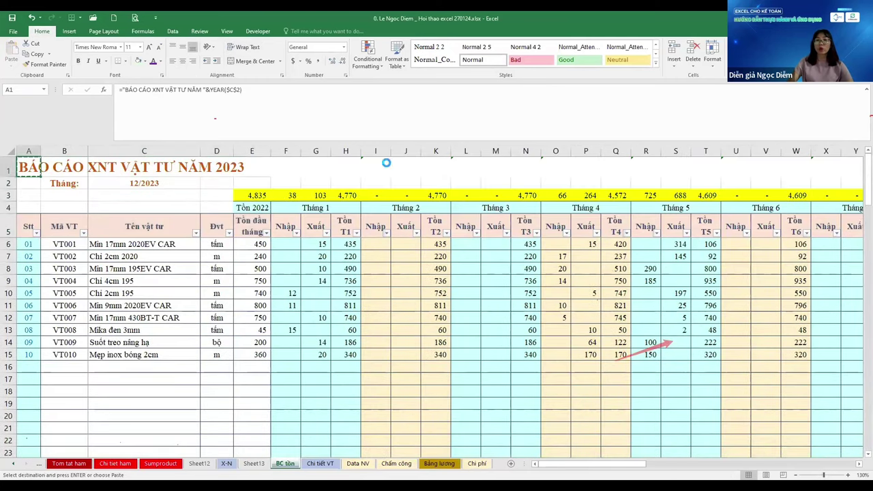
{"action": "key", "text": "ctrl+Page_Up"}
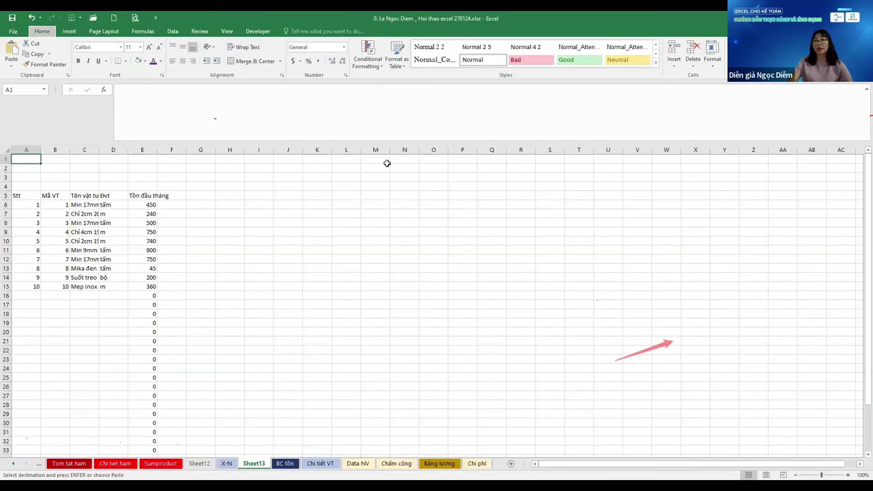
{"action": "key", "text": "ctrl+v"}
{"action": "key", "text": "ctrl+Page_Down"}
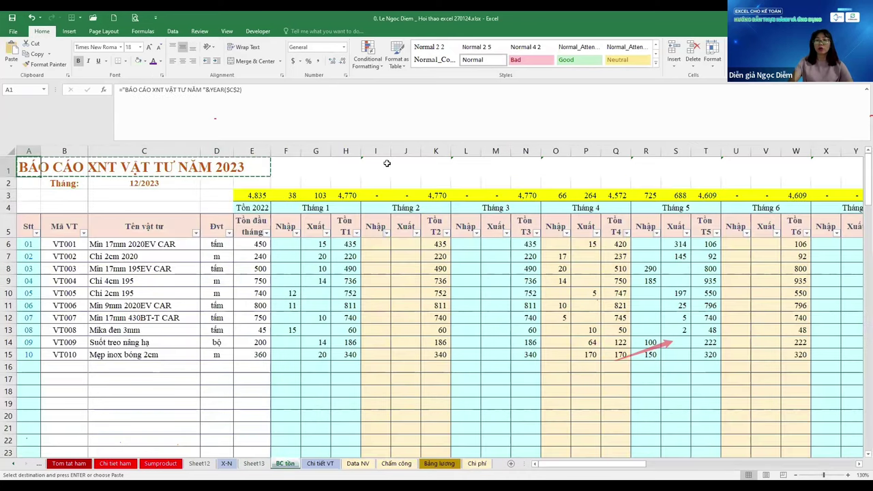
{"action": "key", "text": "ctrl+Page_Up"}
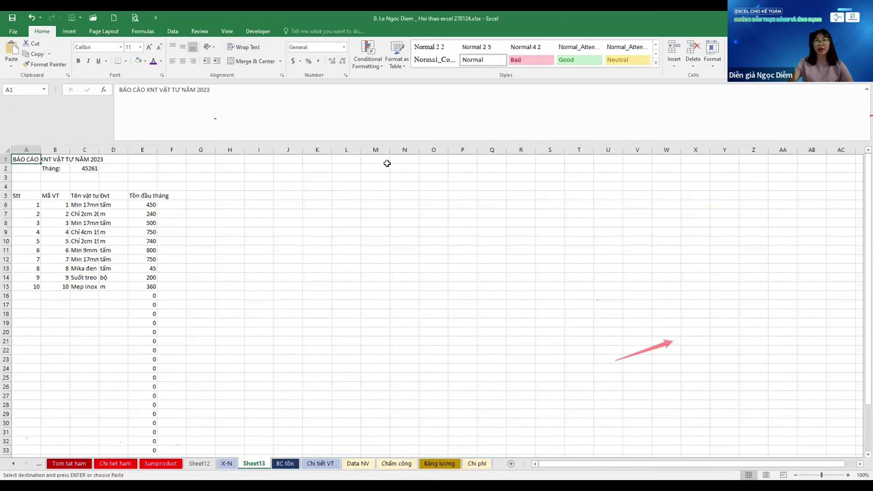
Format C2's month value 45261 to display as 12-2023
{"action": "scroll", "coordinate": [386, 163], "scroll_direction": "up", "scroll_amount": 5}
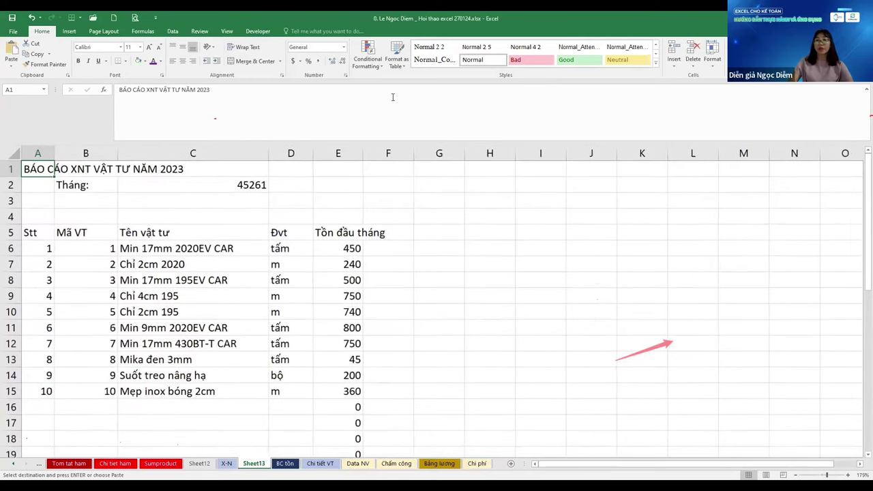
{"action": "key", "text": "Down"}
{"action": "key", "text": "Down"}
{"action": "key", "text": "Right"}
{"action": "key", "text": "Right"}
{"action": "key", "text": "Up"}
{"action": "key", "text": "ctrl+shift+numbersign"}
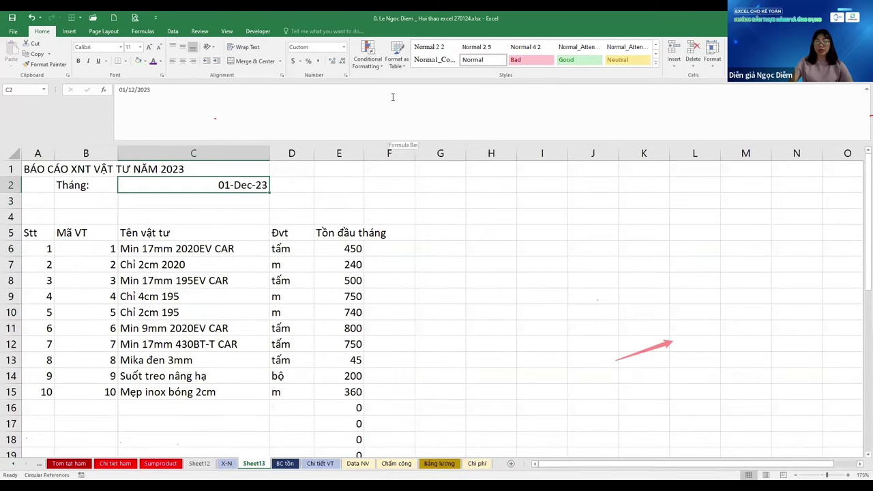
{"action": "key", "text": "ctrl+1"}
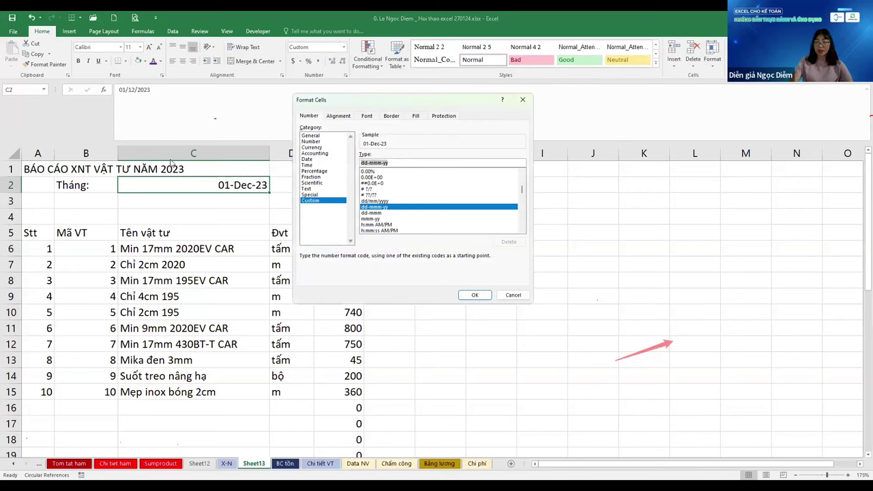
{"action": "type", "text": "MM-YYY"}
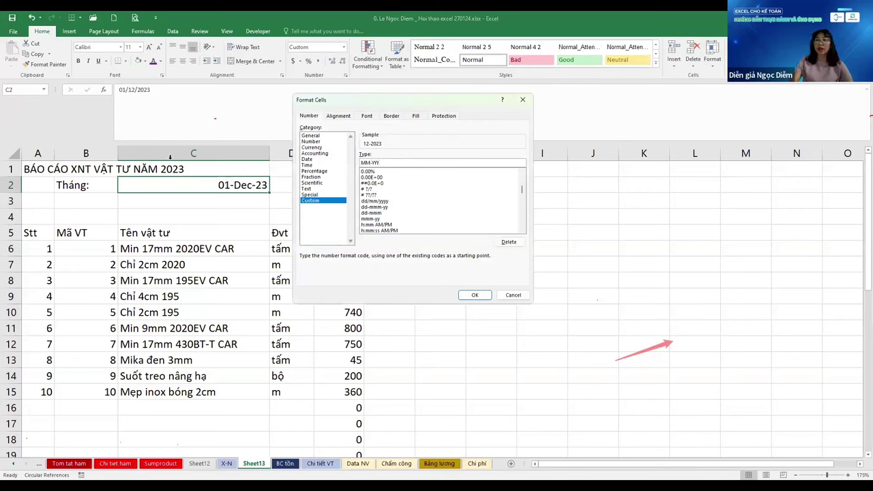
{"action": "key", "text": "Return"}
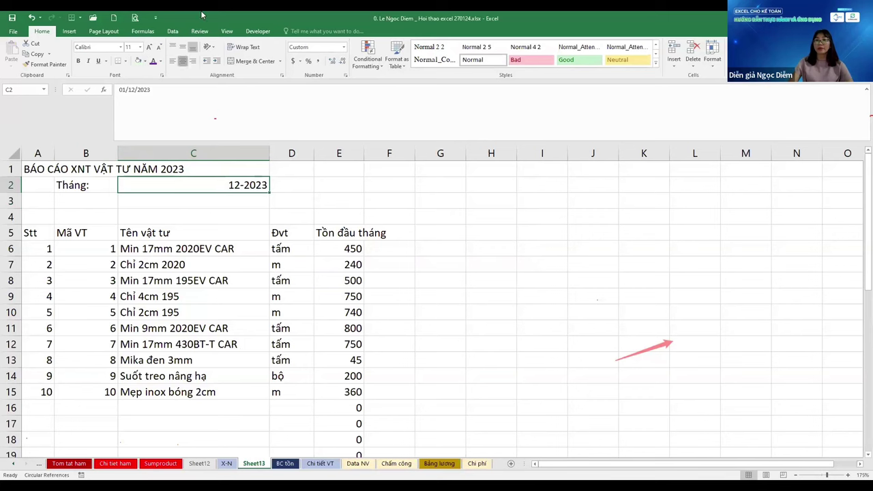
Turn A1 into the formula ="BÁO CÁO XNT VẬT TƯ NĂM "&YEAR($C$2)
{"action": "key", "text": "Up"}
{"action": "key", "text": "Left"}
{"action": "key", "text": "Left"}
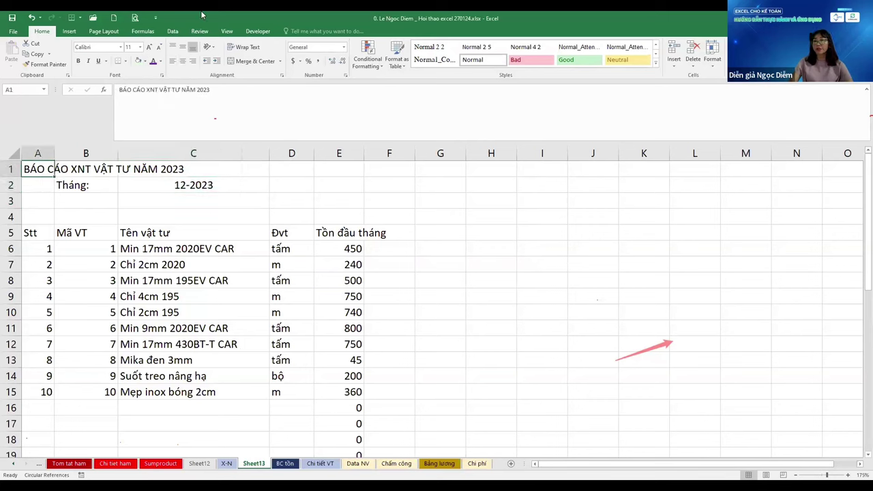
{"action": "key", "text": "F2"}
{"action": "key", "text": "Home"}
{"action": "type", "text": "=\""}
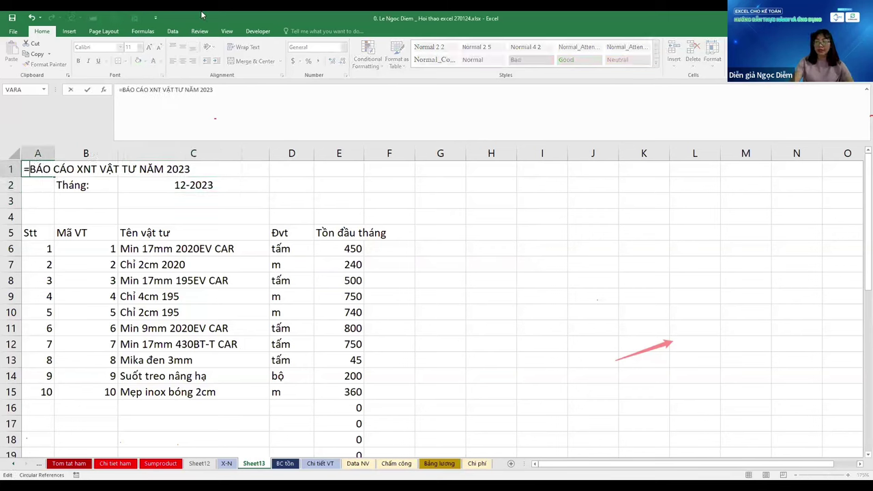
{"action": "key", "text": "ctrl+shift+Left"}
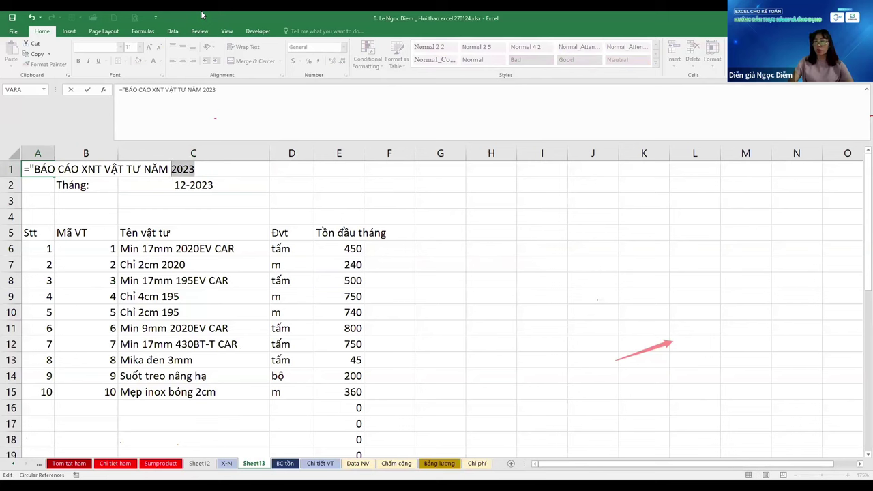
{"action": "type", "text": "\""}
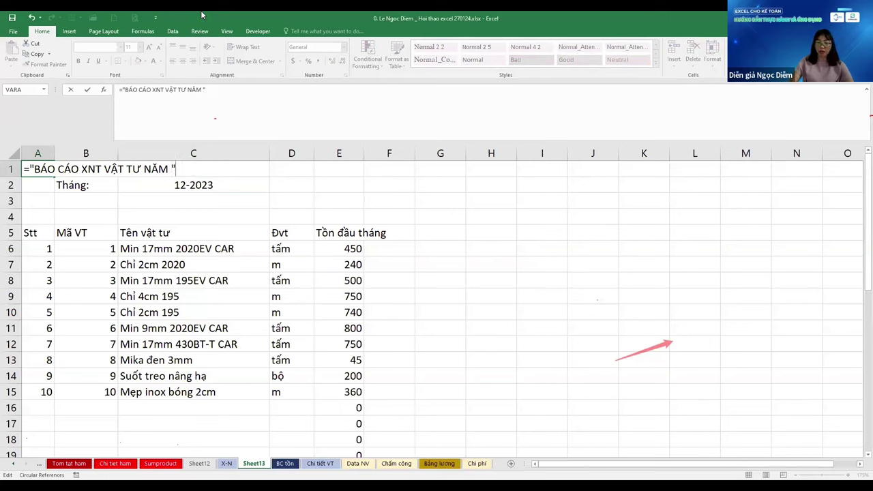
{"action": "type", "text": "&"}
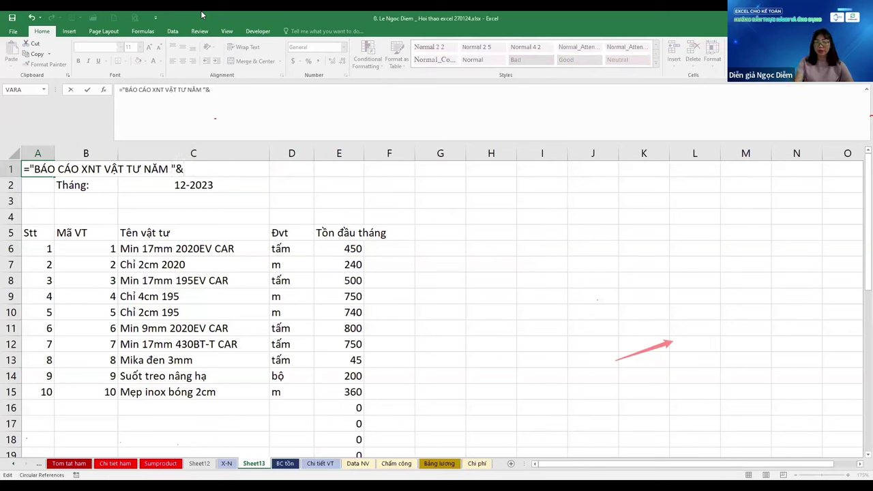
{"action": "type", "text": "YEAR("}
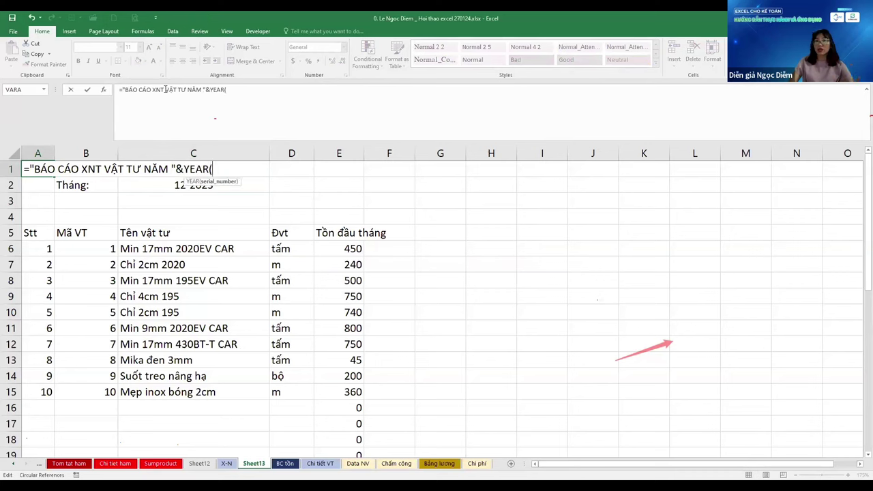
{"action": "left_click", "coordinate": [268, 180]}
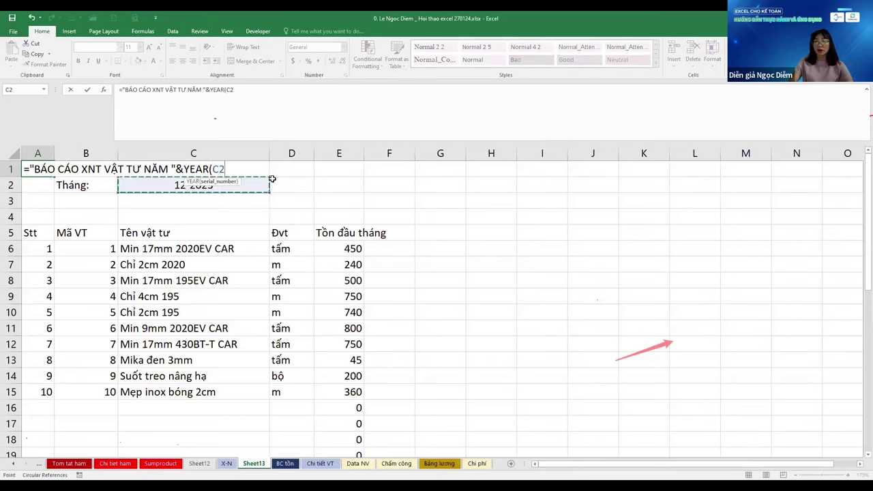
{"action": "key", "text": "F4"}
{"action": "type", "text": ")"}
{"action": "key", "text": "ctrl+Return"}
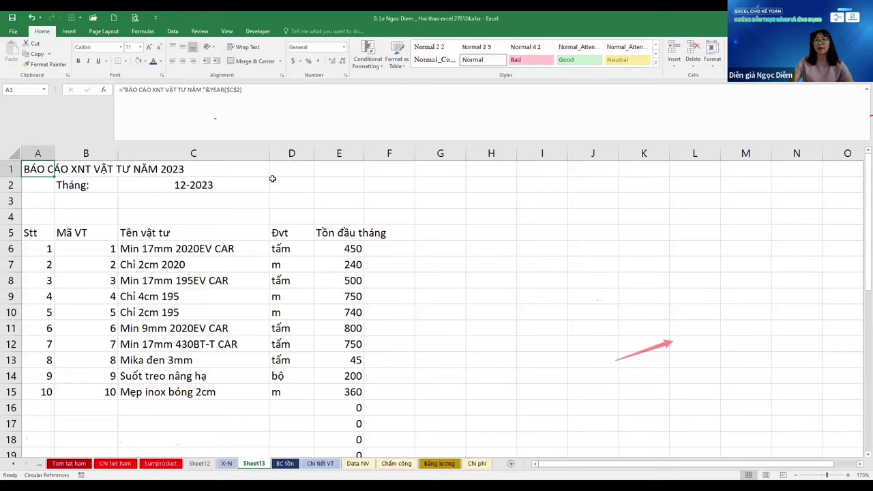
Make the A1 title blue and set the whole sheet to Times New Roman
{"action": "left_click", "coordinate": [161, 62]}
{"action": "left_click", "coordinate": [207, 143]}
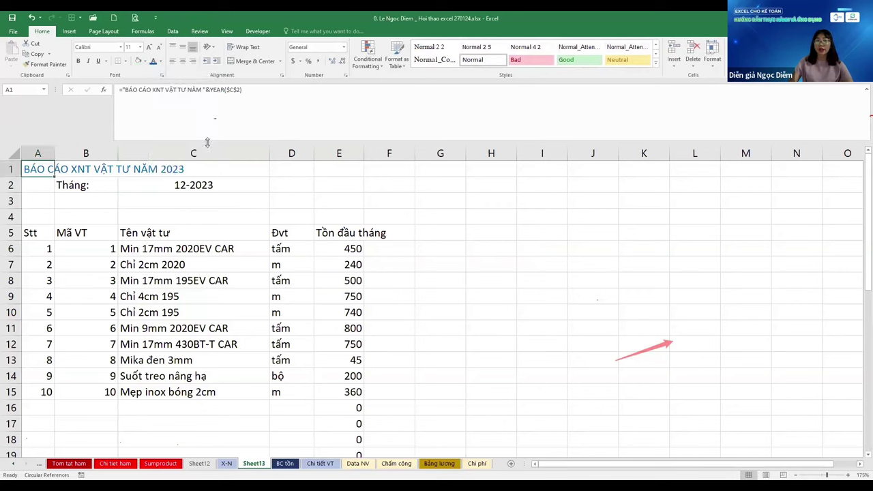
{"action": "key", "text": "ctrl+a"}
{"action": "key", "text": "ctrl+a"}
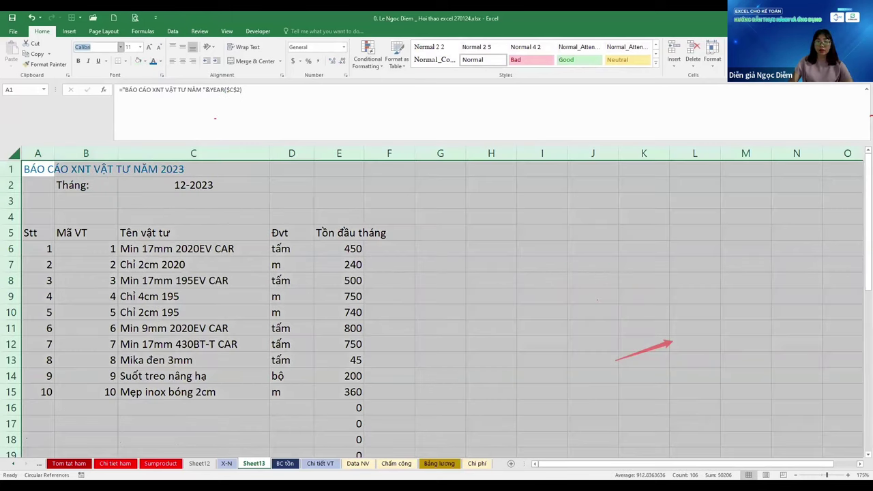
{"action": "type", "text": "Times New Roman"}
{"action": "key", "text": "Return"}
Make the A1 title bold at size 17 and select the month line B2:C2
{"action": "key", "text": "Right"}
{"action": "key", "text": "Right"}
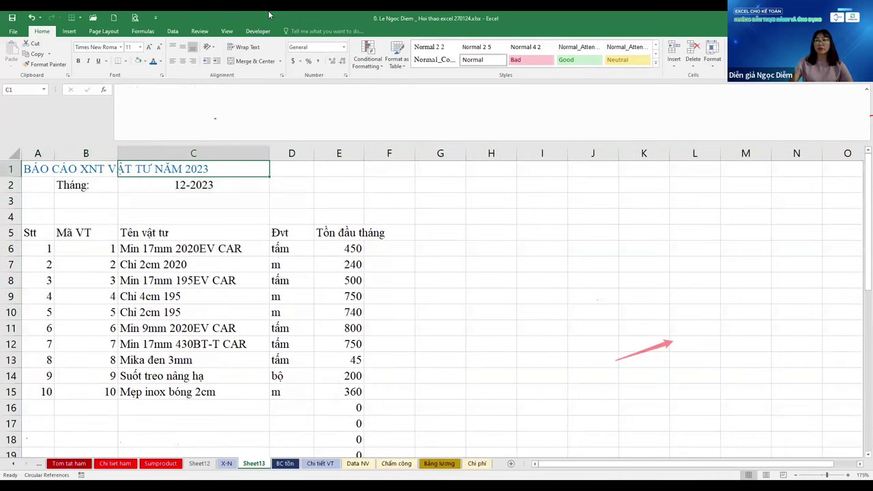
{"action": "key", "text": "Down"}
{"action": "key", "text": "Left"}
{"action": "key", "text": "Down"}
{"action": "key", "text": "Down"}
{"action": "key", "text": "Down"}
{"action": "key", "text": "Left"}
{"action": "key", "text": "ctrl+Home"}
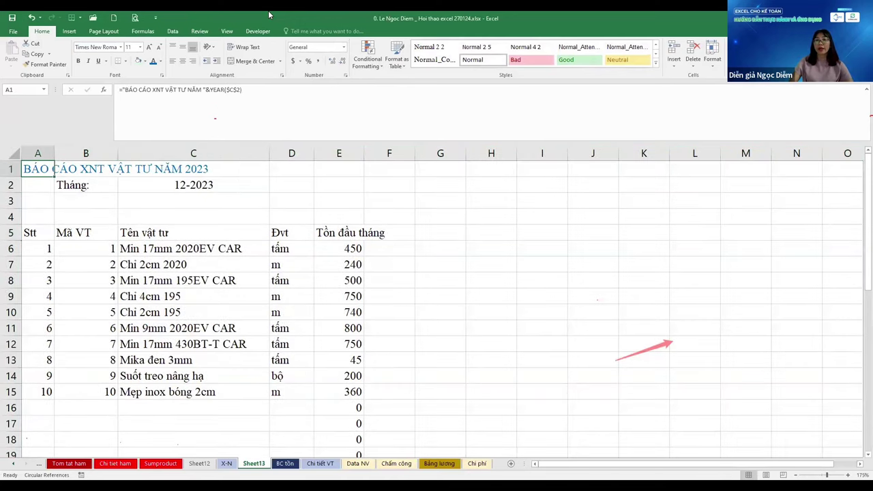
{"action": "key", "text": "ctrl+Right"}
{"action": "key", "text": "ctrl+Left"}
{"action": "key", "text": "Return"}
{"action": "key", "text": "ctrl+b"}
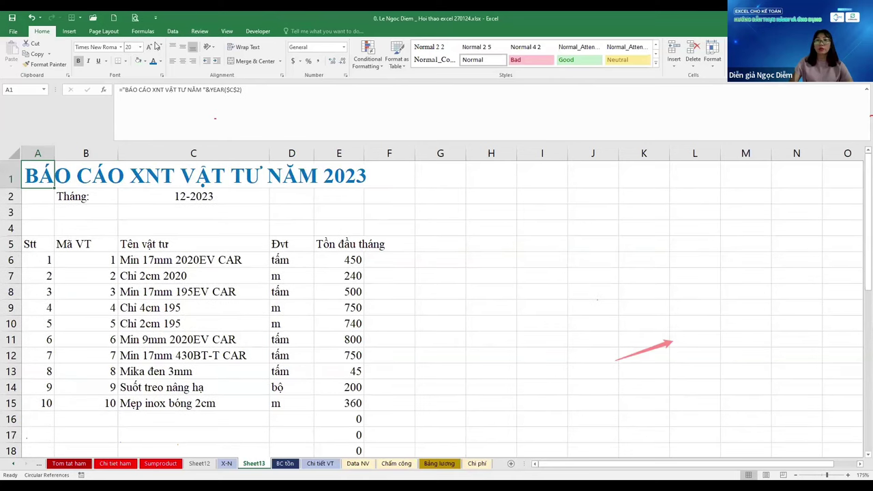
{"action": "key", "text": "Return"}
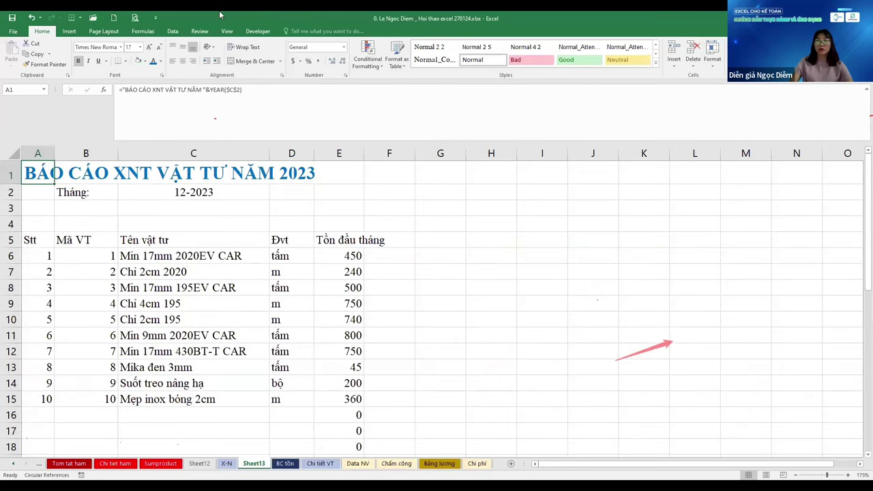
{"action": "key", "text": "Down"}
{"action": "key", "text": "Right"}
{"action": "key", "text": "shift+Right"}
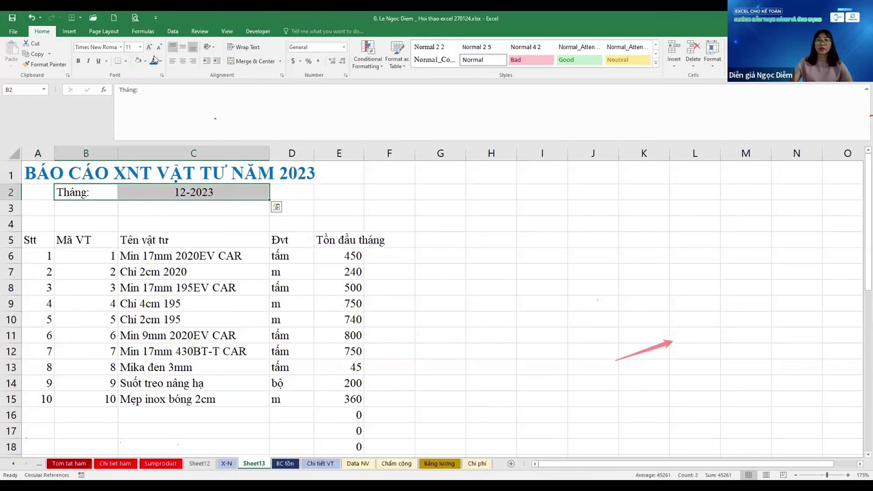
Colour the month line in B2:C2 blue and select the opening-stock values from E6 to E39
{"action": "left_click", "coordinate": [154, 62]}
{"action": "key", "text": "Down"}
{"action": "key", "text": "Down"}
{"action": "key", "text": "Down"}
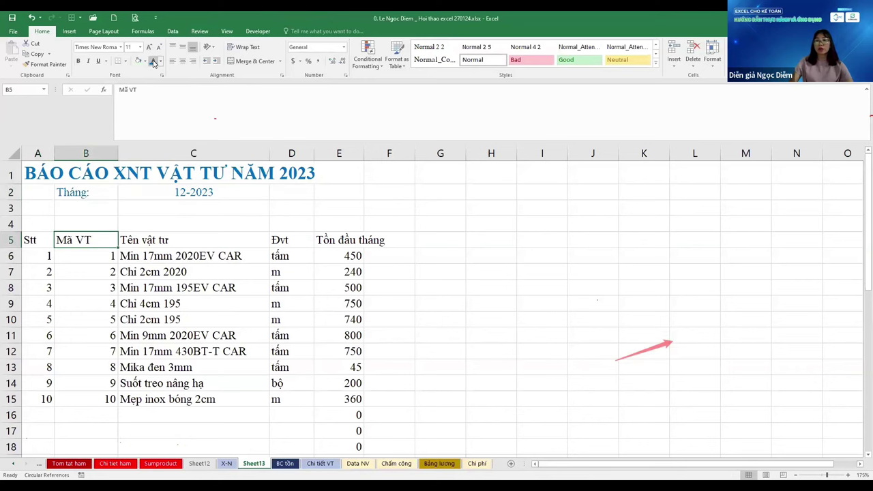
{"action": "key", "text": "Right"}
{"action": "key", "text": "Right"}
{"action": "key", "text": "Right"}
{"action": "key", "text": "ctrl+Down"}
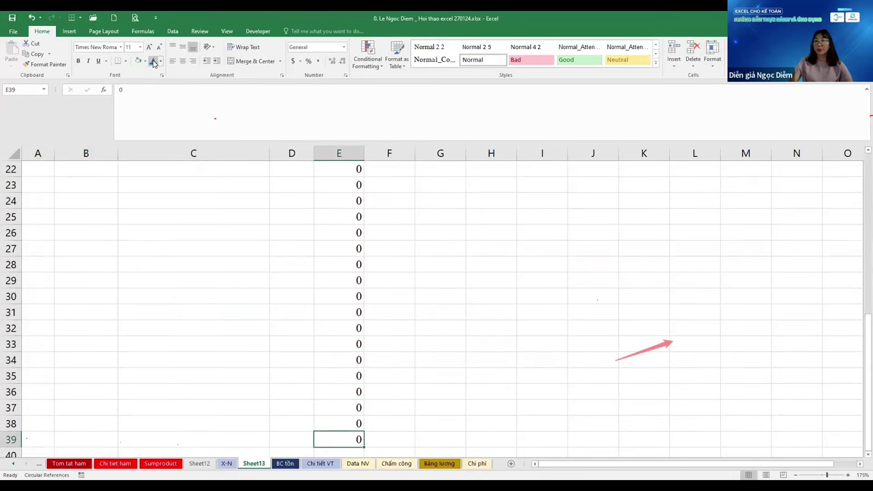
{"action": "key", "text": "ctrl+Up"}
{"action": "key", "text": "Down"}
{"action": "key", "text": "ctrl+Down"}
{"action": "key", "text": "Down"}
{"action": "key", "text": "ctrl+Up"}
{"action": "key", "text": "ctrl+Up"}
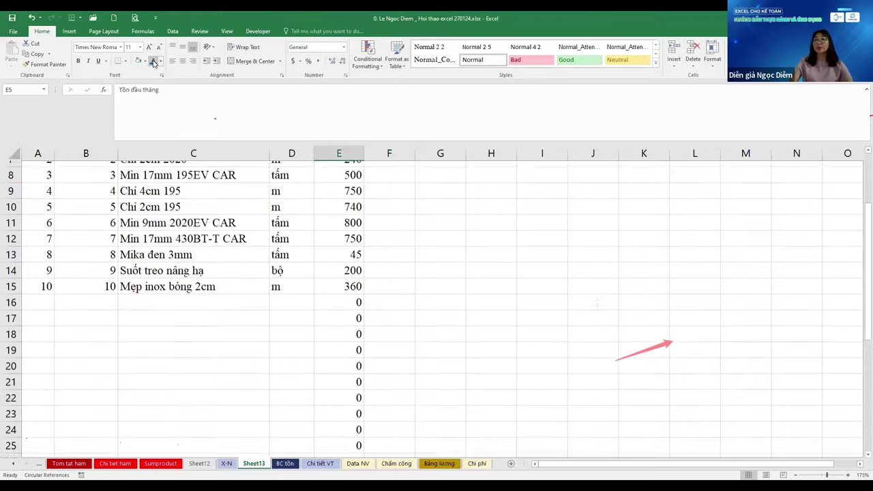
{"action": "key", "text": "Down"}
{"action": "key", "text": "ctrl+shift+Down"}
{"action": "key", "text": "shift+Right"}
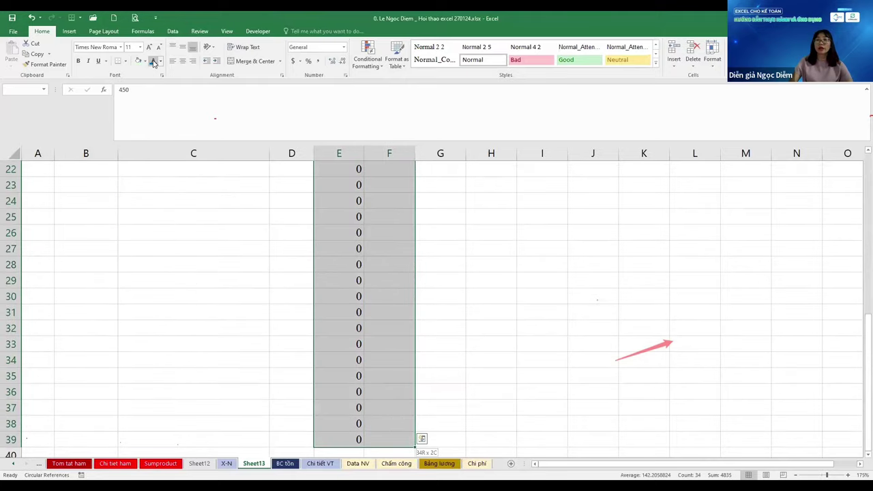
{"action": "key", "text": "shift+Right"}
{"action": "key", "text": "shift+Right"}
{"action": "key", "text": "shift+Right"}
{"action": "key", "text": "shift+Right"}
{"action": "key", "text": "shift+Right"}
{"action": "key", "text": "shift+Right"}
{"action": "key", "text": "shift+Right"}
{"action": "key", "text": "shift+Right"}
{"action": "key", "text": "shift+Right"}
{"action": "key", "text": "shift+Right"}
{"action": "key", "text": "shift+Right"}
Show the Tồn đầu tháng values in Comma Style with no decimal places
{"action": "left_click", "coordinate": [320, 62]}
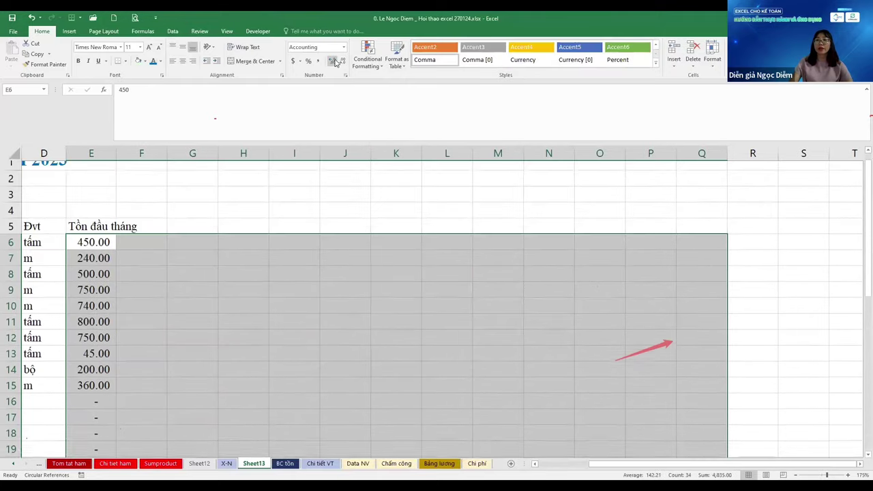
{"action": "left_click", "coordinate": [333, 62]}
{"action": "key", "text": "Up"}
{"action": "key", "text": "Down"}
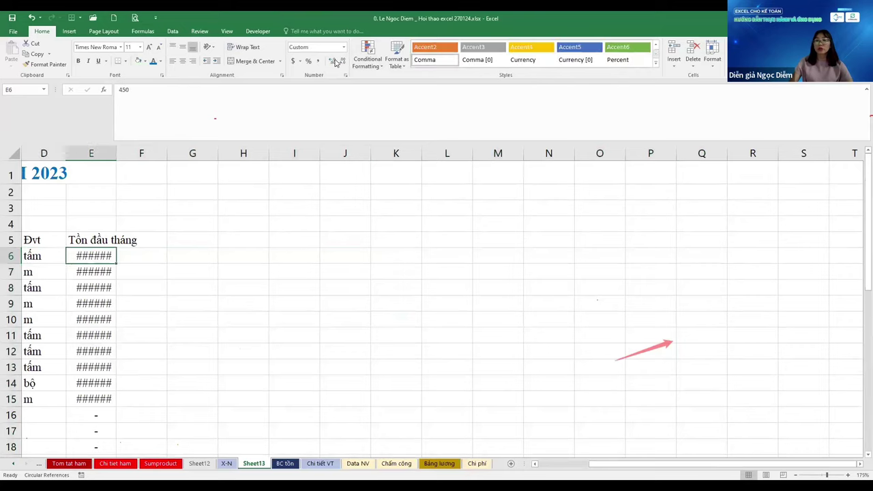
{"action": "key", "text": "ctrl+shift+Down"}
{"action": "key", "text": "shift+Right"}
{"action": "key", "text": "shift+Right"}
{"action": "key", "text": "shift+Right"}
{"action": "key", "text": "shift+Right"}
{"action": "key", "text": "shift+Right"}
{"action": "key", "text": "shift+Right"}
{"action": "key", "text": "shift+Right"}
{"action": "key", "text": "shift+Right"}
{"action": "key", "text": "shift+Right"}
{"action": "key", "text": "shift+Right"}
{"action": "key", "text": "shift+Right"}
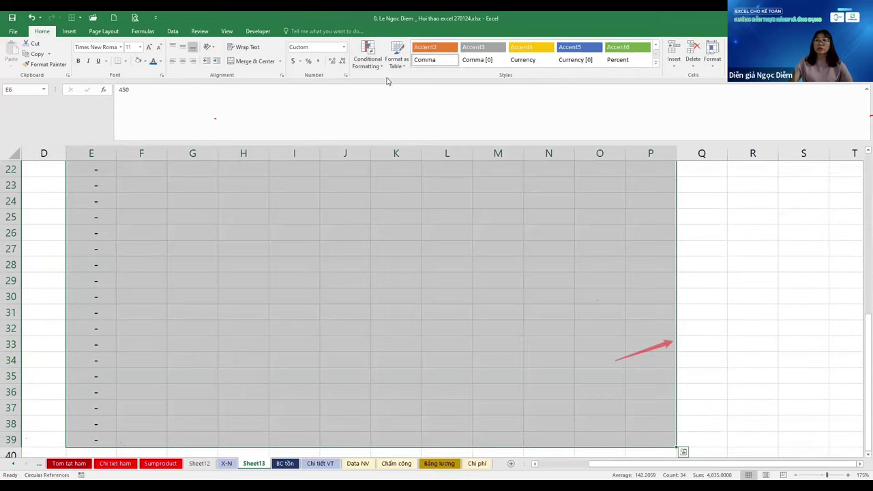
{"action": "left_click", "coordinate": [342, 62]}
{"action": "left_click", "coordinate": [342, 62]}
{"action": "left_click", "coordinate": [341, 63]}
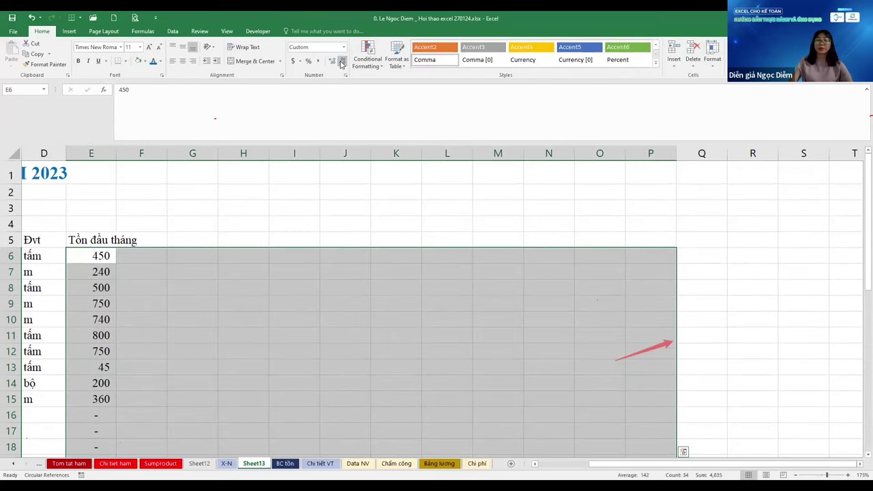
Shade row 38 from column A to P light green
{"action": "key", "text": "ctrl+Home"}
{"action": "key", "text": "Down"}
{"action": "key", "text": "Down"}
{"action": "key", "text": "Down"}
{"action": "key", "text": "Down"}
{"action": "key", "text": "ctrl+shift+Right"}
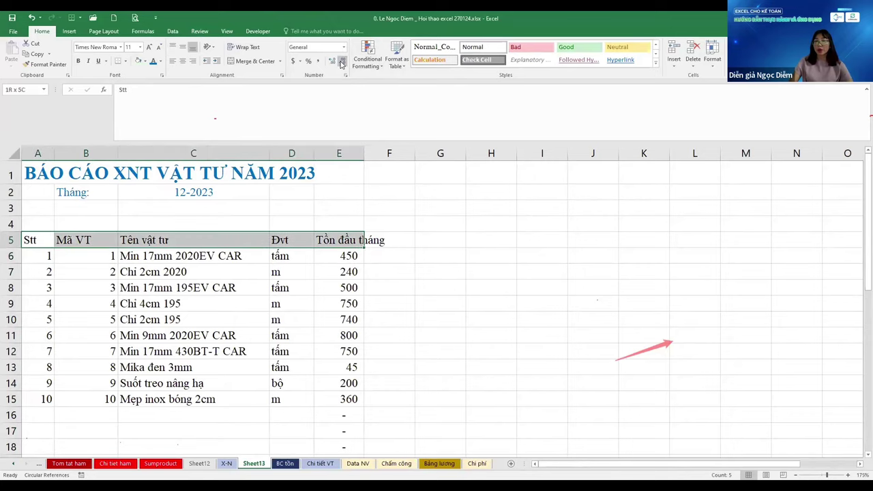
{"action": "key", "text": "ctrl+Down"}
{"action": "key", "text": "ctrl+Right"}
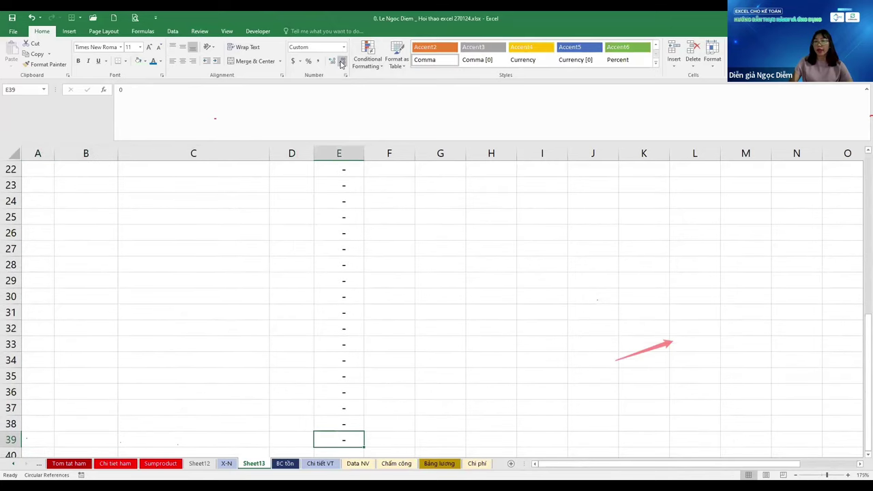
{"action": "key", "text": "ctrl+Left"}
{"action": "key", "text": "Down"}
{"action": "key", "text": "Down"}
{"action": "key", "text": "Down"}
{"action": "key", "text": "Up"}
{"action": "key", "text": "Up"}
{"action": "key", "text": "Up"}
{"action": "key", "text": "ctrl+Right"}
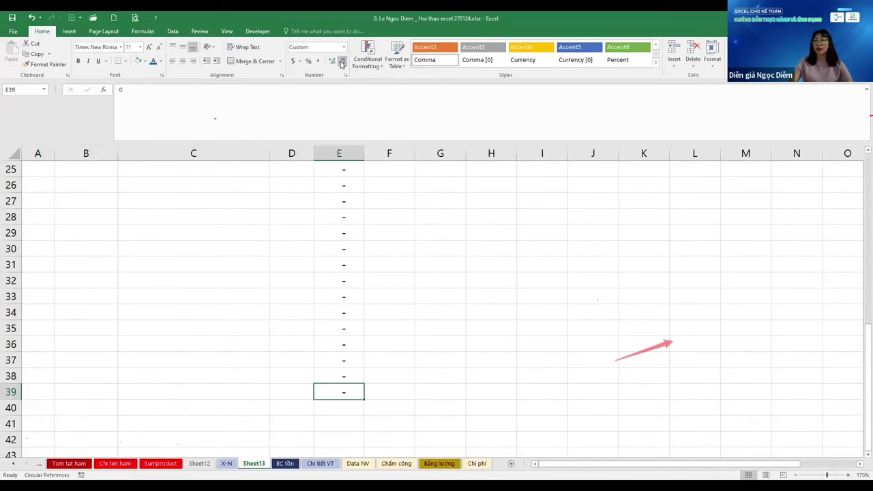
{"action": "key", "text": "ctrl+Left"}
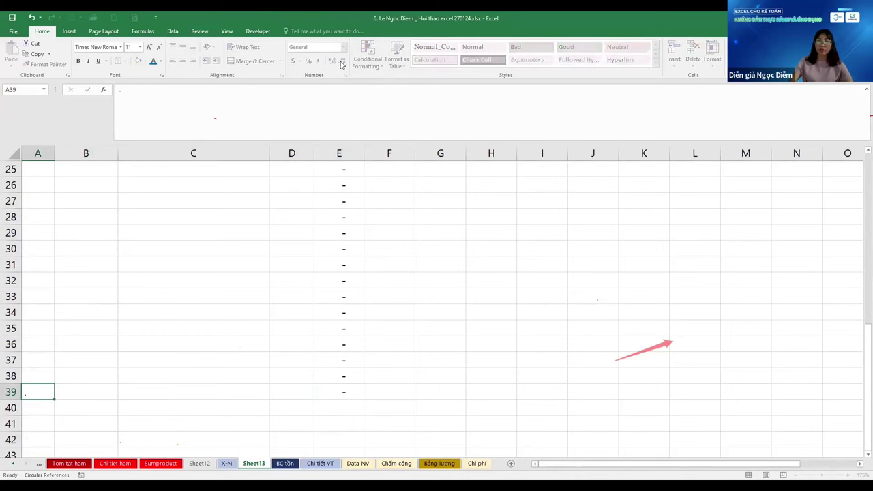
{"action": "key", "text": "shift+Right"}
{"action": "key", "text": "shift+Right"}
{"action": "key", "text": "shift+Right"}
{"action": "key", "text": "shift+Right"}
{"action": "key", "text": "shift+Right"}
{"action": "key", "text": "shift+Right"}
{"action": "key", "text": "shift+Right"}
{"action": "key", "text": "shift+Right"}
{"action": "key", "text": "shift+Right"}
{"action": "key", "text": "shift+Right"}
{"action": "key", "text": "shift+Right"}
{"action": "key", "text": "shift+Right"}
{"action": "key", "text": "shift+Right"}
{"action": "key", "text": "shift+Right"}
{"action": "key", "text": "shift+Right"}
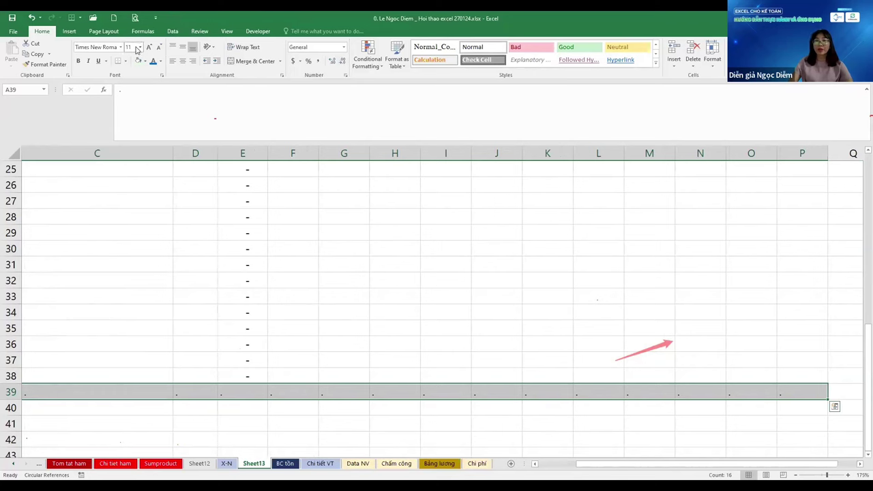
{"action": "key", "text": "ctrl+Left"}
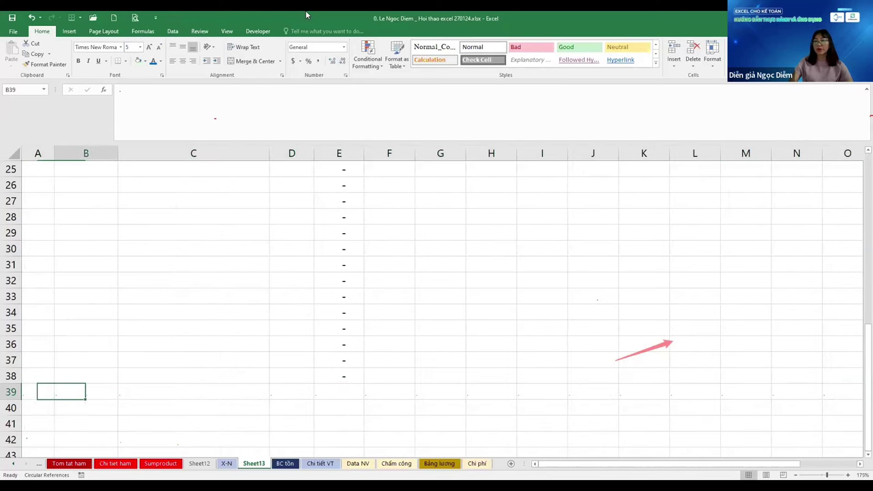
{"action": "left_click_drag", "start_coordinate": [37, 376], "coordinate": [676, 376]}
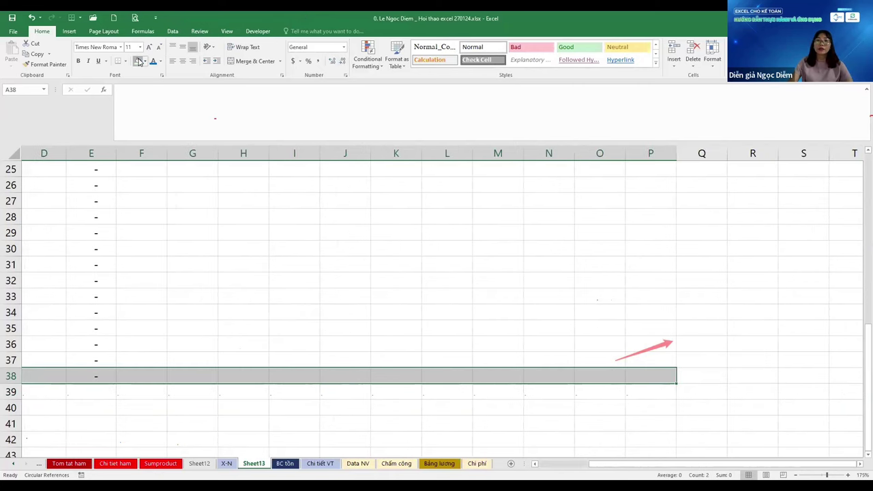
Check the formatting of rows 37–39 and column E, then return to the X-N sheet
{"action": "key", "text": "Up"}
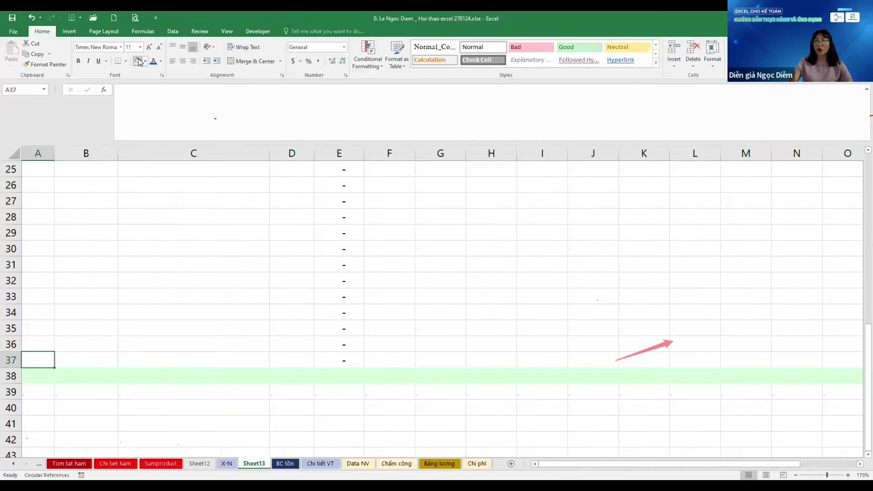
{"action": "key", "text": "ctrl+Right"}
{"action": "key", "text": "ctrl+Up"}
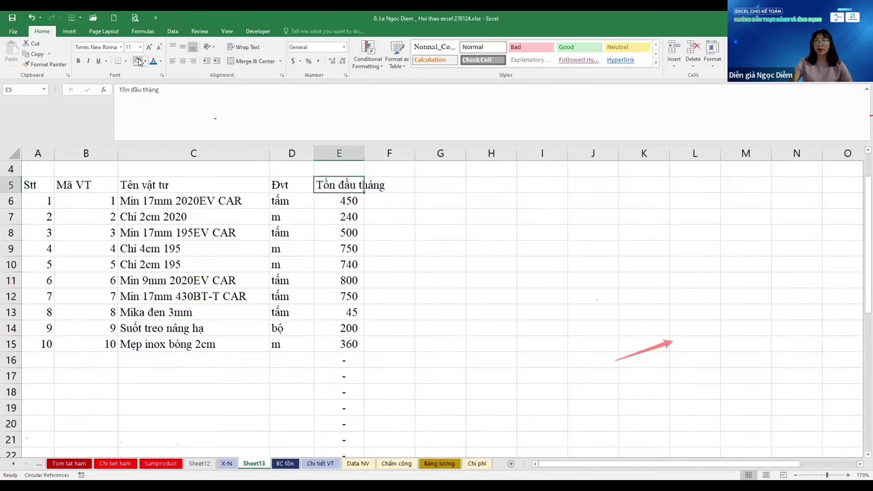
{"action": "key", "text": "ctrl+Left"}
{"action": "key", "text": "ctrl+Down"}
{"action": "key", "text": "ctrl+Down"}
{"action": "key", "text": "Right"}
{"action": "key", "text": "Right"}
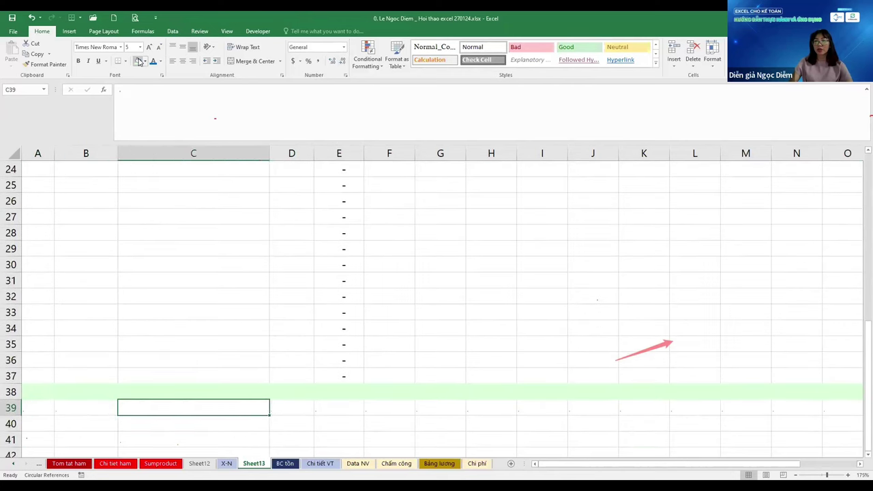
{"action": "key", "text": "Right"}
{"action": "key", "text": "Right"}
{"action": "key", "text": "ctrl+Up"}
{"action": "key", "text": "Page_Up"}
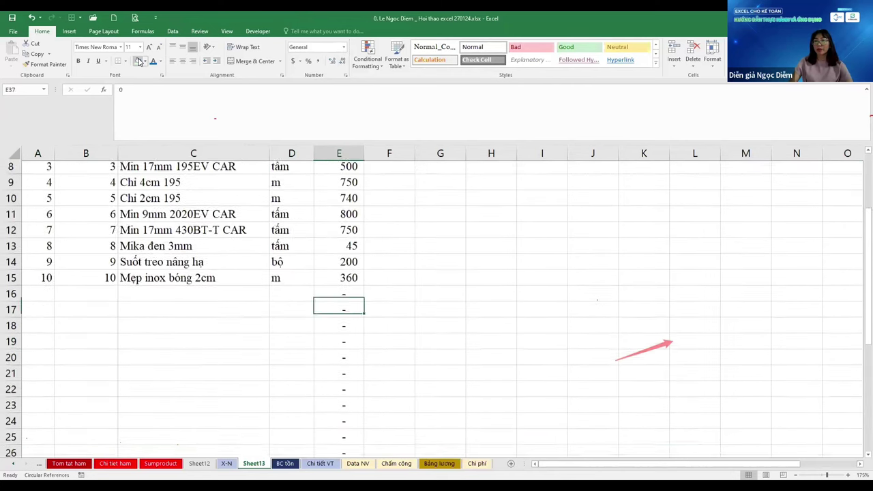
{"action": "key", "text": "ctrl+Down"}
{"action": "key", "text": "ctrl+Down"}
{"action": "key", "text": "ctrl+Left"}
{"action": "key", "text": "Right"}
{"action": "key", "text": "Right"}
{"action": "key", "text": "Right"}
{"action": "key", "text": "Right"}
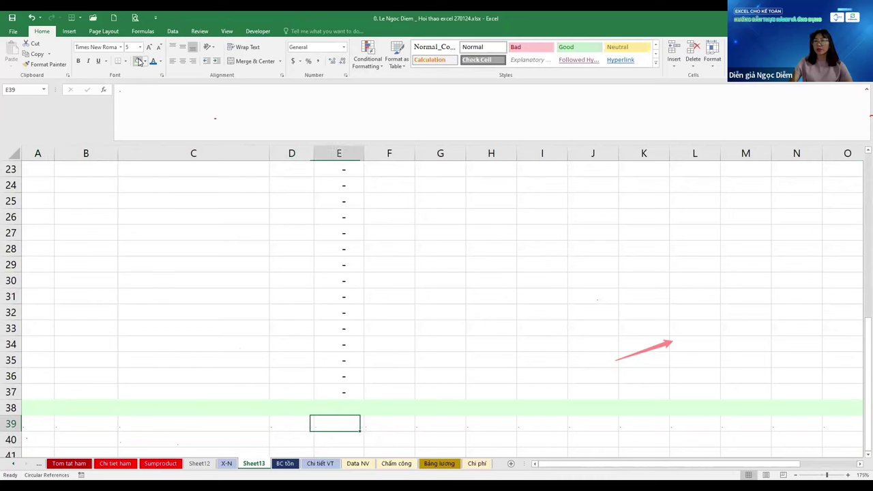
{"action": "key", "text": "Left"}
{"action": "key", "text": "Left"}
{"action": "key", "text": "Left"}
{"action": "key", "text": "Left"}
{"action": "key", "text": "Right"}
{"action": "key", "text": "Right"}
{"action": "key", "text": "Right"}
{"action": "key", "text": "Right"}
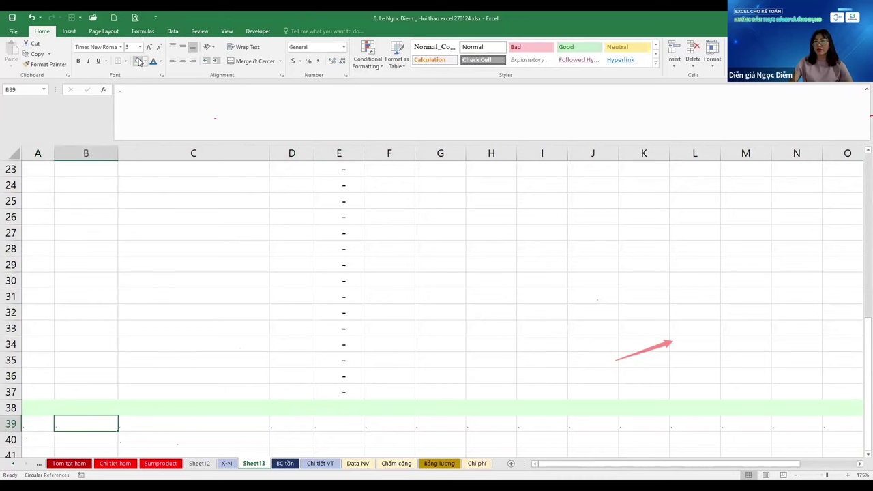
{"action": "key", "text": "ctrl+Up"}
{"action": "key", "text": "ctrl+Up"}
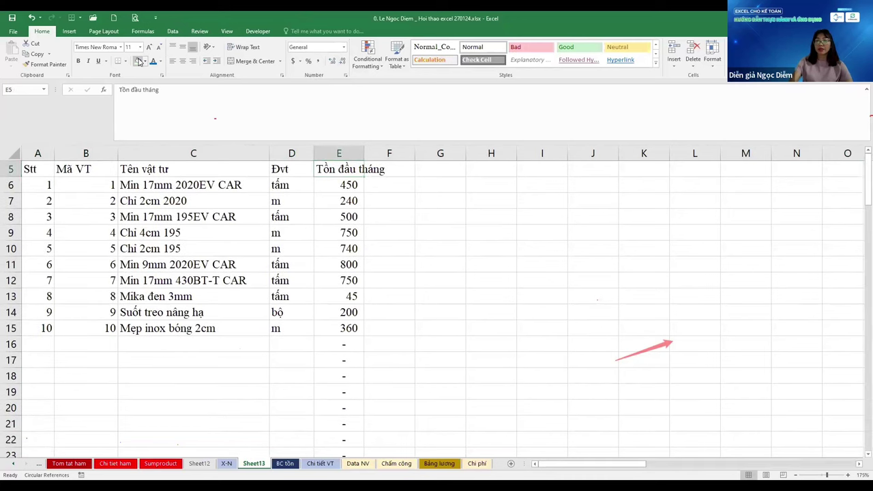
{"action": "key", "text": "ctrl+Page_Up"}
{"action": "key", "text": "ctrl+Down"}
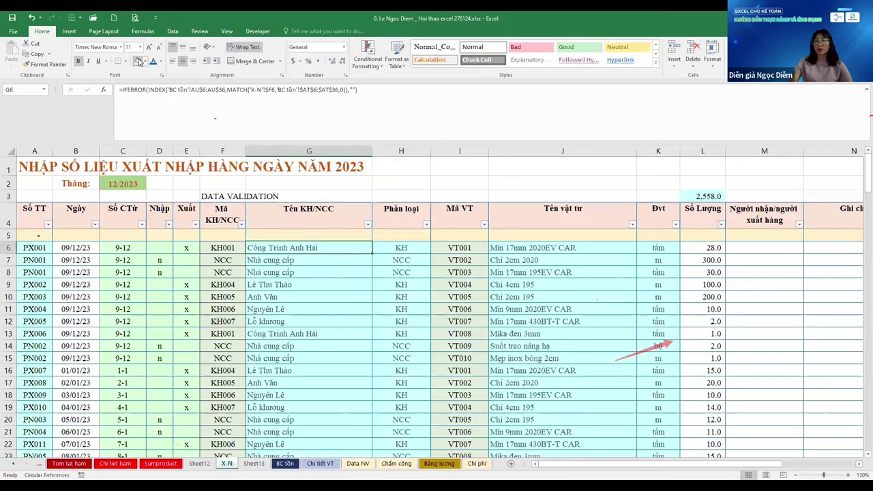
{"action": "key", "text": "ctrl+Down"}
{"action": "key", "text": "Down"}
{"action": "key", "text": "Down"}
{"action": "key", "text": "Down"}
{"action": "key", "text": "Right"}
{"action": "key", "text": "Right"}
{"action": "key", "text": "Right"}
{"action": "key", "text": "Right"}
{"action": "key", "text": "Right"}
{"action": "key", "text": "Right"}
{"action": "key", "text": "Right"}
{"action": "key", "text": "Right"}
{"action": "key", "text": "Home"}
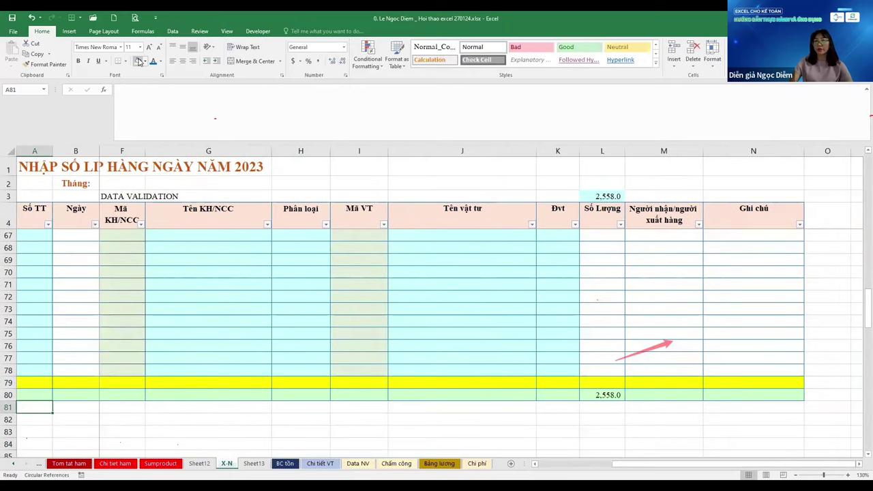
{"action": "key", "text": "ctrl+Up"}
{"action": "key", "text": "ctrl+Down"}
{"action": "key", "text": "ctrl+Up"}
{"action": "key", "text": "Right"}
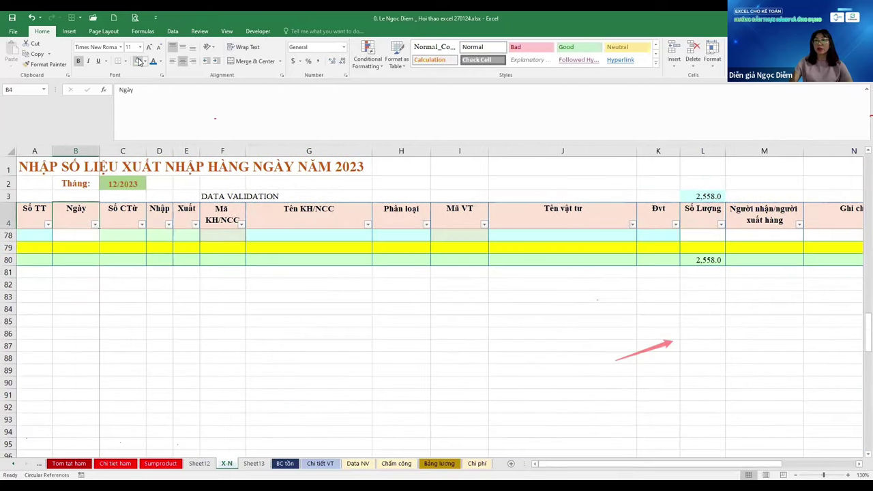
{"action": "key", "text": "Down"}
{"action": "key", "text": "Down"}
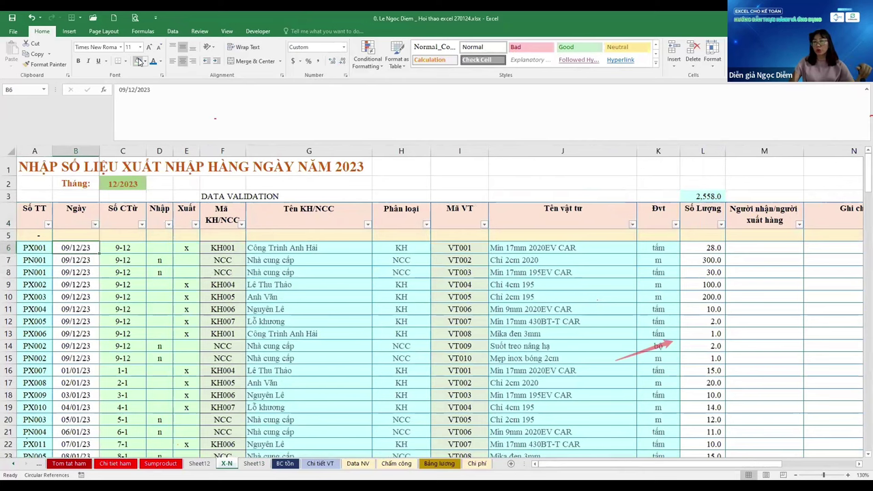
{"action": "key", "text": "ctrl+Down"}
{"action": "key", "text": "ctrl+Down"}
Switch to Sheet13 and rename its tab to 'Report'
{"action": "key", "text": "ctrl+Up"}
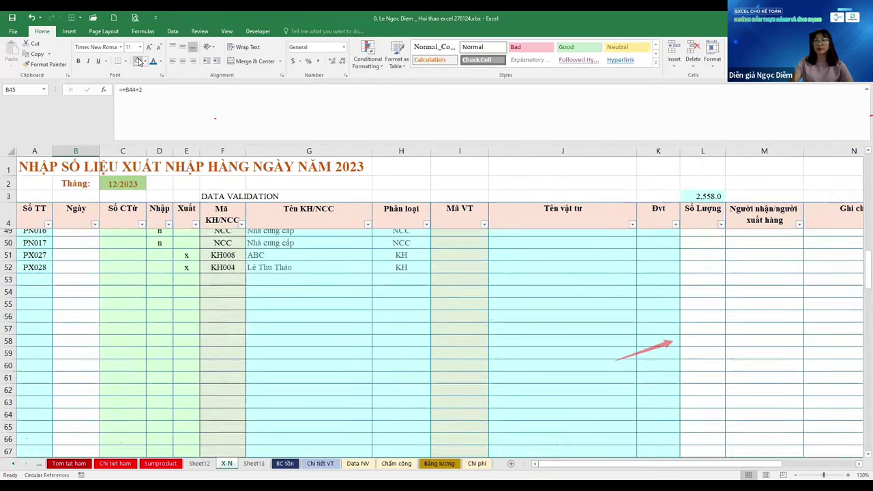
{"action": "key", "text": "ctrl+Up"}
{"action": "key", "text": "Up"}
{"action": "key", "text": "ctrl+Page_Down"}
{"action": "key", "text": "Left"}
{"action": "key", "text": "Left"}
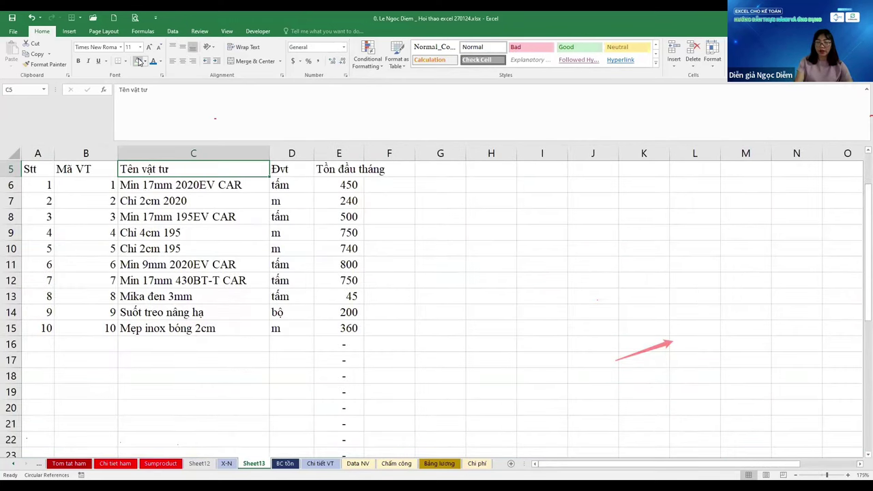
{"action": "key", "text": "alt+h"}
{"action": "type", "text": "or"}
{"action": "type", "text": "B"}
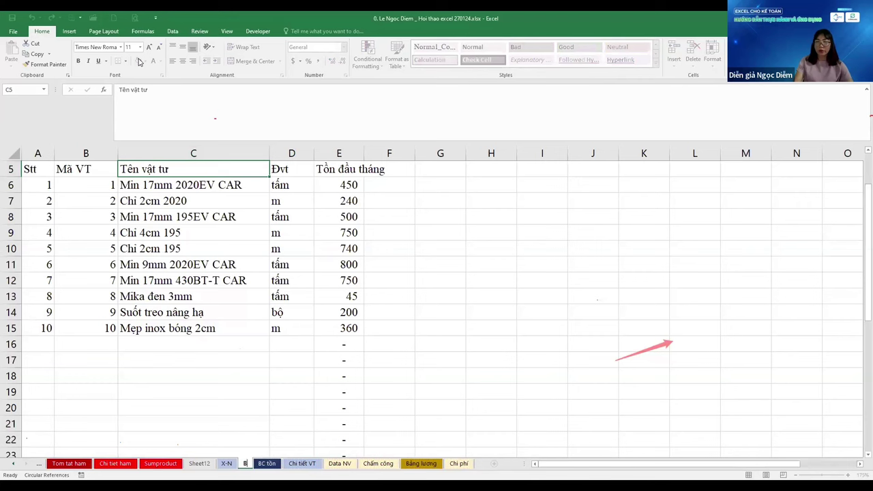
{"action": "key", "text": "BackSpace"}
{"action": "type", "text": "rEP"}
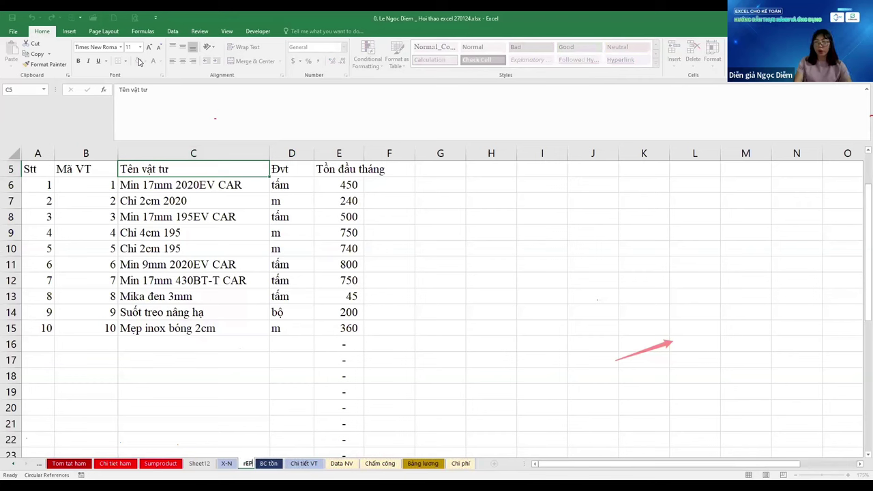
{"action": "type", "text": "BCN"}
{"action": "key", "text": "BackSpace"}
{"action": "key", "text": "BackSpace"}
{"action": "key", "text": "BackSpace"}
{"action": "key", "text": "BackSpace"}
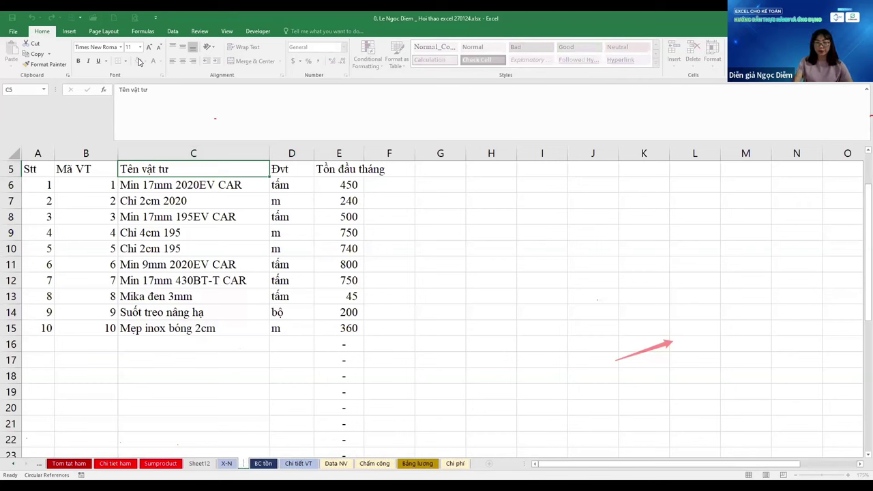
{"action": "type", "text": "Report"}
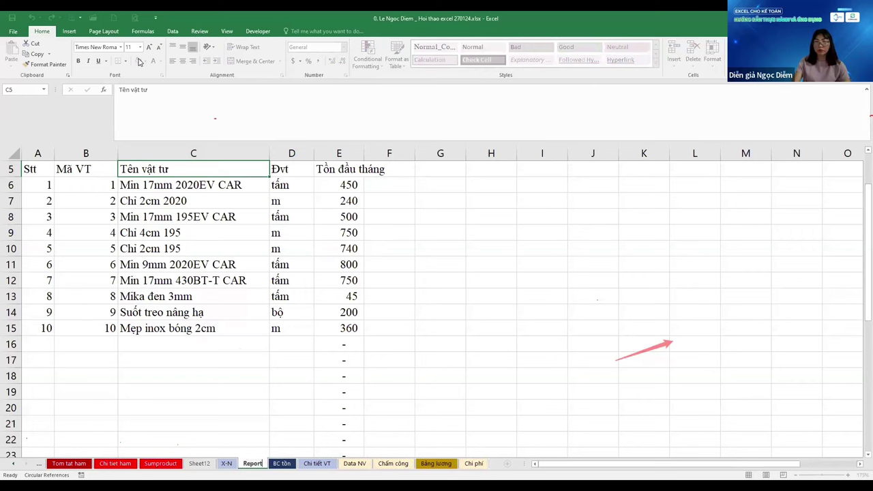
{"action": "key", "text": "Return"}
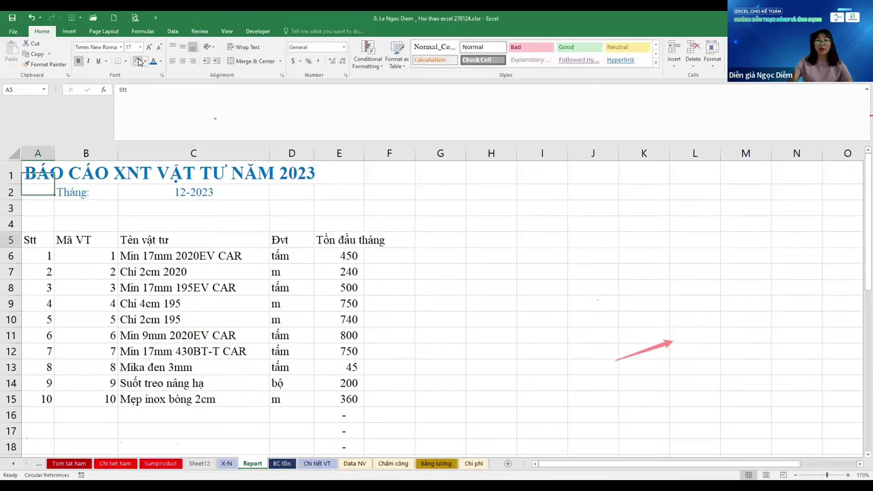
Give the table A5:E37 dark-blue outline and inside borders
{"action": "key", "text": "Up"}
{"action": "key", "text": "ctrl+shift+Right"}
{"action": "key", "text": "ctrl+shift+Up"}
{"action": "key", "text": "ctrl+shift+Down"}
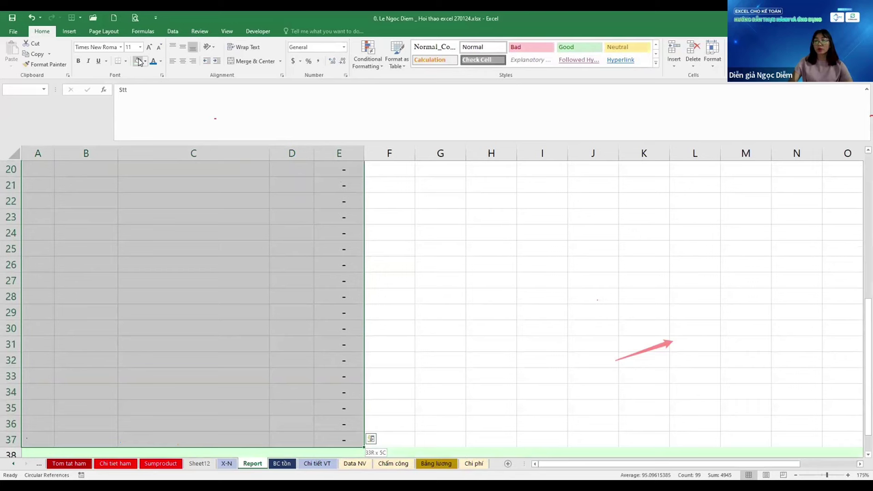
{"action": "key", "text": "ctrl+1"}
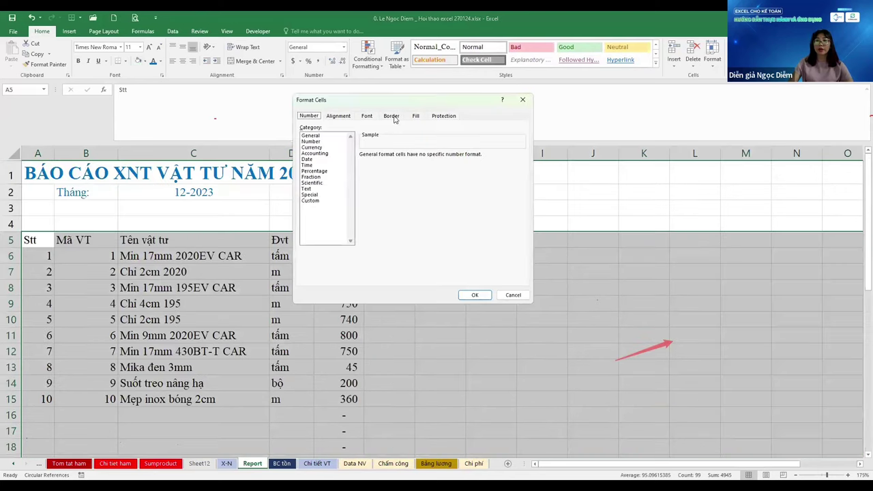
{"action": "left_click", "coordinate": [393, 117]}
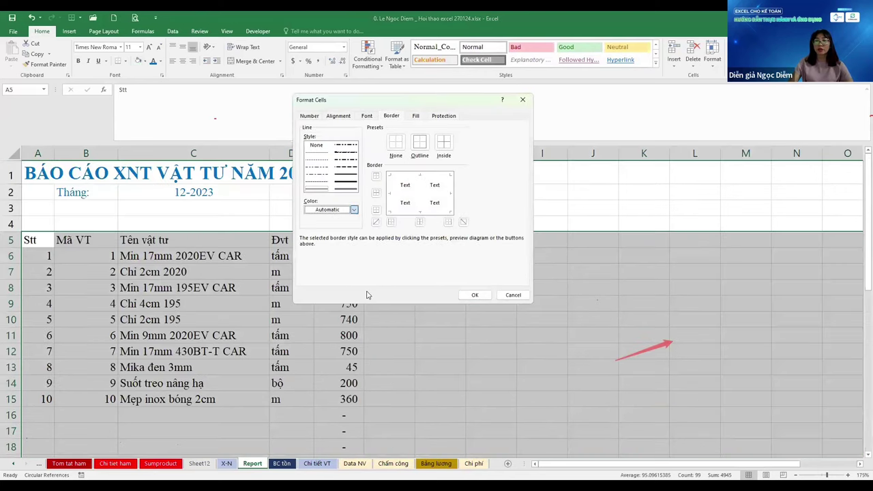
{"action": "left_click", "coordinate": [354, 210]}
{"action": "left_click", "coordinate": [372, 290]}
{"action": "left_click", "coordinate": [419, 141]}
{"action": "left_click", "coordinate": [443, 141]}
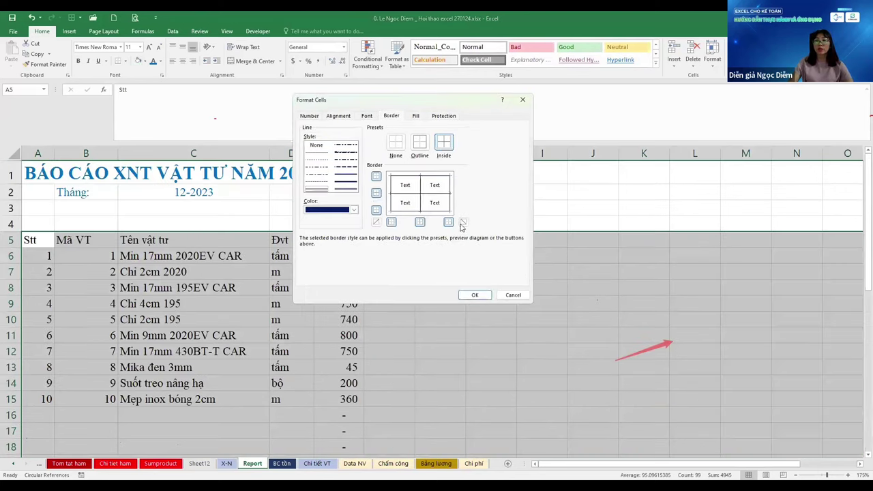
{"action": "left_click", "coordinate": [481, 294]}
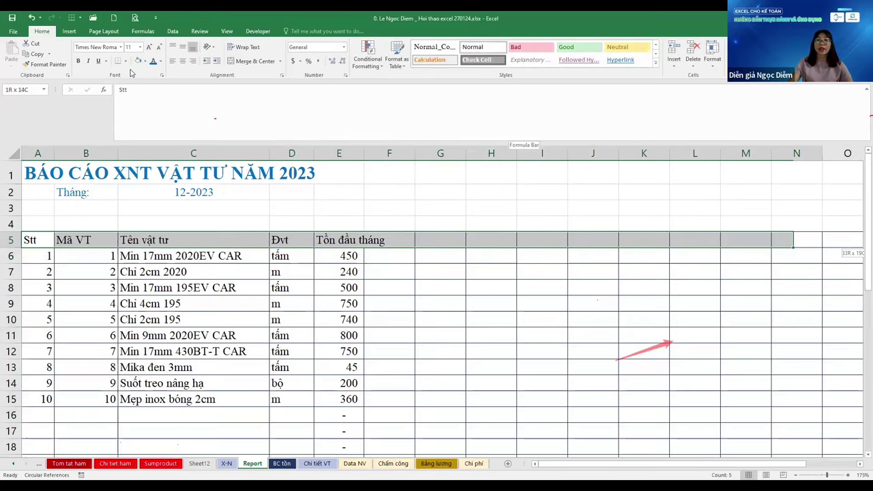
Shade the row 5 headers light orange, centre them horizontally and vertically, and wrap the text
{"action": "left_click_drag", "start_coordinate": [843, 240], "coordinate": [753, 240]}
{"action": "left_click", "coordinate": [145, 61]}
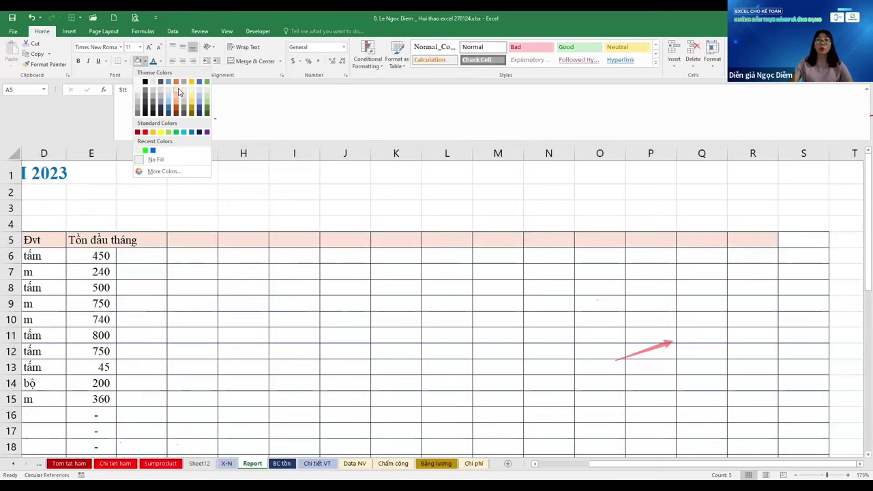
{"action": "left_click", "coordinate": [179, 89]}
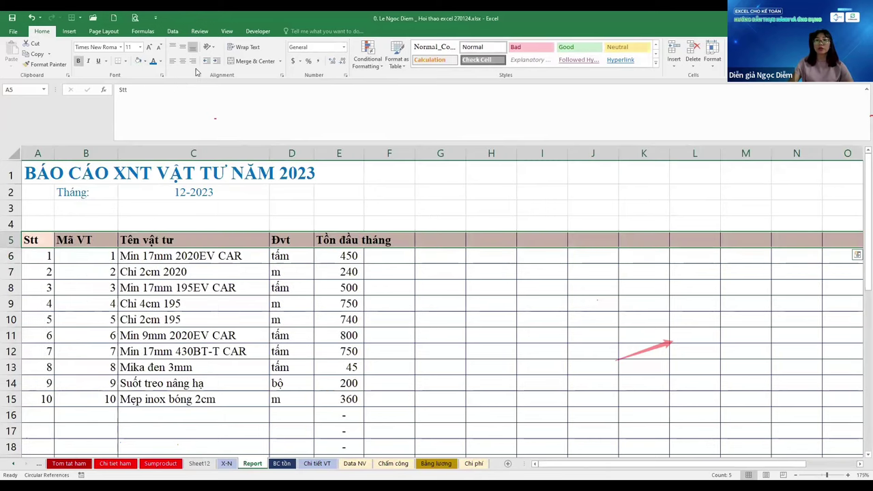
{"action": "left_click", "coordinate": [182, 60]}
{"action": "left_click", "coordinate": [183, 47]}
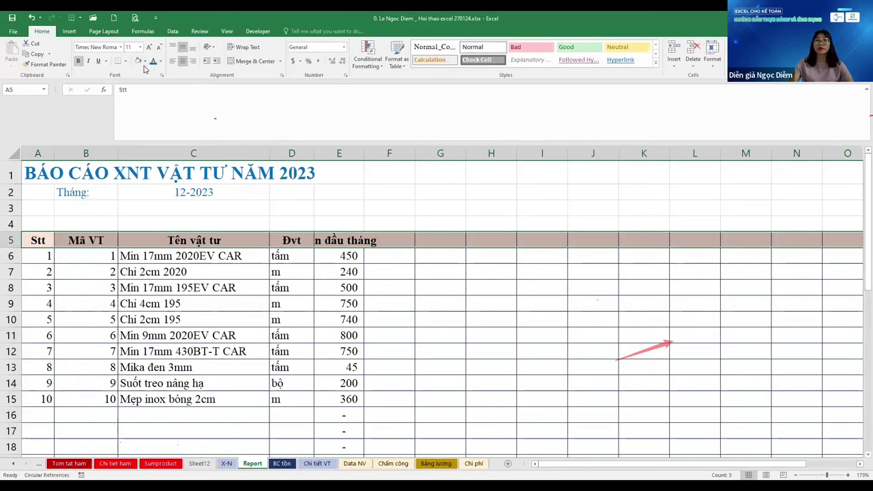
{"action": "left_click", "coordinate": [247, 47]}
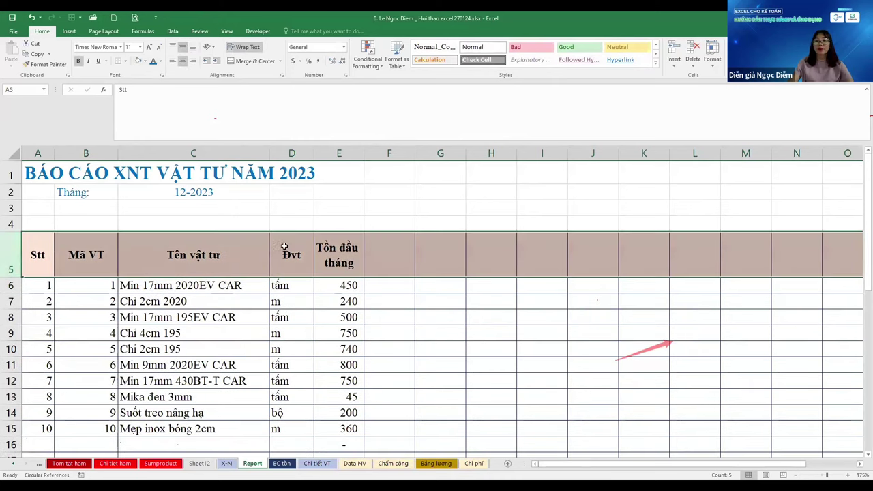
{"action": "left_click", "coordinate": [298, 289]}
{"action": "left_click", "coordinate": [299, 295]}
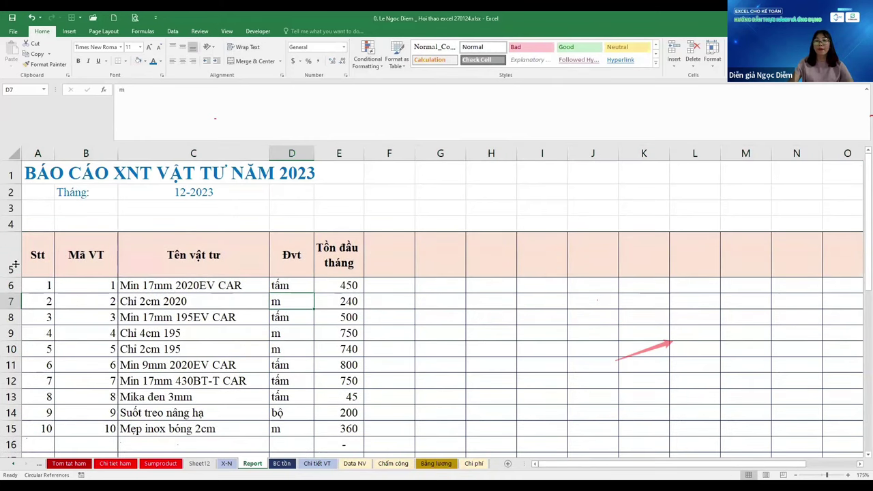
{"action": "left_click_drag", "start_coordinate": [15, 265], "coordinate": [15, 266]}
{"action": "scroll", "coordinate": [110, 305], "scroll_direction": "down", "scroll_amount": 1}
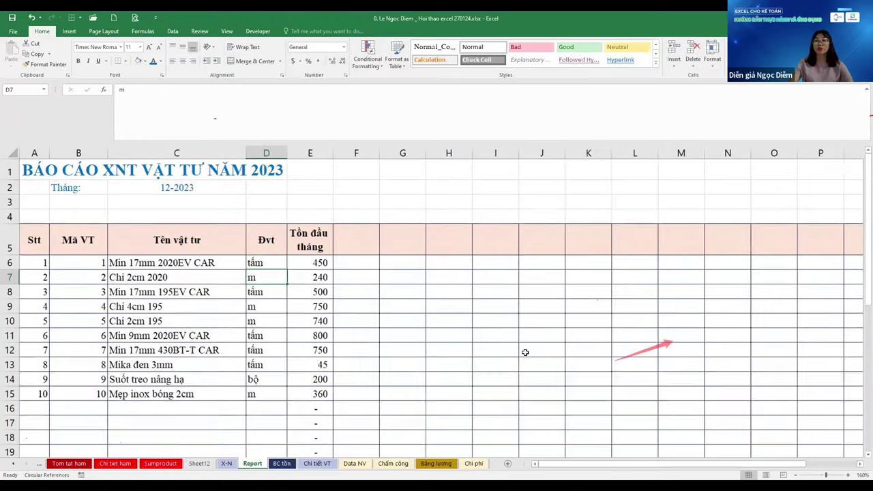
{"action": "left_click", "coordinate": [326, 247]}
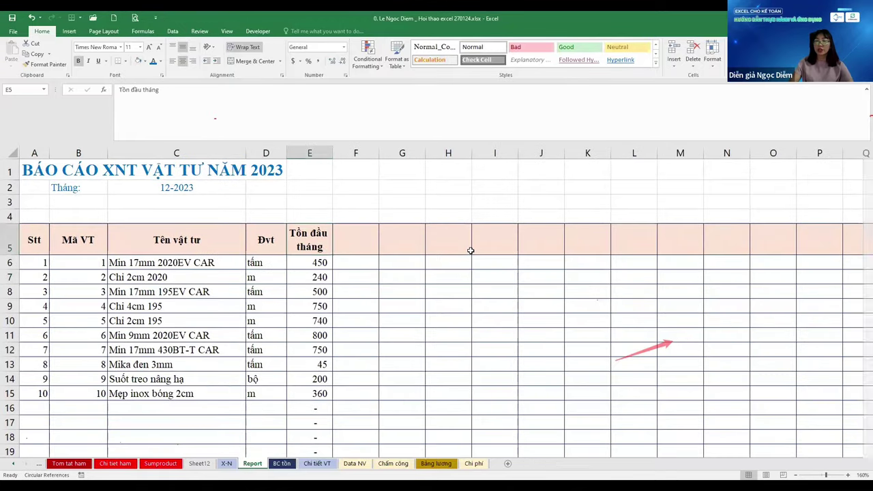
Copy the Nhập, Xuất, Tồn month headers F5:AO5 from BC tồn into row 5 of Report
{"action": "key", "text": "ctrl+Page_Down"}
{"action": "key", "text": "Down"}
{"action": "key", "text": "Down"}
{"action": "key", "text": "Down"}
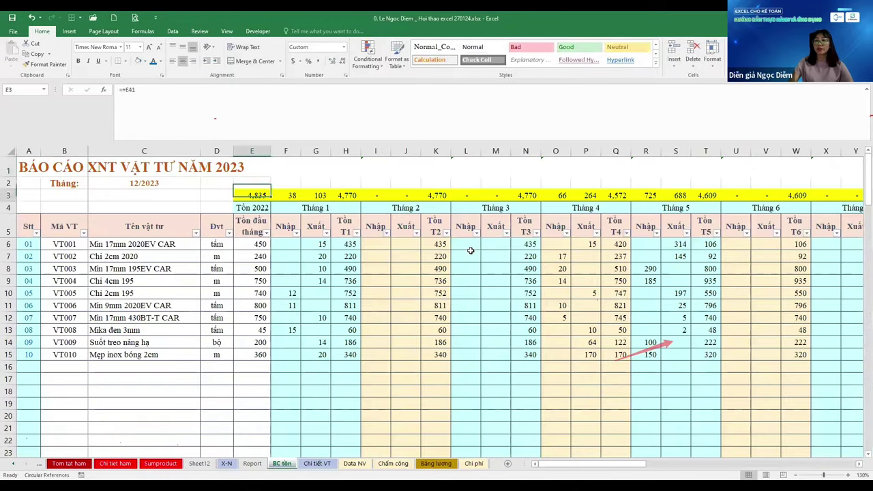
{"action": "key", "text": "Right"}
{"action": "key", "text": "Right"}
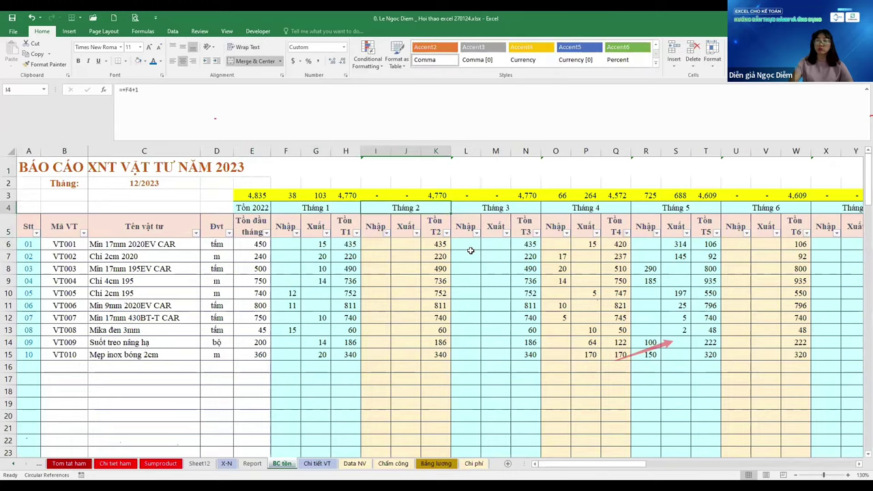
{"action": "key", "text": "ctrl+Page_Up"}
{"action": "key", "text": "Right"}
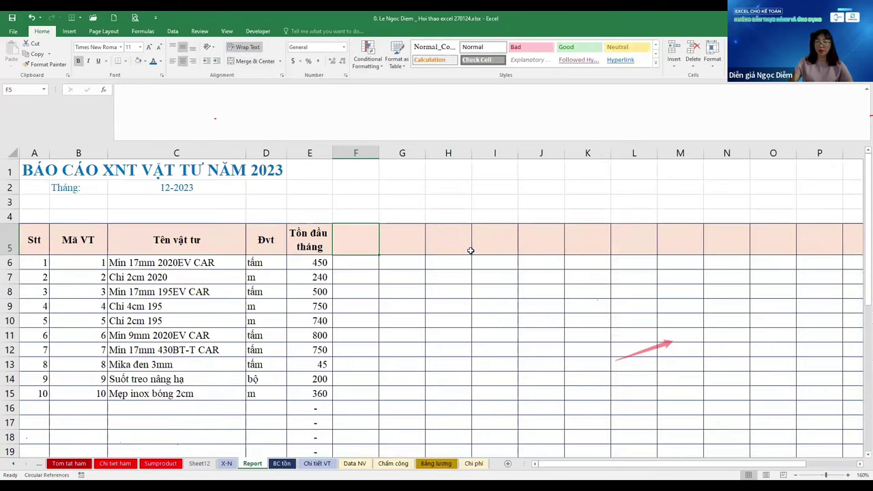
{"action": "type", "text": "Nhậ"}
{"action": "key", "text": "Escape"}
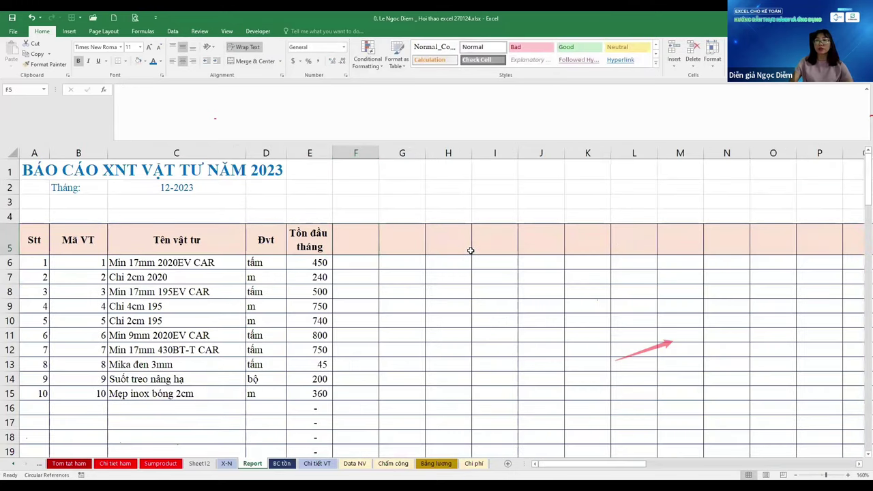
{"action": "key", "text": "ctrl+Page_Down"}
{"action": "key", "text": "Down"}
{"action": "key", "text": "Left"}
{"action": "key", "text": "Left"}
{"action": "key", "text": "Left"}
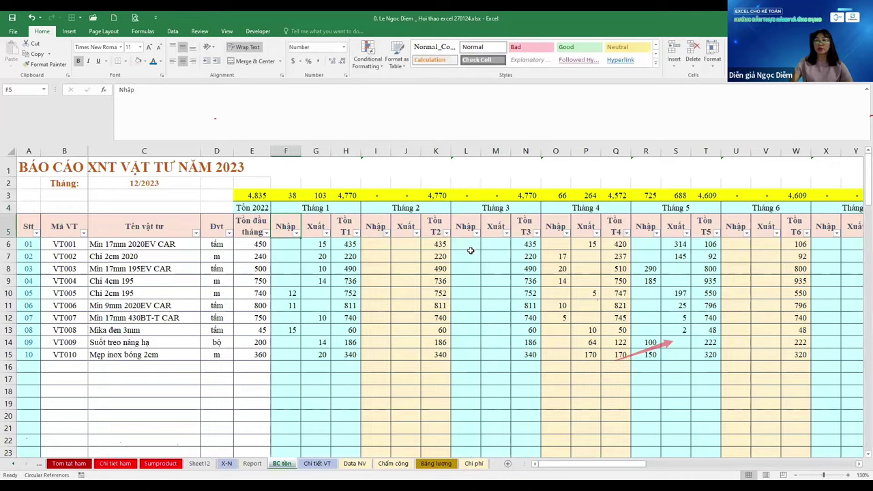
{"action": "key", "text": "ctrl+shift+Right"}
{"action": "key", "text": "ctrl+c"}
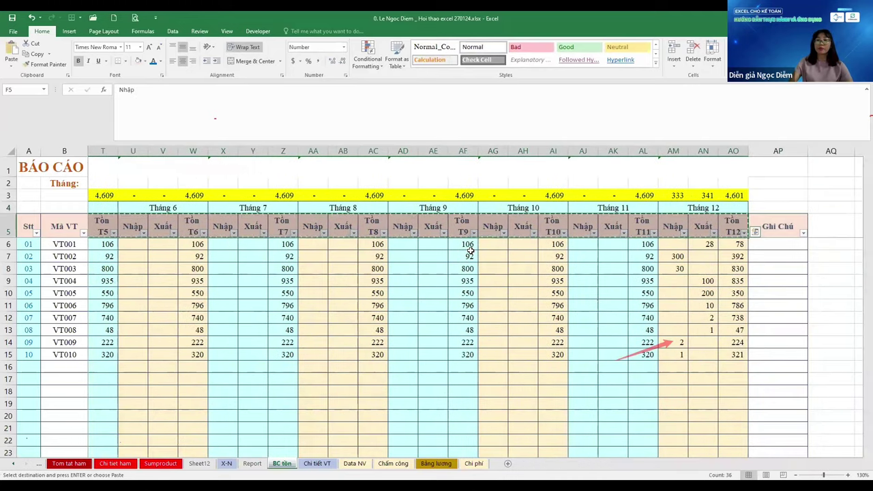
{"action": "key", "text": "ctrl+Page_Up"}
{"action": "key", "text": "ctrl+v"}
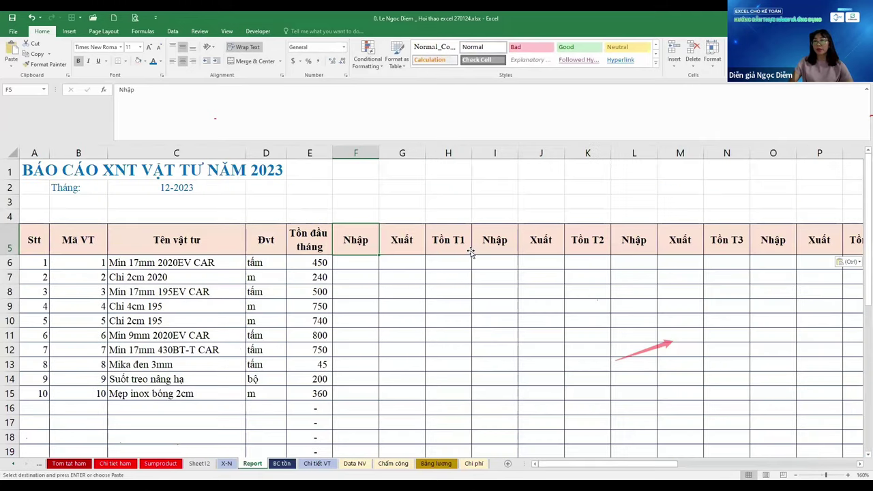
{"action": "key", "text": "Up"}
{"action": "key", "text": "shift+Right"}
{"action": "key", "text": "shift+Right"}
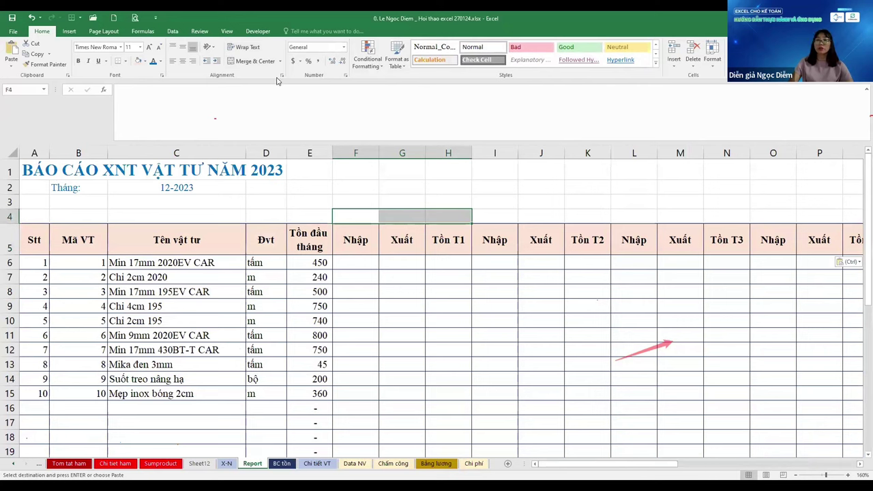
Merge and centre F4:H4 and enter 1 as the first month group
{"action": "left_click", "coordinate": [243, 63]}
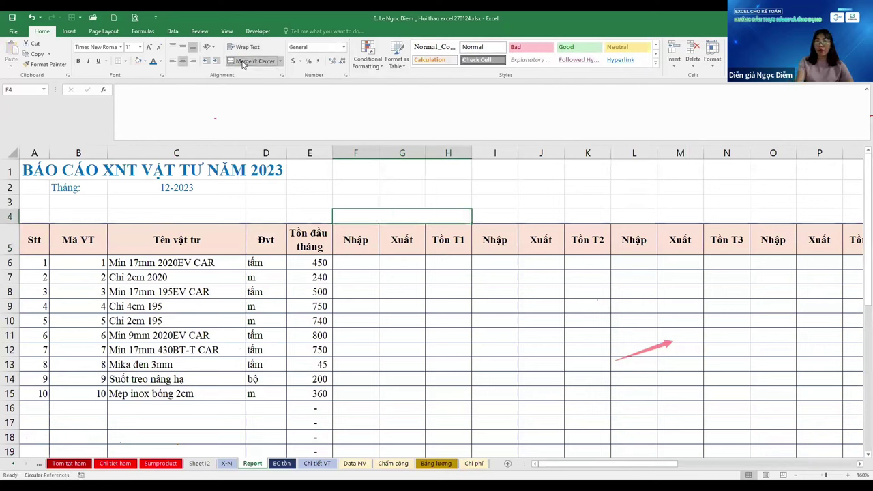
{"action": "type", "text": "Than"}
{"action": "type", "text": "g 1"}
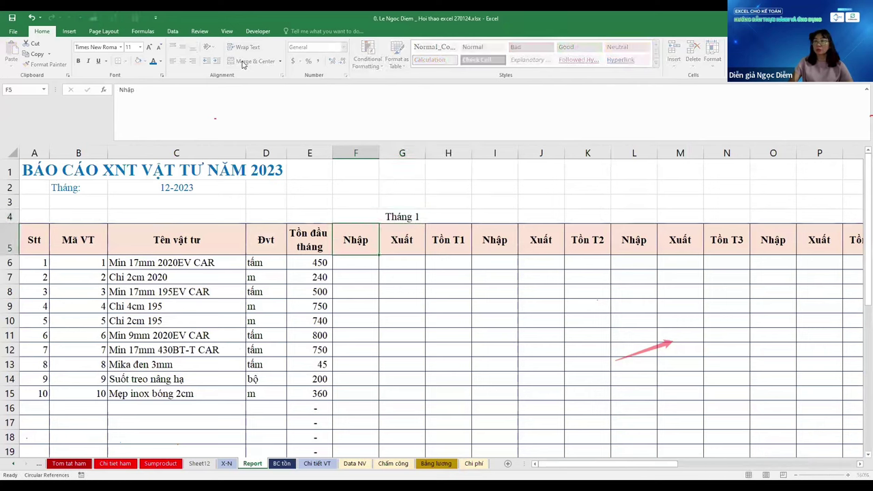
{"action": "key", "text": "ctrl+Return"}
{"action": "type", "text": "1"}
{"action": "key", "text": "ctrl+Return"}
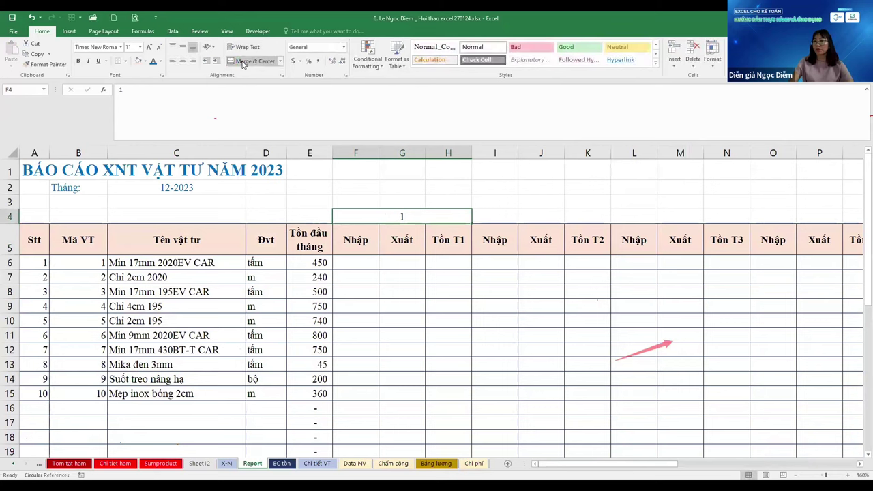
Copy the merged cell across row 4 with =+F4+1 formulas, numbering the following month groups
{"action": "key", "text": "ctrl+c"}
{"action": "key", "text": "Right"}
{"action": "key", "text": "ctrl+v"}
{"action": "type", "text": "+"}
{"action": "key", "text": "Left"}
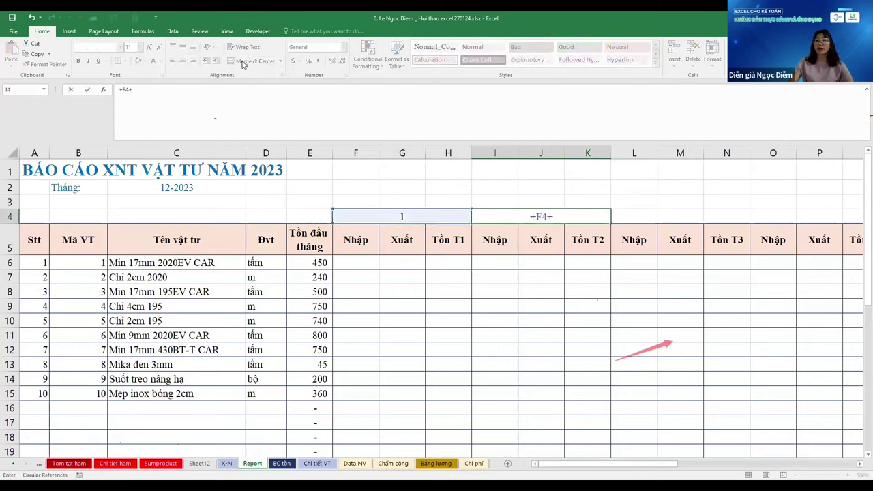
{"action": "key", "text": "ctrl+Return"}
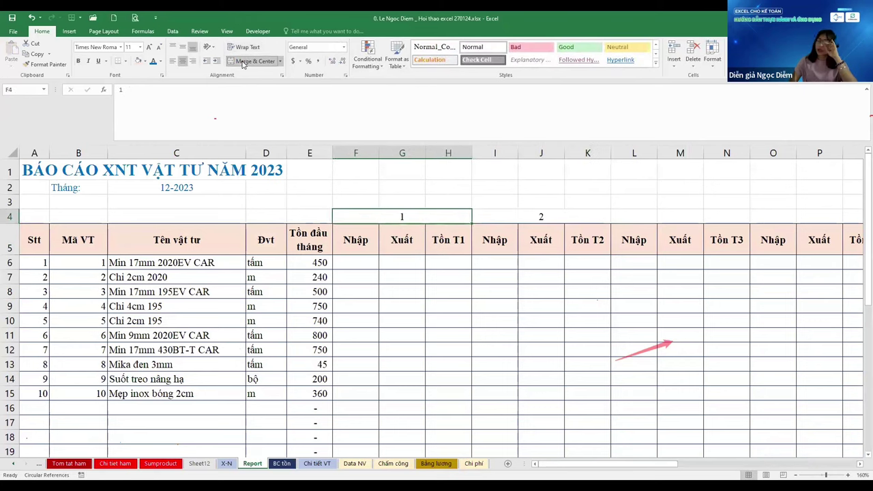
{"action": "key", "text": "ctrl+c"}
{"action": "key", "text": "Right"}
{"action": "key", "text": "ctrl+v"}
{"action": "key", "text": "Right"}
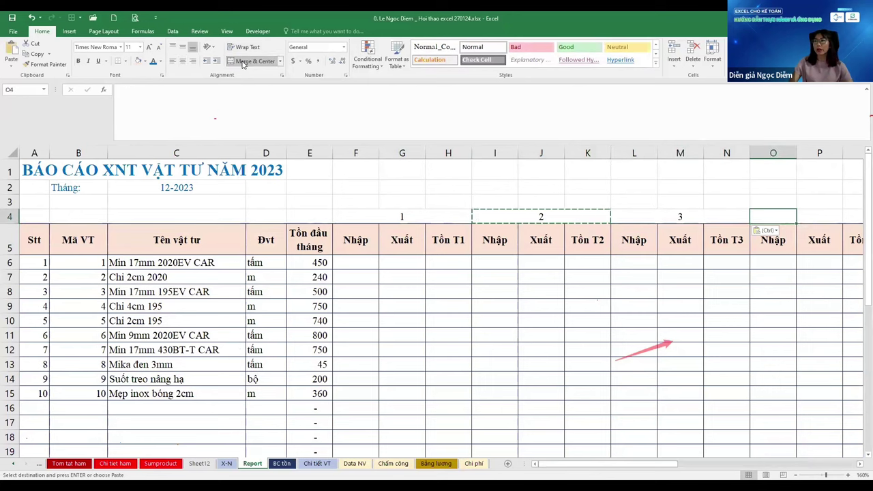
{"action": "key", "text": "ctrl+v"}
{"action": "key", "text": "shift+Left"}
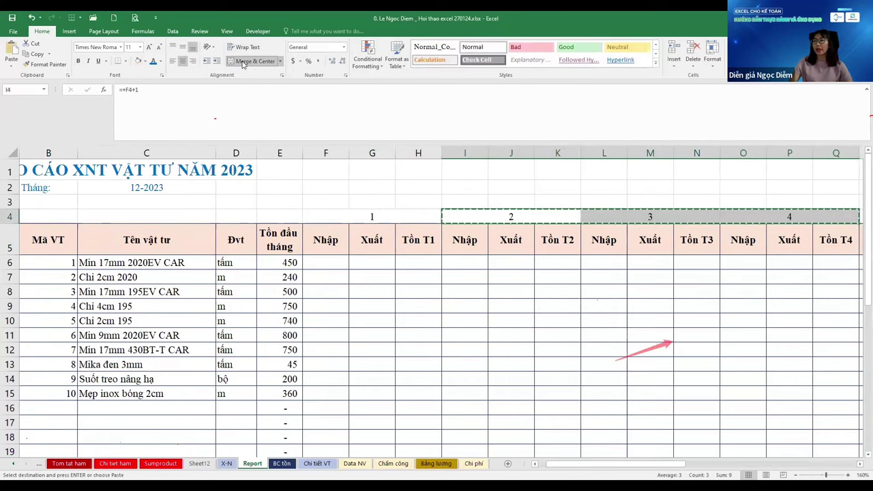
{"action": "key", "text": "shift+Left"}
{"action": "key", "text": "ctrl+c"}
{"action": "key", "text": "Right"}
{"action": "key", "text": "ctrl+v"}
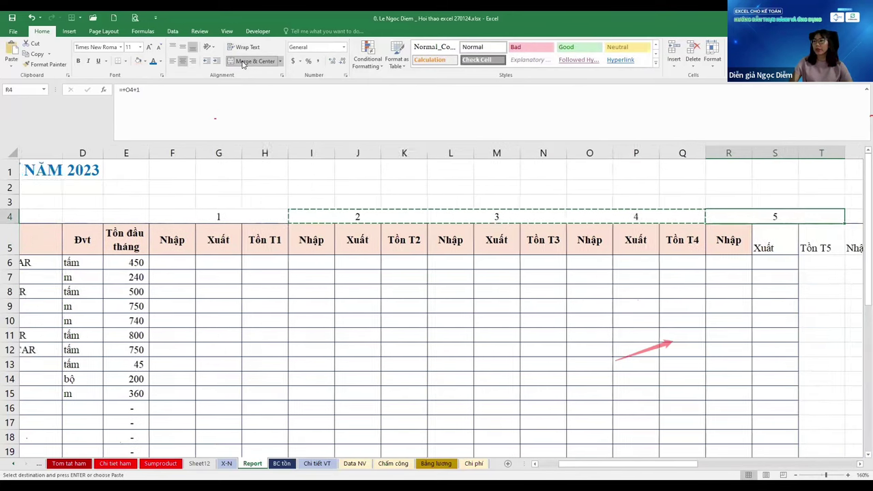
Check the month formulas up to month 6 and select the month cells F4:U4
{"action": "key", "text": "Right"}
{"action": "key", "text": "Left"}
{"action": "key", "text": "Left"}
{"action": "key", "text": "Left"}
{"action": "key", "text": "Right"}
{"action": "key", "text": "Right"}
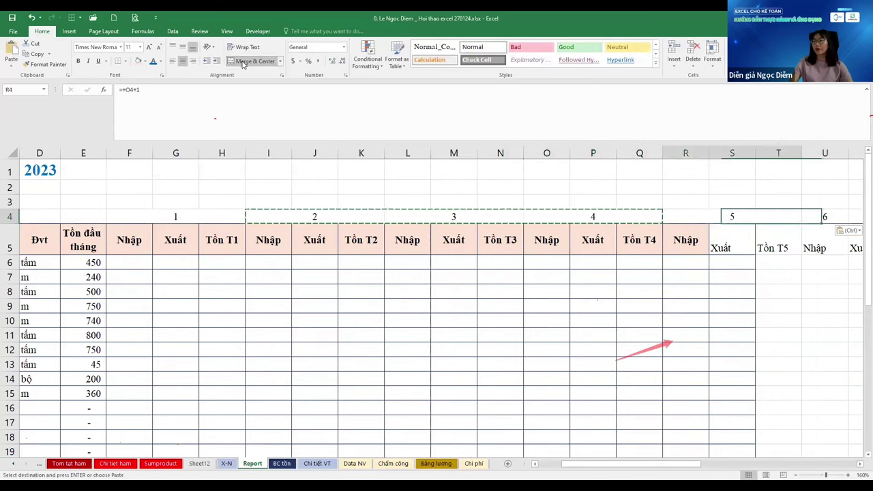
{"action": "key", "text": "Left"}
{"action": "key", "text": "Right"}
{"action": "key", "text": "Left"}
{"action": "key", "text": "Right"}
{"action": "key", "text": "Up"}
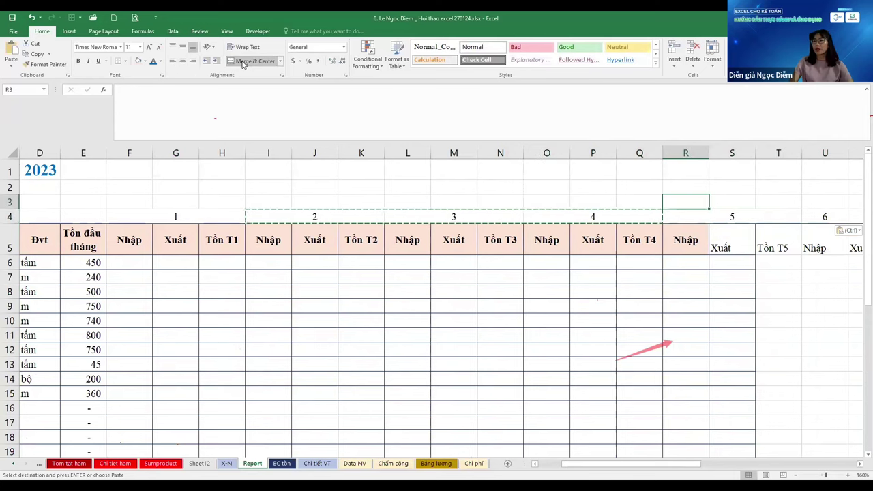
{"action": "key", "text": "Down"}
{"action": "key", "text": "Left"}
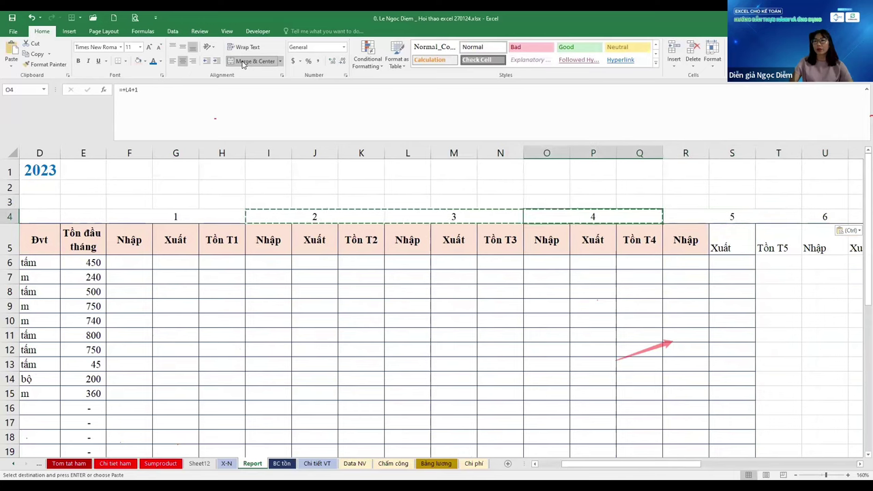
{"action": "key", "text": "Down"}
{"action": "key", "text": "Left"}
{"action": "key", "text": "Left"}
{"action": "key", "text": "Left"}
{"action": "key", "text": "Left"}
{"action": "key", "text": "Left"}
{"action": "key", "text": "Left"}
{"action": "key", "text": "Left"}
{"action": "key", "text": "Left"}
{"action": "key", "text": "Left"}
{"action": "key", "text": "Left"}
{"action": "key", "text": "Right"}
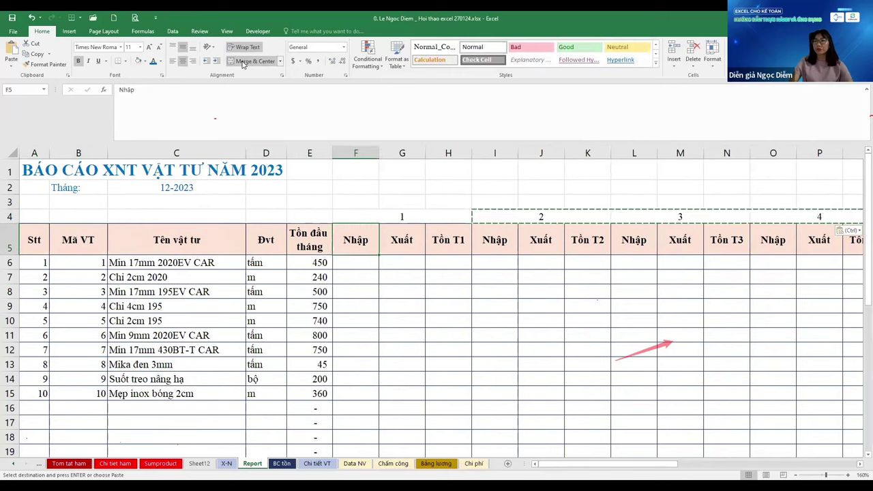
{"action": "key", "text": "Up"}
{"action": "scroll", "coordinate": [229, 176], "scroll_direction": "down", "scroll_amount": 2}
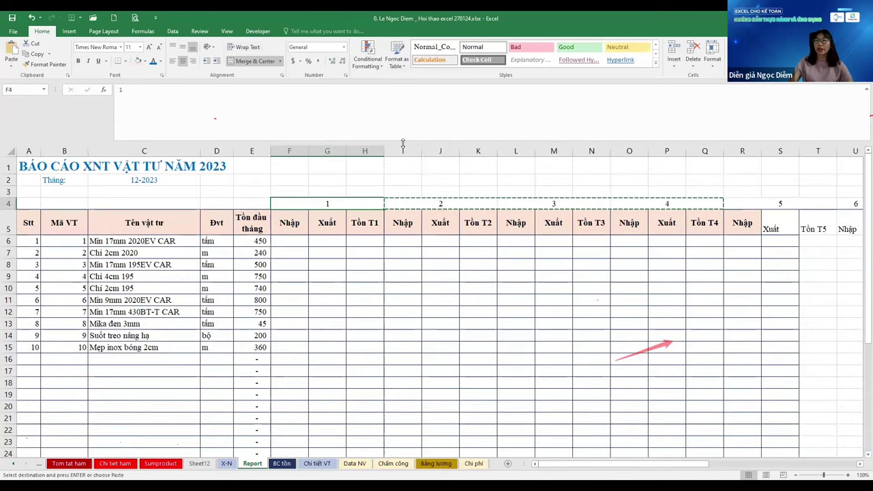
{"action": "key", "text": "shift+Right"}
{"action": "key", "text": "shift+Right"}
{"action": "key", "text": "shift+Right"}
{"action": "key", "text": "shift+Right"}
{"action": "key", "text": "shift+Right"}
{"action": "key", "text": "shift+Right"}
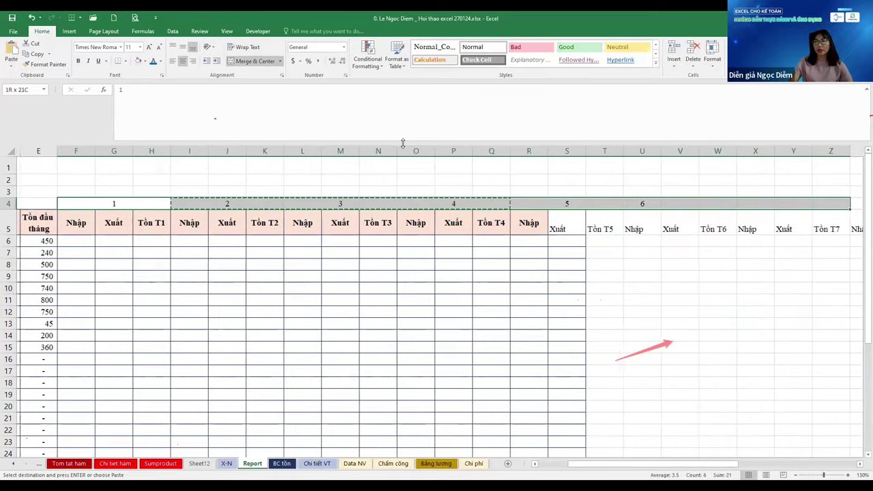
{"action": "key", "text": "shift+Left"}
{"action": "key", "text": "shift+Left"}
{"action": "key", "text": "shift+Left"}
{"action": "key", "text": "shift+Left"}
{"action": "key", "text": "shift+Left"}
{"action": "key", "text": "Escape"}
Give the first month cell the custom number format "Tháng "m so it reads Tháng 1
{"action": "key", "text": "ctrl+1"}
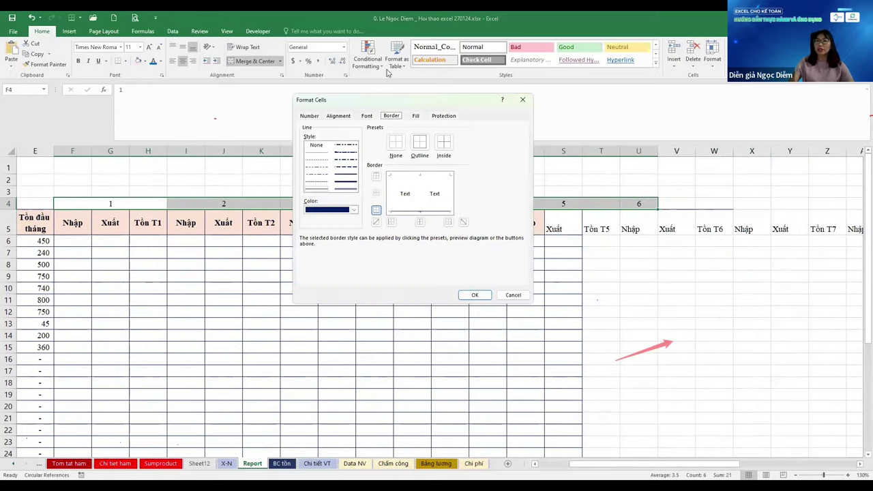
{"action": "left_click", "coordinate": [311, 116]}
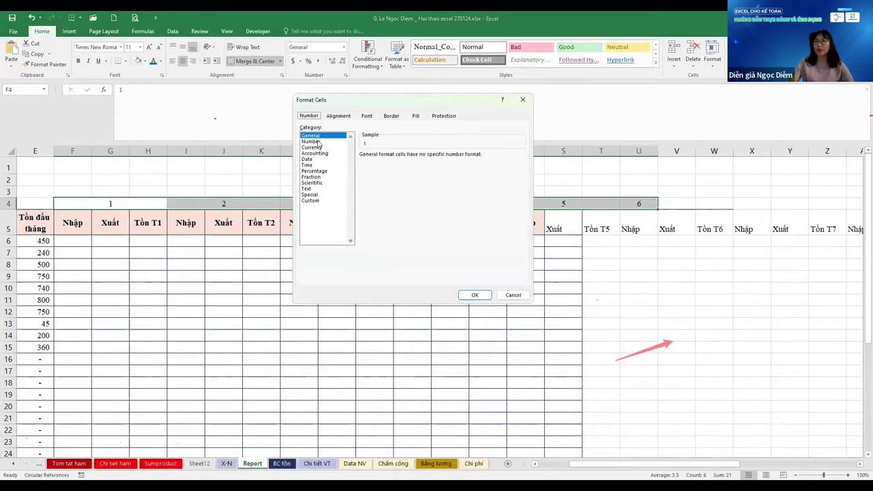
{"action": "left_click", "coordinate": [311, 200]}
{"action": "key", "text": "BackSpace"}
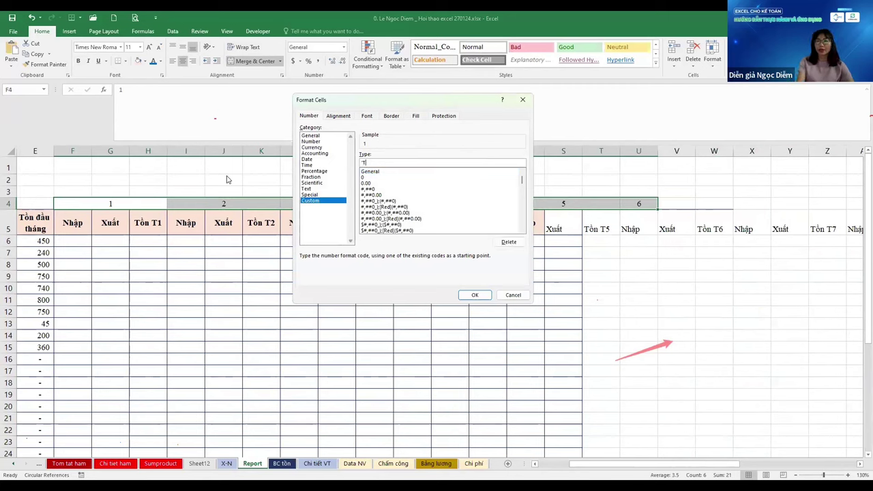
{"action": "type", "text": "\"Thang \"m"}
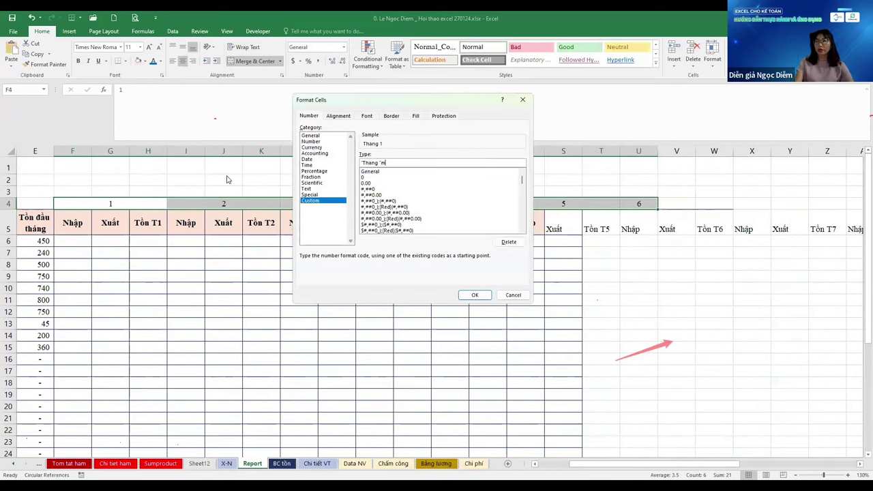
{"action": "key", "text": "Return"}
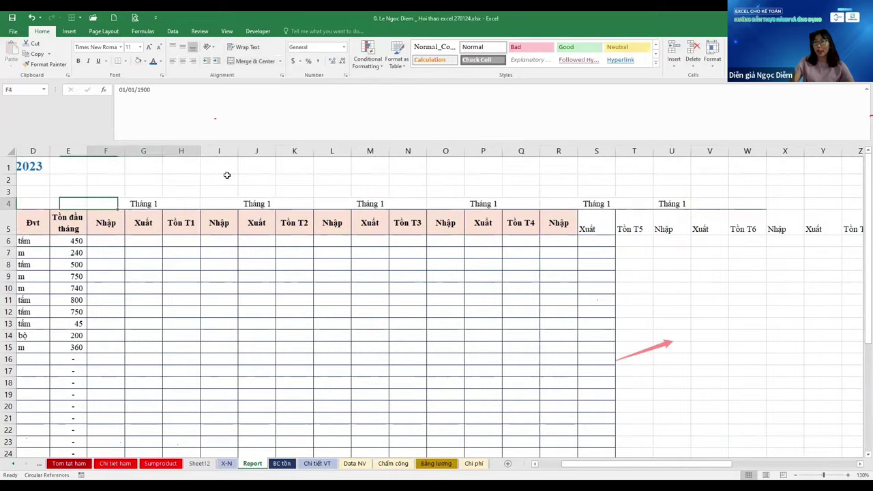
Reapply the "Tháng "m format across the row 4 month cells F4:U4
{"action": "key", "text": "Right"}
{"action": "key", "text": "Left"}
{"action": "key", "text": "Right"}
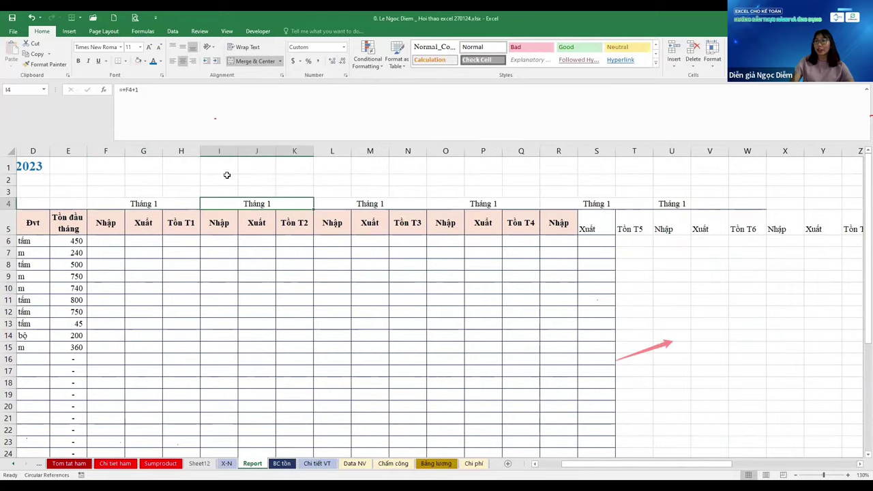
{"action": "key", "text": "Left"}
{"action": "key", "text": "shift+Right"}
{"action": "key", "text": "shift+Right"}
{"action": "key", "text": "shift+Right"}
{"action": "key", "text": "shift+Right"}
{"action": "key", "text": "shift+Right"}
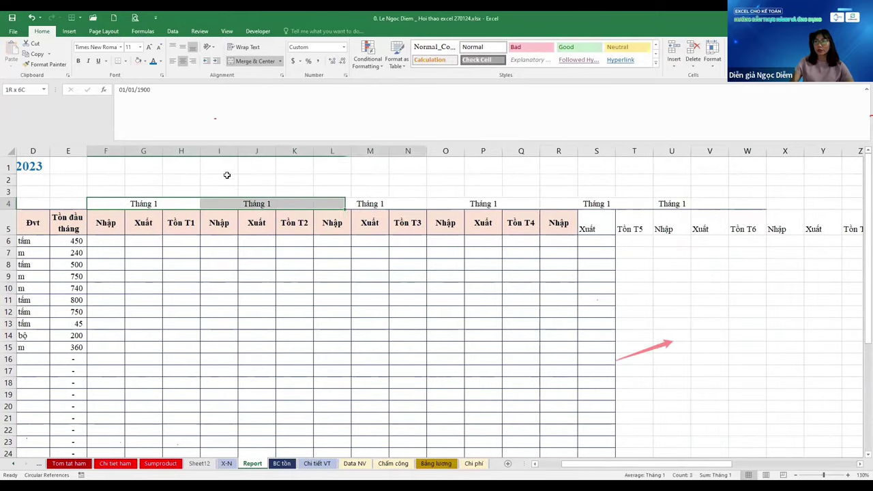
{"action": "key", "text": "ctrl+1"}
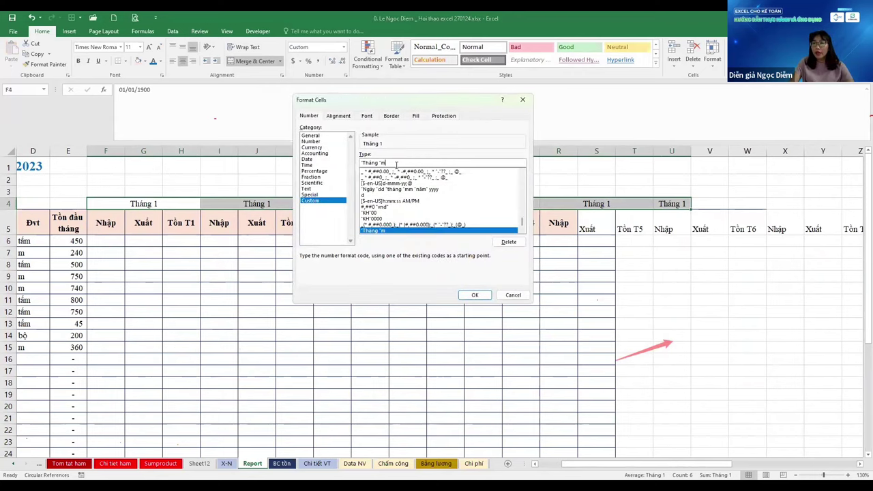
{"action": "key", "text": "Return"}
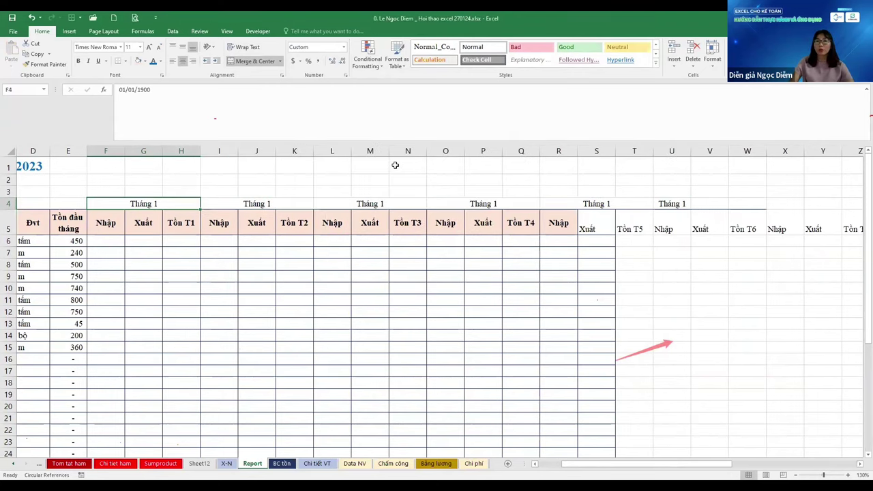
Enter 1 as the report month in cell C2
{"action": "type", "text": "+"}
{"action": "key", "text": "Left"}
{"action": "key", "text": "Left"}
{"action": "key", "text": "Left"}
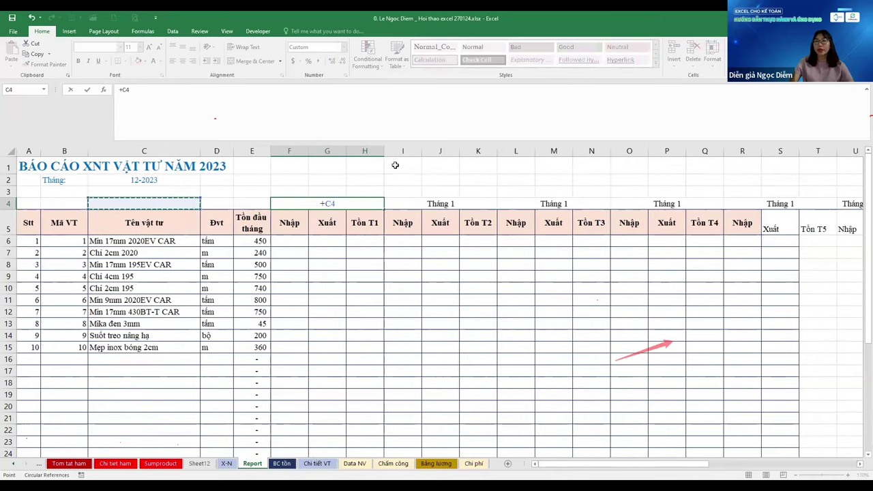
{"action": "key", "text": "Escape"}
{"action": "key", "text": "Left"}
{"action": "key", "text": "Left"}
{"action": "key", "text": "Left"}
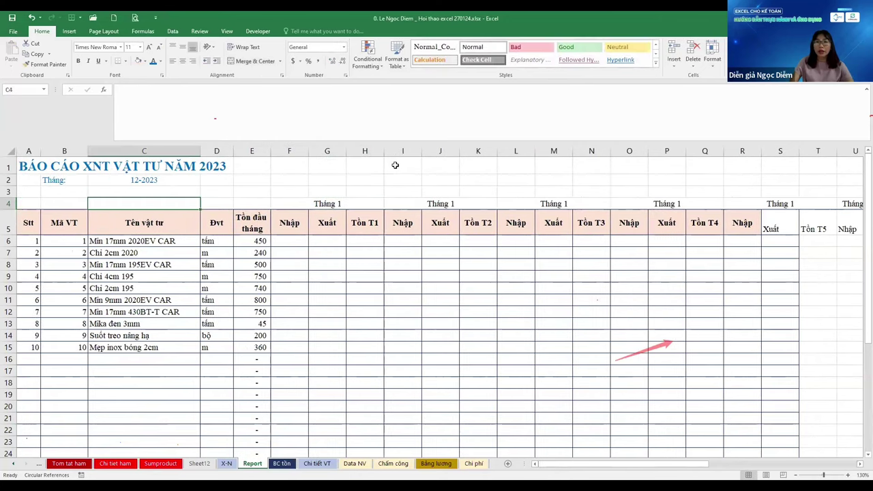
{"action": "key", "text": "Up"}
{"action": "key", "text": "Up"}
{"action": "type", "text": "1"}
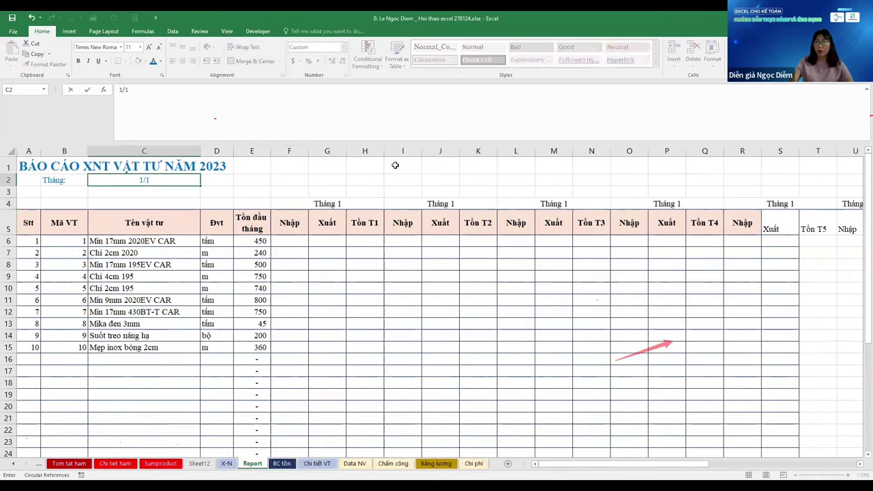
{"action": "key", "text": "Return"}
Link the first month header F4 to the report date in C2
{"action": "key", "text": "Down"}
{"action": "key", "text": "Right"}
{"action": "key", "text": "Right"}
{"action": "key", "text": "Right"}
{"action": "type", "text": "+"}
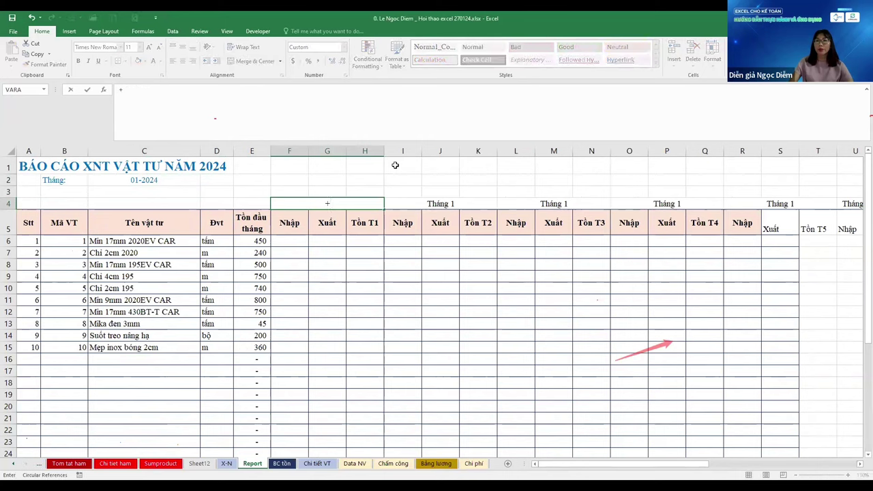
{"action": "key", "text": "Left"}
{"action": "key", "text": "Left"}
{"action": "key", "text": "Left"}
{"action": "key", "text": "Up"}
{"action": "key", "text": "Up"}
{"action": "key", "text": "Return"}
{"action": "key", "text": "Up"}
Enter =EDATE(F4,1) in I4 so the second header is one month later
{"action": "key", "text": "Right"}
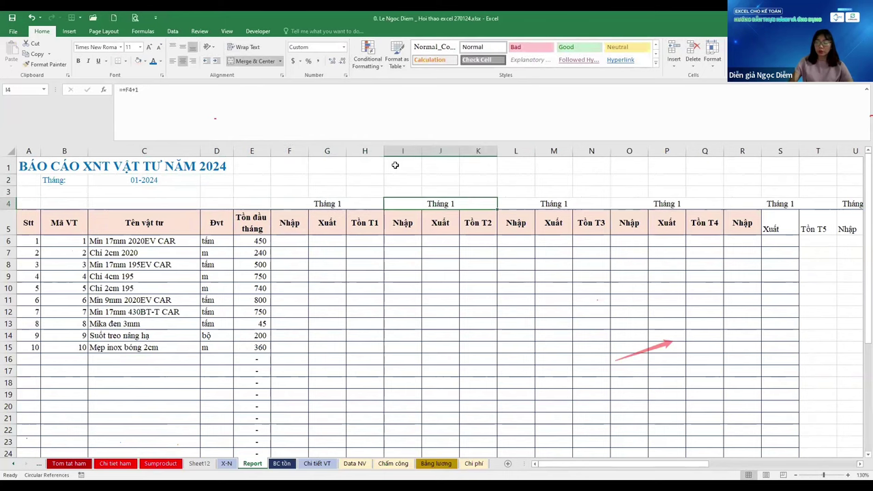
{"action": "type", "text": "=e"}
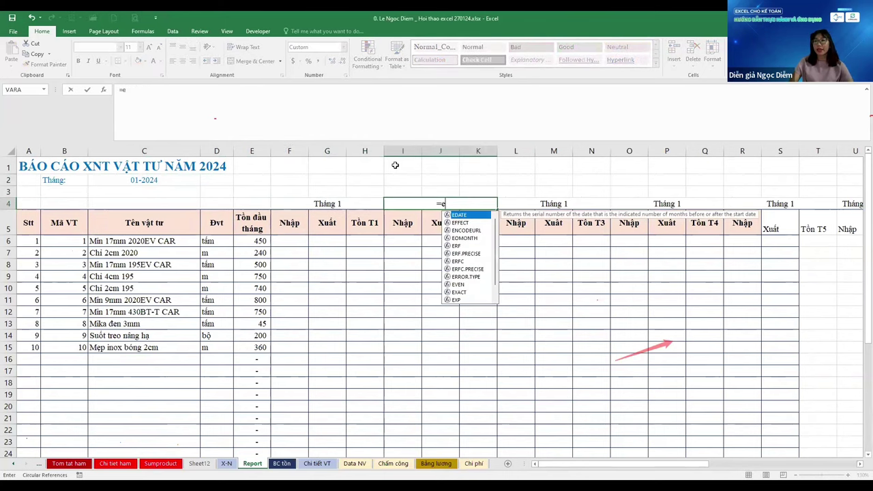
{"action": "key", "text": "Tab"}
{"action": "key", "text": "Left"}
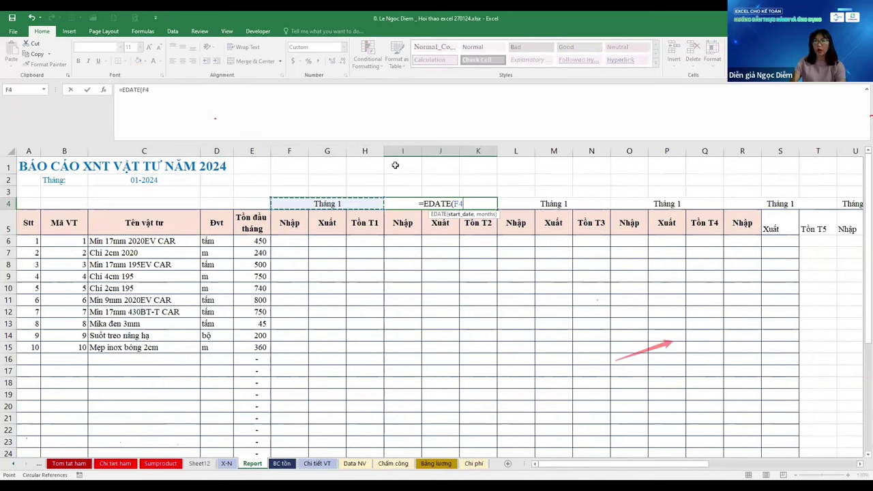
{"action": "type", "text": ",)"}
{"action": "key", "text": "ctrl+Return"}
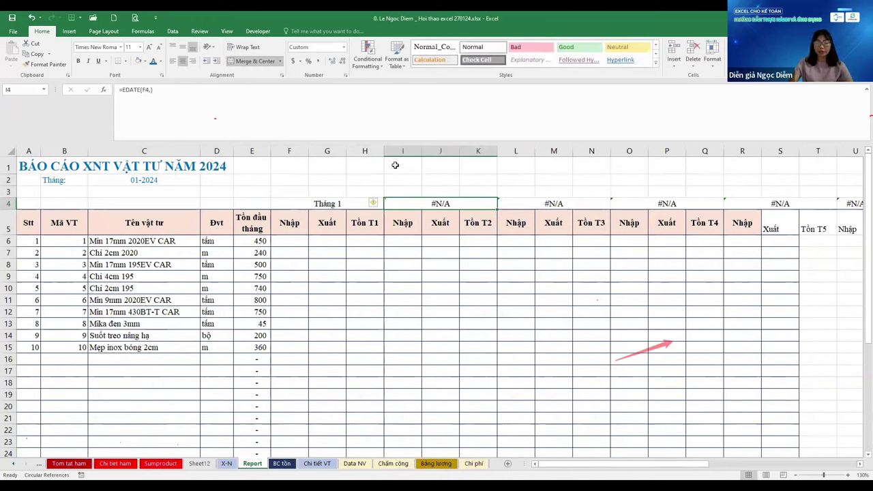
{"action": "key", "text": "F2"}
{"action": "type", "text": "1"}
{"action": "key", "text": "ctrl+Return"}
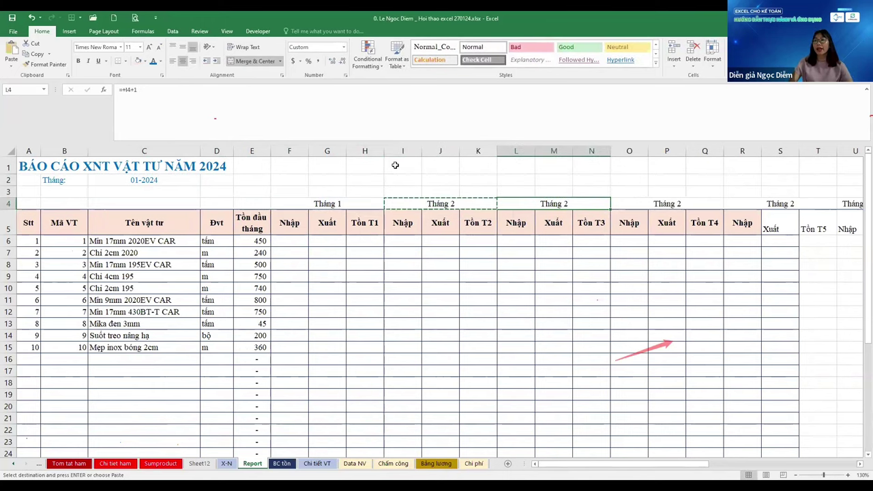
Copy the EDATE header formula across row 4 through the Tháng 12 header
{"action": "key", "text": "ctrl+c"}
{"action": "key", "text": "Right"}
{"action": "key", "text": "Right"}
{"action": "key", "text": "Right"}
{"action": "key", "text": "ctrl+v"}
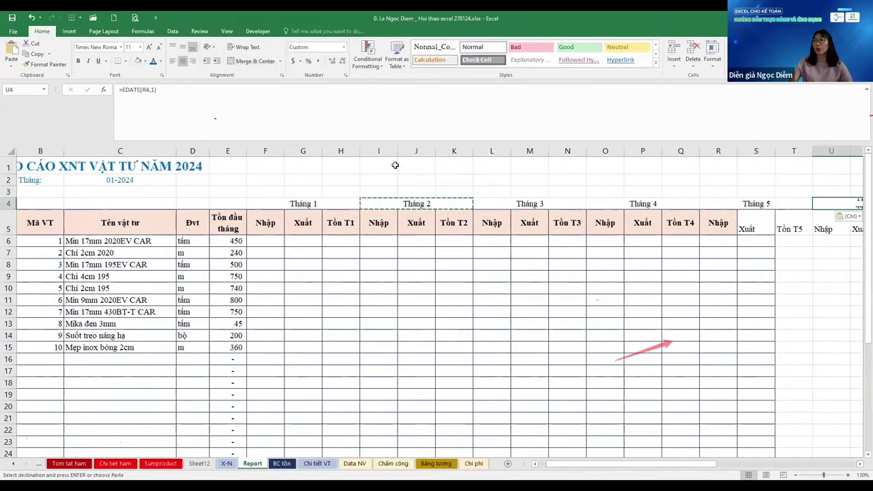
{"action": "key", "text": "Left"}
{"action": "key", "text": "Left"}
{"action": "key", "text": "Left"}
{"action": "key", "text": "Left"}
{"action": "key", "text": "Left"}
{"action": "key", "text": "Left"}
{"action": "key", "text": "Left"}
{"action": "key", "text": "Left"}
{"action": "key", "text": "Left"}
{"action": "key", "text": "Left"}
{"action": "key", "text": "Left"}
{"action": "key", "text": "Left"}
{"action": "key", "text": "Right"}
{"action": "key", "text": "shift+Right"}
{"action": "key", "text": "shift+Right"}
{"action": "key", "text": "shift+Right"}
{"action": "key", "text": "shift+Right"}
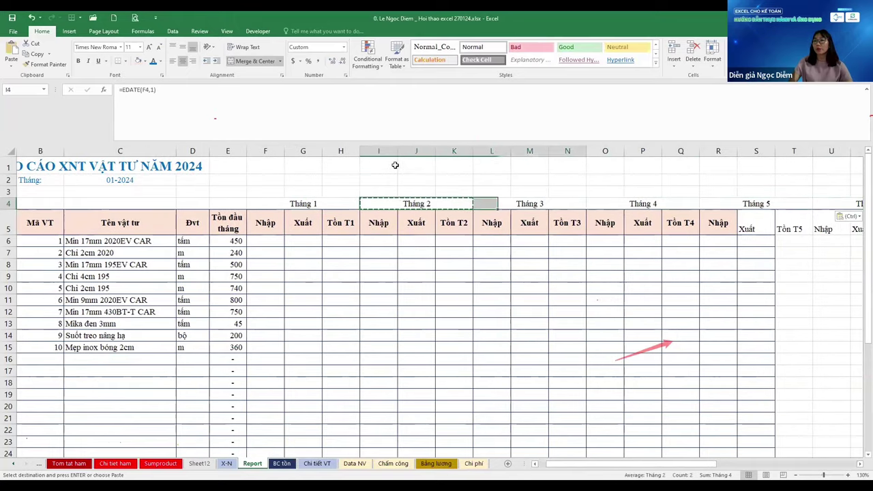
{"action": "key", "text": "ctrl+c"}
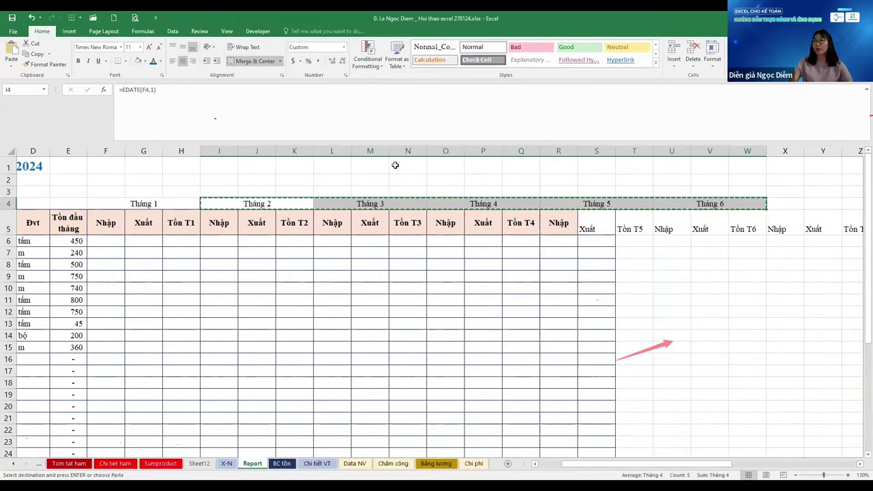
{"action": "key", "text": "Right"}
{"action": "key", "text": "Right"}
{"action": "key", "text": "Right"}
{"action": "key", "text": "Right"}
{"action": "key", "text": "Right"}
{"action": "key", "text": "ctrl+v"}
{"action": "key", "text": "Right"}
{"action": "key", "text": "Right"}
{"action": "key", "text": "Right"}
{"action": "key", "text": "Right"}
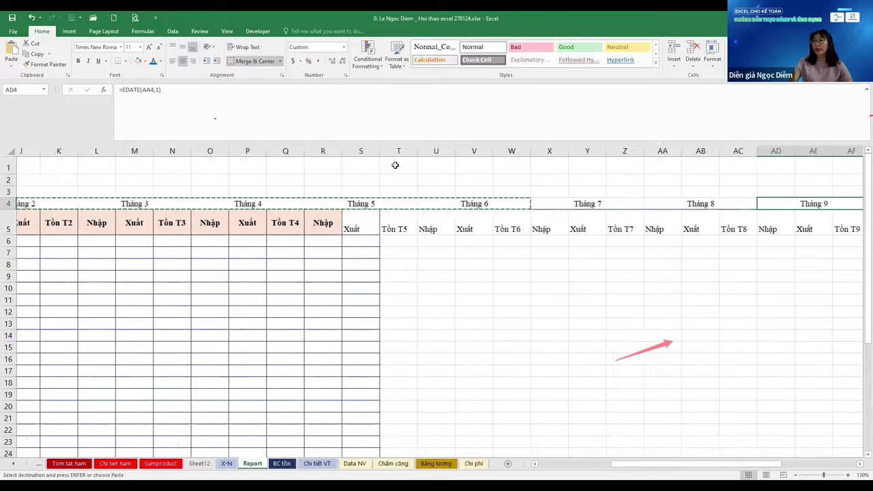
{"action": "key", "text": "ctrl+c"}
{"action": "key", "text": "Right"}
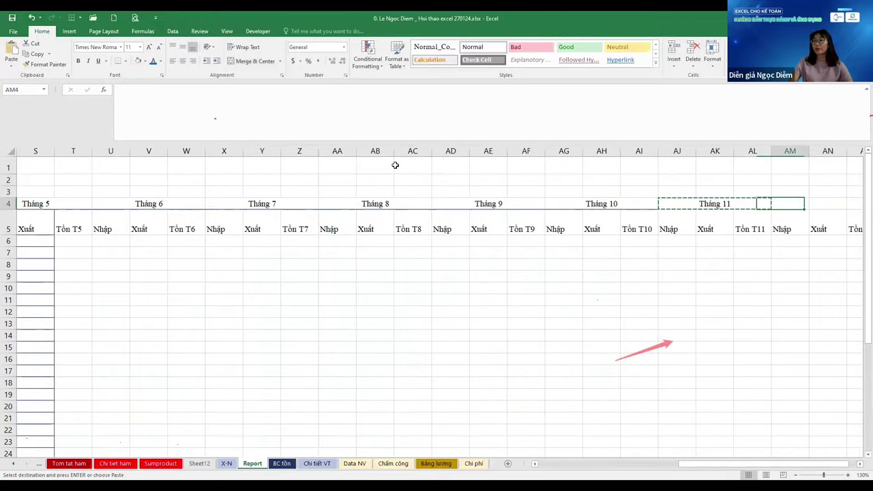
{"action": "key", "text": "ctrl+v"}
{"action": "key", "text": "Left"}
{"action": "key", "text": "Left"}
{"action": "key", "text": "Left"}
{"action": "key", "text": "Left"}
{"action": "key", "text": "Left"}
{"action": "key", "text": "Left"}
{"action": "key", "text": "Left"}
{"action": "key", "text": "Left"}
{"action": "key", "text": "Left"}
{"action": "key", "text": "Left"}
{"action": "key", "text": "Left"}
{"action": "key", "text": "Left"}
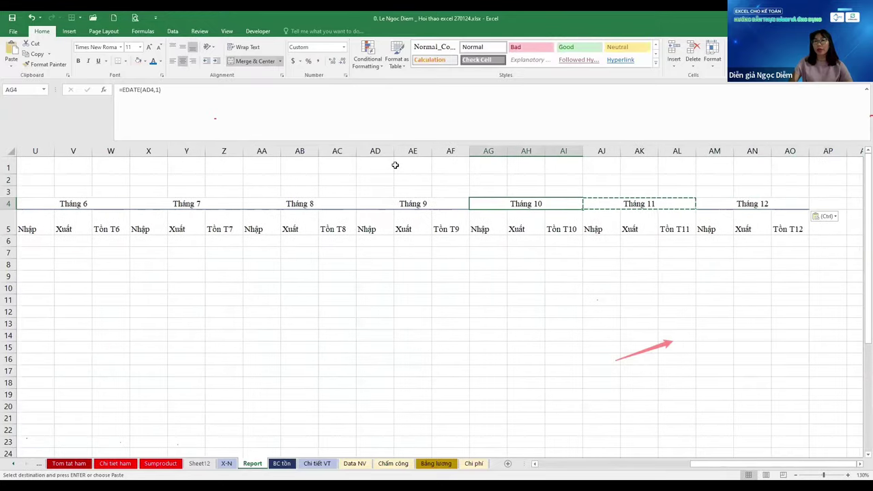
{"action": "key", "text": "Down"}
Replace the Tồn T1 subheader with the formula ="Tồn T"&MONTH(F$4)
{"action": "key", "text": "Right"}
{"action": "key", "text": "Right"}
{"action": "key", "text": "Right"}
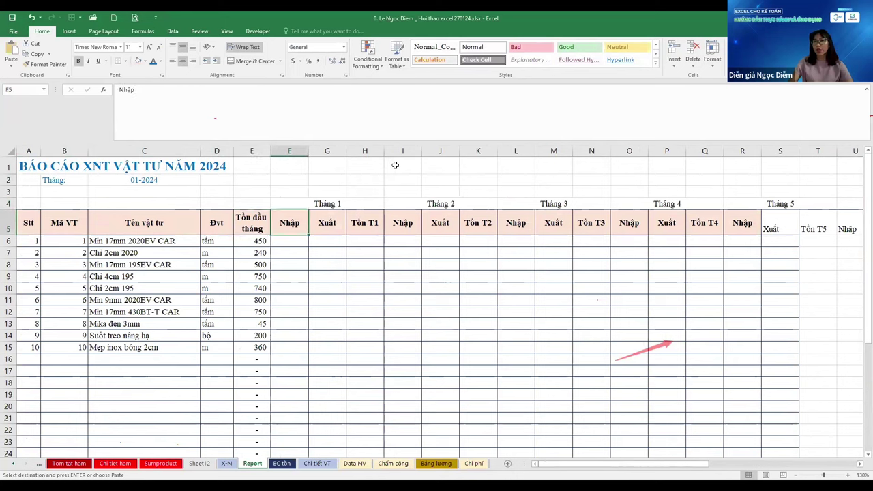
{"action": "key", "text": "F2"}
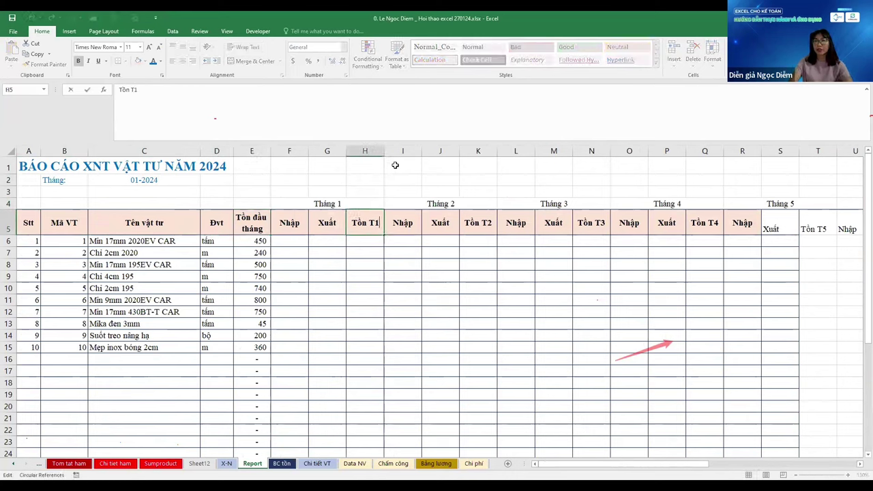
{"action": "key", "text": "Home"}
{"action": "type", "text": "=\""}
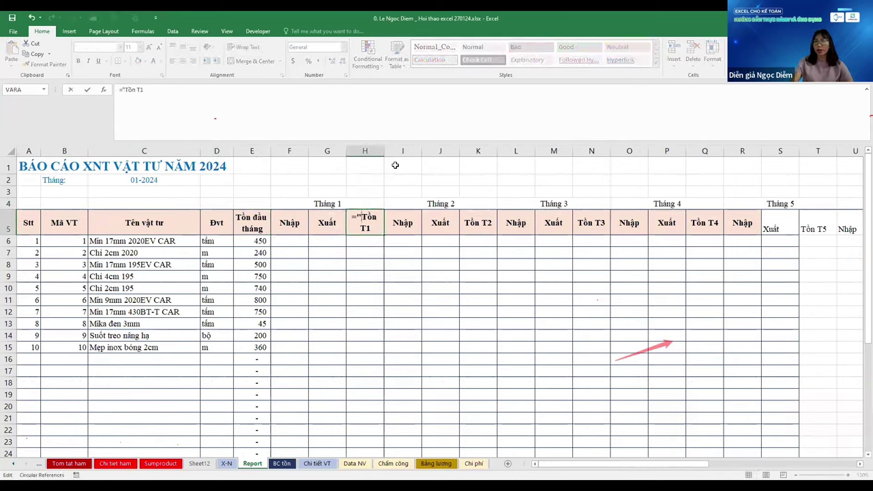
{"action": "key", "text": "End"}
{"action": "key", "text": "BackSpace"}
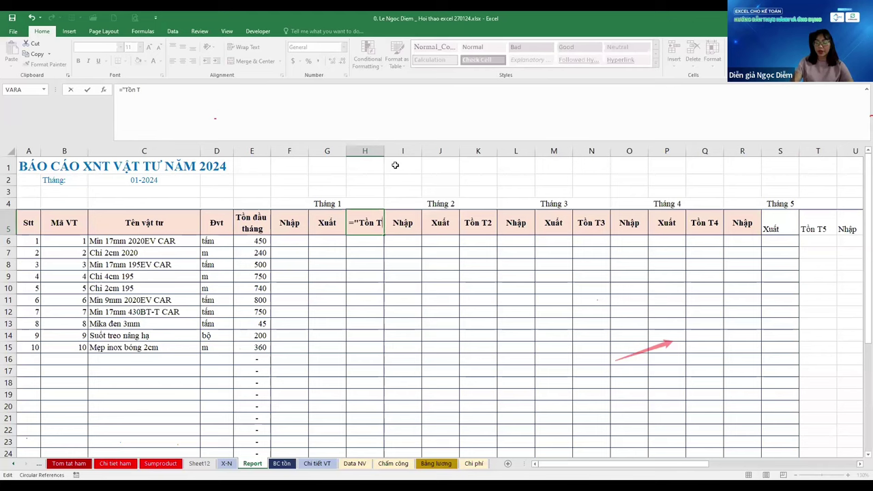
{"action": "type", "text": "\"&"}
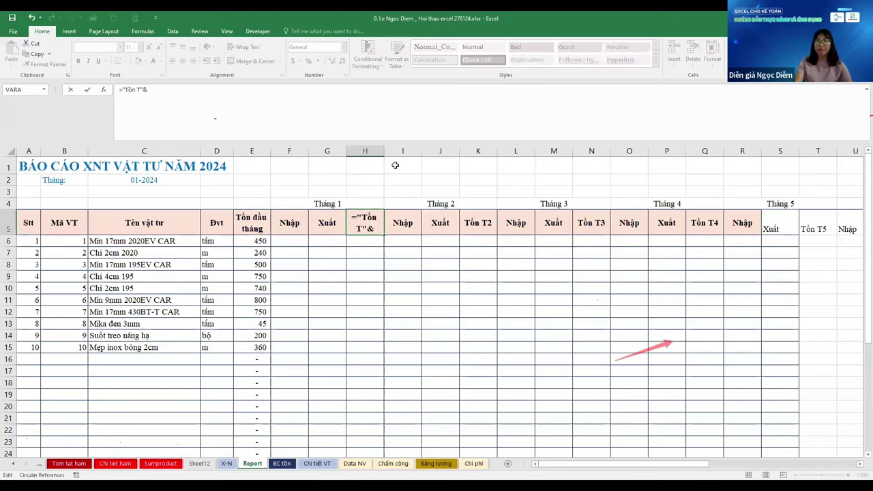
{"action": "type", "text": "MONTH("}
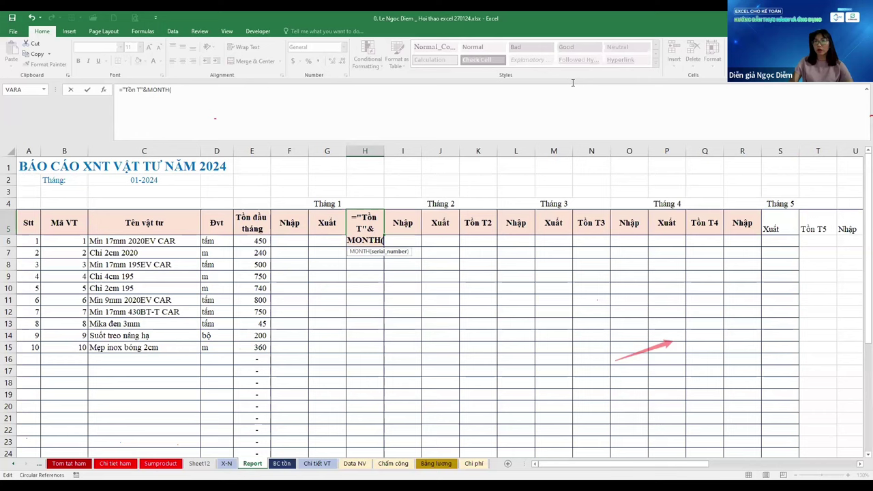
{"action": "left_click", "coordinate": [356, 207]}
{"action": "key", "text": "F4"}
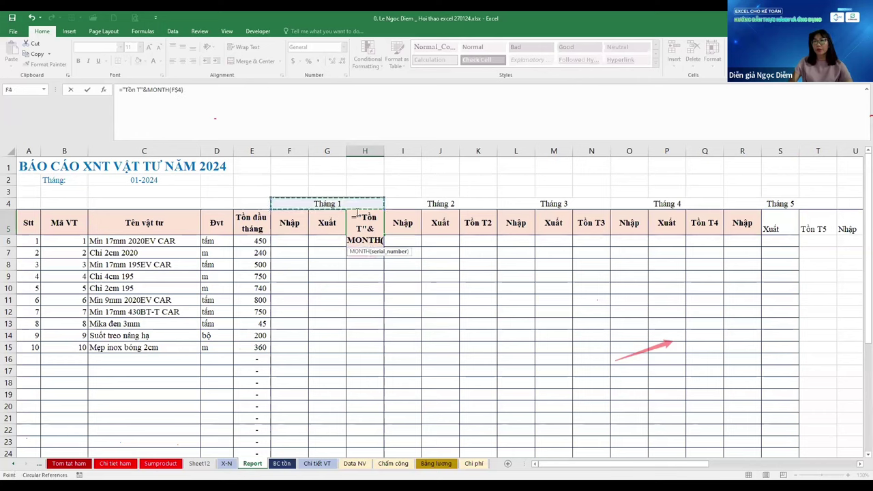
{"action": "key", "text": "ctrl+Return"}
Copy the Tồn formula to month 2, then paste the subheaders for months 3 to 6
{"action": "key", "text": "ctrl+c"}
{"action": "key", "text": "Right"}
{"action": "key", "text": "Right"}
{"action": "key", "text": "Right"}
{"action": "key", "text": "ctrl+v"}
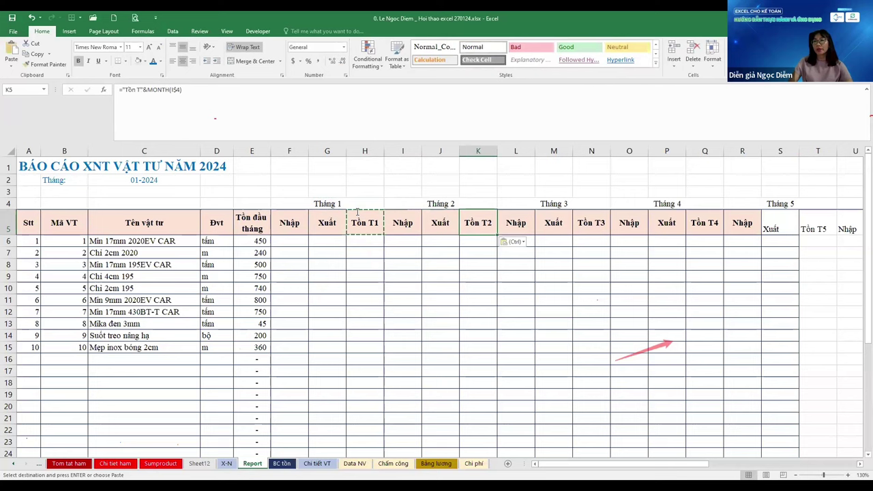
{"action": "key", "text": "Left"}
{"action": "key", "text": "Left"}
{"action": "key", "text": "Left"}
{"action": "key", "text": "Left"}
{"action": "key", "text": "Left"}
{"action": "key", "text": "shift+Right"}
{"action": "key", "text": "shift+Right"}
{"action": "key", "text": "shift+Right"}
{"action": "key", "text": "shift+Right"}
{"action": "key", "text": "shift+Right"}
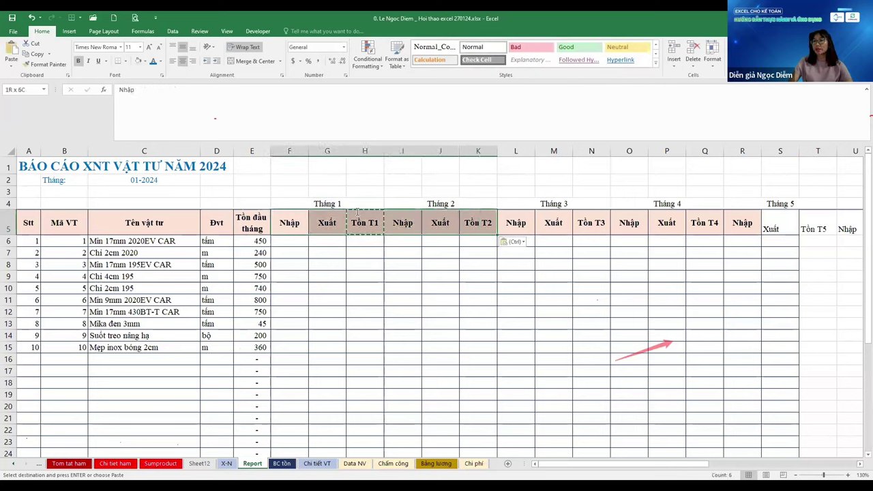
{"action": "key", "text": "Right"}
{"action": "key", "text": "Right"}
{"action": "key", "text": "Right"}
{"action": "key", "text": "Right"}
{"action": "key", "text": "Right"}
{"action": "key", "text": "Right"}
{"action": "key", "text": "ctrl+v"}
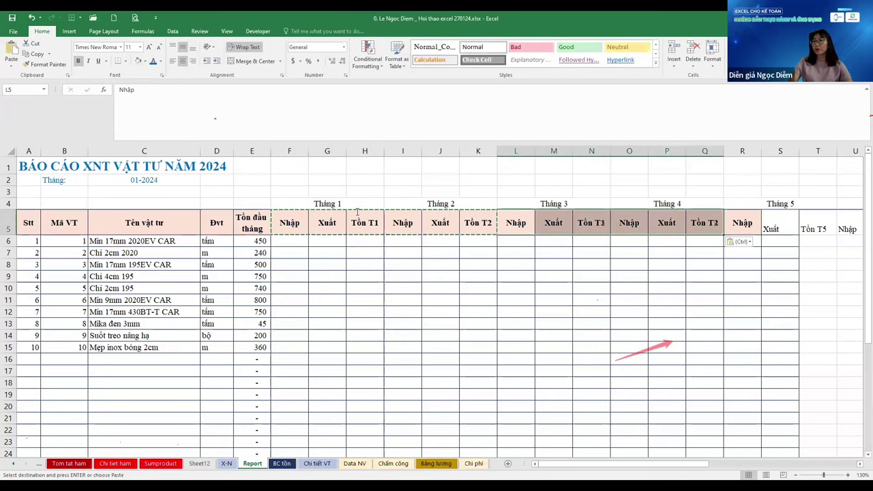
{"action": "key", "text": "Right"}
{"action": "key", "text": "Right"}
{"action": "key", "text": "Right"}
{"action": "key", "text": "Right"}
{"action": "key", "text": "Right"}
{"action": "key", "text": "Right"}
{"action": "key", "text": "ctrl+v"}
Copy the month 1–6 subheaders and paste them for months 7 to 12
{"action": "key", "text": "Left"}
{"action": "key", "text": "Left"}
{"action": "key", "text": "Left"}
{"action": "key", "text": "Left"}
{"action": "key", "text": "Left"}
{"action": "key", "text": "Left"}
{"action": "key", "text": "Left"}
{"action": "key", "text": "Left"}
{"action": "key", "text": "Left"}
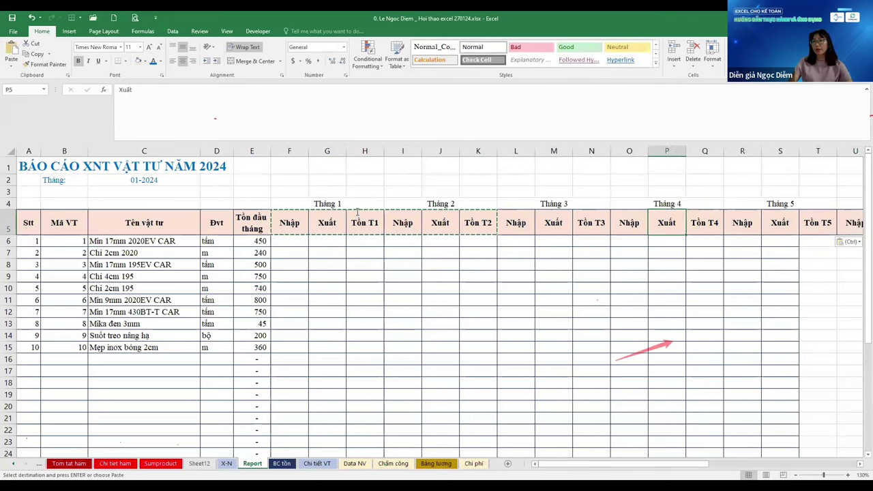
{"action": "key", "text": "Left"}
{"action": "key", "text": "Left"}
{"action": "key", "text": "Left"}
{"action": "key", "text": "shift+Right"}
{"action": "key", "text": "shift+Right"}
{"action": "key", "text": "shift+Right"}
{"action": "key", "text": "shift+Right"}
{"action": "key", "text": "shift+Right"}
{"action": "key", "text": "shift+Right"}
{"action": "key", "text": "shift+Right"}
{"action": "key", "text": "shift+Right"}
{"action": "key", "text": "shift+Right"}
{"action": "key", "text": "shift+Right"}
{"action": "key", "text": "shift+Right"}
{"action": "key", "text": "shift+Right"}
{"action": "key", "text": "shift+Right"}
{"action": "key", "text": "shift+Right"}
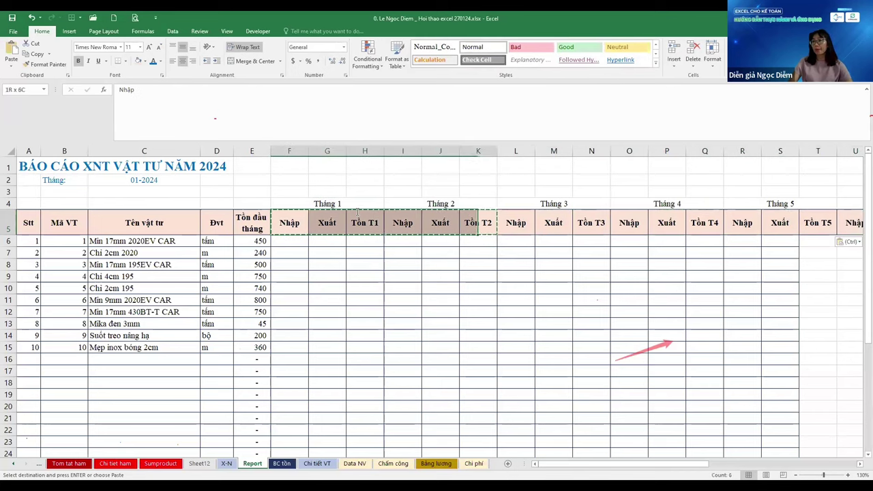
{"action": "key", "text": "shift+Right"}
{"action": "key", "text": "shift+Right"}
{"action": "key", "text": "shift+Right"}
{"action": "key", "text": "ctrl+c"}
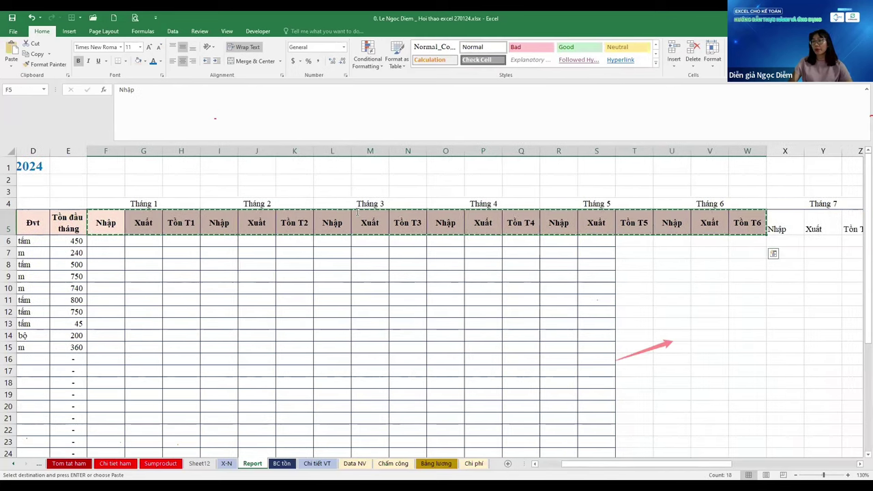
{"action": "key", "text": "ctrl+Right"}
{"action": "key", "text": "Right"}
{"action": "key", "text": "Right"}
{"action": "key", "text": "Right"}
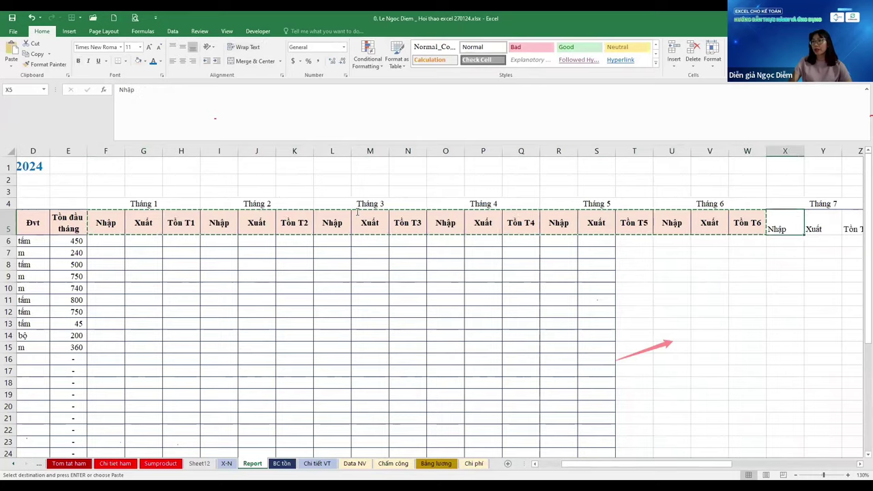
{"action": "key", "text": "ctrl+Left"}
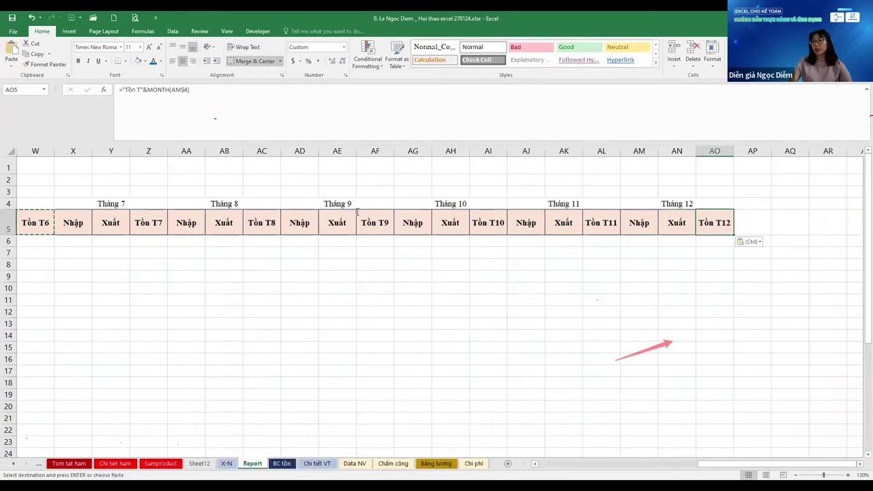
{"action": "key", "text": "ctrl+Left"}
{"action": "key", "text": "Right"}
{"action": "key", "text": "Right"}
{"action": "key", "text": "Right"}
{"action": "key", "text": "Right"}
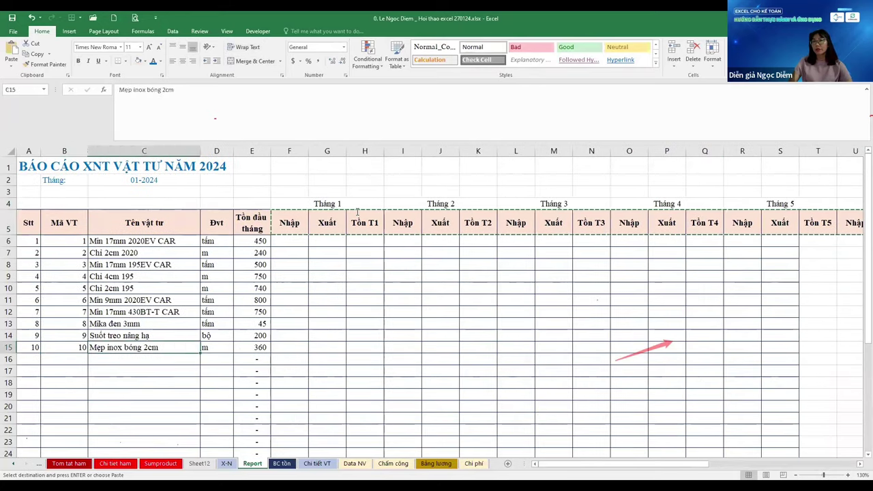
{"action": "key", "text": "Down"}
{"action": "key", "text": "Down"}
{"action": "key", "text": "Down"}
{"action": "key", "text": "Down"}
{"action": "key", "text": "Down"}
{"action": "key", "text": "Down"}
{"action": "key", "text": "Down"}
{"action": "key", "text": "Down"}
{"action": "key", "text": "Down"}
{"action": "key", "text": "Down"}
{"action": "key", "text": "Down"}
{"action": "key", "text": "Down"}
{"action": "key", "text": "Down"}
{"action": "key", "text": "Down"}
{"action": "key", "text": "Down"}
{"action": "key", "text": "Down"}
{"action": "key", "text": "Down"}
{"action": "key", "text": "Down"}
{"action": "key", "text": "Down"}
{"action": "key", "text": "Down"}
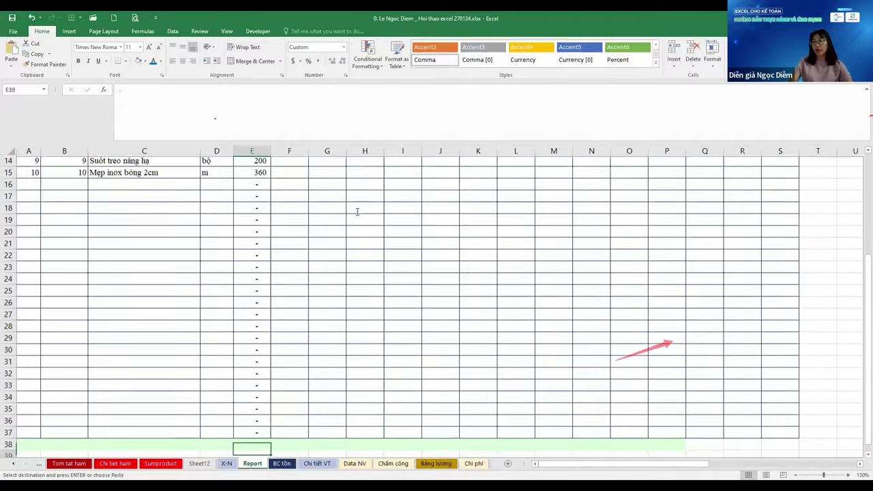
{"action": "key", "text": "ctrl+Up"}
{"action": "key", "text": "ctrl+Up"}
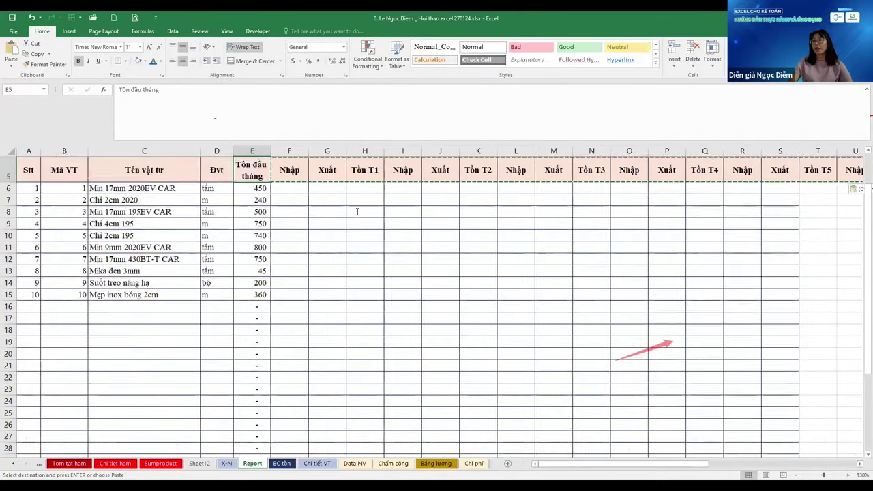
{"action": "key", "text": "ctrl+Right"}
{"action": "key", "text": "Right"}
{"action": "type", "text": ","}
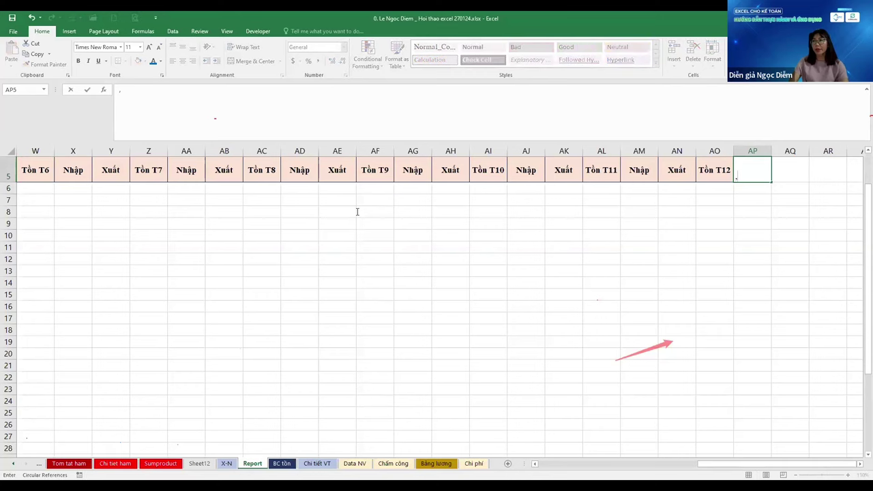
{"action": "key", "text": "Return"}
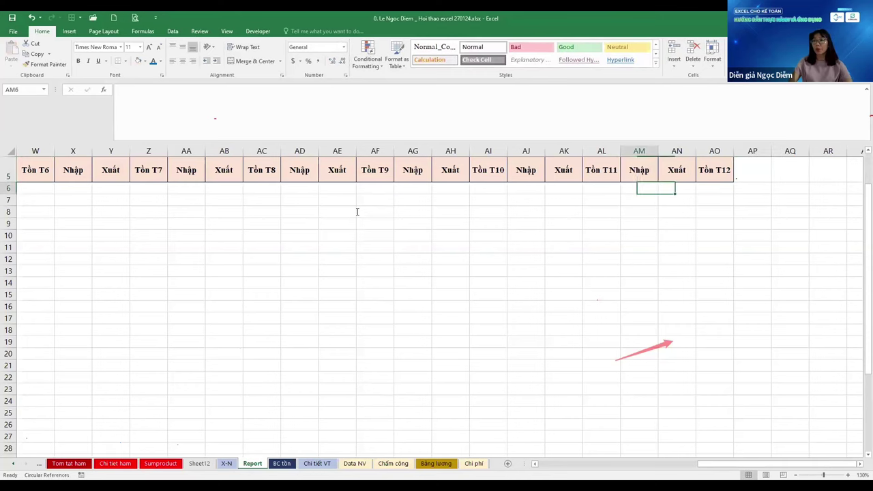
{"action": "key", "text": "Right"}
{"action": "key", "text": "Right"}
{"action": "key", "text": "Right"}
{"action": "key", "text": "shift+Up"}
{"action": "key", "text": "shift+Down"}
{"action": "key", "text": "shift+Down"}
{"action": "key", "text": "shift+Down"}
{"action": "key", "text": "shift+Down"}
{"action": "key", "text": "shift+Down"}
{"action": "key", "text": "shift+Down"}
{"action": "key", "text": "shift+Down"}
{"action": "key", "text": "shift+Down"}
{"action": "key", "text": "shift+Down"}
{"action": "key", "text": "shift+Down"}
{"action": "key", "text": "shift+Down"}
{"action": "key", "text": "shift+Down"}
{"action": "key", "text": "shift+Down"}
{"action": "key", "text": "shift+Down"}
{"action": "key", "text": "shift+Down"}
{"action": "key", "text": "shift+Down"}
{"action": "key", "text": "shift+Down"}
{"action": "key", "text": "shift+Down"}
{"action": "key", "text": "shift+Down"}
{"action": "key", "text": "shift+Down"}
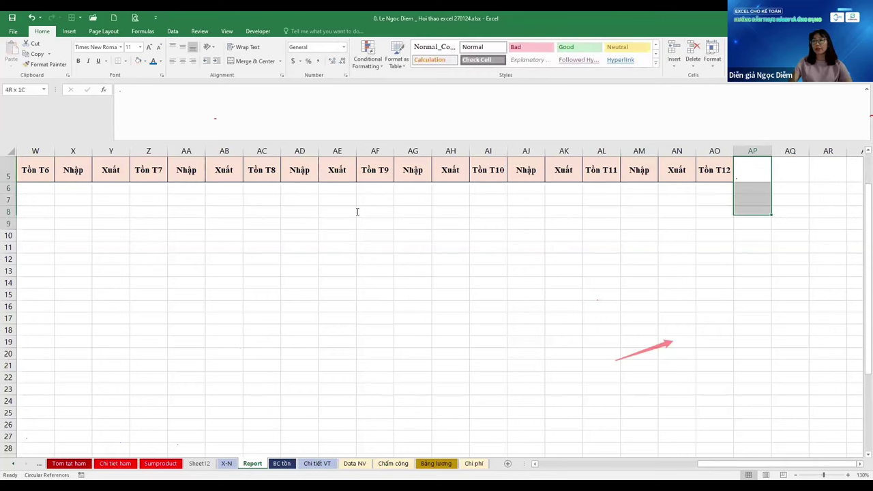
{"action": "key", "text": "Home"}
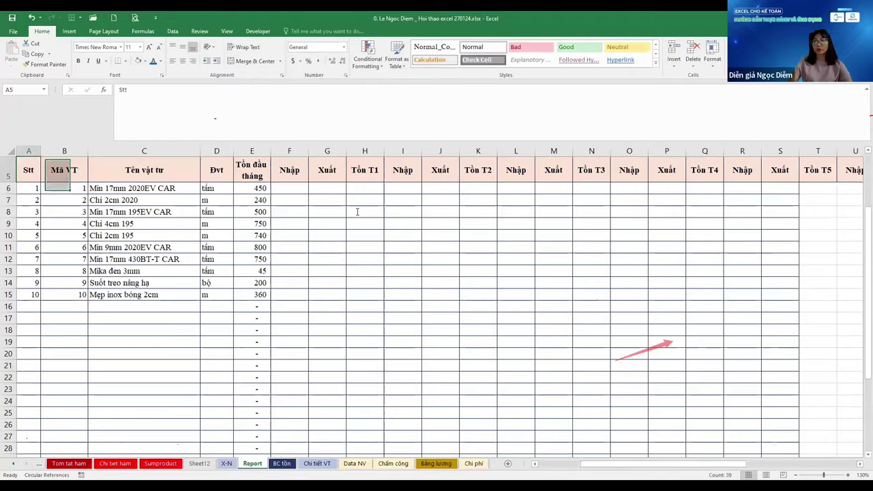
{"action": "key", "text": "Down"}
{"action": "key", "text": "Down"}
{"action": "key", "text": "Down"}
{"action": "key", "text": "Down"}
{"action": "key", "text": "Down"}
{"action": "key", "text": "Down"}
{"action": "key", "text": "Down"}
{"action": "key", "text": "Down"}
{"action": "key", "text": "Down"}
{"action": "key", "text": "Down"}
{"action": "key", "text": "Down"}
{"action": "key", "text": "Down"}
{"action": "key", "text": "Down"}
{"action": "key", "text": "Down"}
{"action": "key", "text": "Down"}
{"action": "key", "text": "Down"}
{"action": "key", "text": "Down"}
{"action": "key", "text": "Down"}
{"action": "key", "text": "Down"}
{"action": "key", "text": "Down"}
{"action": "key", "text": "Right"}
{"action": "key", "text": "Right"}
{"action": "key", "text": "Right"}
{"action": "key", "text": "Right"}
{"action": "key", "text": "Right"}
{"action": "key", "text": "Right"}
{"action": "key", "text": "Right"}
{"action": "key", "text": "Right"}
{"action": "key", "text": "Right"}
{"action": "key", "text": "Right"}
{"action": "key", "text": "Right"}
{"action": "key", "text": "Right"}
{"action": "key", "text": "Right"}
{"action": "key", "text": "Right"}
{"action": "key", "text": "Right"}
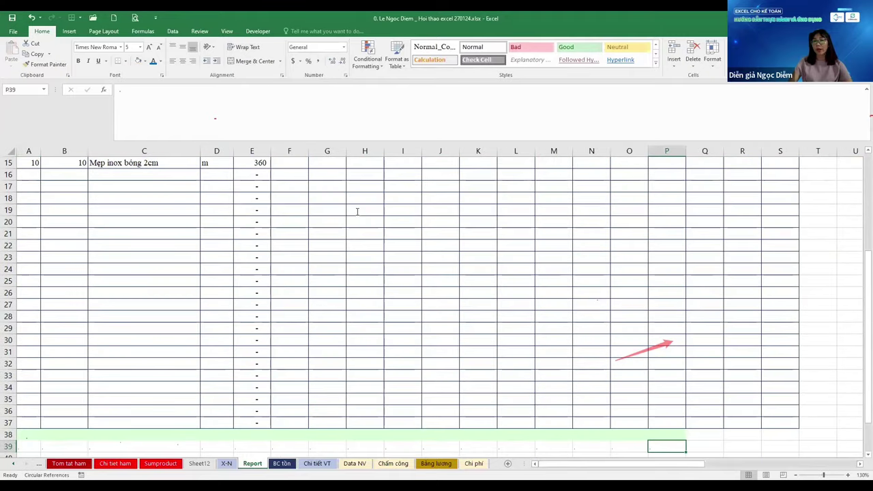
{"action": "key", "text": "ctrl+g"}
{"action": "type", "text": "ap38"}
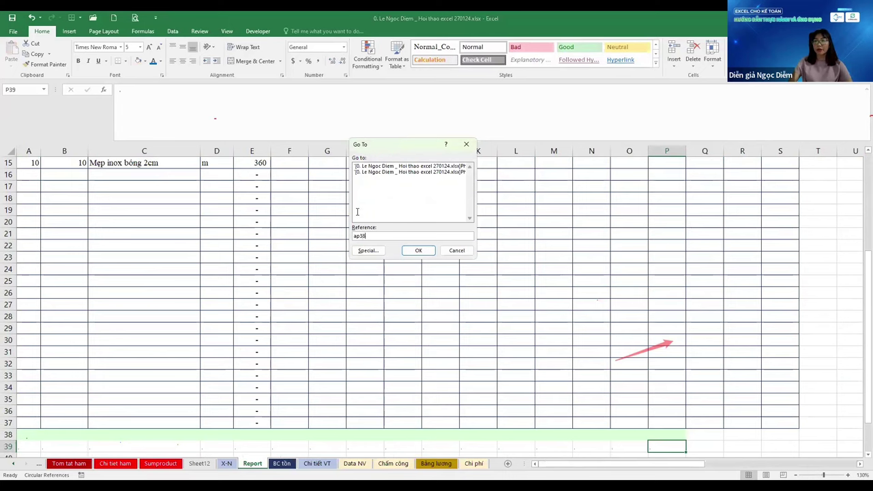
{"action": "key", "text": "Return"}
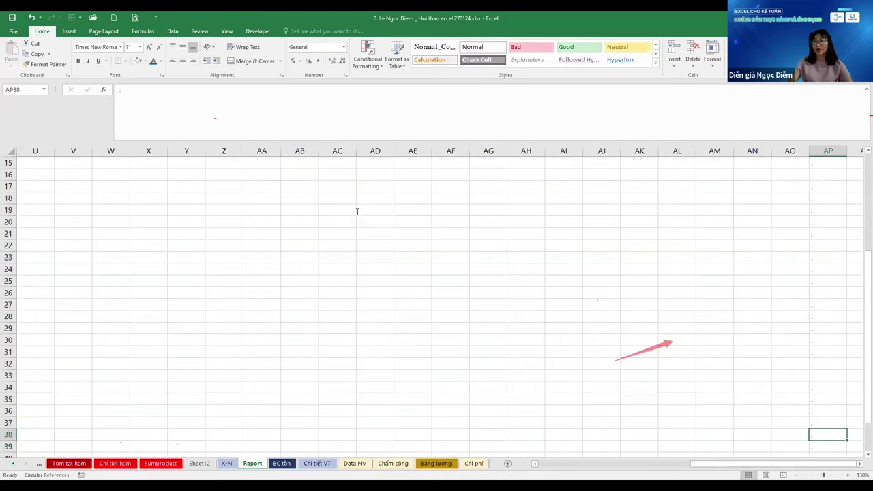
{"action": "key", "text": "Down"}
{"action": "key", "text": "ctrl+shift+Left"}
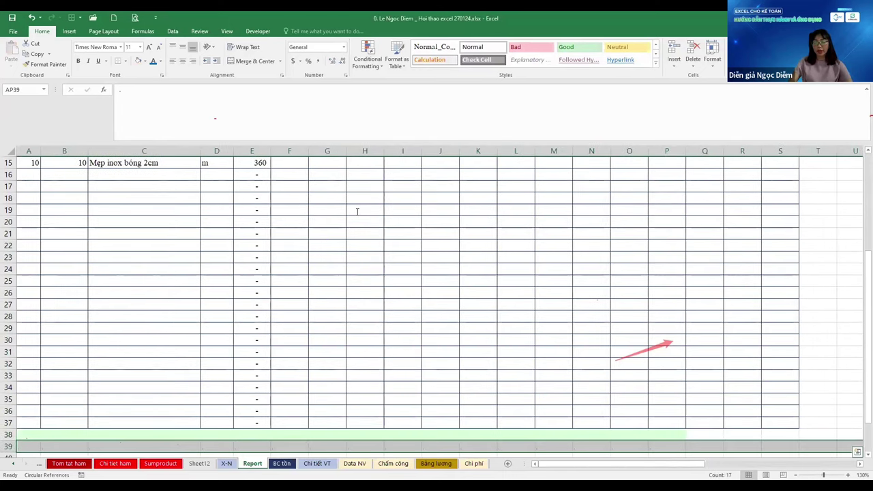
{"action": "key", "text": "Right"}
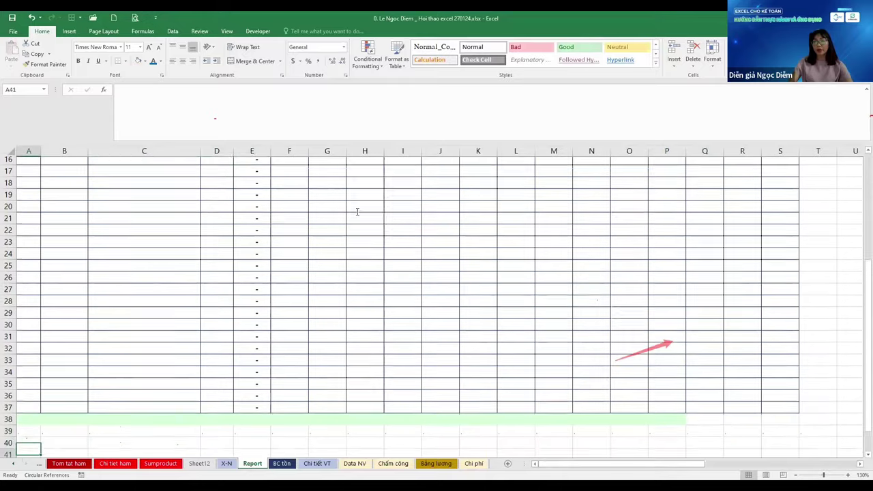
{"action": "key", "text": "Left"}
{"action": "key", "text": "Left"}
{"action": "key", "text": "Left"}
{"action": "key", "text": "Up"}
{"action": "key", "text": "Right"}
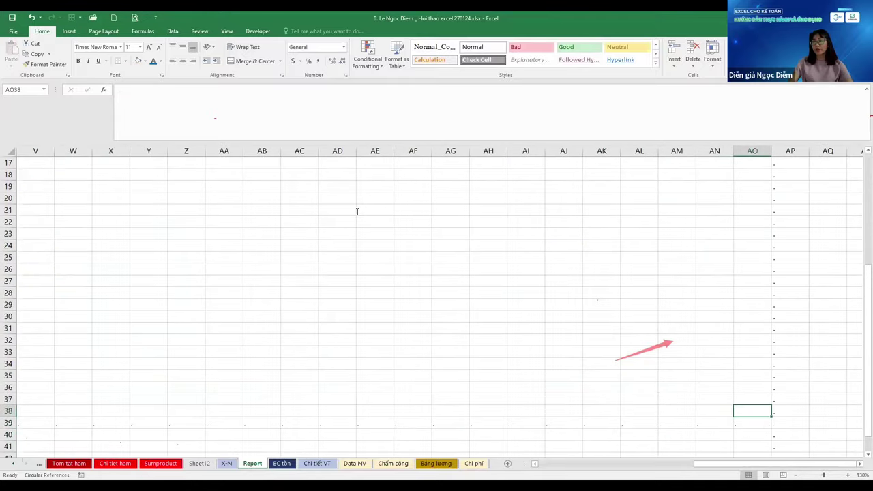
{"action": "key", "text": "Down"}
{"action": "key", "text": "shift+space"}
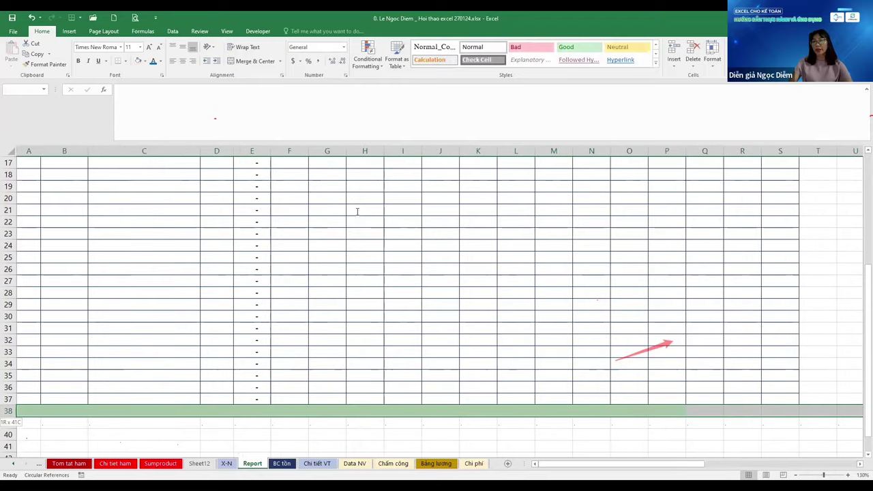
{"action": "key", "text": "ctrl+9"}
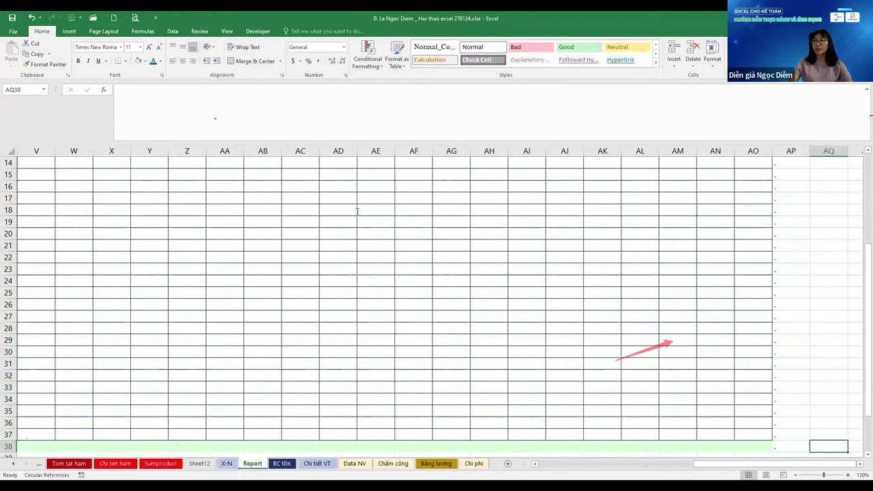
{"action": "key", "text": "ctrl+Up"}
{"action": "key", "text": "Down"}
{"action": "key", "text": "Left"}
{"action": "key", "text": "Left"}
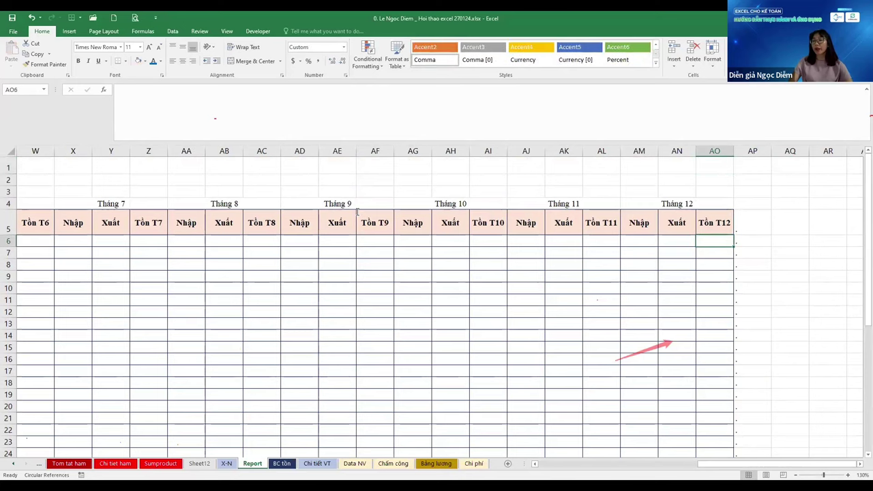
{"action": "key", "text": "ctrl+Left"}
{"action": "key", "text": "Right"}
{"action": "key", "text": "Right"}
{"action": "key", "text": "Right"}
{"action": "key", "text": "Right"}
{"action": "key", "text": "Right"}
{"action": "key", "text": "Right"}
{"action": "key", "text": "Right"}
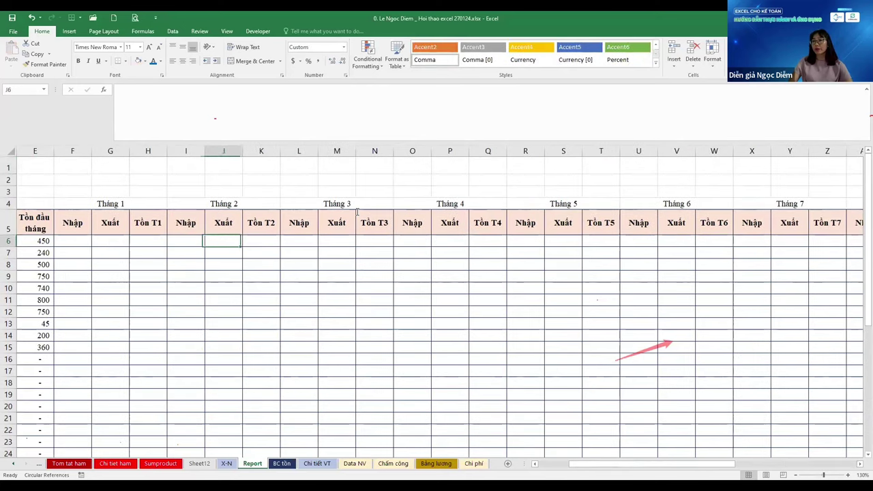
{"action": "scroll", "coordinate": [356, 211], "scroll_direction": "down", "scroll_amount": 3}
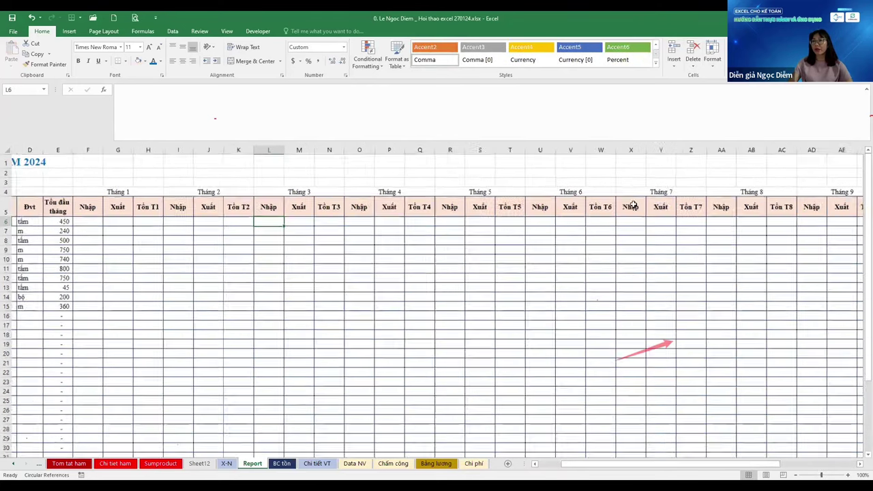
{"action": "scroll", "coordinate": [633, 207], "scroll_direction": "down", "scroll_amount": 1}
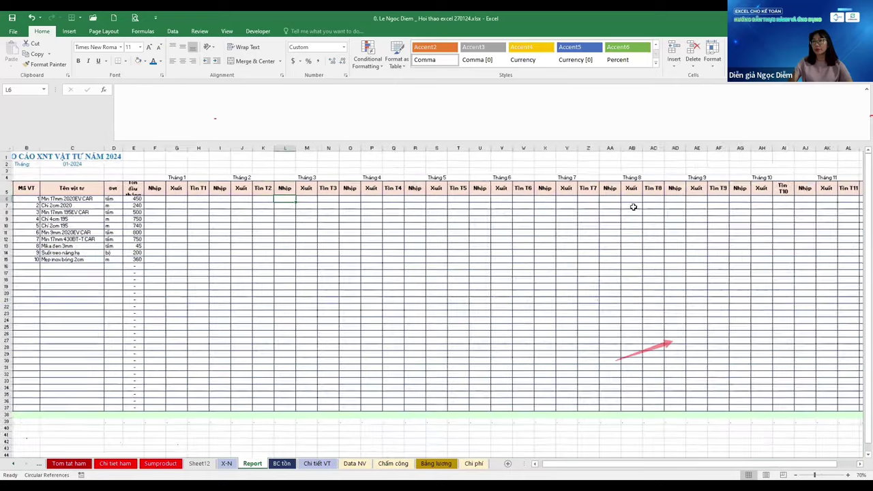
{"action": "key", "text": "Left"}
{"action": "key", "text": "Left"}
{"action": "key", "text": "Left"}
{"action": "key", "text": "Left"}
{"action": "key", "text": "Left"}
{"action": "key", "text": "Left"}
{"action": "key", "text": "Left"}
{"action": "key", "text": "Left"}
{"action": "key", "text": "Left"}
{"action": "key", "text": "Left"}
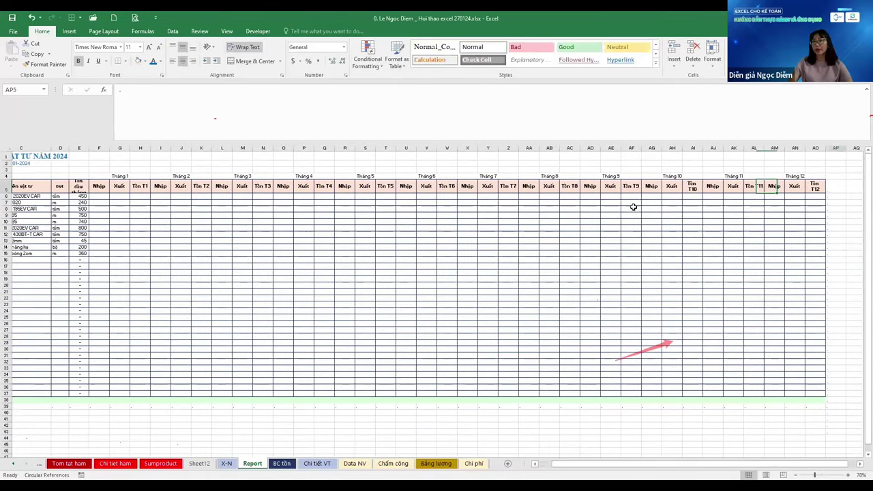
{"action": "scroll", "coordinate": [633, 206], "scroll_direction": "up", "scroll_amount": 2}
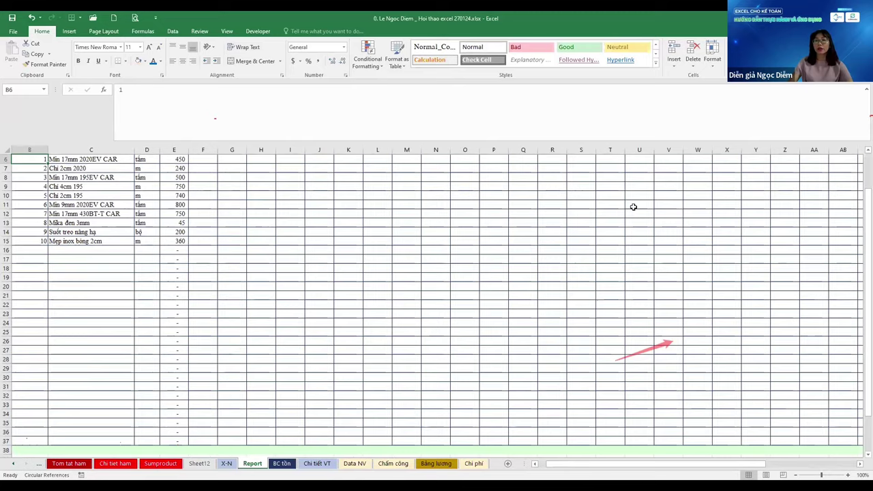
{"action": "scroll", "coordinate": [633, 206], "scroll_direction": "down", "scroll_amount": 2}
{"action": "key", "text": "Up"}
{"action": "key", "text": "Up"}
{"action": "key", "text": "Up"}
{"action": "key", "text": "Up"}
{"action": "scroll", "coordinate": [633, 206], "scroll_direction": "up", "scroll_amount": 1}
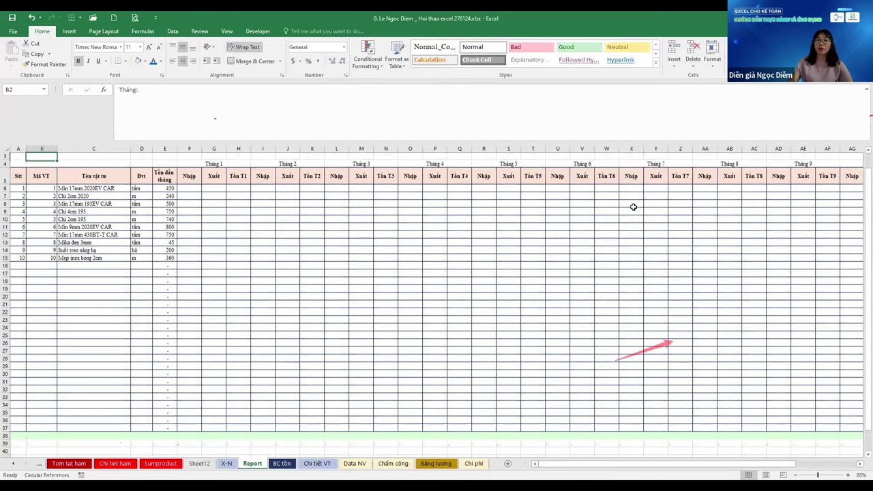
{"action": "key", "text": "Up"}
{"action": "scroll", "coordinate": [633, 206], "scroll_direction": "up", "scroll_amount": 1}
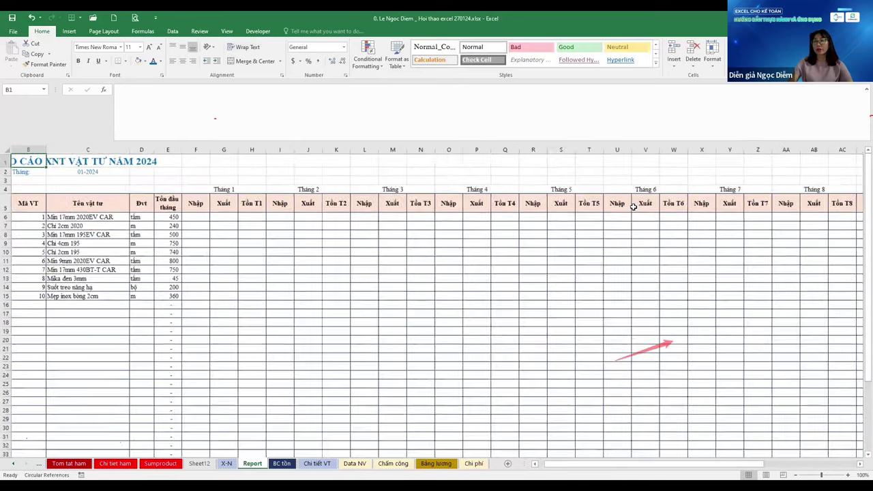
{"action": "key", "text": "Down"}
{"action": "key", "text": "Down"}
{"action": "key", "text": "Down"}
{"action": "scroll", "coordinate": [633, 207], "scroll_direction": "up", "scroll_amount": 1}
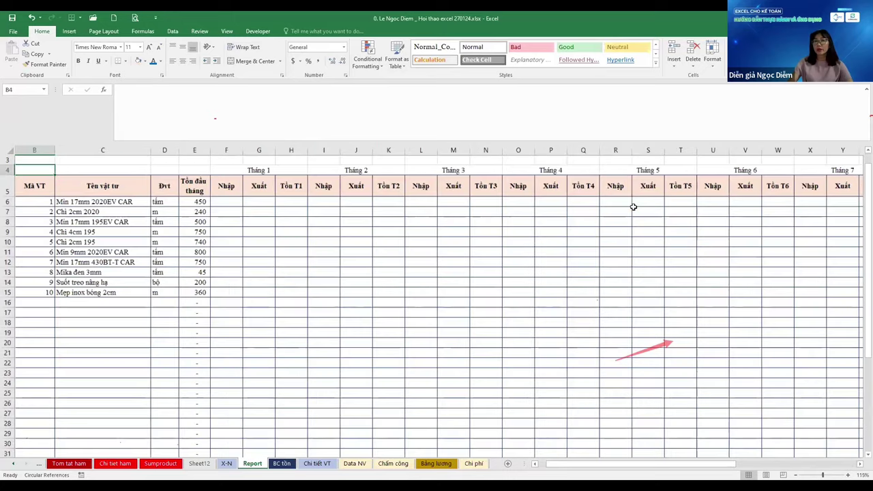
{"action": "scroll", "coordinate": [633, 206], "scroll_direction": "up", "scroll_amount": 1}
{"action": "key", "text": "Down"}
{"action": "key", "text": "Down"}
{"action": "key", "text": "Left"}
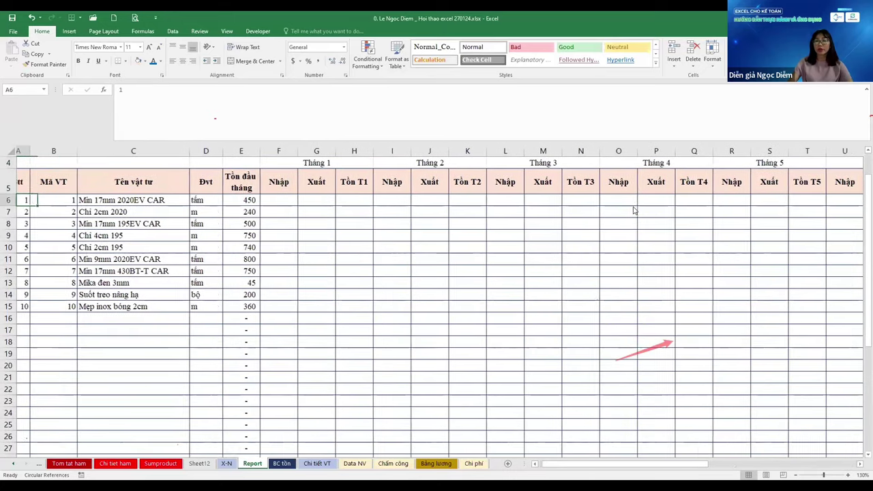
{"action": "key", "text": "ctrl+Page_Down"}
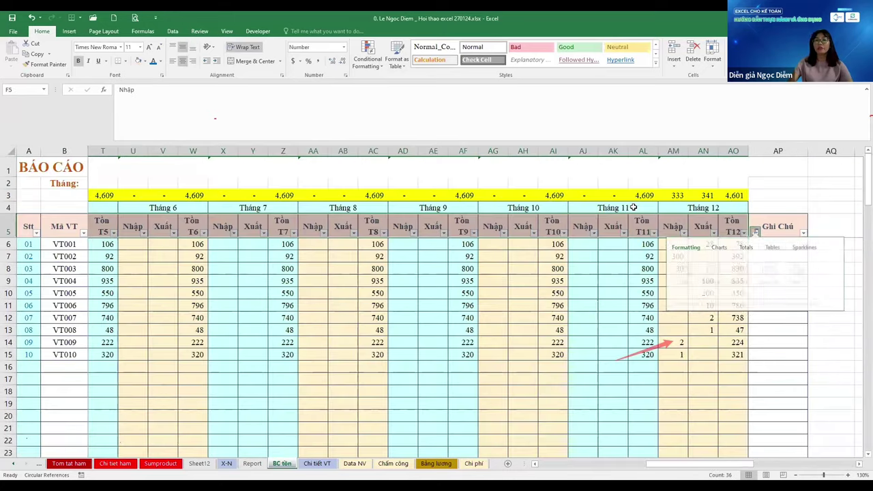
{"action": "key", "text": "Down"}
{"action": "key", "text": "Down"}
{"action": "key", "text": "Down"}
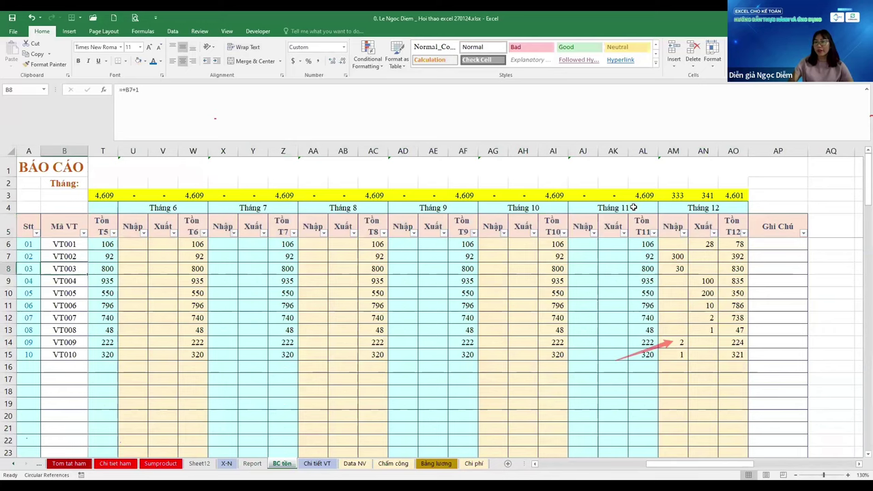
{"action": "key", "text": "ctrl+Page_Up"}
{"action": "key", "text": "shift+Down"}
{"action": "key", "text": "shift+Down"}
{"action": "key", "text": "shift+Down"}
{"action": "key", "text": "shift+Down"}
{"action": "key", "text": "shift+Down"}
{"action": "key", "text": "shift+Down"}
{"action": "key", "text": "shift+Down"}
{"action": "key", "text": "shift+Down"}
{"action": "key", "text": "shift+Down"}
{"action": "key", "text": "shift+Down"}
{"action": "key", "text": "shift+Down"}
{"action": "key", "text": "shift+Down"}
{"action": "key", "text": "shift+Down"}
{"action": "key", "text": "shift+Down"}
{"action": "key", "text": "shift+Down"}
{"action": "key", "text": "shift+Down"}
{"action": "key", "text": "shift+Down"}
{"action": "key", "text": "shift+Down"}
{"action": "key", "text": "shift+Down"}
{"action": "key", "text": "shift+Down"}
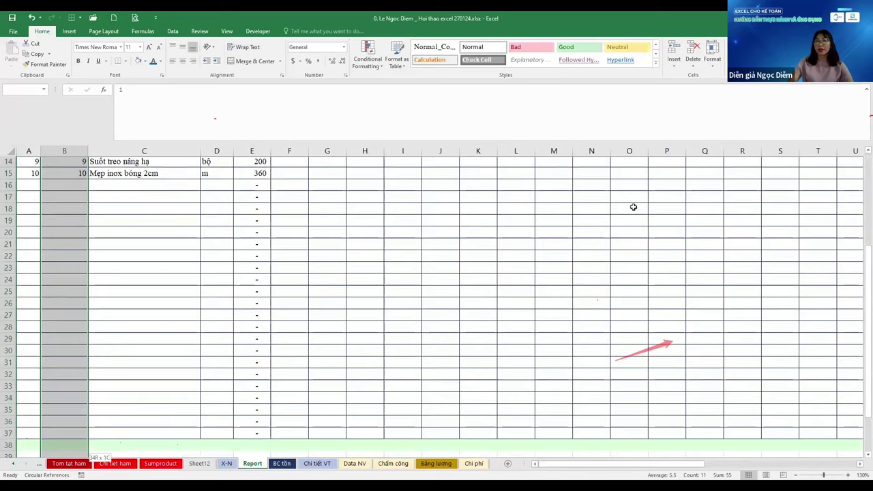
Format the Mã VT codes with custom "VT"000 and shade the column light green
{"action": "key", "text": "ctrl+1"}
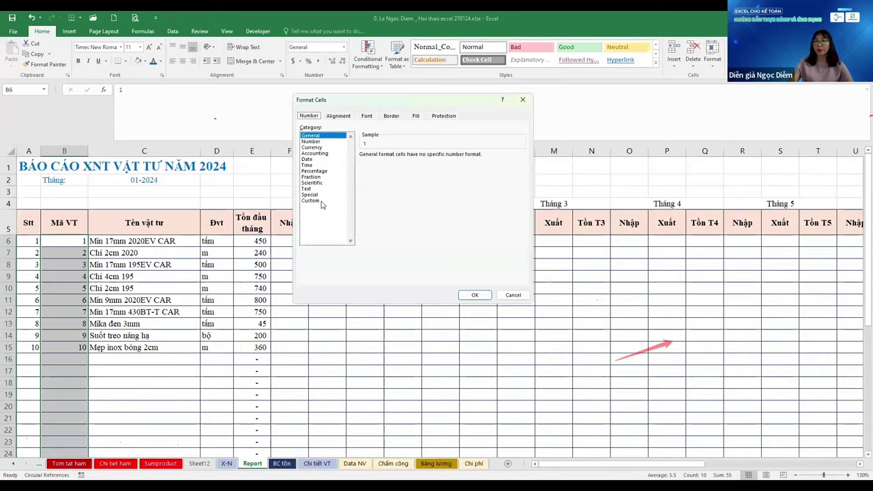
{"action": "left_click", "coordinate": [310, 200]}
{"action": "key", "text": "Tab"}
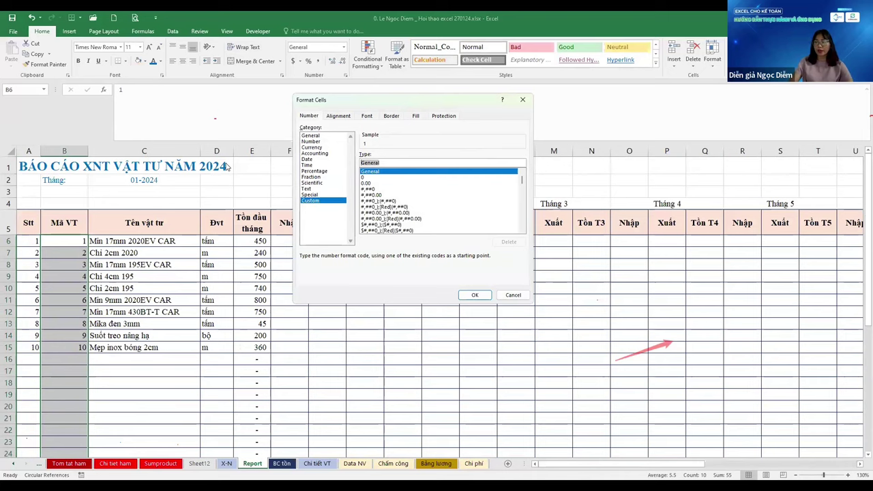
{"action": "key", "text": "BackSpace"}
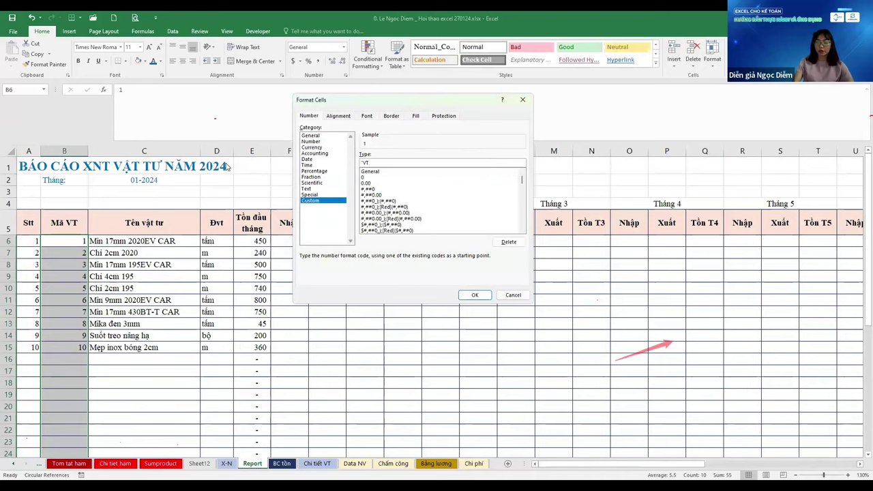
{"action": "type", "text": "\"VT\"000"}
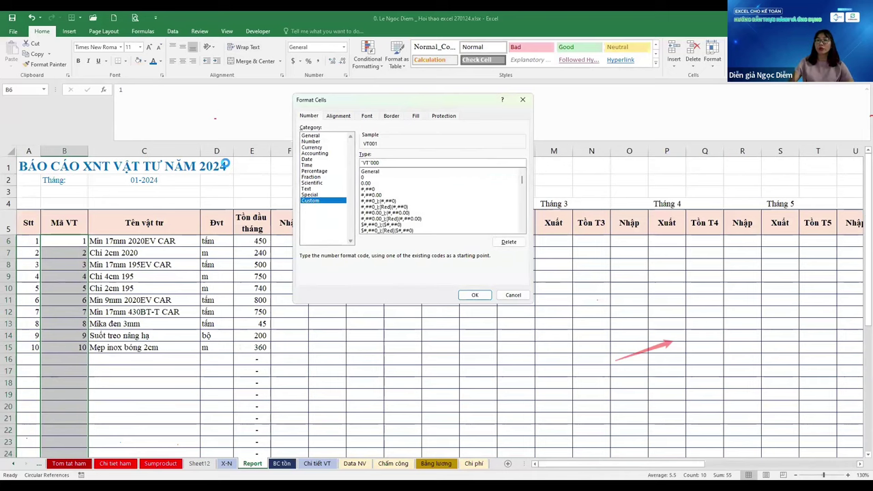
{"action": "key", "text": "Return"}
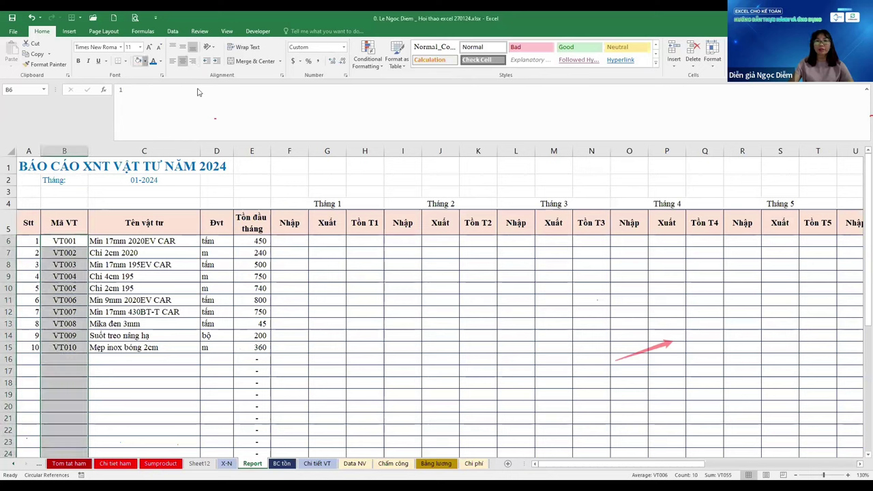
{"action": "left_click", "coordinate": [144, 60]}
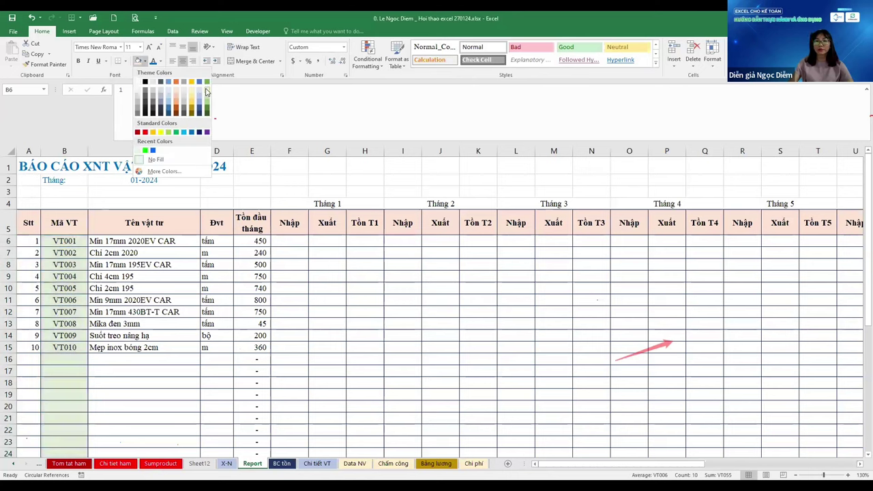
{"action": "left_click", "coordinate": [206, 92]}
Centre the Đvt unit values in D6:D37
{"action": "key", "text": "Right"}
{"action": "key", "text": "ctrl+Down"}
{"action": "key", "text": "Down"}
{"action": "key", "text": "Down"}
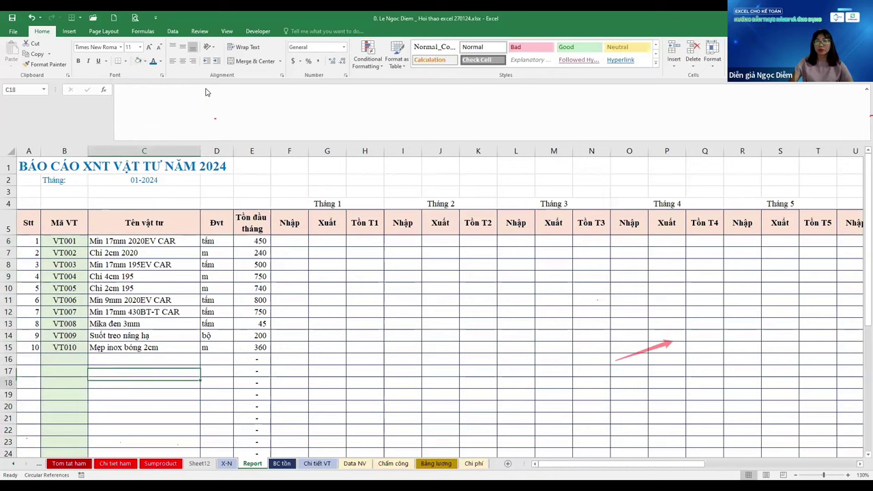
{"action": "key", "text": "ctrl+Up"}
{"action": "key", "text": "ctrl+Up"}
{"action": "key", "text": "Down"}
{"action": "key", "text": "Right"}
{"action": "key", "text": "ctrl+shift+Down"}
{"action": "key", "text": "shift+Down"}
{"action": "key", "text": "shift+Down"}
{"action": "key", "text": "shift+Down"}
{"action": "key", "text": "shift+Down"}
{"action": "key", "text": "shift+Down"}
{"action": "key", "text": "shift+Down"}
{"action": "key", "text": "shift+Down"}
{"action": "key", "text": "shift+Down"}
{"action": "key", "text": "shift+Down"}
{"action": "key", "text": "shift+Down"}
{"action": "key", "text": "shift+Down"}
{"action": "key", "text": "shift+Down"}
{"action": "key", "text": "shift+Down"}
{"action": "key", "text": "shift+Down"}
{"action": "key", "text": "shift+Down"}
{"action": "key", "text": "shift+Down"}
{"action": "key", "text": "shift+Down"}
{"action": "key", "text": "shift+Down"}
{"action": "key", "text": "shift+Down"}
{"action": "key", "text": "shift+Down"}
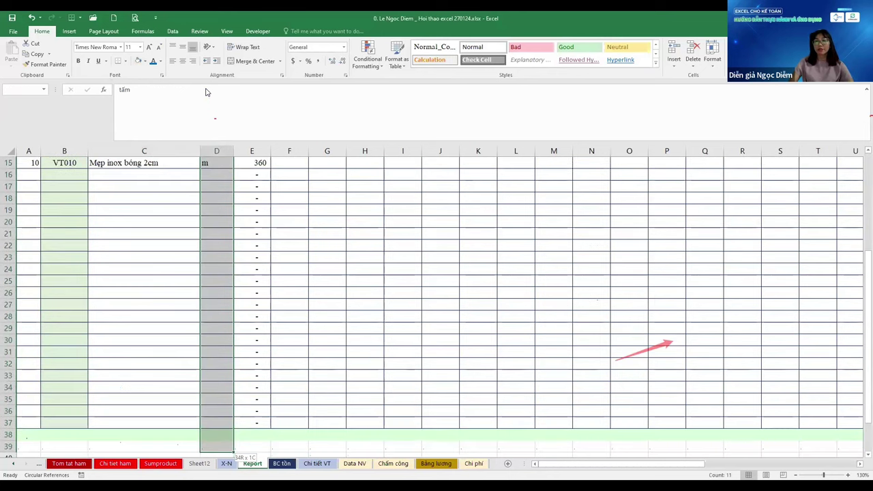
{"action": "key", "text": "shift+Up"}
{"action": "key", "text": "shift+Up"}
{"action": "left_click", "coordinate": [183, 61]}
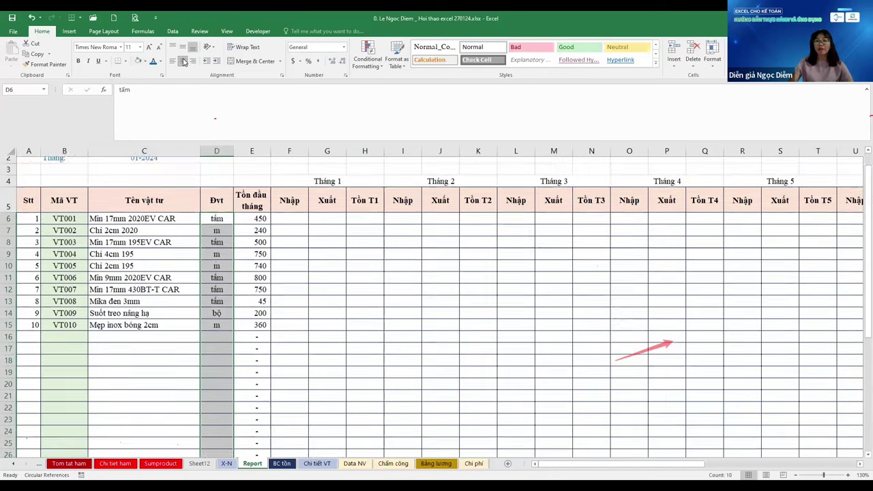
{"action": "key", "text": "ctrl+Up"}
{"action": "key", "text": "ctrl+Up"}
{"action": "key", "text": "ctrl+Down"}
{"action": "key", "text": "ctrl+Down"}
{"action": "key", "text": "ctrl+Down"}
Fill row 38 from A38 to AO38 with a tan shade
{"action": "key", "text": "Up"}
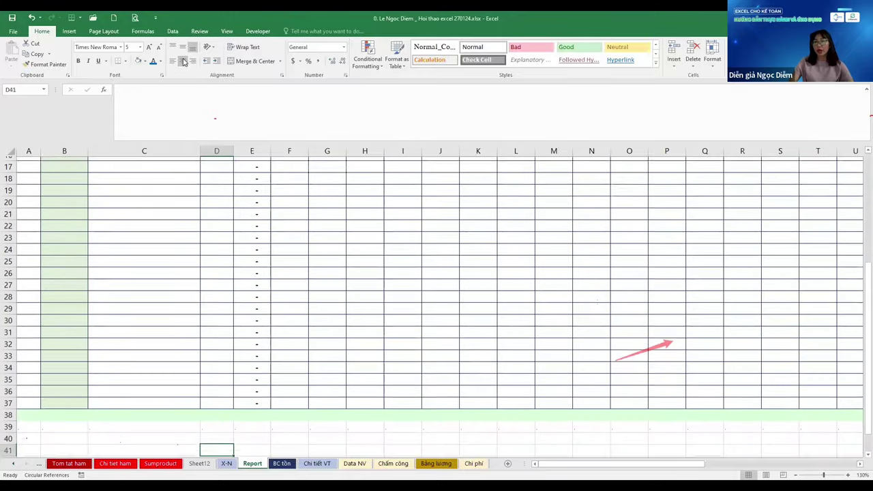
{"action": "key", "text": "Home"}
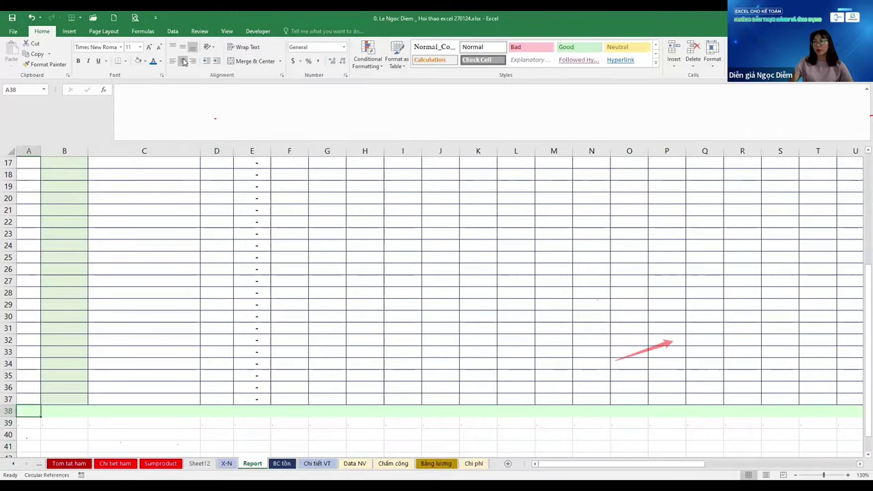
{"action": "key", "text": "ctrl+shift+Right"}
{"action": "key", "text": "shift+Left"}
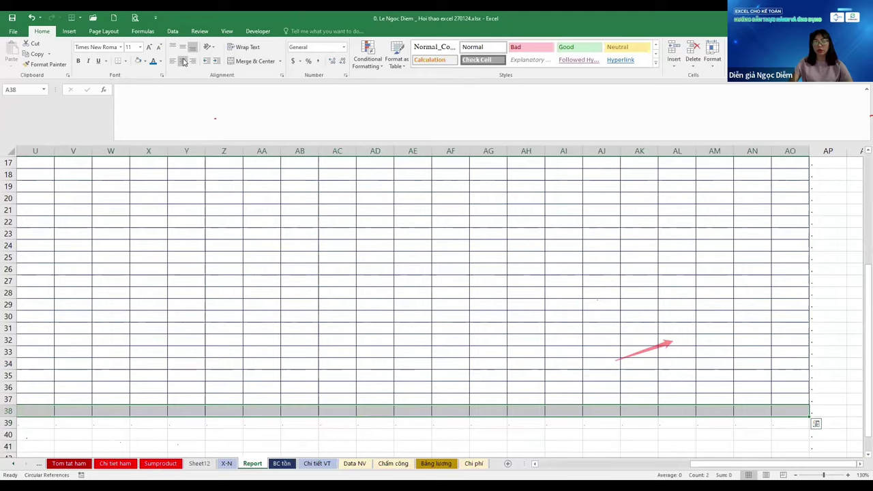
{"action": "key", "text": "ctrl+BackSpace"}
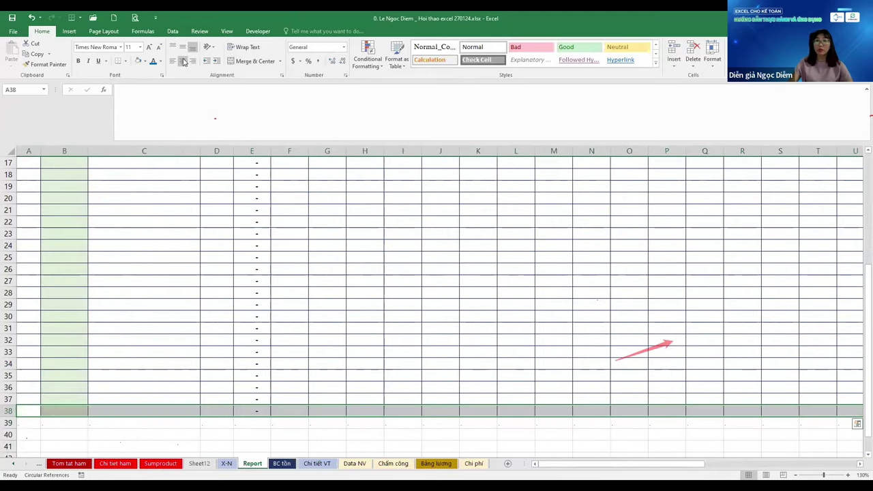
{"action": "left_click", "coordinate": [137, 61]}
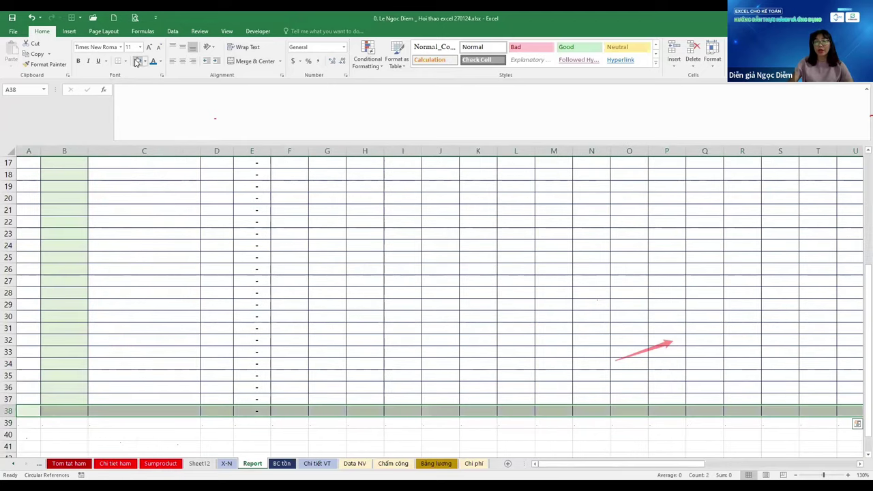
{"action": "left_click", "coordinate": [144, 61]}
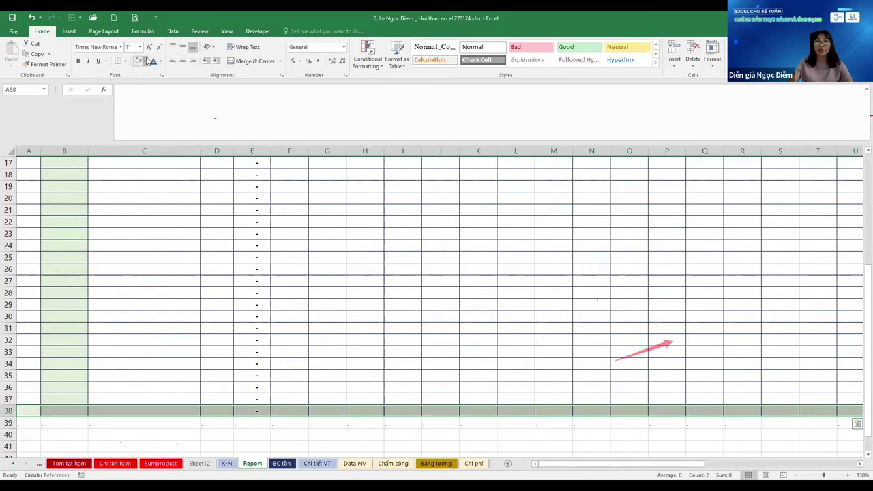
{"action": "left_click", "coordinate": [191, 88]}
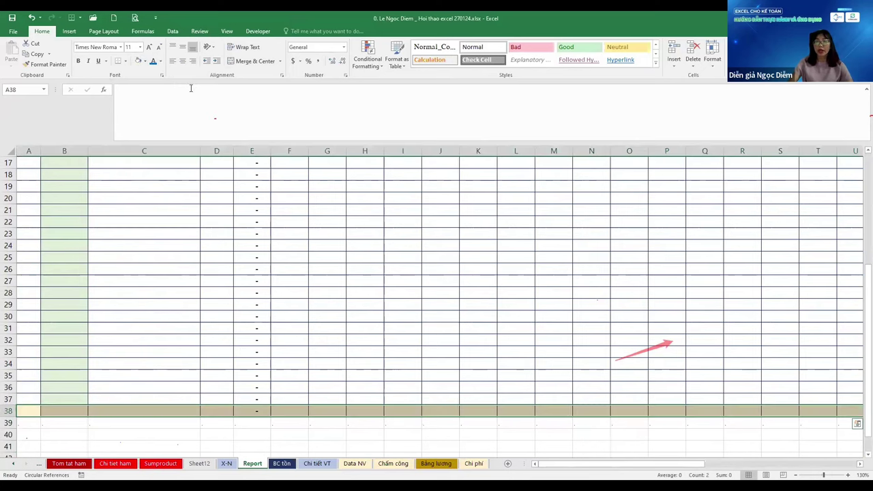
Enter a bold Total label in C38
{"action": "key", "text": "Right"}
{"action": "key", "text": "Right"}
{"action": "type", "text": "To"}
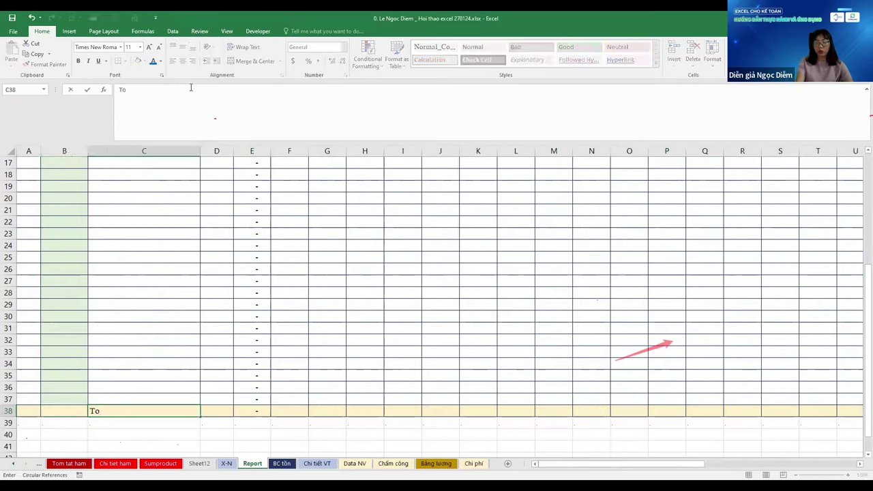
{"action": "type", "text": "tal"}
{"action": "key", "text": "shift+Left"}
{"action": "key", "text": "shift+Left"}
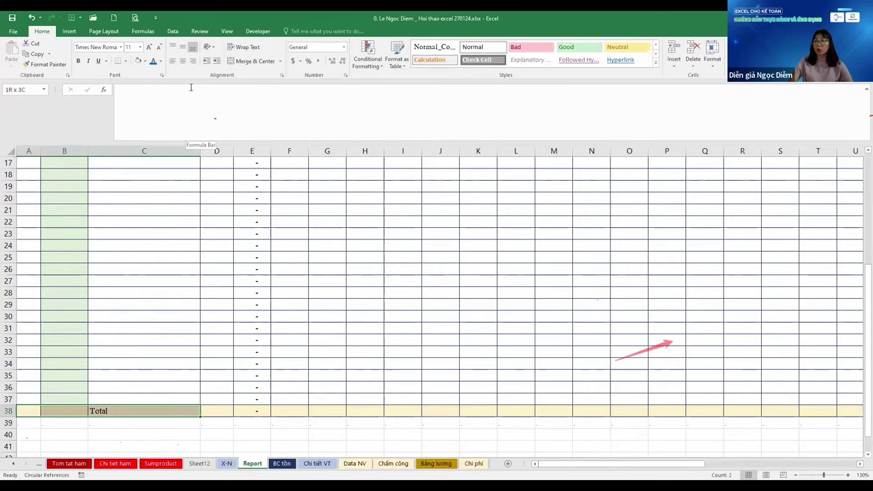
{"action": "key", "text": "shift+space"}
{"action": "key", "text": "ctrl+b"}
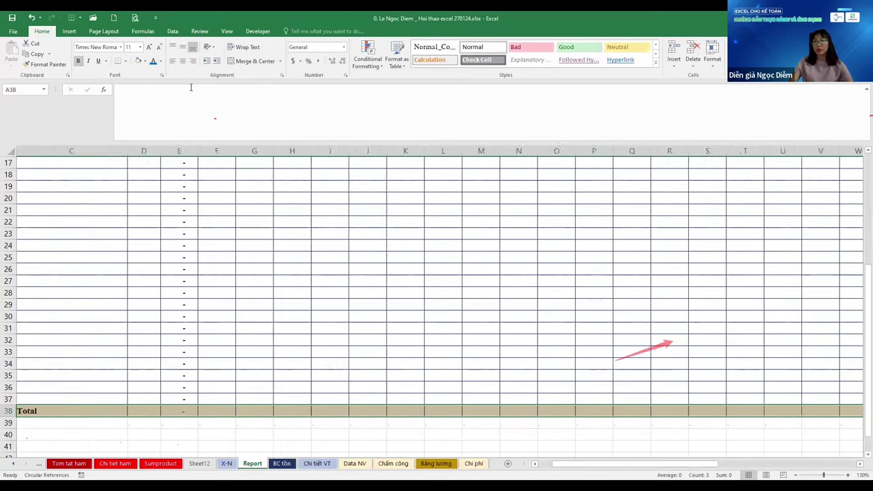
Shade blank row 37 grey across to column AO
{"action": "key", "text": "Up"}
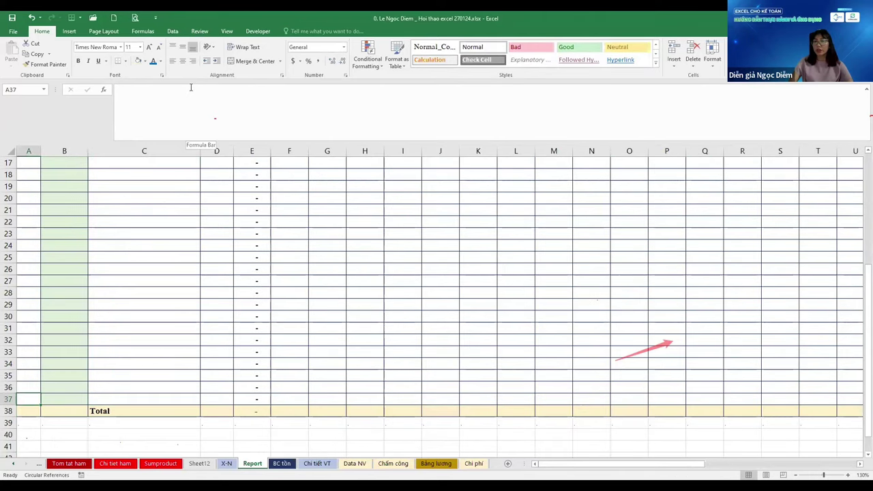
{"action": "key", "text": "ctrl+shift+Right"}
{"action": "key", "text": "ctrl+shift+Right"}
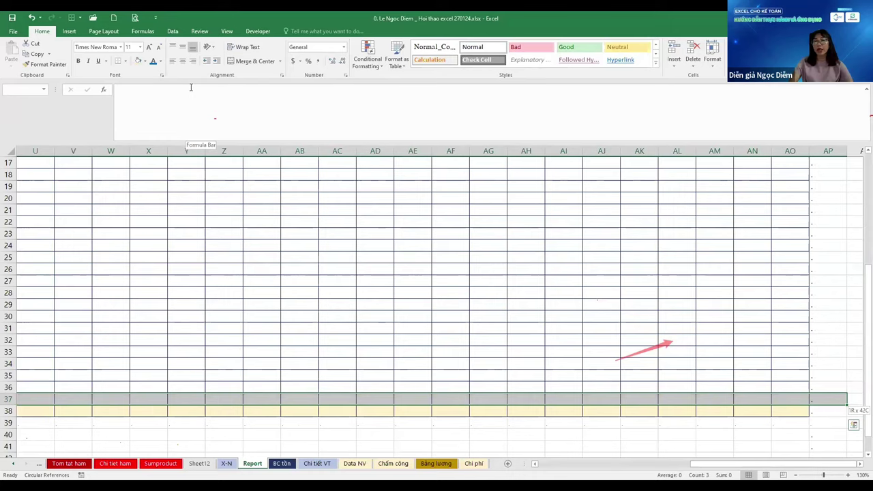
{"action": "key", "text": "shift+space"}
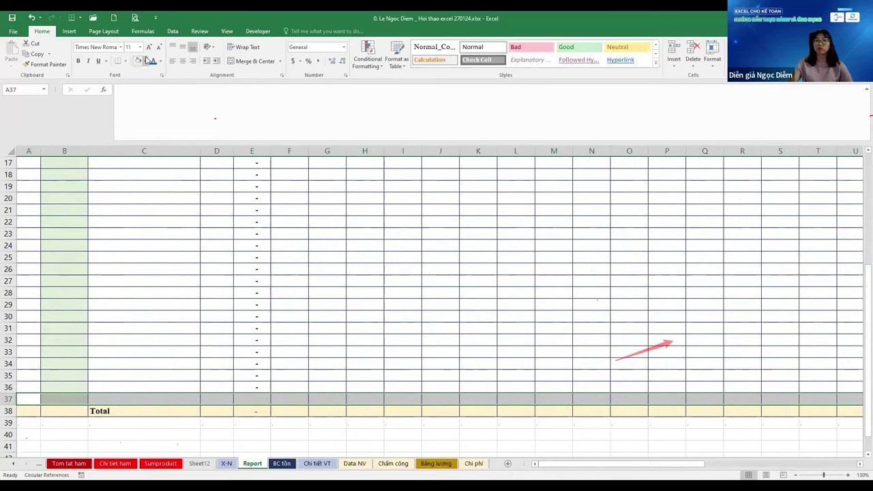
{"action": "left_click", "coordinate": [145, 61]}
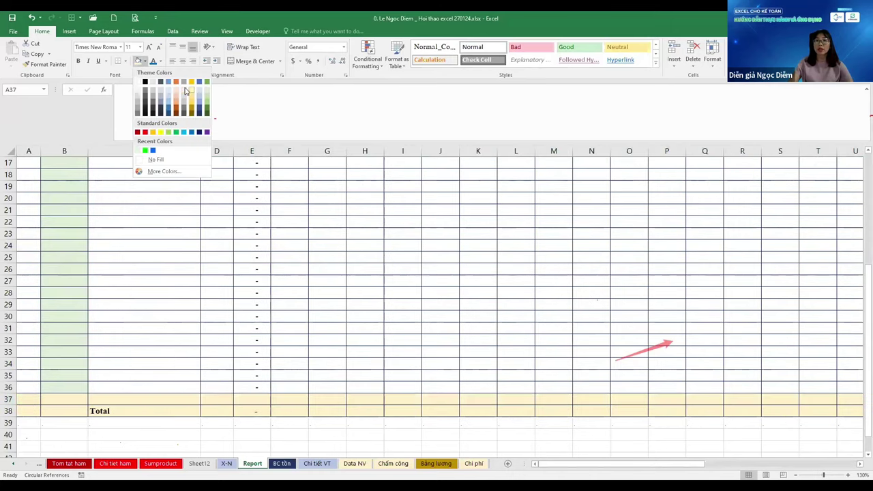
{"action": "left_click", "coordinate": [185, 91]}
{"action": "key", "text": "Down"}
{"action": "key", "text": "Down"}
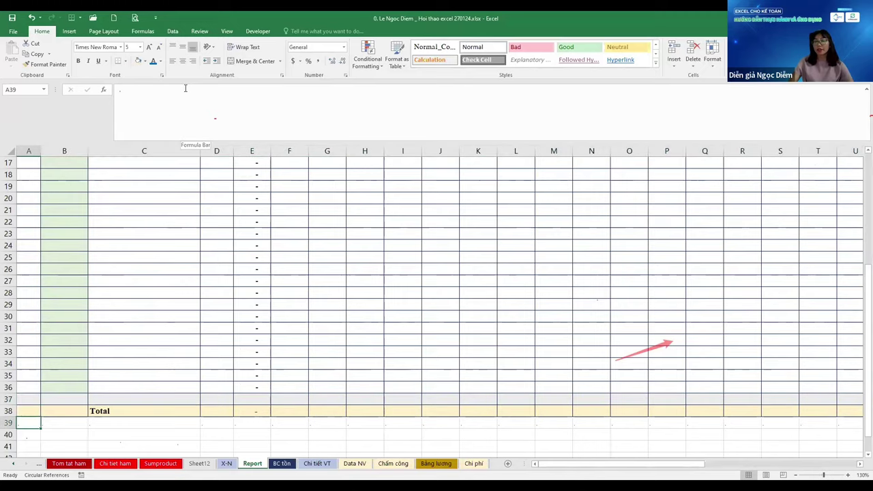
{"action": "key", "text": "Right"}
{"action": "key", "text": "Right"}
{"action": "key", "text": "Right"}
{"action": "key", "text": "Right"}
{"action": "key", "text": "Right"}
{"action": "key", "text": "Right"}
{"action": "key", "text": "Right"}
{"action": "key", "text": "Right"}
{"action": "key", "text": "Right"}
{"action": "key", "text": "Right"}
{"action": "key", "text": "Right"}
{"action": "key", "text": "Right"}
{"action": "key", "text": "Right"}
{"action": "key", "text": "Right"}
{"action": "key", "text": "Right"}
{"action": "key", "text": "Right"}
{"action": "key", "text": "Right"}
{"action": "key", "text": "Right"}
{"action": "key", "text": "Right"}
{"action": "key", "text": "Right"}
Type the note 'dòng rỗng: ko được nhập dữ liệu! Ko có CT! Lập CT' in AQ37
{"action": "key", "text": "Up"}
{"action": "key", "text": "Up"}
{"action": "key", "text": "Left"}
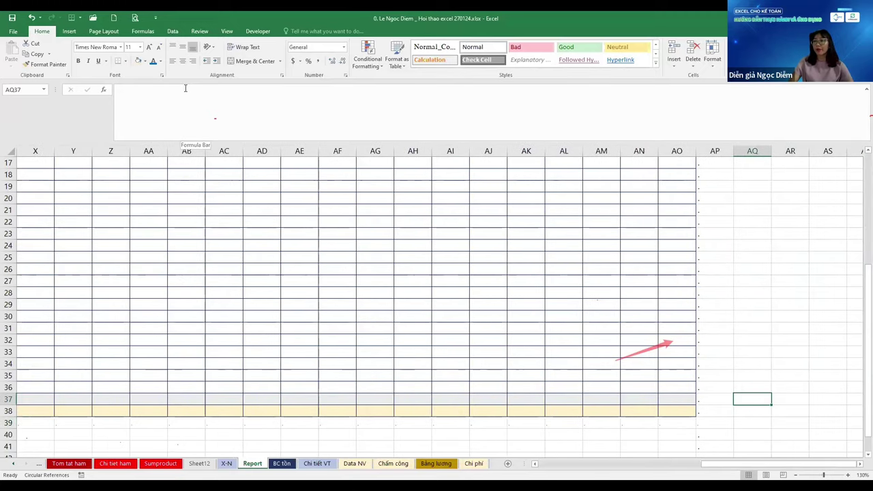
{"action": "type", "text": "dòng rỏ"}
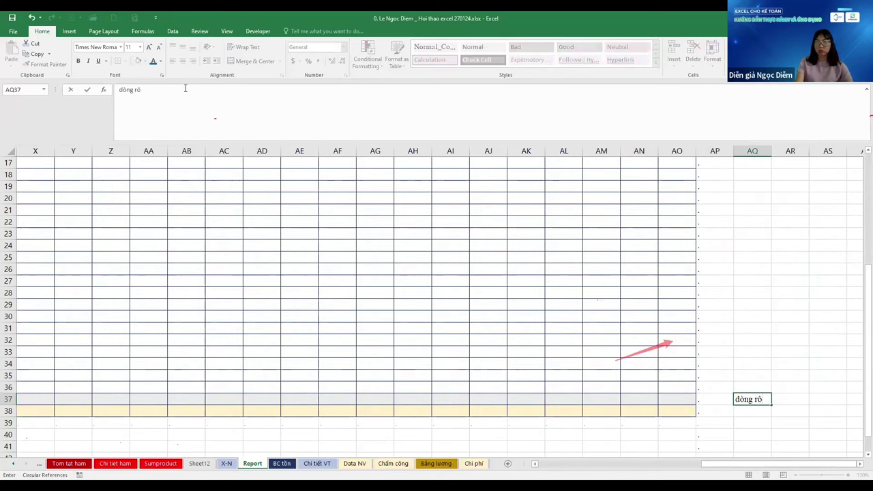
{"action": "key", "text": "BackSpace"}
{"action": "type", "text": "ỗng: ko được nhập dữ liệu!"}
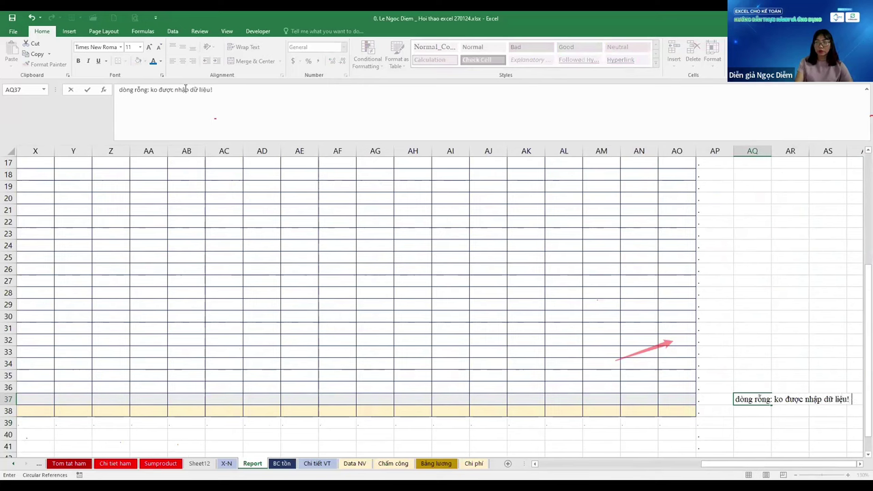
{"action": "type", "text": "có CT!"}
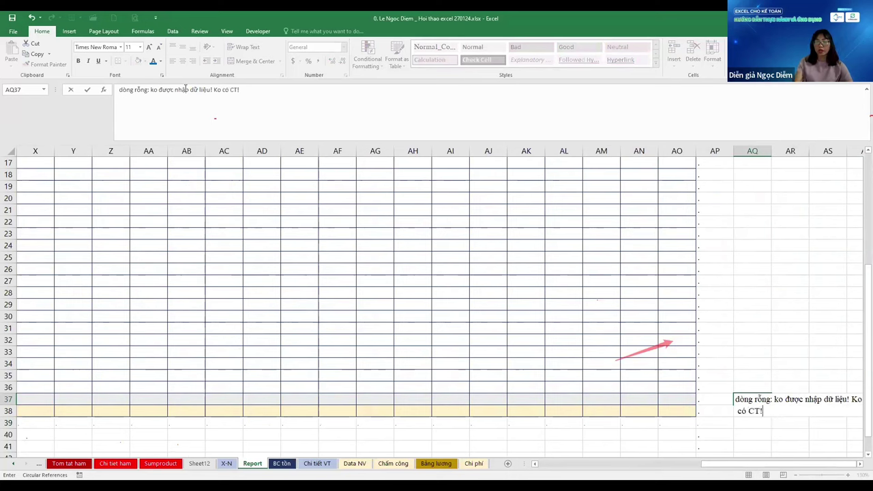
{"action": "type", "text": "ết định"}
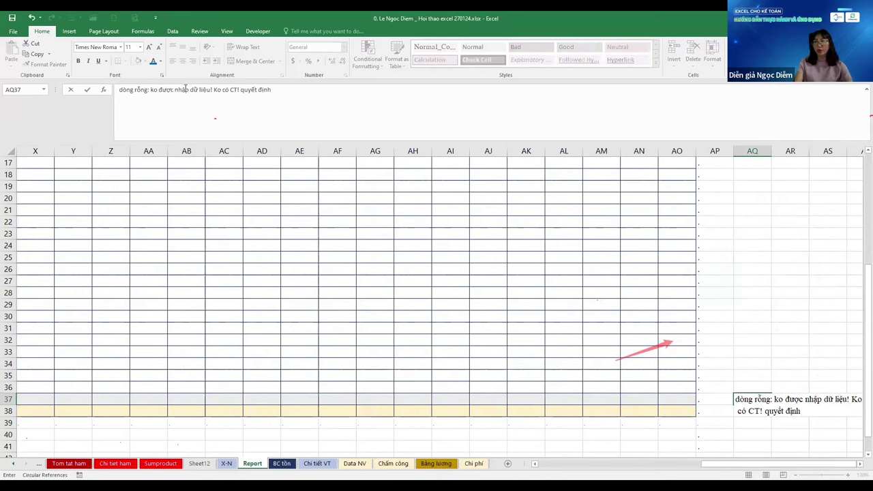
{"action": "key", "text": "BackSpace"}
{"action": "key", "text": "BackSpace"}
{"action": "key", "text": "BackSpace"}
{"action": "key", "text": "BackSpace"}
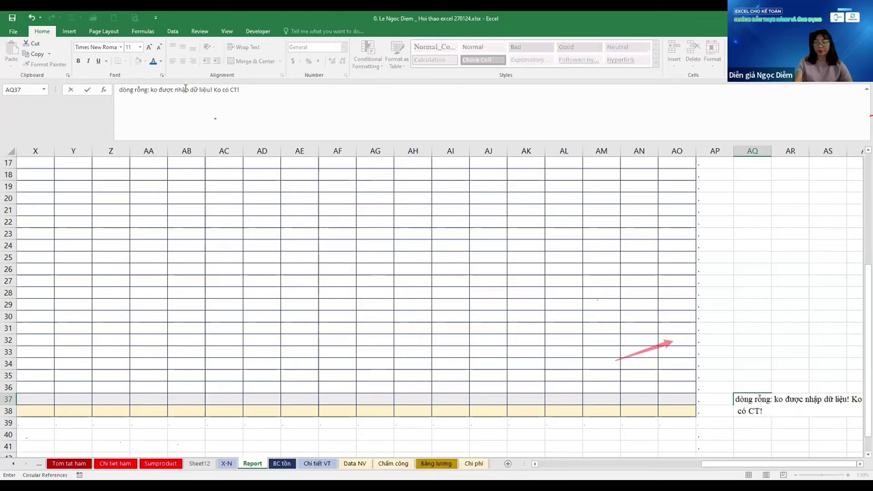
{"action": "type", "text": "Laapj CT"}
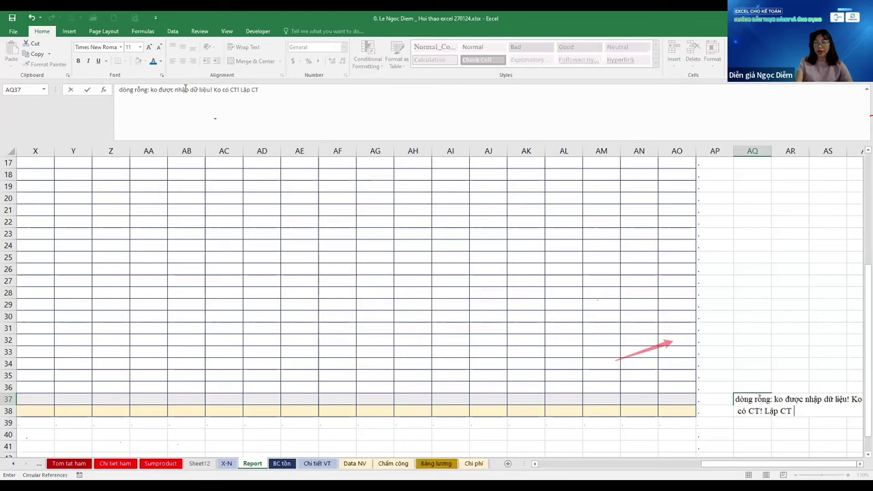
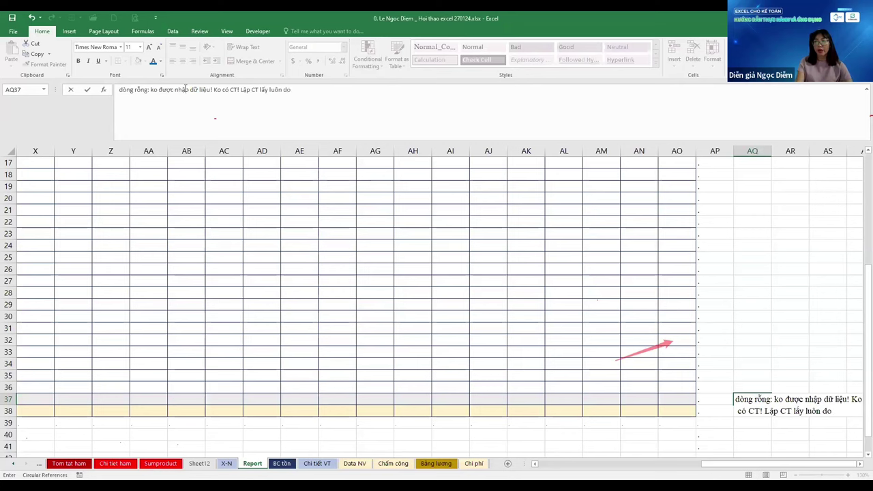
Finish the AQ37 note 'nay vậy', then hide and unhide blank row 37
{"action": "type", "text": "nay"}
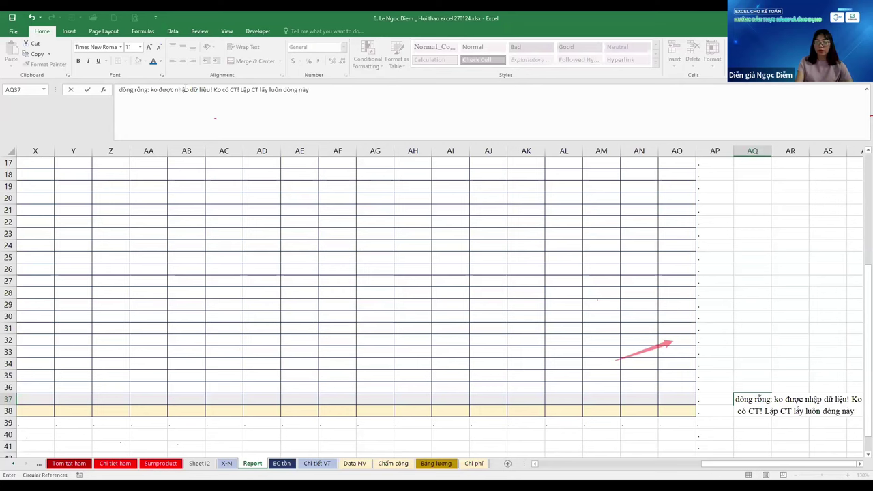
{"action": "type", "text": " vậy"}
{"action": "key", "text": "ctrl+Return"}
{"action": "key", "text": "Left"}
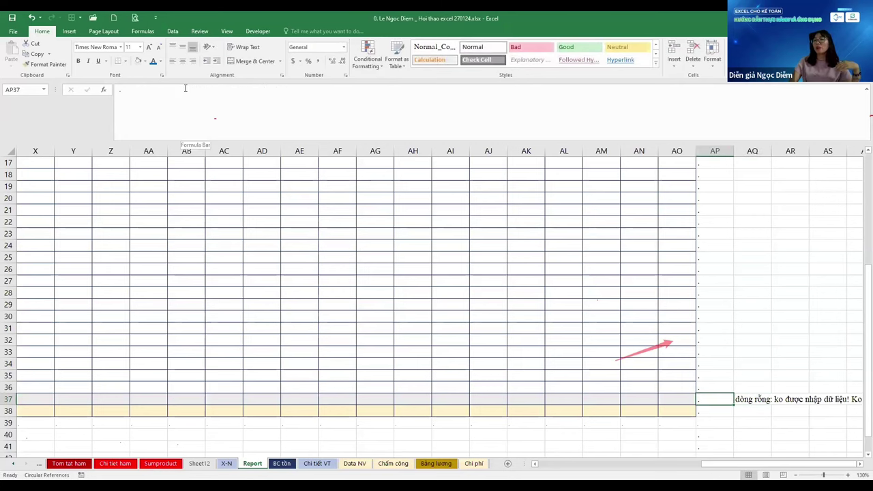
{"action": "key", "text": "Home"}
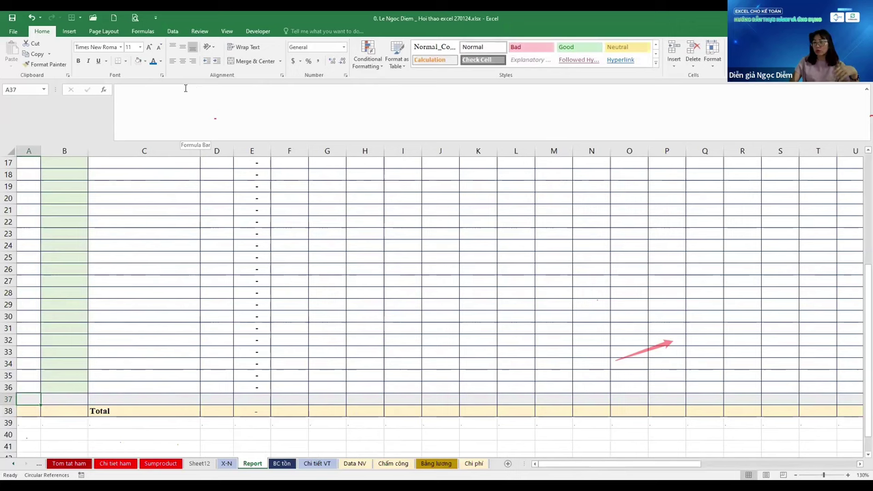
{"action": "key", "text": "ctrl+9"}
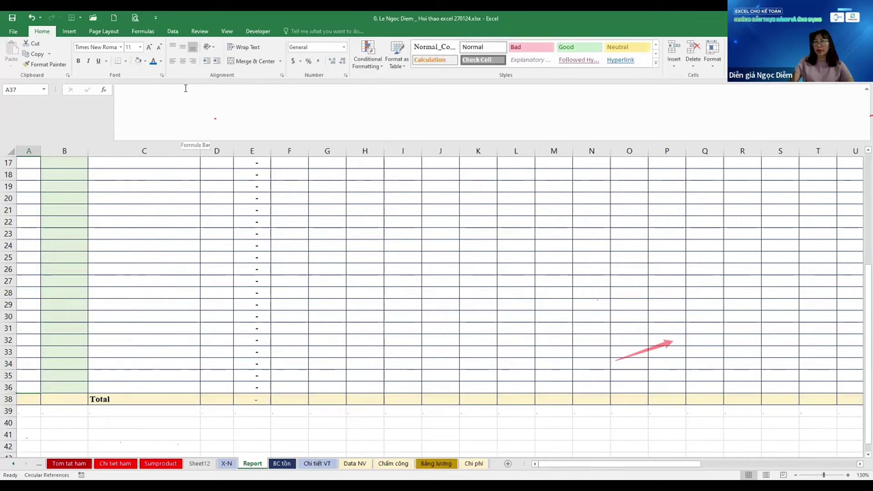
{"action": "key", "text": "ctrl+shift+9"}
Select C37:C48 and insert twelve entire rows above the Total row
{"action": "key", "text": "Right"}
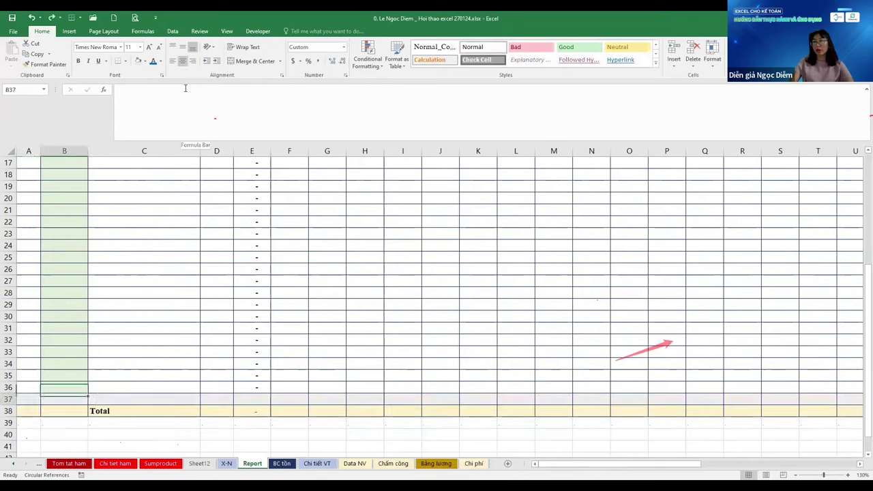
{"action": "key", "text": "Down"}
{"action": "key", "text": "Down"}
{"action": "key", "text": "Down"}
{"action": "key", "text": "Up"}
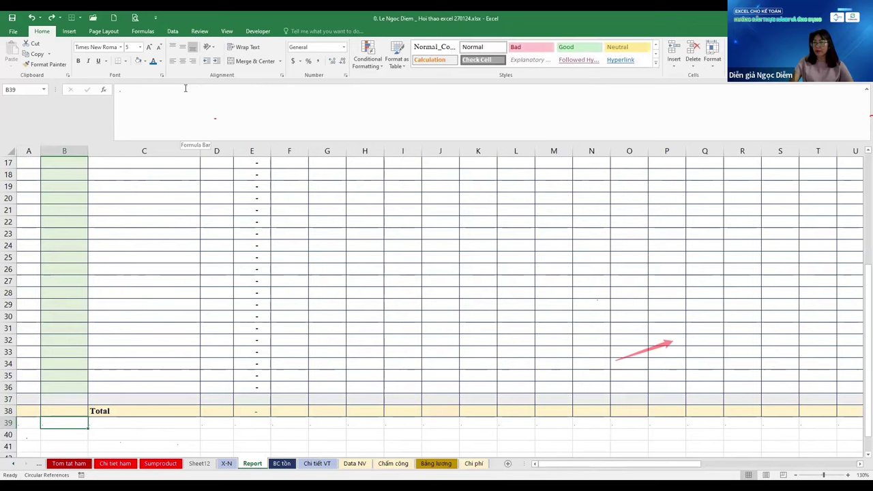
{"action": "key", "text": "Up"}
{"action": "key", "text": "Up"}
{"action": "key", "text": "Right"}
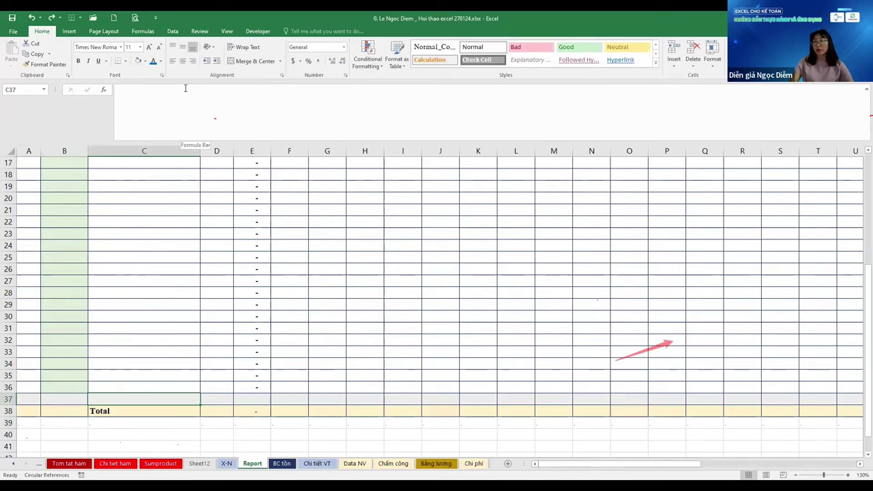
{"action": "key", "text": "Up"}
{"action": "key", "text": "Up"}
{"action": "key", "text": "Down"}
{"action": "key", "text": "Down"}
{"action": "key", "text": "shift+Down"}
{"action": "key", "text": "shift+Down"}
{"action": "key", "text": "shift+Down"}
{"action": "key", "text": "shift+Down"}
{"action": "key", "text": "shift+Down"}
{"action": "key", "text": "shift+Down"}
{"action": "key", "text": "shift+Down"}
{"action": "key", "text": "shift+Down"}
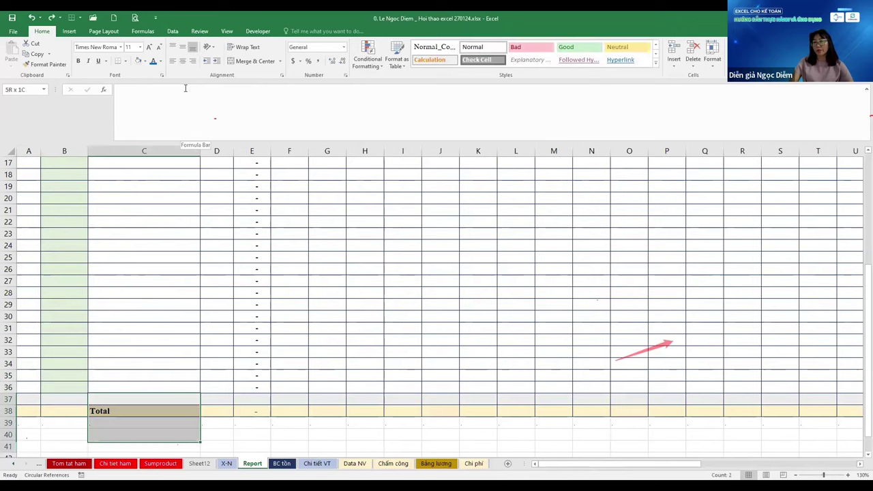
{"action": "key", "text": "shift+Down"}
{"action": "key", "text": "shift+Down"}
{"action": "key", "text": "shift+Down"}
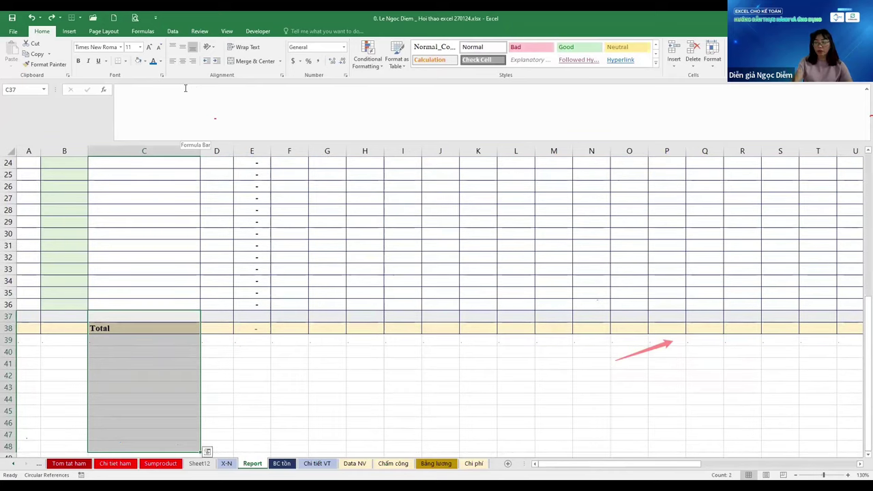
{"action": "key", "text": "alt"}
{"action": "key", "text": "h"}
{"action": "key", "text": "i"}
{"action": "key", "text": "r"}
Fill row 36's formulas down through A36:AP48 with Ctrl+D
{"action": "key", "text": "Up"}
{"action": "key", "text": "Left"}
{"action": "key", "text": "Left"}
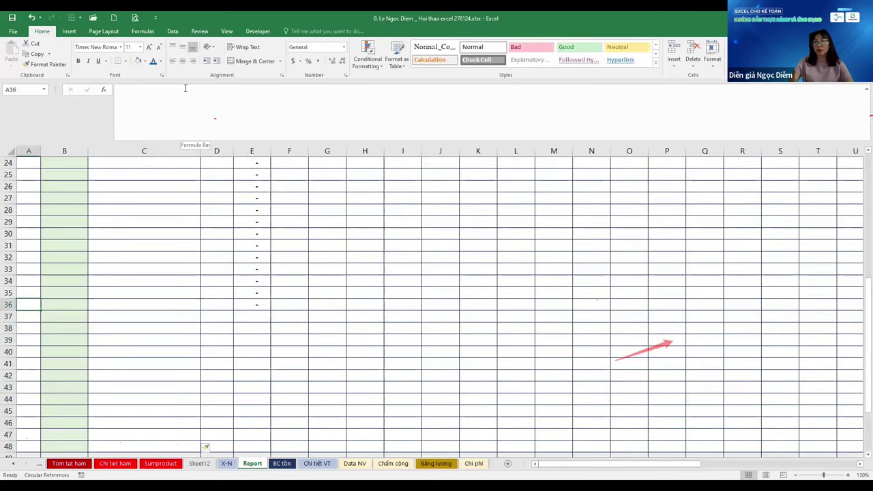
{"action": "key", "text": "shift+Down"}
{"action": "key", "text": "shift+Down"}
{"action": "key", "text": "shift+Down"}
{"action": "key", "text": "shift+Down"}
{"action": "key", "text": "shift+Down"}
{"action": "key", "text": "shift+Down"}
{"action": "key", "text": "shift+Down"}
{"action": "key", "text": "shift+Down"}
{"action": "key", "text": "shift+Down"}
{"action": "key", "text": "shift+Down"}
{"action": "key", "text": "shift+Down"}
{"action": "key", "text": "shift+Down"}
{"action": "key", "text": "shift+Right"}
{"action": "key", "text": "shift+Right"}
{"action": "key", "text": "shift+Right"}
{"action": "key", "text": "shift+Right"}
{"action": "key", "text": "shift+Right"}
{"action": "key", "text": "shift+Right"}
{"action": "key", "text": "shift+Right"}
{"action": "key", "text": "shift+Right"}
{"action": "key", "text": "shift+Right"}
{"action": "key", "text": "shift+Right"}
{"action": "key", "text": "shift+Right"}
{"action": "key", "text": "shift+Right"}
{"action": "key", "text": "shift+Right"}
{"action": "key", "text": "shift+Right"}
{"action": "key", "text": "shift+Right"}
{"action": "key", "text": "shift+Right"}
{"action": "key", "text": "shift+Right"}
{"action": "key", "text": "shift+Right"}
{"action": "key", "text": "shift+Right"}
{"action": "key", "text": "shift+Right"}
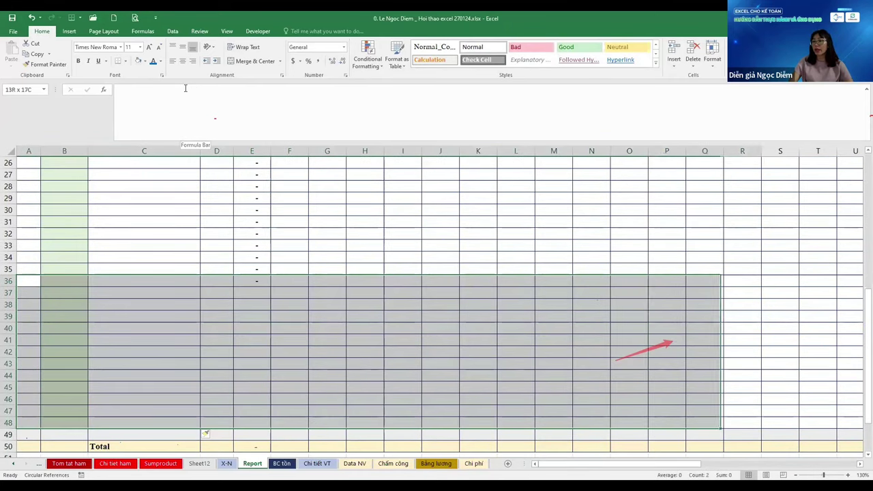
{"action": "key", "text": "shift+Right"}
{"action": "key", "text": "shift+Right"}
{"action": "key", "text": "shift+Right"}
{"action": "key", "text": "shift+Right"}
{"action": "key", "text": "shift+Right"}
{"action": "key", "text": "shift+Right"}
{"action": "key", "text": "shift+Right"}
{"action": "key", "text": "shift+Right"}
{"action": "key", "text": "shift+Right"}
{"action": "key", "text": "shift+Right"}
{"action": "key", "text": "shift+Right"}
{"action": "key", "text": "shift+Right"}
{"action": "key", "text": "shift+Right"}
{"action": "key", "text": "shift+Right"}
{"action": "key", "text": "shift+Right"}
{"action": "key", "text": "shift+Right"}
{"action": "key", "text": "shift+Right"}
{"action": "key", "text": "shift+Right"}
{"action": "key", "text": "shift+Right"}
{"action": "key", "text": "shift+Right"}
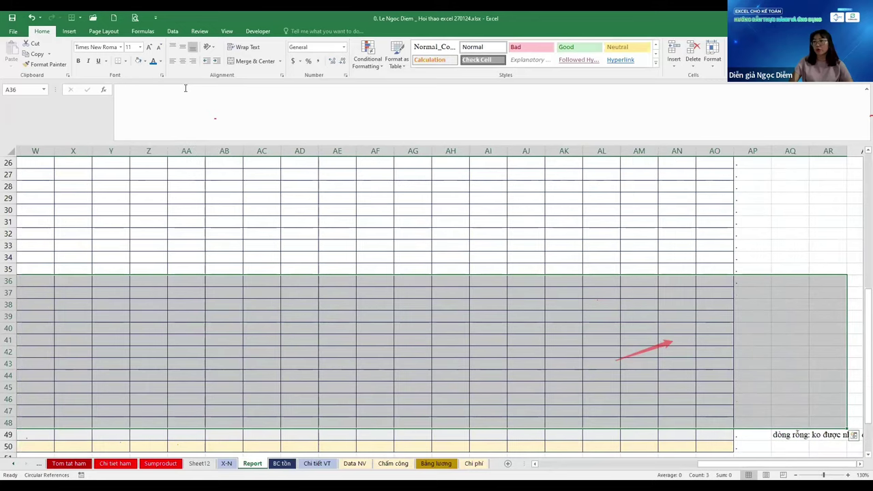
{"action": "key", "text": "ctrl+d"}
{"action": "key", "text": "Down"}
{"action": "key", "text": "Down"}
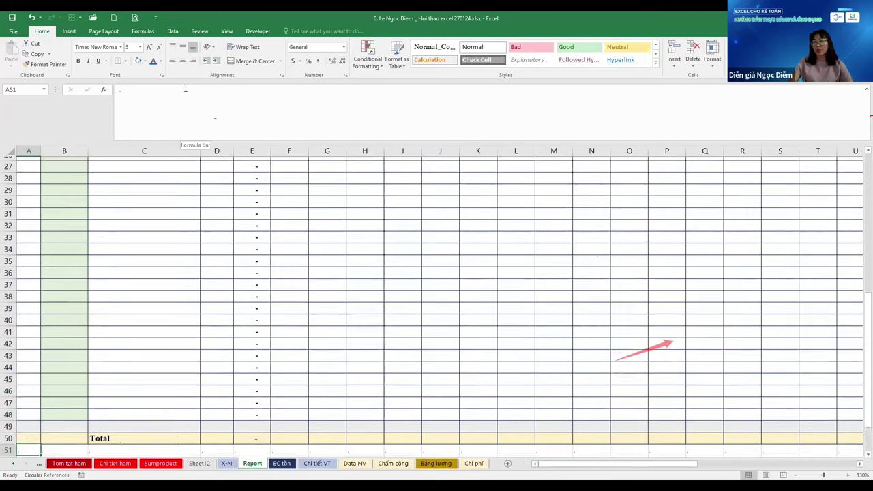
Start the note beside the Total row in AQ50 as 'Dòng tính tổng'
{"action": "key", "text": "Right"}
{"action": "key", "text": "Right"}
{"action": "key", "text": "Right"}
{"action": "key", "text": "Right"}
{"action": "key", "text": "Right"}
{"action": "key", "text": "Right"}
{"action": "key", "text": "Right"}
{"action": "key", "text": "Right"}
{"action": "key", "text": "Right"}
{"action": "key", "text": "Right"}
{"action": "key", "text": "Right"}
{"action": "key", "text": "Right"}
{"action": "key", "text": "Right"}
{"action": "key", "text": "Right"}
{"action": "key", "text": "Right"}
{"action": "key", "text": "Right"}
{"action": "key", "text": "Right"}
{"action": "key", "text": "Right"}
{"action": "key", "text": "Right"}
{"action": "key", "text": "Right"}
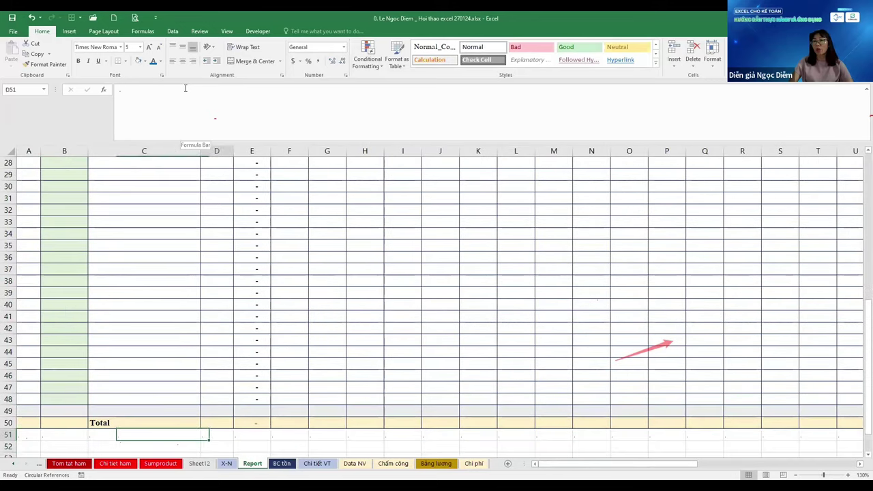
{"action": "key", "text": "Up"}
{"action": "key", "text": "Up"}
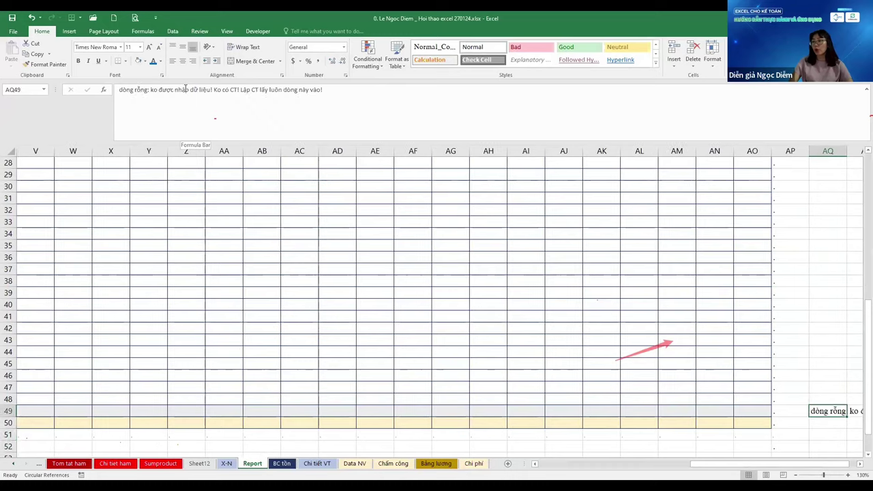
{"action": "key", "text": "Down"}
{"action": "key", "text": "Down"}
{"action": "key", "text": "Down"}
{"action": "key", "text": "Down"}
{"action": "key", "text": "Down"}
{"action": "key", "text": "Up"}
{"action": "key", "text": "Up"}
{"action": "key", "text": "Up"}
{"action": "key", "text": "Up"}
{"action": "key", "text": "alt+Down"}
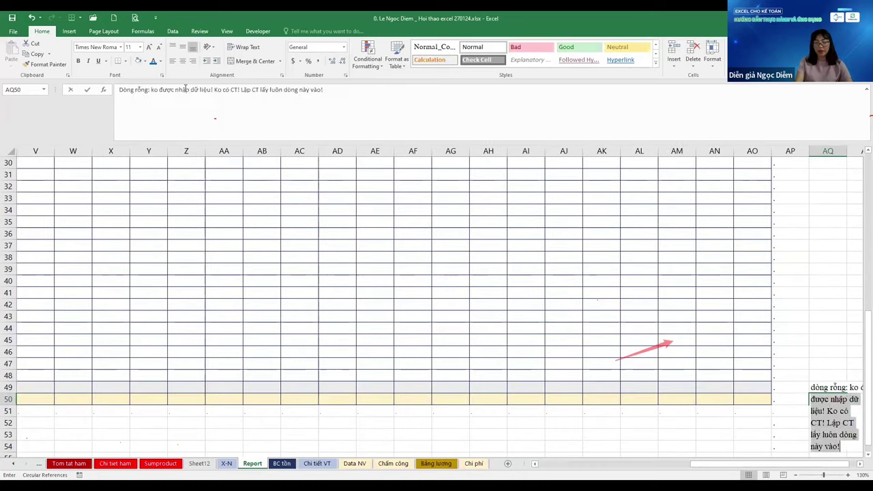
{"action": "type", "text": "Dong"}
{"action": "type", "text": " tin"}
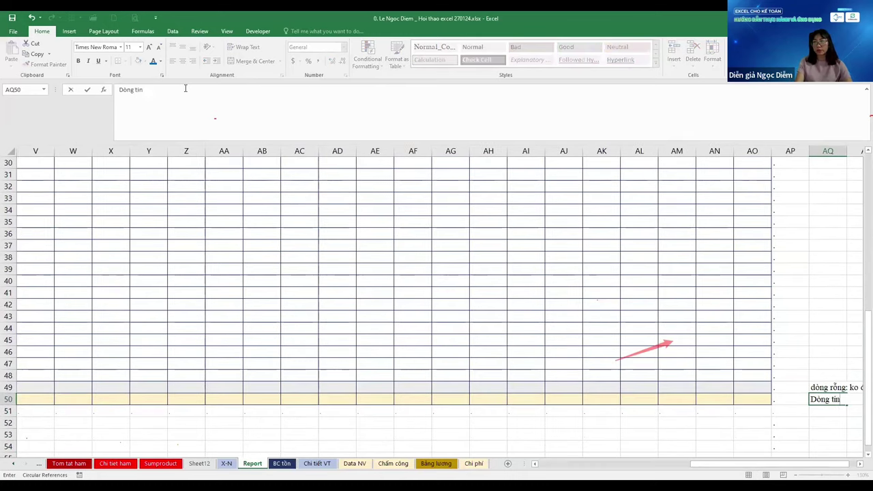
{"action": "type", "text": "h tio"}
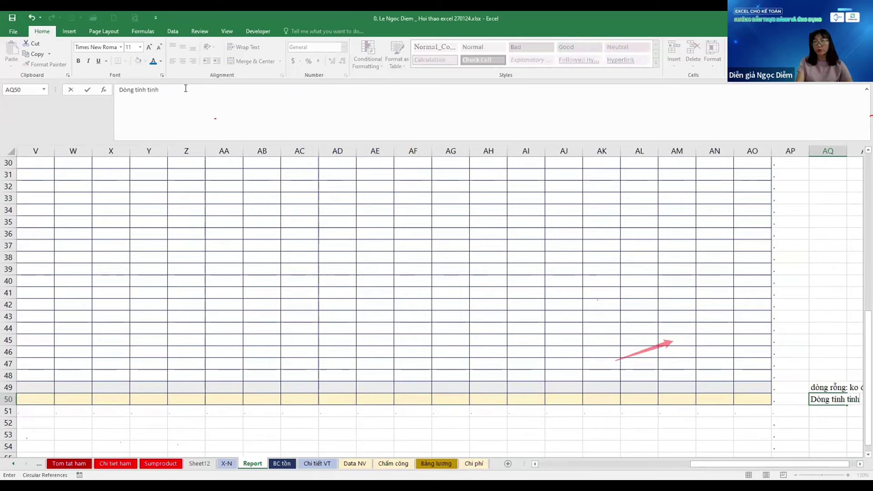
{"action": "key", "text": "BackSpace"}
{"action": "key", "text": "BackSpace"}
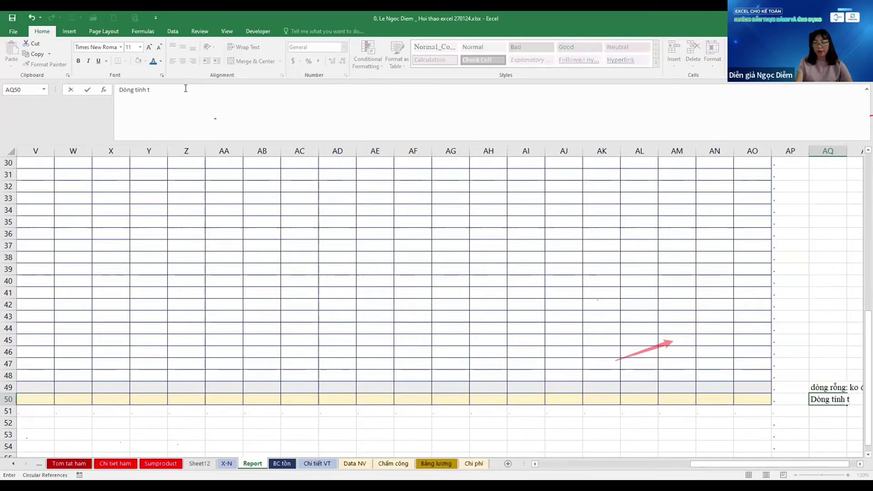
{"action": "type", "text": "ong"}
{"action": "left_click", "coordinate": [86, 89]}
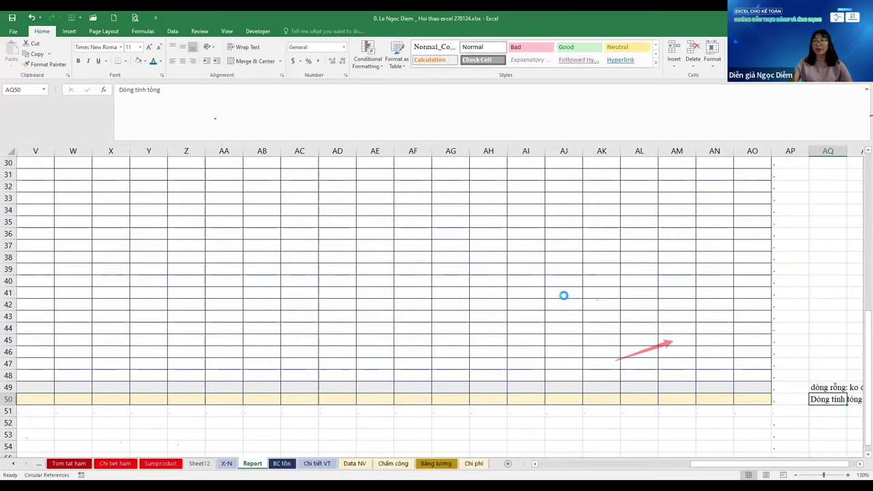
Undo a stray '1' entry and complete the AQ50 note as 'Dòng tính tổng Subtotal'
{"action": "scroll", "coordinate": [563, 295], "scroll_direction": "up", "scroll_amount": 1}
{"action": "type", "text": "1"}
{"action": "key", "text": "Tab"}
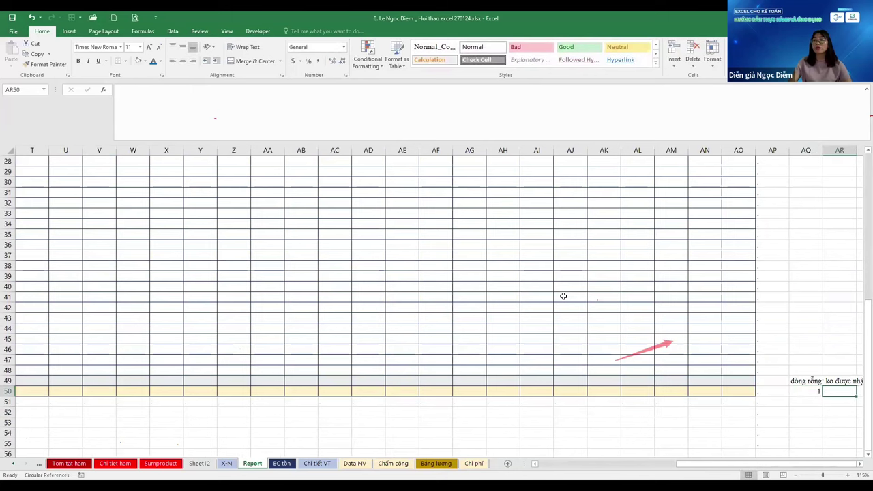
{"action": "key", "text": "ctrl+z"}
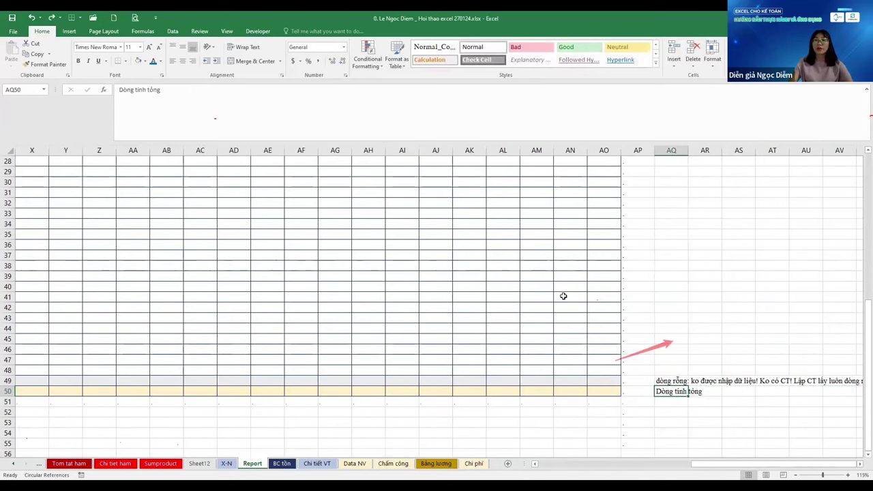
{"action": "scroll", "coordinate": [562, 295], "scroll_direction": "up", "scroll_amount": 1}
{"action": "scroll", "coordinate": [563, 295], "scroll_direction": "up", "scroll_amount": 4}
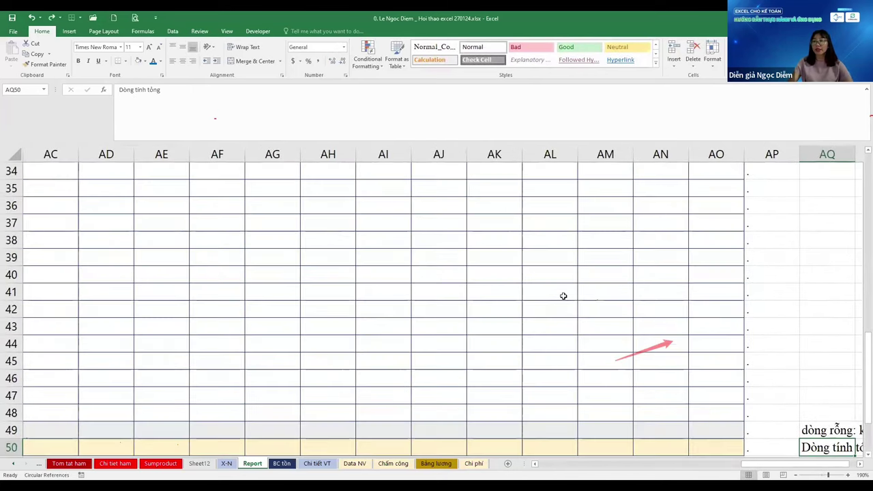
{"action": "key", "text": "Tab"}
{"action": "scroll", "coordinate": [563, 296], "scroll_direction": "right", "scroll_amount": 3}
{"action": "key", "text": "shift+Tab"}
{"action": "key", "text": "F2"}
{"action": "key", "text": "BackSpace"}
{"action": "key", "text": "BackSpace"}
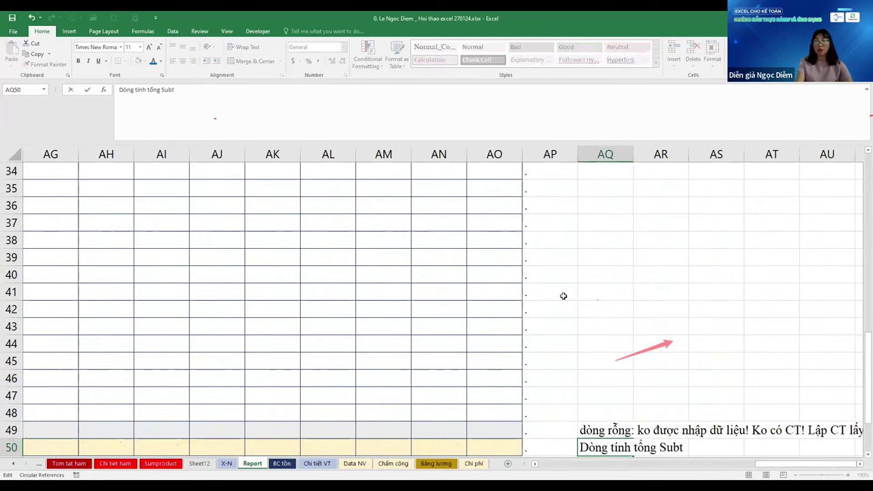
{"action": "type", "text": "g Subtotal"}
{"action": "key", "text": "Return"}
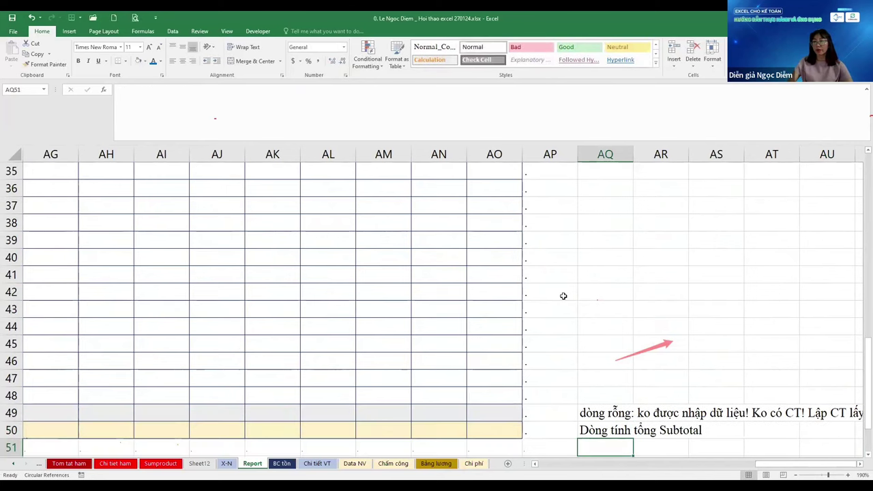
Enter 'Dòng dấu chấm: Dòng điểm dừng' in AQ51, then select the dots in AP52:AP55
{"action": "scroll", "coordinate": [563, 296], "scroll_direction": "down", "scroll_amount": 1}
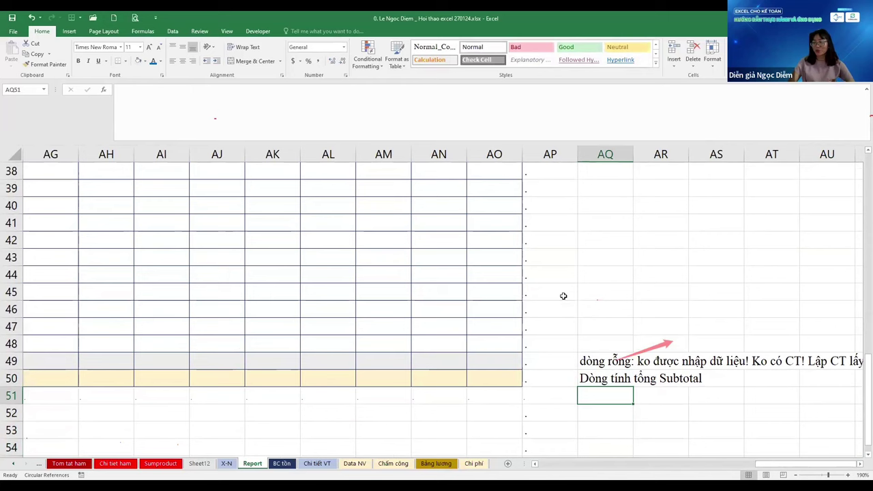
{"action": "type", "text": "Dong"}
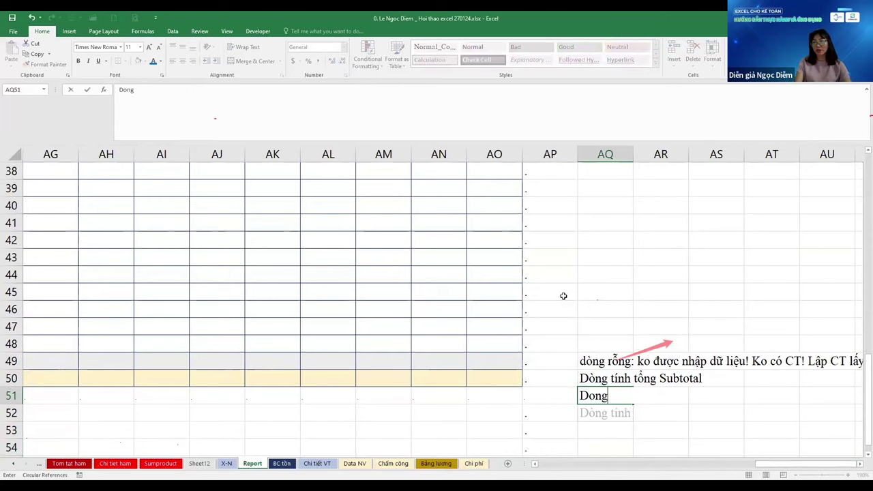
{"action": "type", "text": "f daaus cha"}
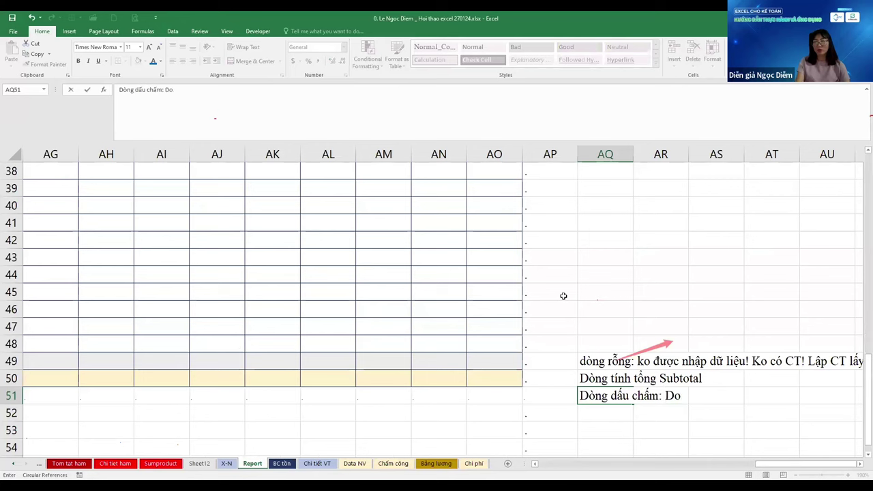
{"action": "type", "text": "ams: Dongf ddieemr"}
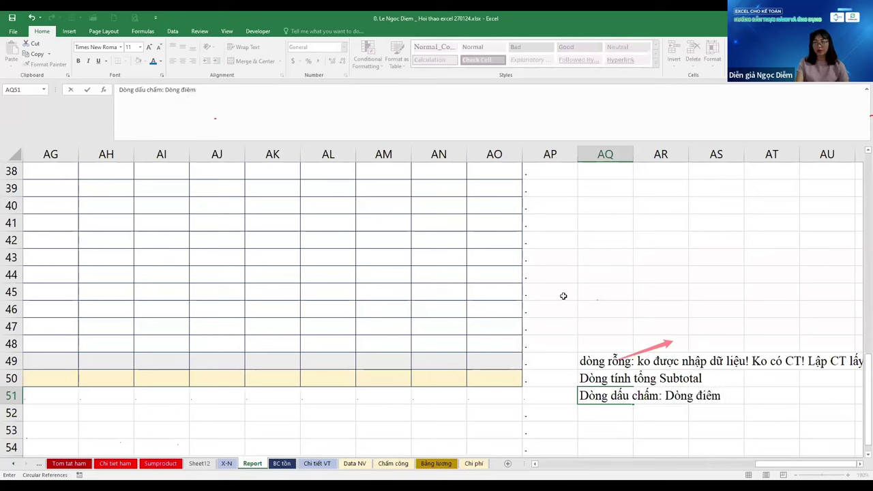
{"action": "type", "text": " dungwf"}
{"action": "key", "text": "Return"}
{"action": "key", "text": "Return"}
{"action": "key", "text": "Return"}
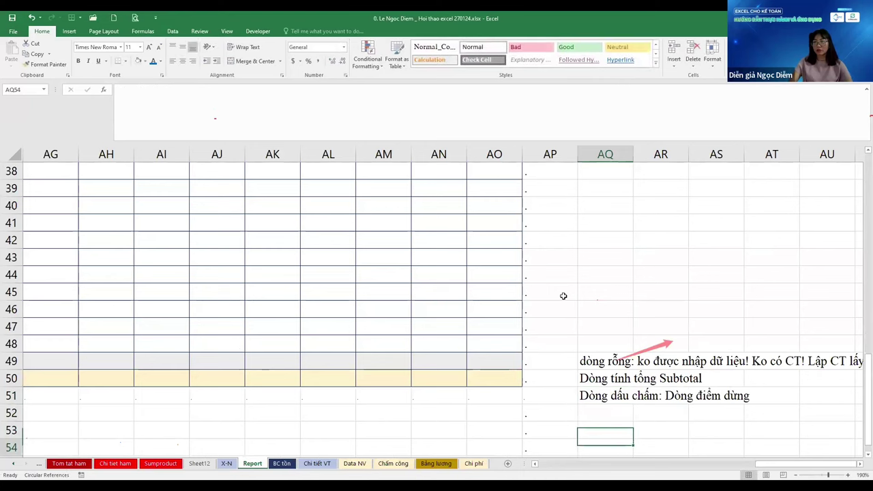
{"action": "key", "text": "Left"}
{"action": "key", "text": "Left"}
{"action": "key", "text": "Up"}
{"action": "key", "text": "Right"}
{"action": "key", "text": "Up"}
{"action": "key", "text": "shift+Down"}
{"action": "key", "text": "shift+Down"}
{"action": "key", "text": "shift+Down"}
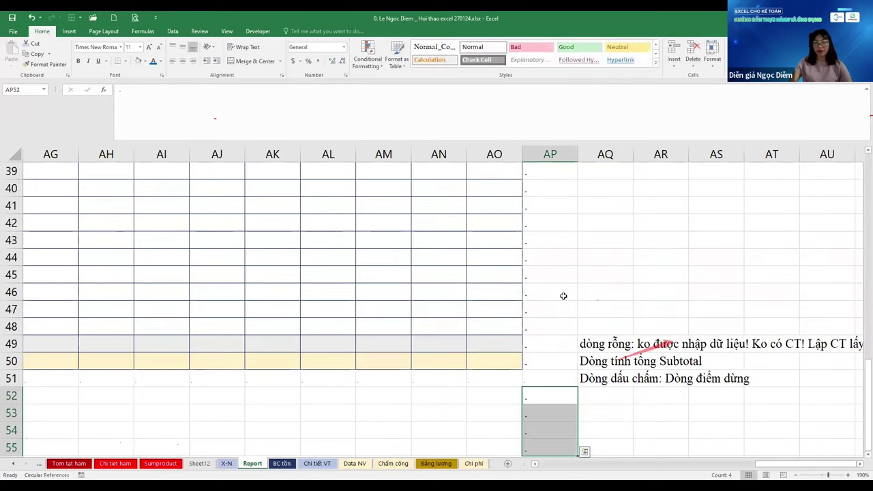
Freeze panes at D6 so header rows 1–5 and columns A–C stay visible
{"action": "key", "text": "Up"}
{"action": "key", "text": "Home"}
{"action": "key", "text": "Right"}
{"action": "key", "text": "Right"}
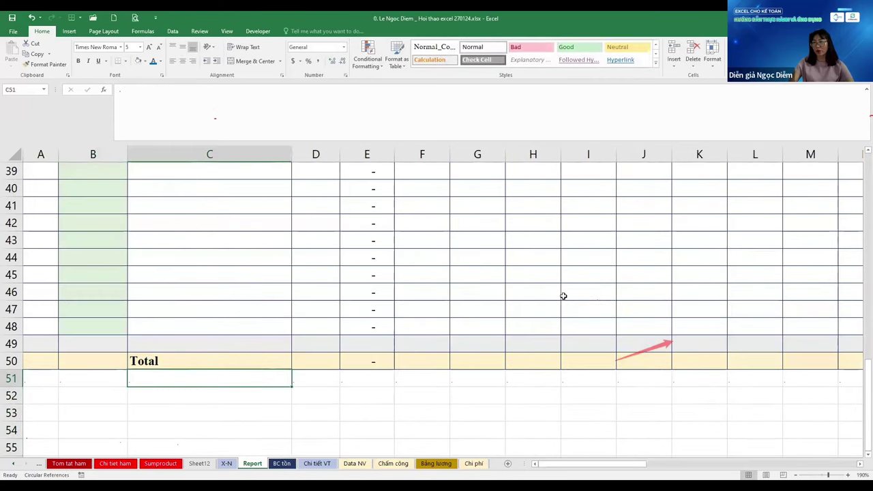
{"action": "key", "text": "Home"}
{"action": "key", "text": "ctrl+shift+Right"}
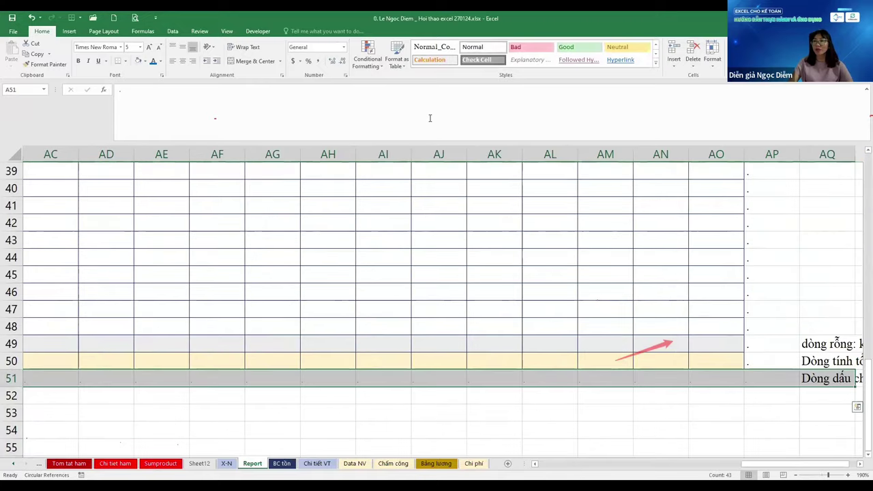
{"action": "key", "text": "ctrl+BackSpace"}
{"action": "key", "text": "ctrl+Home"}
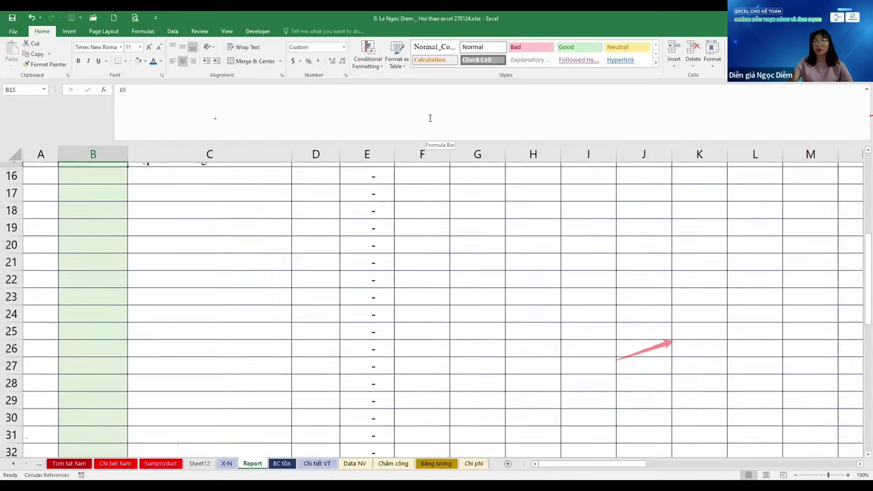
{"action": "key", "text": "Down"}
{"action": "key", "text": "Down"}
{"action": "key", "text": "Down"}
{"action": "key", "text": "Down"}
{"action": "key", "text": "Down"}
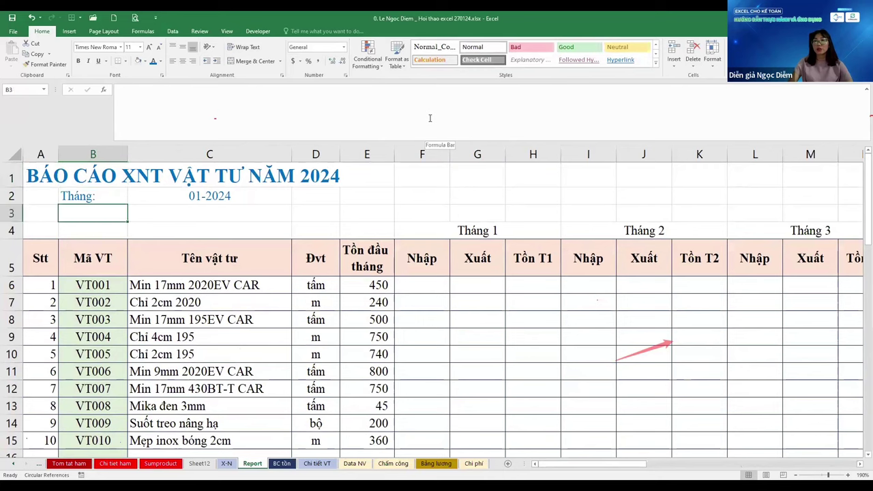
{"action": "key", "text": "Right"}
{"action": "key", "text": "Right"}
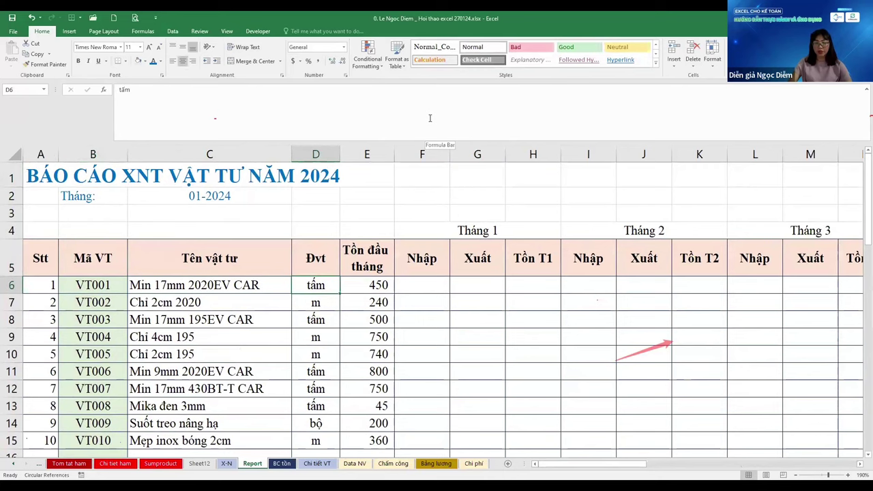
{"action": "key", "text": "alt+w"}
{"action": "key", "text": "f"}
{"action": "key", "text": "f"}
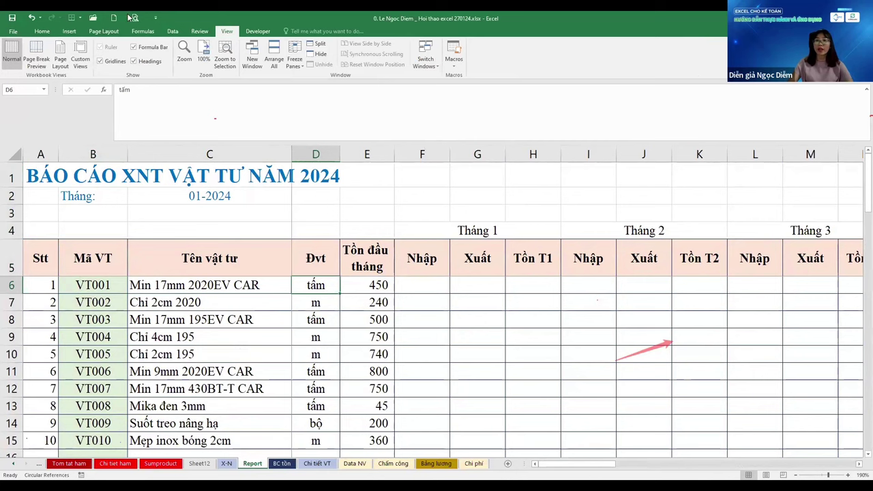
{"action": "left_click", "coordinate": [300, 63]}
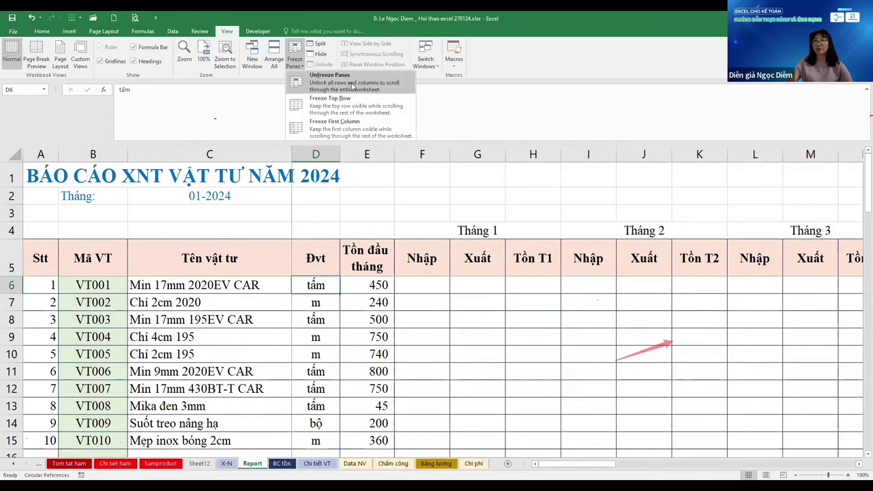
Scroll down to the Total row and back to A6 to verify the frozen headers
{"action": "key", "text": "Escape"}
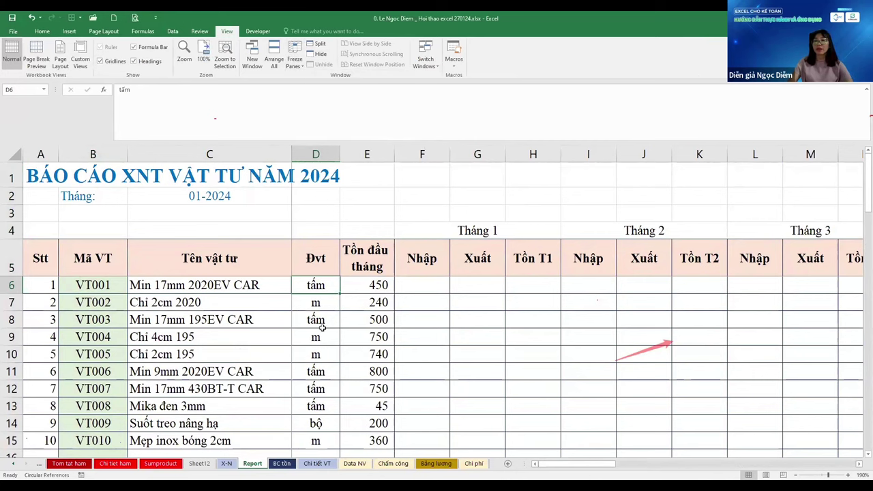
{"action": "key", "text": "ctrl+Down"}
{"action": "key", "text": "Down"}
{"action": "key", "text": "Down"}
{"action": "key", "text": "Down"}
{"action": "key", "text": "Down"}
{"action": "key", "text": "Down"}
{"action": "key", "text": "Down"}
{"action": "key", "text": "Down"}
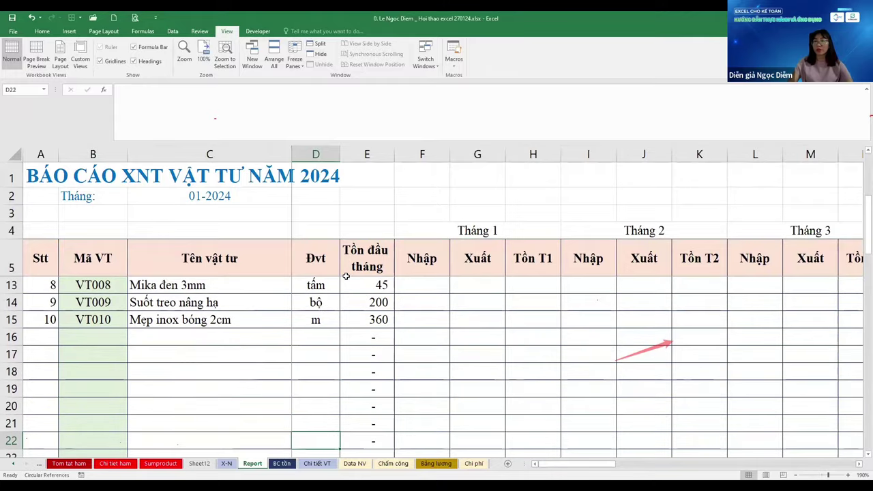
{"action": "scroll", "coordinate": [346, 276], "scroll_direction": "down", "scroll_amount": 3}
{"action": "key", "text": "ctrl+Up"}
{"action": "key", "text": "ctrl+Up"}
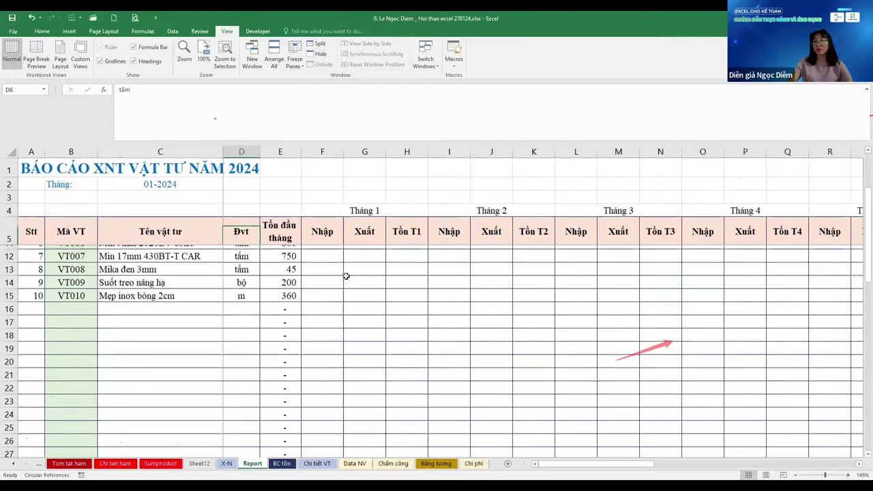
{"action": "key", "text": "Right"}
{"action": "key", "text": "ctrl+Down"}
{"action": "key", "text": "ctrl+Left"}
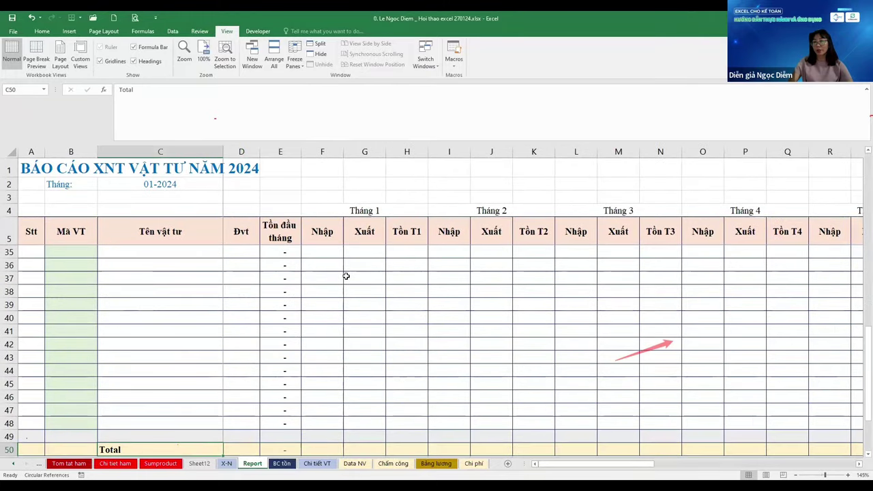
{"action": "key", "text": "ctrl+Left"}
{"action": "key", "text": "ctrl+Up"}
{"action": "key", "text": "ctrl+Up"}
{"action": "scroll", "coordinate": [346, 276], "scroll_direction": "up", "scroll_amount": 4}
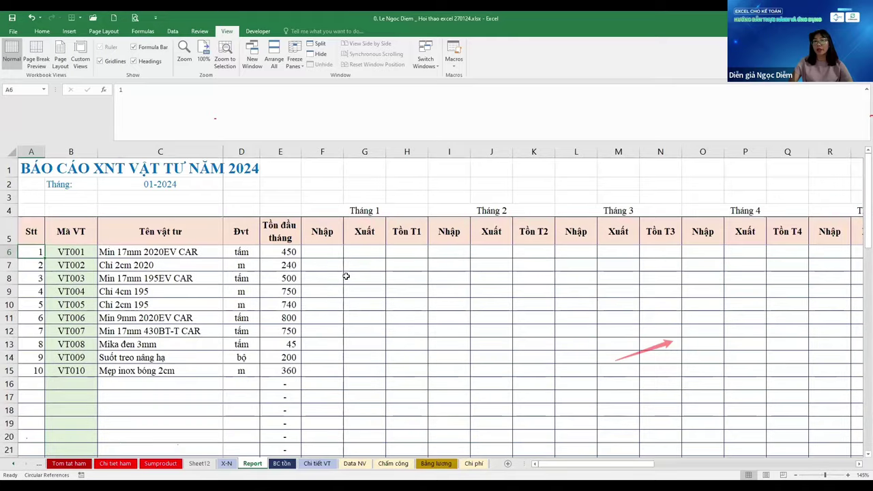
{"action": "scroll", "coordinate": [345, 276], "scroll_direction": "down", "scroll_amount": 9}
{"action": "scroll", "coordinate": [346, 276], "scroll_direction": "up", "scroll_amount": 8}
Enter =IF(B6="","",MAX($A$5:A5)+1) into all of A6:A48 with Ctrl+Enter
{"action": "scroll", "coordinate": [346, 277], "scroll_direction": "down", "scroll_amount": 8}
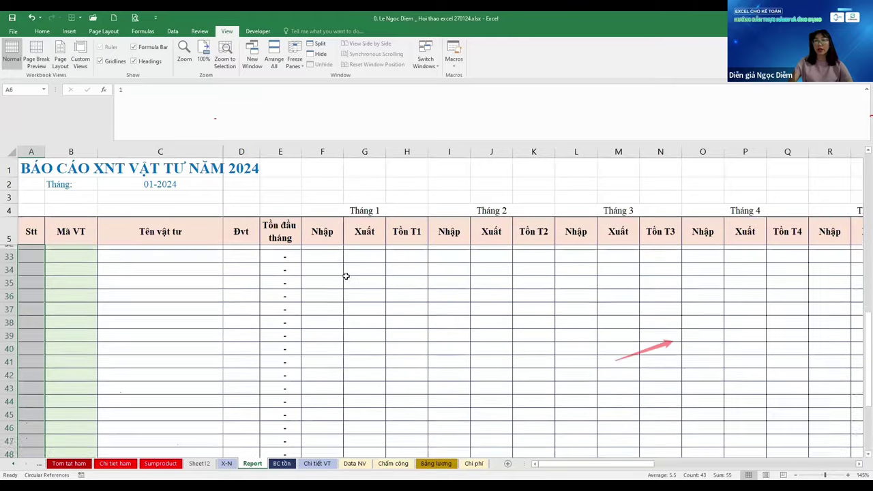
{"action": "scroll", "coordinate": [346, 276], "scroll_direction": "up", "scroll_amount": 9}
{"action": "type", "text": "="}
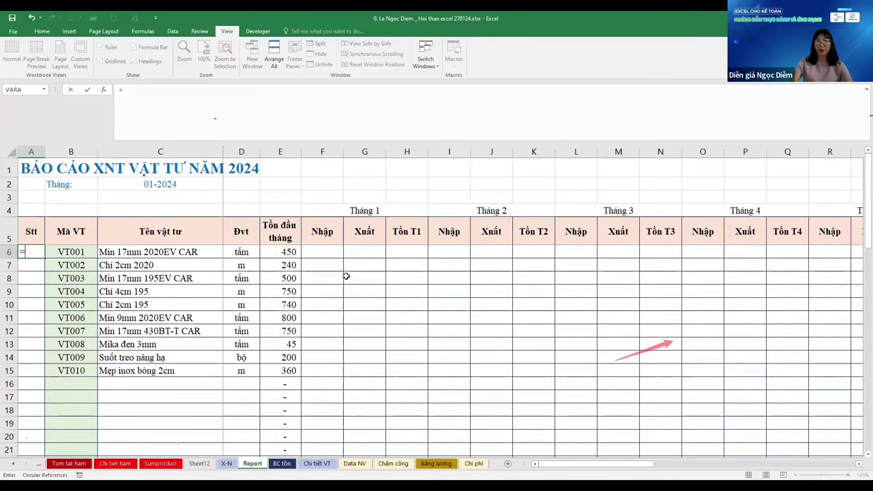
{"action": "type", "text": "IF(B6"}
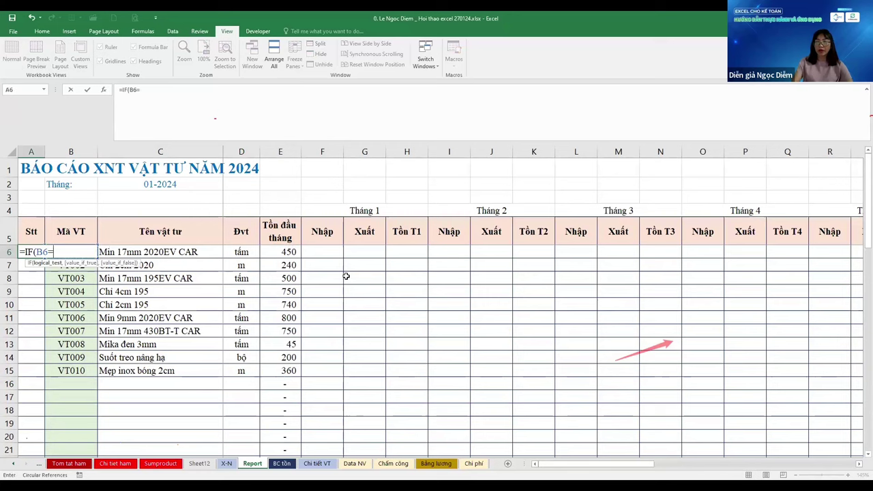
{"action": "type", "text": "=\"\",\"\""}
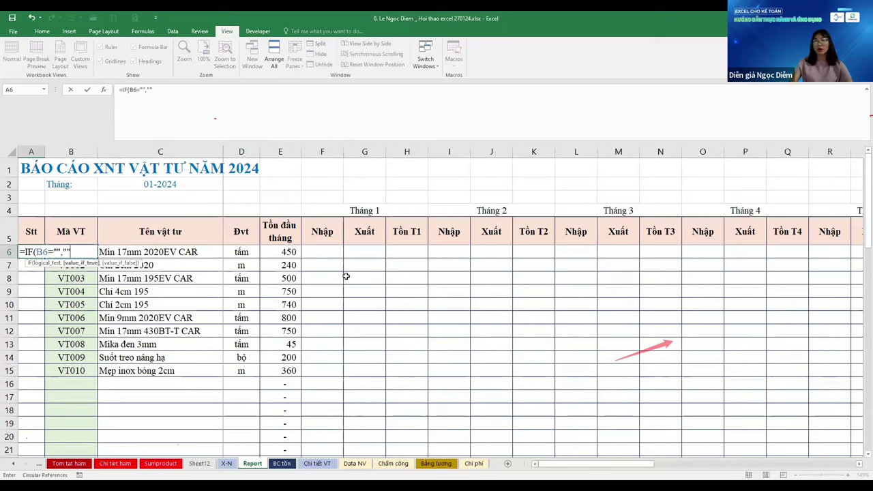
{"action": "type", "text": ",MAX("}
{"action": "key", "text": "Up"}
{"action": "key", "text": "F8"}
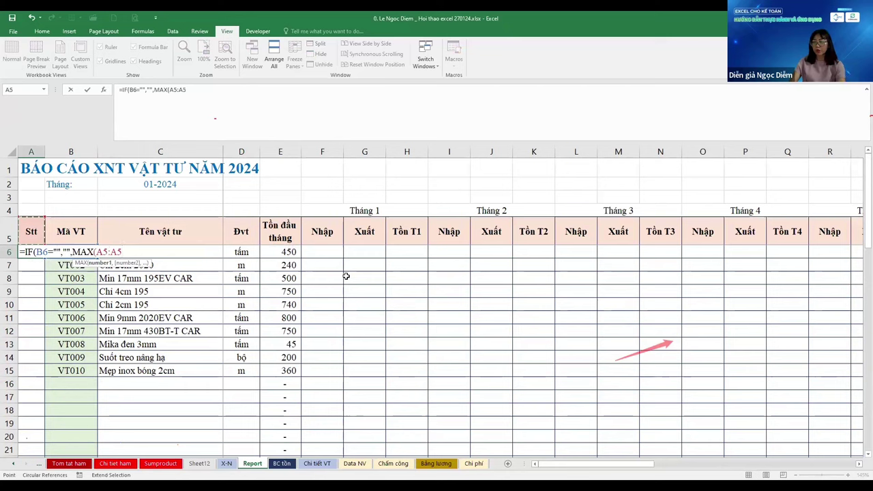
{"action": "type", "text": ")+1)"}
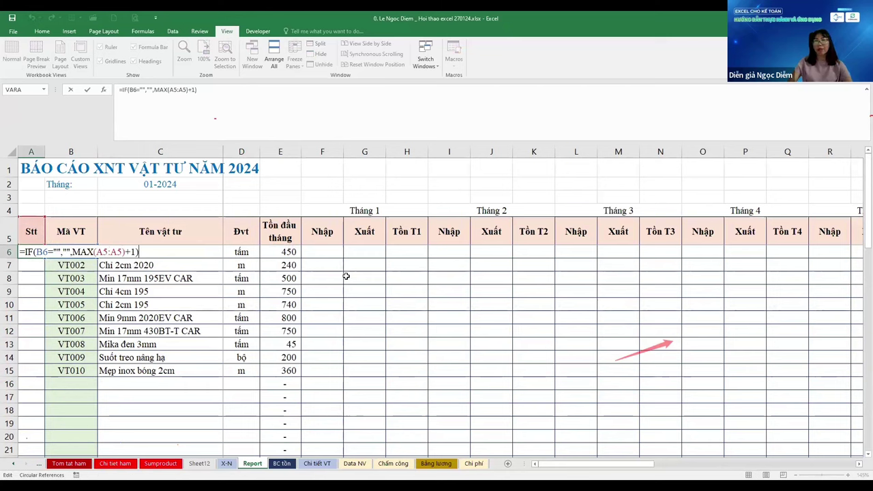
{"action": "key", "text": "Left"}
{"action": "key", "text": "Left"}
{"action": "key", "text": "Left"}
{"action": "key", "text": "Left"}
{"action": "key", "text": "Left"}
{"action": "key", "text": "Left"}
{"action": "key", "text": "Left"}
{"action": "key", "text": "F4"}
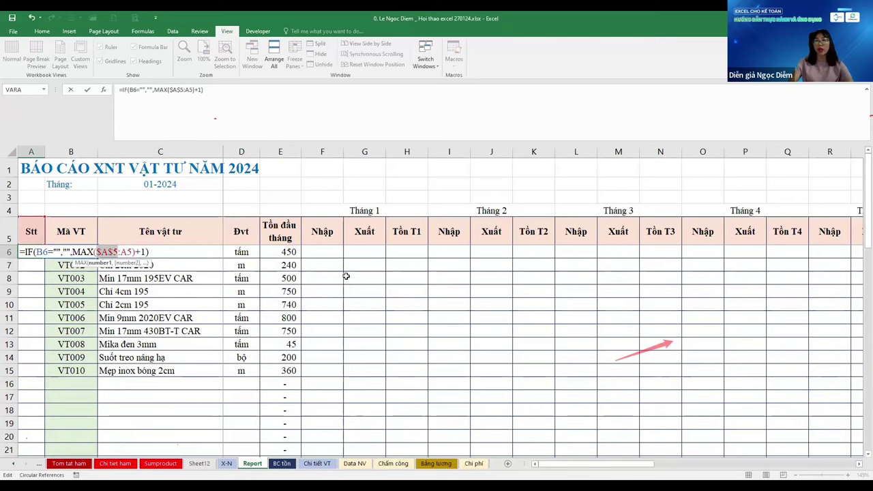
{"action": "key", "text": "ctrl+Return"}
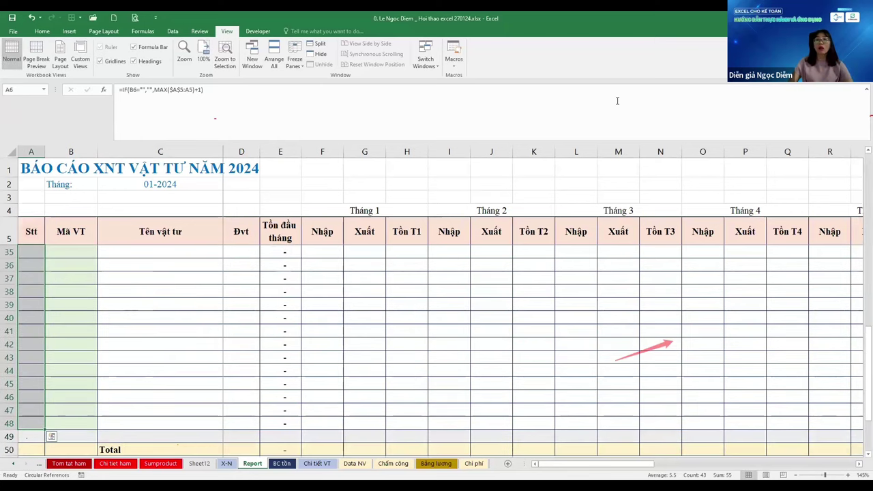
Check the copied serial formula and return to the A6:A48 range
{"action": "scroll", "coordinate": [191, 48], "scroll_direction": "up", "scroll_amount": 6}
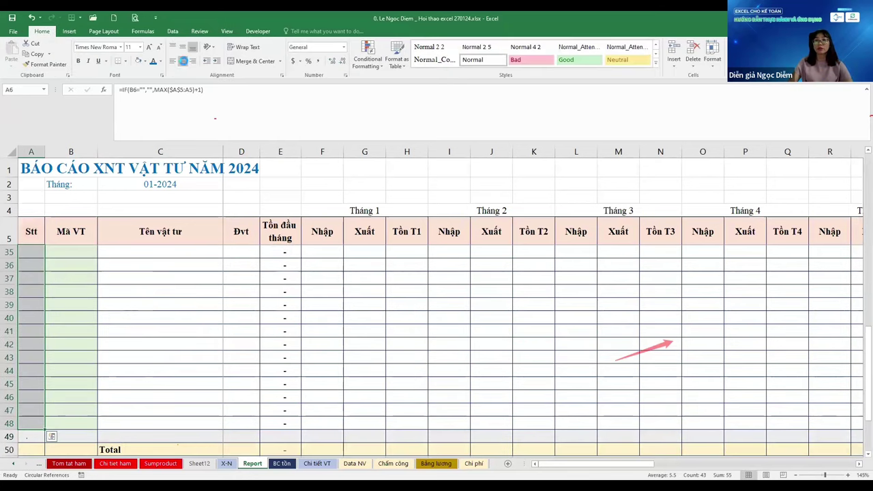
{"action": "key", "text": "ctrl+Home"}
{"action": "key", "text": "Down"}
{"action": "key", "text": "Down"}
{"action": "key", "text": "Down"}
{"action": "key", "text": "Down"}
{"action": "key", "text": "Down"}
{"action": "key", "text": "Down"}
{"action": "key", "text": "Down"}
{"action": "key", "text": "Down"}
{"action": "key", "text": "Down"}
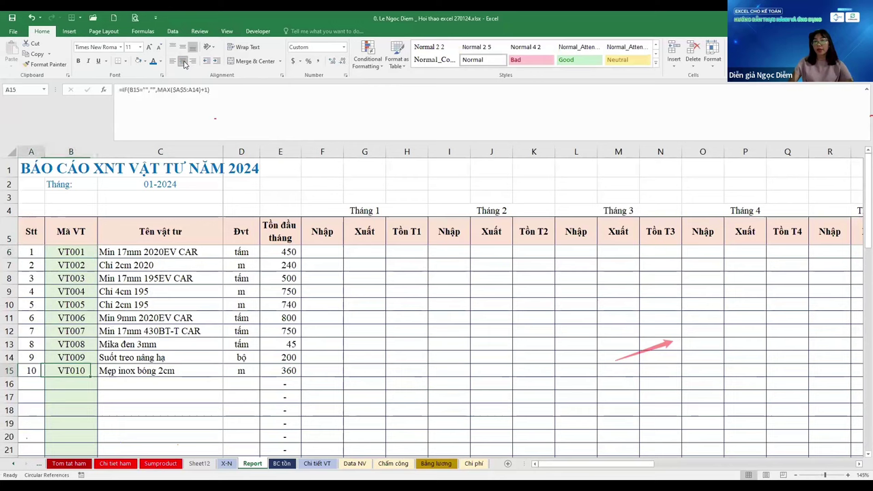
{"action": "key", "text": "ctrl+Up"}
{"action": "key", "text": "Down"}
Shade the Stt range A6:A48 light green
{"action": "key", "text": "ctrl+shift+Down"}
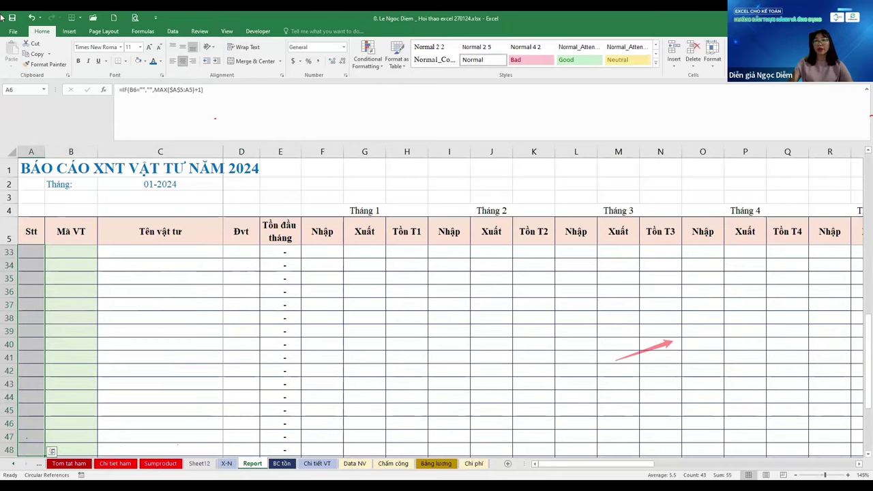
{"action": "left_click", "coordinate": [144, 60]}
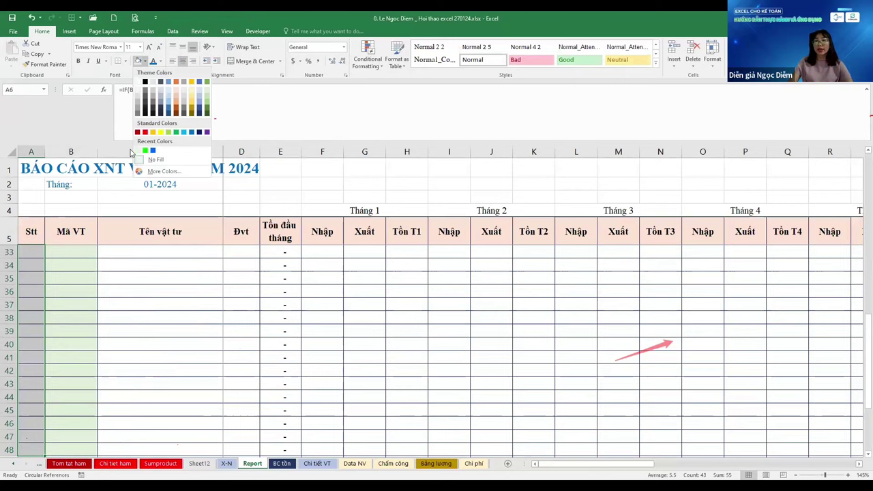
{"action": "left_click", "coordinate": [139, 148]}
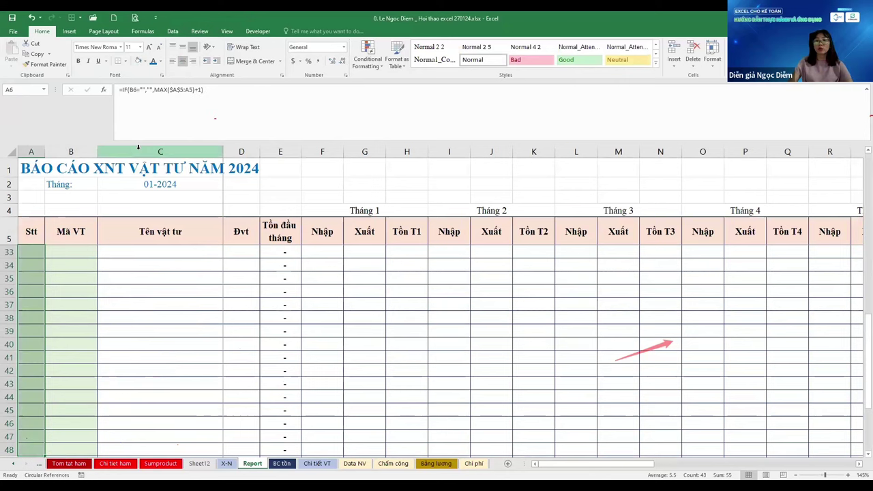
Check the material code column's number format and remove its fill colour
{"action": "key", "text": "Right"}
{"action": "key", "text": "ctrl+shift+Down"}
{"action": "key", "text": "shift+Up"}
{"action": "key", "text": "shift+Up"}
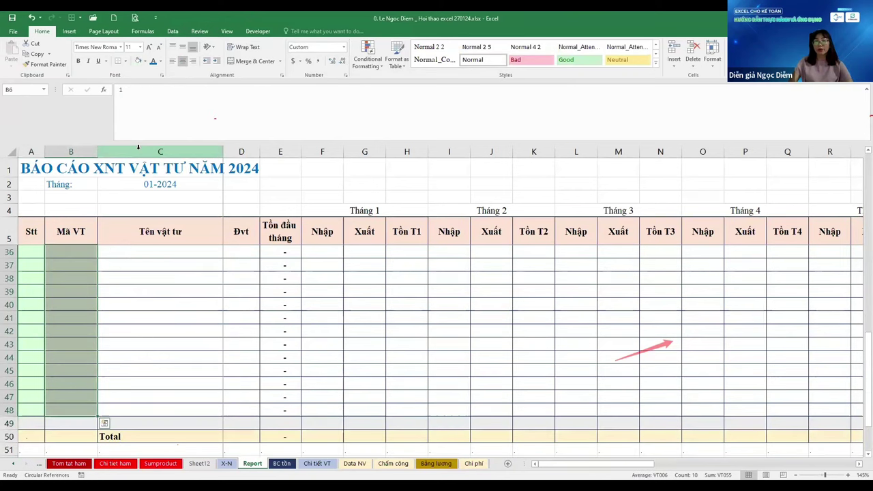
{"action": "key", "text": "ctrl+1"}
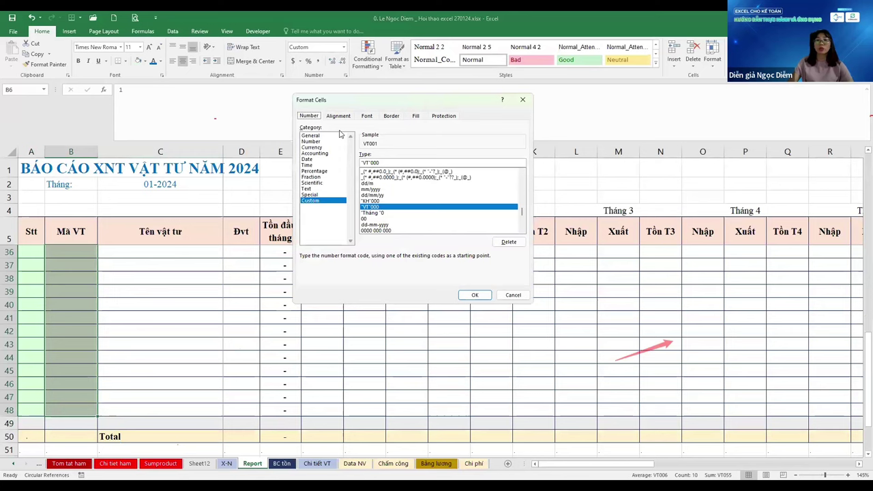
{"action": "key", "text": "Escape"}
{"action": "left_click", "coordinate": [144, 60]}
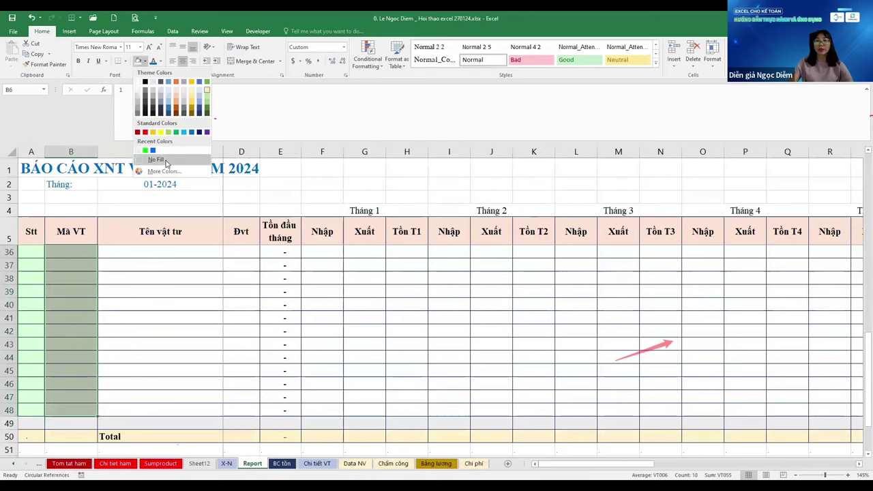
{"action": "left_click", "coordinate": [165, 162]}
Shade the monthly Nhập/Xuất/Tồn entry cells F6:AO48 light green
{"action": "key", "text": "ctrl+Home"}
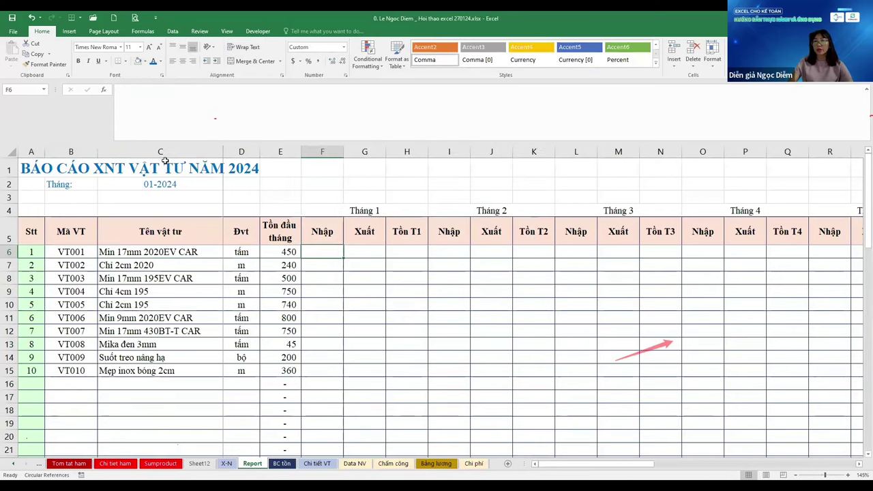
{"action": "left_click_drag", "start_coordinate": [322, 252], "coordinate": [348, 455]}
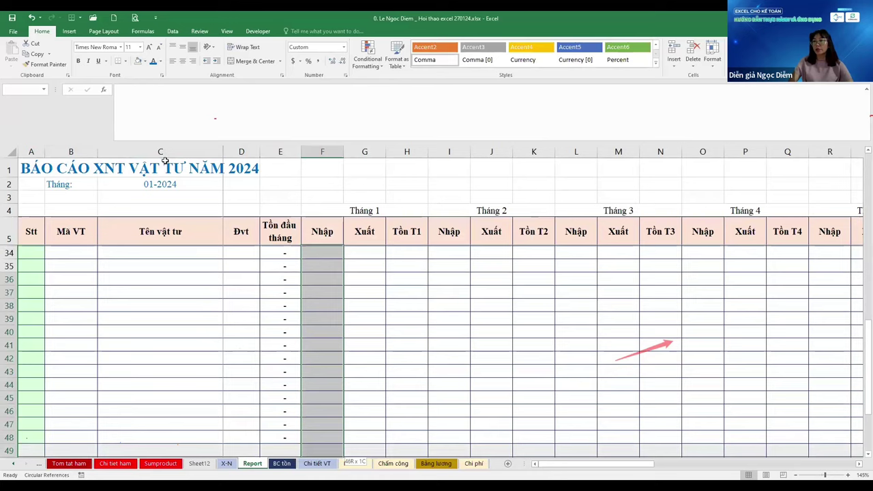
{"action": "key", "text": "ctrl+shift+Right"}
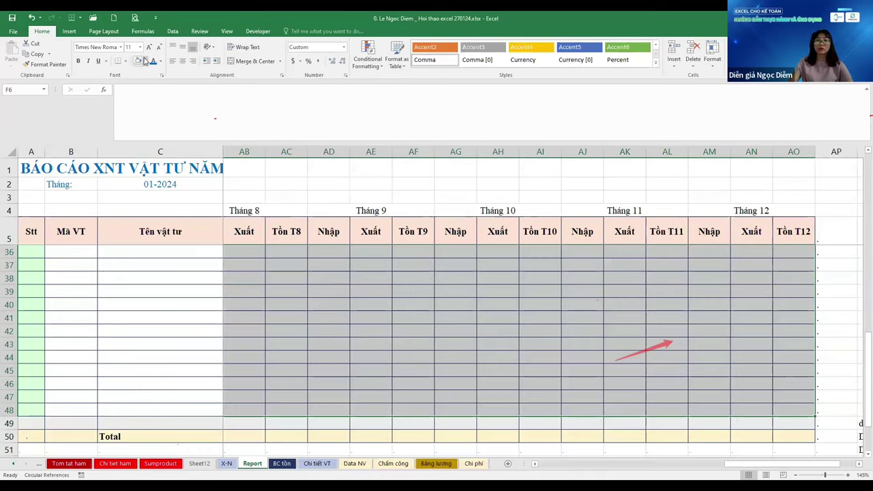
{"action": "left_click", "coordinate": [144, 60]}
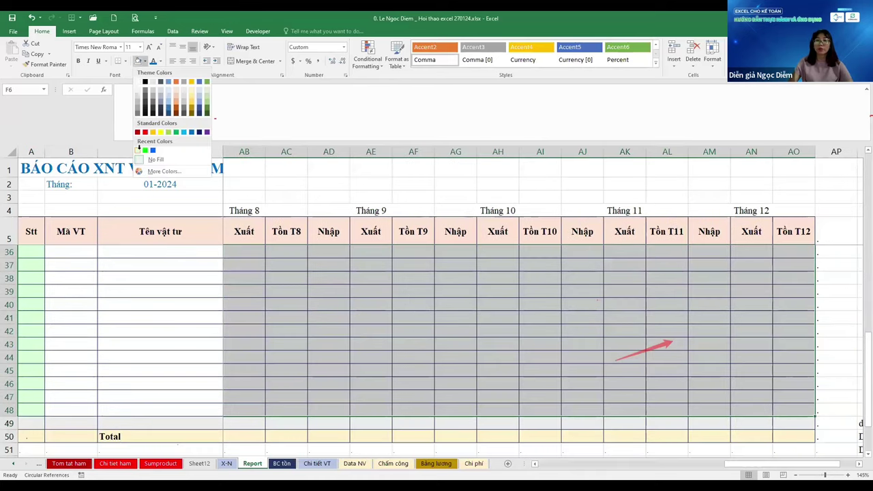
{"action": "left_click", "coordinate": [139, 148]}
{"action": "key", "text": "Left"}
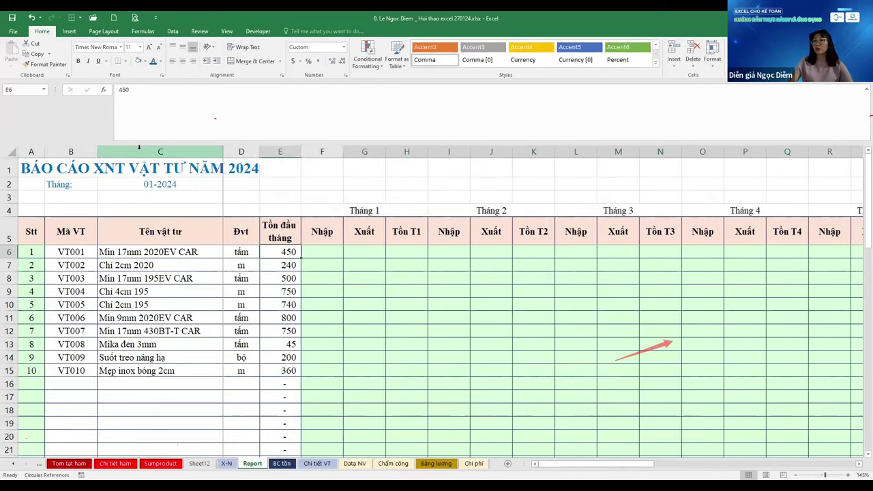
{"action": "key", "text": "Right"}
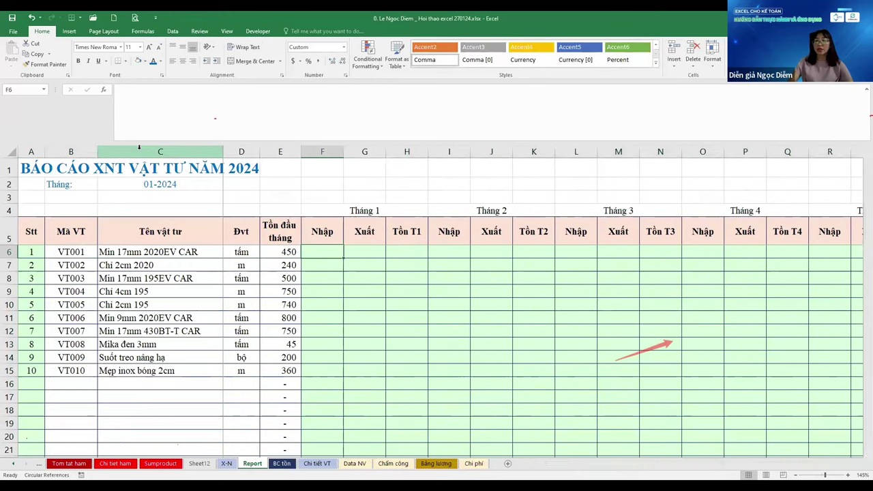
Copy the Nhập header cell F5 from the 2023 BC tồn sheet
{"action": "key", "text": "ctrl+Page_Up"}
{"action": "key", "text": "ctrl+Page_Down"}
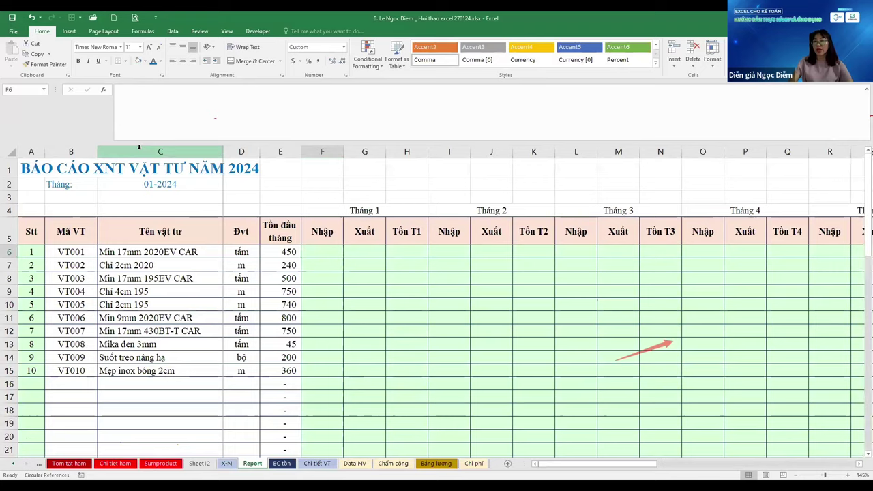
{"action": "key", "text": "ctrl+Page_Down"}
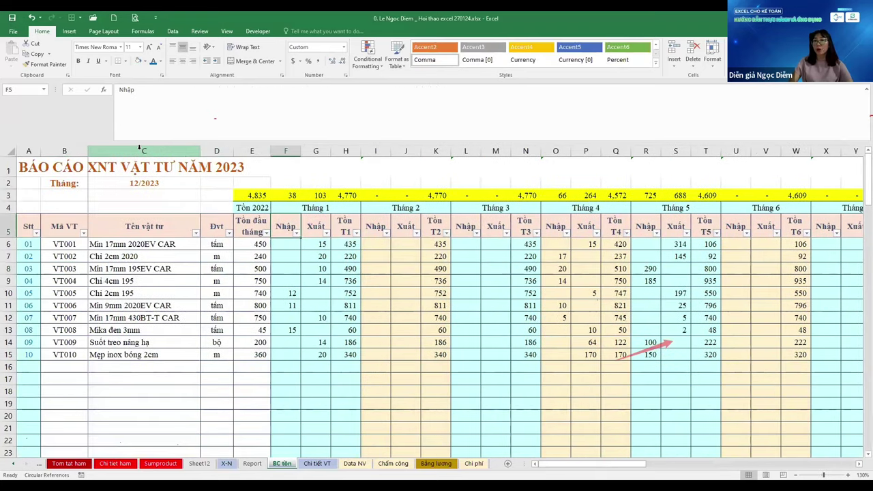
{"action": "key", "text": "ctrl+Page_Up"}
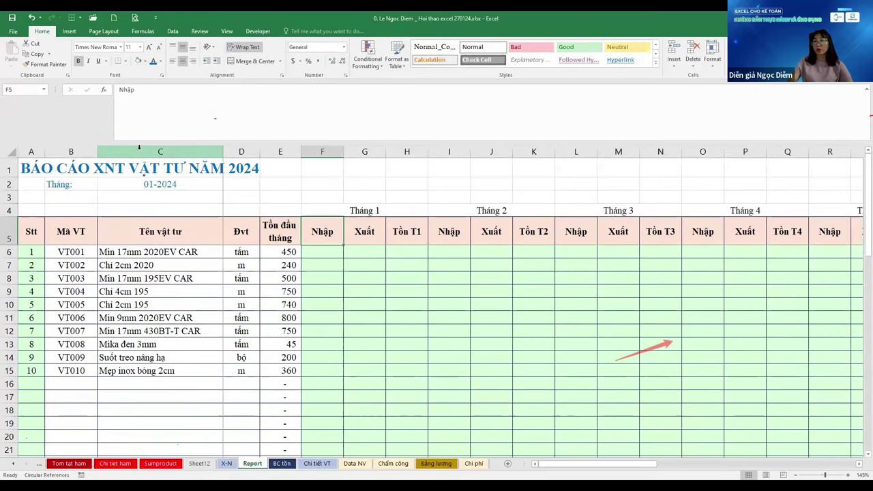
{"action": "key", "text": "ctrl+Page_Down"}
{"action": "key", "text": "ctrl+c"}
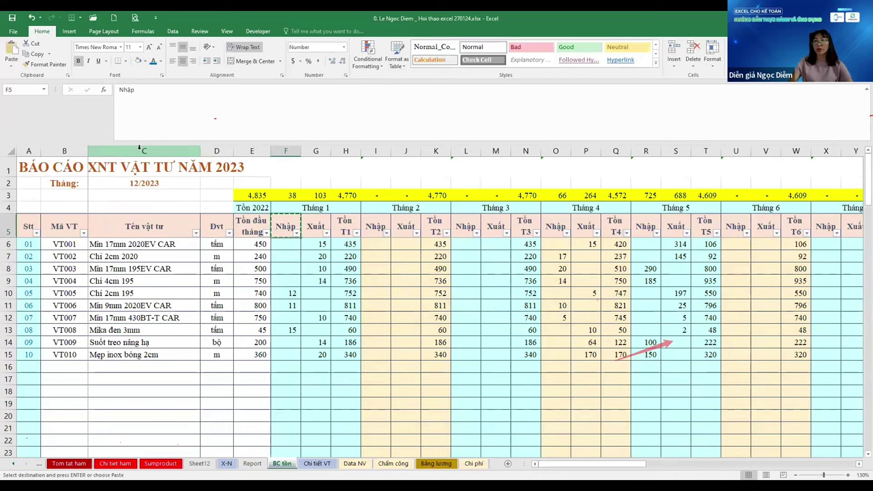
Paste only column widths onto the Report sheet's F5:AO5
{"action": "key", "text": "ctrl+Page_Up"}
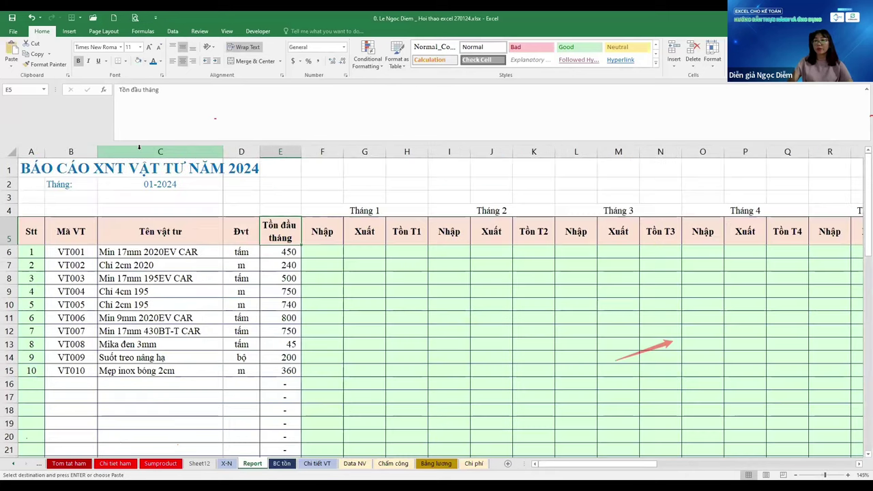
{"action": "key", "text": "ctrl+shift+Right"}
{"action": "key", "text": "ctrl+shift+Left"}
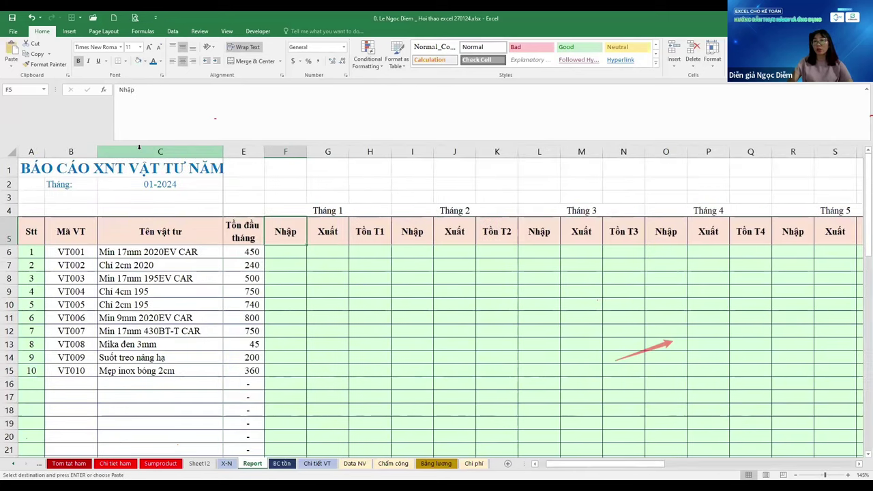
{"action": "key", "text": "shift+Right"}
{"action": "key", "text": "shift+Left"}
{"action": "key", "text": "ctrl+shift+Right"}
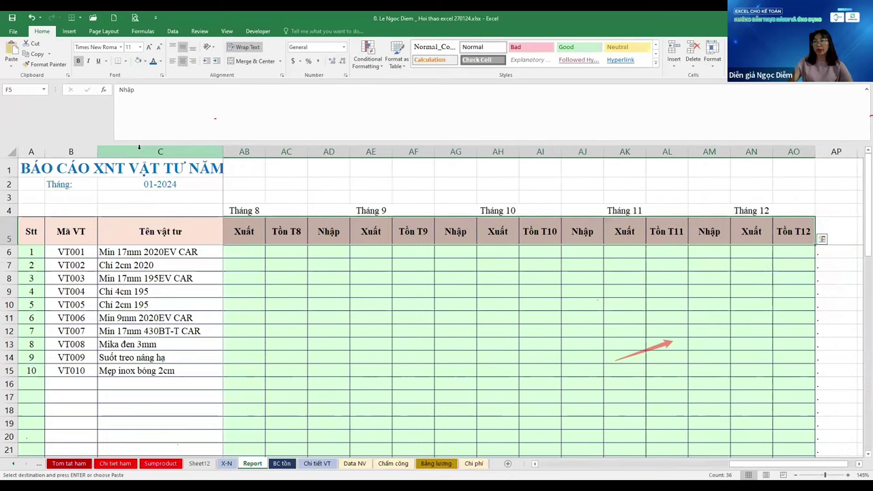
{"action": "key", "text": "ctrl+alt+v"}
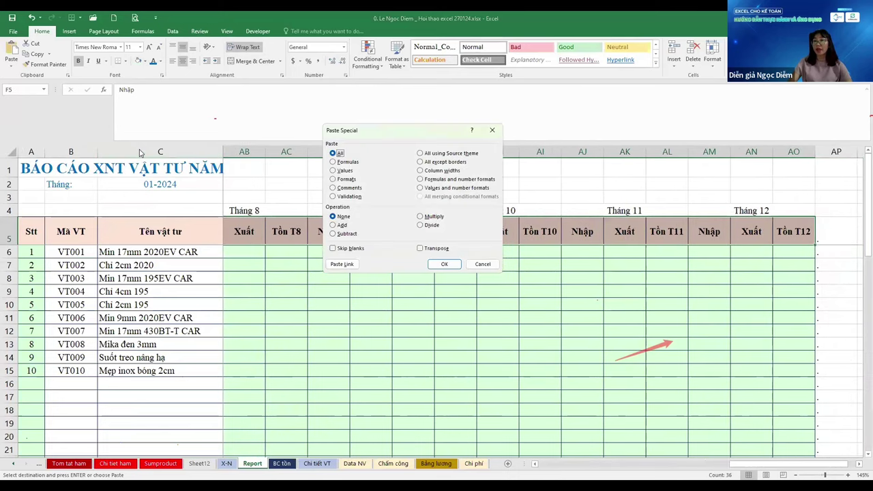
{"action": "key", "text": "w"}
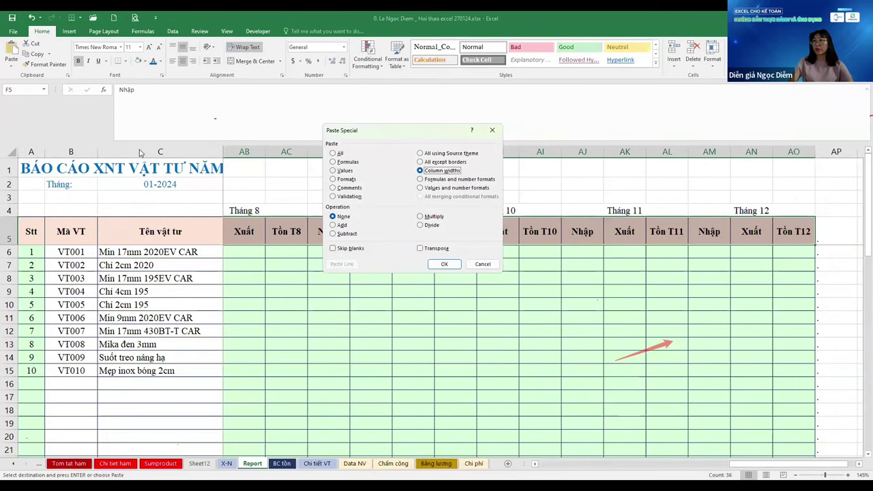
{"action": "key", "text": "Return"}
Review the resized monthly columns and Total rows, ending on opening stock cell E6
{"action": "key", "text": "ctrl+BackSpace"}
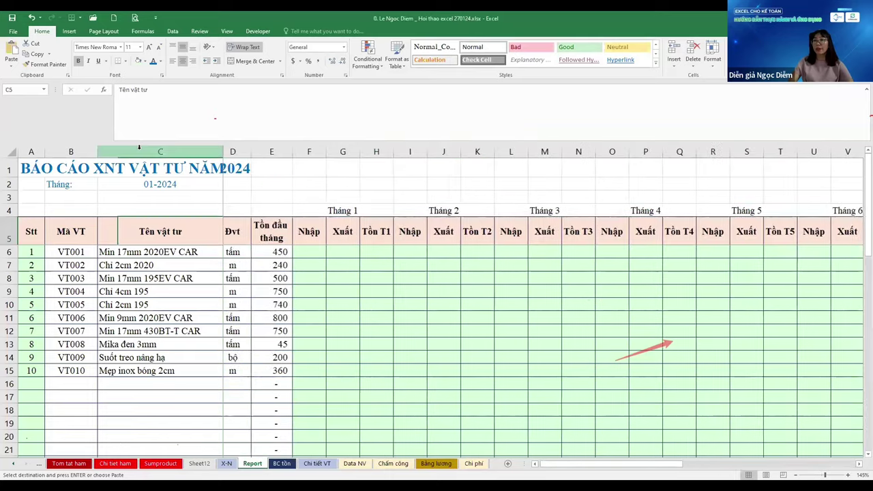
{"action": "key", "text": "Down"}
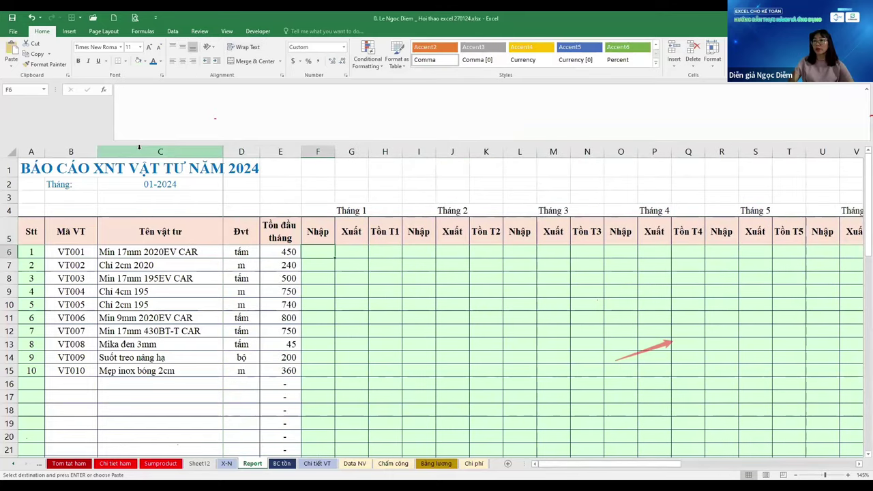
{"action": "scroll", "coordinate": [139, 147], "scroll_direction": "right", "scroll_amount": 6}
{"action": "scroll", "coordinate": [139, 147], "scroll_direction": "left", "scroll_amount": 6}
{"action": "key", "text": "Left"}
{"action": "key", "text": "ctrl+Down"}
{"action": "key", "text": "ctrl+Up"}
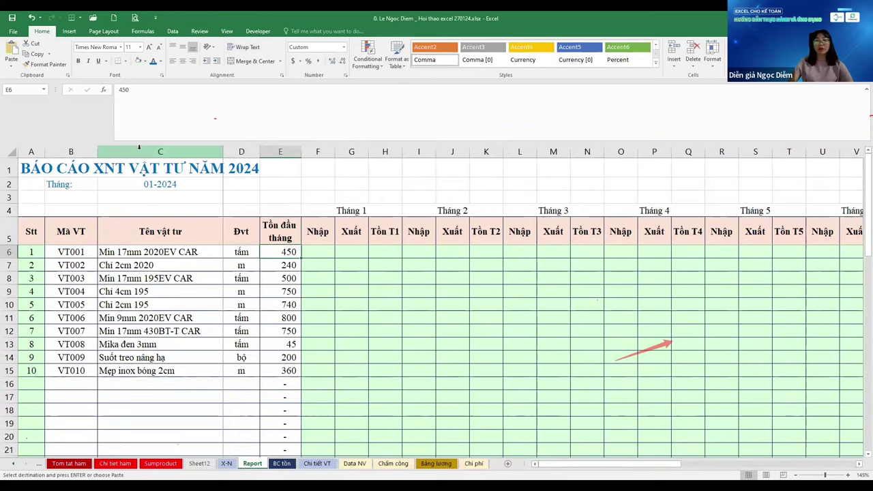
{"action": "key", "text": "Left"}
{"action": "key", "text": "Left"}
{"action": "key", "text": "Left"}
{"action": "key", "text": "Escape"}
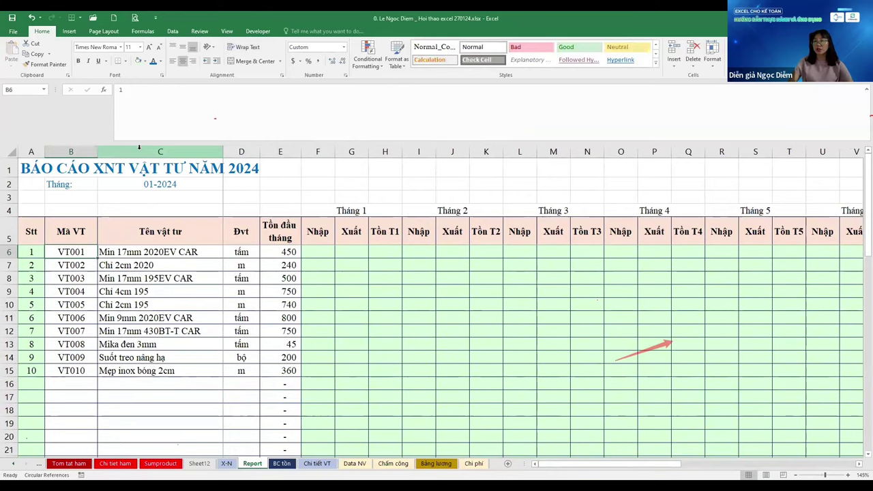
{"action": "key", "text": "Right"}
{"action": "key", "text": "Right"}
{"action": "key", "text": "Right"}
{"action": "key", "text": "Right"}
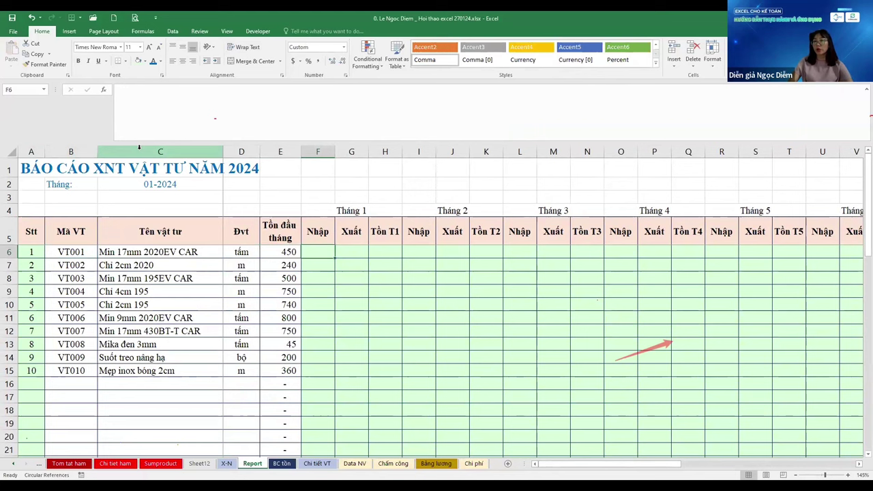
Check the serial number formula in A7 on the X-N daily entry sheet
{"action": "key", "text": "ctrl+Page_Up"}
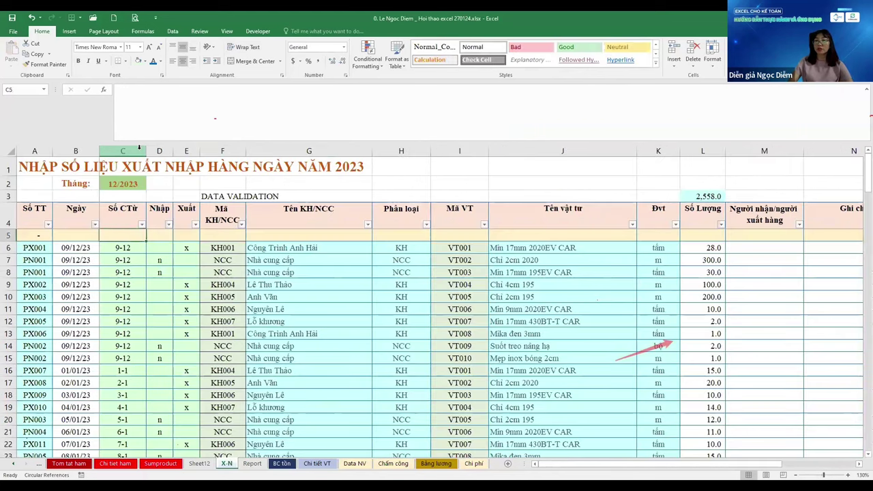
{"action": "key", "text": "Down"}
{"action": "key", "text": "Down"}
{"action": "key", "text": "Left"}
{"action": "key", "text": "Left"}
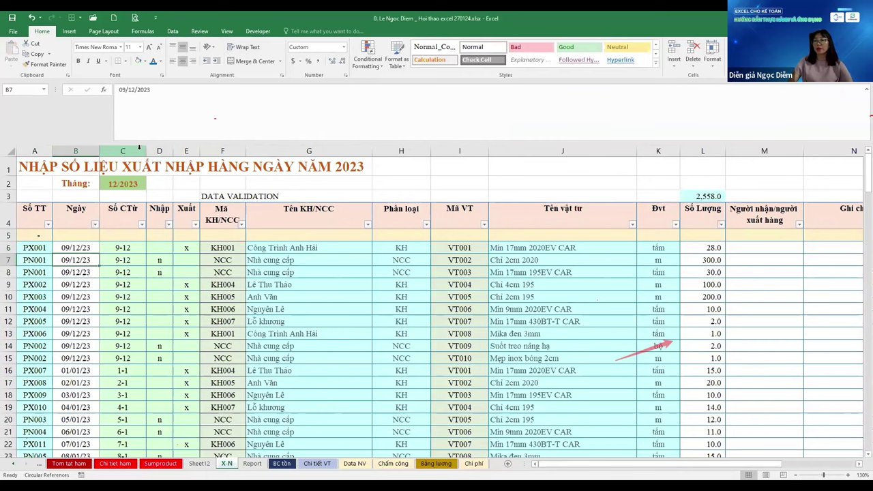
Copy the Report sheet to a new sheet before Report and start naming it Xuat nhap
{"action": "key", "text": "ctrl+Page_Down"}
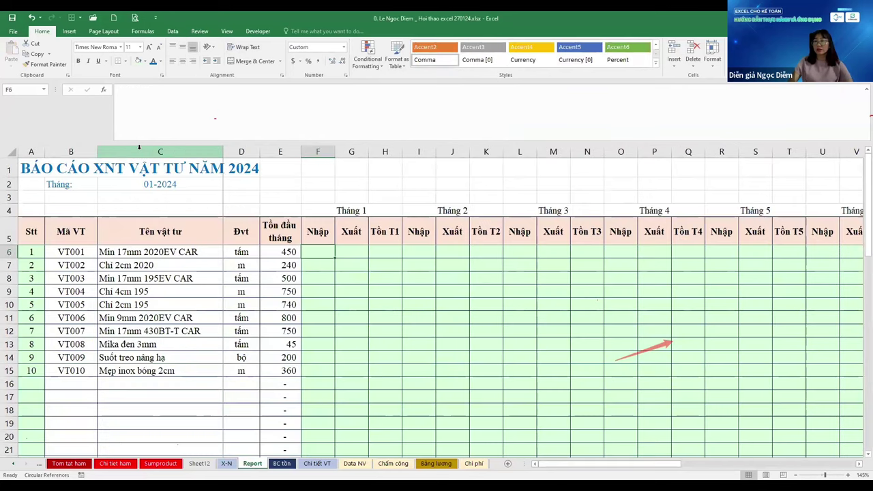
{"action": "key", "text": "alt+h"}
{"action": "key", "text": "o"}
{"action": "key", "text": "m"}
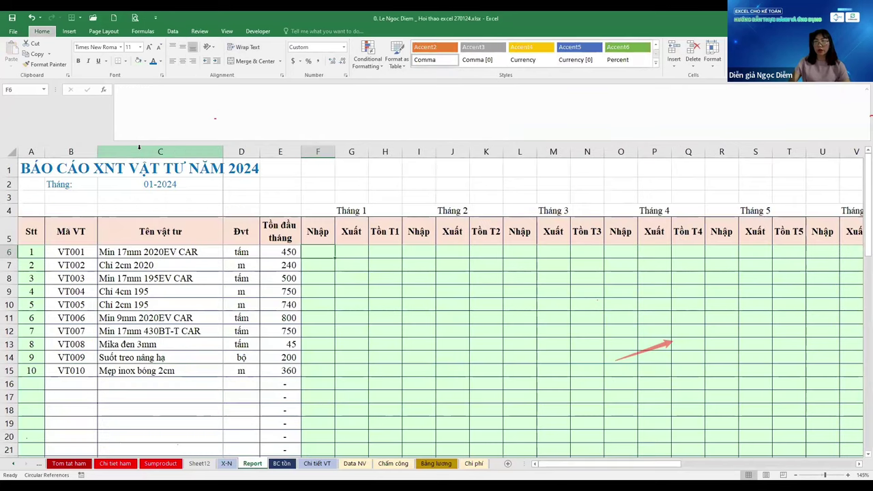
{"action": "key", "text": "Down"}
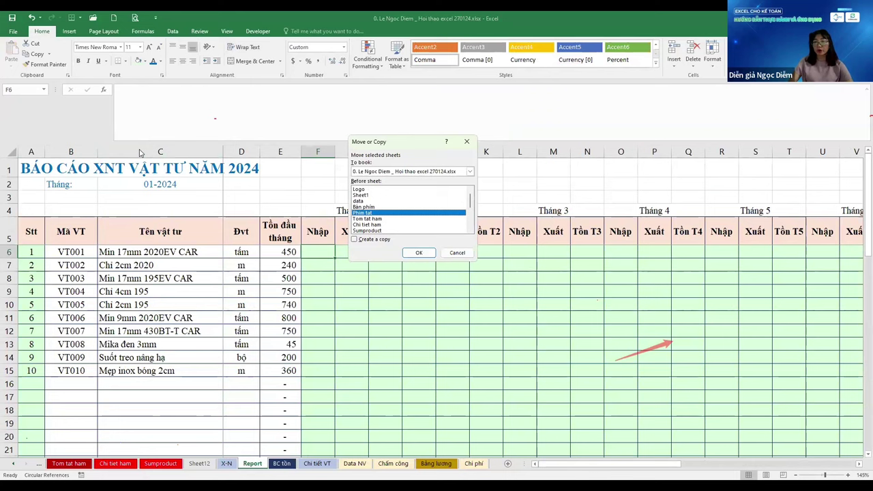
{"action": "key", "text": "Down"}
{"action": "key", "text": "Down"}
{"action": "key", "text": "Down"}
{"action": "key", "text": "Down"}
{"action": "key", "text": "Down"}
{"action": "key", "text": "Down"}
{"action": "key", "text": "Tab"}
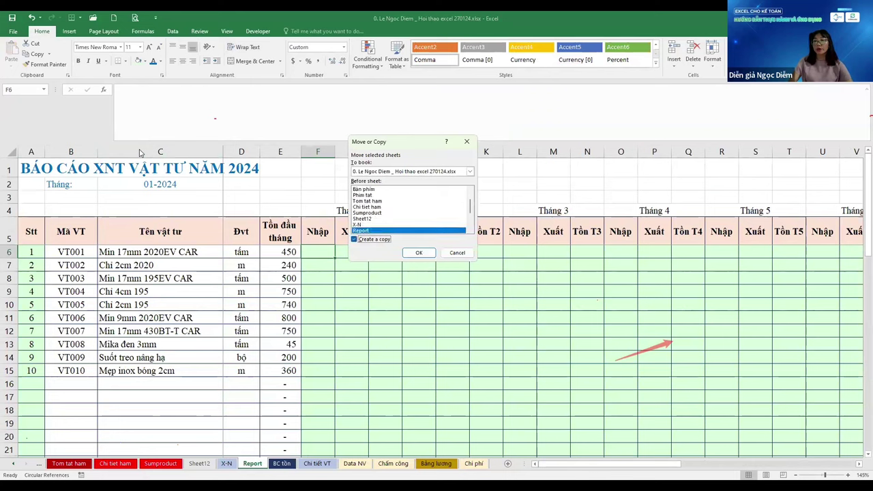
{"action": "key", "text": "Return"}
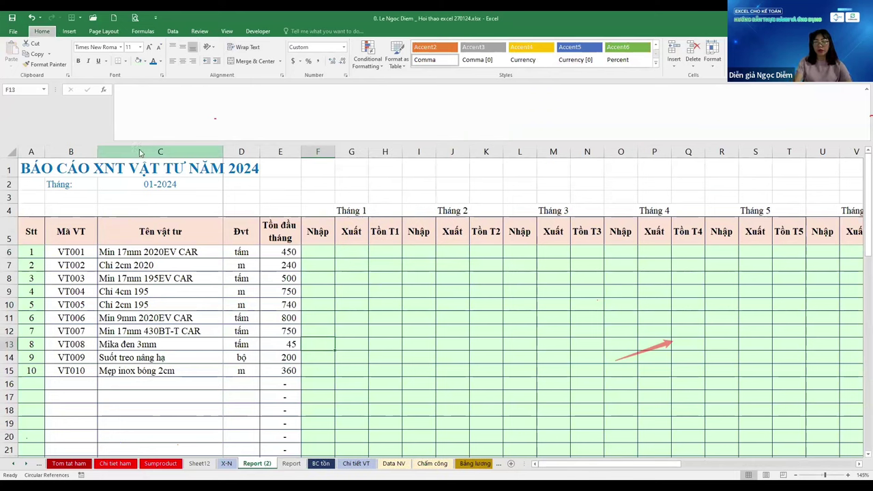
{"action": "key", "text": "alt+h"}
{"action": "type", "text": "orXuat"}
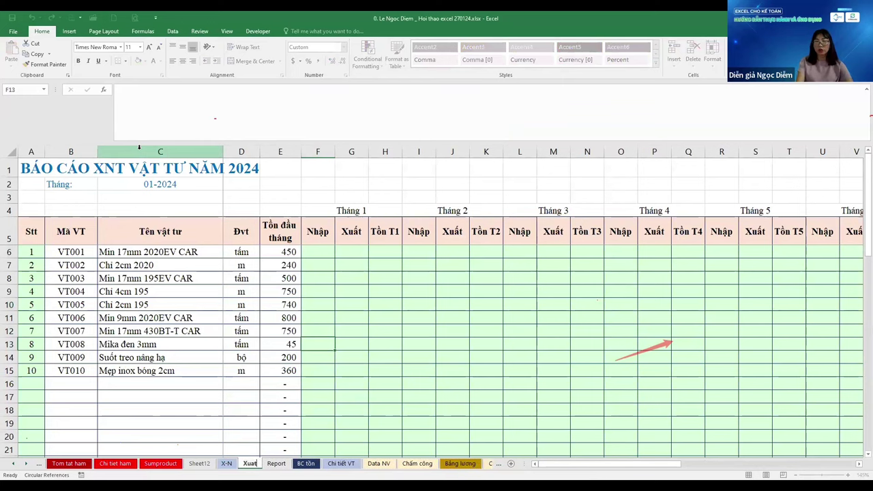
{"action": "type", "text": " nhap"}
Confirm the Xuat nhap sheet name and copy the X-N sheet's A1 title formula
{"action": "key", "text": "Return"}
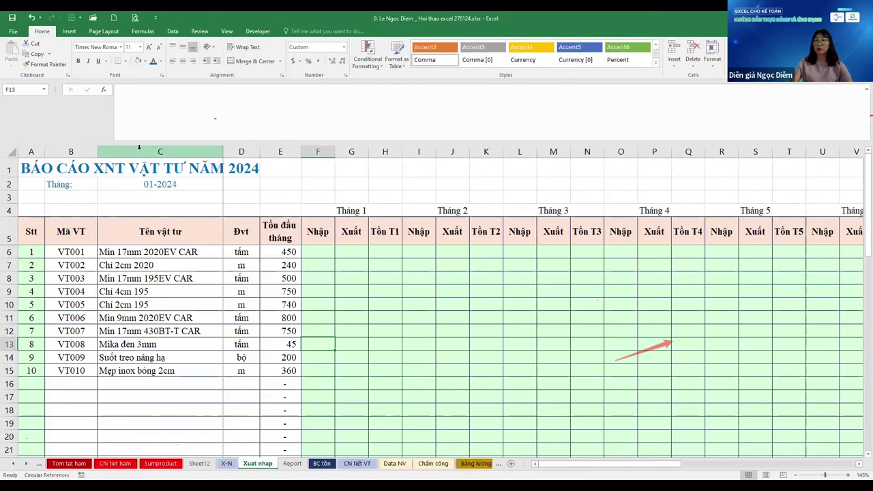
{"action": "key", "text": "ctrl+Page_Up"}
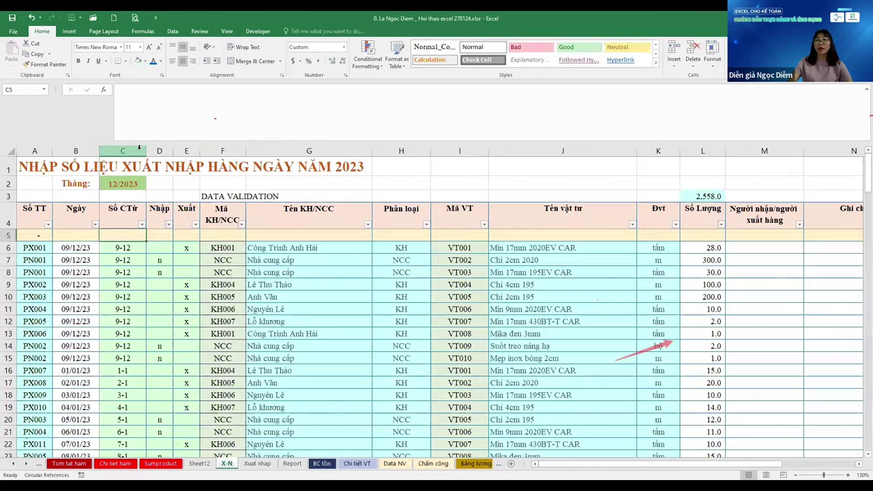
{"action": "key", "text": "ctrl+Home"}
{"action": "key", "text": "ctrl+c"}
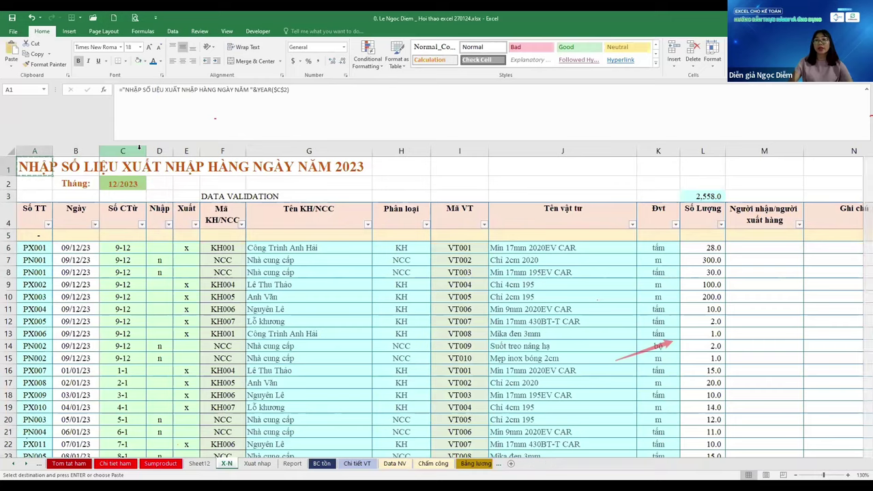
{"action": "key", "text": "ctrl+Page_Down"}
{"action": "key", "text": "ctrl+Home"}
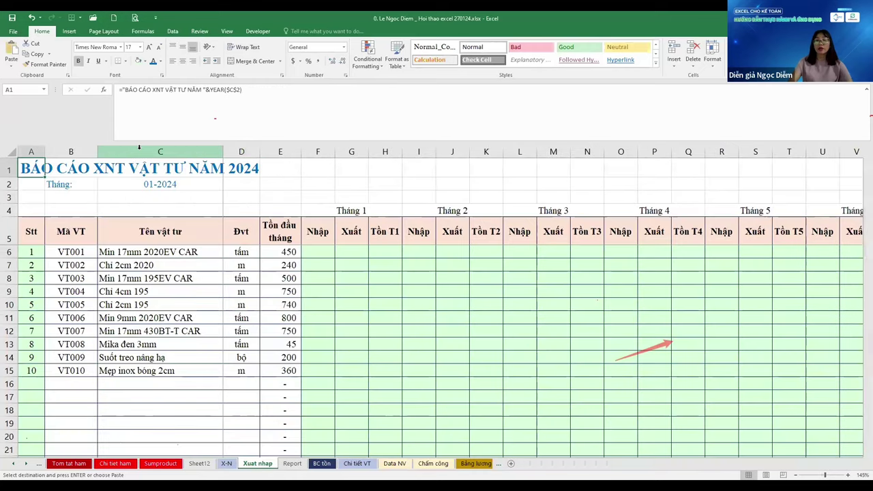
{"action": "key", "text": "ctrl+Page_Up"}
Review the quoted title text inside the X-N title formula, leaving it unchanged
{"action": "double_click", "coordinate": [243, 91]}
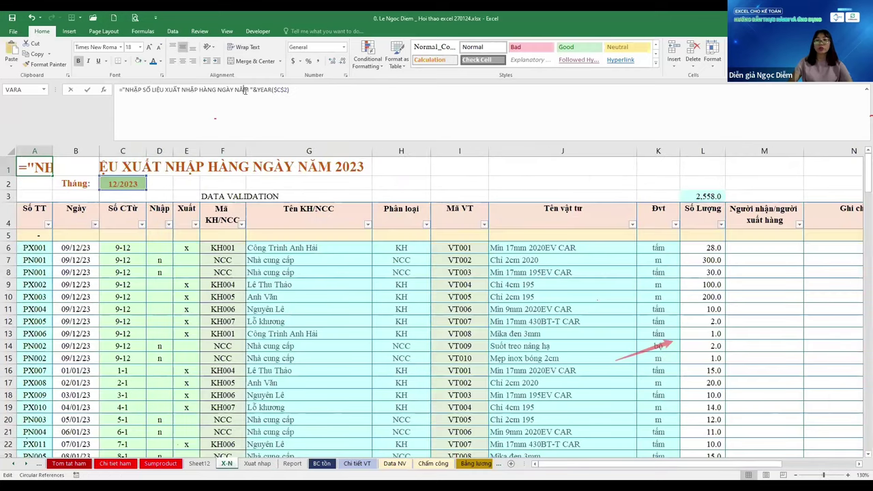
{"action": "key", "text": "ctrl+shift+Left"}
{"action": "key", "text": "ctrl+shift+Left"}
{"action": "key", "text": "ctrl+shift+Left"}
{"action": "key", "text": "ctrl+shift+Left"}
{"action": "key", "text": "ctrl+shift+Left"}
{"action": "key", "text": "ctrl+shift+Left"}
{"action": "key", "text": "ctrl+shift+Left"}
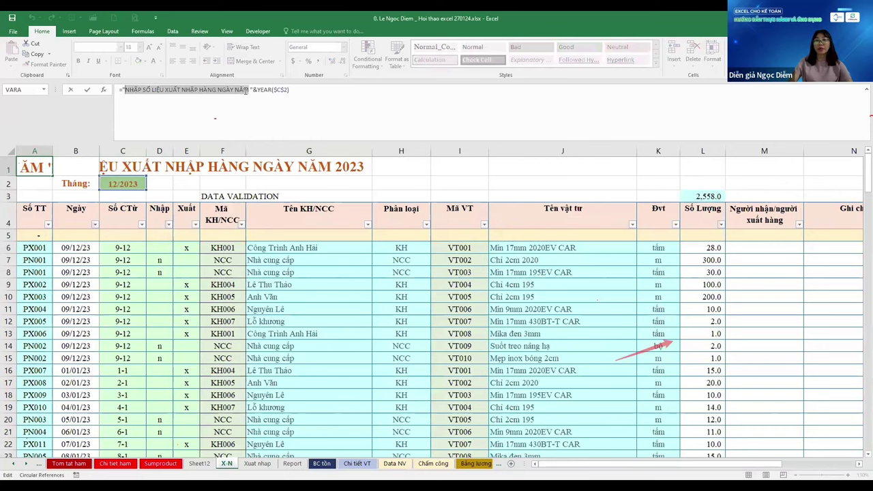
{"action": "key", "text": "Escape"}
Replace the A1 title wording on Xuat nhap with the NĂM 2024 daily entry title
{"action": "key", "text": "ctrl+Page_Down"}
{"action": "key", "text": "Down"}
{"action": "key", "text": "Down"}
{"action": "key", "text": "Down"}
{"action": "key", "text": "Down"}
{"action": "key", "text": "Down"}
{"action": "key", "text": "Right"}
{"action": "key", "text": "Right"}
{"action": "key", "text": "Right"}
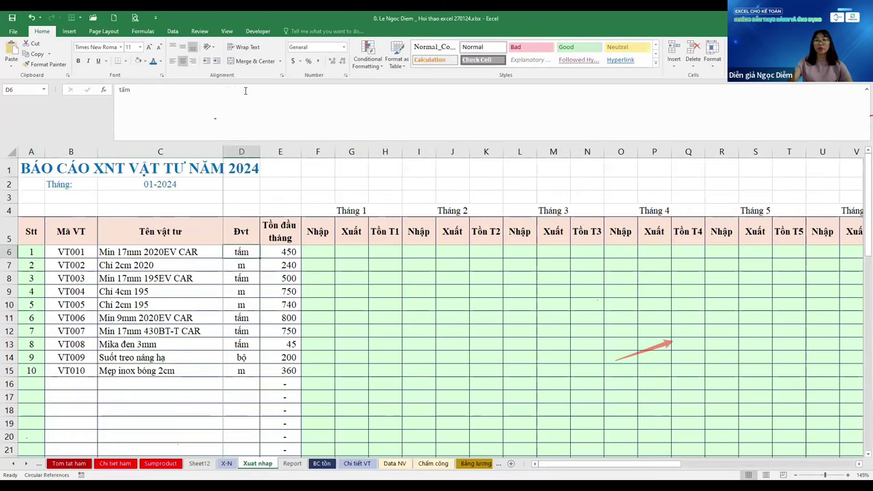
{"action": "key", "text": "ctrl+Home"}
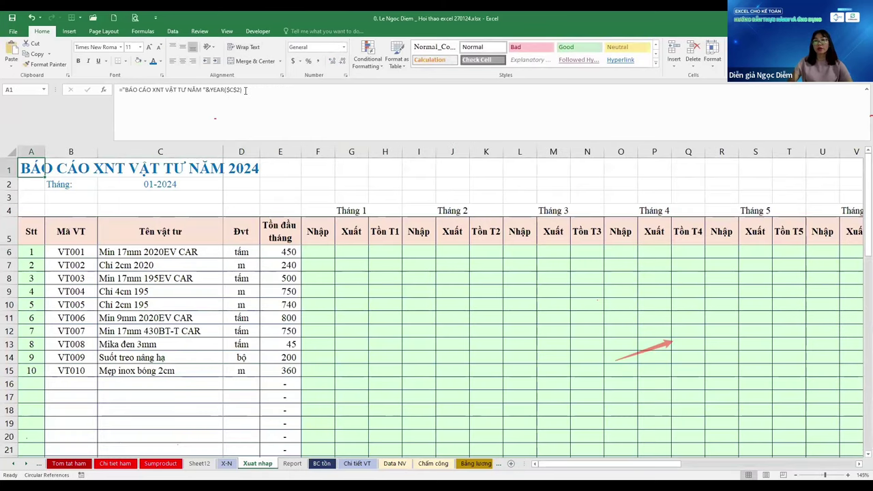
{"action": "key", "text": "F2"}
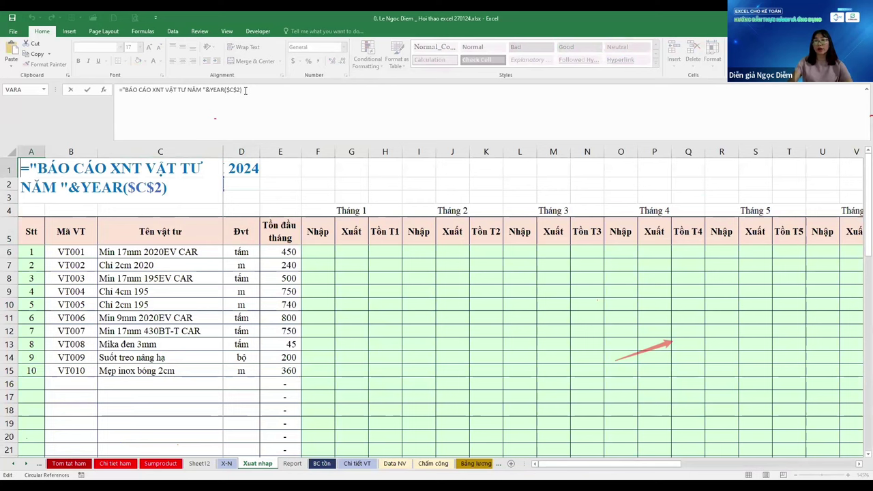
{"action": "key", "text": "shift+Down"}
{"action": "key", "text": "shift+Right"}
{"action": "key", "text": "shift+Right"}
{"action": "key", "text": "shift+Right"}
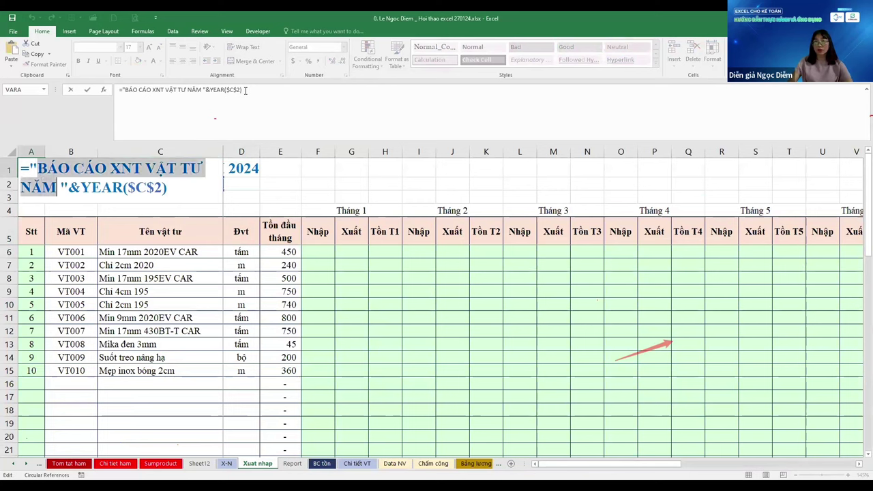
{"action": "key", "text": "ctrl+v"}
{"action": "key", "text": "Return"}
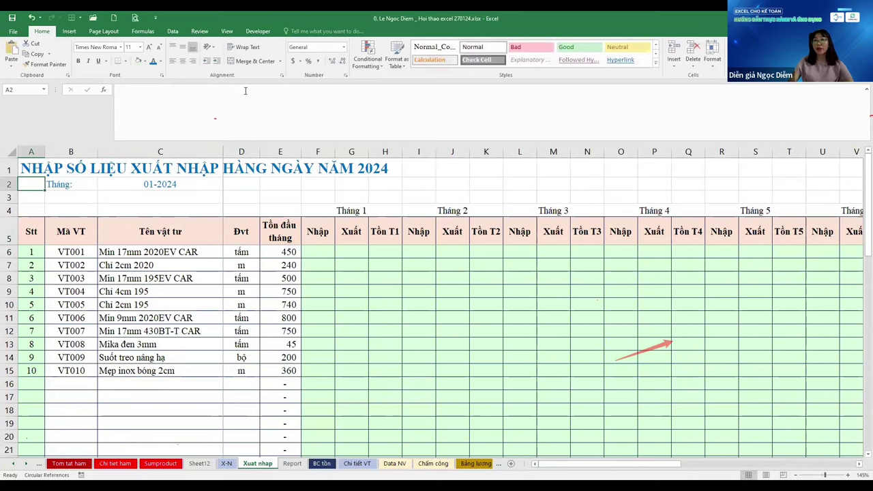
Check the month value in C2 and the first item under Tên vật tư
{"action": "key", "text": "Right"}
{"action": "key", "text": "Right"}
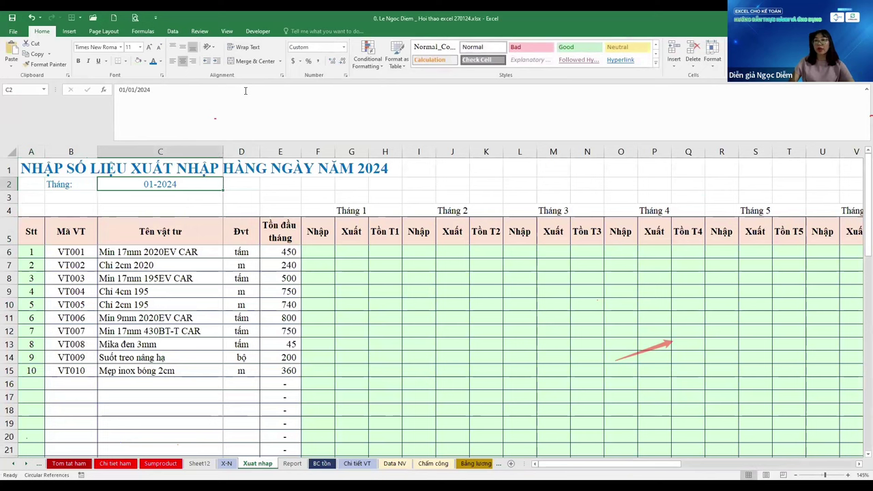
{"action": "key", "text": "Down"}
{"action": "key", "text": "Down"}
{"action": "key", "text": "Down"}
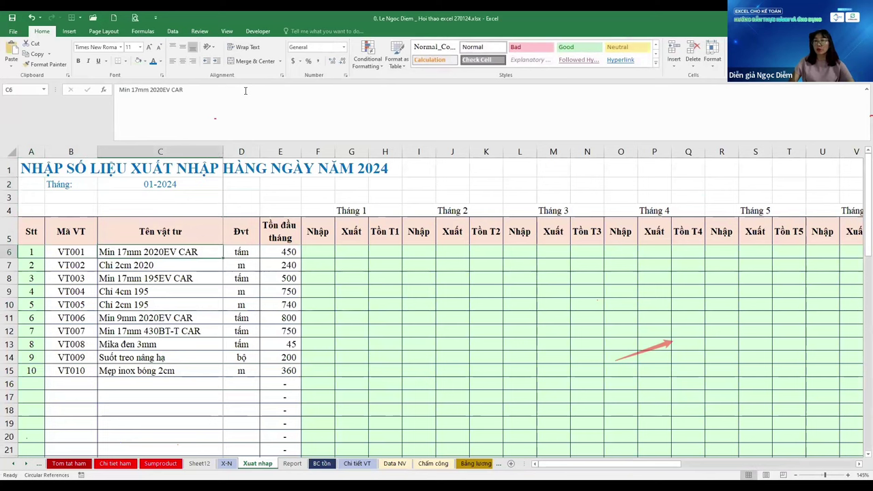
{"action": "key", "text": "Up"}
{"action": "key", "text": "Up"}
{"action": "key", "text": "Down"}
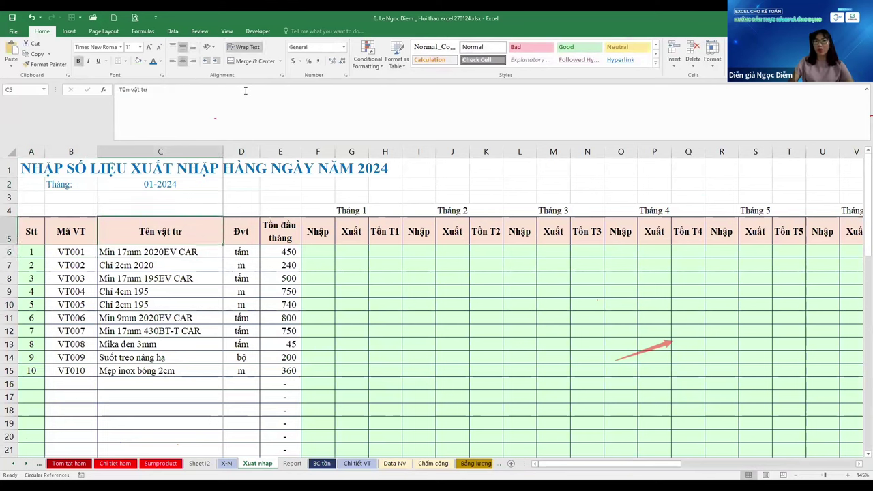
{"action": "key", "text": "Down"}
{"action": "key", "text": "Left"}
Delete the empty row 3 on the Xuat nhap sheet
{"action": "key", "text": "ctrl+Page_Up"}
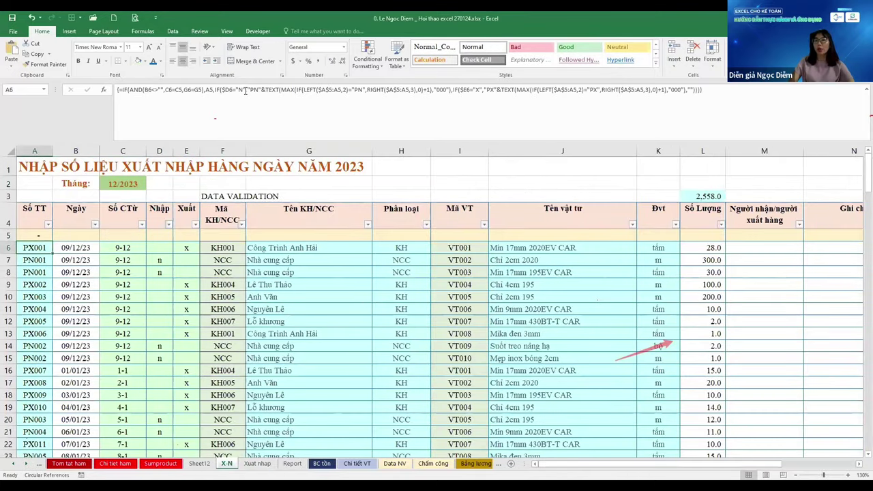
{"action": "key", "text": "ctrl+Page_Down"}
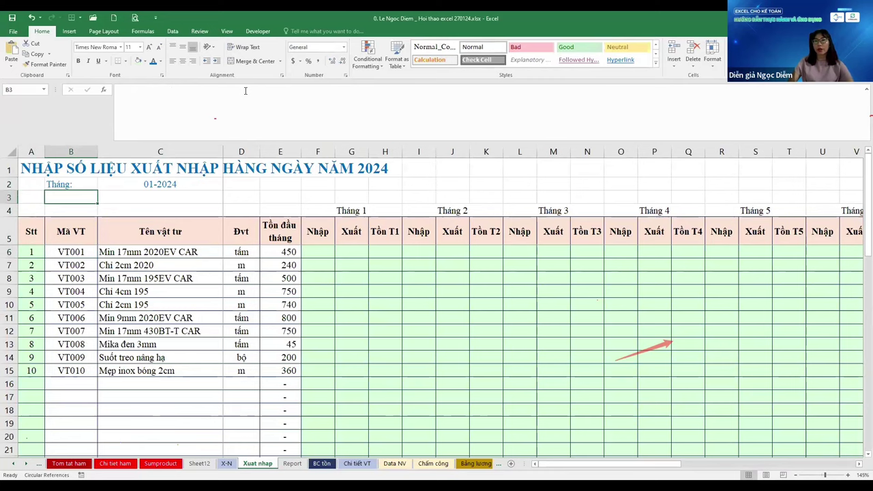
{"action": "key", "text": "ctrl+z"}
Copy the Số TT header on X-N and review the serial number formulas from A6
{"action": "key", "text": "ctrl+Page_Up"}
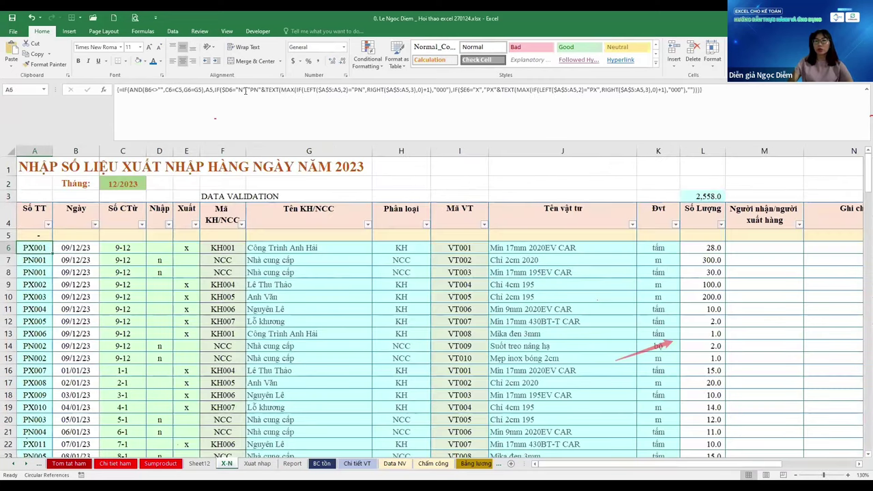
{"action": "key", "text": "Up"}
{"action": "key", "text": "ctrl+c"}
{"action": "key", "text": "Down"}
{"action": "key", "text": "Down"}
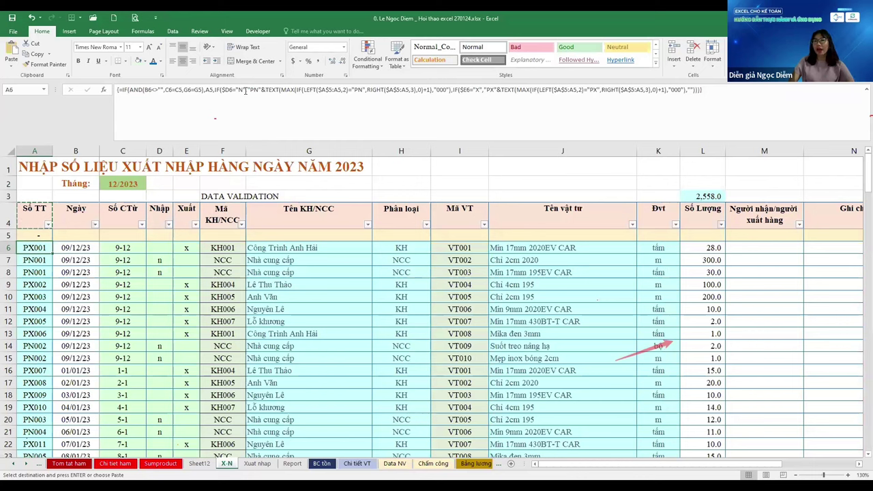
{"action": "key", "text": "Down"}
{"action": "key", "text": "Down"}
{"action": "key", "text": "Up"}
{"action": "key", "text": "Up"}
{"action": "key", "text": "Up"}
Check a voucher code in the Chi tiết VT report, then copy X-N's blank row 5
{"action": "left_click", "coordinate": [360, 465]}
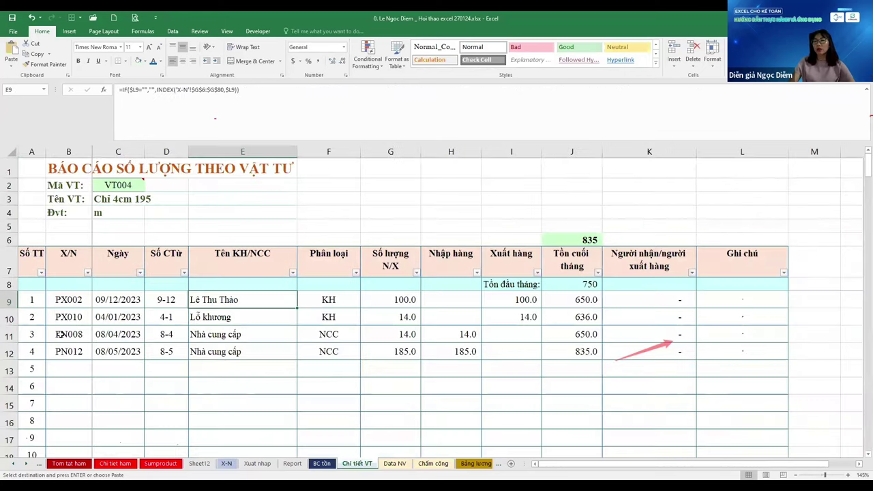
{"action": "left_click", "coordinate": [60, 334]}
{"action": "left_click", "coordinate": [226, 464]}
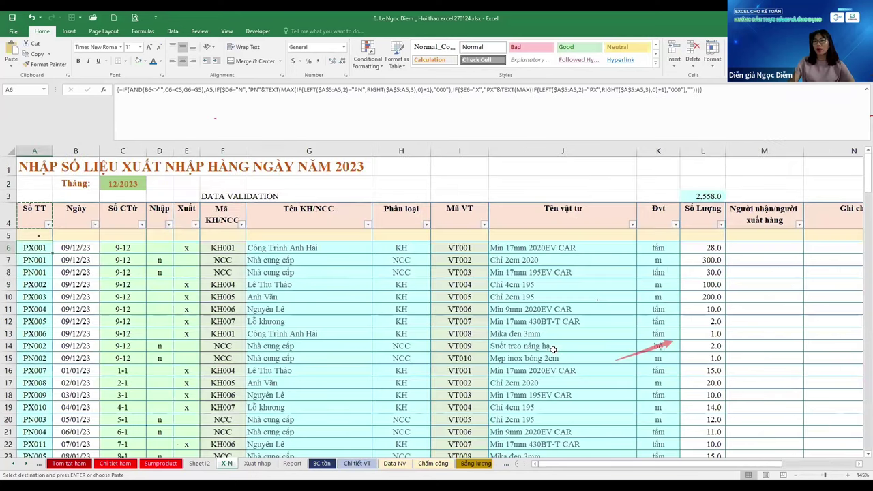
{"action": "key", "text": "Up"}
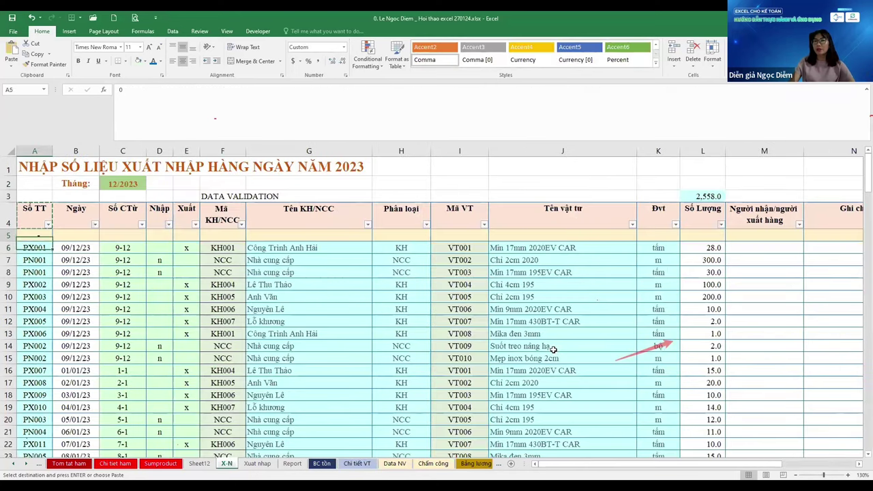
{"action": "key", "text": "ctrl+Page_Down"}
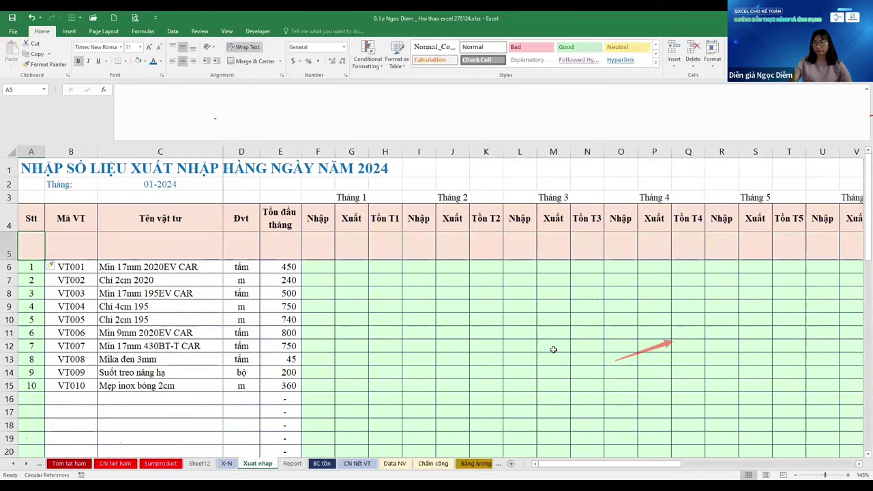
Insert the copied blank row at row 5, set normal height, and shade it pale yellow
{"action": "key", "text": "ctrl+shift+plus"}
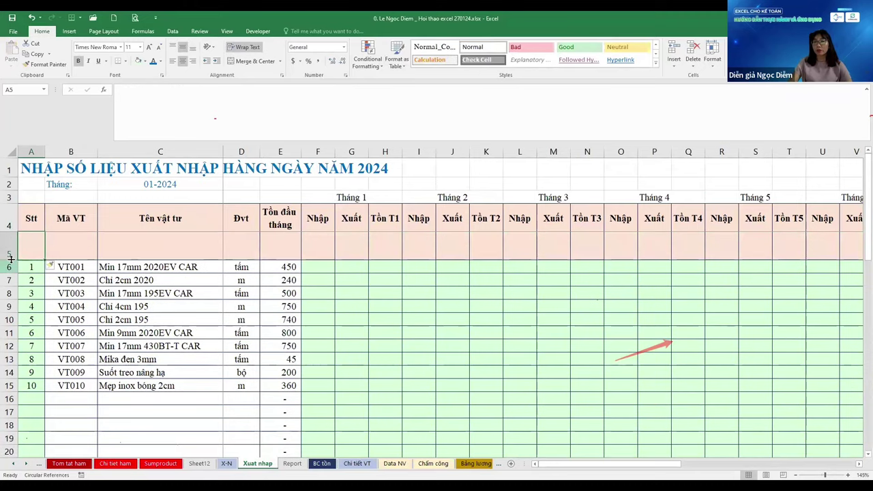
{"action": "left_click_drag", "start_coordinate": [17, 244], "coordinate": [17, 230]}
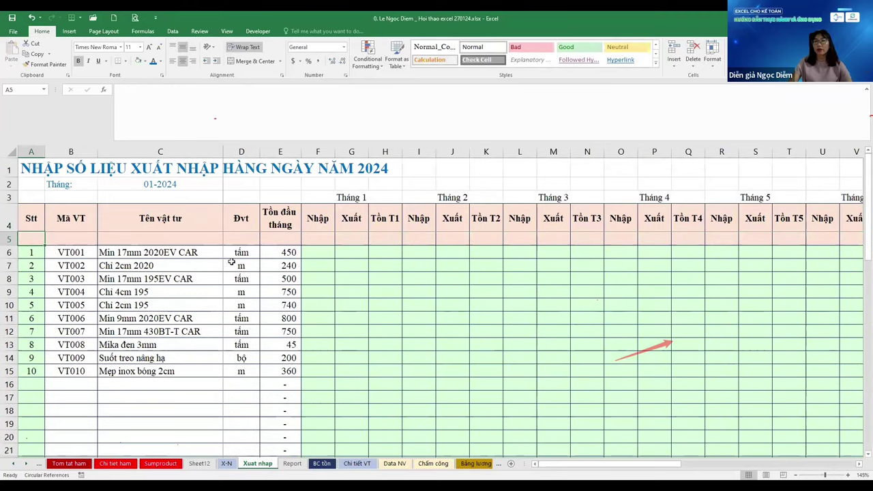
{"action": "left_click", "coordinate": [232, 265]}
{"action": "key", "text": "shift+Right"}
{"action": "key", "text": "ctrl+Right"}
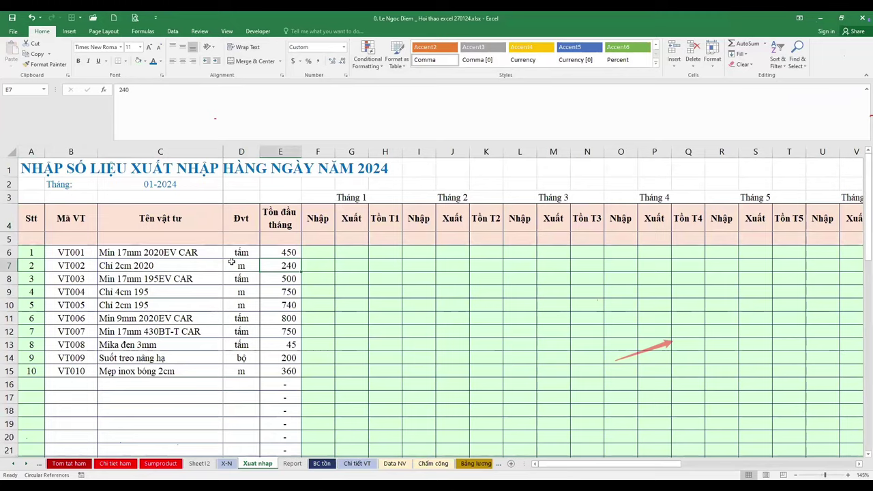
{"action": "key", "text": "ctrl+Right"}
{"action": "key", "text": "Up"}
{"action": "key", "text": "Up"}
{"action": "key", "text": "Up"}
{"action": "key", "text": "shift+Down"}
{"action": "key", "text": "shift+Down"}
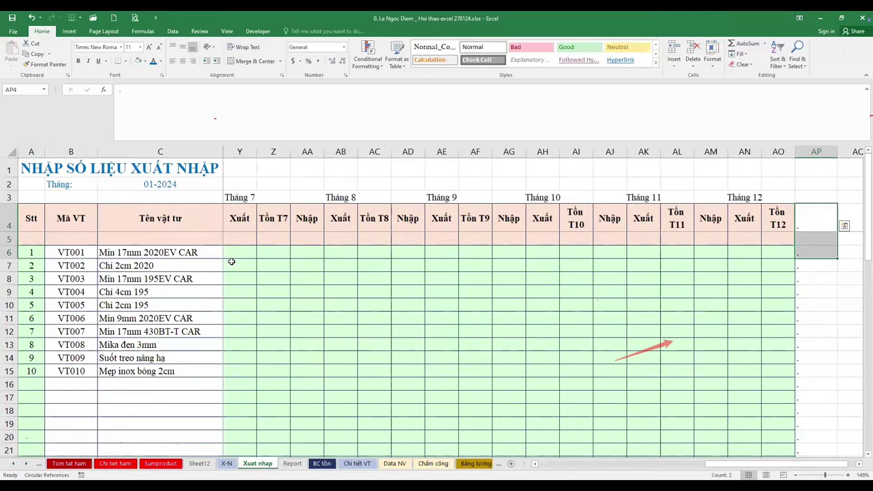
{"action": "key", "text": "Left"}
{"action": "key", "text": "Down"}
{"action": "key", "text": "ctrl+shift+Left"}
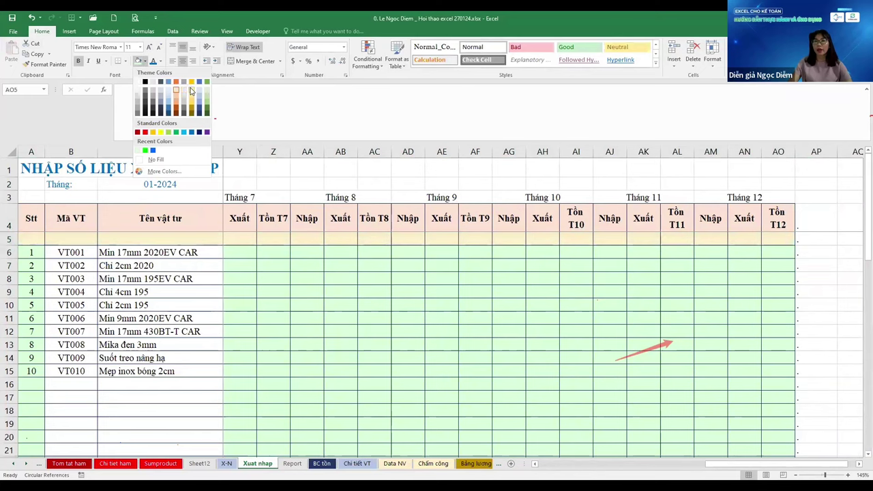
{"action": "left_click", "coordinate": [191, 88]}
Apply Comma Style with no decimals across row 5 from A5
{"action": "key", "text": "Right"}
{"action": "key", "text": "ctrl+Left"}
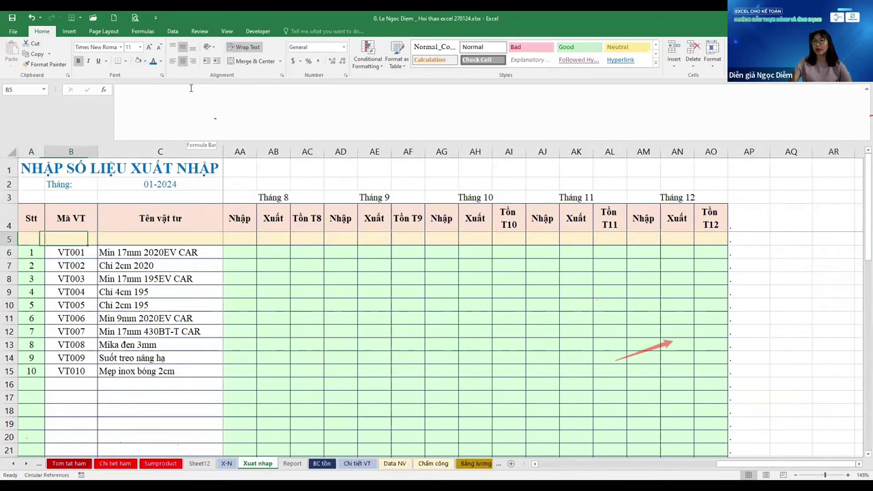
{"action": "key", "text": "Right"}
{"action": "key", "text": "Right"}
{"action": "key", "text": "Right"}
{"action": "key", "text": "Right"}
{"action": "key", "text": "Home"}
{"action": "key", "text": "Down"}
{"action": "key", "text": "Up"}
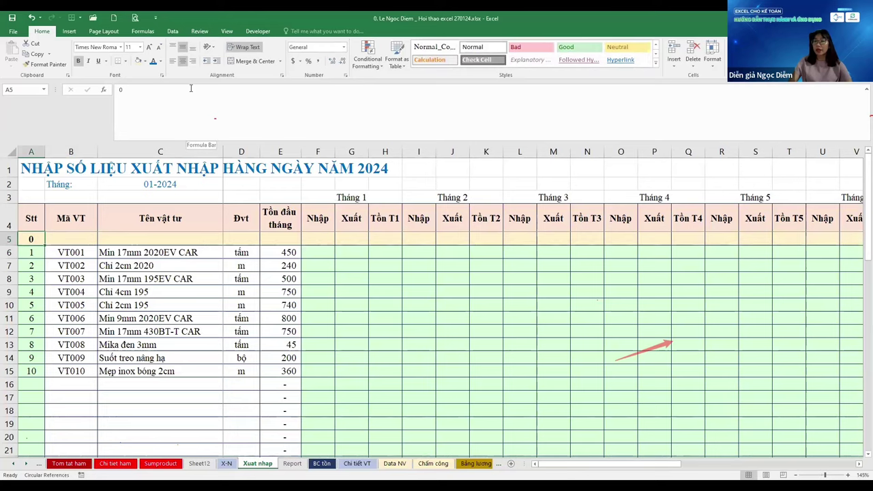
{"action": "key", "text": "ctrl+shift+Right"}
{"action": "left_click", "coordinate": [317, 61]}
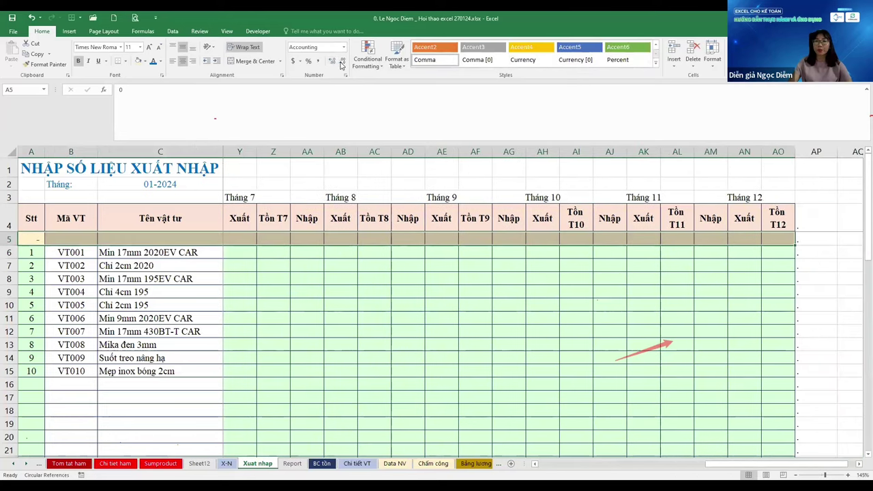
{"action": "left_click", "coordinate": [342, 60]}
Copy the A6 serial number formula from the X-N sheet
{"action": "key", "text": "Home"}
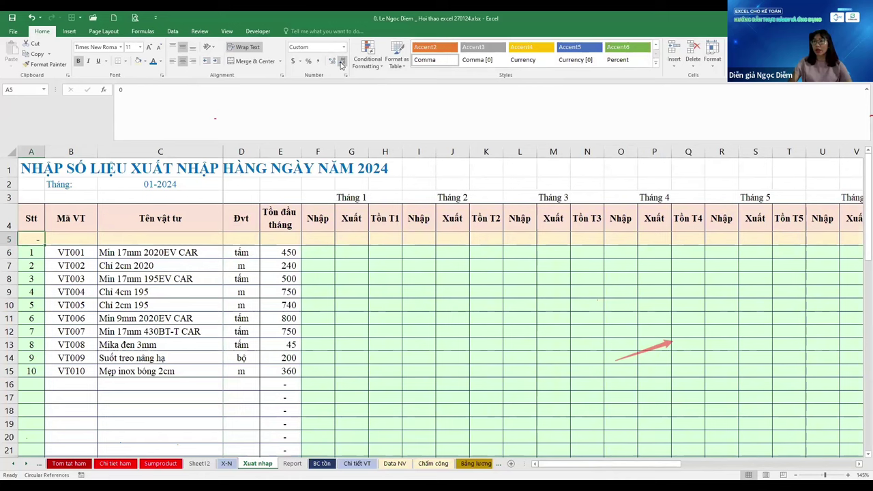
{"action": "key", "text": "Down"}
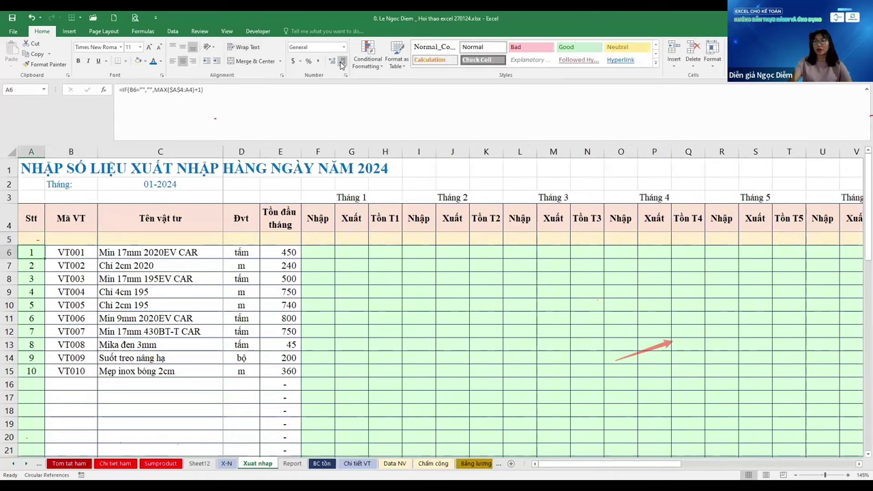
{"action": "key", "text": "ctrl+Page_Up"}
{"action": "key", "text": "ctrl+c"}
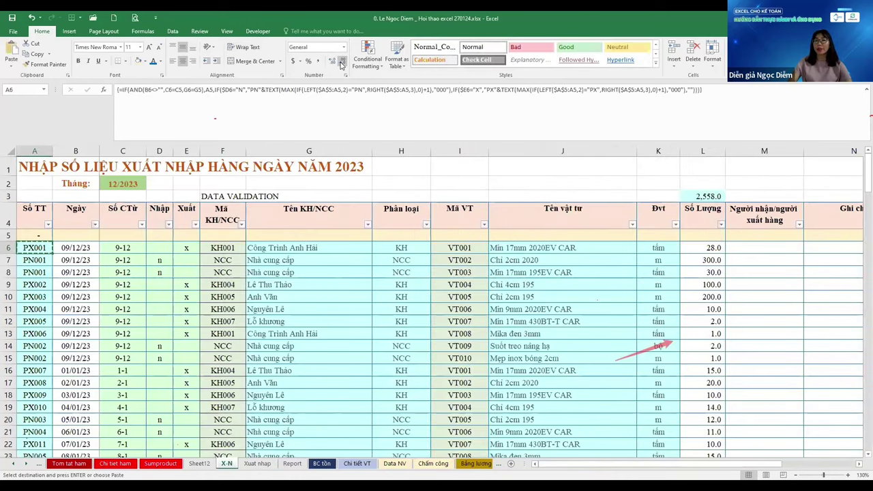
{"action": "key", "text": "ctrl+Page_Down"}
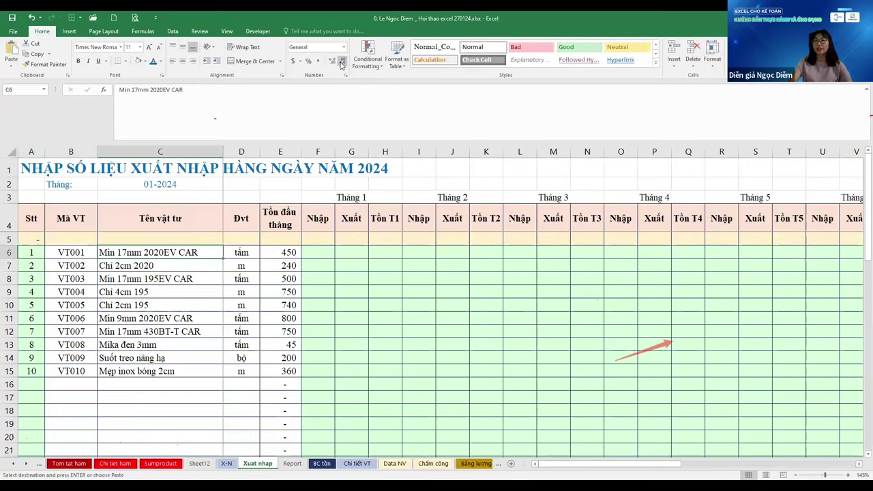
Paste the X-N Ngày-to-Nhập headers into row 4 from B4, then undo the paste
{"action": "key", "text": "ctrl+Page_Up"}
{"action": "key", "text": "Up"}
{"action": "key", "text": "Up"}
{"action": "key", "text": "Right"}
{"action": "key", "text": "shift+Right"}
{"action": "key", "text": "shift+Right"}
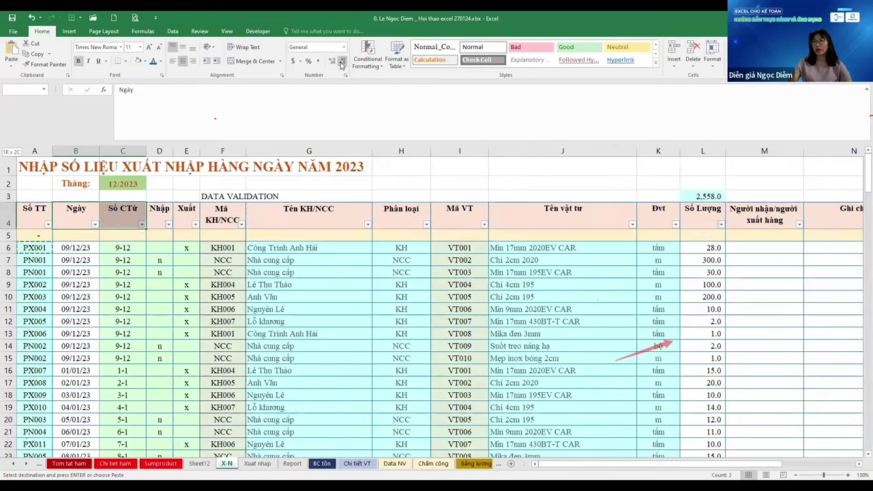
{"action": "key", "text": "ctrl+shift+Right"}
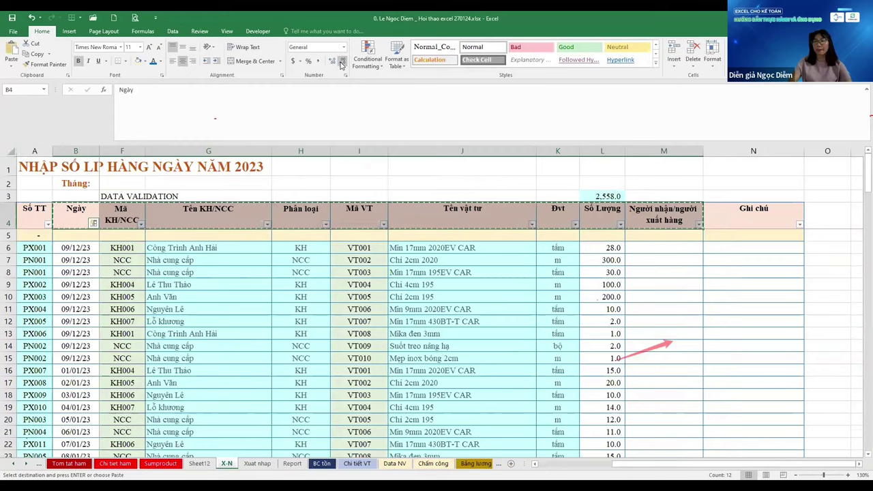
{"action": "key", "text": "ctrl+Page_Down"}
{"action": "key", "text": "Left"}
{"action": "key", "text": "Up"}
{"action": "key", "text": "Up"}
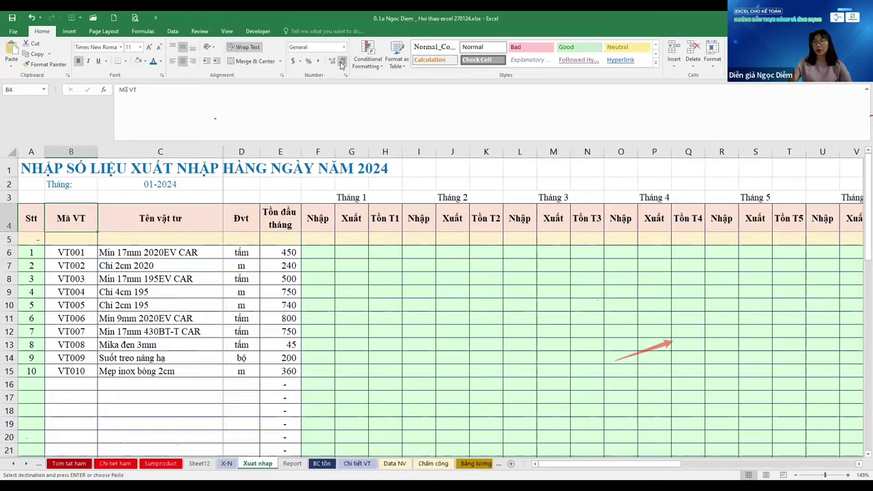
{"action": "key", "text": "ctrl+v"}
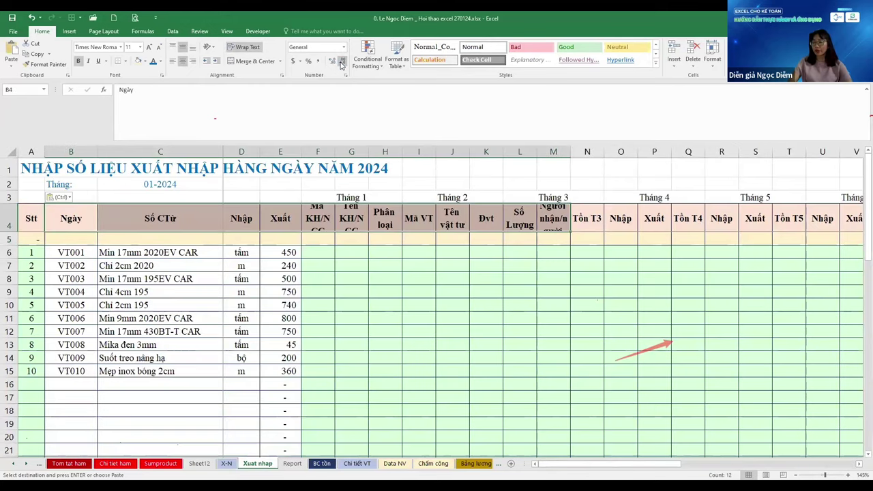
{"action": "key", "text": "ctrl+z"}
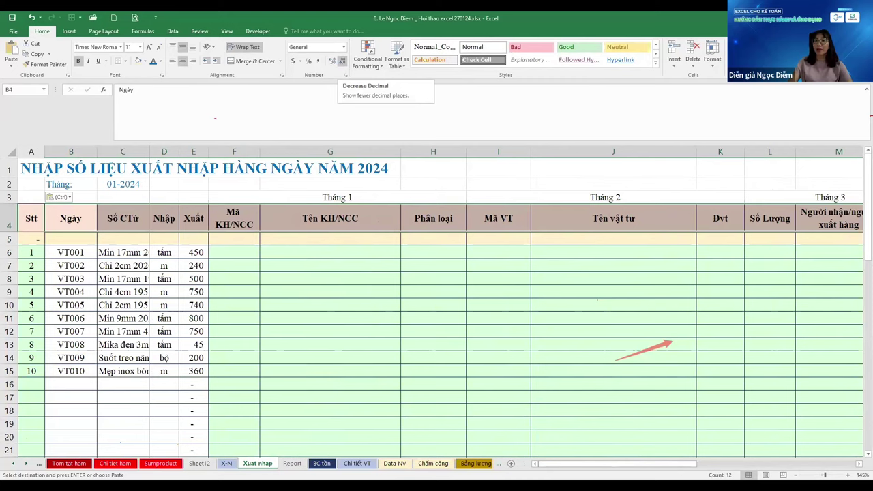
Delete the monthly stock columns from Tồn T3 through Tồn T12
{"action": "scroll", "coordinate": [407, 274], "scroll_direction": "down", "scroll_amount": 1}
{"action": "scroll", "coordinate": [407, 274], "scroll_direction": "right", "scroll_amount": 5}
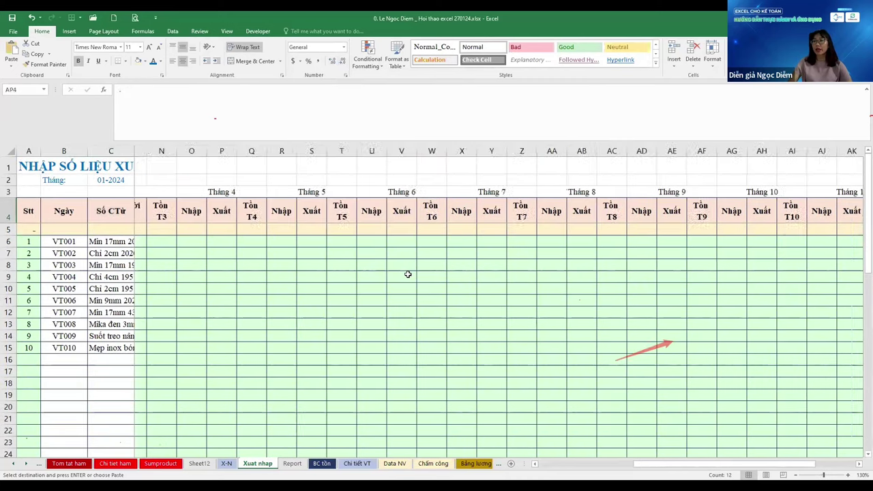
{"action": "key", "text": "ctrl+Left"}
{"action": "key", "text": "ctrl+Left"}
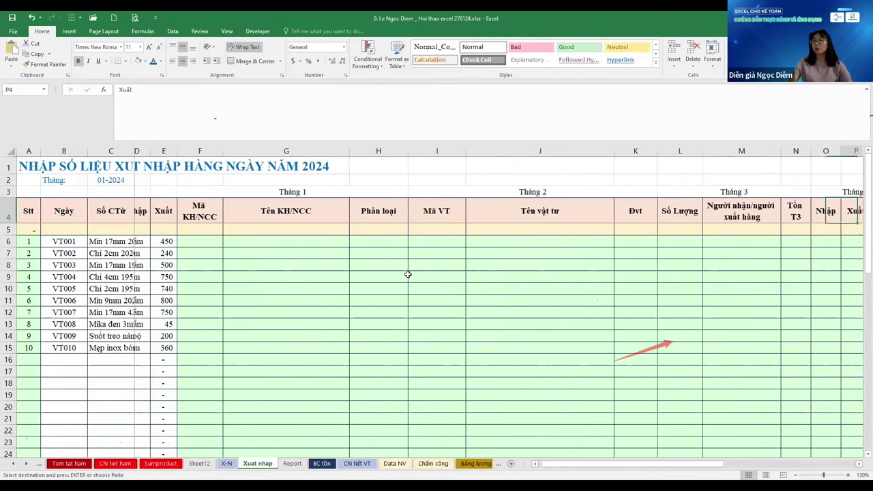
{"action": "key", "text": "Right"}
{"action": "key", "text": "Right"}
{"action": "key", "text": "Right"}
{"action": "key", "text": "Left"}
{"action": "key", "text": "Left"}
{"action": "key", "text": "Left"}
{"action": "key", "text": "Left"}
{"action": "key", "text": "Left"}
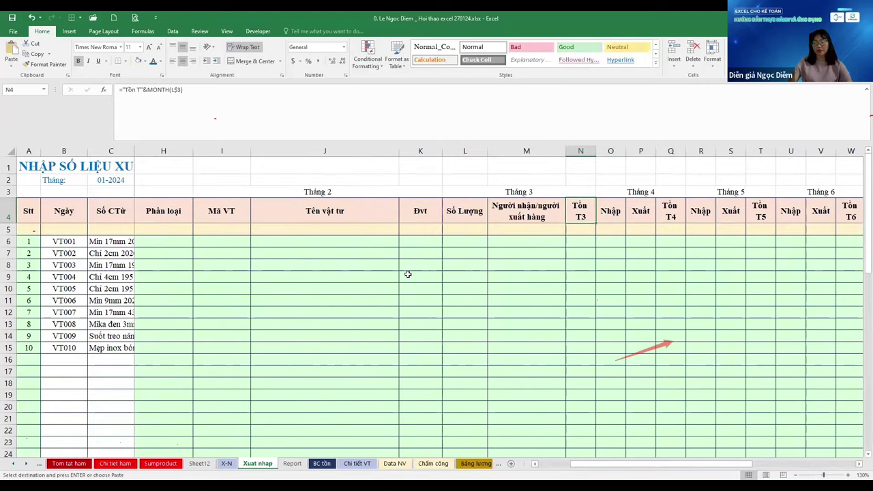
{"action": "key", "text": "ctrl+shift+Right"}
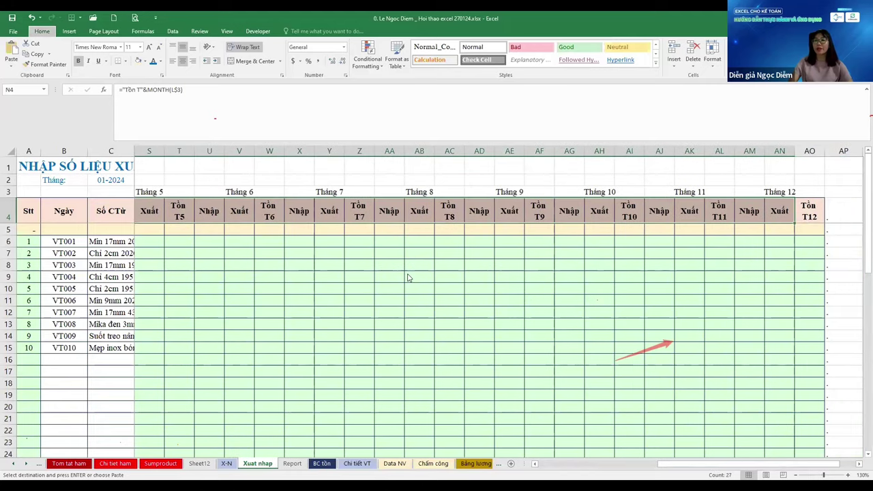
{"action": "key", "text": "Left"}
{"action": "key", "text": "Right"}
Add a Ghi chú heading in N4 with the neighbouring column's width
{"action": "key", "text": "Left"}
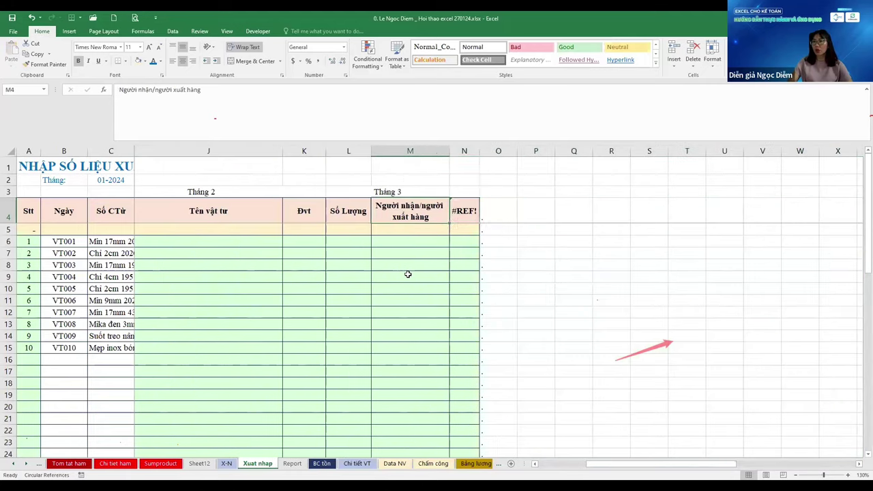
{"action": "key", "text": "Right"}
{"action": "type", "text": "Ghi chú"}
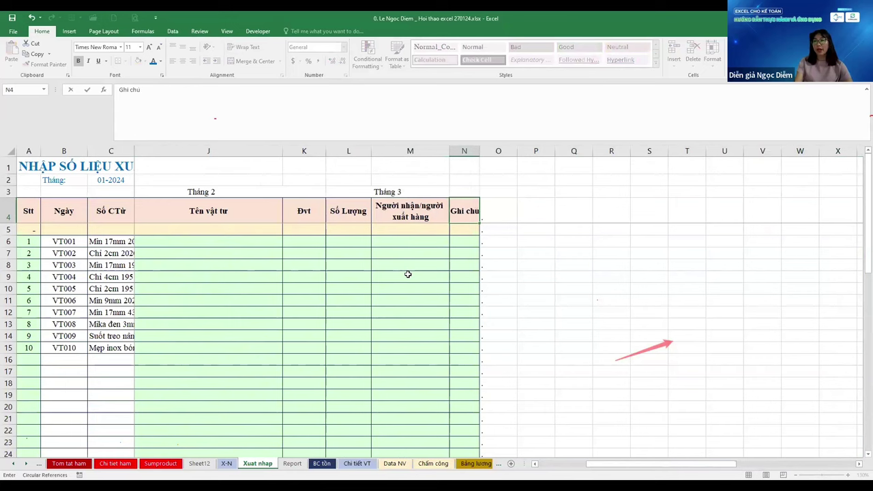
{"action": "key", "text": "Left"}
{"action": "key", "text": "shift+Right"}
{"action": "key", "text": "ctrl+c"}
{"action": "key", "text": "Right"}
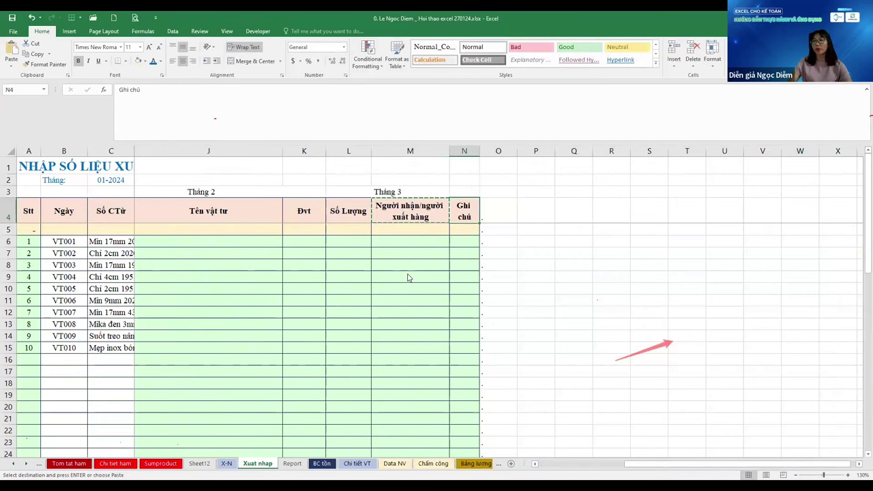
{"action": "key", "text": "ctrl+alt+v"}
{"action": "key", "text": "w"}
{"action": "key", "text": "Return"}
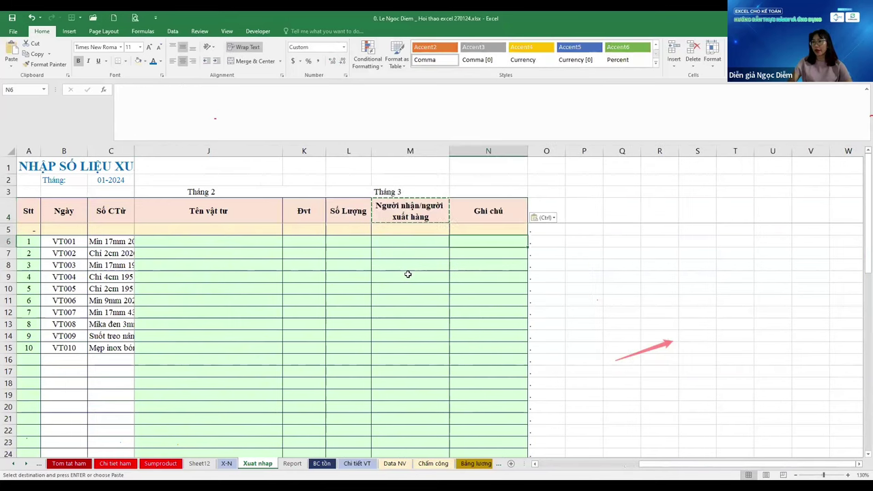
Remove the green fill from D6 down through the Ghi chú column
{"action": "key", "text": "Down"}
{"action": "key", "text": "Down"}
{"action": "key", "text": "ctrl+shift+Down"}
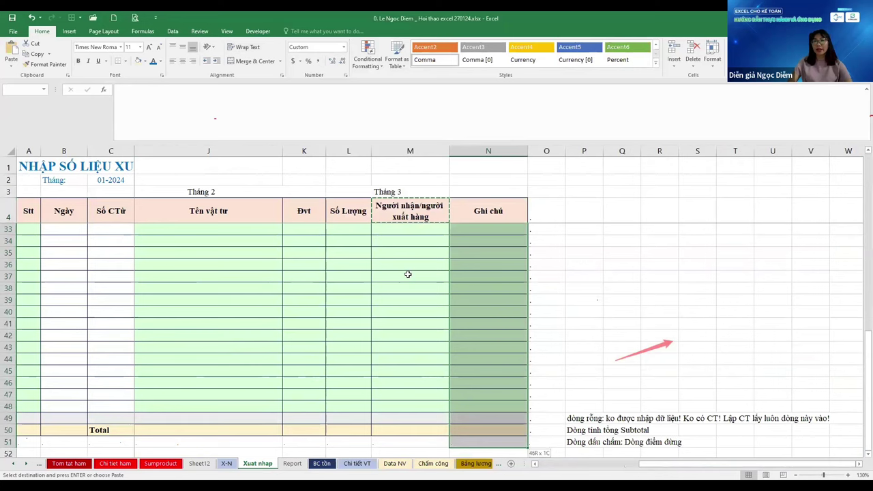
{"action": "key", "text": "ctrl+shift+Left"}
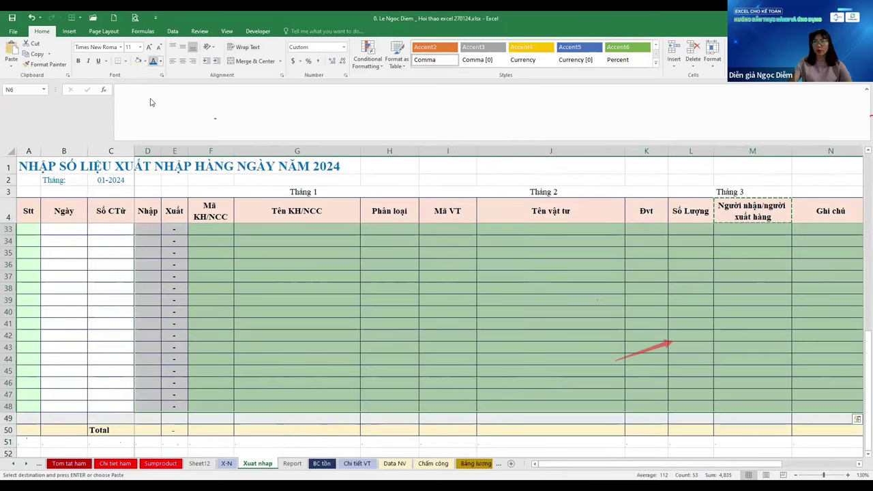
{"action": "left_click", "coordinate": [144, 60]}
{"action": "left_click", "coordinate": [155, 159]}
Unhide the Nhập column and clear the sample entries in rows 6–15
{"action": "key", "text": "ctrl+Home"}
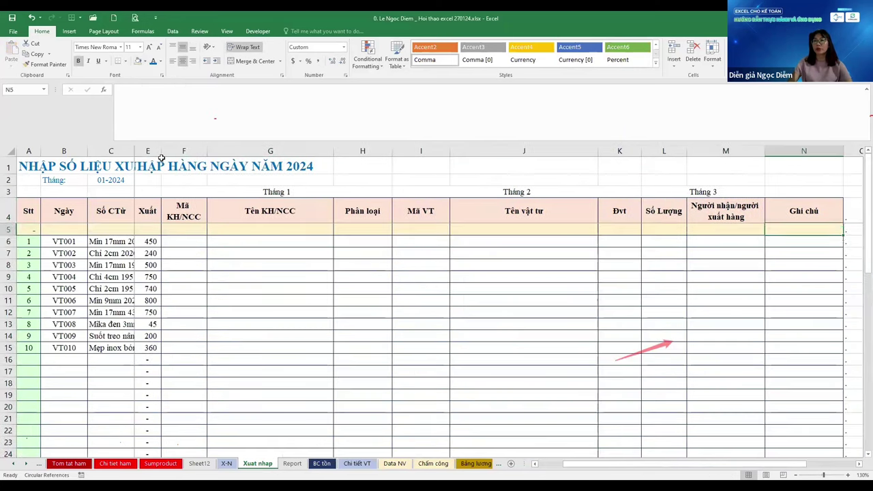
{"action": "key", "text": "ctrl+shift+0"}
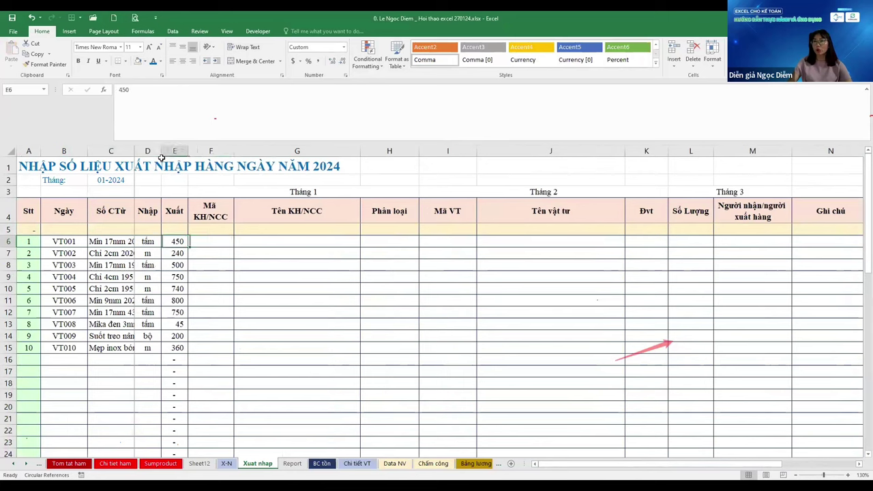
{"action": "key", "text": "Right"}
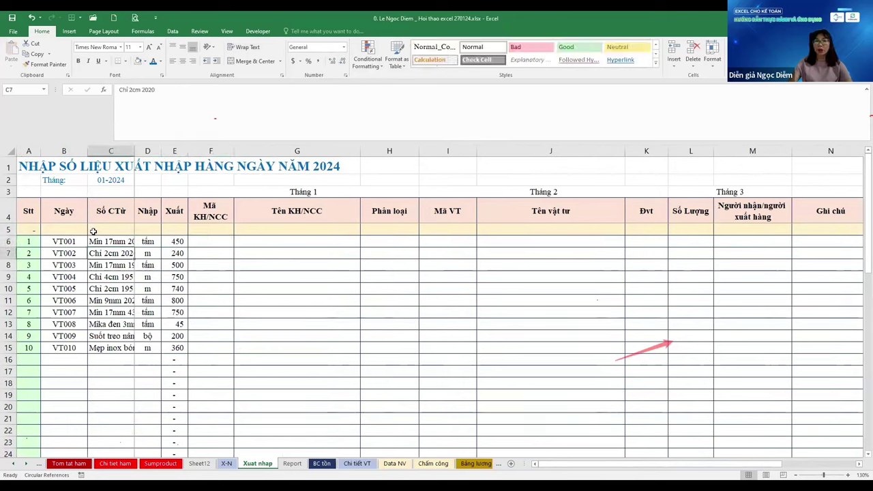
{"action": "left_click_drag", "start_coordinate": [93, 242], "coordinate": [179, 241]}
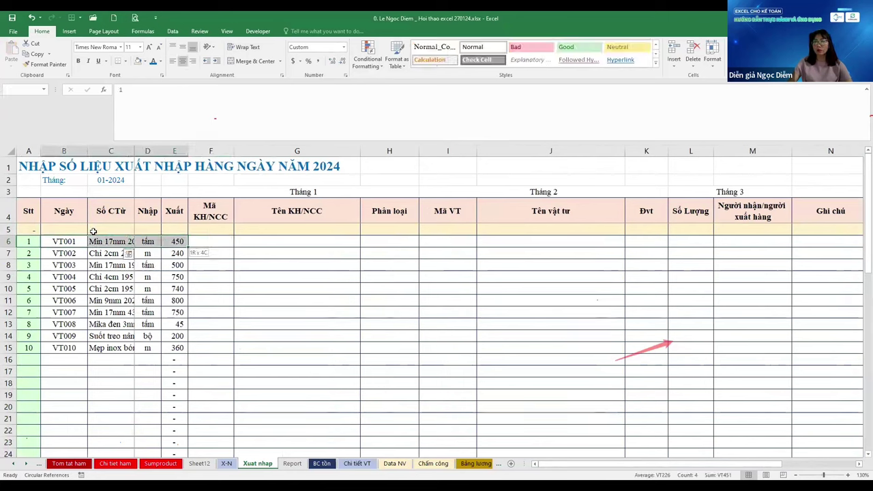
{"action": "key", "text": "ctrl+z"}
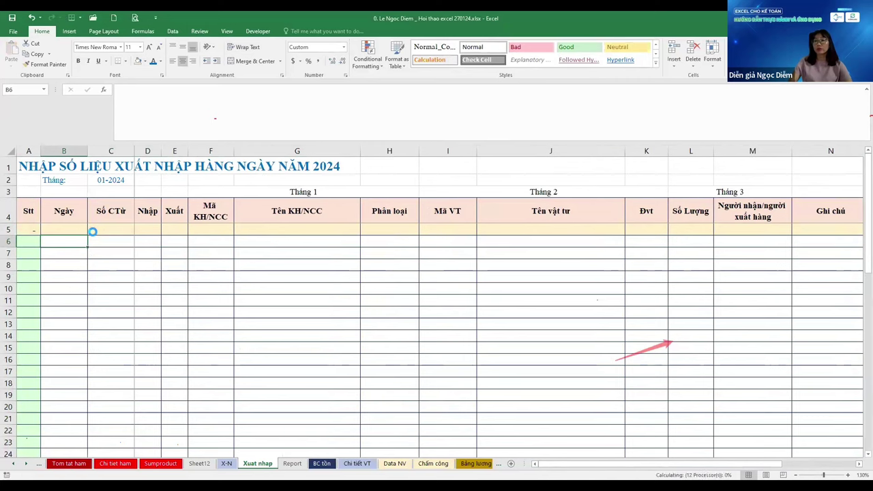
Select the row 3 month labels, try Merge & Center, dismiss the warning and undo the merge
{"action": "key", "text": "Left"}
{"action": "key", "text": "Right"}
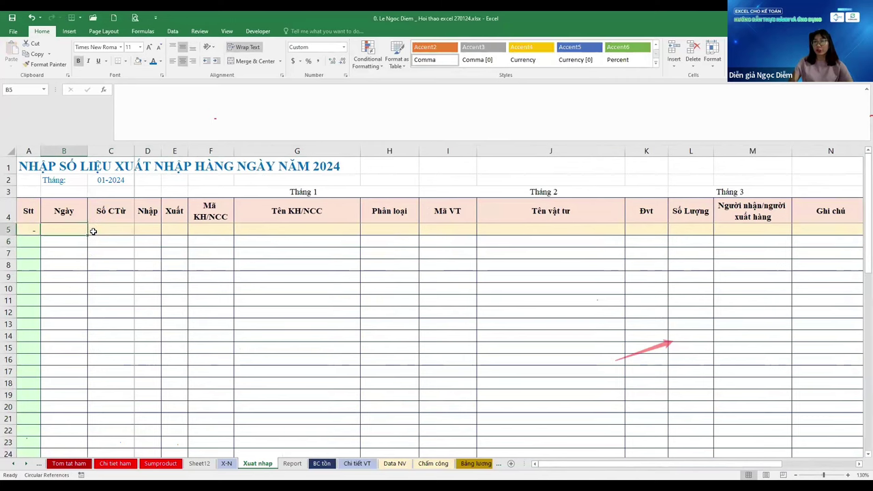
{"action": "key", "text": "Up"}
{"action": "key", "text": "Up"}
{"action": "key", "text": "Up"}
{"action": "key", "text": "Up"}
{"action": "key", "text": "Right"}
{"action": "key", "text": "Right"}
{"action": "key", "text": "Right"}
{"action": "key", "text": "Down"}
{"action": "key", "text": "shift+Right"}
{"action": "key", "text": "shift+Right"}
{"action": "key", "text": "shift+Right"}
{"action": "key", "text": "shift+Right"}
{"action": "key", "text": "shift+Right"}
{"action": "key", "text": "shift+Right"}
{"action": "key", "text": "shift+Right"}
{"action": "key", "text": "shift+Right"}
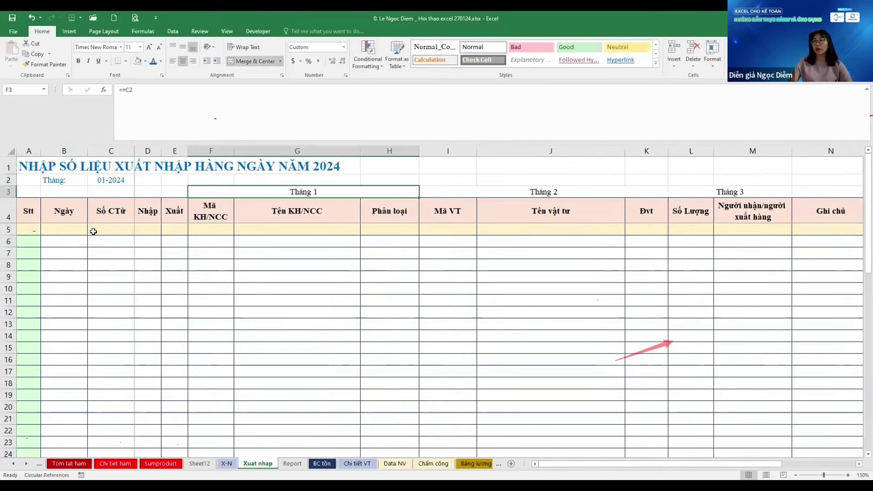
{"action": "key", "text": "shift+Right"}
{"action": "key", "text": "shift+Right"}
{"action": "key", "text": "shift+Right"}
{"action": "key", "text": "ctrl+d"}
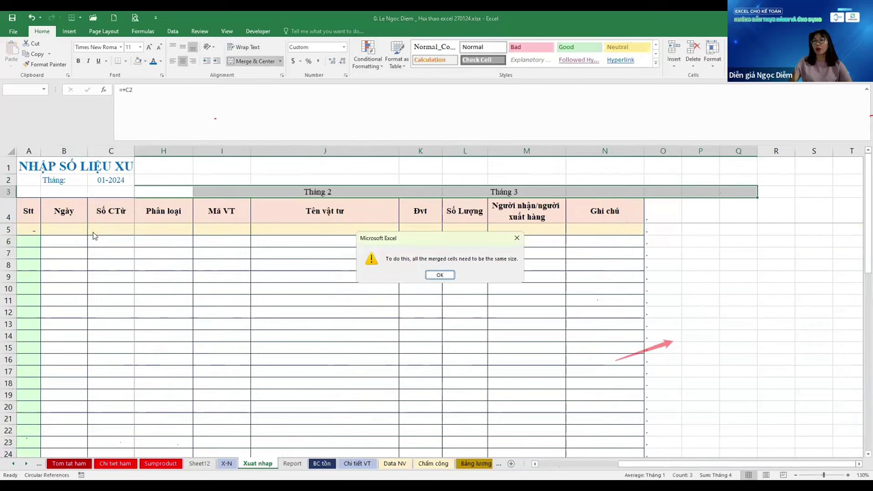
{"action": "key", "text": "Return"}
{"action": "left_click", "coordinate": [259, 61]}
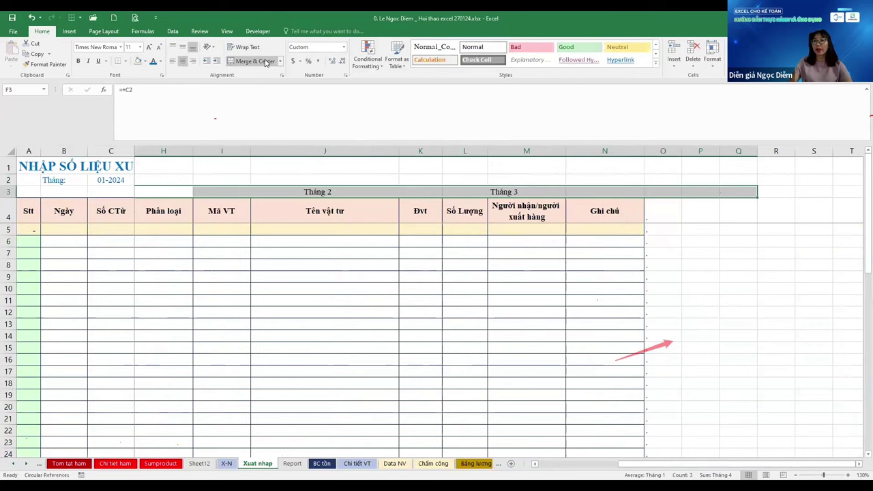
{"action": "key", "text": "ctrl+z"}
{"action": "key", "text": "ctrl+z"}
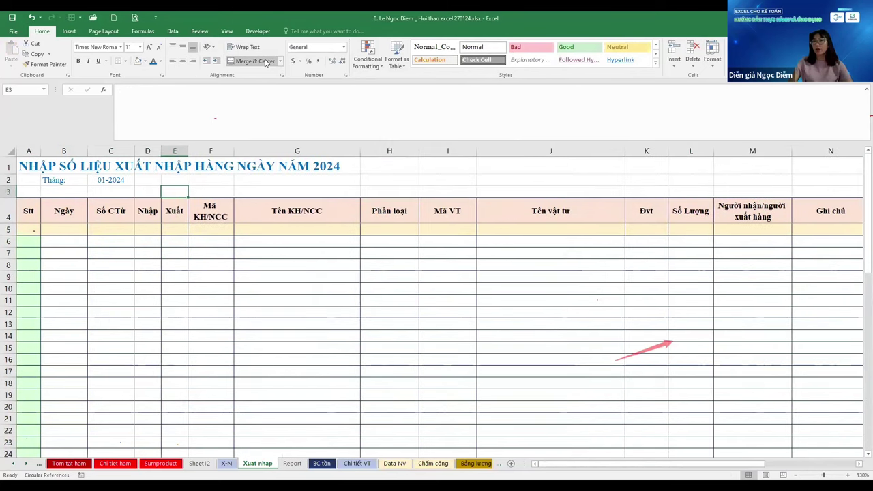
Clear the Tháng 1, Tháng 2 and Tháng 3 labels from F3:L3
{"action": "key", "text": "Right"}
{"action": "key", "text": "ctrl+y"}
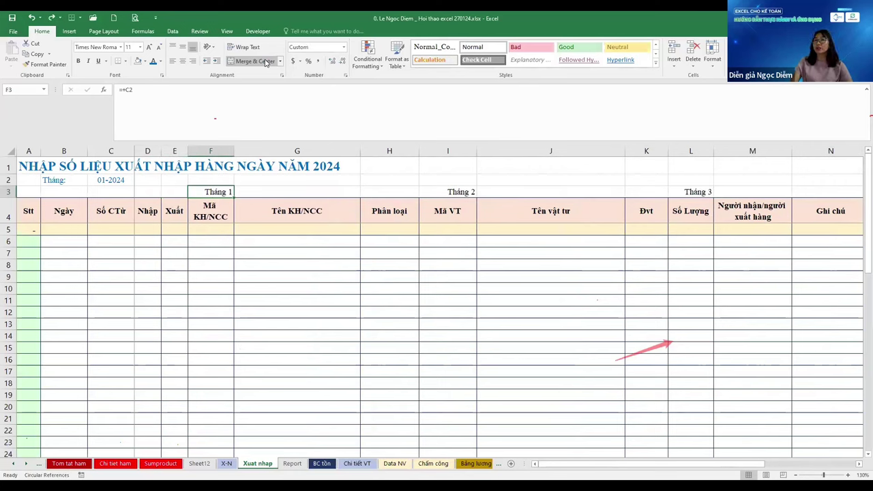
{"action": "key", "text": "Up"}
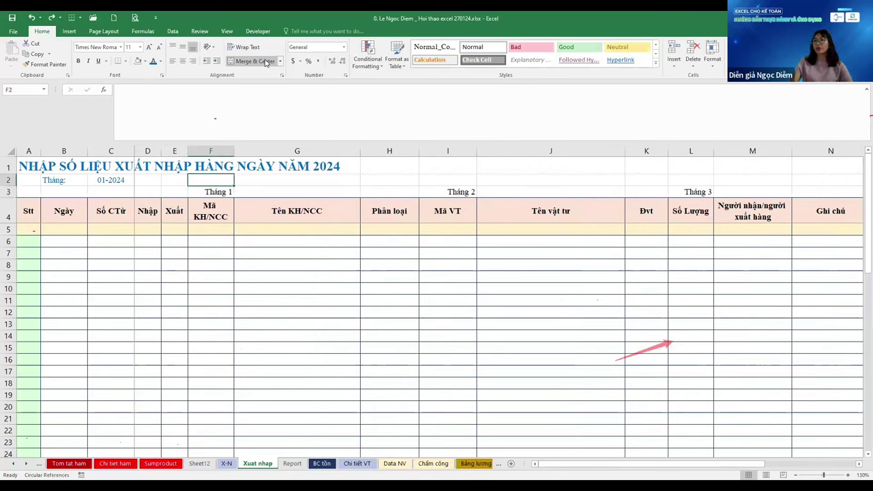
{"action": "key", "text": "Down"}
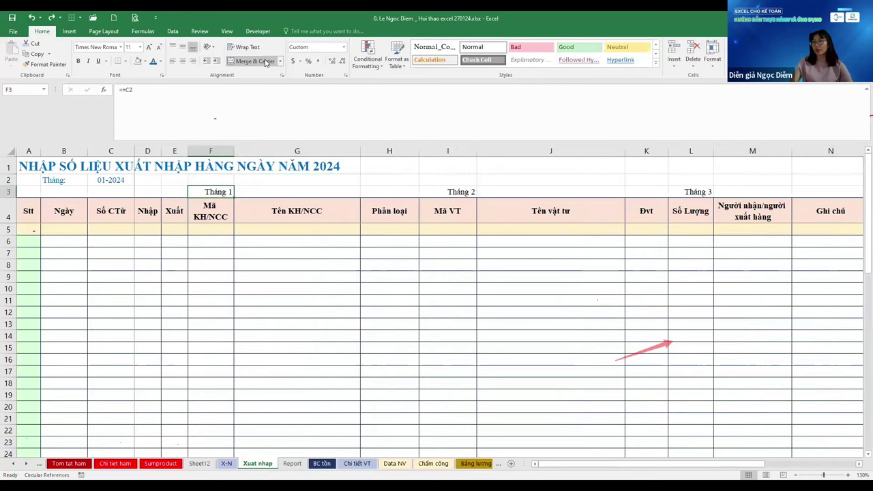
{"action": "key", "text": "shift+Right"}
{"action": "key", "text": "shift+Right"}
{"action": "key", "text": "shift+Right"}
{"action": "key", "text": "shift+Right"}
{"action": "key", "text": "shift+Right"}
{"action": "key", "text": "shift+Right"}
{"action": "key", "text": "ctrl+z"}
{"action": "key", "text": "ctrl+z"}
{"action": "key", "text": "ctrl+z"}
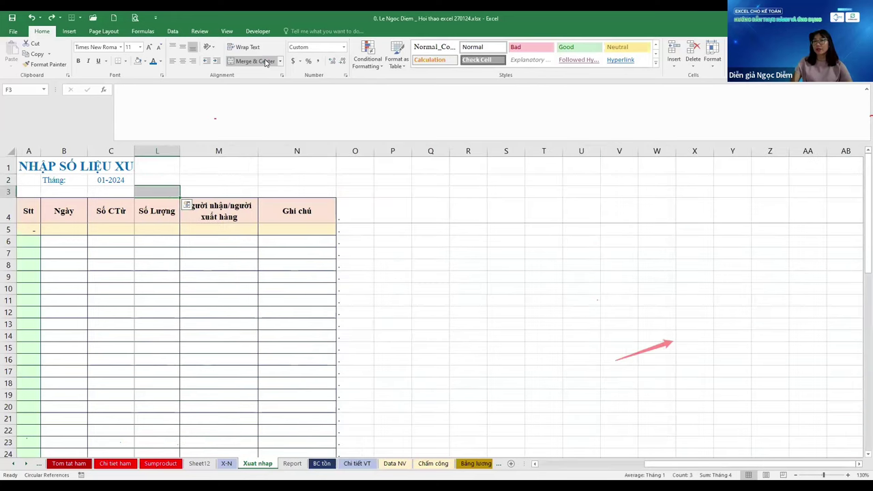
Check the emptied row 3 and the table's extent down to the Stt formula in A48
{"action": "key", "text": "Right"}
{"action": "key", "text": "Right"}
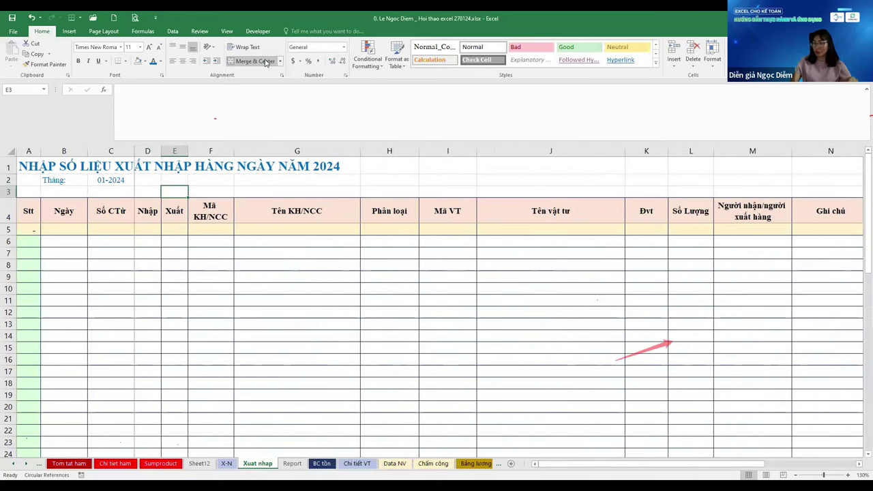
{"action": "key", "text": "Down"}
{"action": "key", "text": "Down"}
{"action": "key", "text": "Down"}
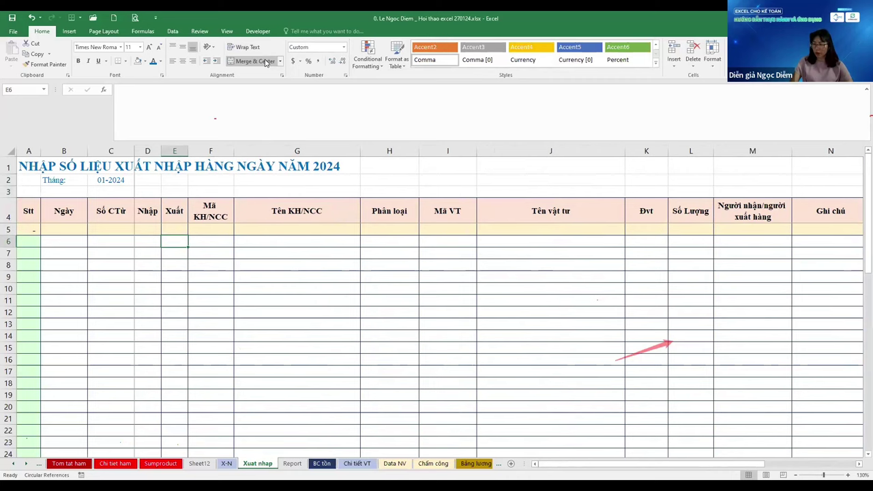
{"action": "key", "text": "Up"}
{"action": "key", "text": "Up"}
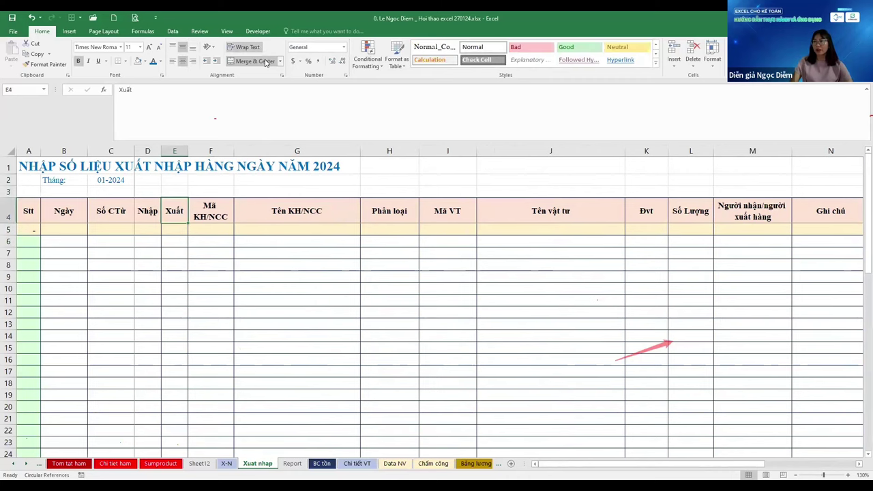
{"action": "key", "text": "ctrl+Right"}
{"action": "key", "text": "ctrl+Down"}
{"action": "key", "text": "ctrl+Up"}
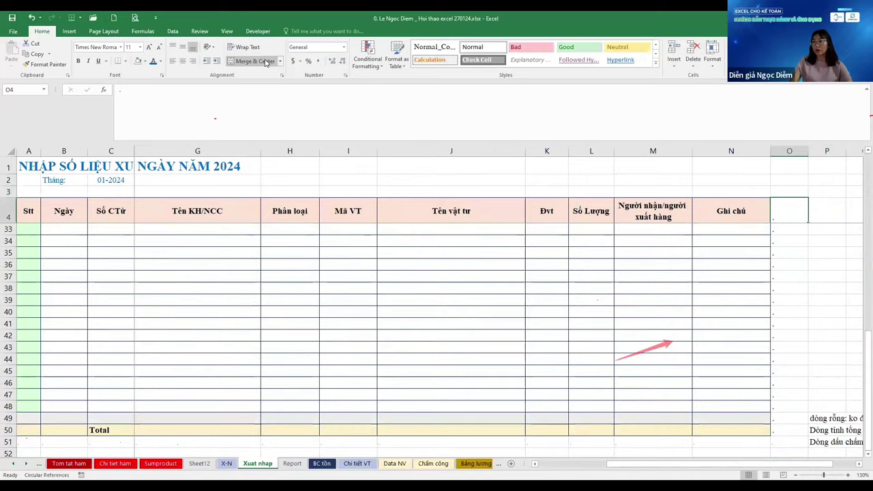
{"action": "key", "text": "ctrl+Down"}
{"action": "key", "text": "ctrl+Left"}
{"action": "key", "text": "Up"}
{"action": "key", "text": "Up"}
{"action": "key", "text": "Up"}
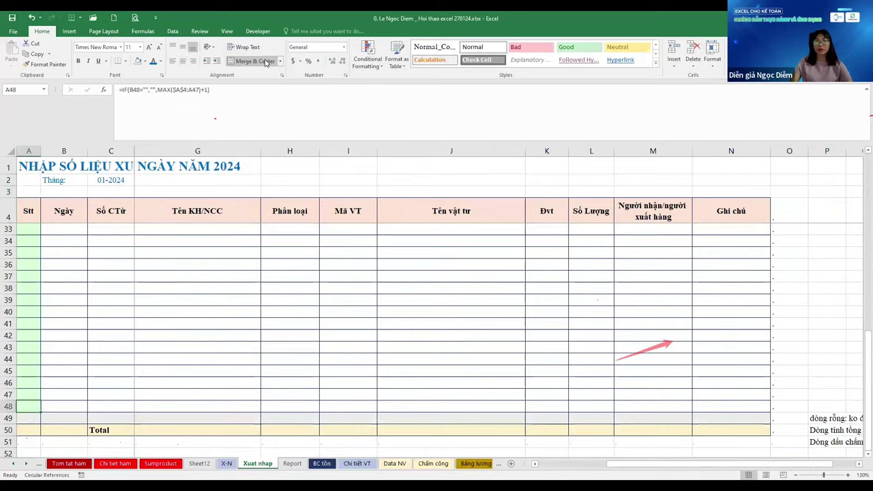
{"action": "key", "text": "ctrl+Home"}
{"action": "key", "text": "Left"}
{"action": "key", "text": "Down"}
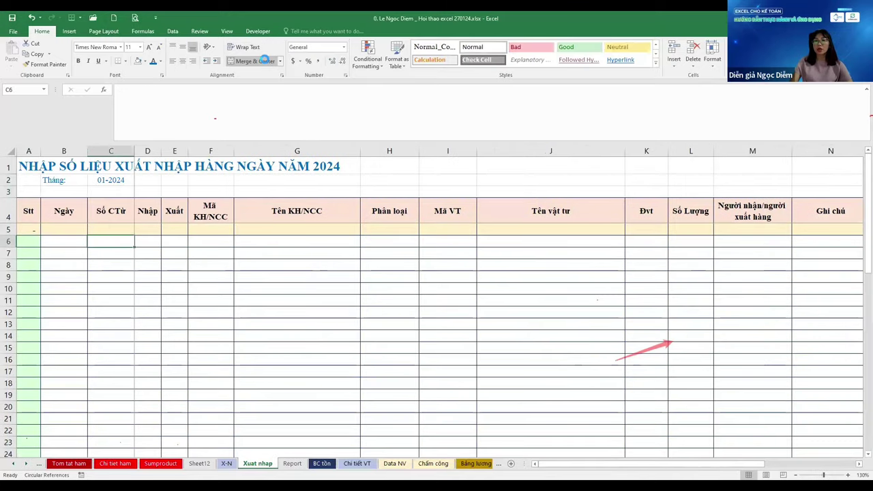
Give the Ngày cells B6:B48 the custom date format dd/mm/yy
{"action": "key", "text": "Left"}
{"action": "key", "text": "Left"}
{"action": "key", "text": "Right"}
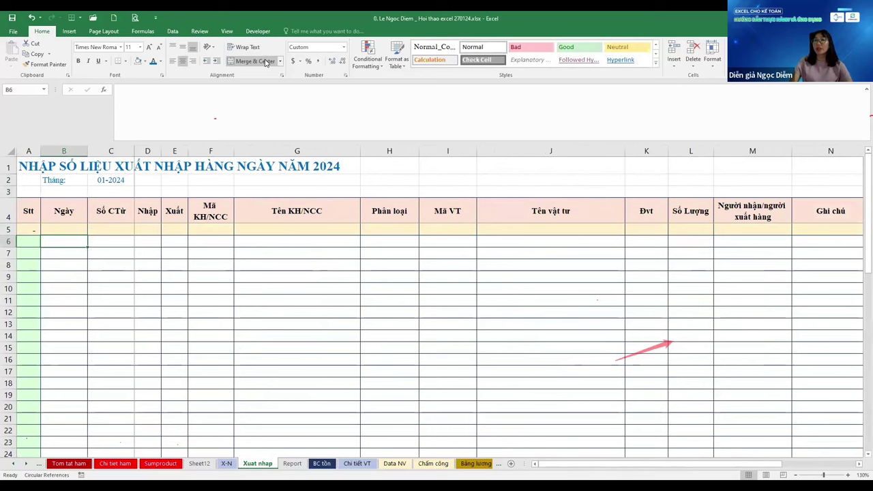
{"action": "key", "text": "ctrl+shift+Down"}
{"action": "key", "text": "ctrl+shift+Up"}
{"action": "key", "text": "Left"}
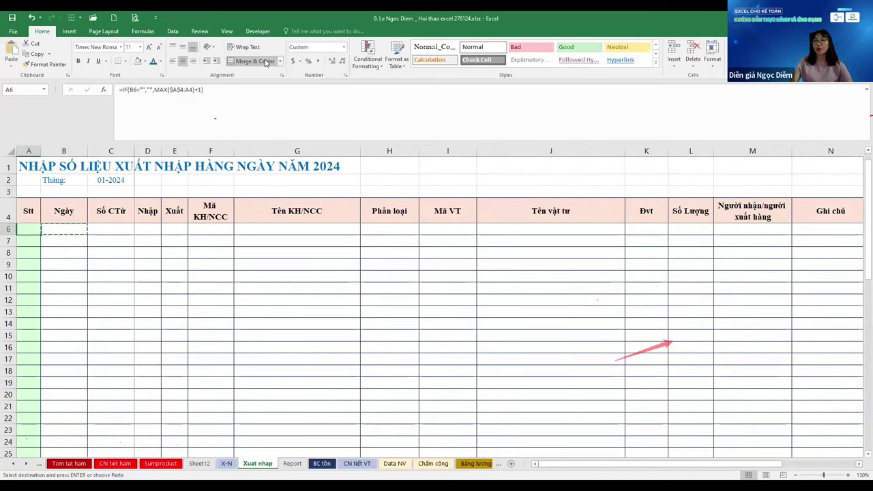
{"action": "key", "text": "ctrl+c"}
{"action": "key", "text": "Right"}
{"action": "key", "text": "ctrl+shift+Down"}
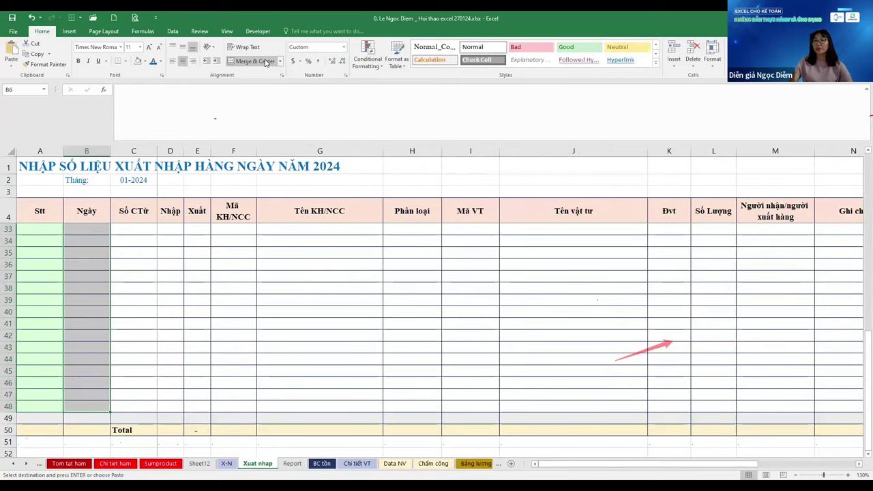
{"action": "key", "text": "Escape"}
{"action": "key", "text": "ctrl+1"}
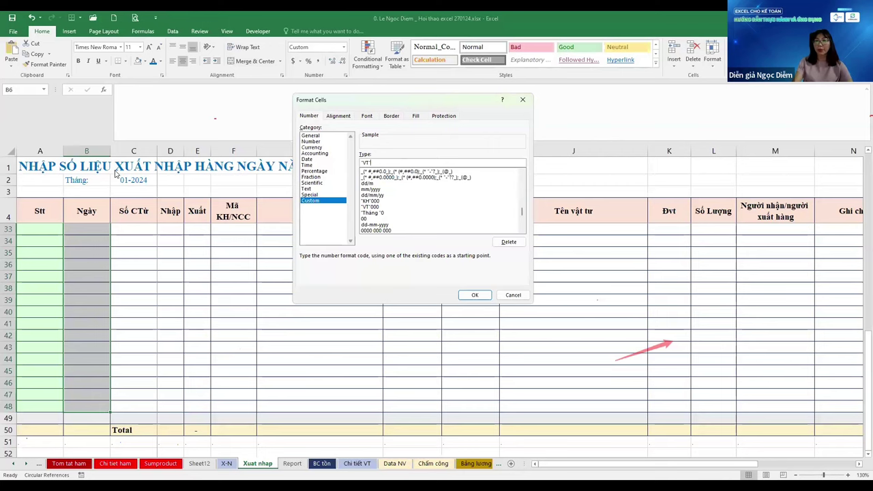
{"action": "key", "text": "BackSpace"}
{"action": "key", "text": "BackSpace"}
{"action": "key", "text": "BackSpace"}
{"action": "key", "text": "BackSpace"}
{"action": "type", "text": "dd/"}
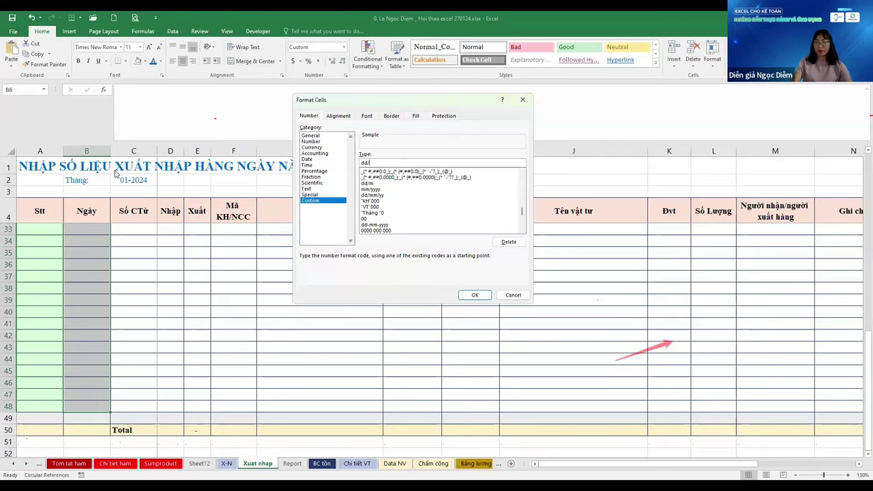
{"action": "type", "text": "mm/yy"}
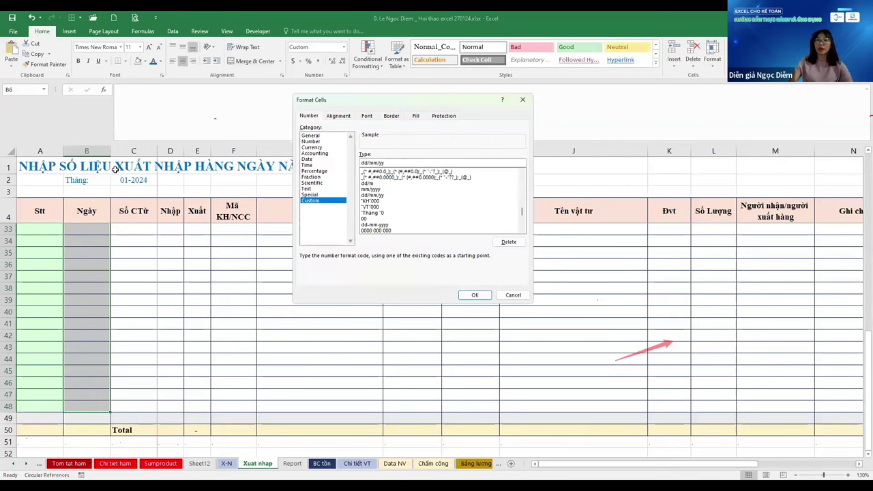
{"action": "key", "text": "Return"}
Enter 1/1 and 3/1, then fill =B7+2 down to B10 for dates two days apart
{"action": "type", "text": "1/1"}
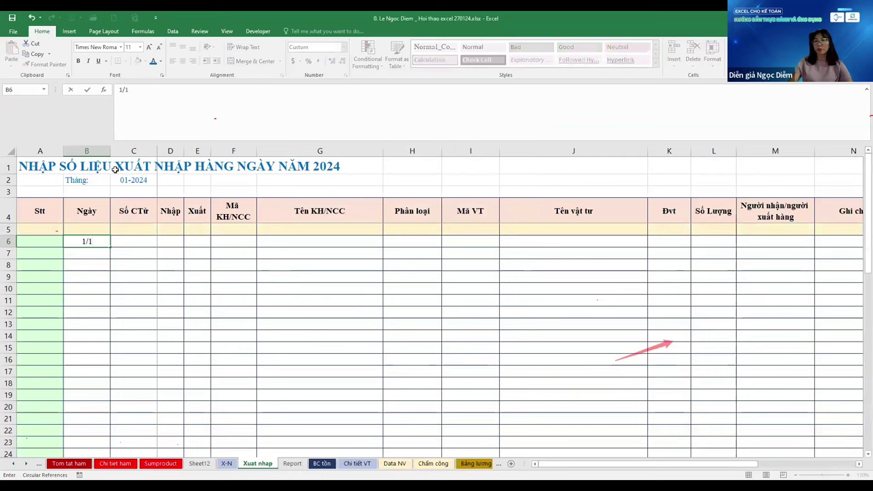
{"action": "key", "text": "Return"}
{"action": "type", "text": "3/1"}
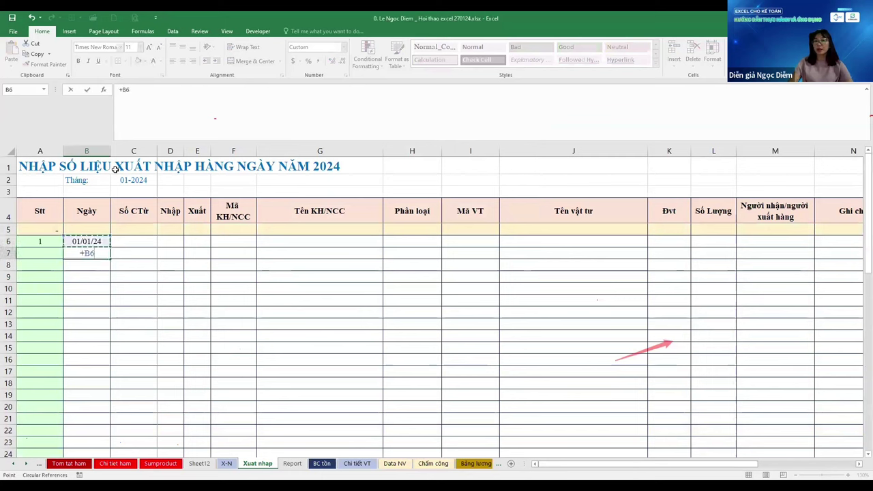
{"action": "key", "text": "Return"}
{"action": "key", "text": "Return"}
{"action": "key", "text": "Up"}
{"action": "type", "text": "=+B7+2"}
{"action": "key", "text": "Return"}
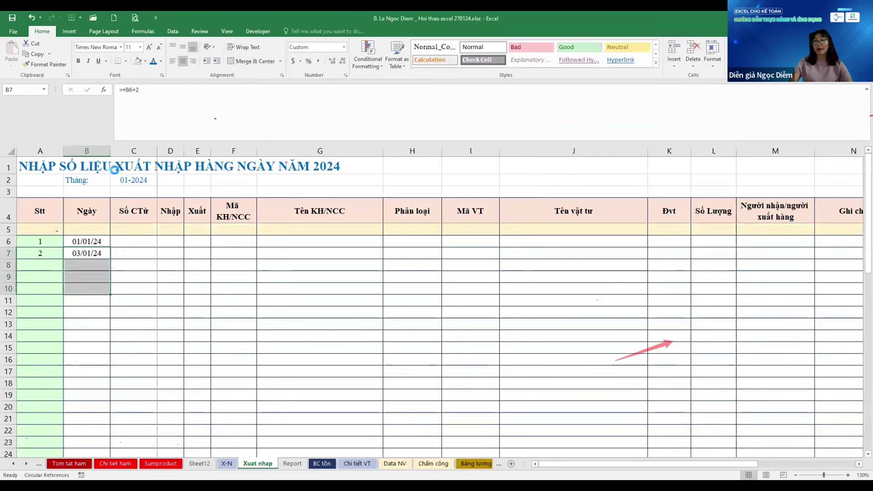
{"action": "key", "text": "ctrl+d"}
{"action": "key", "text": "Down"}
{"action": "key", "text": "ctrl+d"}
{"action": "key", "text": "ctrl+Up"}
{"action": "key", "text": "Right"}
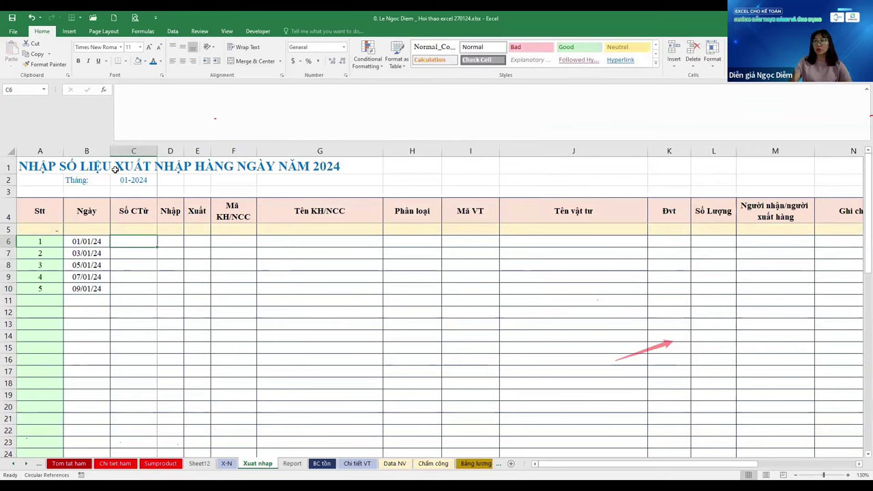
{"action": "key", "text": "ctrl+Page_Up"}
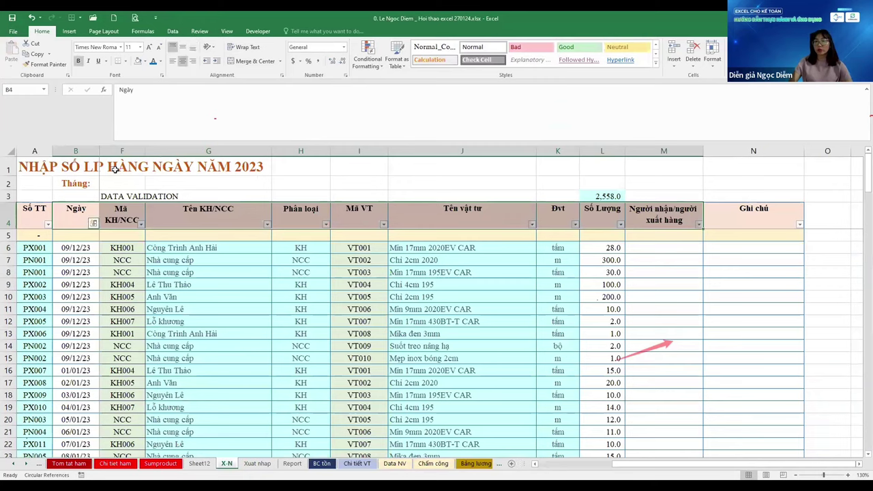
Review the 2023 DAY-MONTH voucher formula in C6 of the X-N sheet
{"action": "key", "text": "ctrl+Page_Down"}
{"action": "key", "text": "ctrl+Page_Down"}
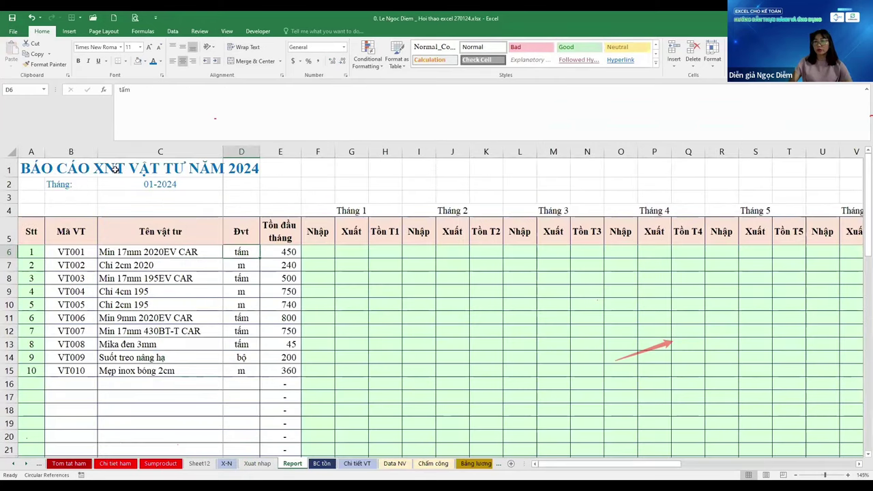
{"action": "key", "text": "ctrl+Page_Up"}
{"action": "key", "text": "ctrl+Page_Up"}
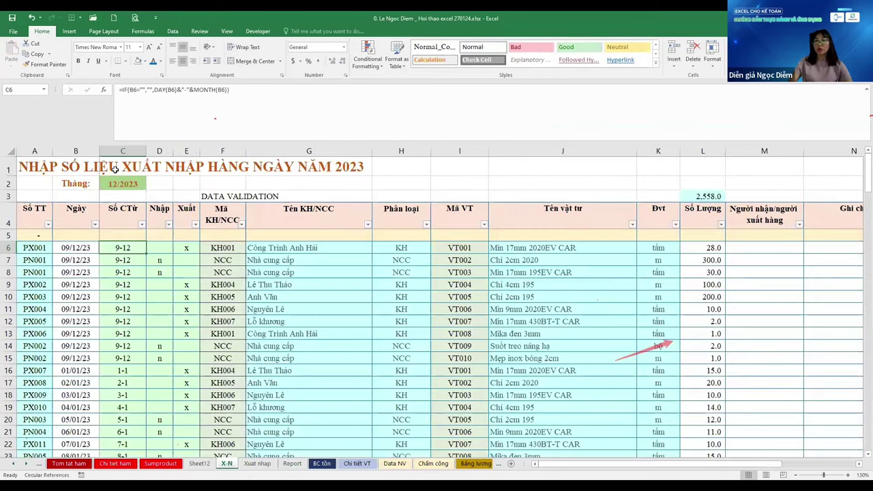
{"action": "key", "text": "Right"}
{"action": "key", "text": "Left"}
{"action": "key", "text": "ctrl+c"}
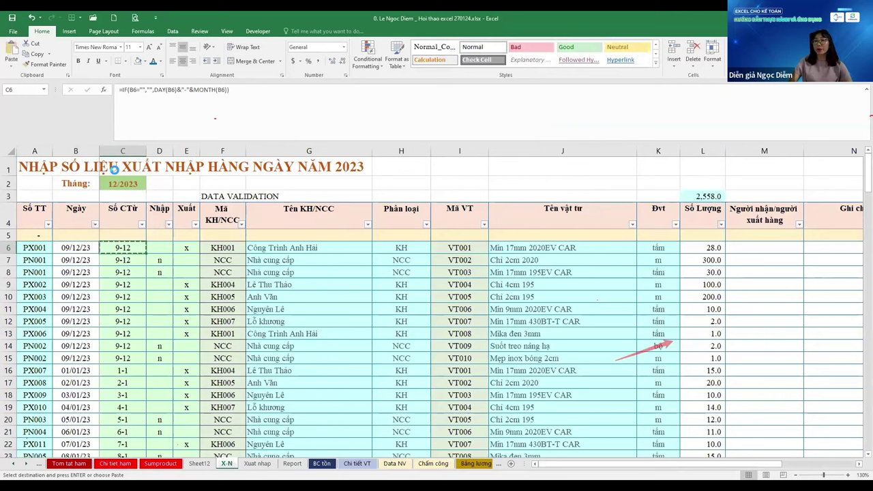
{"action": "key", "text": "Escape"}
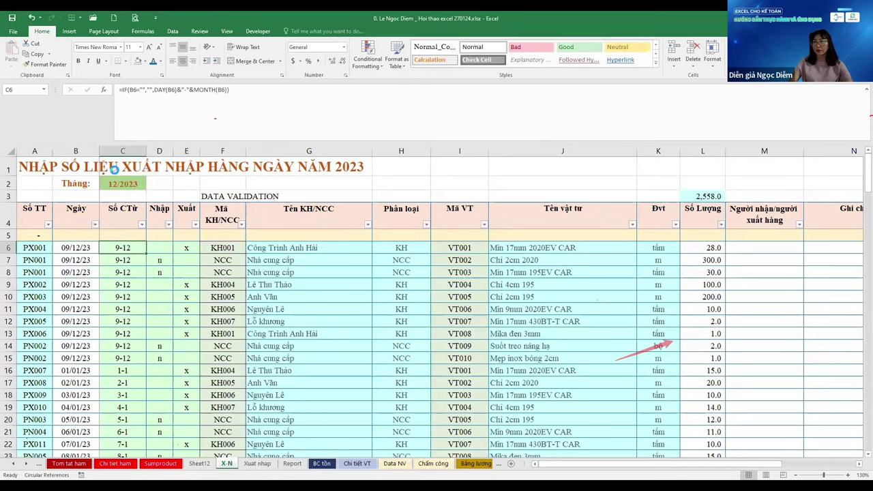
On Xuat nhap, start the C6 voucher formula =day(B6)&"-"month( joining day and month
{"action": "key", "text": "ctrl+Page_Down"}
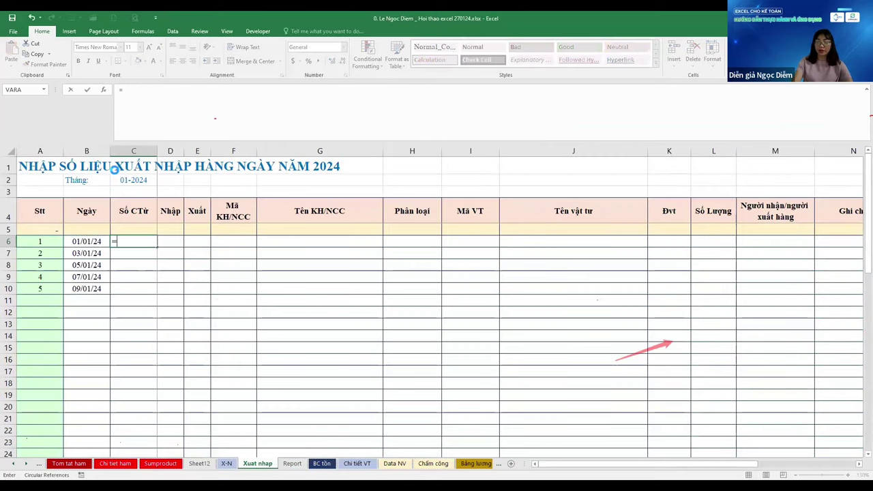
{"action": "type", "text": "="}
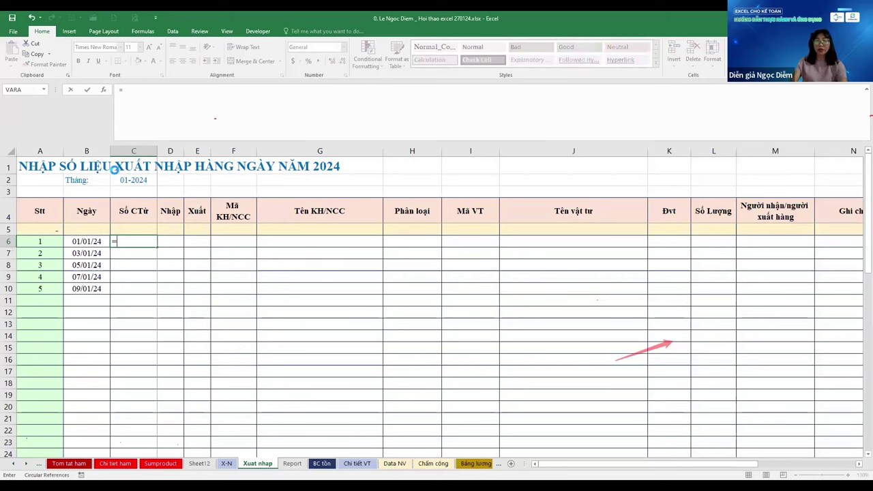
{"action": "type", "text": "day("}
{"action": "key", "text": "Left"}
{"action": "type", "text": ")"}
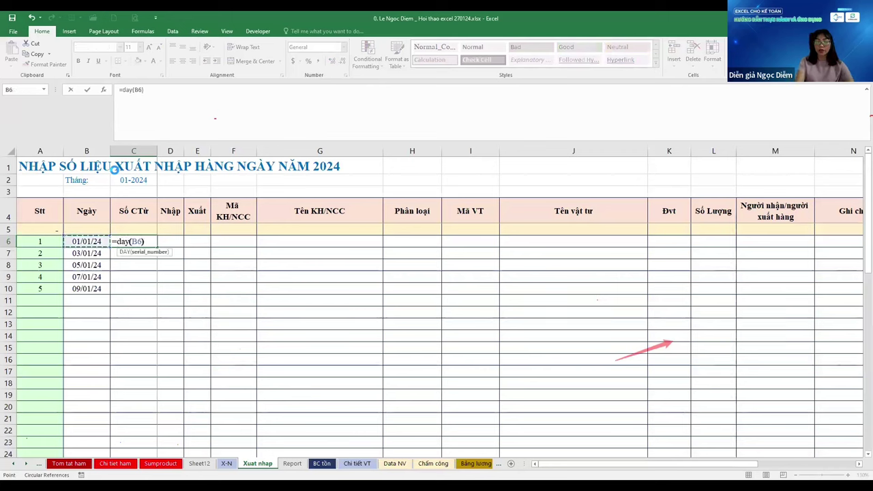
{"action": "type", "text": "&\"-"}
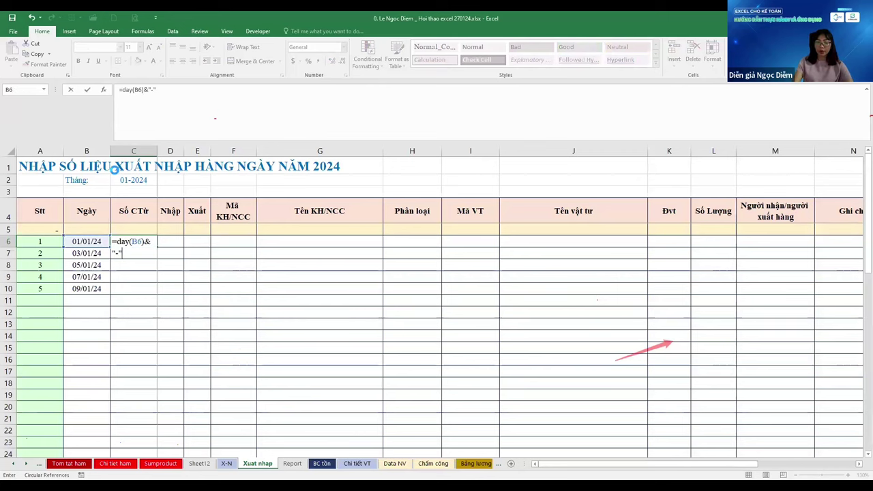
{"action": "type", "text": "\"month"}
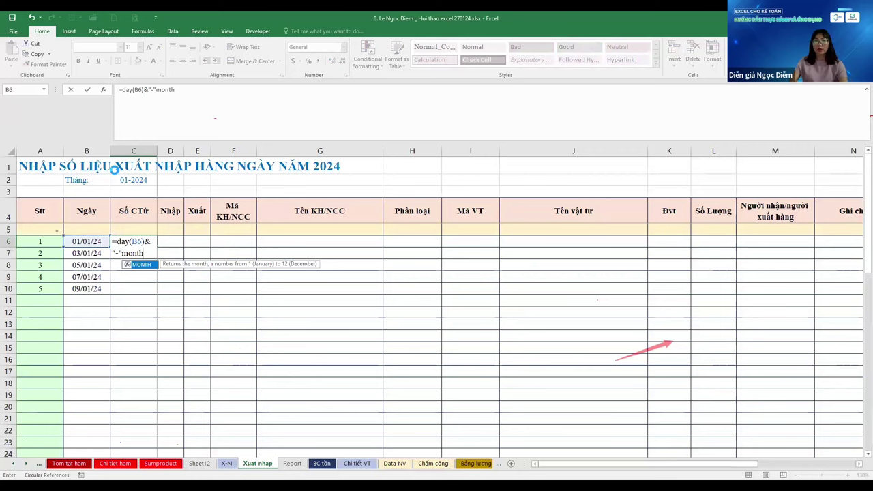
{"action": "type", "text": "("}
Fix the formula to =DAY(B6)&"-"&MONTH(B6) and fill it down C6:C48
{"action": "key", "text": "Left"}
{"action": "type", "text": ")"}
{"action": "key", "text": "Return"}
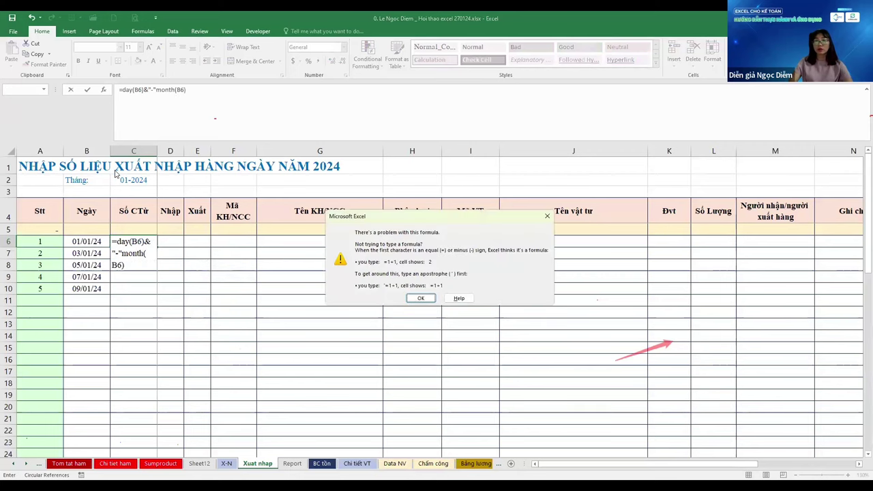
{"action": "key", "text": "Return"}
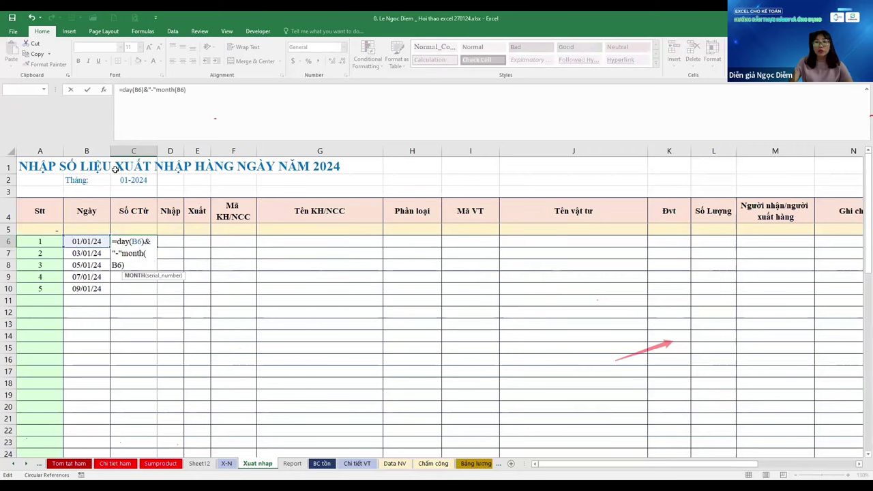
{"action": "type", "text": "&"}
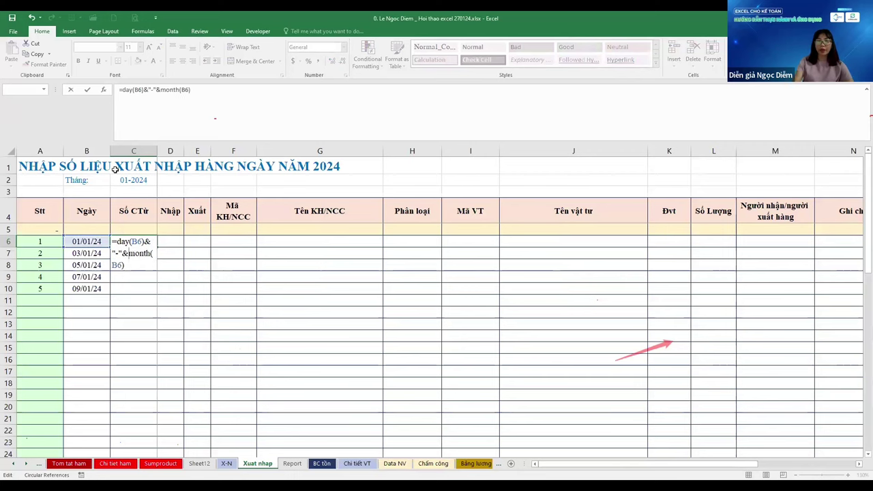
{"action": "key", "text": "Return"}
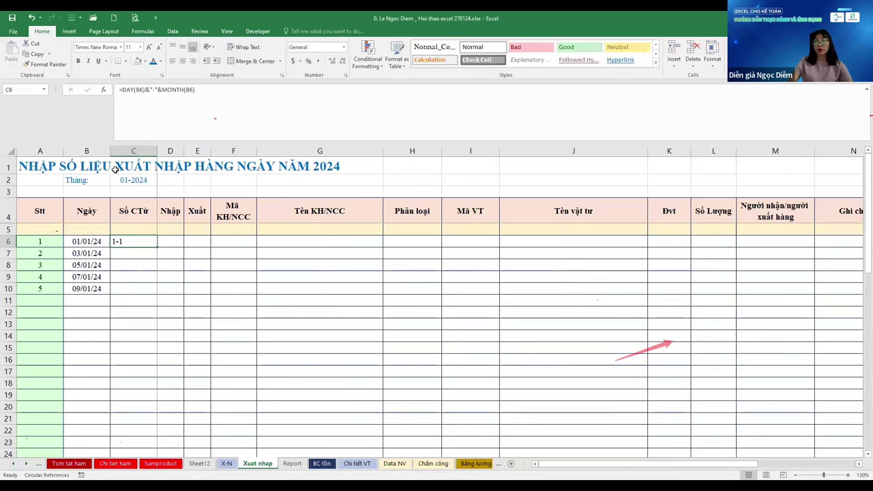
{"action": "key", "text": "shift+Down"}
{"action": "key", "text": "shift+Down"}
{"action": "key", "text": "shift+Down"}
{"action": "key", "text": "shift+Down"}
{"action": "key", "text": "shift+Down"}
{"action": "key", "text": "shift+Down"}
{"action": "key", "text": "shift+Down"}
{"action": "key", "text": "shift+Down"}
{"action": "key", "text": "shift+Down"}
{"action": "key", "text": "shift+Down"}
{"action": "key", "text": "shift+Down"}
{"action": "key", "text": "shift+Down"}
{"action": "key", "text": "shift+Down"}
{"action": "key", "text": "shift+Down"}
{"action": "key", "text": "shift+Down"}
{"action": "key", "text": "shift+Down"}
{"action": "key", "text": "shift+Down"}
{"action": "key", "text": "shift+Down"}
{"action": "key", "text": "shift+Down"}
{"action": "key", "text": "shift+Down"}
{"action": "key", "text": "shift+Down"}
{"action": "key", "text": "shift+Down"}
{"action": "key", "text": "shift+Down"}
{"action": "key", "text": "ctrl+d"}
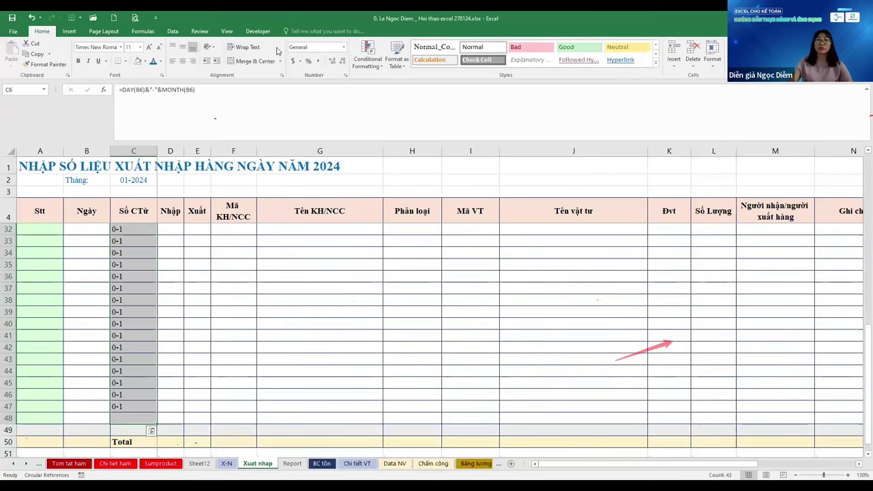
Shade the Số CTừ voucher cells light green
{"action": "left_click", "coordinate": [144, 61]}
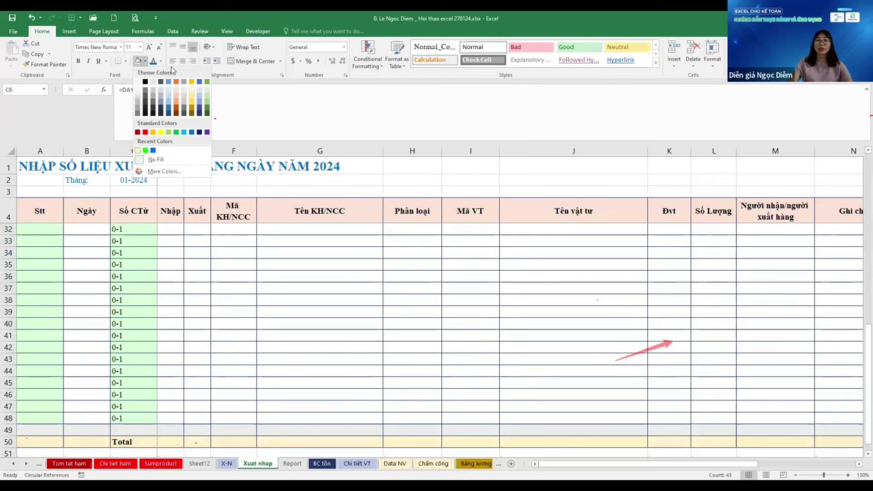
{"action": "left_click", "coordinate": [145, 150]}
{"action": "key", "text": "Down"}
{"action": "key", "text": "Down"}
{"action": "key", "text": "Down"}
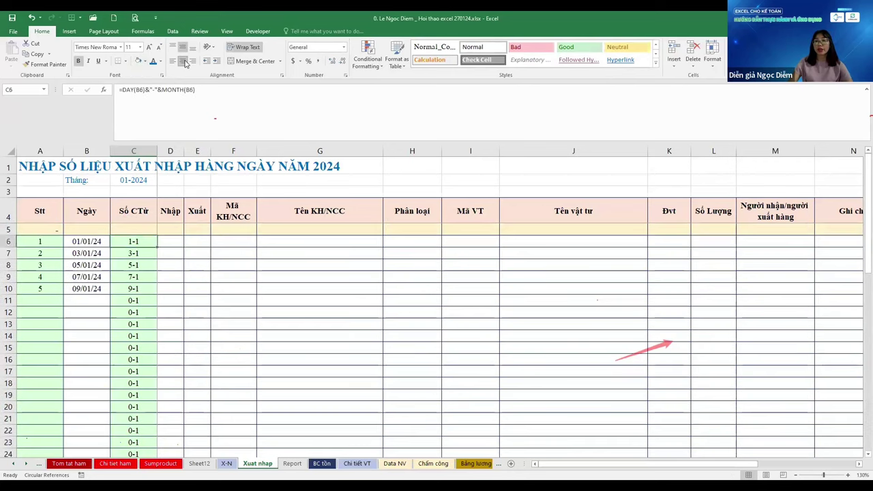
{"action": "key", "text": "Down"}
{"action": "key", "text": "Down"}
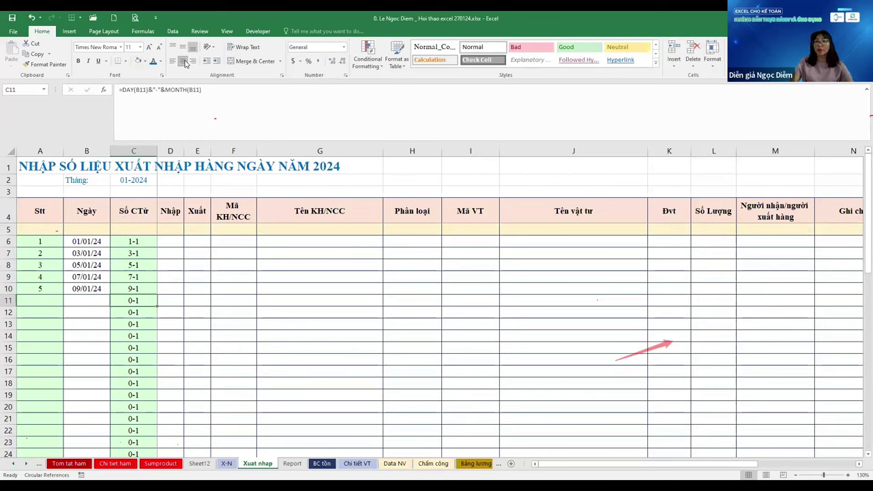
Test a =MONTH(E11) formula in F11, then delete it
{"action": "key", "text": "Right"}
{"action": "key", "text": "Right"}
{"action": "key", "text": "Right"}
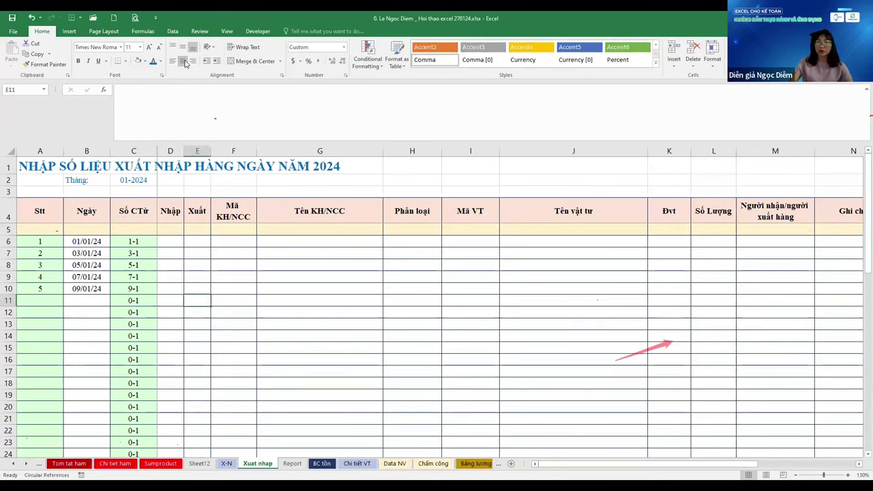
{"action": "type", "text": "="}
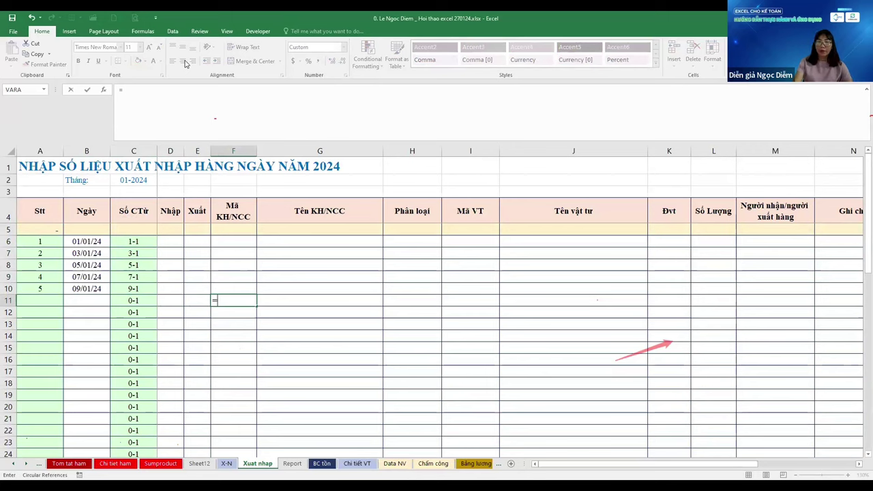
{"action": "type", "text": "month"}
{"action": "key", "text": "Tab"}
{"action": "key", "text": "Left"}
{"action": "type", "text": ")"}
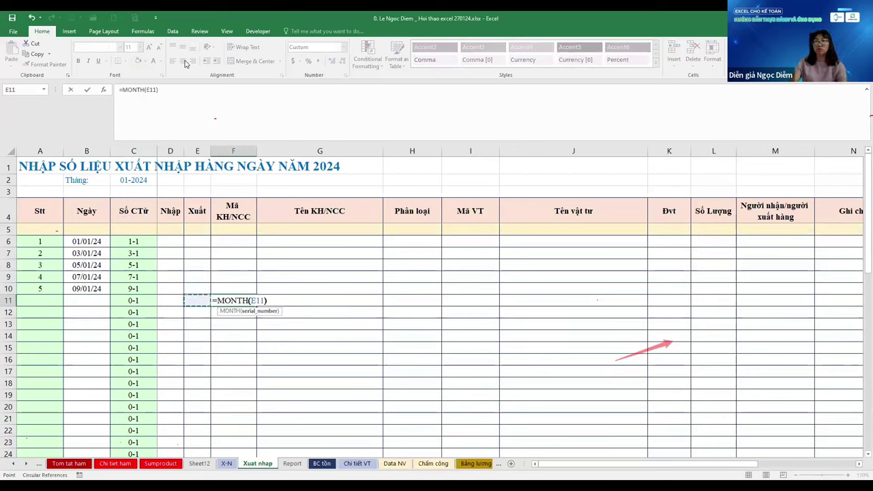
{"action": "key", "text": "ctrl+Return"}
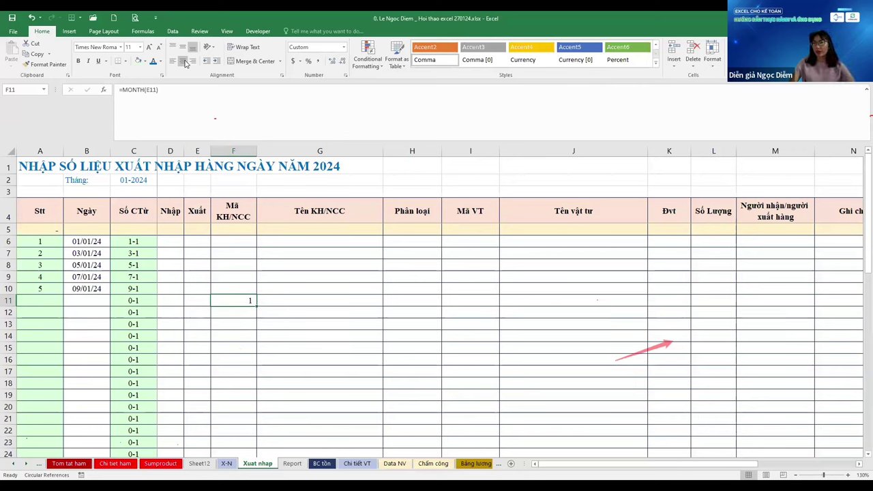
{"action": "key", "text": "Delete"}
Return to the voucher and Nhập cells in row 6, then switch to the 2023 X-N sheet
{"action": "key", "text": "Left"}
{"action": "key", "text": "Left"}
{"action": "key", "text": "Left"}
{"action": "key", "text": "ctrl+Up"}
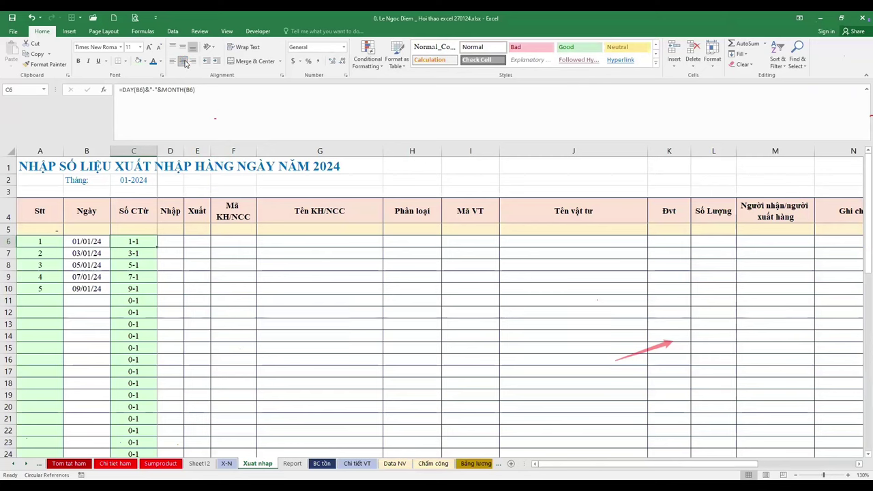
{"action": "key", "text": "ctrl+Up"}
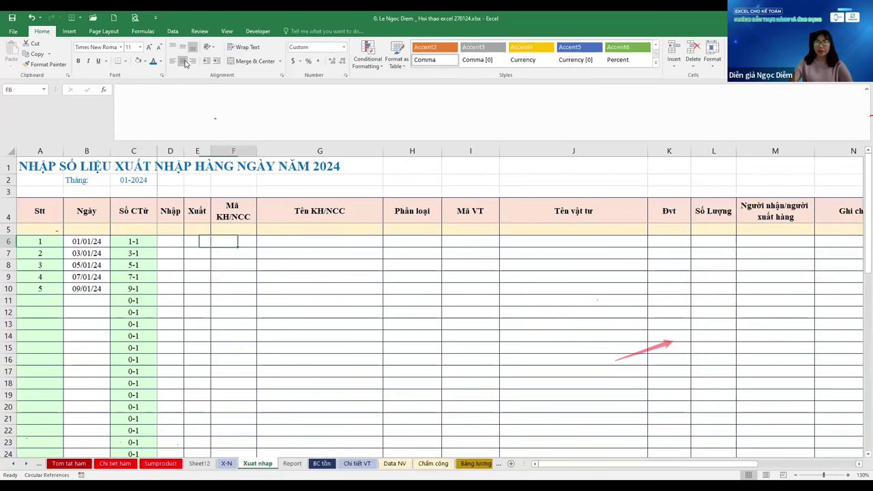
{"action": "key", "text": "Left"}
{"action": "key", "text": "Left"}
{"action": "key", "text": "Down"}
{"action": "key", "text": "Down"}
{"action": "key", "text": "Right"}
{"action": "key", "text": "Right"}
{"action": "key", "text": "Right"}
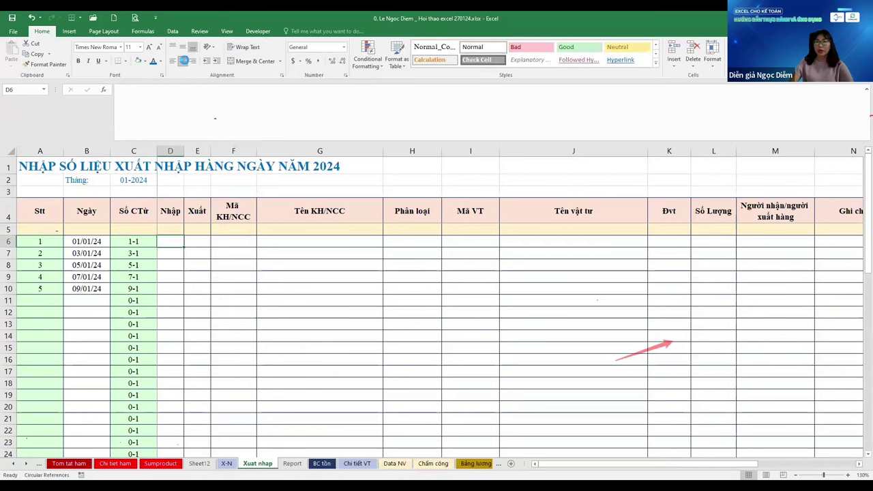
{"action": "key", "text": "Left"}
{"action": "key", "text": "Right"}
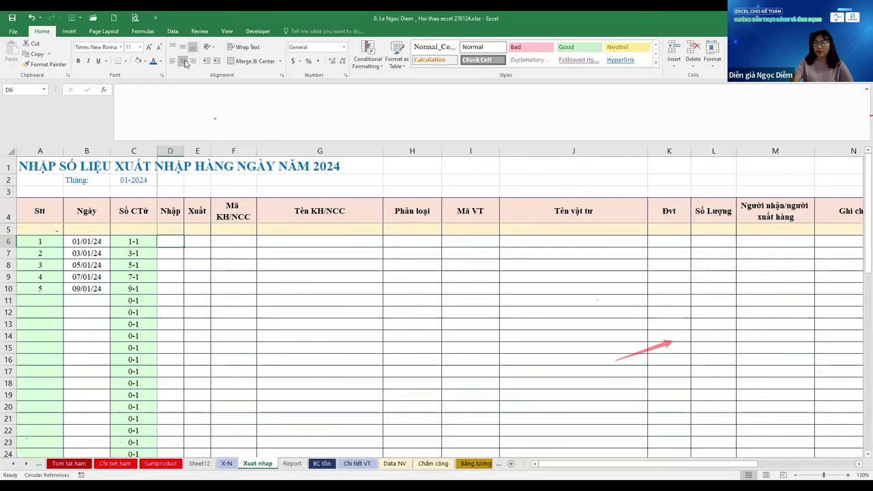
{"action": "key", "text": "ctrl+Page_Up"}
{"action": "key", "text": "Left"}
{"action": "key", "text": "Left"}
Inspect the 2023 X-N row 6 formulas from Nhập through customer name to material code
{"action": "key", "text": "Right"}
{"action": "key", "text": "Right"}
{"action": "key", "text": "Right"}
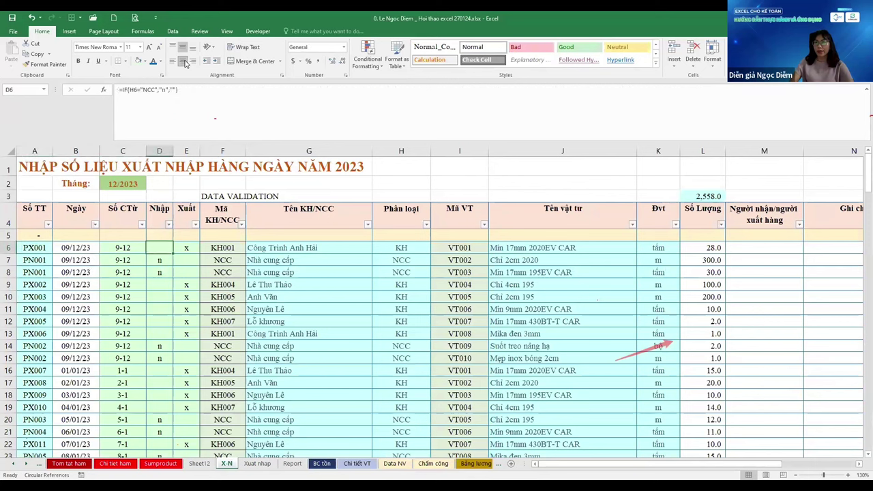
{"action": "key", "text": "Right"}
{"action": "key", "text": "Right"}
{"action": "key", "text": "Right"}
{"action": "key", "text": "Left"}
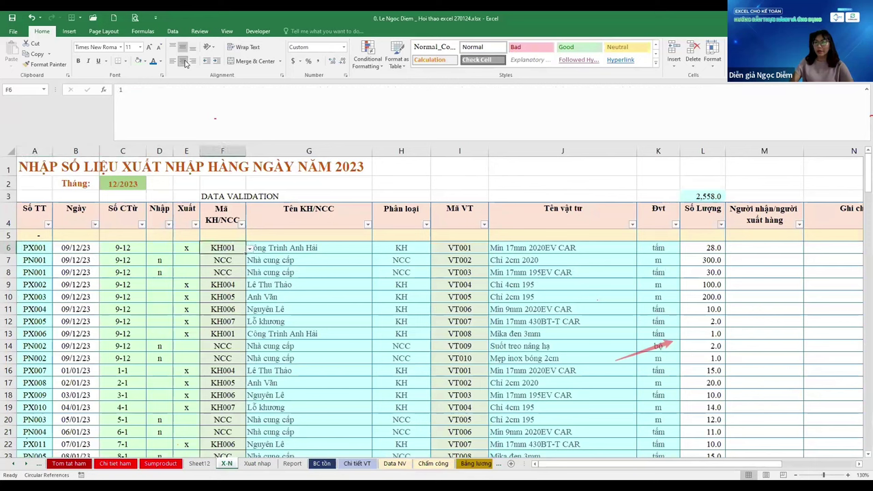
{"action": "key", "text": "Down"}
{"action": "key", "text": "Down"}
{"action": "key", "text": "Down"}
{"action": "key", "text": "Right"}
{"action": "key", "text": "Up"}
{"action": "key", "text": "Up"}
{"action": "key", "text": "Up"}
{"action": "key", "text": "Right"}
{"action": "key", "text": "Left"}
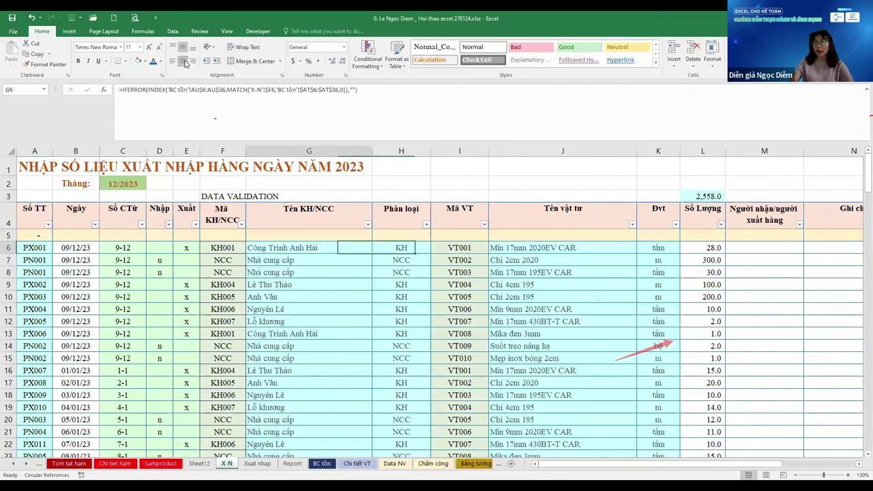
{"action": "key", "text": "Right"}
{"action": "key", "text": "Right"}
{"action": "key", "text": "Right"}
{"action": "key", "text": "Left"}
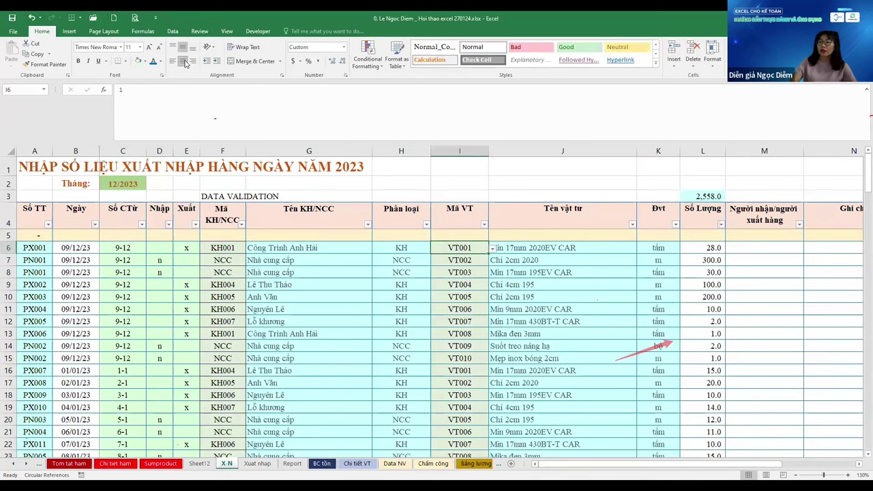
Browse the Xuat nhap, Report, Sheet12 and Sumproduct sheets, checking Report's Tháng 1 cells
{"action": "key", "text": "ctrl+Page_Down"}
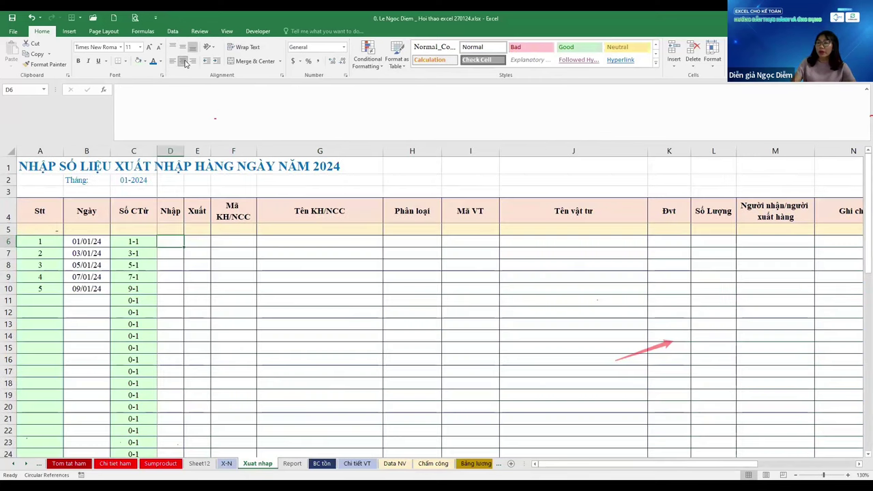
{"action": "key", "text": "ctrl+Page_Down"}
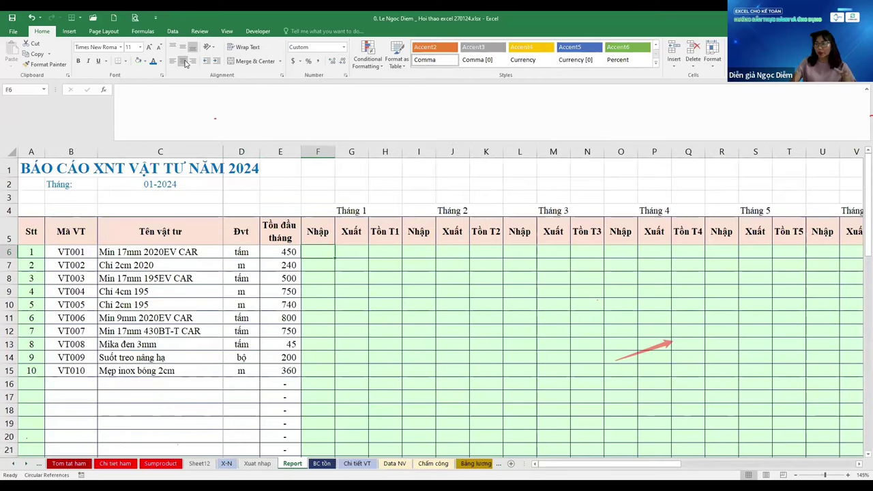
{"action": "key", "text": "ctrl+Page_Up"}
{"action": "key", "text": "ctrl+Page_Up"}
{"action": "key", "text": "ctrl+Page_Up"}
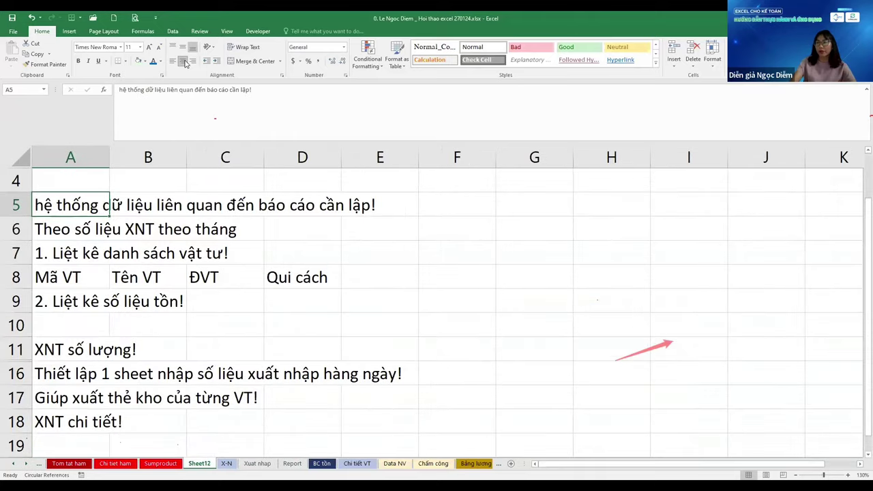
{"action": "key", "text": "ctrl+Page_Up"}
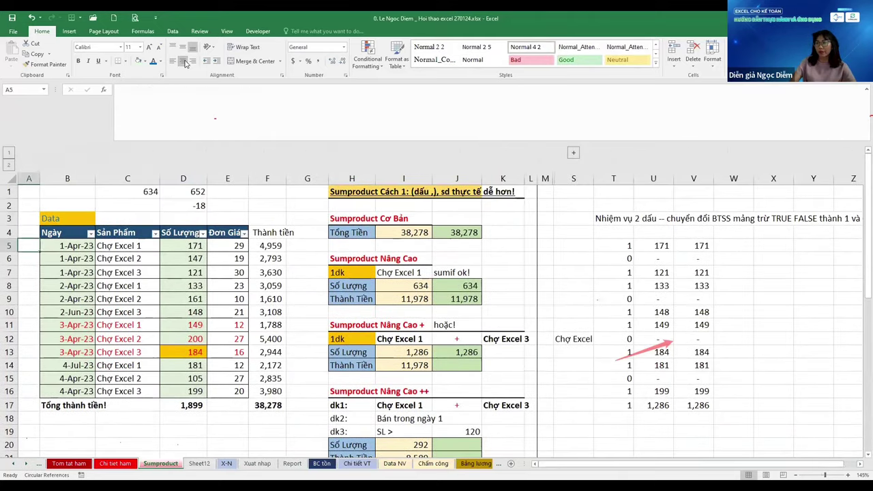
{"action": "key", "text": "ctrl+Page_Down"}
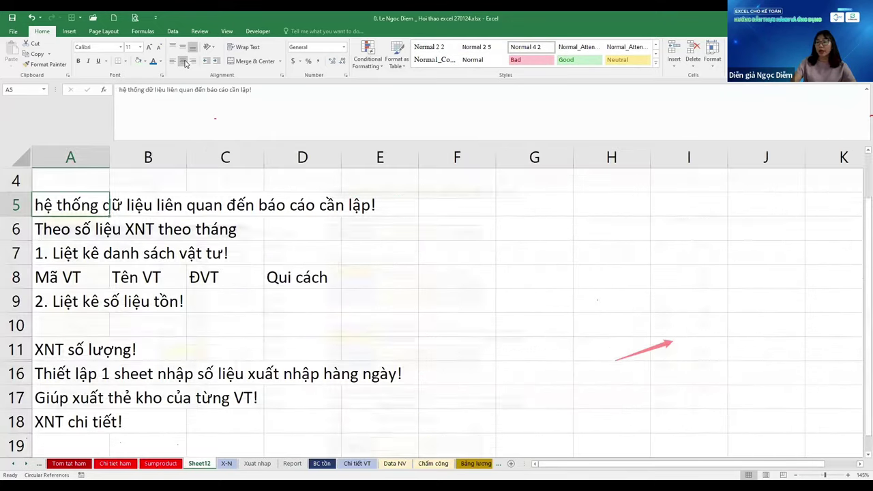
{"action": "key", "text": "ctrl+Page_Down"}
{"action": "key", "text": "ctrl+Page_Down"}
{"action": "key", "text": "ctrl+Page_Down"}
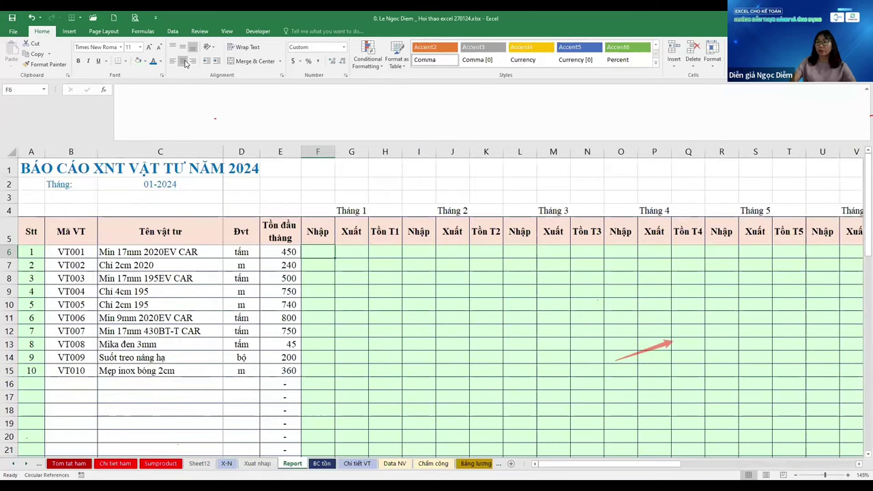
{"action": "key", "text": "Right"}
{"action": "key", "text": "Right"}
{"action": "key", "text": "Left"}
{"action": "key", "text": "Left"}
{"action": "key", "text": "Right"}
{"action": "key", "text": "Left"}
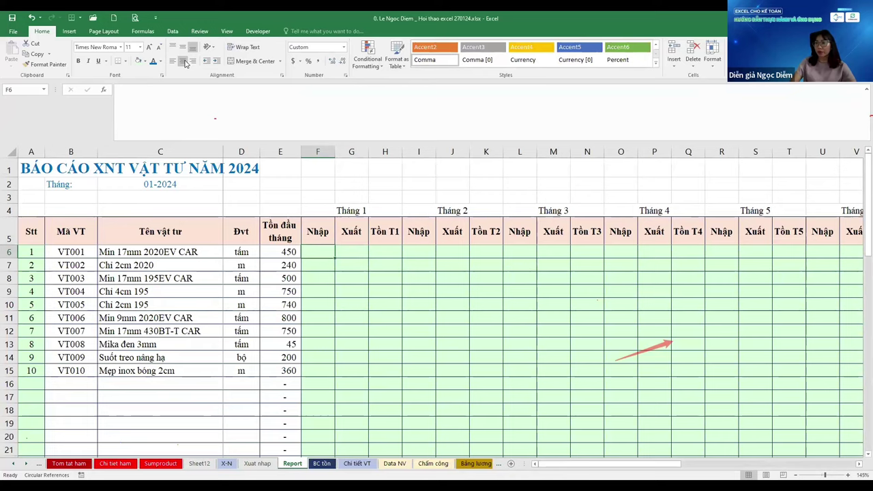
View the monthly SUMPRODUCT formula in F6 of the 2023 BC tồn report without editing it
{"action": "key", "text": "ctrl+Page_Down"}
{"action": "key", "text": "Left"}
{"action": "key", "text": "Left"}
{"action": "key", "text": "Left"}
{"action": "key", "text": "Left"}
{"action": "key", "text": "Left"}
{"action": "key", "text": "Left"}
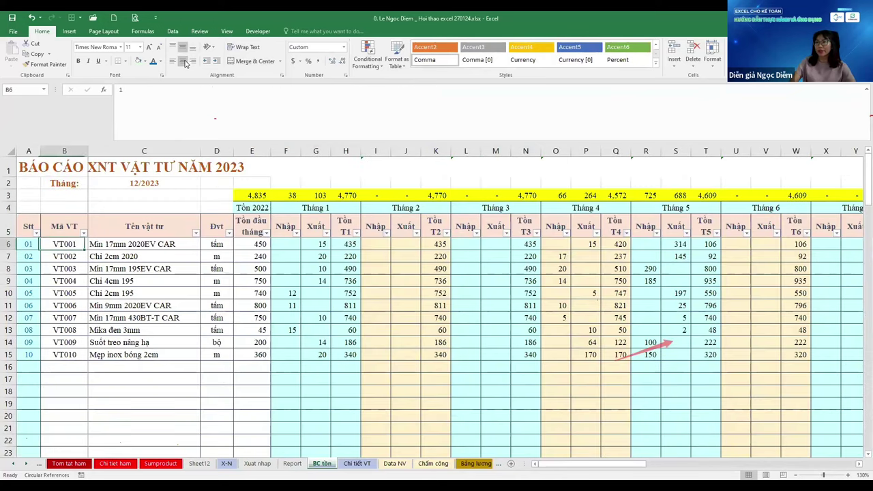
{"action": "key", "text": "F2"}
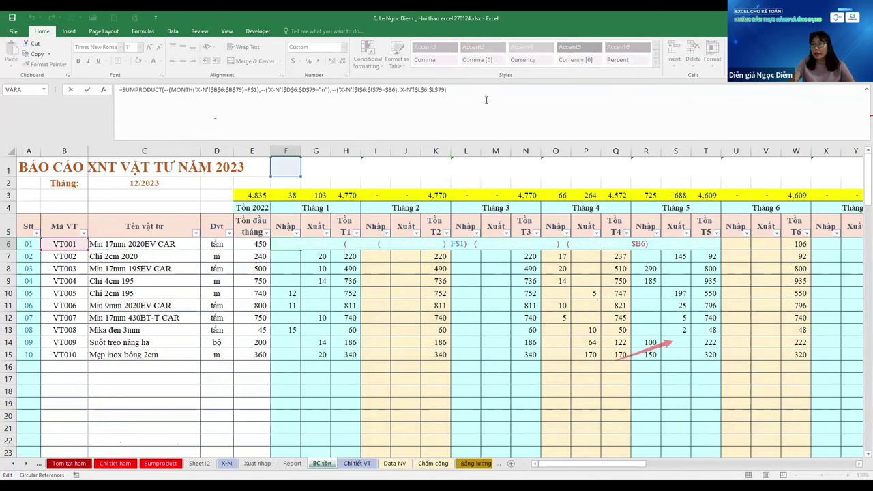
{"action": "left_click_drag", "start_coordinate": [486, 99], "coordinate": [2, 39]}
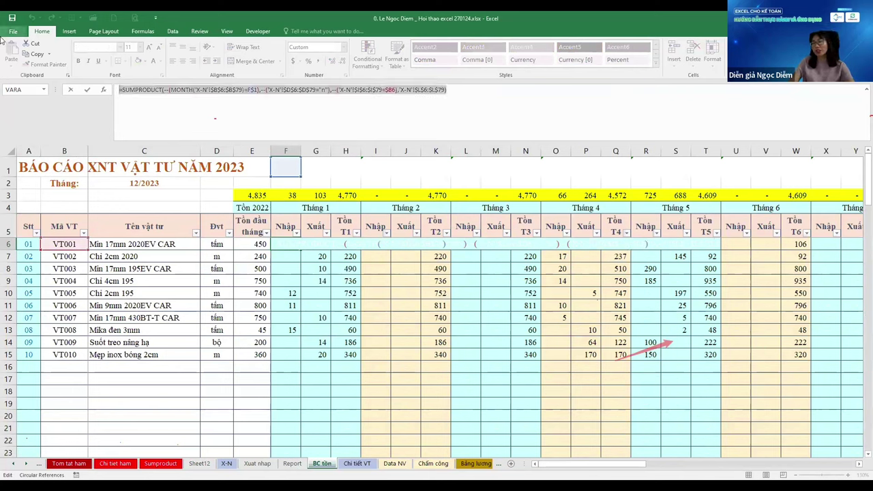
{"action": "key", "text": "Escape"}
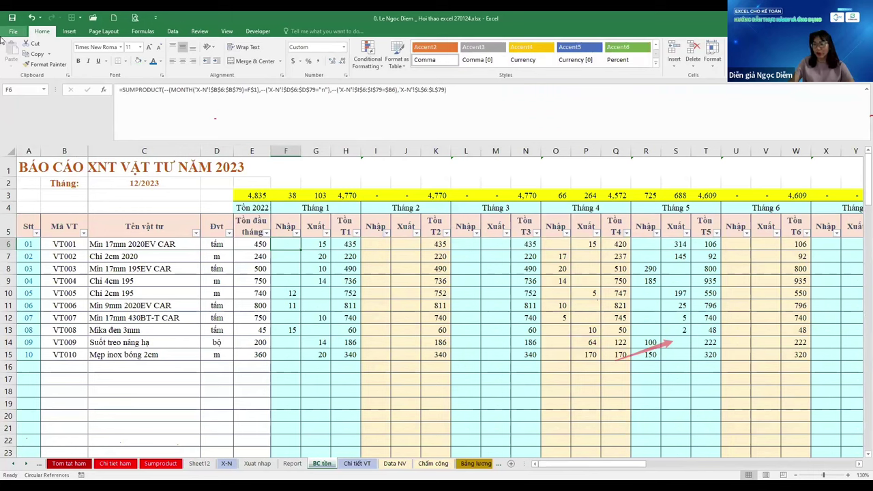
{"action": "key", "text": "Left"}
{"action": "key", "text": "Left"}
{"action": "key", "text": "Left"}
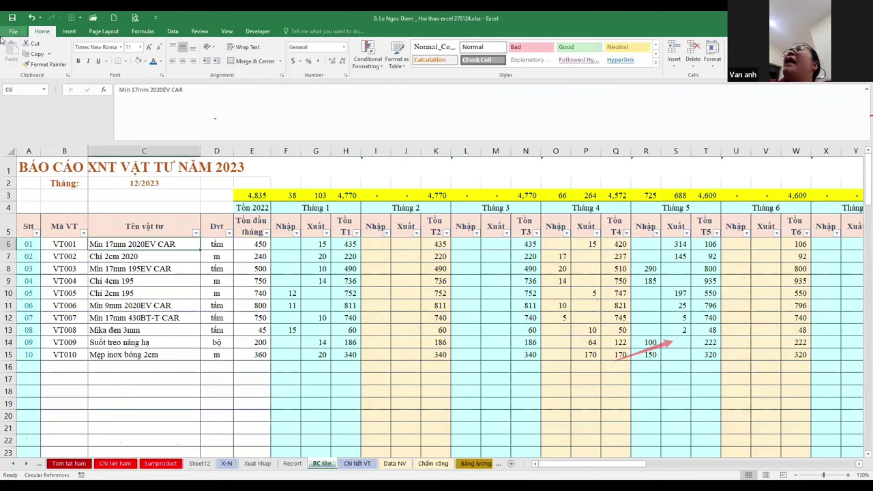
Drag the X-N sheet tab to sit right after the Report sheet
{"action": "key", "text": "ctrl+Page_Up"}
{"action": "key", "text": "ctrl+Page_Up"}
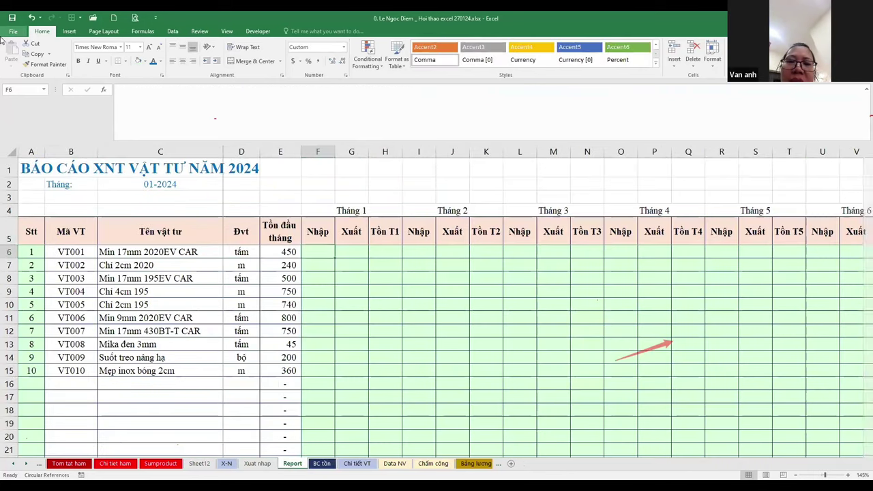
{"action": "key", "text": "ctrl+Page_Up"}
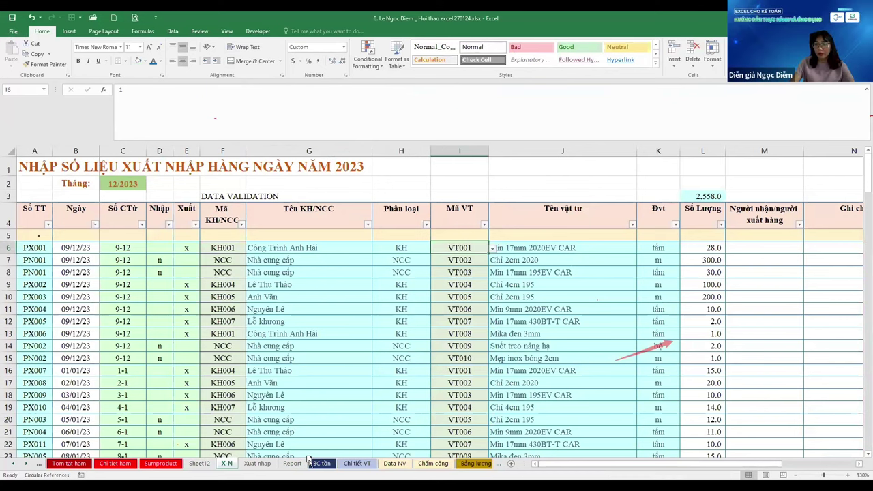
{"action": "left_click_drag", "start_coordinate": [310, 464], "coordinate": [311, 463]}
Step through the Sheet12 and Xuat nhap tabs to the 2024 Report sheet
{"action": "left_click", "coordinate": [201, 464]}
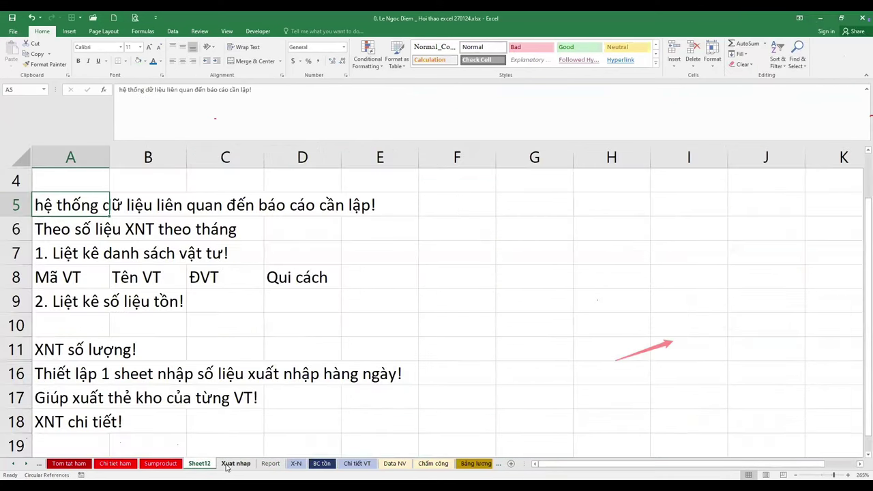
{"action": "left_click", "coordinate": [235, 463]}
{"action": "left_click", "coordinate": [266, 464]}
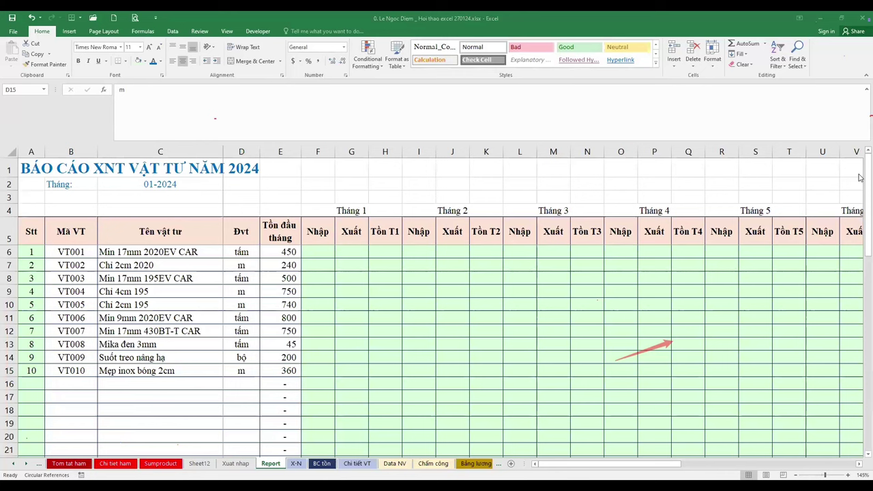
Bring the Excel window showing the 2024 stock report back into focus
{"action": "left_click", "coordinate": [861, 173]}
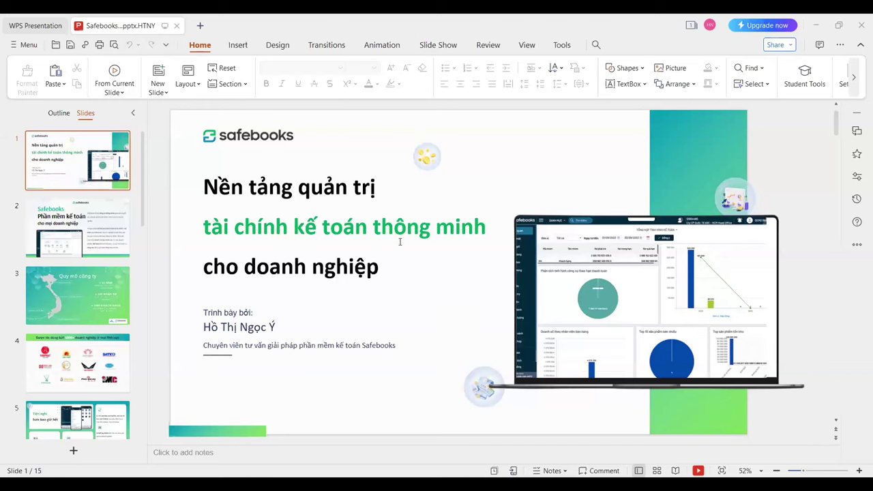
View Safebooks slides 2, 3 (company scale) and 4 (client logos), ending on slide 5
{"action": "left_click", "coordinate": [84, 226]}
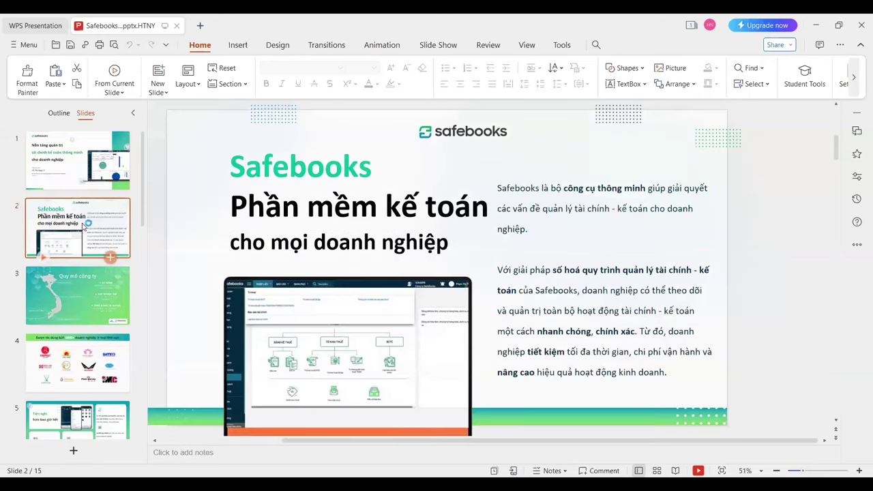
{"action": "left_click", "coordinate": [82, 227]}
{"action": "left_click", "coordinate": [83, 226]}
{"action": "left_click", "coordinate": [82, 227]}
{"action": "left_click", "coordinate": [75, 305]}
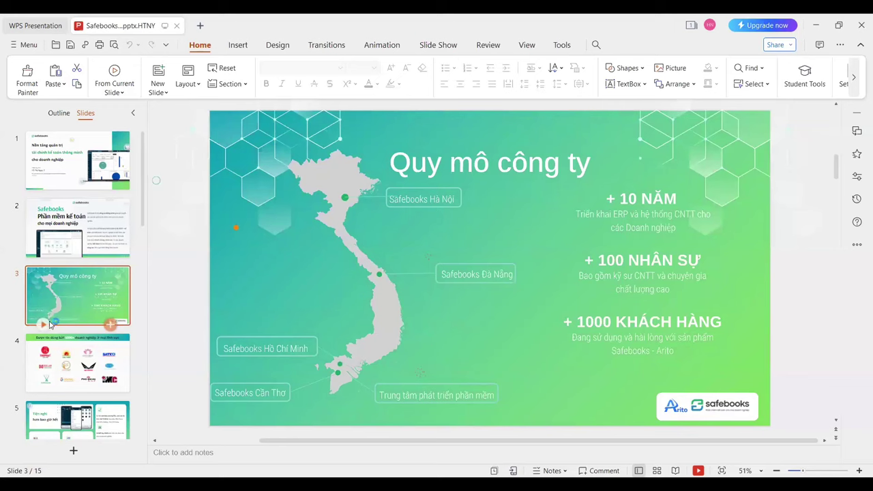
{"action": "left_click", "coordinate": [73, 371]}
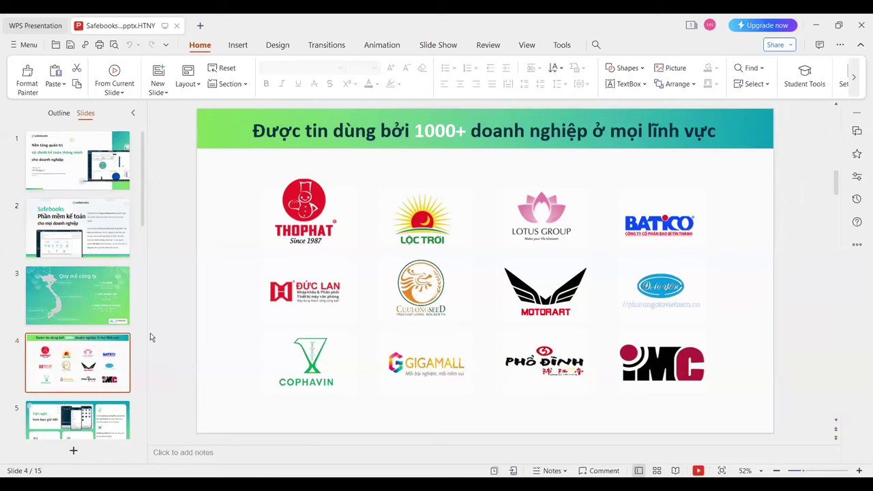
{"action": "left_click", "coordinate": [96, 421]}
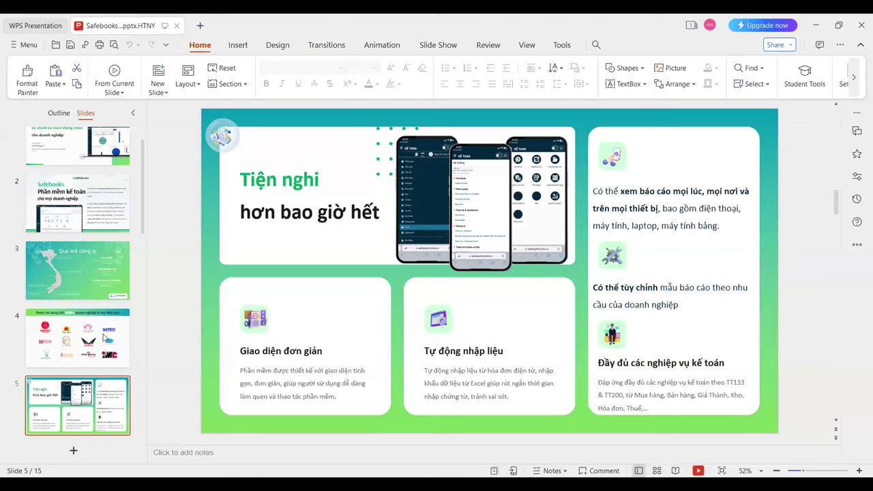
Show slide 6, the Safebooks advantages slide, in the editor
{"action": "scroll", "coordinate": [57, 352], "scroll_direction": "down", "scroll_amount": 3}
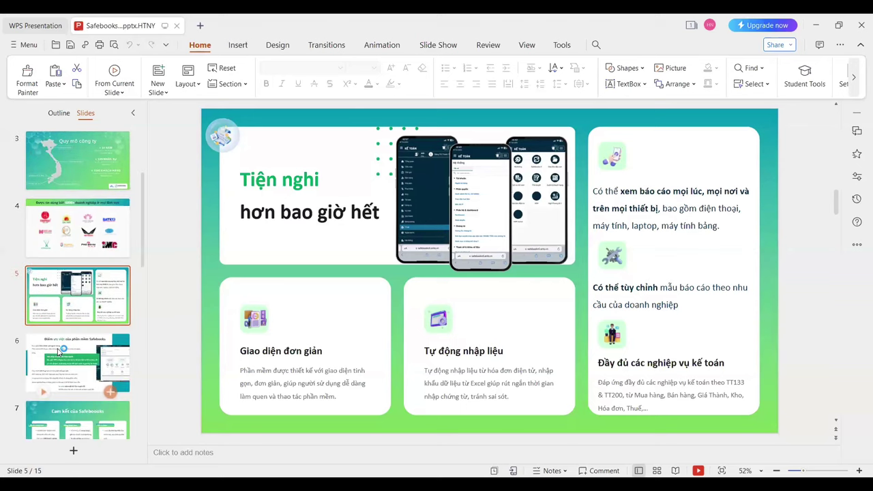
{"action": "left_click", "coordinate": [58, 352]}
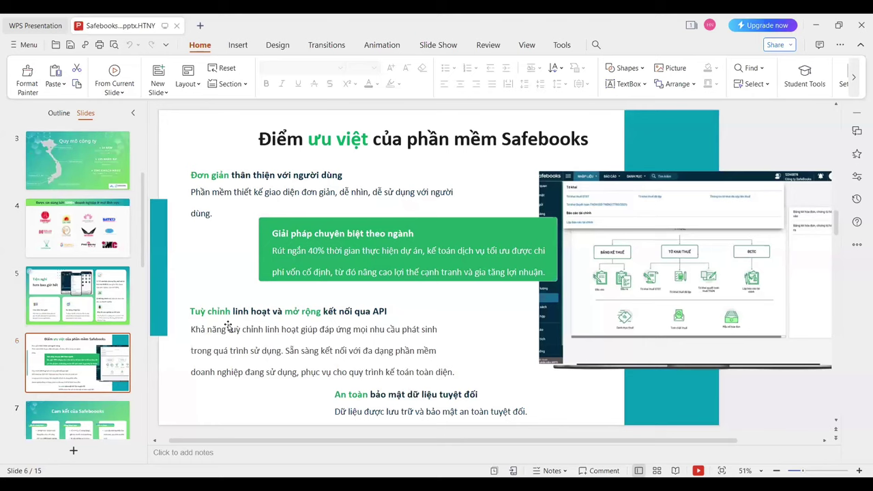
Switch to slide 7, the Safebooks commitments slide with three pledge columns
{"action": "left_click", "coordinate": [89, 423]}
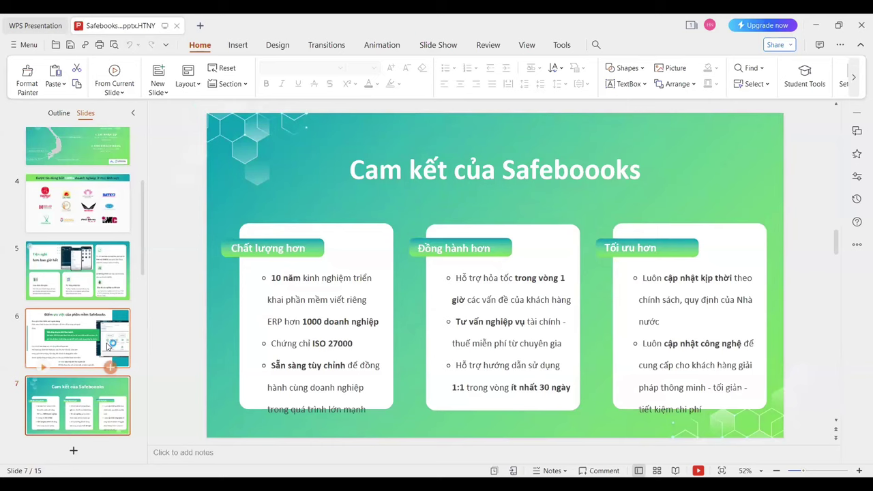
Open slide 9 with the Starter to Enterprise pricing plans
{"action": "scroll", "coordinate": [107, 346], "scroll_direction": "down", "scroll_amount": 3}
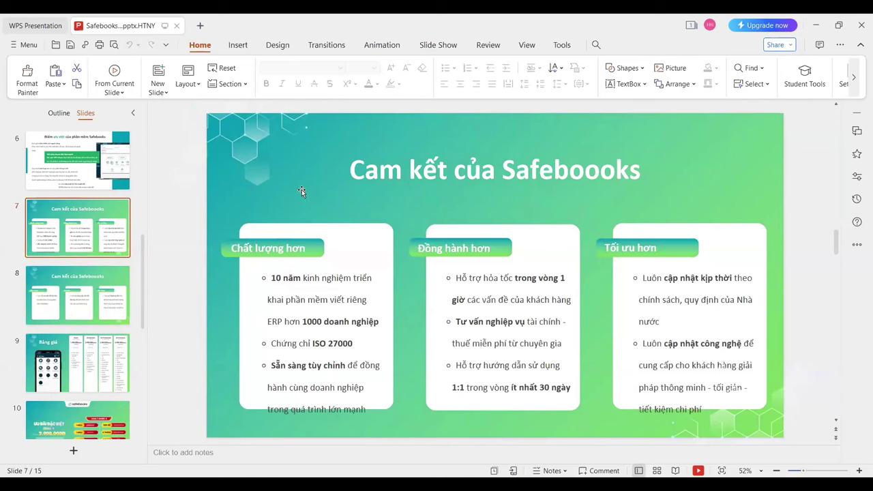
{"action": "left_click", "coordinate": [100, 350]}
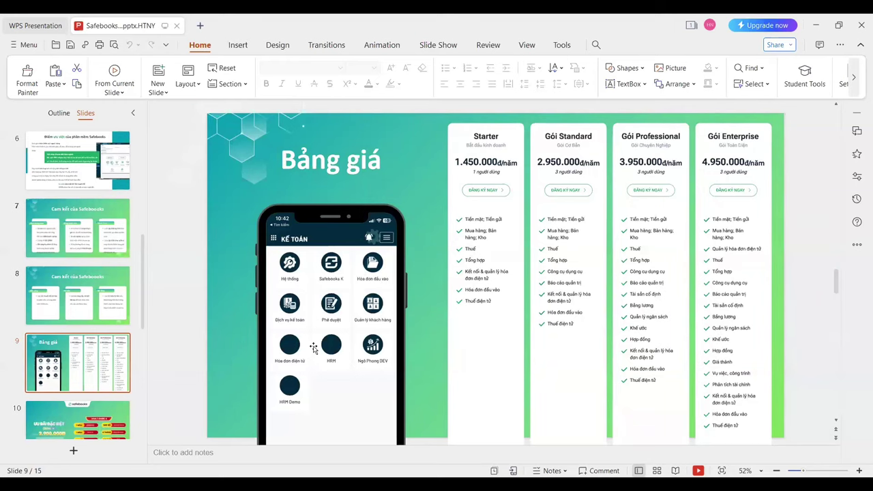
Display slide 10, the January offer from 2.900.000đ with the 'Mua 1 được 6' bundle
{"action": "left_click", "coordinate": [95, 408]}
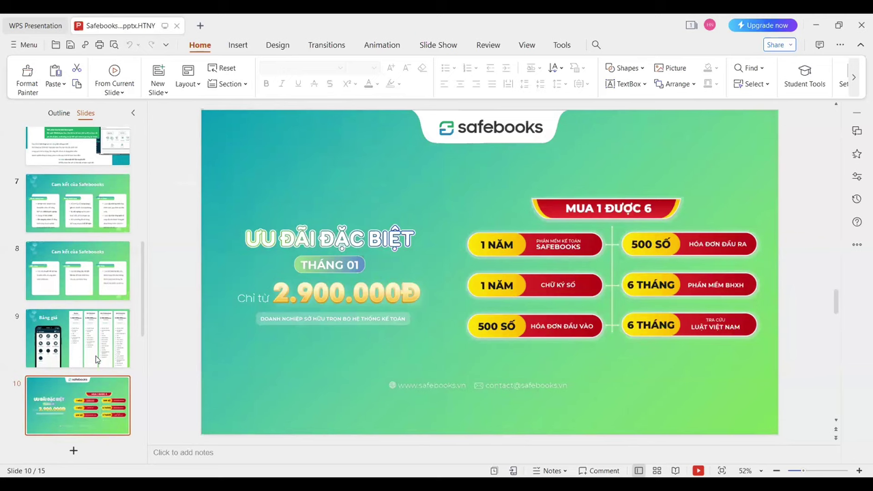
Show slide 11 with the DVKT per-company price table
{"action": "scroll", "coordinate": [96, 359], "scroll_direction": "down", "scroll_amount": 2}
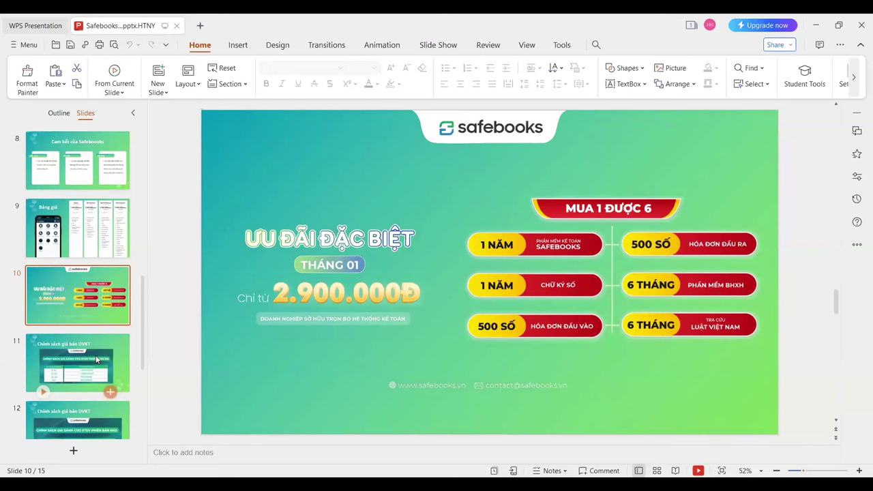
{"action": "left_click", "coordinate": [96, 359]}
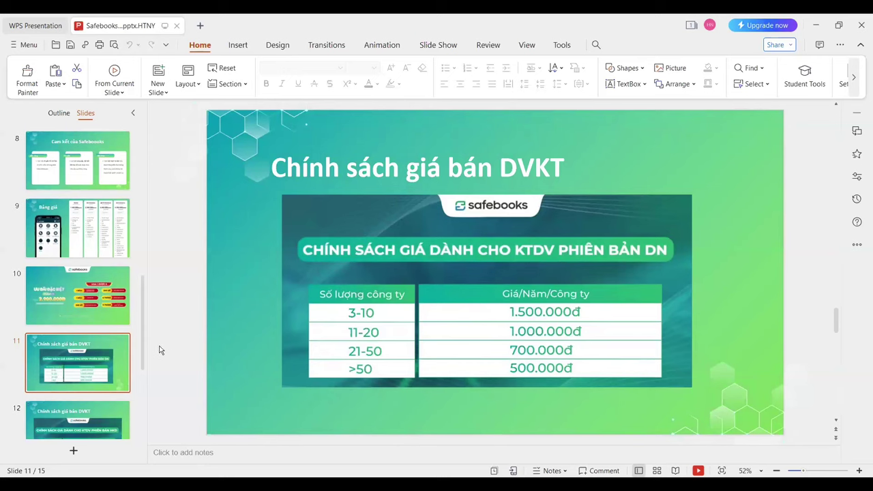
View the slide 12 HKD price table, then go to the slide 14 commission tables
{"action": "left_click", "coordinate": [105, 423]}
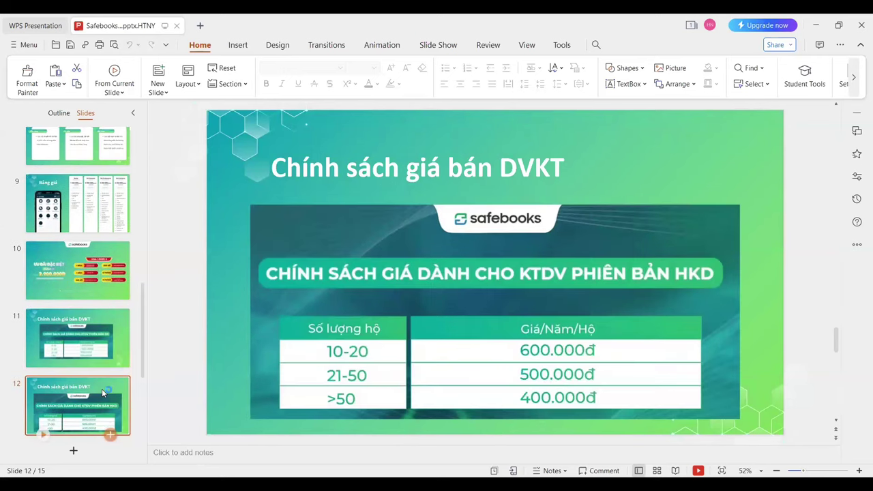
{"action": "scroll", "coordinate": [101, 389], "scroll_direction": "down", "scroll_amount": 2}
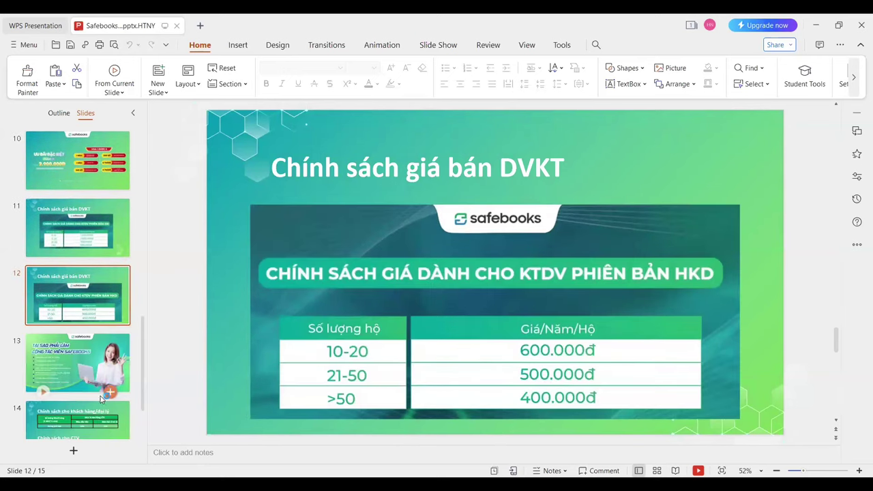
{"action": "left_click", "coordinate": [96, 428]}
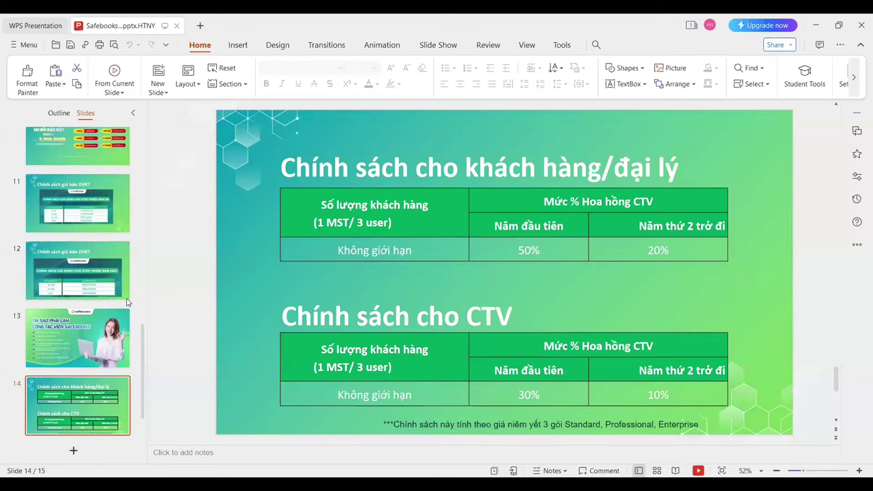
Return to slide 13, the collaborator recruitment slide
{"action": "left_click", "coordinate": [99, 339]}
{"action": "scroll", "coordinate": [99, 340], "scroll_direction": "down", "scroll_amount": 1}
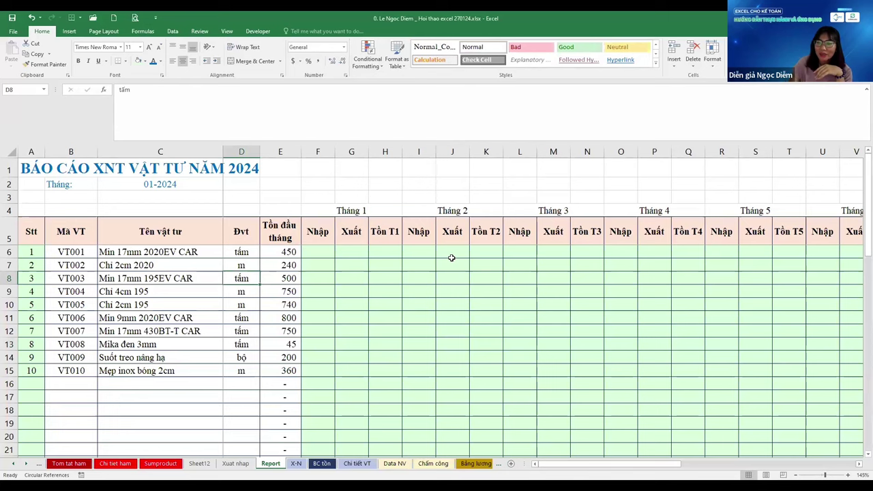
Check the BC tồn sheet's SUMPRODUCT formula in F6, then move back past Report to Sheet12
{"action": "key", "text": "ctrl+Page_Down"}
{"action": "key", "text": "ctrl+Page_Down"}
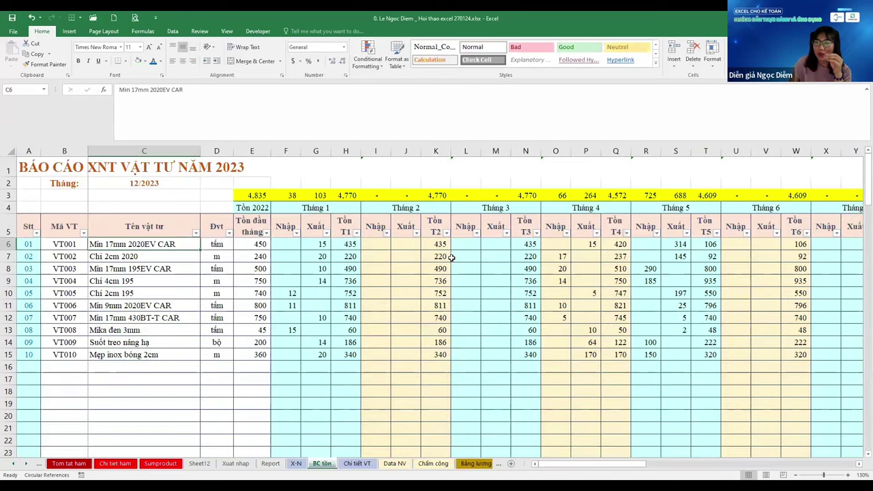
{"action": "key", "text": "Right"}
{"action": "key", "text": "Right"}
{"action": "key", "text": "Right"}
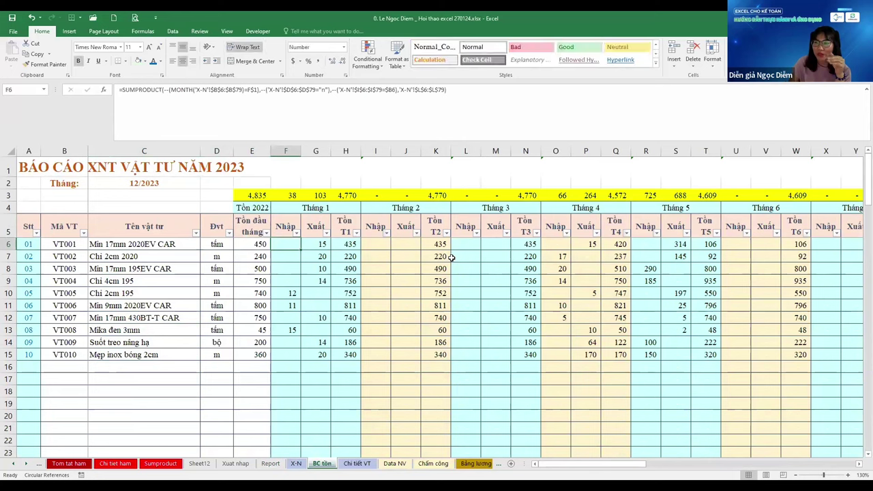
{"action": "key", "text": "ctrl+Page_Up"}
{"action": "key", "text": "ctrl+Page_Up"}
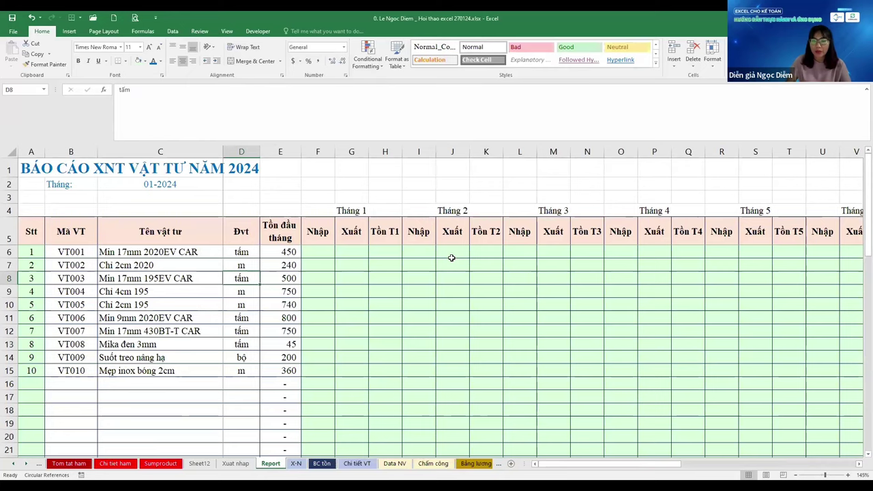
{"action": "key", "text": "ctrl+Page_Up"}
{"action": "key", "text": "ctrl+Page_Up"}
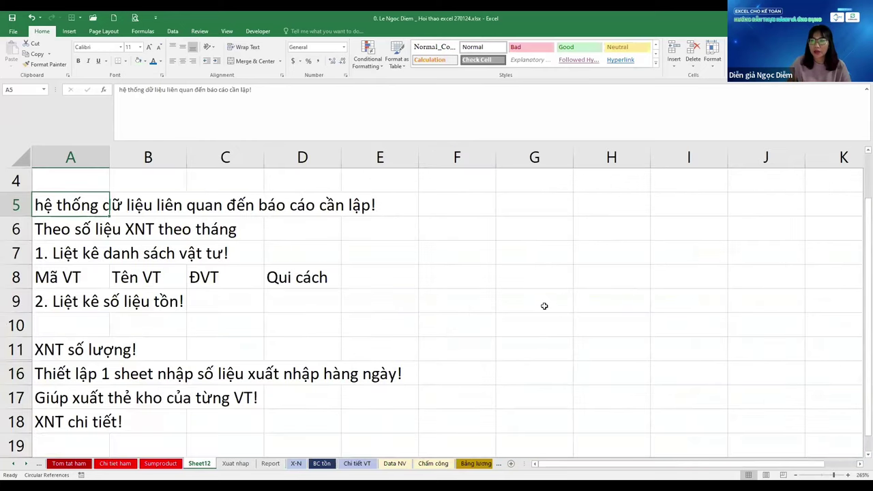
Widen column H on Sheet12
{"action": "scroll", "coordinate": [546, 306], "scroll_direction": "up", "scroll_amount": 1}
{"action": "scroll", "coordinate": [523, 307], "scroll_direction": "down", "scroll_amount": 2, "text": "ctrl"}
{"action": "left_click", "coordinate": [465, 273]}
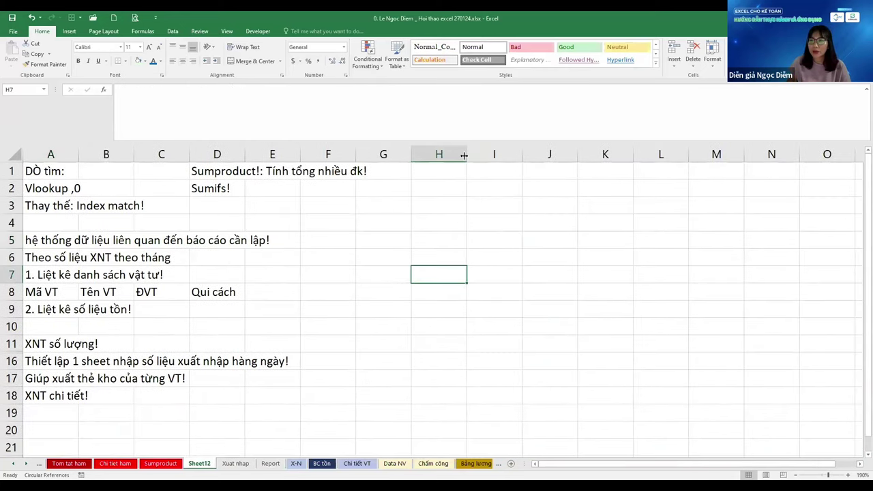
{"action": "left_click_drag", "start_coordinate": [465, 156], "coordinate": [592, 154]}
Enter the date 27/1 in H5 and bring up its Format Cells settings
{"action": "key", "text": "Up"}
{"action": "key", "text": "Up"}
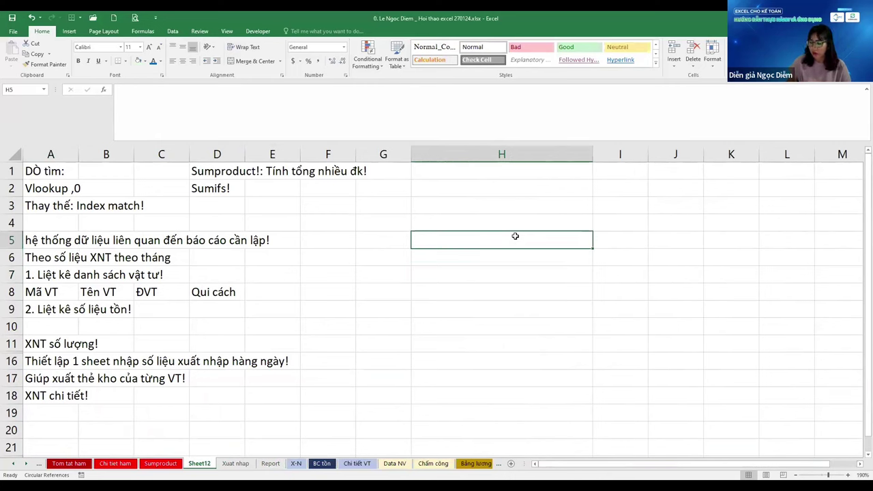
{"action": "type", "text": "1"}
{"action": "key", "text": "BackSpace"}
{"action": "type", "text": "27/1"}
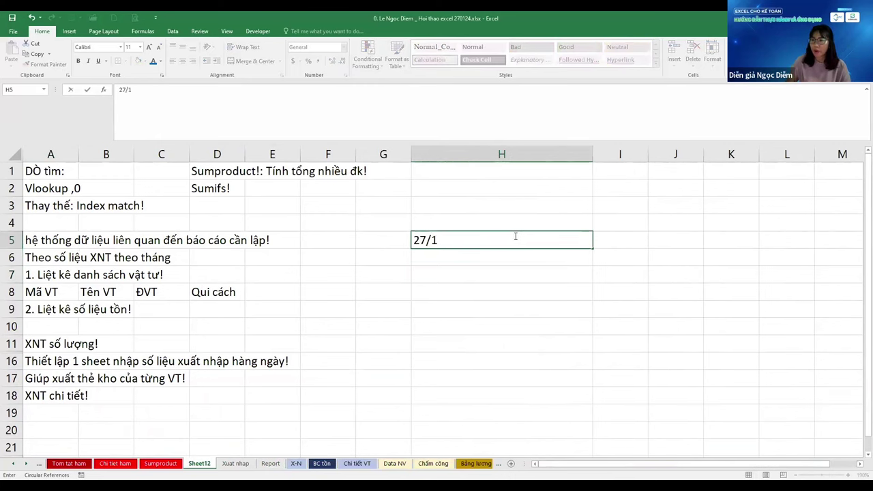
{"action": "key", "text": "ctrl+Return"}
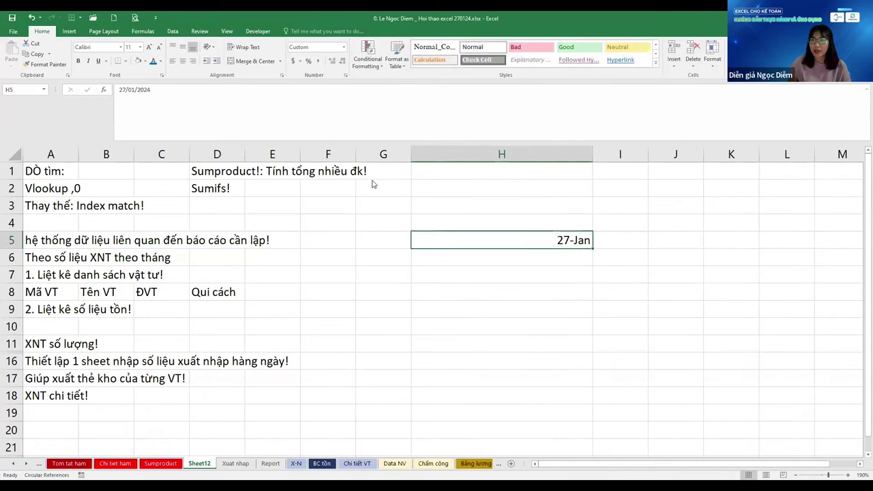
{"action": "key", "text": "ctrl+1"}
Apply the custom format "Ngày "dd "tháng "mm "năm "yyyy to H5, then copy the cell
{"action": "key", "text": "BackSpace"}
{"action": "key", "text": "BackSpace"}
{"action": "key", "text": "BackSpace"}
{"action": "key", "text": "BackSpace"}
{"action": "key", "text": "BackSpace"}
{"action": "key", "text": "BackSpace"}
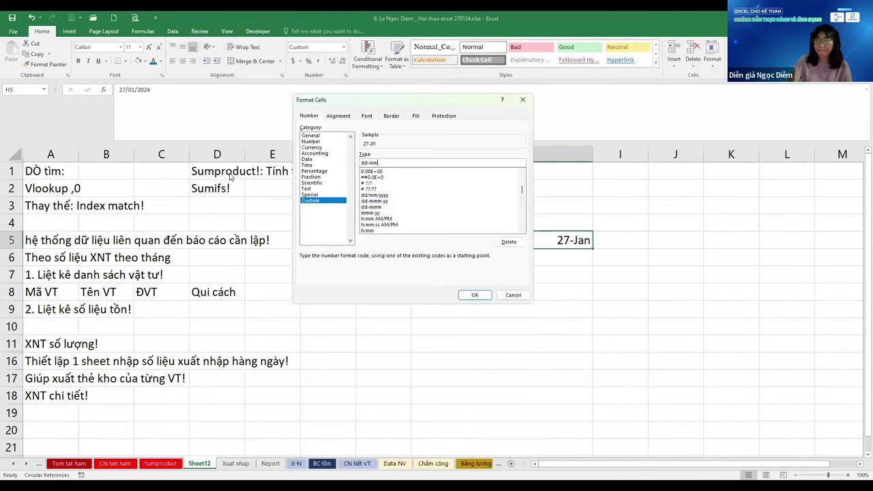
{"action": "type", "text": "\"Ngày"}
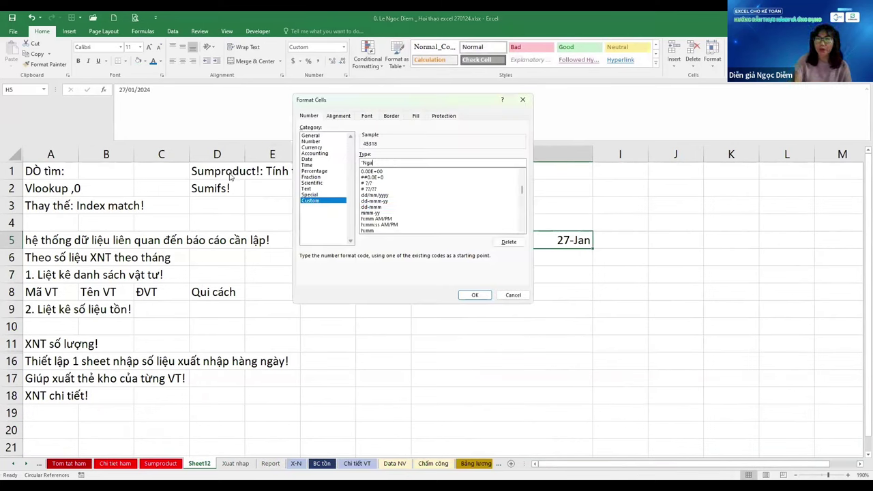
{"action": "key", "text": "BackSpace"}
{"action": "type", "text": "y\""}
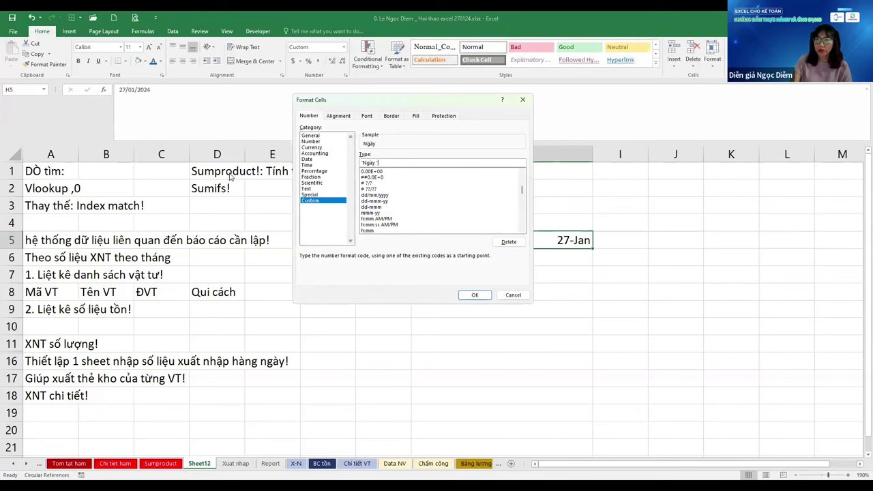
{"action": "type", "text": " dd \"th"}
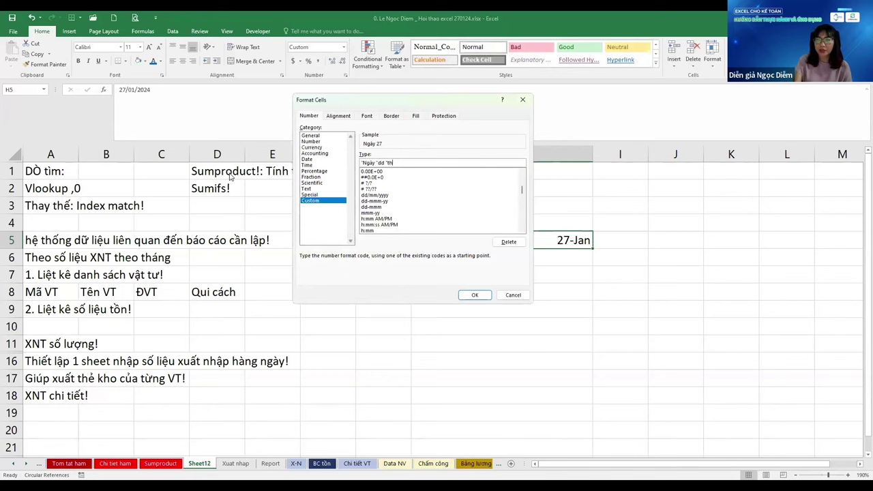
{"action": "type", "text": "áng \""}
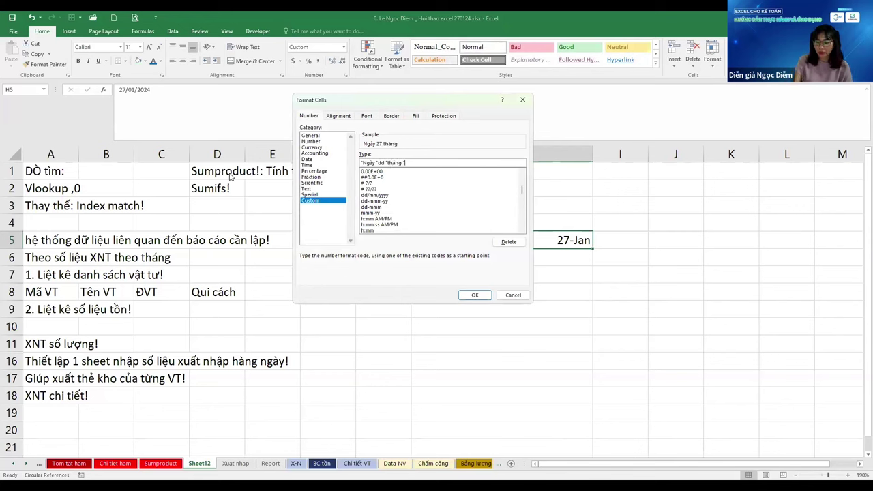
{"action": "type", "text": "mm \"nam"}
{"action": "type", "text": " \"yyyy"}
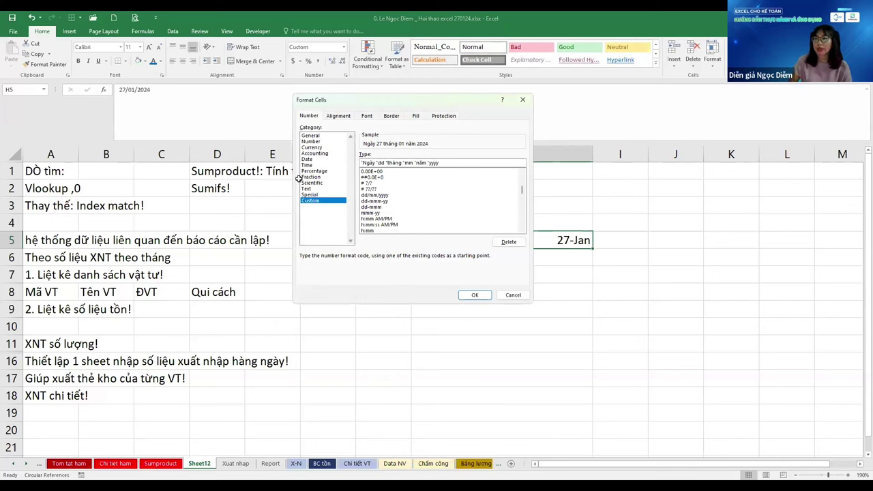
{"action": "key", "text": "Return"}
{"action": "key", "text": "ctrl+c"}
Paste the copied date into G6 as a trial, then clear it again
{"action": "key", "text": "Left"}
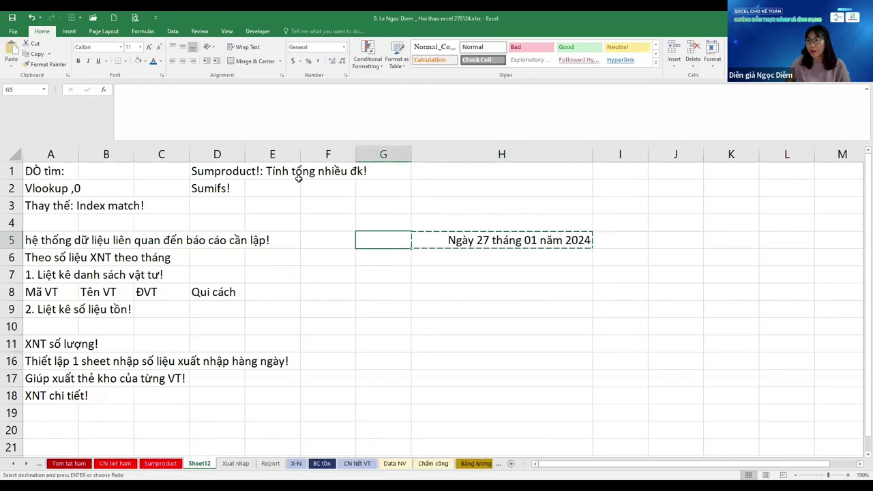
{"action": "key", "text": "Down"}
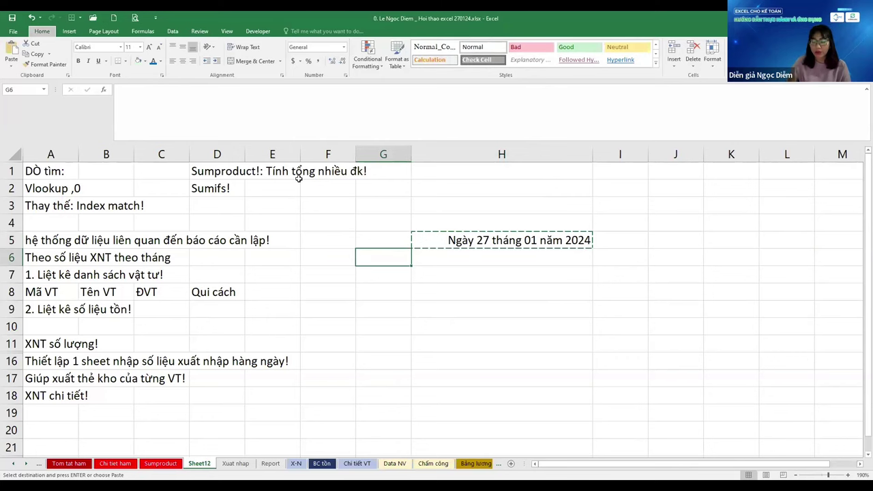
{"action": "key", "text": "Return"}
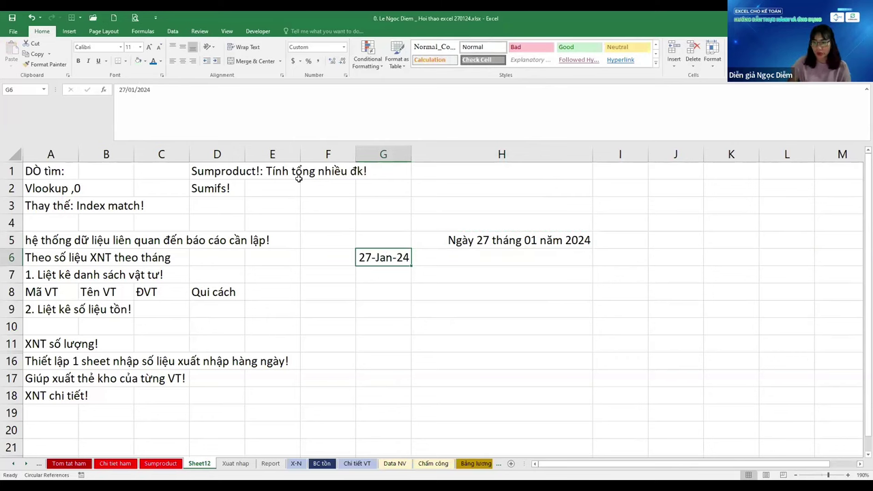
{"action": "key", "text": "Delete"}
Enter the note 'Format cell' in H4 above the date
{"action": "key", "text": "Up"}
{"action": "key", "text": "Up"}
{"action": "key", "text": "Right"}
{"action": "type", "text": "Fo"}
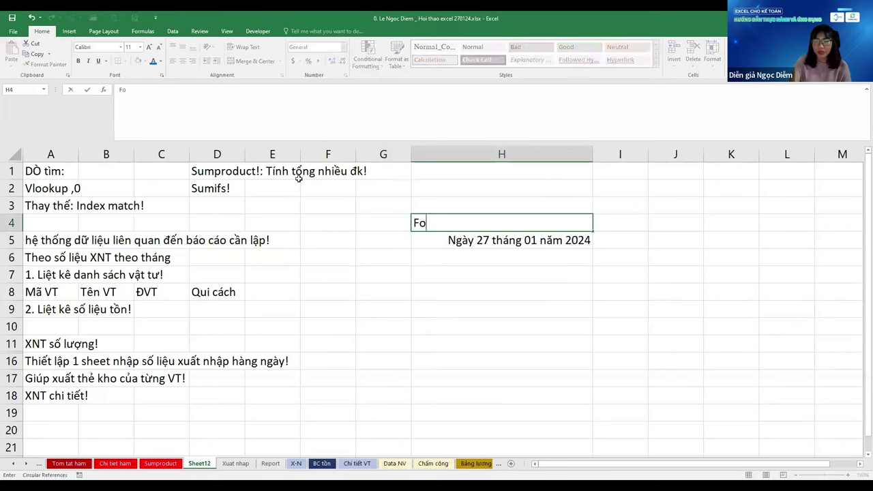
{"action": "type", "text": "rmatce"}
{"action": "key", "text": "BackSpace"}
{"action": "key", "text": "BackSpace"}
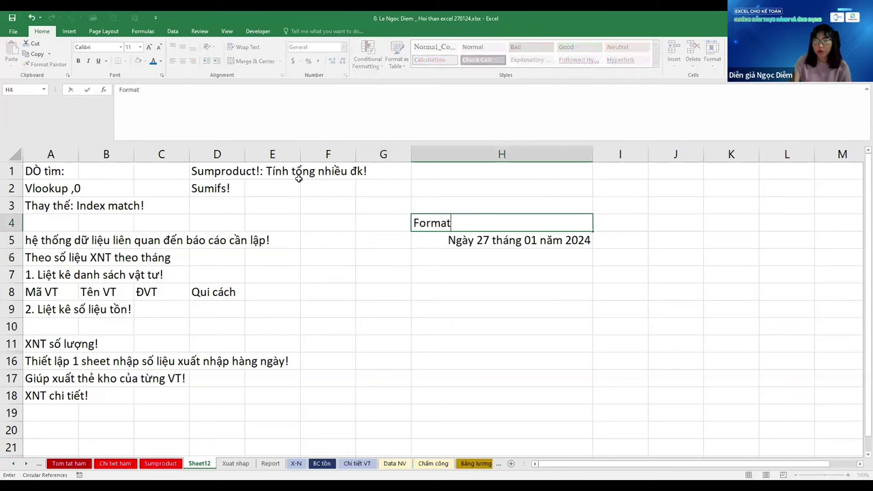
{"action": "type", "text": "cell"}
{"action": "key", "text": "ctrl+Return"}
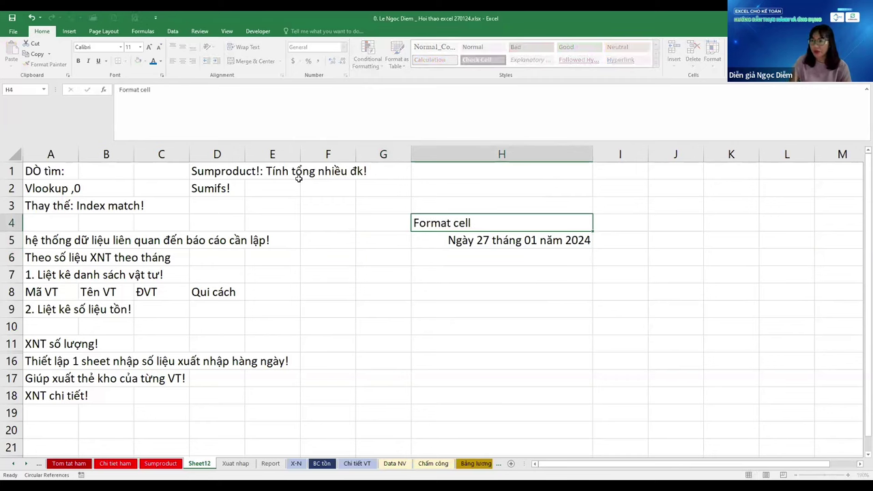
Review the H4 note and the H5 date without changing them
{"action": "key", "text": "Down"}
{"action": "key", "text": "Up"}
{"action": "key", "text": "F2"}
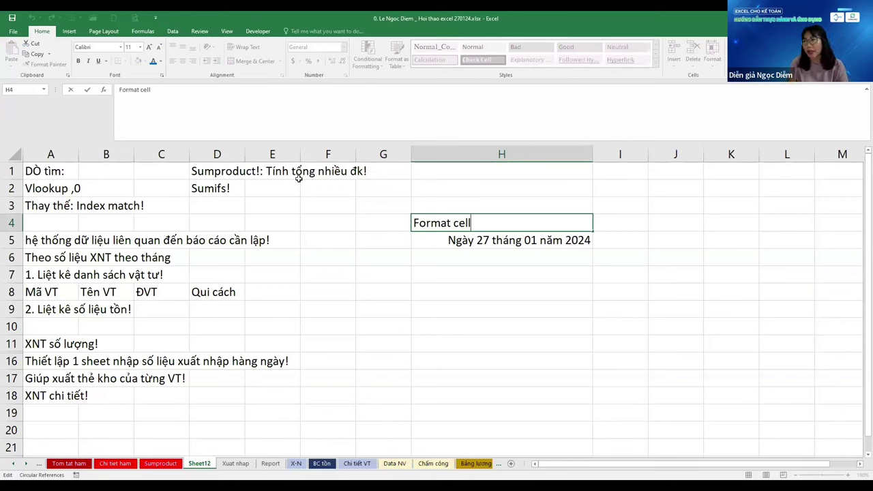
{"action": "key", "text": "Escape"}
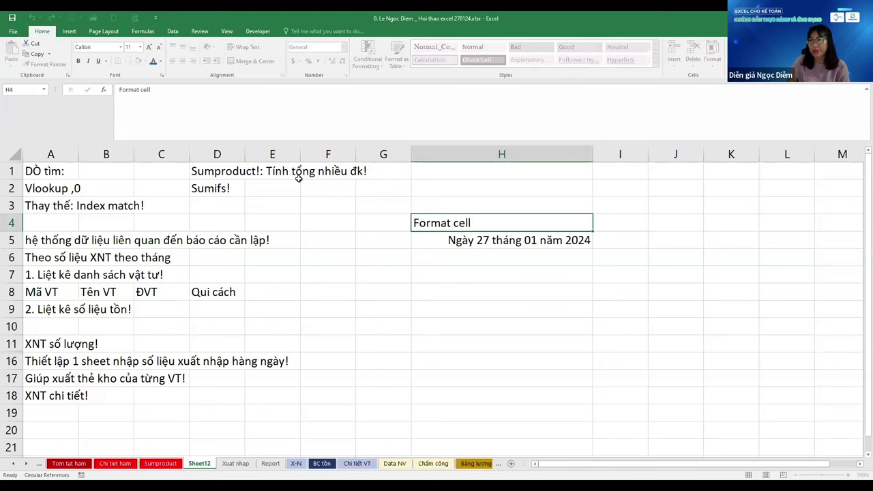
{"action": "key", "text": "Return"}
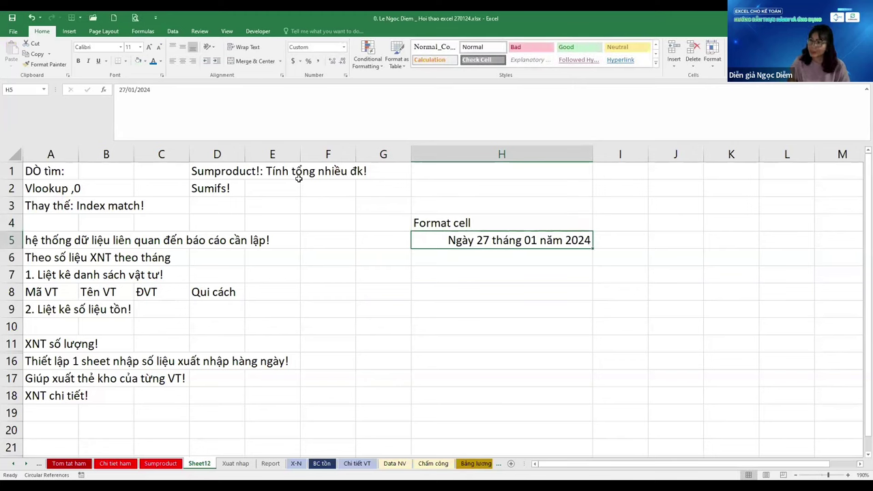
{"action": "key", "text": "Up"}
{"action": "key", "text": "Down"}
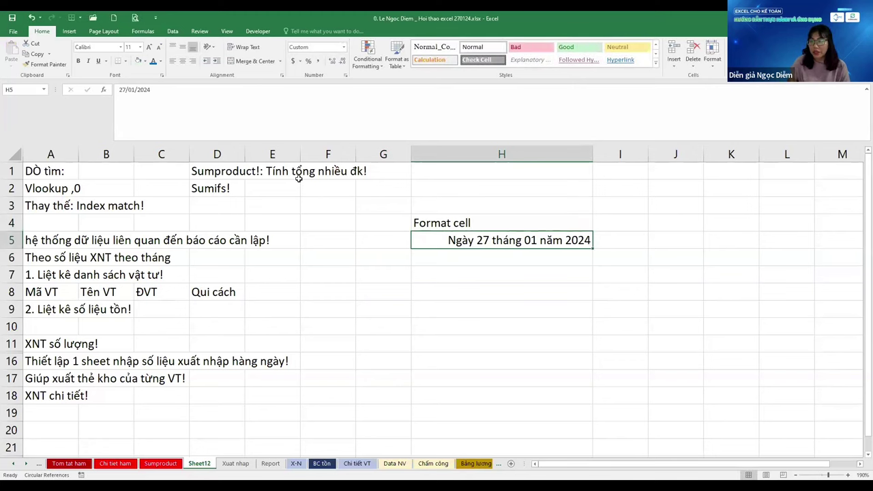
{"action": "key", "text": "Down"}
{"action": "key", "text": "Up"}
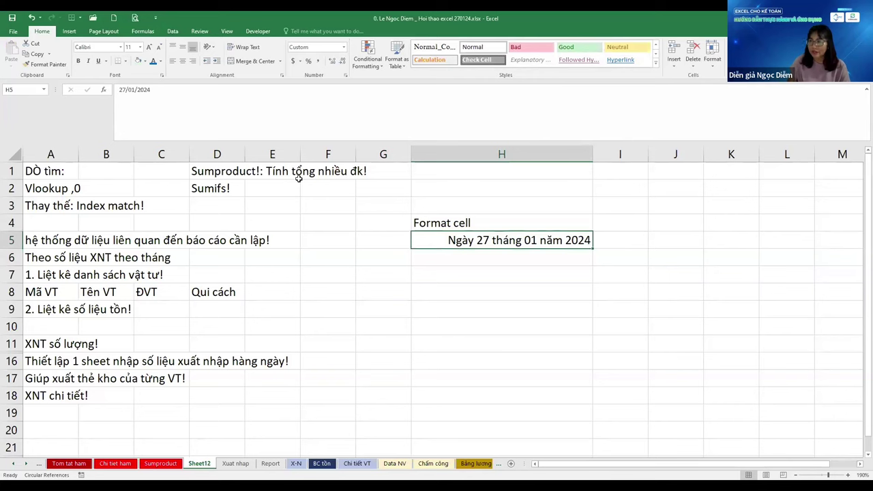
Begin a formula in H7 starting with ="Ngày "&DAY(
{"action": "key", "text": "ctrl+c"}
{"action": "key", "text": "Right"}
{"action": "key", "text": "Right"}
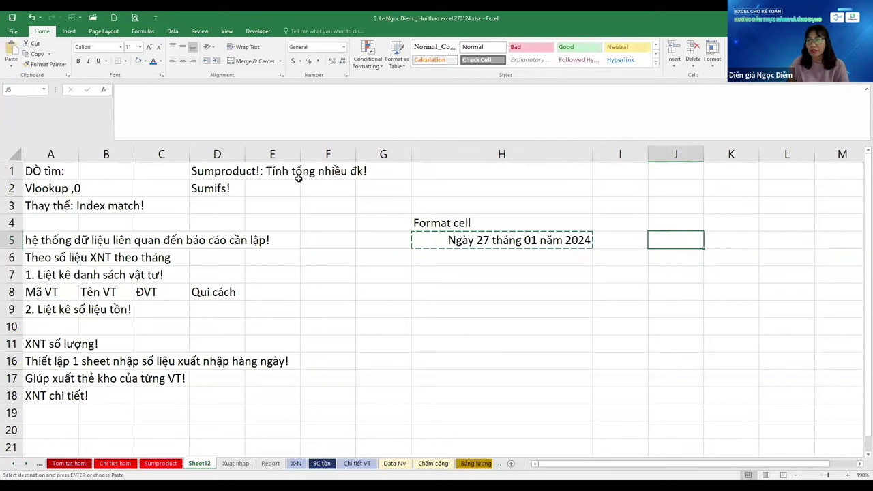
{"action": "key", "text": "Left"}
{"action": "key", "text": "Left"}
{"action": "key", "text": "Left"}
{"action": "key", "text": "Down"}
{"action": "key", "text": "Up"}
{"action": "key", "text": "Right"}
{"action": "key", "text": "Escape"}
{"action": "key", "text": "Down"}
{"action": "key", "text": "Down"}
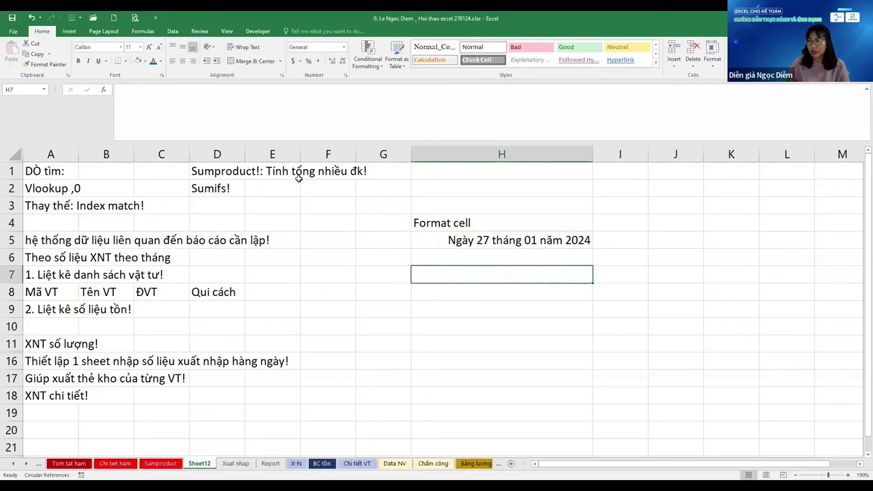
{"action": "type", "text": "=\""}
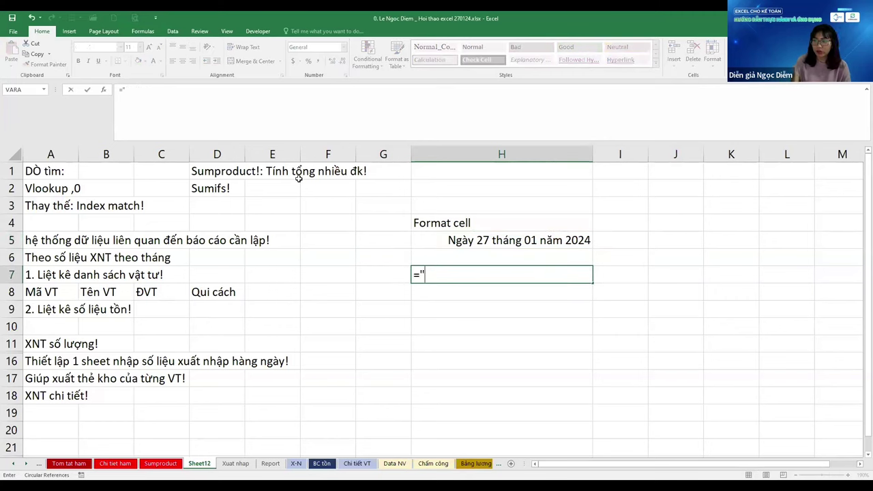
{"action": "type", "text": "Ngày "}
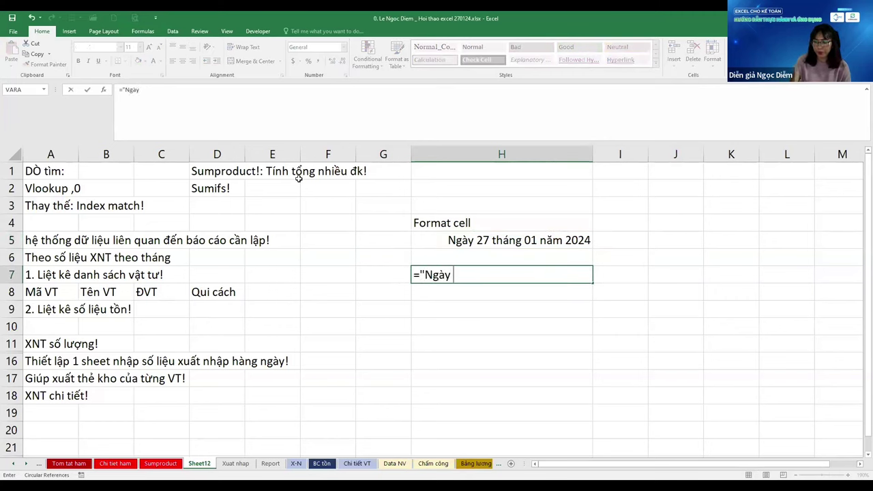
{"action": "type", "text": "\"&"}
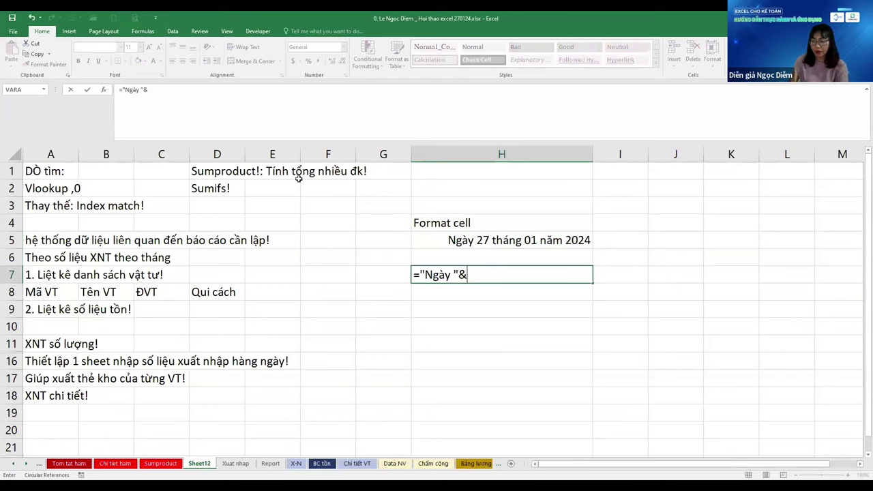
{"action": "type", "text": "day("}
Add DAY($H$5), " tháng " and MONTH($H$5) to the H7 formula
{"action": "key", "text": "Up"}
{"action": "key", "text": "Up"}
{"action": "key", "text": "F4"}
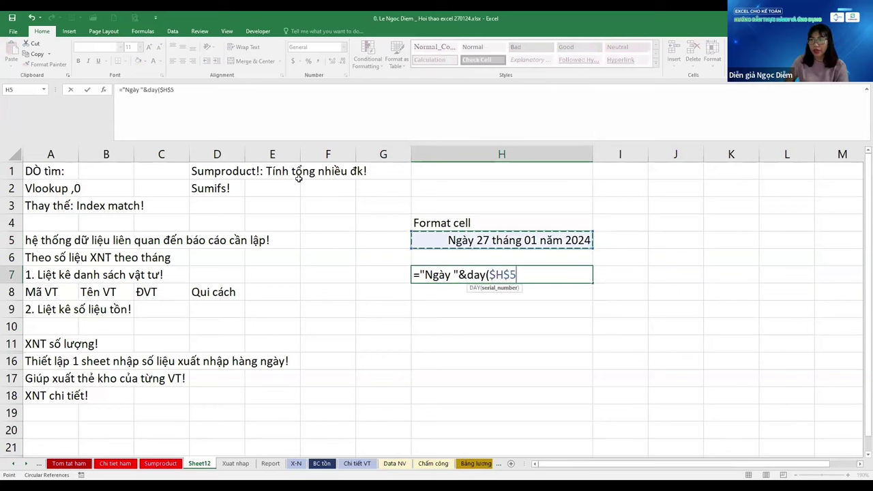
{"action": "type", "text": ")"}
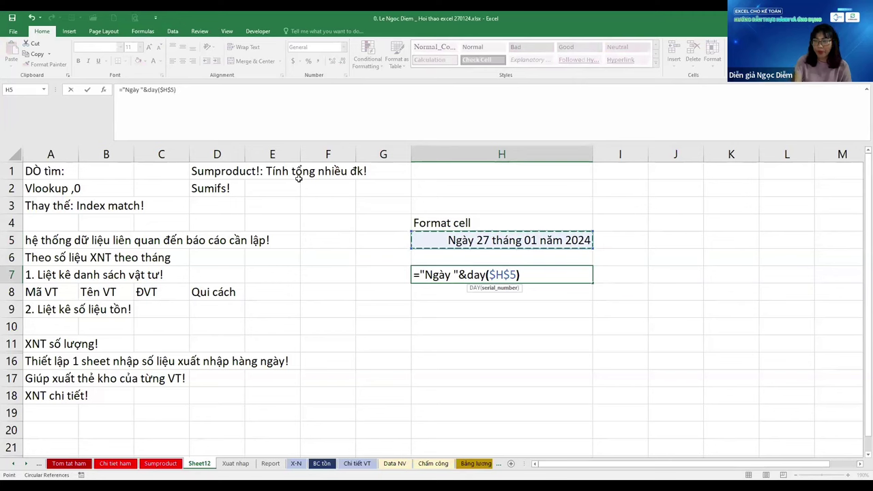
{"action": "type", "text": "&\" tháng \"&"}
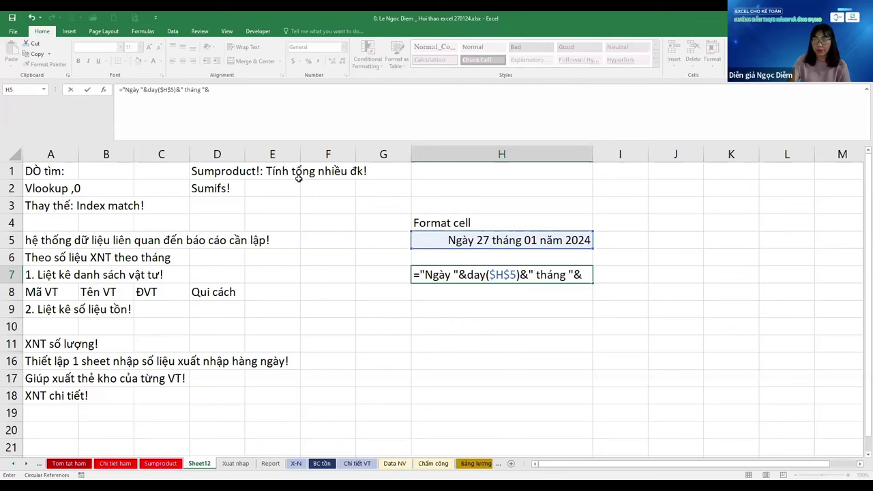
{"action": "type", "text": "mont"}
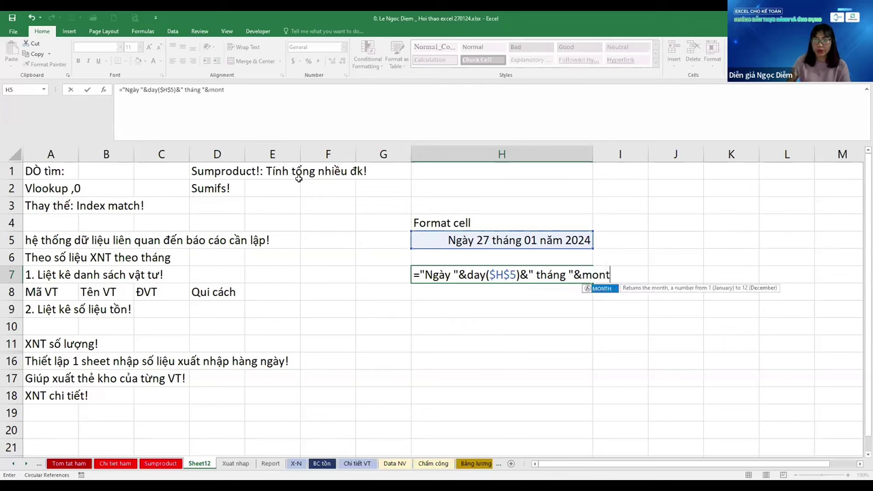
{"action": "key", "text": "Tab"}
{"action": "key", "text": "Up"}
{"action": "key", "text": "Up"}
{"action": "key", "text": "F4"}
Finish with " năm "&YEAR($H$5) and enter it, showing Ngày 27 tháng 1 năm 2024
{"action": "type", "text": ")"}
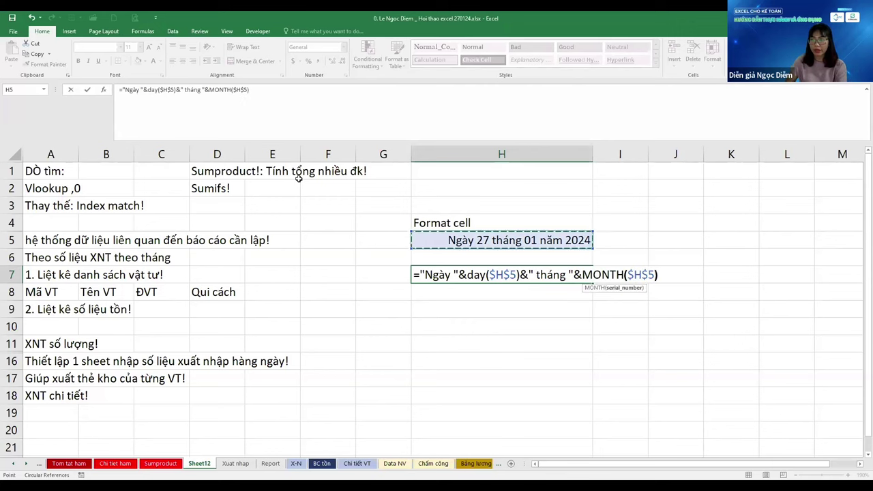
{"action": "type", "text": "&"}
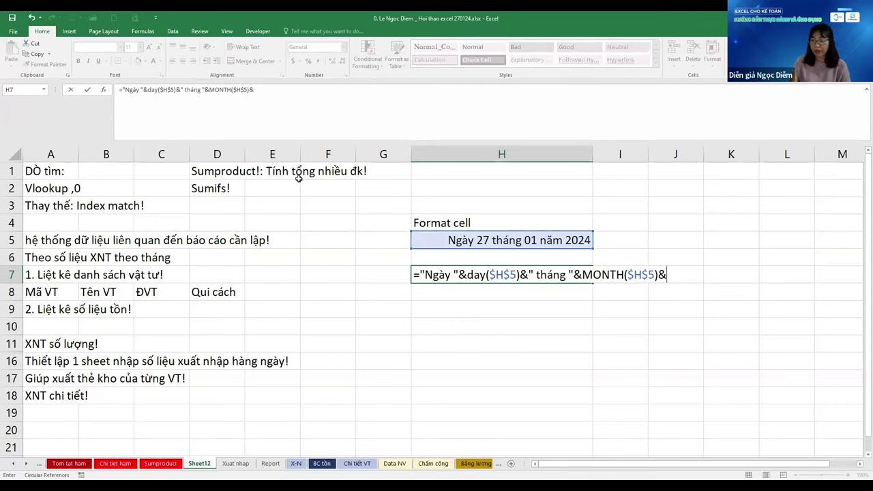
{"action": "type", "text": "\" n"}
{"action": "type", "text": "w \"&"}
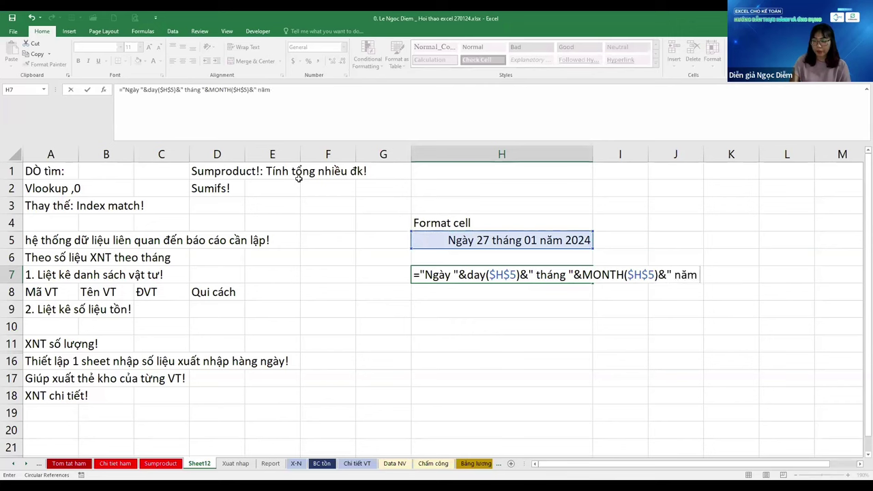
{"action": "type", "text": "y"}
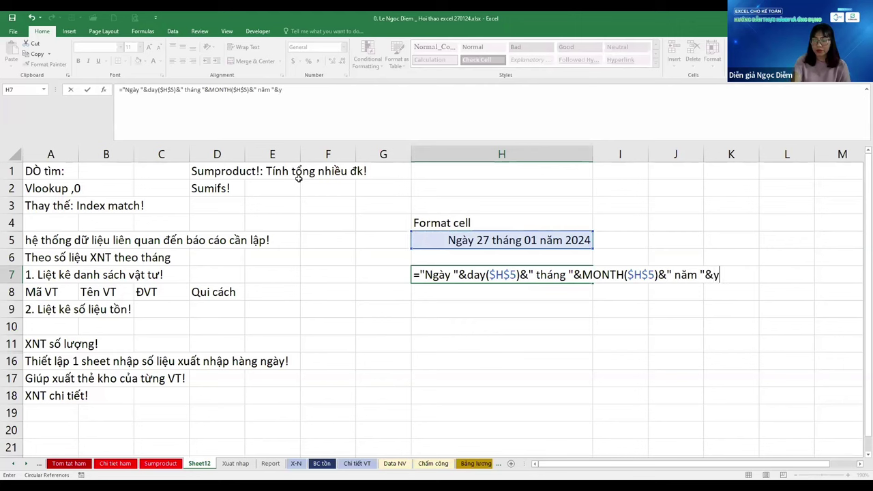
{"action": "key", "text": "Tab"}
{"action": "key", "text": "Up"}
{"action": "key", "text": "Up"}
{"action": "key", "text": "F4"}
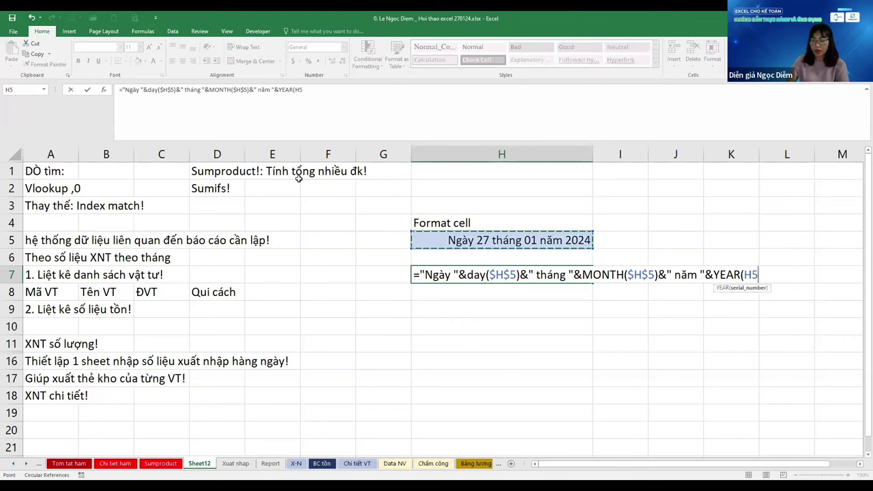
{"action": "type", "text": ")"}
{"action": "key", "text": "Return"}
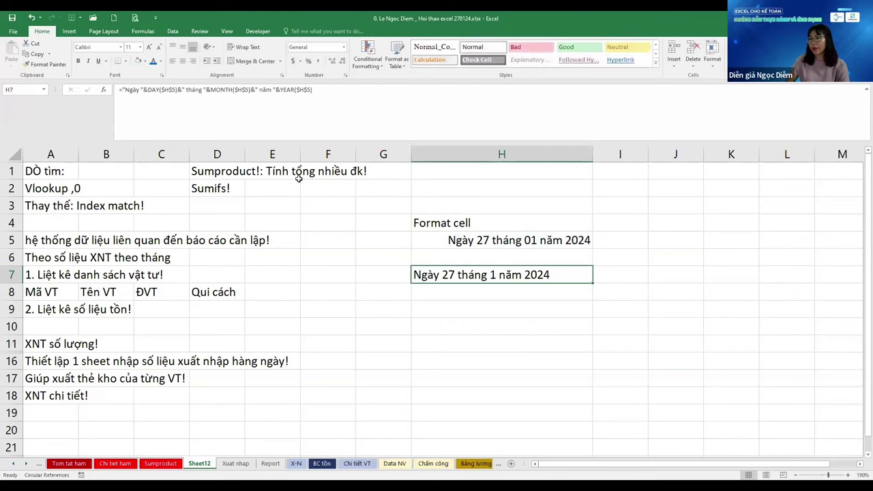
{"action": "key", "text": "Up"}
{"action": "key", "text": "Up"}
Centre H5:H7 and paste the H7 date text into H10, centred
{"action": "key", "text": "shift+Down"}
{"action": "key", "text": "shift+Down"}
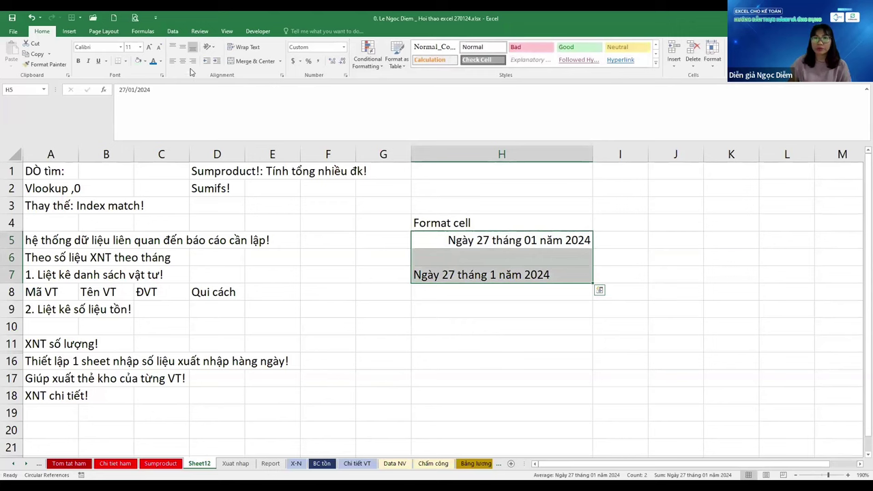
{"action": "left_click", "coordinate": [182, 60]}
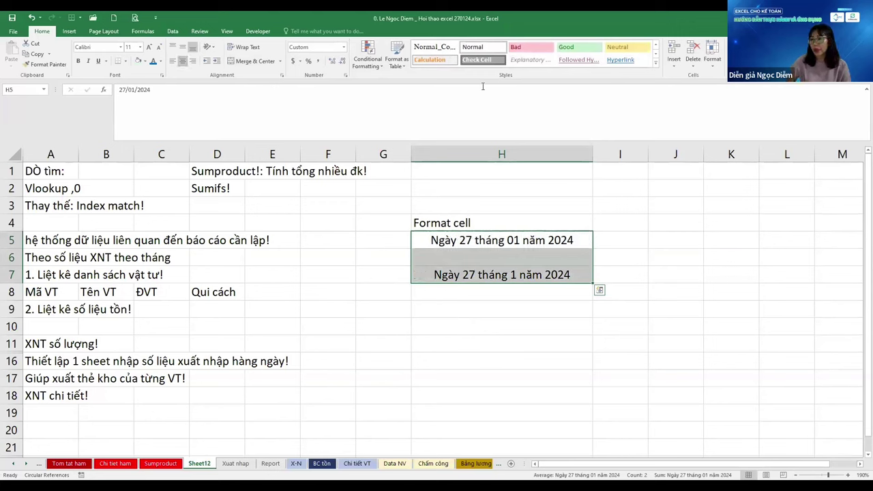
{"action": "key", "text": "Down"}
{"action": "key", "text": "Down"}
{"action": "key", "text": "ctrl+c"}
{"action": "key", "text": "Down"}
{"action": "key", "text": "Down"}
{"action": "key", "text": "Down"}
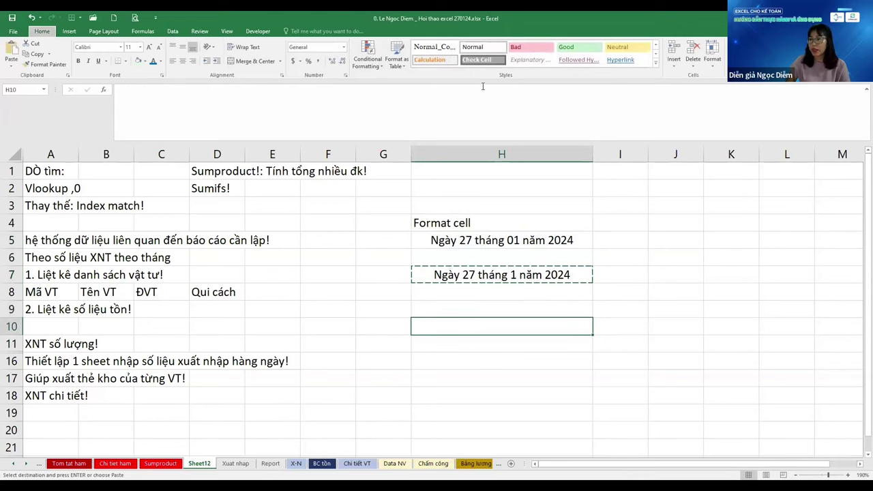
{"action": "key", "text": "ctrl+v"}
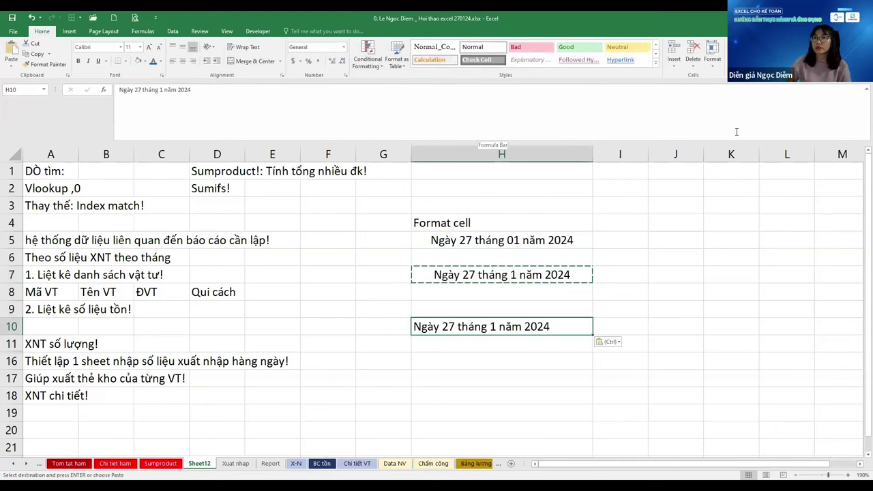
{"action": "left_click", "coordinate": [186, 61]}
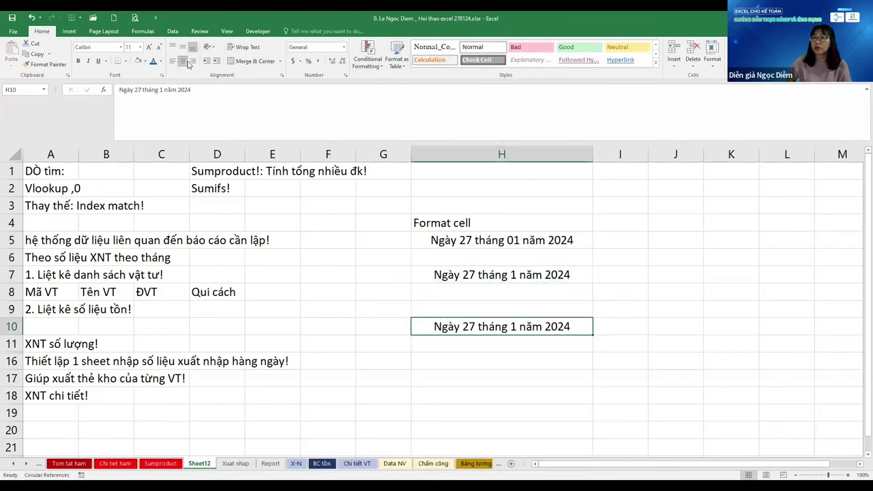
Copy the H7 date text into H16 as well
{"action": "key", "text": "Up"}
{"action": "key", "text": "Up"}
{"action": "key", "text": "Up"}
{"action": "key", "text": "ctrl+c"}
{"action": "key", "text": "Down"}
{"action": "key", "text": "Down"}
{"action": "key", "text": "Down"}
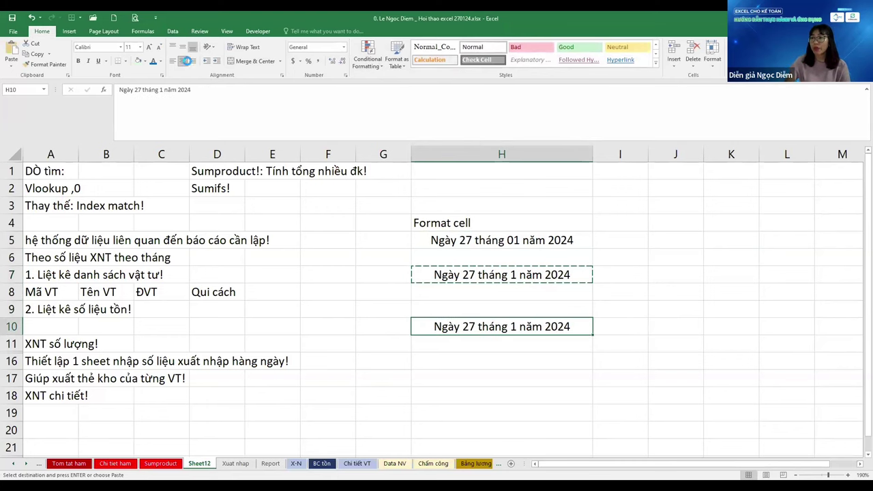
{"action": "key", "text": "Down"}
{"action": "key", "text": "Down"}
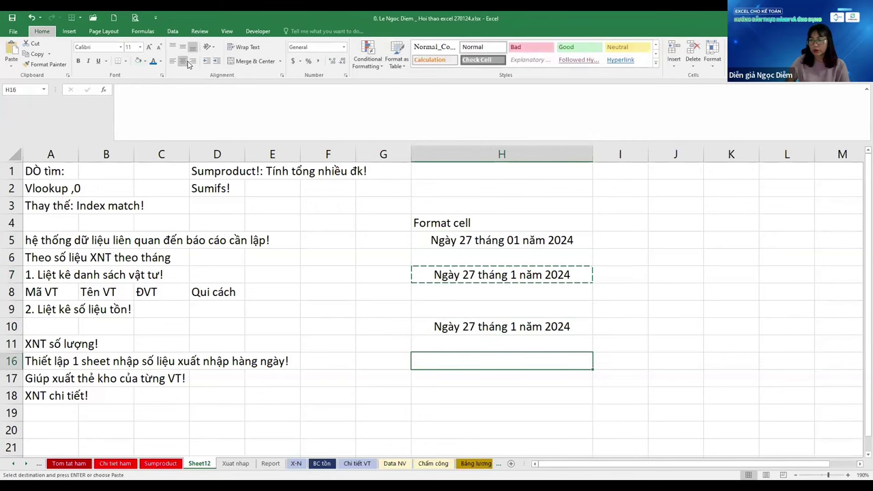
{"action": "key", "text": "ctrl+v"}
{"action": "key", "text": "Up"}
{"action": "key", "text": "Up"}
{"action": "key", "text": "Up"}
{"action": "key", "text": "Up"}
{"action": "key", "text": "Up"}
{"action": "key", "text": "Up"}
{"action": "key", "text": "Up"}
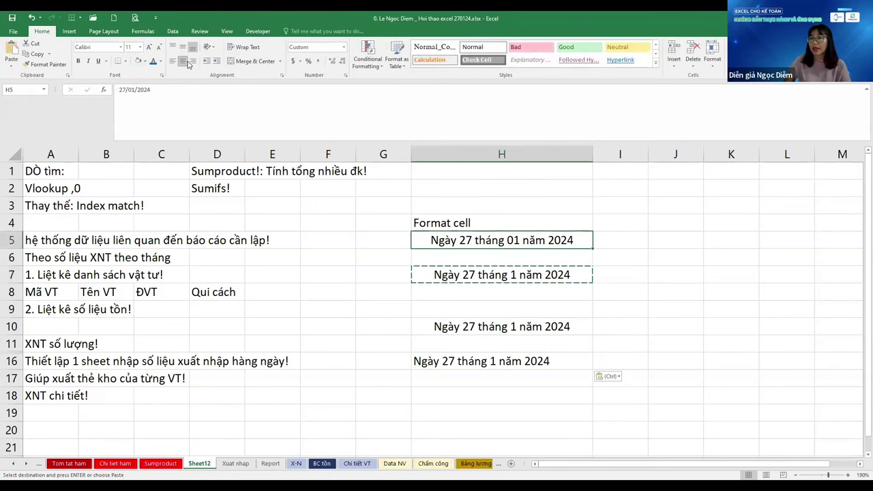
{"action": "key", "text": "Escape"}
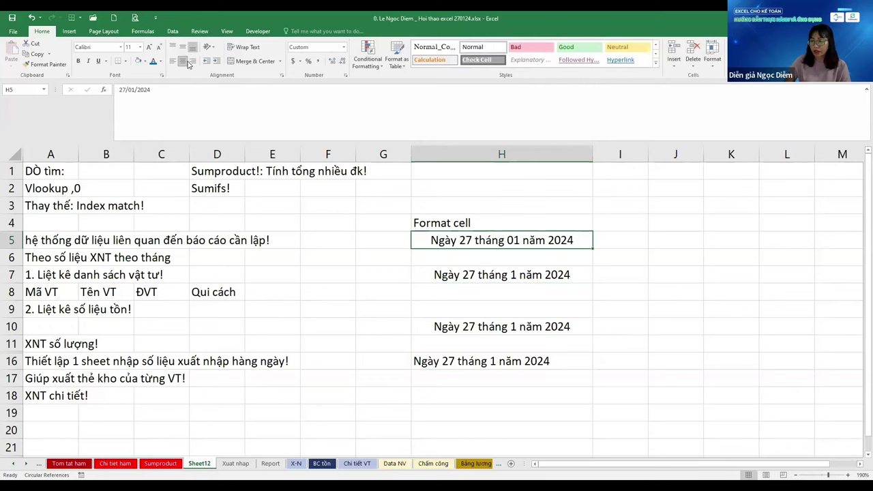
Inspect the raw date value in H5 and the filled cells of column H
{"action": "left_click_drag", "start_coordinate": [151, 89], "coordinate": [2, 95]}
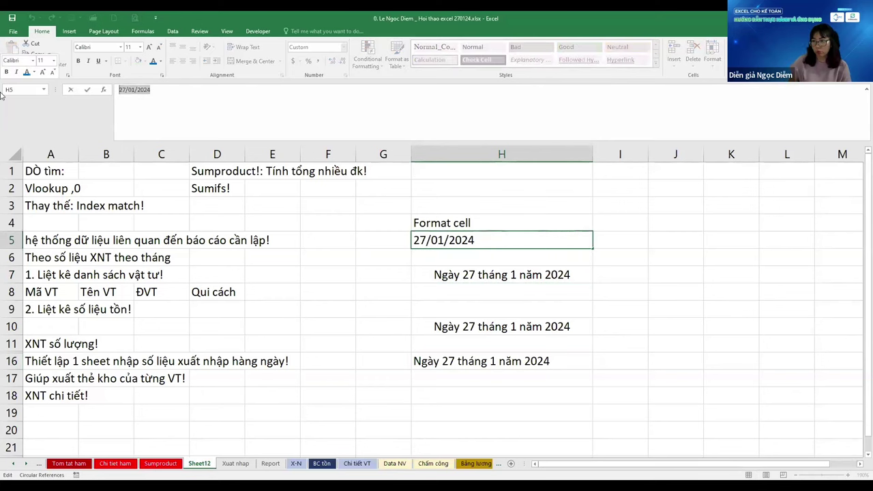
{"action": "key", "text": "Escape"}
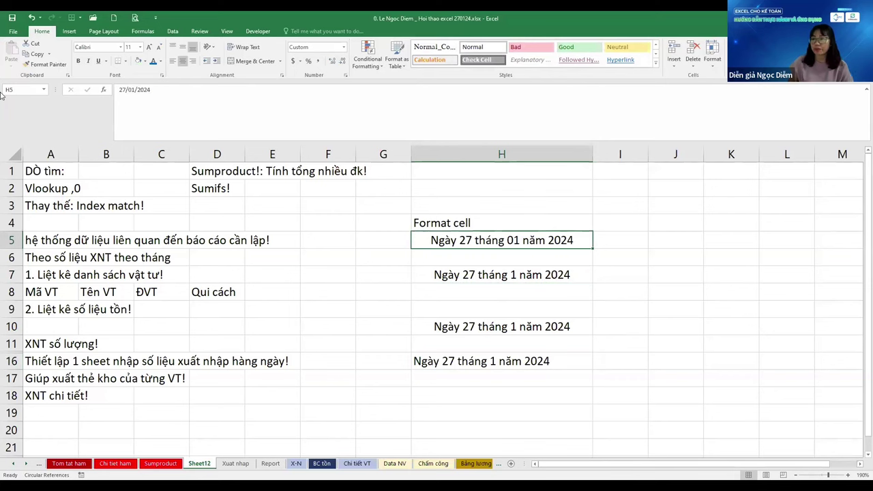
{"action": "left_click", "coordinate": [619, 240]}
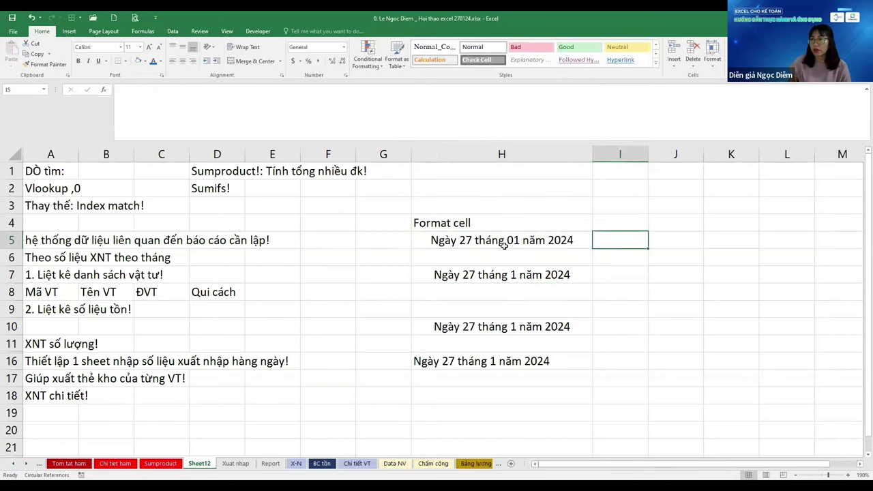
{"action": "left_click", "coordinate": [510, 245]}
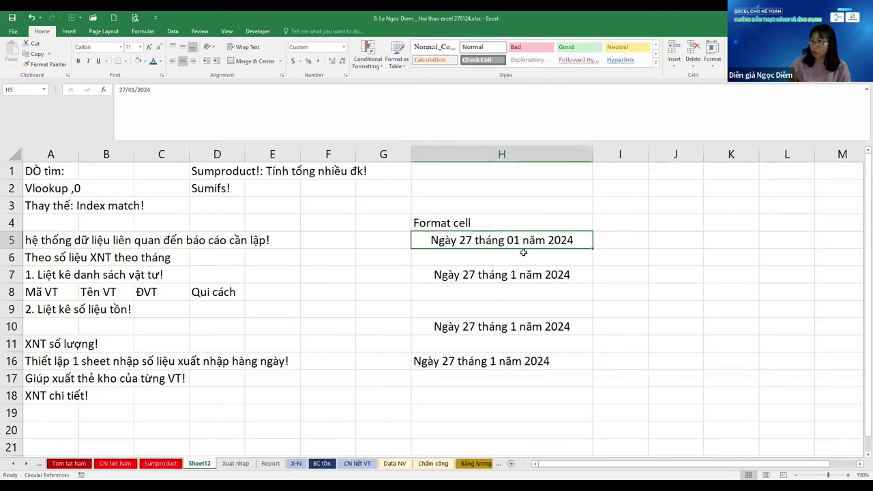
{"action": "key", "text": "ctrl+Down"}
{"action": "key", "text": "ctrl+Down"}
{"action": "key", "text": "ctrl+Down"}
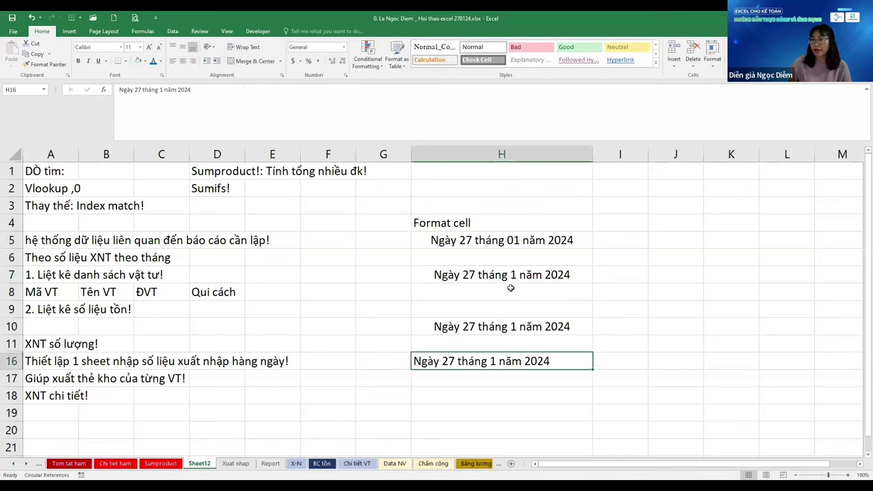
{"action": "key", "text": "ctrl+Up"}
{"action": "key", "text": "ctrl+Up"}
{"action": "key", "text": "F2"}
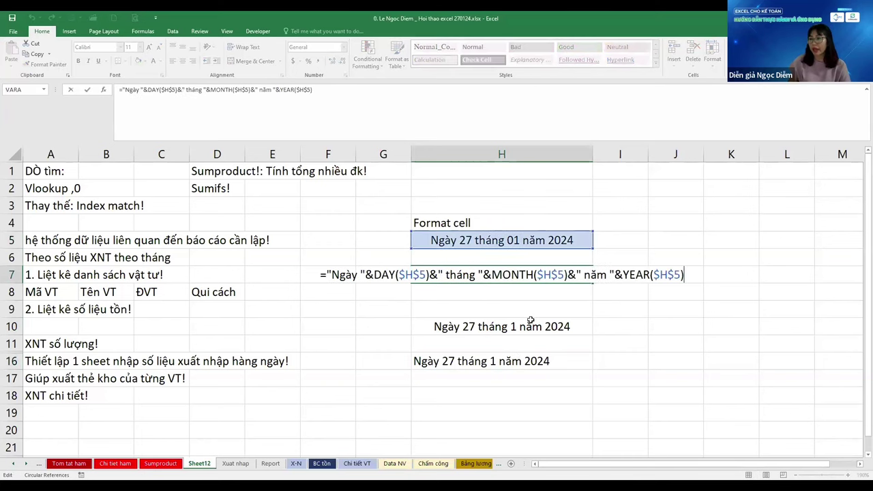
{"action": "key", "text": "Escape"}
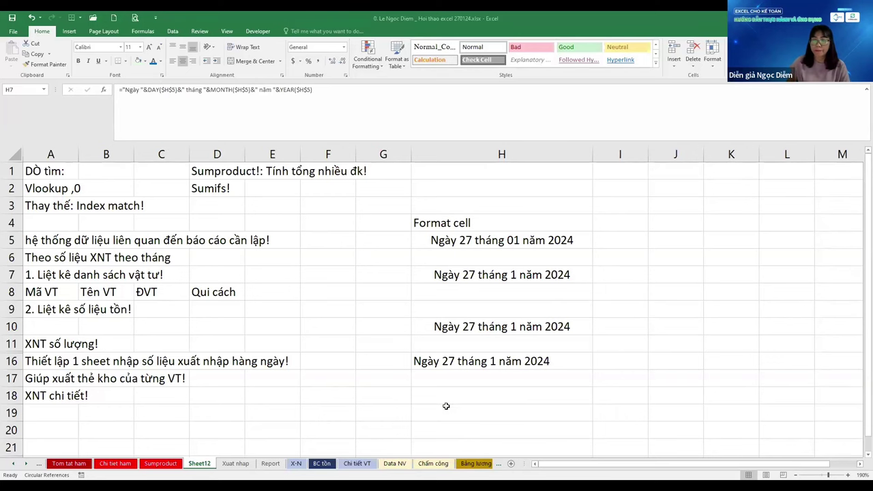
{"action": "key", "text": "Right"}
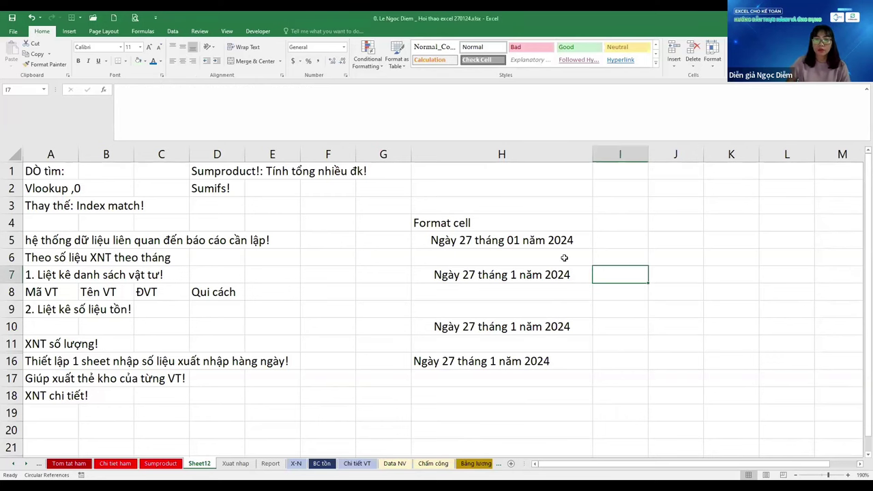
Copy the twelve customer/supplier names in G6:G17 of the X-N sheet
{"action": "key", "text": "ctrl+Page_Down"}
{"action": "key", "text": "ctrl+Page_Down"}
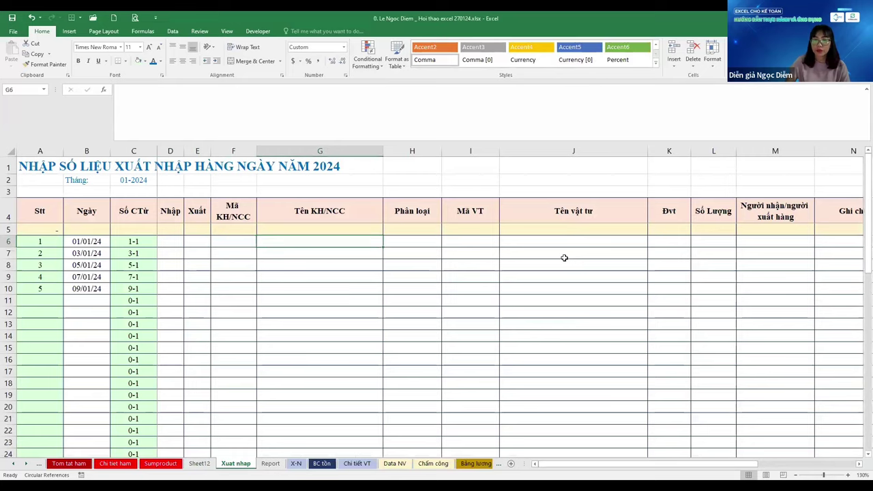
{"action": "key", "text": "ctrl+Page_Down"}
{"action": "key", "text": "Left"}
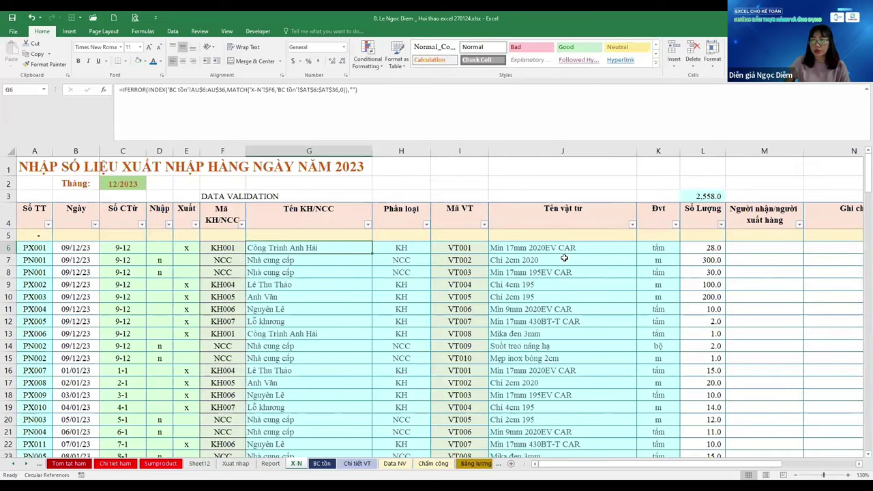
{"action": "key", "text": "Right"}
{"action": "key", "text": "Home"}
{"action": "key", "text": "Right"}
{"action": "key", "text": "Right"}
{"action": "key", "text": "Right"}
{"action": "key", "text": "Right"}
{"action": "key", "text": "Right"}
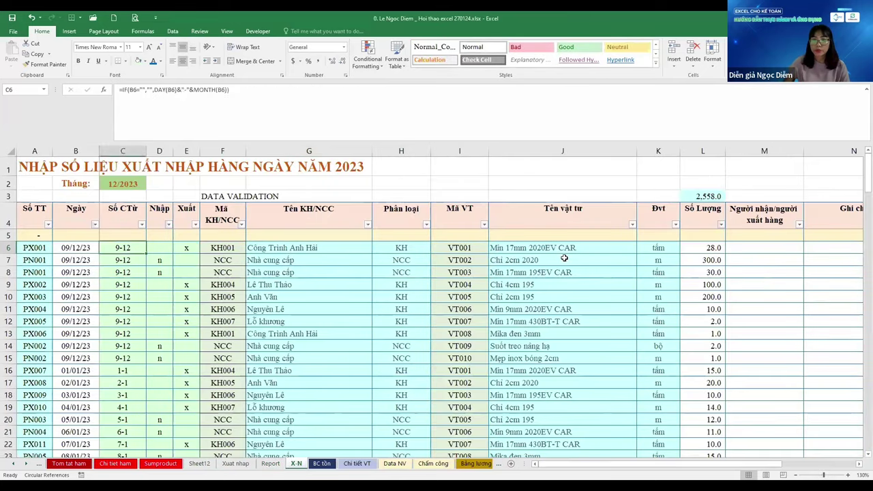
{"action": "key", "text": "Right"}
{"action": "key", "text": "shift+Down"}
{"action": "key", "text": "shift+Down"}
{"action": "key", "text": "shift+Down"}
{"action": "key", "text": "shift+Down"}
{"action": "key", "text": "shift+Down"}
{"action": "key", "text": "shift+Down"}
{"action": "key", "text": "shift+Down"}
{"action": "key", "text": "shift+Down"}
{"action": "key", "text": "shift+Down"}
{"action": "key", "text": "shift+Down"}
{"action": "key", "text": "shift+Down"}
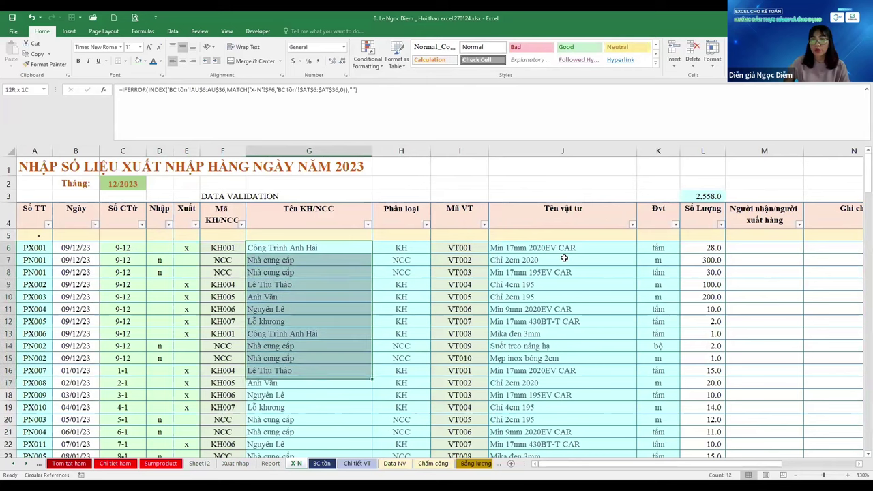
{"action": "key", "text": "ctrl+c"}
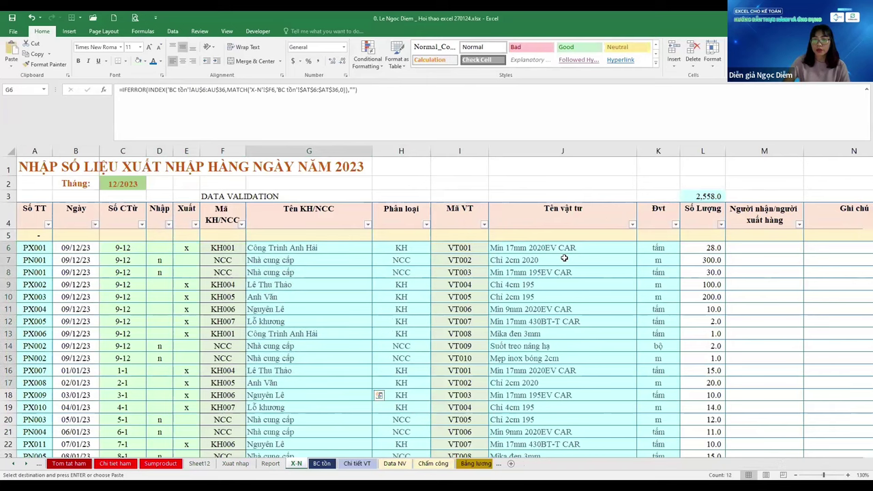
Paste the names into H24:H35 and J24:J35 on Sheet12
{"action": "key", "text": "ctrl+Page_Up"}
{"action": "key", "text": "ctrl+Page_Up"}
{"action": "key", "text": "ctrl+Page_Up"}
{"action": "key", "text": "Left"}
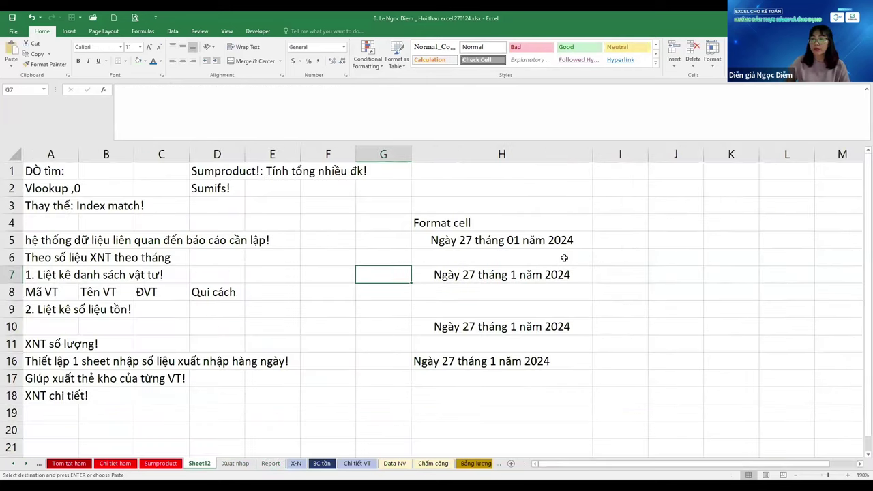
{"action": "scroll", "coordinate": [503, 302], "scroll_direction": "down", "scroll_amount": 6}
{"action": "scroll", "coordinate": [503, 302], "scroll_direction": "up", "scroll_amount": 4, "text": "ctrl"}
{"action": "left_click", "coordinate": [507, 251]}
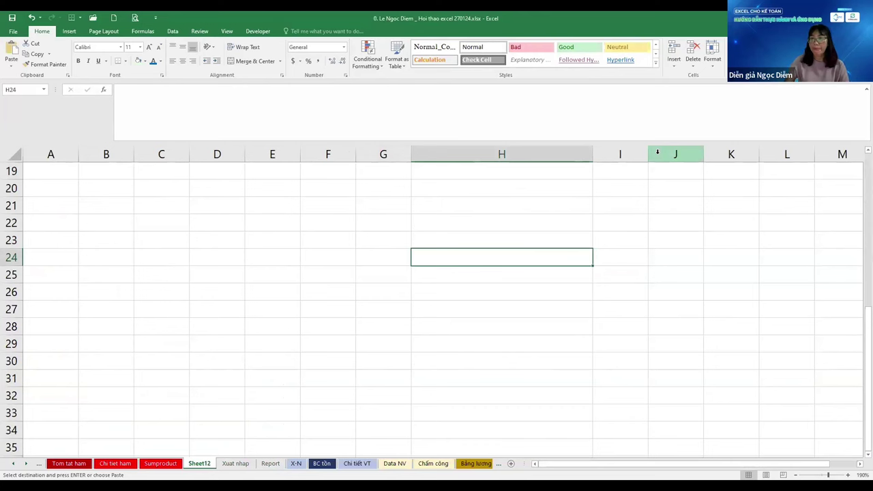
{"action": "key", "text": "ctrl+v"}
{"action": "key", "text": "Right"}
{"action": "key", "text": "Right"}
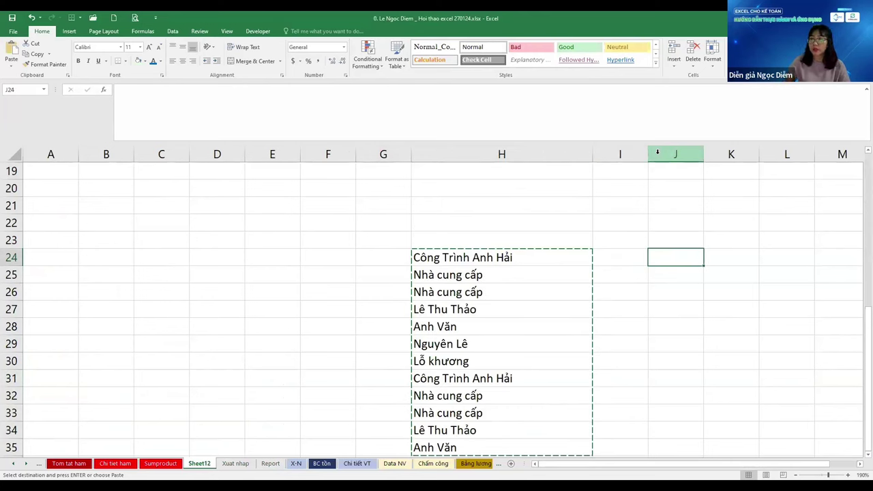
{"action": "key", "text": "ctrl+v"}
AutoFit column J to the pasted names and select J29
{"action": "key", "text": "alt+h"}
{"action": "key", "text": "o"}
{"action": "key", "text": "i"}
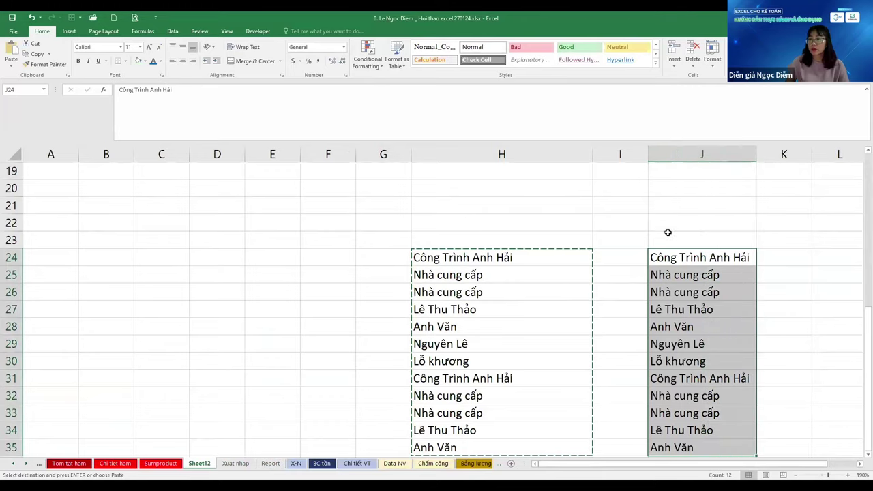
{"action": "scroll", "coordinate": [668, 232], "scroll_direction": "down", "scroll_amount": 3}
{"action": "scroll", "coordinate": [543, 294], "scroll_direction": "down", "scroll_amount": 2}
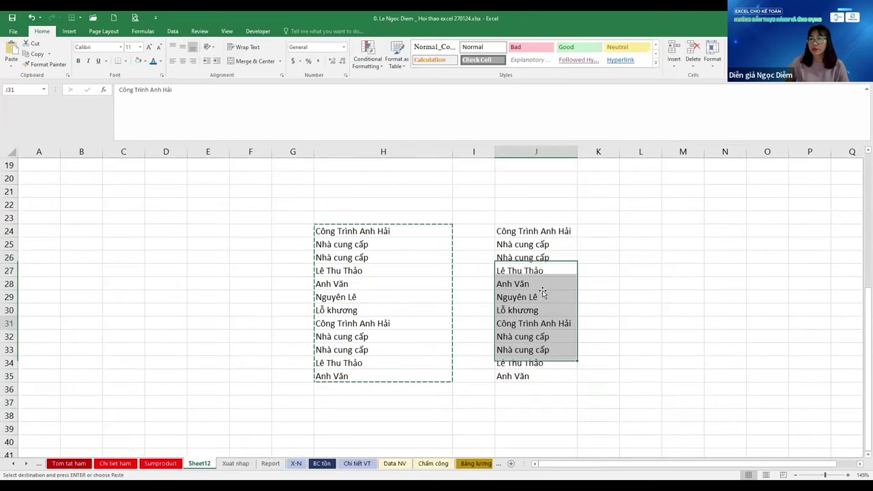
{"action": "left_click", "coordinate": [543, 292]}
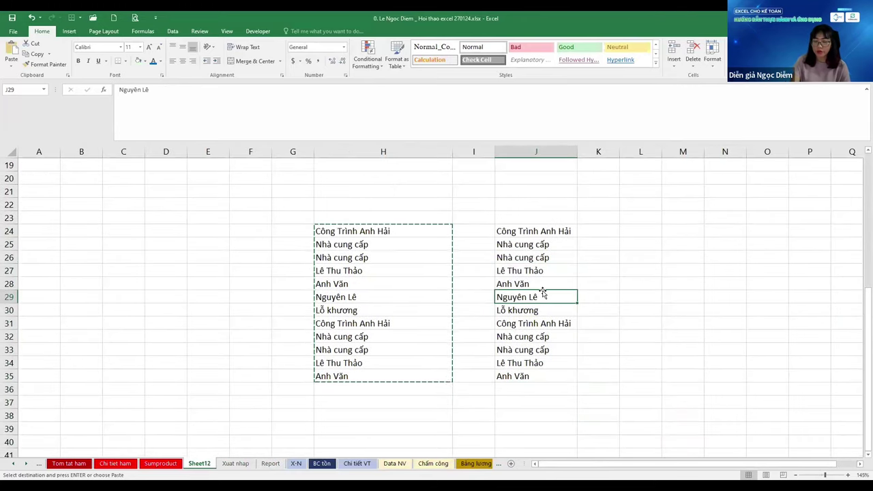
Overtype J29 and J35 with different customer names
{"action": "key", "text": "Escape"}
{"action": "type", "text": "Anh Va"}
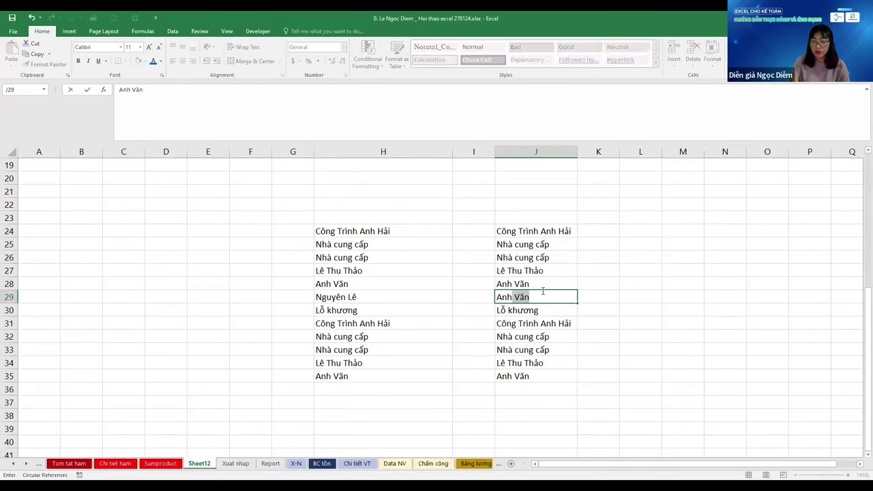
{"action": "type", "text": "n"}
{"action": "key", "text": "Return"}
{"action": "key", "text": "Down"}
{"action": "key", "text": "Down"}
{"action": "key", "text": "Up"}
{"action": "key", "text": "Up"}
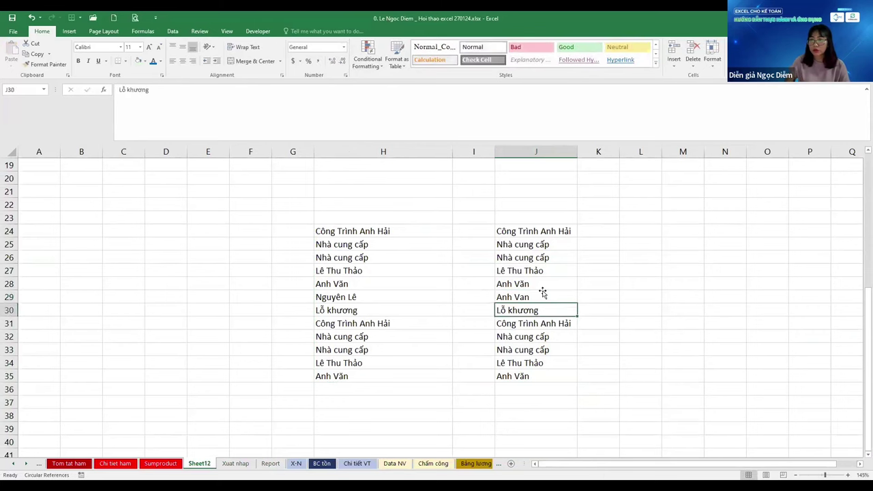
{"action": "key", "text": "Up"}
{"action": "type", "text": "Nguyên An"}
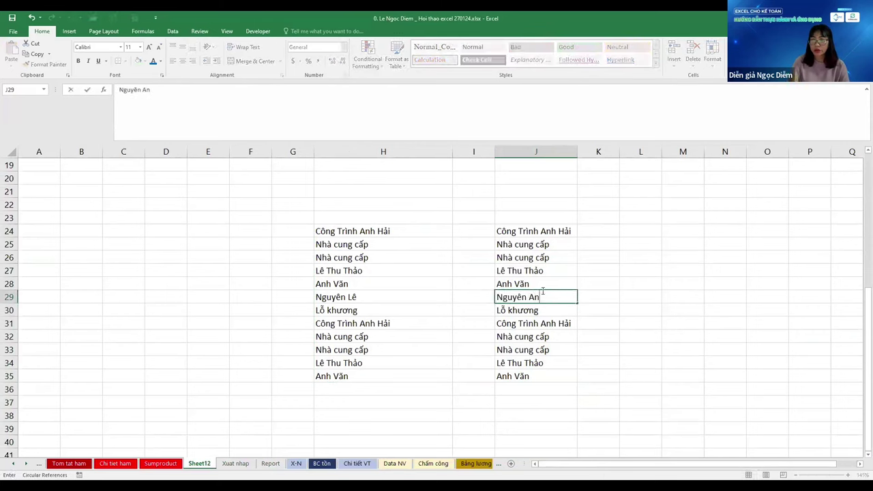
{"action": "key", "text": "Return"}
{"action": "key", "text": "ctrl+Down"}
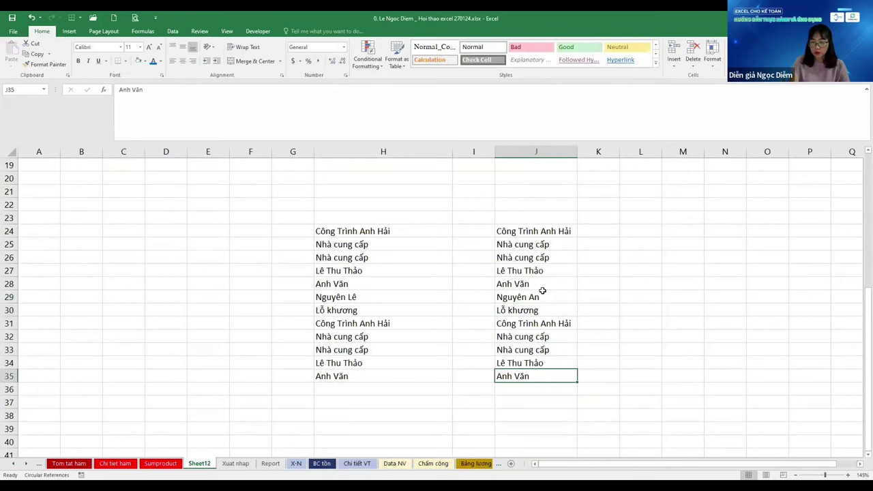
{"action": "type", "text": "Tùng Nhi"}
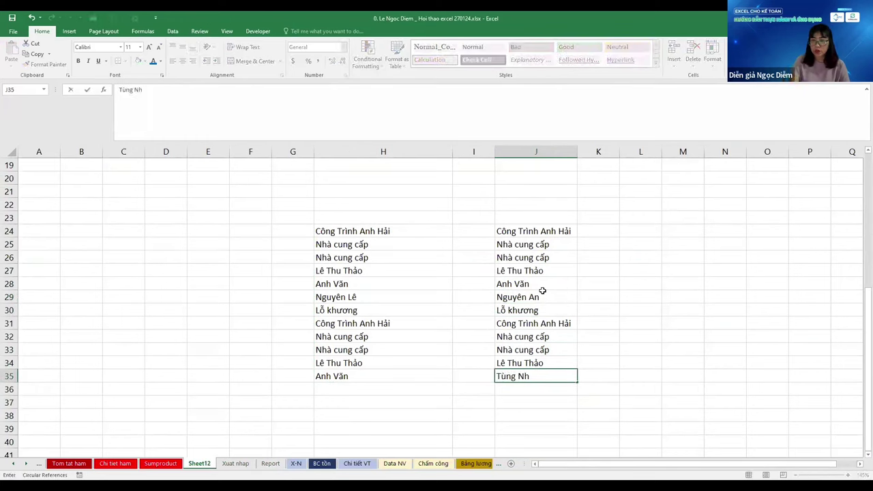
{"action": "key", "text": "Return"}
Retype the last word of the names in H24 and H35, then select H24:H35
{"action": "key", "text": "ctrl+Up"}
{"action": "key", "text": "ctrl+Up"}
{"action": "key", "text": "ctrl+Left"}
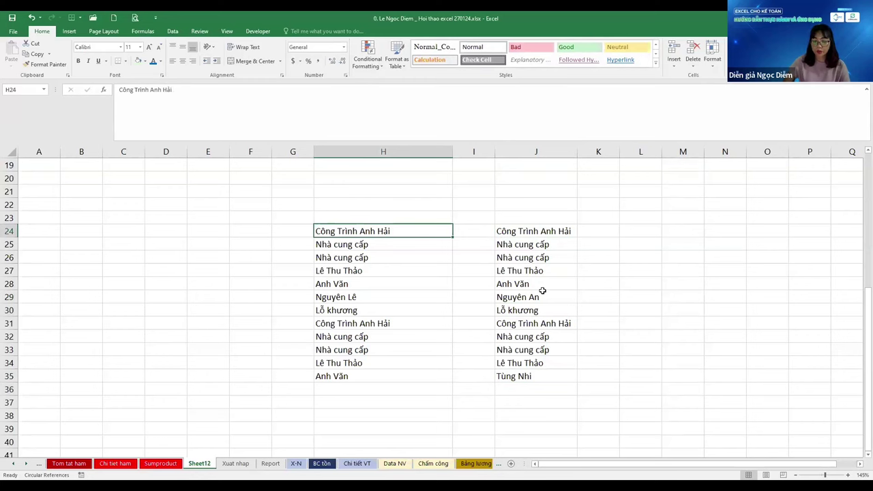
{"action": "key", "text": "F2"}
{"action": "key", "text": "ctrl+shift+Left"}
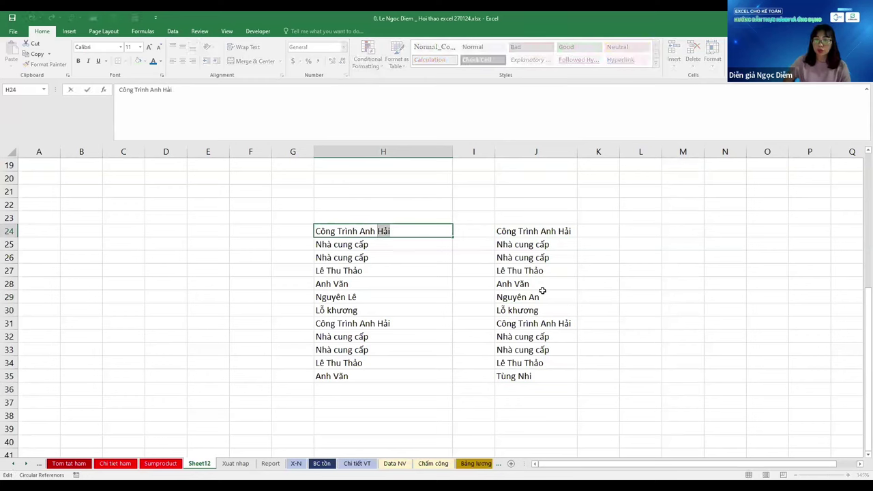
{"action": "type", "text": "Phát"}
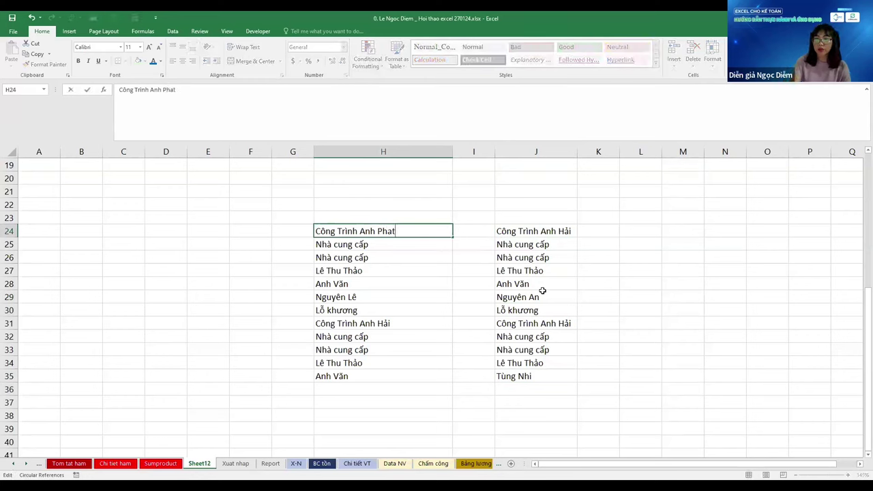
{"action": "key", "text": "Return"}
{"action": "key", "text": "ctrl+Down"}
{"action": "key", "text": "F2"}
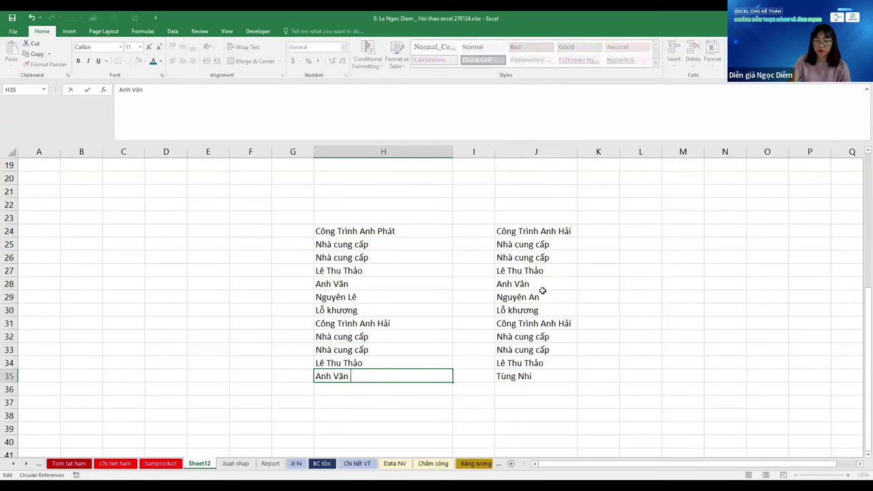
{"action": "type", "text": "Kỹ"}
{"action": "key", "text": "Return"}
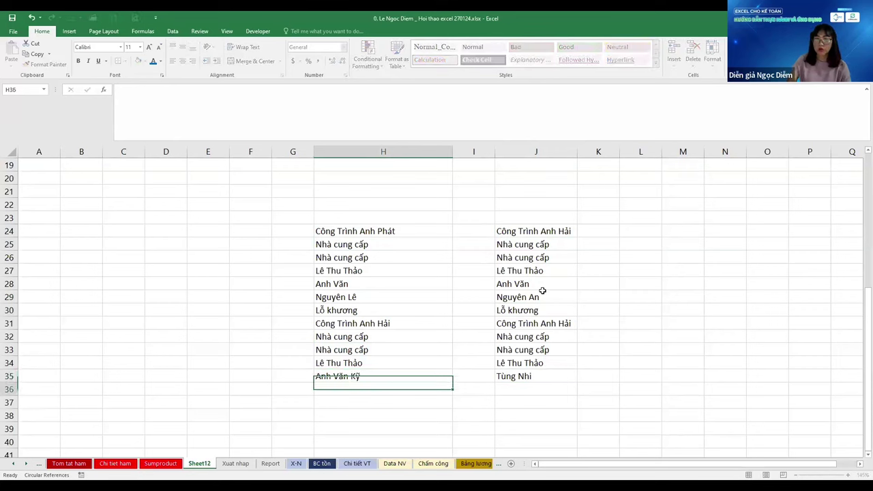
{"action": "key", "text": "ctrl+Up"}
{"action": "key", "text": "ctrl+Up"}
{"action": "key", "text": "ctrl+shift+Down"}
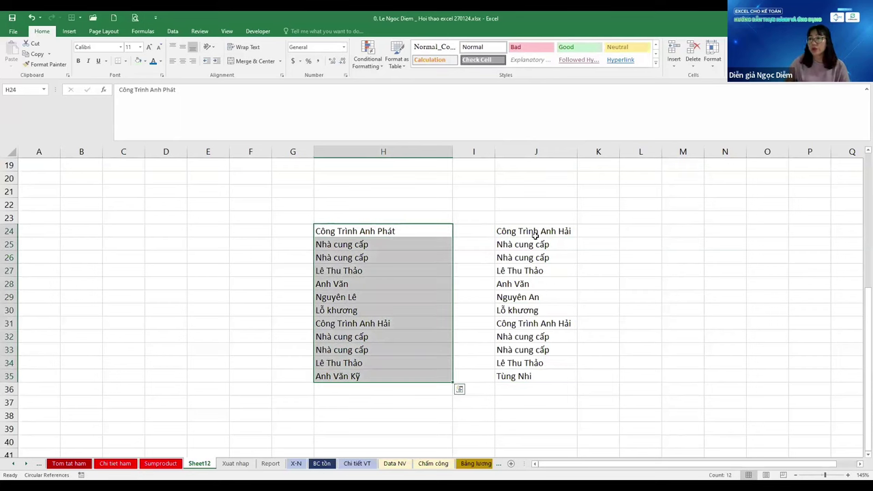
Apply Duplicate Values highlighting with Light Red Fill to columns H and J
{"action": "left_click", "coordinate": [533, 234]}
{"action": "left_click", "coordinate": [394, 153]}
{"action": "left_click", "coordinate": [536, 152], "text": "ctrl"}
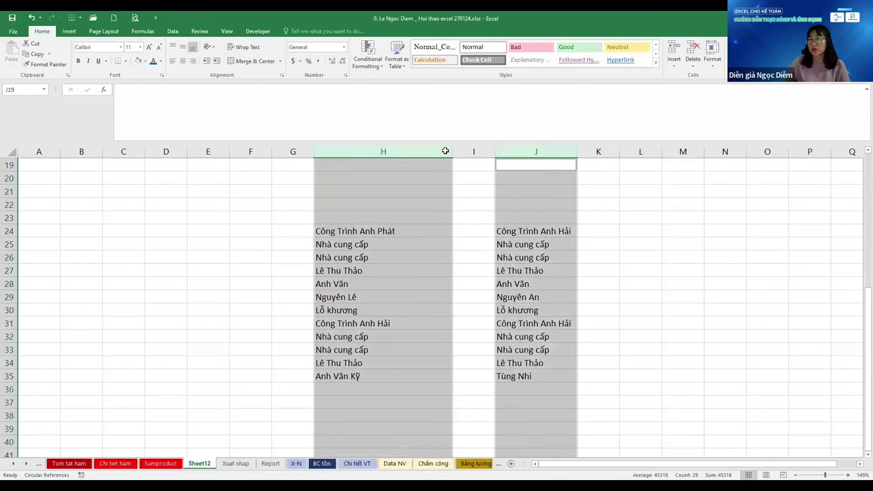
{"action": "left_click", "coordinate": [368, 54]}
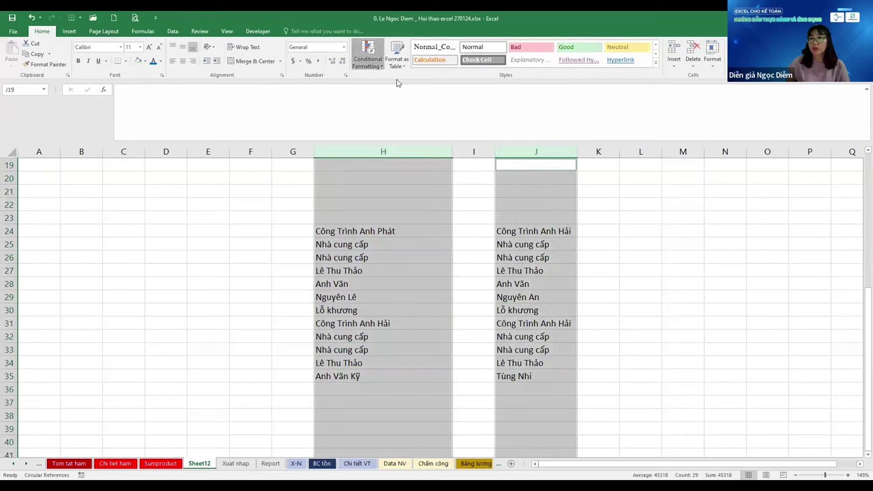
{"action": "mouse_move", "coordinate": [397, 80]}
{"action": "left_click", "coordinate": [476, 201]}
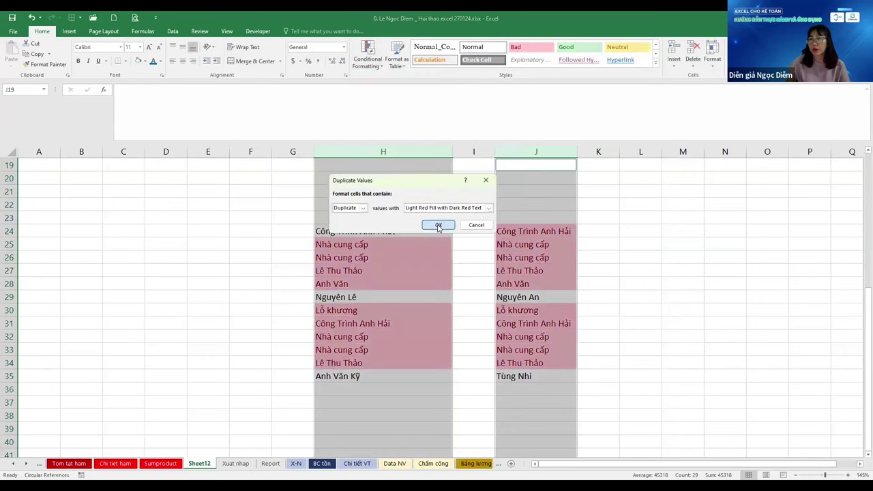
{"action": "left_click", "coordinate": [438, 224]}
Compare flagged duplicate names in both lists against the unmarked entry in H24
{"action": "left_click", "coordinate": [383, 336]}
{"action": "left_click", "coordinate": [536, 363]}
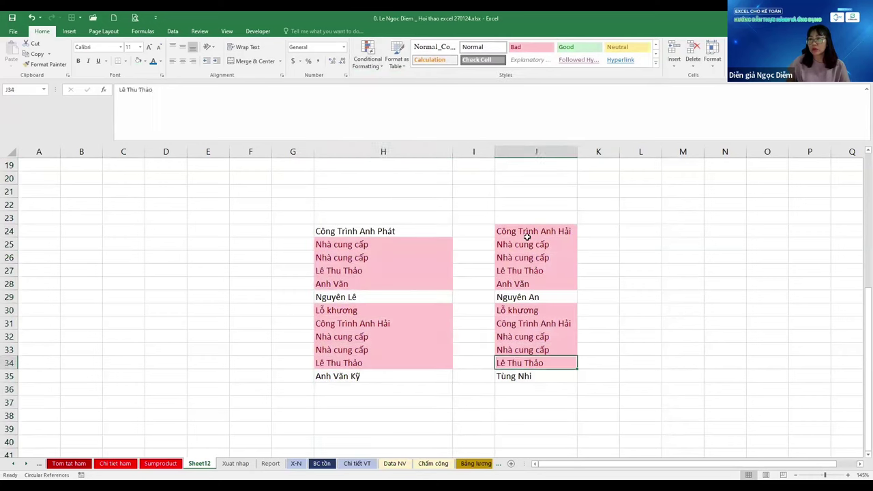
{"action": "left_click", "coordinate": [536, 232]}
{"action": "left_click", "coordinate": [375, 260]}
{"action": "left_click", "coordinate": [373, 336]}
{"action": "left_click", "coordinate": [375, 232]}
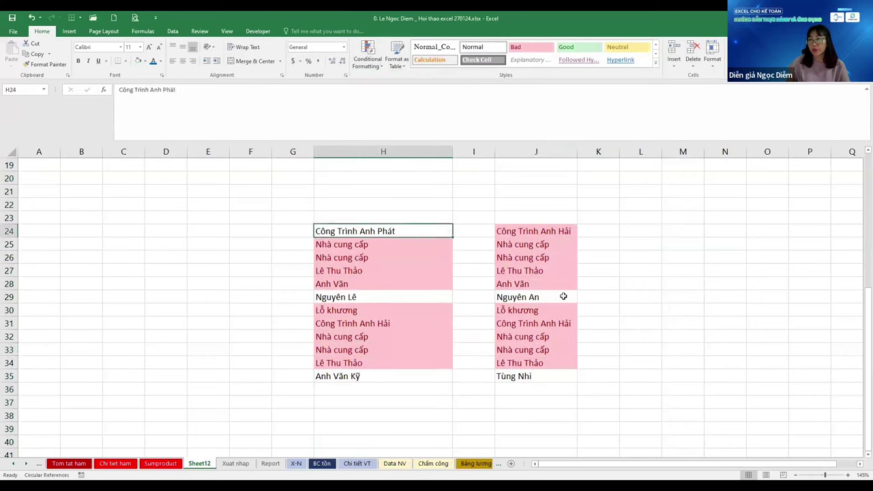
{"action": "left_click", "coordinate": [562, 363]}
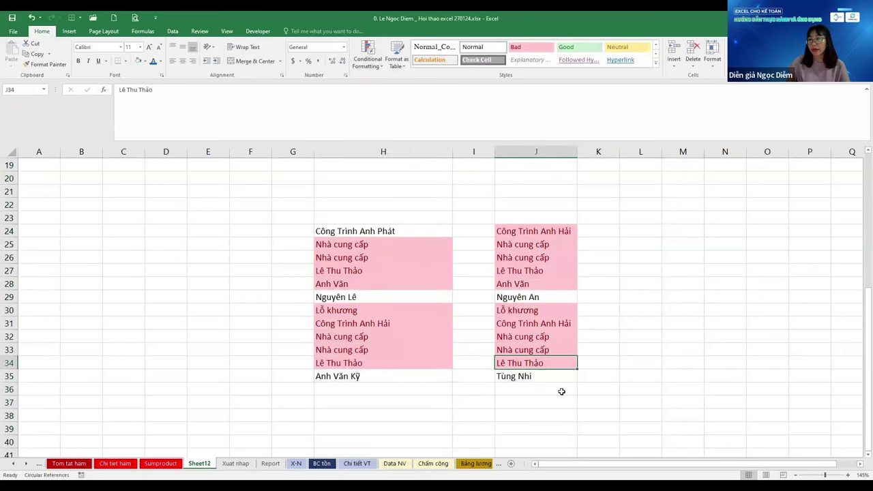
{"action": "left_click", "coordinate": [351, 270]}
{"action": "left_click", "coordinate": [393, 231]}
{"action": "left_click", "coordinate": [532, 336]}
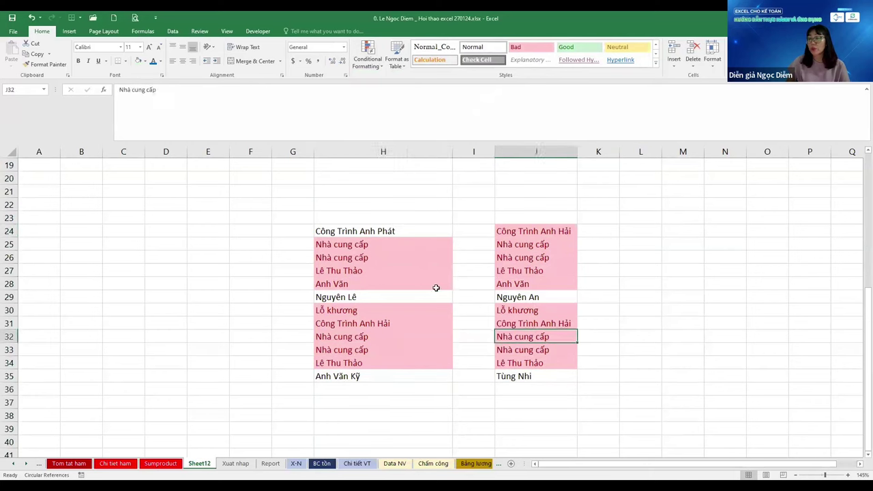
{"action": "left_click", "coordinate": [324, 270]}
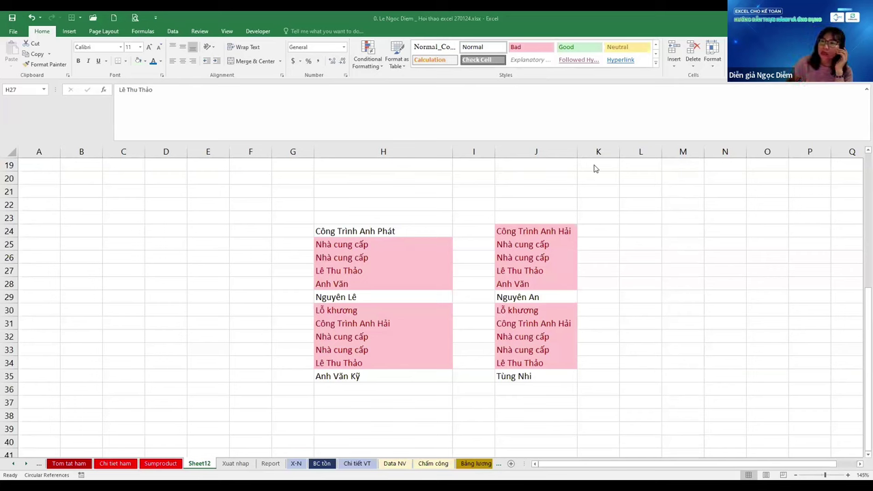
Enter the heading 'Control Panel' in cell D22
{"action": "left_click", "coordinate": [176, 206]}
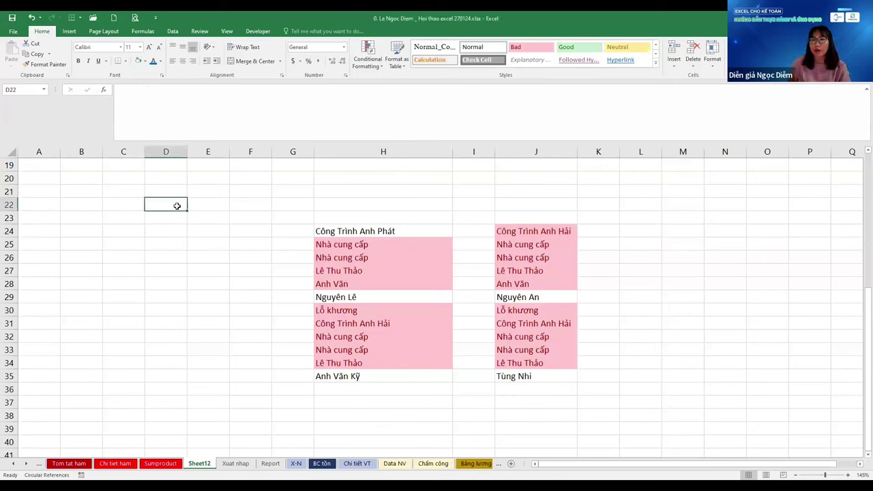
{"action": "type", "text": "Con"}
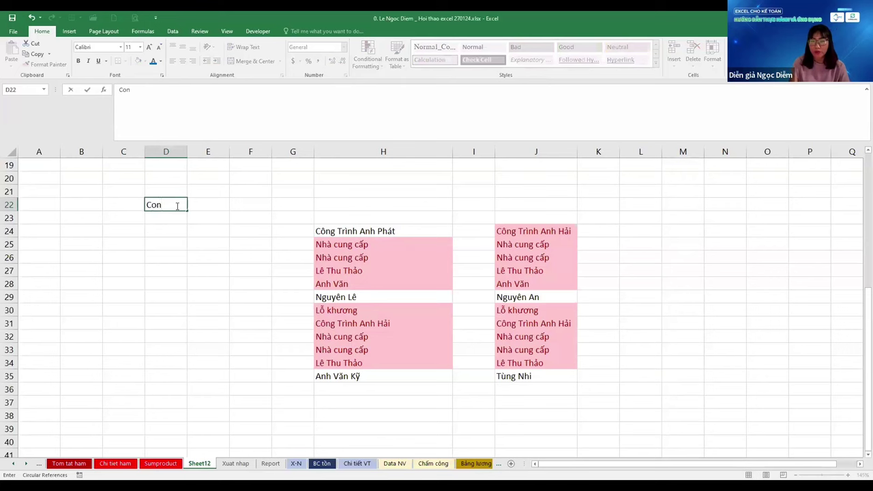
{"action": "type", "text": "trol Panel"}
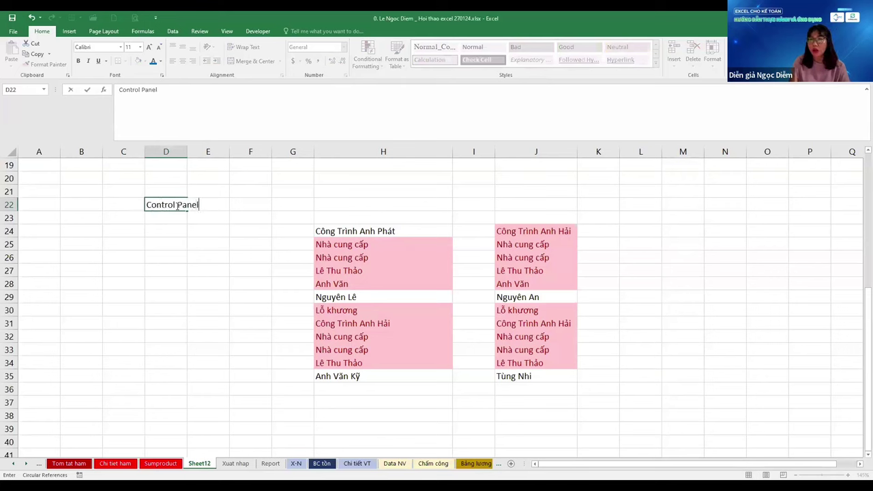
{"action": "key", "text": "Return"}
{"action": "key", "text": "Return"}
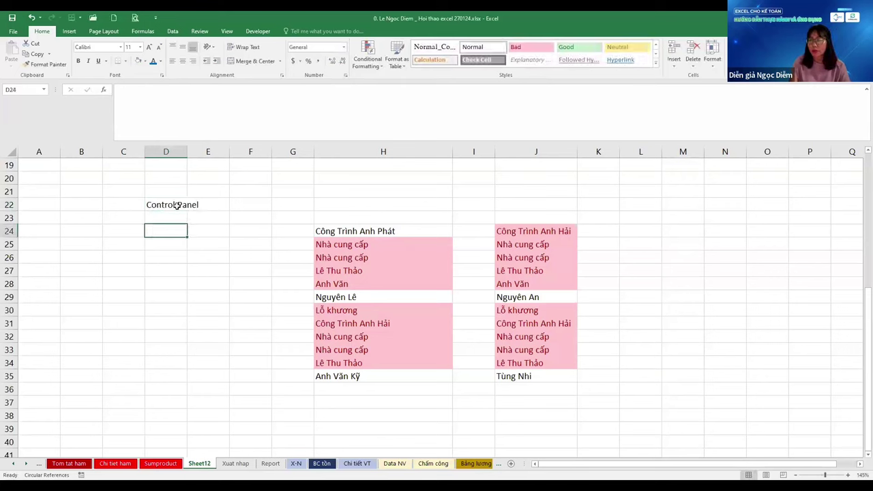
{"action": "key", "text": "Up"}
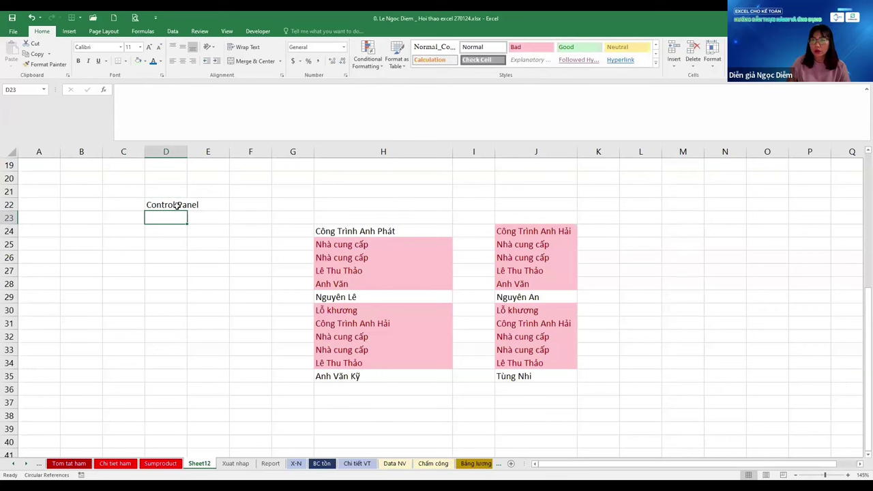
{"action": "key", "text": "Down"}
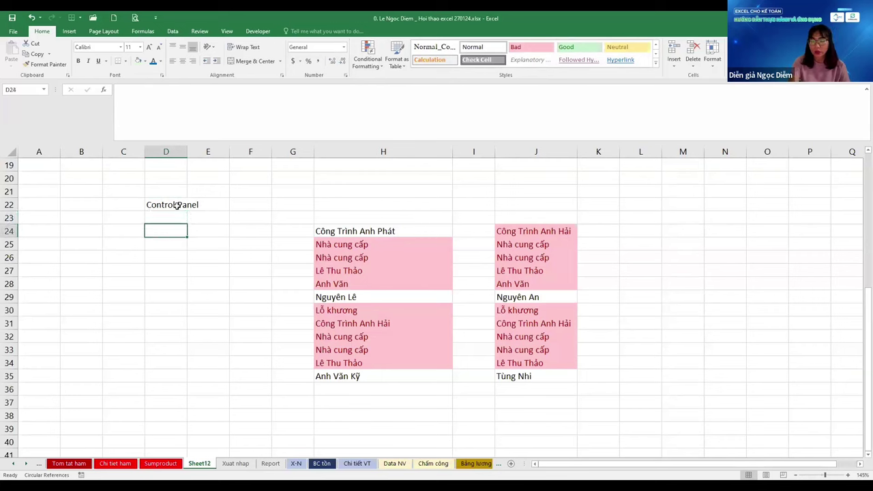
Add the labels Tháng trước in D24 and Ngày sau in D25
{"action": "type", "text": "Tháng trươ"}
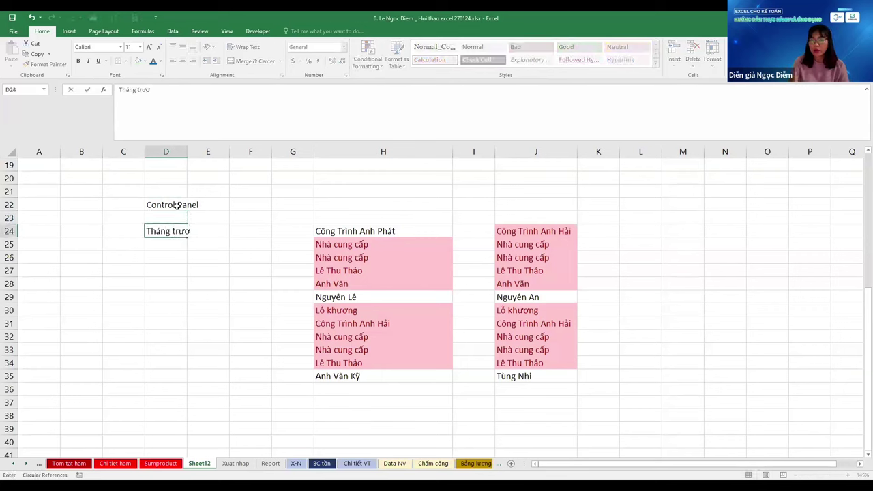
{"action": "key", "text": "BackSpace"}
{"action": "type", "text": "ớc"}
{"action": "key", "text": "Return"}
{"action": "type", "text": "Ngày"}
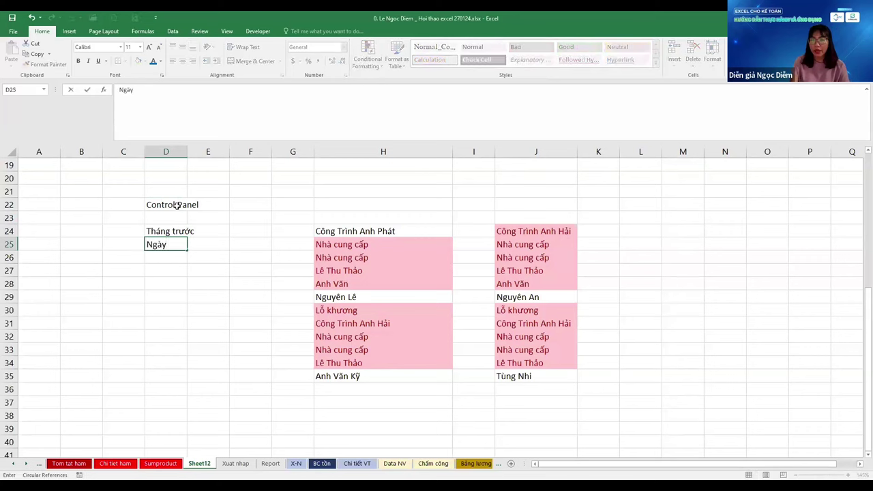
{"action": "type", "text": " sau"}
{"action": "key", "text": "Return"}
{"action": "key", "text": "Down"}
{"action": "key", "text": "Down"}
{"action": "key", "text": "Down"}
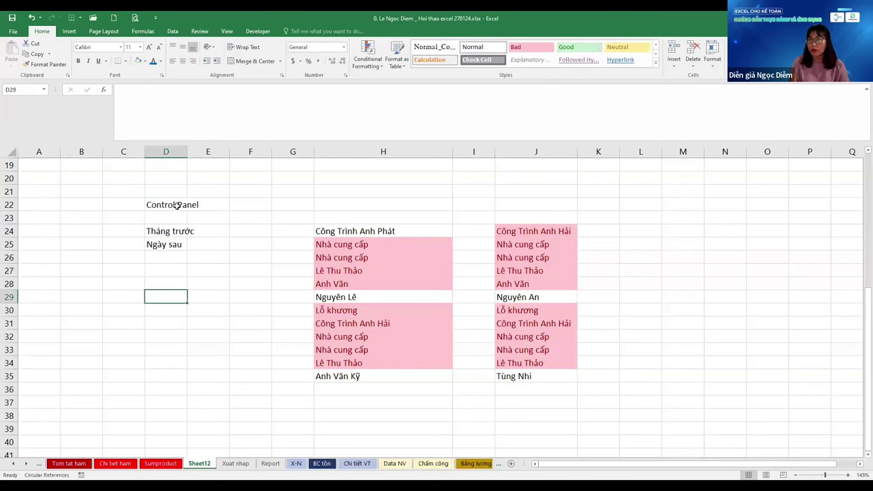
Add the labels Ngày trước in D28 and Tháng sau in D29
{"action": "key", "text": "Up"}
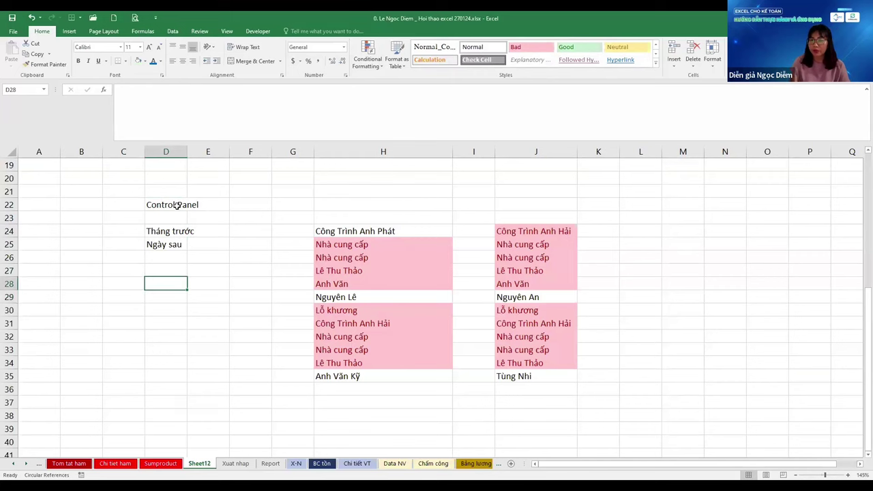
{"action": "type", "text": "Ngày t"}
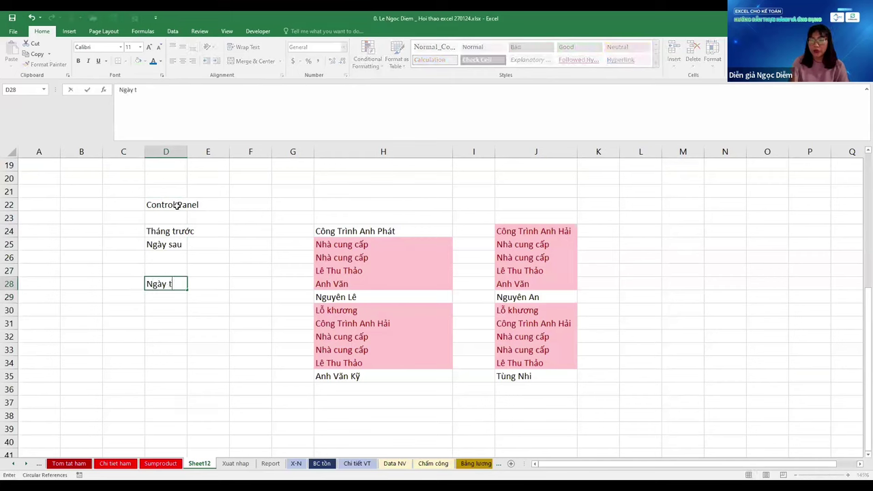
{"action": "type", "text": "ruowcs"}
{"action": "key", "text": "Return"}
{"action": "type", "text": "Th"}
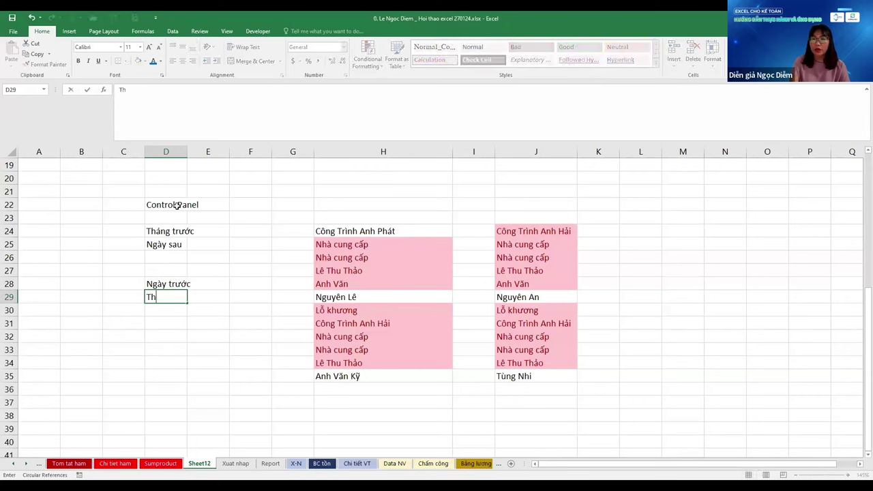
{"action": "type", "text": "angs sau"}
{"action": "key", "text": "Return"}
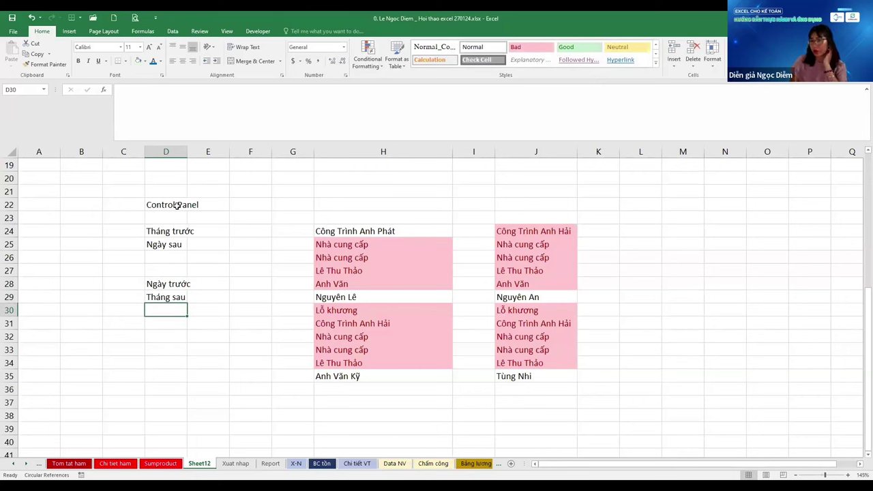
Review the column D labels, then jump to Công Trình Anh Phát in H24
{"action": "key", "text": "Up"}
{"action": "key", "text": "Up"}
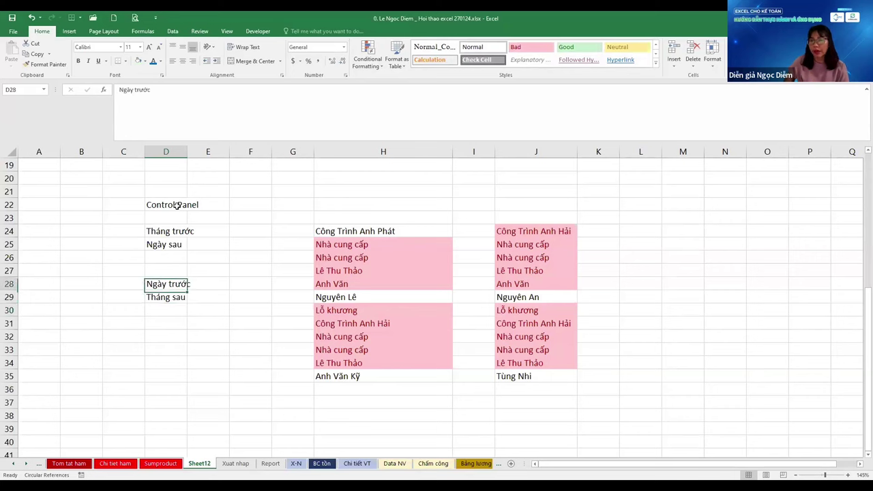
{"action": "key", "text": "Up"}
{"action": "key", "text": "Up"}
{"action": "key", "text": "Up"}
{"action": "key", "text": "Up"}
{"action": "key", "text": "Down"}
{"action": "key", "text": "Down"}
{"action": "key", "text": "Down"}
{"action": "key", "text": "Down"}
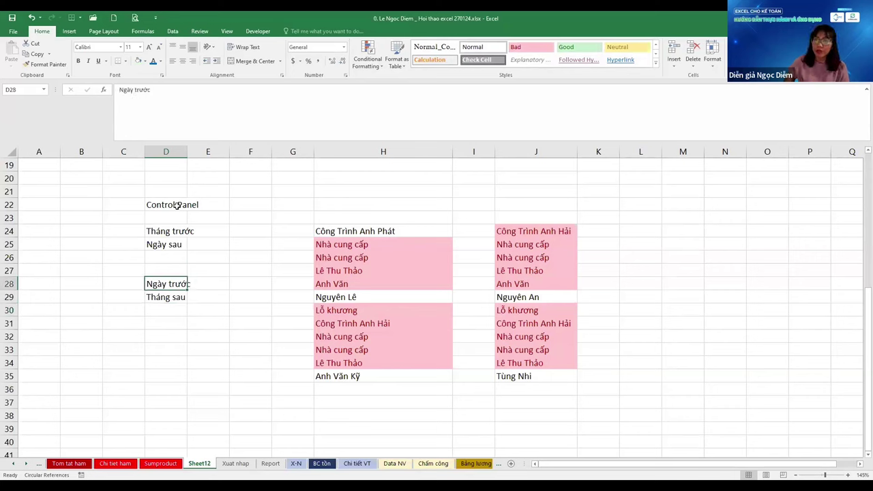
{"action": "key", "text": "Down"}
{"action": "key", "text": "Up"}
{"action": "key", "text": "Up"}
{"action": "key", "text": "Up"}
{"action": "key", "text": "Up"}
{"action": "key", "text": "Up"}
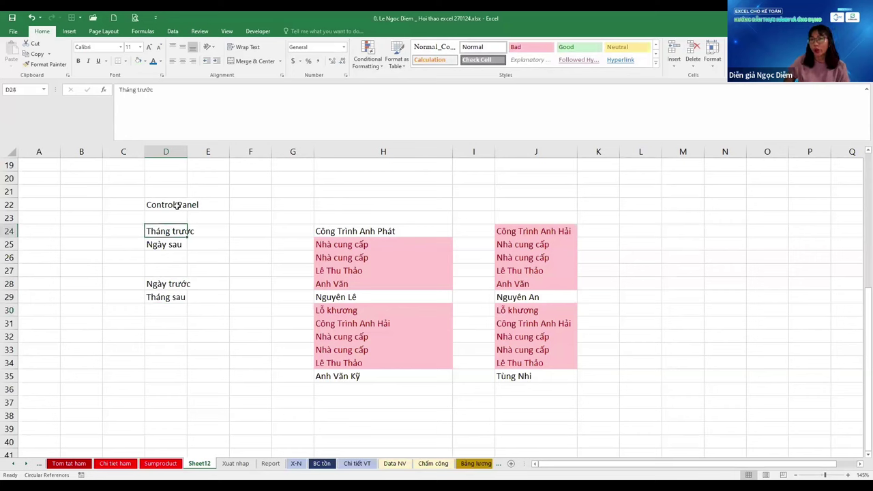
{"action": "key", "text": "Down"}
{"action": "key", "text": "Down"}
{"action": "key", "text": "Down"}
{"action": "key", "text": "Down"}
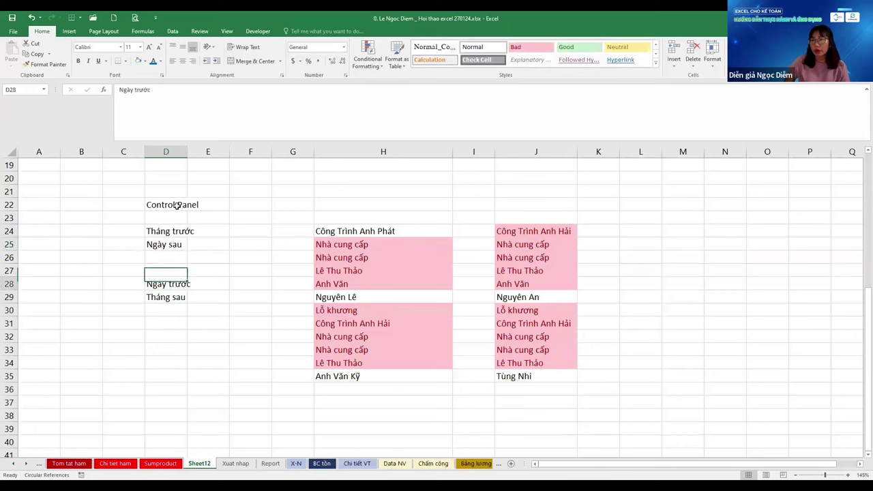
{"action": "key", "text": "Up"}
{"action": "key", "text": "Up"}
{"action": "key", "text": "Up"}
{"action": "key", "text": "Up"}
{"action": "key", "text": "Down"}
{"action": "key", "text": "Up"}
{"action": "key", "text": "ctrl+Right"}
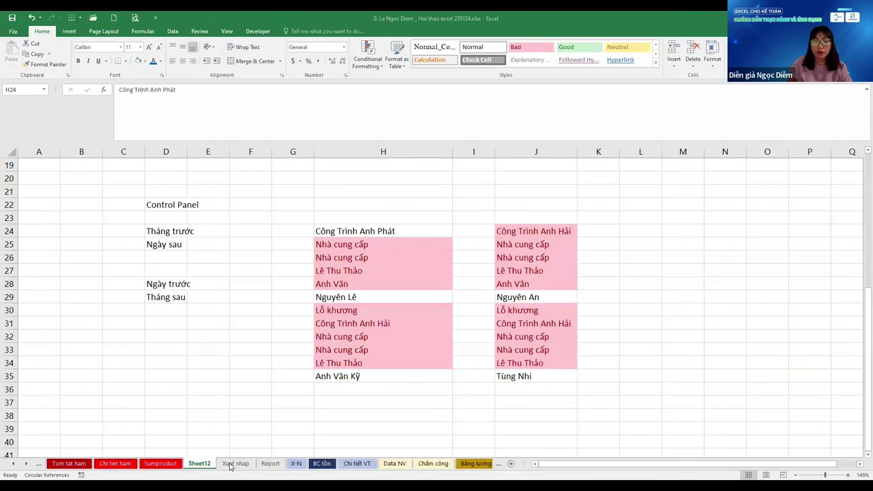
Check the Report sheet's Nhập cell F6 and the Xuat nhap sheet's Số CTừ formula
{"action": "left_click", "coordinate": [279, 465]}
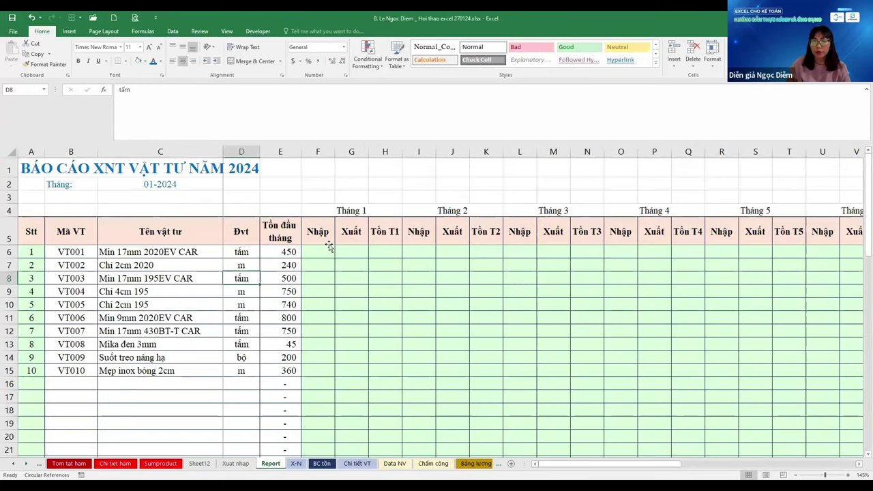
{"action": "left_click", "coordinate": [317, 251]}
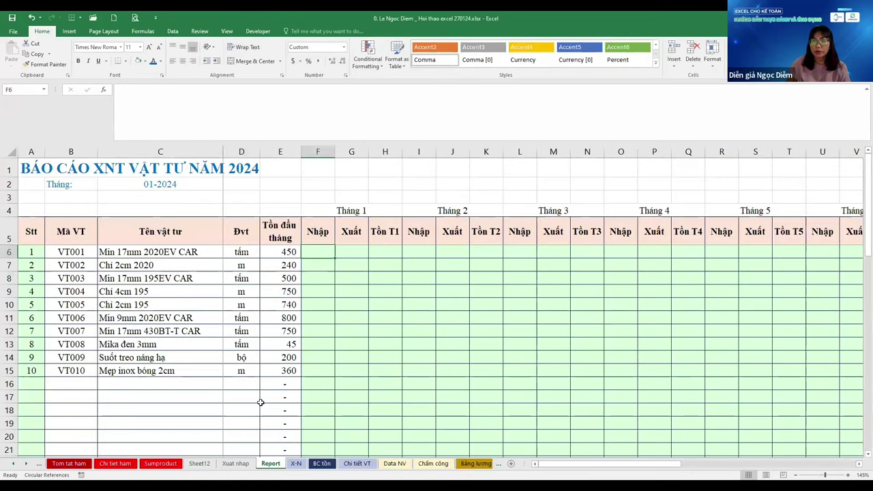
{"action": "left_click", "coordinate": [239, 464]}
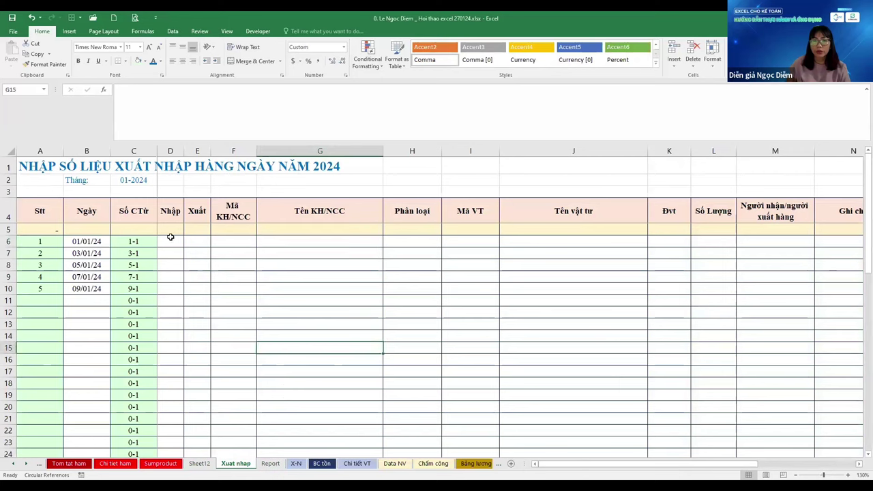
{"action": "key", "text": "Left"}
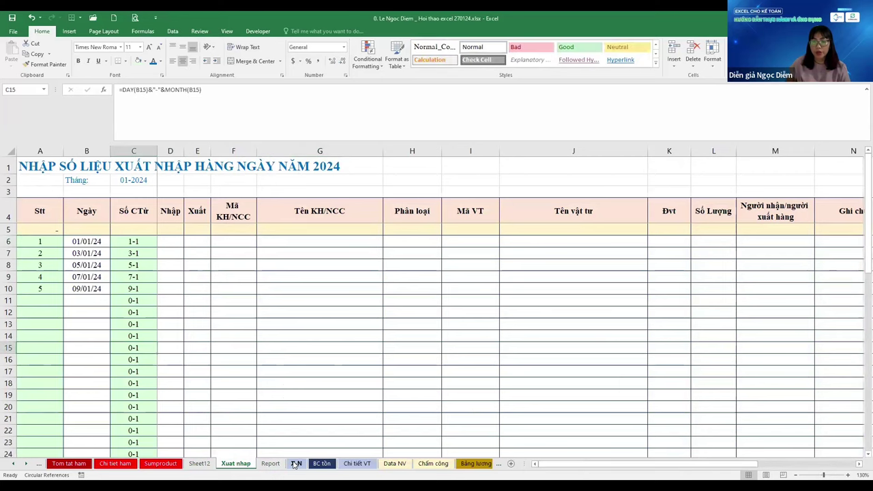
Go to the X-N sheet, select G10 and scroll down the table
{"action": "left_click", "coordinate": [295, 465]}
{"action": "left_click", "coordinate": [327, 303]}
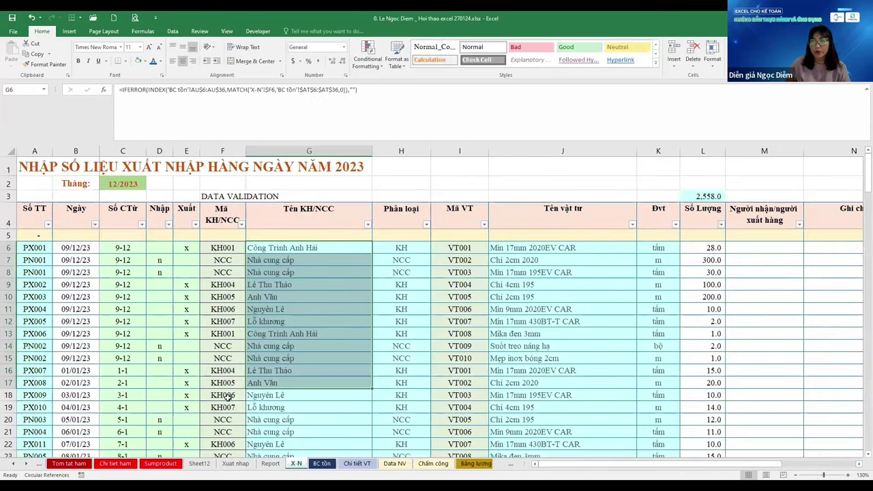
{"action": "scroll", "coordinate": [295, 243], "scroll_direction": "down", "scroll_amount": 2}
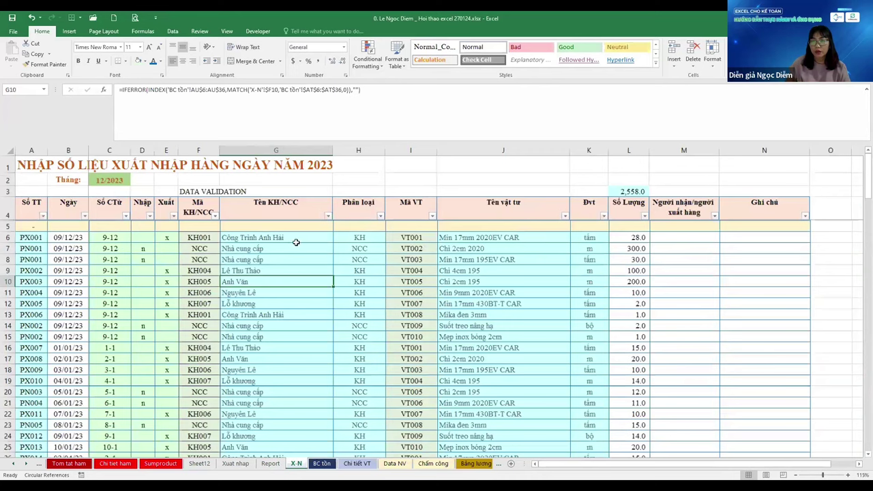
{"action": "scroll", "coordinate": [292, 242], "scroll_direction": "down", "scroll_amount": 2}
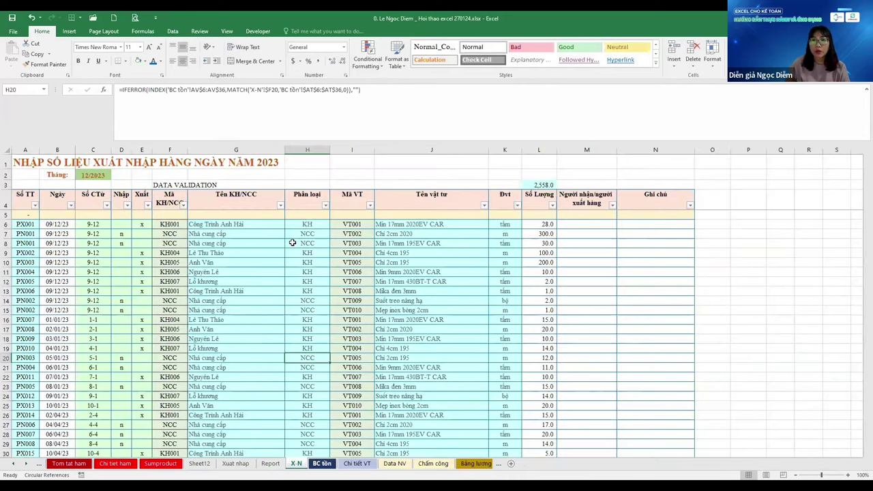
Inspect the BC tồn sheet's SUMPRODUCT formula in F6 and the month number in F1
{"action": "key", "text": "ctrl+Page_Down"}
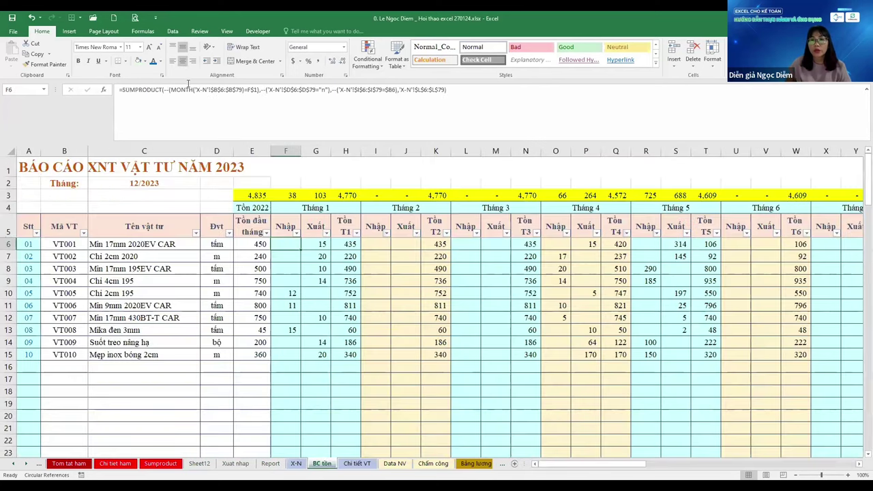
{"action": "left_click", "coordinate": [243, 89]}
{"action": "key", "text": "Return"}
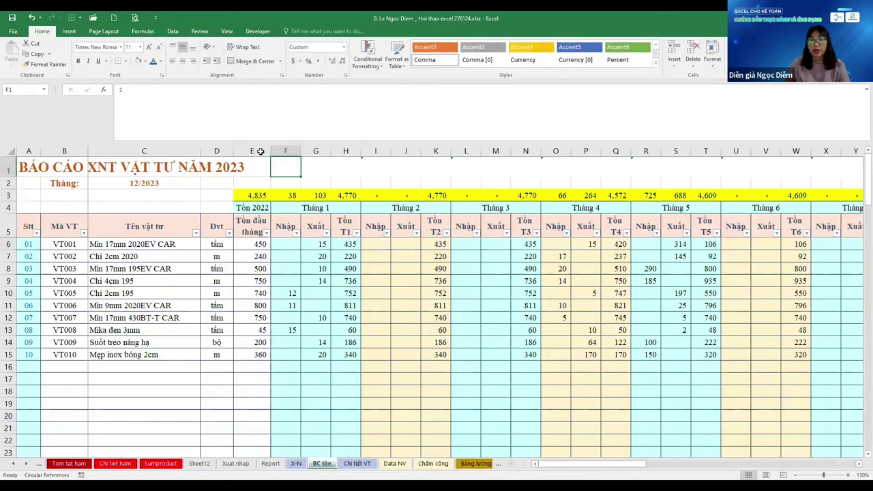
{"action": "left_click", "coordinate": [285, 166]}
{"action": "left_click", "coordinate": [290, 240]}
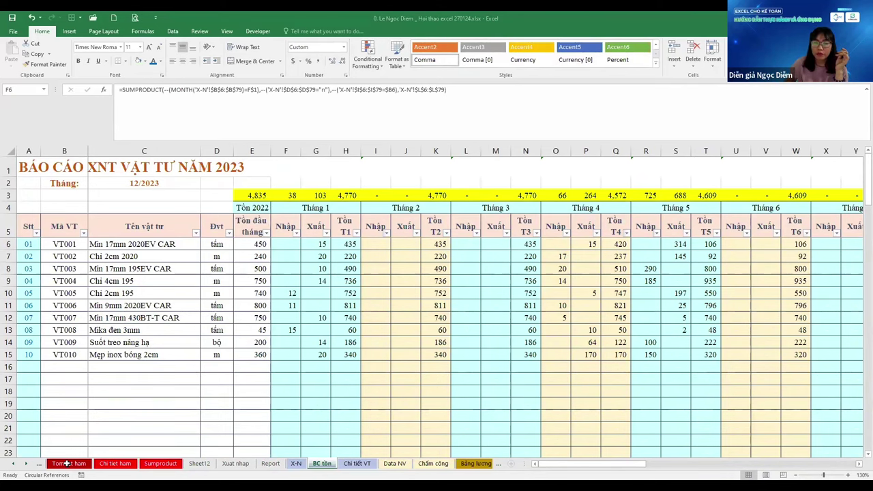
Select Suốt treo nâng hạ in C14, then move via Tom tat ham to the shortcuts sheets
{"action": "left_click", "coordinate": [143, 342]}
{"action": "scroll", "coordinate": [143, 342], "scroll_direction": "down", "scroll_amount": 2}
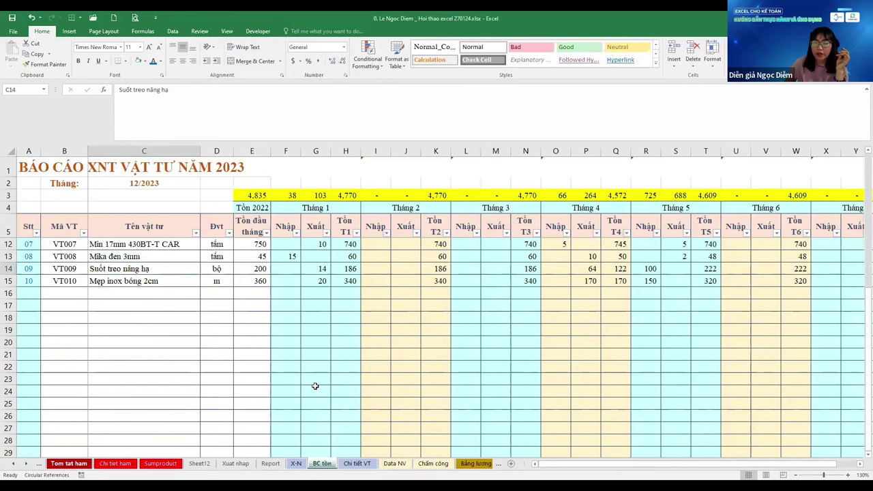
{"action": "left_click", "coordinate": [68, 463]}
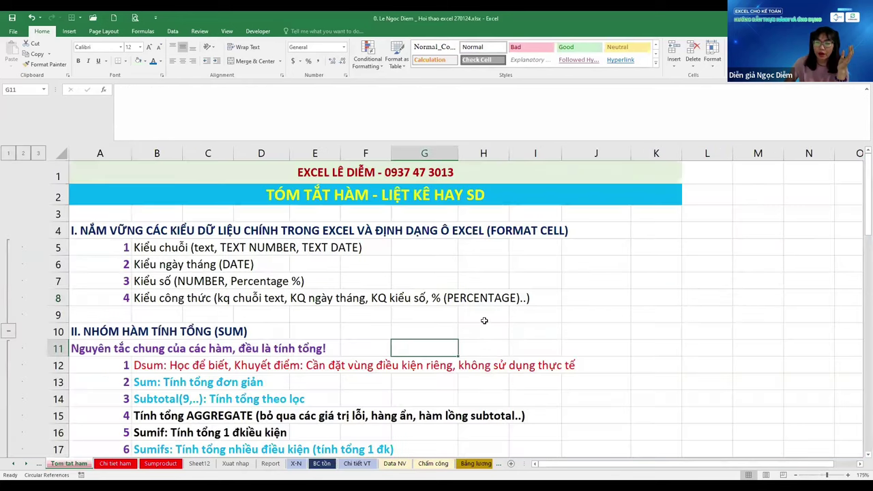
{"action": "key", "text": "ctrl+Page_Up"}
{"action": "key", "text": "ctrl+Page_Up"}
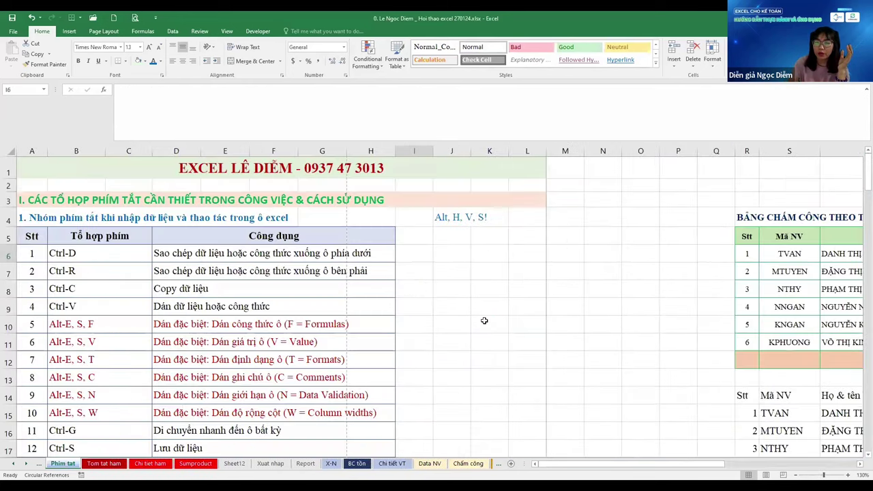
{"action": "key", "text": "ctrl+Page_Up"}
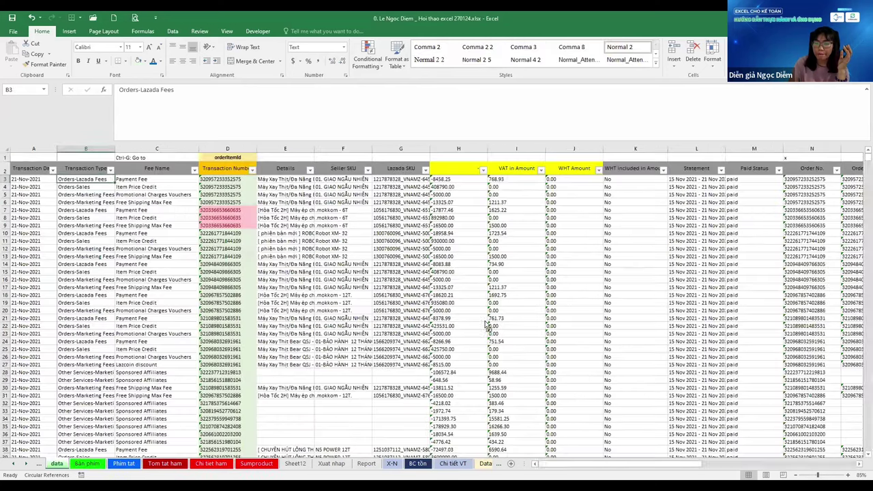
{"action": "key", "text": "ctrl+Page_Down"}
{"action": "key", "text": "ctrl+Page_Down"}
{"action": "key", "text": "ctrl+alt+v"}
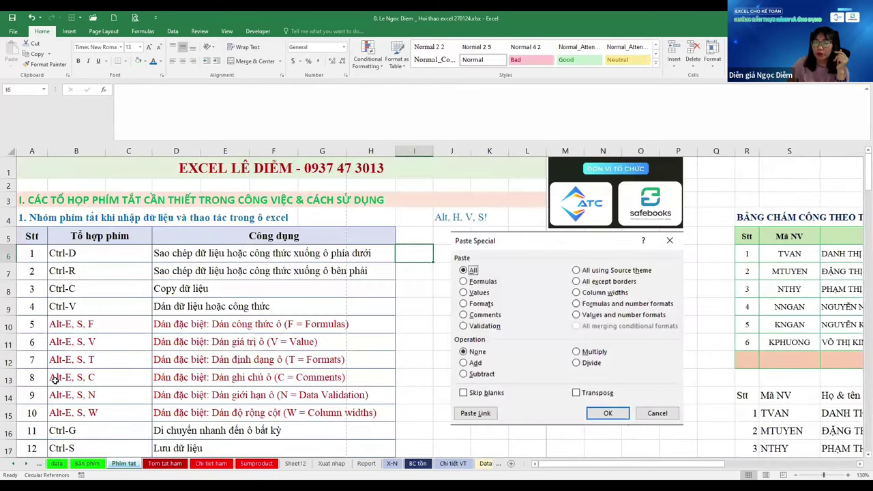
{"action": "key", "text": "ctrl+Home"}
{"action": "left_click", "coordinate": [54, 380]}
{"action": "scroll", "coordinate": [54, 380], "scroll_direction": "down", "scroll_amount": 8}
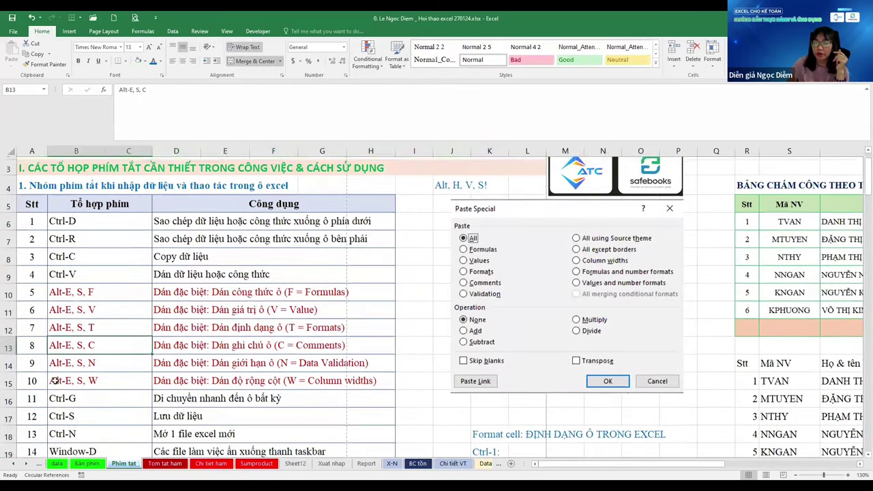
{"action": "scroll", "coordinate": [55, 380], "scroll_direction": "down", "scroll_amount": 10}
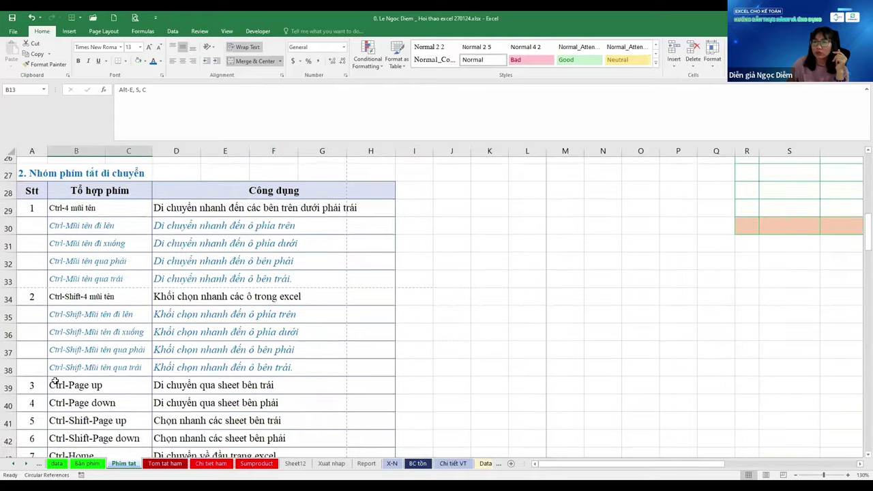
{"action": "left_click", "coordinate": [71, 360]}
{"action": "scroll", "coordinate": [70, 360], "scroll_direction": "up", "scroll_amount": 5}
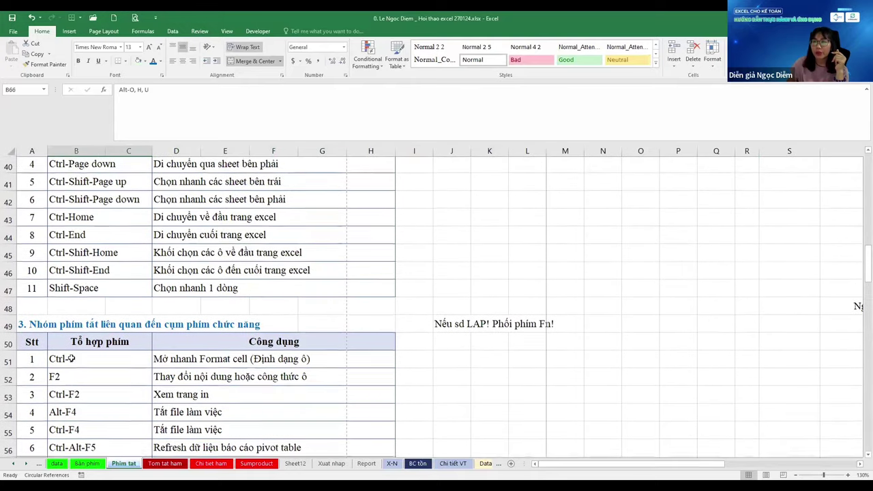
{"action": "scroll", "coordinate": [71, 357], "scroll_direction": "up", "scroll_amount": 5}
{"action": "scroll", "coordinate": [71, 358], "scroll_direction": "up", "scroll_amount": 6}
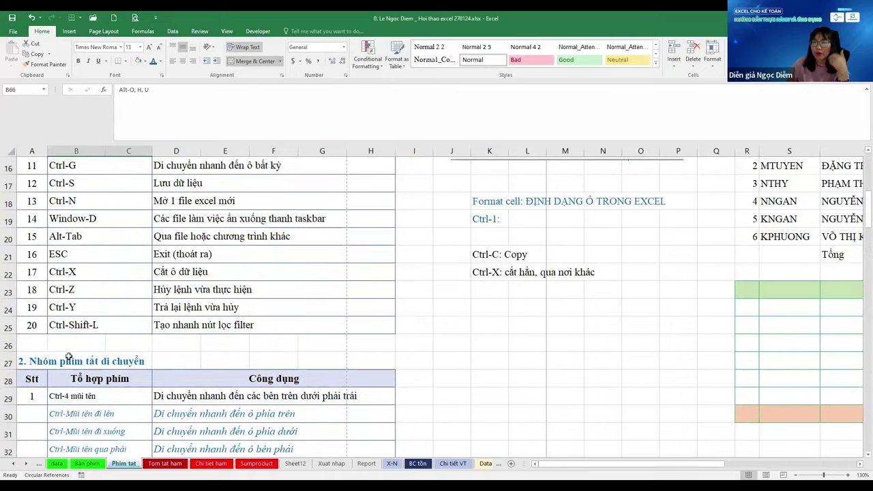
{"action": "scroll", "coordinate": [37, 366], "scroll_direction": "up", "scroll_amount": 2}
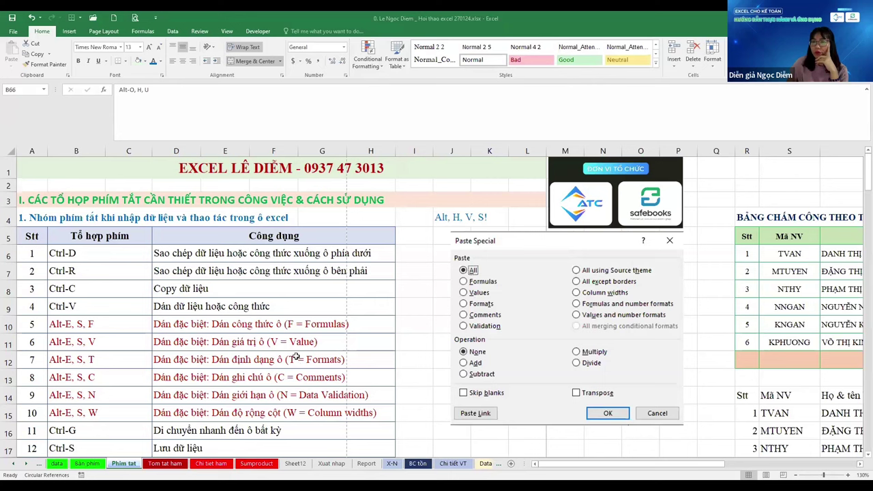
{"action": "left_click", "coordinate": [297, 377]}
{"action": "key", "text": "Up"}
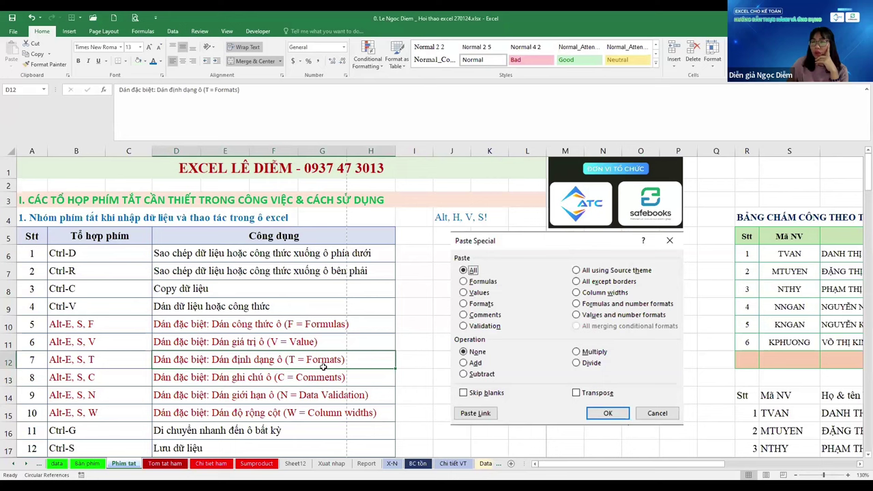
{"action": "left_click", "coordinate": [715, 237]}
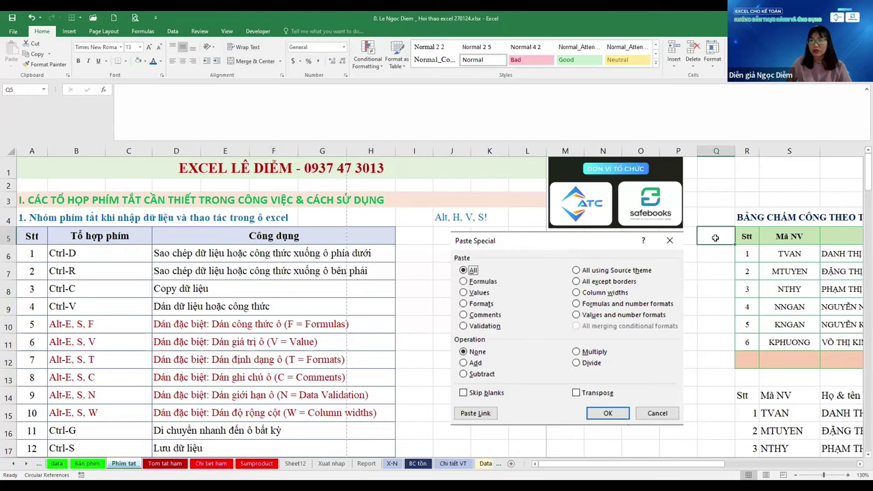
Copy the attendance table and paste it at AB5, keeping the source column widths
{"action": "scroll", "coordinate": [716, 238], "scroll_direction": "down", "scroll_amount": 3}
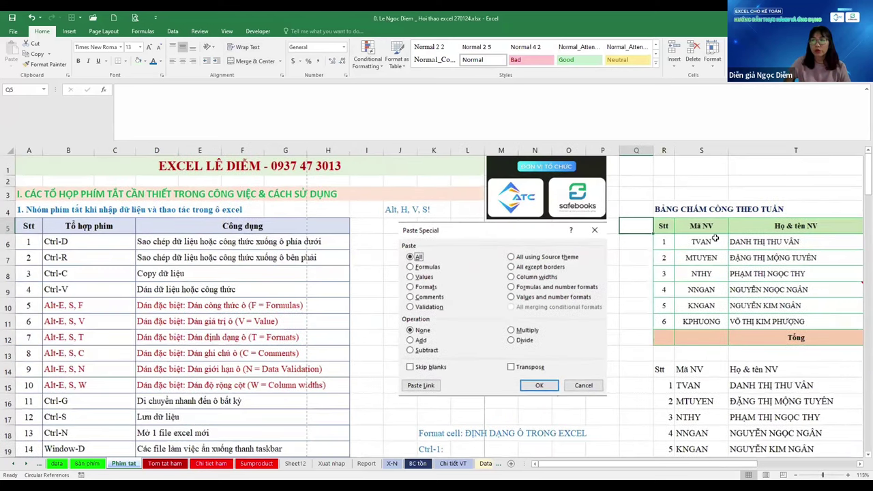
{"action": "key", "text": "Right"}
{"action": "key", "text": "ctrl+shift+Down"}
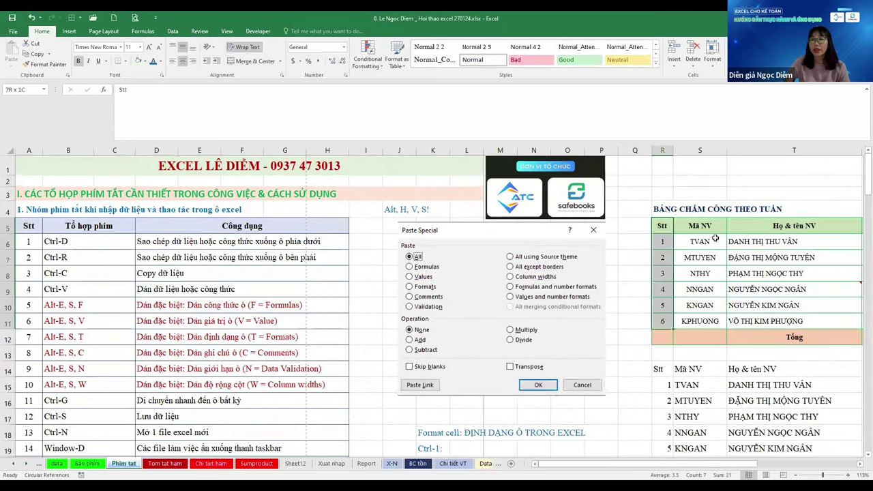
{"action": "key", "text": "shift+Right"}
{"action": "key", "text": "shift+Right"}
{"action": "key", "text": "shift+Right"}
{"action": "key", "text": "shift+Right"}
{"action": "key", "text": "shift+Right"}
{"action": "key", "text": "shift+Right"}
{"action": "key", "text": "shift+Right"}
{"action": "key", "text": "shift+Right"}
{"action": "key", "text": "shift+Right"}
{"action": "key", "text": "shift+Right"}
{"action": "key", "text": "shift+Right"}
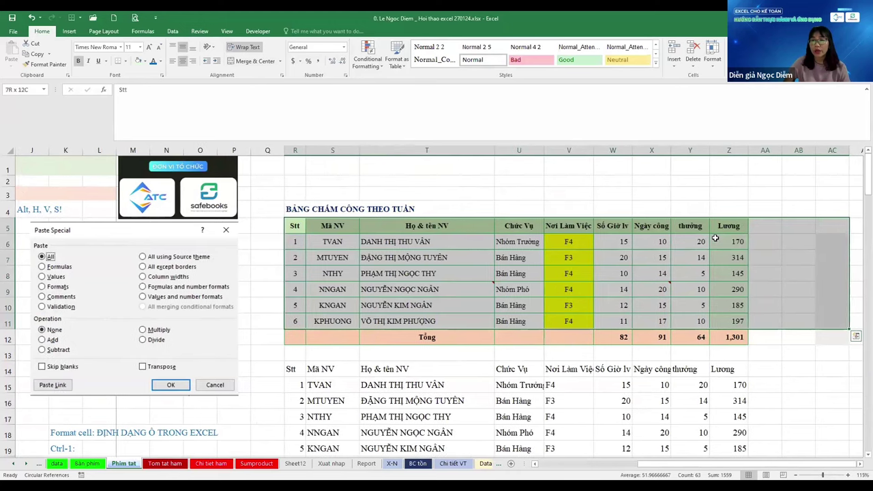
{"action": "key", "text": "Escape"}
{"action": "key", "text": "Right"}
{"action": "key", "text": "Right"}
{"action": "key", "text": "Right"}
{"action": "key", "text": "Right"}
{"action": "key", "text": "Right"}
{"action": "key", "text": "Right"}
{"action": "key", "text": "Right"}
{"action": "key", "text": "Right"}
{"action": "key", "text": "Right"}
{"action": "key", "text": "Right"}
{"action": "key", "text": "Right"}
{"action": "key", "text": "Right"}
{"action": "key", "text": "Right"}
{"action": "key", "text": "Right"}
{"action": "key", "text": "Right"}
{"action": "key", "text": "Right"}
{"action": "key", "text": "Right"}
{"action": "key", "text": "Right"}
{"action": "key", "text": "Right"}
{"action": "key", "text": "Right"}
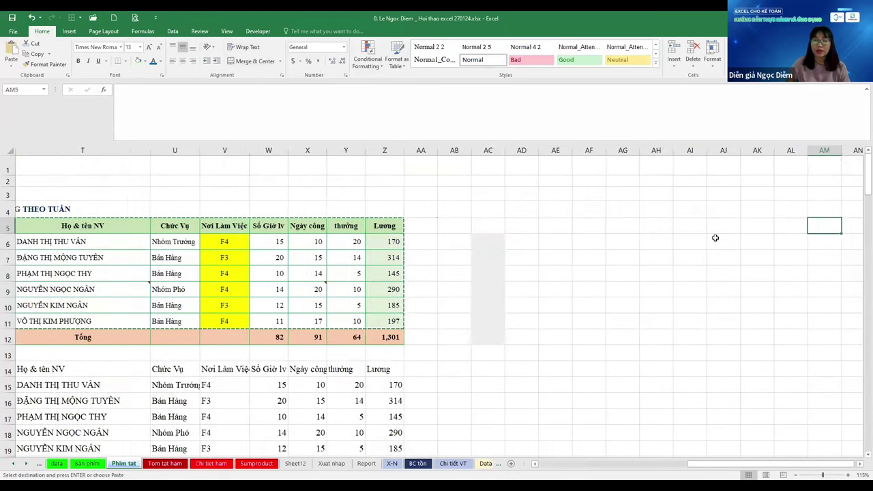
{"action": "key", "text": "ctrl+Left"}
{"action": "key", "text": "Right"}
{"action": "key", "text": "Right"}
{"action": "key", "text": "ctrl+v"}
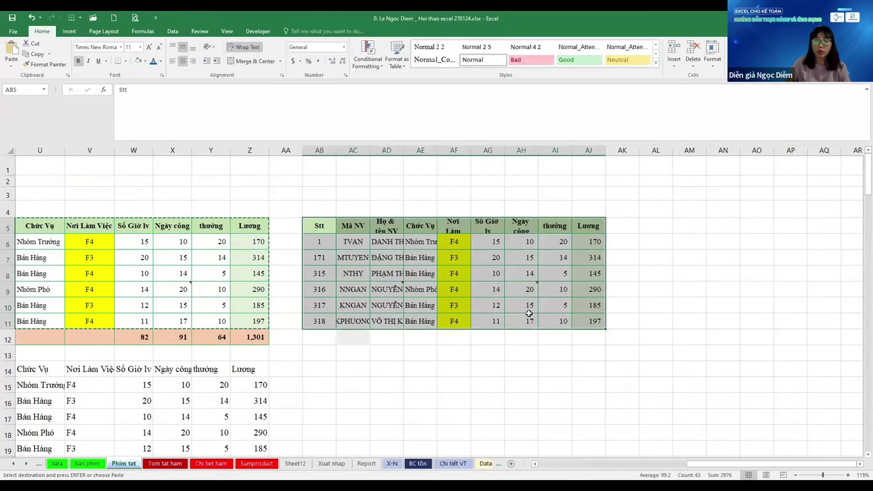
{"action": "key", "text": "ctrl+w"}
{"action": "left_click", "coordinate": [528, 318]}
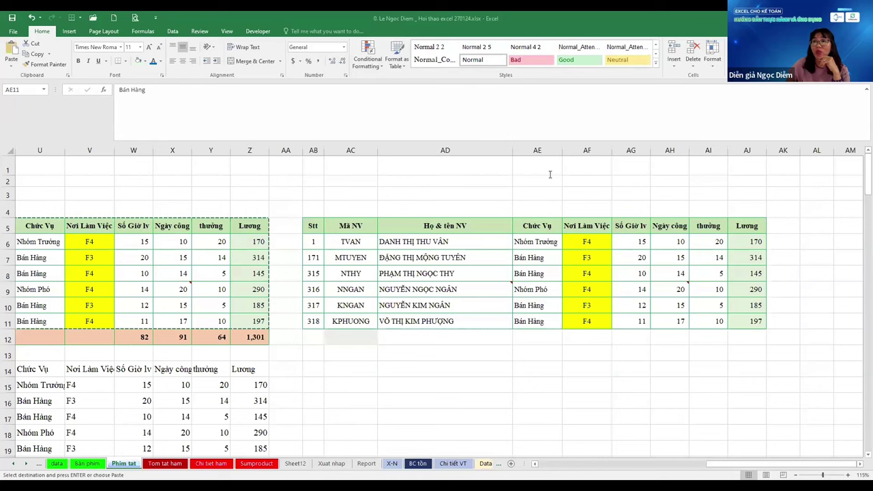
{"action": "left_click", "coordinate": [554, 323]}
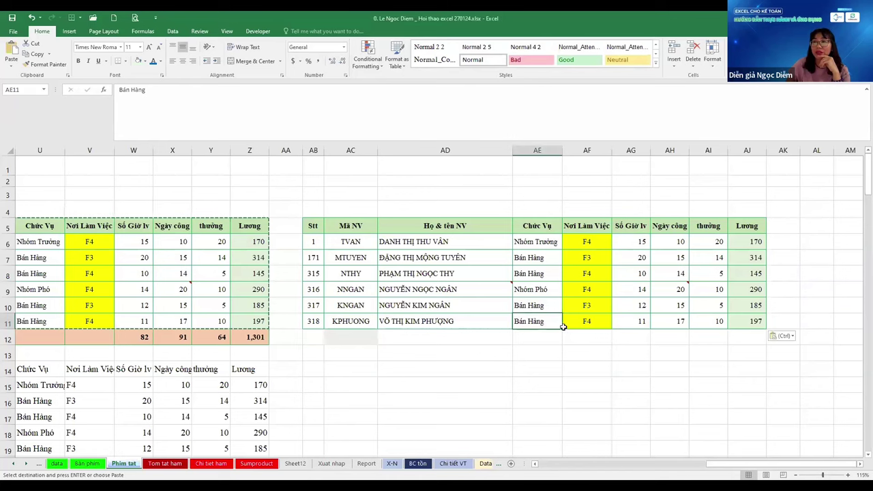
{"action": "left_click", "coordinate": [173, 32]}
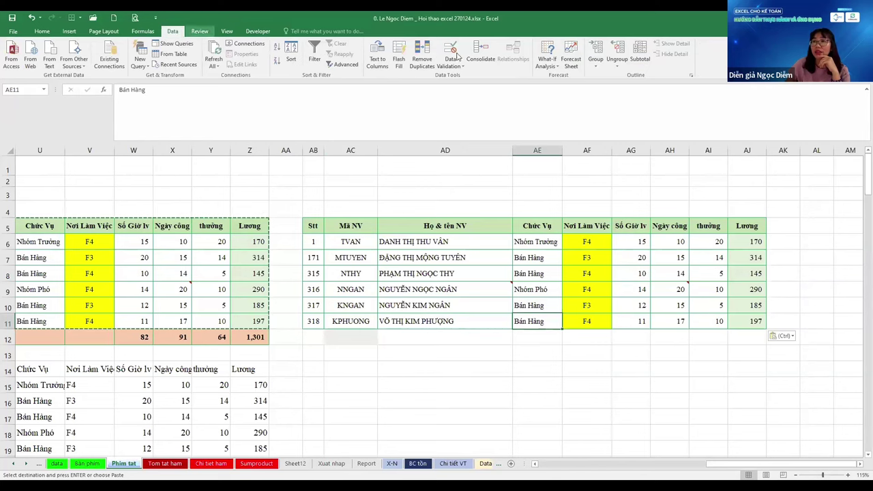
{"action": "left_click", "coordinate": [480, 55]}
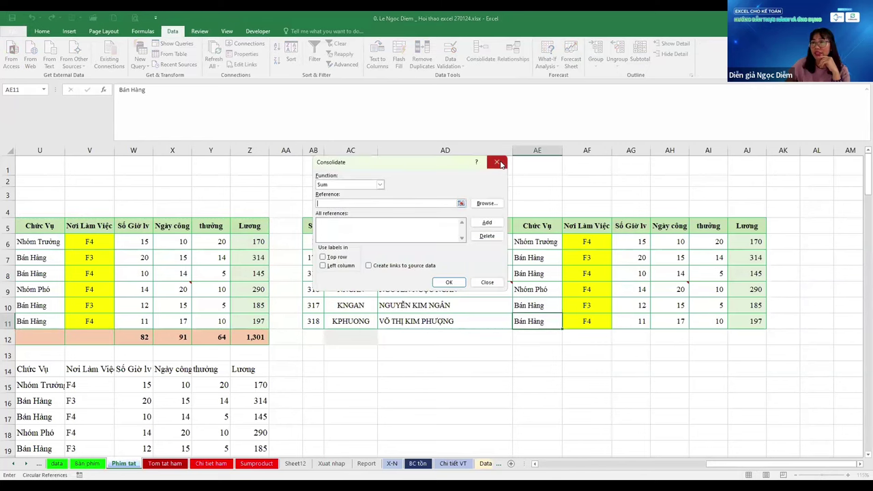
{"action": "left_click", "coordinate": [498, 165]}
{"action": "left_click", "coordinate": [444, 327]}
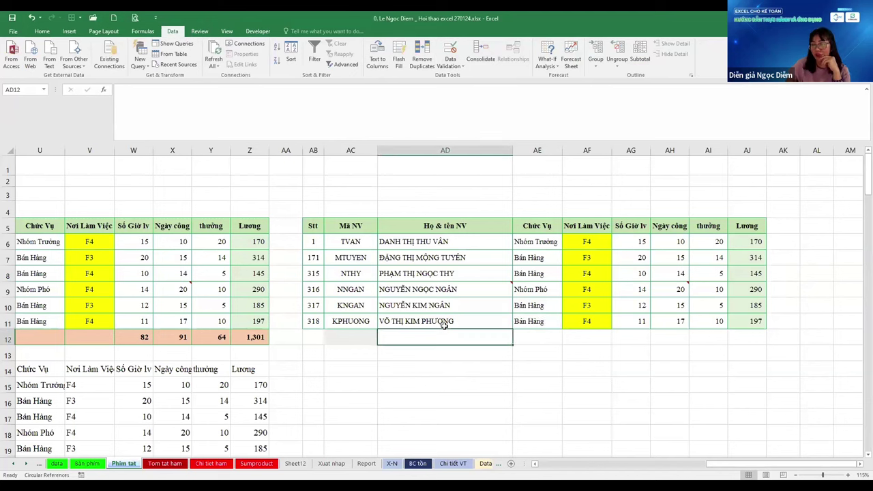
{"action": "left_click_drag", "start_coordinate": [136, 182], "coordinate": [537, 447]}
{"action": "left_click", "coordinate": [506, 350]}
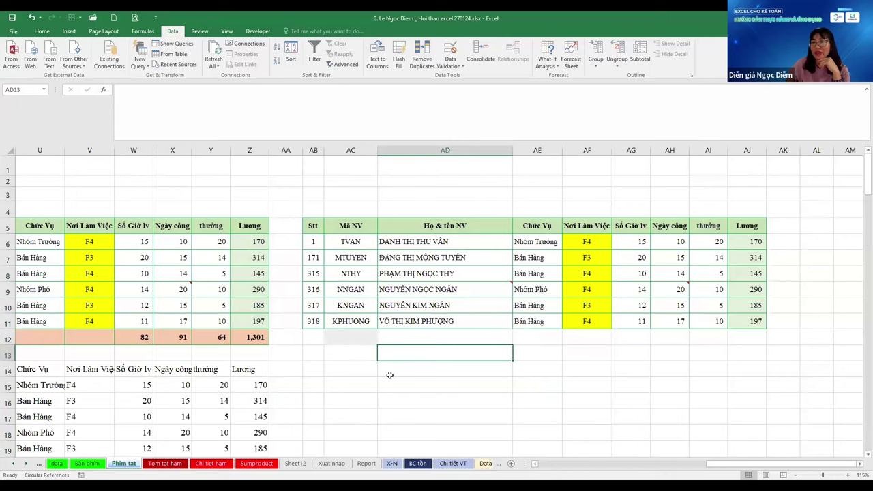
{"action": "left_click", "coordinate": [364, 380]}
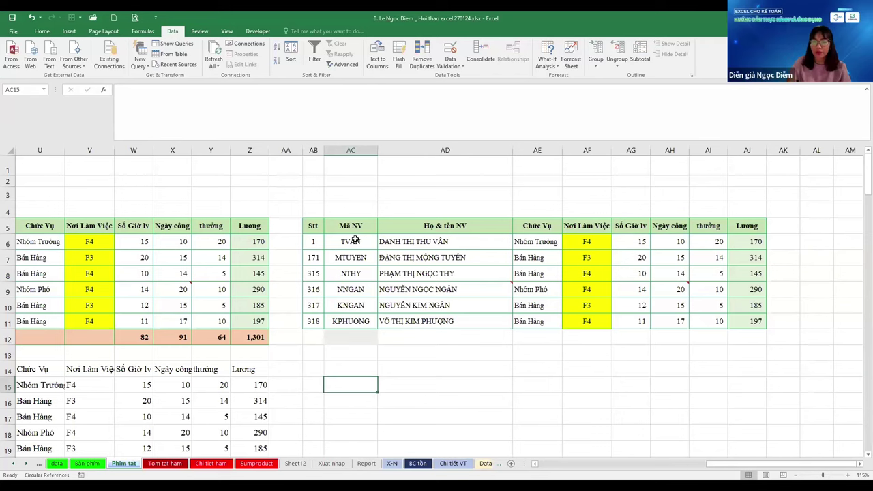
Switch through the worksheets to the X-N import/export sheet
{"action": "key", "text": "ctrl+Page_Down"}
{"action": "key", "text": "ctrl+Page_Down"}
{"action": "key", "text": "ctrl+Page_Down"}
{"action": "key", "text": "ctrl+Page_Down"}
{"action": "key", "text": "ctrl+Page_Down"}
{"action": "key", "text": "ctrl+Page_Down"}
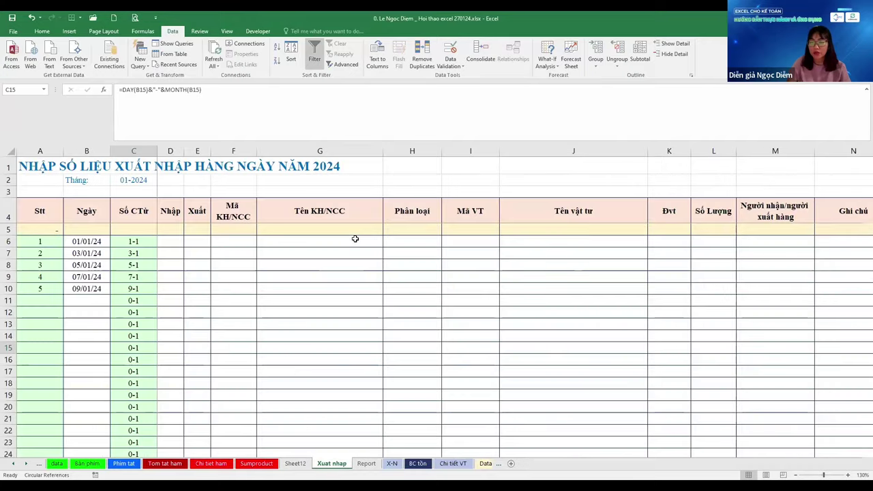
{"action": "key", "text": "ctrl+Page_Down"}
{"action": "key", "text": "ctrl+Page_Down"}
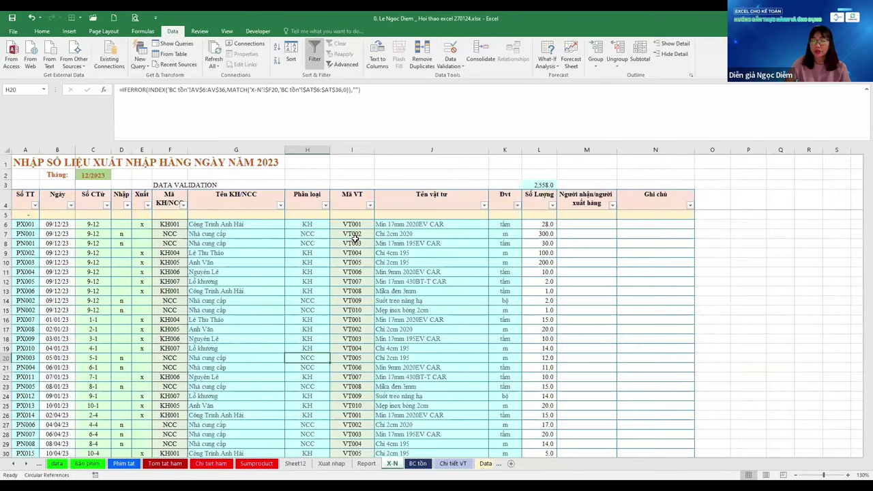
{"action": "key", "text": "ctrl+Page_Down"}
{"action": "key", "text": "ctrl+Page_Up"}
{"action": "key", "text": "ctrl+Page_Up"}
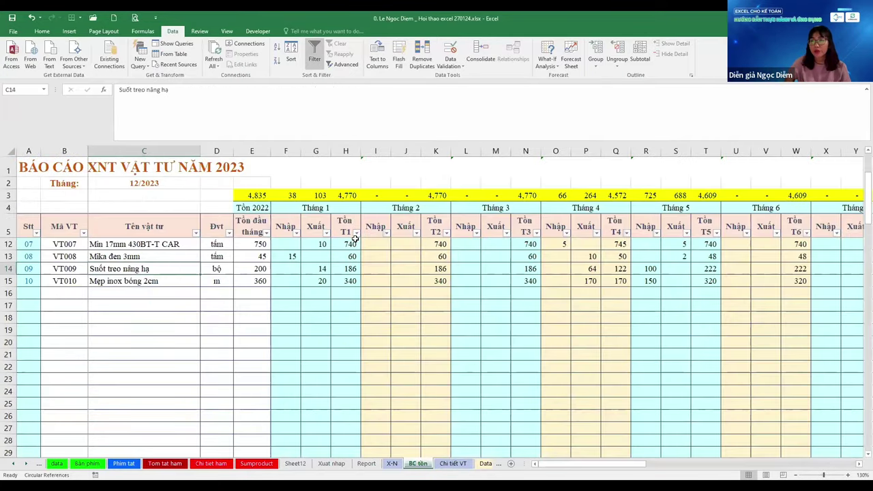
Check the material name formulas under the Tên vật tư header
{"action": "key", "text": "ctrl+Up"}
{"action": "key", "text": "Right"}
{"action": "key", "text": "Right"}
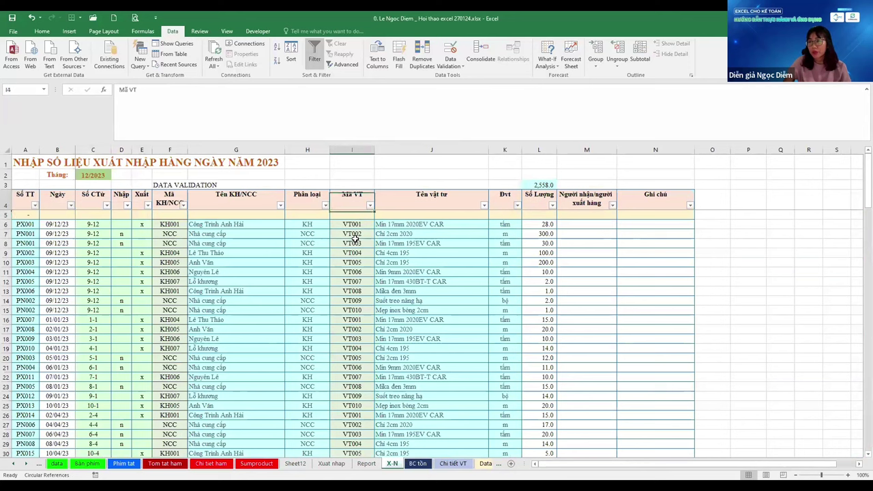
{"action": "key", "text": "Down"}
{"action": "key", "text": "Down"}
{"action": "key", "text": "Down"}
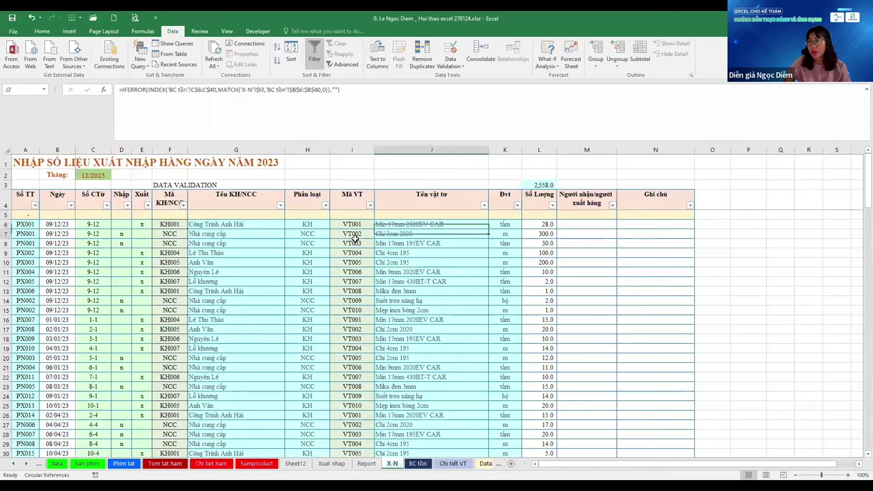
{"action": "key", "text": "Up"}
{"action": "key", "text": "Up"}
{"action": "key", "text": "Up"}
{"action": "key", "text": "Down"}
{"action": "key", "text": "Down"}
{"action": "key", "text": "Down"}
{"action": "key", "text": "Down"}
{"action": "key", "text": "Down"}
{"action": "key", "text": "Down"}
{"action": "key", "text": "Down"}
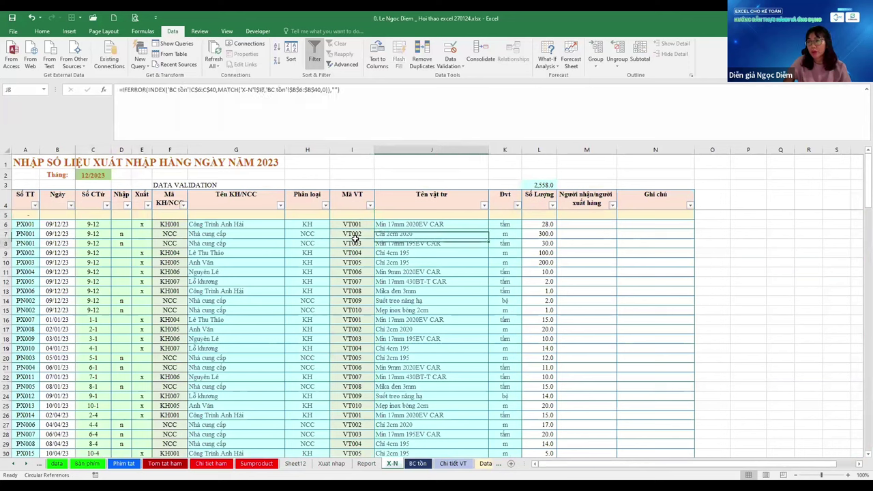
{"action": "key", "text": "Up"}
{"action": "key", "text": "Up"}
{"action": "key", "text": "Up"}
{"action": "key", "text": "Up"}
{"action": "key", "text": "Up"}
{"action": "key", "text": "Up"}
{"action": "key", "text": "Up"}
Select the whole table from the Số TT header A4 down to N78
{"action": "key", "text": "Home"}
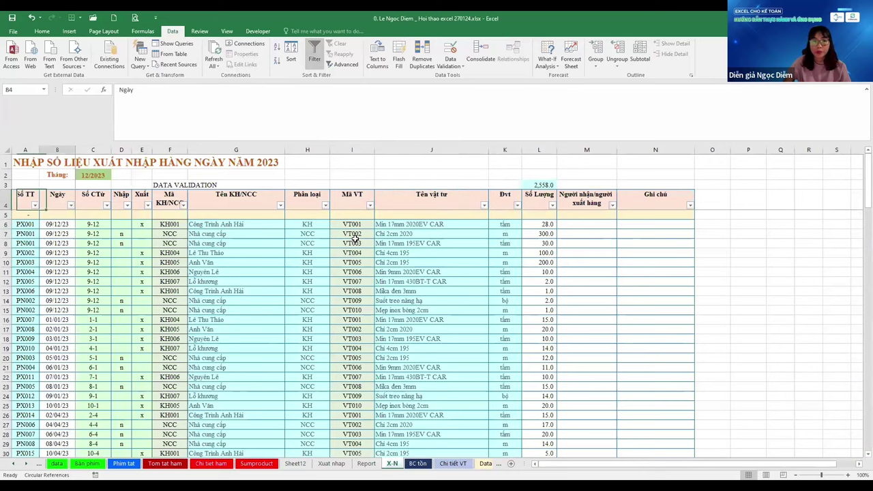
{"action": "key", "text": "ctrl+shift+Down"}
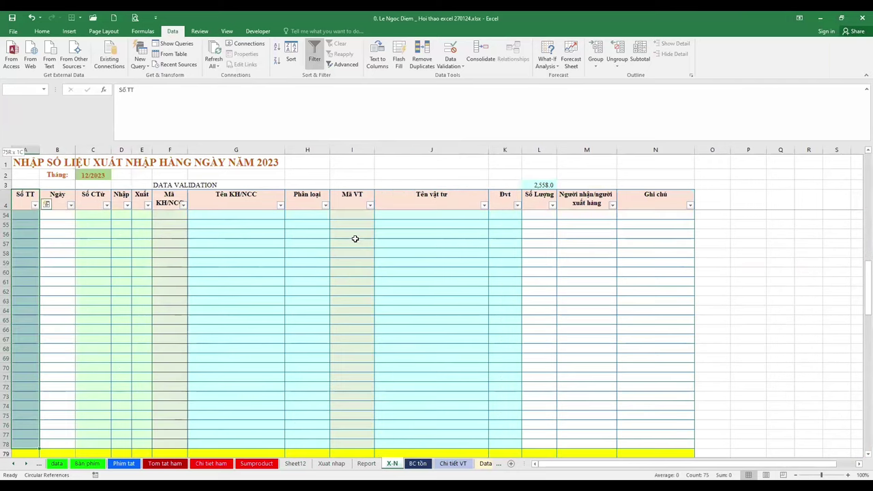
{"action": "key", "text": "ctrl+shift+Right"}
Insert a PivotTable from the X-N table on a new worksheet
{"action": "left_click", "coordinate": [69, 32]}
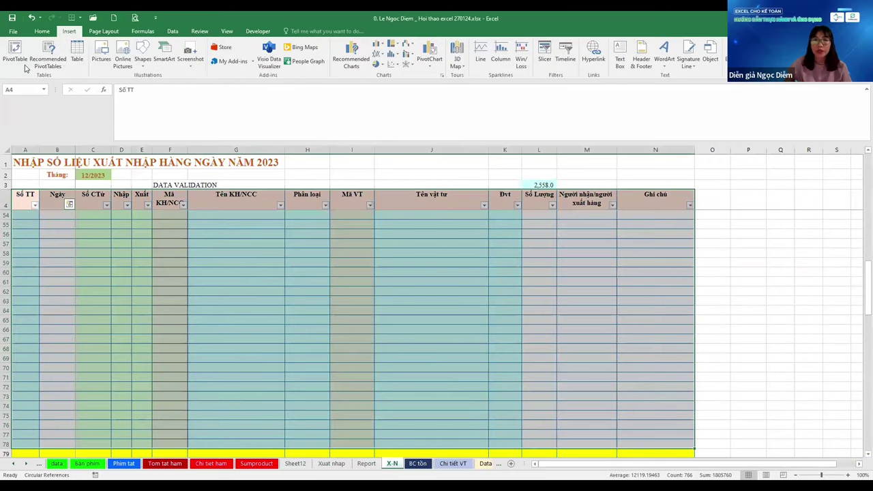
{"action": "left_click", "coordinate": [17, 59]}
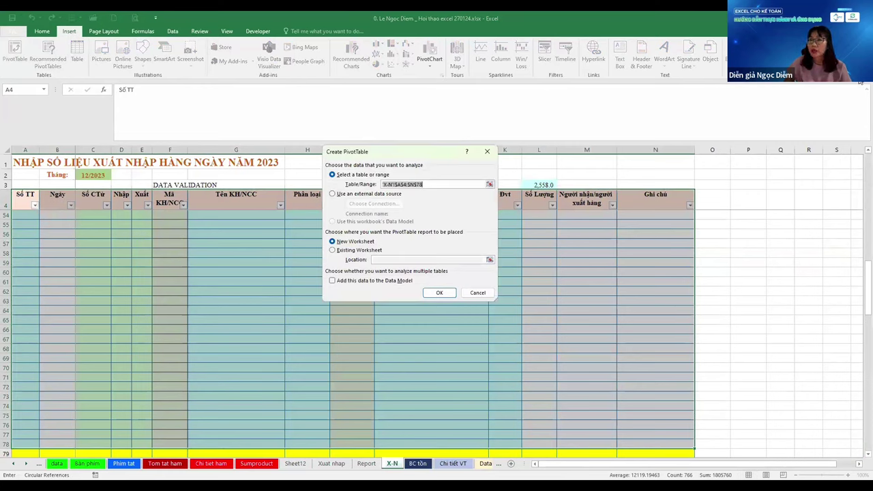
{"action": "key", "text": "Return"}
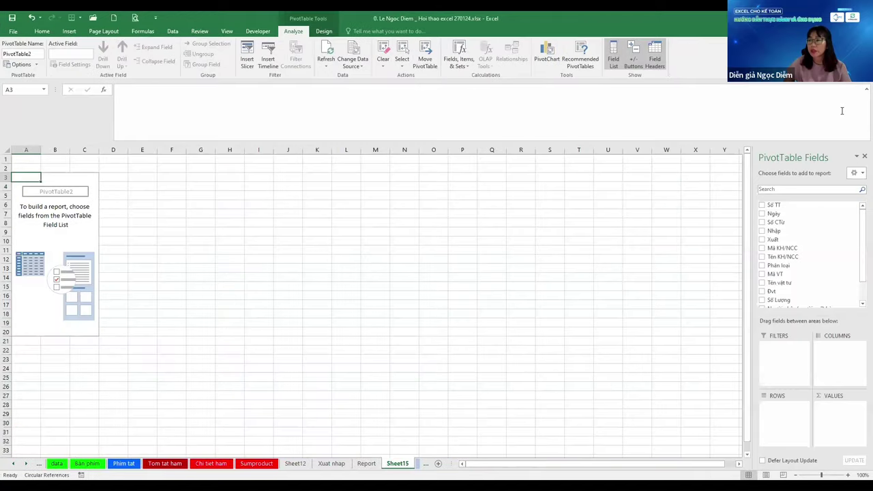
Try material fields in the rows, ending with Tên vật tư as the report filter
{"action": "left_click", "coordinate": [762, 282]}
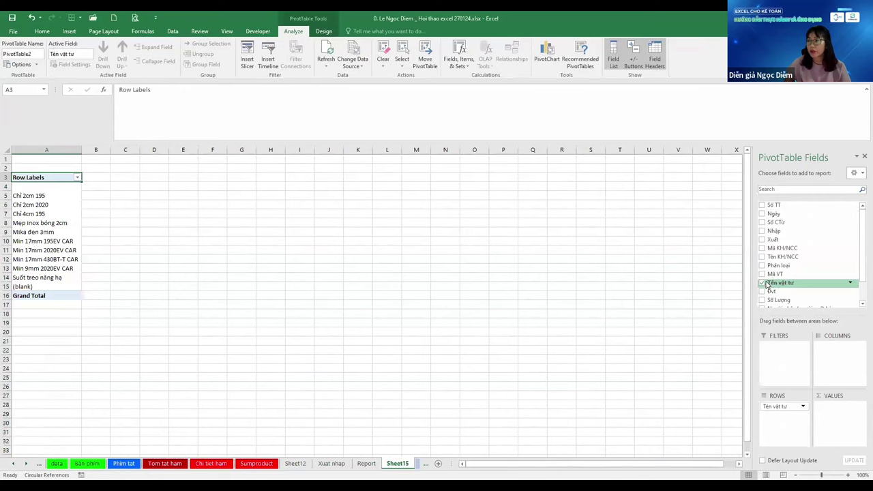
{"action": "left_click_drag", "start_coordinate": [778, 265], "coordinate": [775, 402]}
{"action": "left_click", "coordinate": [762, 265]}
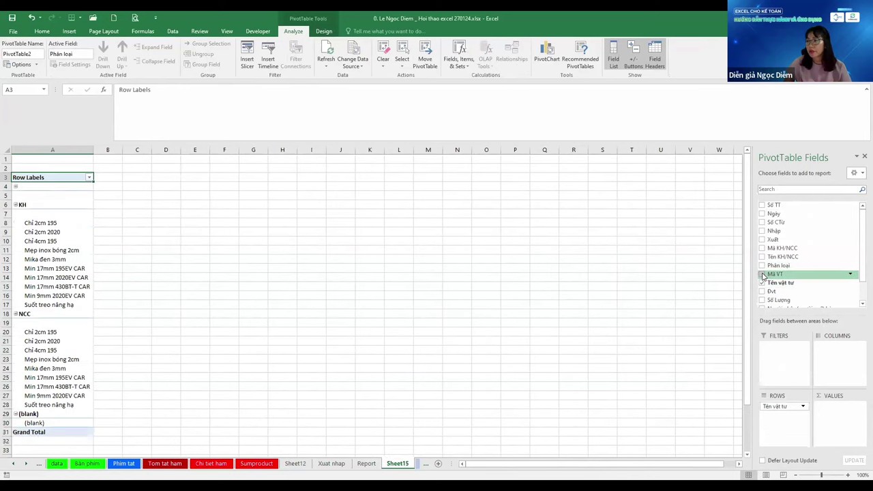
{"action": "left_click", "coordinate": [762, 273]}
{"action": "left_click_drag", "start_coordinate": [783, 408], "coordinate": [780, 423]}
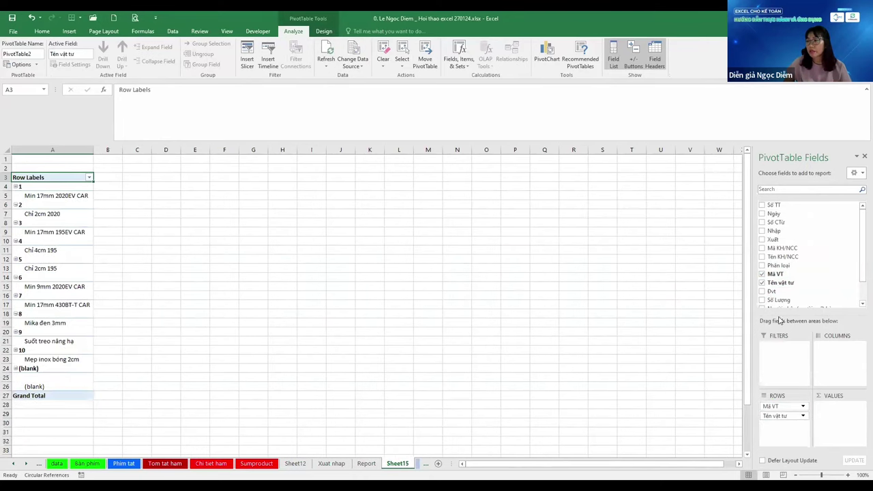
{"action": "left_click", "coordinate": [762, 291]}
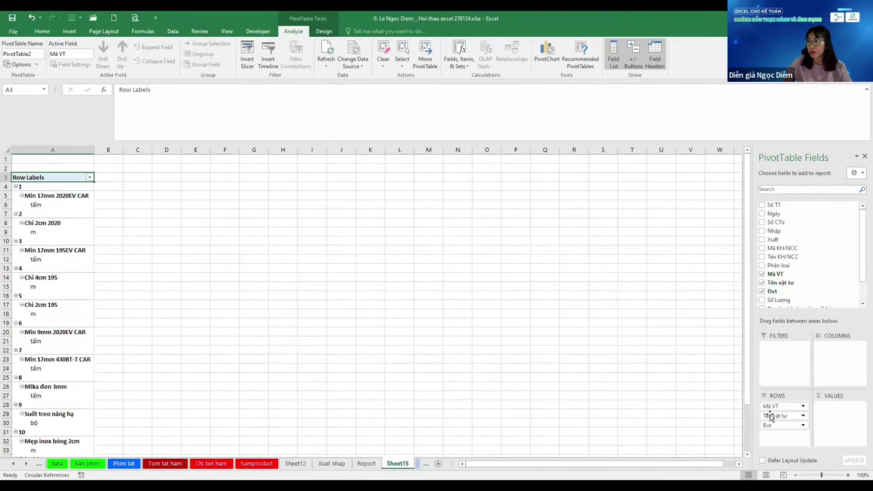
{"action": "left_click_drag", "start_coordinate": [774, 409], "coordinate": [774, 300]}
{"action": "left_click", "coordinate": [762, 282]}
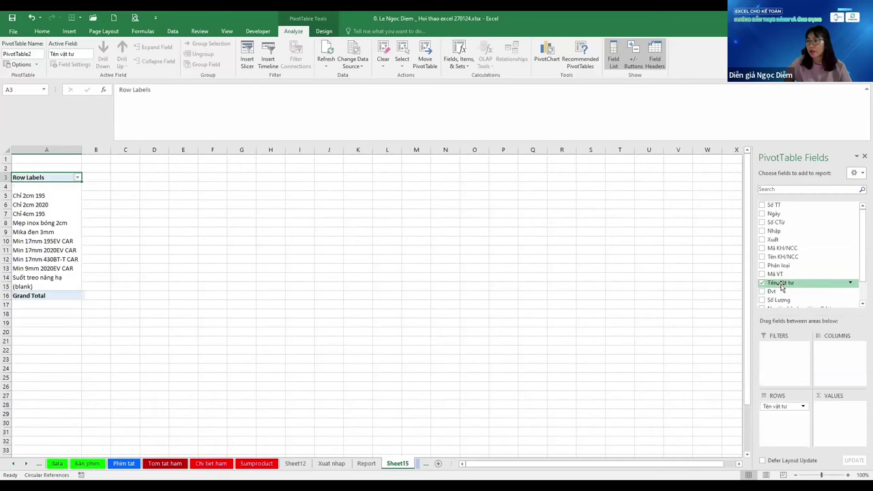
{"action": "left_click_drag", "start_coordinate": [776, 408], "coordinate": [775, 352]}
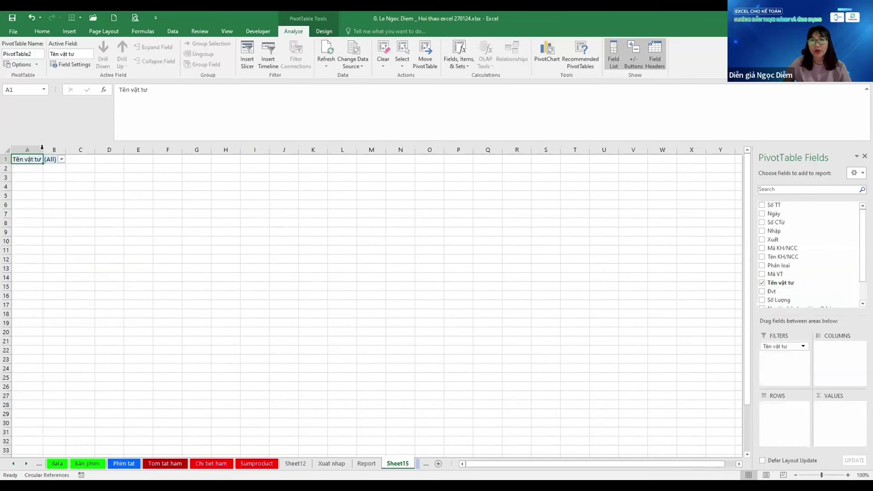
Put the Ngày dates into the rows and undo the automatic month grouping
{"action": "left_click", "coordinate": [41, 195]}
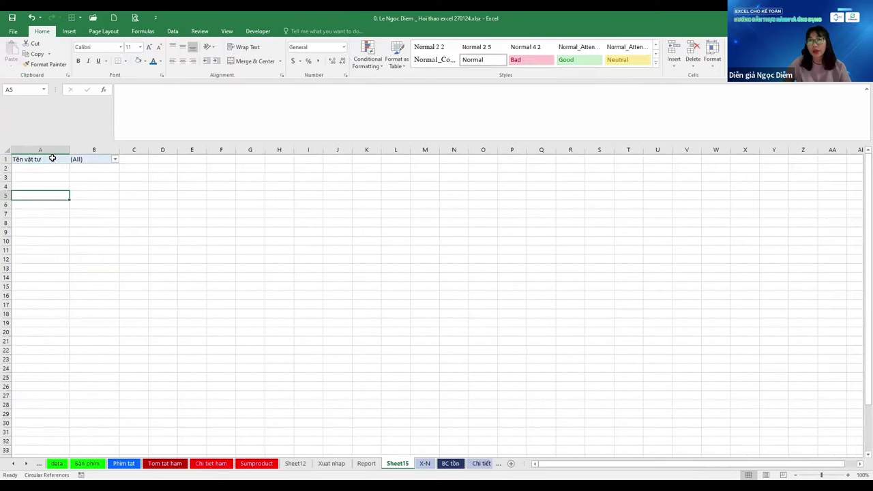
{"action": "left_click", "coordinate": [28, 159]}
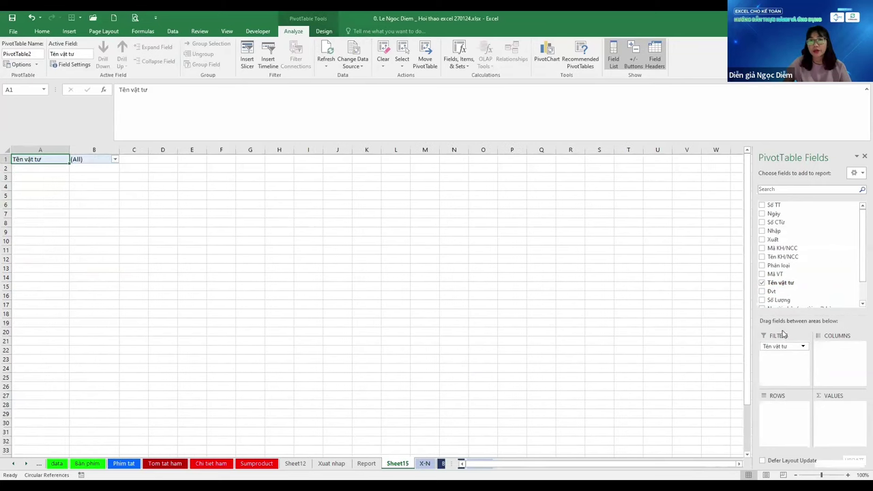
{"action": "left_click", "coordinate": [762, 301]}
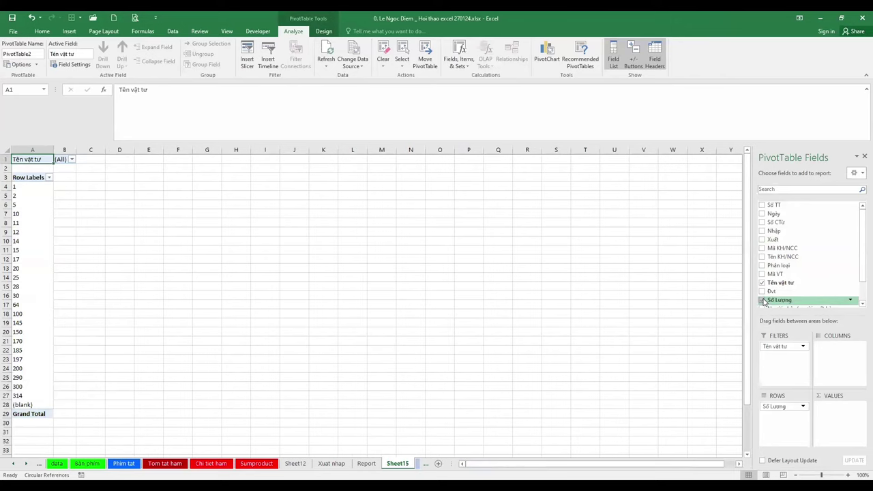
{"action": "left_click_drag", "start_coordinate": [861, 275], "coordinate": [861, 281]}
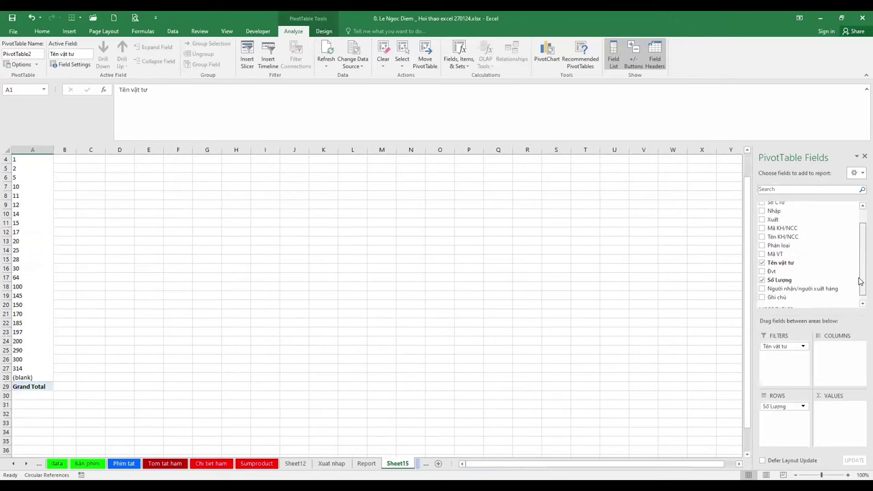
{"action": "left_click", "coordinate": [763, 280]}
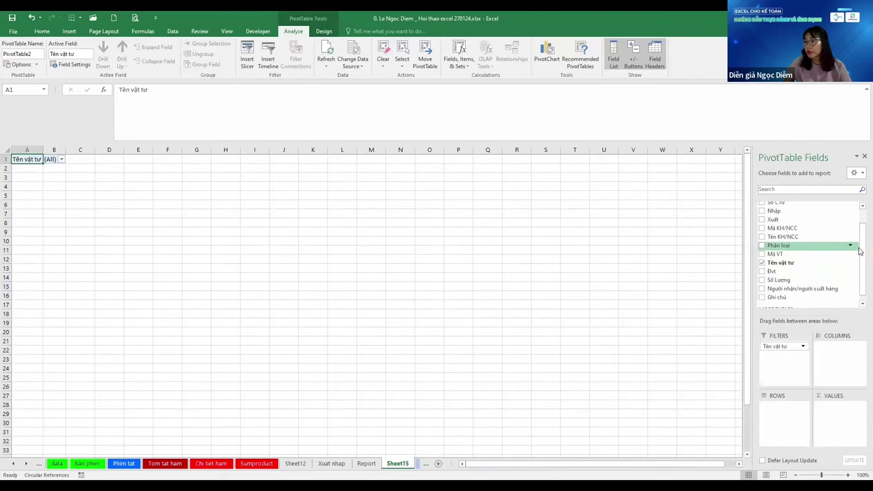
{"action": "left_click_drag", "start_coordinate": [862, 249], "coordinate": [862, 238]}
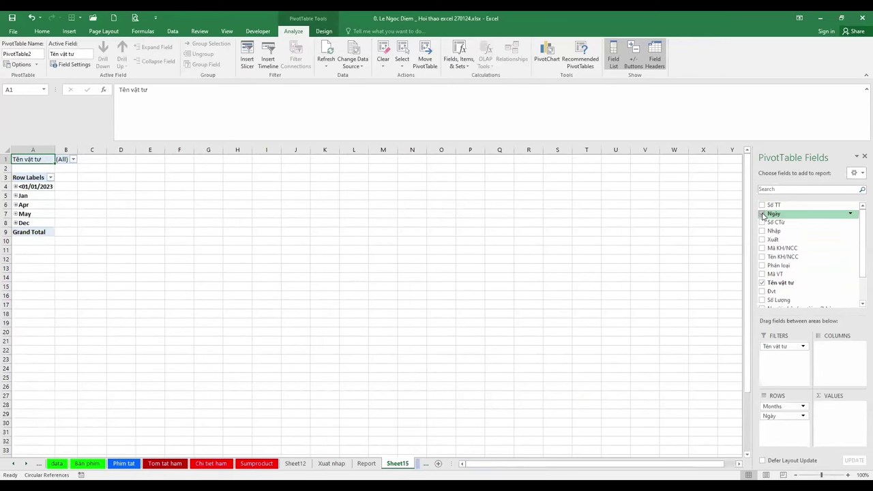
{"action": "key", "text": "ctrl+z"}
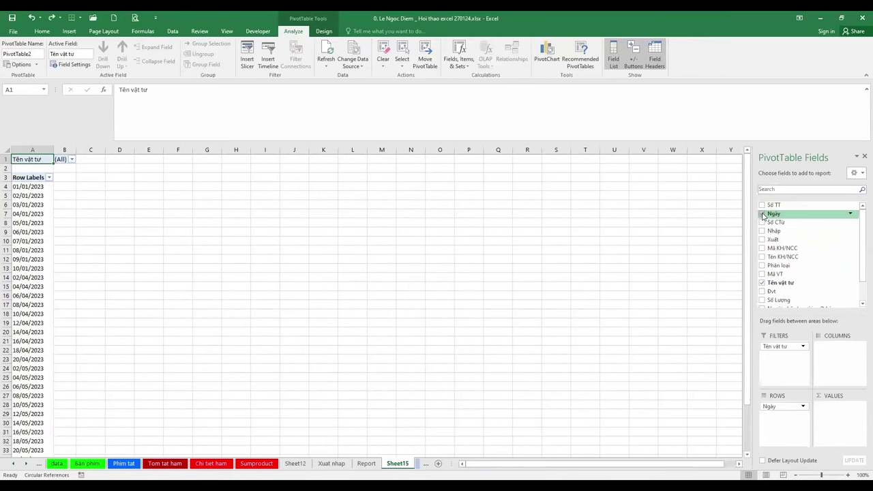
Add Nhập and Xuất to the rows in tabular layout with repeated labels and no subtotals
{"action": "left_click", "coordinate": [764, 232]}
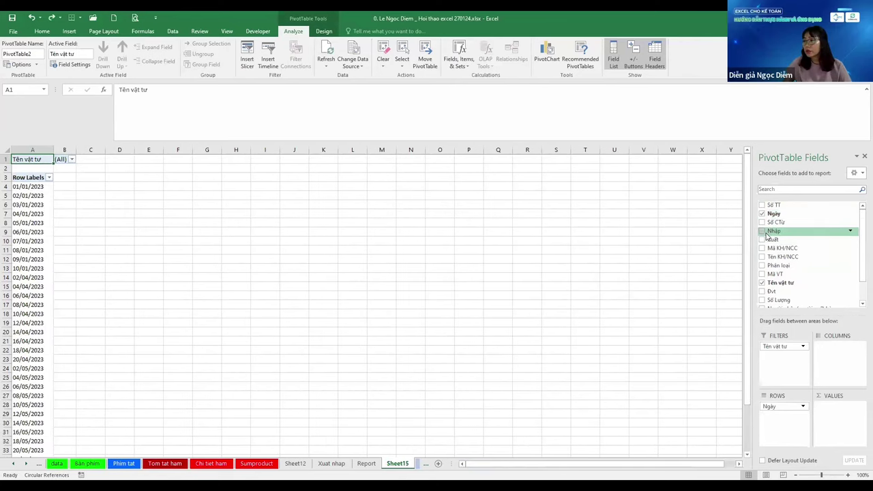
{"action": "left_click", "coordinate": [766, 239]}
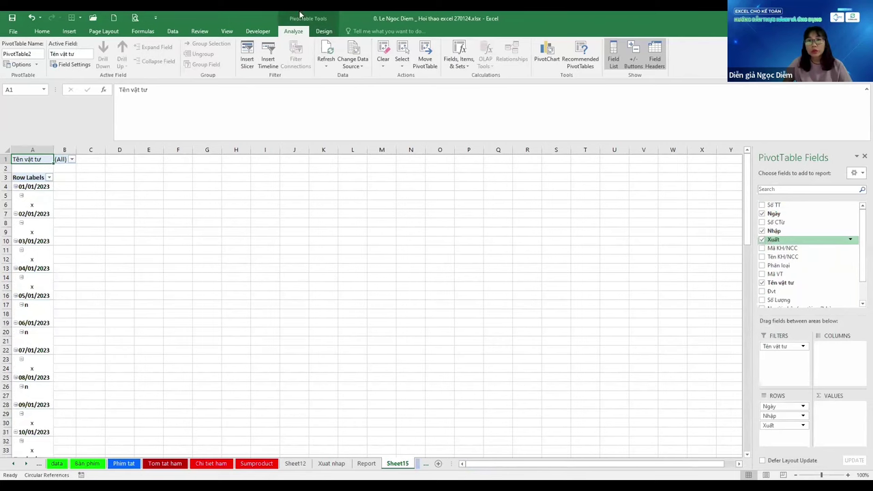
{"action": "left_click", "coordinate": [323, 31]}
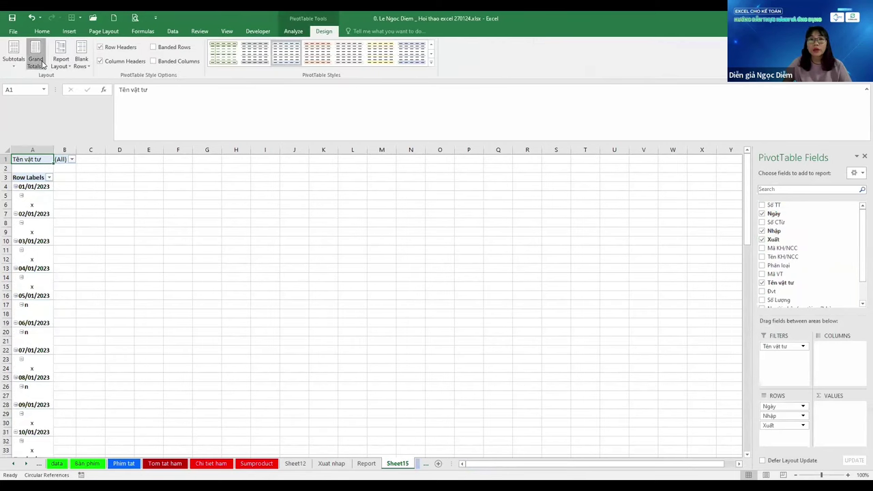
{"action": "left_click", "coordinate": [61, 58]}
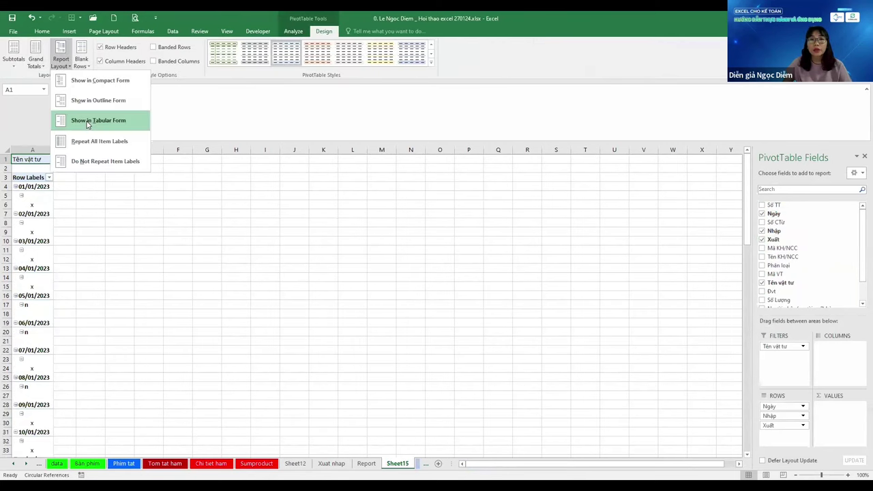
{"action": "left_click", "coordinate": [98, 120]}
{"action": "left_click", "coordinate": [61, 60]}
{"action": "left_click", "coordinate": [99, 141]}
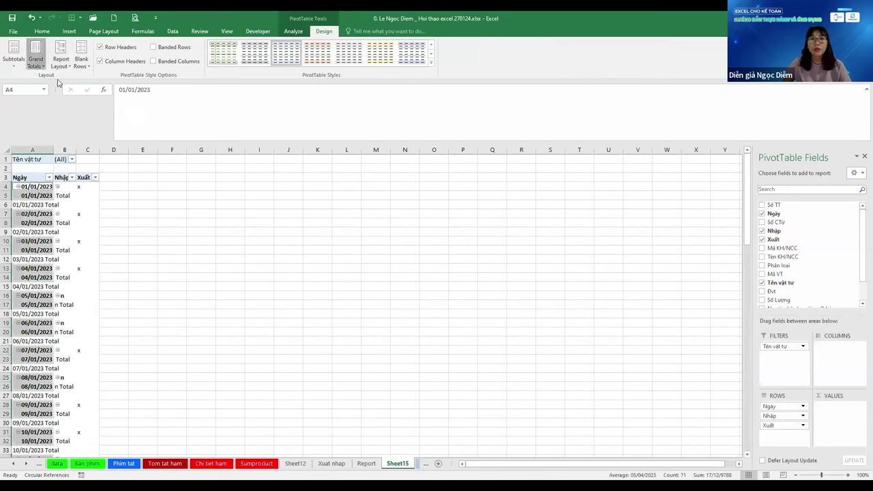
{"action": "left_click", "coordinate": [35, 63]}
{"action": "left_click", "coordinate": [81, 80]}
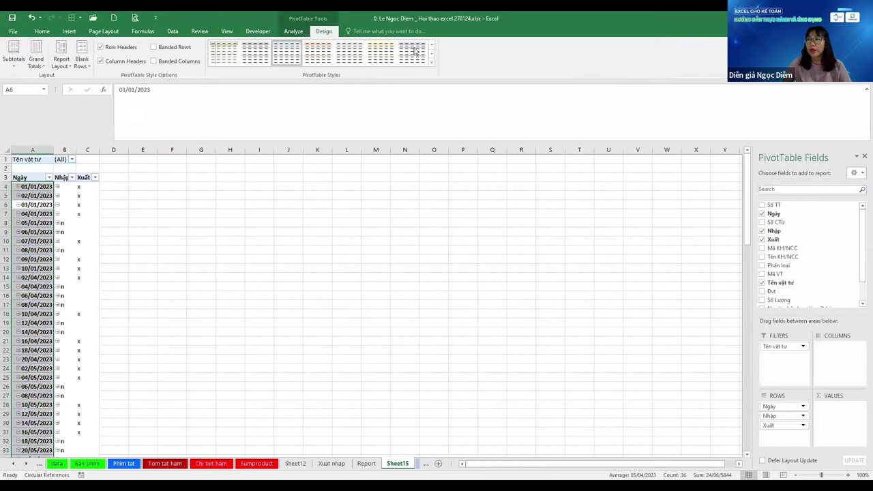
Hide the pivot's expand/collapse buttons and select the Ngày date items
{"action": "left_click", "coordinate": [294, 32]}
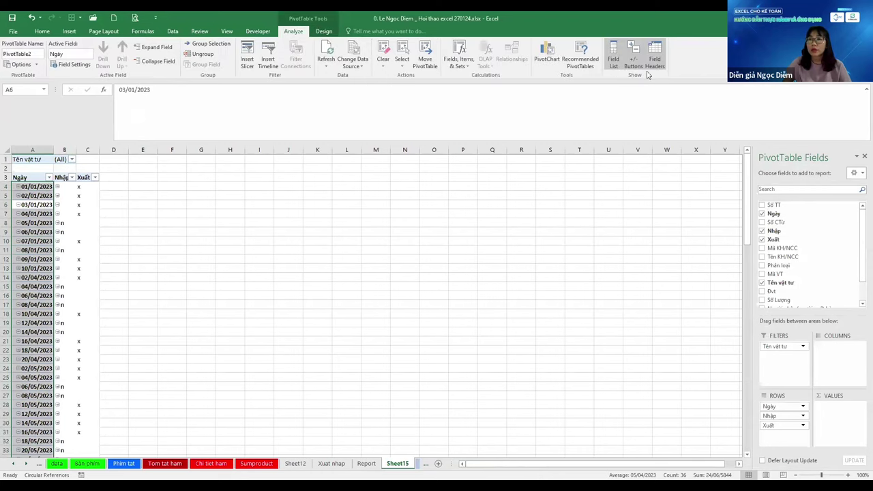
{"action": "left_click", "coordinate": [636, 68]}
{"action": "left_click", "coordinate": [41, 286]}
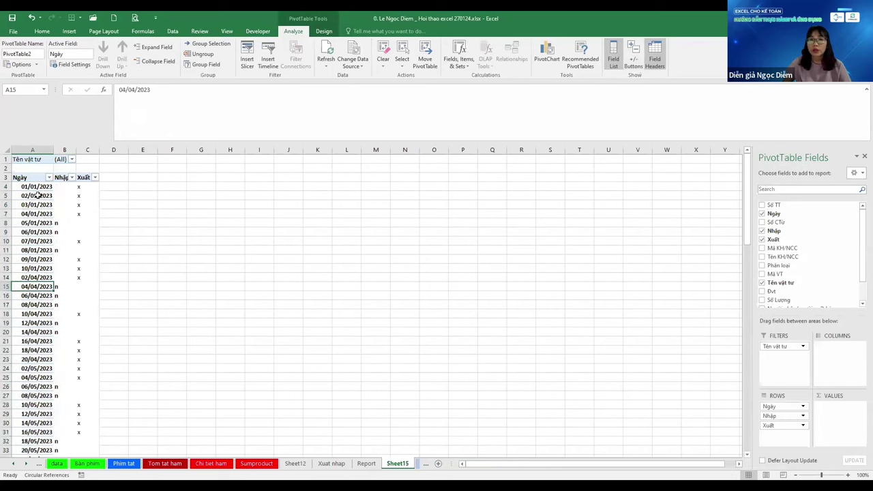
{"action": "left_click", "coordinate": [38, 195]}
{"action": "left_click", "coordinate": [89, 204]}
{"action": "left_click", "coordinate": [39, 218]}
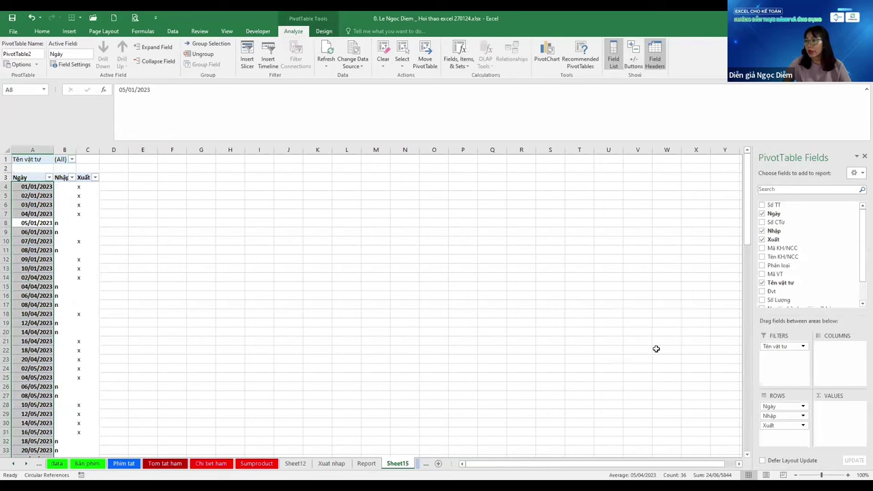
Add Số Lượng to Values summarised as Sum, then select an empty cell outside the pivot
{"action": "left_click", "coordinate": [761, 300]}
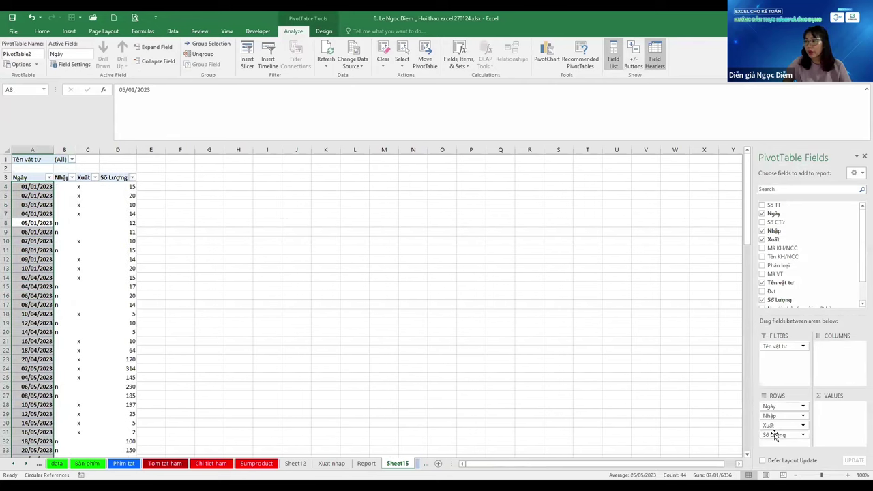
{"action": "left_click_drag", "start_coordinate": [777, 434], "coordinate": [848, 408]}
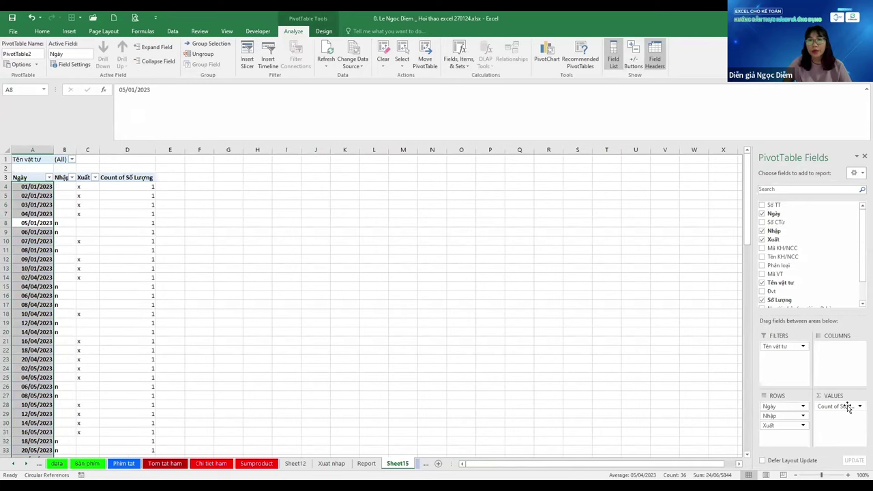
{"action": "left_click", "coordinate": [843, 409]}
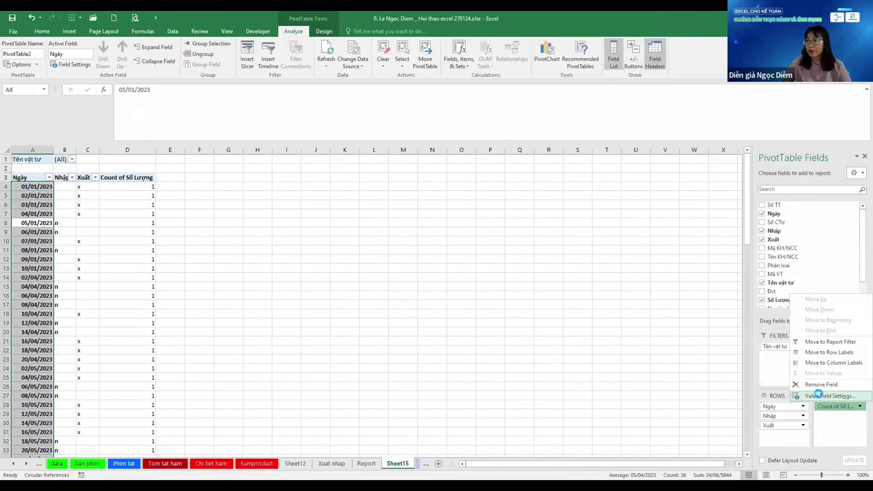
{"action": "left_click", "coordinate": [819, 395]}
{"action": "left_click", "coordinate": [344, 233]}
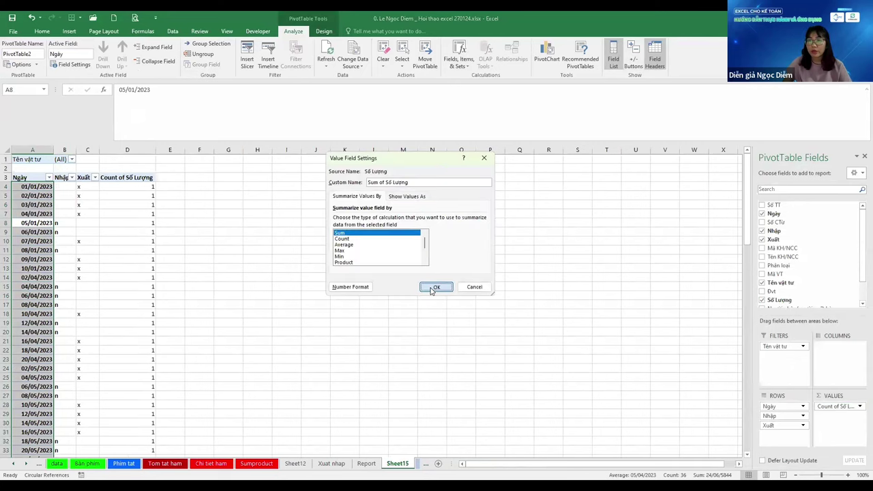
{"action": "key", "text": "Return"}
{"action": "left_click", "coordinate": [128, 252]}
{"action": "scroll", "coordinate": [477, 307], "scroll_direction": "down", "scroll_amount": 1}
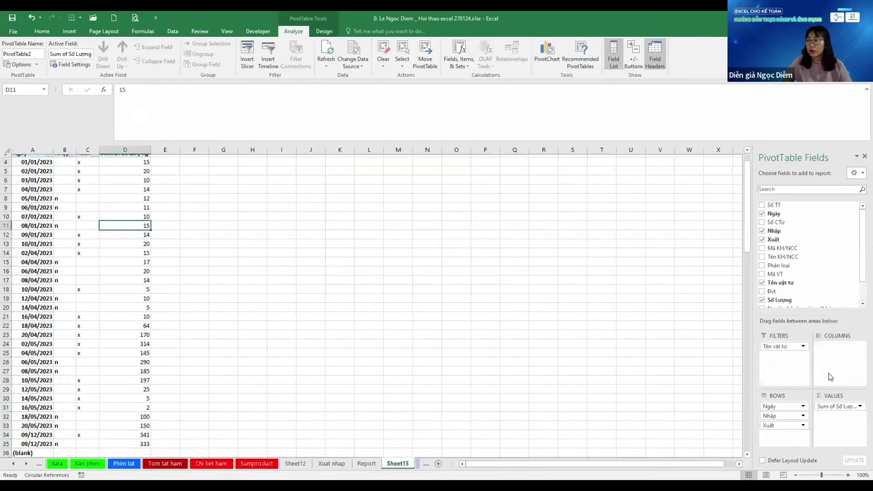
{"action": "scroll", "coordinate": [794, 283], "scroll_direction": "down", "scroll_amount": 1}
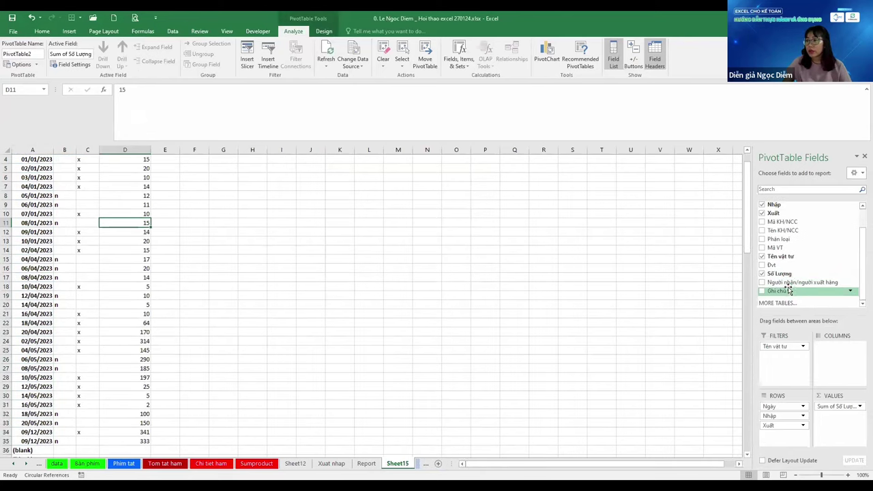
{"action": "left_click", "coordinate": [205, 332]}
{"action": "scroll", "coordinate": [129, 294], "scroll_direction": "up", "scroll_amount": 1}
Widen the pivot's columns B and C
{"action": "left_click", "coordinate": [115, 265]}
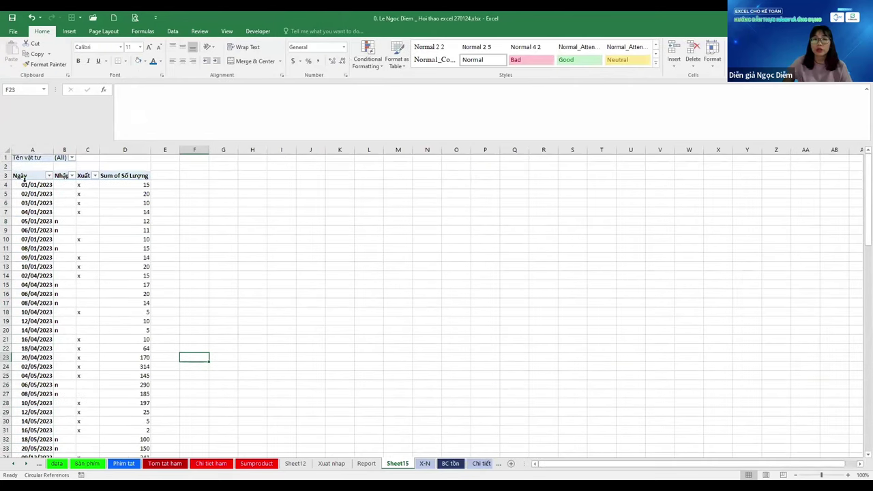
{"action": "left_click", "coordinate": [67, 159]}
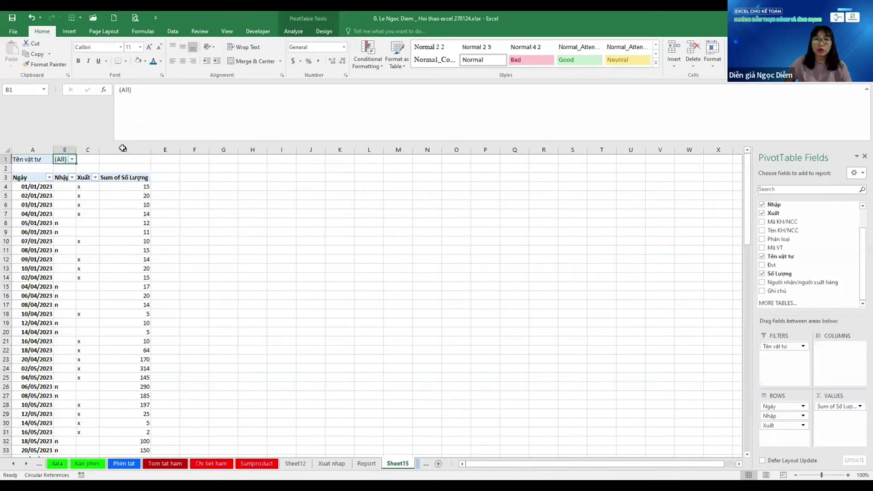
{"action": "key", "text": "shift+Right"}
{"action": "key", "text": "ctrl+space"}
{"action": "left_click_drag", "start_coordinate": [133, 149], "coordinate": [133, 149]}
{"action": "left_click", "coordinate": [83, 223]}
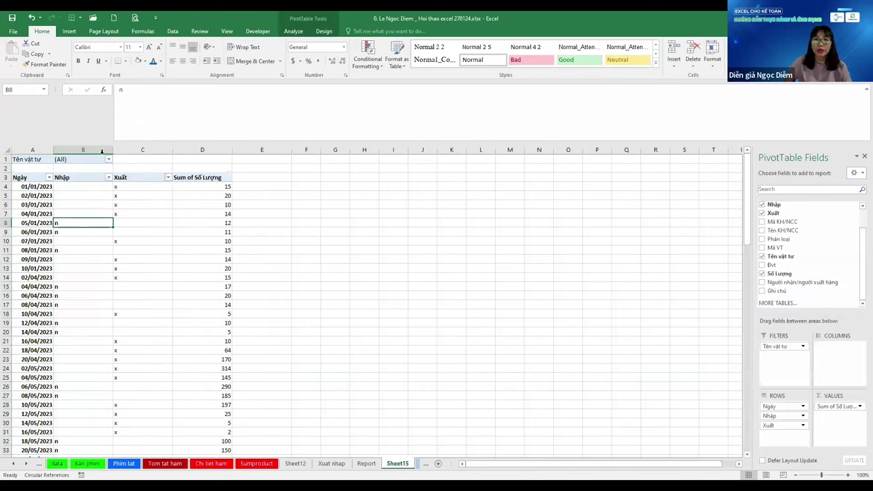
Filter the pivot's Tên vật tư to Chỉ 2cm 195 and check the result
{"action": "left_click", "coordinate": [108, 159]}
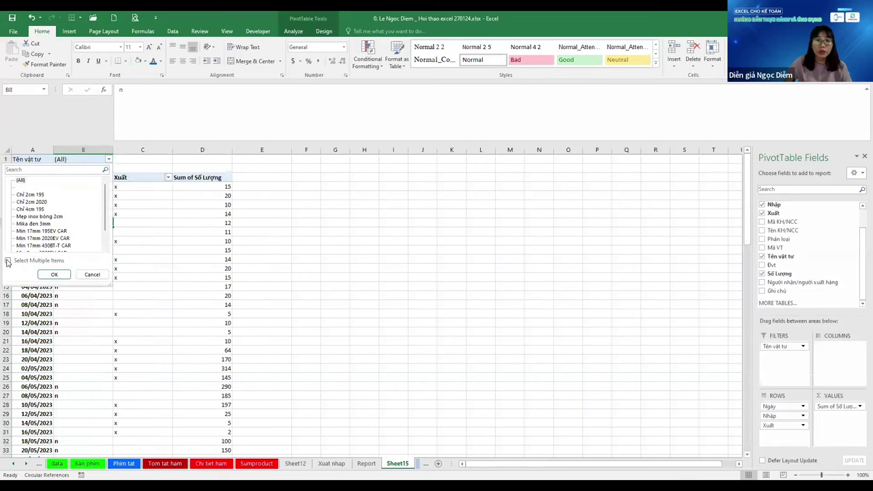
{"action": "left_click", "coordinate": [8, 260]}
{"action": "left_click", "coordinate": [31, 196]}
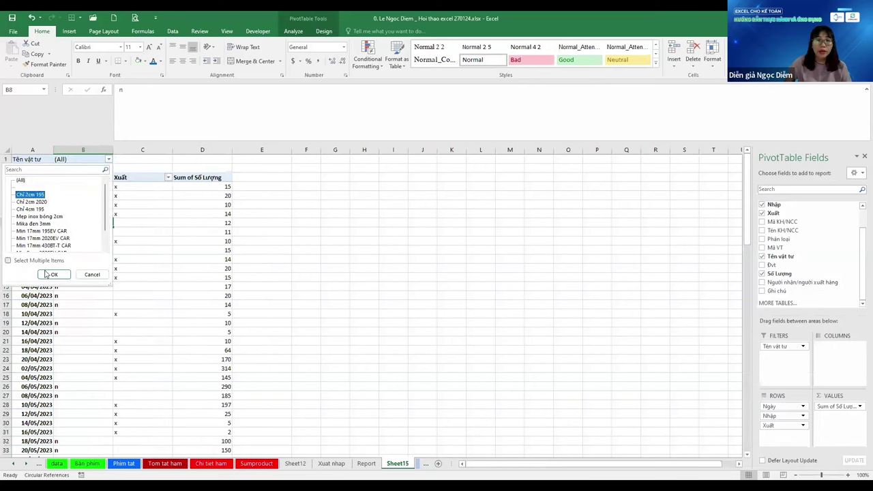
{"action": "left_click", "coordinate": [9, 261]}
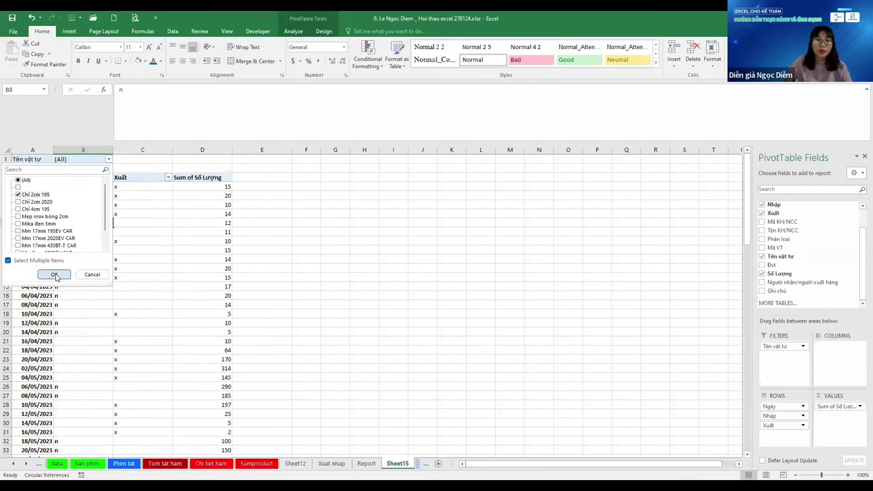
{"action": "left_click", "coordinate": [55, 274]}
{"action": "scroll", "coordinate": [70, 281], "scroll_direction": "up", "scroll_amount": 5, "text": "ctrl"}
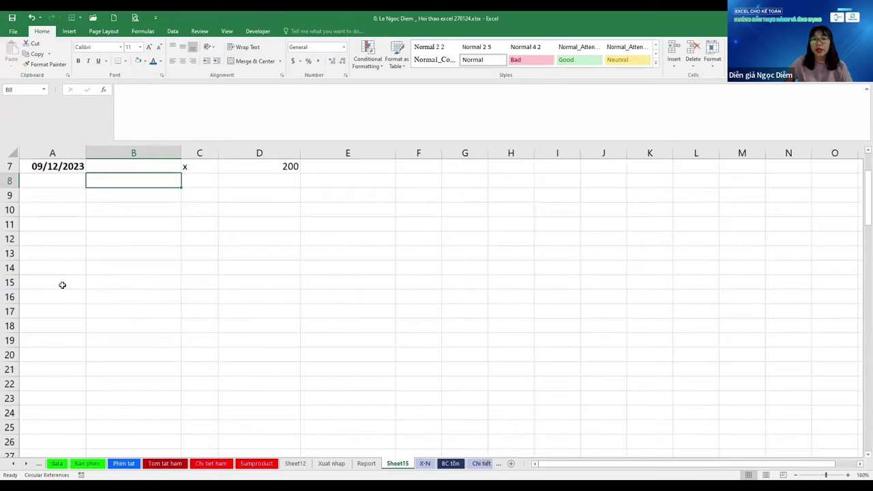
{"action": "scroll", "coordinate": [62, 284], "scroll_direction": "up", "scroll_amount": 3}
{"action": "left_click", "coordinate": [269, 294]}
{"action": "key", "text": "Up"}
{"action": "key", "text": "Up"}
{"action": "key", "text": "Up"}
{"action": "key", "text": "Up"}
{"action": "key", "text": "Up"}
{"action": "key", "text": "Up"}
{"action": "left_click", "coordinate": [269, 293]}
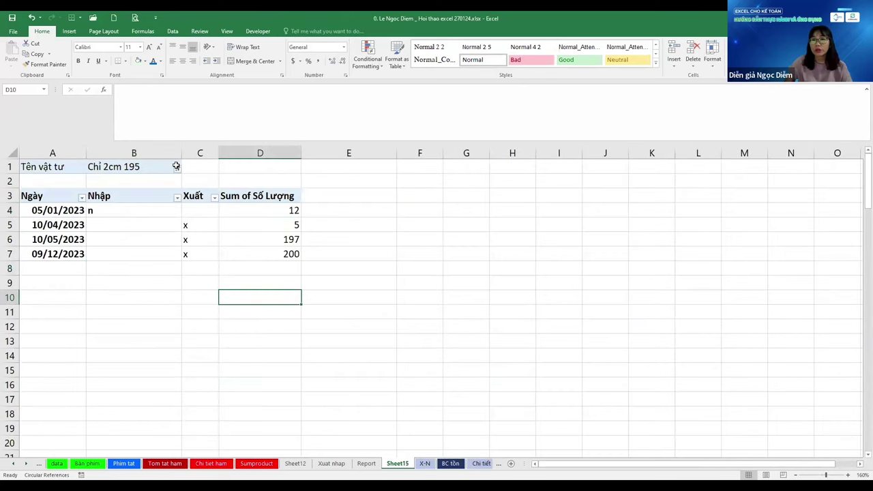
Change the Tên vật tư filter to Min 17mm 195EV CAR only
{"action": "left_click", "coordinate": [173, 167]}
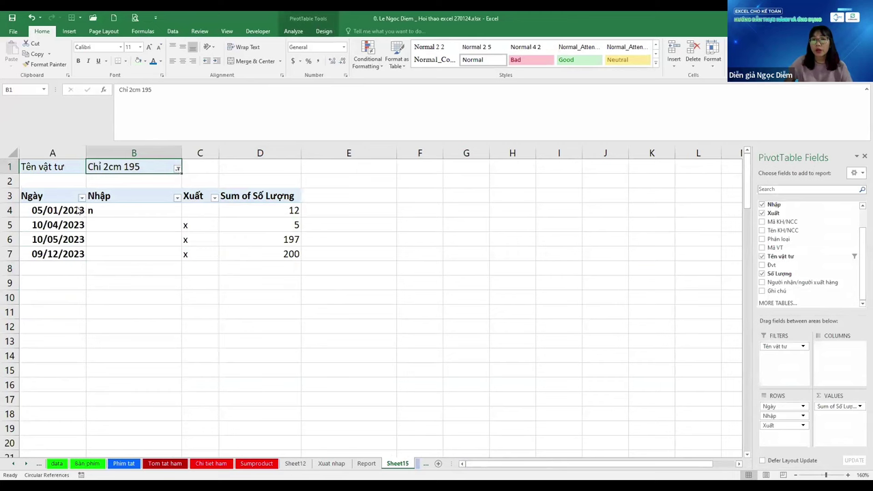
{"action": "left_click", "coordinate": [87, 205]}
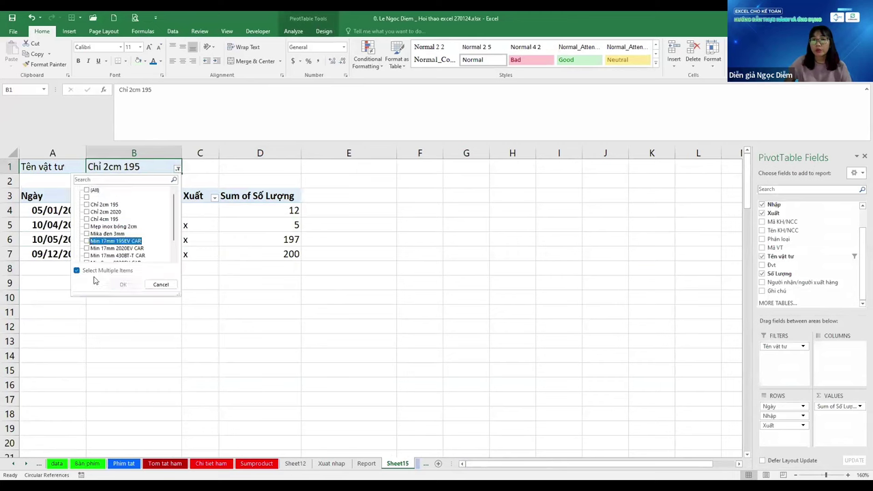
{"action": "left_click", "coordinate": [86, 241]}
{"action": "left_click", "coordinate": [122, 284]}
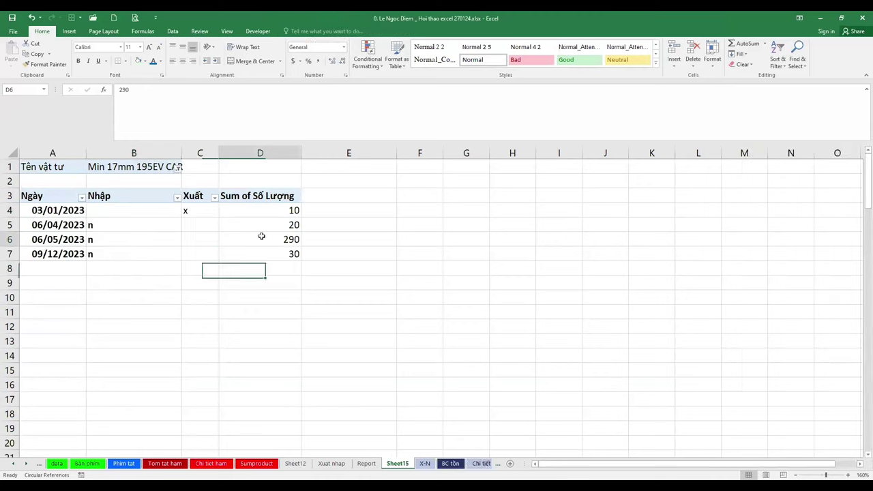
{"action": "left_click", "coordinate": [380, 199]}
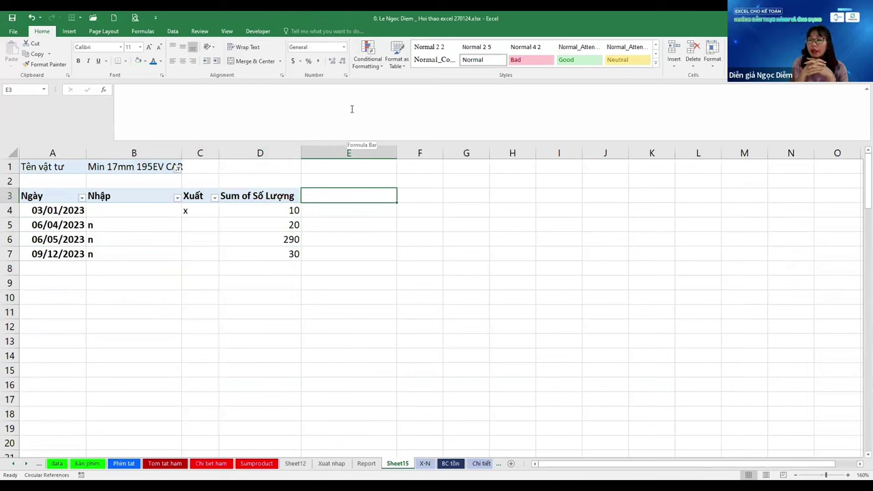
On the X-N sheet, insert a PivotTable from its data table at existing-worksheet cell P4
{"action": "left_click", "coordinate": [426, 464]}
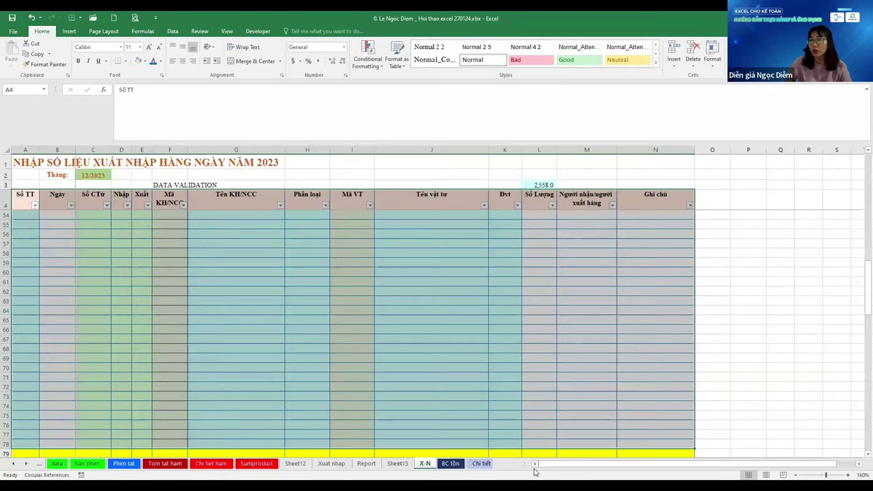
{"action": "left_click", "coordinate": [69, 32]}
{"action": "left_click", "coordinate": [12, 53]}
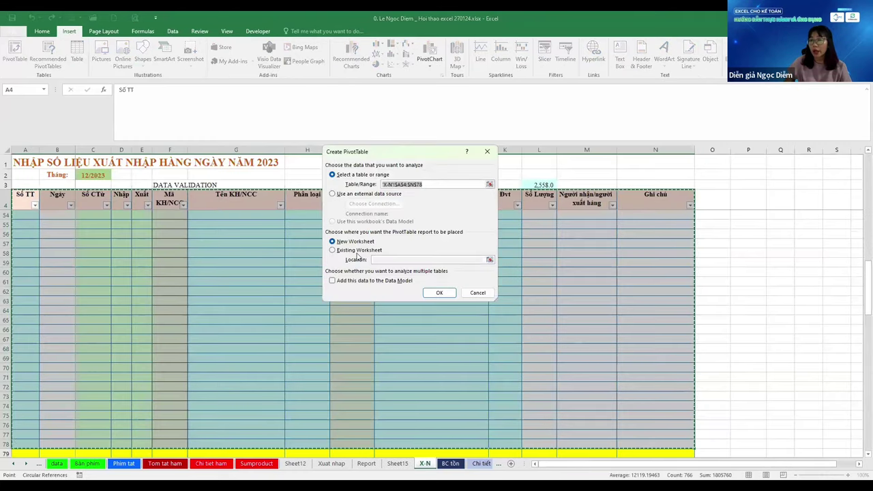
{"action": "left_click", "coordinate": [360, 250]}
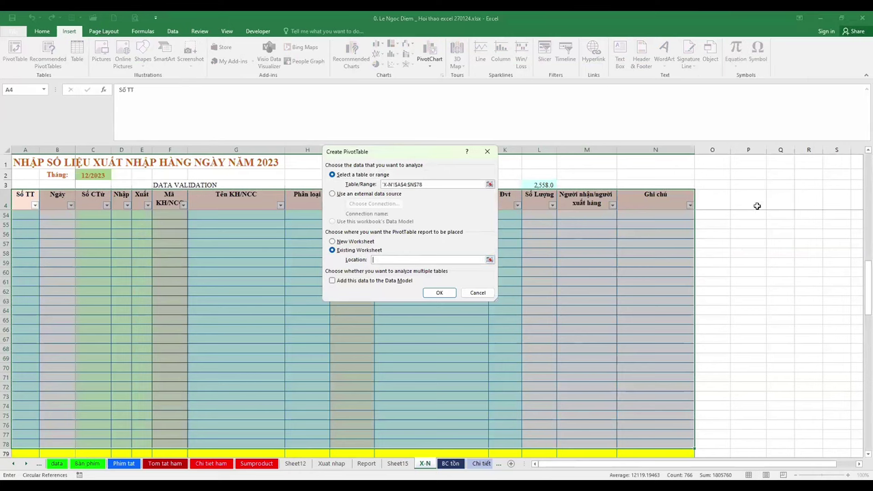
{"action": "left_click", "coordinate": [448, 292]}
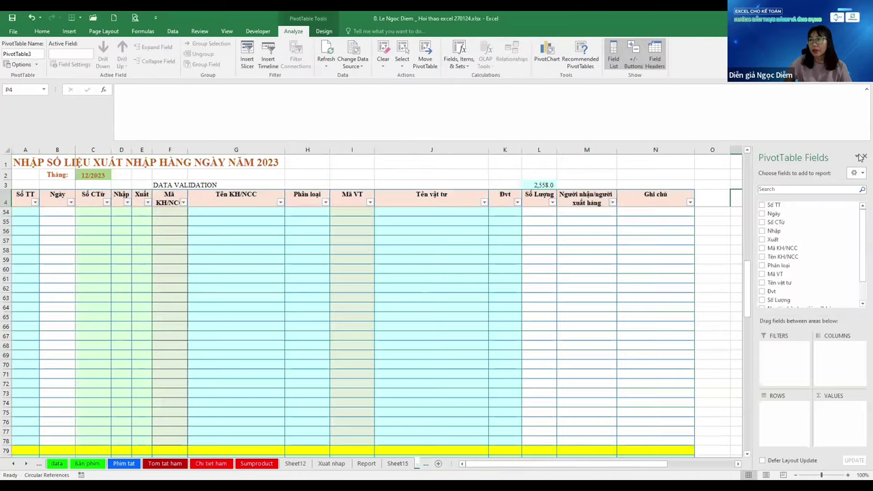
Select inside the empty PivotTable3 placeholder to bring up its field list
{"action": "left_click", "coordinate": [863, 157]}
{"action": "scroll", "coordinate": [755, 253], "scroll_direction": "up", "scroll_amount": 9}
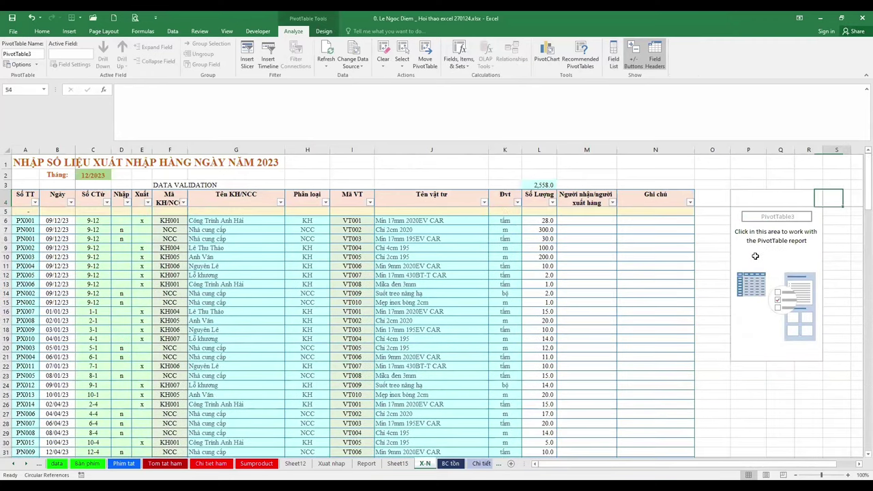
{"action": "scroll", "coordinate": [755, 255], "scroll_direction": "right", "scroll_amount": 2}
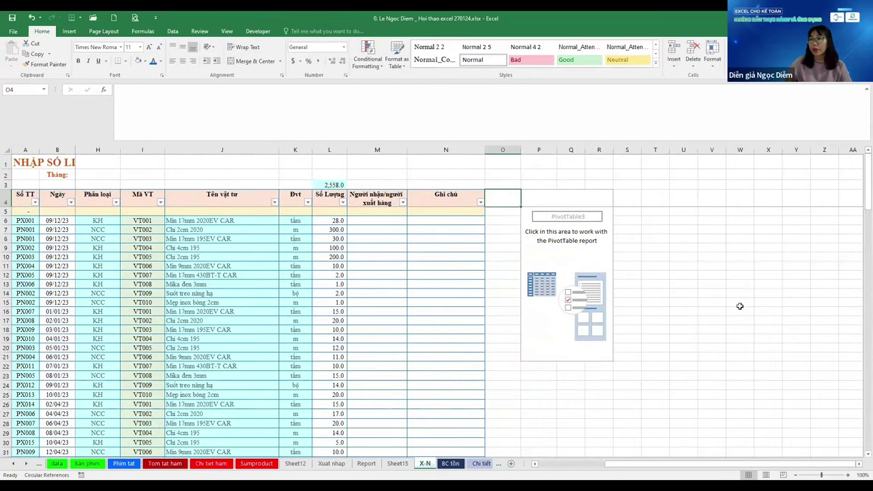
{"action": "left_click", "coordinate": [552, 250]}
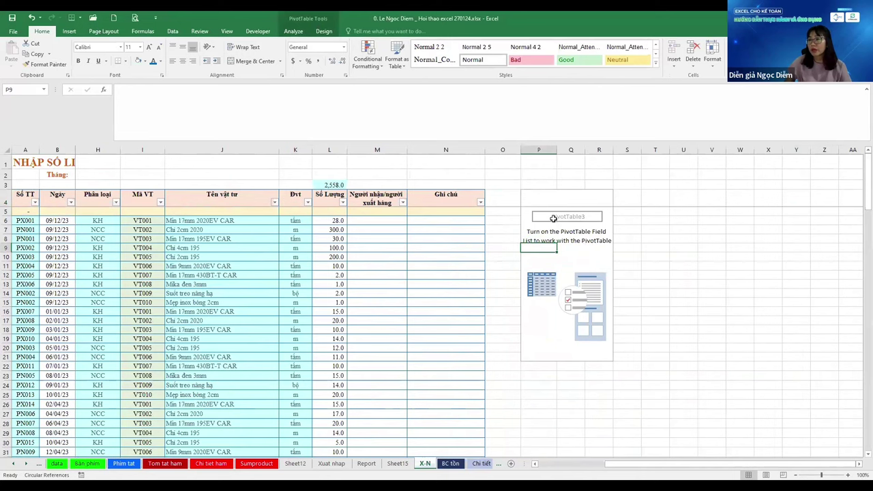
{"action": "left_click", "coordinate": [553, 219]}
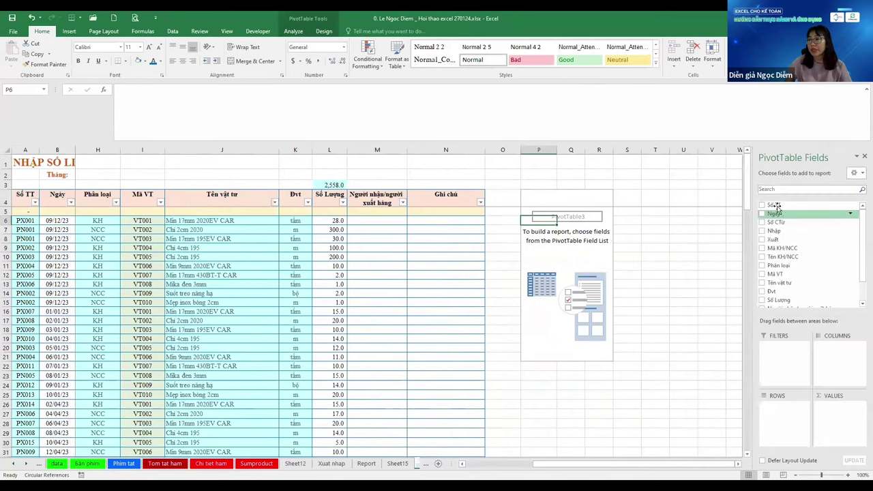
Make Tên vật tư the report filter and Ngày the rows, ungrouping months into individual dates
{"action": "left_click_drag", "start_coordinate": [775, 283], "coordinate": [782, 355]}
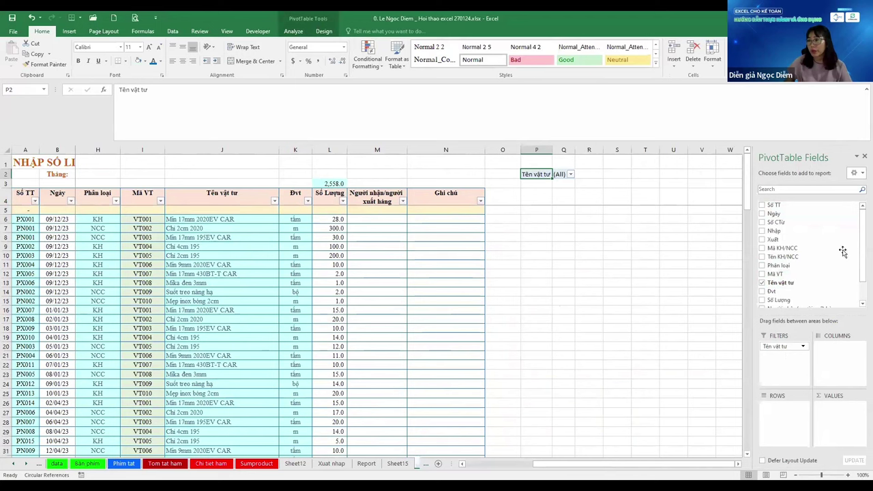
{"action": "left_click", "coordinate": [761, 214]}
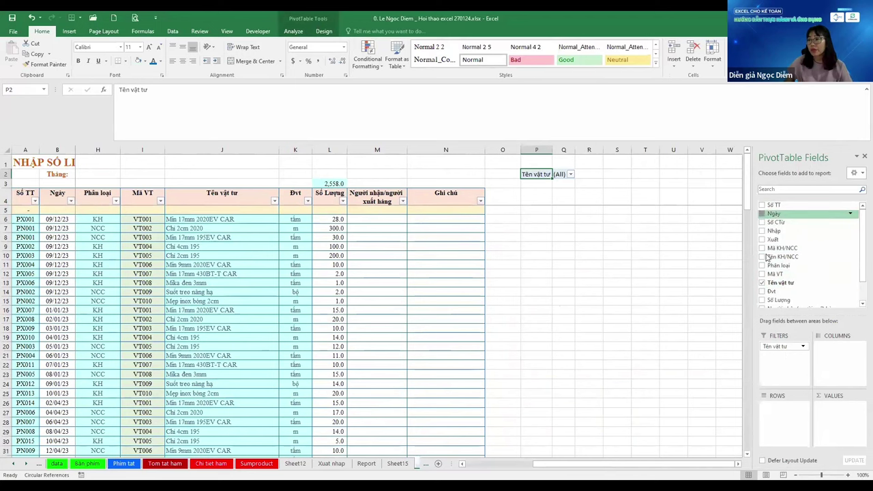
{"action": "left_click", "coordinate": [762, 300]}
{"action": "scroll", "coordinate": [746, 277], "scroll_direction": "down", "scroll_amount": 2}
{"action": "scroll", "coordinate": [745, 278], "scroll_direction": "up", "scroll_amount": 2}
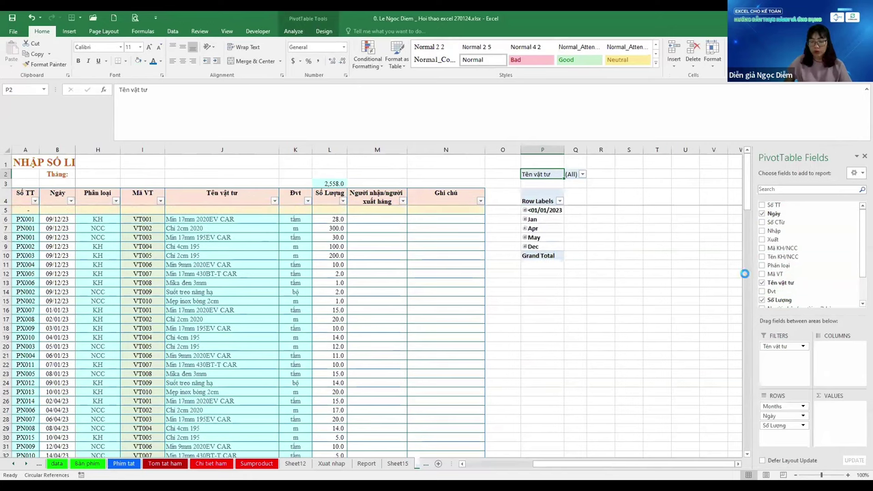
{"action": "left_click", "coordinate": [762, 300]}
{"action": "left_click", "coordinate": [556, 241]}
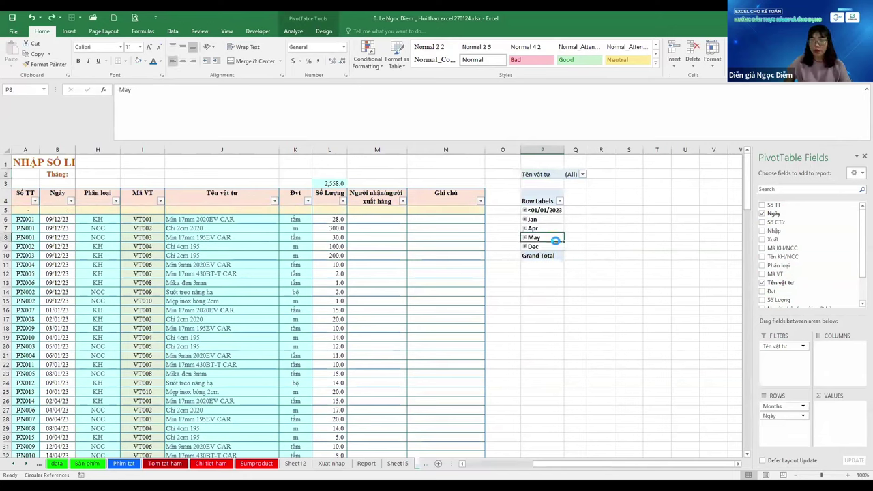
{"action": "key", "text": "alt+shift+Left"}
{"action": "left_click", "coordinate": [554, 303]}
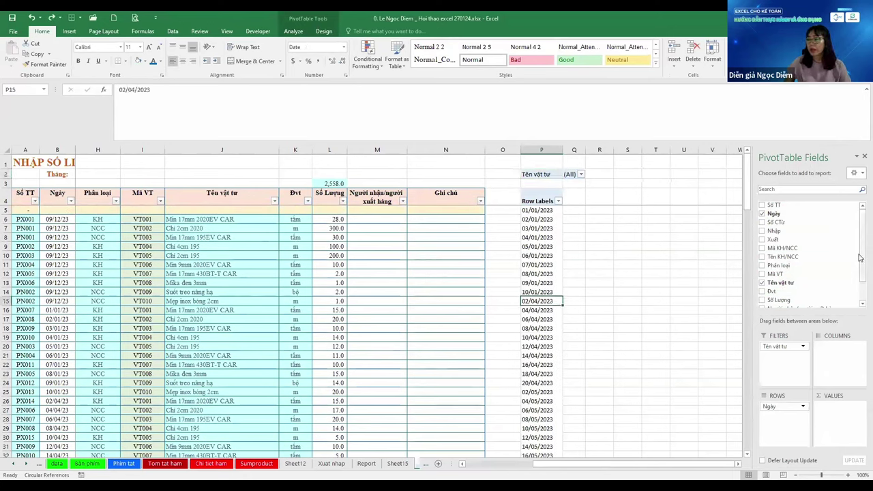
{"action": "scroll", "coordinate": [858, 259], "scroll_direction": "down", "scroll_amount": 1}
Add Số Lượng to Values and change its summary from Count to Sum
{"action": "left_click", "coordinate": [761, 273]}
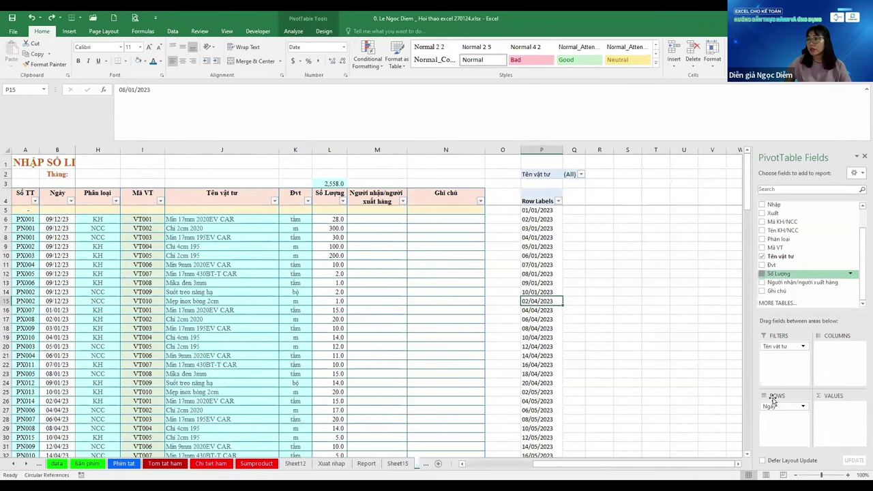
{"action": "left_click_drag", "start_coordinate": [774, 415], "coordinate": [848, 406]}
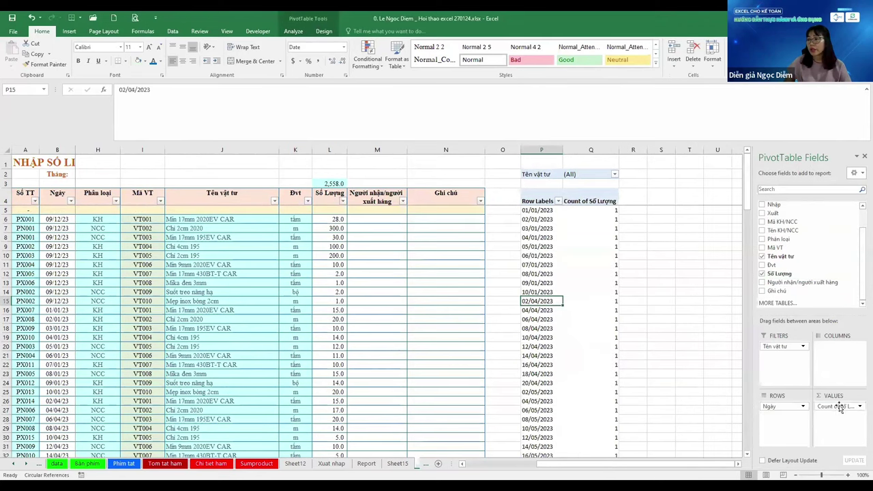
{"action": "left_click", "coordinate": [846, 406]}
{"action": "left_click", "coordinate": [818, 397]}
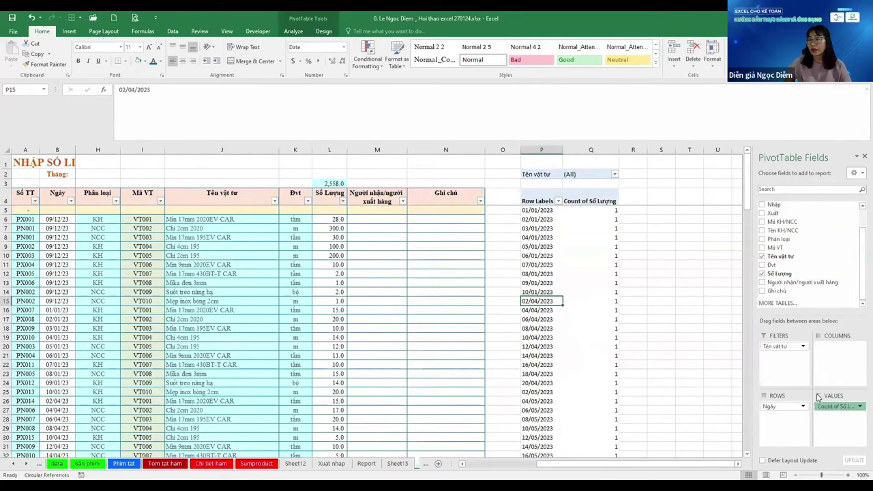
{"action": "left_click", "coordinate": [341, 233]}
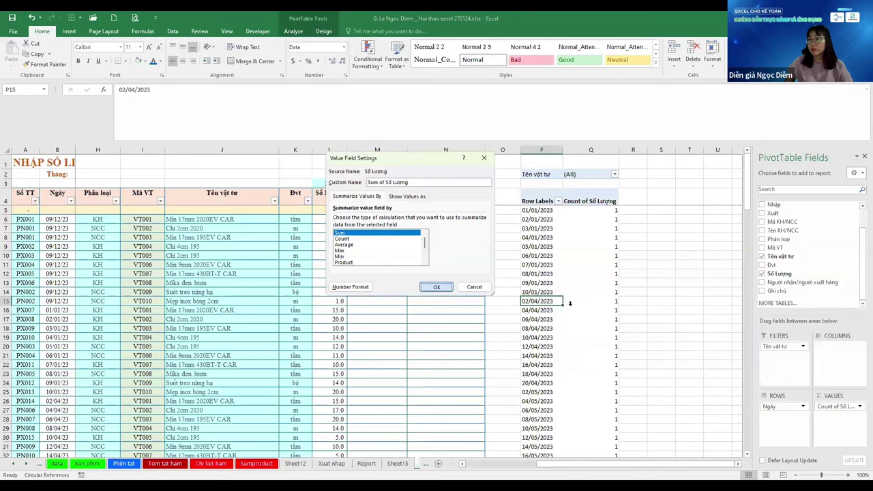
{"action": "key", "text": "Return"}
Filter Tên vật tư to only Min 17mm 2020EV CAR
{"action": "left_click", "coordinate": [609, 174]}
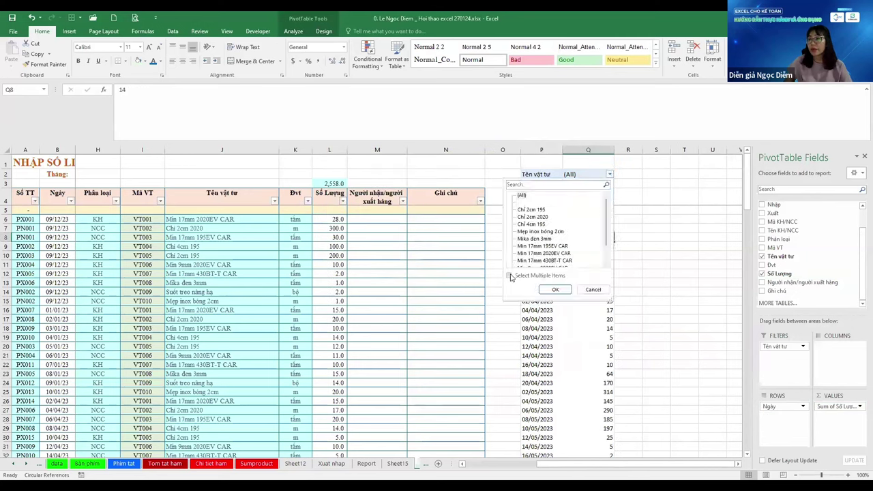
{"action": "left_click", "coordinate": [519, 195]}
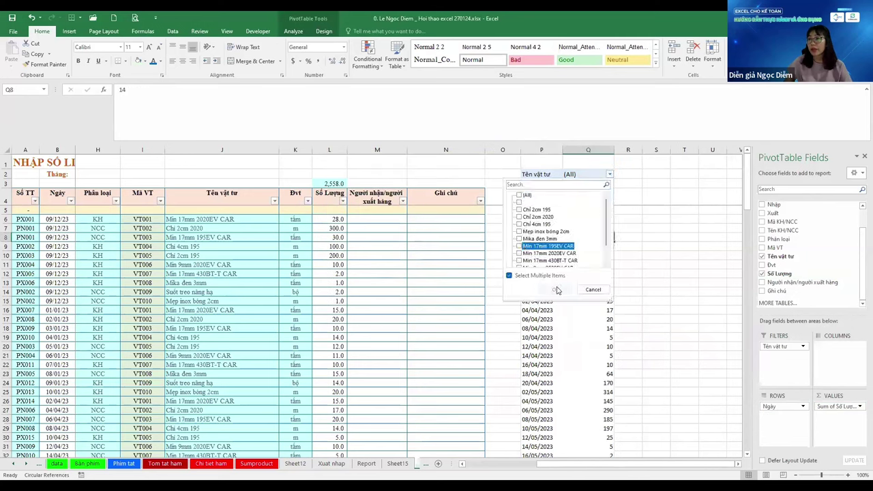
{"action": "left_click", "coordinate": [520, 254]}
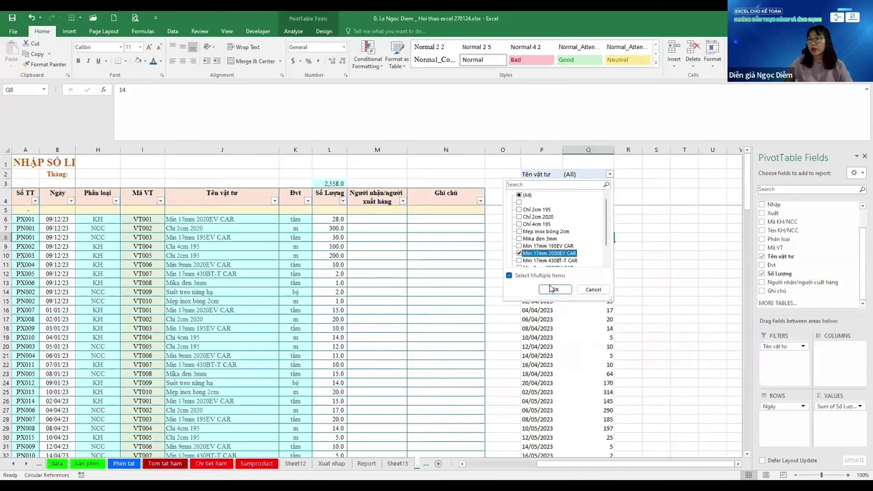
{"action": "left_click", "coordinate": [552, 289]}
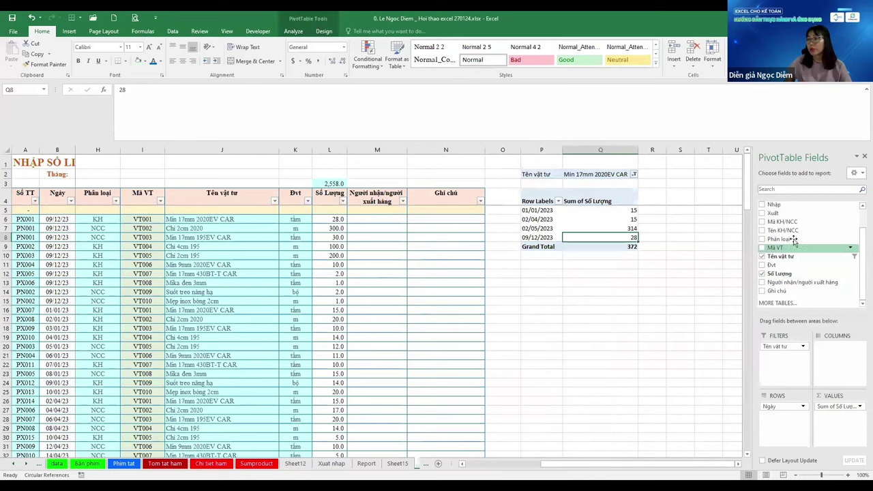
Add the Nhập and Xuất fields to the rows under each date
{"action": "left_click", "coordinate": [762, 205]}
{"action": "left_click", "coordinate": [762, 214]}
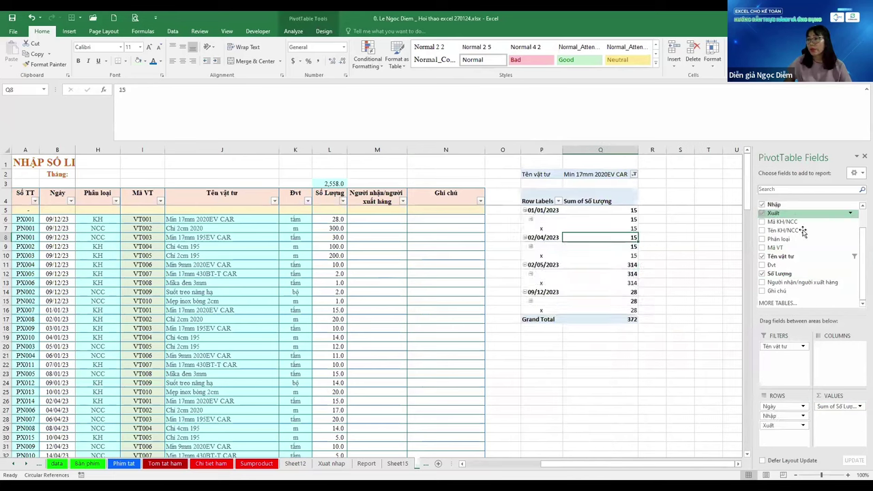
{"action": "left_click", "coordinate": [539, 245]}
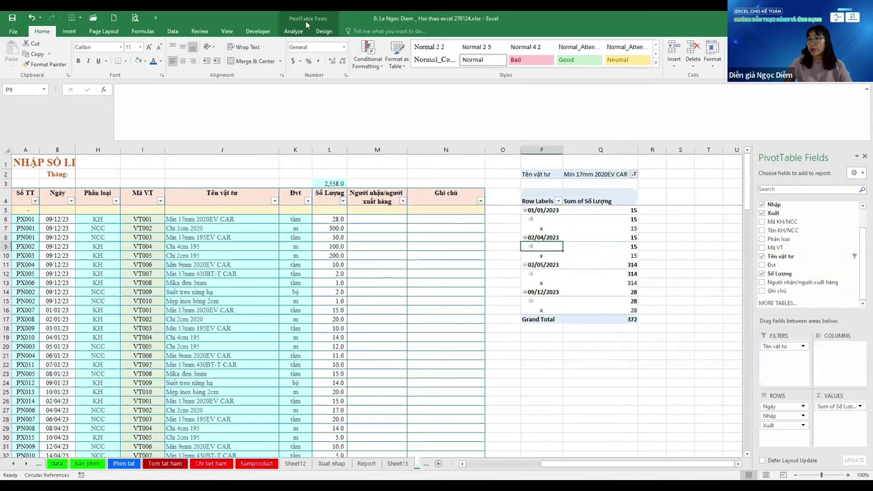
{"action": "left_click", "coordinate": [293, 31]}
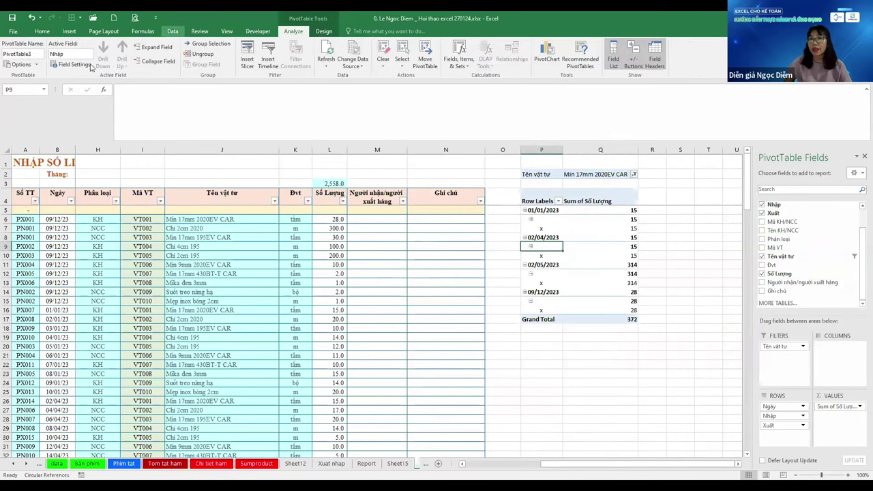
Switch PivotTable3 to tabular form with repeated item labels and no subtotals, leaving grand totals unchanged
{"action": "left_click", "coordinate": [324, 31]}
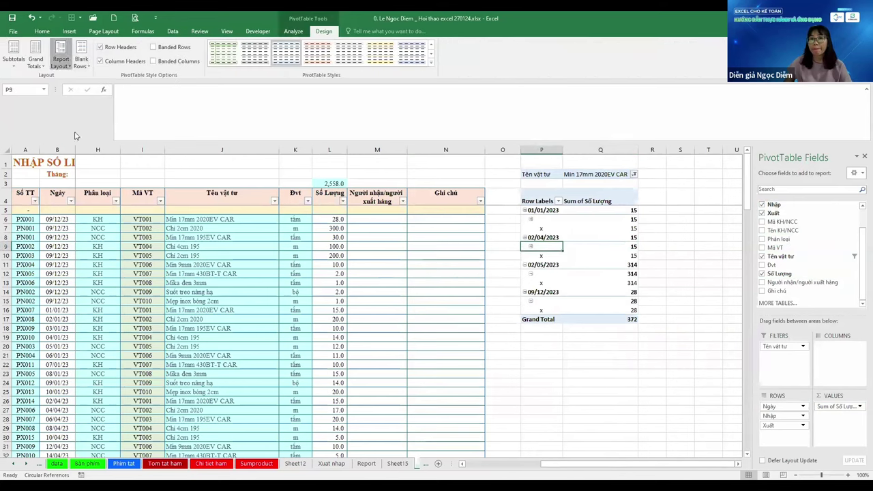
{"action": "left_click", "coordinate": [61, 58]}
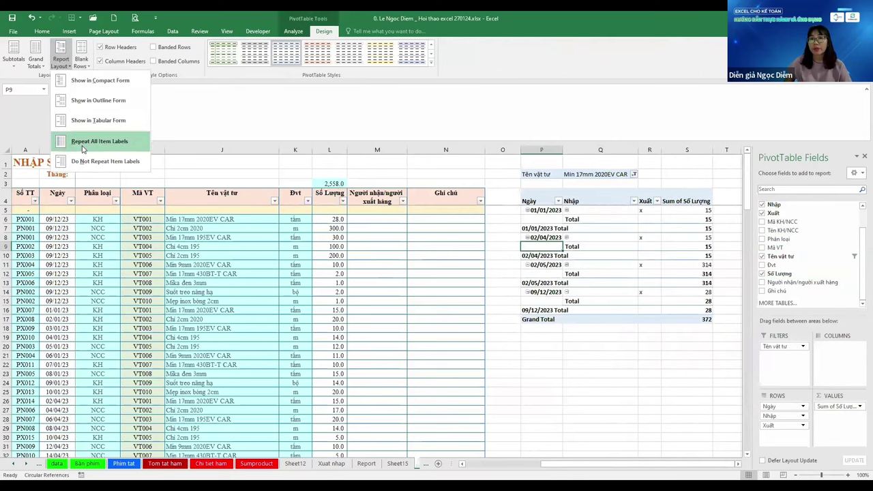
{"action": "left_click", "coordinate": [99, 141]}
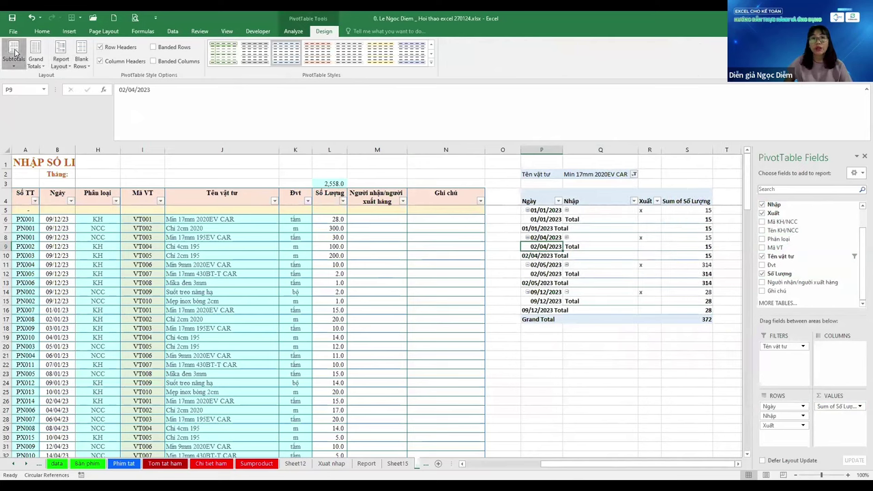
{"action": "left_click", "coordinate": [13, 58]}
{"action": "left_click", "coordinate": [61, 80]}
{"action": "left_click", "coordinate": [35, 58]}
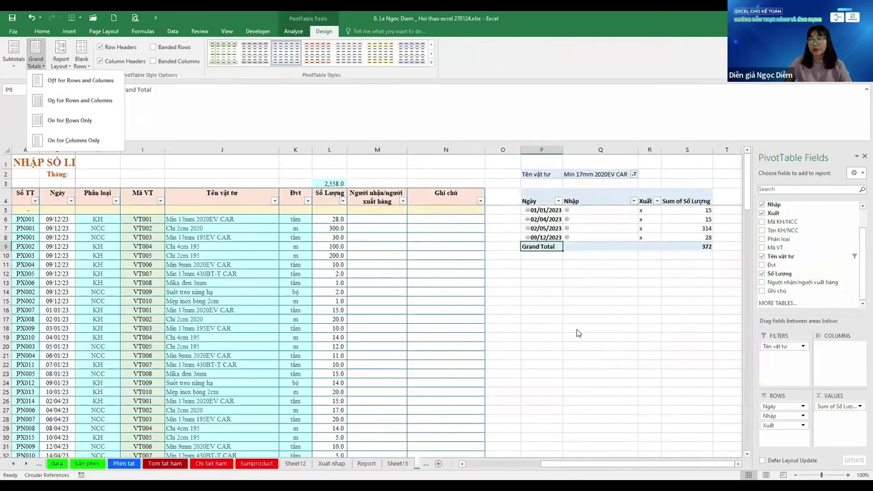
{"action": "key", "text": "Escape"}
{"action": "key", "text": "Right"}
{"action": "key", "text": "Up"}
{"action": "key", "text": "Up"}
{"action": "key", "text": "Up"}
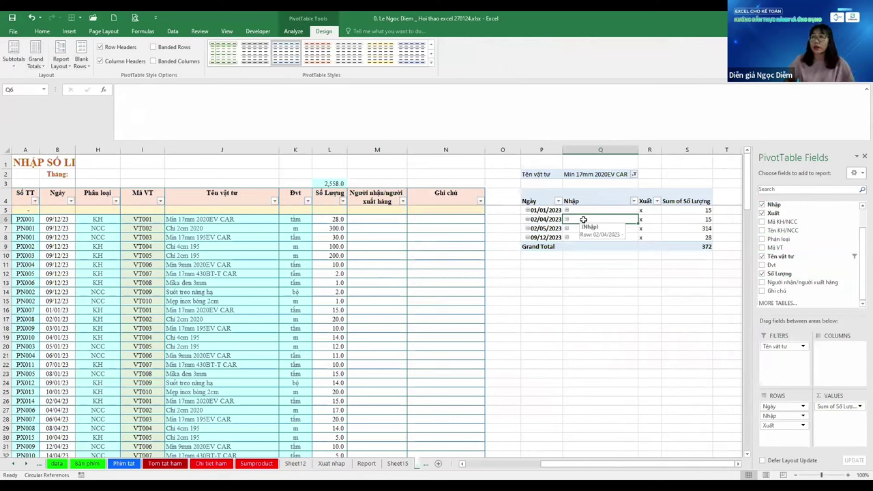
Leave the pivot and page back through Sheet15, Report and Xuat nhap to Sheet12
{"action": "left_click", "coordinate": [590, 284]}
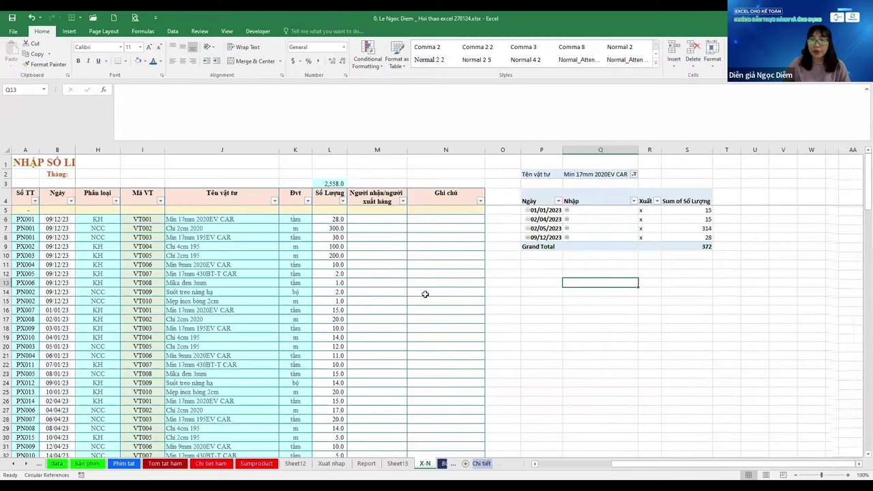
{"action": "left_click", "coordinate": [86, 264]}
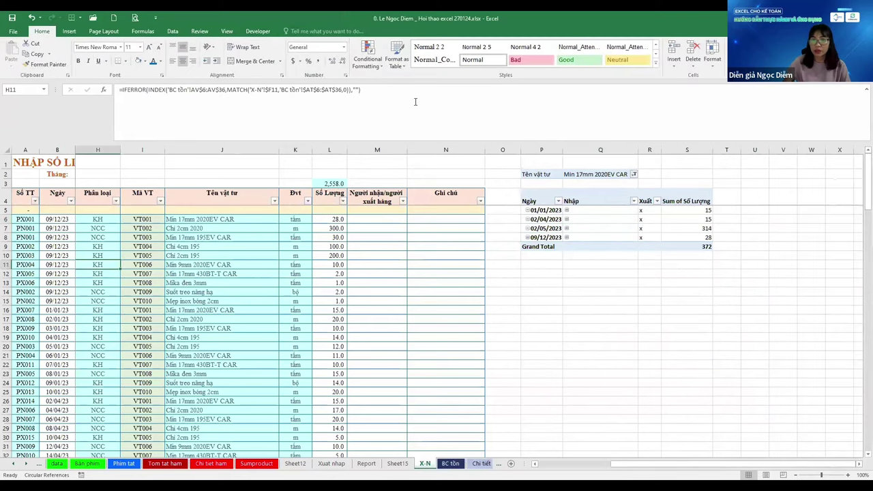
{"action": "key", "text": "Right"}
{"action": "key", "text": "Right"}
{"action": "key", "text": "Right"}
{"action": "key", "text": "Right"}
{"action": "key", "text": "Up"}
{"action": "key", "text": "Up"}
{"action": "key", "text": "Up"}
{"action": "key", "text": "Up"}
{"action": "key", "text": "Up"}
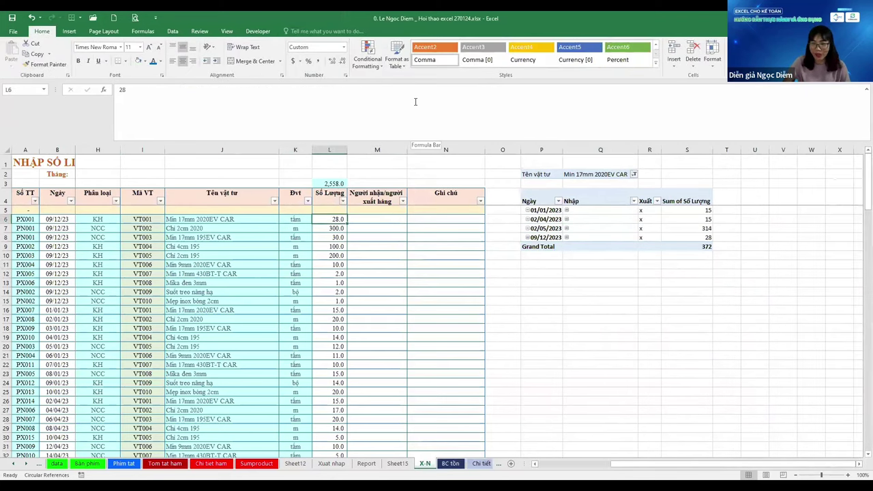
{"action": "key", "text": "Left"}
{"action": "key", "text": "ctrl+Page_Up"}
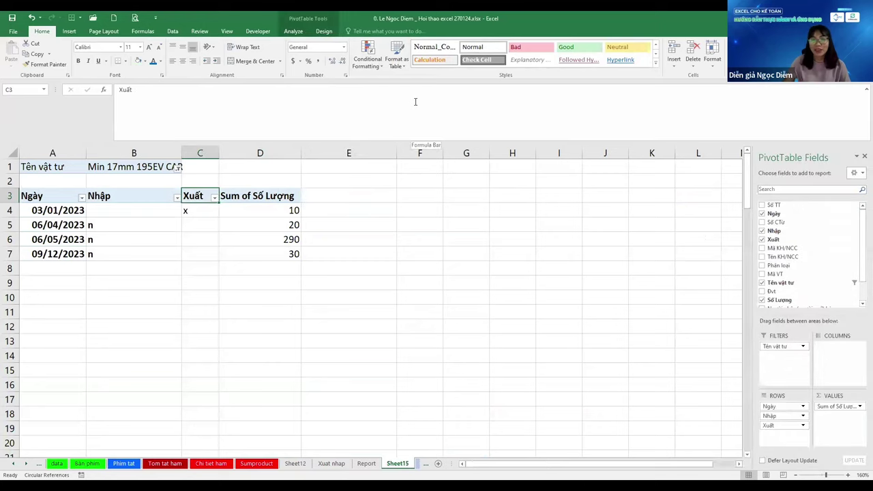
{"action": "key", "text": "ctrl+Page_Up"}
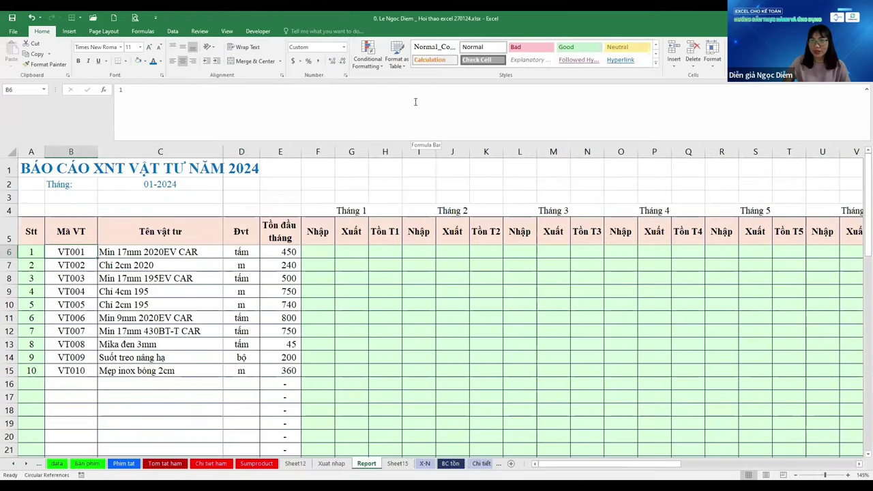
{"action": "key", "text": "Right"}
{"action": "key", "text": "Right"}
{"action": "key", "text": "Right"}
{"action": "key", "text": "Right"}
{"action": "key", "text": "ctrl+Page_Up"}
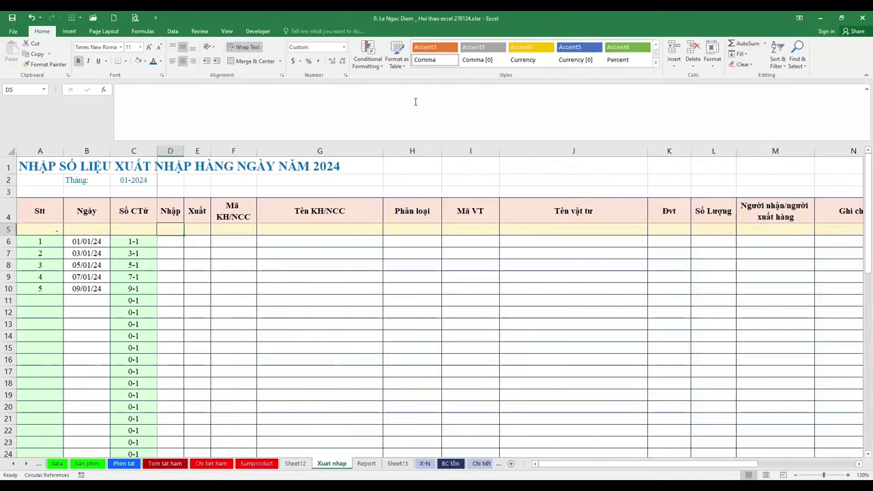
{"action": "key", "text": "ctrl+Page_Up"}
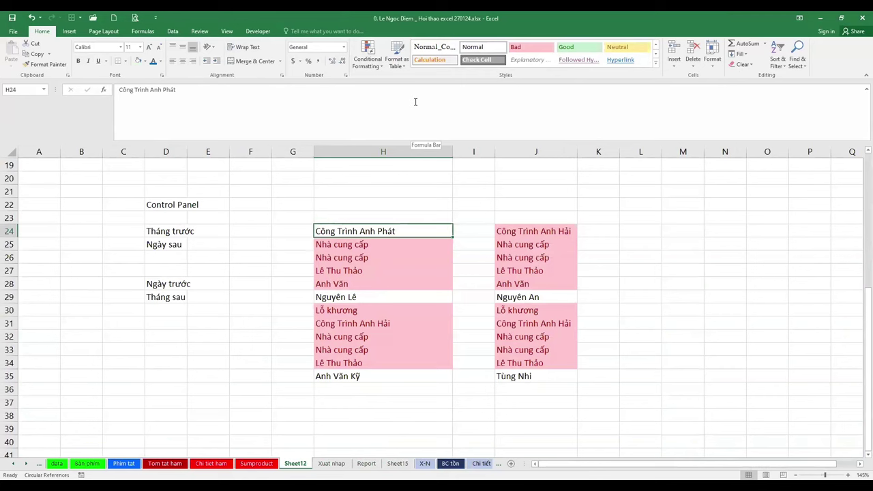